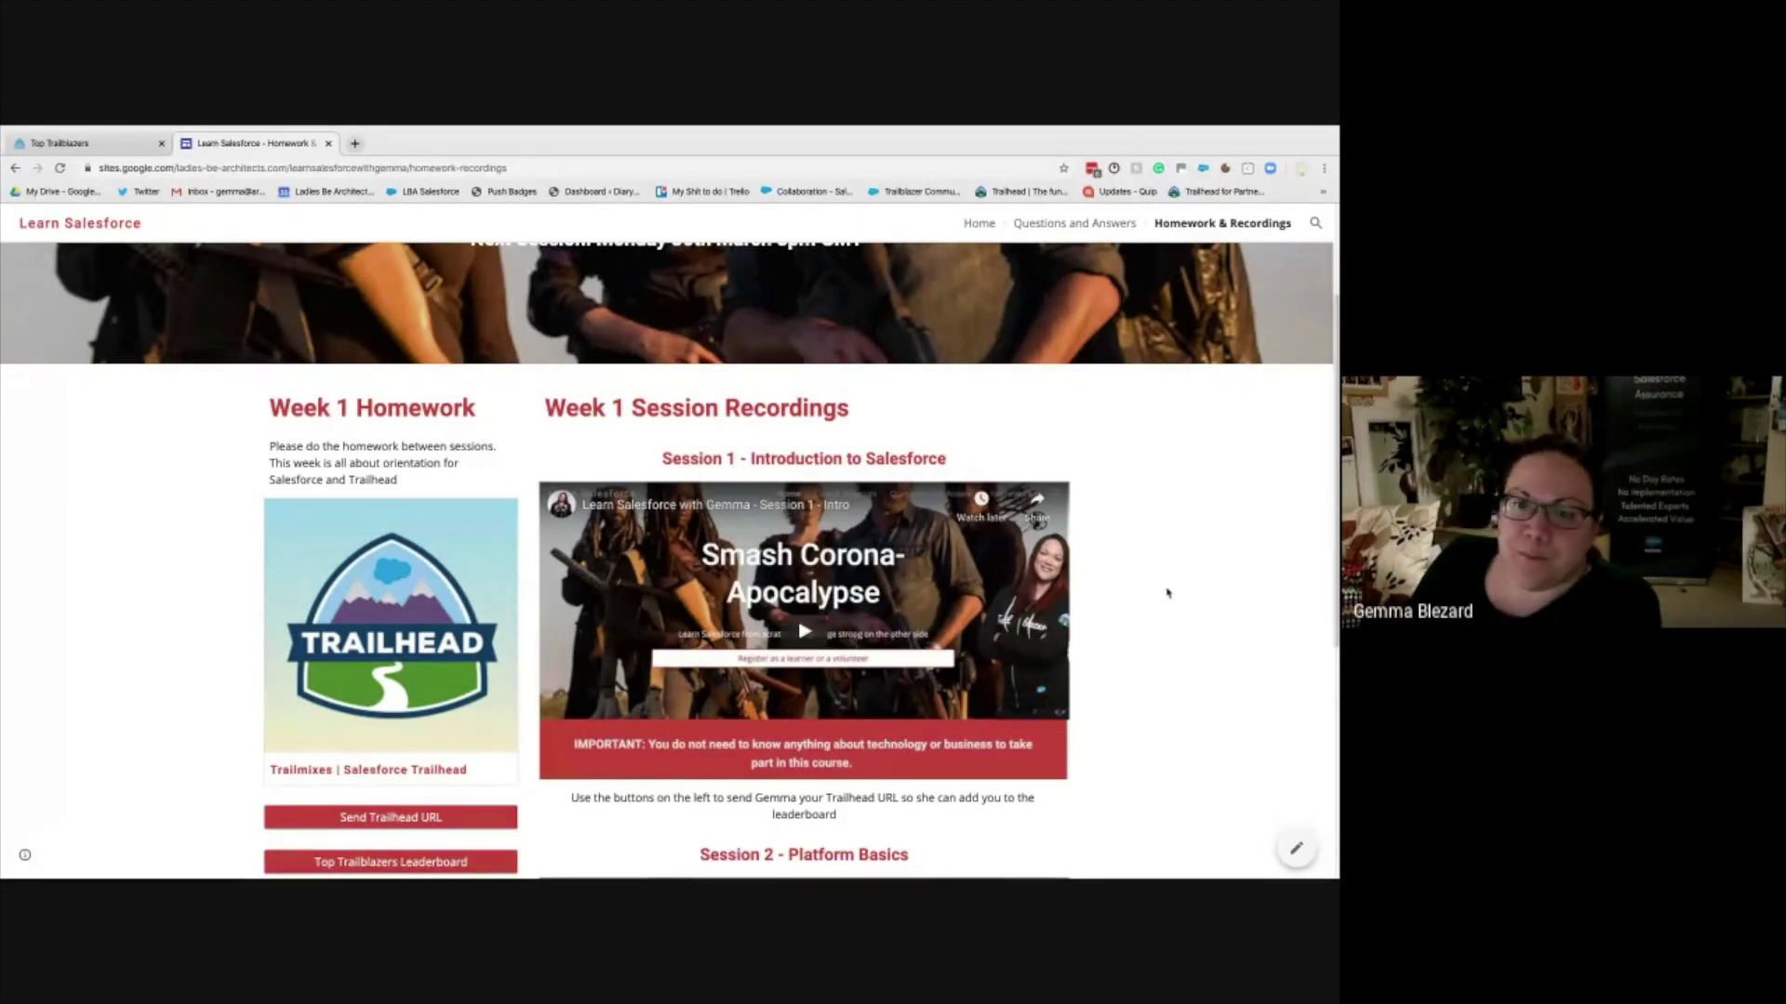
- Review the Homework & Recordings page, including the next session date, Week 1 homework links, session recordings and swag competition
scroll(1094, 624, "down", 2)
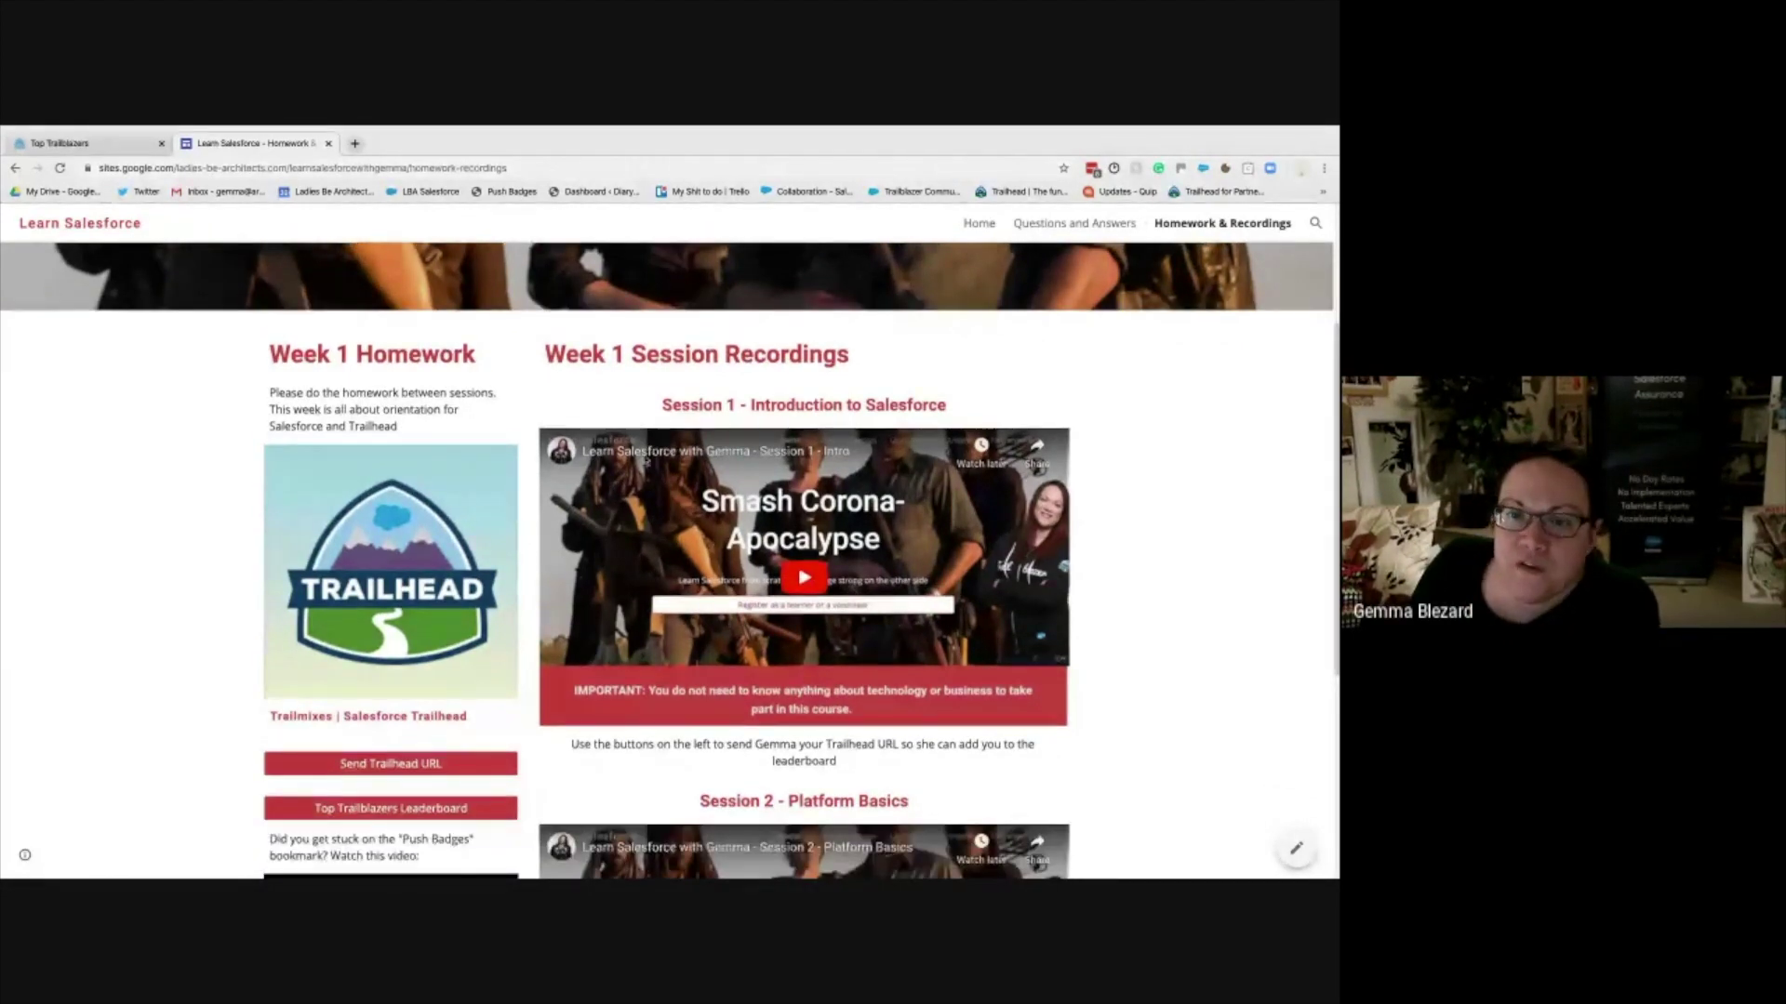
scroll(770, 461, "down", 3)
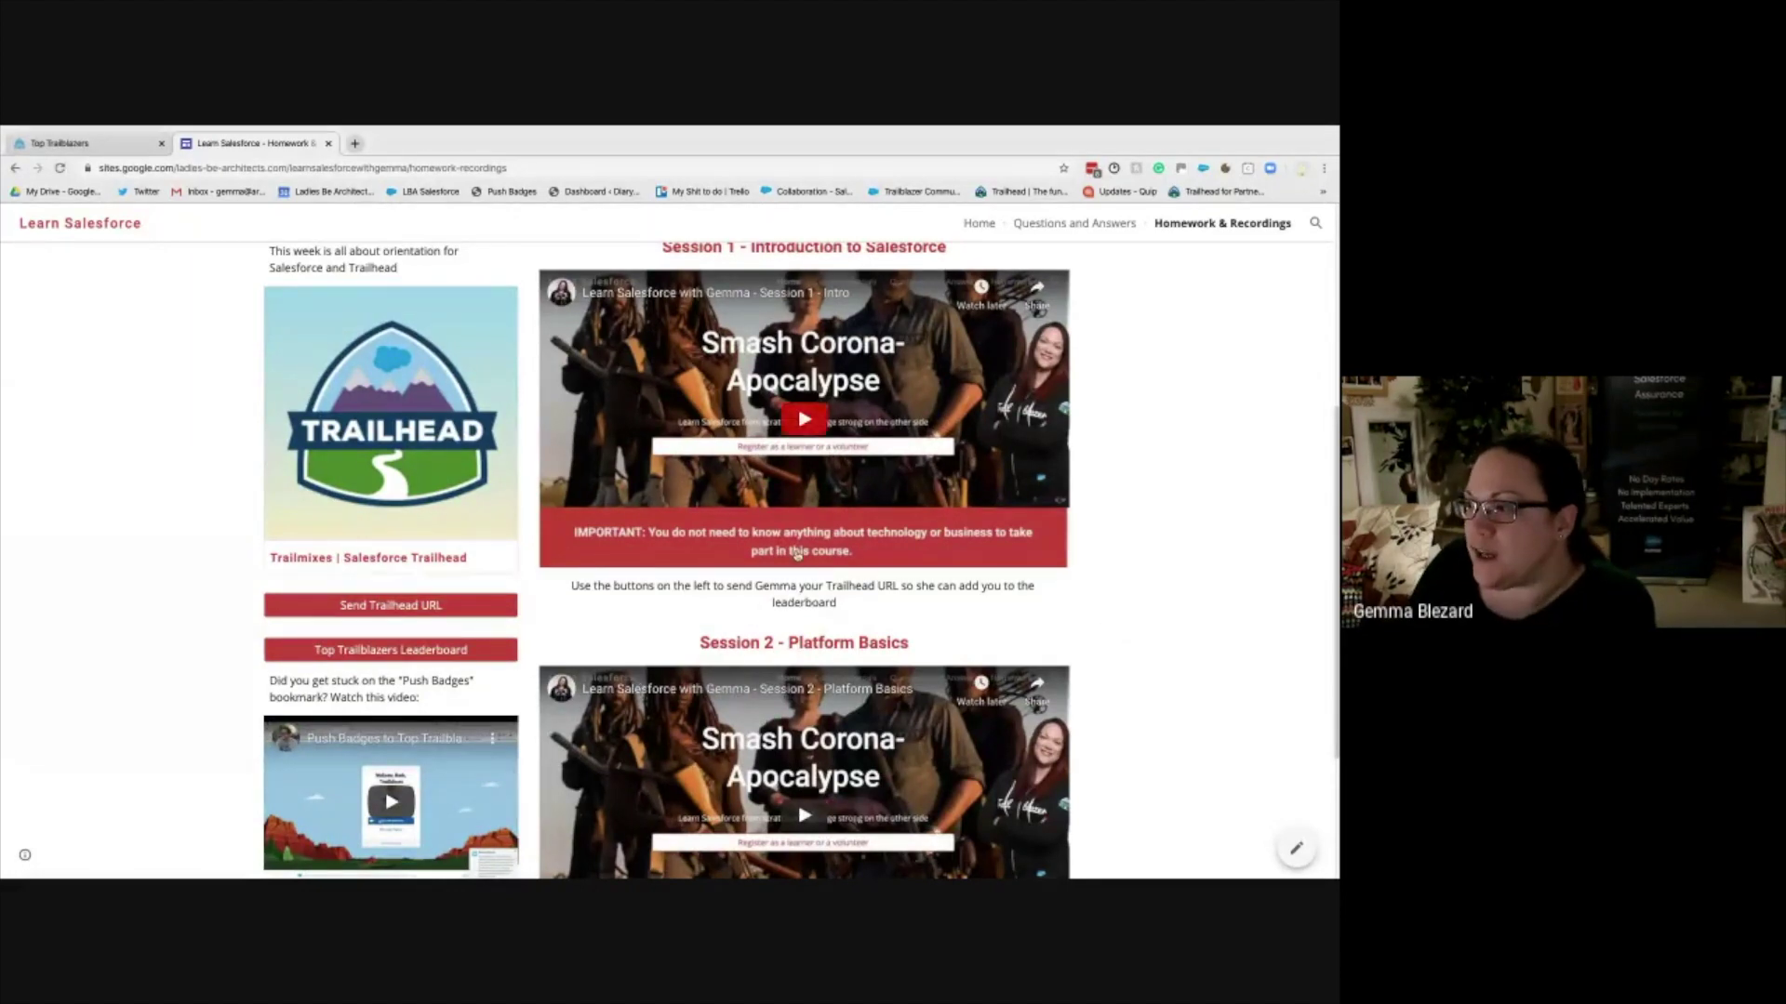
scroll(800, 539, "up", 4)
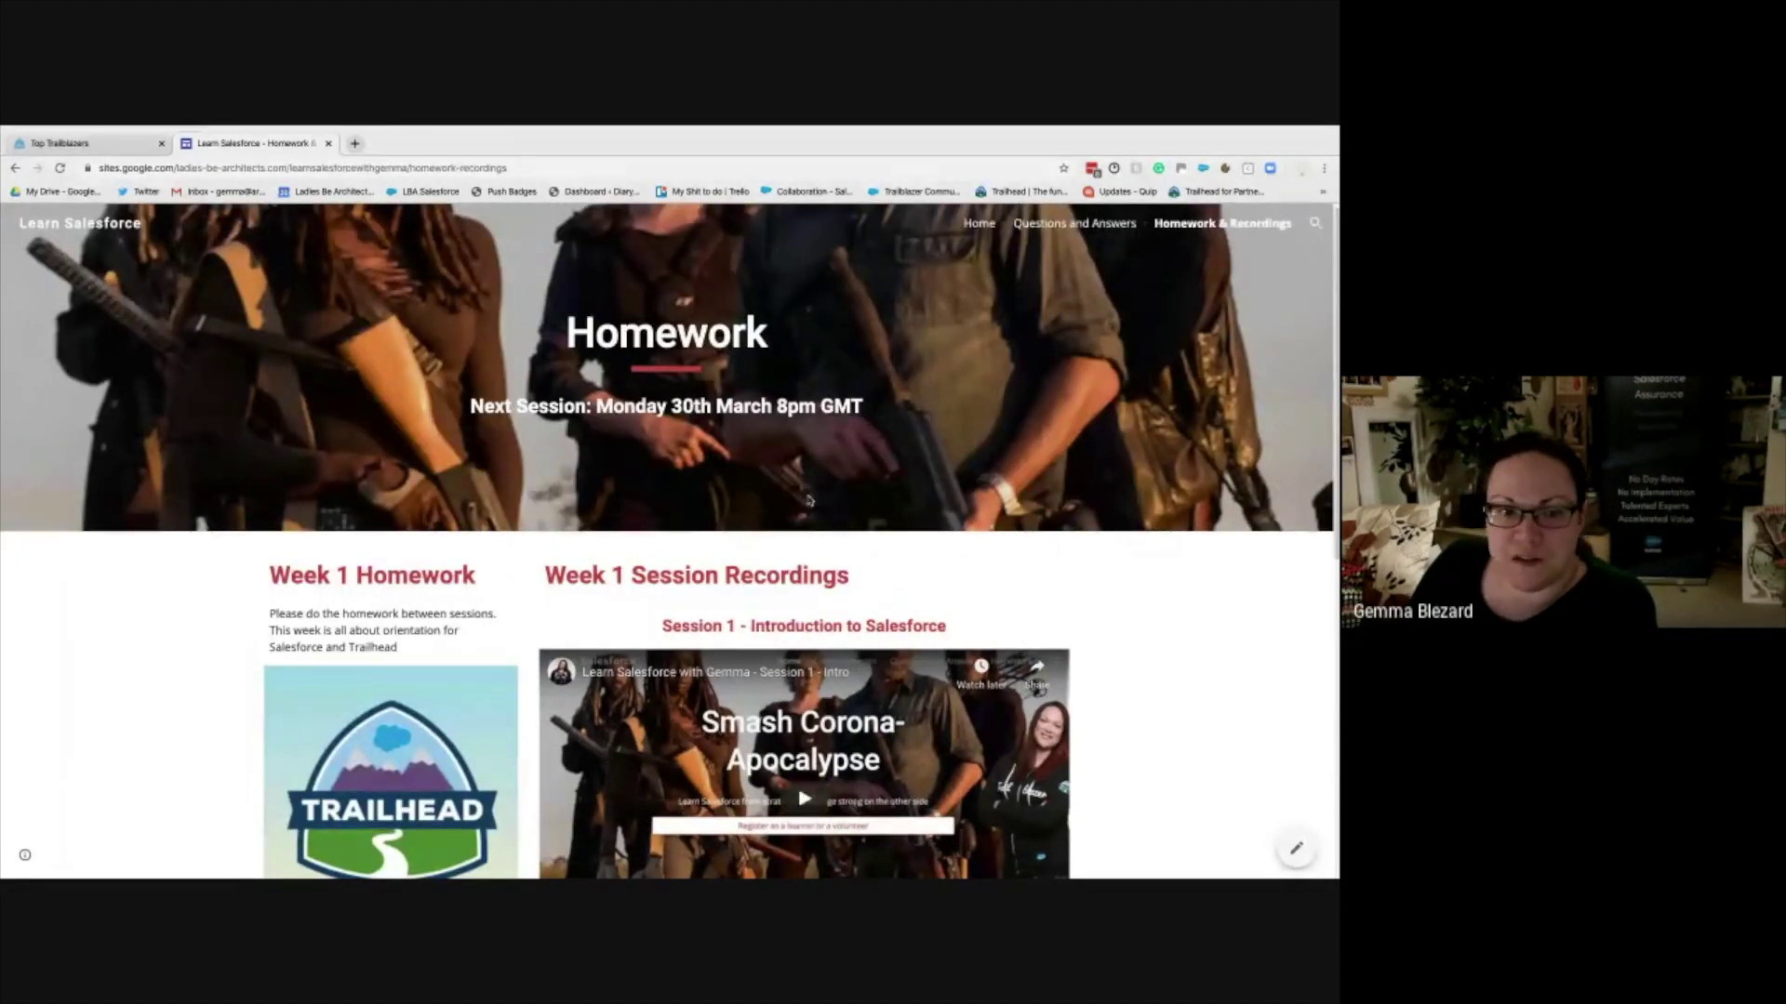
scroll(958, 577, "down", 1)
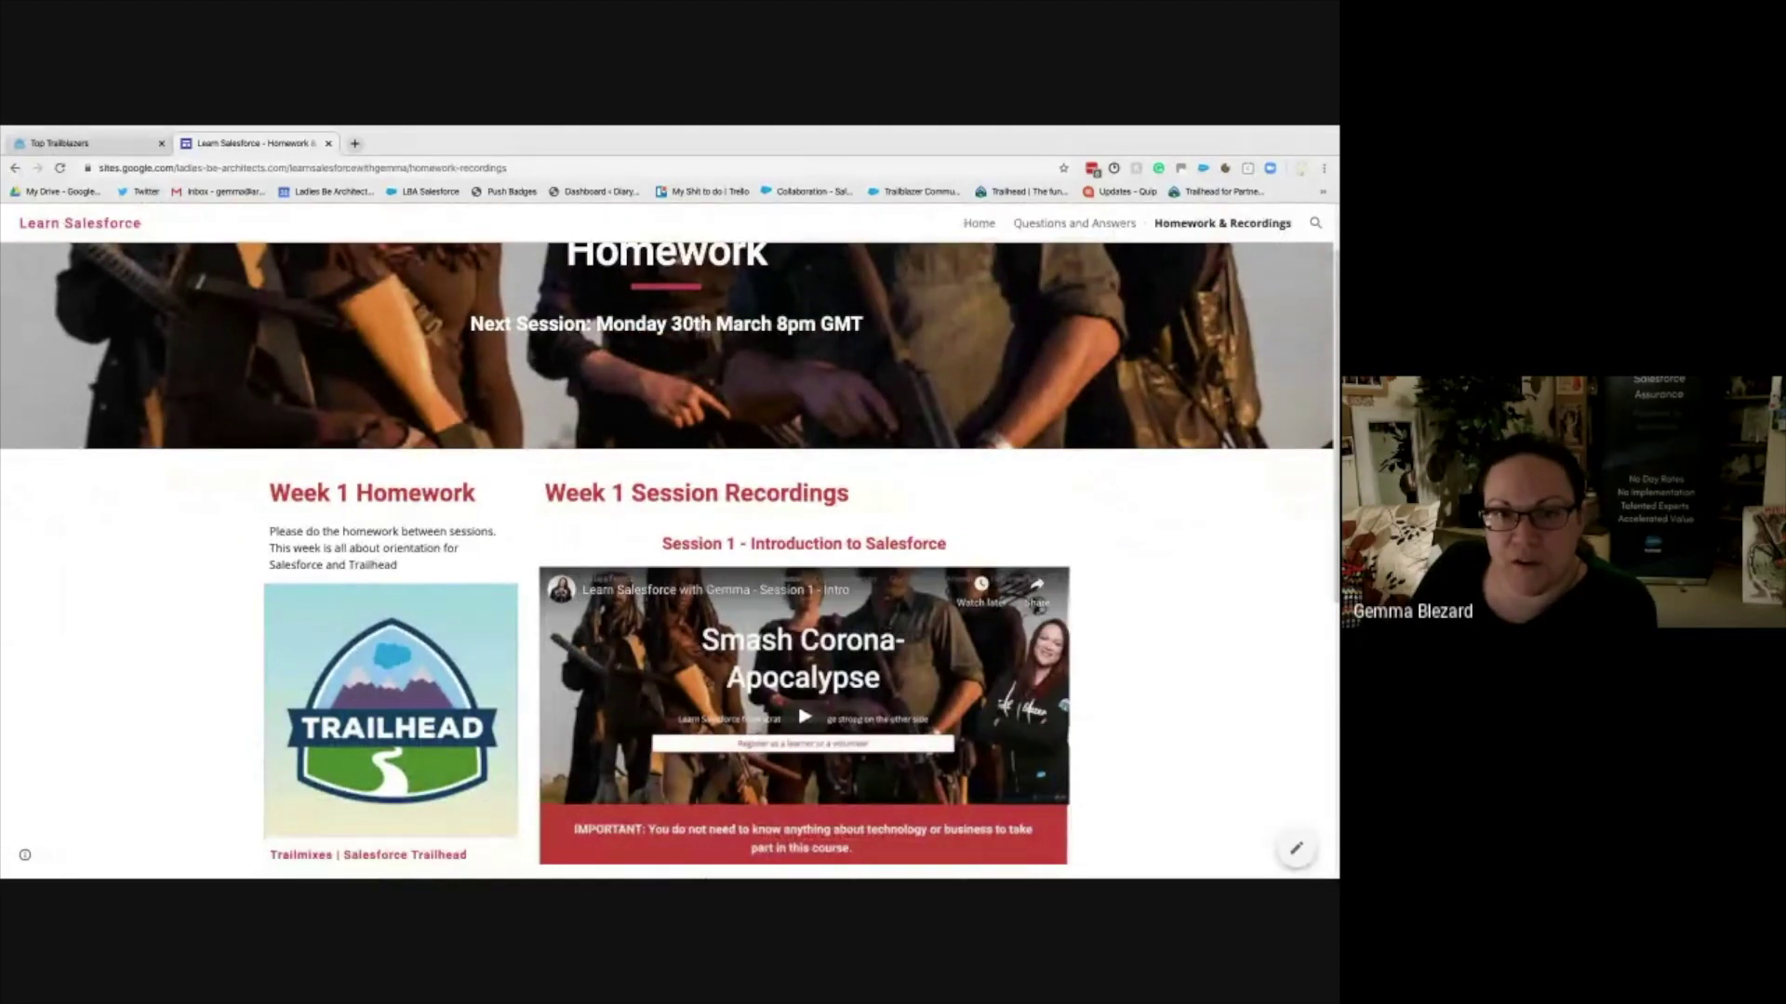
scroll(873, 528, "down", 1)
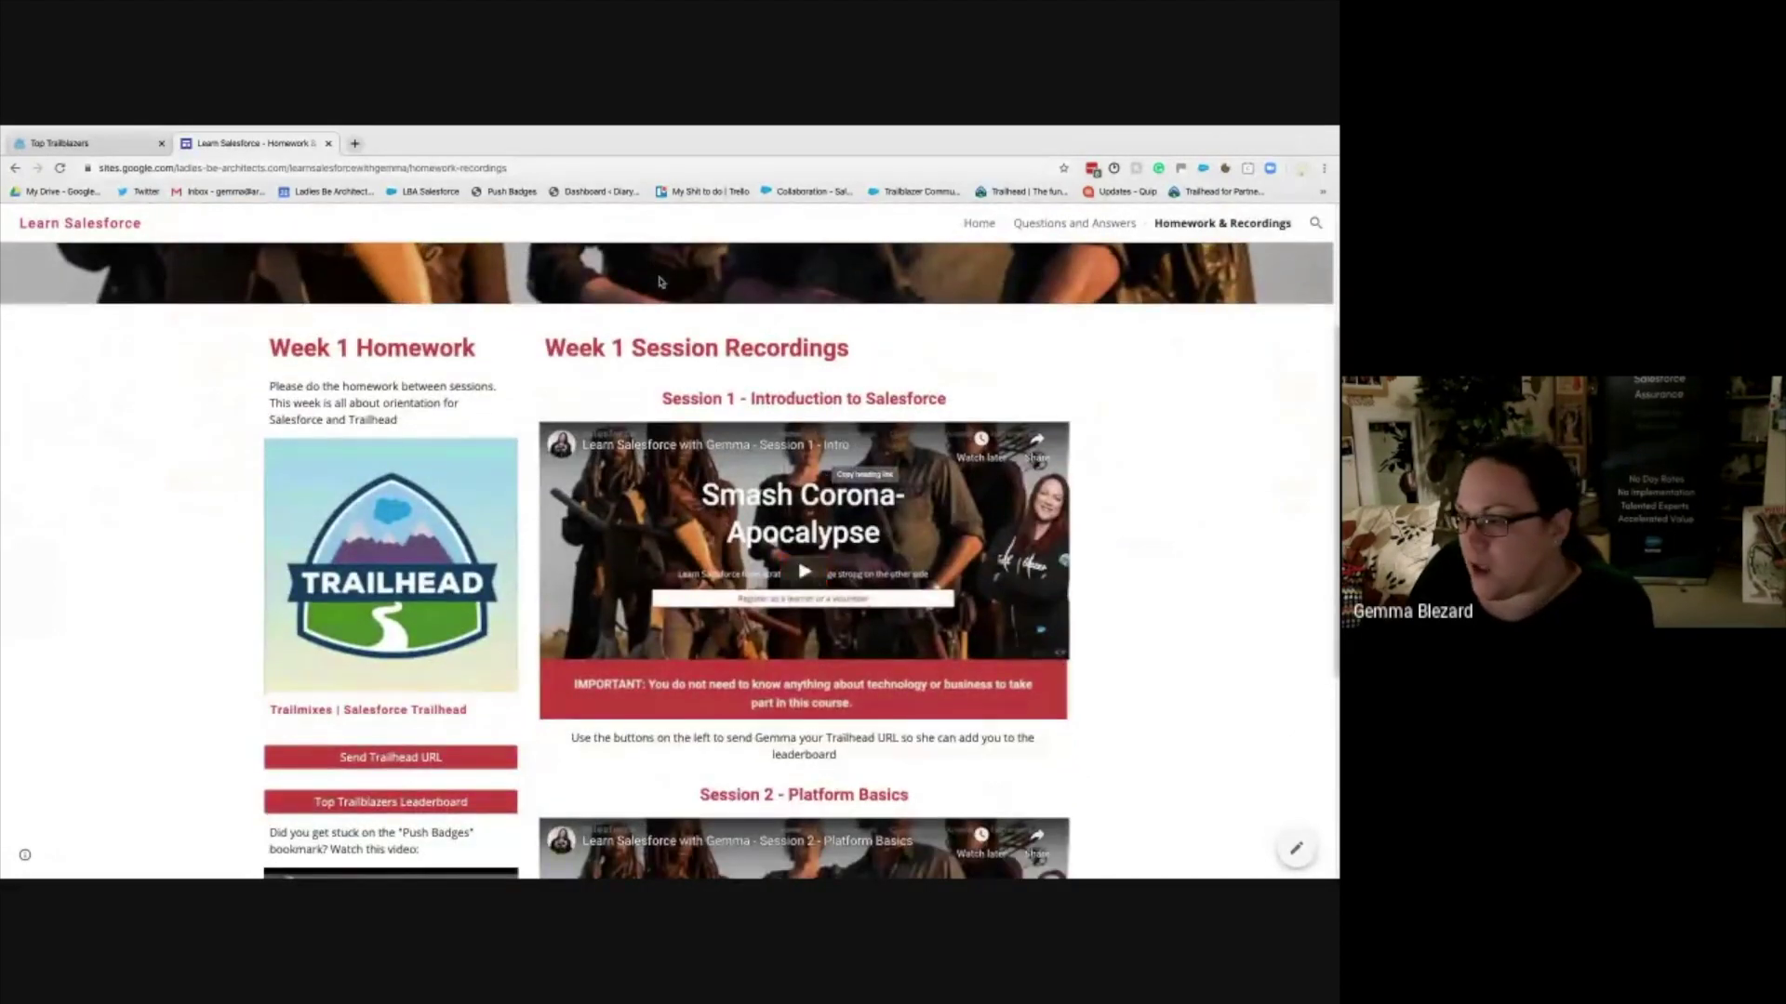
scroll(460, 383, "up", 2)
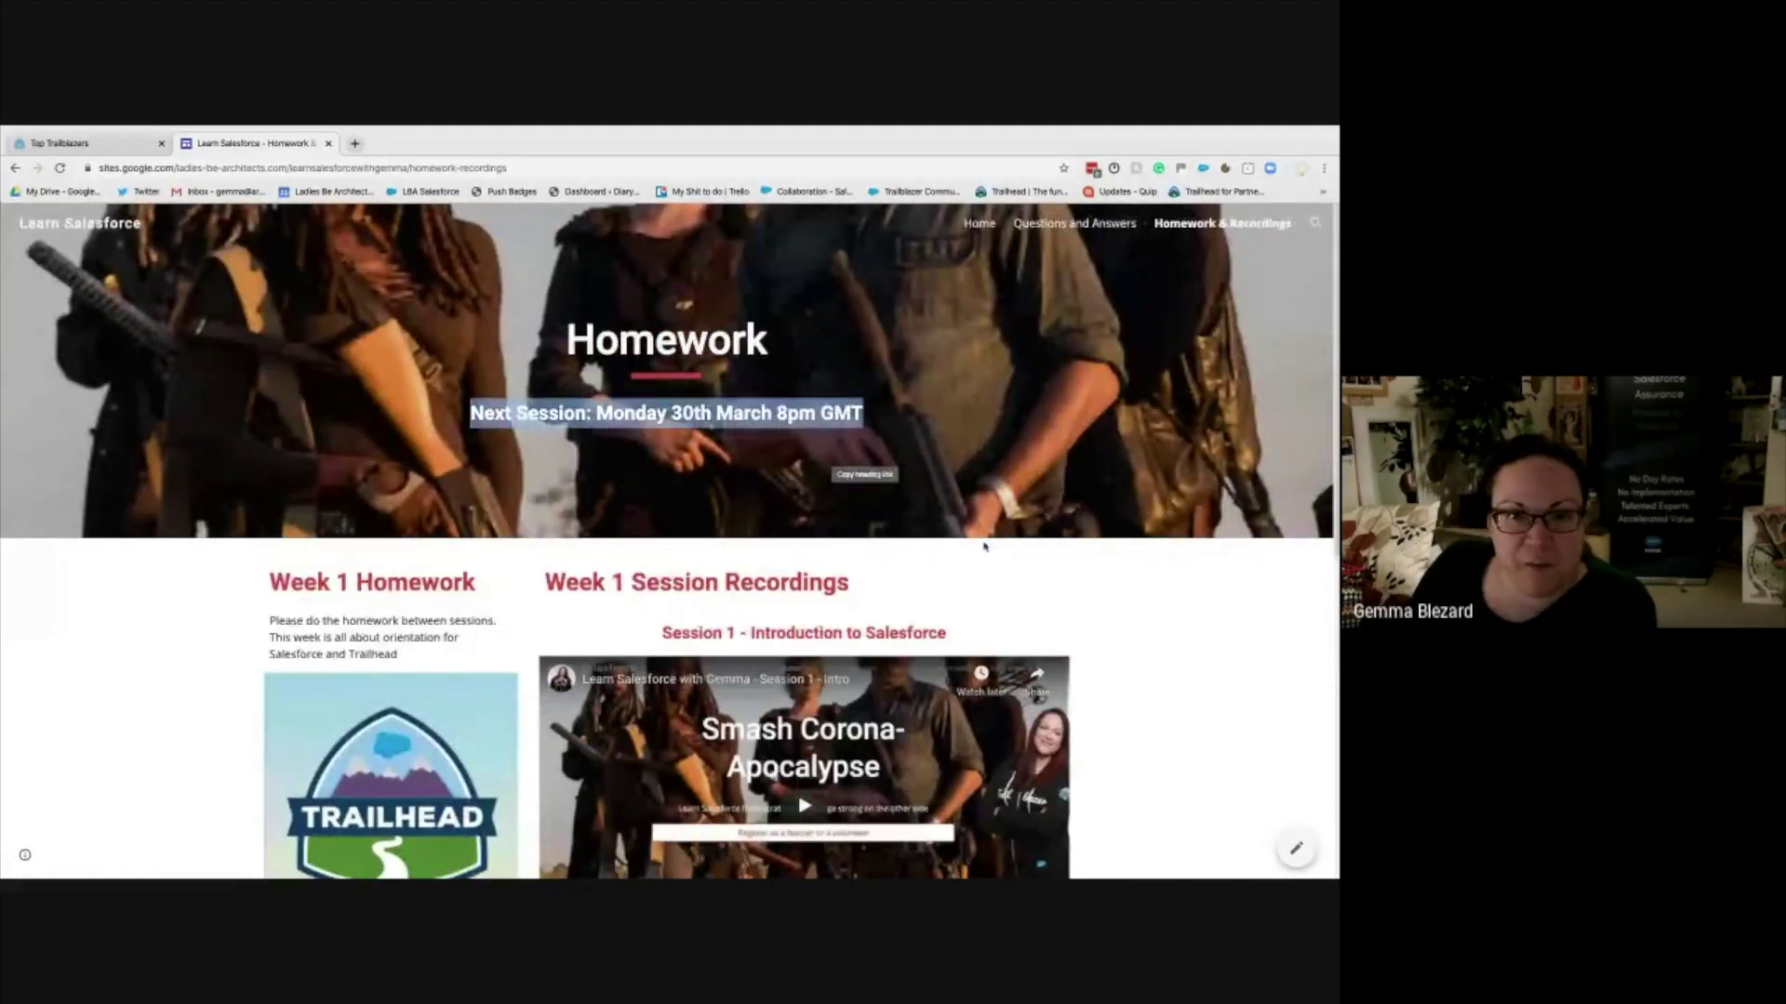
scroll(897, 551, "down", 2)
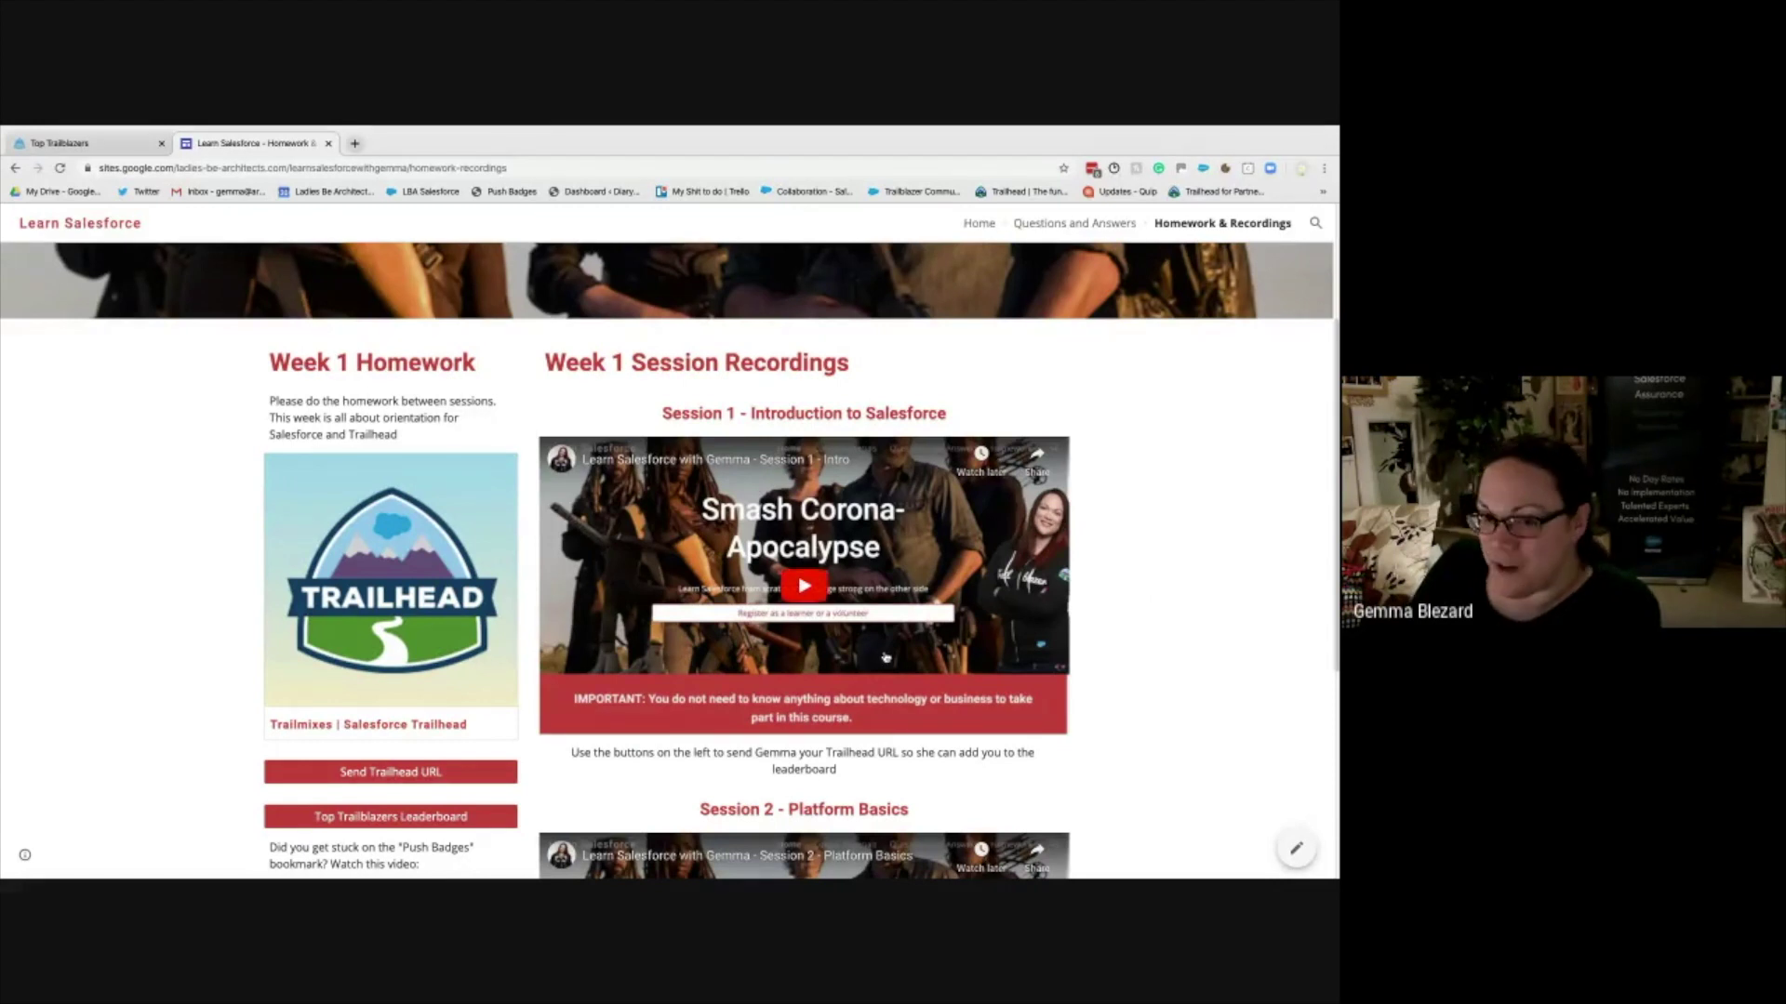
scroll(668, 733, "down", 1)
scroll(668, 733, "down", 3)
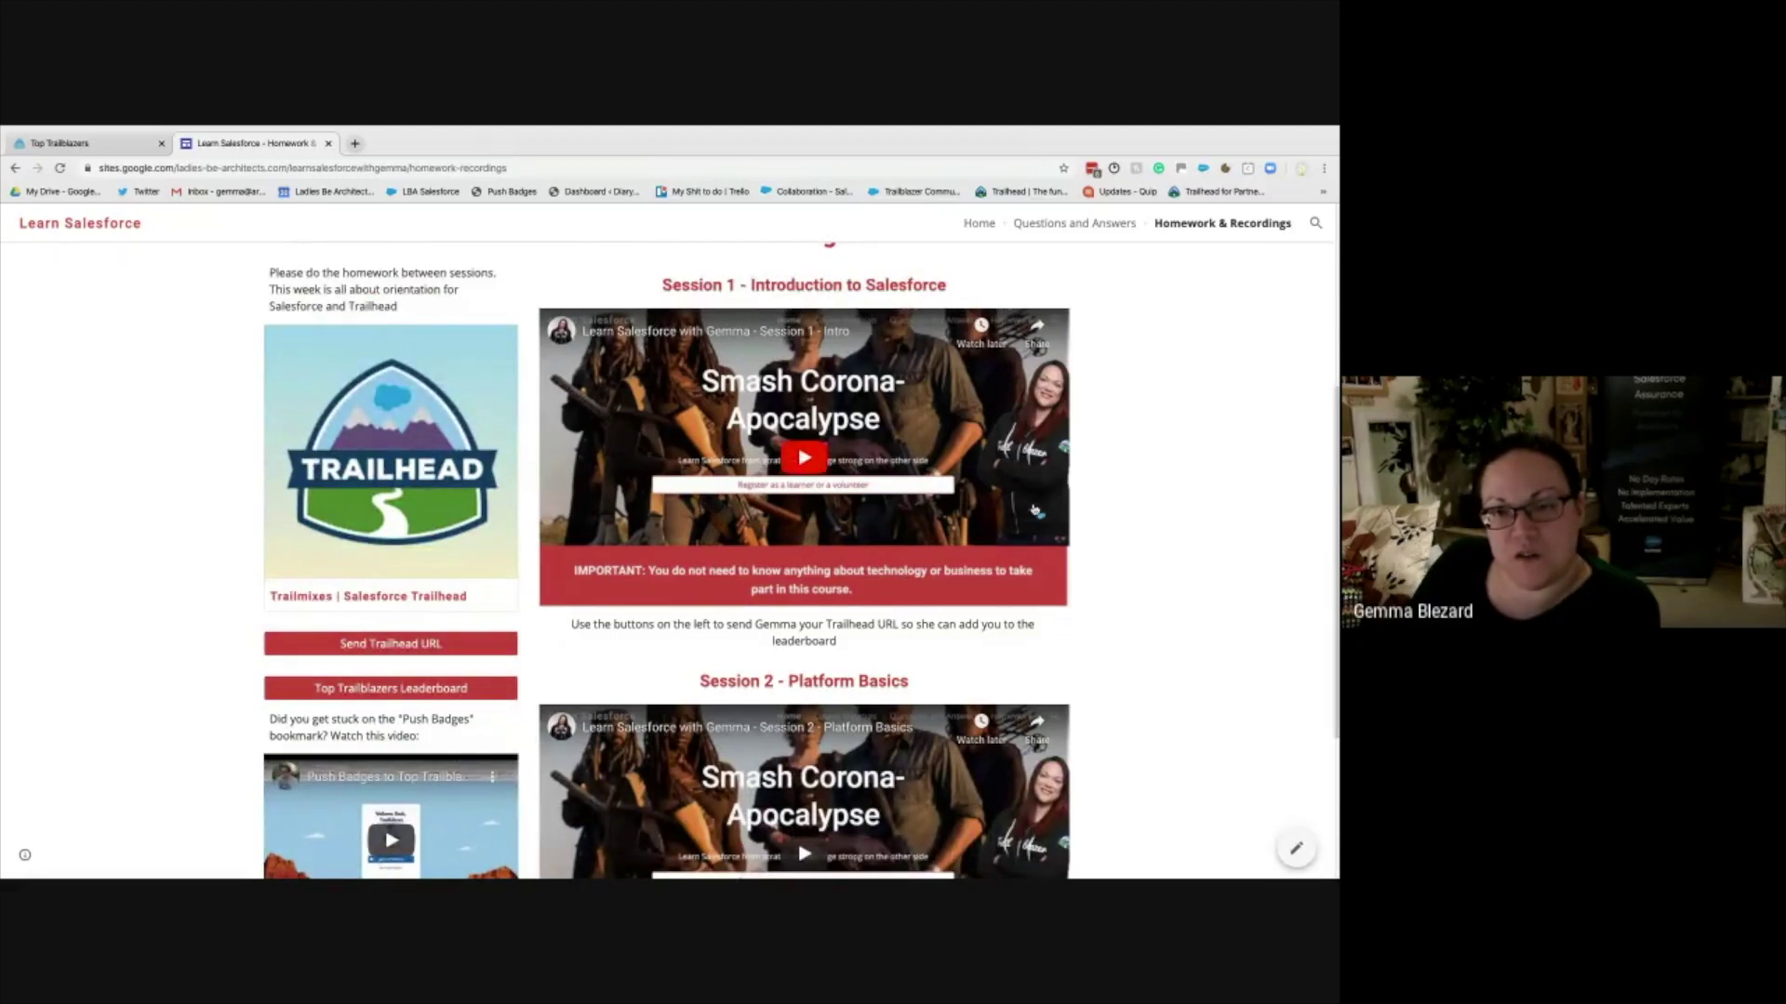
scroll(1032, 509, "down", 4)
scroll(1032, 510, "down", 2)
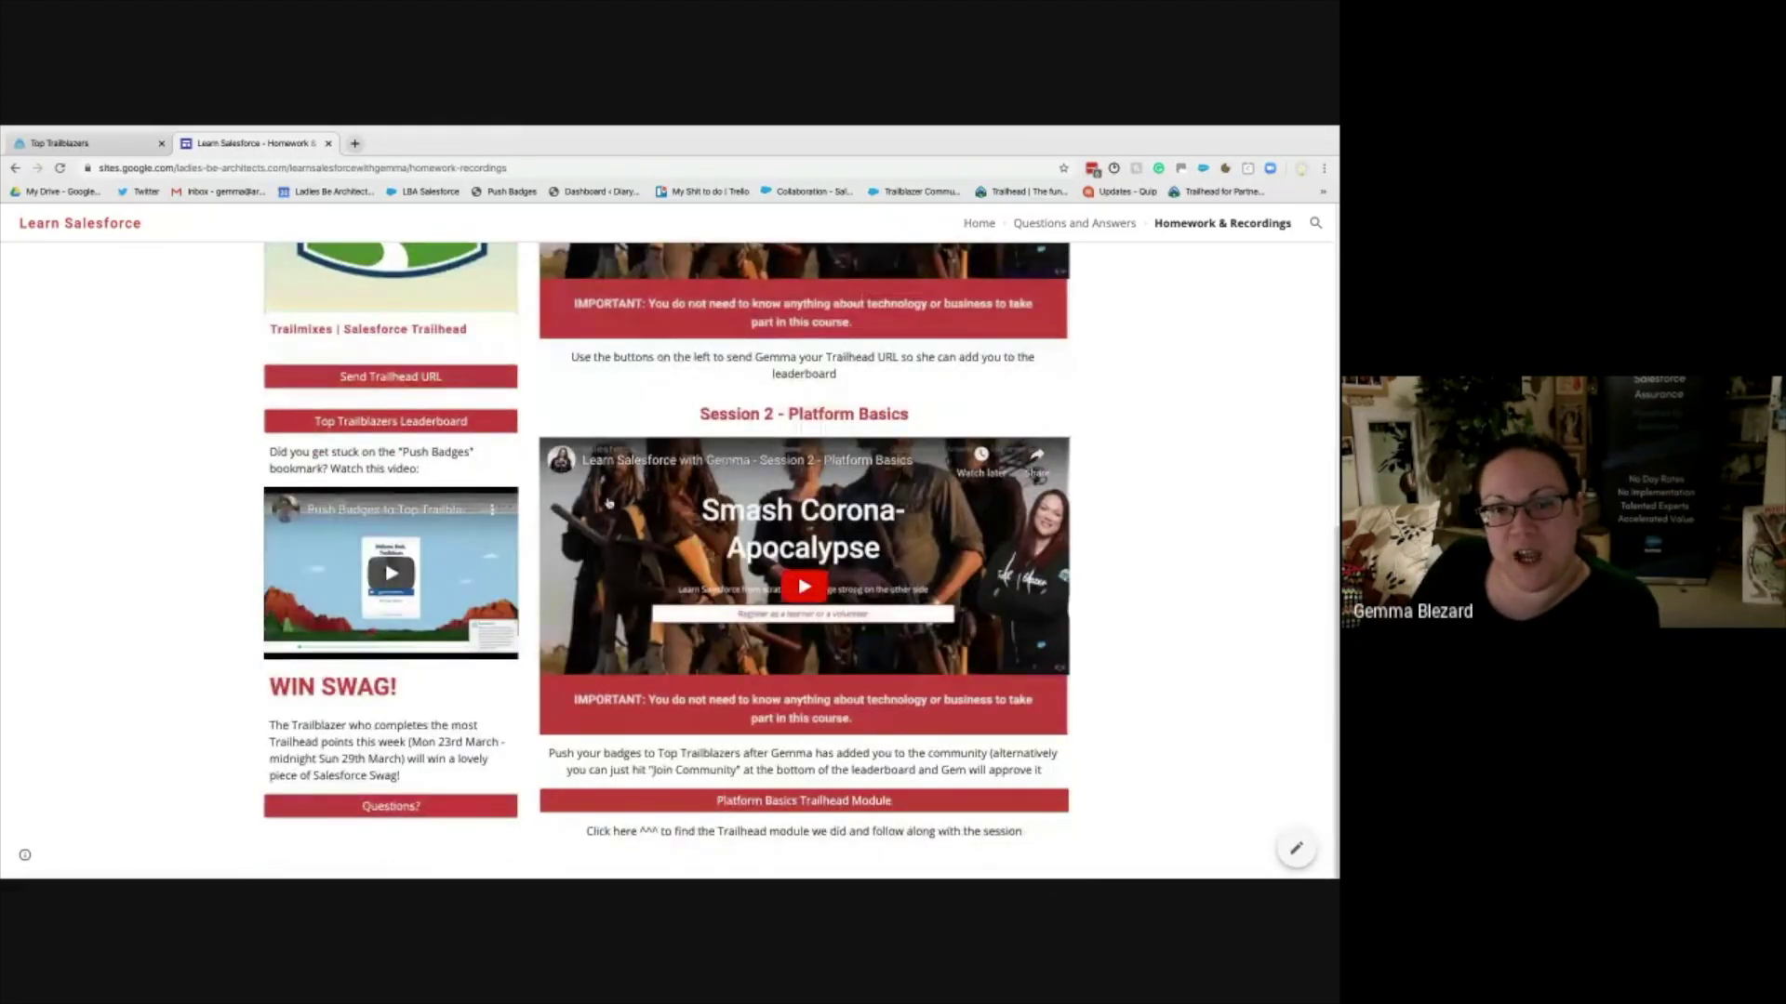
scroll(513, 531, "up", 10)
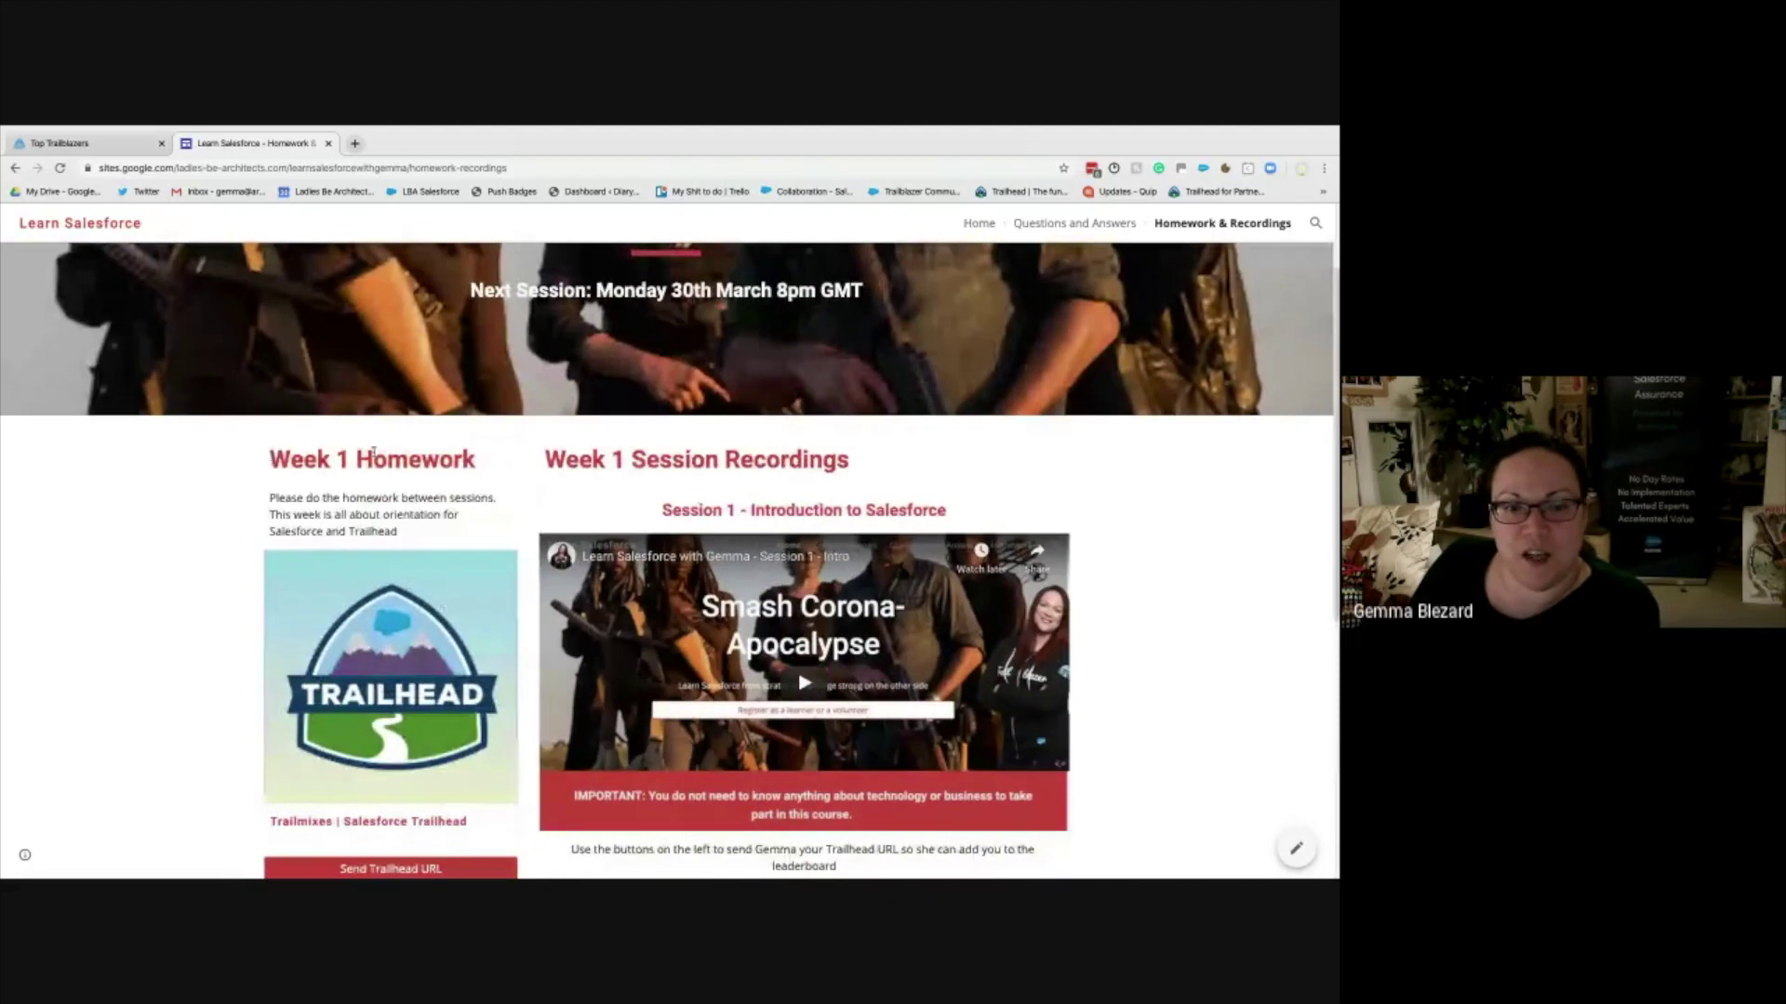
scroll(387, 775, "down", 2)
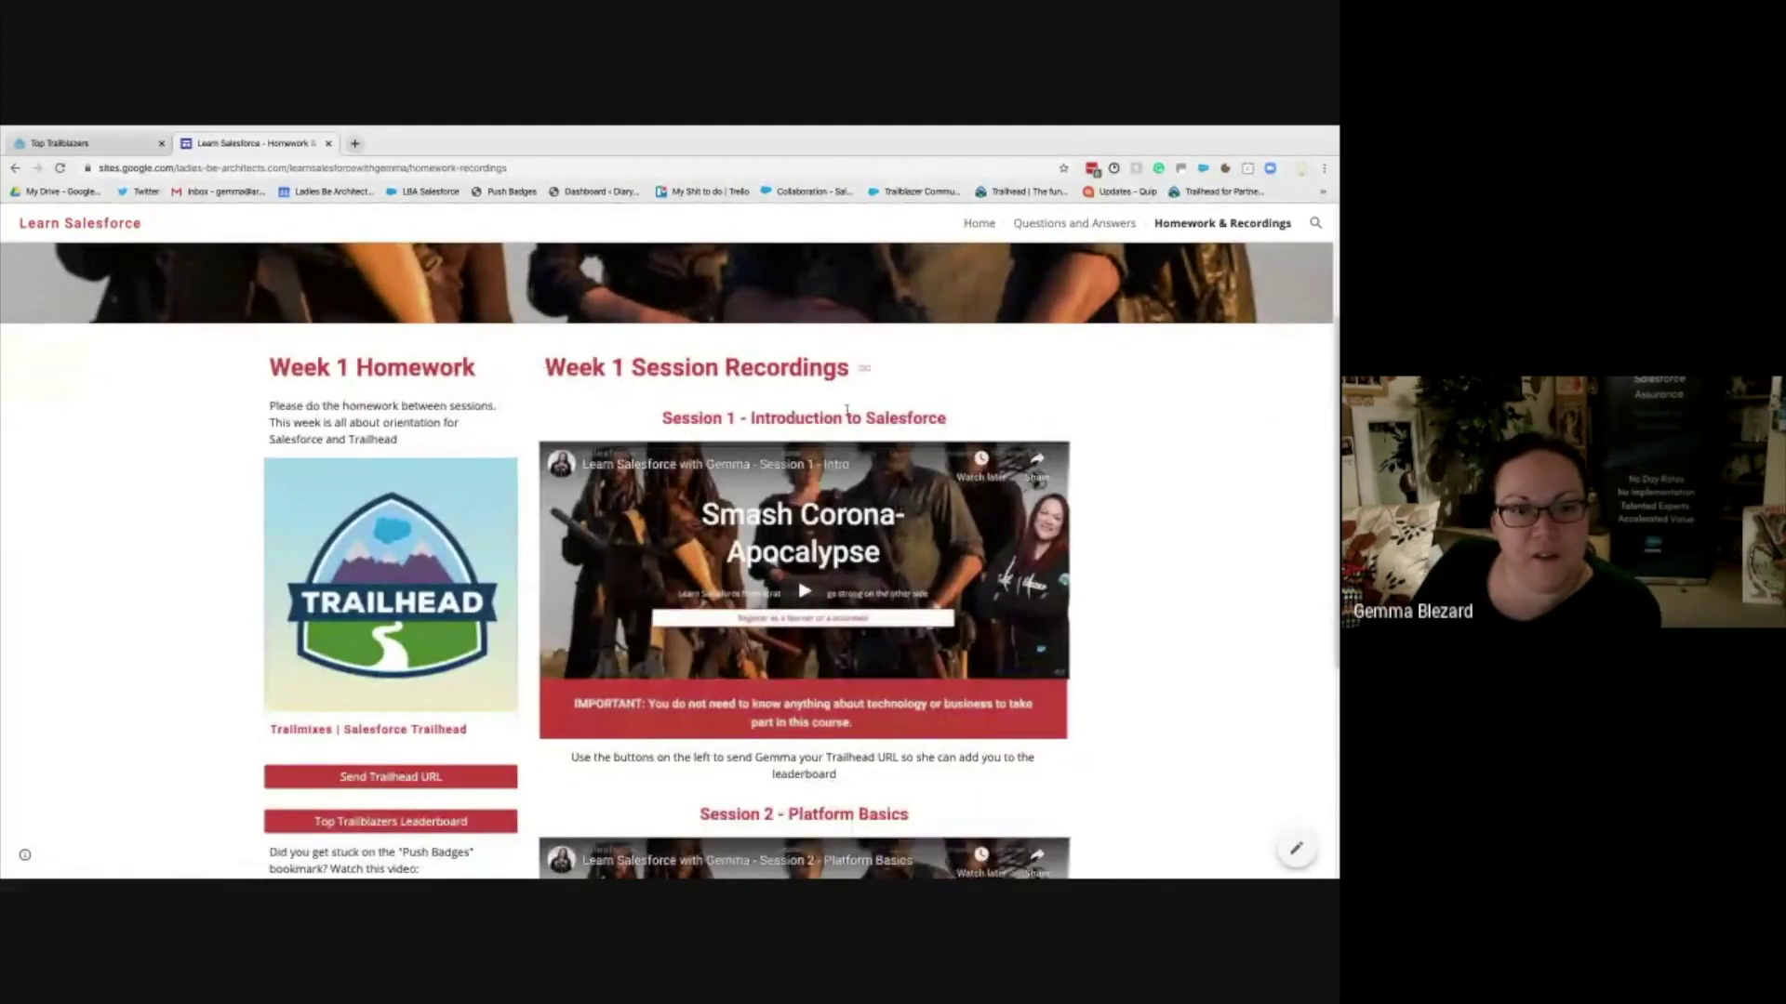
scroll(791, 690, "down", 5)
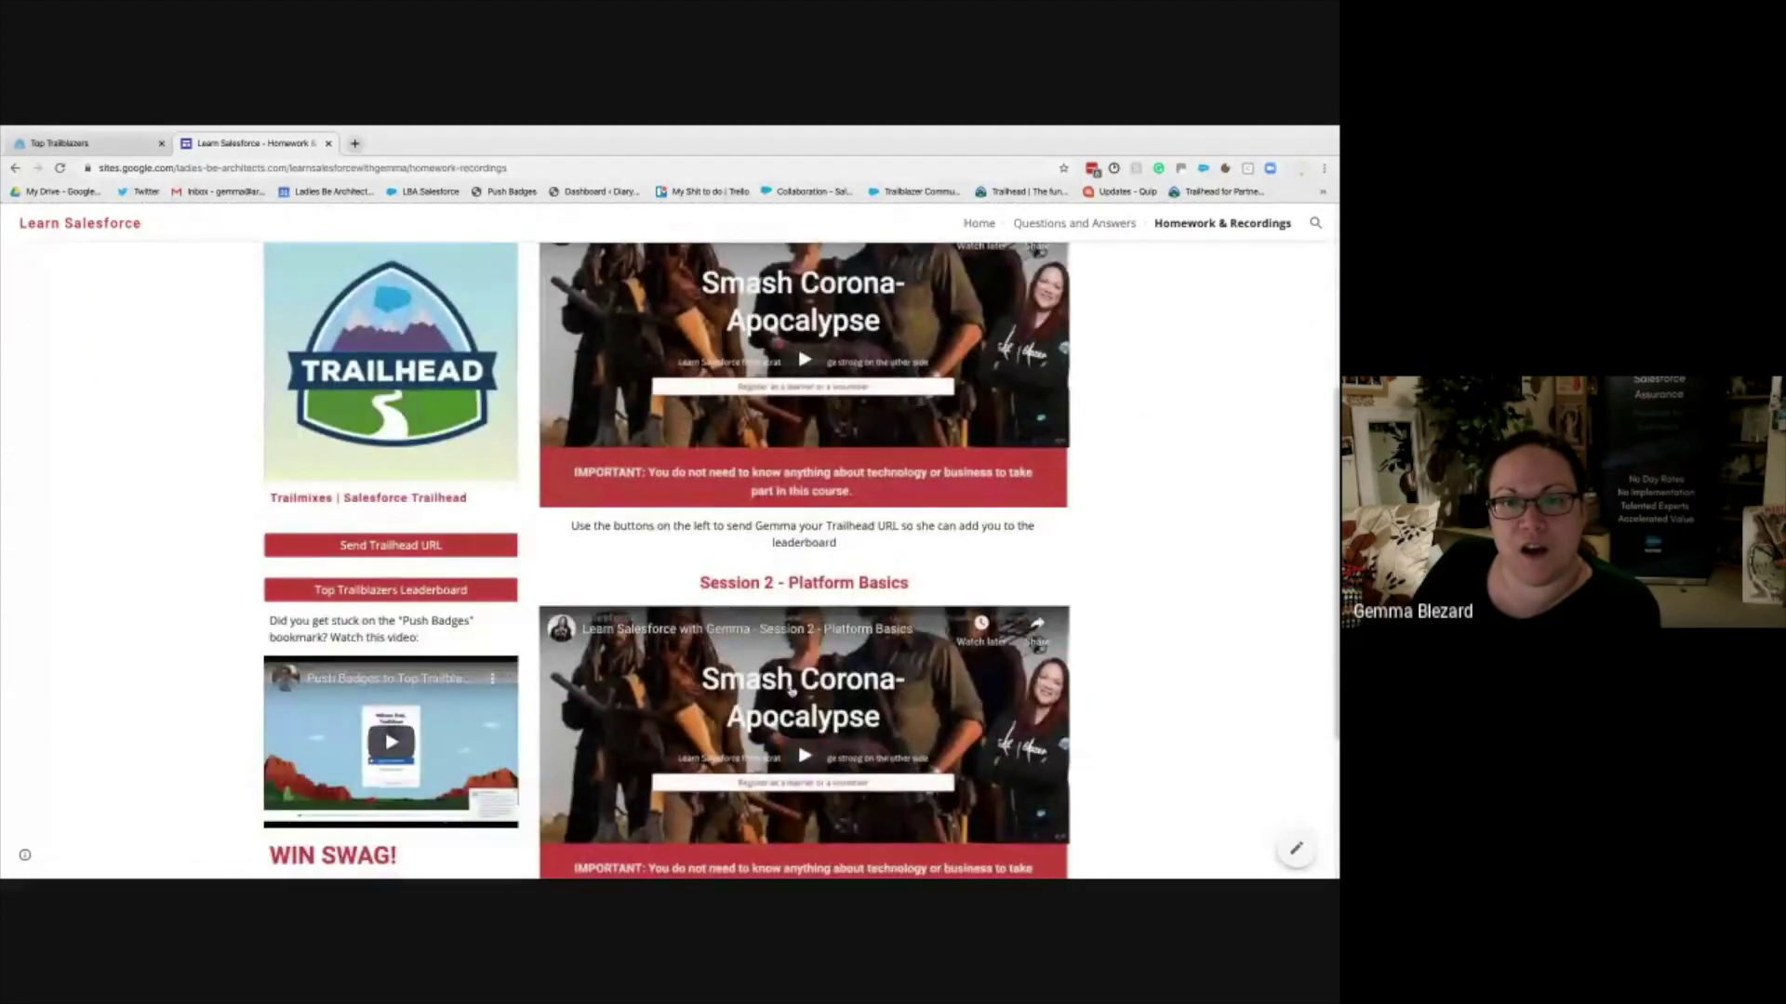
scroll(1089, 737, "up", 1)
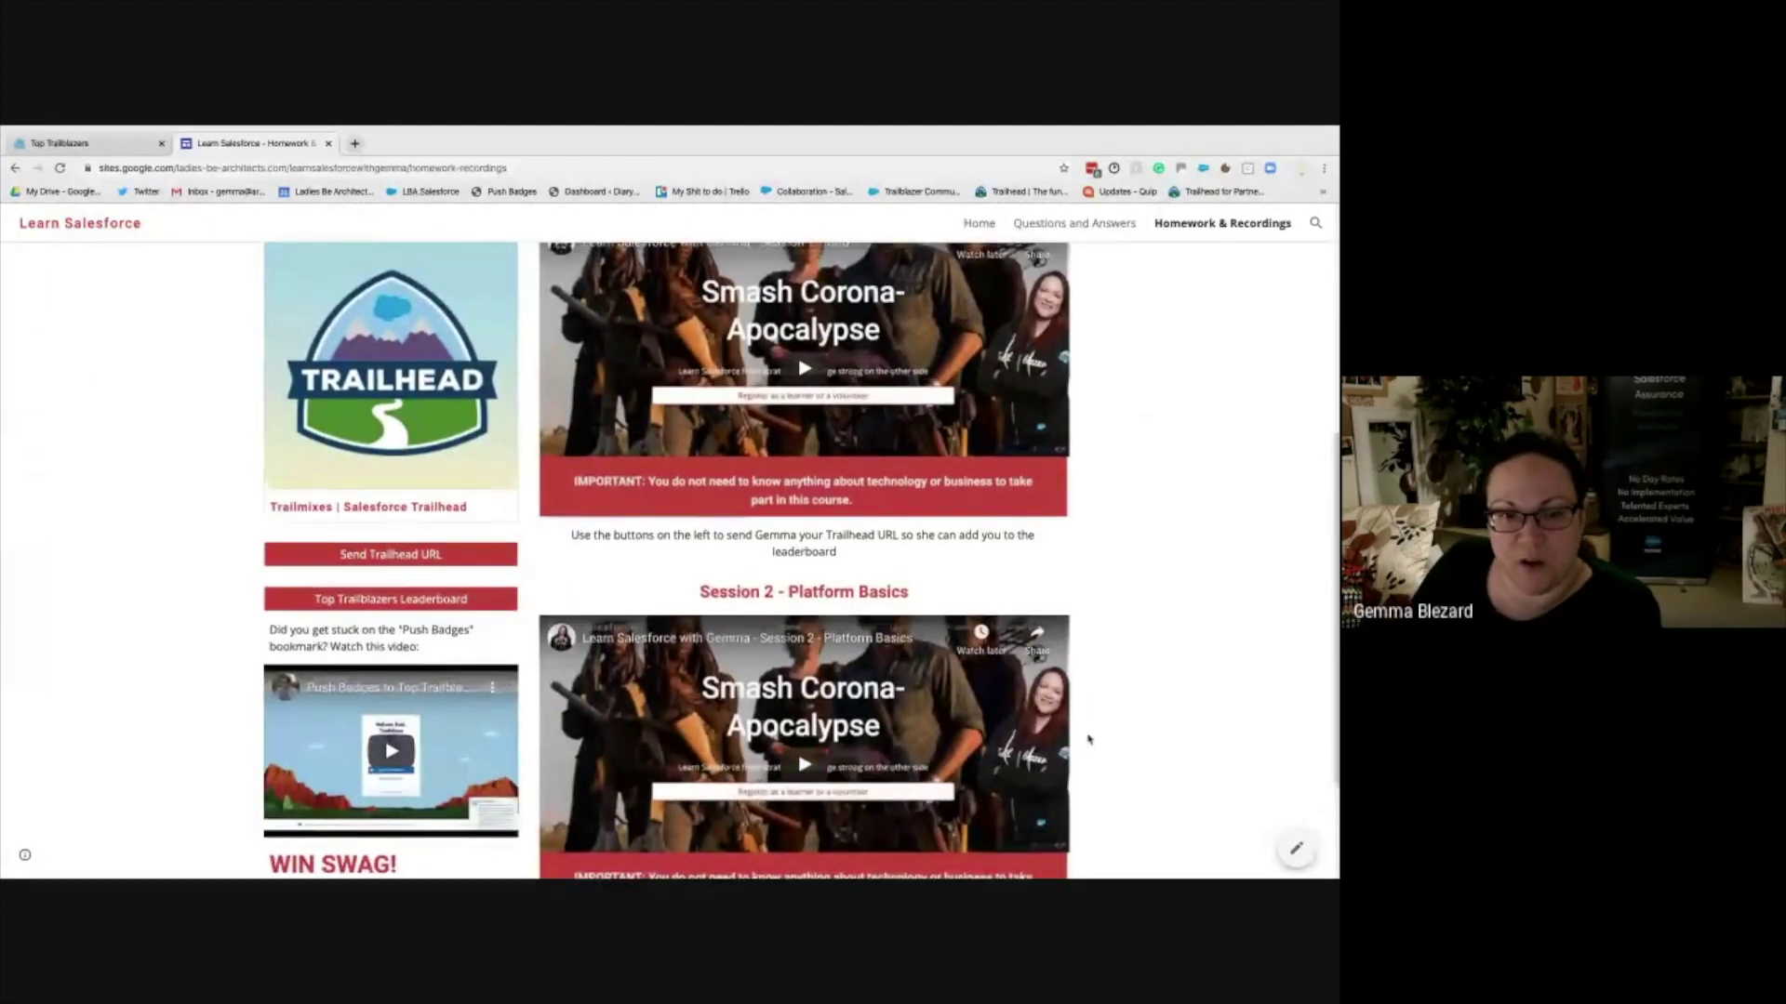
scroll(1089, 739, "up", 2)
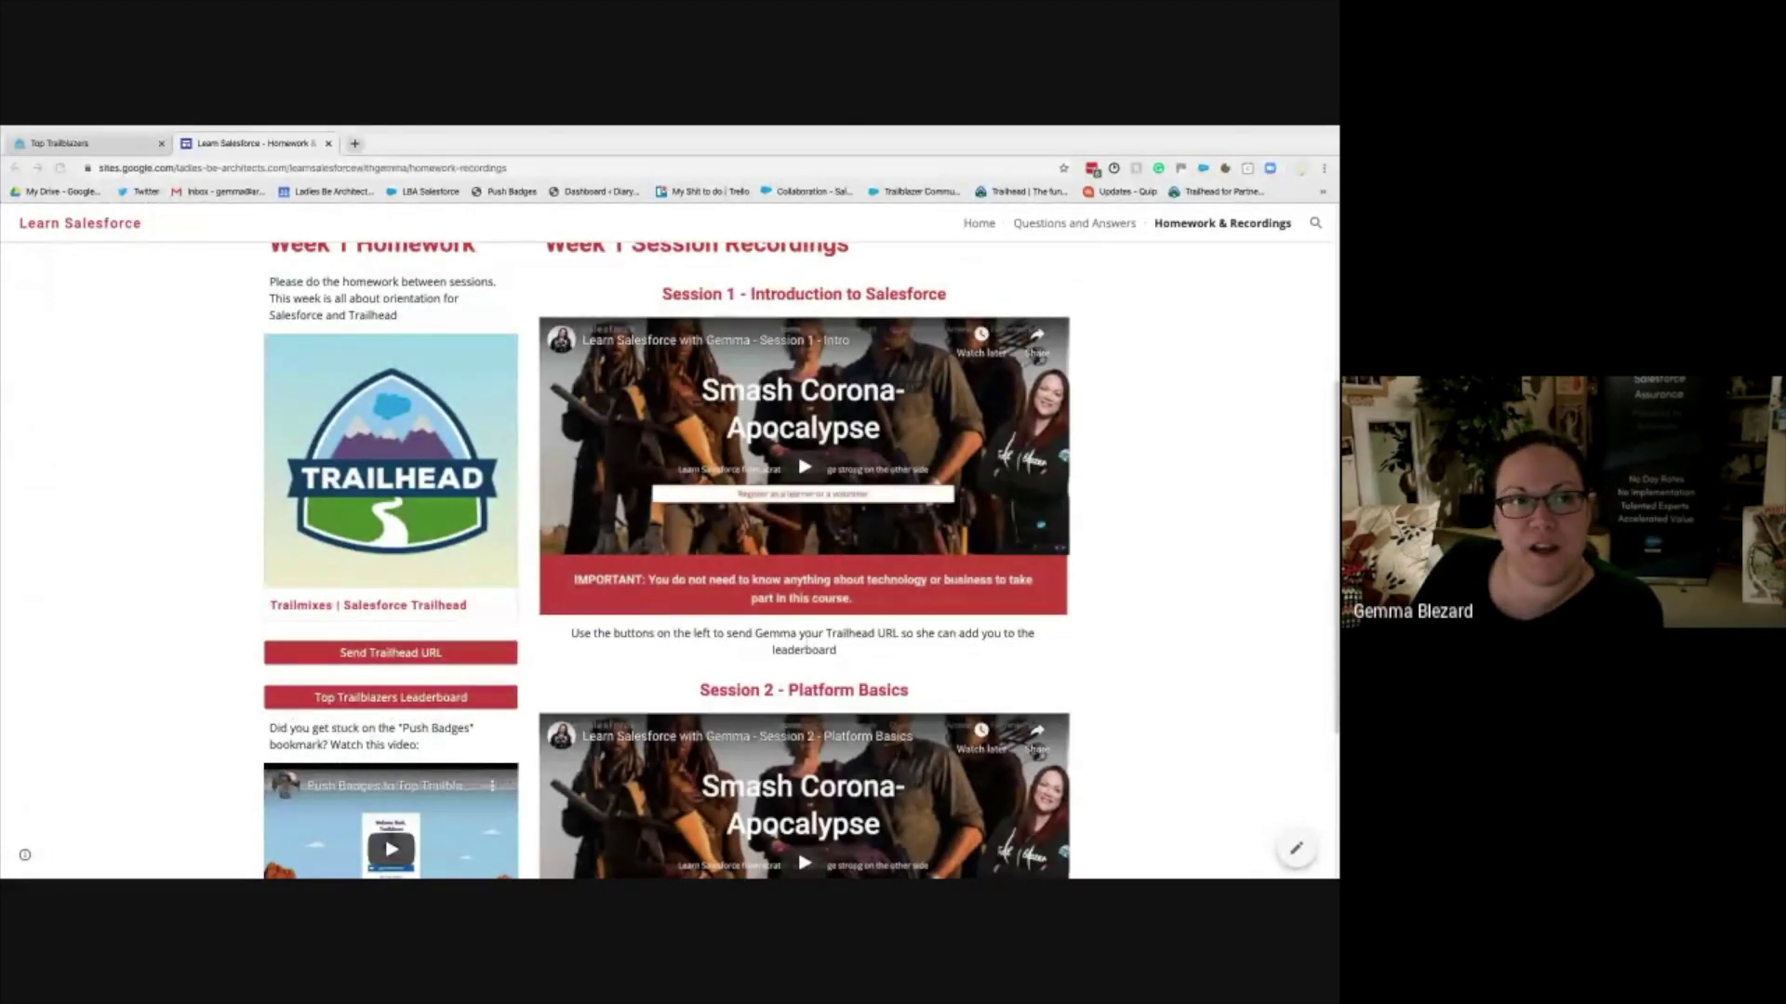
- Switch to the Top Trailblazers site, log in and open its Communities list
left_click(105, 147)
left_click(1301, 223)
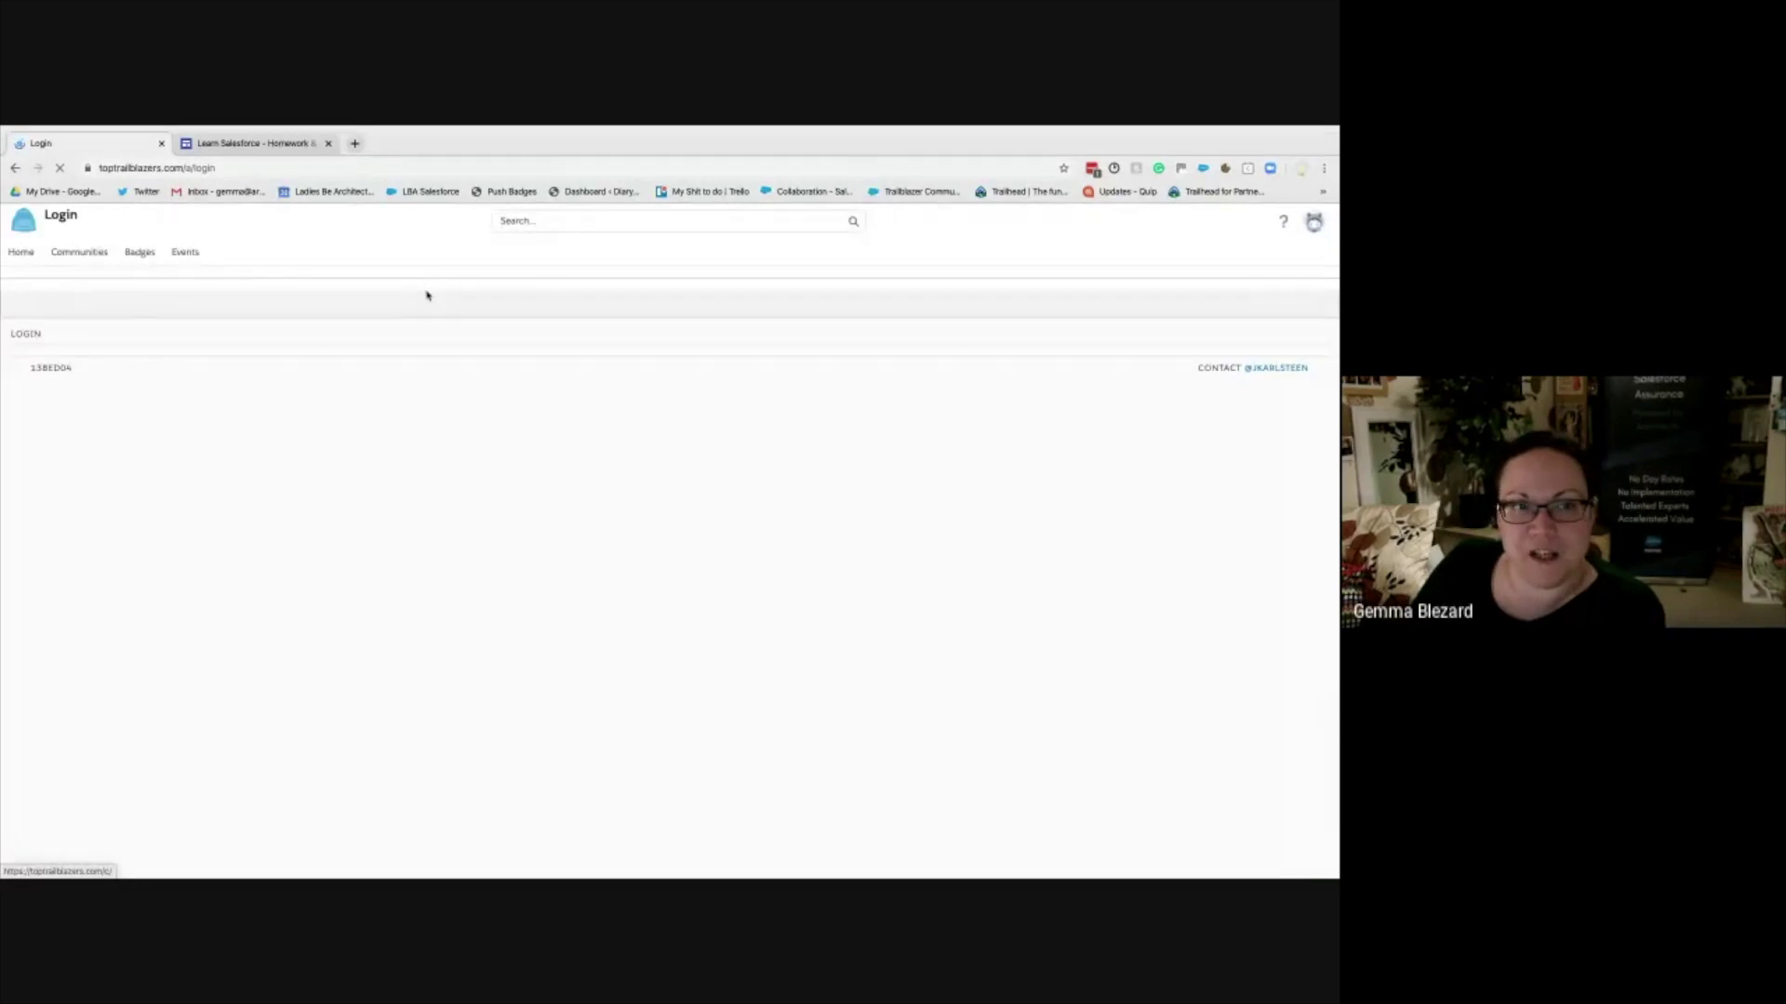
- Return to the Learn Salesforce homework page and review the leaderboard link, Push Badges video and WIN SWAG section
left_click(234, 146)
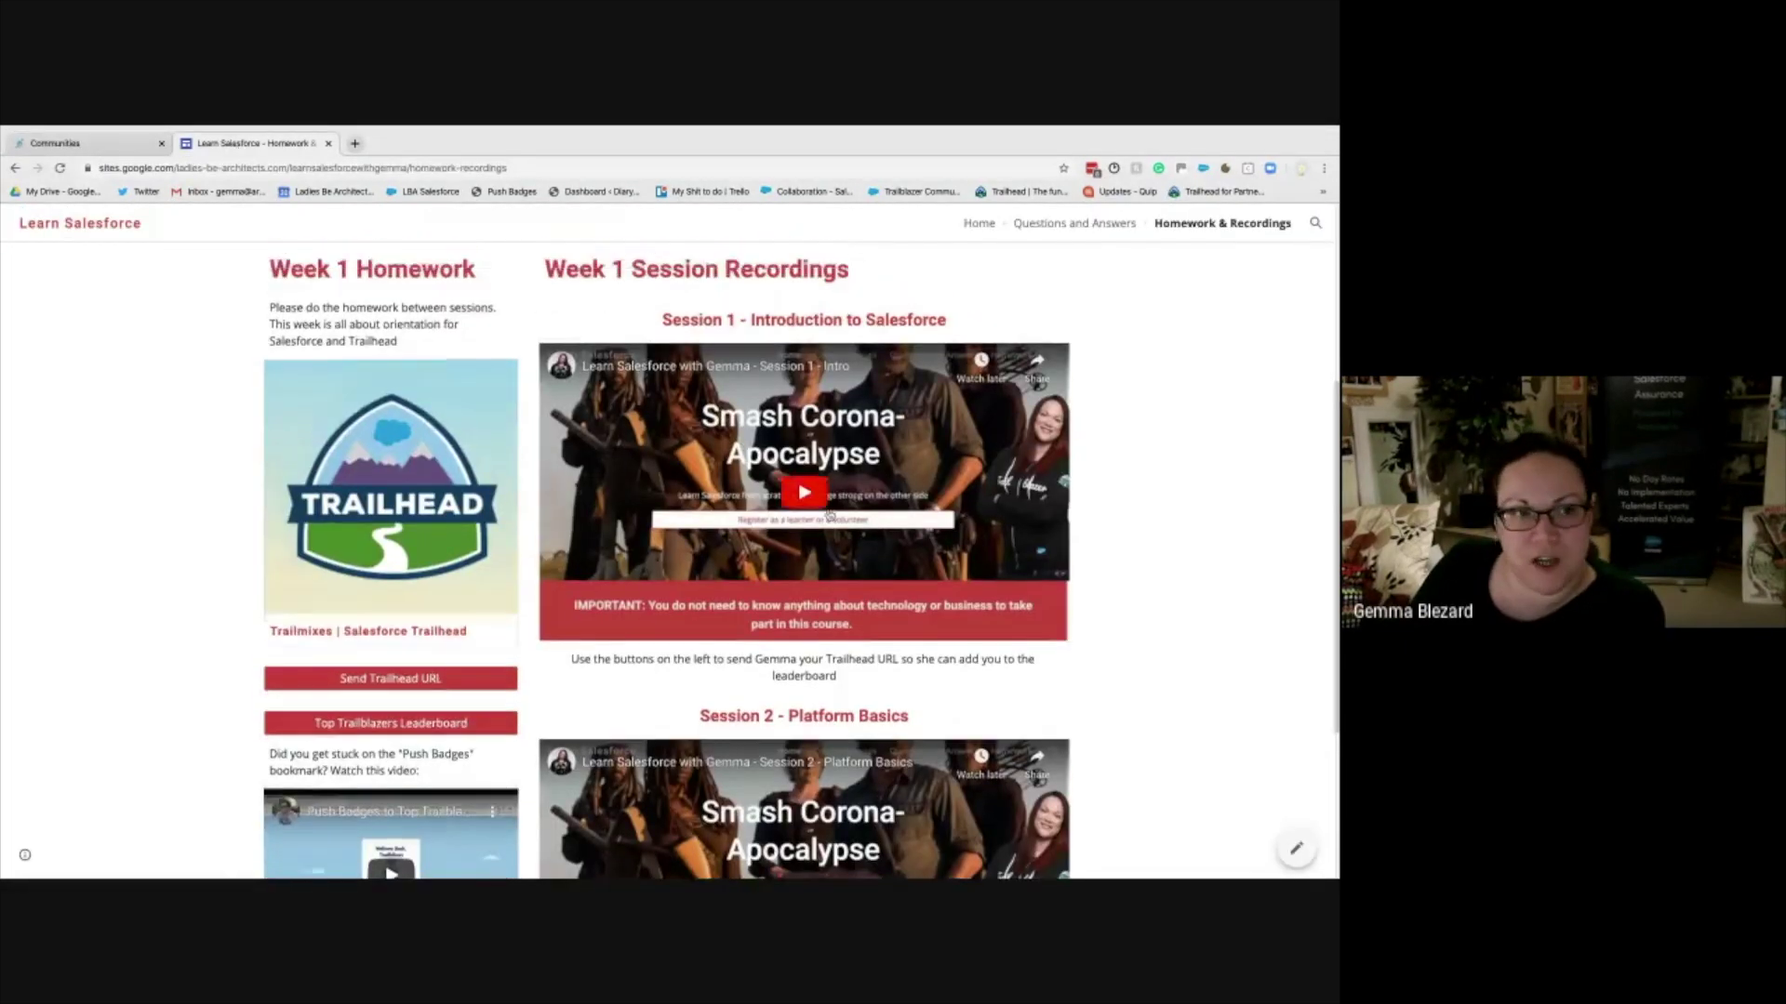
scroll(822, 509, "up", 1)
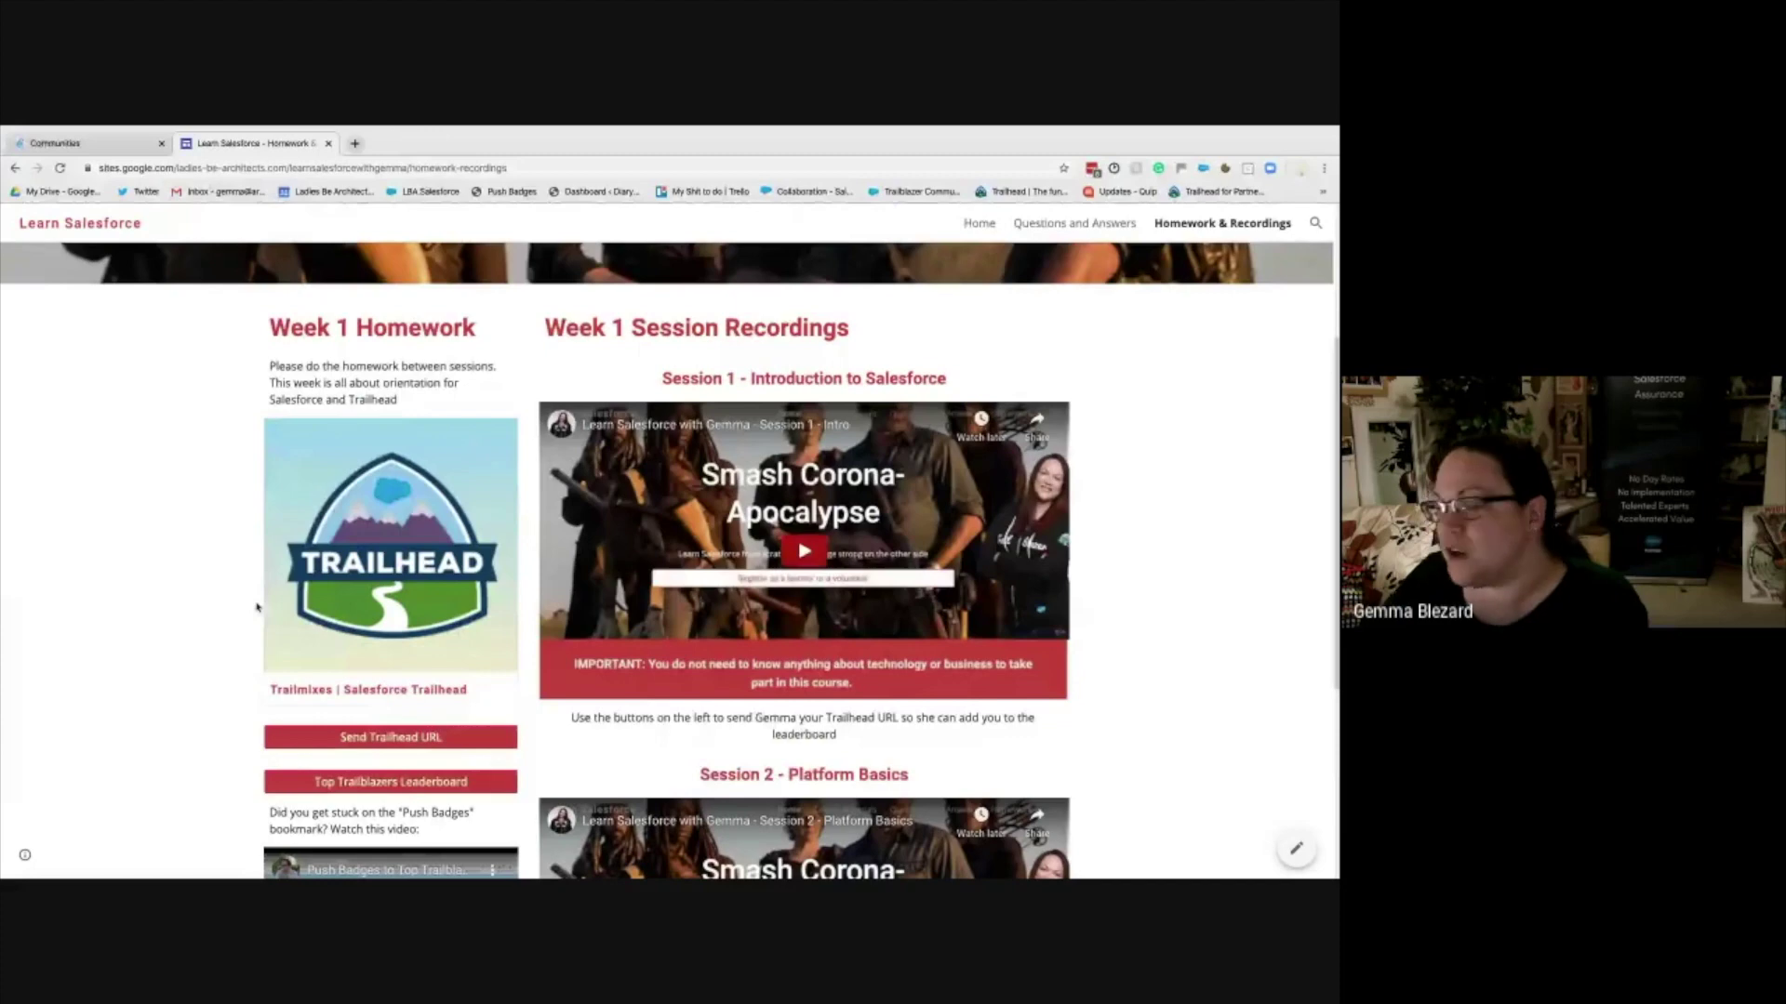
scroll(302, 623, "down", 3)
scroll(302, 623, "down", 1)
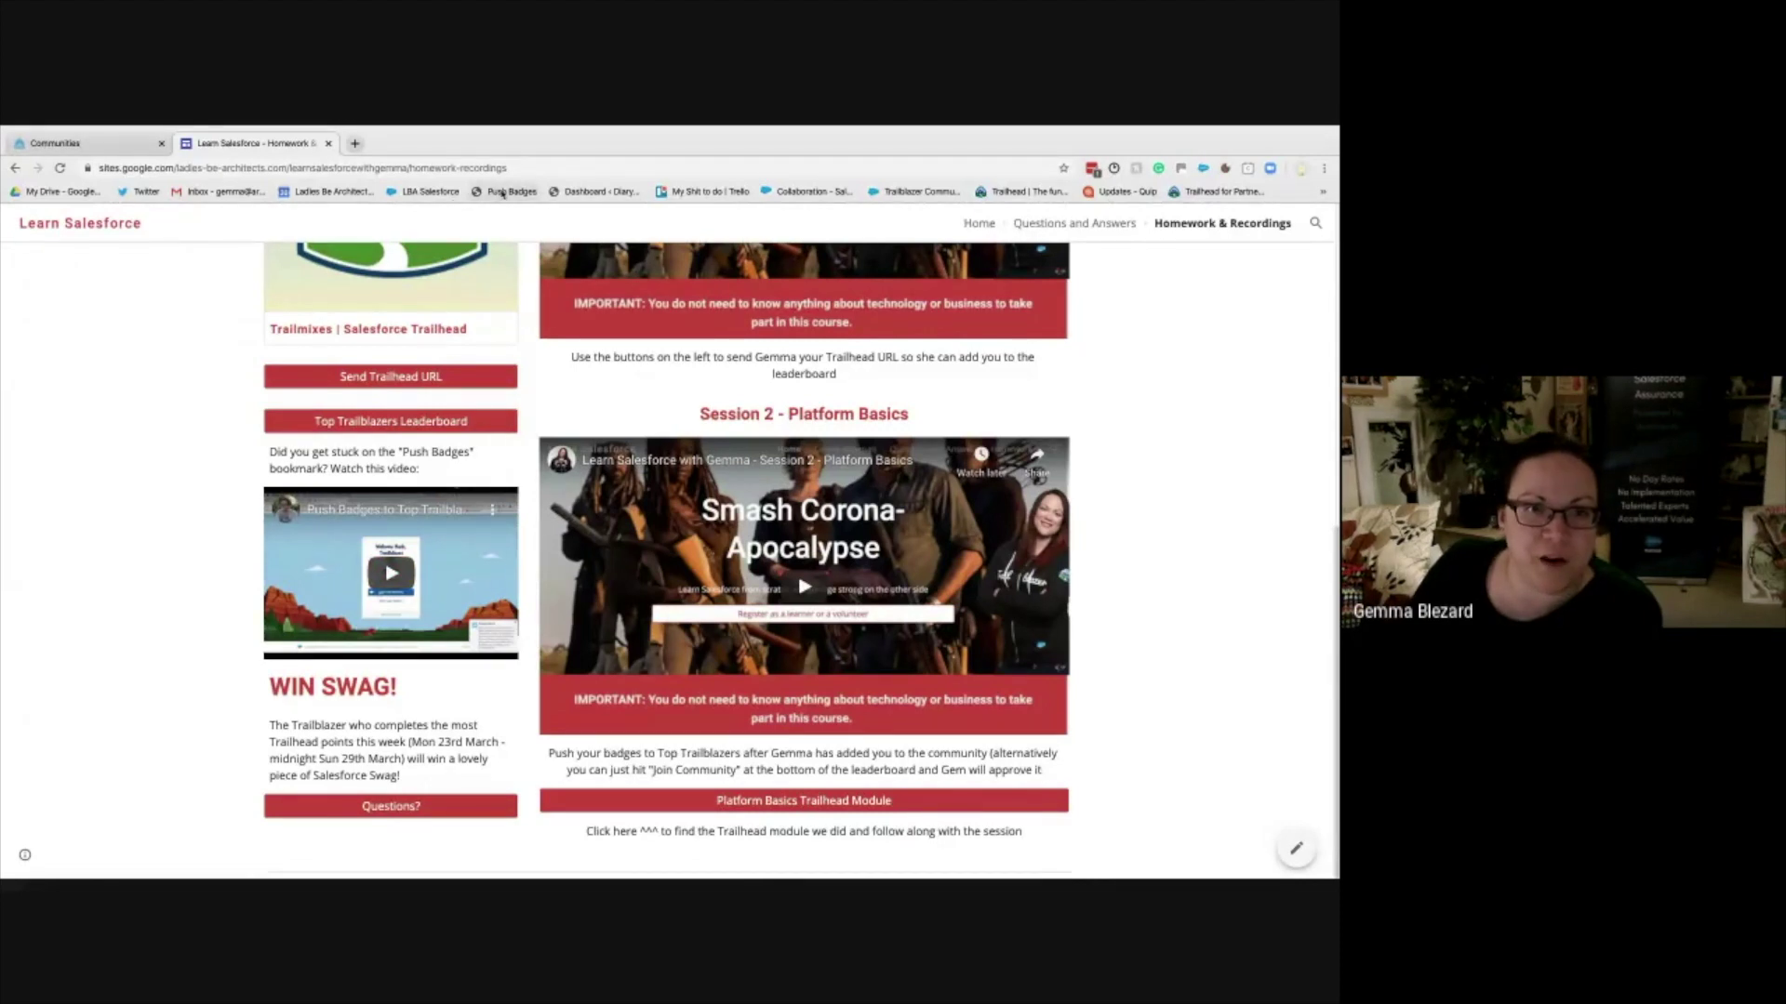
- Find the Coronavirus Course community in the Top Trailblazers communities list, open its leaderboard and view its events
left_click(106, 153)
scroll(120, 742, "down", 10)
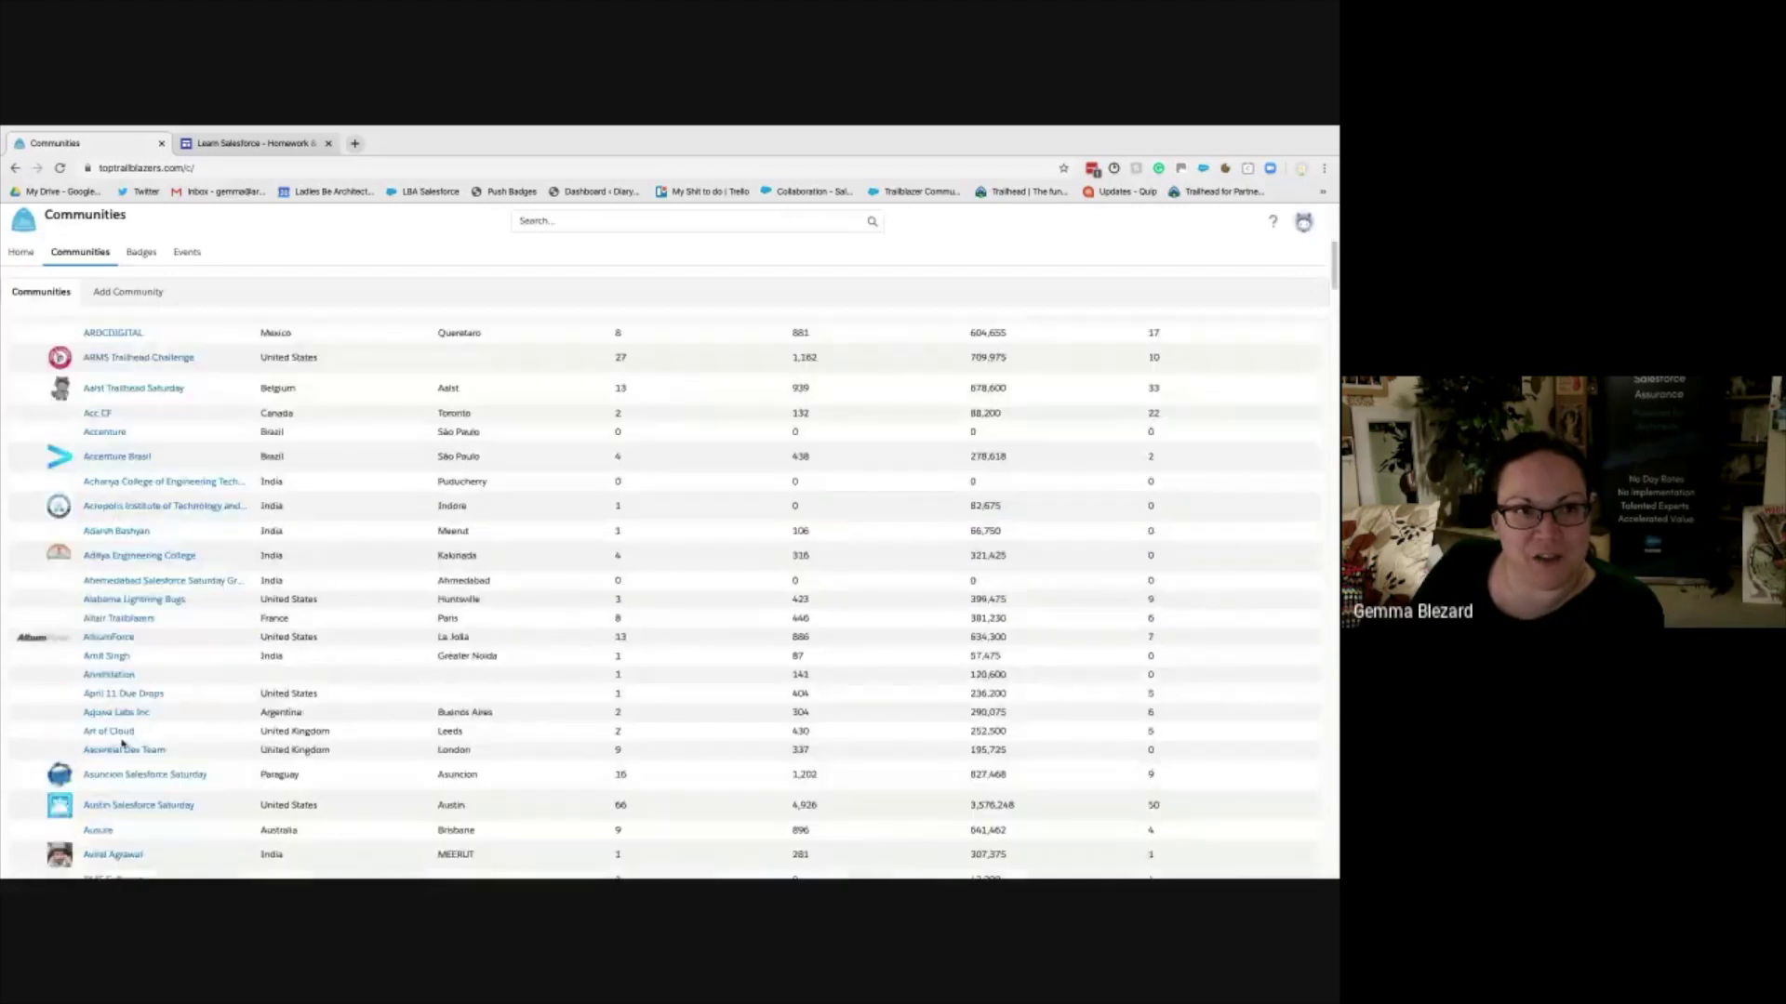
scroll(120, 742, "down", 9)
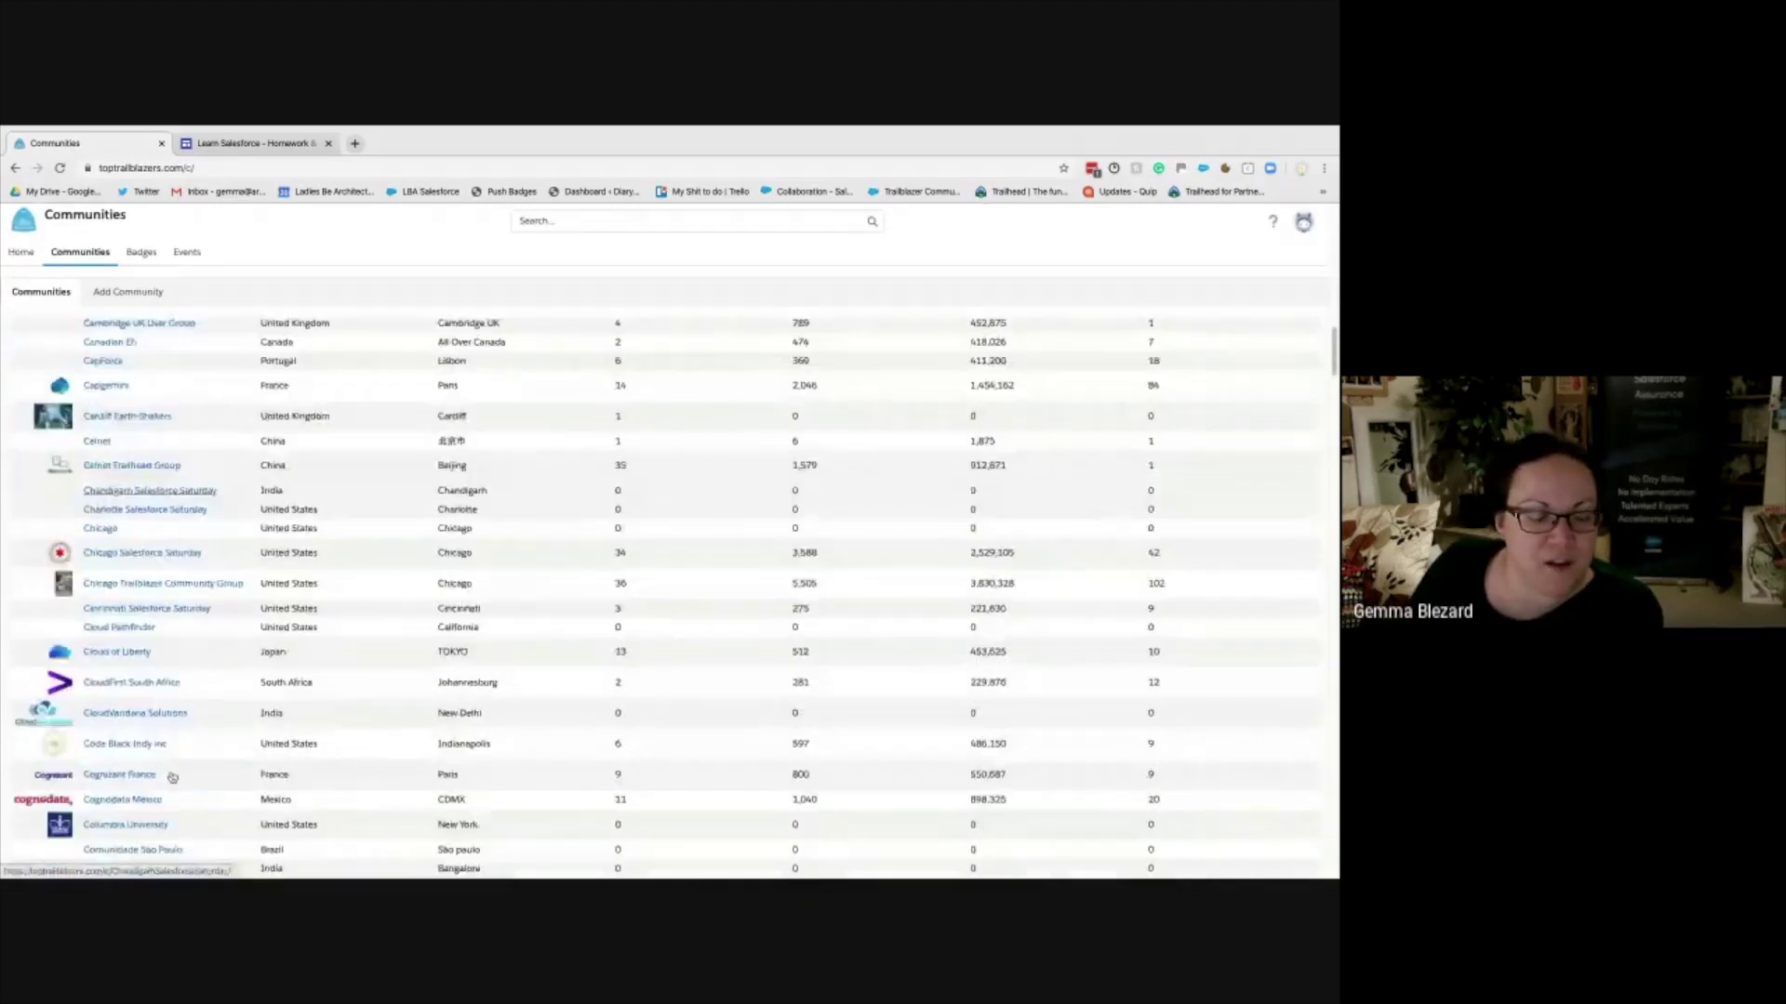
scroll(172, 777, "down", 3)
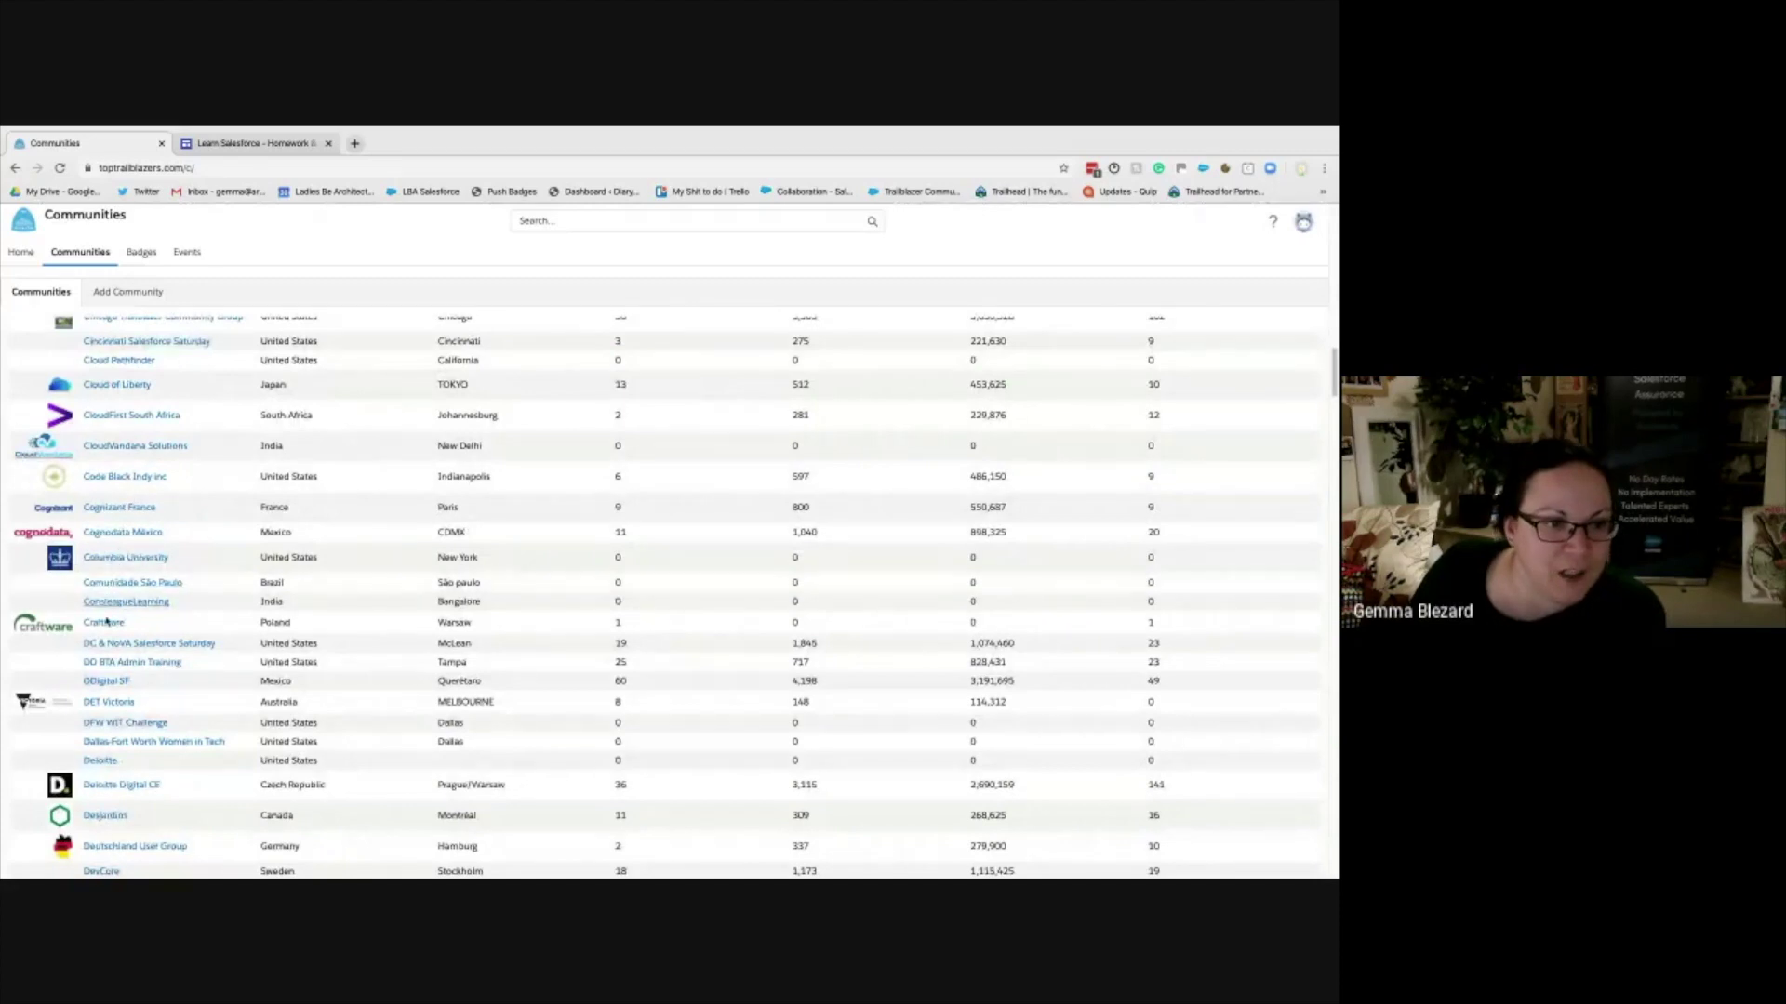
scroll(180, 672, "down", 10)
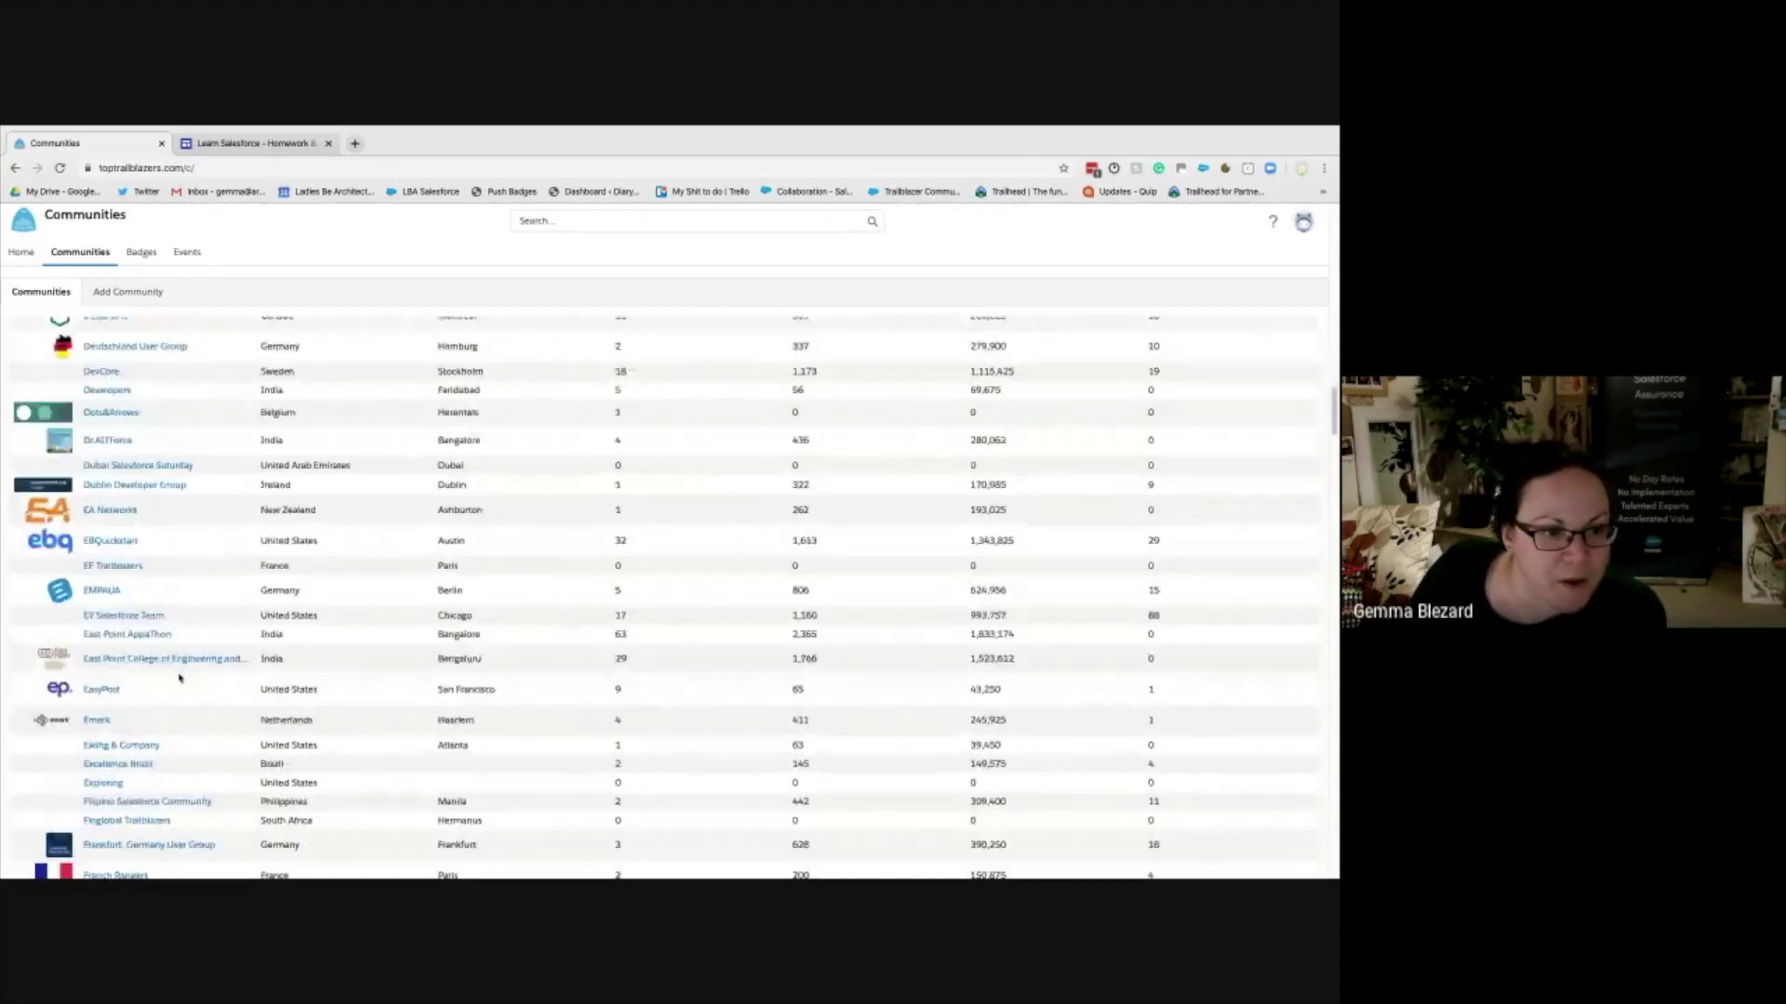
scroll(177, 707, "down", 1)
left_click(177, 758)
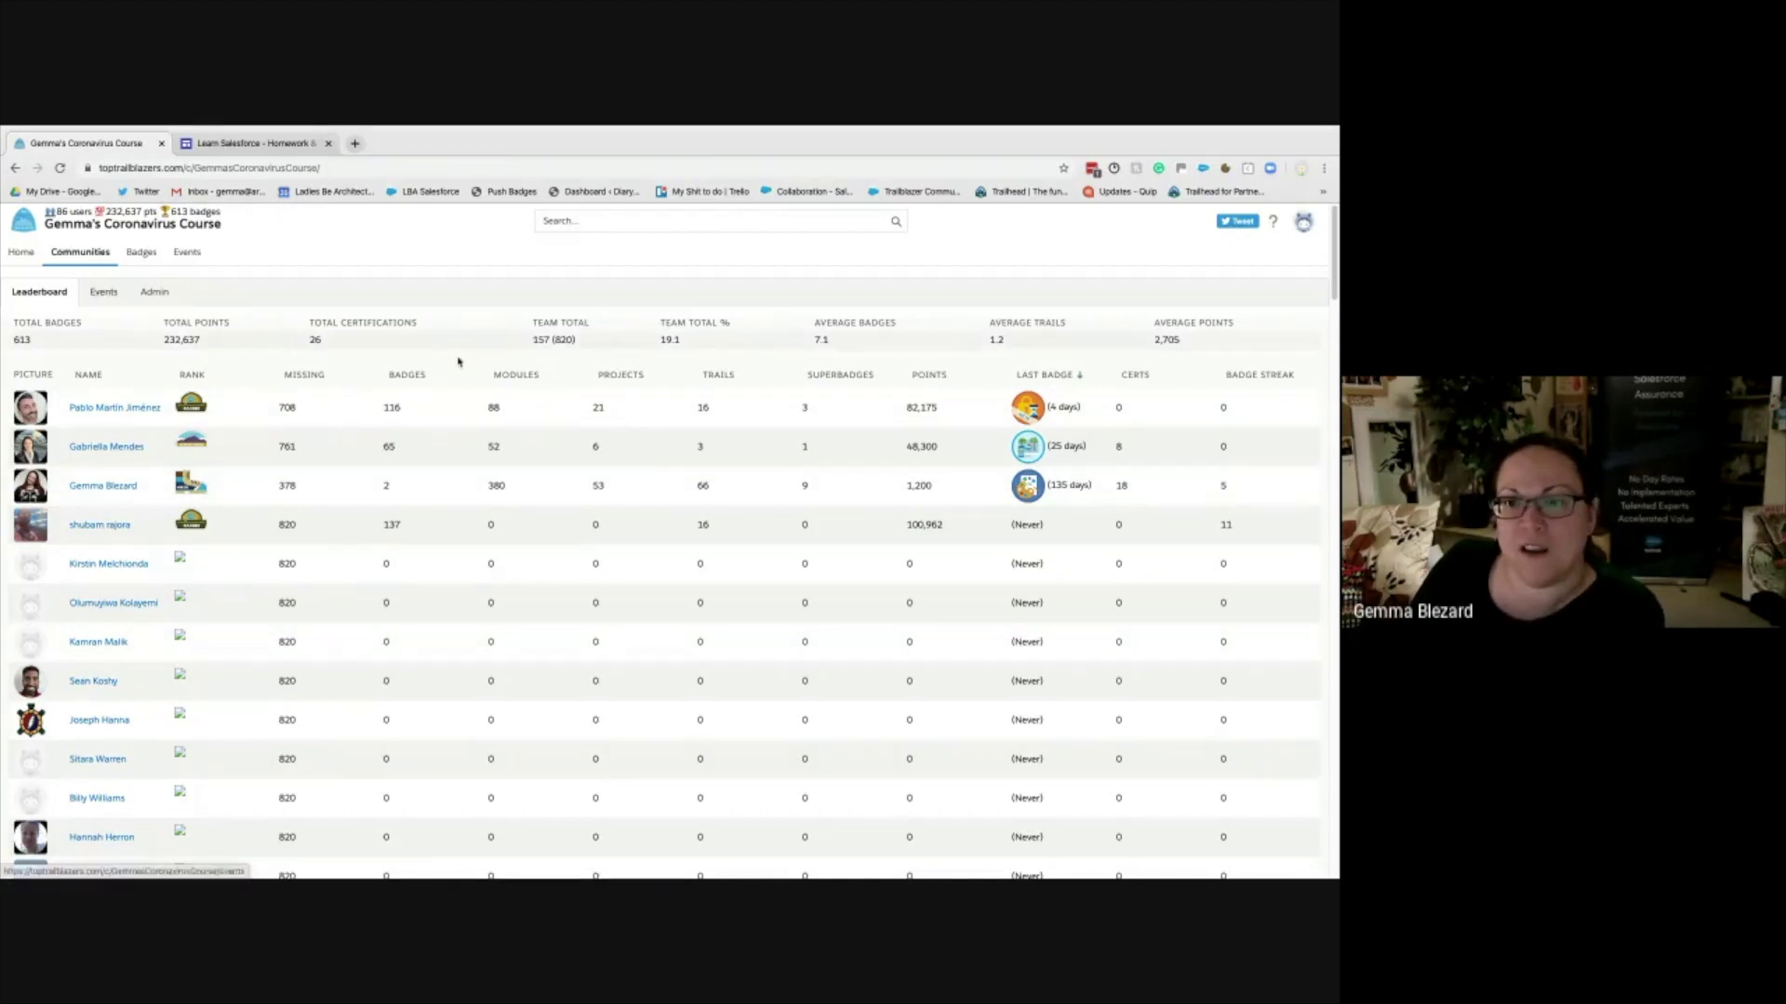
left_click(107, 293)
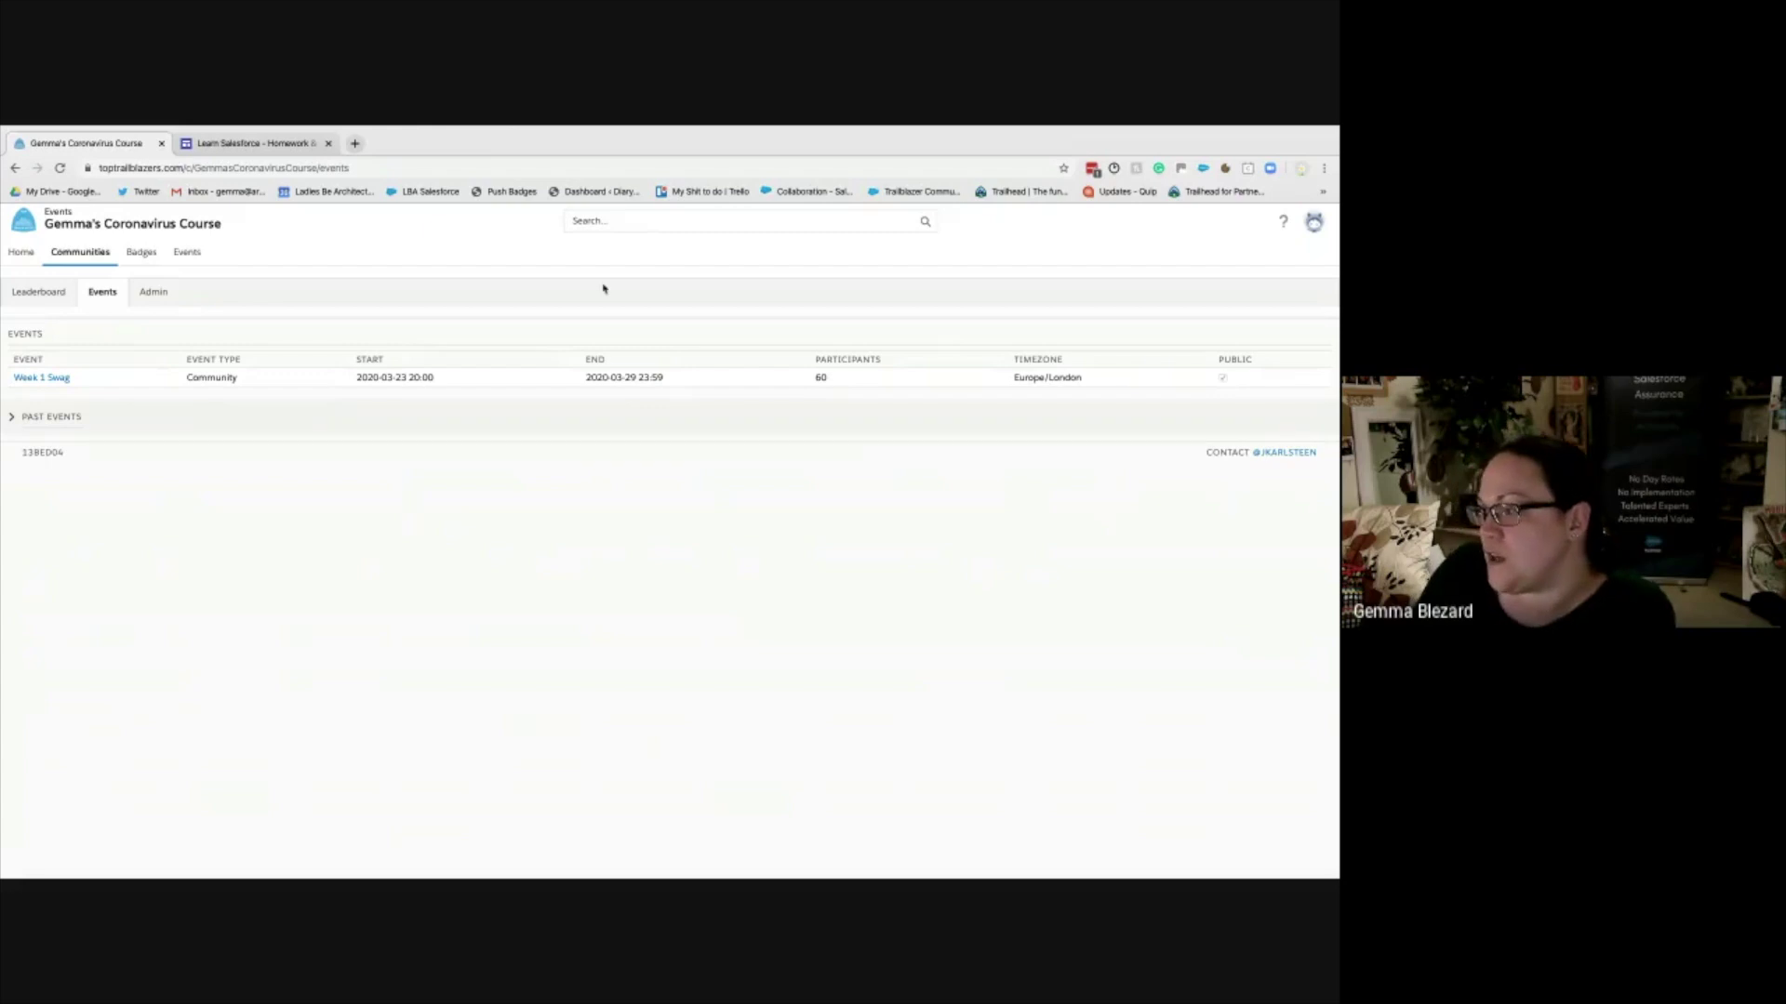
- Open the Push Badges to Top Trailblazers video from the homework page on YouTube
left_click(249, 143)
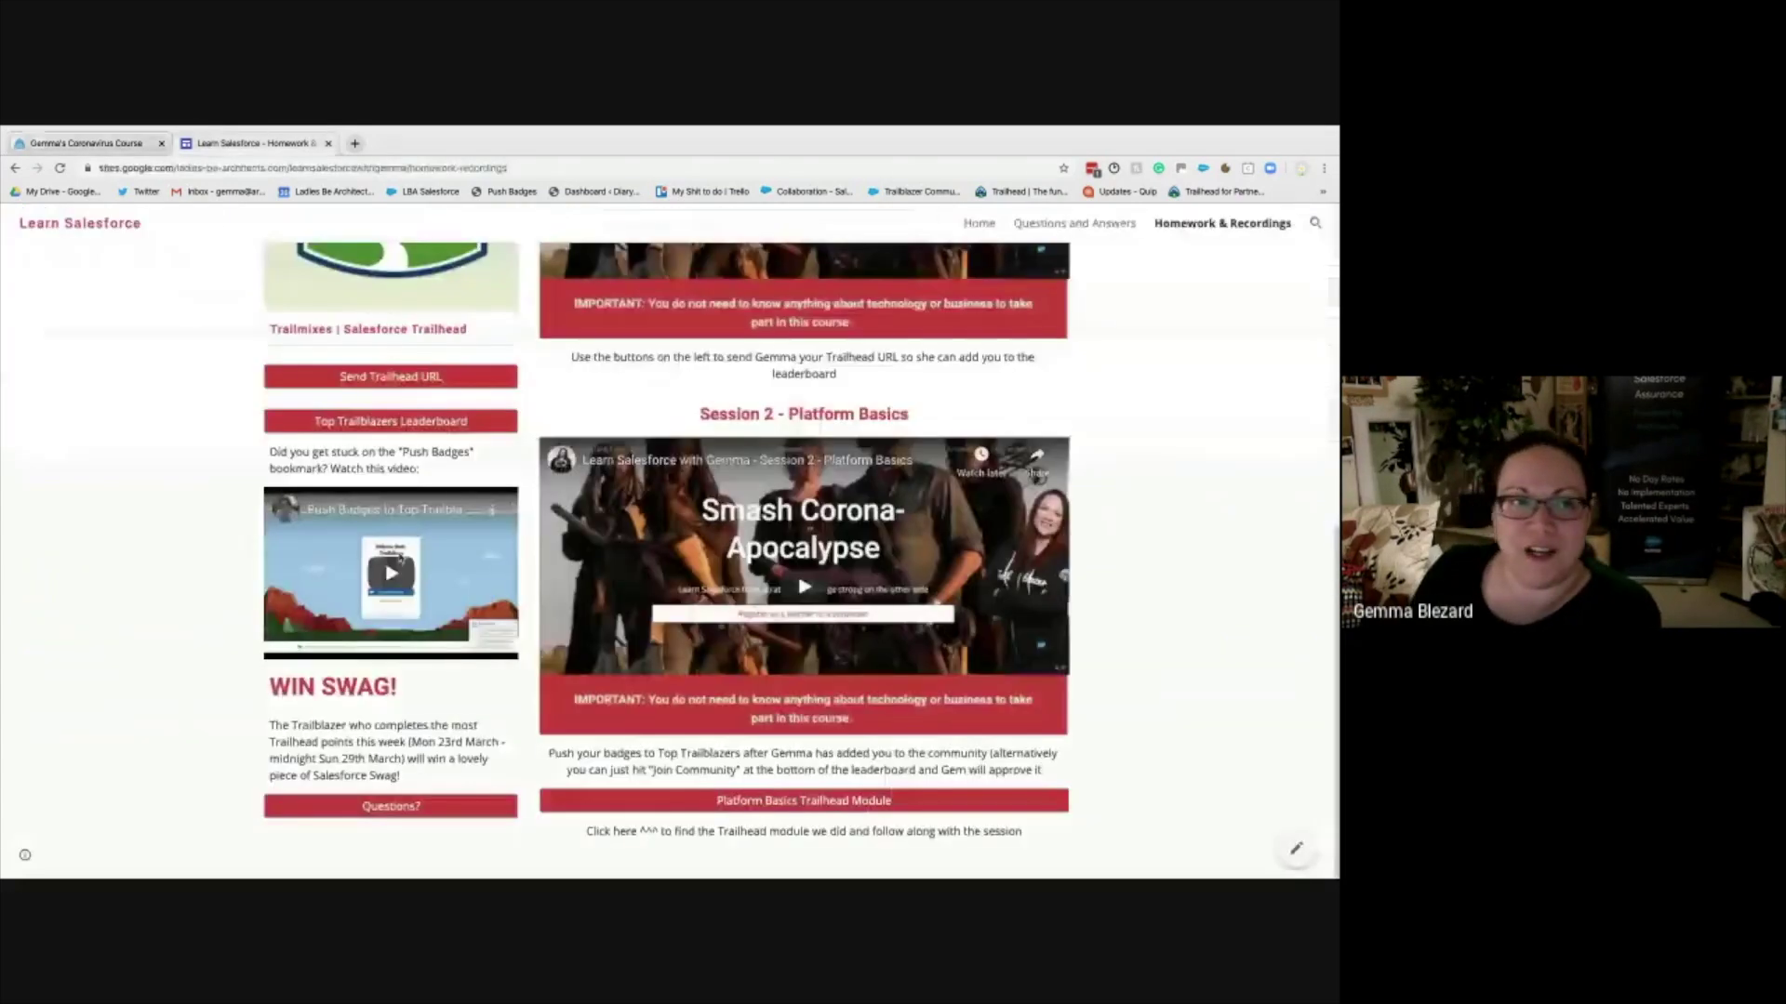
left_click(390, 572)
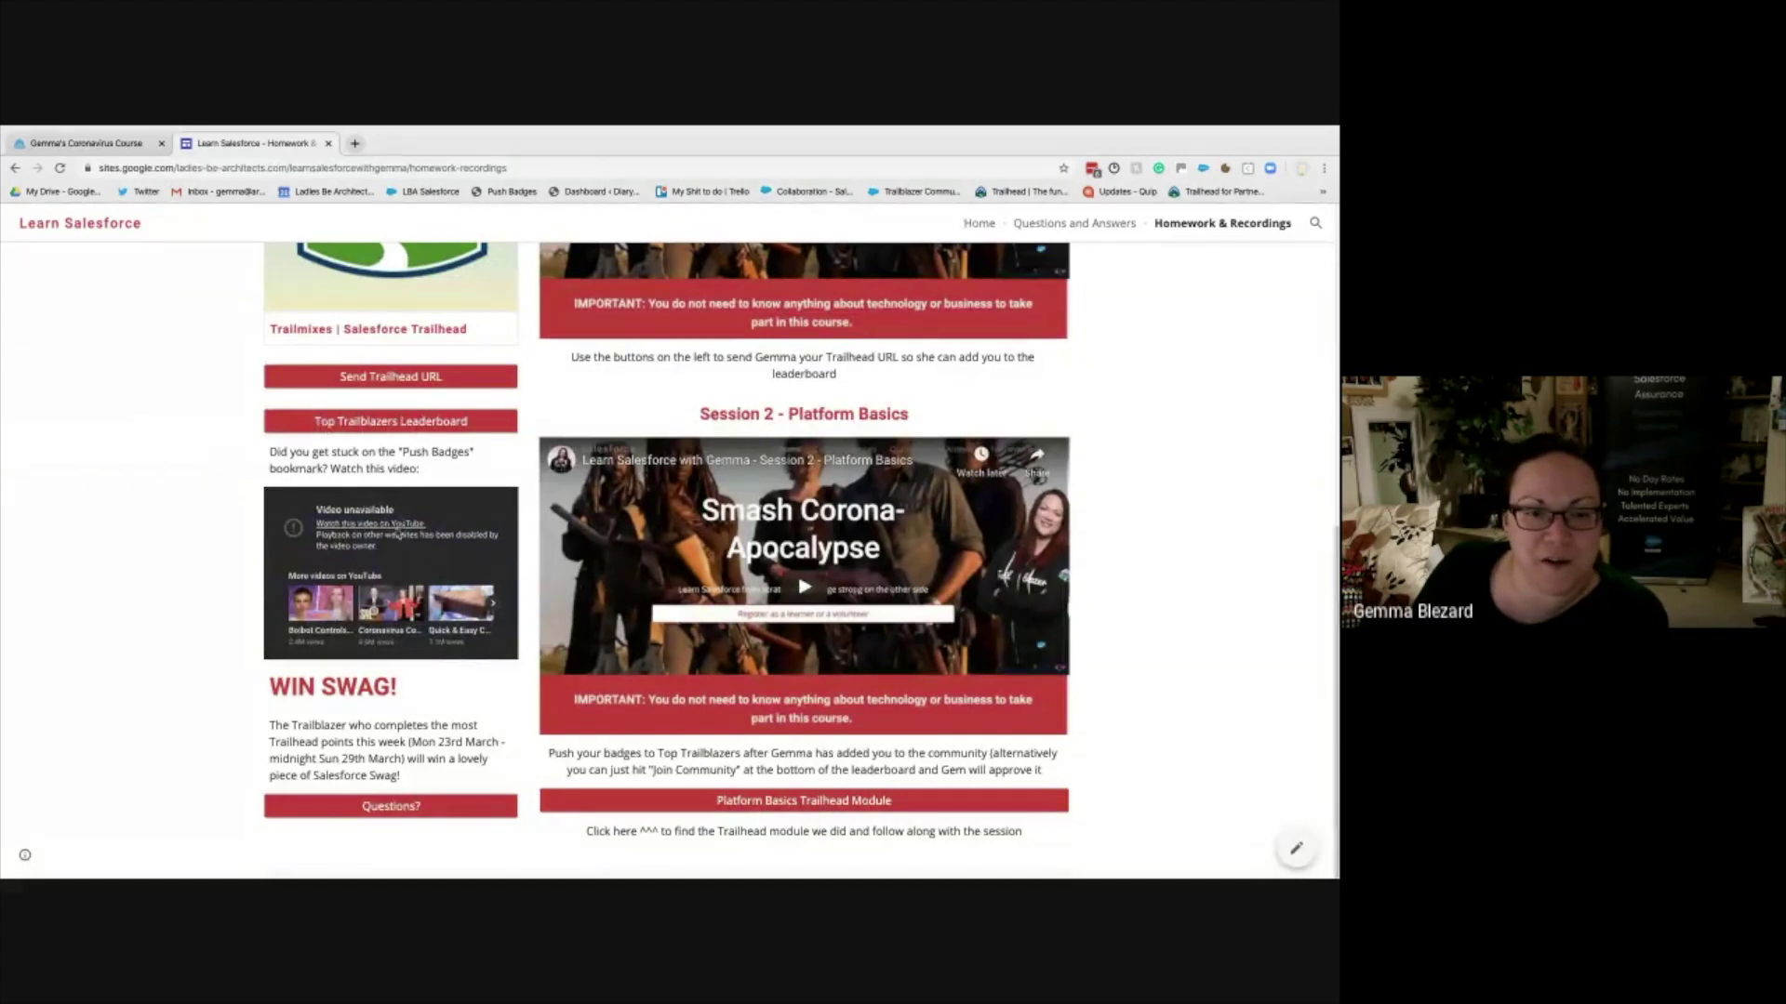
left_click(397, 527)
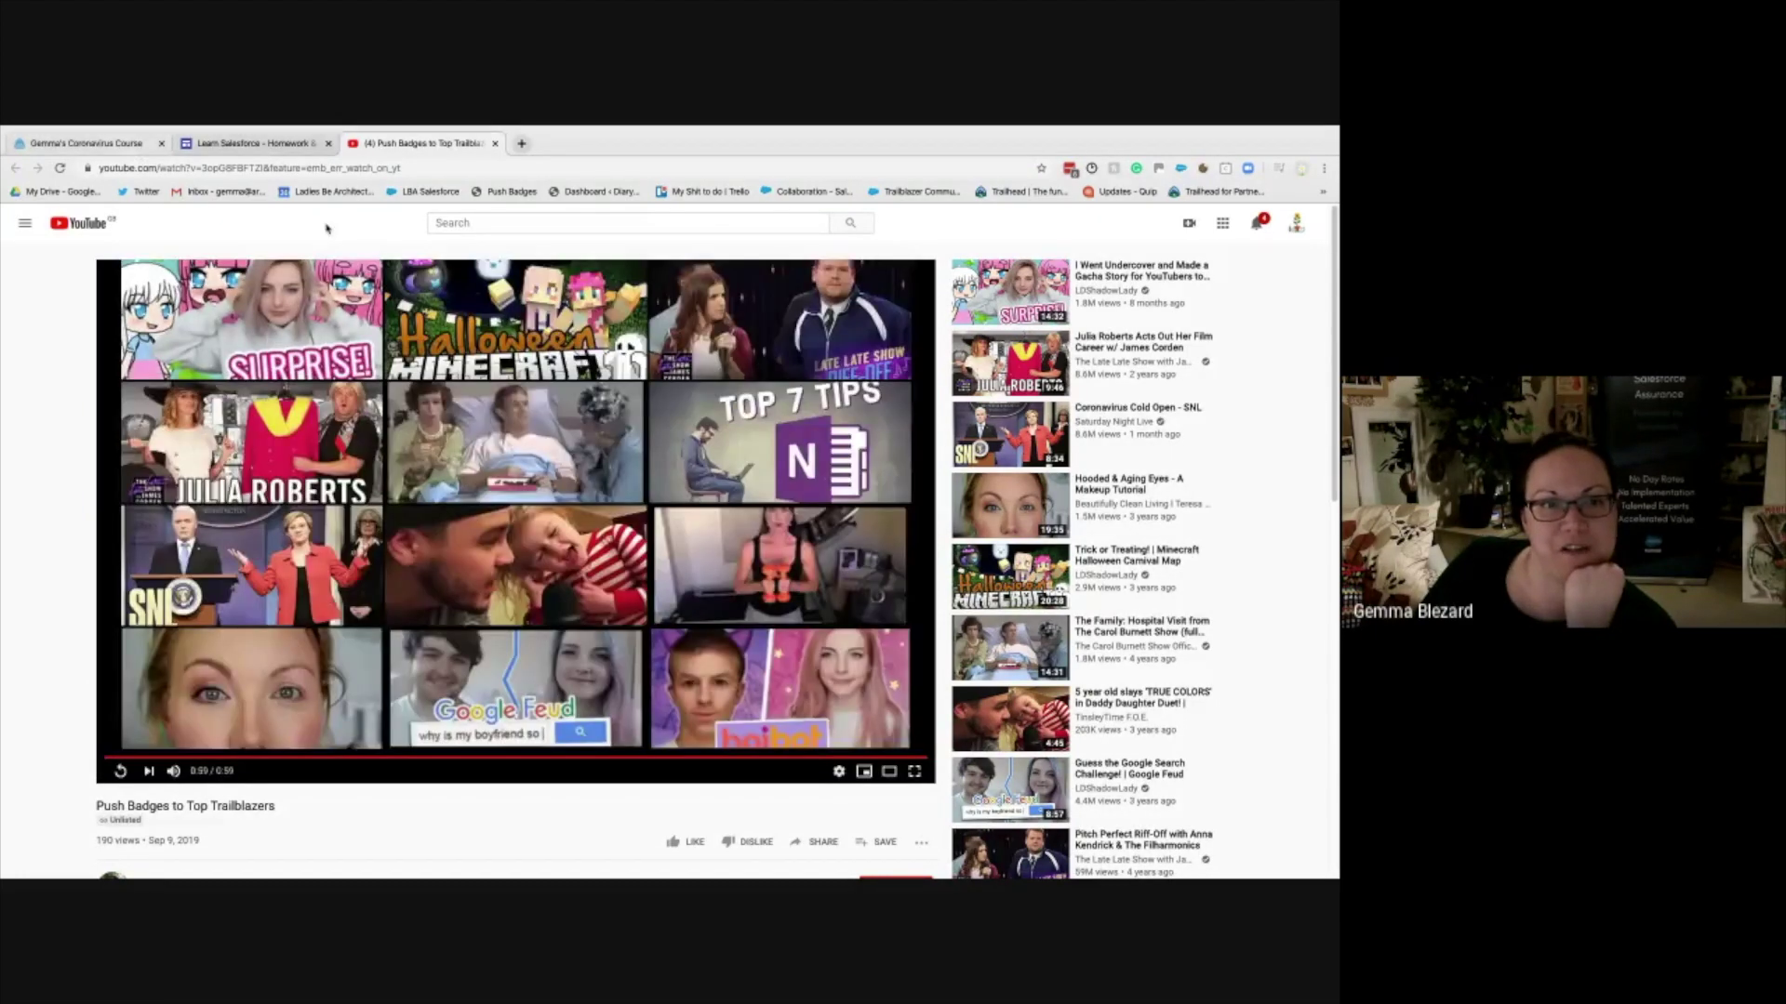
- Open the Coronavirus Course community's admin settings on Top Trailblazers and sign in with Facebook
left_click(139, 147)
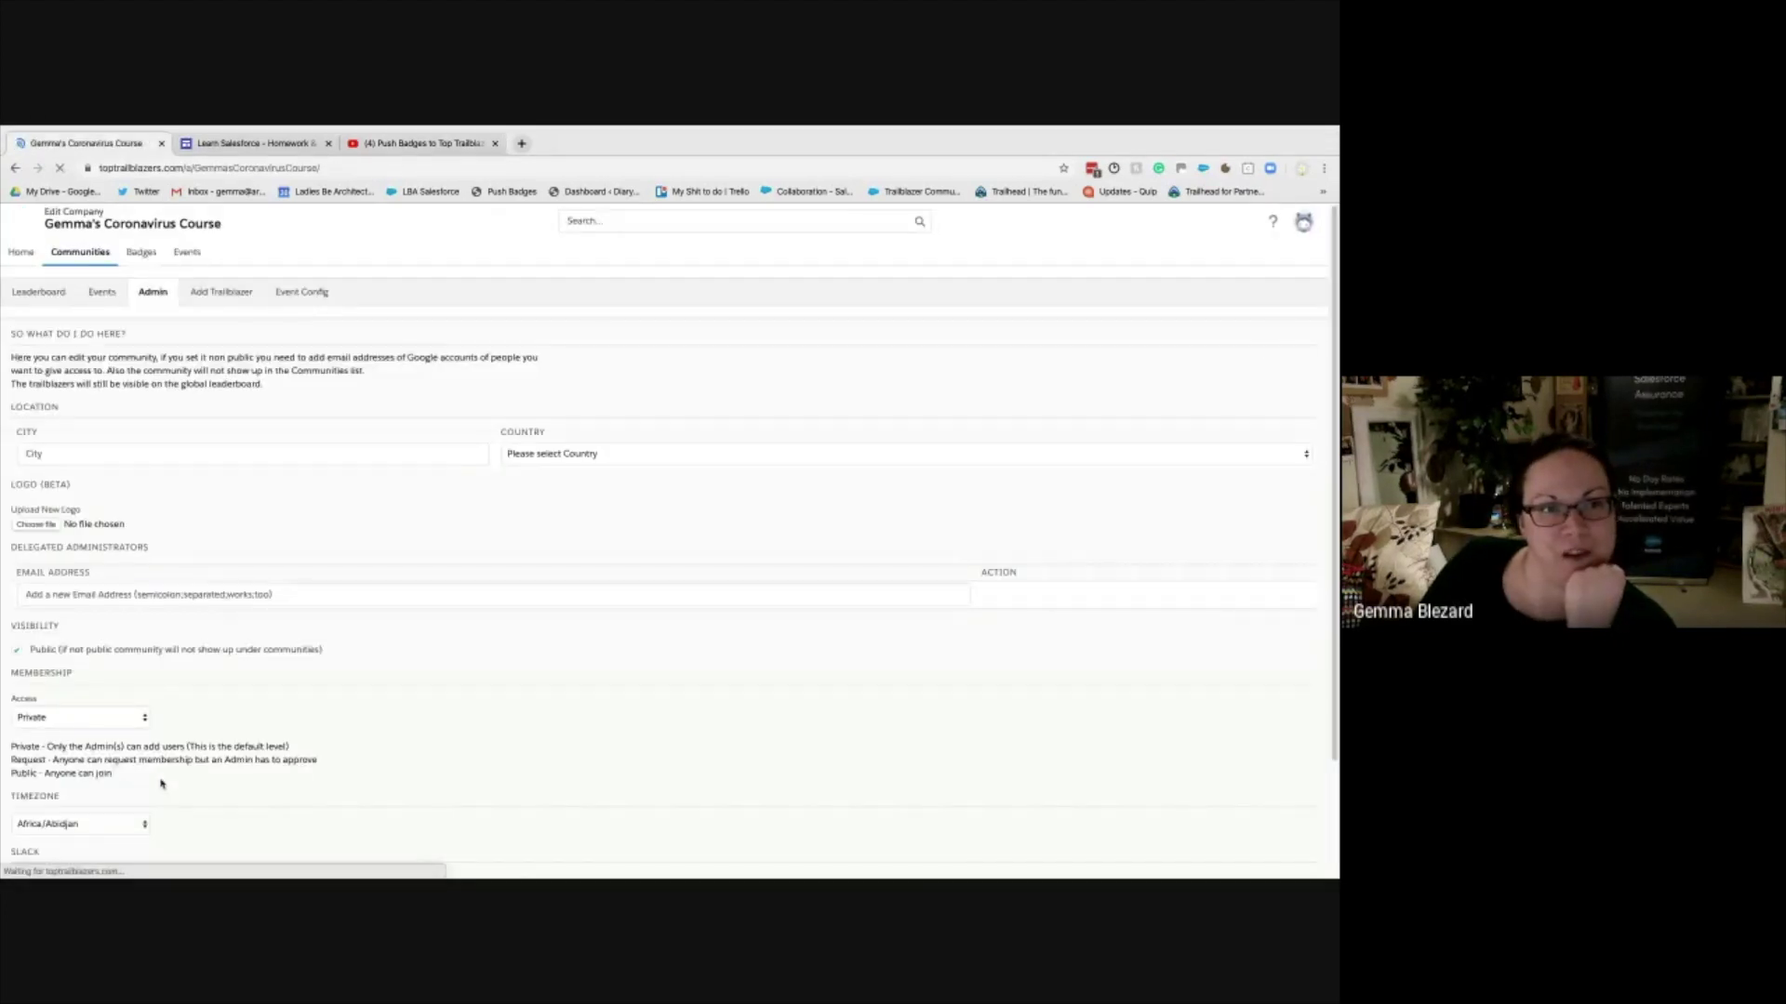
scroll(160, 784, "down", 2)
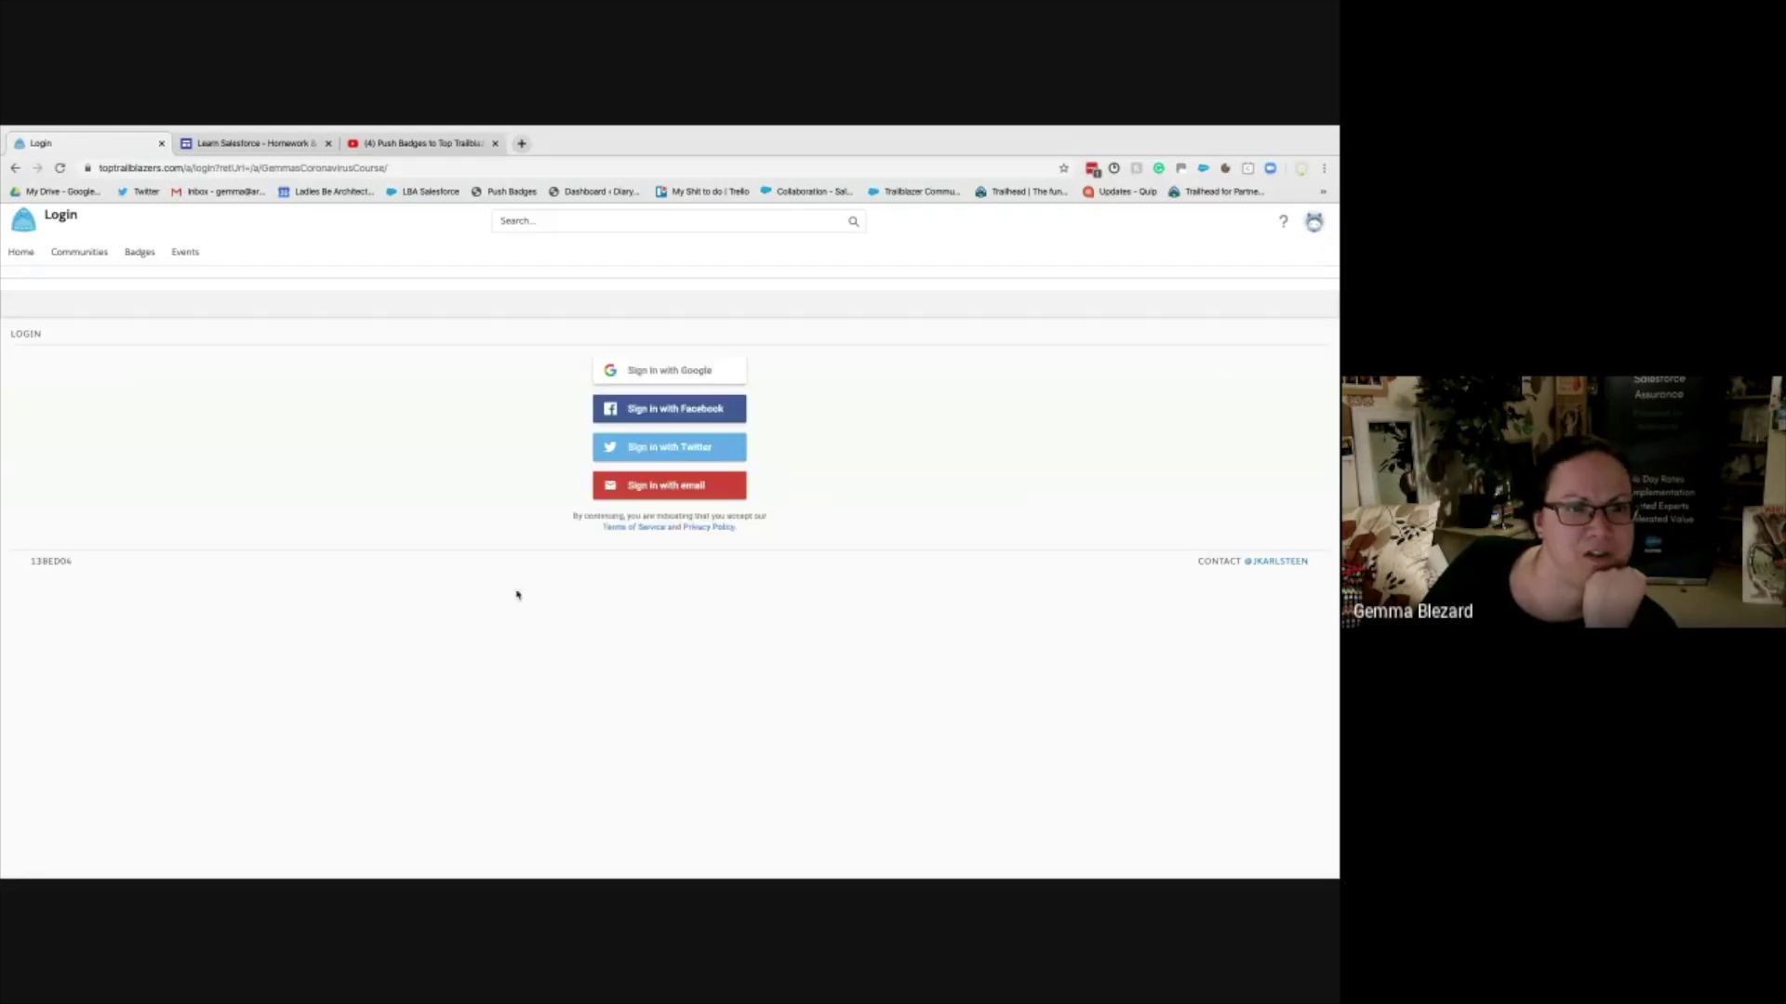
left_click(658, 419)
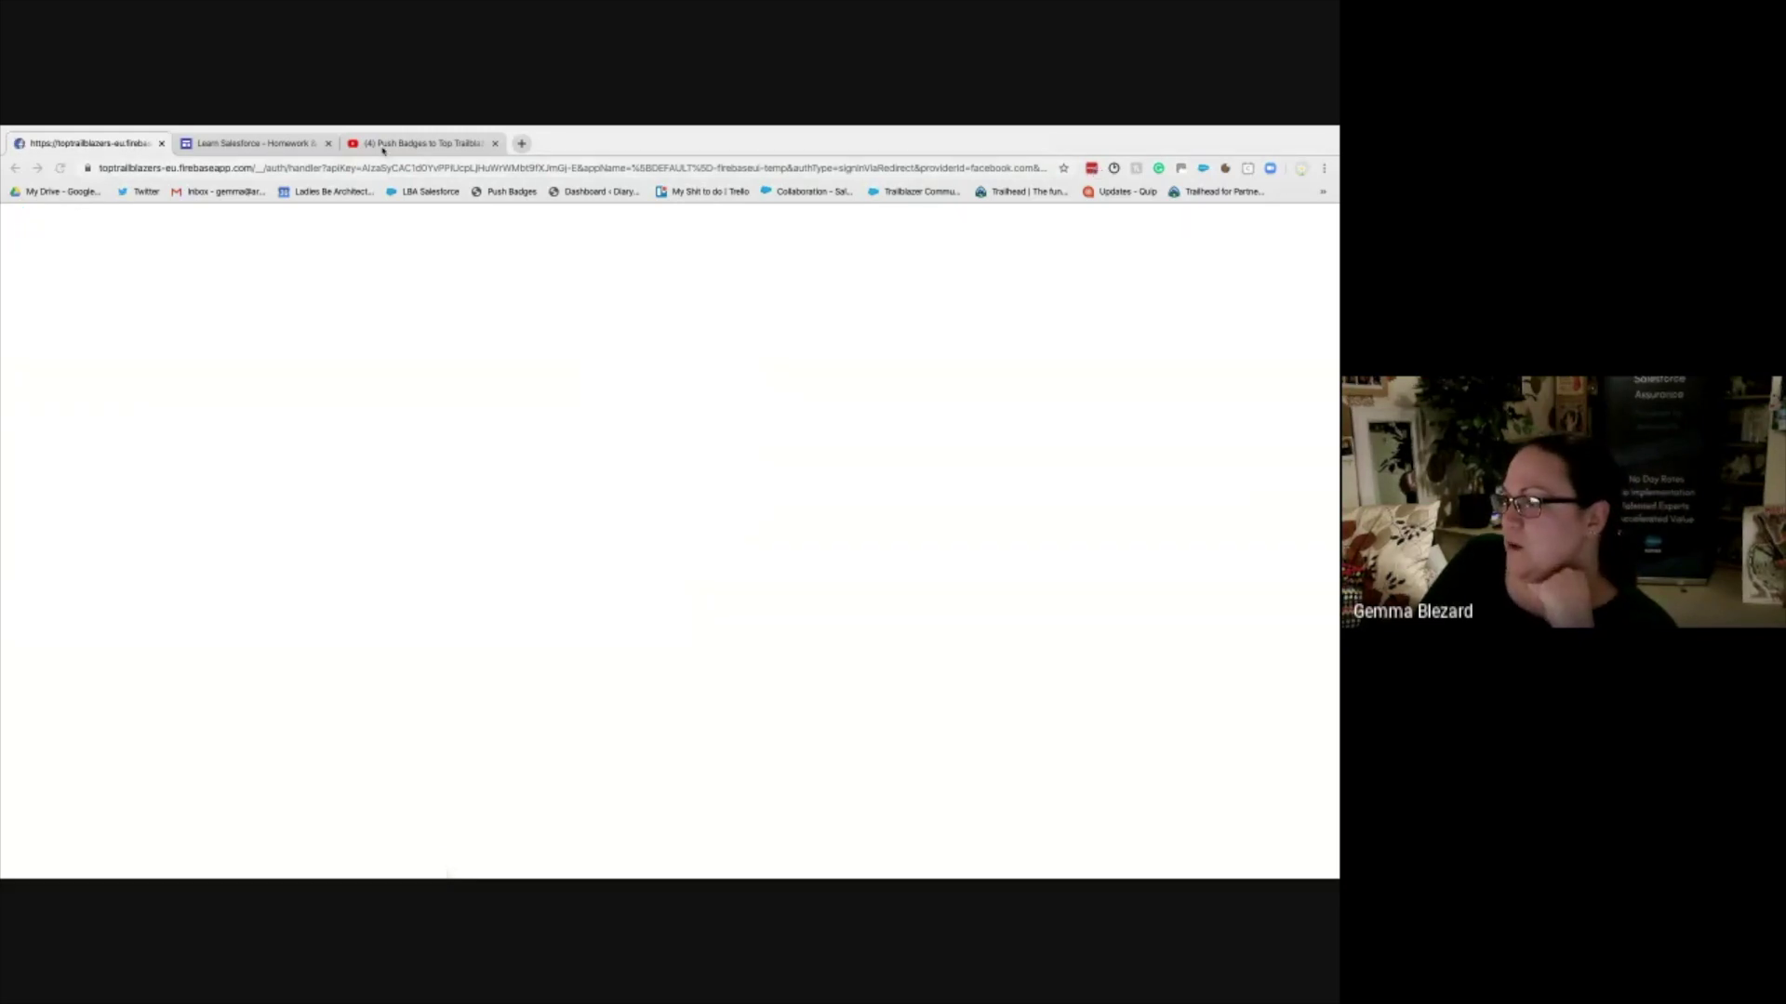
- Return to the Learn Salesforce homework page and review the Session 2 - Platform Basics recording and its instructions
key("ctrl+Tab")
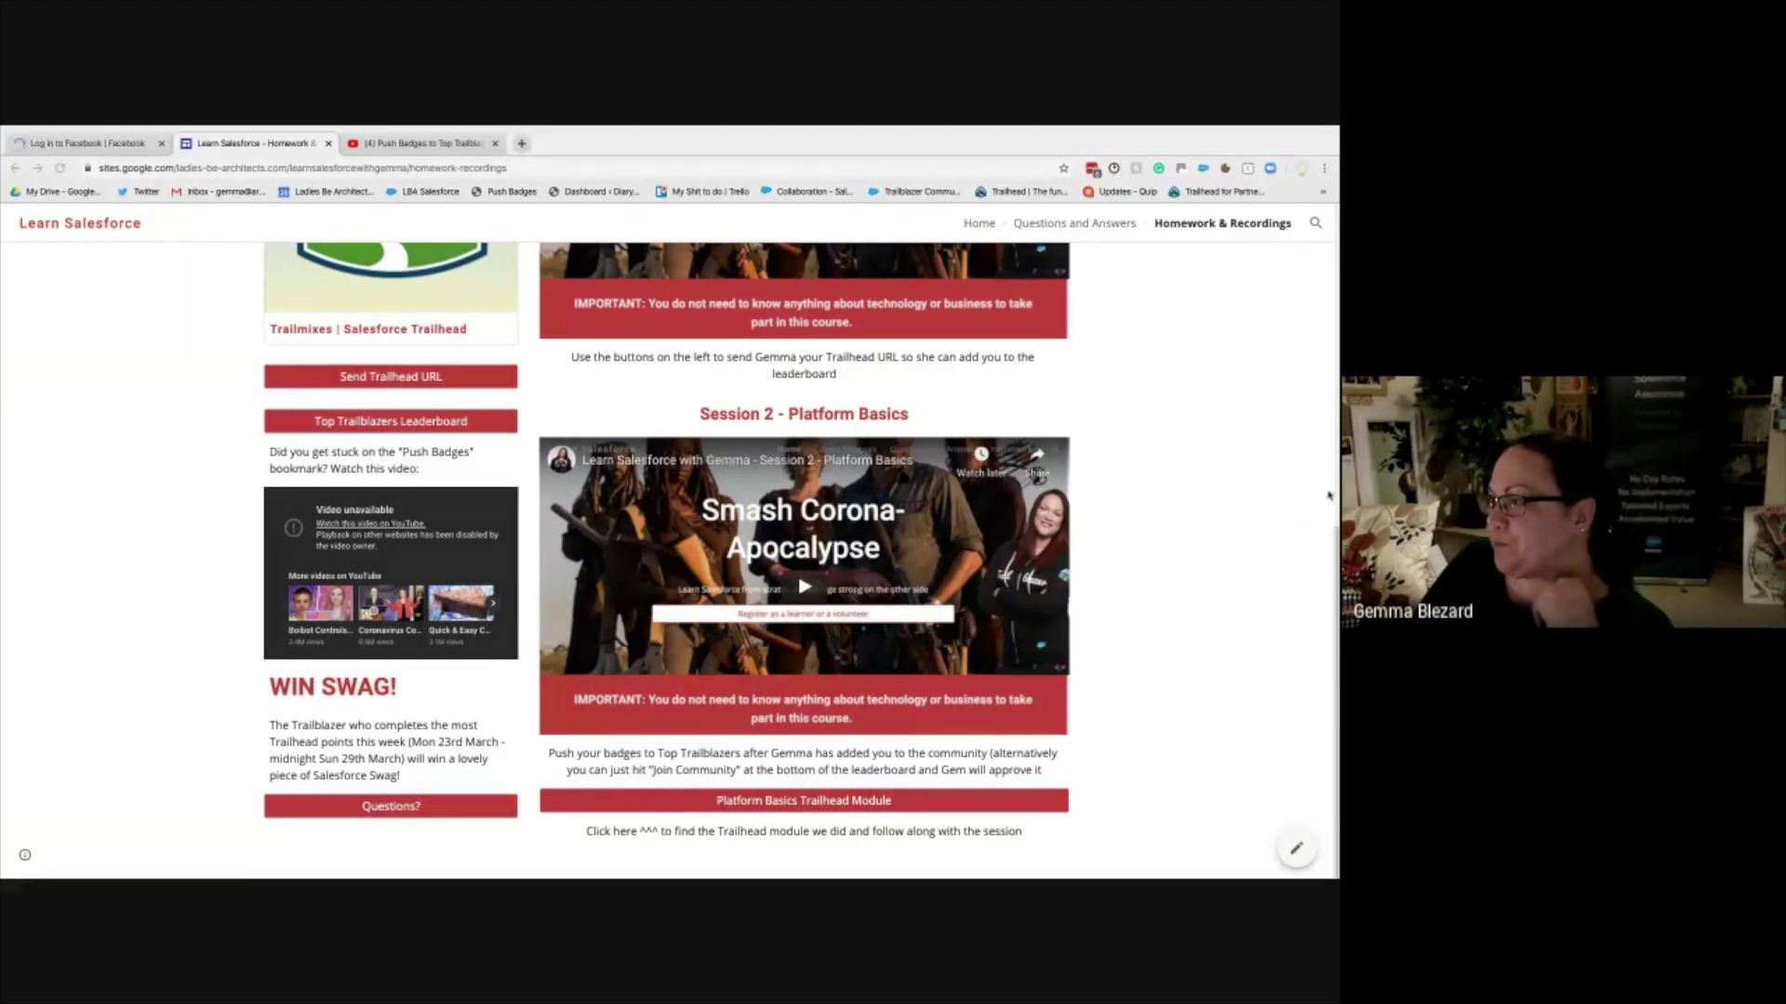
scroll(433, 483, "up", 1)
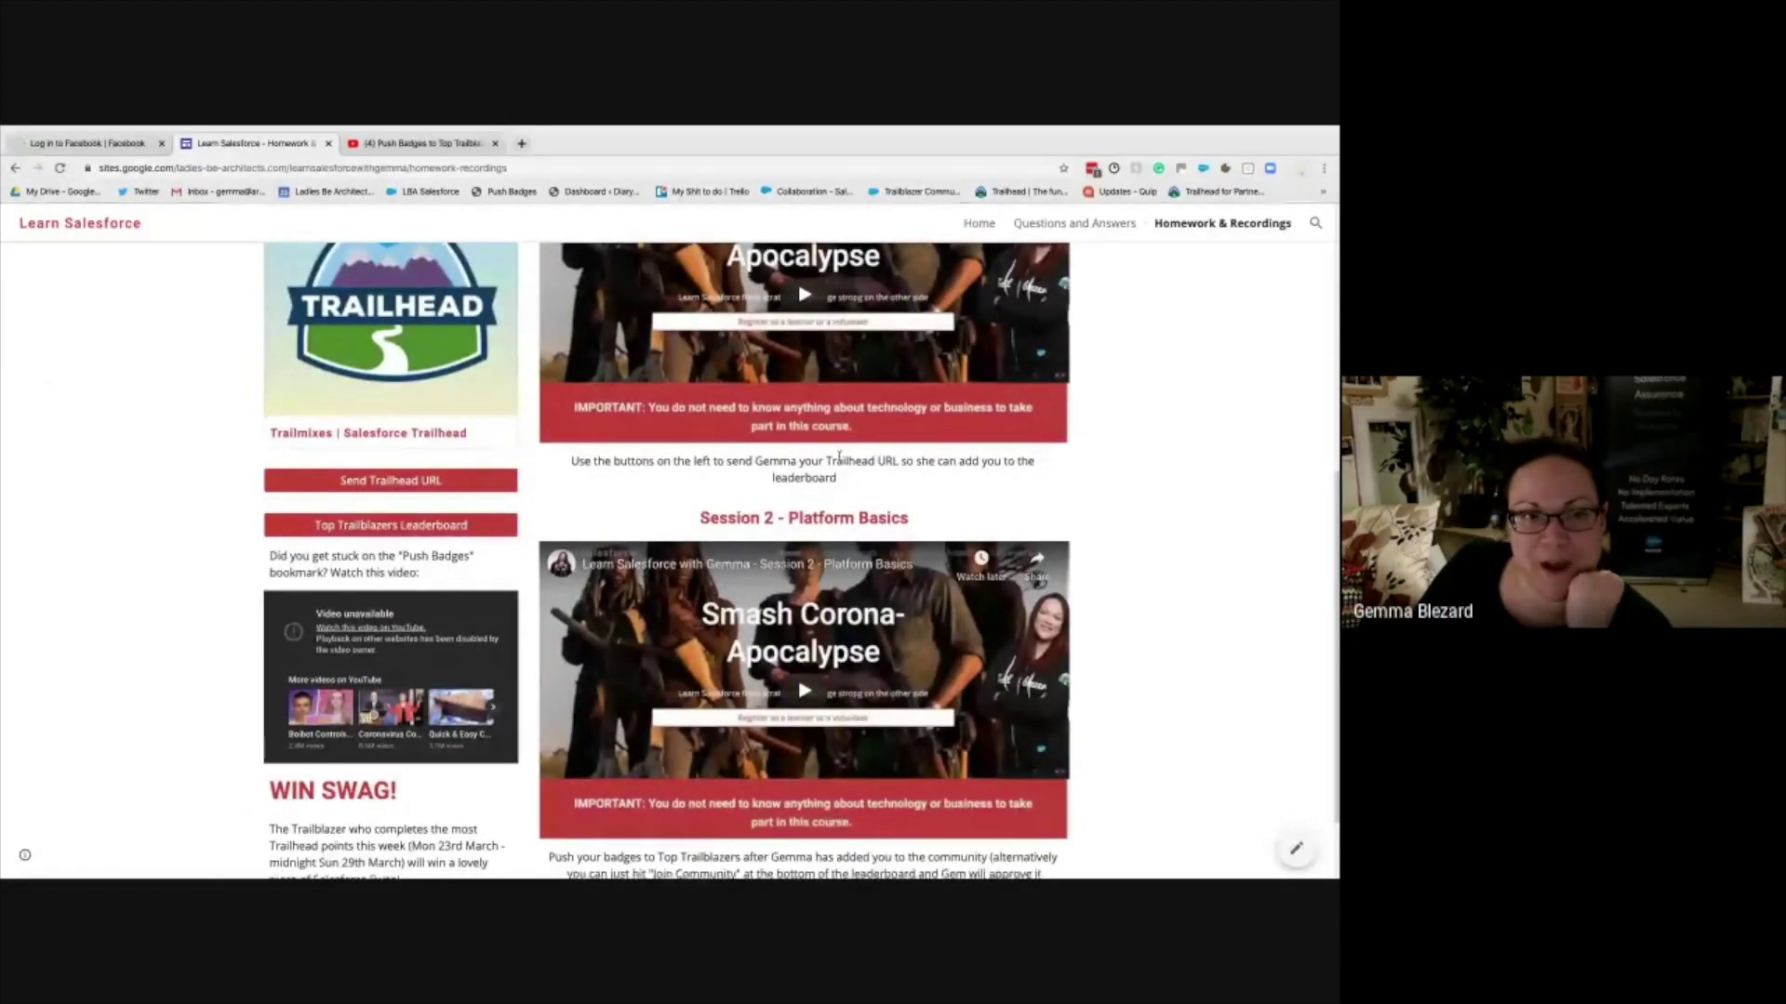
scroll(837, 458, "down", 1)
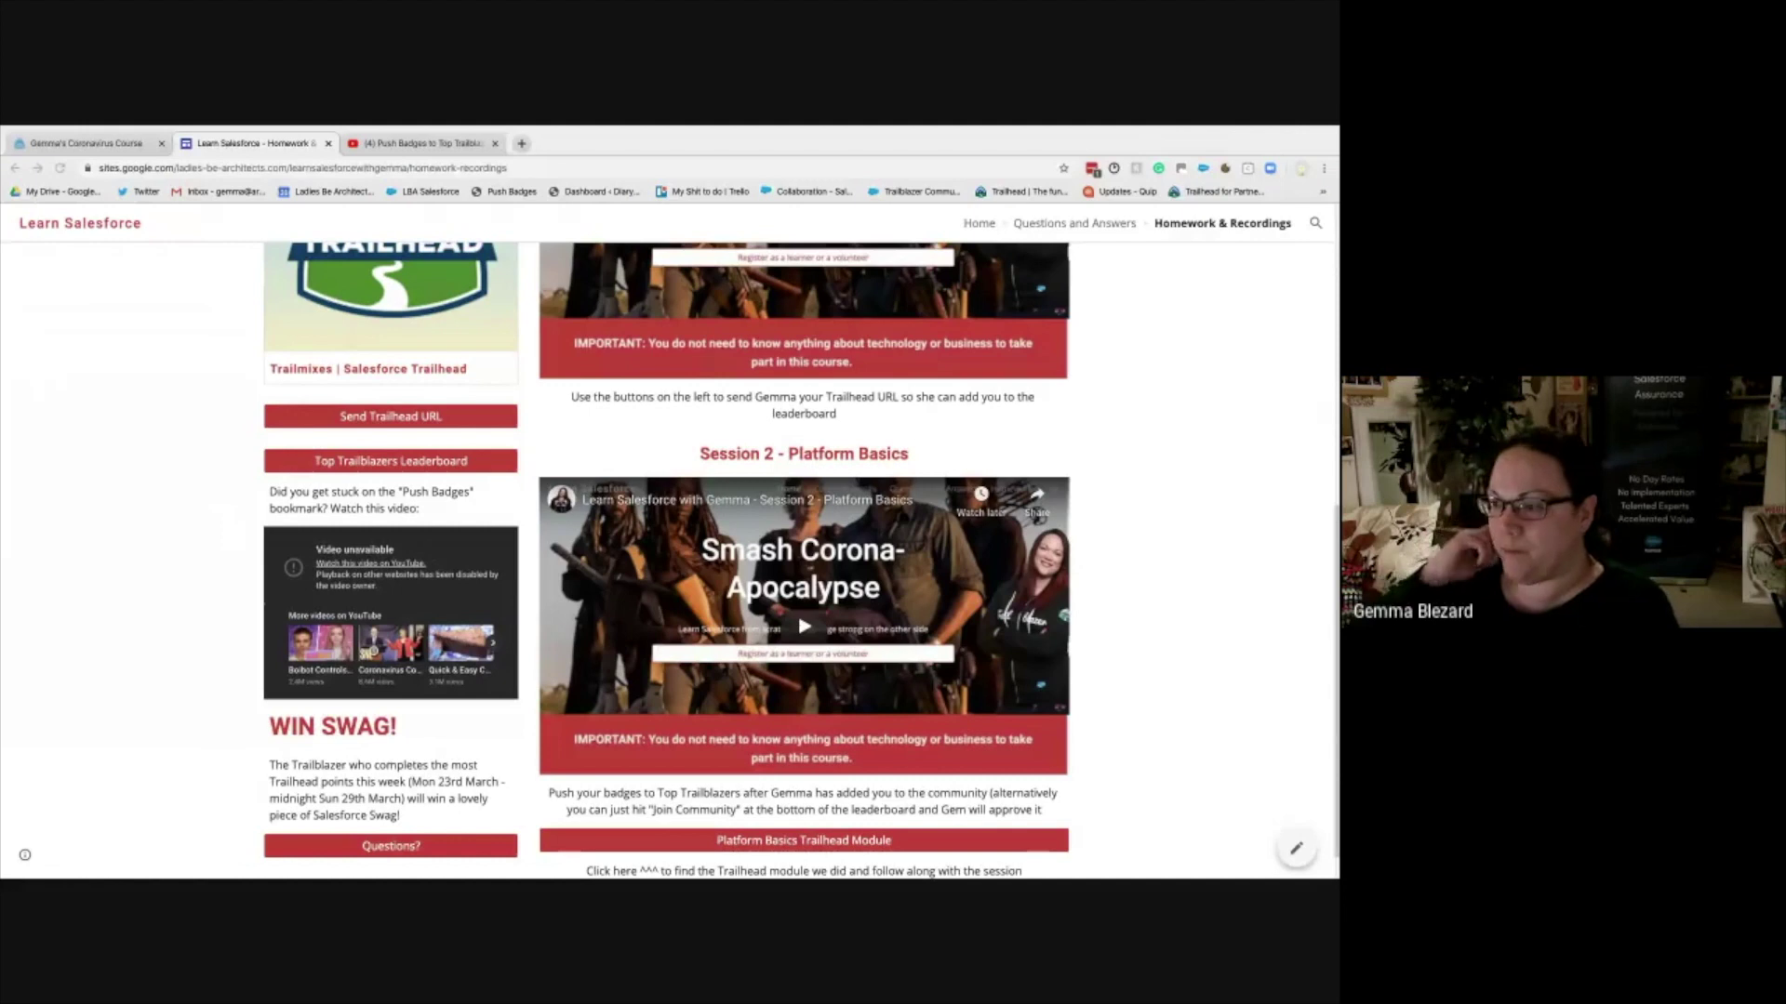
- Open trailhead.salesforce.com in a new browser tab
left_click(522, 144)
type("t")
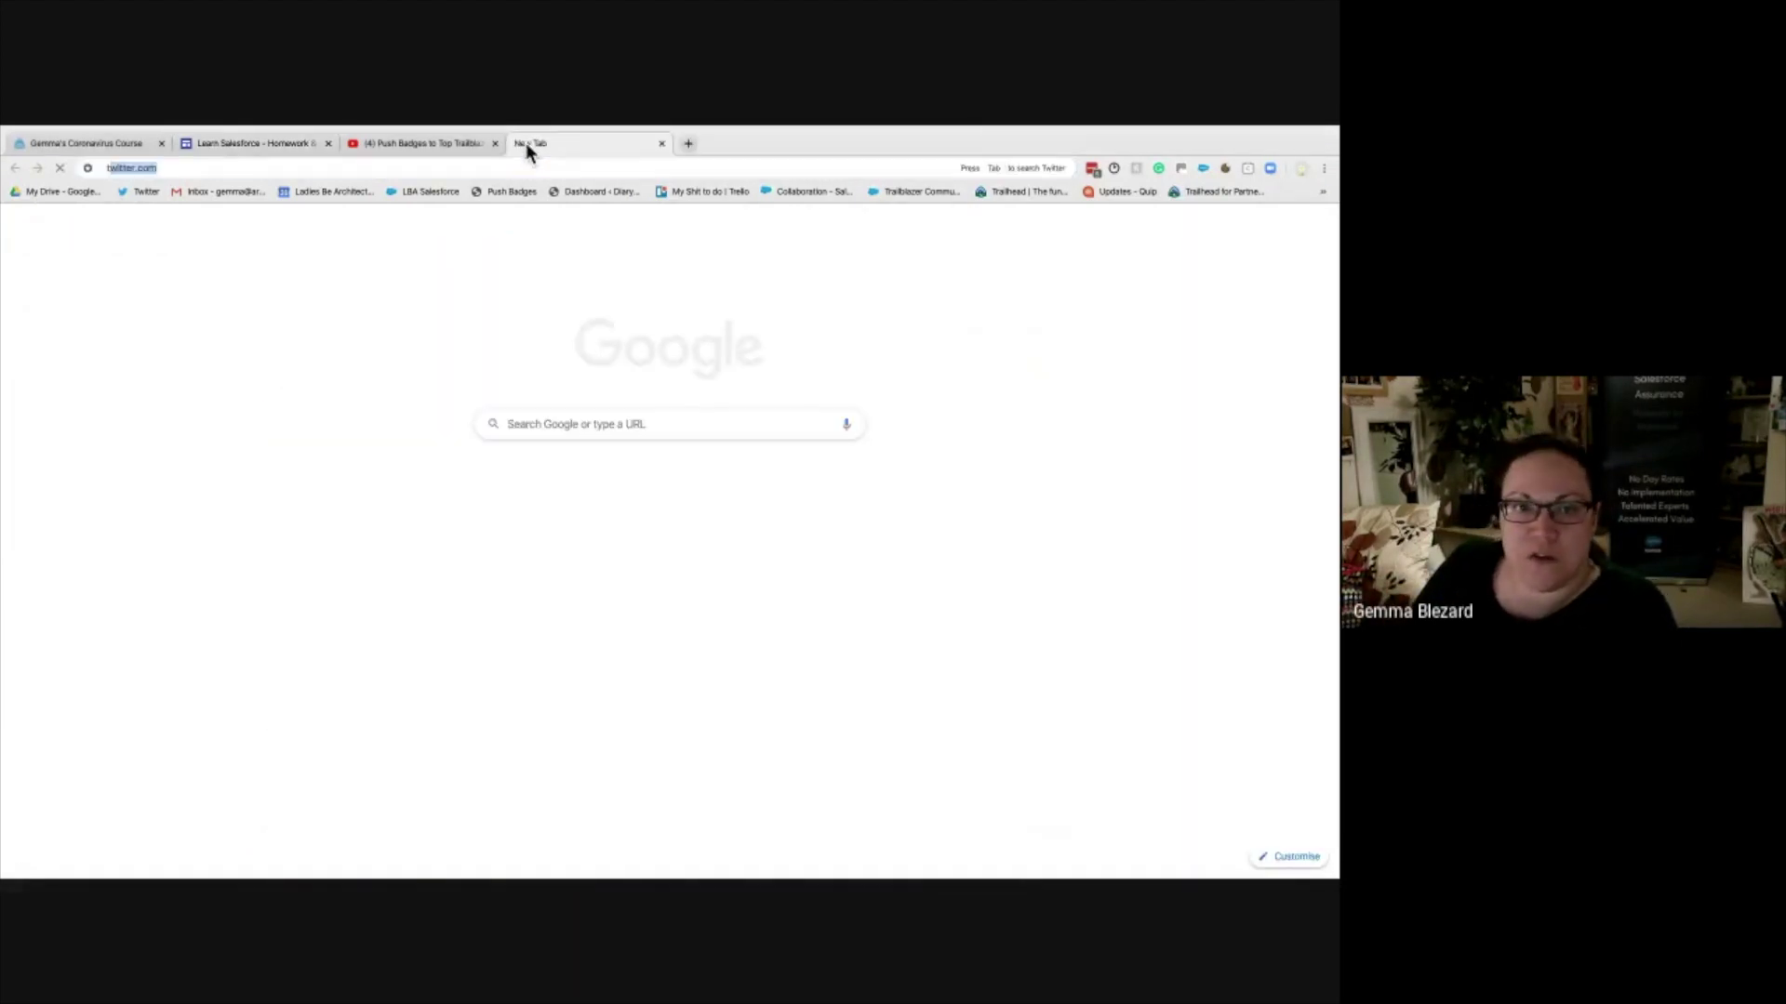
type("railhead.salesforce.com")
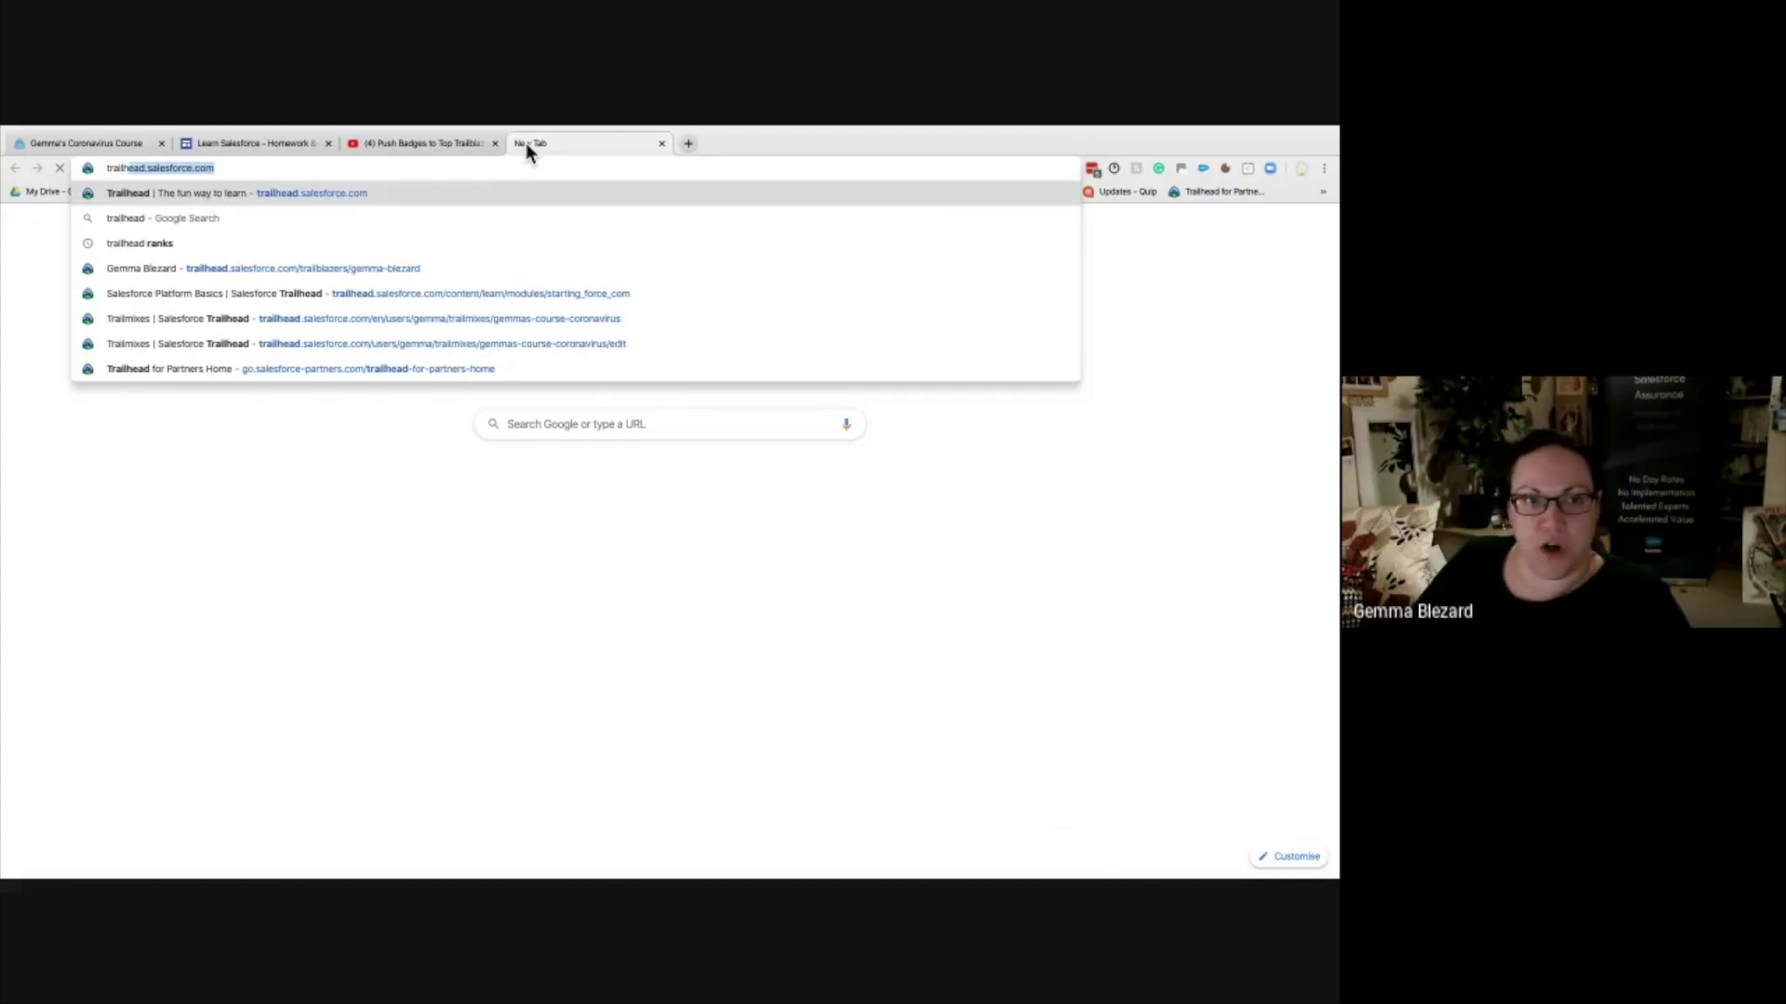
key("Return")
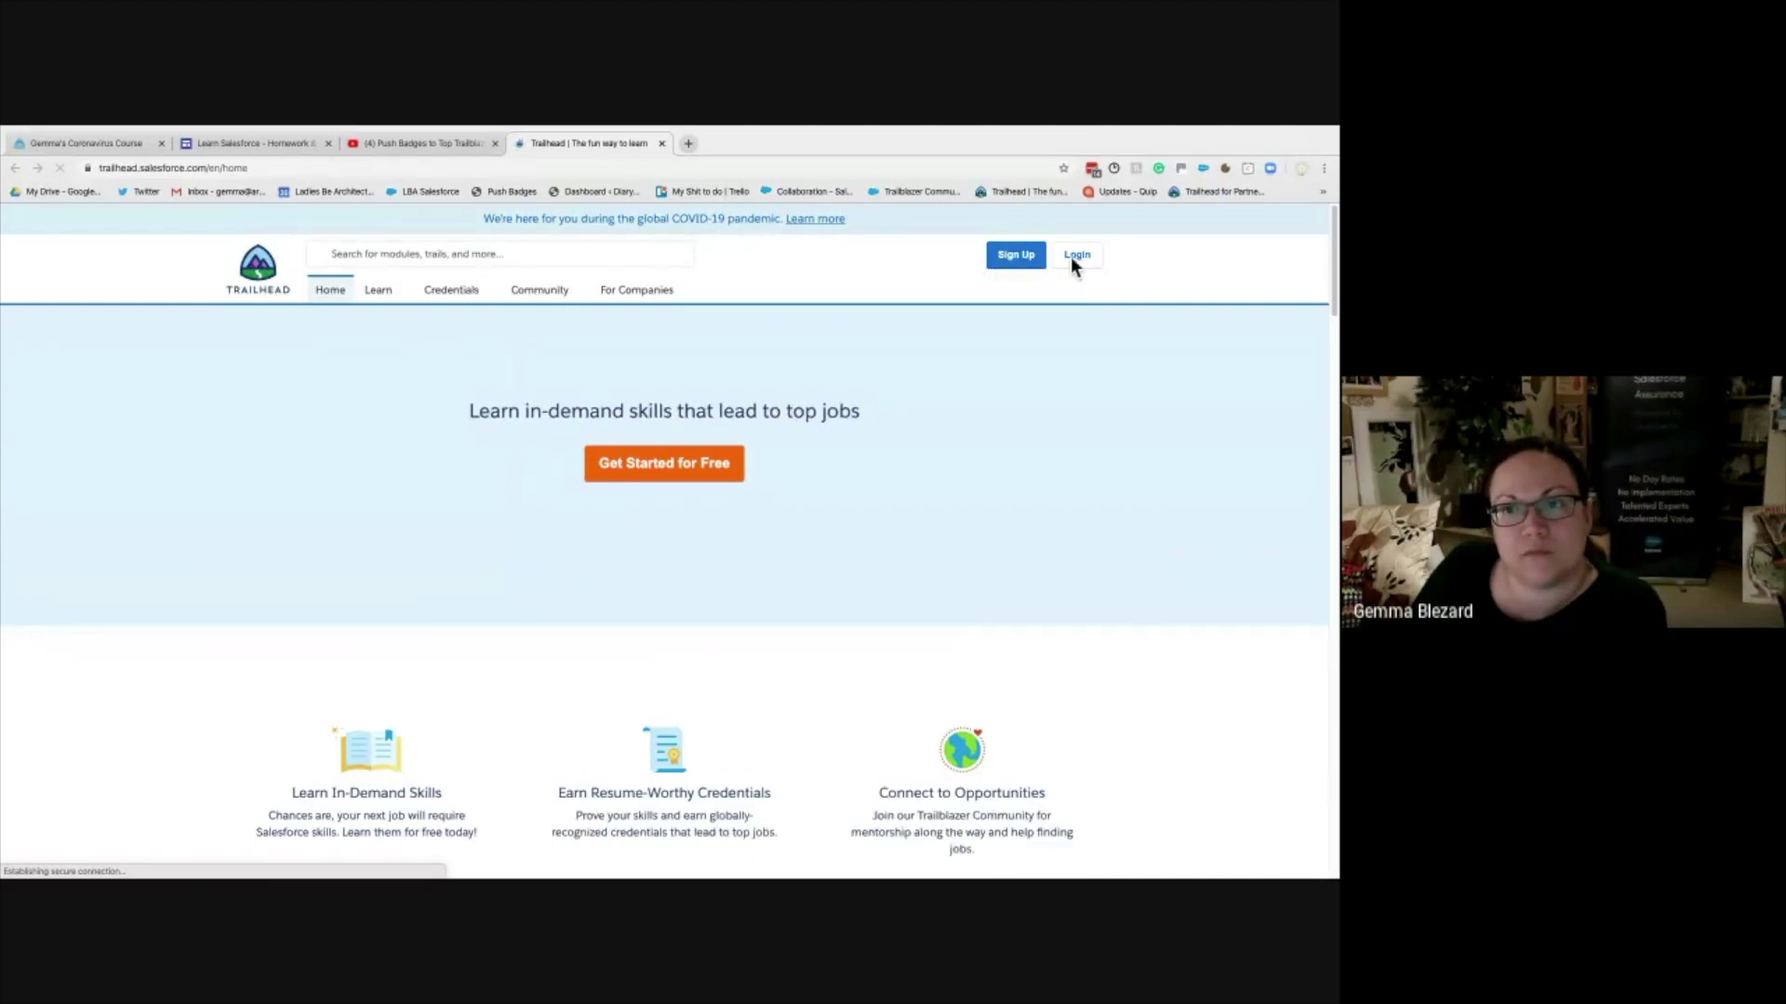
- Log in to Trailhead with the Facebook option
left_click(1080, 259)
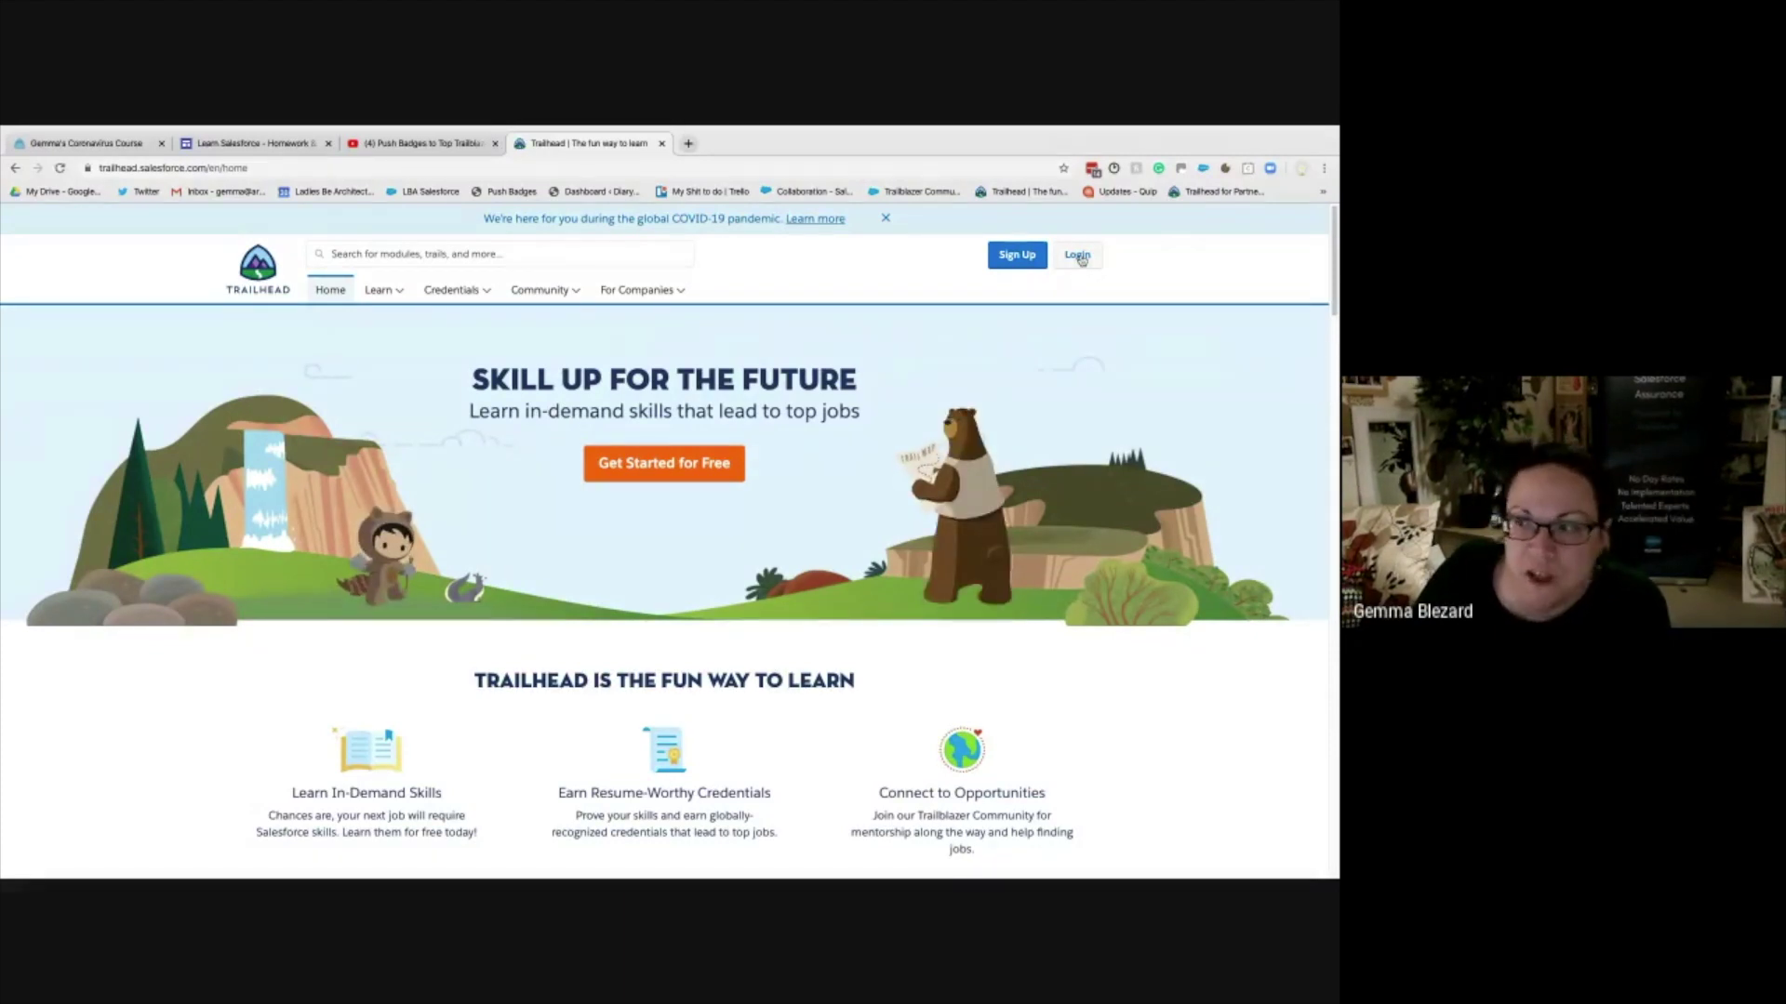
left_click(1081, 260)
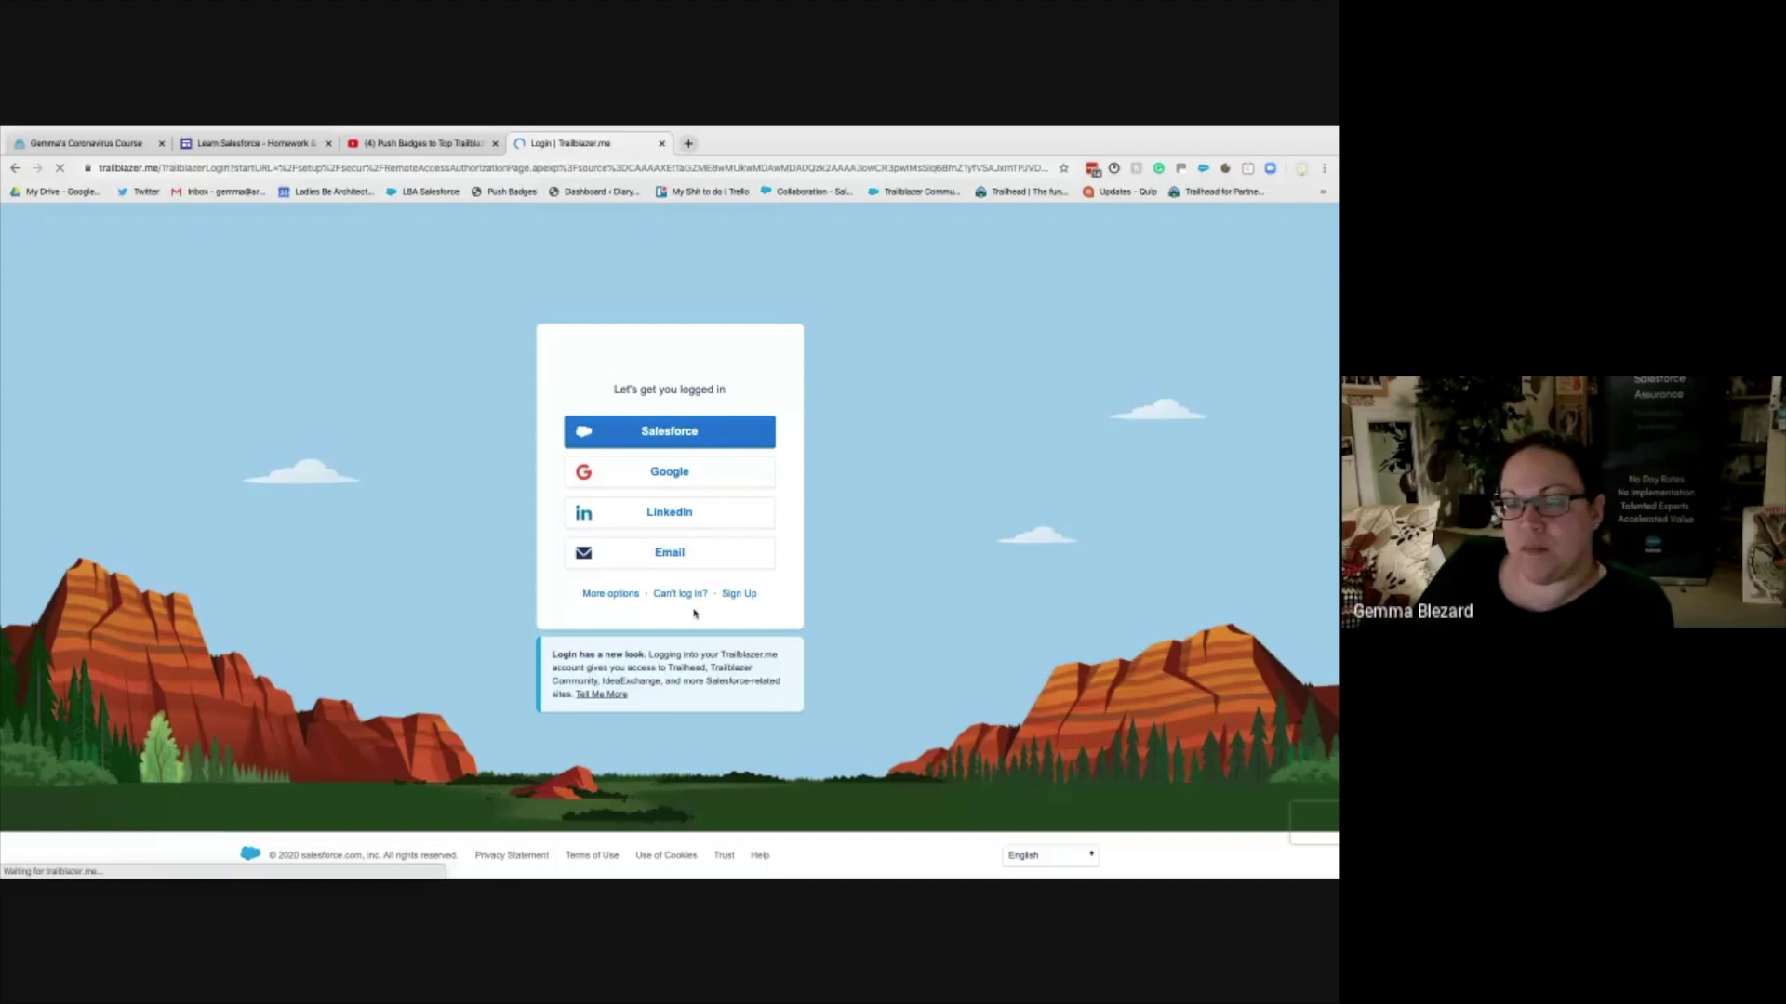
left_click(609, 593)
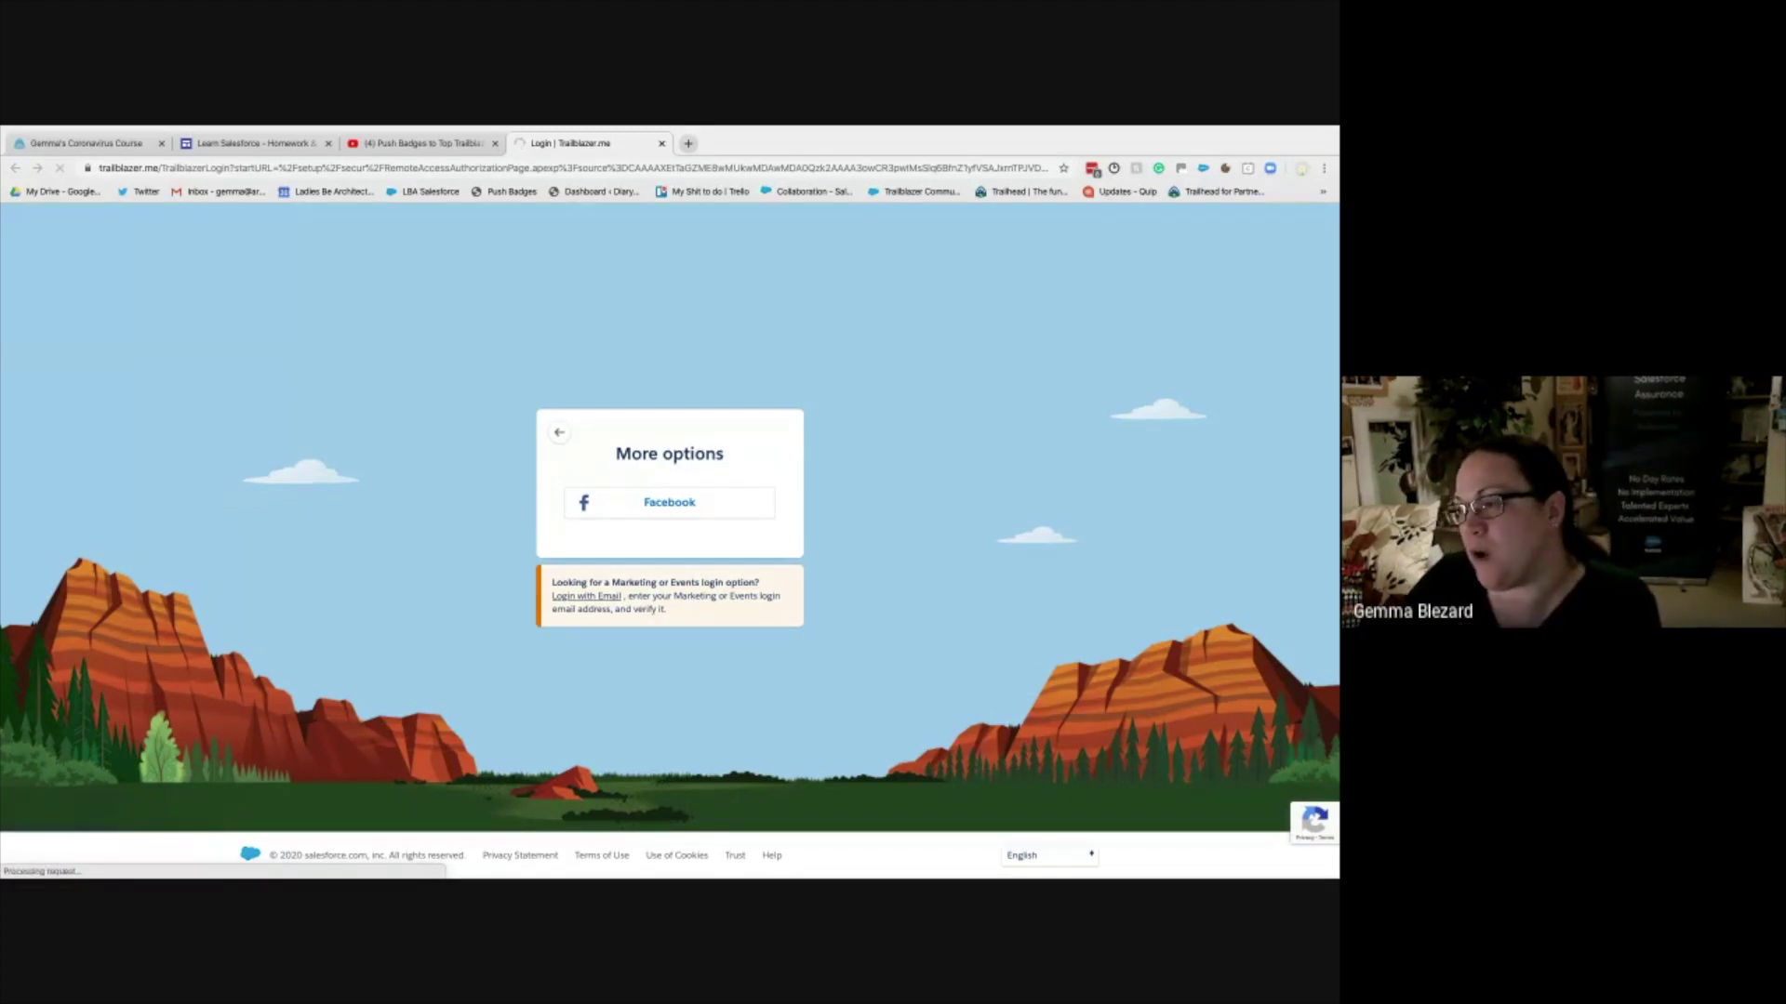
left_click(649, 507)
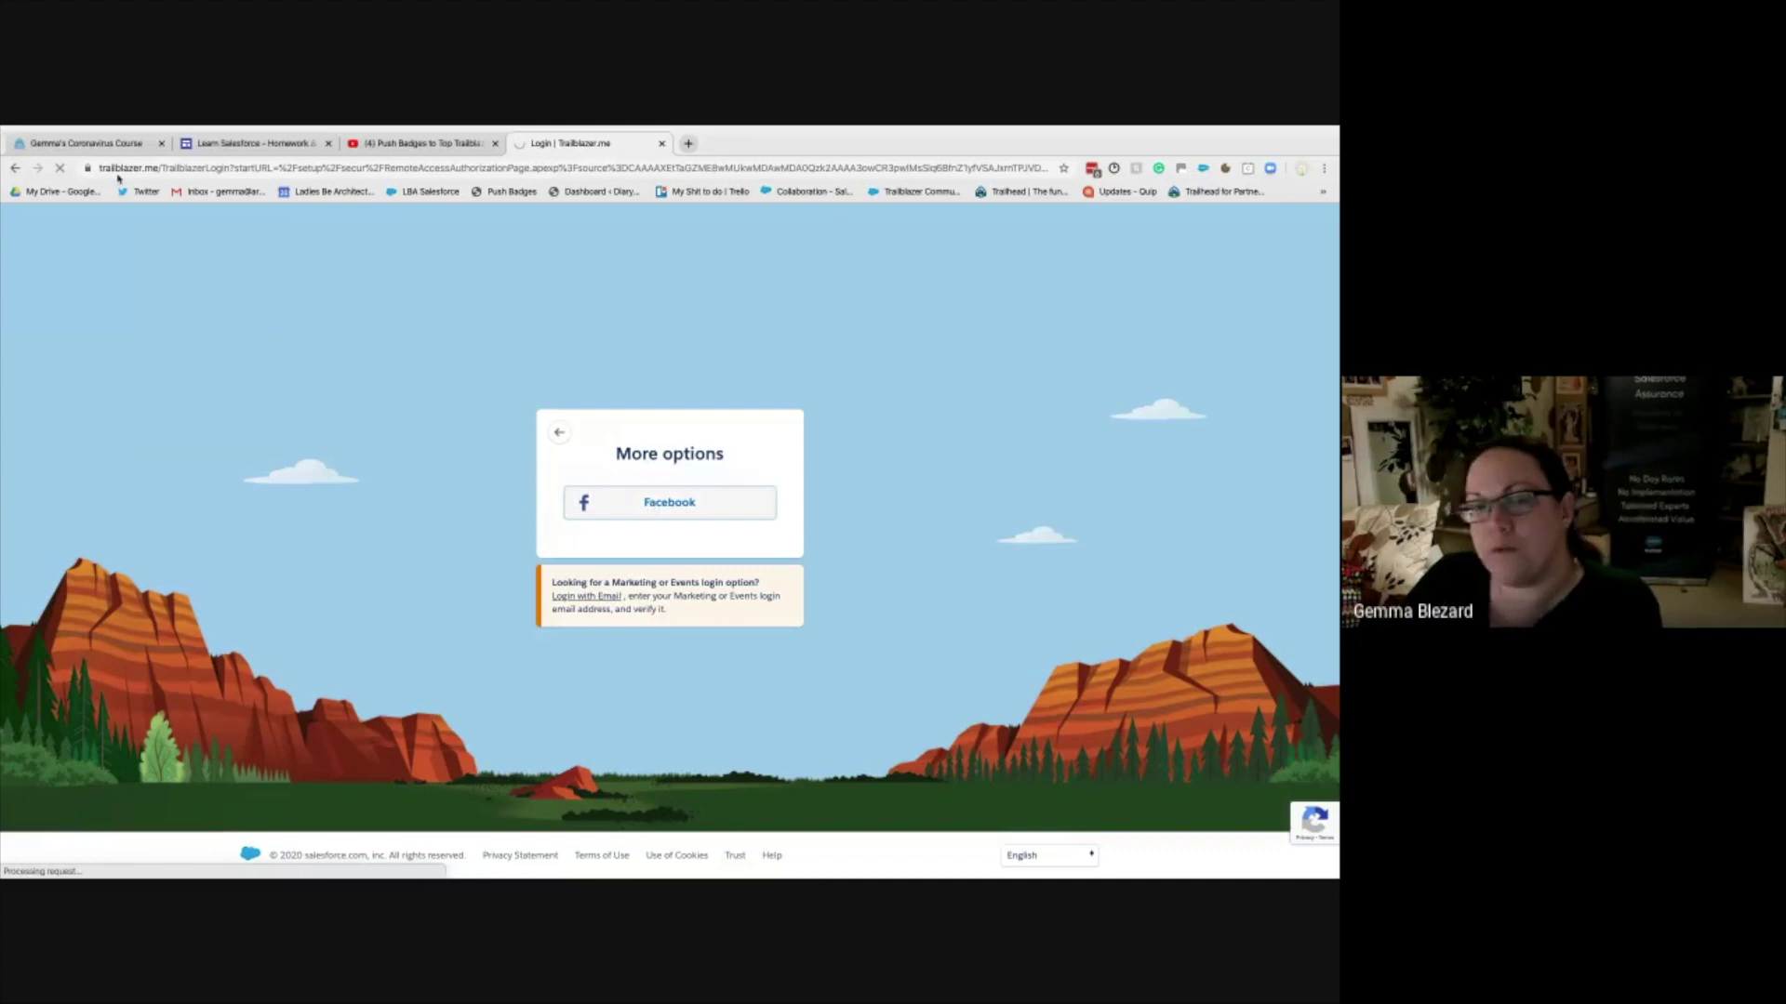
left_click(792, 261)
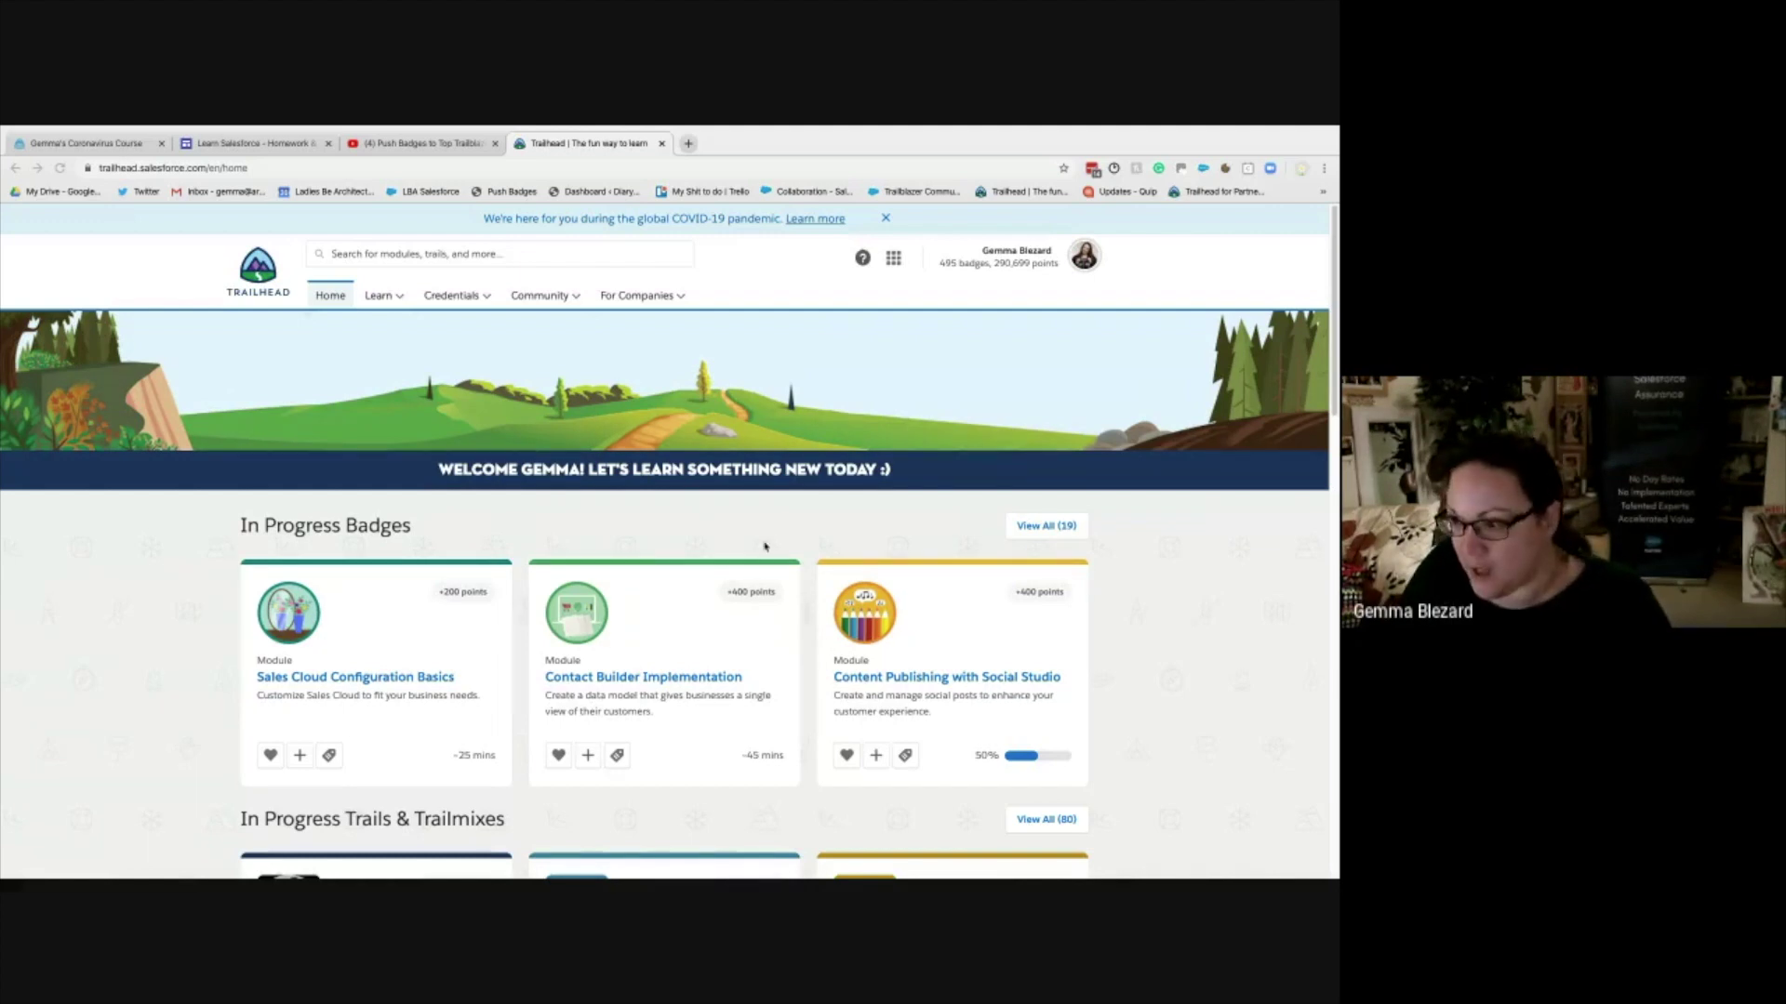
- Search Trailhead for Salesforce User Tour
left_click(461, 254)
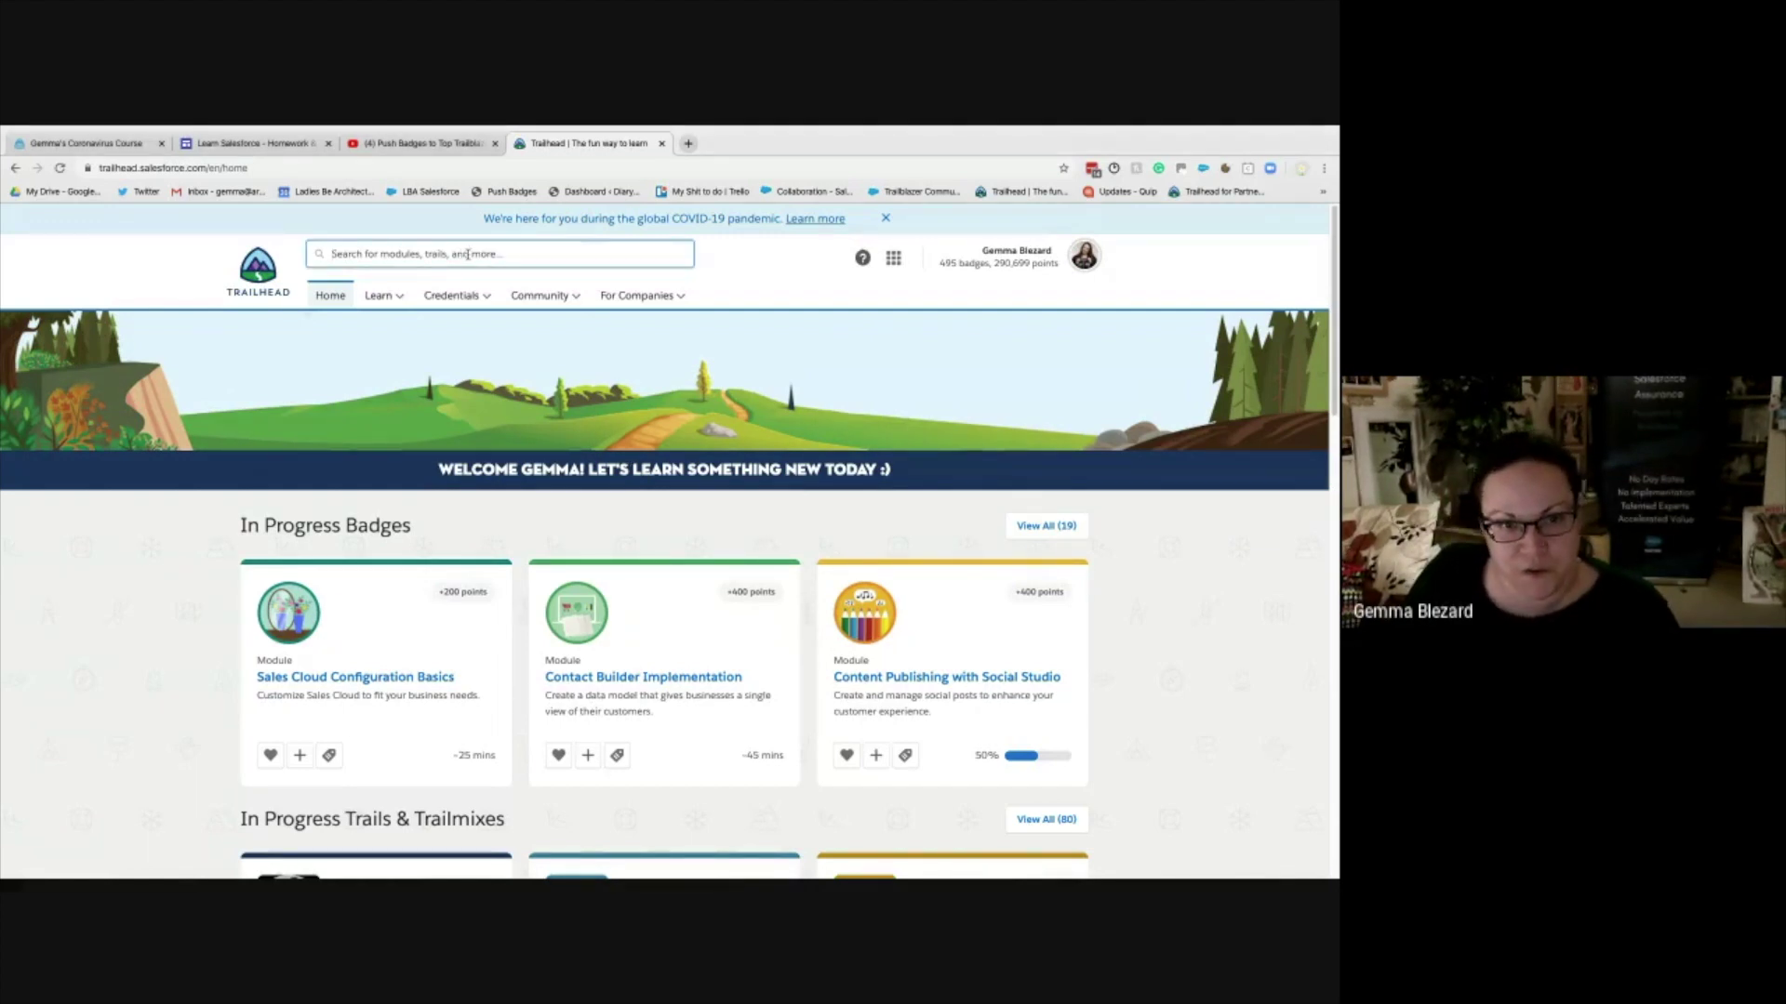
type("Salesforce User Tour")
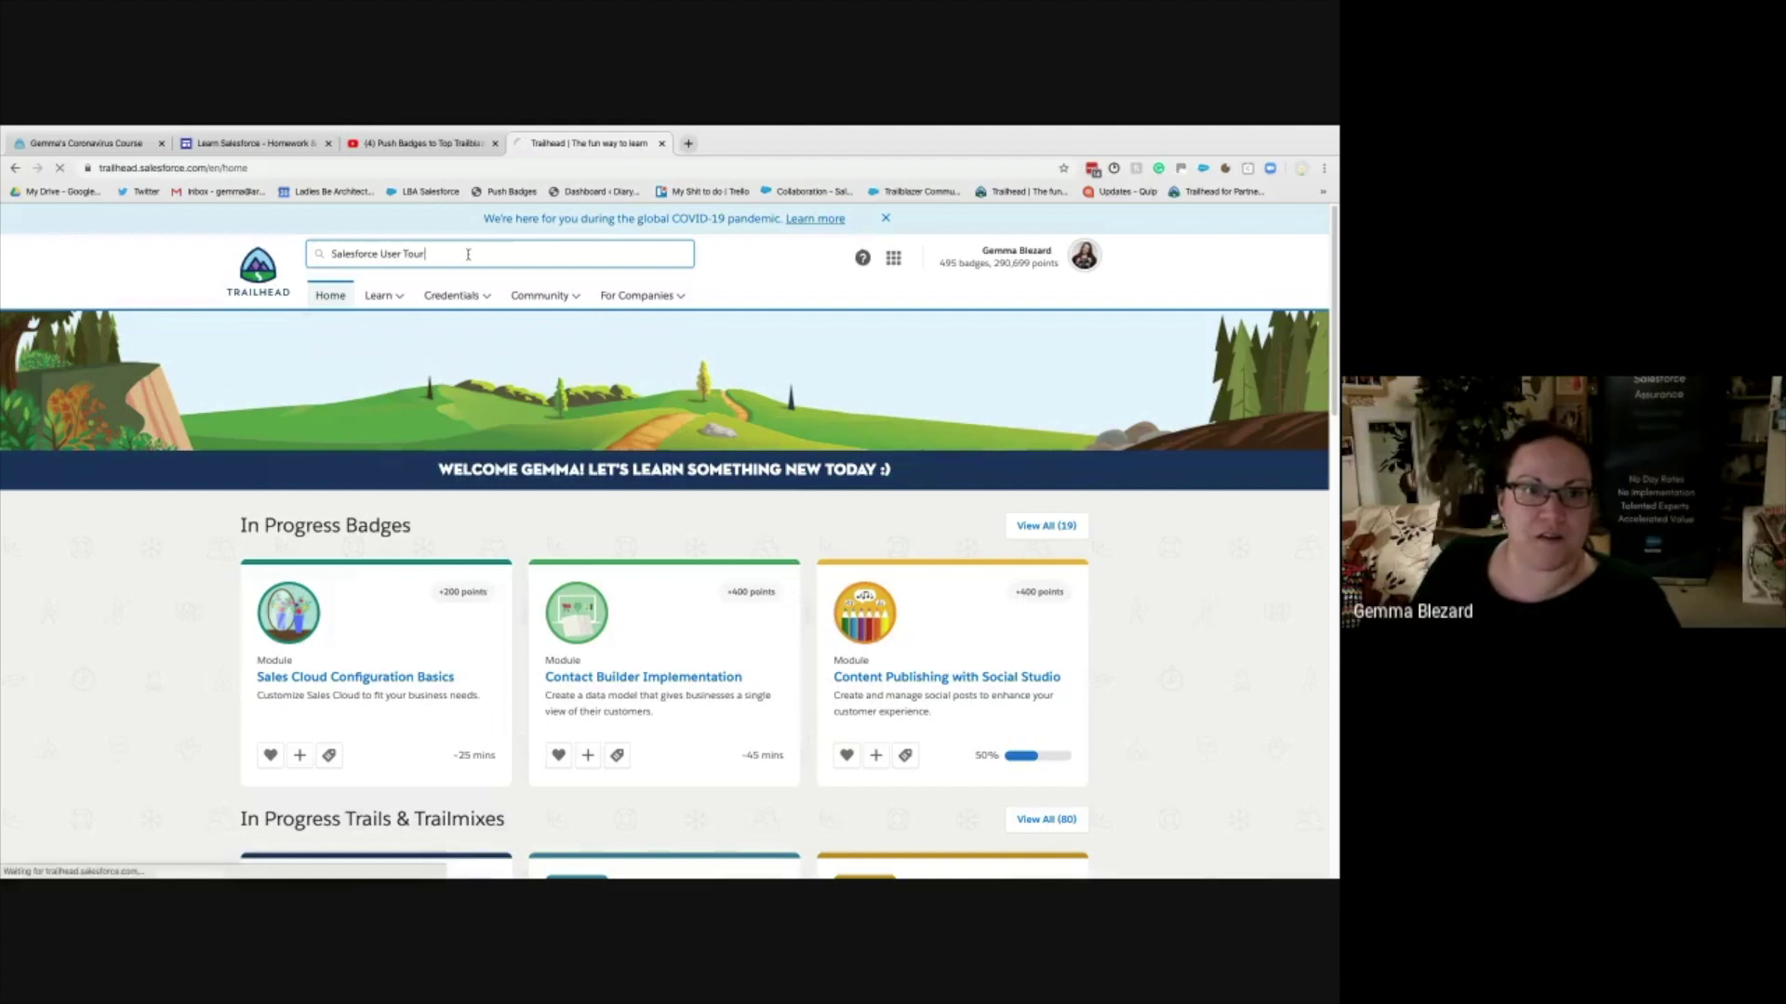
key("Return")
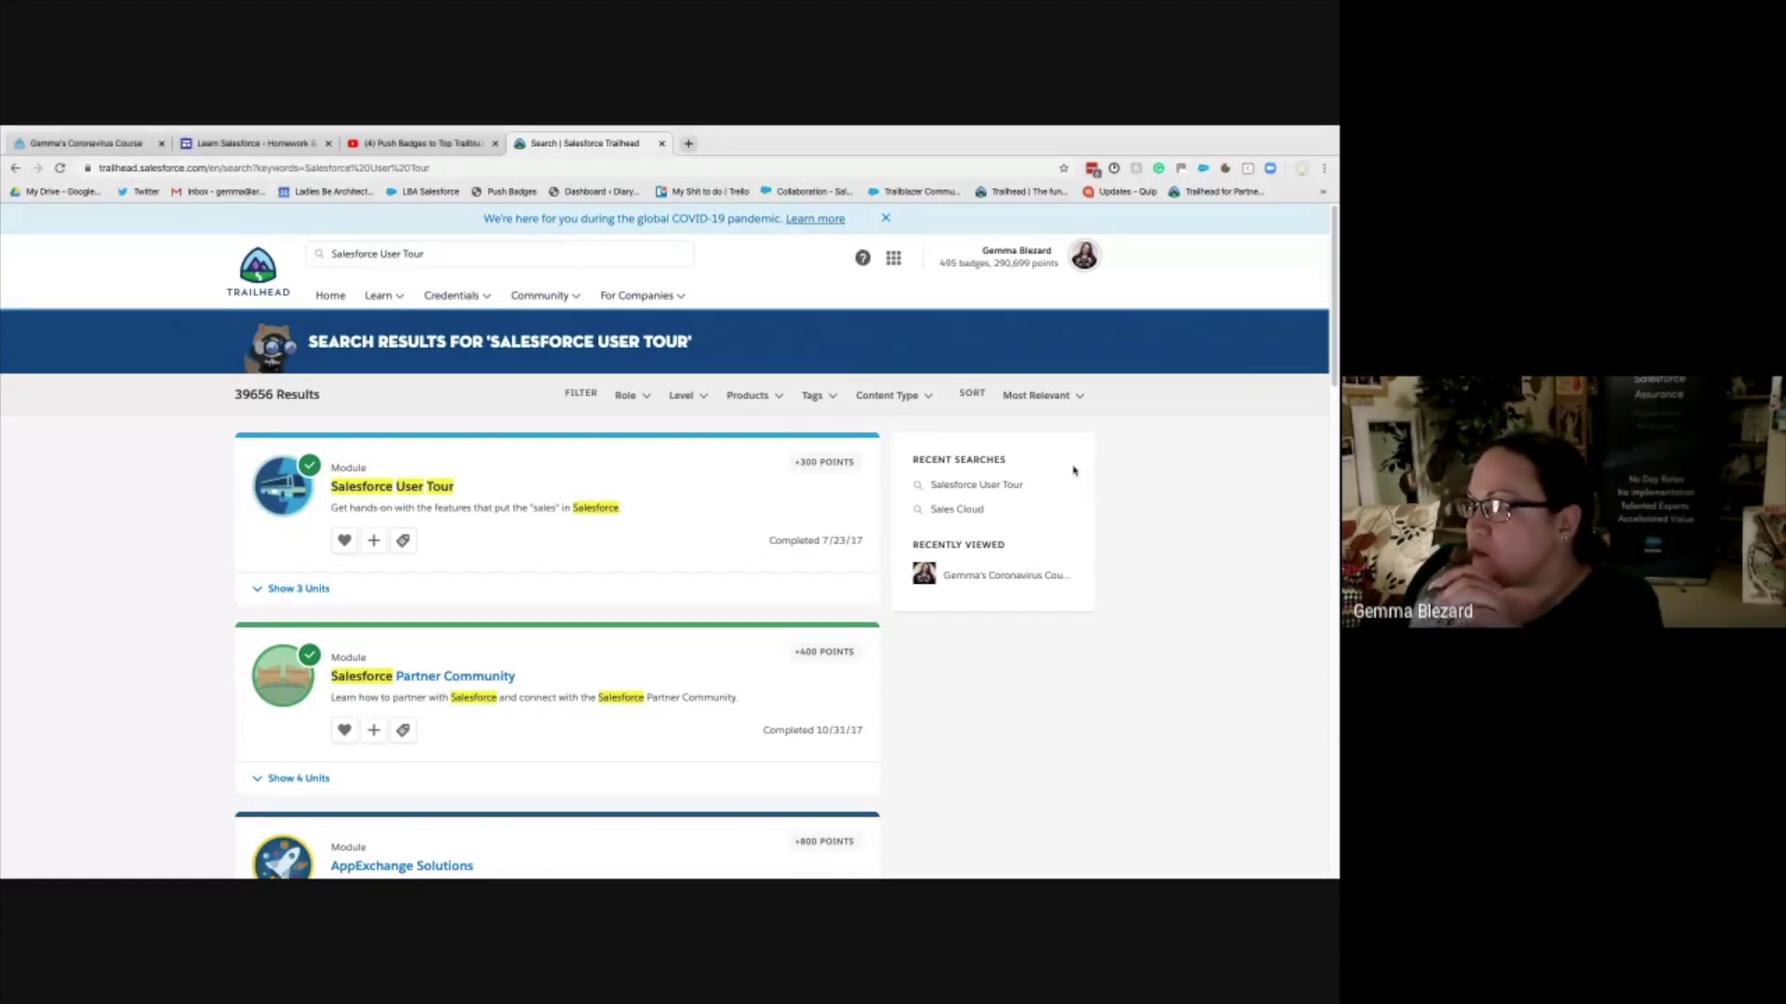
- Open the Welcome Home unit of the Salesforce User Tour module and review its Introducing Home section
left_click(369, 491)
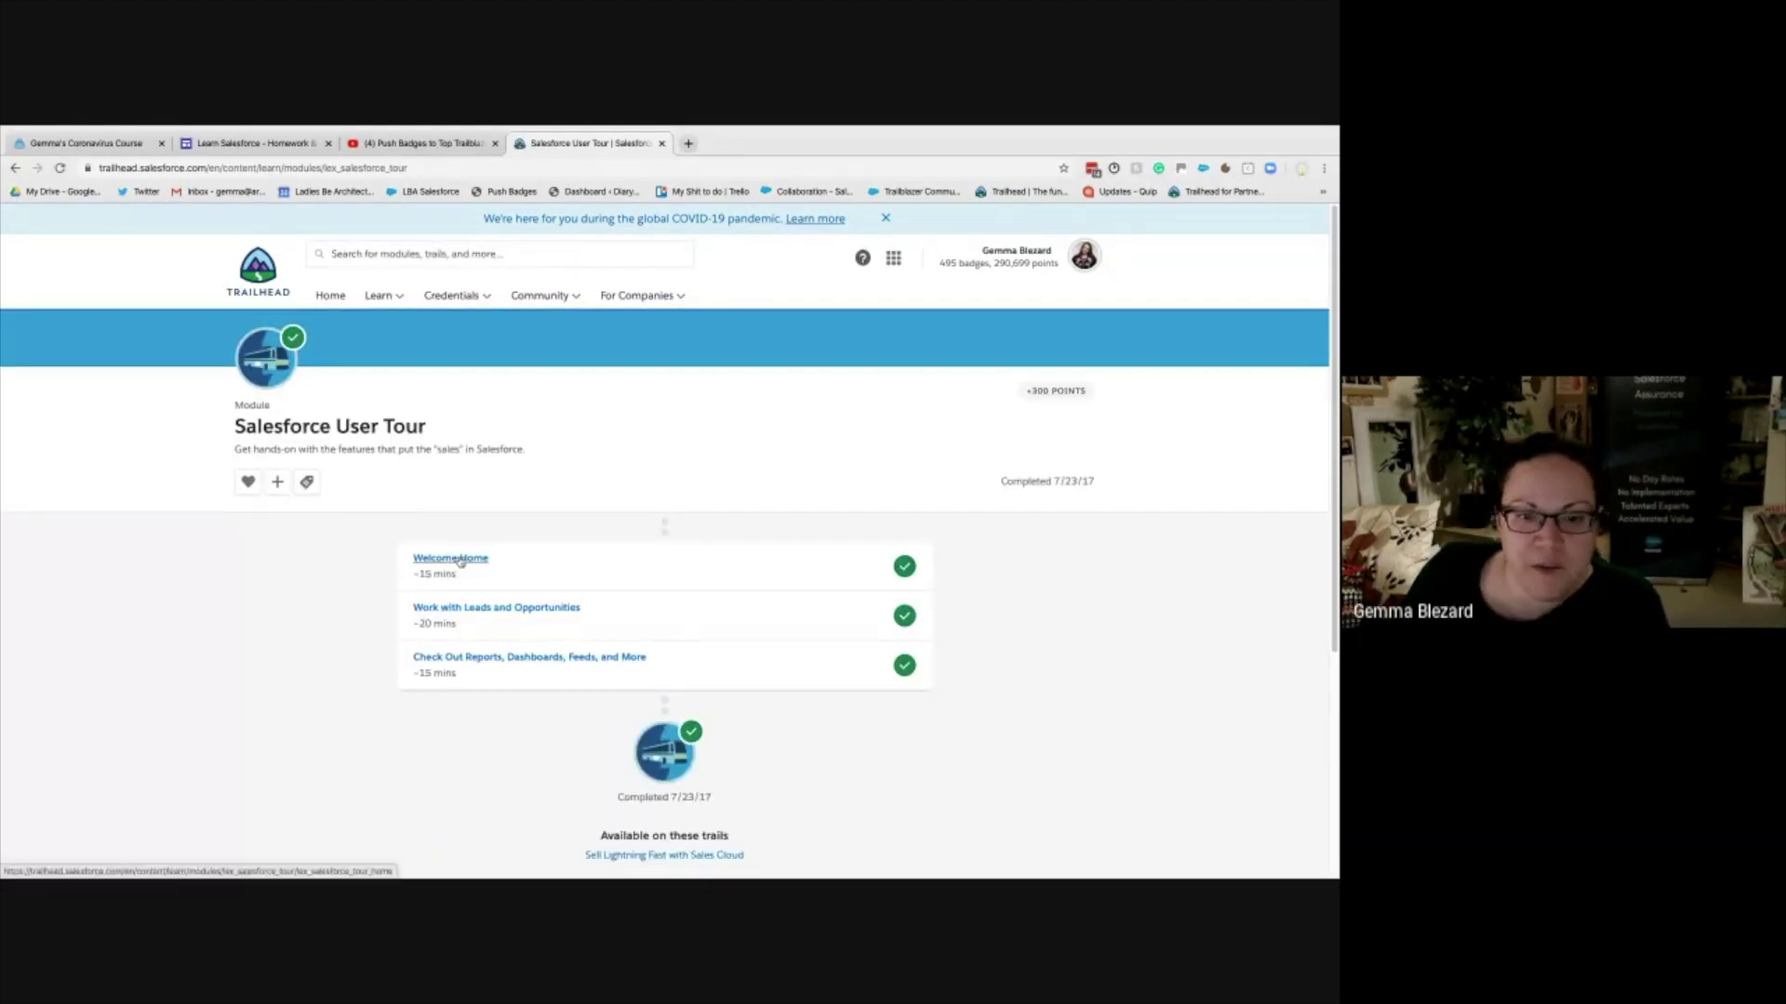
left_click(458, 559)
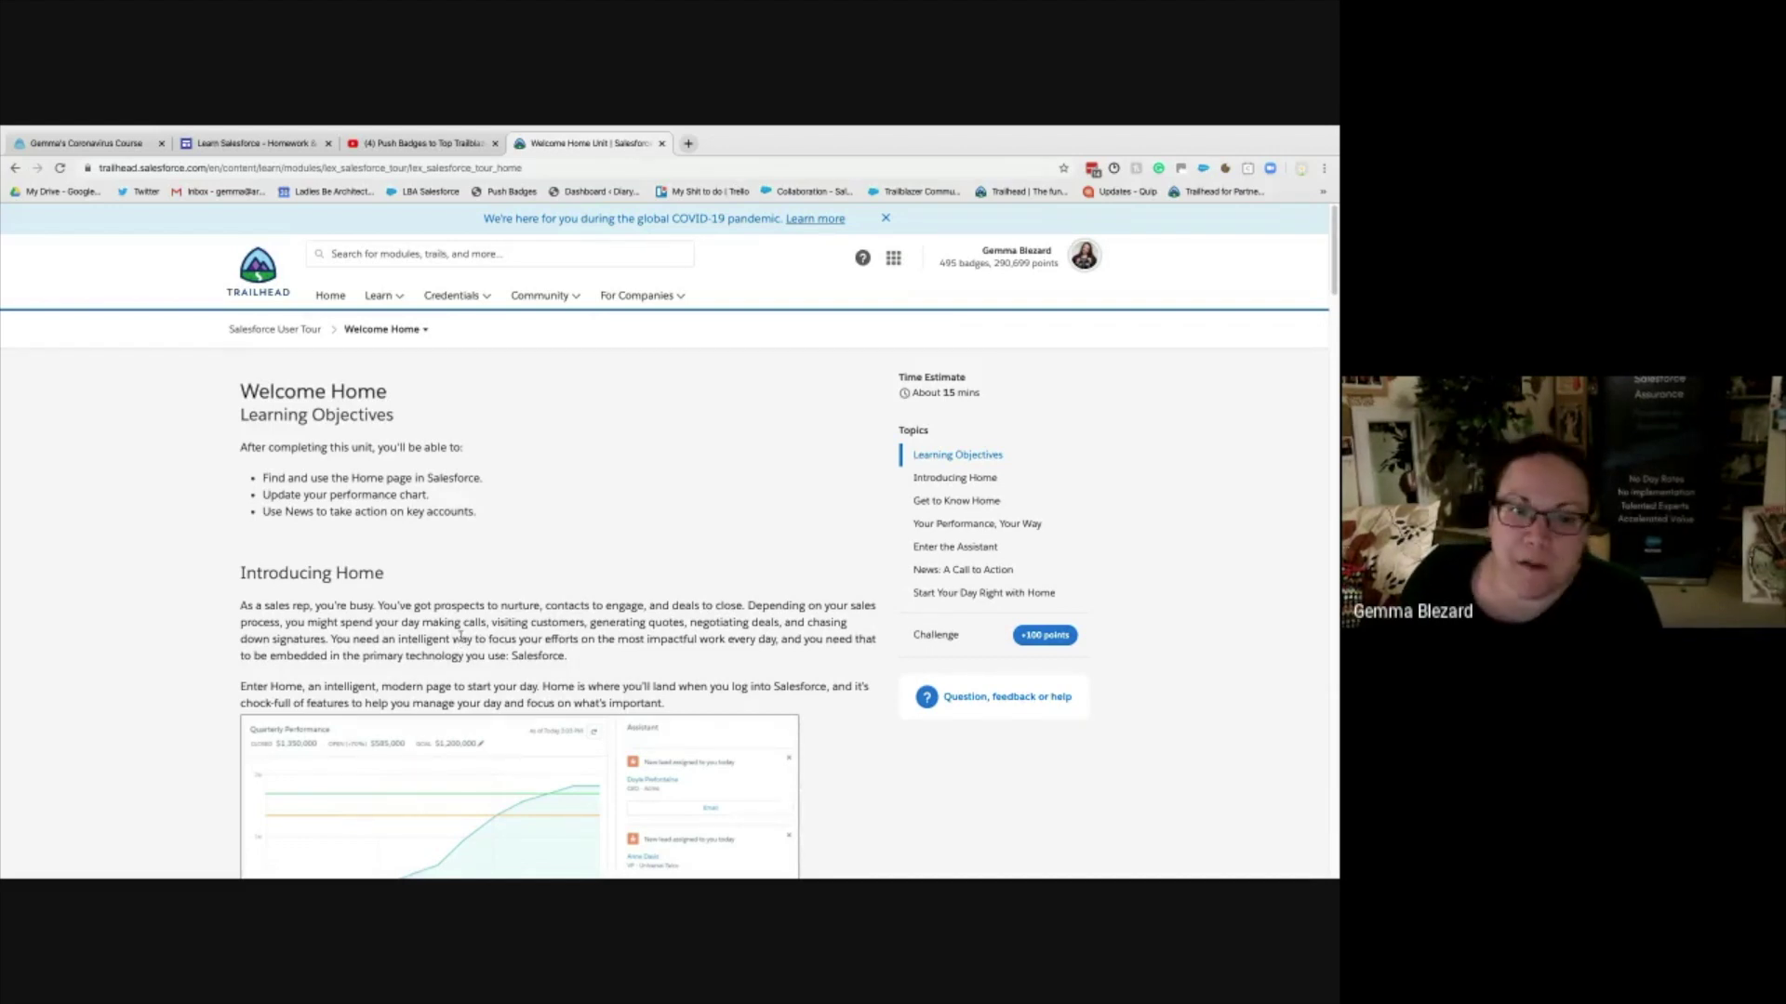
scroll(171, 612, "down", 2)
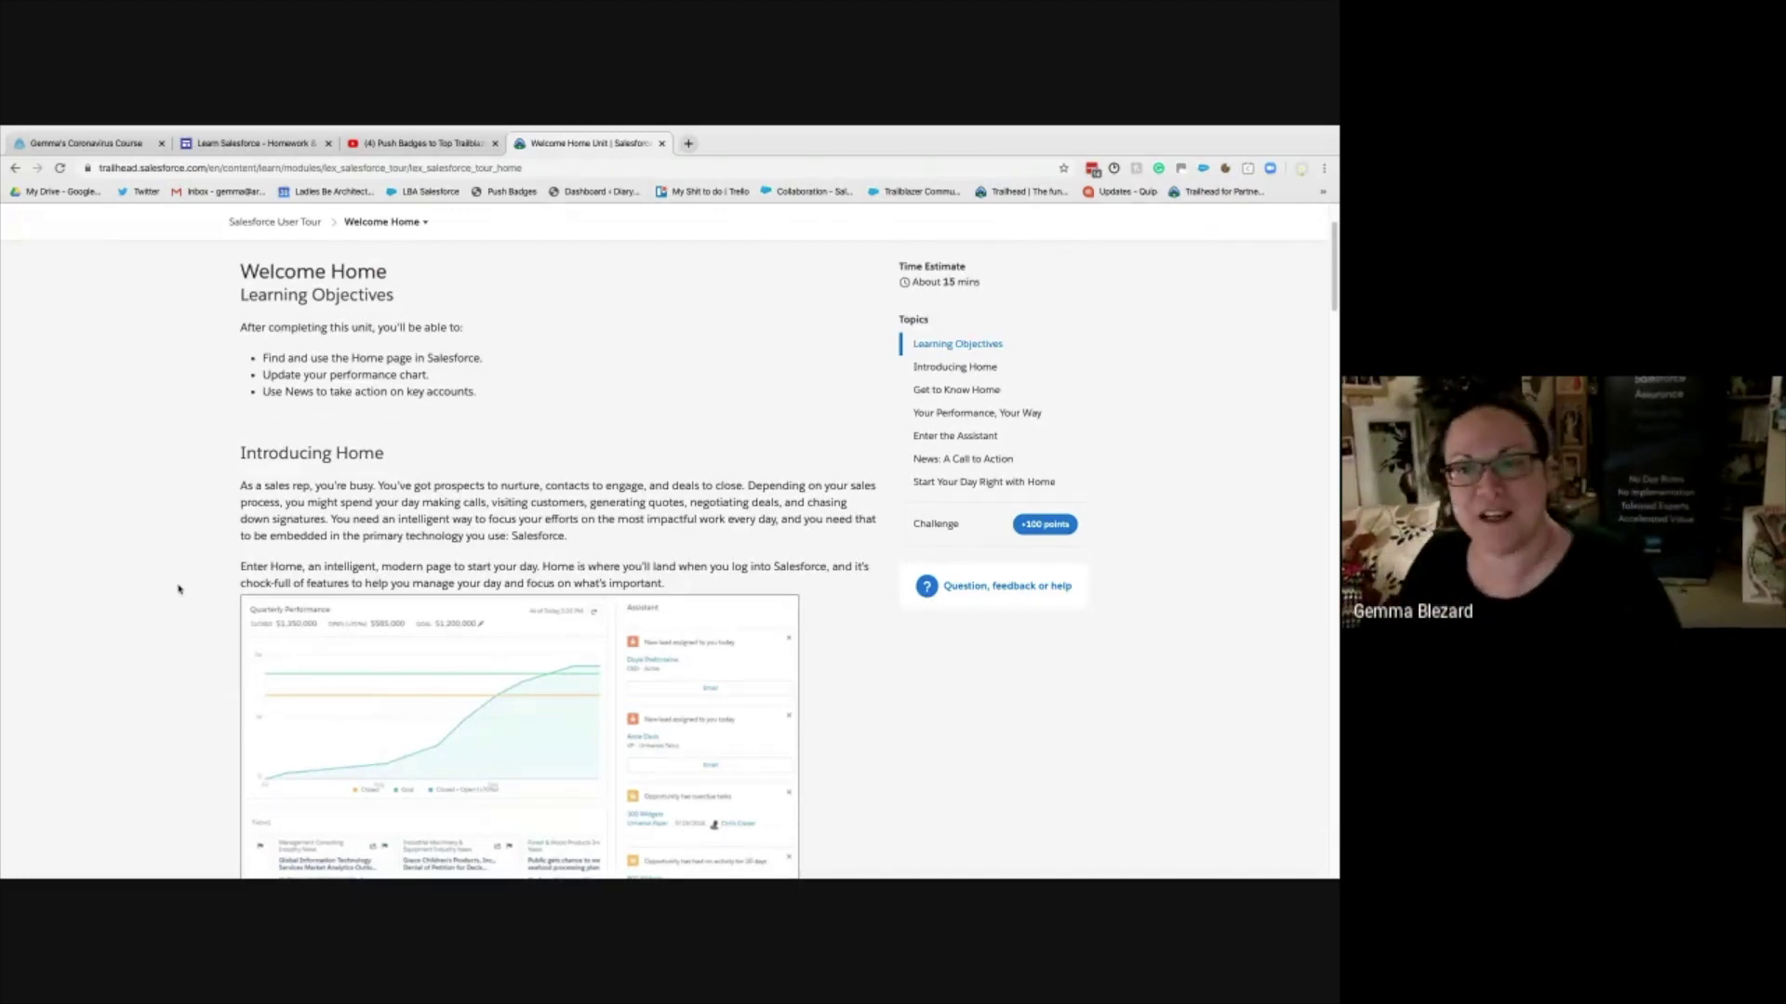
scroll(179, 589, "down", 1)
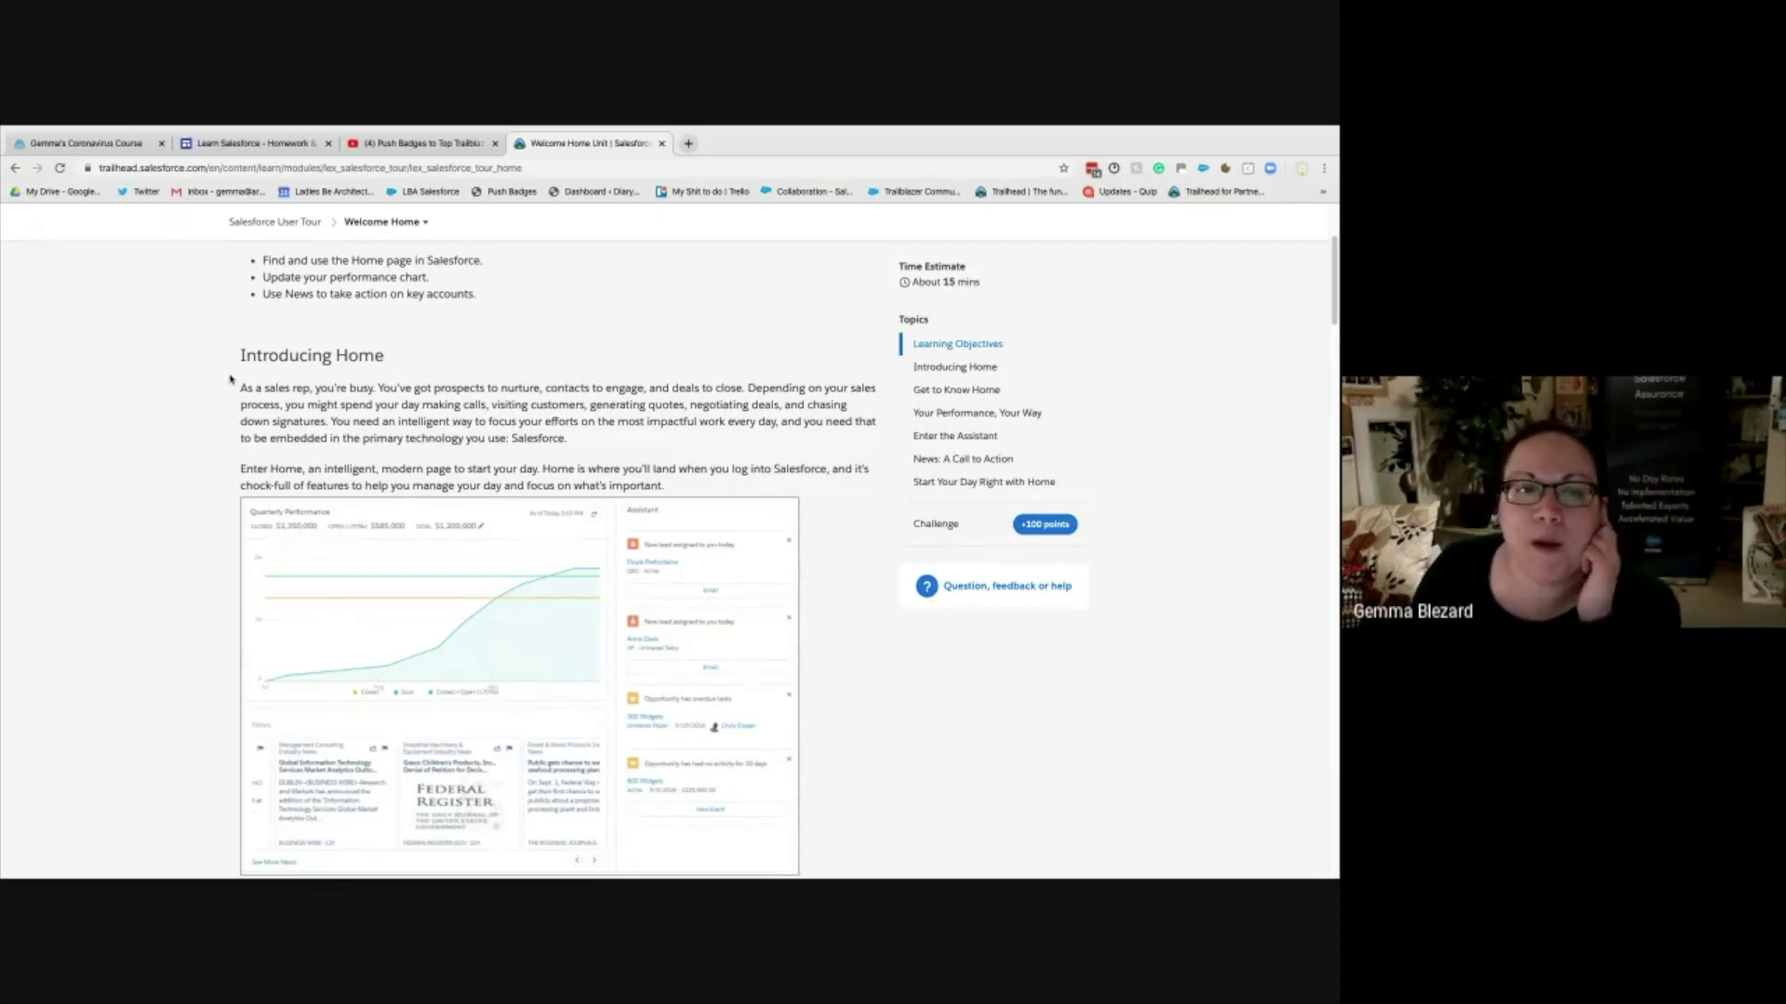
left_click_drag(236, 349, 380, 358)
left_click(554, 264)
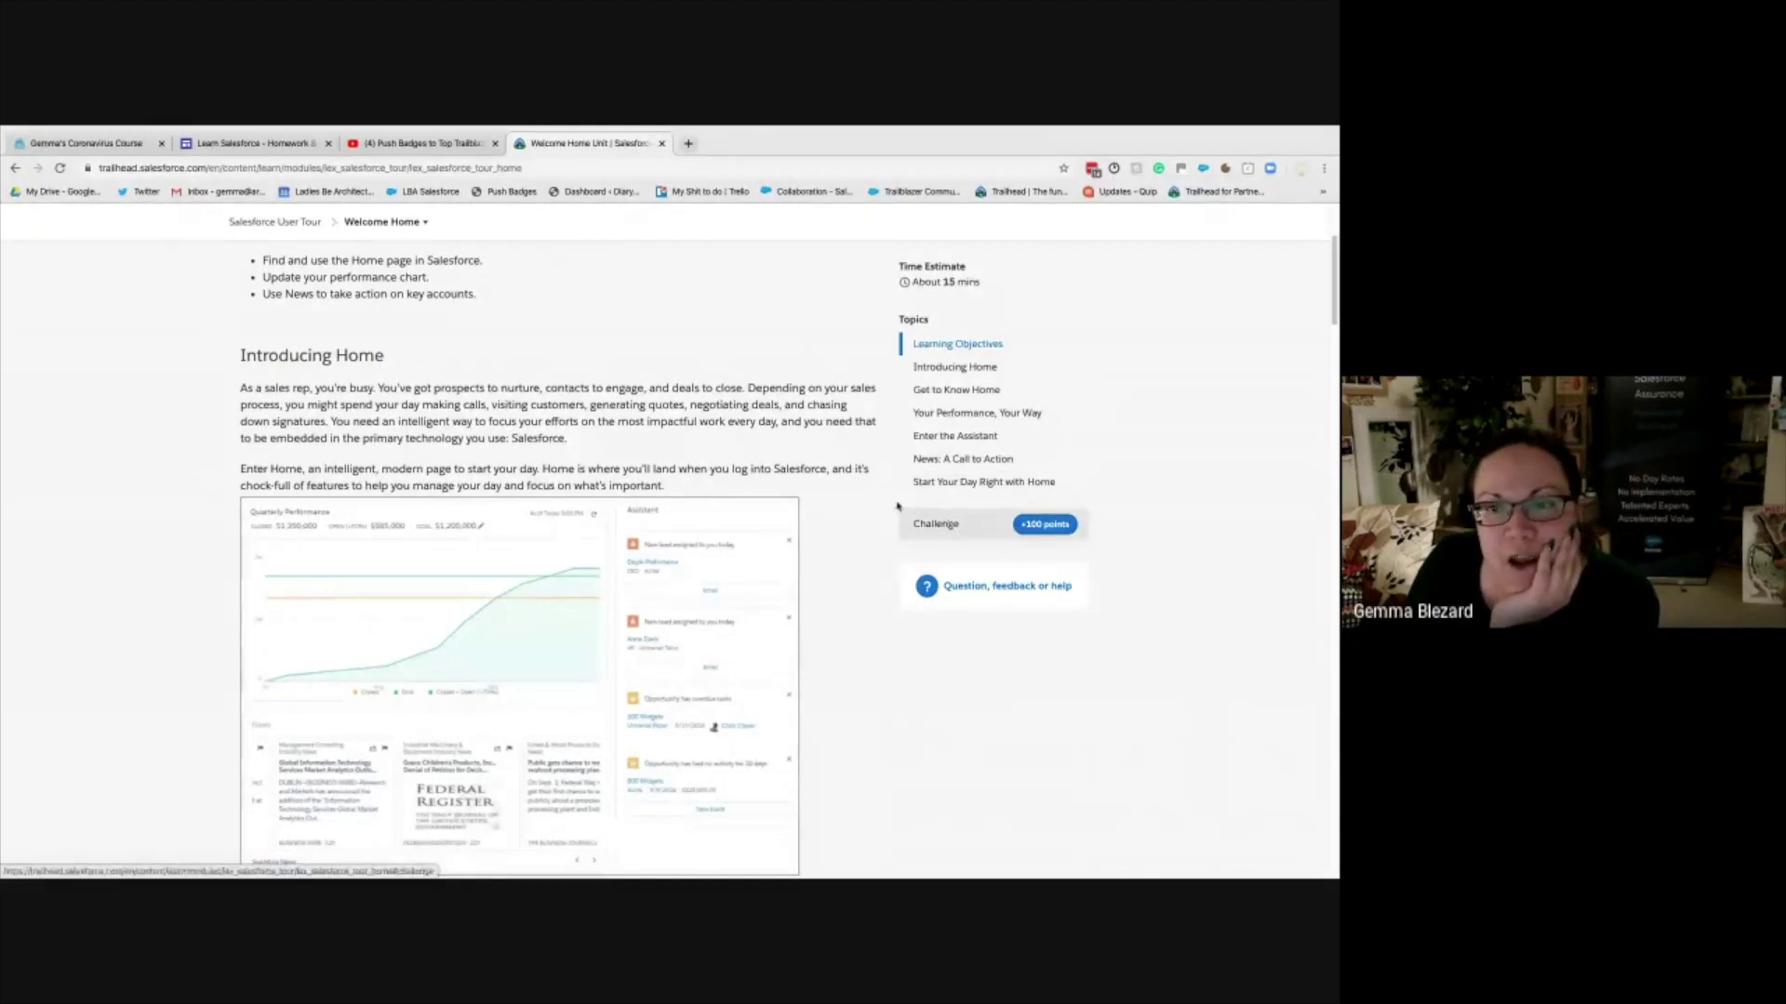
- Open the account's Hands-on Orgs page in a new tab while keeping the Welcome Home unit open
scroll(986, 399, "up", 4)
left_click(1039, 266)
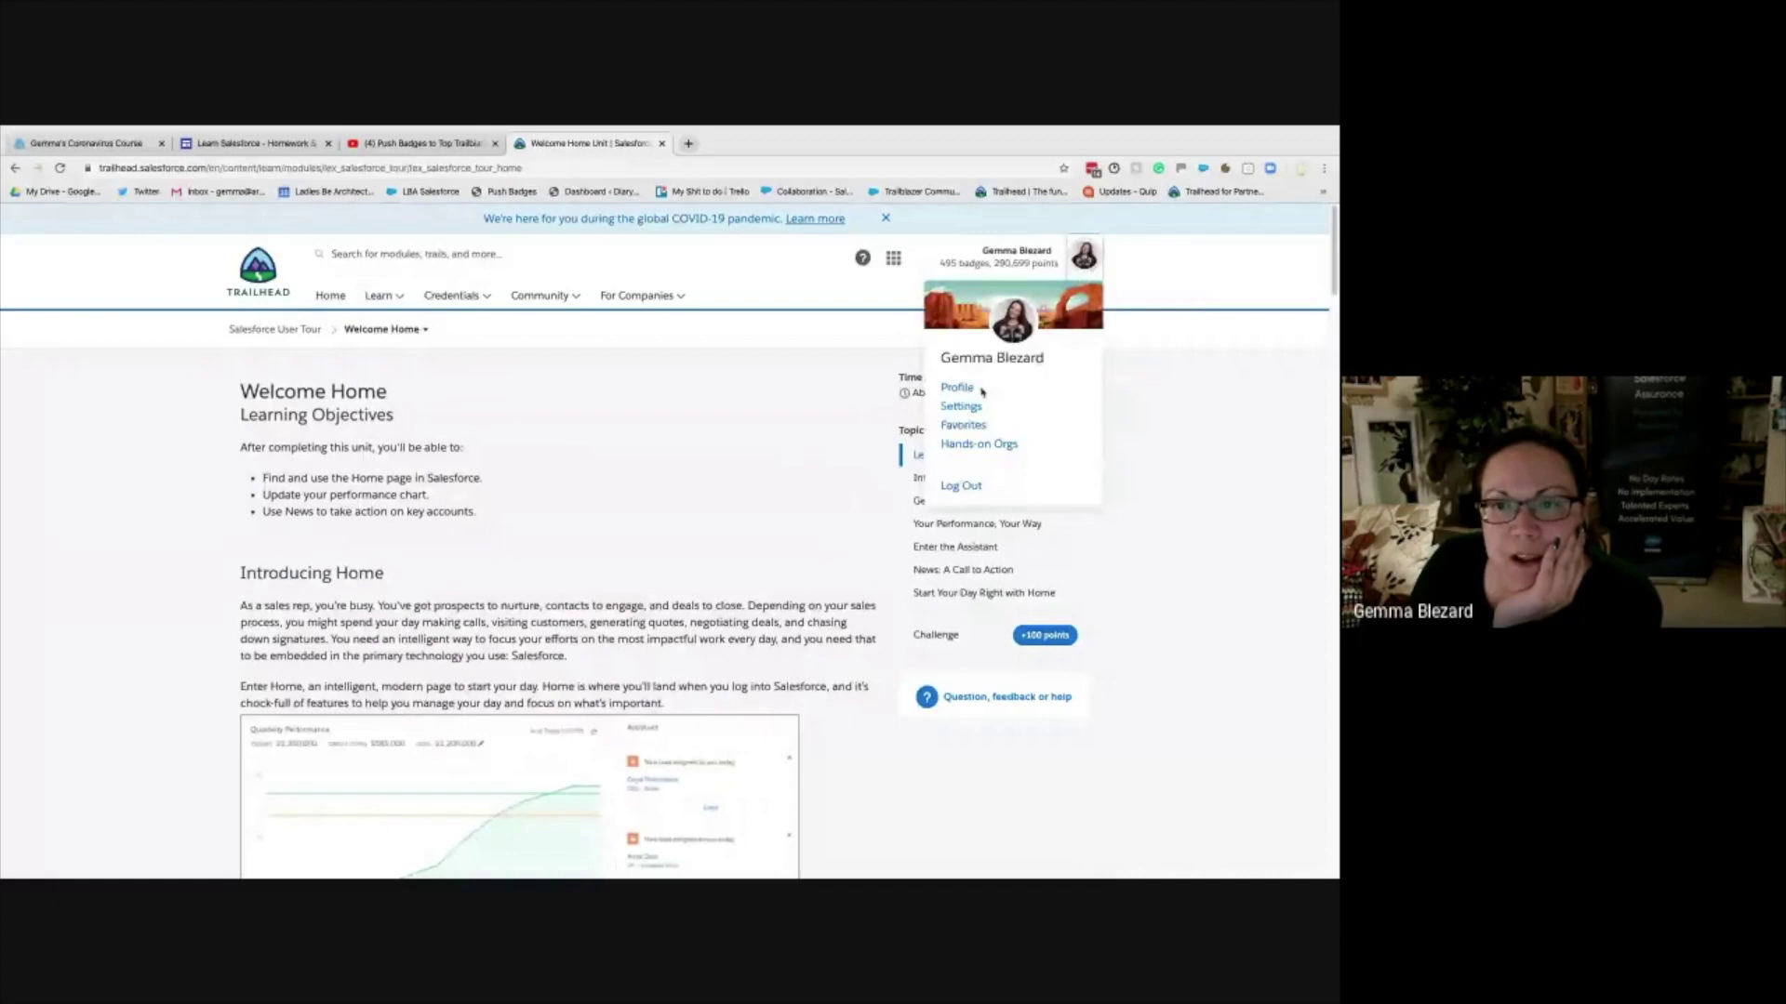
right_click(990, 445)
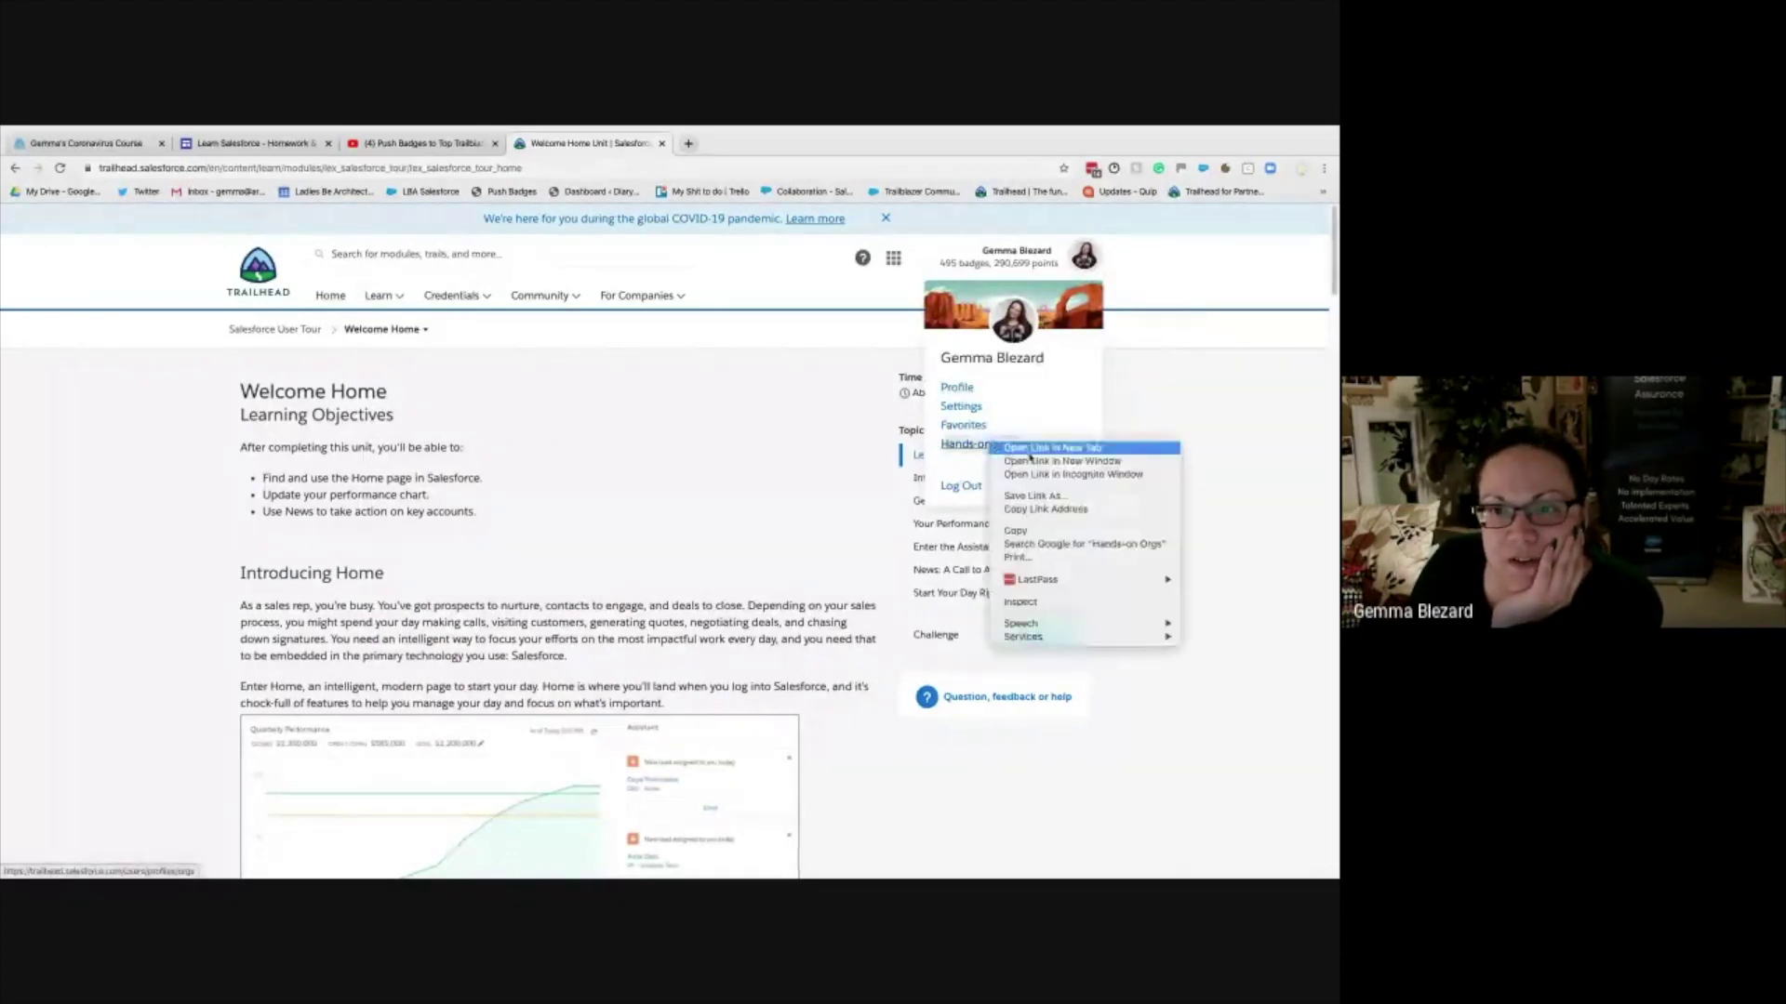
key("Escape")
scroll(651, 558, "down", 3)
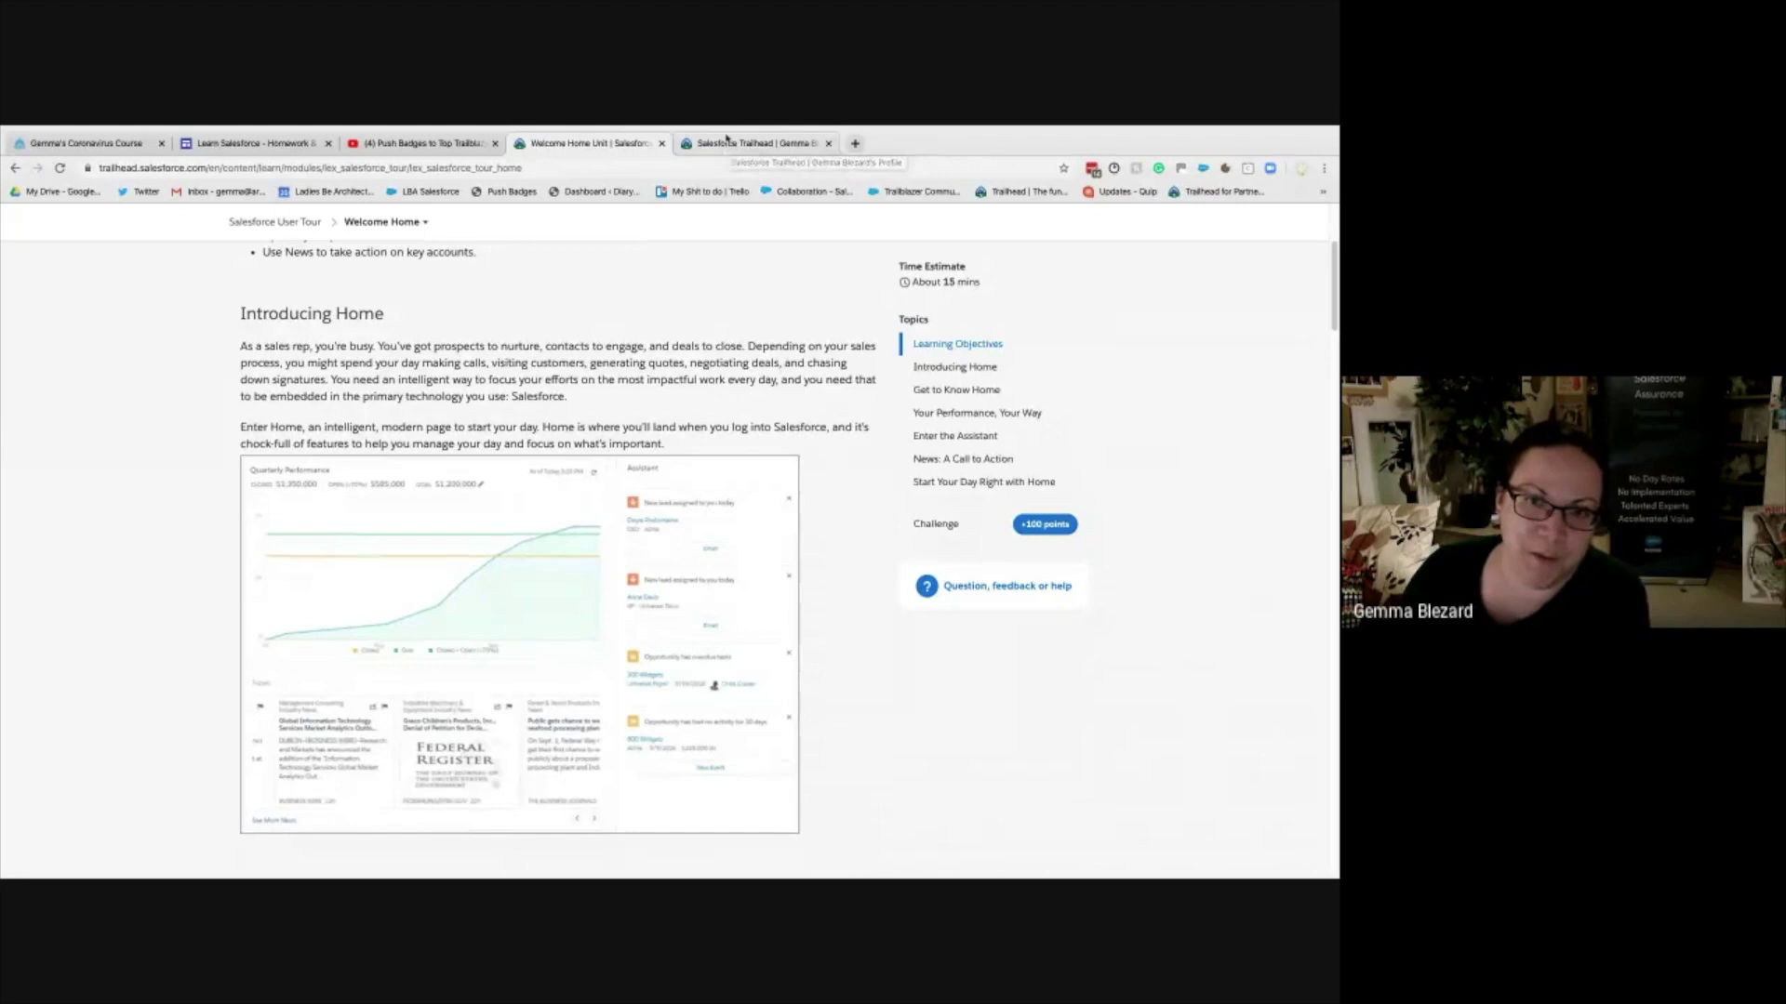
- Launch the My Trailhead Playground 3 org from the Hands-on Orgs list
left_click(726, 146)
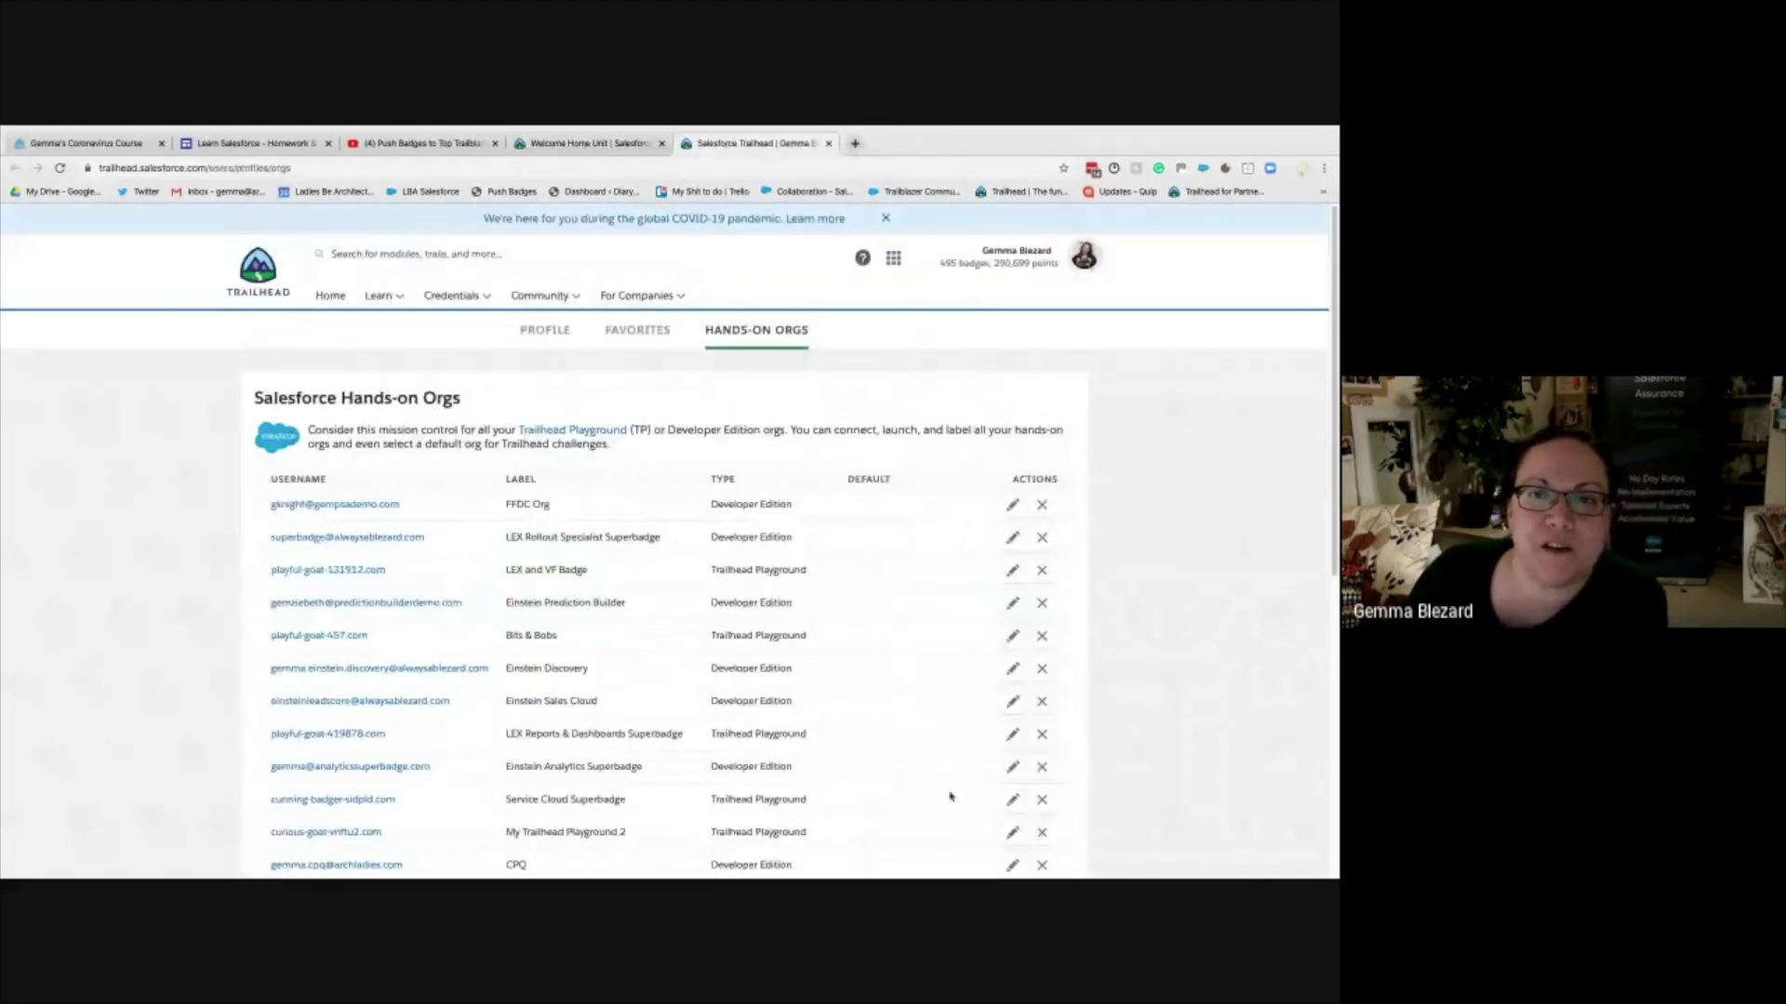
scroll(973, 517, "down", 5)
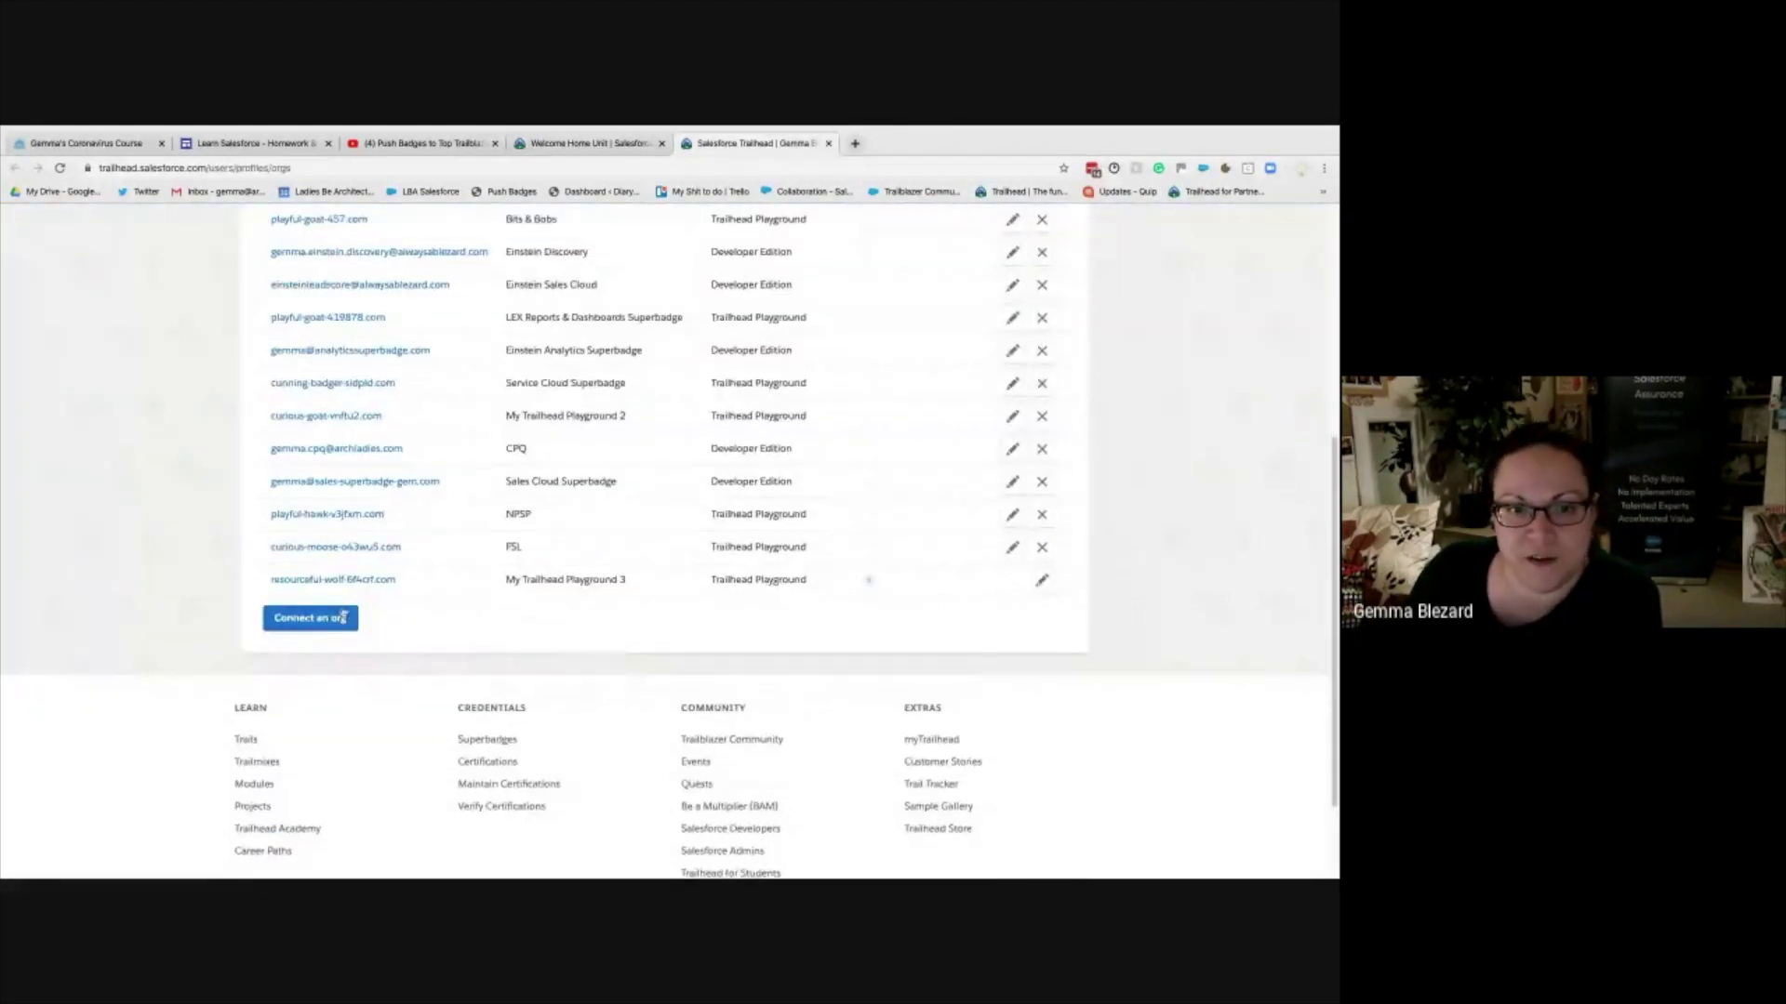
left_click(355, 581)
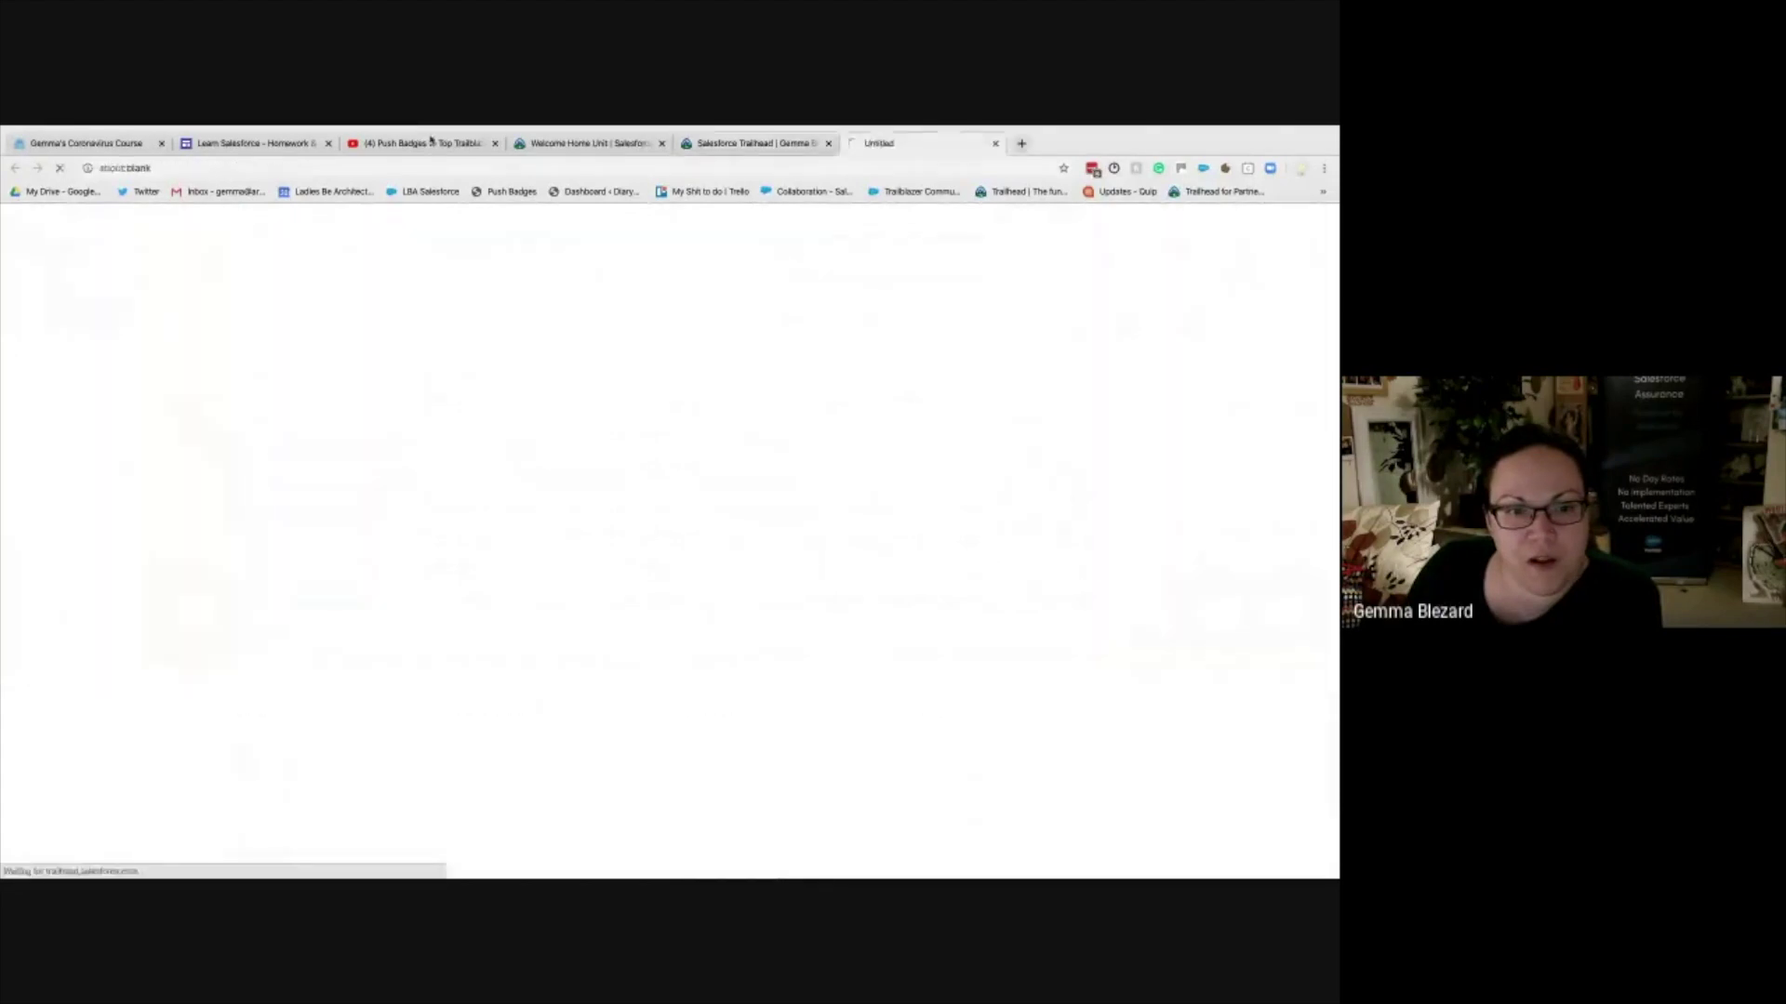
- Close the Hands-on Orgs and Coronavirus Course tabs and bring the launched playground org into view
left_click(735, 144)
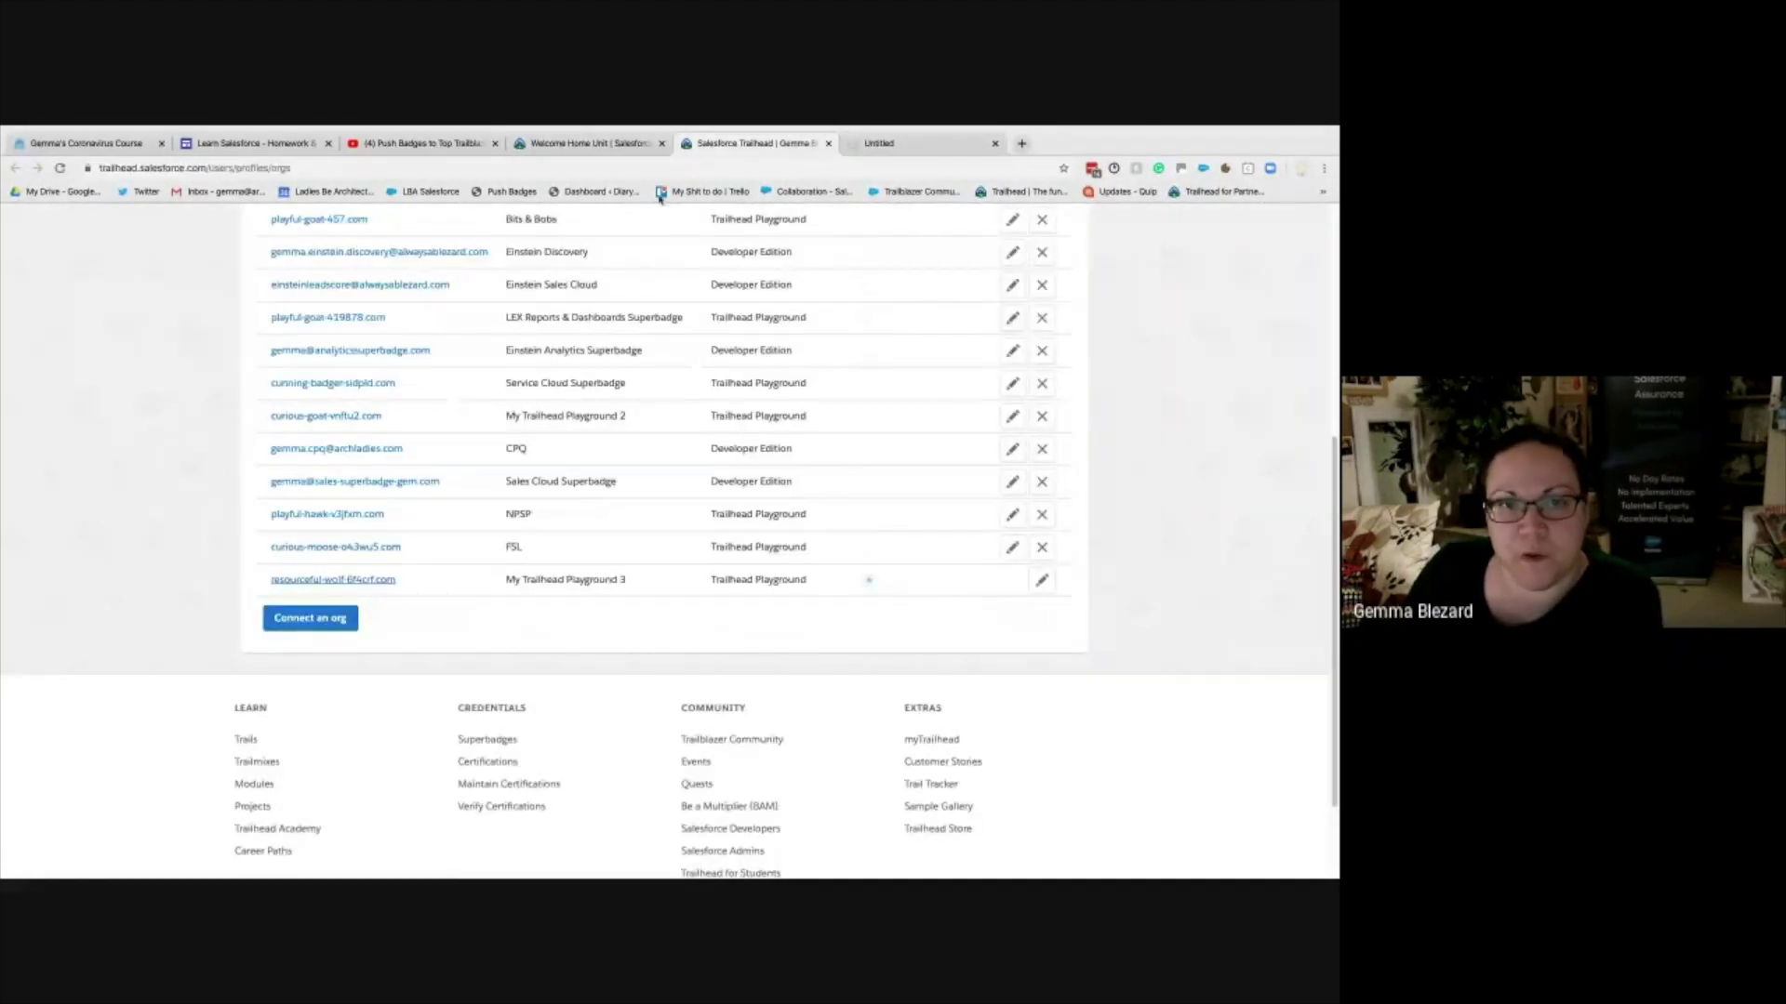
left_click(586, 144)
left_click(827, 143)
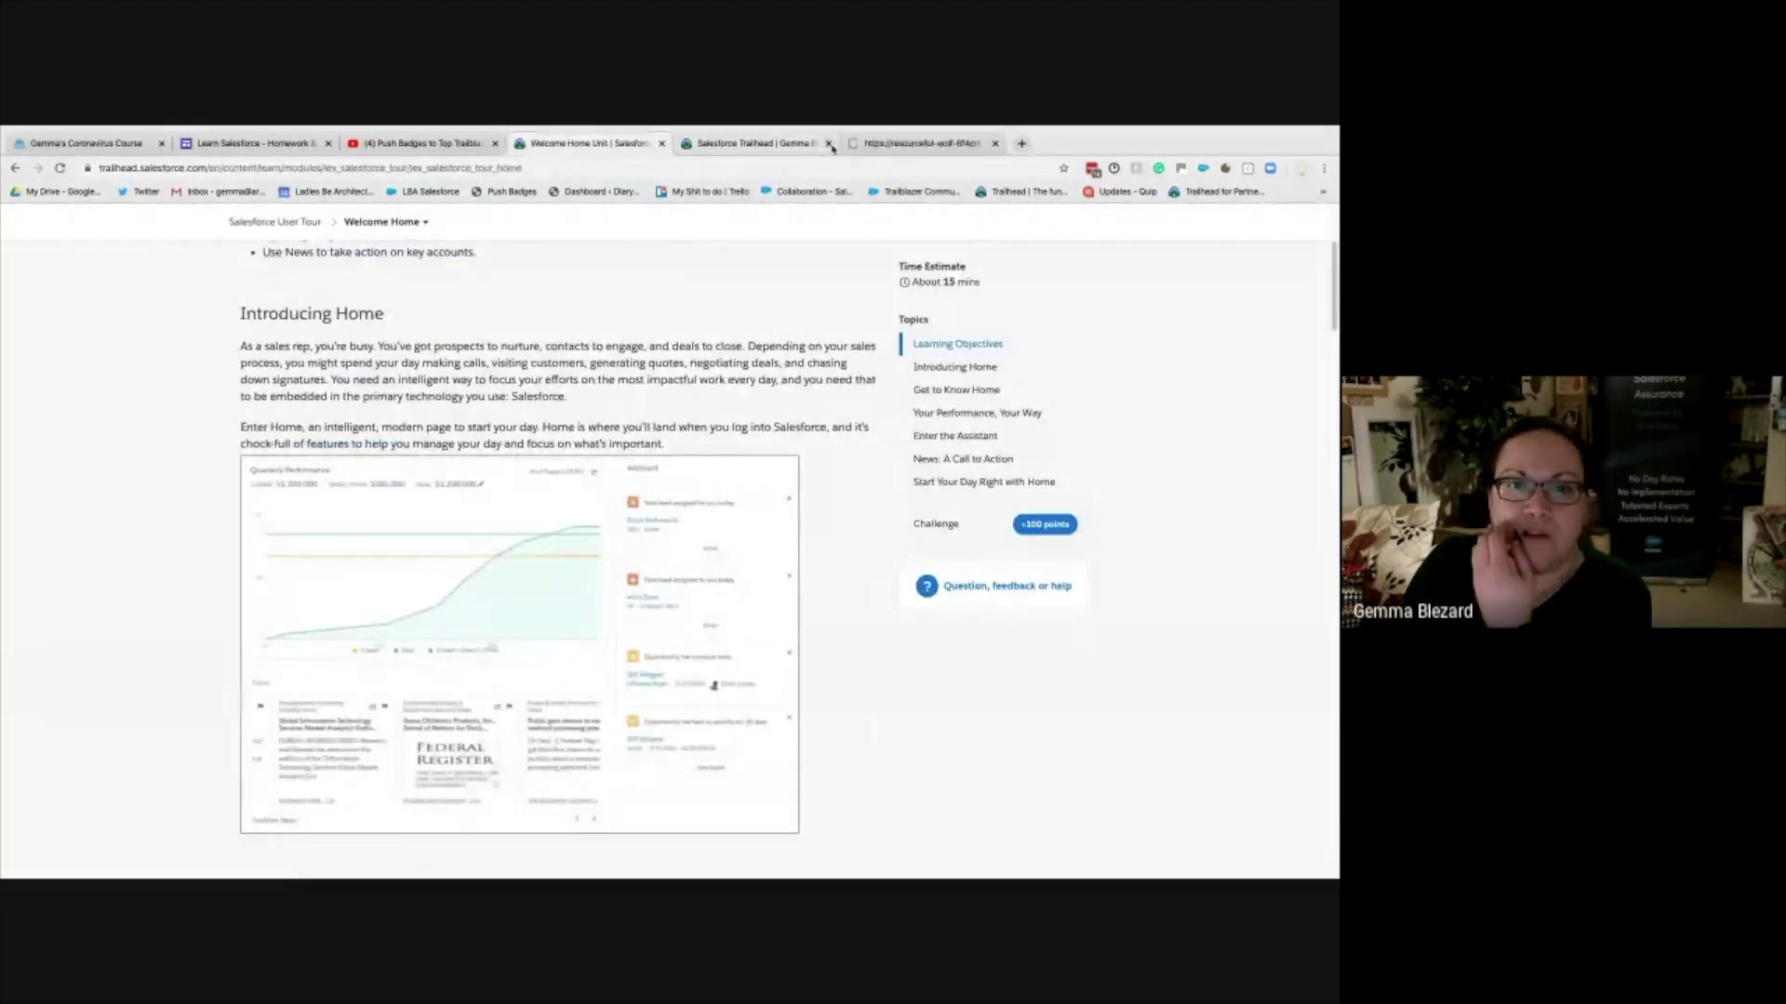
left_click(744, 147)
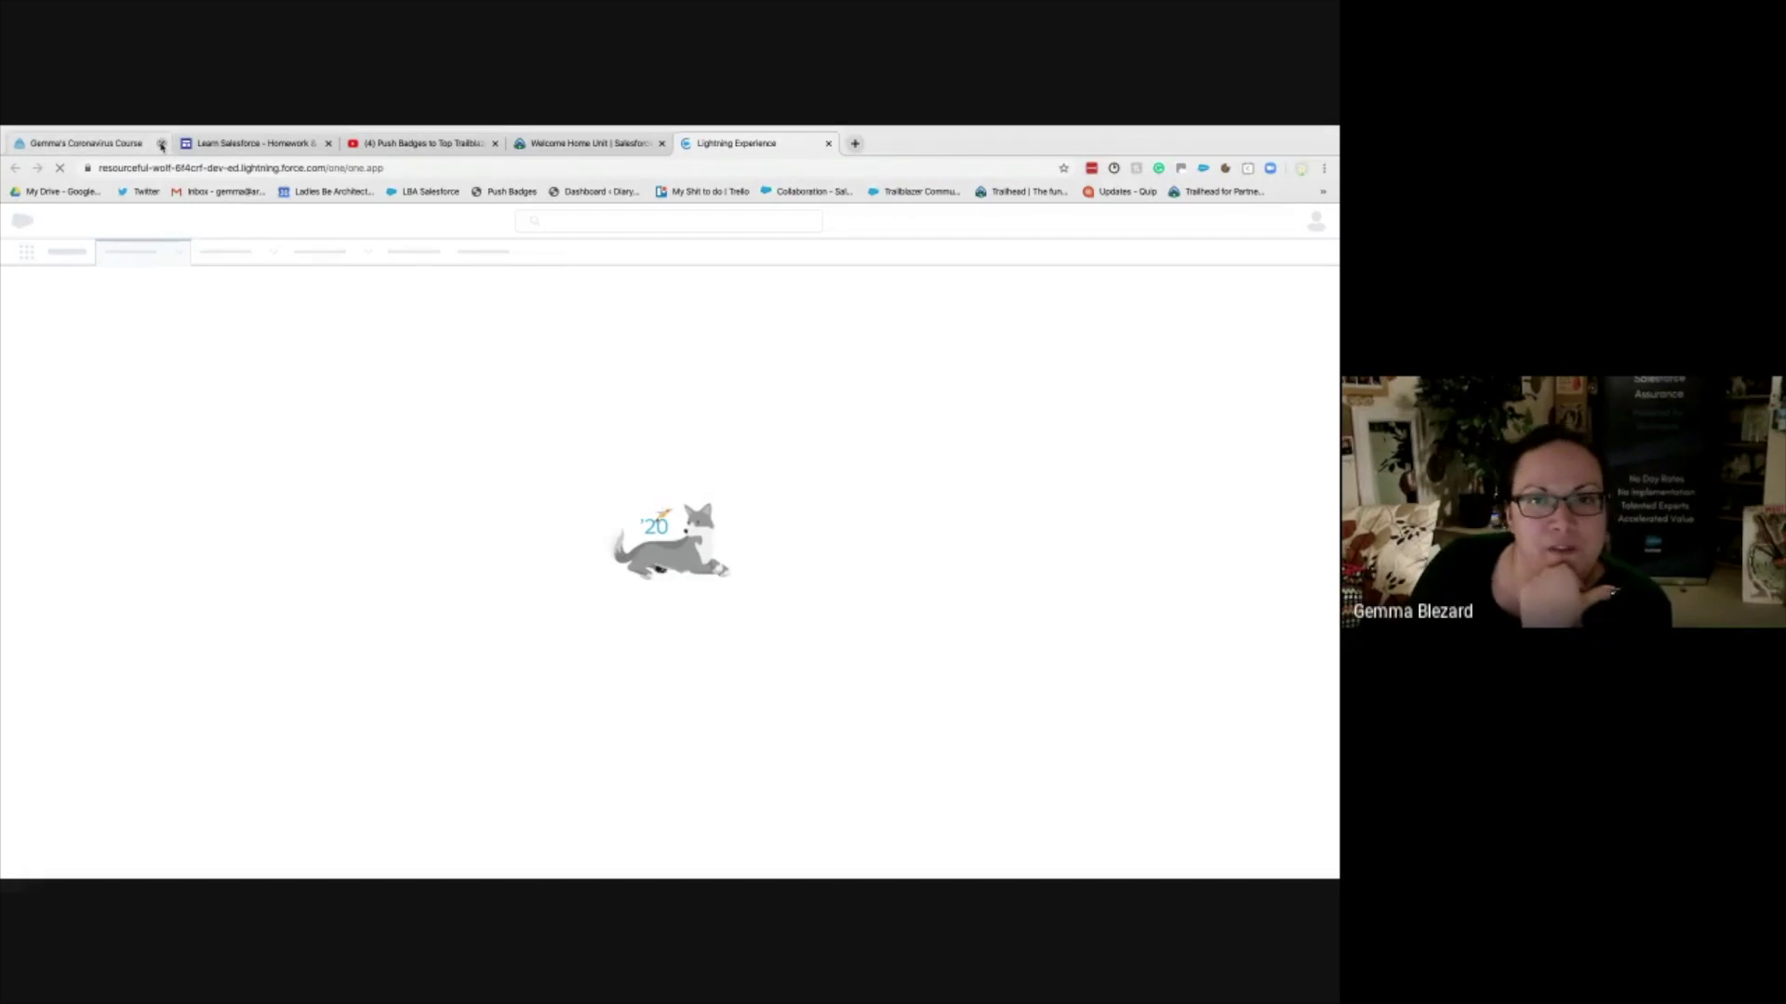
left_click(161, 143)
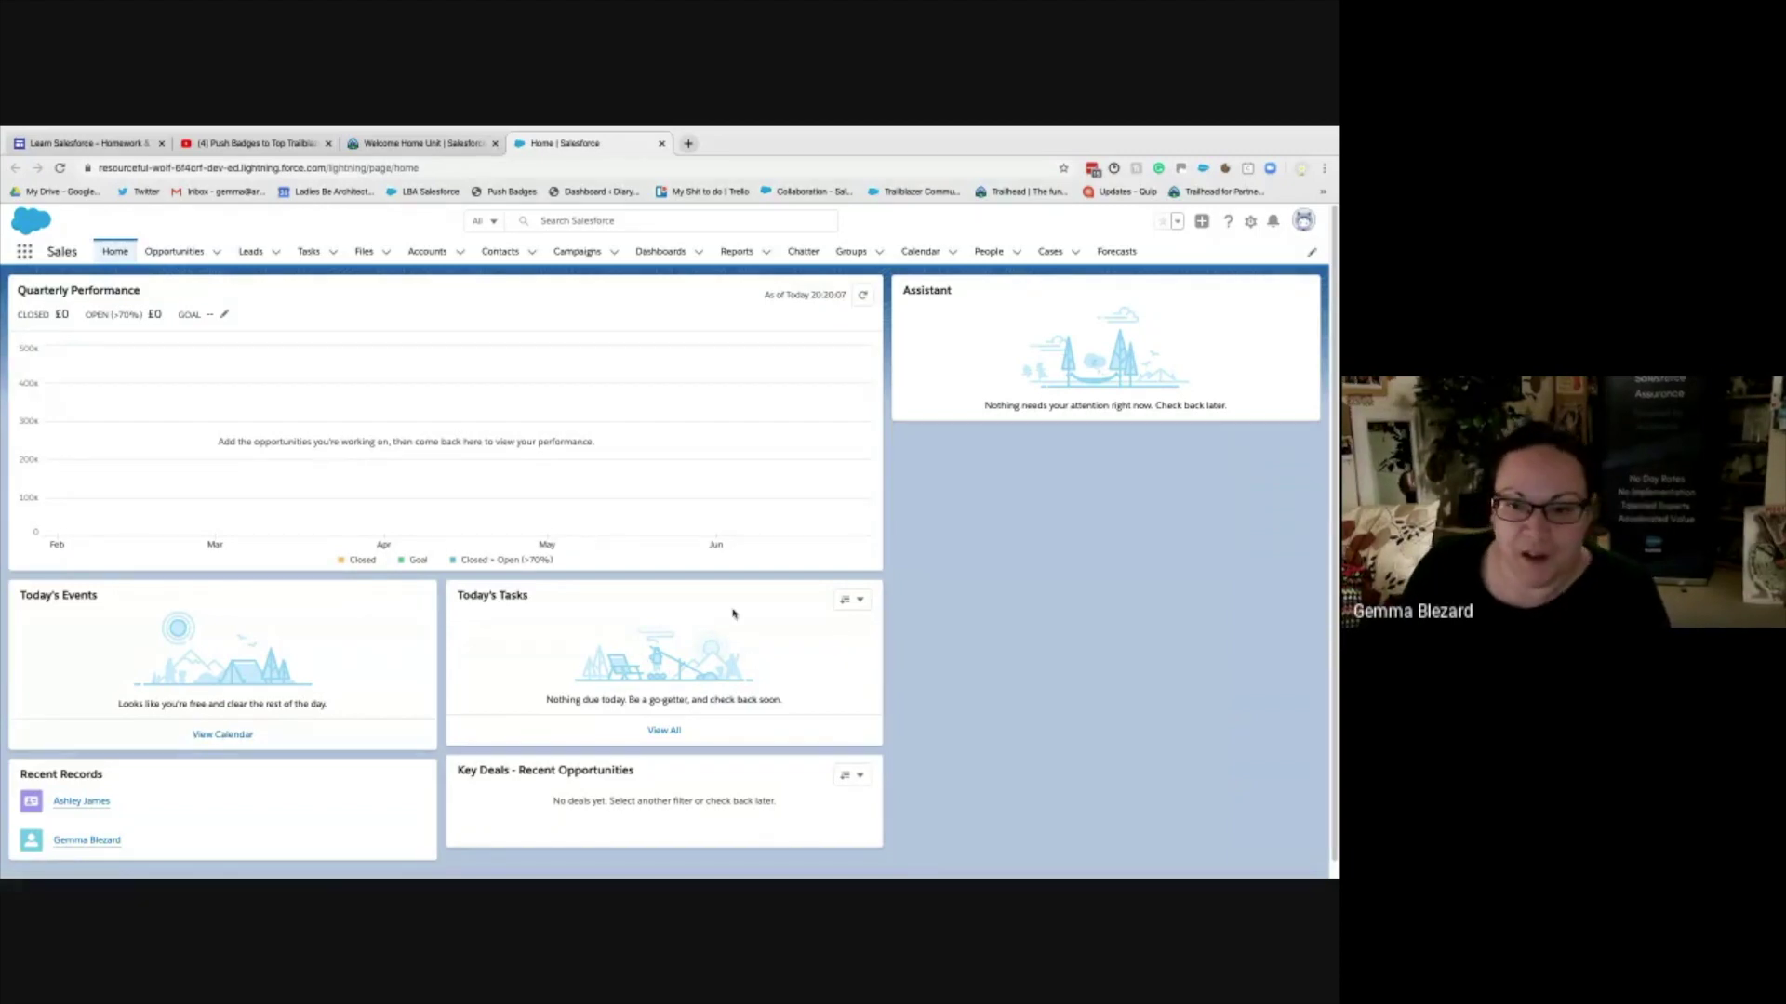
- View the Today's Tasks filter options on the Sales home page and show All Opportunities under Key Deals
left_click(853, 606)
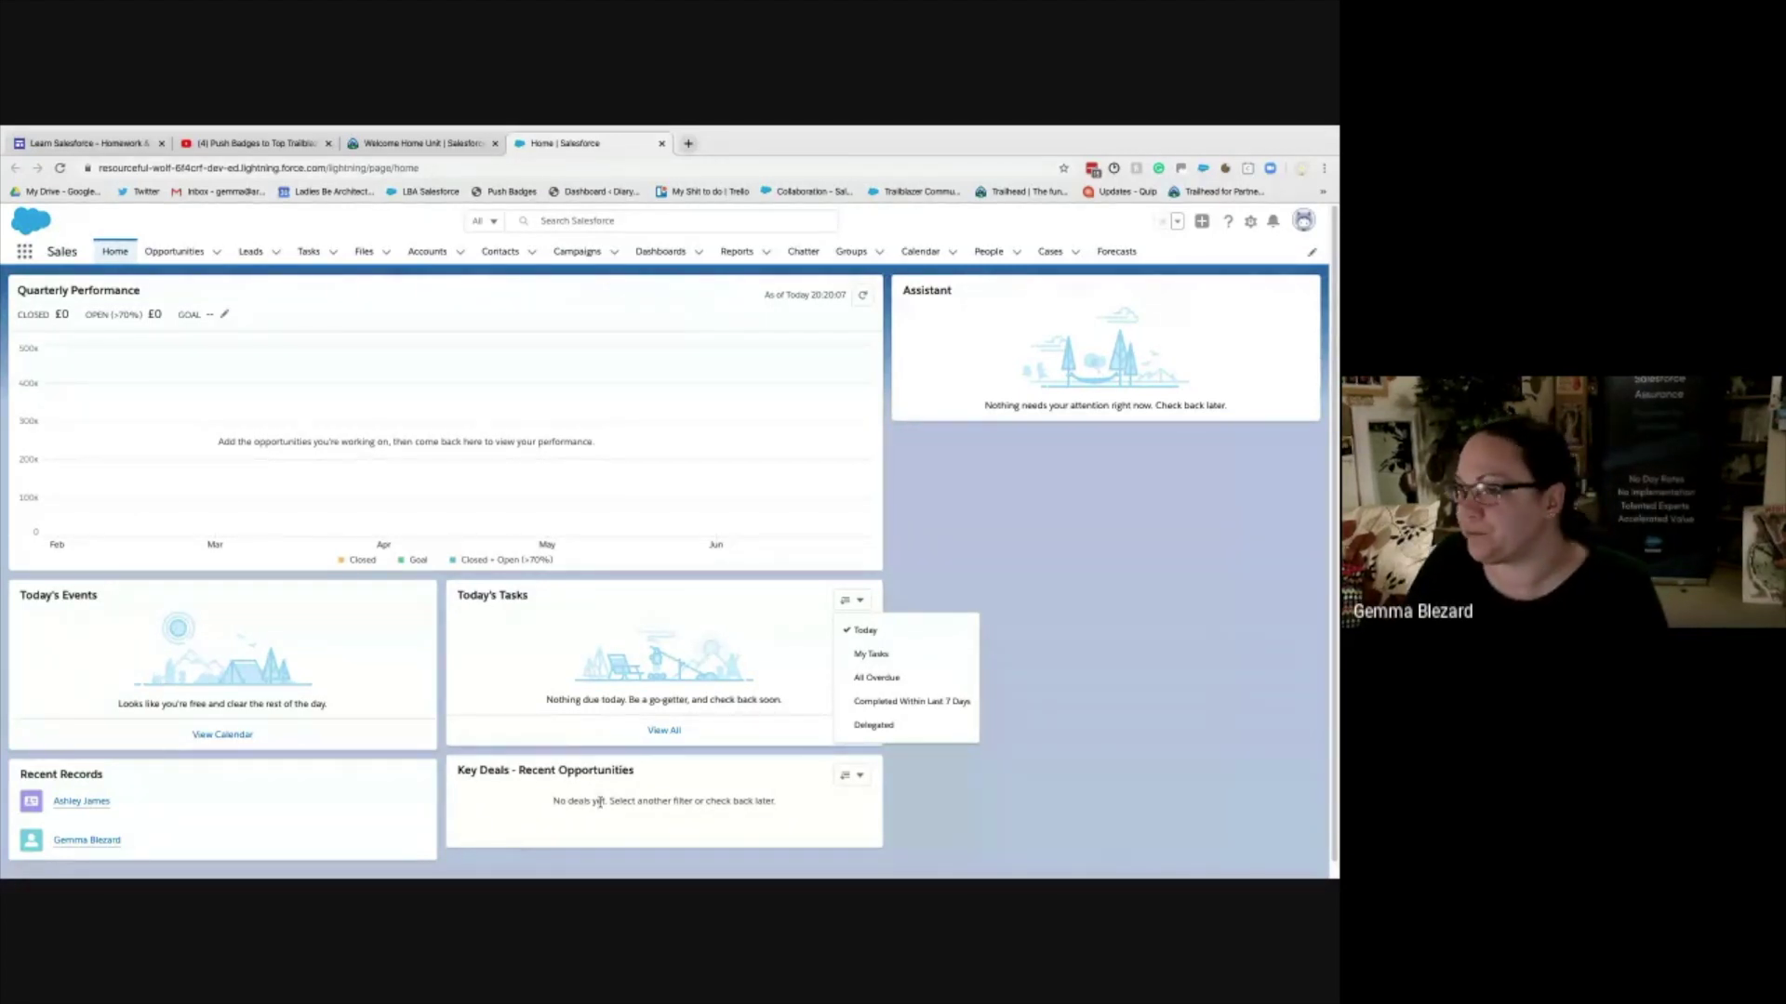
left_click(845, 780)
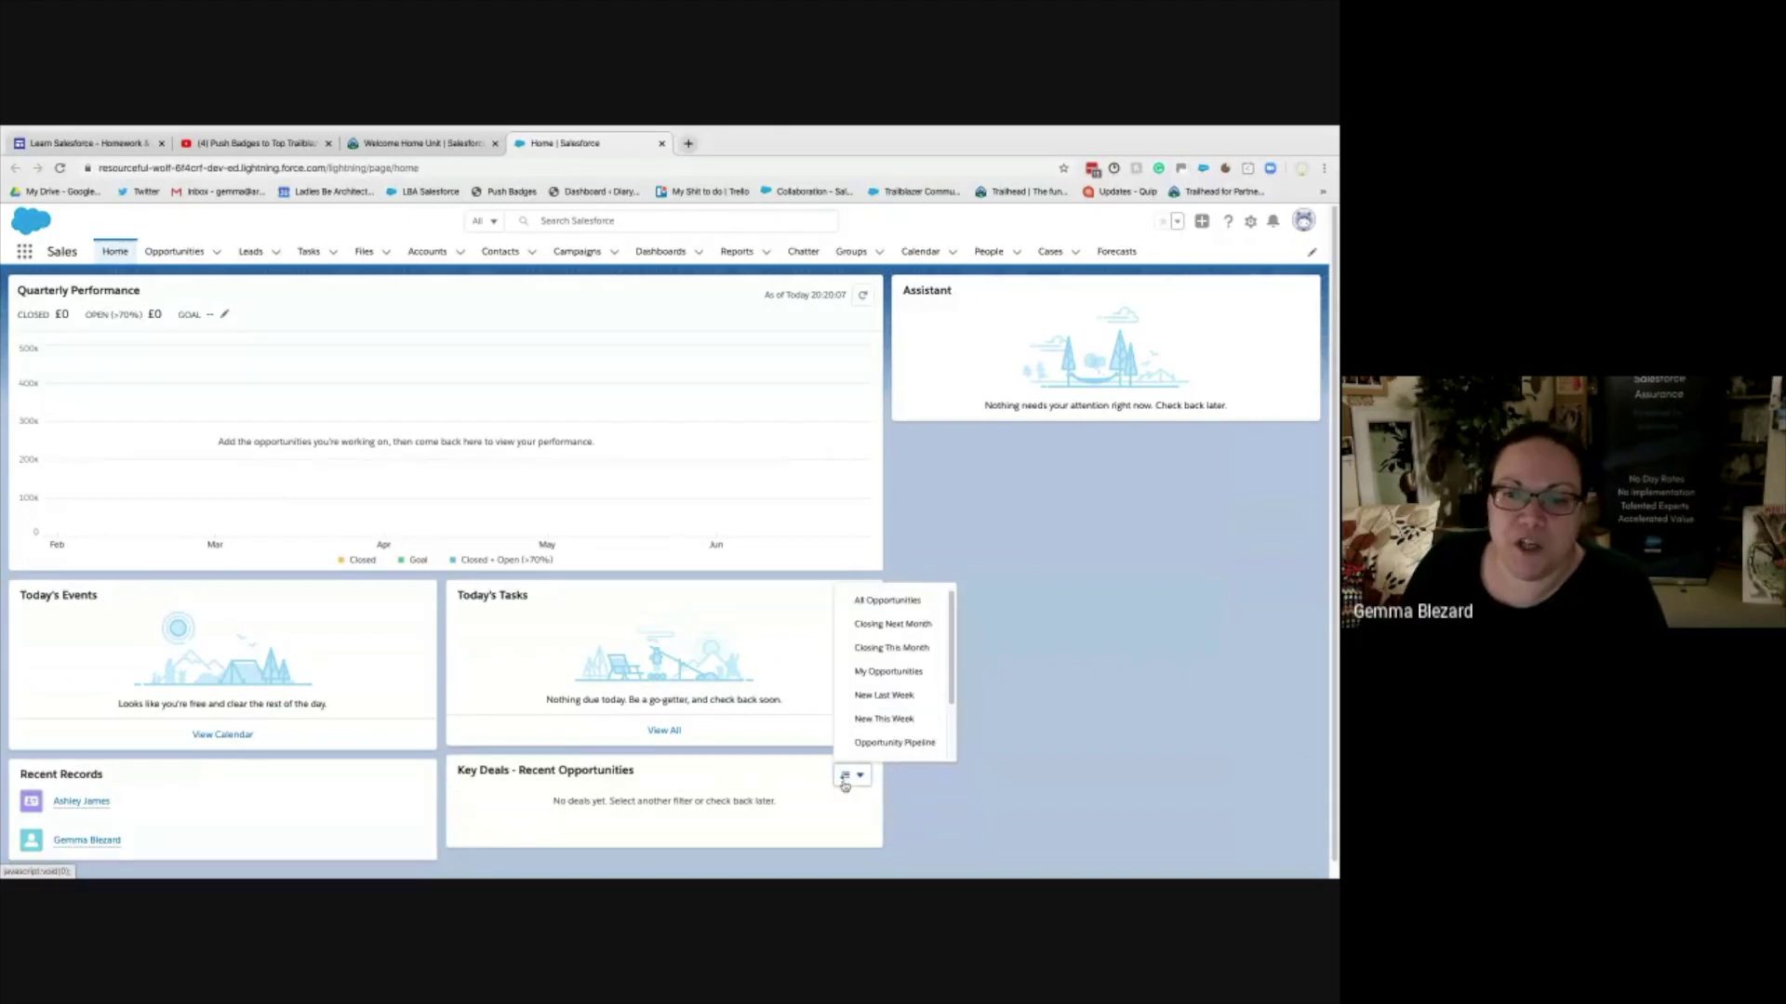
left_click(868, 604)
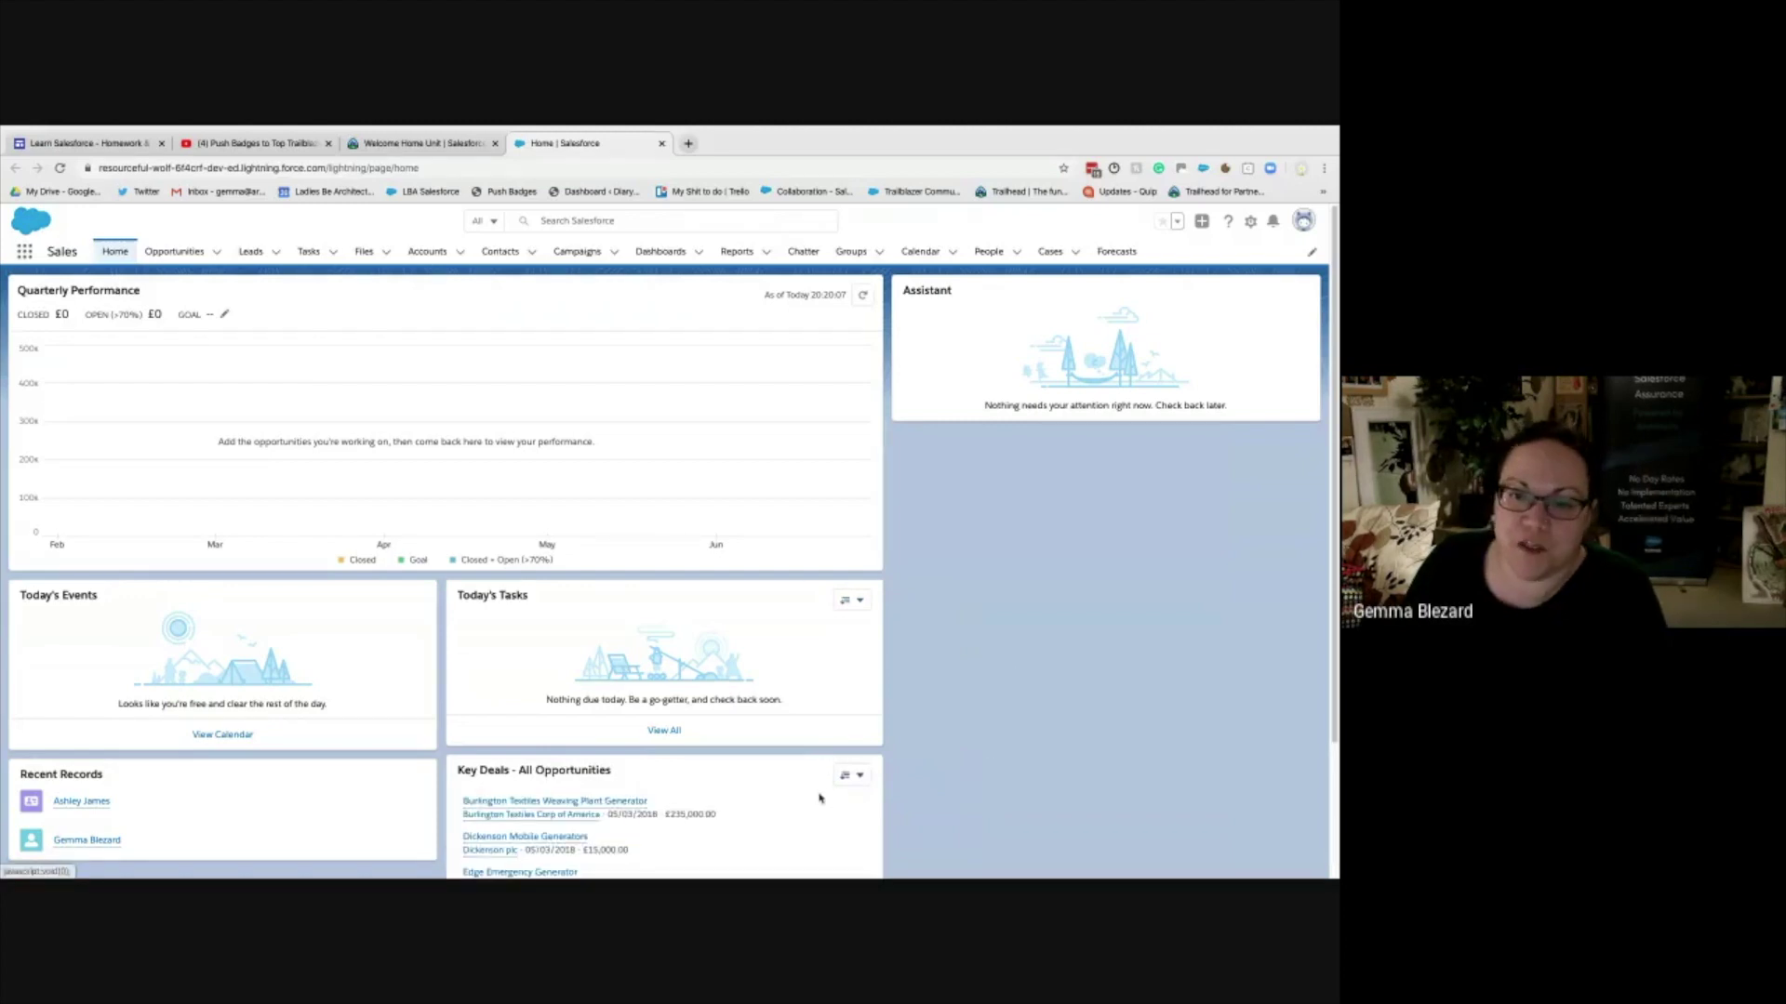
scroll(742, 755, "down", 4)
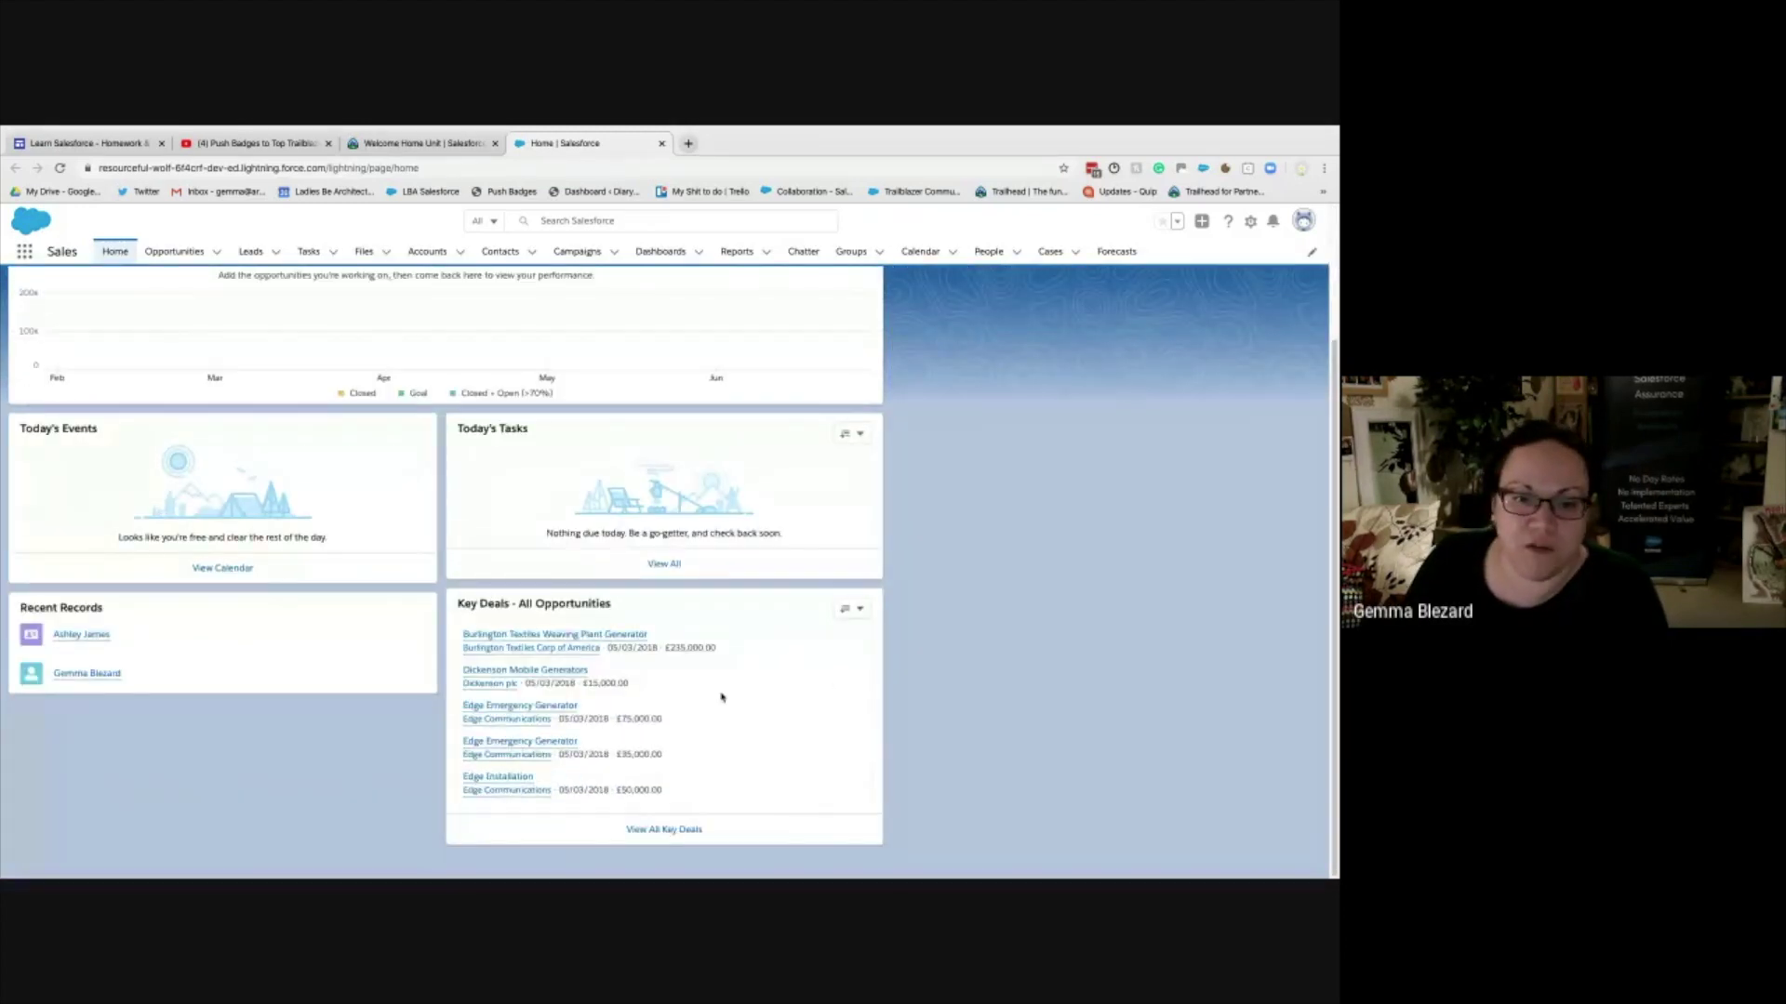
- Filter Key Deals on the Sales home page by Closing Next Month and by Closing This Month
left_click(848, 609)
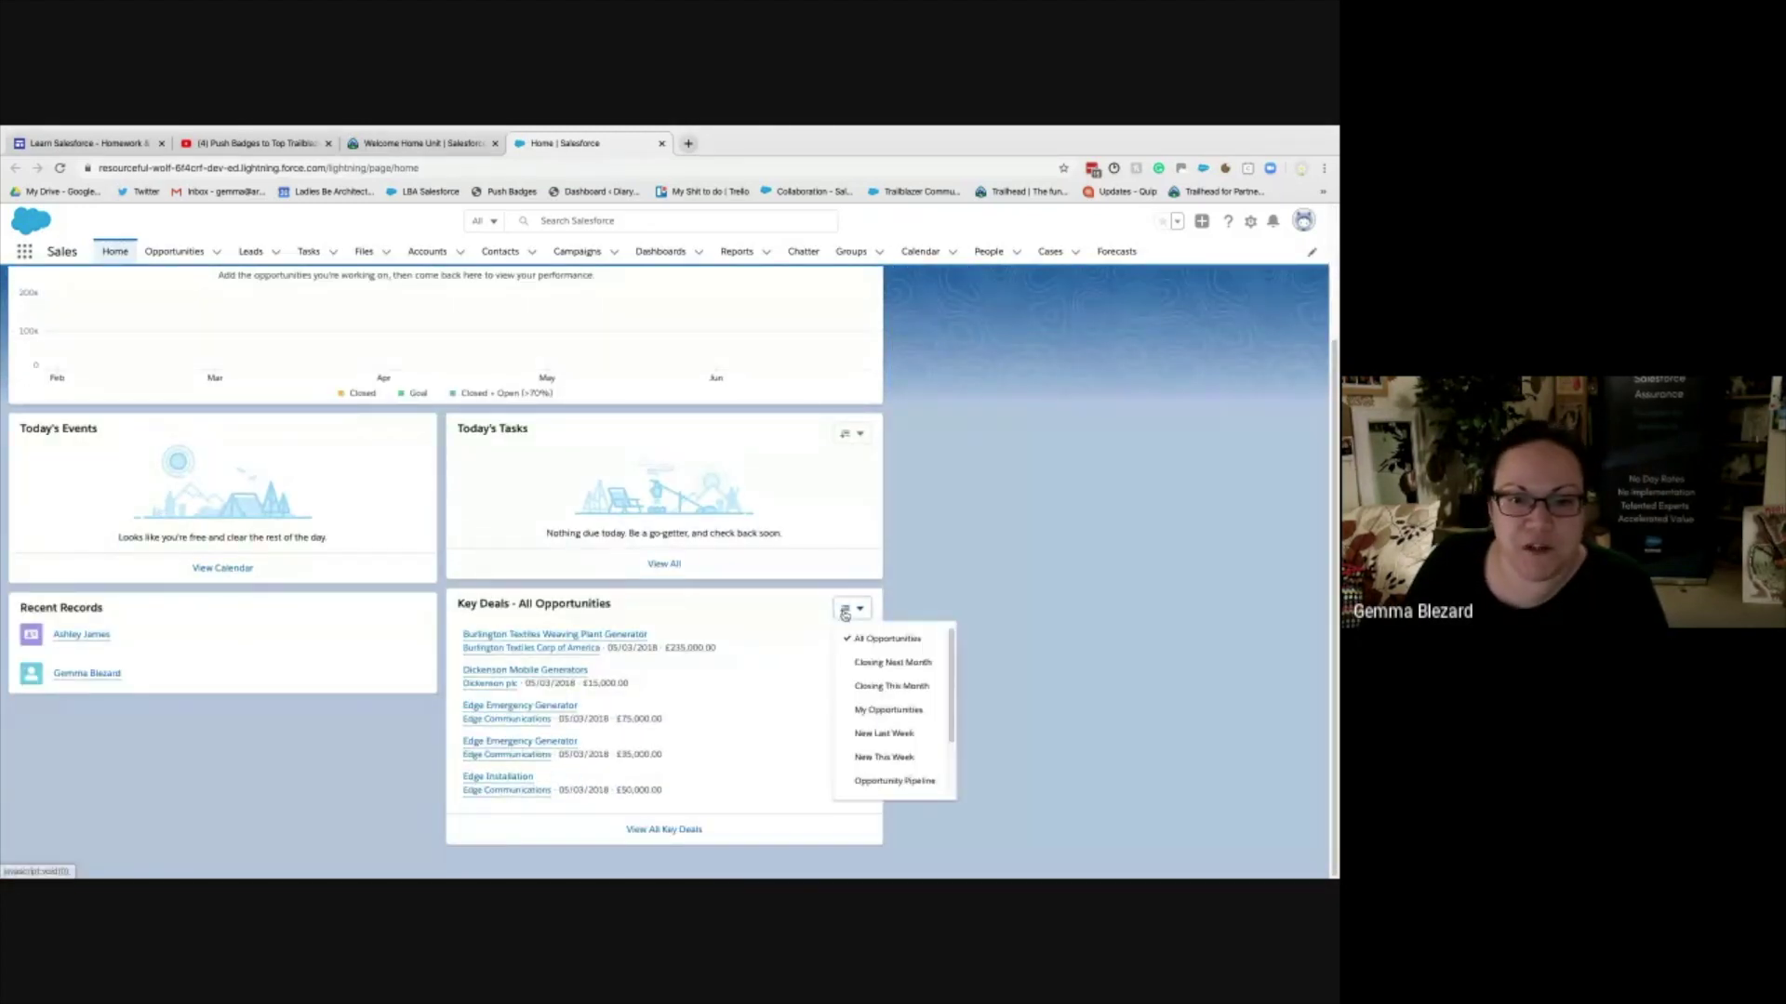
left_click(854, 662)
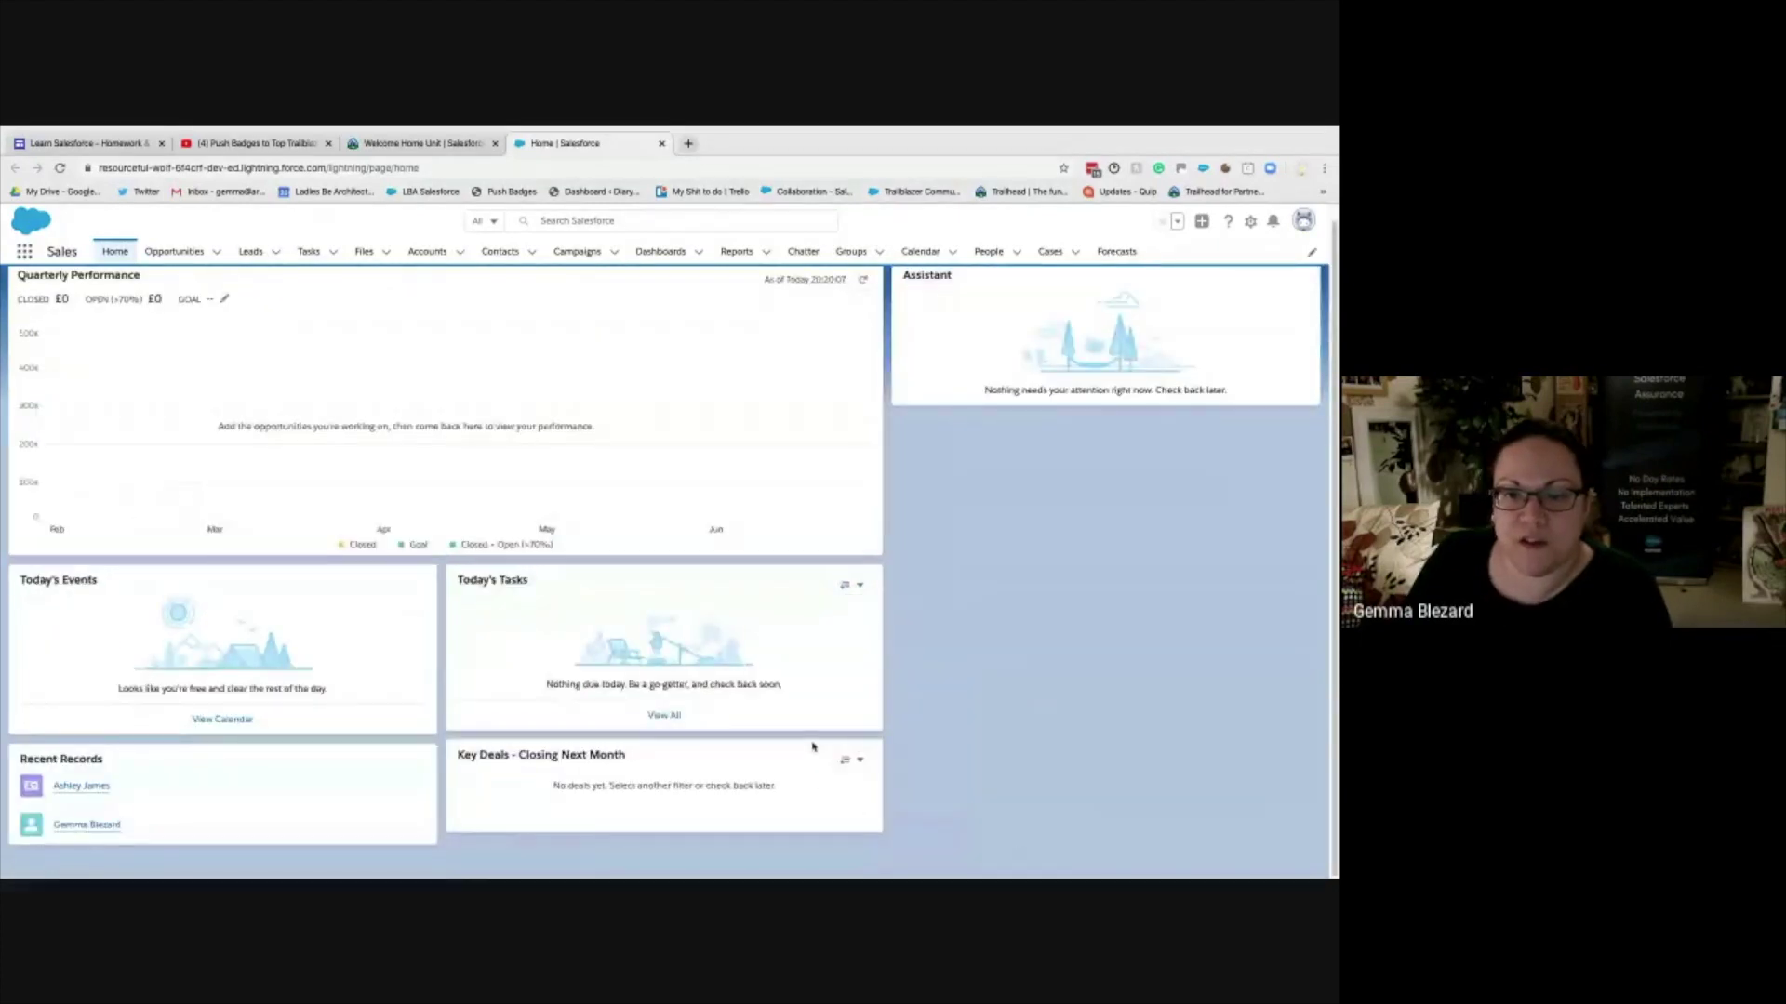
left_click(847, 758)
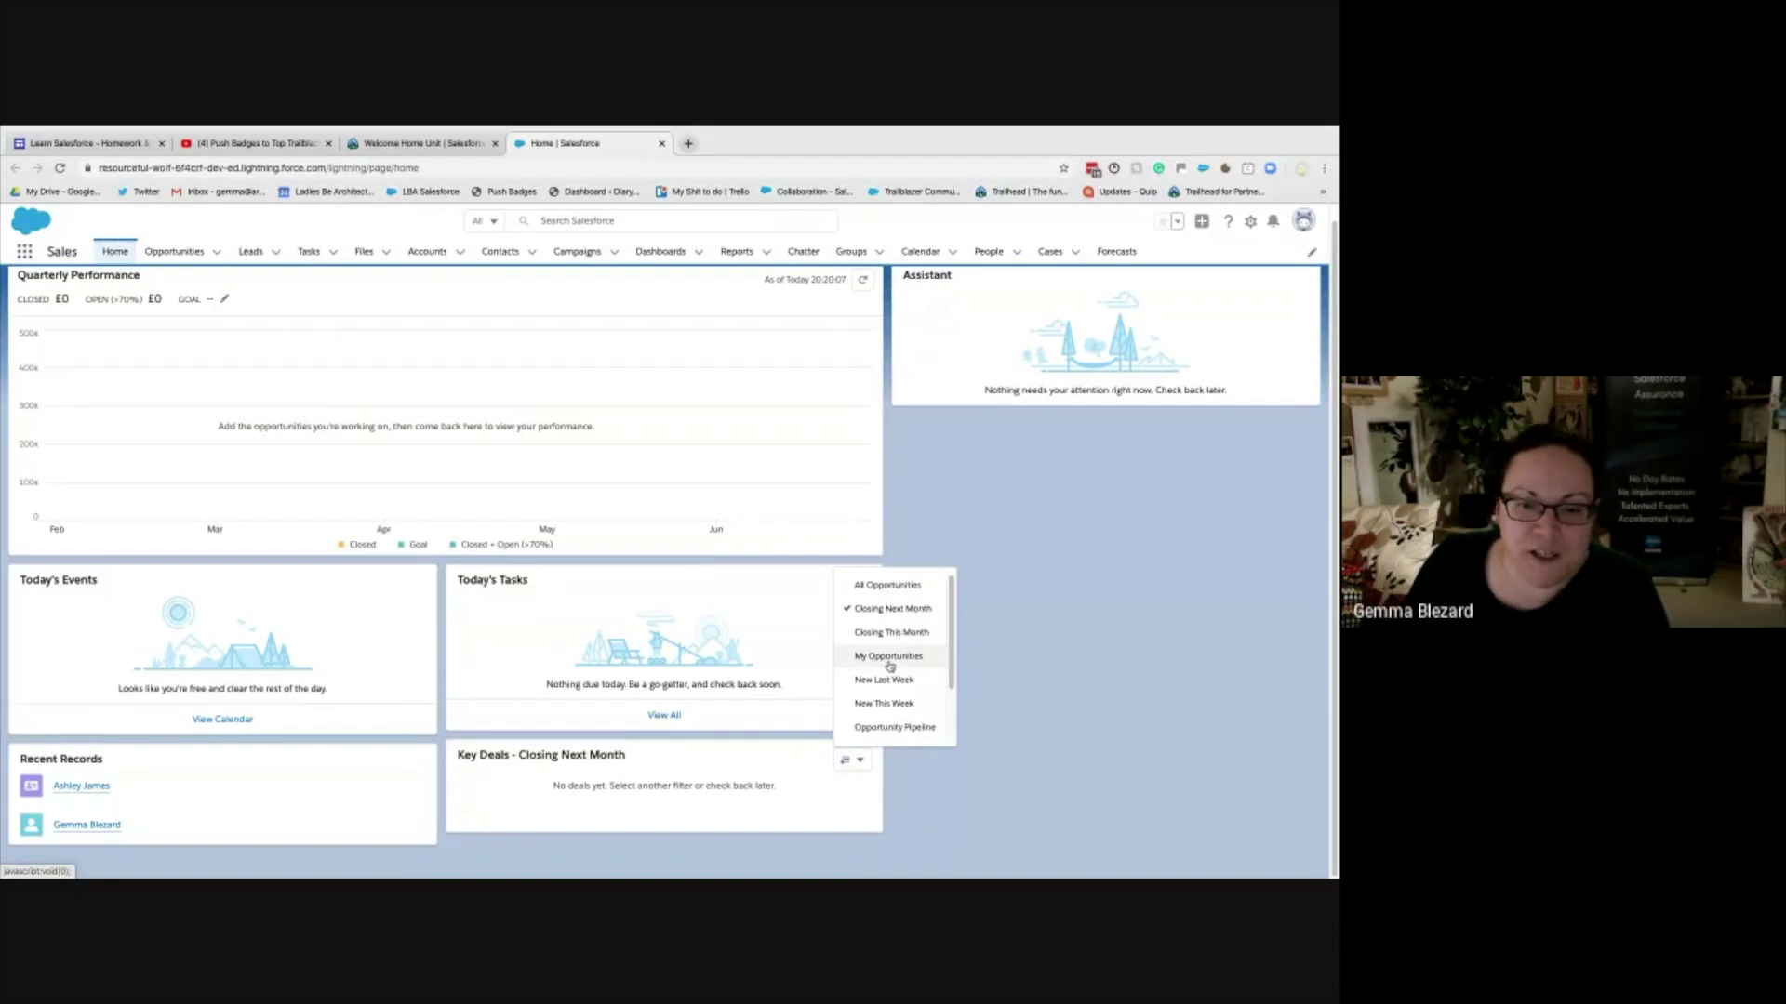
left_click(891, 632)
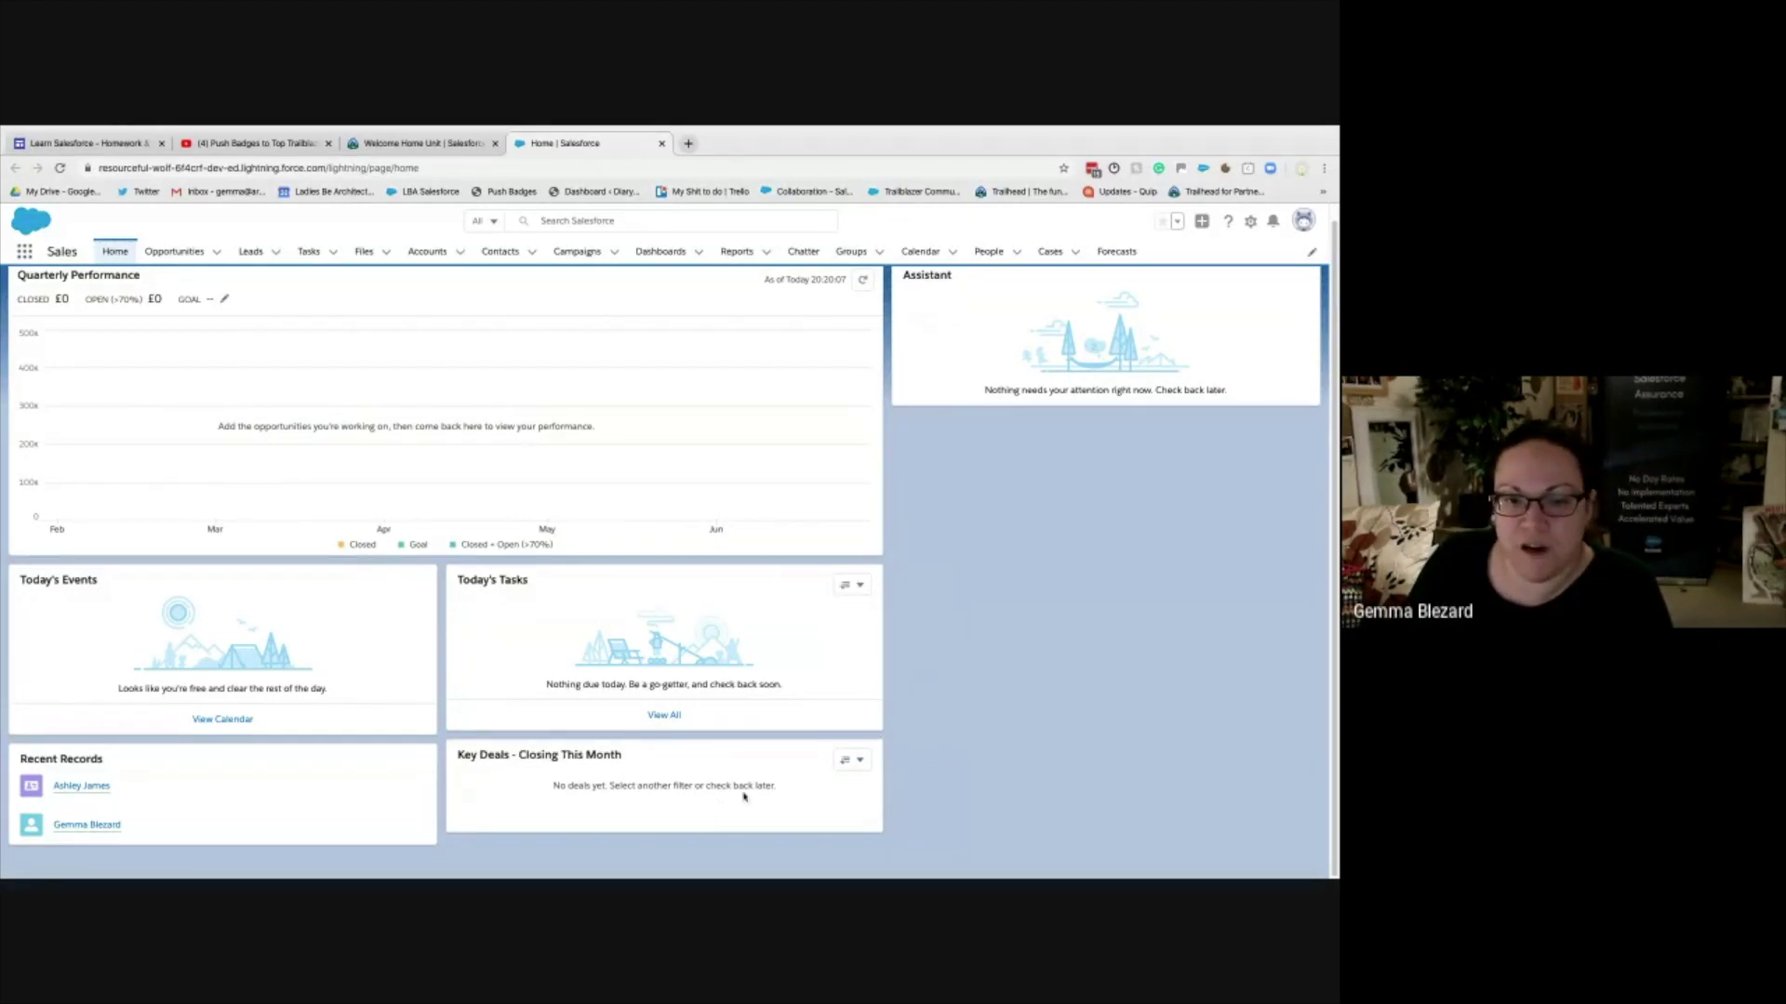
- Show My Opportunities under Key Deals and preview the Burlington Textiles Weaving Plant Generator deal's details
left_click(853, 760)
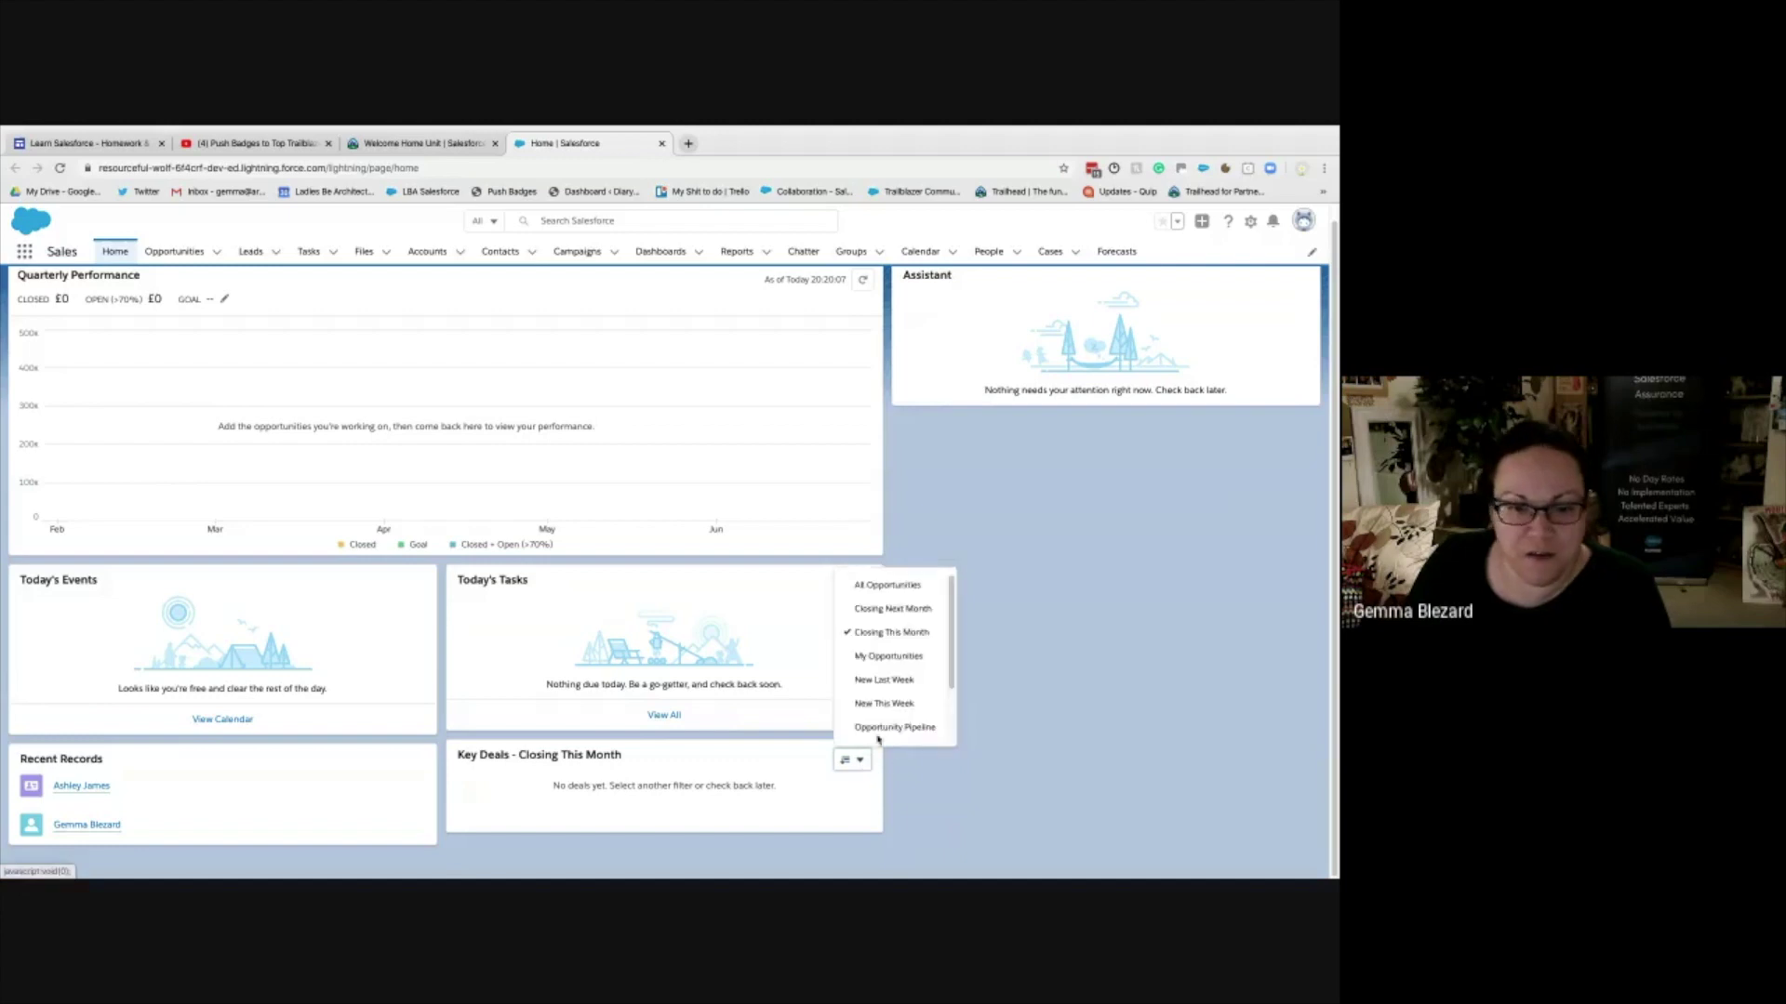
left_click(885, 656)
scroll(818, 784, "down", 2)
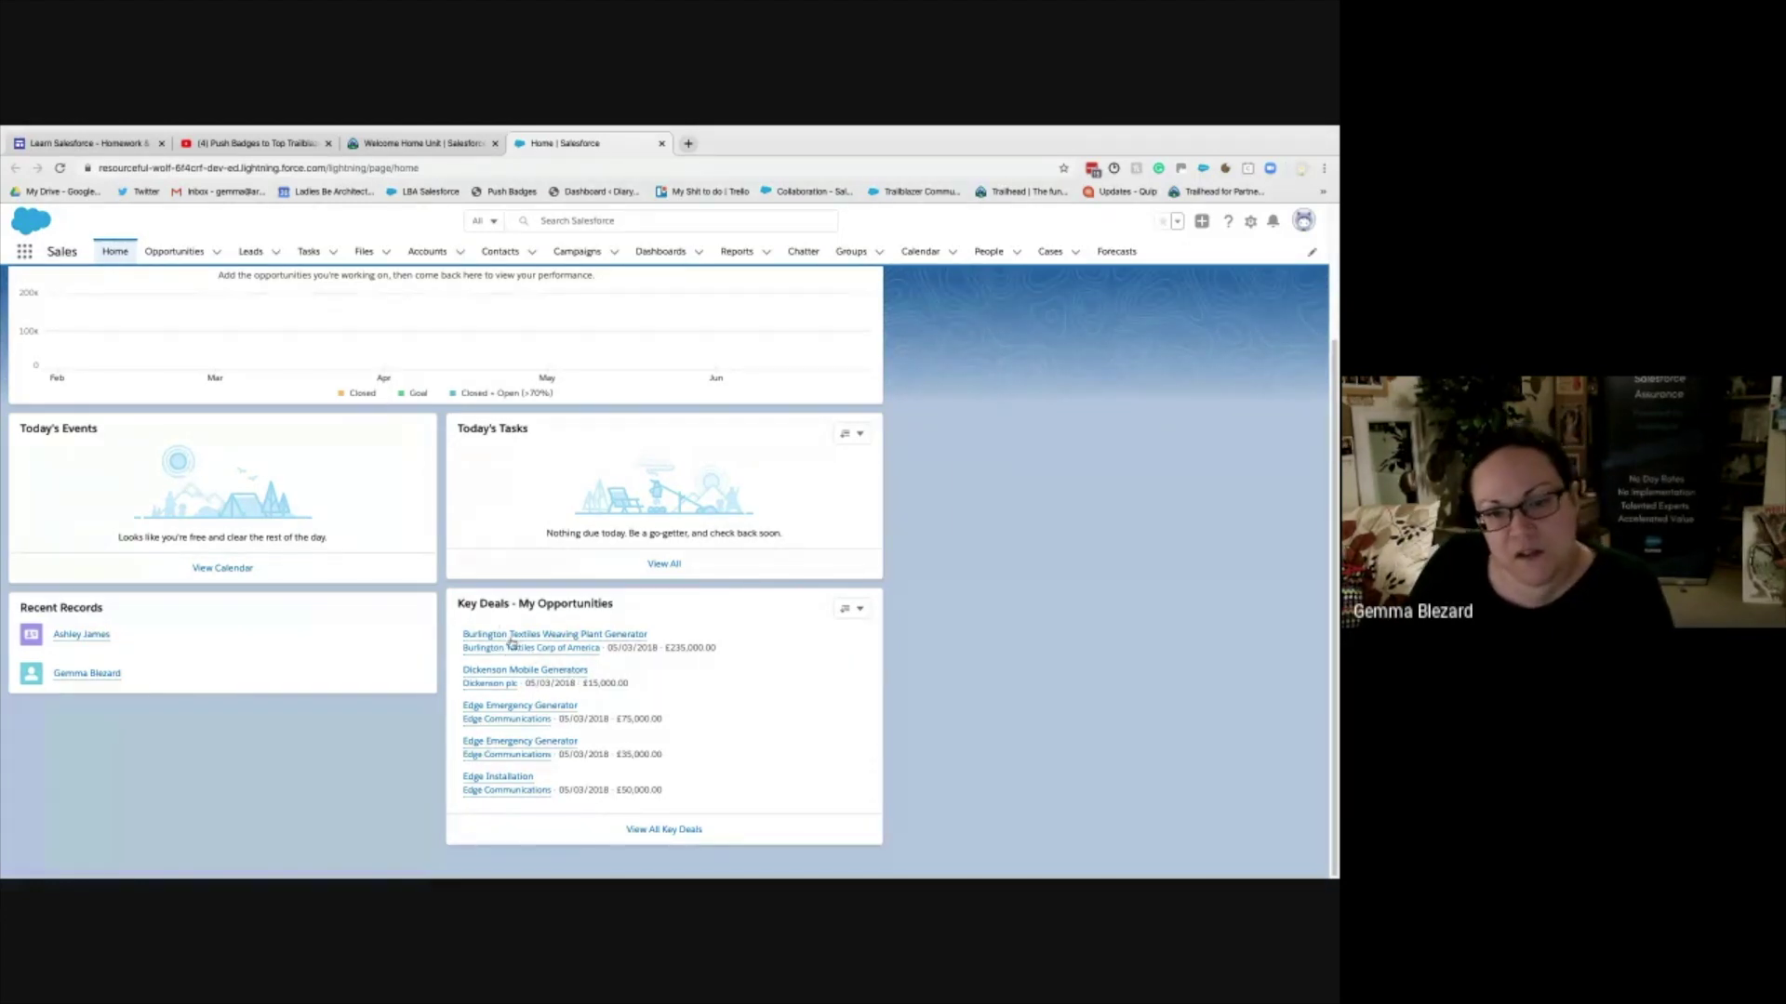
mouse_move(497, 636)
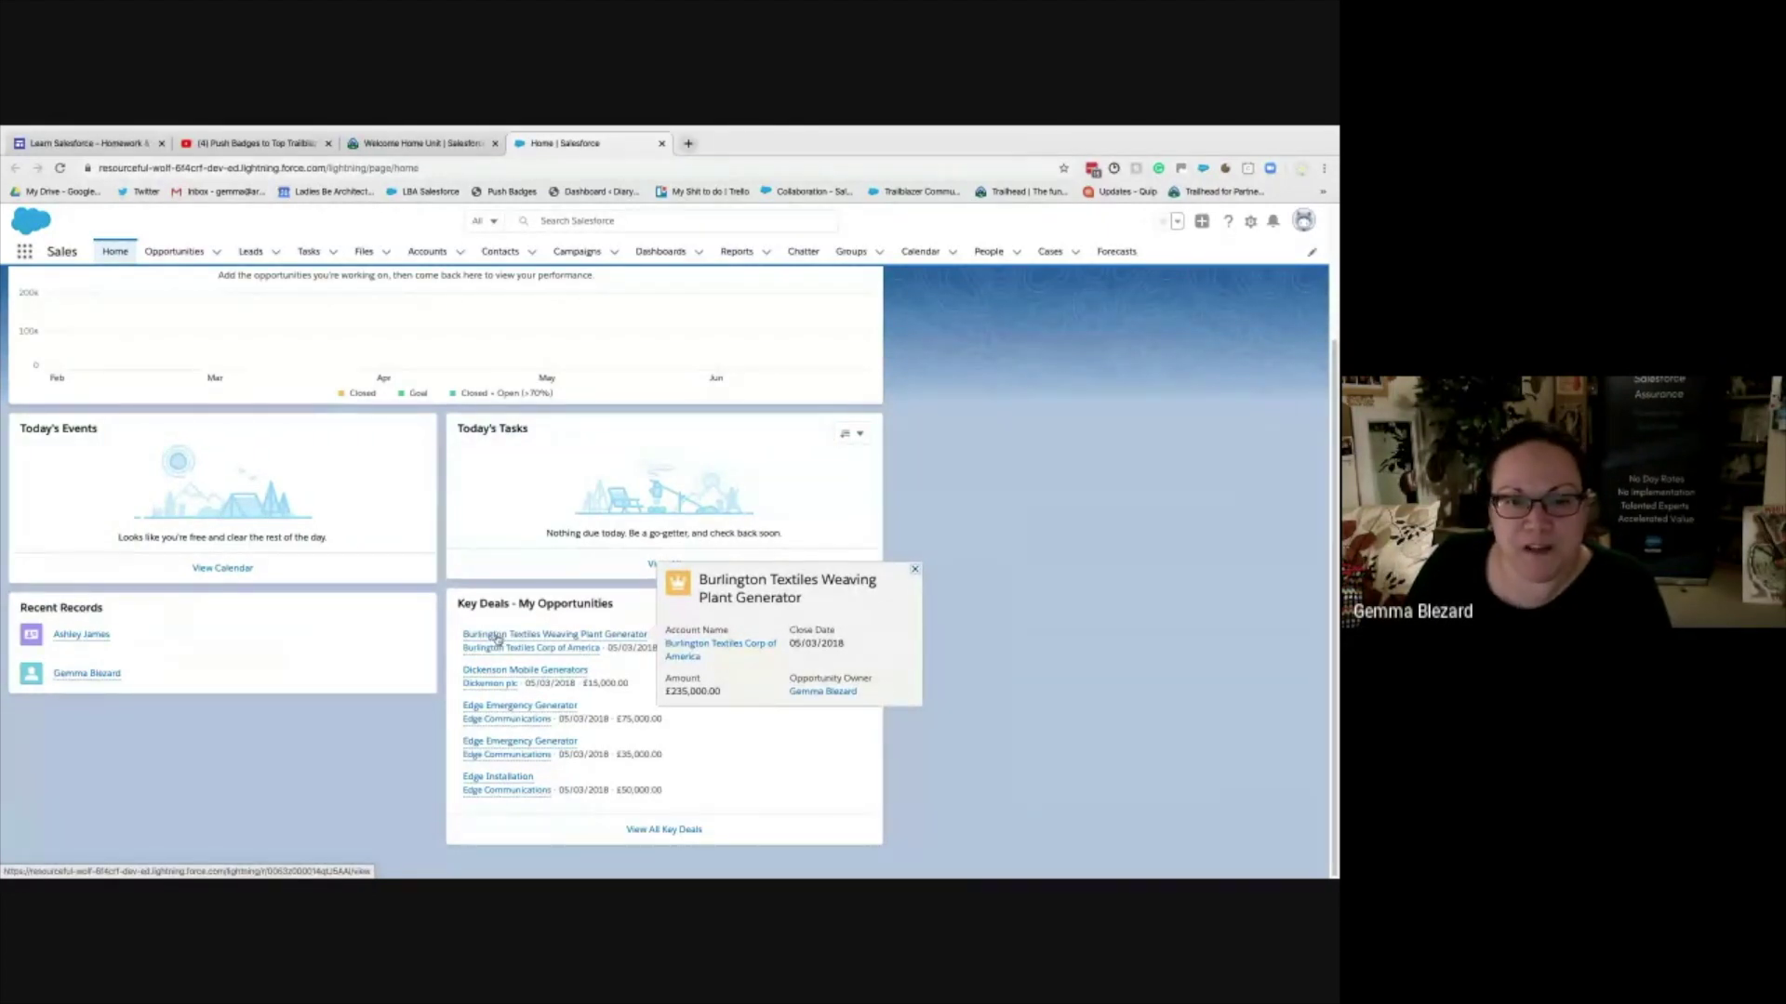
mouse_move(584, 638)
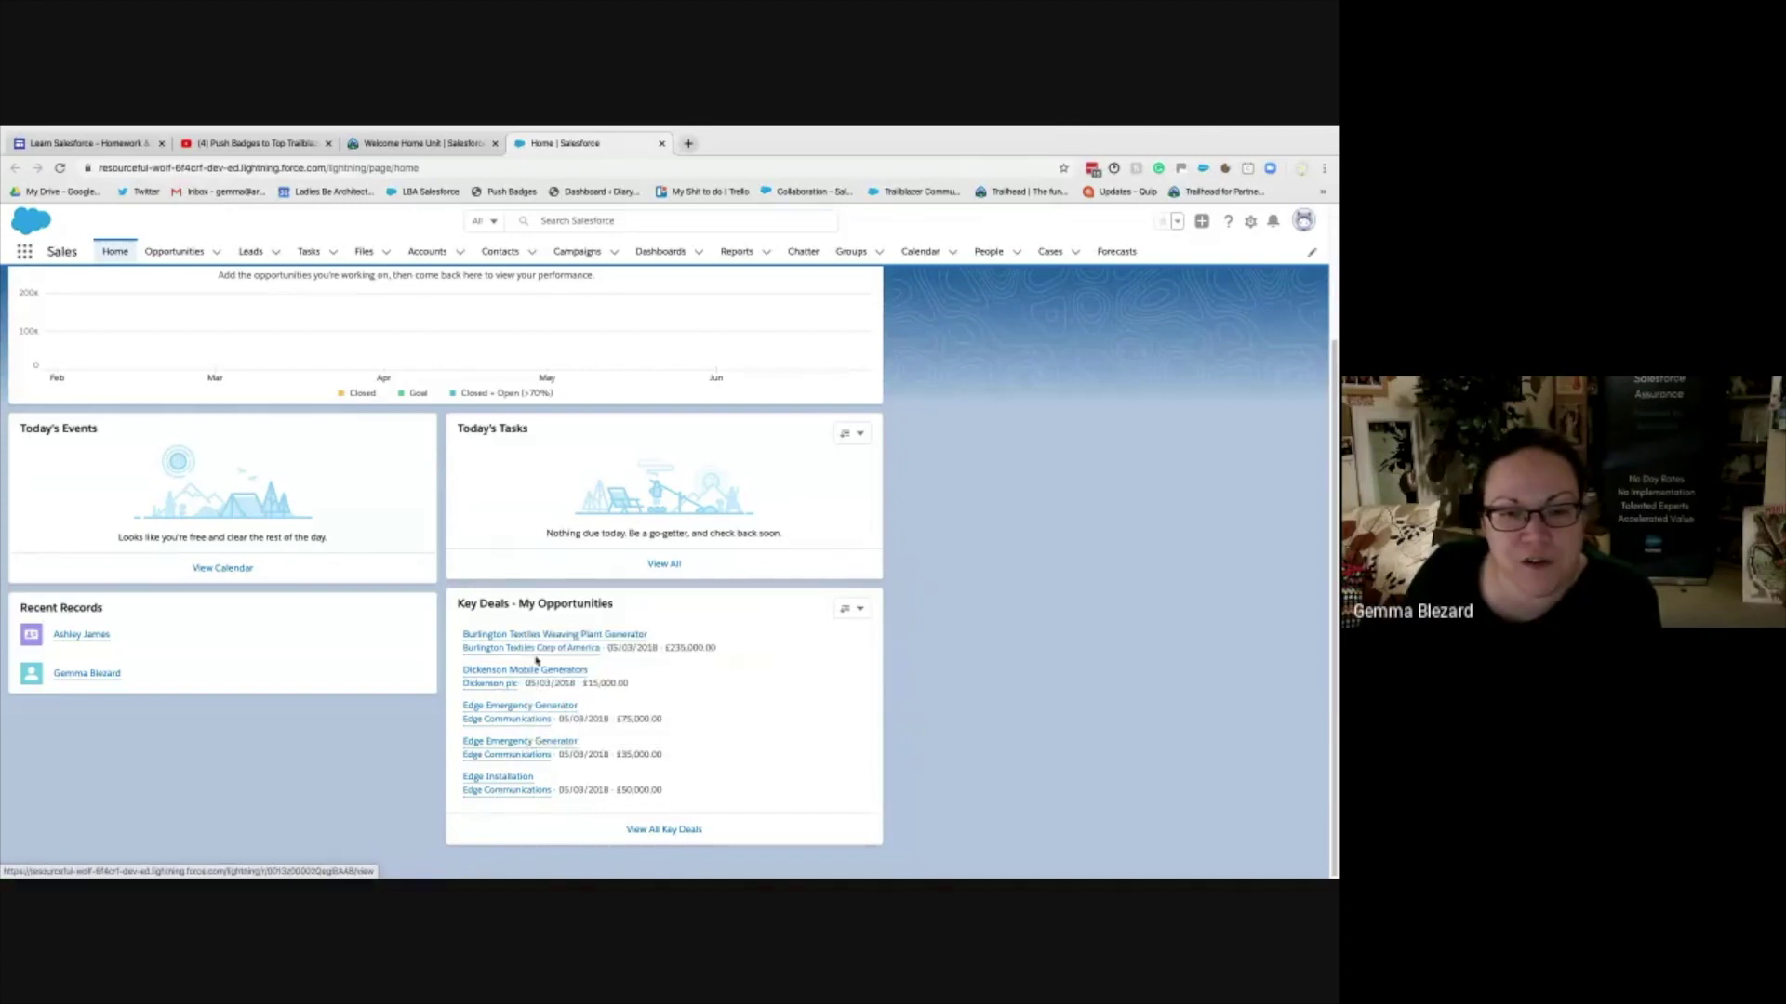
scroll(1070, 591, "up", 3)
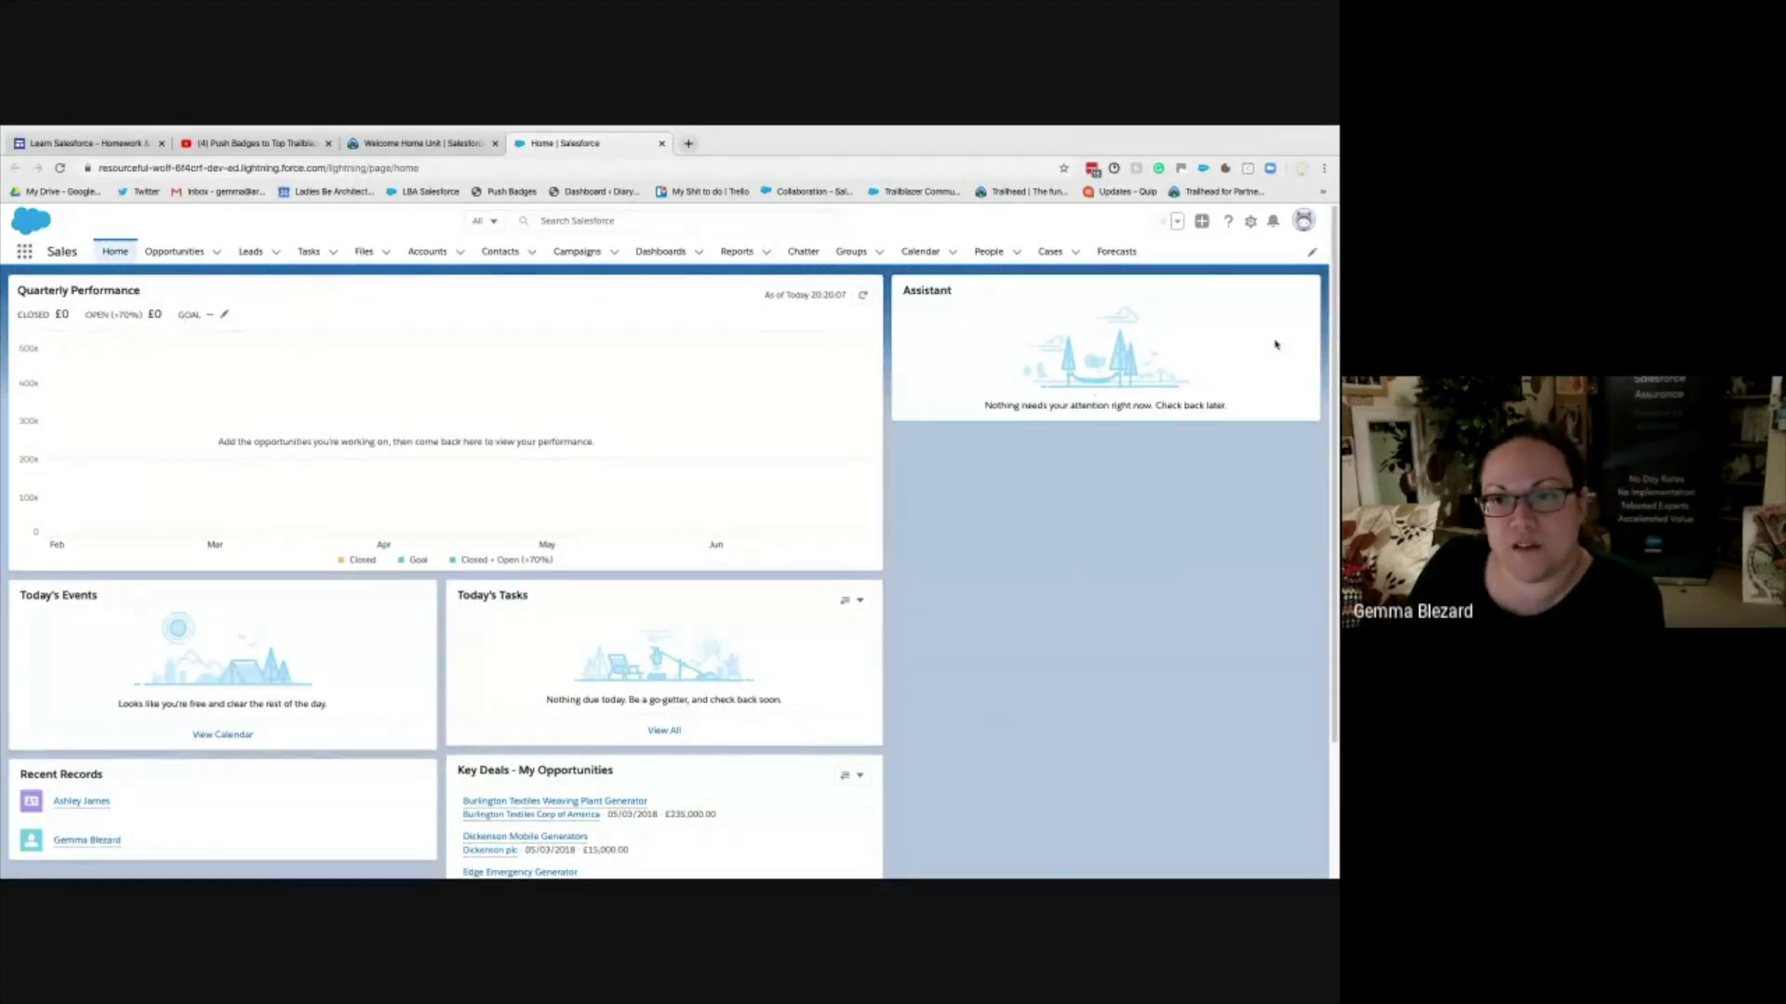
- Return to the Welcome Home unit and read to Get to Know Home, highlighting the sentence about admins creating custom Home pages
left_click(423, 143)
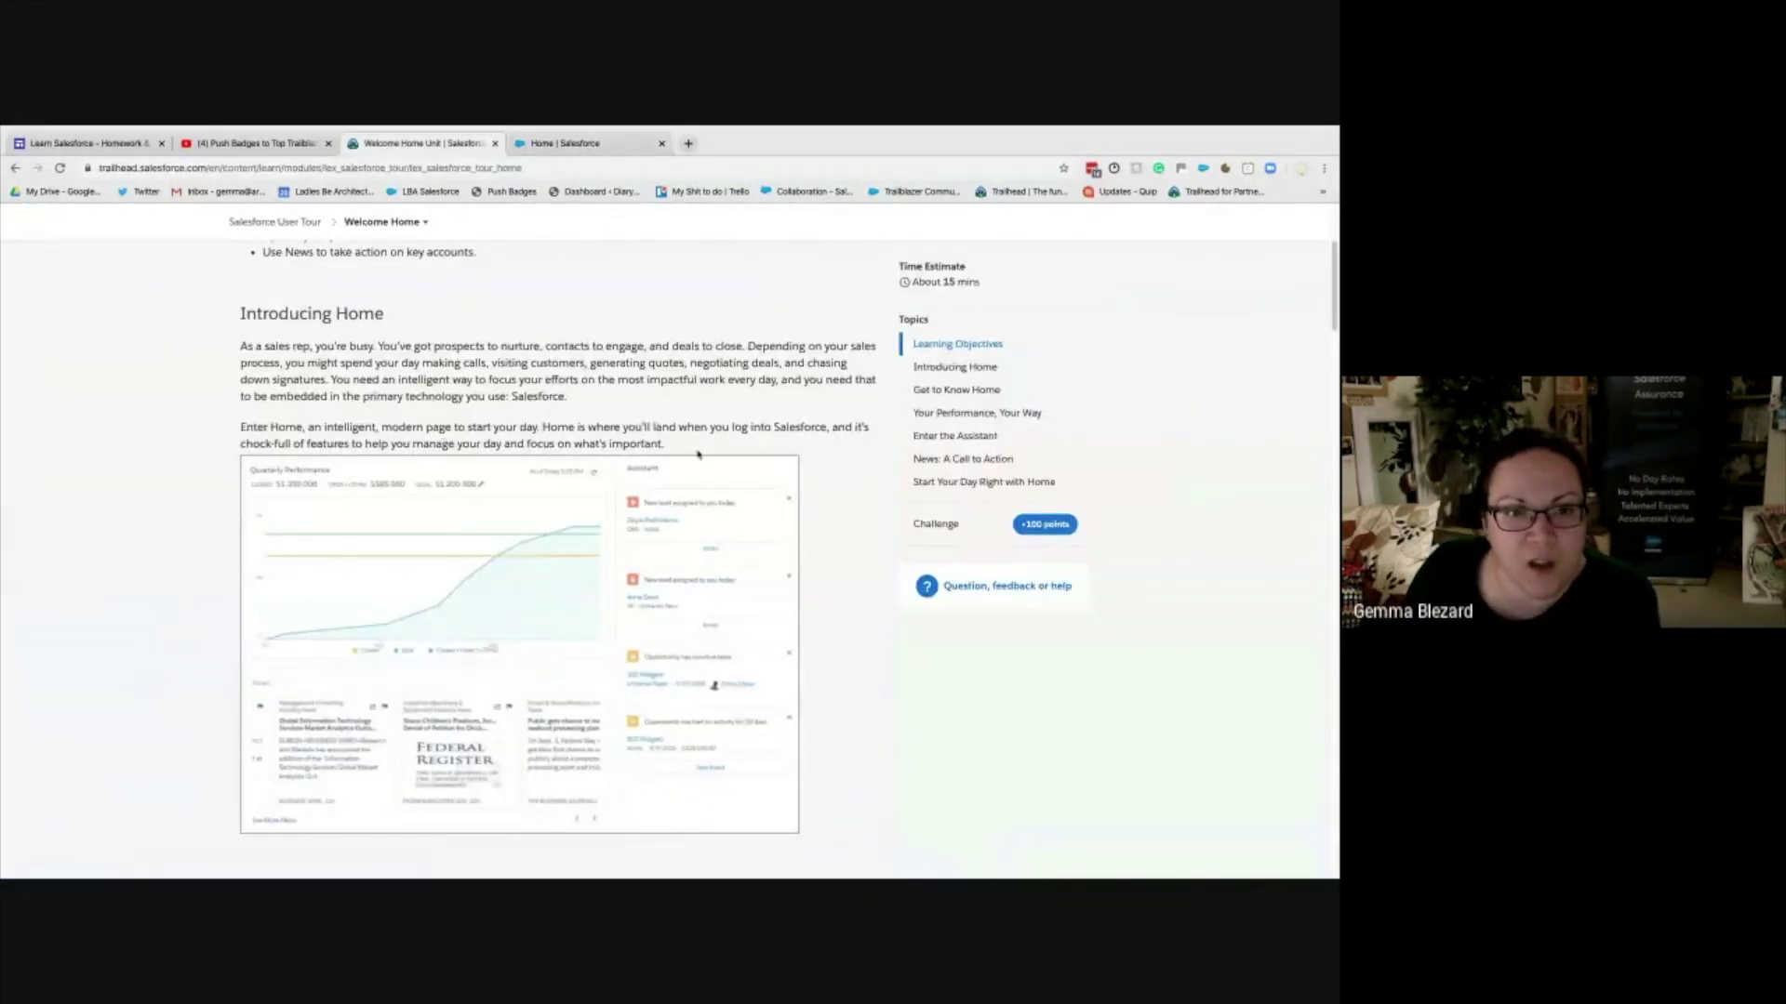
scroll(698, 450, "down", 1)
scroll(695, 446, "down", 3)
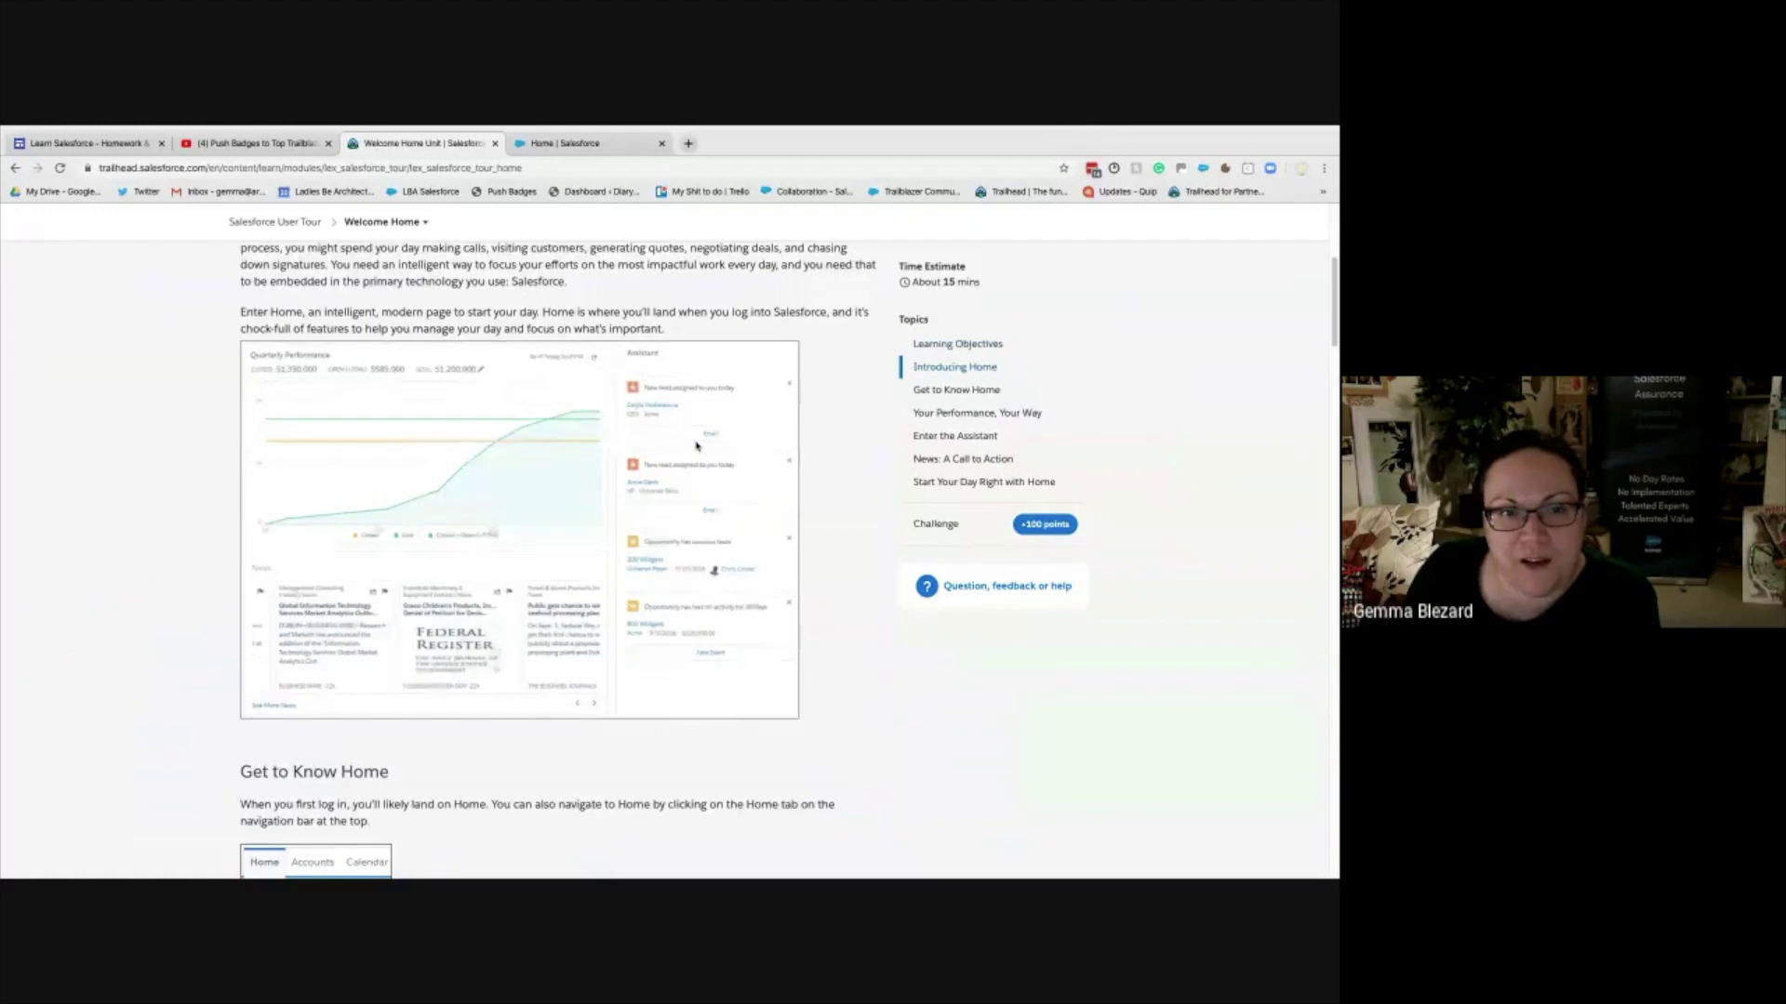
scroll(696, 446, "down", 2)
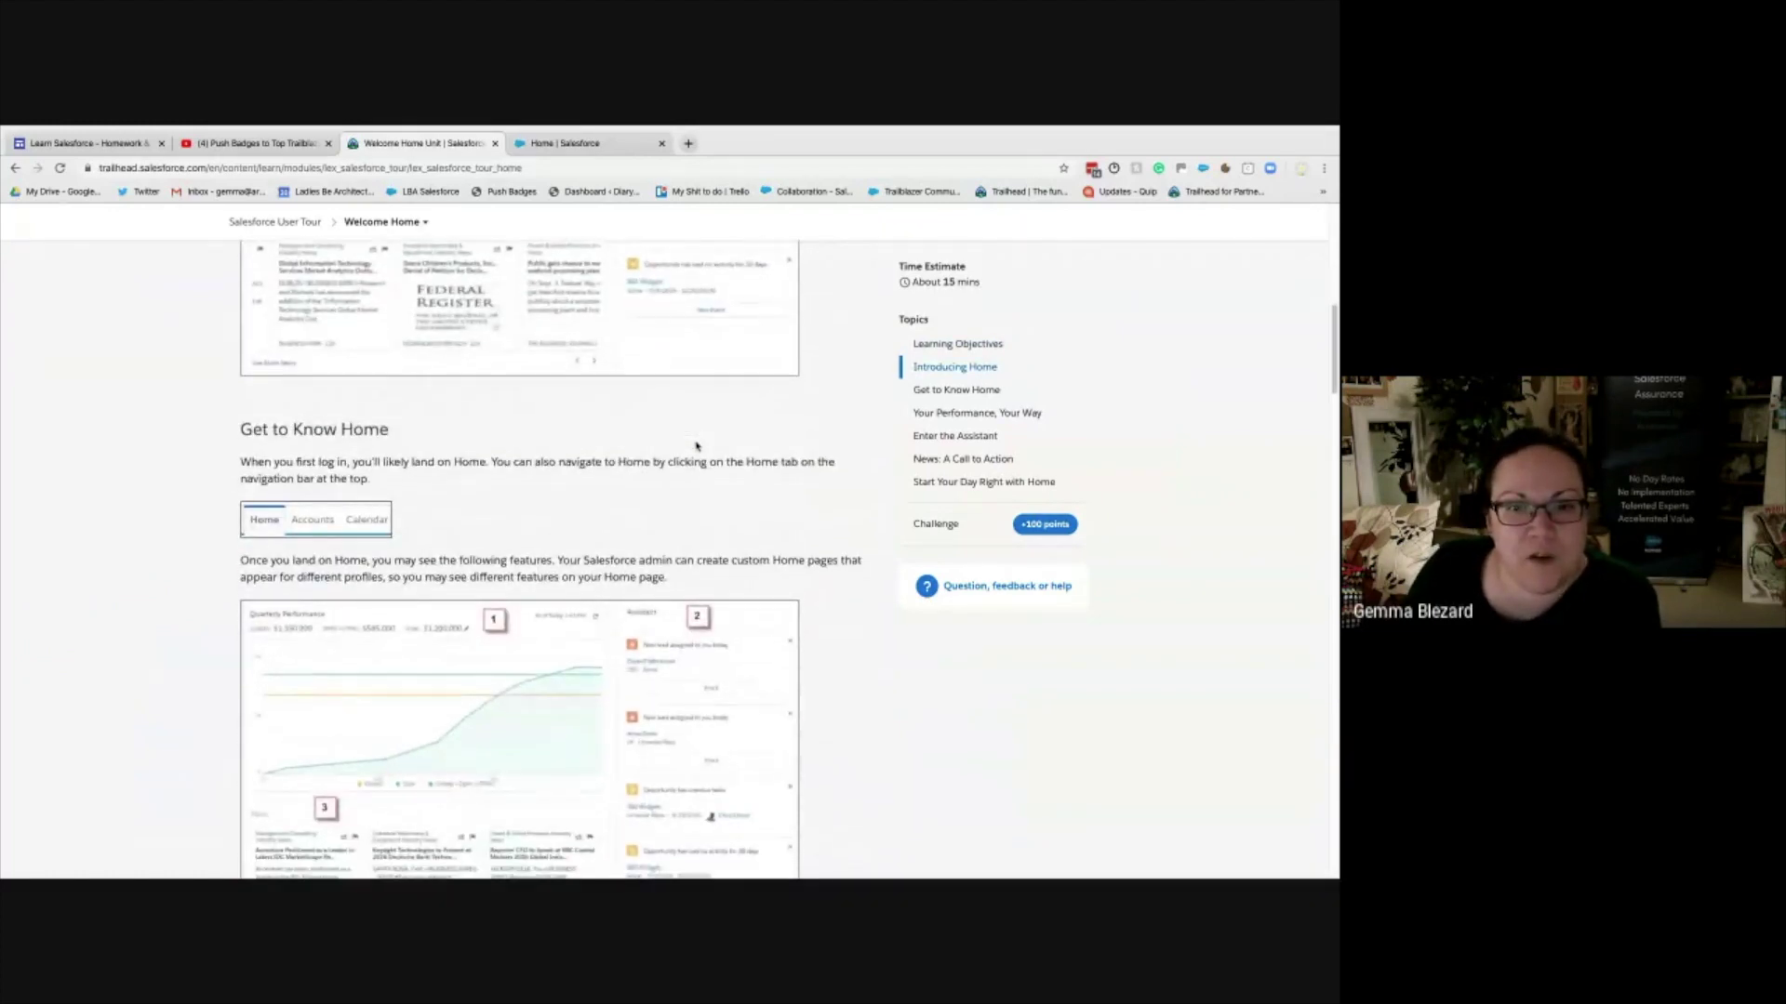
scroll(696, 447, "down", 2)
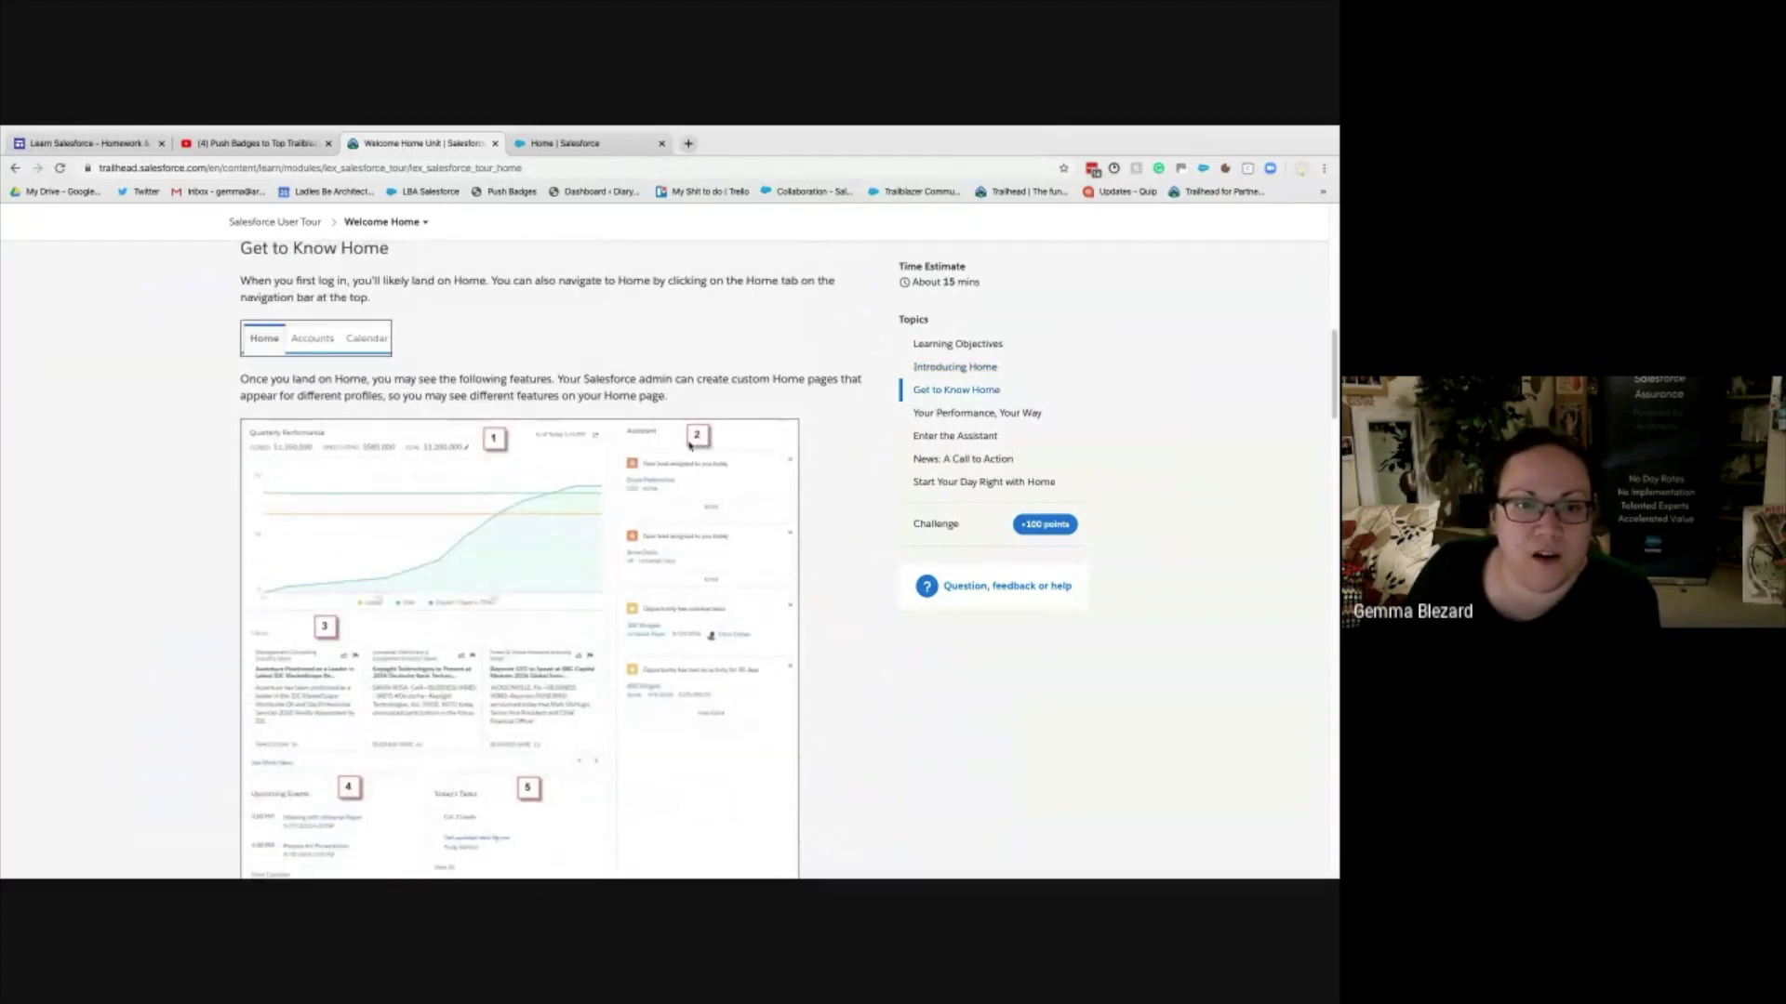
left_click_drag(556, 379, 672, 398)
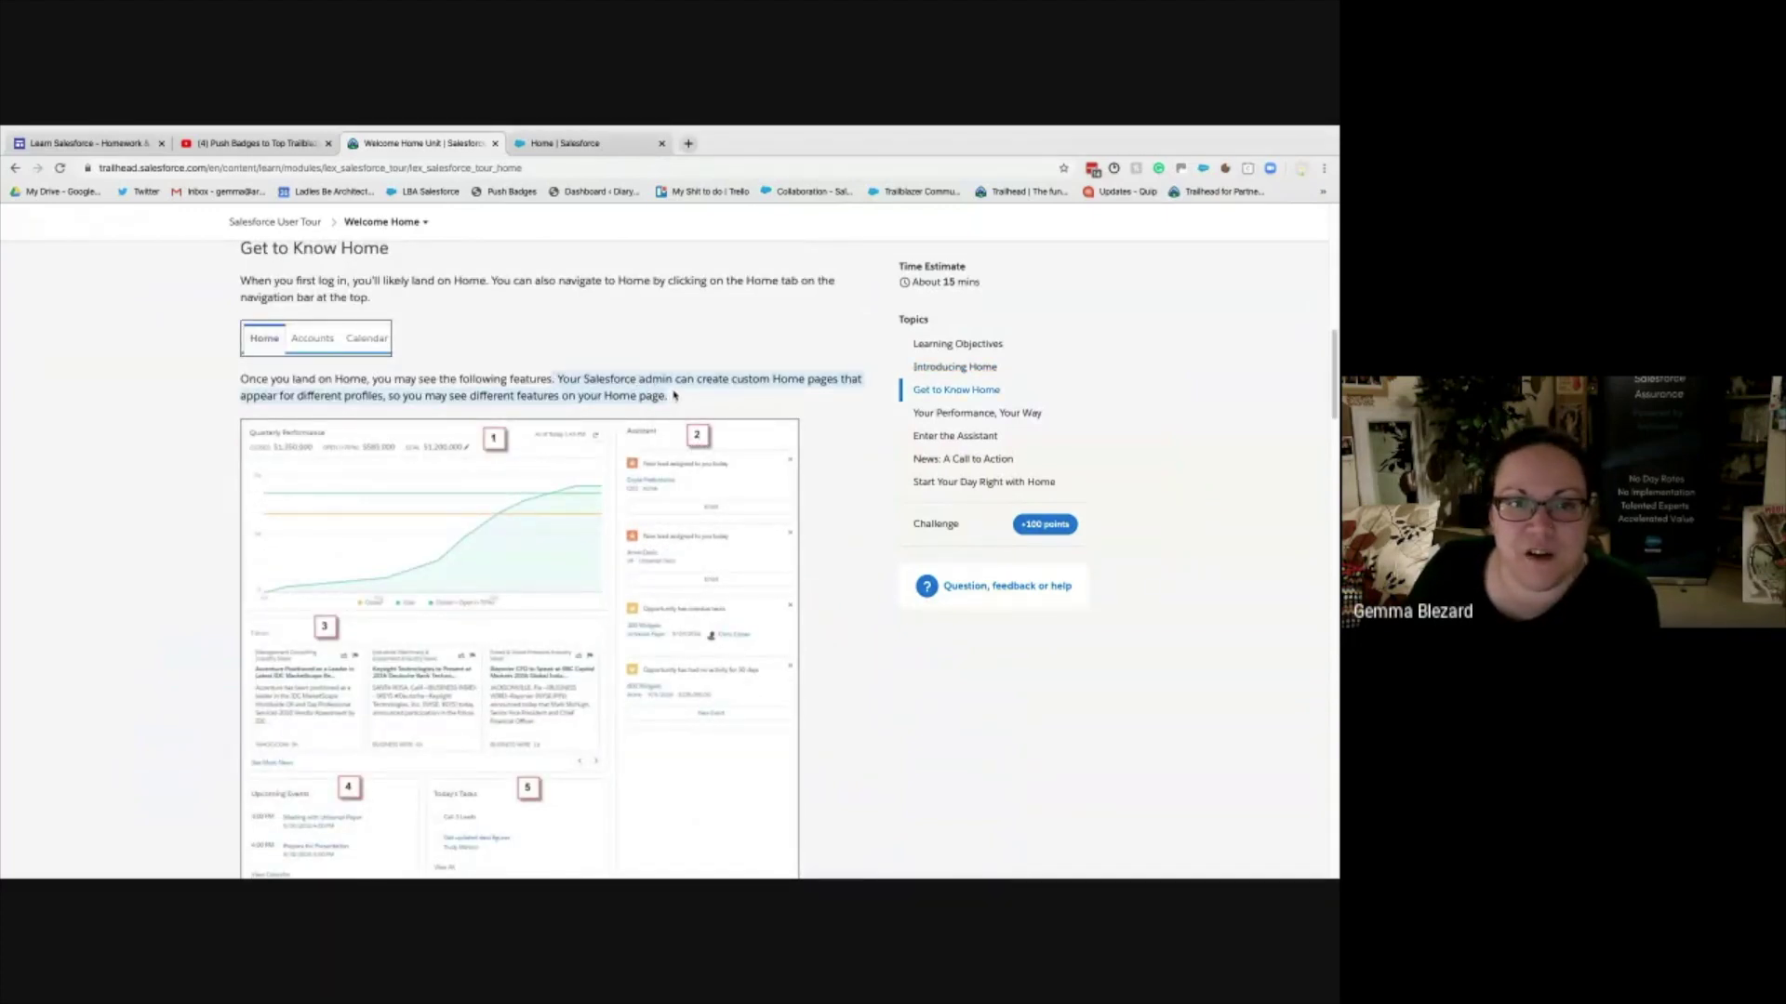
left_click(652, 397)
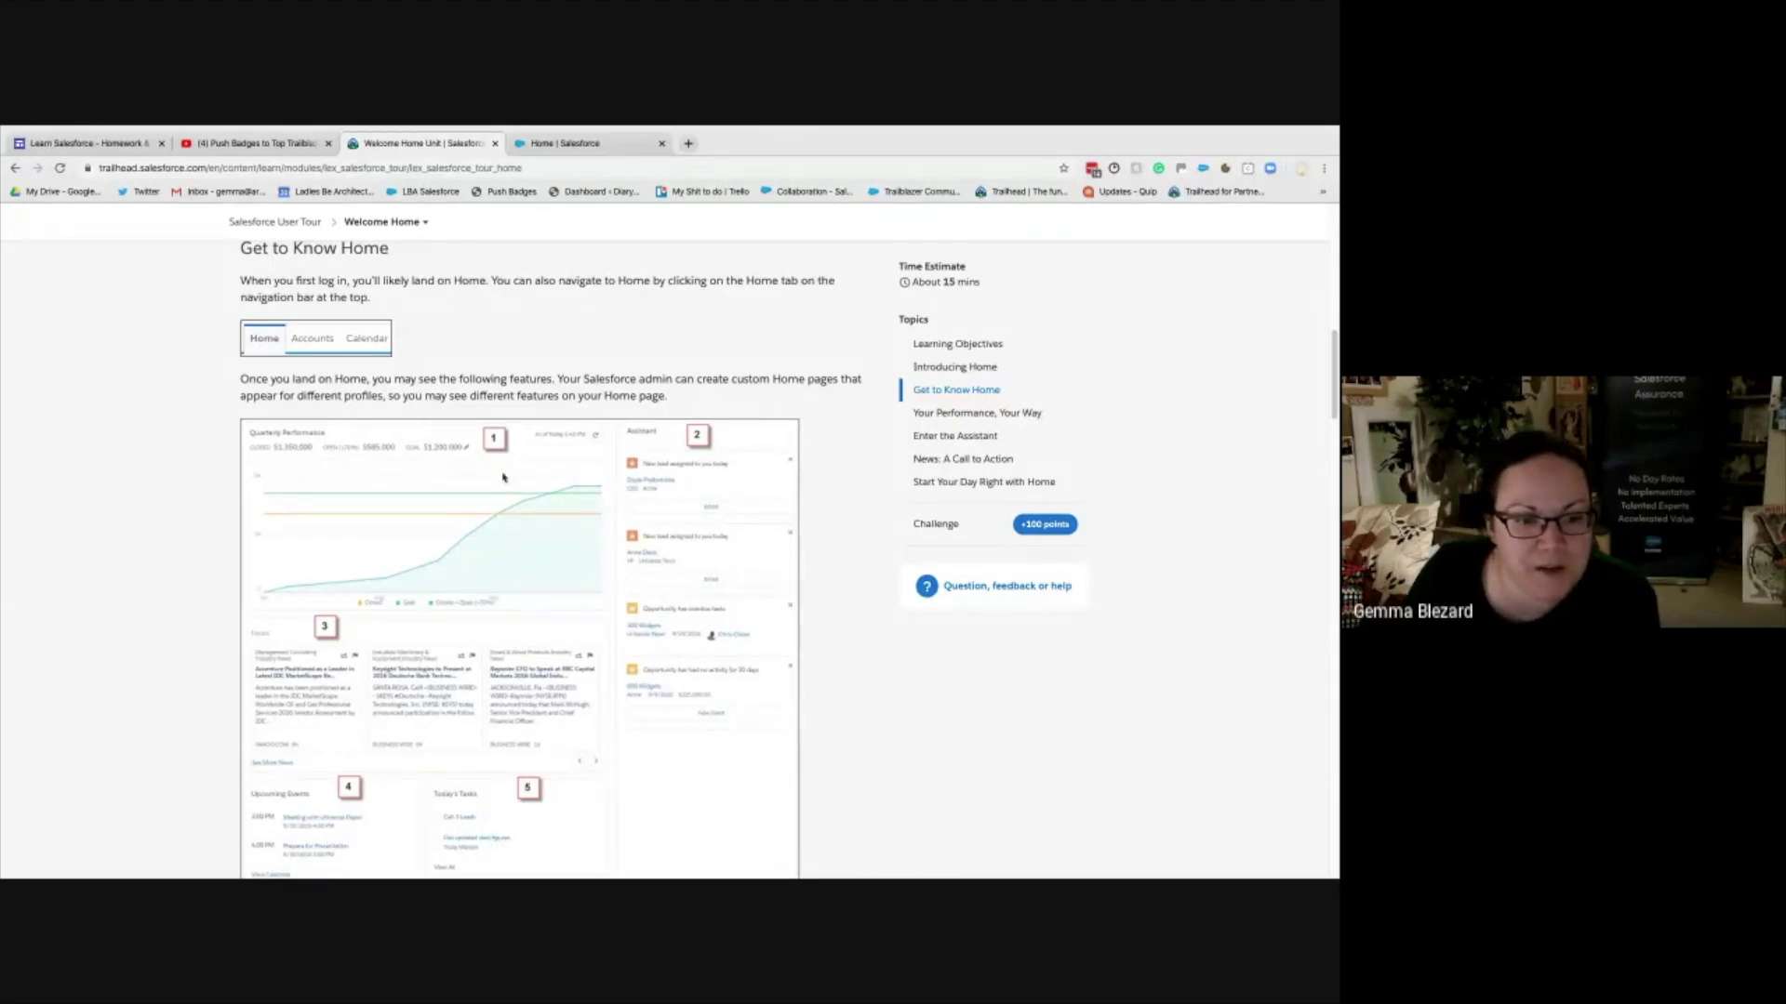
- Review the numbered list of Home features and the performance chart and notification example in Your Performance, Your Way
scroll(709, 547, "down", 1)
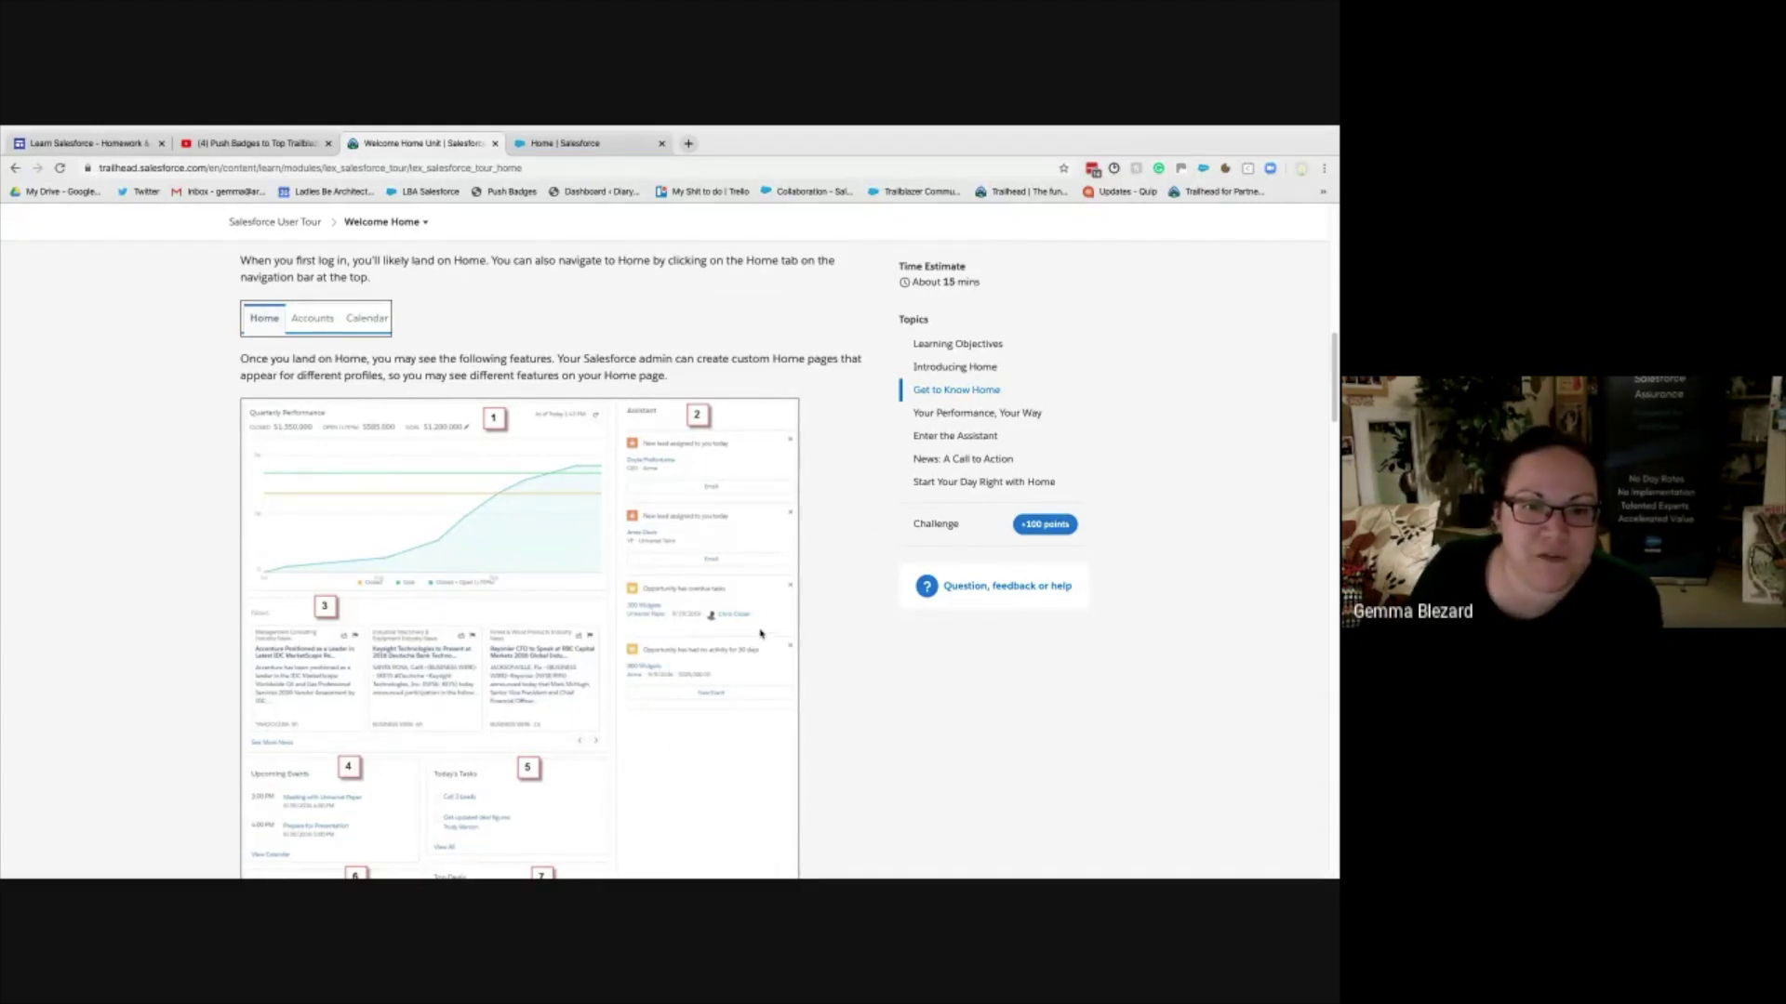
scroll(761, 633, "down", 4)
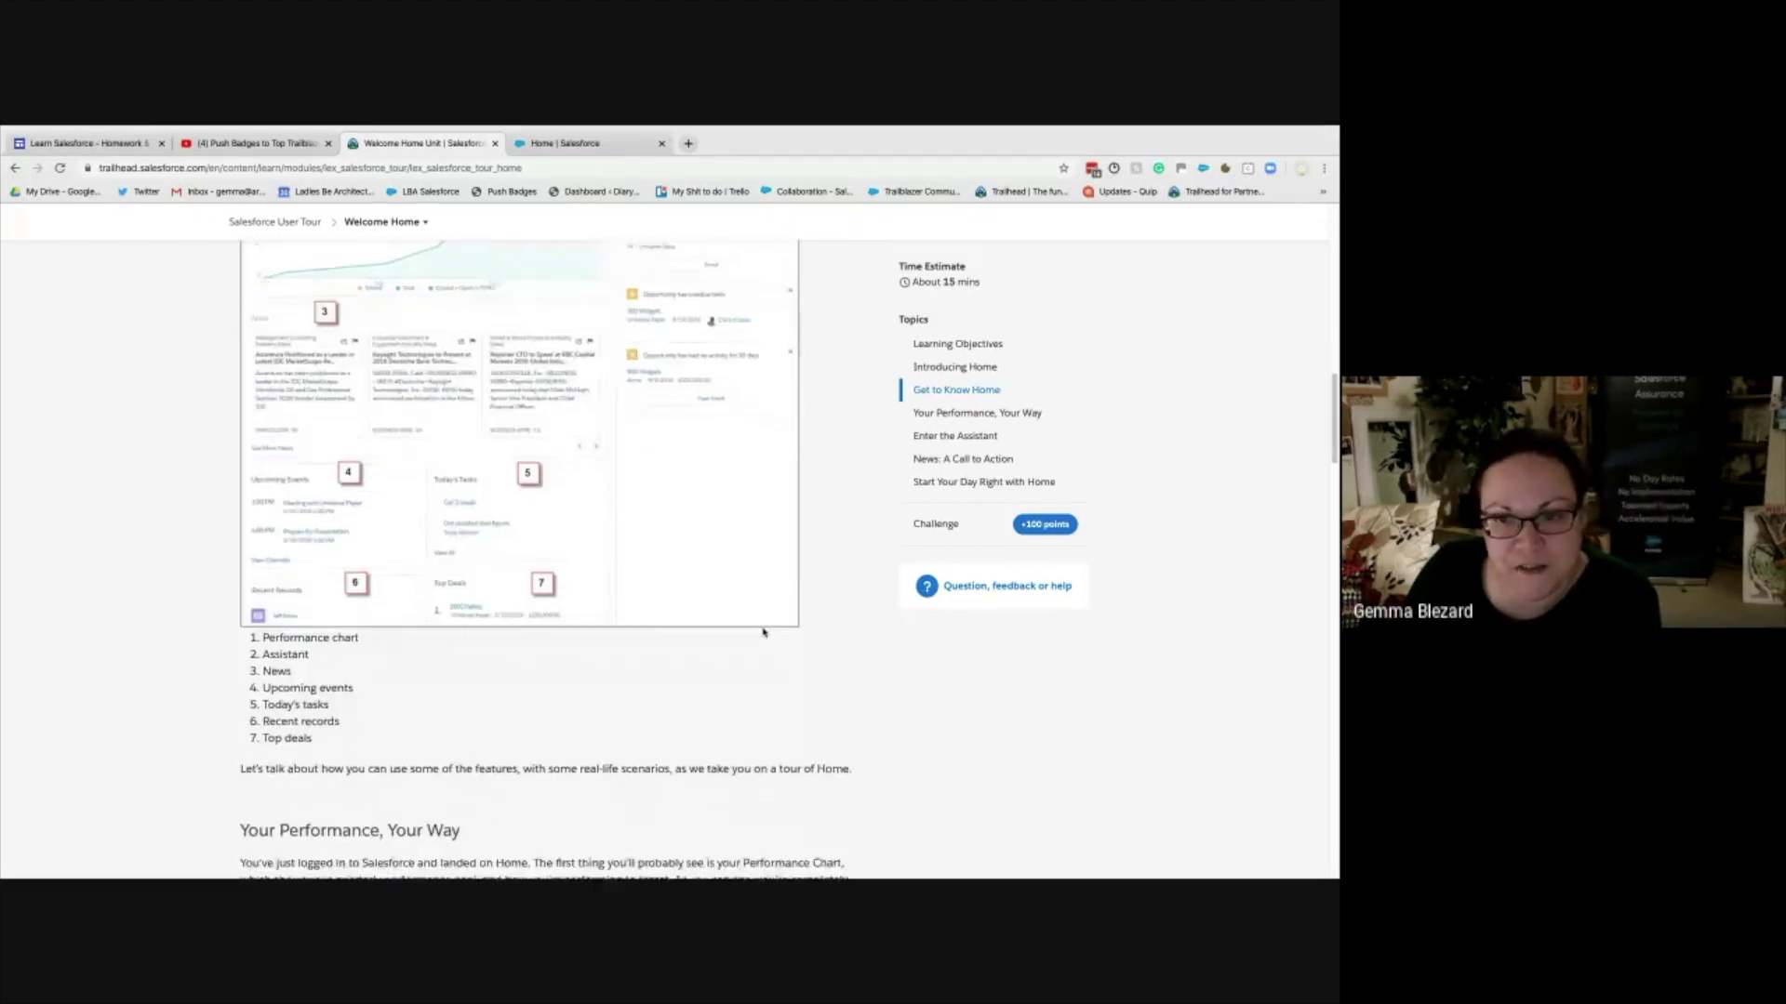
scroll(762, 632, "down", 3)
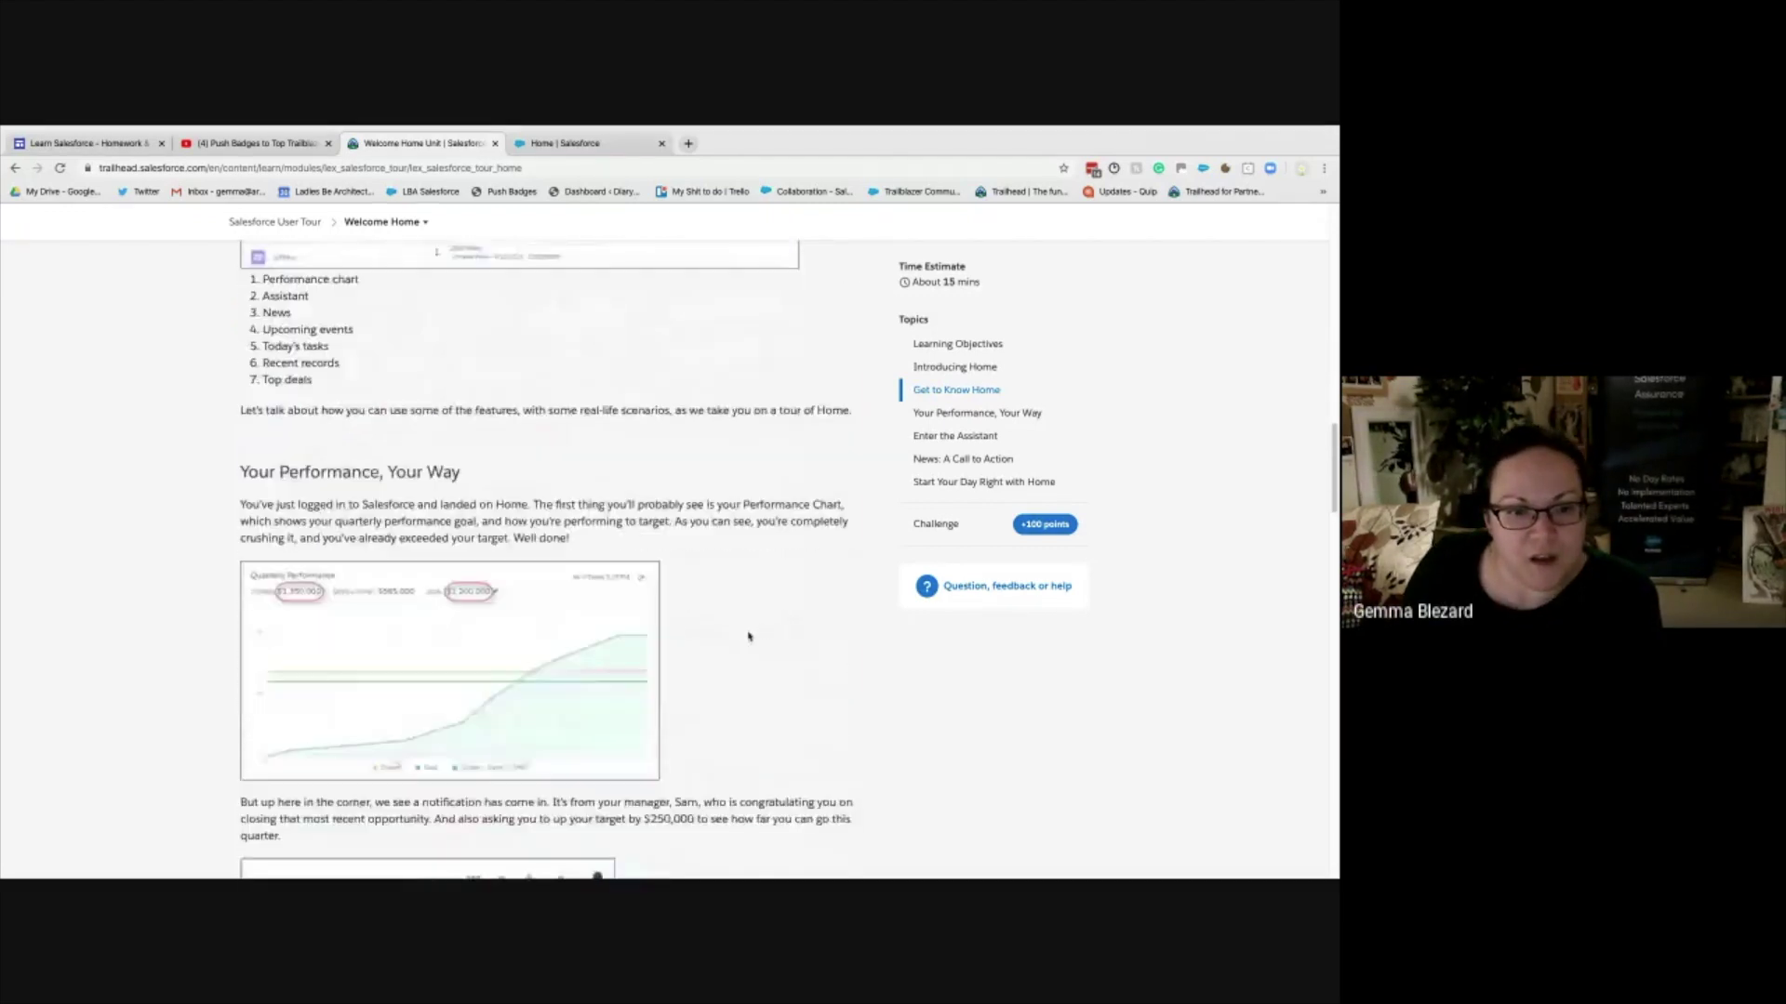
scroll(733, 634, "down", 2)
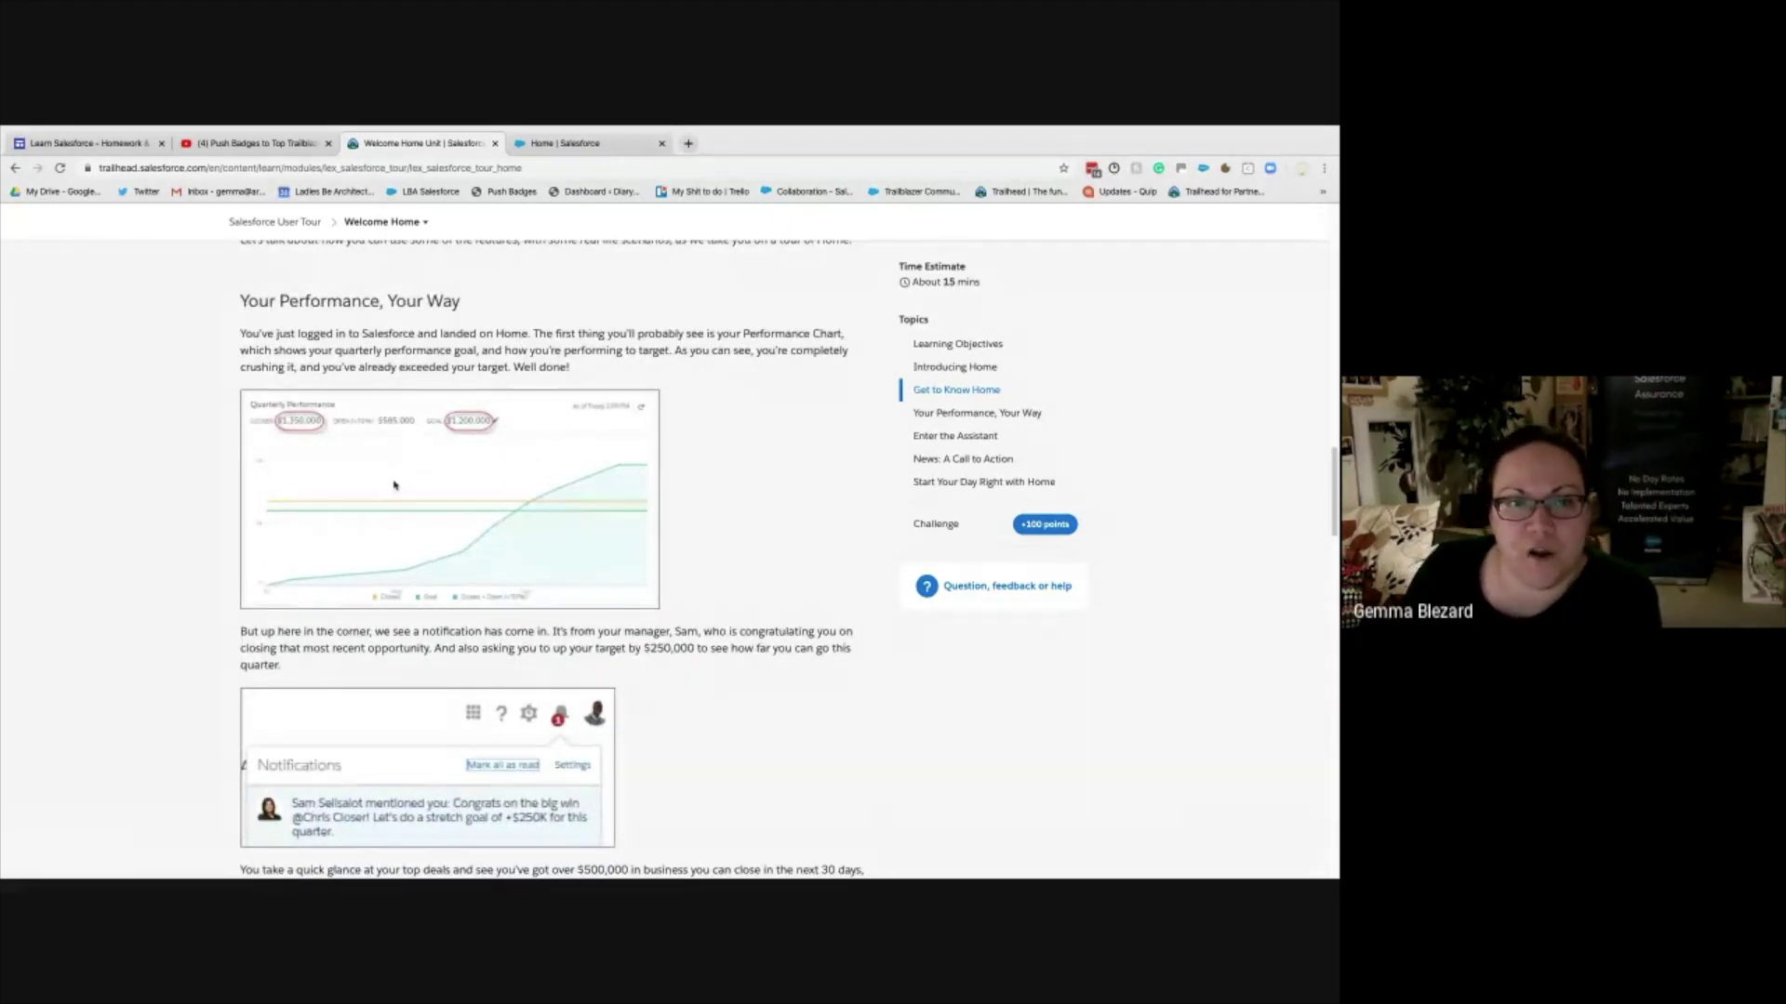
scroll(500, 579, "down", 1)
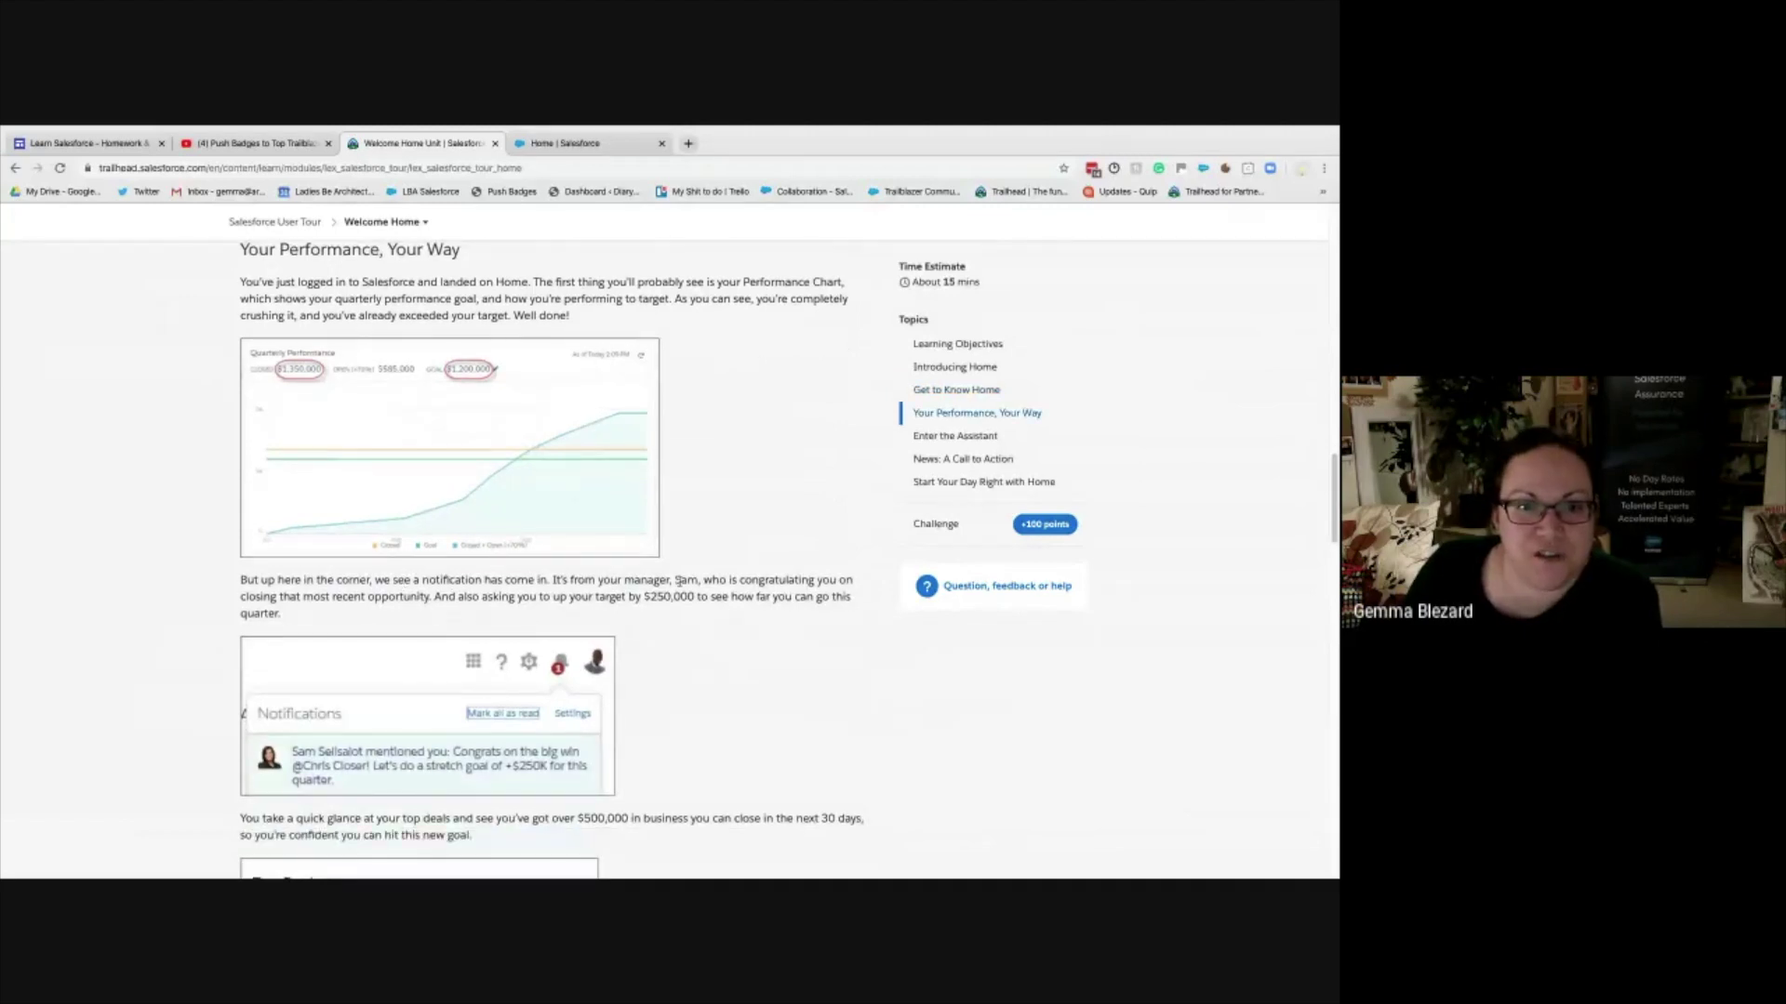
scroll(549, 662, "down", 1)
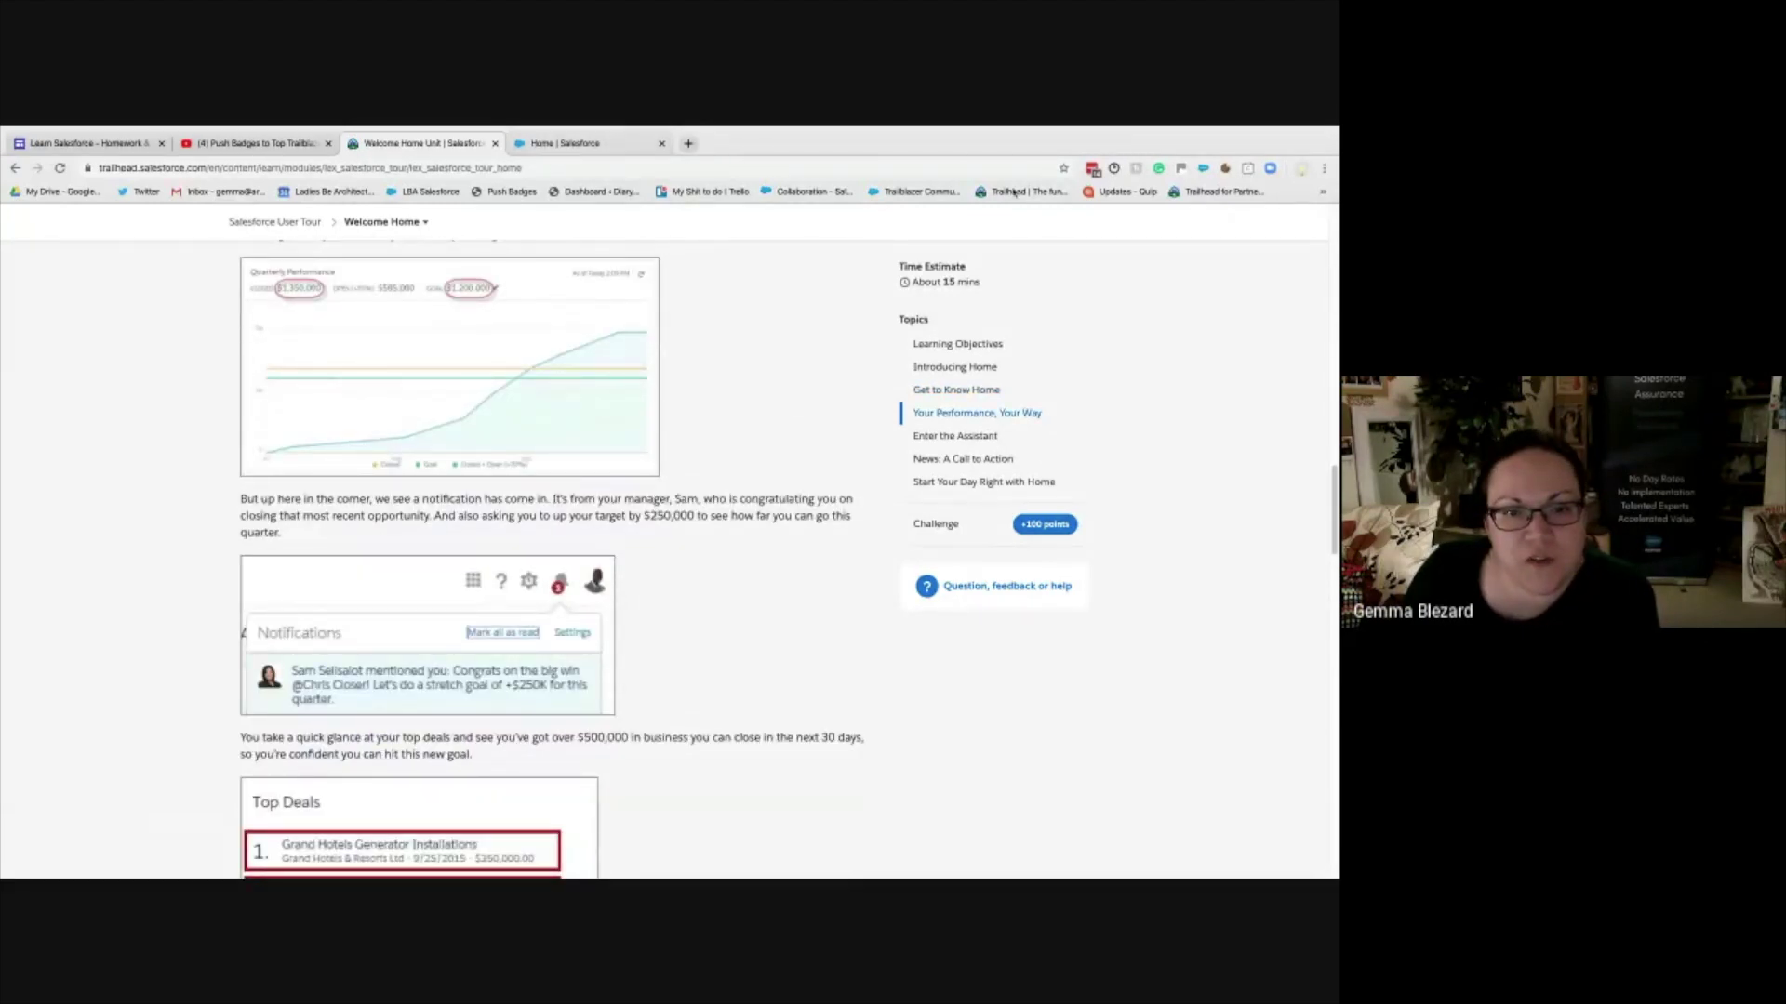
- Check the notifications in the playground org and return to the Welcome Home unit
left_click(629, 149)
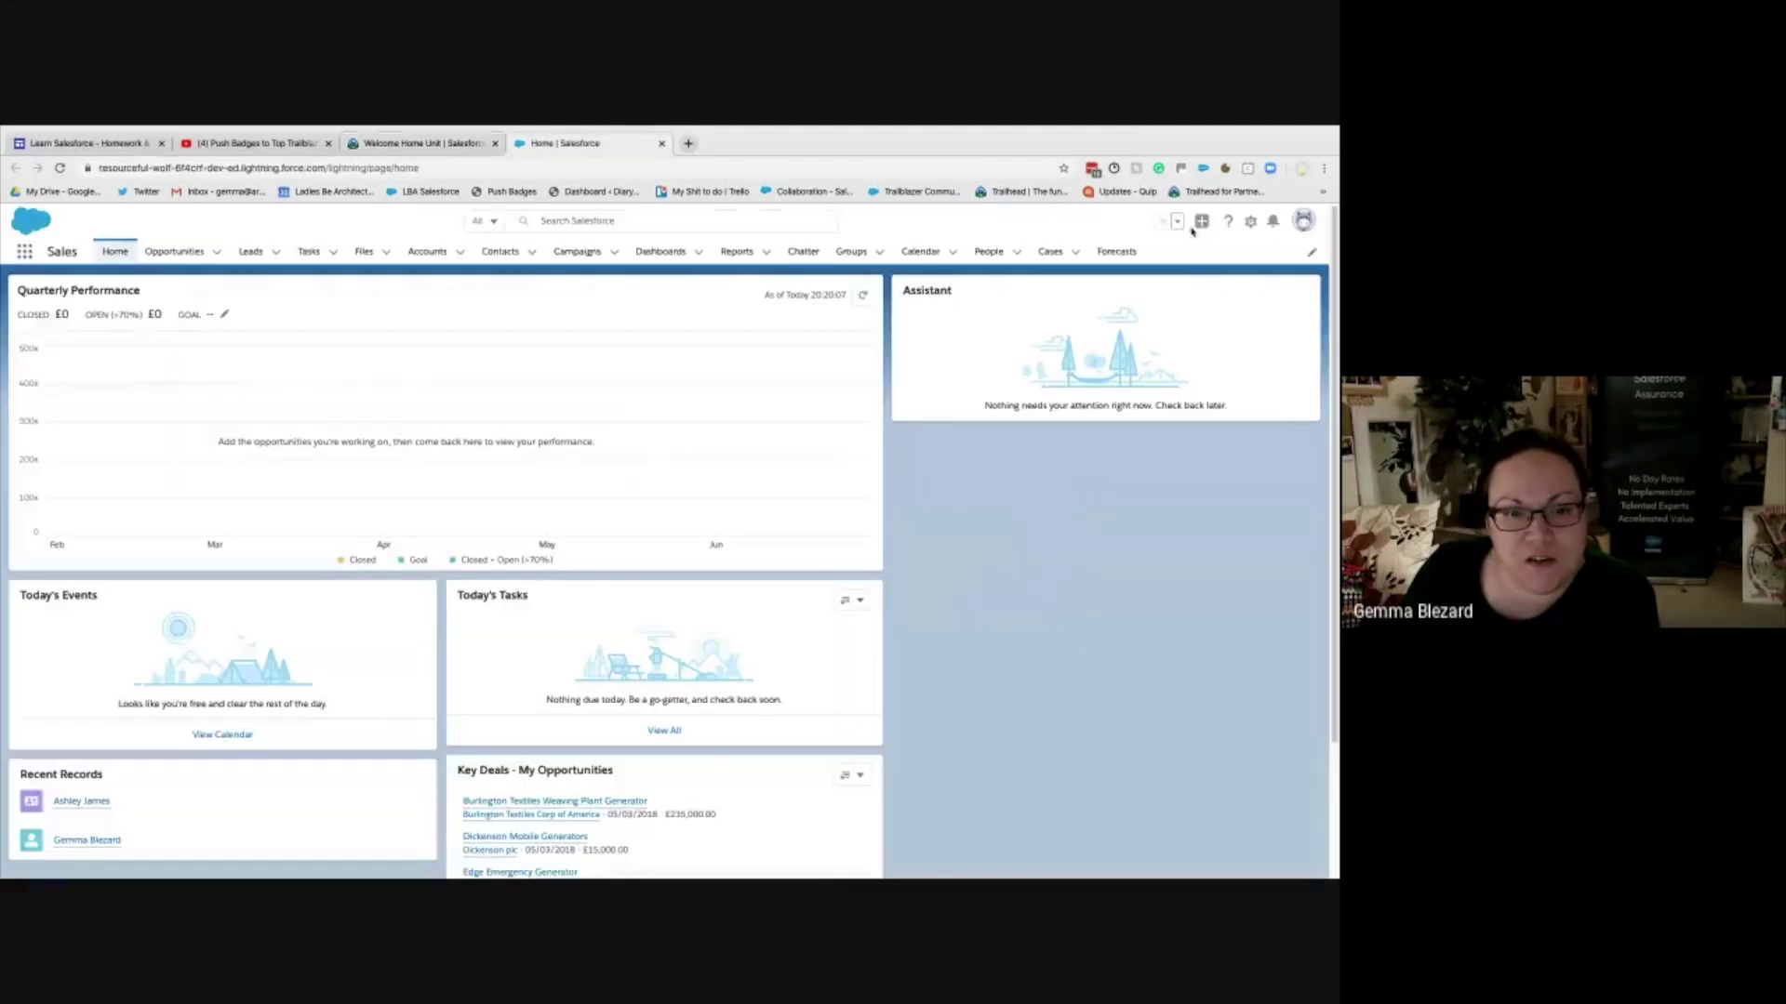
left_click(1273, 224)
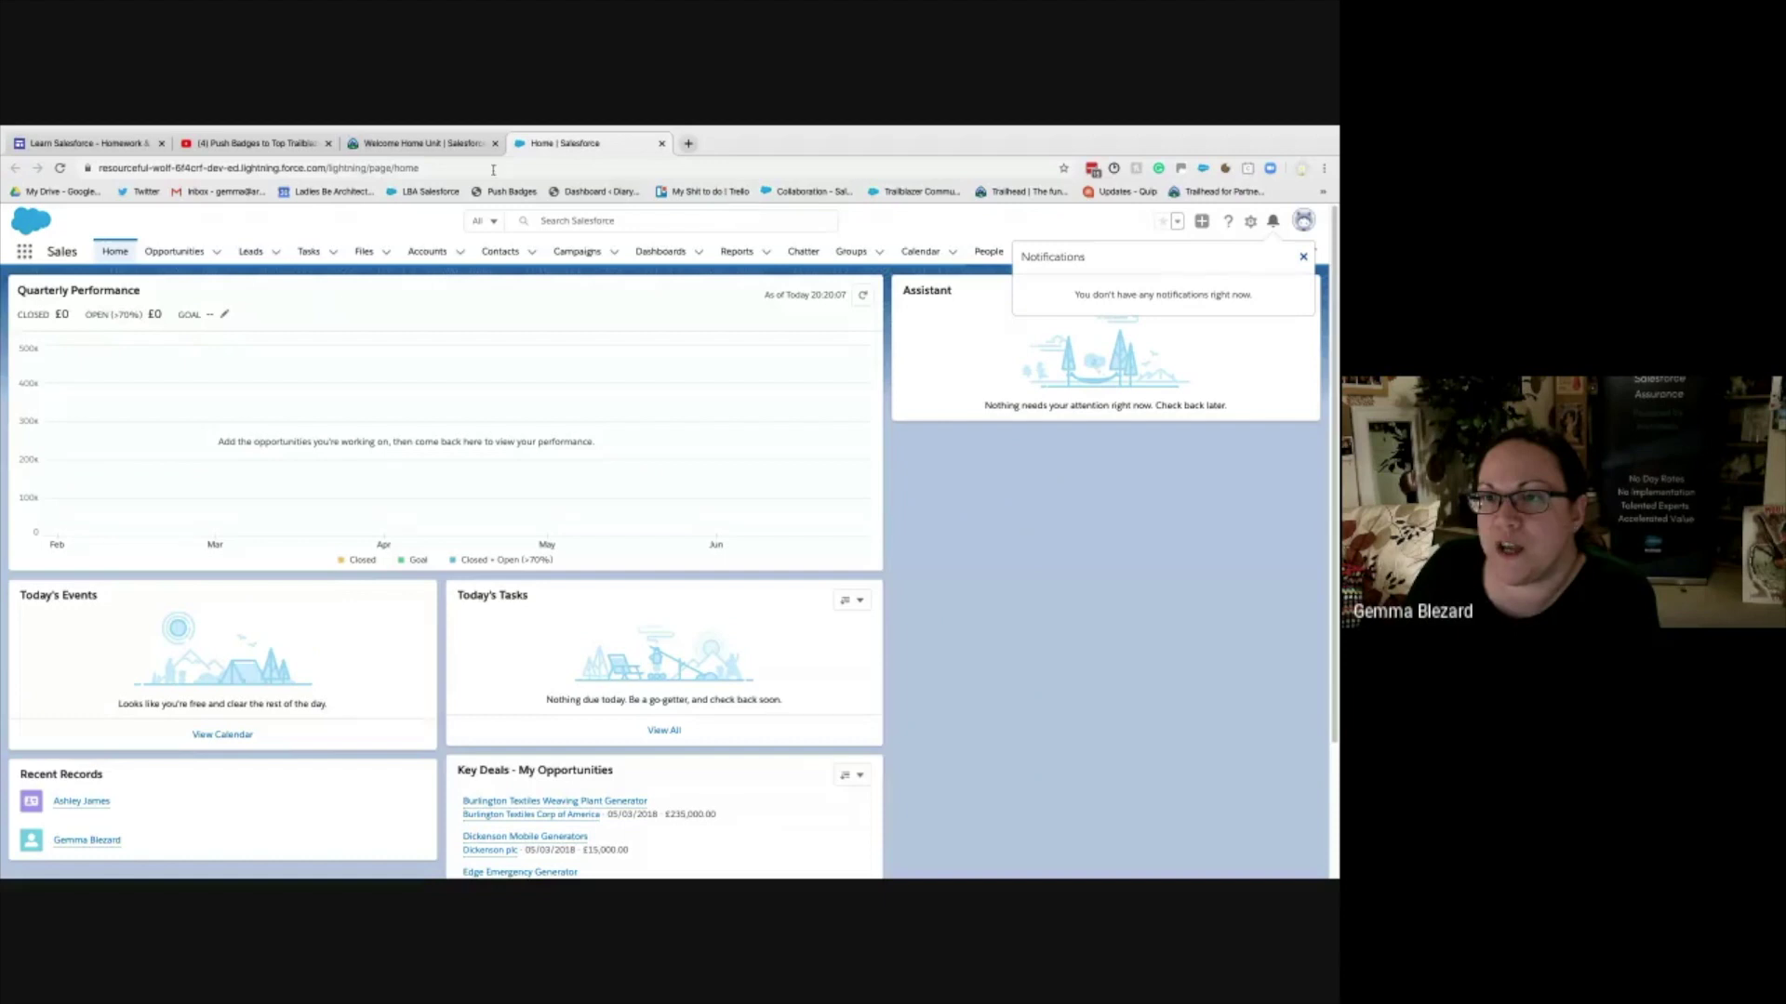
left_click(424, 148)
- Read the manager notification, Top Deals and goal update examples in the Your Performance, Your Way section
scroll(362, 407, "down", 3)
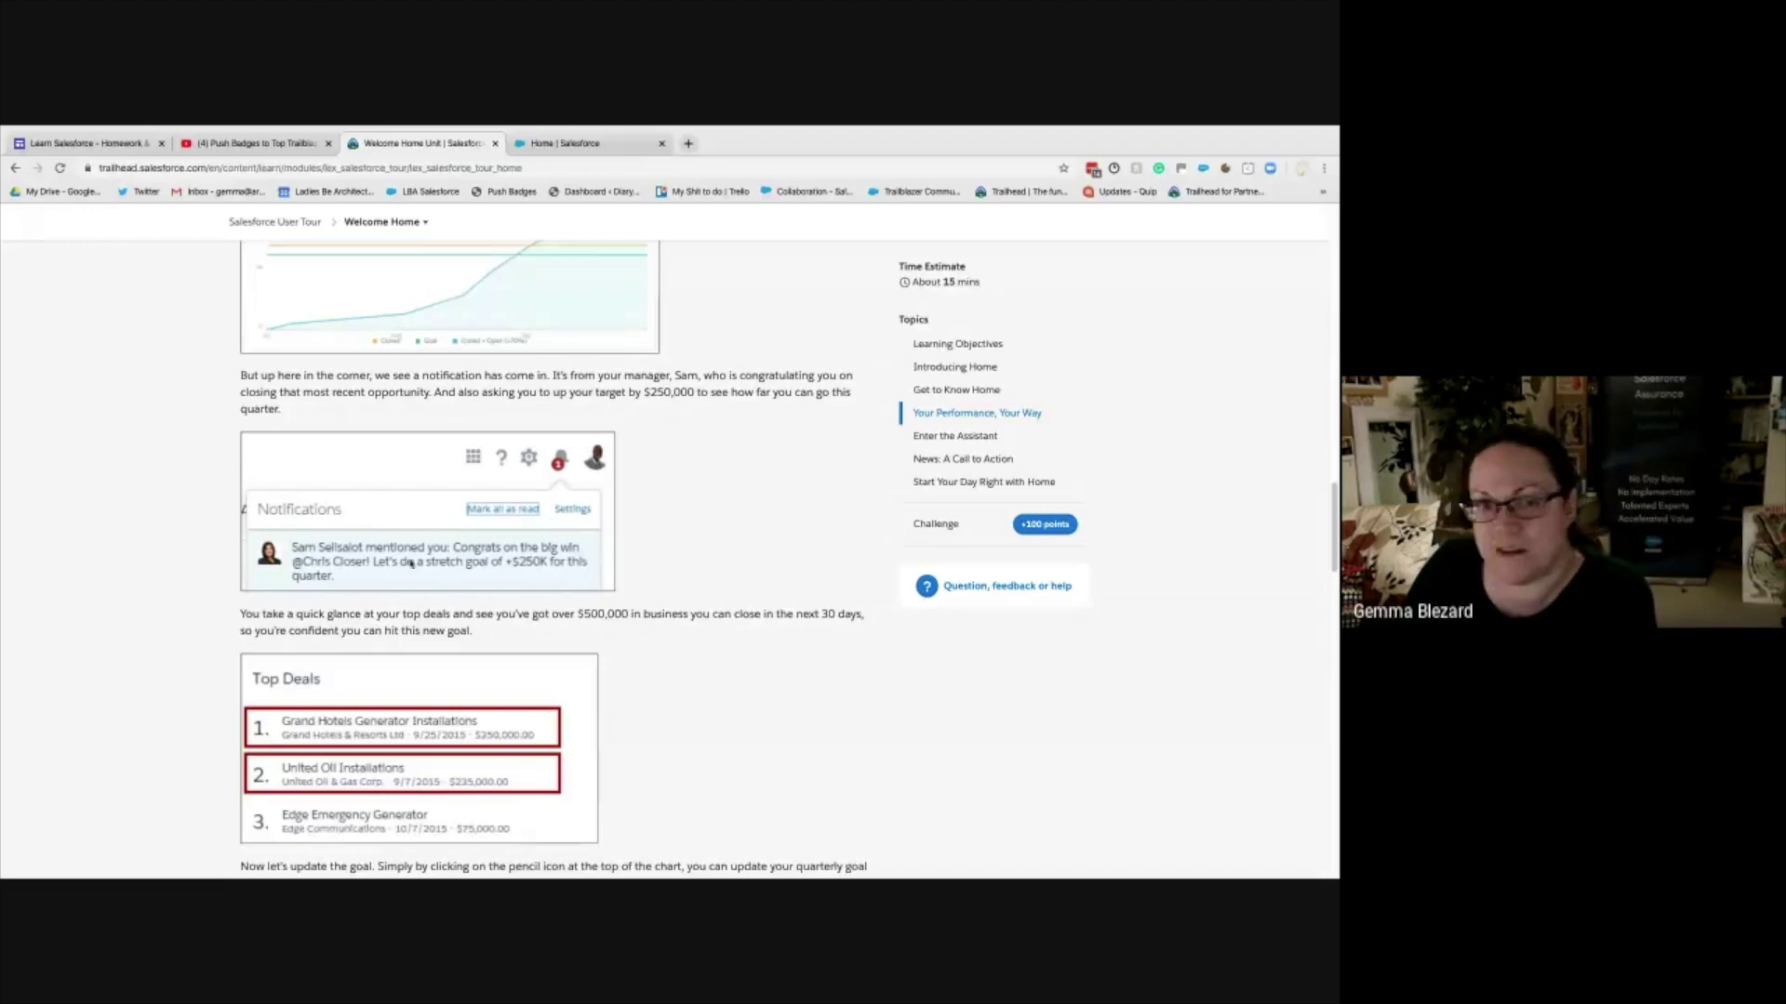
scroll(545, 564, "down", 1)
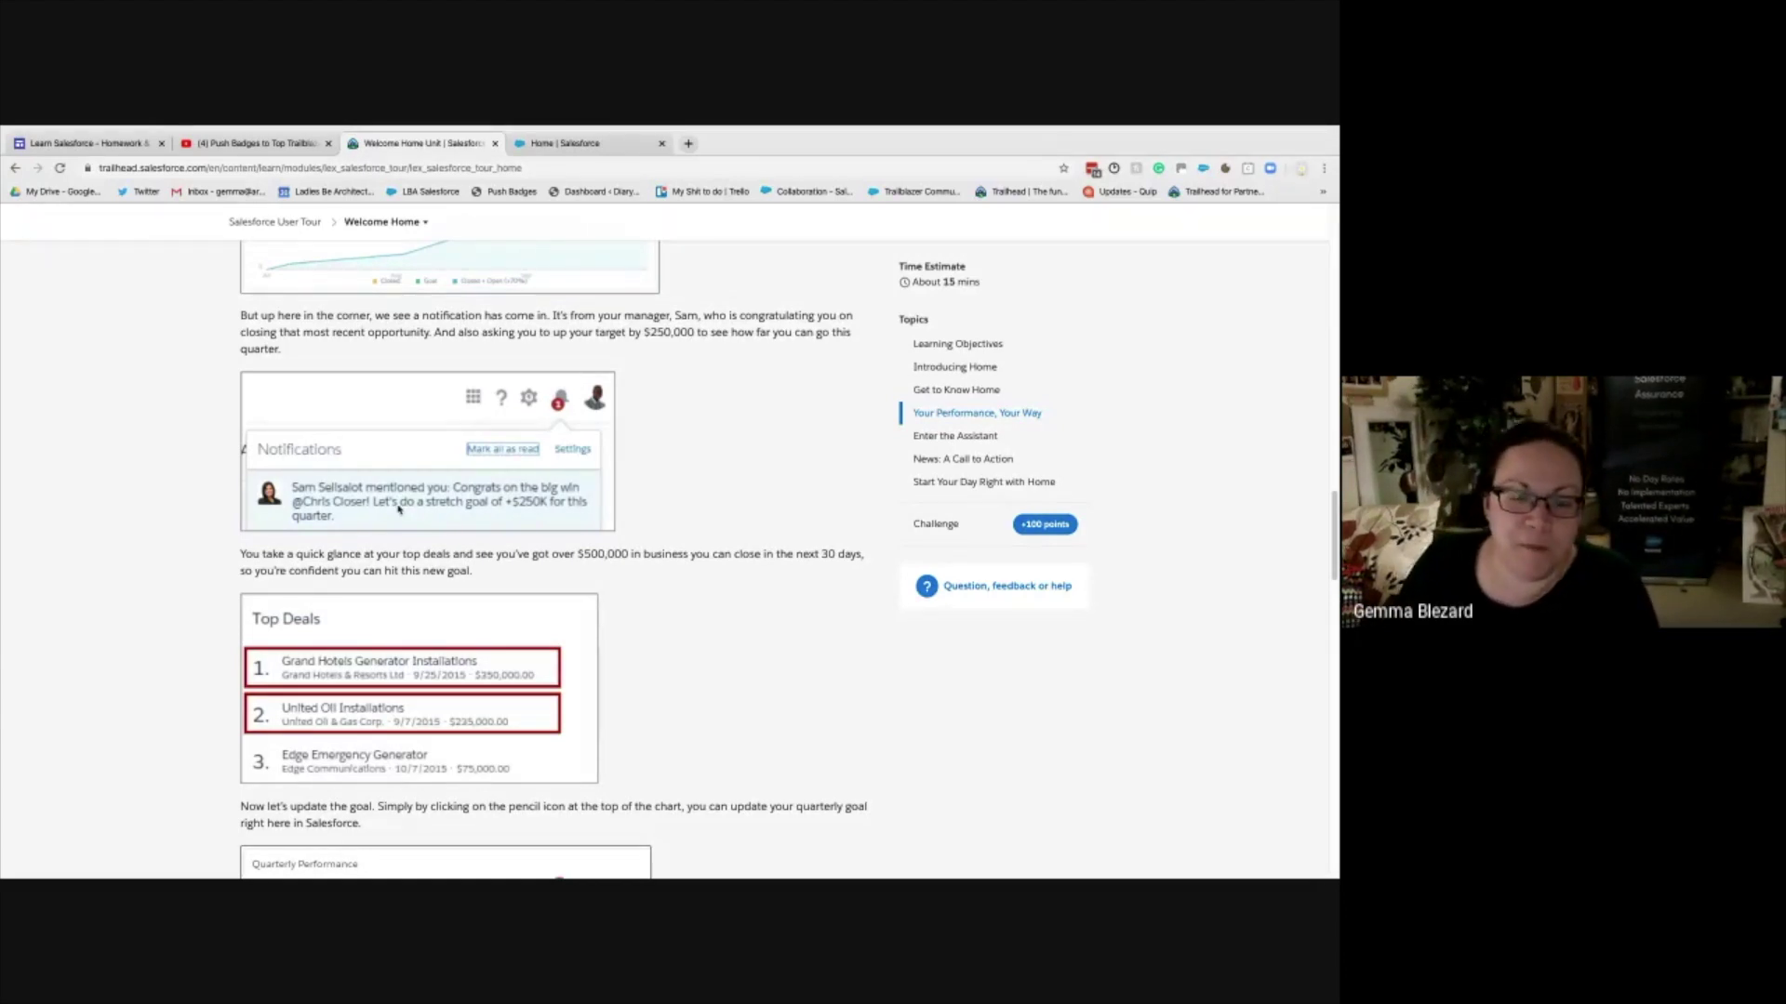
scroll(398, 509, "down", 1)
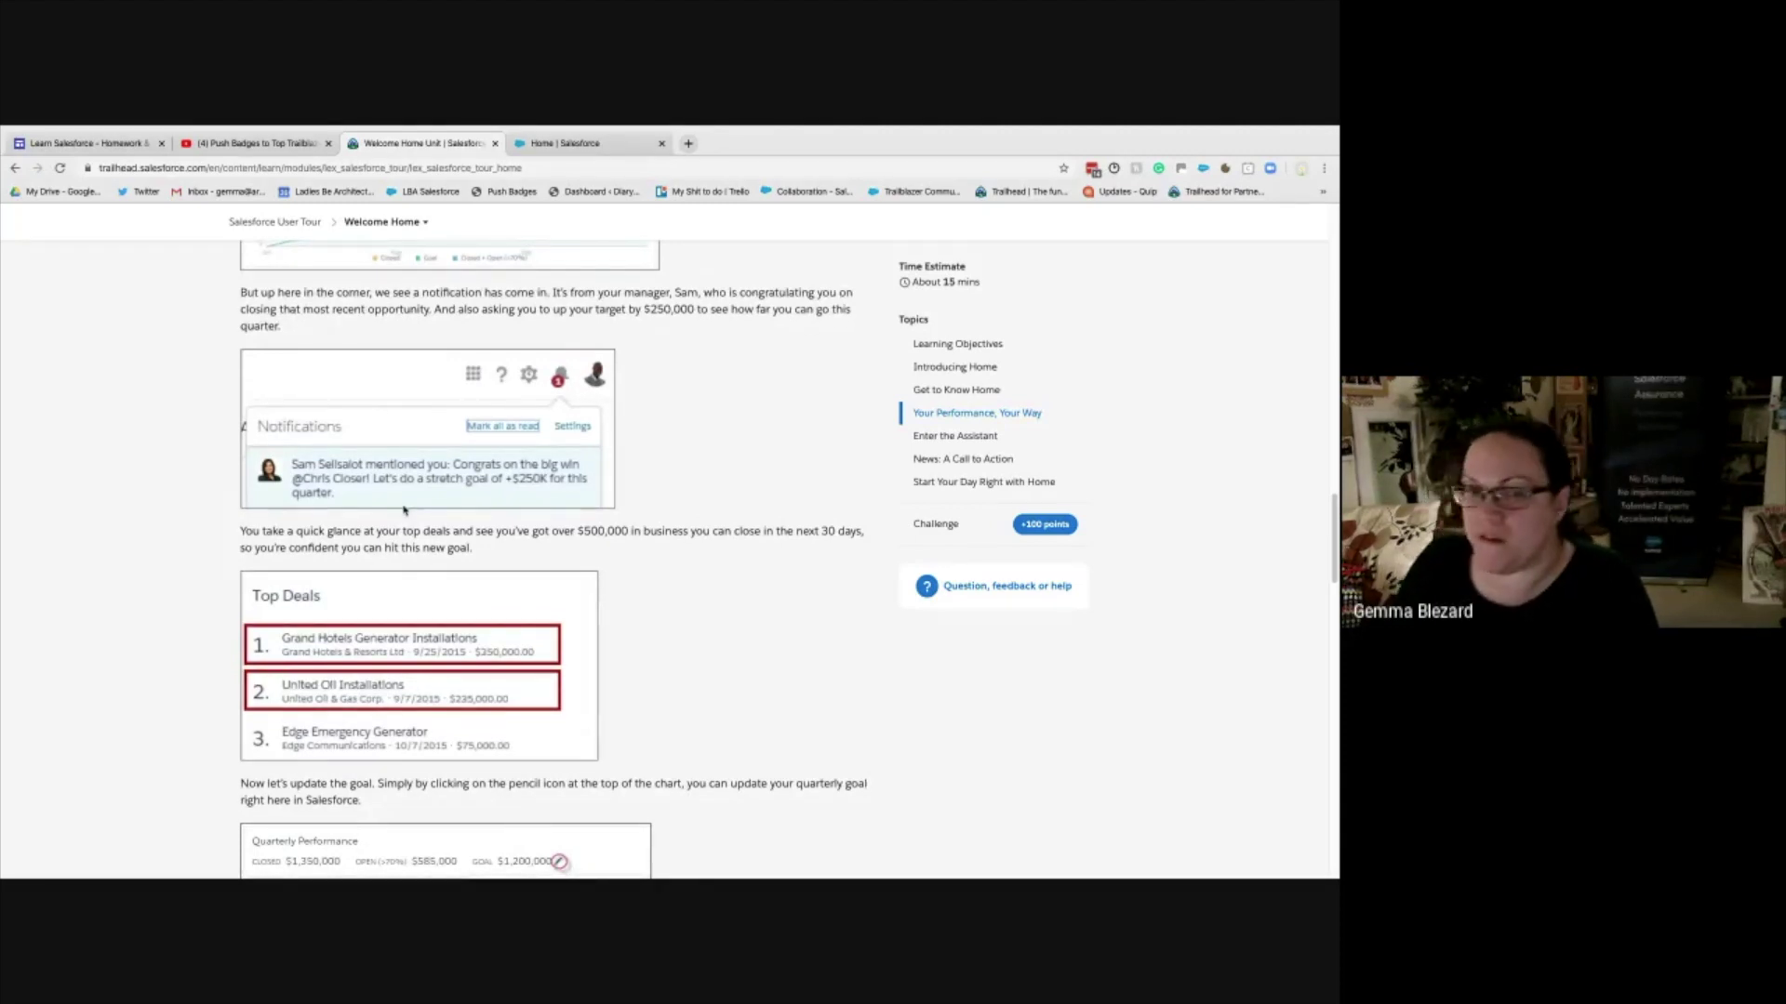
scroll(400, 509, "down", 7)
scroll(334, 386, "down", 2)
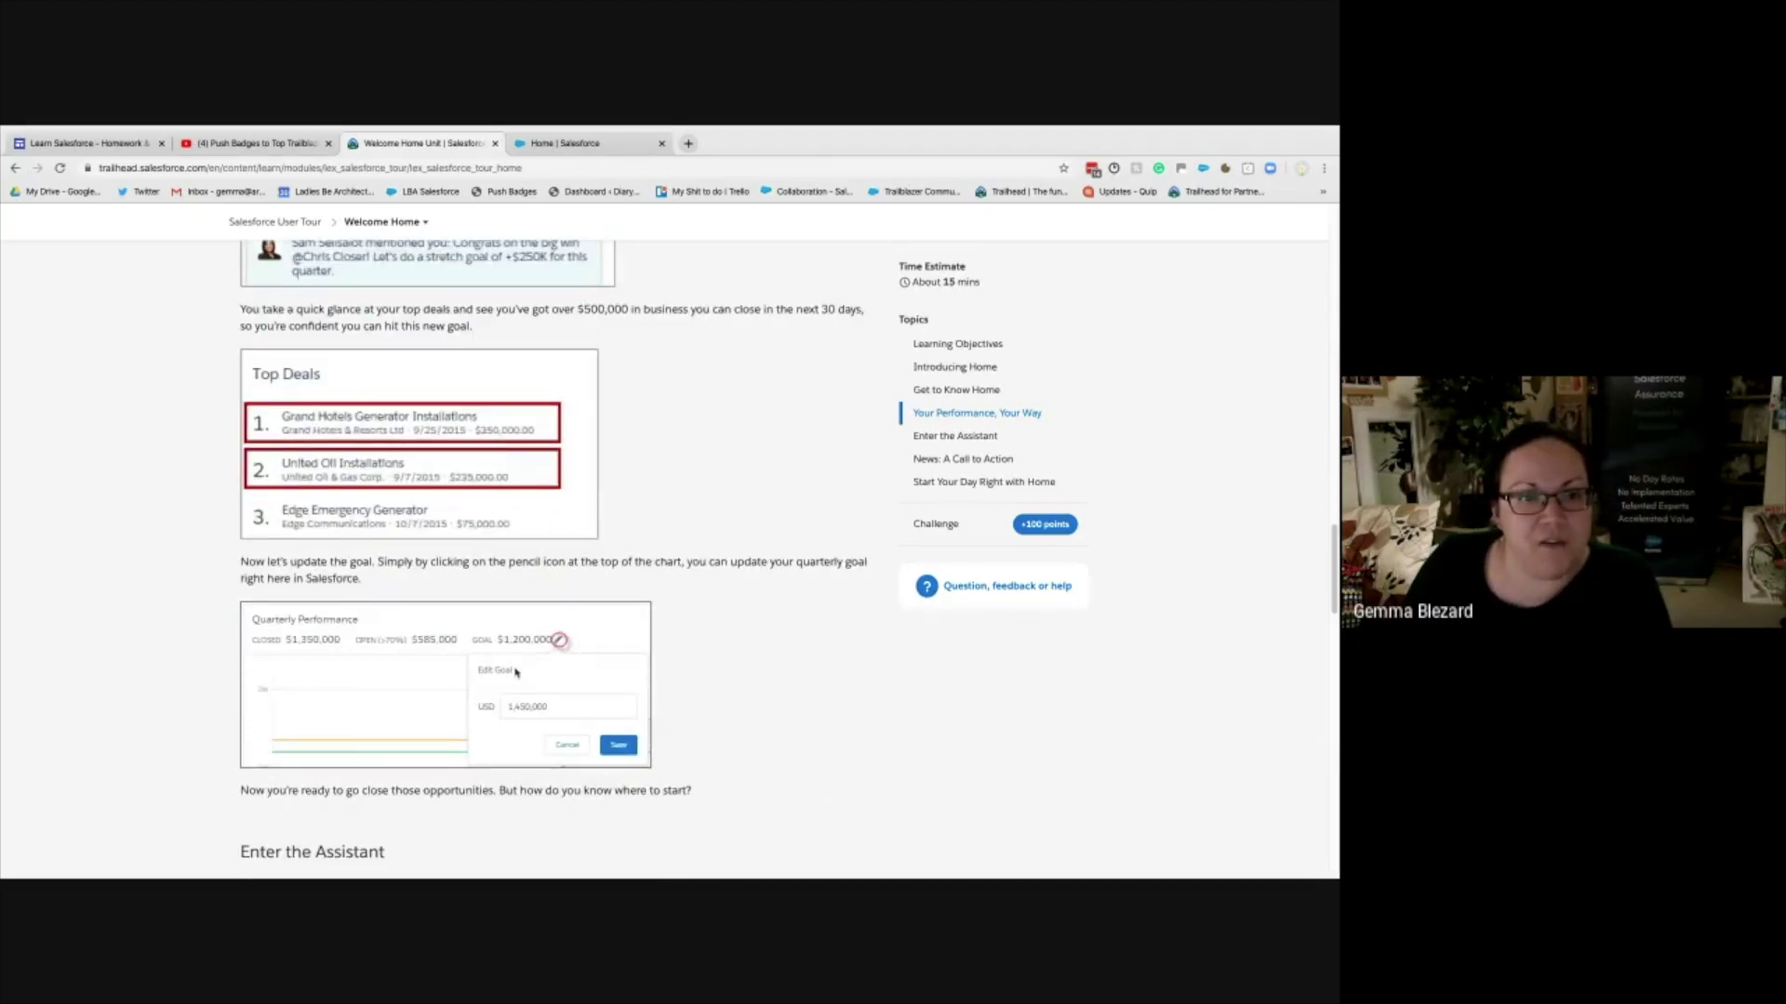
scroll(510, 672, "down", 3)
scroll(411, 626, "down", 2)
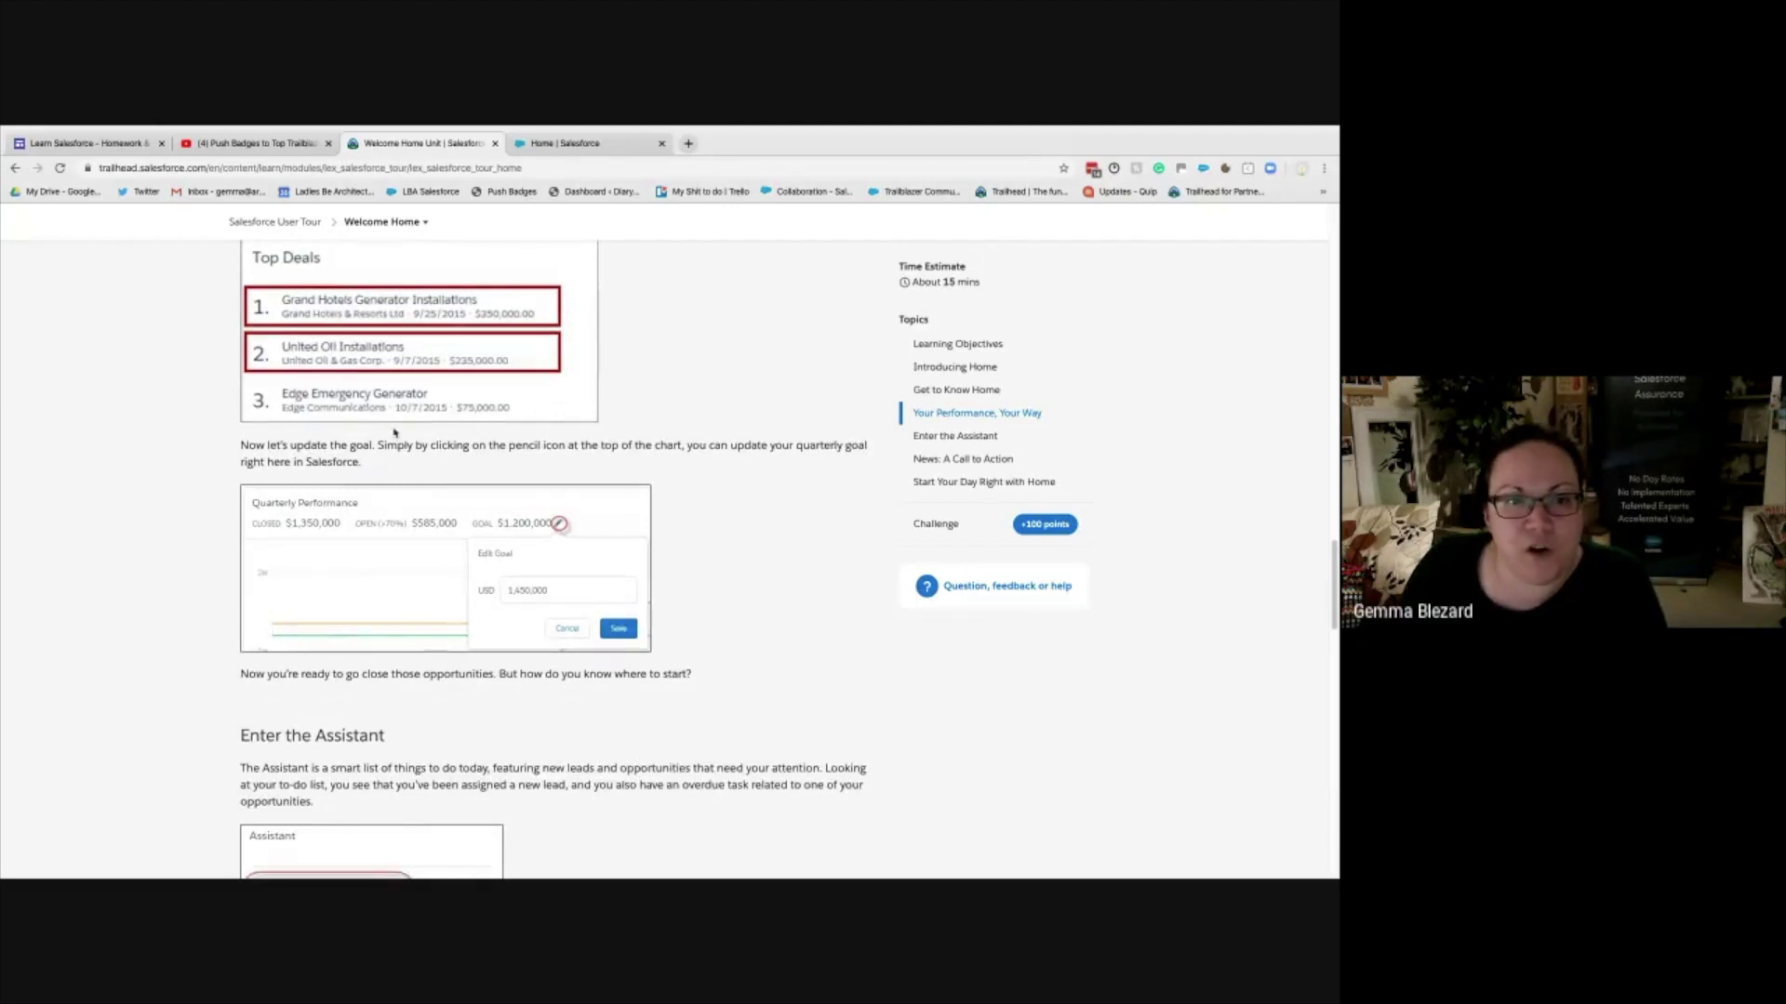
- Set the Quarterly Performance goal on the playground's Sales home page to 100000 GBP and save it
left_click(563, 143)
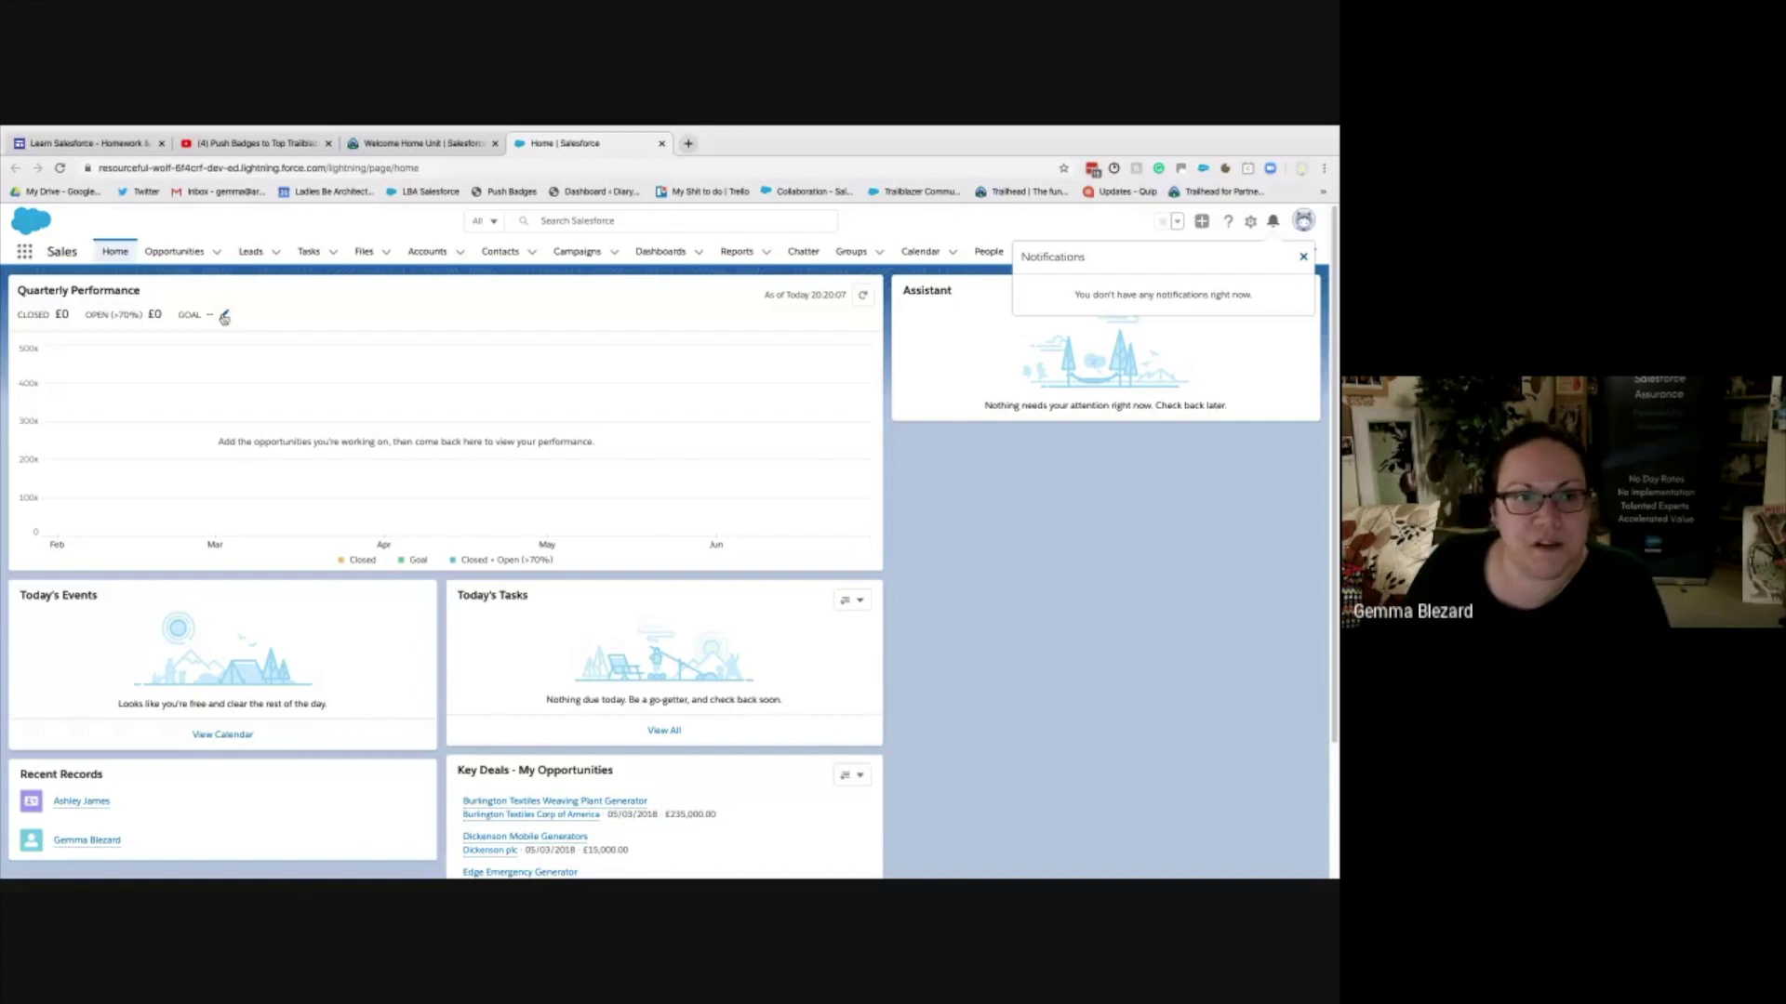
left_click(312, 521)
left_click(224, 314)
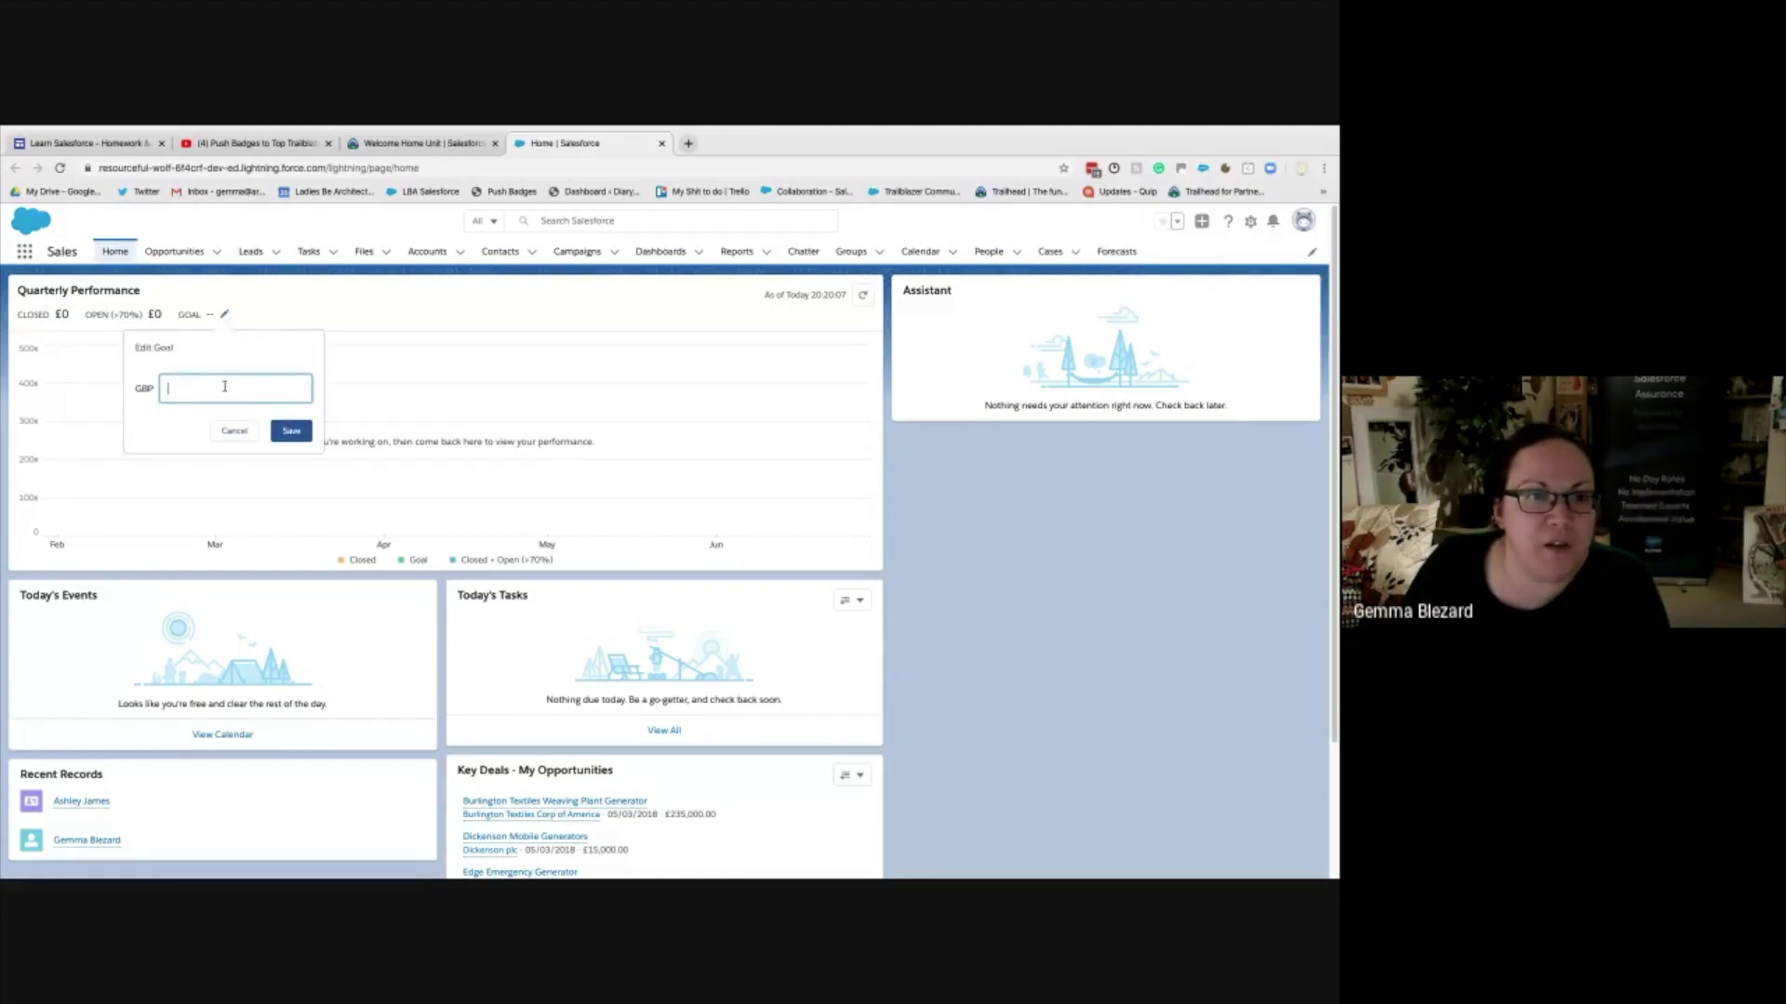
type("100000")
left_click(291, 430)
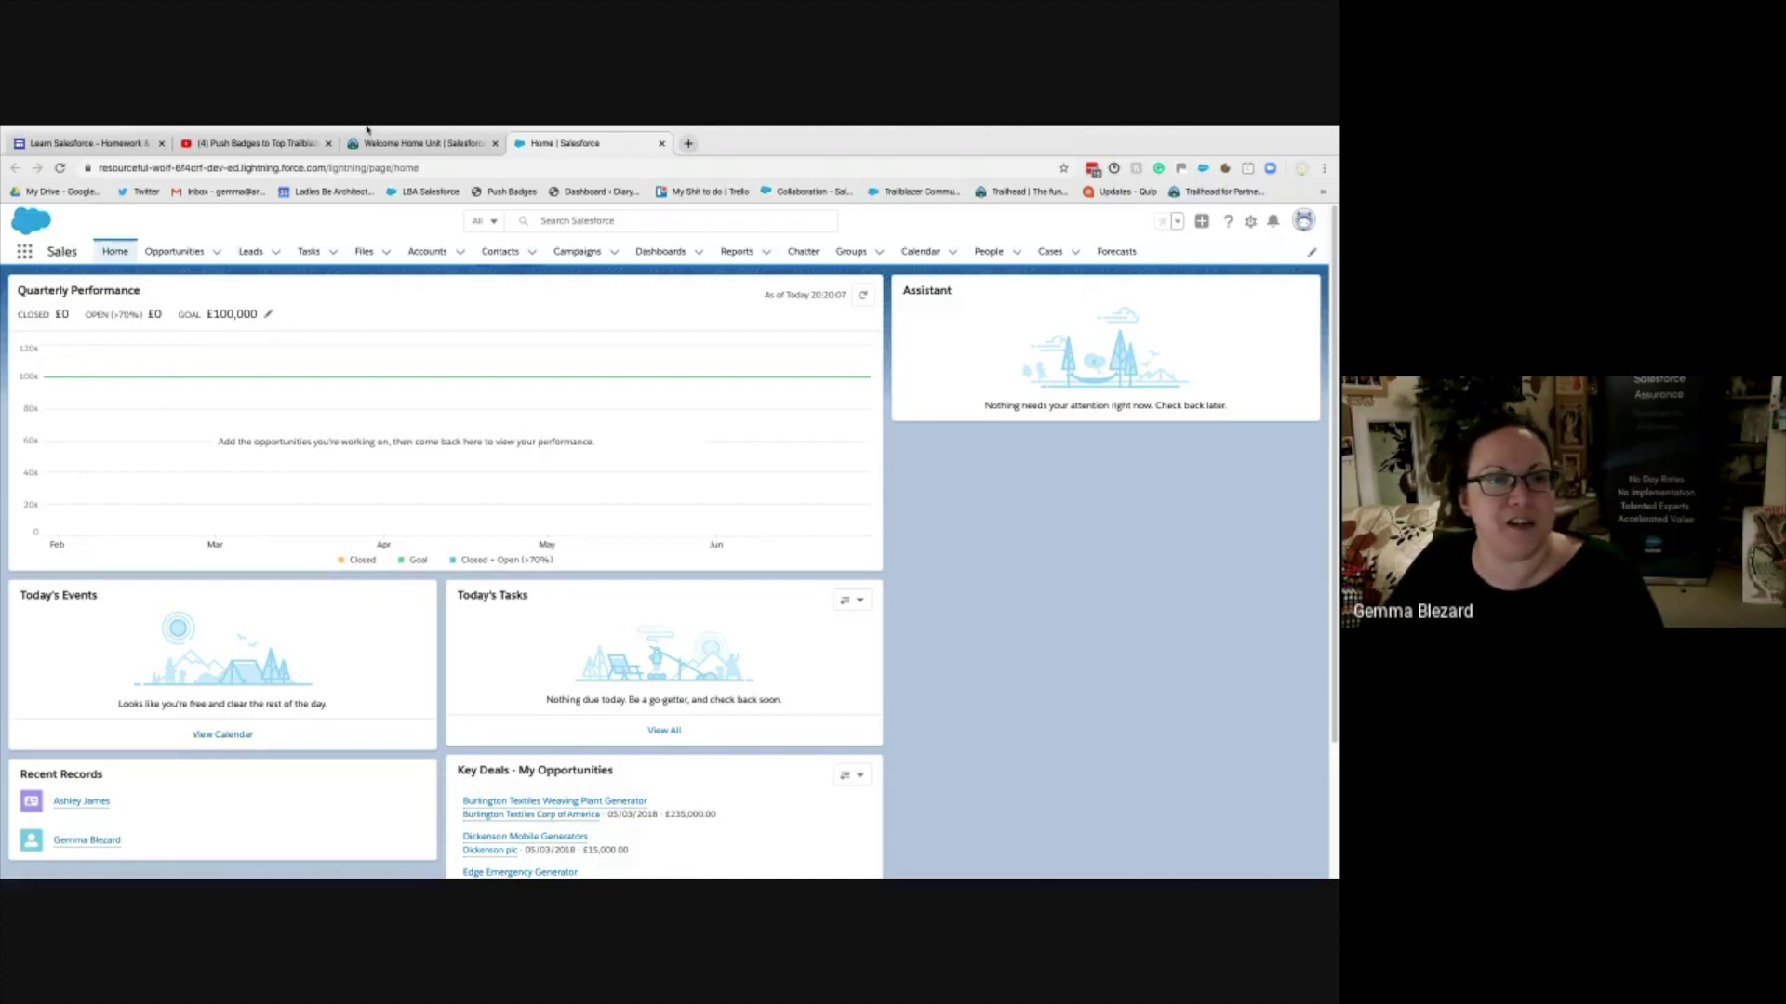
- Return to the Welcome Home unit and read the Enter the Assistant and News: A Call to Action sections
left_click(374, 143)
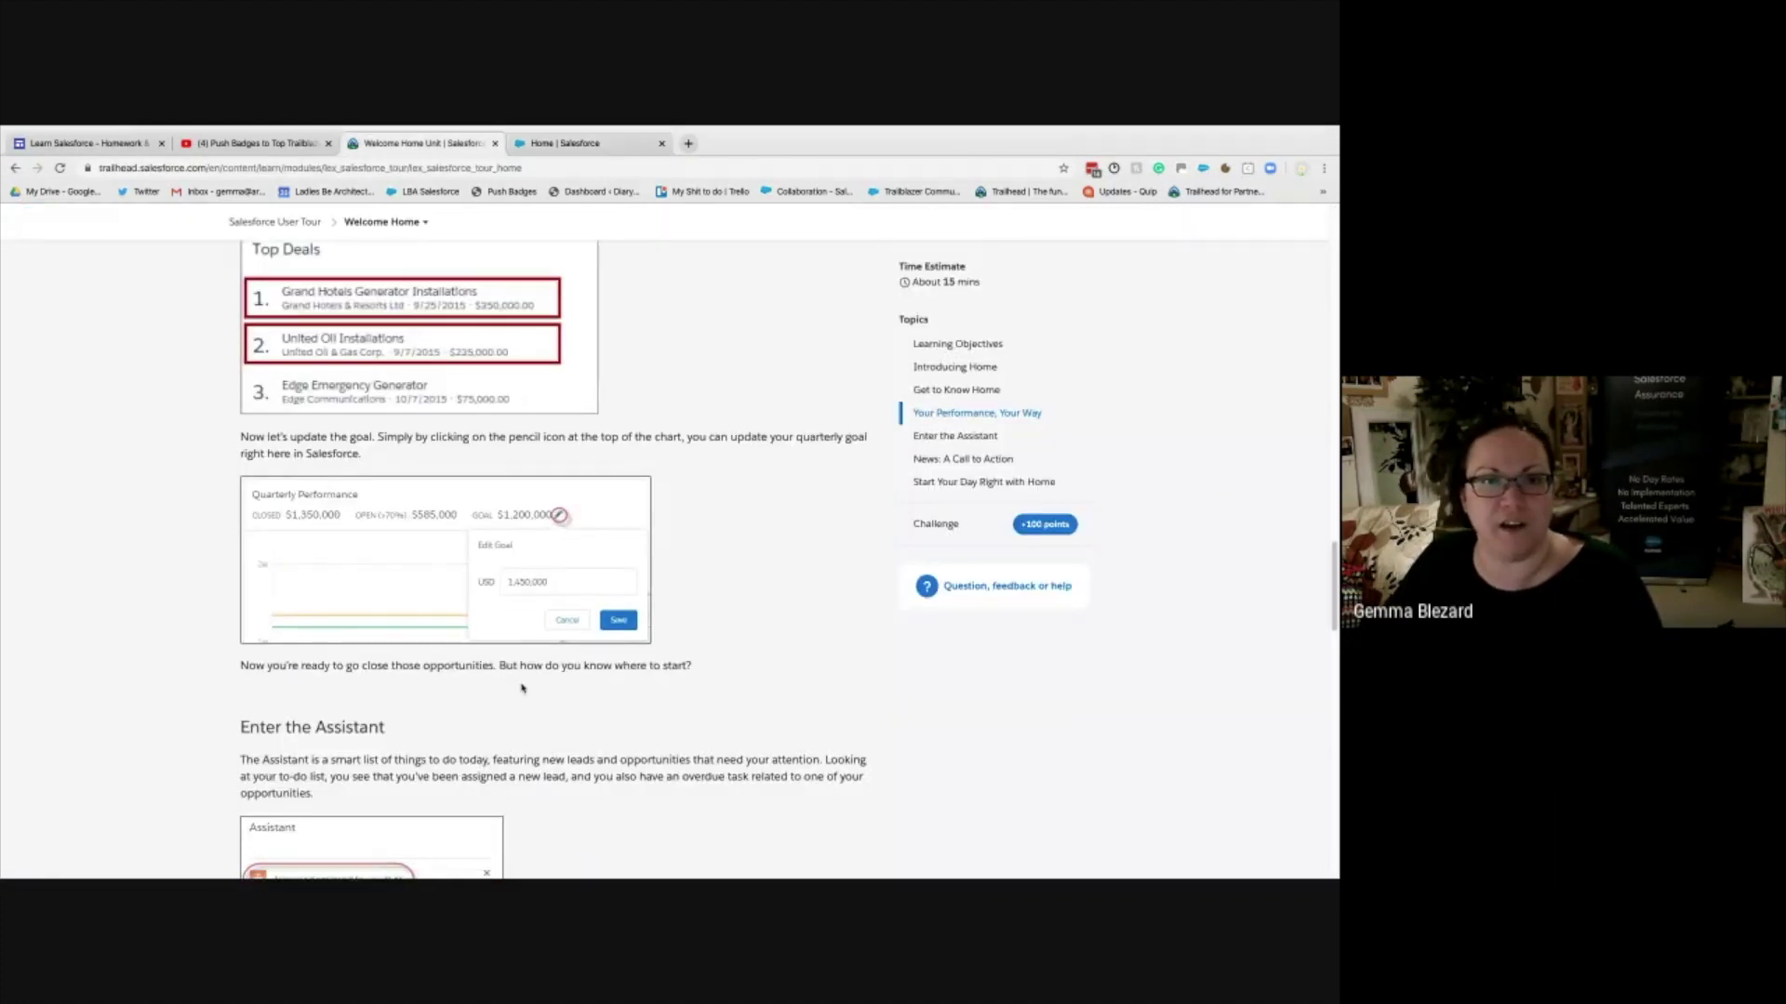
scroll(521, 689, "down", 4)
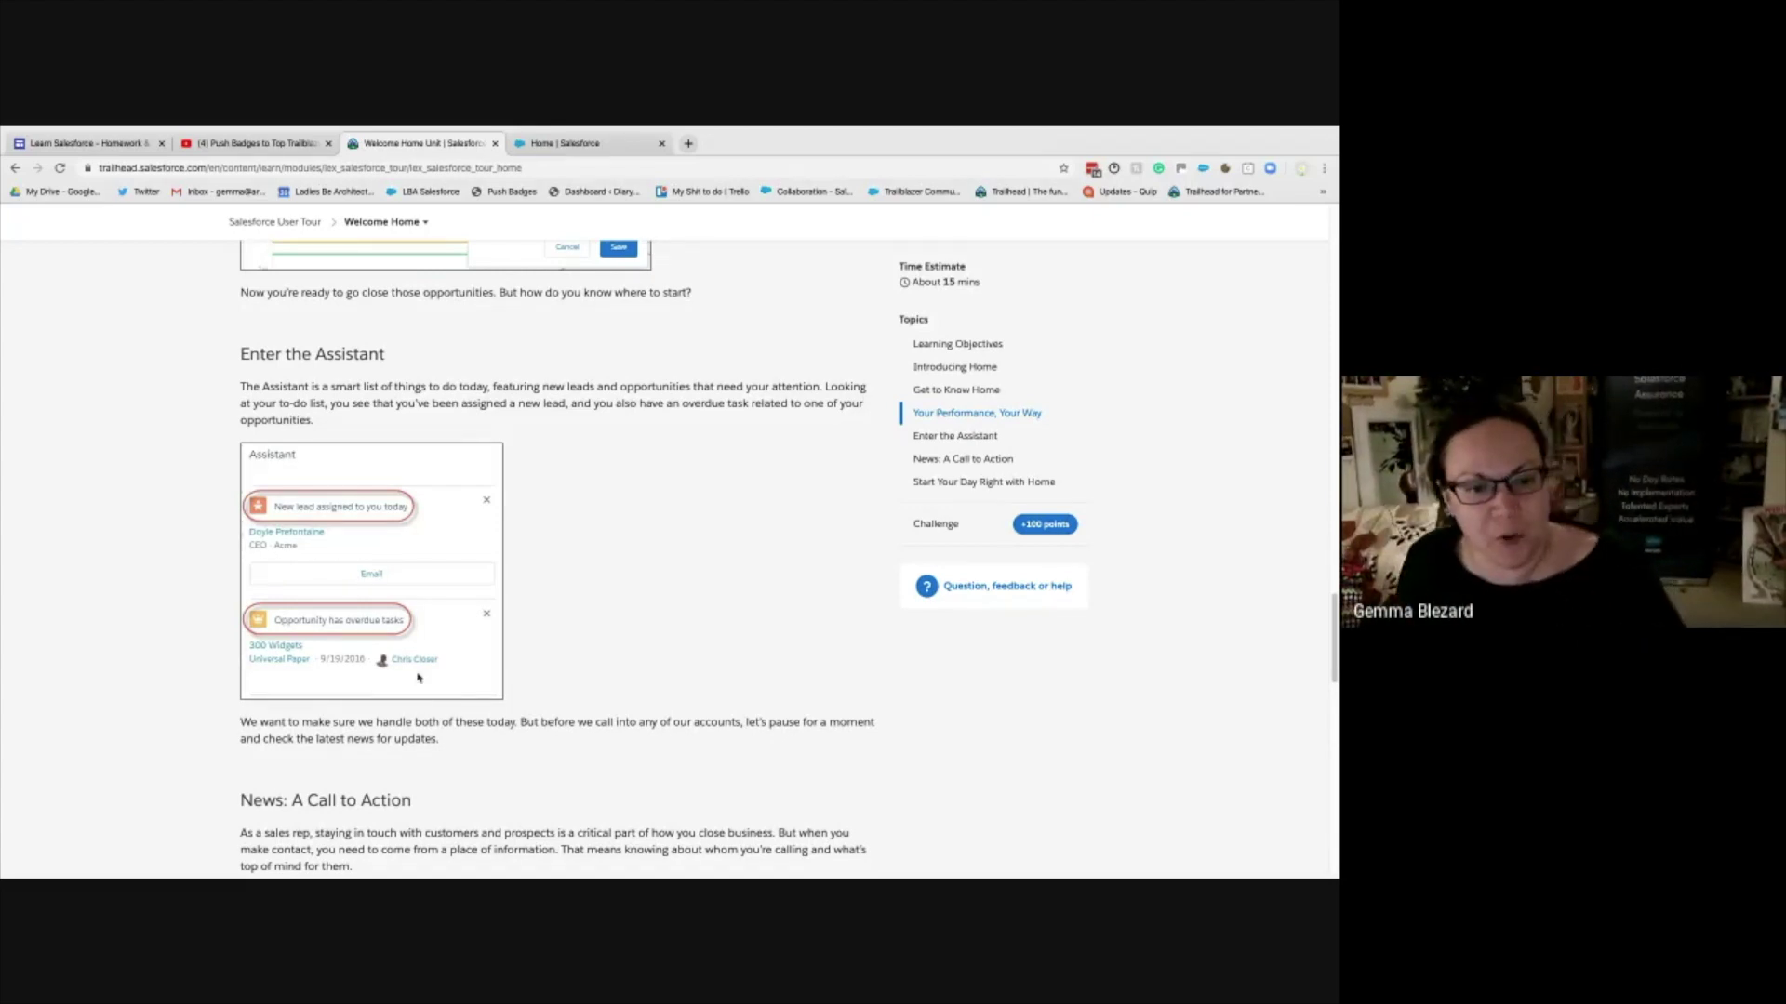
scroll(414, 679, "down", 1)
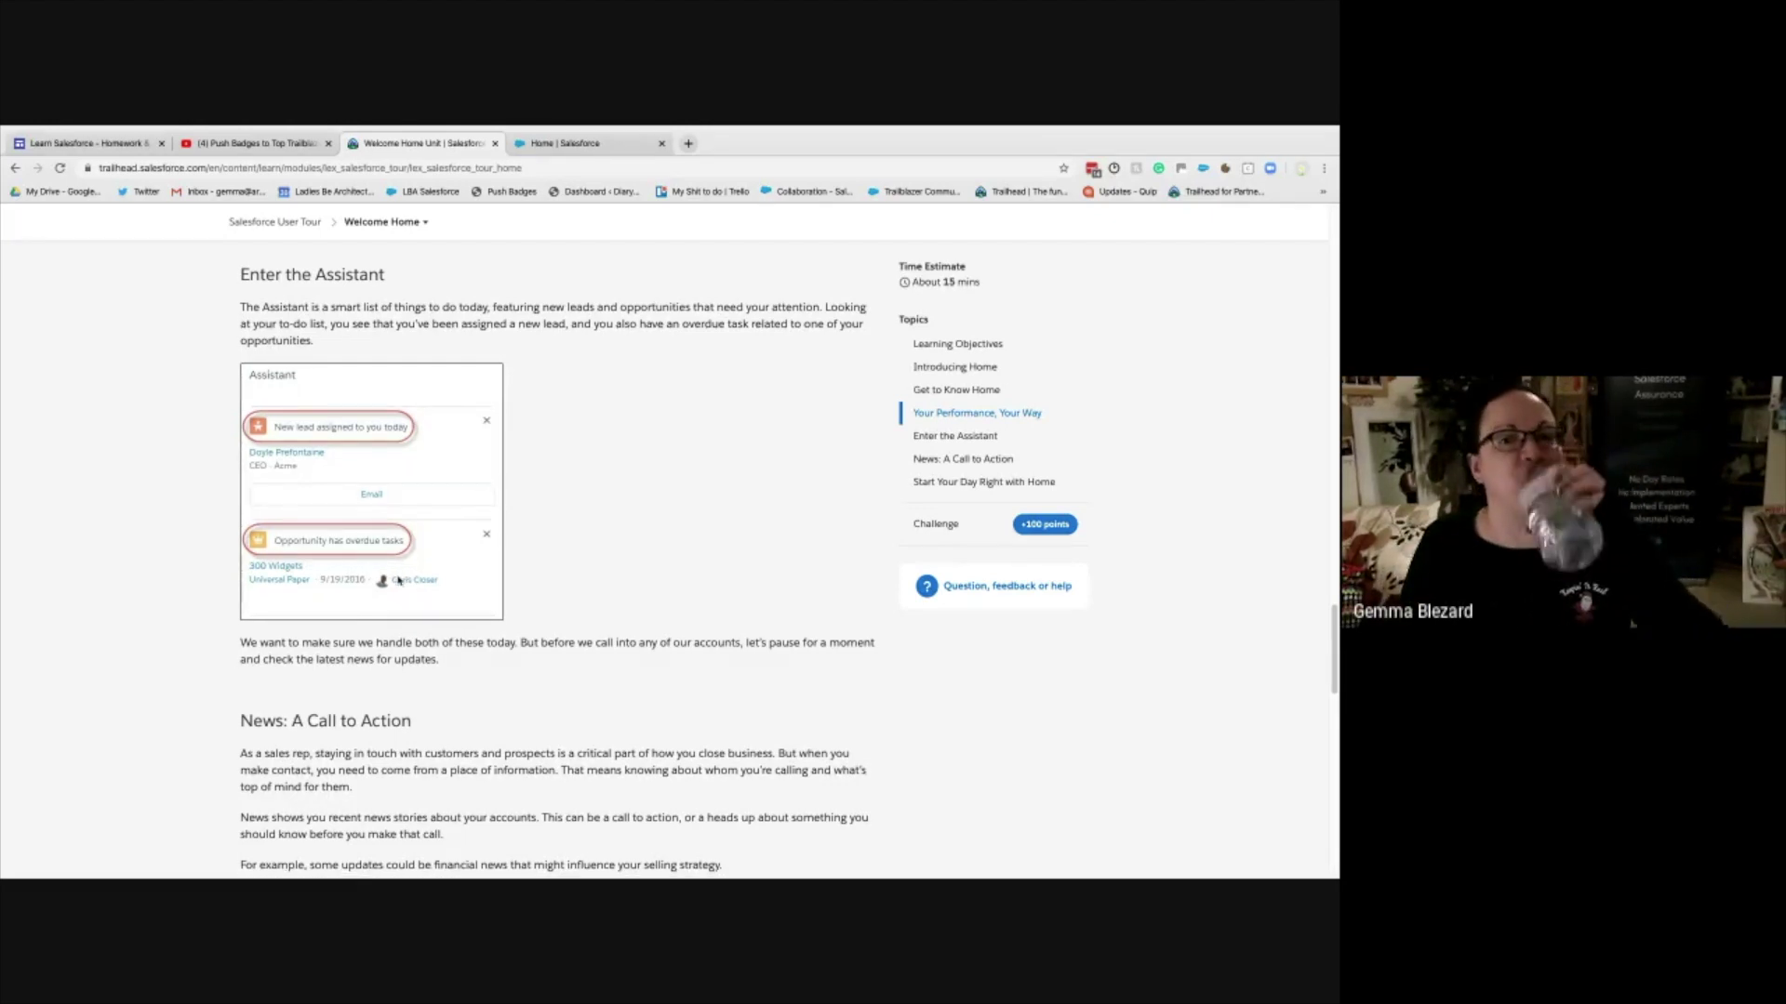
scroll(398, 580, "down", 4)
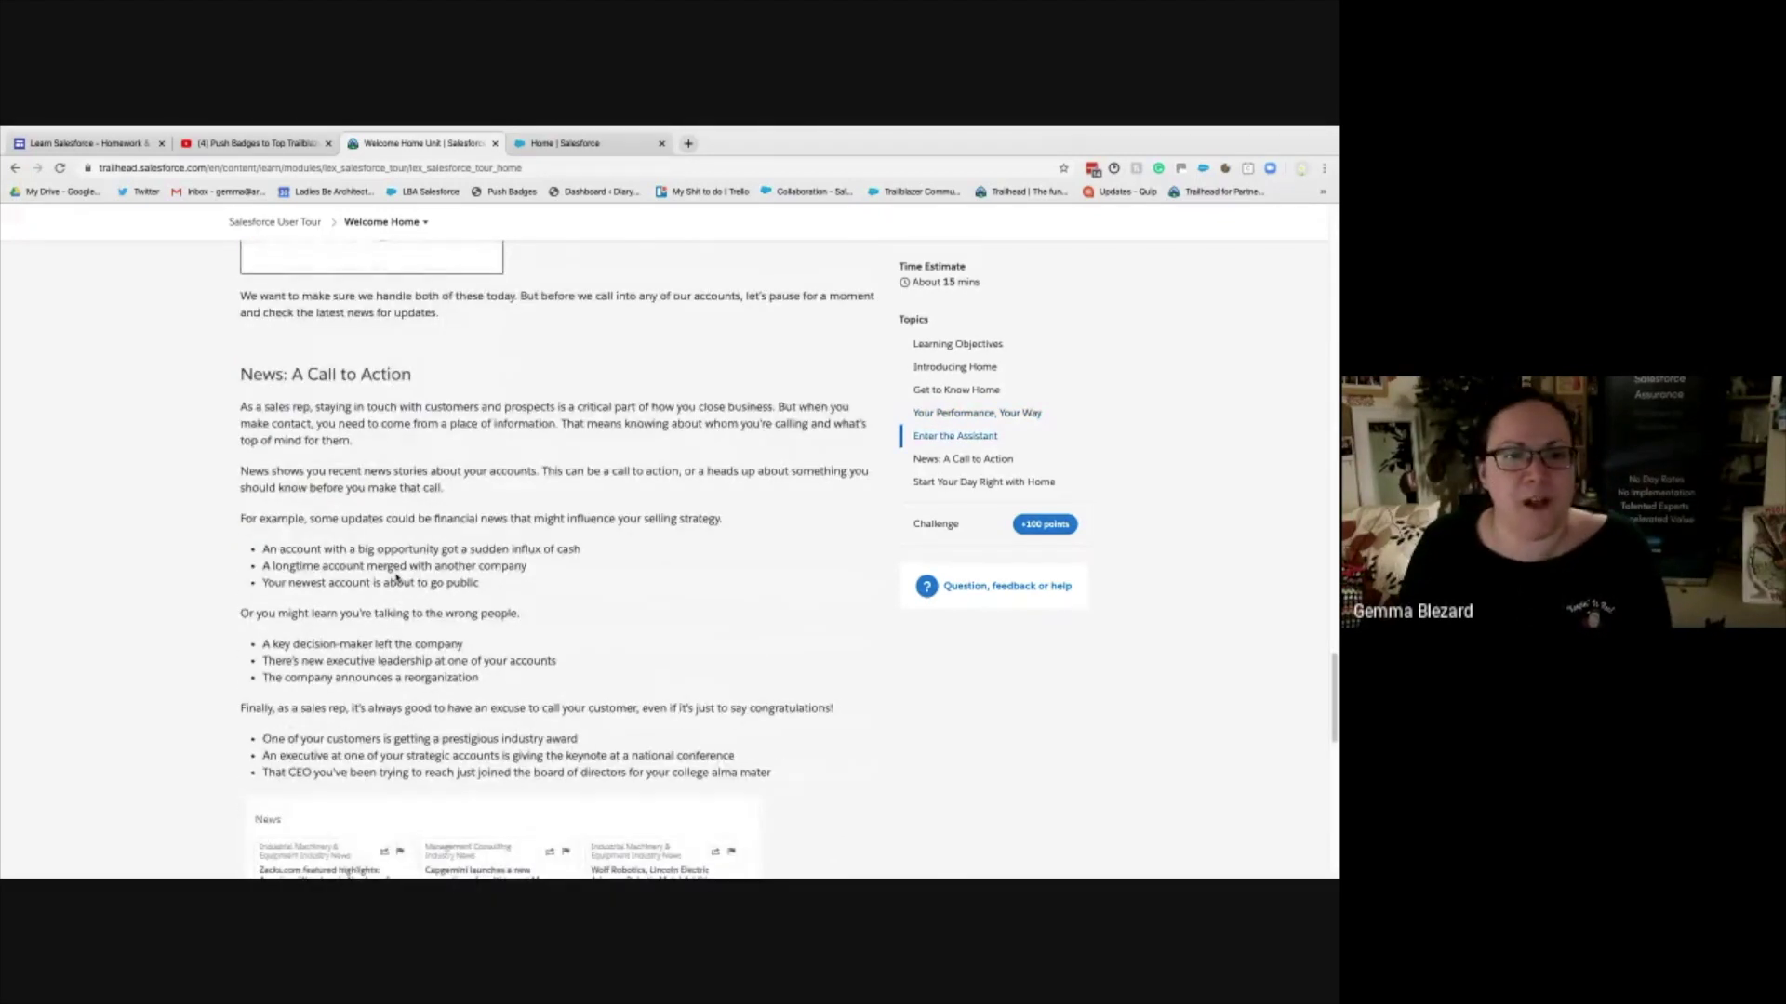
- Read the account news examples and the sample News component in the News: A Call to Action section
scroll(398, 579, "down", 1)
scroll(397, 578, "down", 3)
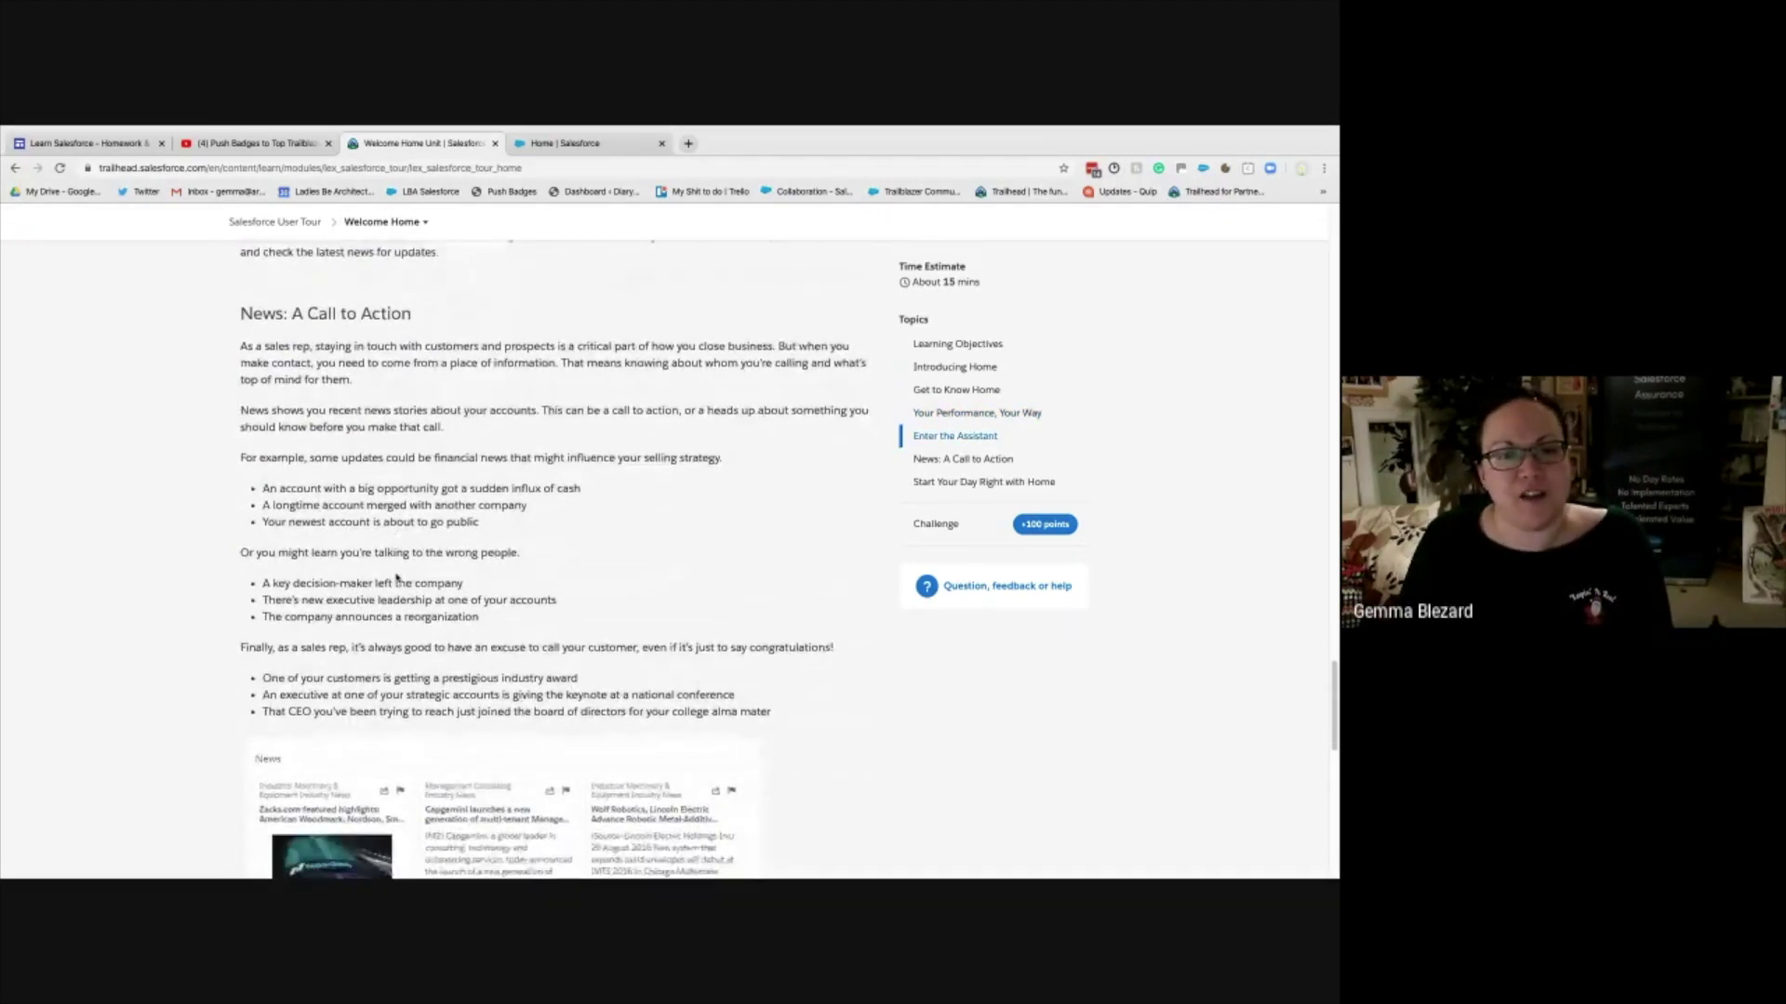
scroll(397, 579, "down", 2)
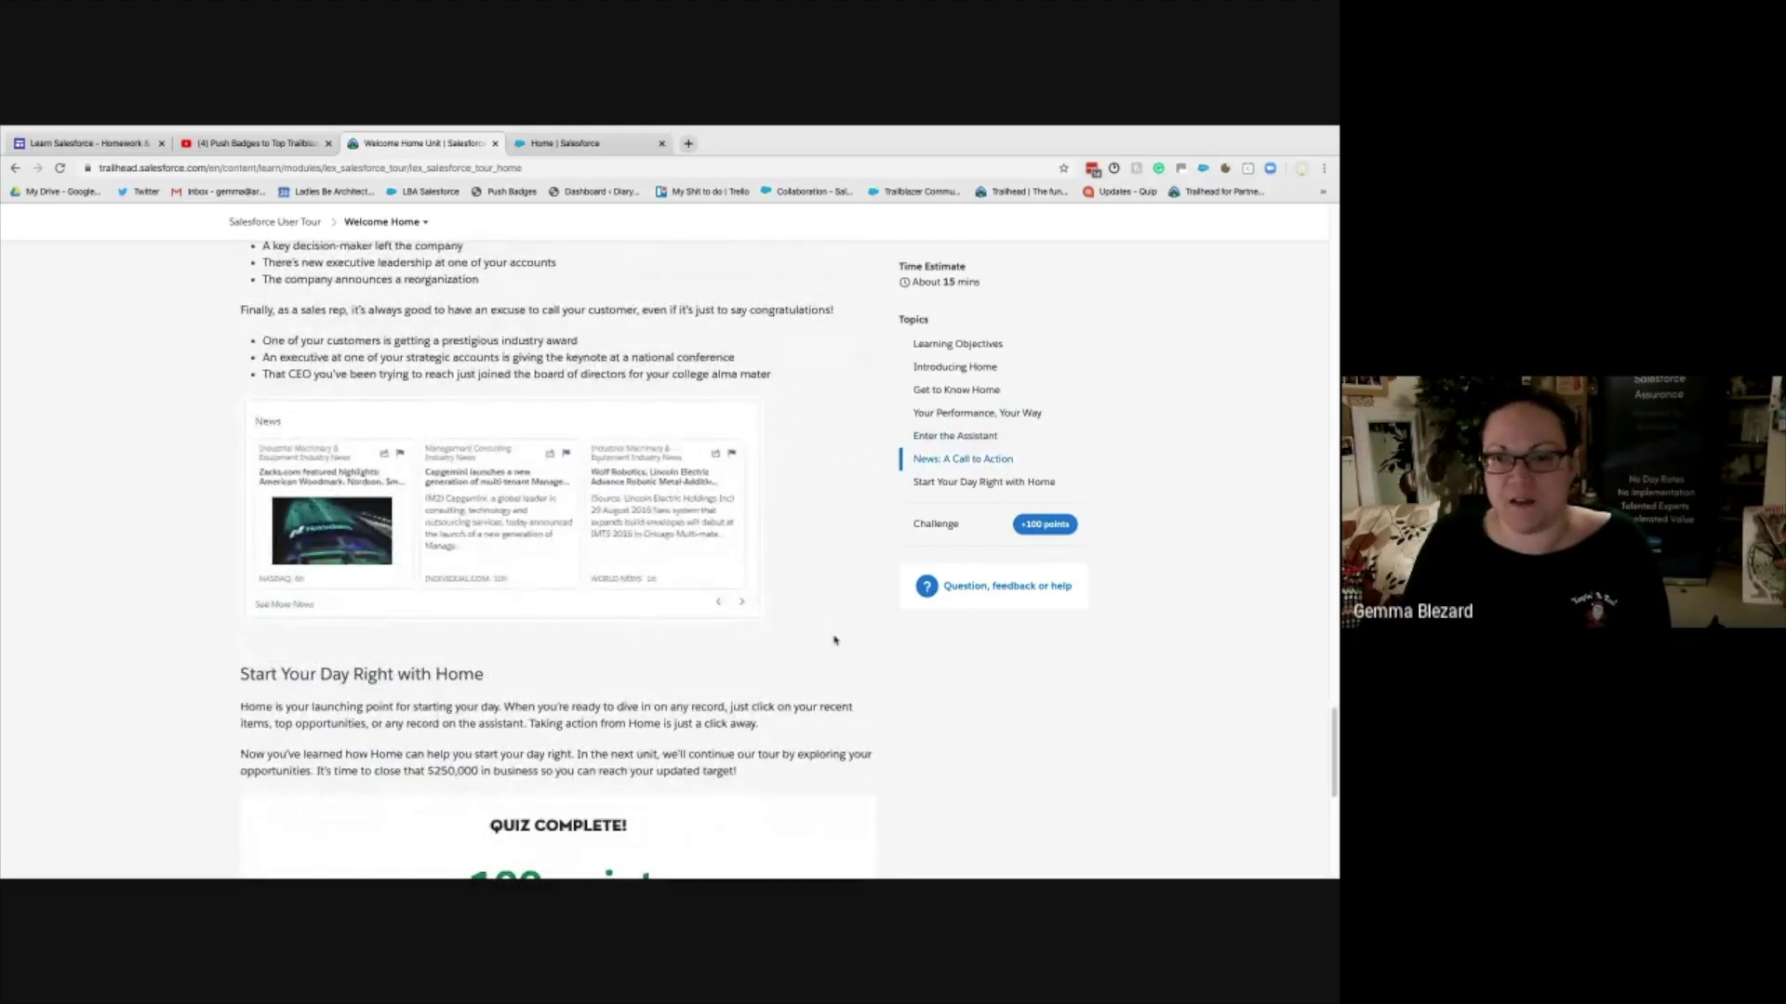
- Switch to the playground's Sales home page and look through its components for News
left_click(594, 147)
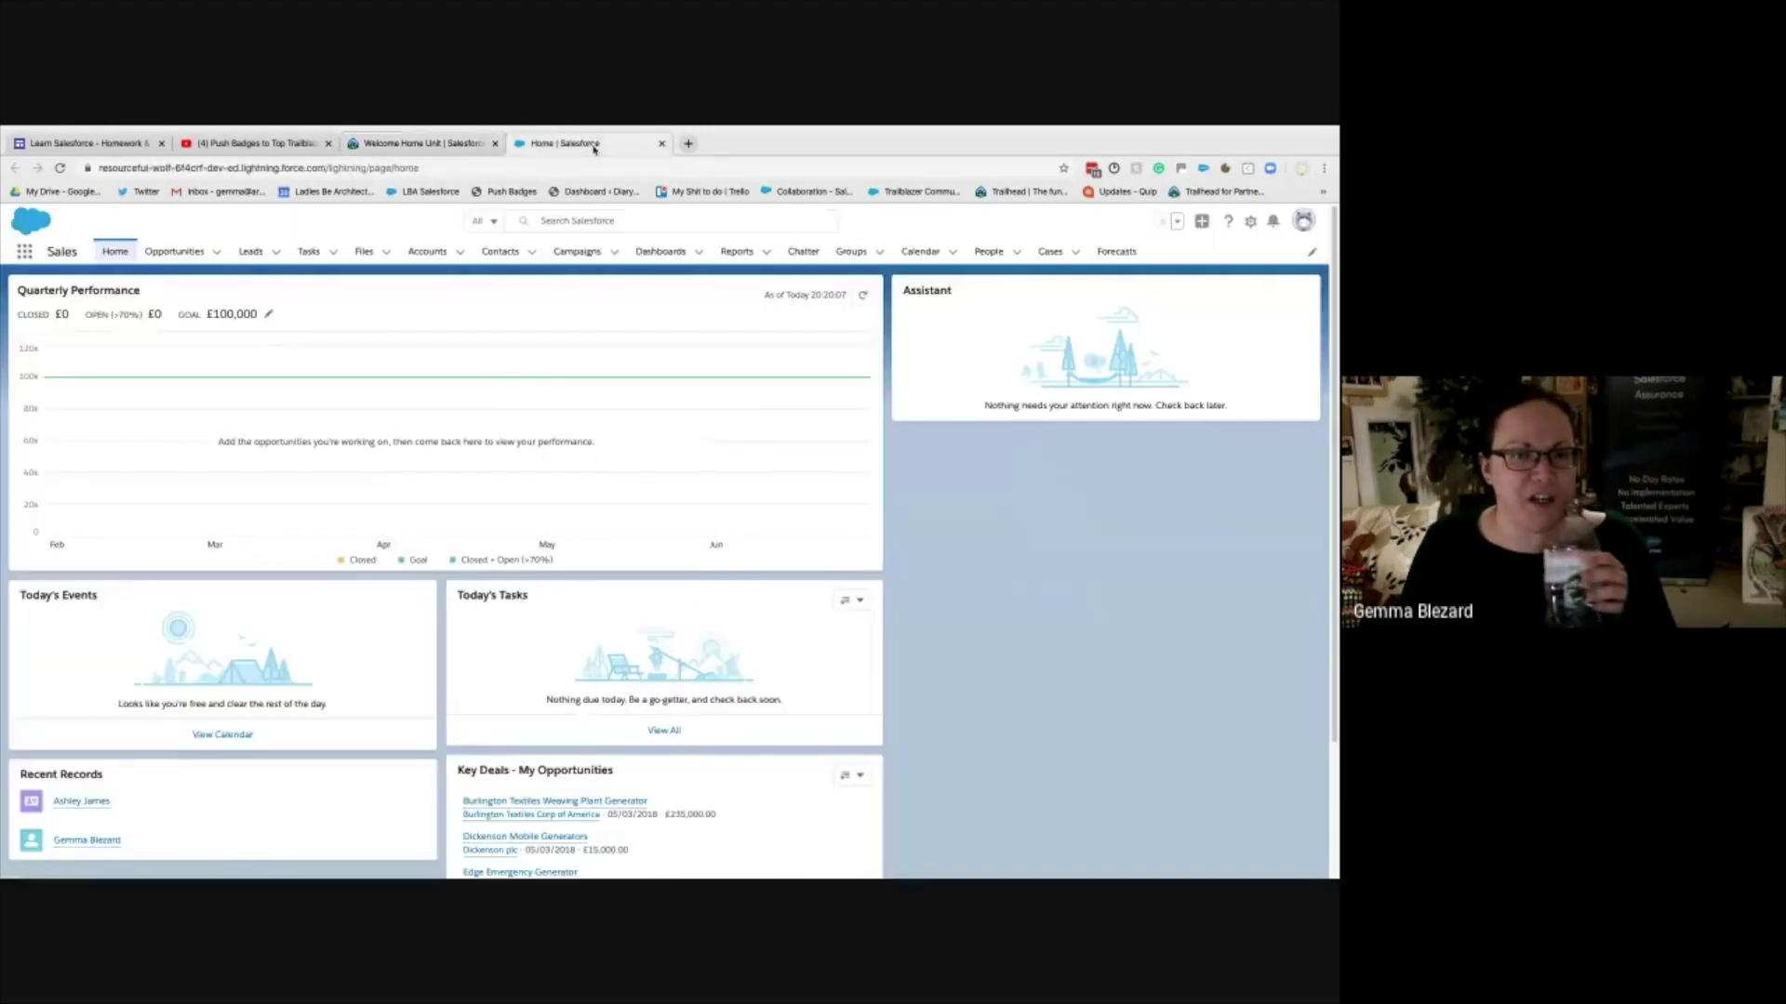
scroll(547, 697, "down", 3)
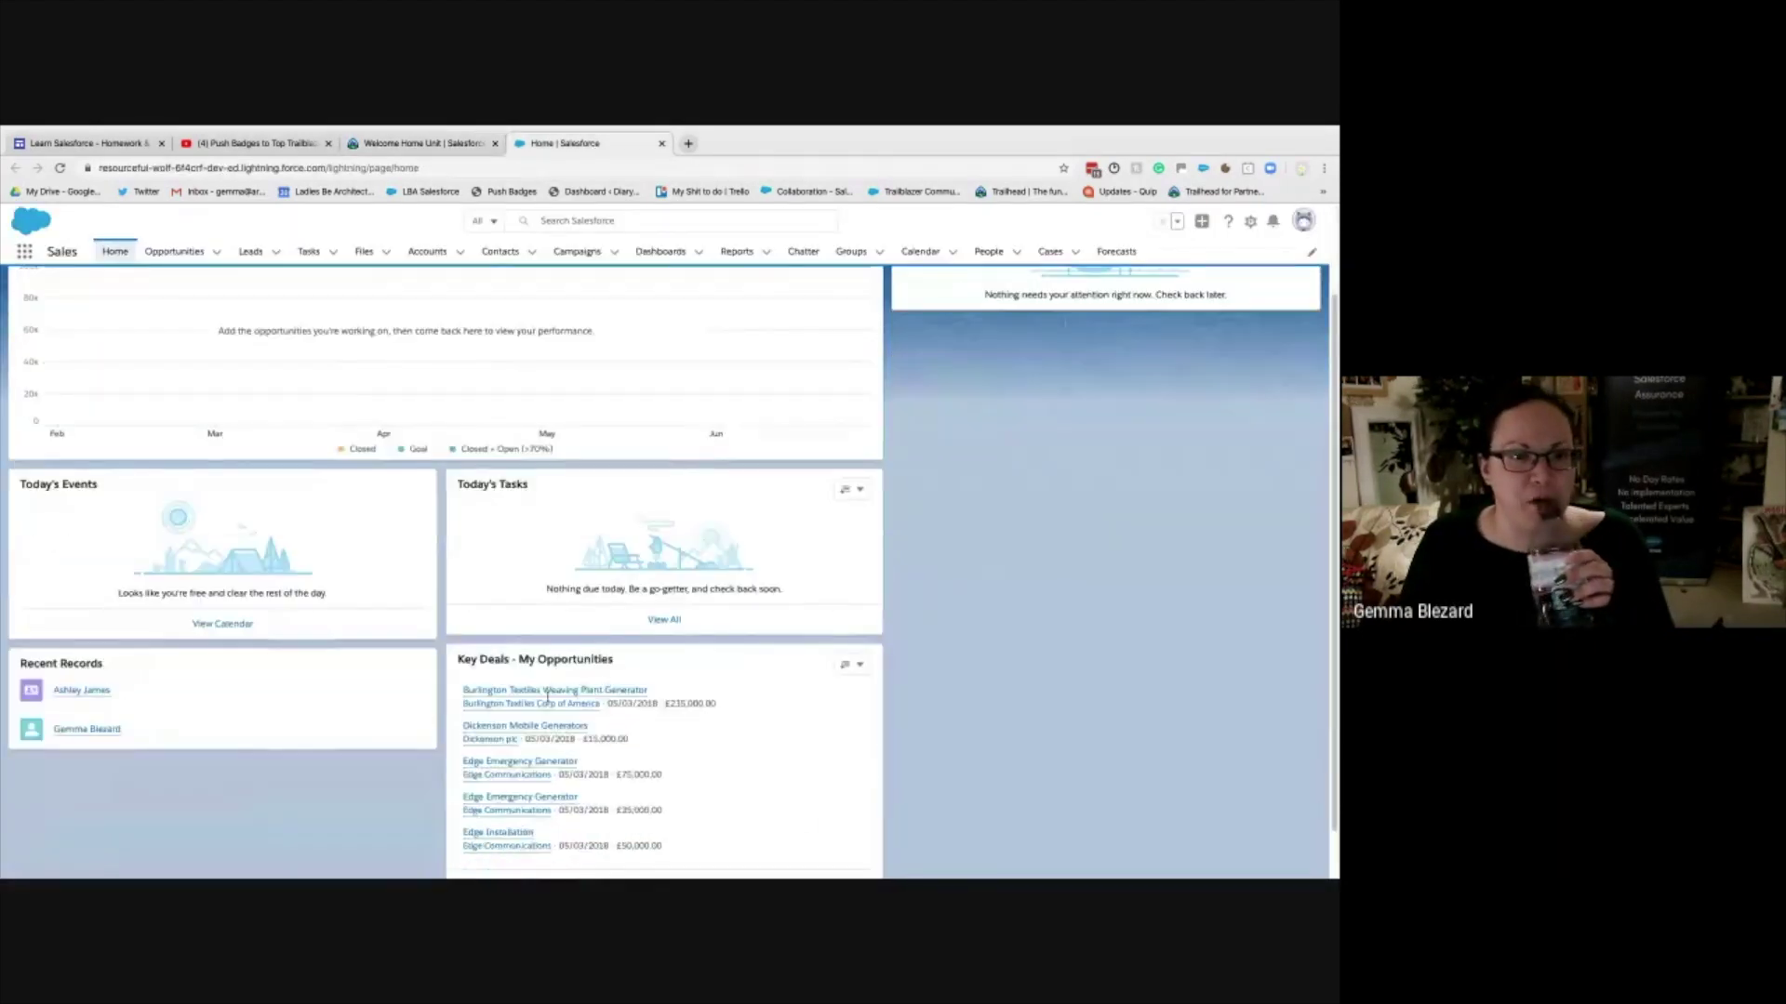
scroll(547, 698, "up", 2)
scroll(547, 697, "up", 1)
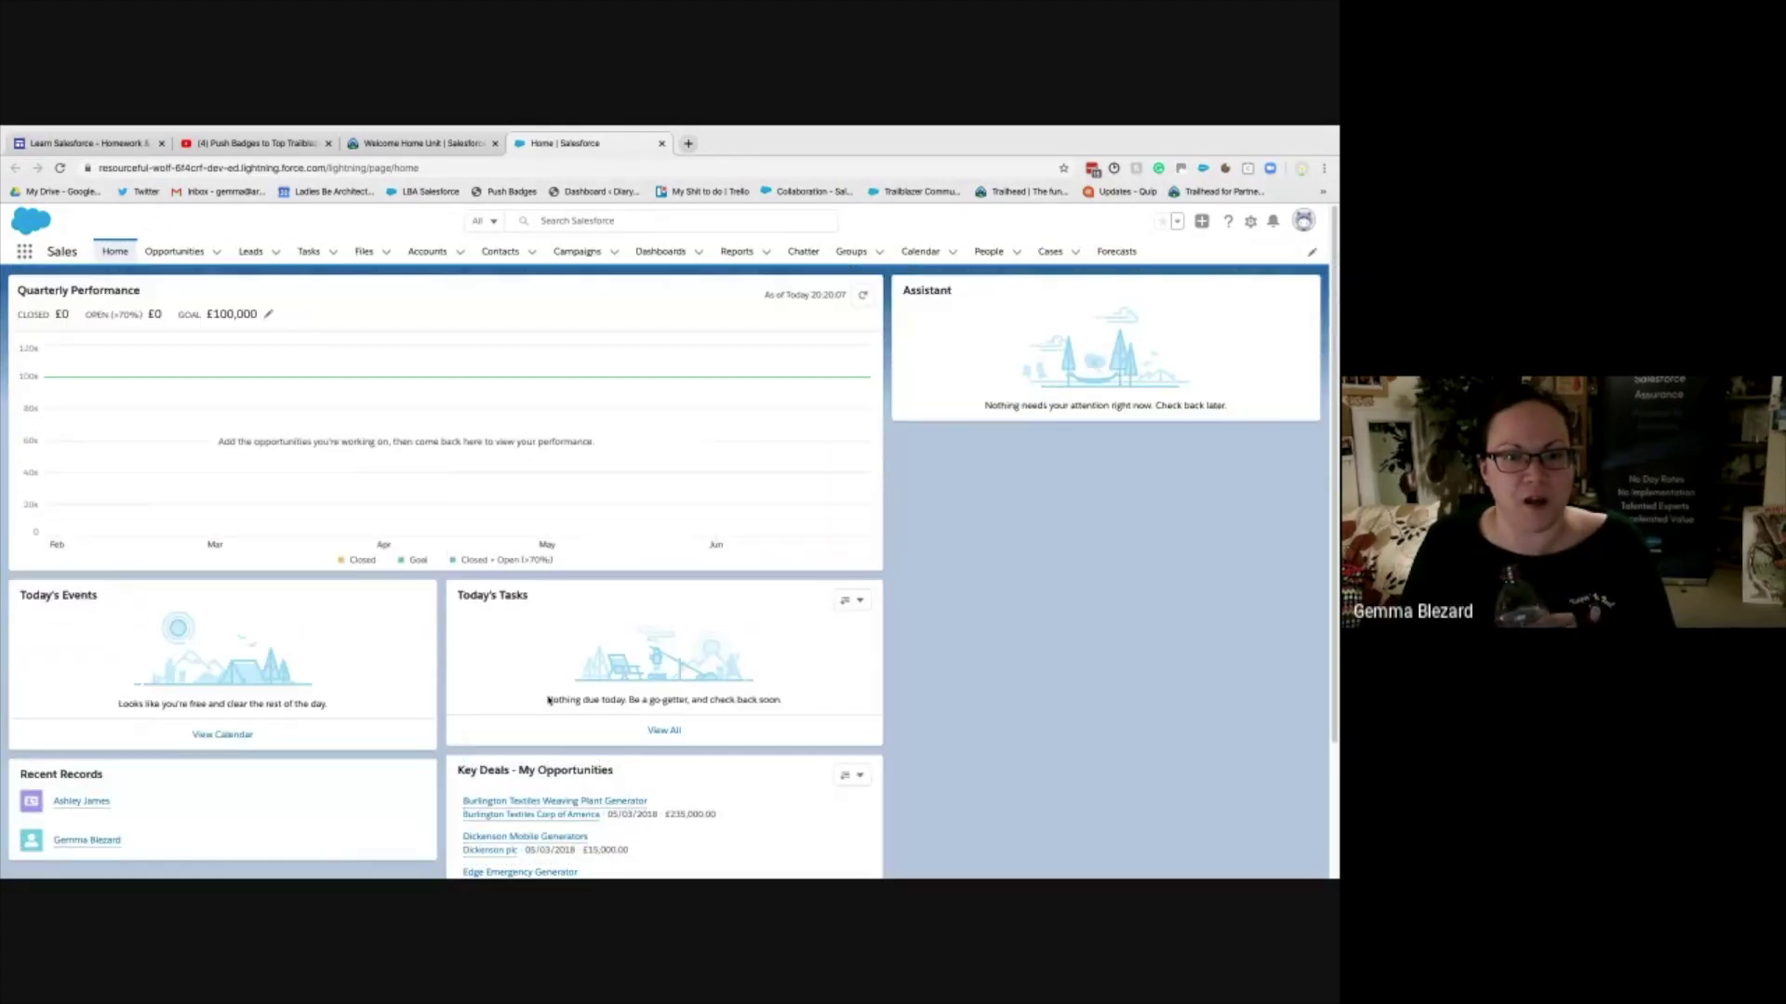
- Return to the Welcome Home unit and read the Start Your Day Right with Home section through to the quiz area
left_click(432, 146)
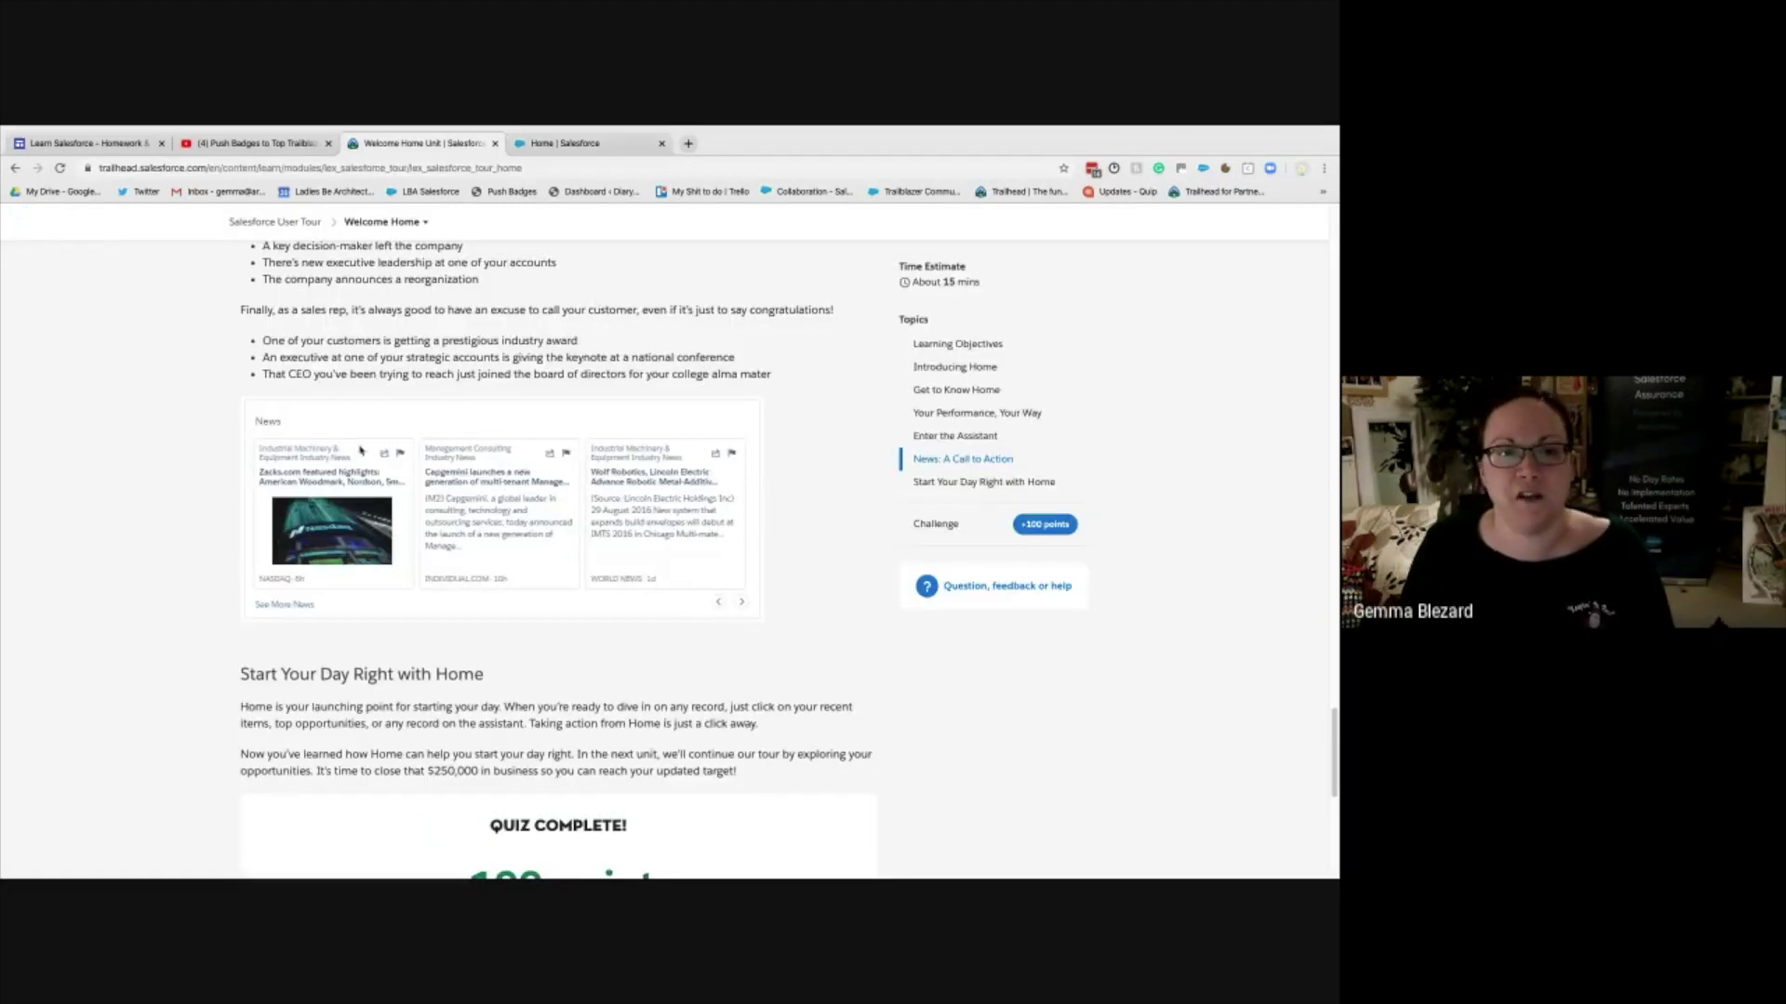
scroll(523, 465, "down", 3)
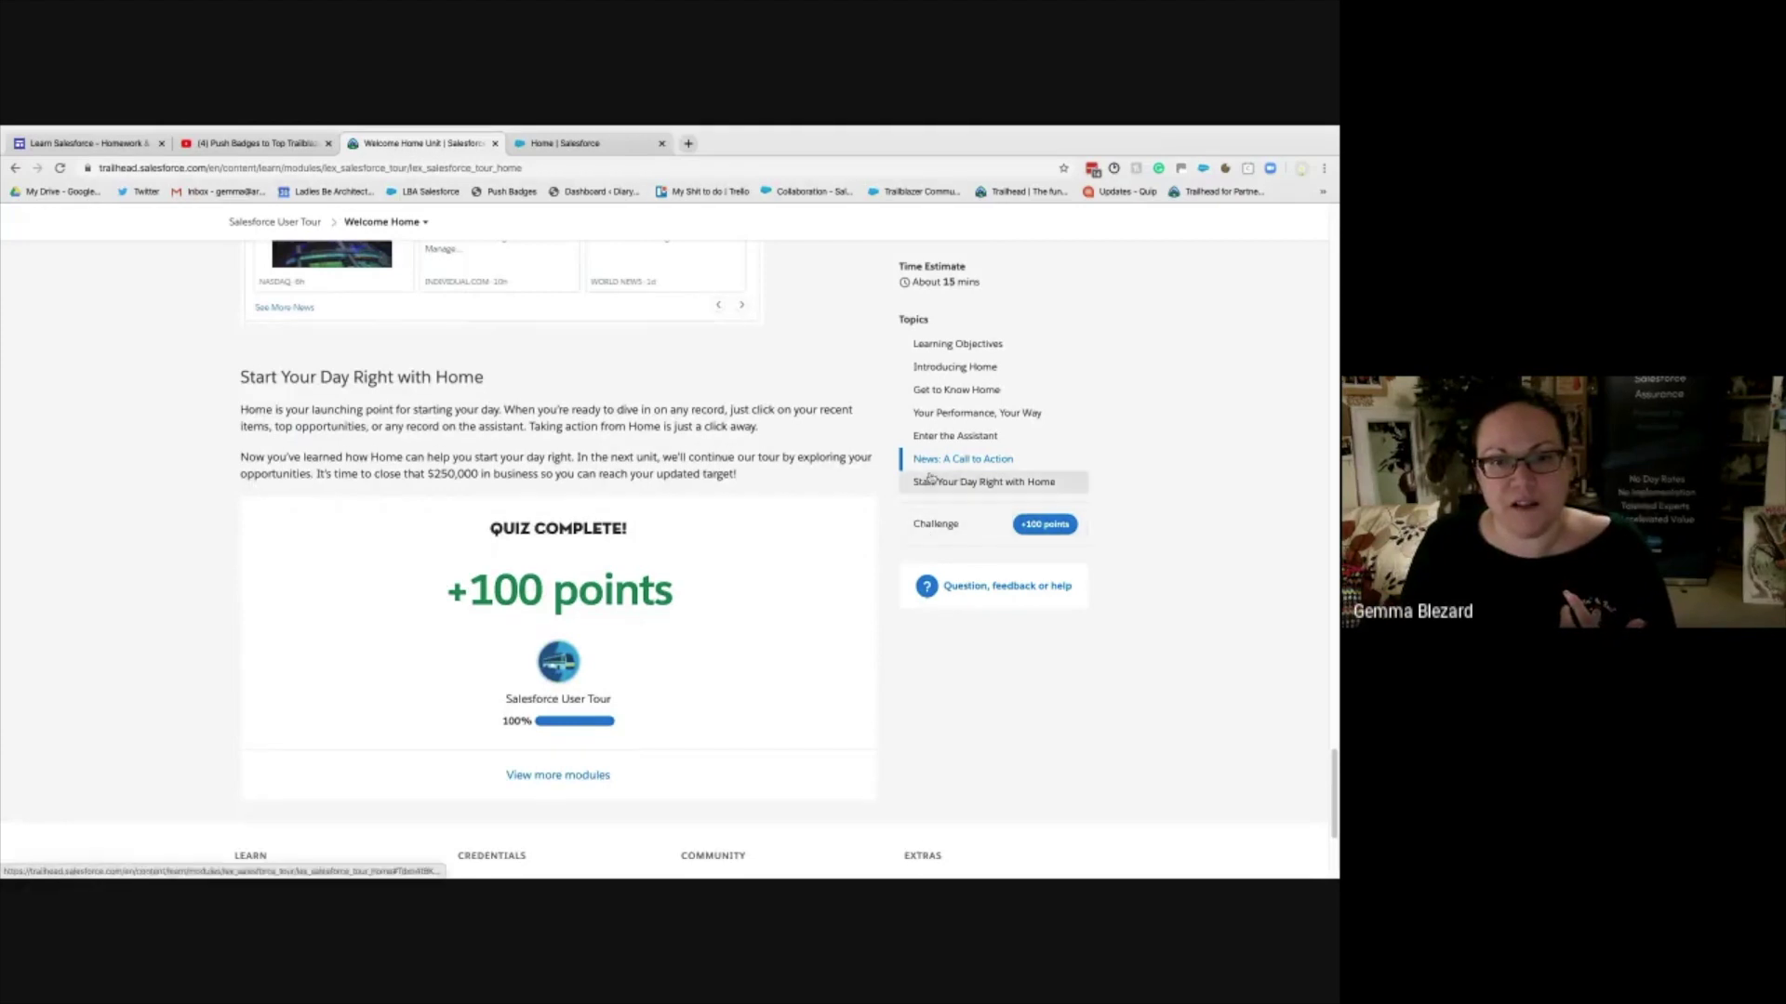
scroll(587, 668, "down", 1)
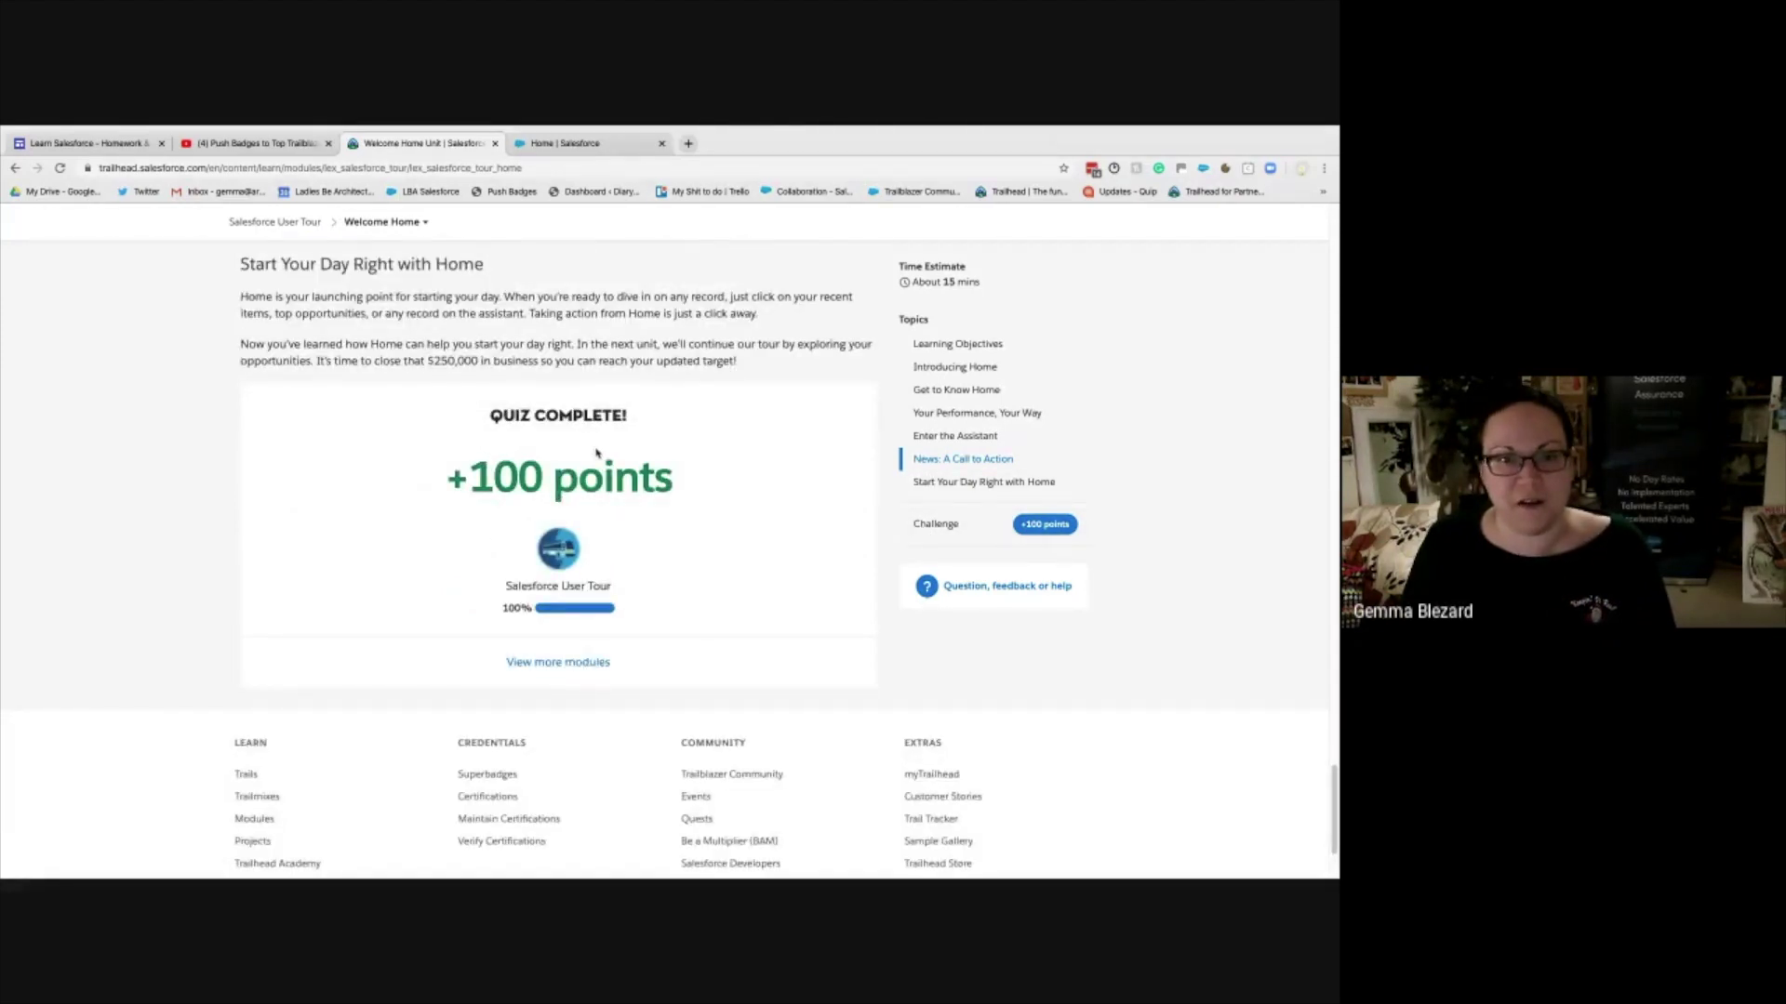
- Open the Trailhead home page in a new incognito window and accept its cookies
mouse_move(47, 139)
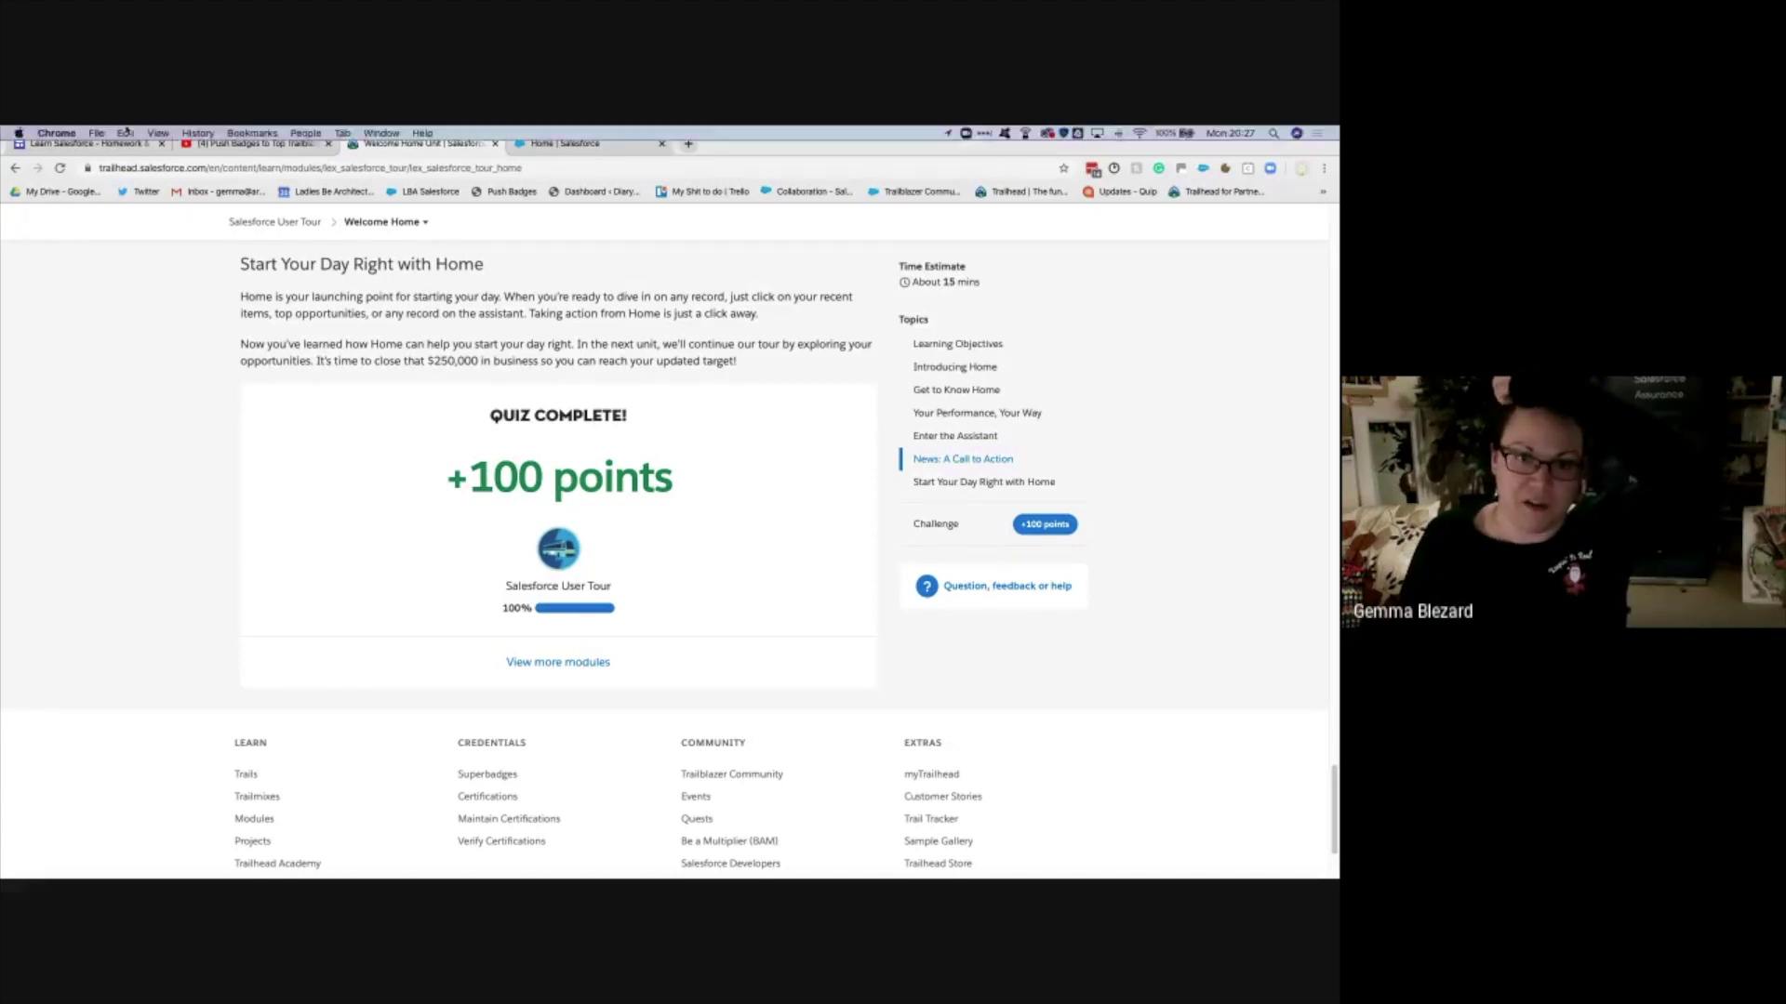
left_click(97, 133)
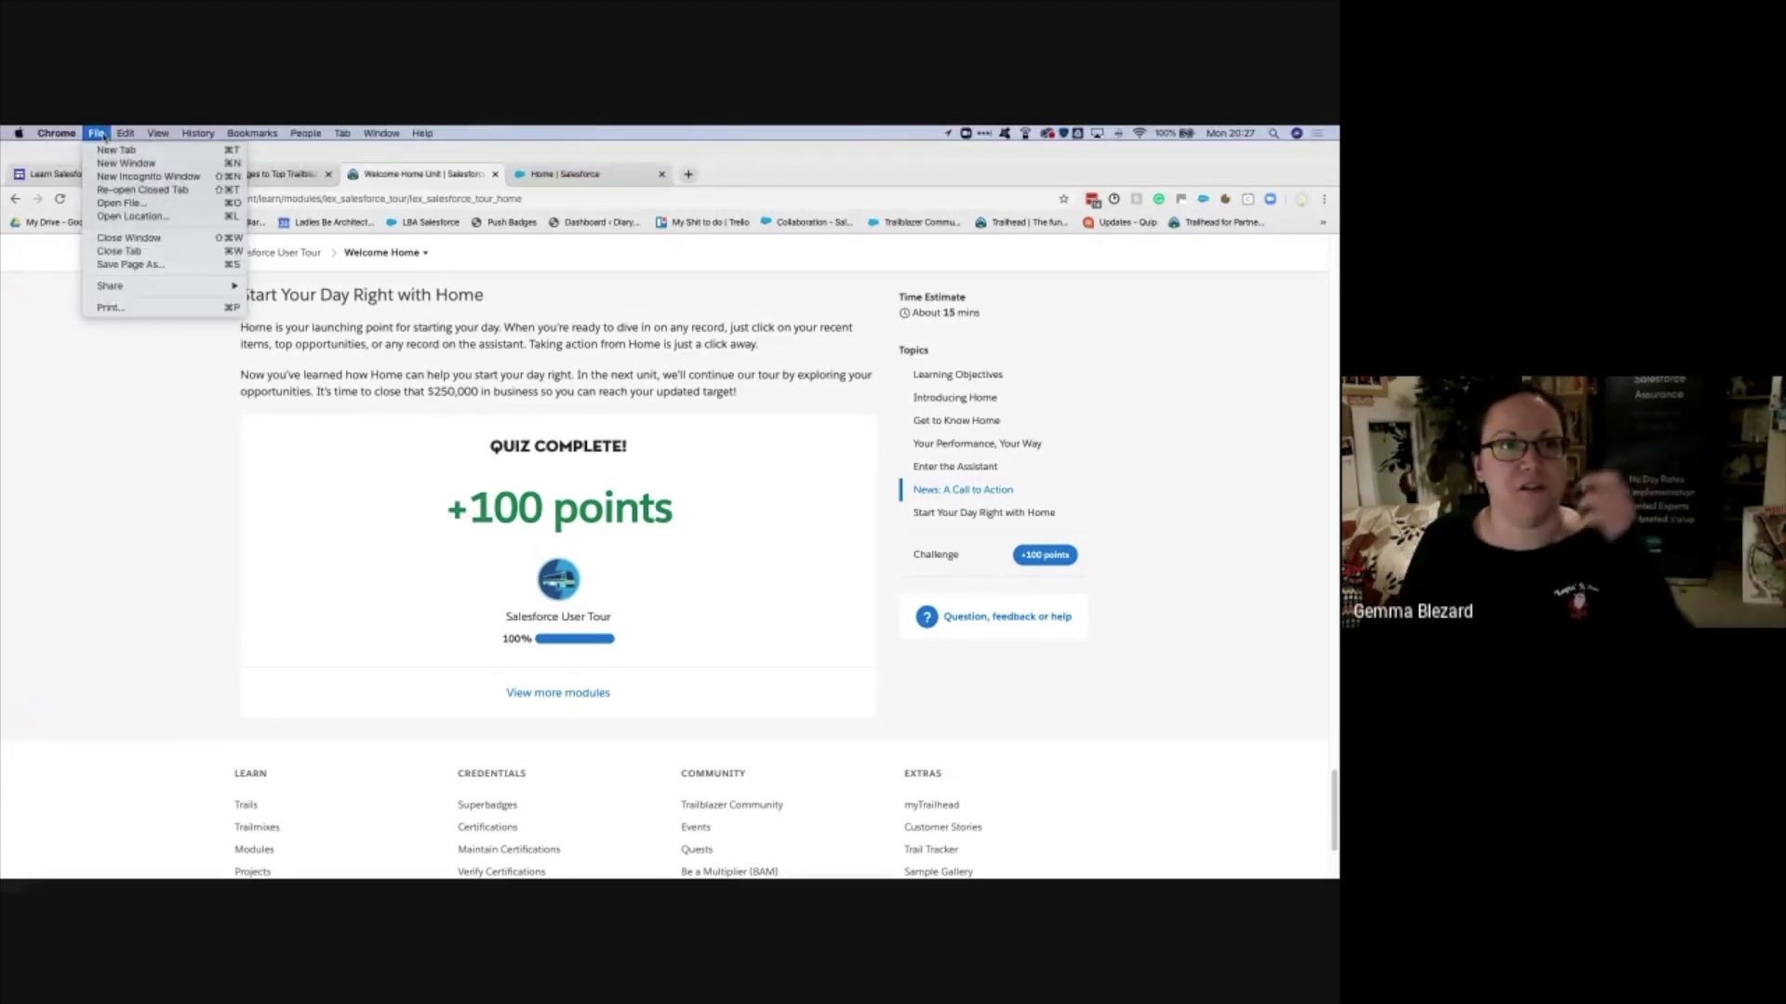
left_click(693, 338)
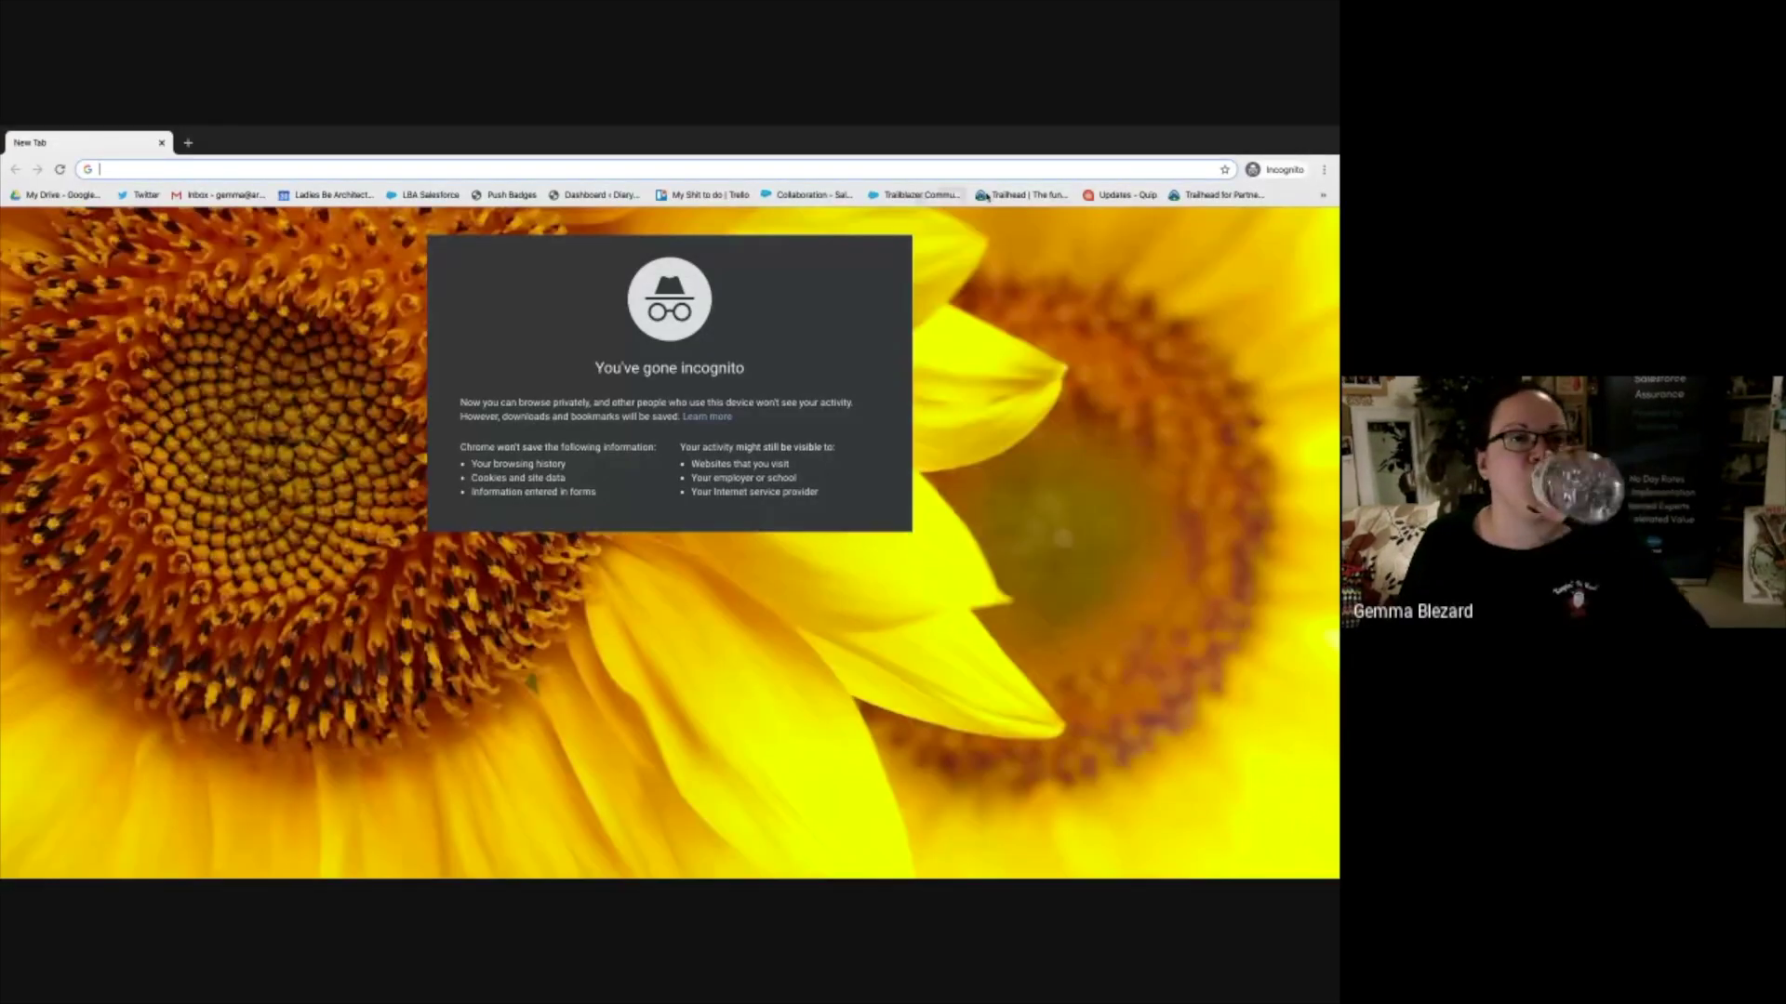
left_click(984, 196)
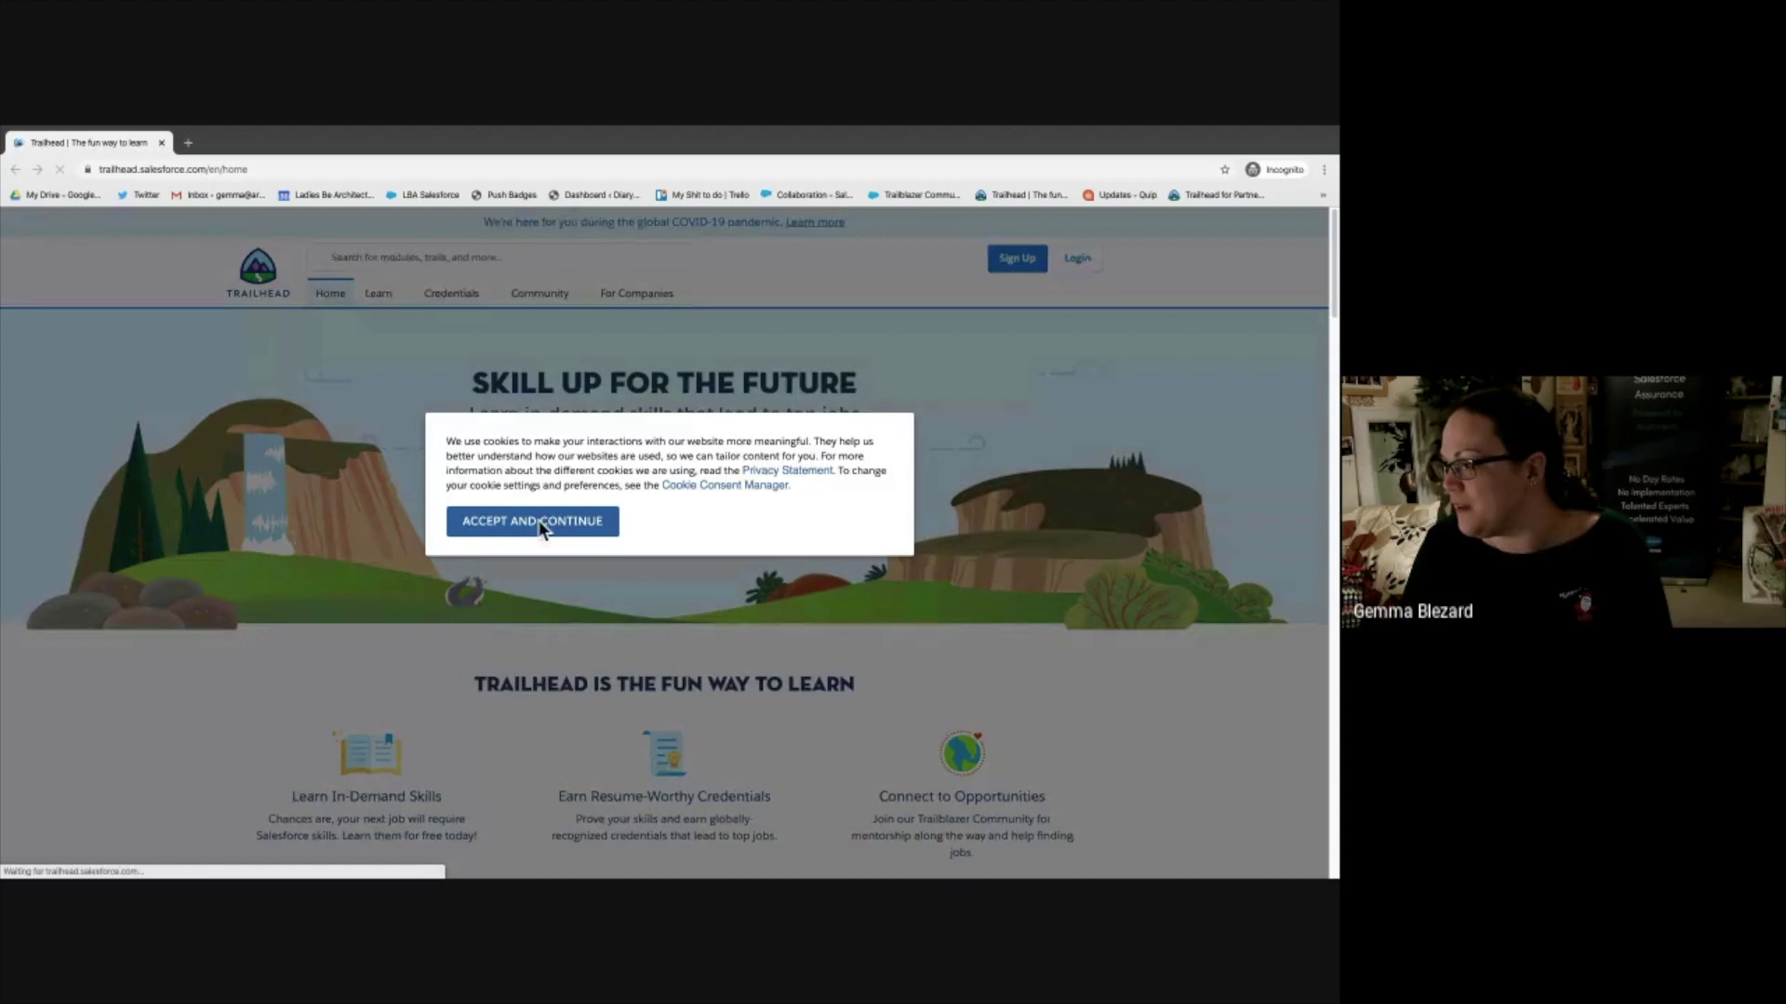
left_click(488, 519)
- Search Trailhead for "Salesforce User Tour"
mouse_move(539, 293)
mouse_move(379, 293)
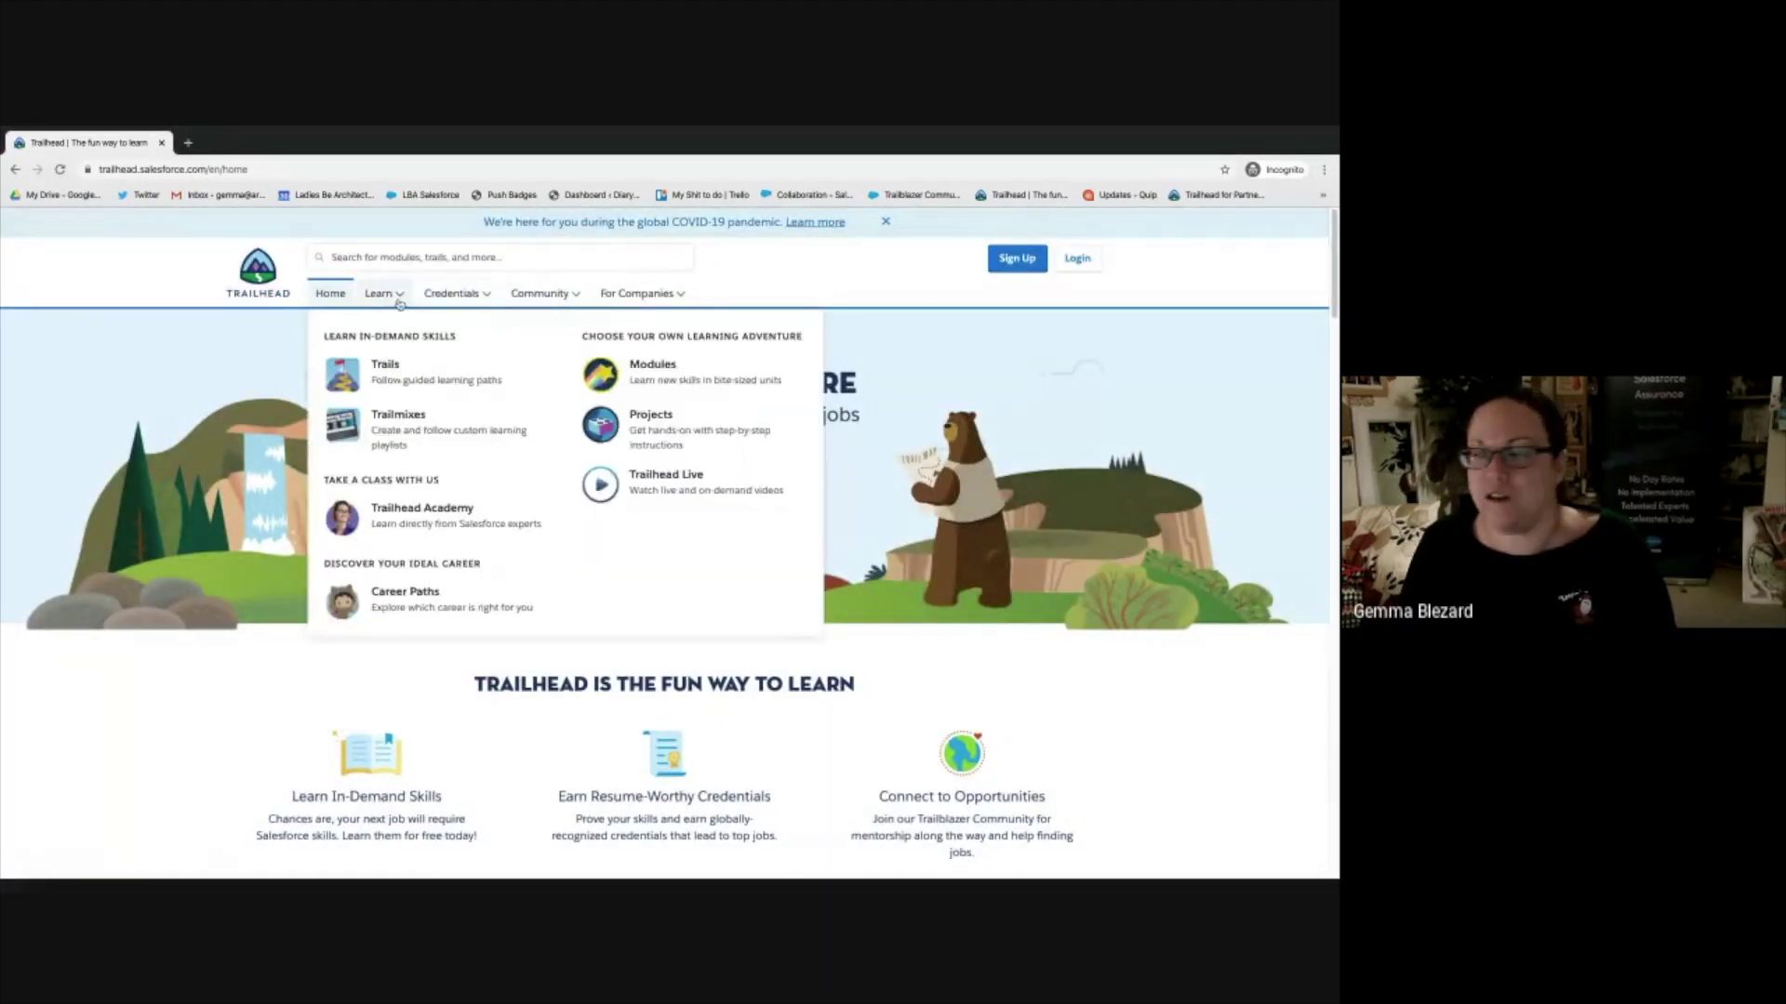
left_click(434, 260)
type("adi")
key("BackSpace")
key("BackSpace")
key("BackSpace")
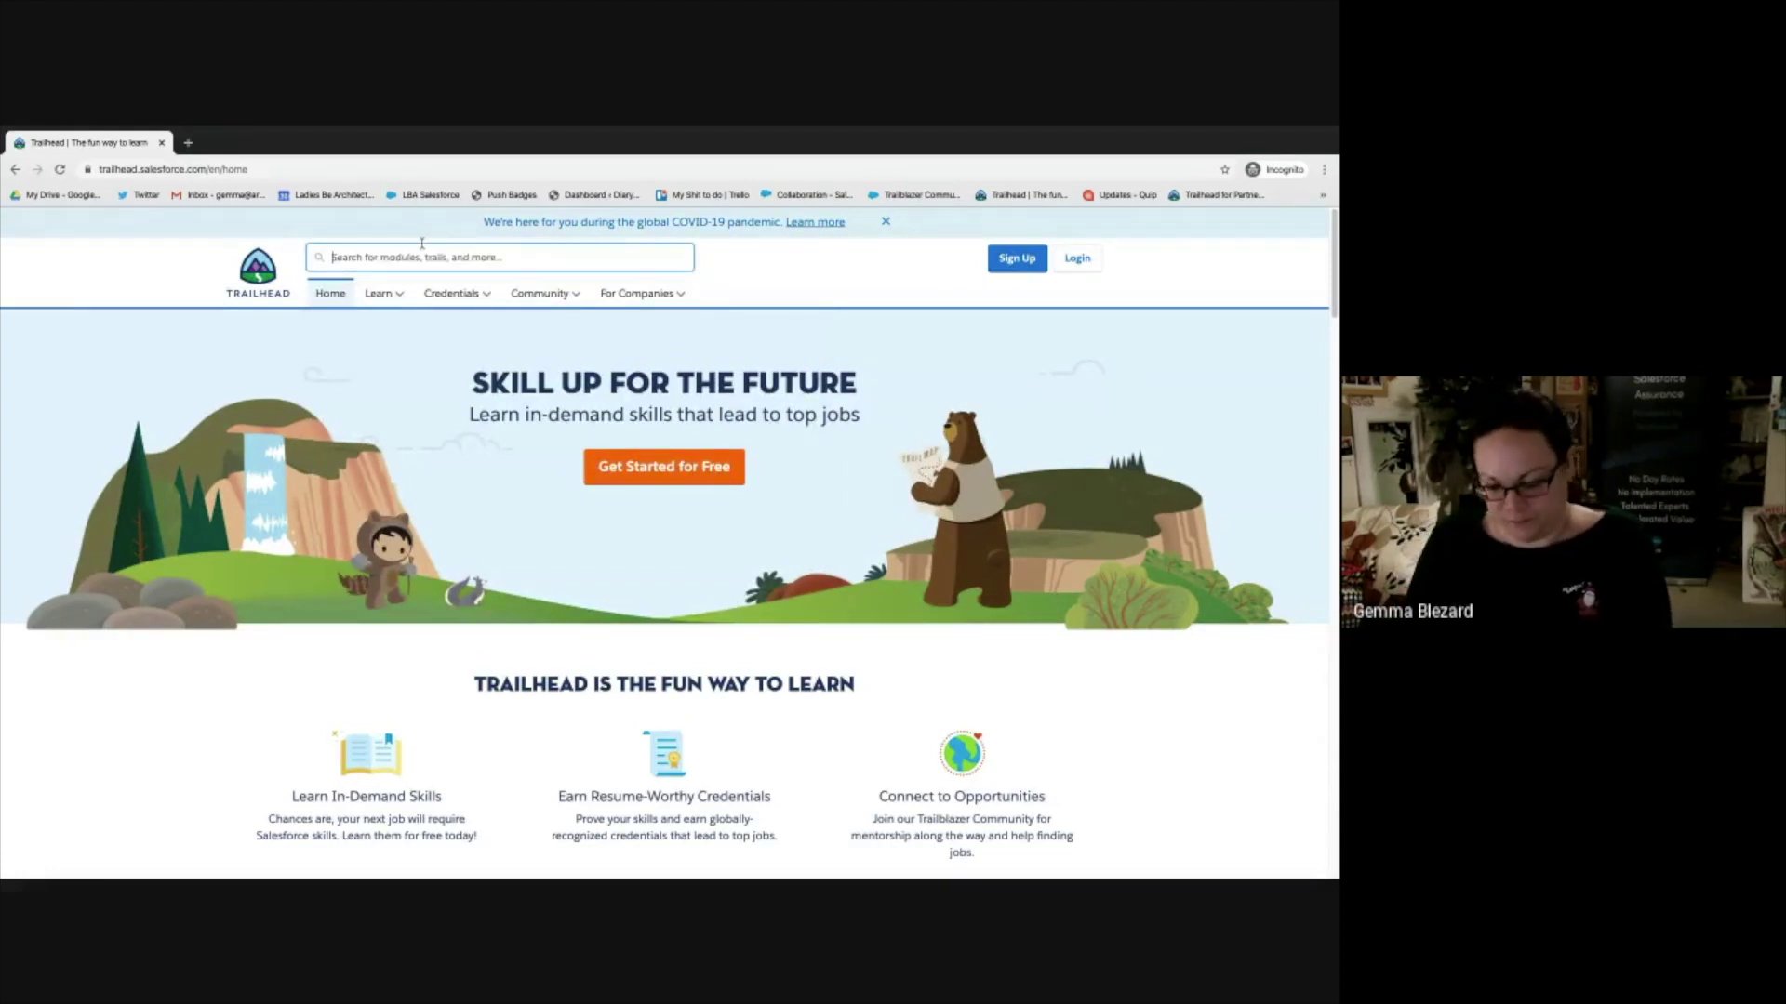
type("Salesforce User Tour")
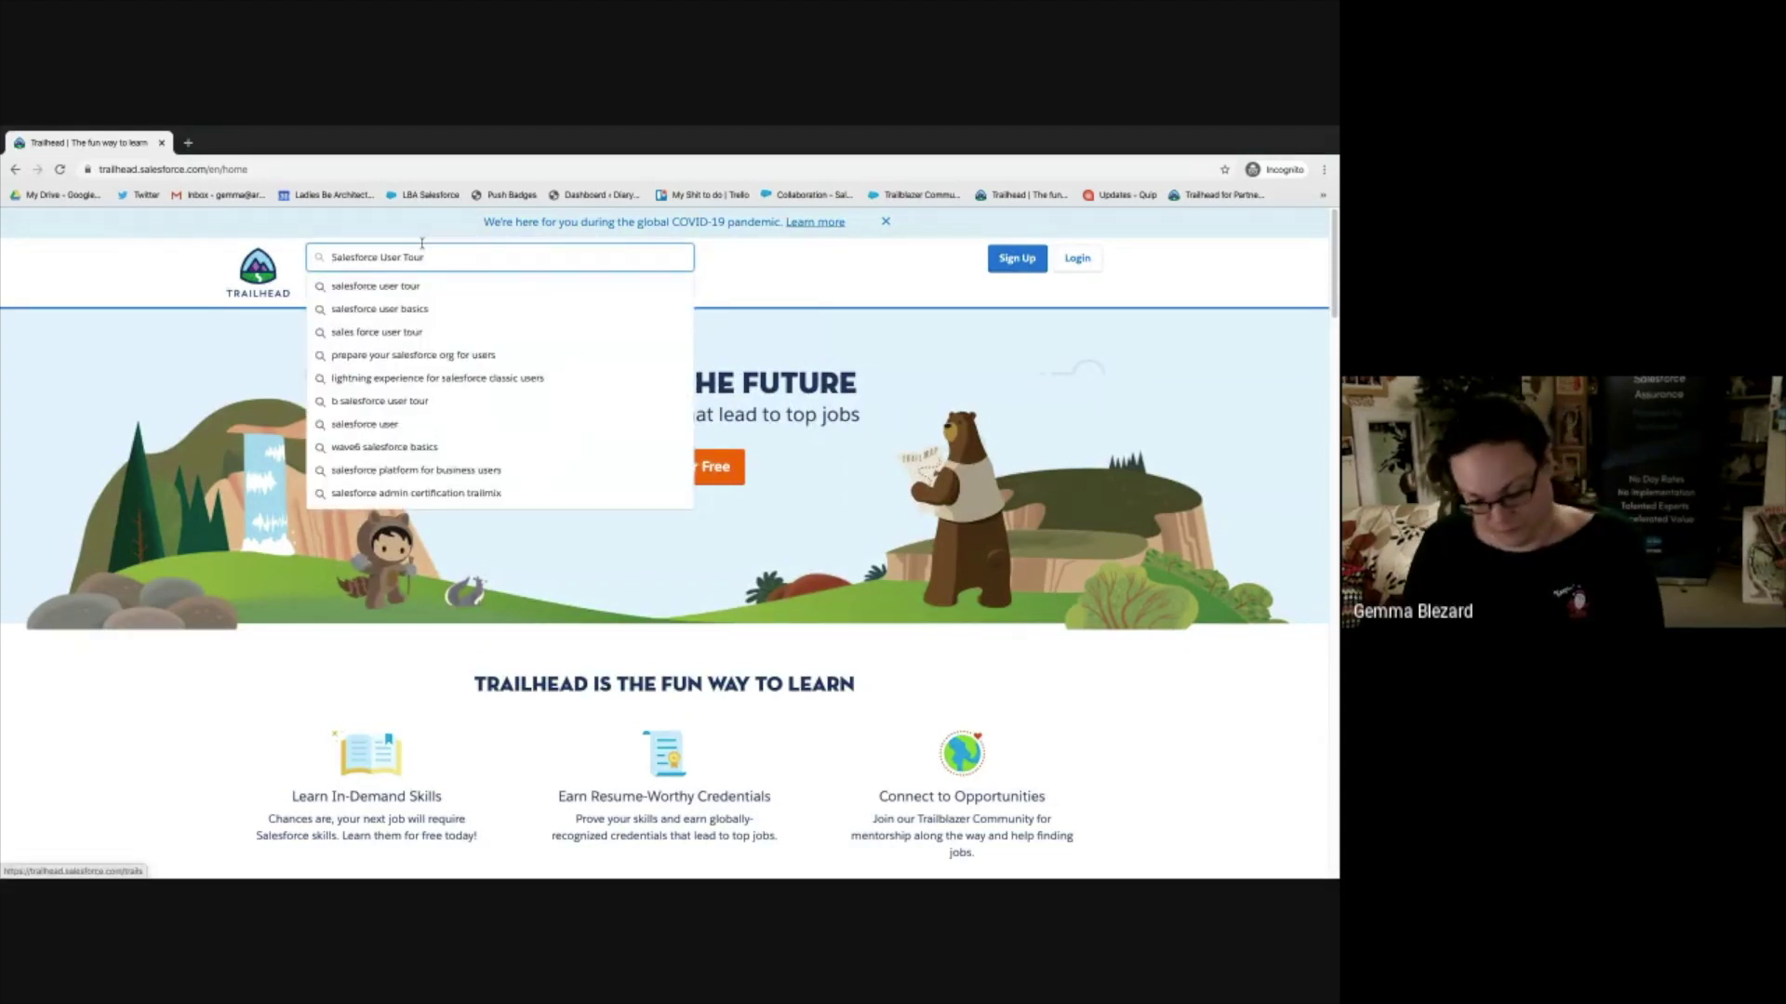
key("Return")
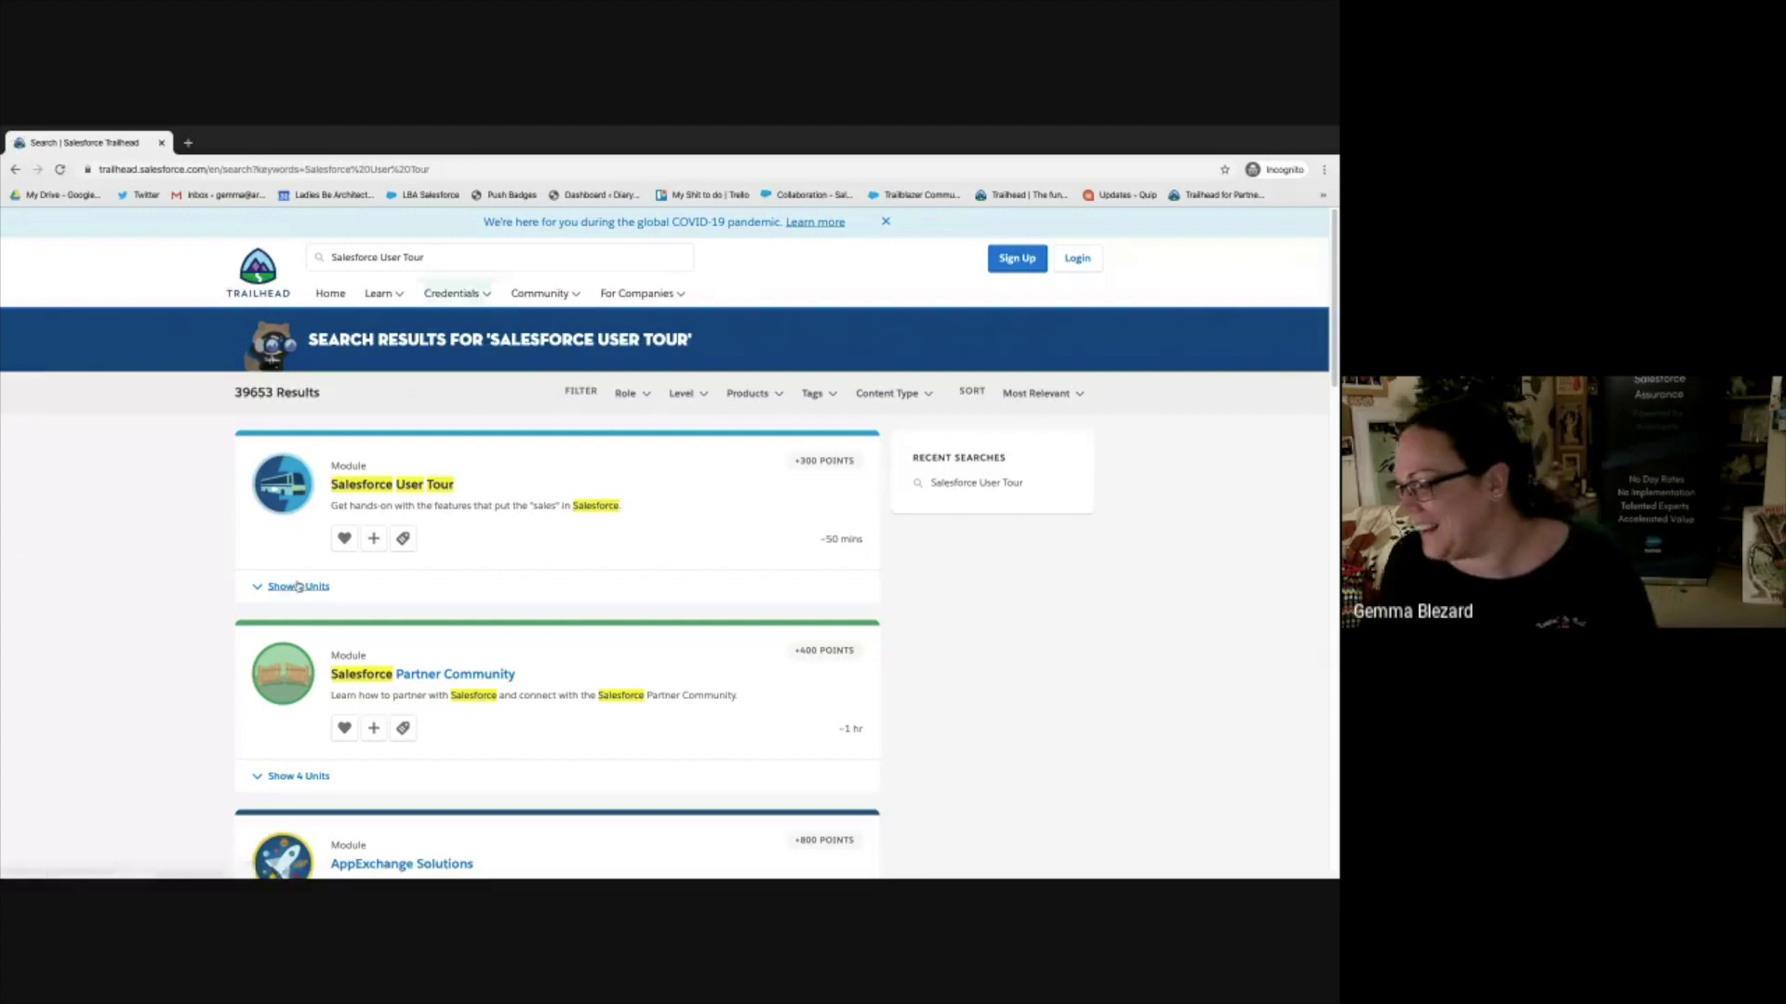
- Show the units of the Salesforce User Tour module in the search results and open its Welcome Home unit
left_click(601, 593)
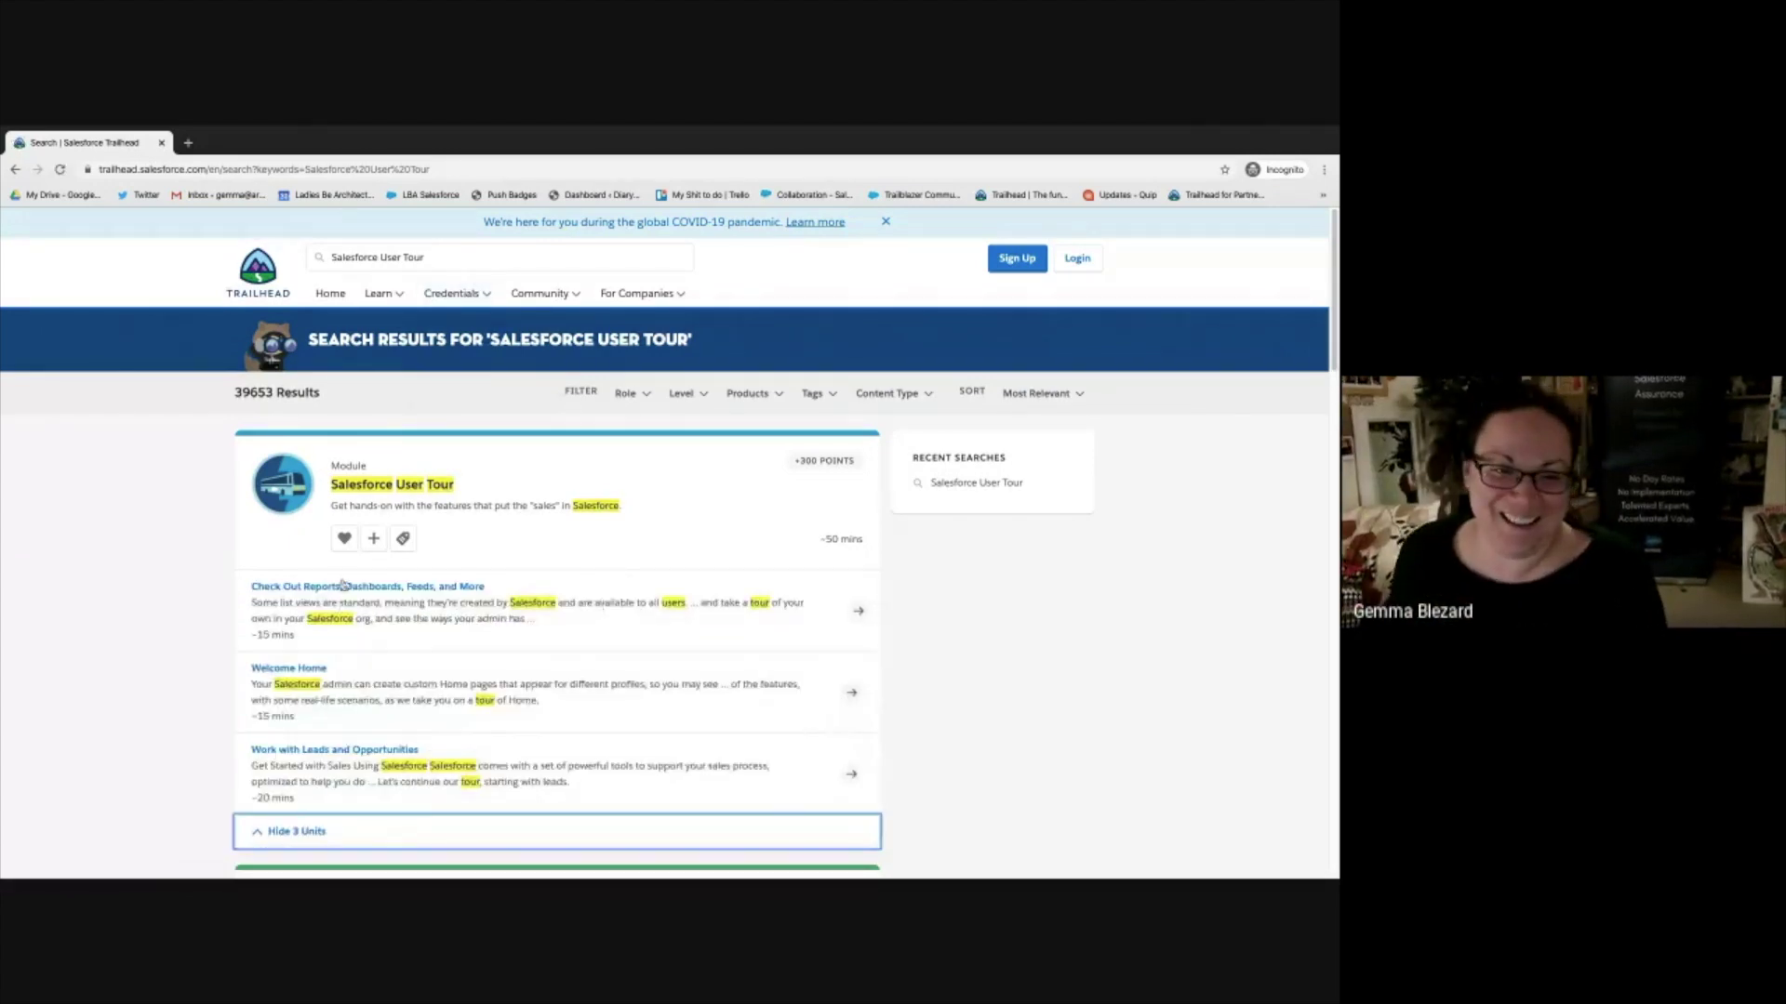
scroll(577, 614, "down", 1)
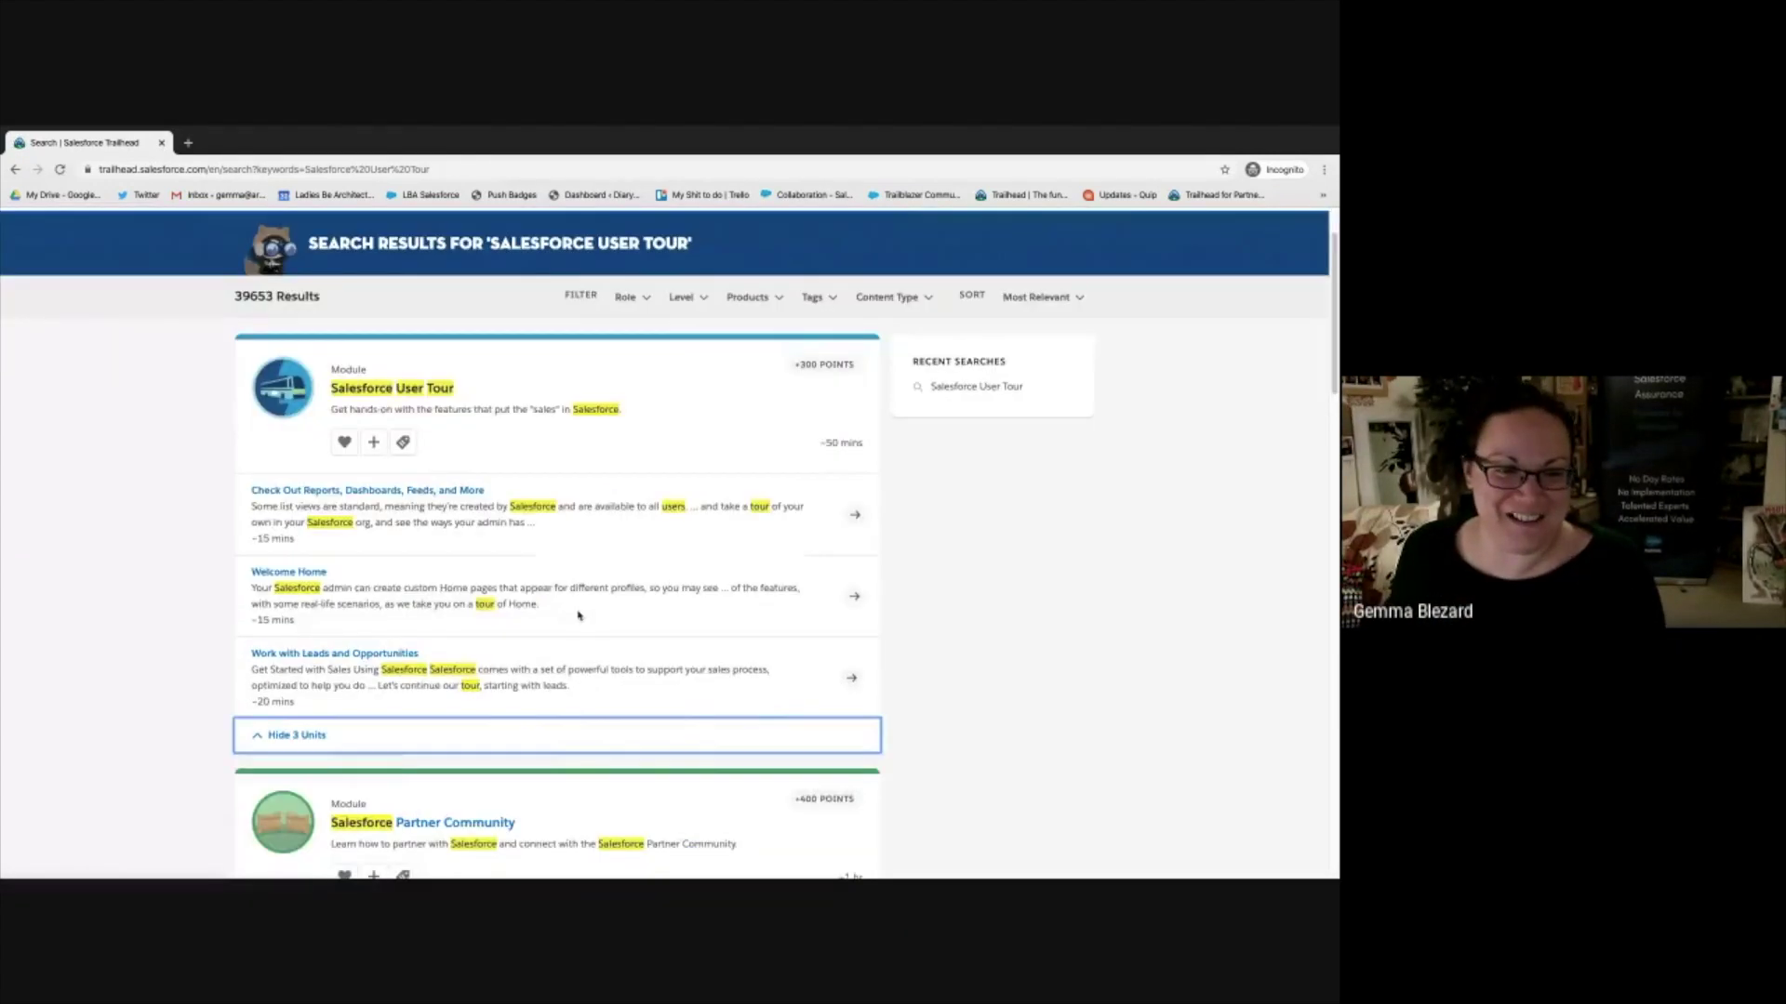
left_click(730, 615)
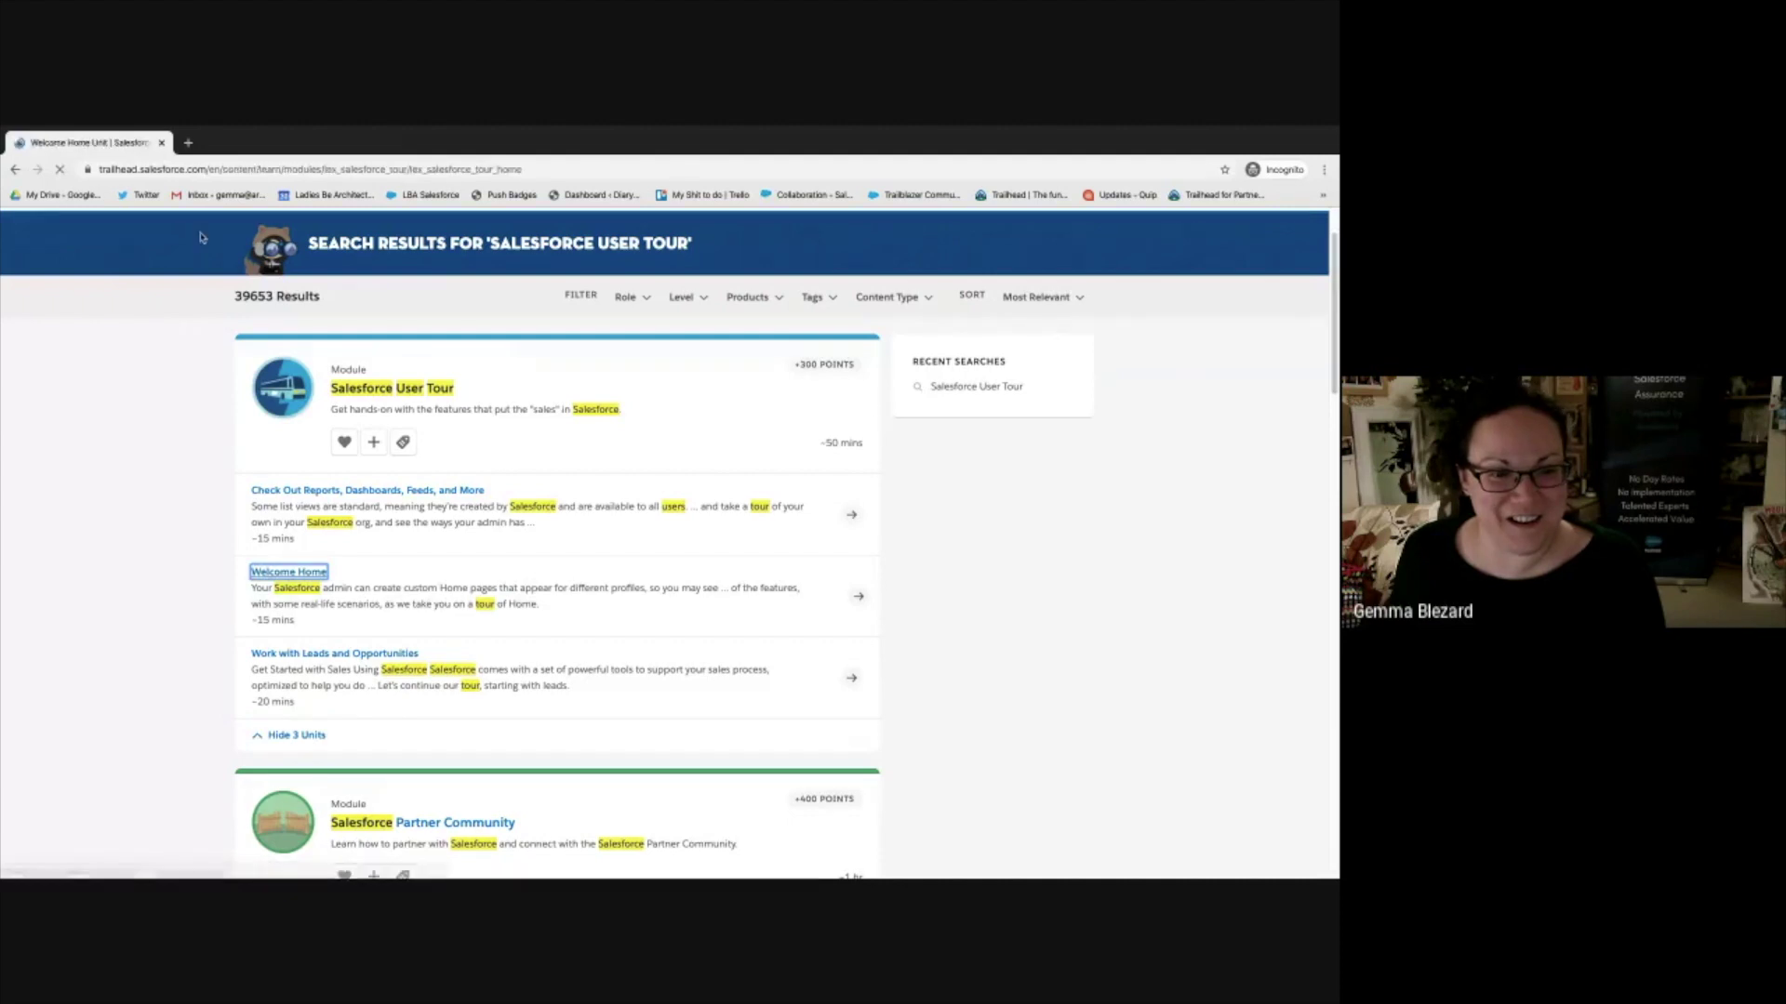
- Check the module's unit list in the signed-in Trailhead window, then return to the incognito window
key("ctrl+Left")
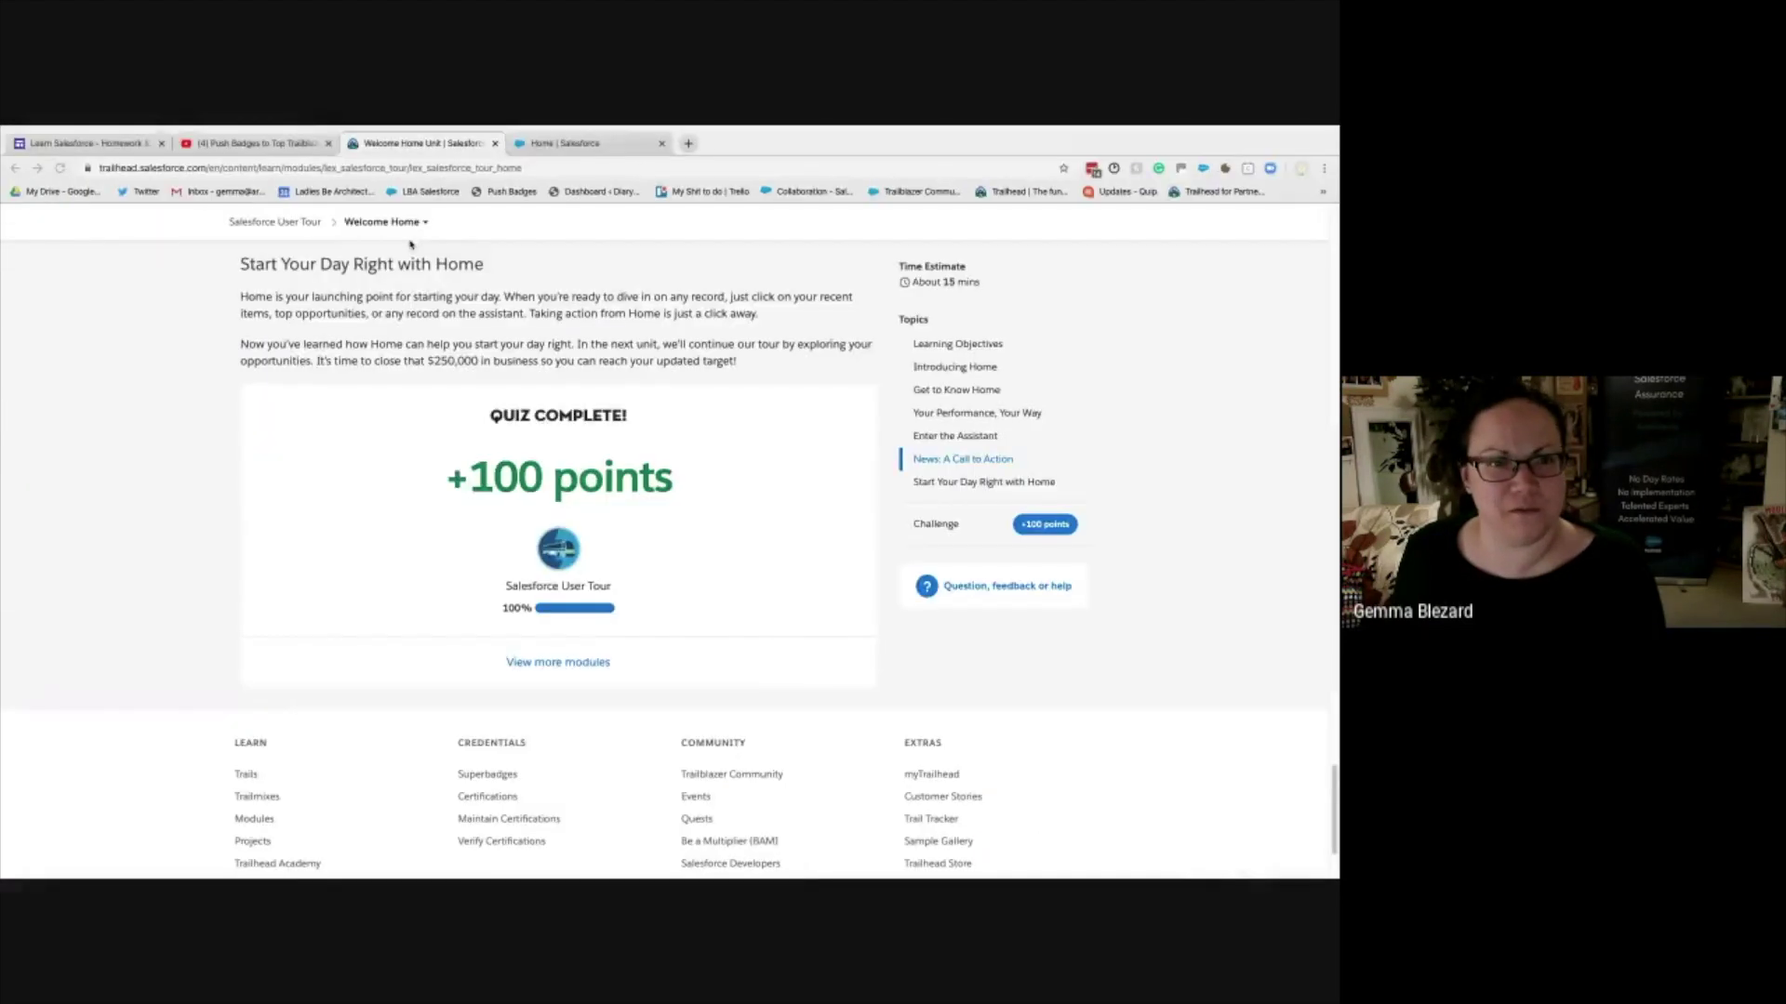
left_click(427, 223)
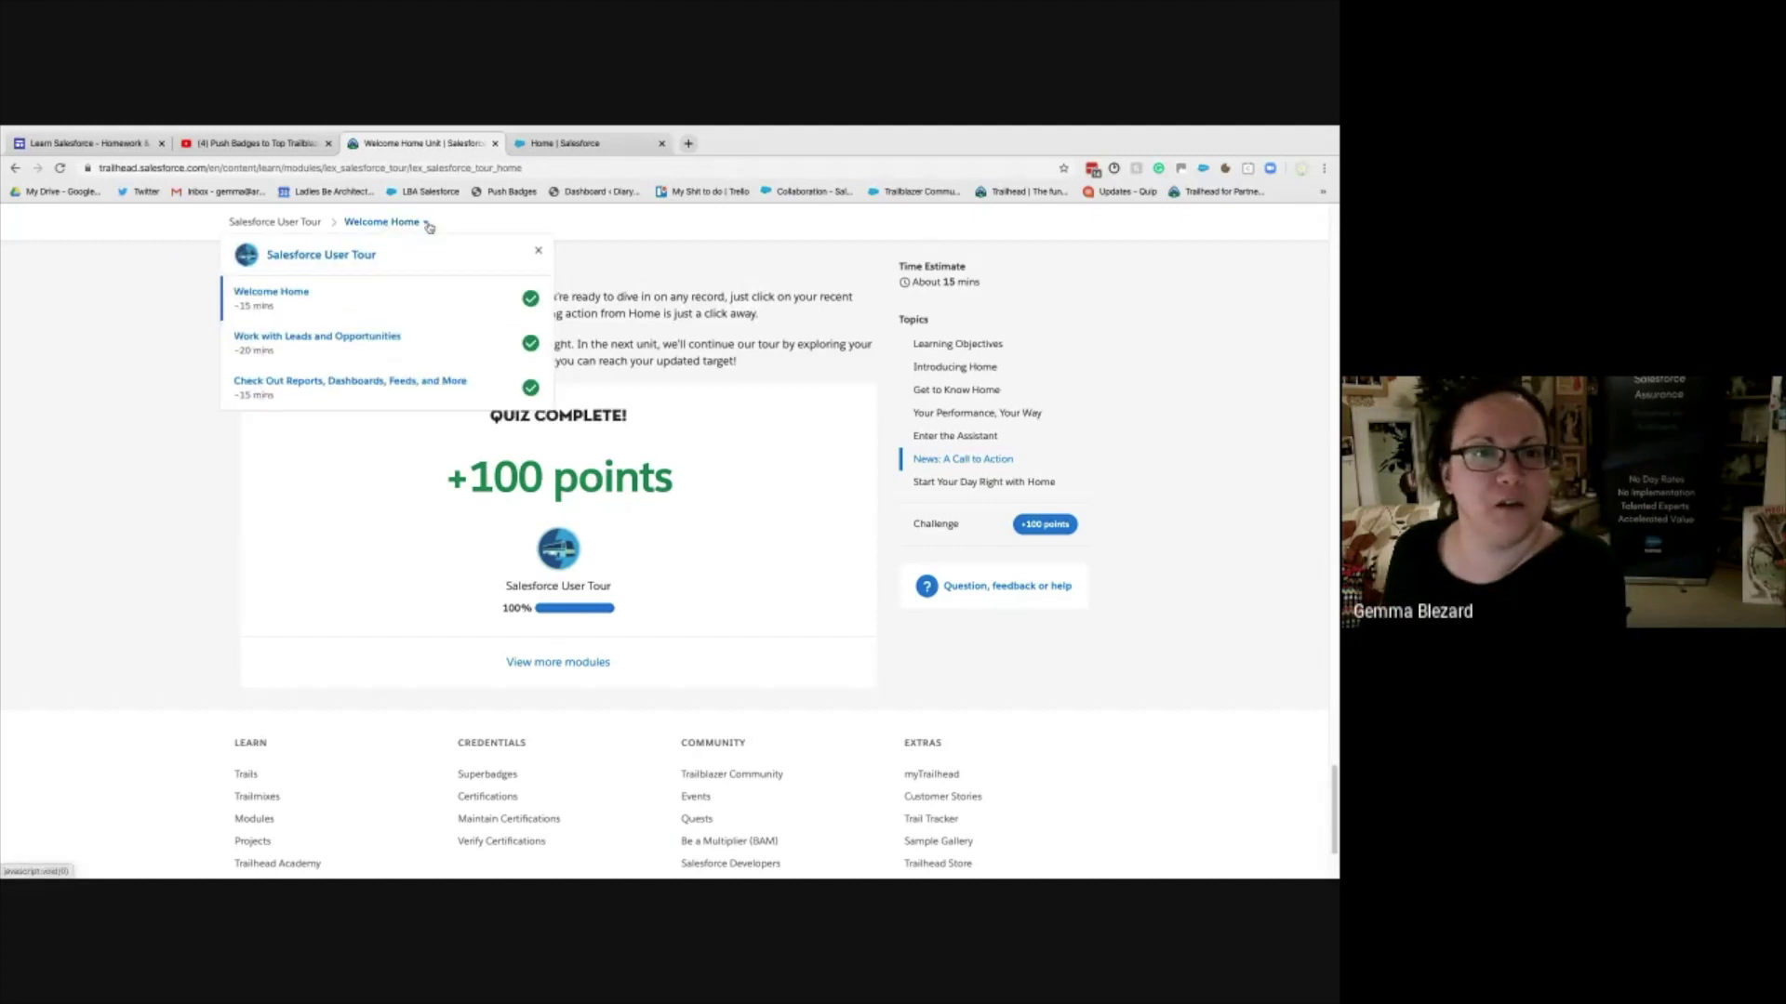
left_click(615, 317)
key("ctrl+Right")
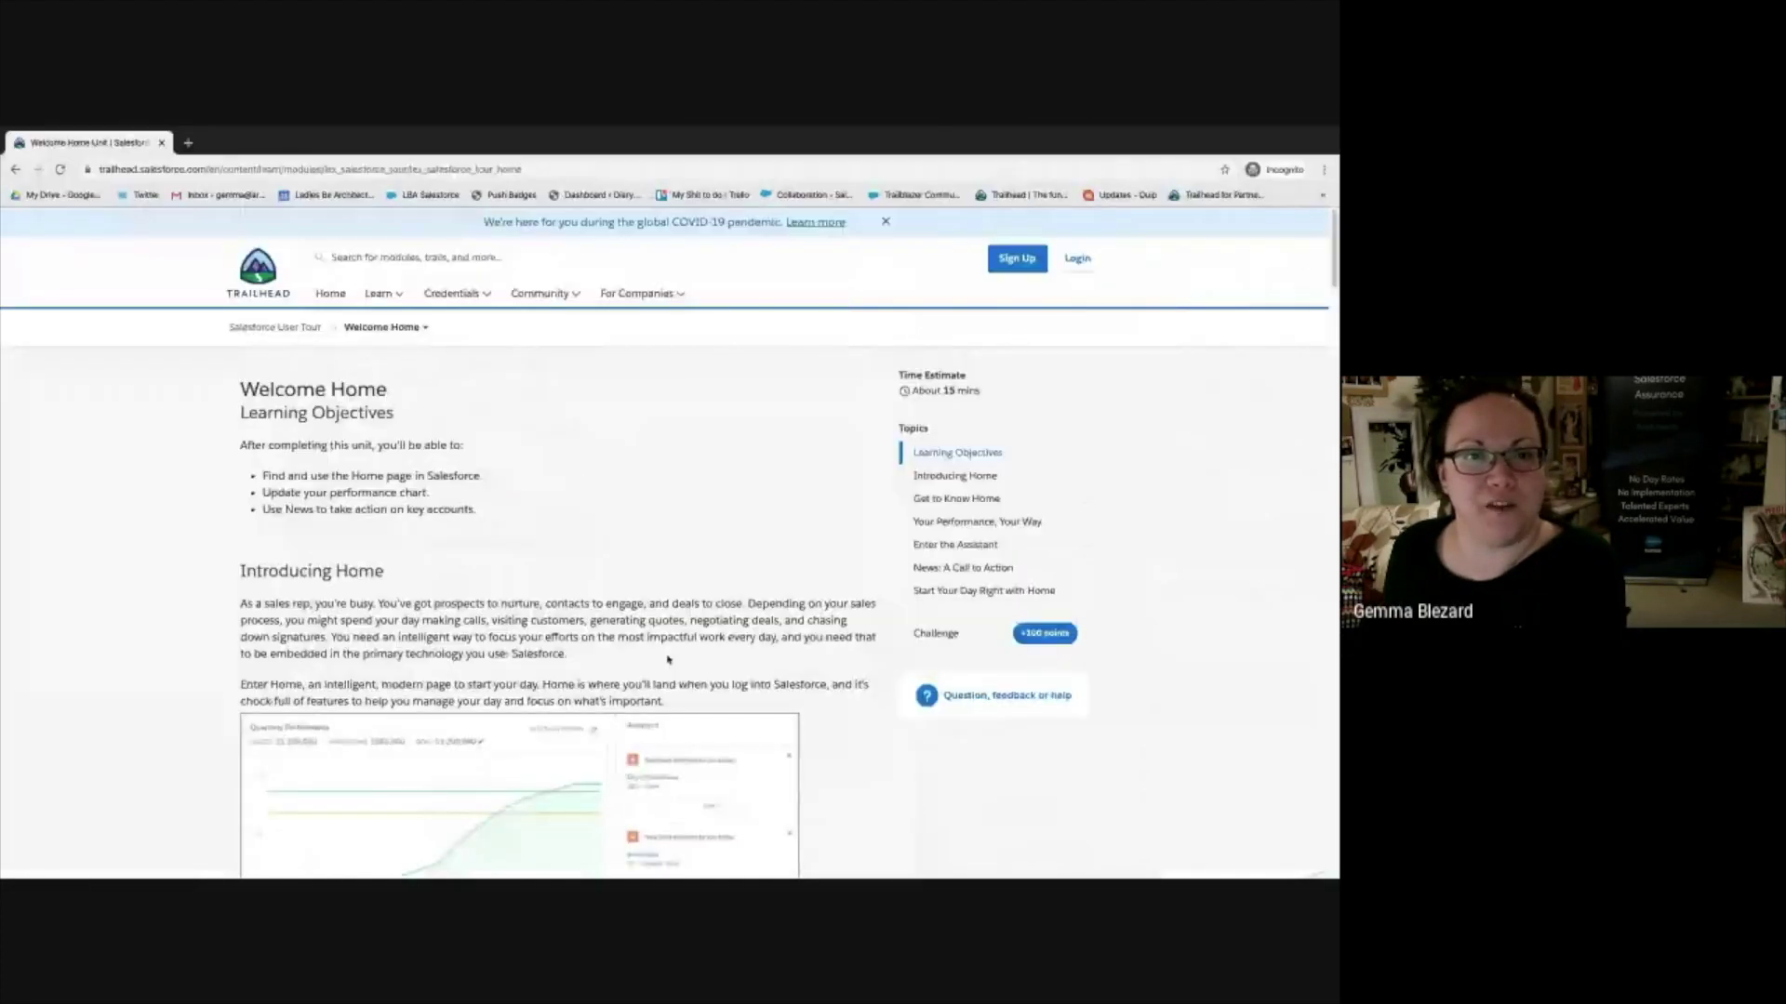
- Examine the three quiz questions and their answer options at the end of the Welcome Home unit
scroll(668, 660, "down", 15)
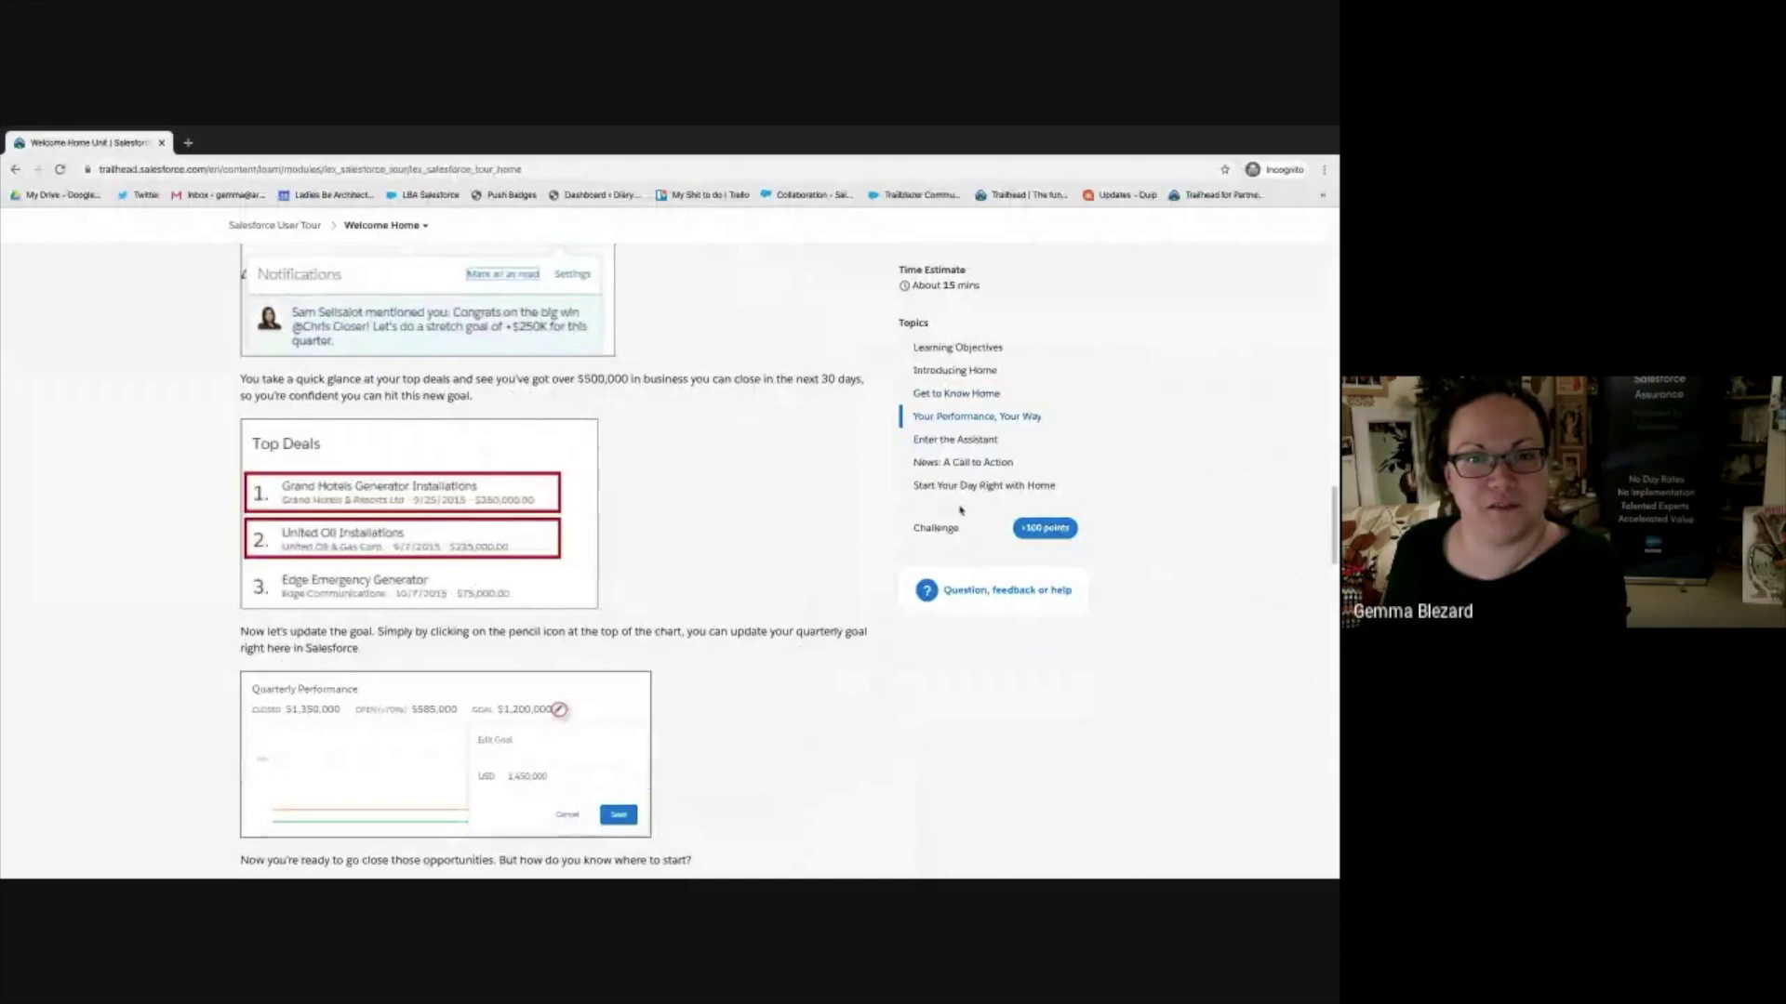
scroll(499, 579, "down", 20)
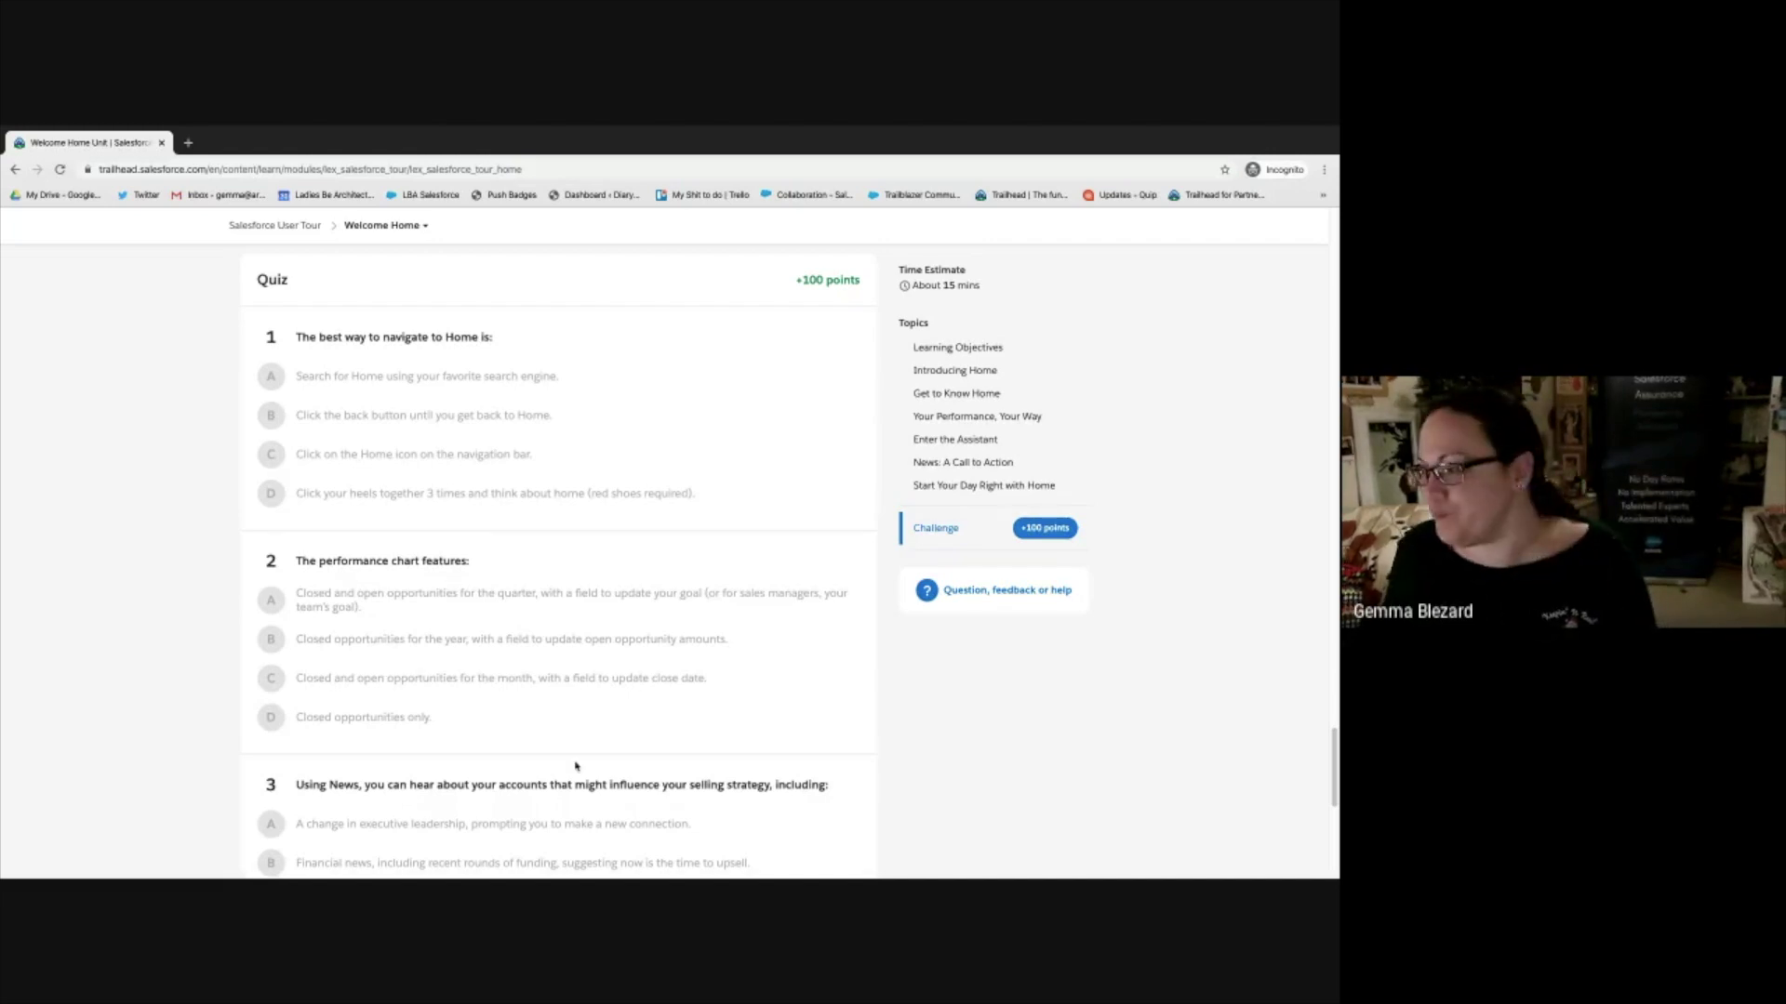
scroll(538, 730, "down", 1)
scroll(539, 732, "down", 2)
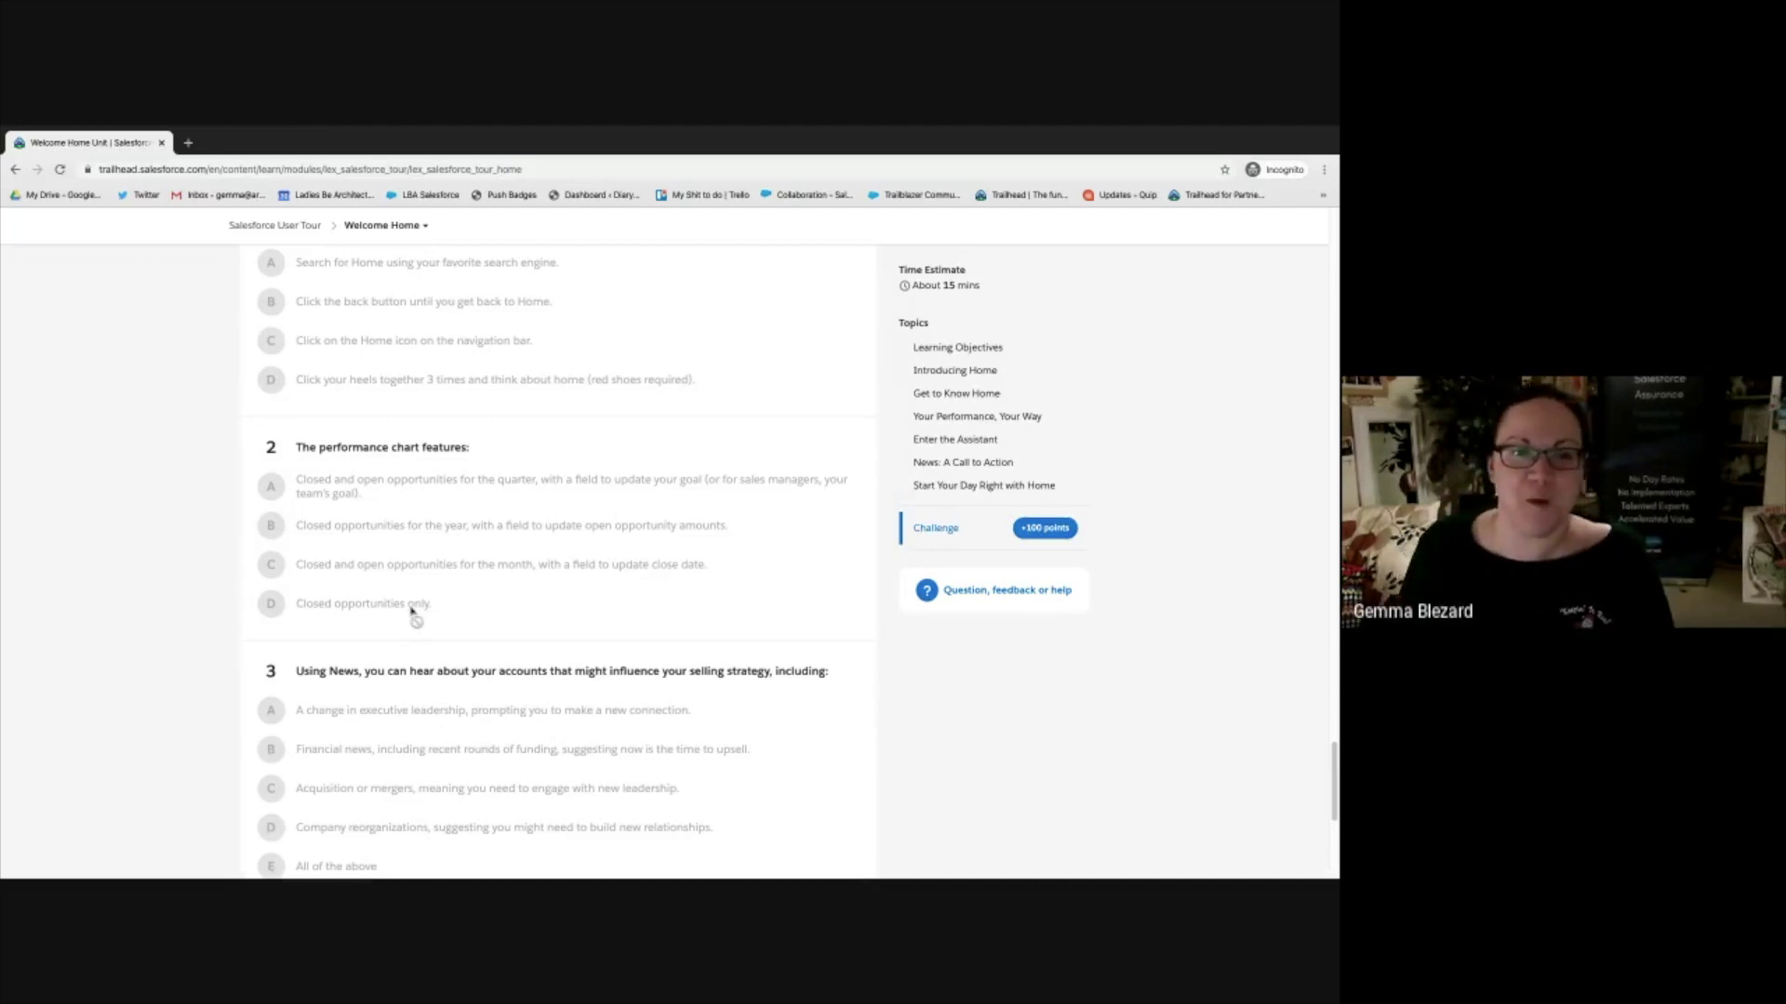
scroll(415, 610, "down", 5)
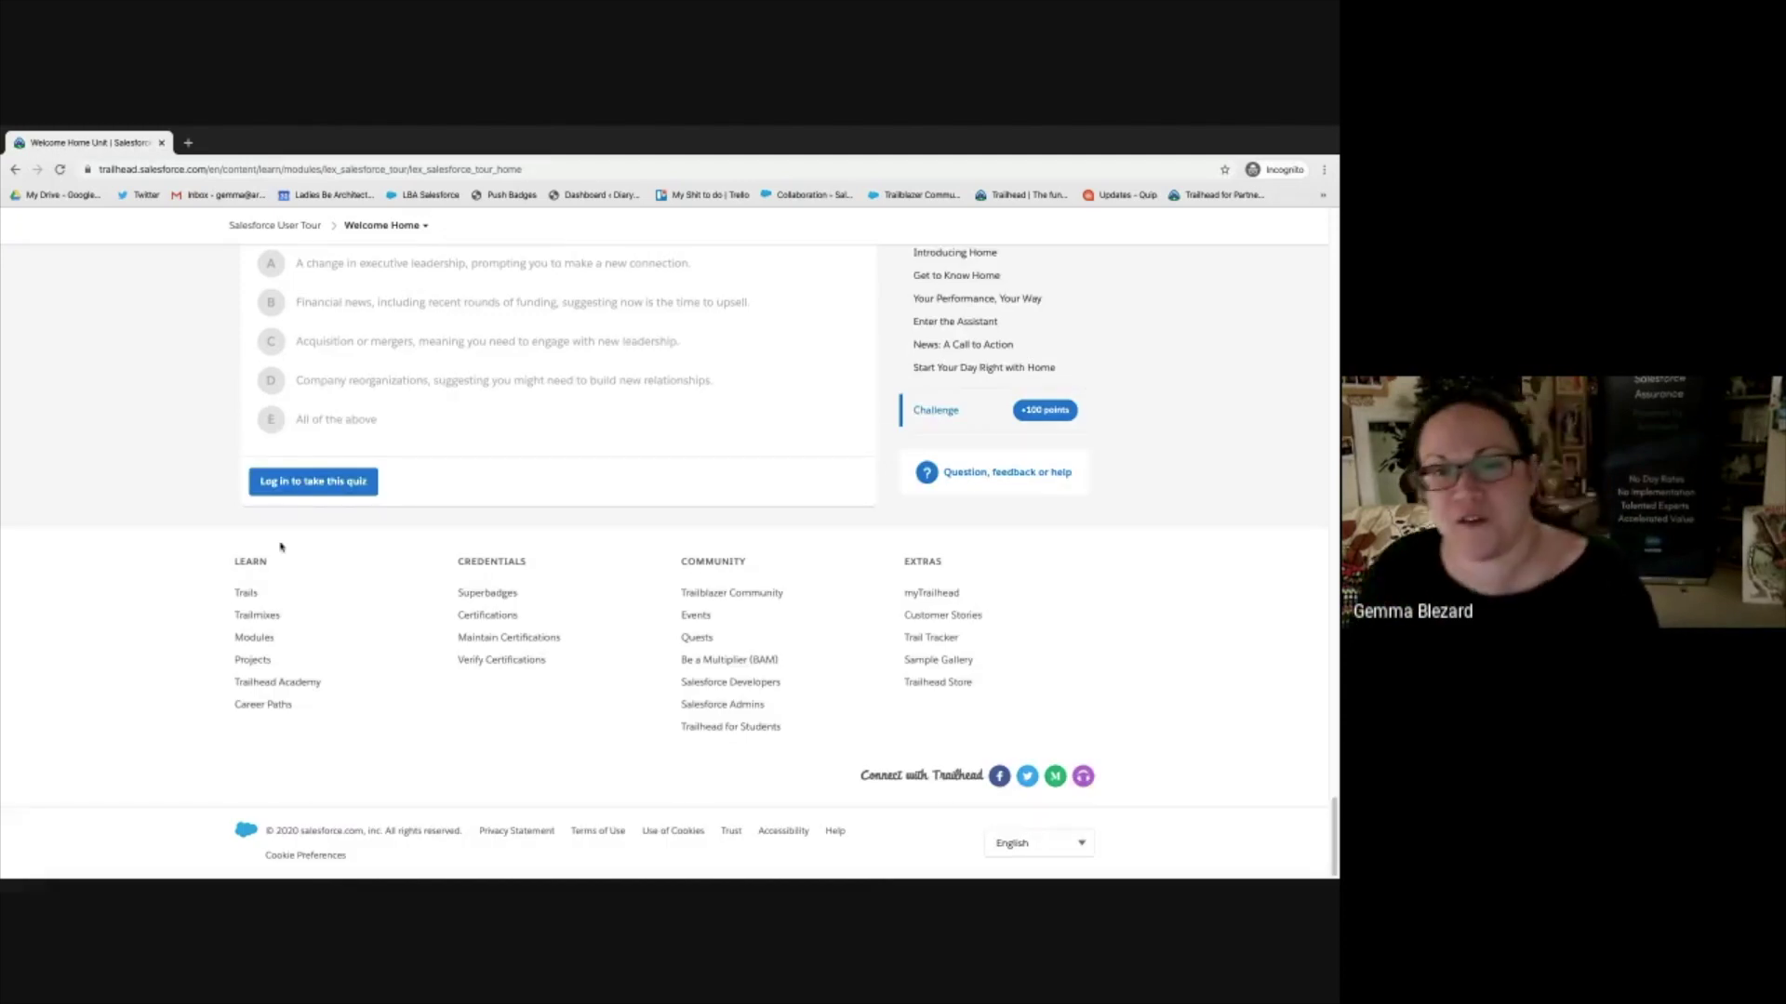
scroll(346, 539, "up", 5)
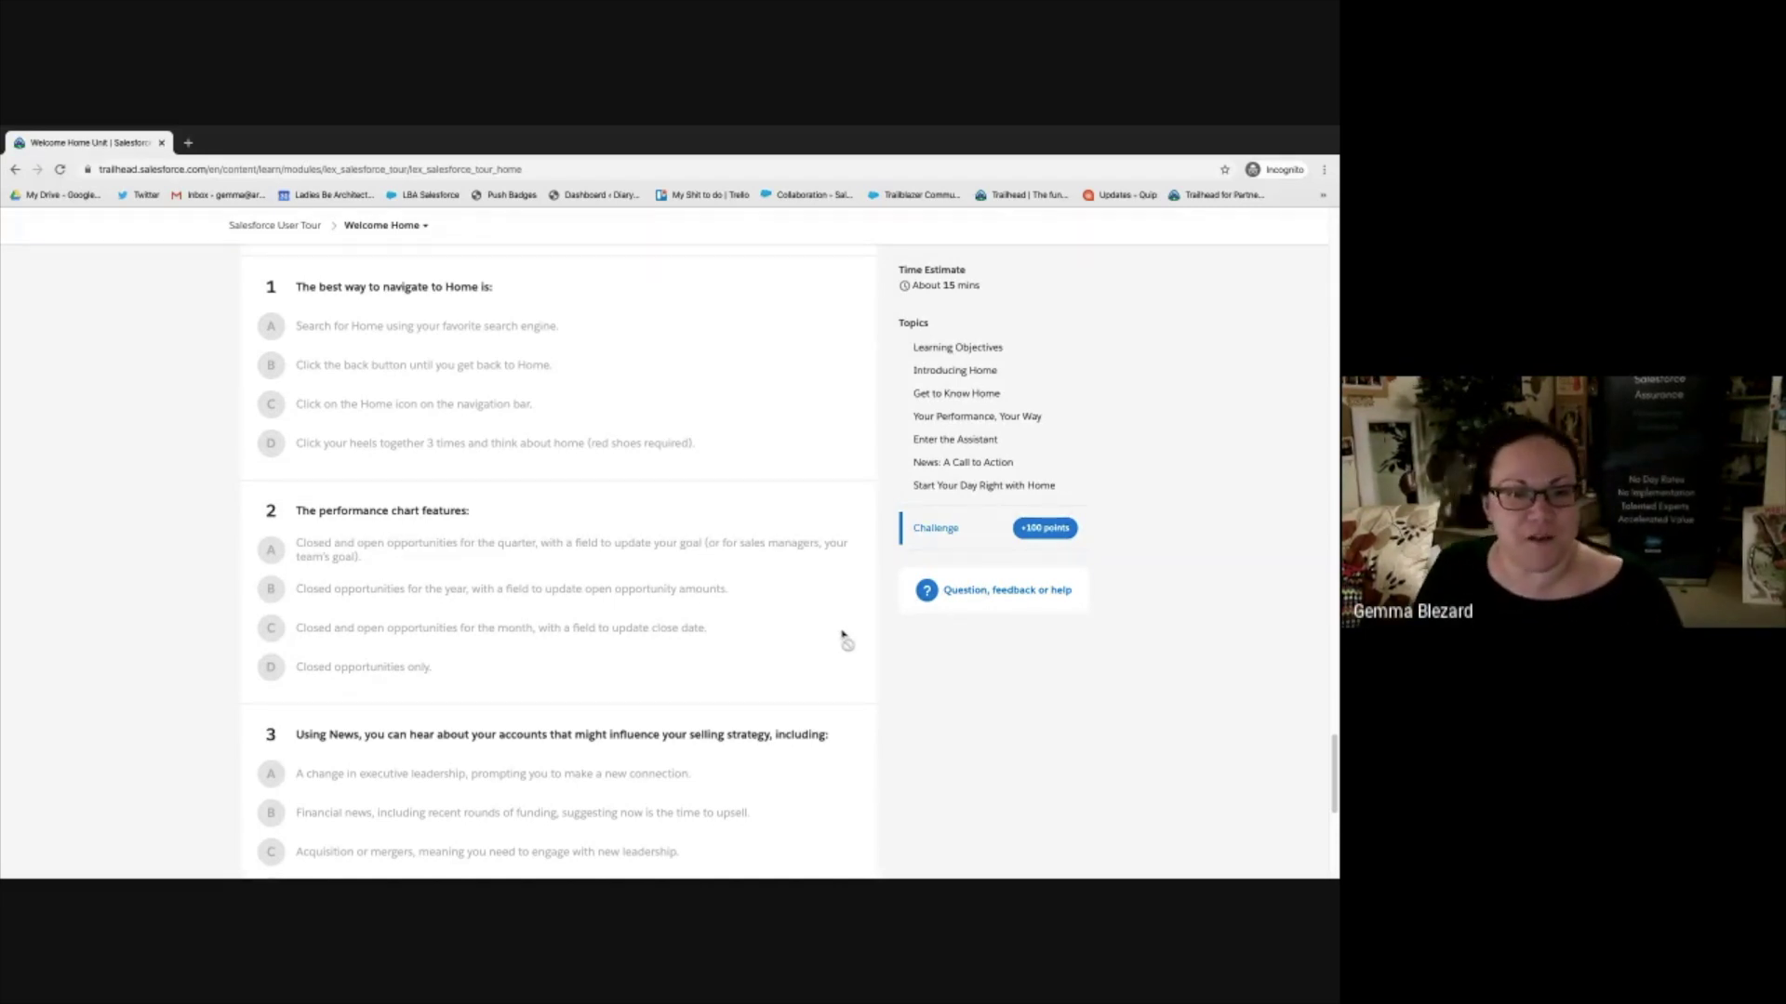
scroll(843, 636, "down", 1)
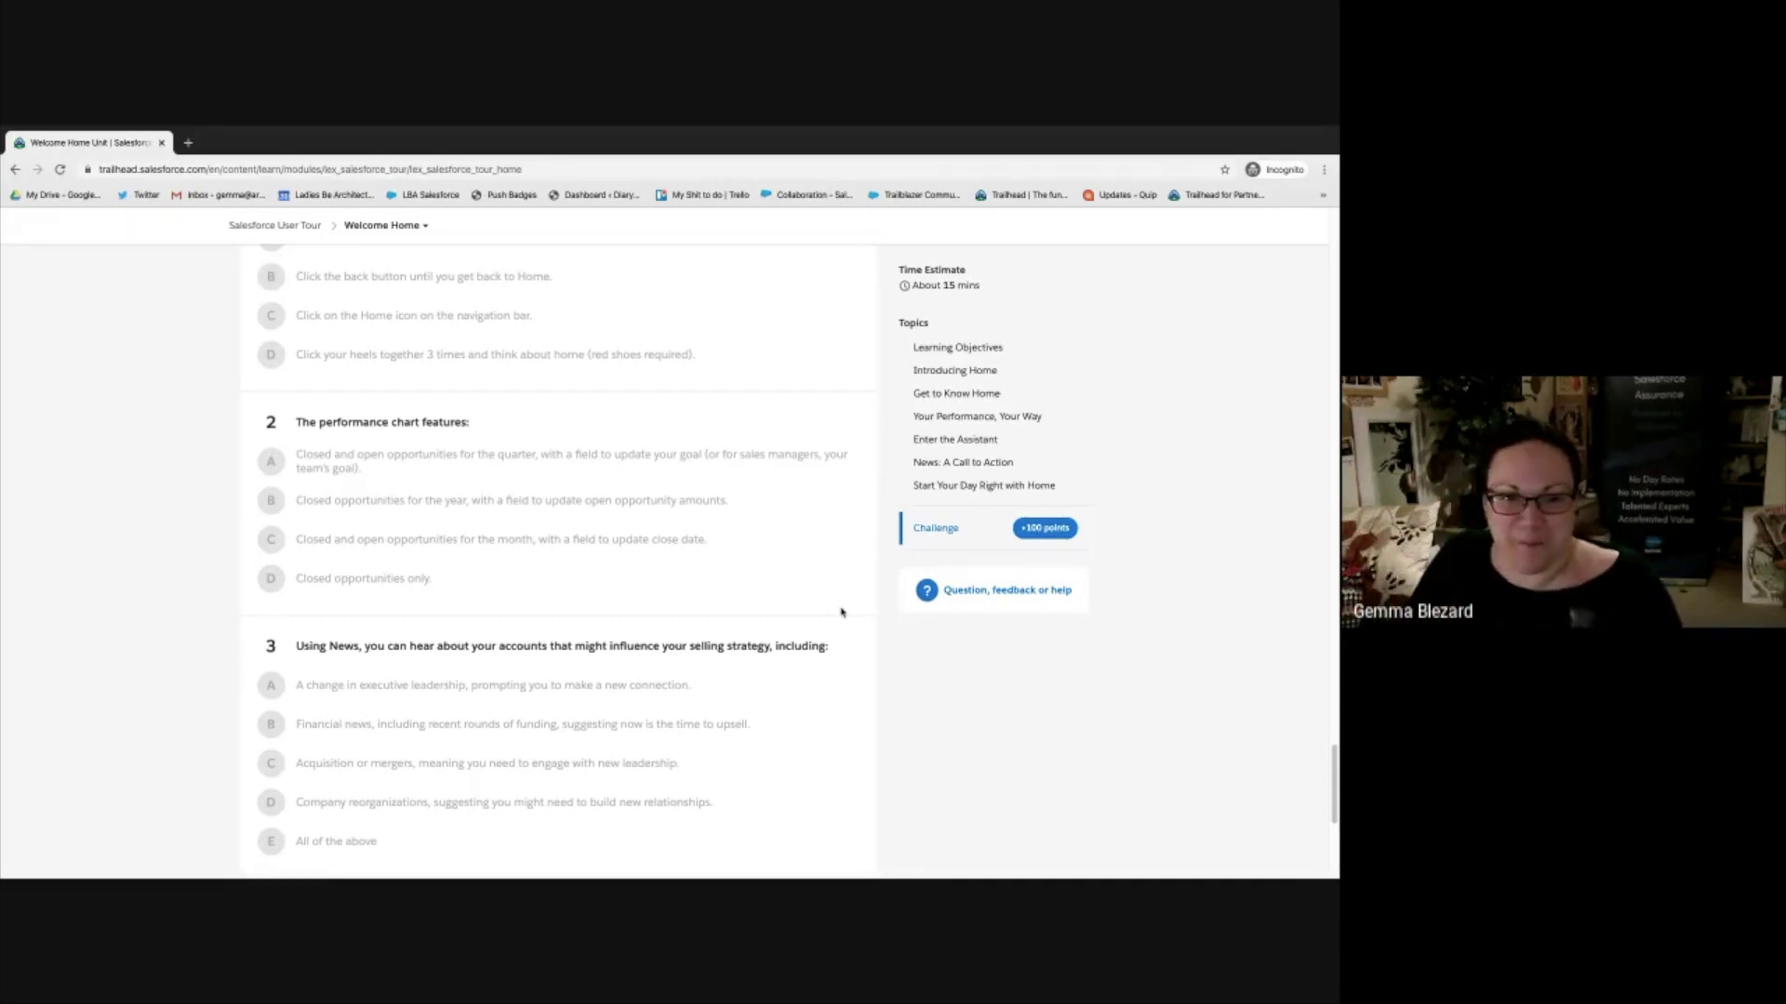
scroll(842, 612, "down", 1)
scroll(842, 612, "down", 1)
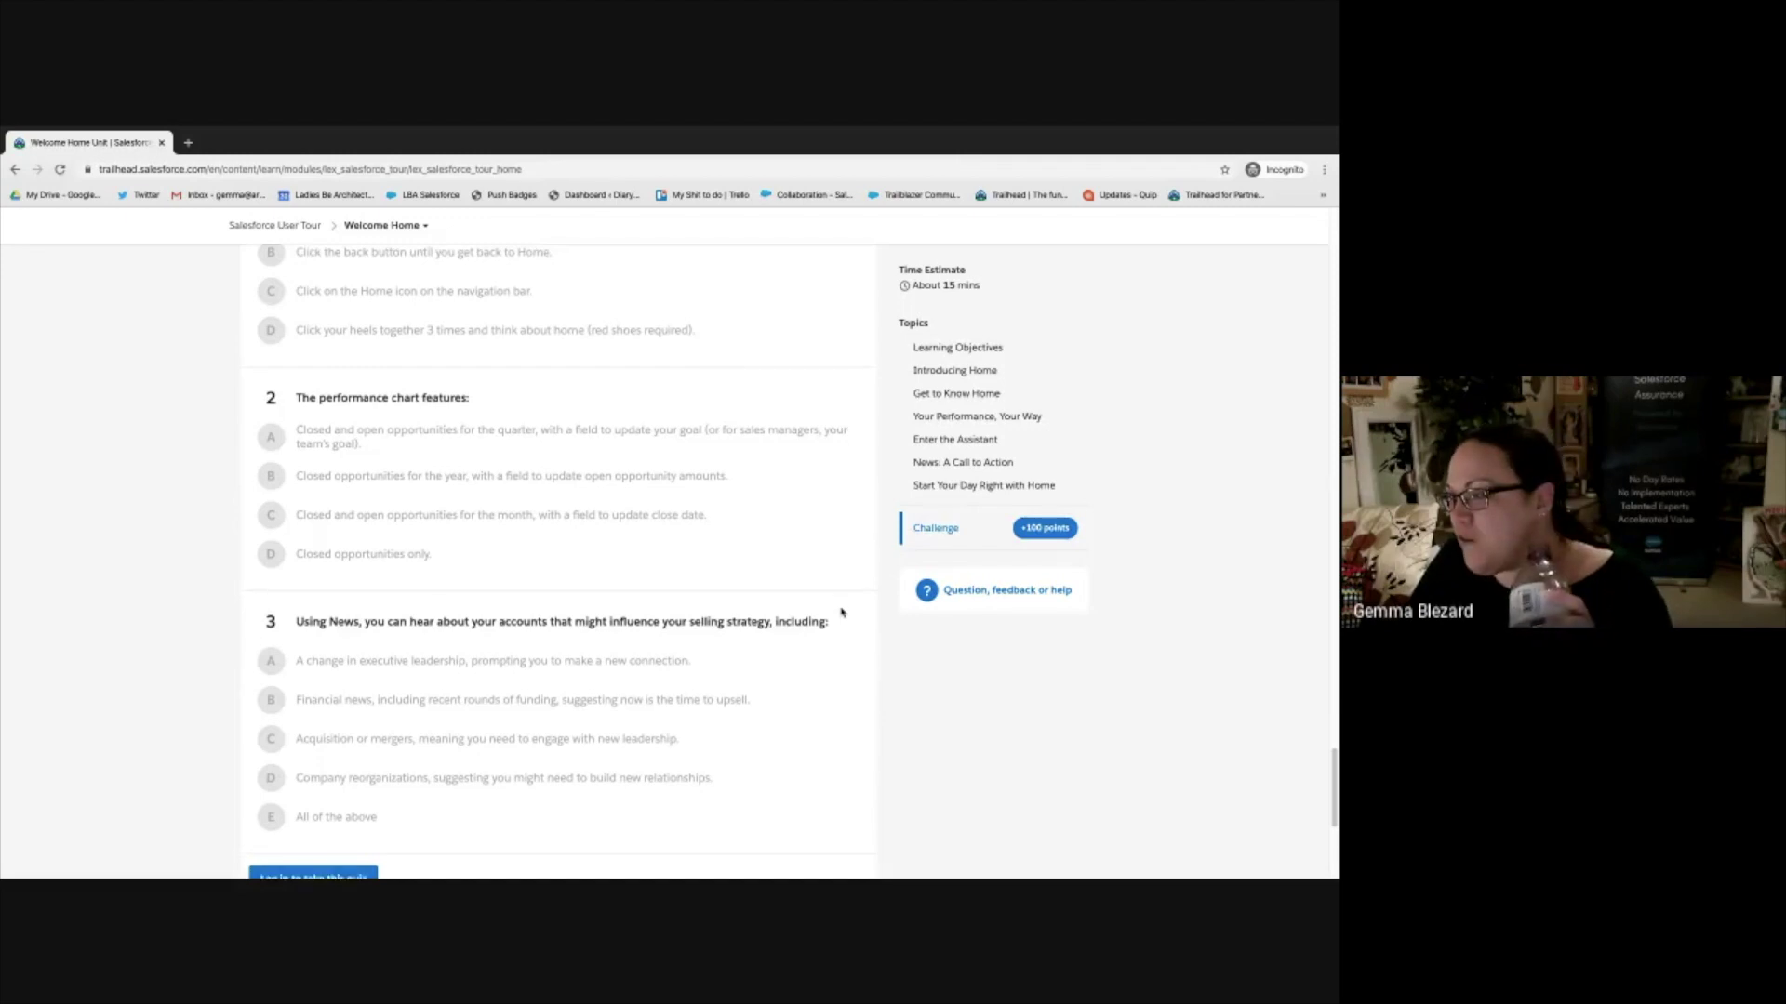
scroll(842, 612, "down", 1)
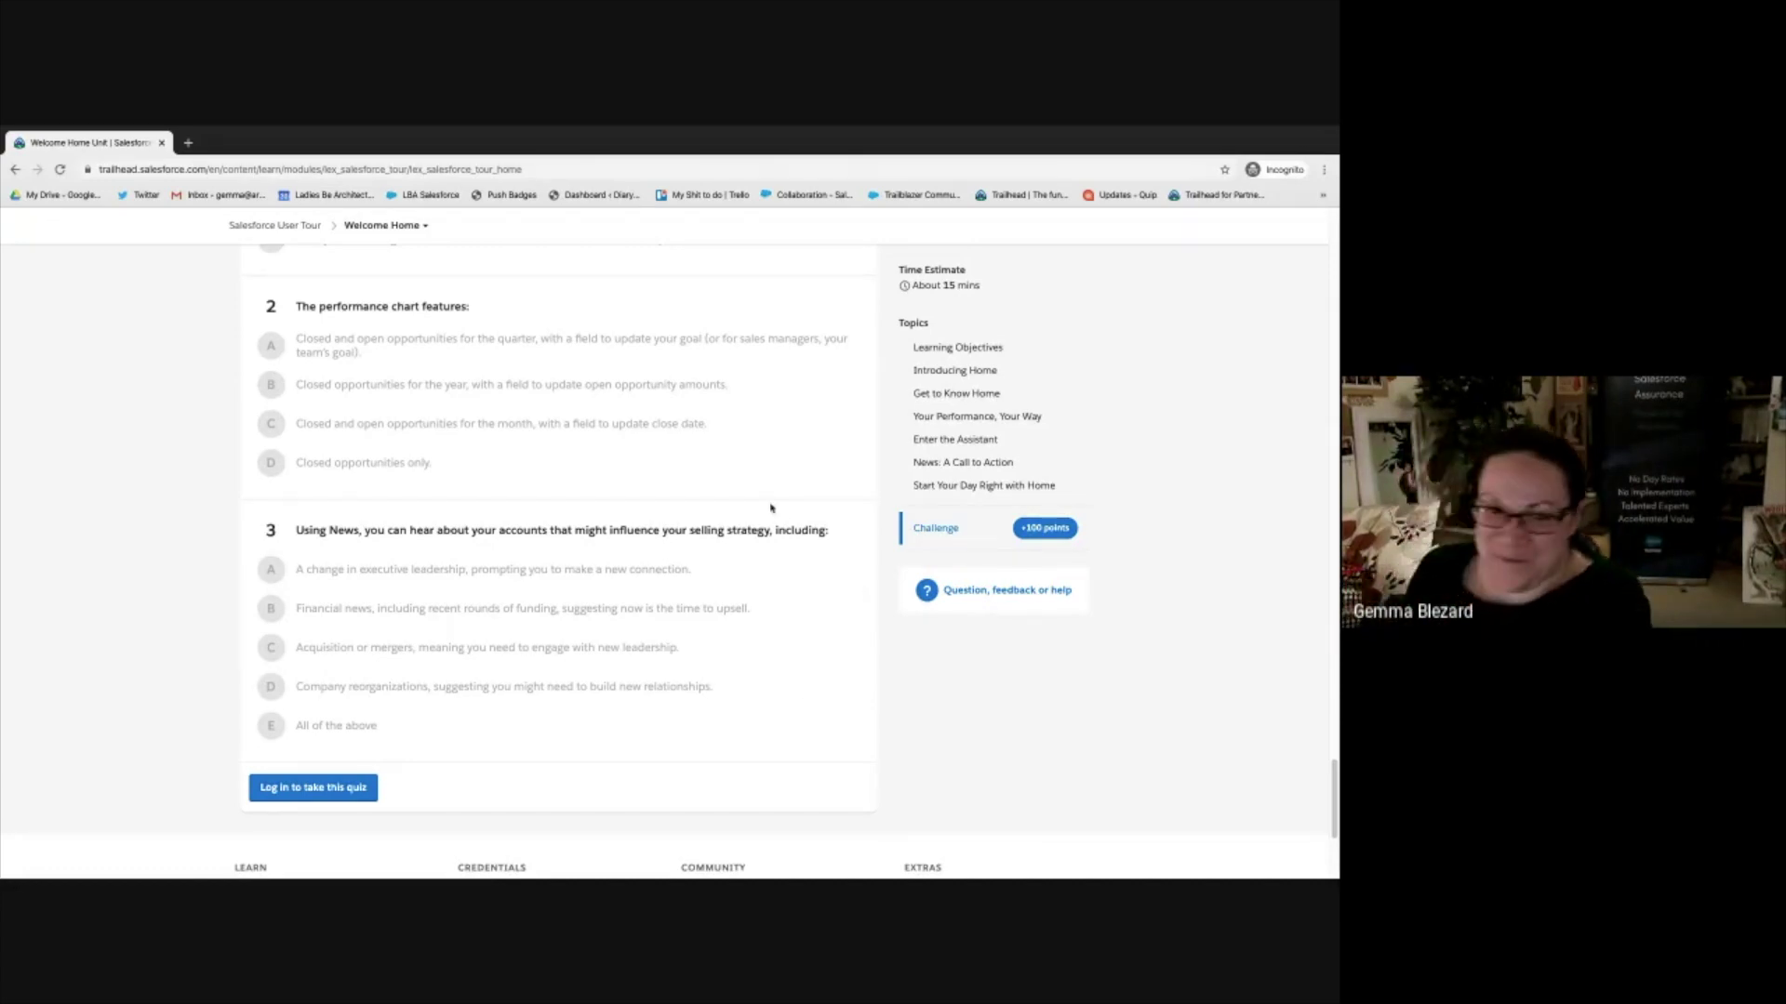
- Return to the signed-in Trailhead window, open the Work with Leads and Opportunities unit and read its introduction
scroll(777, 535, "up", 20)
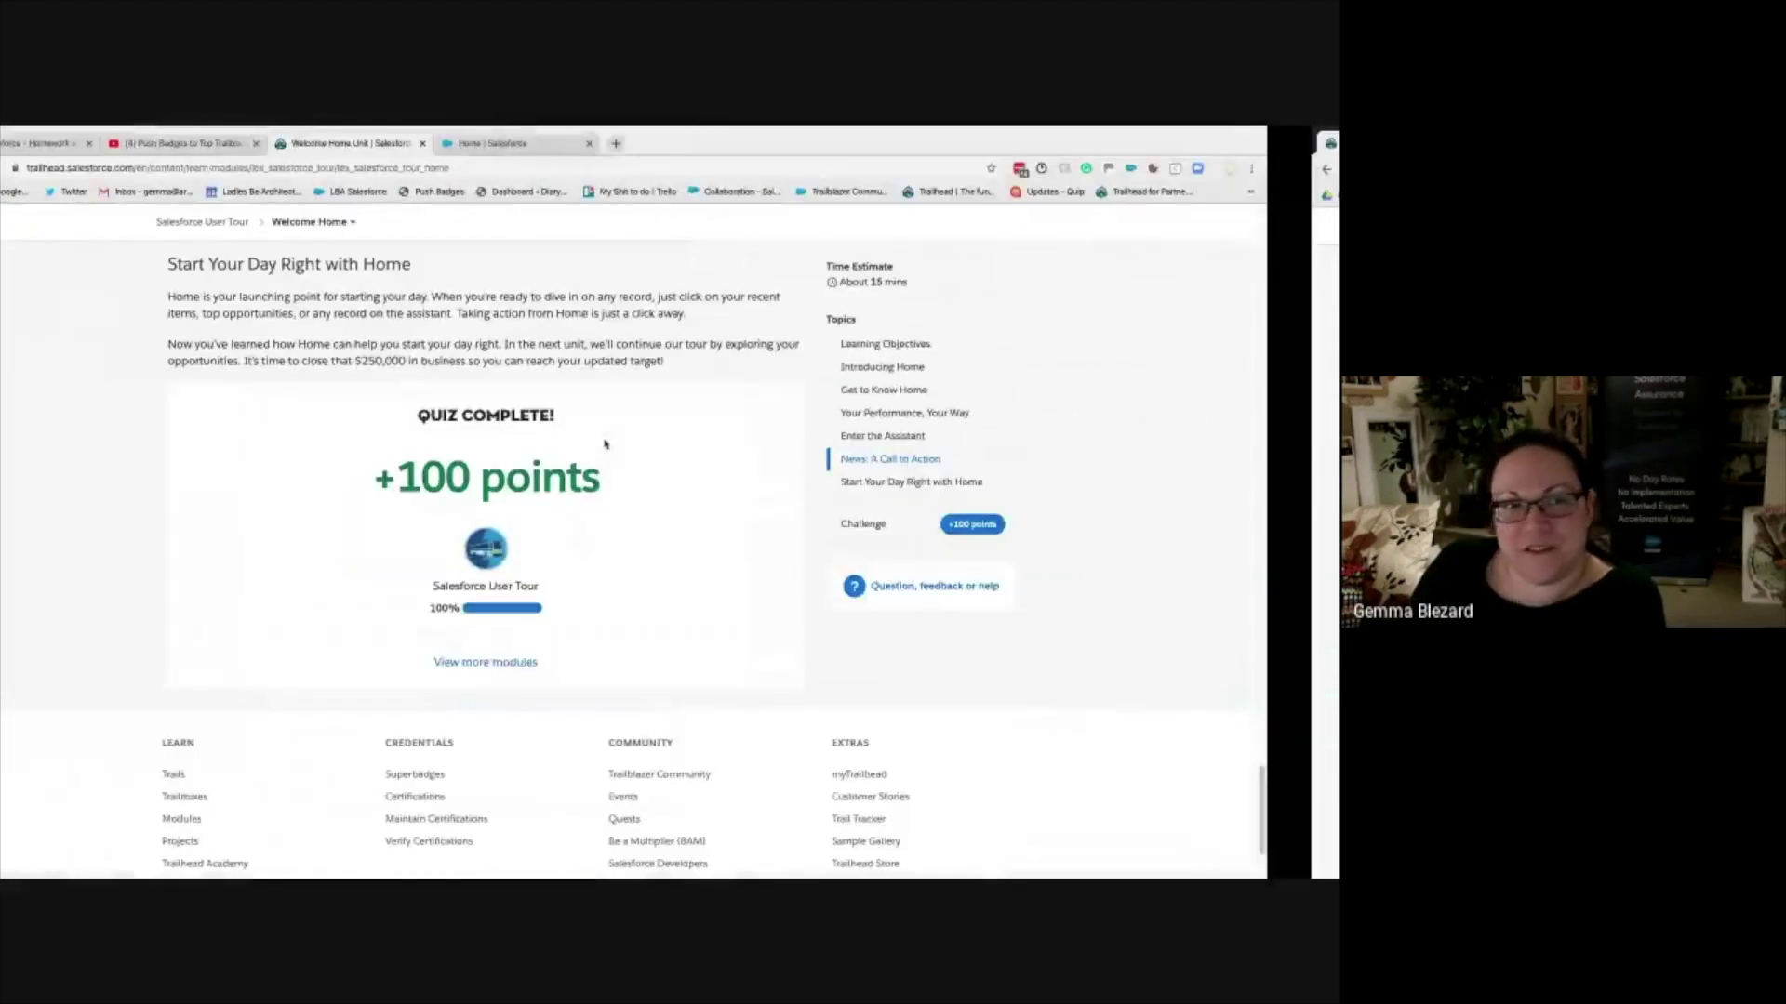
scroll(447, 446, "up", 10)
scroll(447, 447, "up", 7)
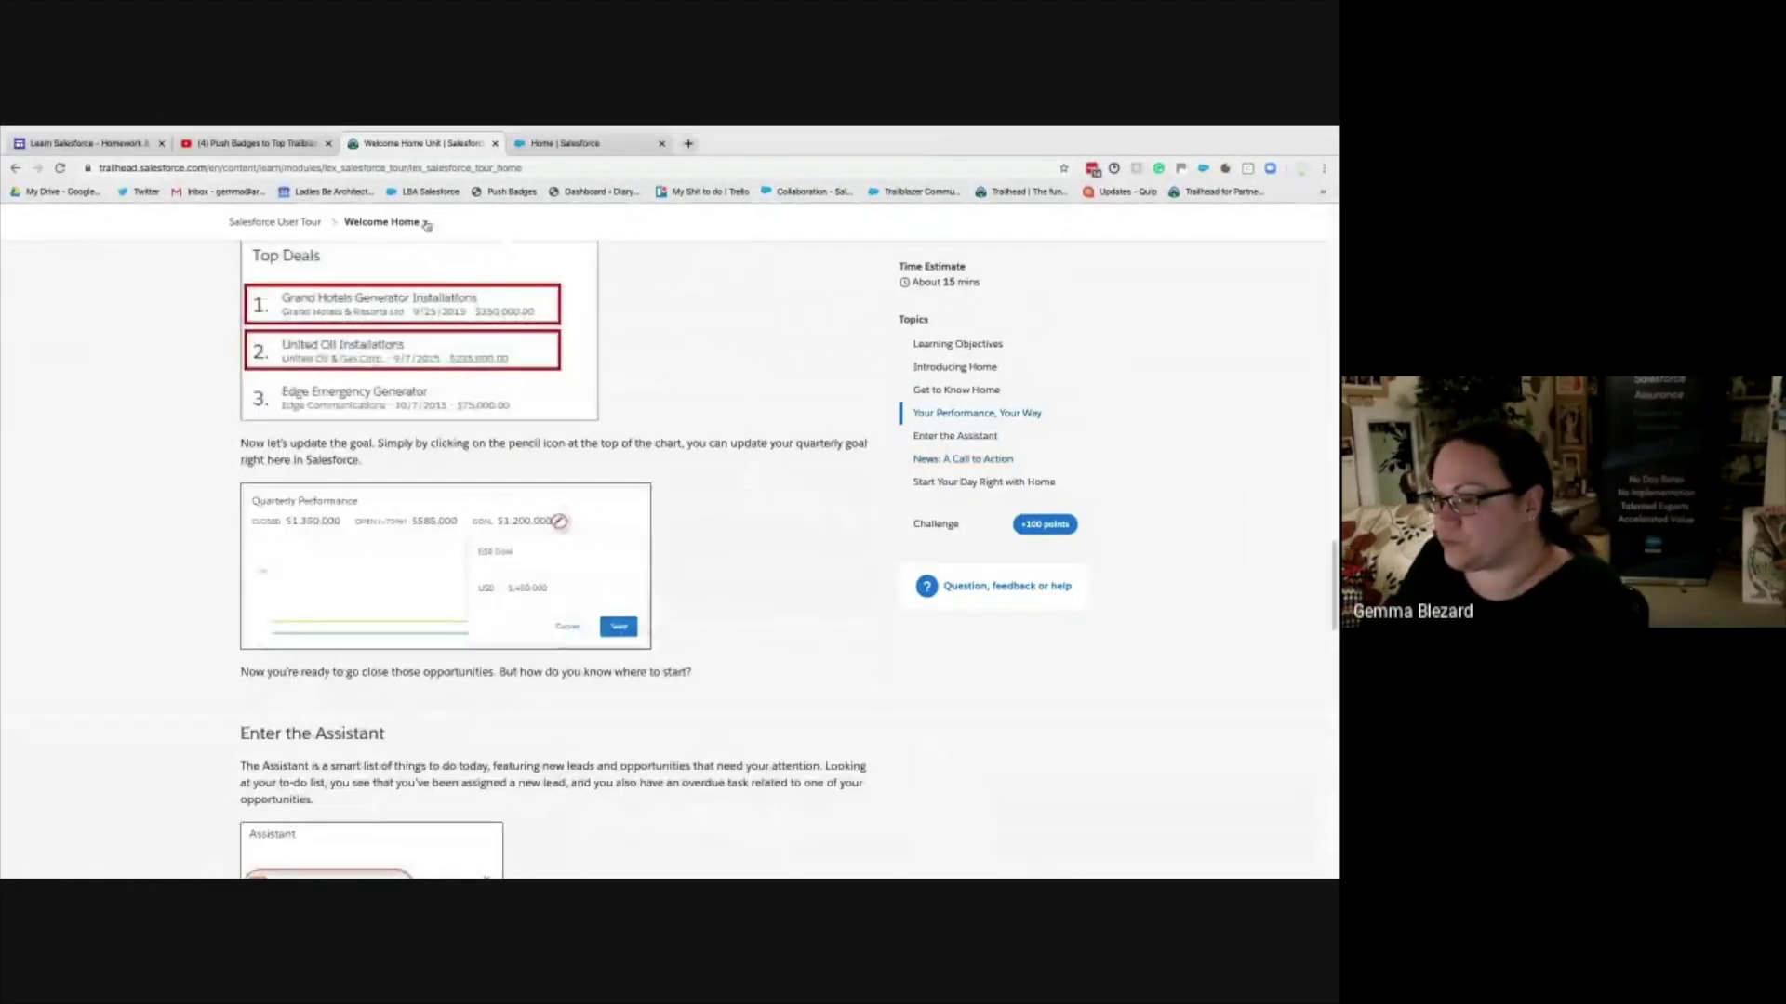
left_click(423, 222)
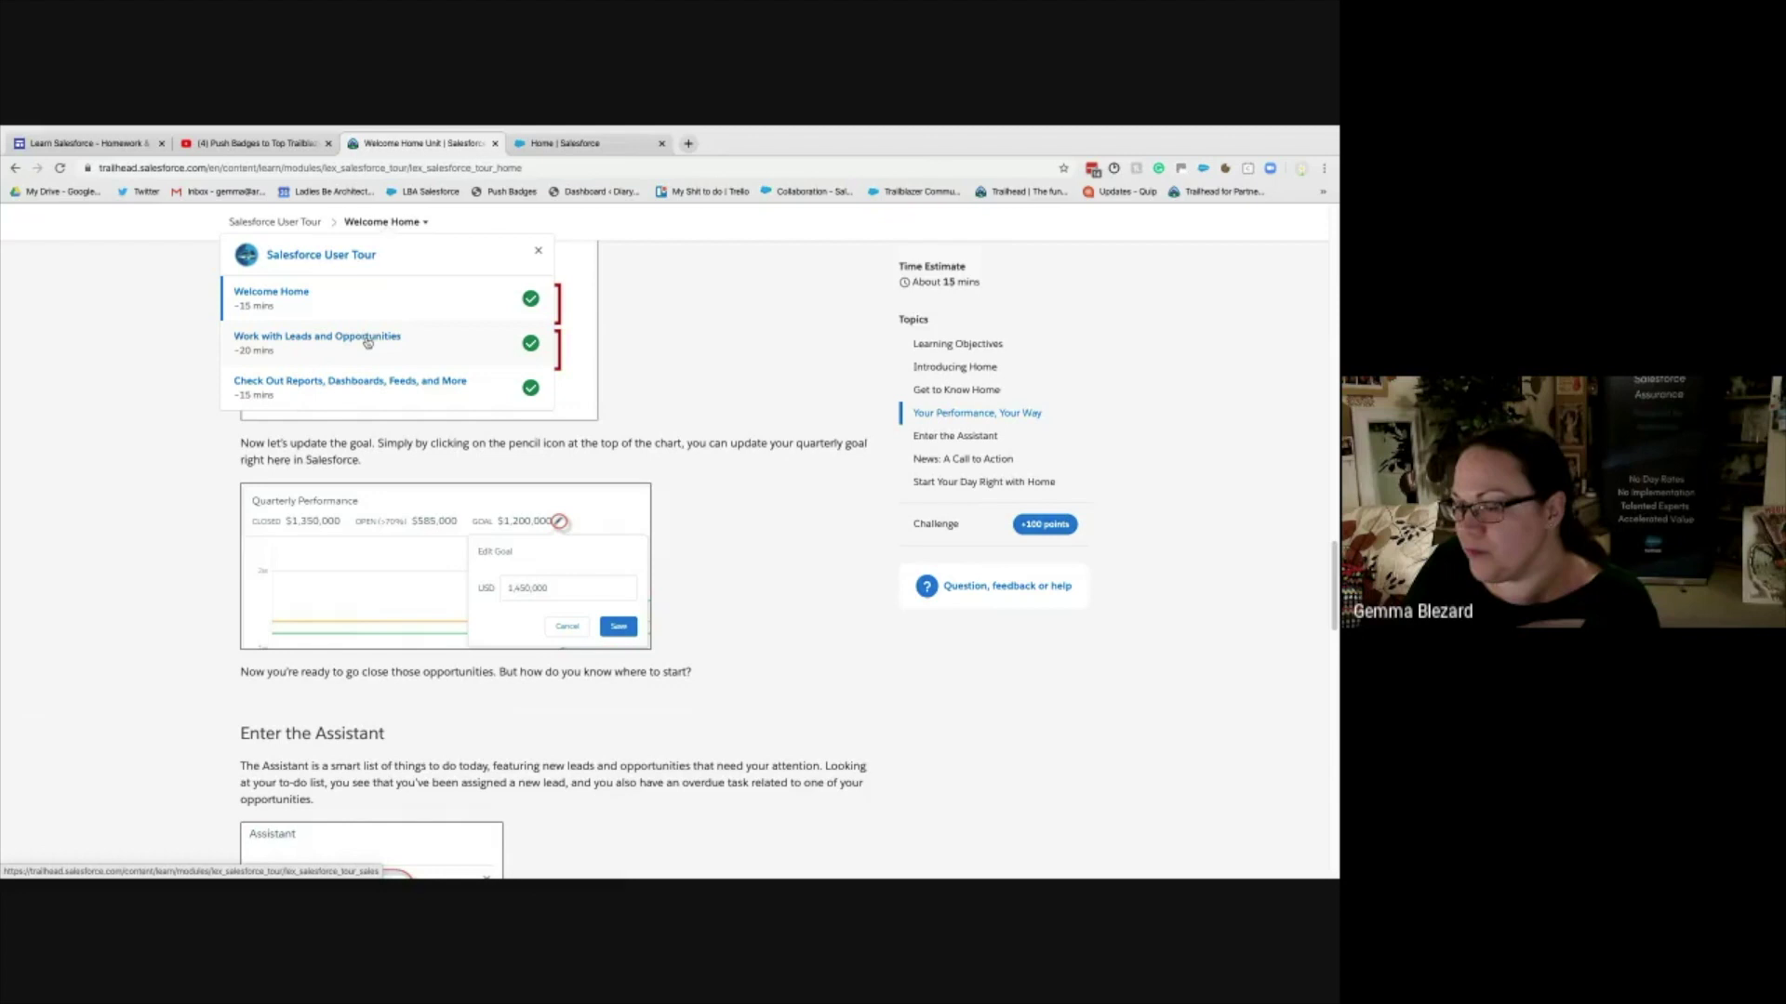
left_click(367, 342)
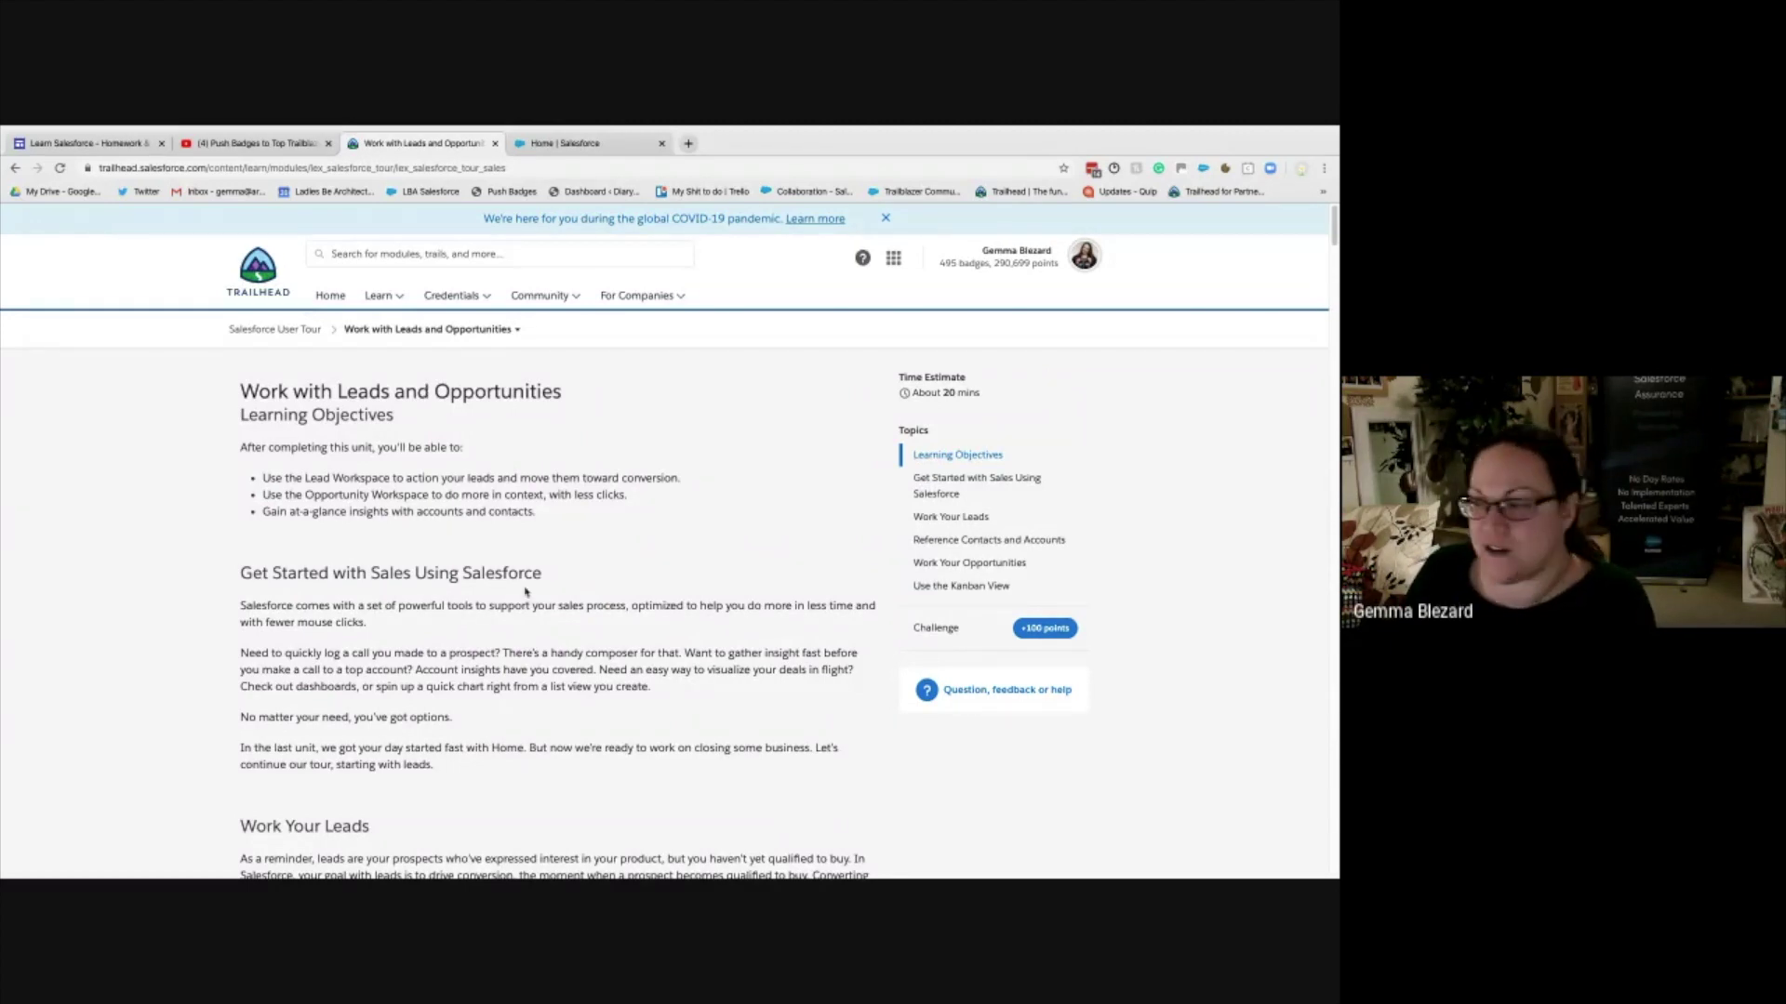
scroll(526, 592, "down", 3)
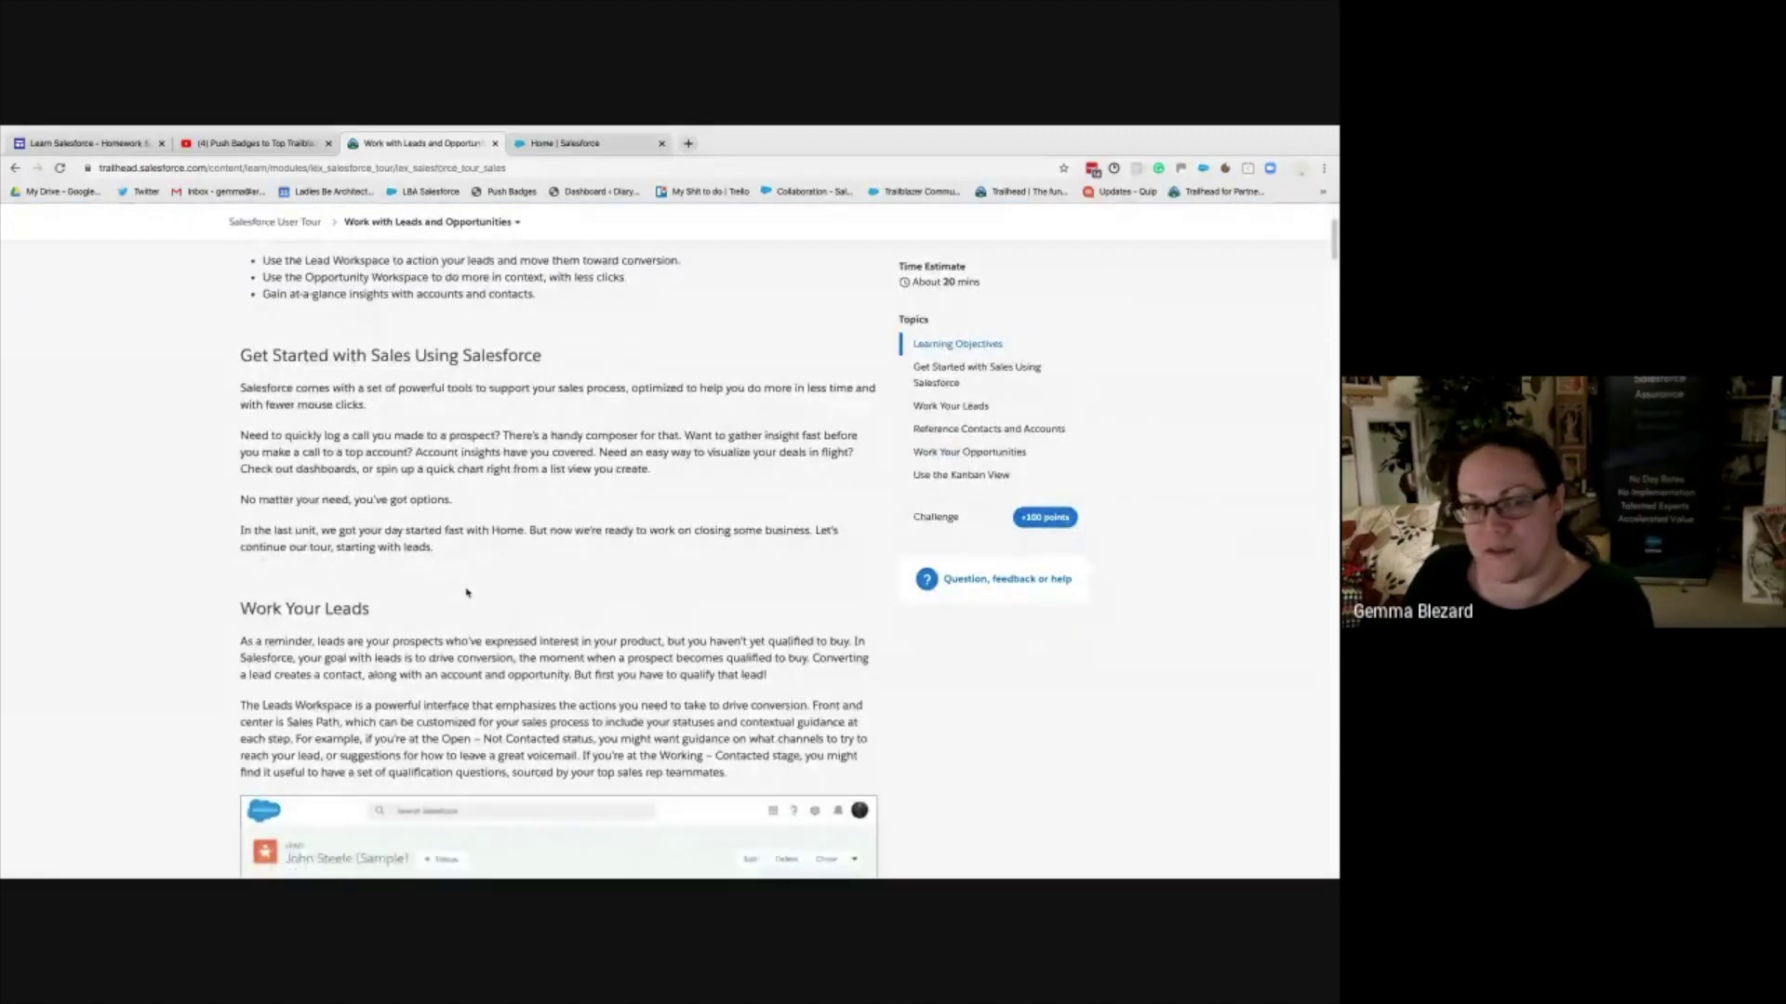
- Enter Salesforce User Tour as a Trailhead search term, dismiss the suggestions, and check the module's unit list from the current unit
scroll(464, 597, "down", 1)
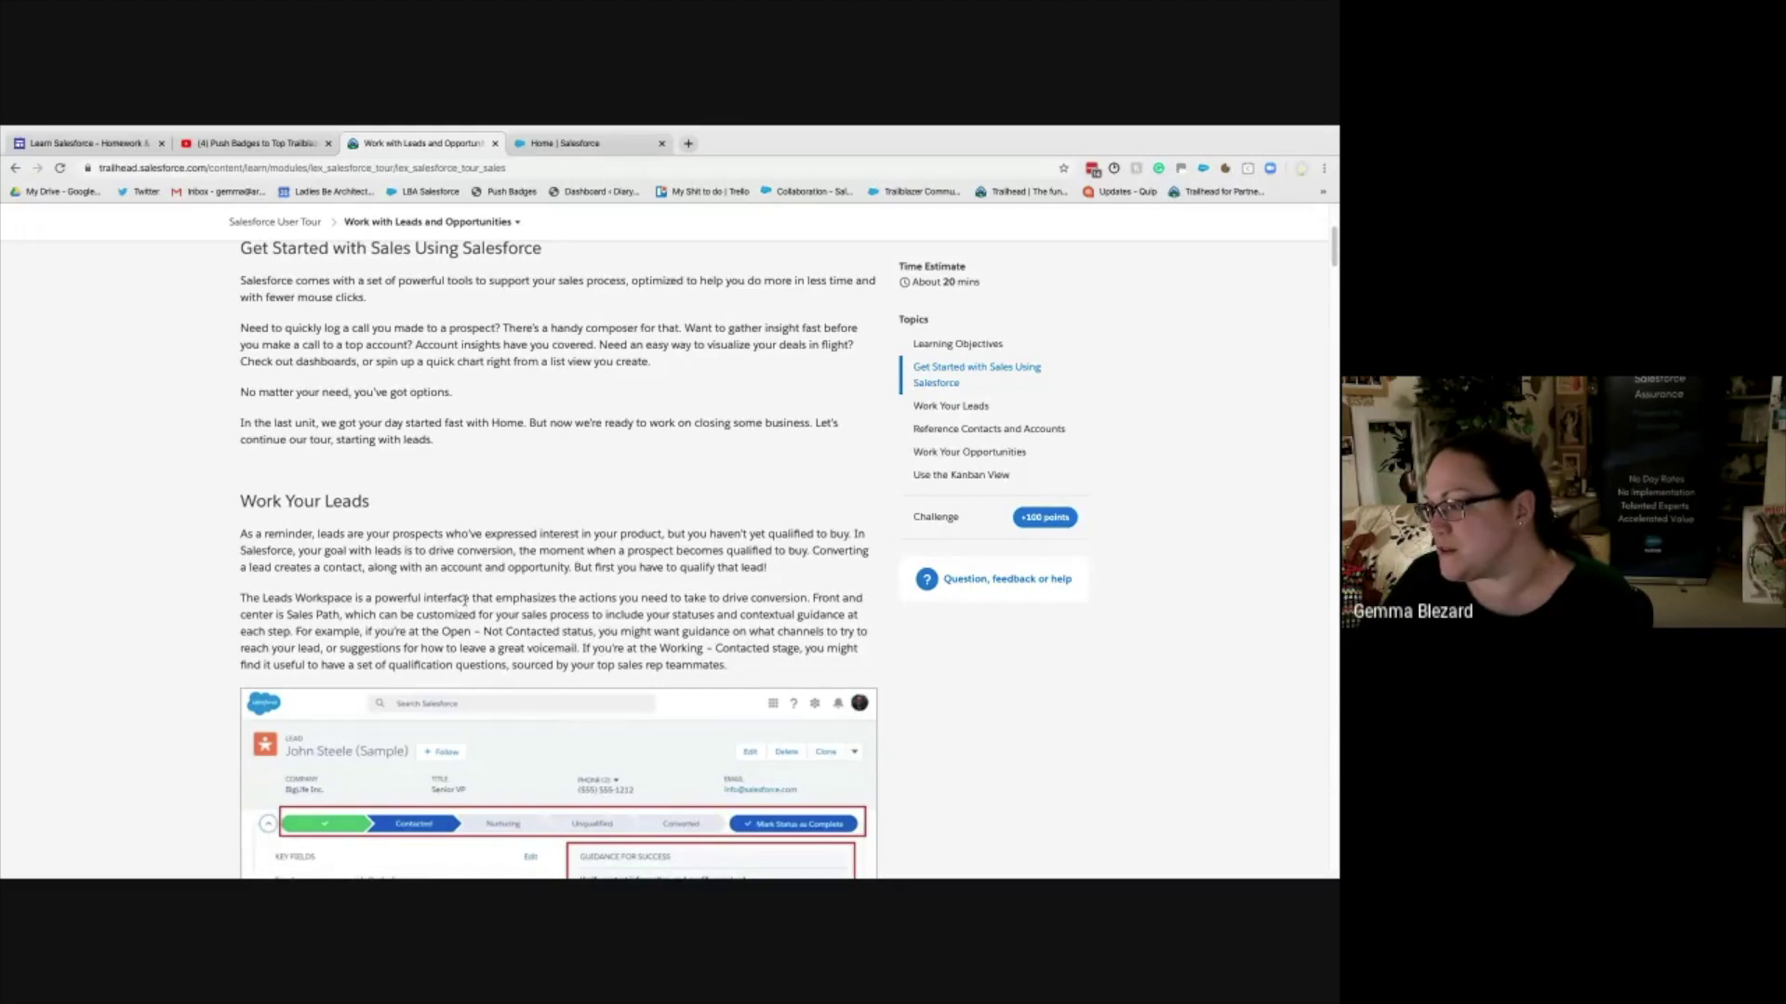
scroll(442, 546, "up", 5)
left_click(402, 263)
type("Salesforce User Tour")
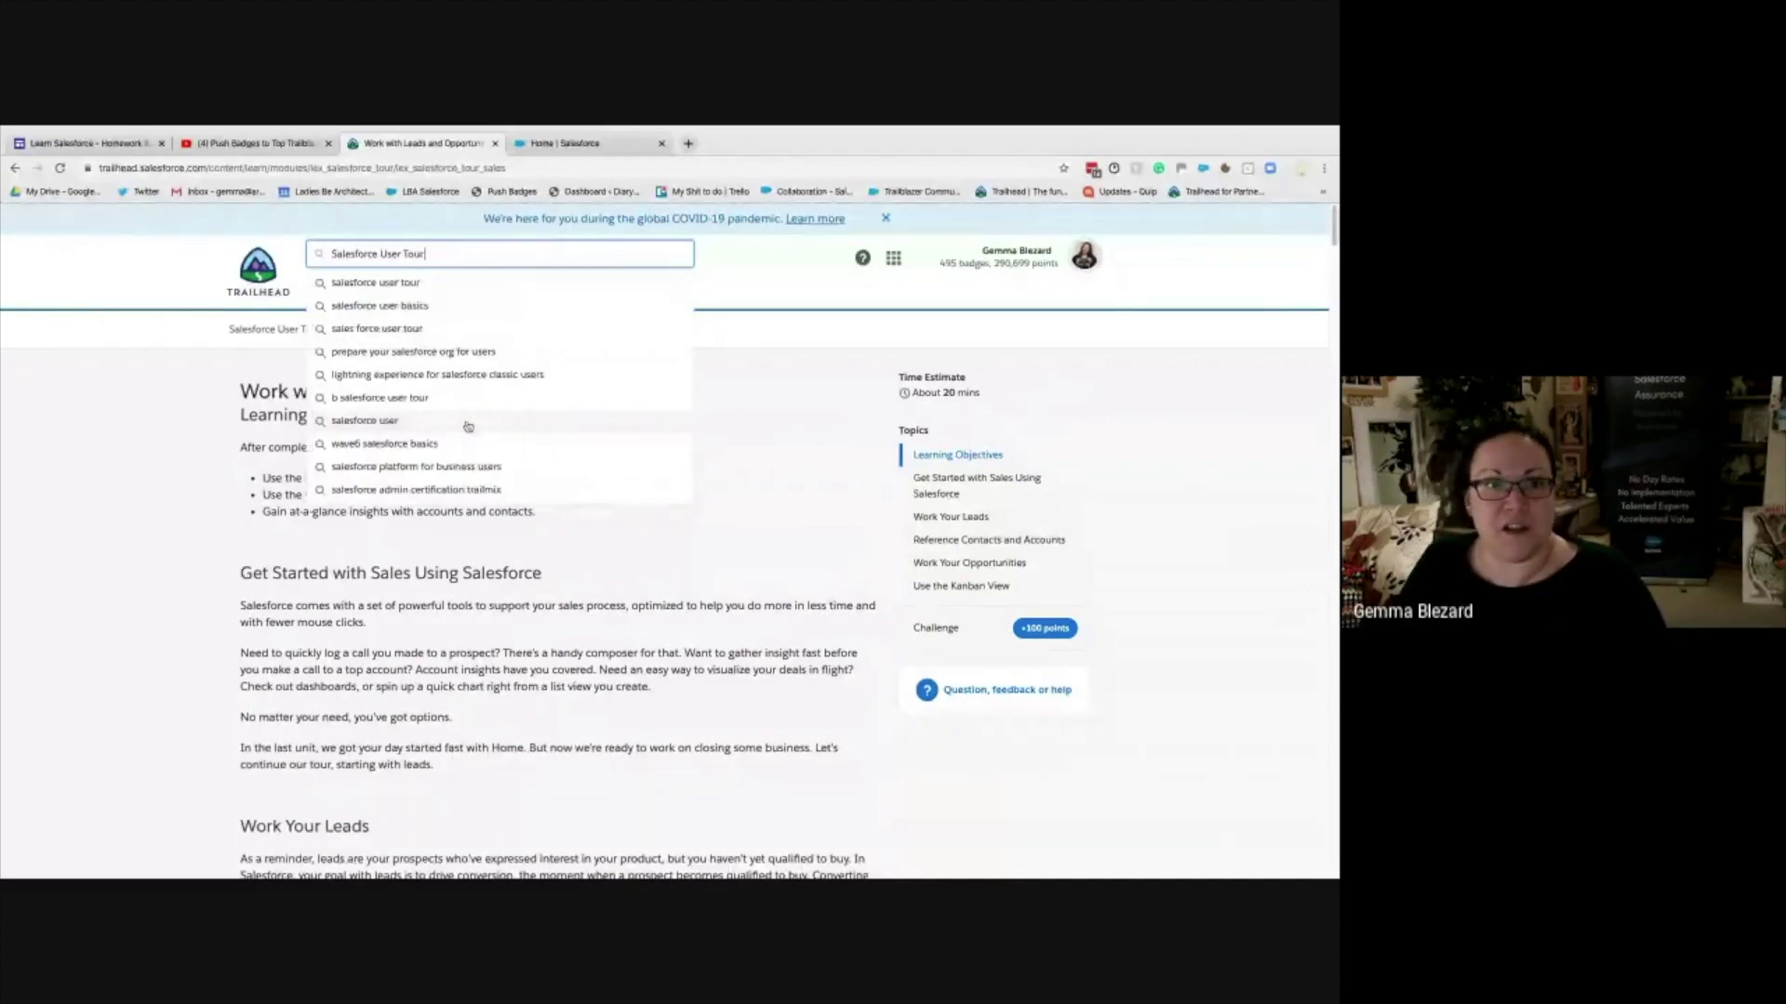
left_click(713, 489)
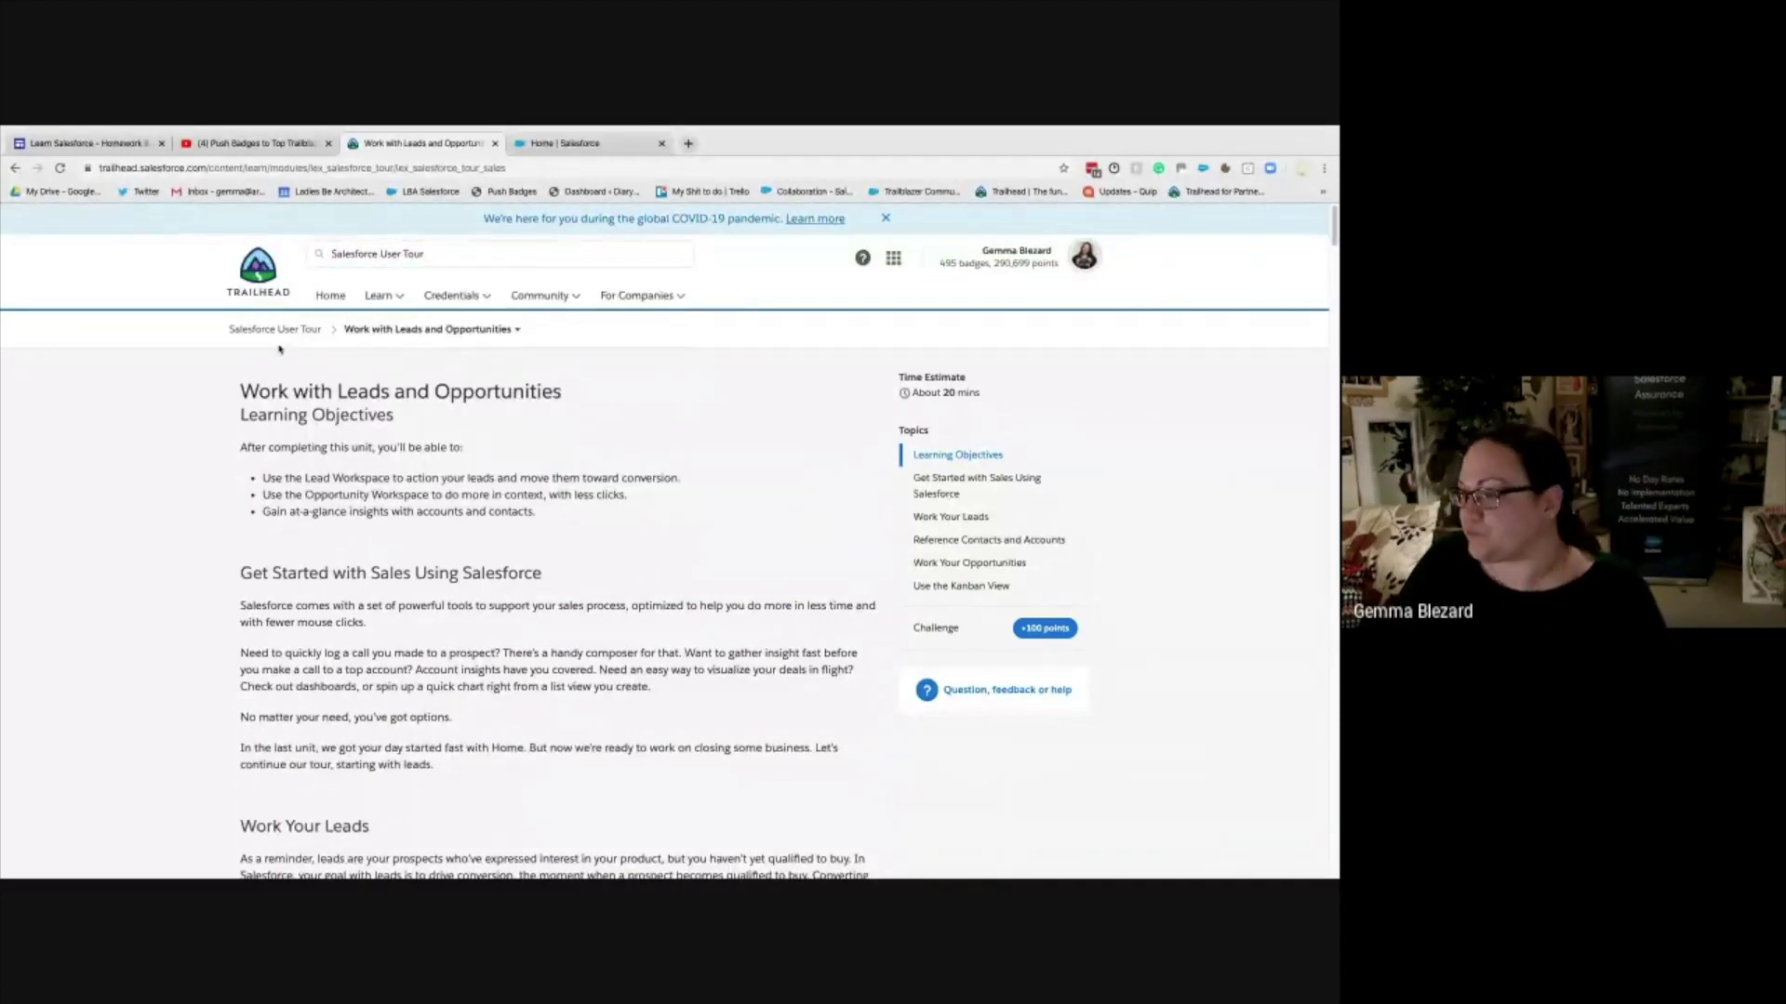
left_click(519, 331)
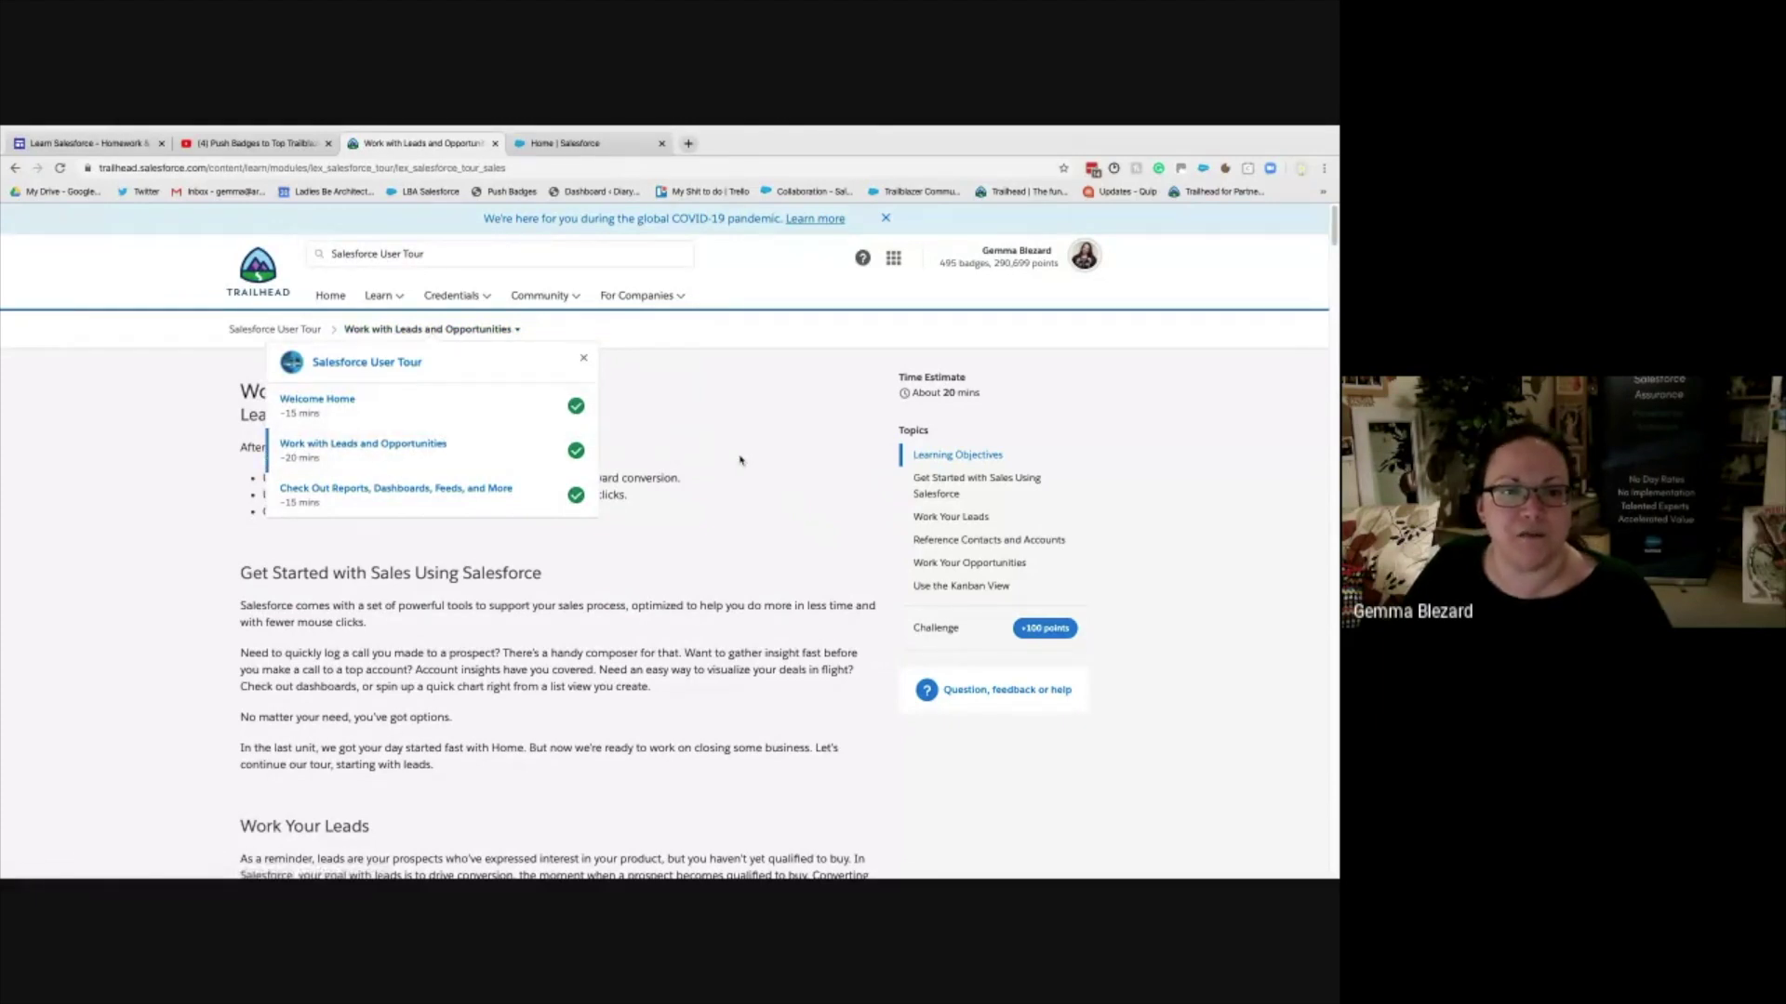
left_click(694, 355)
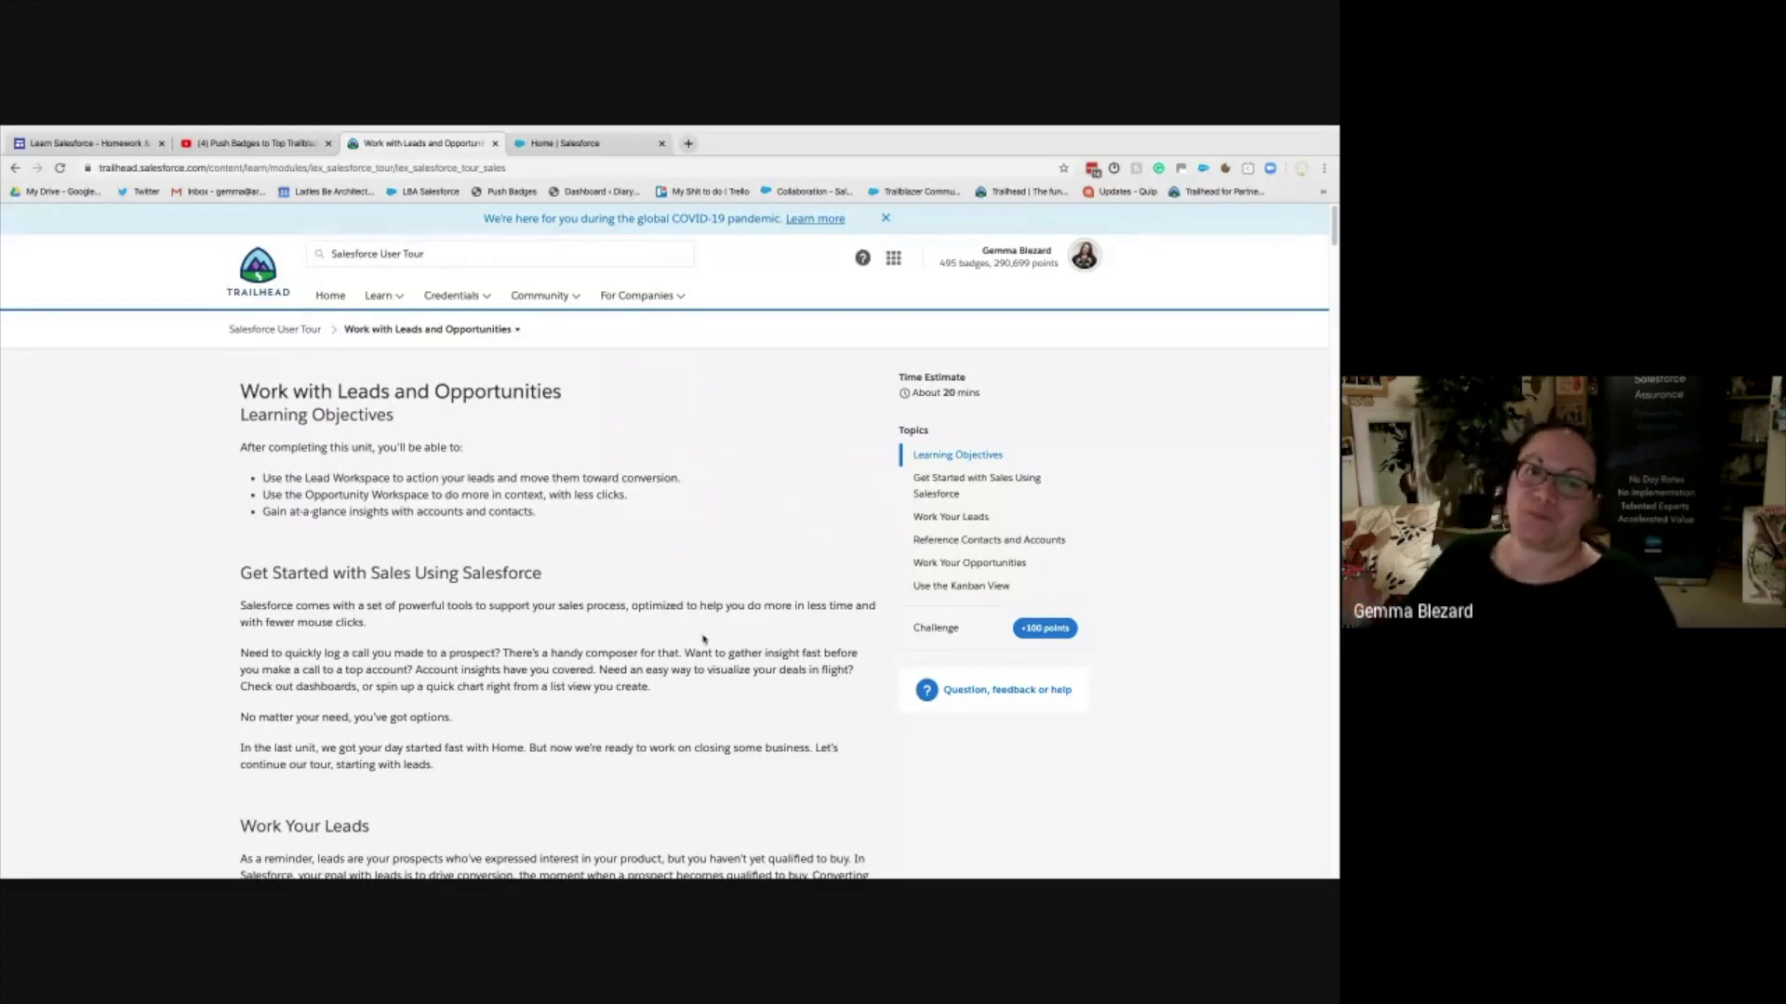
- Read the Get Started with Sales Using Salesforce section and the Work Your Leads introduction, including the Sales Path illustration
scroll(705, 638, "down", 2)
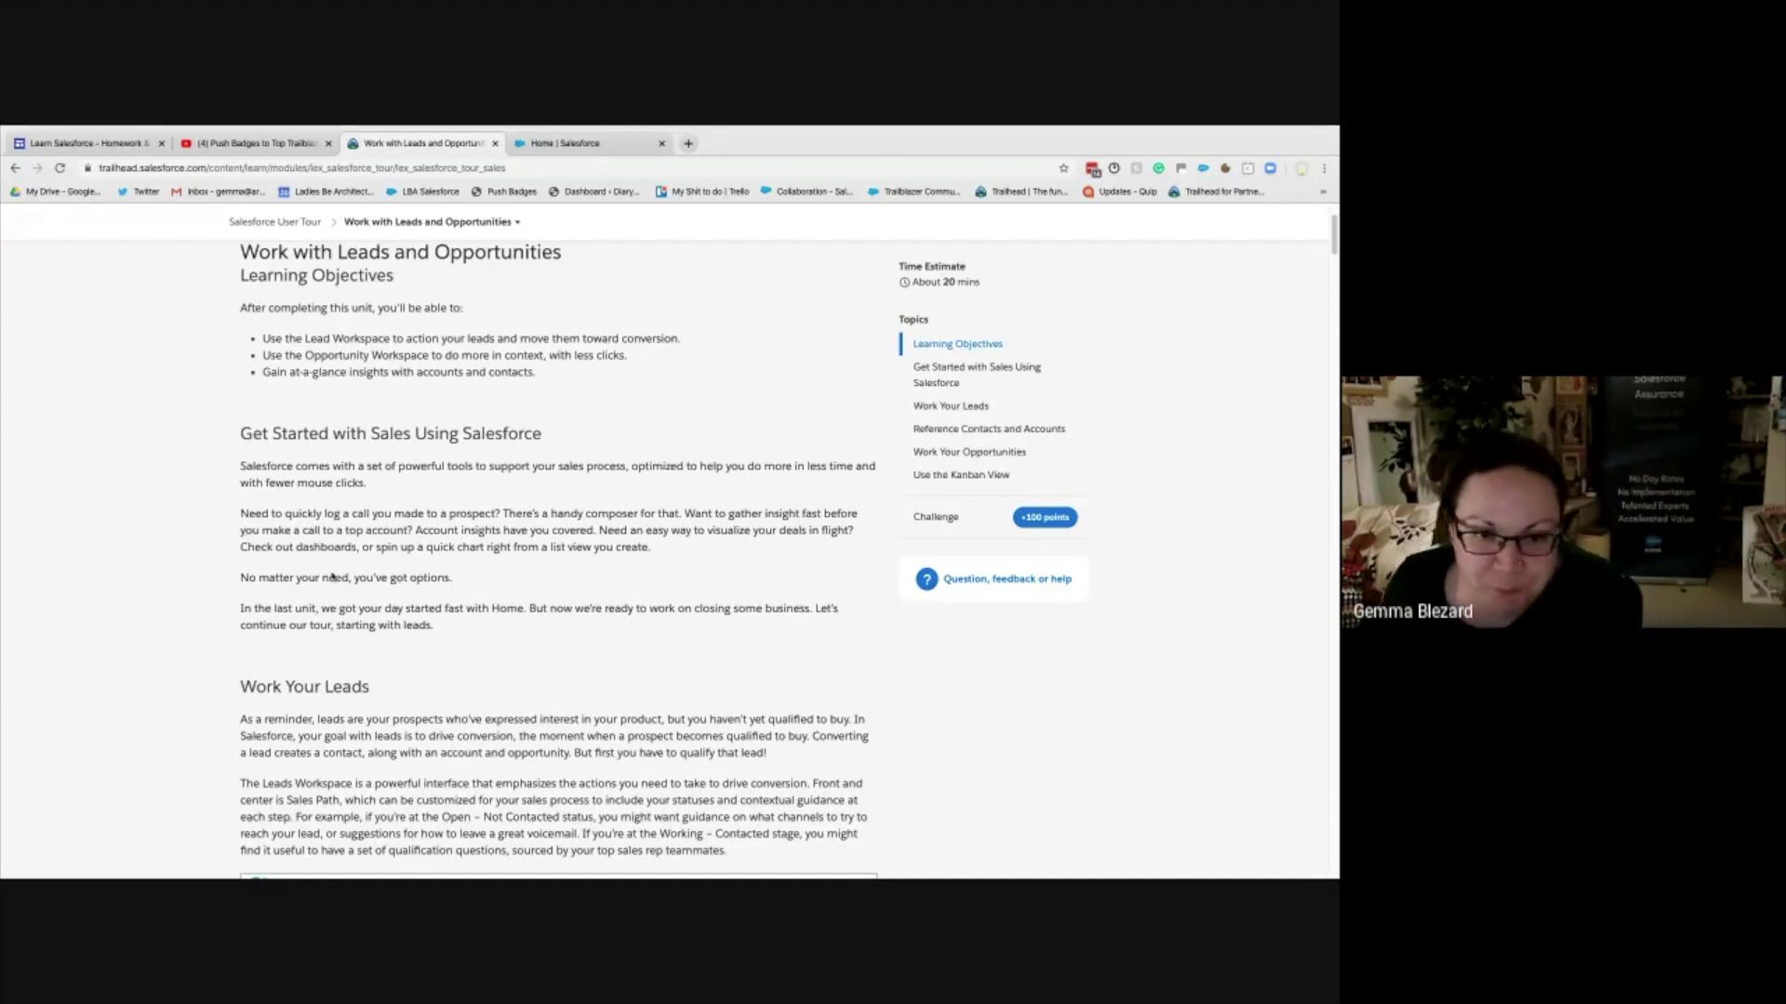
scroll(315, 604, "down", 1)
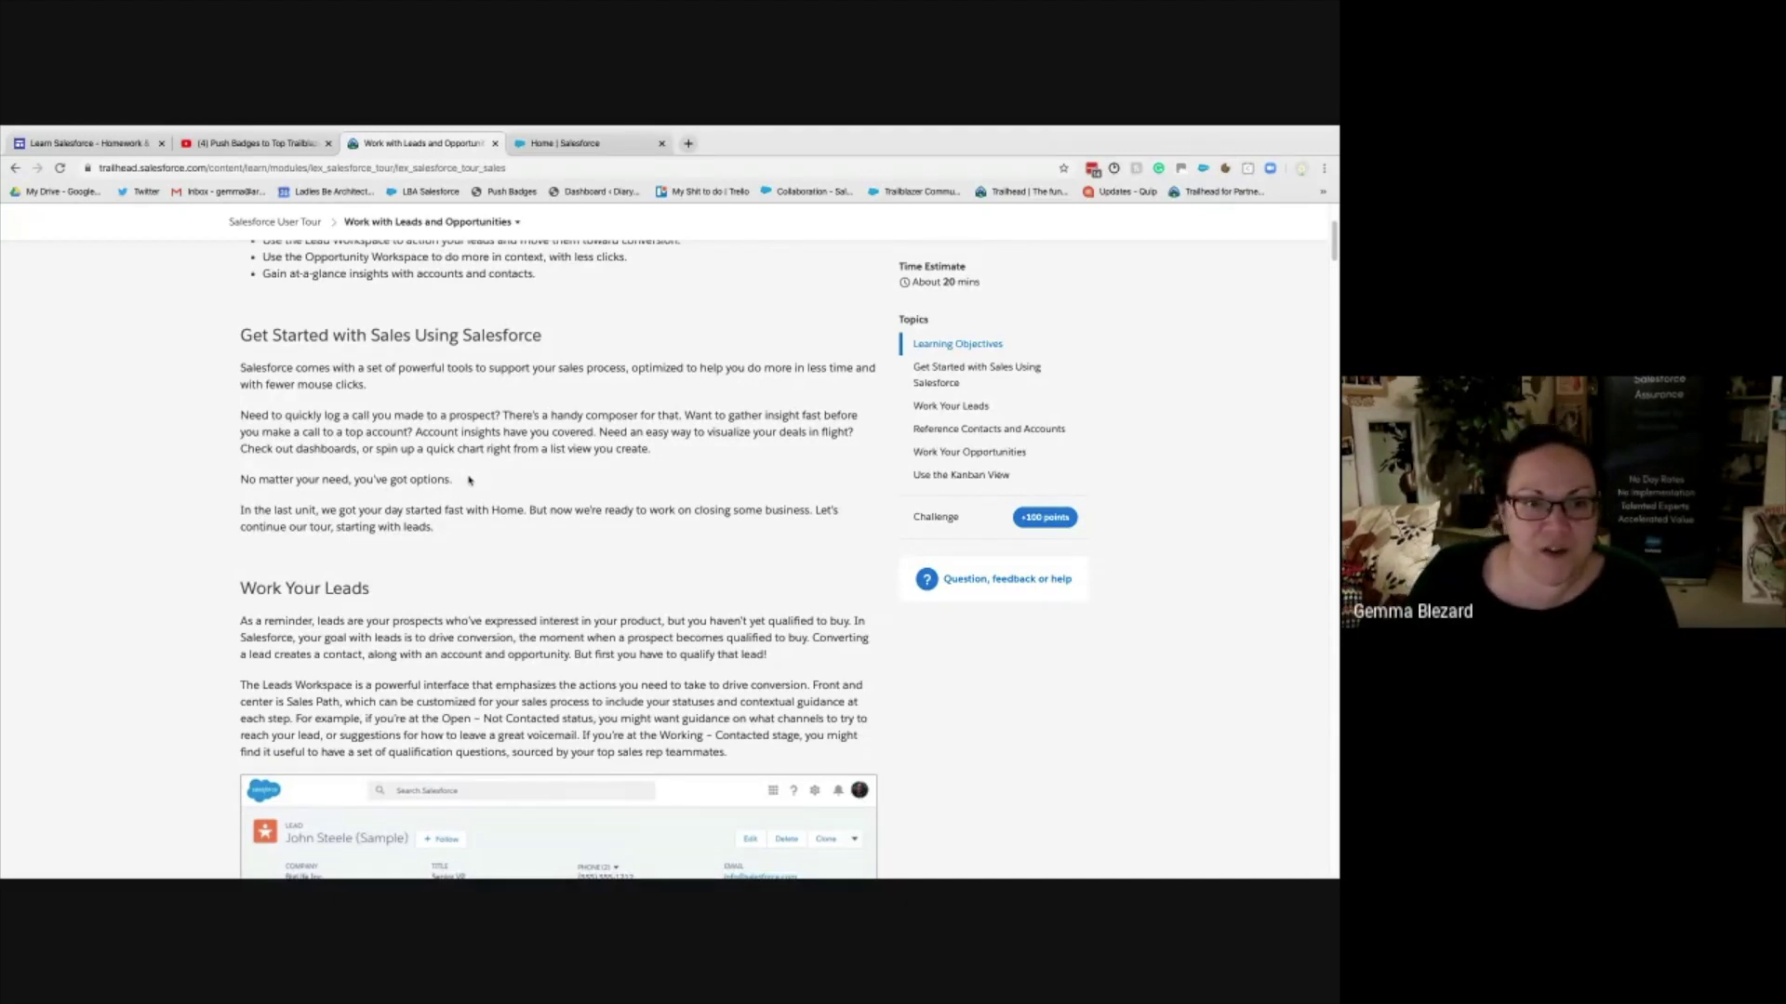
scroll(470, 480, "down", 2)
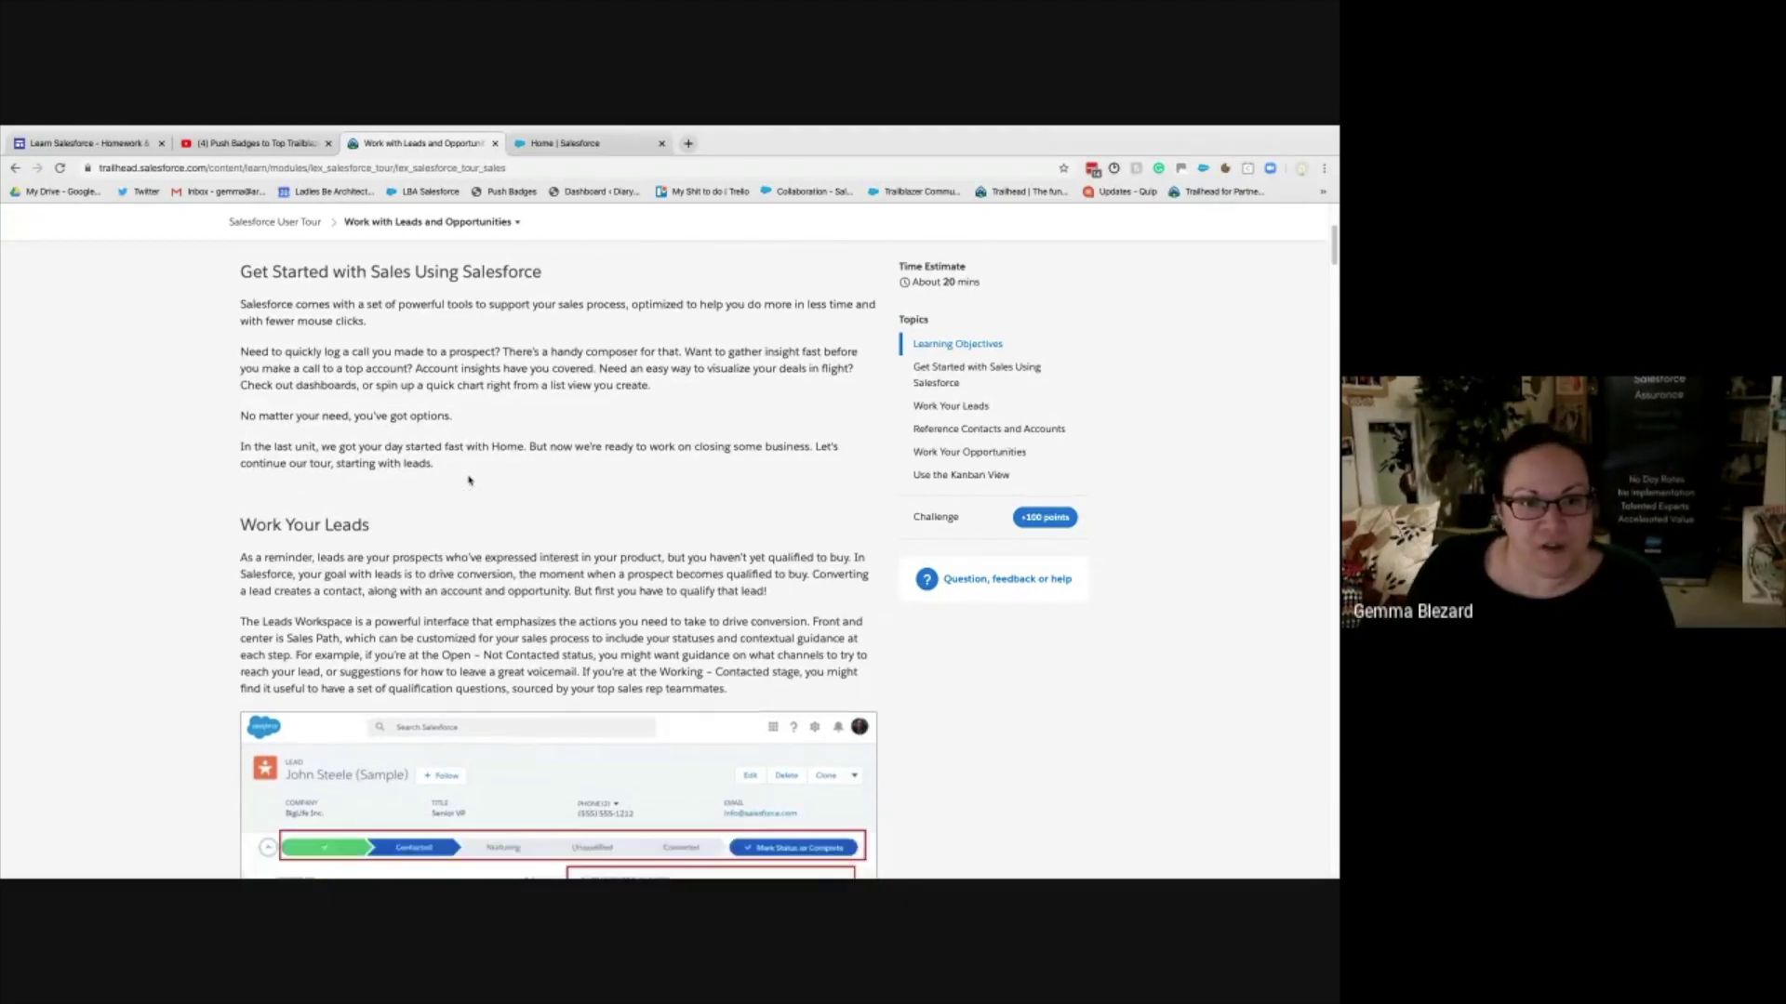
scroll(470, 480, "down", 4)
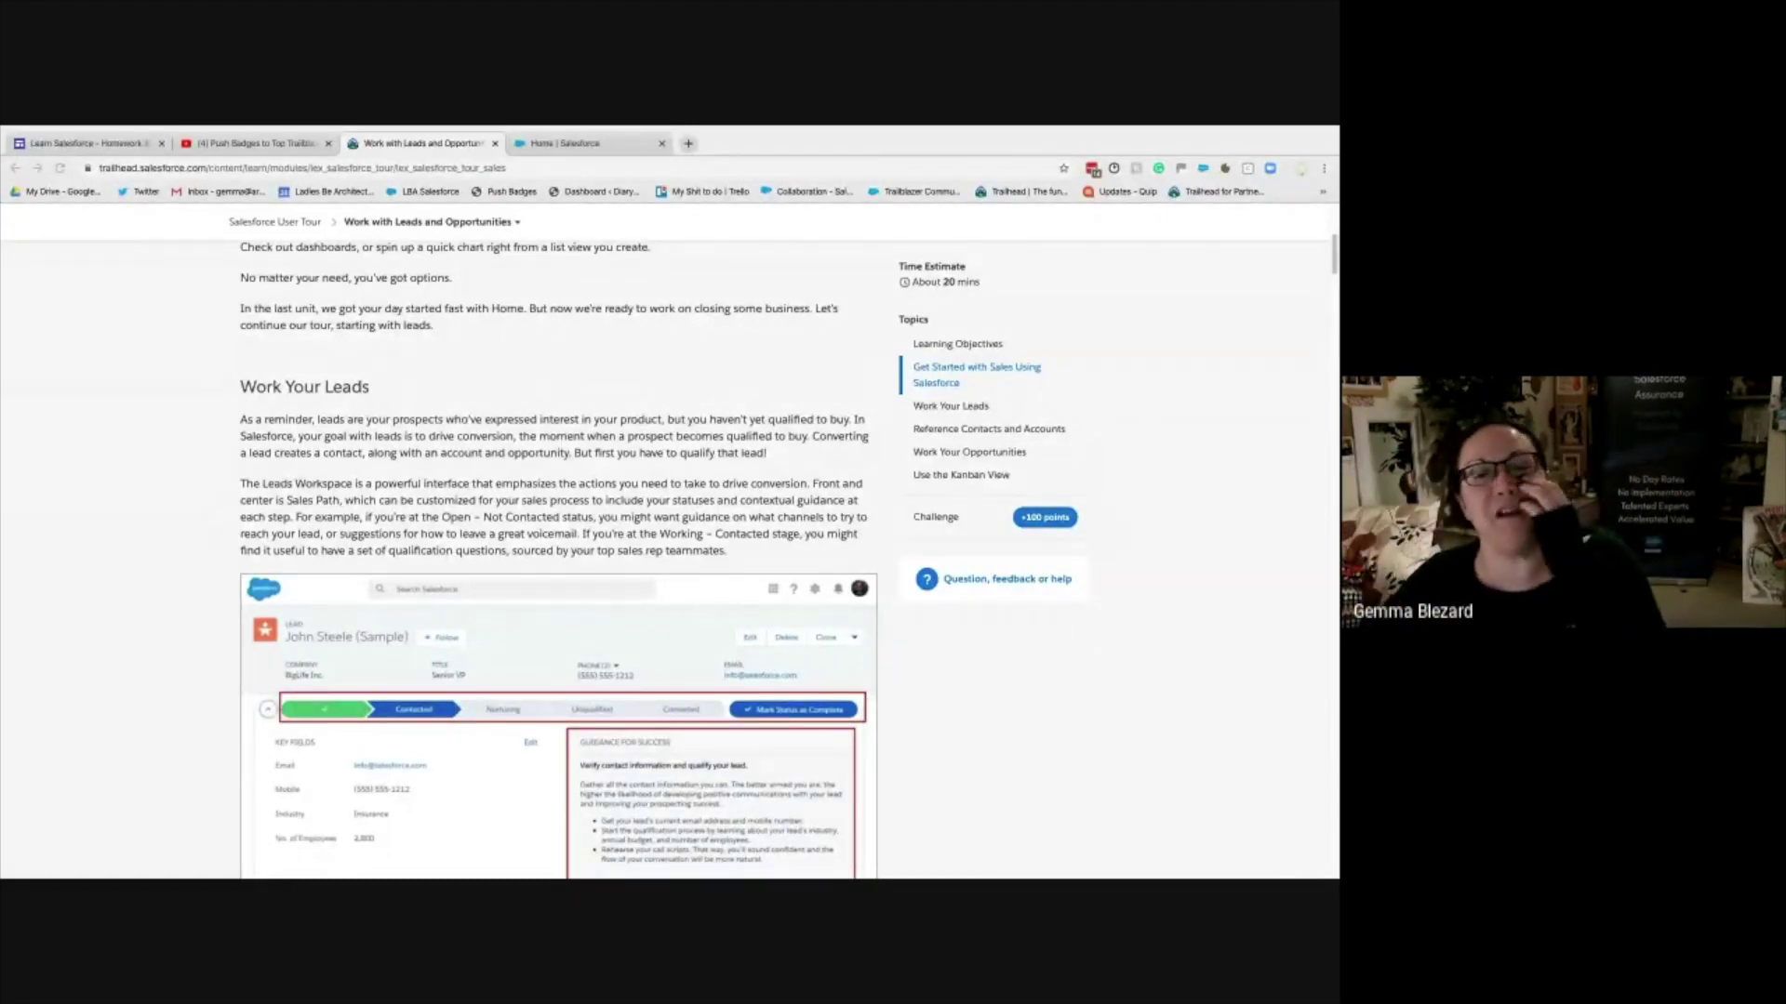
scroll(672, 527, "down", 2)
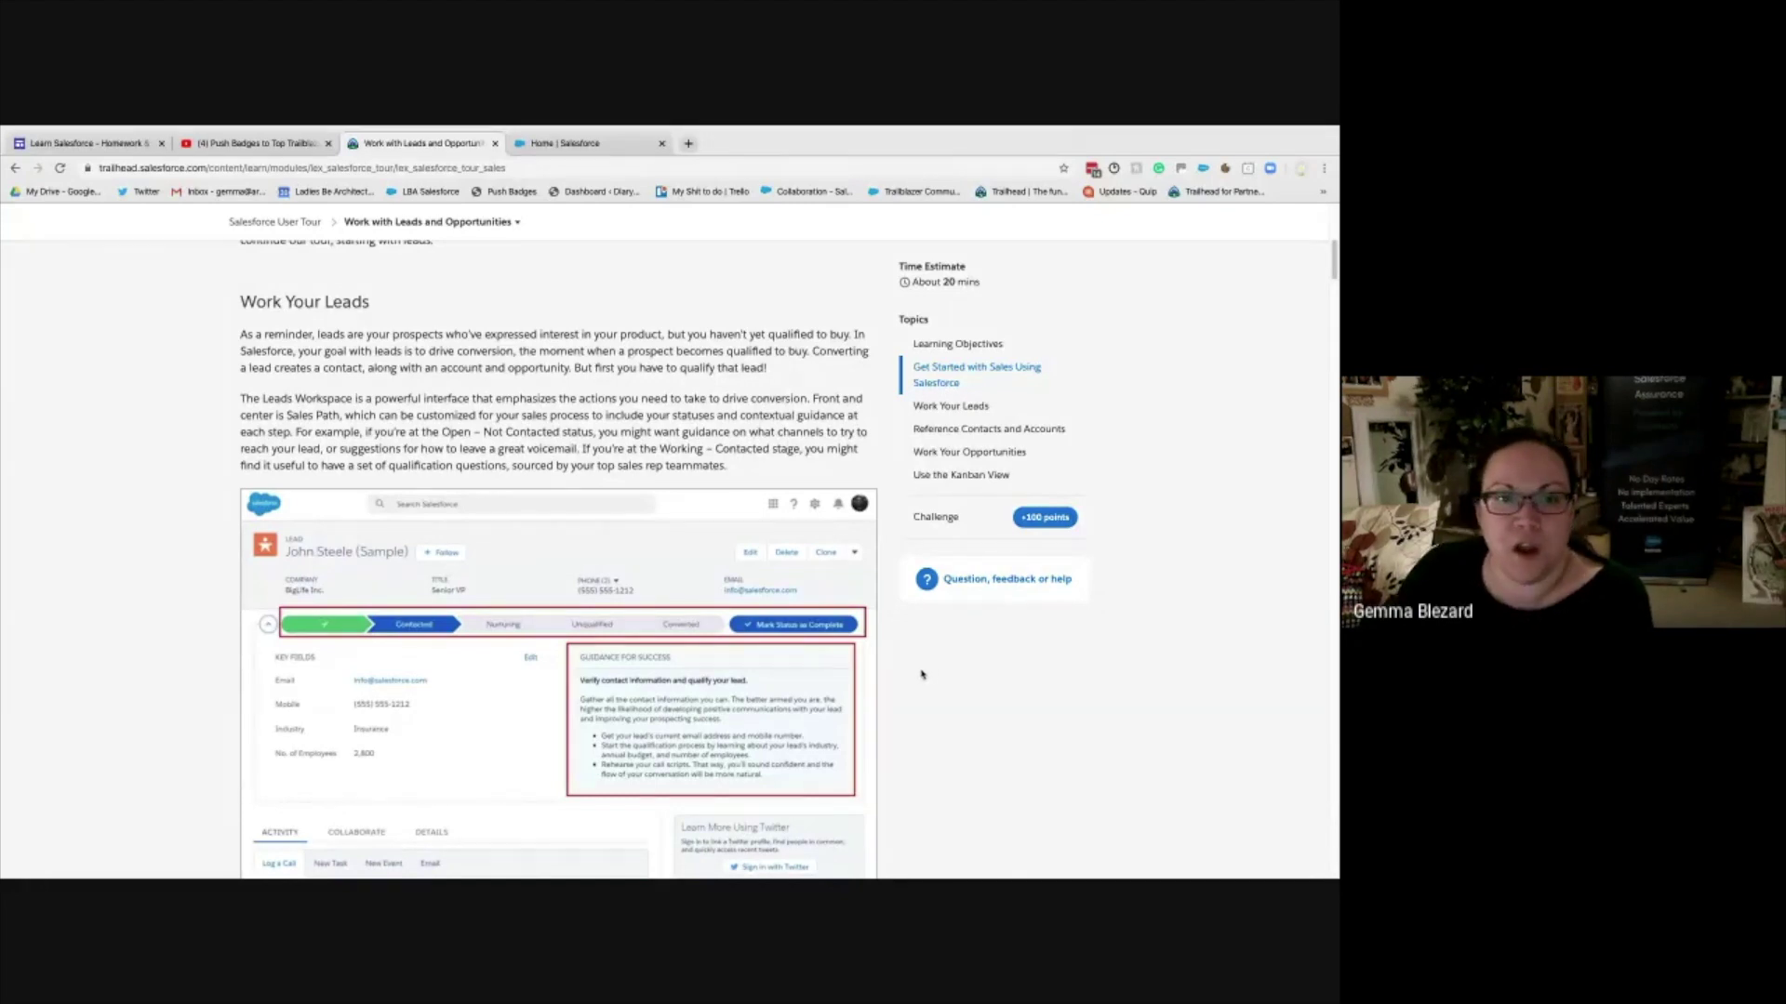
scroll(811, 675, "down", 1)
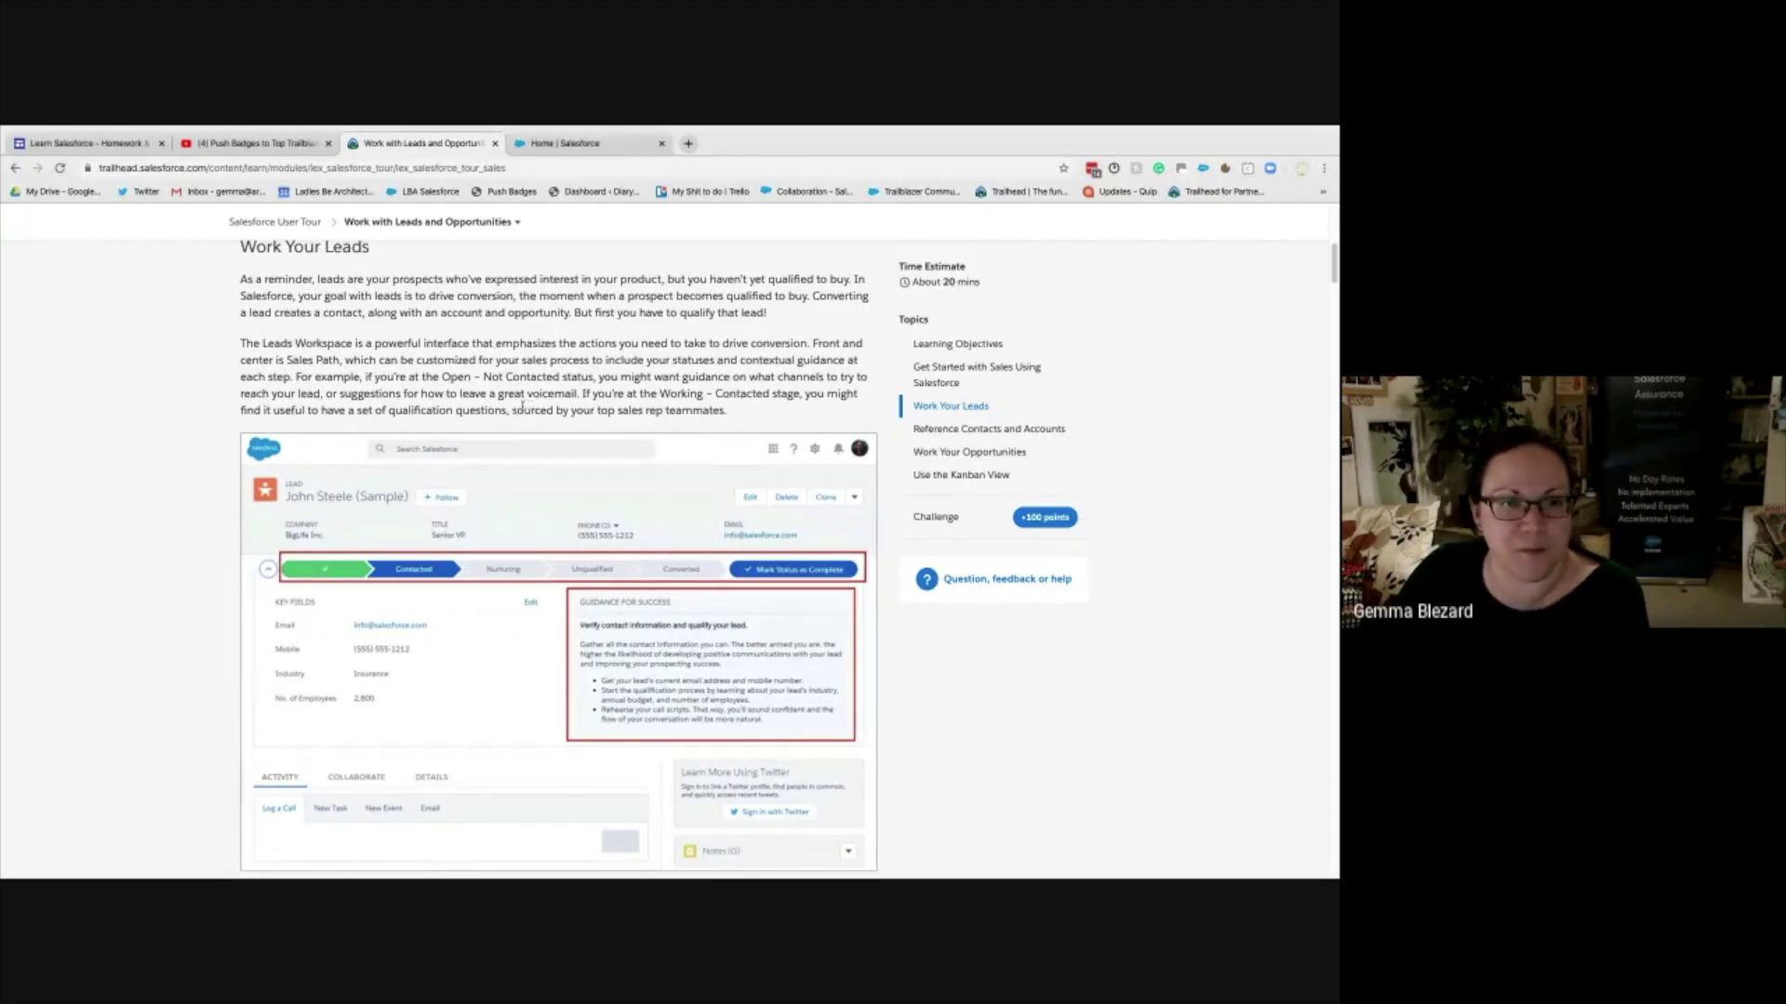
scroll(456, 412, "down", 3)
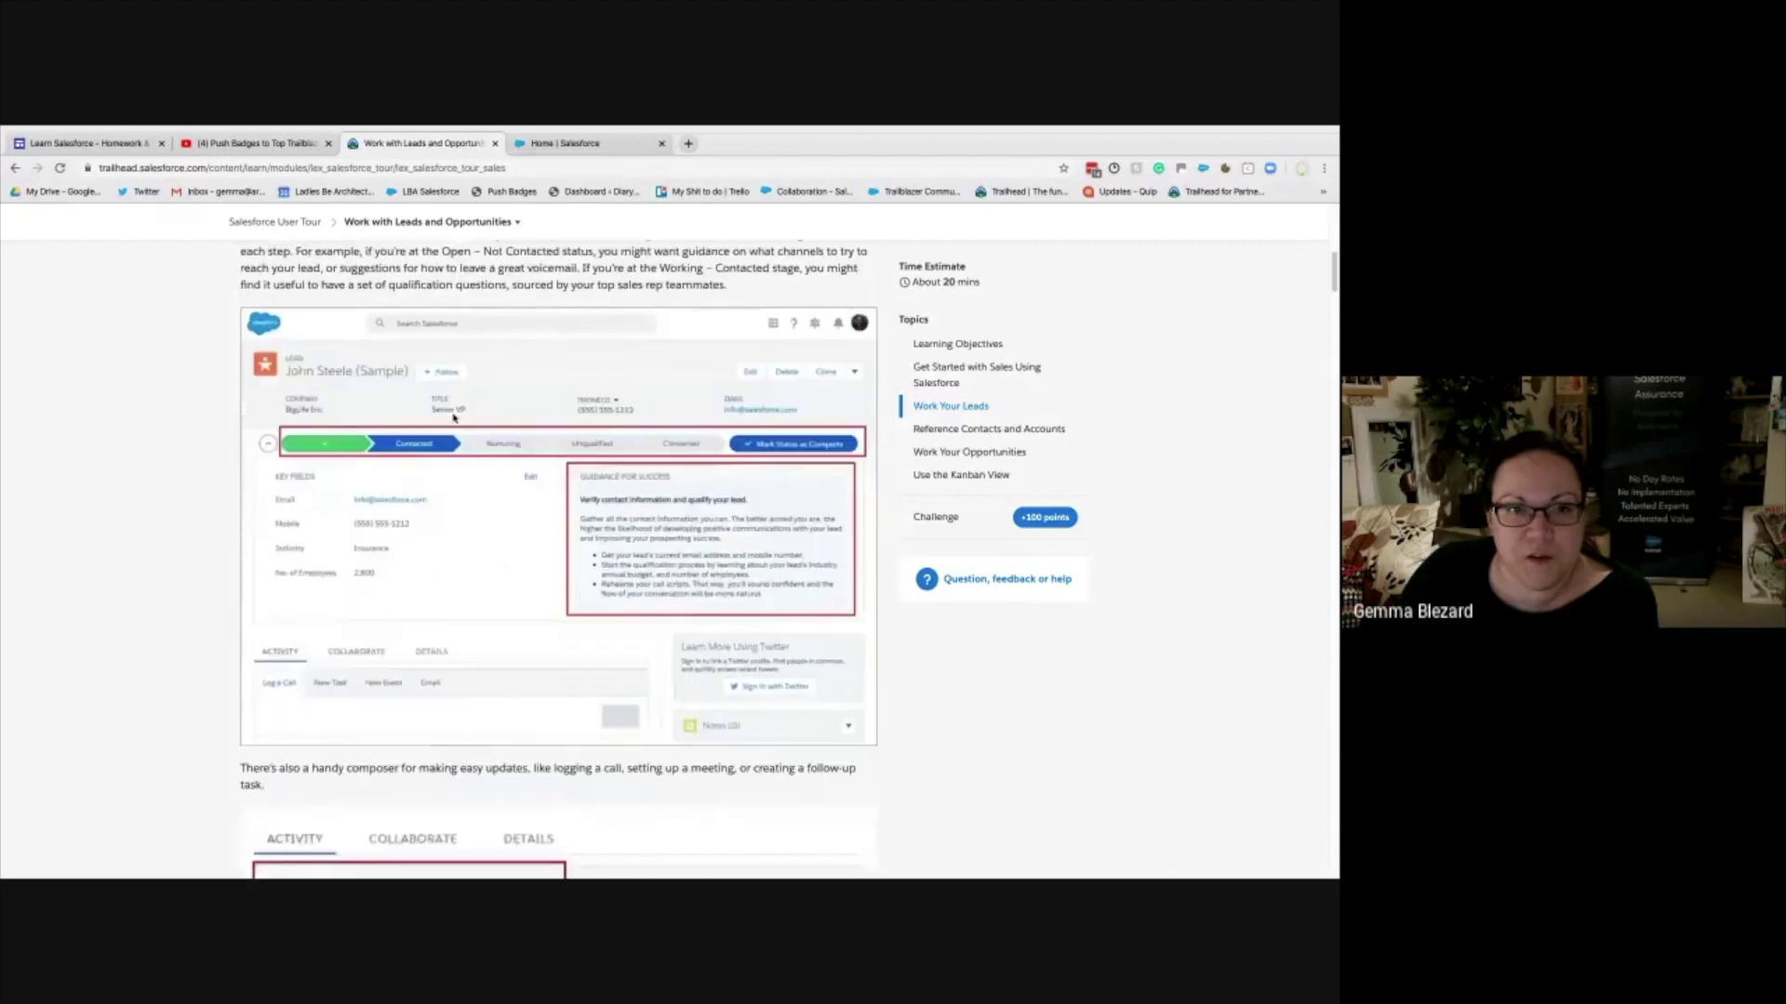
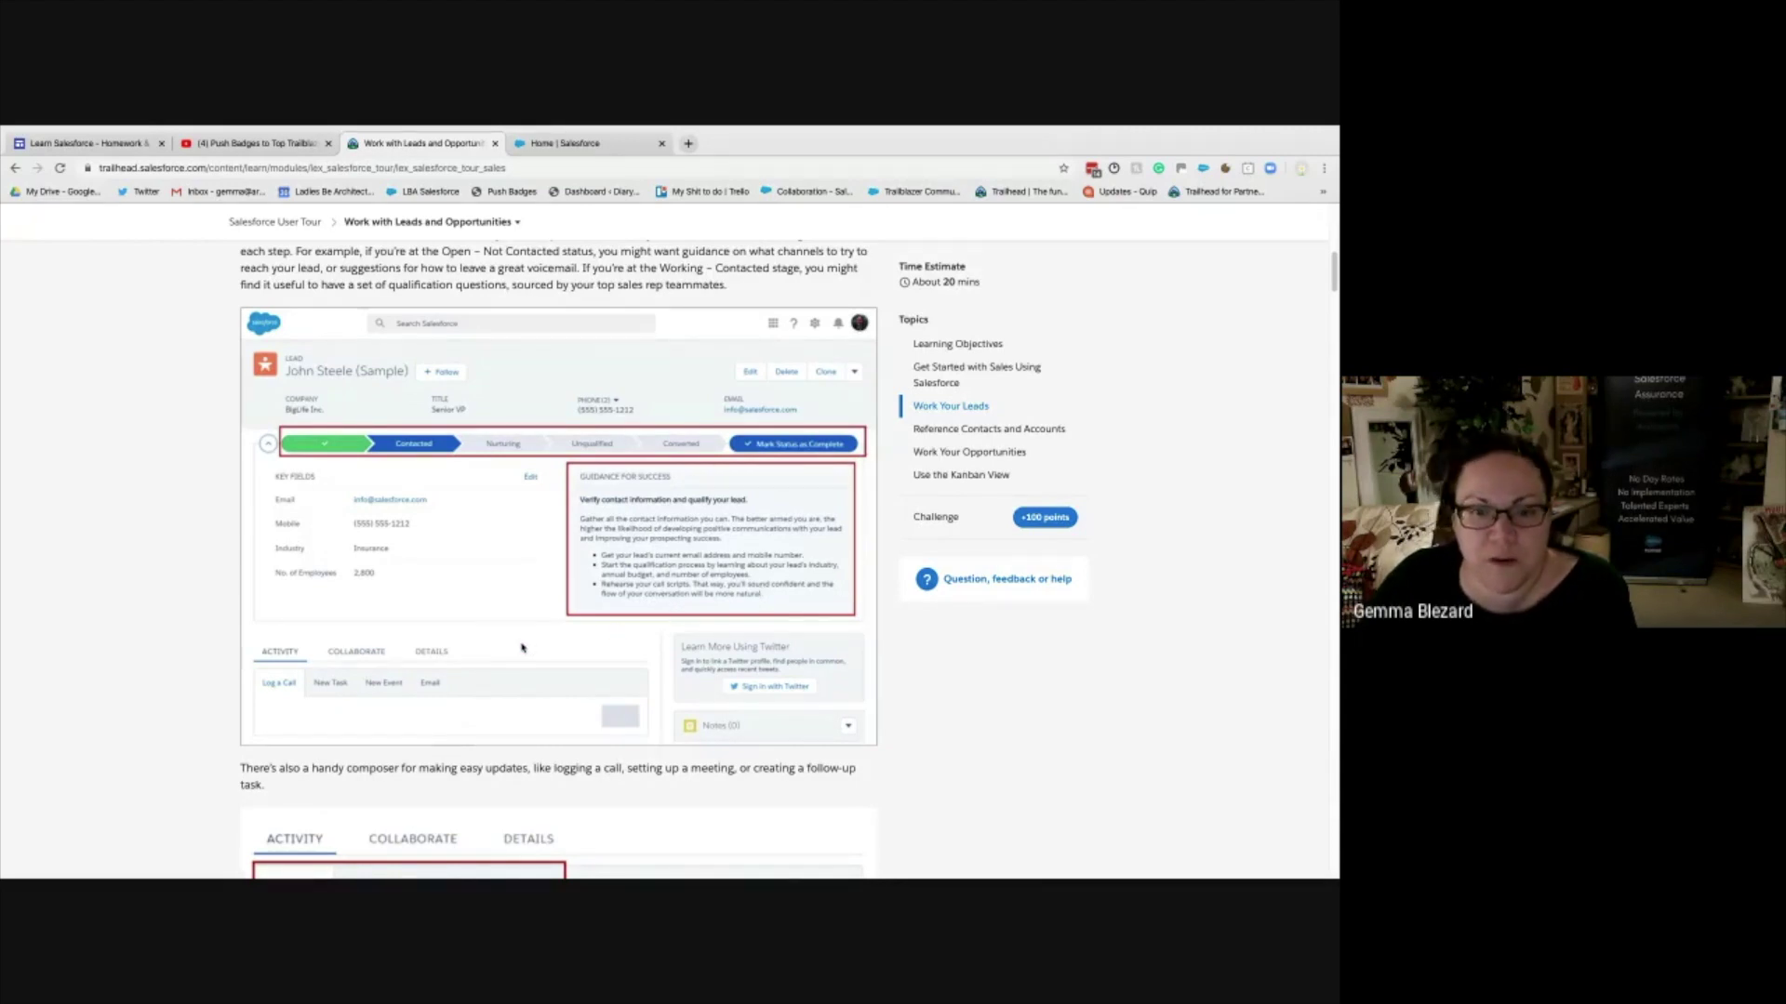
- Examine the lead's activity composer illustration with its Log a Call, New Task, New Event and Email options
scroll(523, 644, "down", 1)
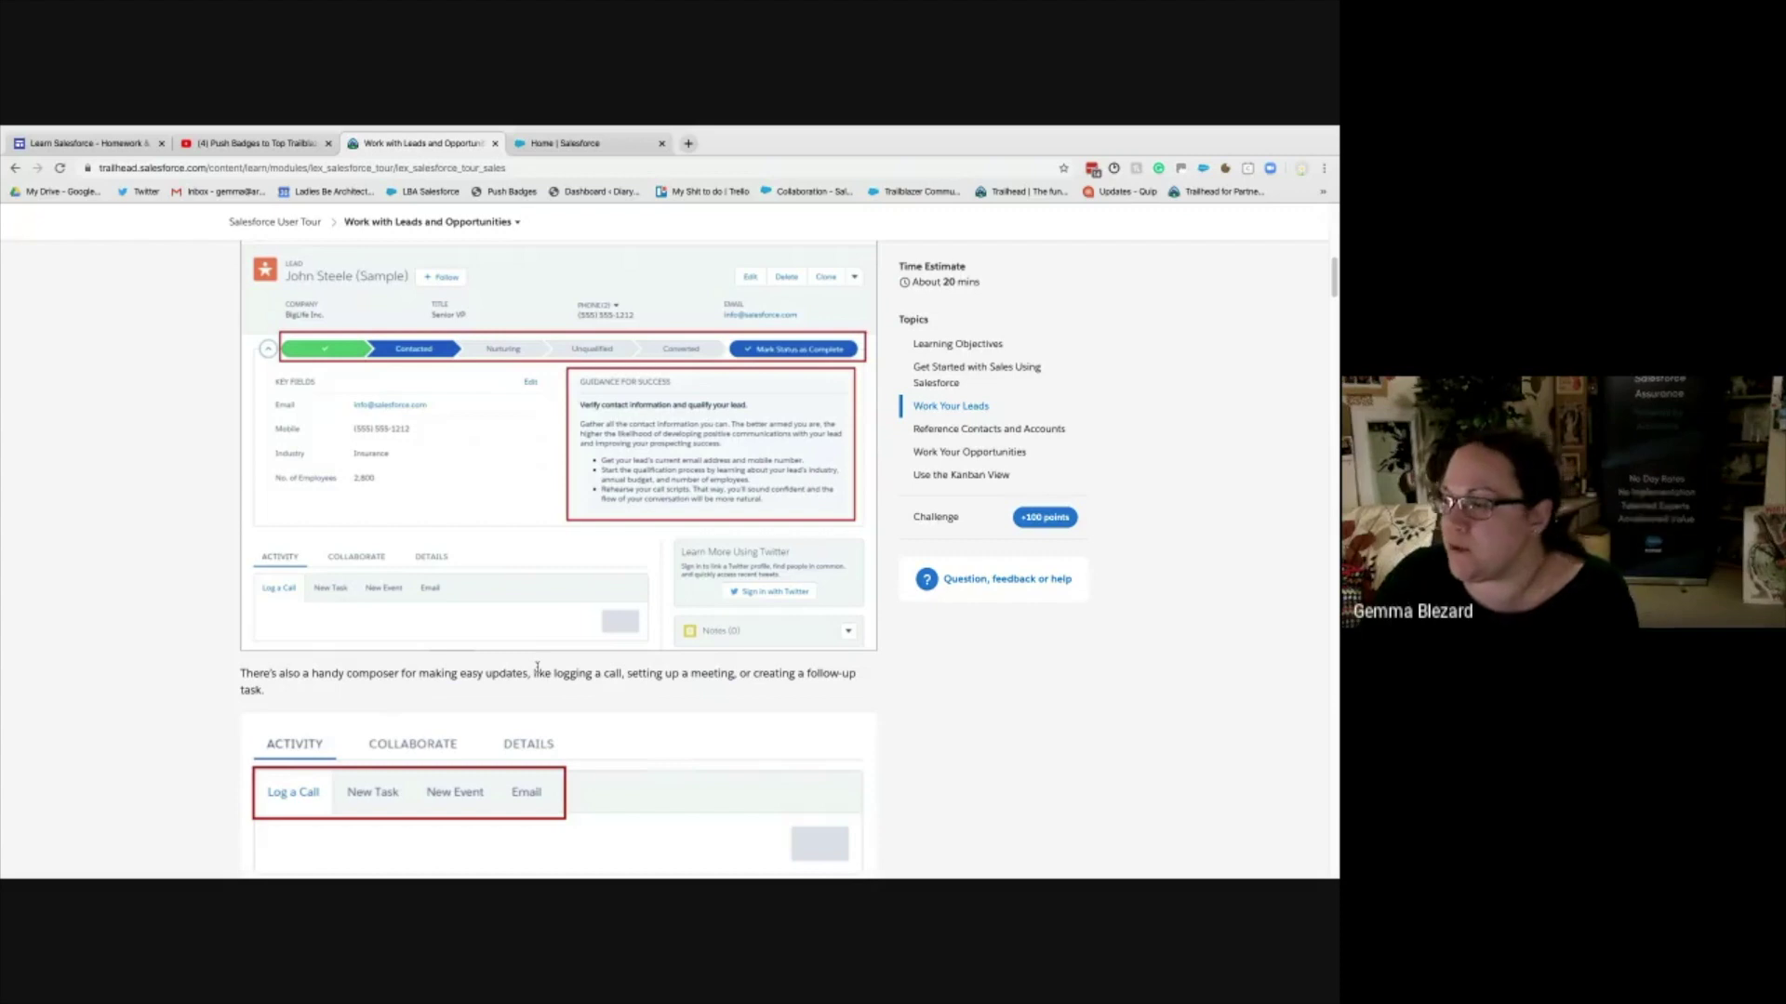
scroll(356, 641, "down", 2)
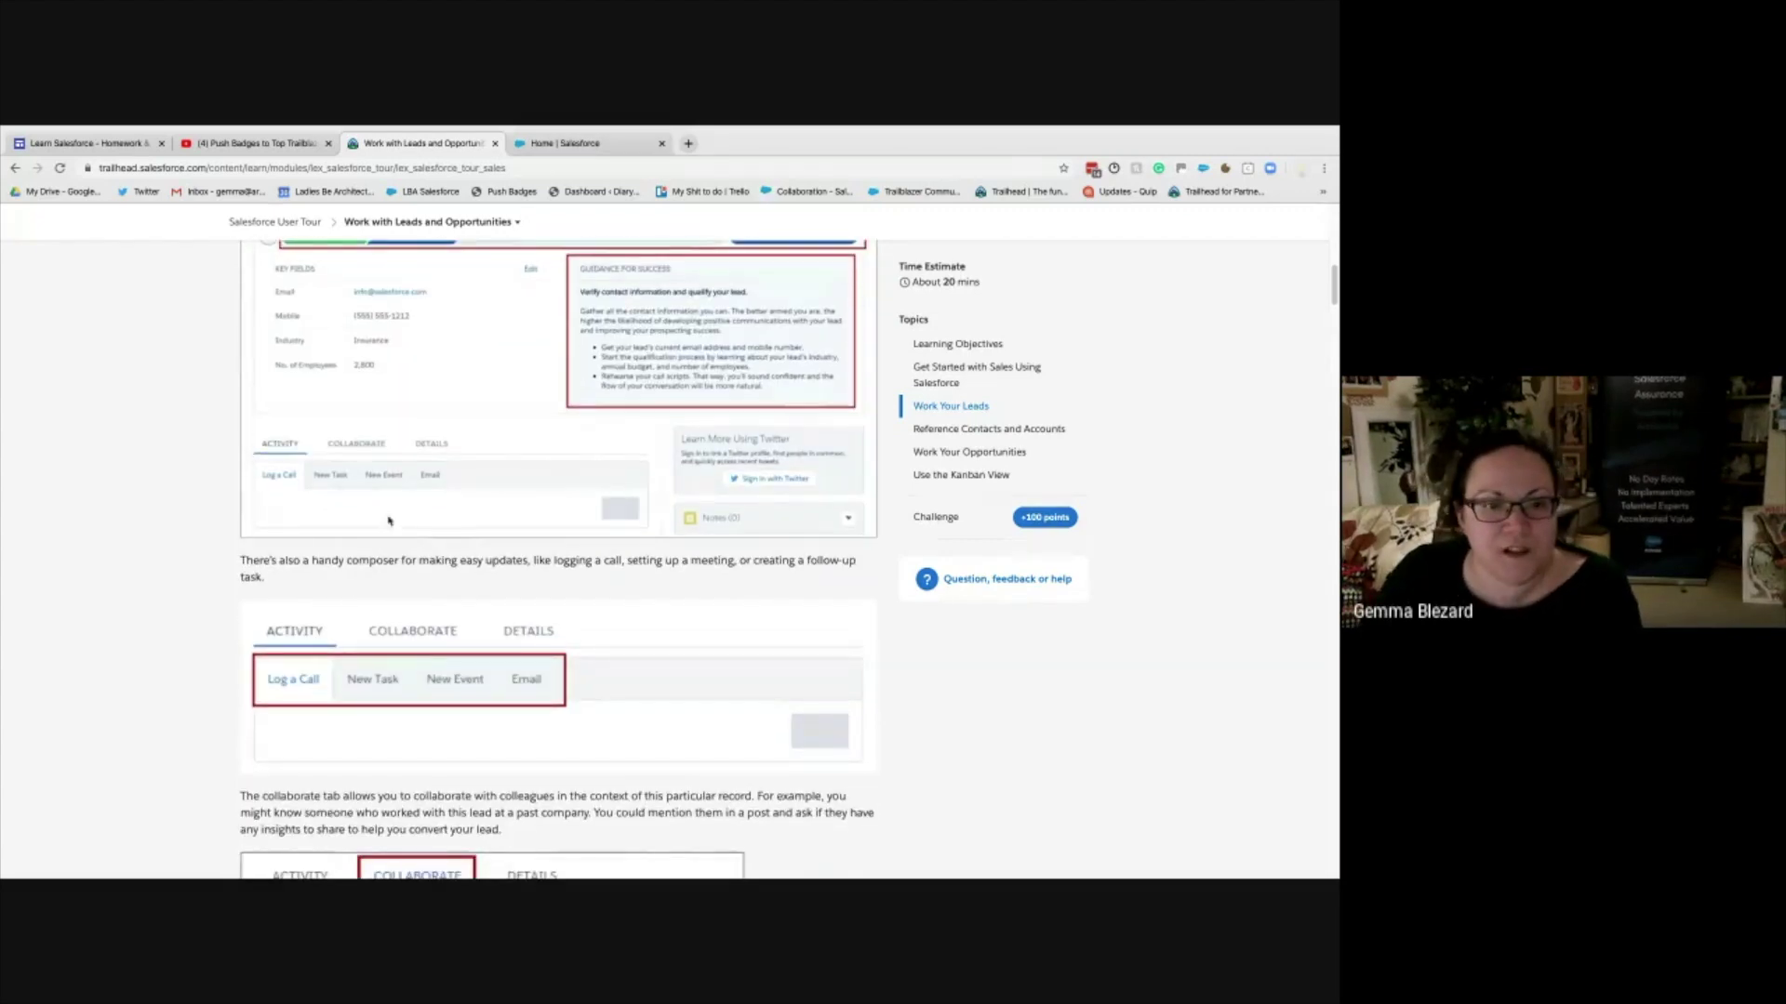
scroll(344, 505, "up", 1)
scroll(344, 505, "up", 2)
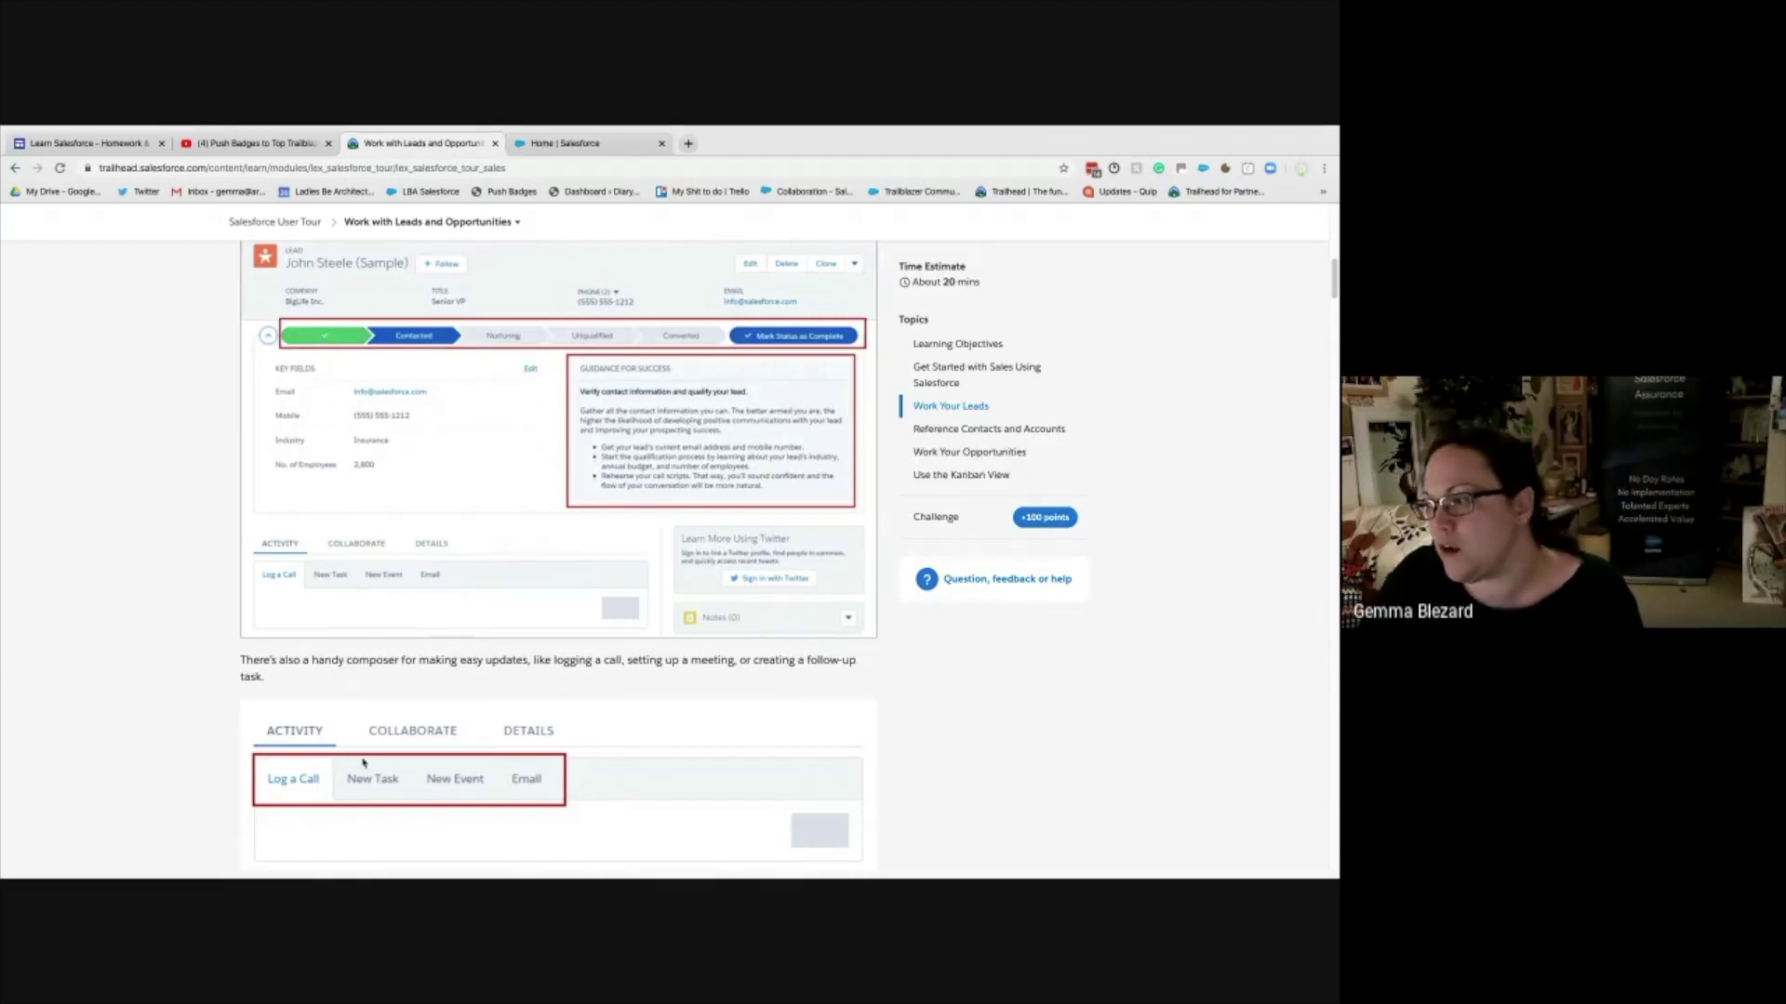
scroll(363, 814, "down", 1)
scroll(394, 719, "down", 1)
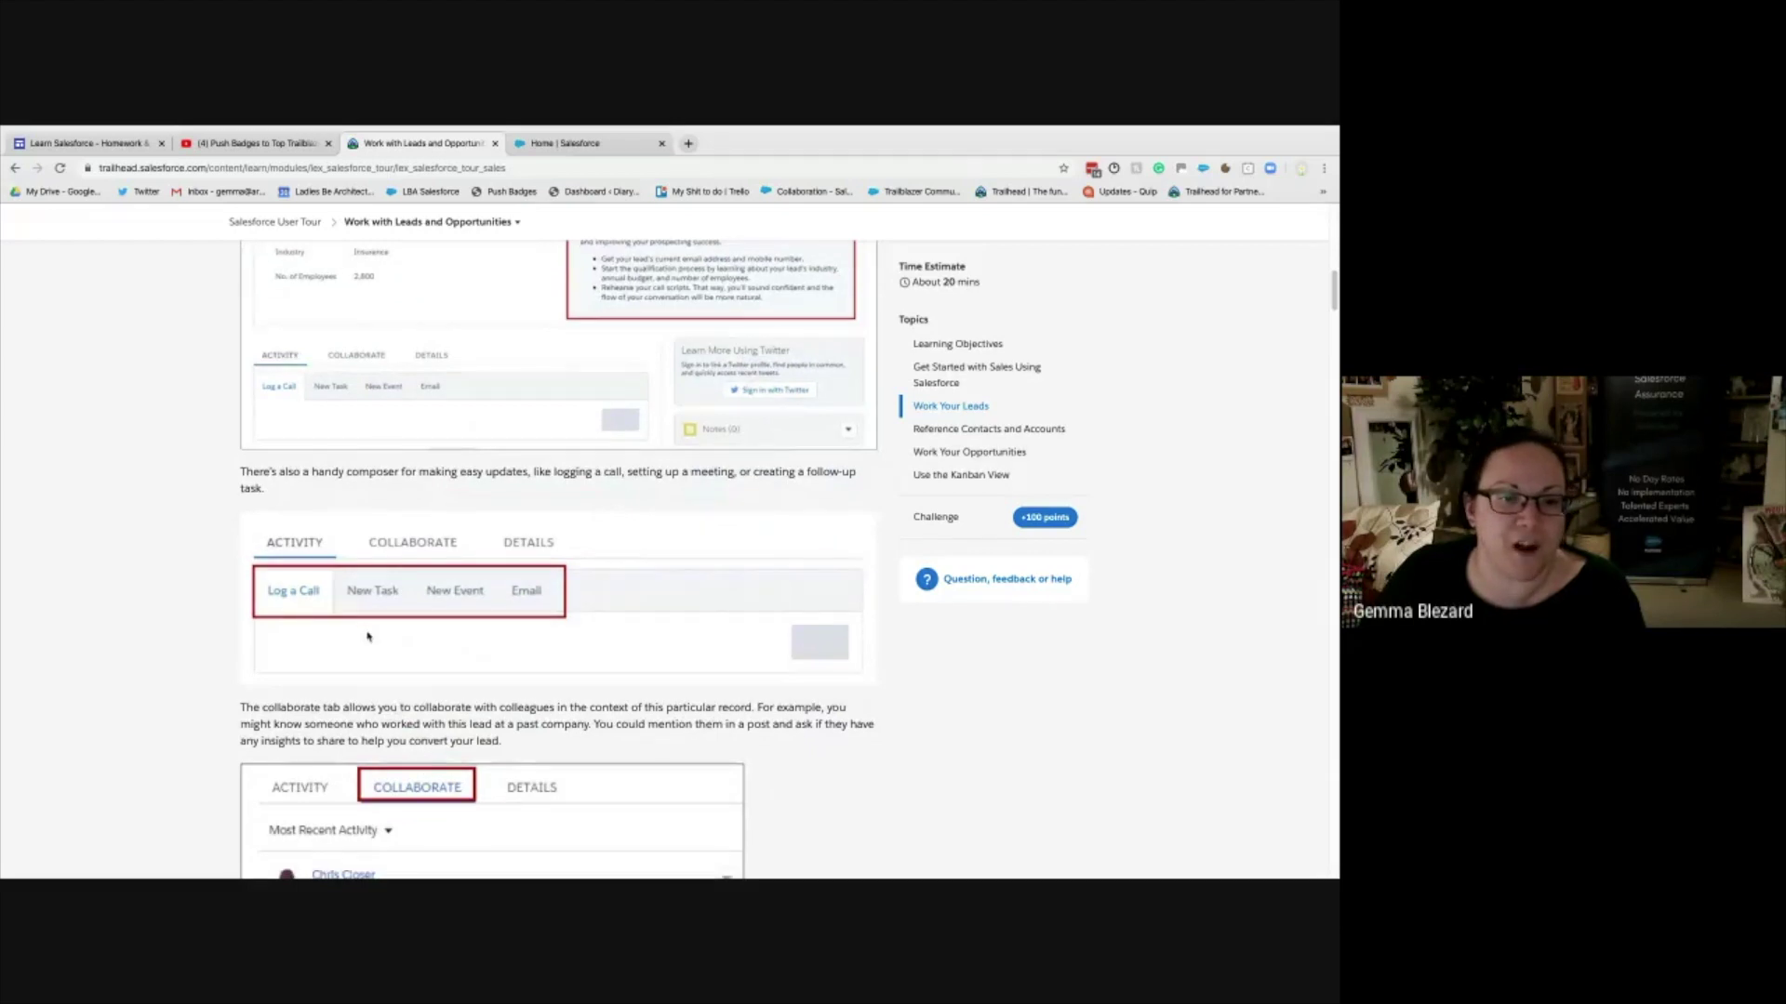
scroll(372, 632, "down", 1)
scroll(371, 640, "down", 1)
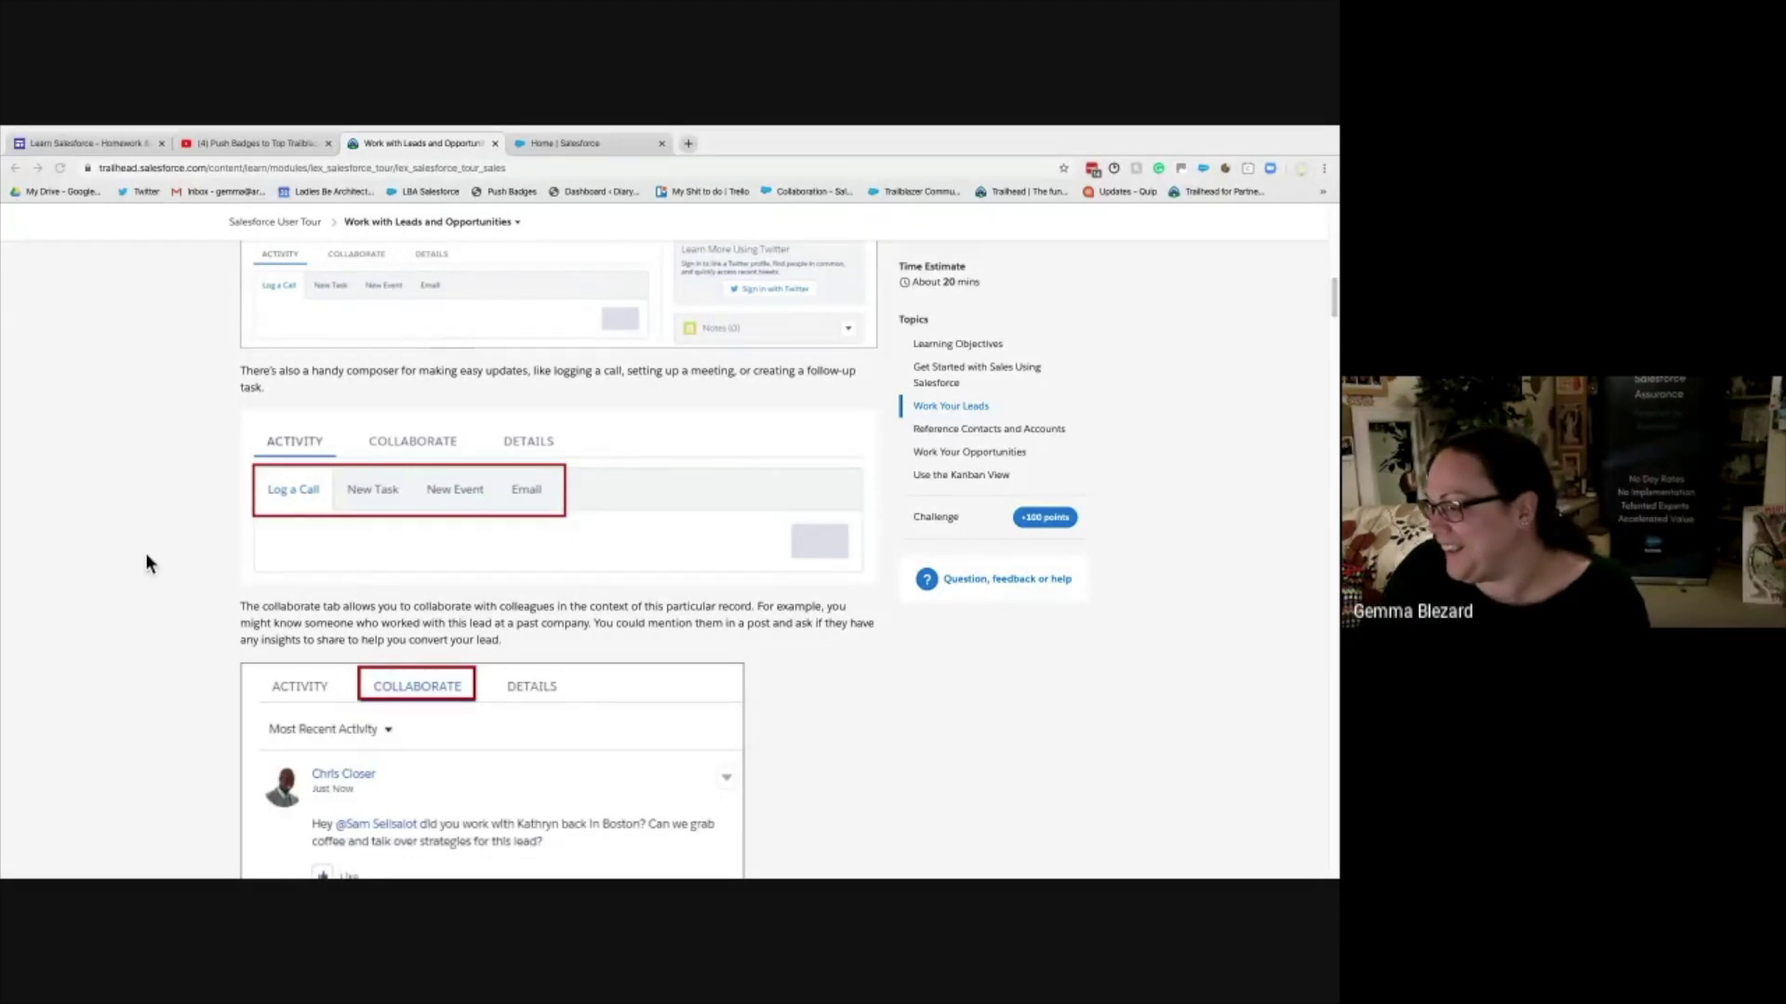
- Read the explanation of the lead's Collaborate area and its sample conversation, comparing it with the Leads Workspace illustration above
scroll(322, 584, "down", 1)
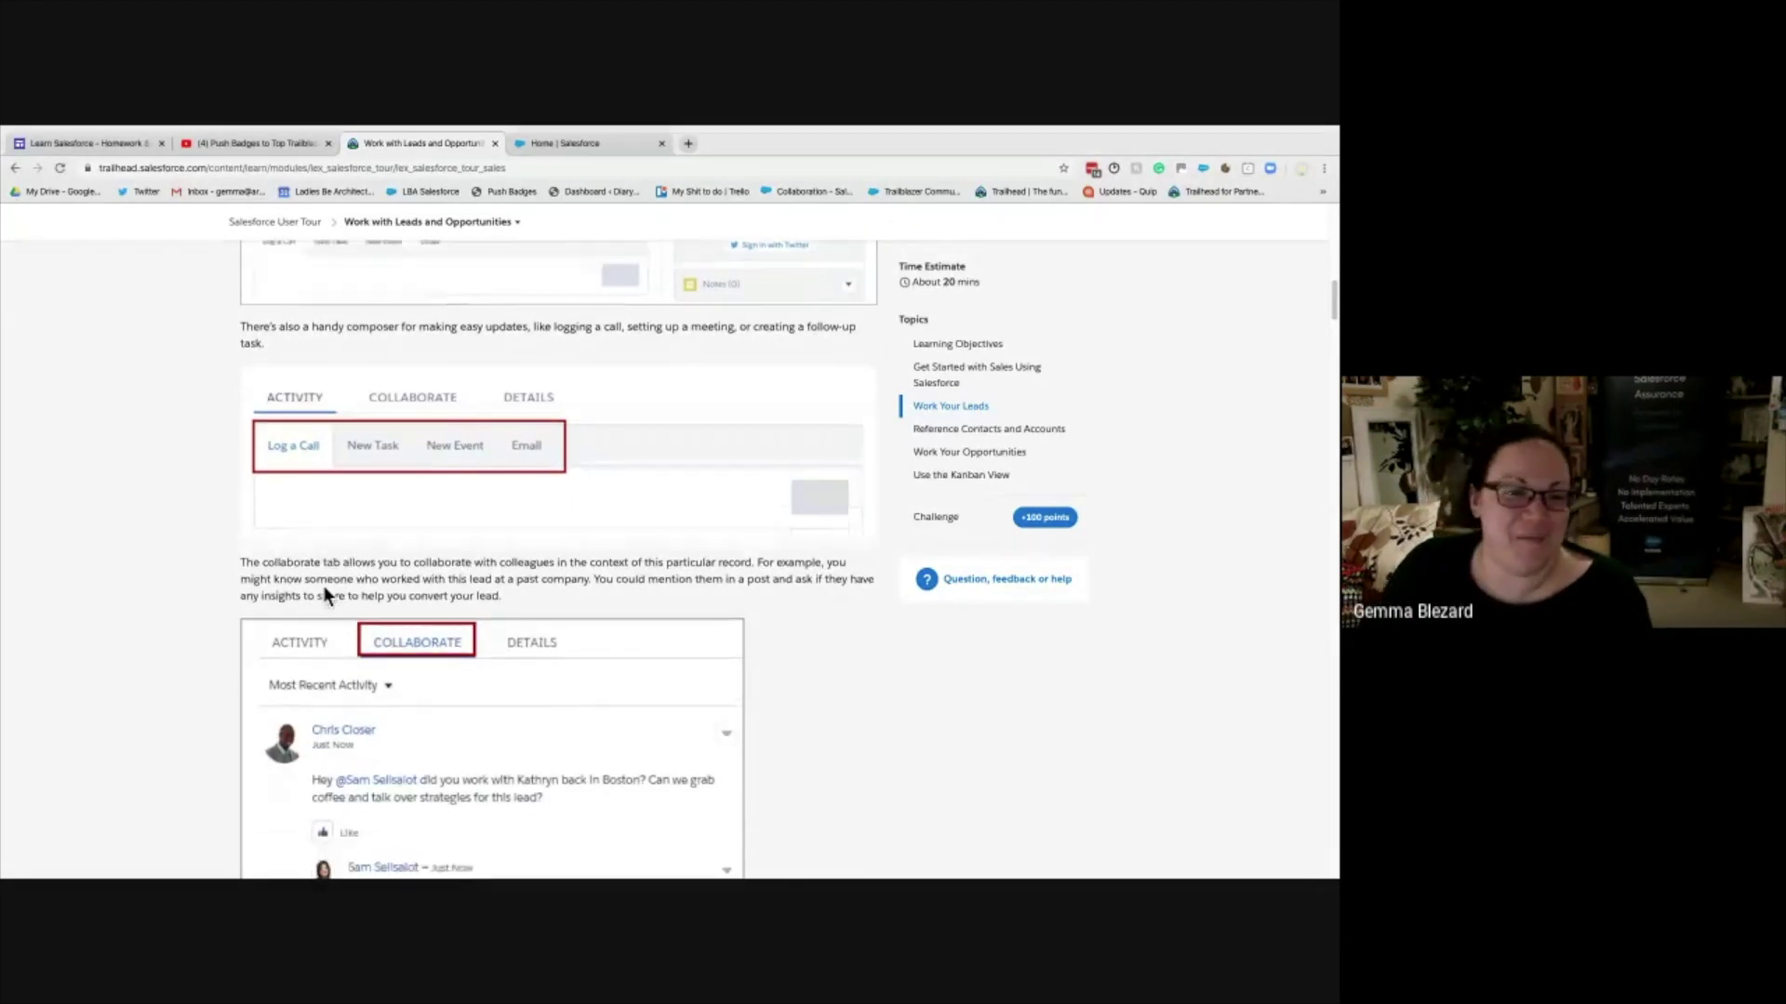
scroll(325, 595, "down", 2)
scroll(339, 625, "down", 1)
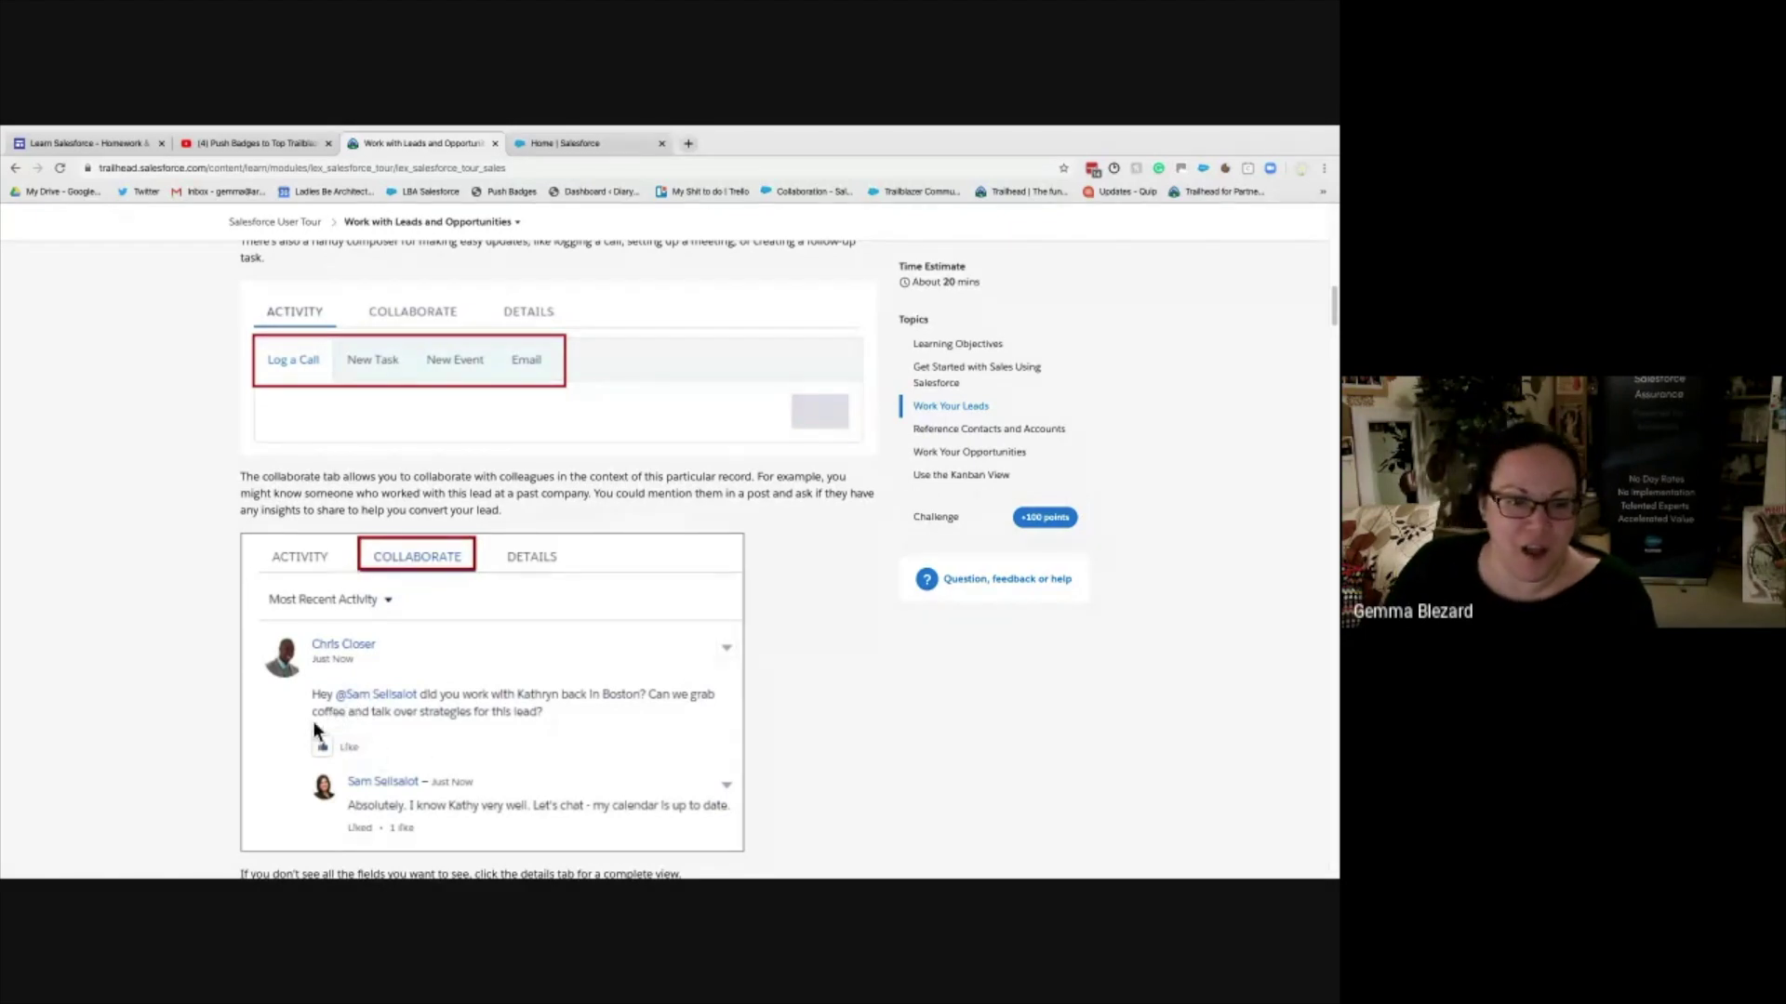
scroll(459, 690, "down", 2)
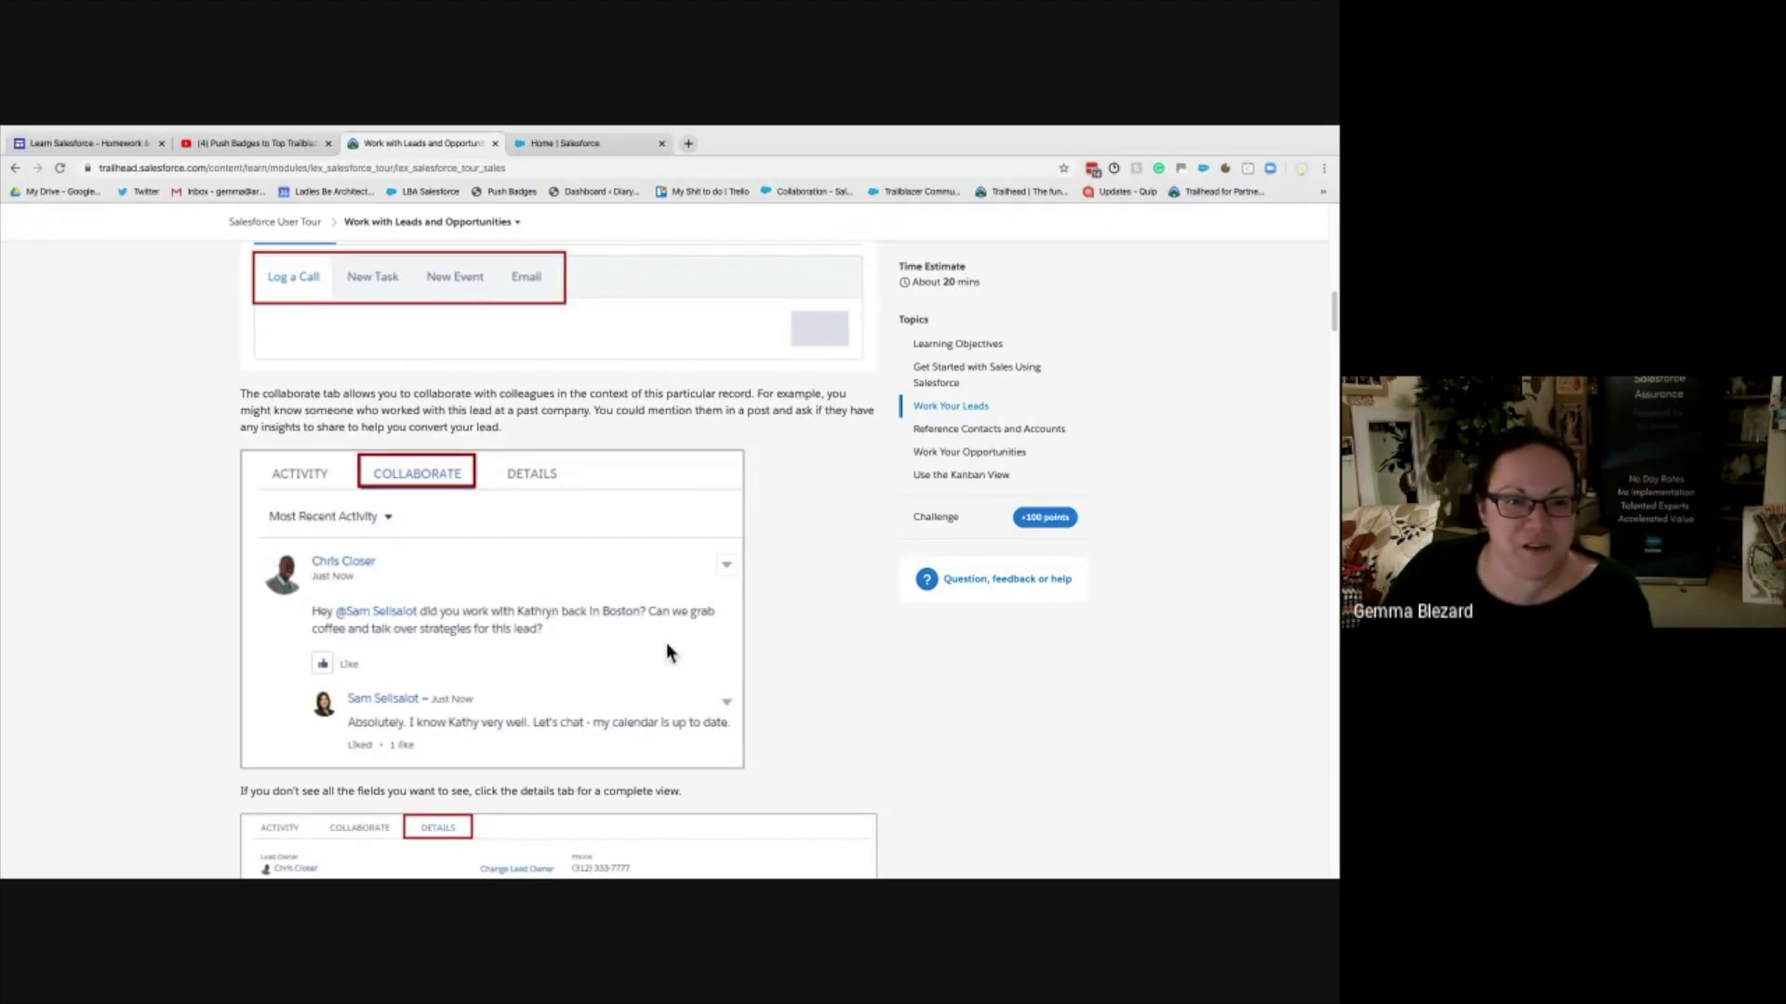
scroll(820, 689, "up", 1)
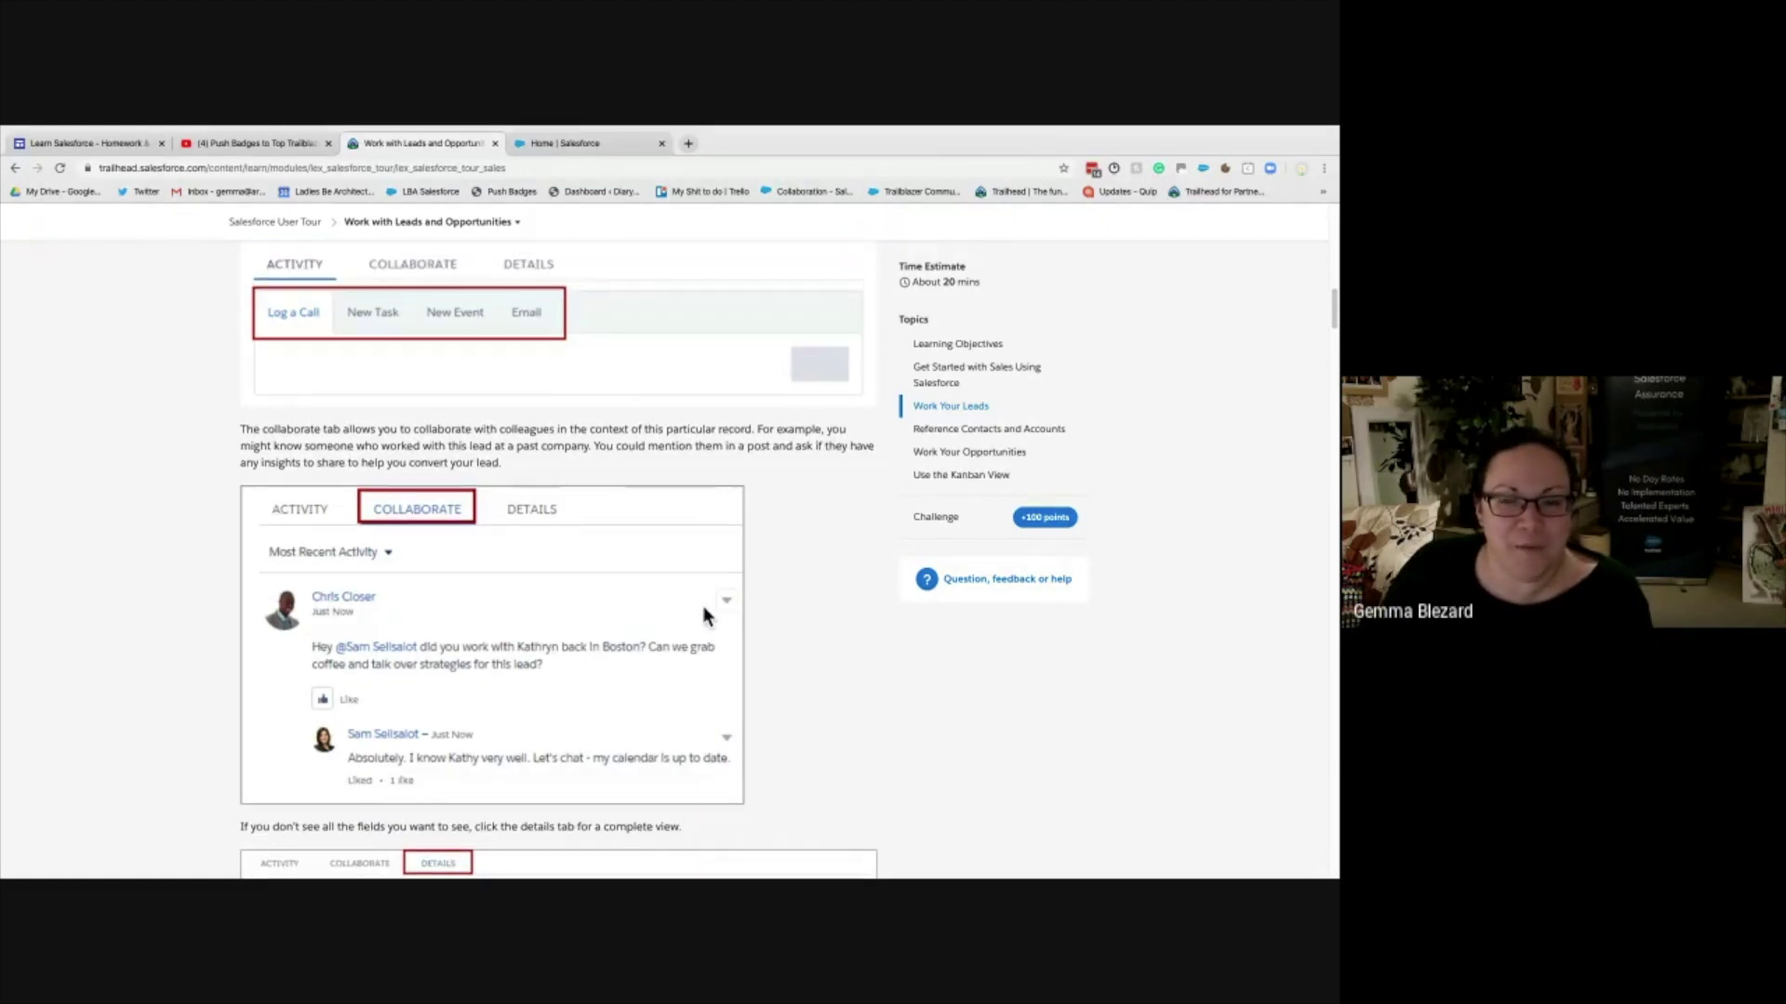
scroll(763, 651, "up", 5)
scroll(699, 621, "down", 6)
scroll(353, 554, "down", 1)
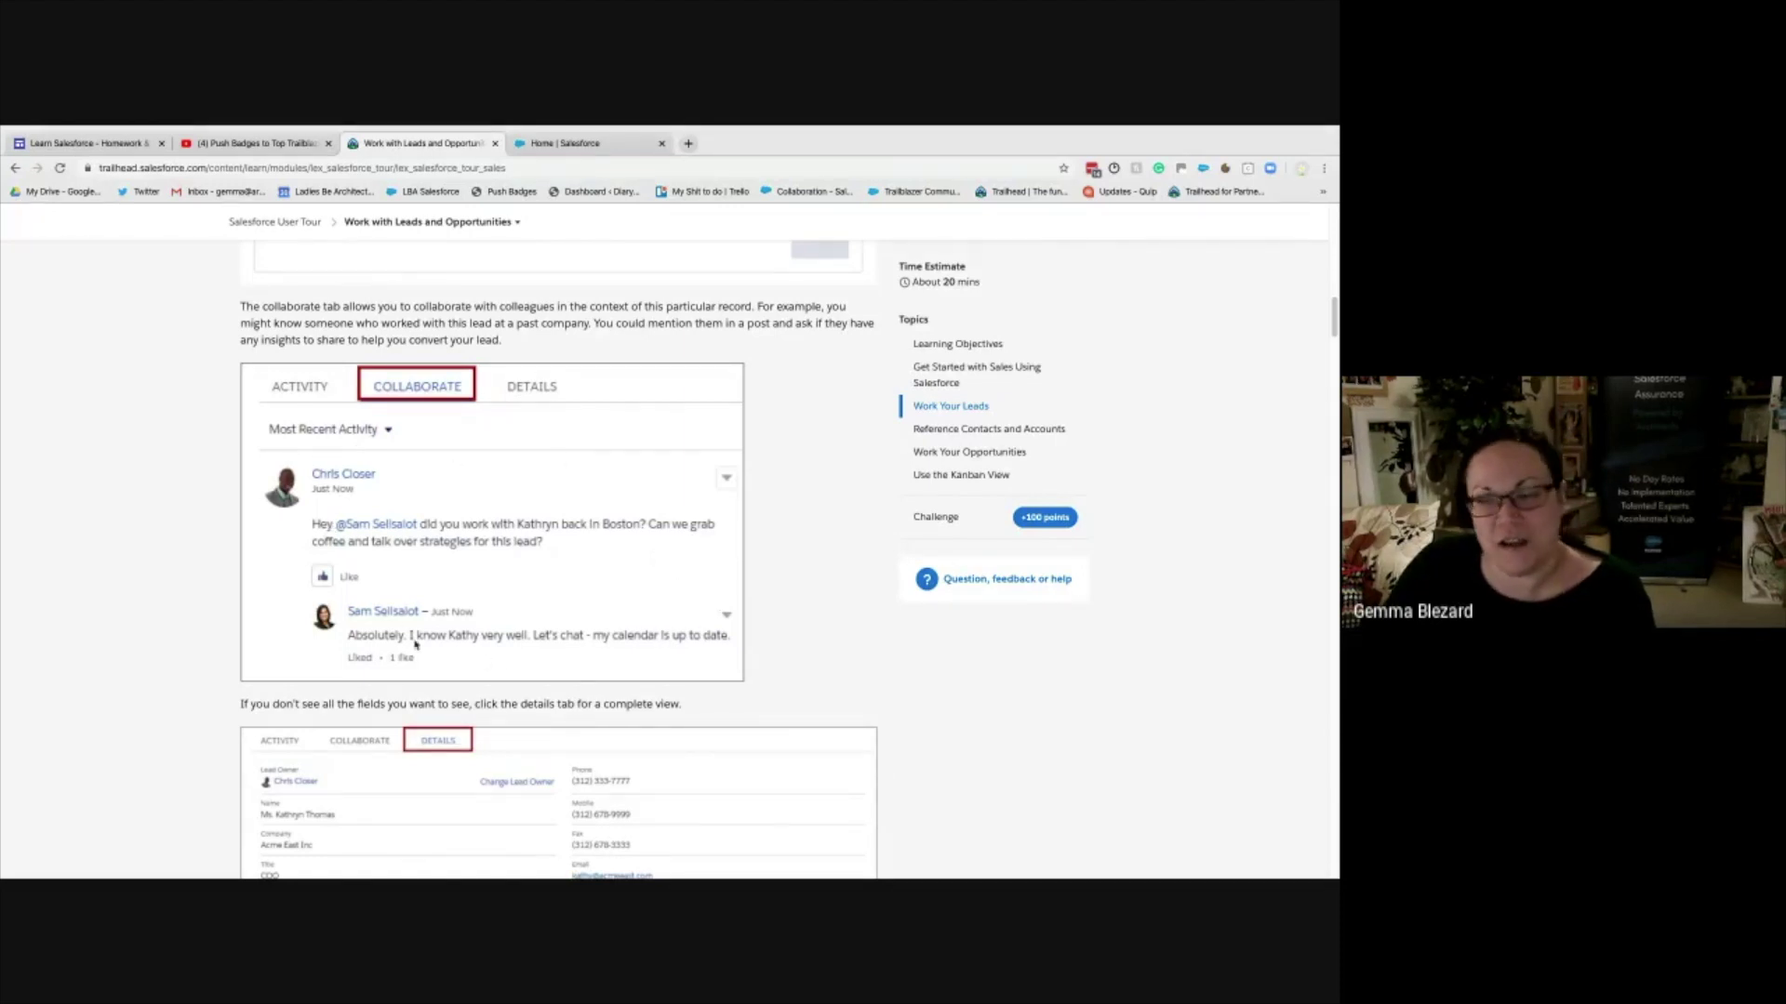
scroll(688, 625, "down", 2)
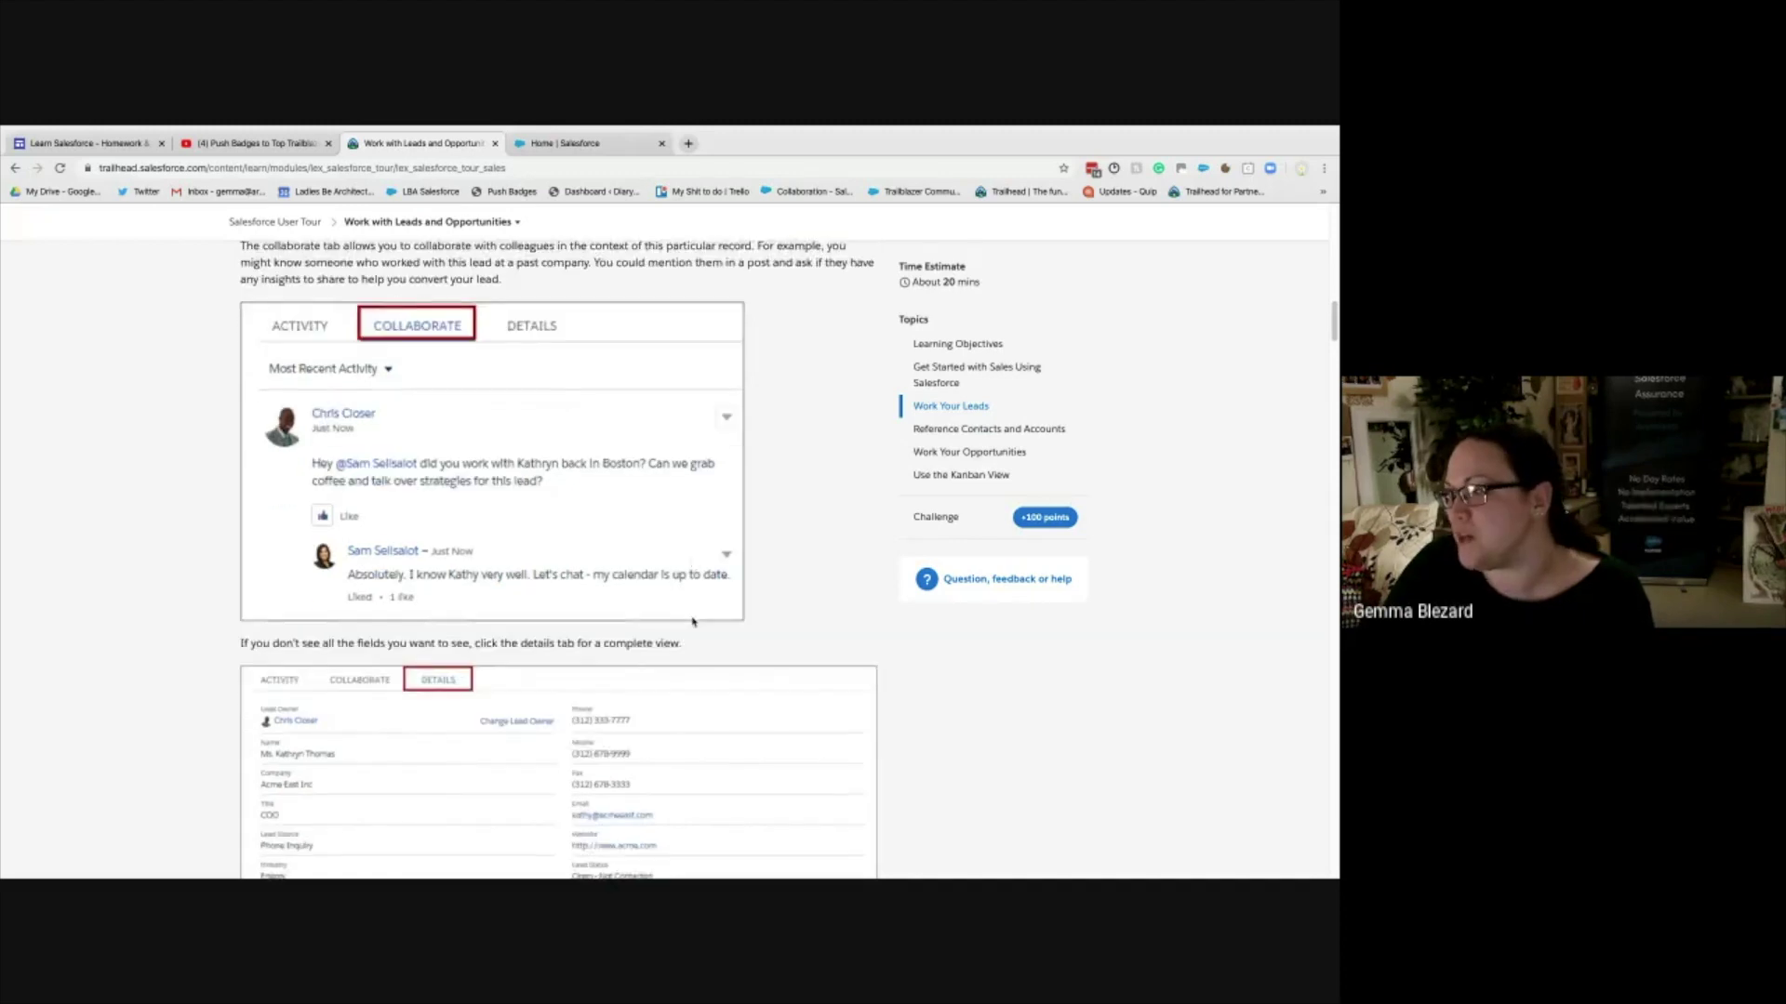
scroll(692, 622, "up", 1)
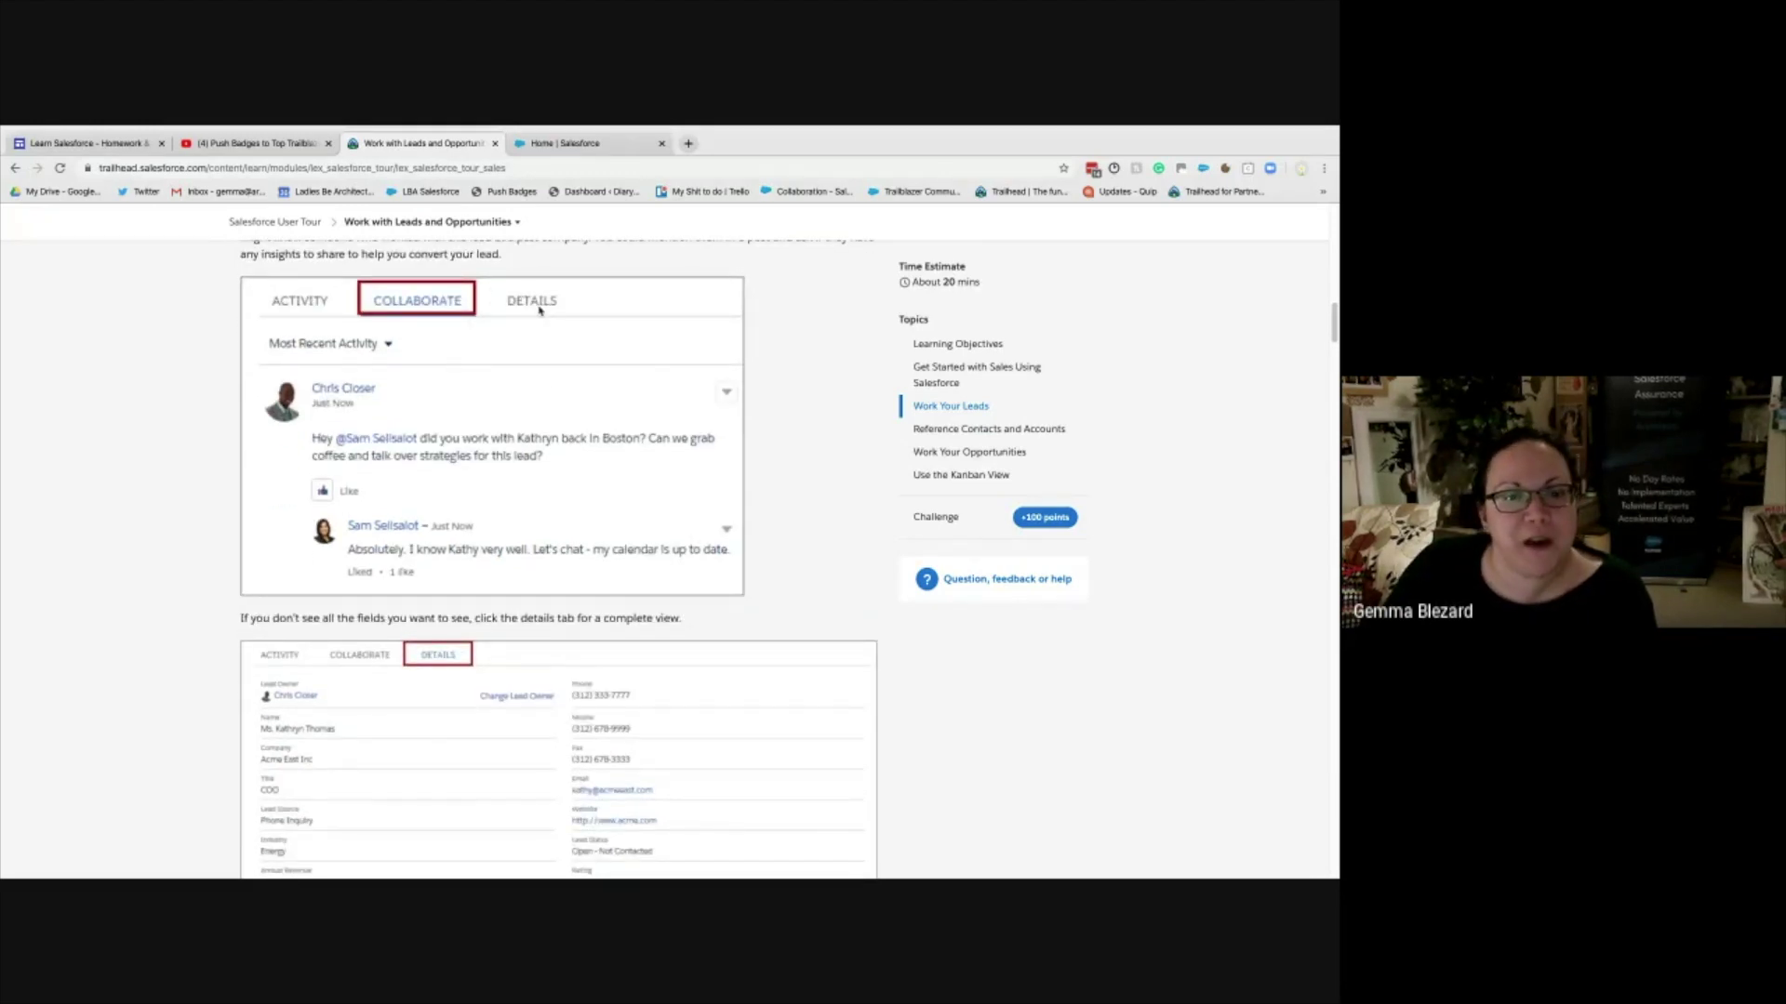
scroll(579, 513, "up", 3)
scroll(579, 513, "up", 10)
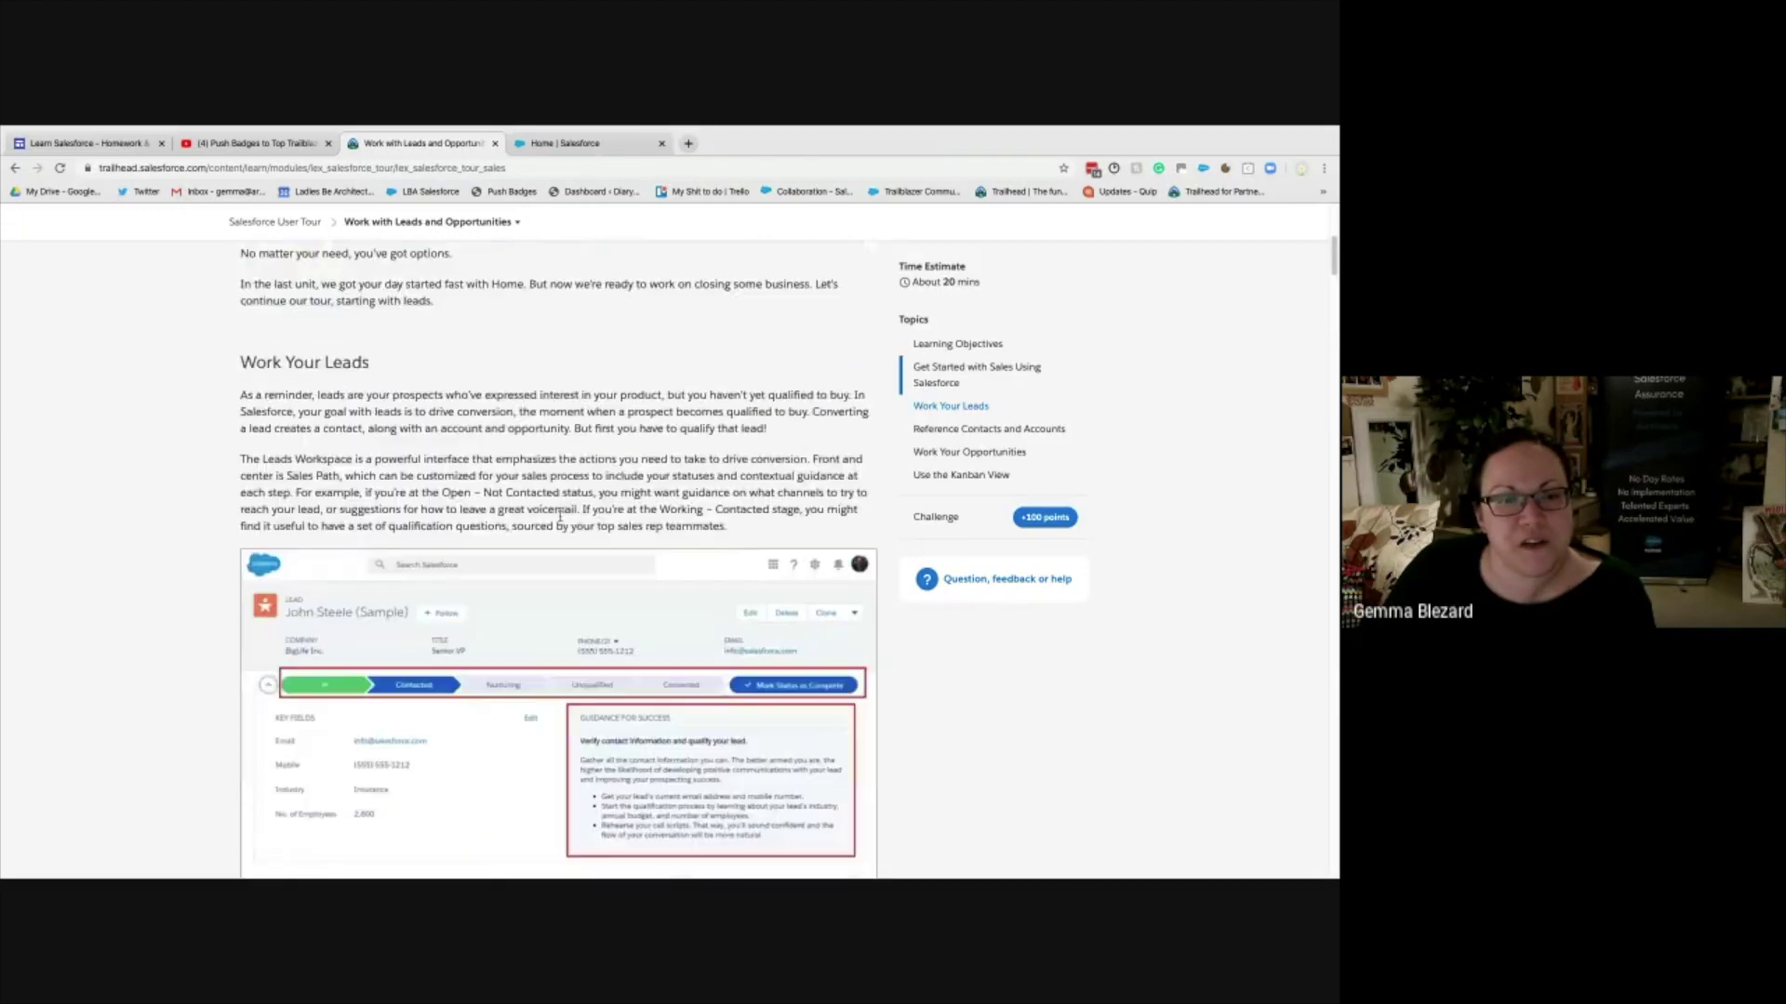
scroll(422, 623, "down", 12)
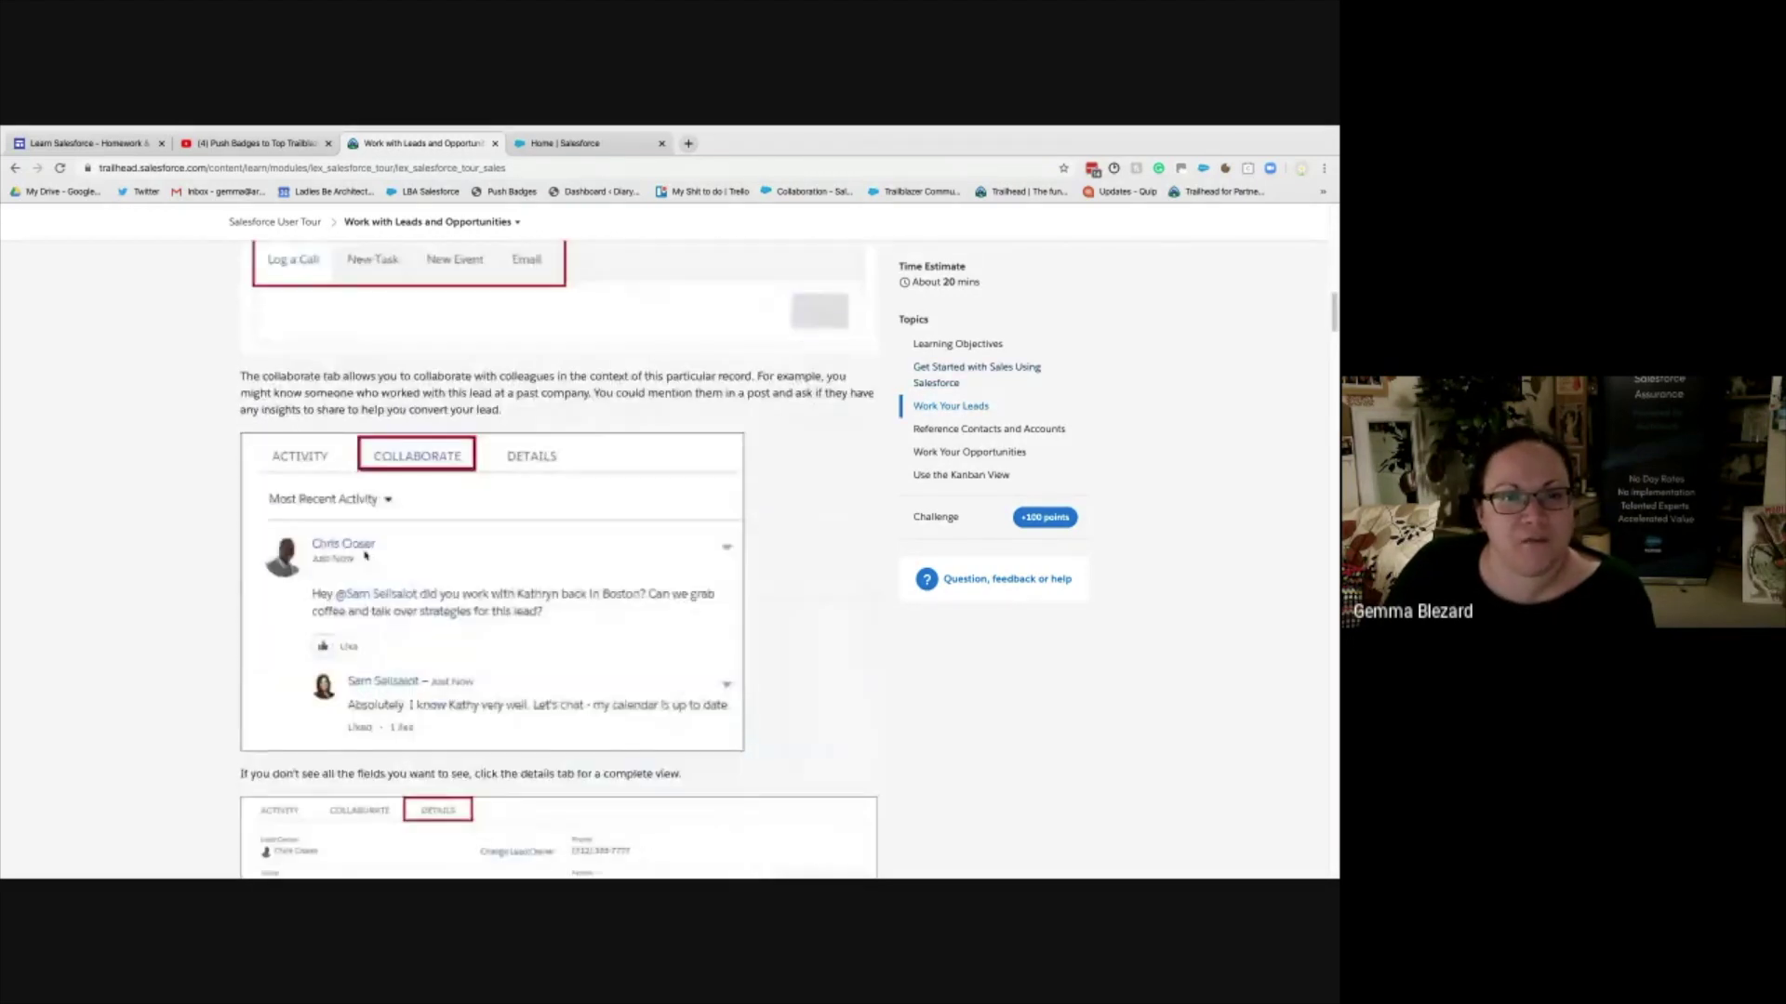
- Read about the lead's Details view and the overdue follow-up task in its activity timeline
scroll(619, 596, "down", 1)
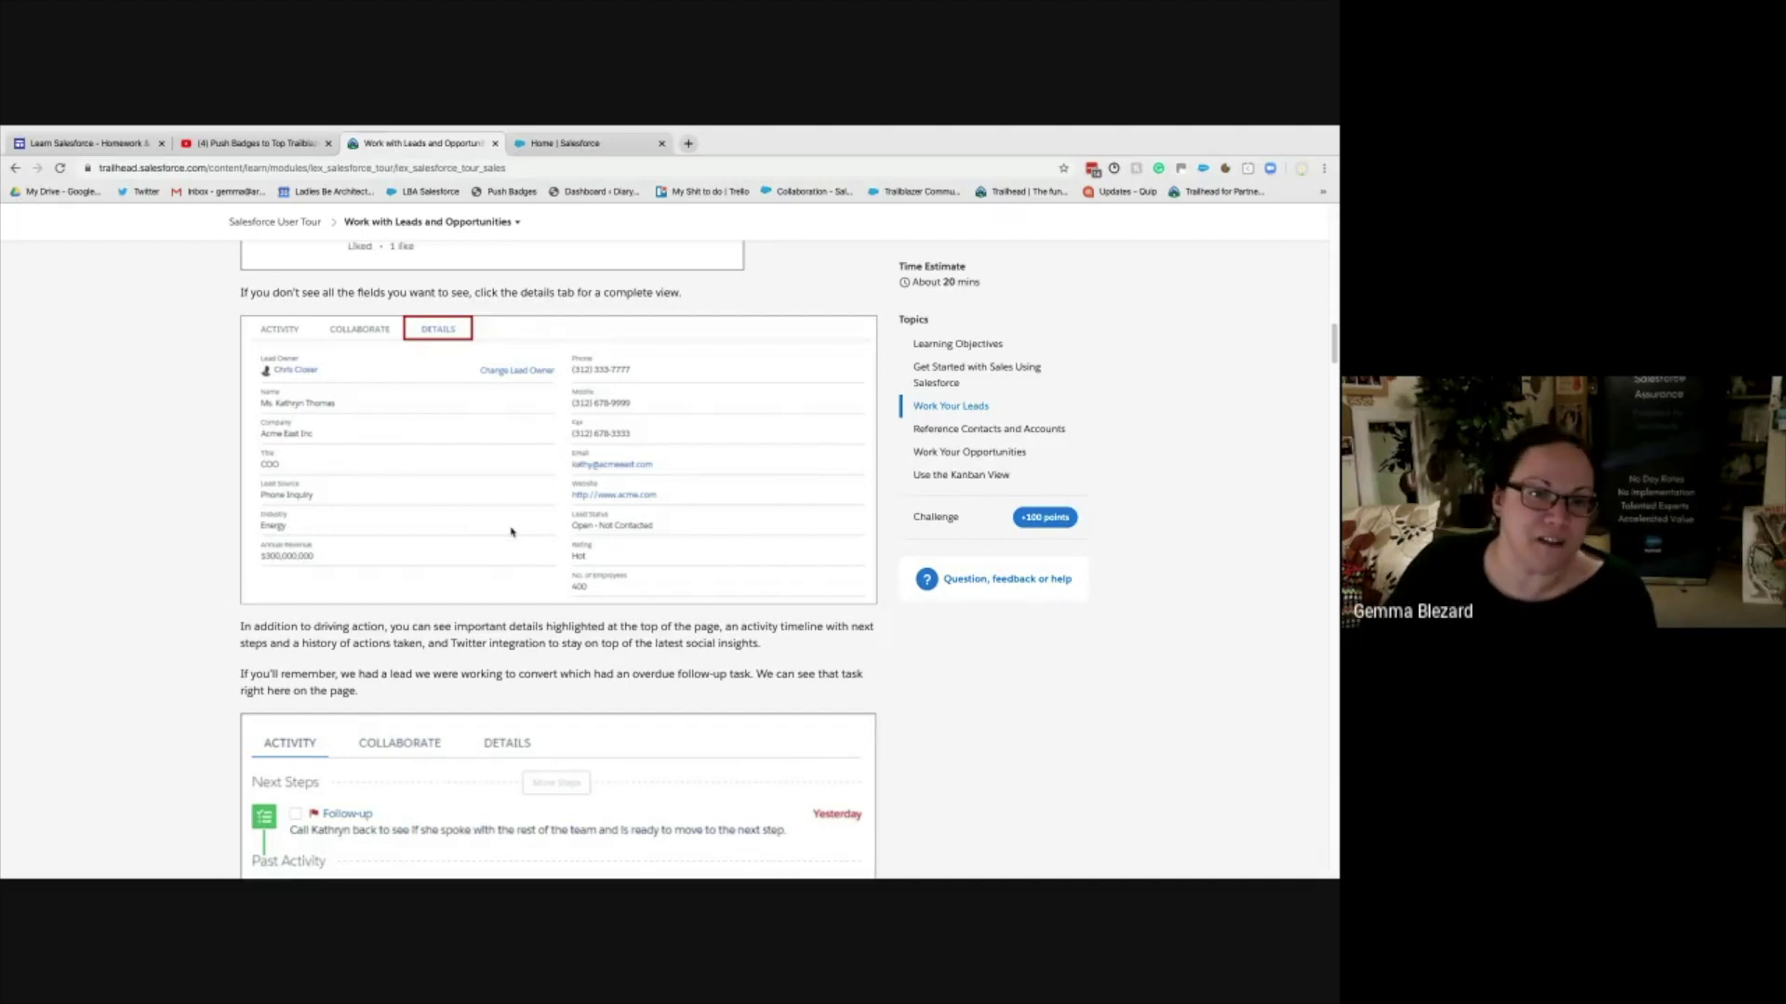
scroll(465, 607, "down", 1)
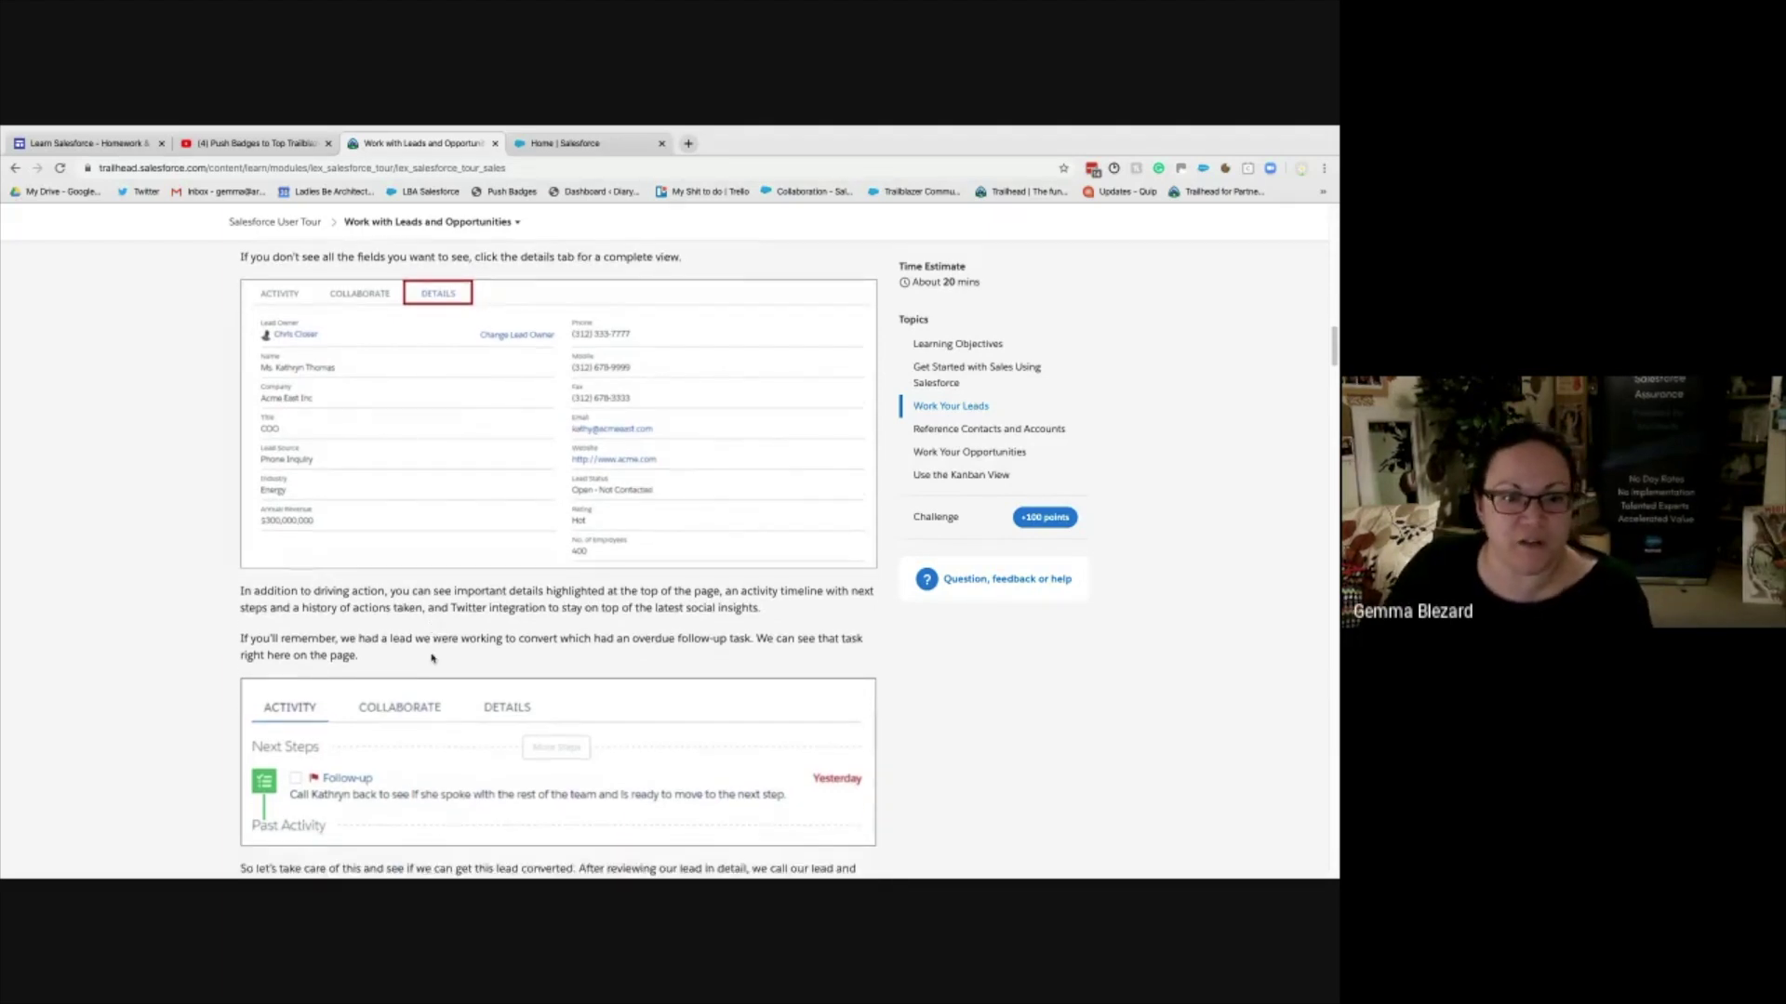
scroll(432, 658, "down", 1)
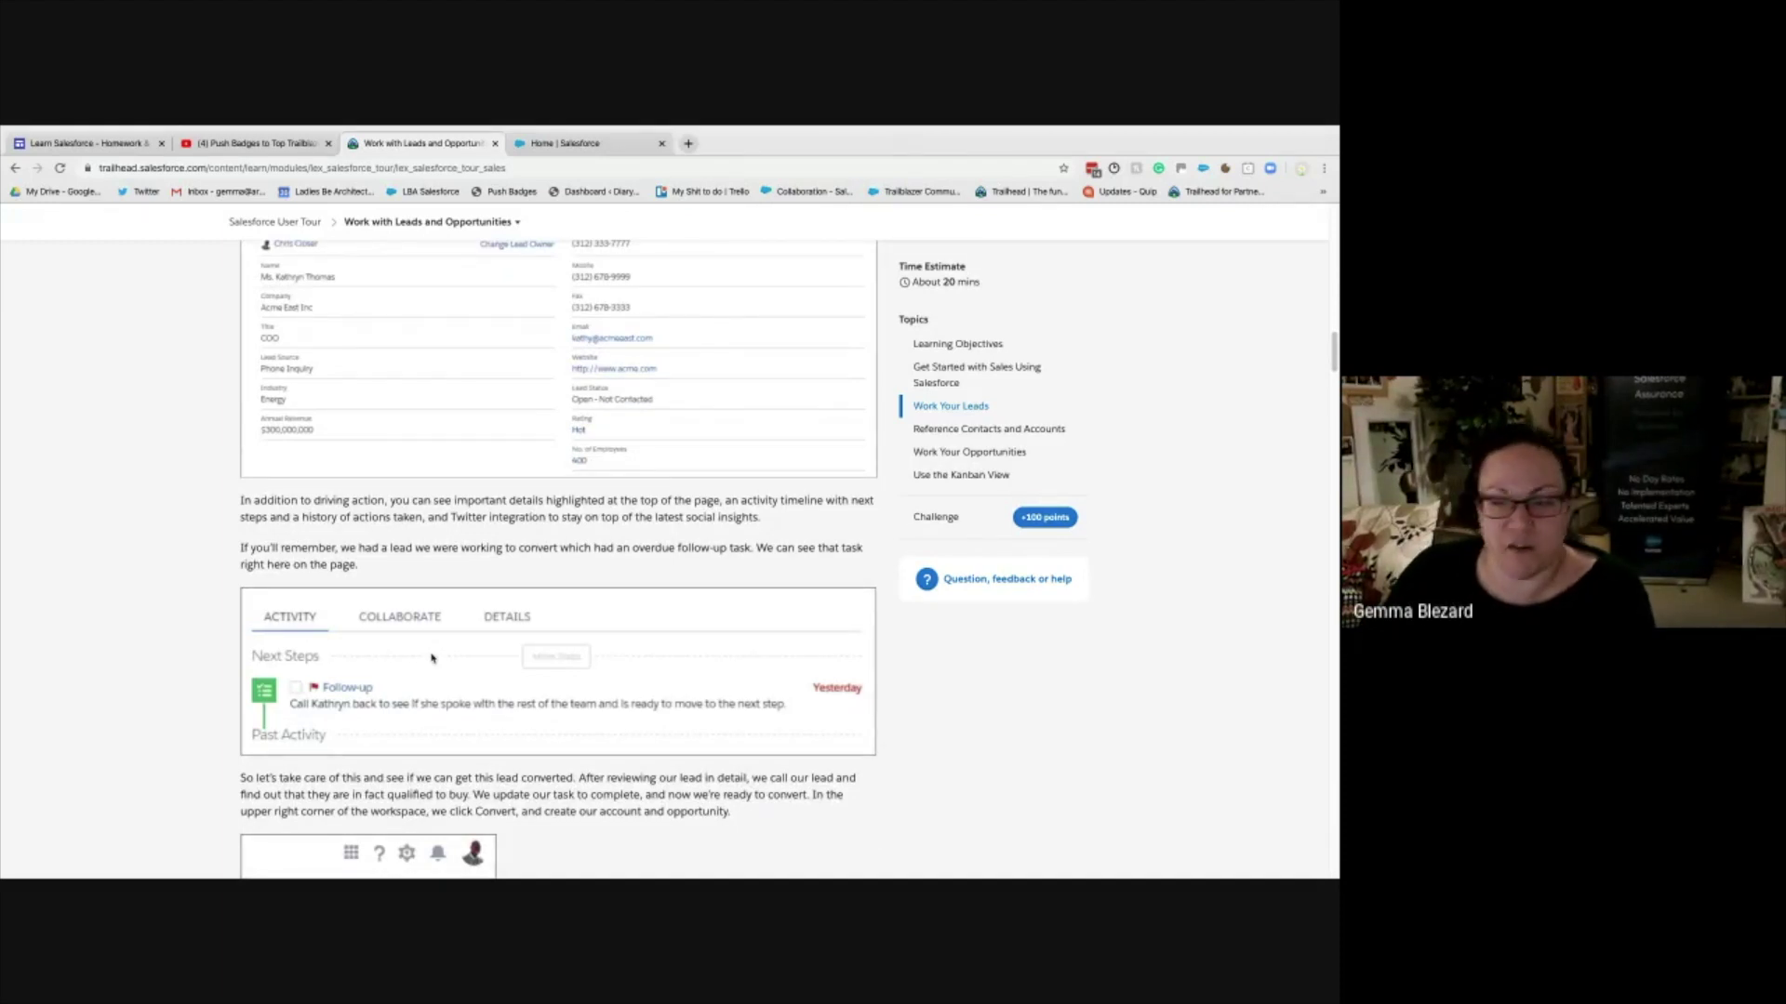
scroll(395, 644, "down", 1)
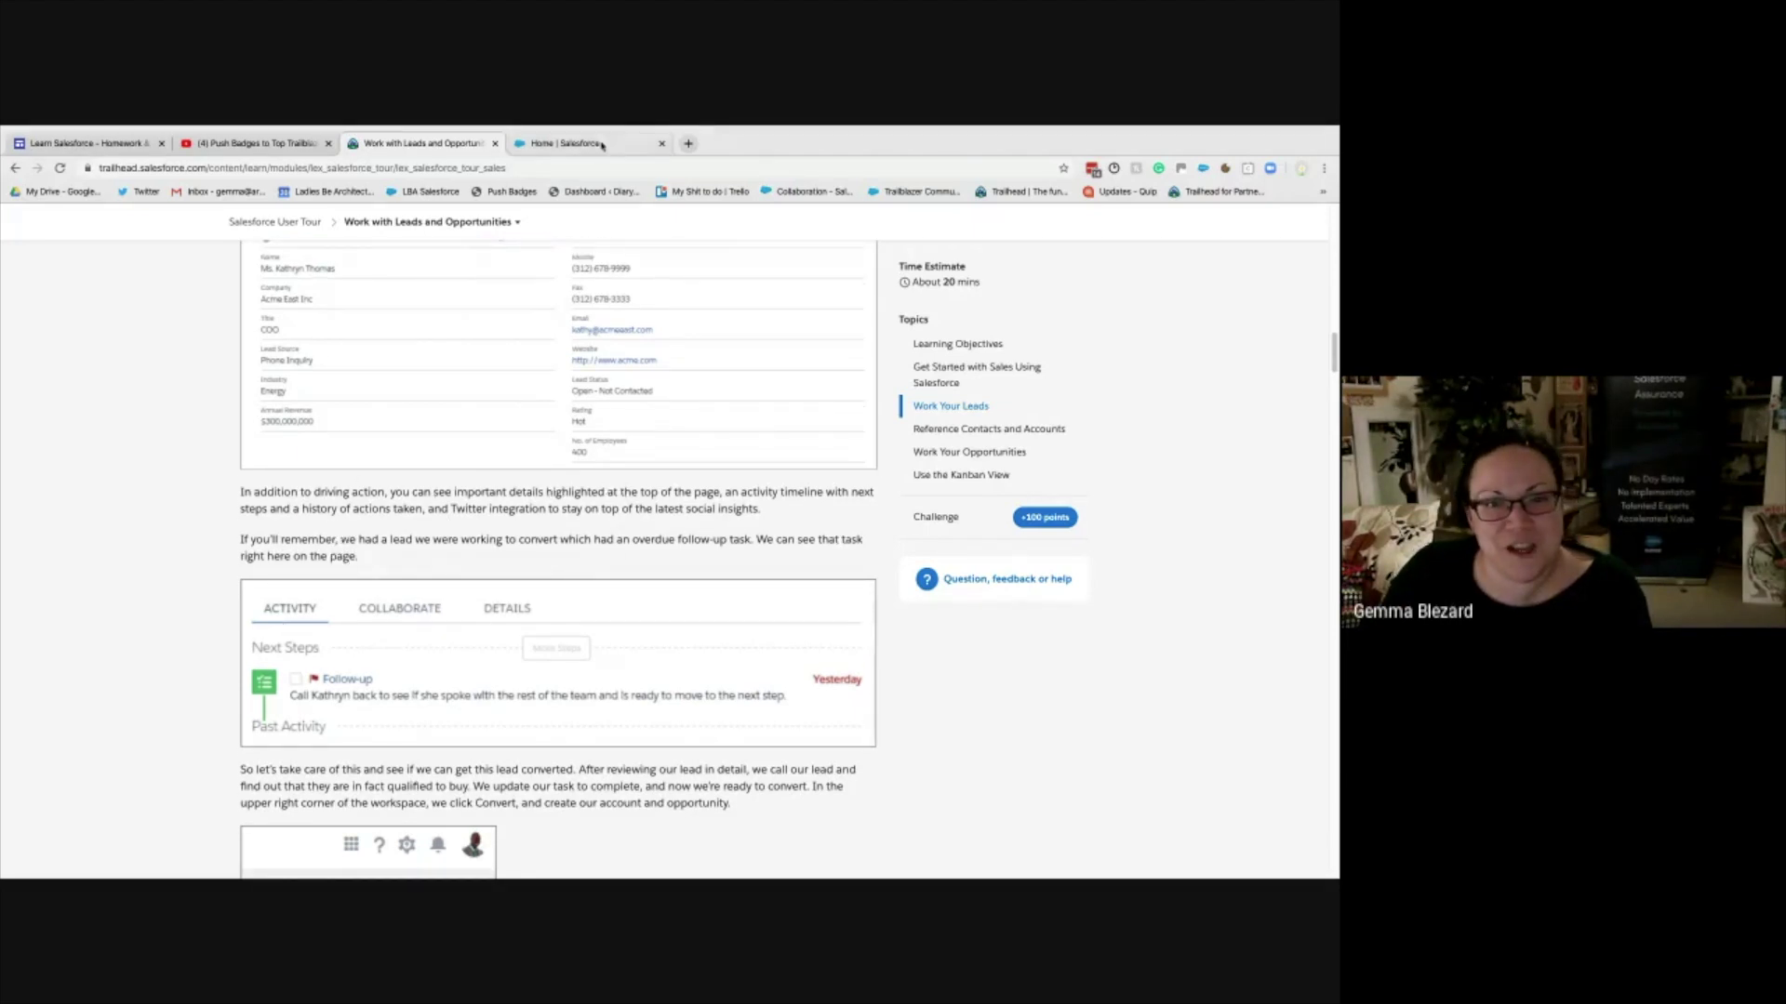
- Switch to the Salesforce org, open Leads, dismiss the pinned-lists tip and display the All Open Leads list view
left_click(562, 143)
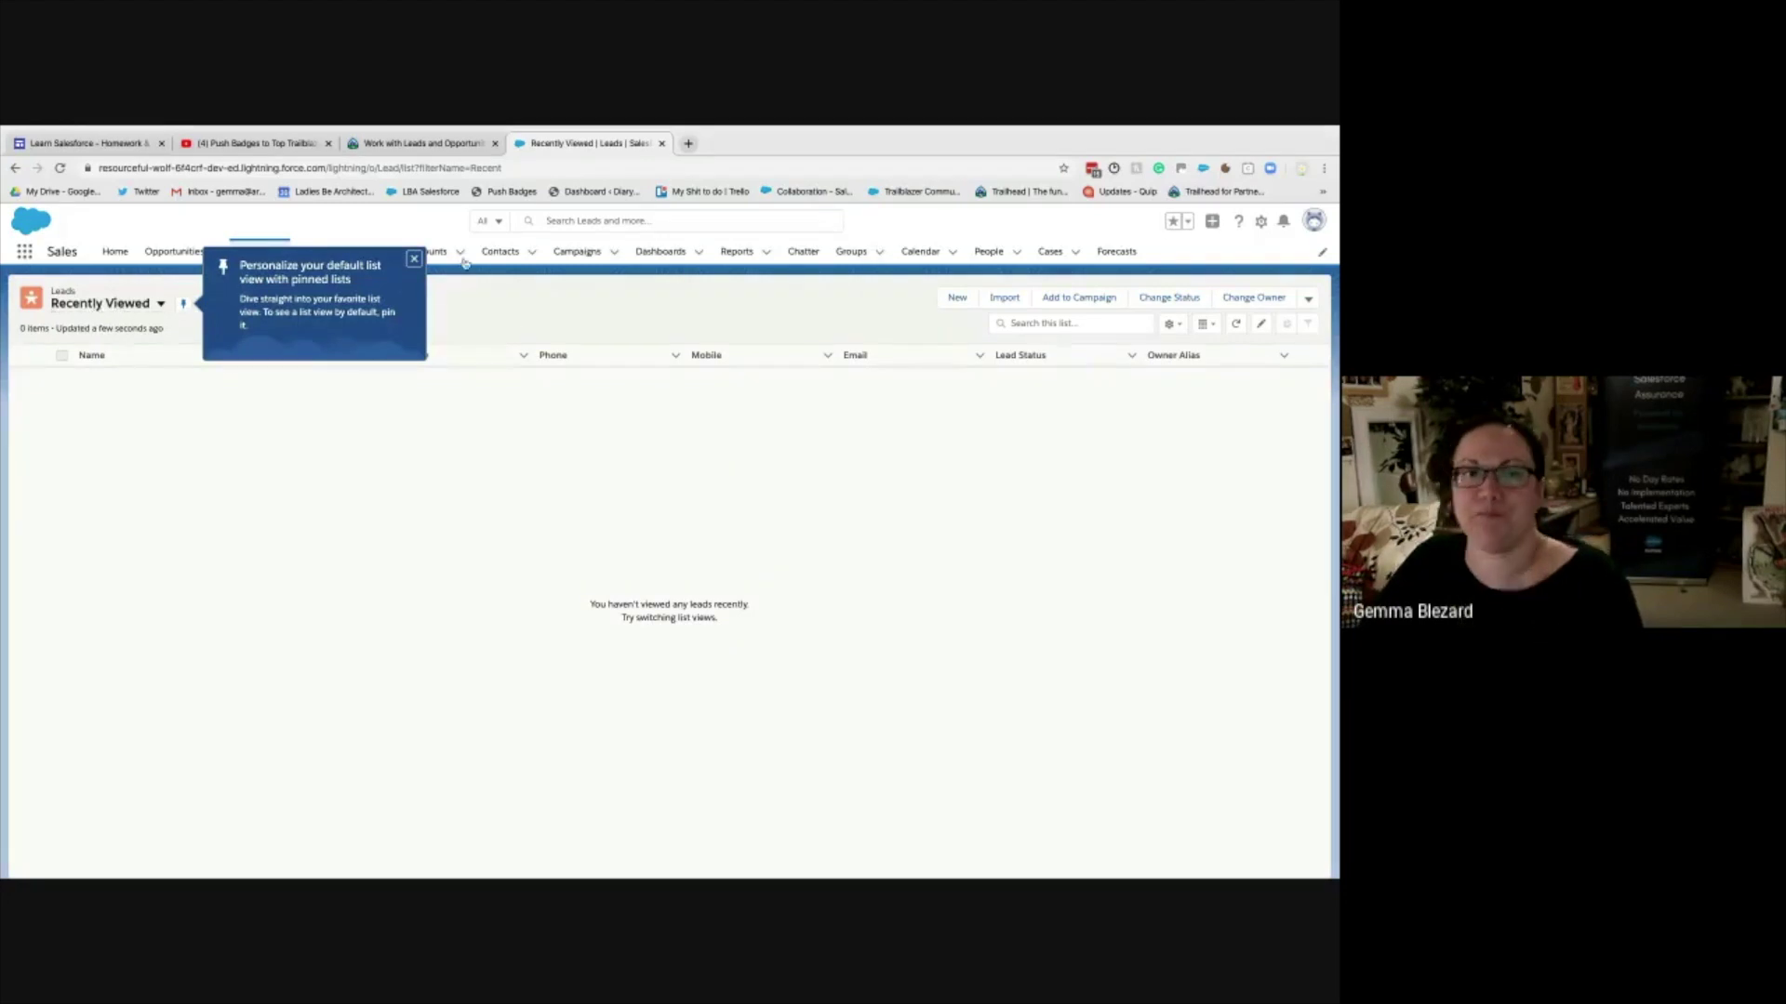
left_click(415, 262)
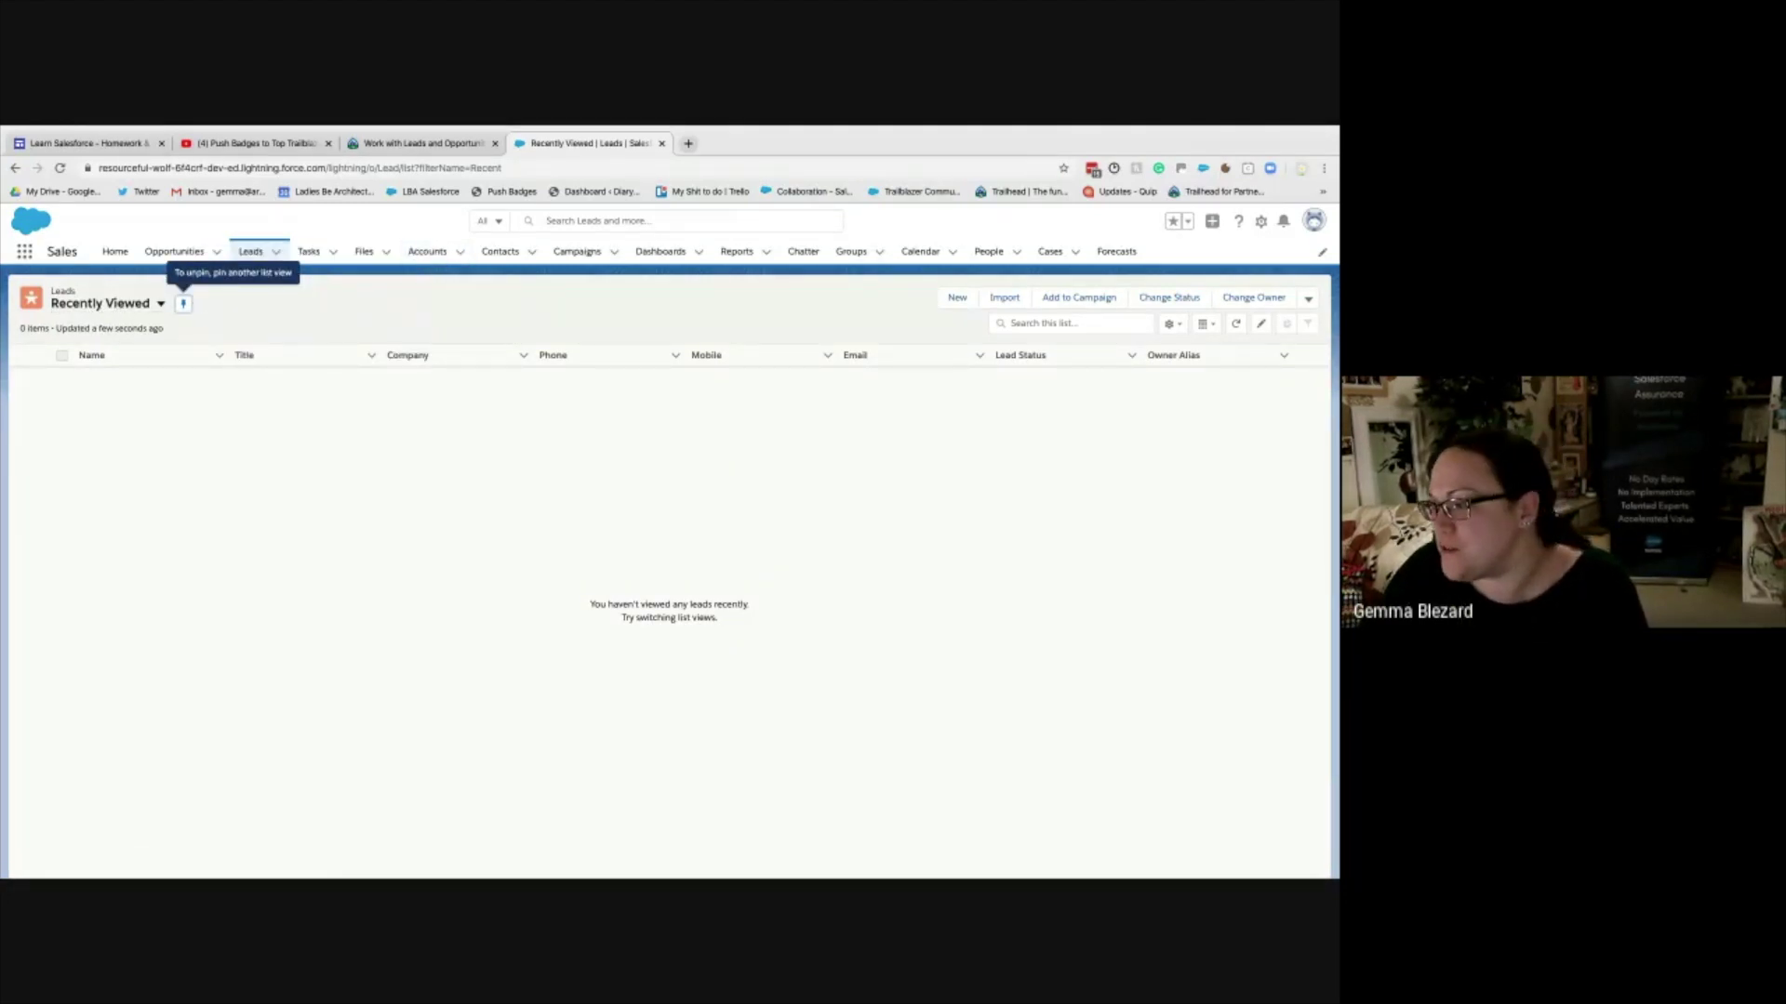
left_click(127, 307)
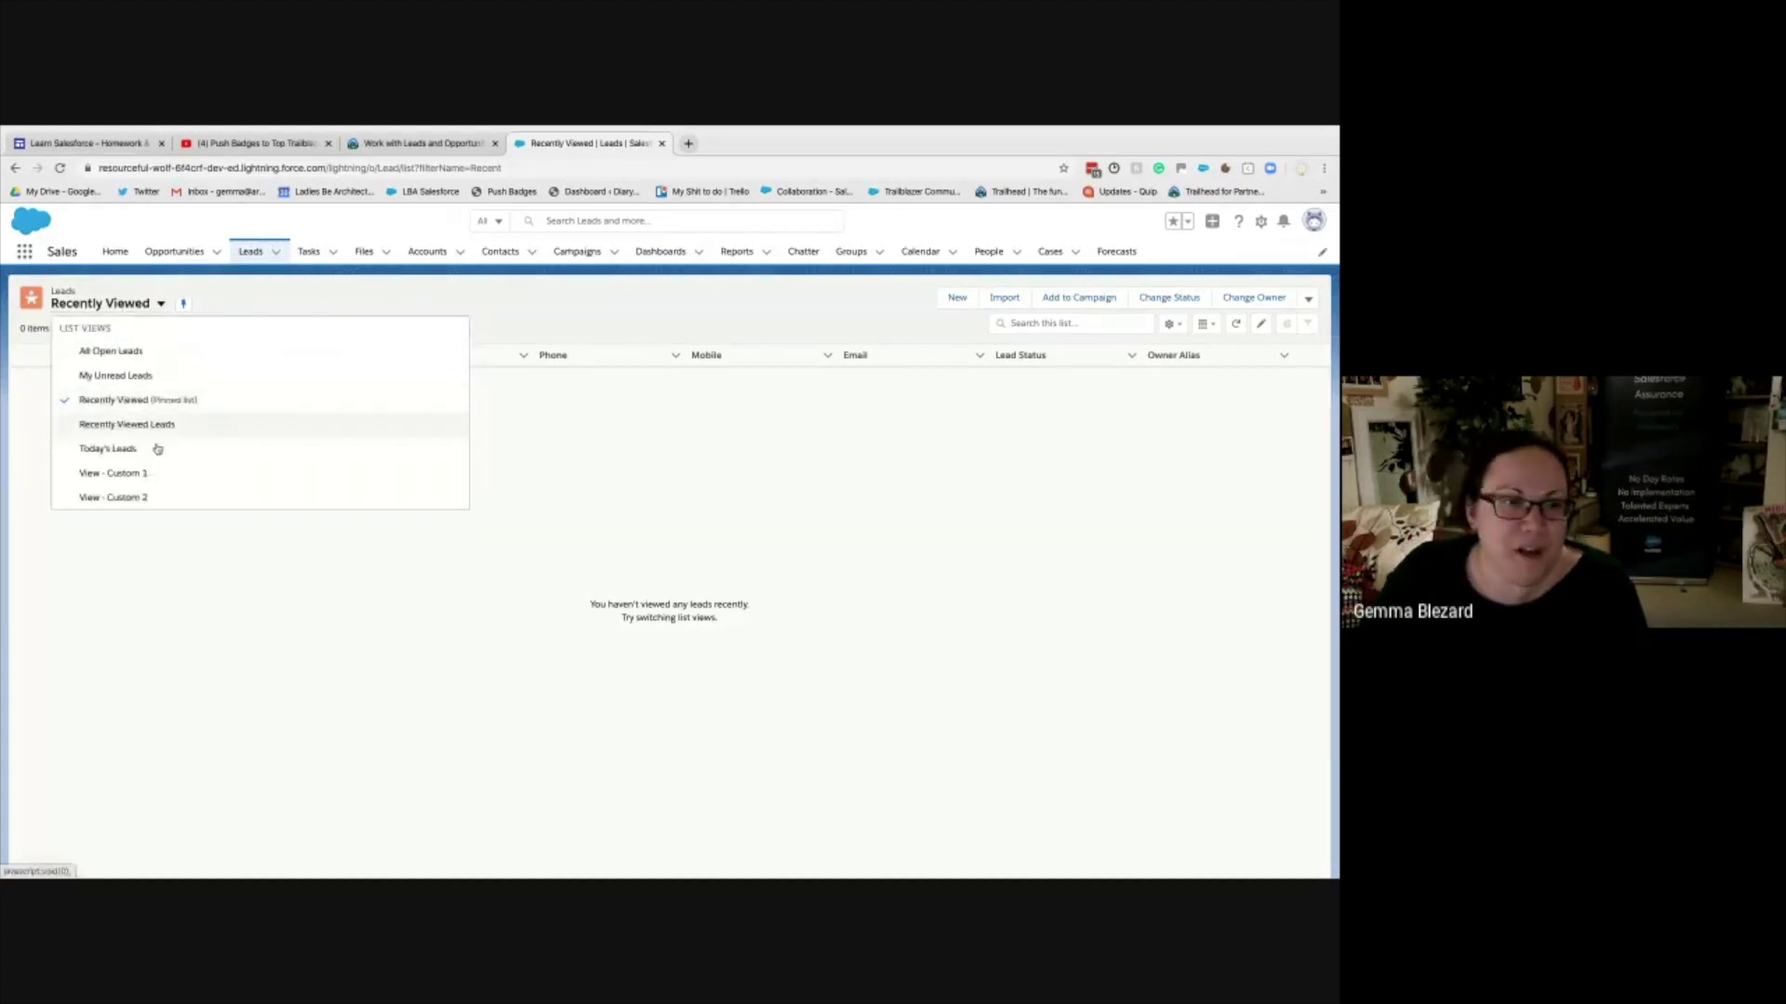
left_click(97, 353)
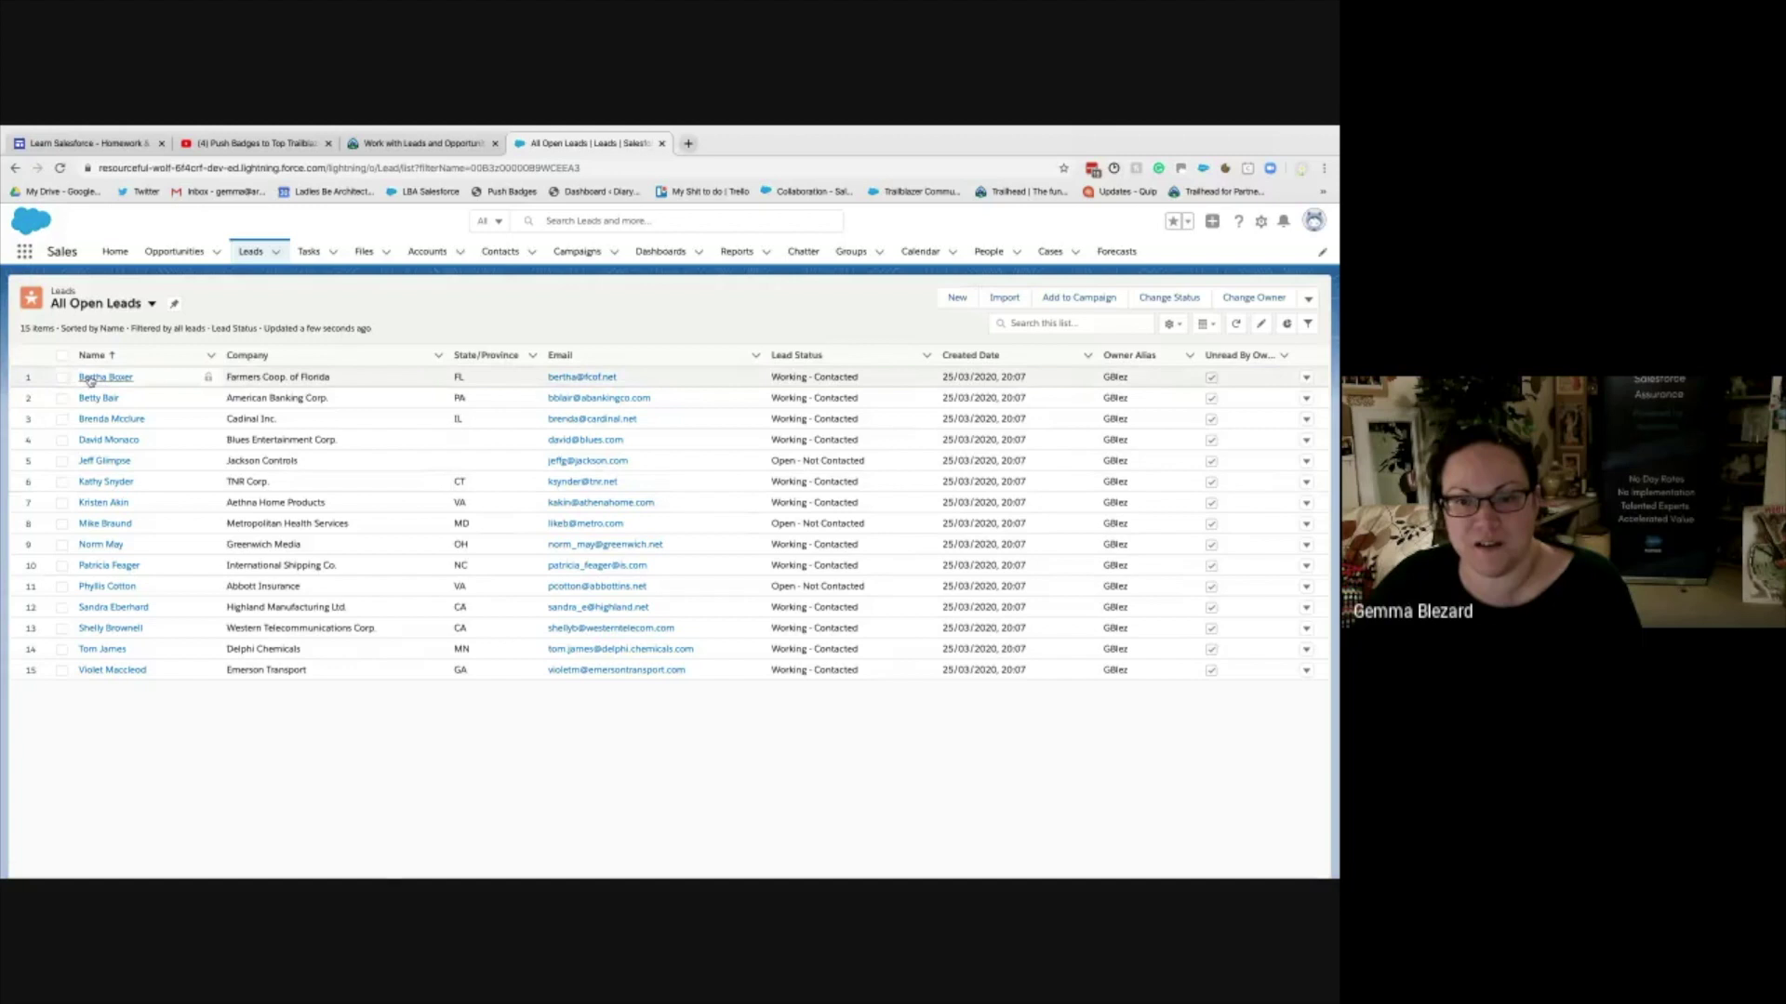
- Open the TNR Corp. lead and compare its layout with the Leads Workspace and activity composer illustrations in the Trailhead unit
left_click(103, 490)
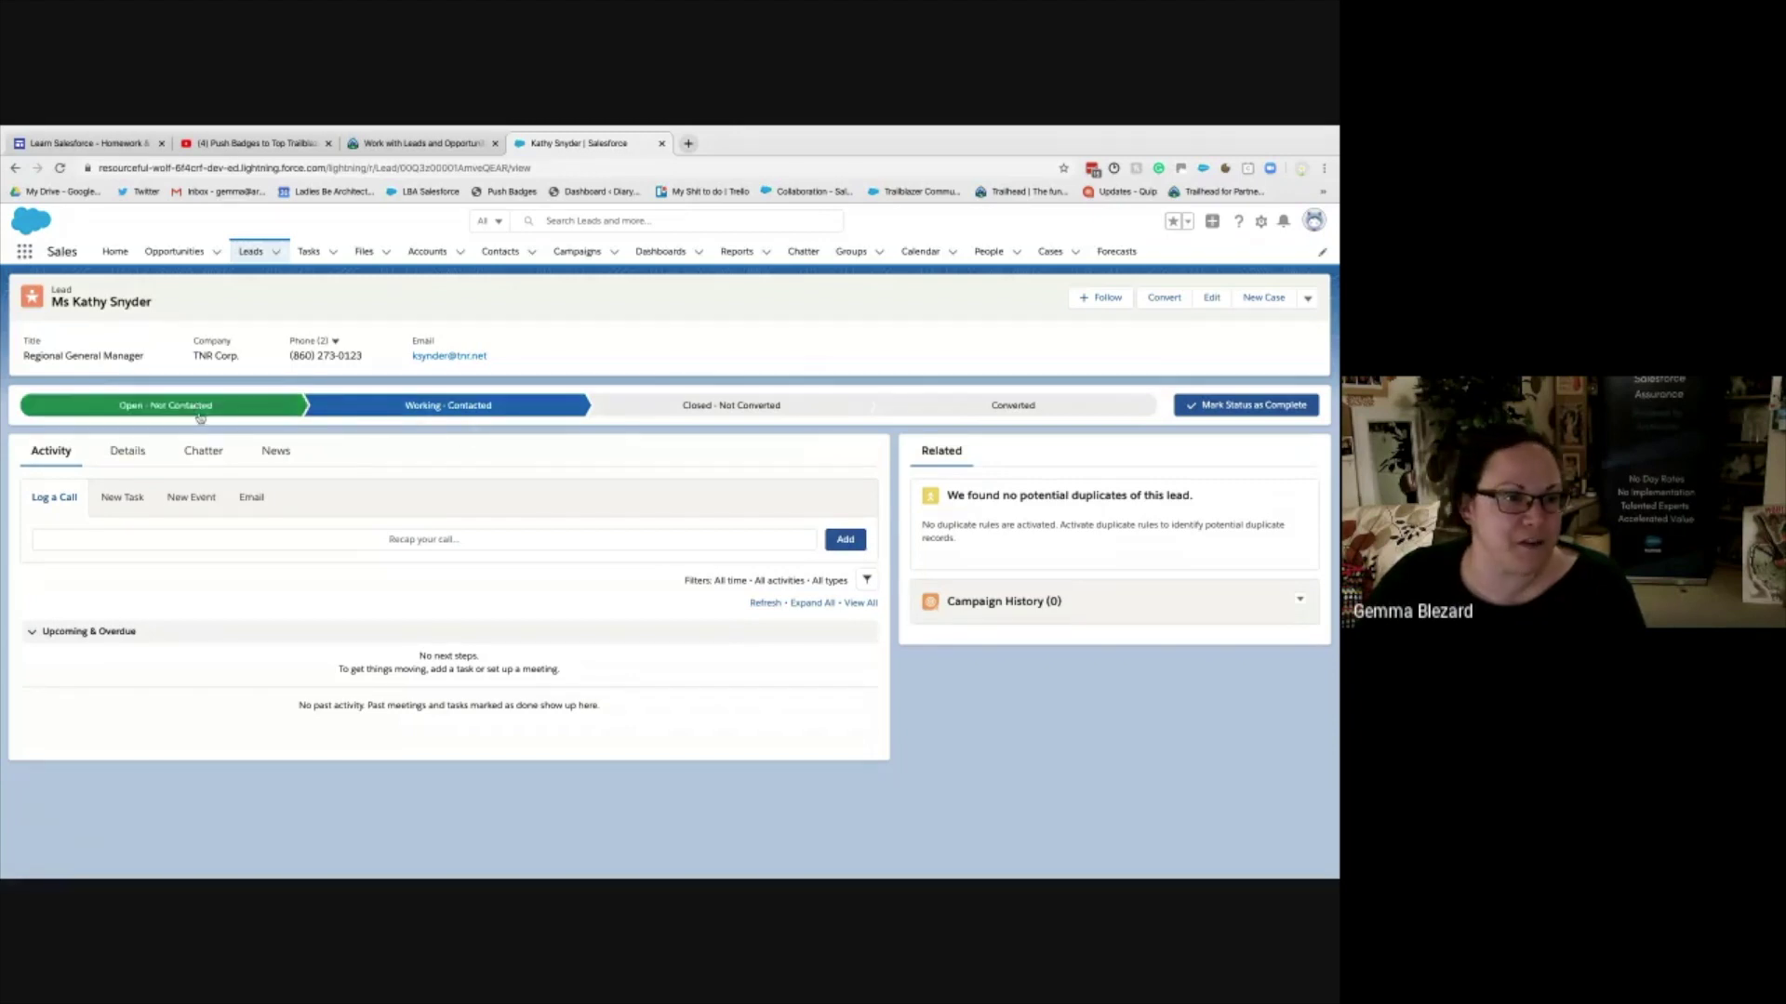
left_click(432, 142)
scroll(439, 542, "down", 10)
scroll(439, 541, "up", 5)
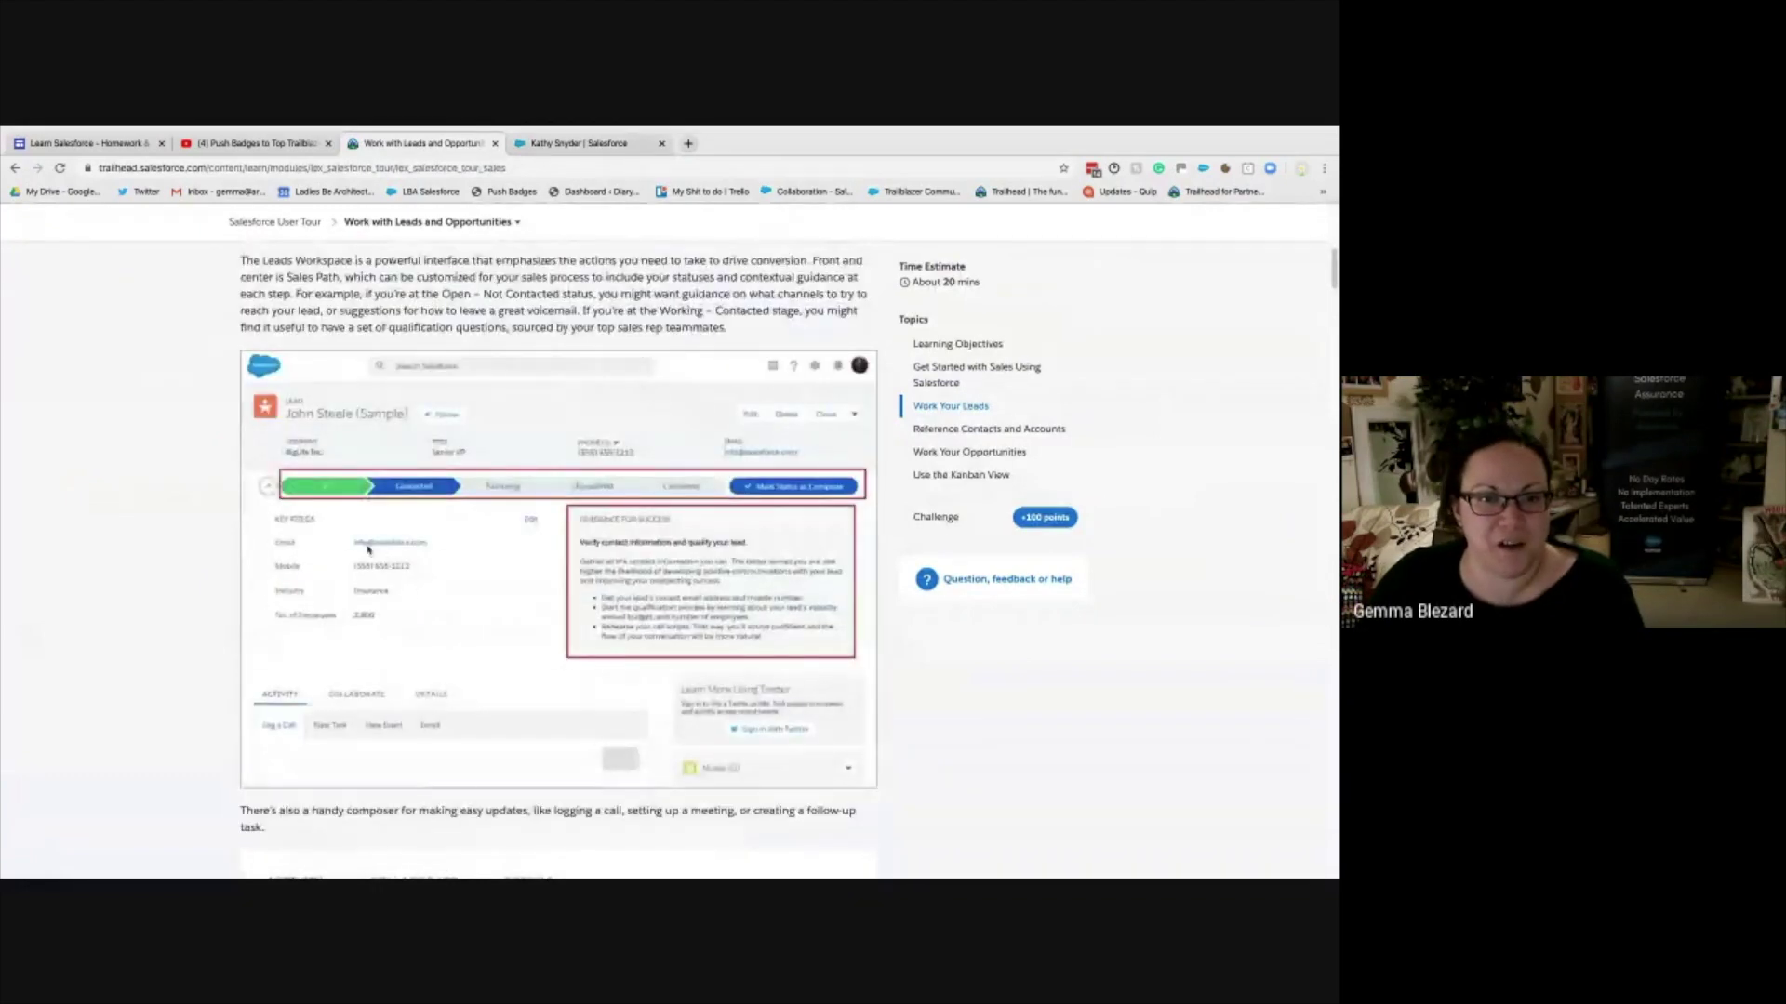
scroll(407, 673, "down", 5)
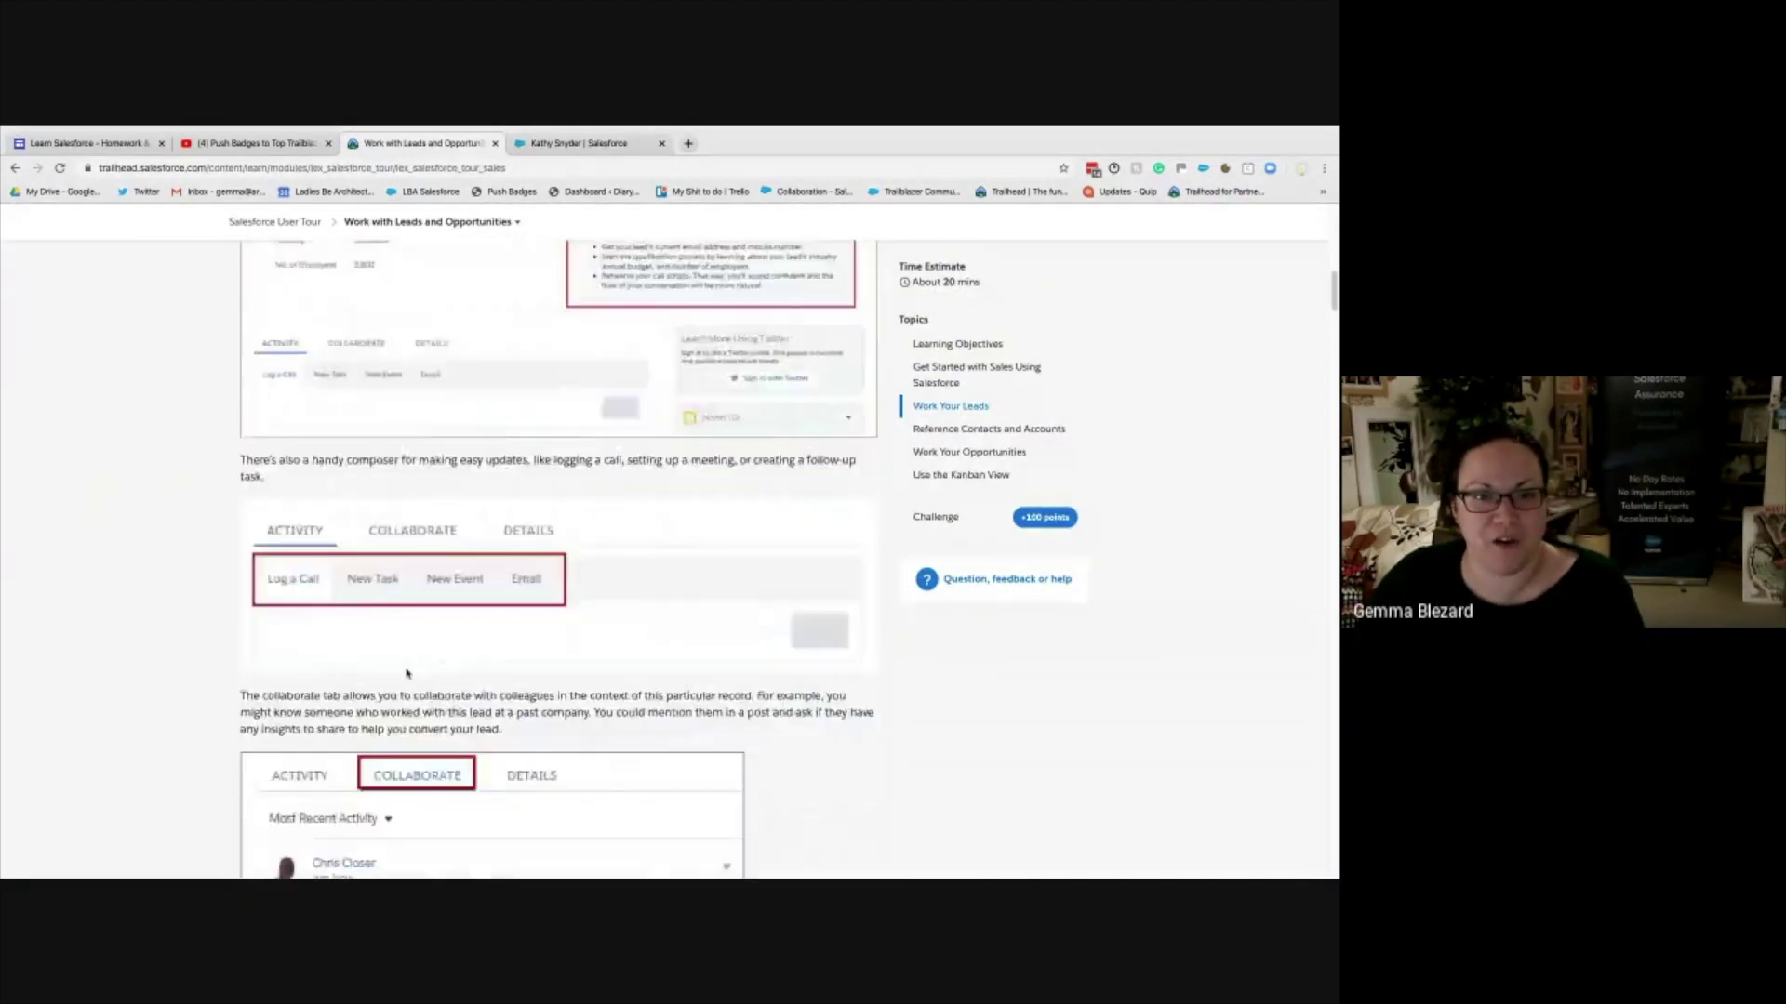
scroll(407, 673, "down", 8)
- Return to the TNR Corp. lead in the Salesforce org and review all of its Details fields
left_click(585, 143)
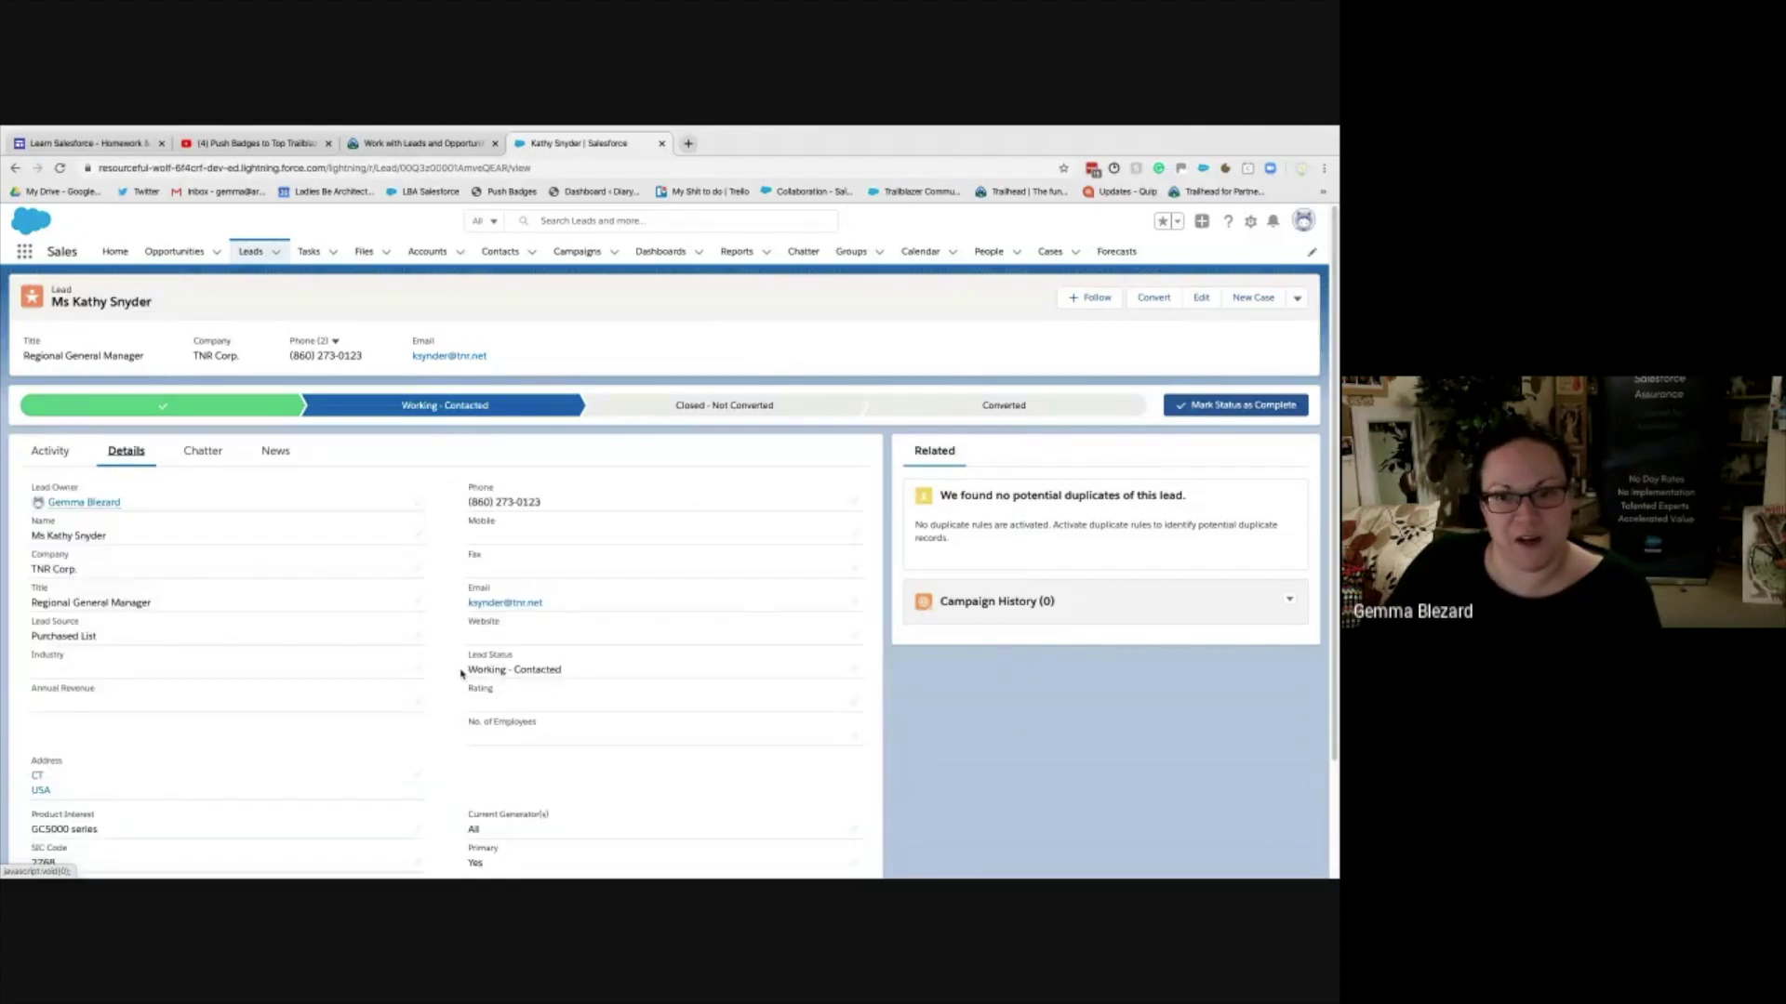
scroll(224, 694, "down", 2)
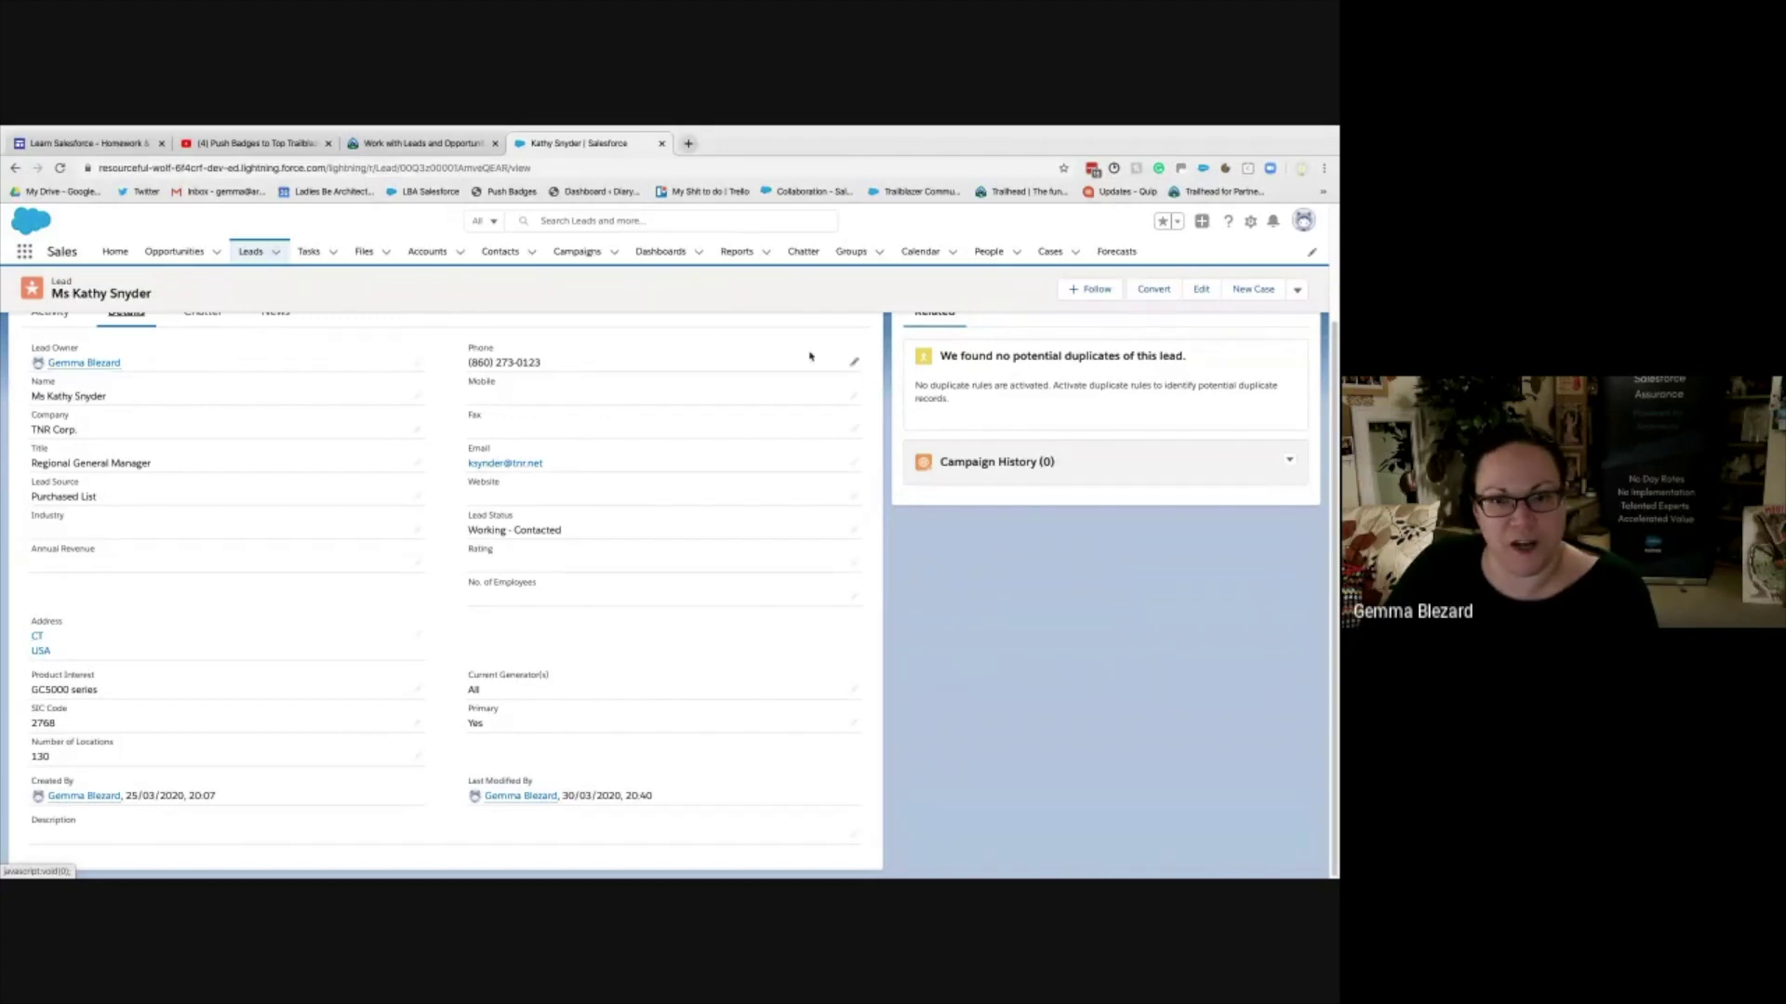
scroll(598, 381, "up", 2)
- Show the lead's Chatter feed and check its Most Recent Activity sorting choices
left_click(202, 450)
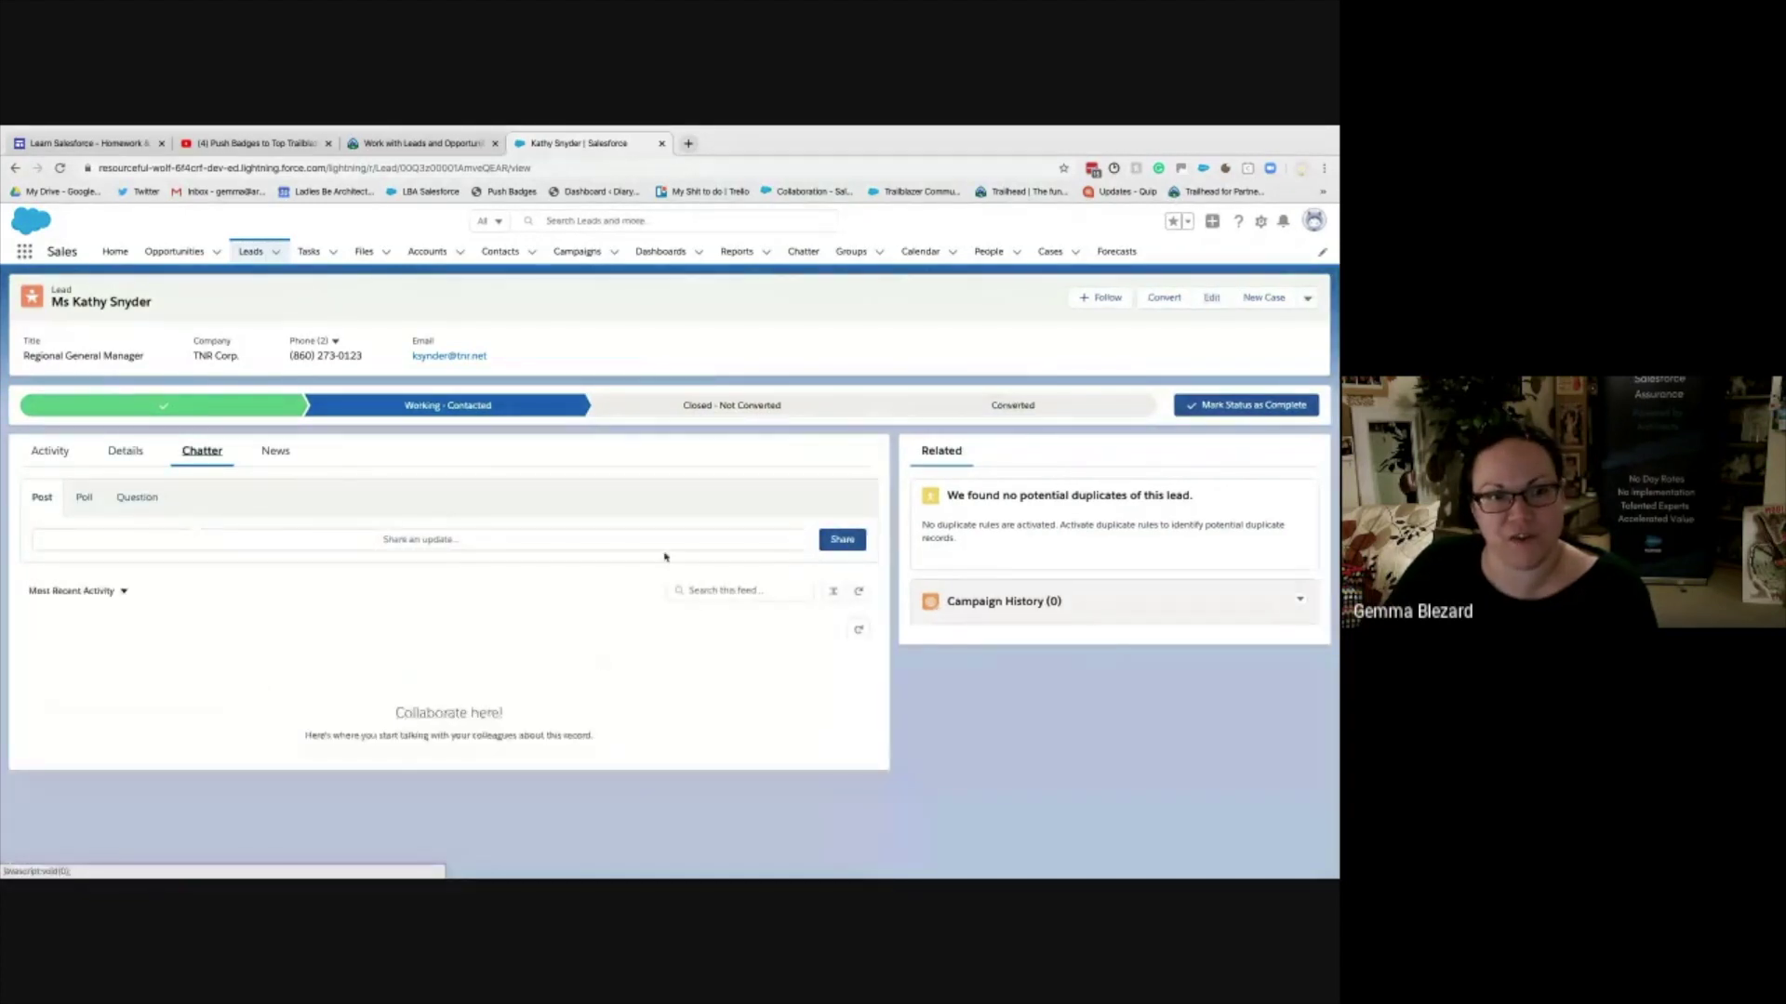
left_click(119, 593)
left_click(119, 594)
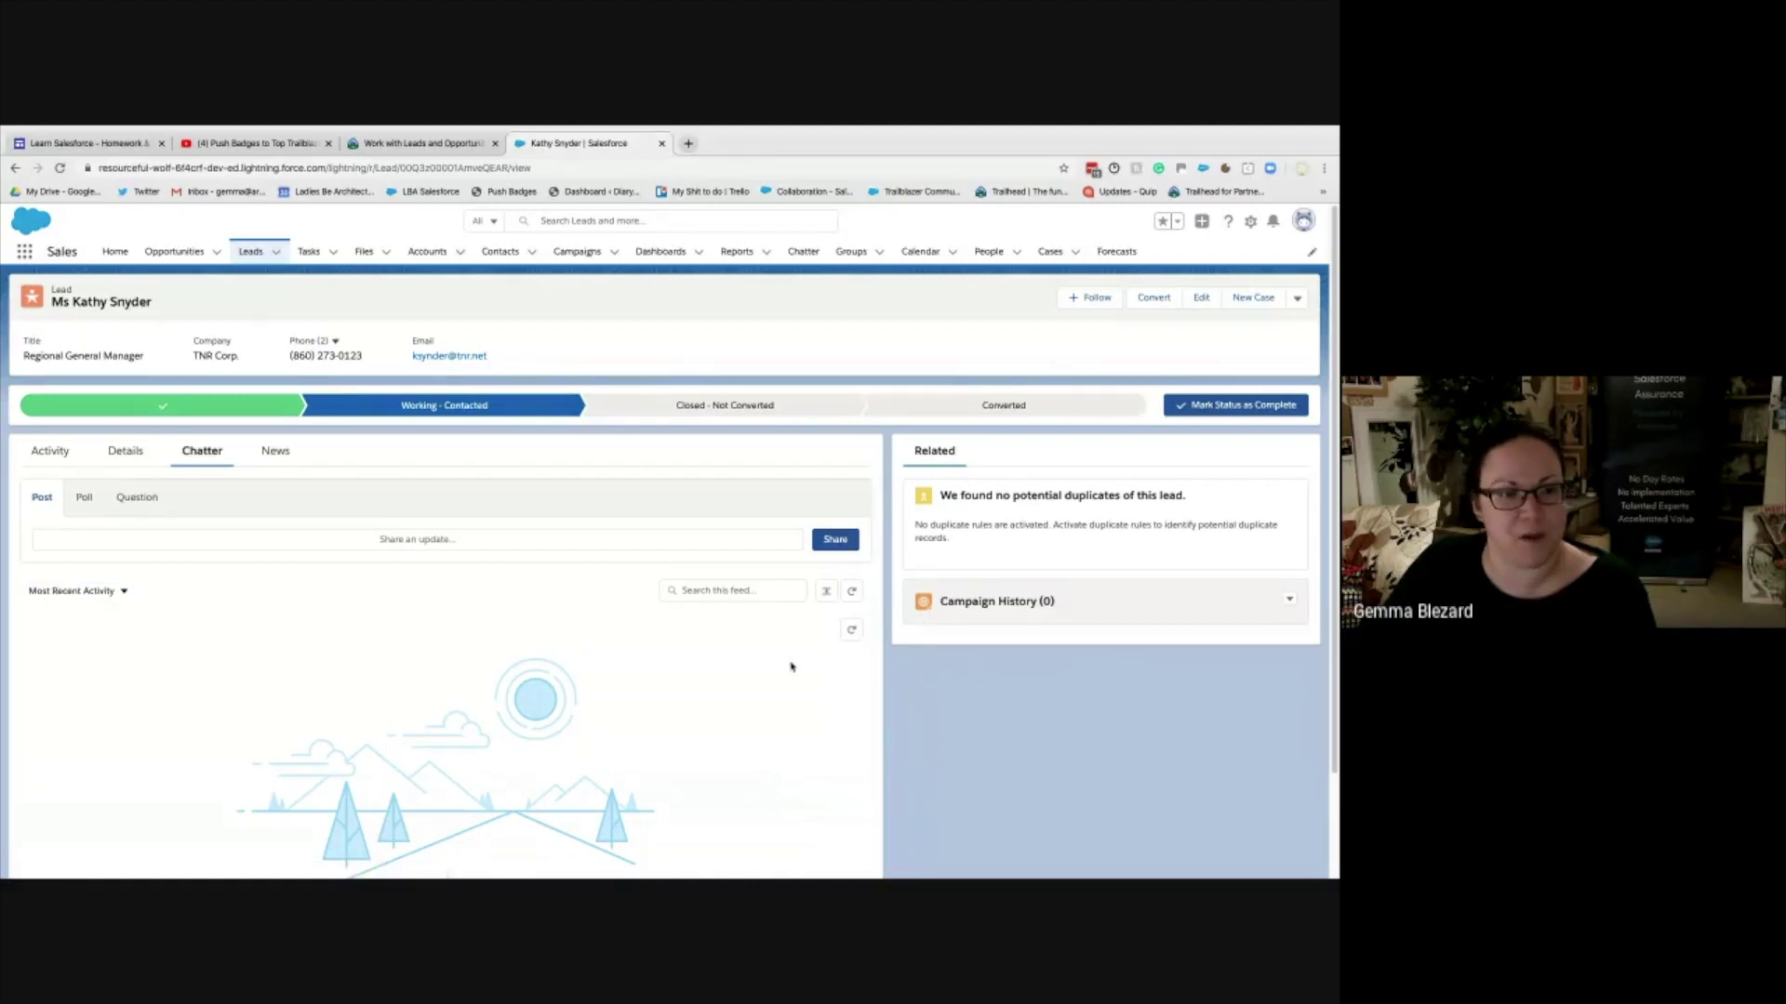
- From the lead's News area, sign in to Twitter with the account e-mail and password, and authorise the Social Accounts and Contacts app
left_click(275, 451)
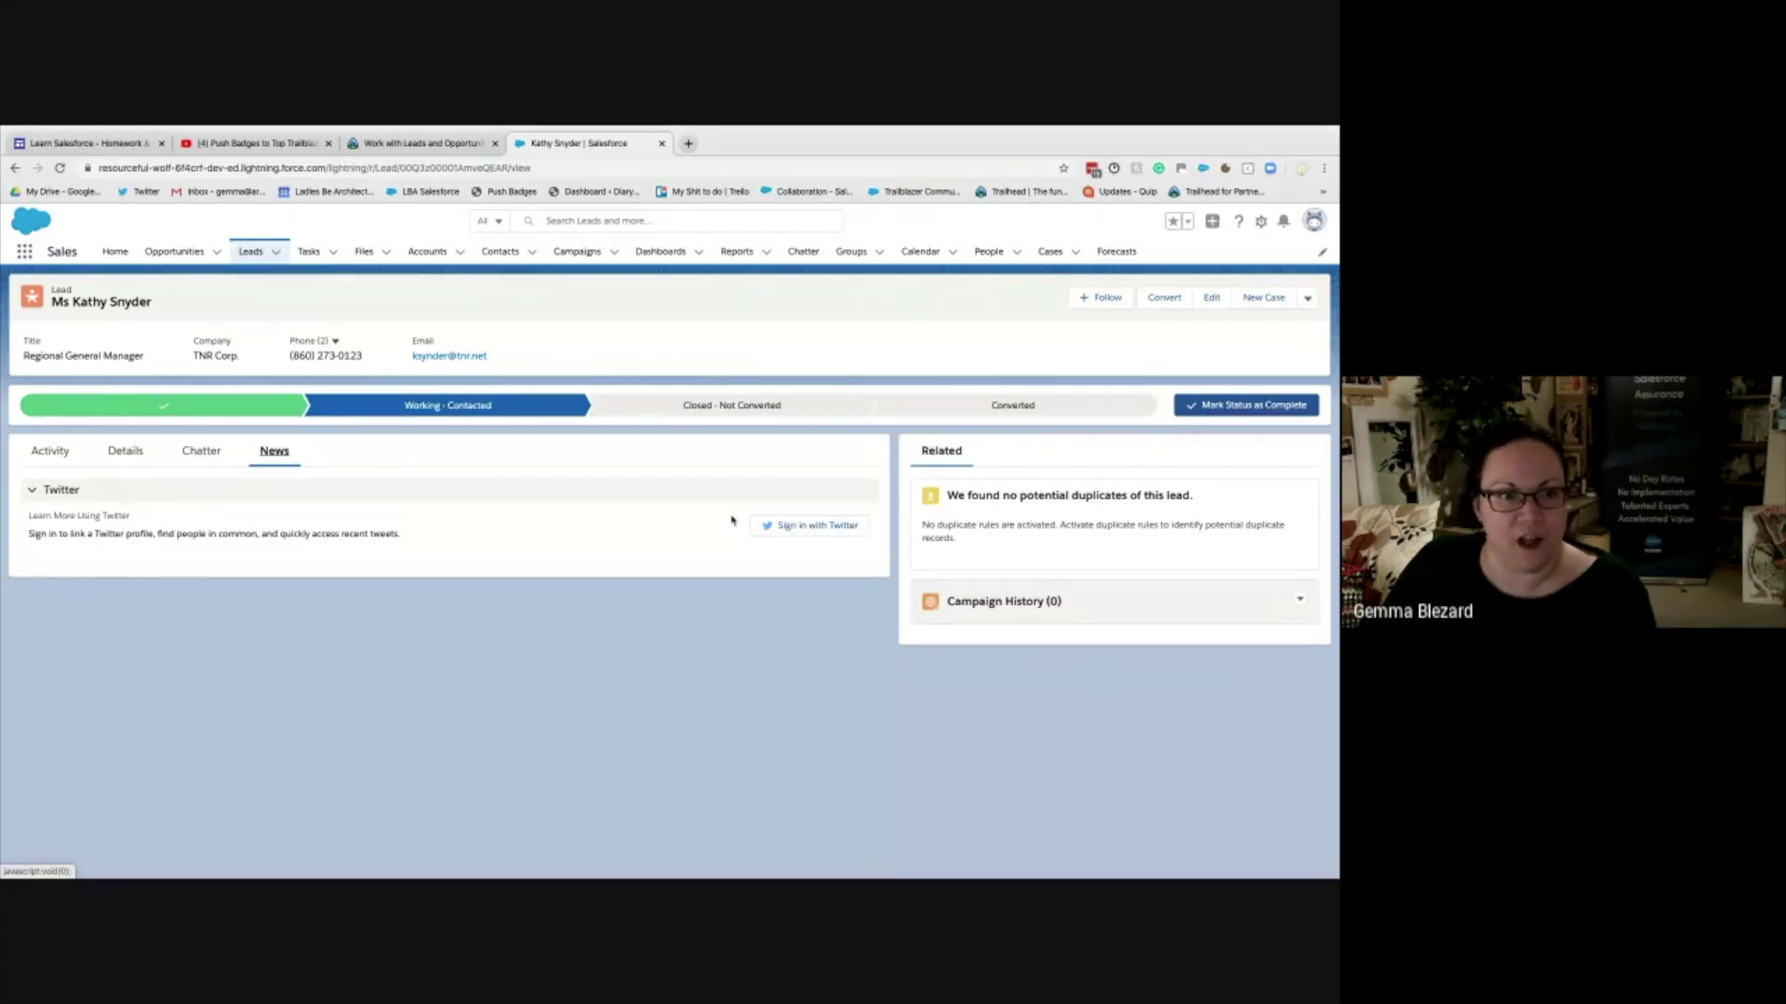
left_click(800, 533)
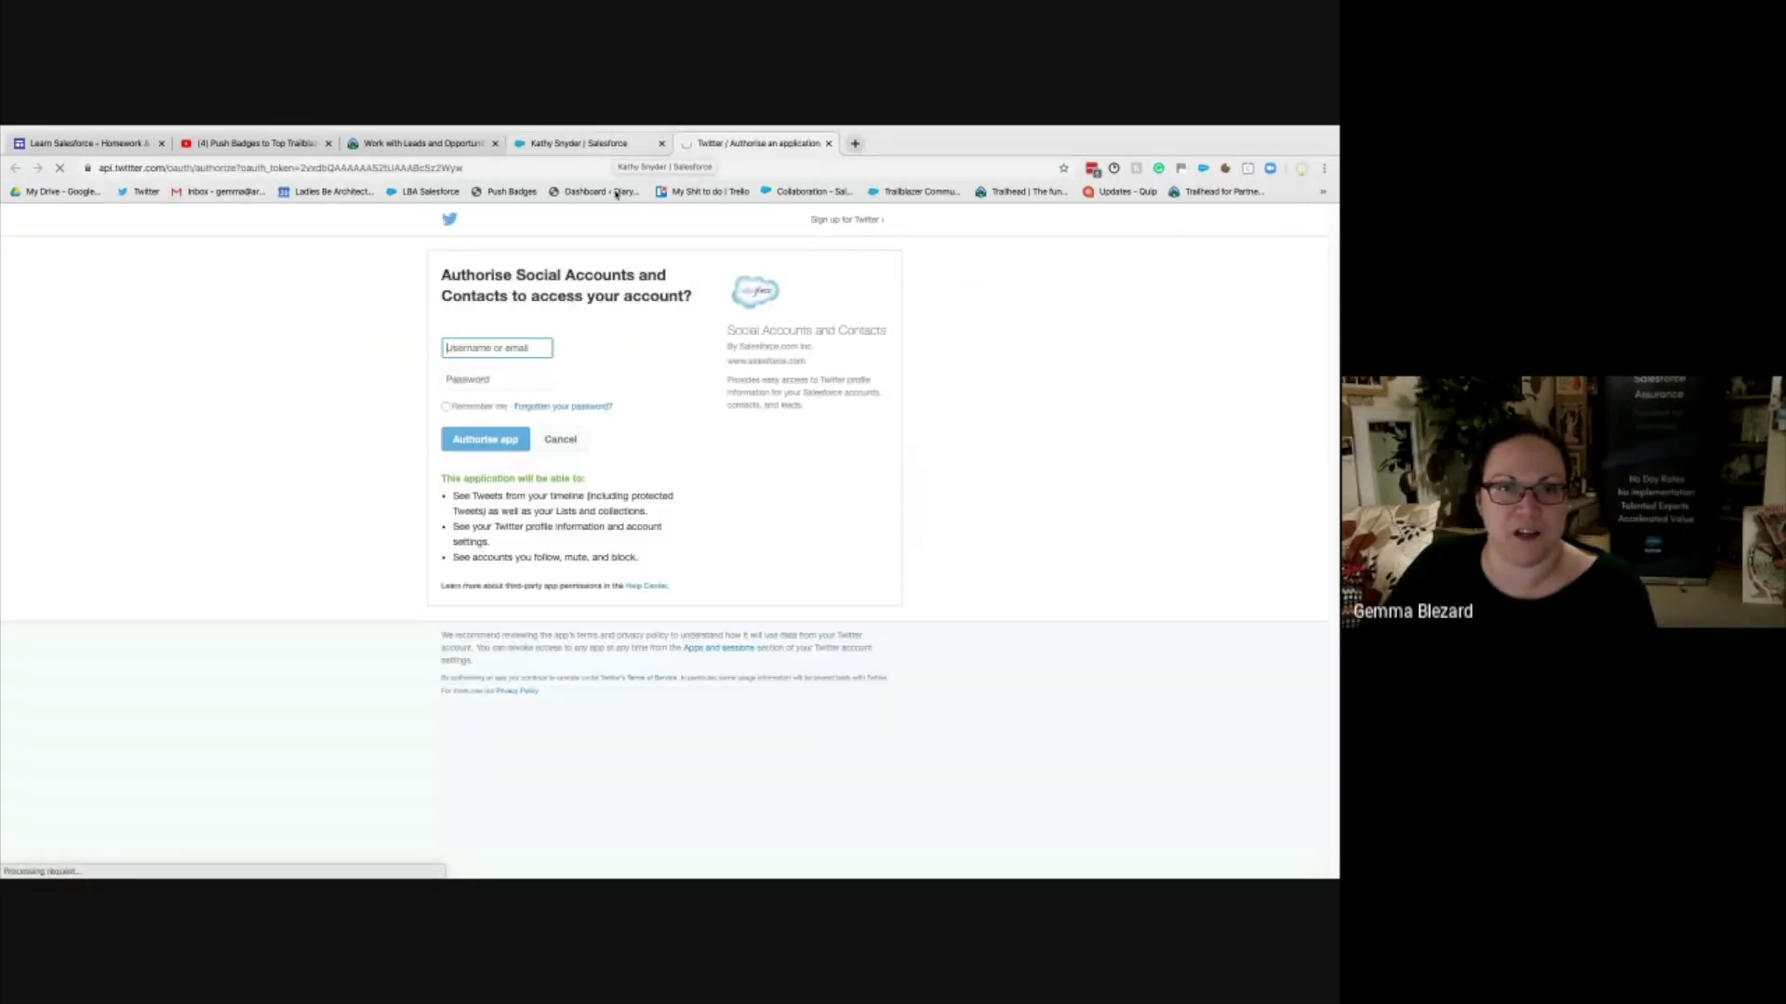
left_click(498, 349)
left_click(506, 378)
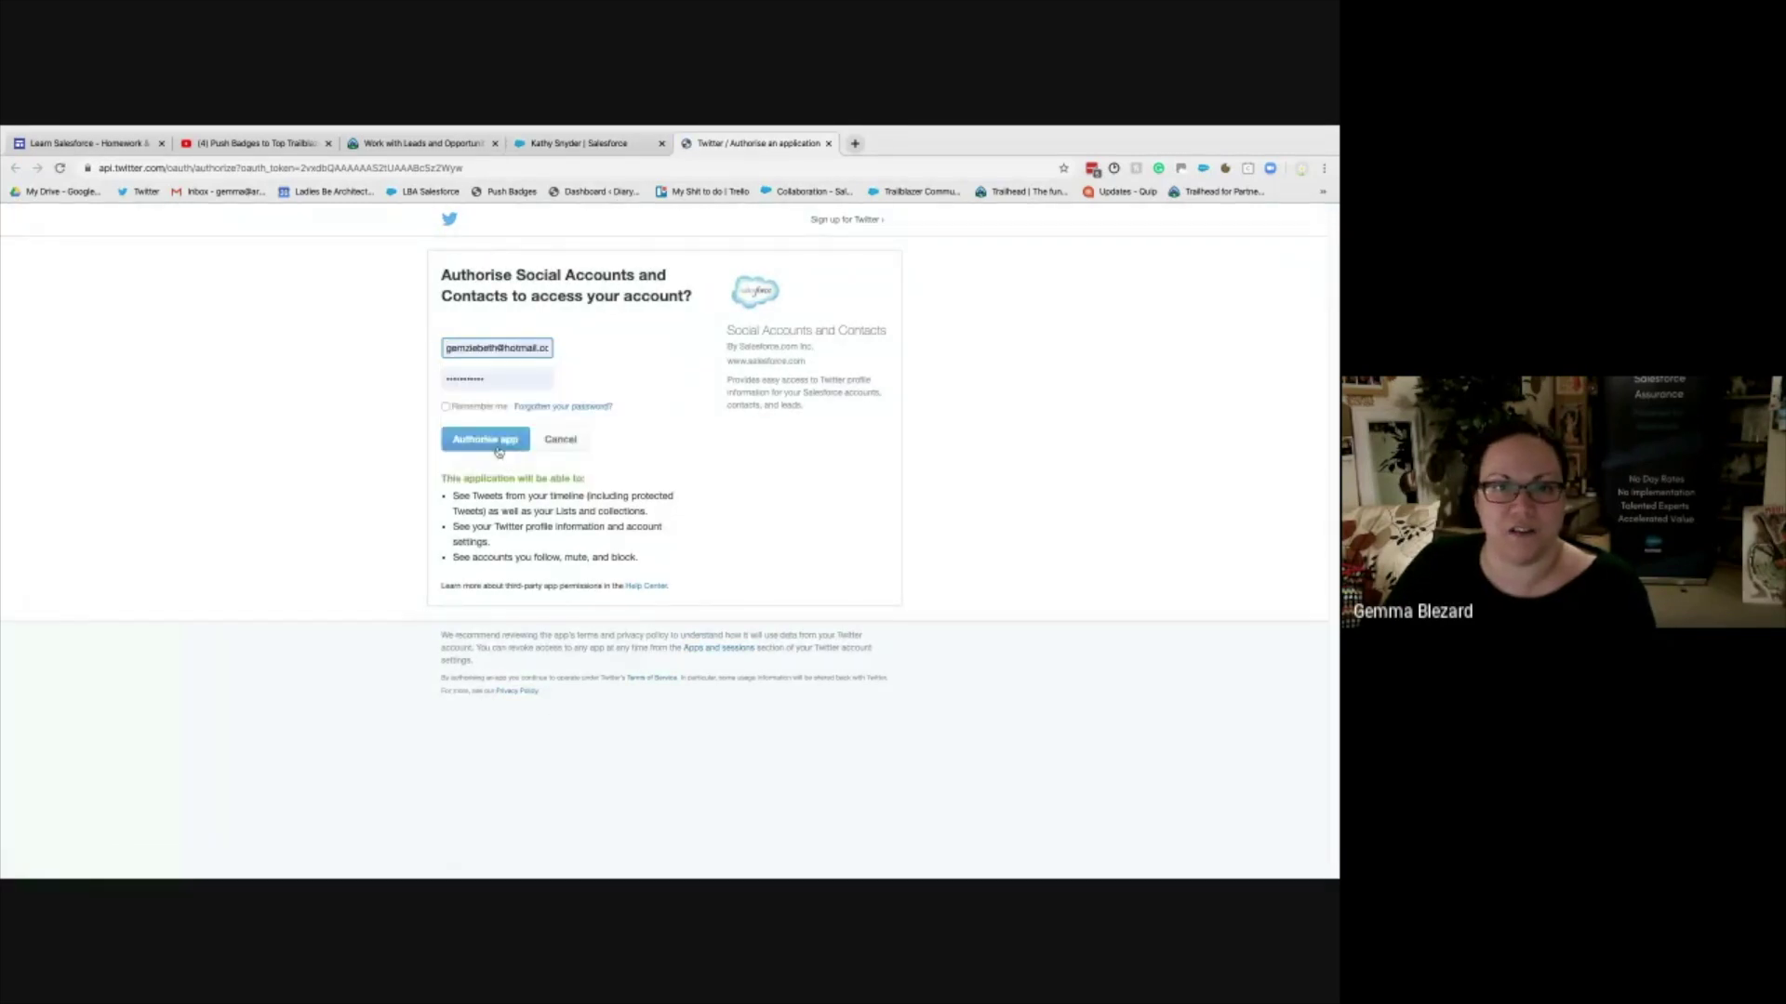
left_click(485, 439)
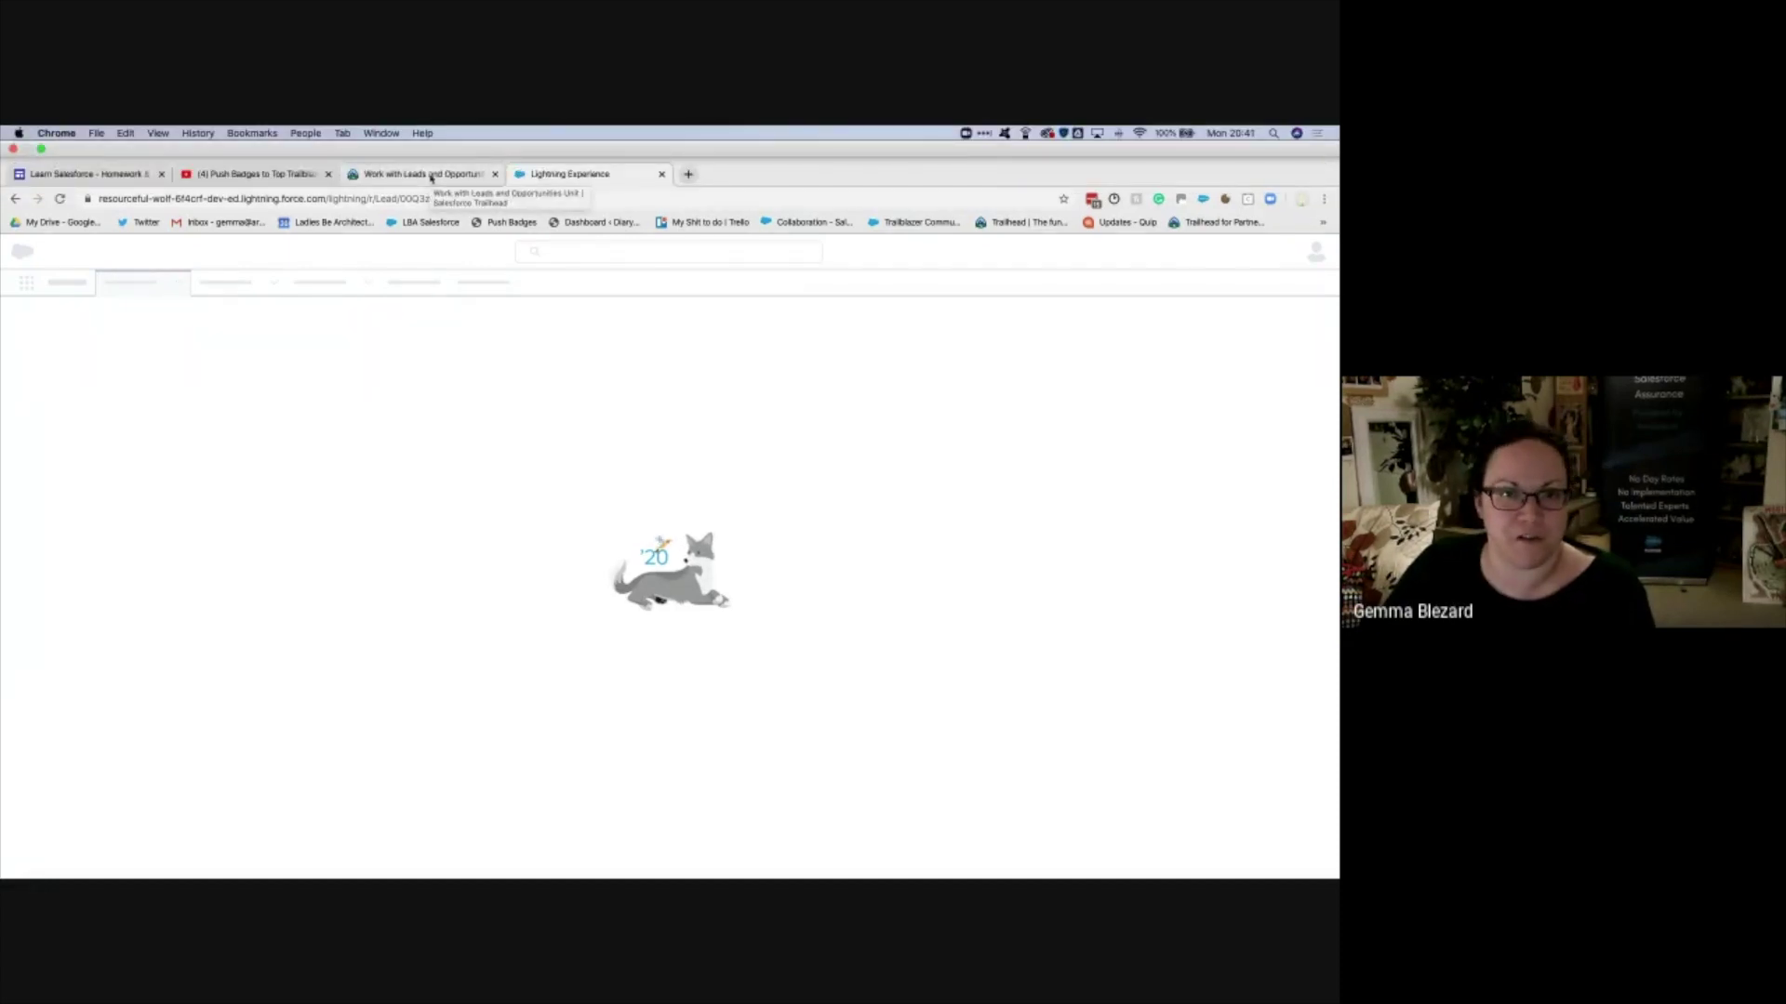
- Read the Trailhead passage about the overdue follow-up task and converting the lead, highlighting the sentence on getting the lead converted
left_click(431, 177)
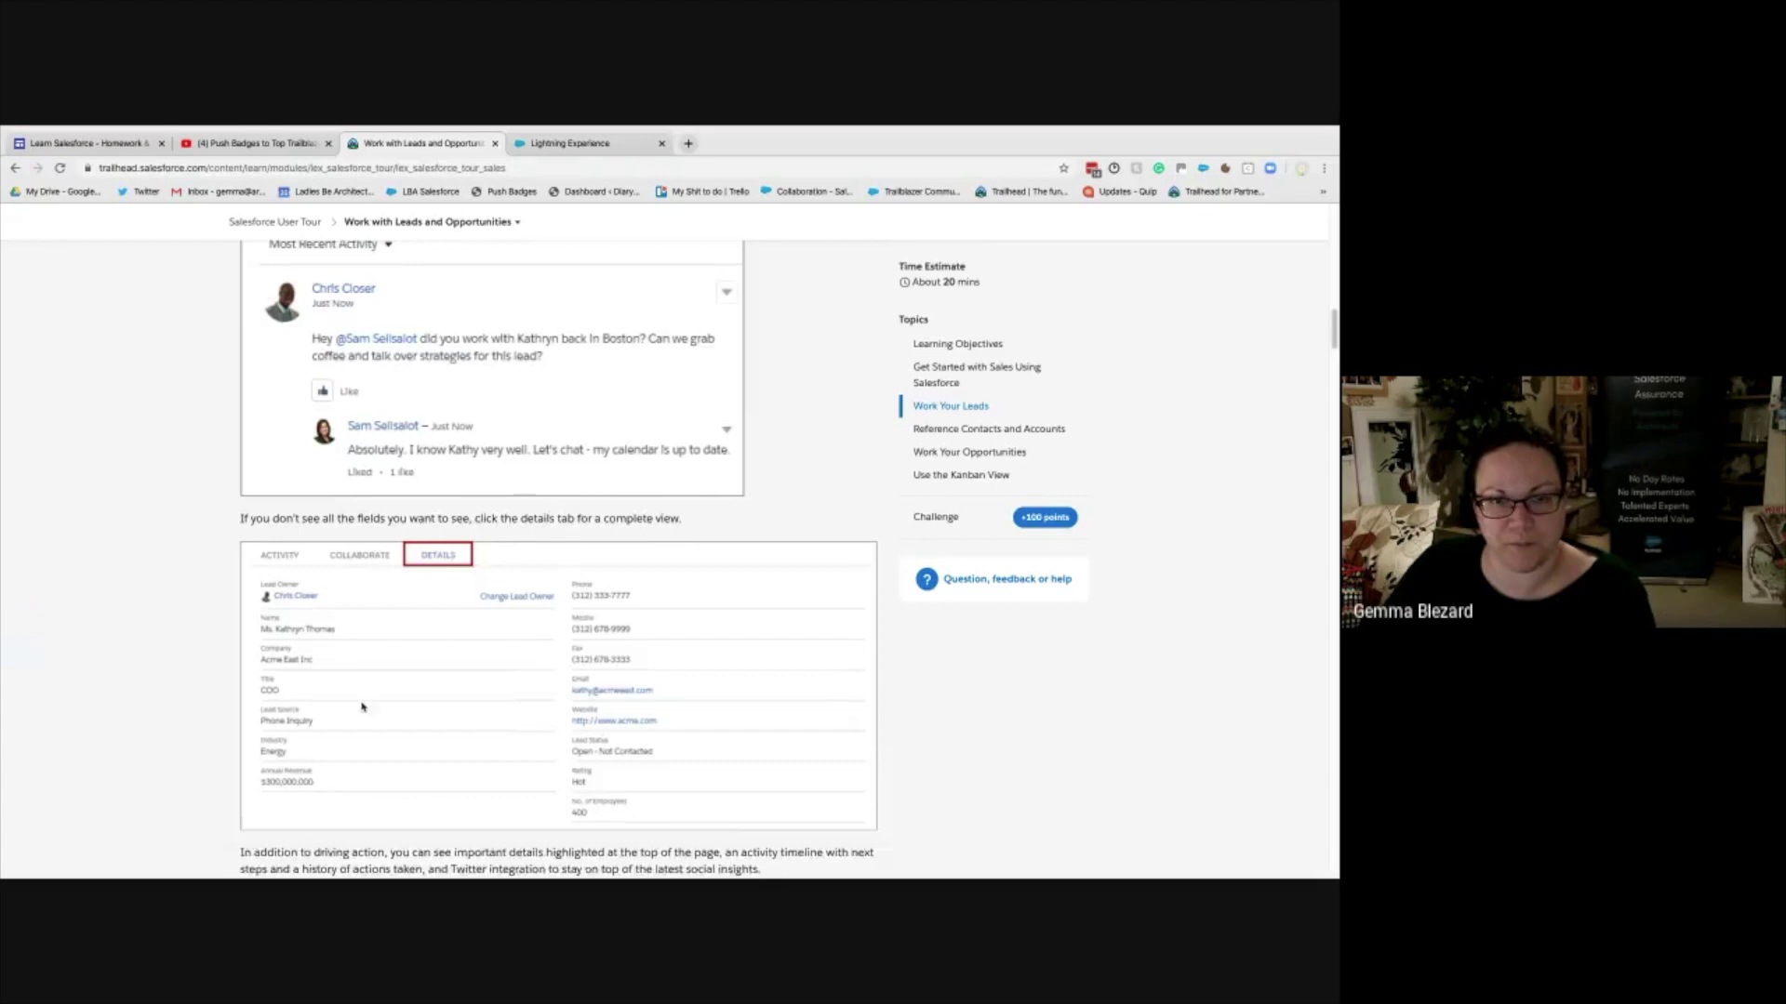
scroll(358, 706, "down", 5)
scroll(352, 693, "down", 2)
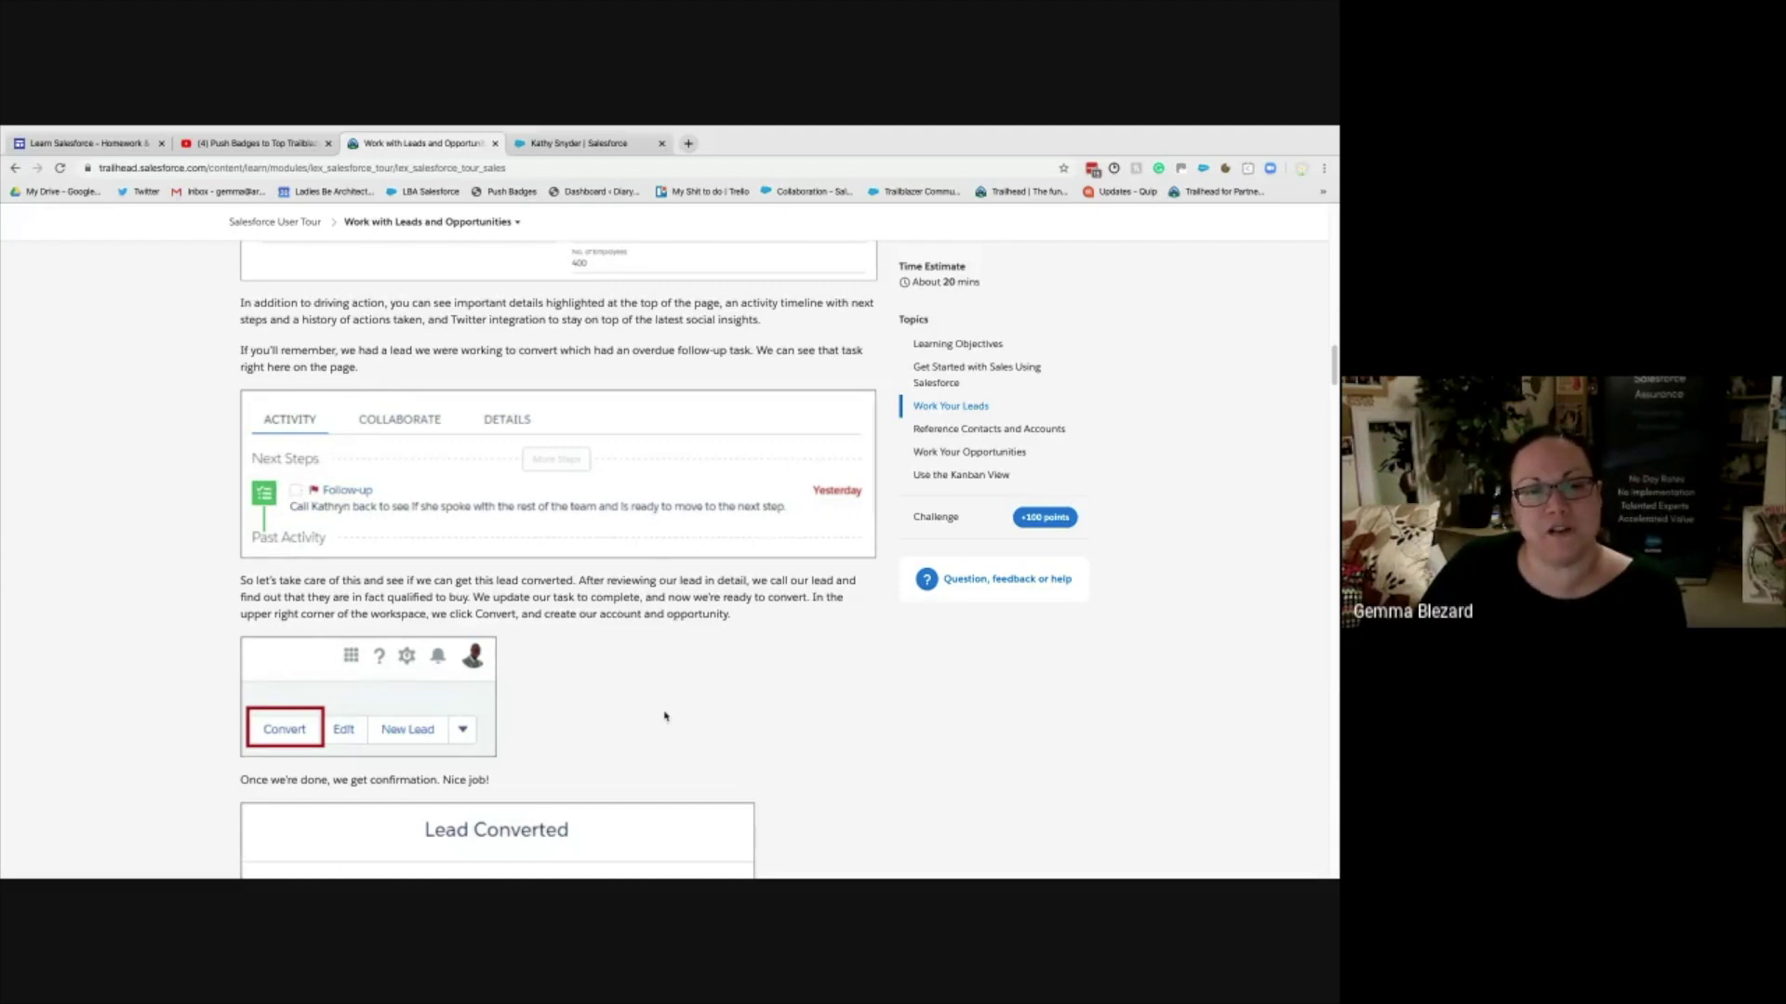
scroll(651, 698, "down", 1)
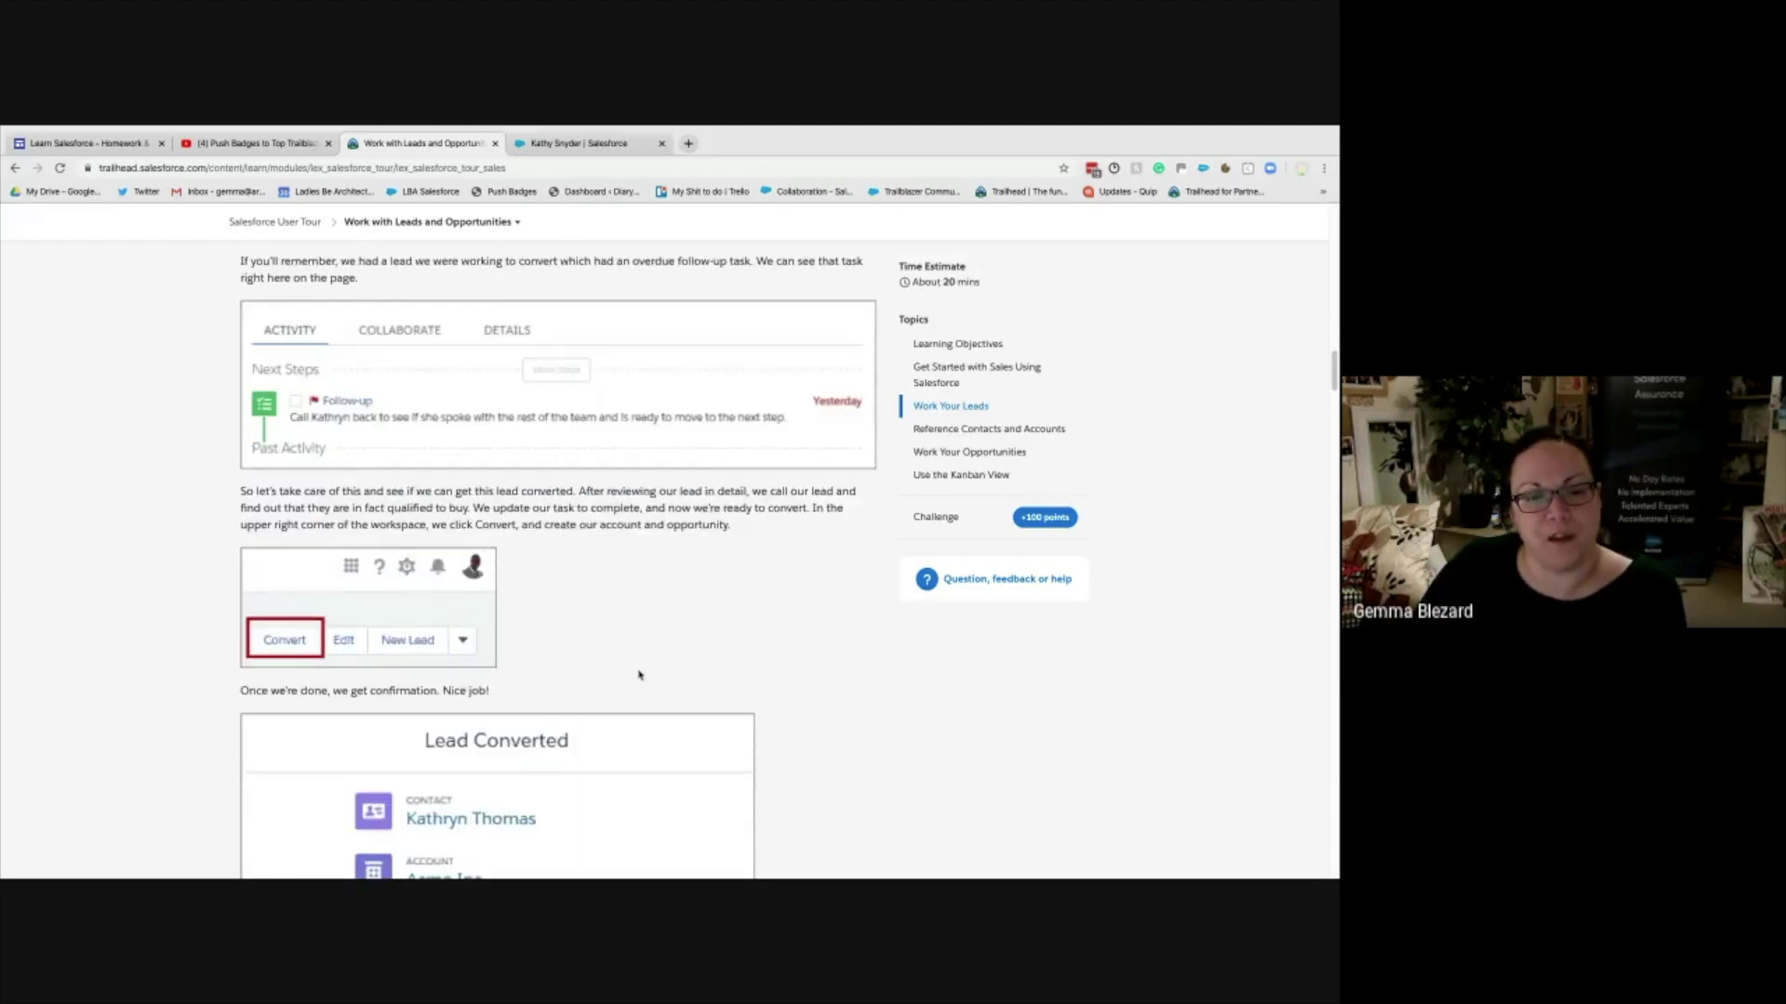
scroll(642, 677, "down", 1)
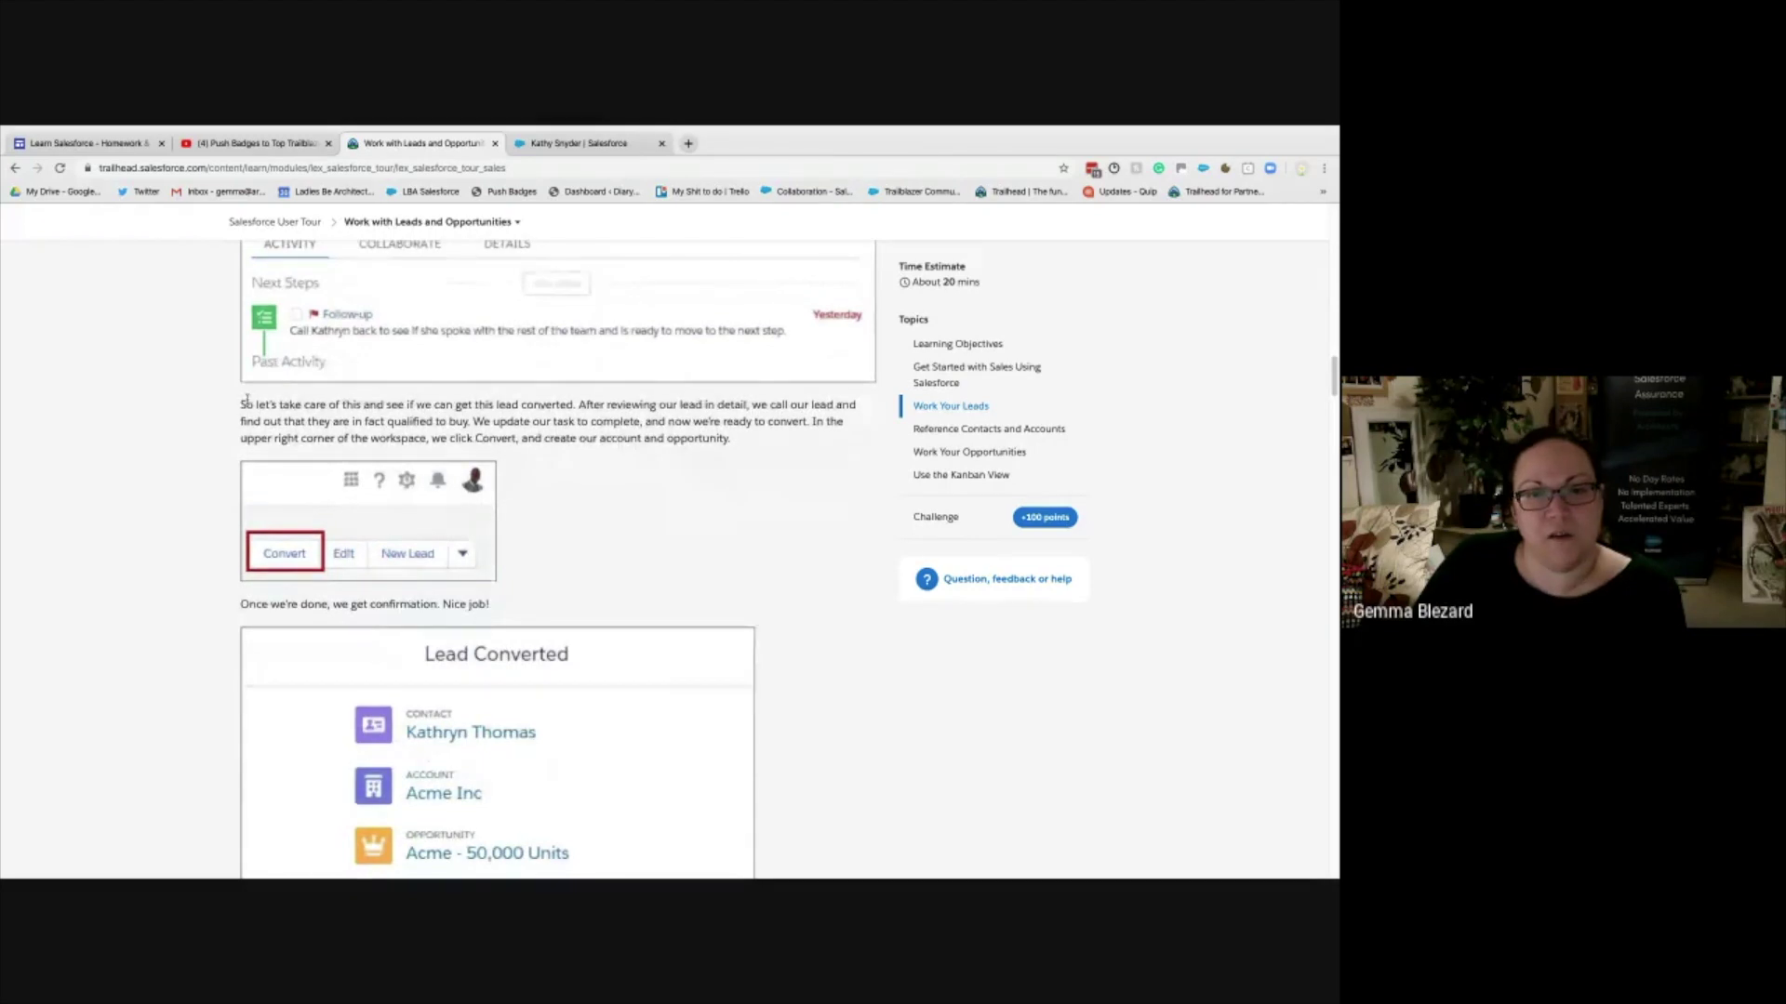
left_click_drag(246, 400, 576, 405)
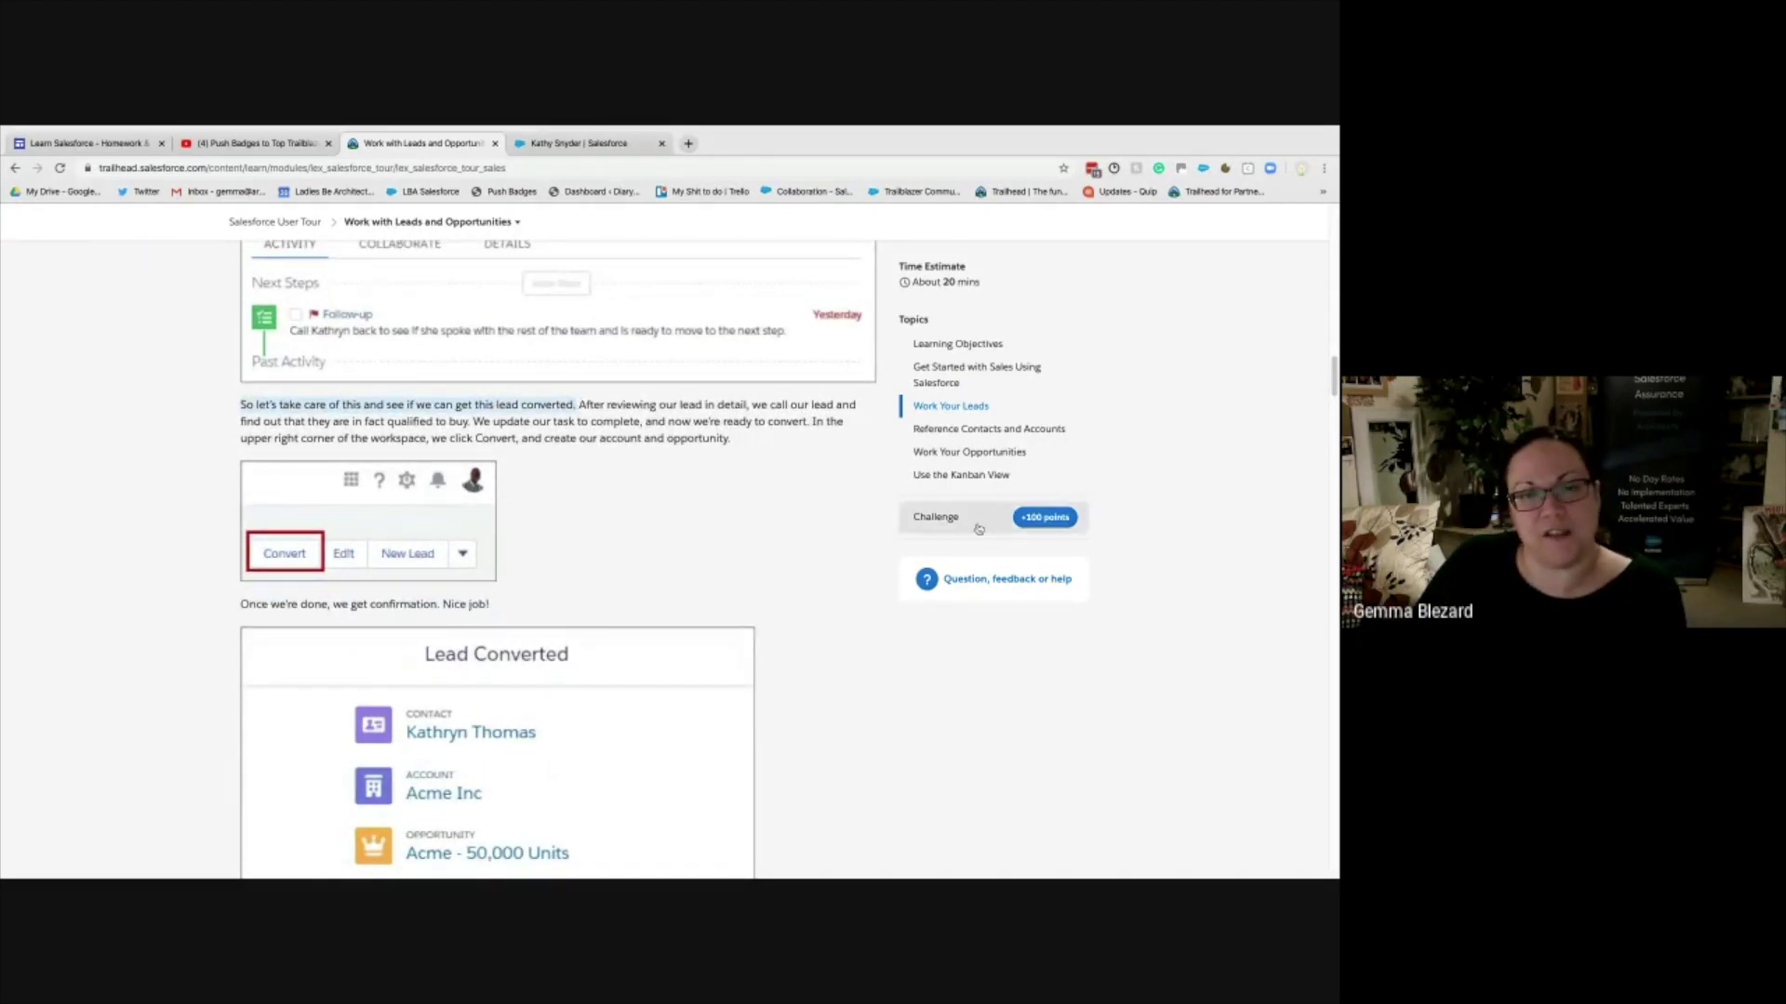
left_click(639, 402)
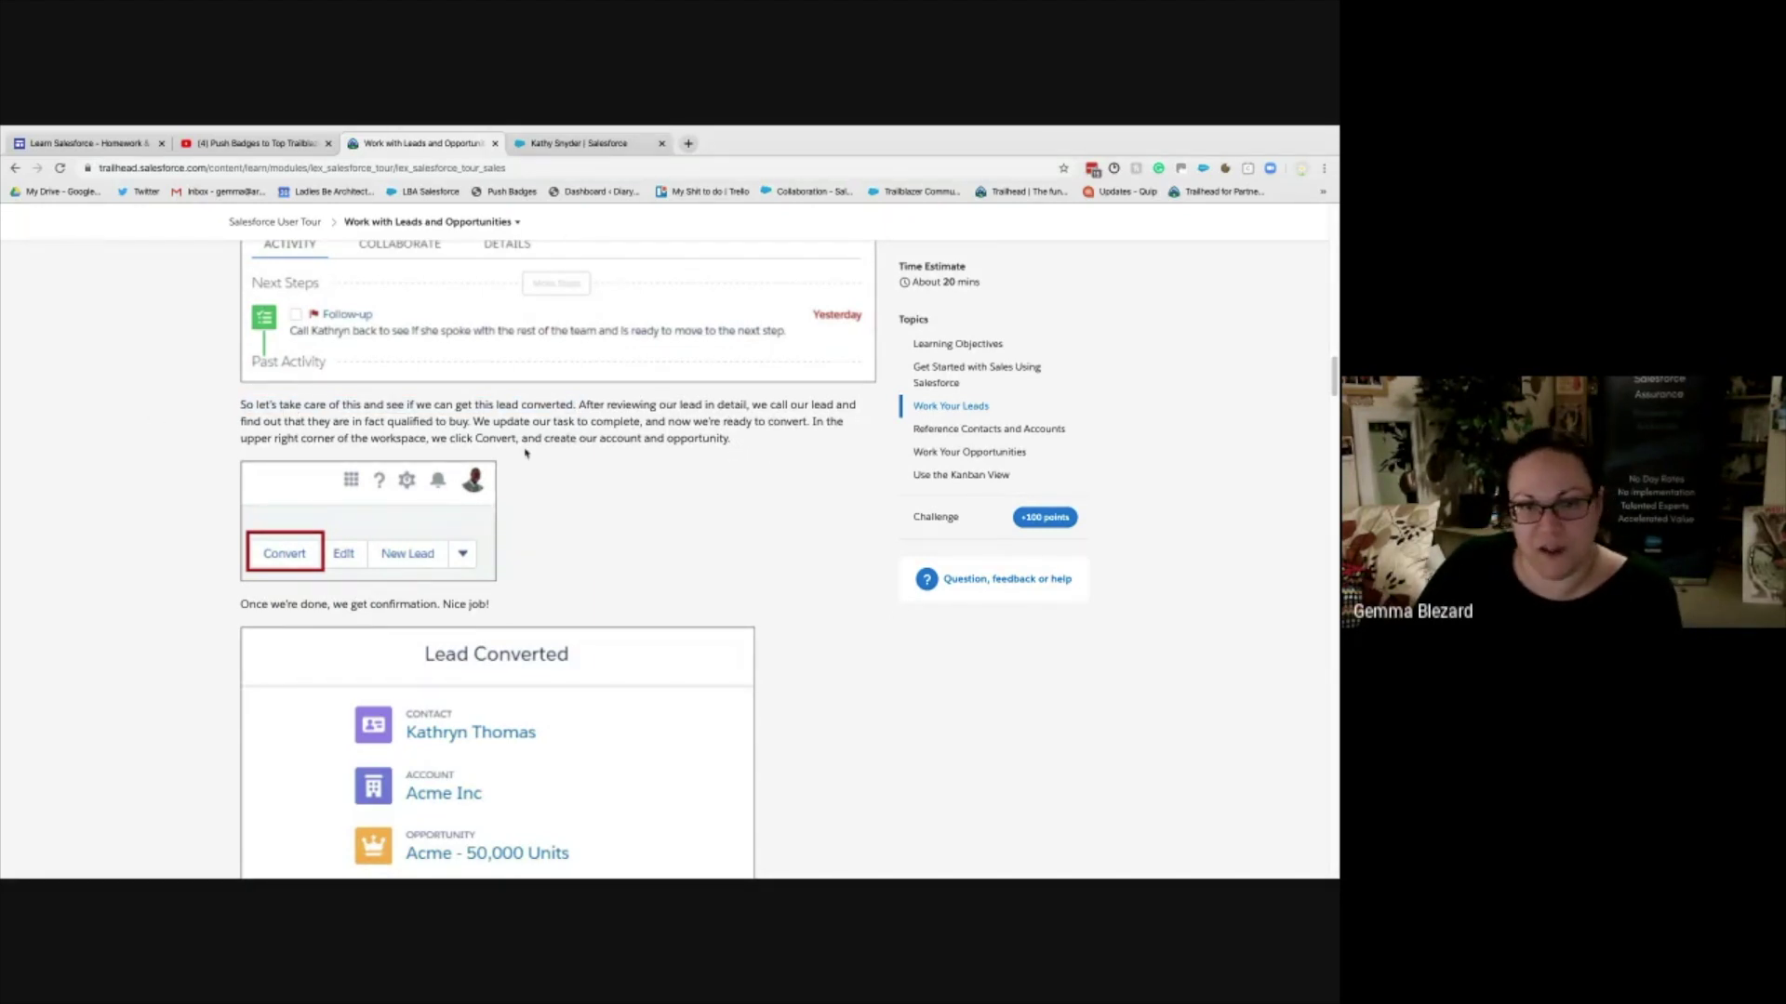
- Go back to the TNR Corp. lead's News area and link one of the suggested Twitter profiles matching the lead's name
left_click(549, 149)
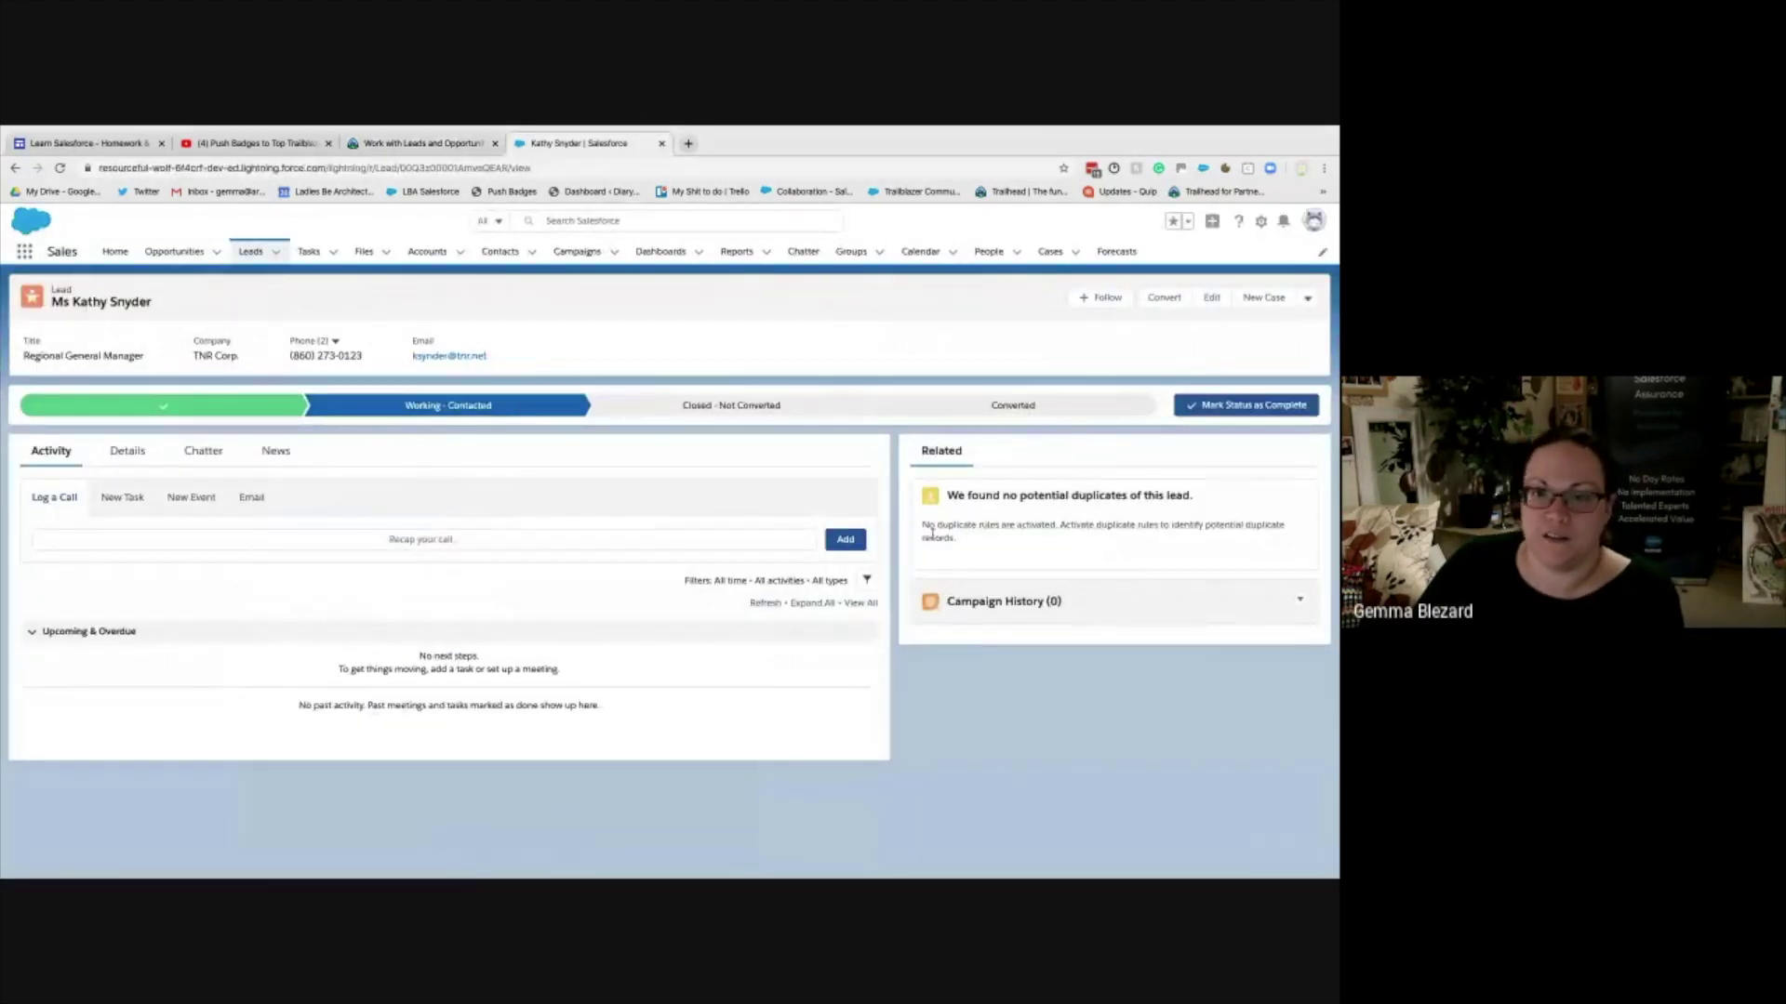
left_click(203, 452)
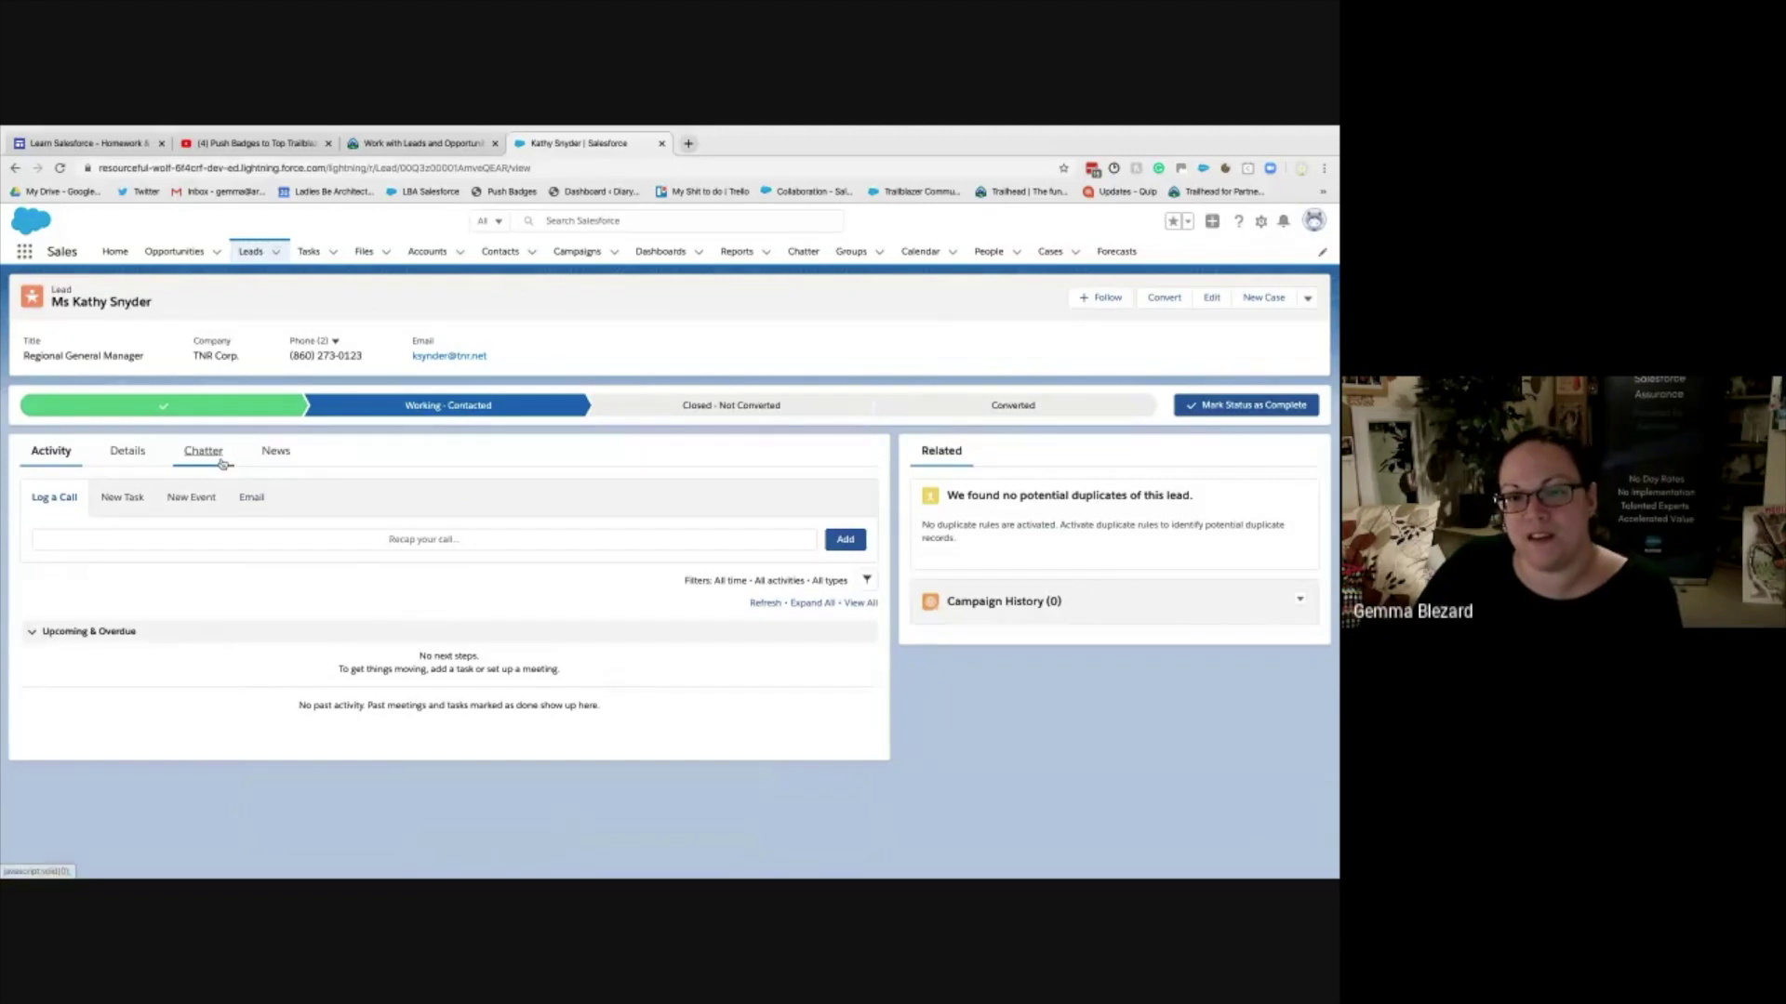
left_click(276, 462)
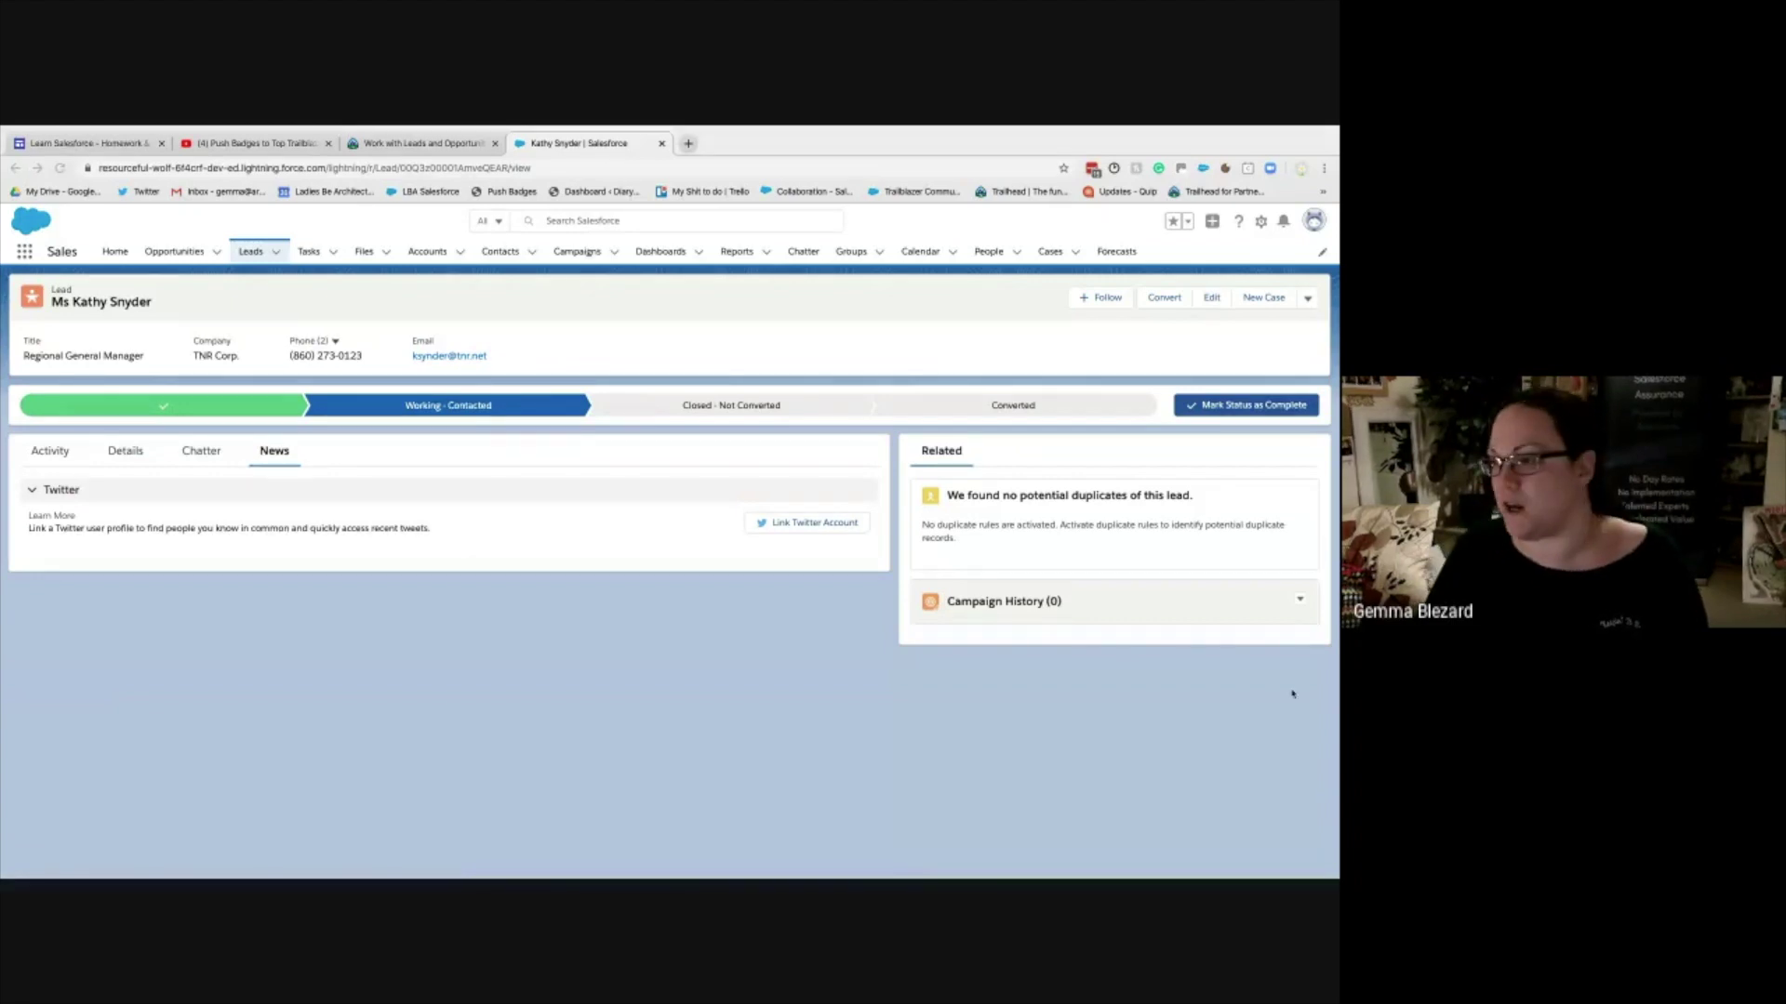
left_click(814, 525)
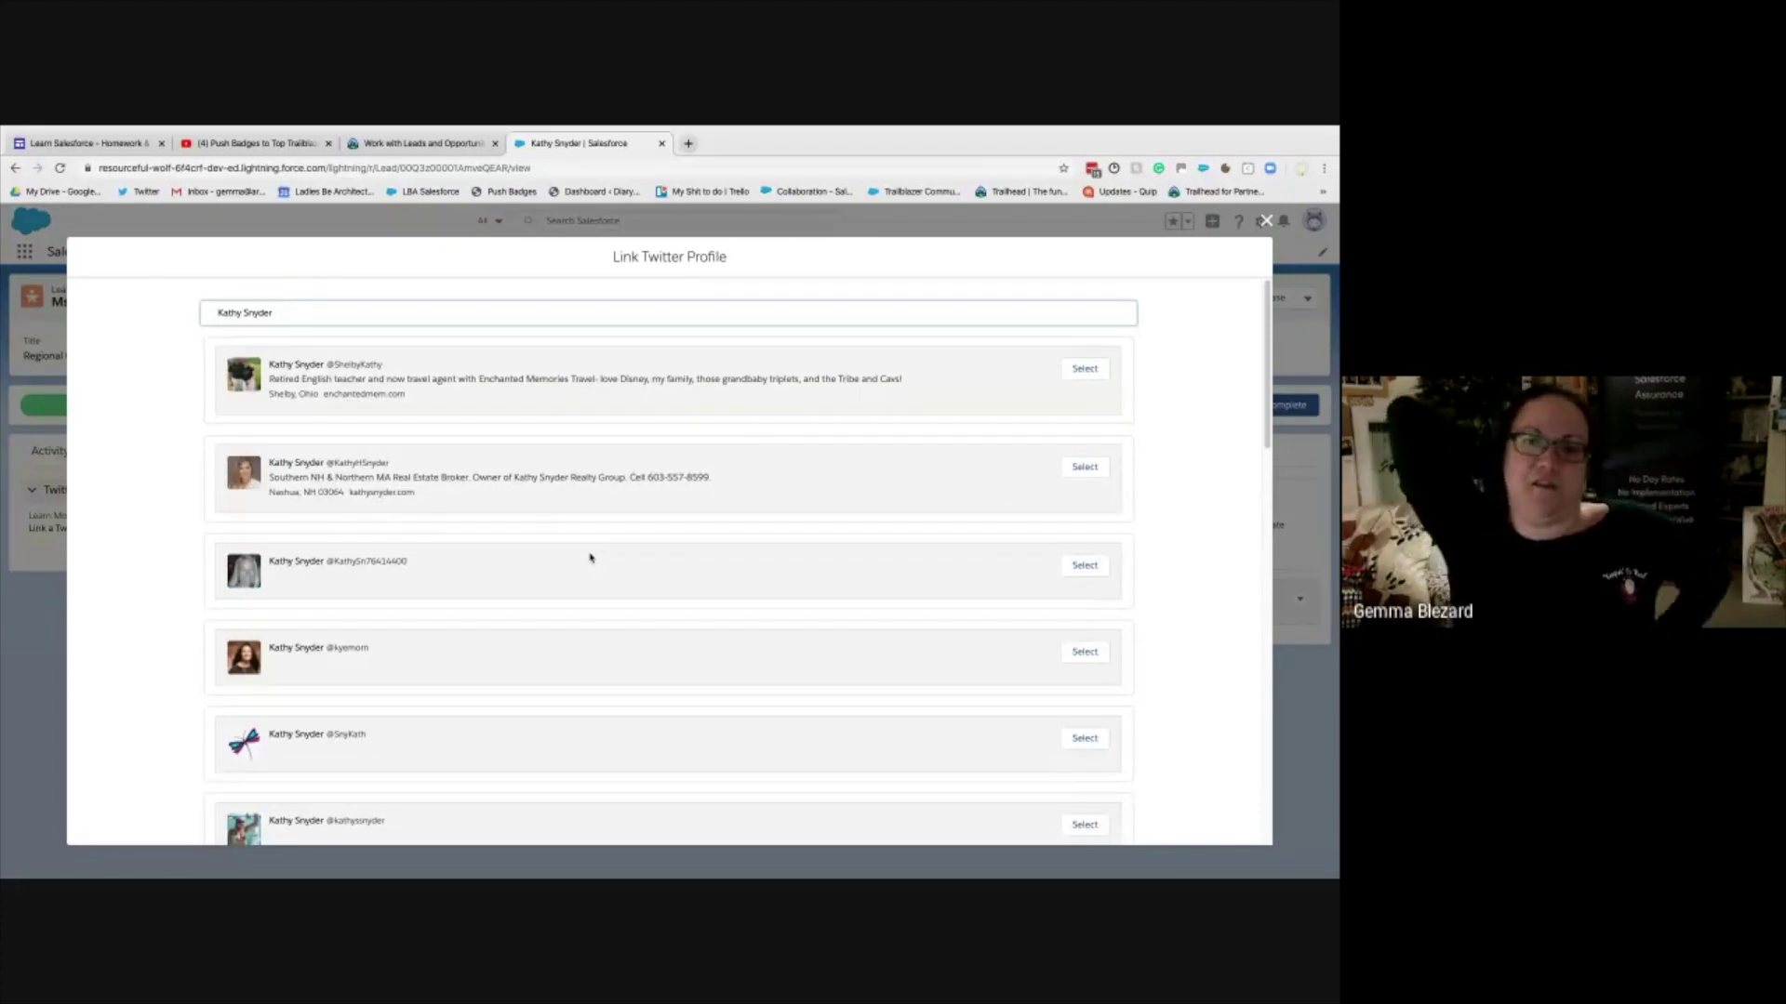
scroll(526, 556, "down", 6)
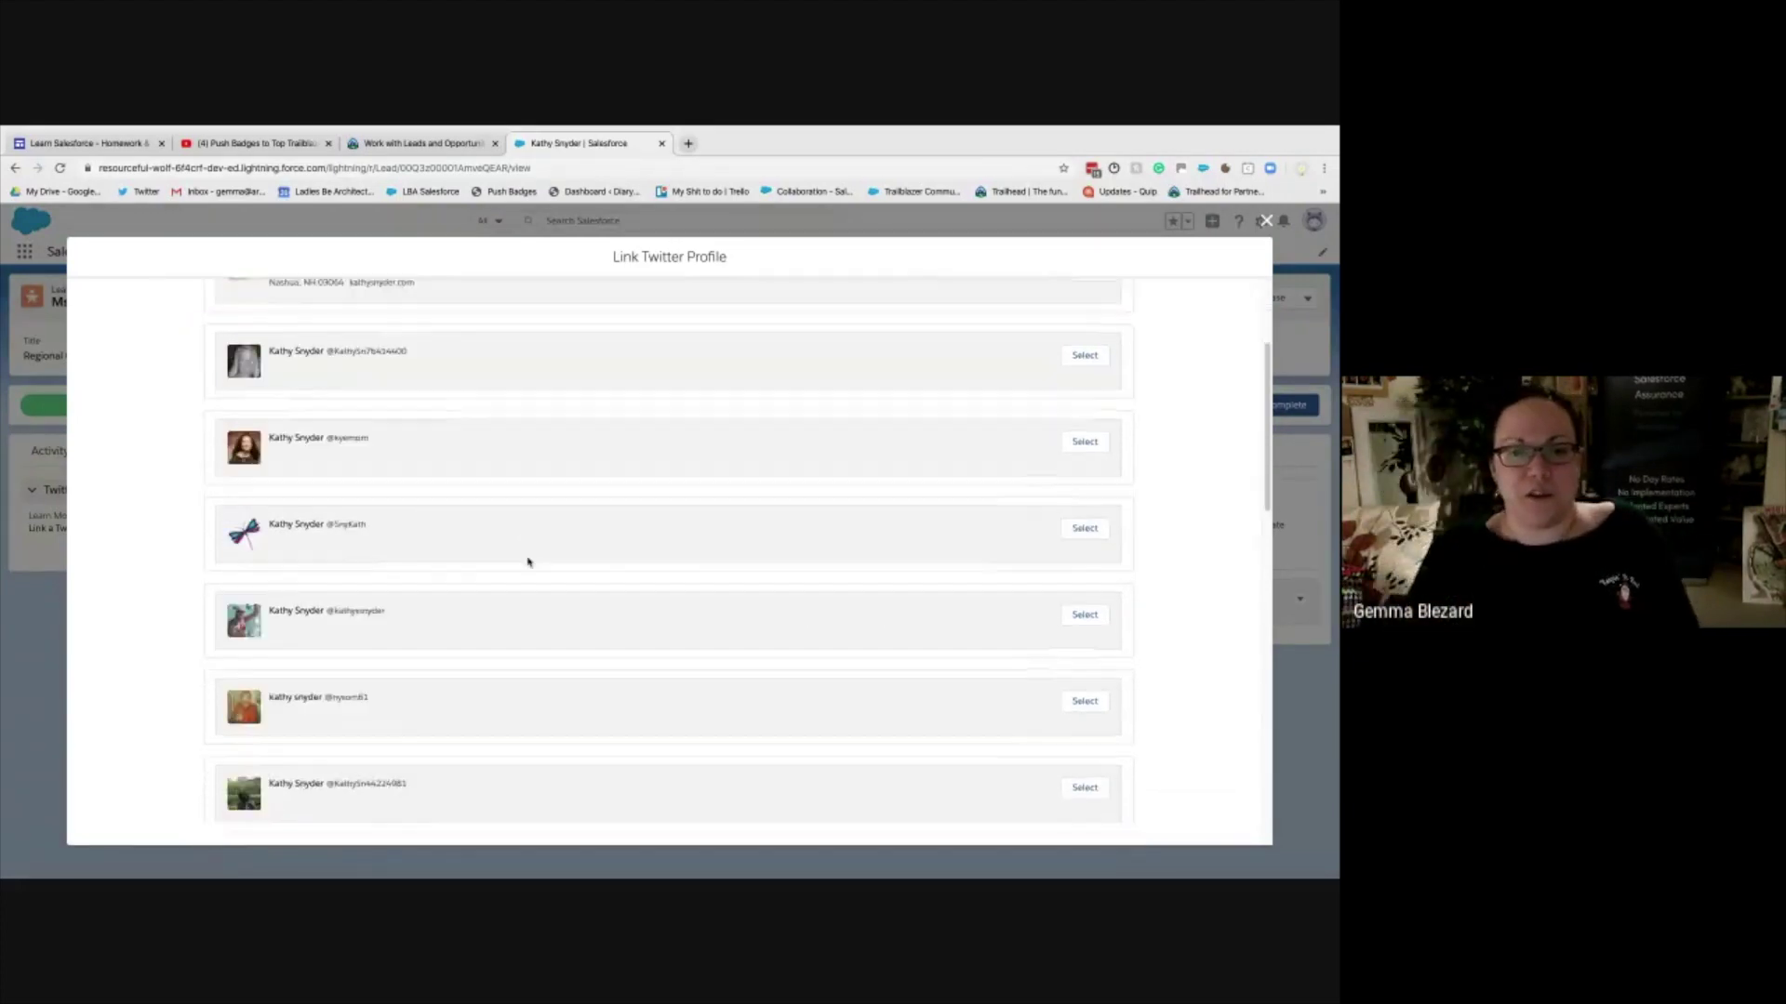
scroll(527, 560, "down", 3)
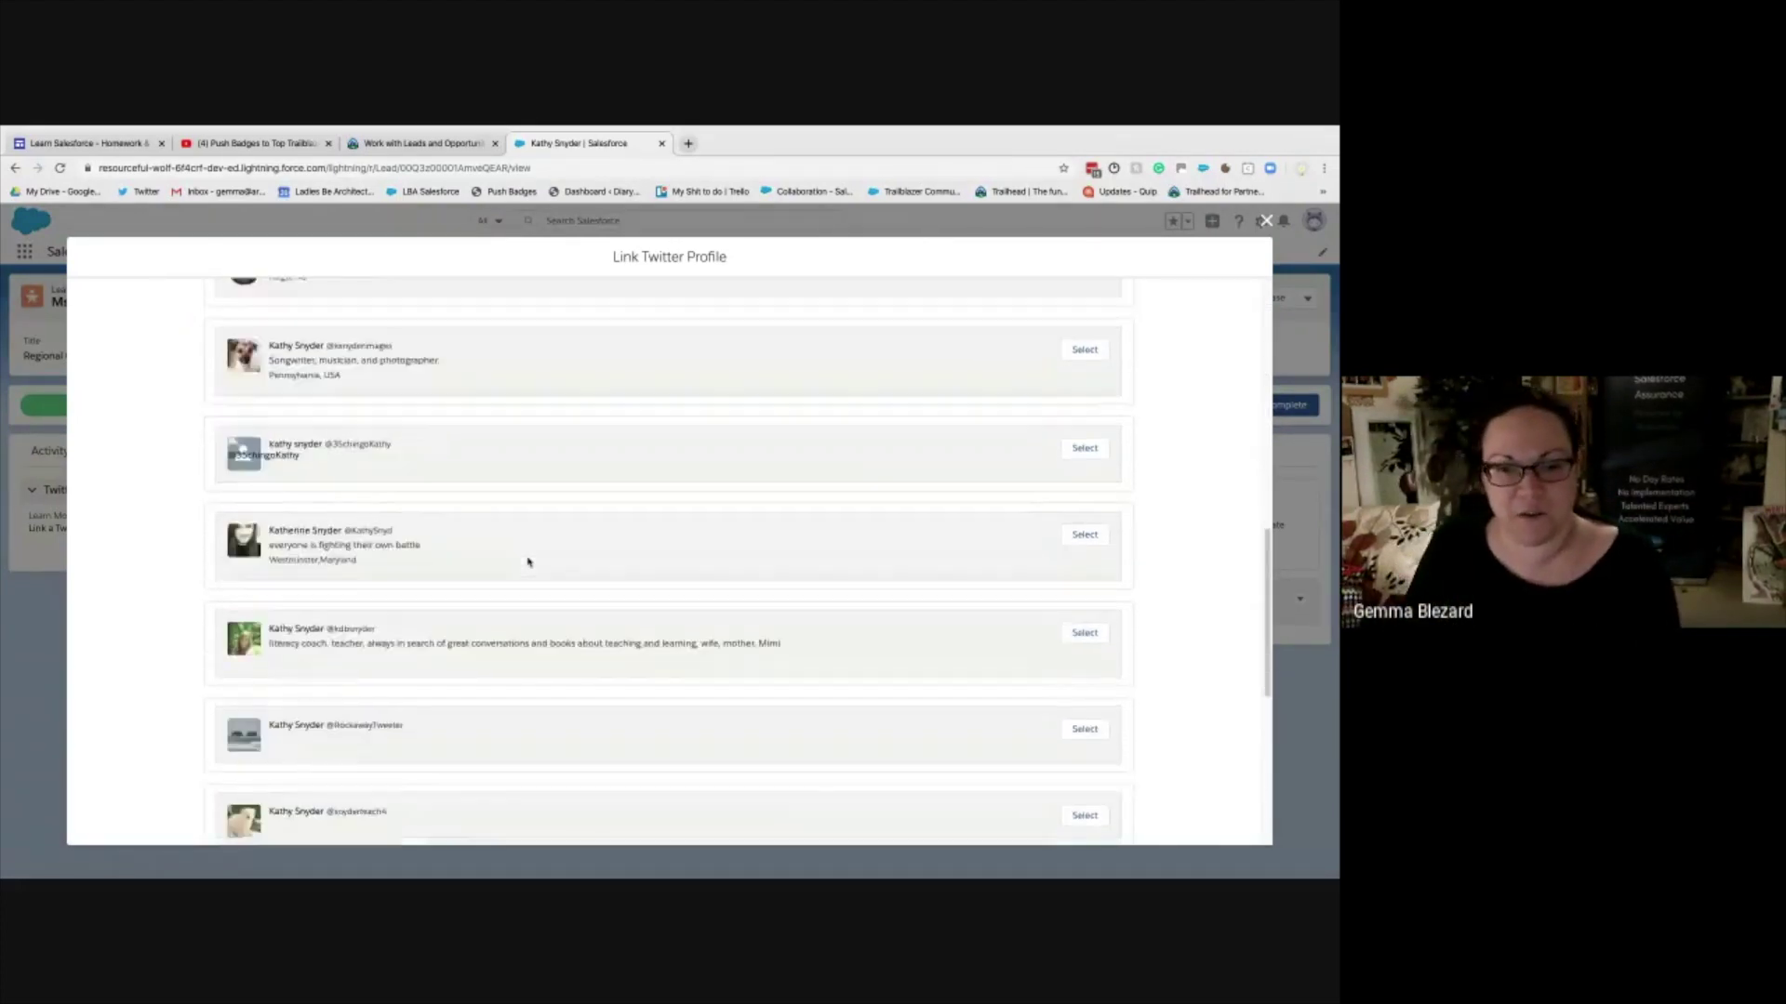
left_click(1079, 731)
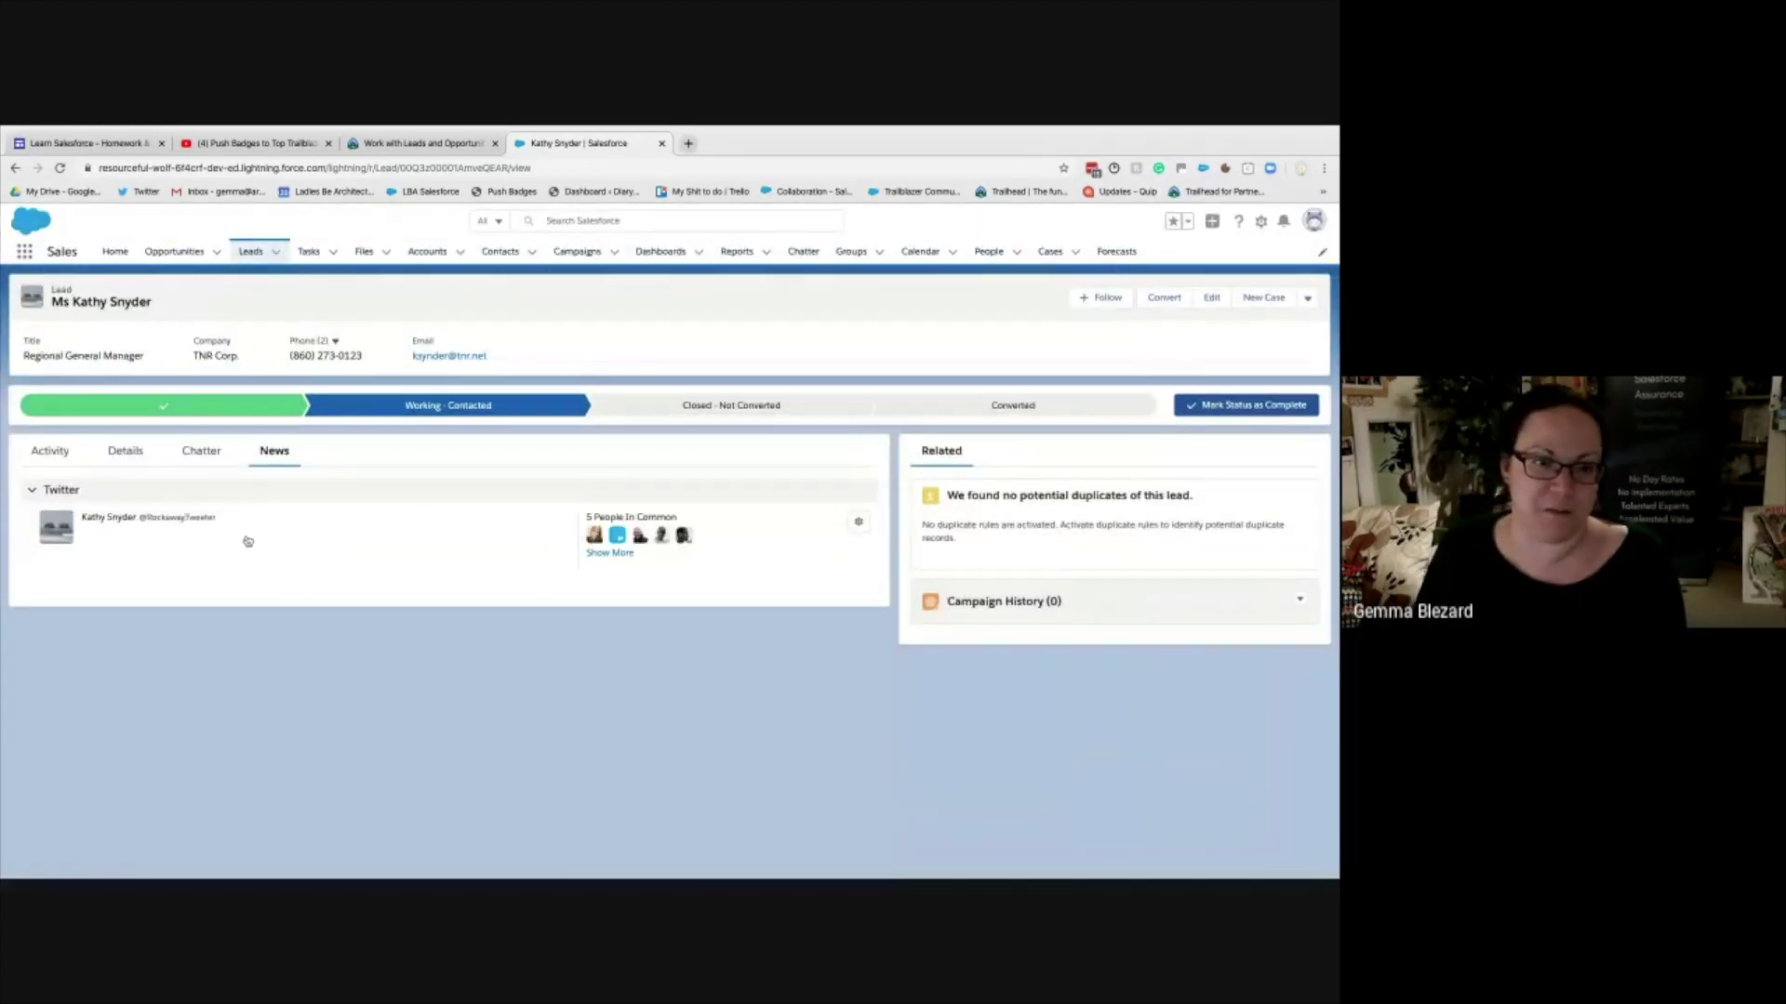
- View the full list of people in common with the linked Twitter profile, and remove the profile's association from the lead
left_click(595, 555)
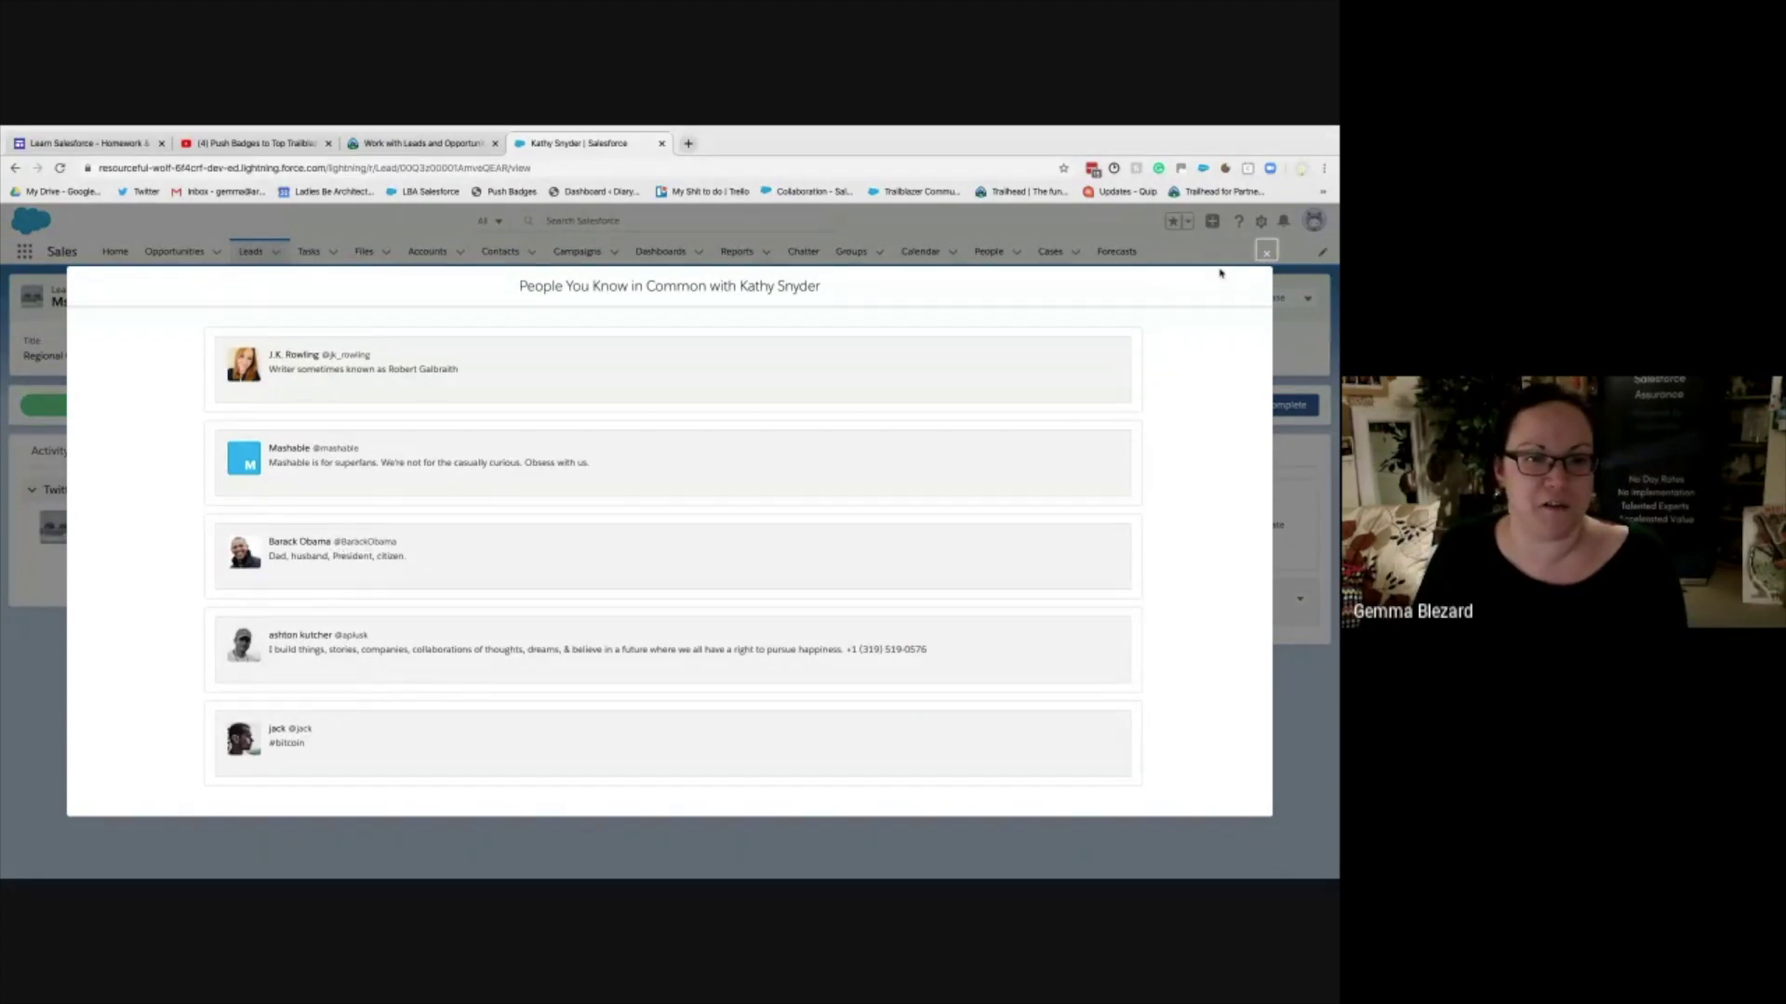
left_click(1268, 251)
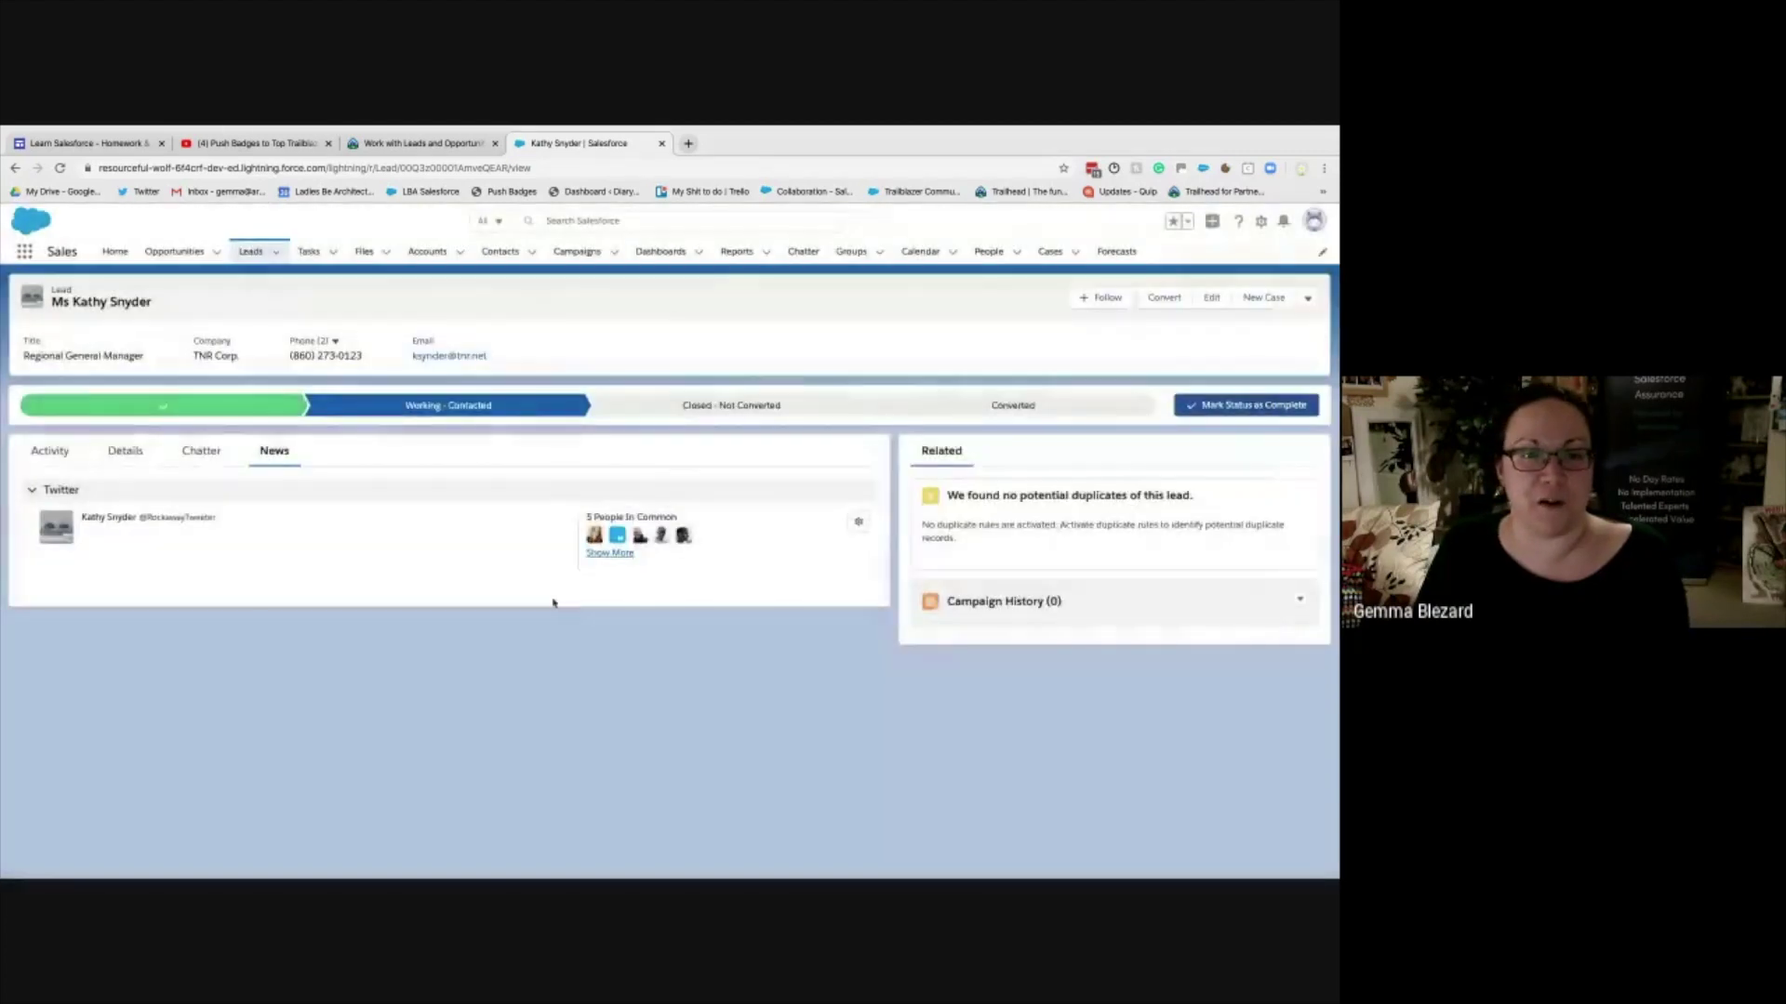
left_click(858, 522)
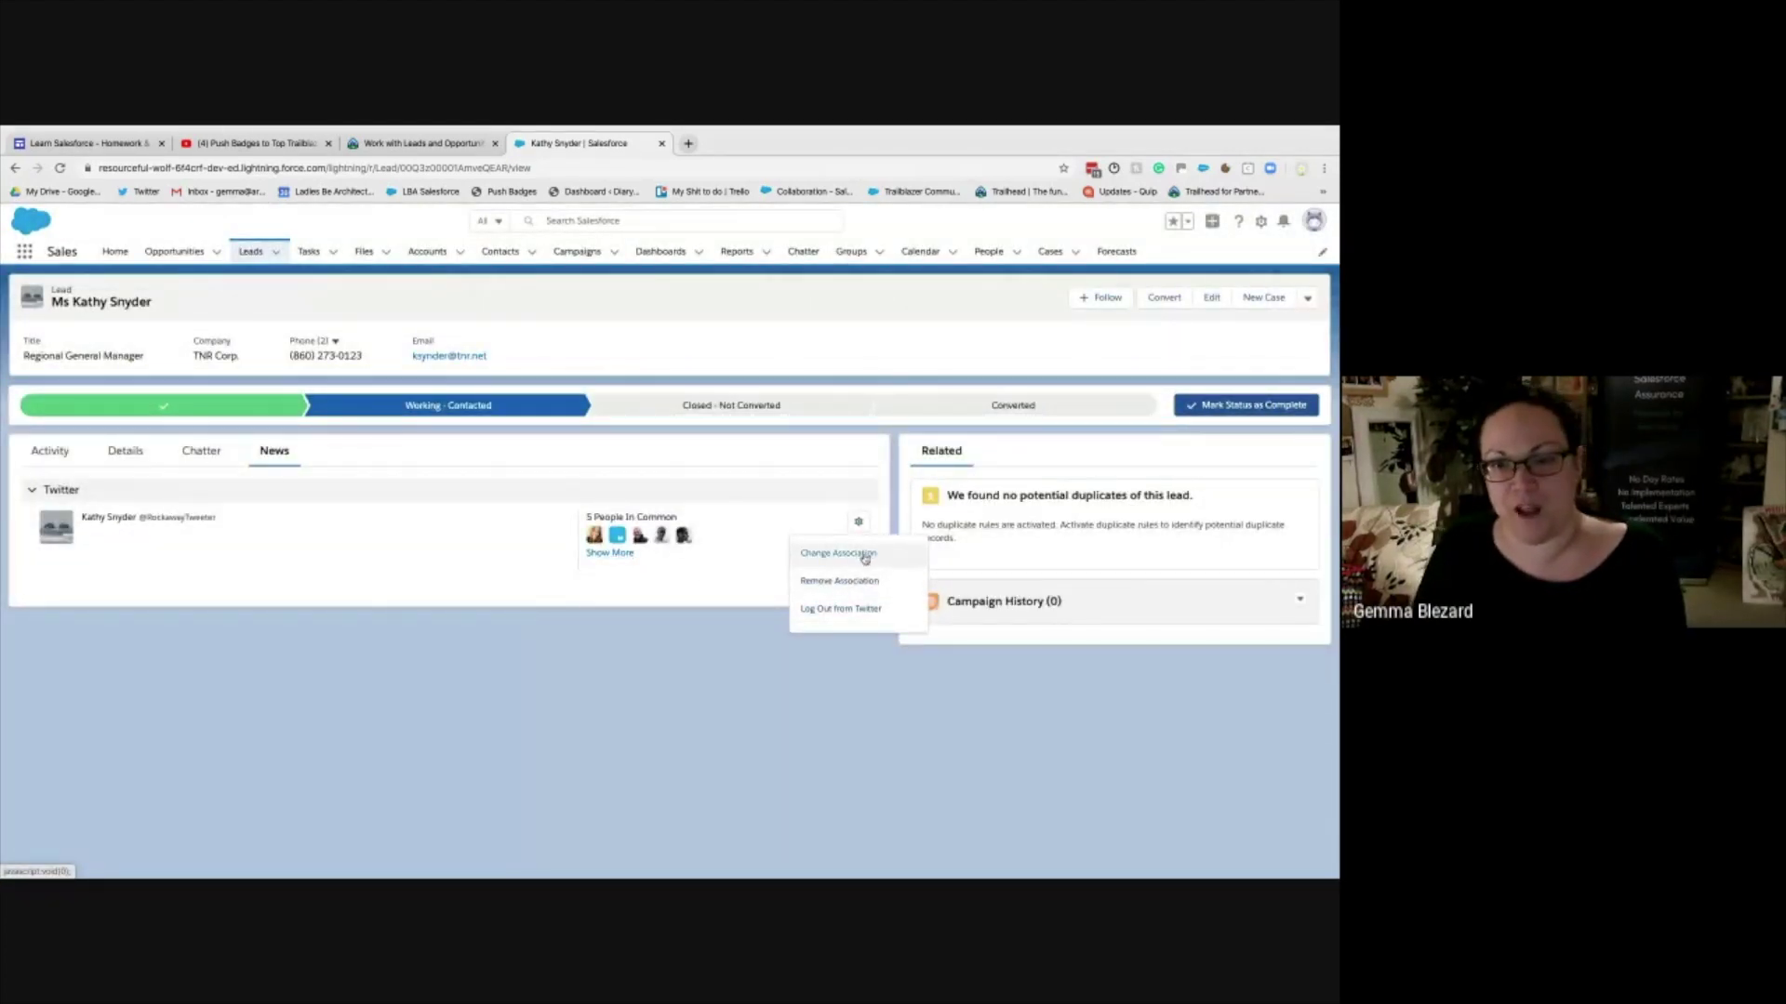
left_click(865, 584)
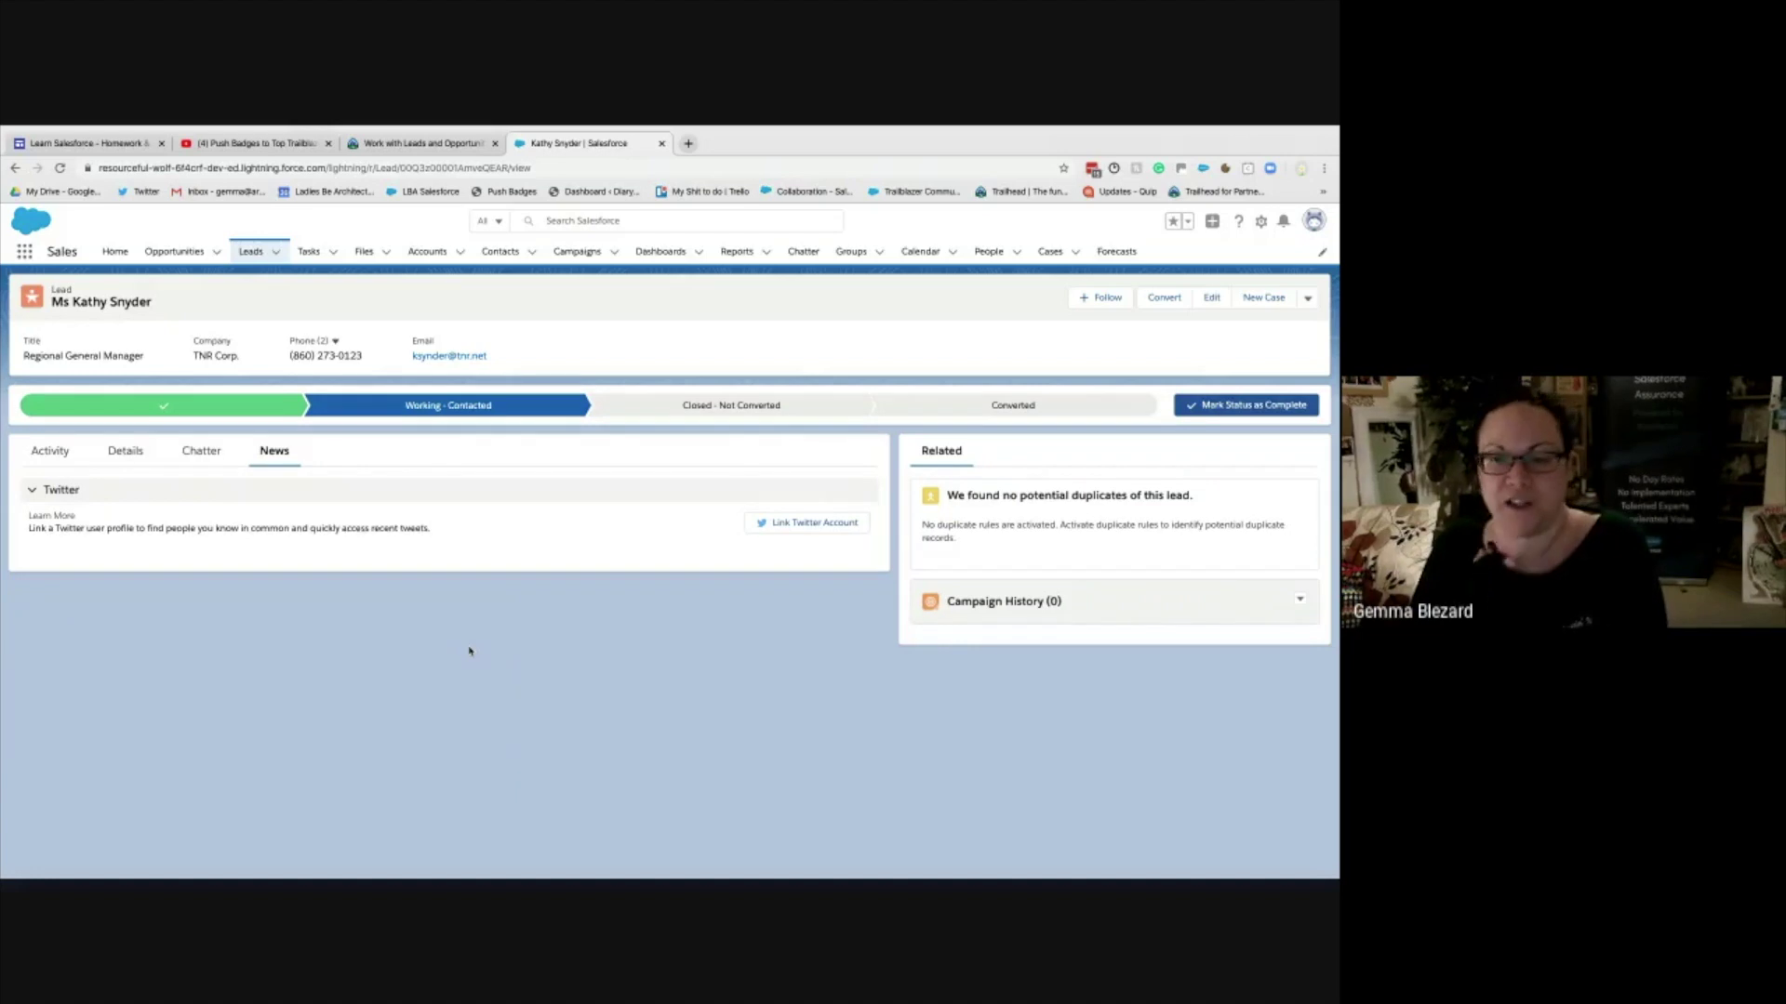
- Review Trailhead's Convert and Lead Converted illustrations, and start converting the TNR Corp. lead in the Salesforce org
left_click(401, 145)
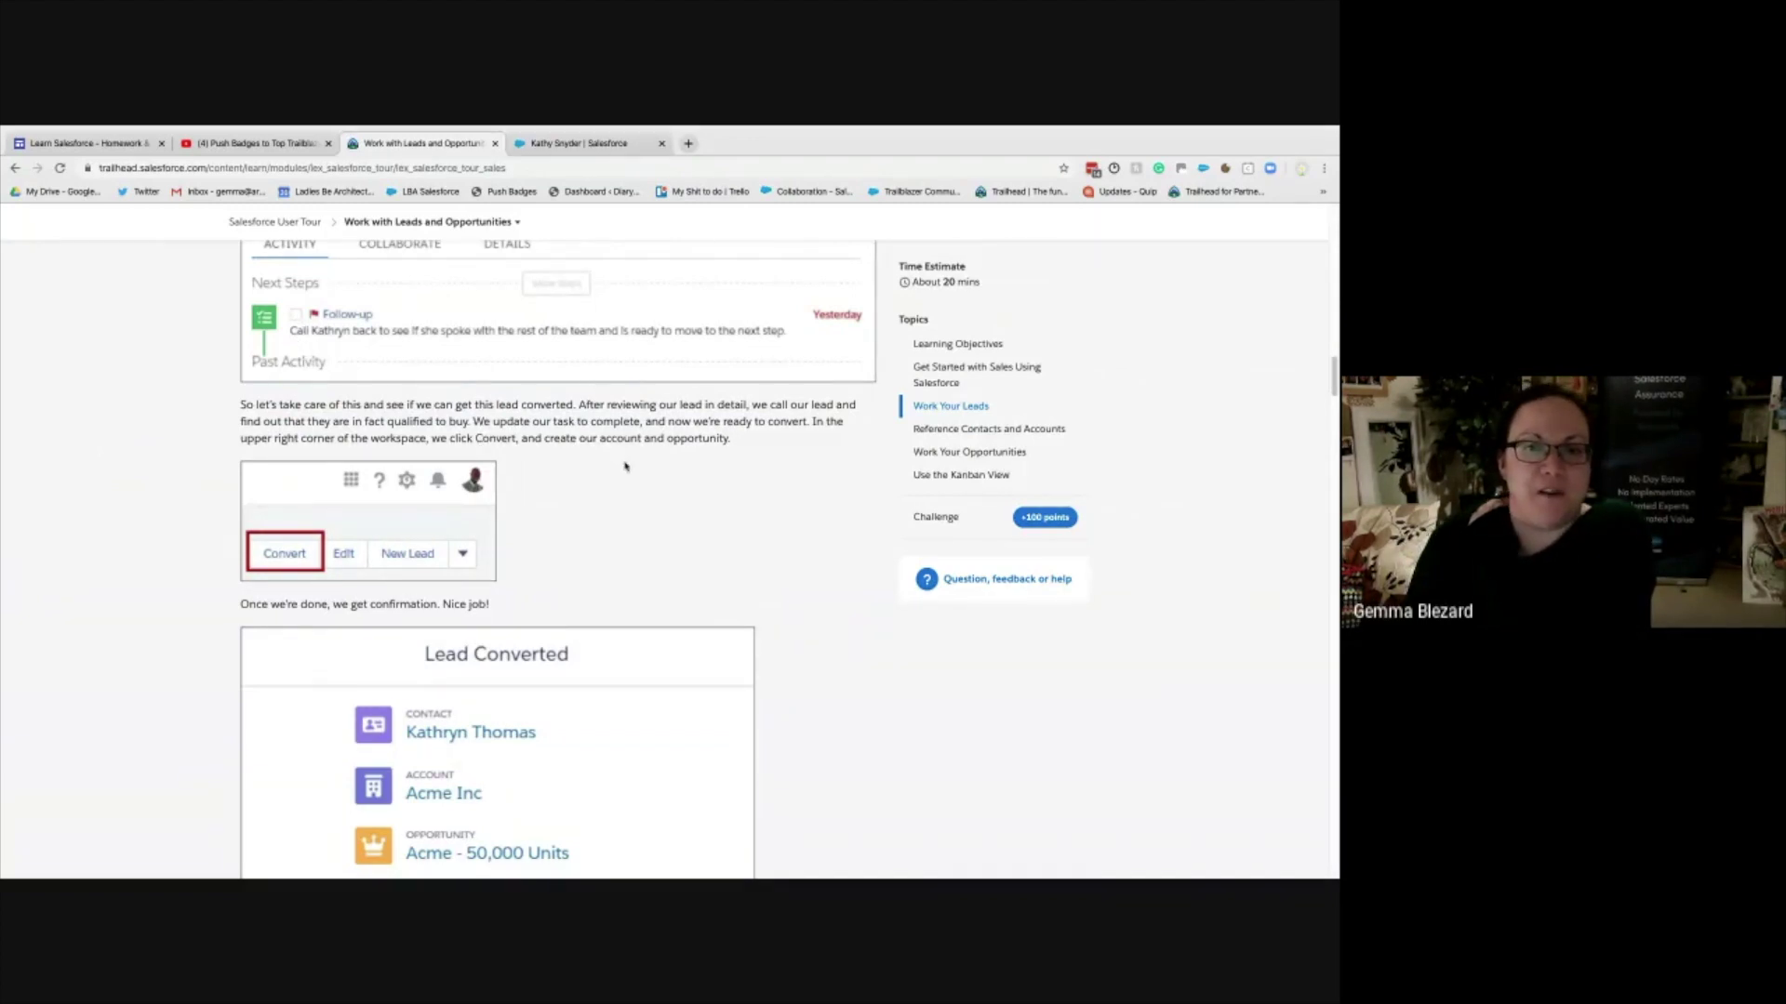
scroll(591, 548, "down", 1)
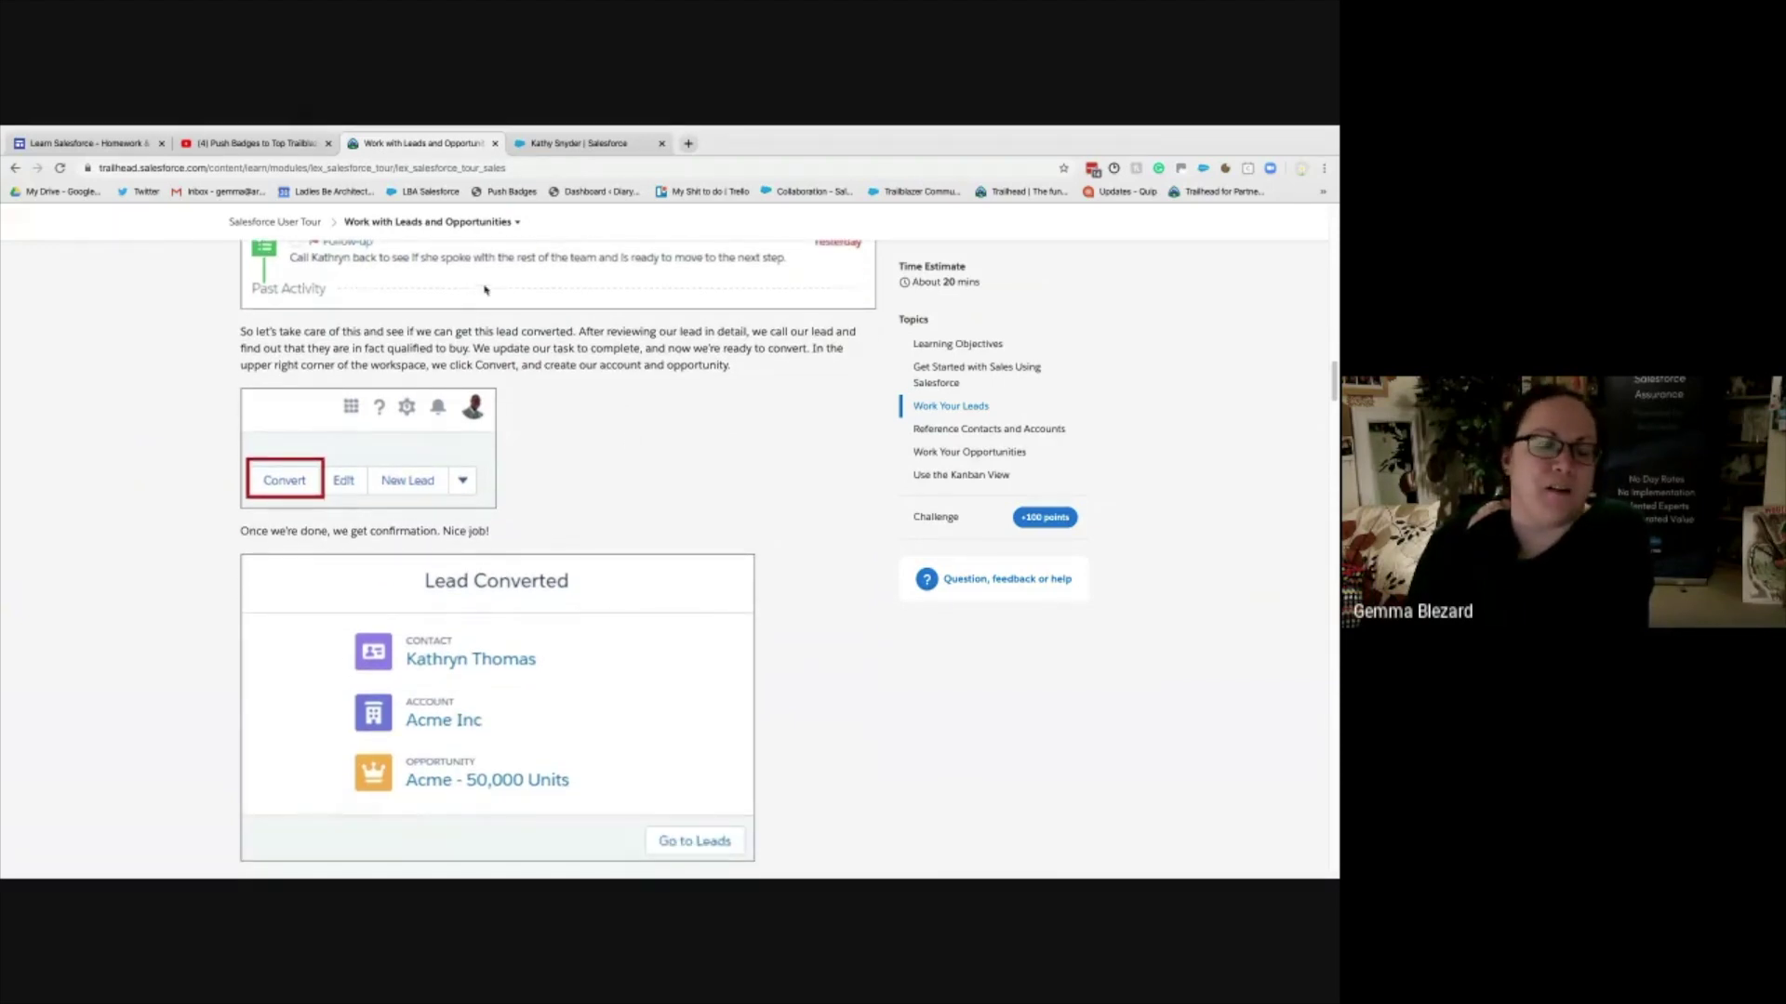
left_click(578, 143)
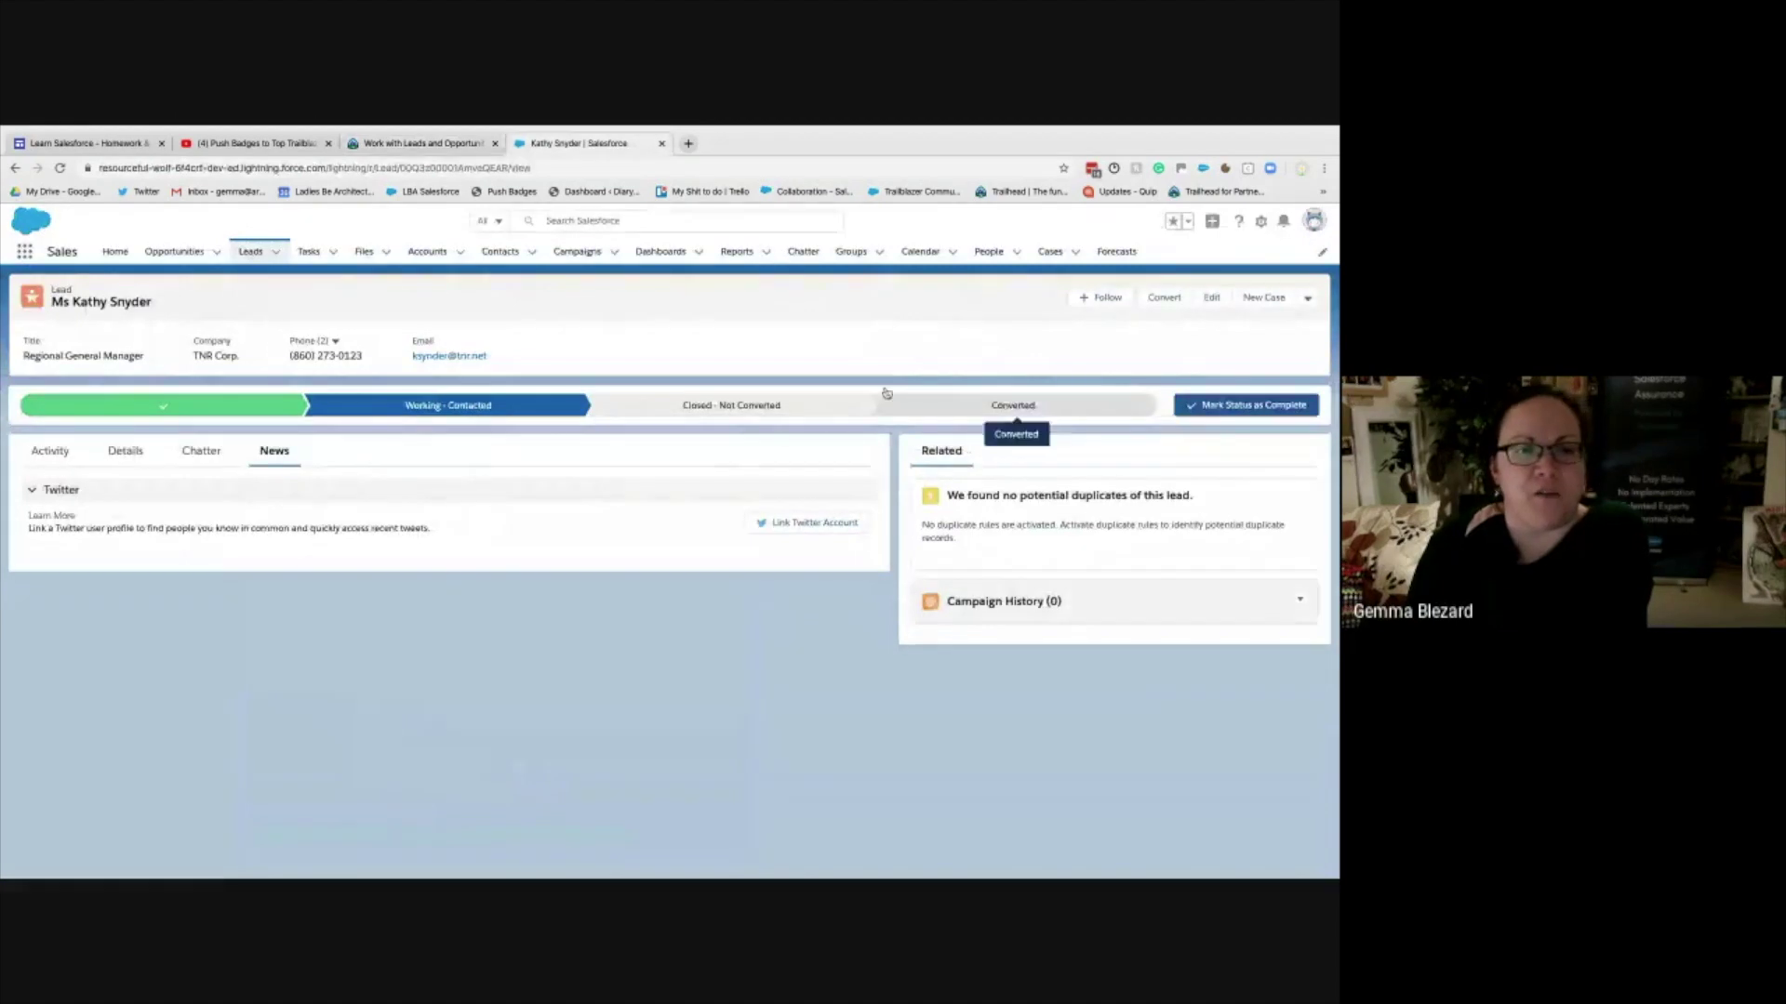
left_click(758, 415)
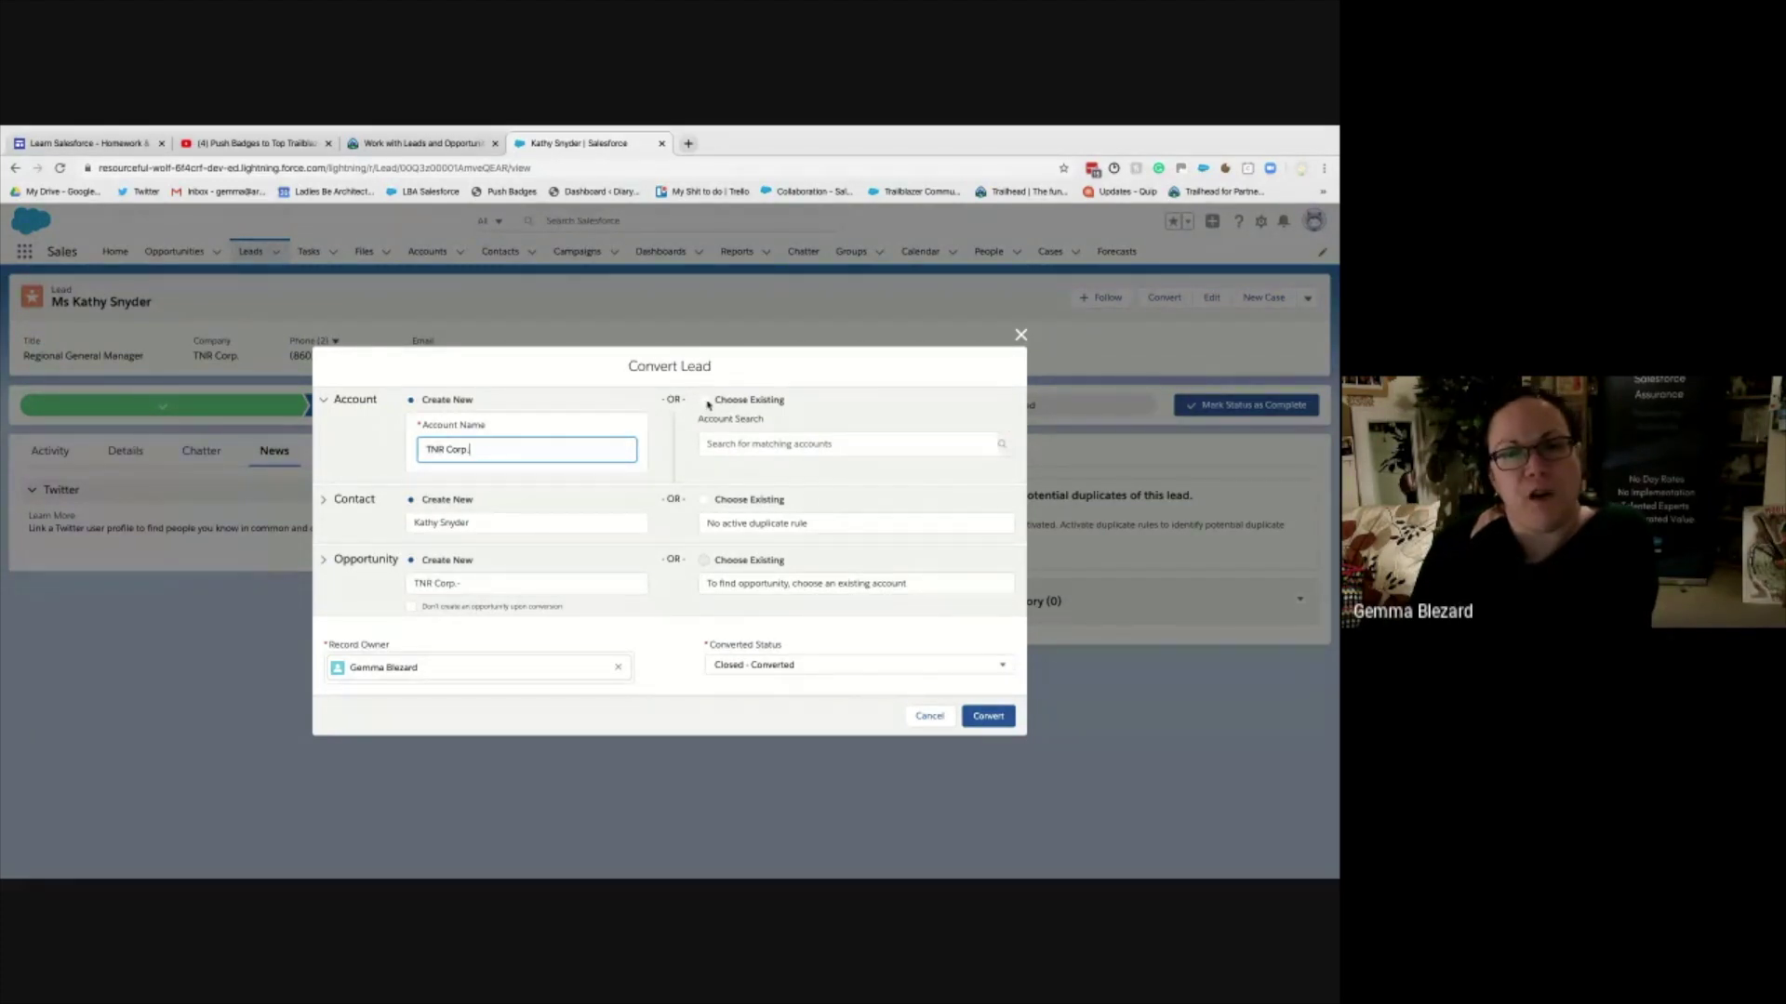
- Search the existing accounts for "TNR" as a match for the lead being converted
left_click(715, 448)
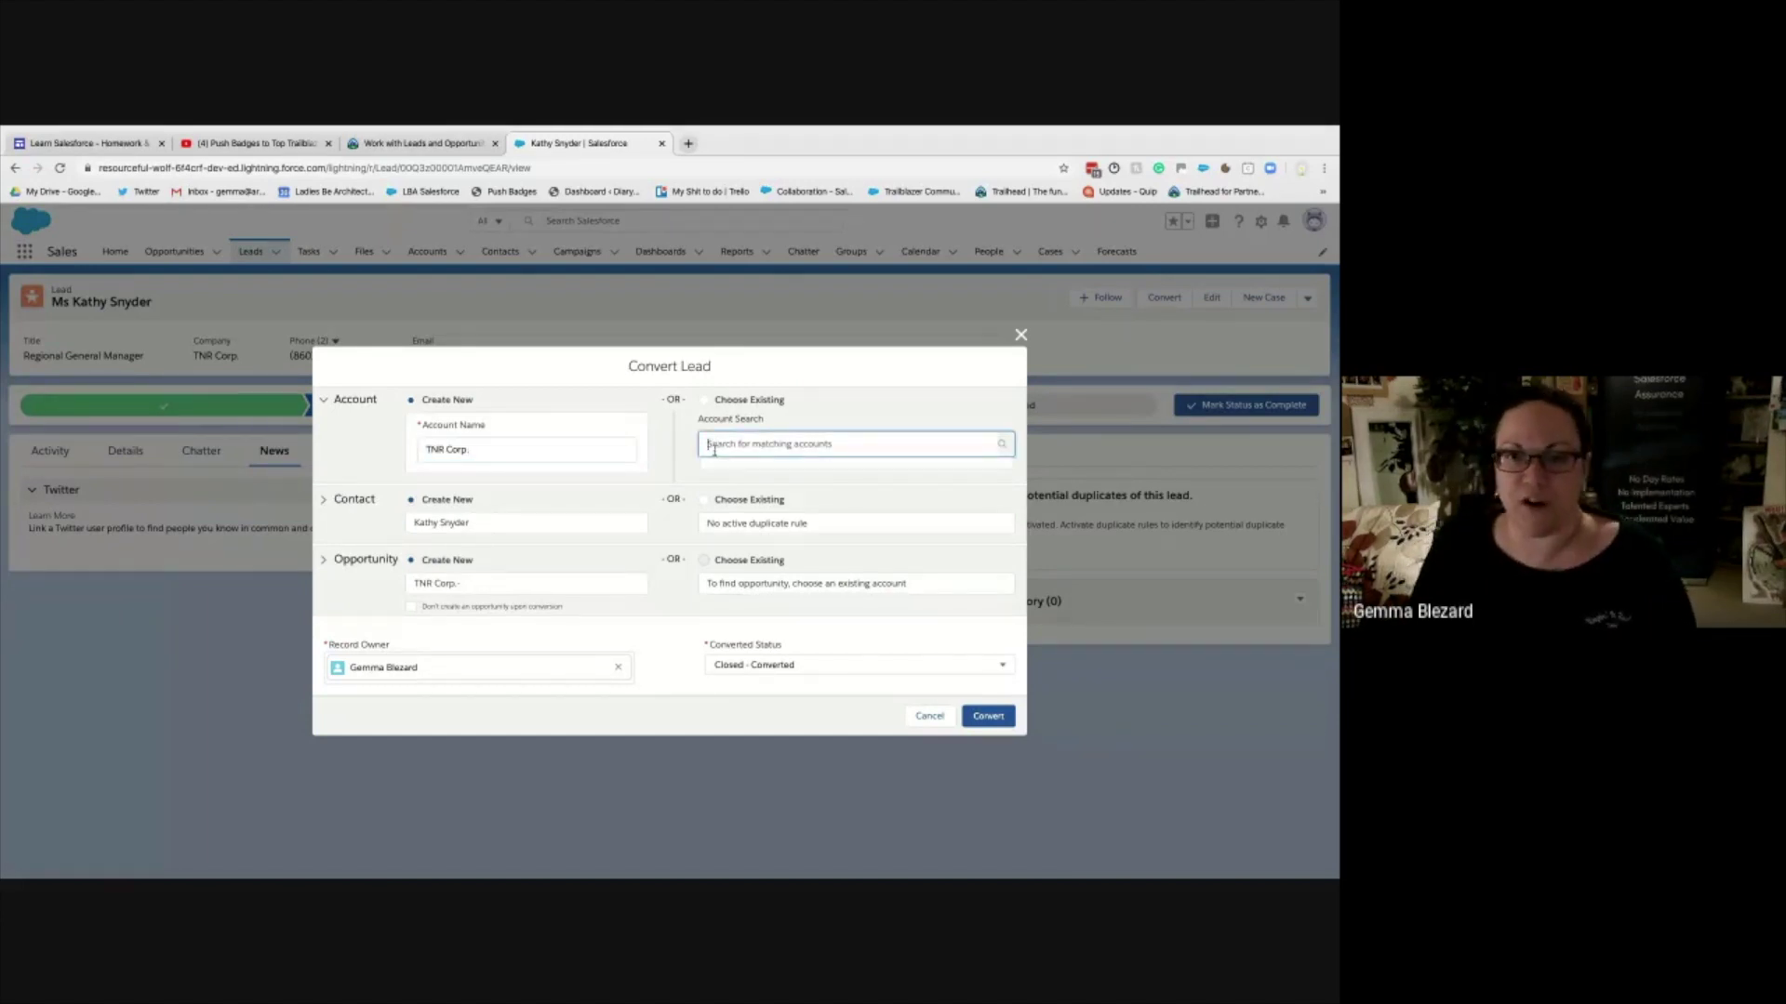
type("TNR")
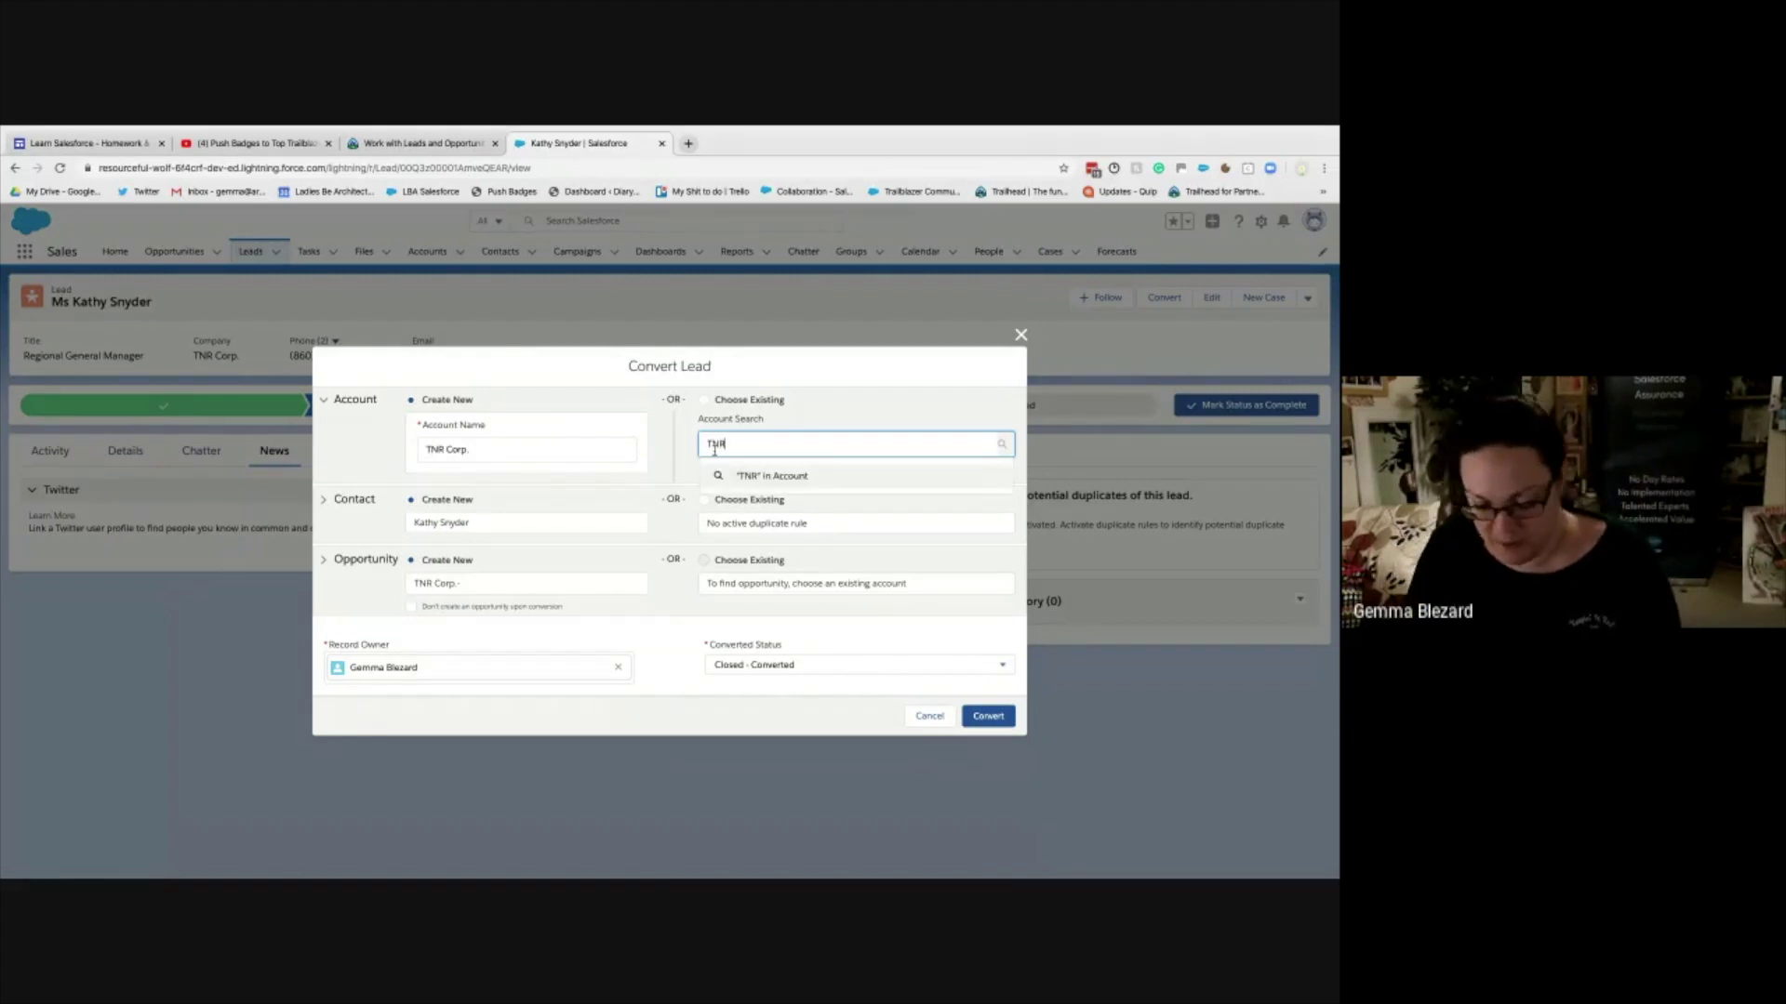
left_click(749, 479)
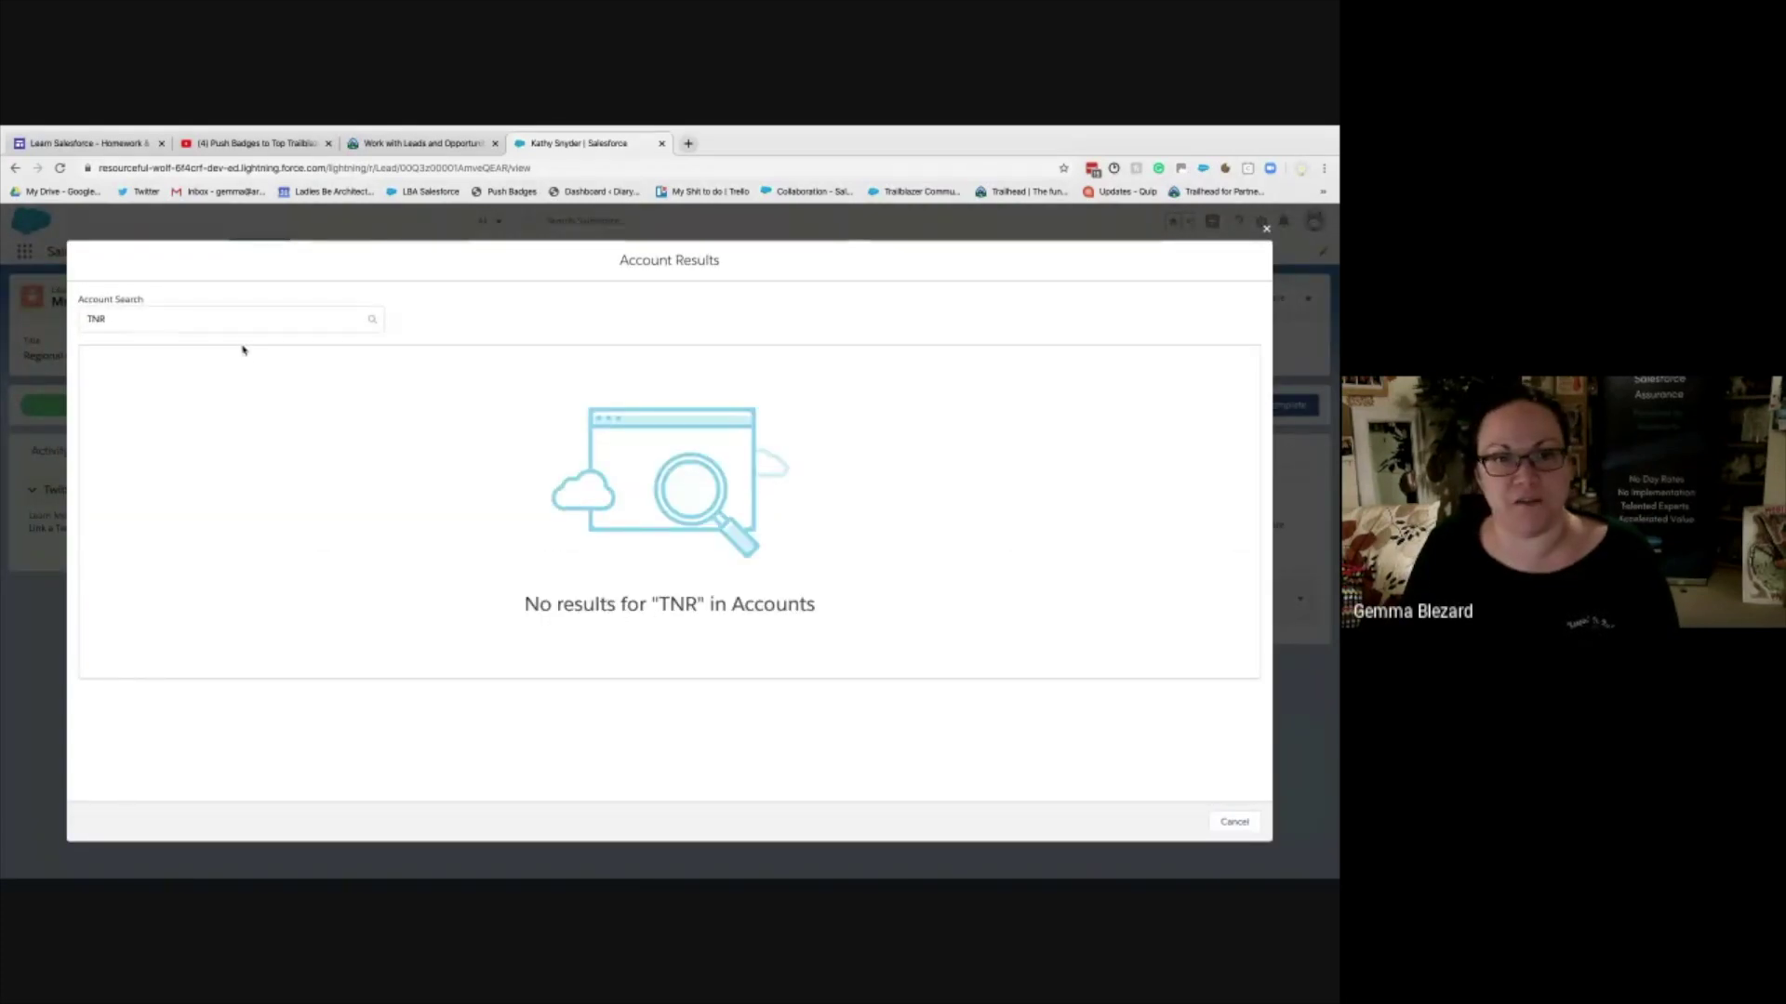
- Leave the account search results and keep TNR Corp. as the new account for the conversion
left_click(1222, 824)
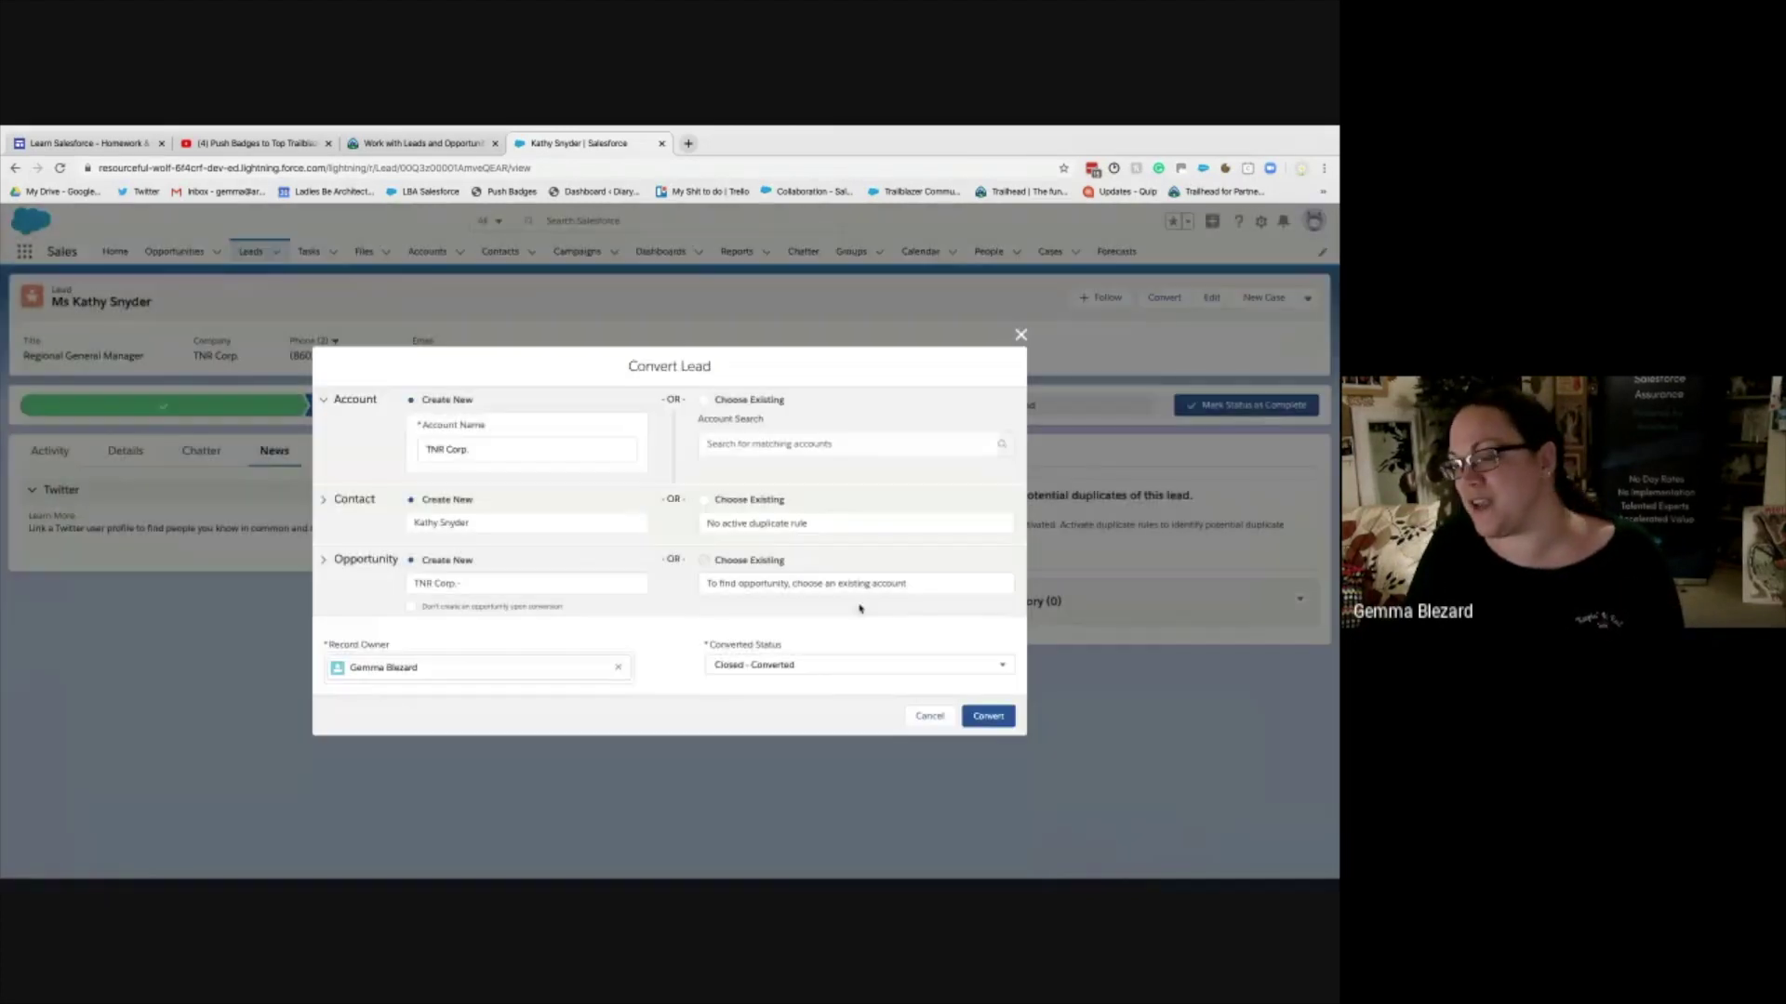
left_click(764, 447)
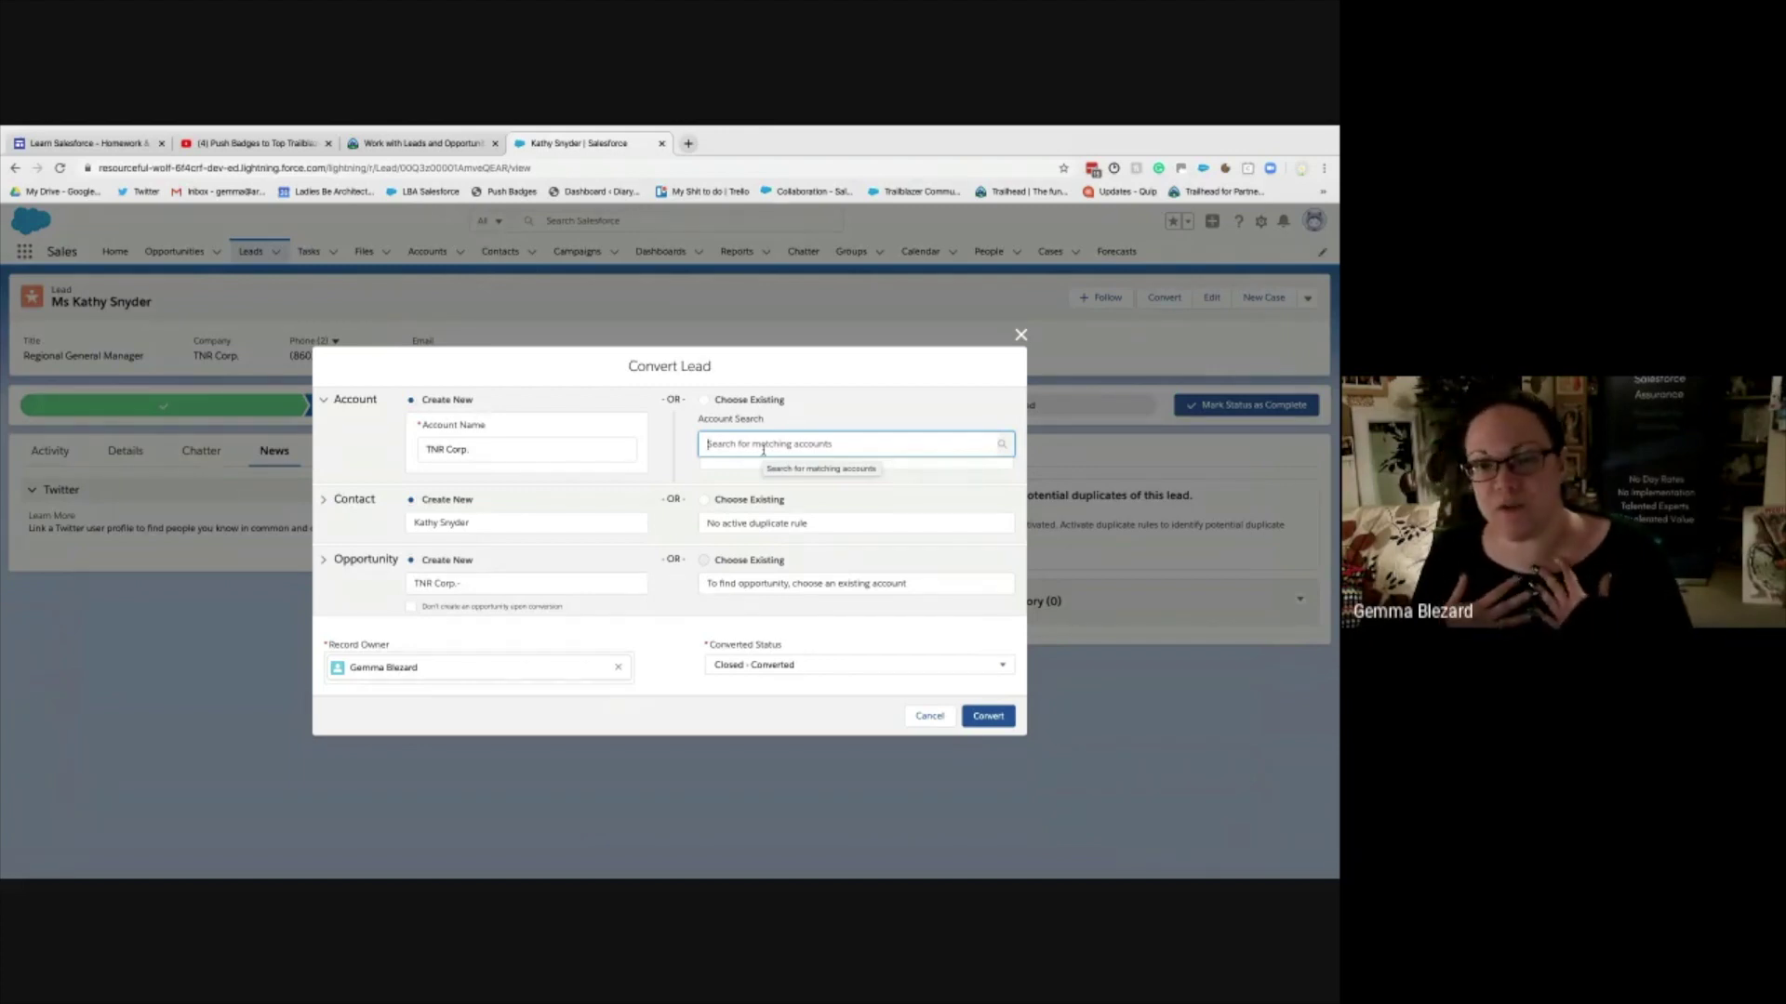
left_click(489, 451)
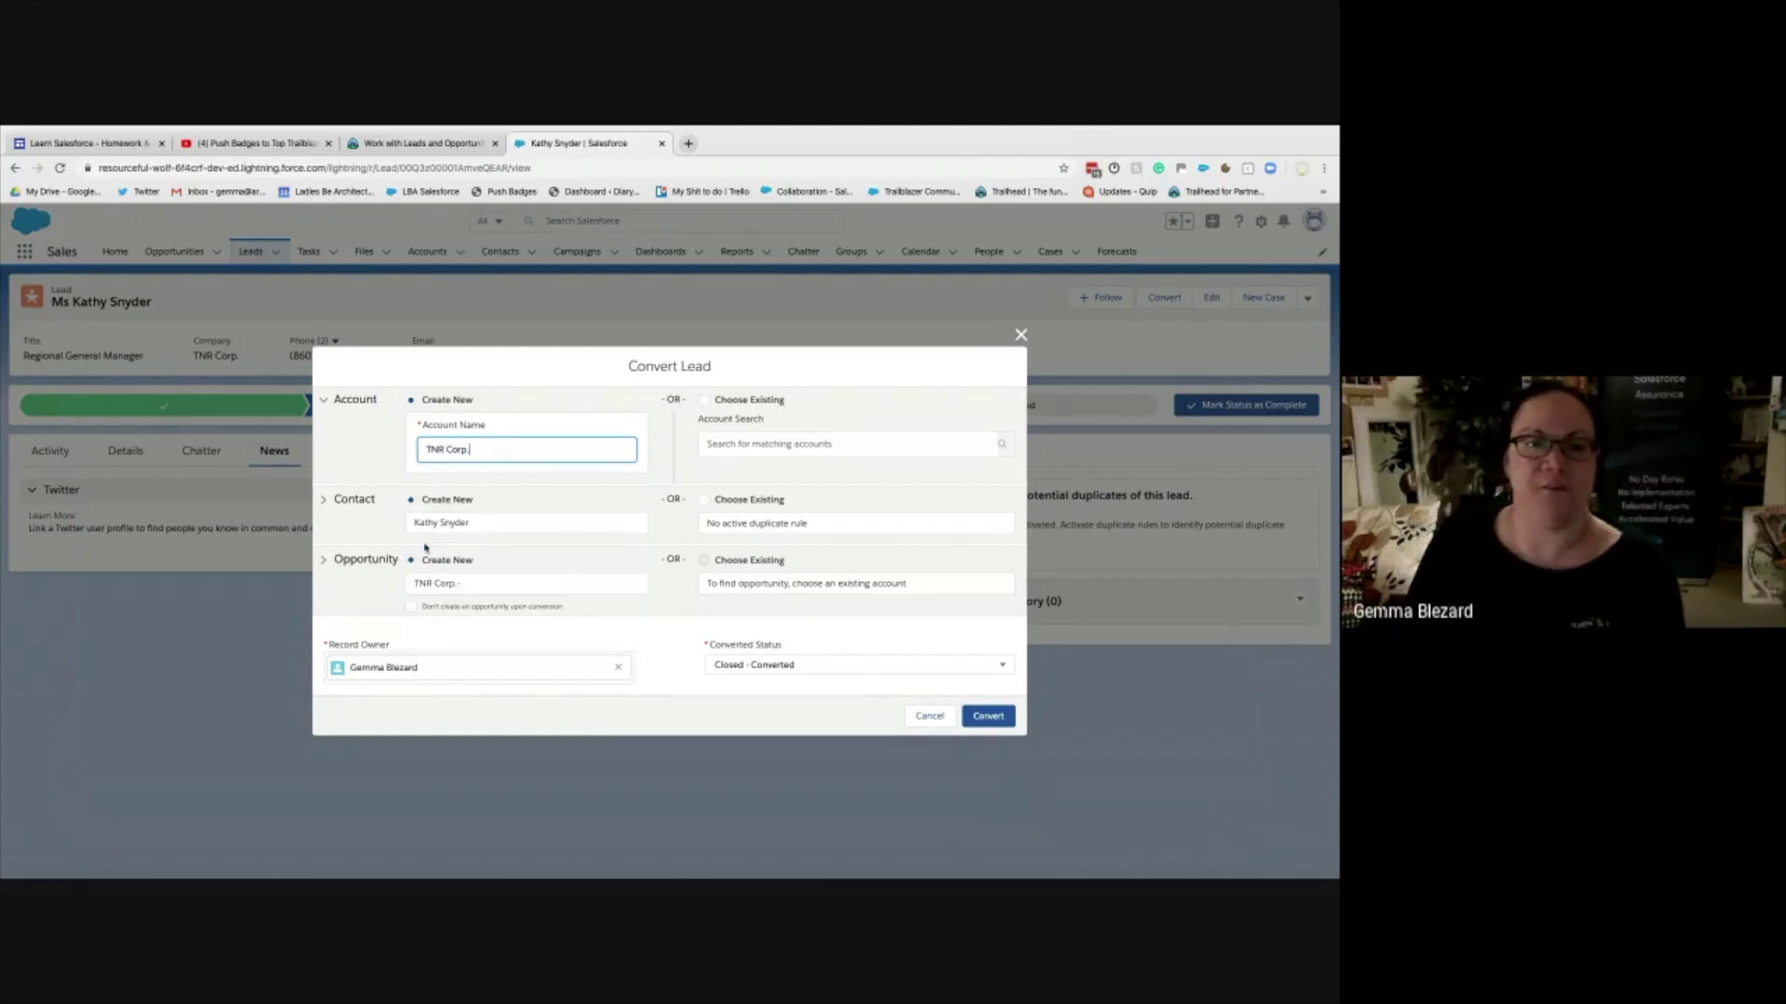
- Expand the contact details of the conversion, search the existing contacts for the lead's first name, and close the results
left_click(324, 503)
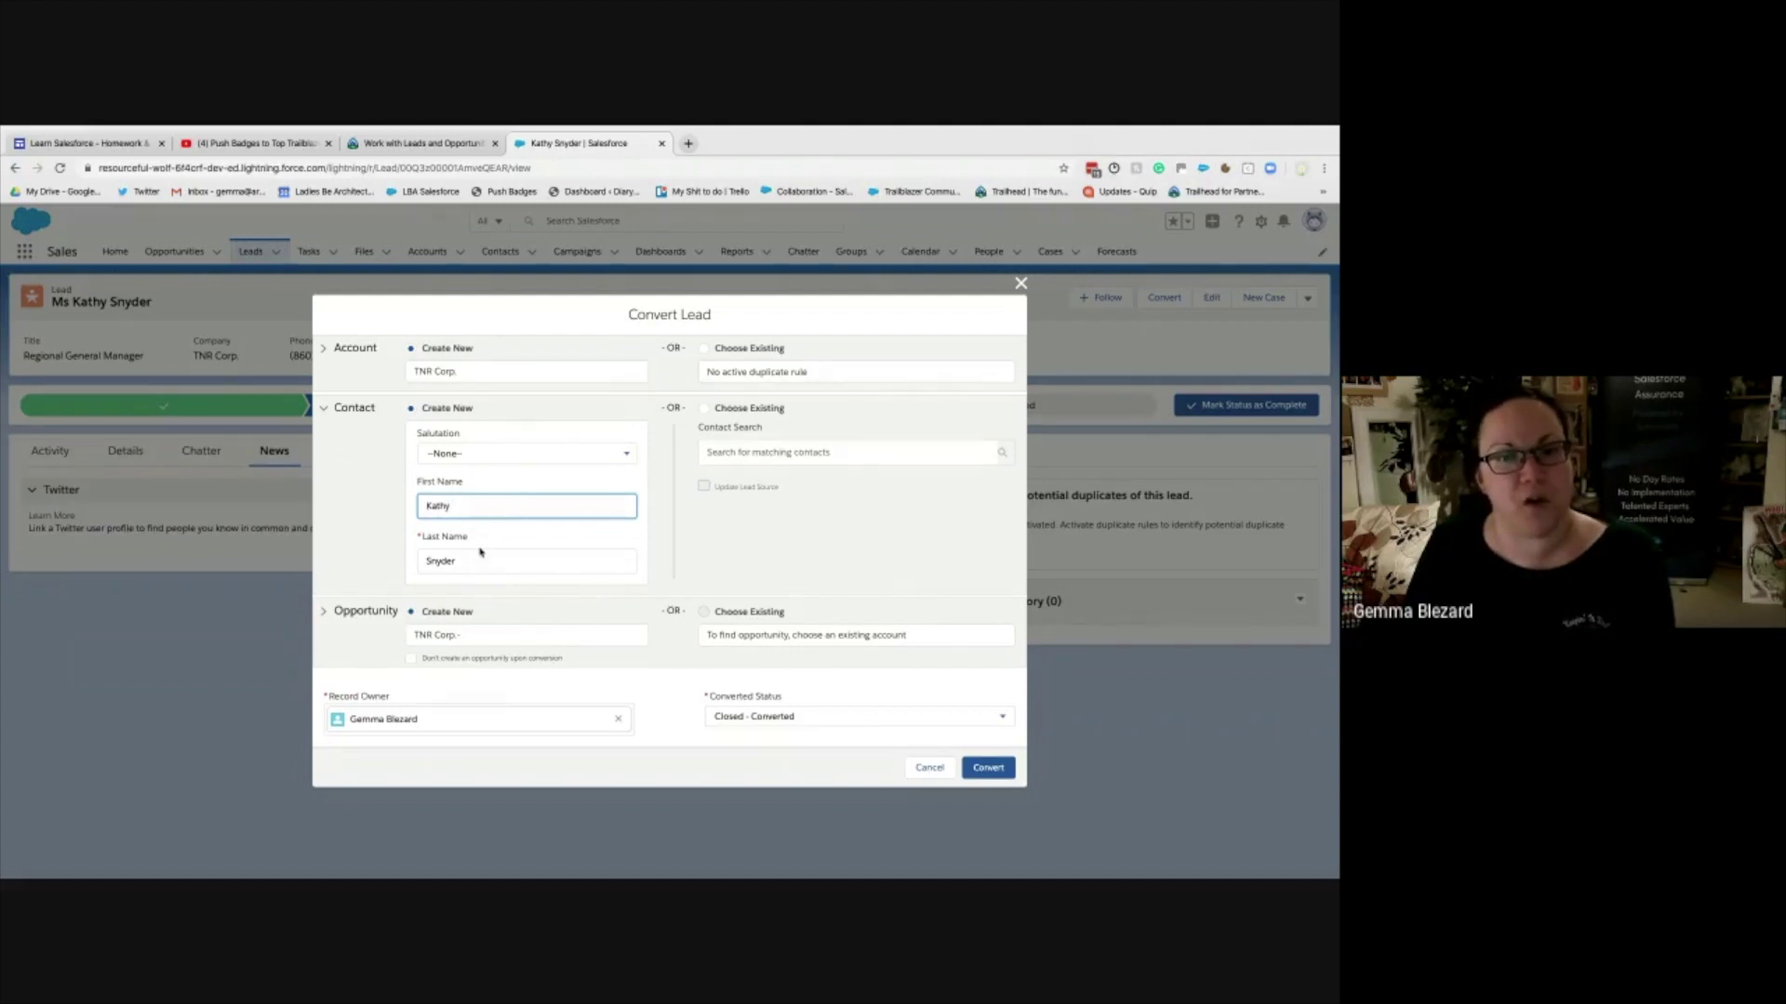
left_click(762, 454)
type("kathy")
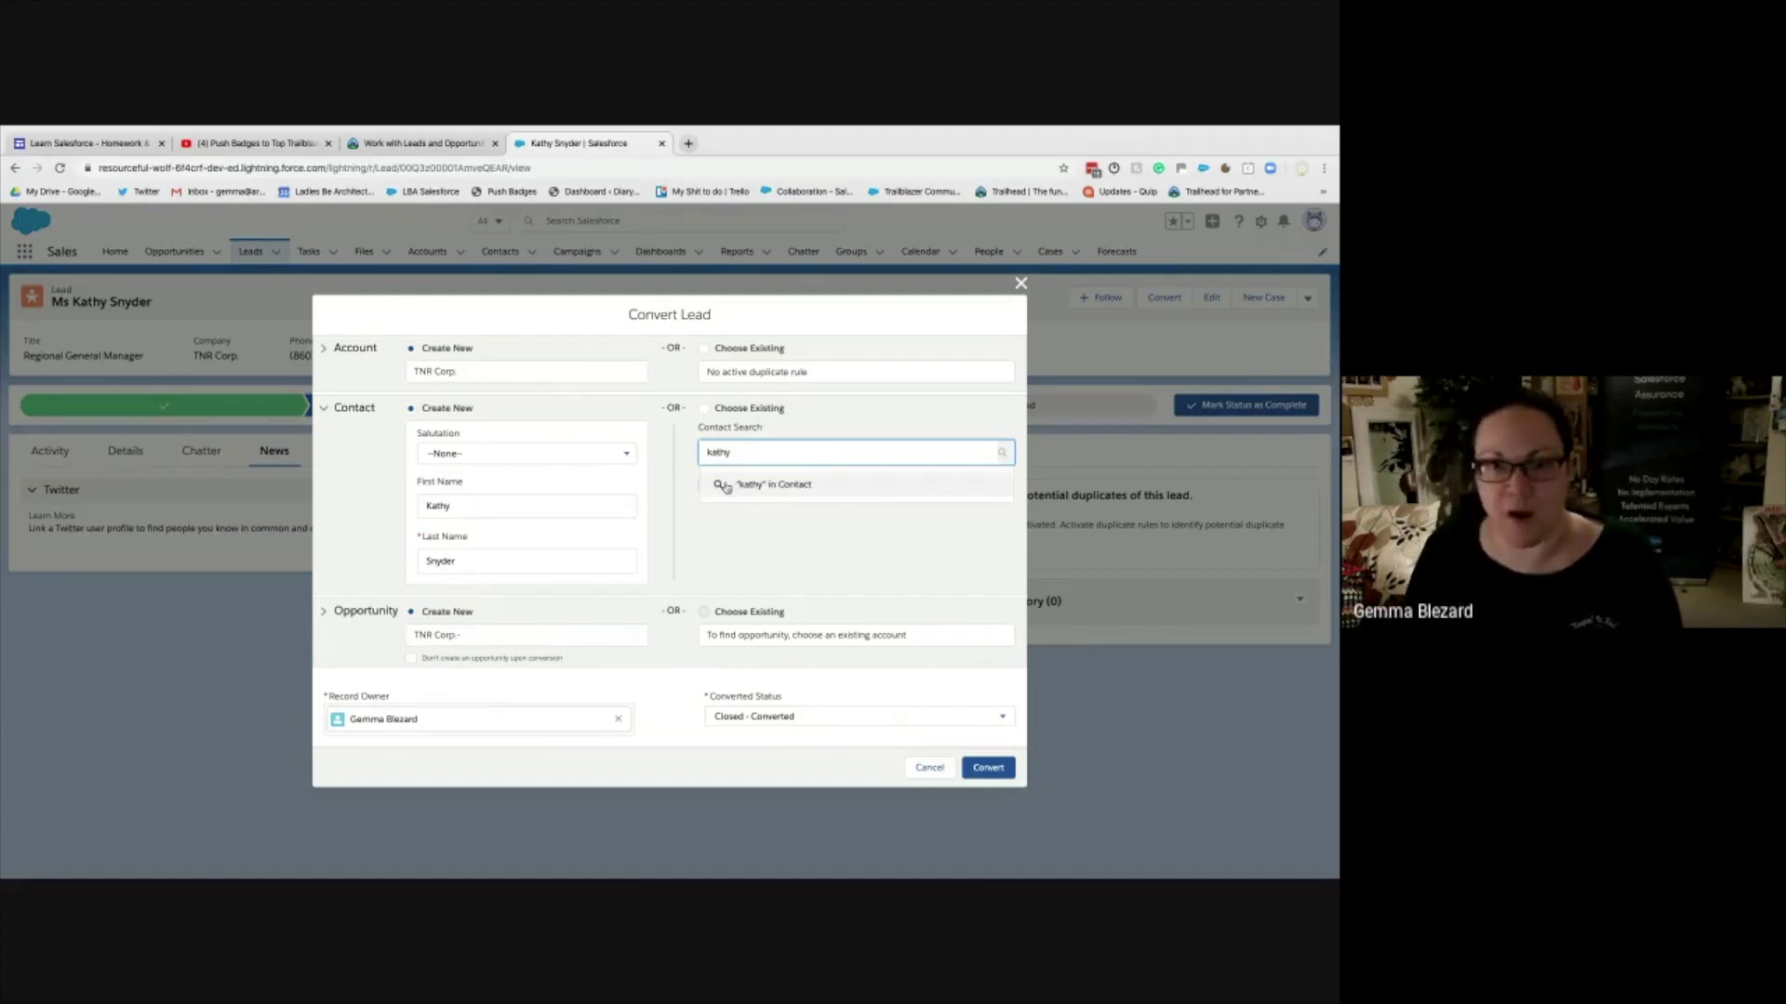
left_click(727, 485)
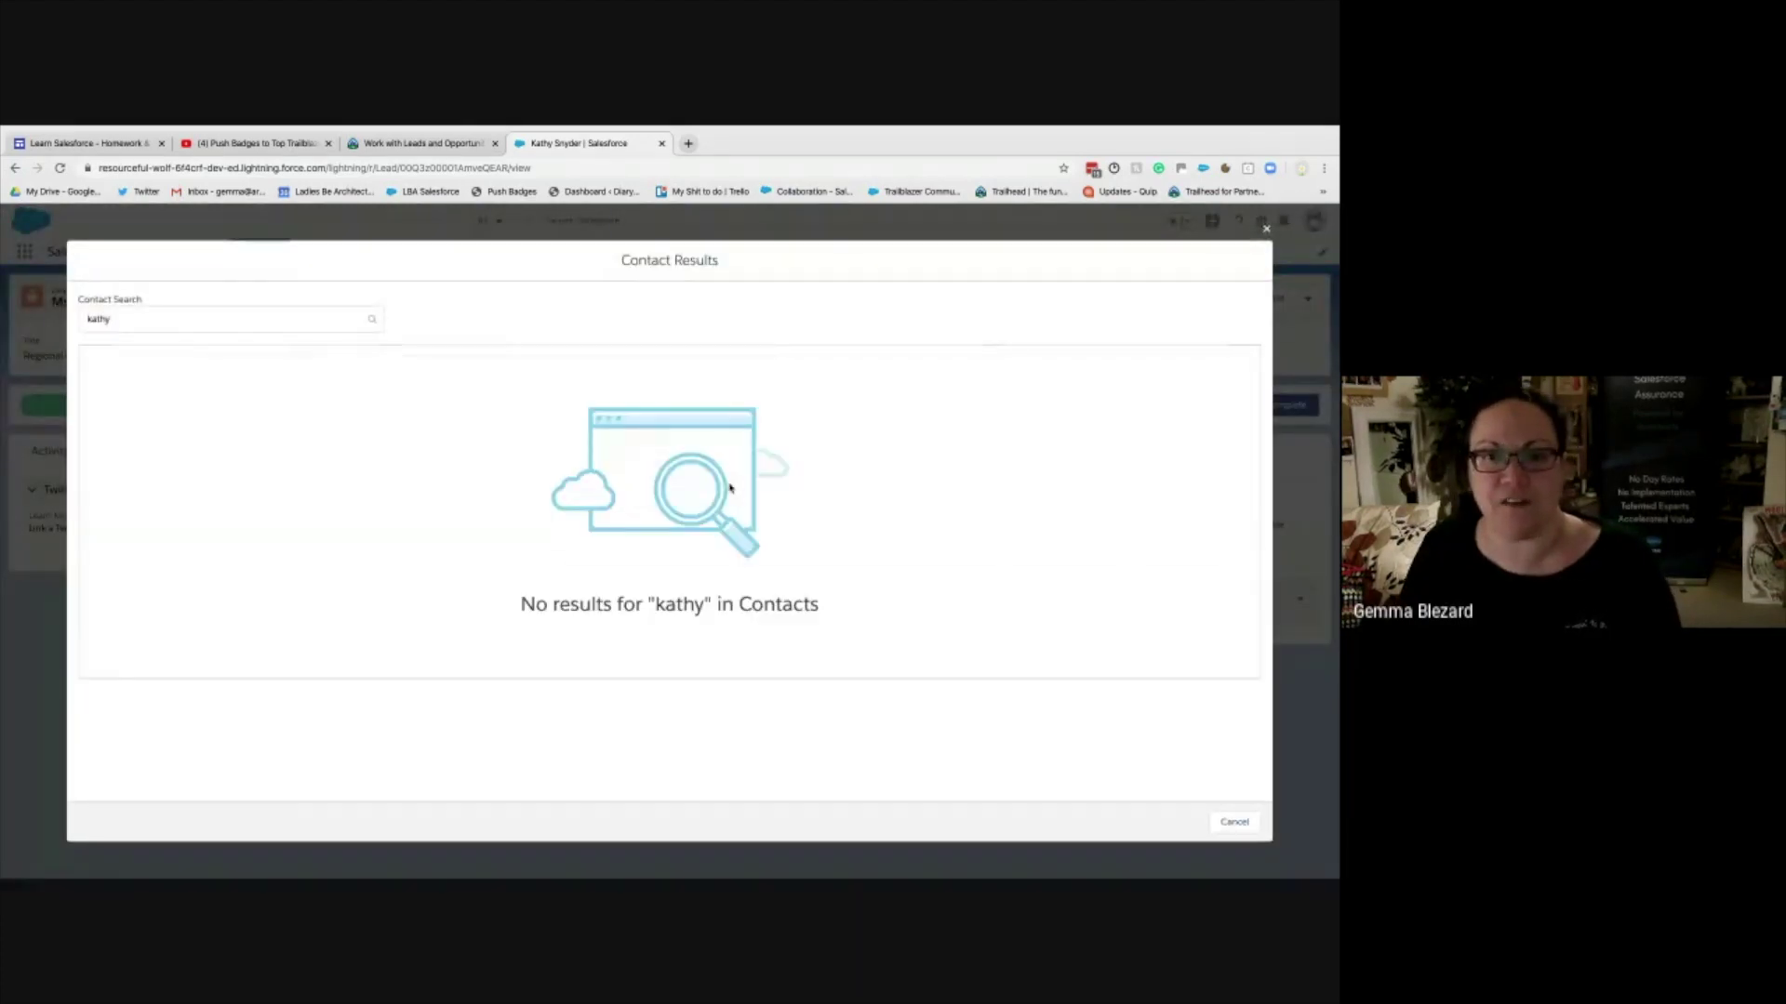
left_click(1266, 227)
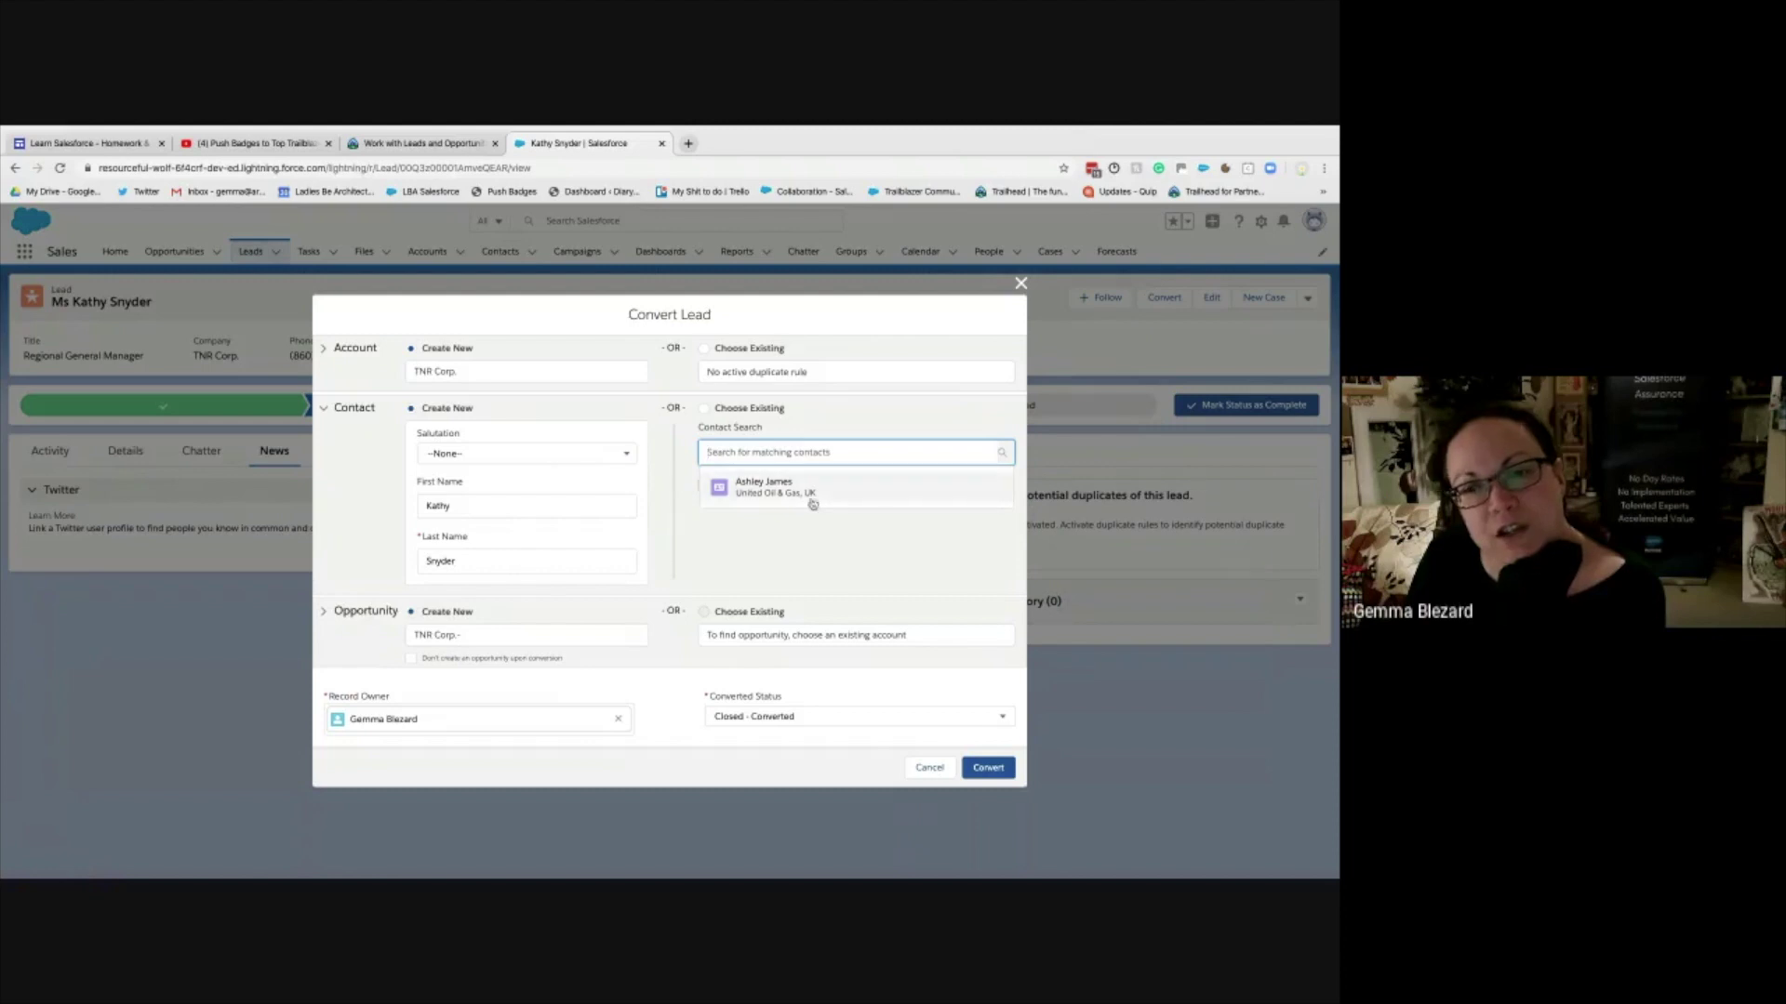
left_click(735, 562)
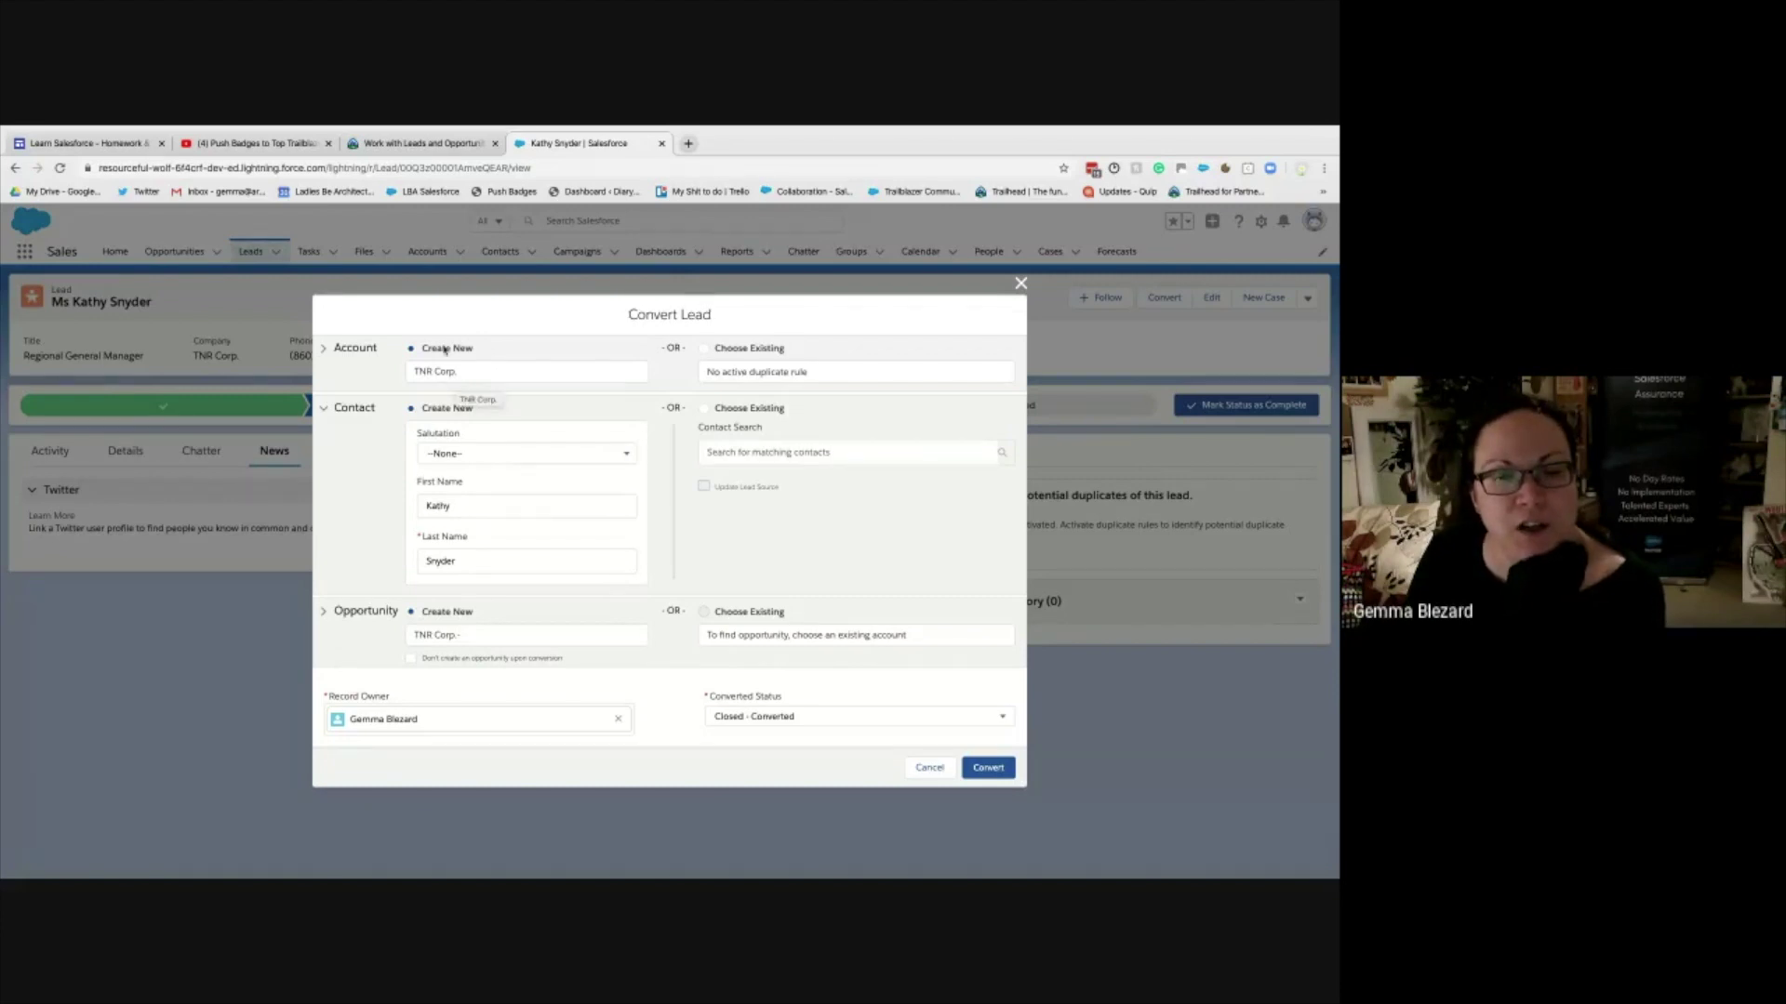
left_click(444, 453)
left_click(445, 462)
left_click(820, 452)
left_click(834, 568)
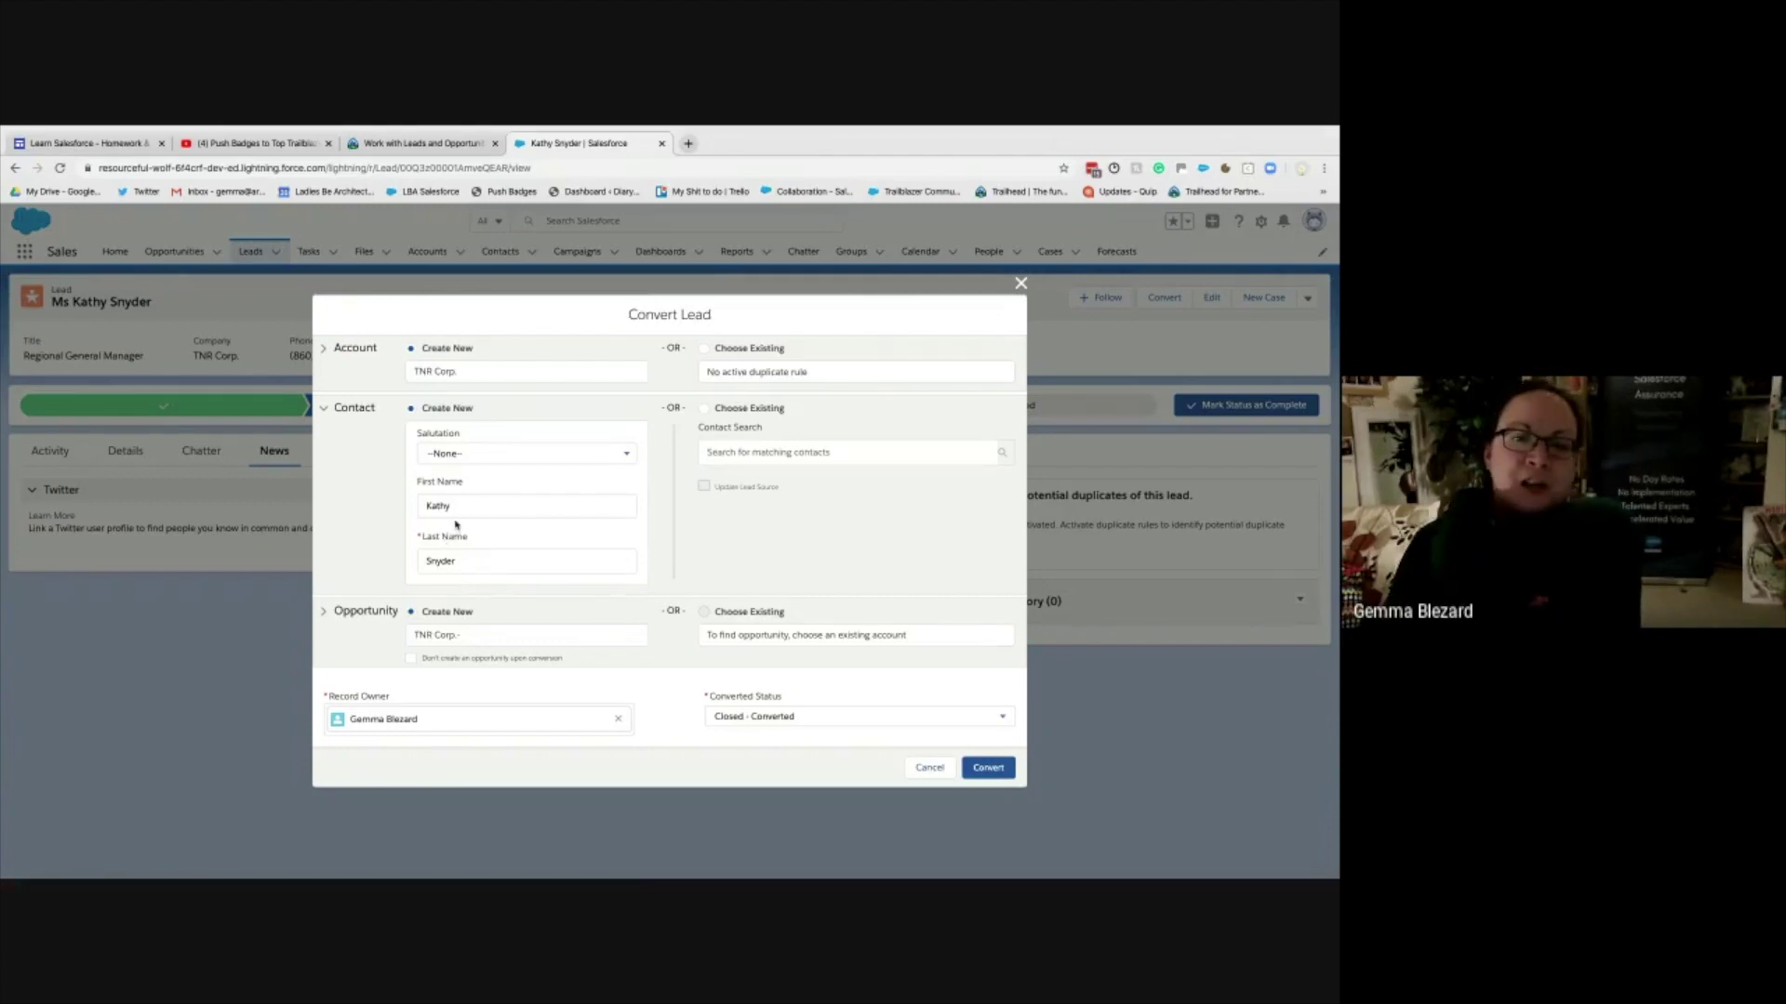
- Expand the new opportunity's details, and clear the record owner and reselect the same user
left_click(325, 615)
left_click(547, 571)
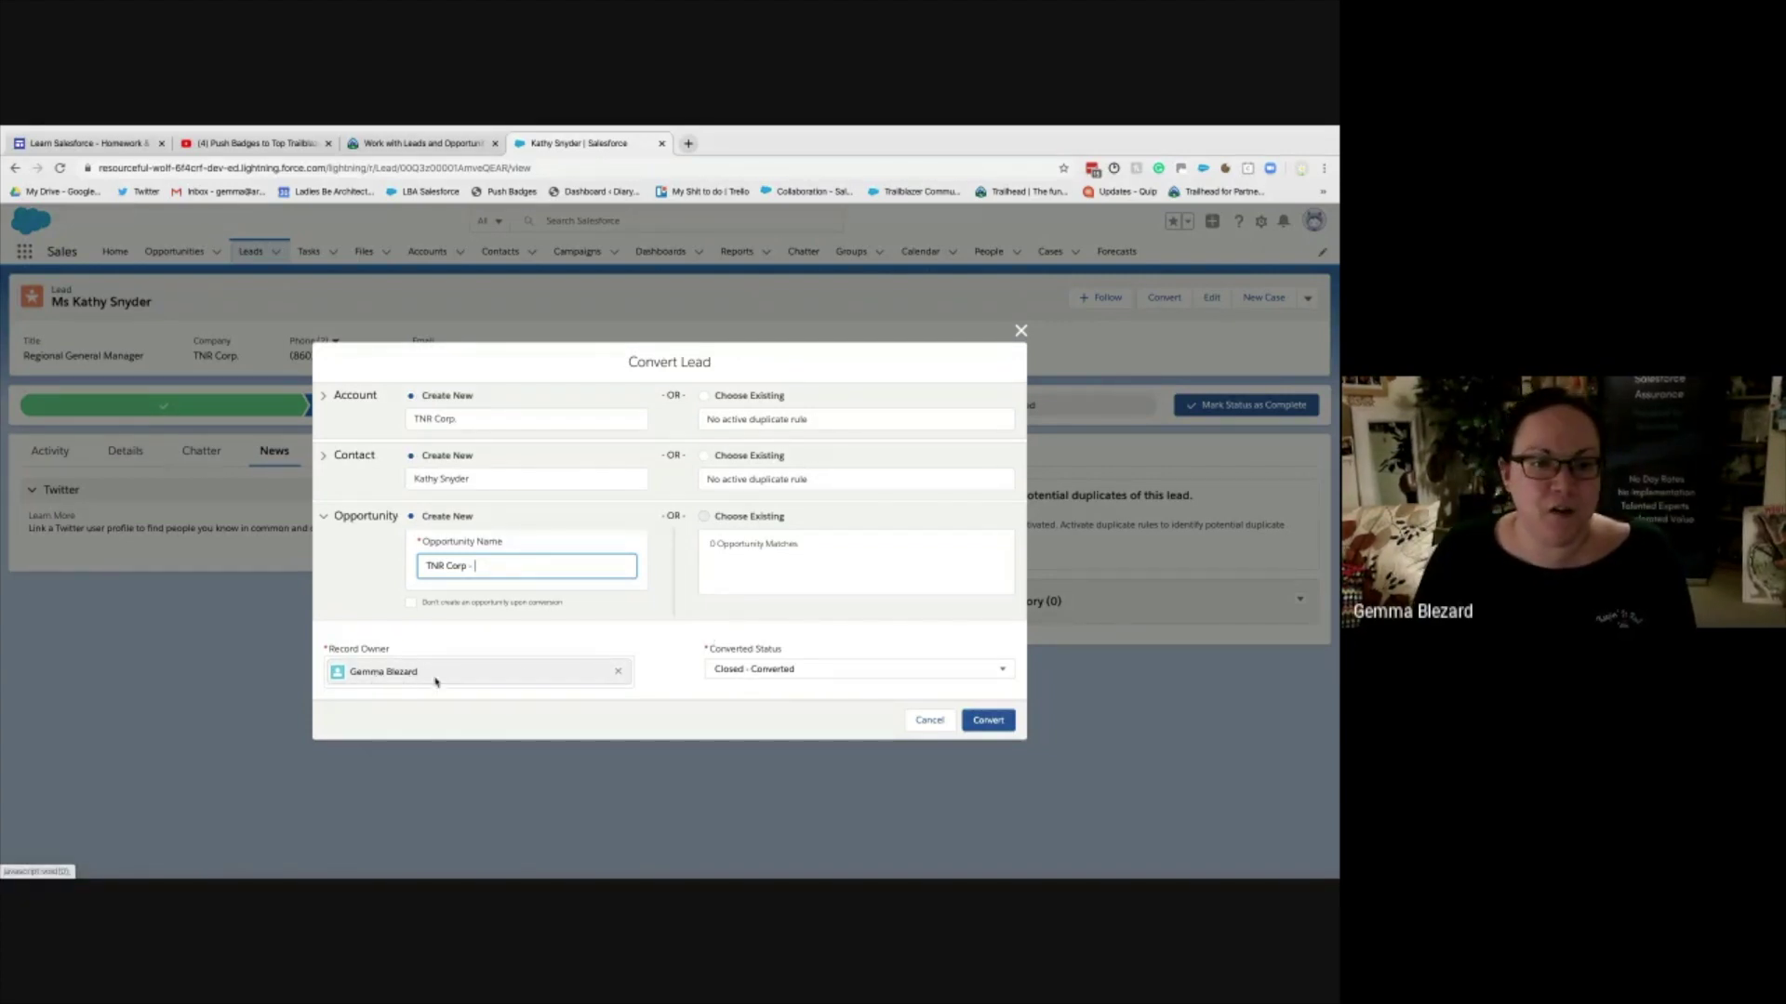
left_click(542, 647)
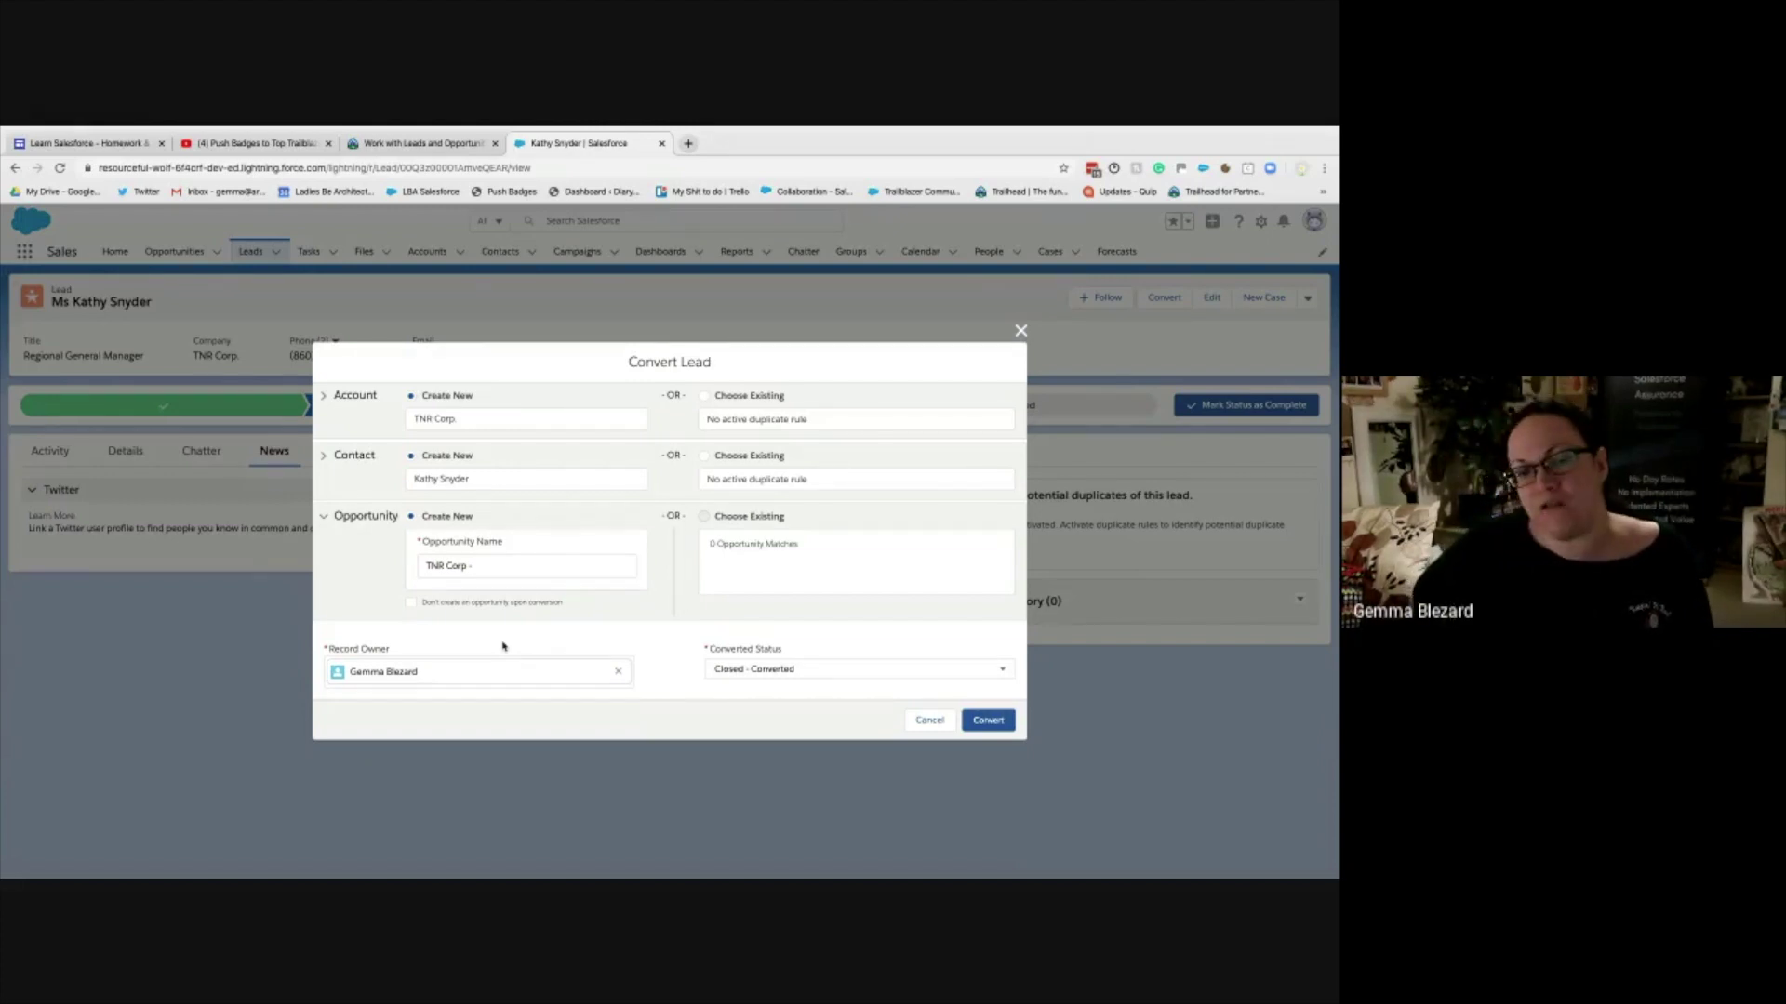
left_click(617, 671)
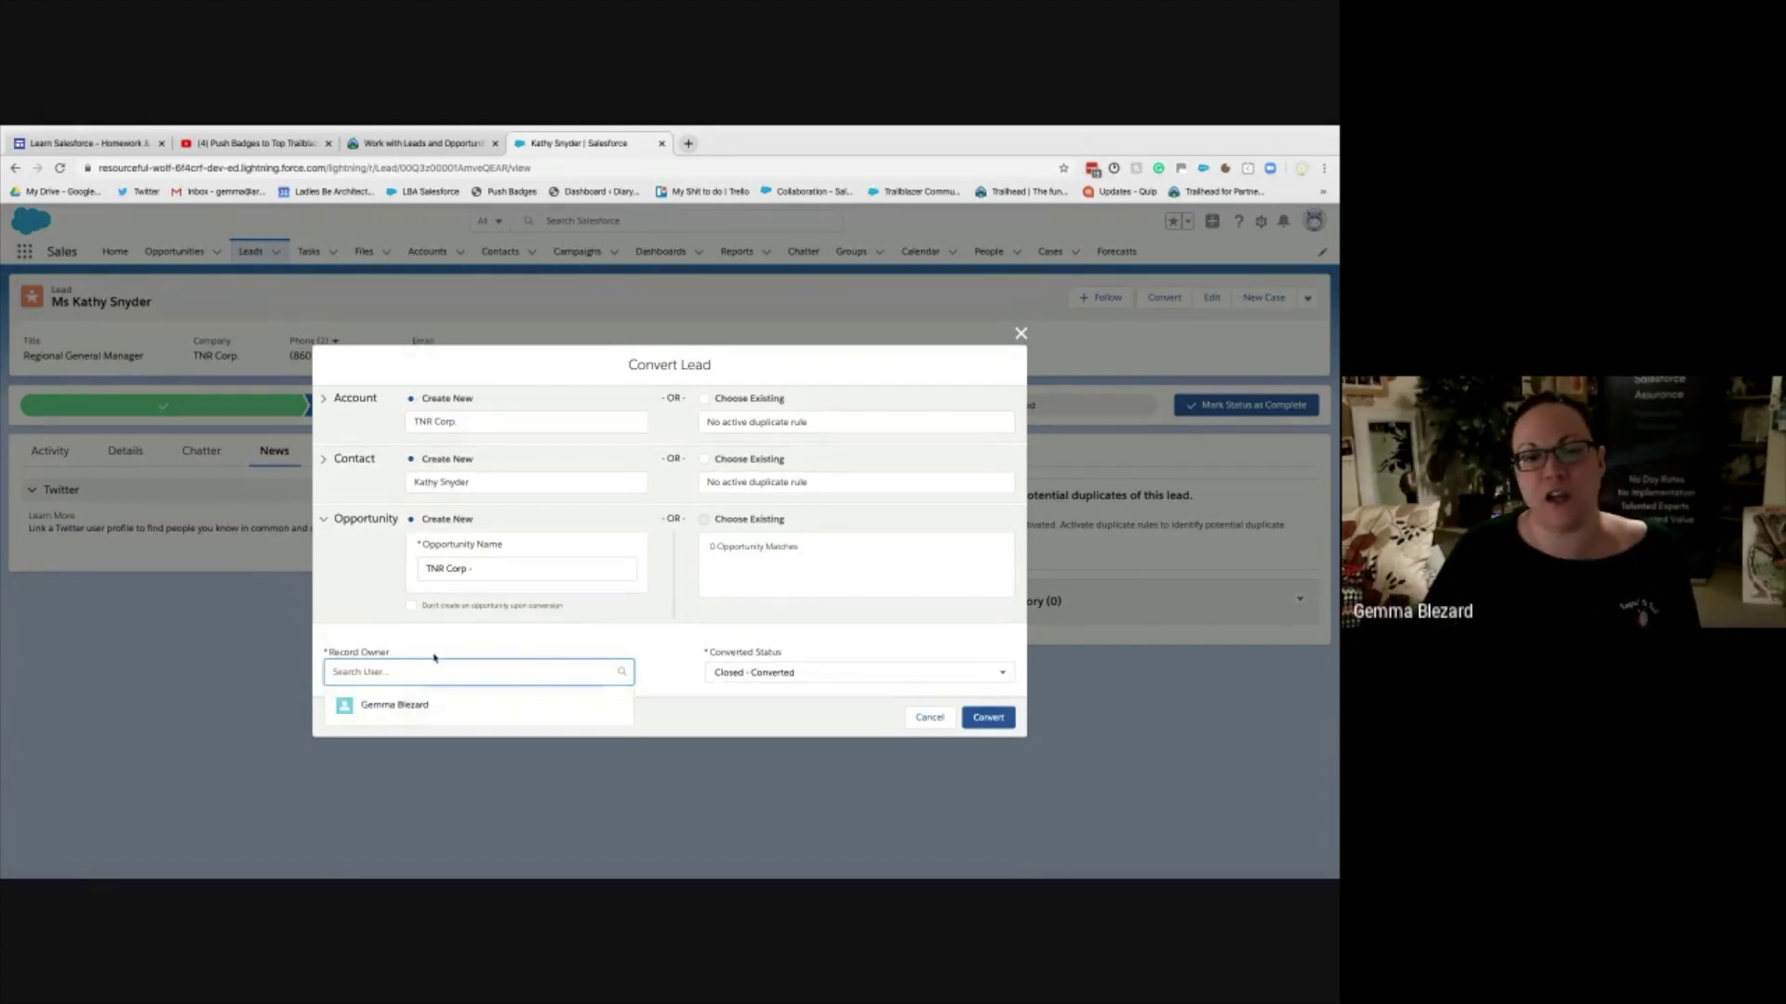
left_click(404, 704)
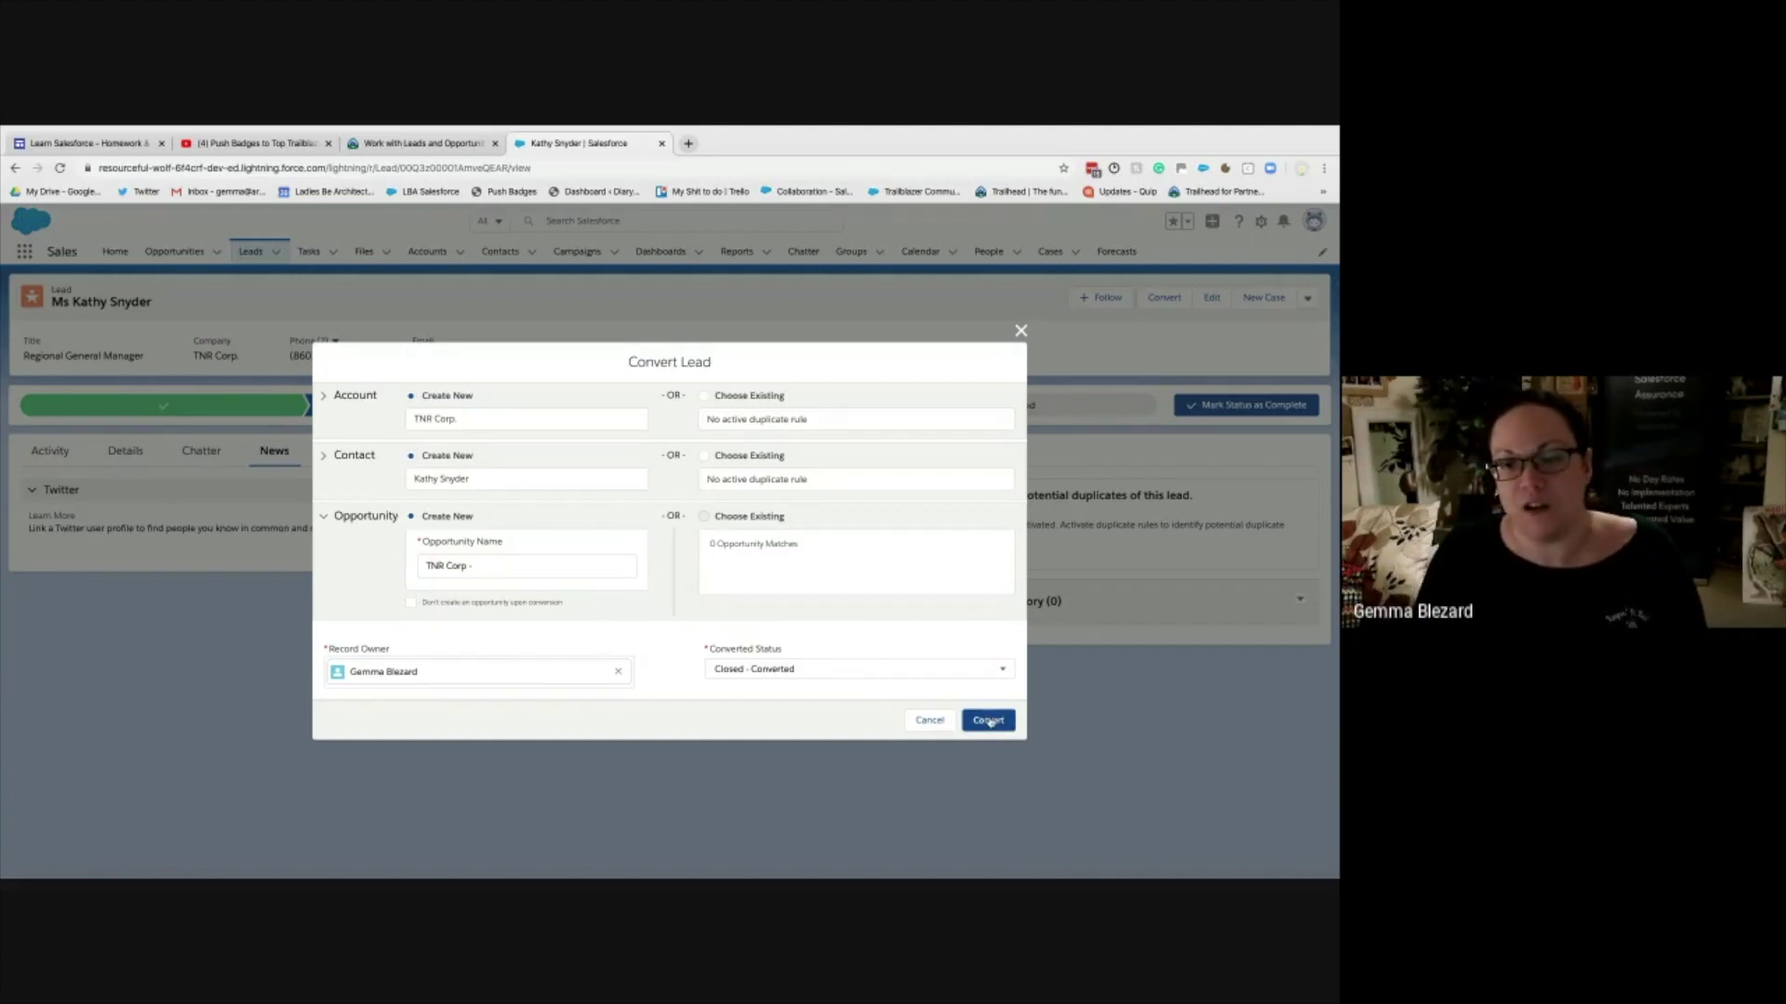
- Check Trailhead's Lead Converted illustration, and convert the TNR Corp. lead into a new account, contact and opportunity
left_click(424, 143)
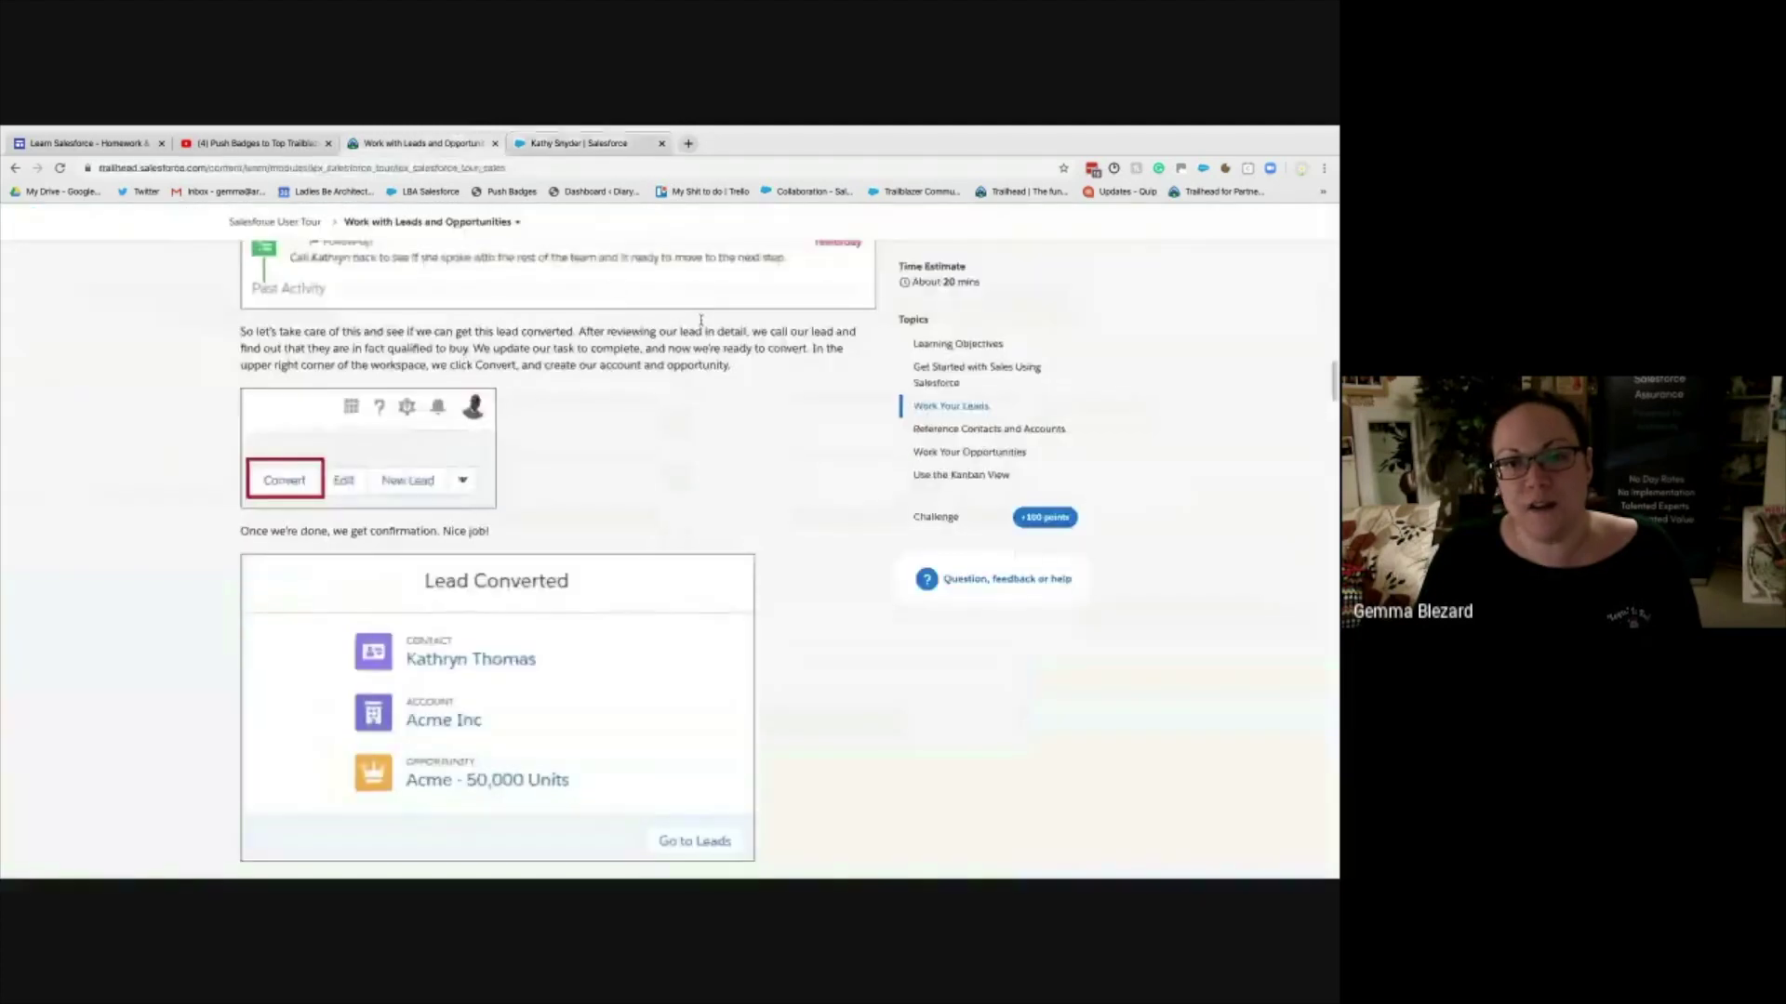
left_click(567, 144)
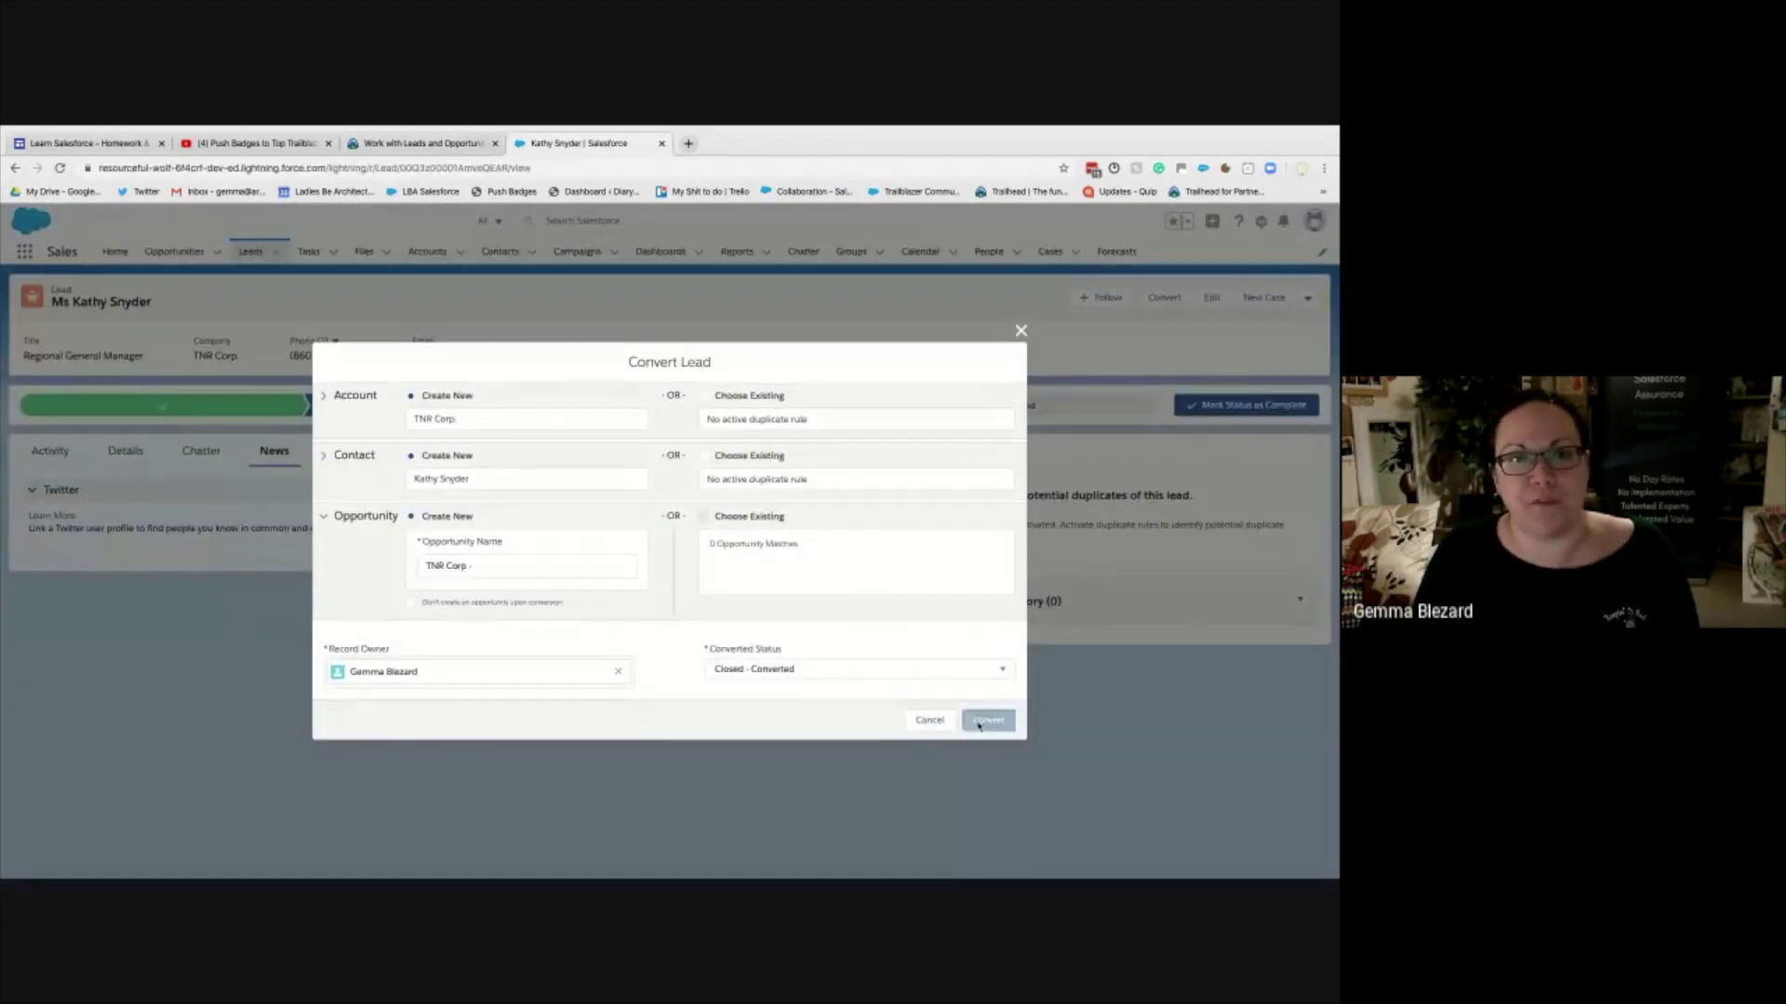
left_click(988, 720)
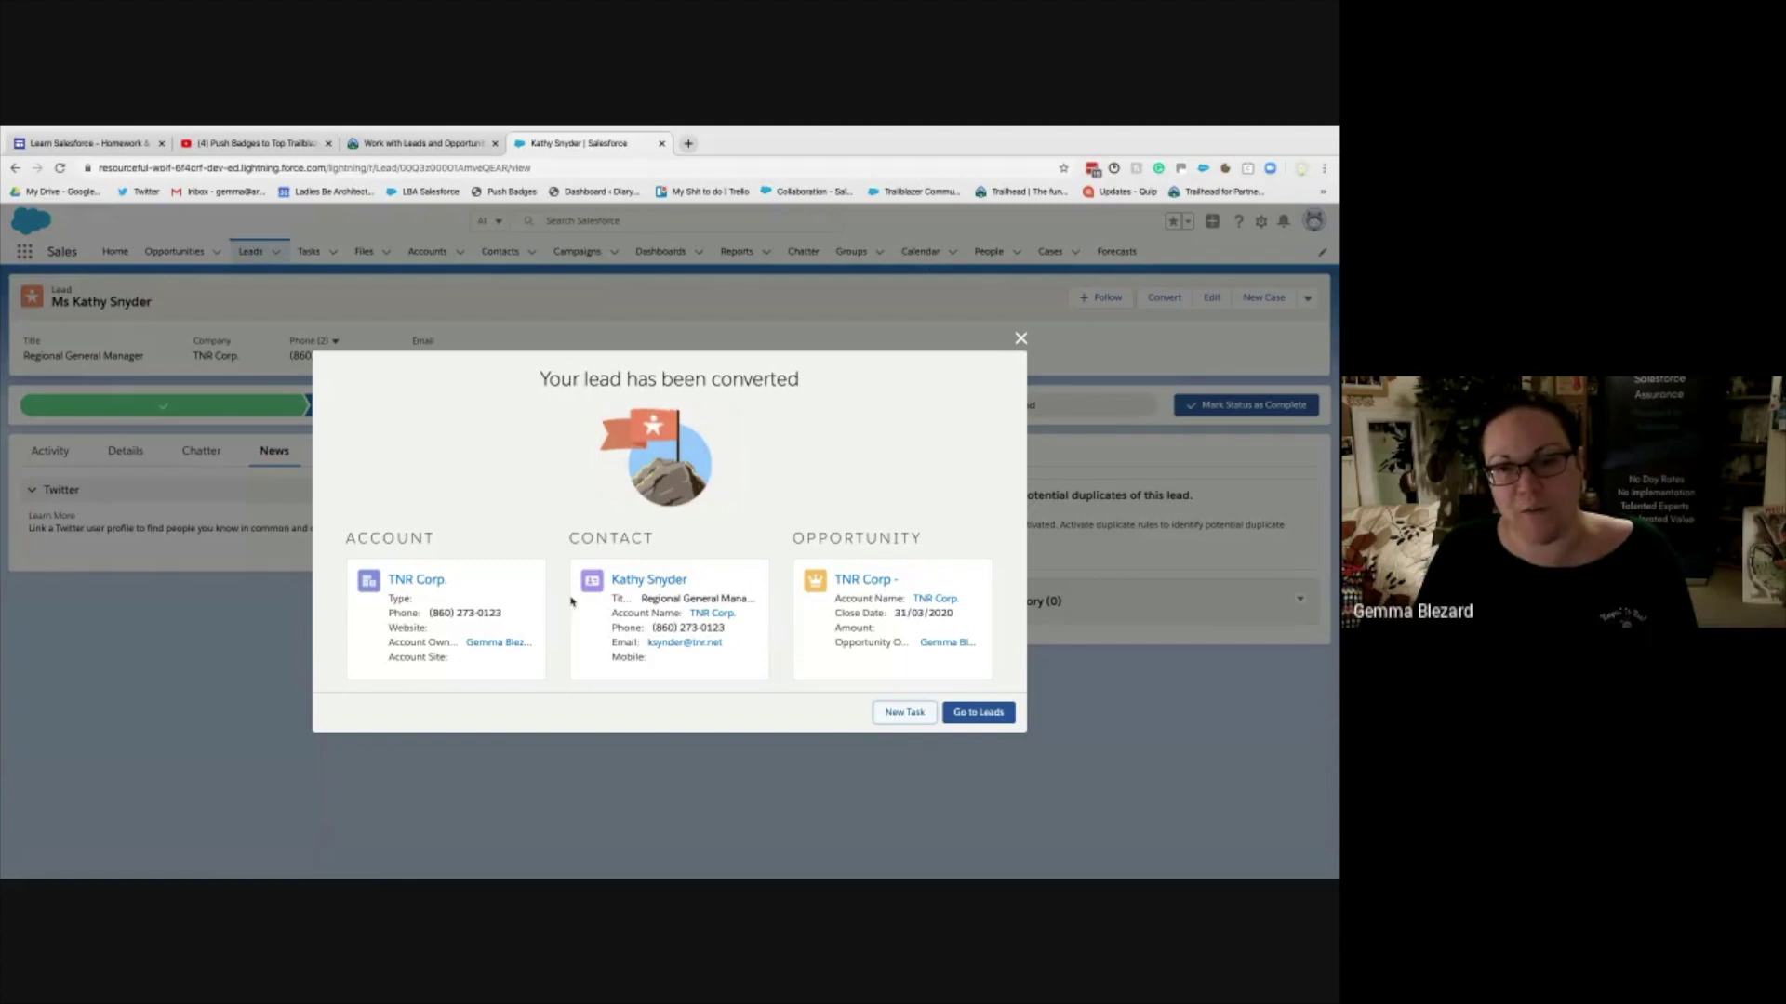
- Open the TNR Corp. opportunity from the conversion summary in a separate browser tab
right_click(876, 586)
left_click(938, 590)
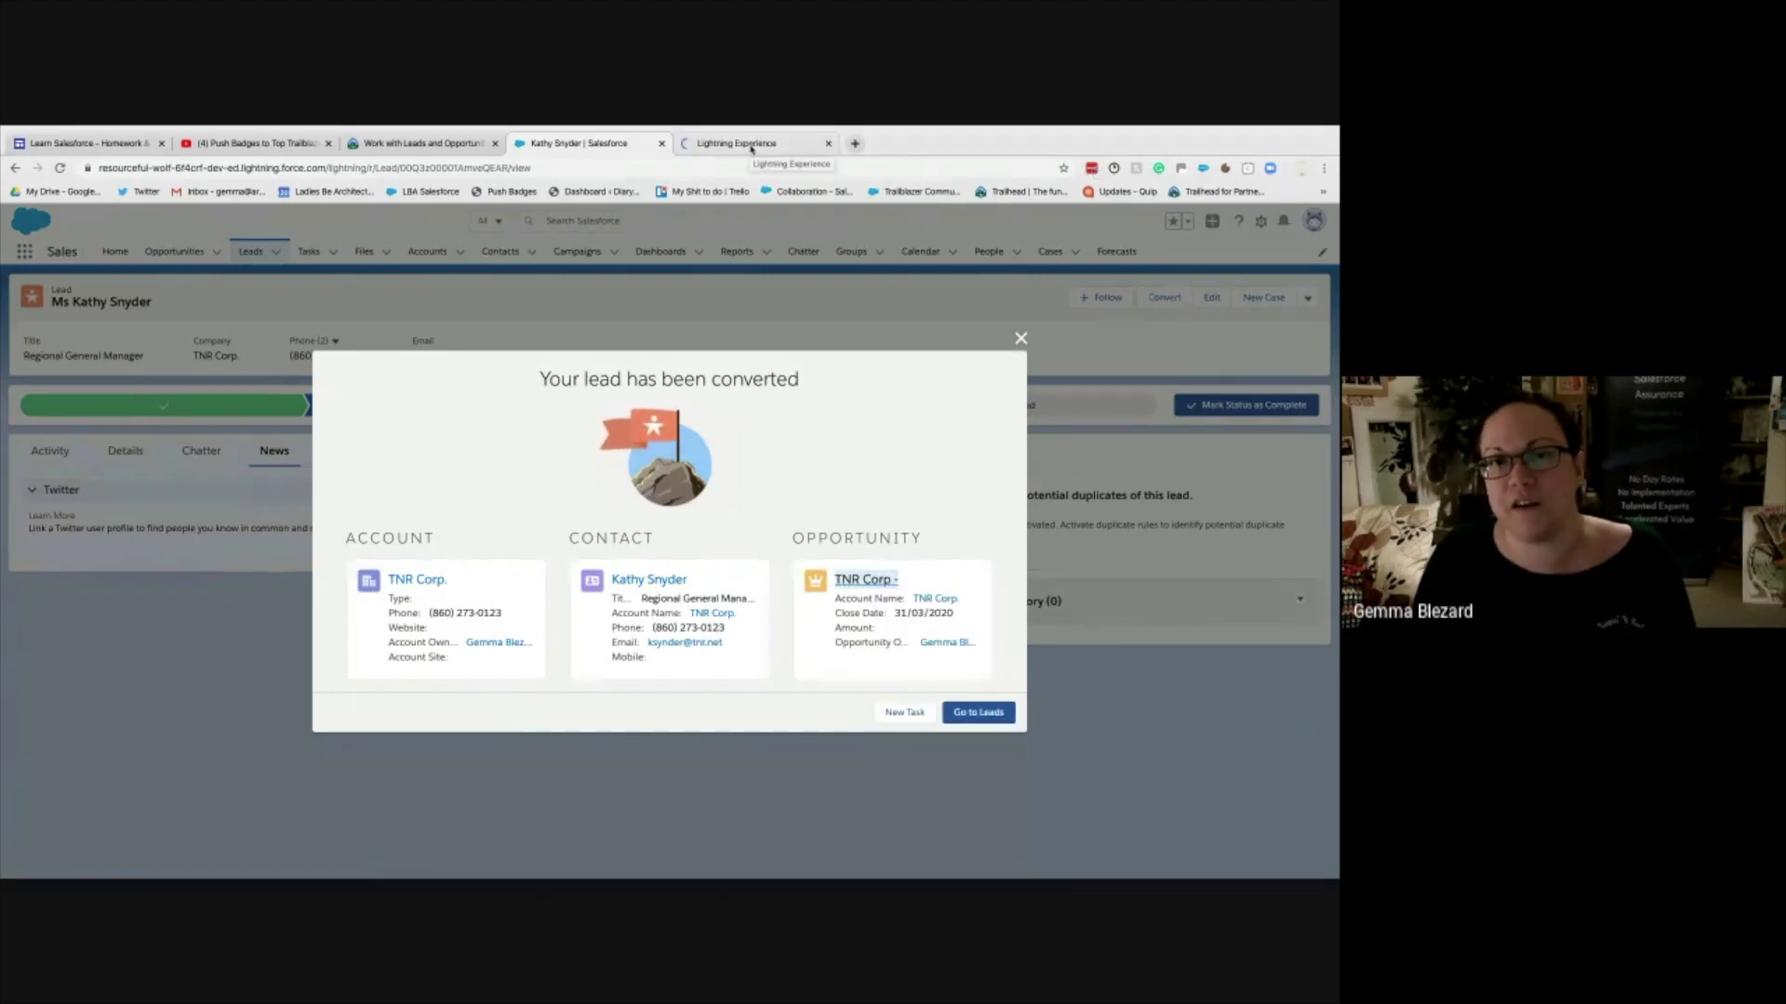
left_click(745, 145)
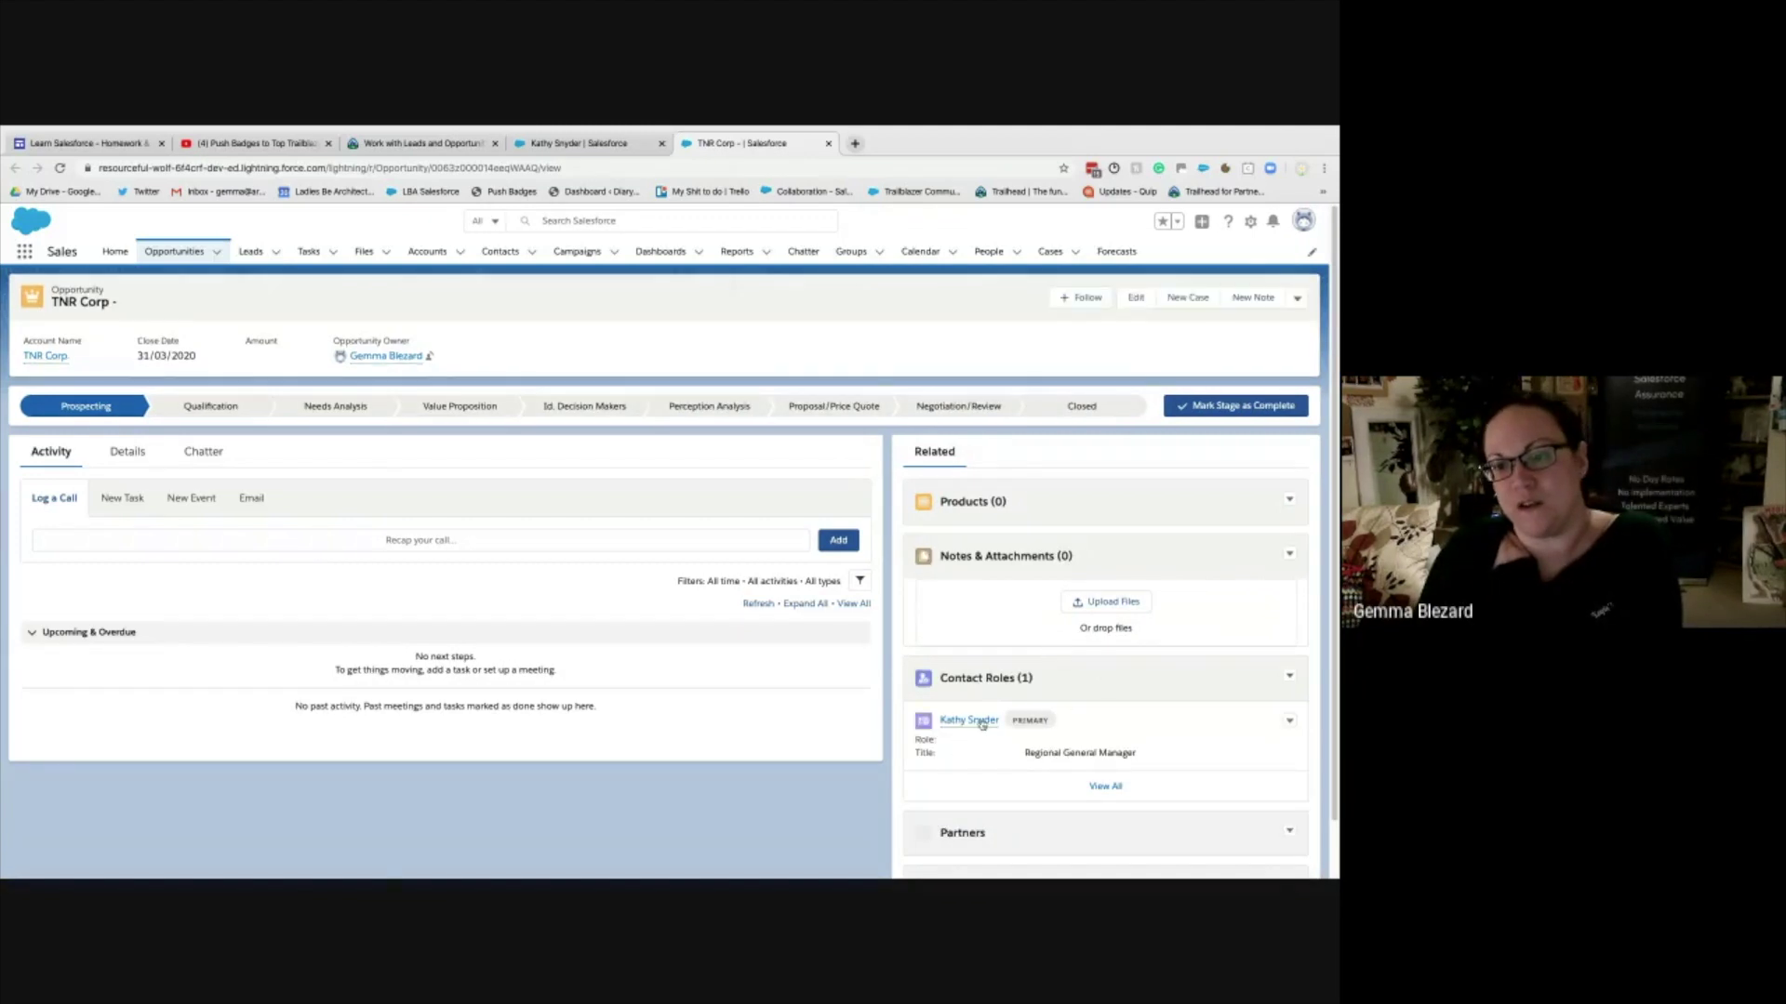
- Set the primary contact's role on the TNR Corp. opportunity to Decision Maker and save it
mouse_move(981, 724)
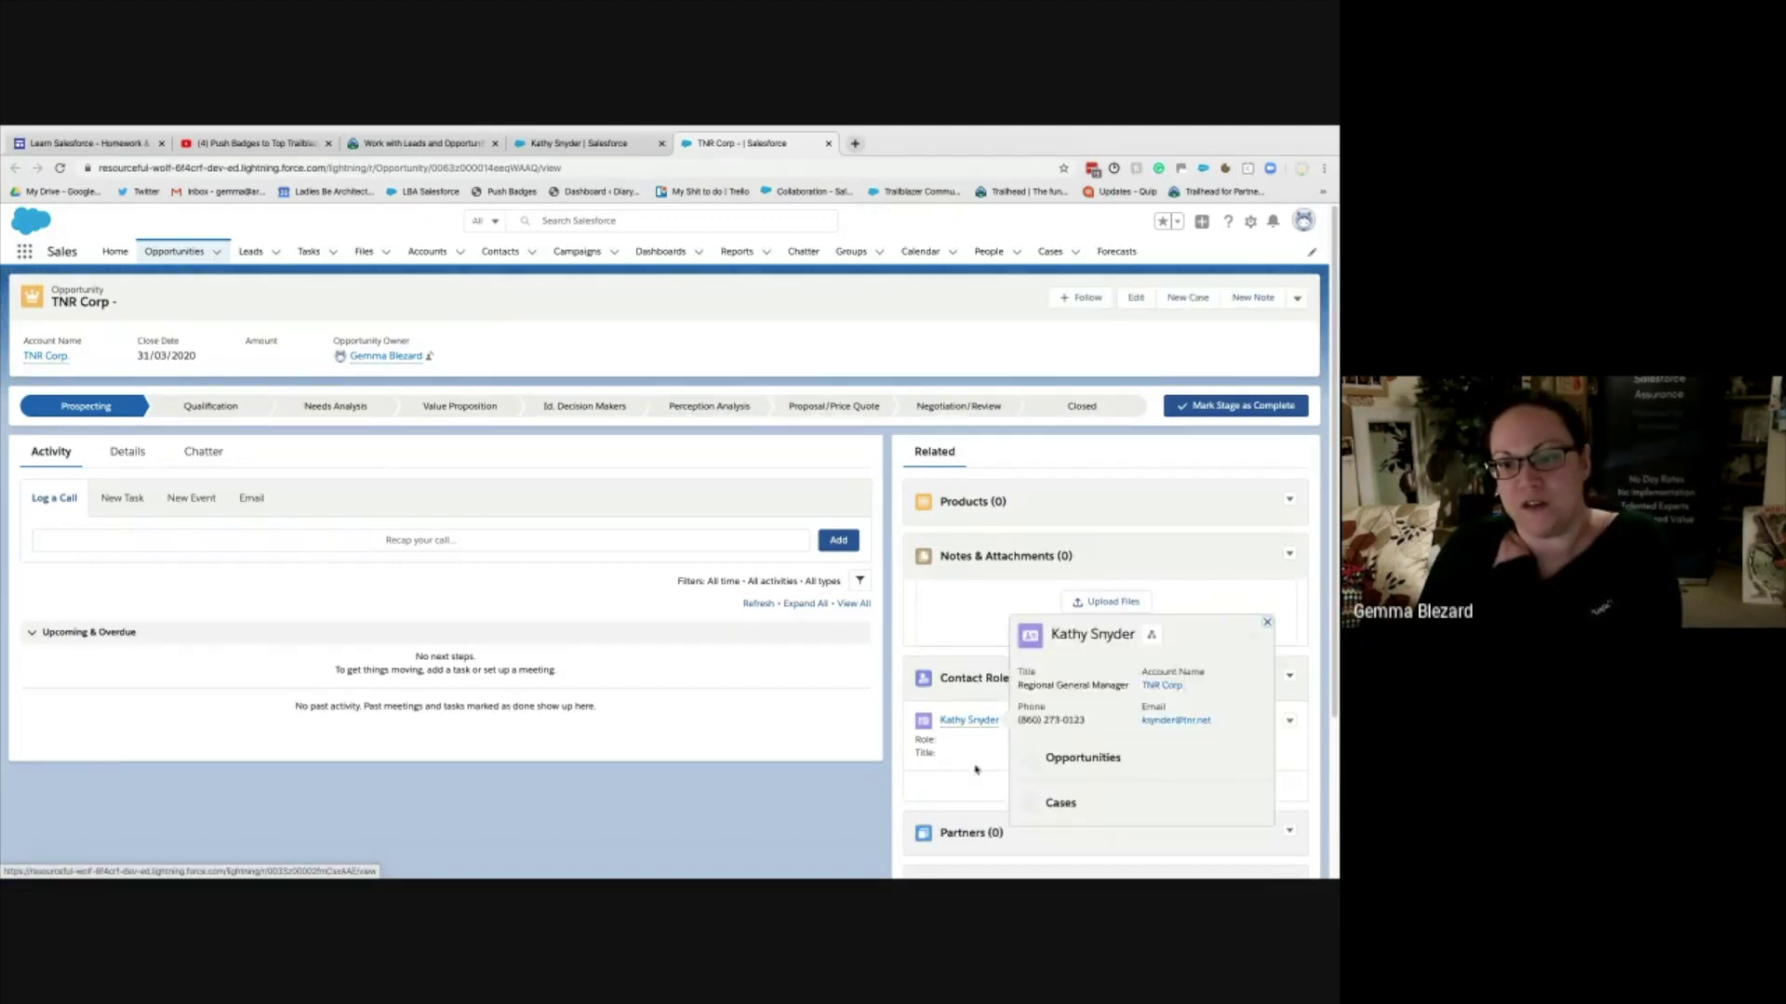
left_click(1289, 722)
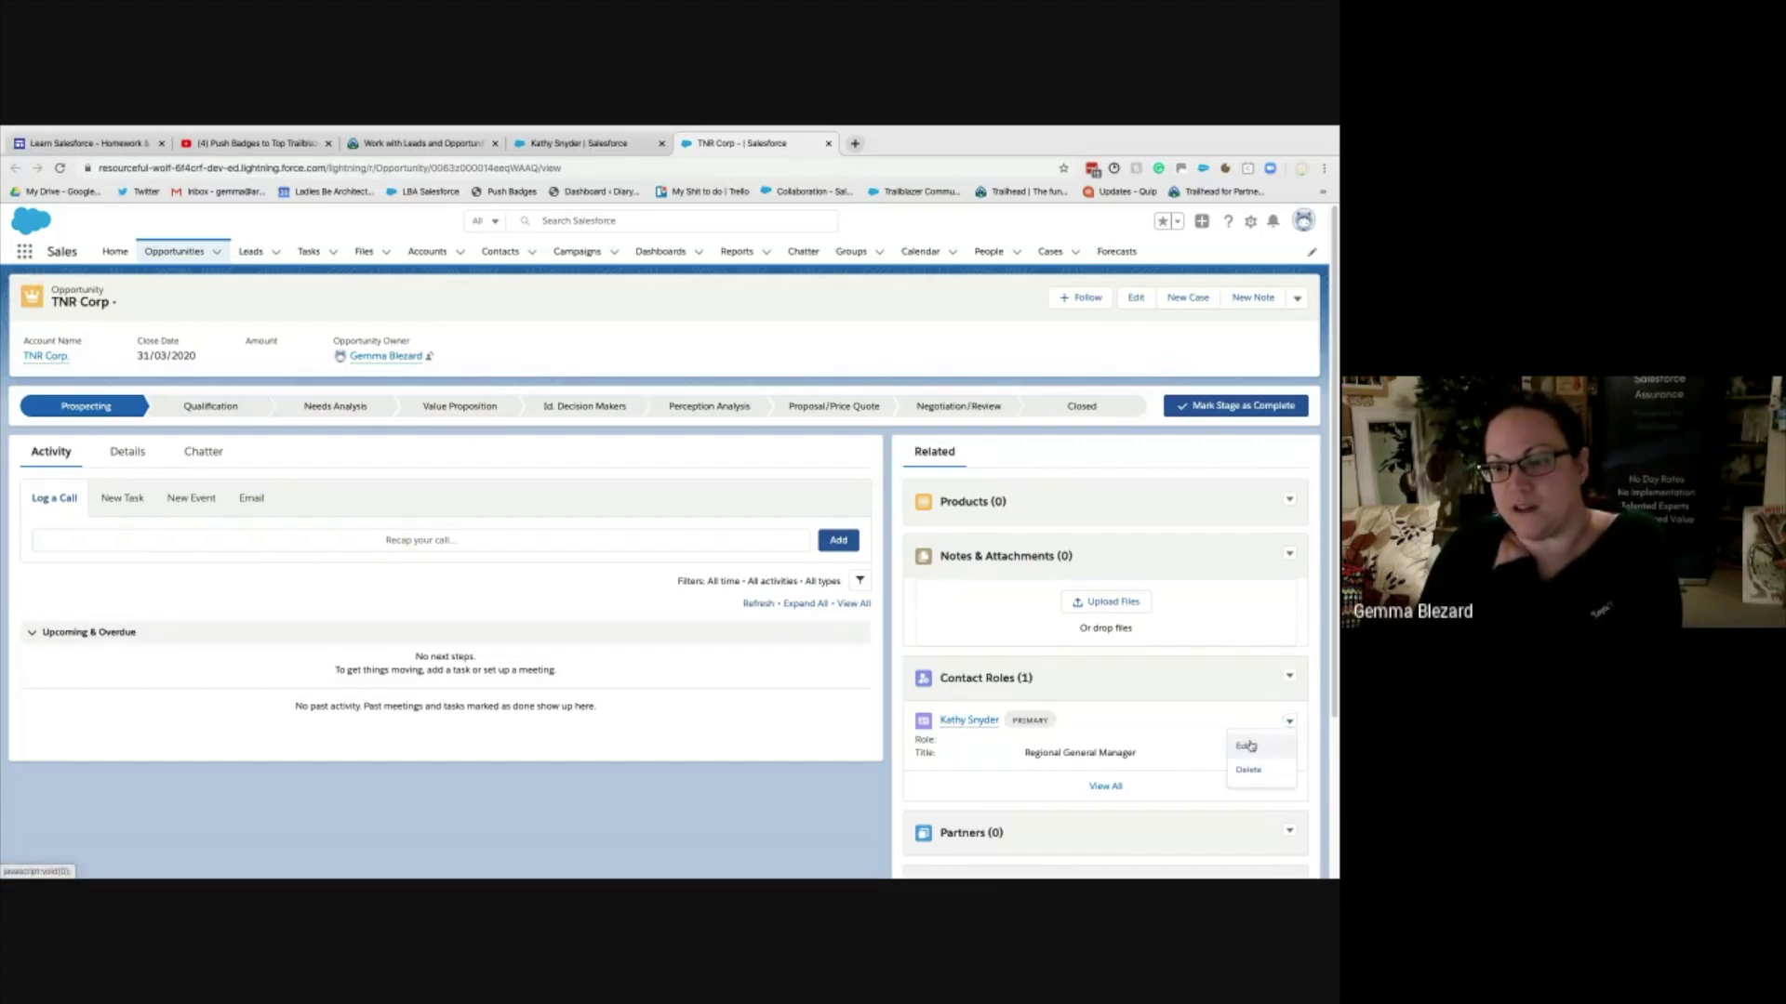
left_click(1247, 746)
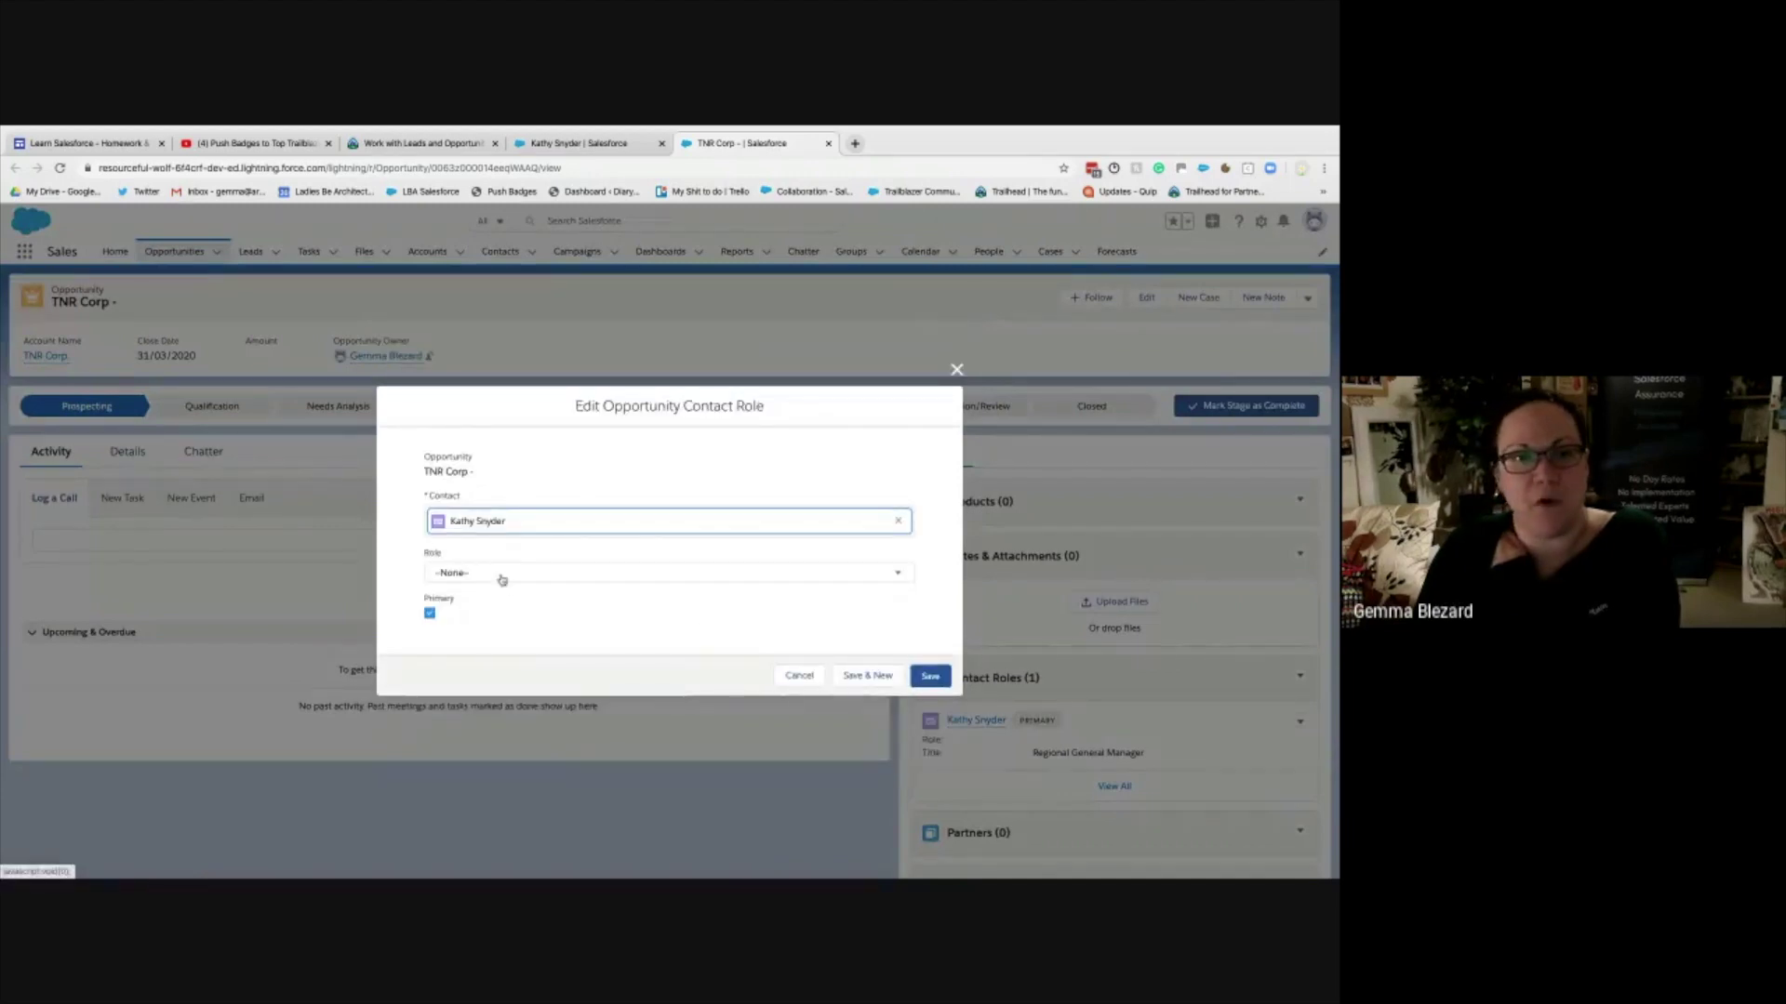
left_click(502, 575)
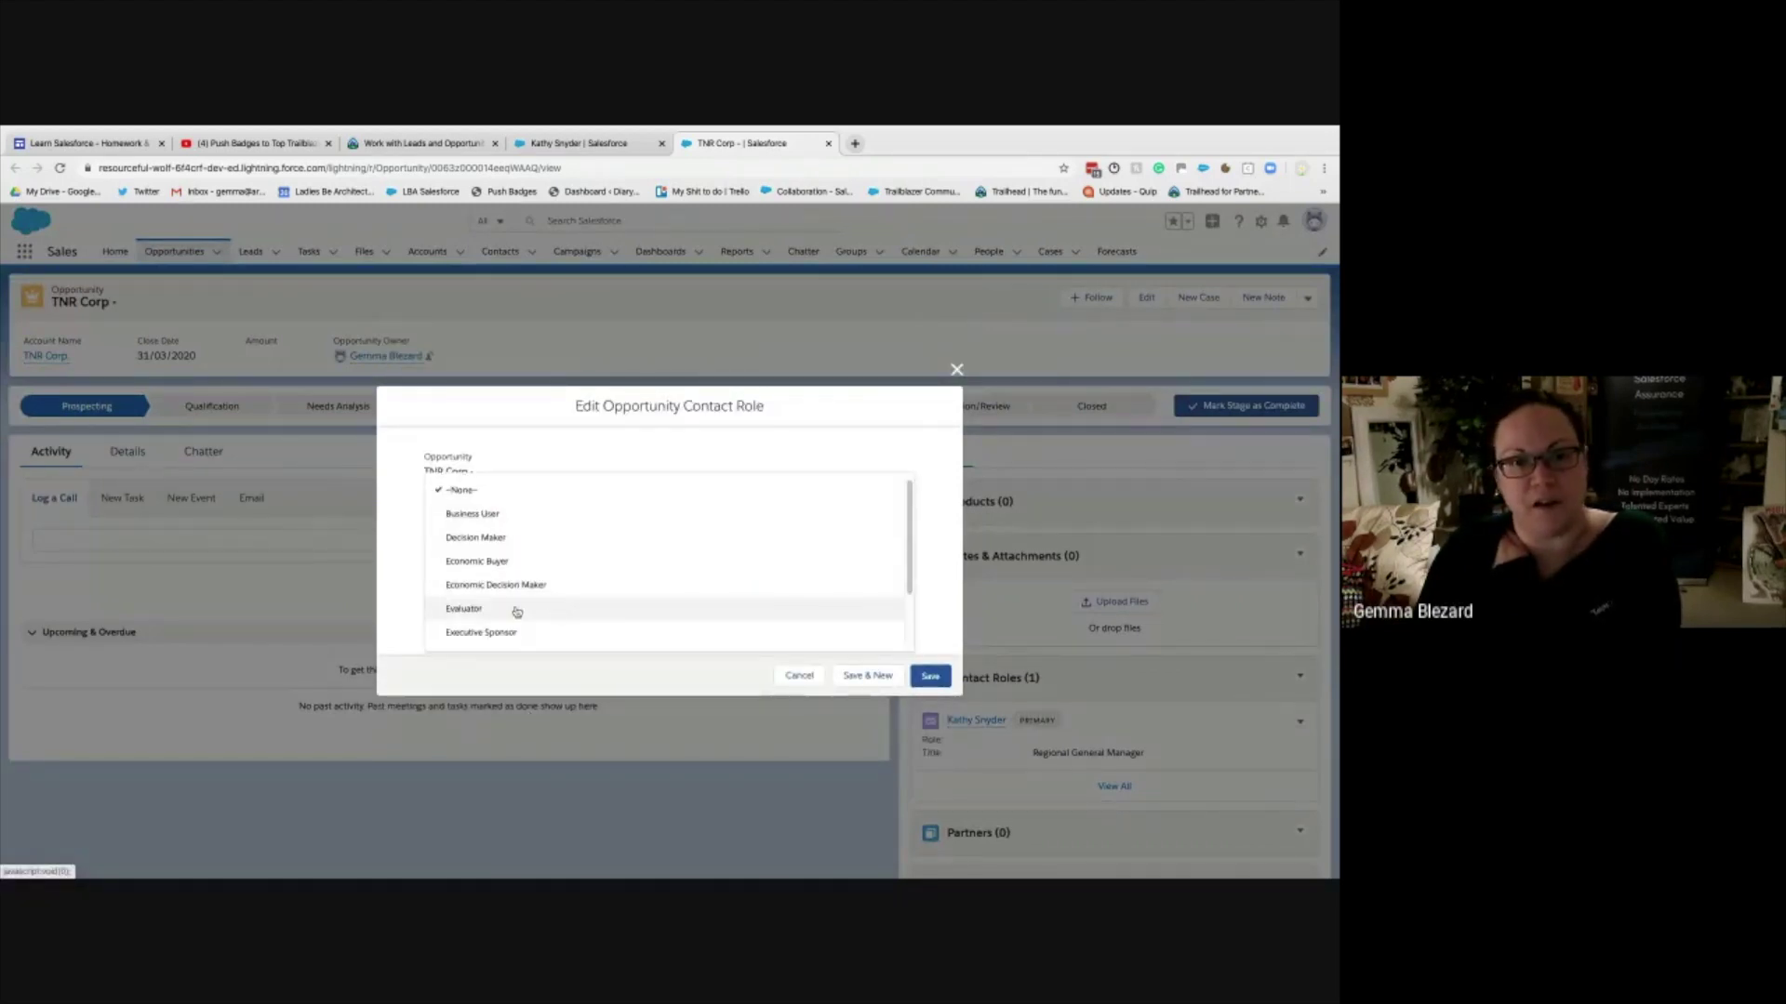
left_click(517, 546)
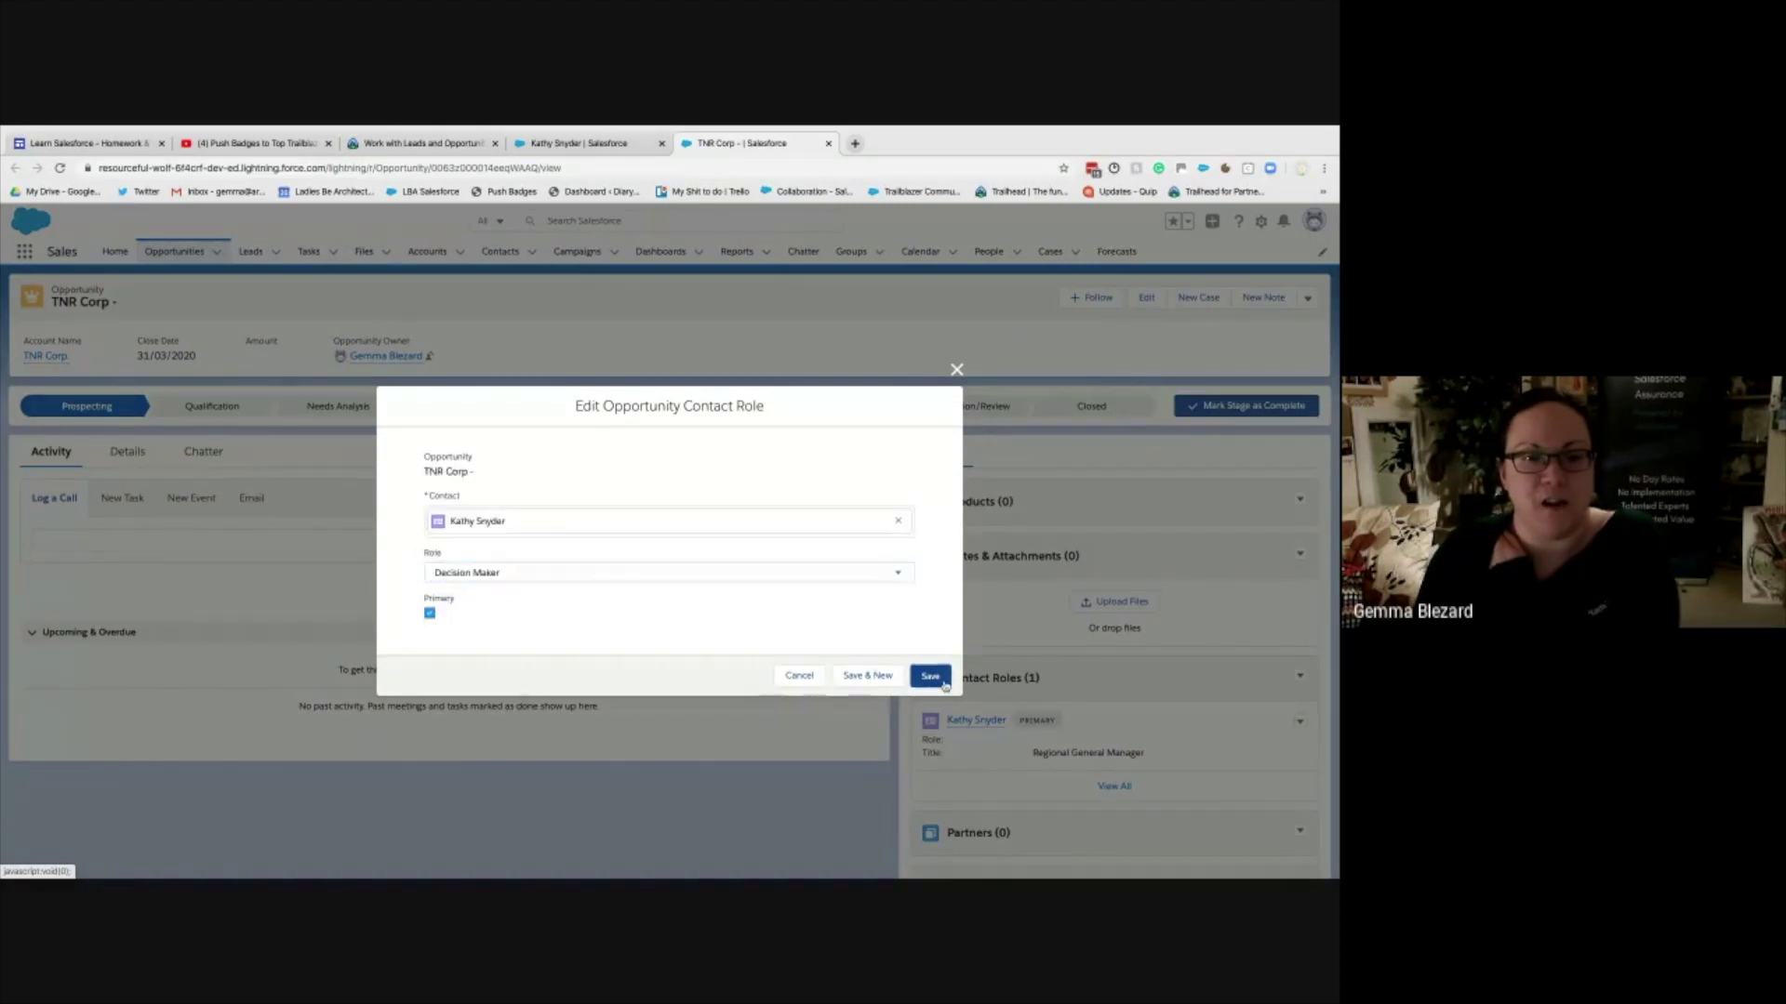
key("Return")
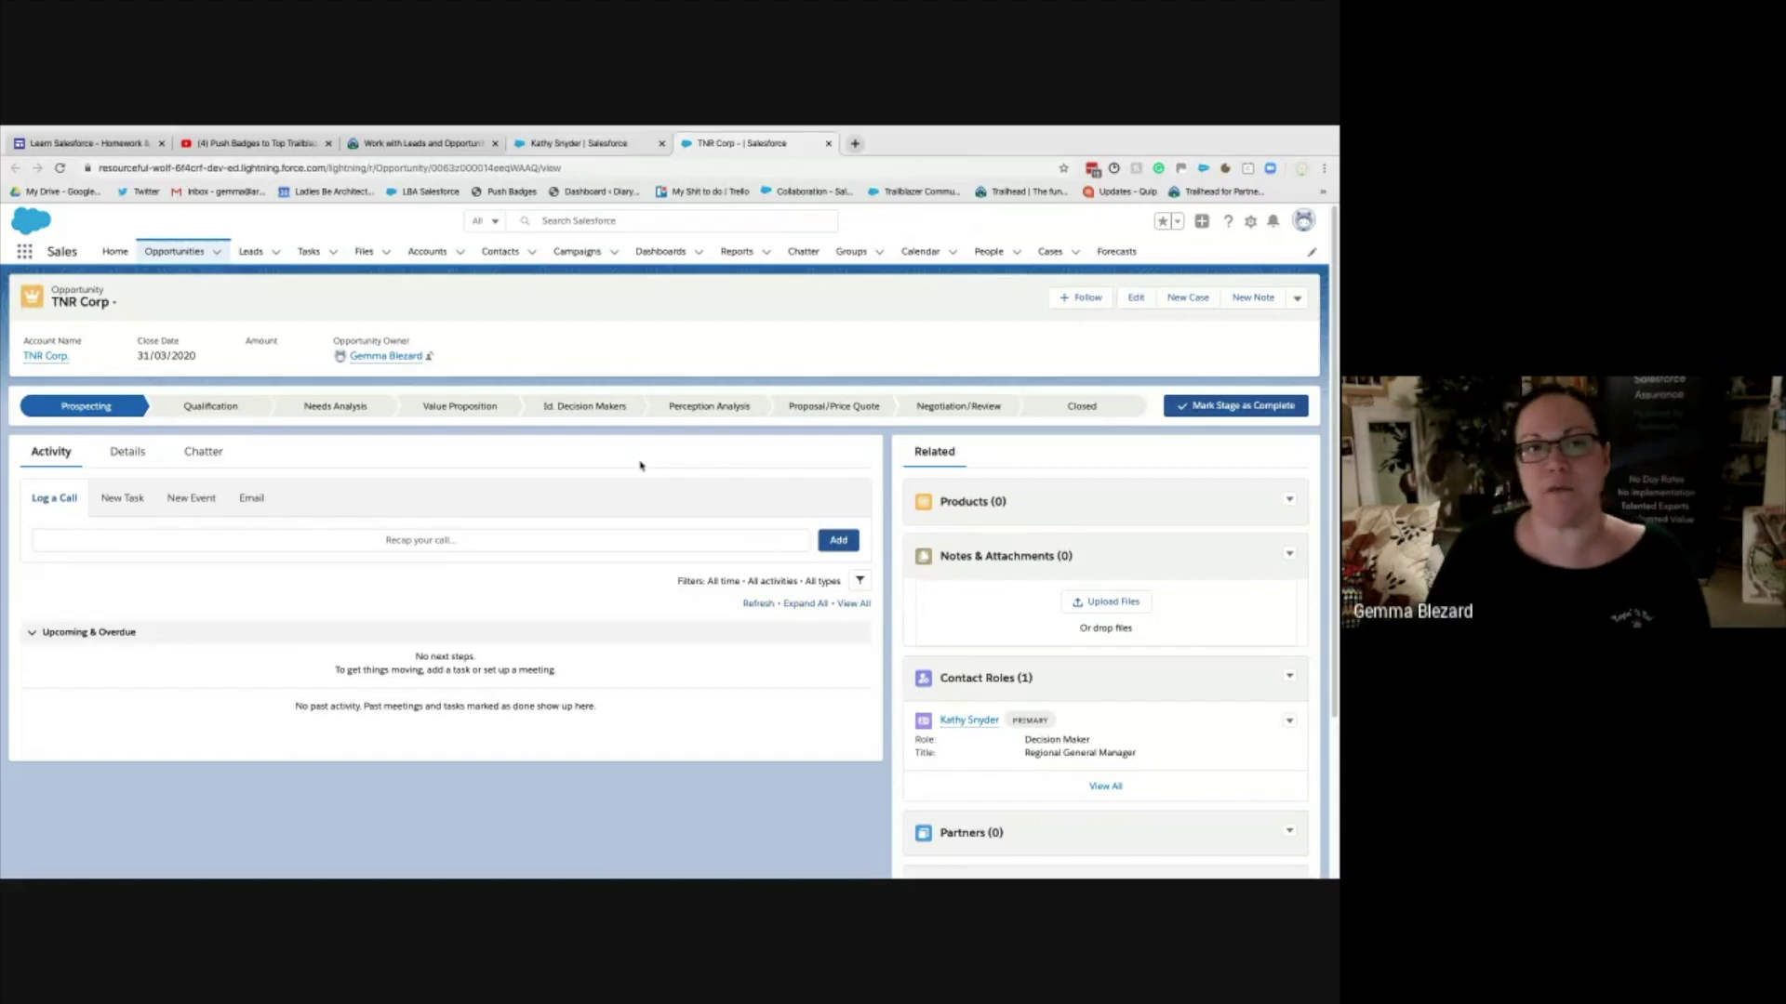
- Return to the Trailhead unit and read its Reference Contacts and Accounts section with the contact page illustration
key("ctrl+shift+Tab")
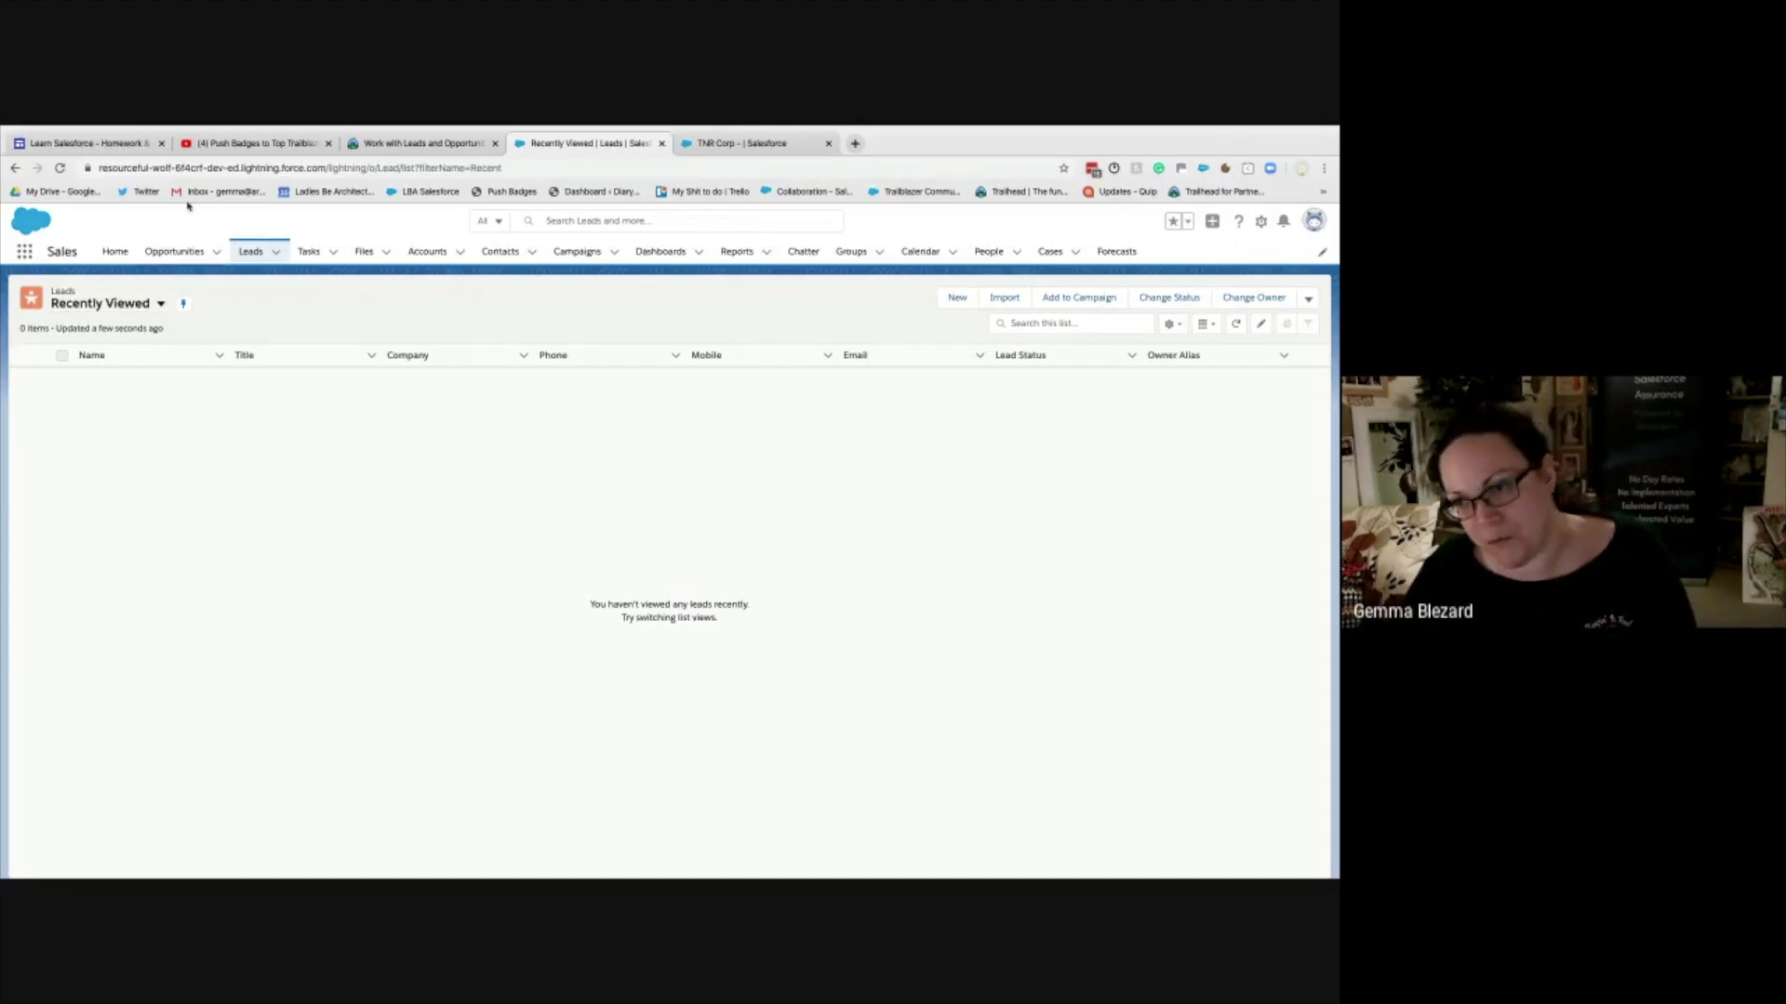
left_click(366, 145)
scroll(112, 624, "down", 5)
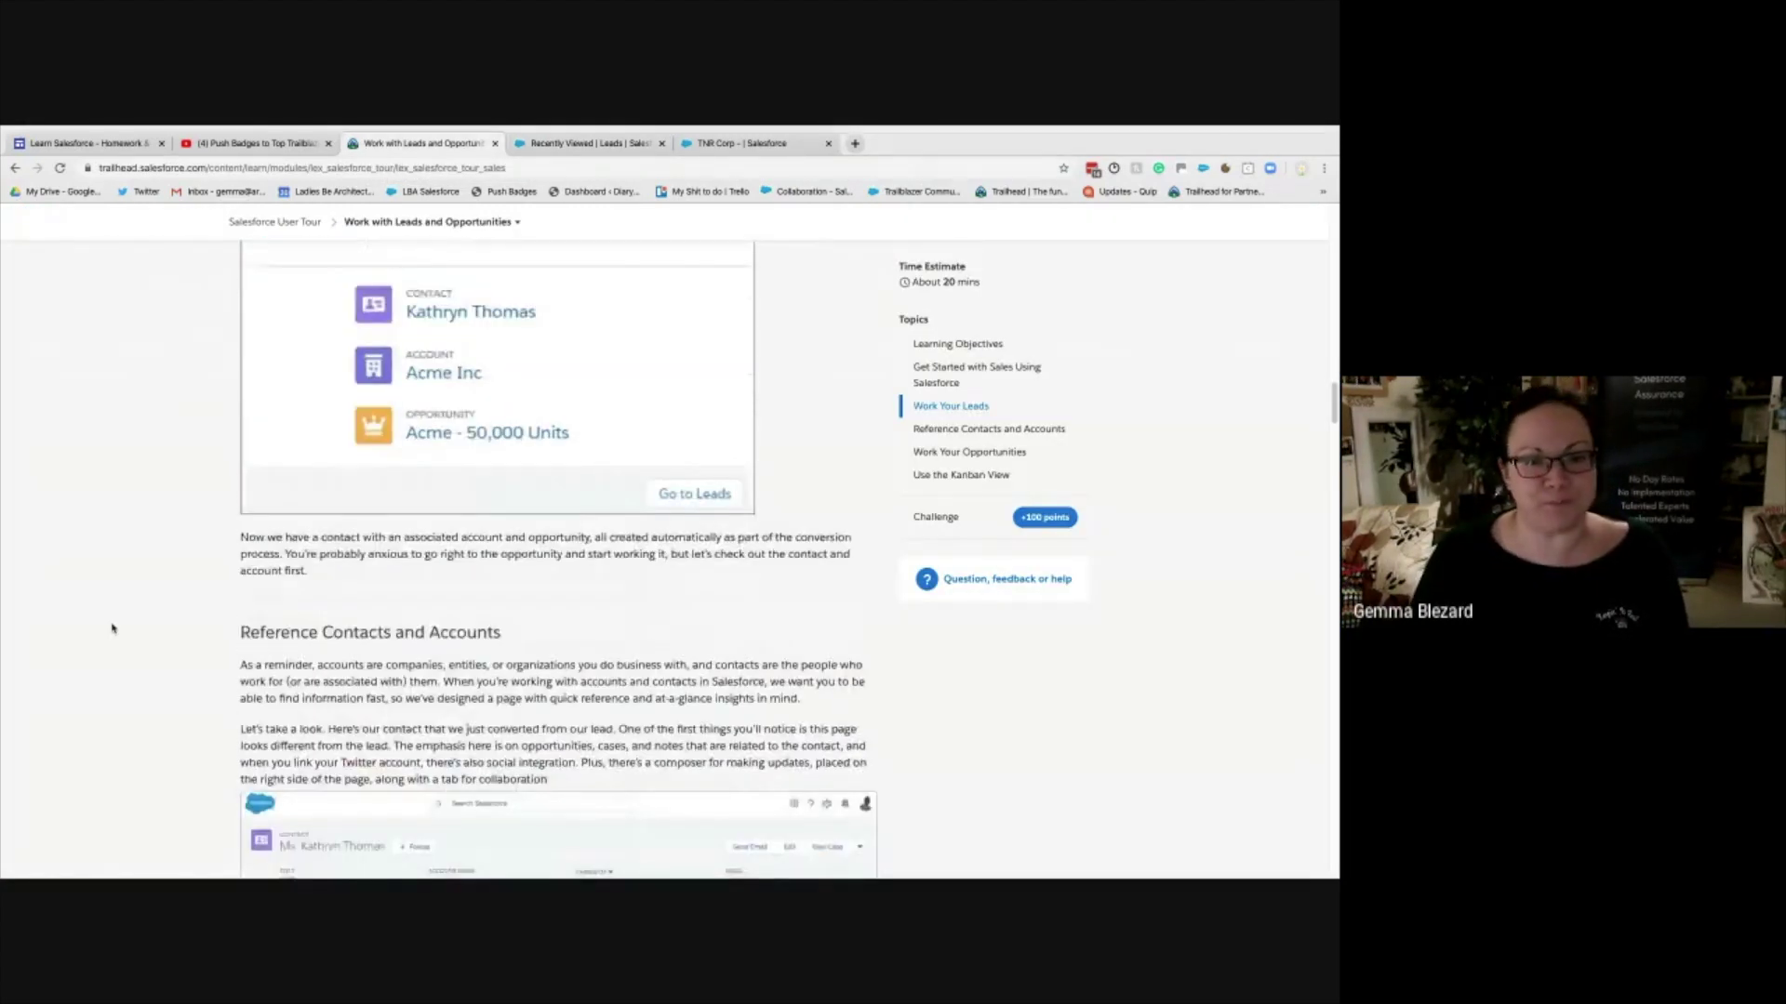
scroll(111, 628, "down", 2)
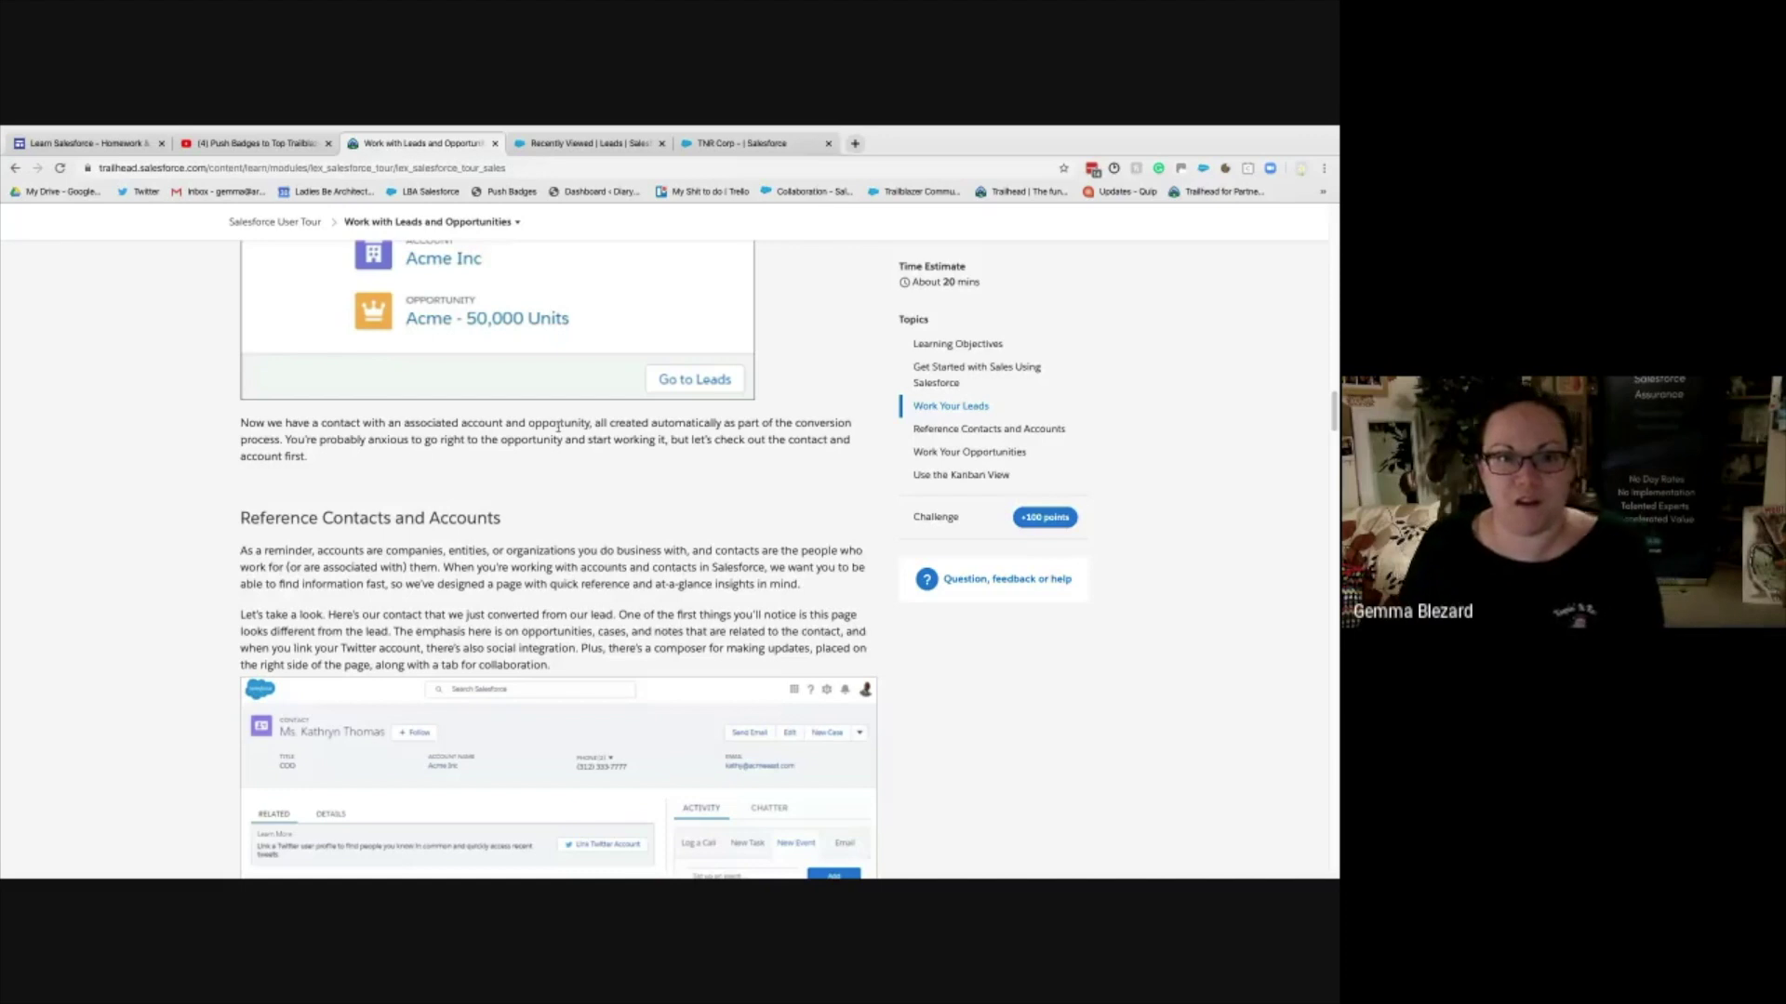
scroll(531, 481, "down", 1)
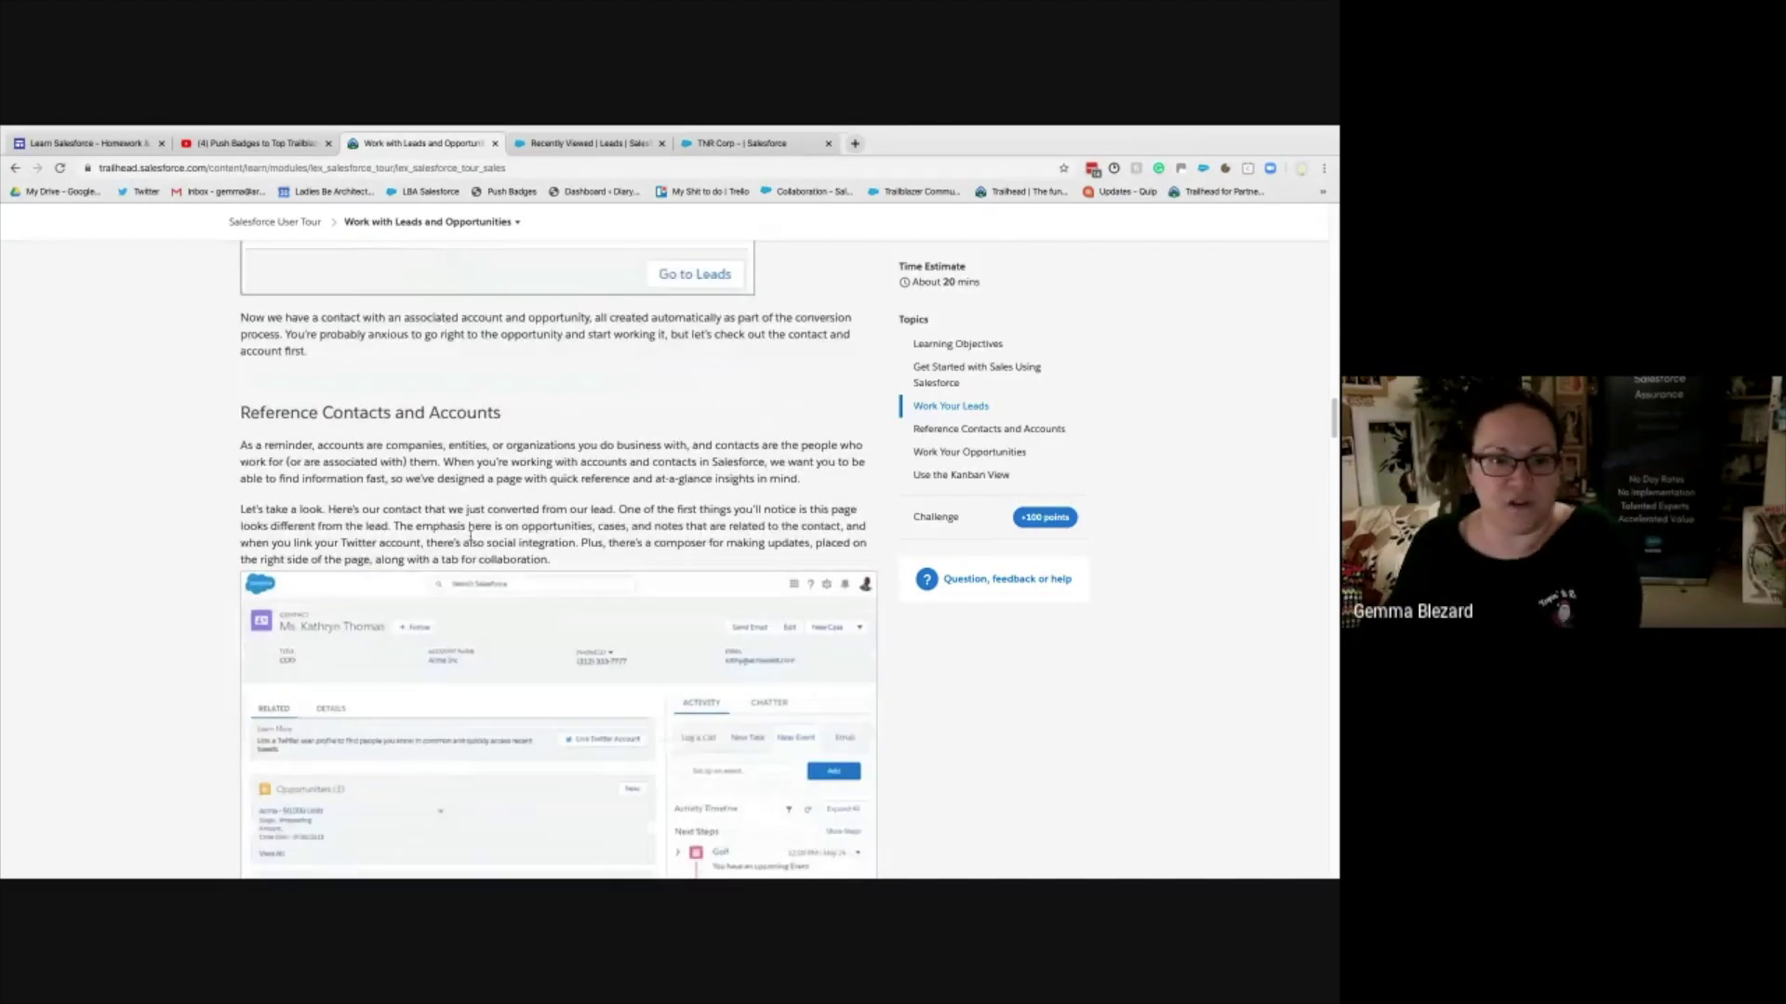
scroll(470, 537, "down", 2)
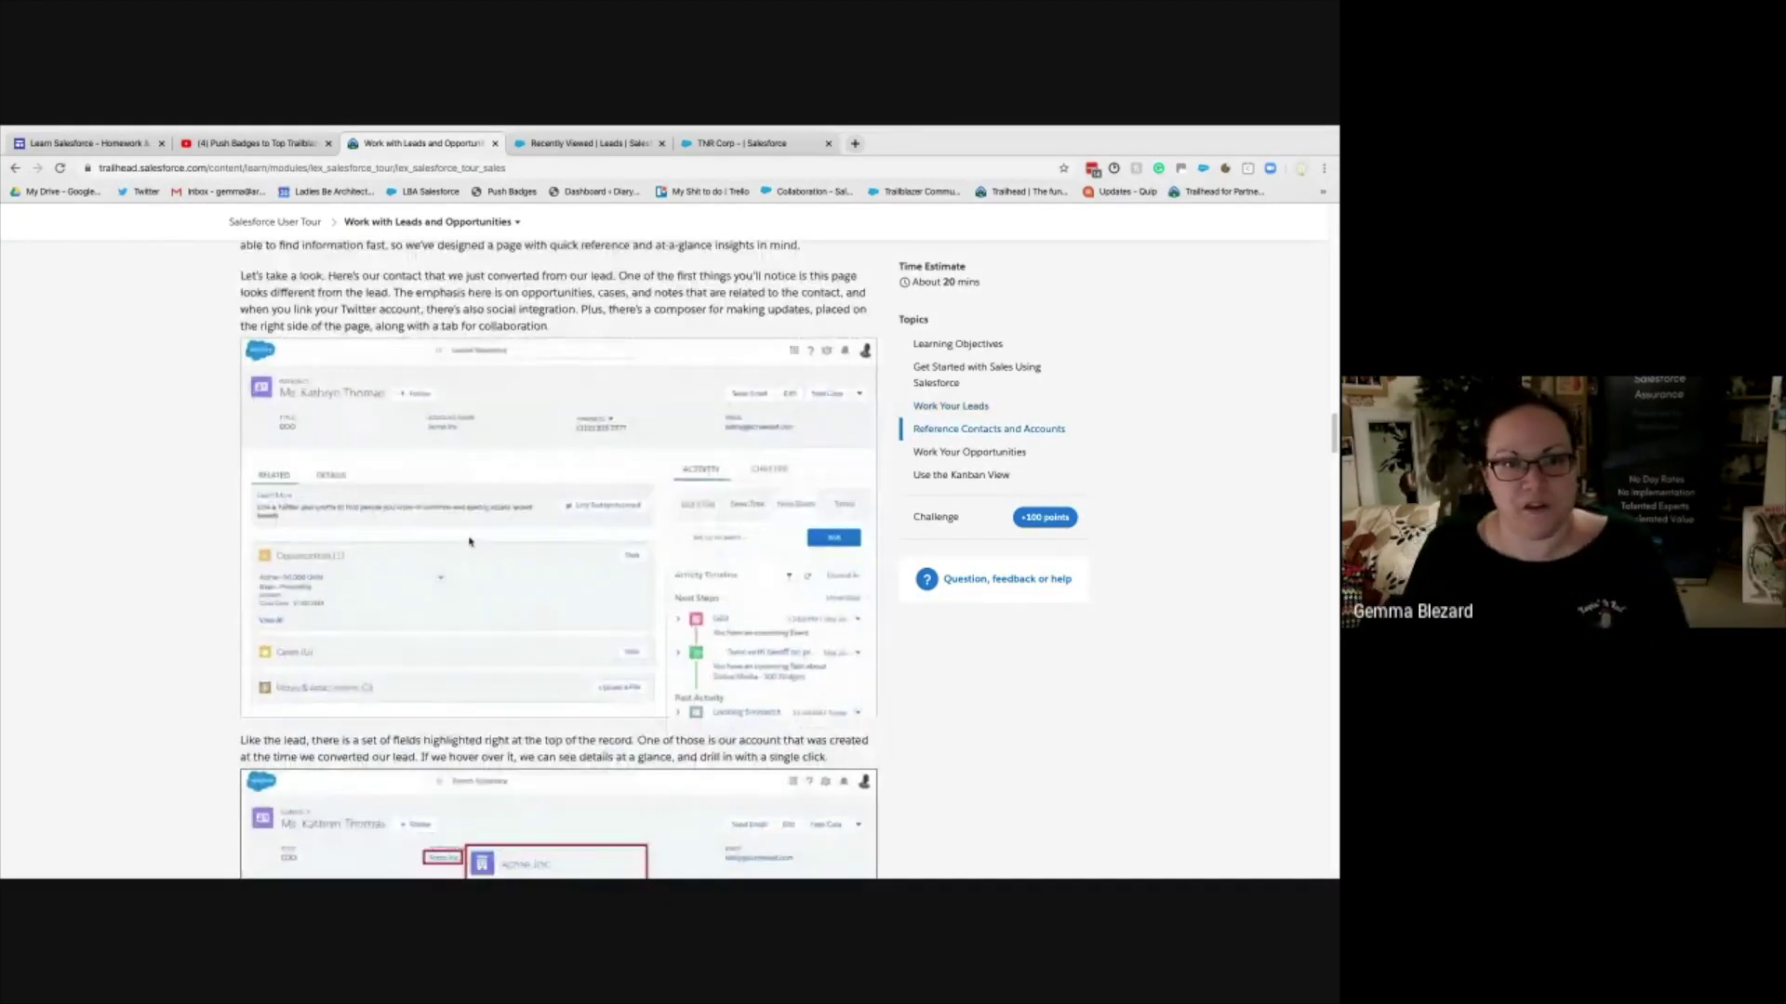
- Go back to the Salesforce org and open the TNR Corp. account from the recently viewed accounts
left_click(586, 143)
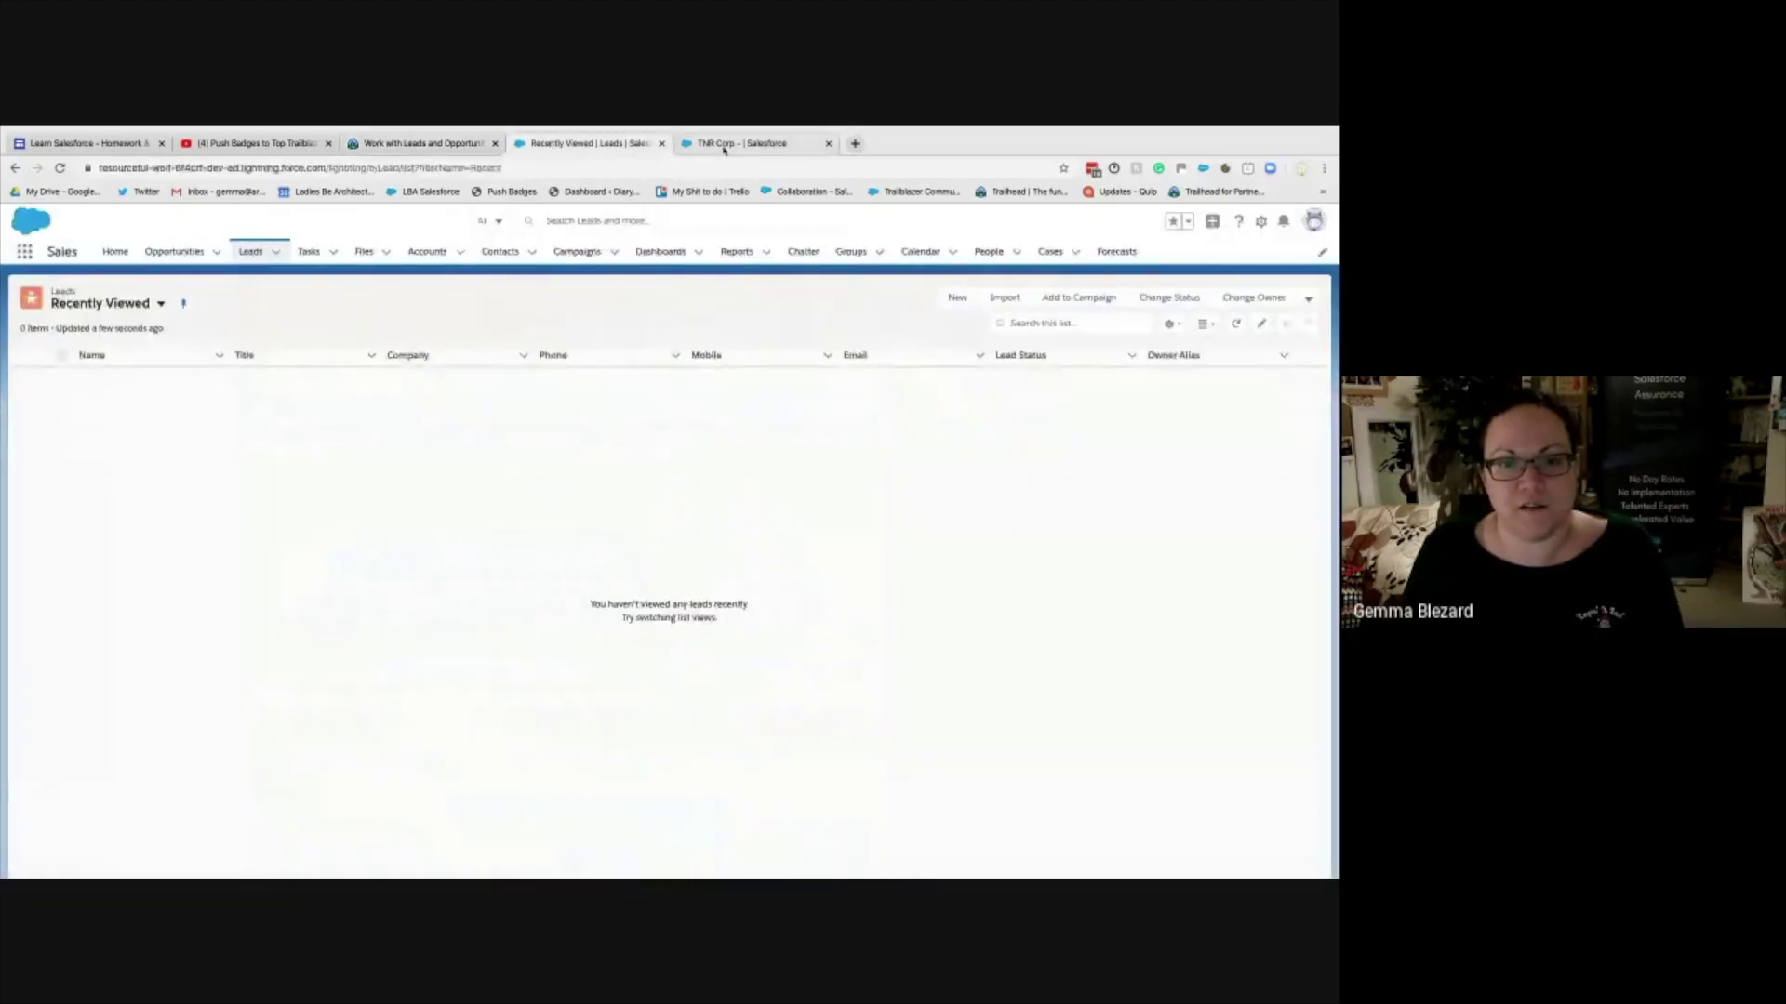
left_click(432, 258)
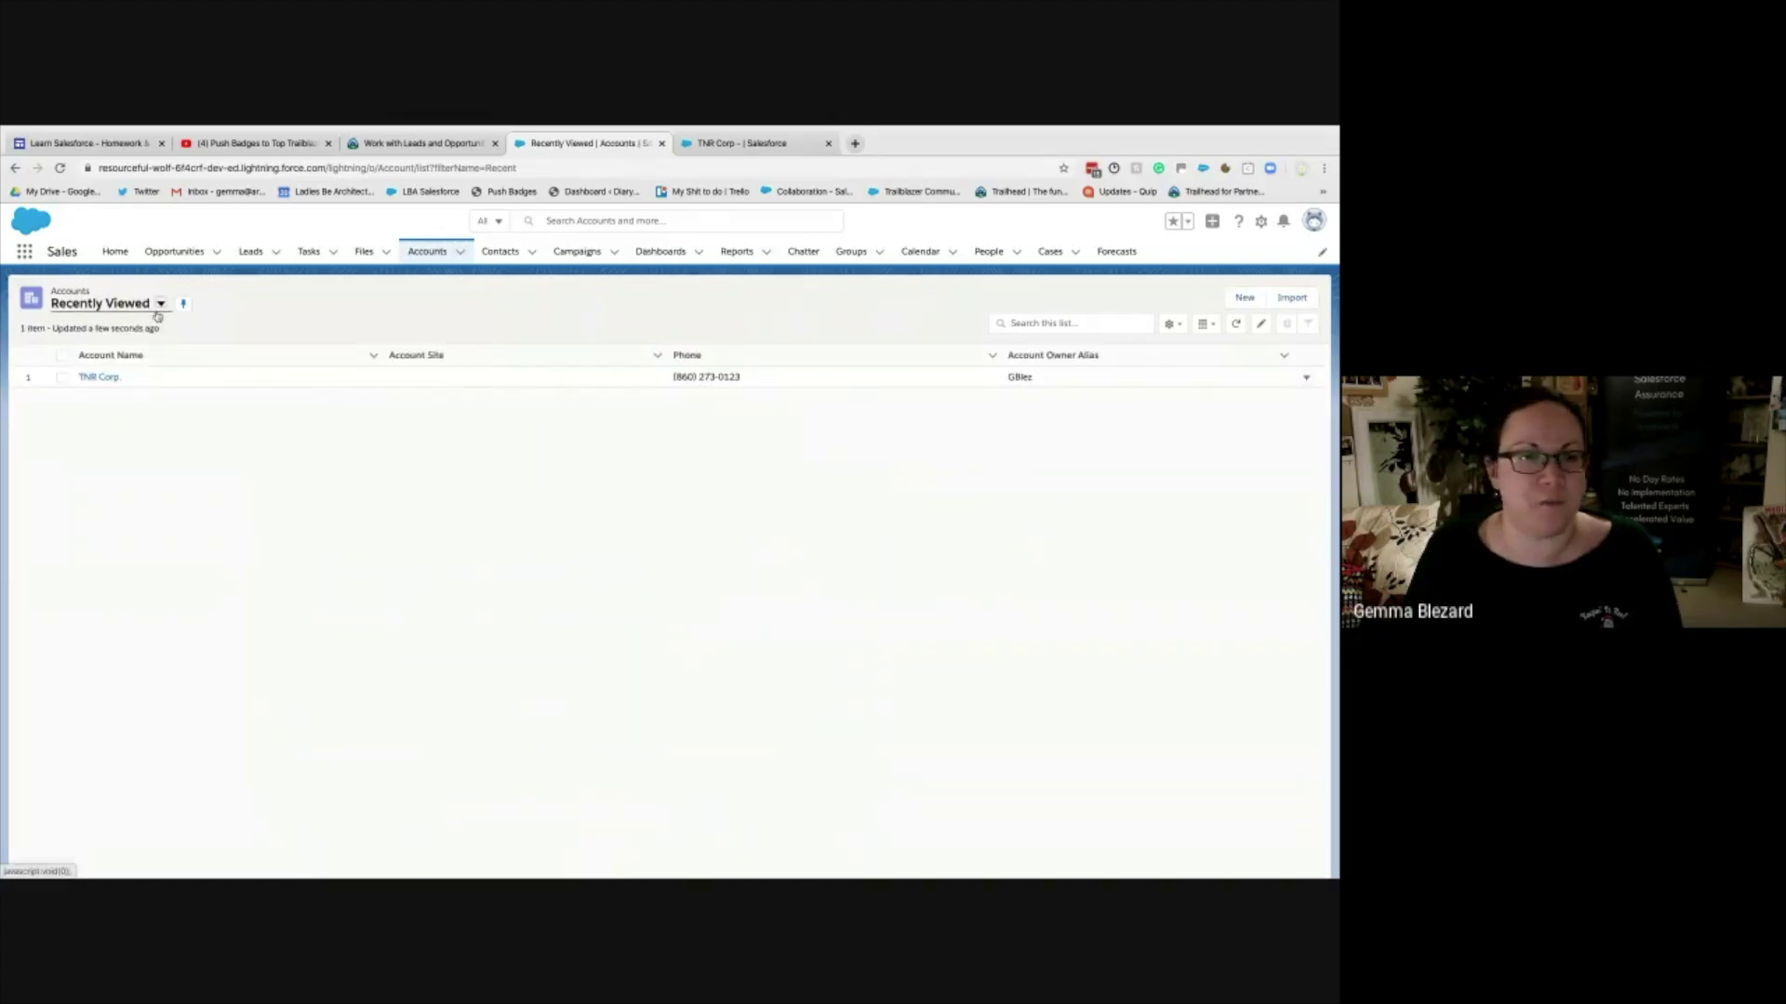
left_click(159, 306)
left_click(207, 284)
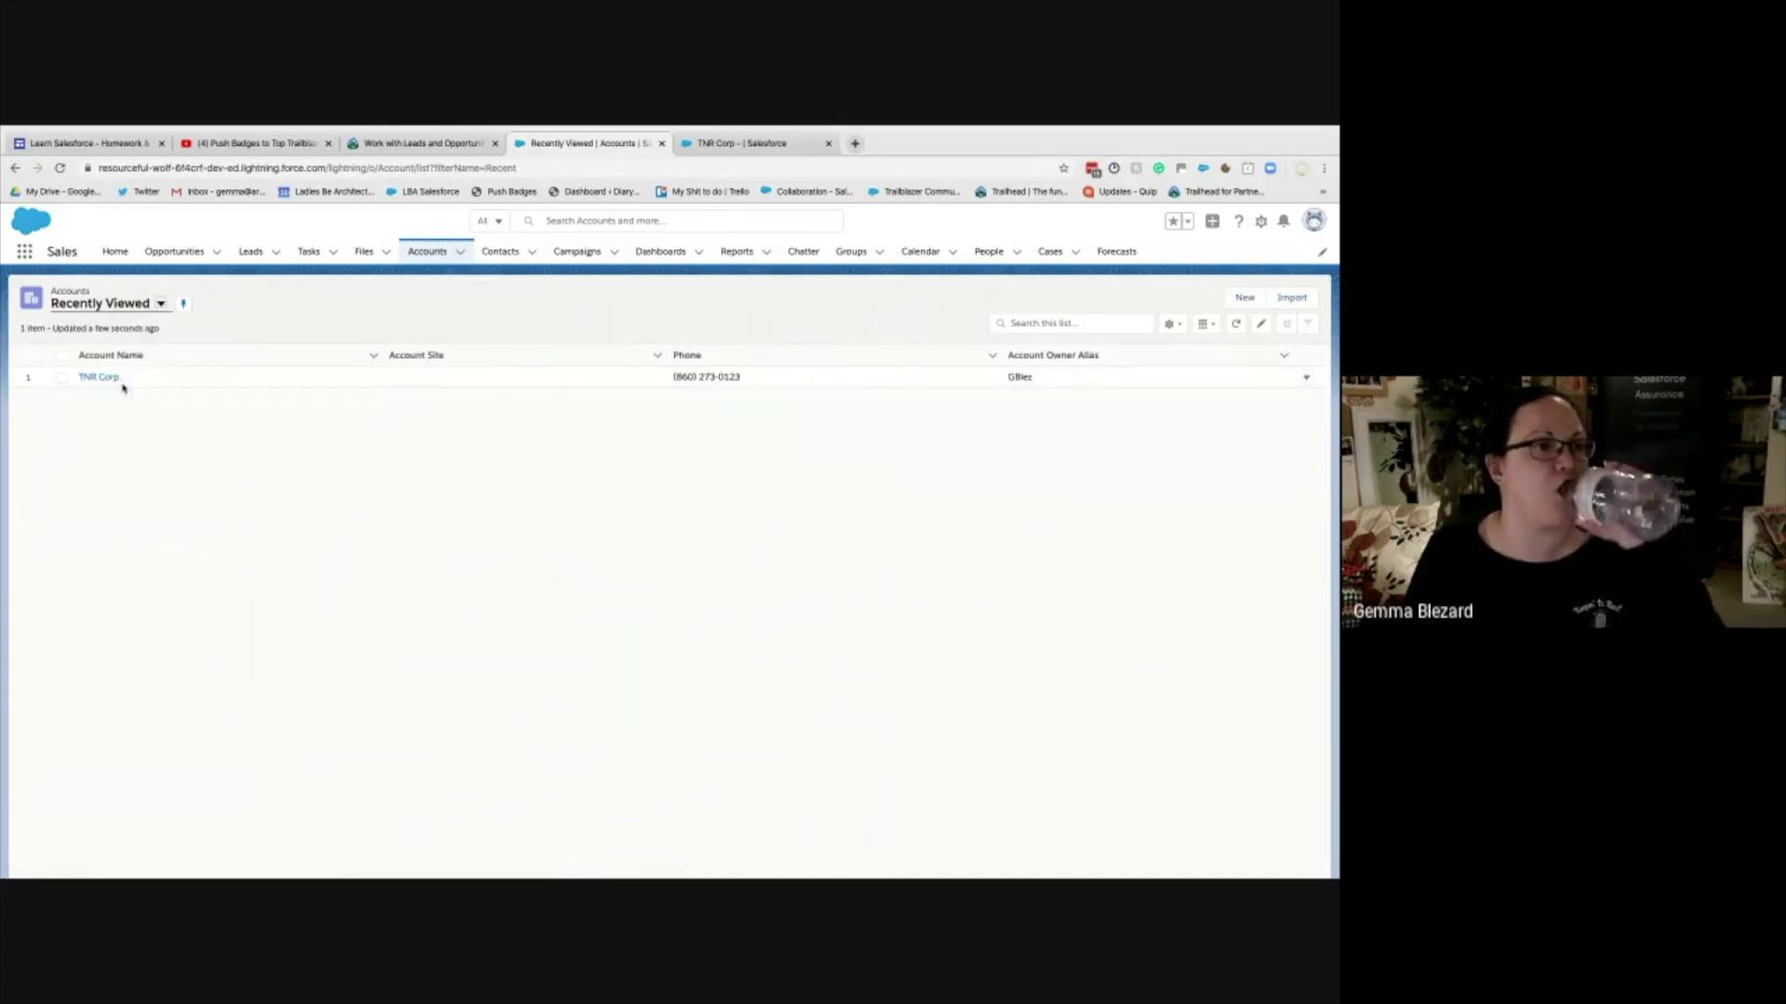
left_click(100, 378)
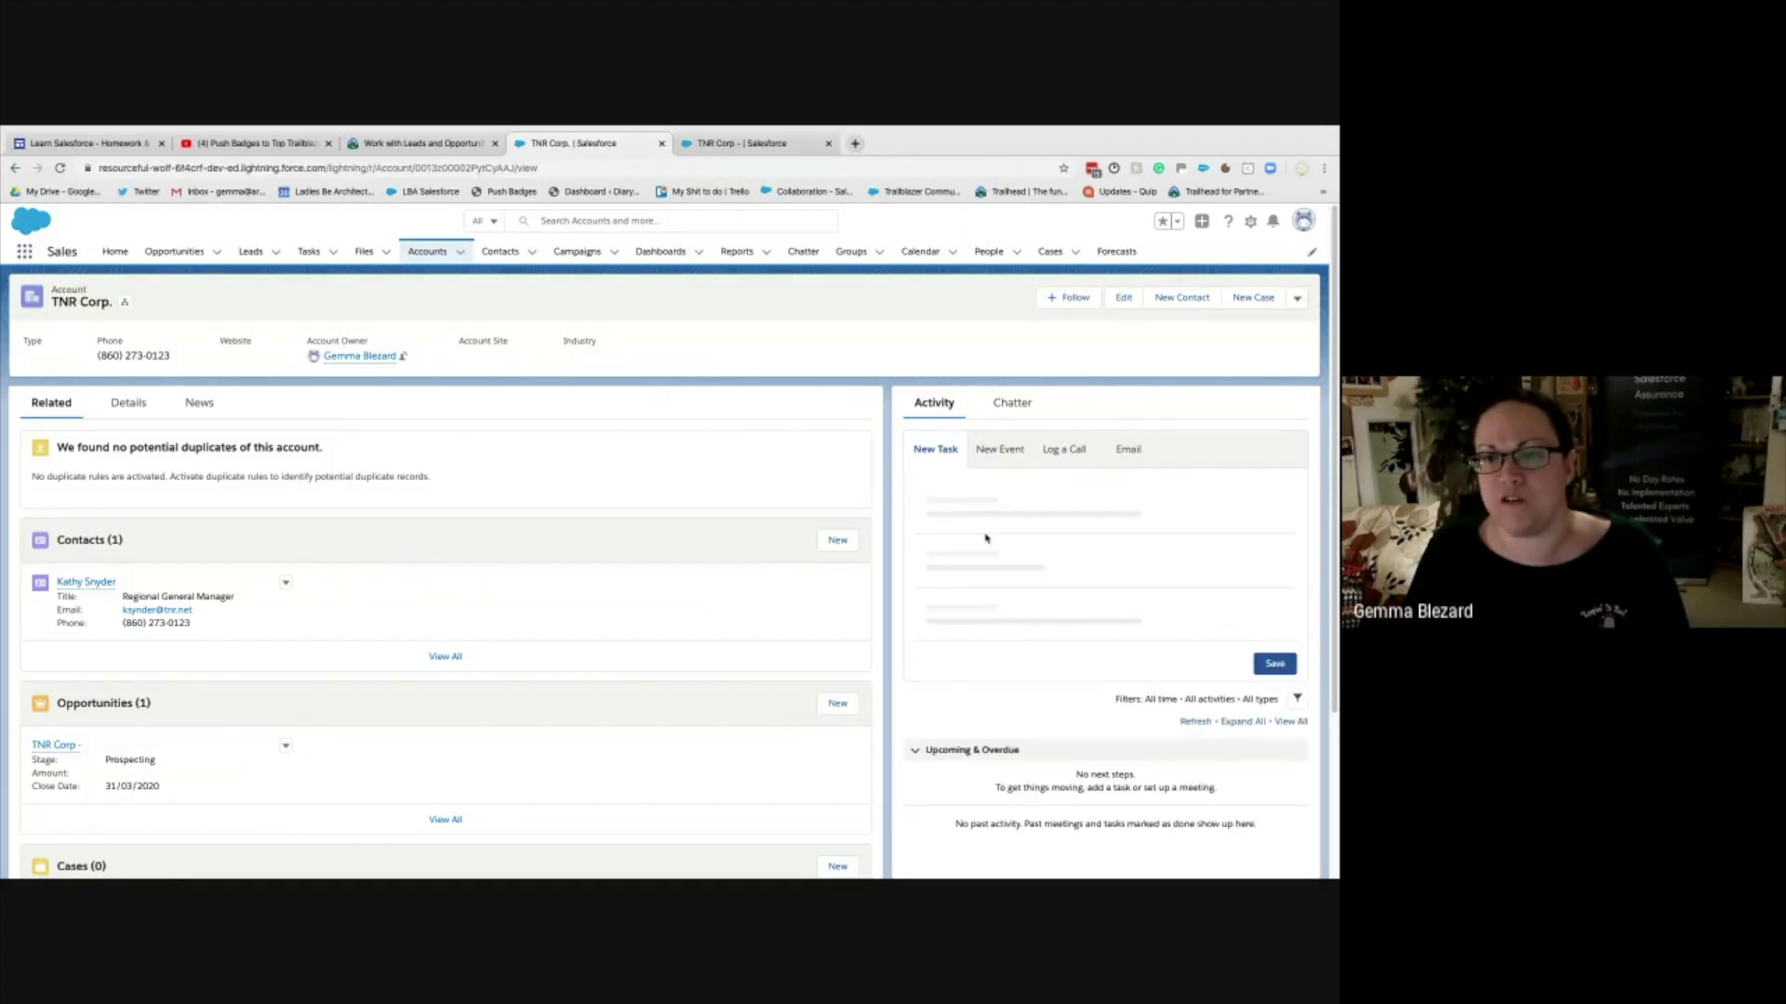
- Create a call task on the TNR Corp. account, due 30/04/2020, linked to the account's contact with status Not Started, and save it
type("call kathy")
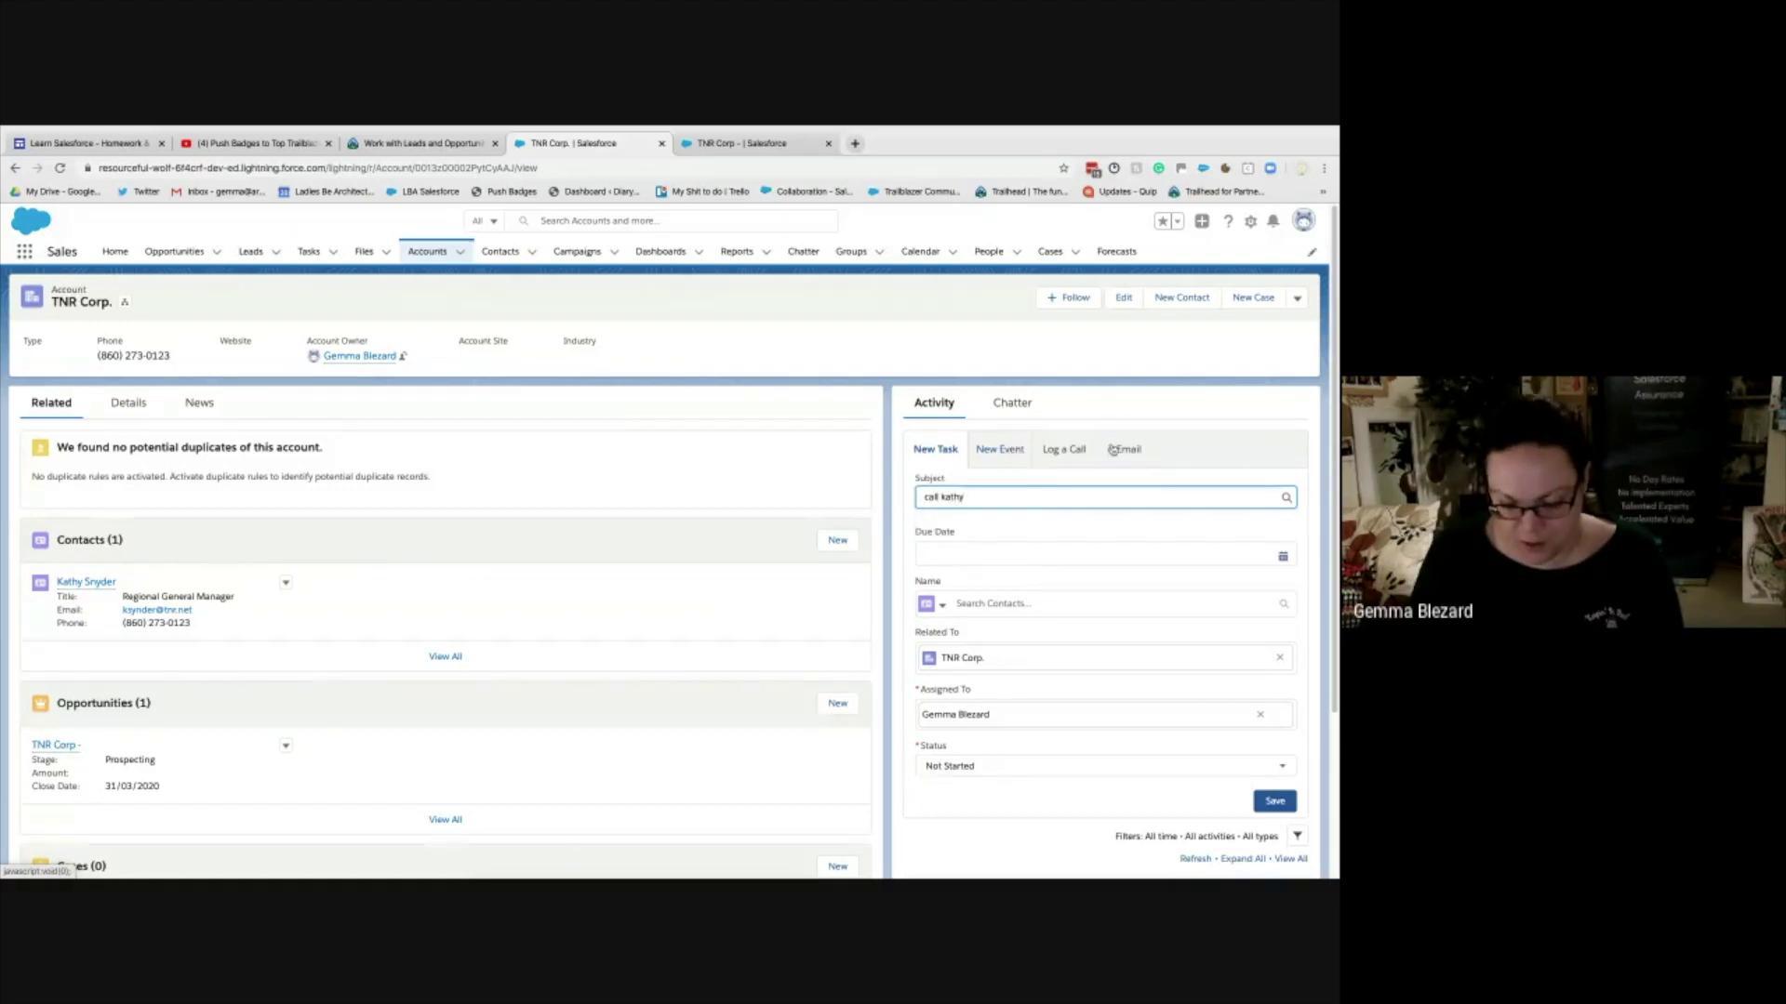
left_click(1272, 555)
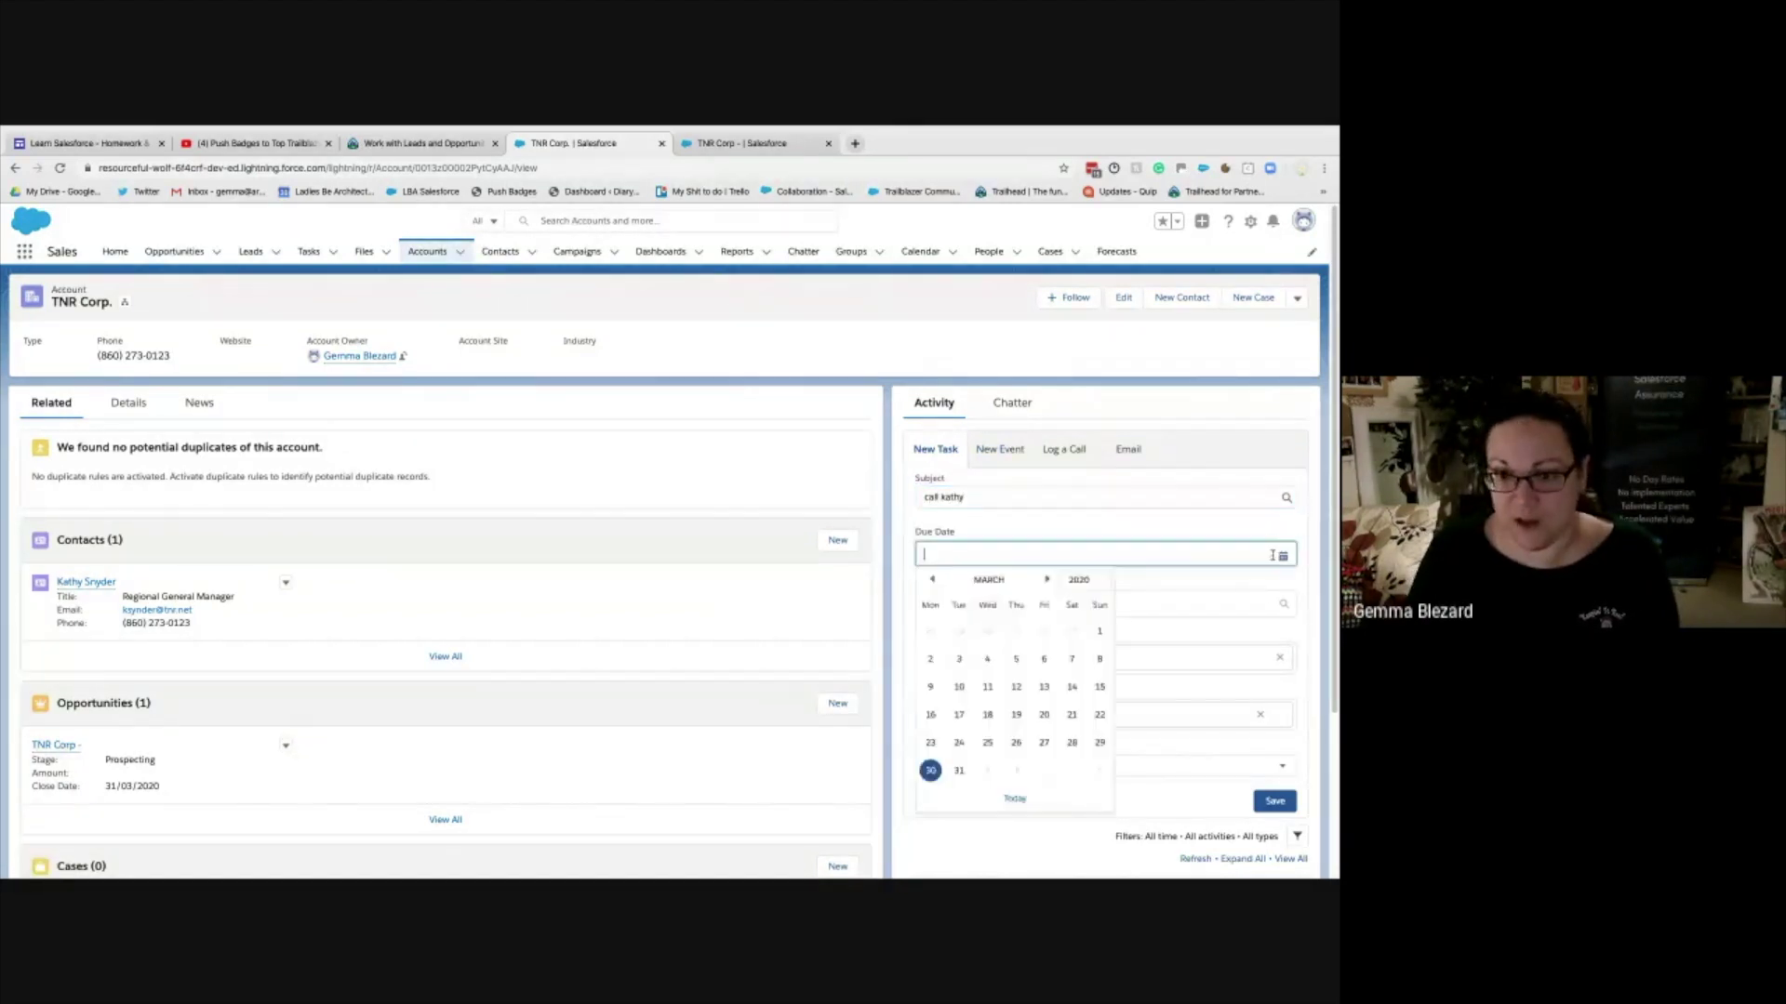
left_click(1046, 580)
left_click(1016, 742)
left_click(1034, 600)
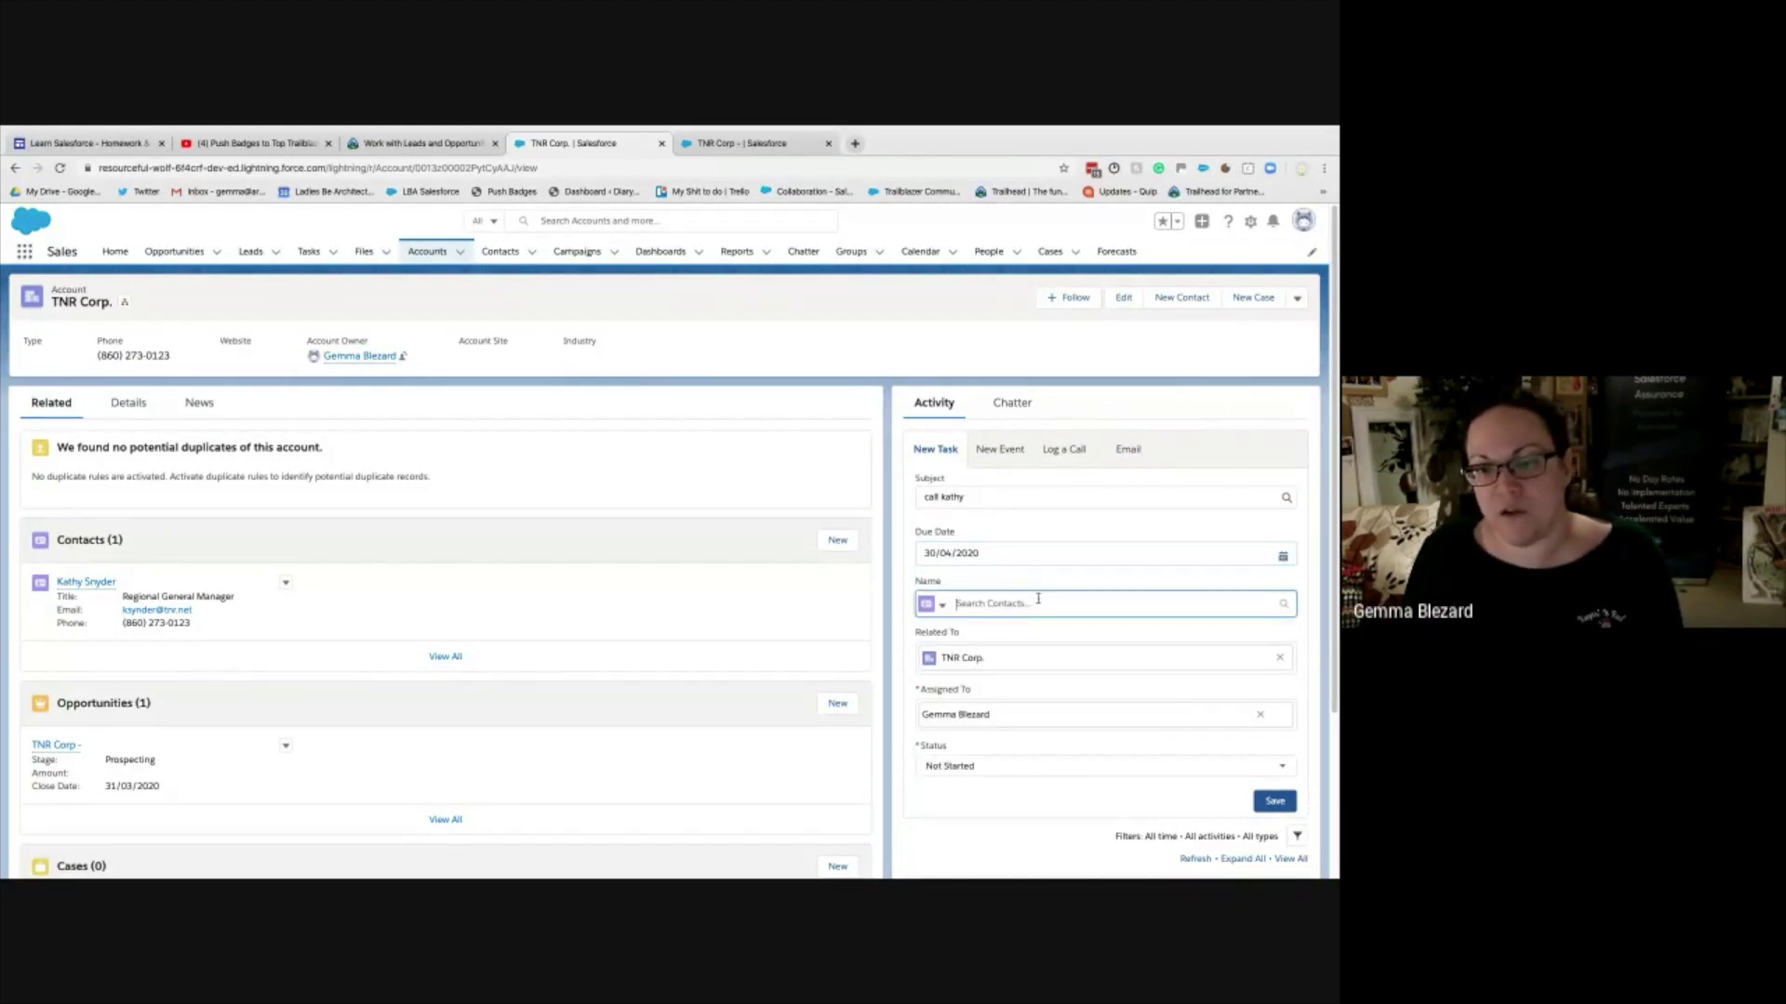
type("kathy")
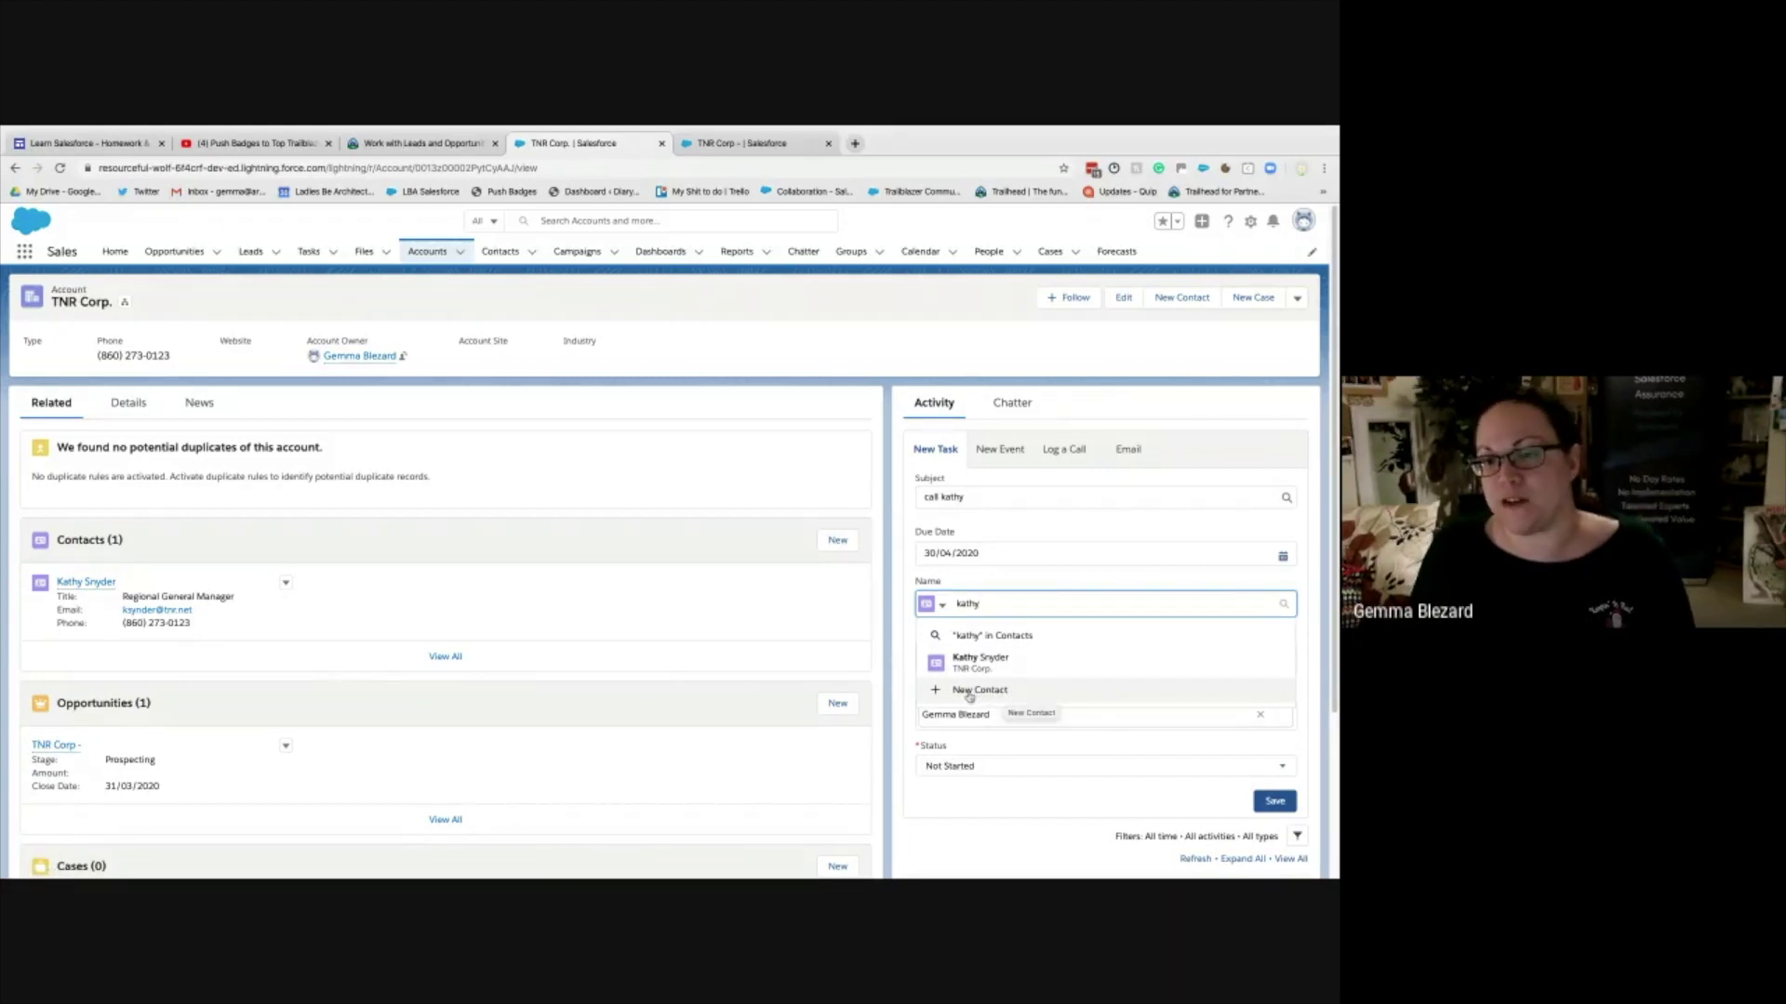
left_click(1003, 669)
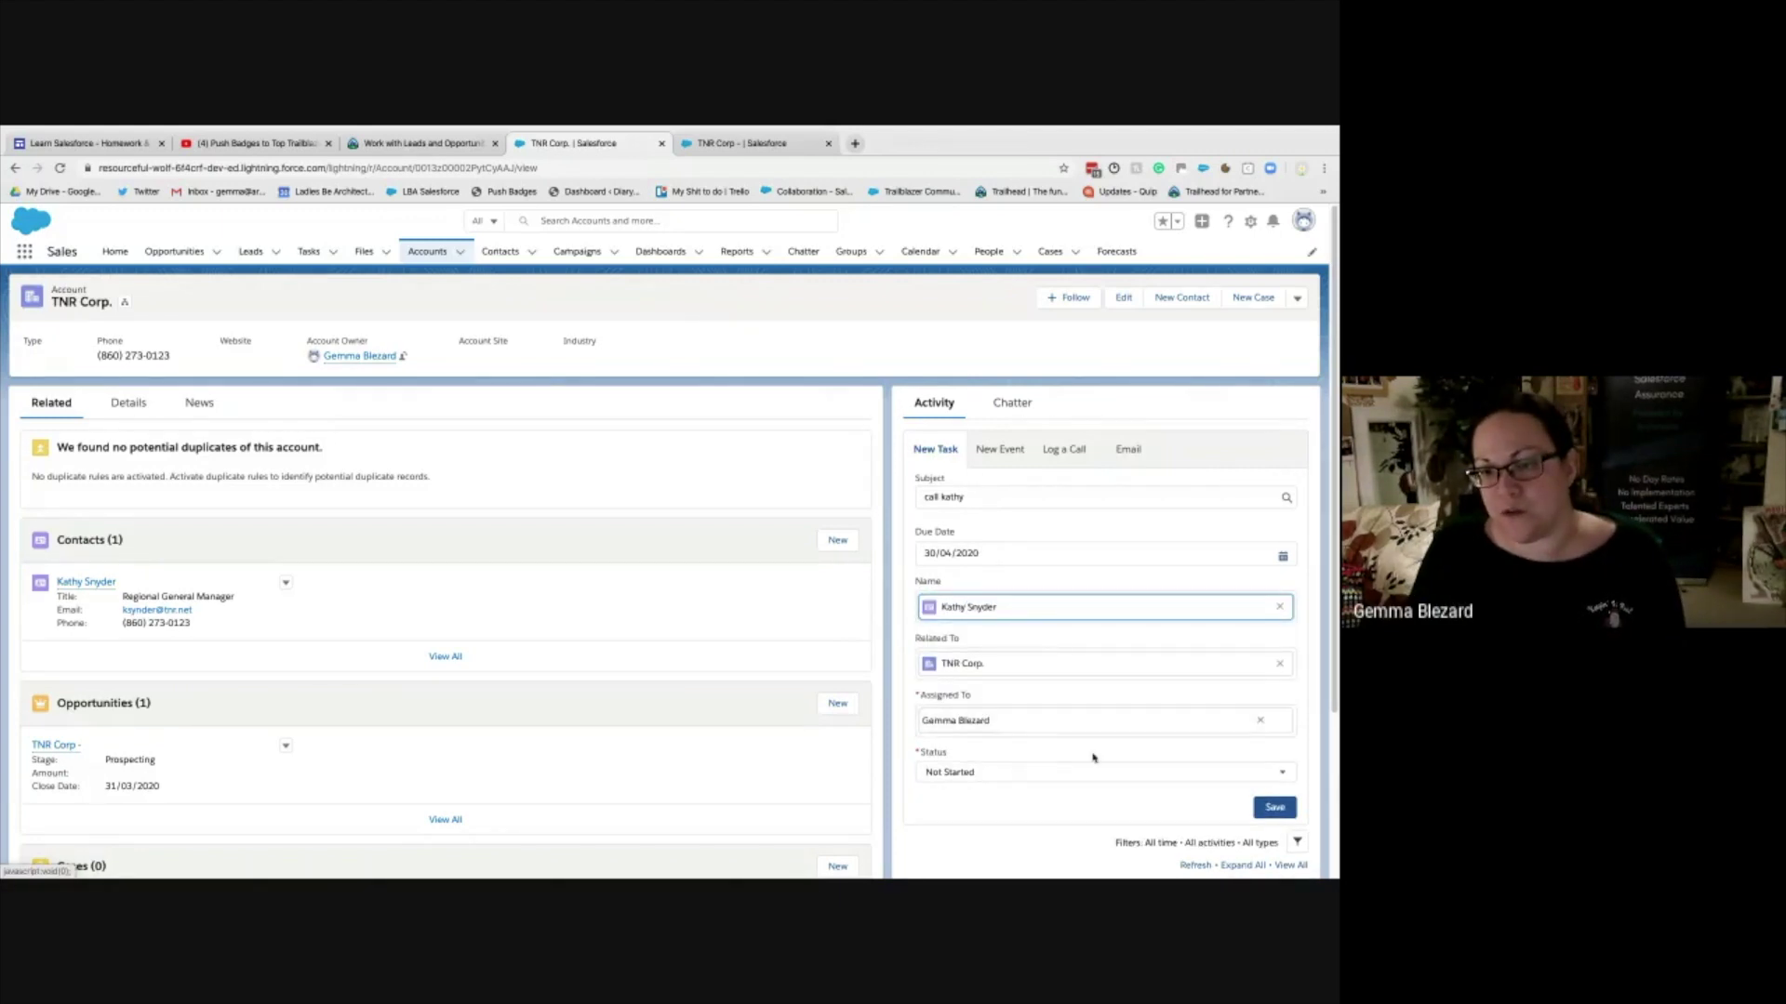
left_click(1128, 773)
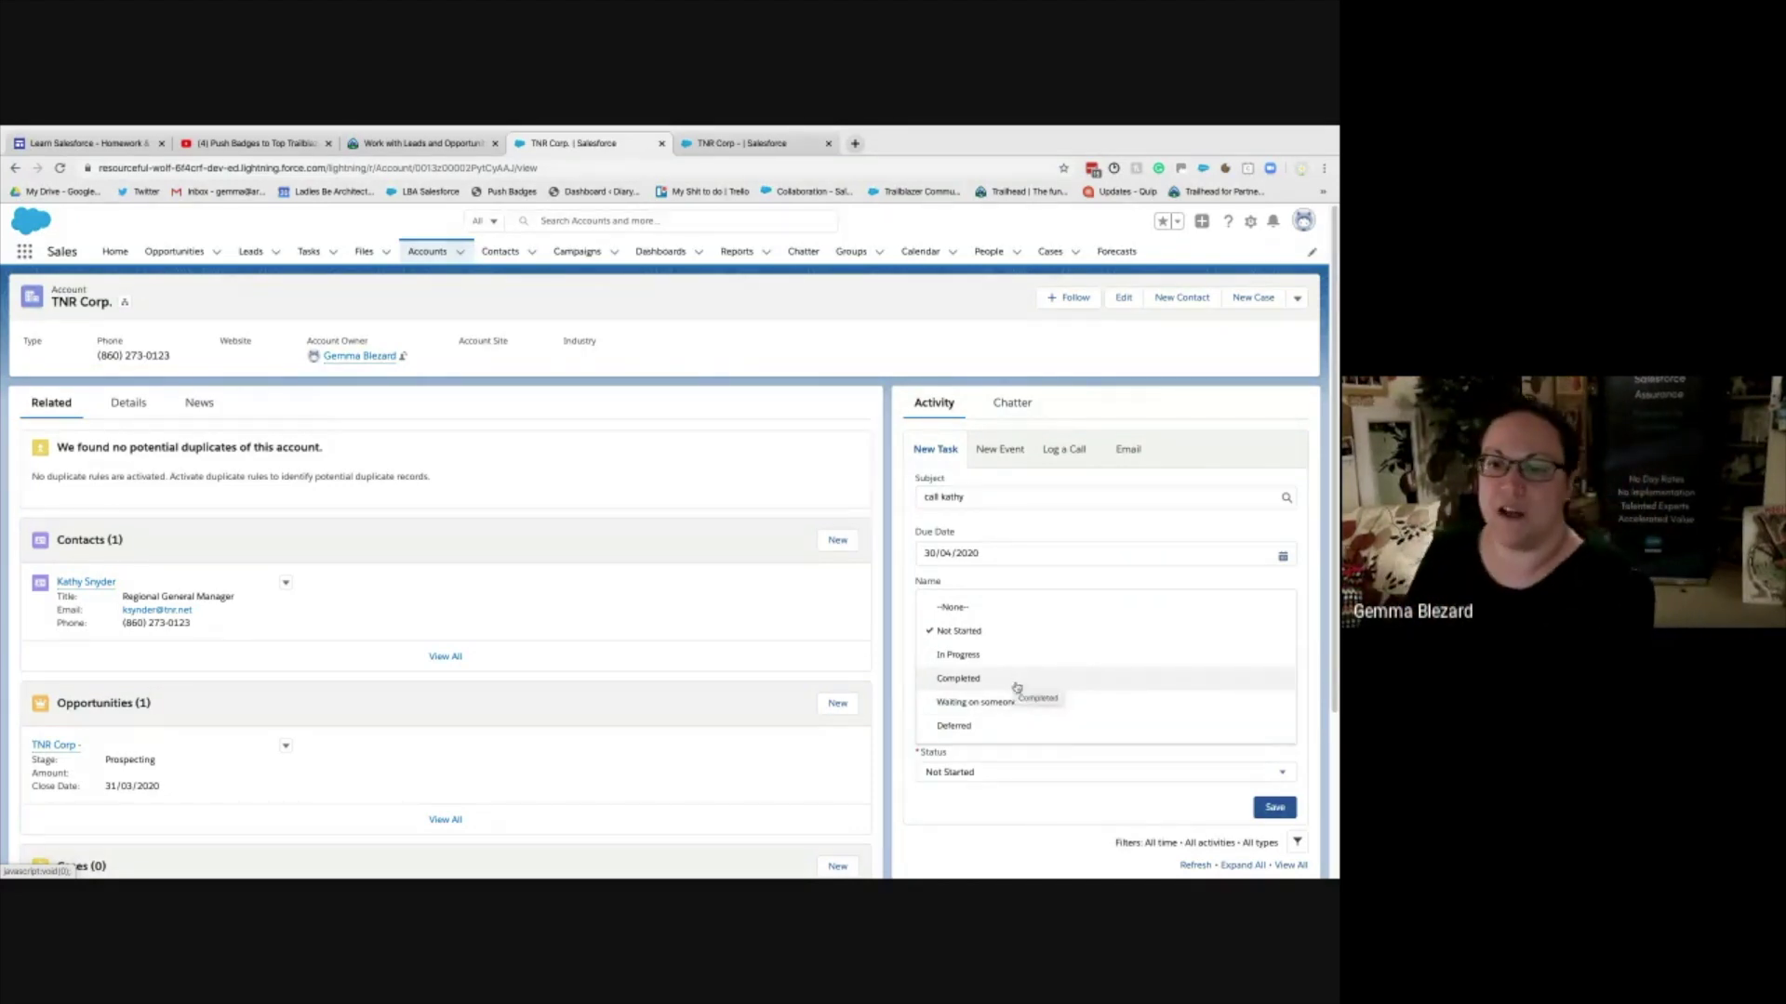
left_click(1098, 797)
left_click(1294, 815)
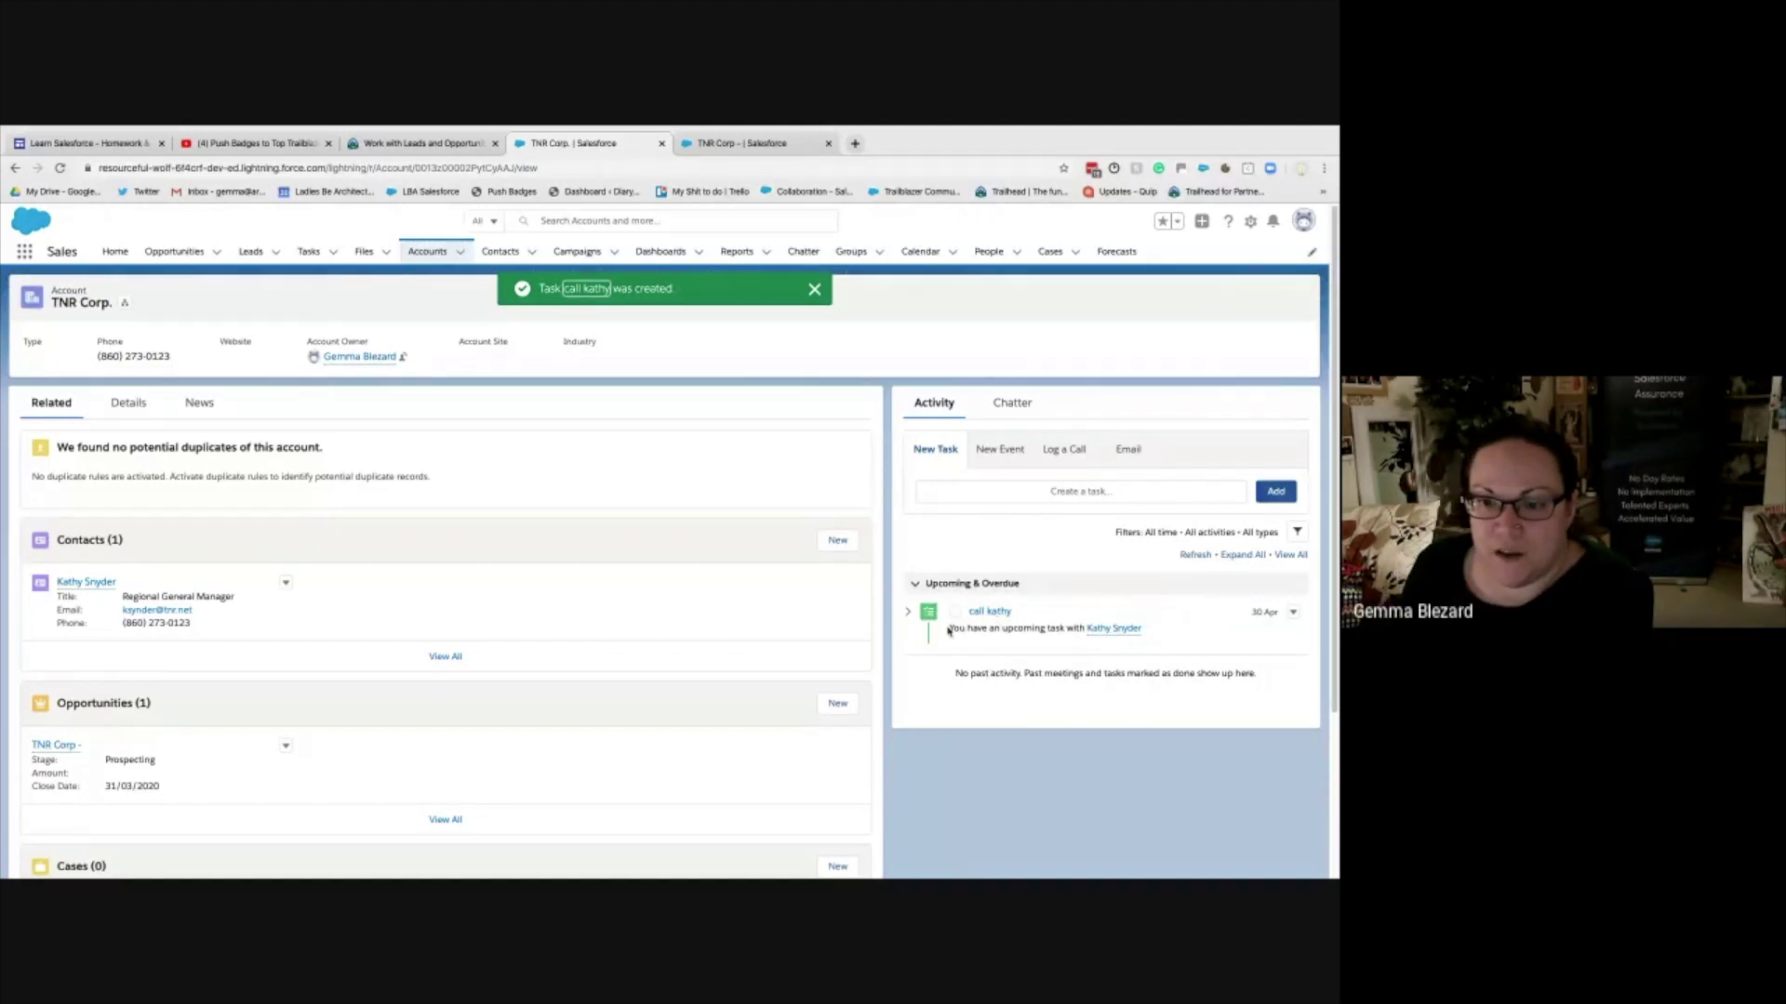
- Expand the details of the new call task in the account's upcoming activities and mark the task as complete
left_click(909, 612)
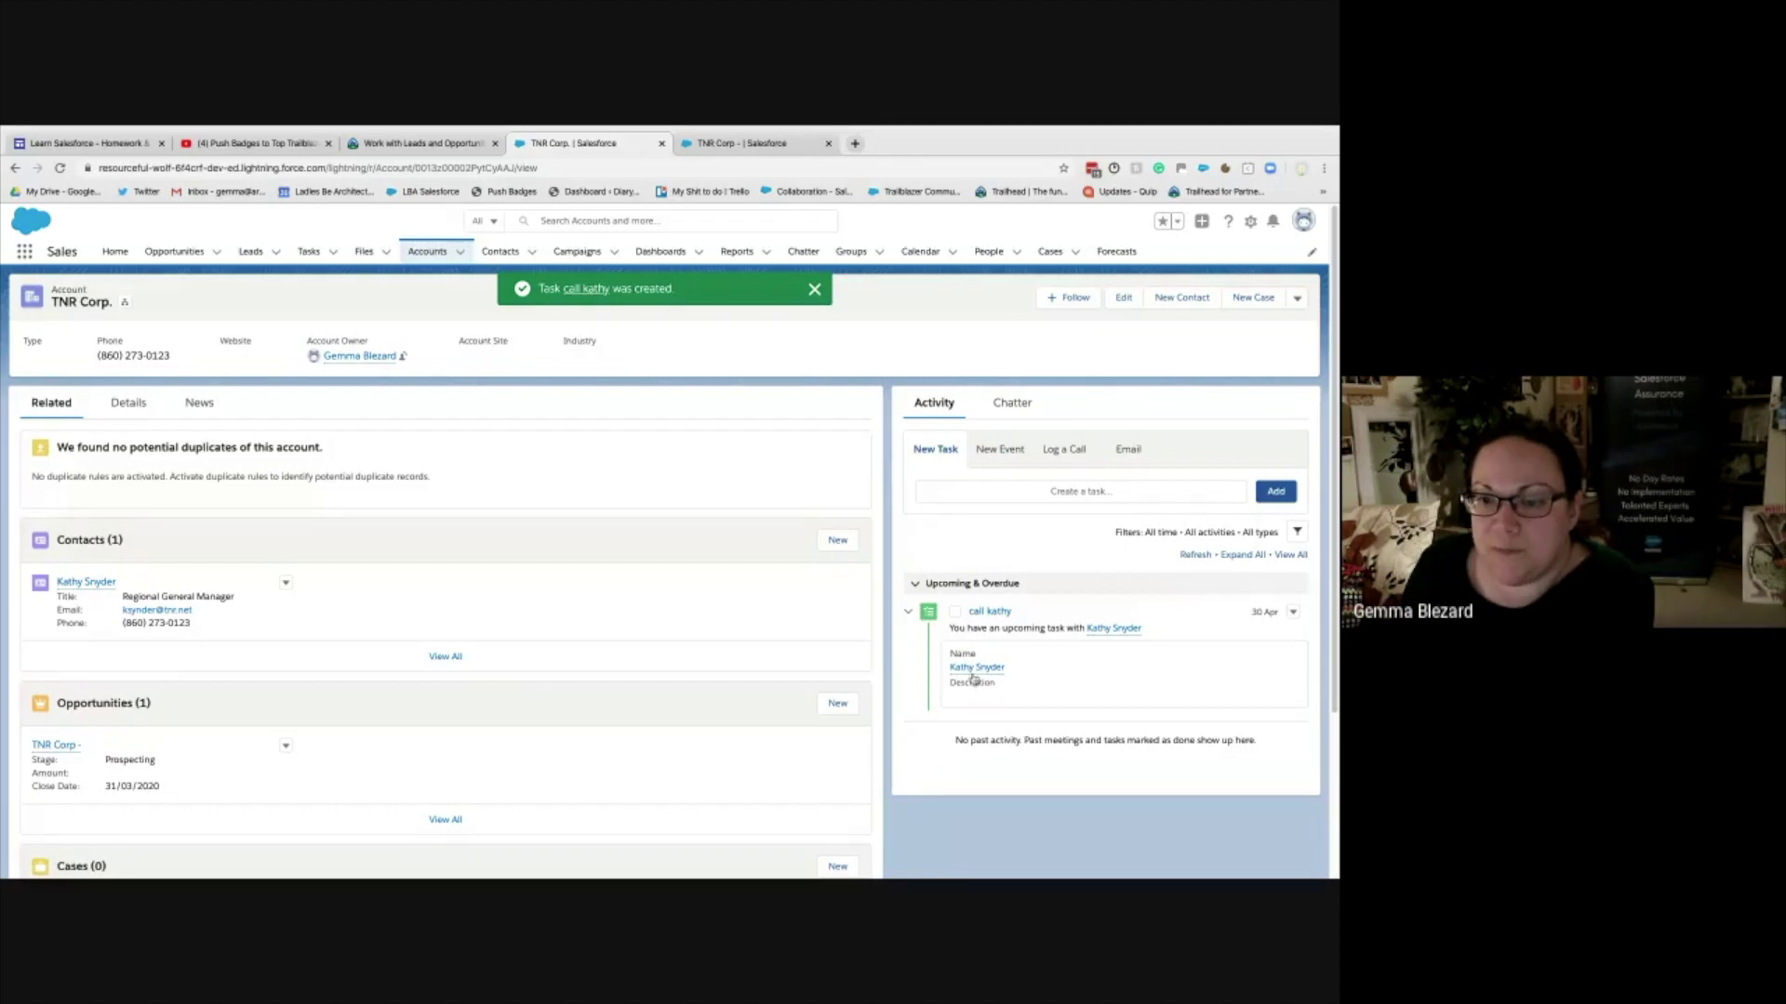
mouse_move(973, 667)
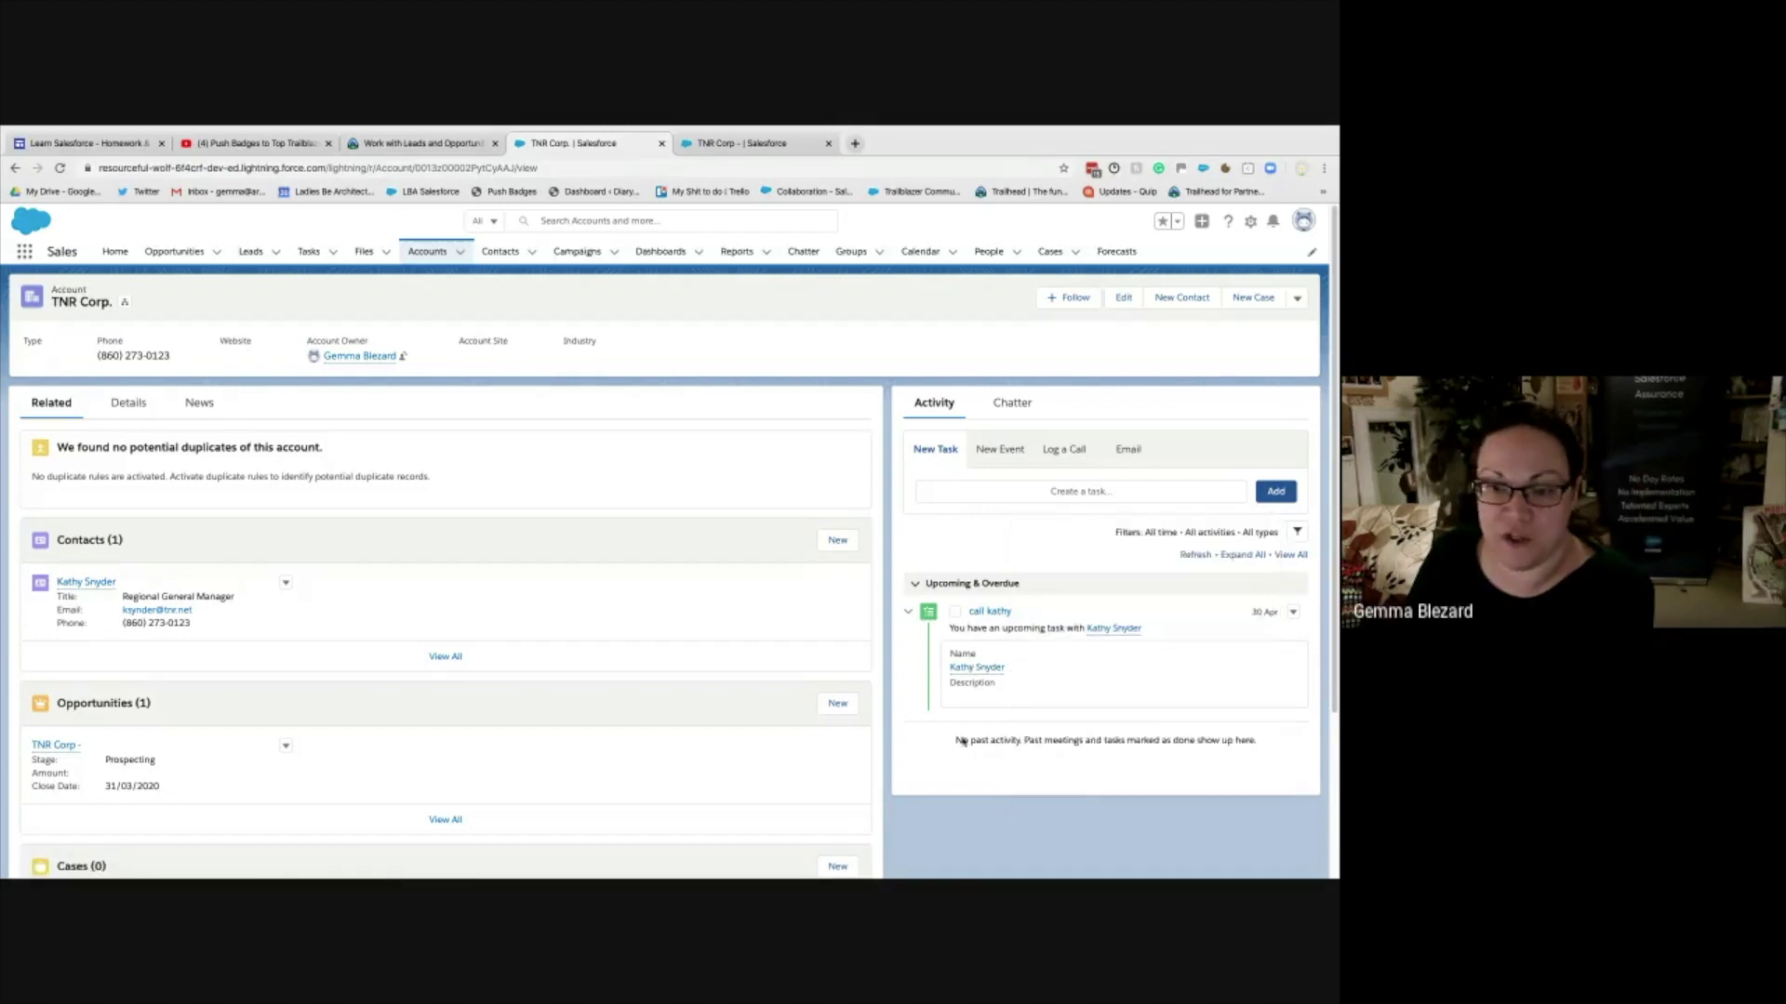
left_click(955, 613)
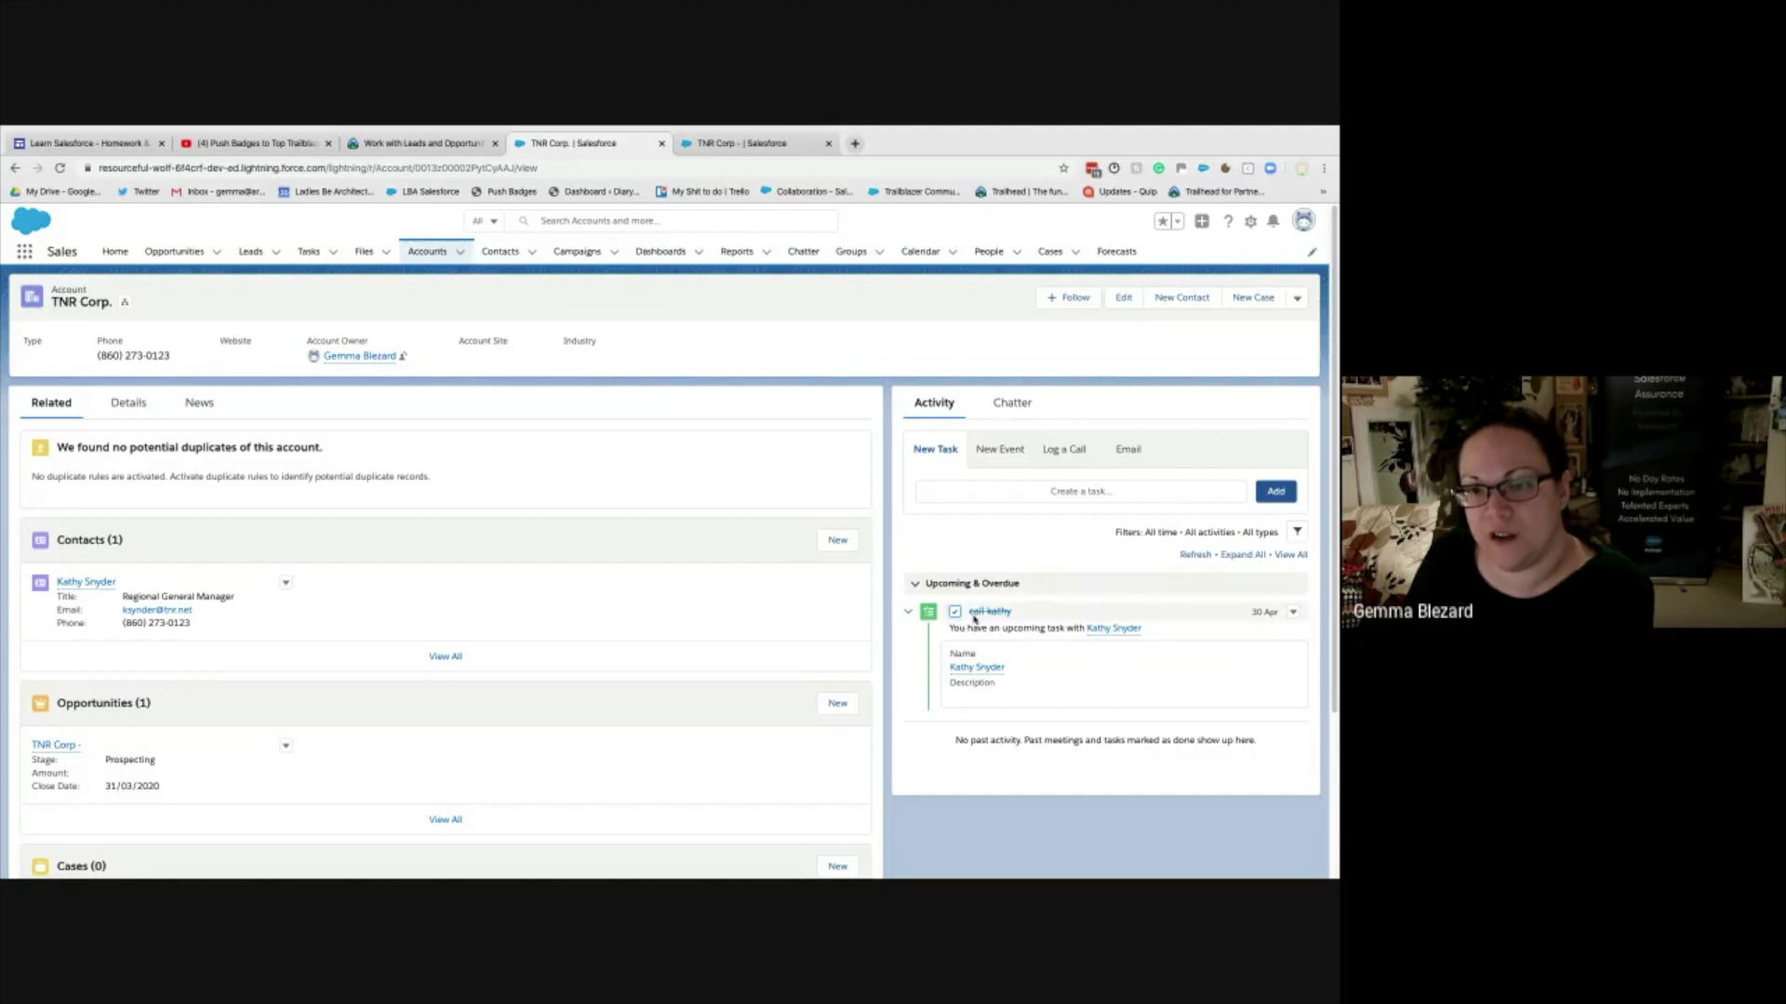
right_click(1044, 616)
left_click(987, 567)
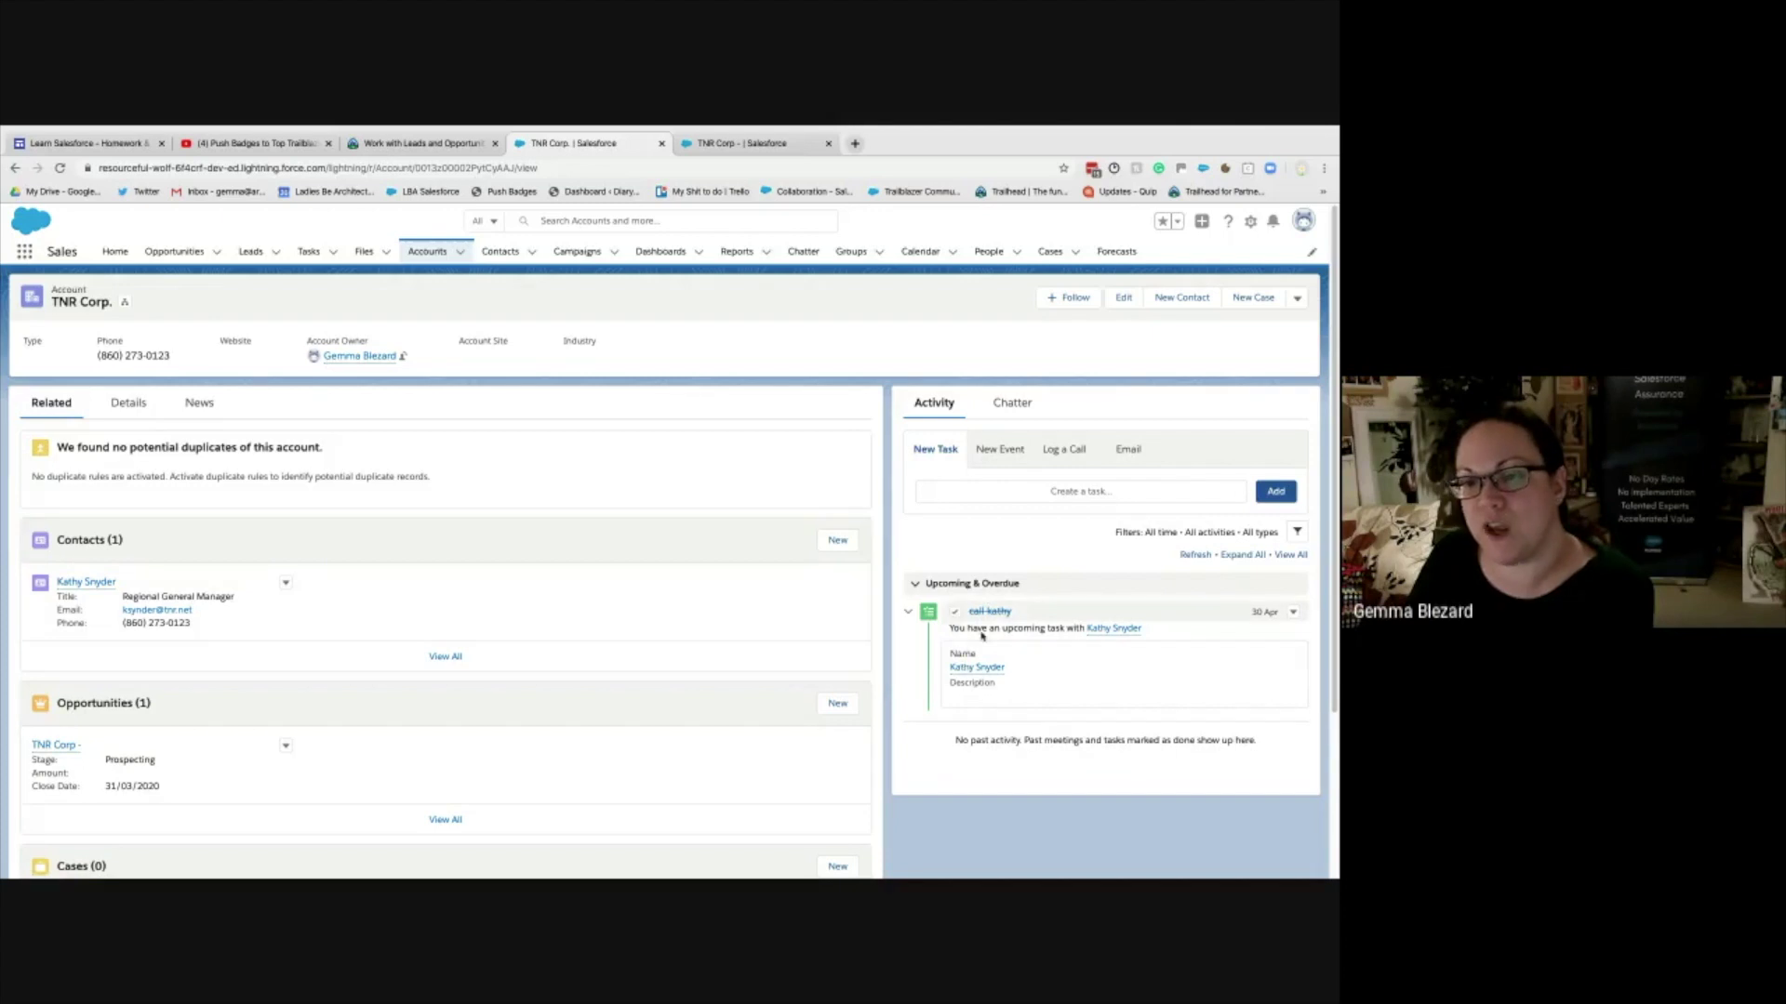
- Reopen the completed call task by setting its status back to Not Started and saving
left_click(955, 612)
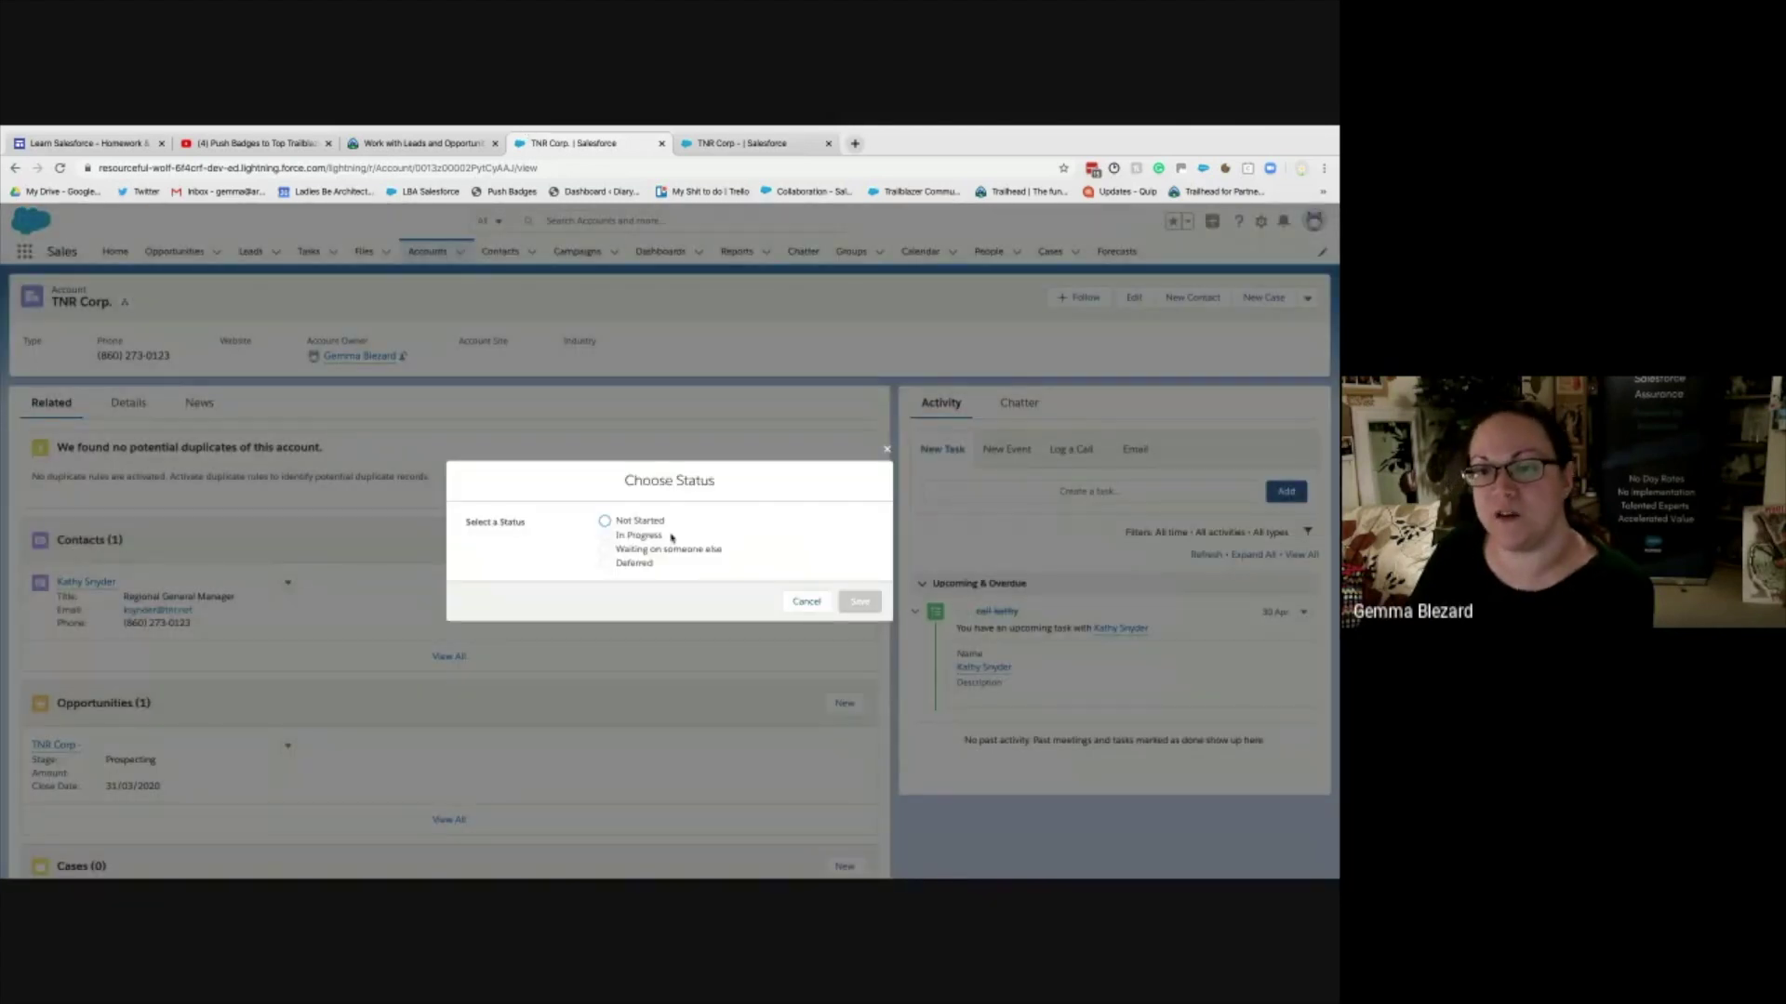
left_click(606, 521)
left_click(850, 604)
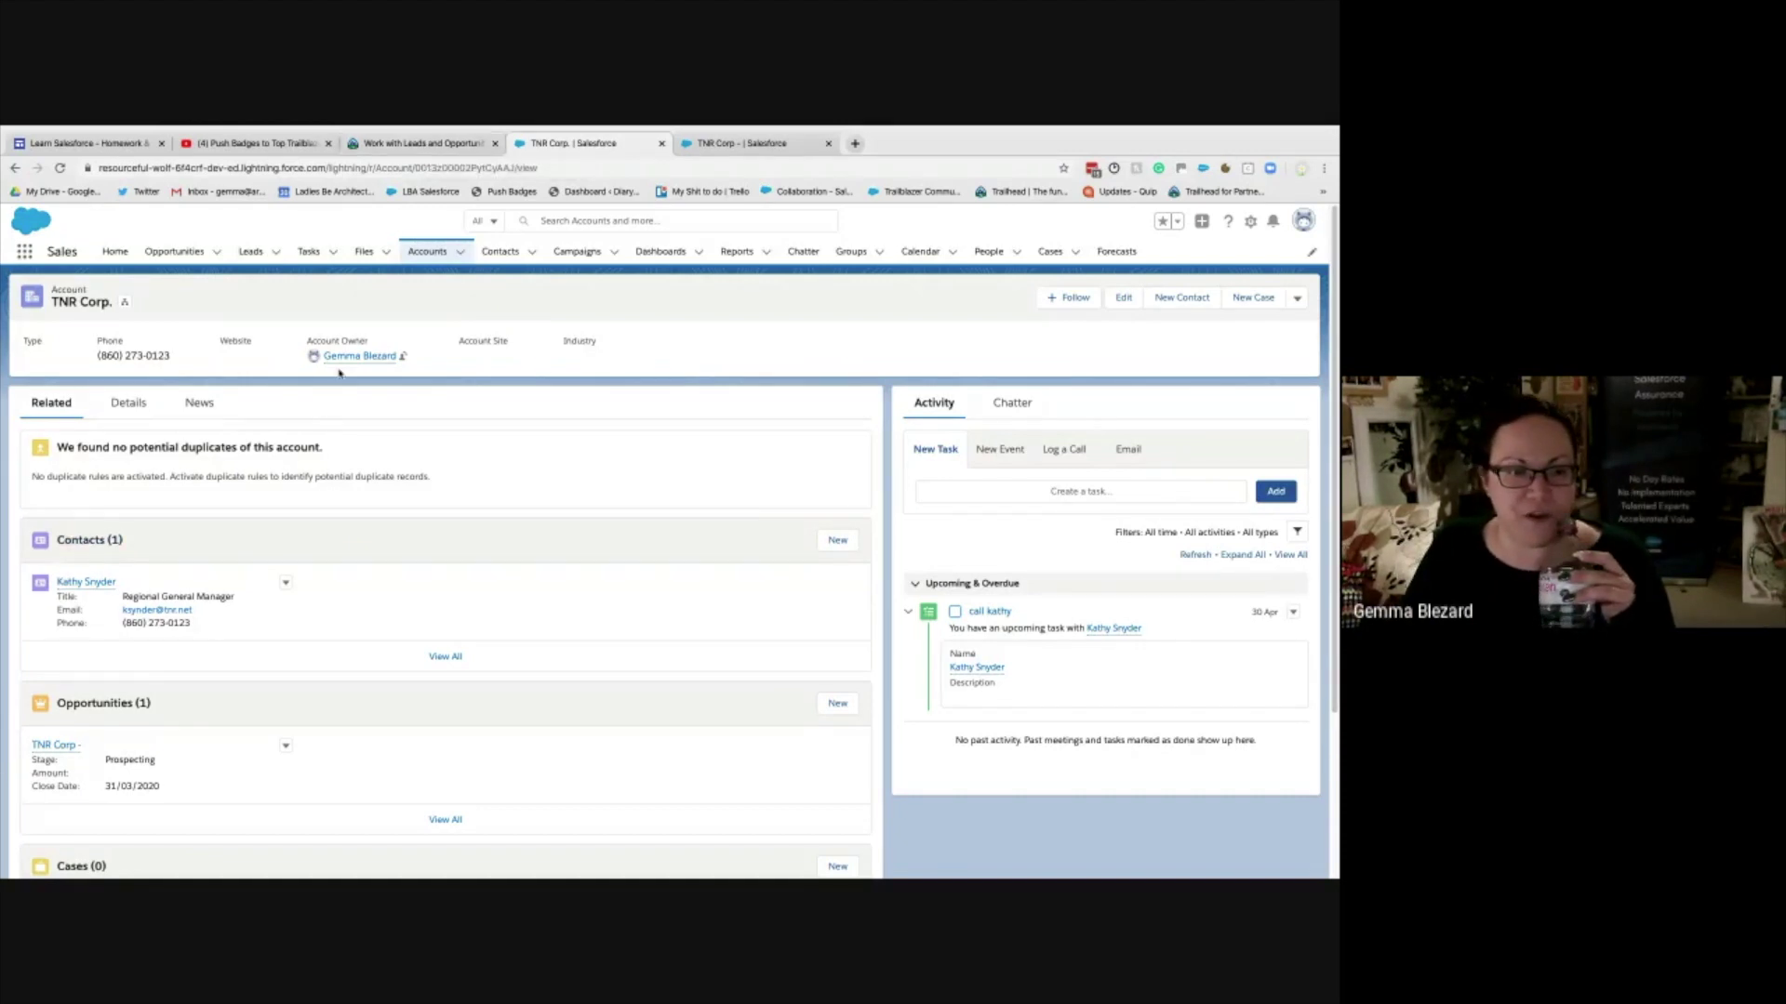
- Review the related lists on the TNR Corp. account and preview the details of its opportunity
scroll(179, 503, "down", 1)
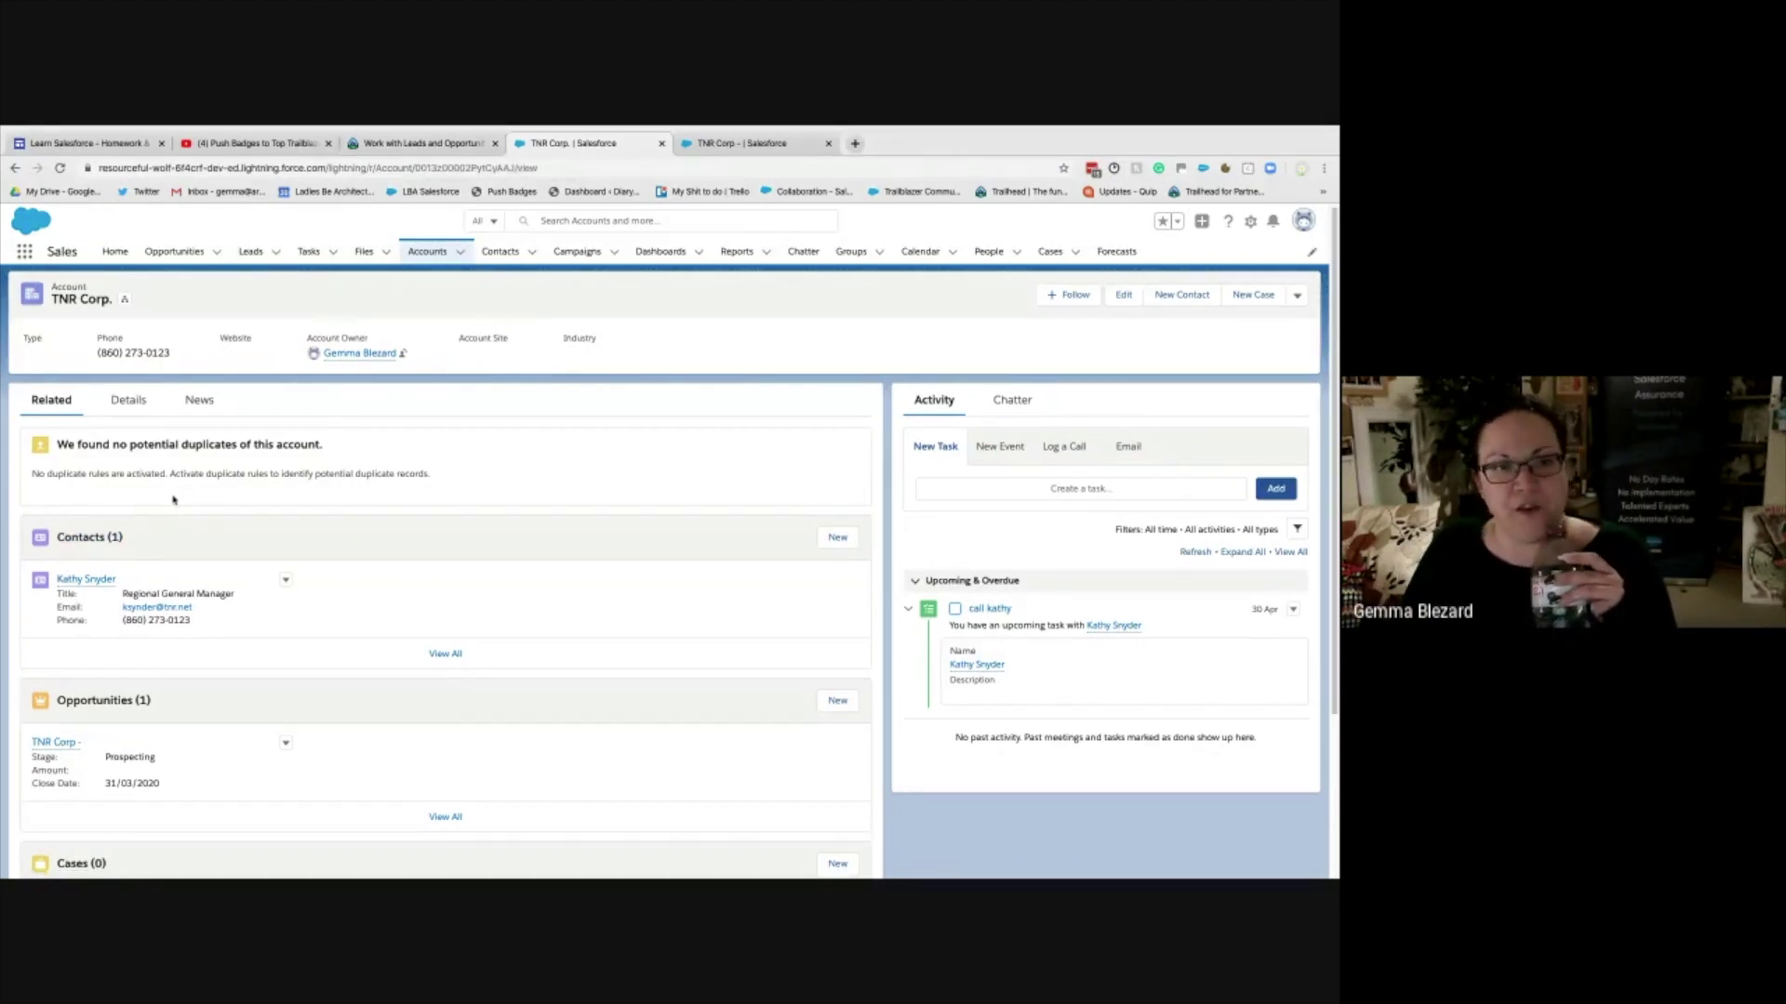
scroll(160, 560, "down", 3)
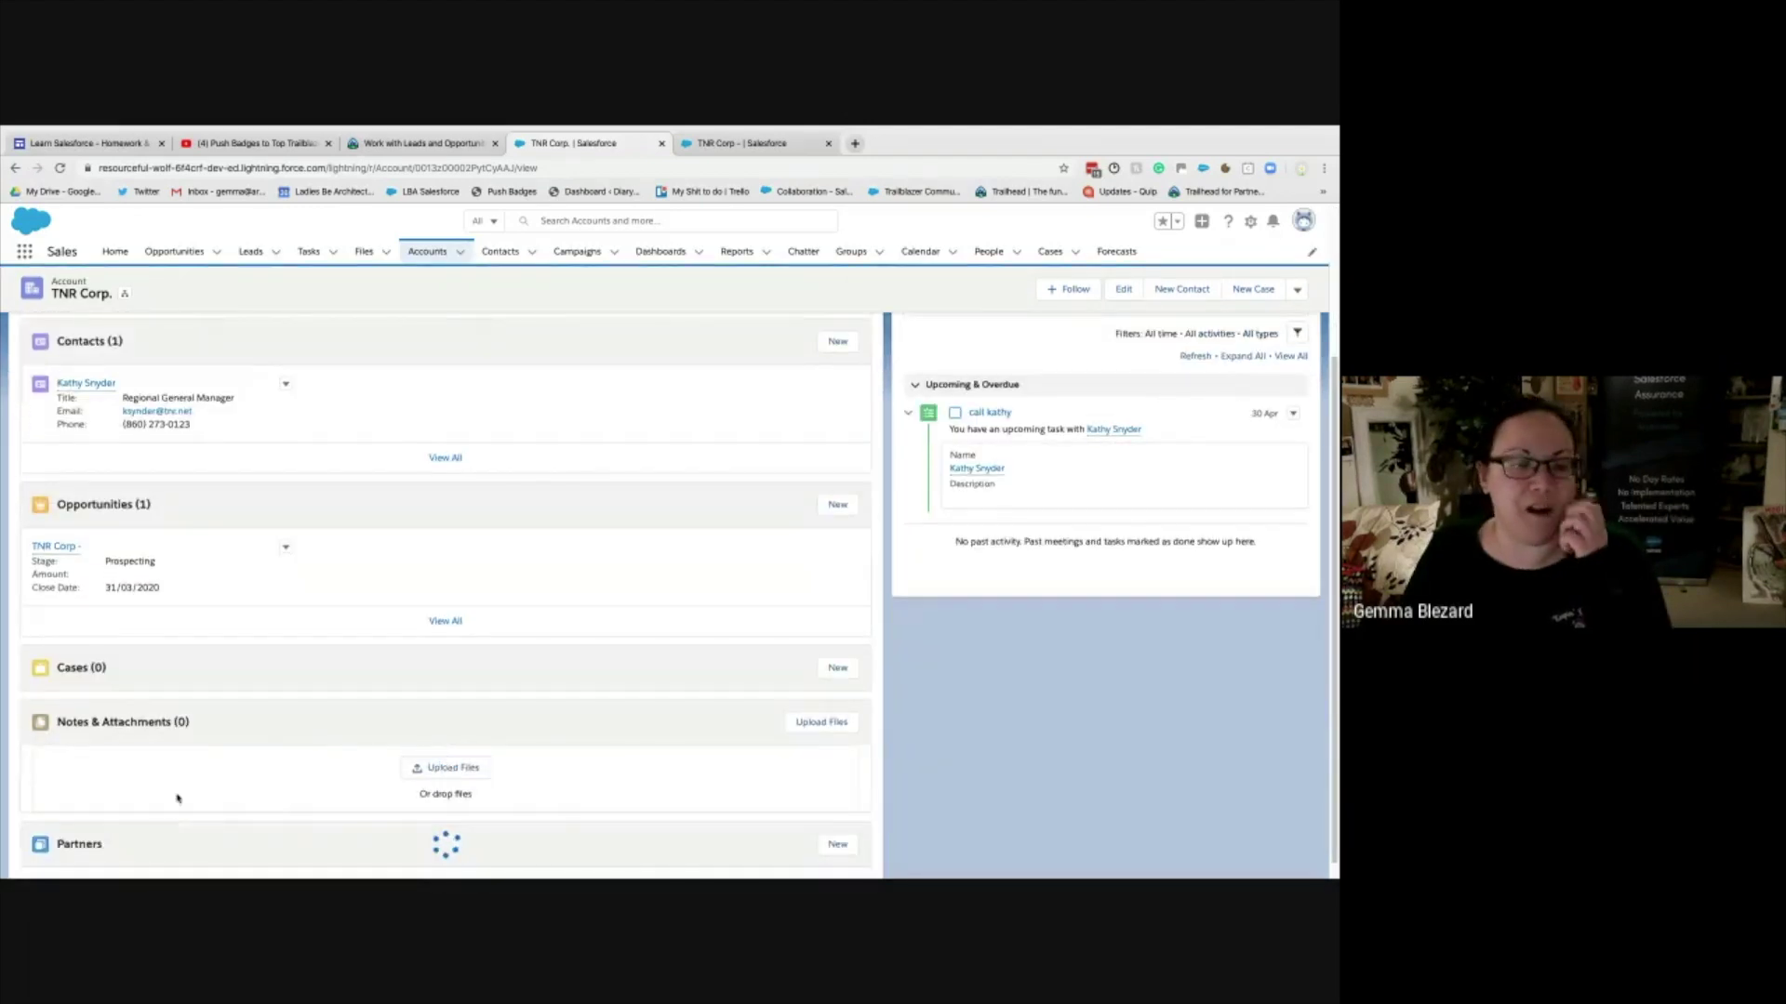
scroll(180, 729, "up", 3)
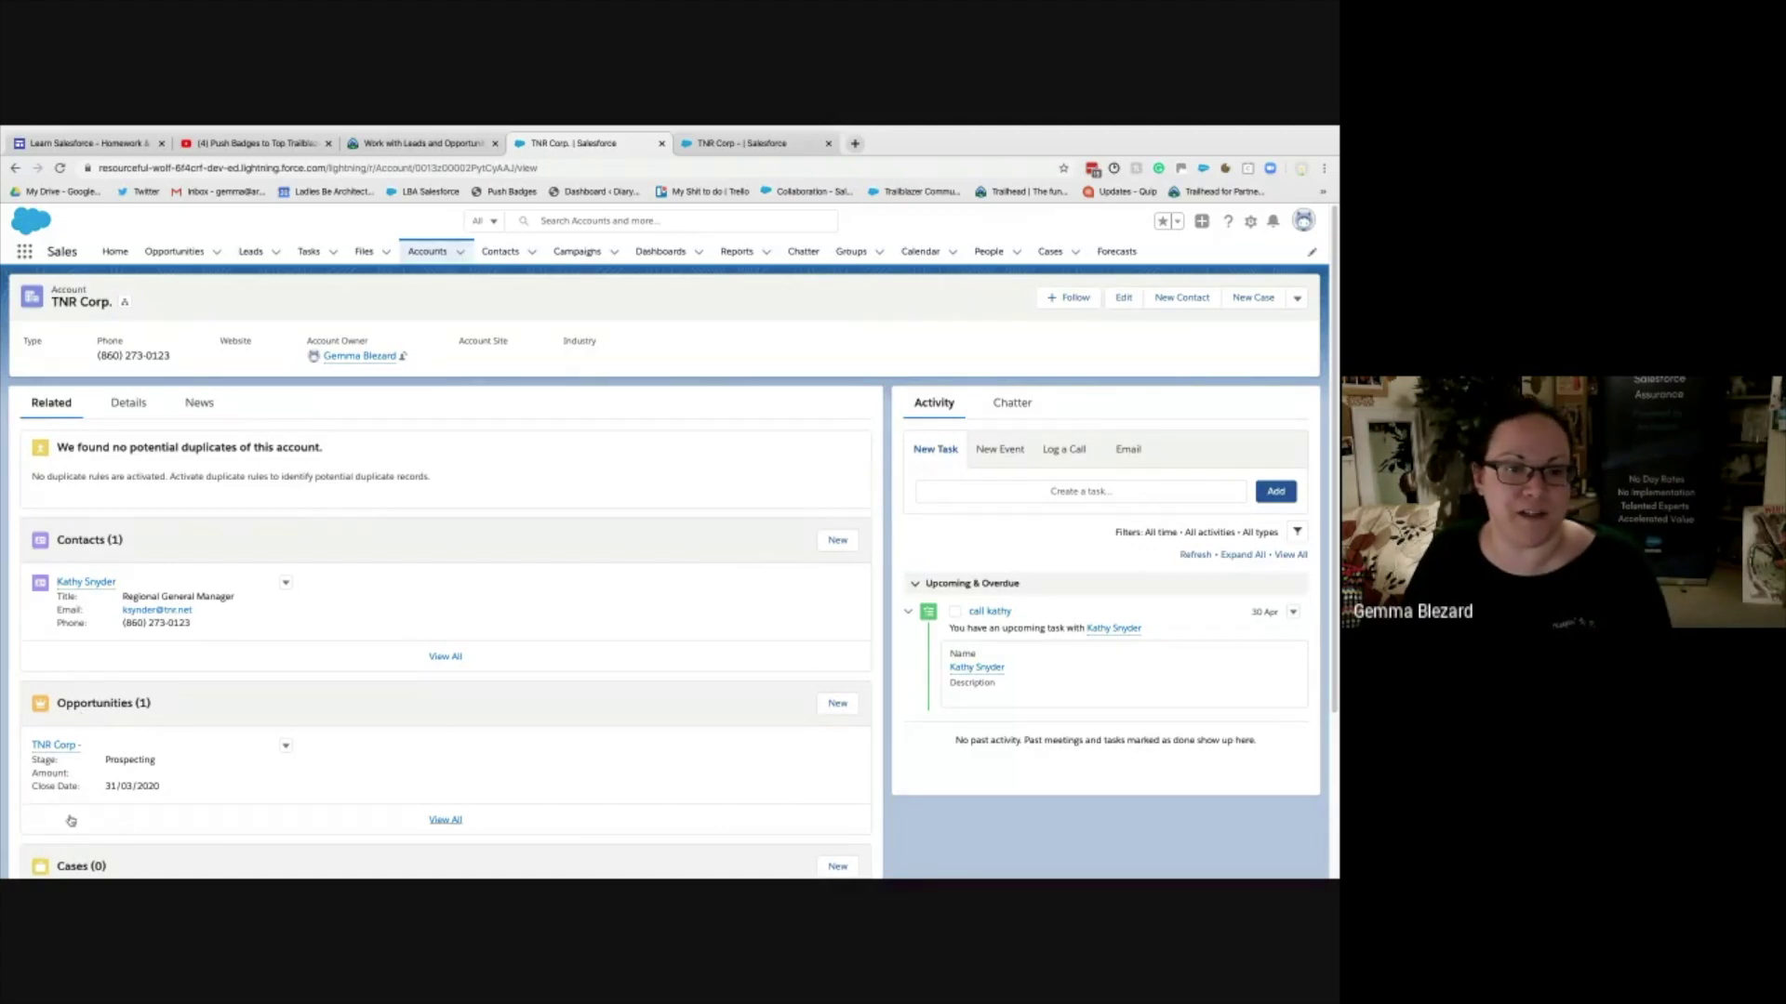
mouse_move(43, 748)
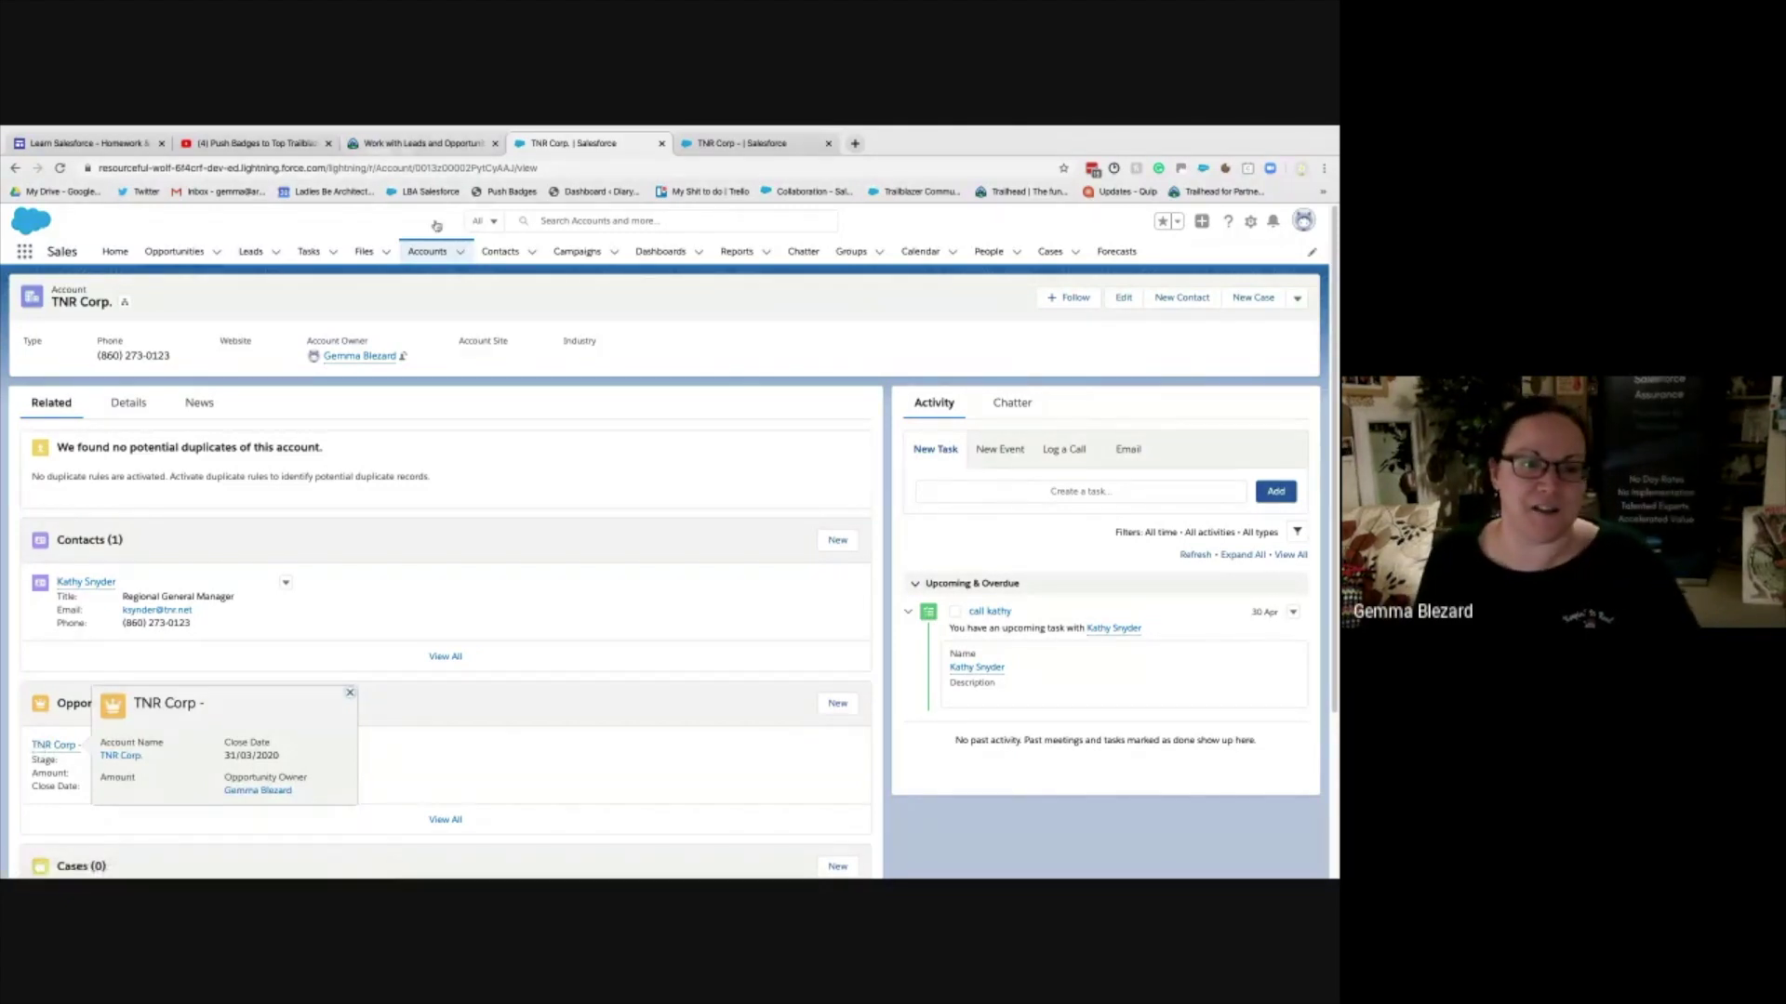
- Read the Trailhead passage on contact and account details at a glance, and preview the contact's details on the TNR Corp. account
key("ctrl+shift+Tab")
scroll(483, 719, "down", 2)
scroll(483, 719, "down", 4)
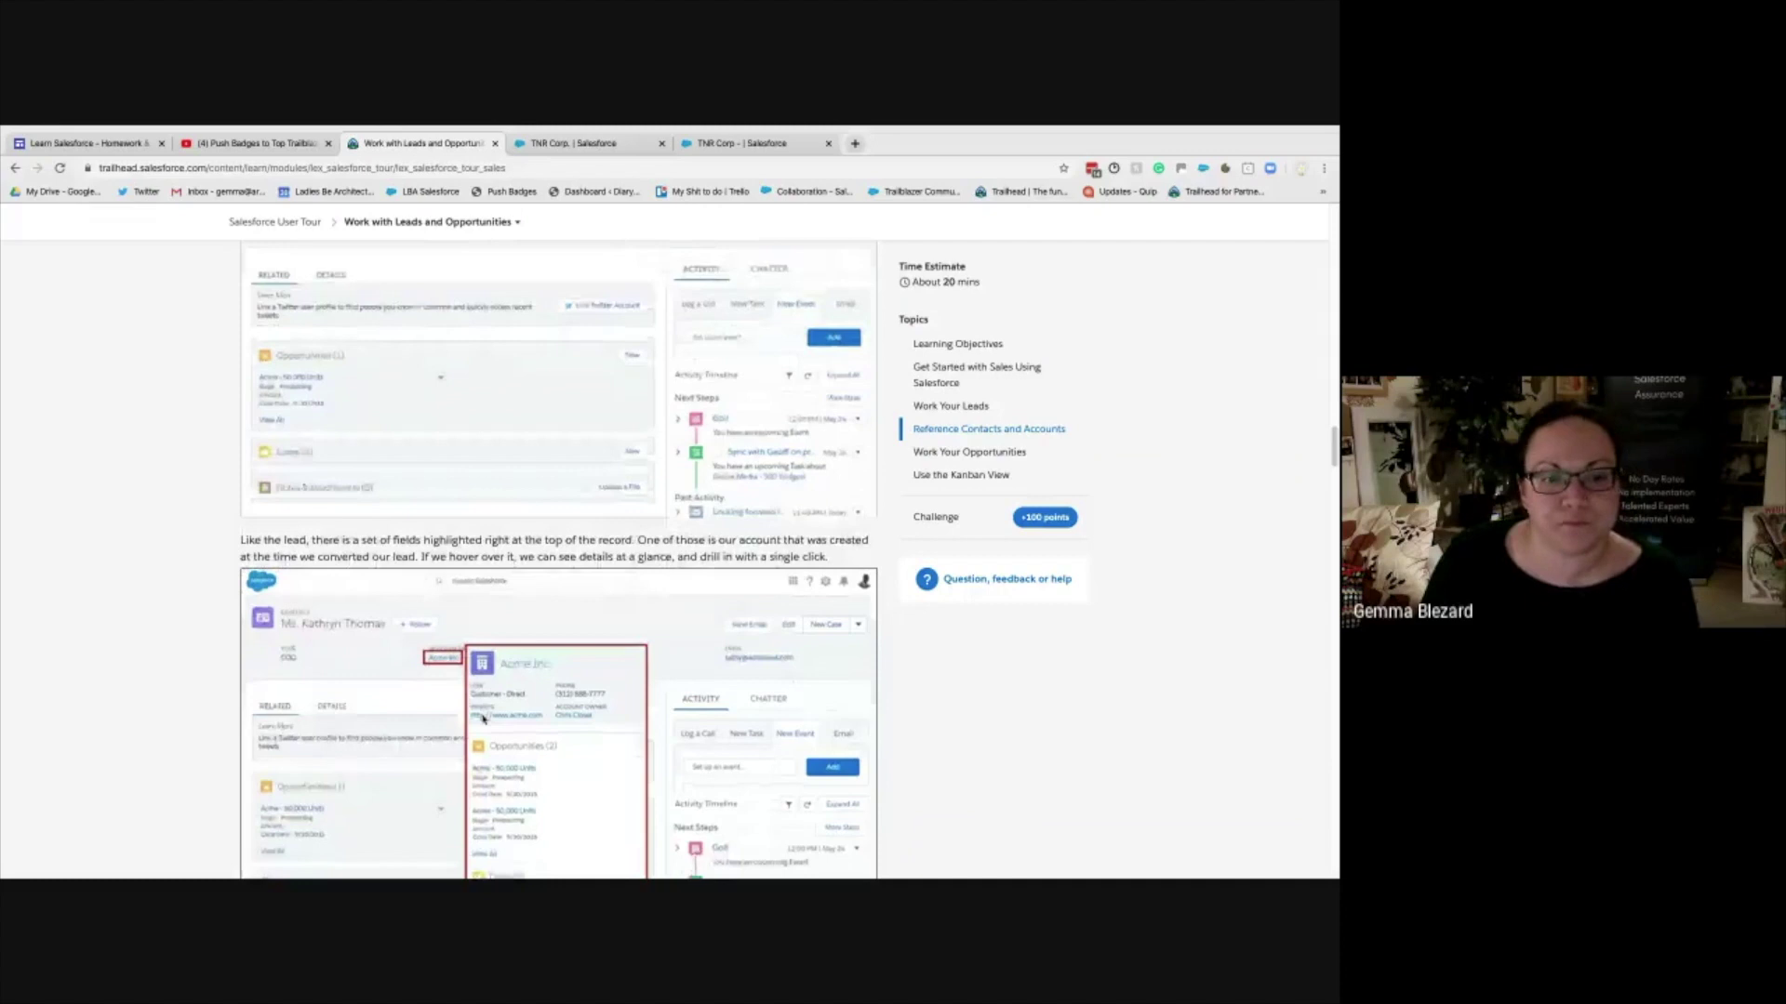
left_click(572, 144)
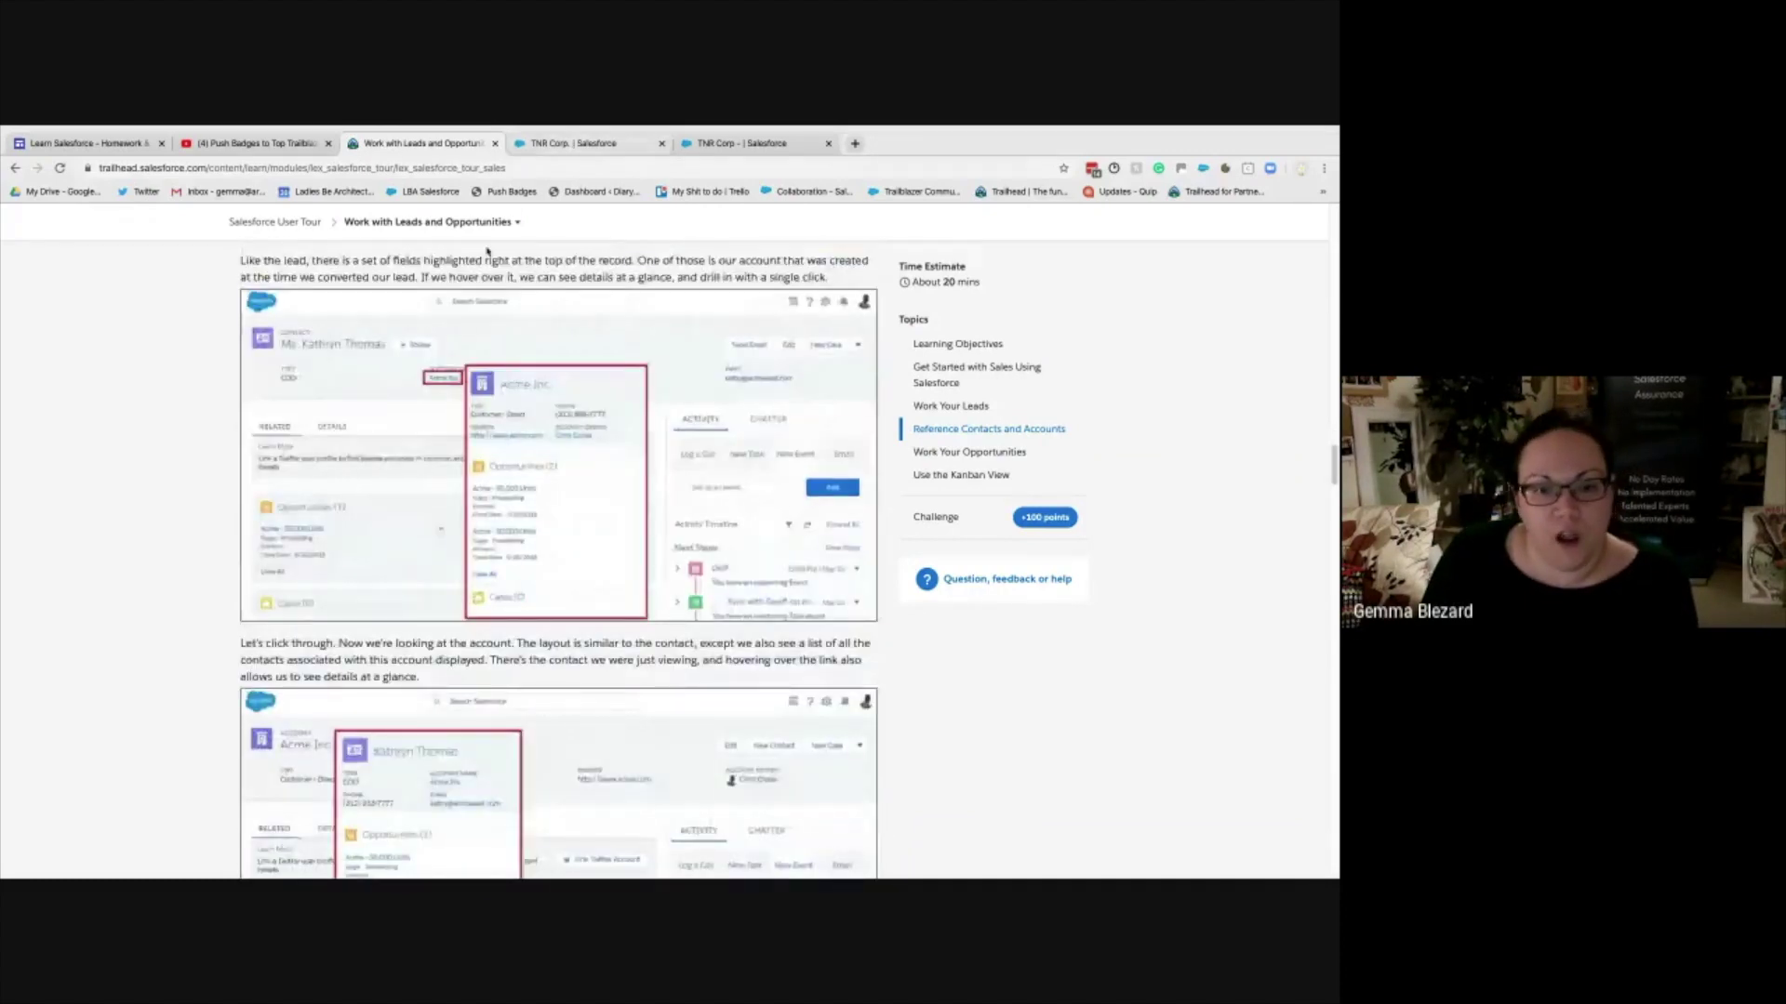
mouse_move(109, 588)
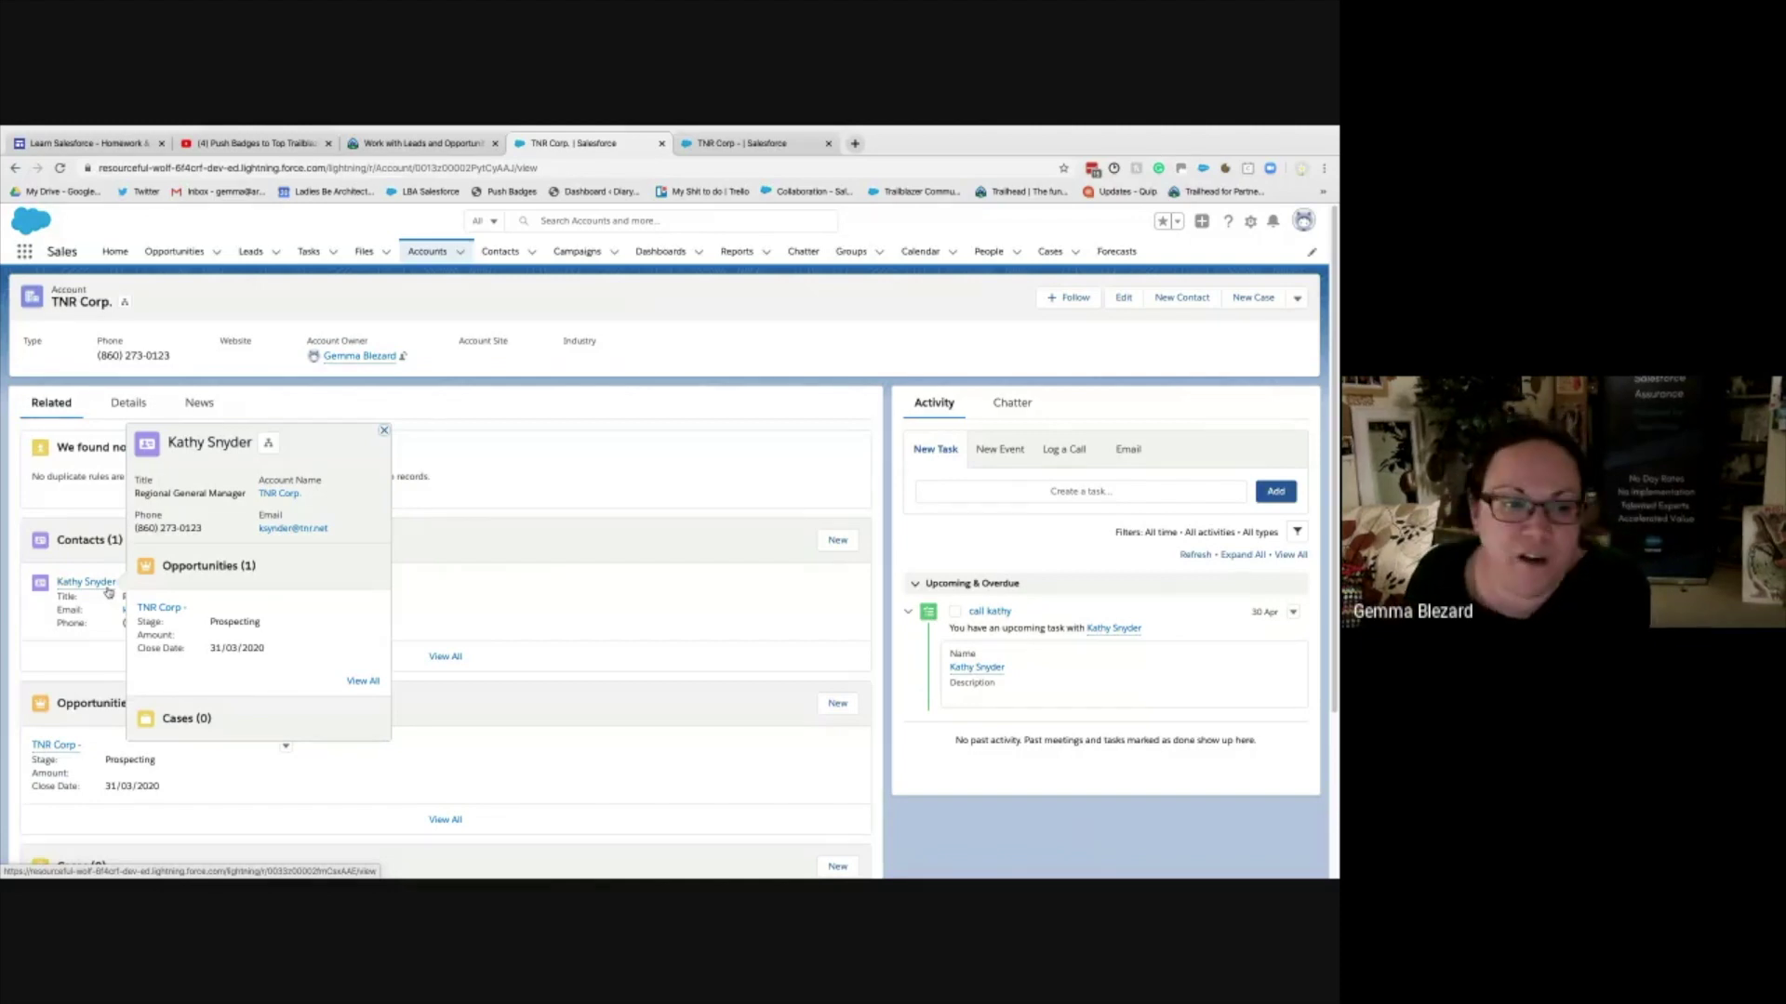
- Return to the Trailhead unit and read the opening of its Work Your Opportunities section with the Path illustration
left_click(448, 149)
scroll(328, 741, "down", 9)
scroll(328, 741, "down", 6)
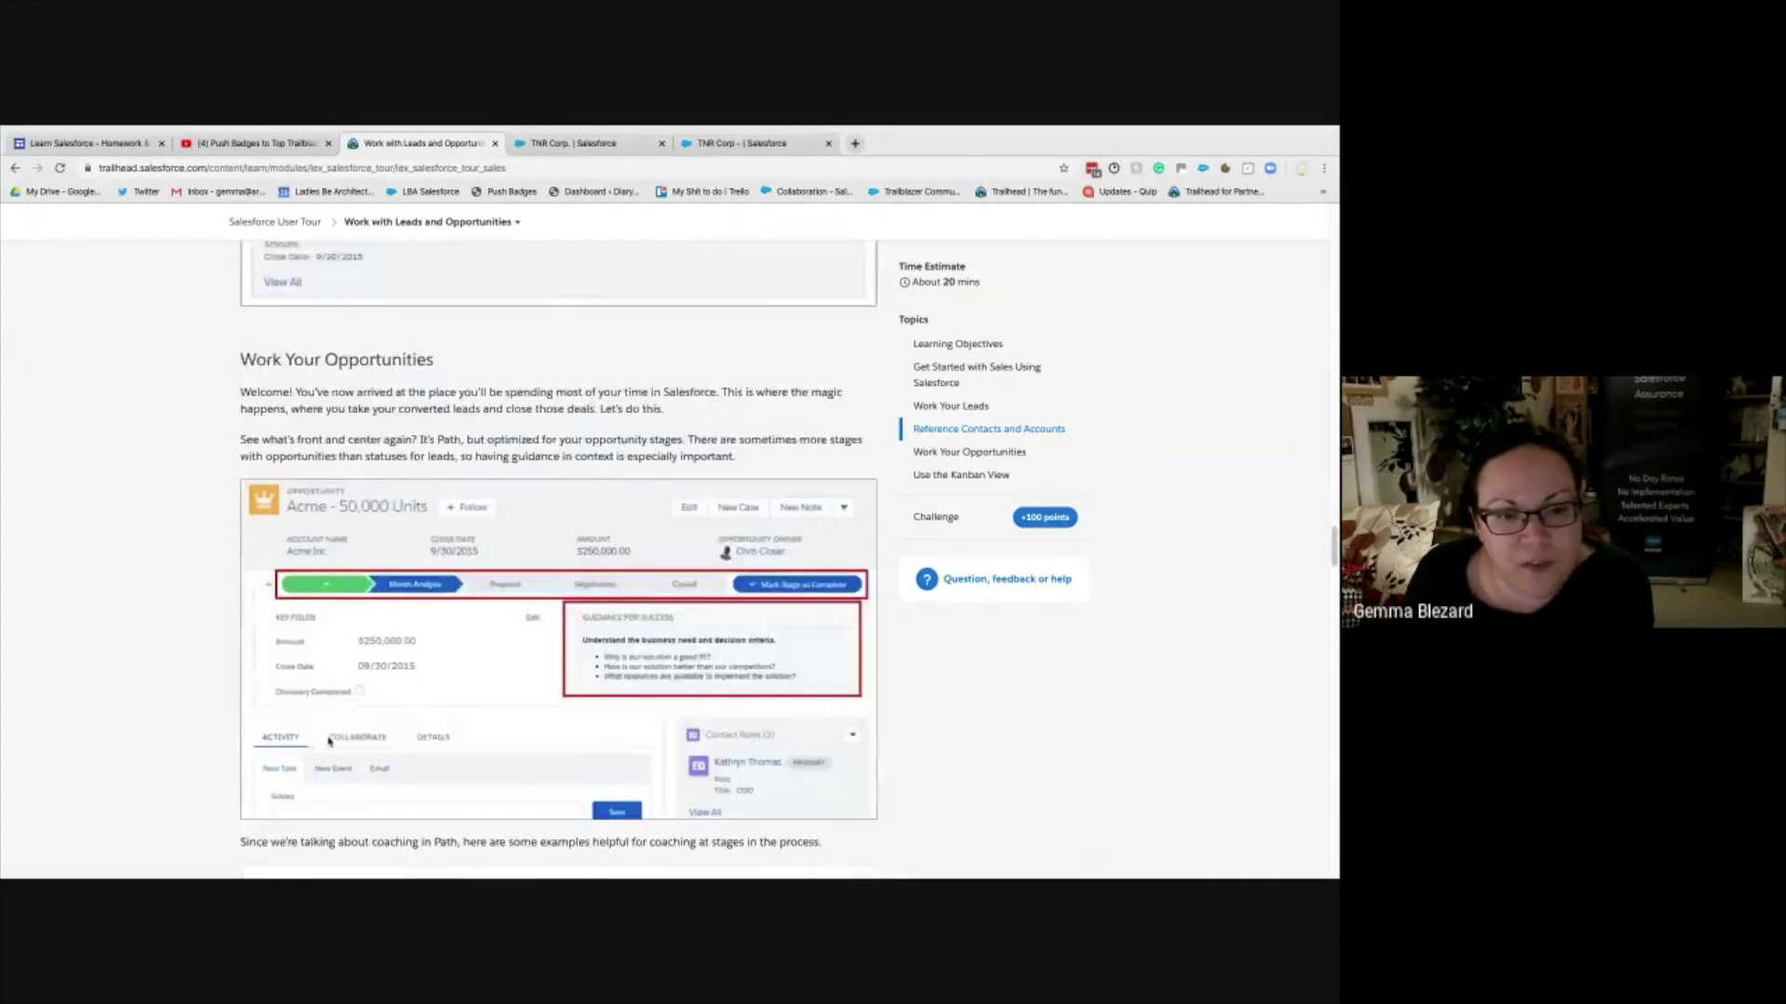
scroll(329, 741, "down", 2)
- Switch back to the Salesforce org and open the TNR Corp. opportunity from the account's related opportunities
left_click(581, 144)
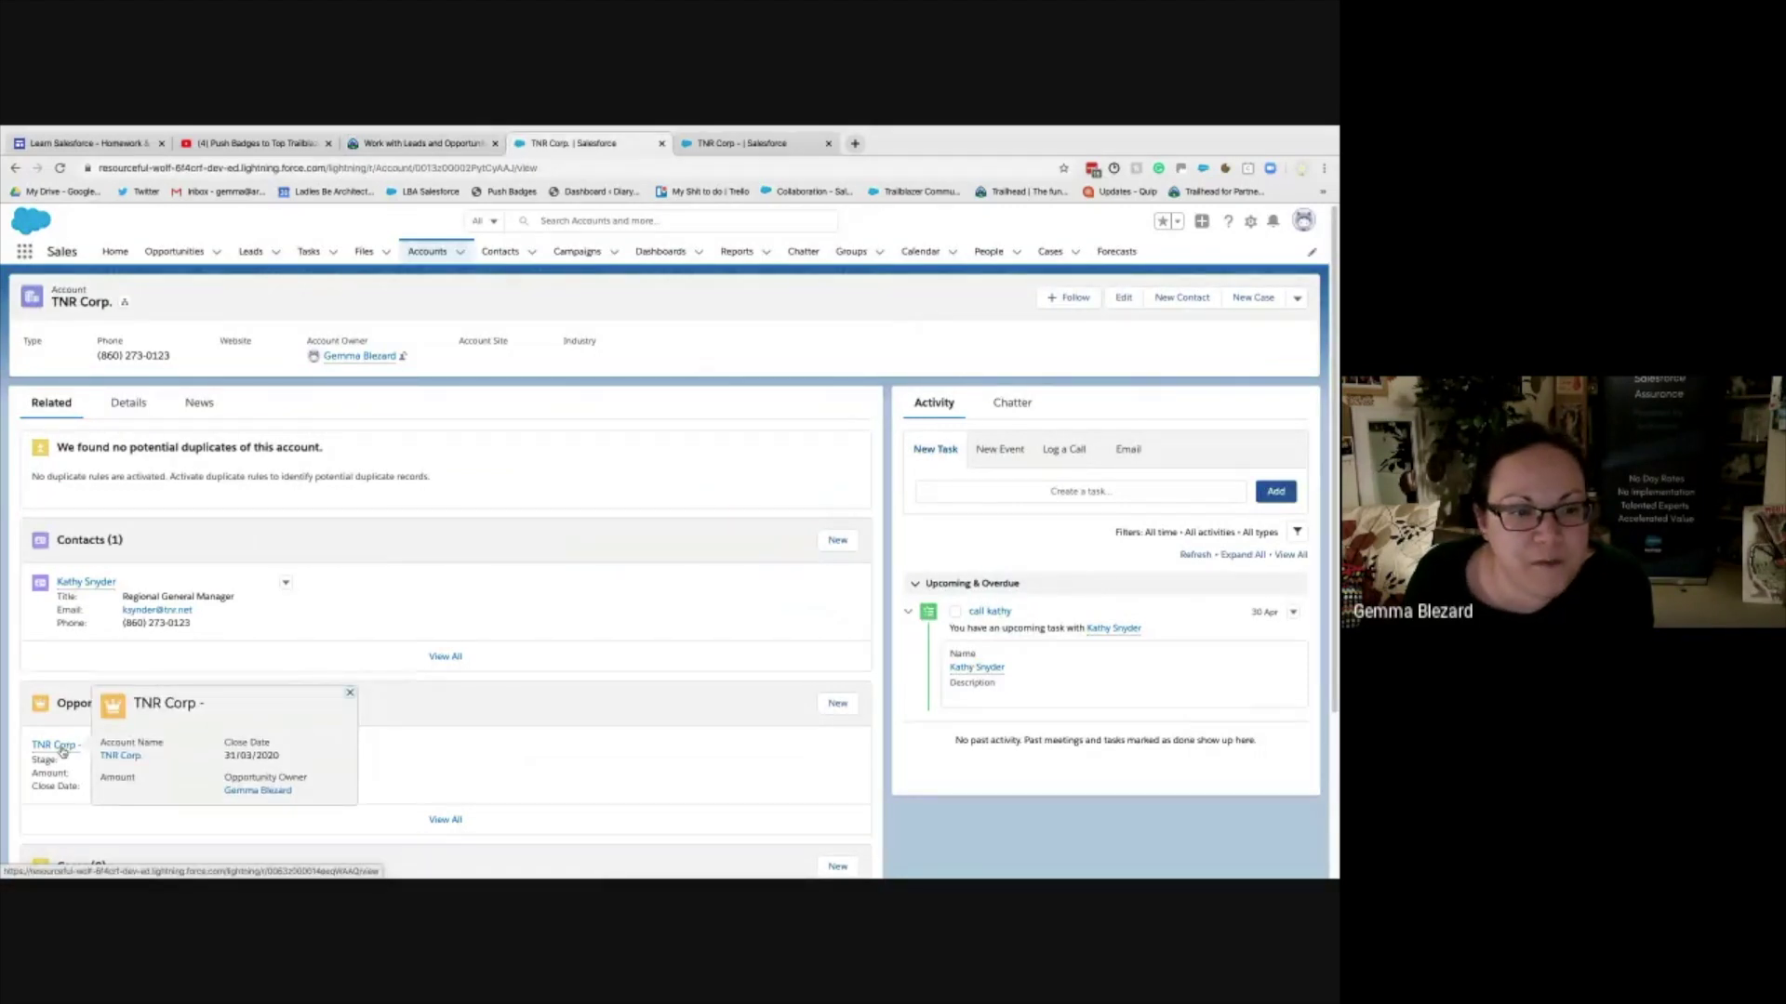
left_click(63, 747)
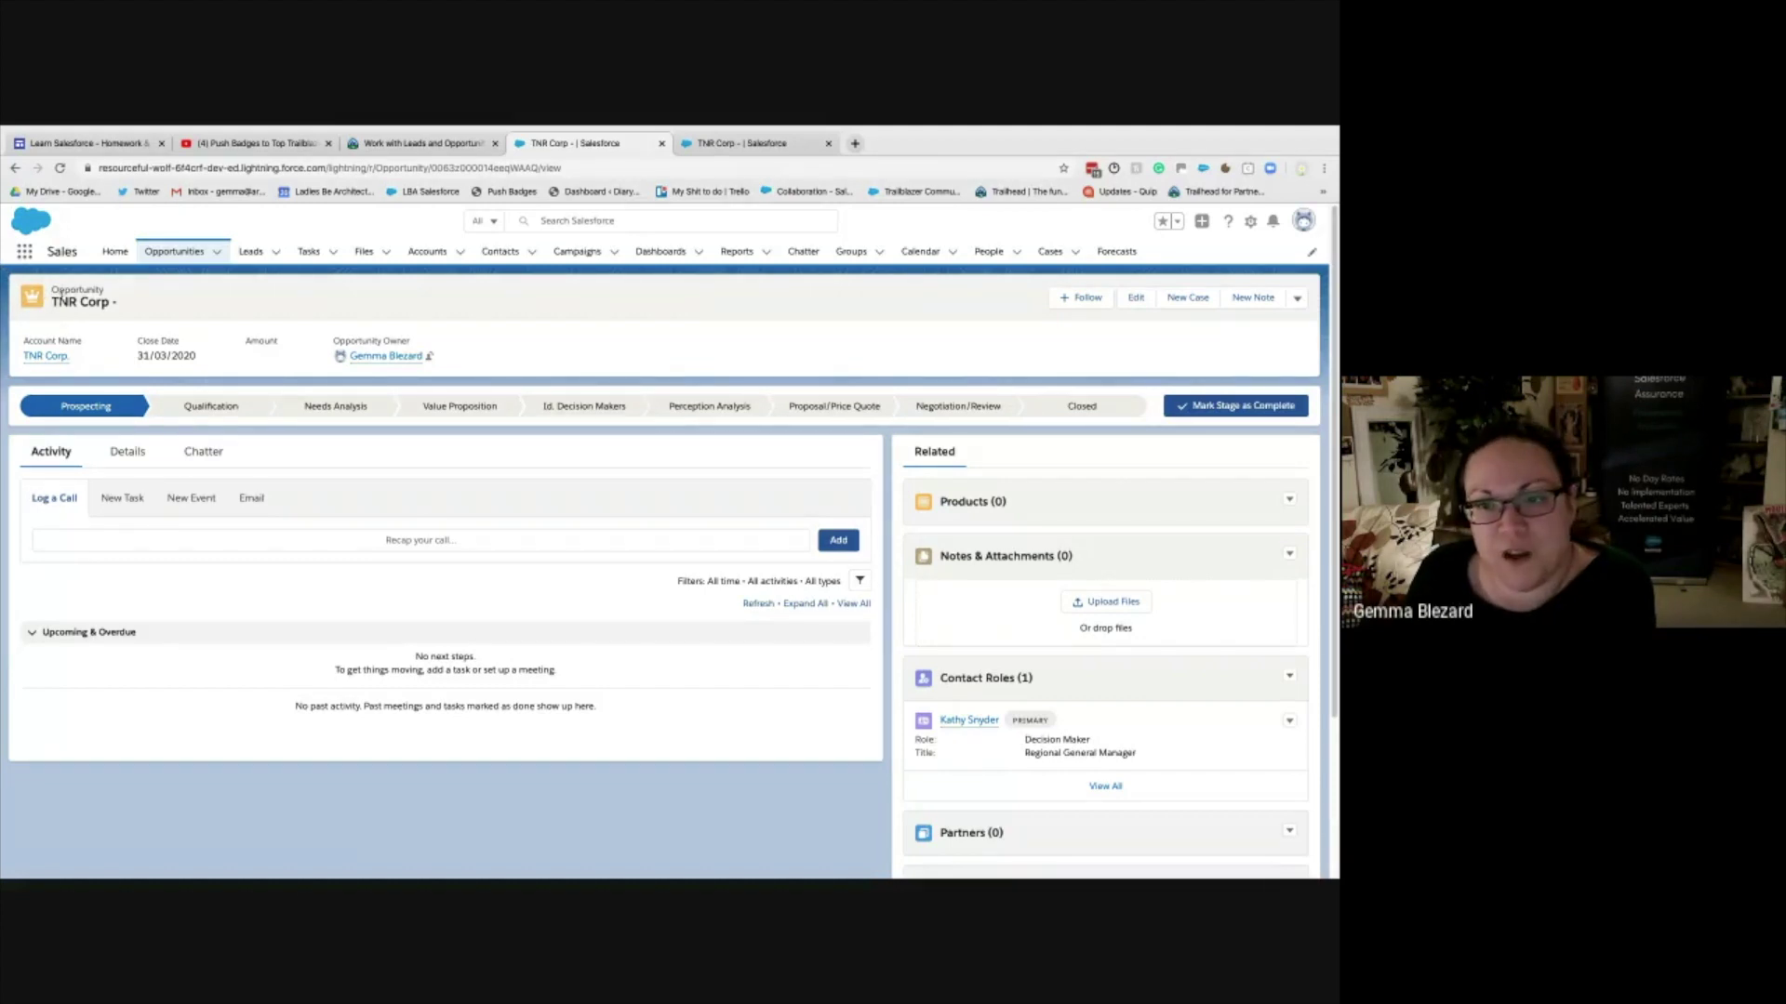
left_click(458, 254)
left_click(463, 254)
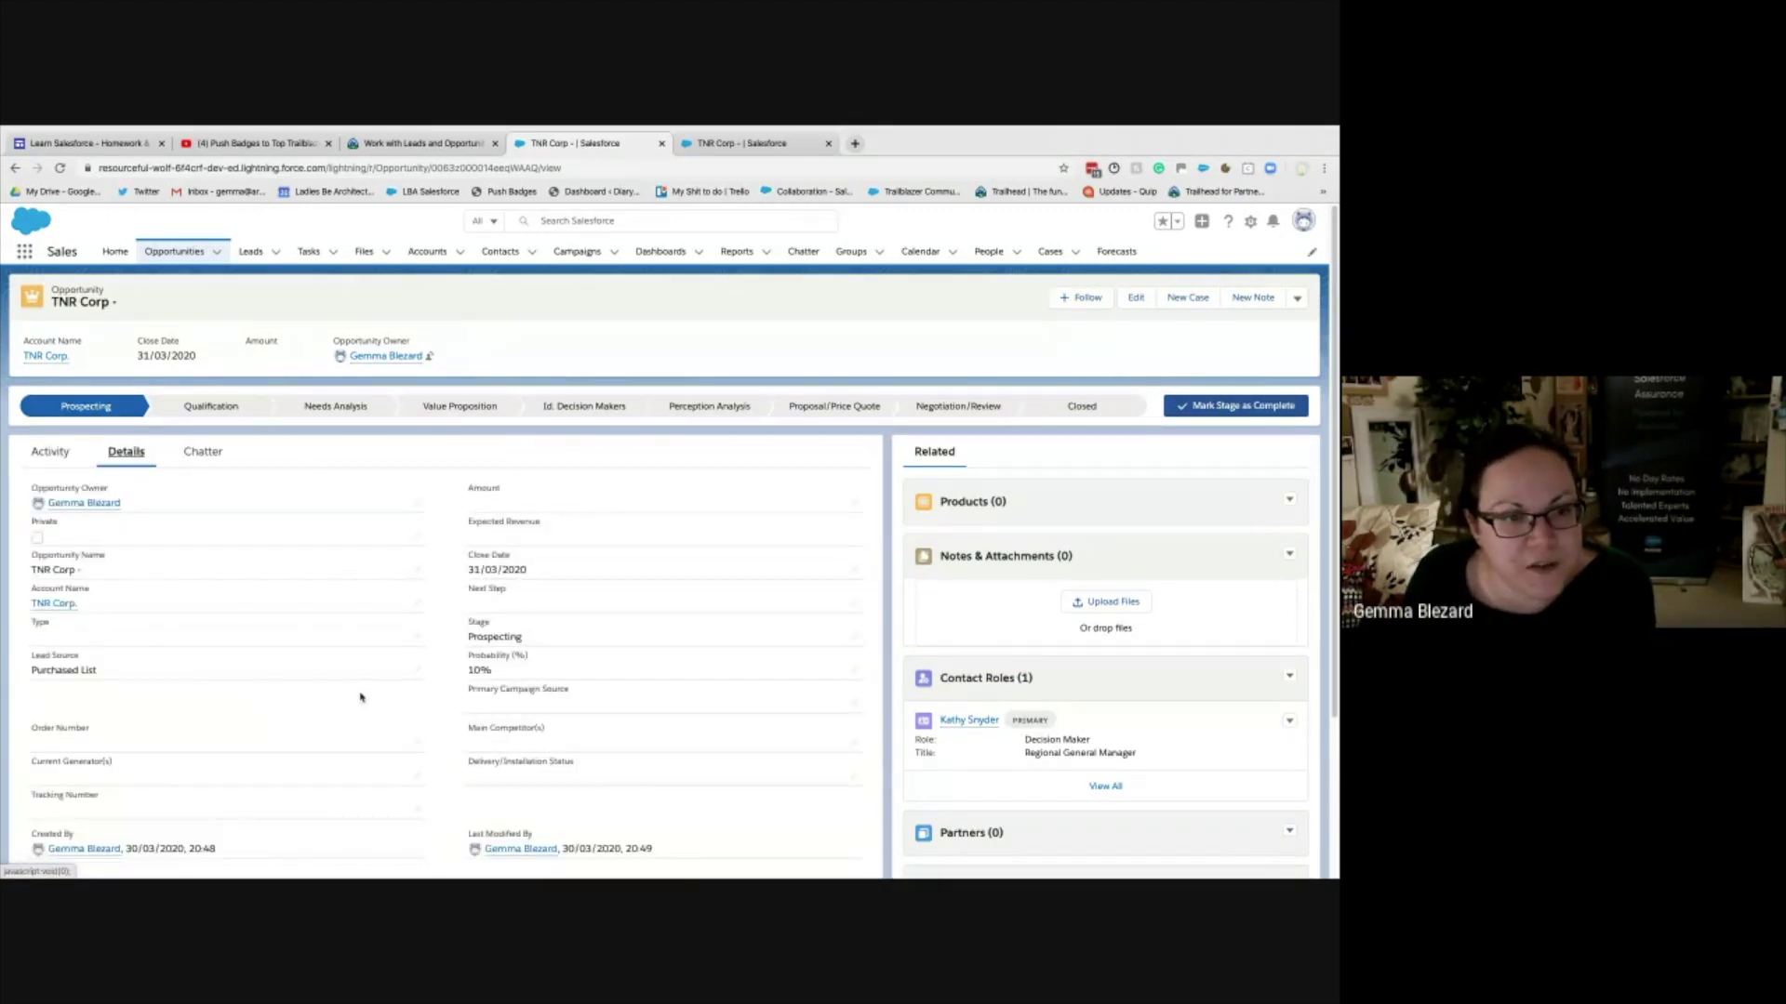
- Examine the TNR Corp. opportunity's detail fields, contact roles and stage history, and check the actions available for its products
scroll(372, 699, "down", 2)
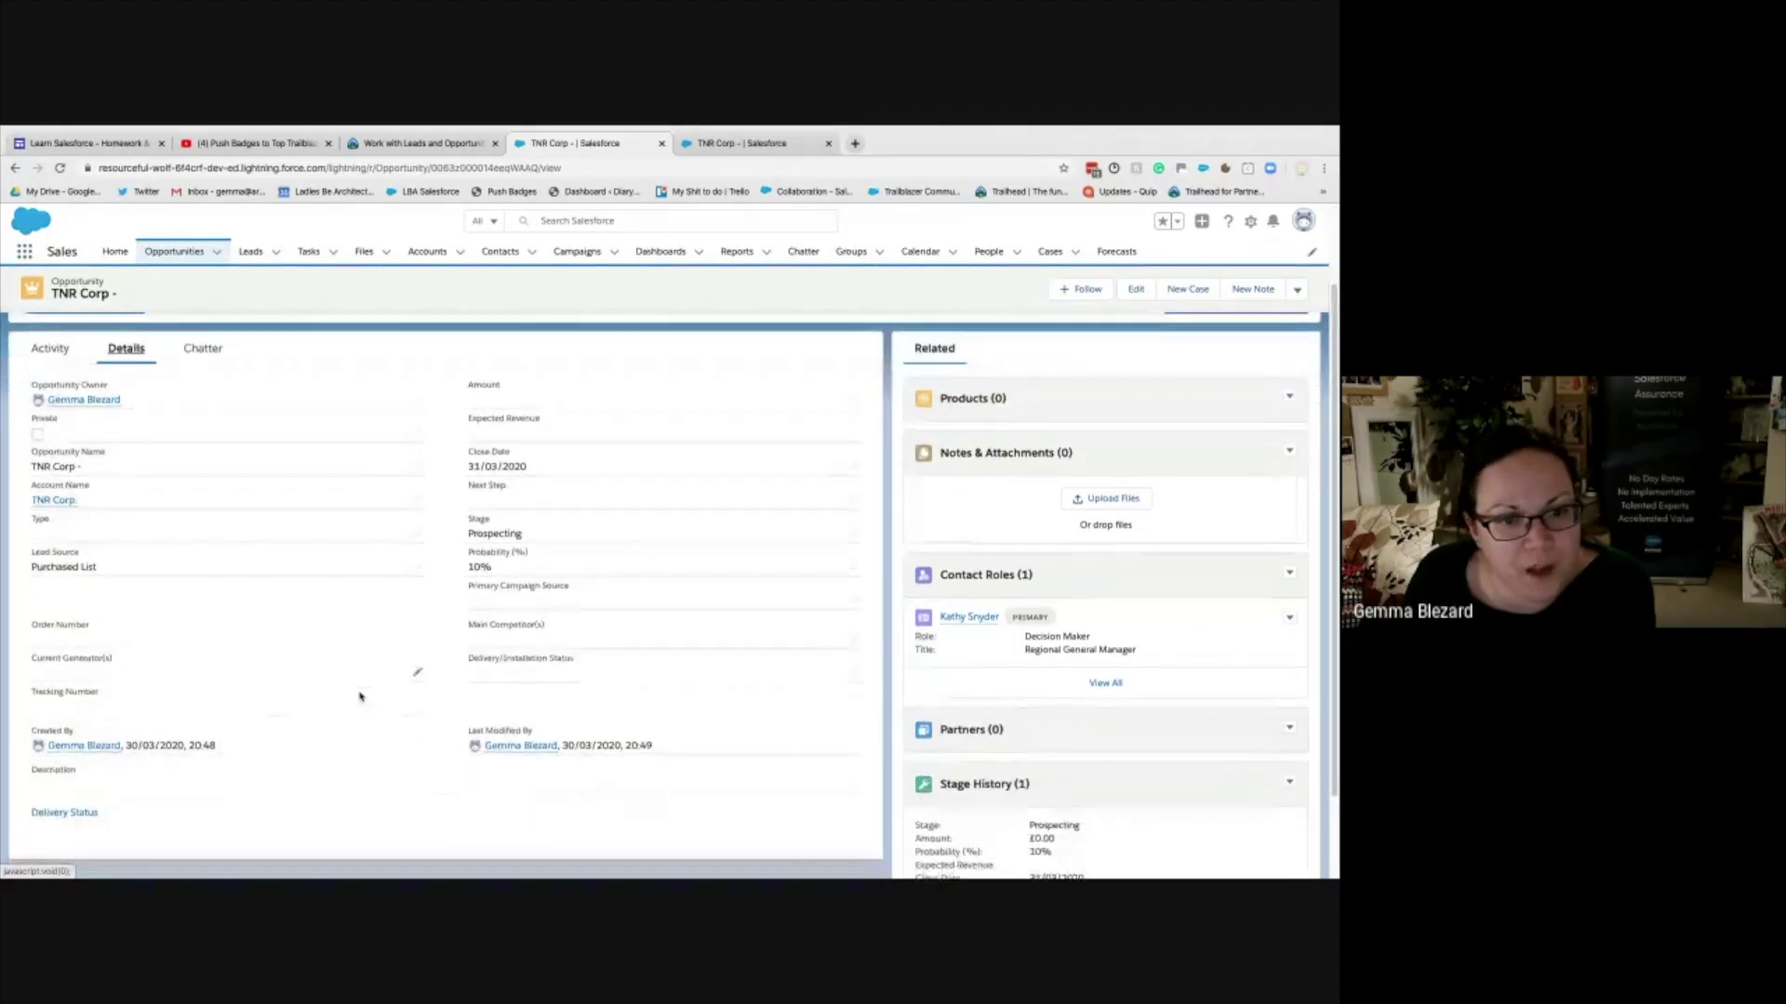
scroll(353, 693, "up", 1)
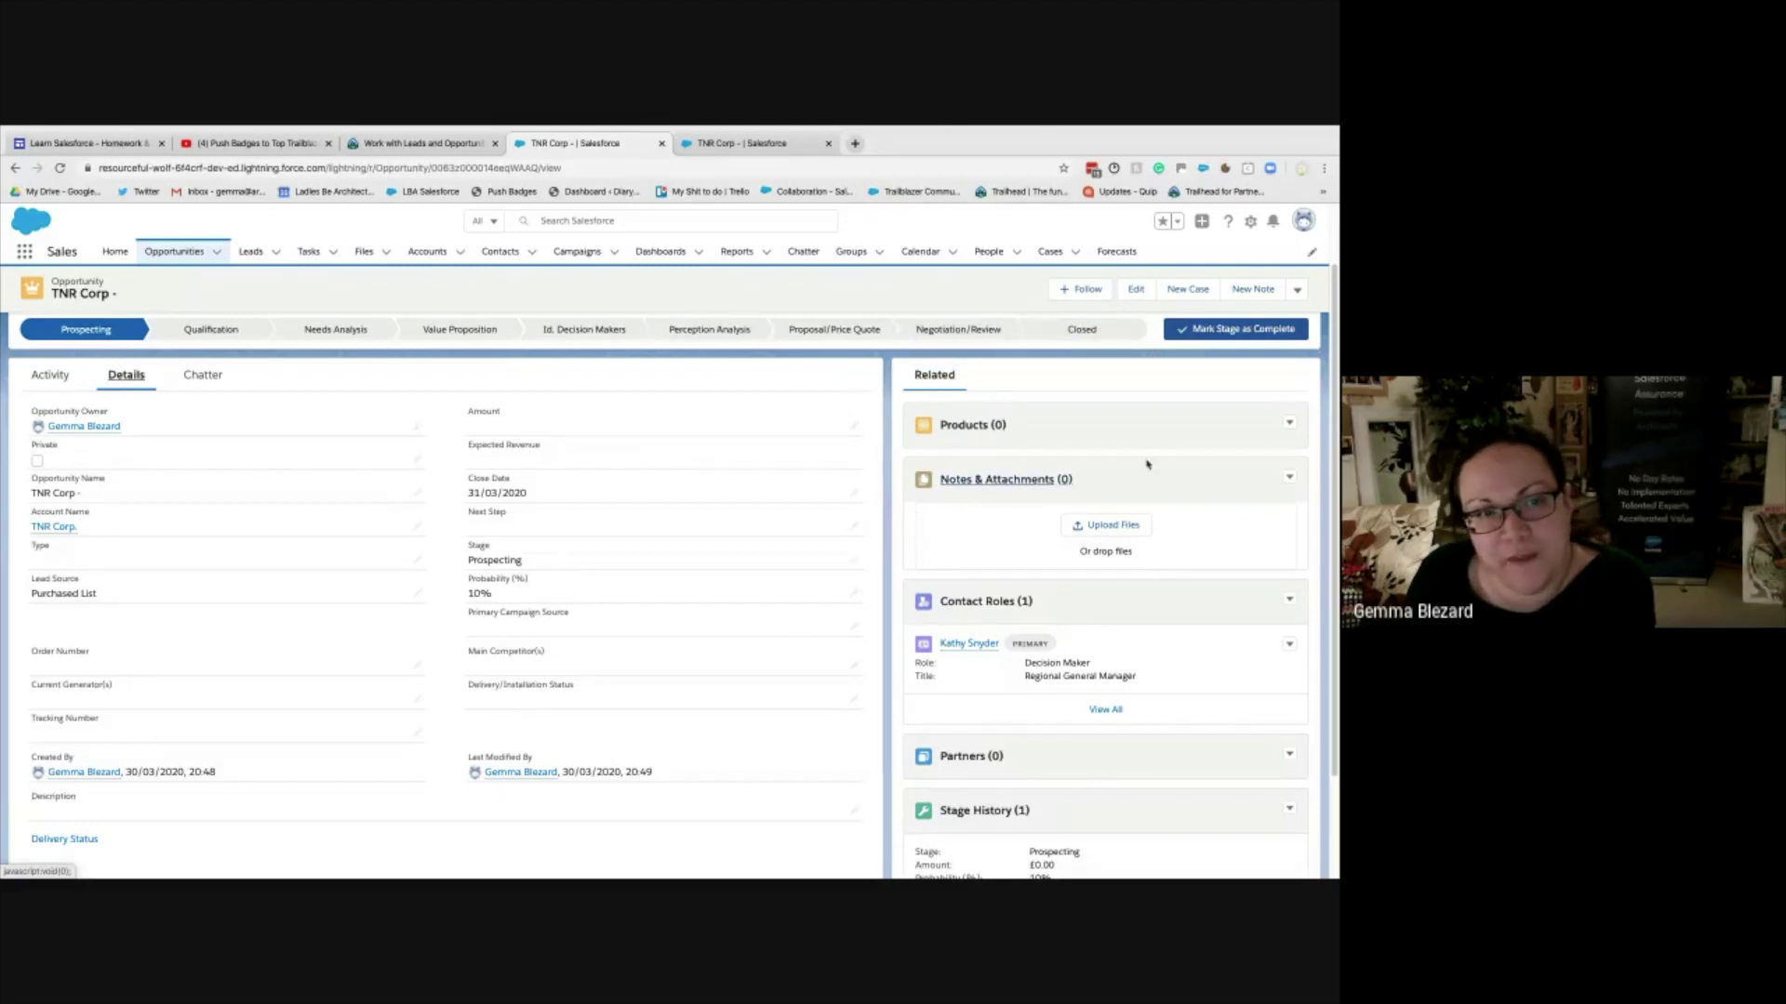
scroll(1106, 811, "down", 2)
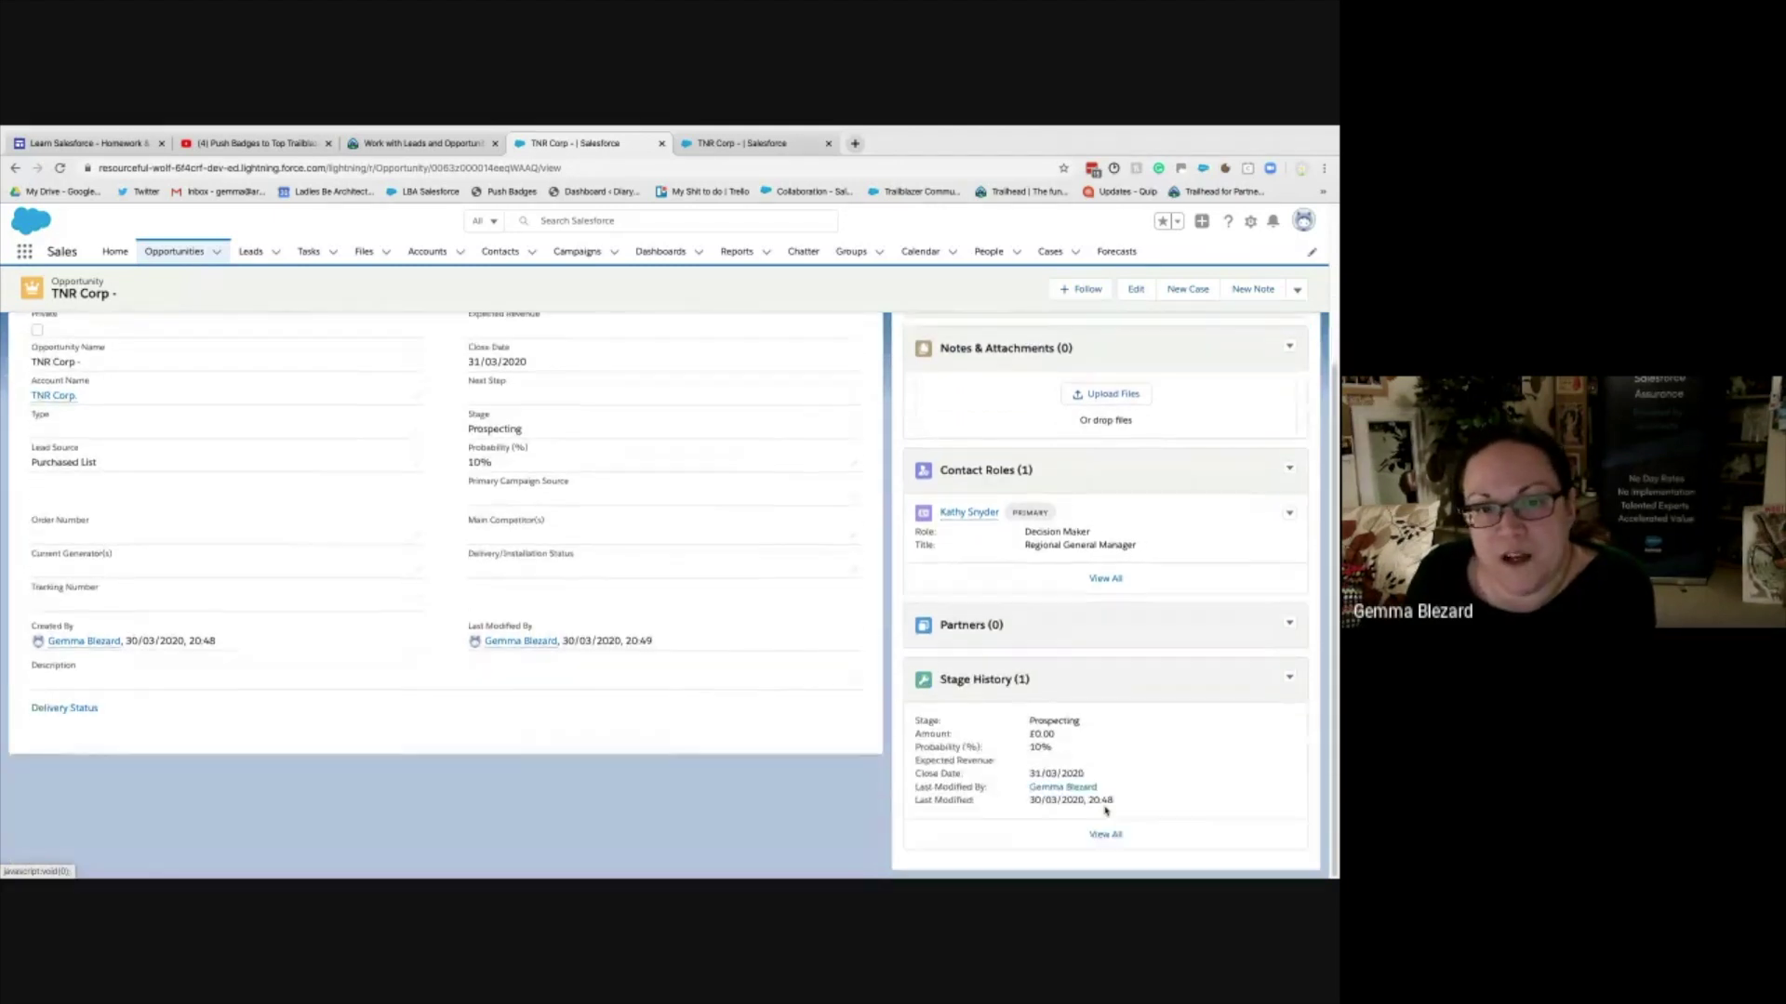
scroll(1106, 811, "up", 3)
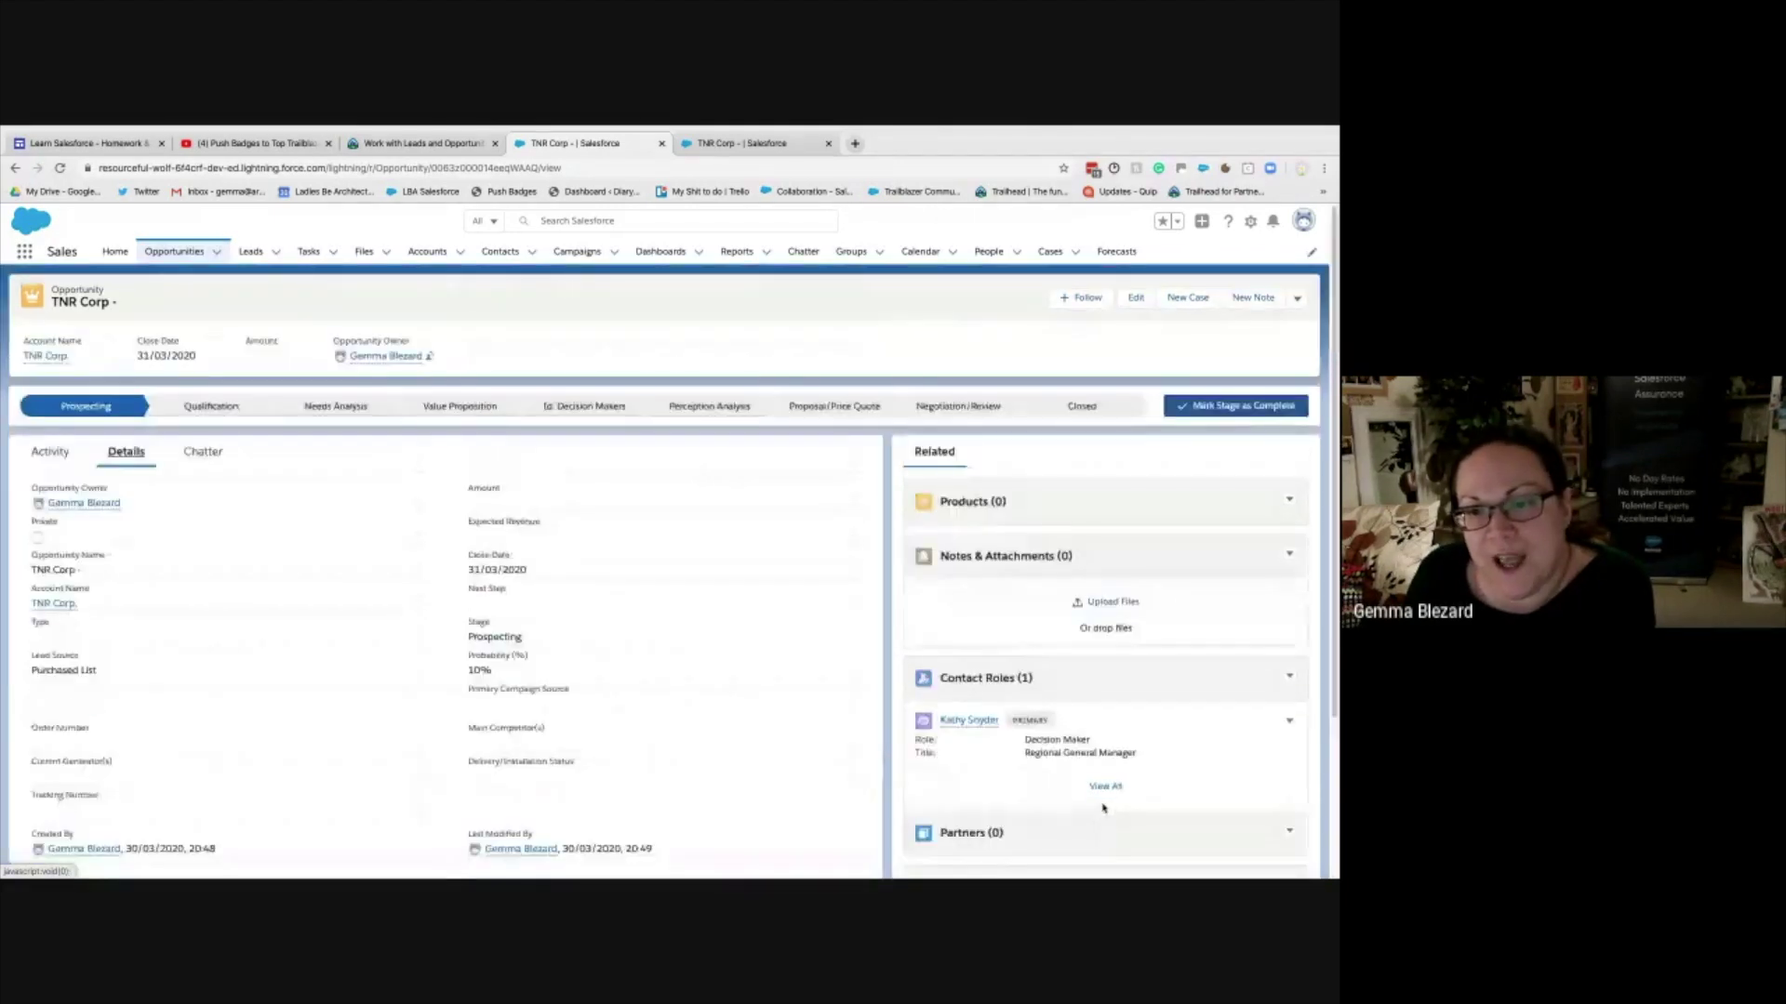
left_click(1289, 499)
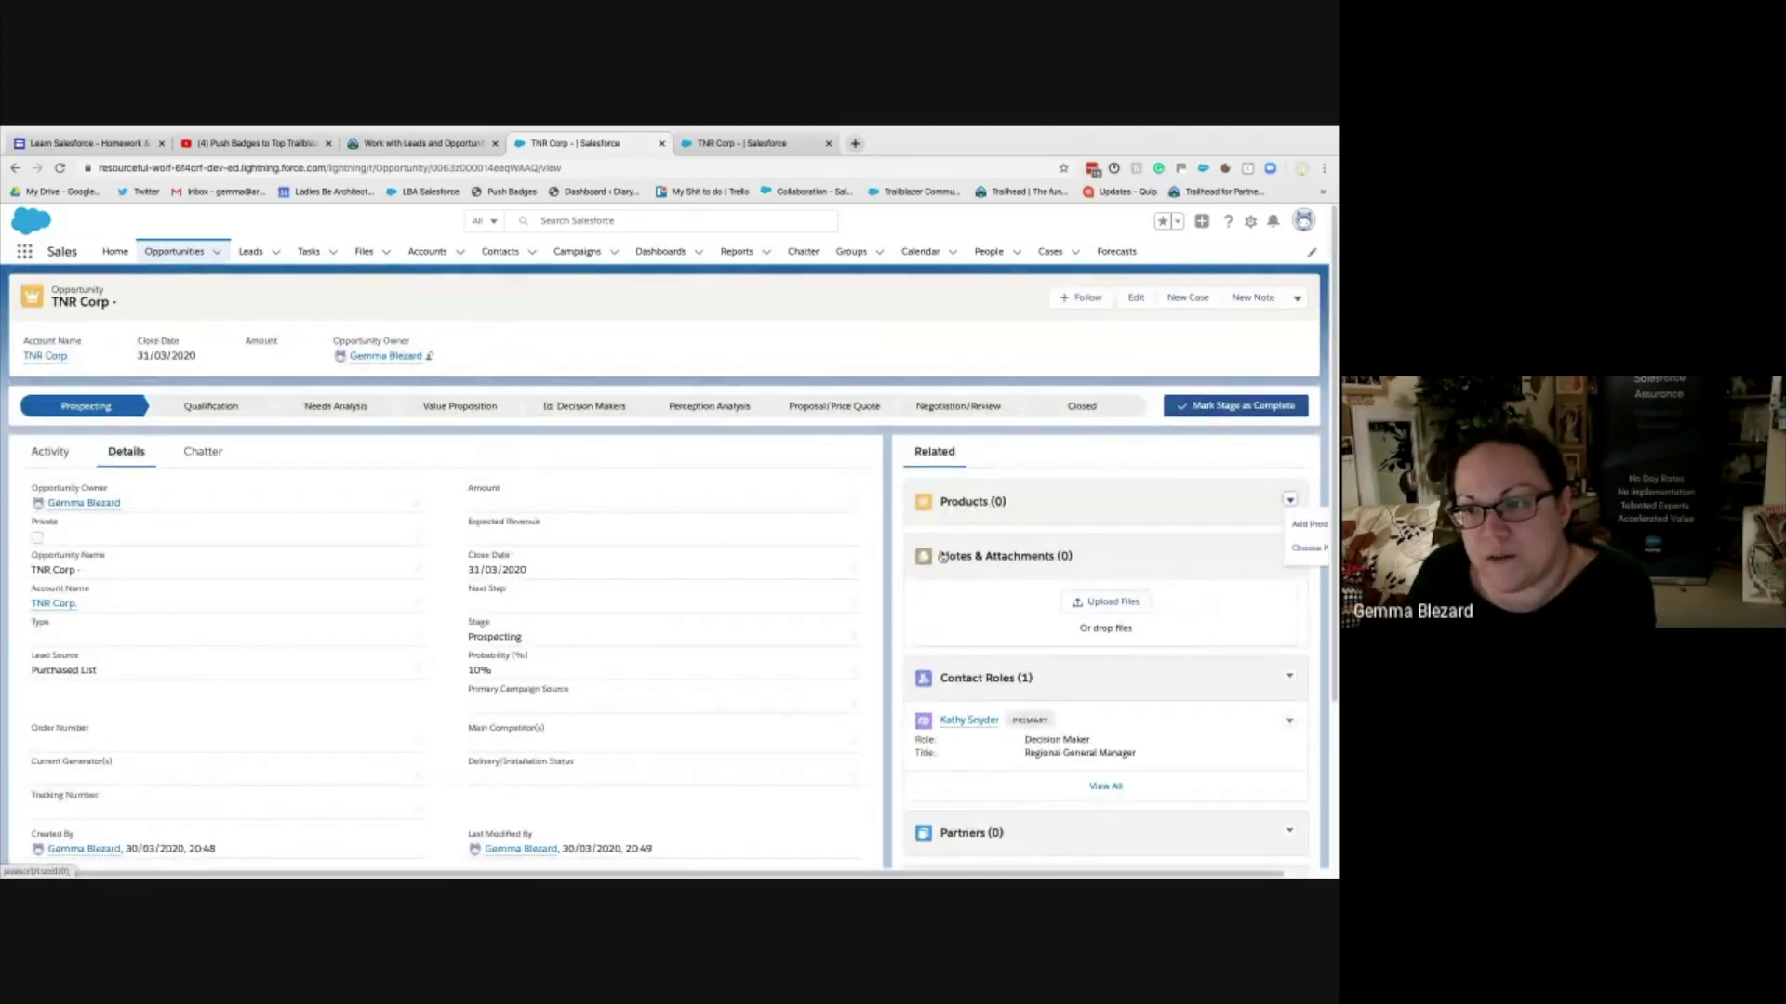
scroll(1301, 522, "right", 1)
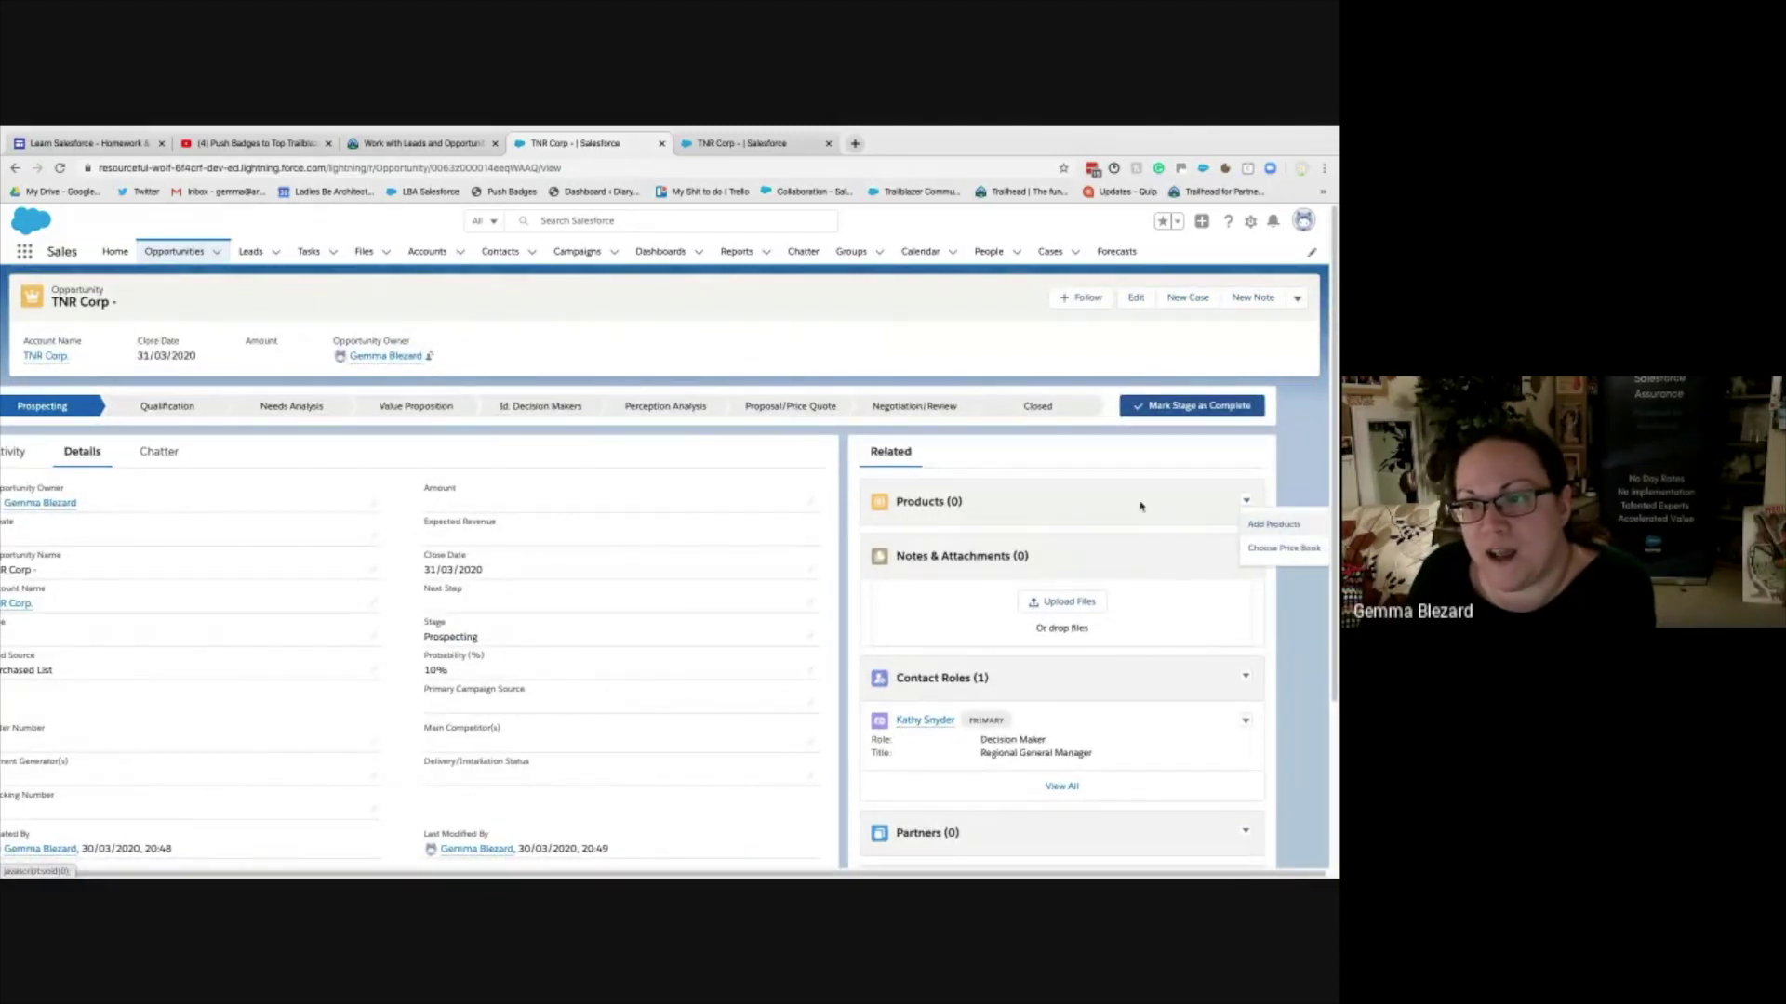
left_click(1203, 472)
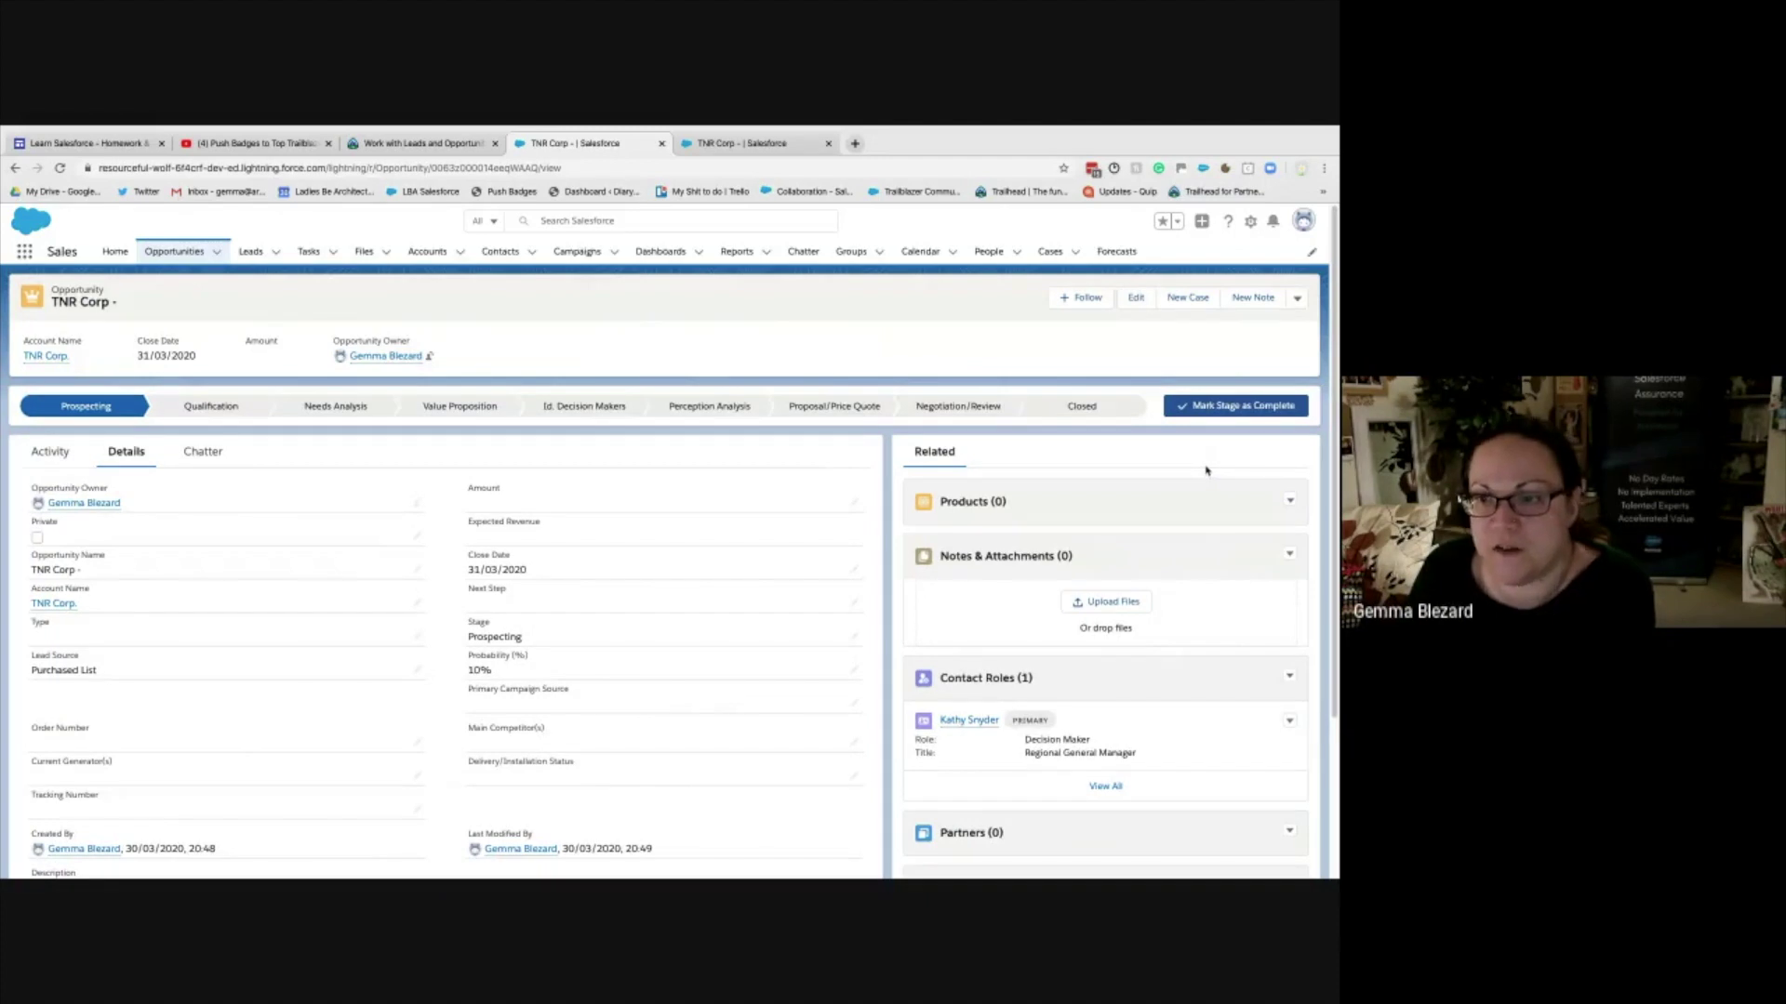
- Return to the Trailhead unit and read the sample guidance for opportunity stages and the best-practice note on Path
left_click(424, 143)
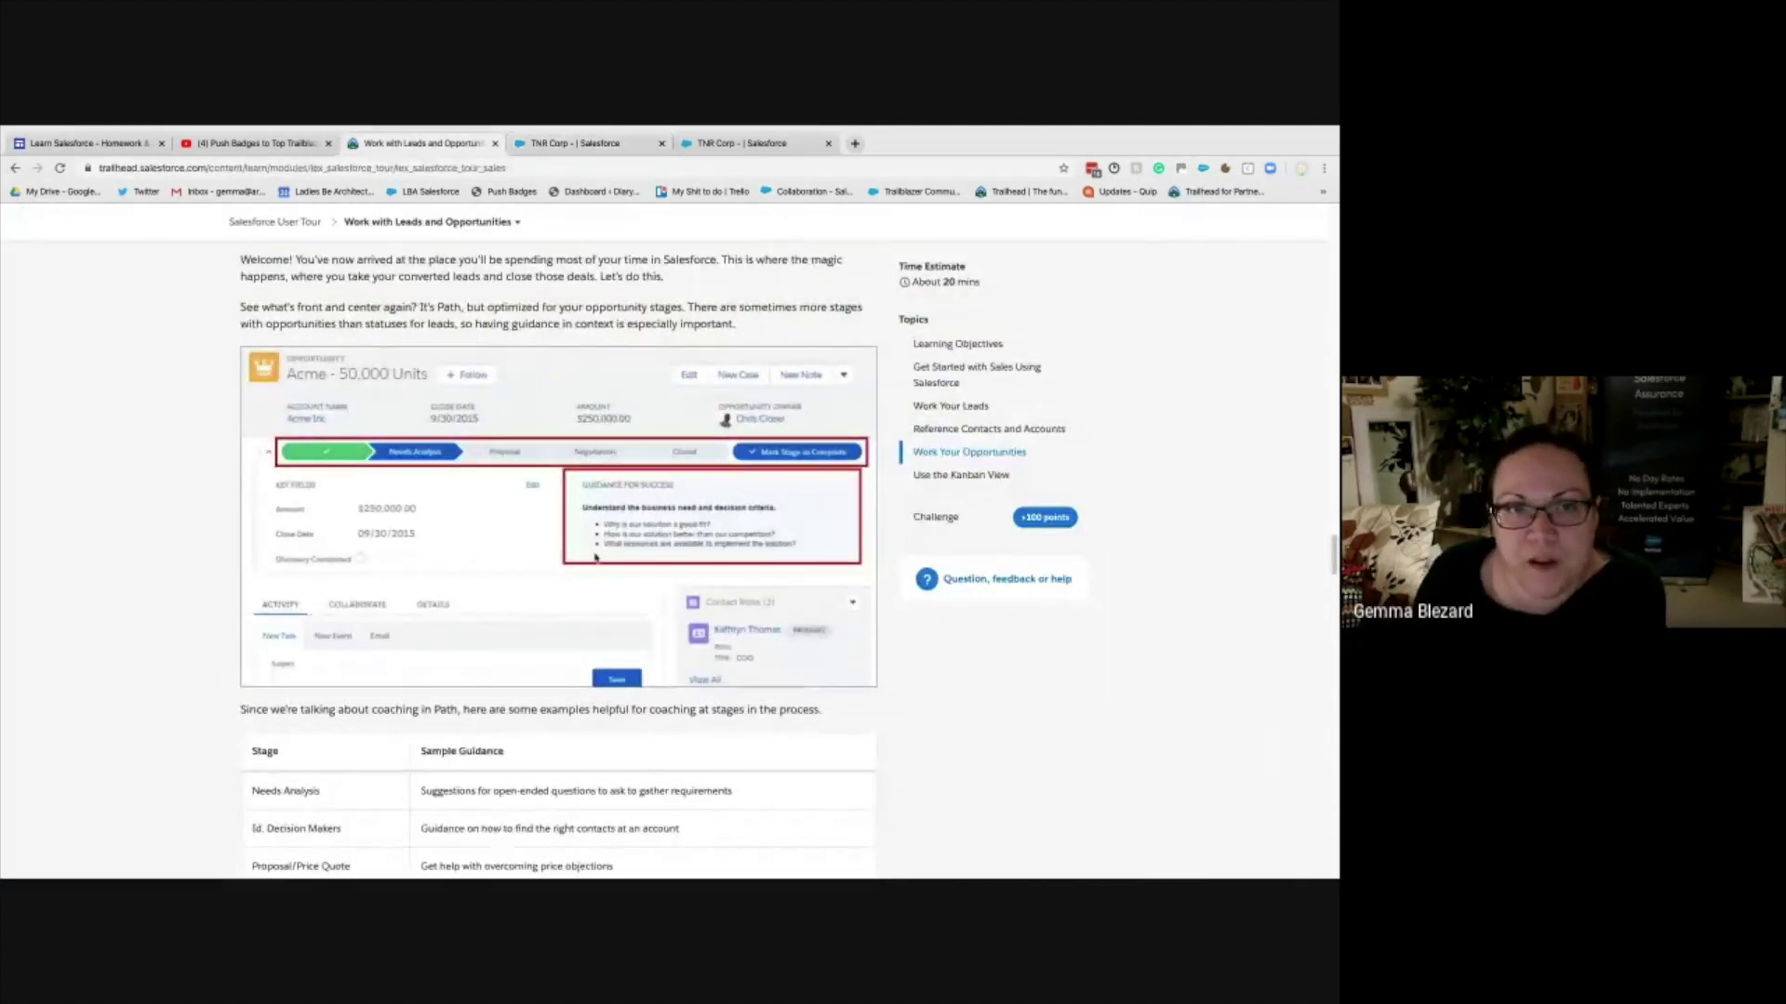
scroll(594, 558, "down", 3)
scroll(595, 558, "up", 1)
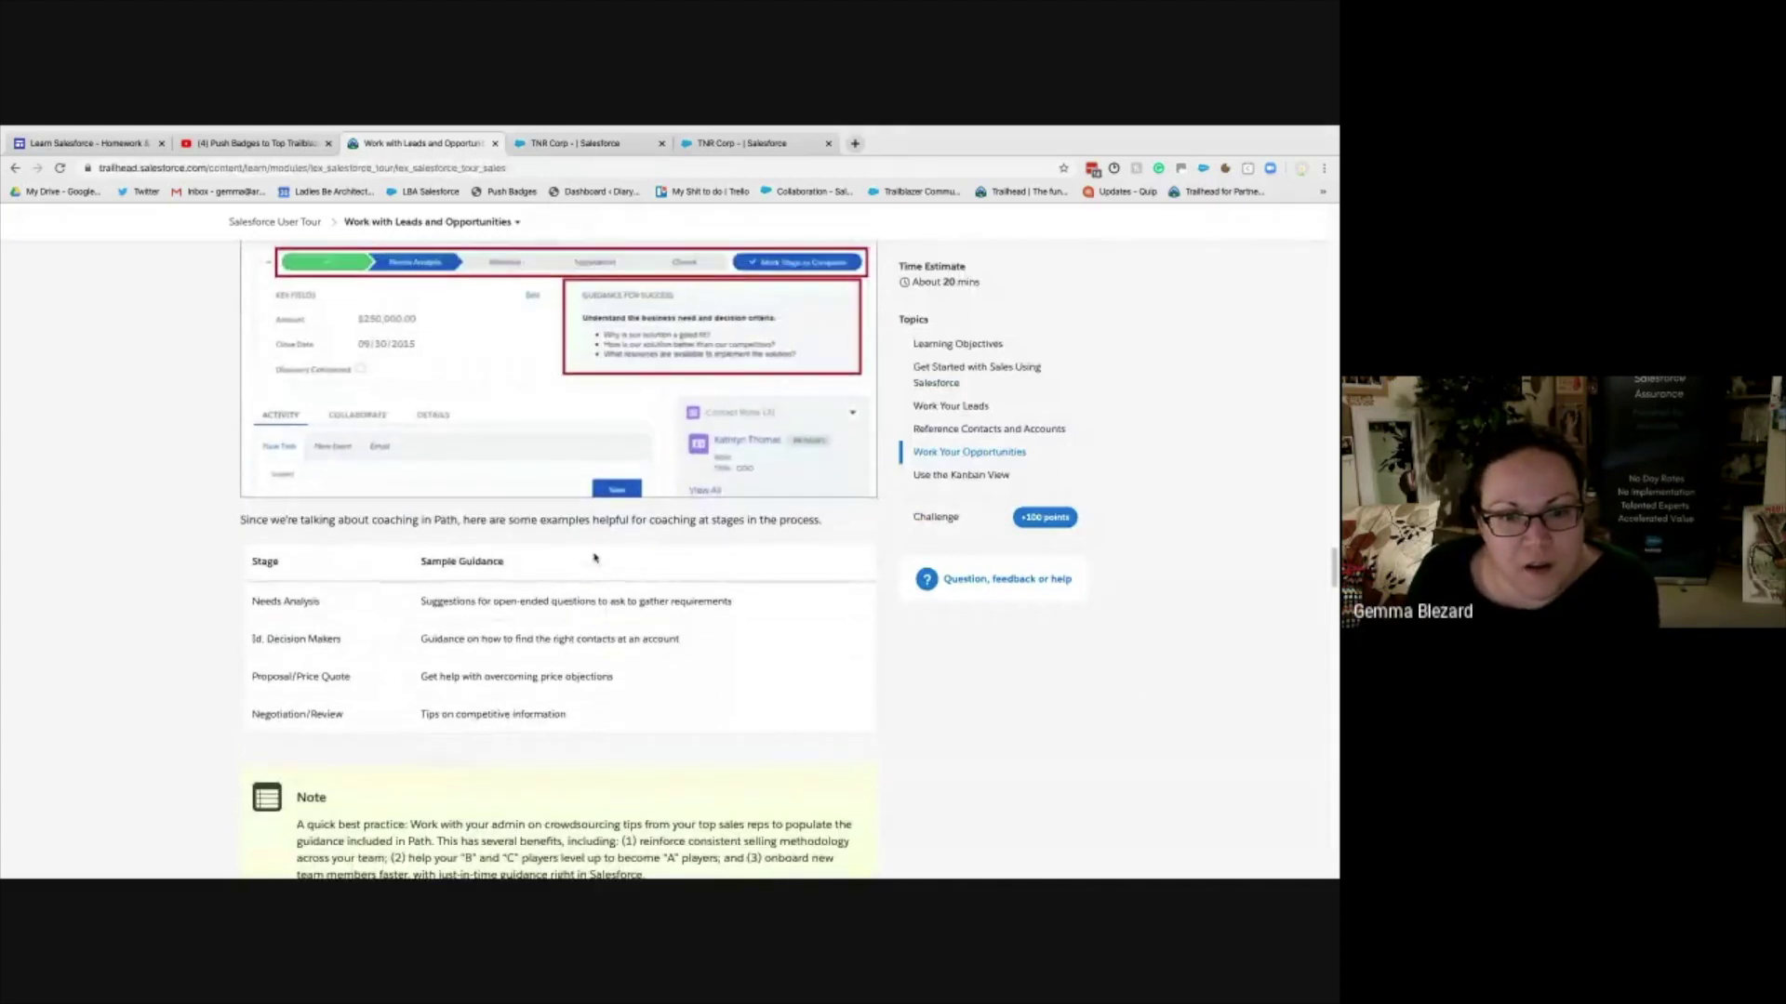
scroll(595, 558, "down", 1)
scroll(595, 557, "down", 1)
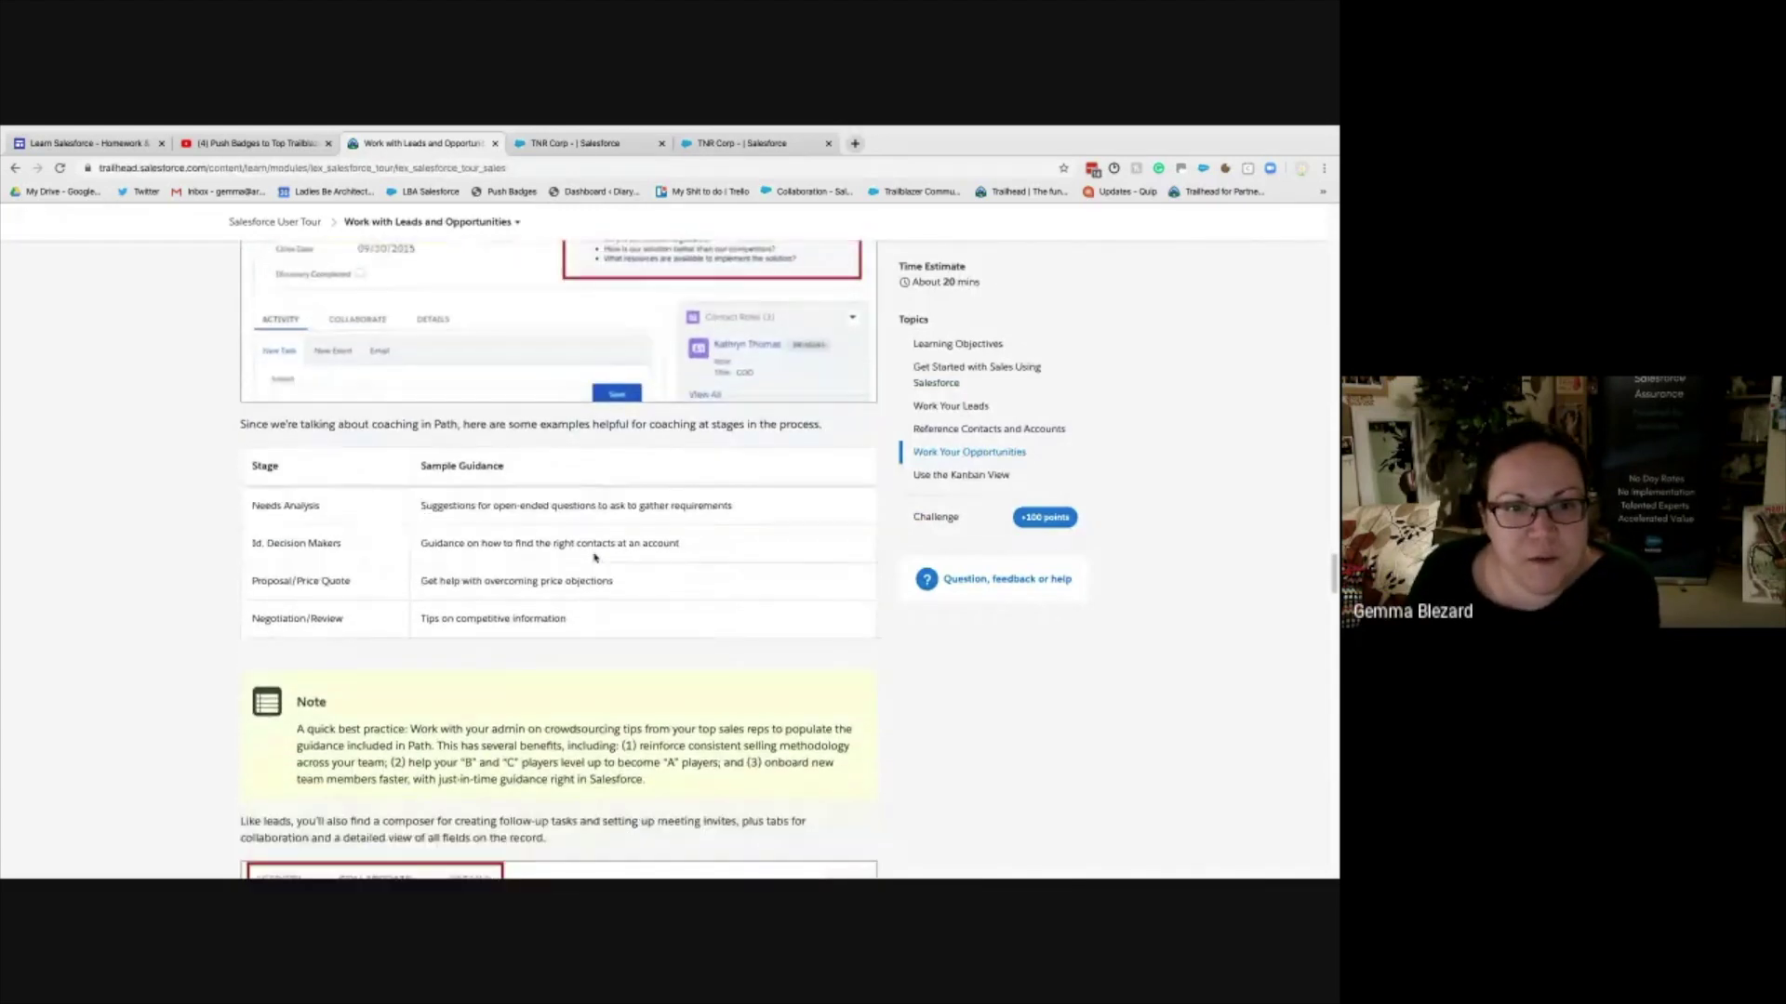
scroll(594, 557, "down", 2)
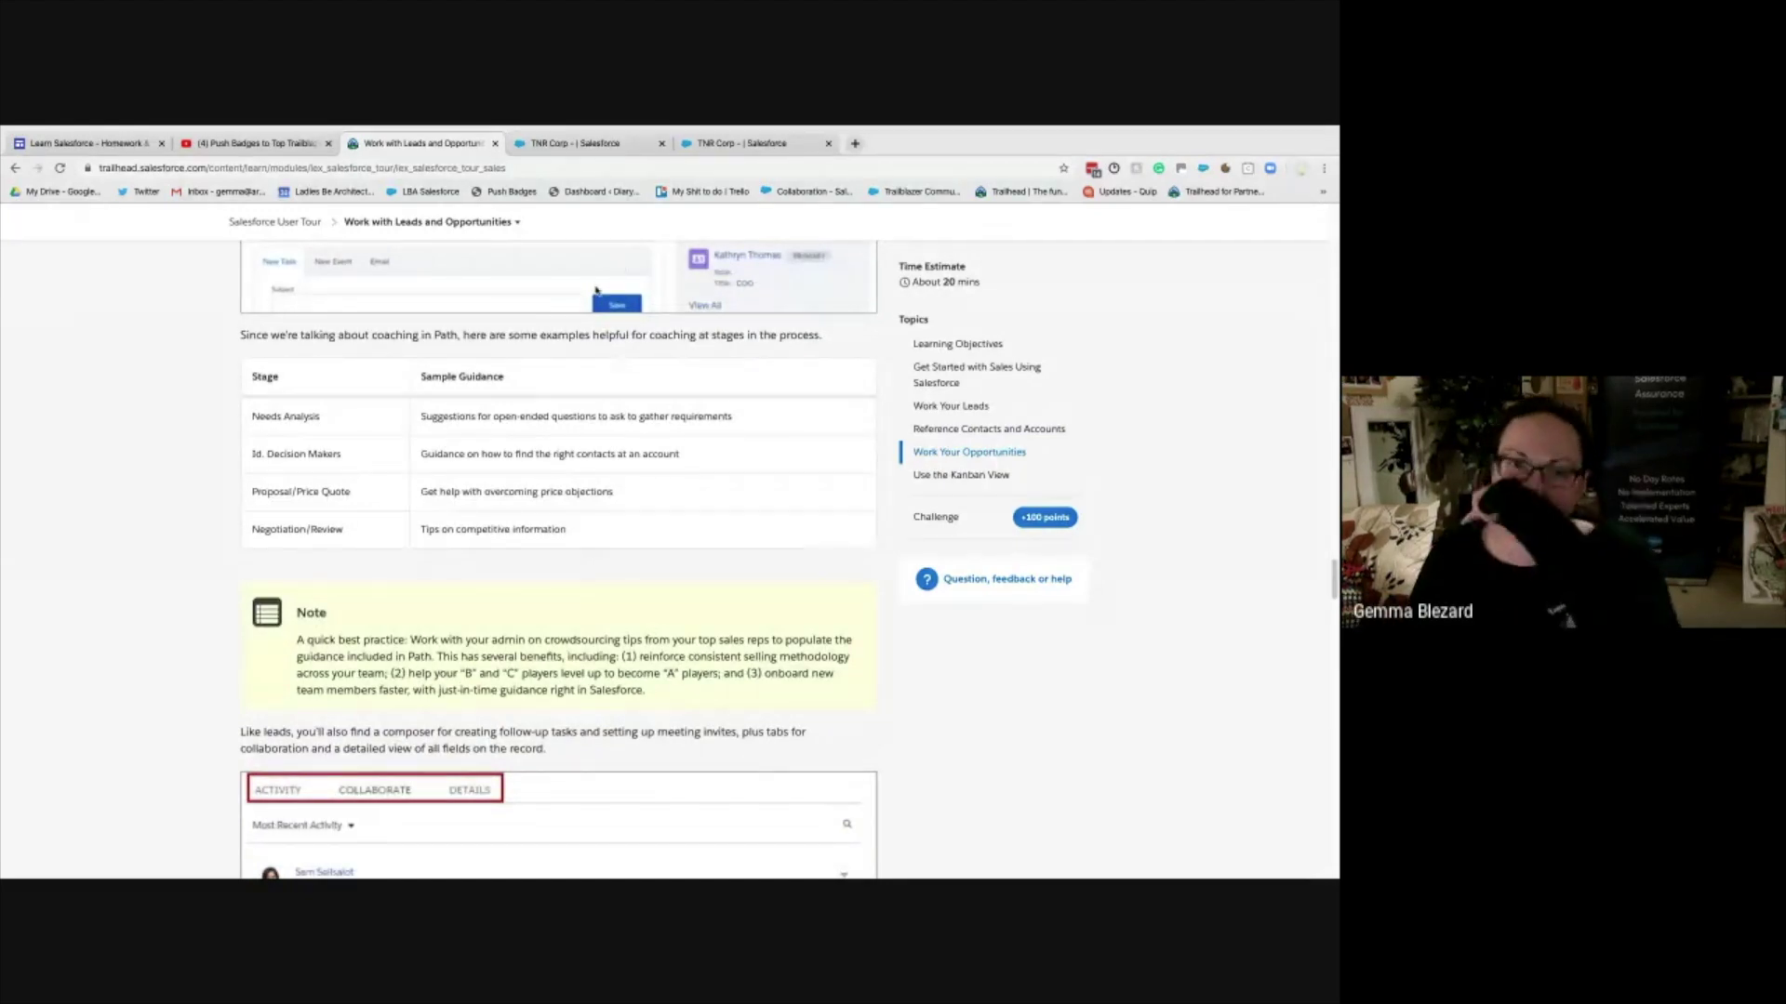
- Check the TNR Corp. opportunity's Path, return to the Trailhead unit and read its examples of guidance, record tabs and contact roles
left_click(585, 149)
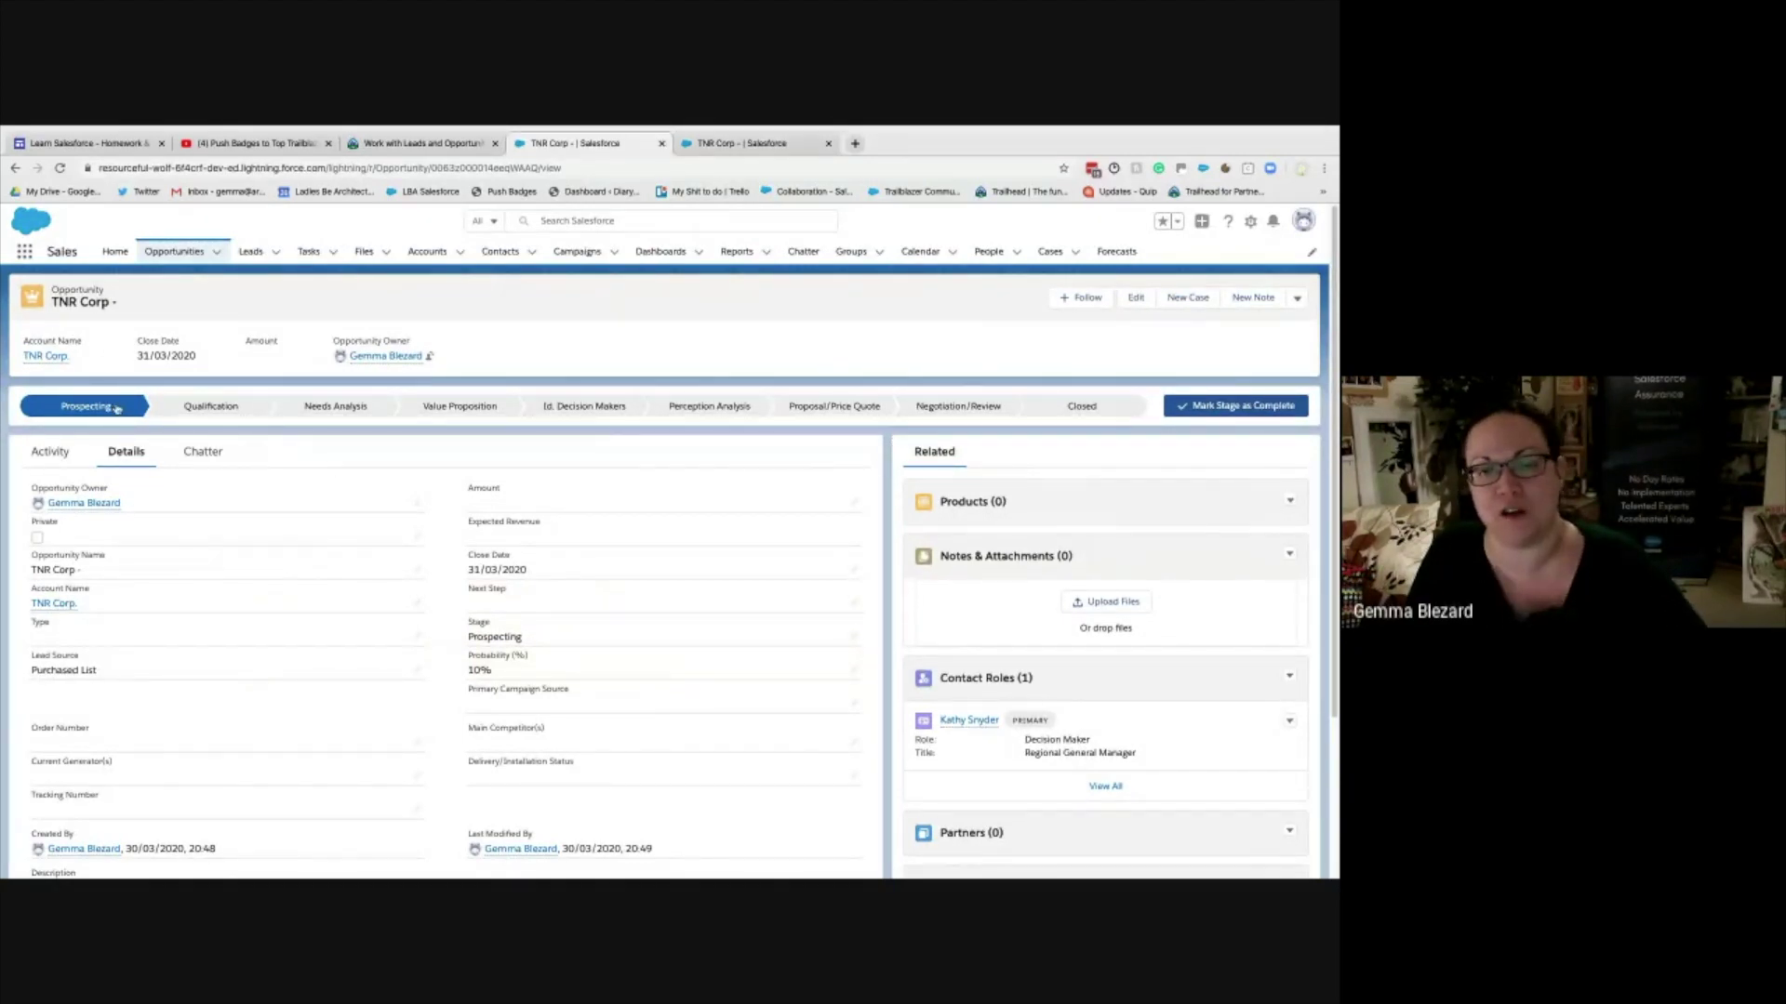
left_click(399, 143)
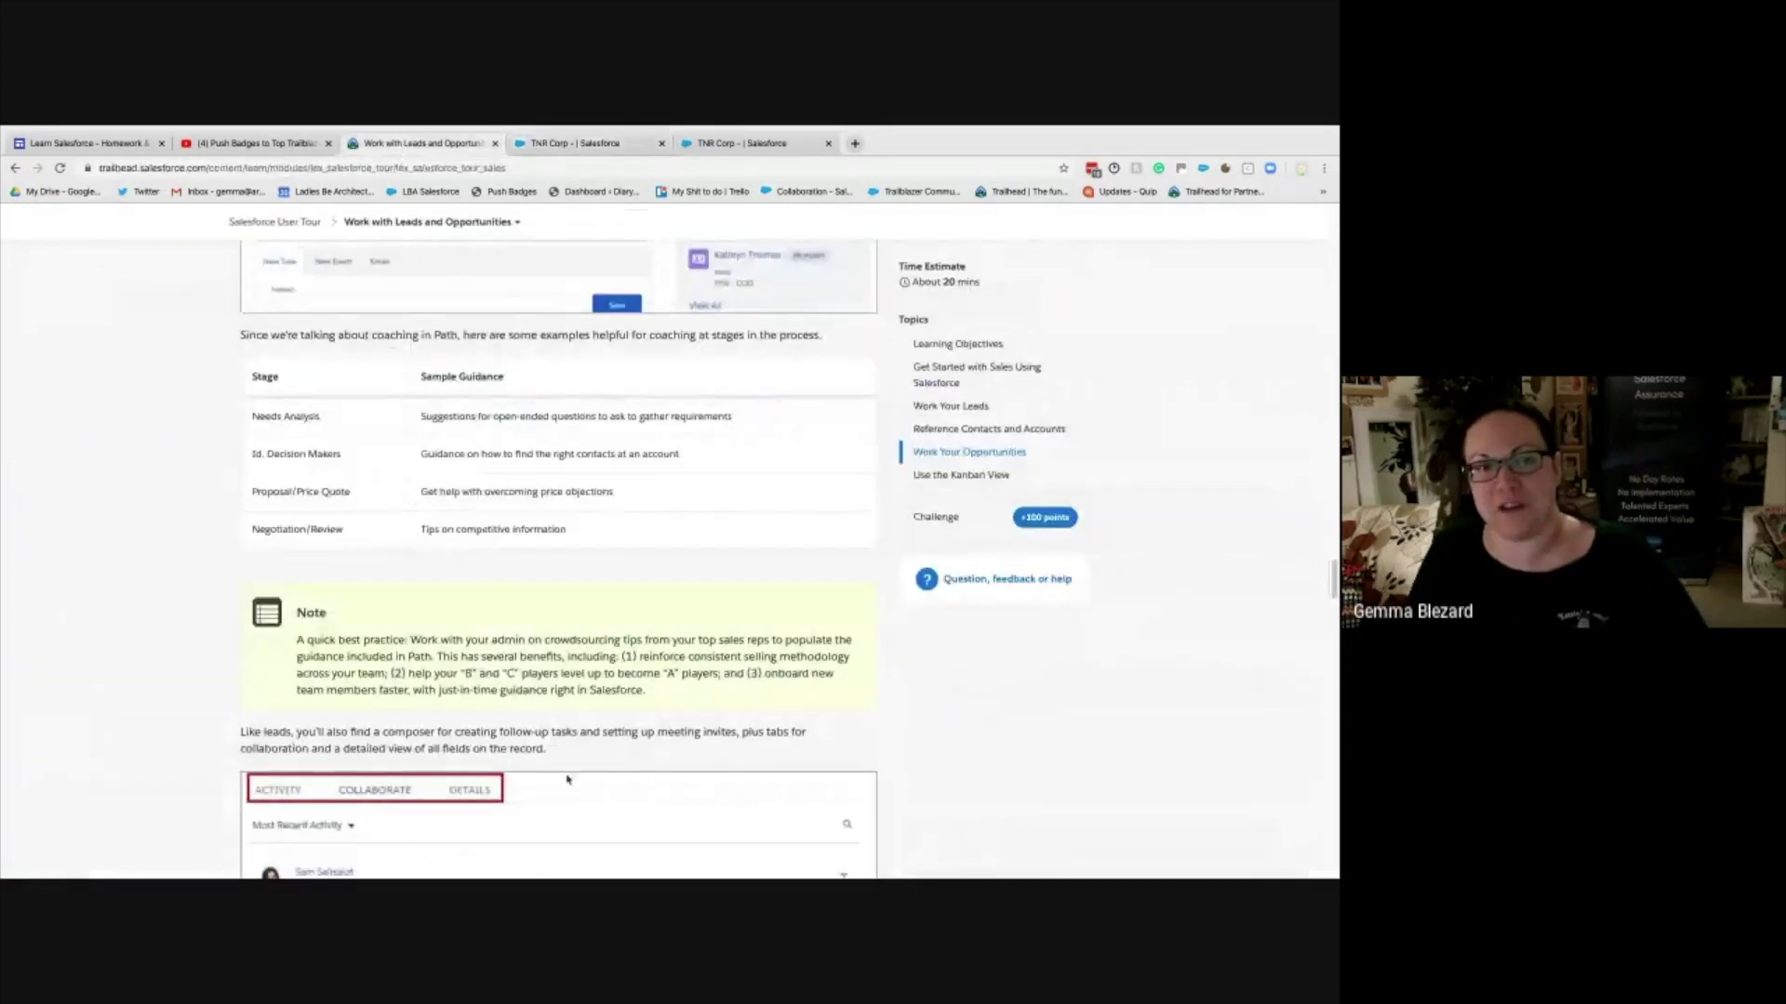
scroll(558, 437, "up", 3)
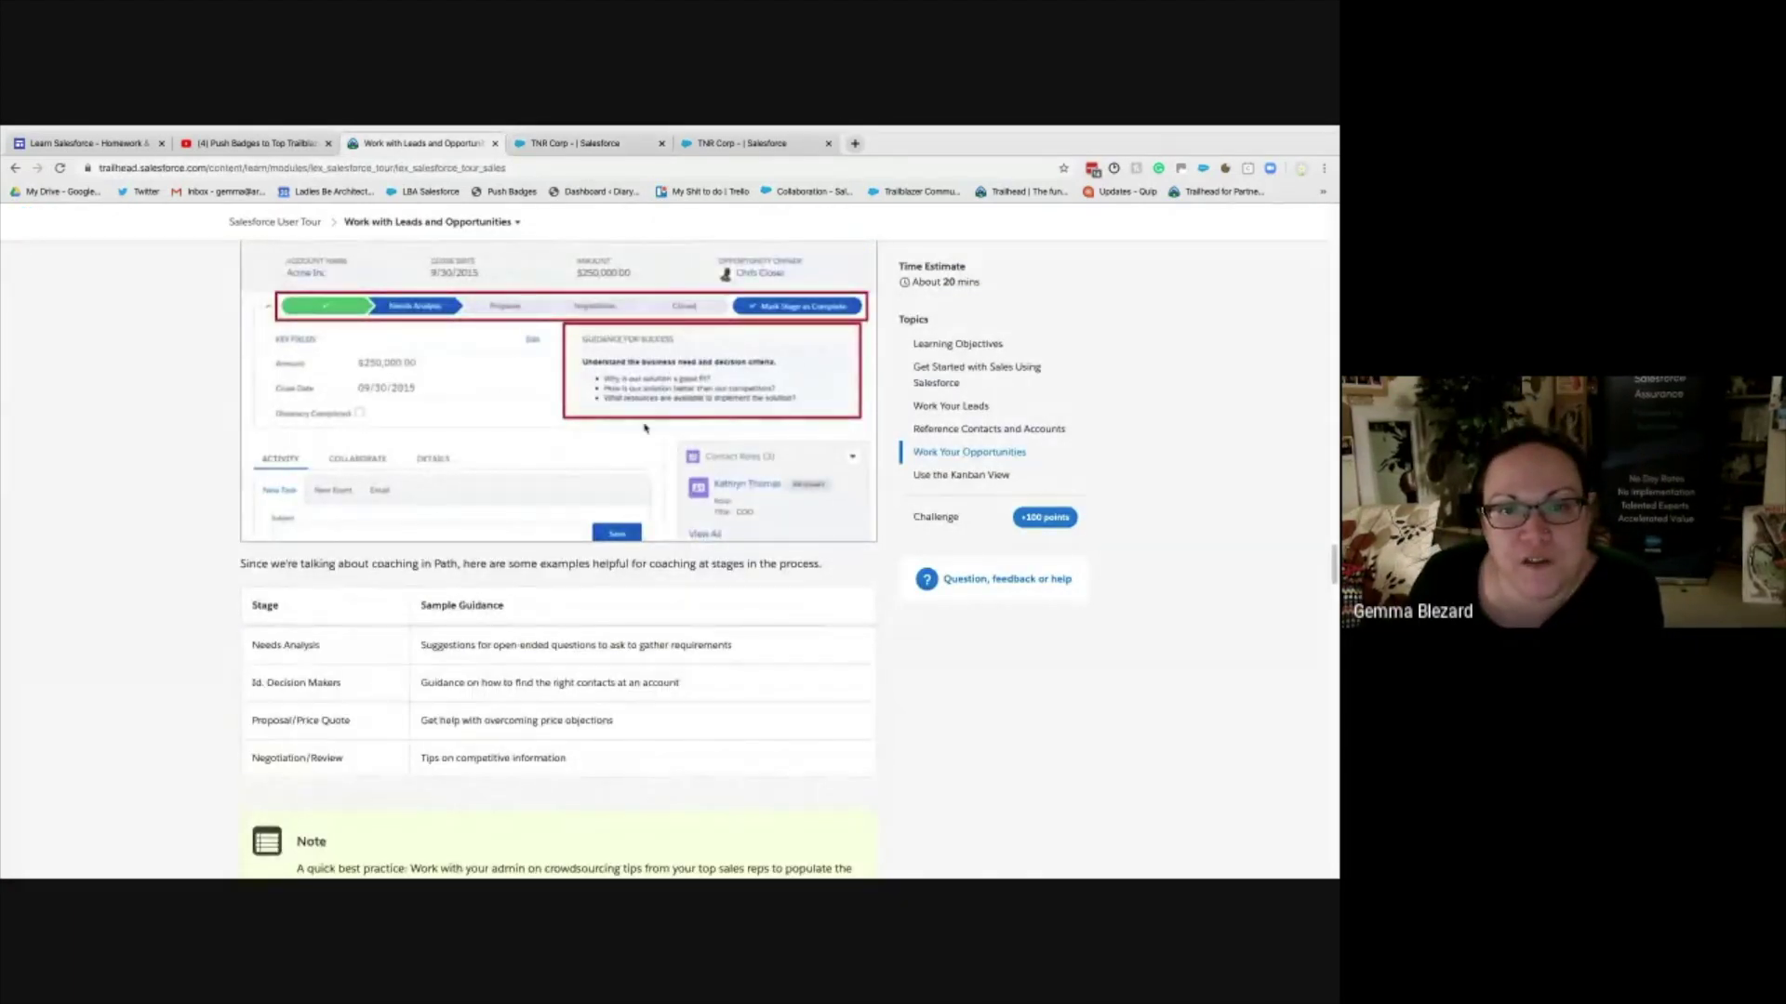
scroll(507, 644, "down", 7)
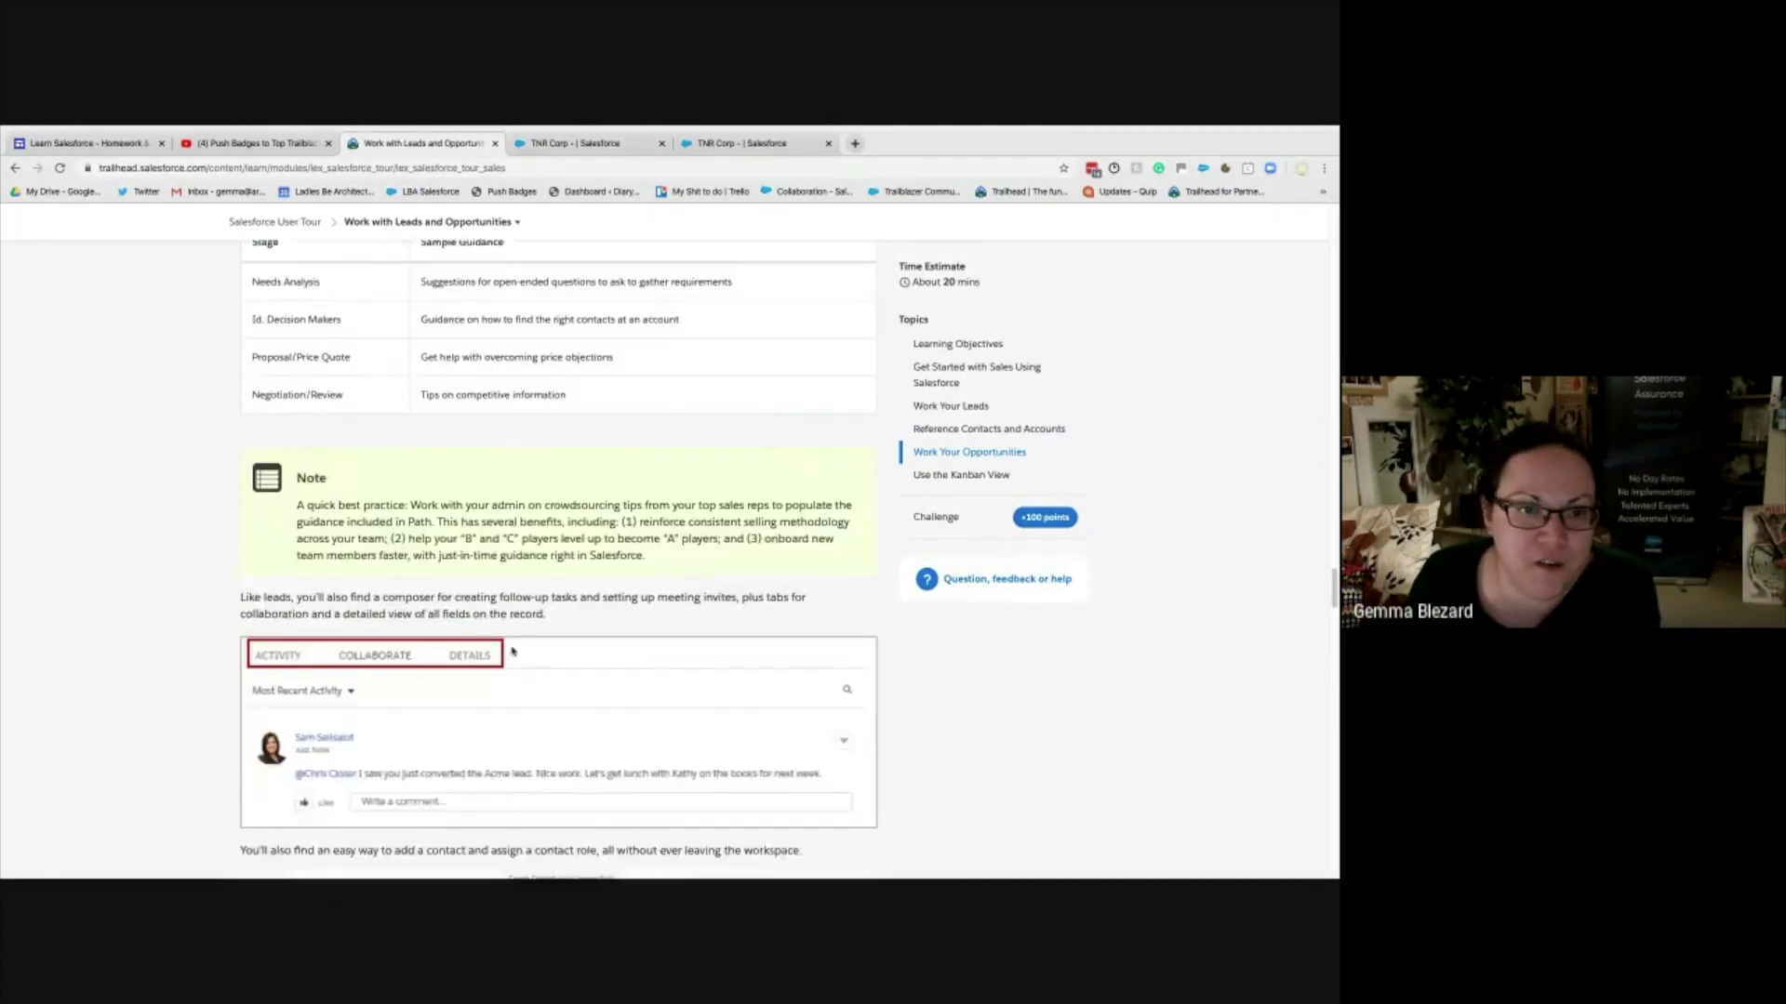
scroll(512, 651, "down", 1)
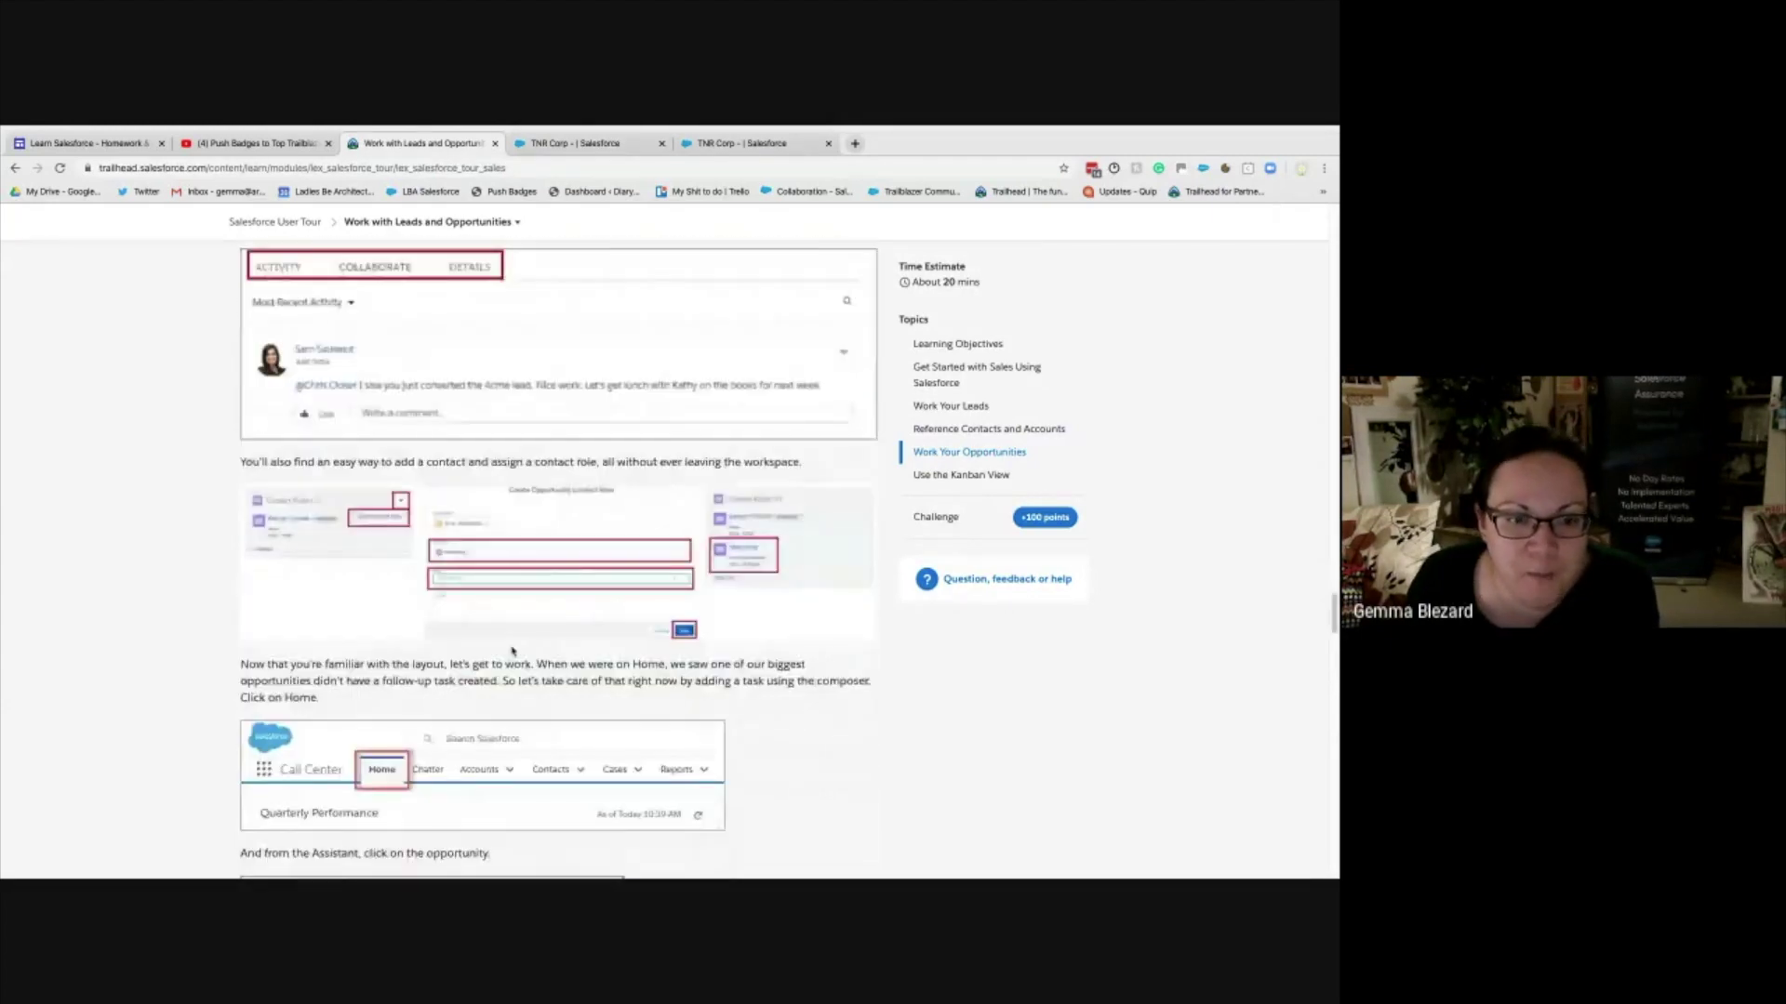
scroll(343, 291, "up", 1)
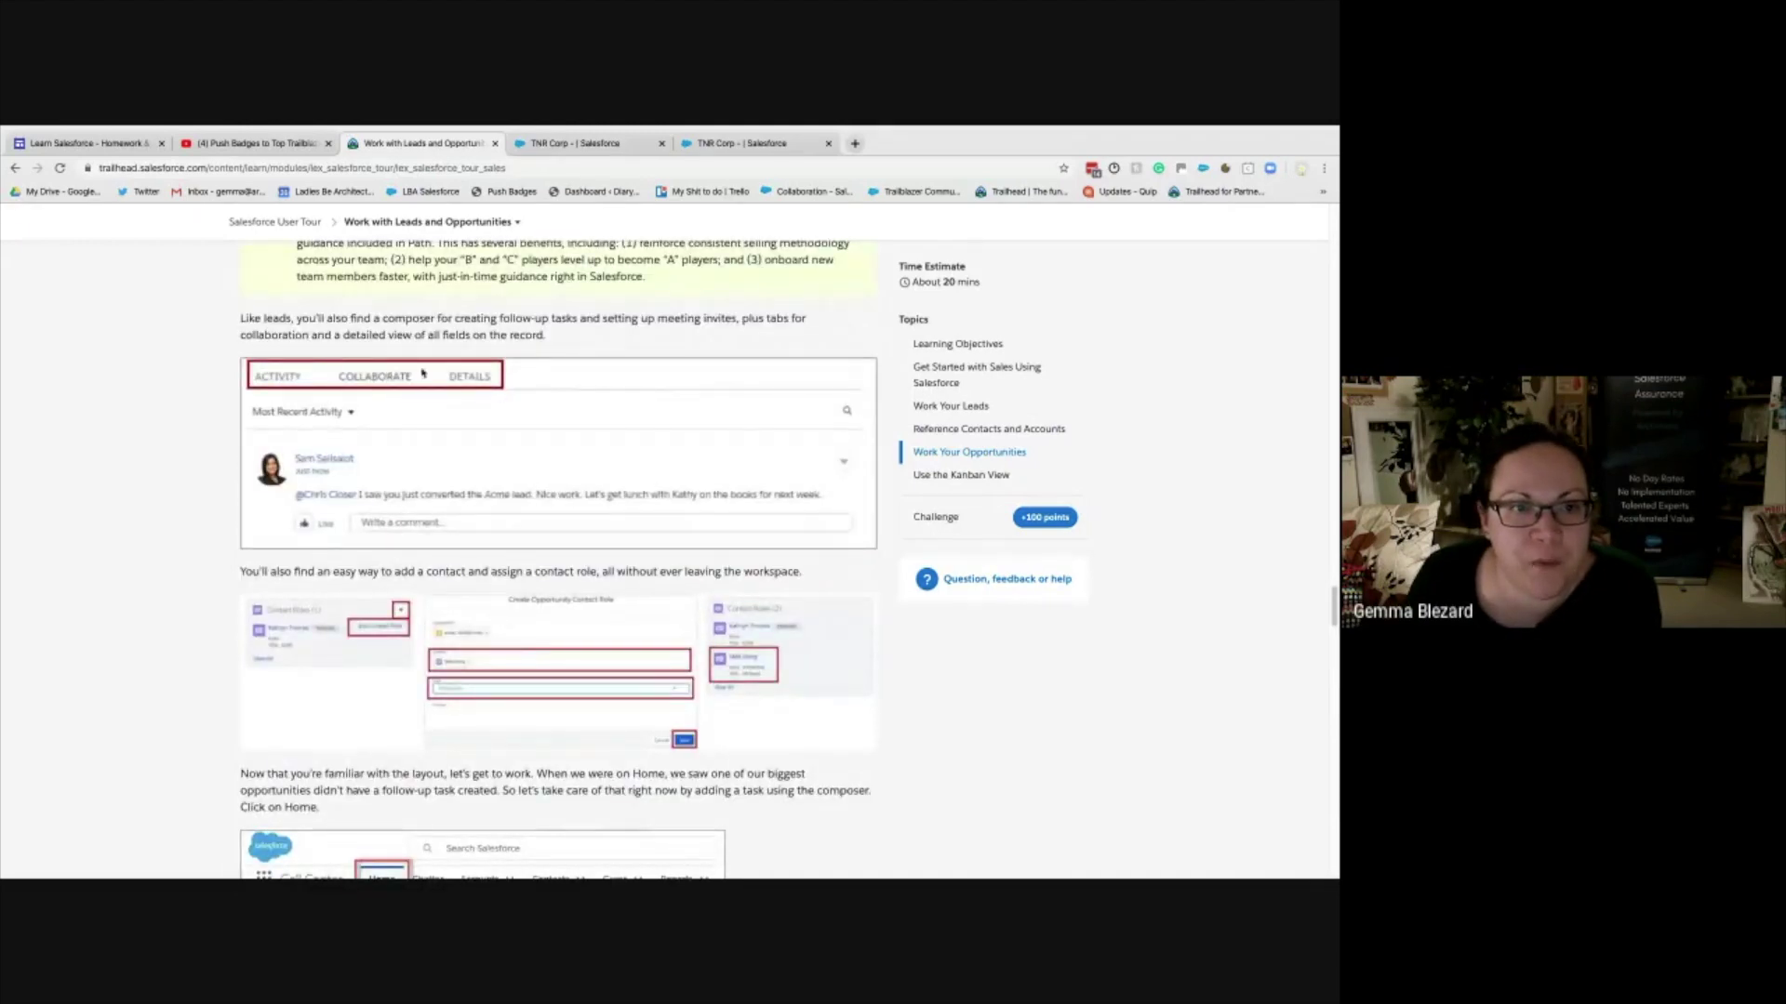
scroll(828, 667, "down", 4)
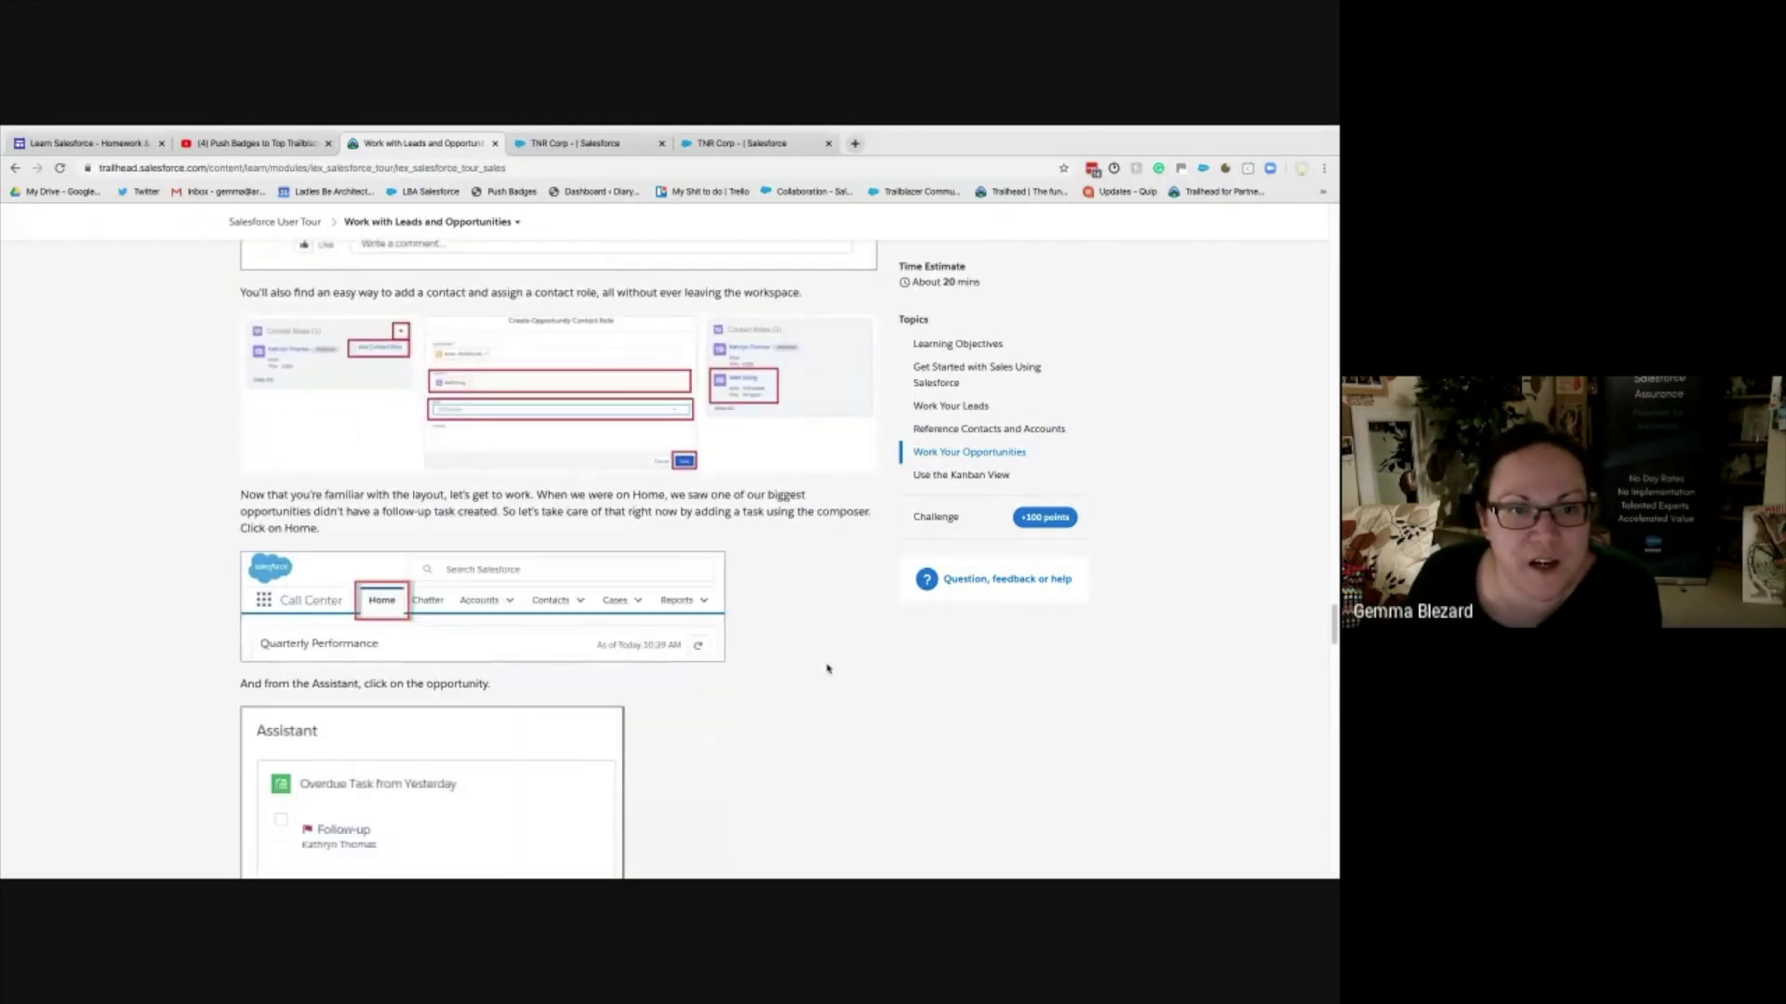
- Read the Trailhead walkthrough on creating a follow-up task for an opportunity and selecting the Kanban view
scroll(453, 592, "down", 1)
scroll(453, 591, "down", 3)
scroll(453, 592, "down", 5)
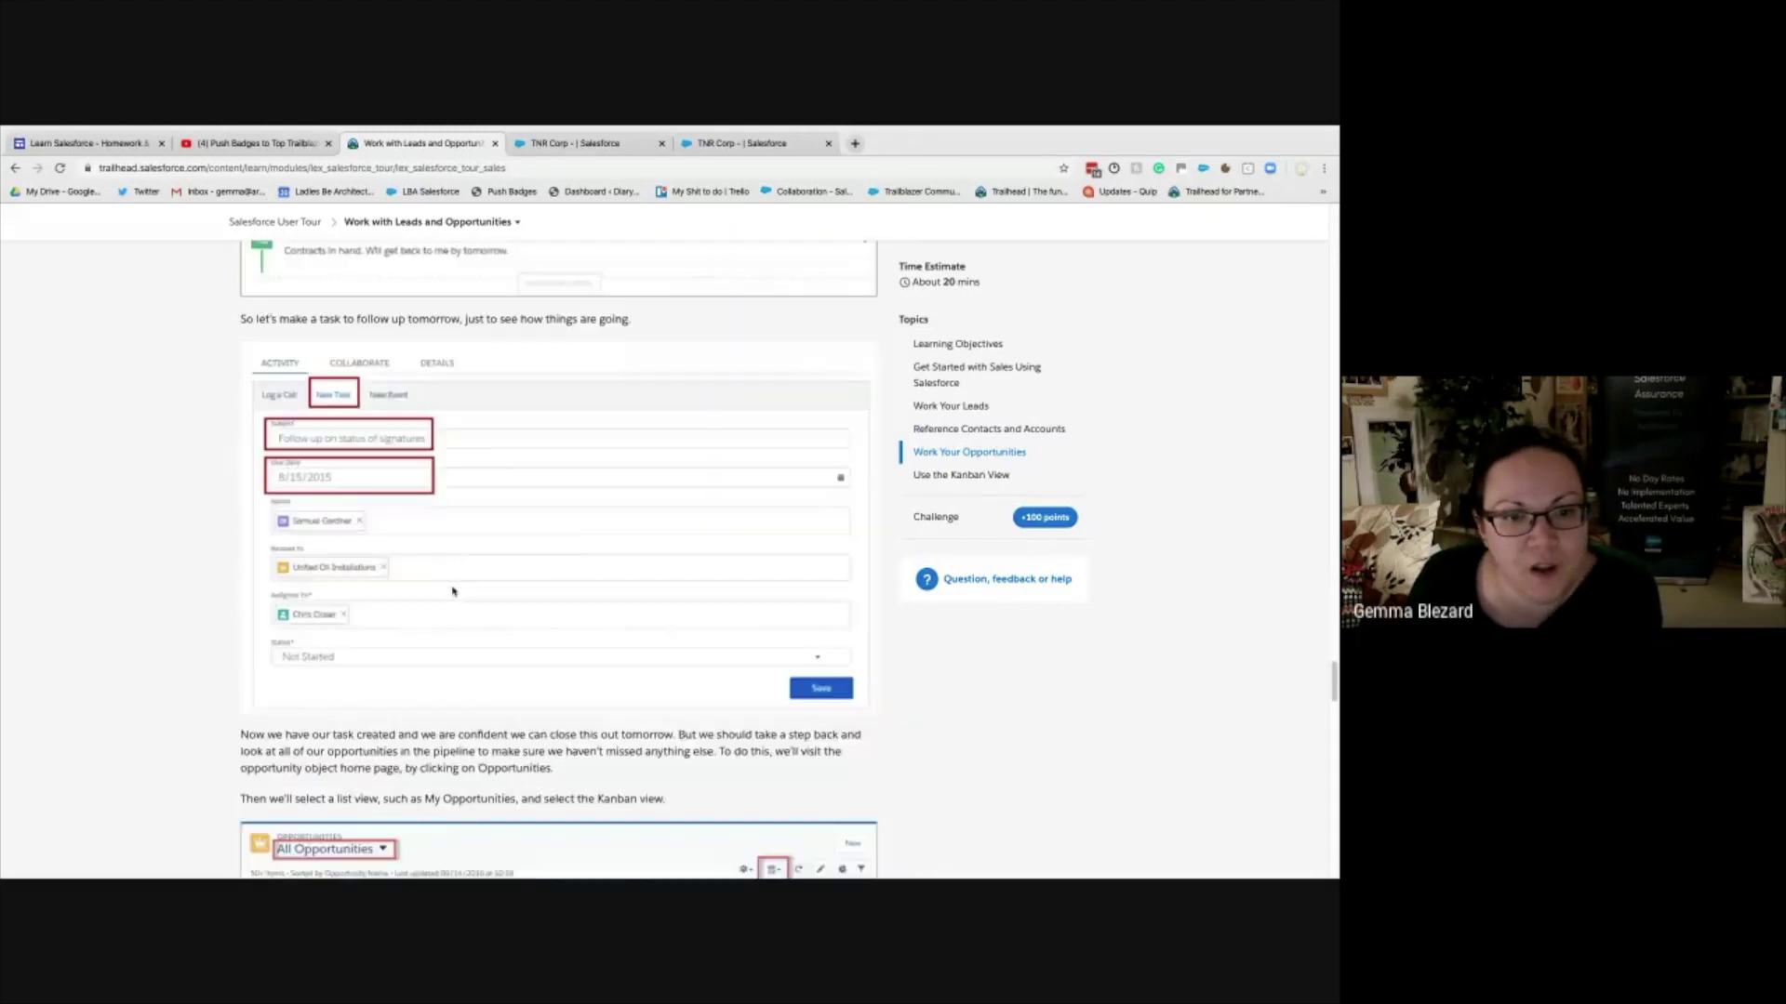
scroll(453, 592, "down", 5)
scroll(453, 591, "up", 2)
scroll(453, 591, "up", 2)
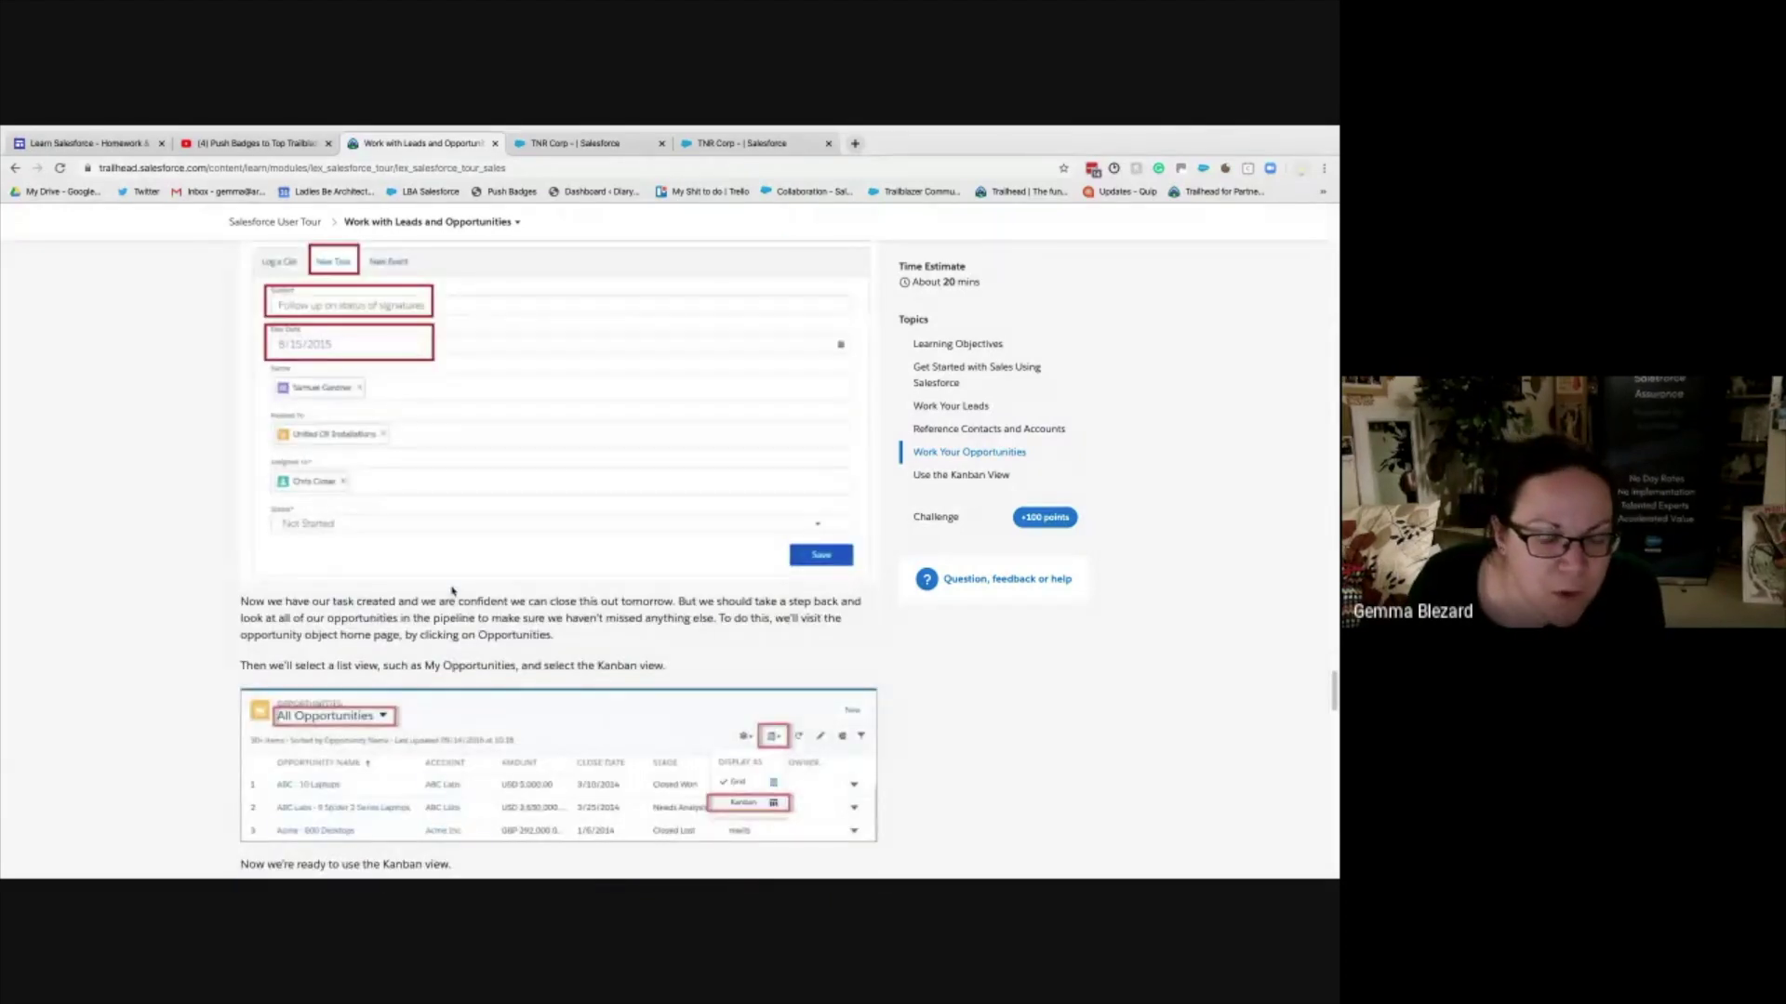
scroll(430, 595, "down", 2)
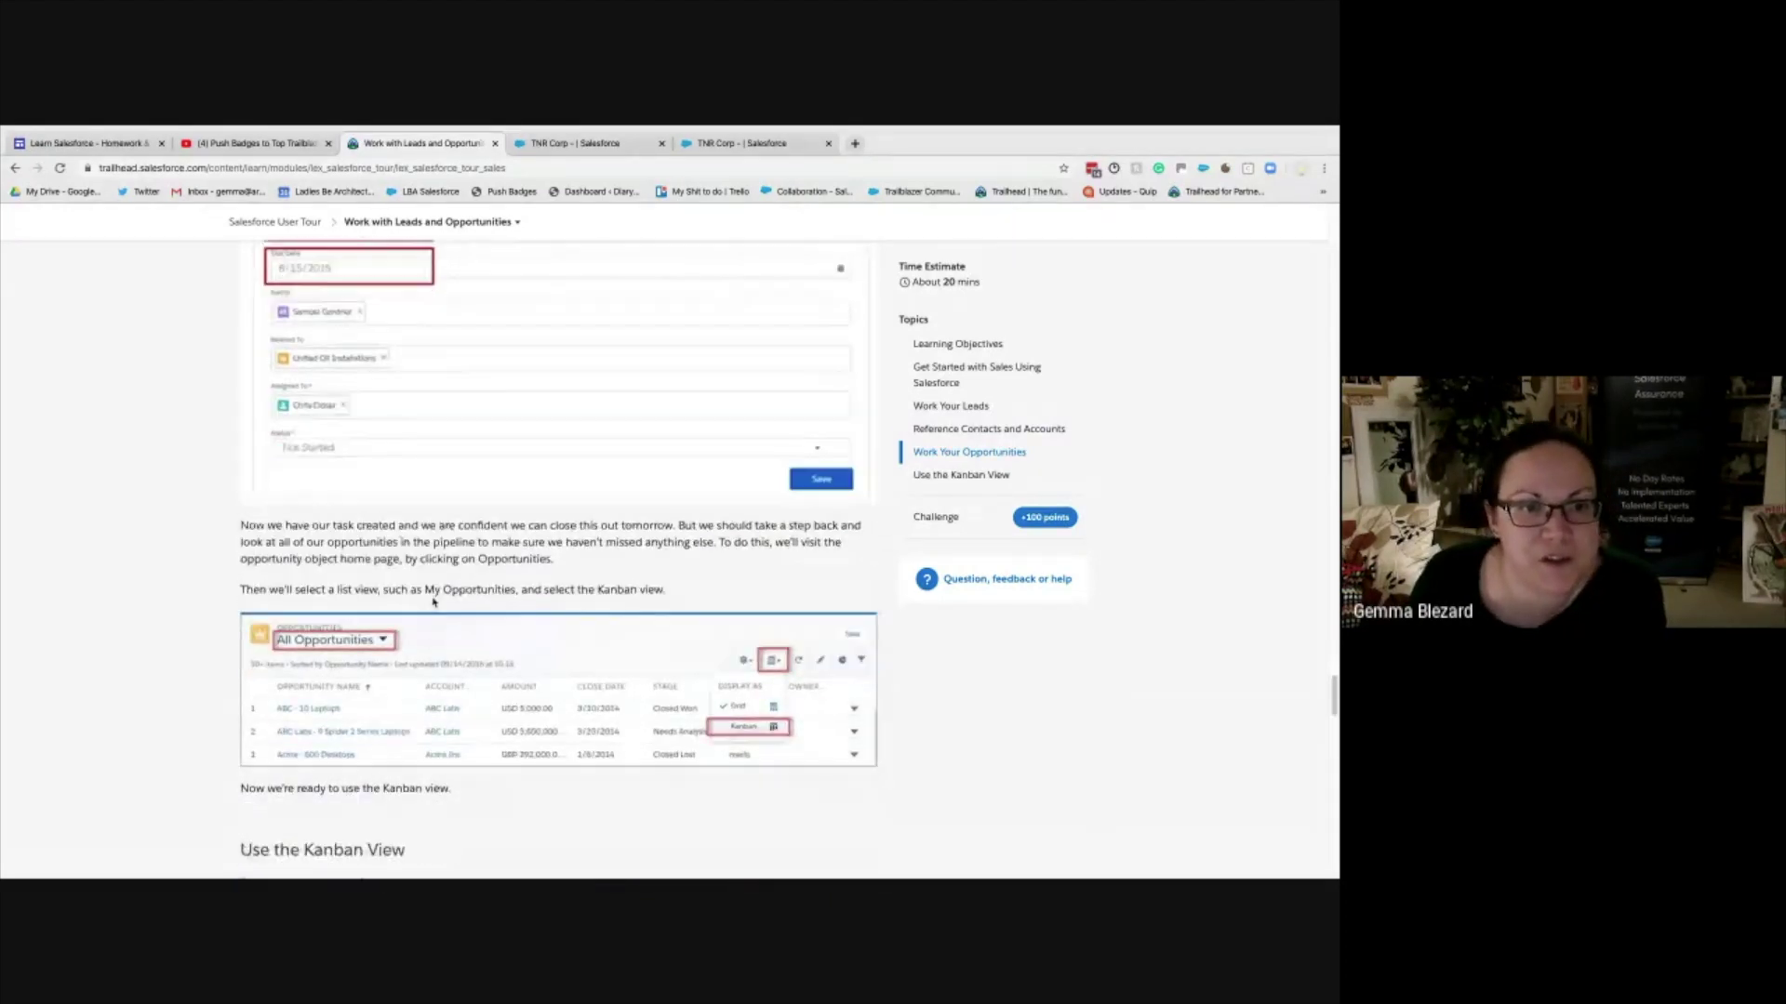
- Return to the TNR Corp. opportunity in Salesforce, show its activity timeline and preview the primary contact's details
left_click(584, 143)
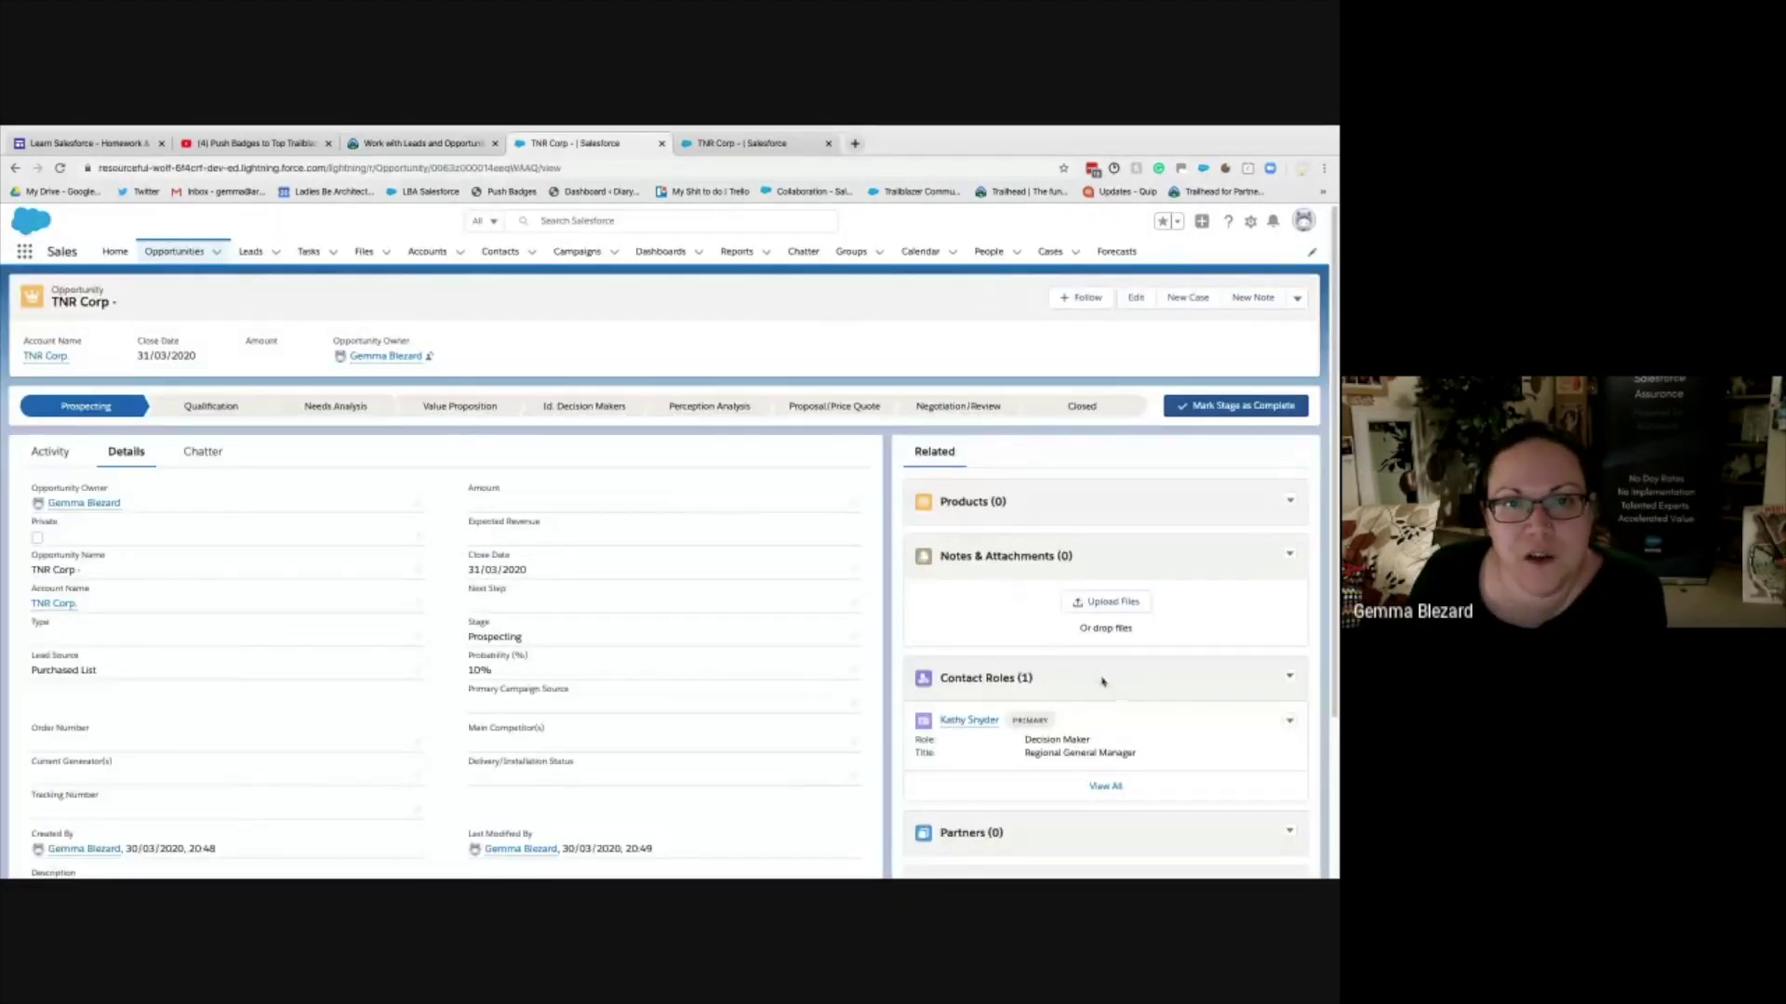
scroll(1100, 682, "down", 3)
scroll(605, 586, "up", 3)
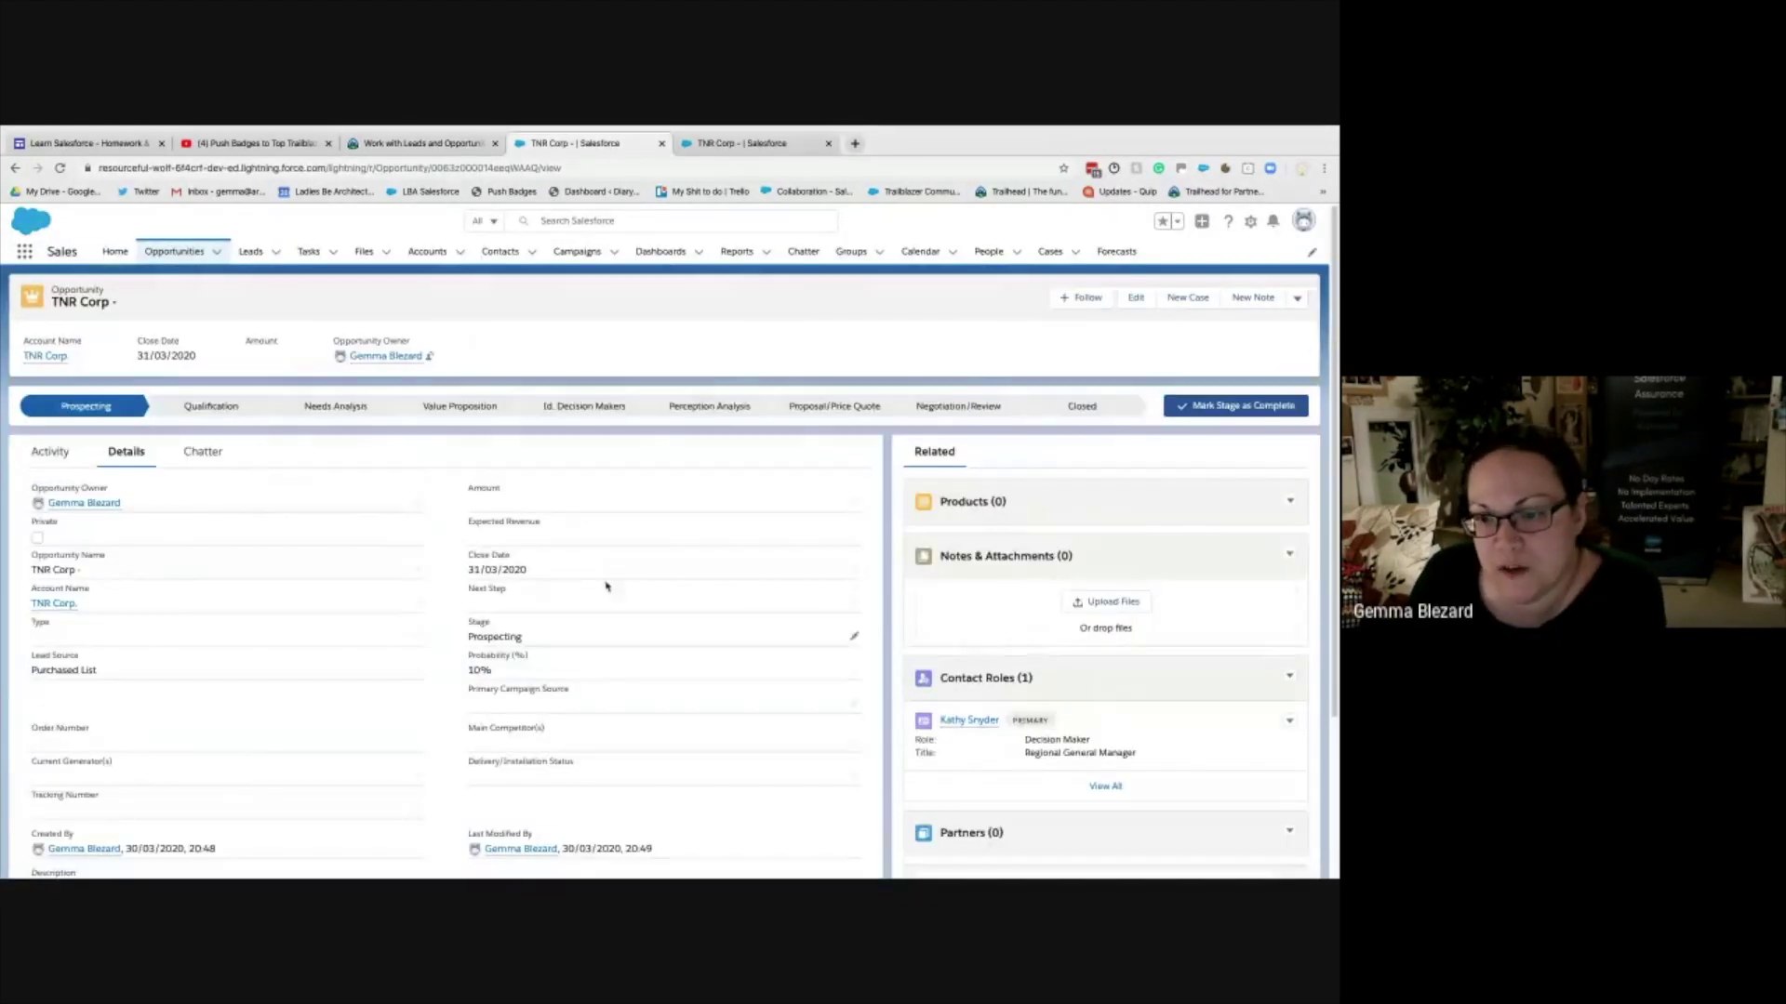
left_click(49, 453)
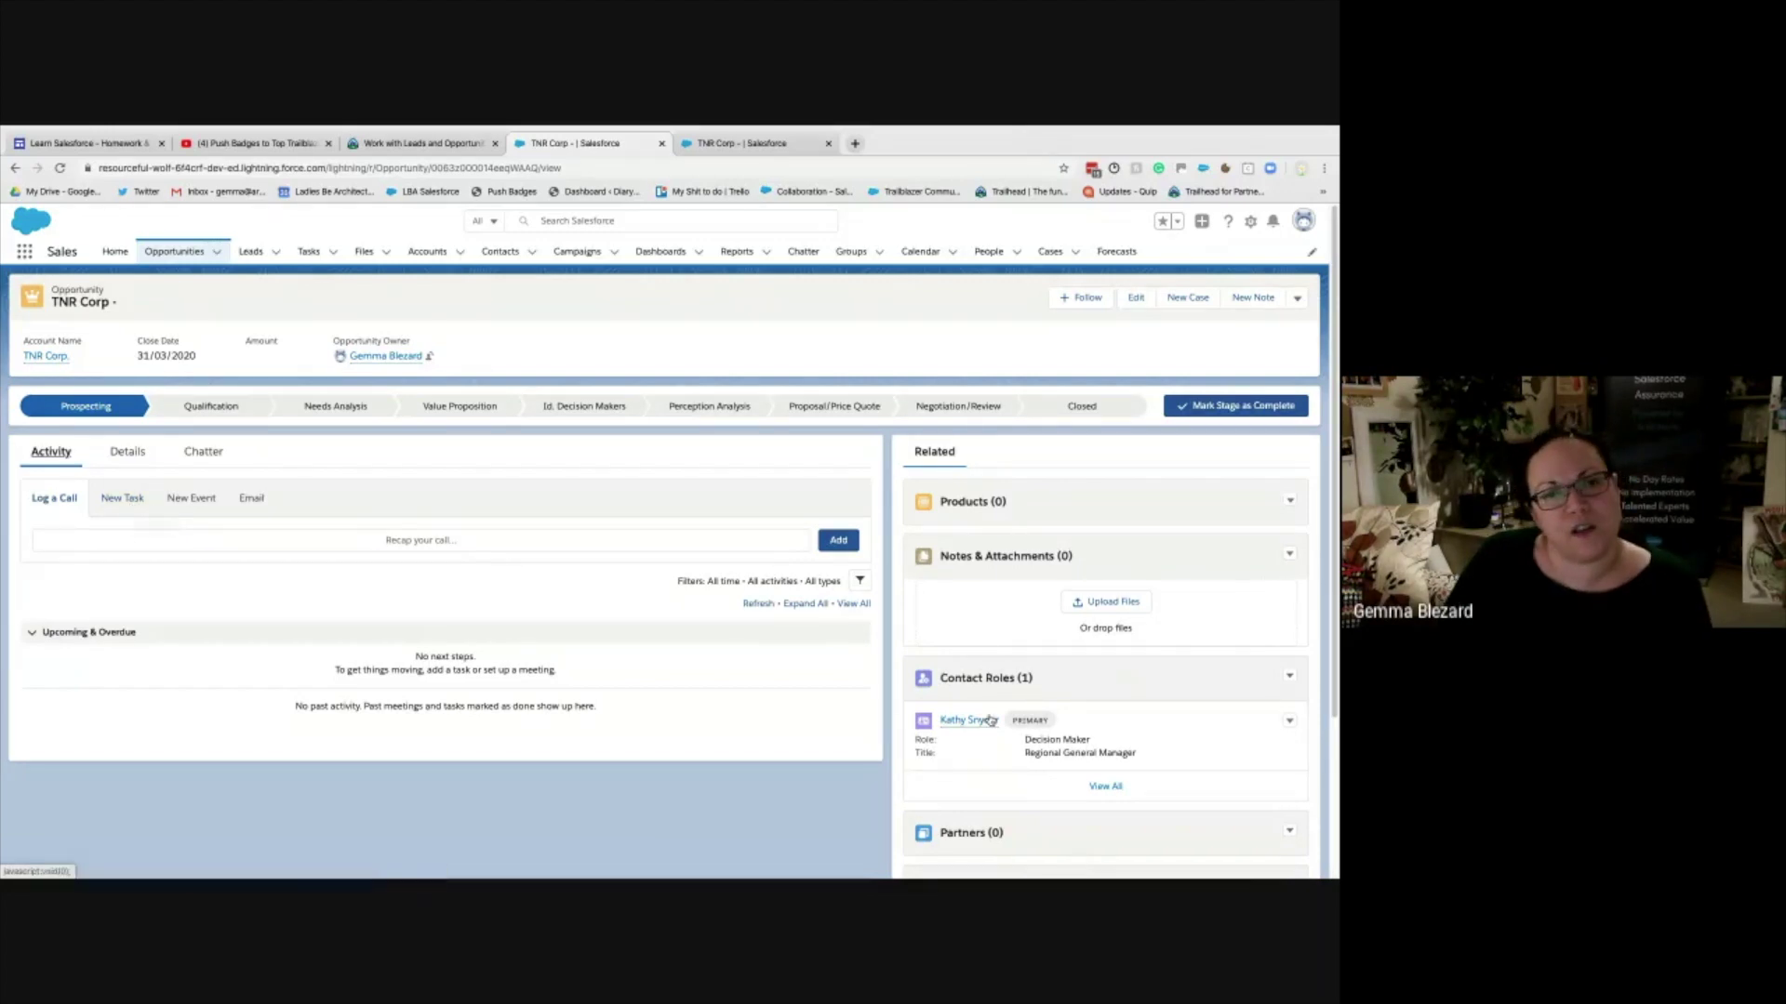
mouse_move(989, 720)
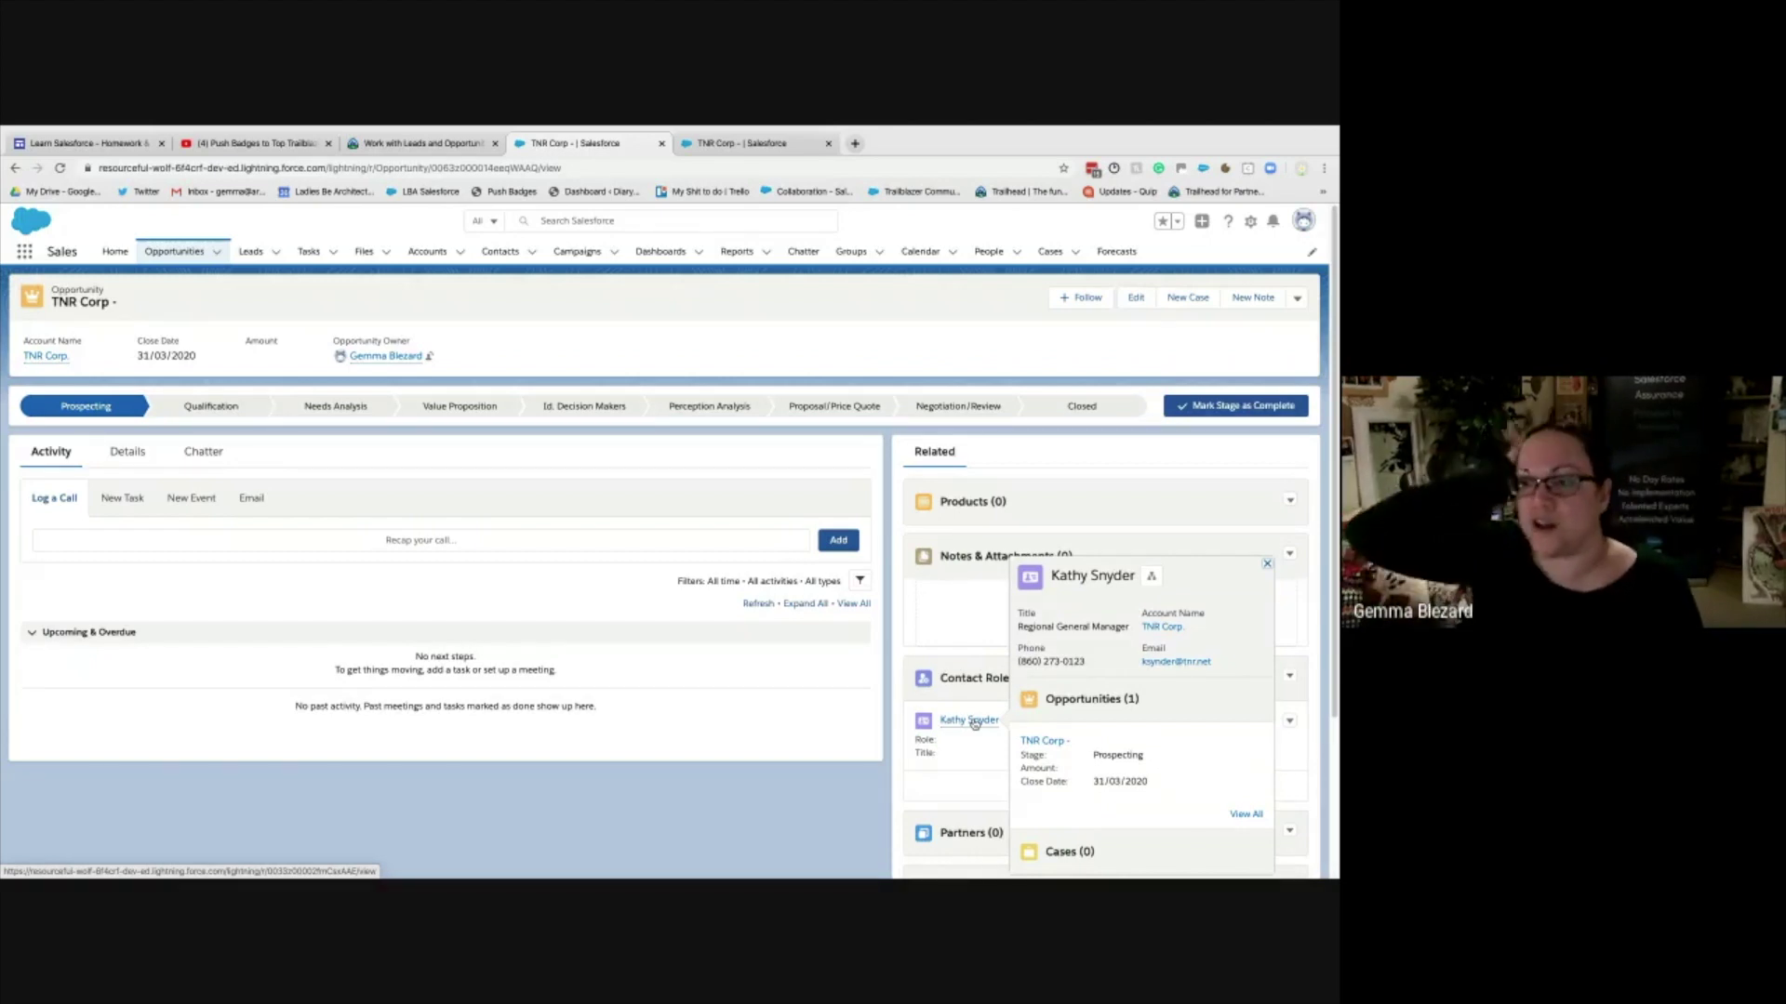
- Start a new event on the TNR Corp. opportunity with the subject Meeting and the start date 31 Mar 2020
left_click(190, 499)
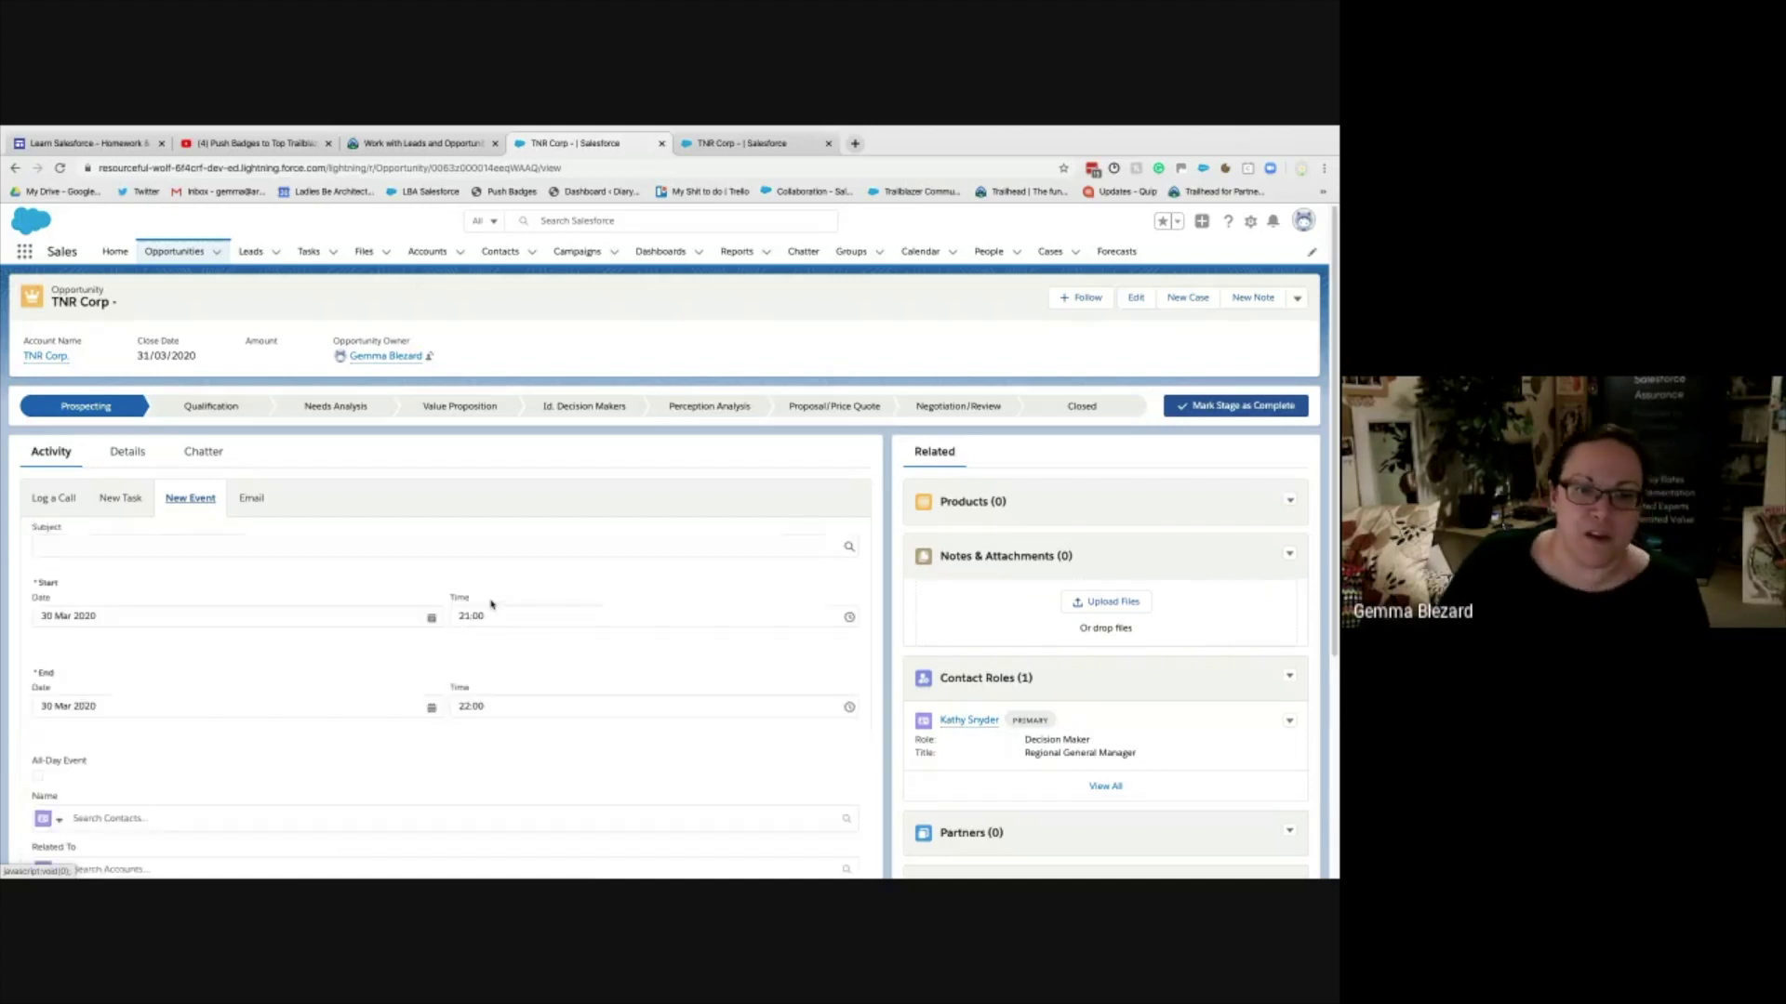
left_click(120, 541)
type("Meeting")
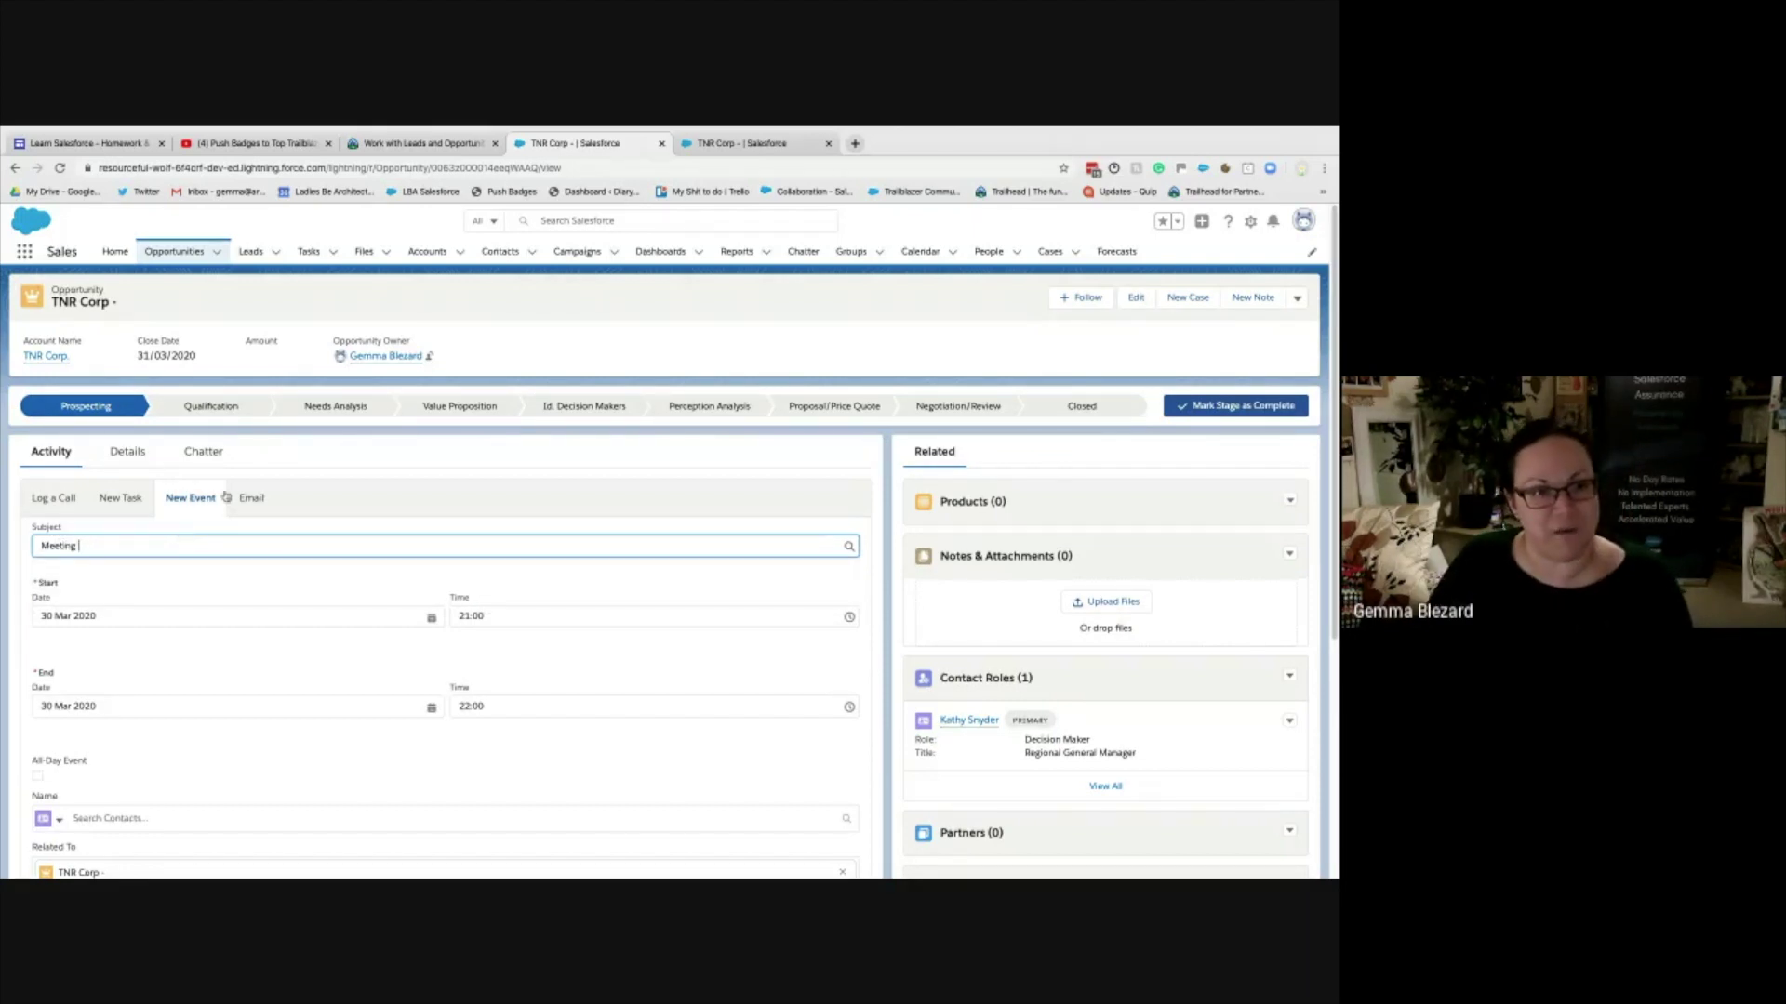
scroll(186, 526, "down", 2)
left_click(332, 465)
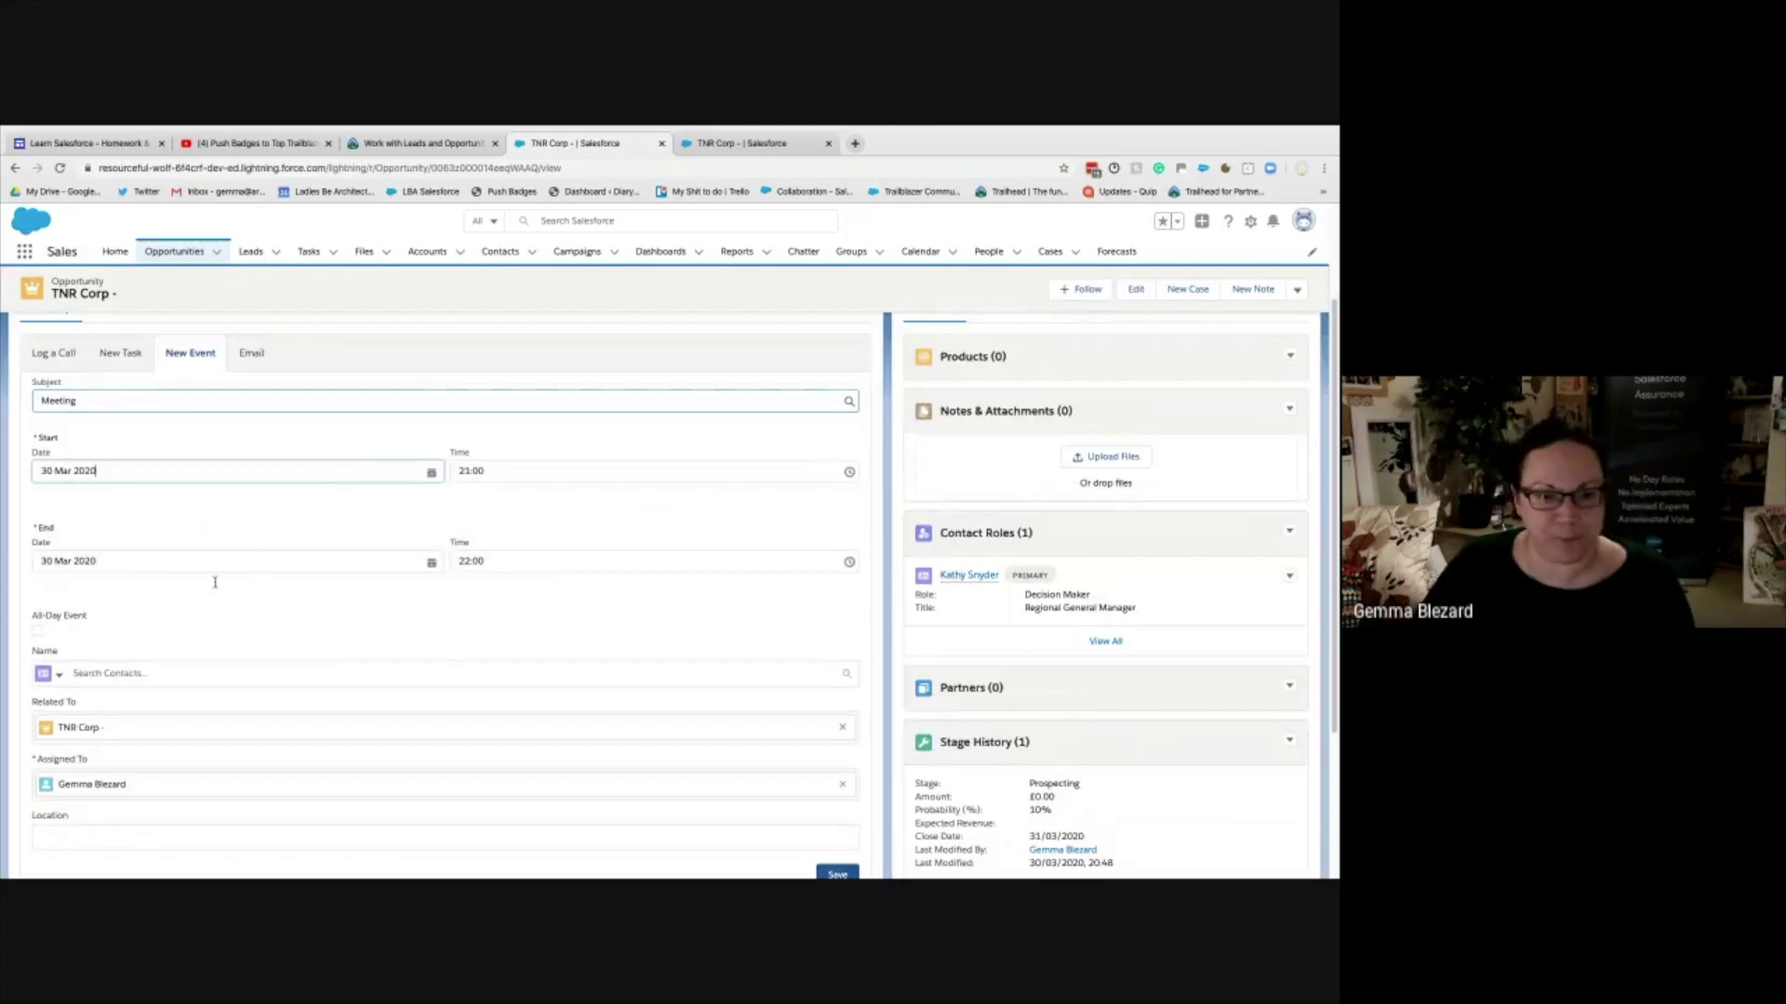
left_click(290, 698)
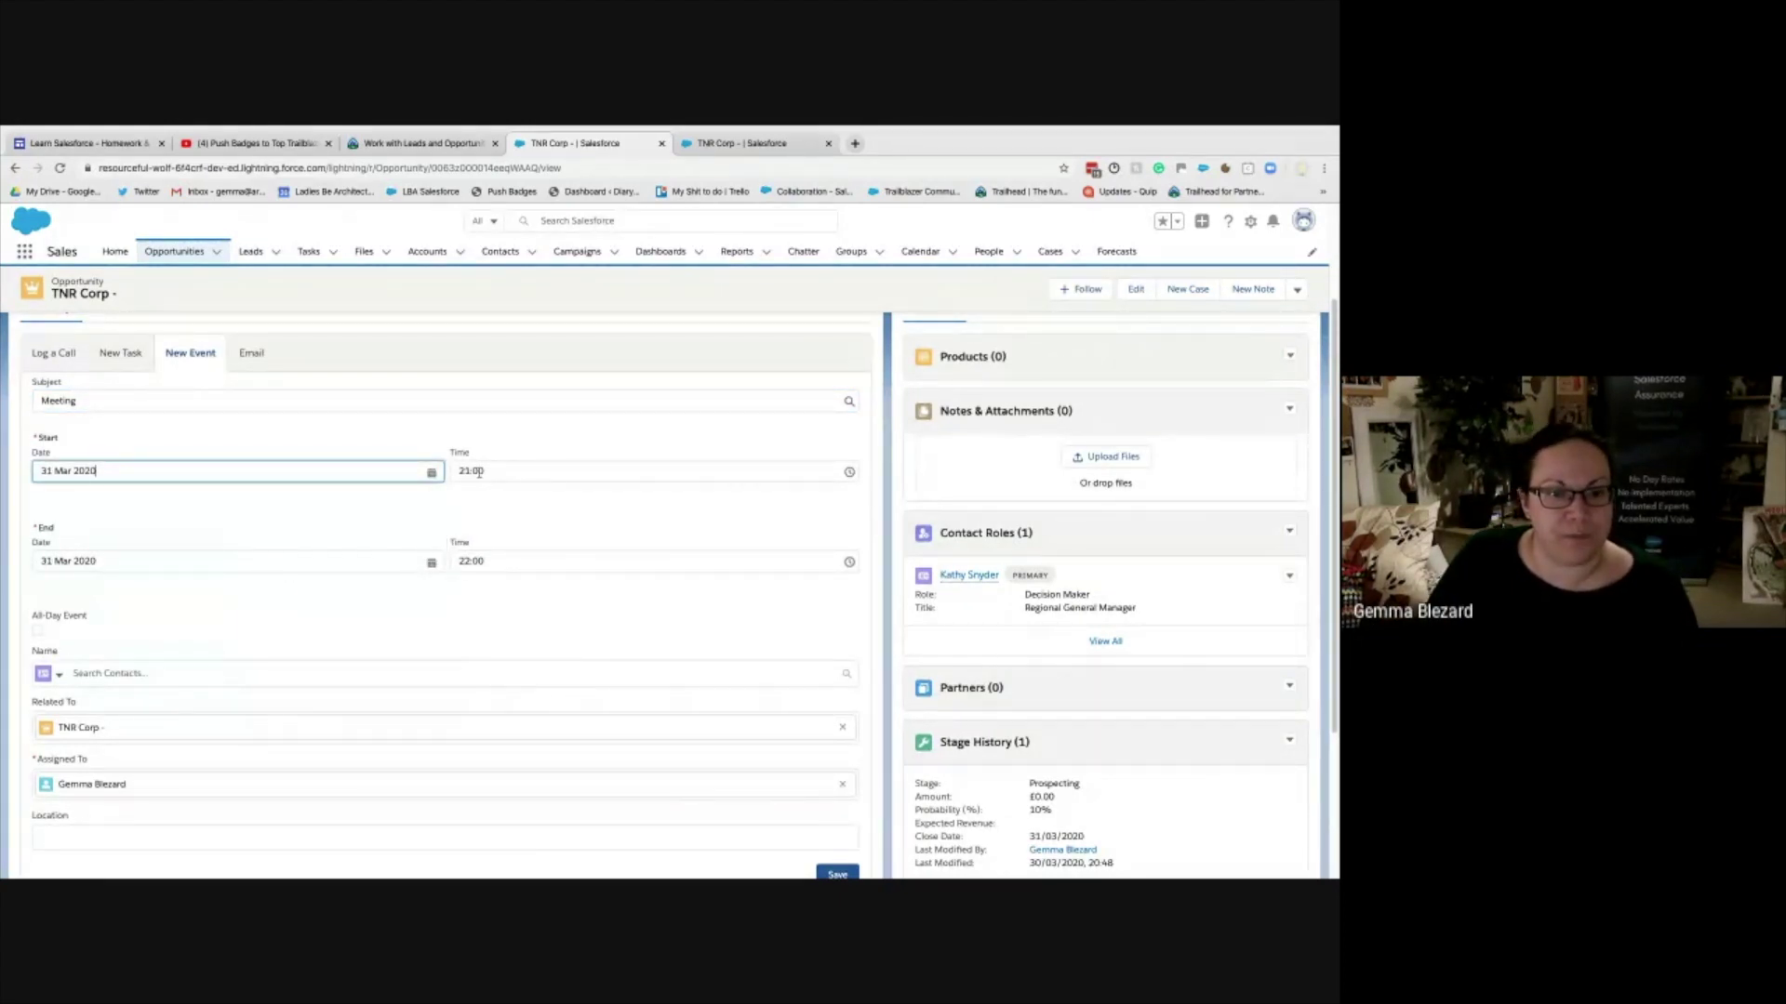
- Try Leads as the record type for the event's Name, clear the related opportunity, and set the Name type back to Contacts
scroll(187, 538, "down", 1)
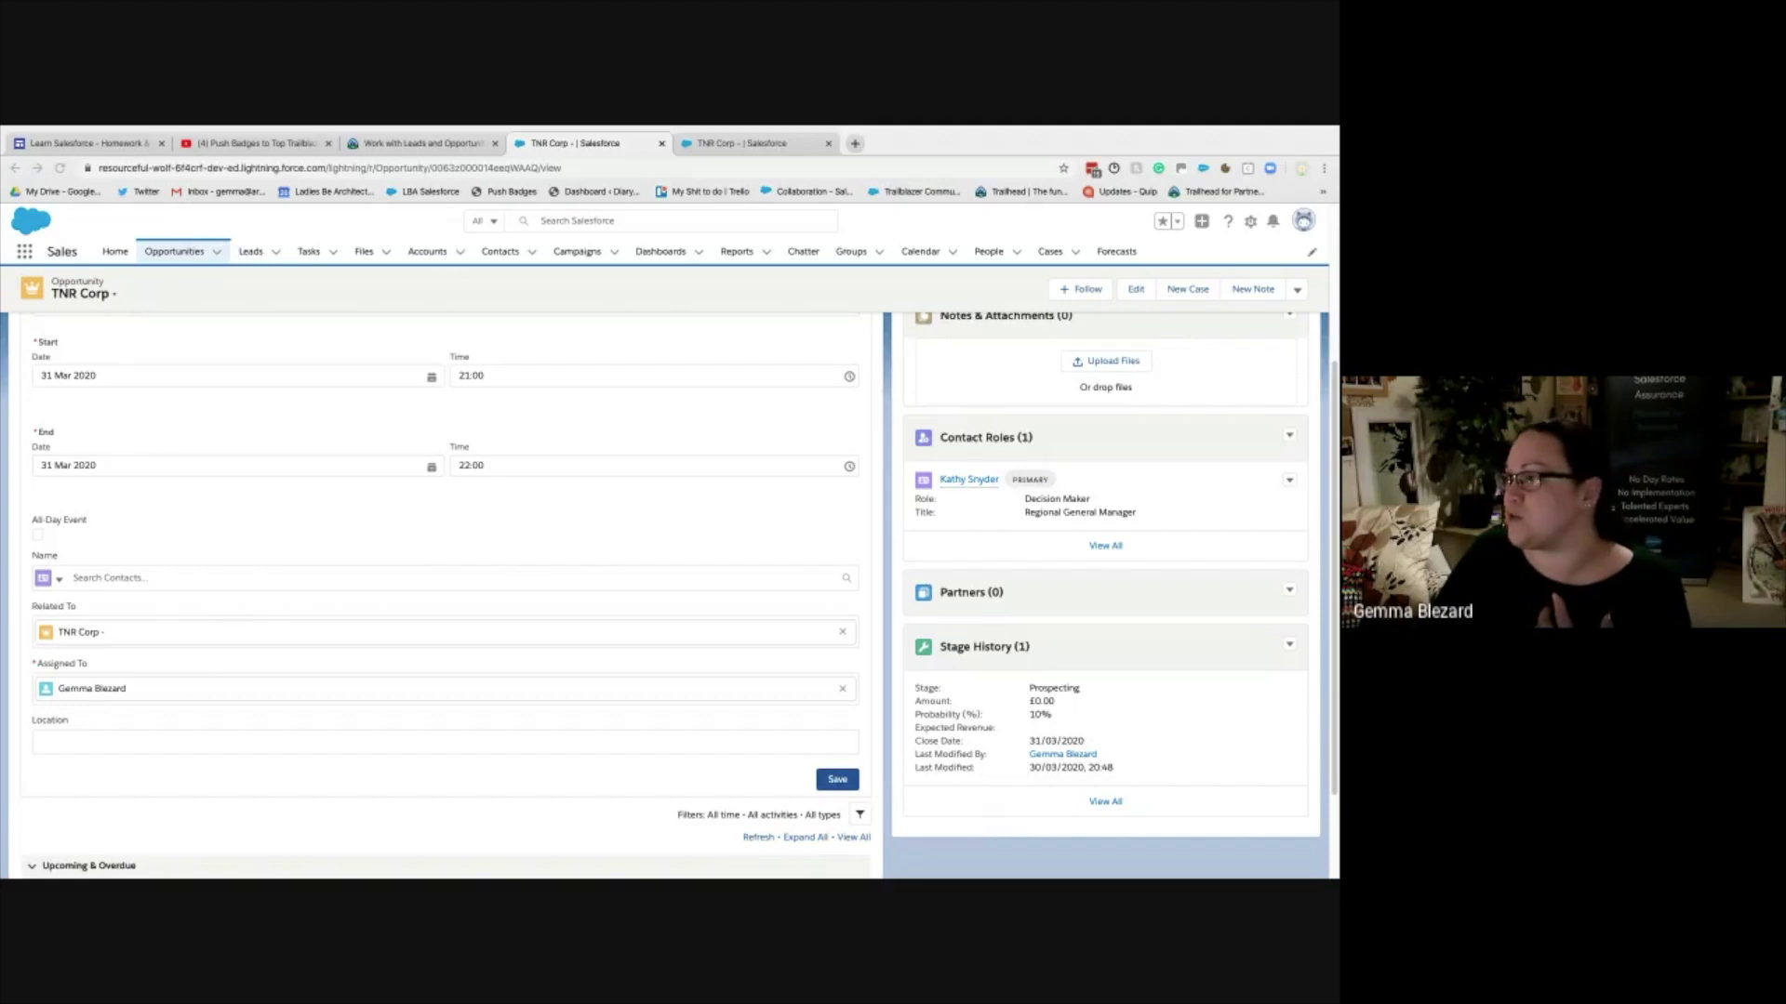
left_click(63, 577)
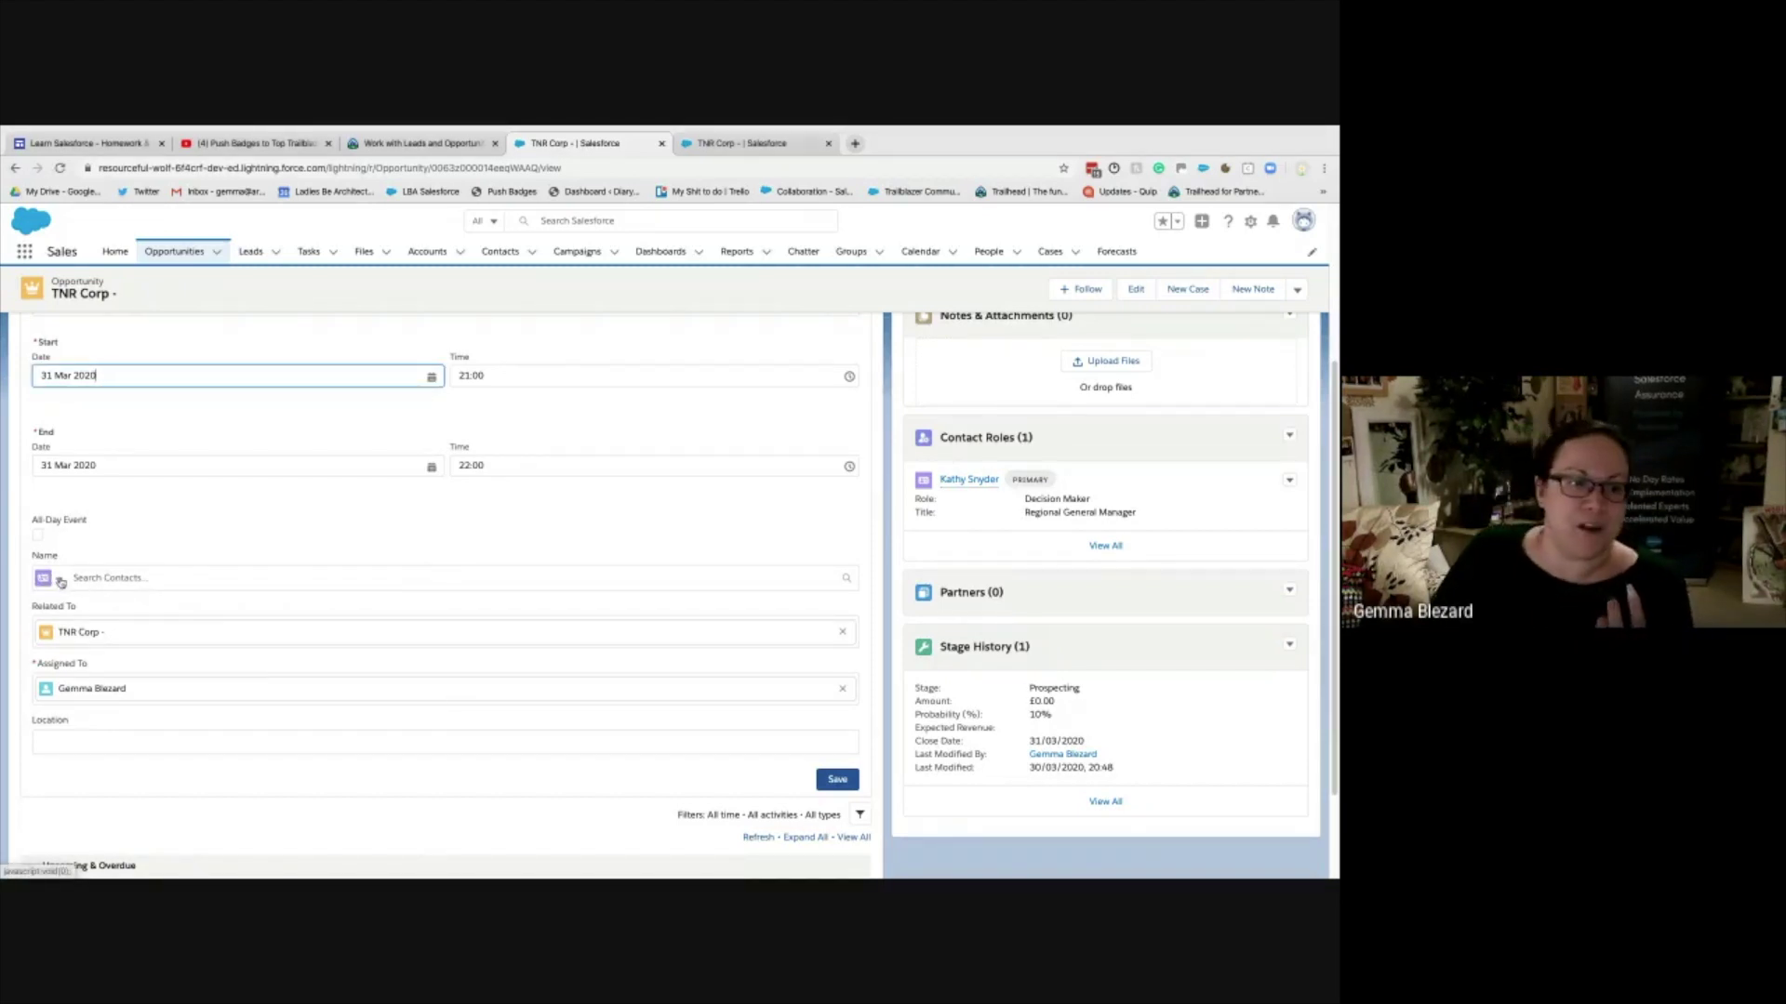
left_click(60, 578)
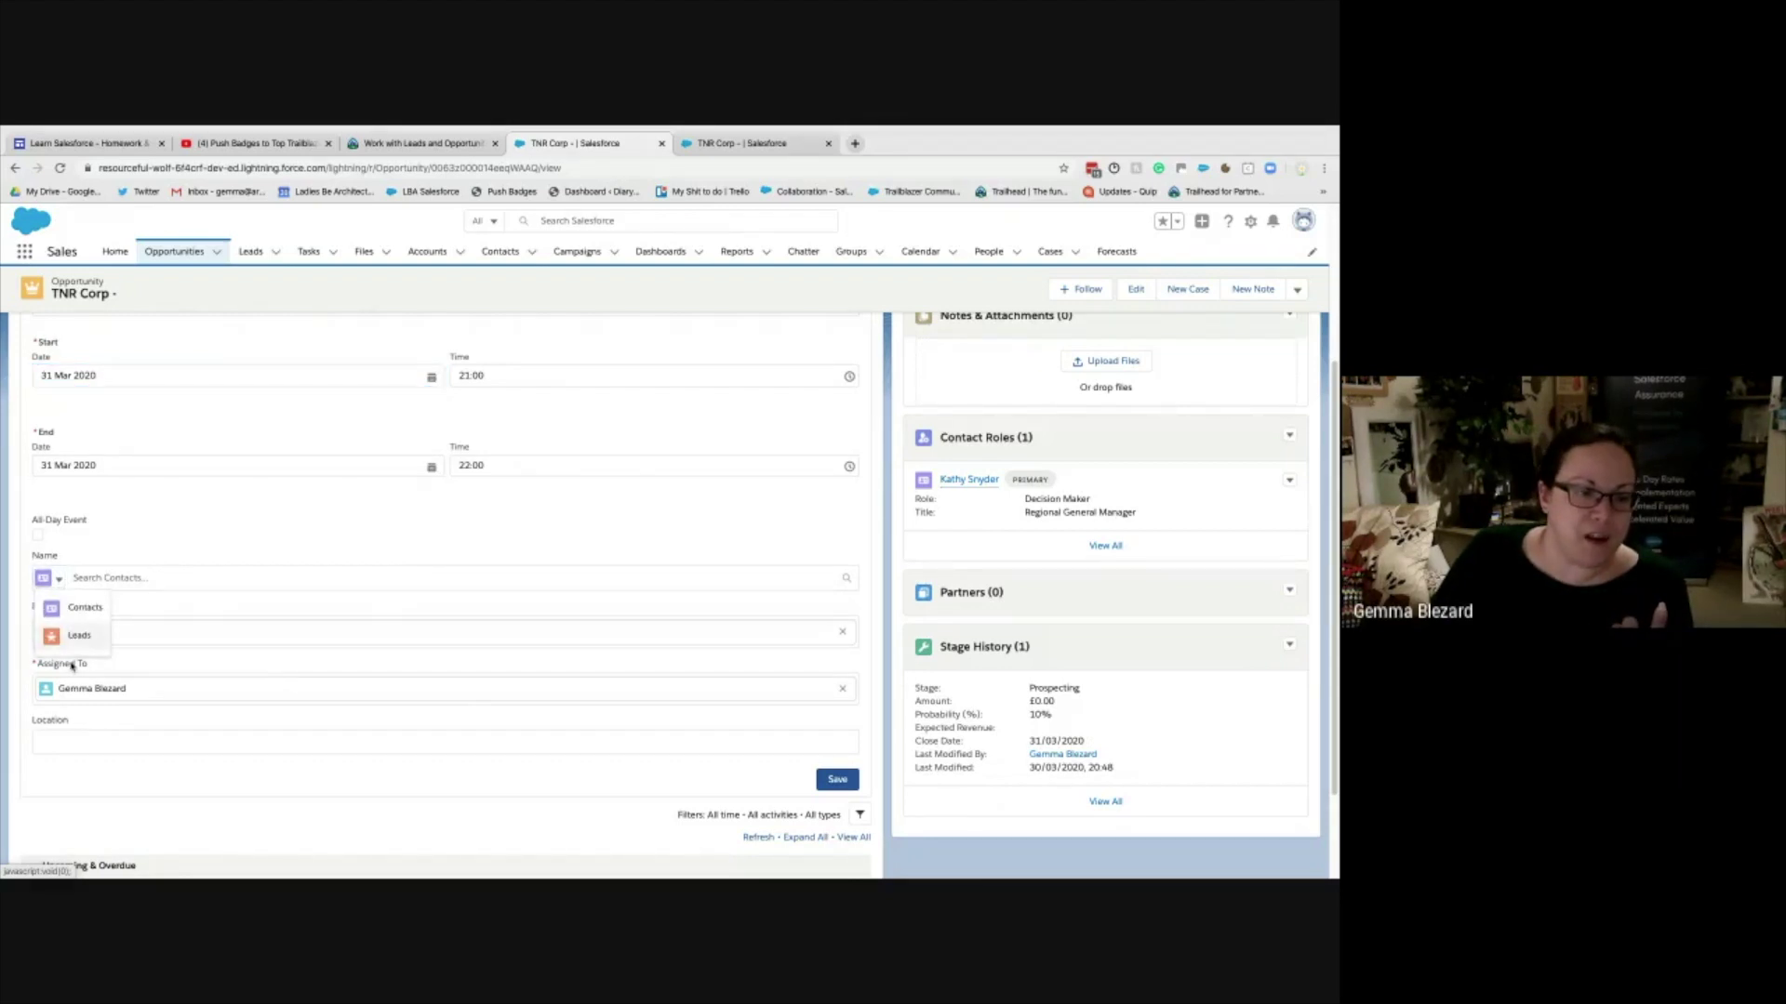
left_click(120, 653)
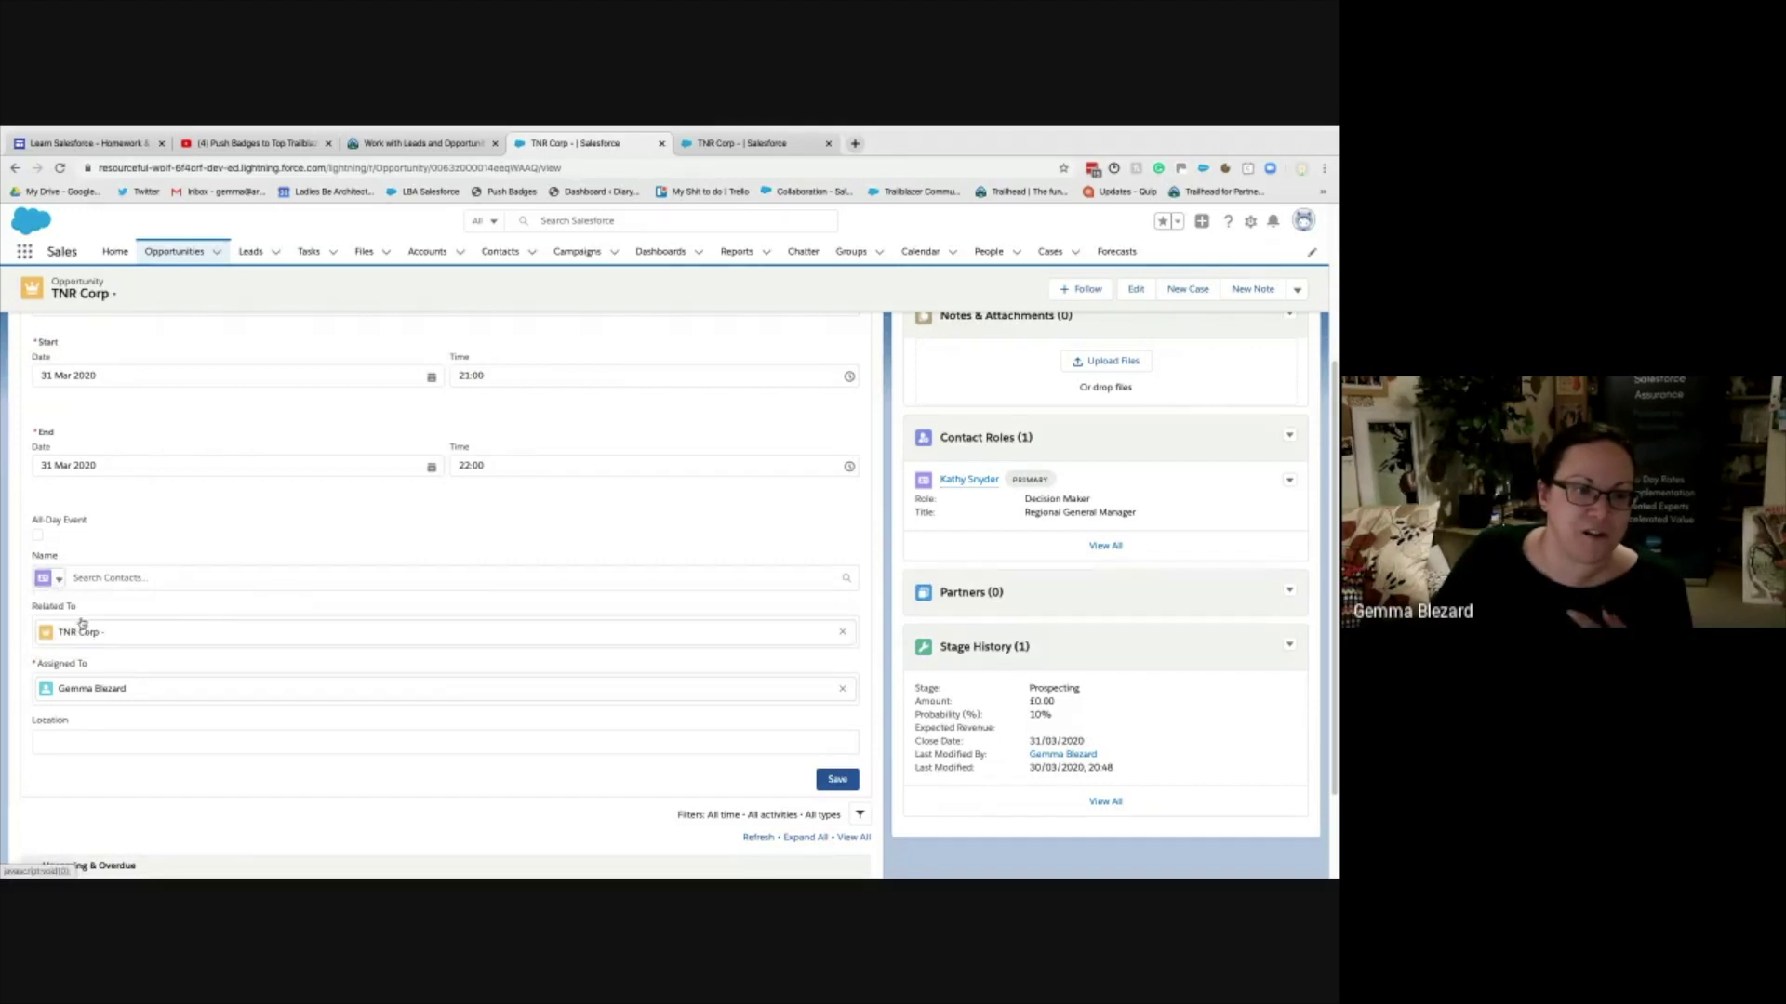
left_click(58, 578)
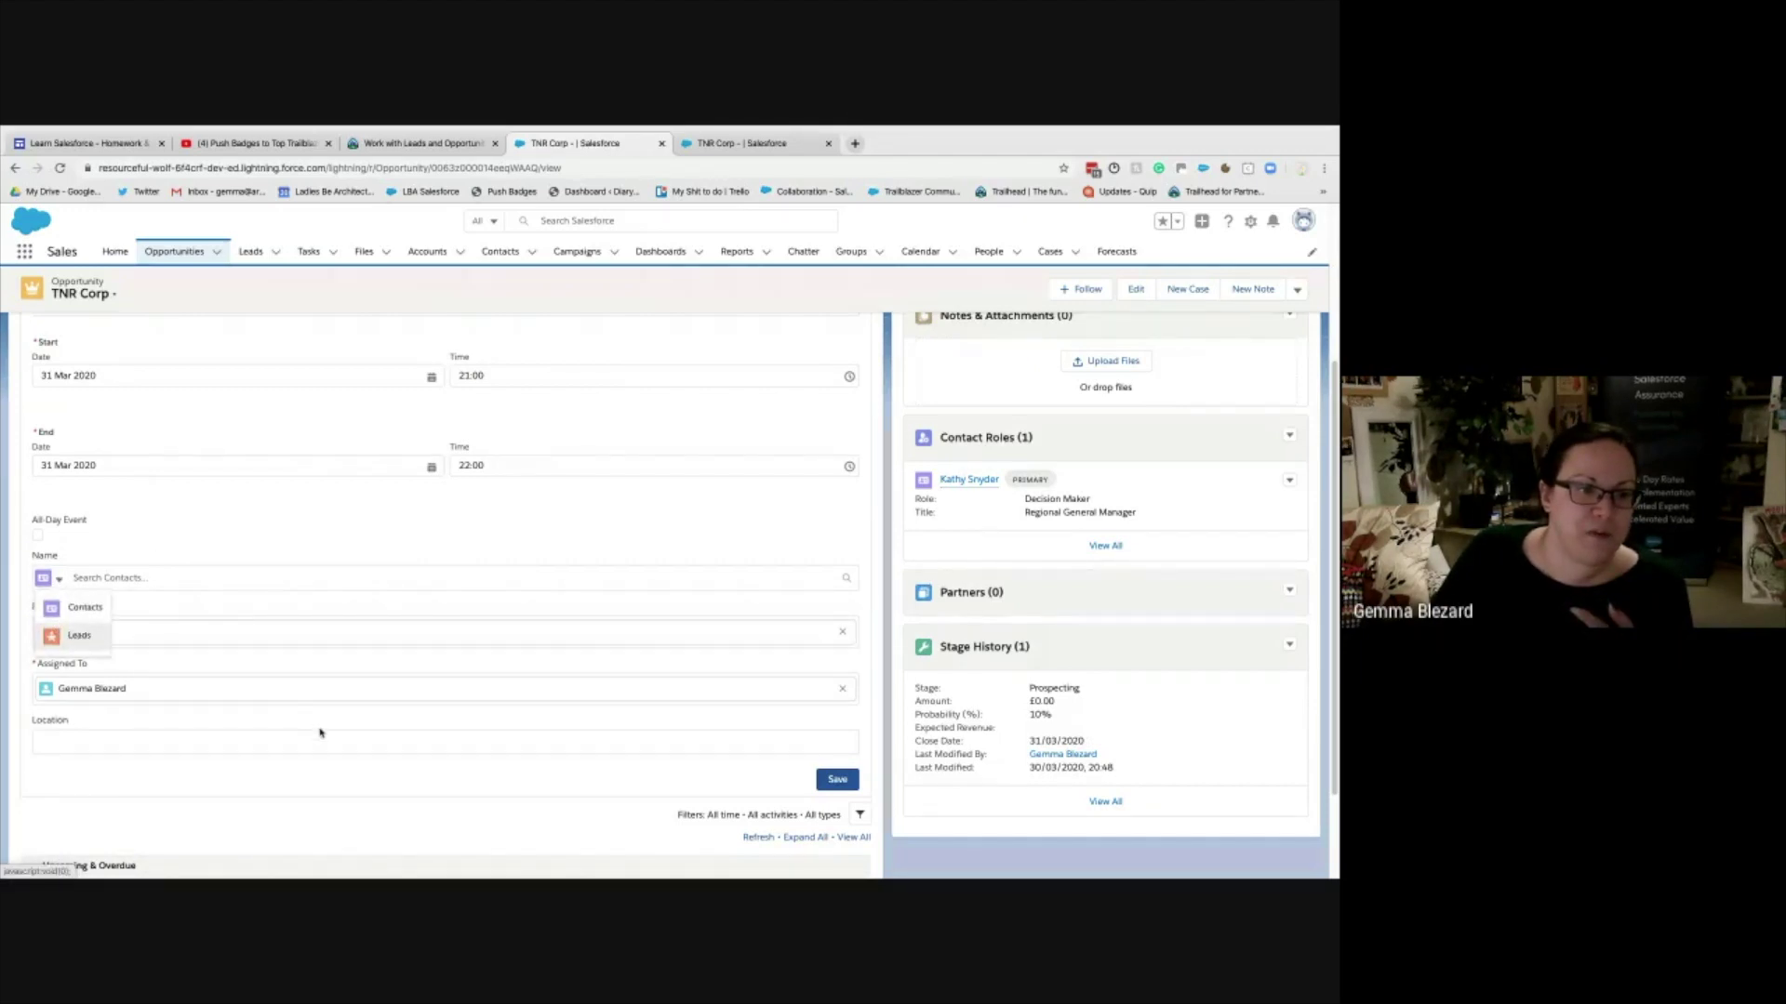
left_click_drag(843, 632, 842, 634)
left_click(843, 632)
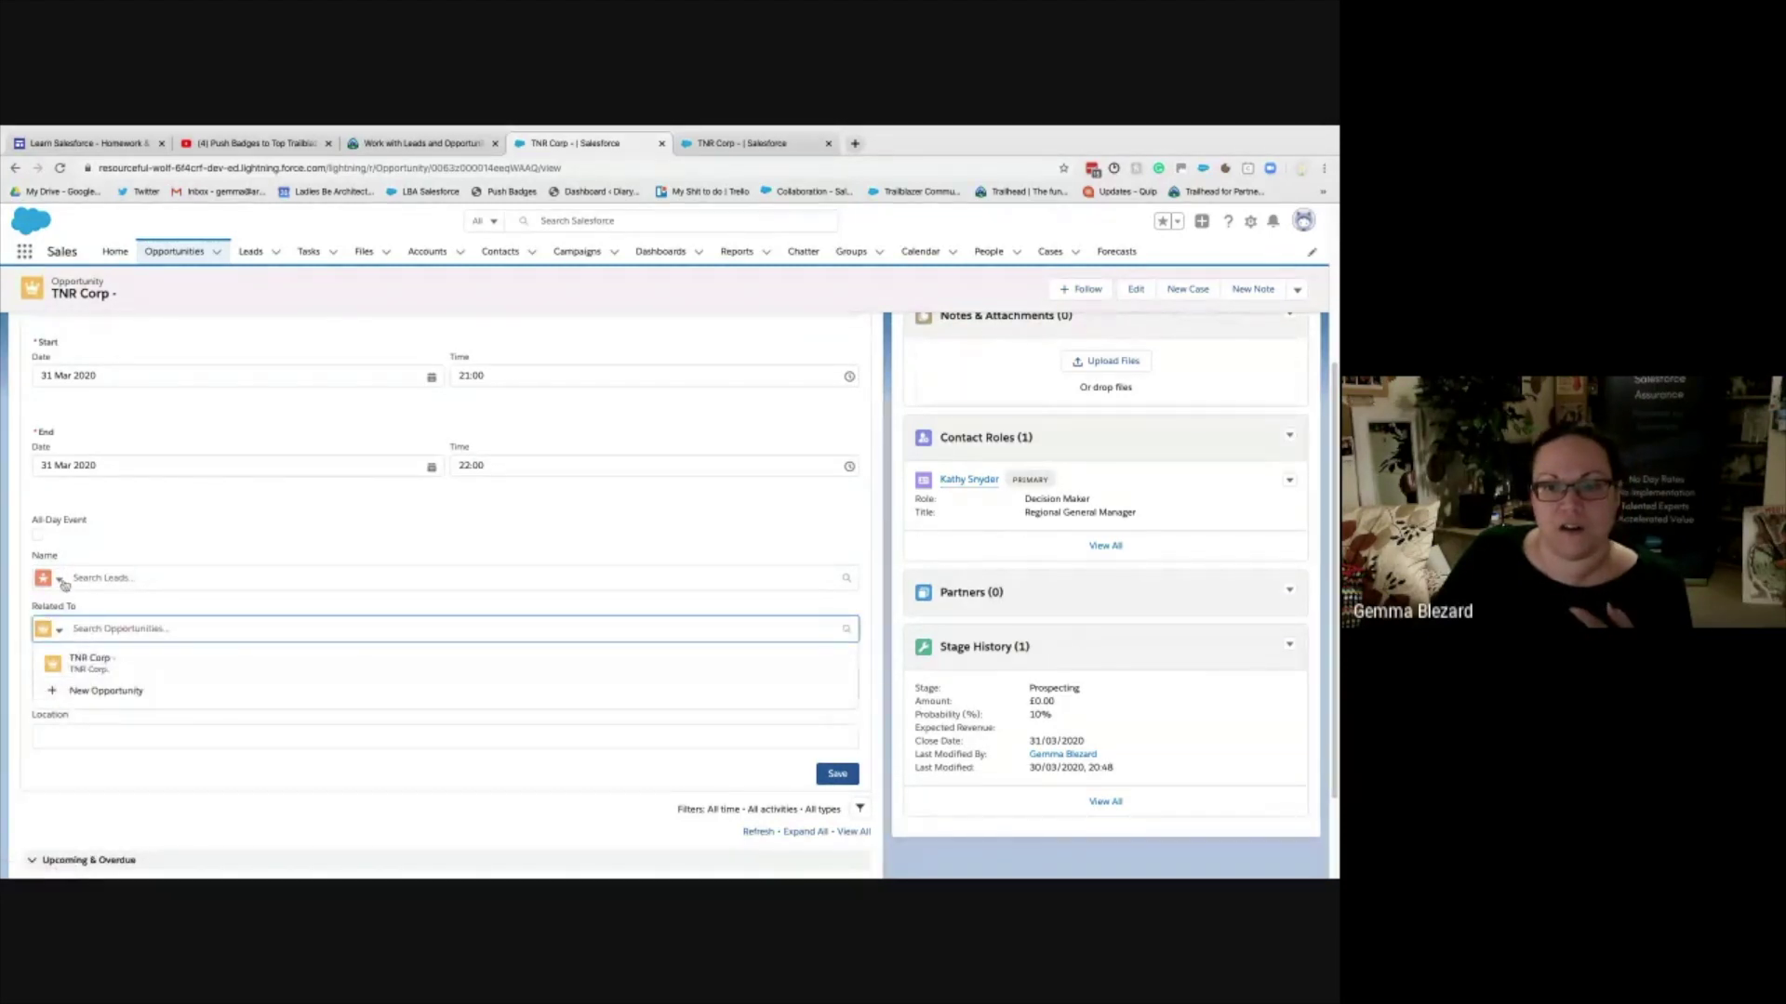
left_click(100, 641)
left_click(51, 578)
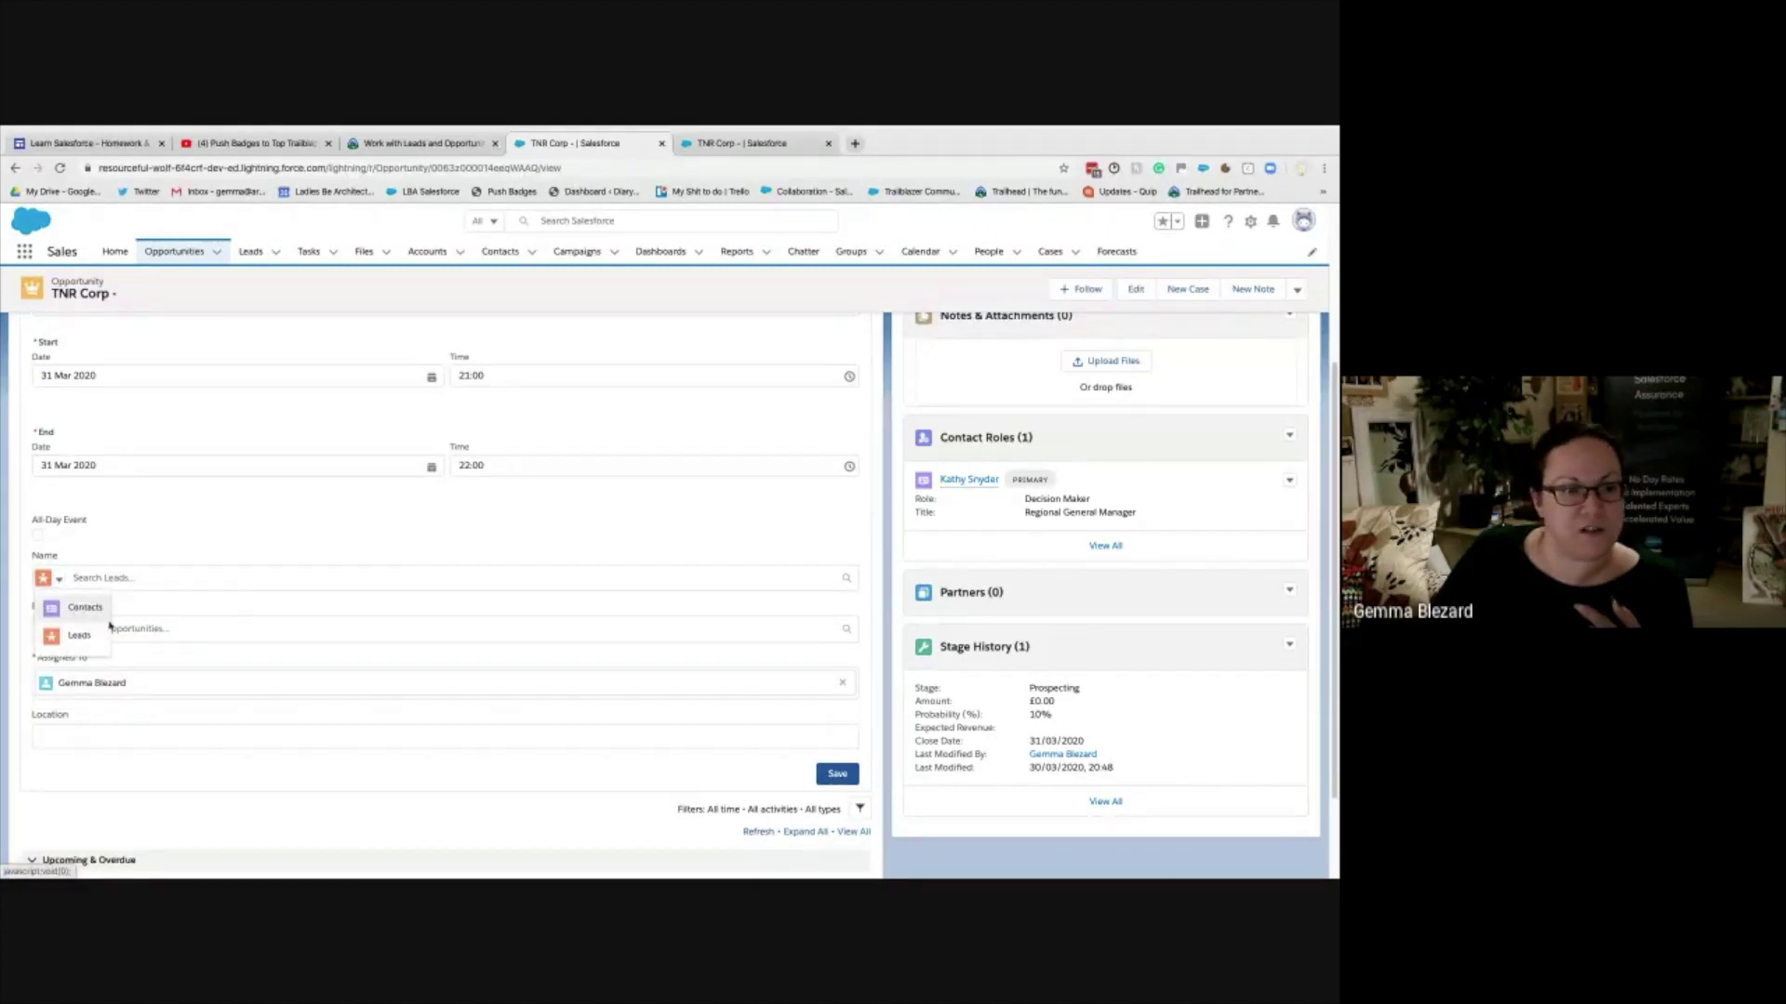
left_click(75, 604)
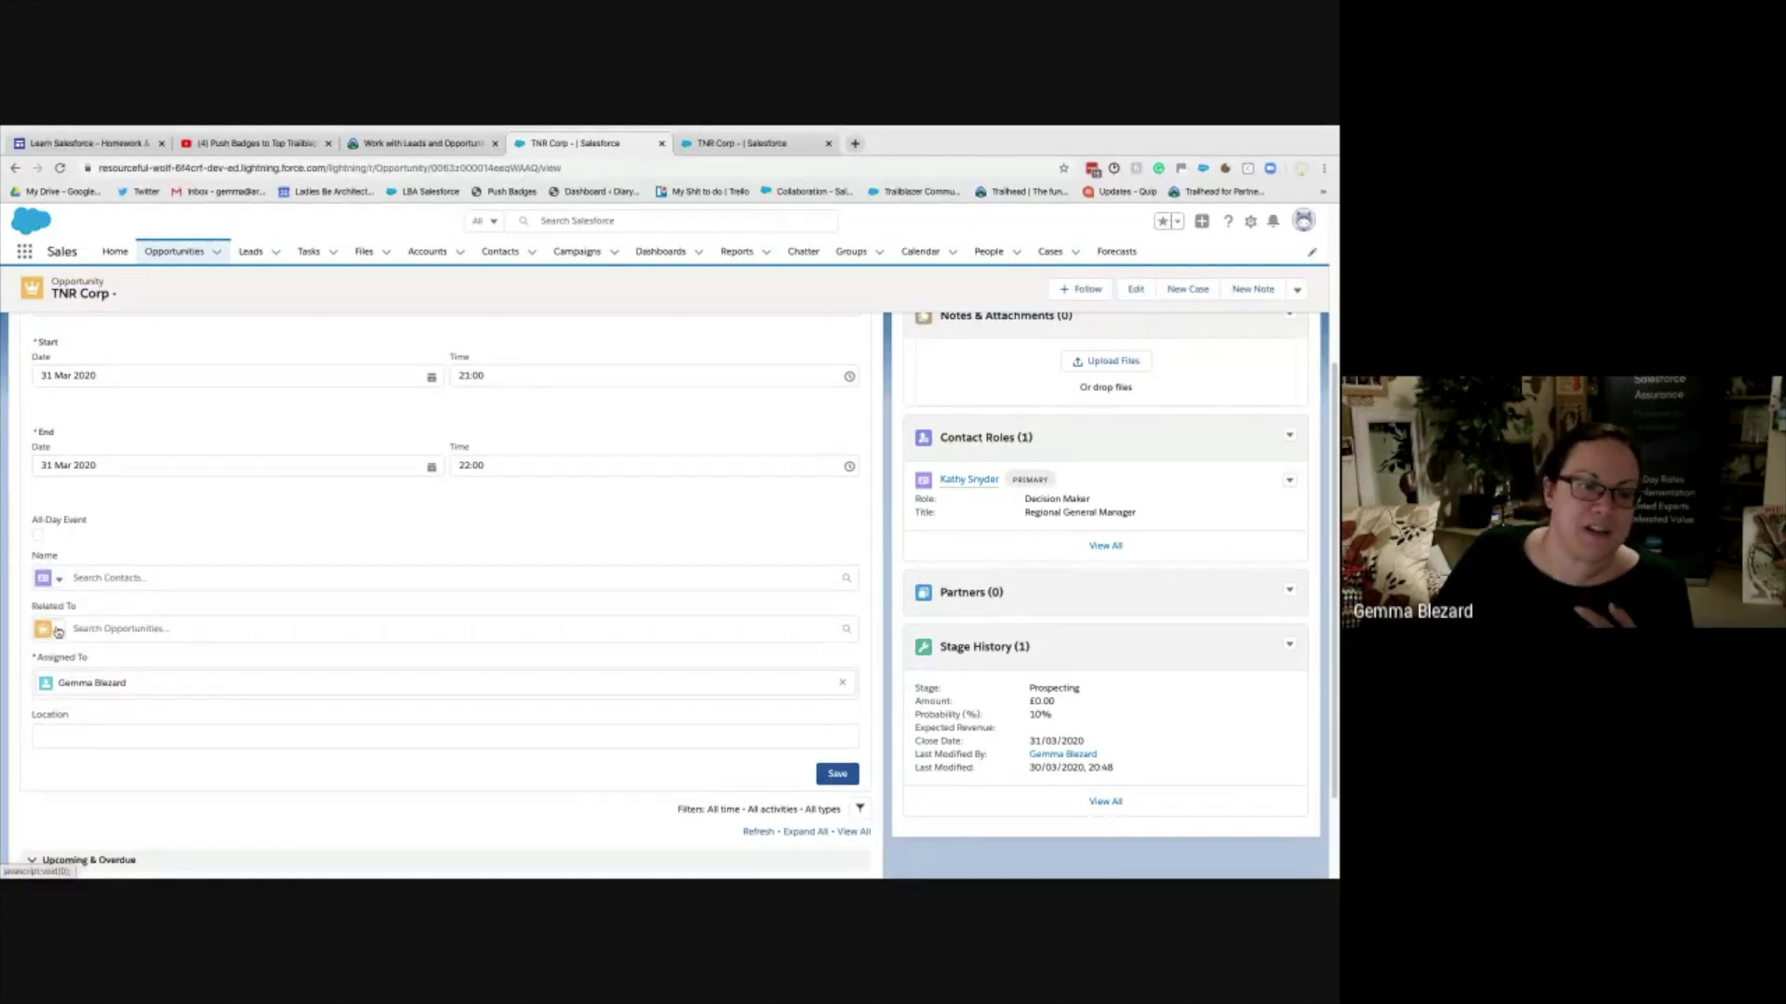
- Examine the record types the event can be related to, and open and cancel a new opportunity form
left_click(59, 632)
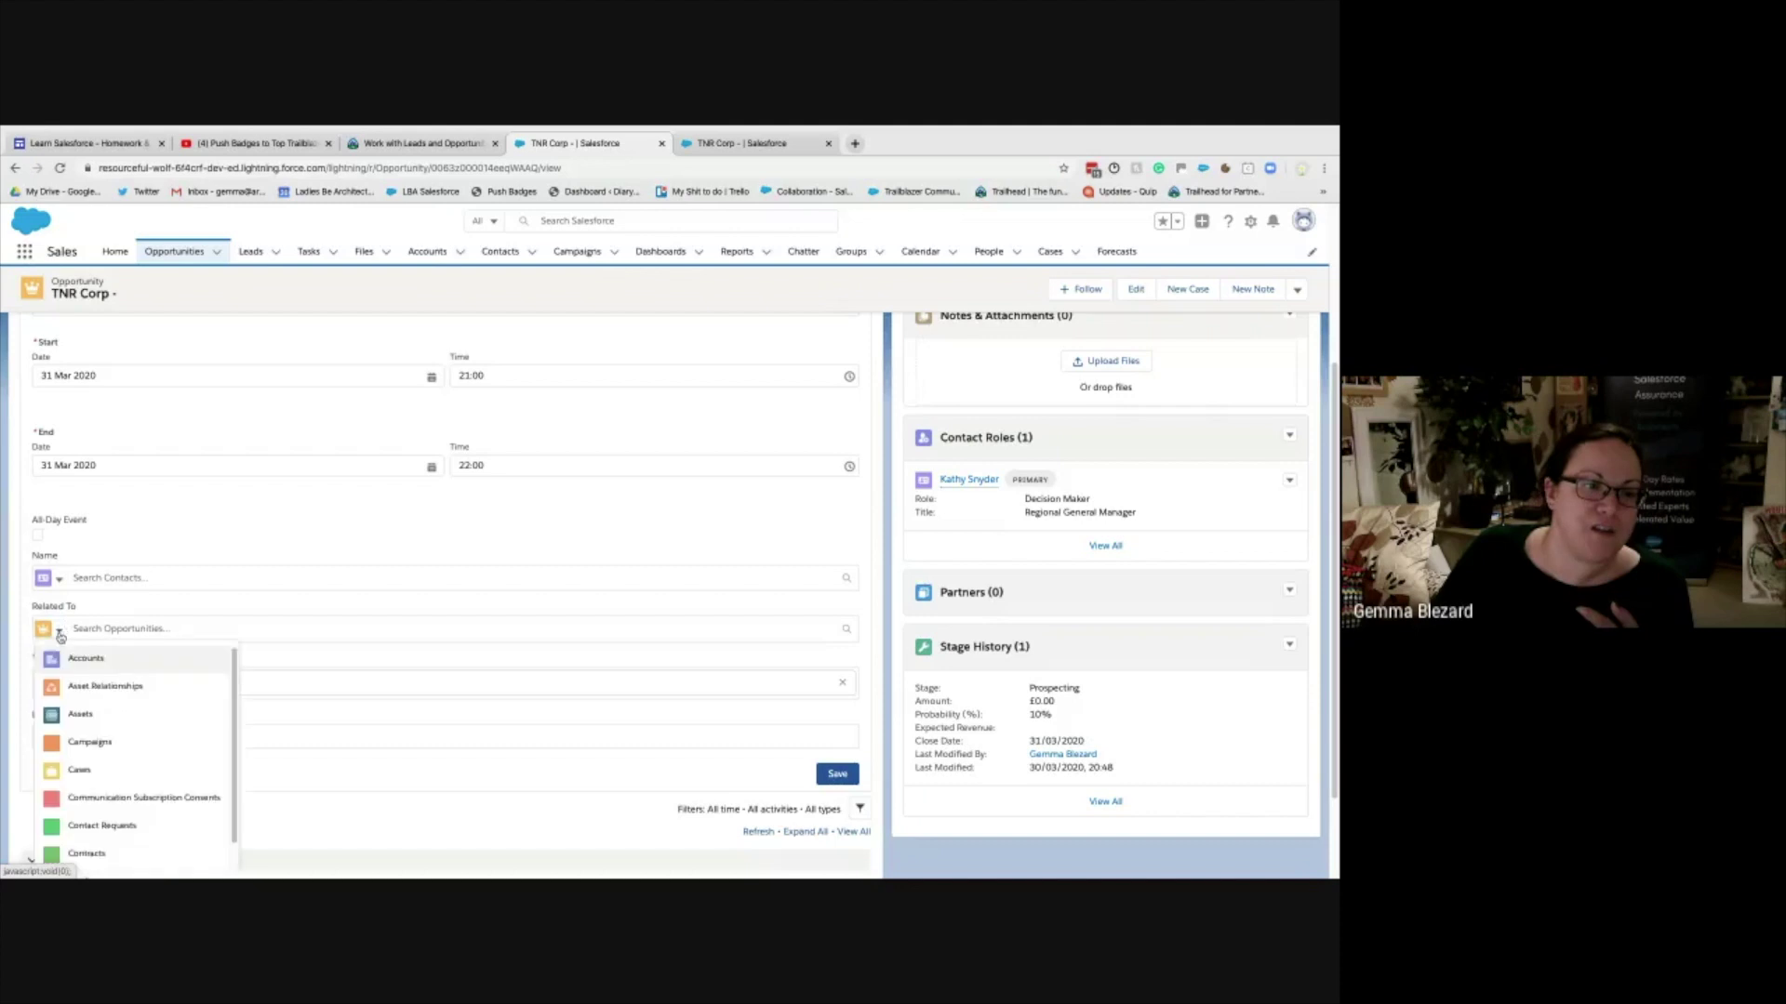
scroll(90, 682, "down", 5)
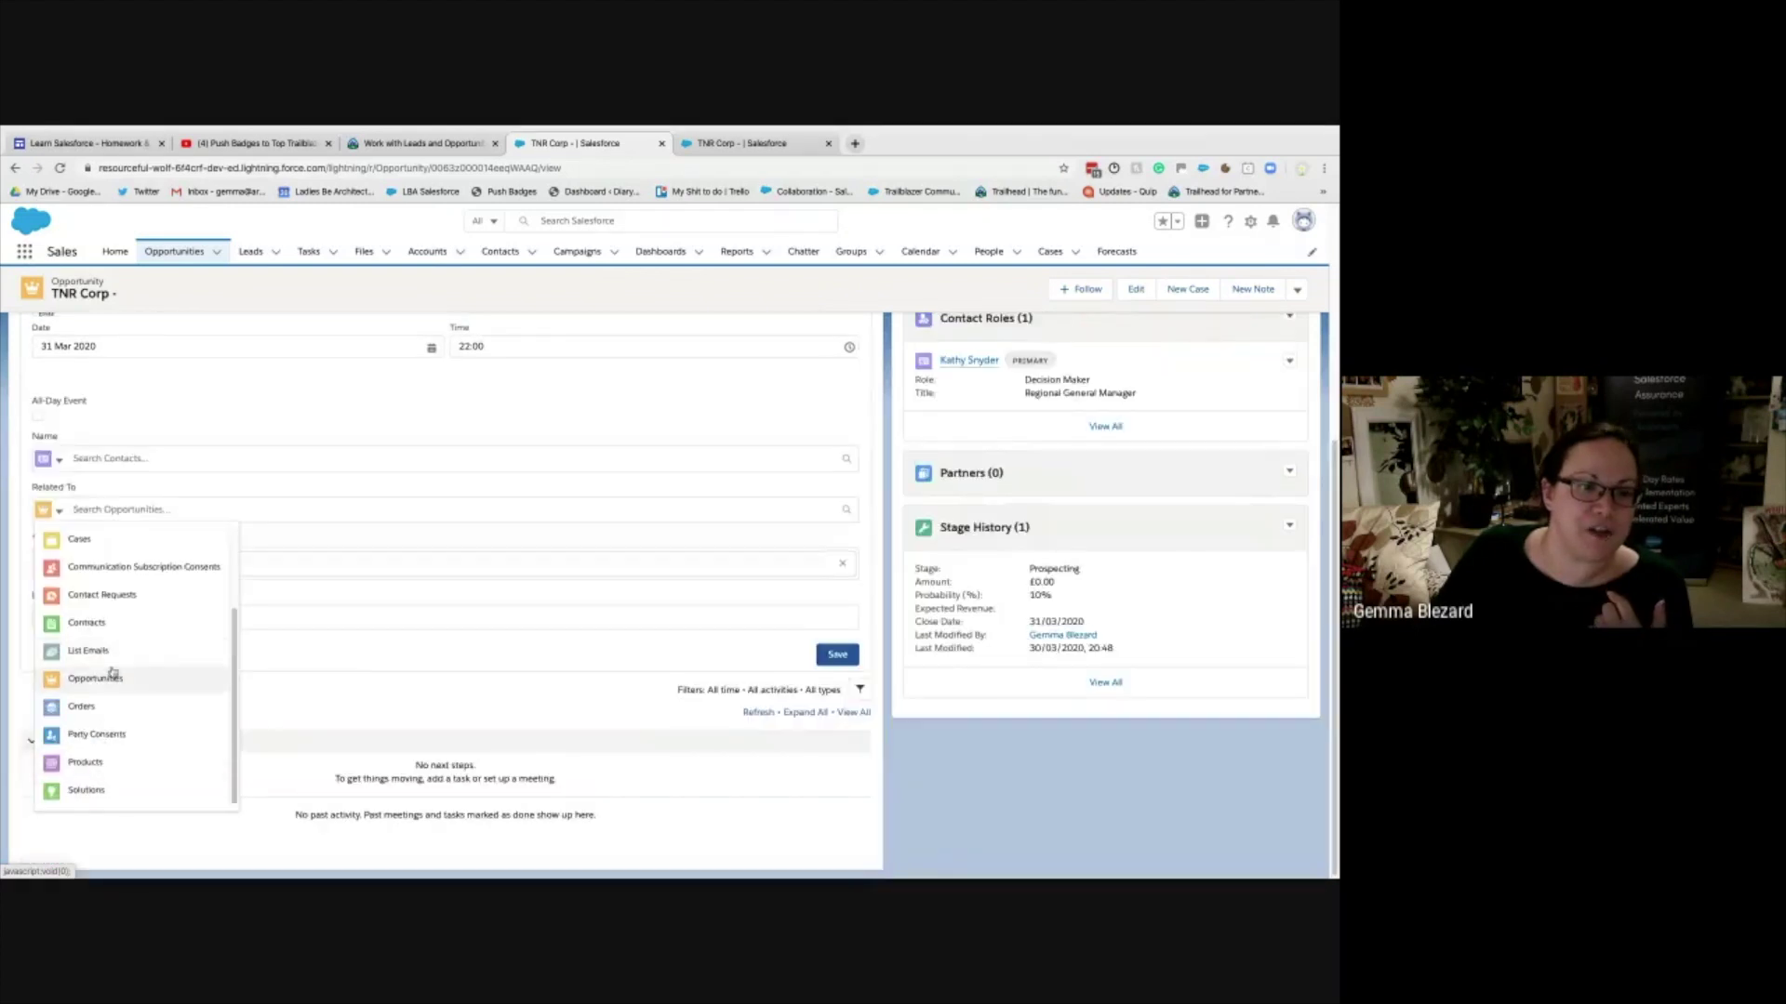
left_click(146, 510)
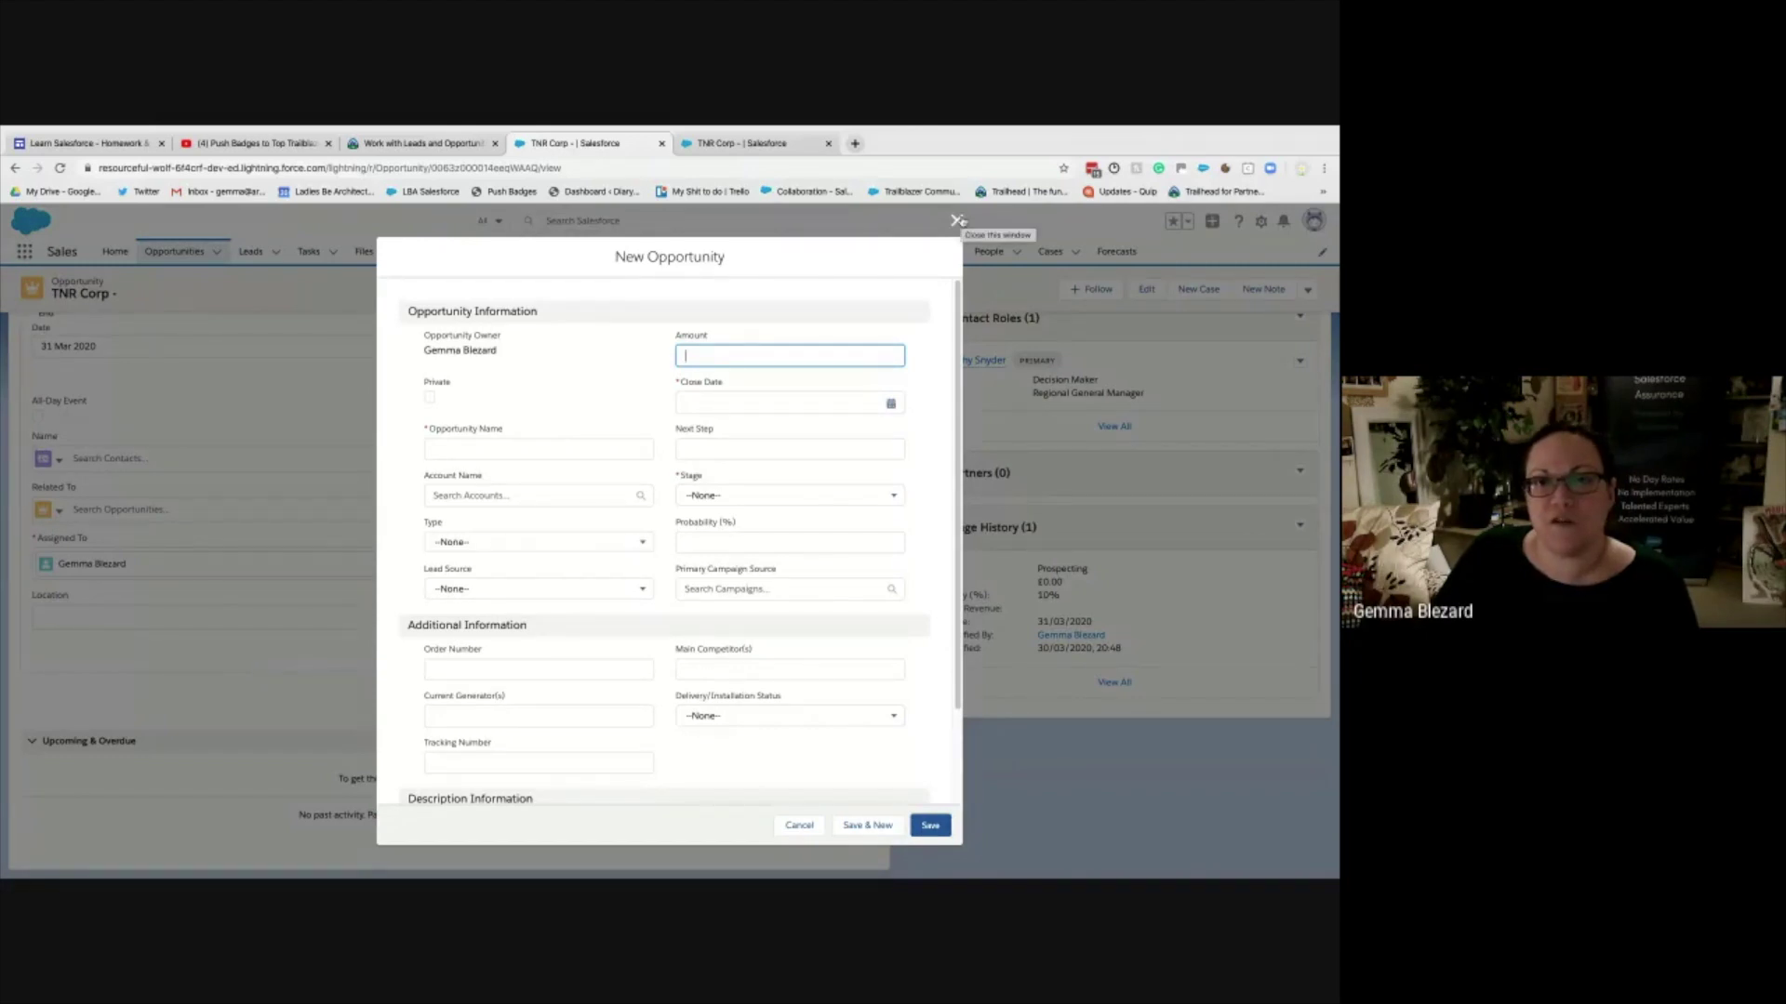
left_click(957, 220)
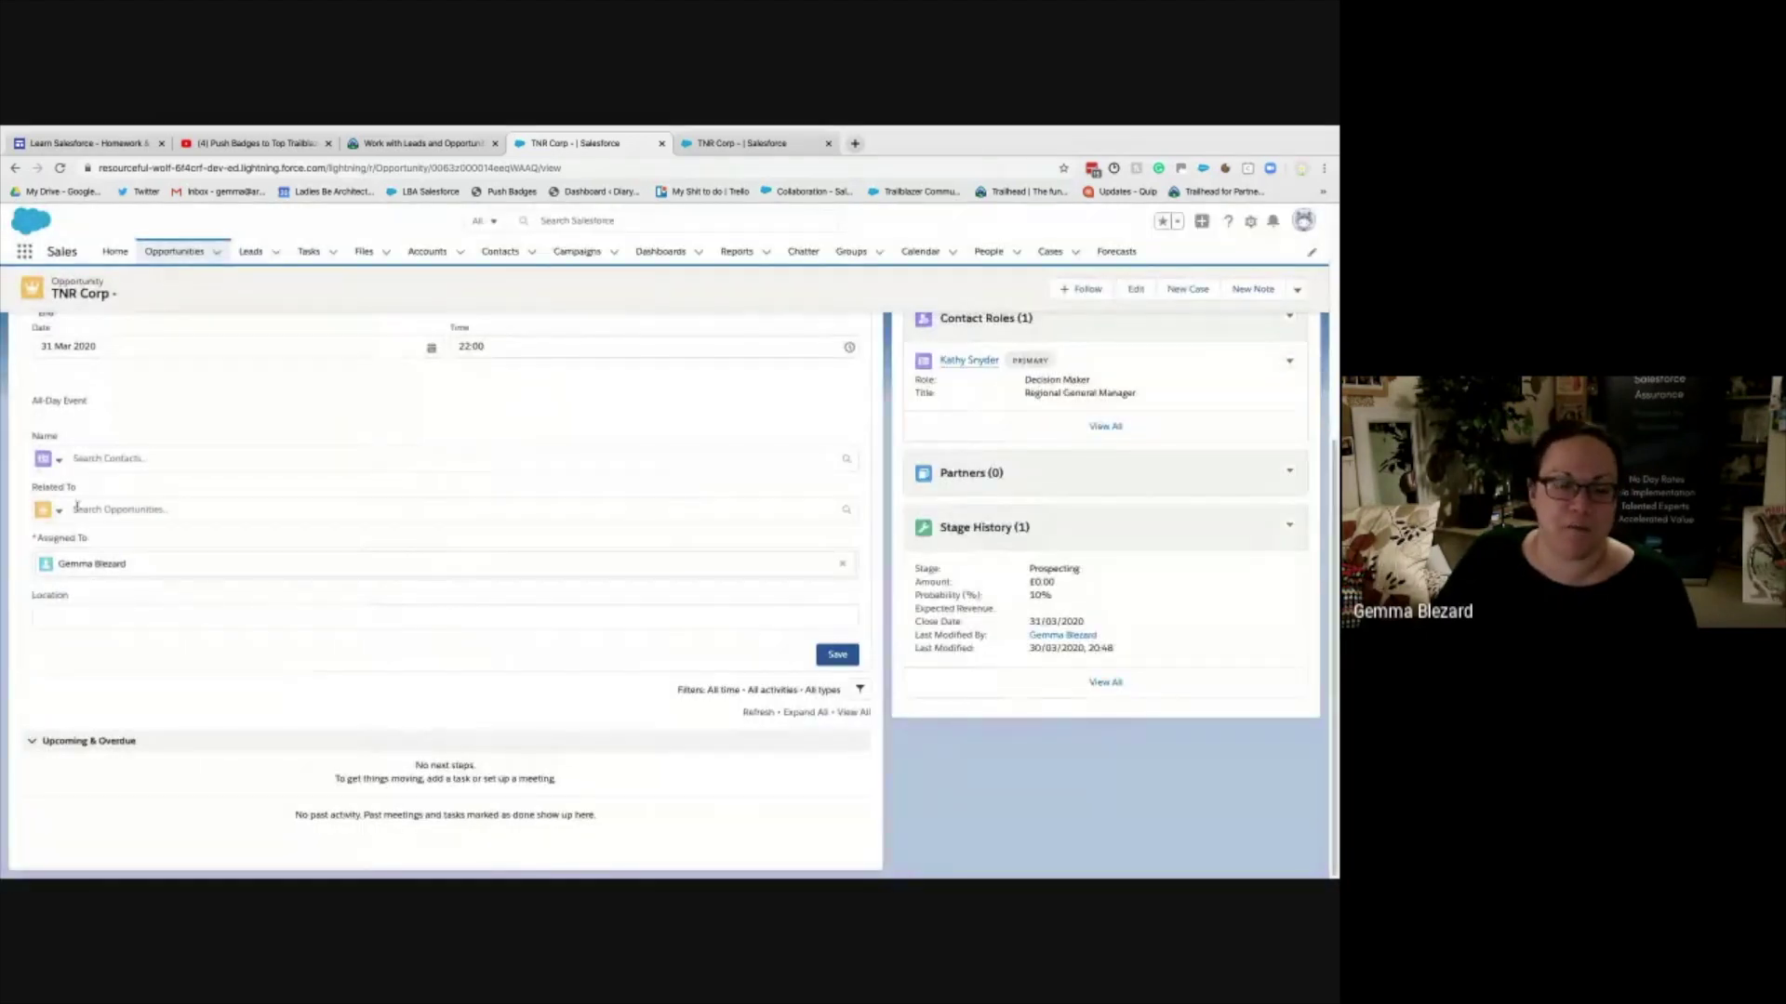
- Relate the event to the TNR Corp. opportunity and choose the TNR Corp. contact as its Name
left_click(76, 508)
left_click(84, 544)
left_click(120, 455)
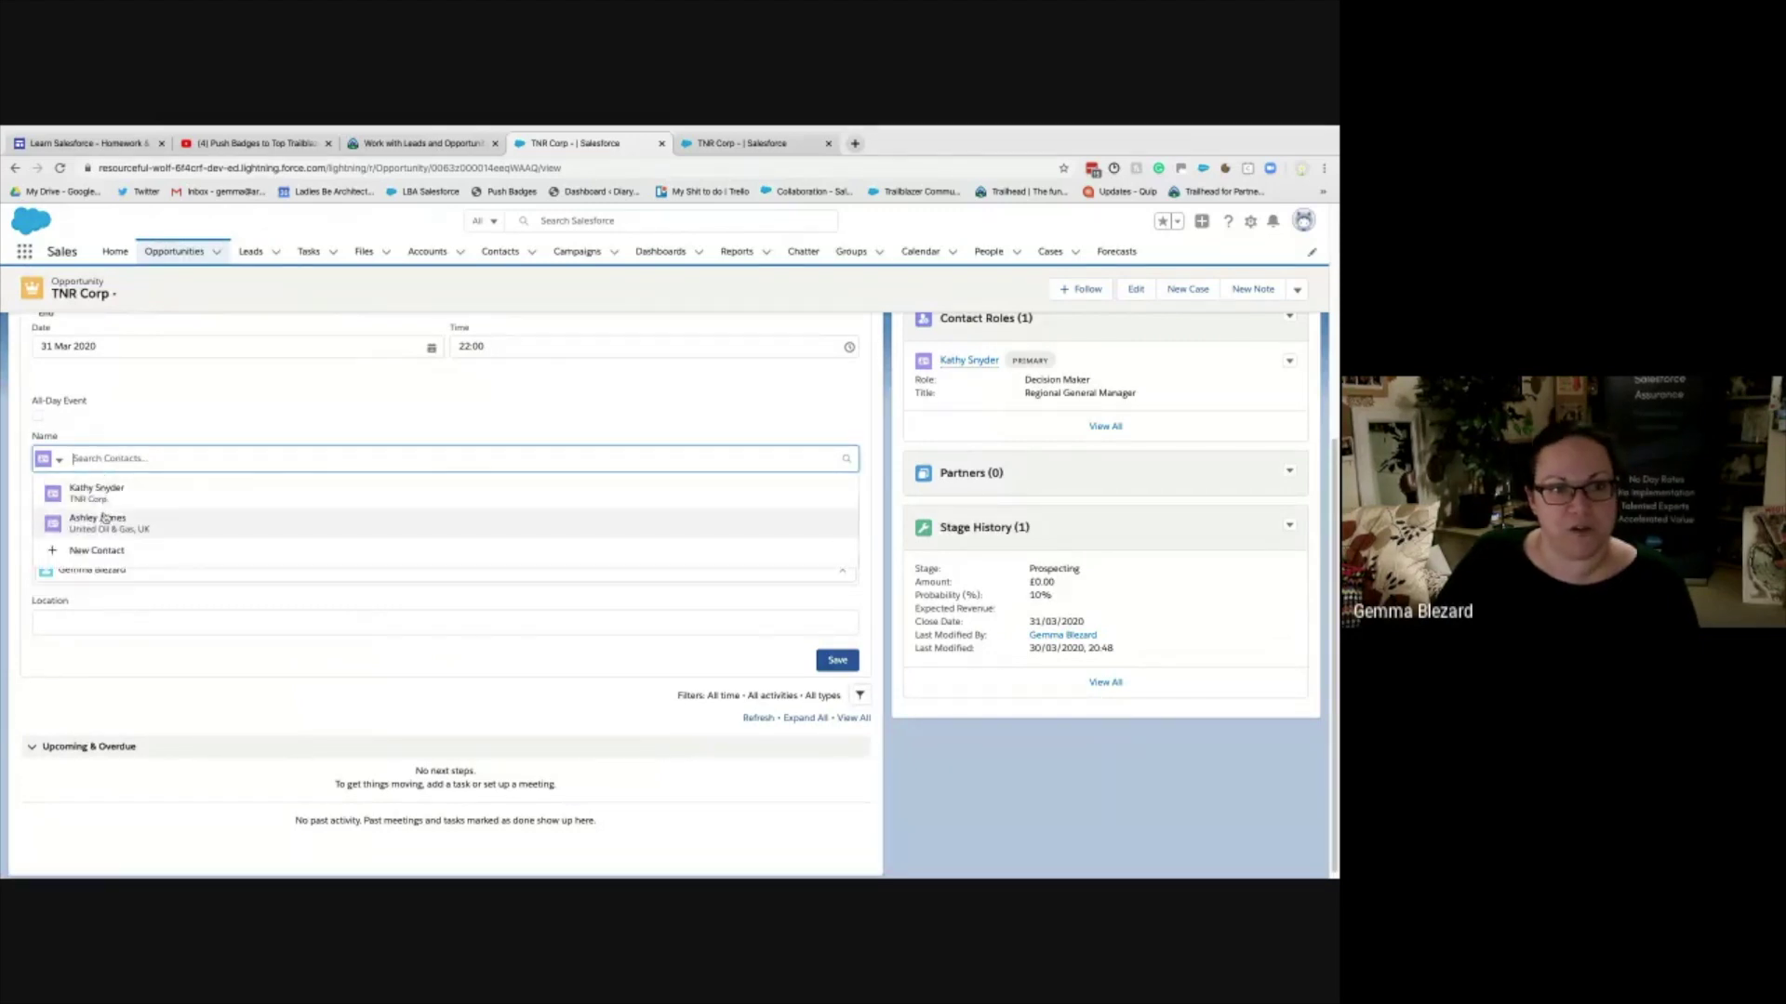
left_click(104, 492)
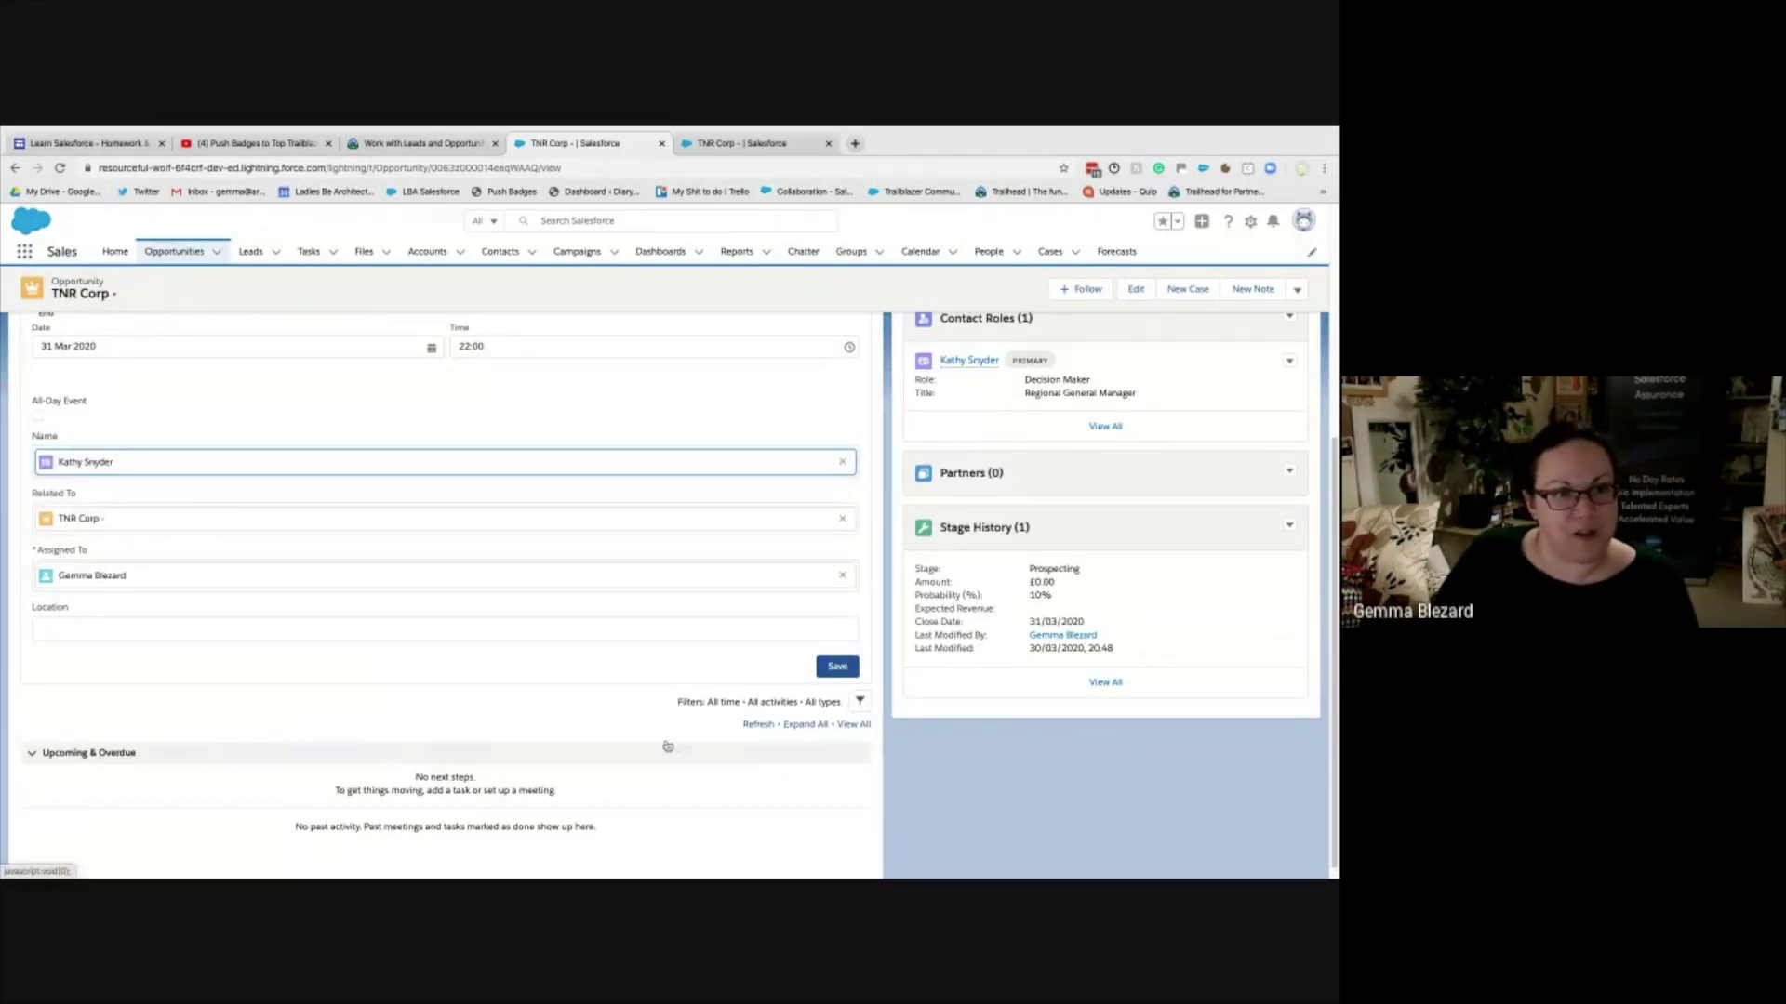
- Set the event's location to zoom and save the event
left_click(149, 619)
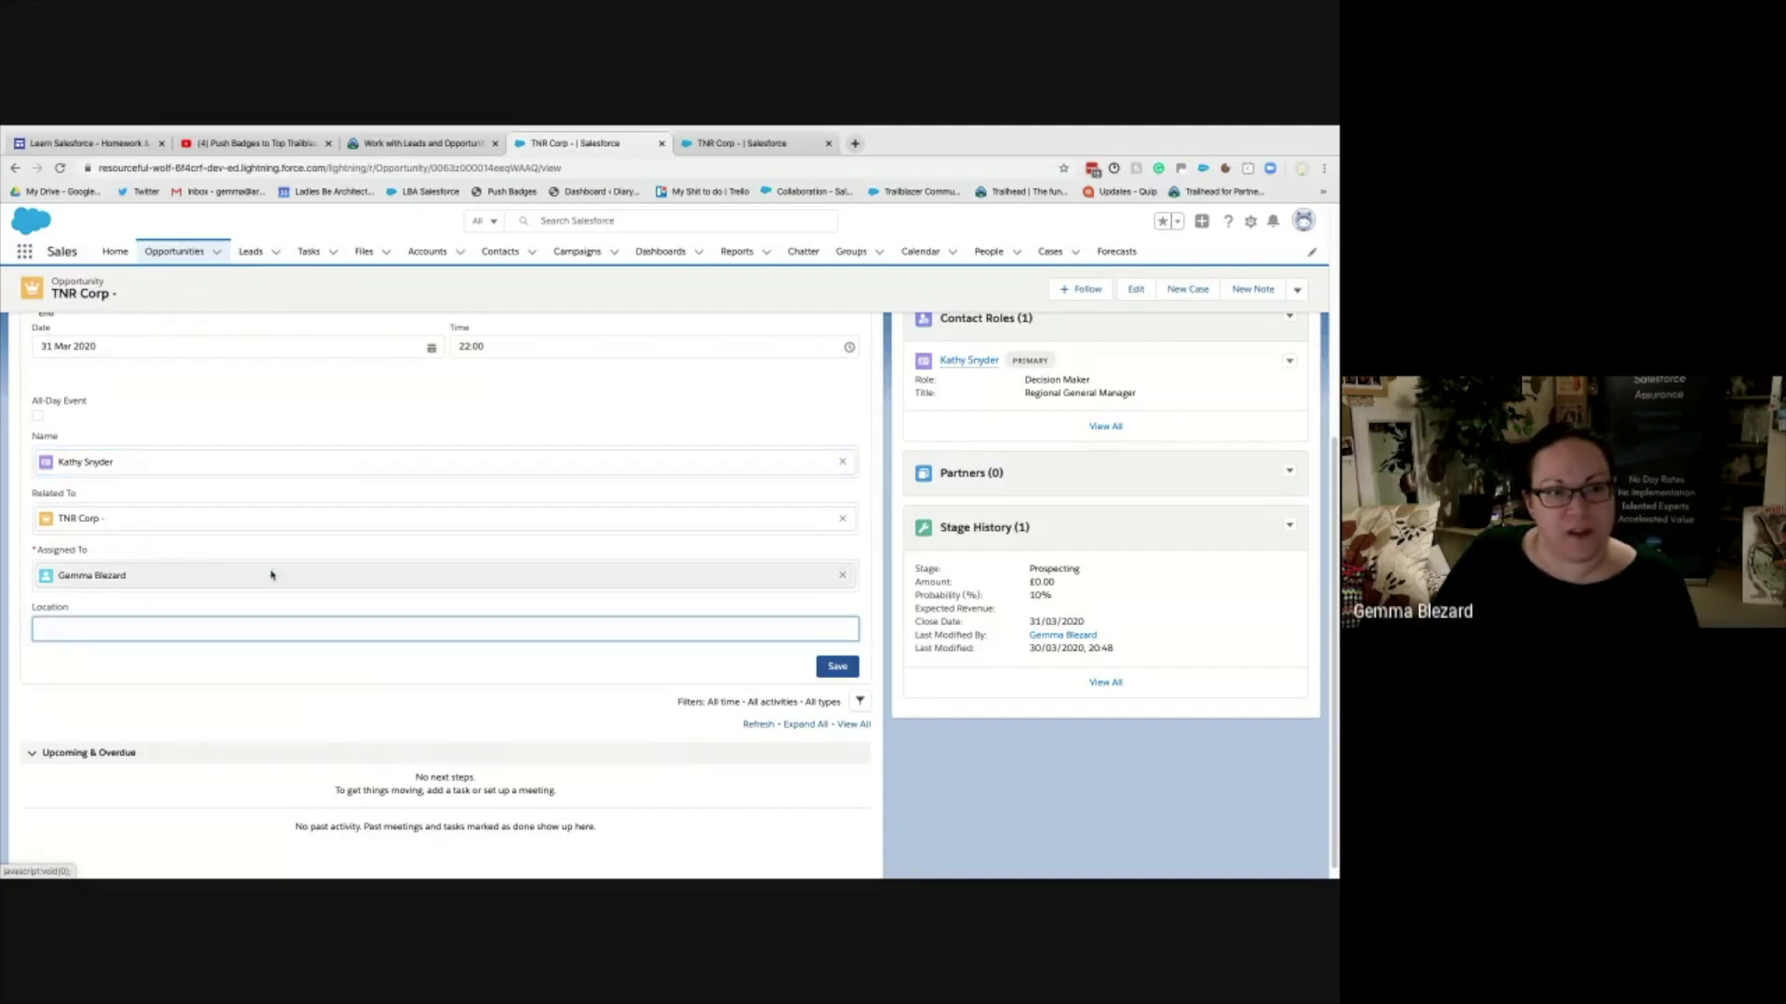
type("zoom")
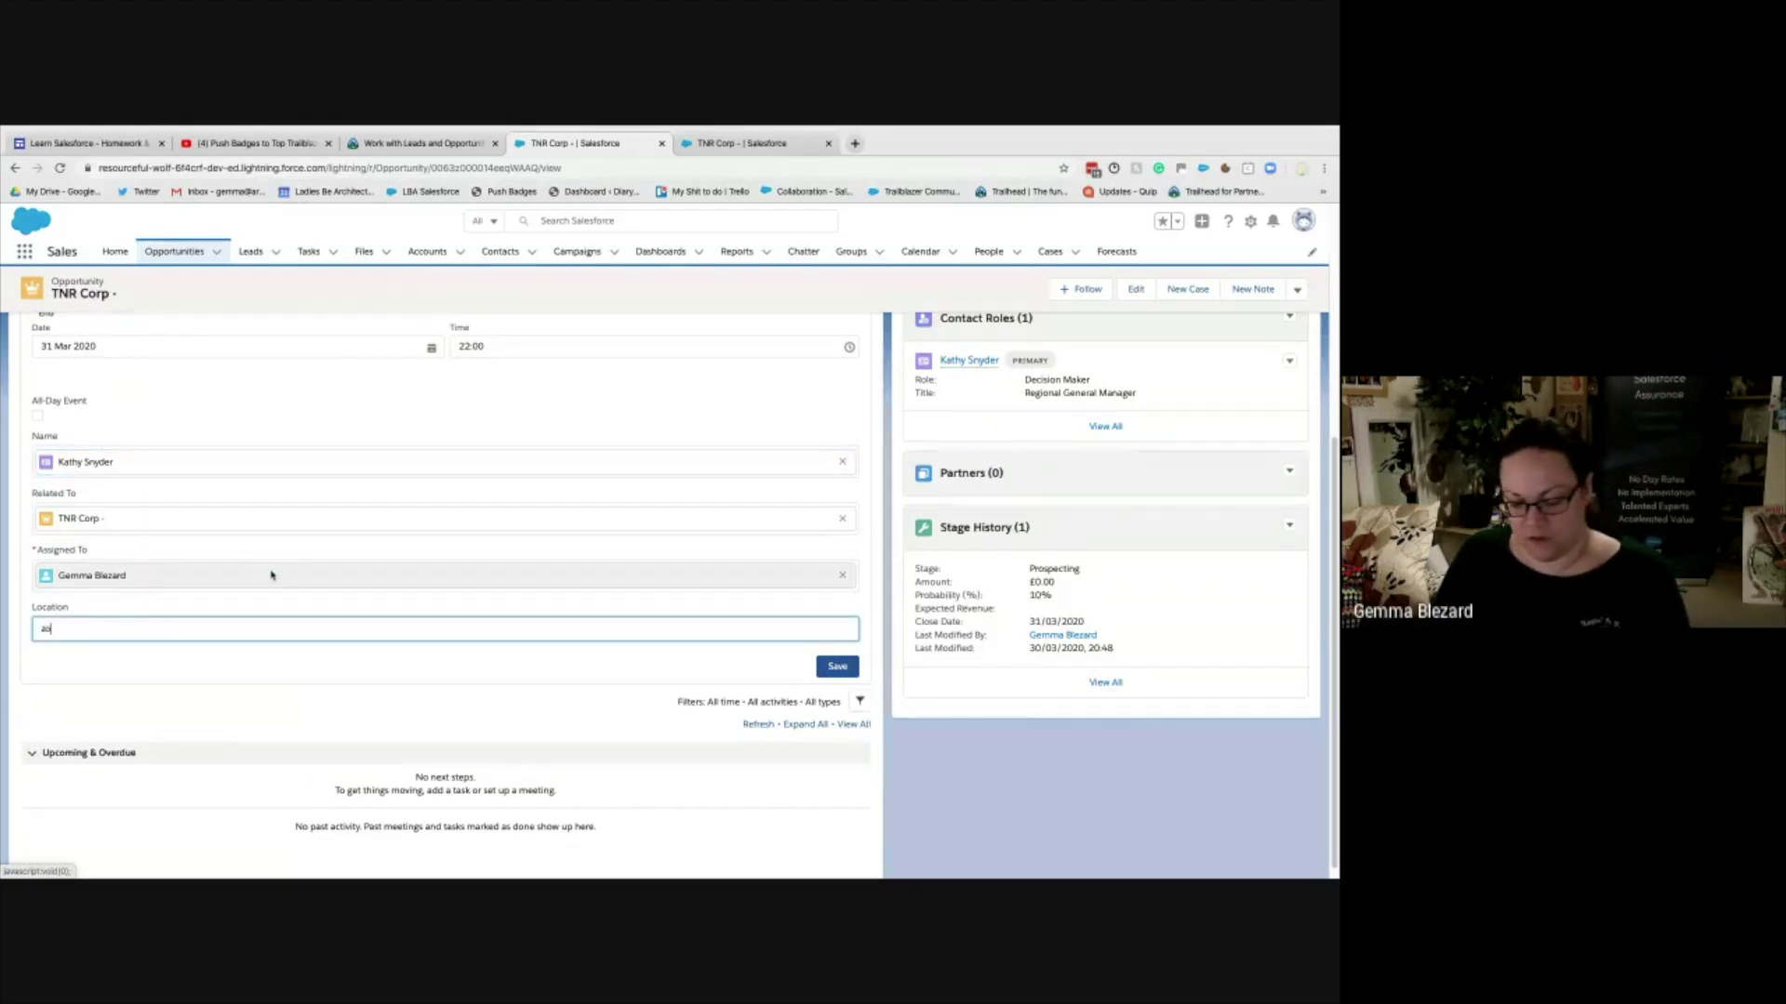
left_click(824, 664)
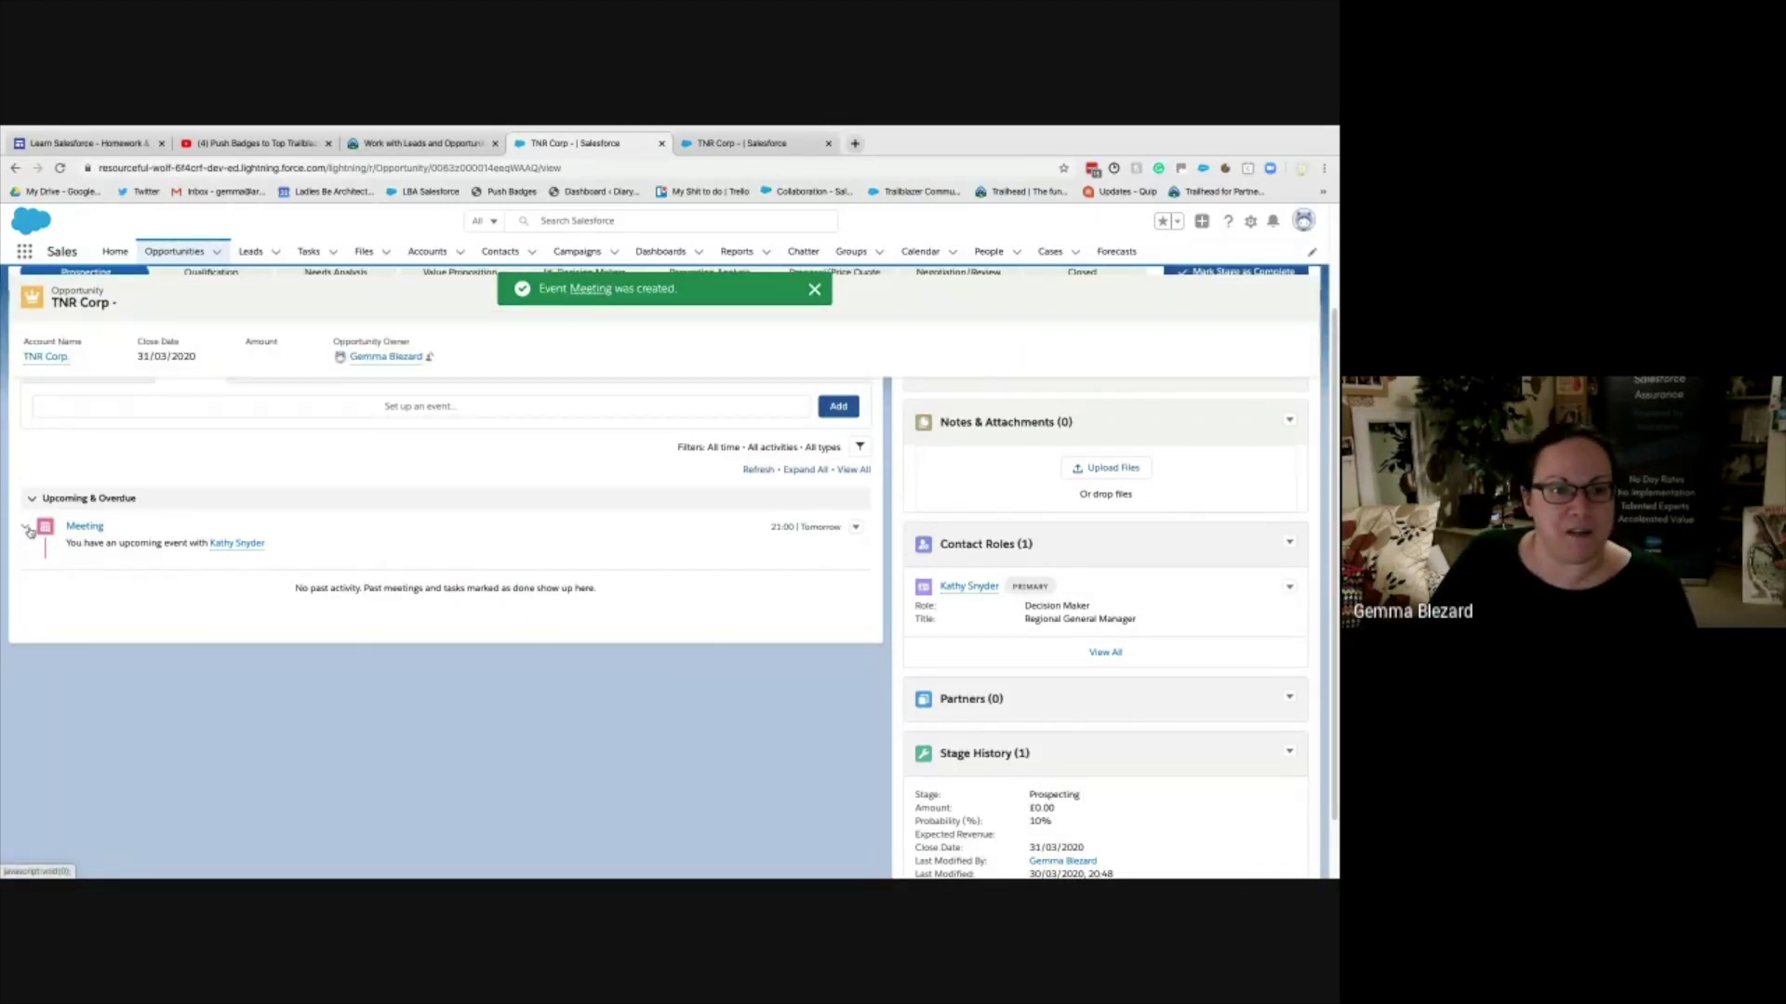
- Examine the meeting event's details on the TNR Corp. opportunity and the upcoming activities on the related TNR Corp. account
left_click(27, 528)
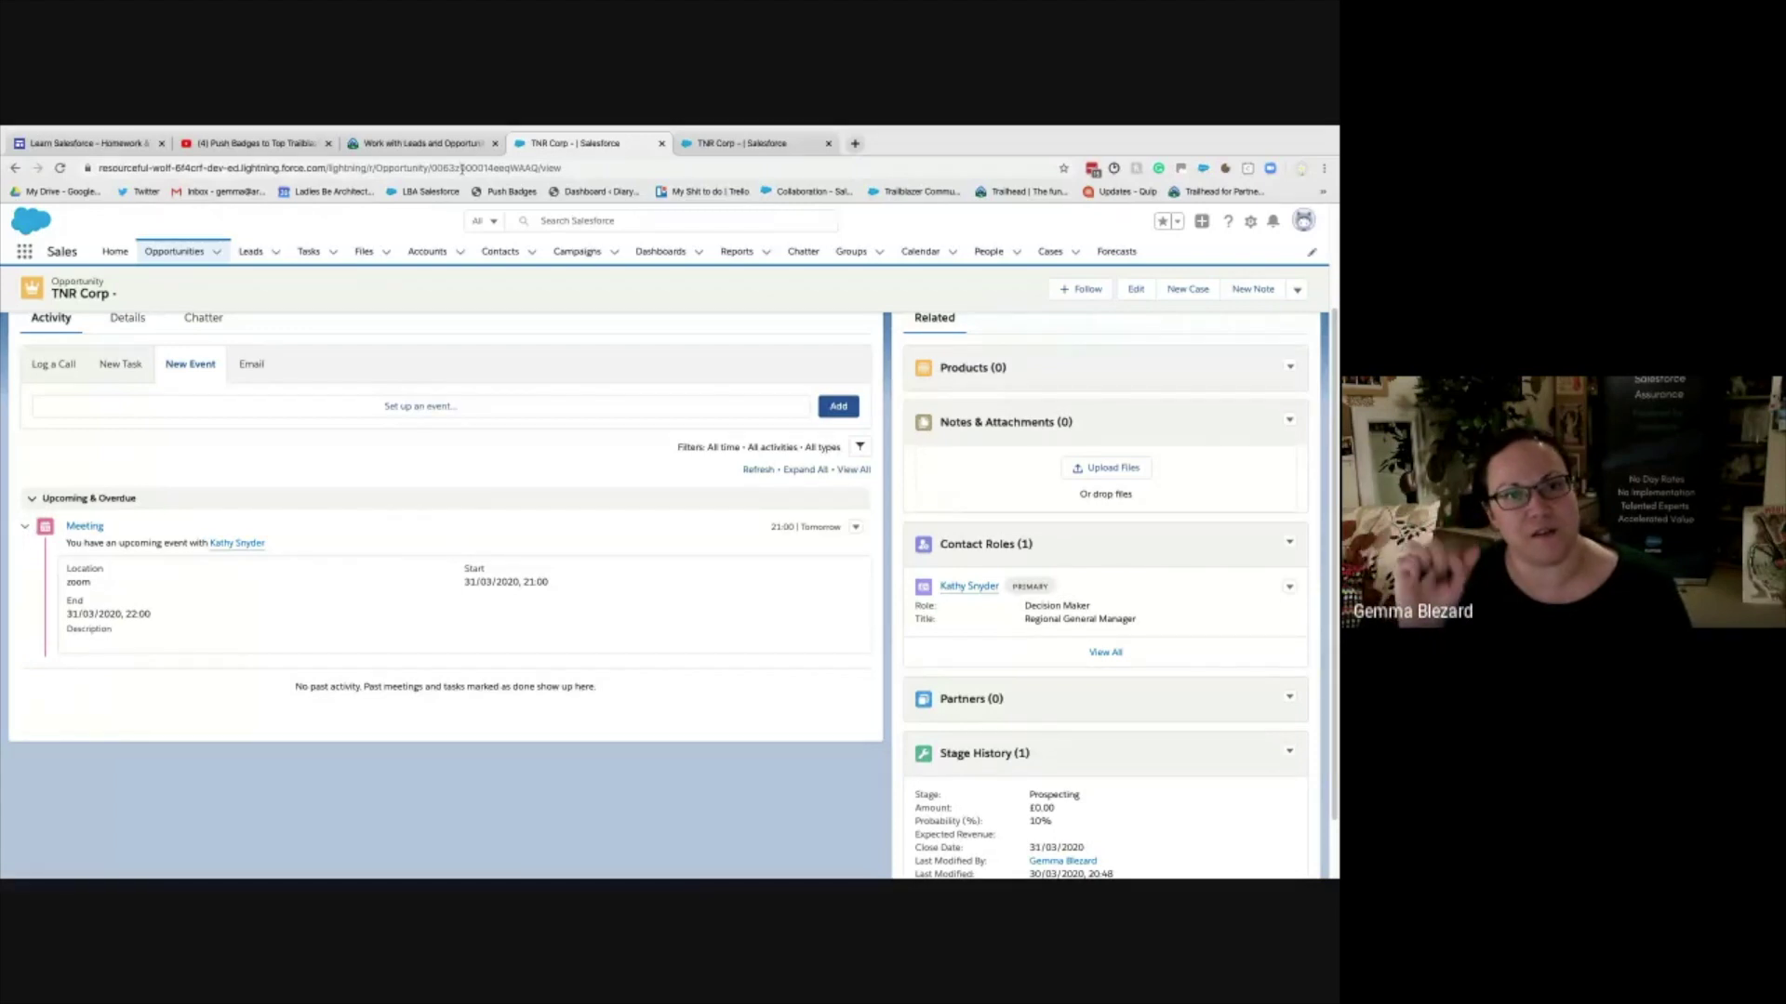
scroll(491, 639, "up", 2)
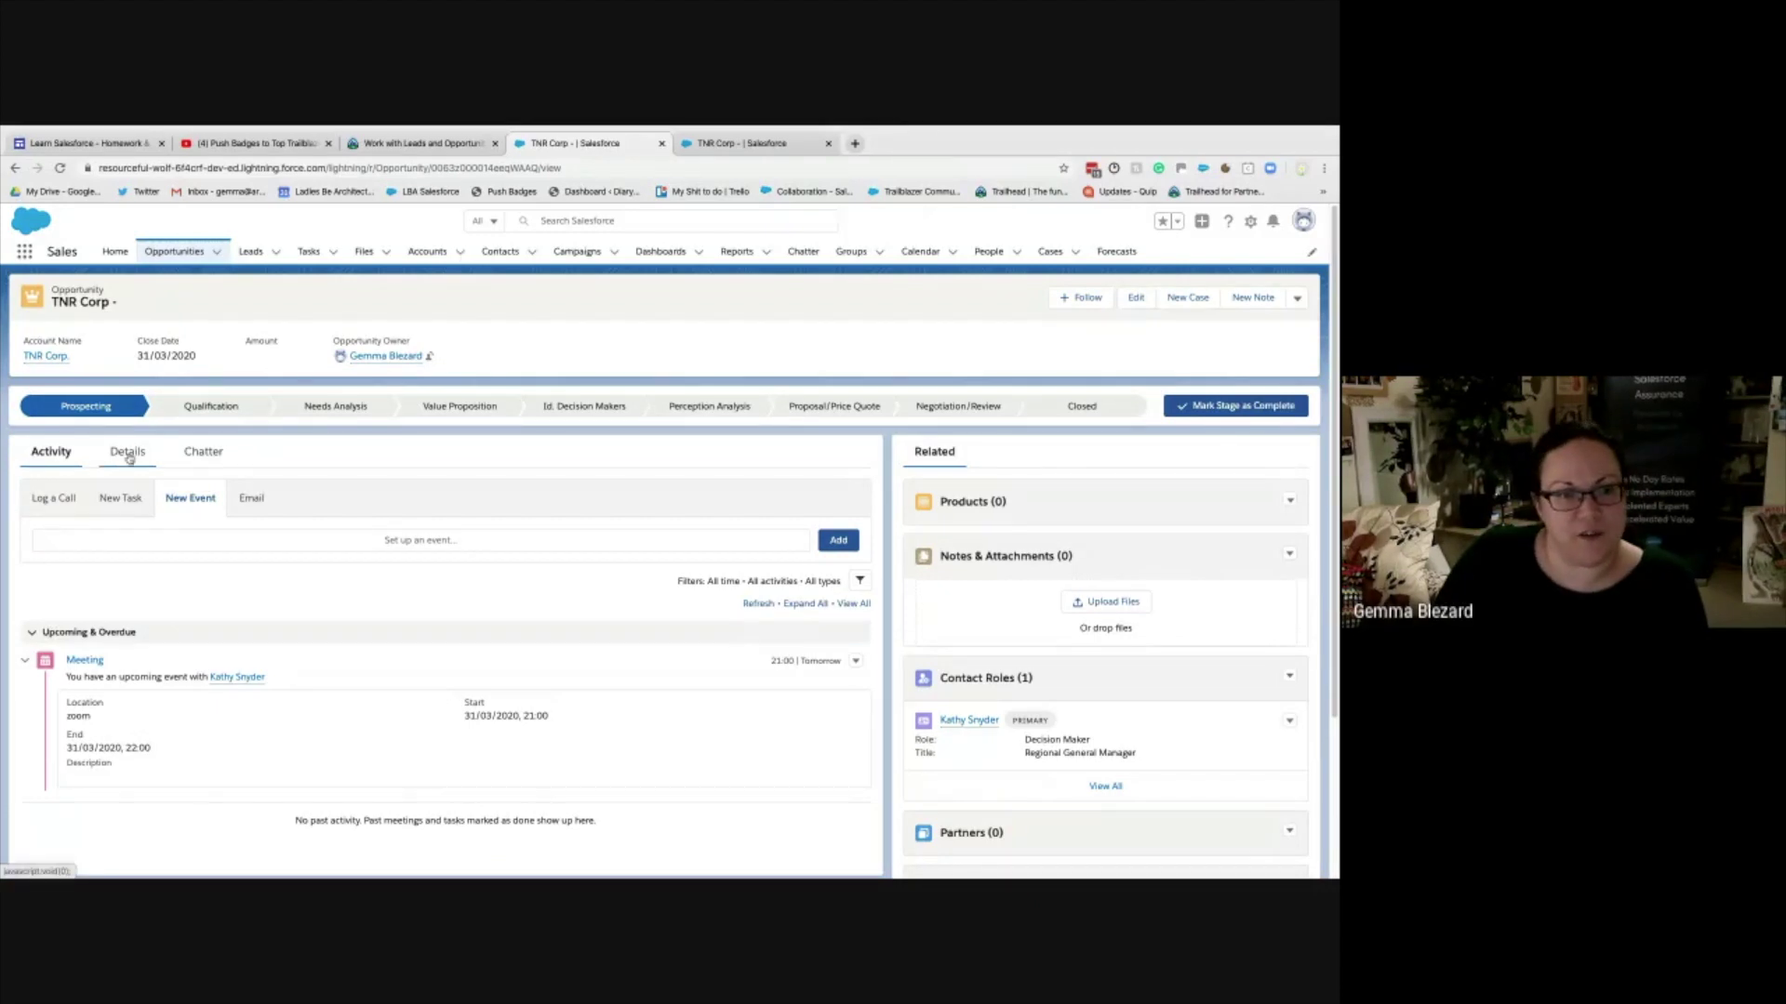
left_click(50, 358)
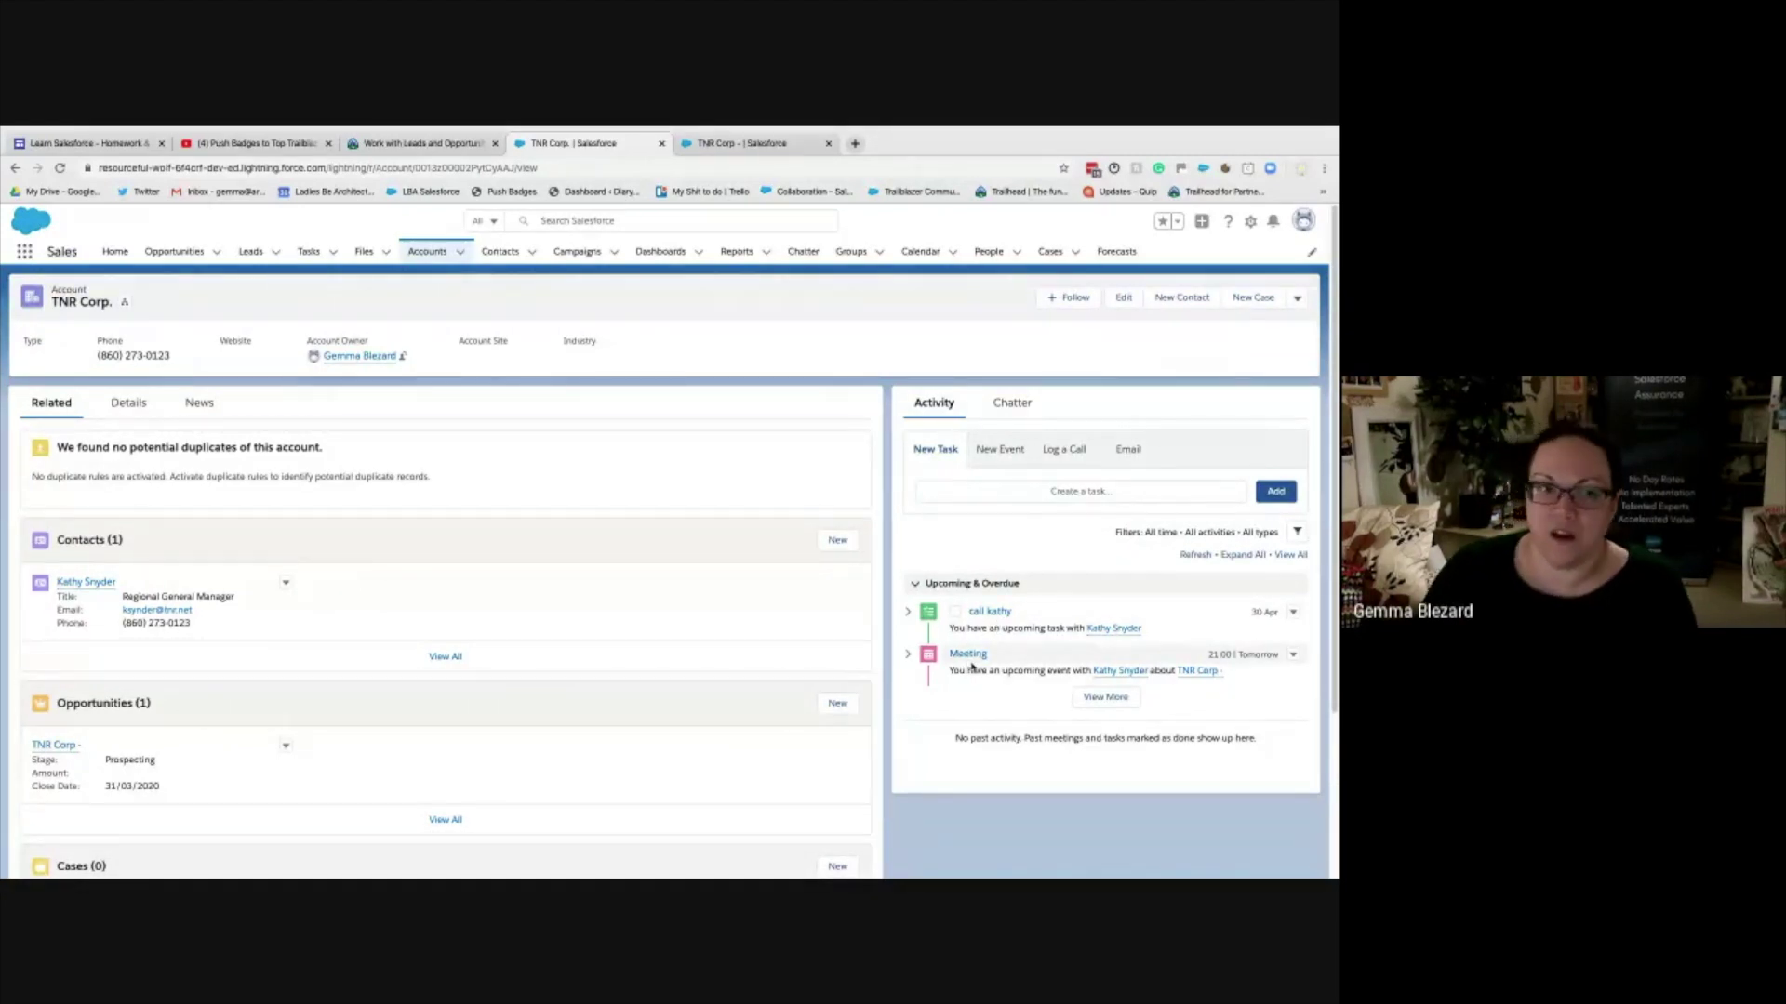
mouse_move(1203, 673)
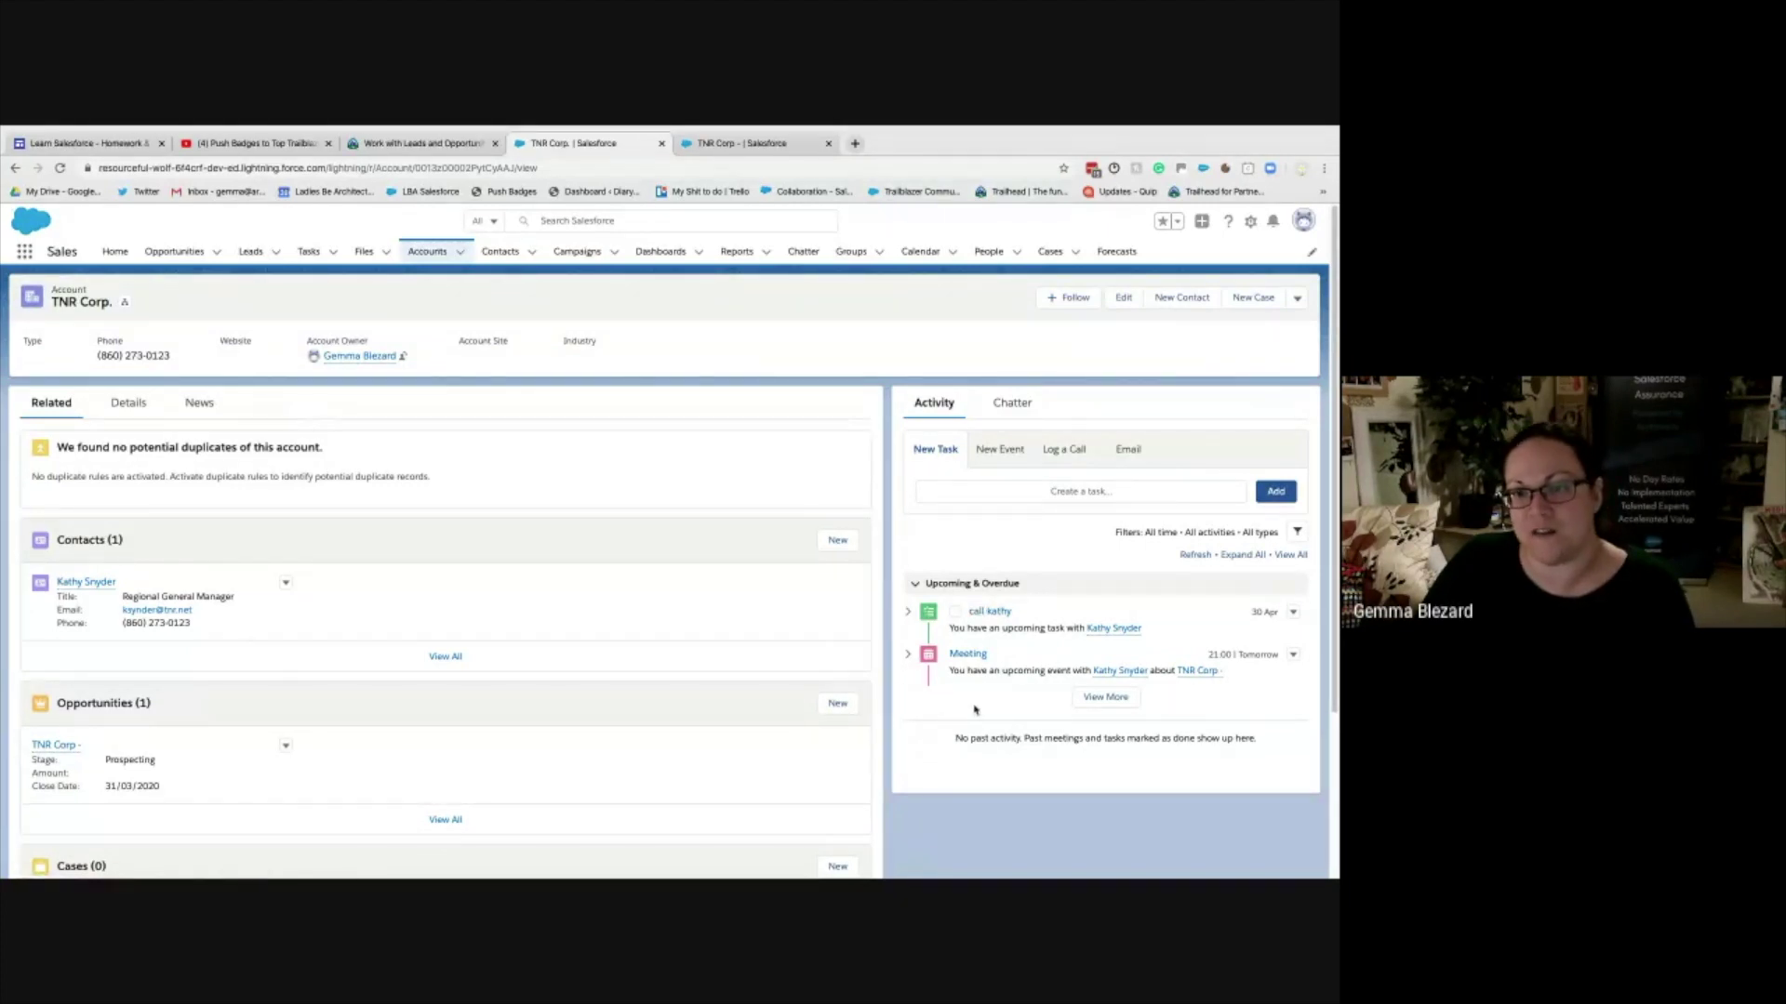
left_click(1090, 698)
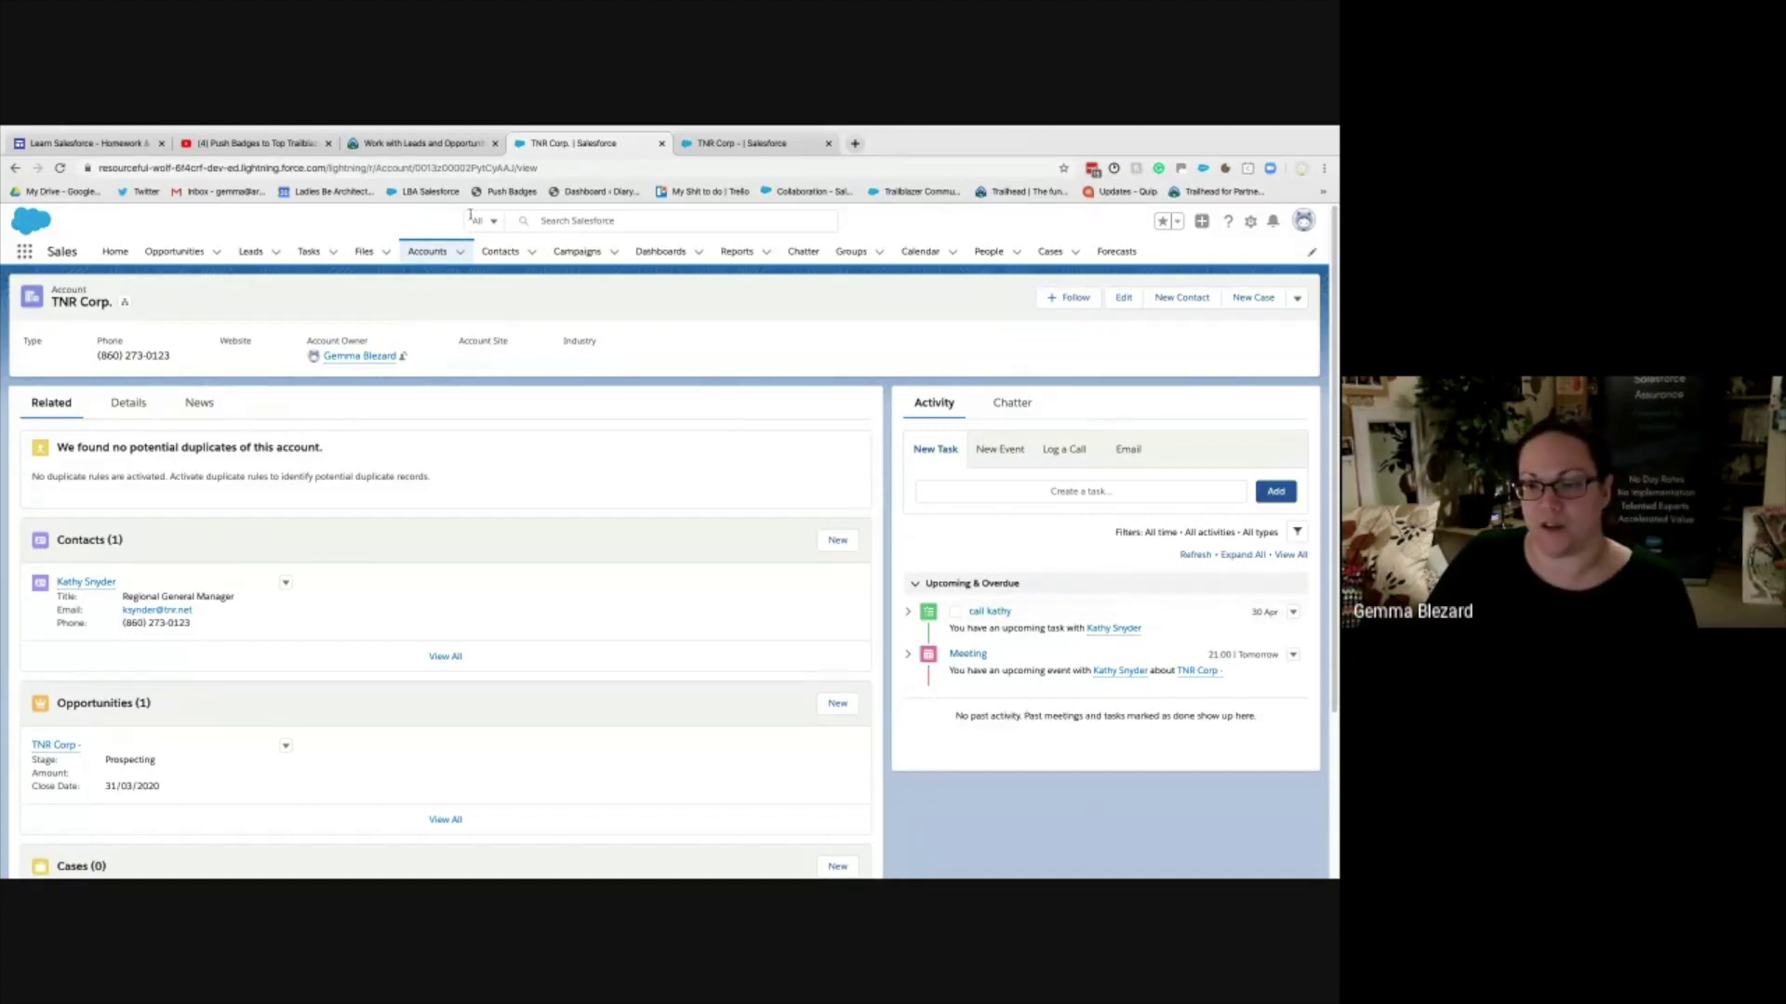
- Switch to the Trailhead unit and read the section on using the Kanban view
left_click(421, 144)
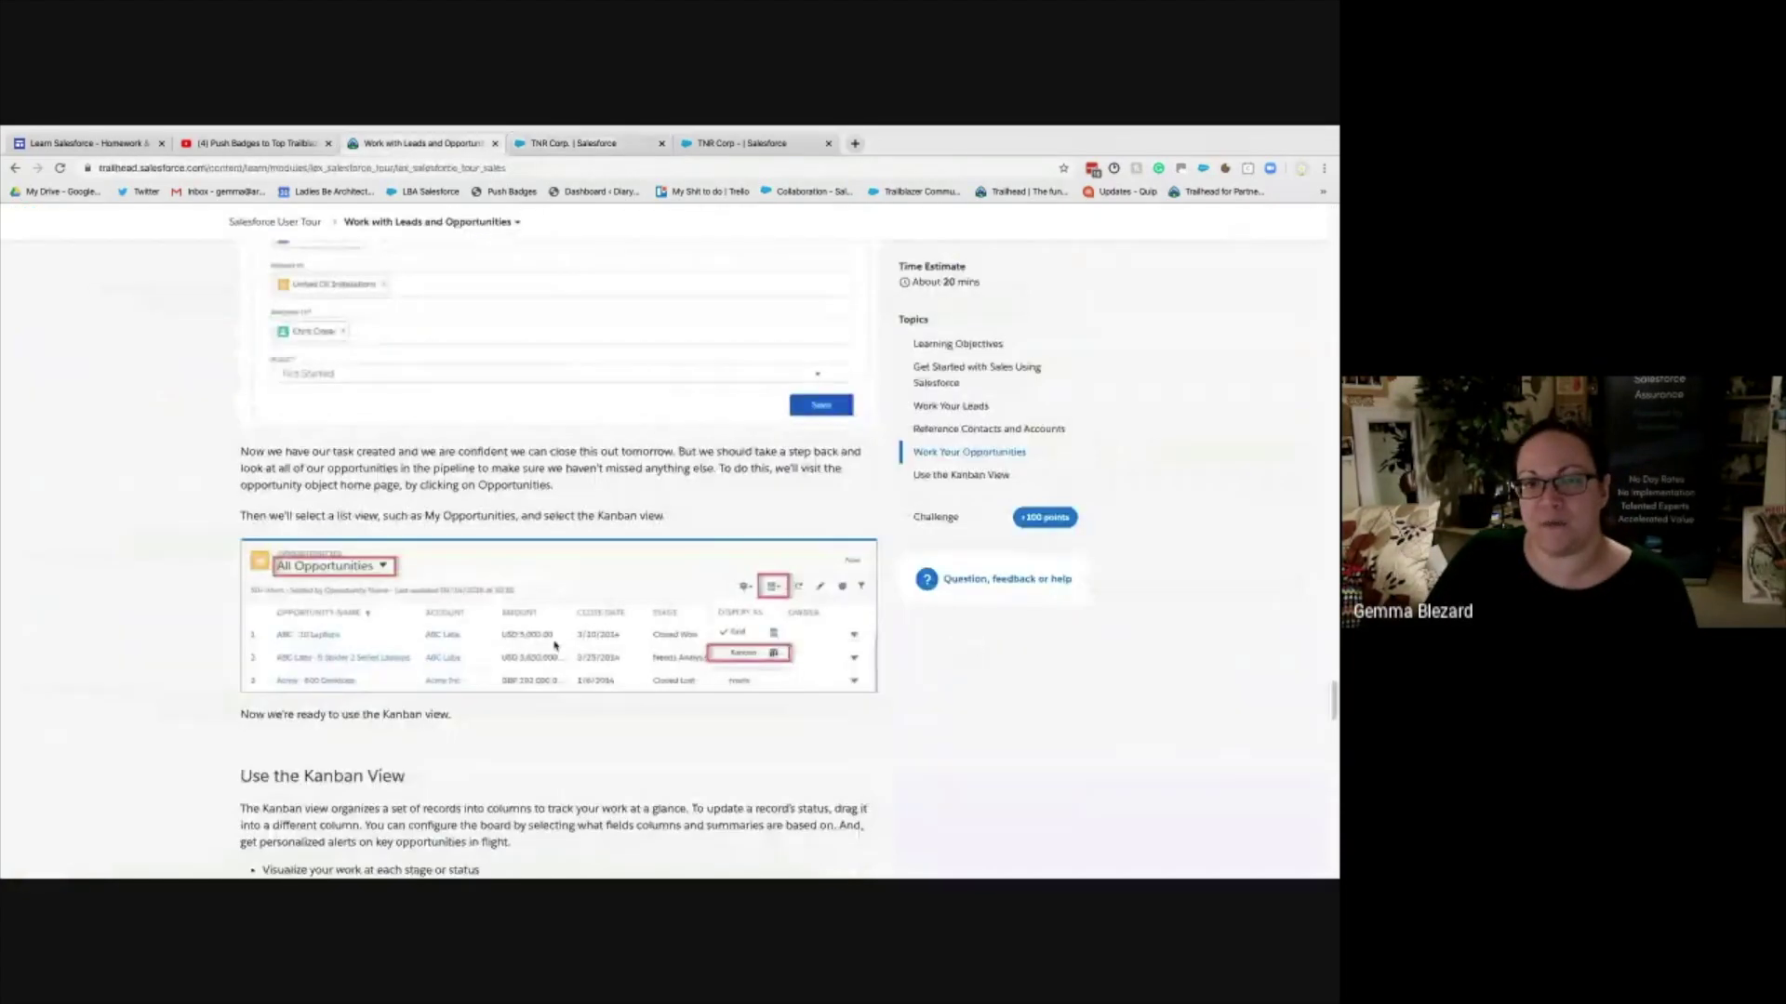
scroll(556, 654, "down", 5)
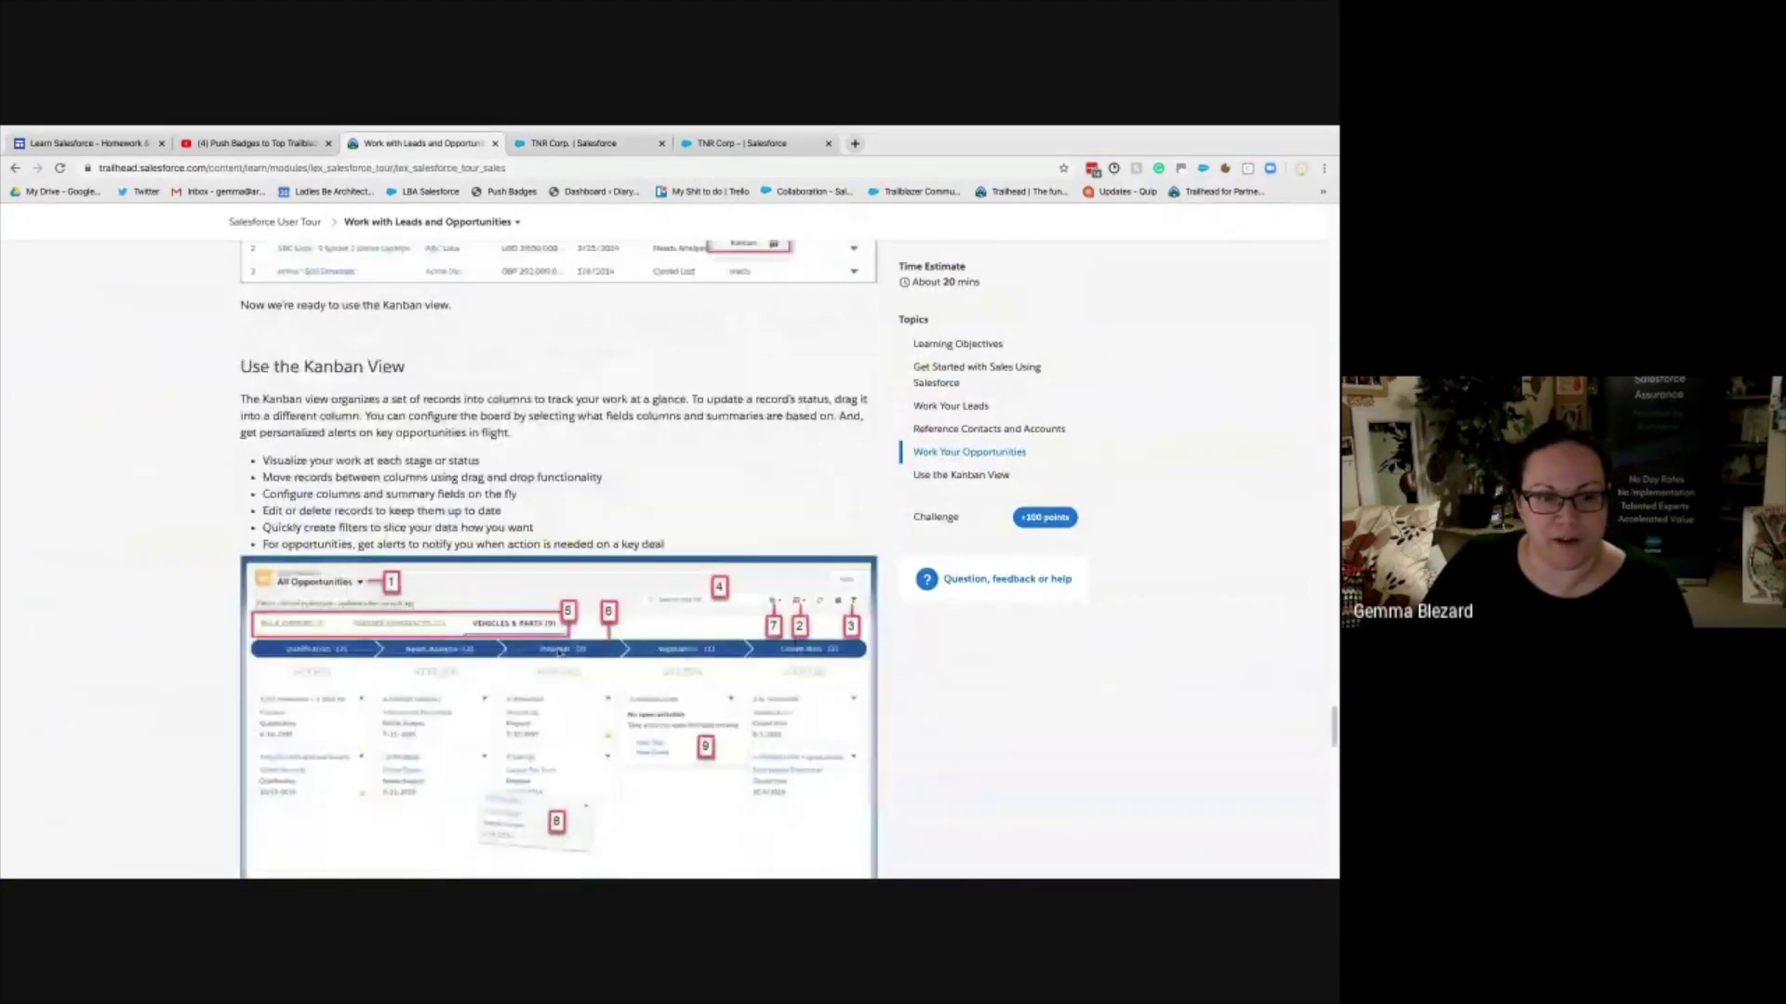
scroll(559, 654, "down", 1)
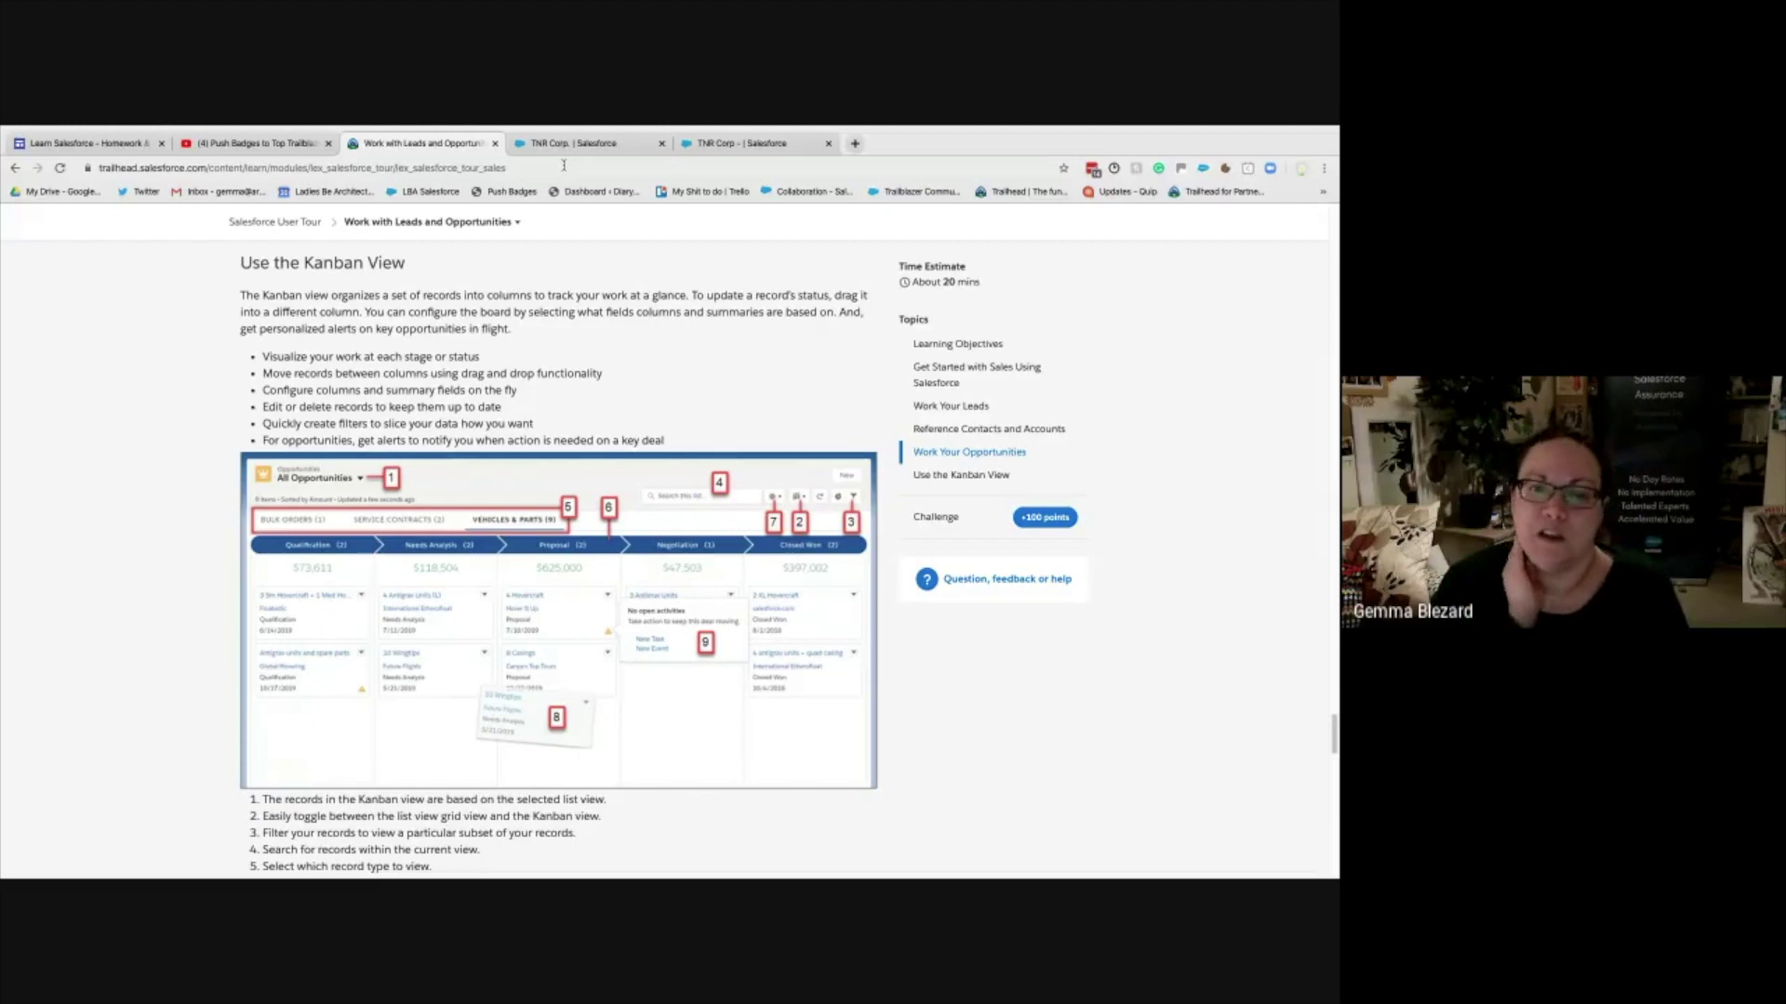
scroll(642, 359, "down", 1)
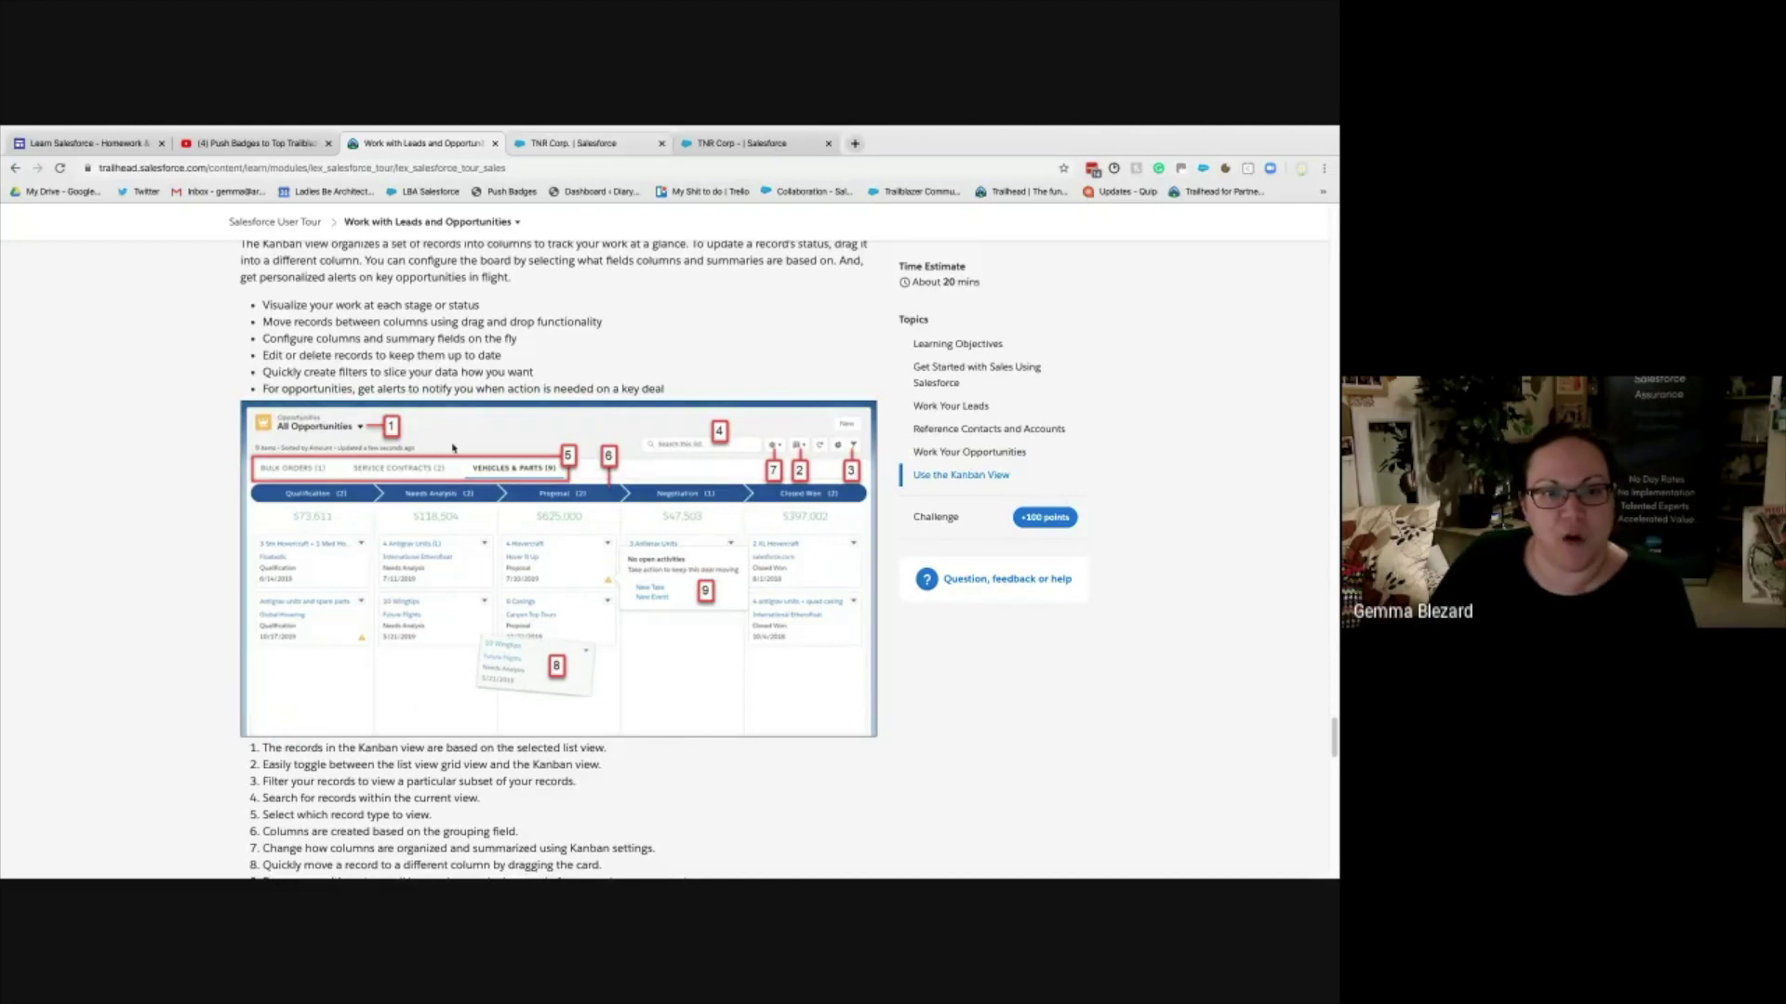
- Return to the Salesforce org and show the My Opportunities list view of opportunities
left_click(572, 144)
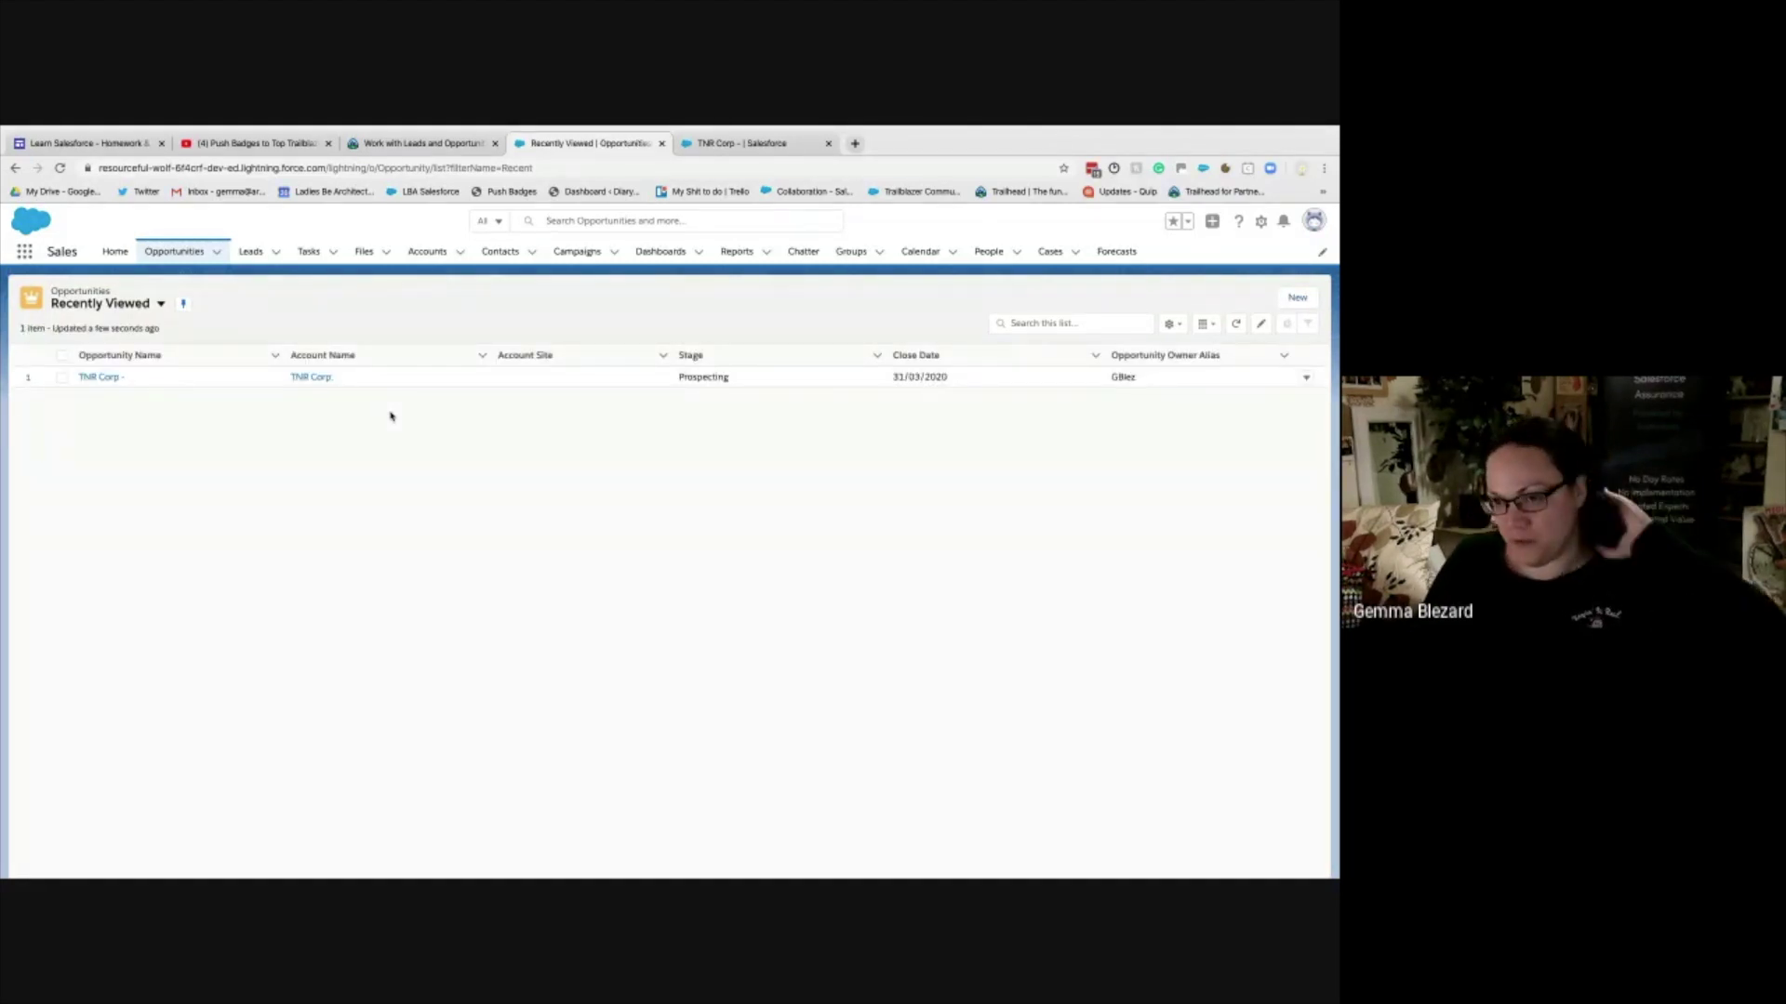
left_click(116, 316)
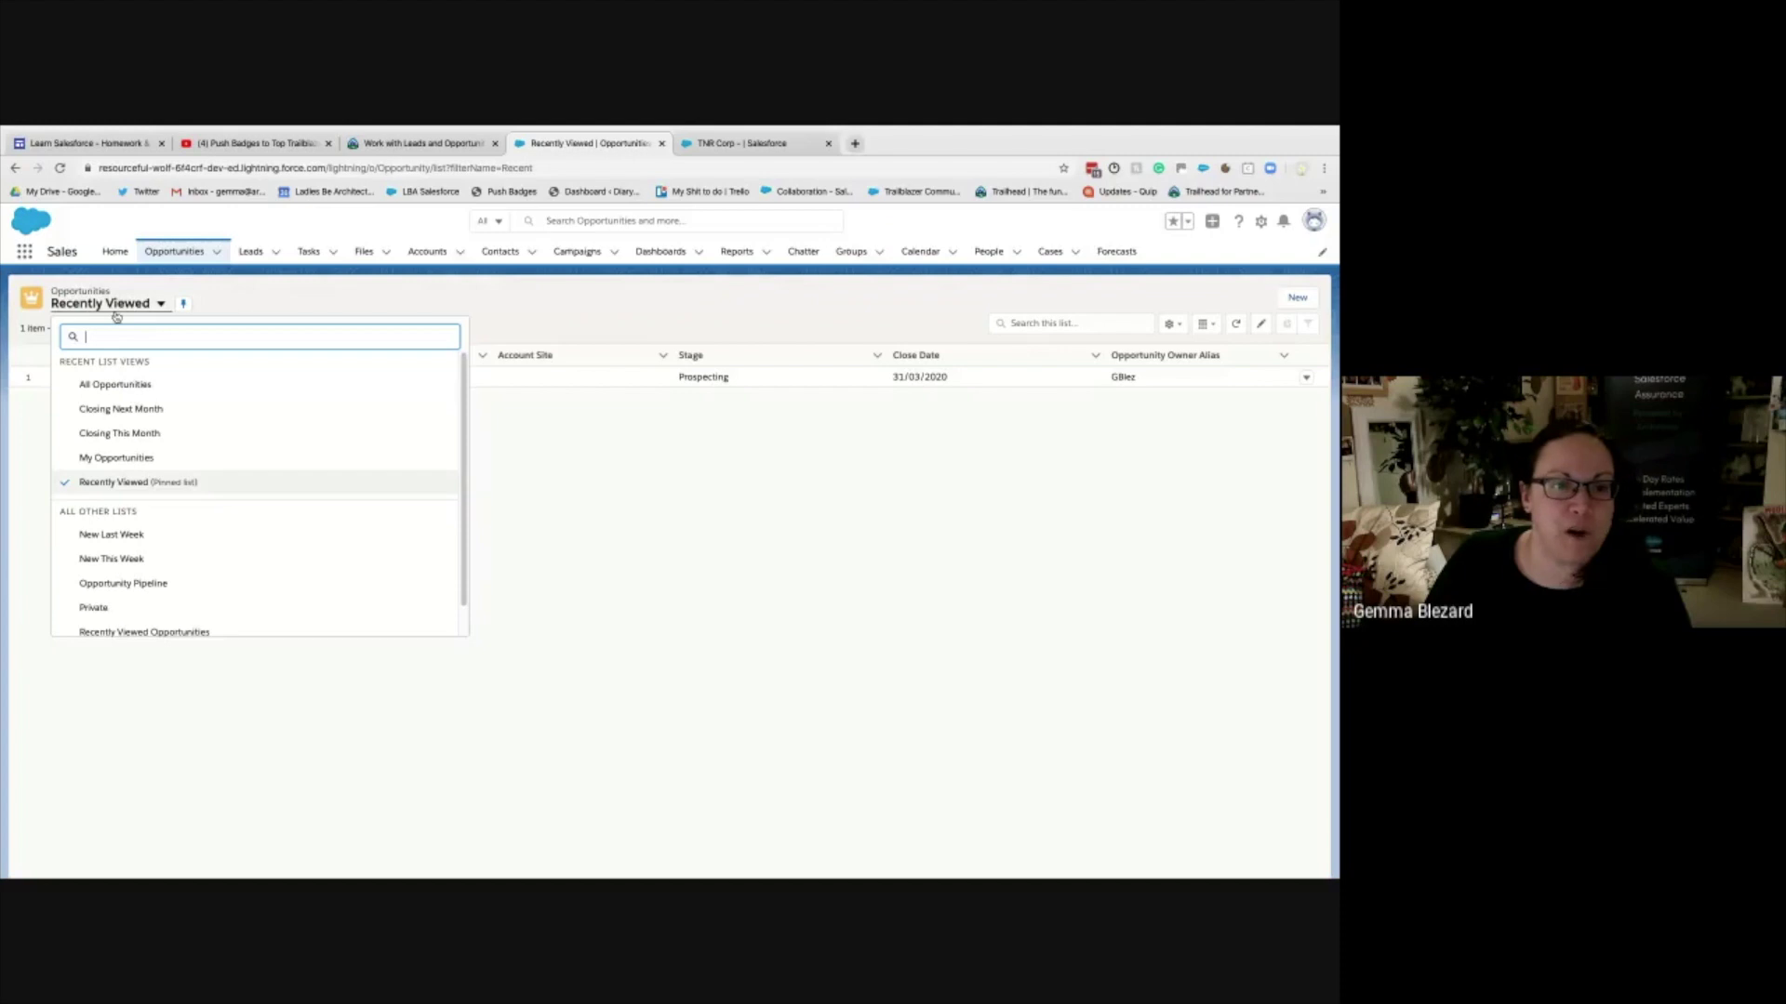
right_click(117, 313)
left_click(114, 375)
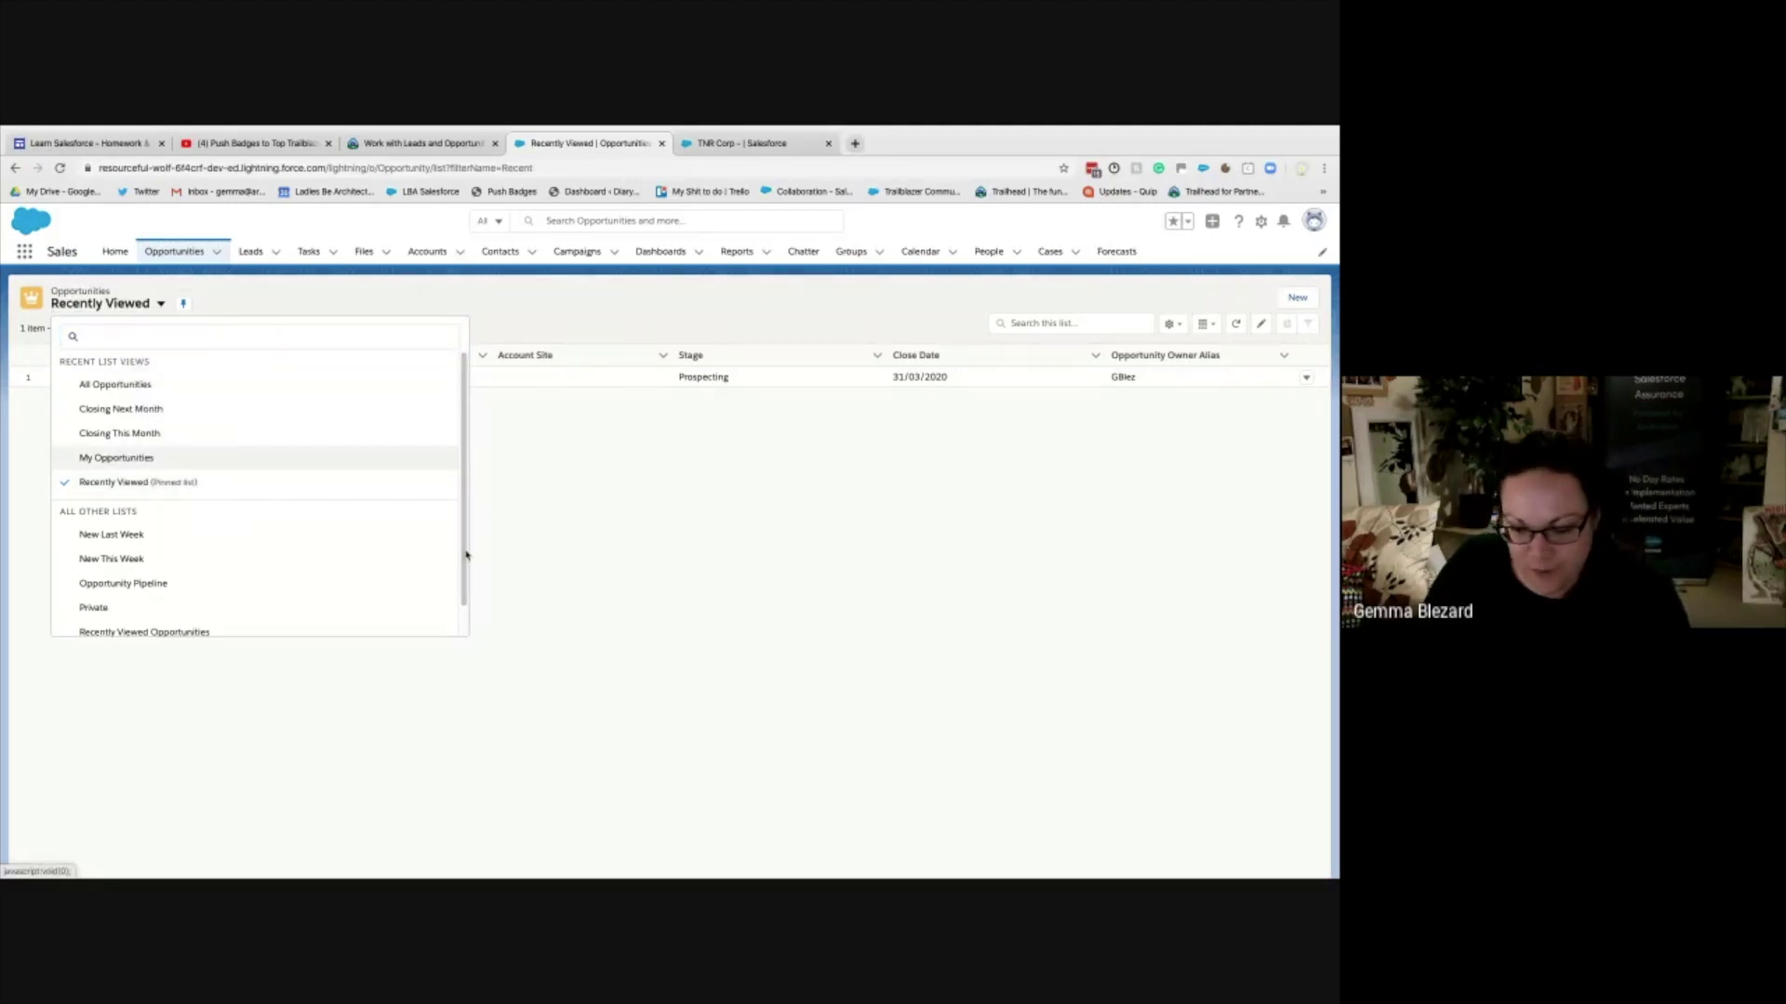
left_click(117, 457)
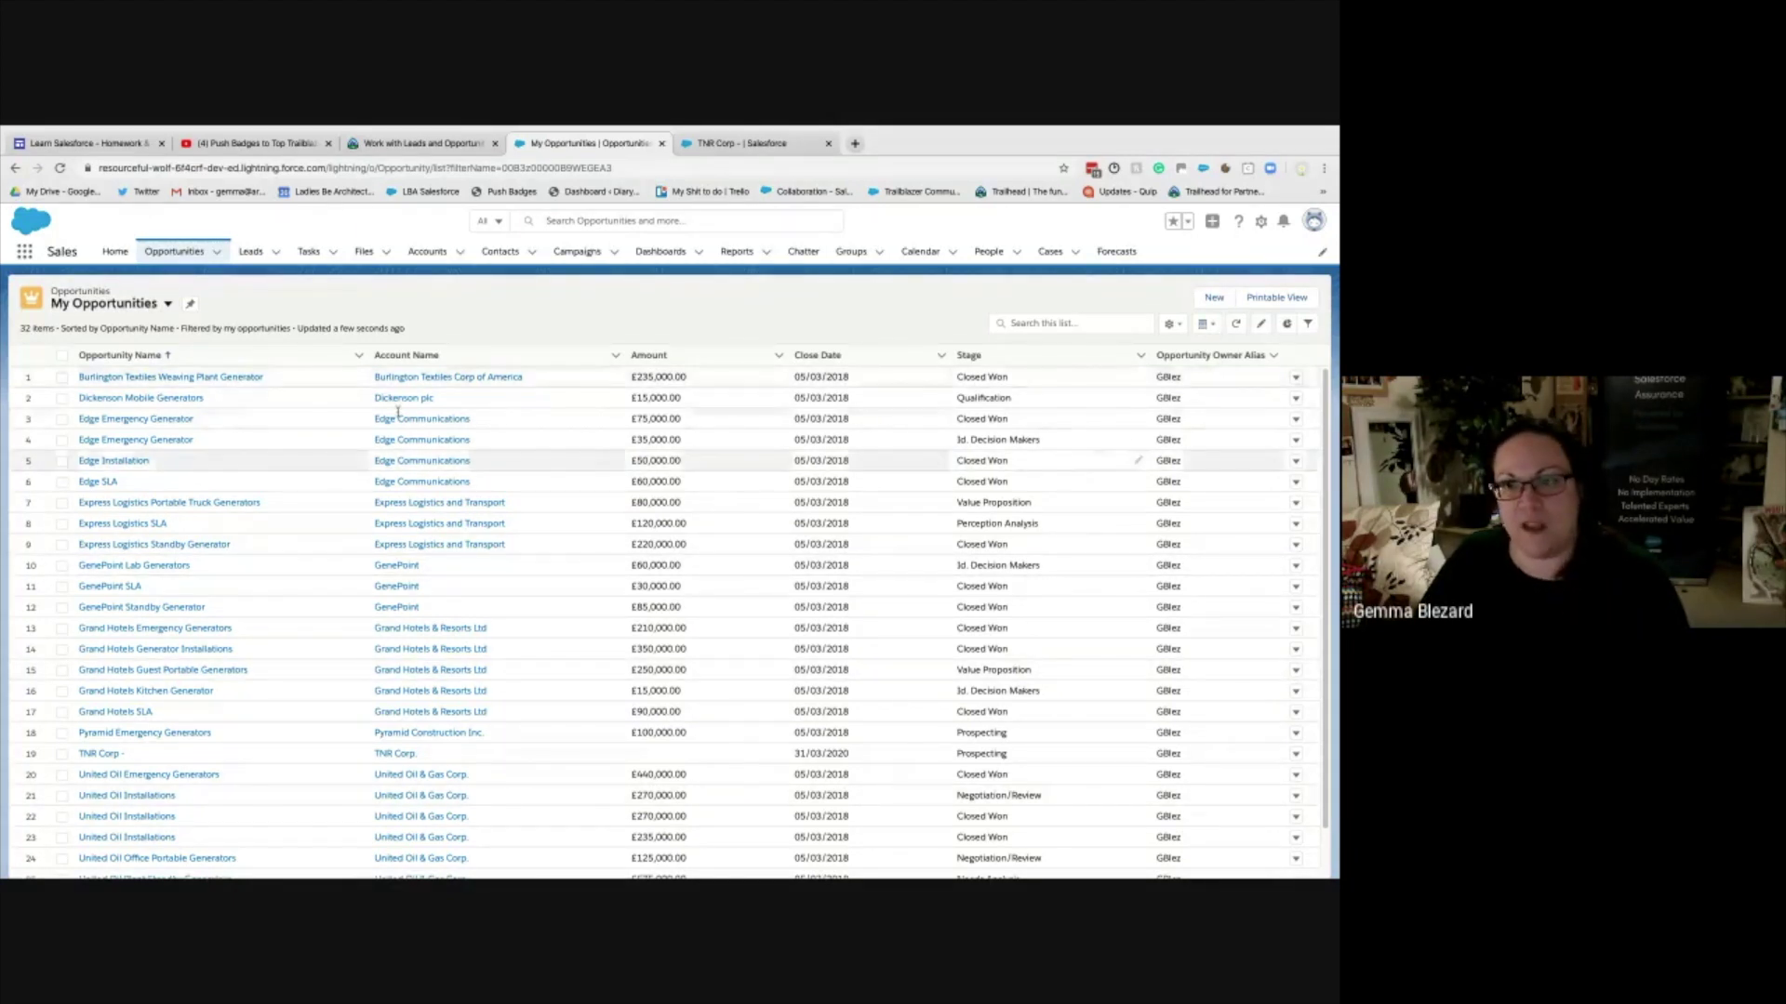
- Examine the list's display options, its filters and the Pipeline By Stage chart, and refresh the list
left_click(1207, 332)
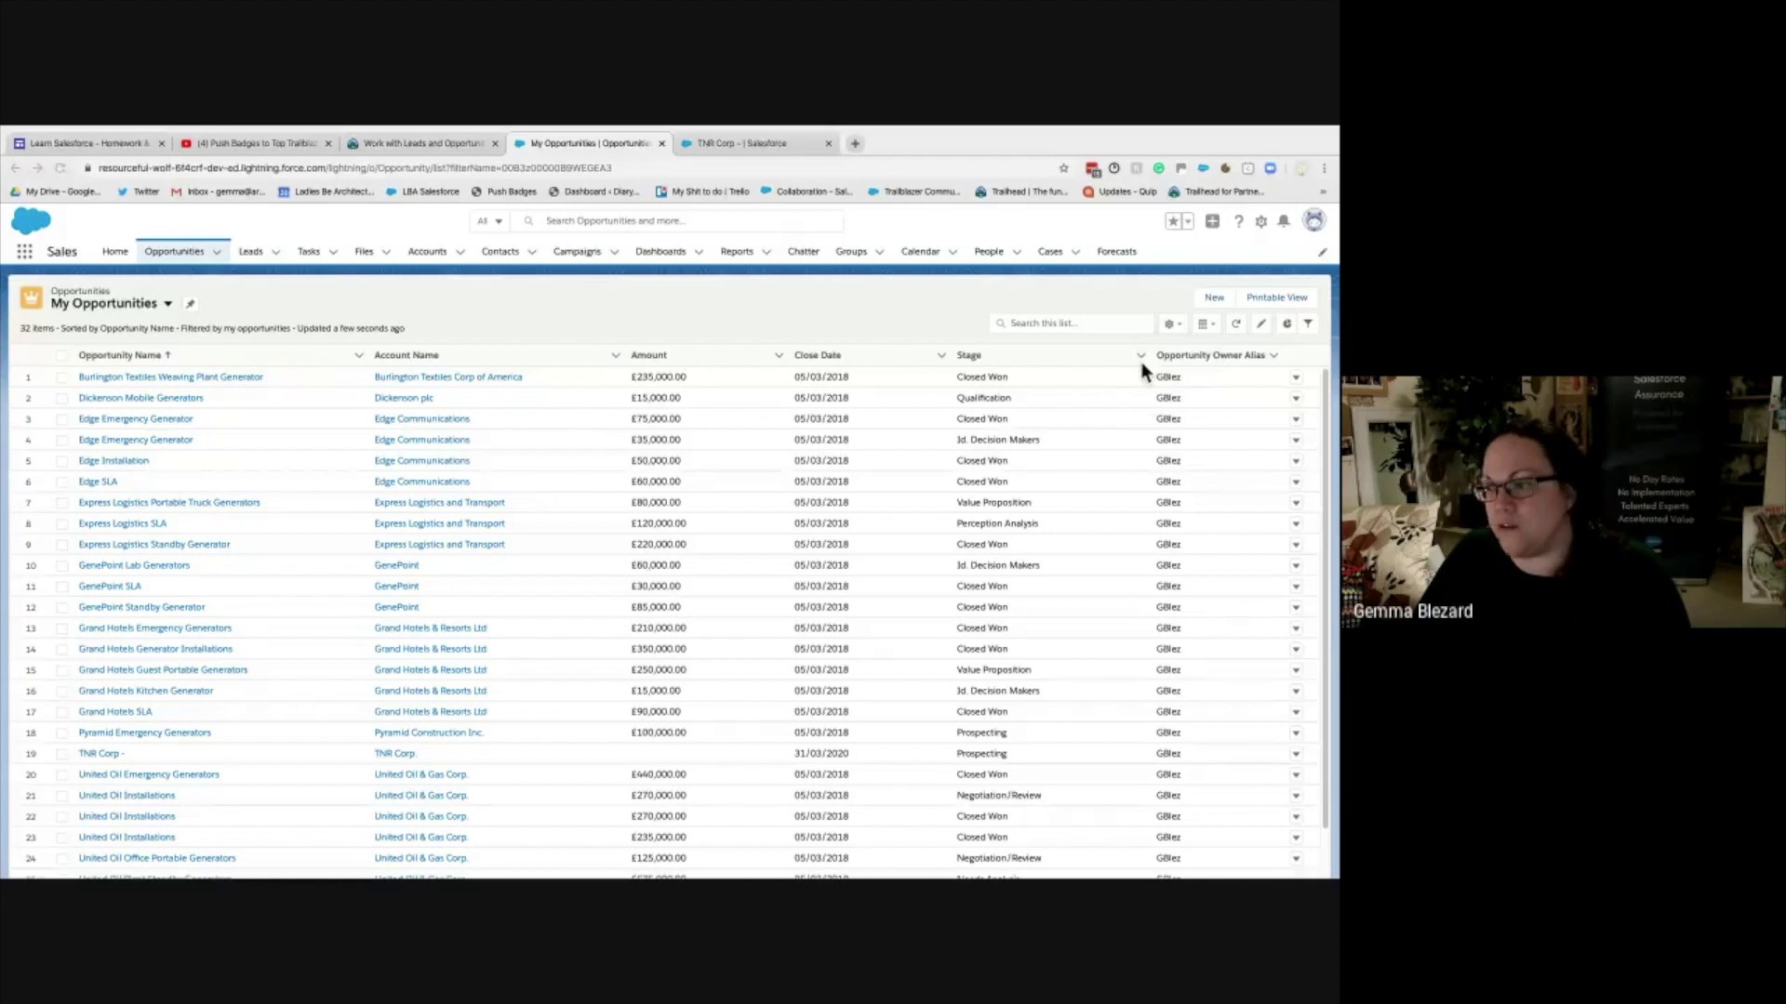
left_click(1213, 326)
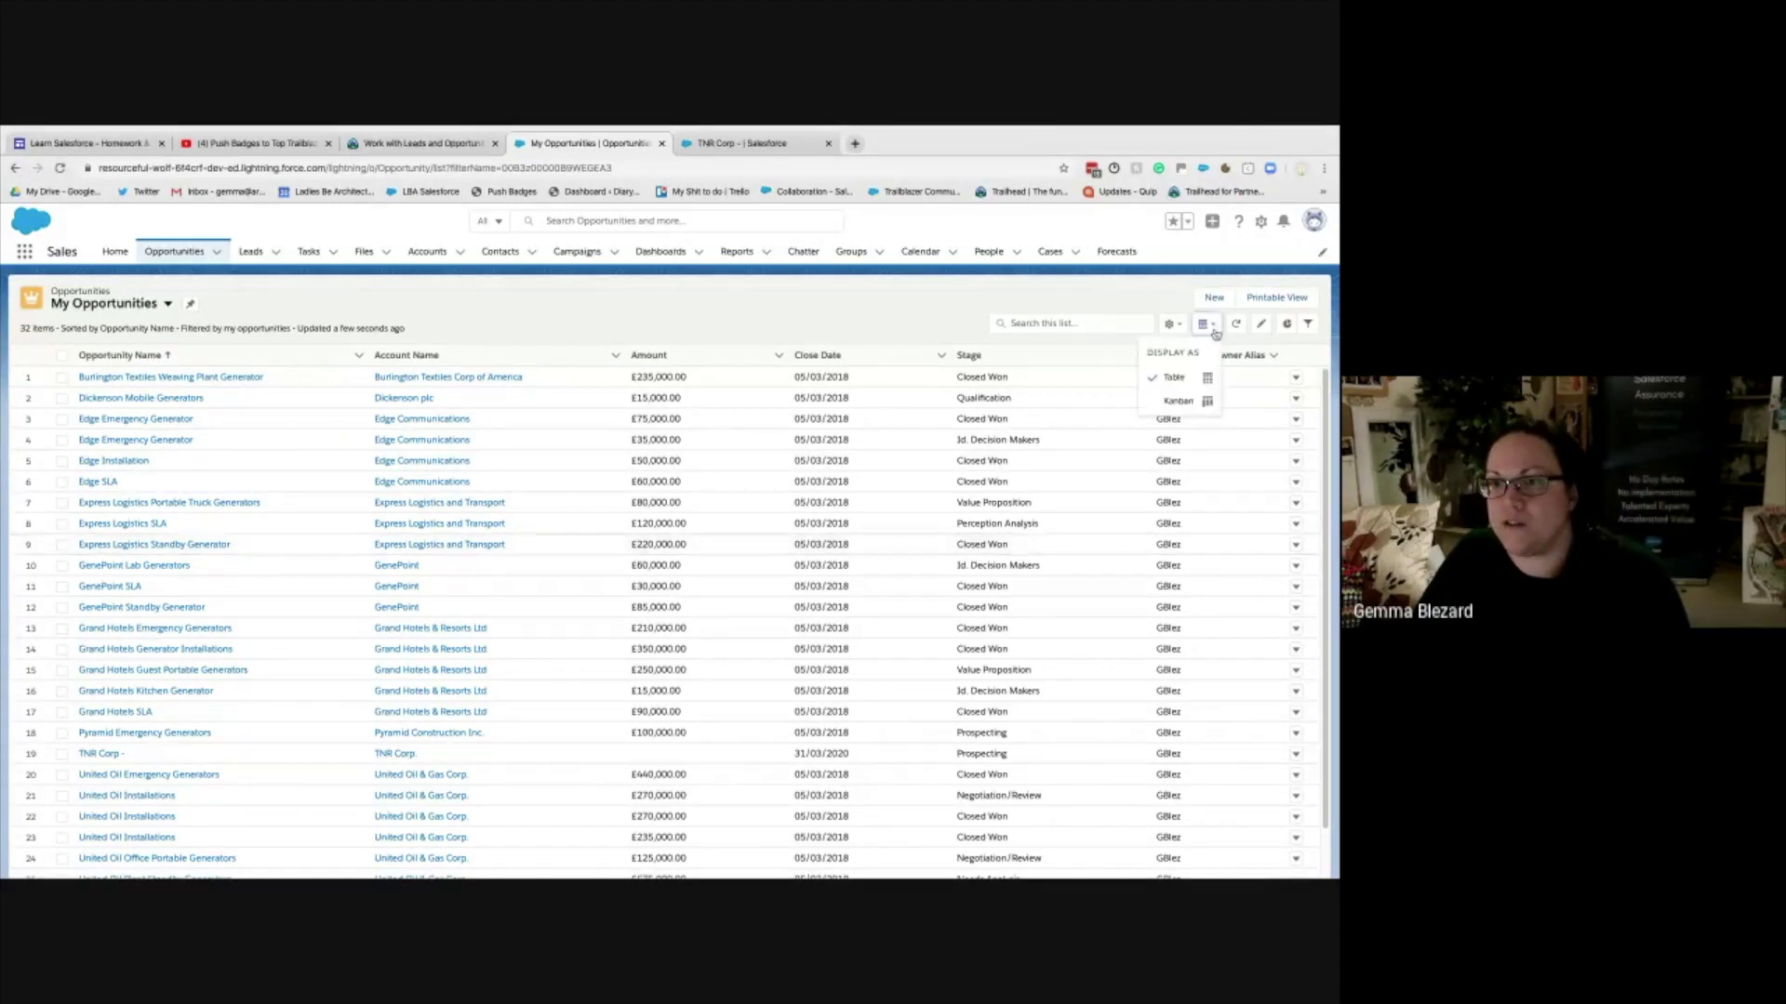
left_click(1307, 325)
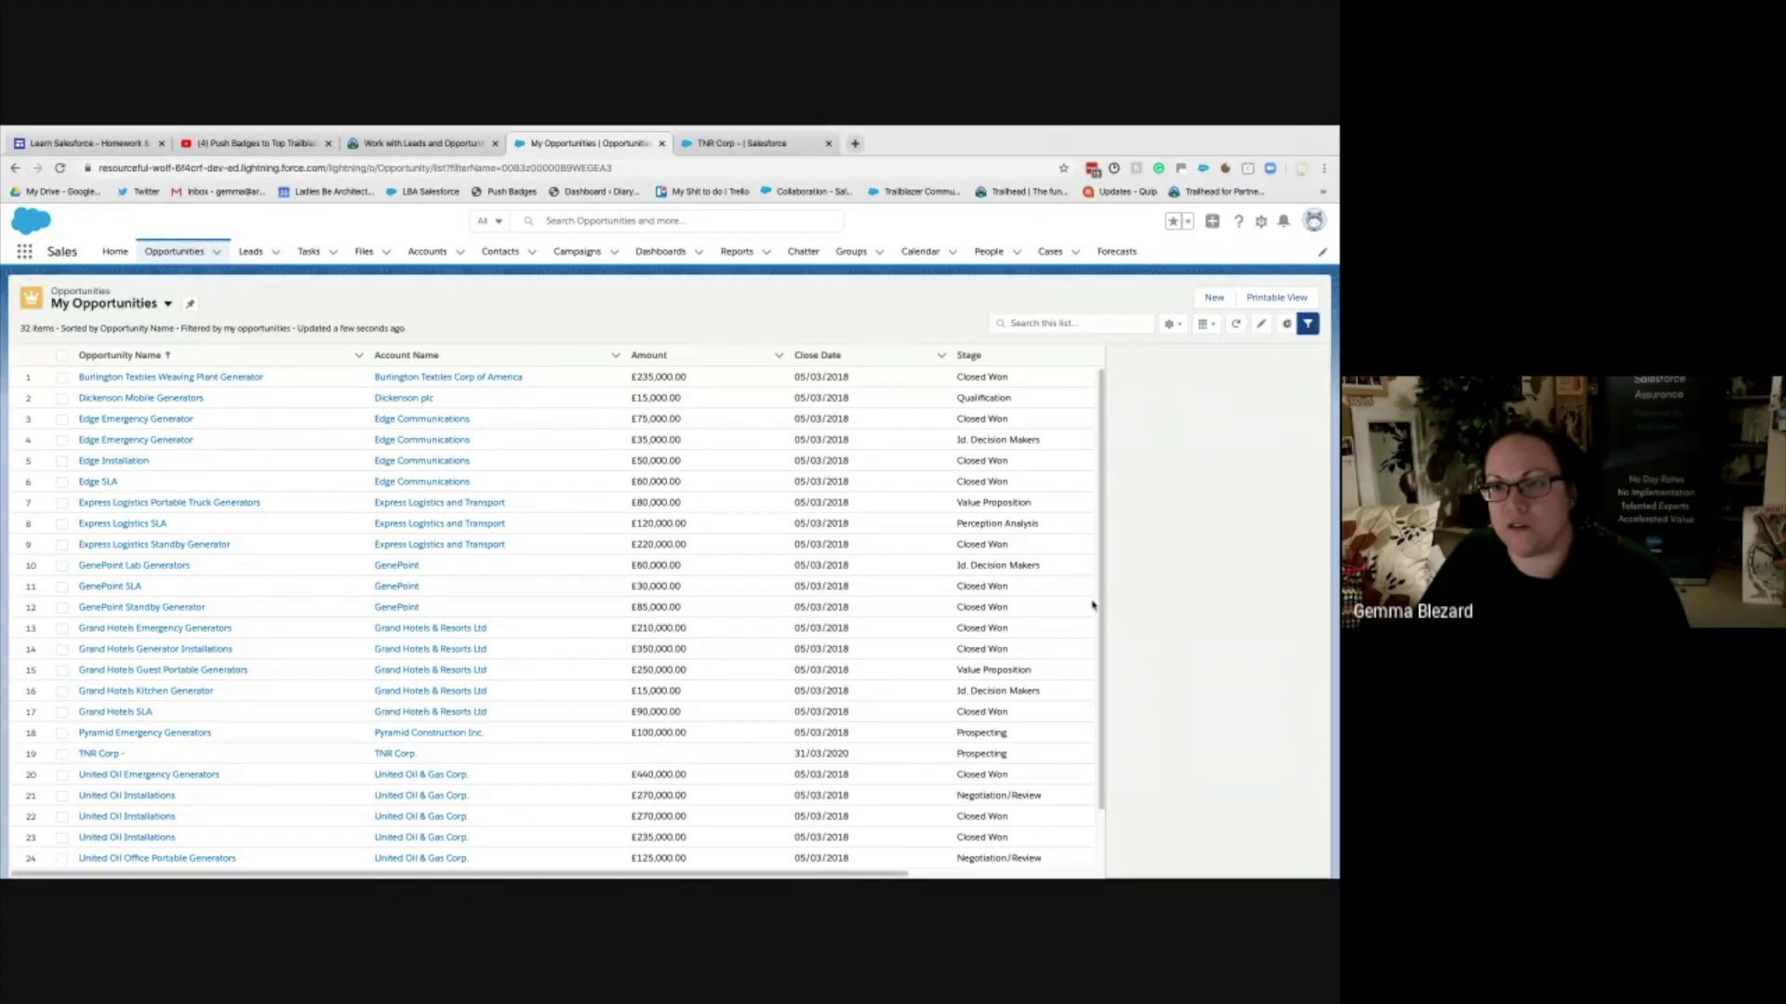
left_click(1311, 331)
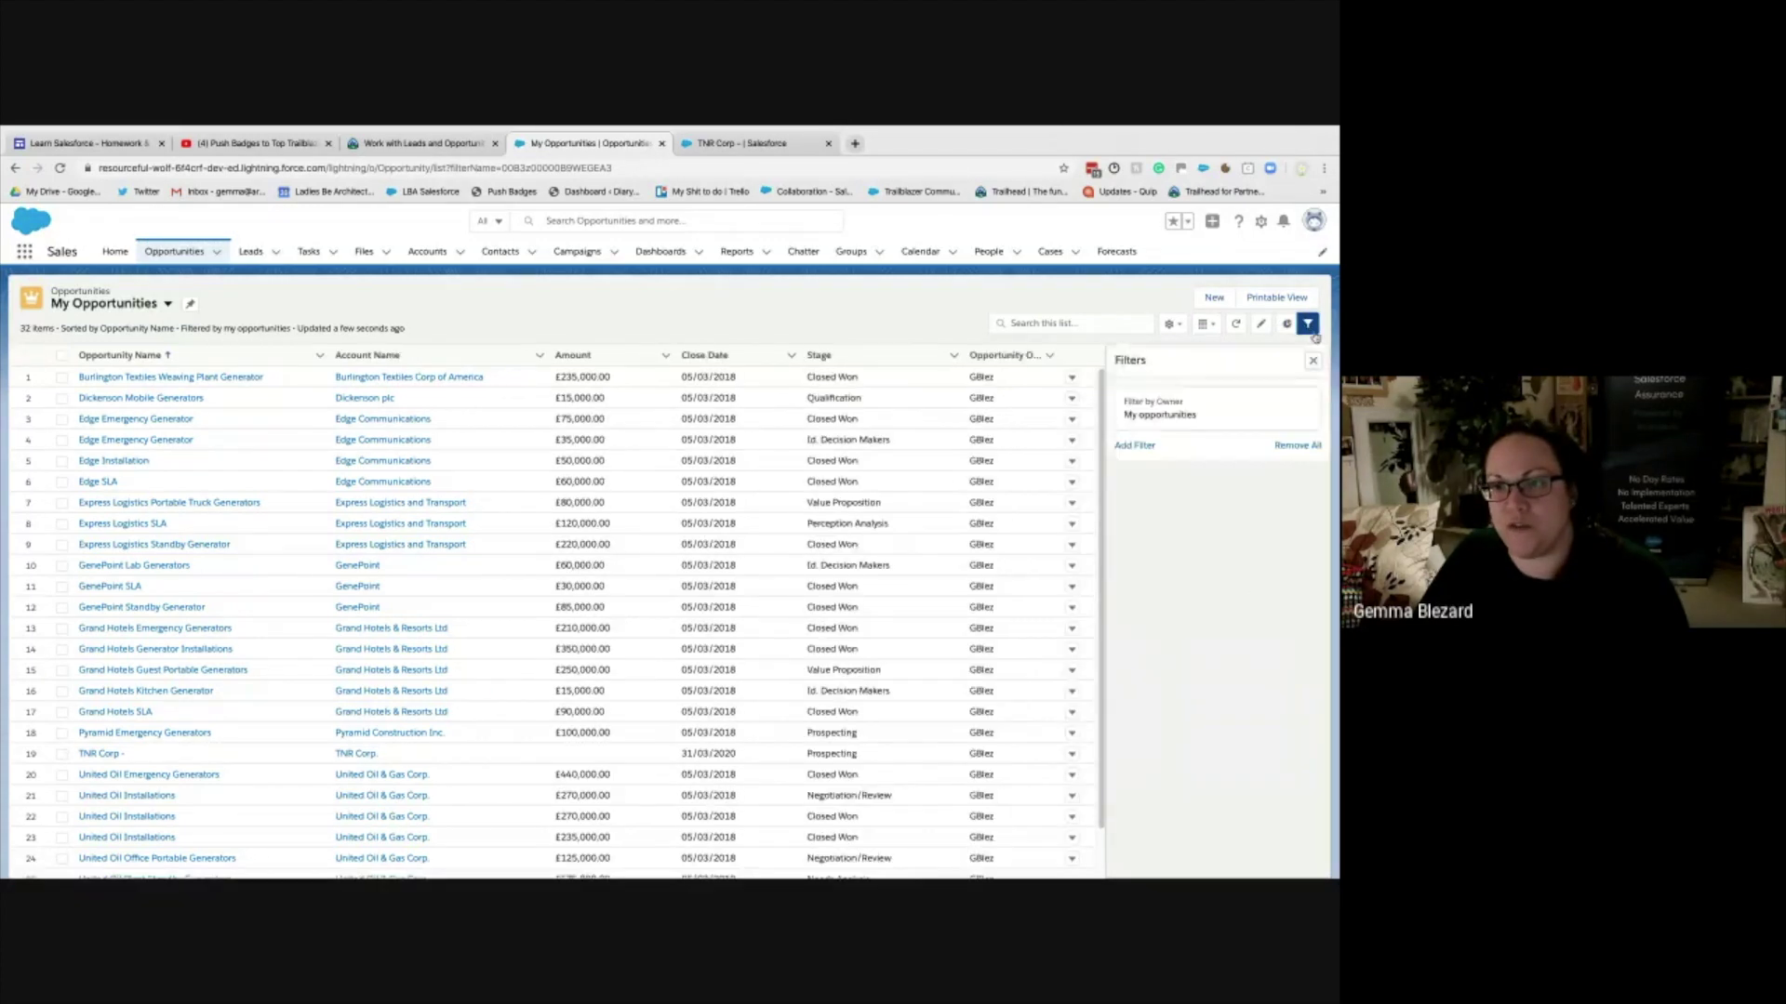
left_click(1287, 323)
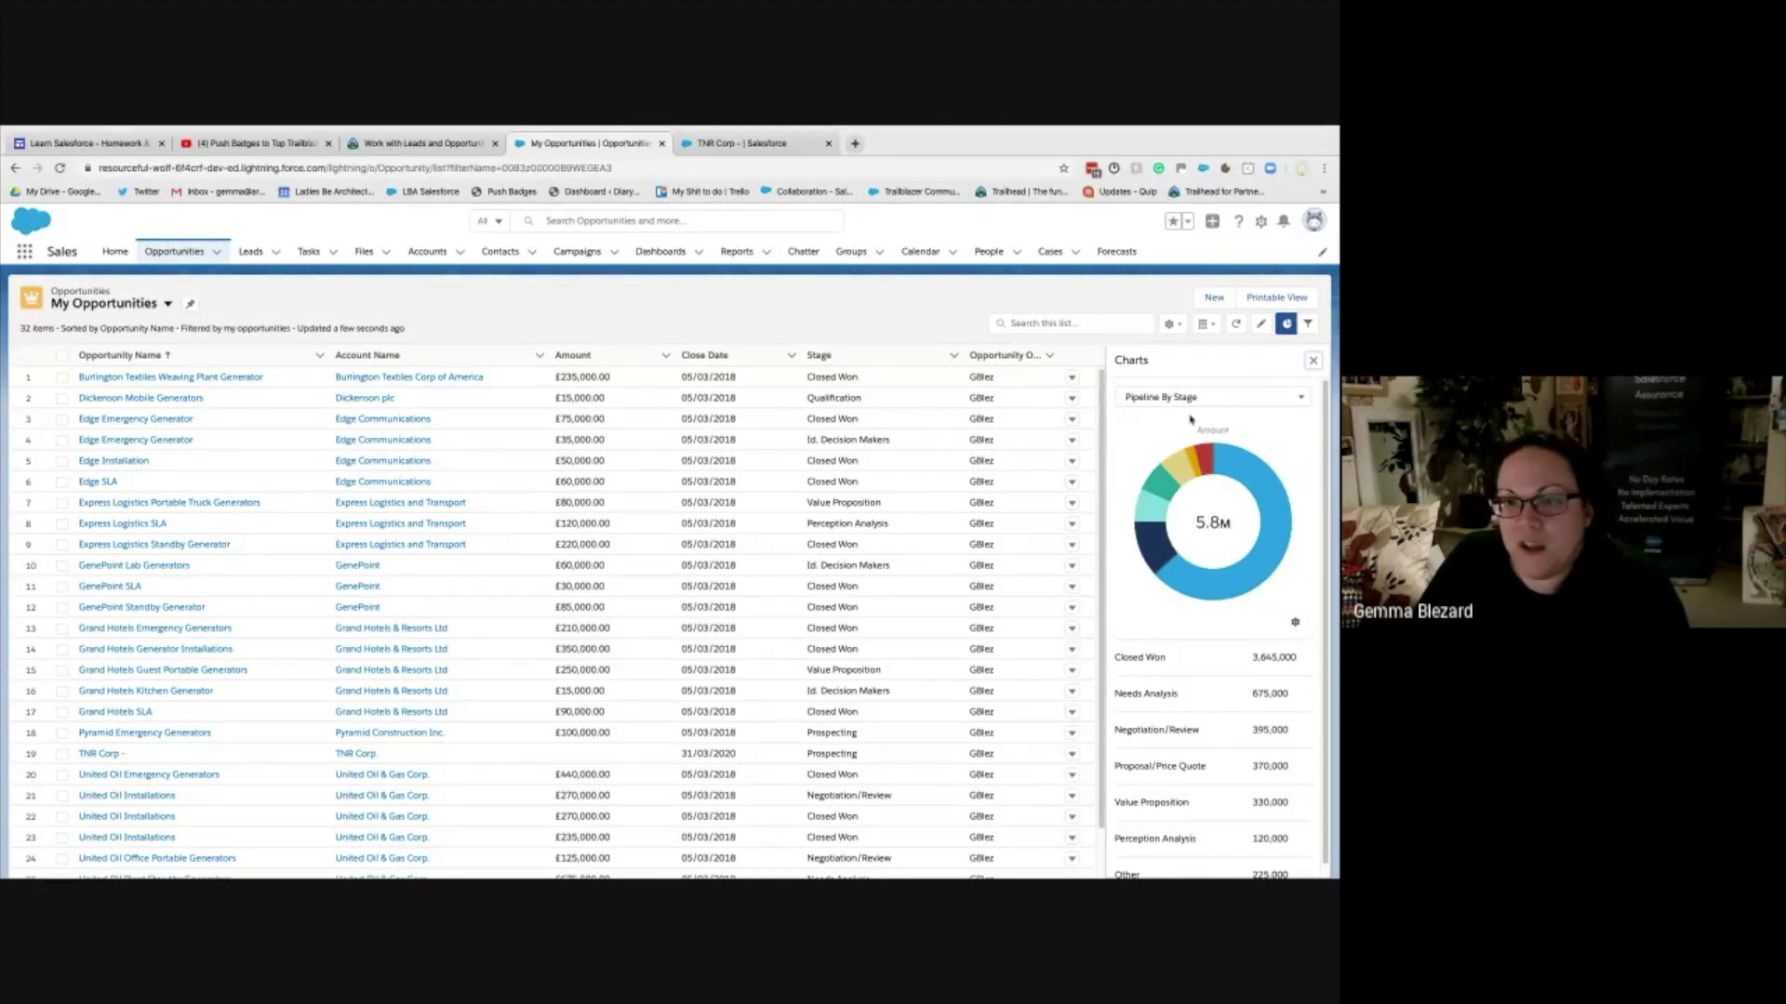
left_click(1237, 327)
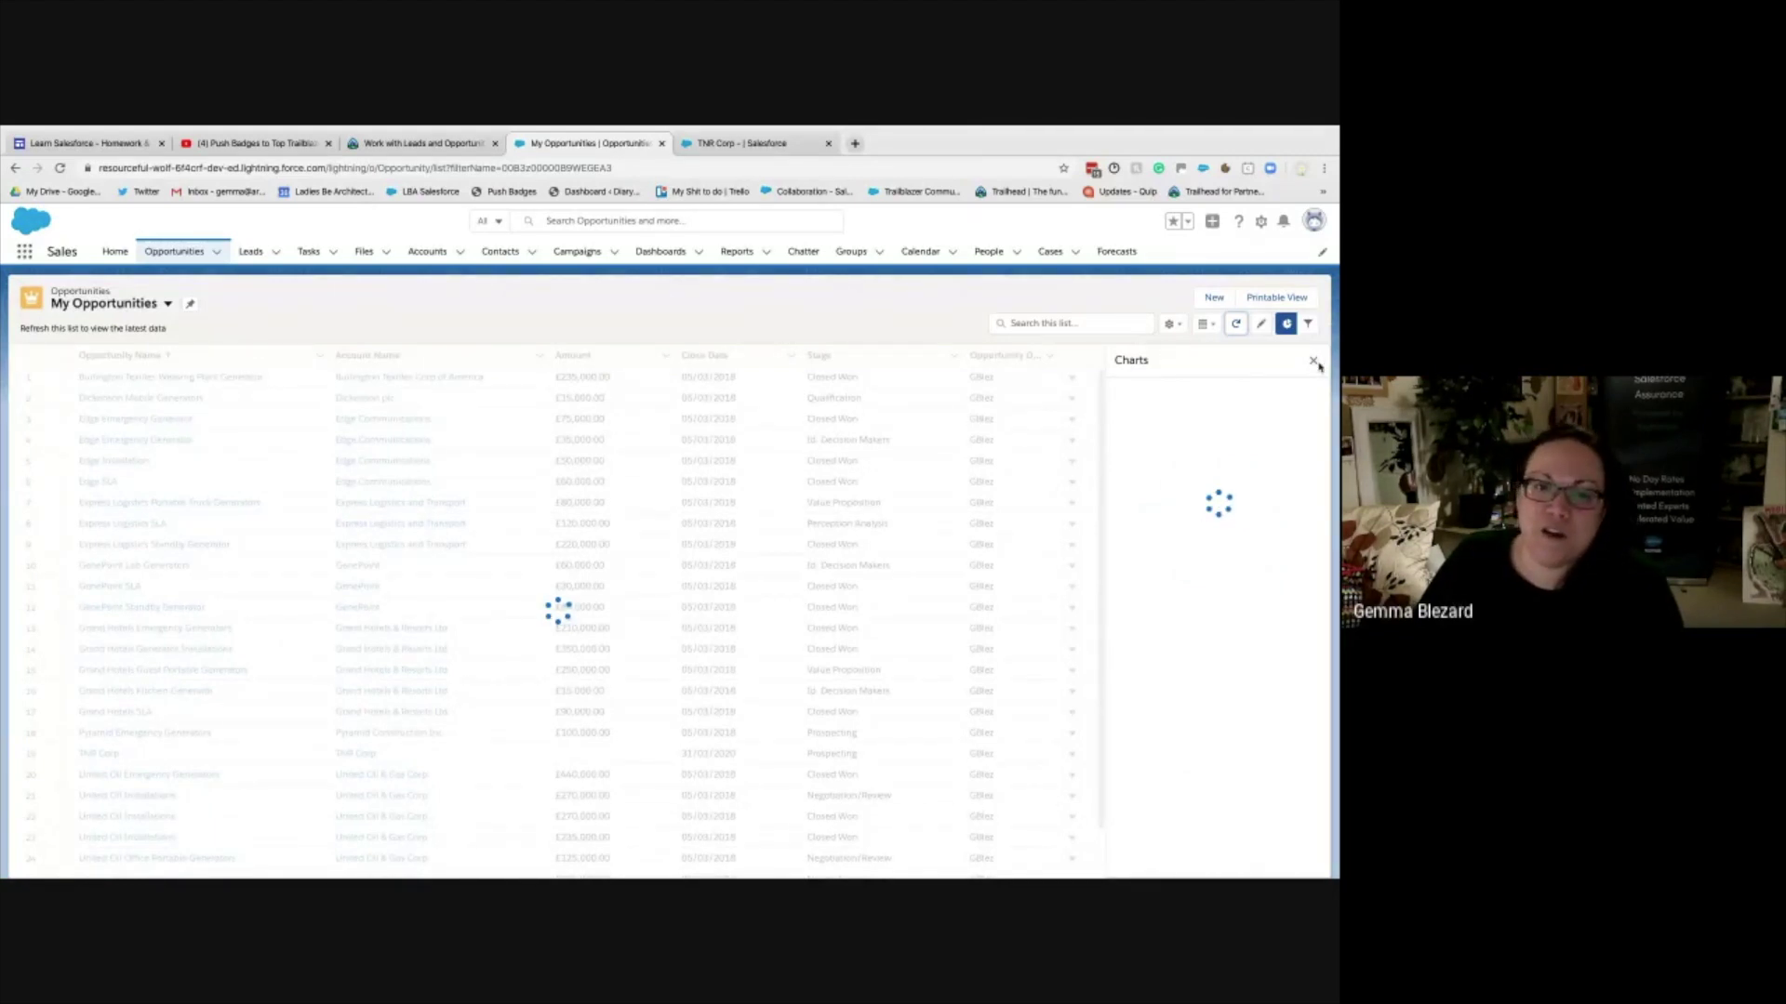
- Display My Opportunities as a Kanban board, highlight the Prospecting column's total and close the charts
left_click(1208, 325)
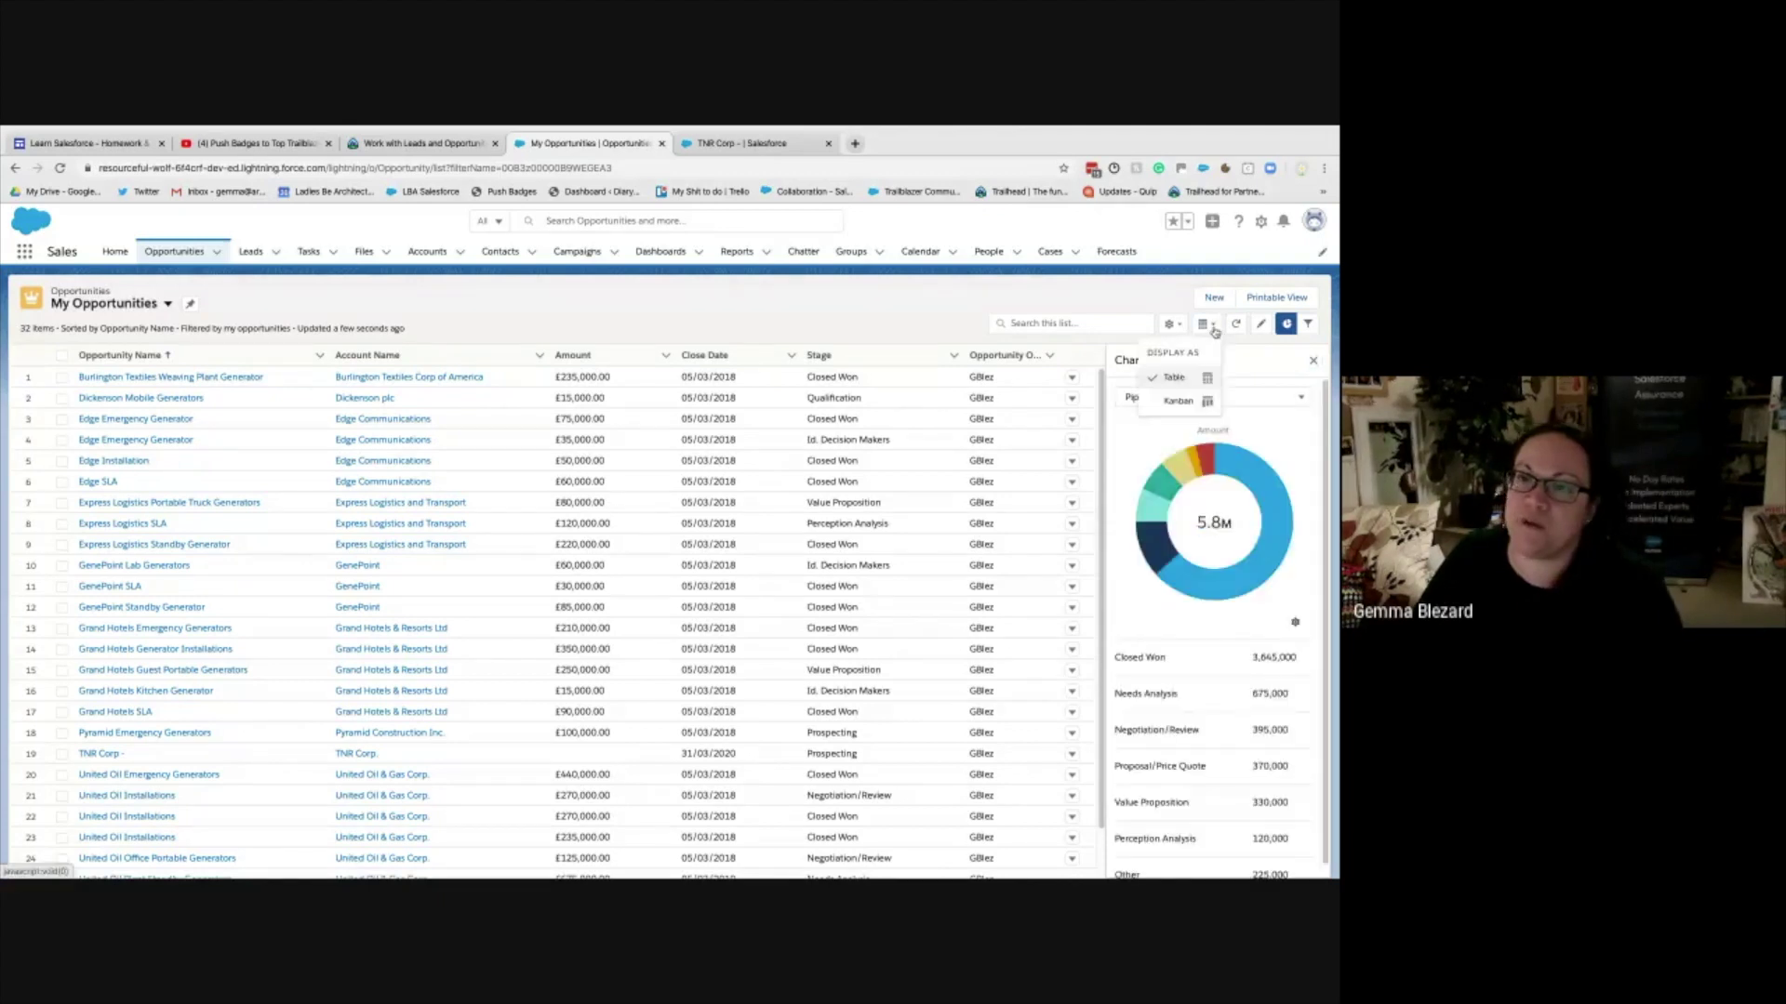
left_click(1177, 401)
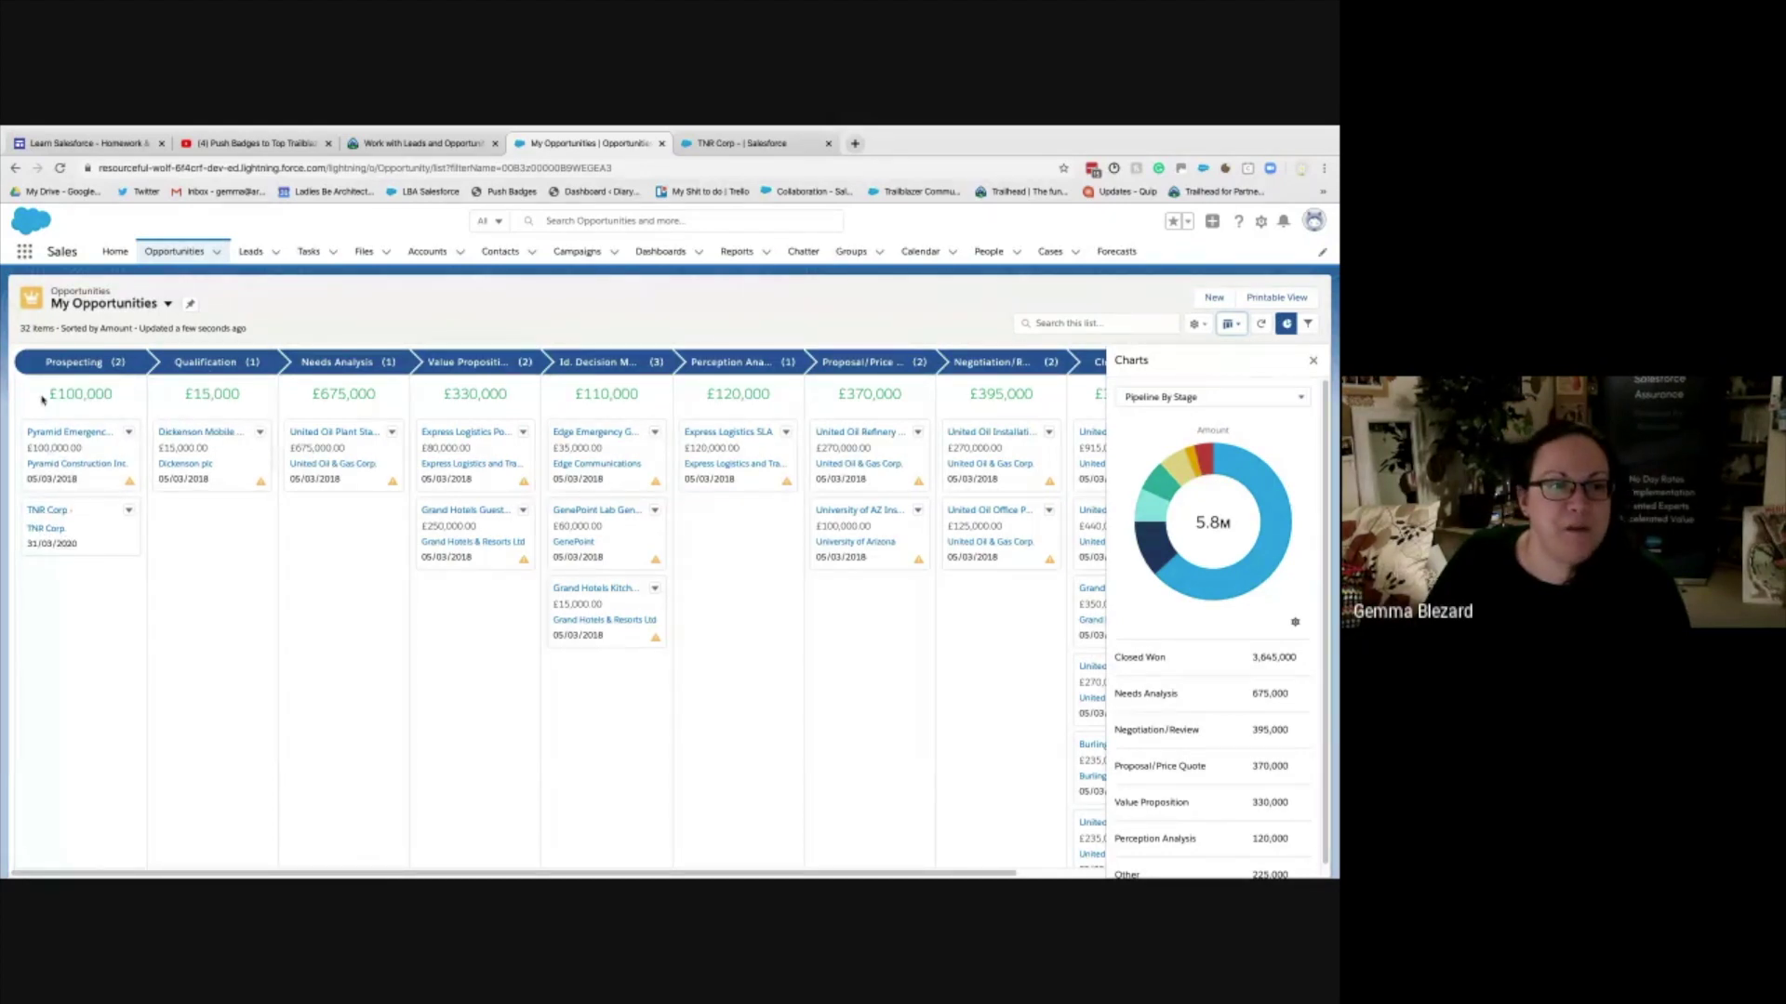
left_click_drag(42, 400, 113, 395)
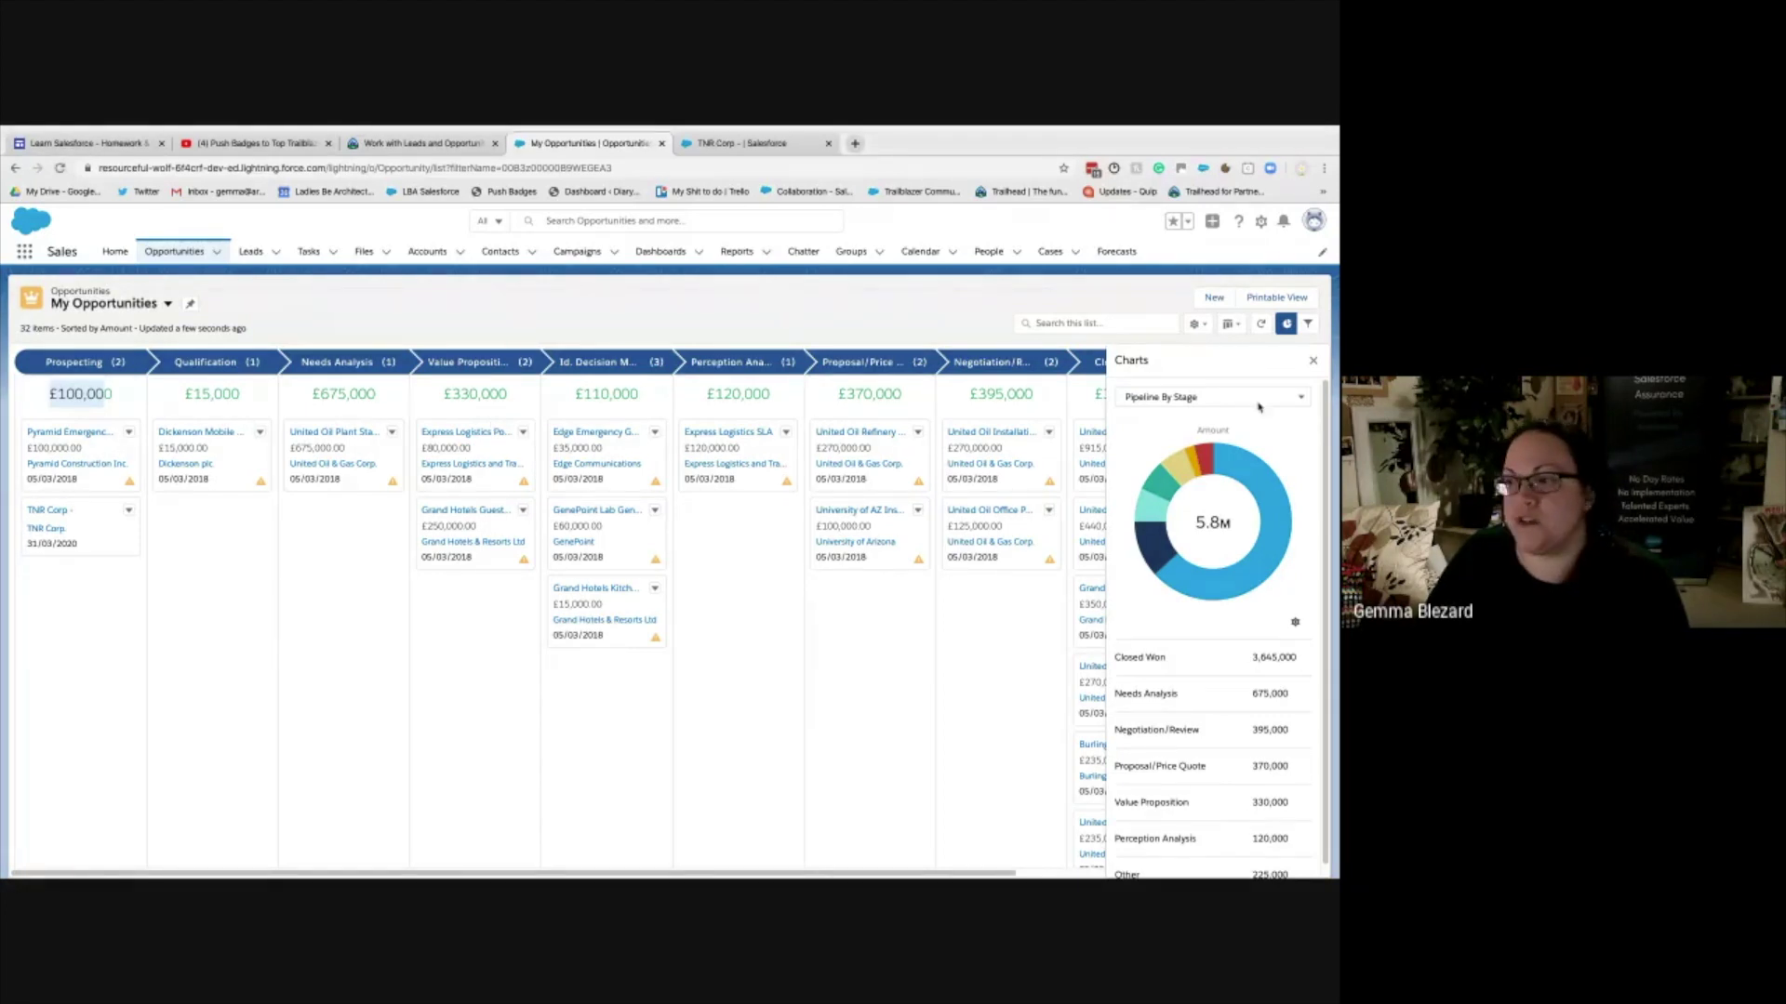
left_click(1312, 360)
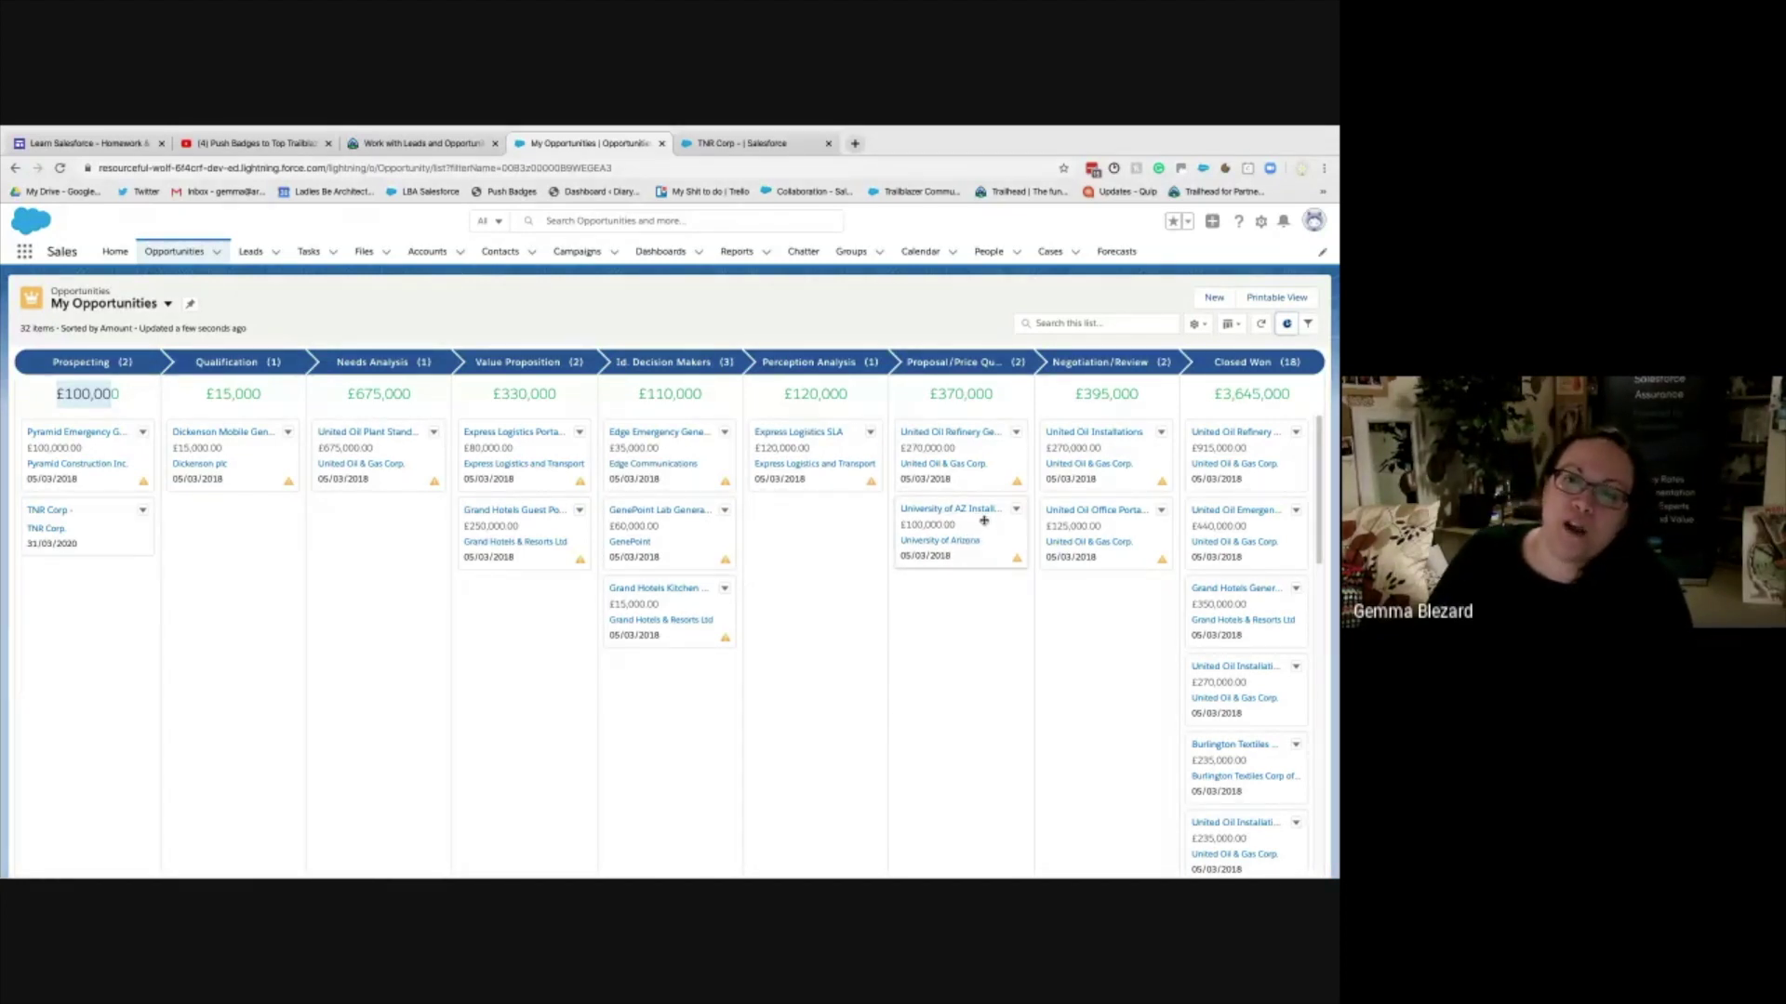
- Move the University of AZ opportunity to Negotiation/Review and the Grand Hotels Kitchen opportunity to Perception Analysis
left_click_drag(1002, 520, 1048, 451)
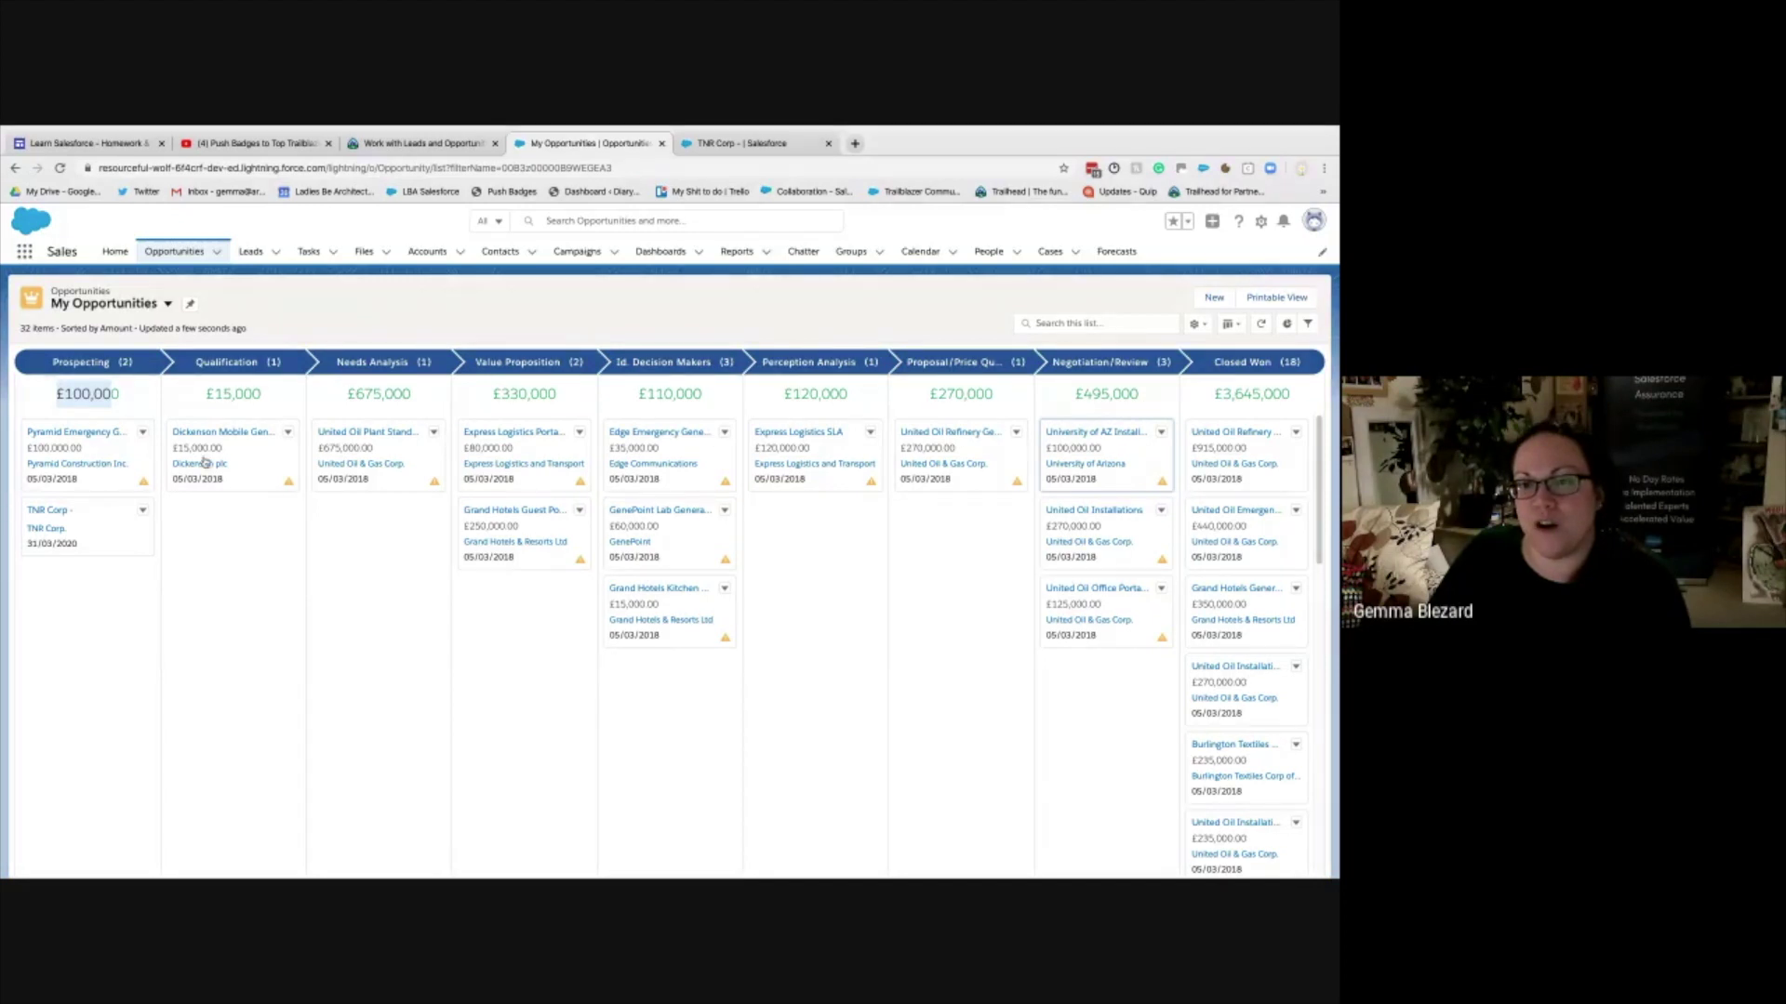
left_click_drag(618, 588, 782, 576)
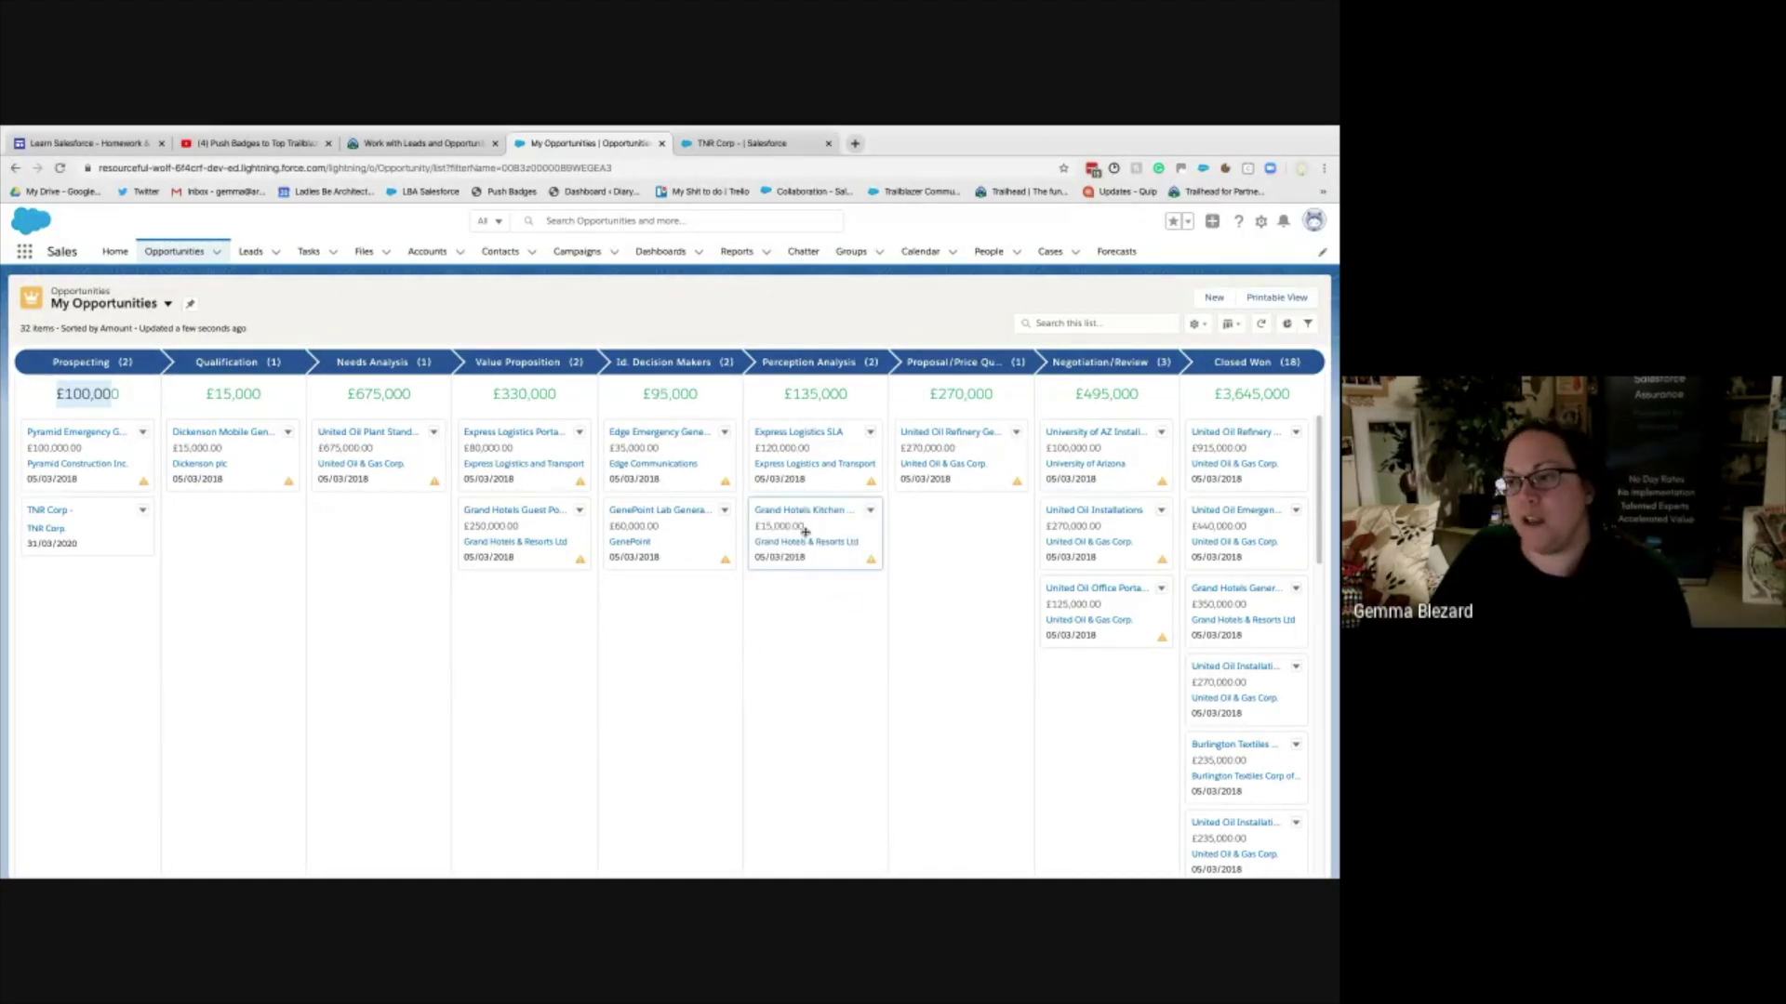
mouse_move(870, 558)
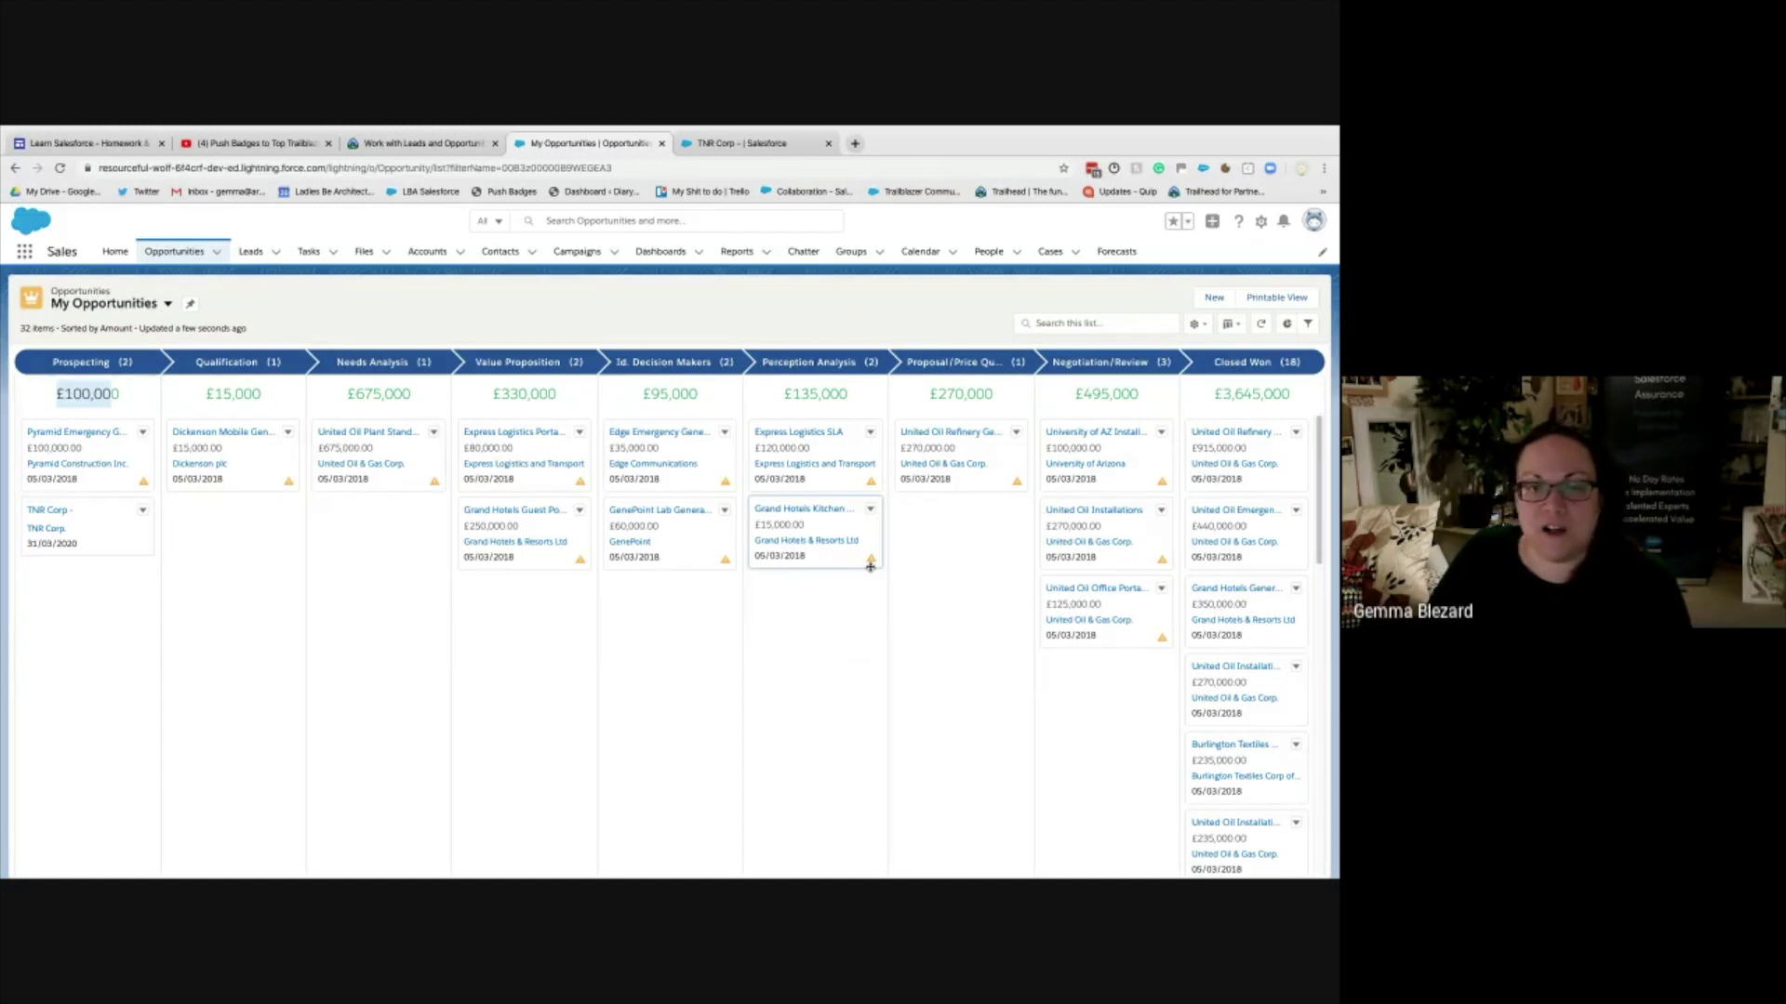
left_click_drag(868, 558, 771, 514)
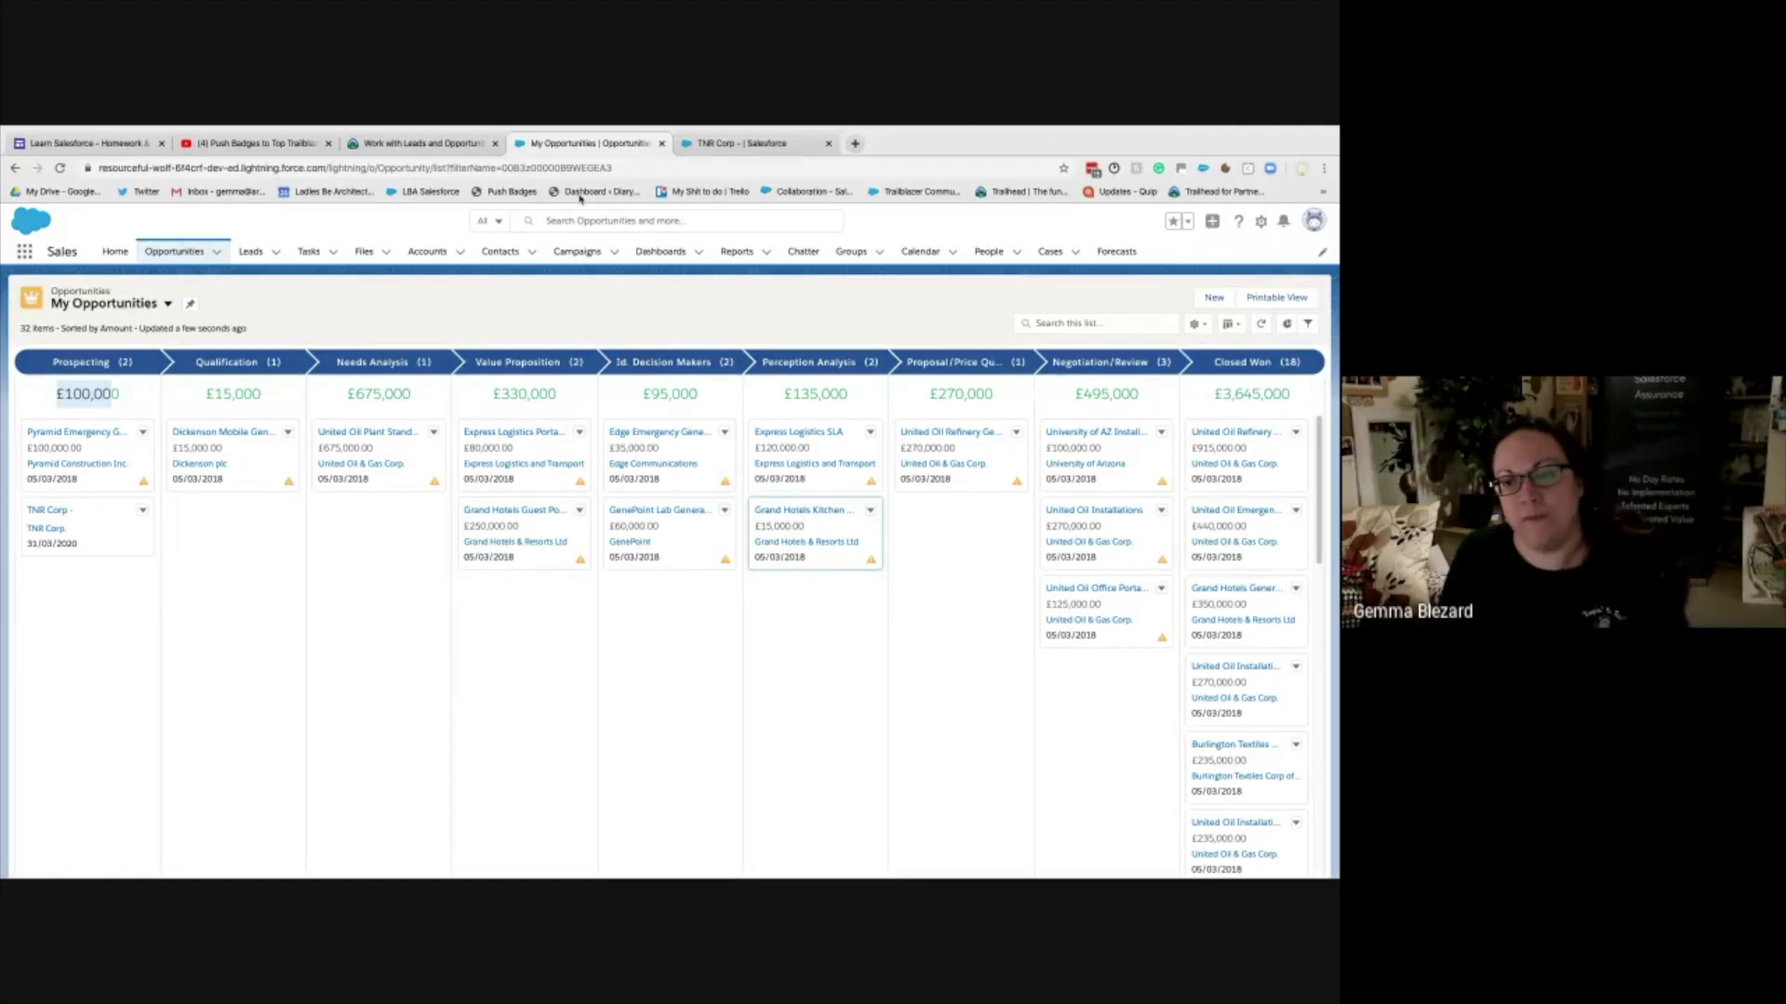
- Switch to the Trailhead unit and read the section on opportunity alerts and the Kanban view
left_click(470, 146)
scroll(514, 654, "down", 6)
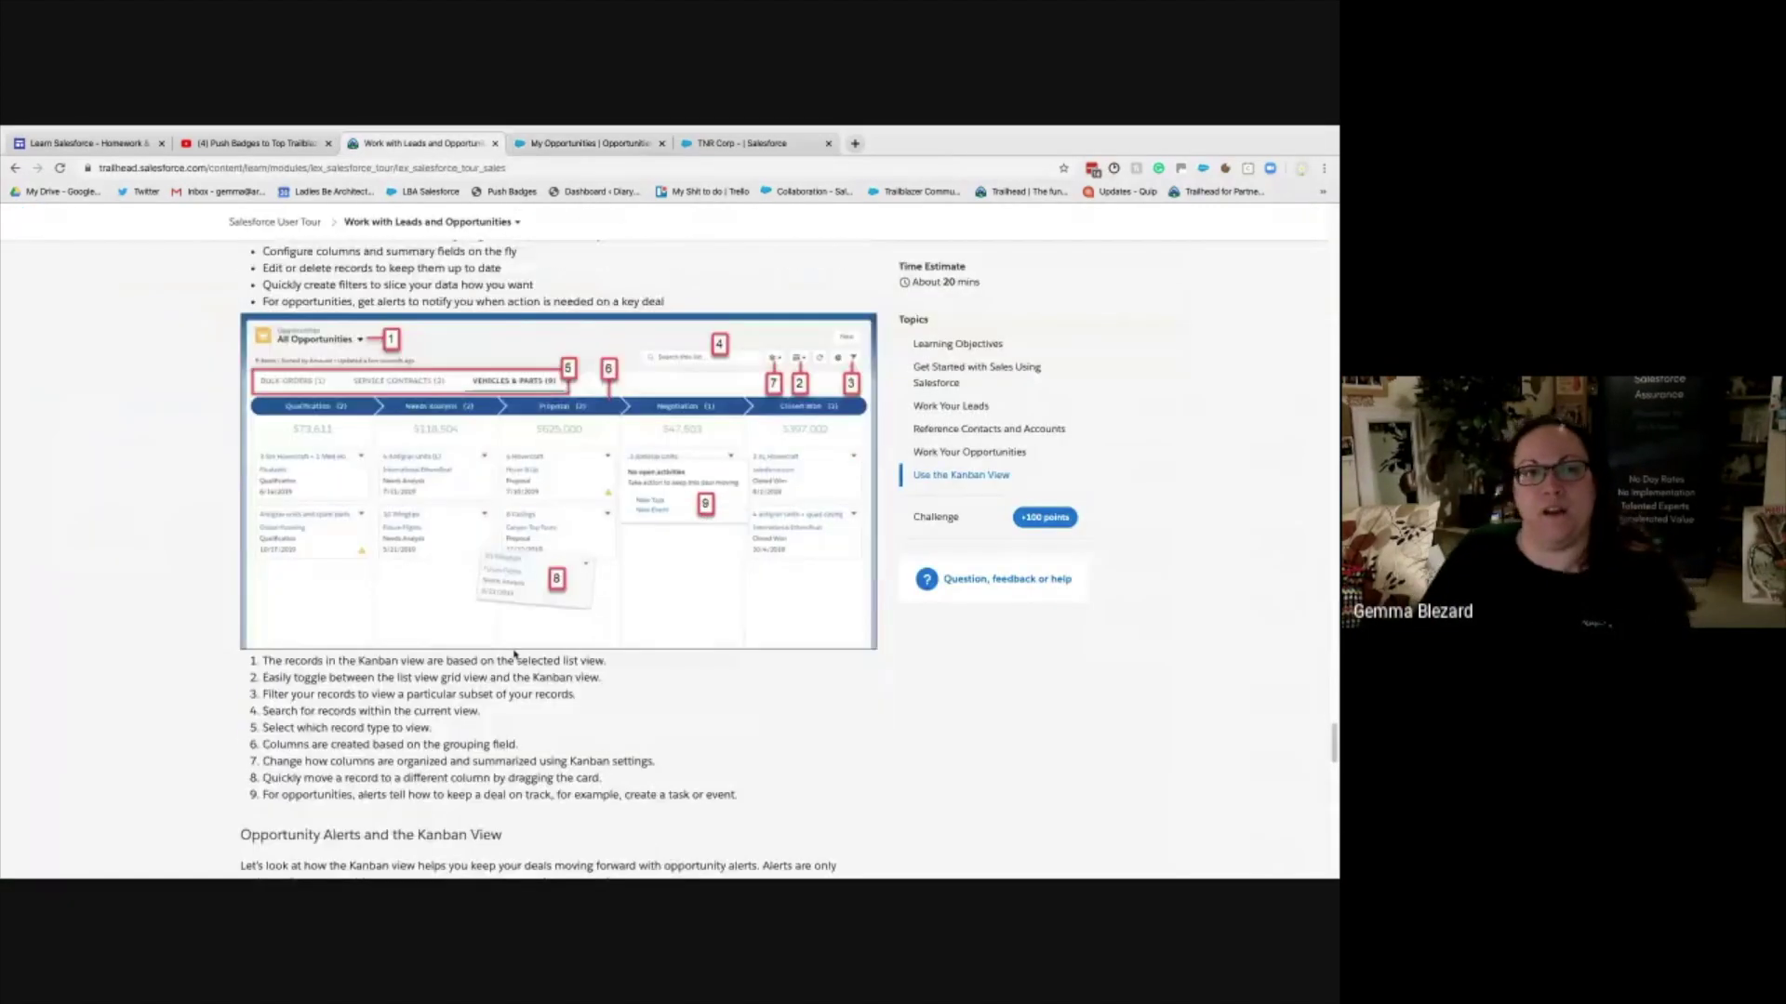
scroll(514, 654, "down", 2)
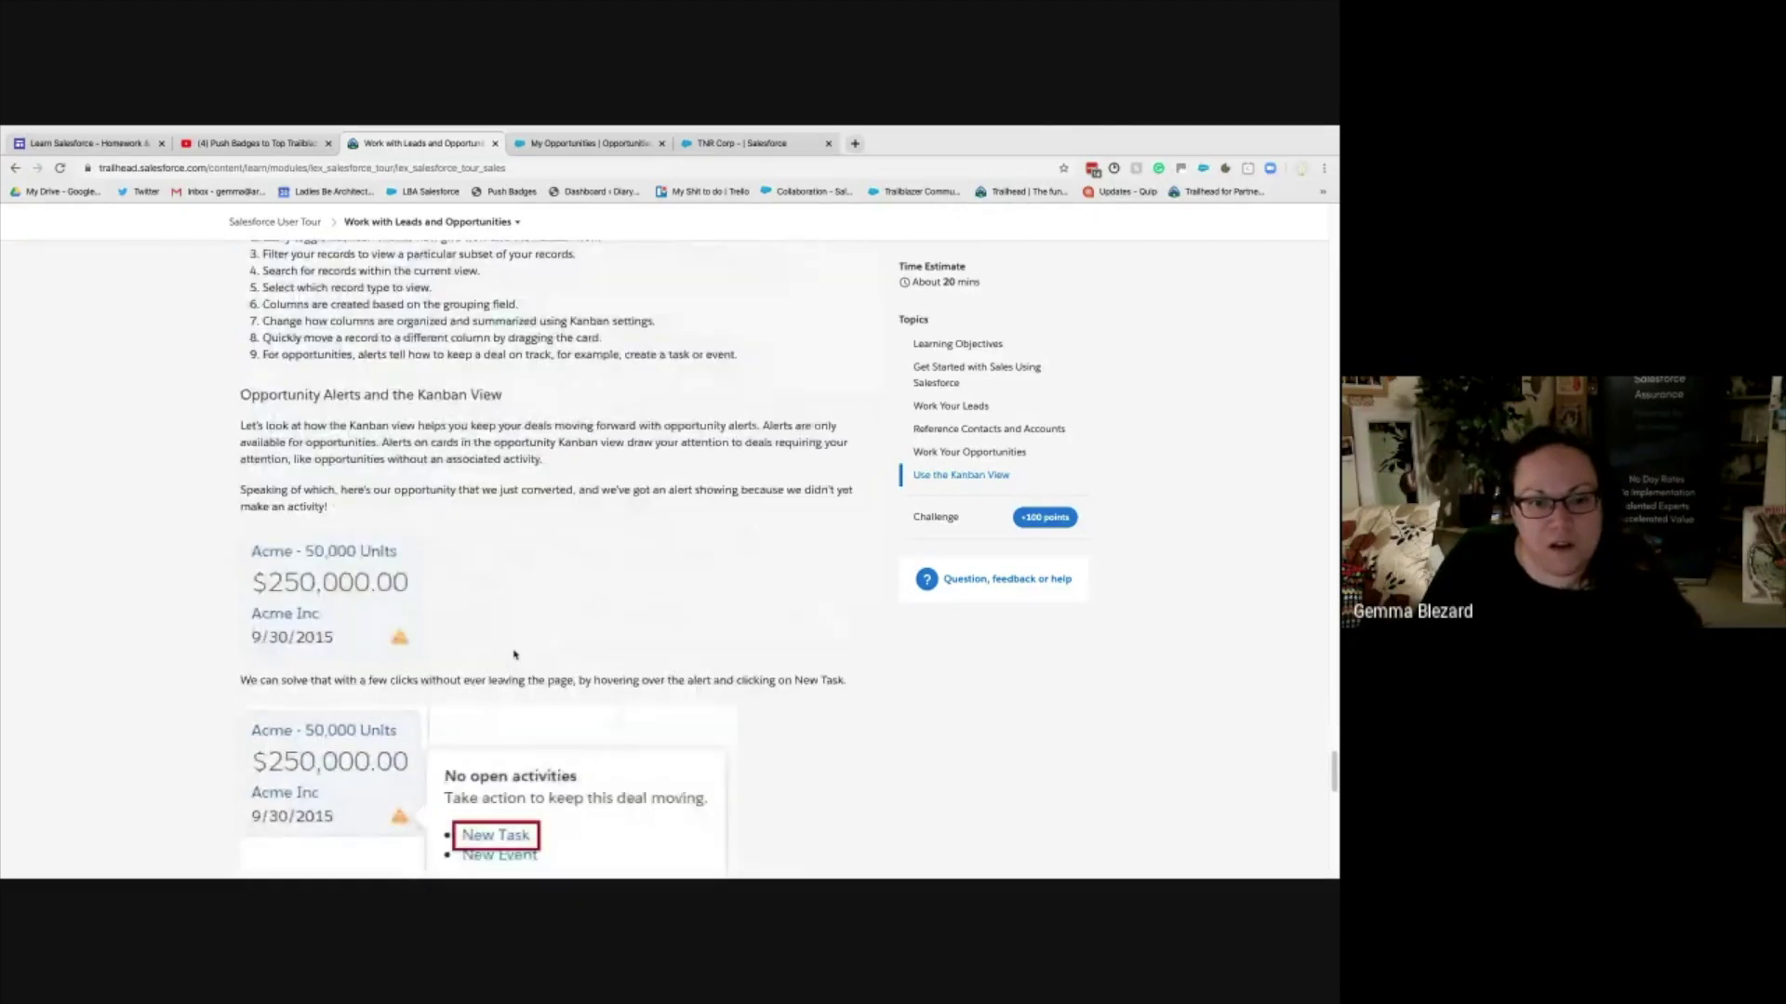
scroll(514, 654, "down", 1)
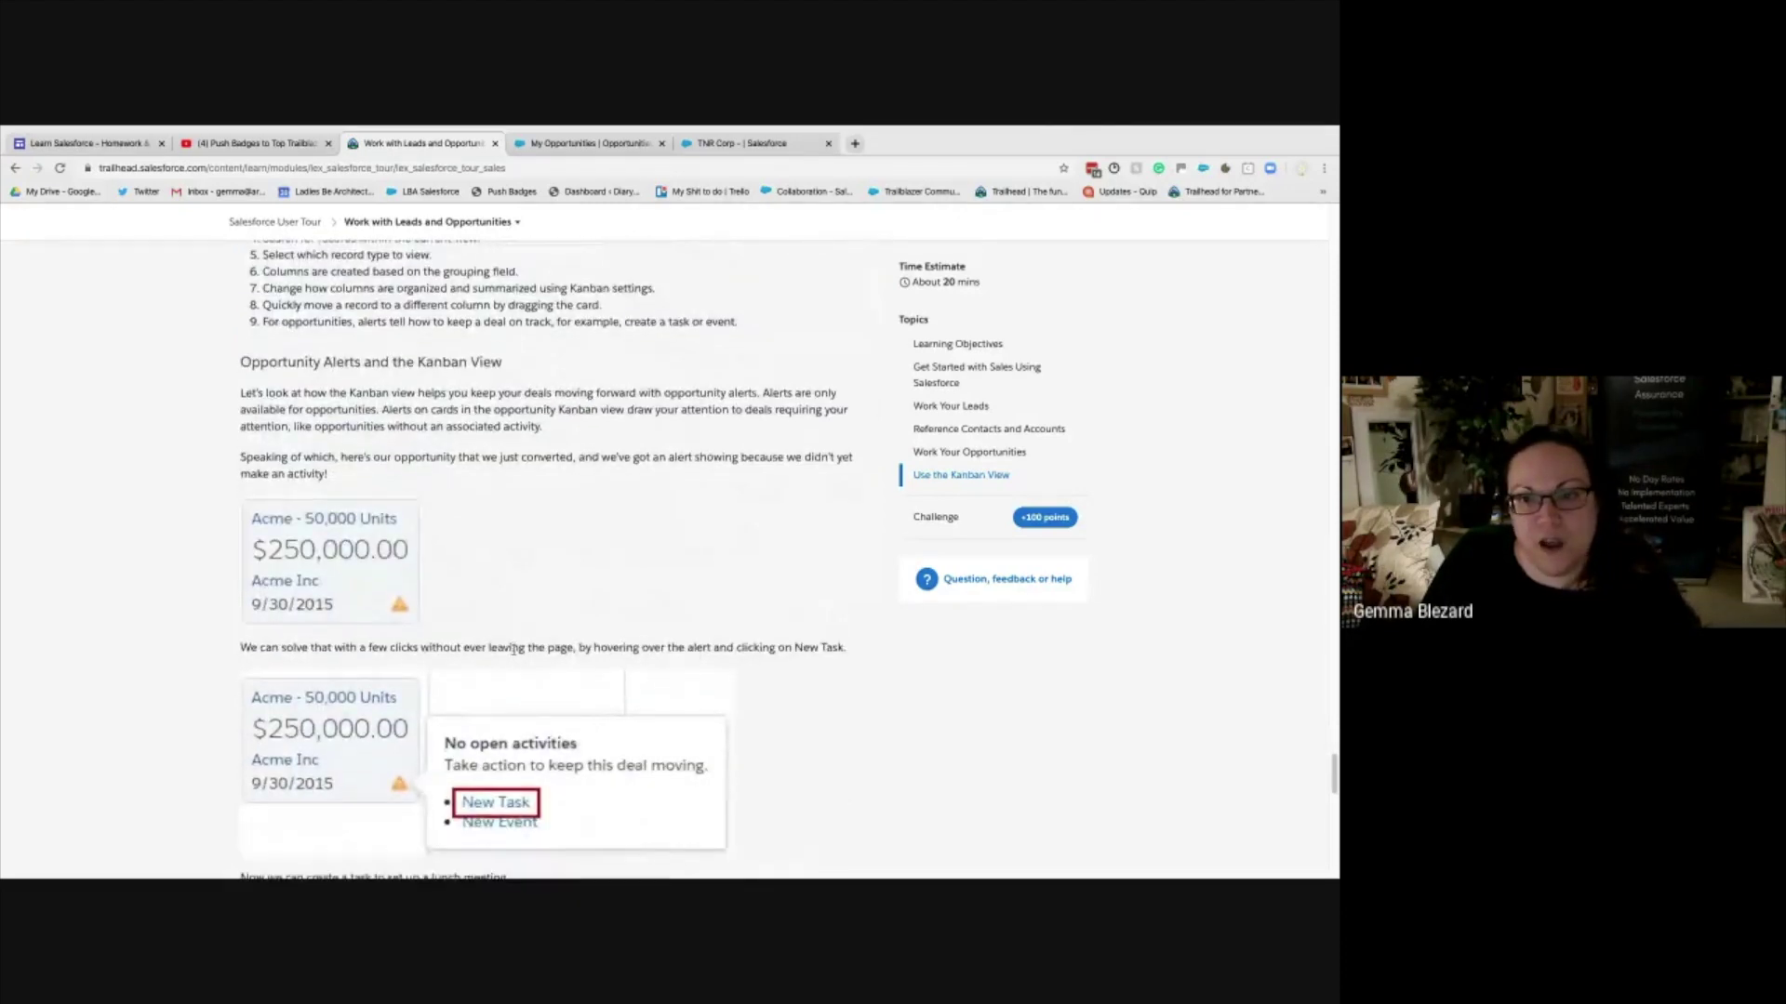
scroll(514, 651, "down", 1)
scroll(514, 654, "down", 2)
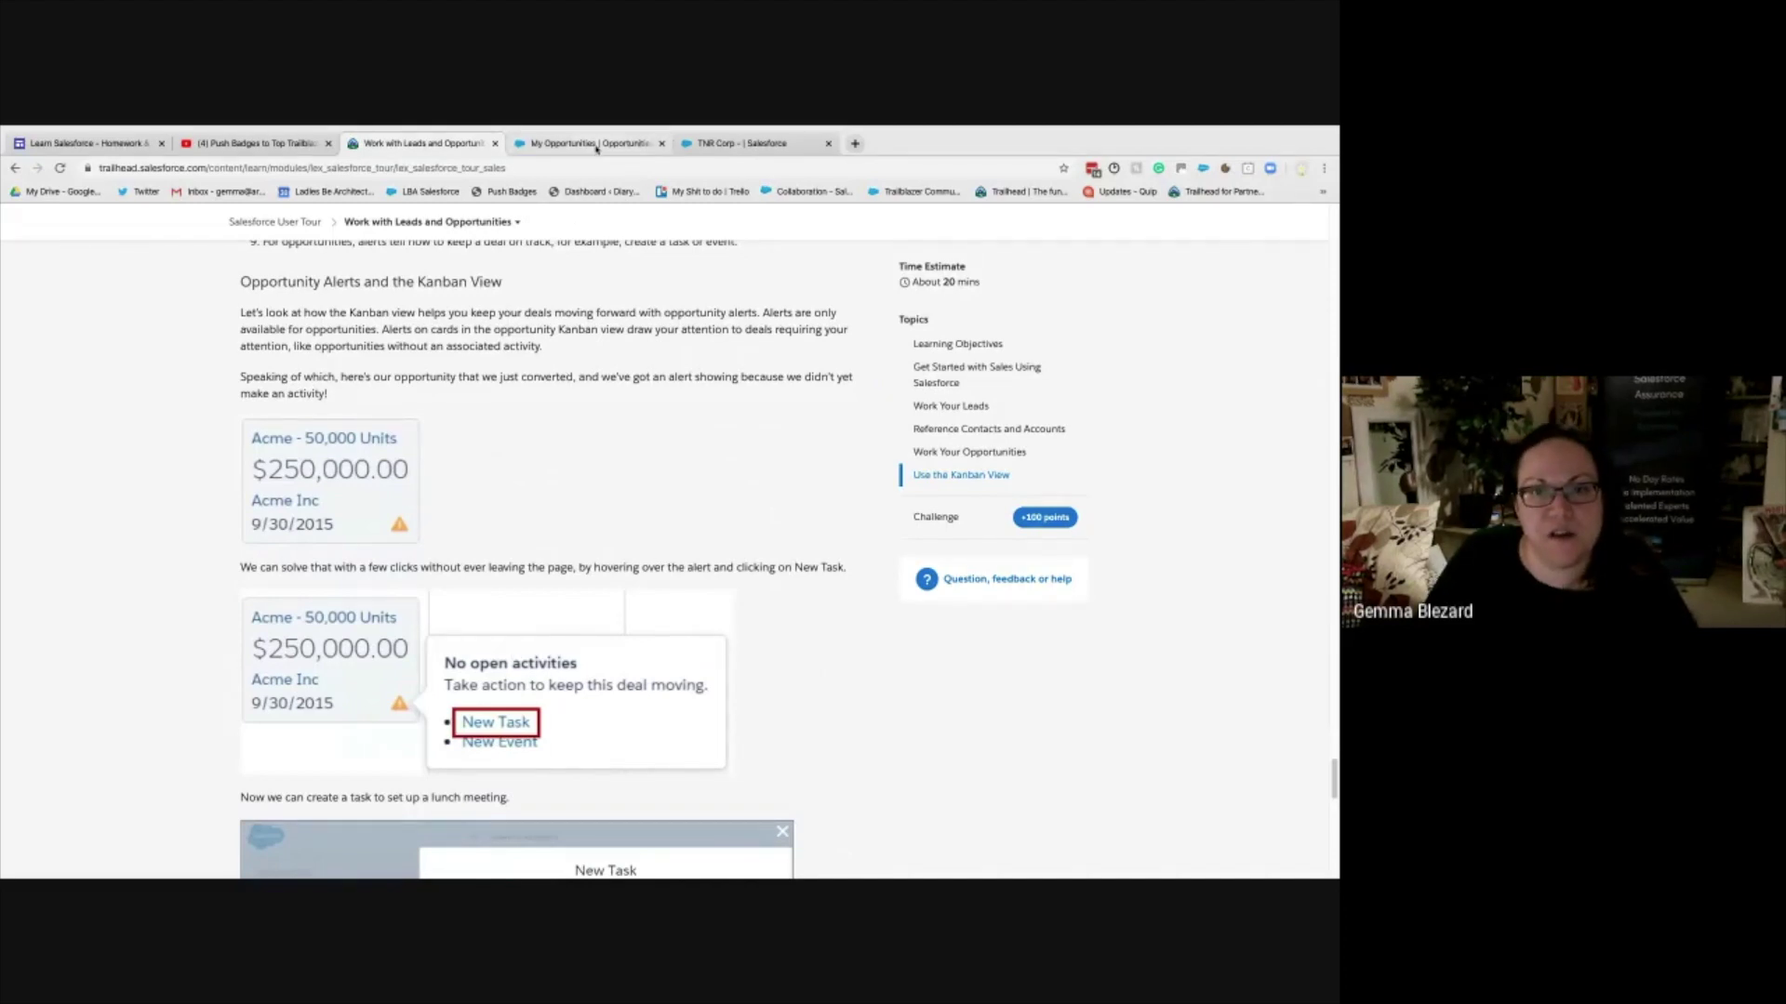
scroll(608, 467, "down", 2)
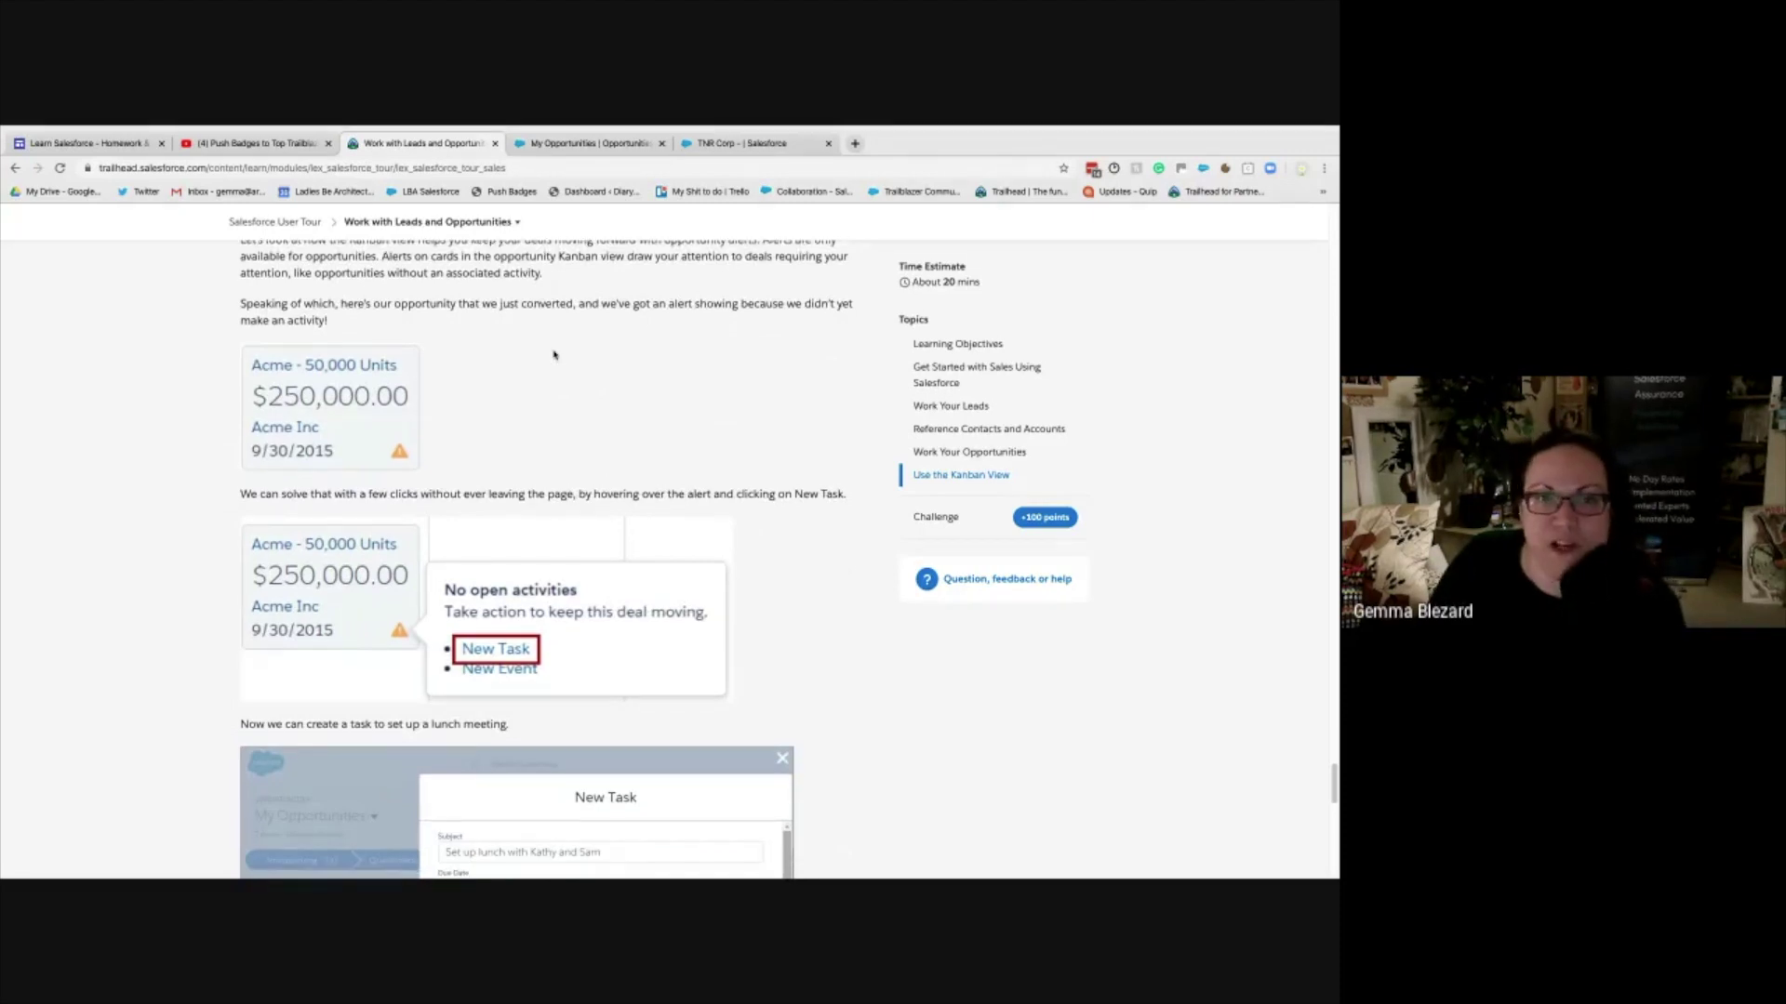
scroll(553, 355, "down", 1)
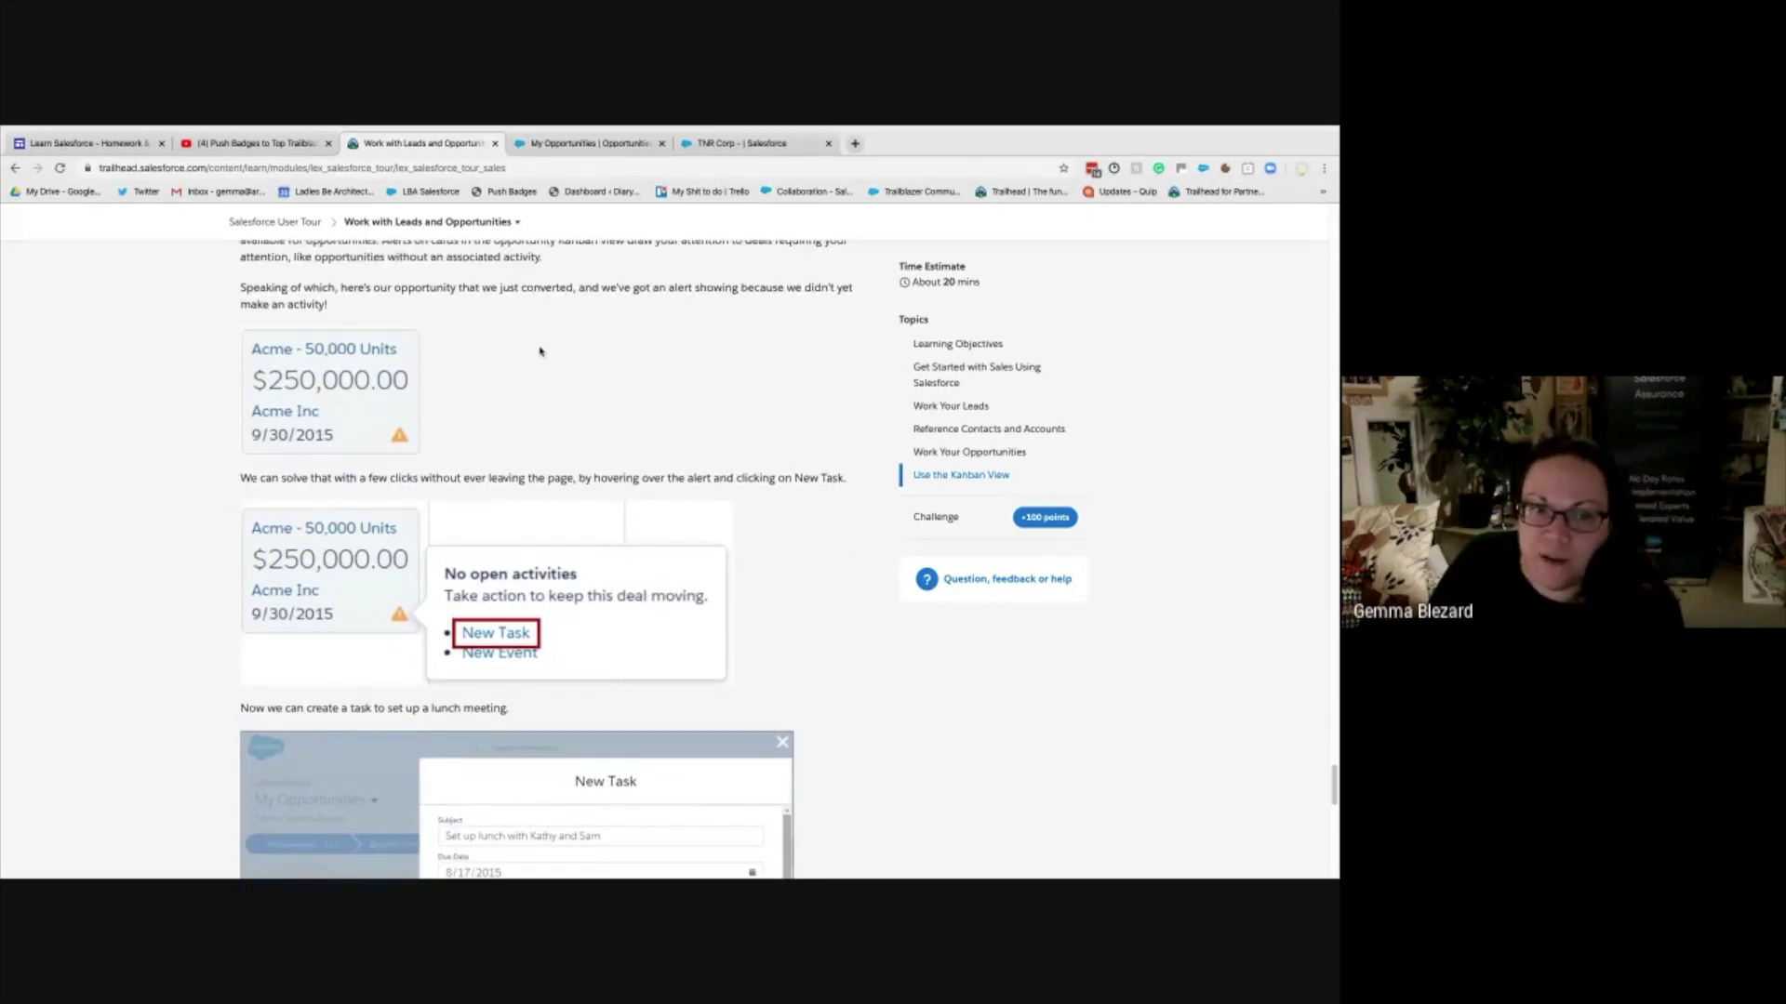
- Return to the Kanban board and examine the alert on the Grand Hotels opportunity worth £250,000 under Value Proposition
left_click(558, 148)
mouse_move(729, 563)
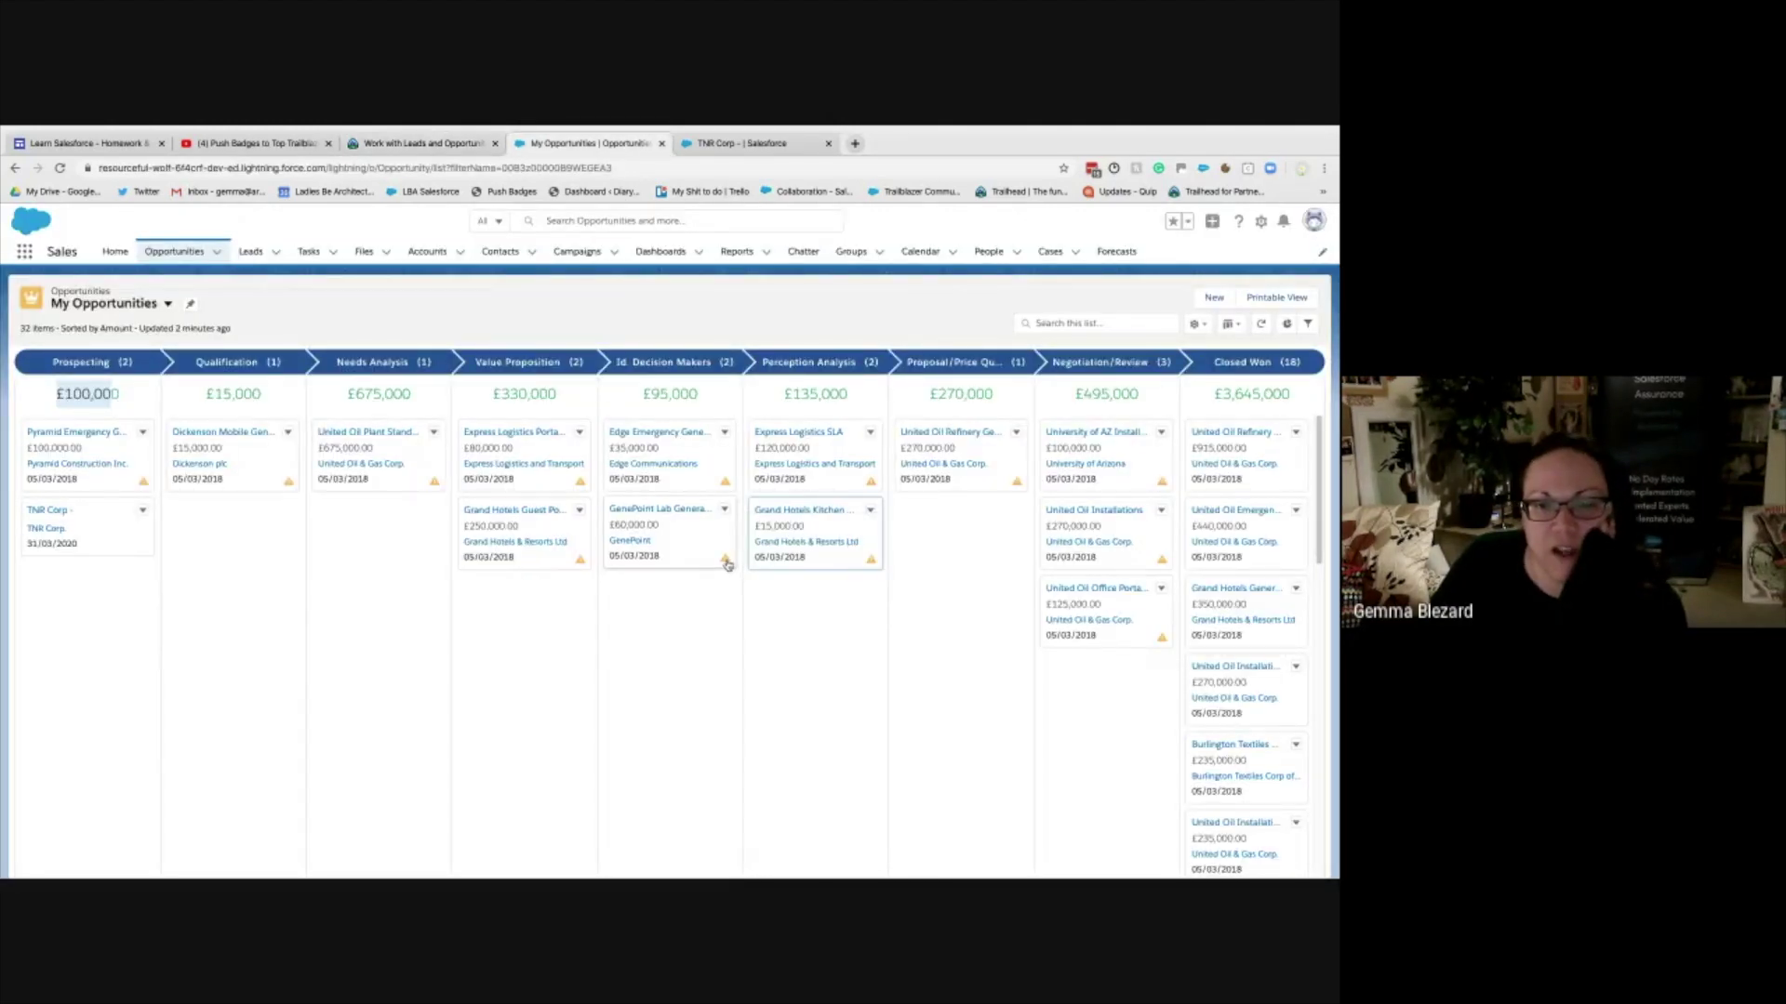
mouse_move(583, 562)
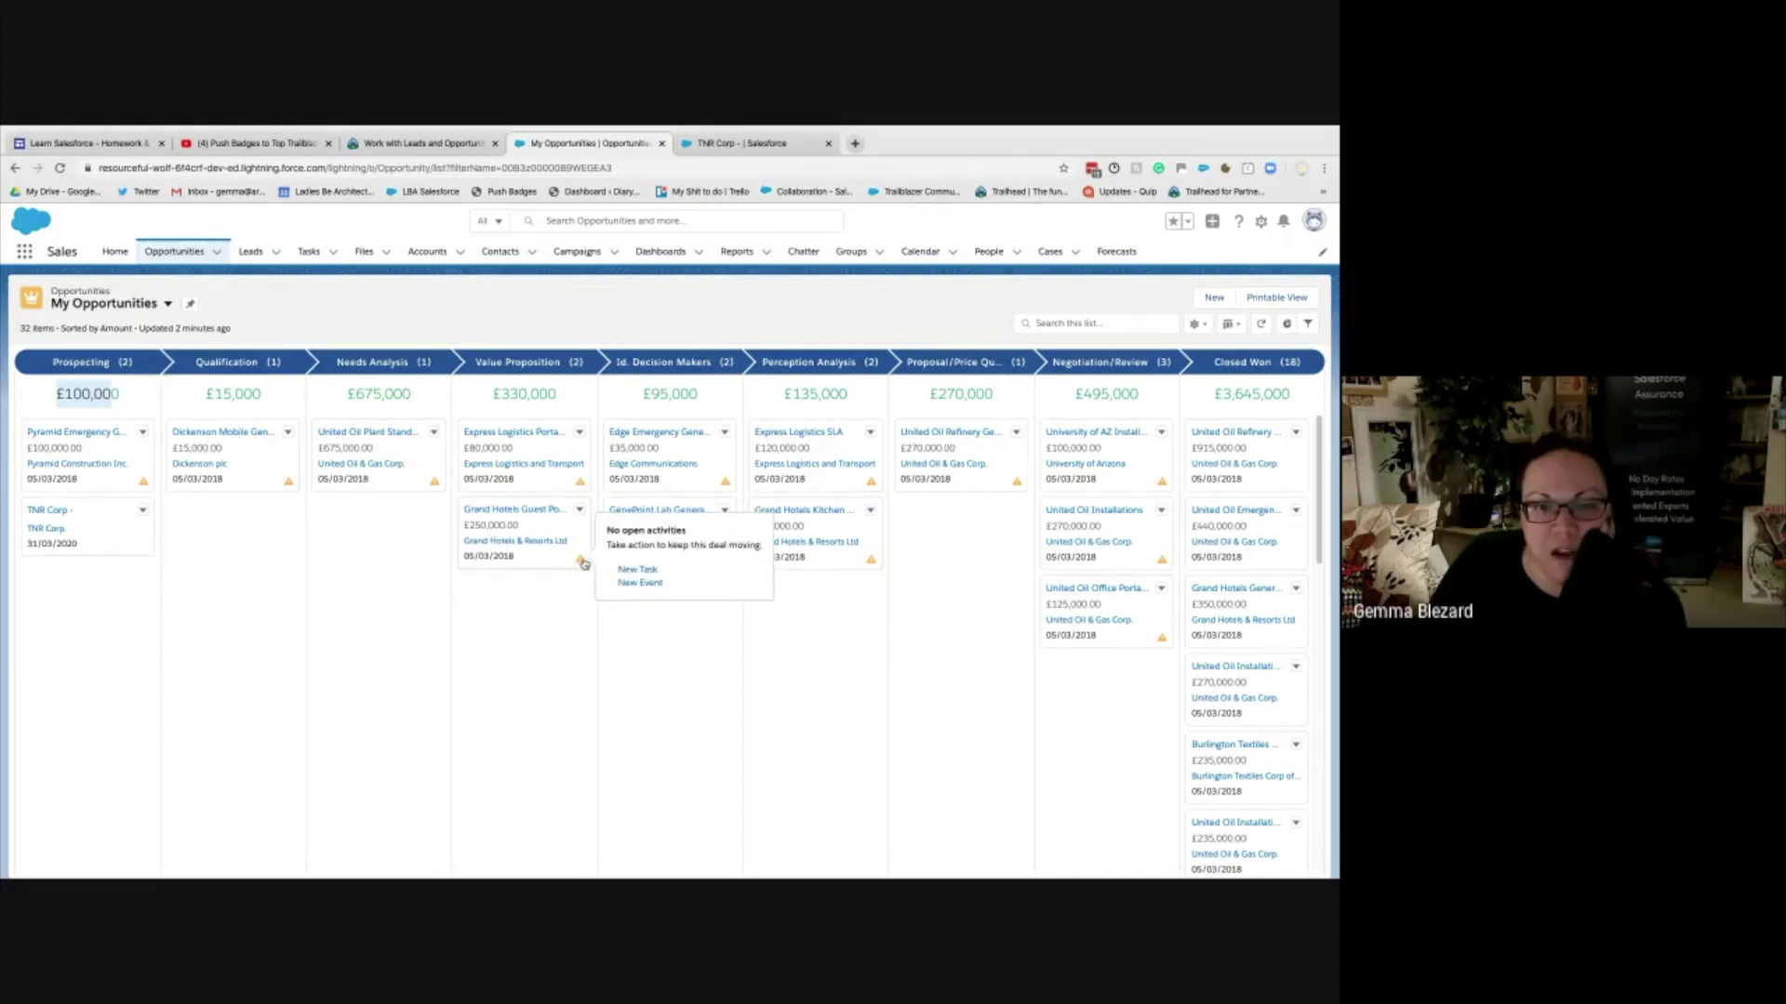
right_click(574, 484)
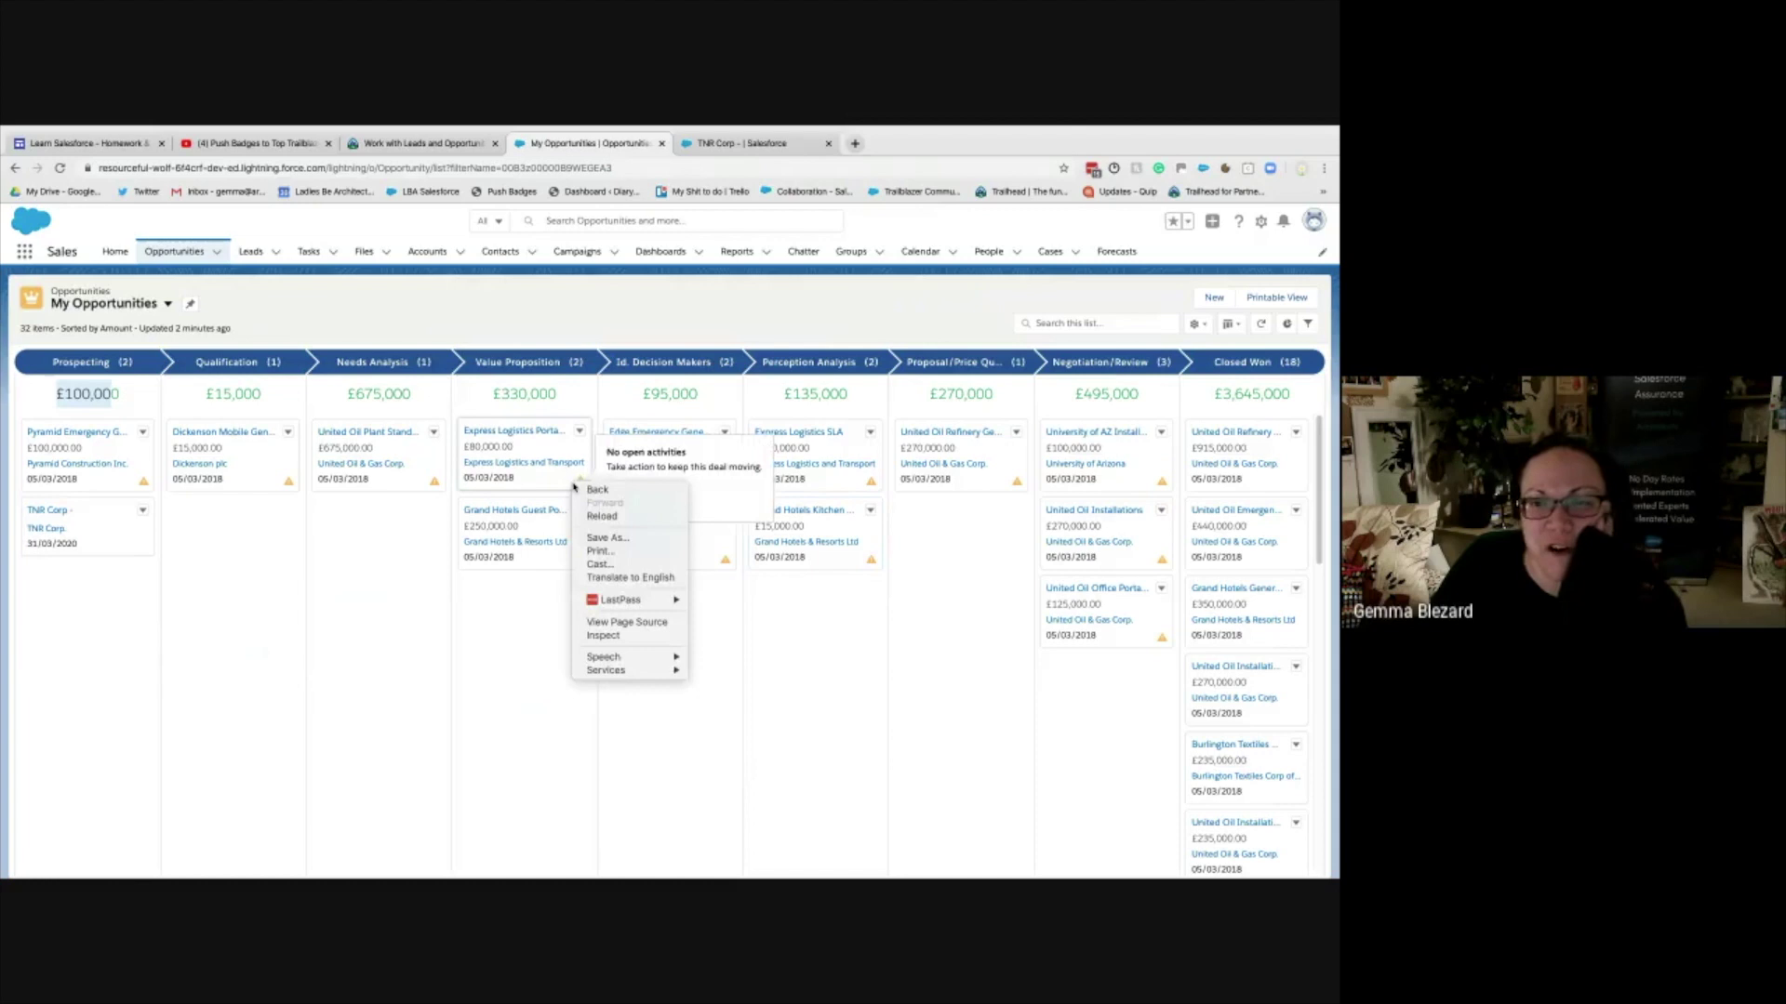
left_click(359, 583)
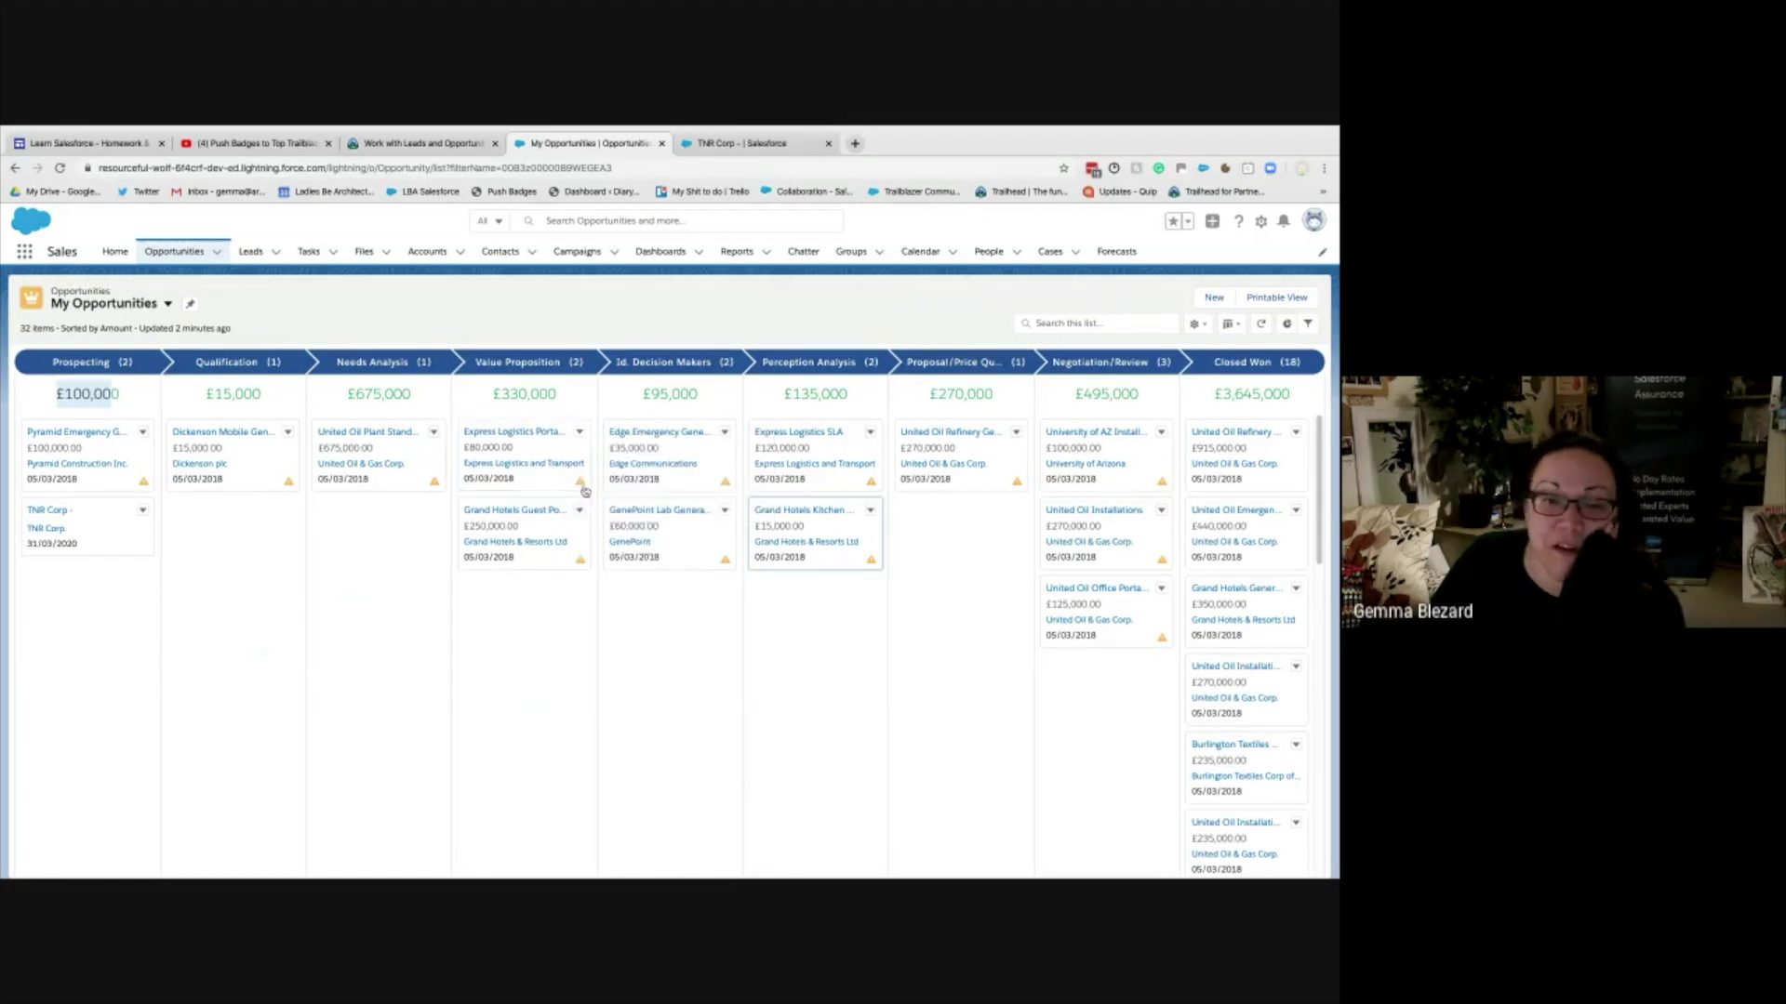
mouse_move(584, 491)
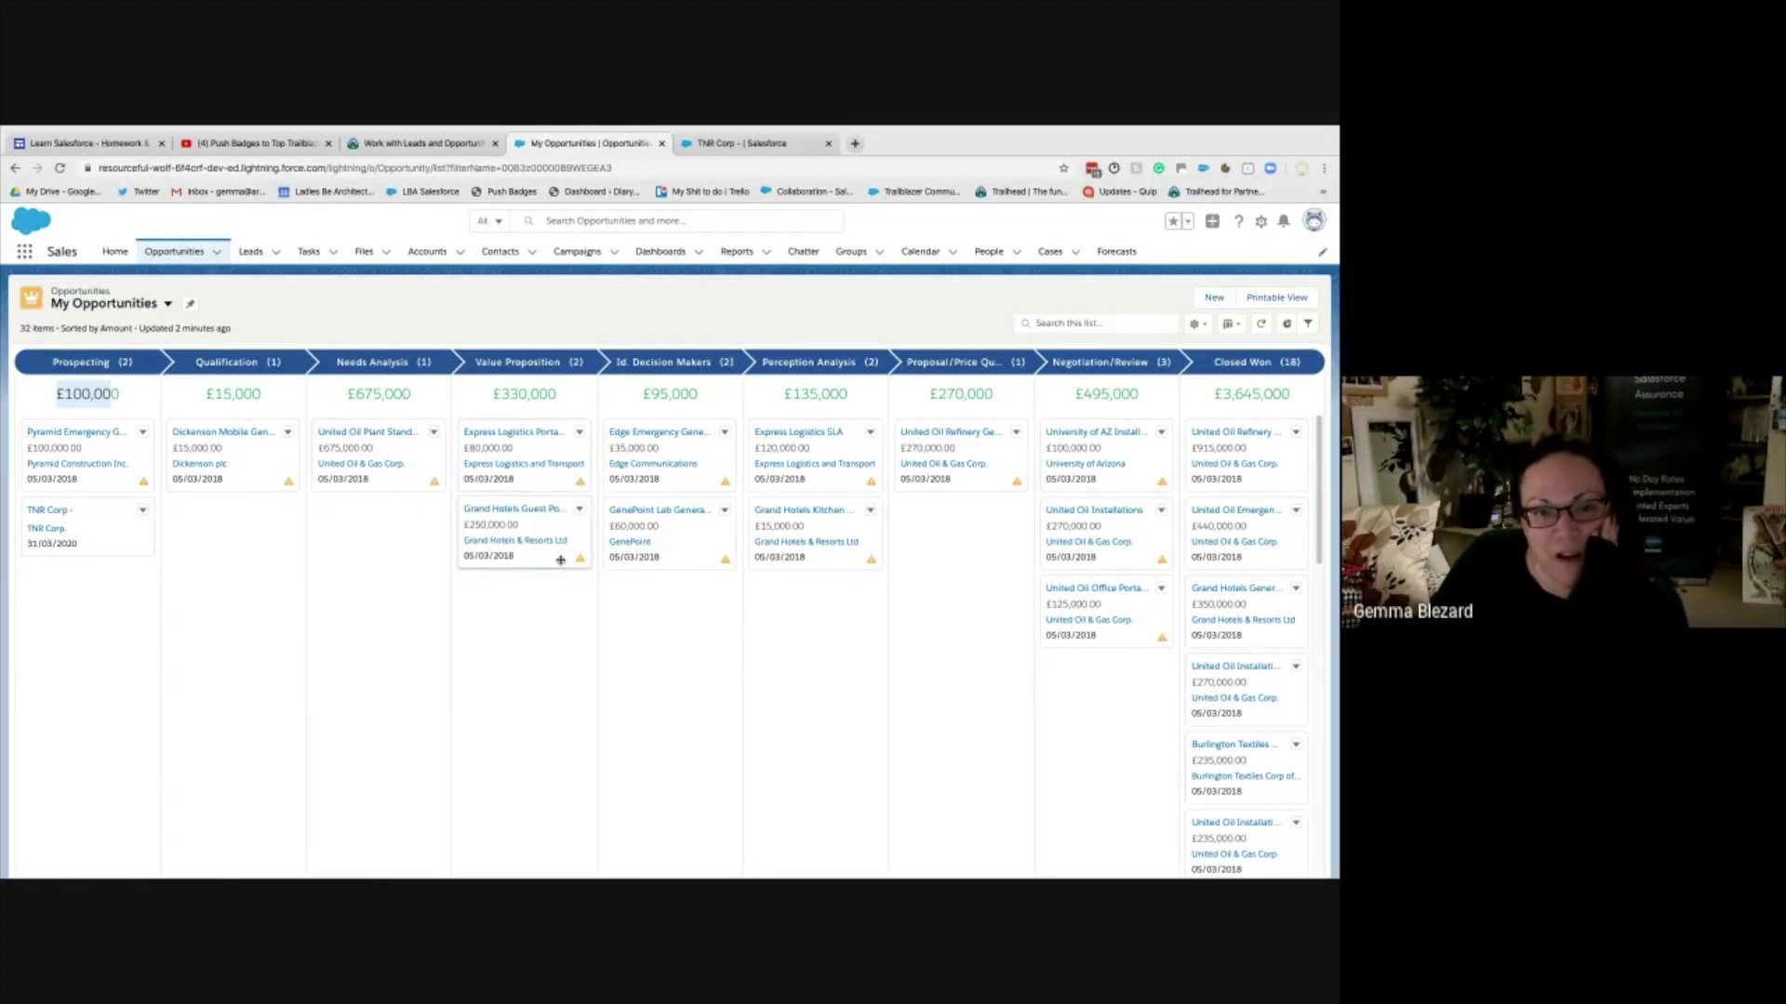
- Start a new task from the alert on the Grand Hotels Kitchen opportunity with the subject "Call to find out what they think of us"
left_click(854, 559)
mouse_move(871, 565)
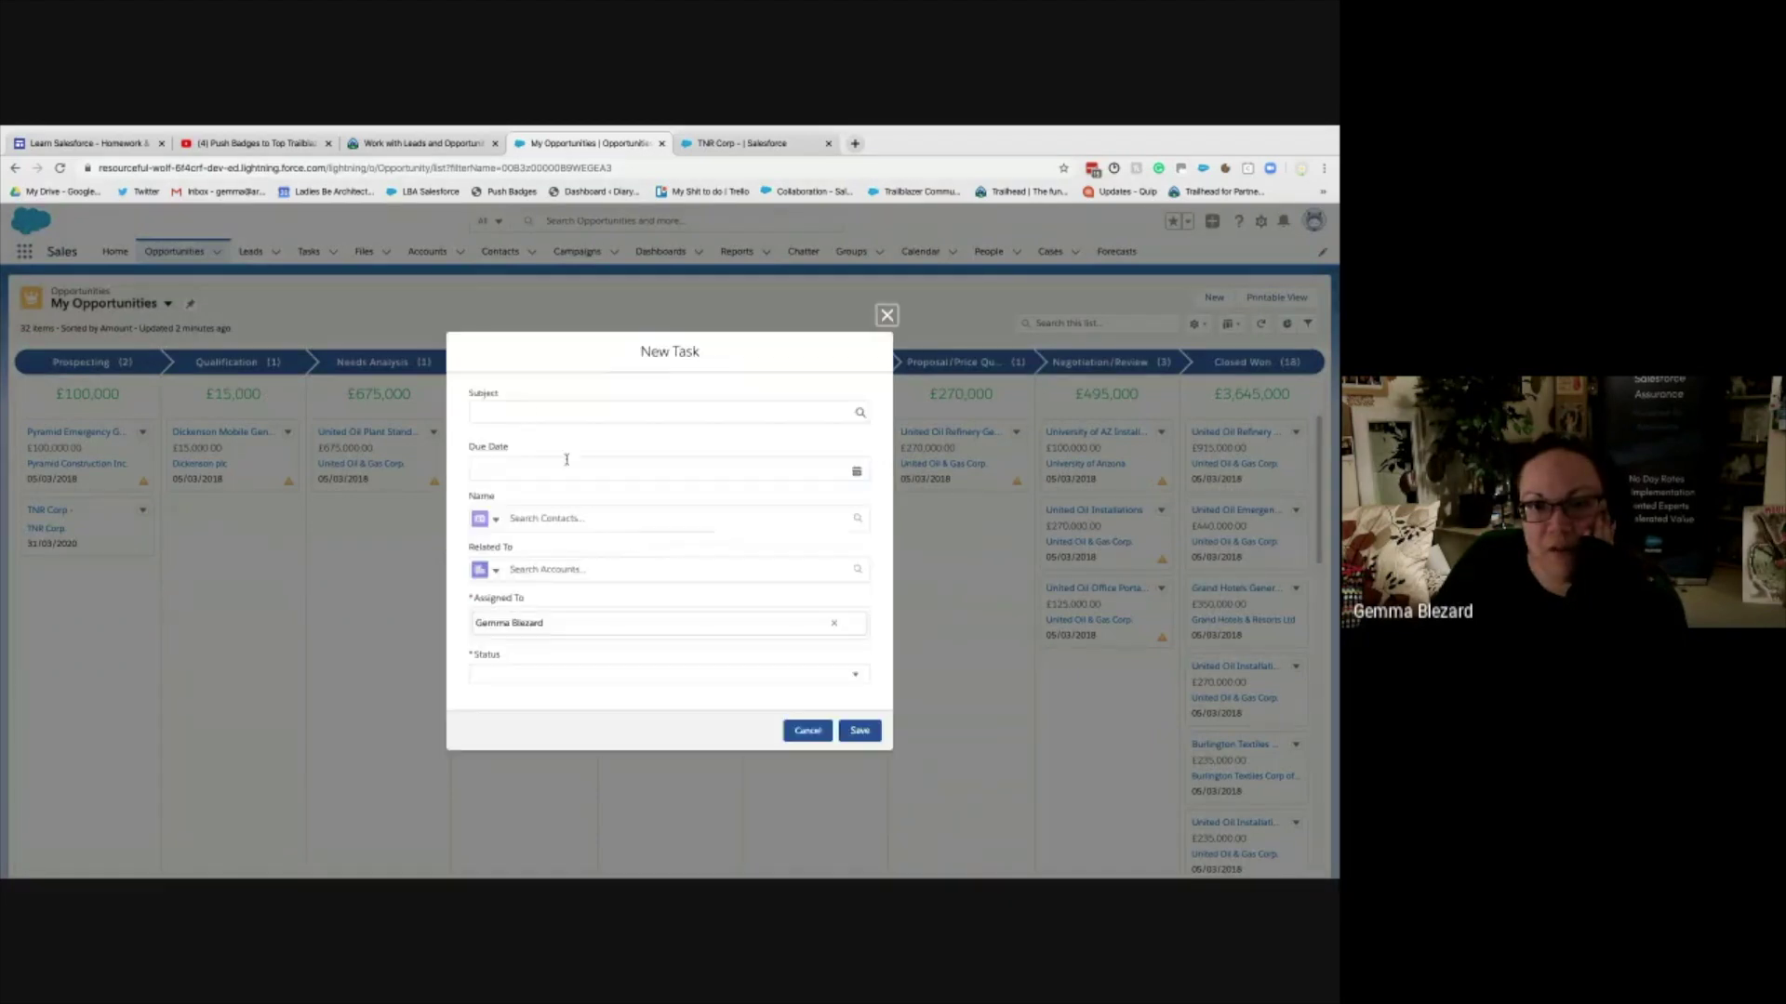
left_click(566, 409)
type("Cal")
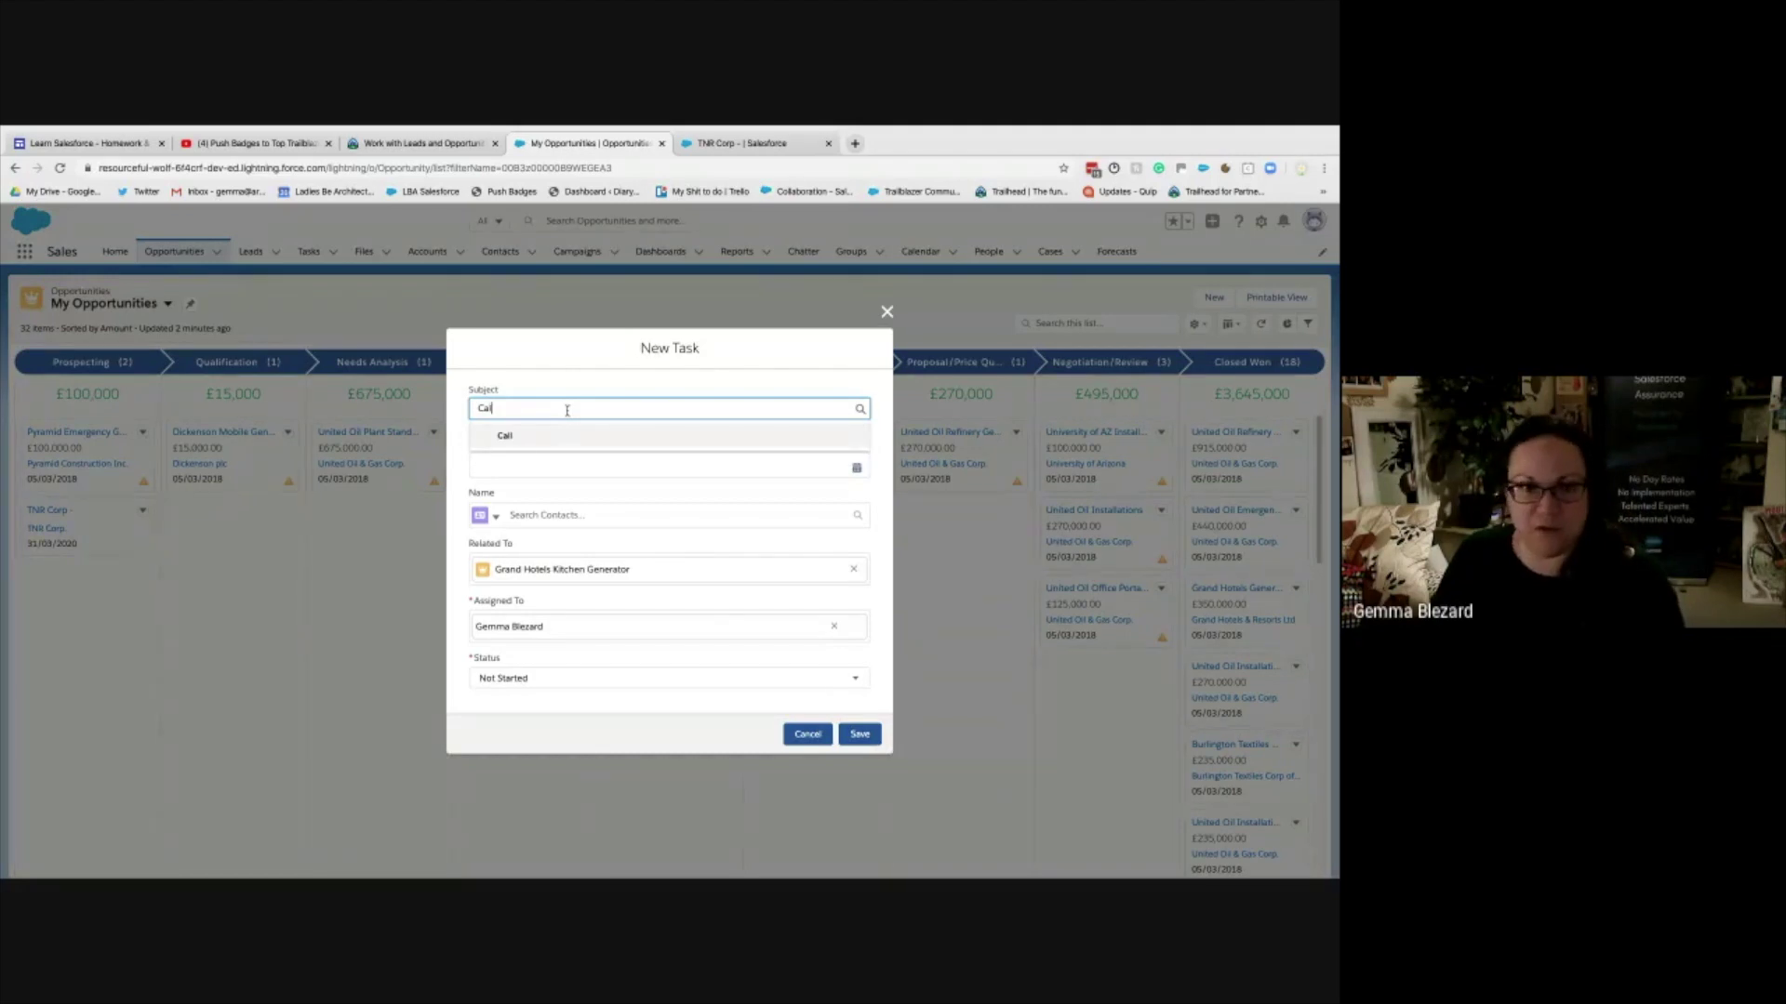
type("l to find out what they thi")
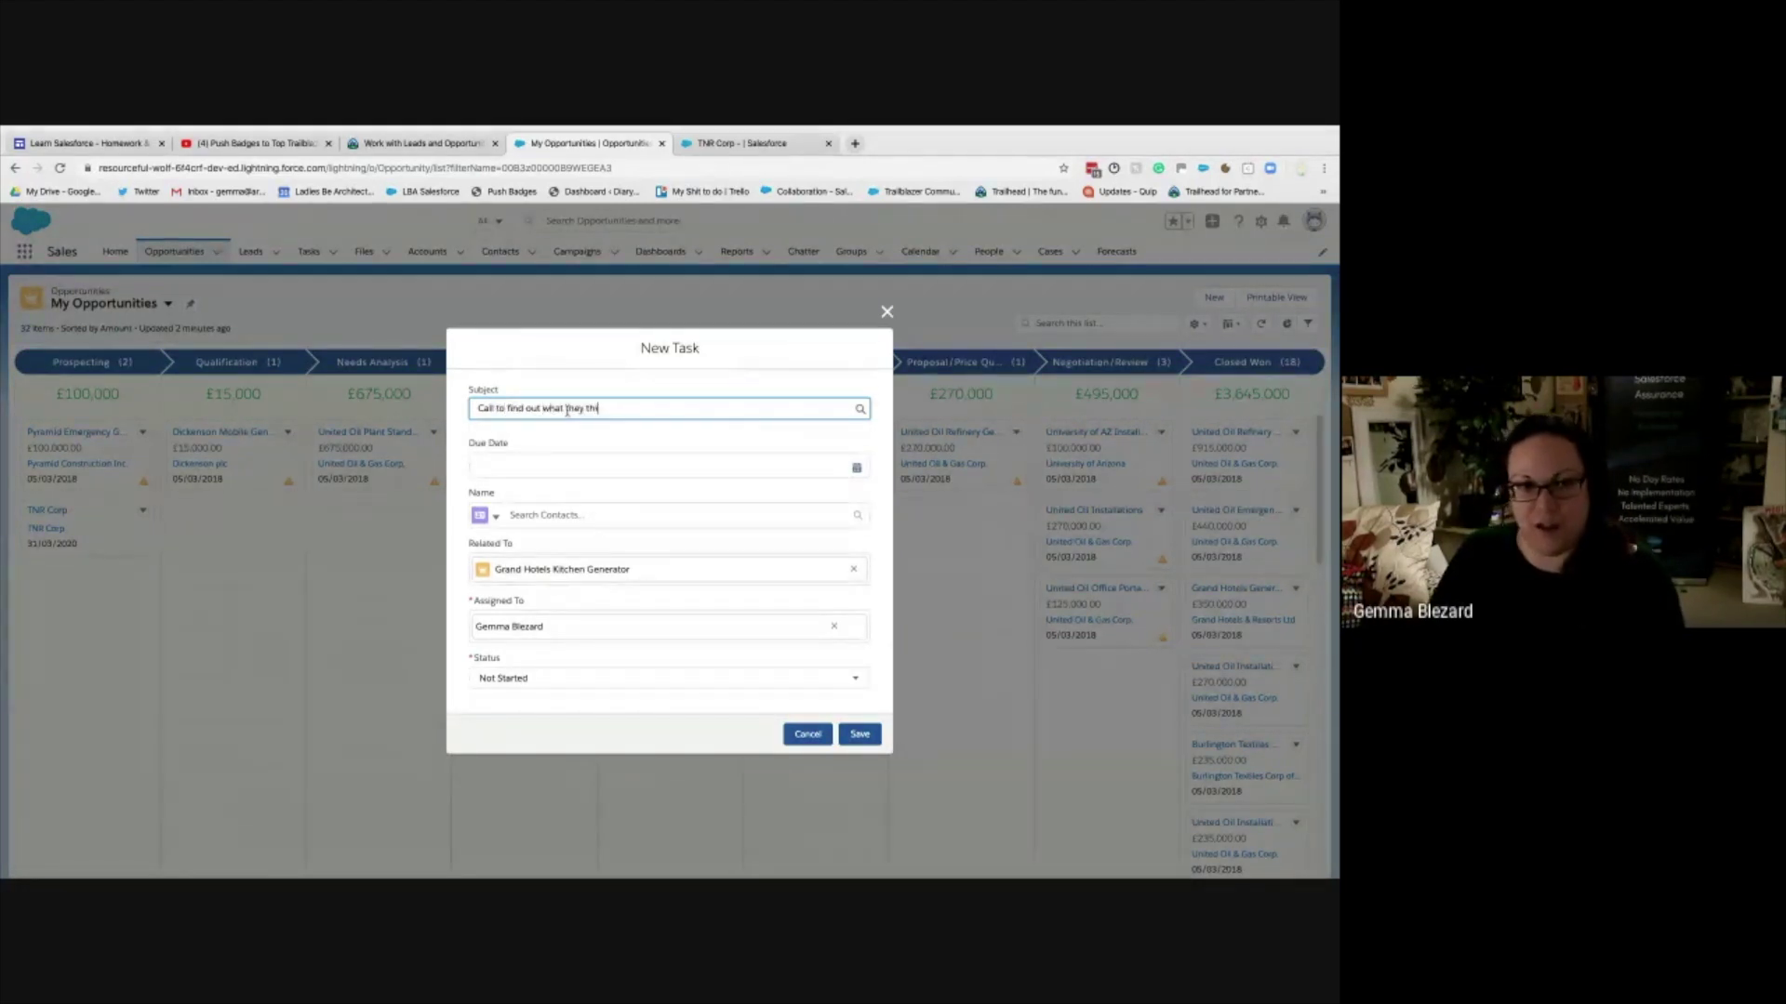
type("nk of us")
key("Tab")
- Set the task's due date to 20/03/2020, leave the contact name empty and save the task
left_click(854, 469)
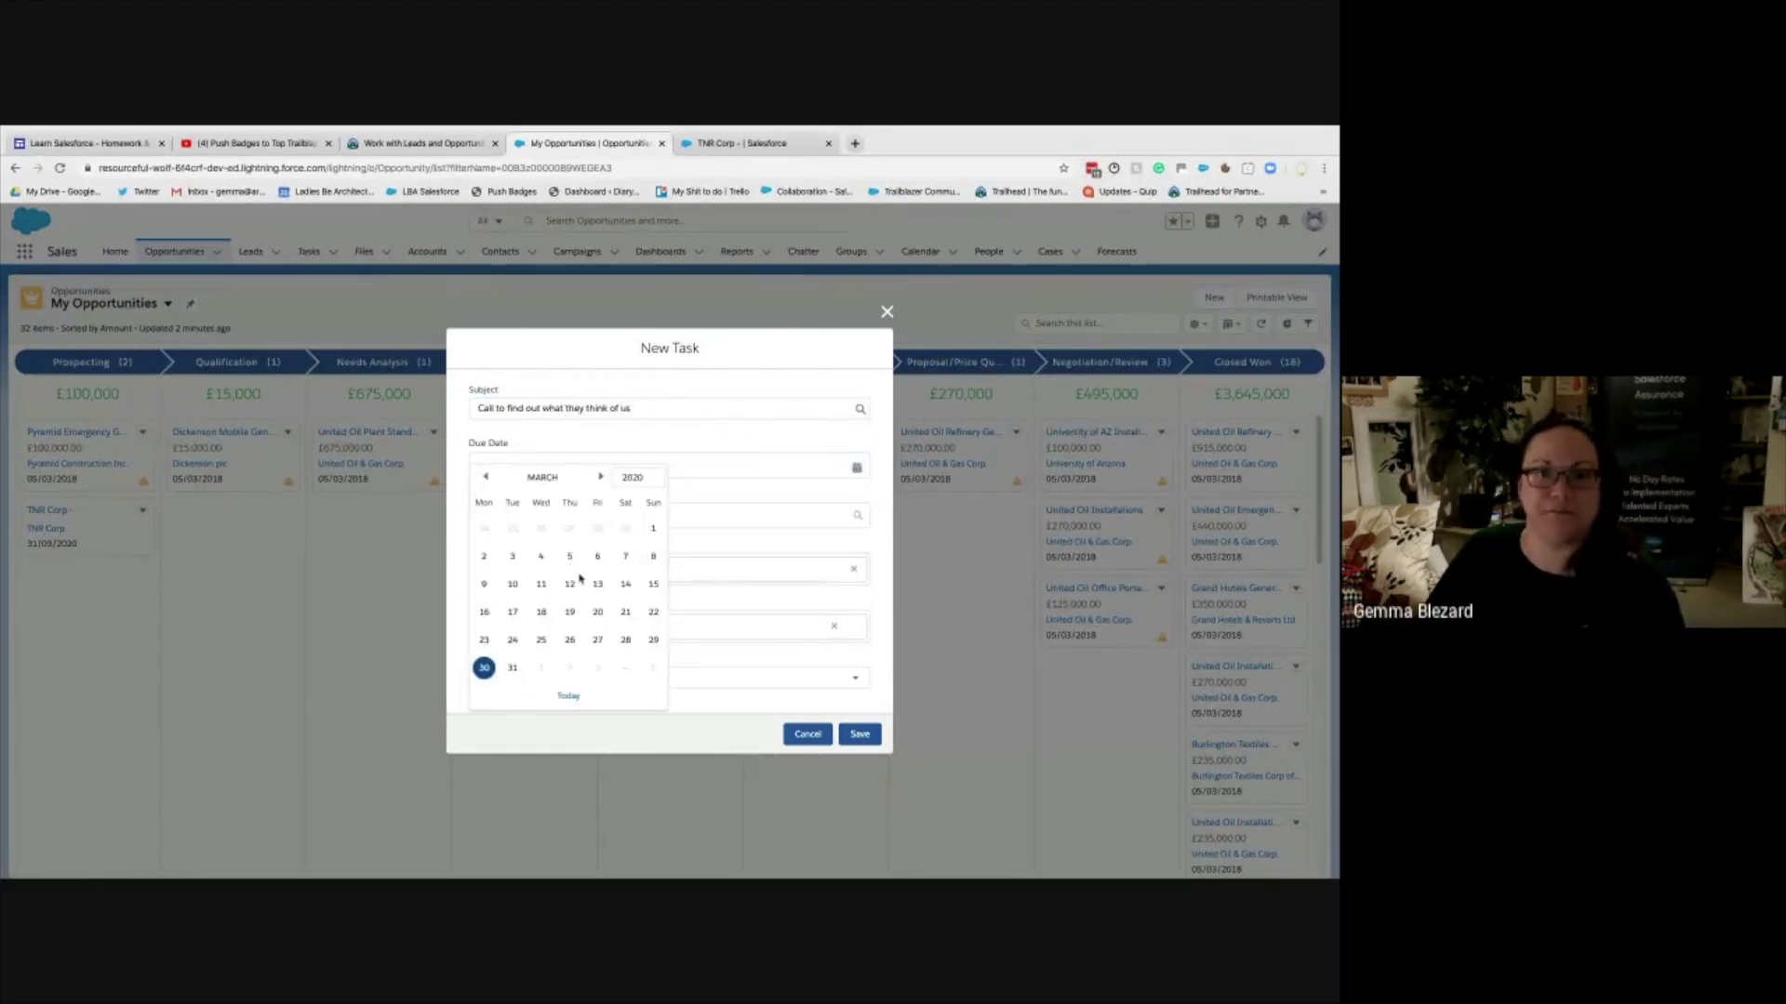
left_click(598, 614)
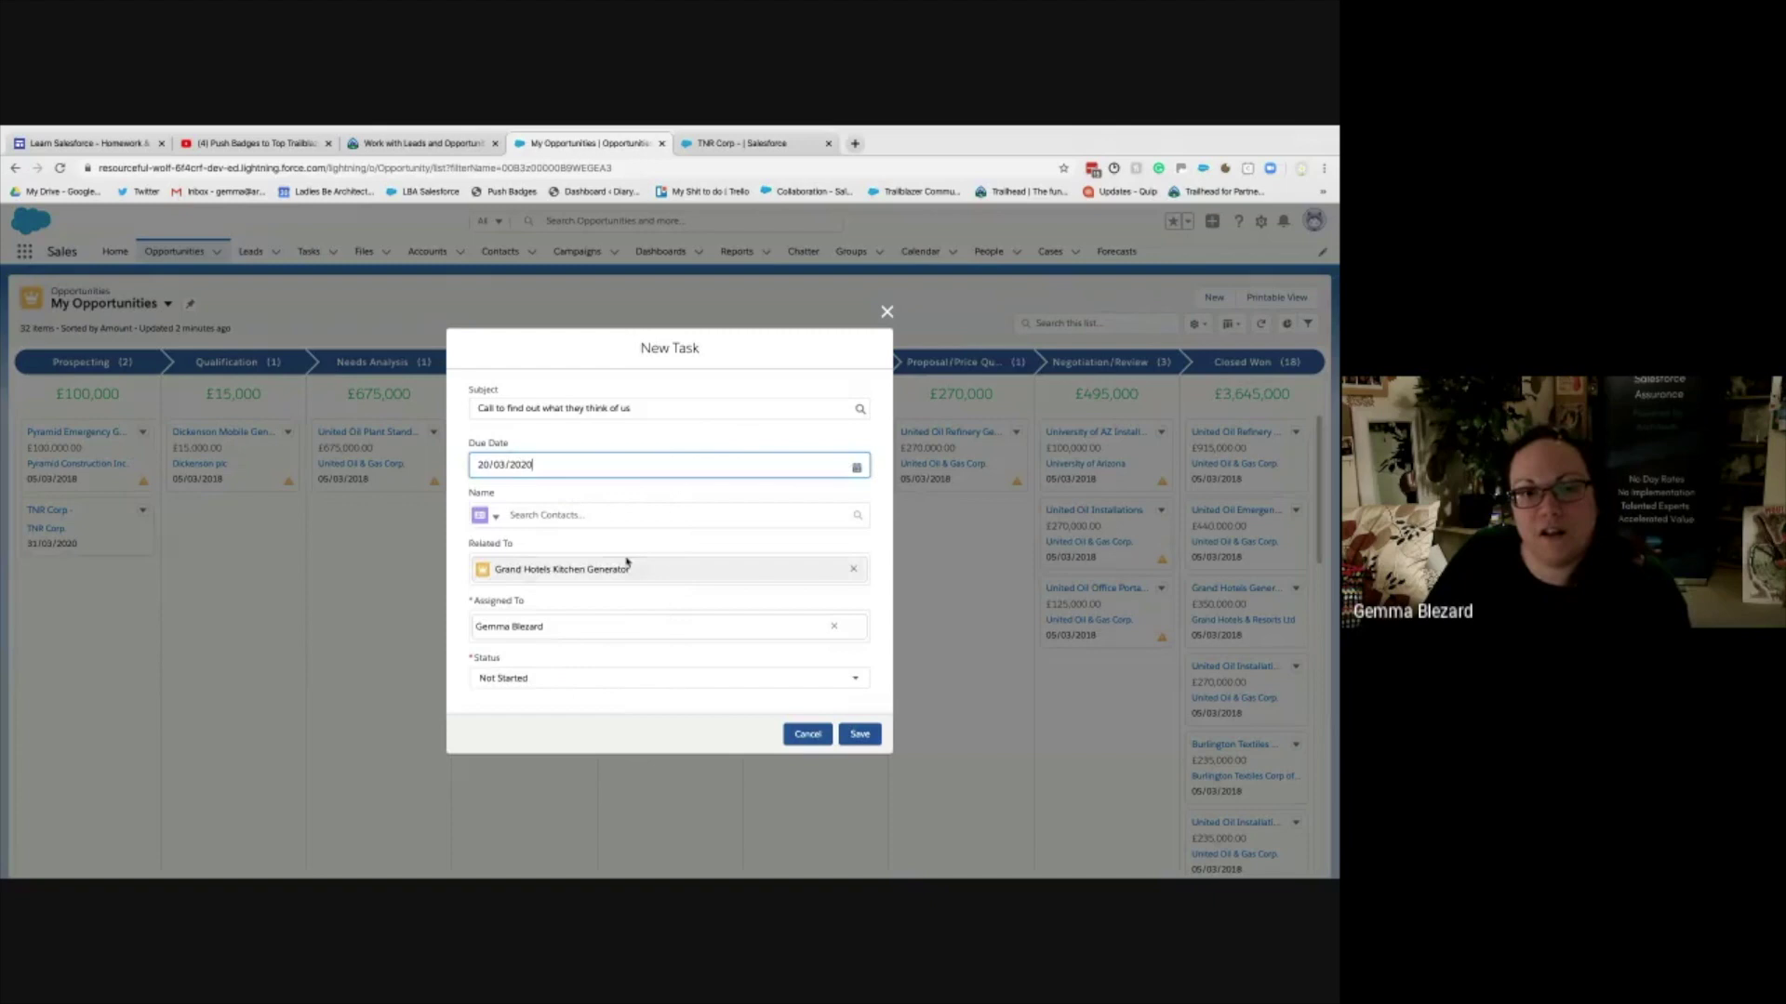
left_click(562, 516)
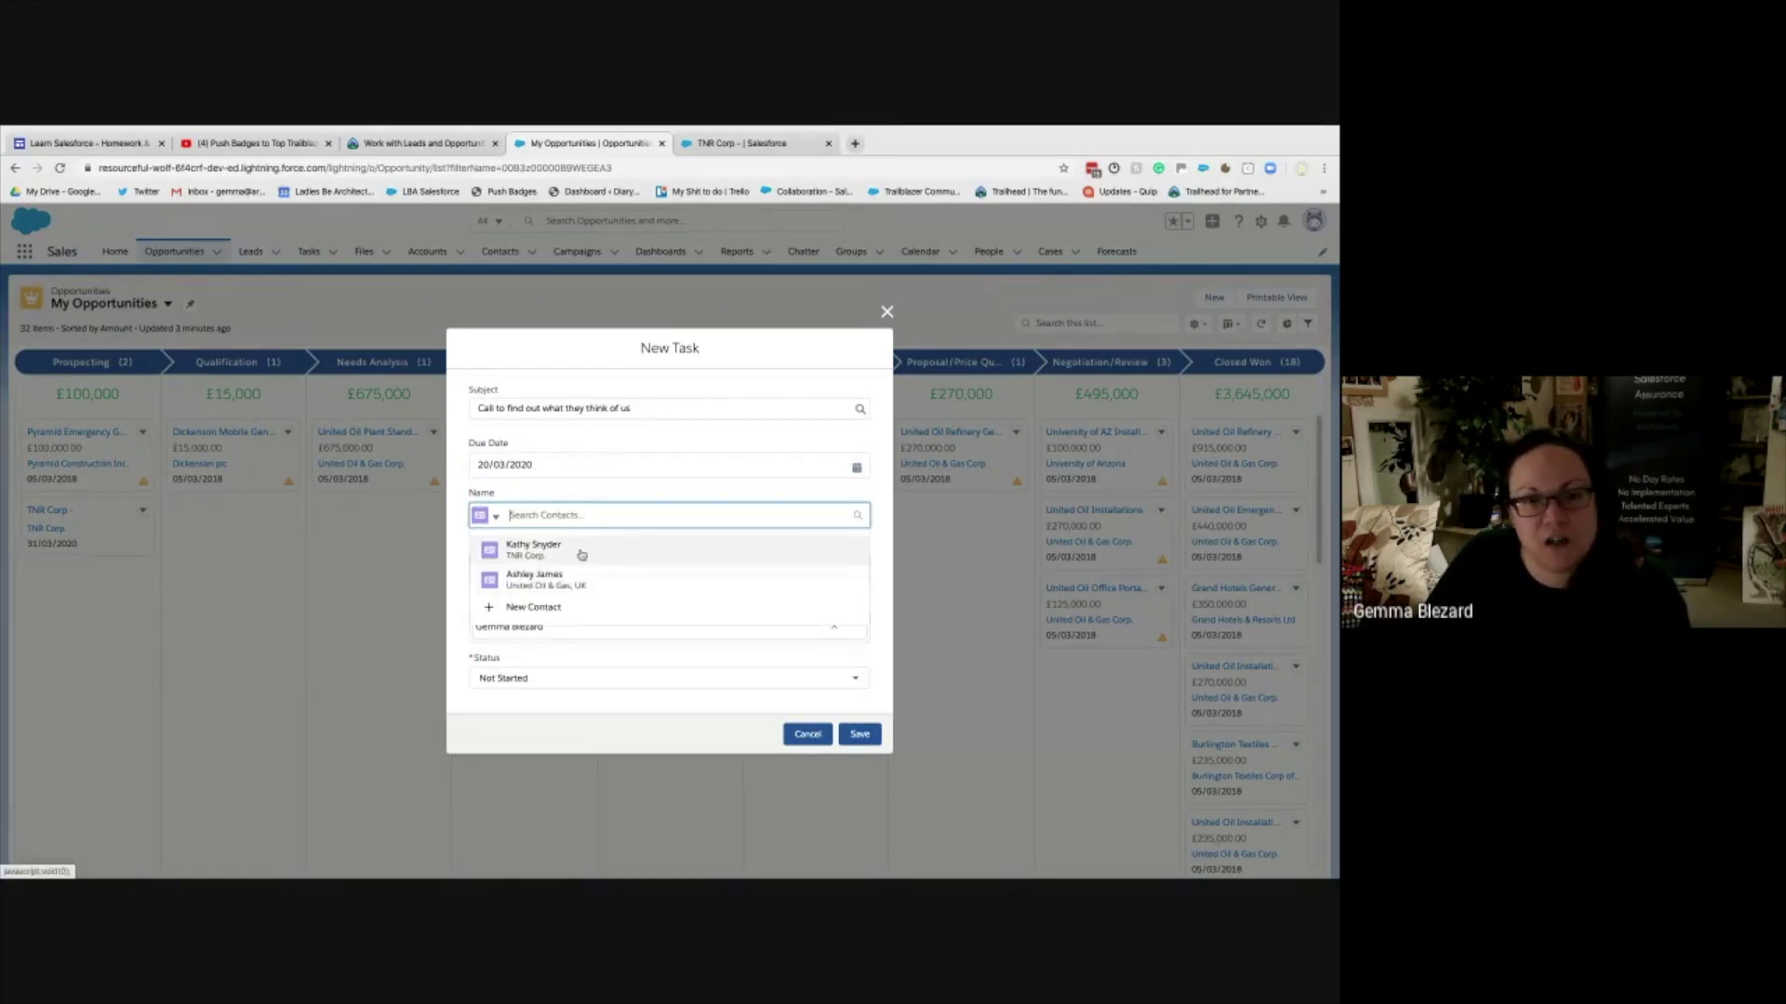
left_click(880, 662)
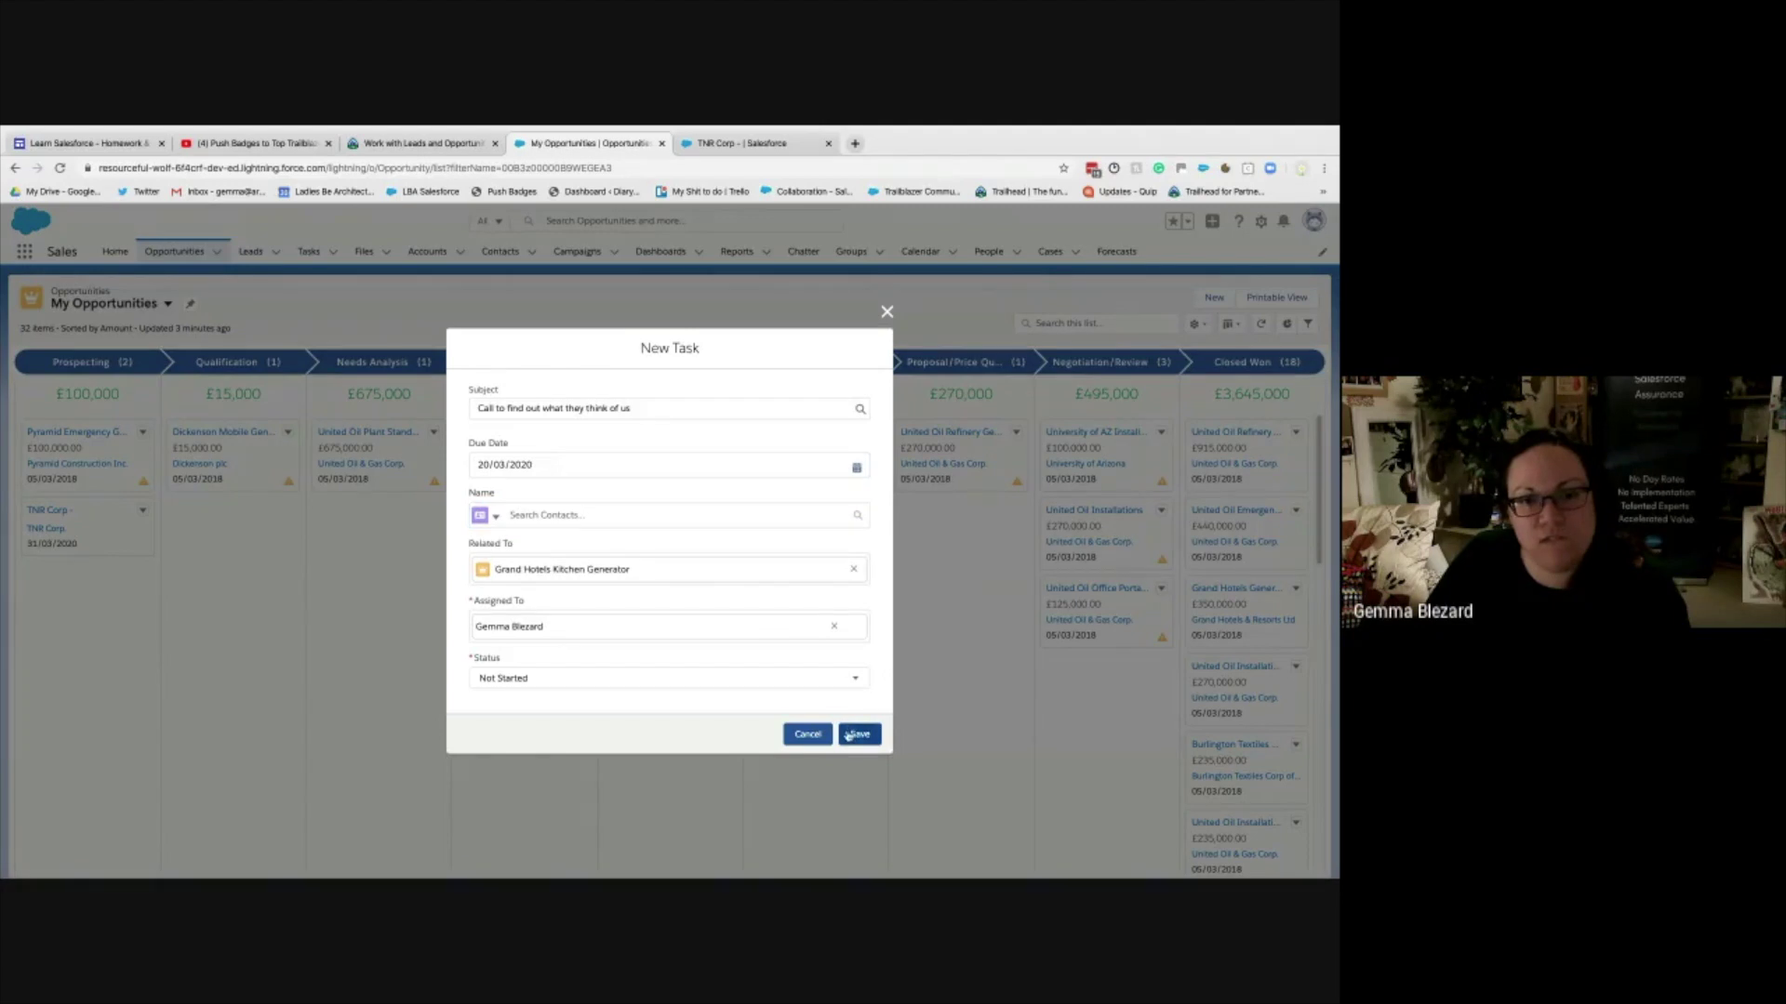
left_click(858, 735)
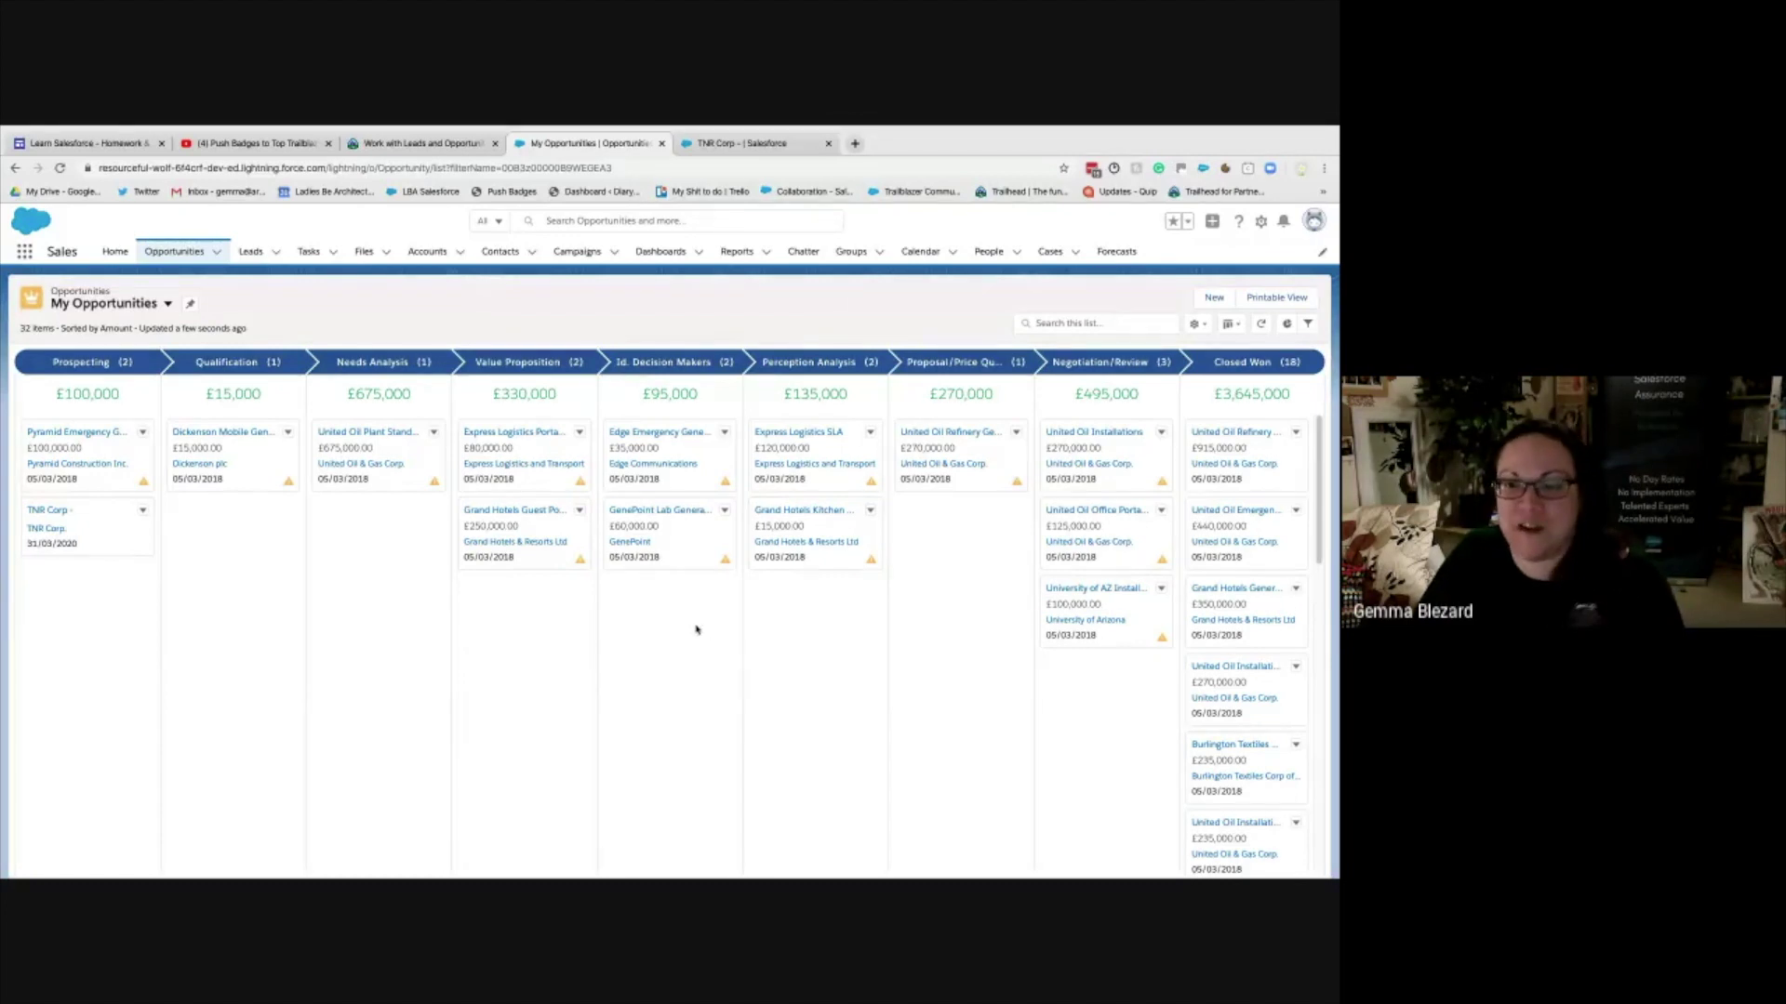
- Switch to the Trailhead unit and read through the rest of the Kanban alert section to the end of the page
left_click(469, 152)
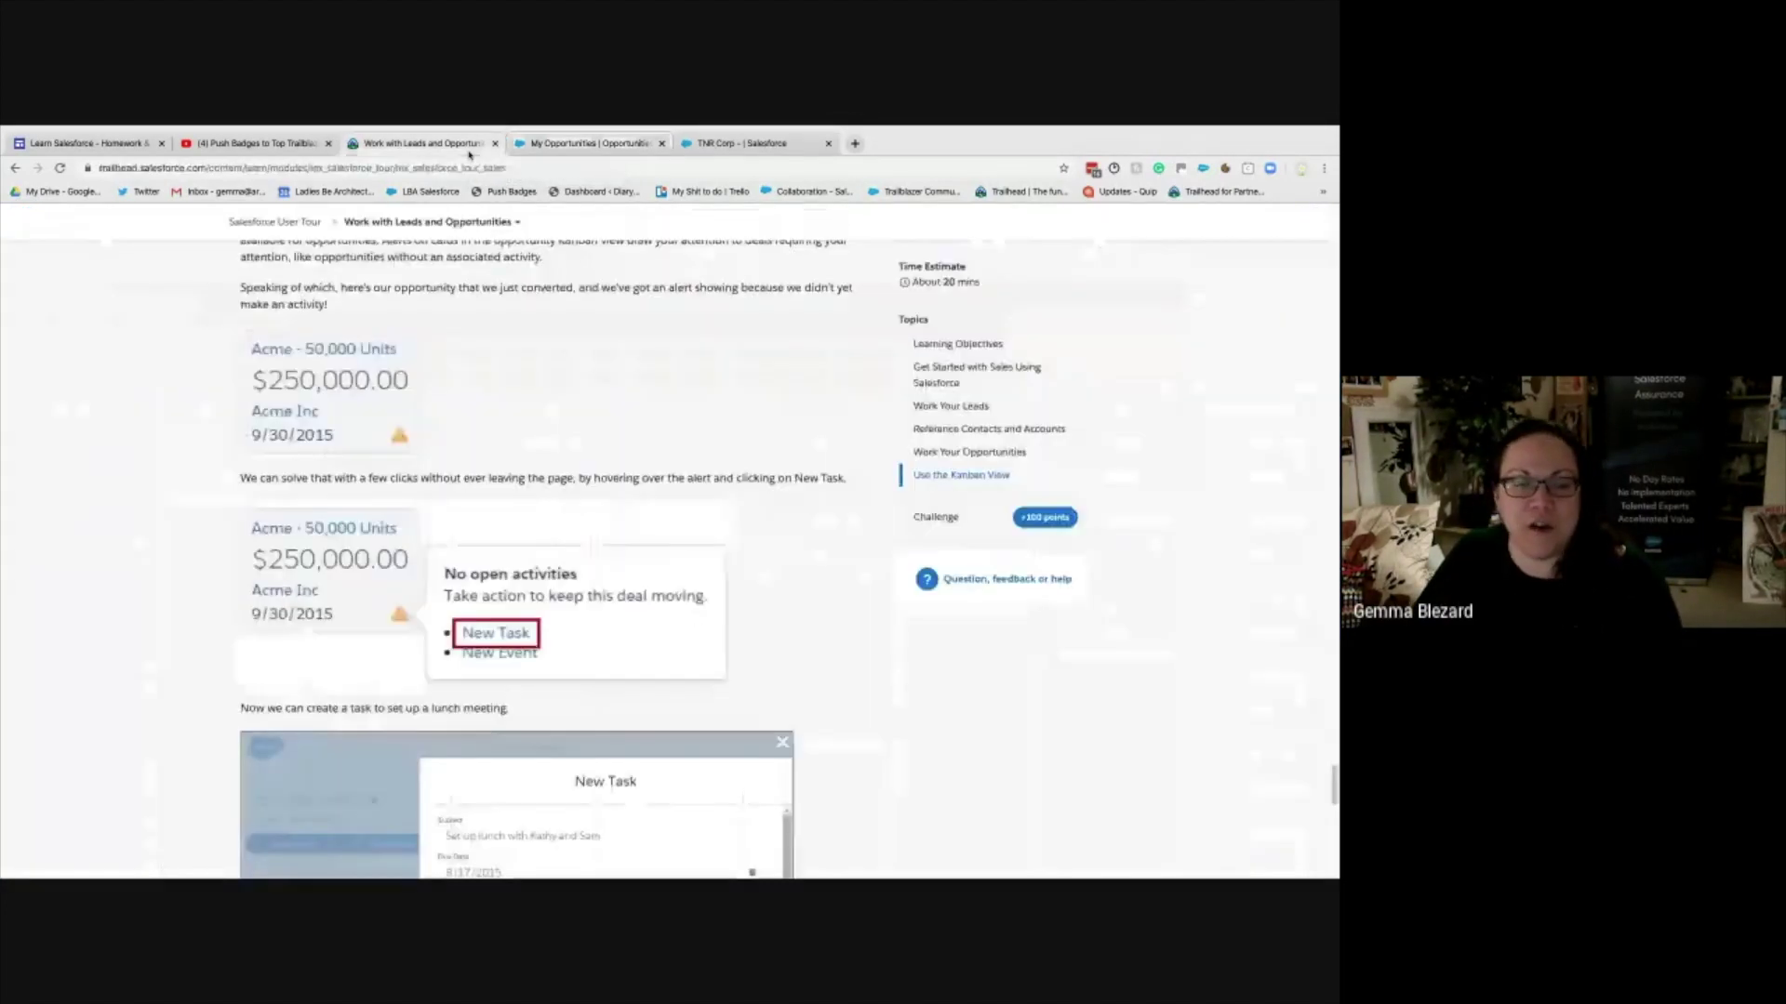
scroll(600, 644, "down", 5)
scroll(600, 645, "down", 7)
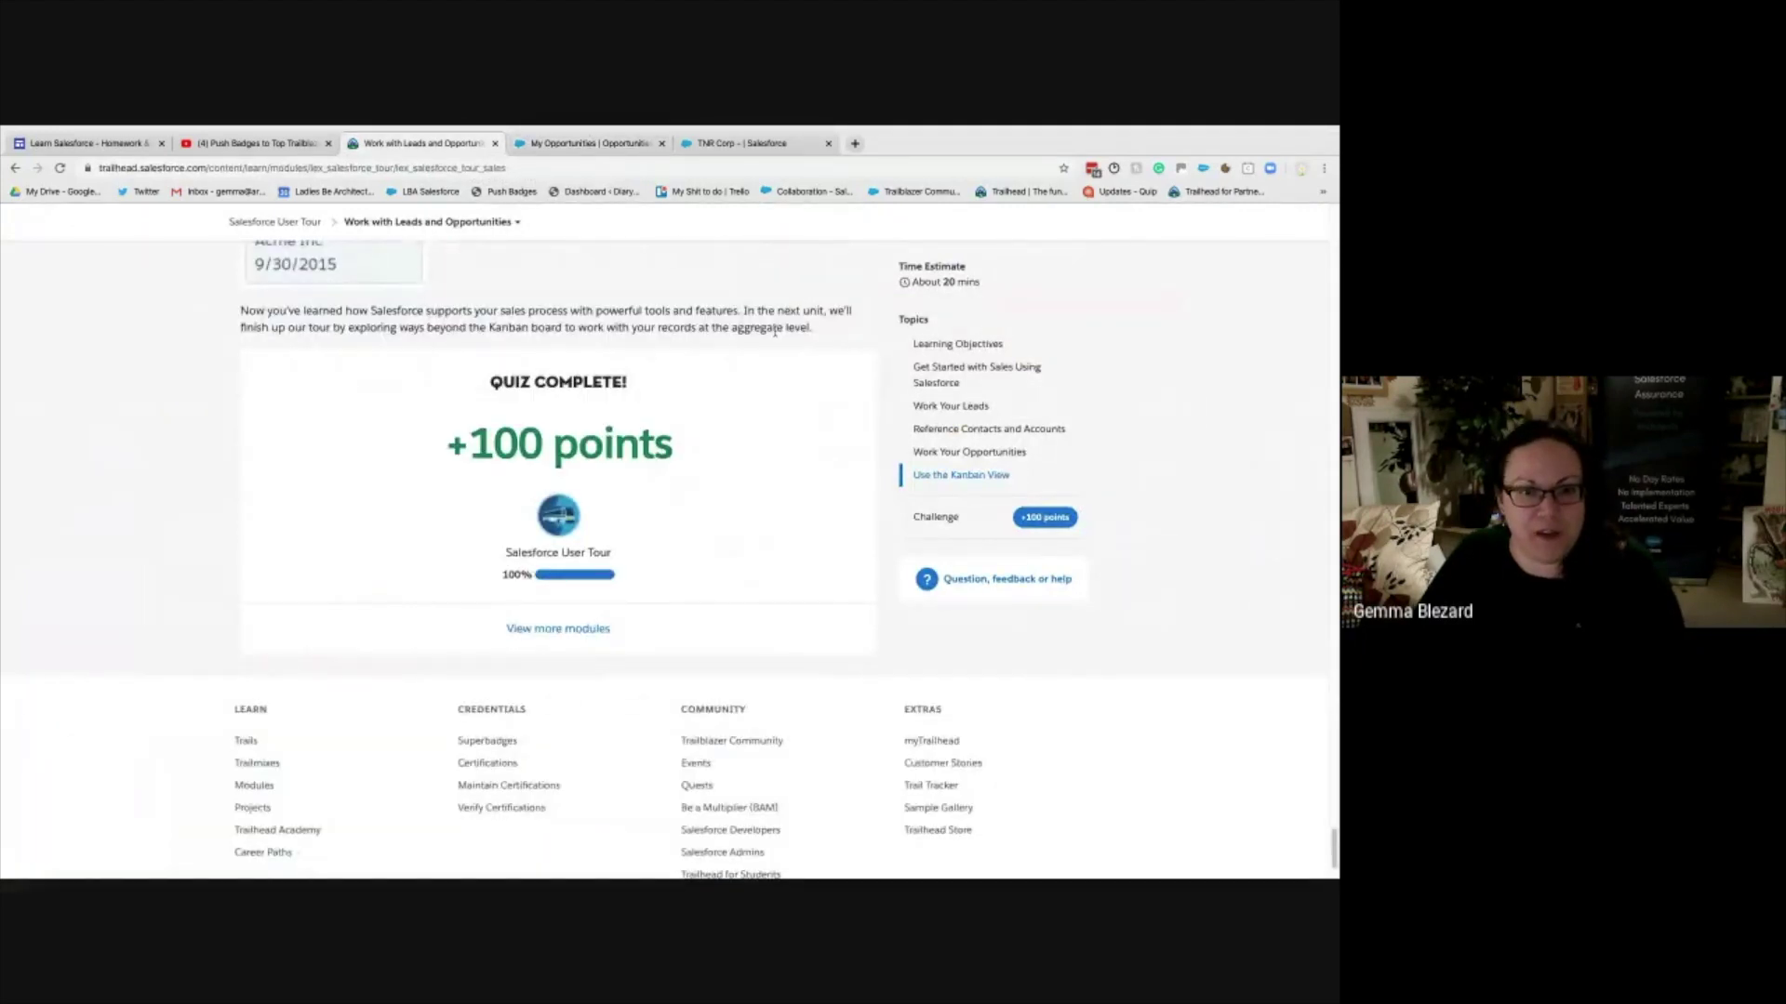
- In the incognito window, open the Work with Leads and Opportunities unit and read its quiz questions on Path, Kanban view, contacts and accounts
key("ctrl+Right")
scroll(438, 426, "up", 7)
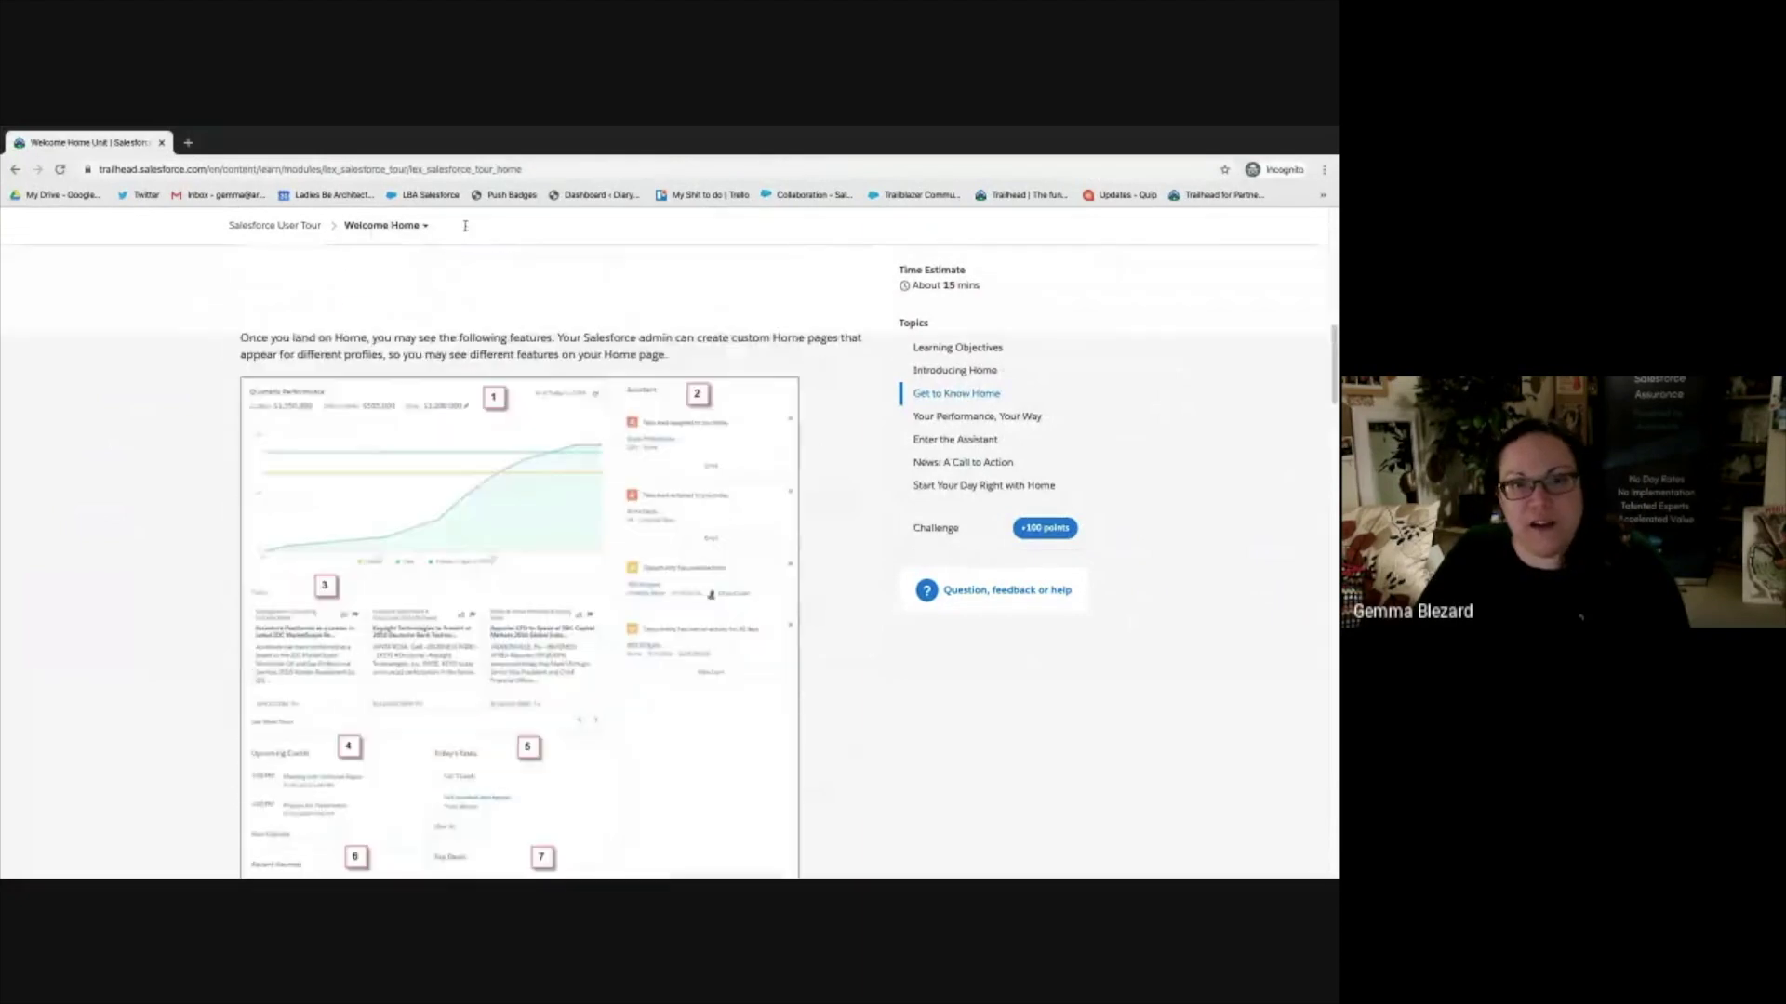
left_click(357, 347)
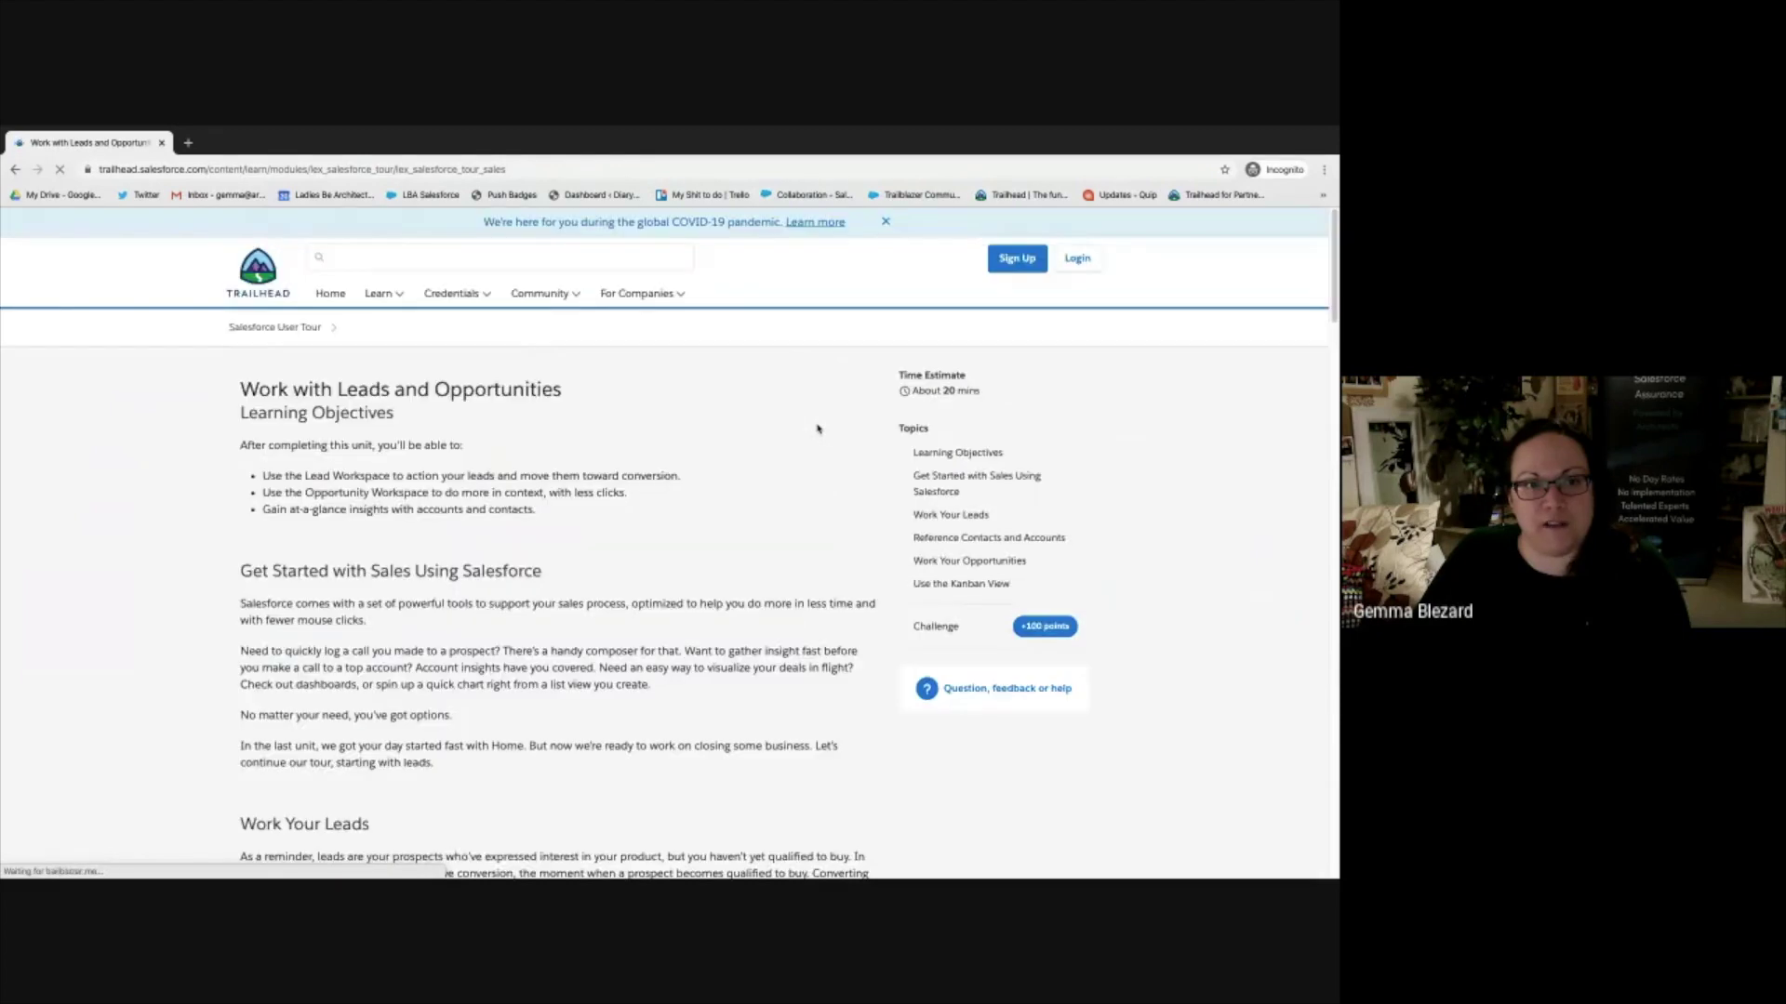
left_click(939, 584)
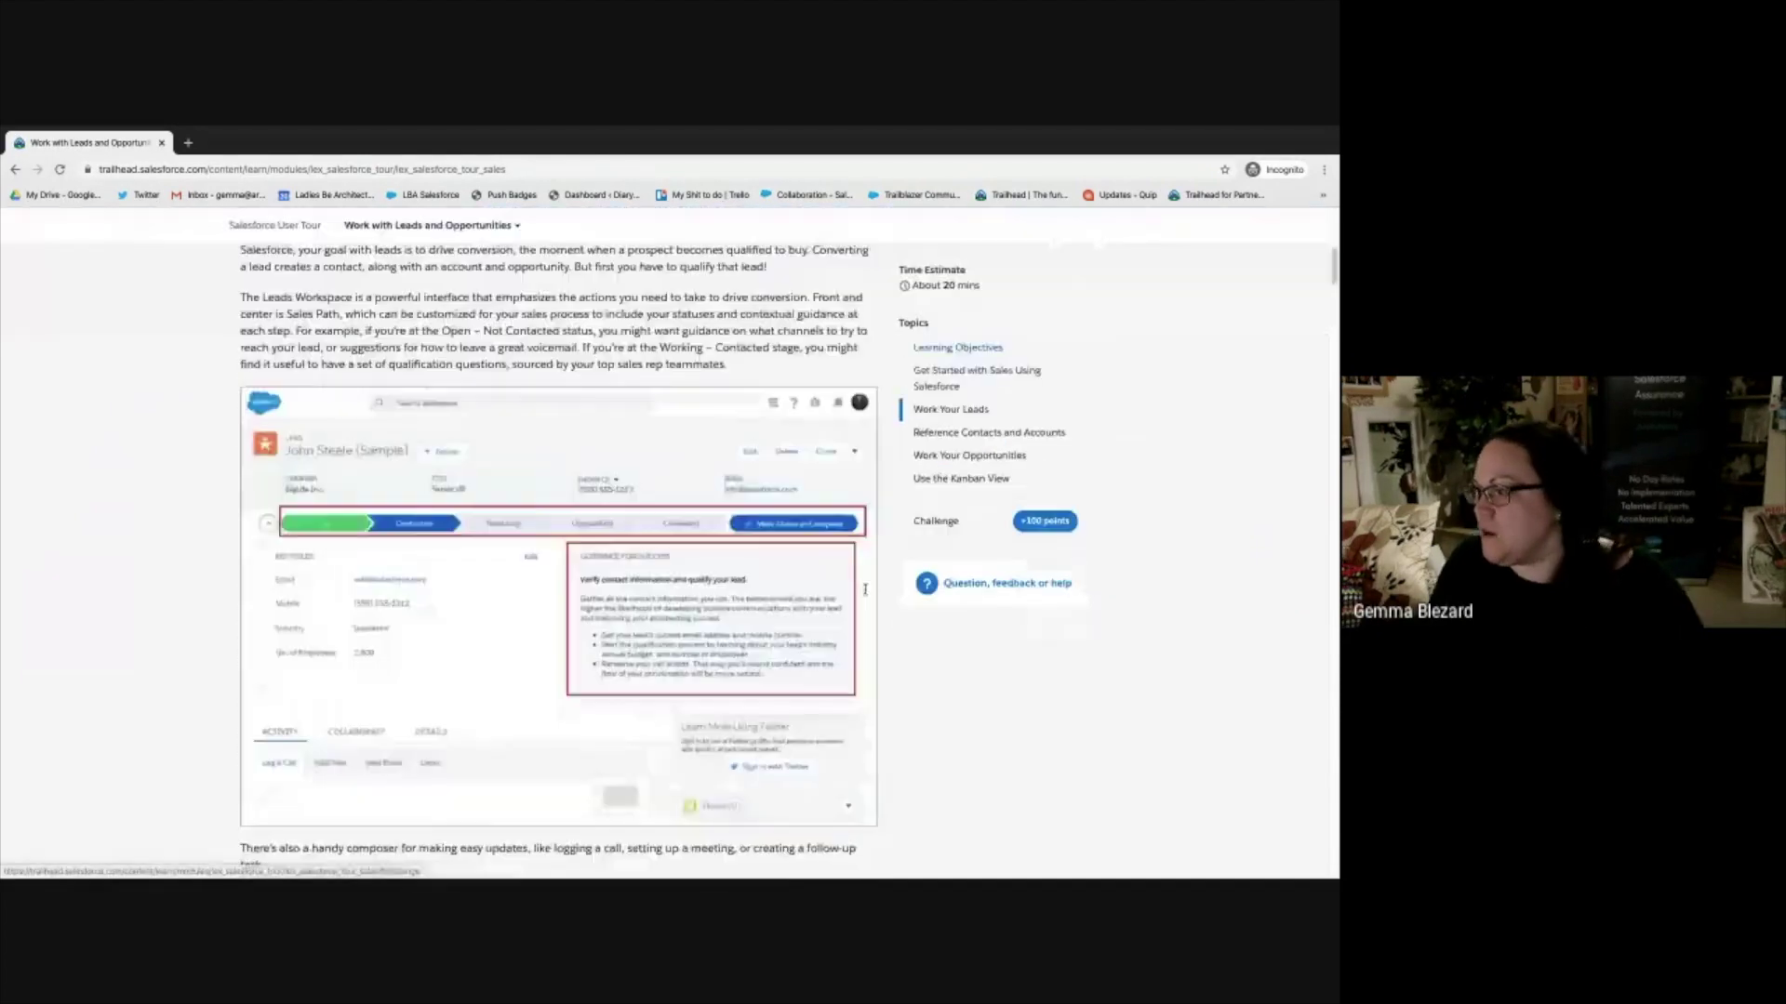
scroll(864, 594, "down", 5)
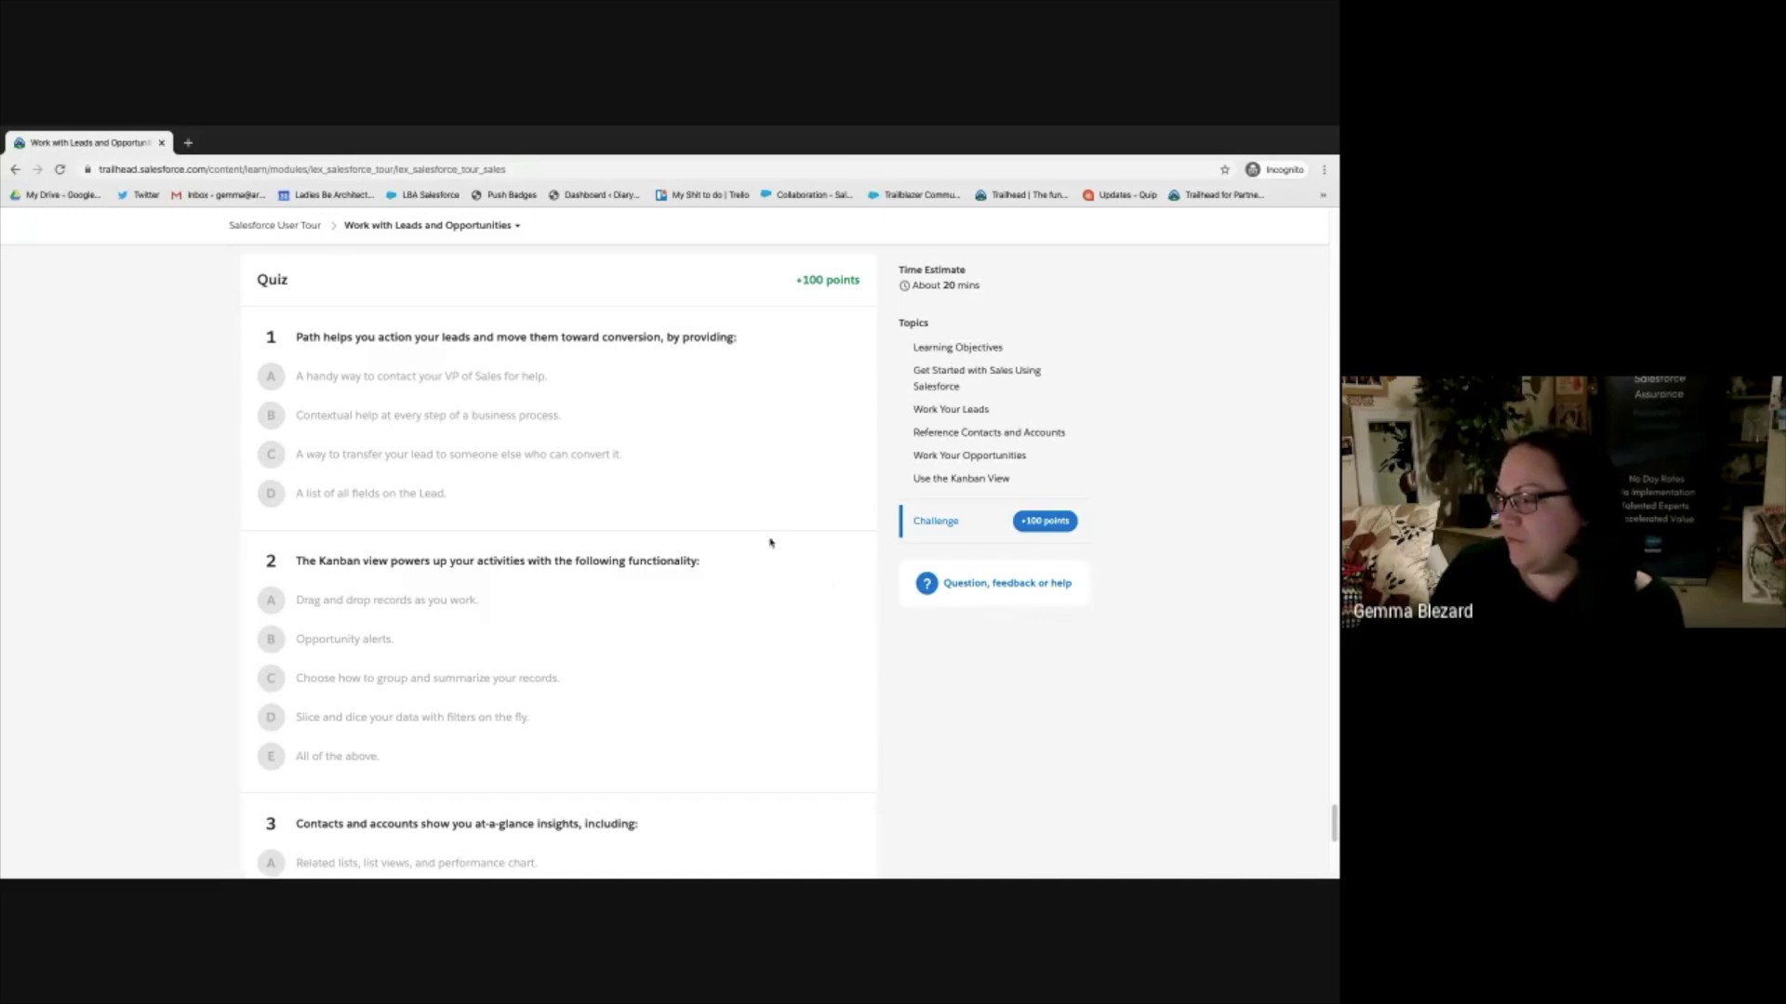
scroll(645, 558, "down", 2)
scroll(642, 558, "down", 2)
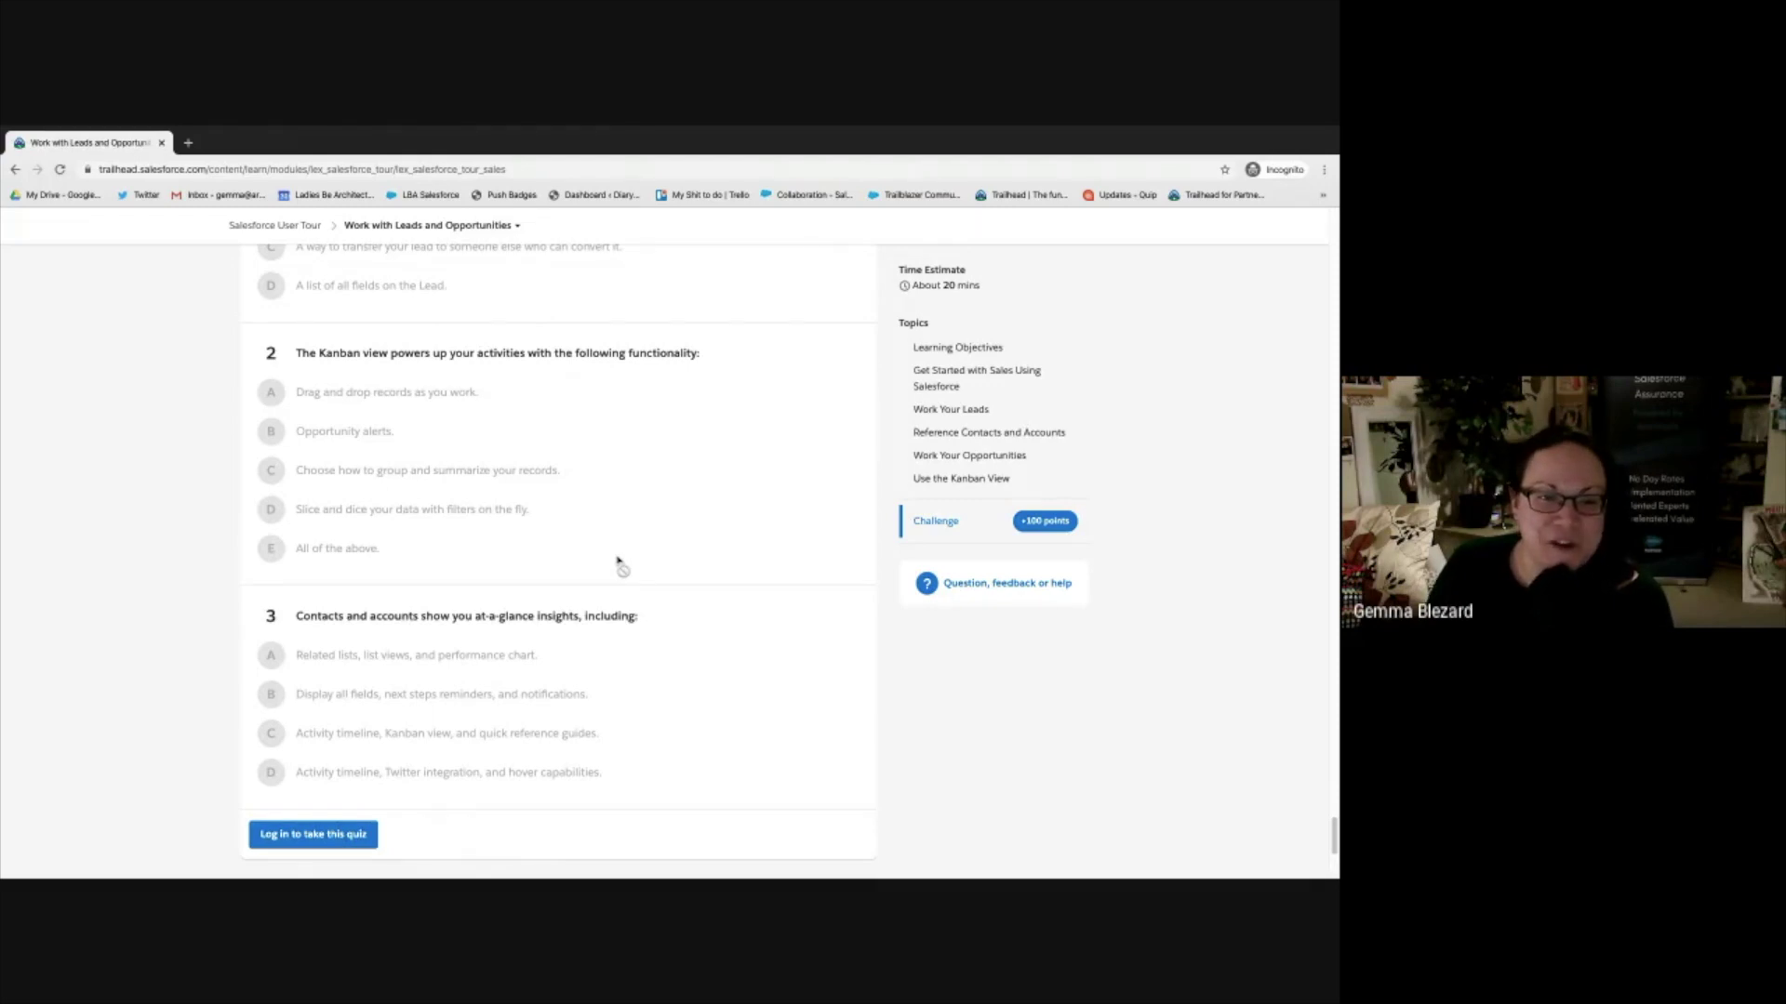
scroll(618, 562, "down", 1)
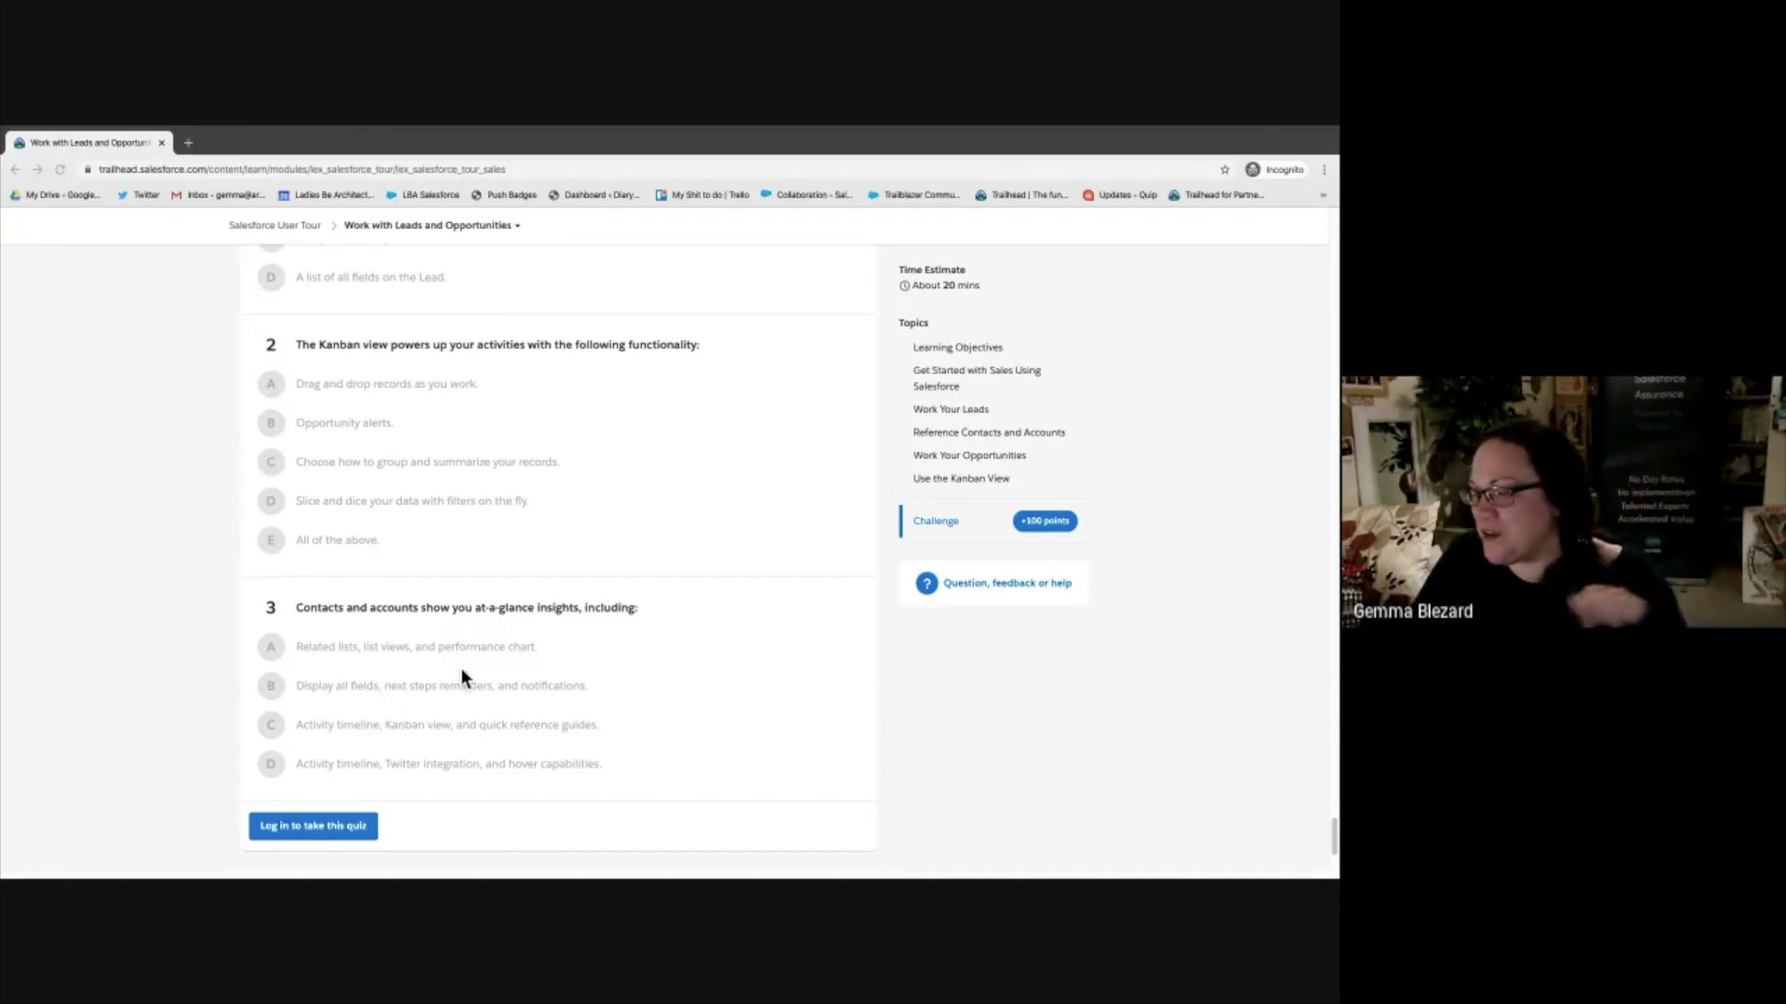
scroll(544, 534, "up", 10)
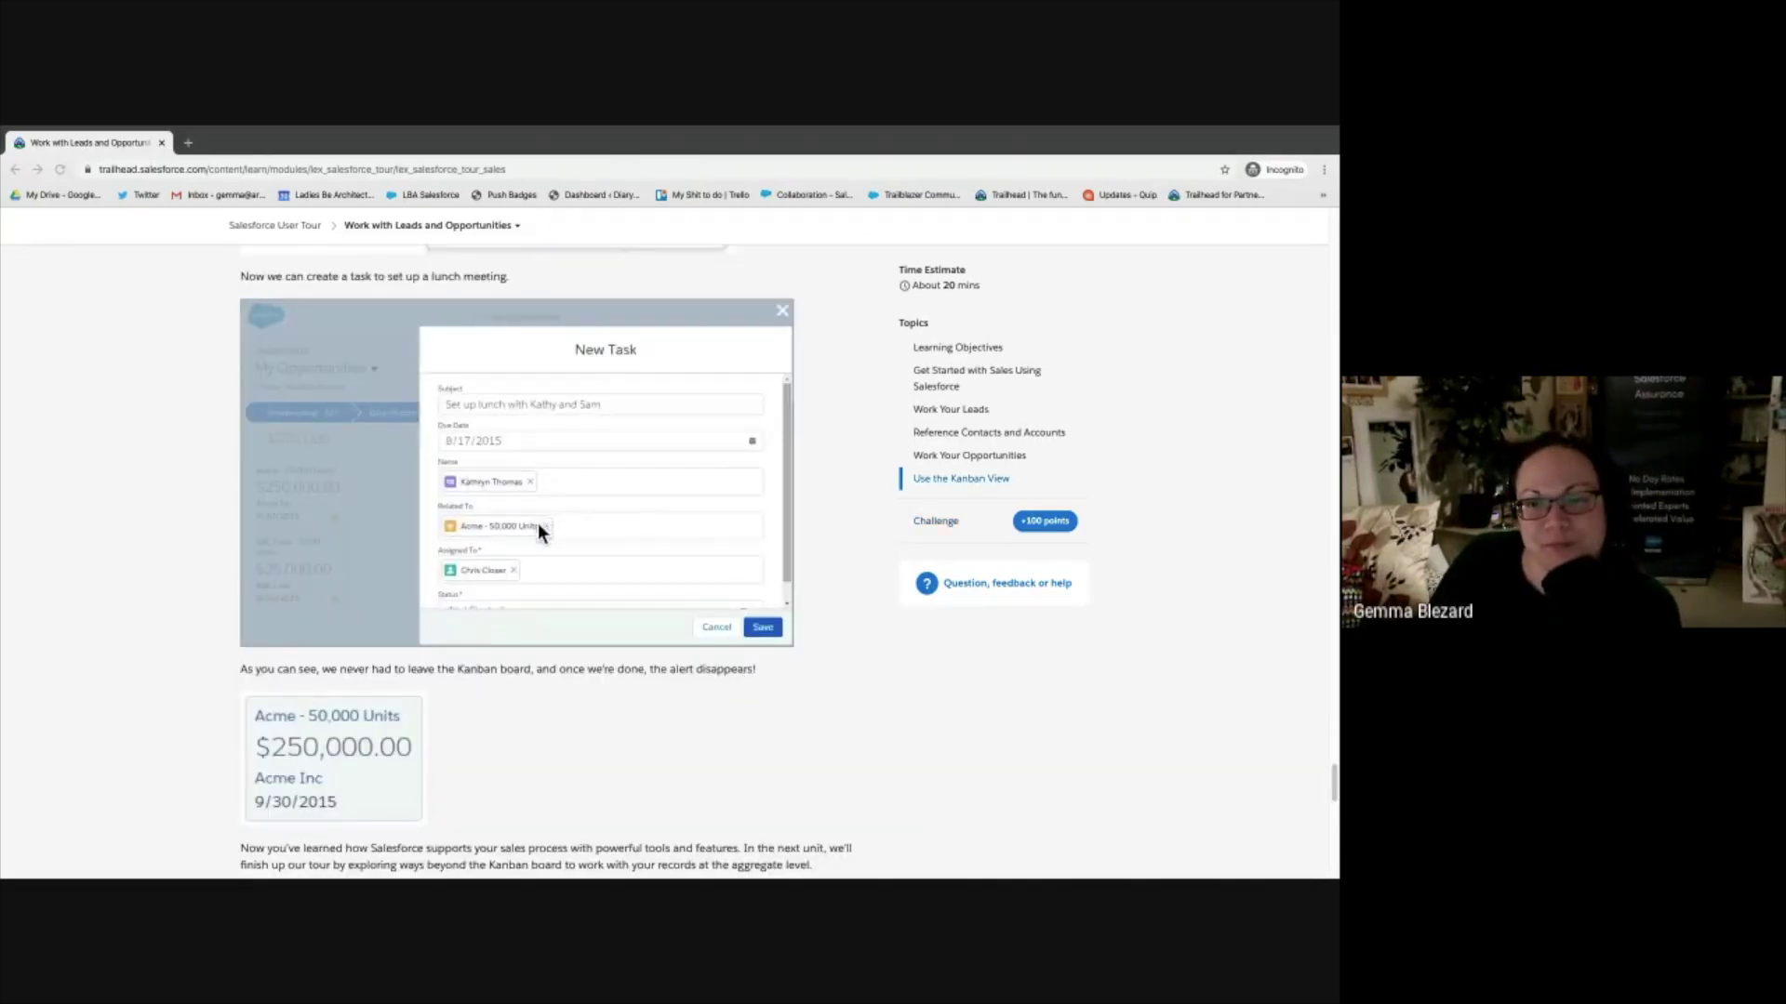
- Switch back to the signed-in Trailhead window and open the Check Out Reports, Dashboards, Feeds, and More unit
key("alt+Tab")
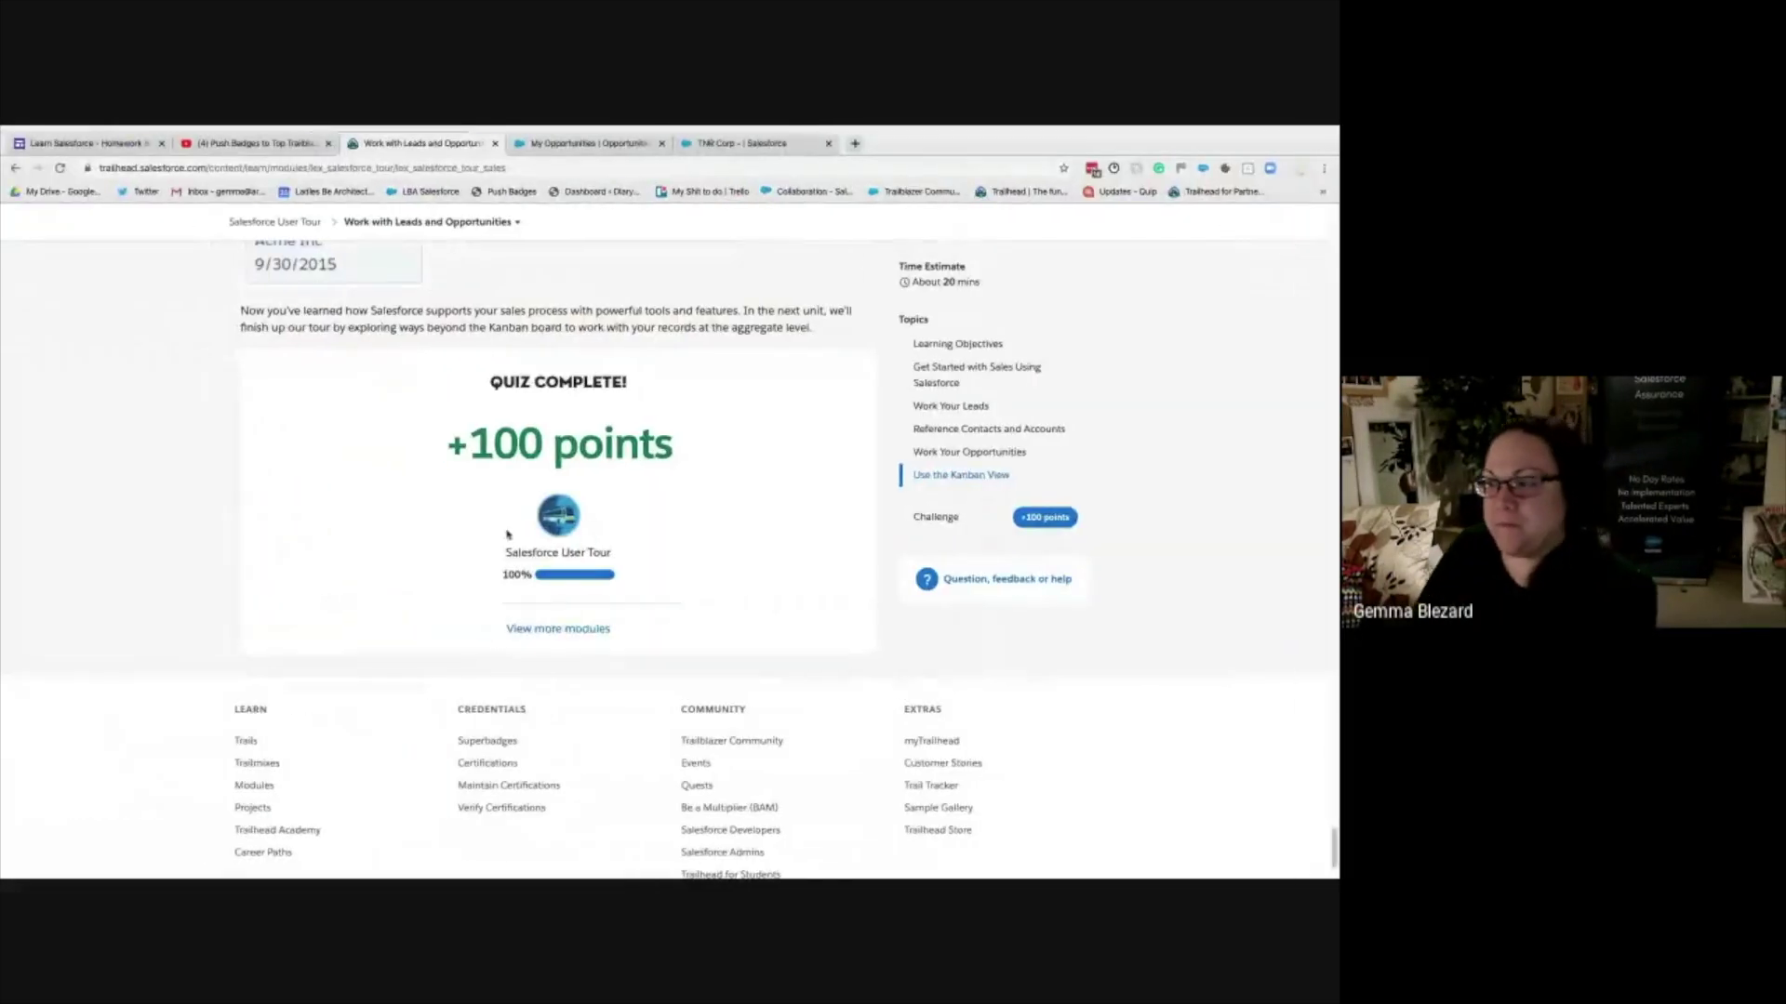
scroll(531, 537, "up", 15)
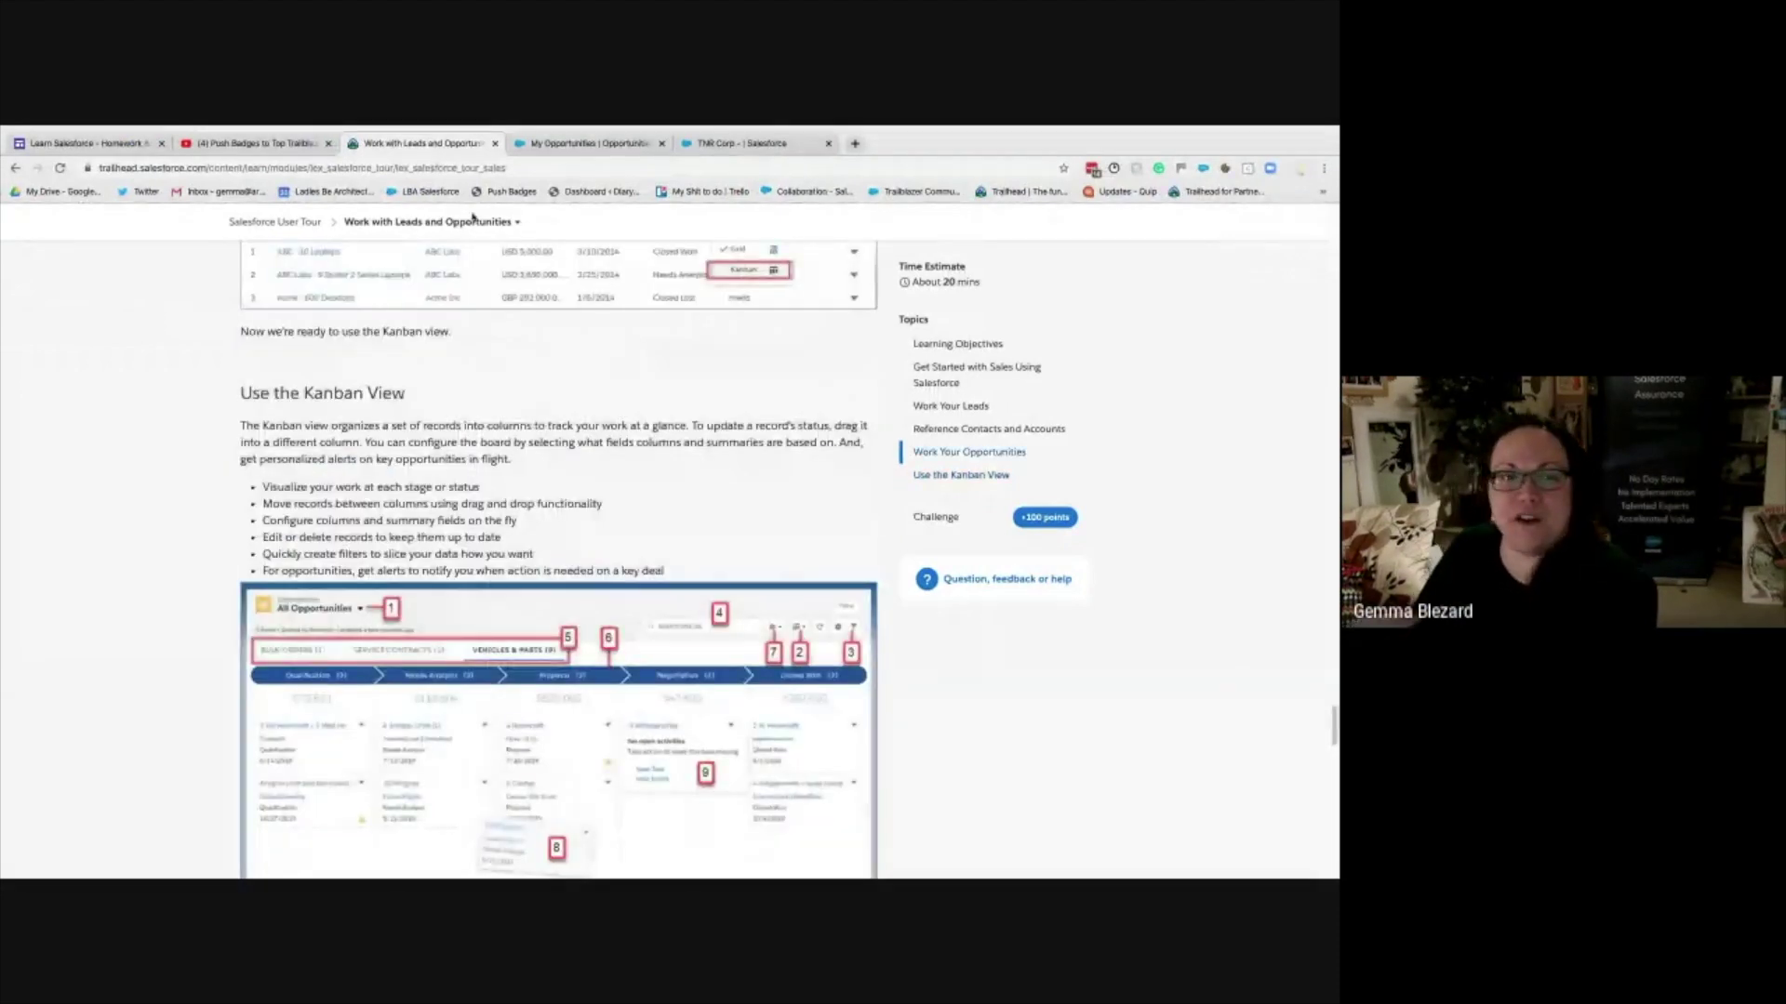
left_click(473, 224)
left_click(412, 383)
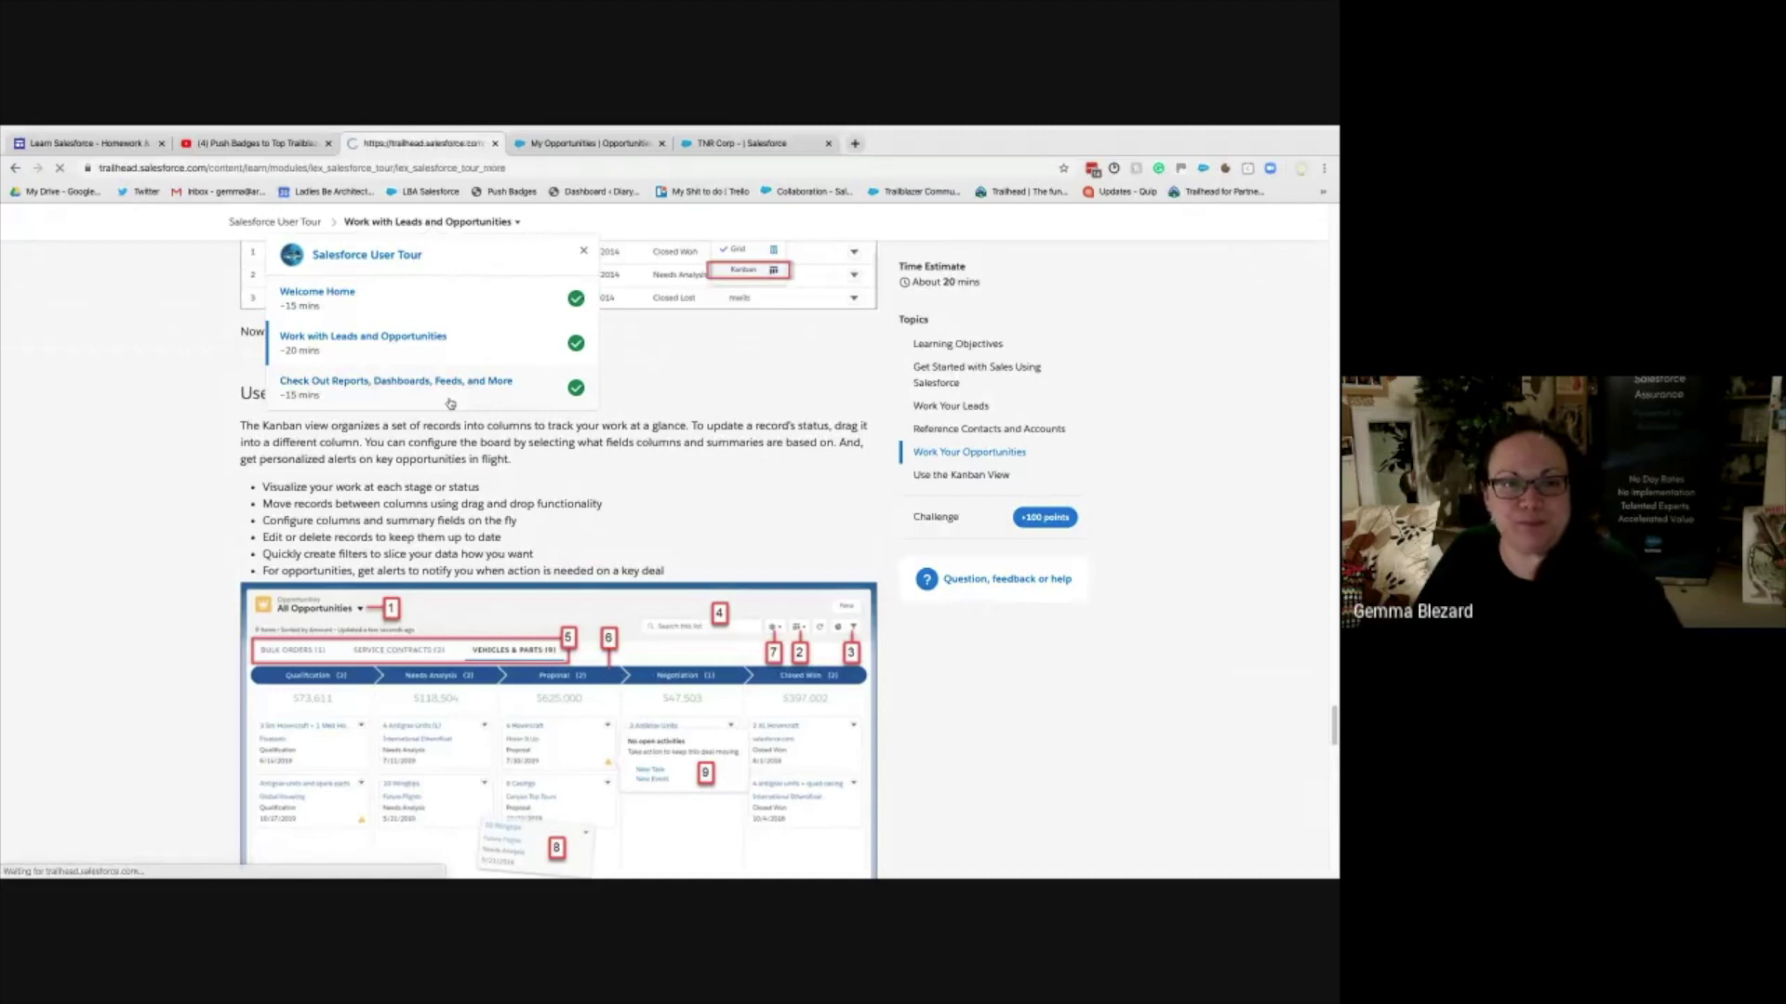
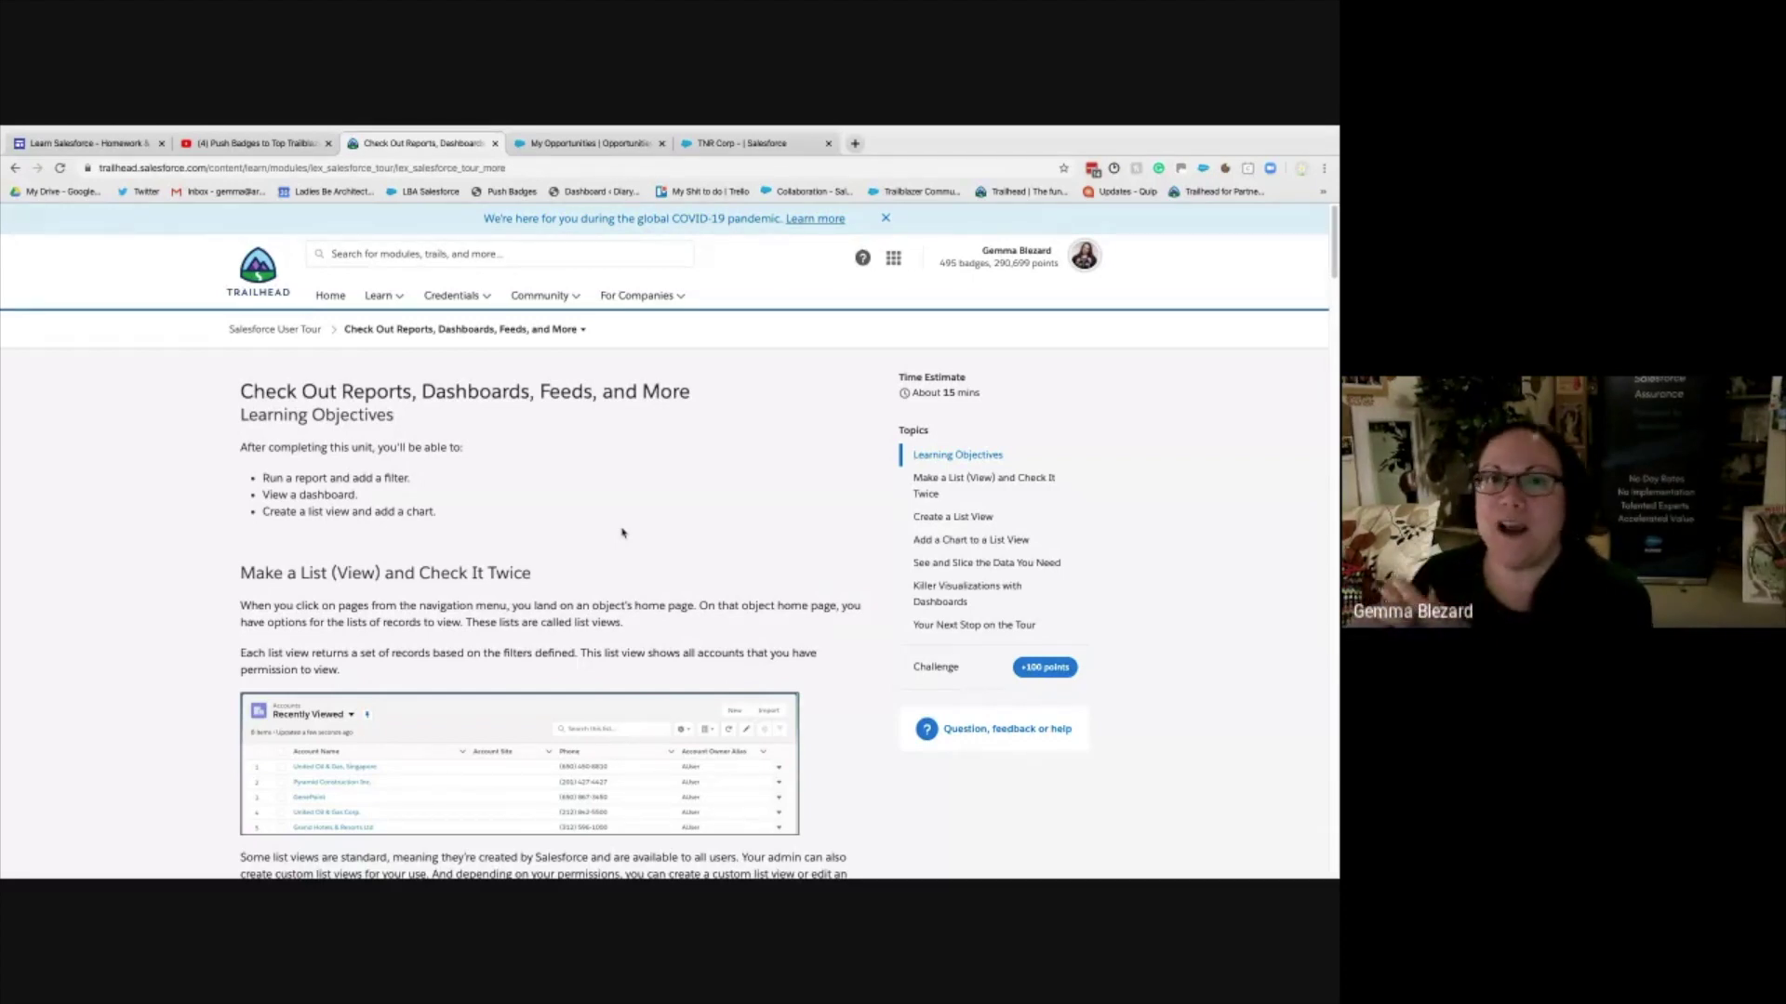
- Return to the My Opportunities Kanban board and add a filter for Close Date equals this month
left_click(629, 145)
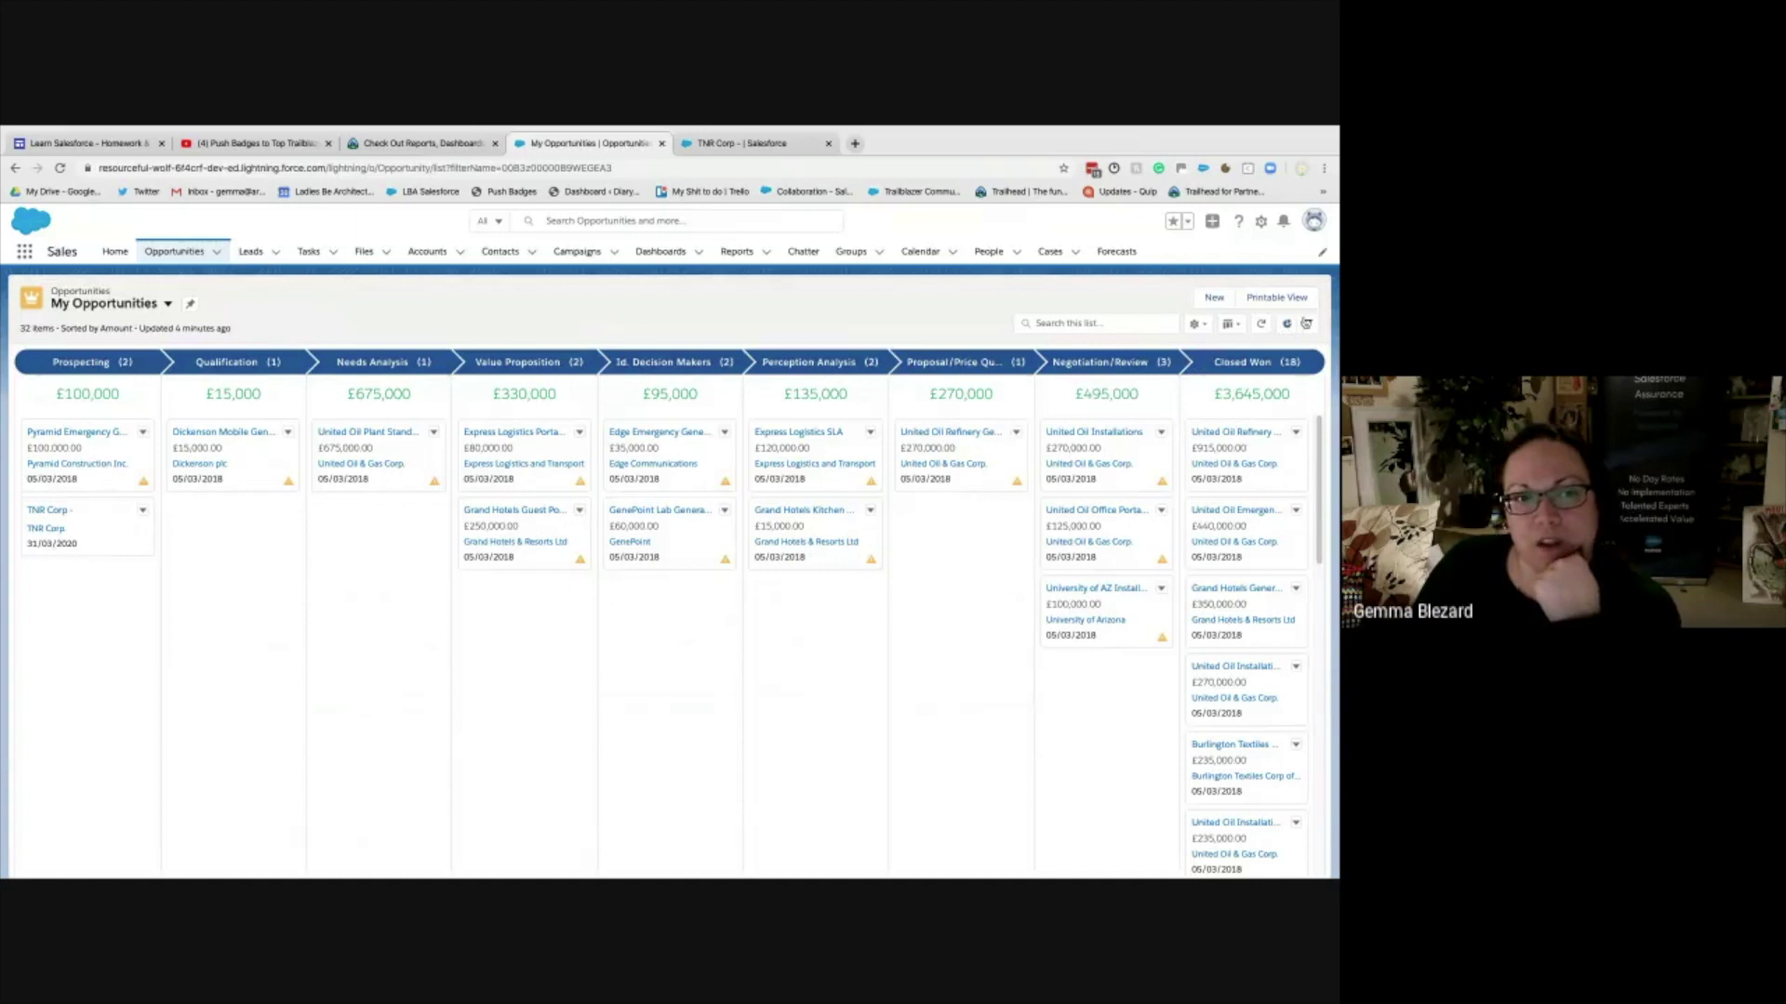
left_click(1307, 325)
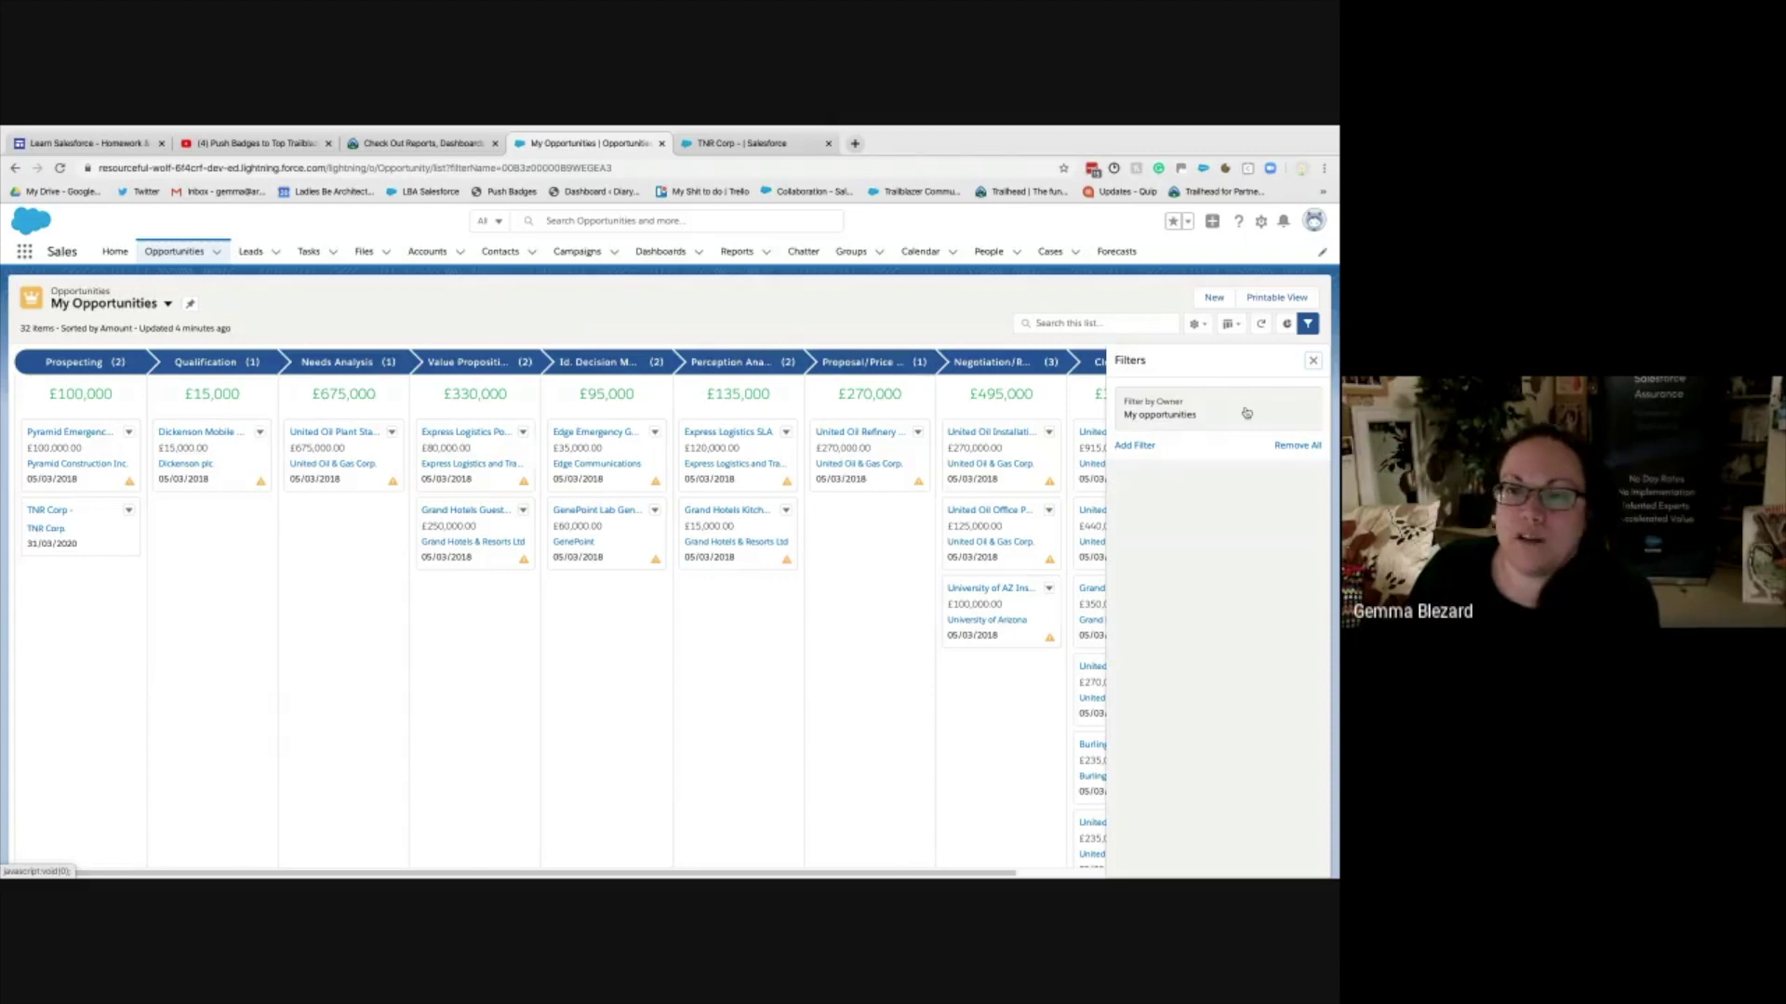
left_click(1134, 446)
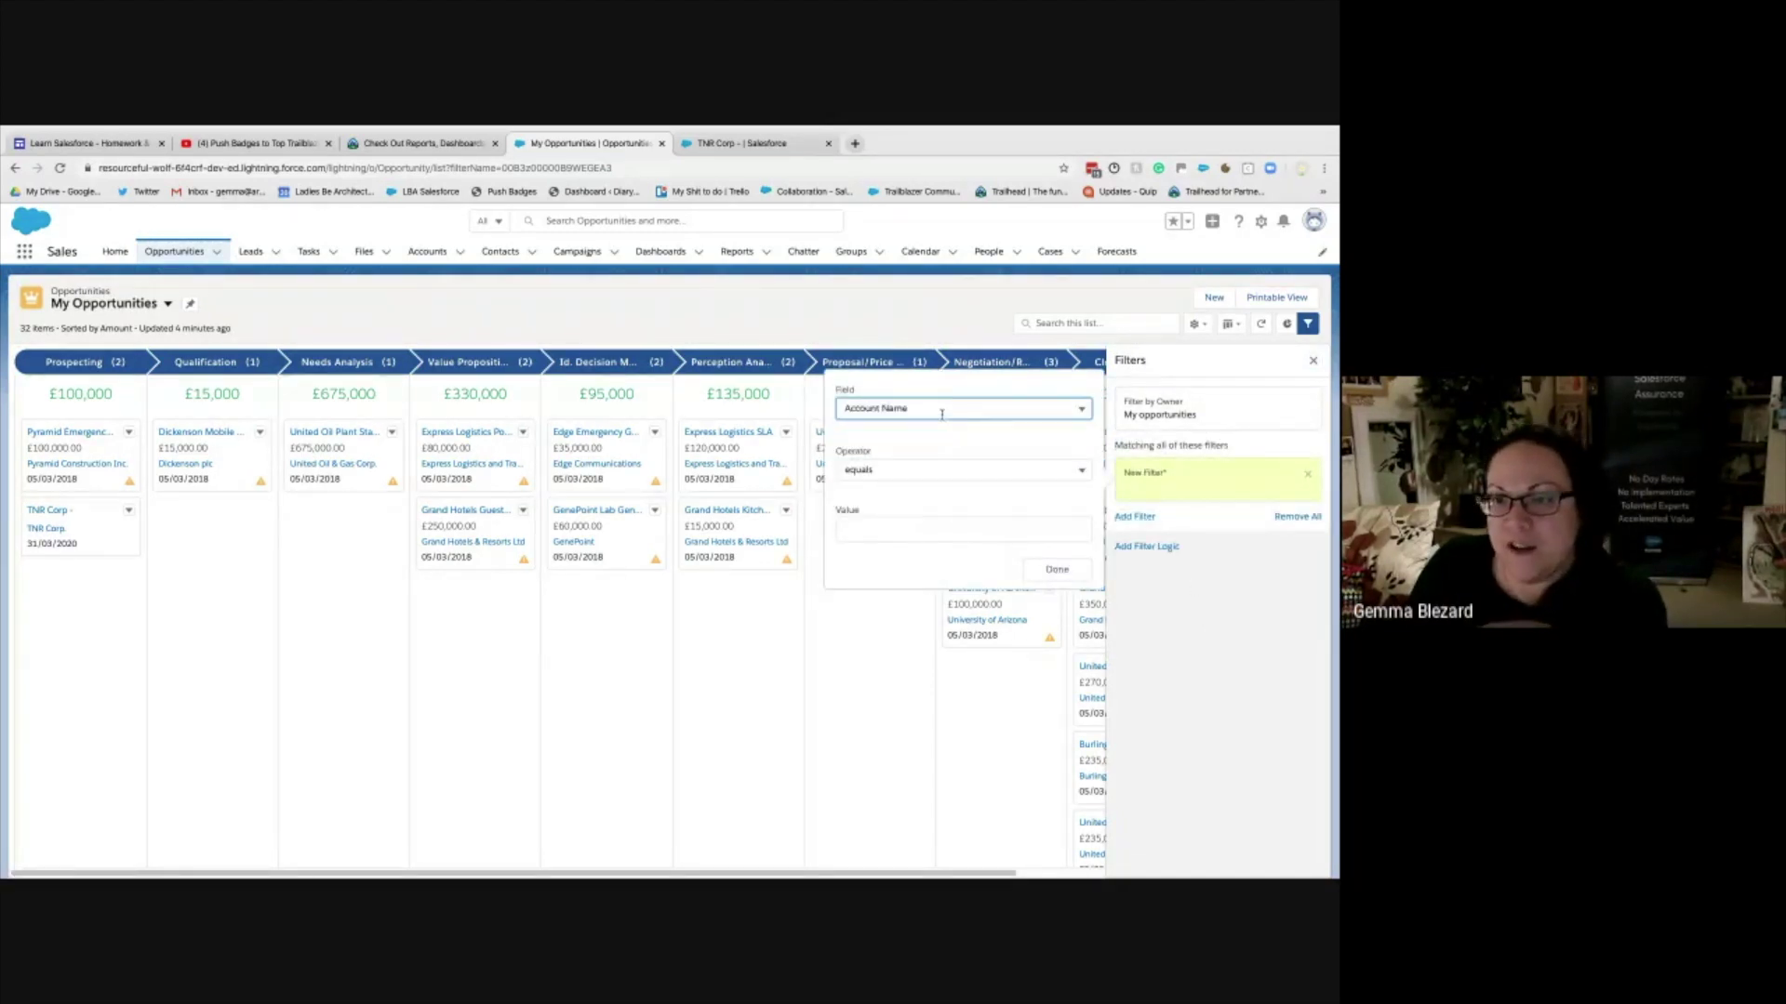
left_click(941, 410)
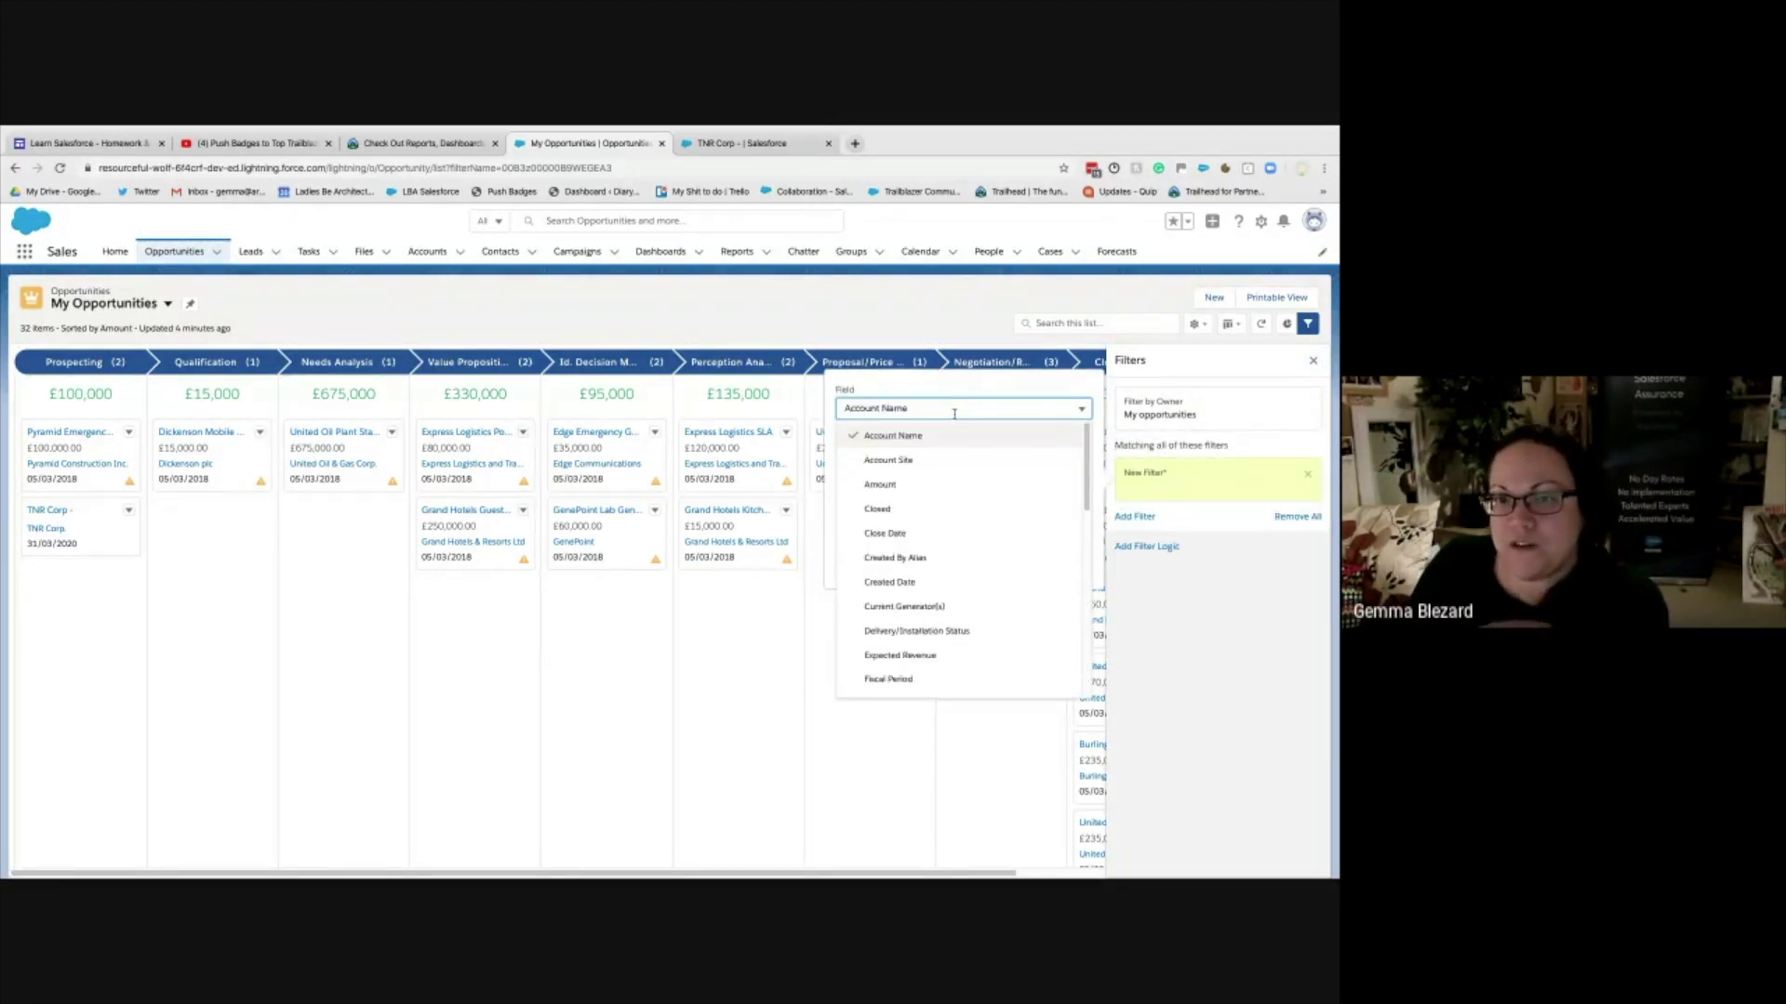
left_click(938, 542)
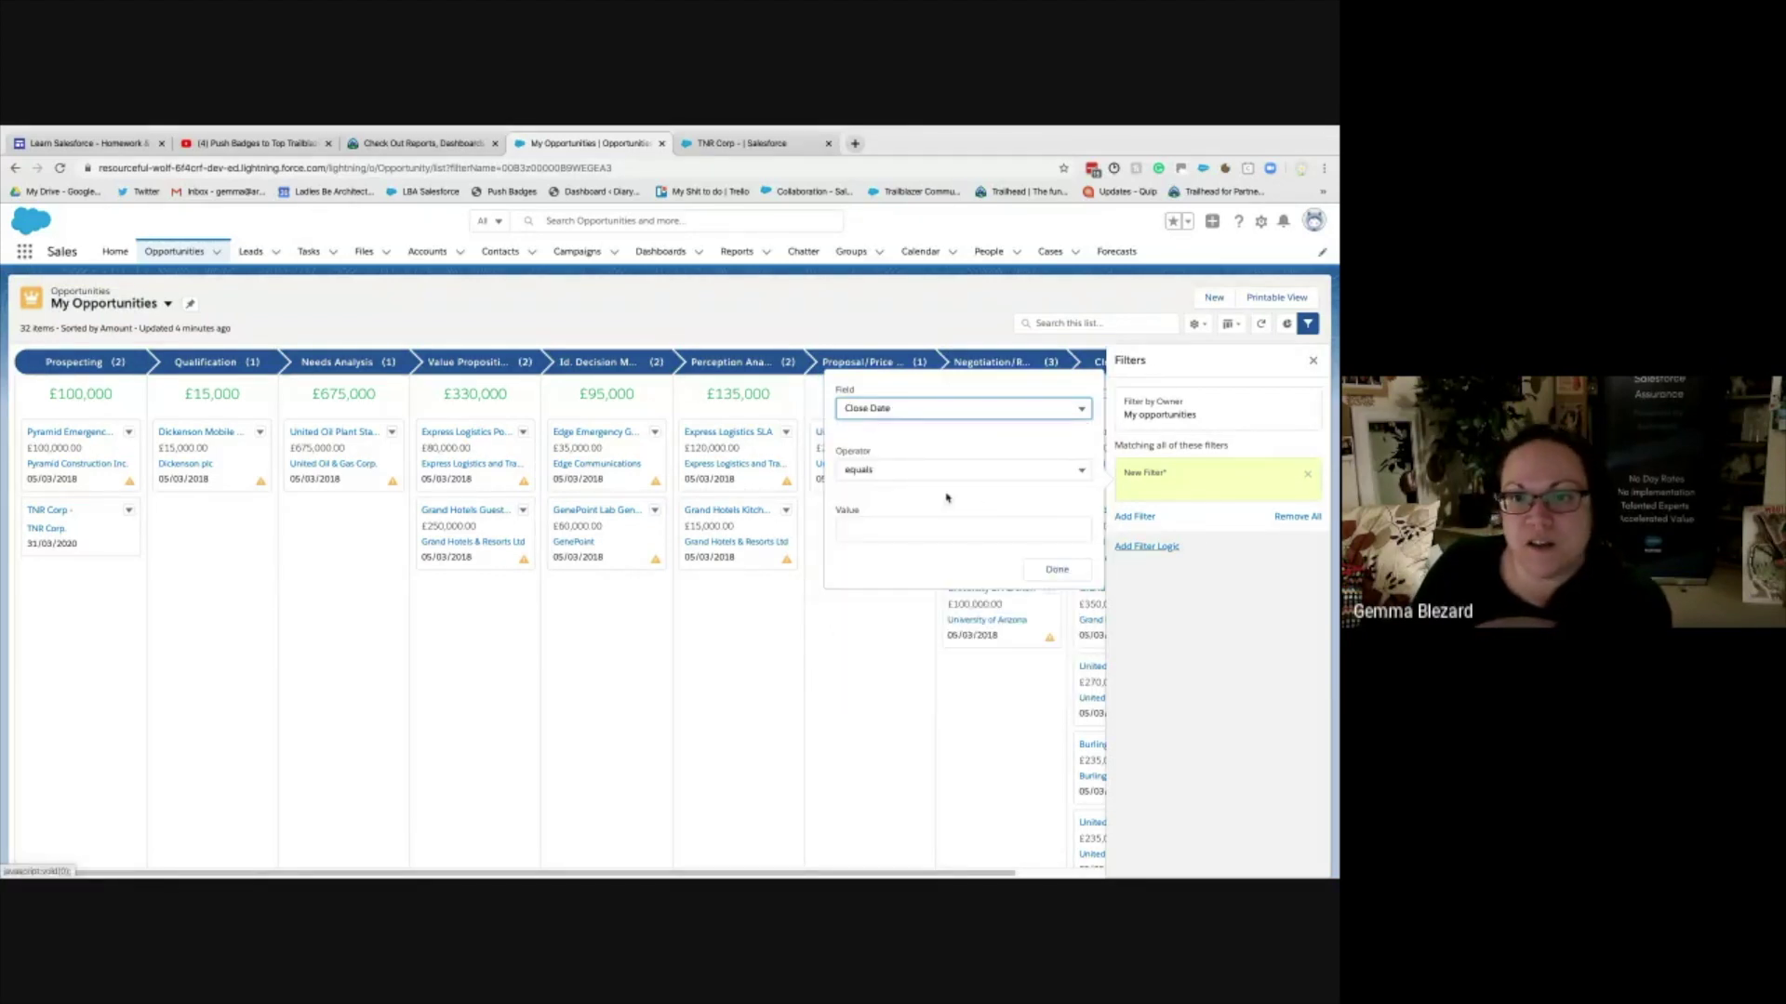
left_click(872, 528)
type("this month")
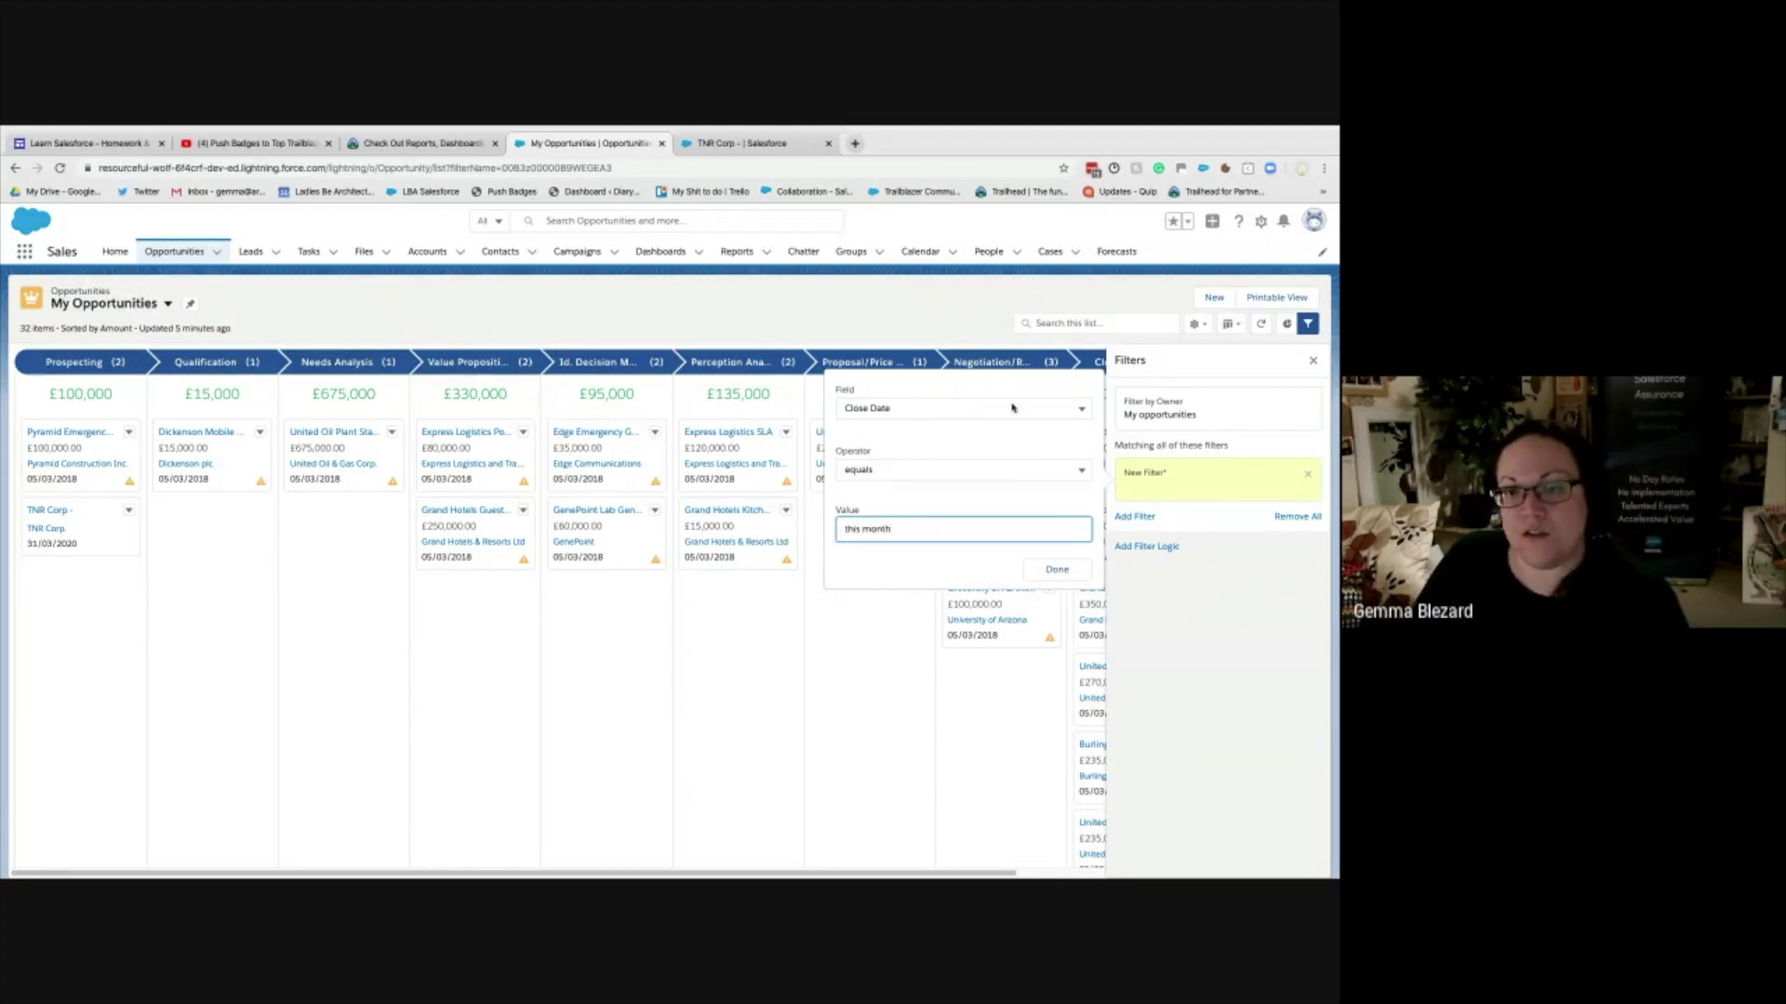
left_click(1059, 576)
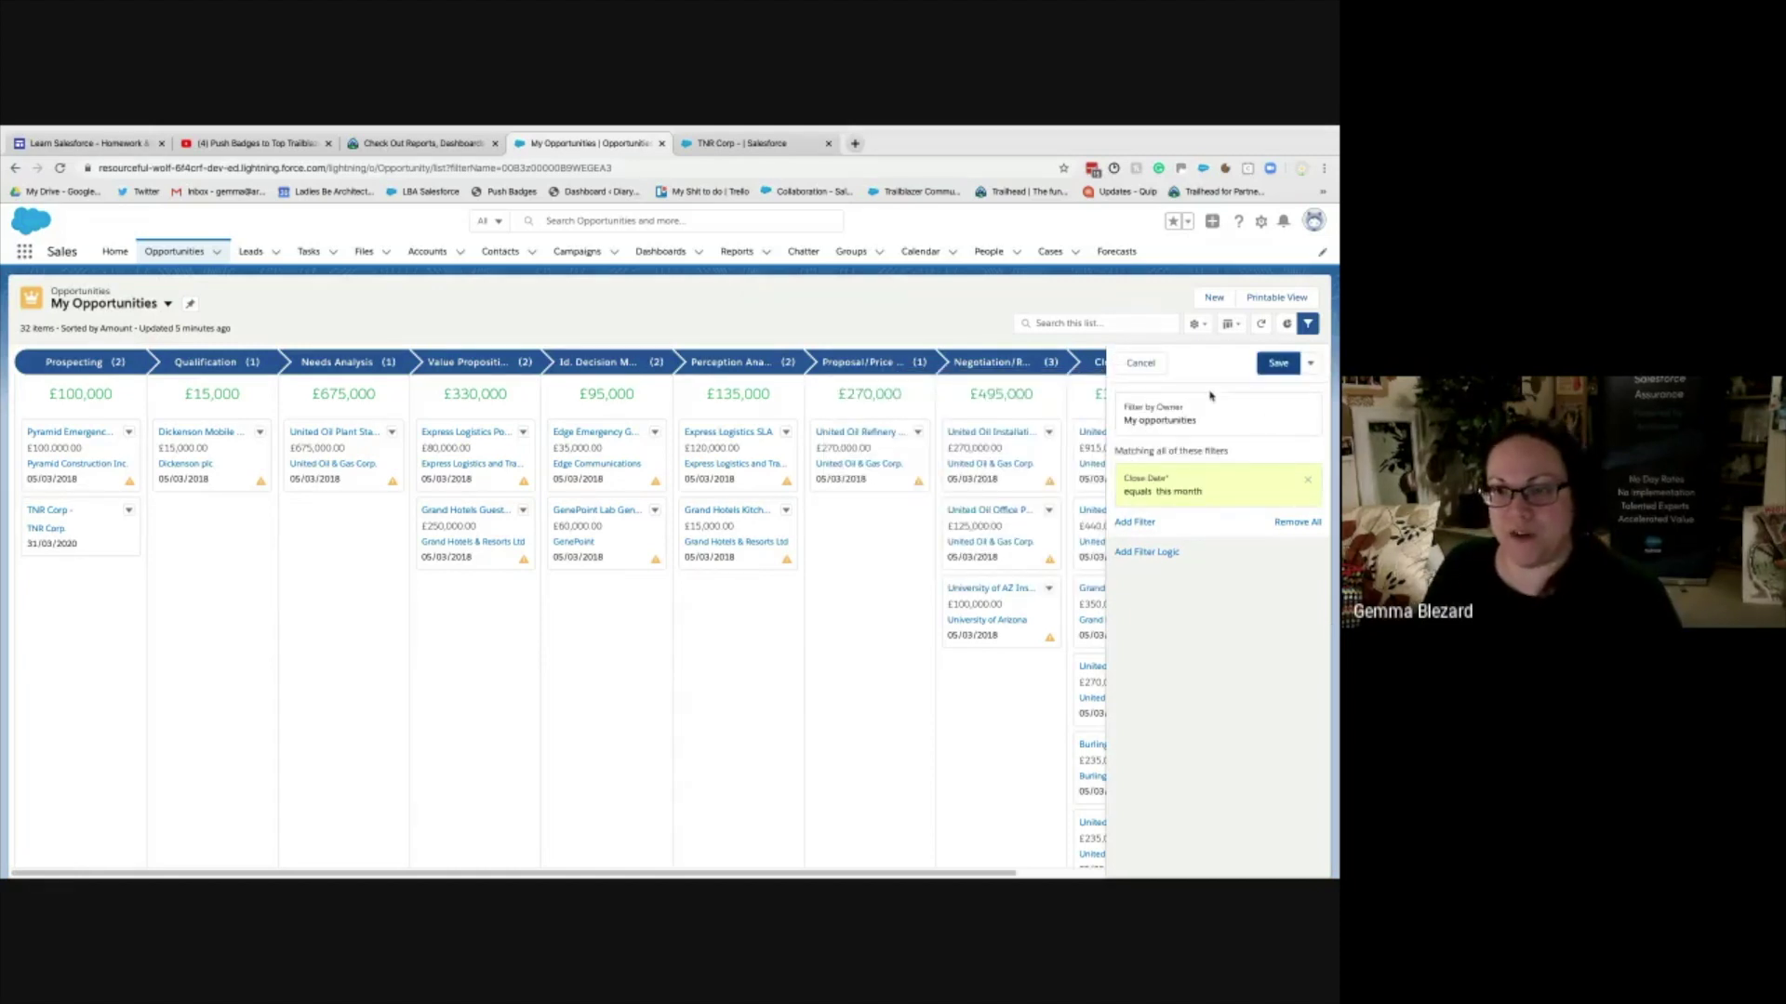
- Save the Close Date equals THIS MONTH filter on My Opportunities, then remove that filter and save the list view again
left_click(1278, 363)
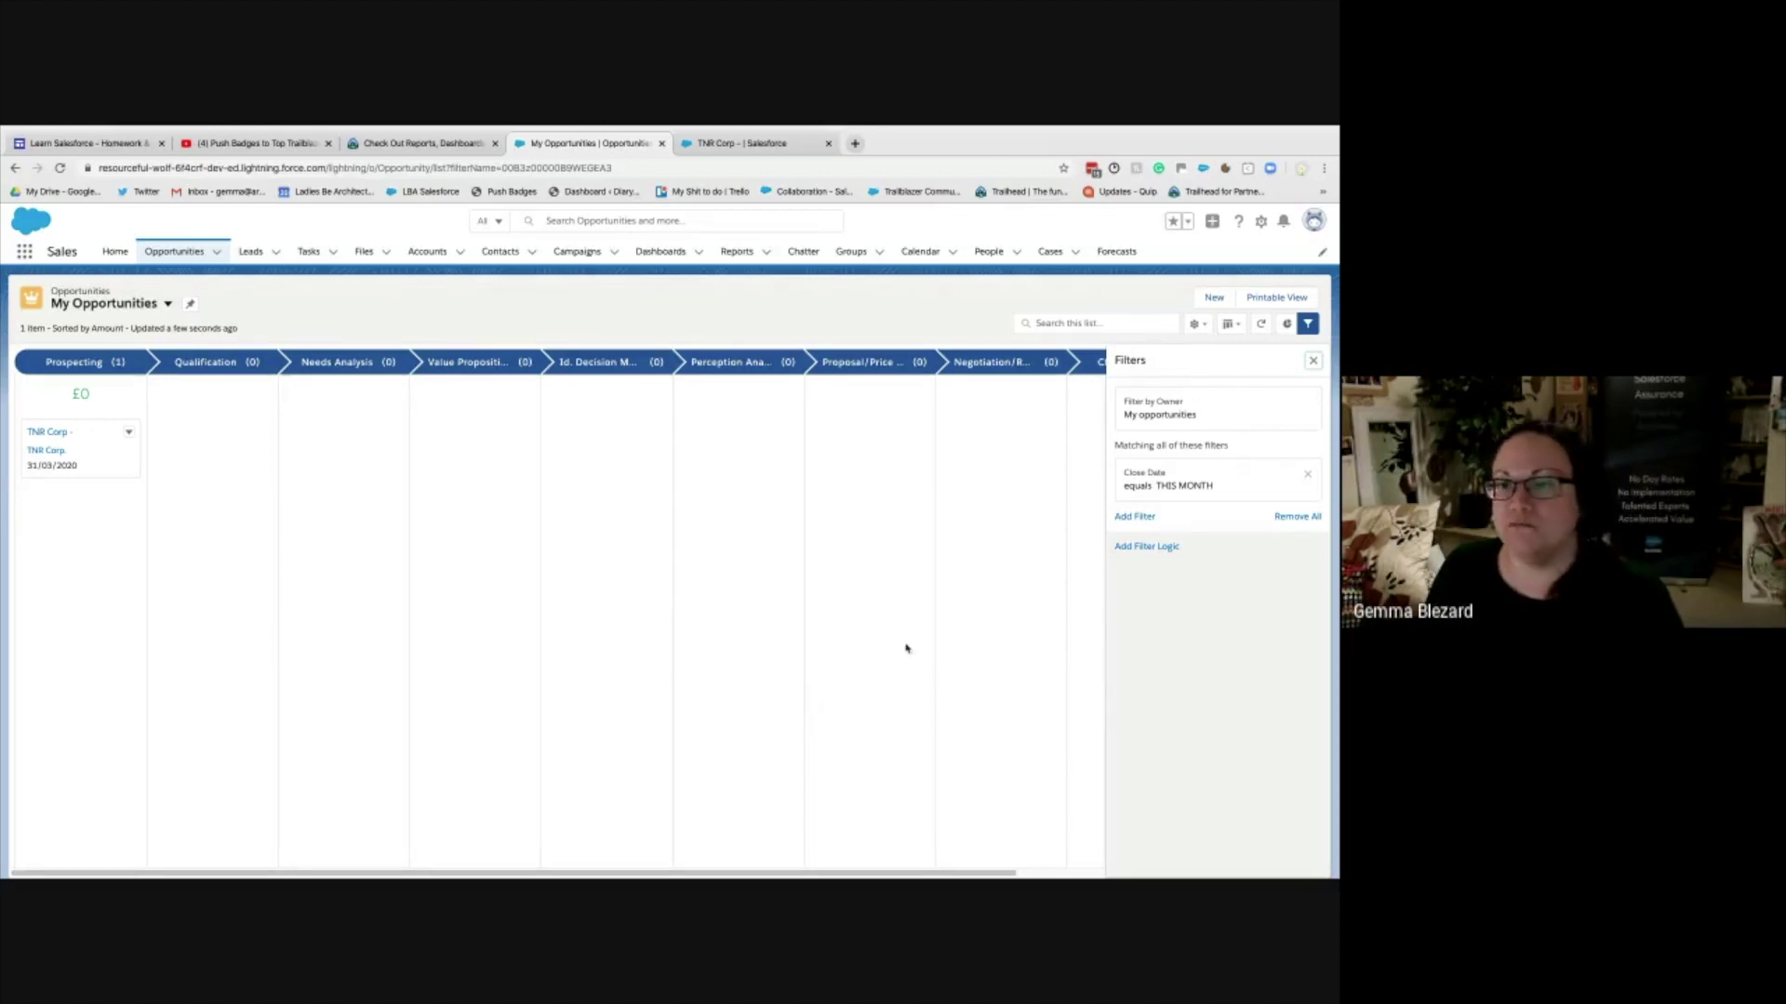
left_click(1308, 474)
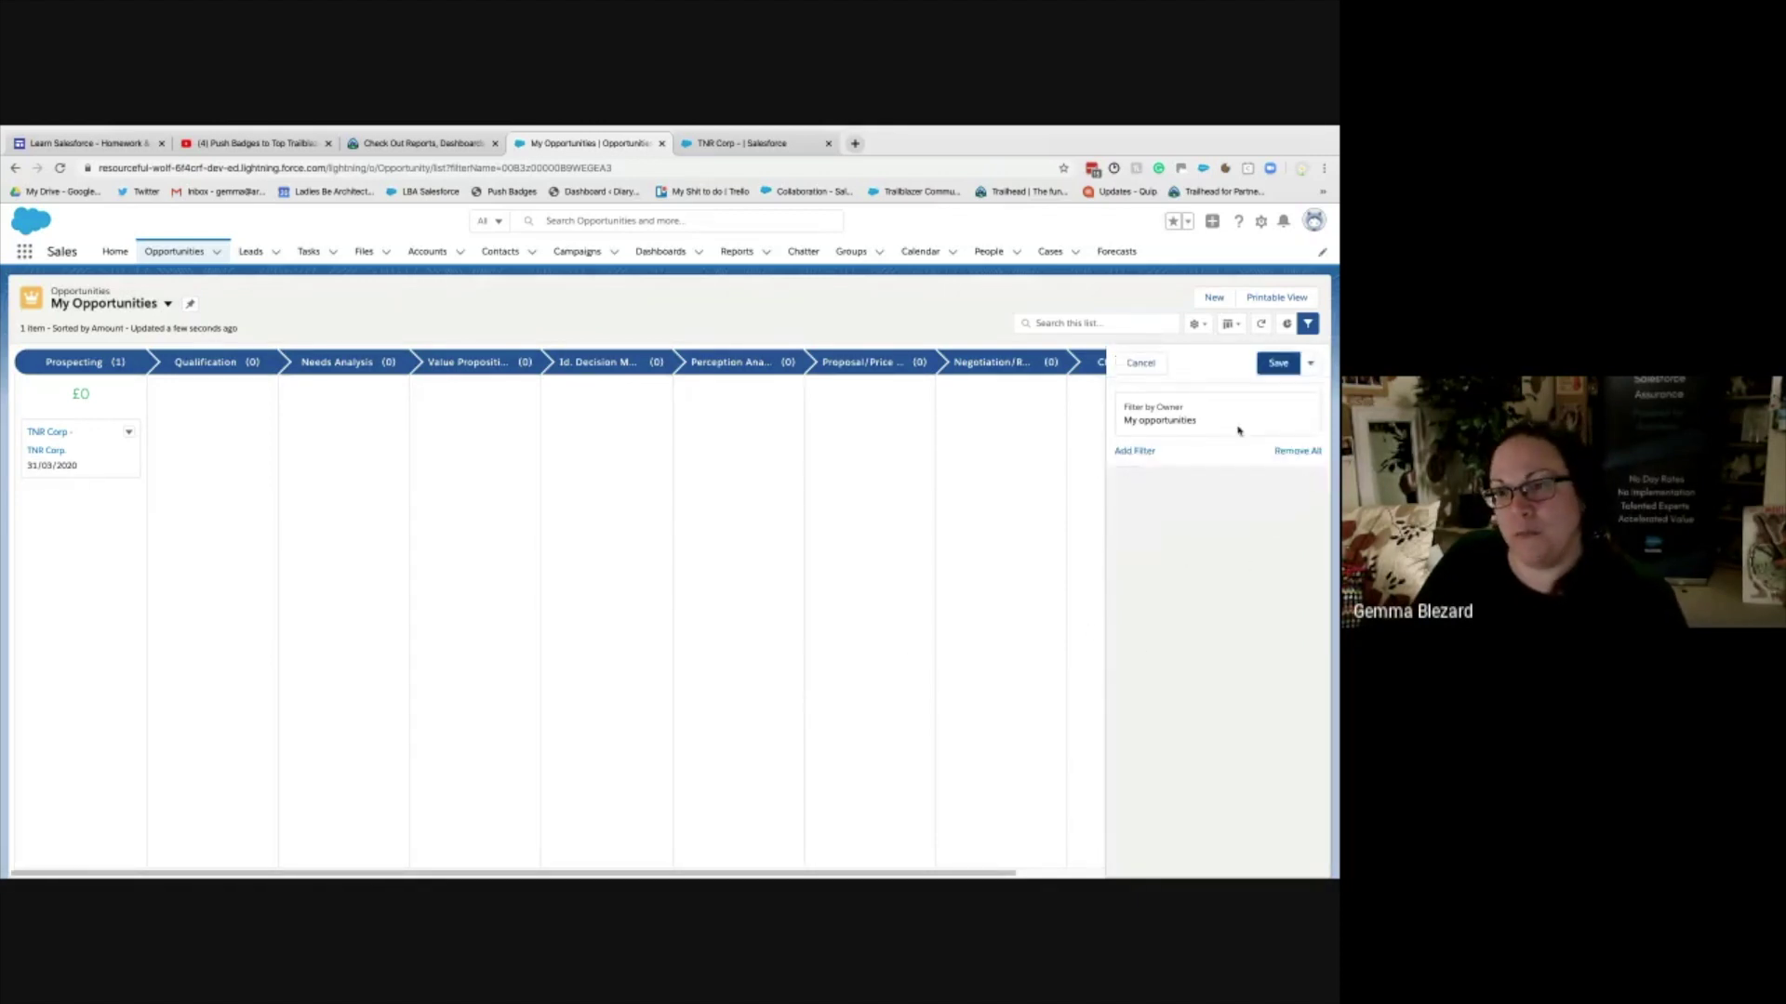
left_click(1276, 364)
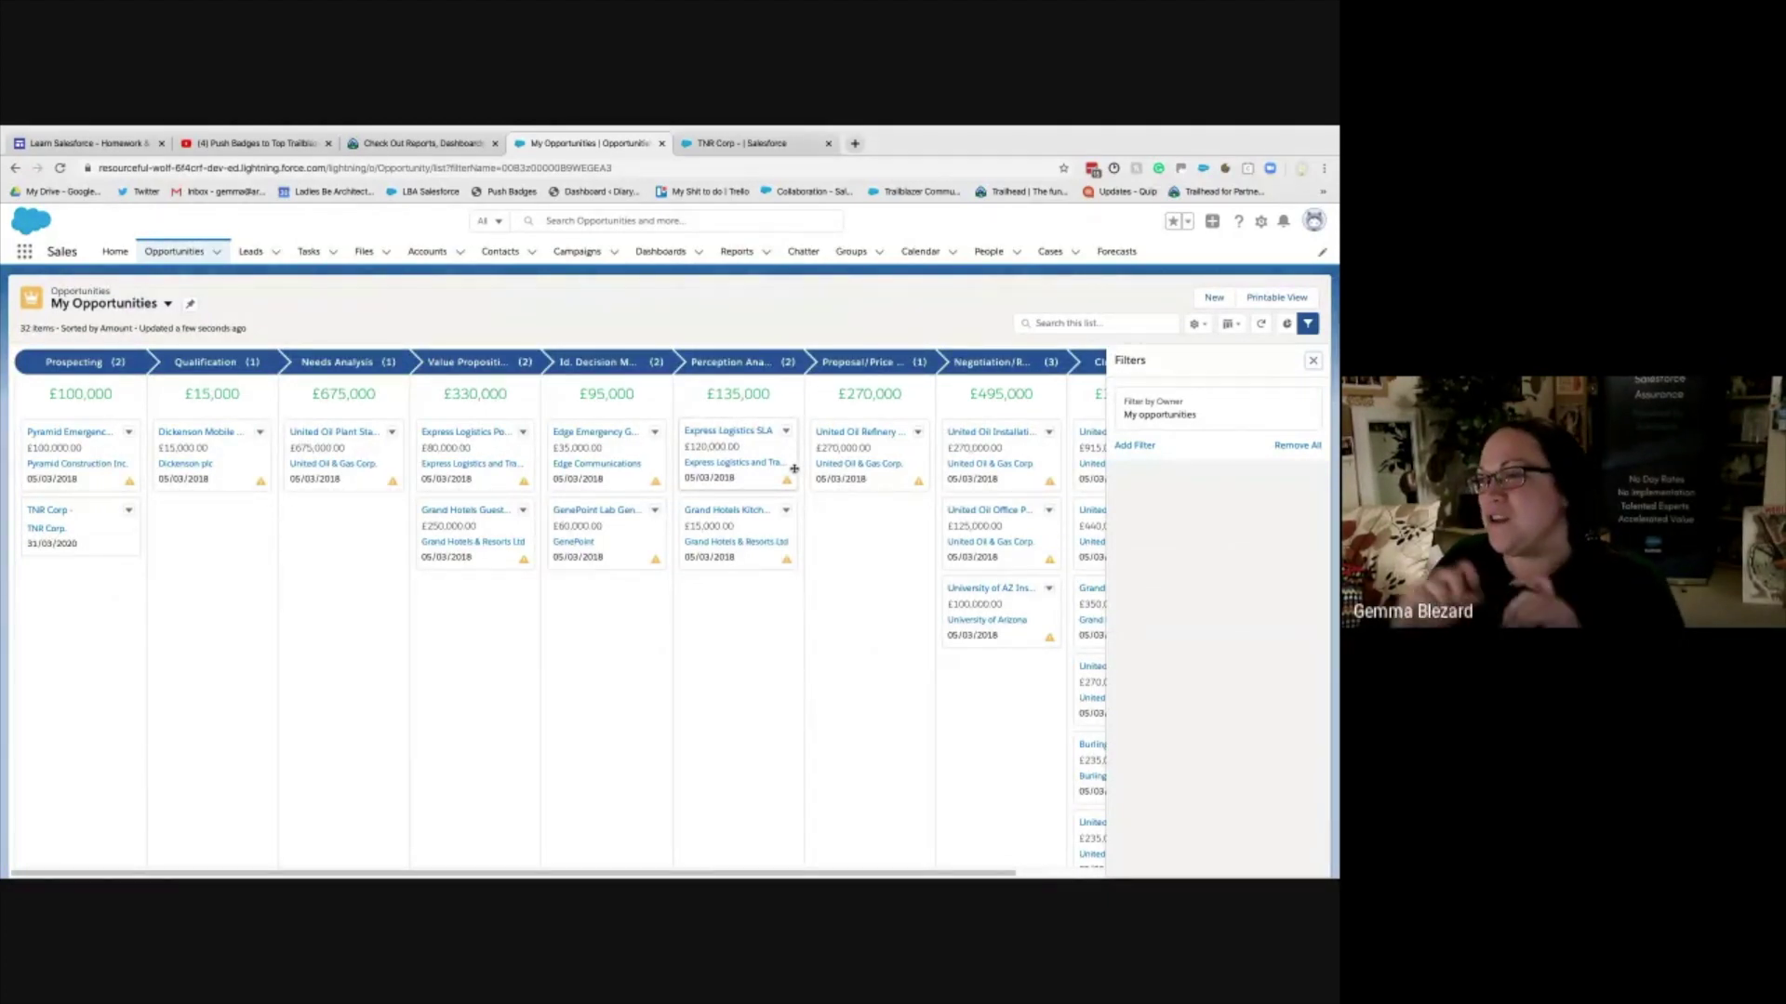
left_click(1313, 361)
- Switch to the Trailhead unit on reports and dashboards and review its Create a List View instructions on filters and filter logic
left_click(417, 142)
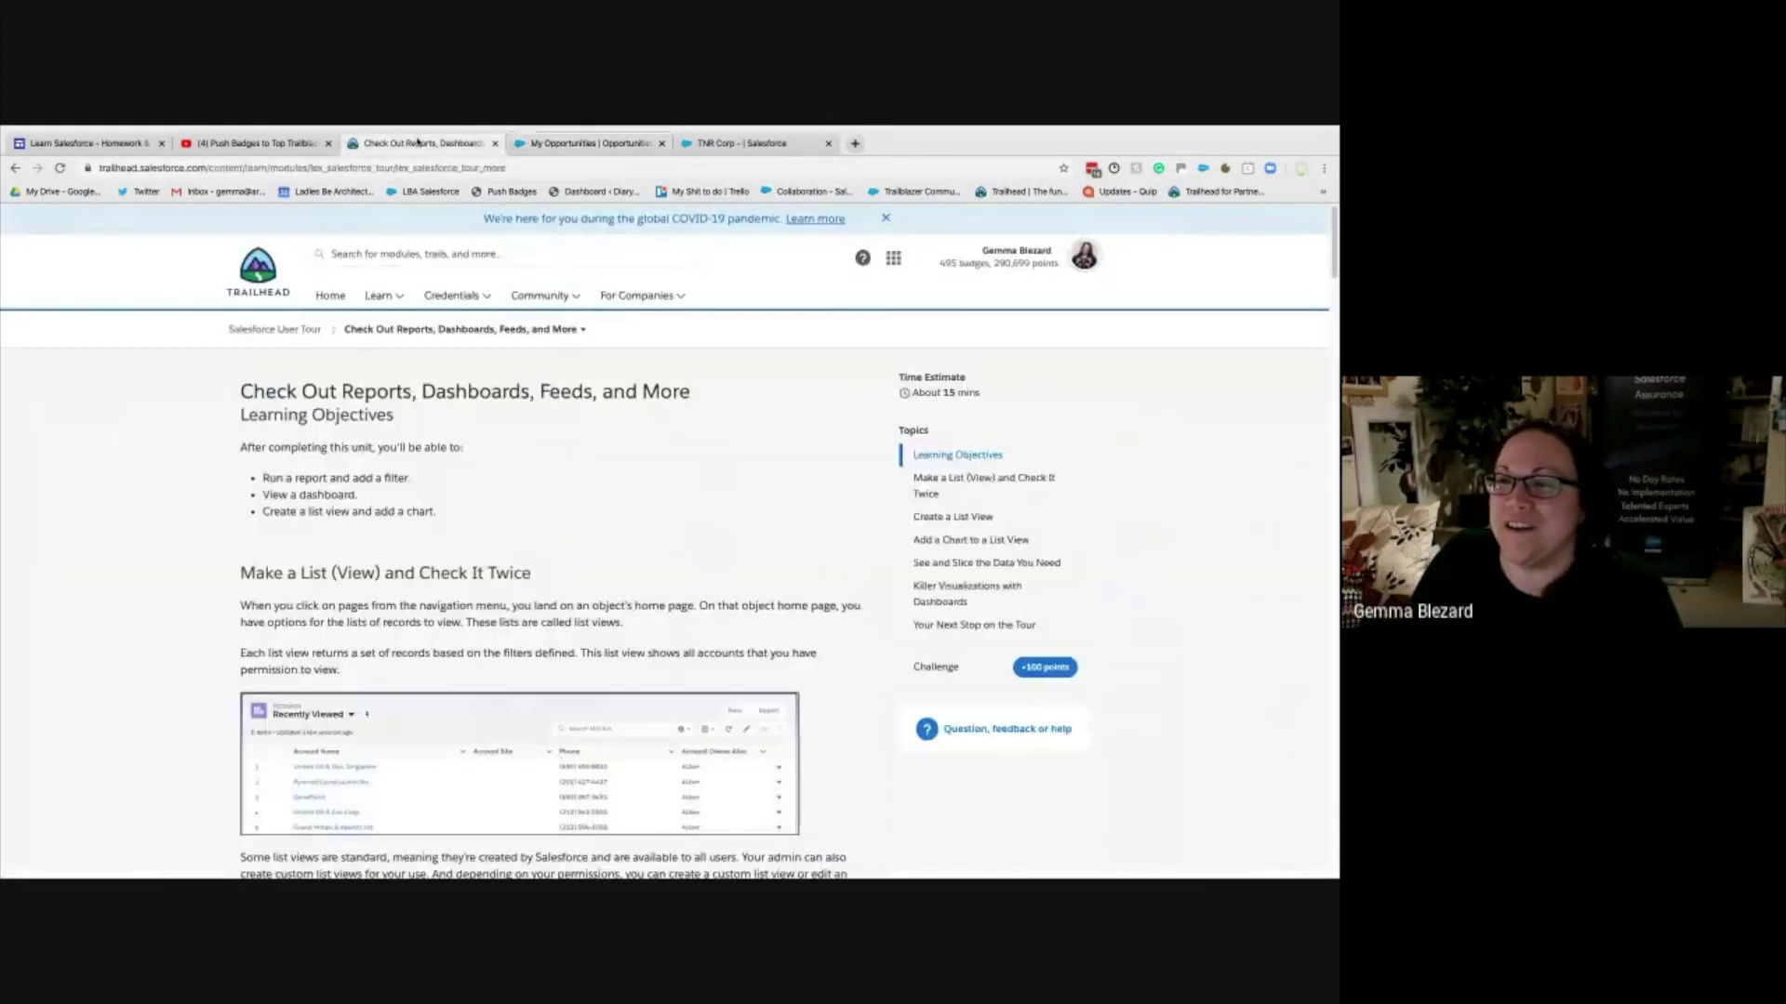
scroll(185, 606, "down", 2)
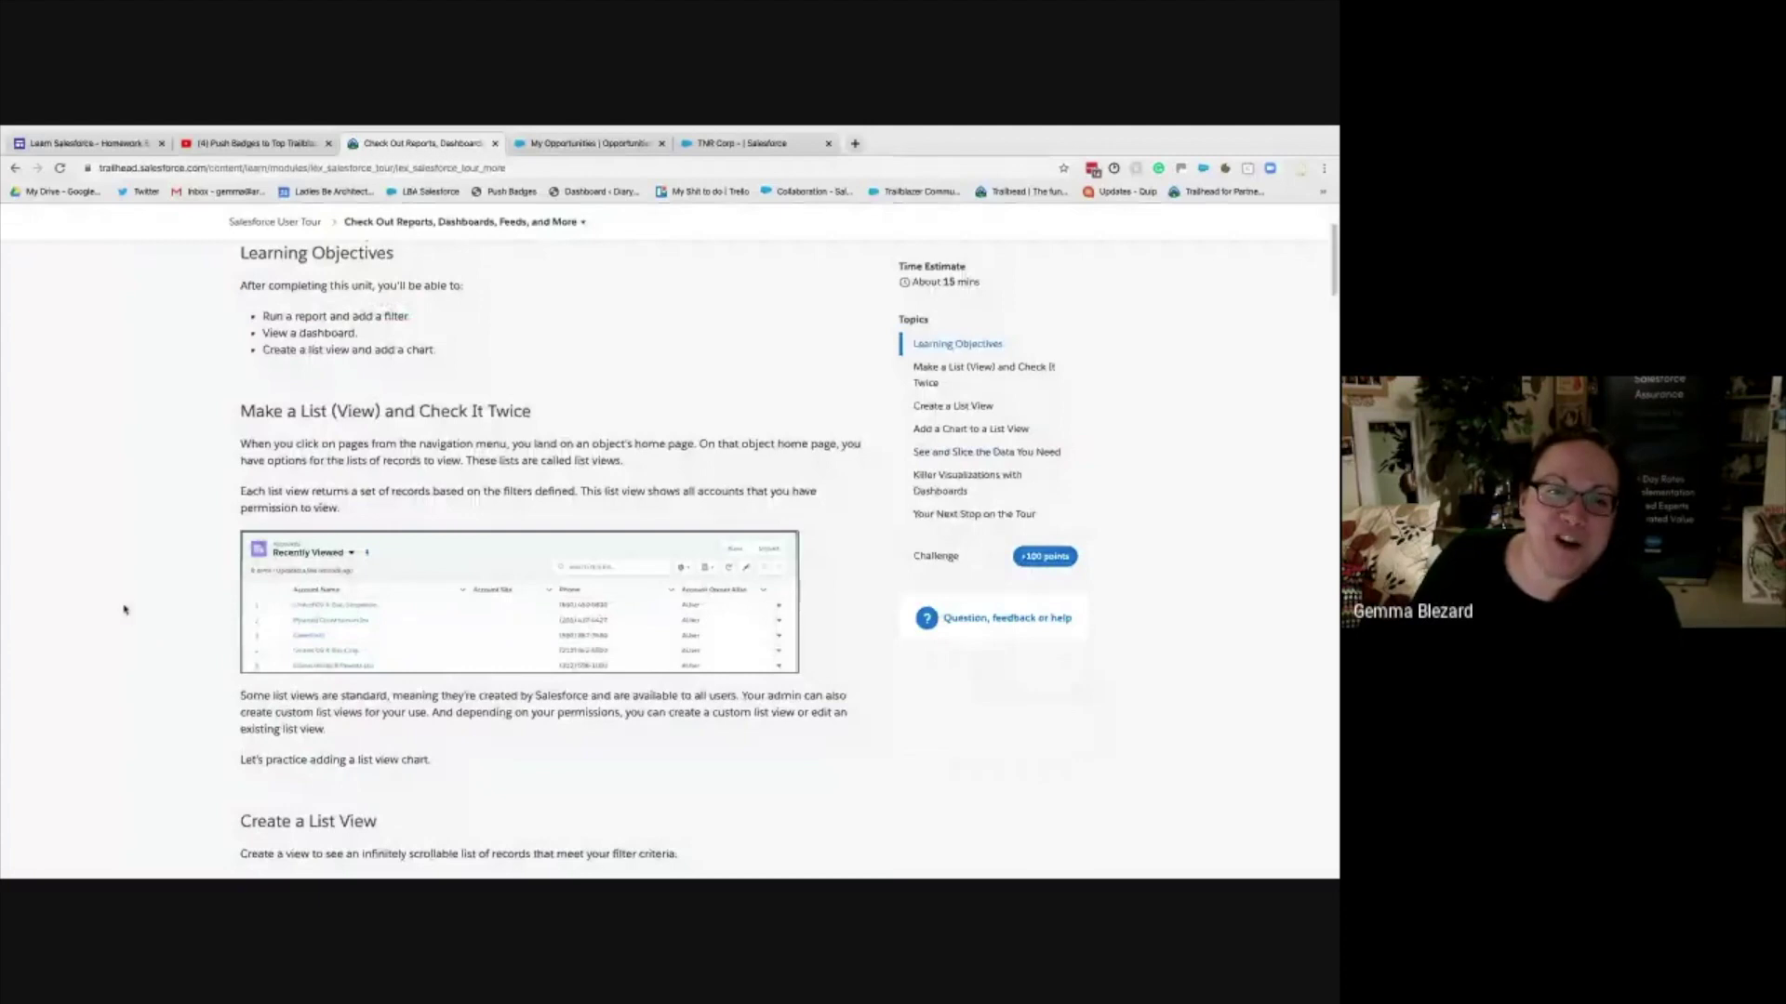
scroll(111, 607, "down", 2)
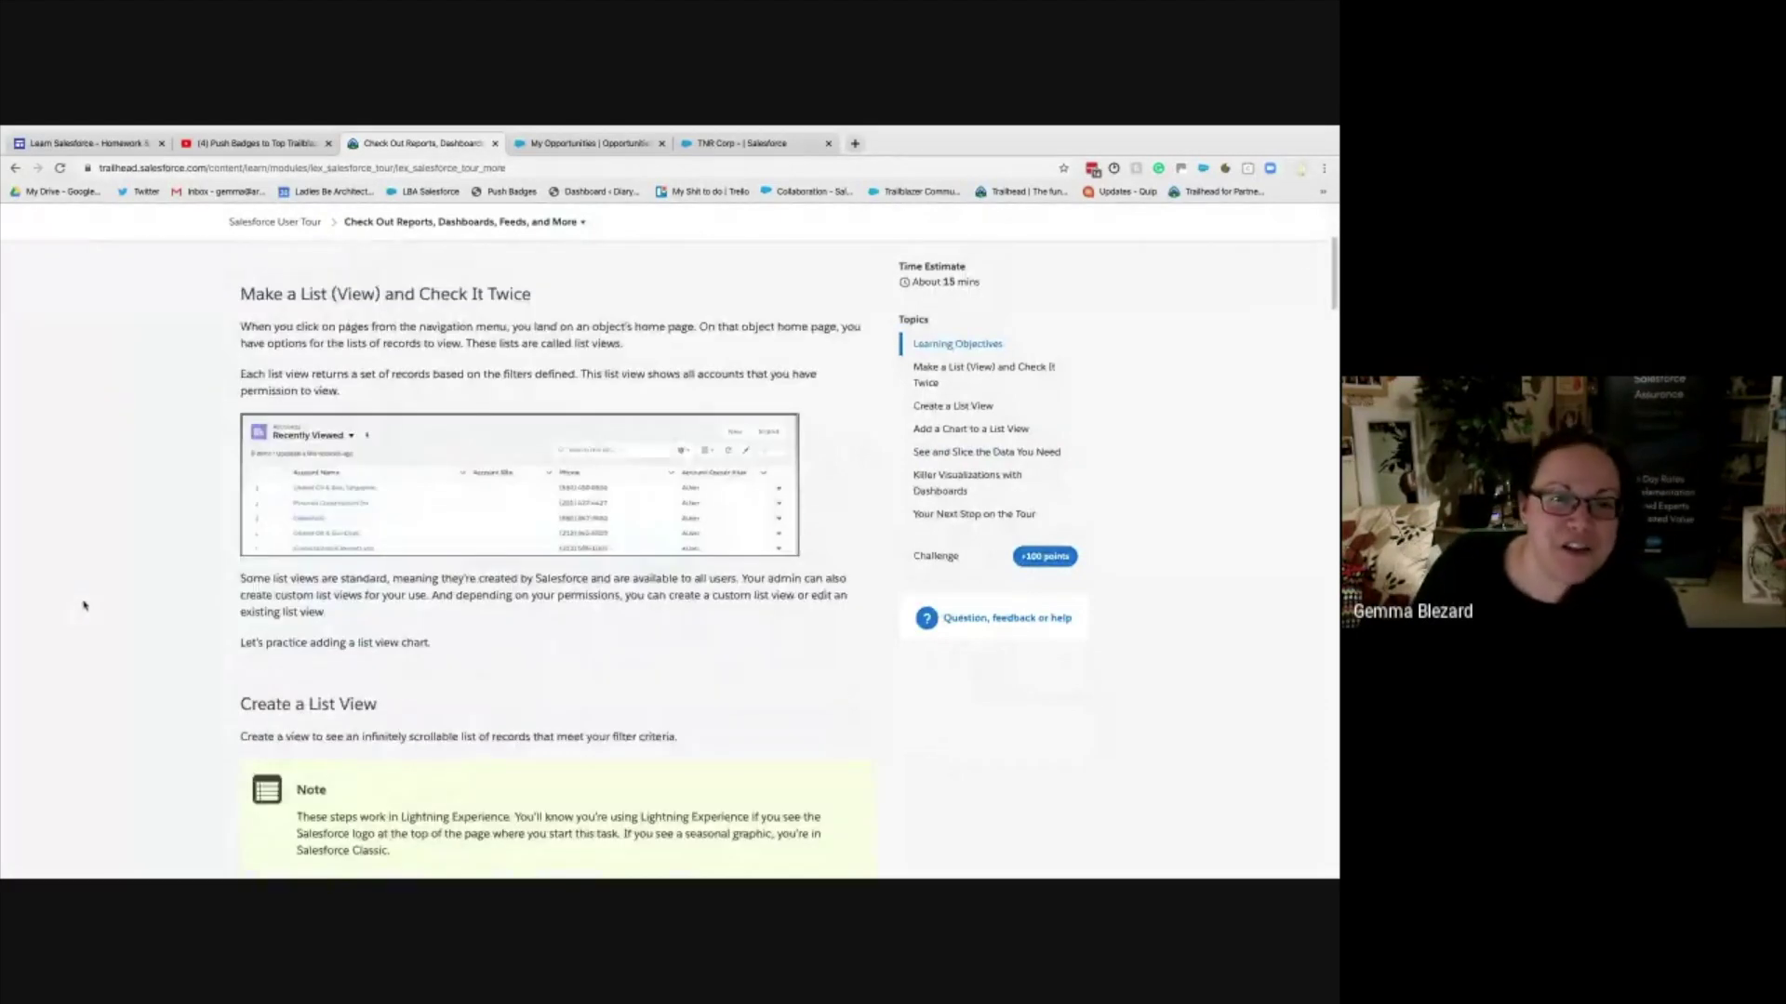
scroll(84, 606, "down", 3)
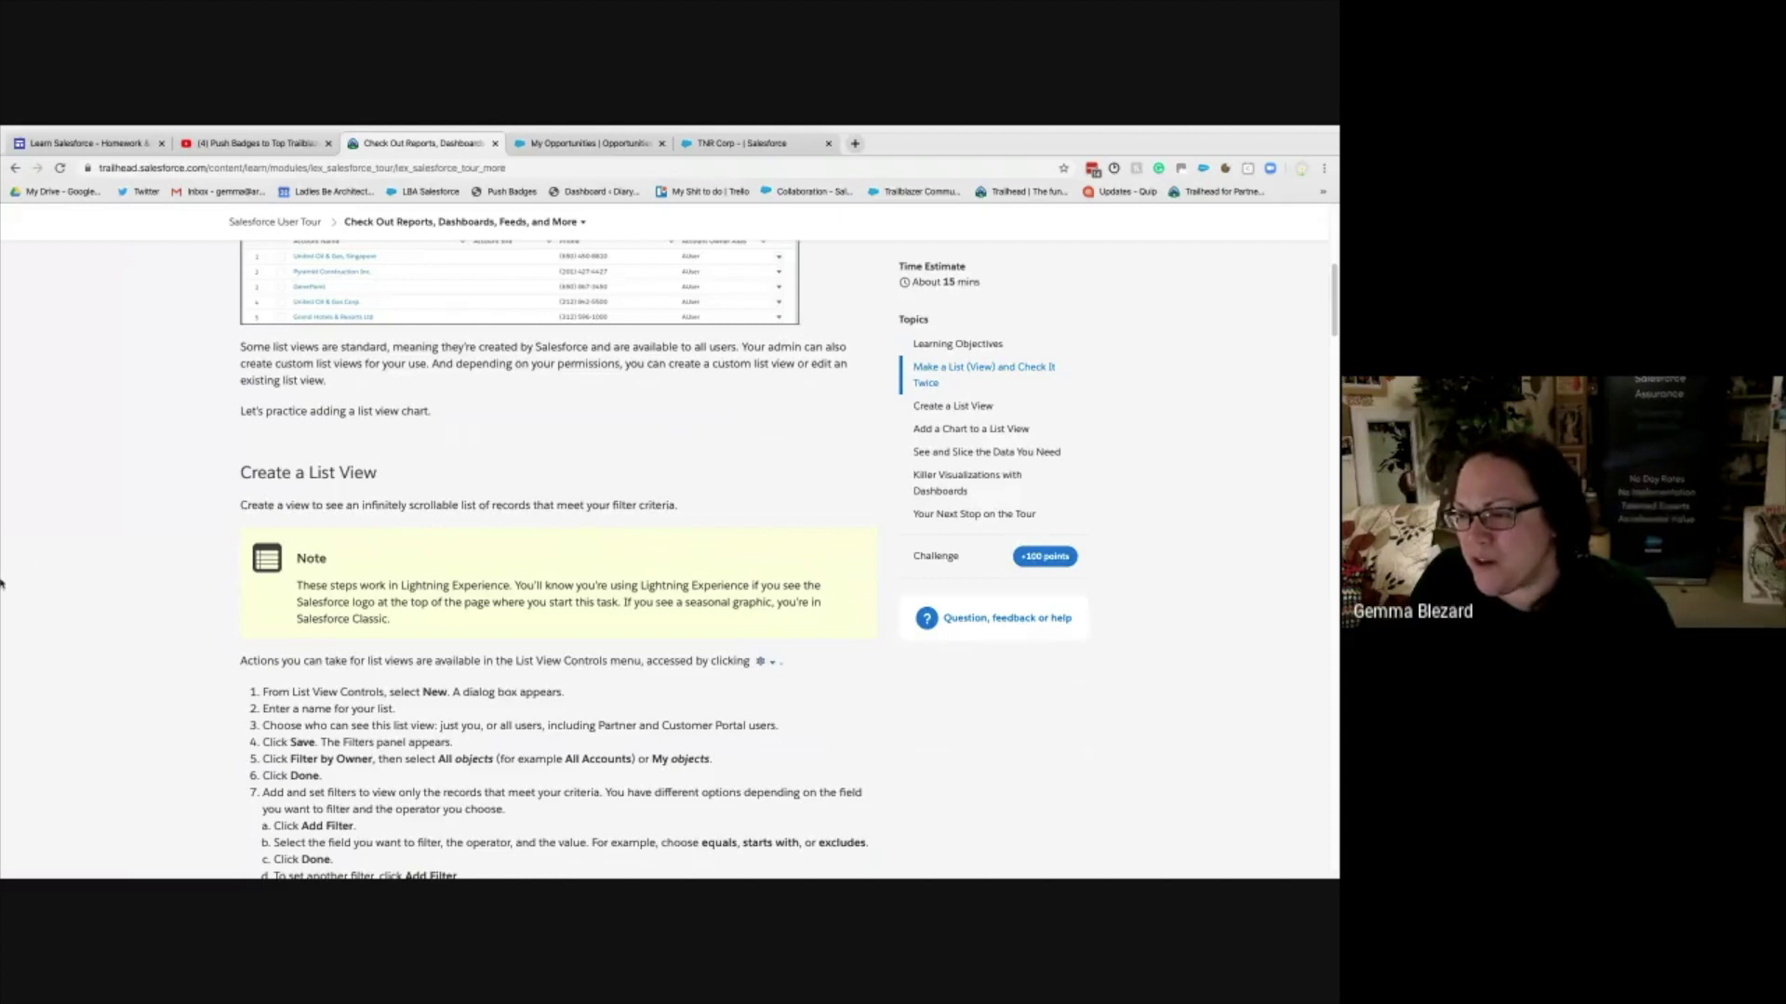
scroll(453, 759, "down", 5)
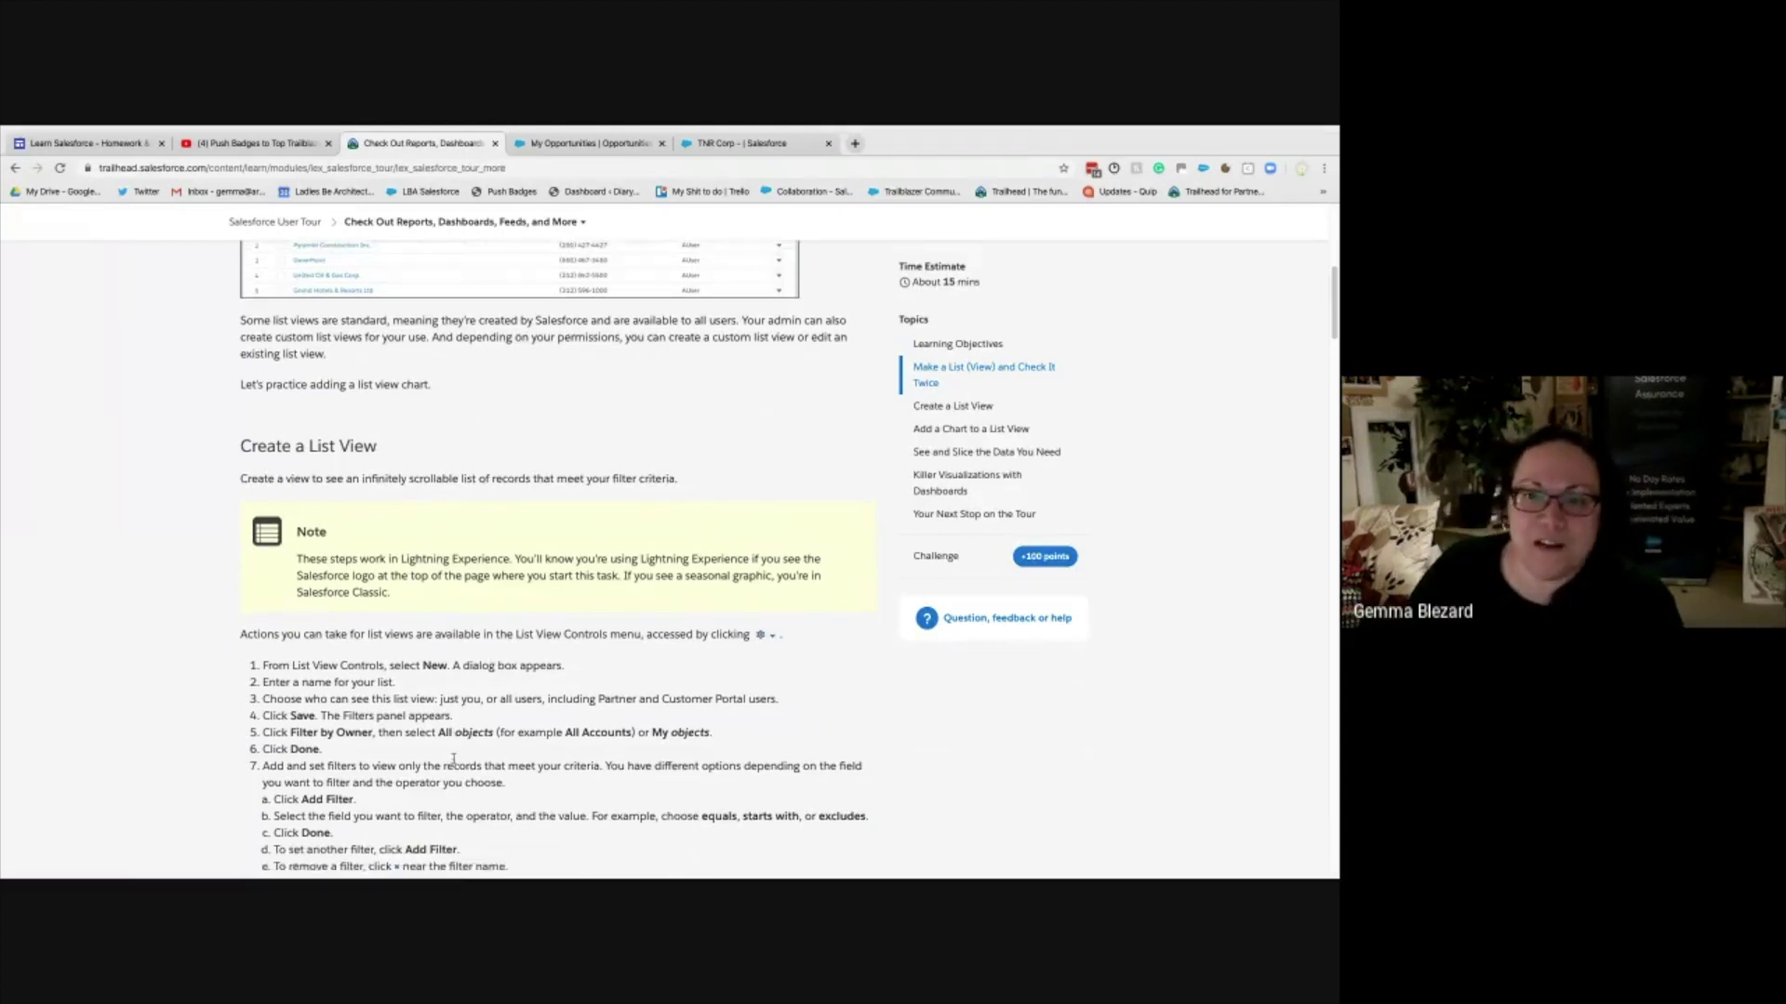
scroll(415, 766, "up", 3)
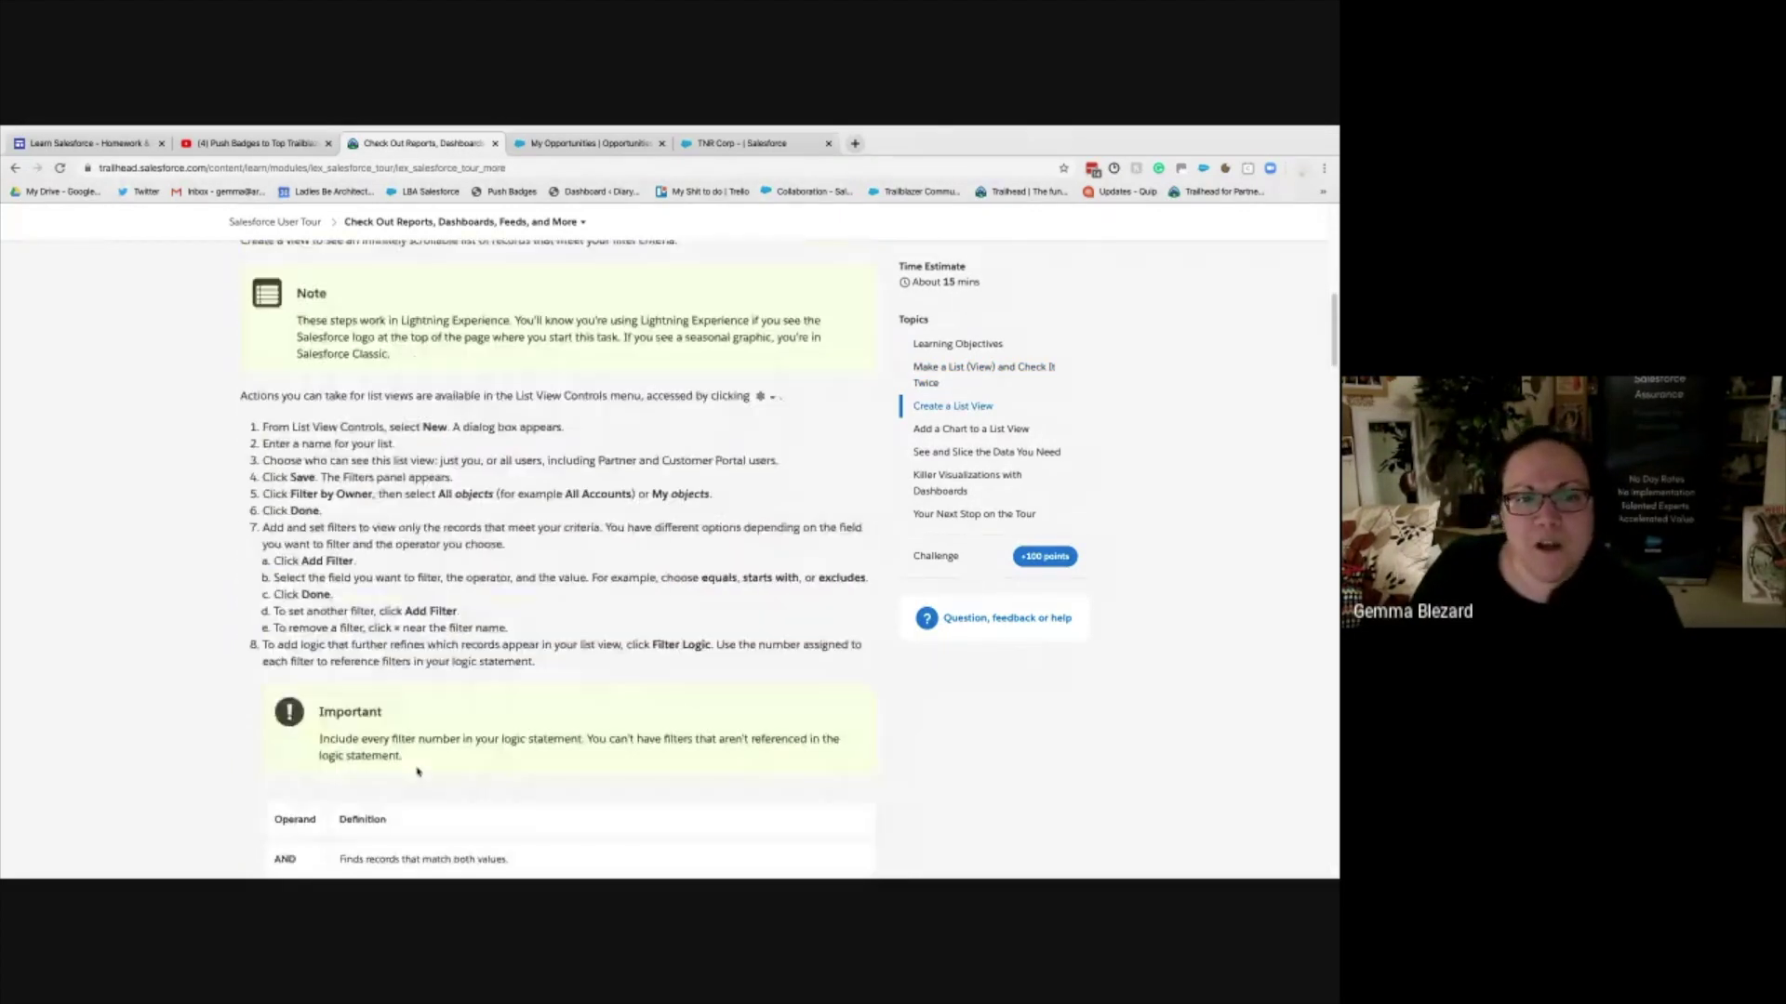
scroll(416, 771, "up", 1)
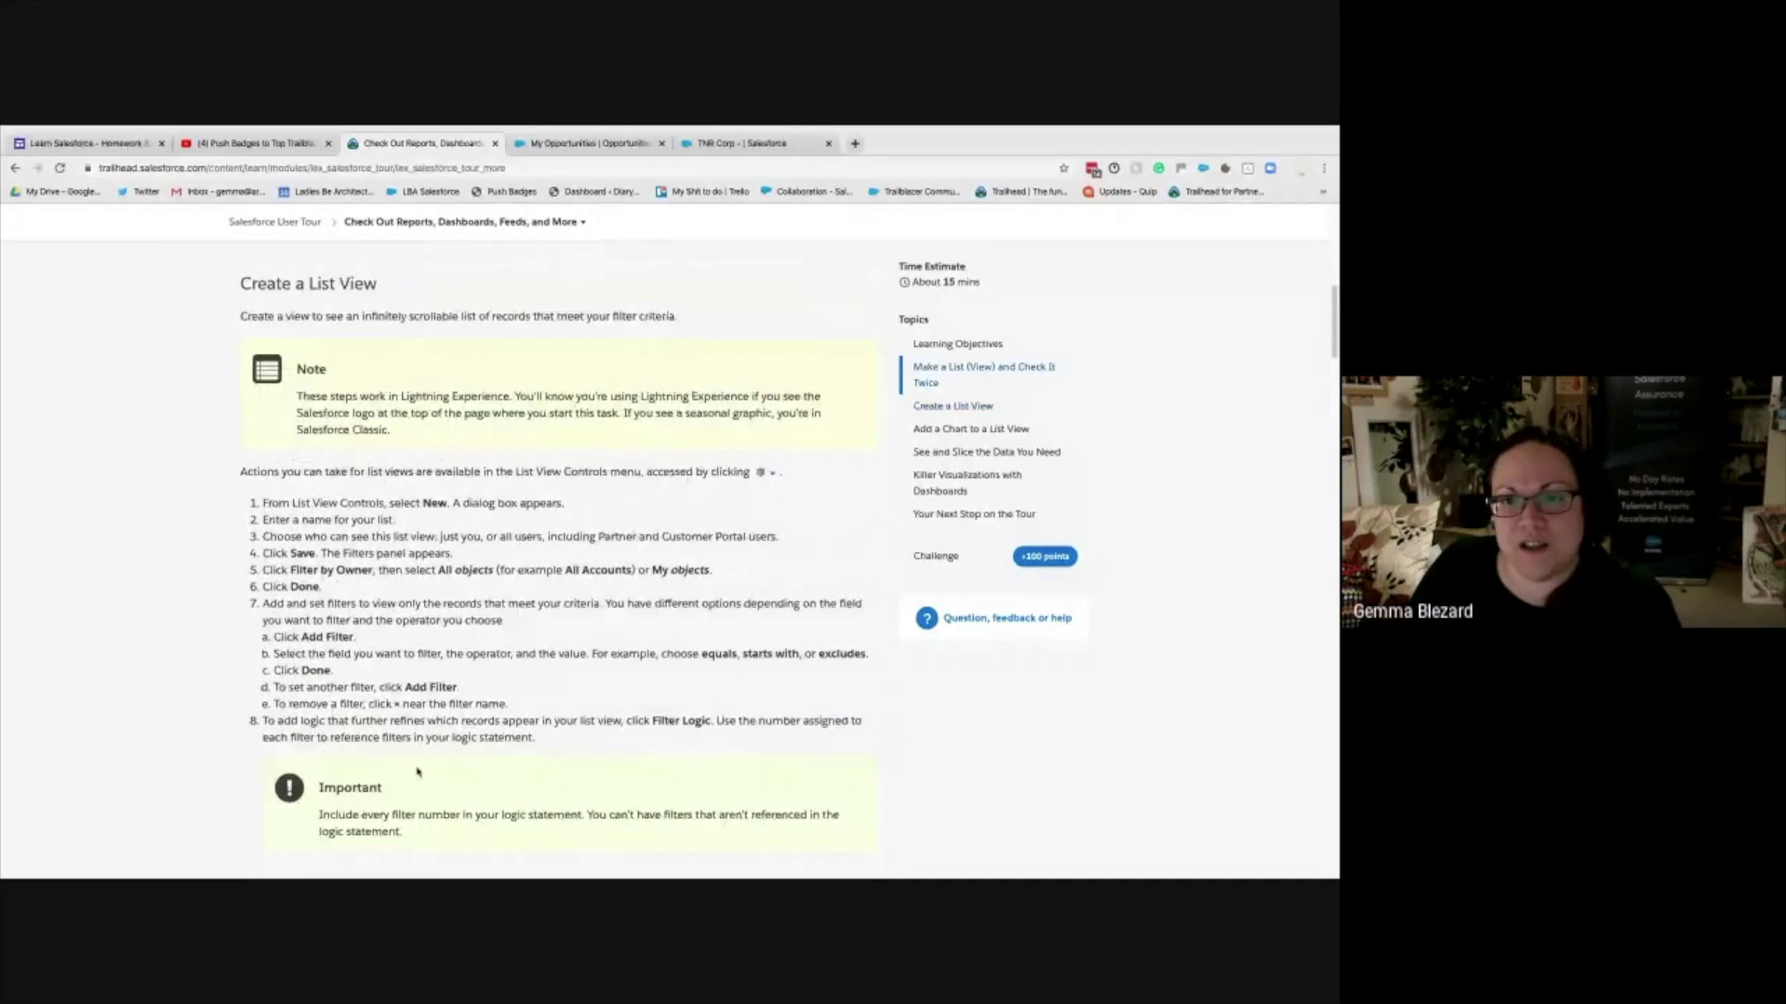
- Return to the My Opportunities list in Salesforce and add a filter where Stage equals Value Proposition
left_click(589, 143)
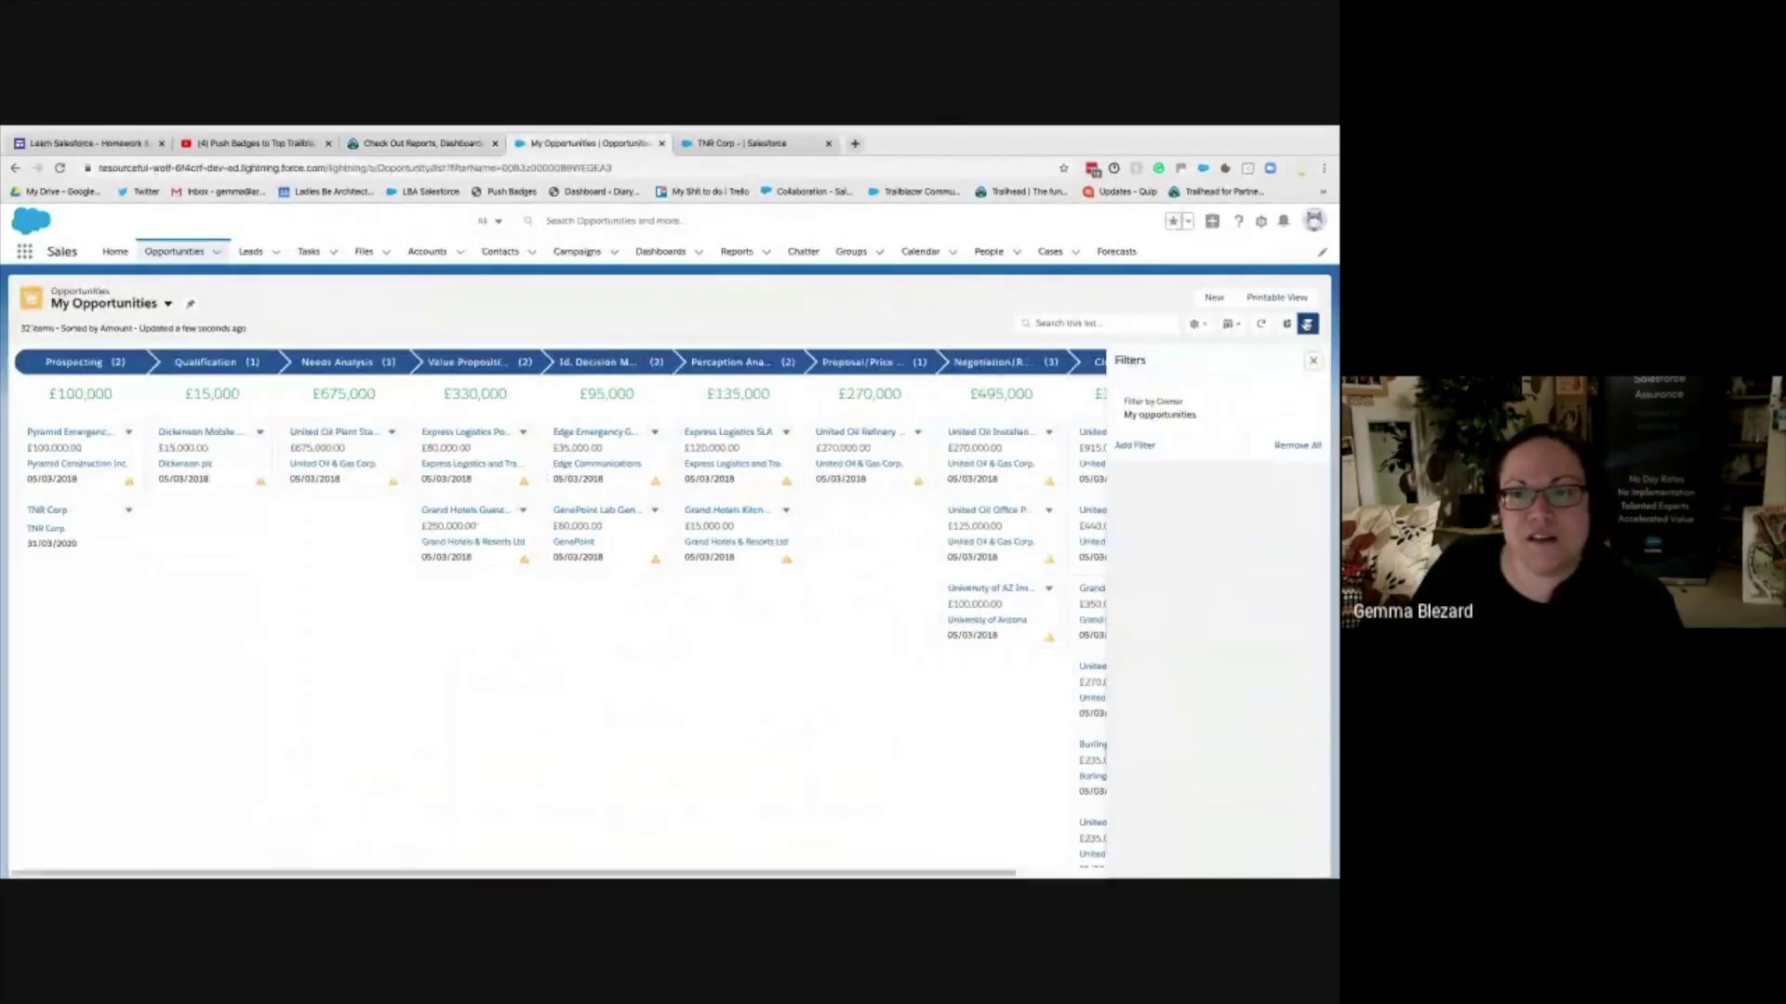
left_click(1308, 323)
left_click(1137, 447)
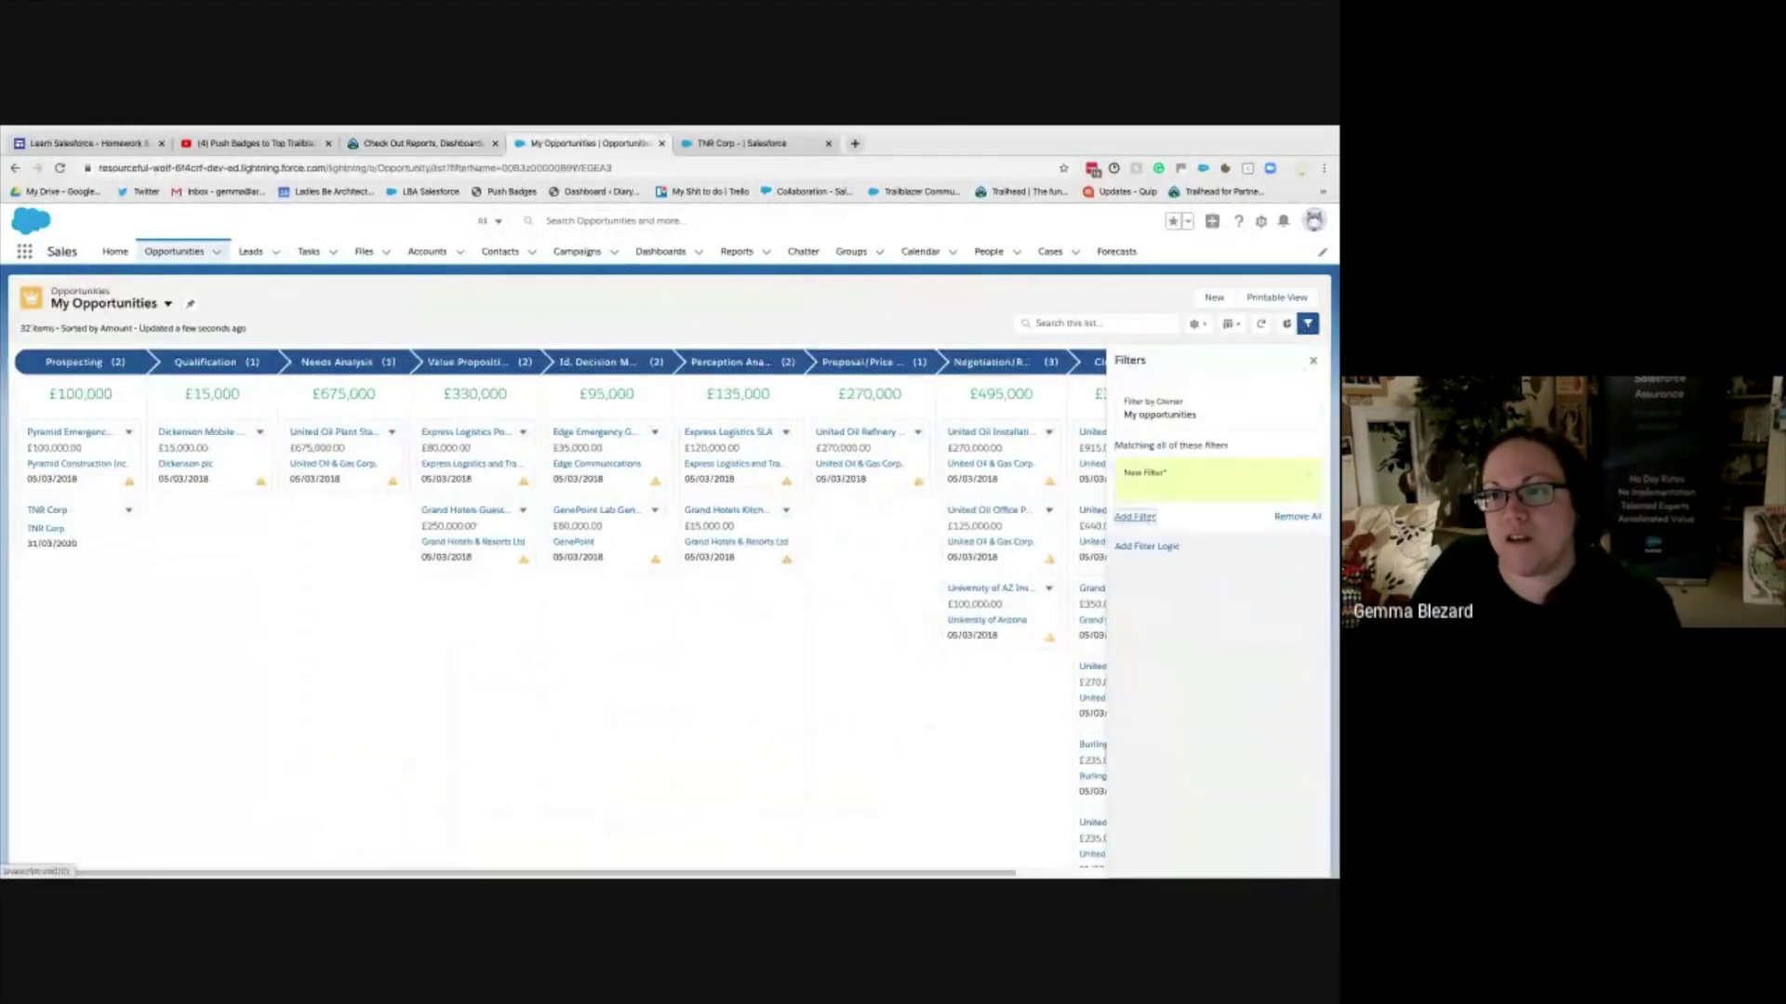
left_click(1163, 475)
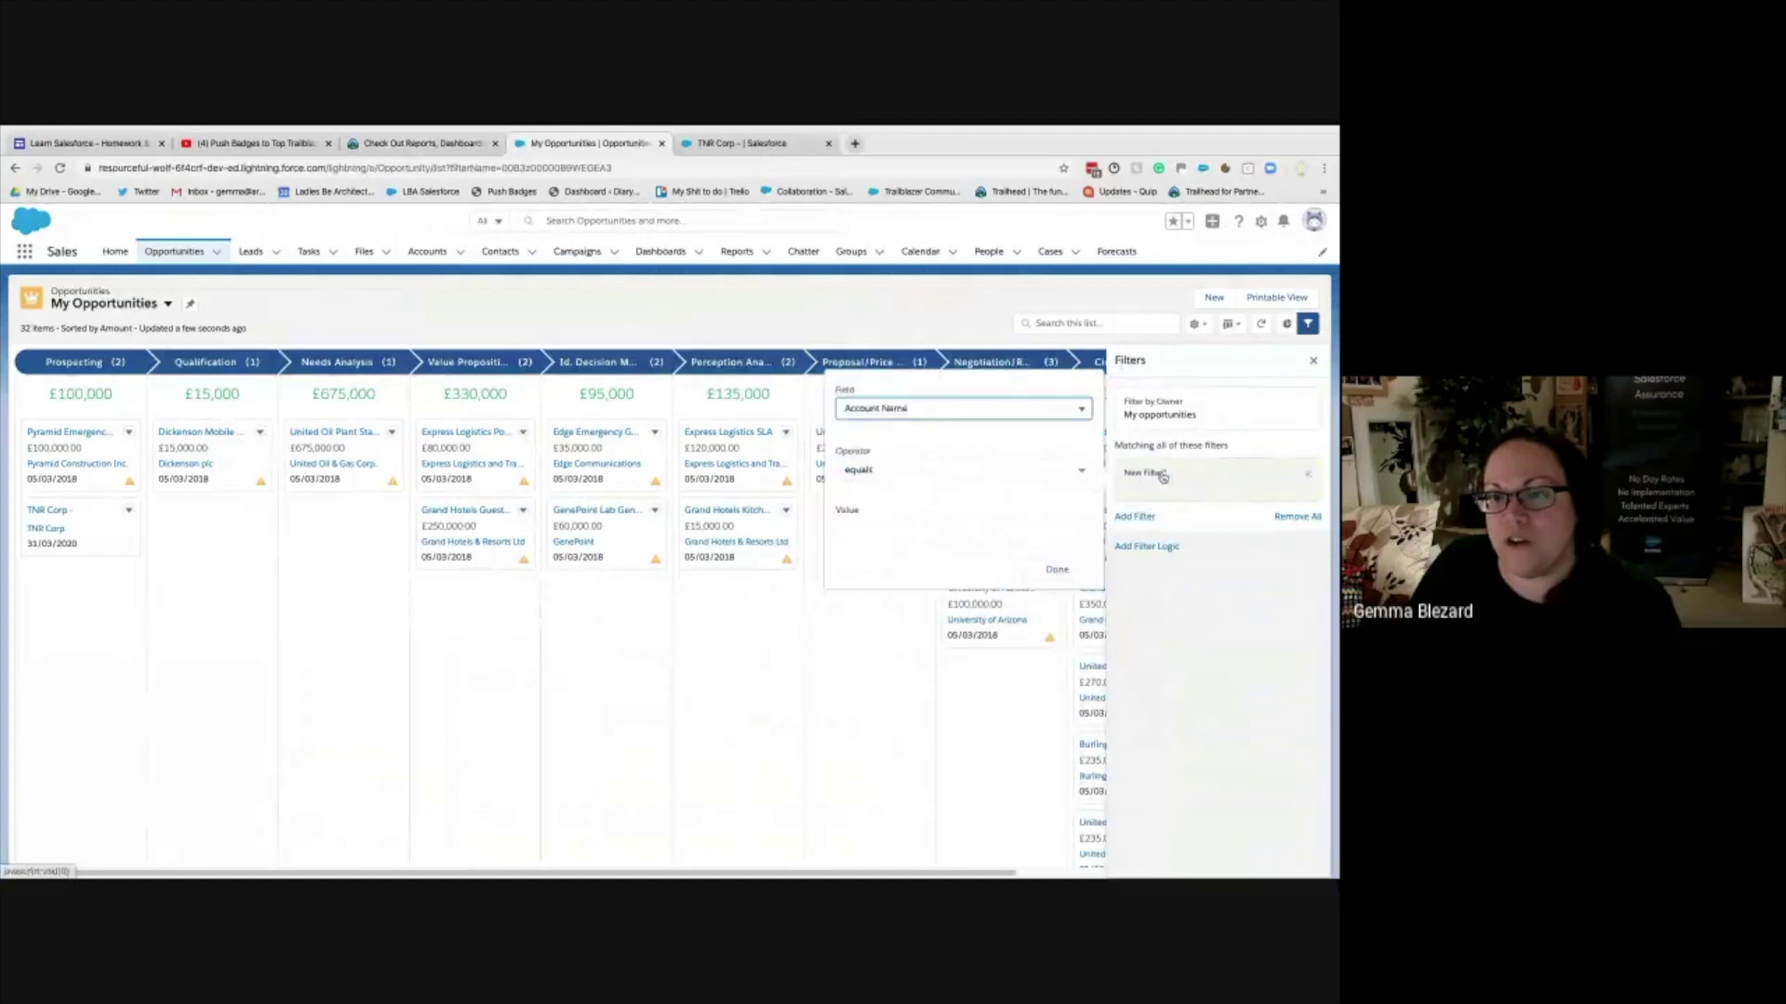
left_click(884, 409)
scroll(917, 458, "down", 5)
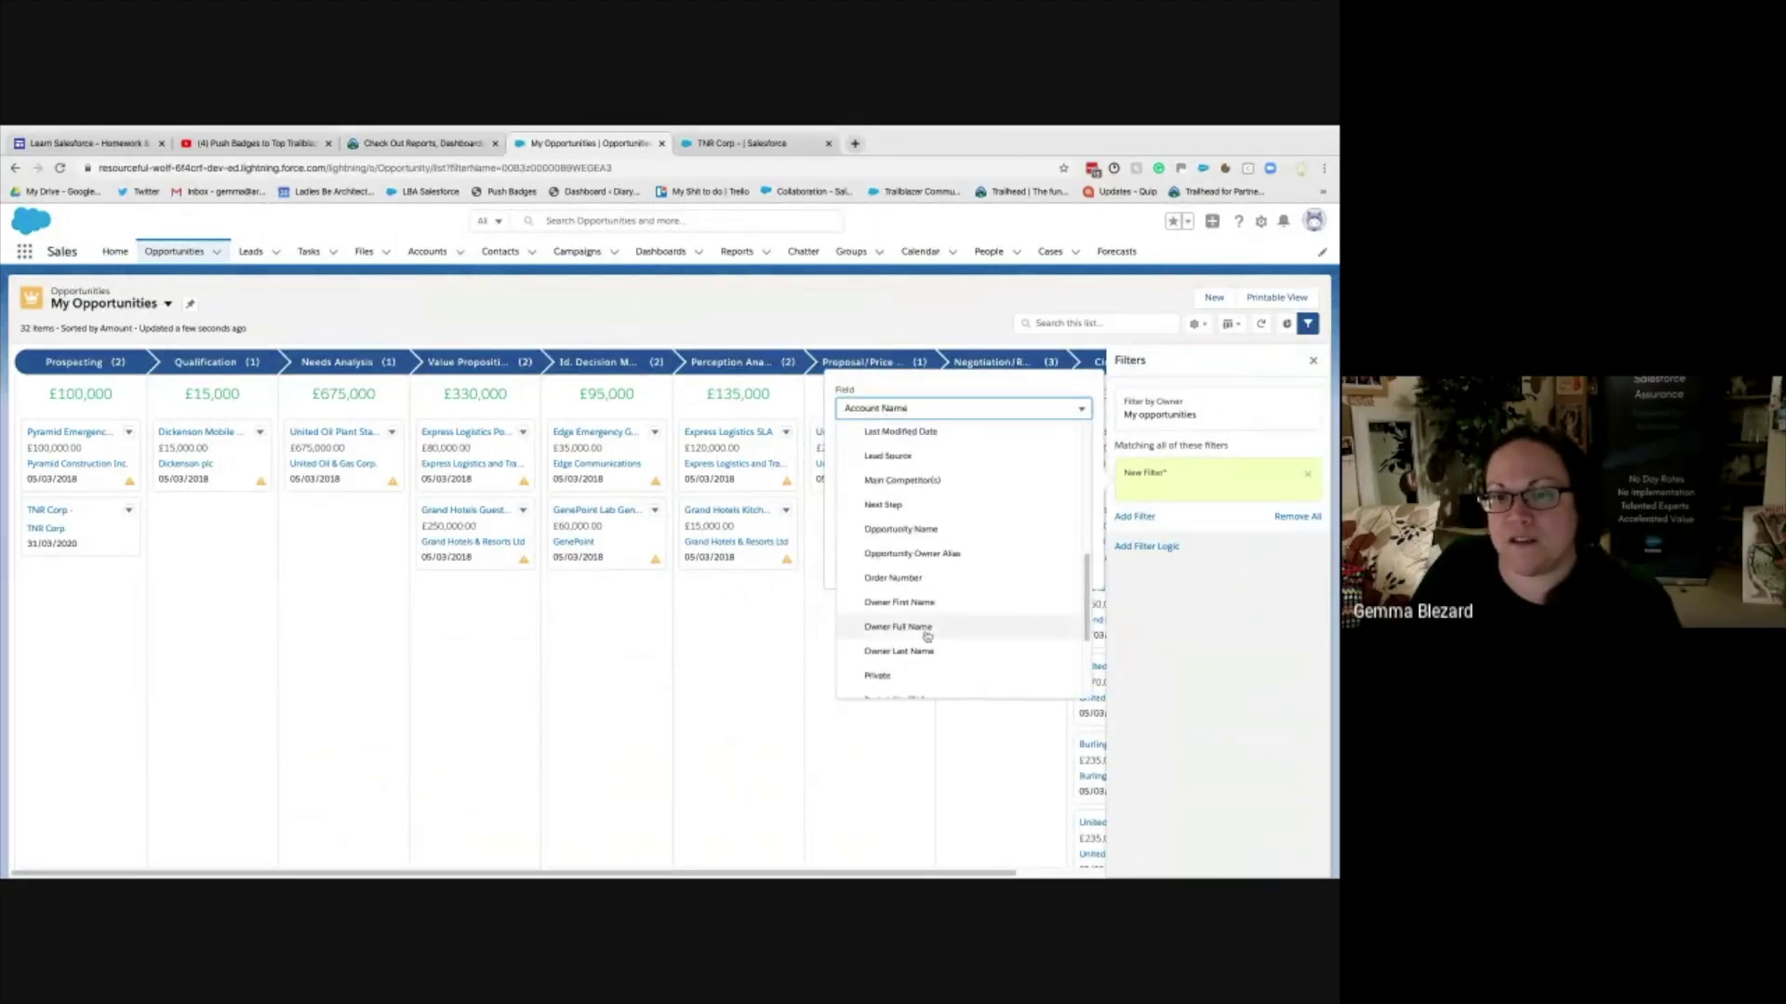
left_click(902, 603)
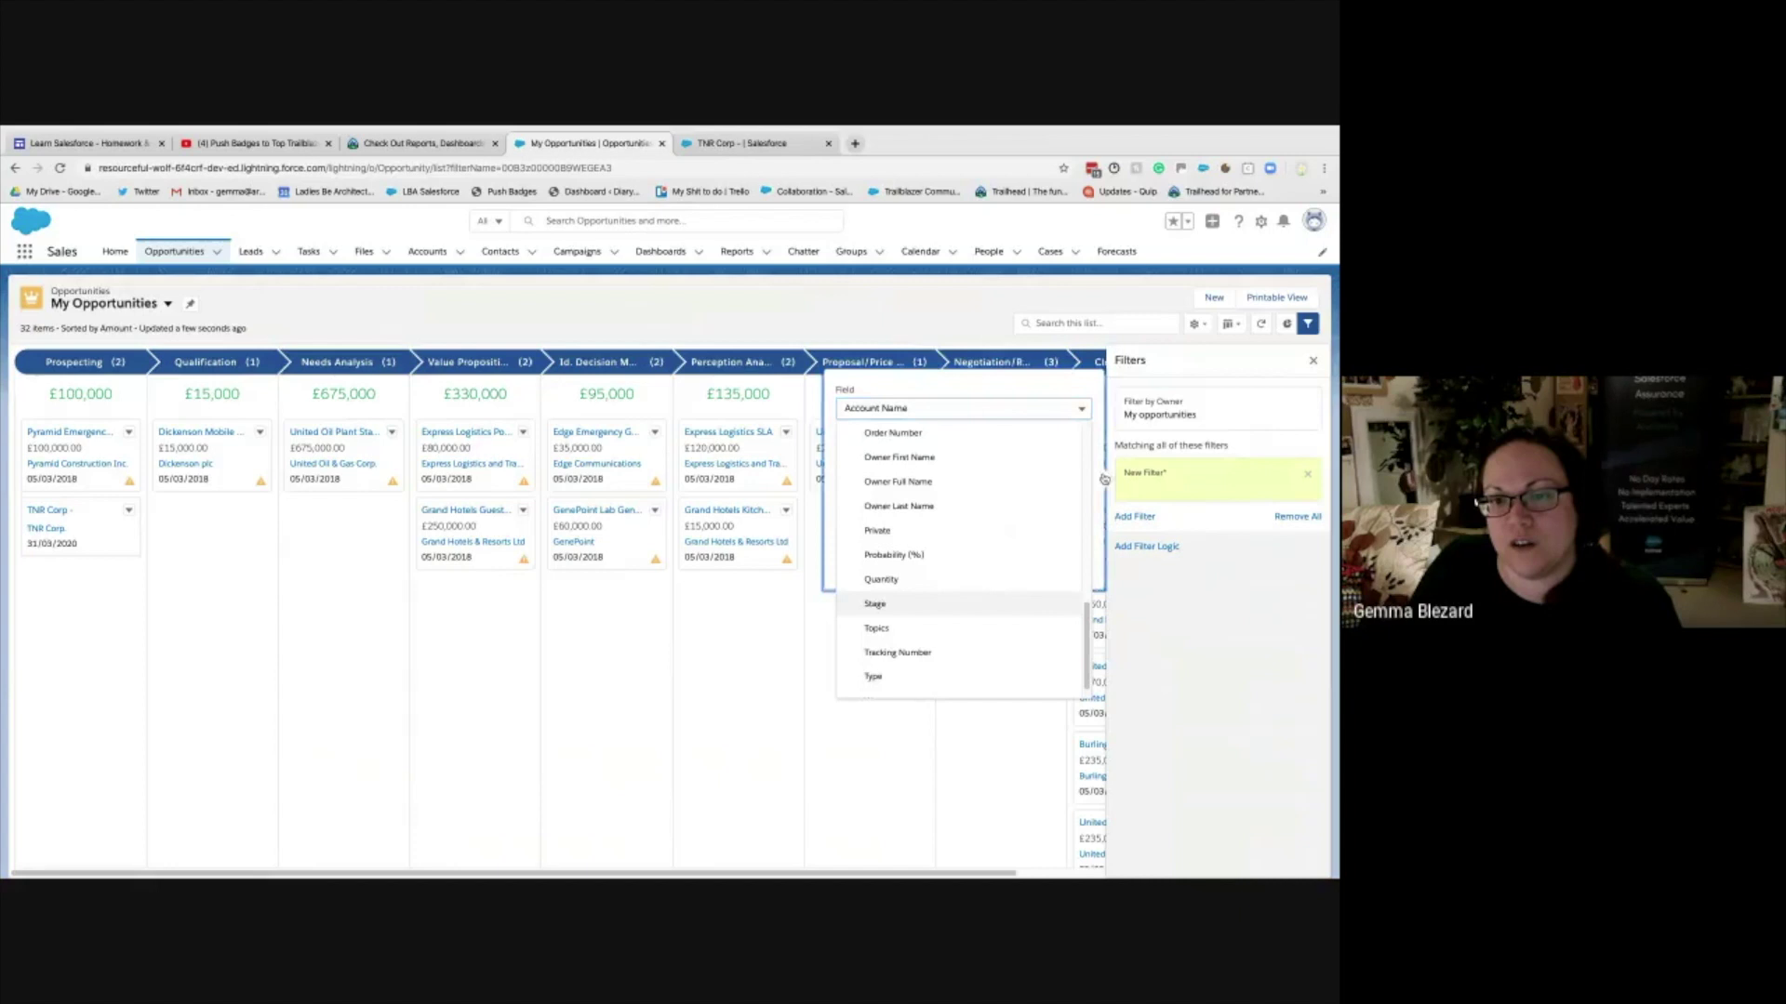
left_click(933, 529)
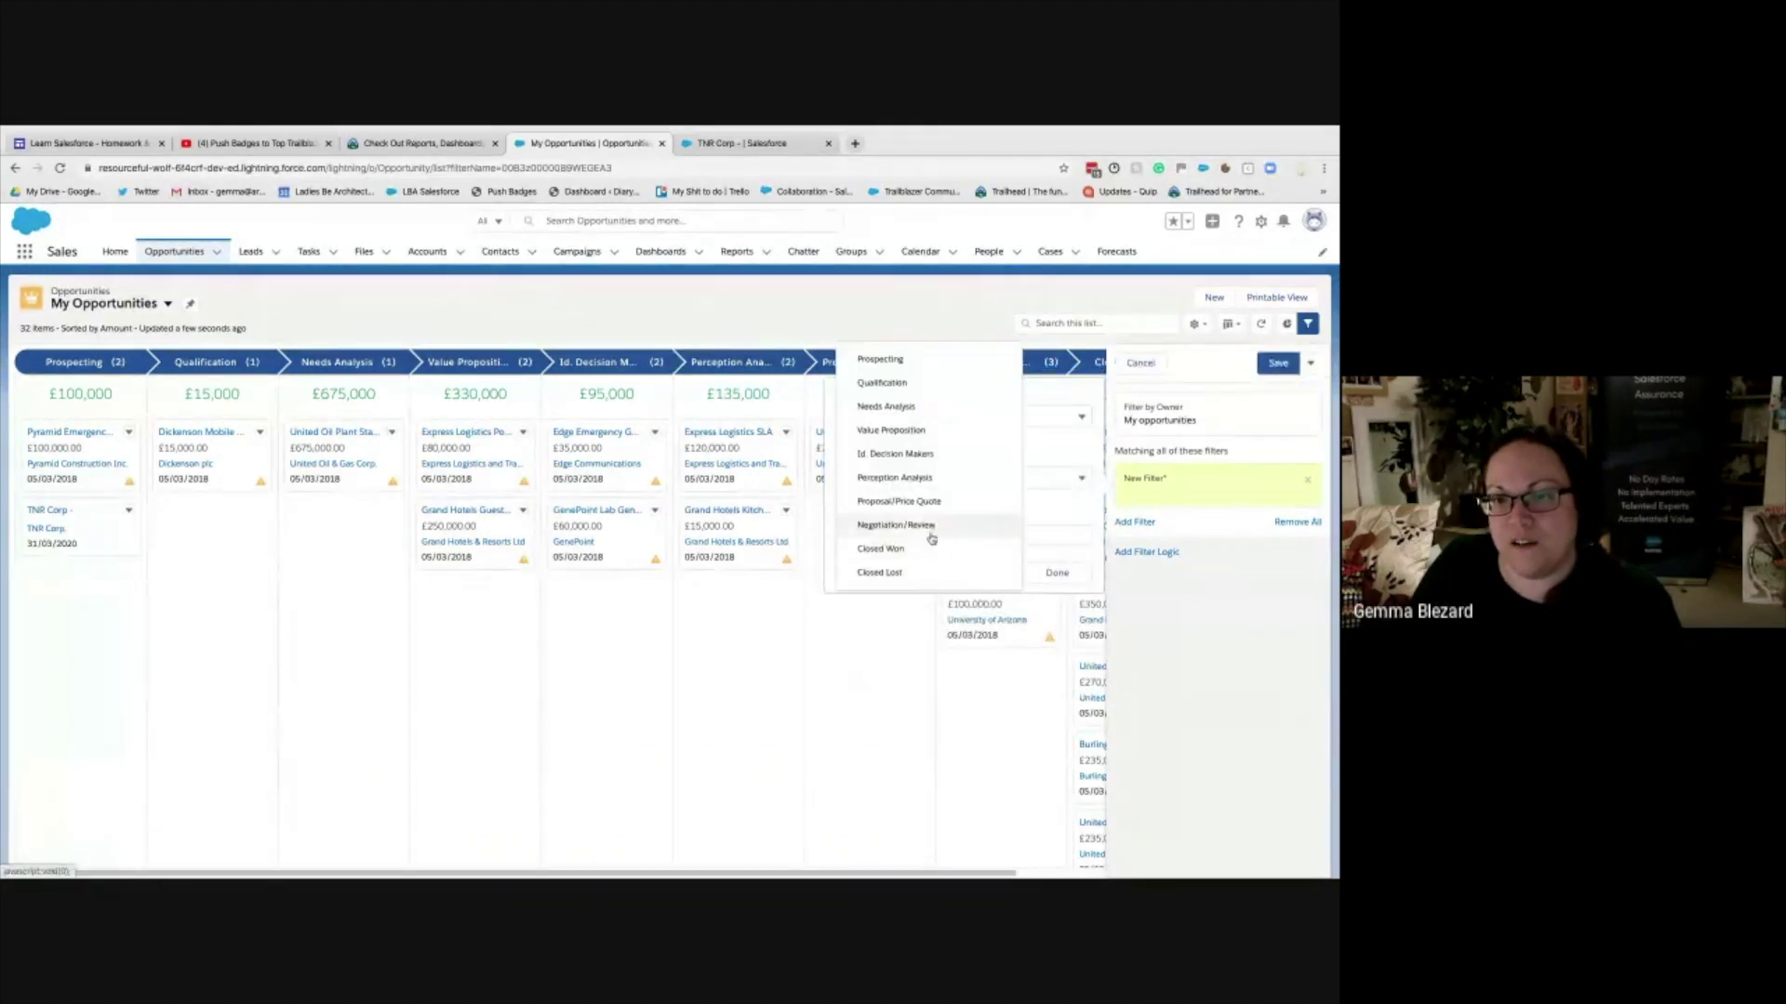
left_click(891, 430)
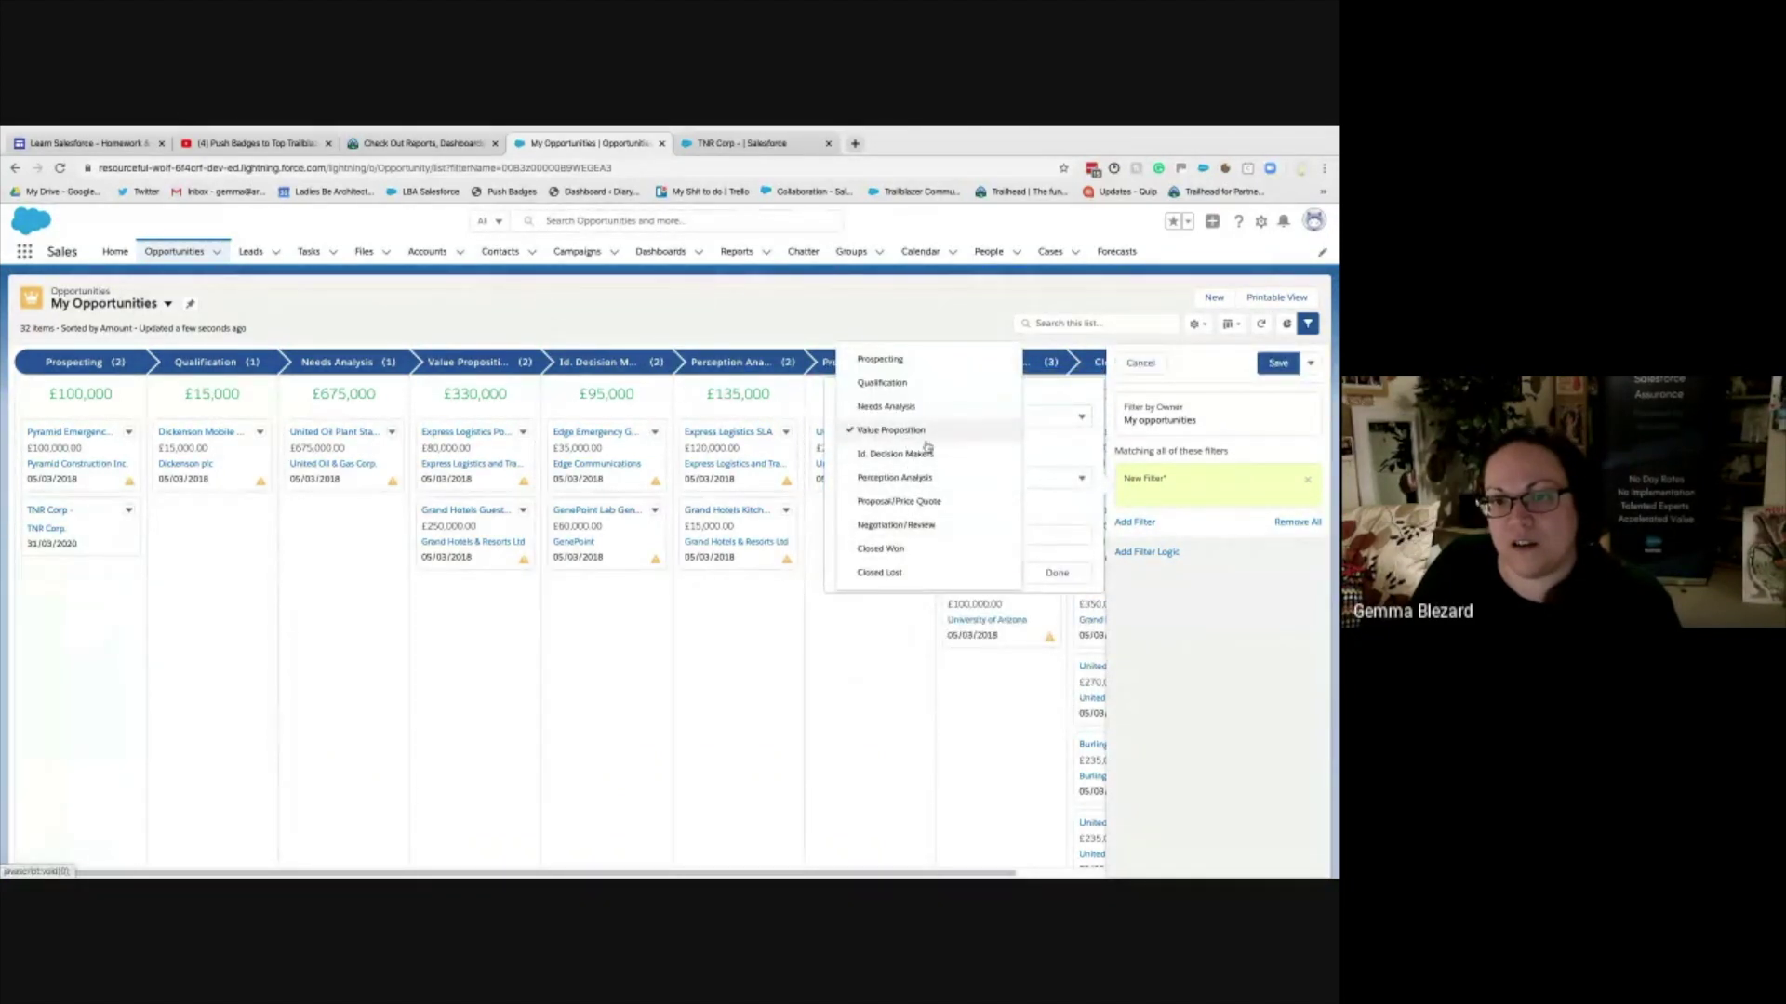
left_click(1057, 574)
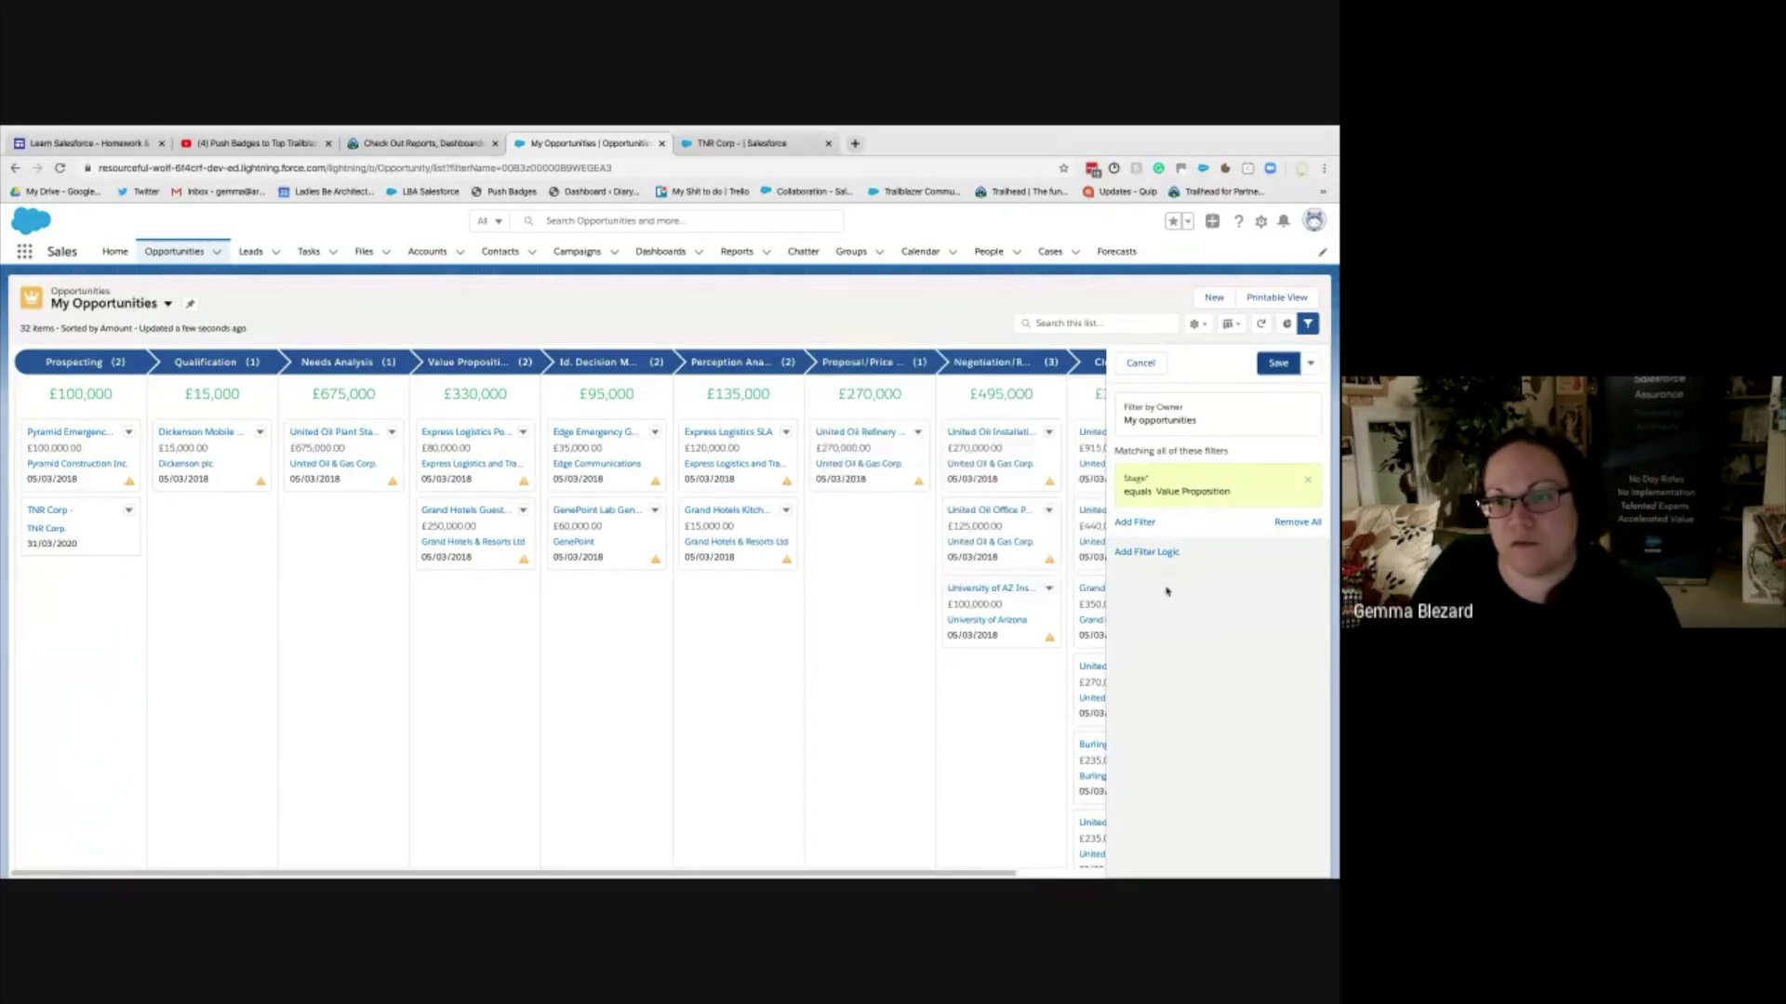
- Add a second filter where Stage equals Perception Analysis and save the My Opportunities list view
left_click(1133, 523)
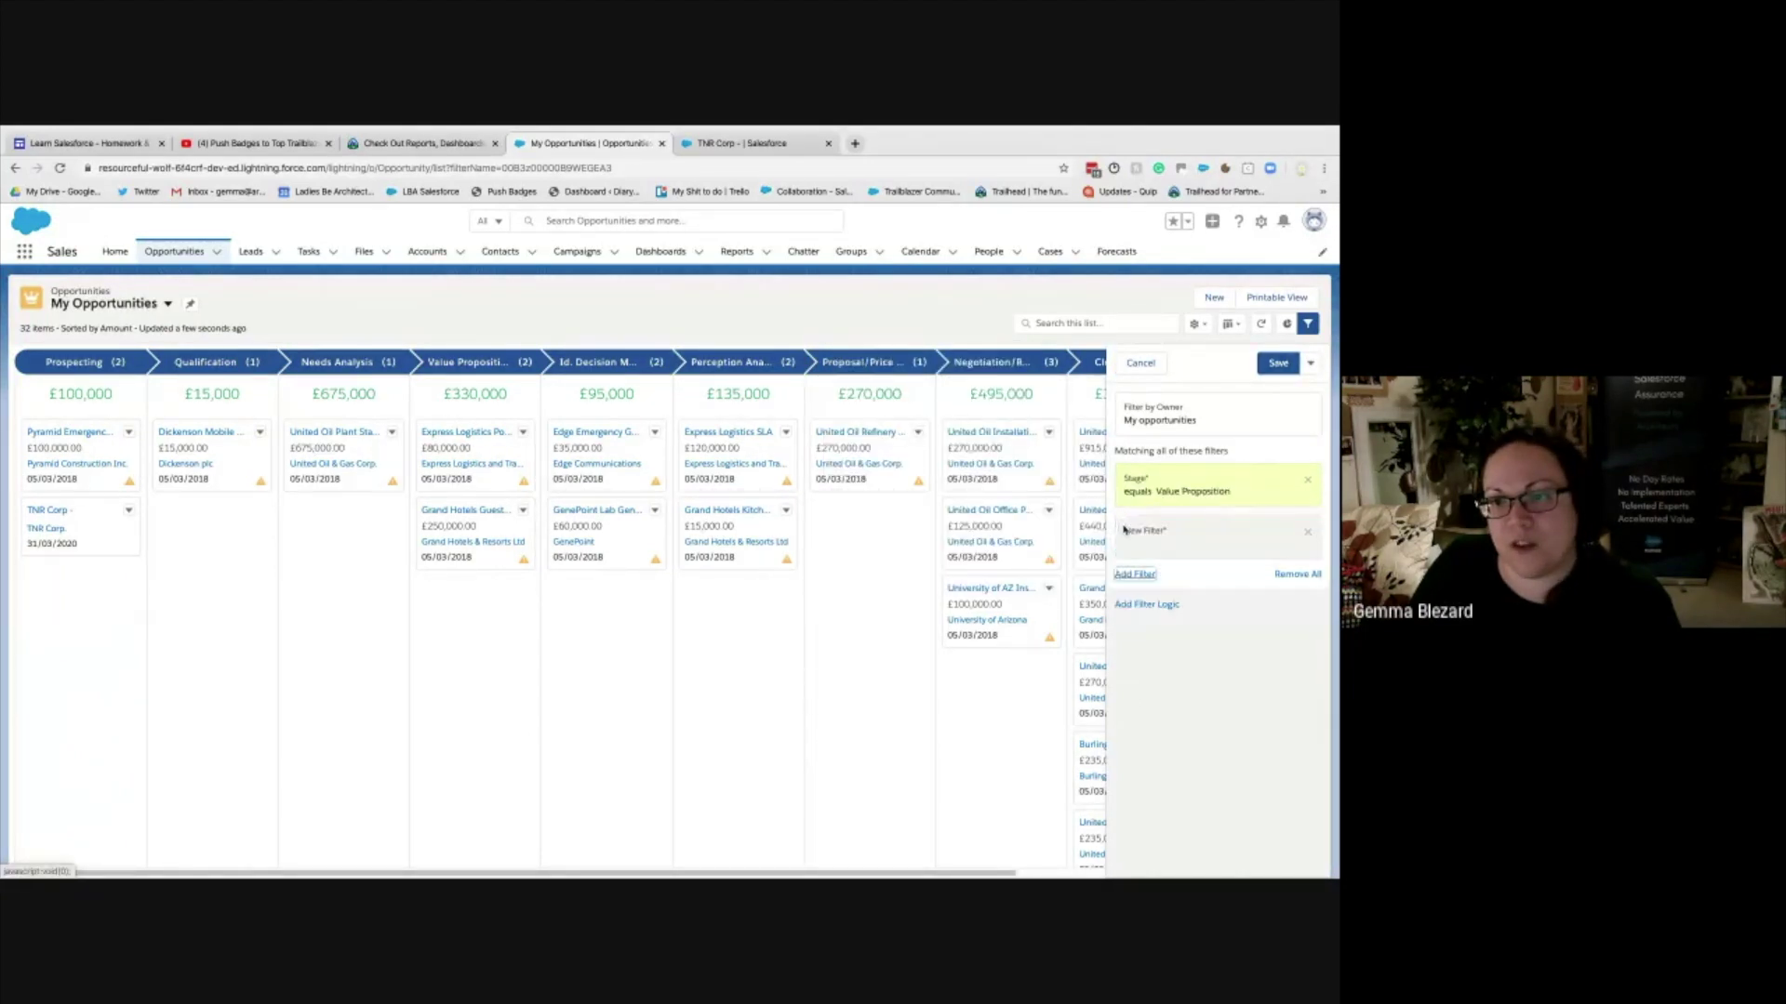
left_click(971, 465)
scroll(1004, 632, "down", 5)
scroll(979, 711, "down", 3)
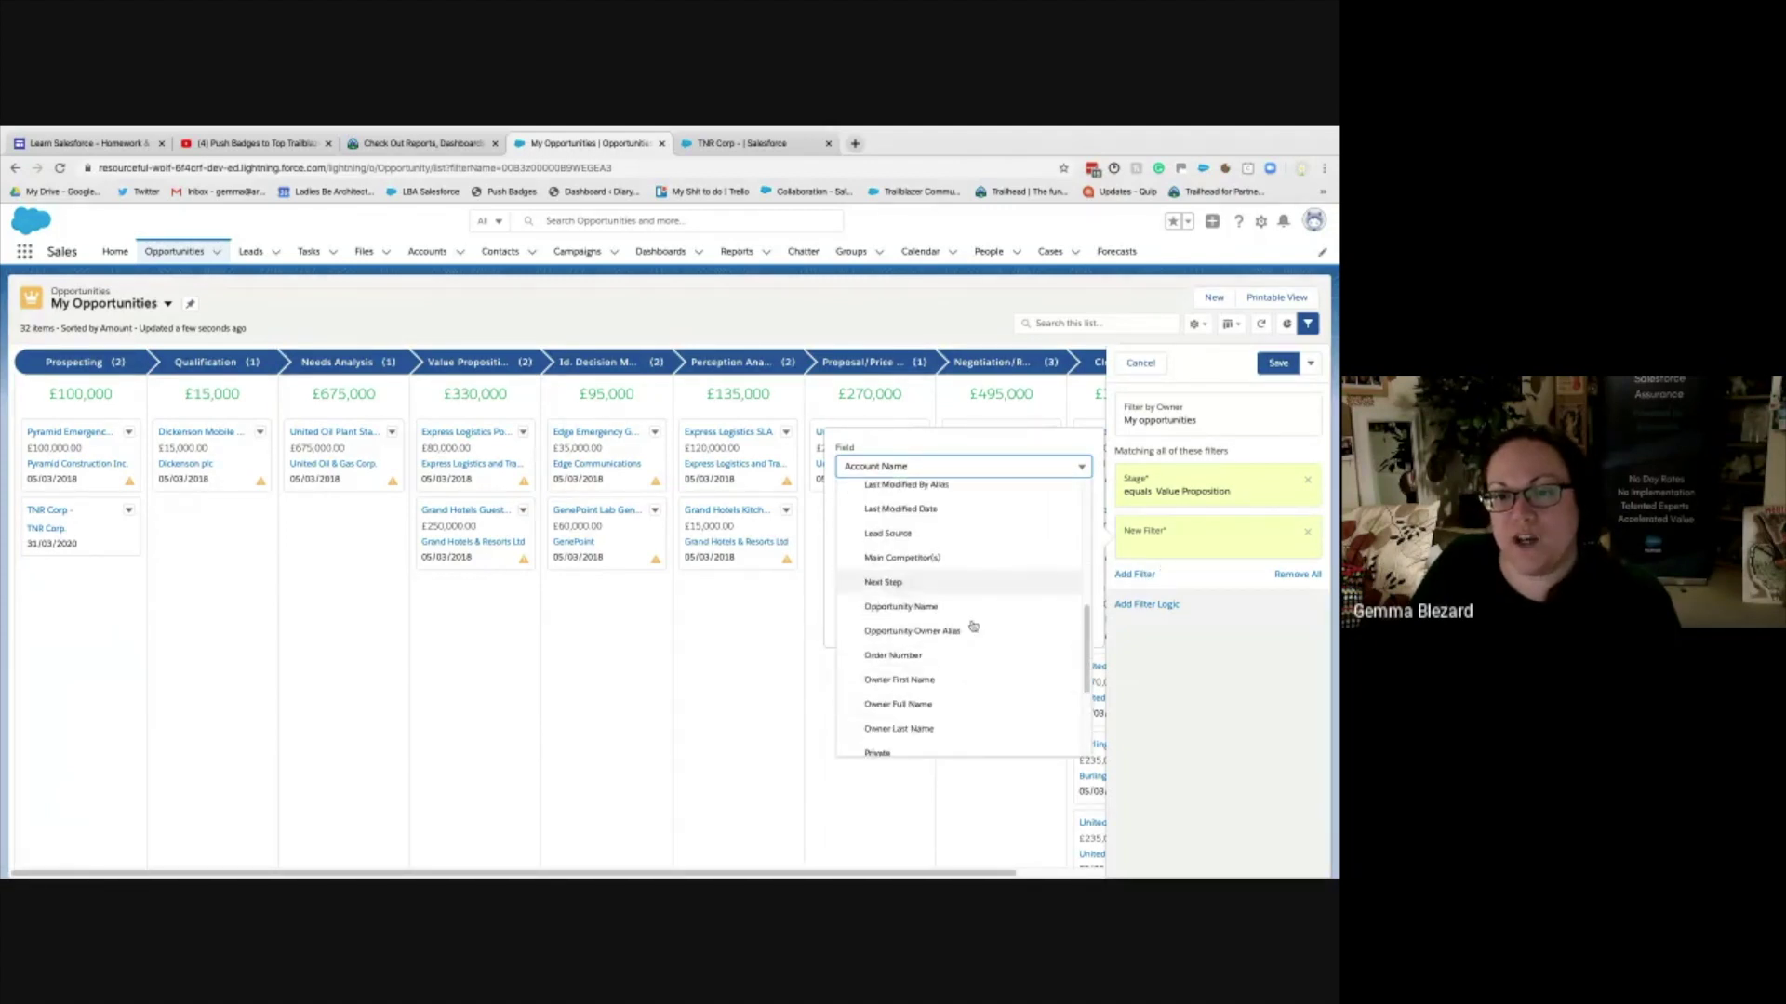
left_click(966, 648)
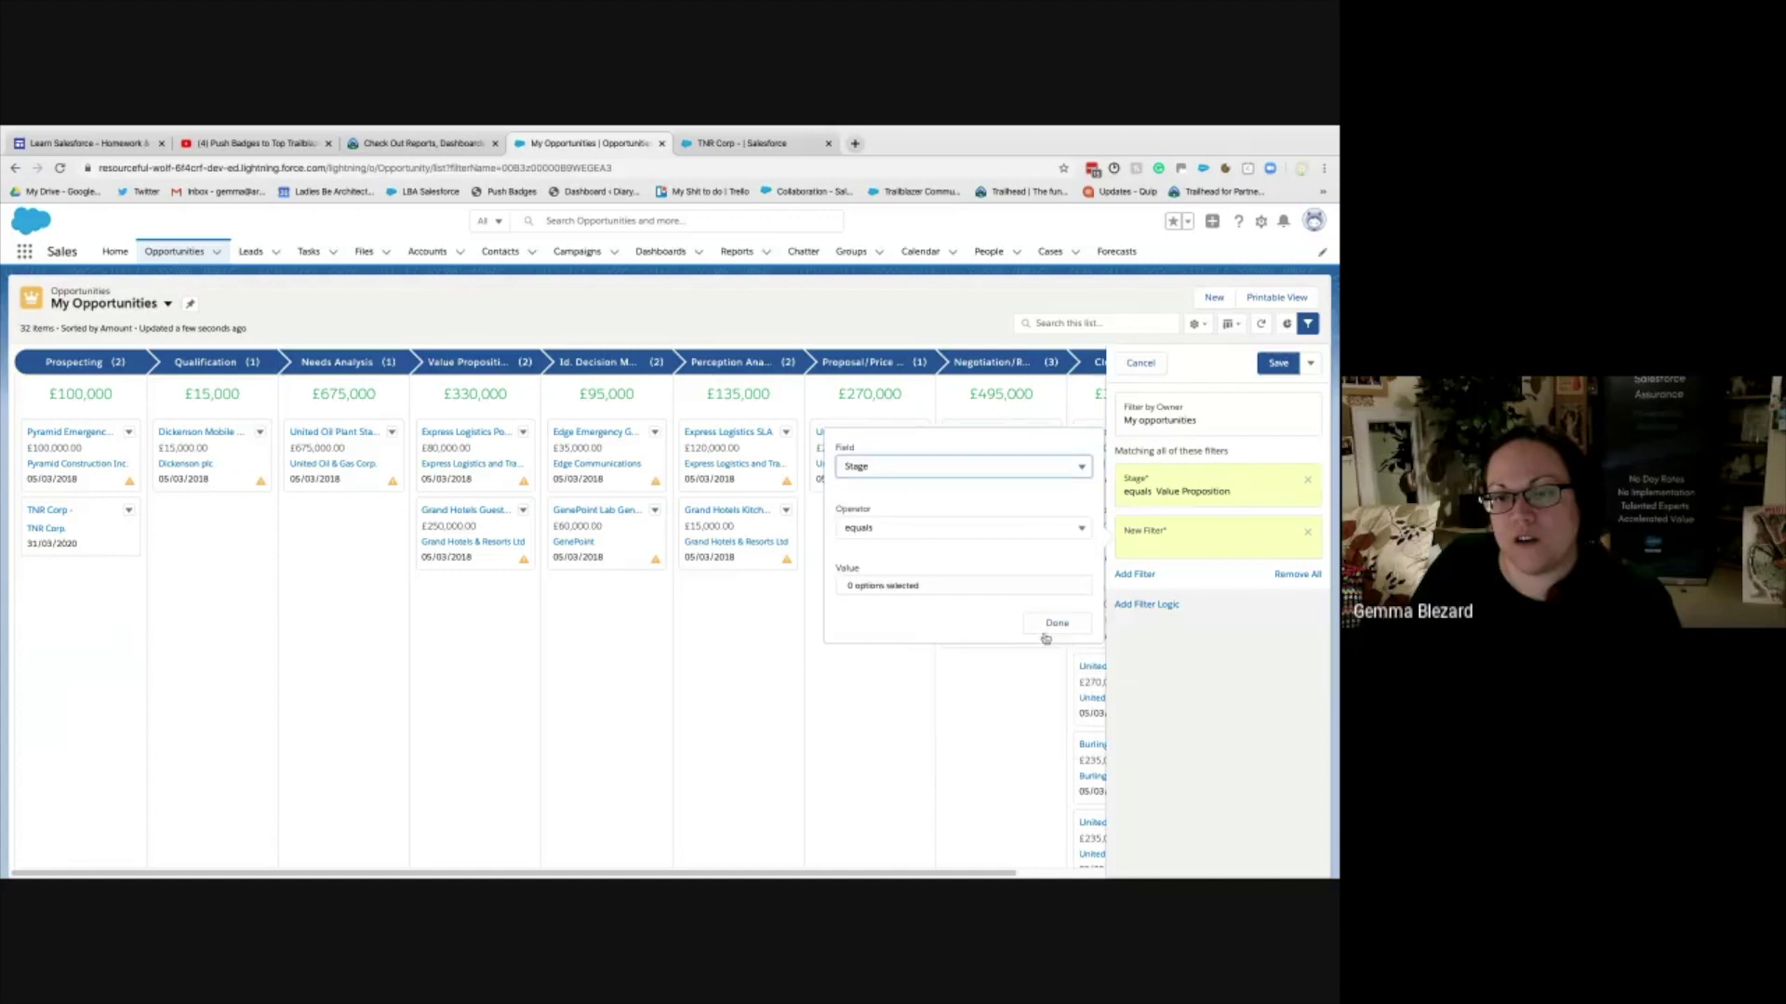
left_click(930, 588)
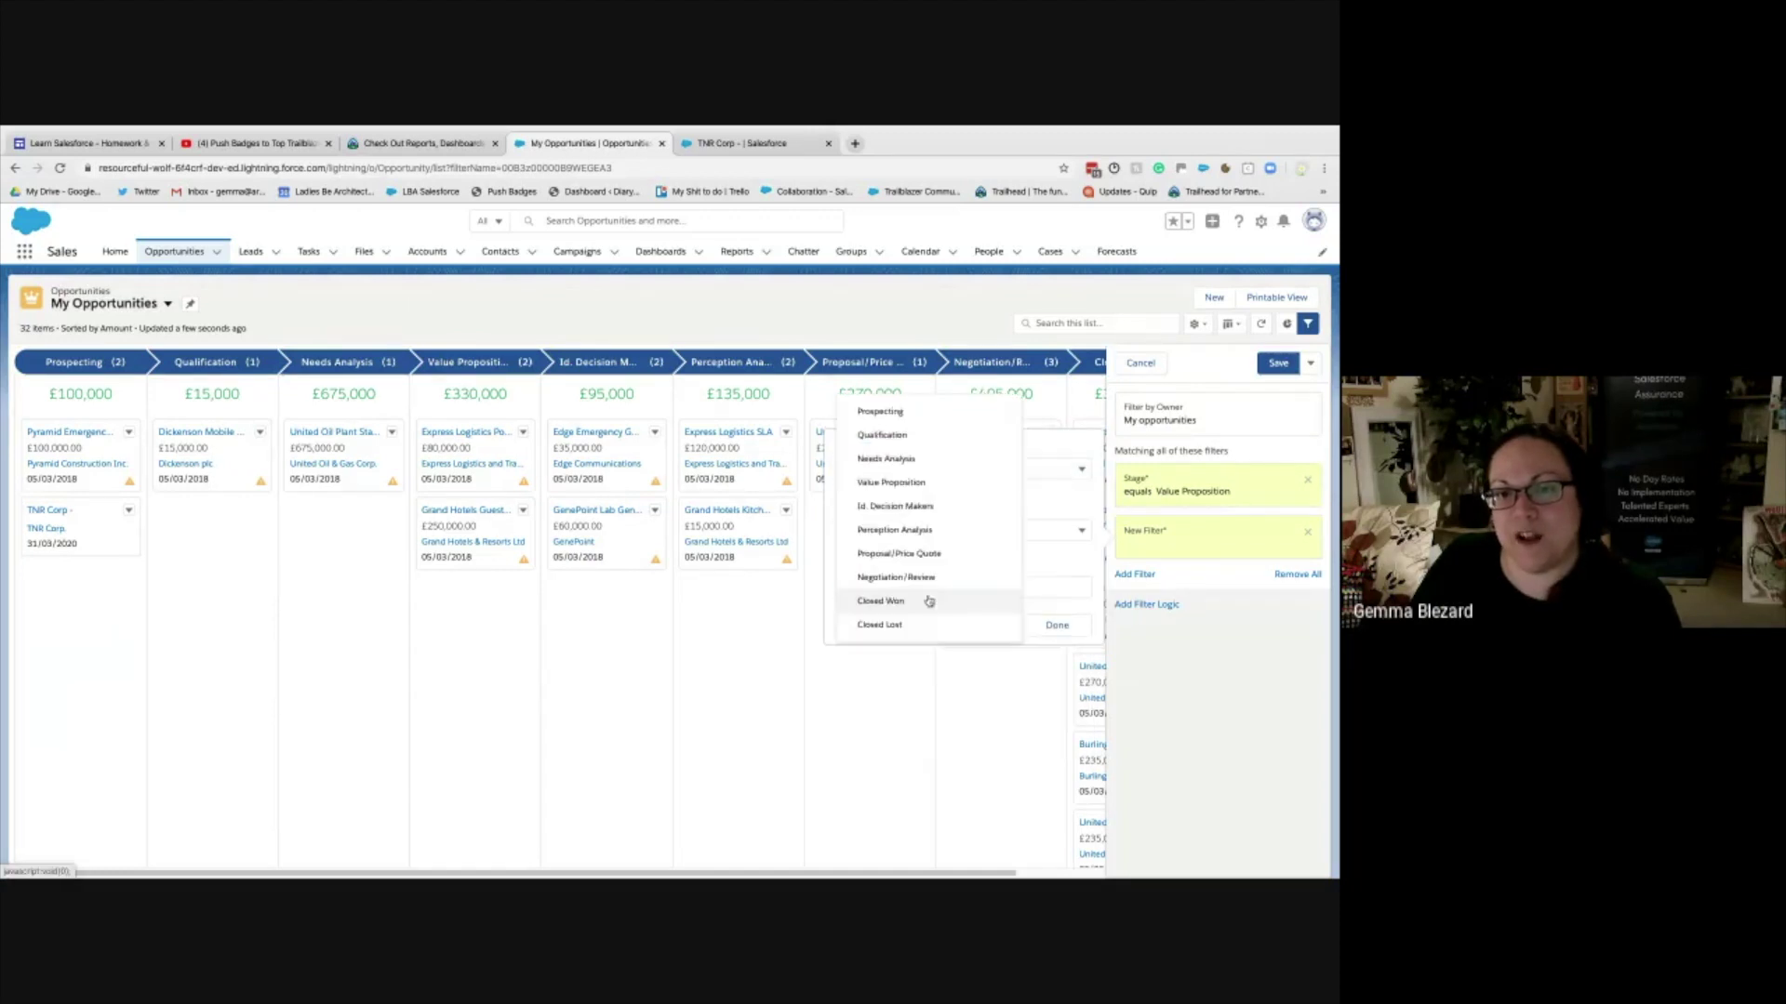
left_click(930, 530)
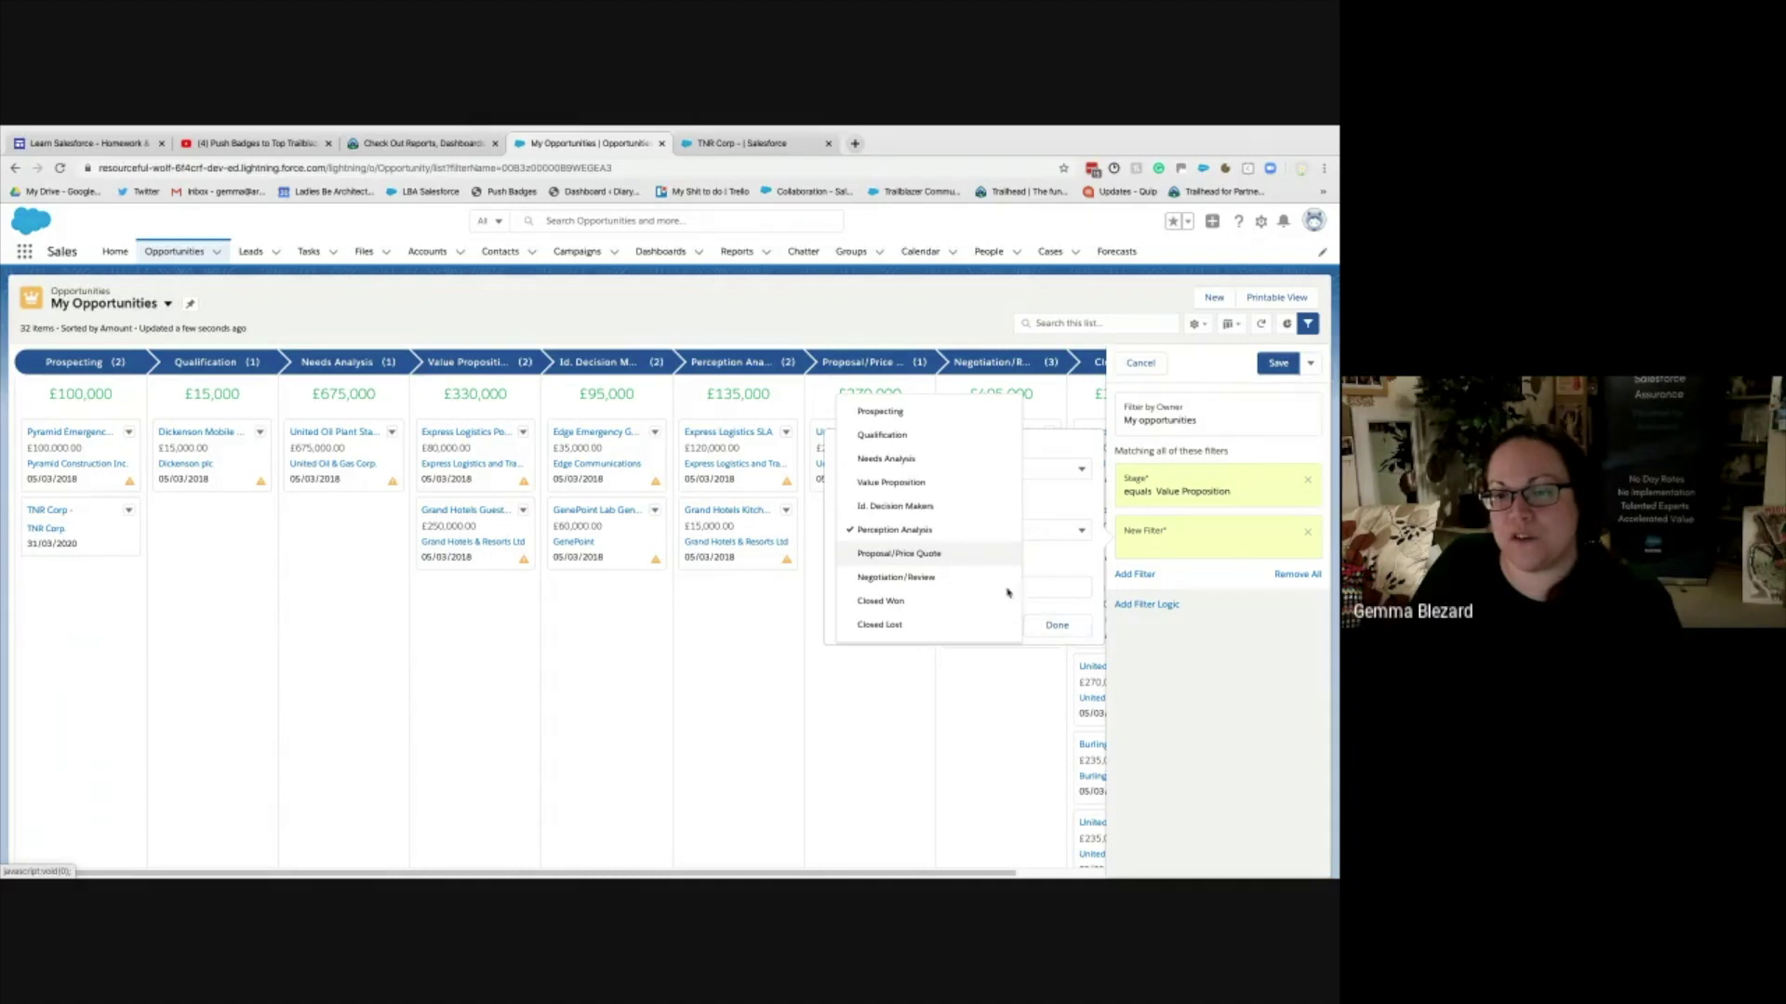
left_click(1056, 624)
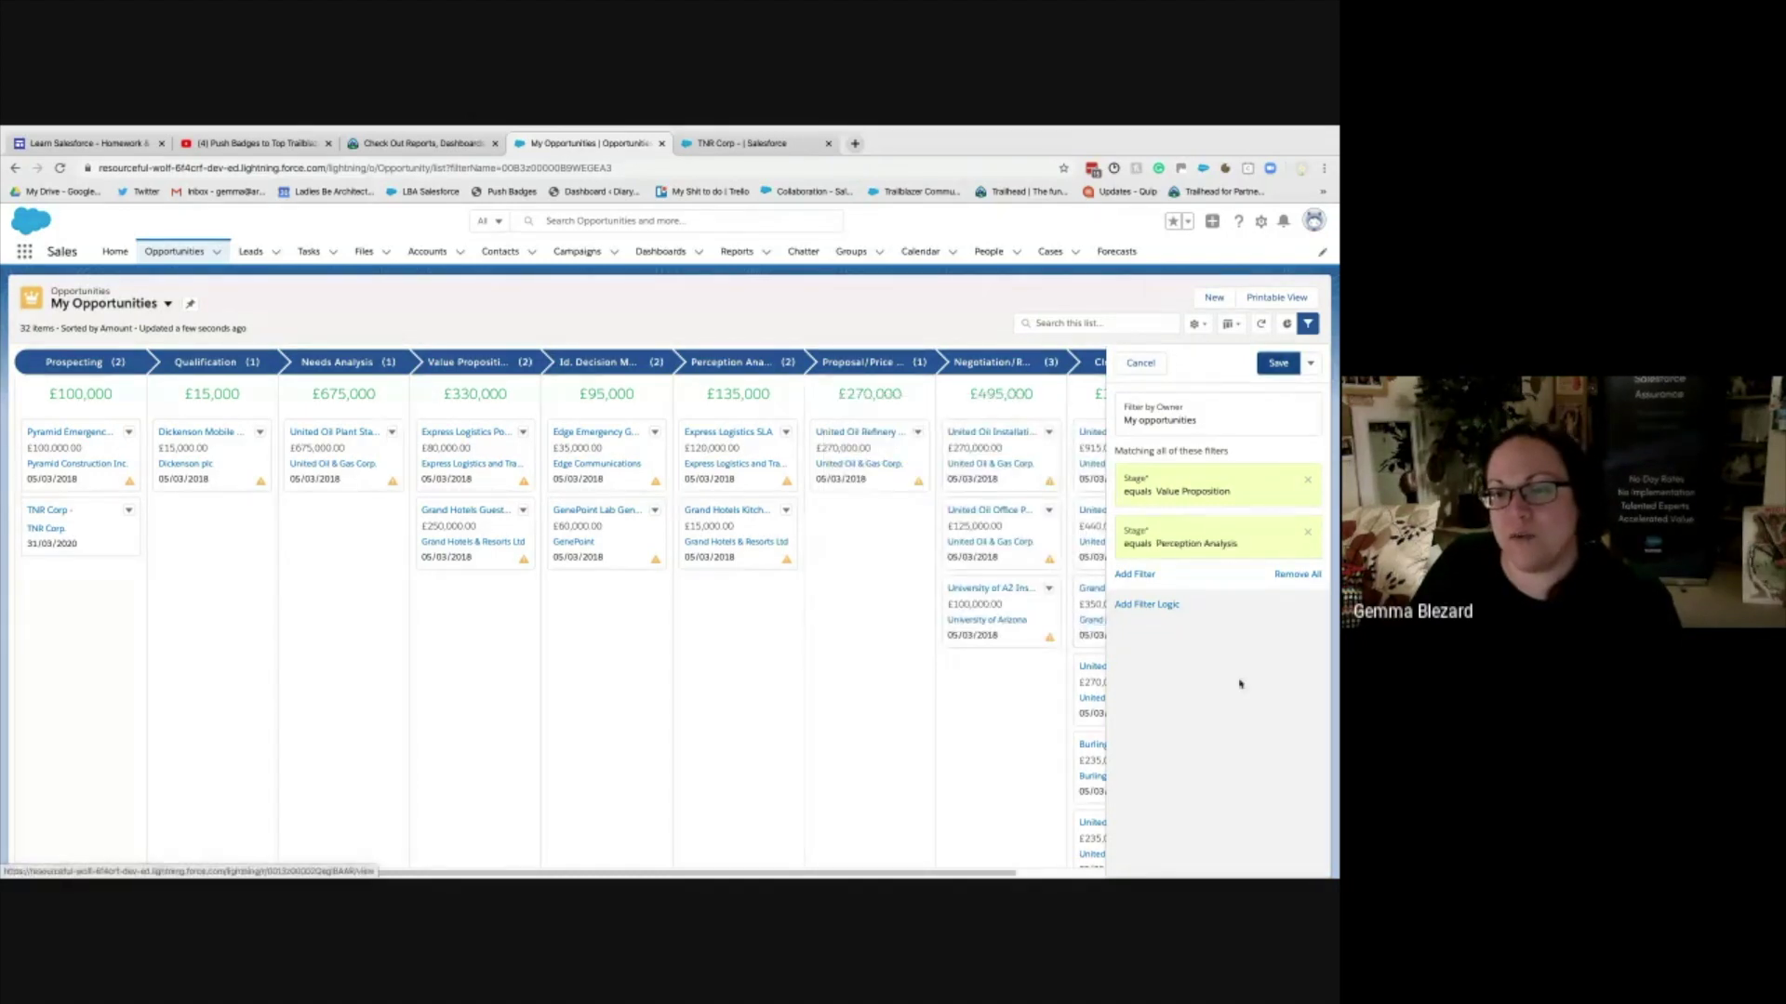
left_click(1280, 363)
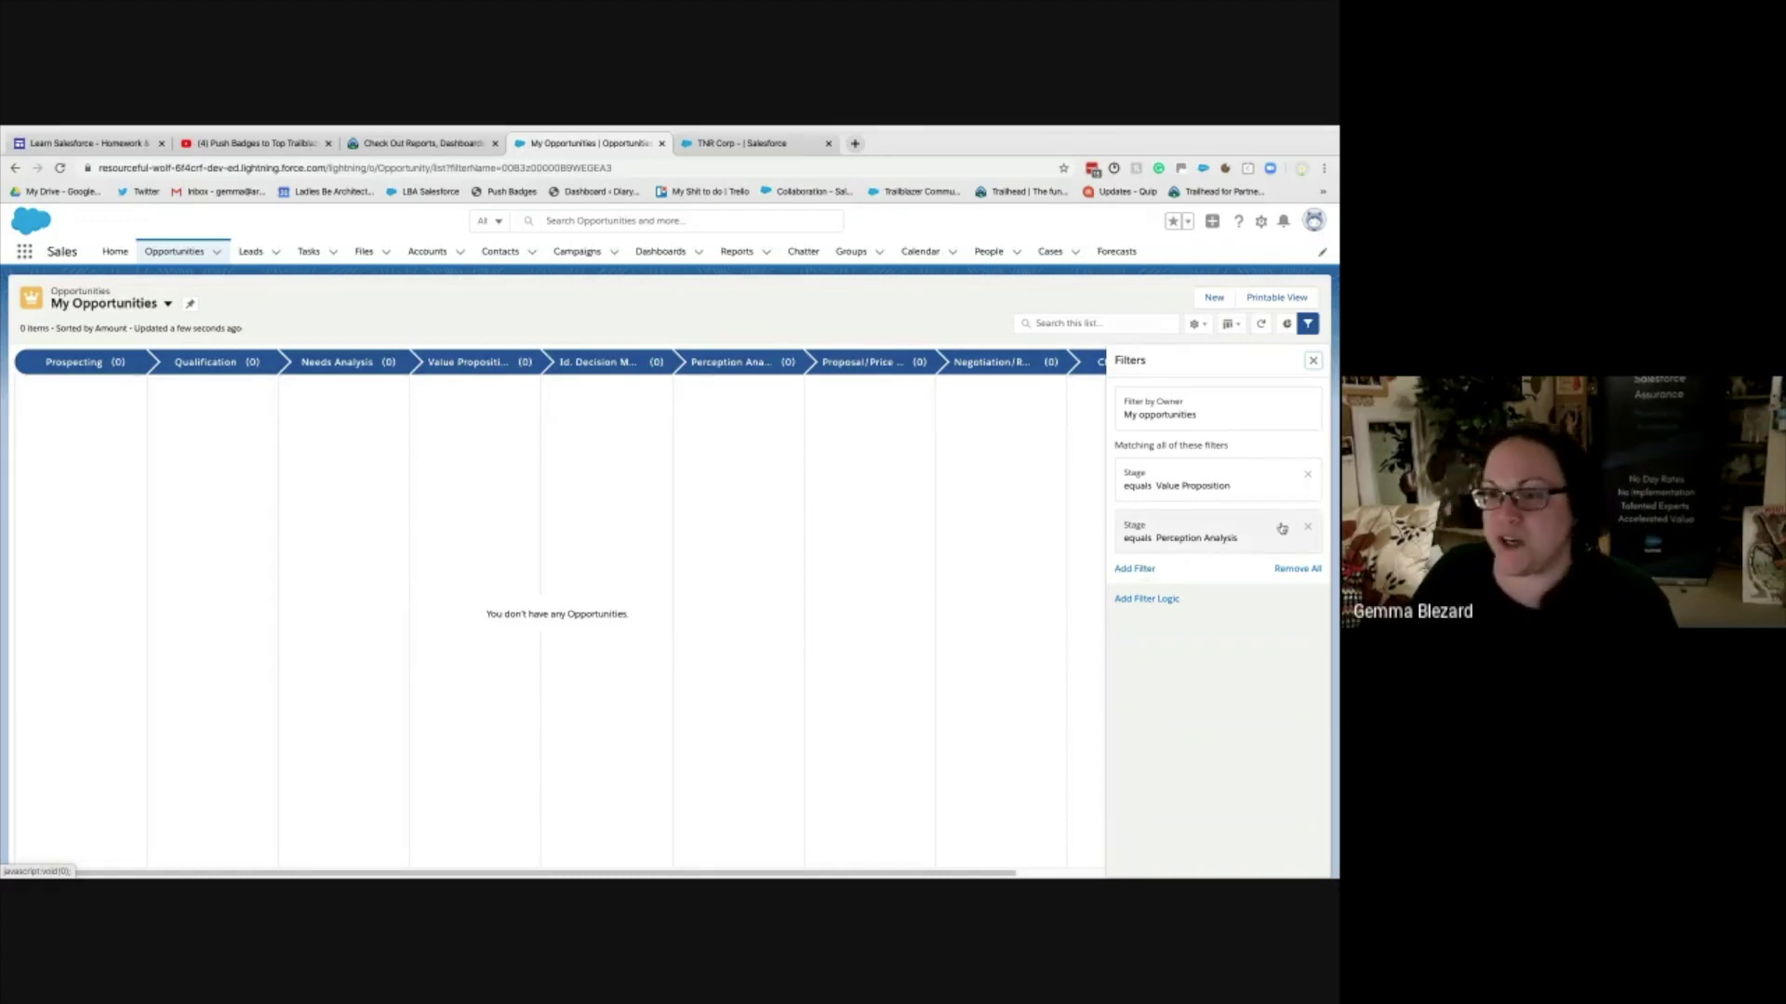
- Remove the Perception Analysis stage filter and save the list view with only the Value Proposition filter
left_click(1307, 527)
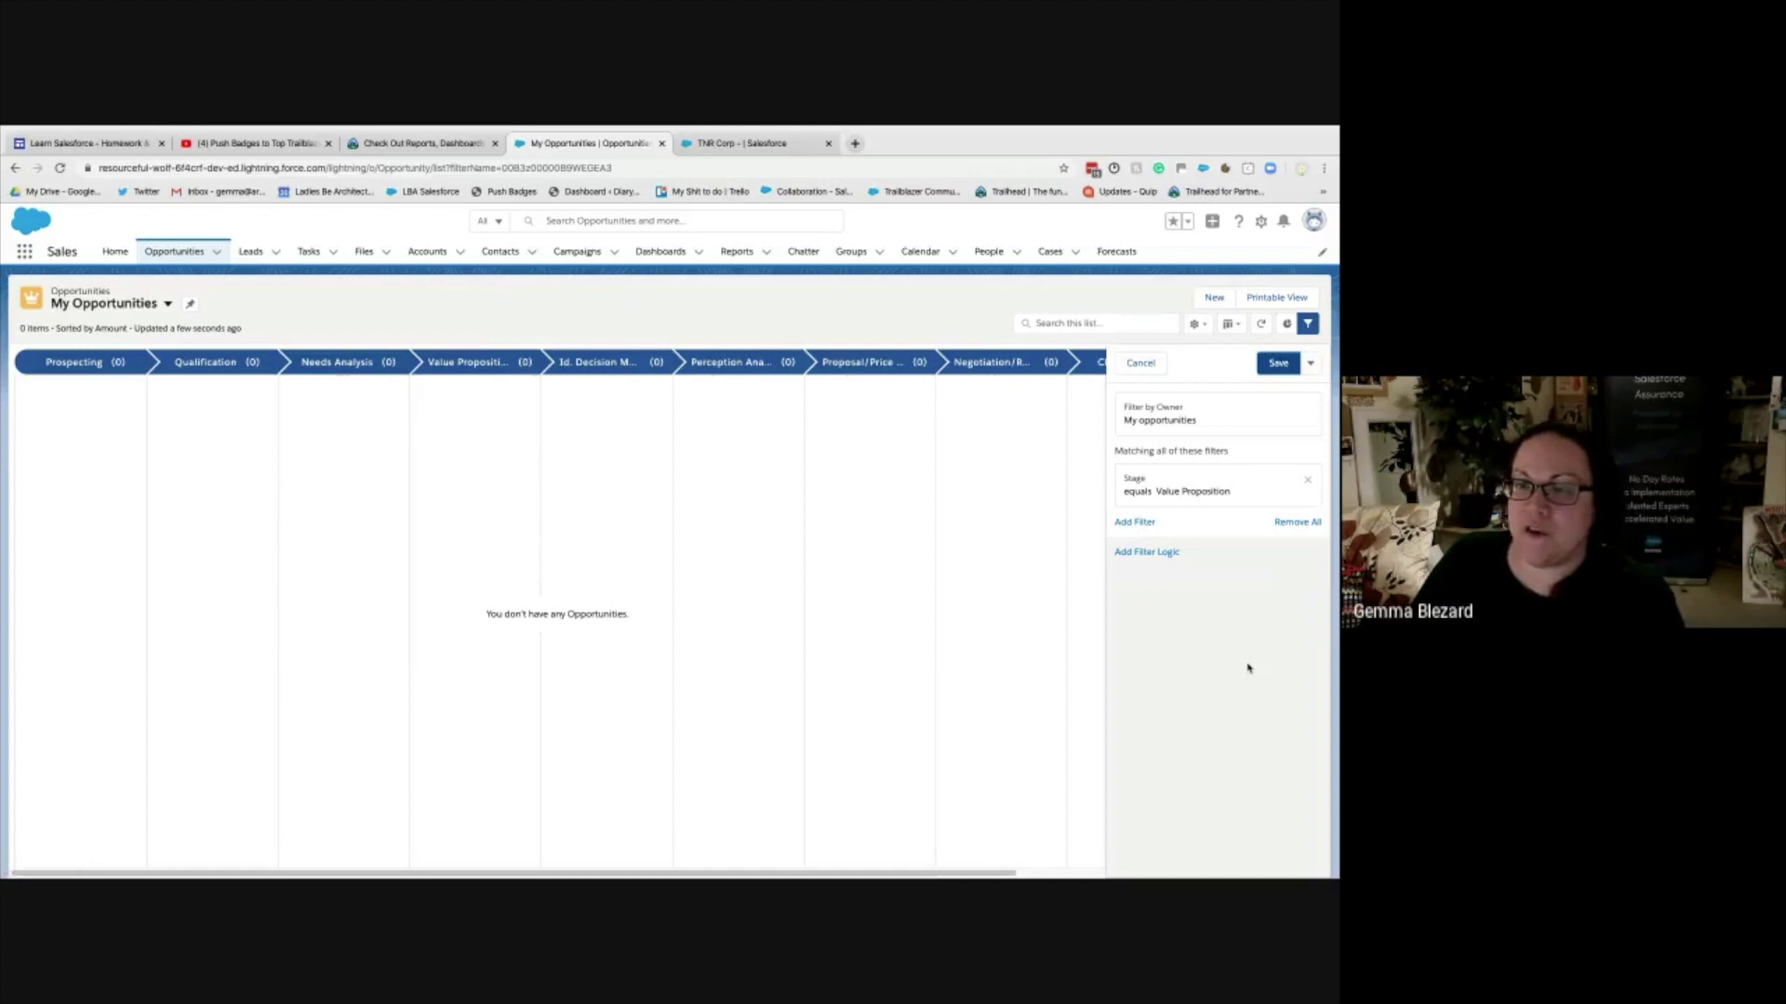
left_click(1278, 363)
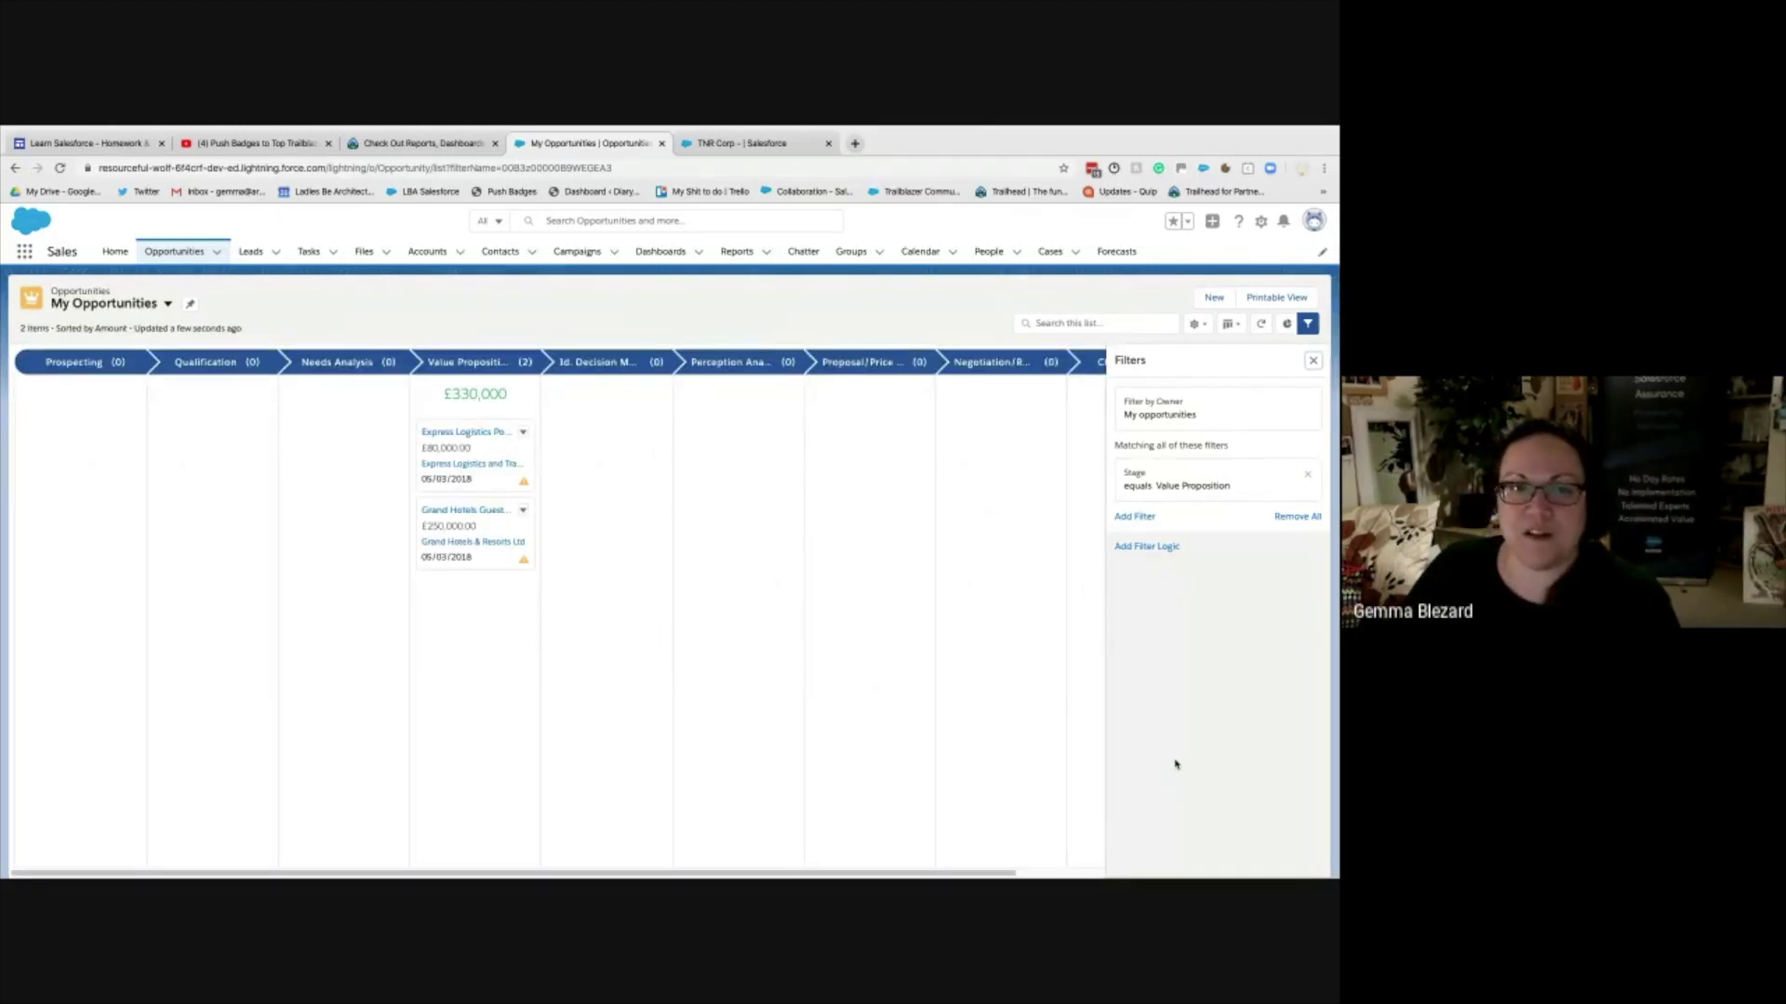
- Add another filter where Stage equals Perception Analysis alongside the Value Proposition filter
left_click(1136, 517)
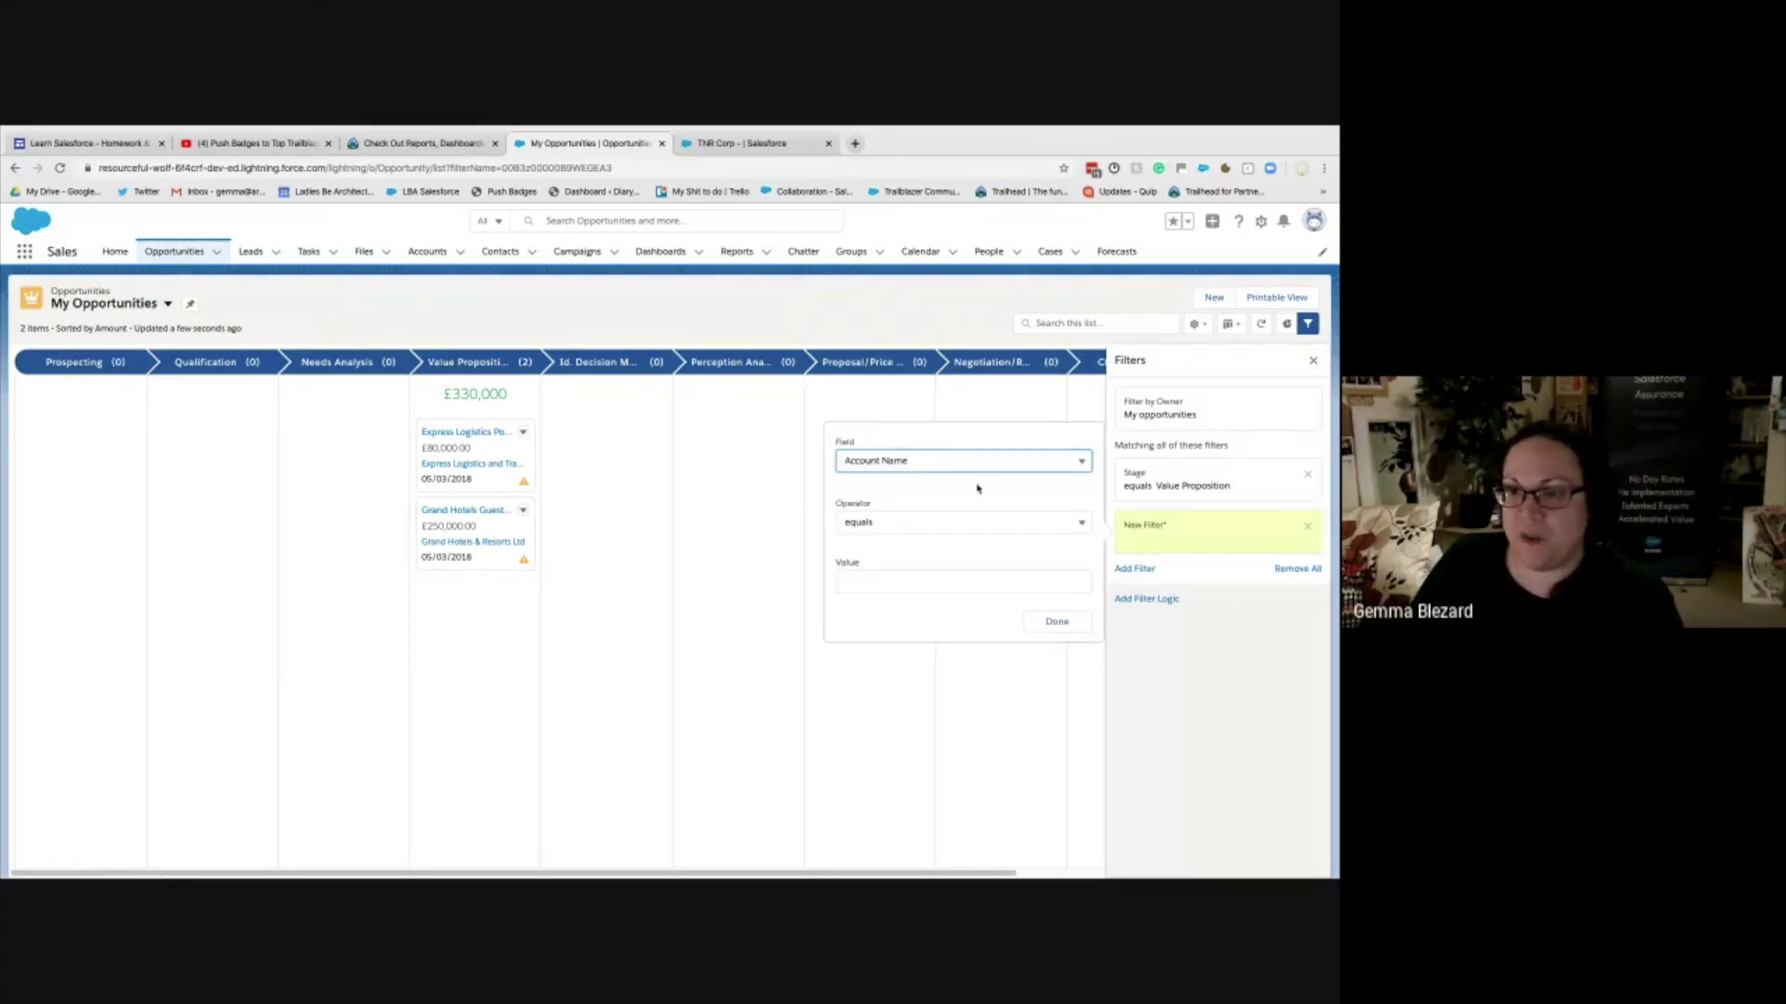
left_click(948, 465)
scroll(927, 628, "down", 3)
scroll(927, 628, "down", 3)
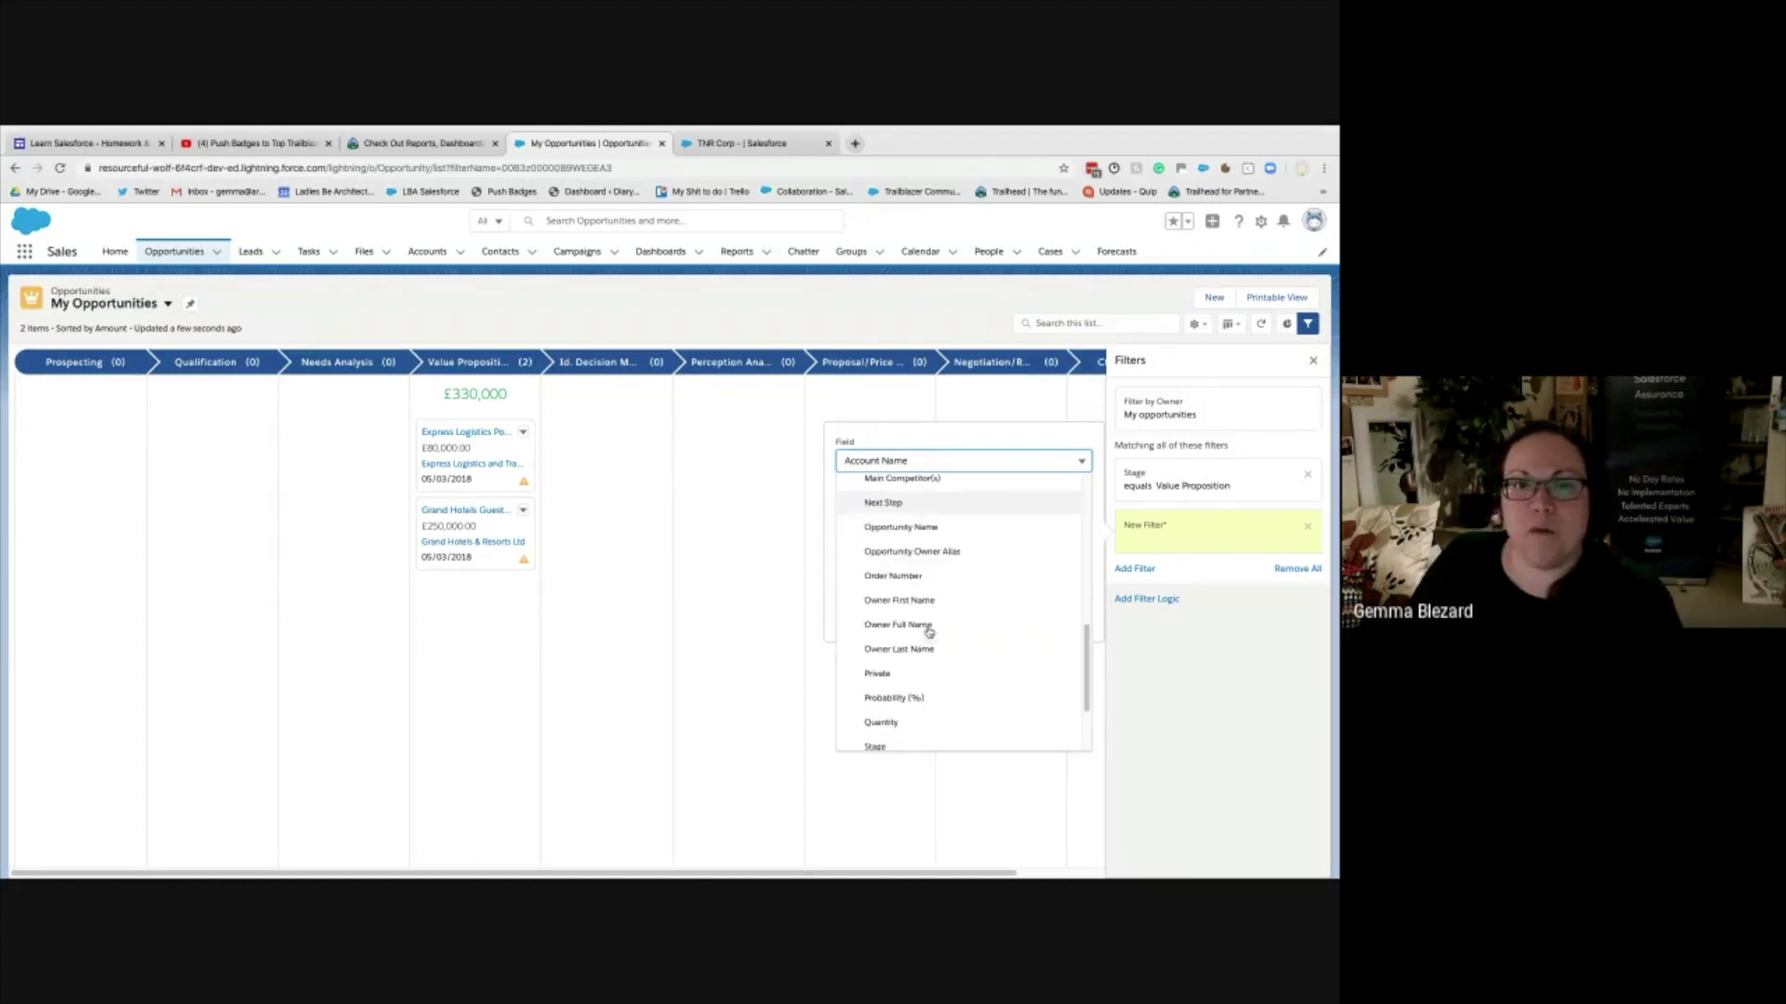
left_click(877, 744)
left_click(896, 581)
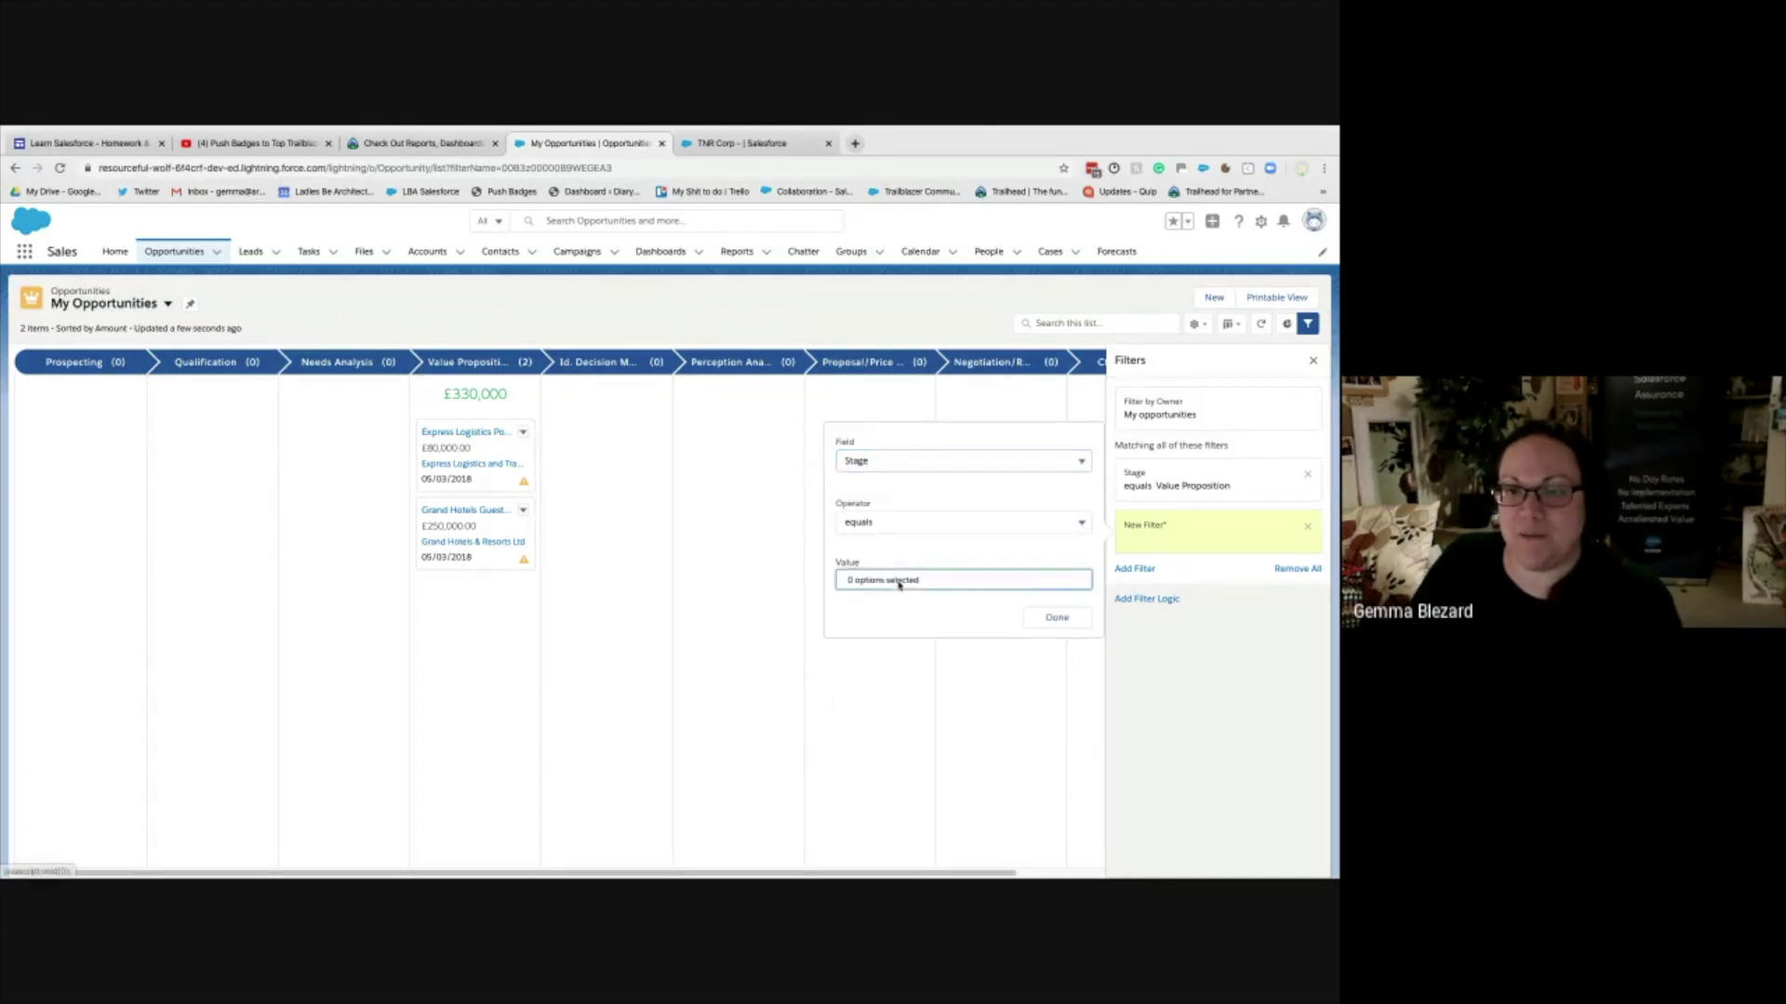
left_click(921, 524)
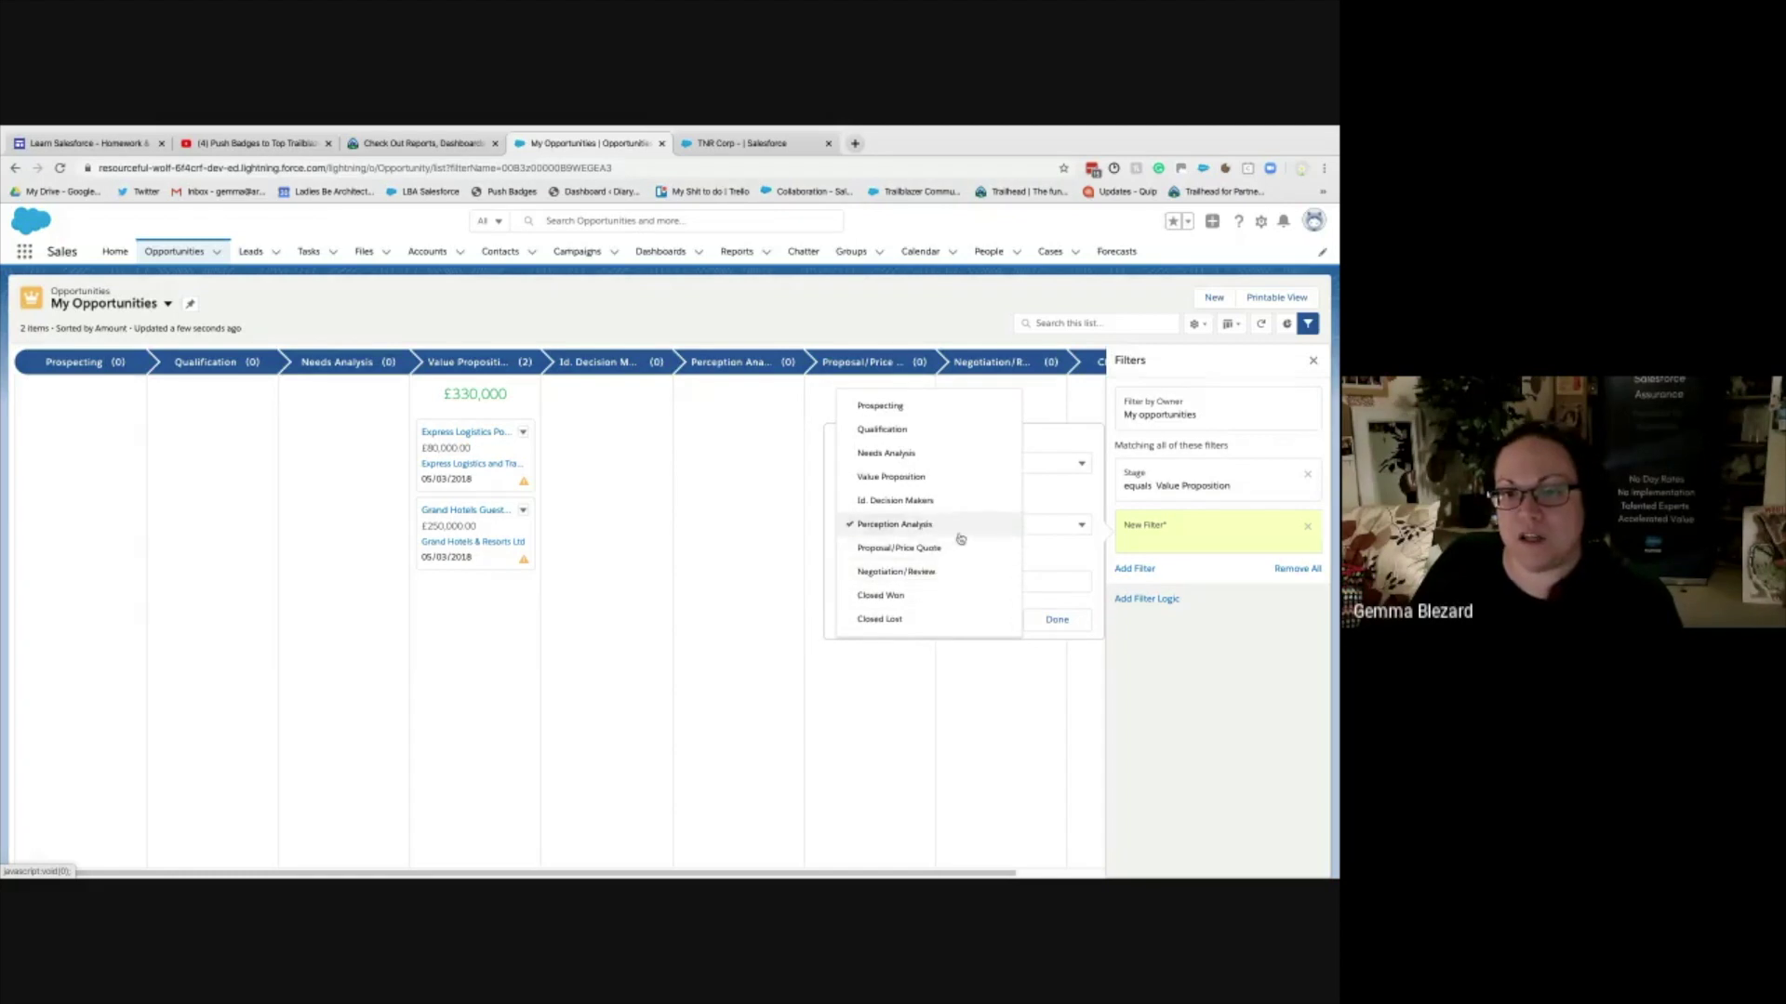
left_click(1061, 621)
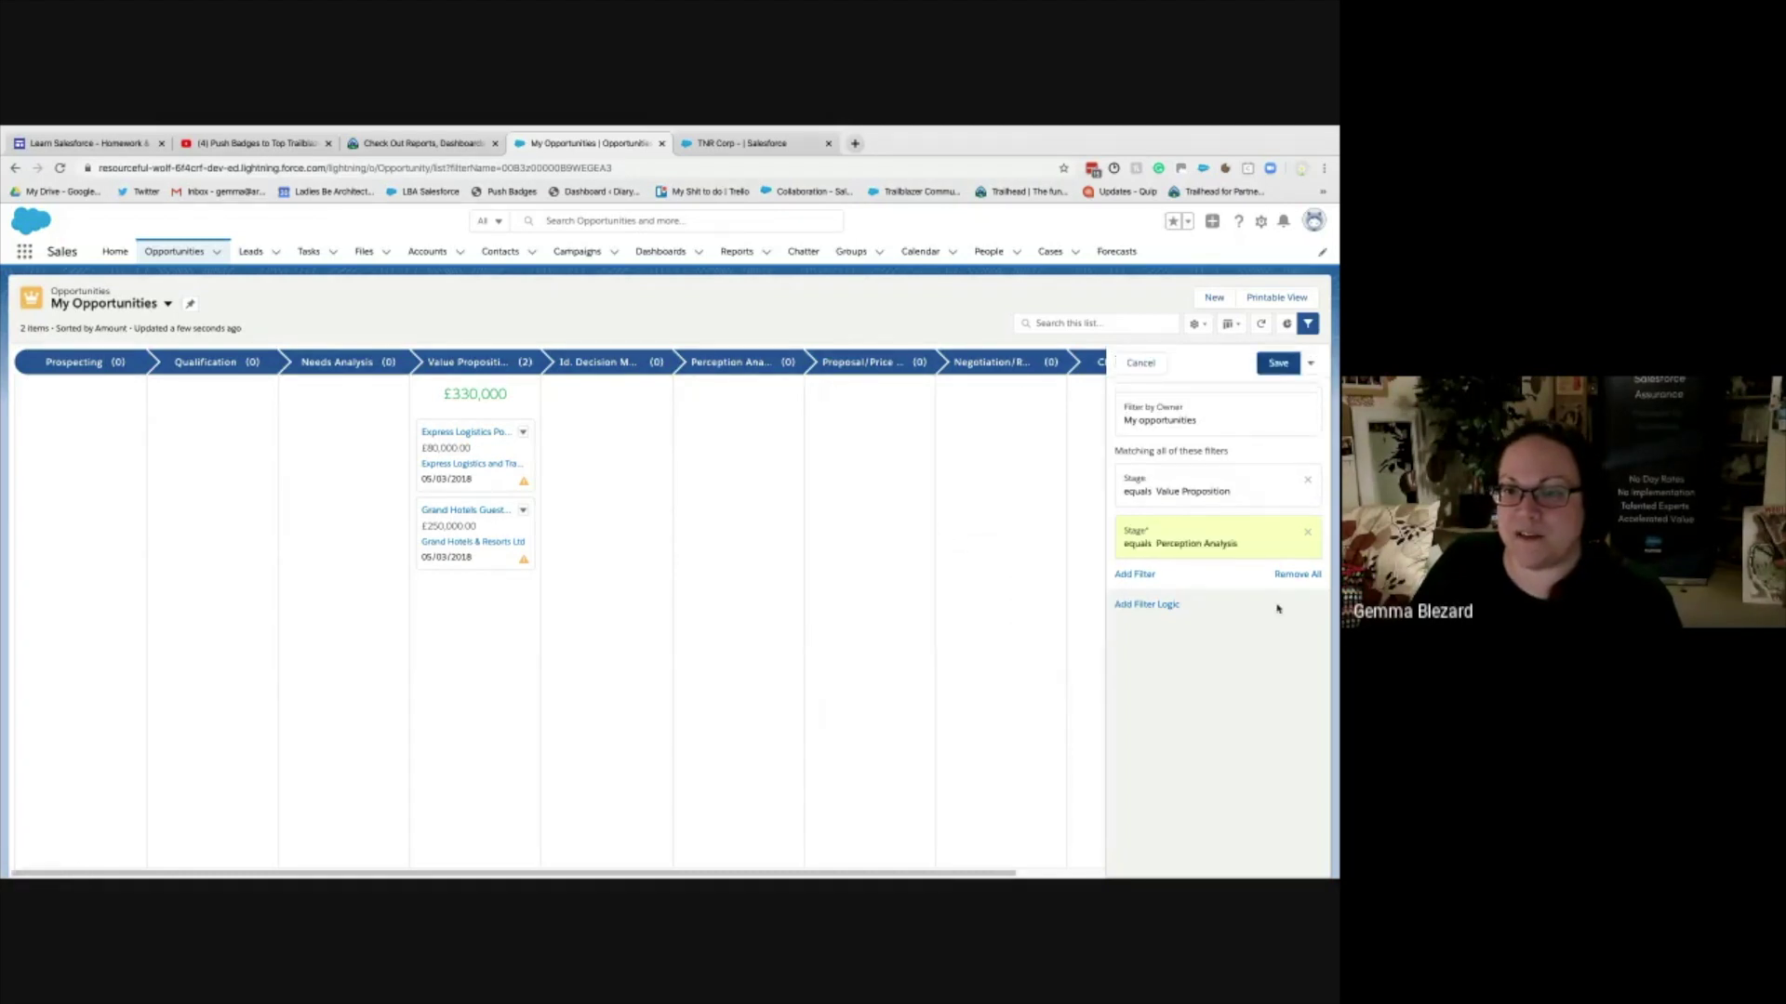
- Add filter logic "1 OR 2" to combine the two stage filters and save the list view
left_click(1147, 609)
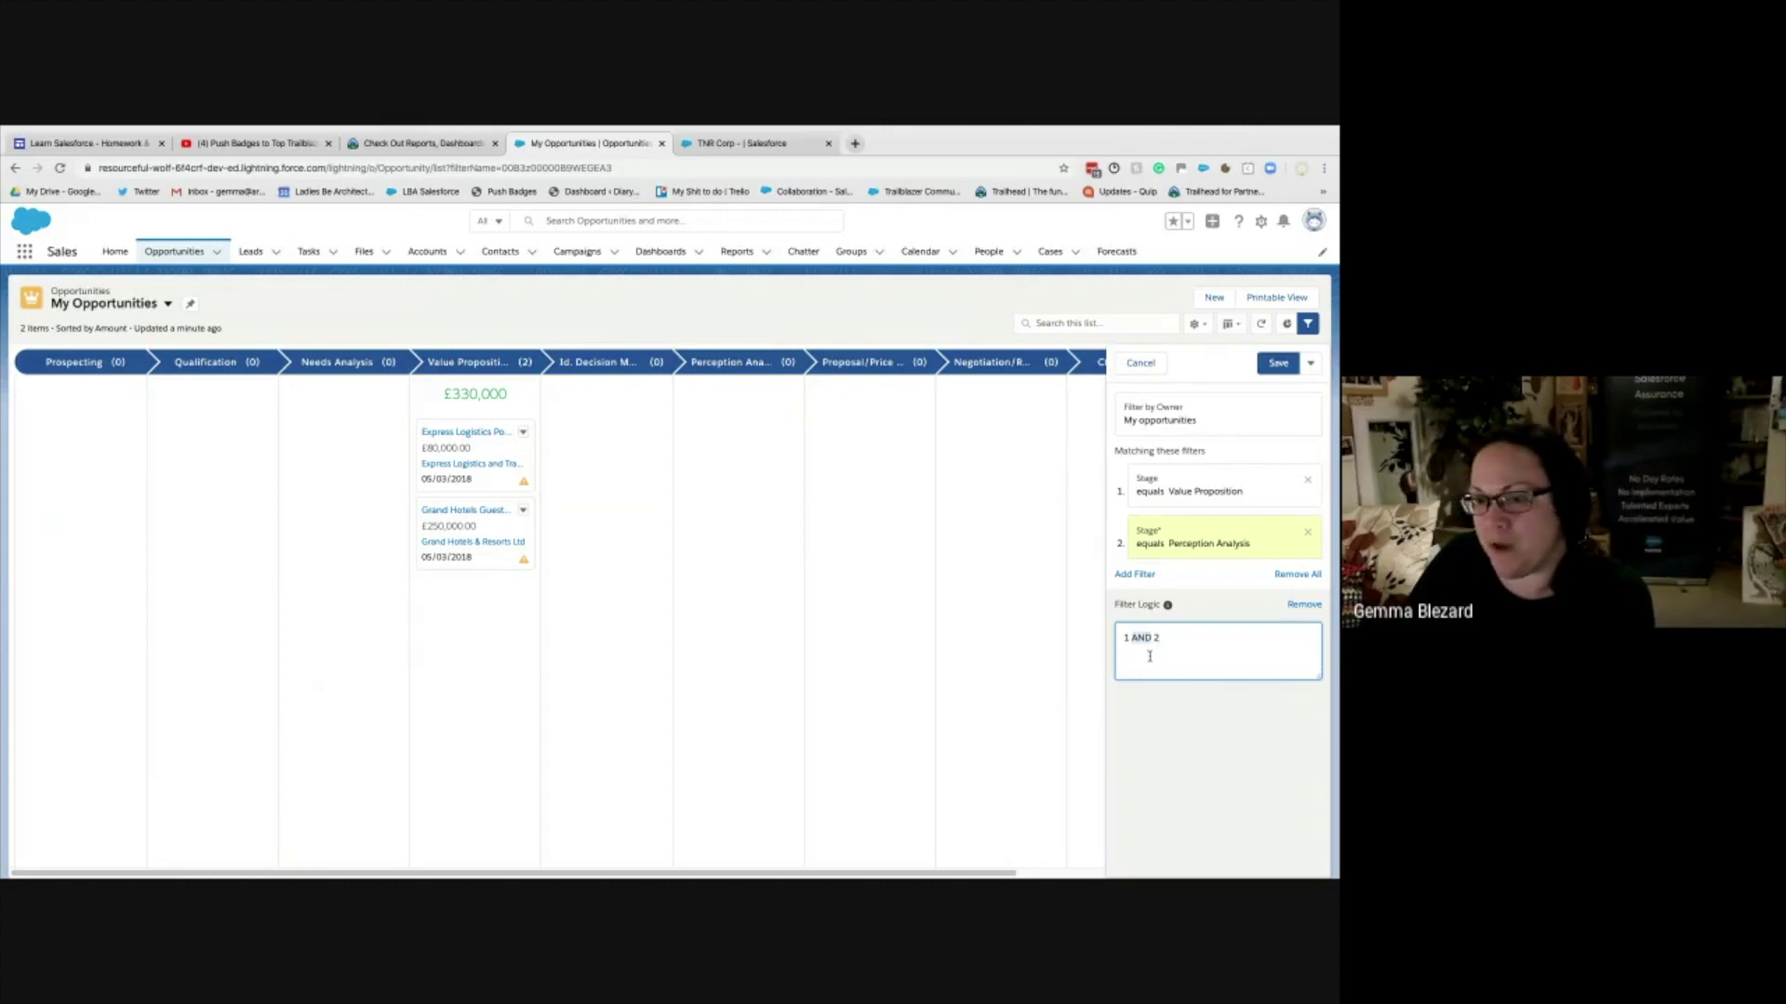
type("or")
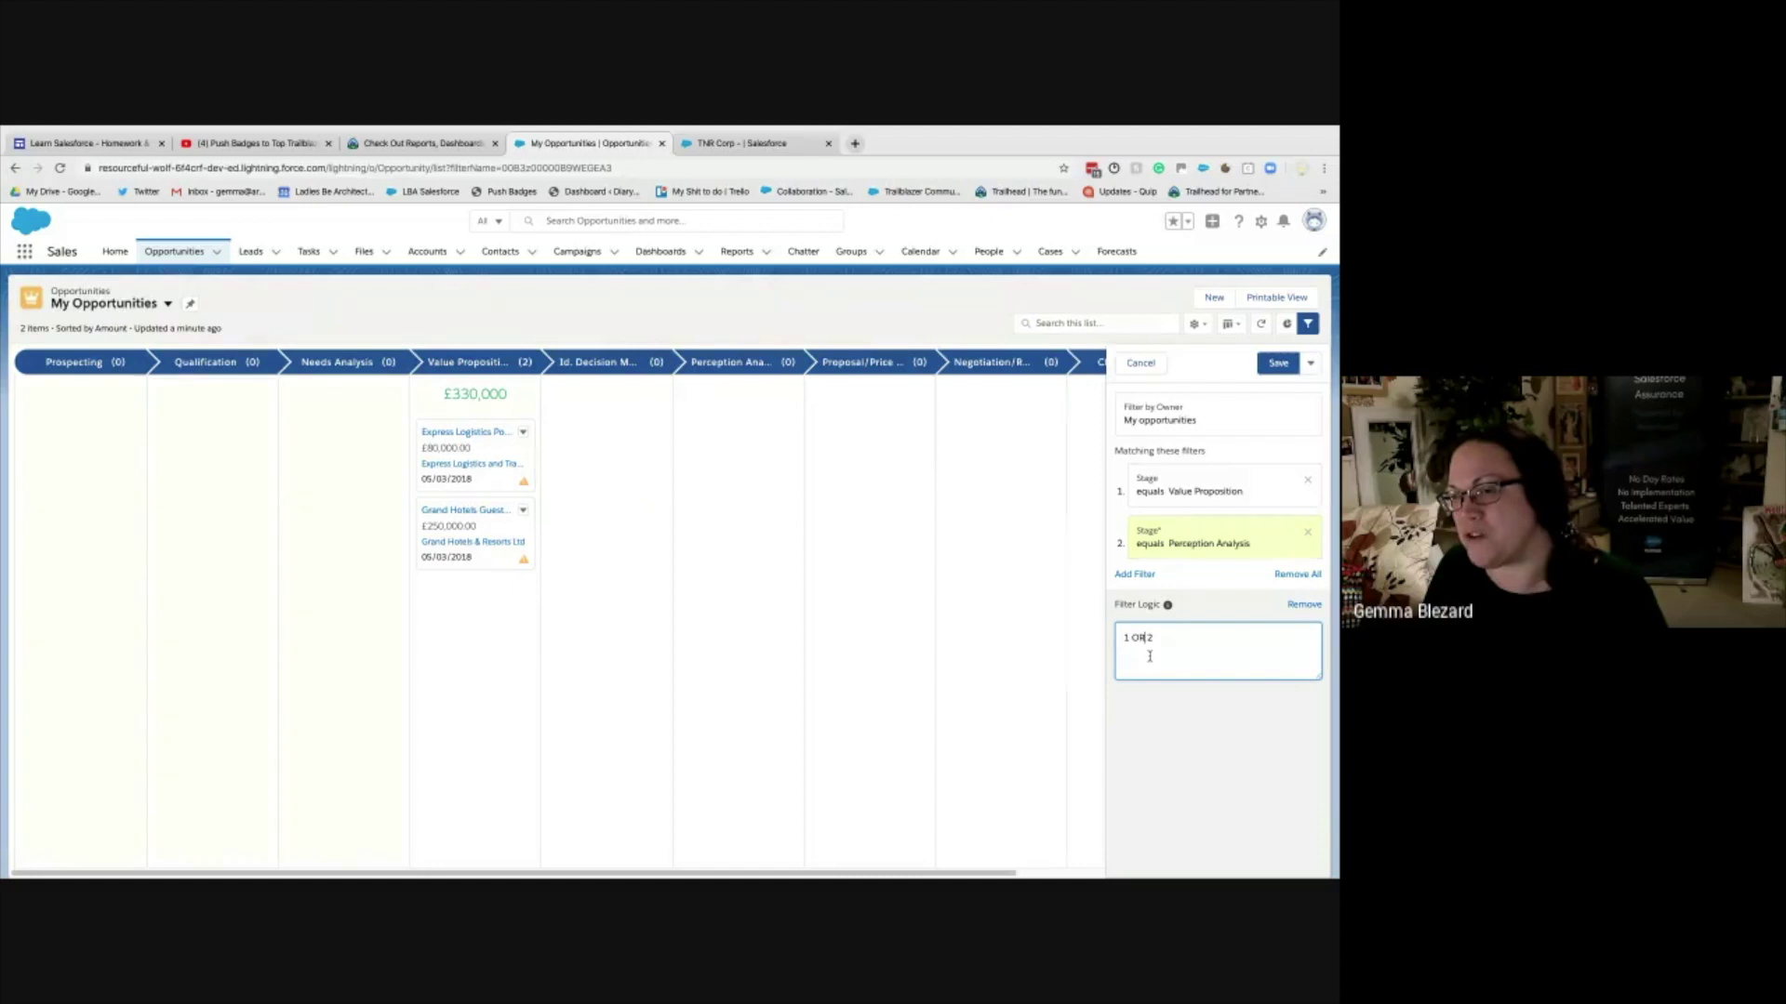
left_click(1279, 364)
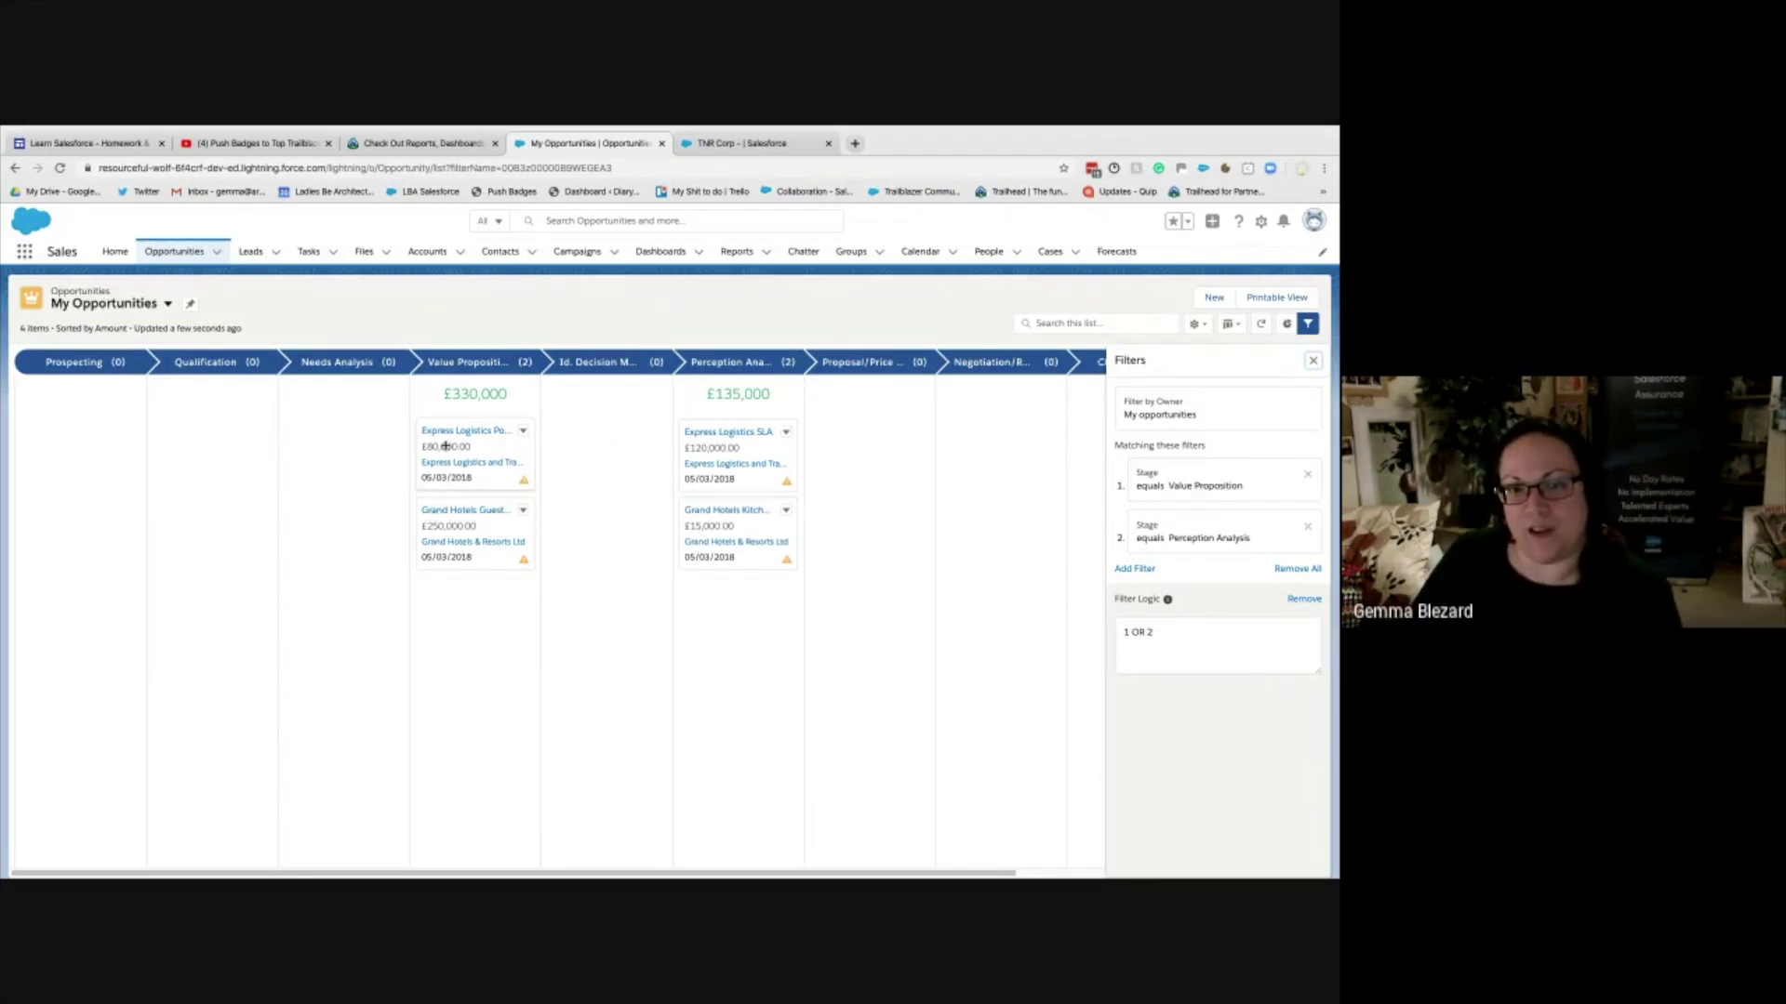
left_click(400, 142)
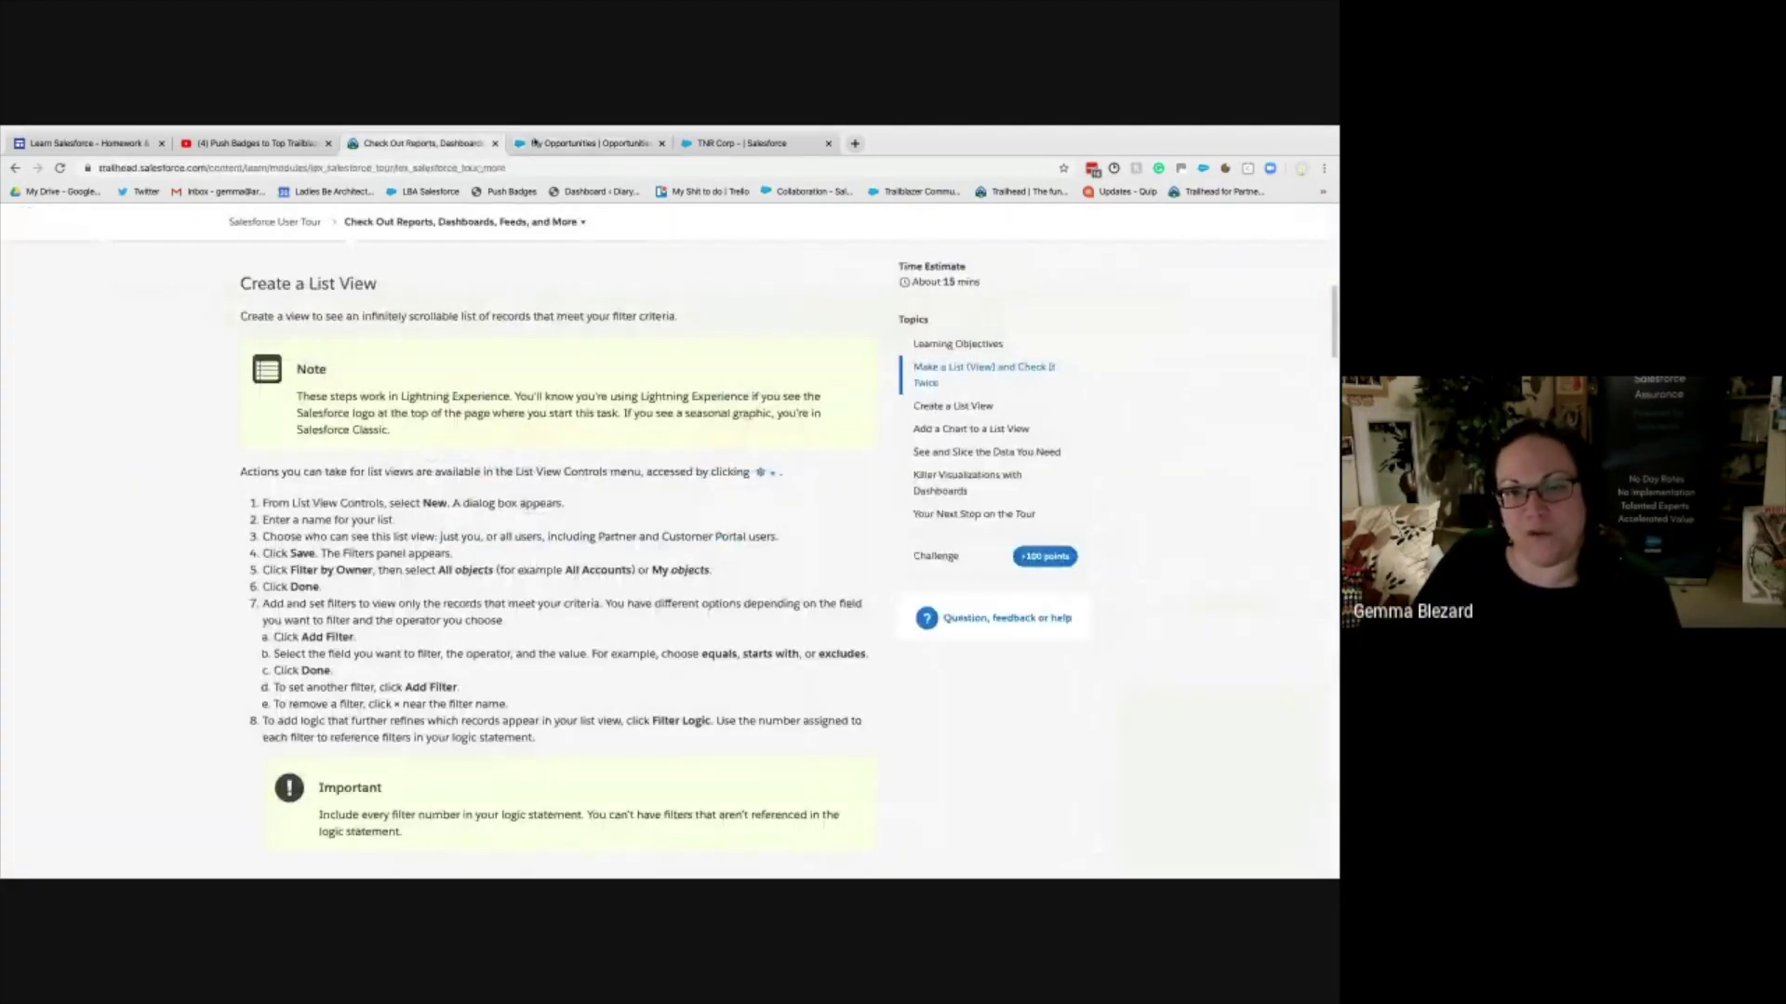
left_click(595, 144)
left_click(445, 145)
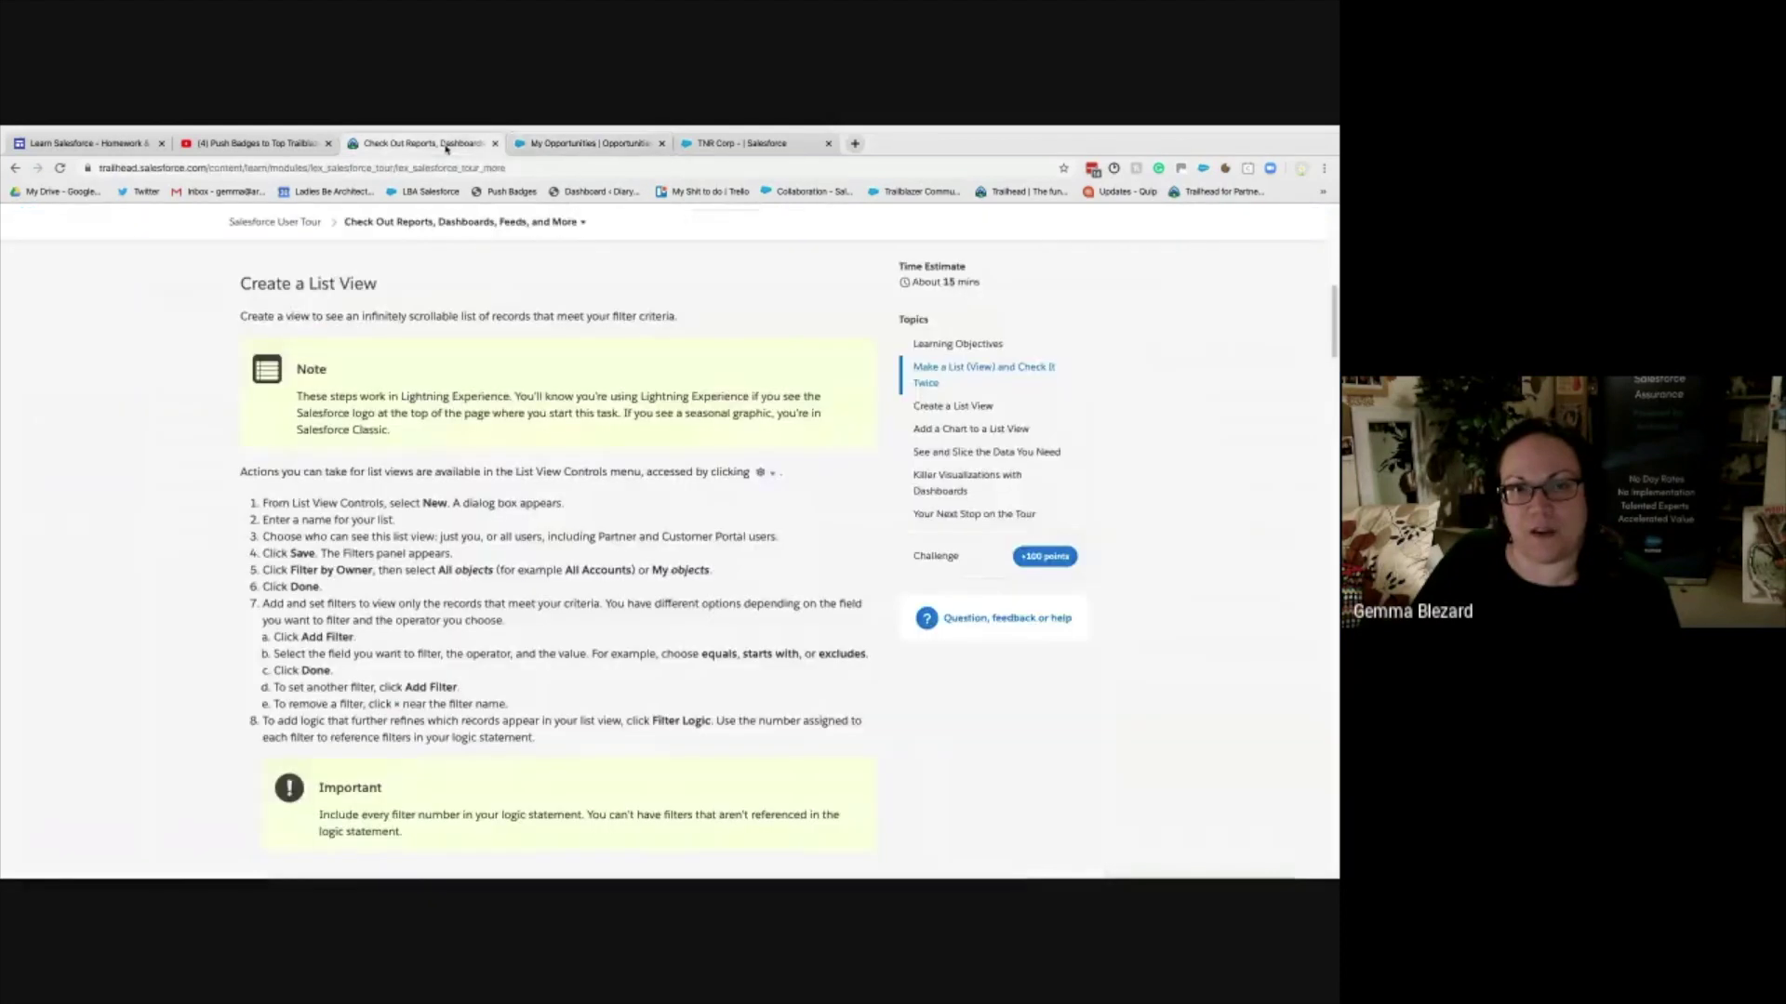
left_click(585, 143)
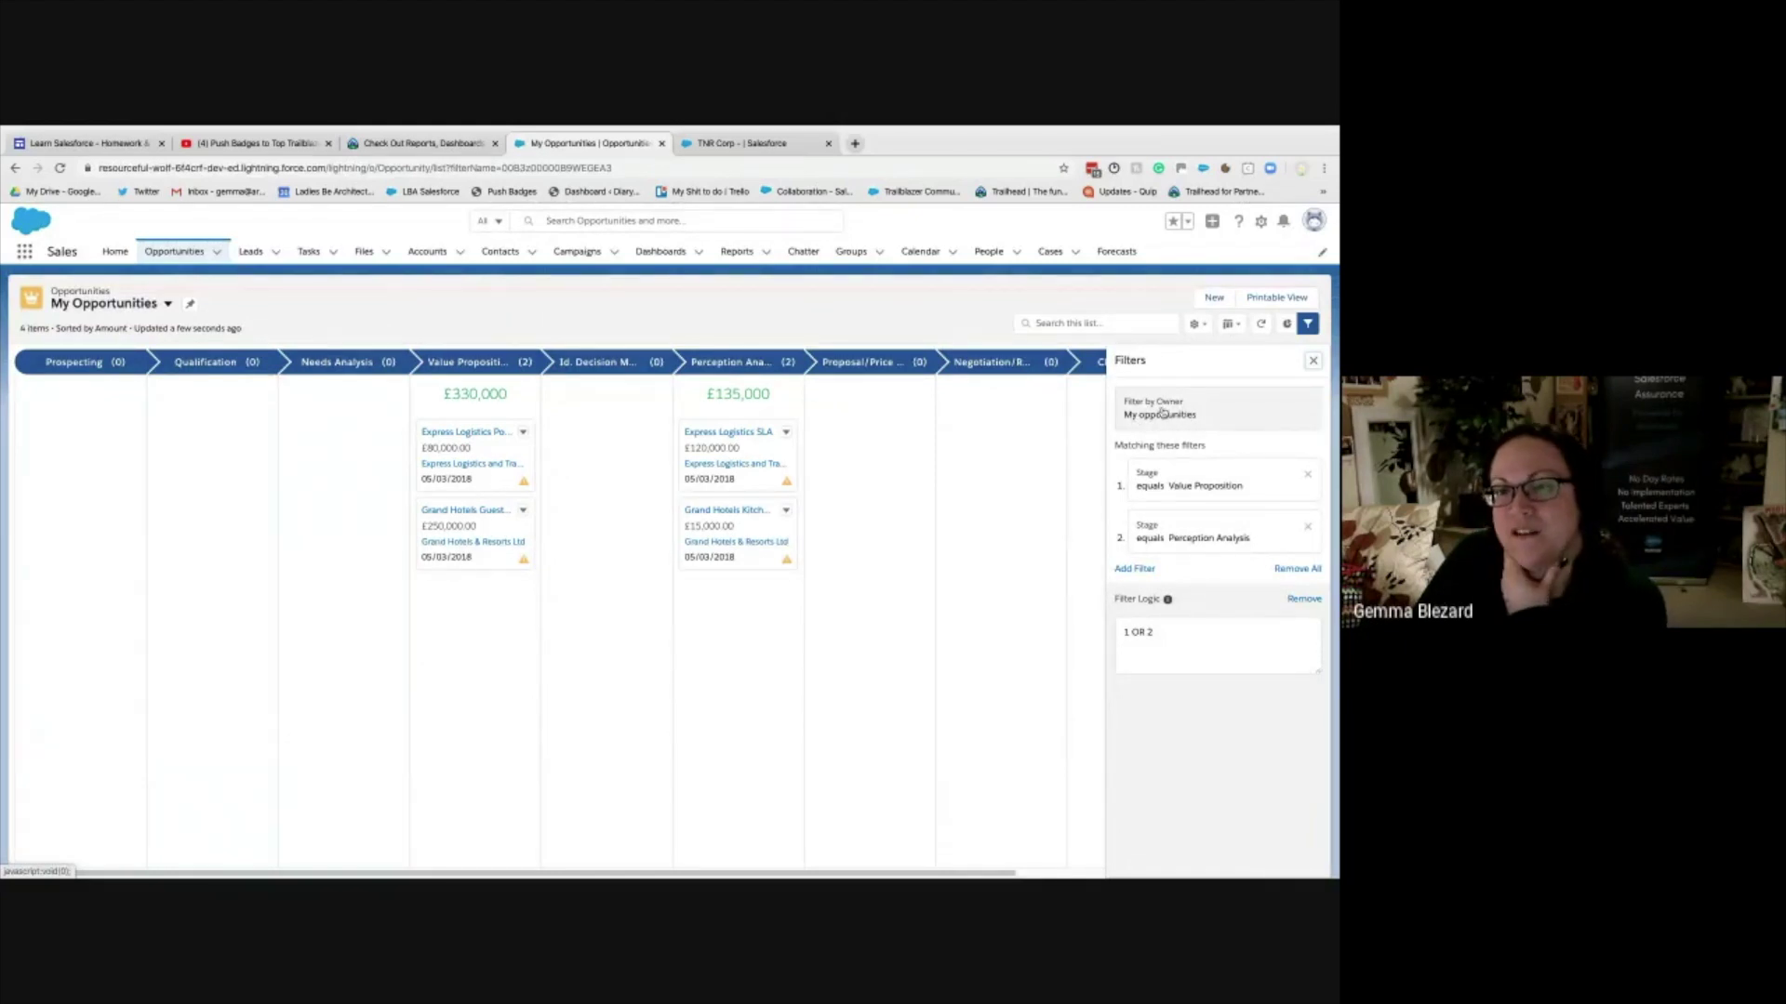
- Set the My Opportunities list view's owner filter to All opportunities and save the list view
left_click(1162, 413)
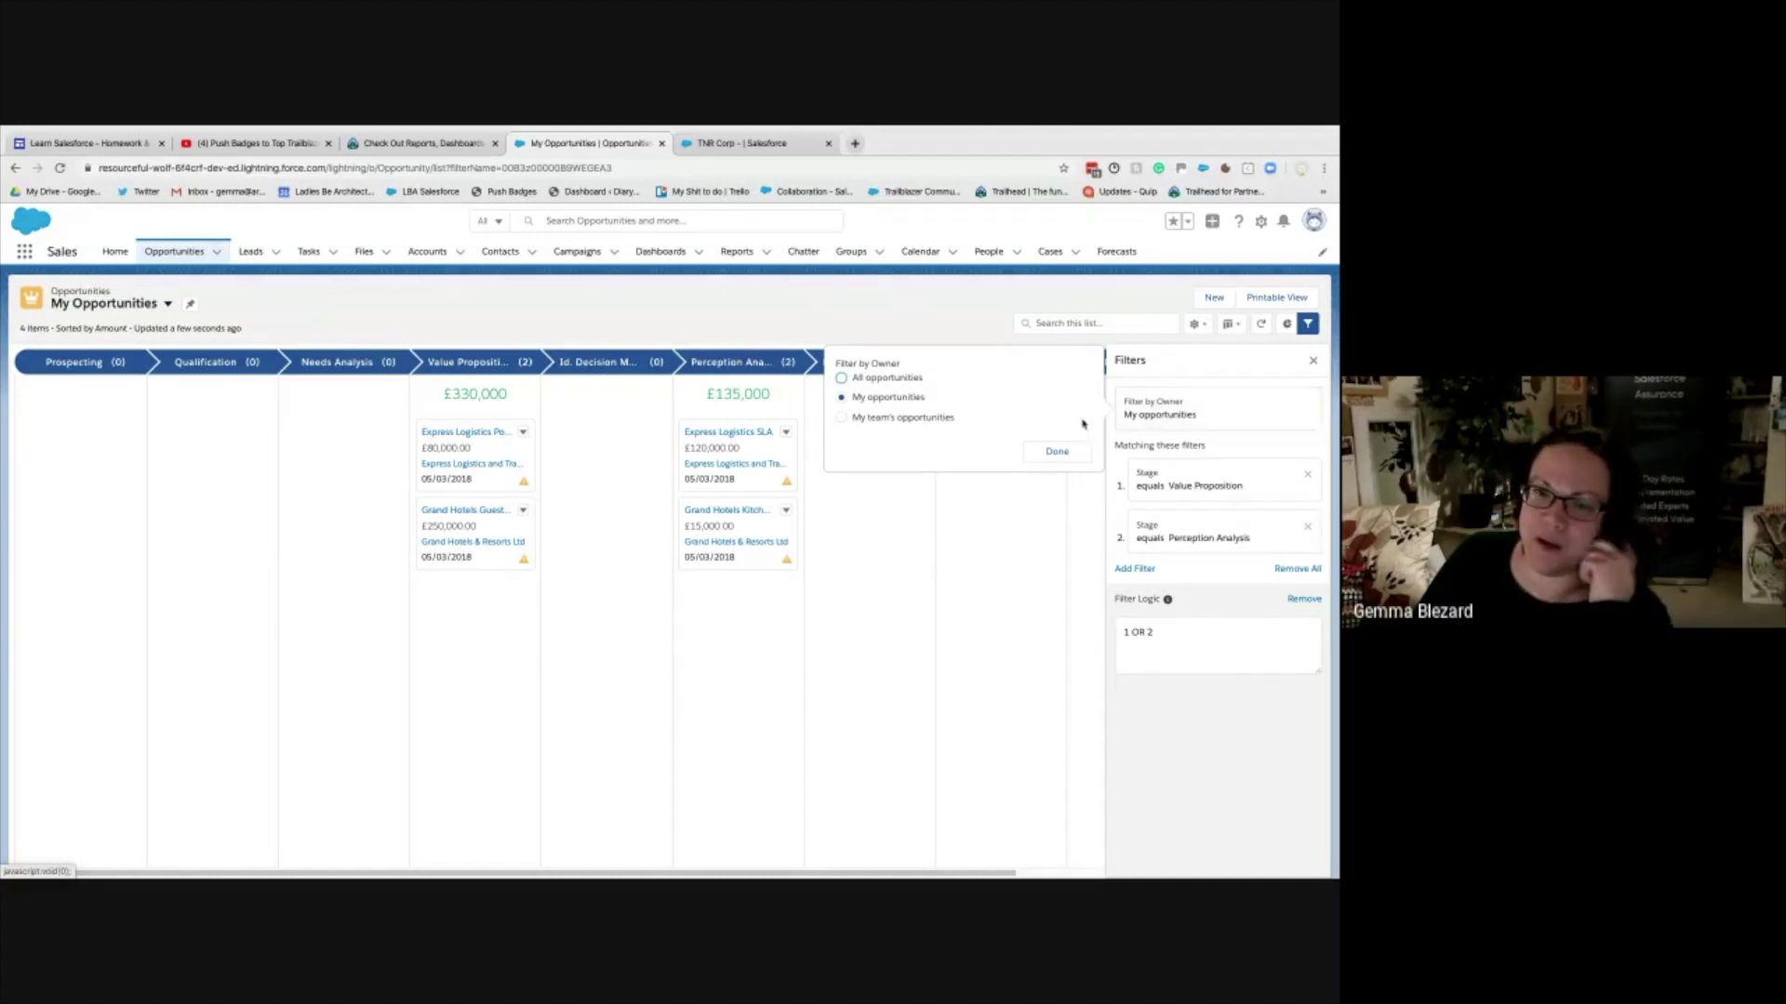
left_click(867, 420)
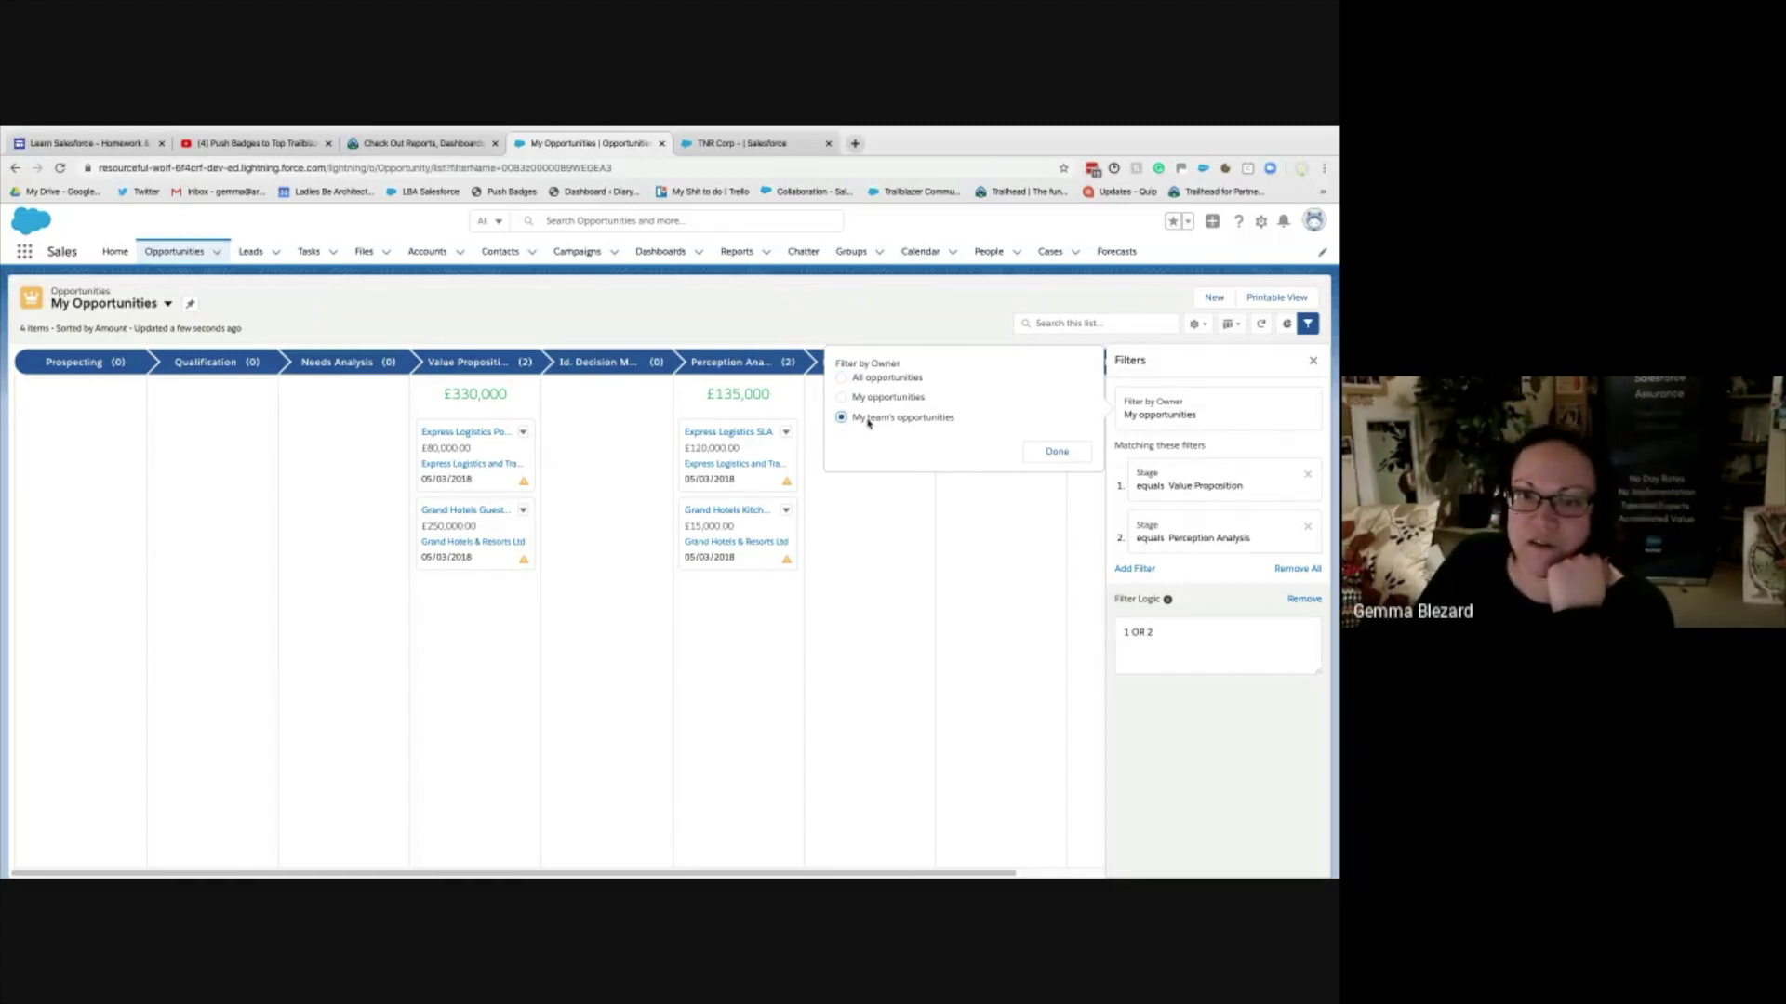
left_click(883, 379)
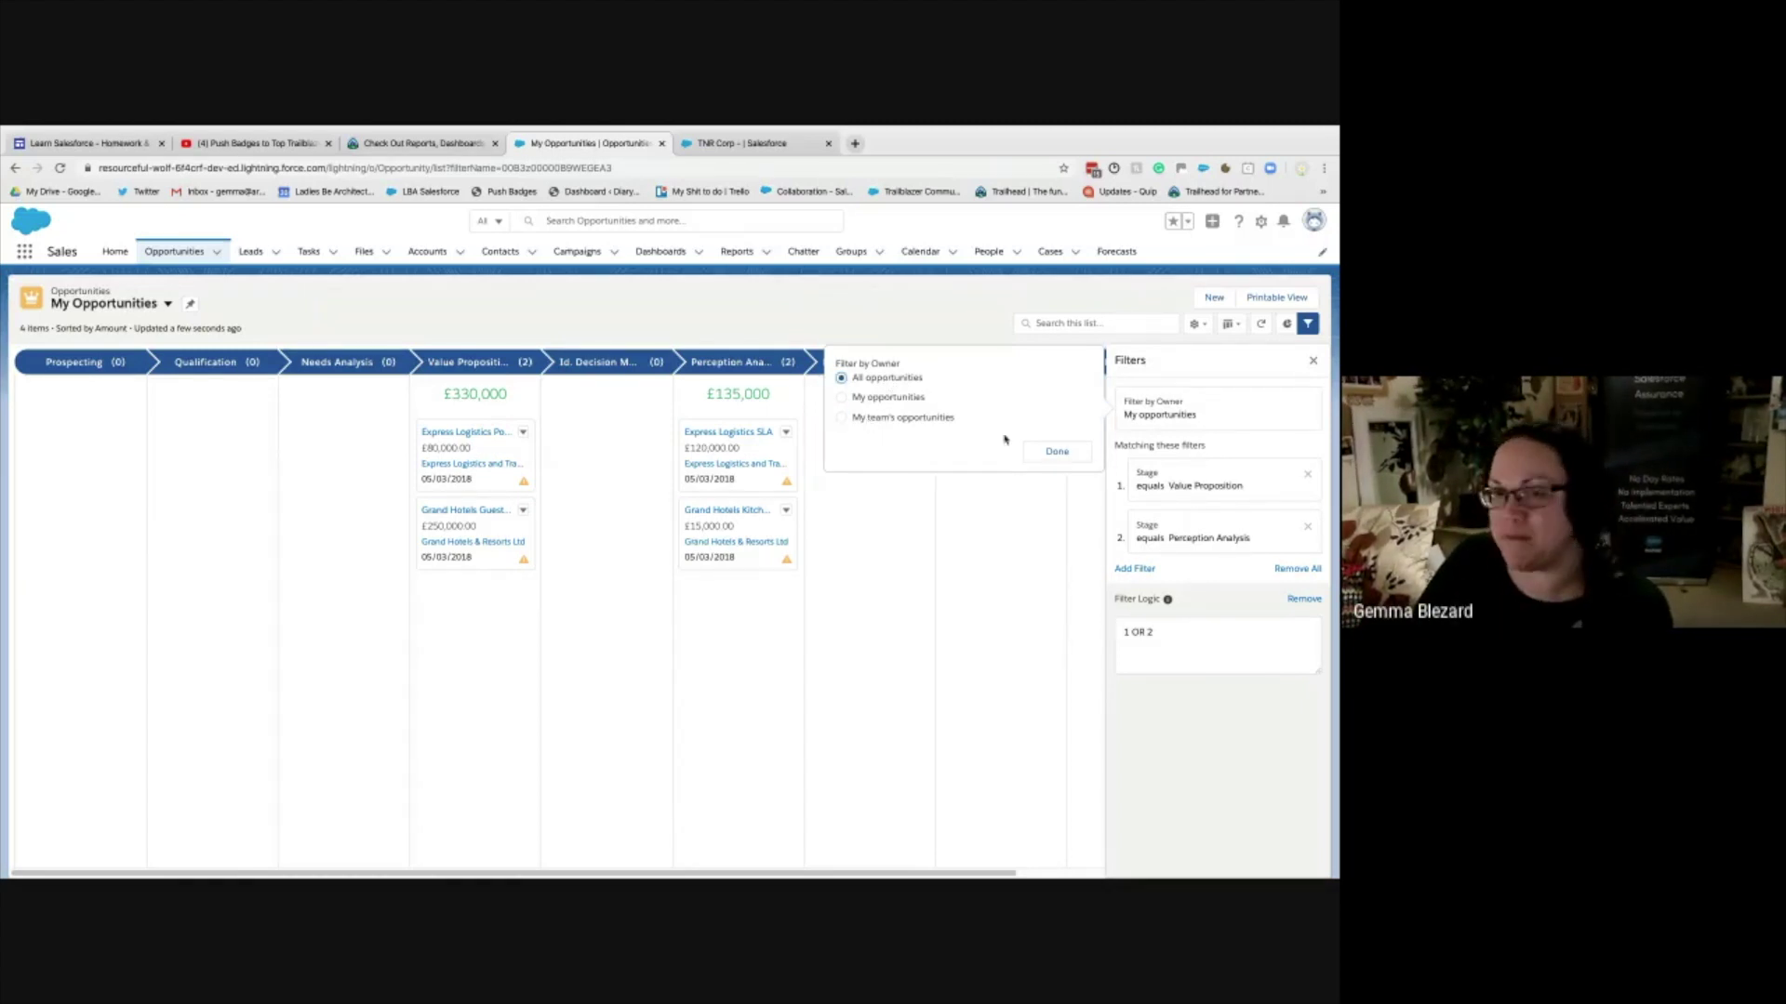
left_click(1057, 451)
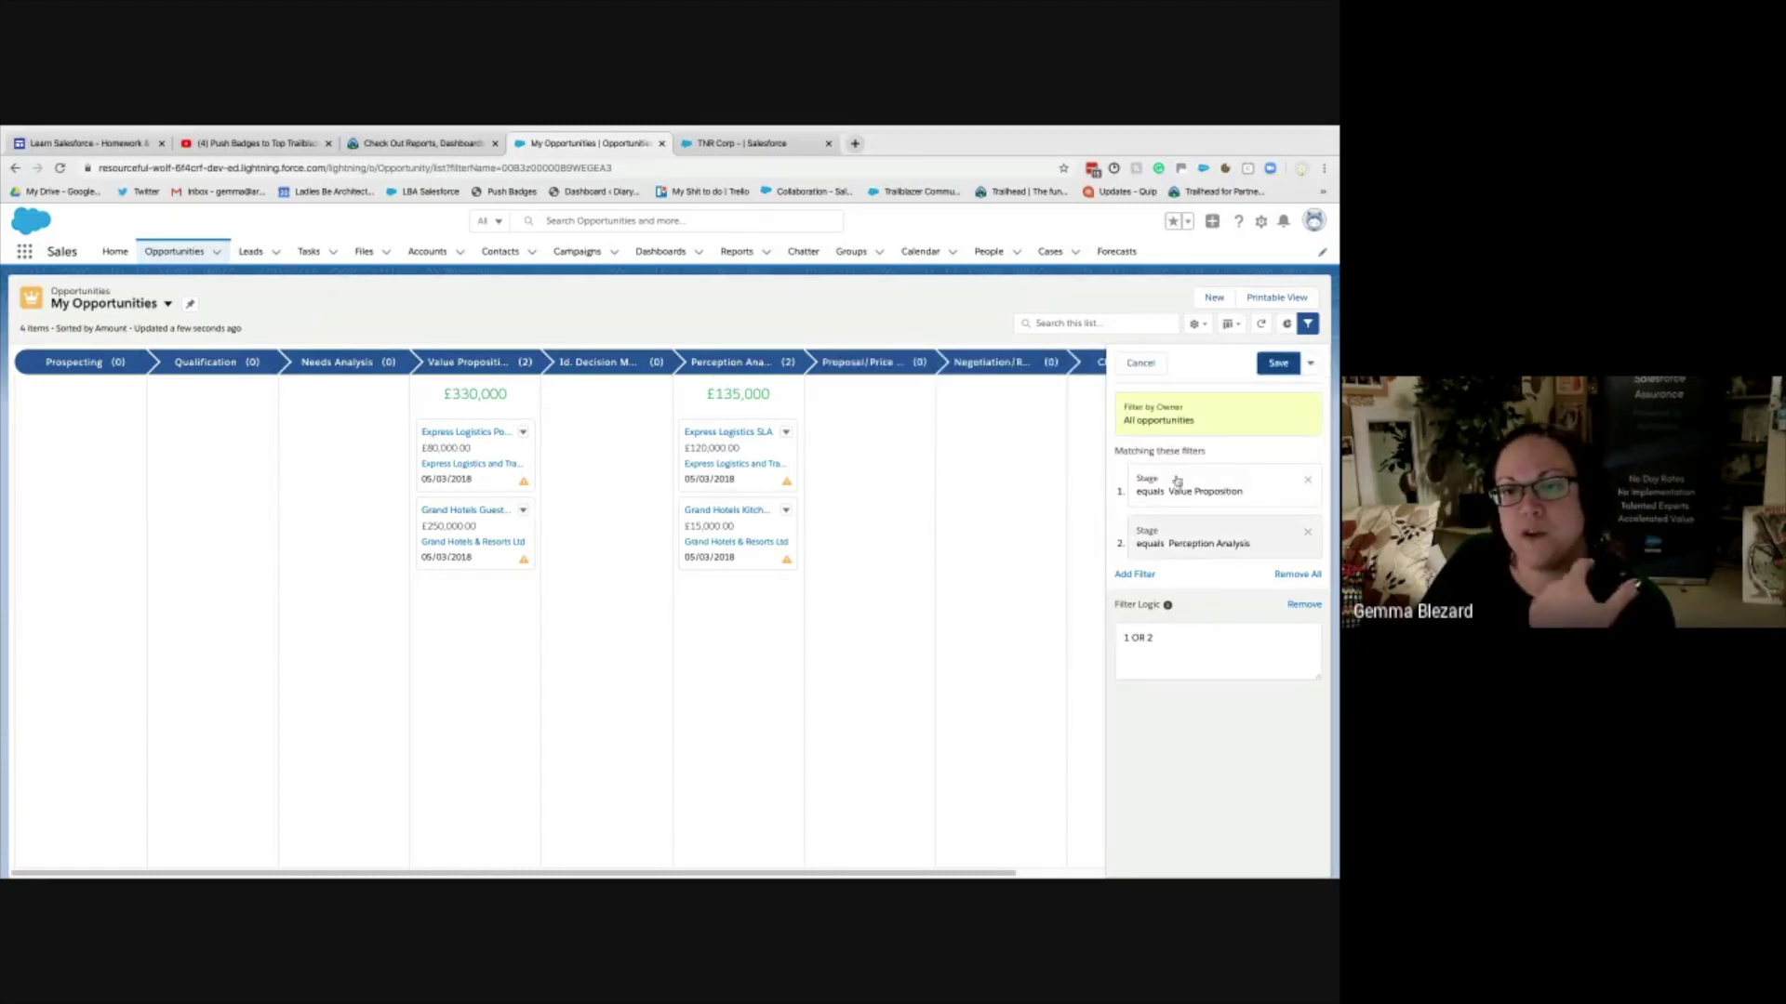
left_click(1282, 367)
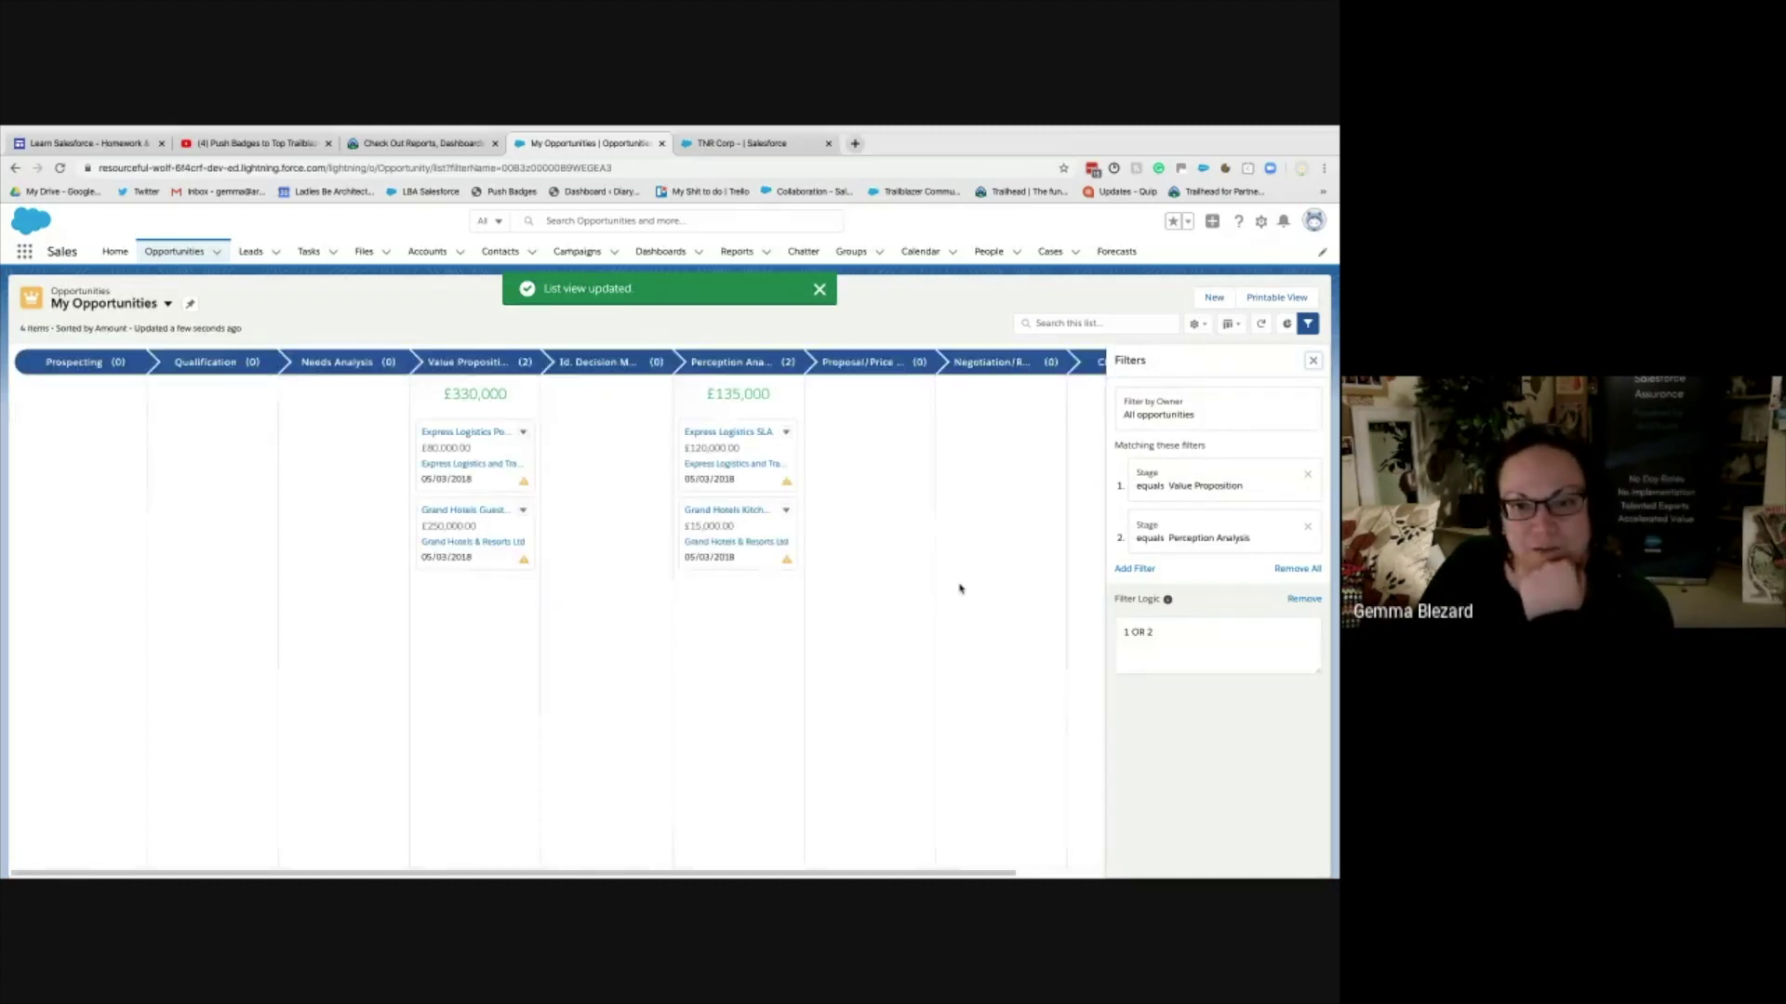
- Set the list view's owner filter back to My opportunities and save the change
left_click(1230, 426)
left_click(879, 398)
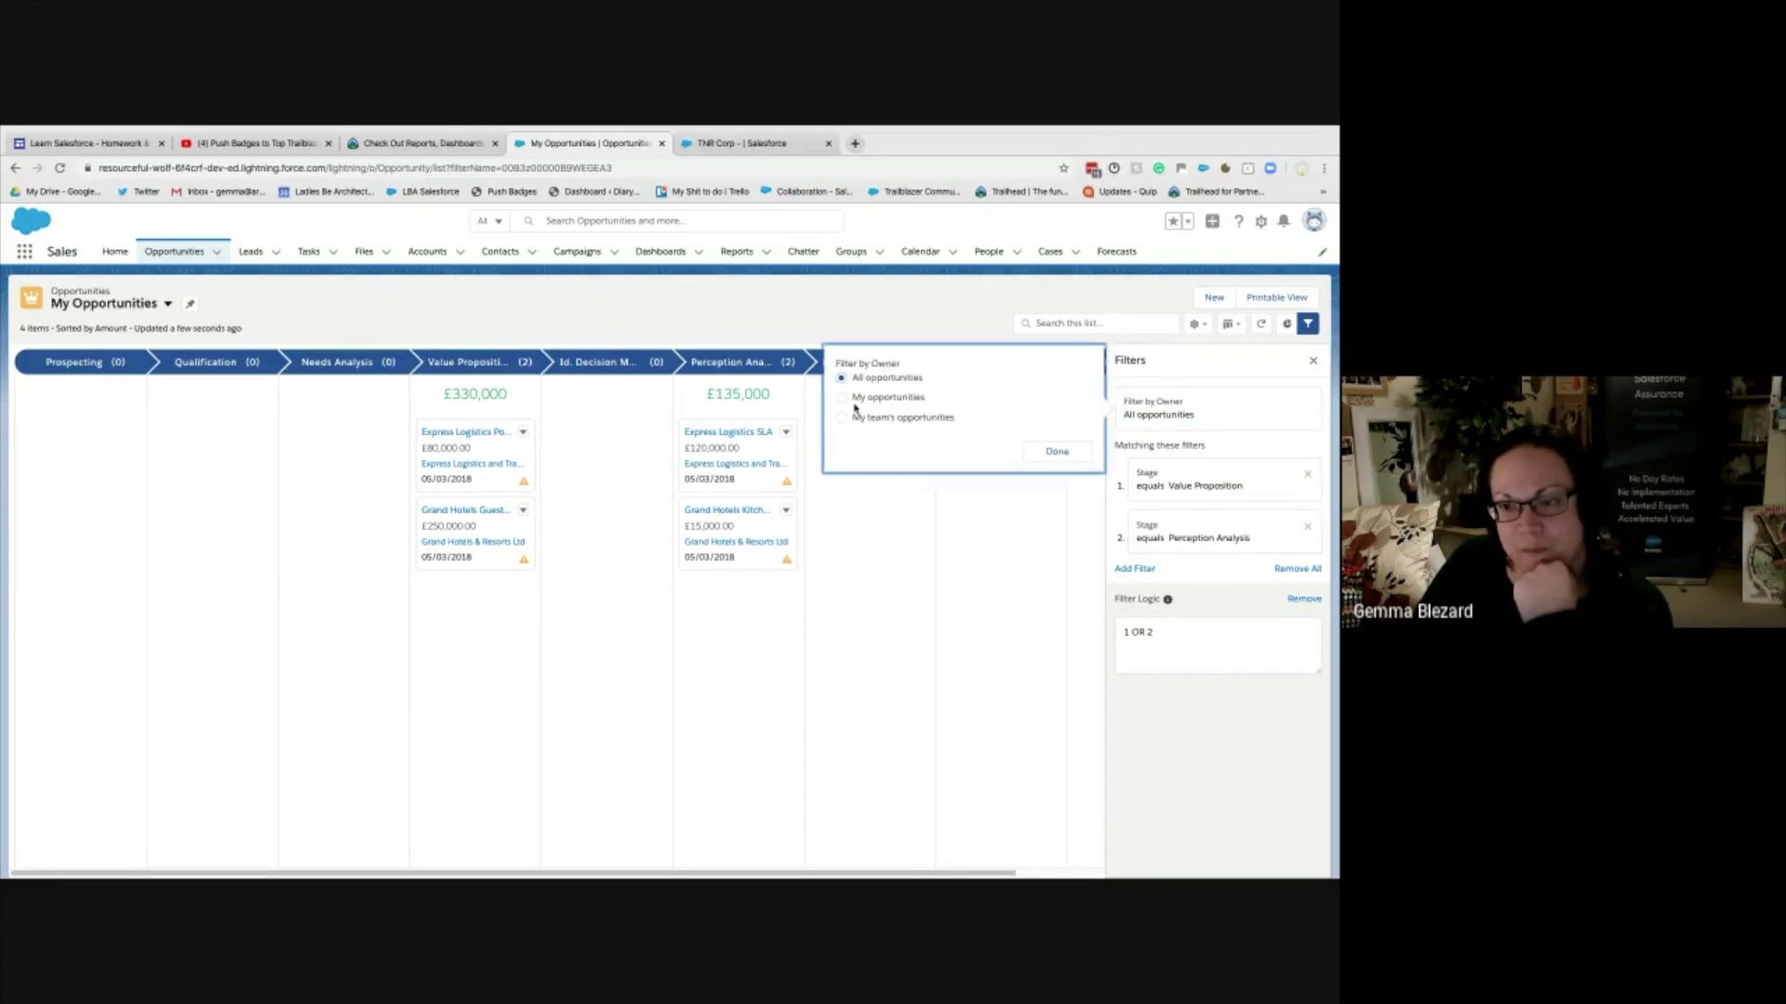
left_click(1049, 451)
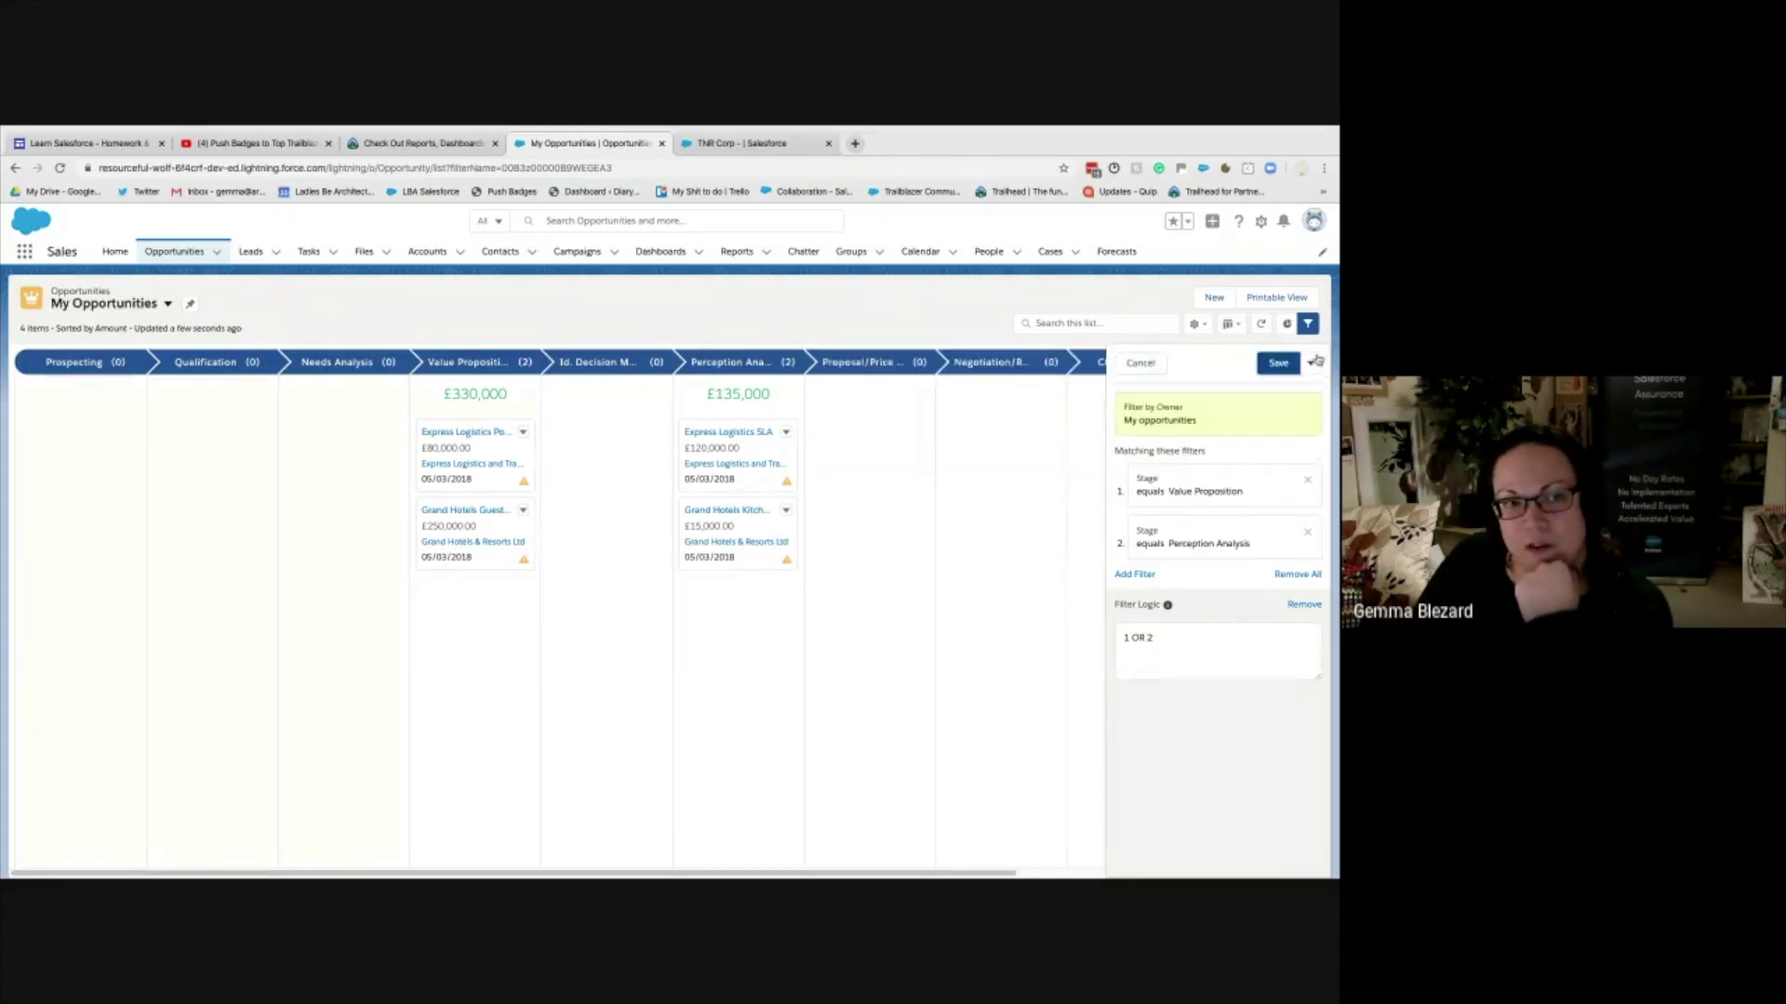
left_click(1278, 363)
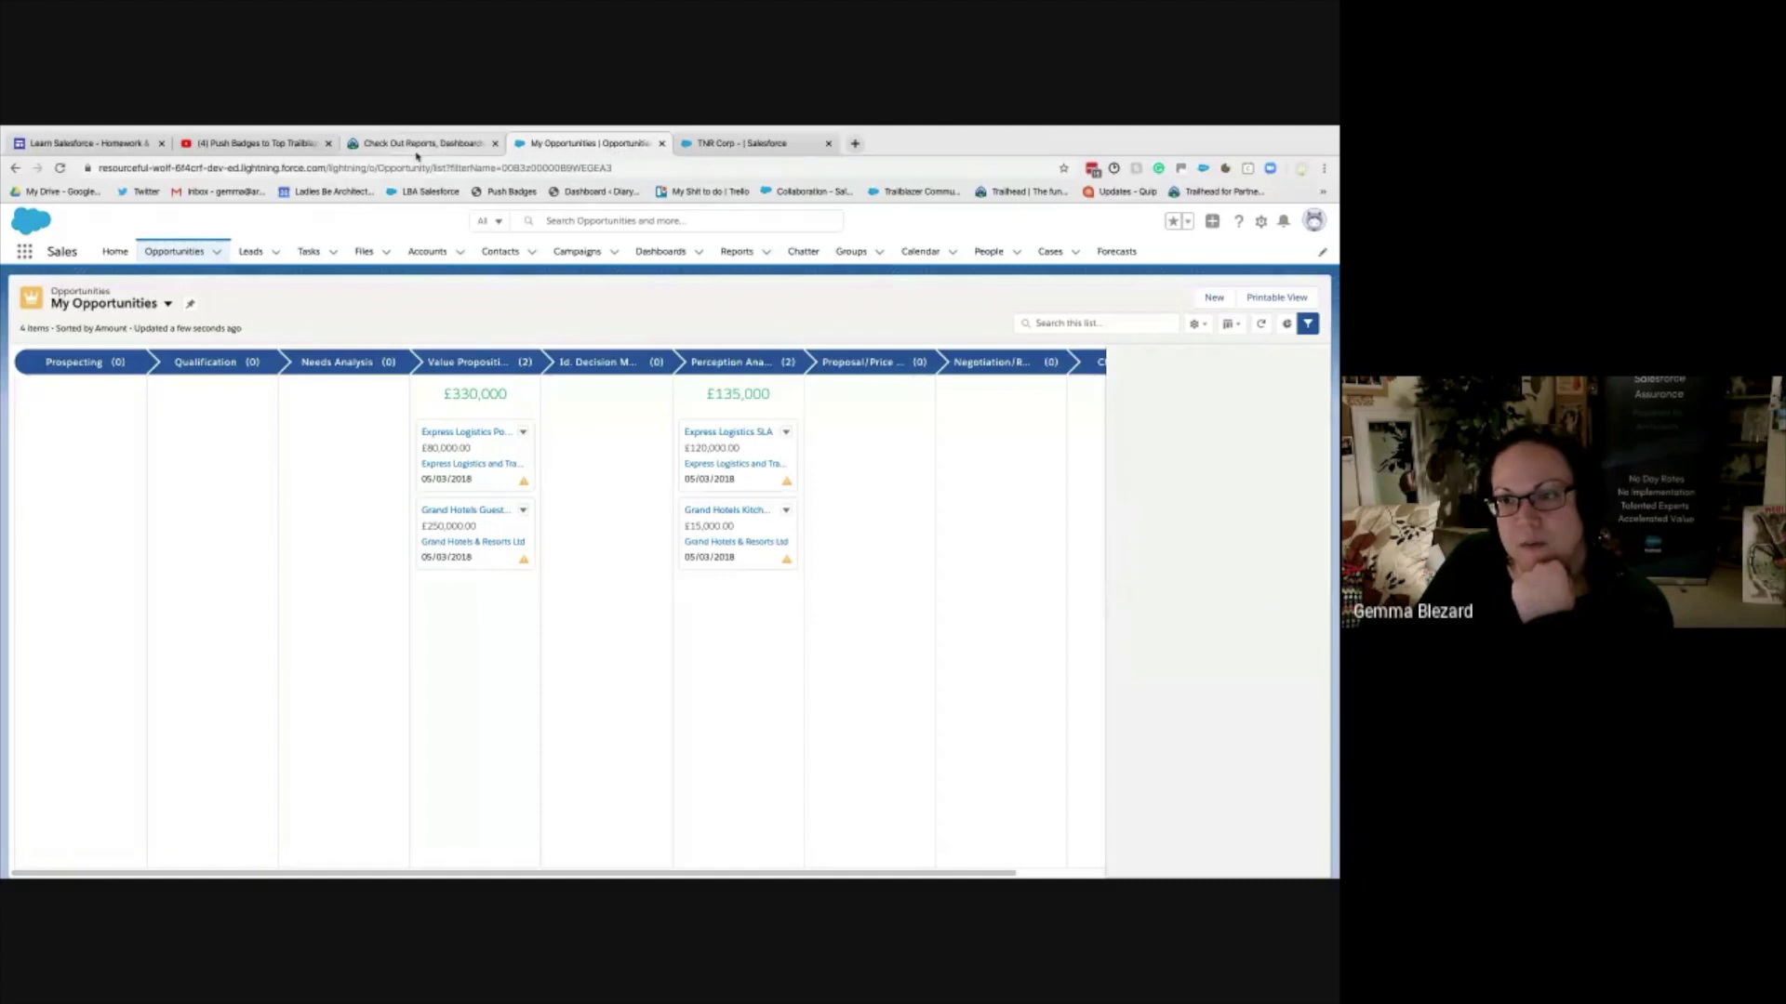
- Review the AND, OR and NOT filter logic definitions in the Trailhead unit and highlight the operand table
left_click(416, 146)
scroll(517, 710, "down", 2)
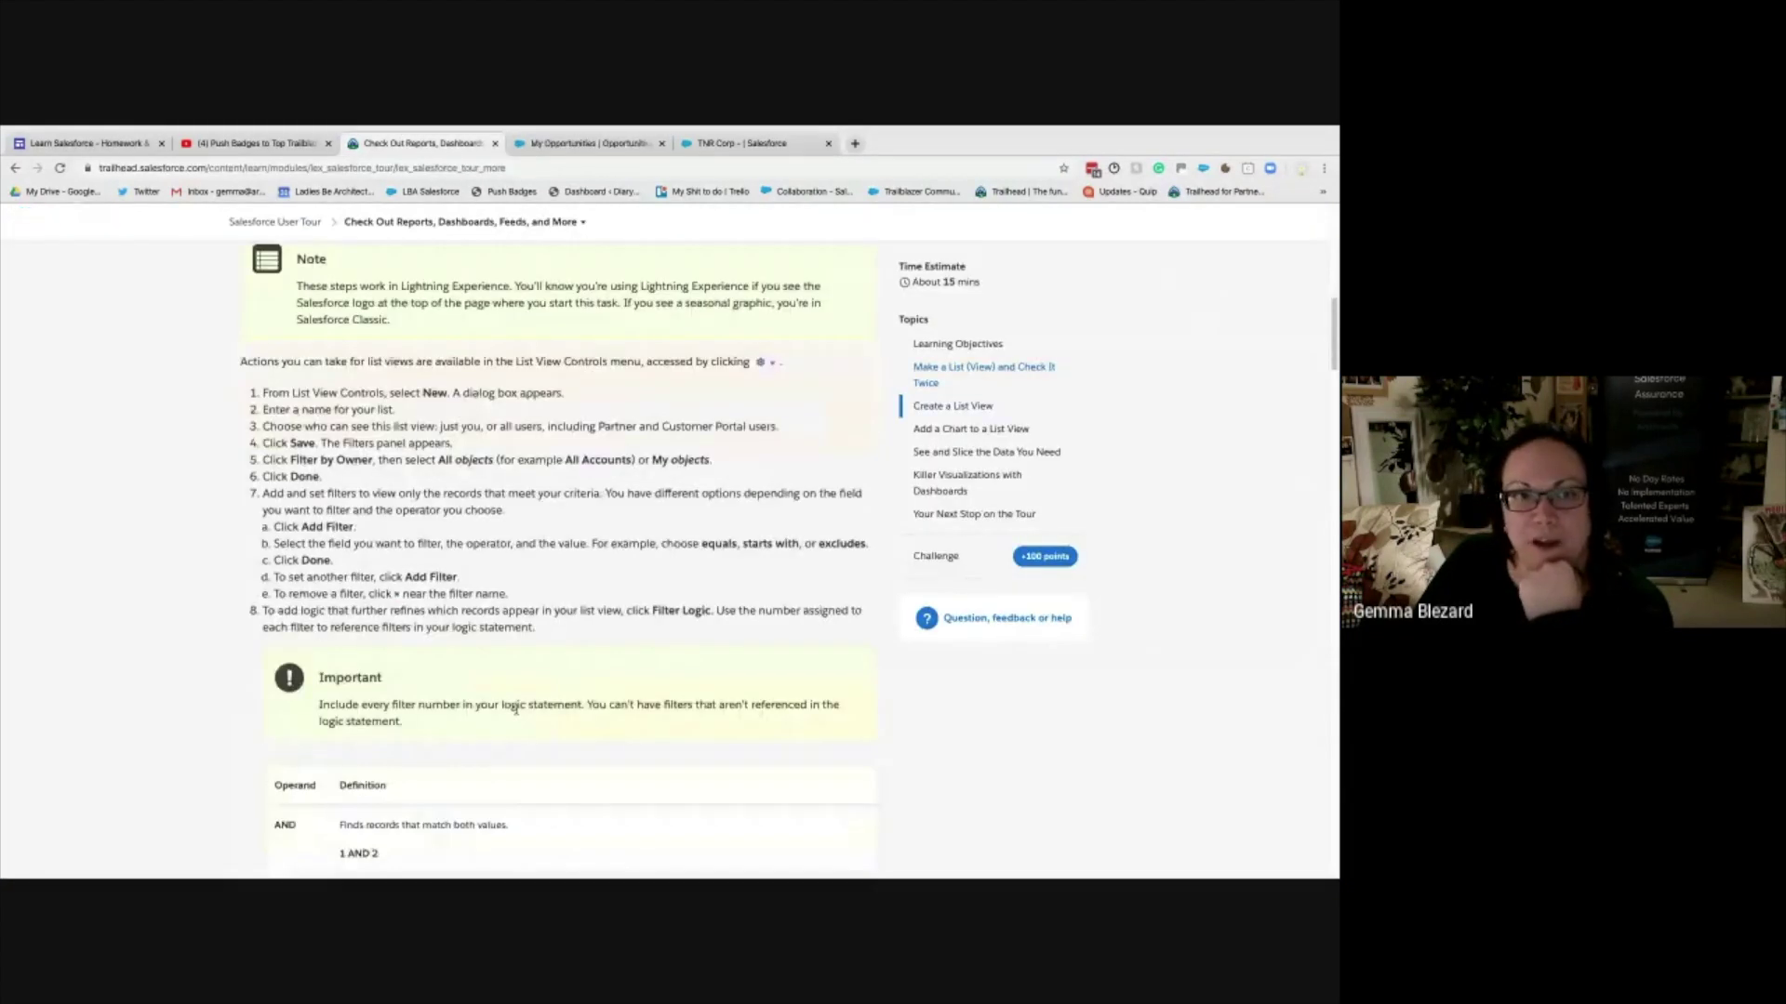
scroll(516, 710, "down", 5)
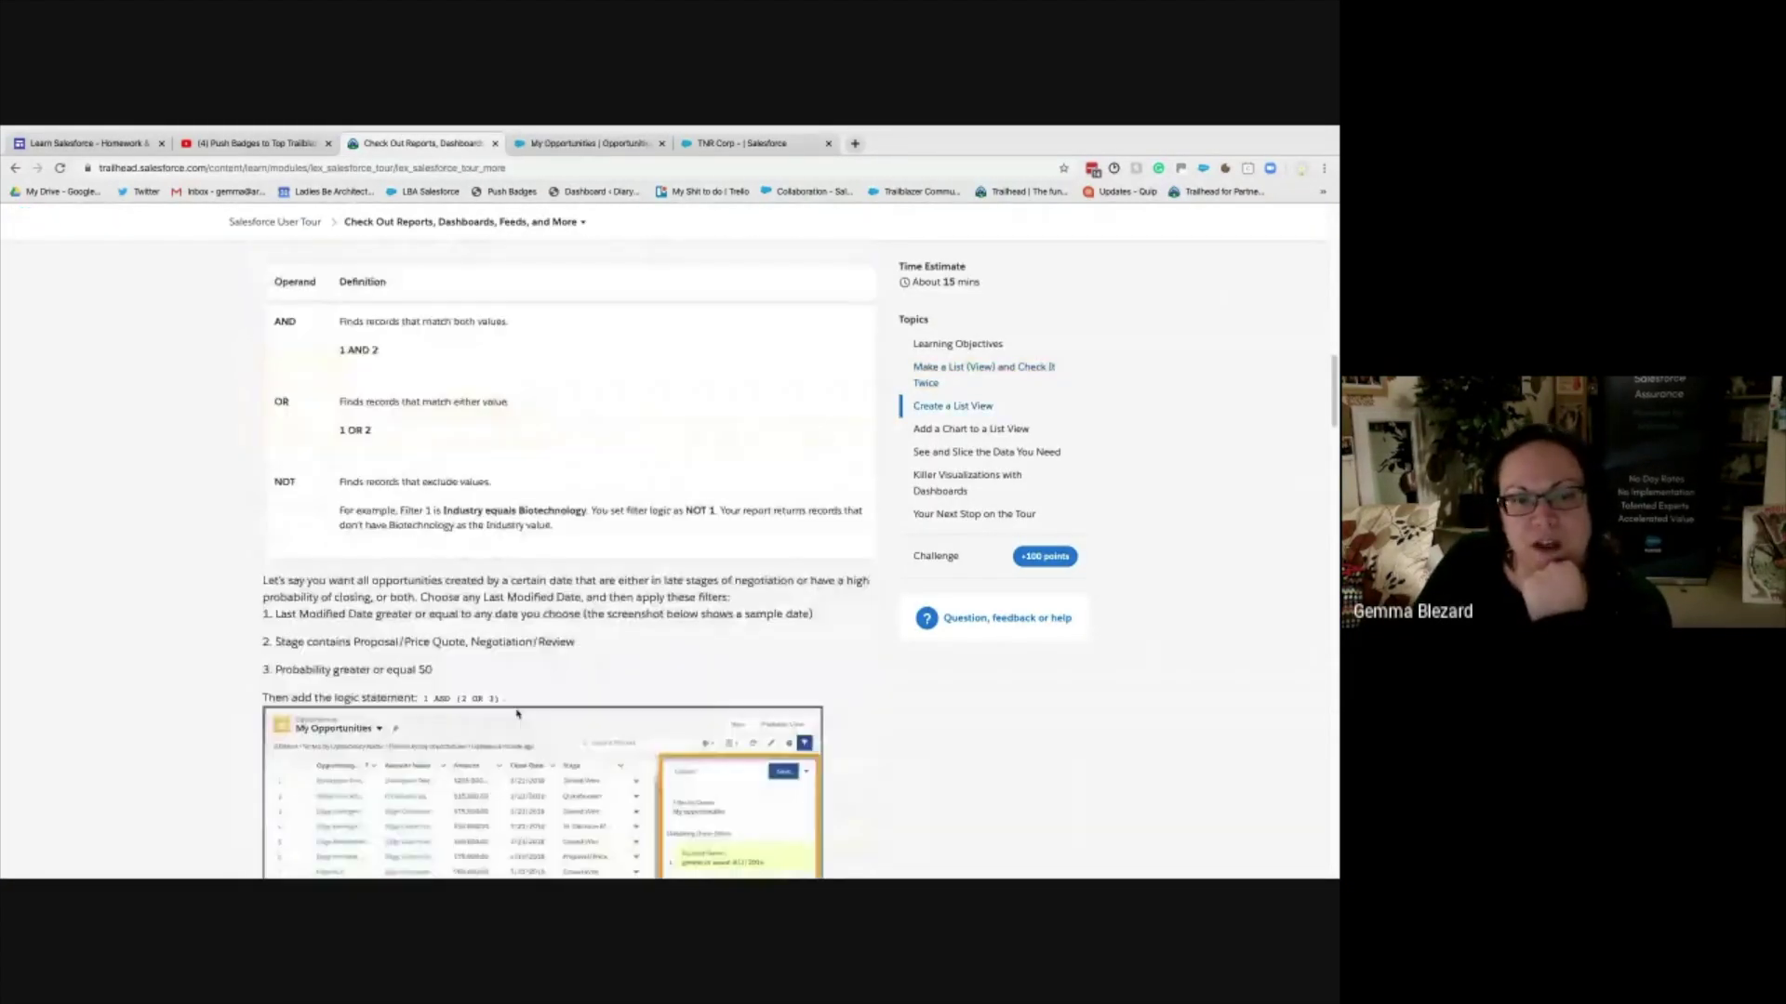
scroll(512, 711, "up", 1)
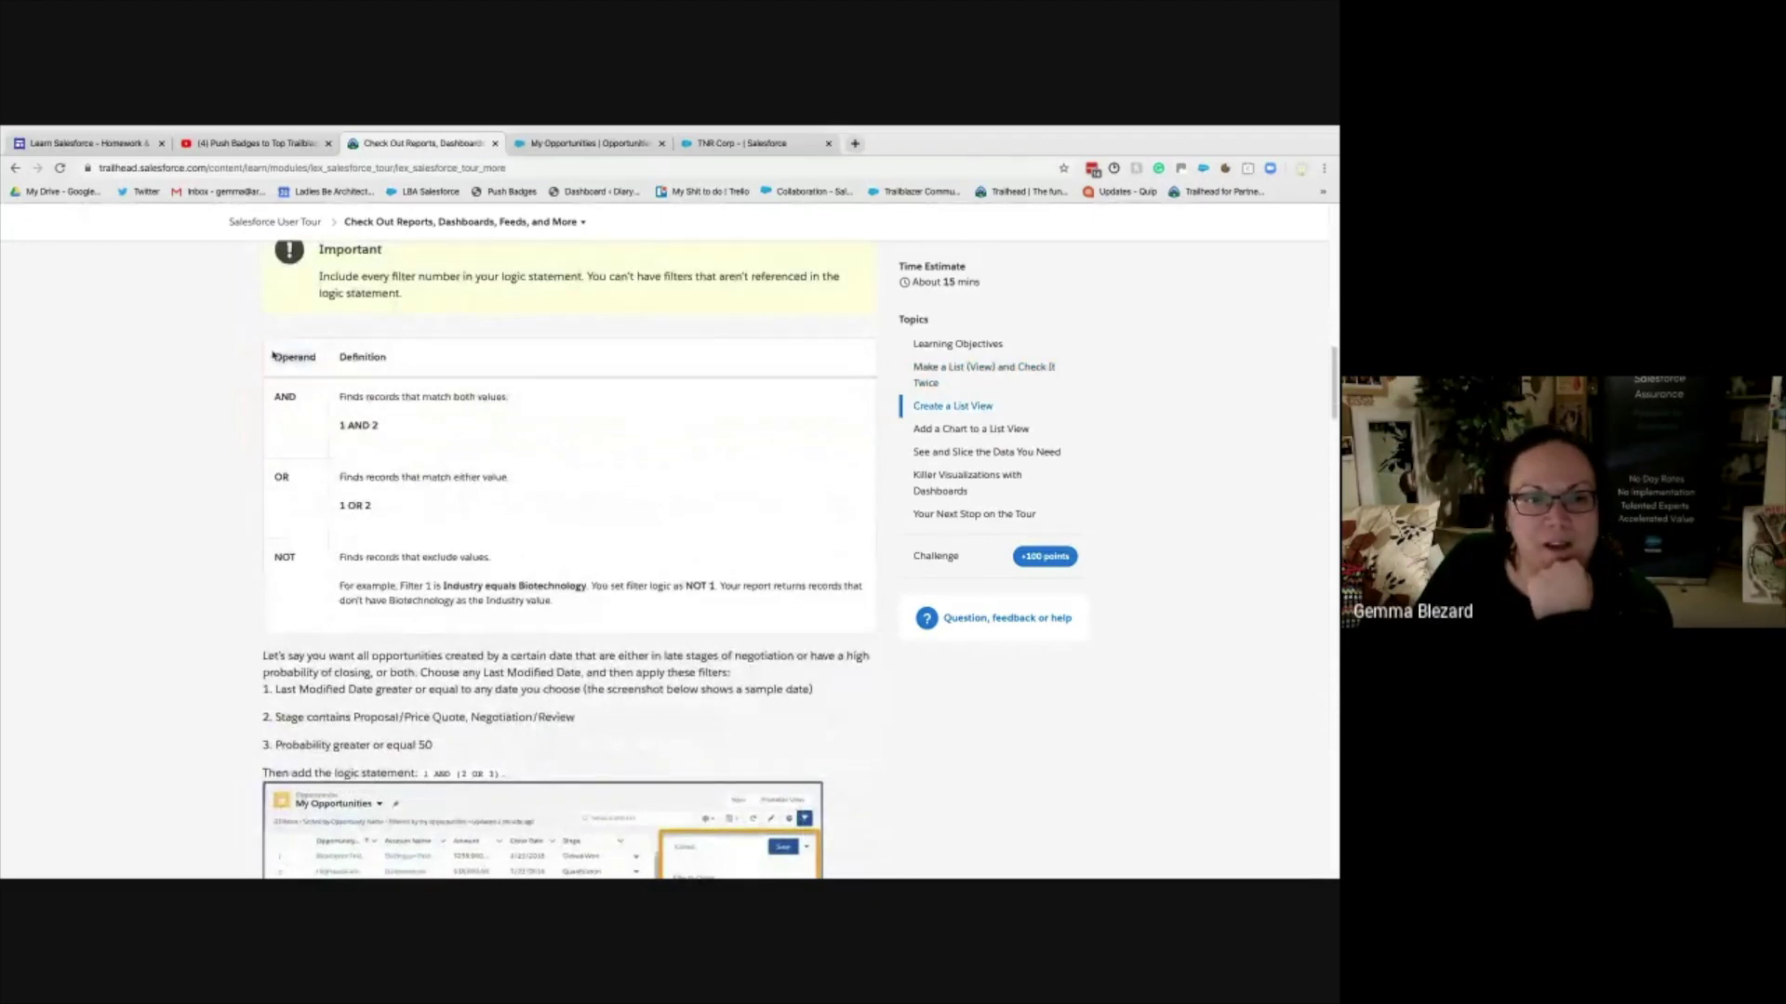
left_click_drag(277, 356, 619, 611)
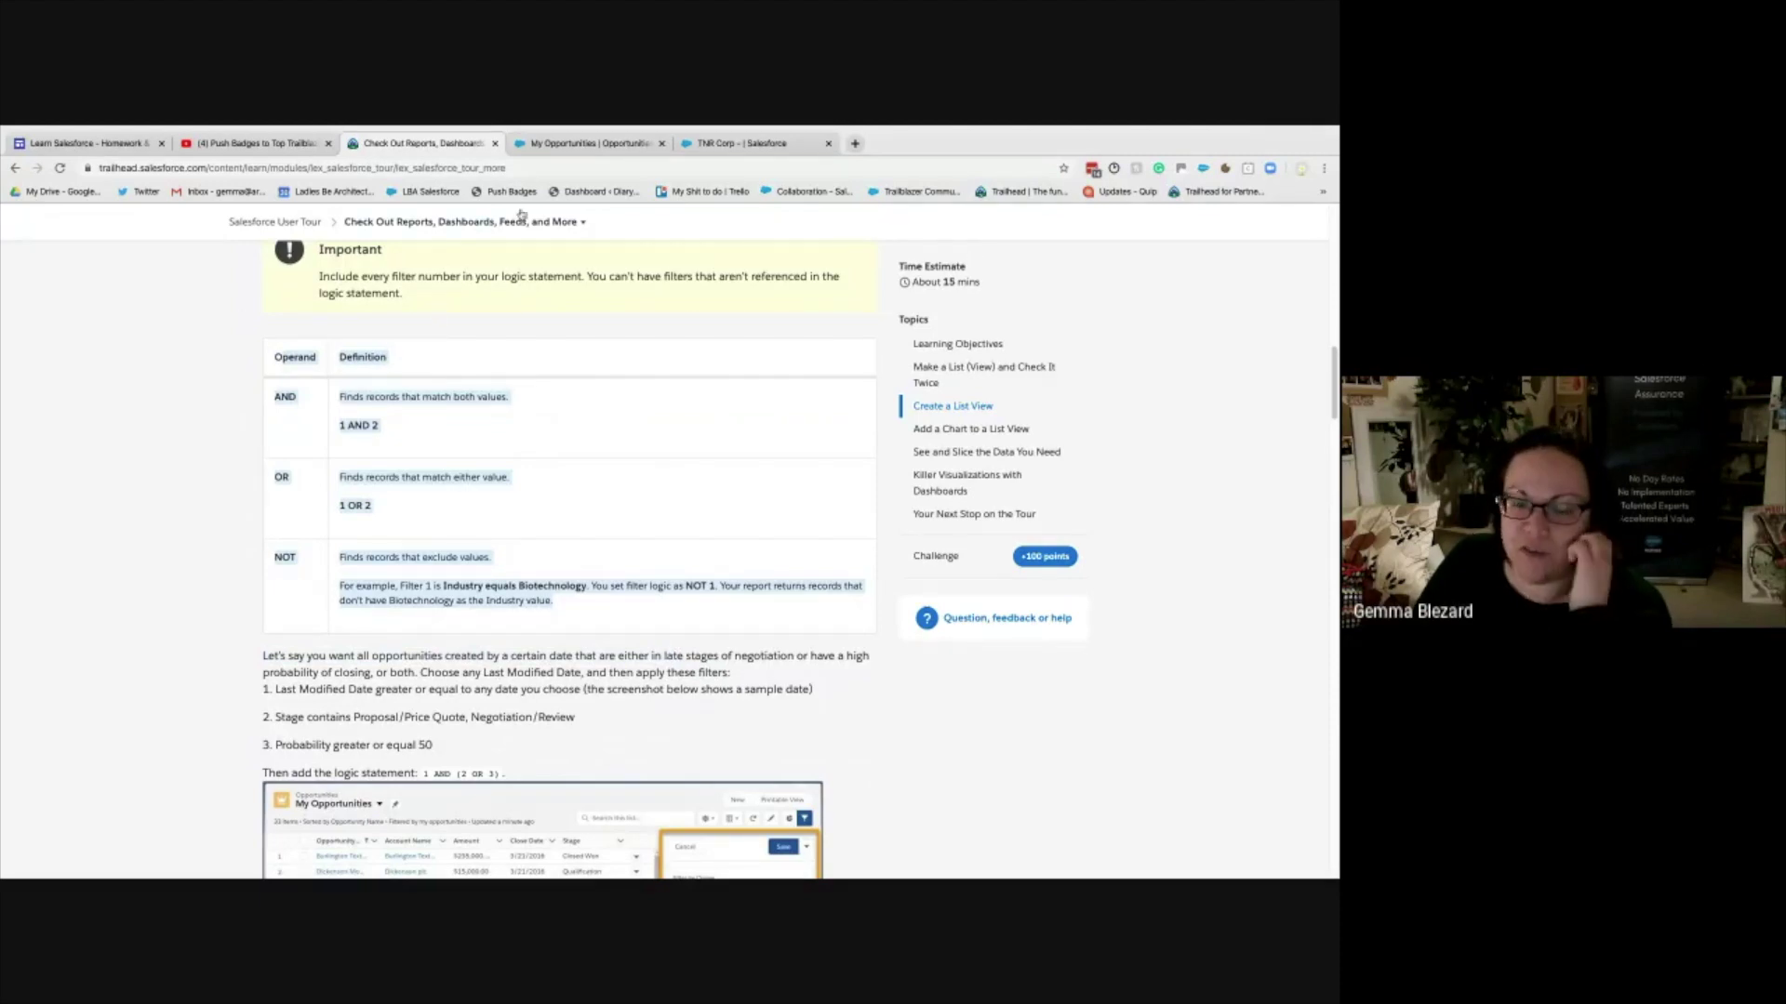
- Add a third filter to the My Opportunities list view where Close Date equals THIS MONTH
left_click(522, 145)
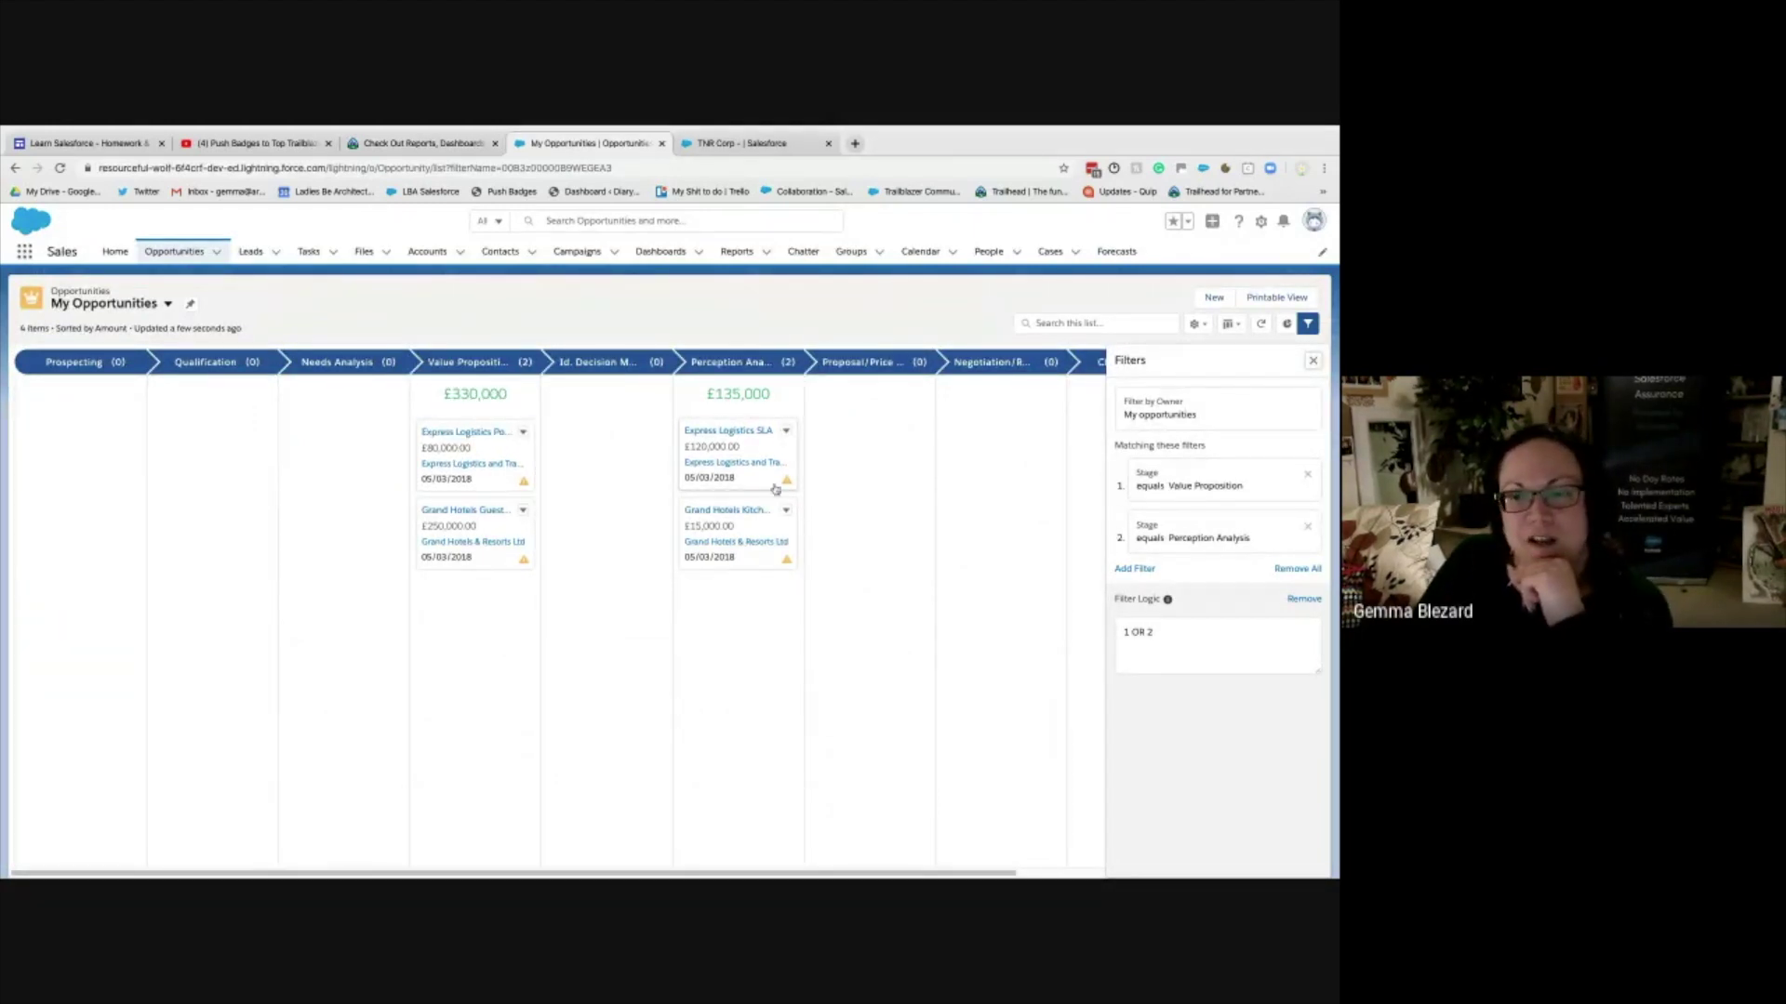
left_click(1138, 569)
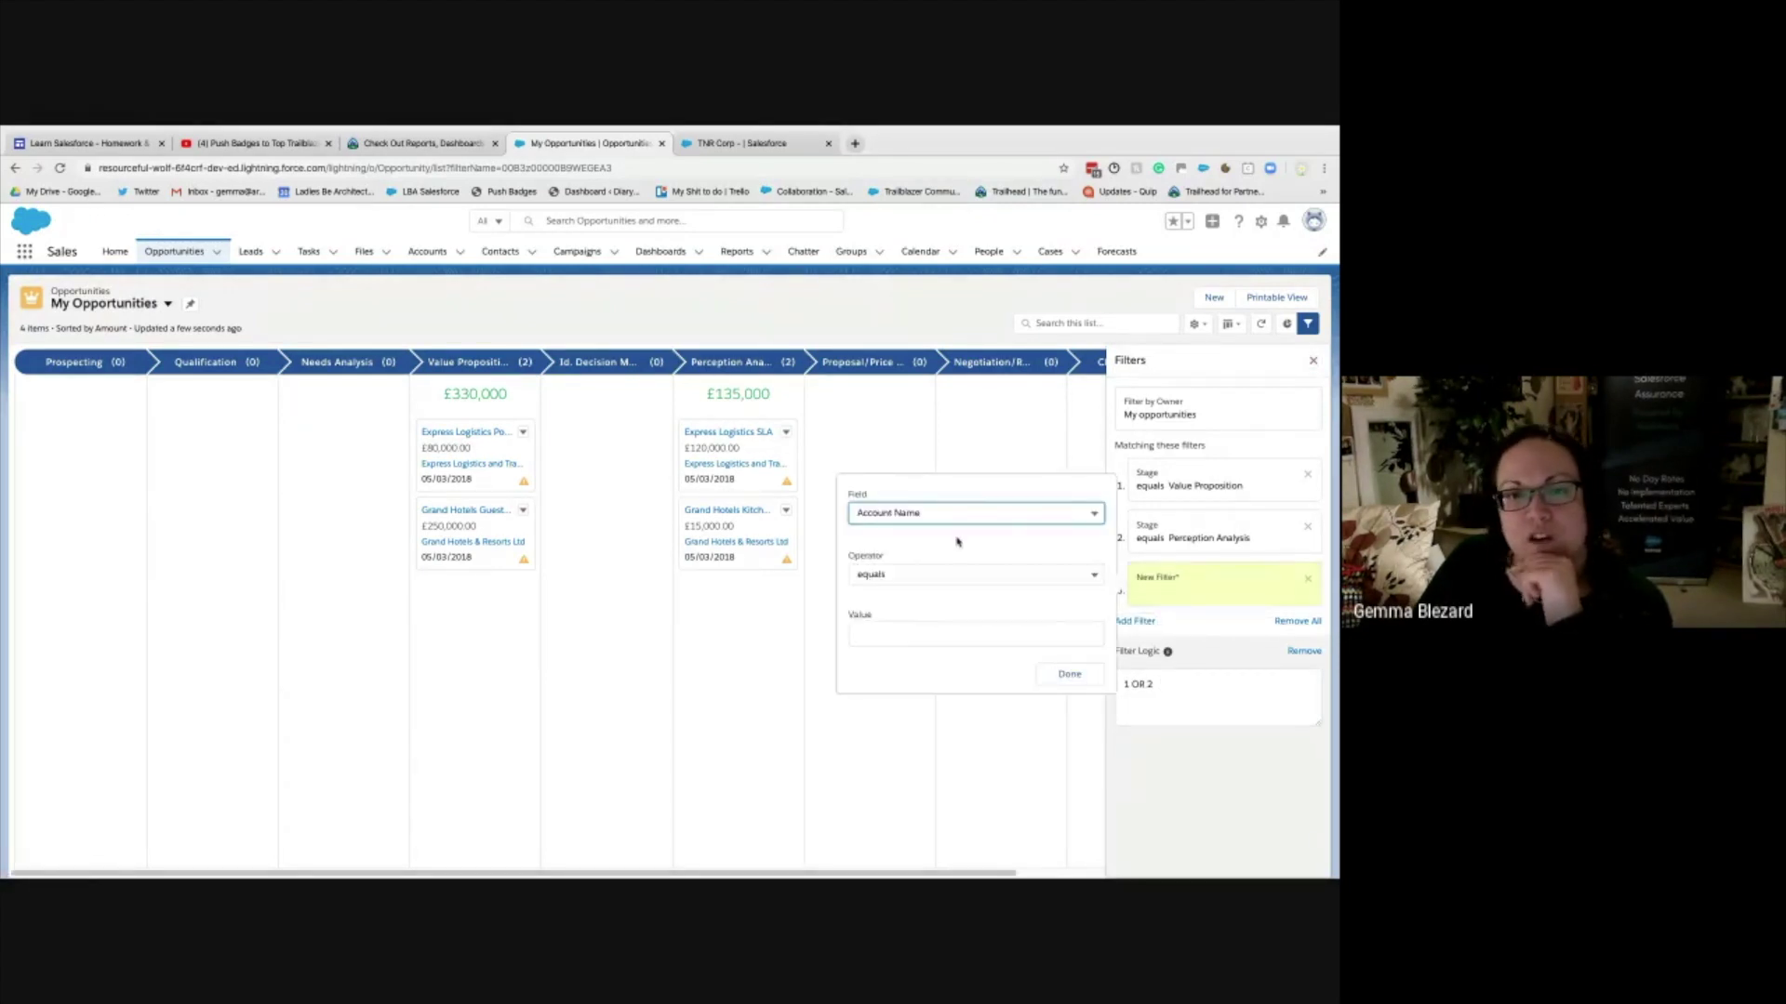
left_click(917, 514)
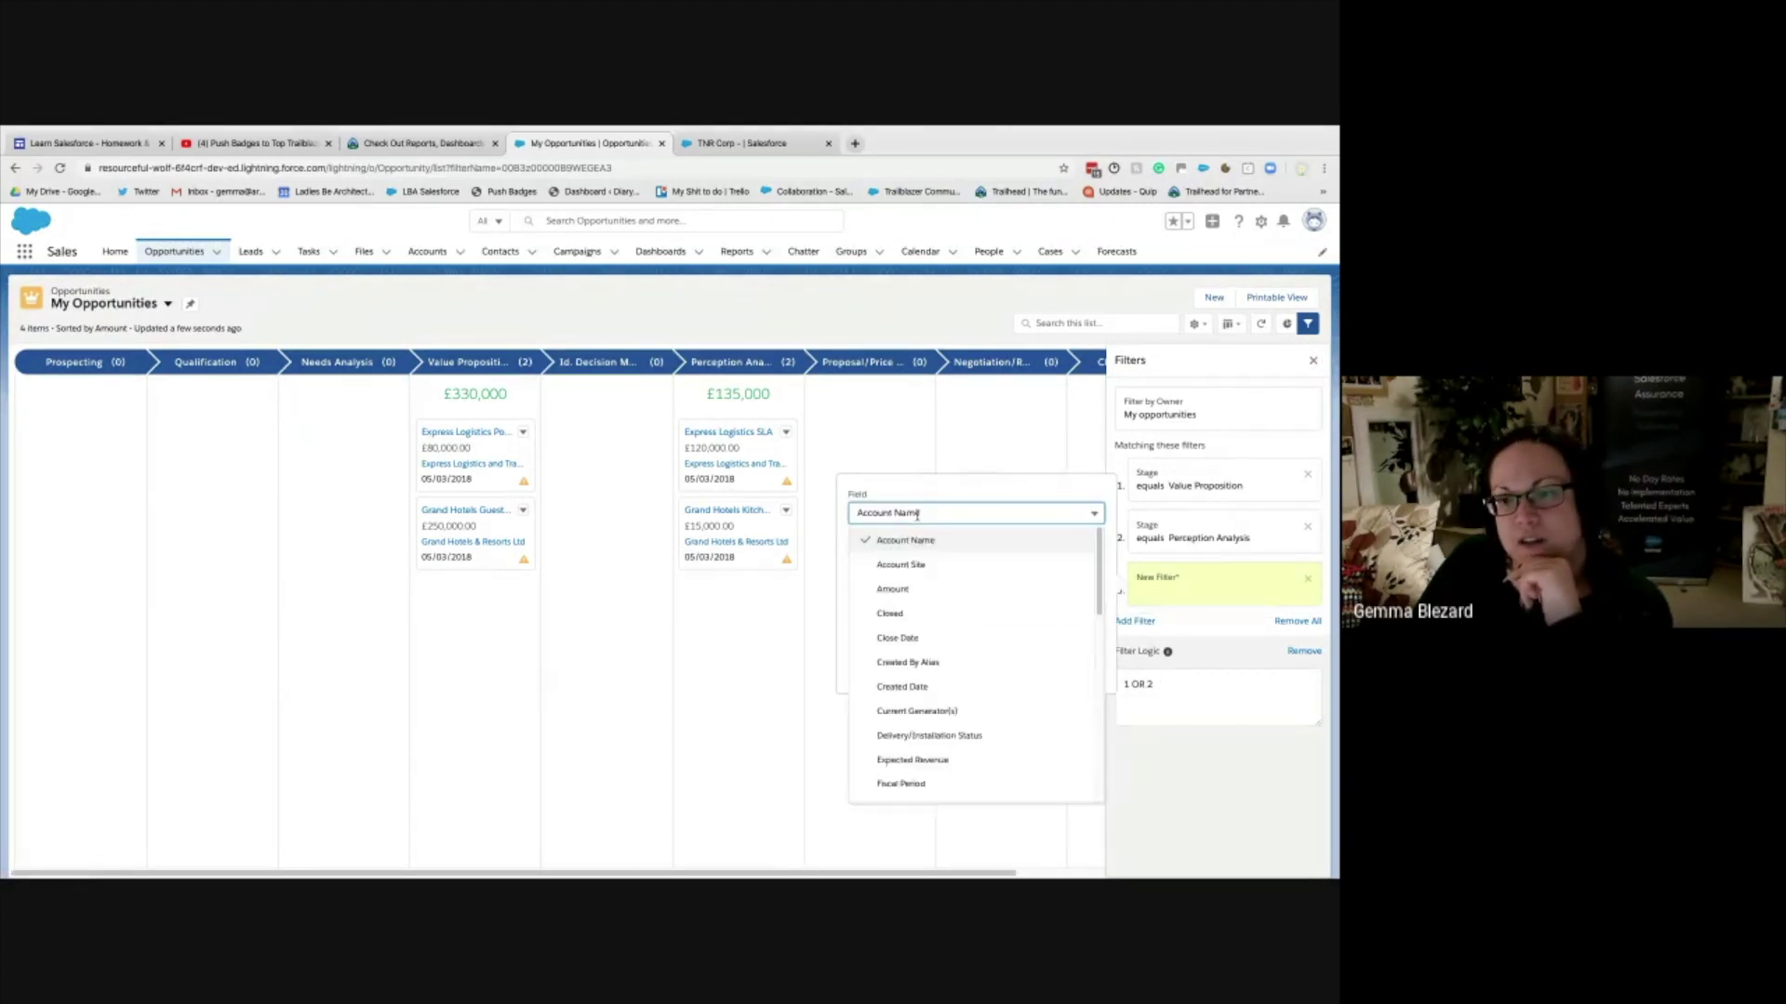
left_click(920, 638)
left_click(896, 631)
type("THIS MONTH")
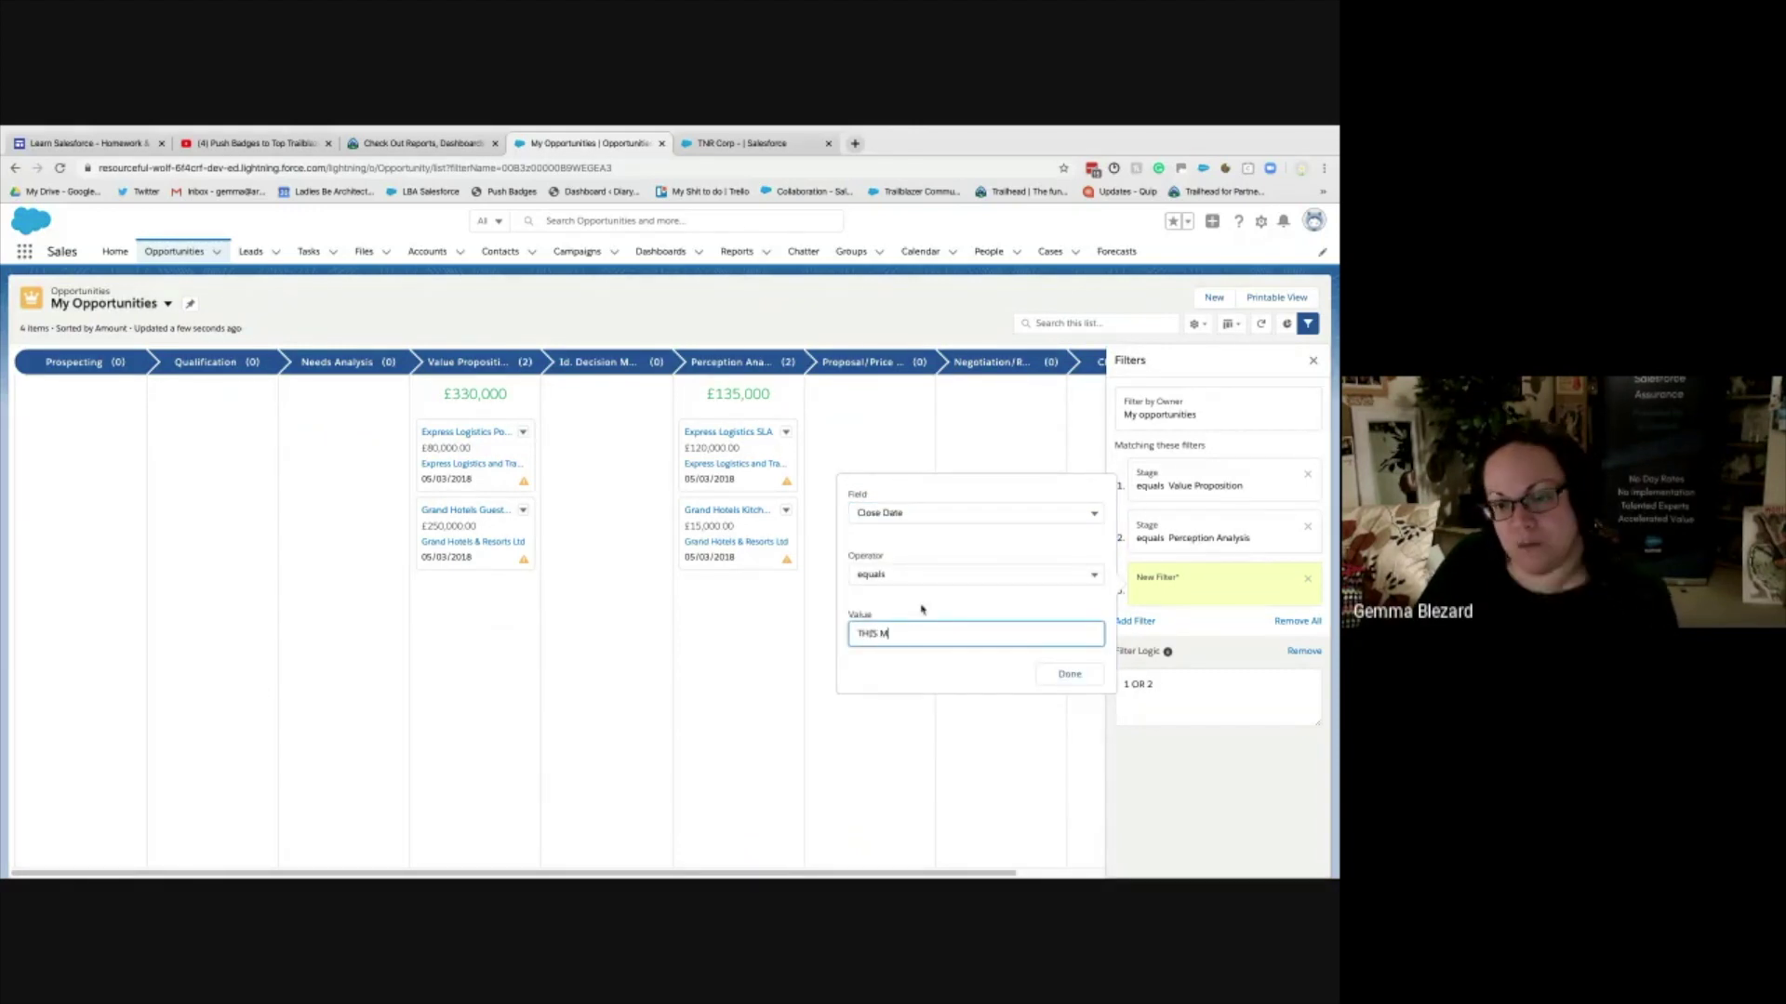
left_click(1067, 674)
- Try to save the list view with the filter logic "(1 OR 2) NOT 3", and remove the filter logic
left_click(1192, 704)
type("NO")
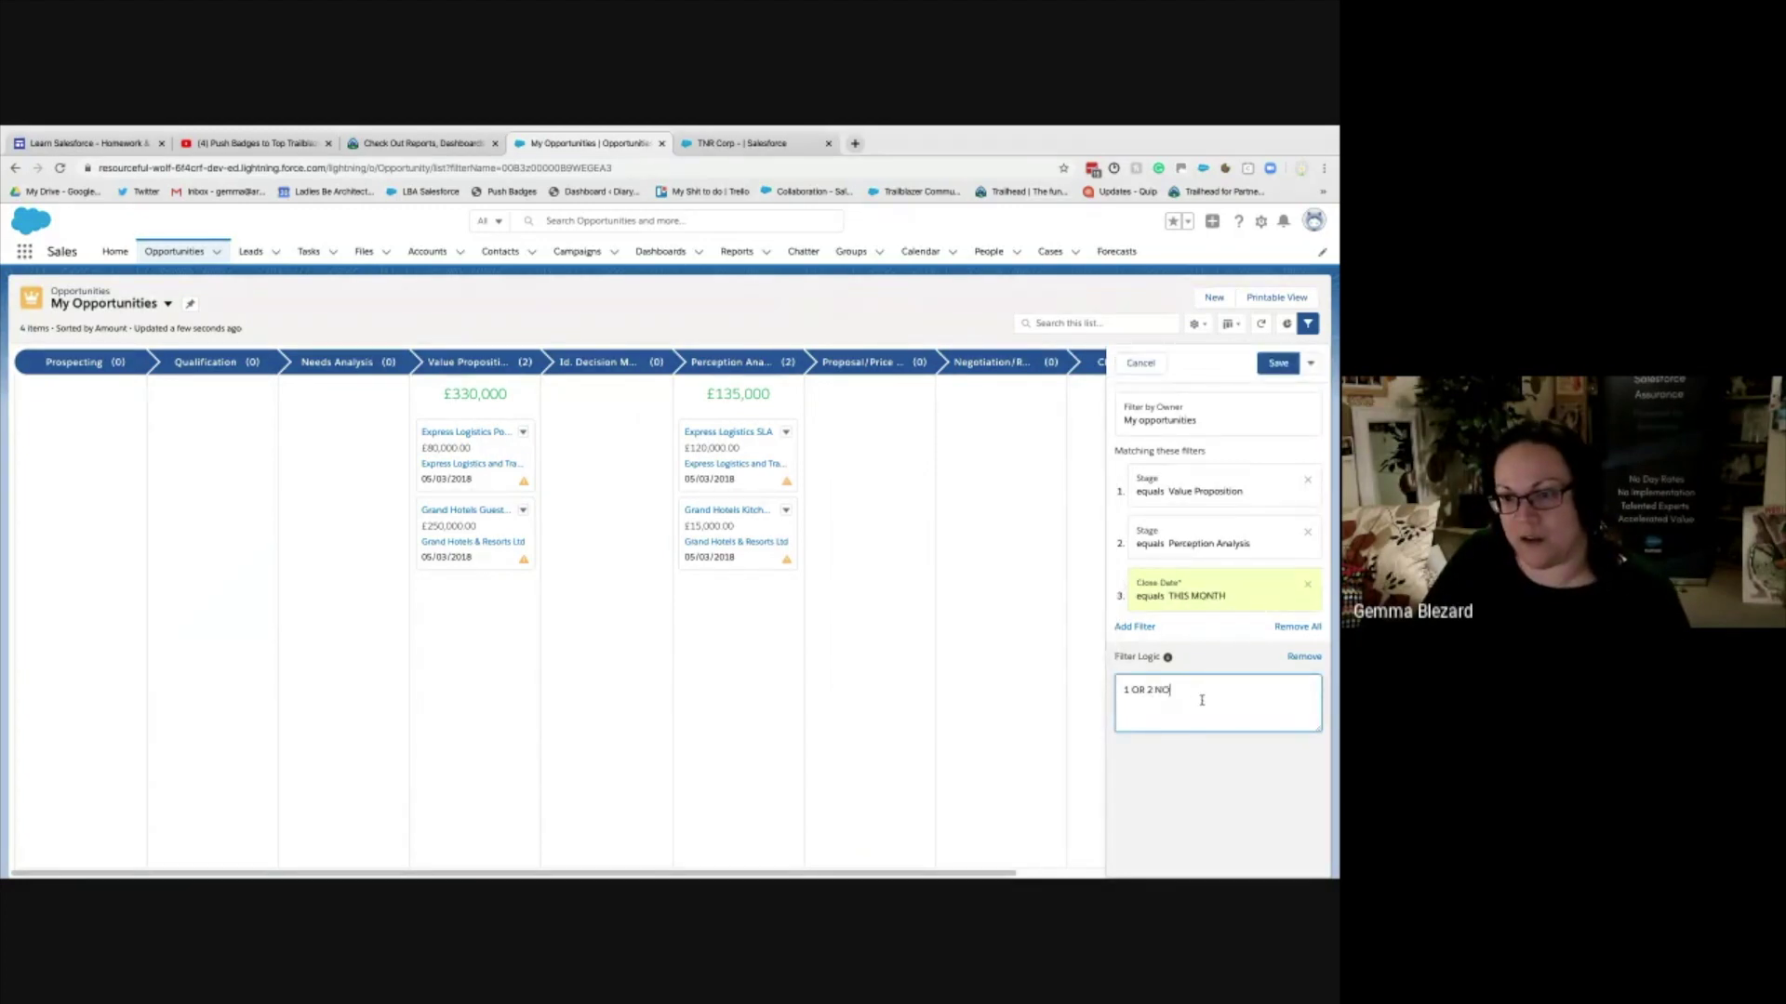
type("T 3")
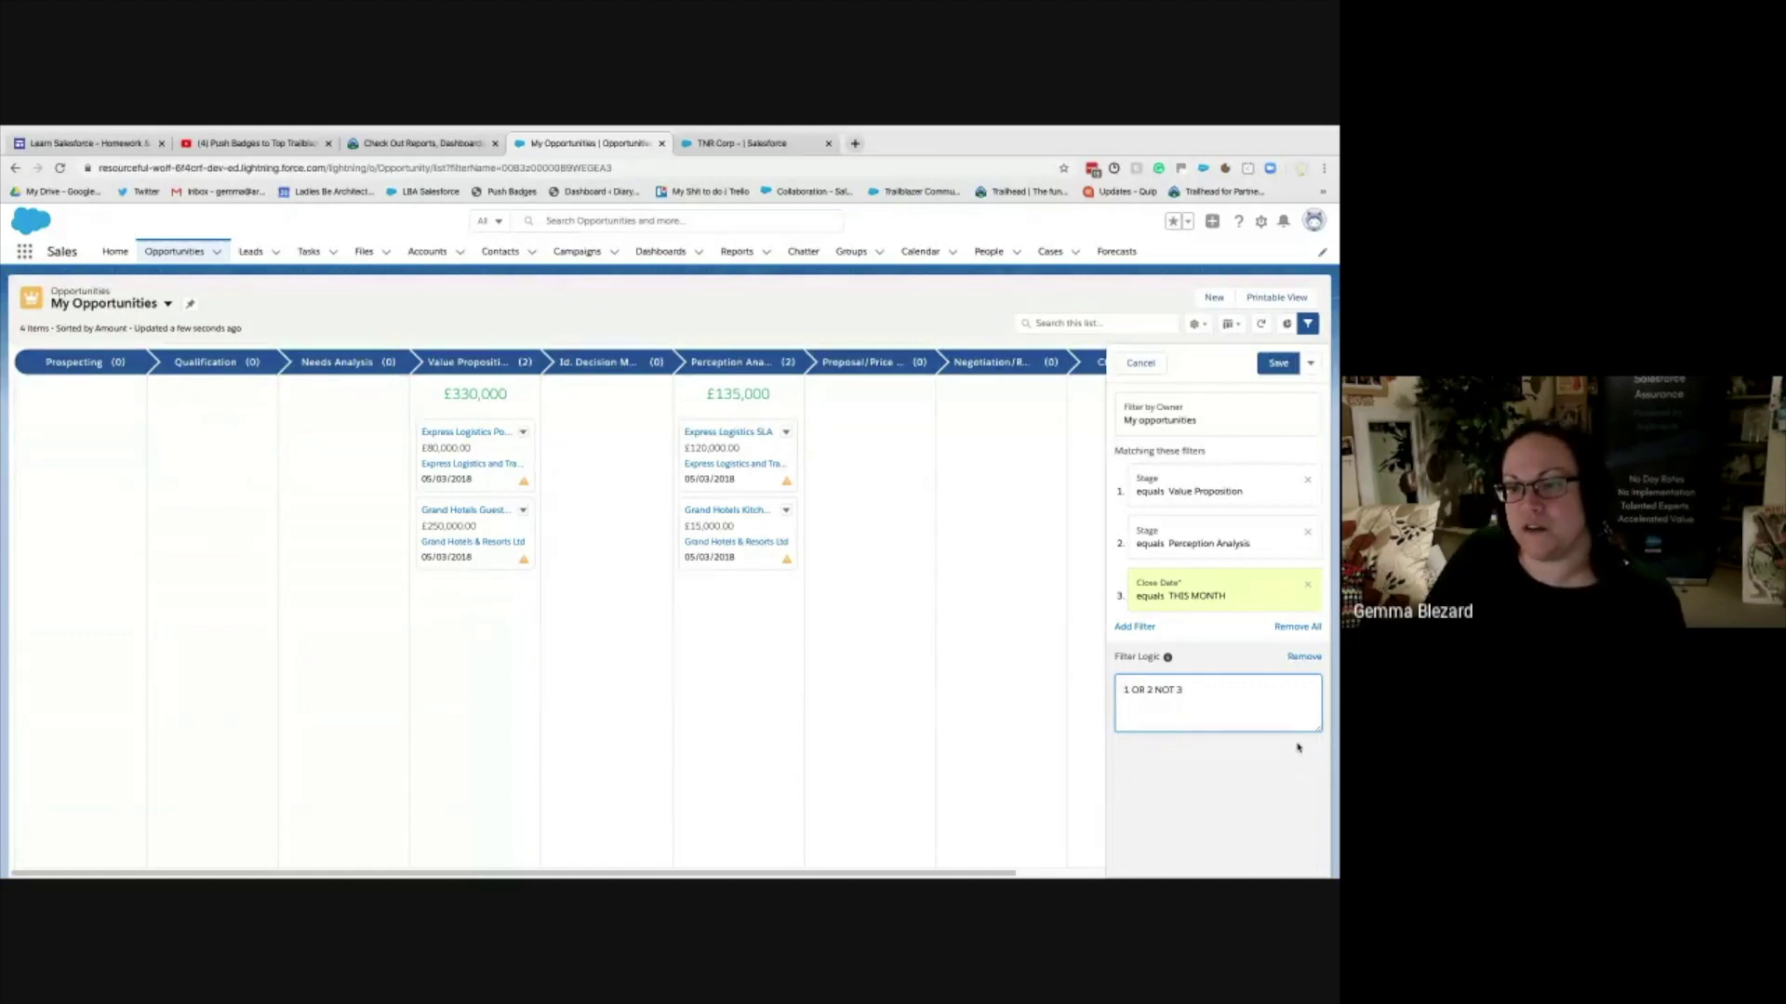
type("(")
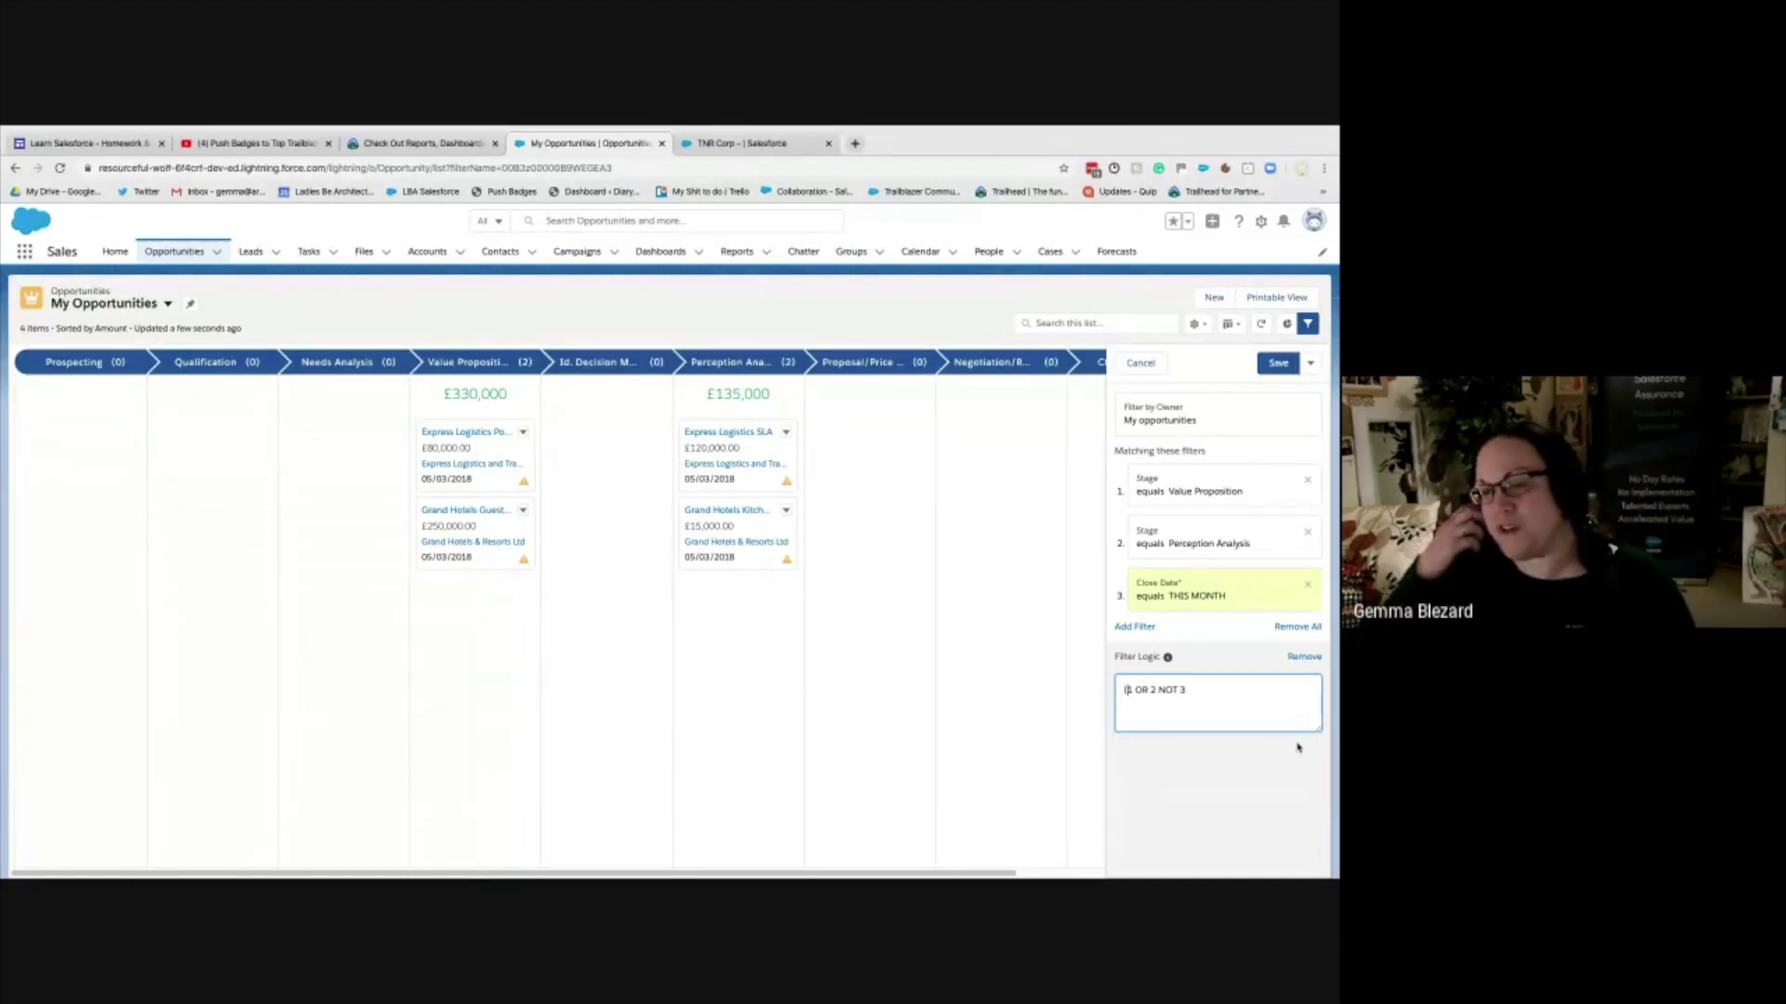
left_click(1156, 689)
type(")")
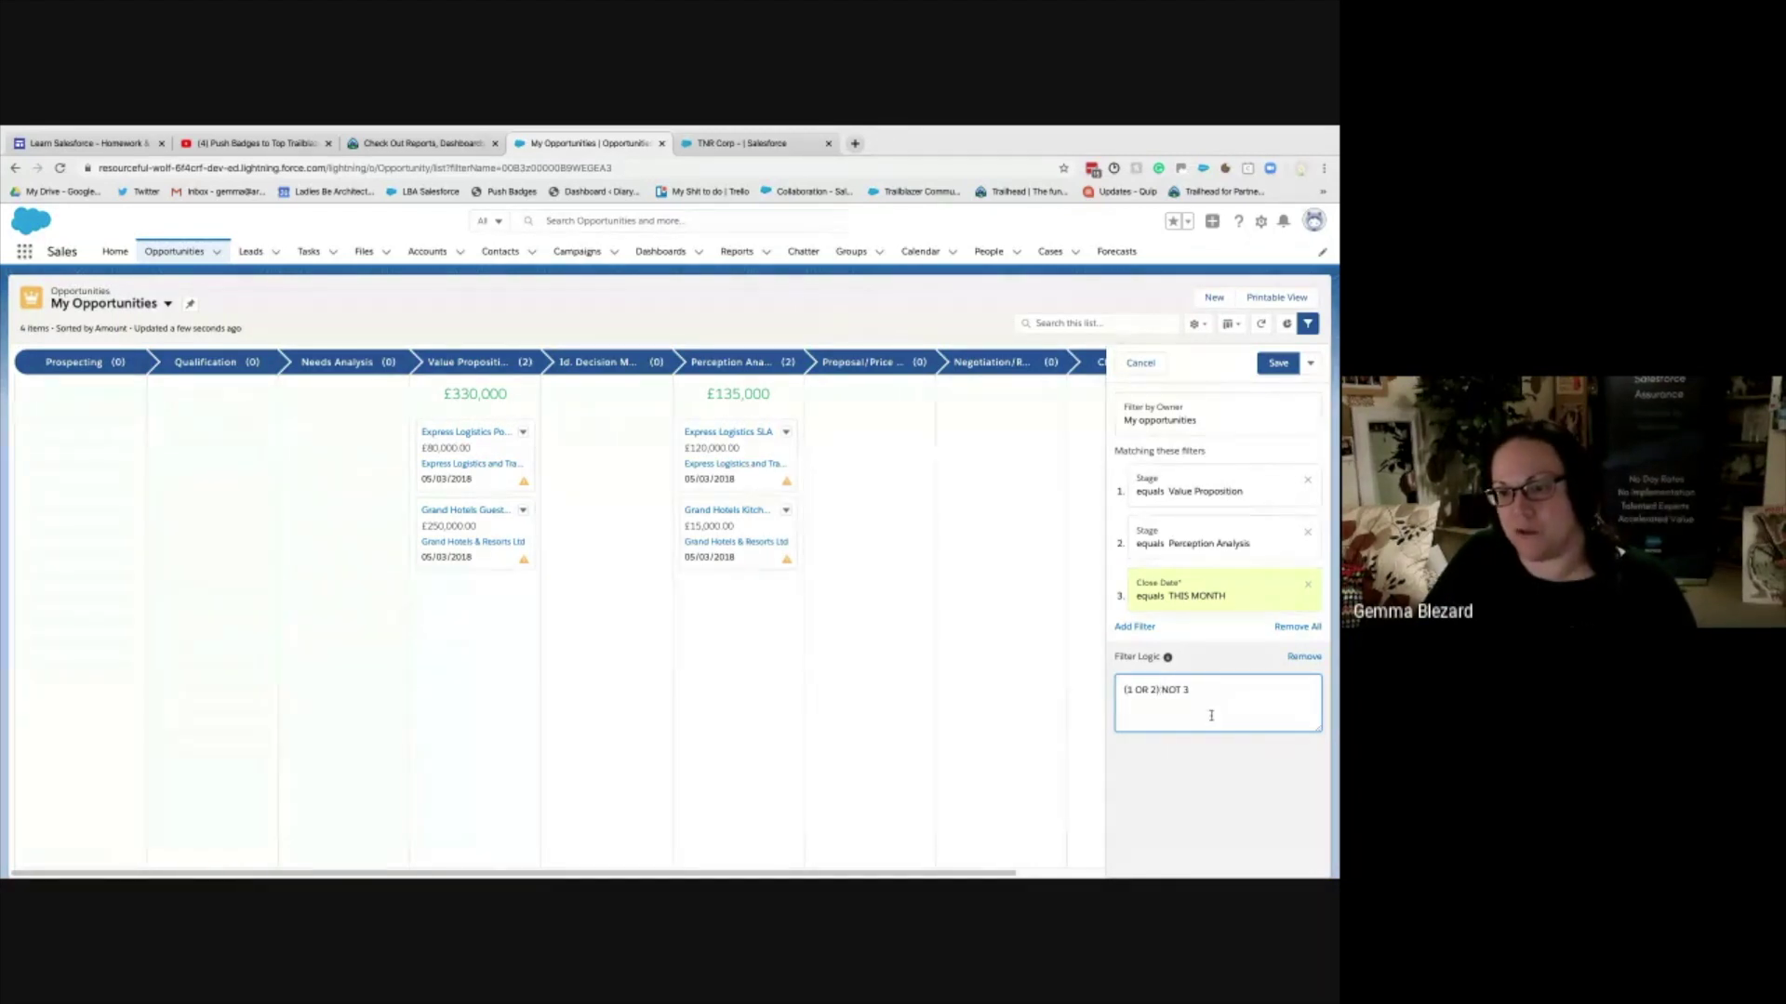
left_click(1278, 363)
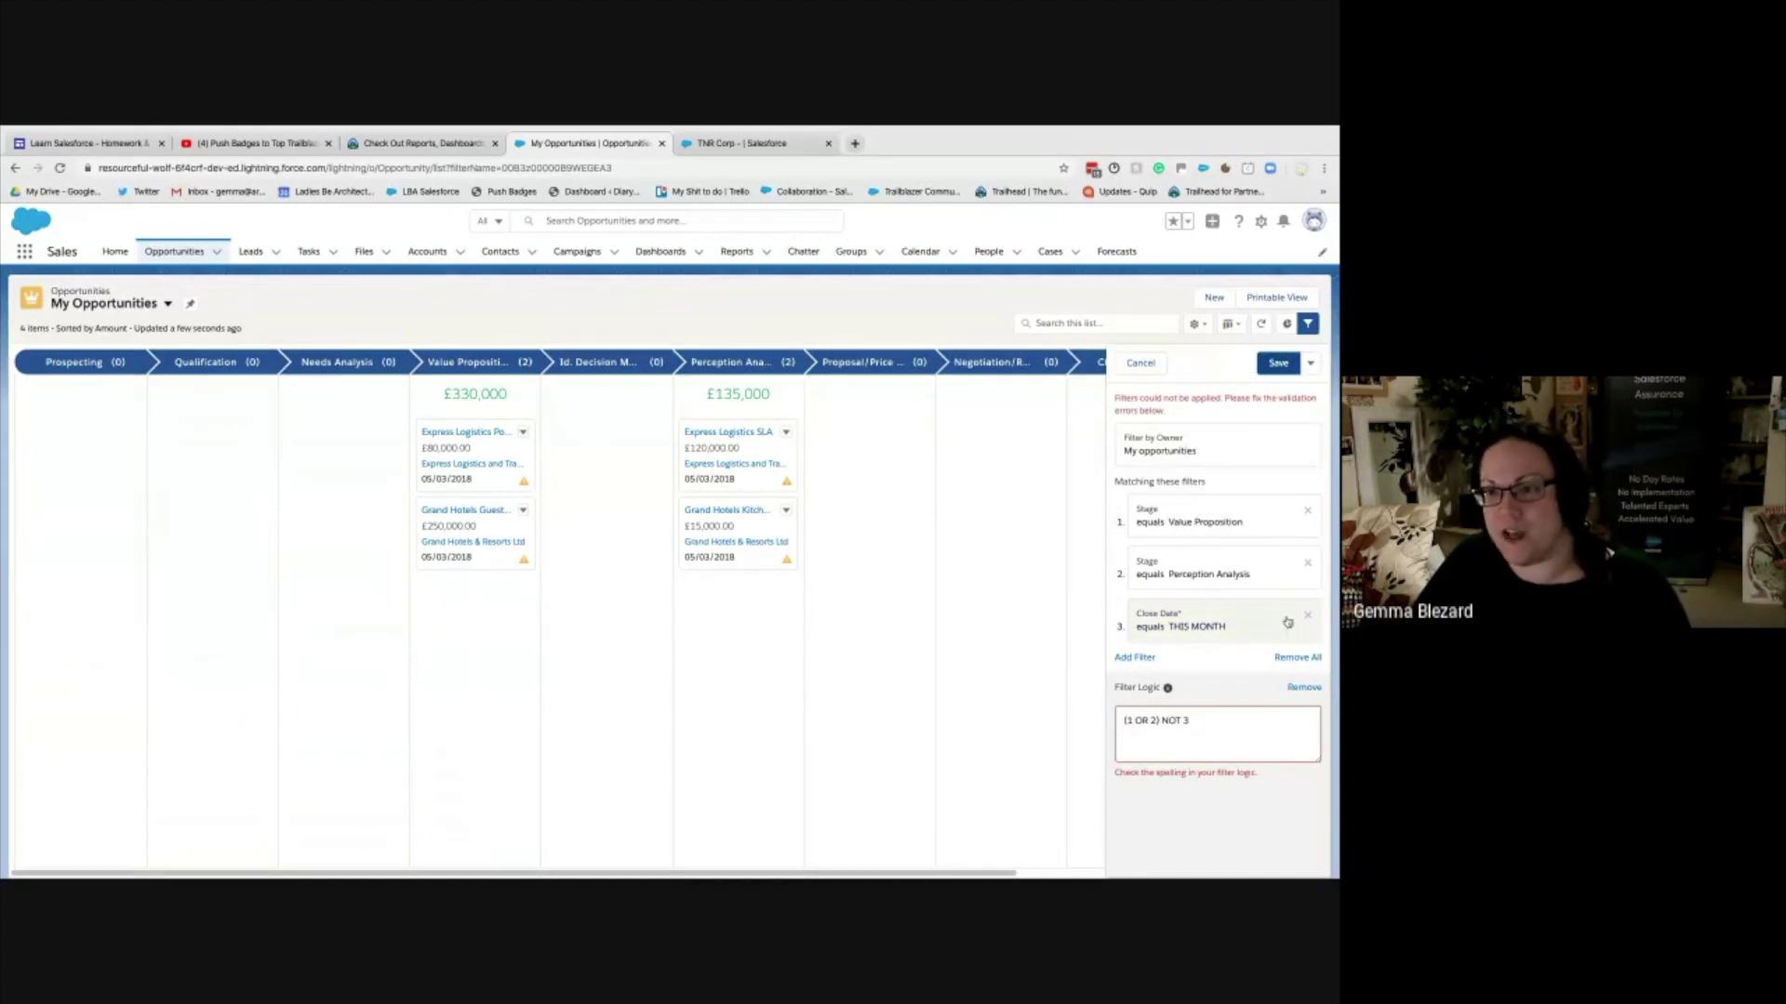
left_click(1304, 688)
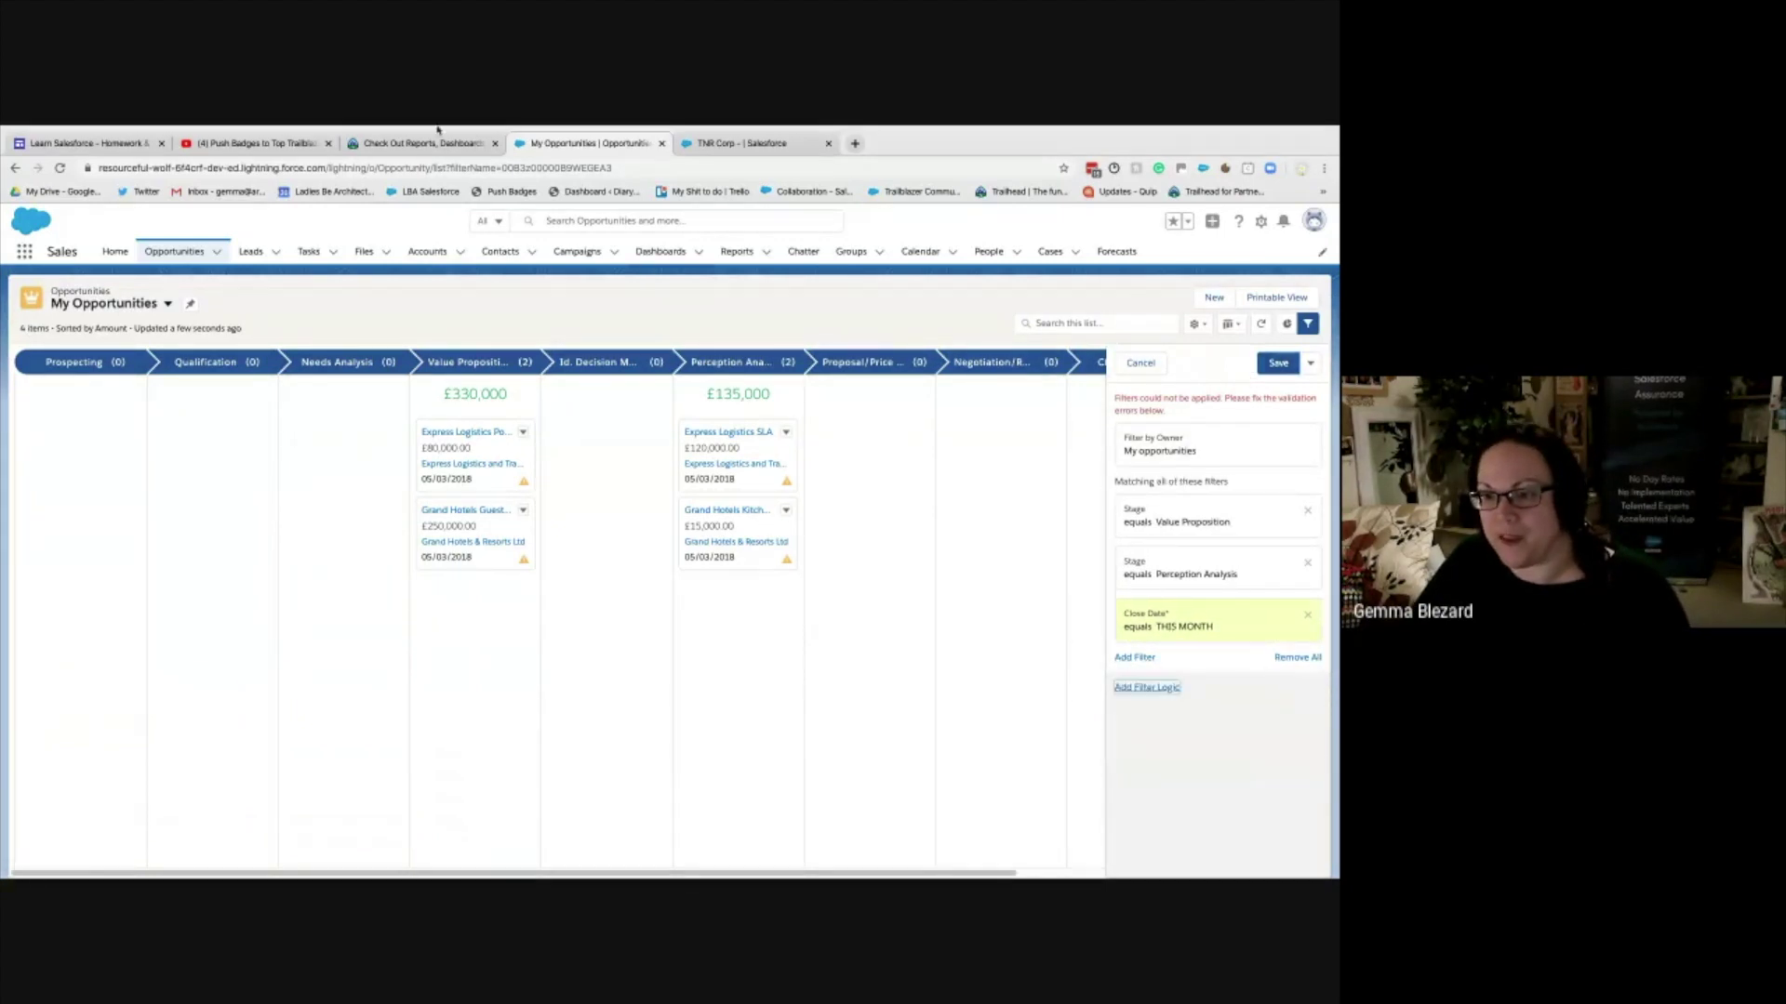
- Read the Trailhead unit's logic example through to Add a Chart to a List View, and display the My Opportunities chart
left_click(406, 146)
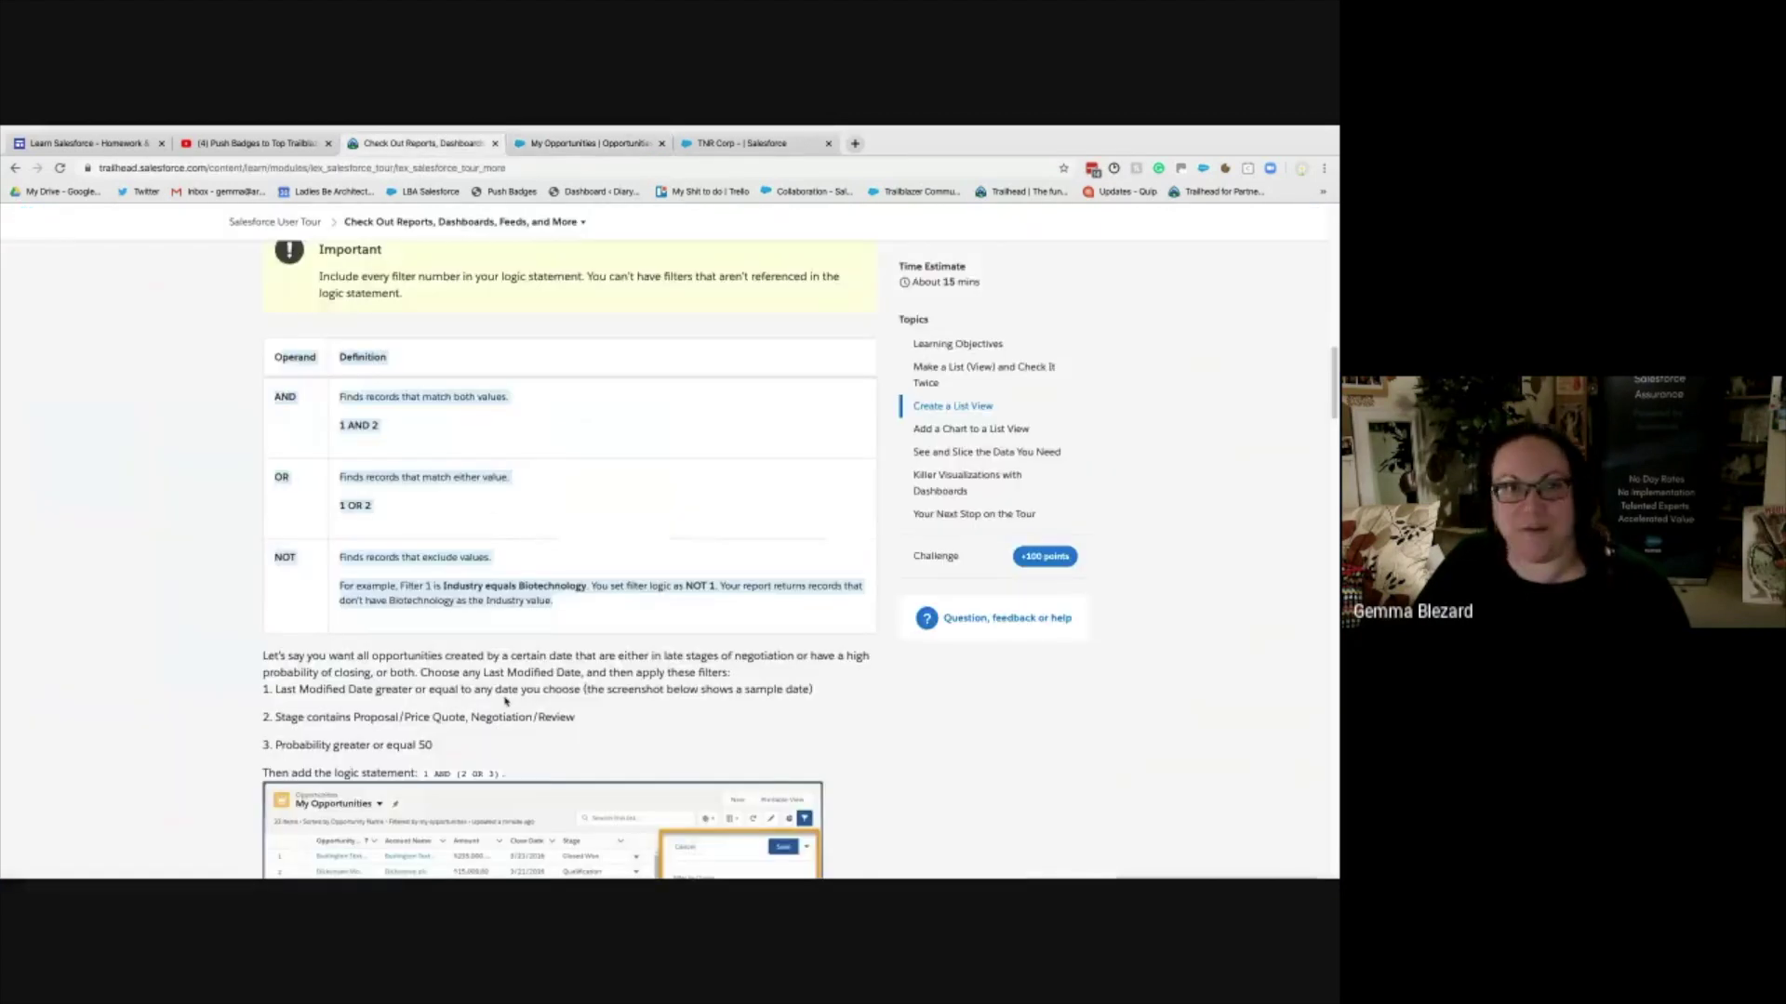
left_click(505, 701)
scroll(548, 669, "down", 2)
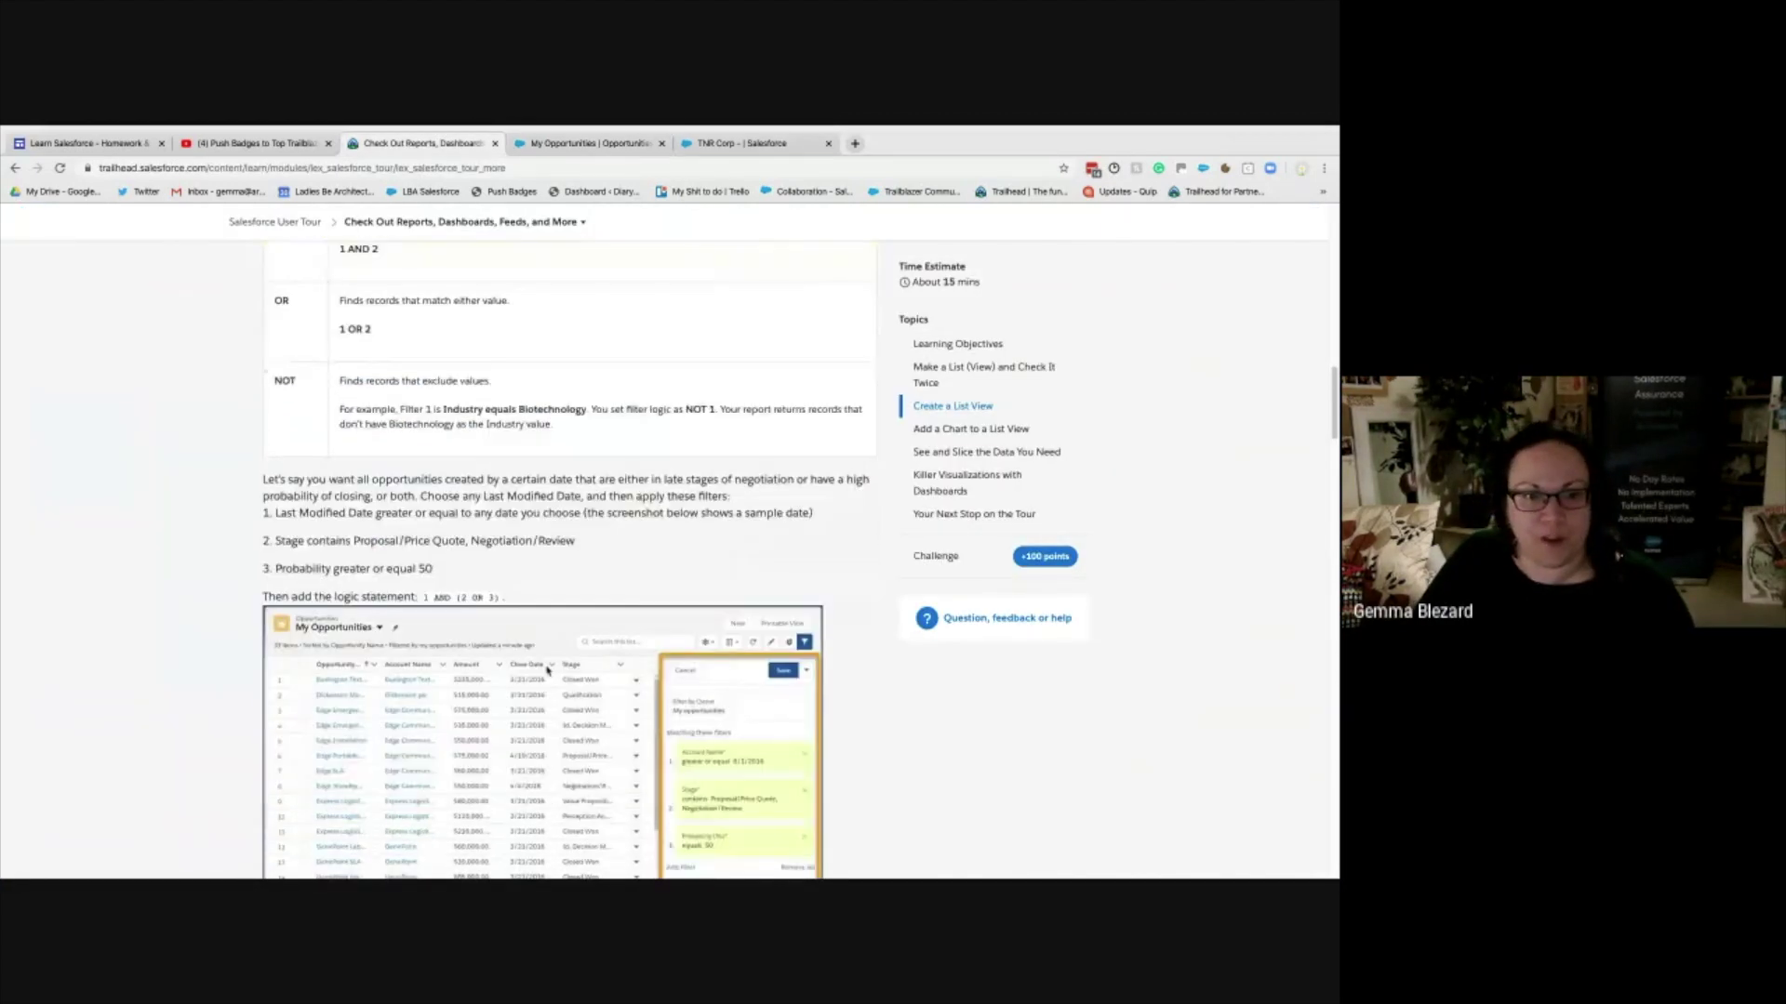
scroll(546, 671, "down", 1)
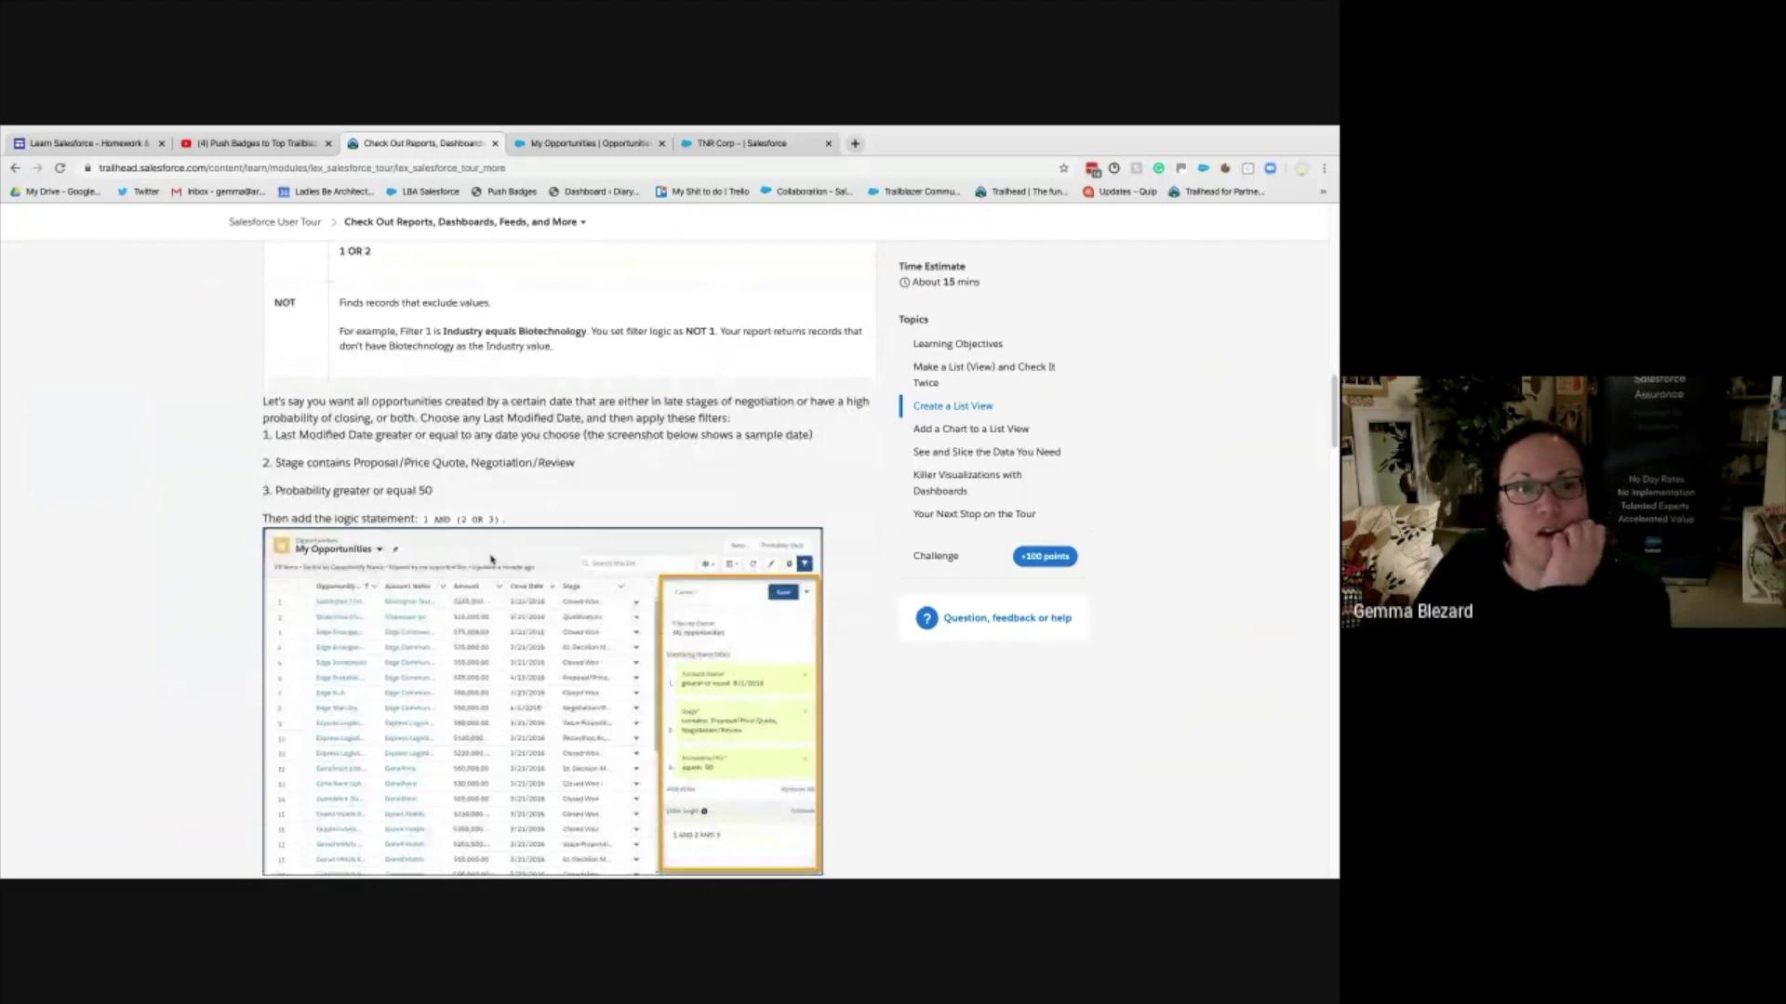
scroll(491, 559, "down", 10)
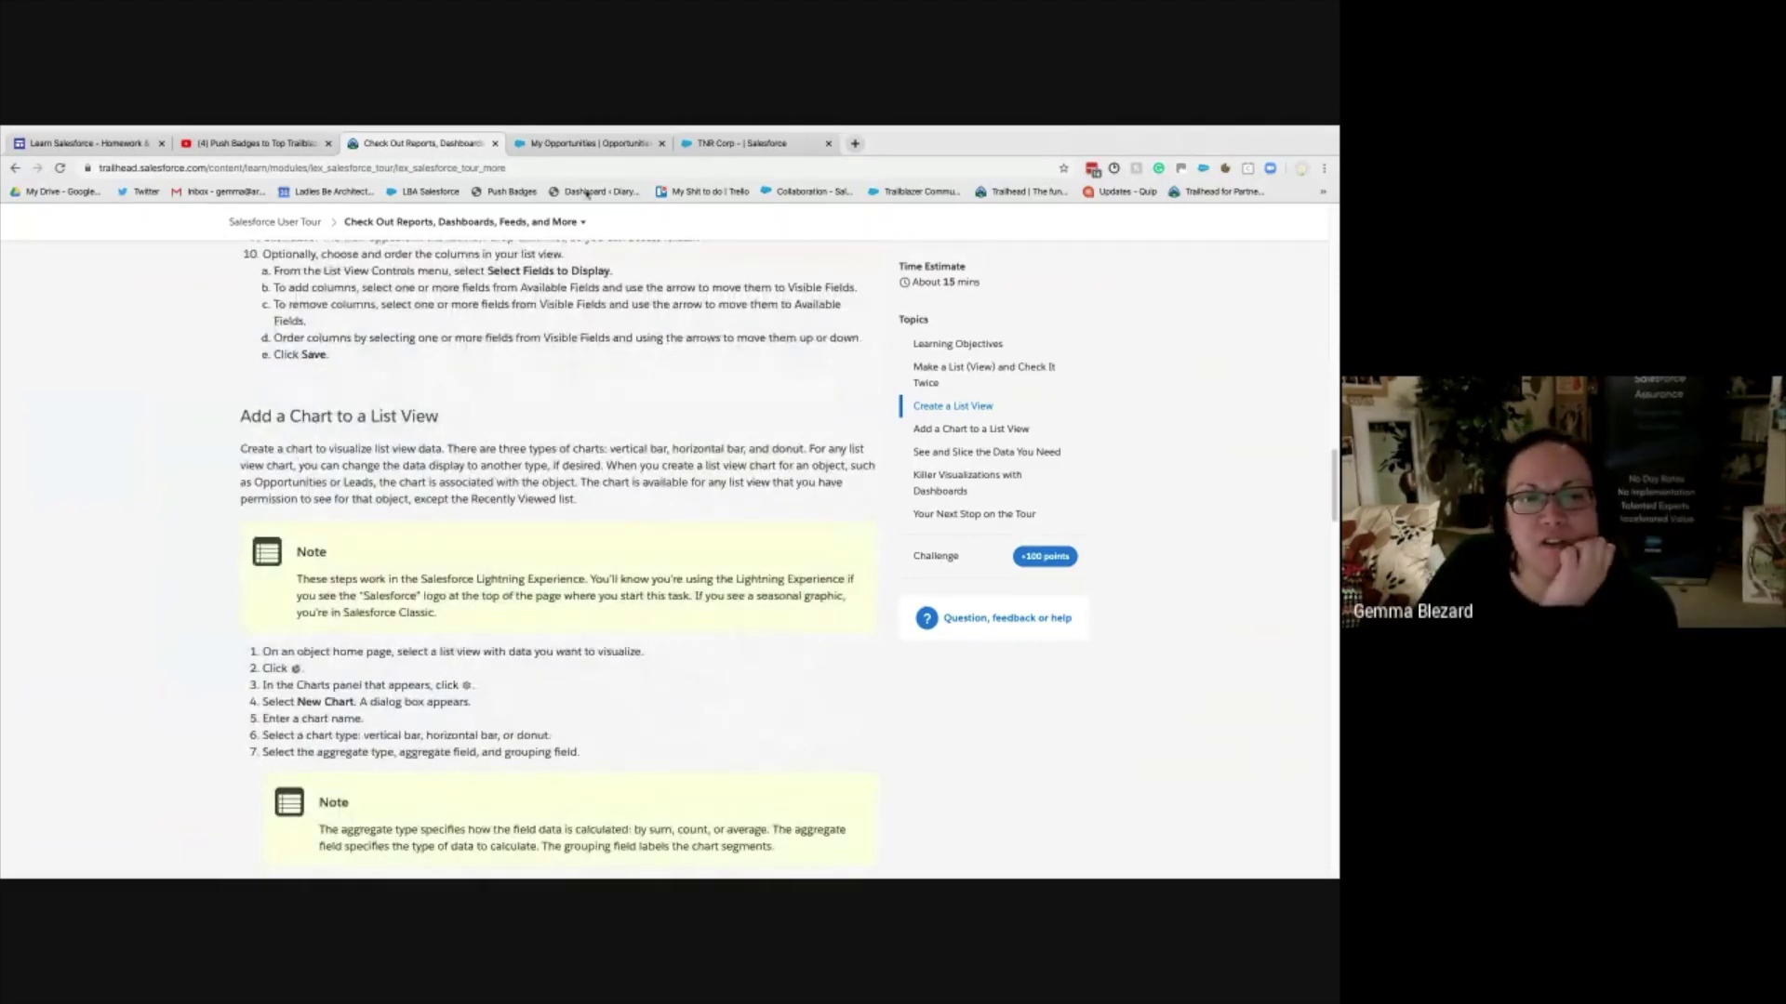
key("ctrl+Tab")
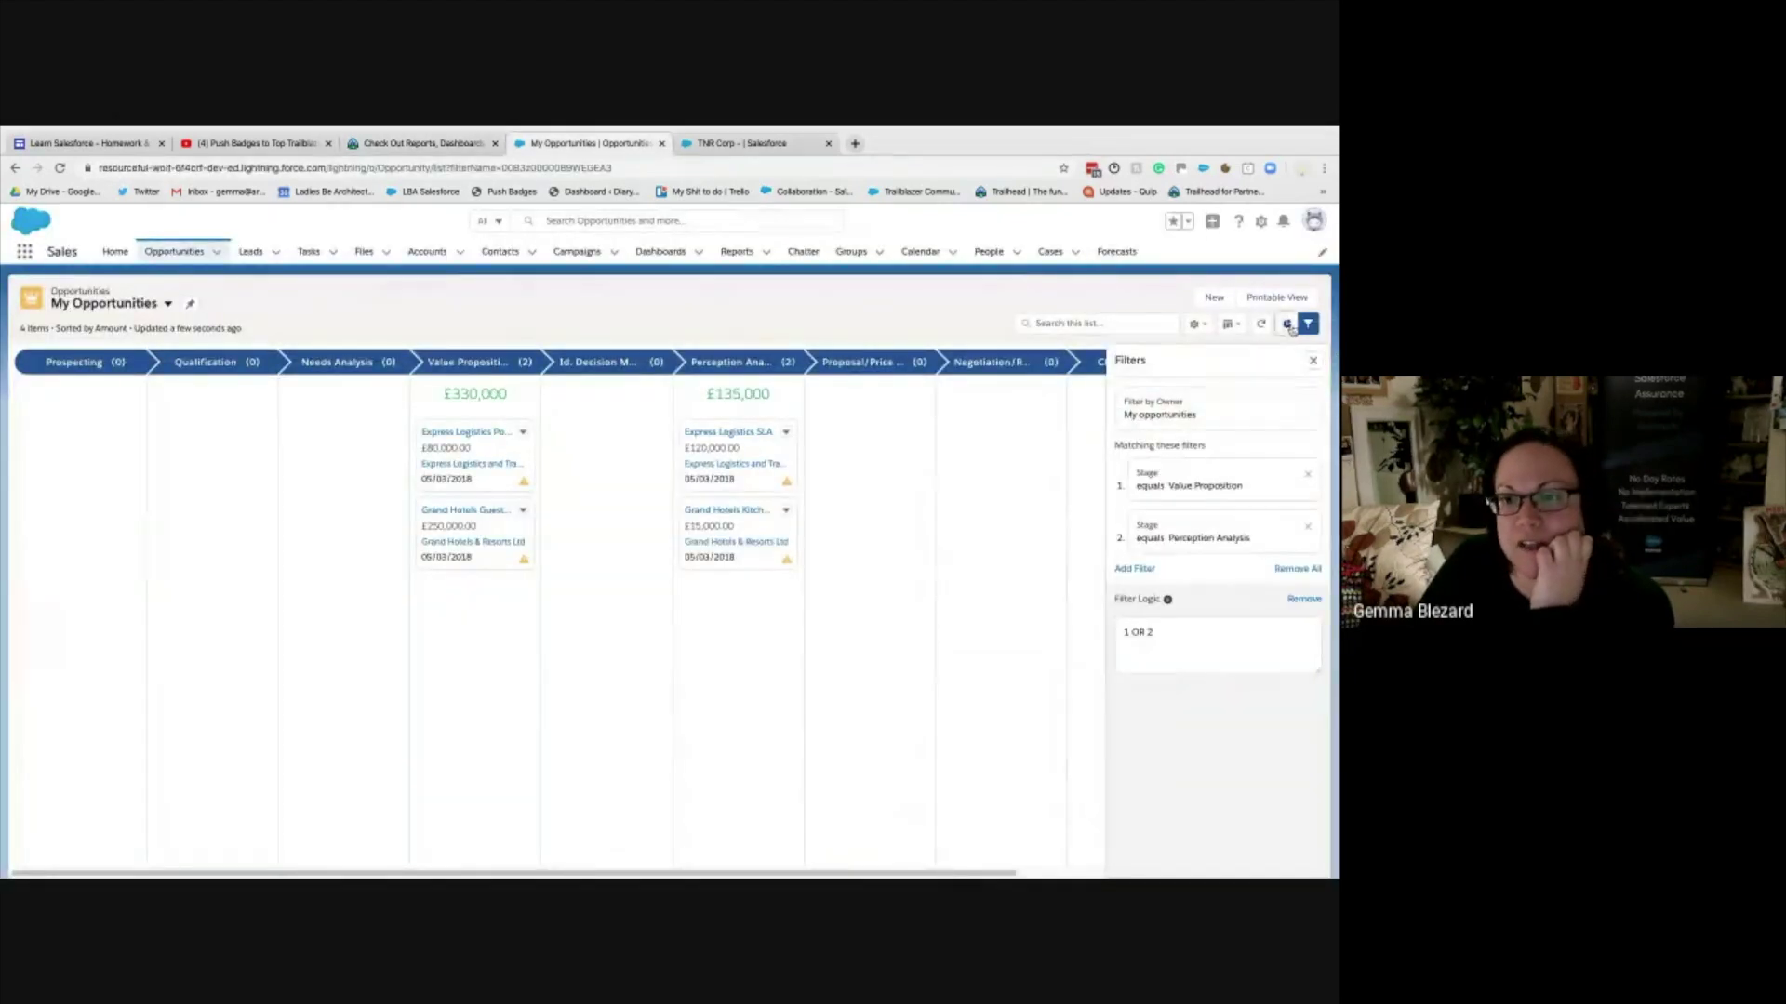
left_click(1286, 323)
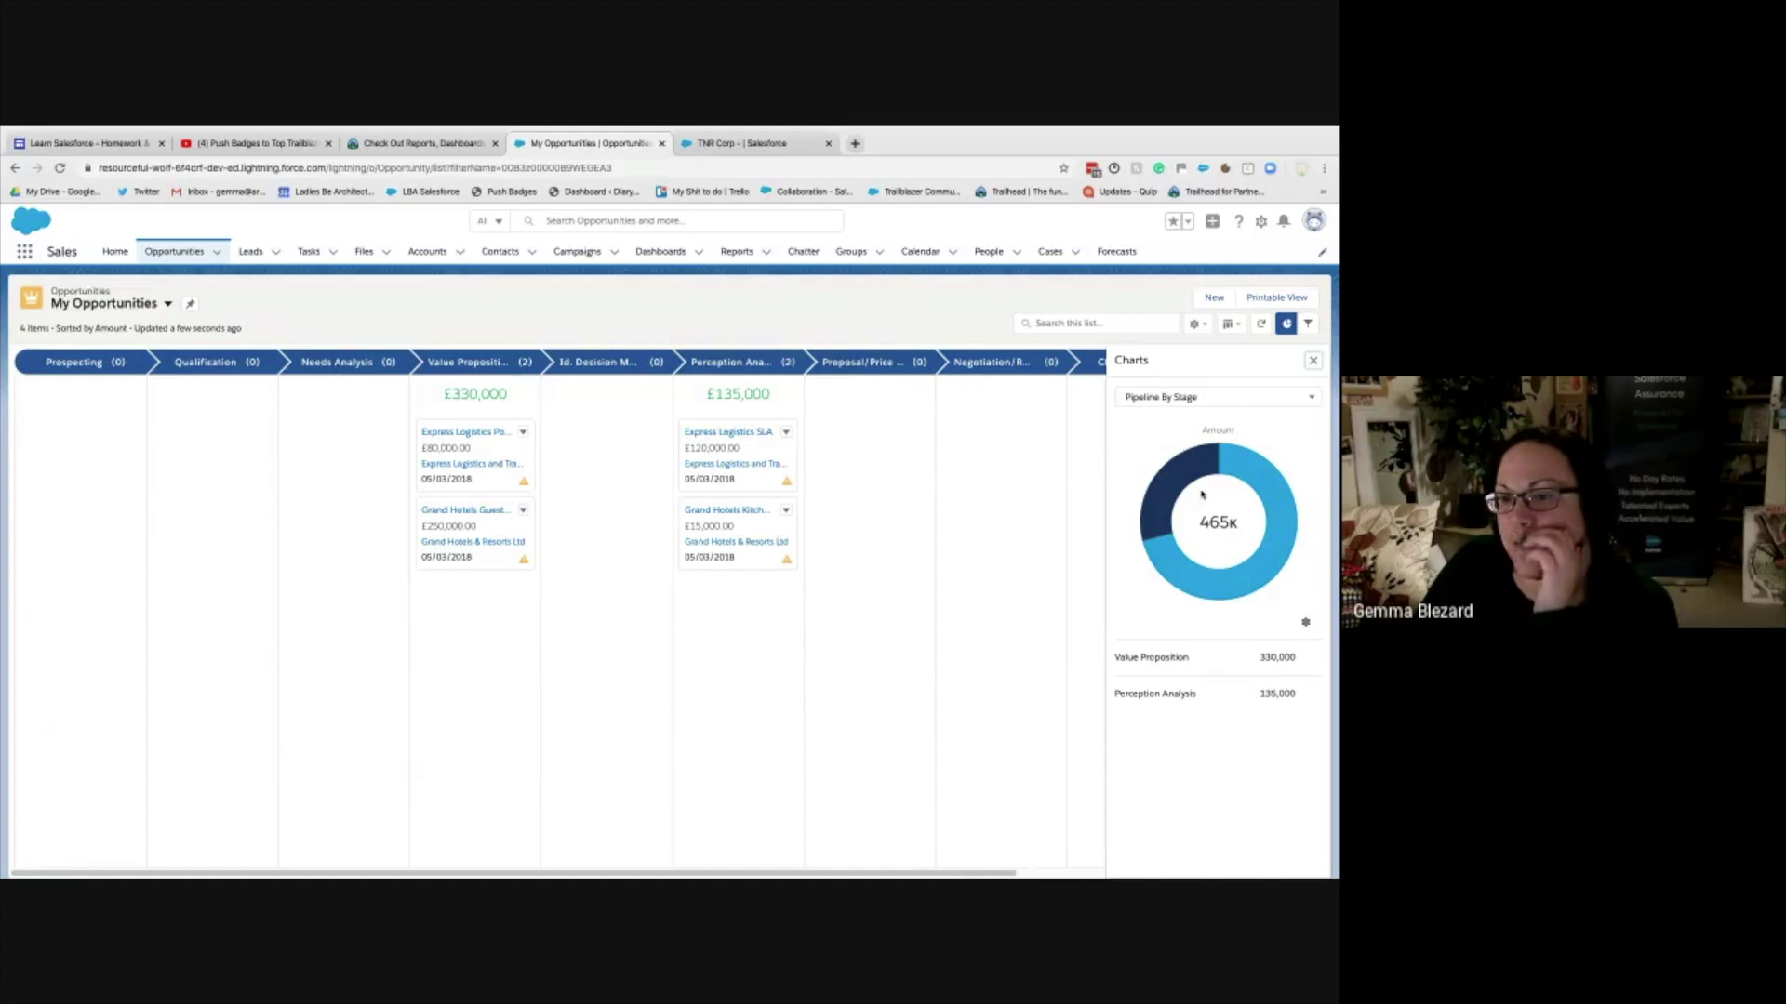
- Check the Trailhead section See and Slice the Data You Need, and open the Salesforce Reports page and its recent records list
left_click(419, 144)
scroll(438, 692, "down", 7)
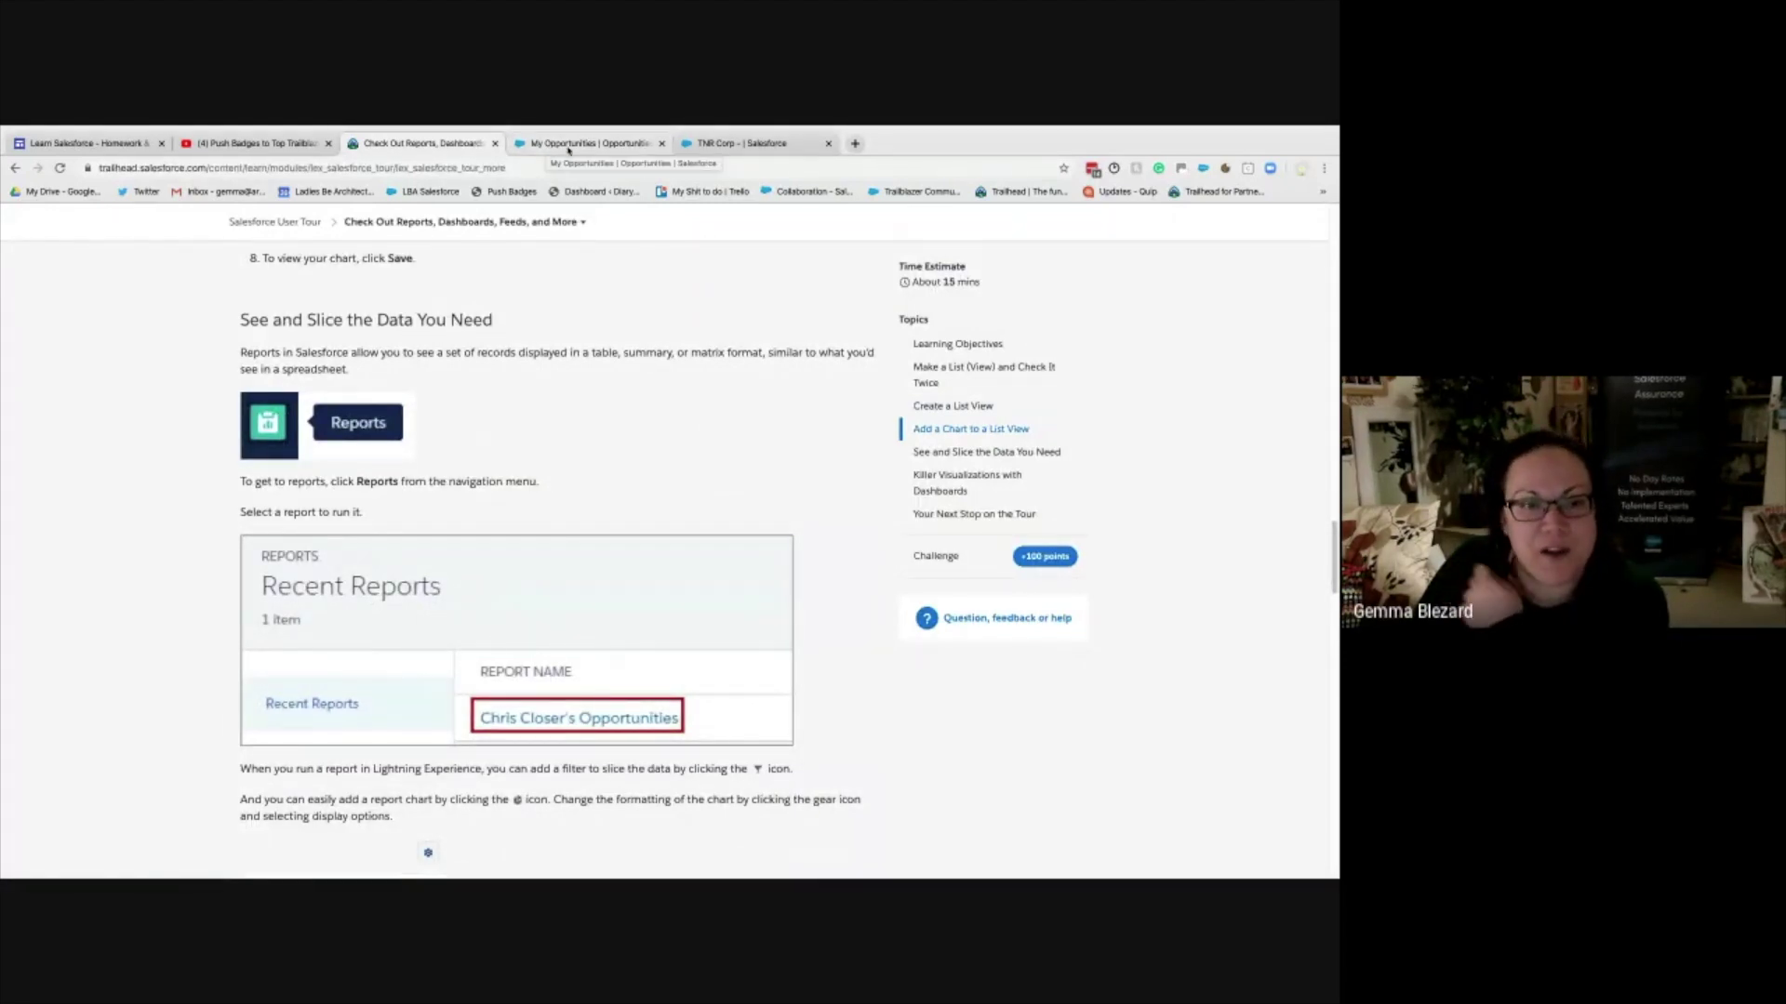
left_click(568, 146)
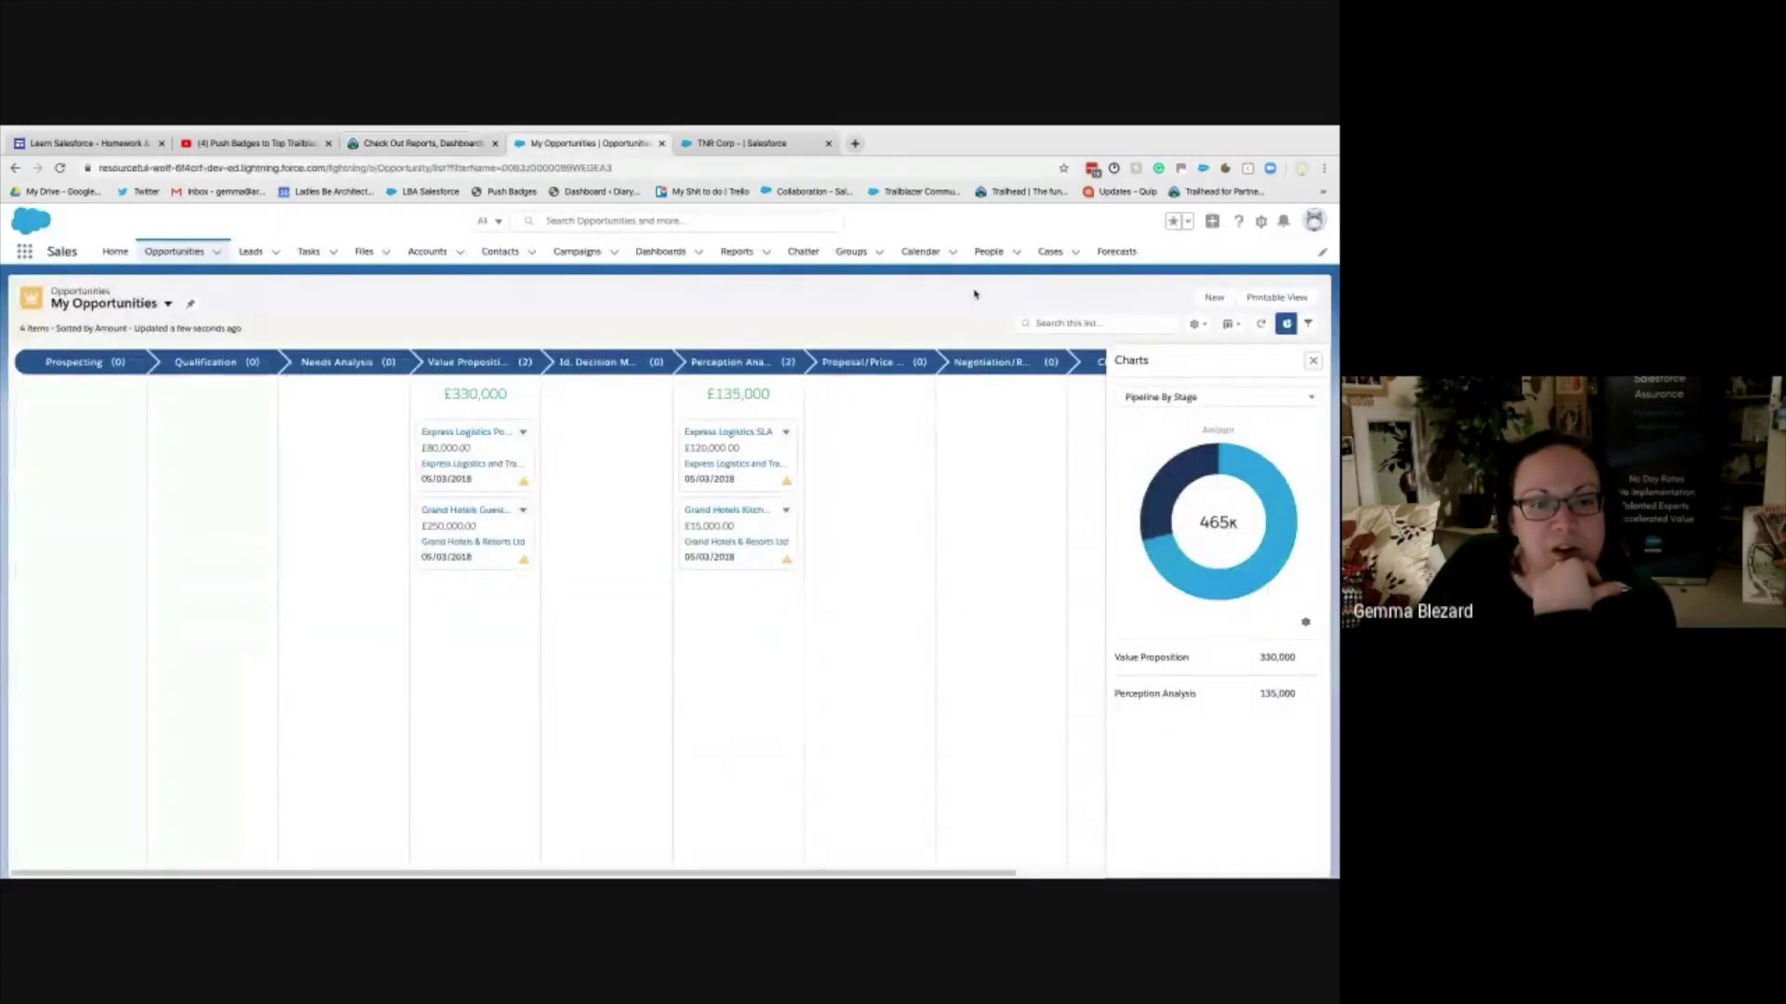
left_click(737, 252)
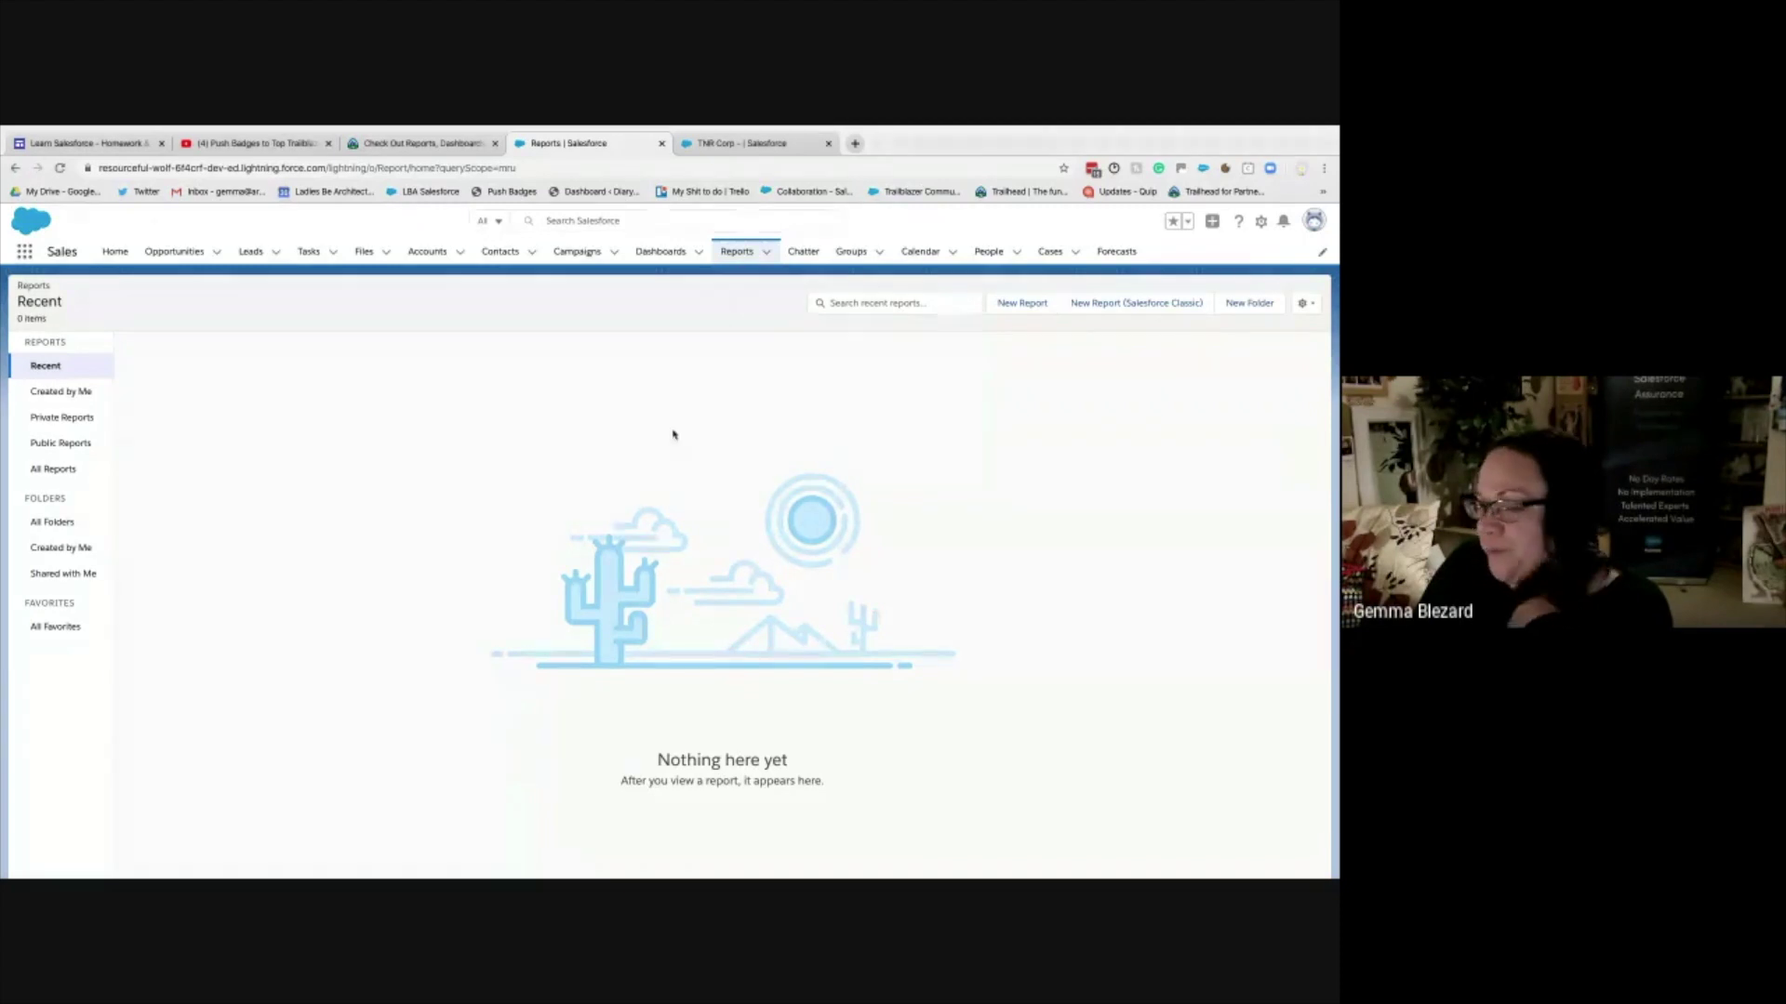
left_click(767, 253)
left_click(768, 253)
left_click(768, 254)
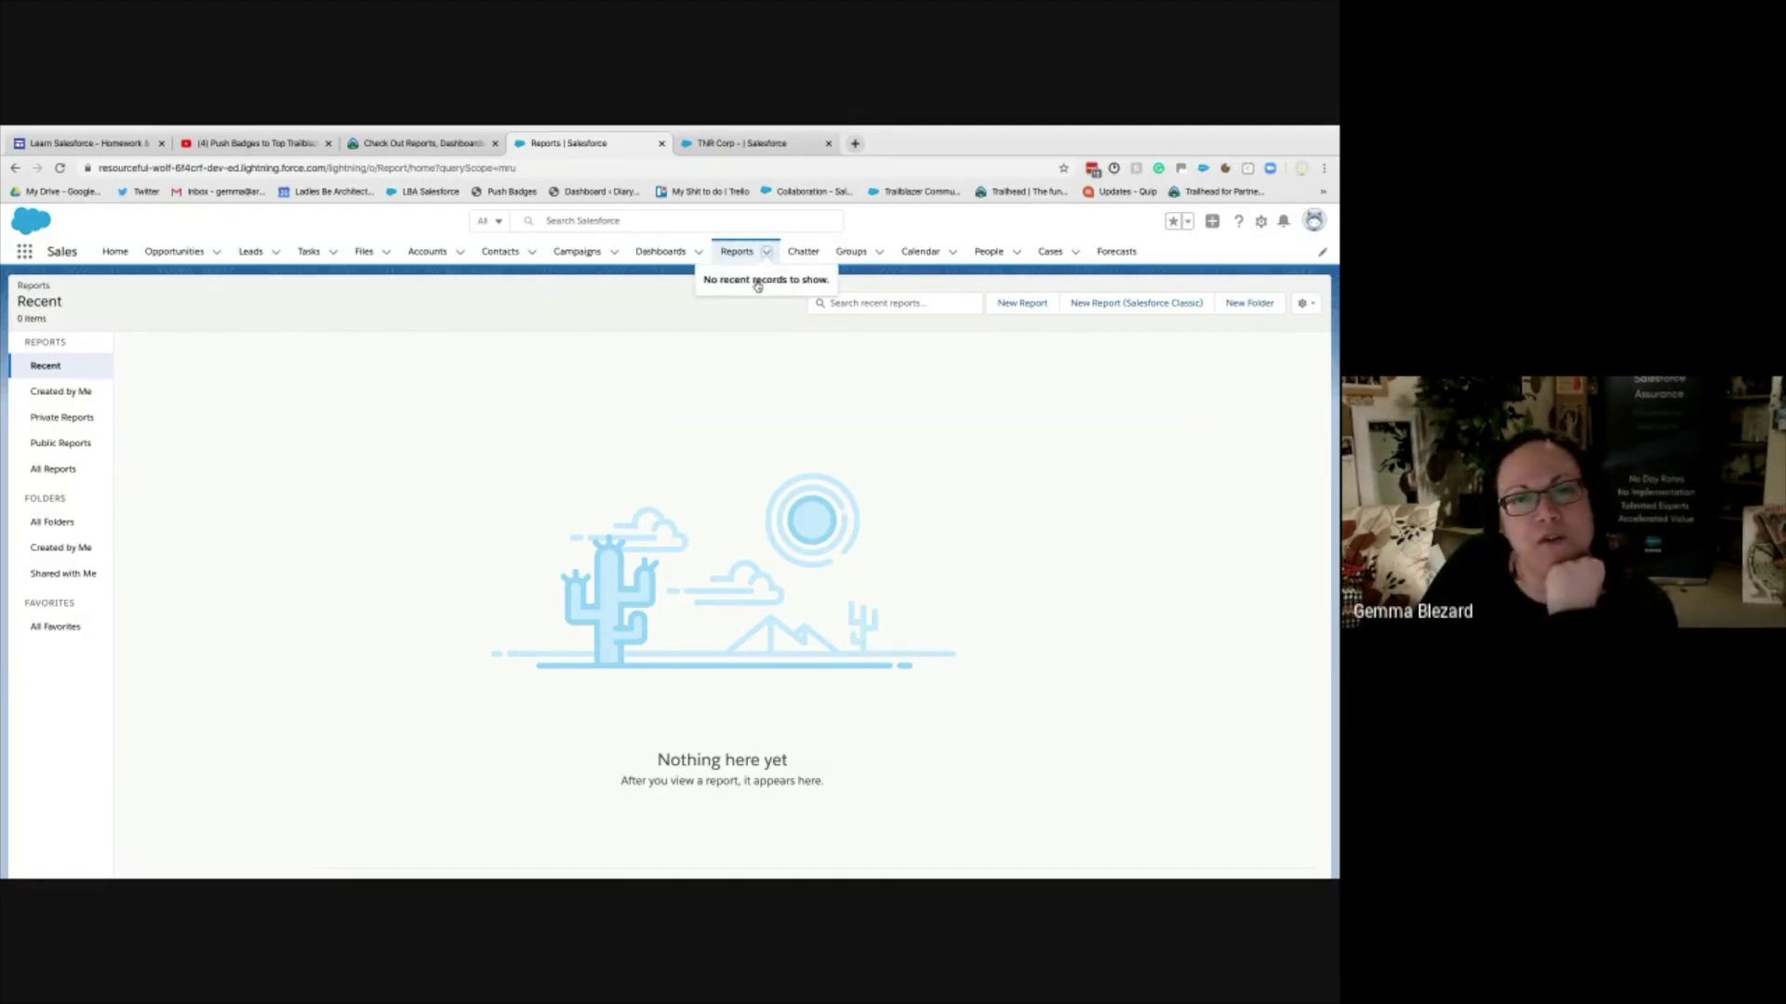
- Check the favorites list and display All Reports on the Reports page
left_click(768, 253)
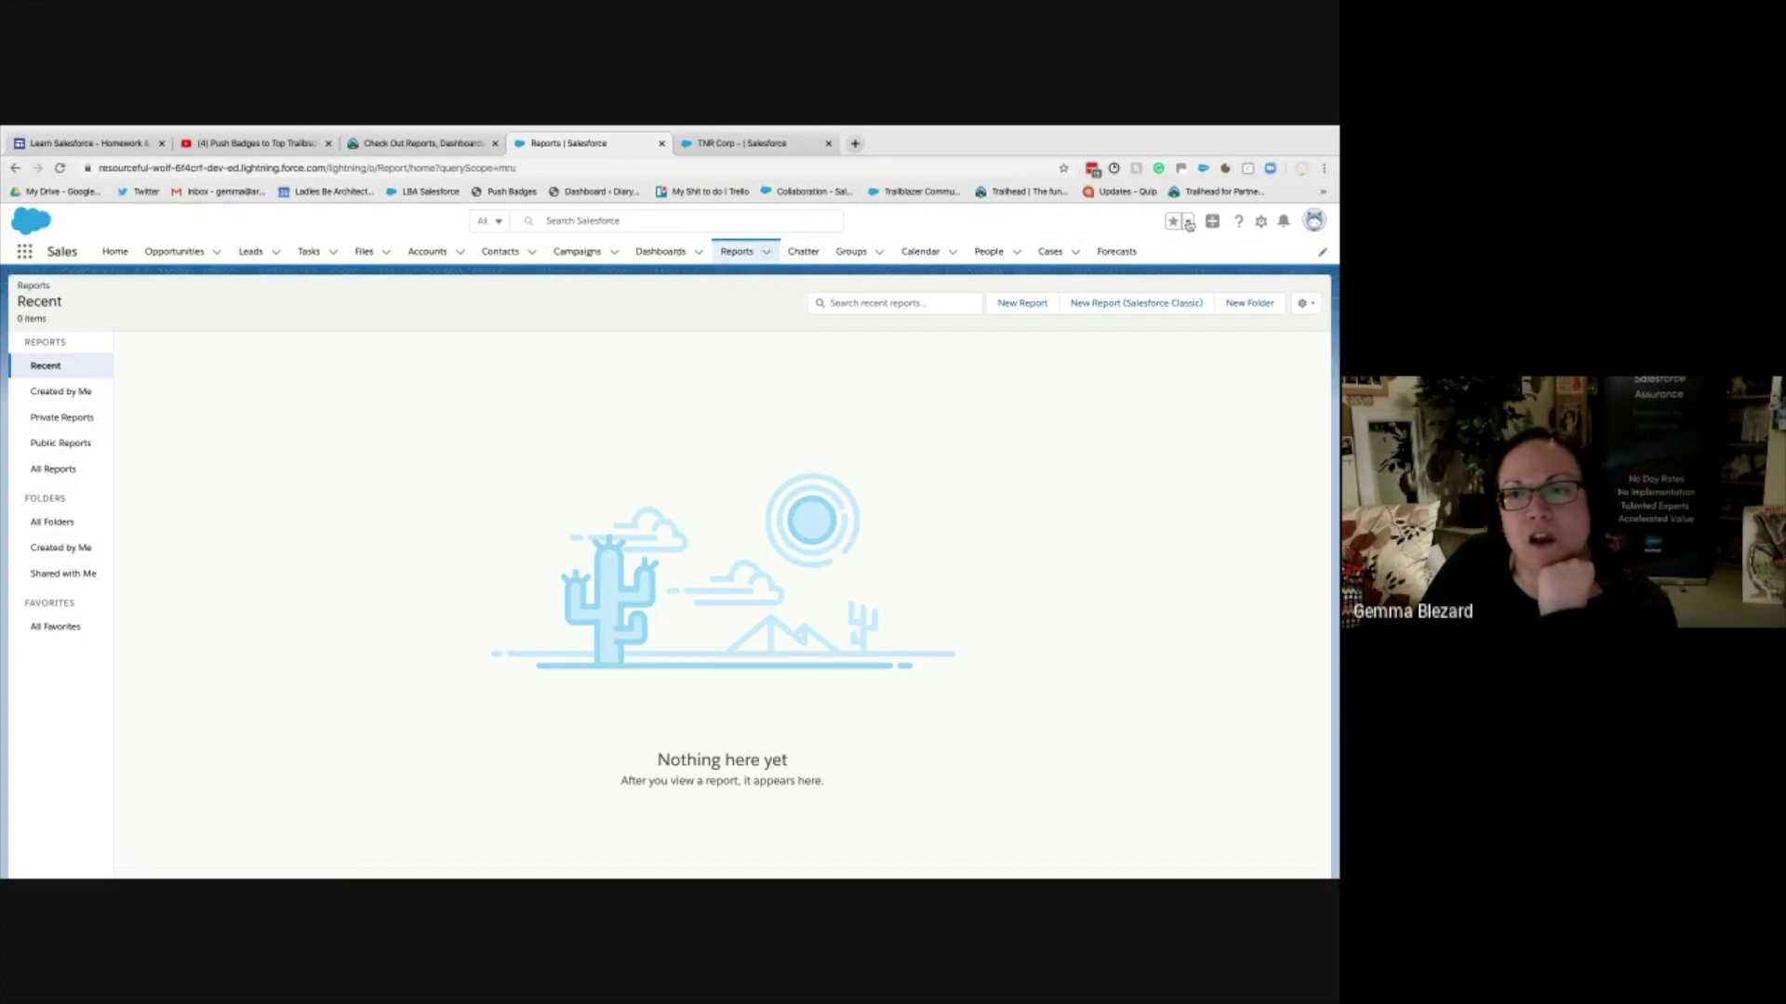
left_click(1189, 223)
left_click(1189, 224)
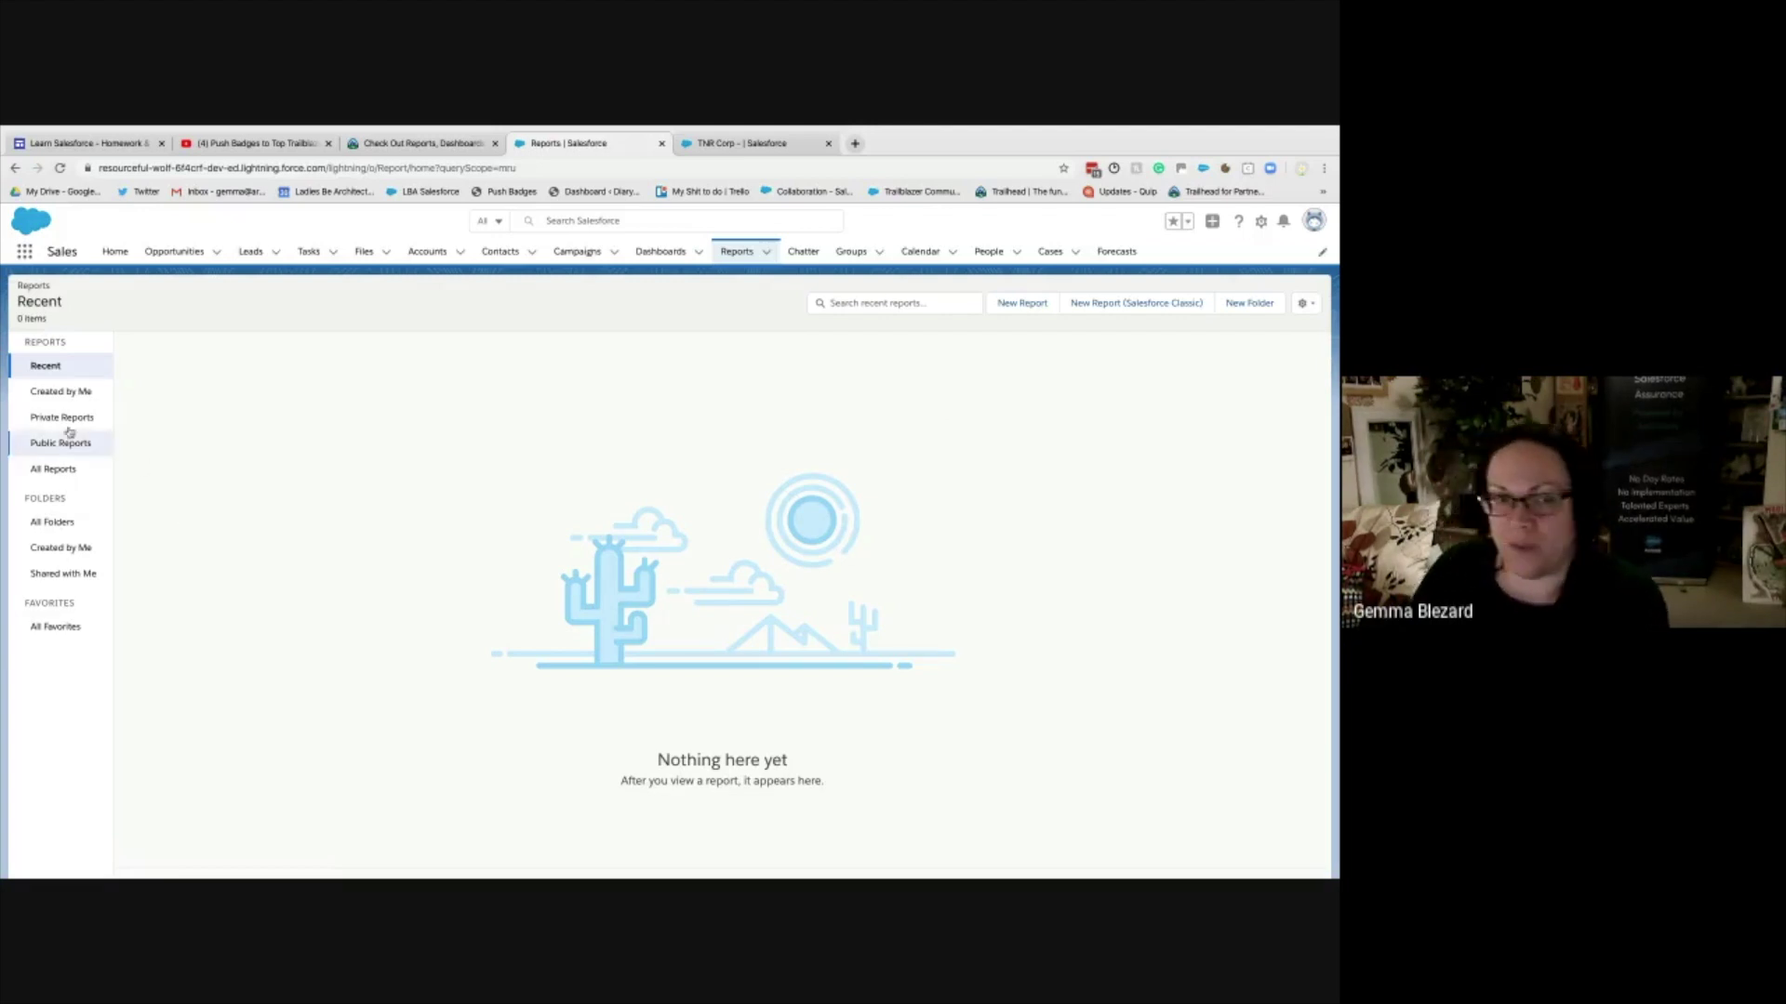
left_click(54, 467)
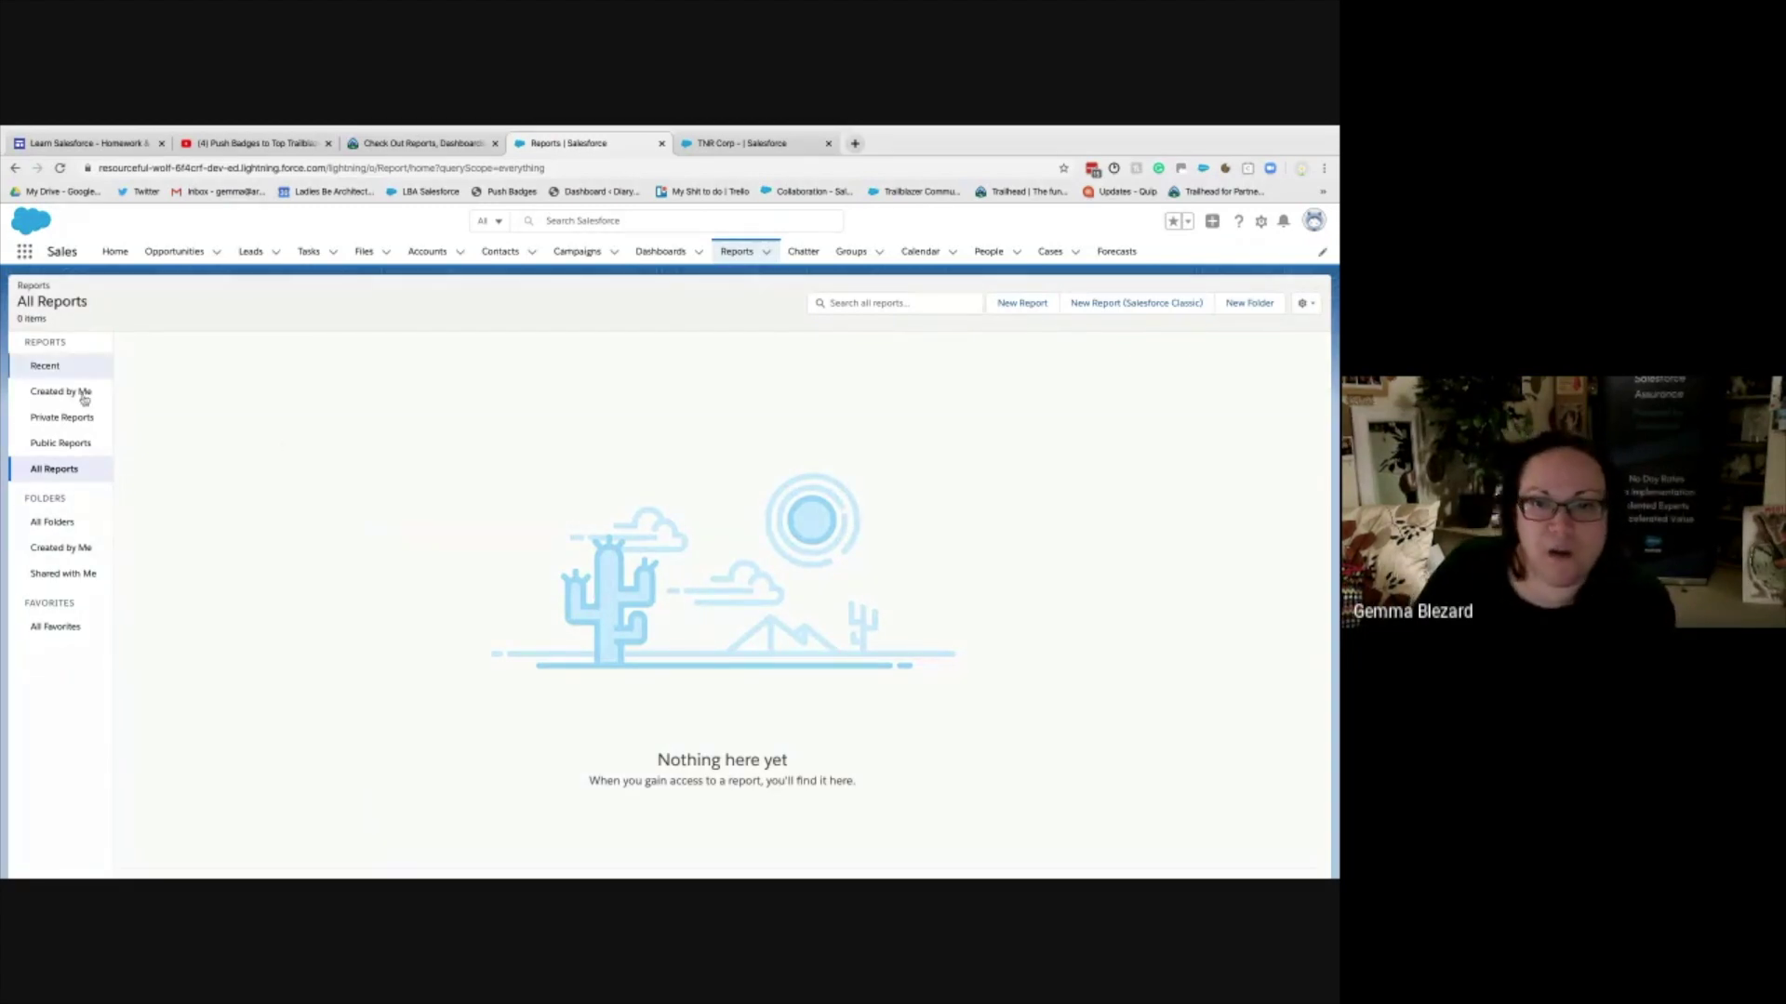
- Create a new report with the report type Opportunities
left_click(1020, 304)
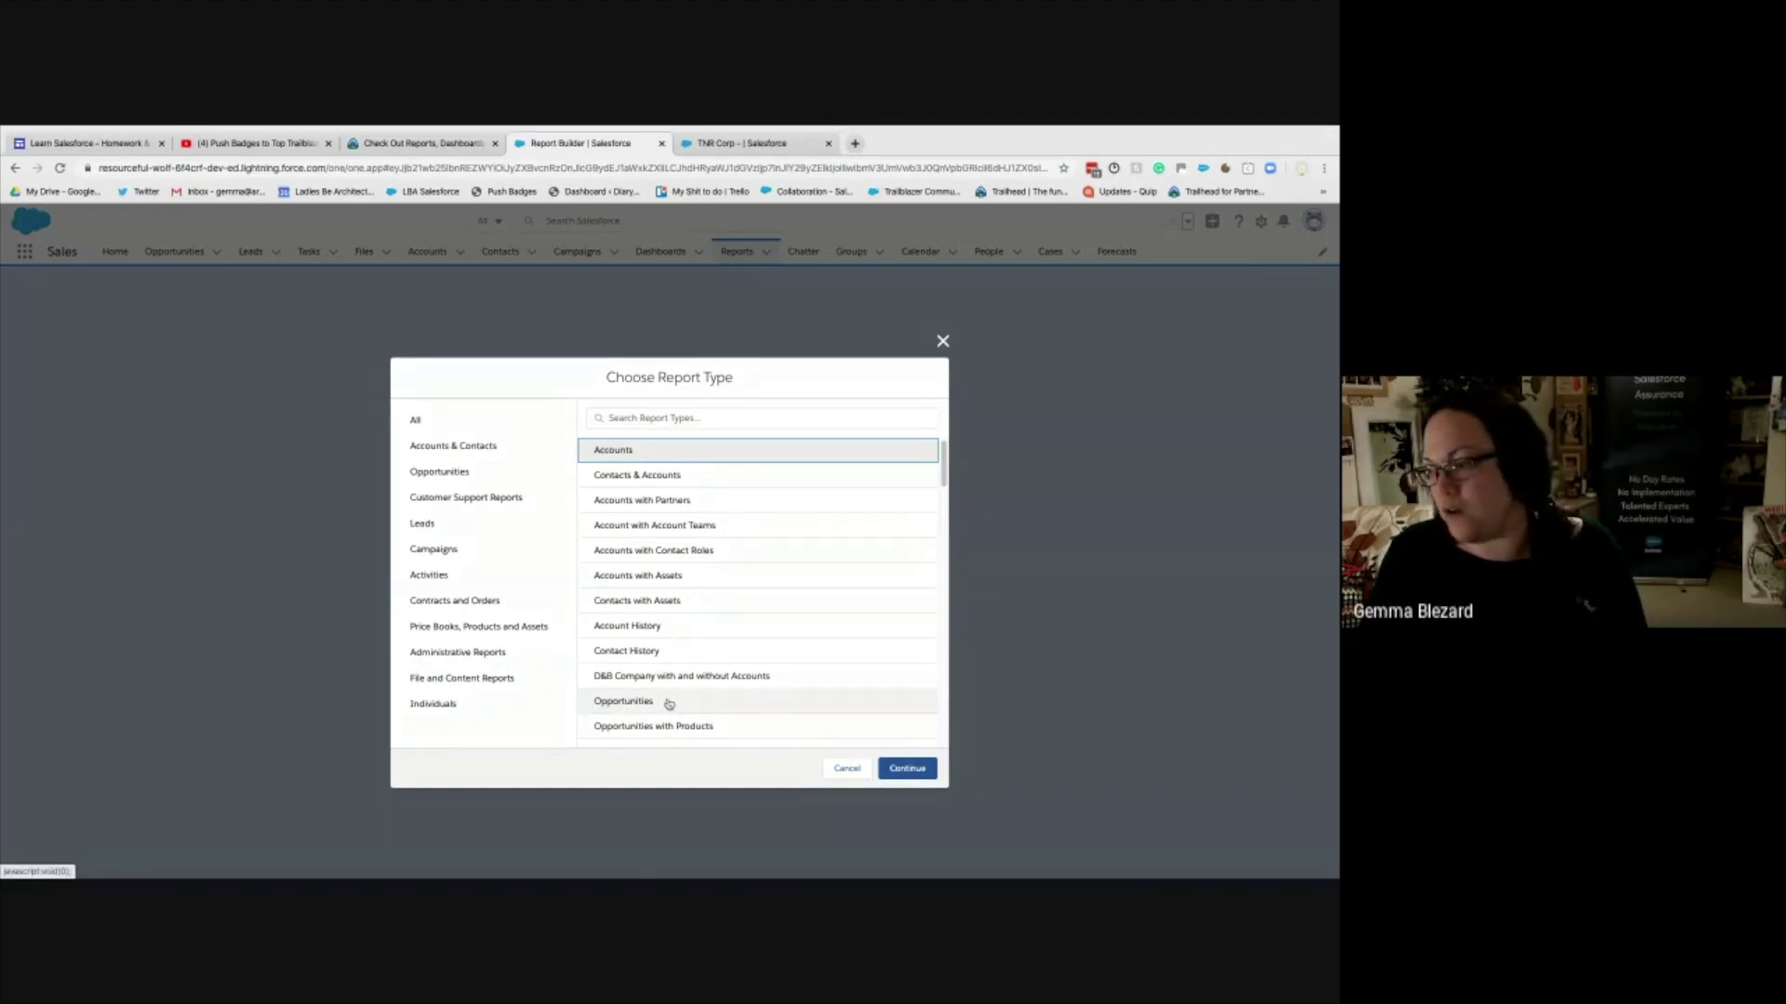
left_click(668, 702)
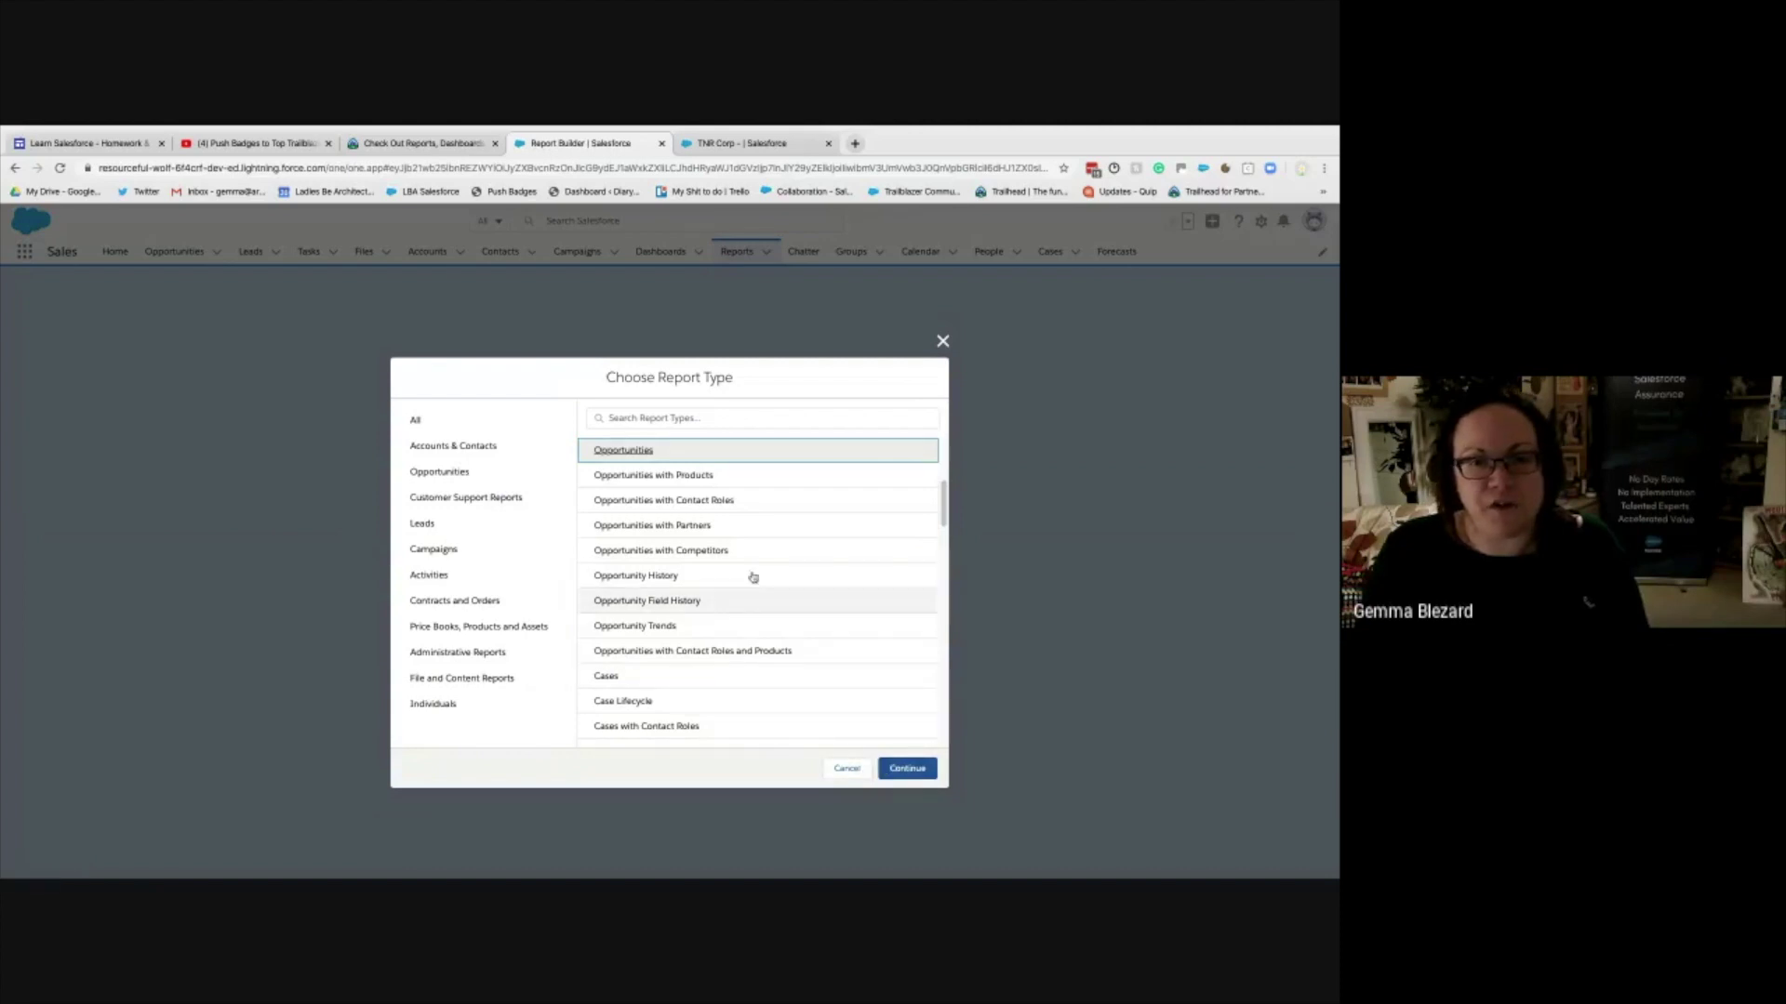
scroll(758, 679, "down", 5)
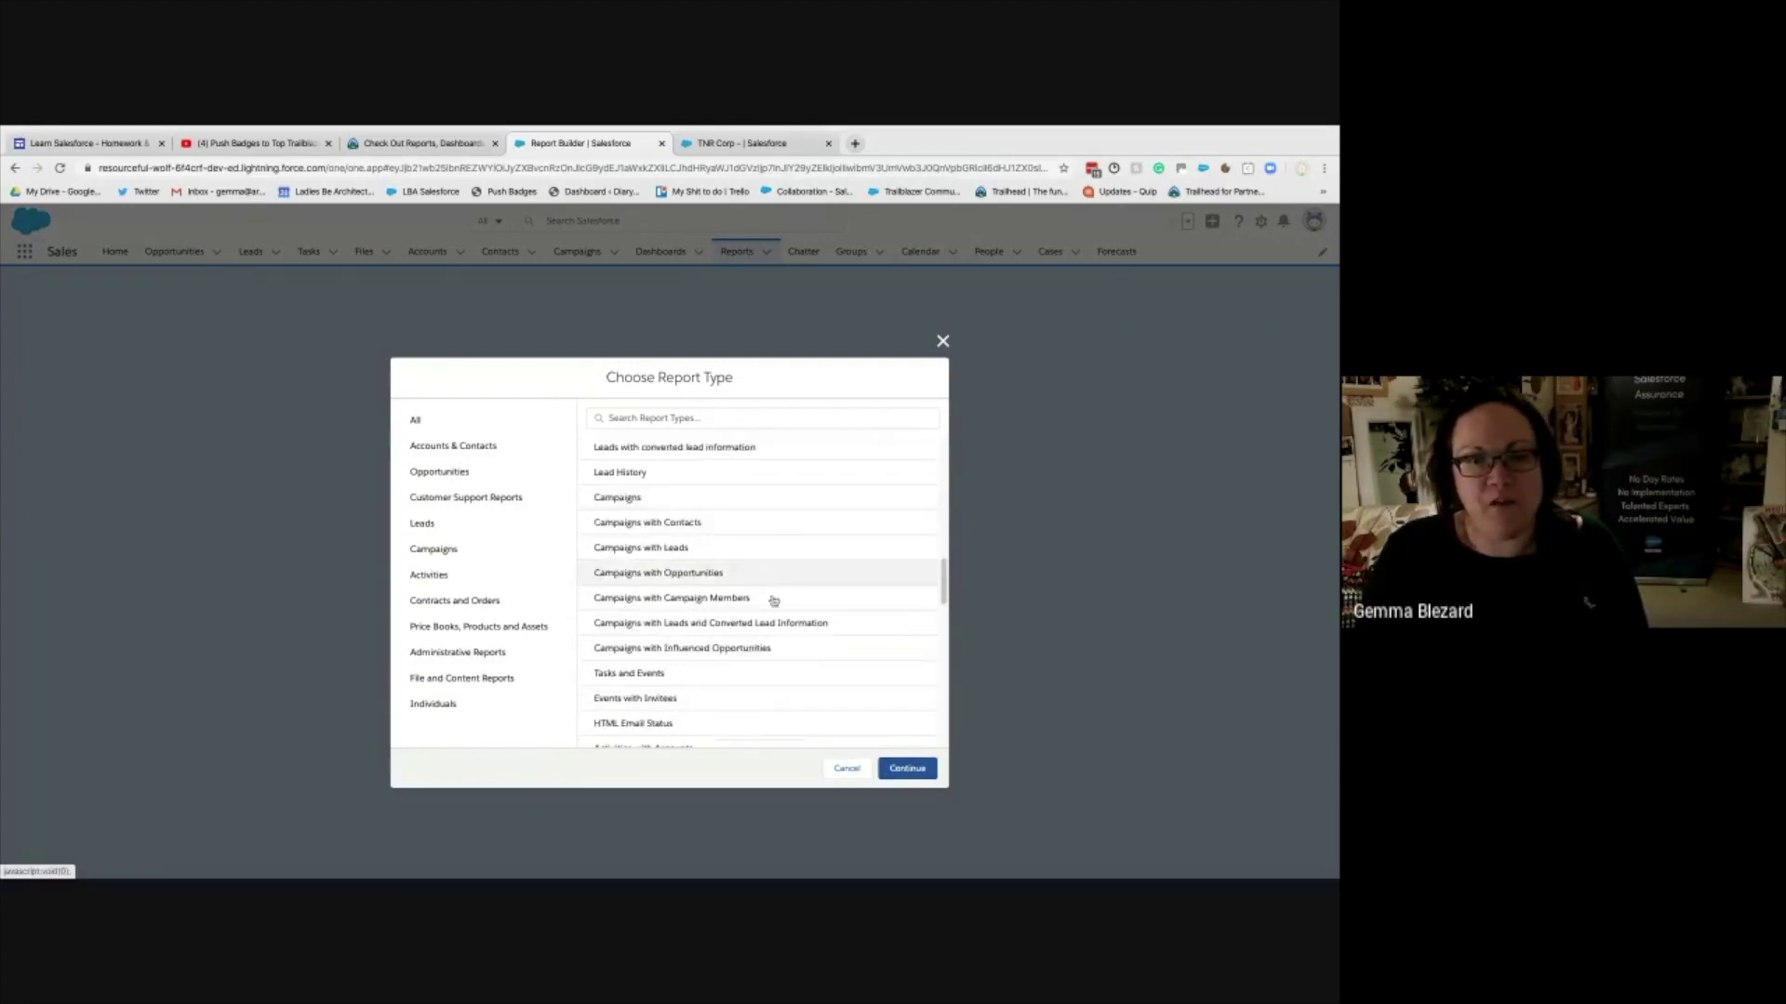
scroll(744, 688, "up", 4)
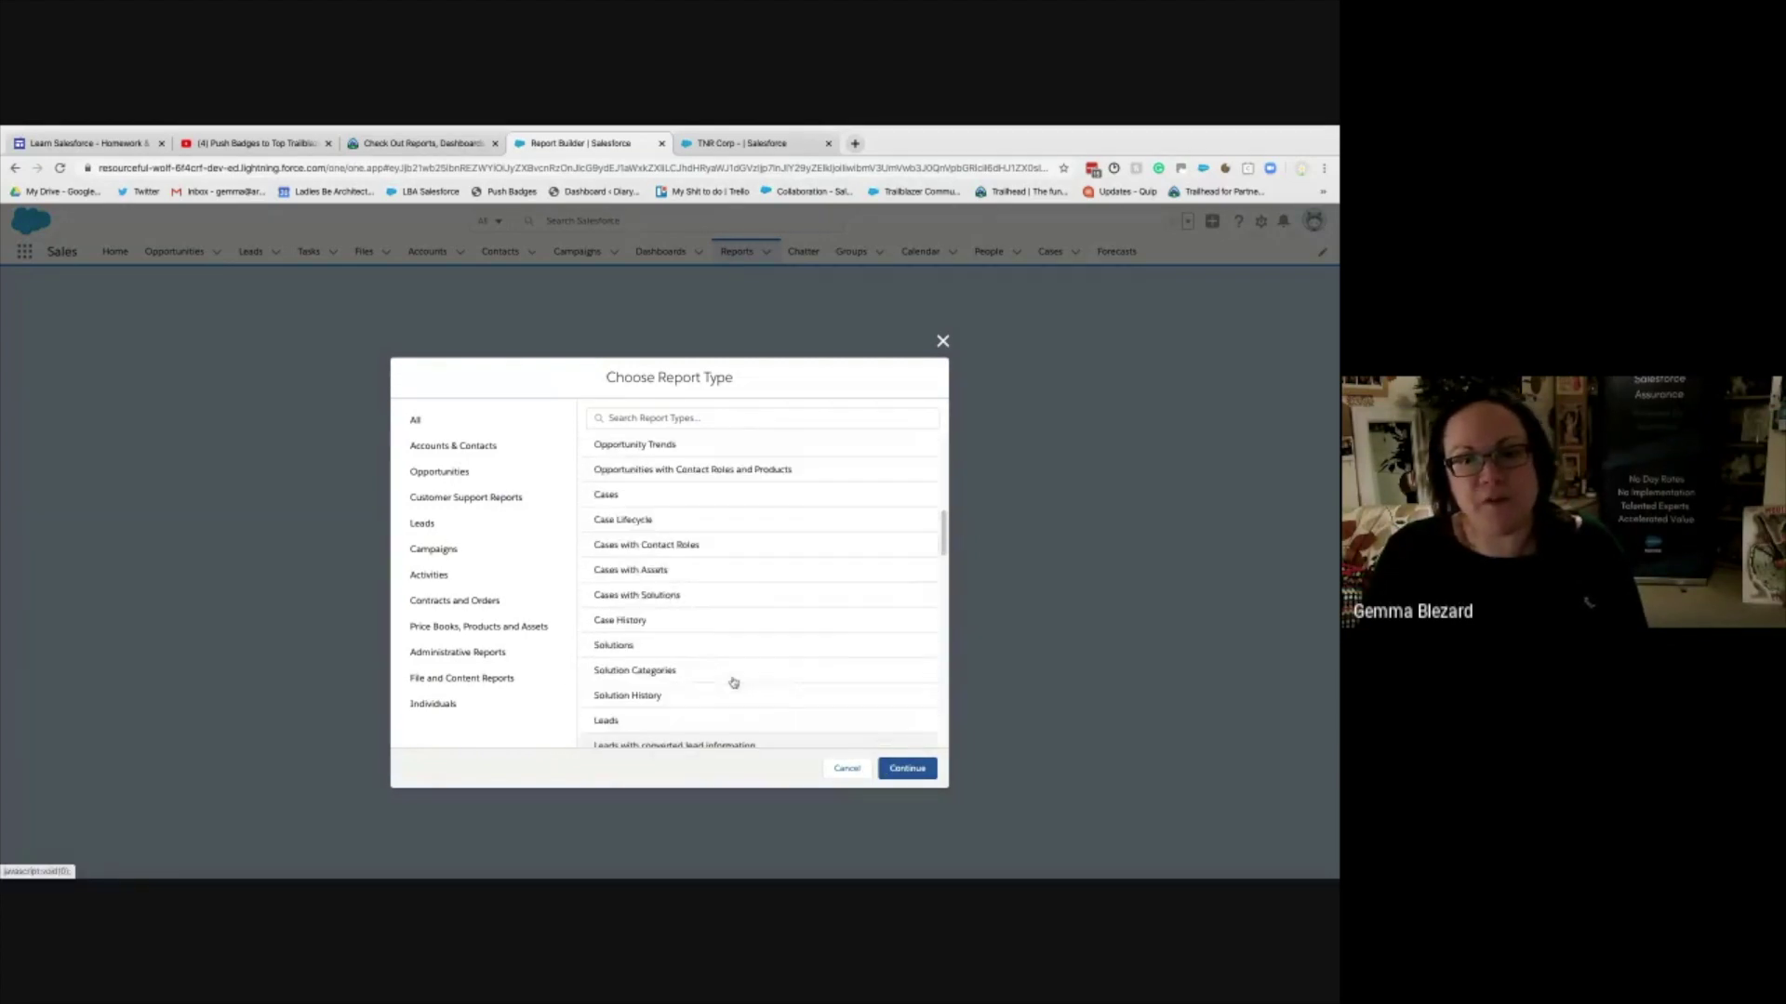
scroll(732, 675, "up", 4)
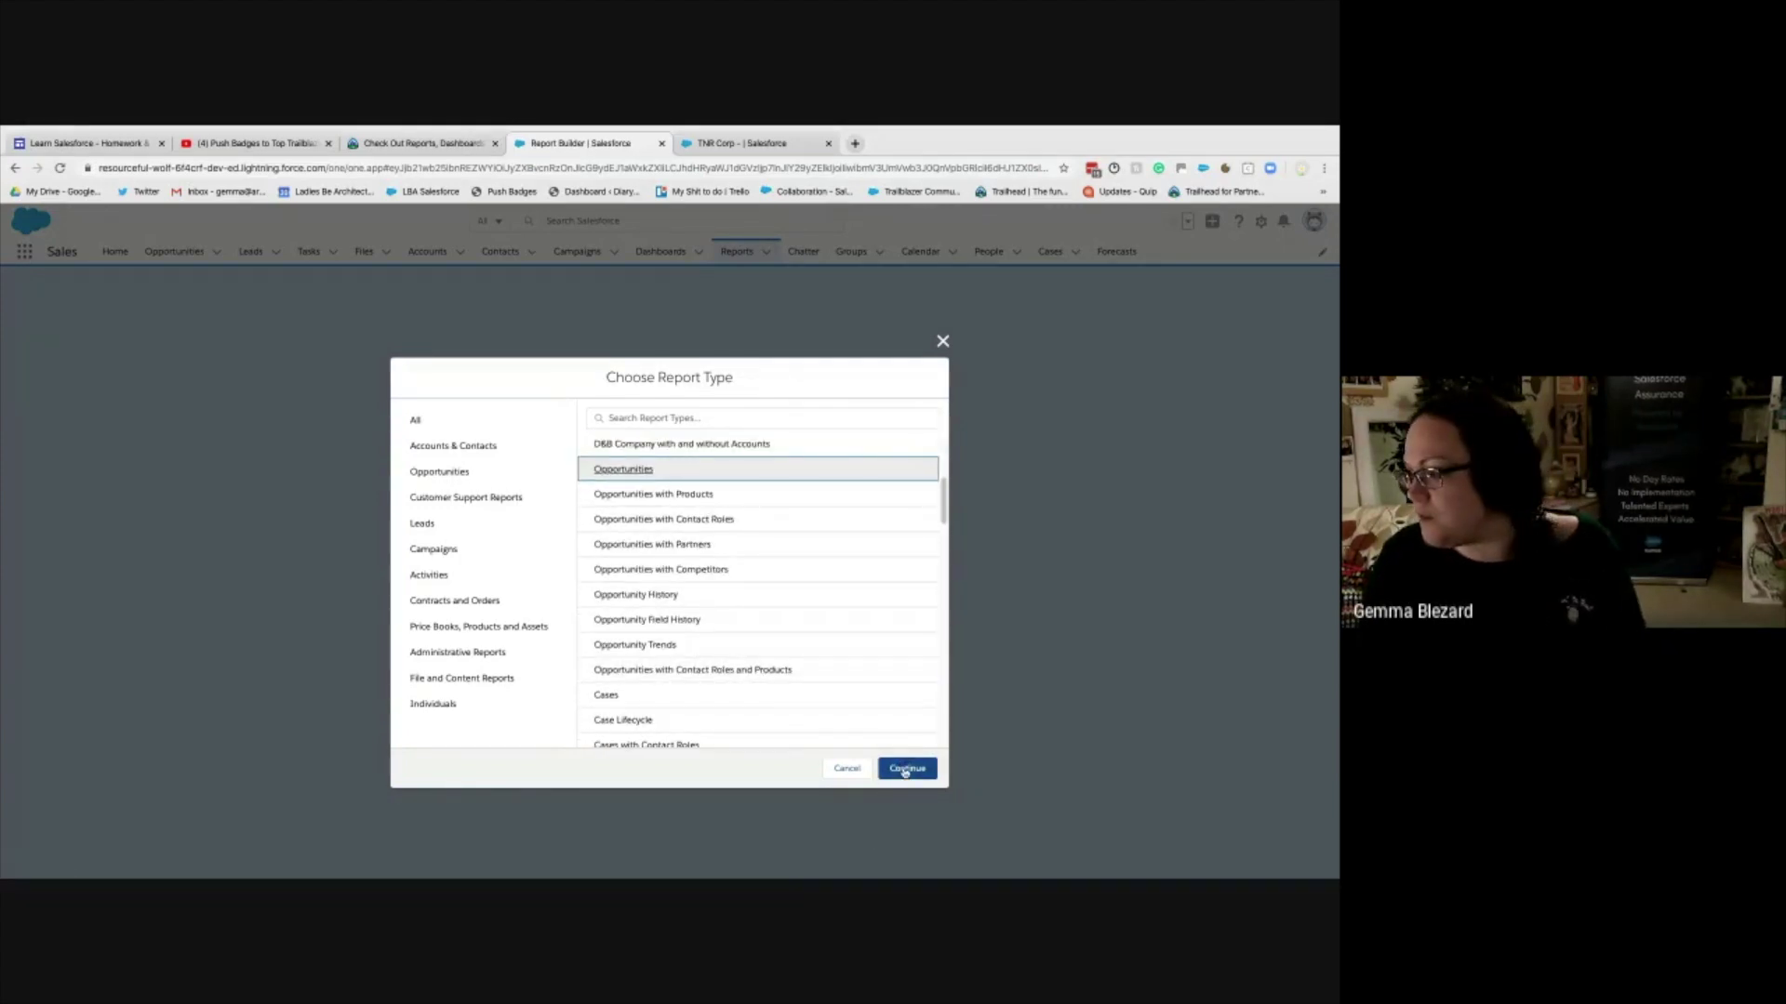
left_click(905, 769)
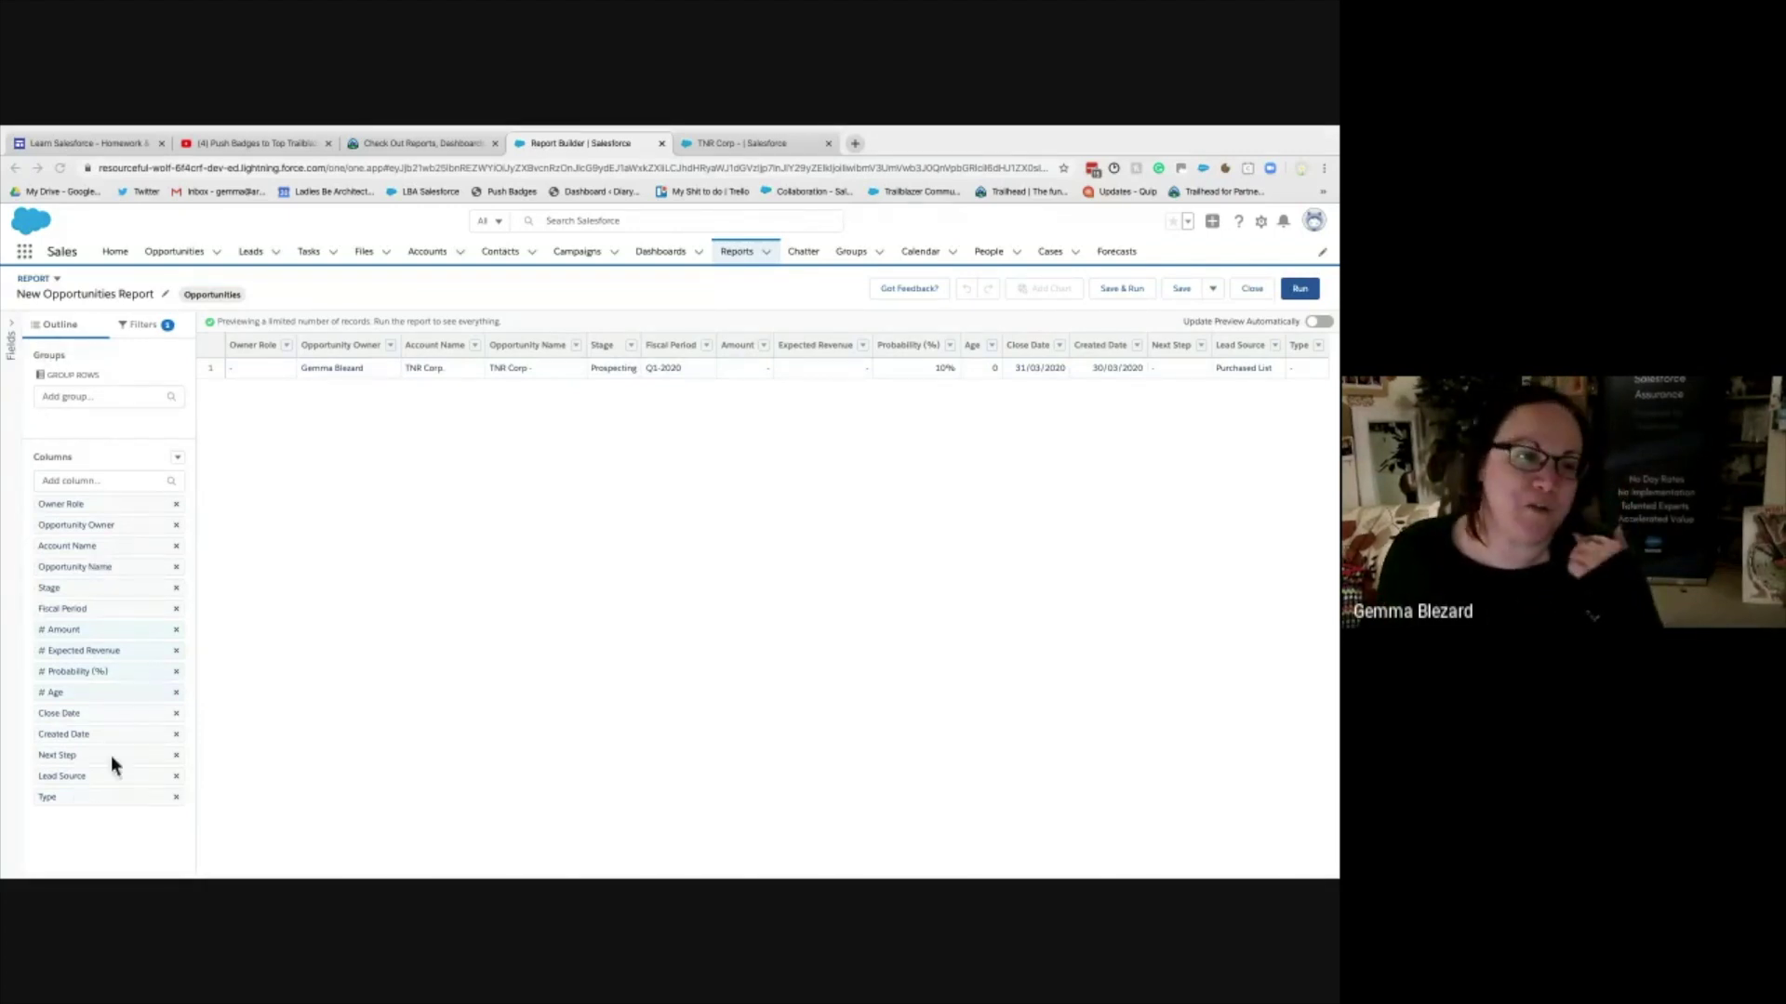
- Examine the Show Me filter's role hierarchy down through SVP, Sales & Marketing to VP, North American Sales
left_click(143, 327)
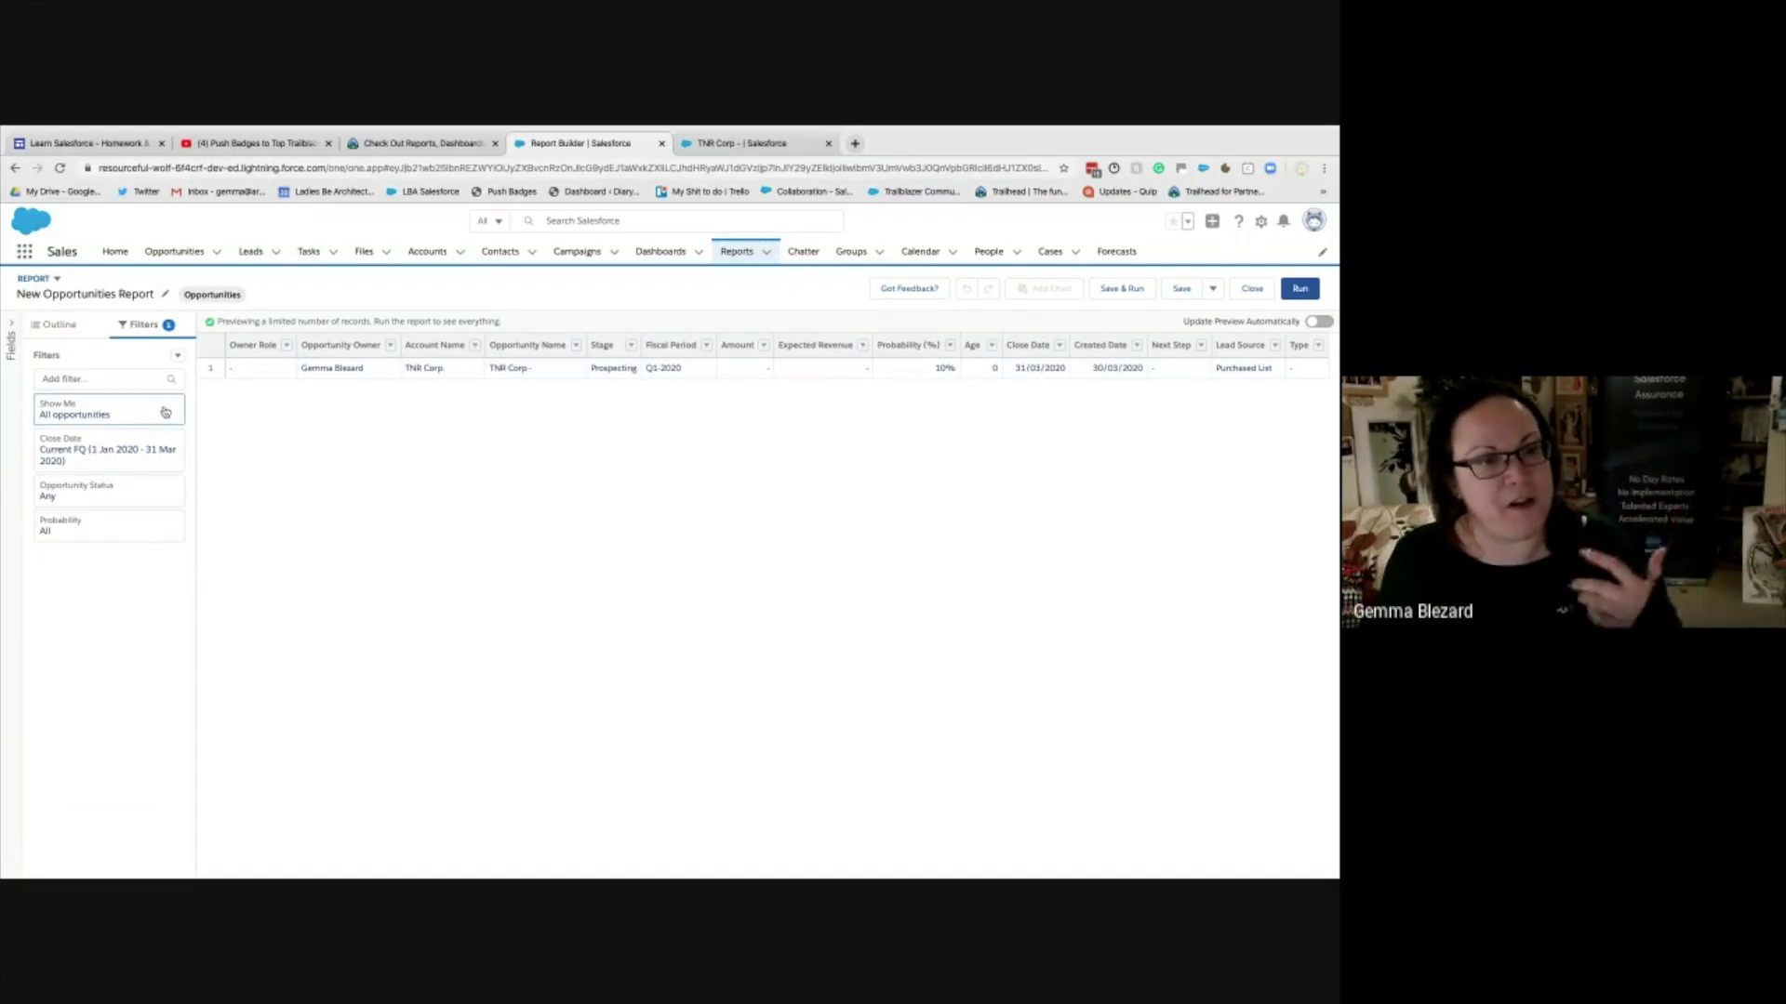
left_click(95, 422)
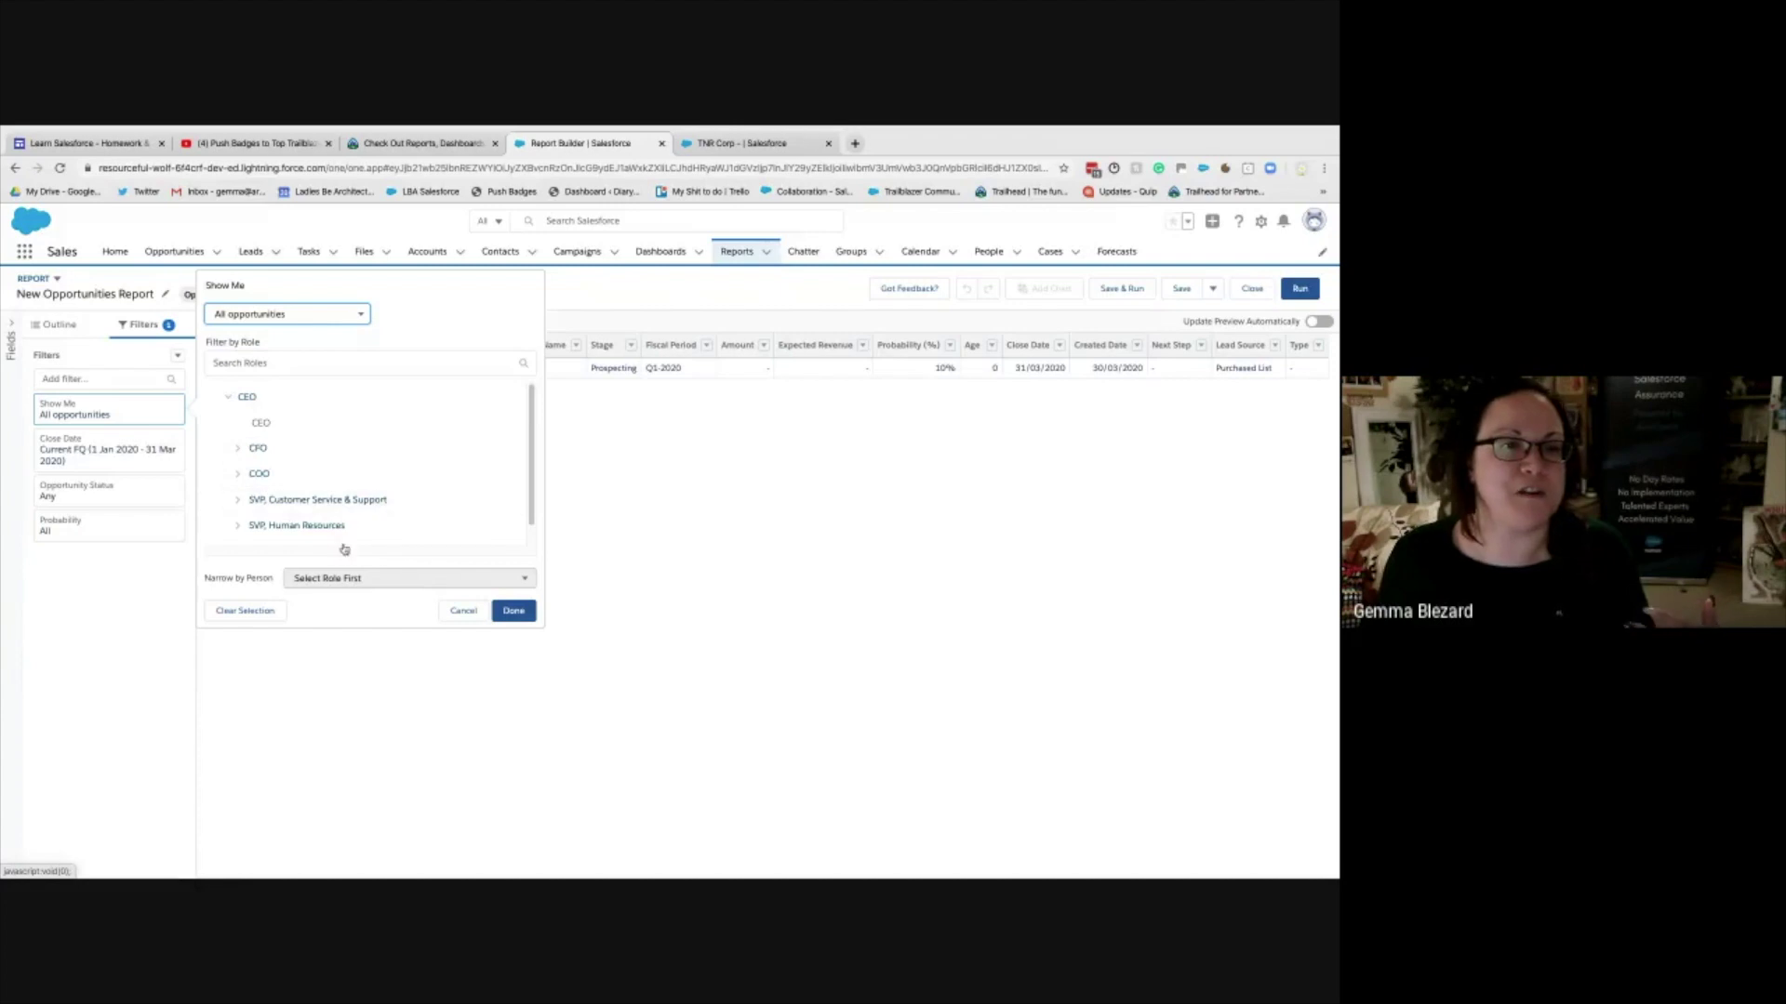
scroll(355, 514, "down", 1)
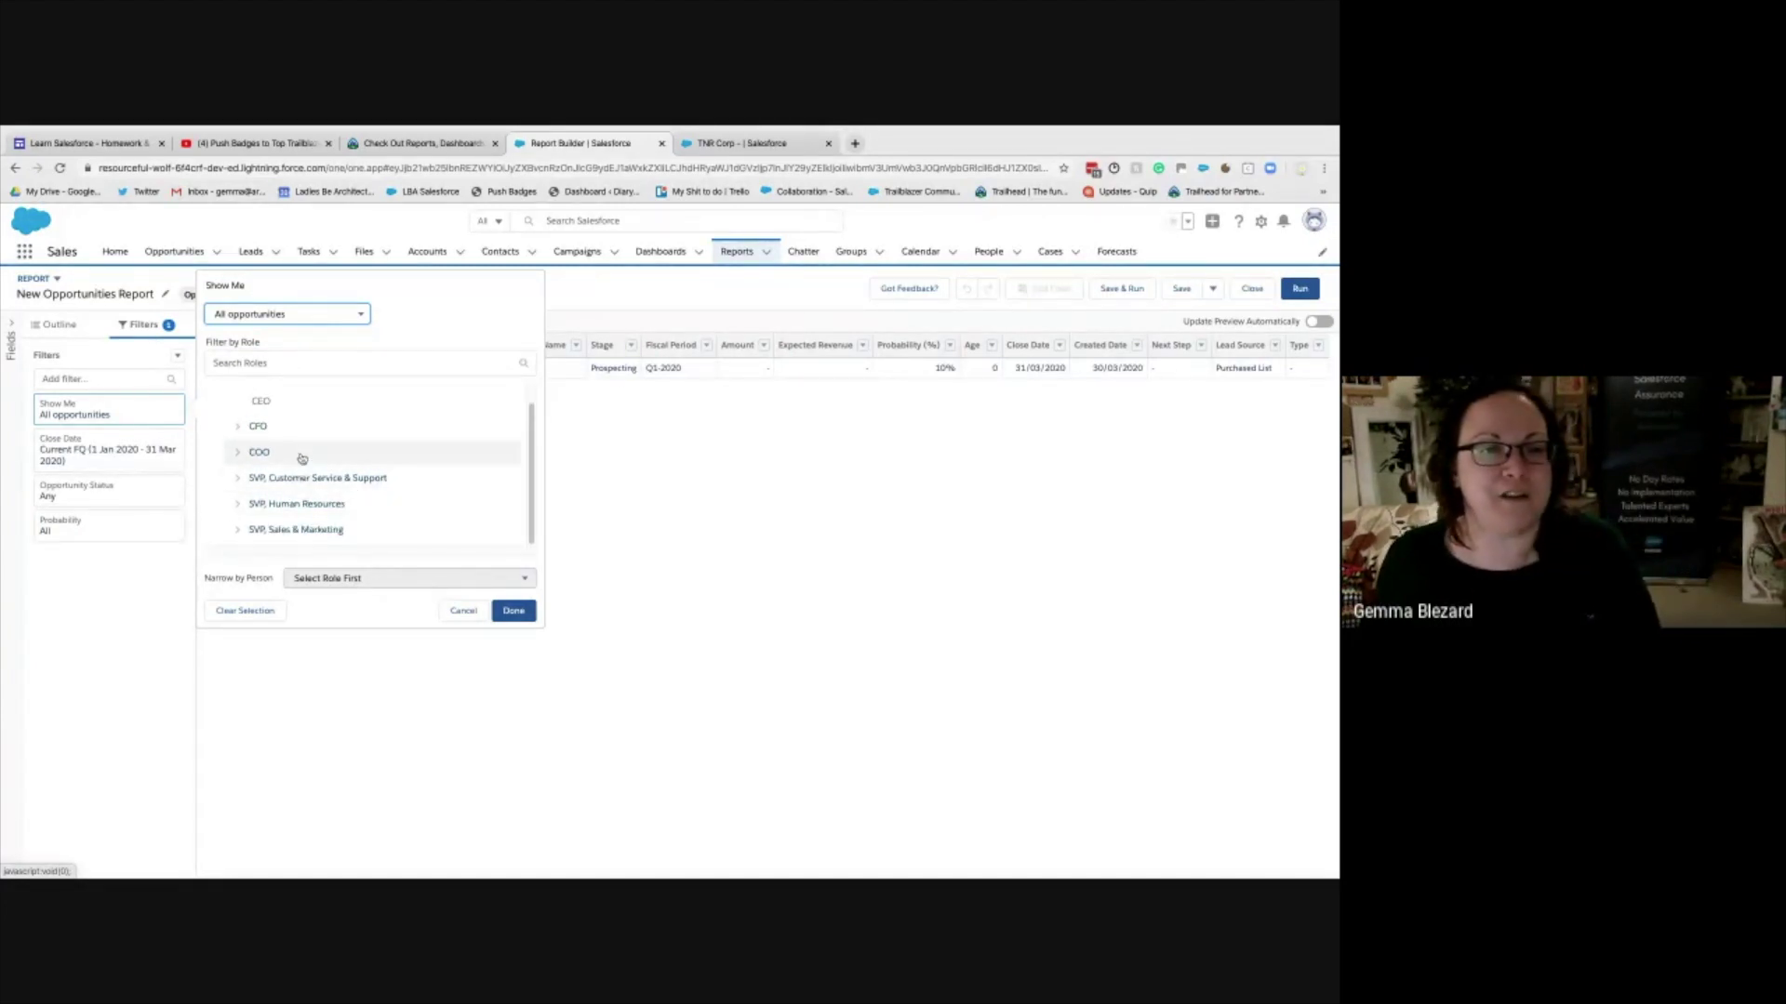
left_click(241, 480)
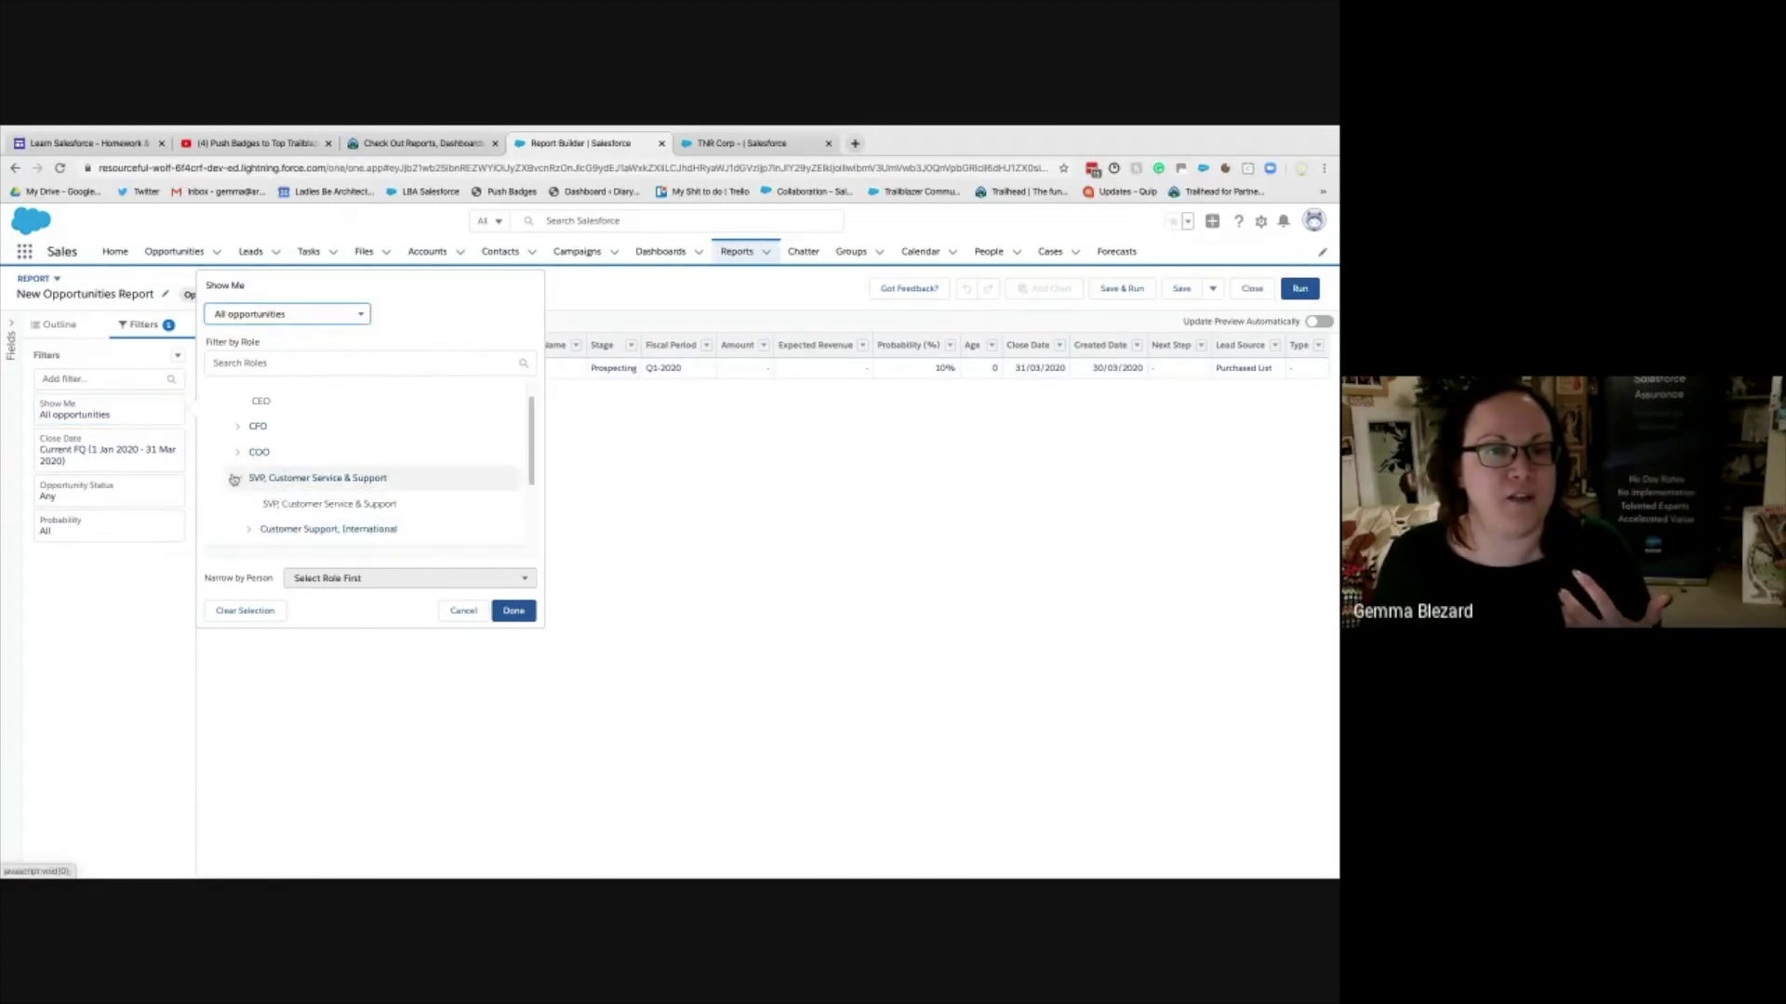
left_click(241, 531)
left_click(241, 531)
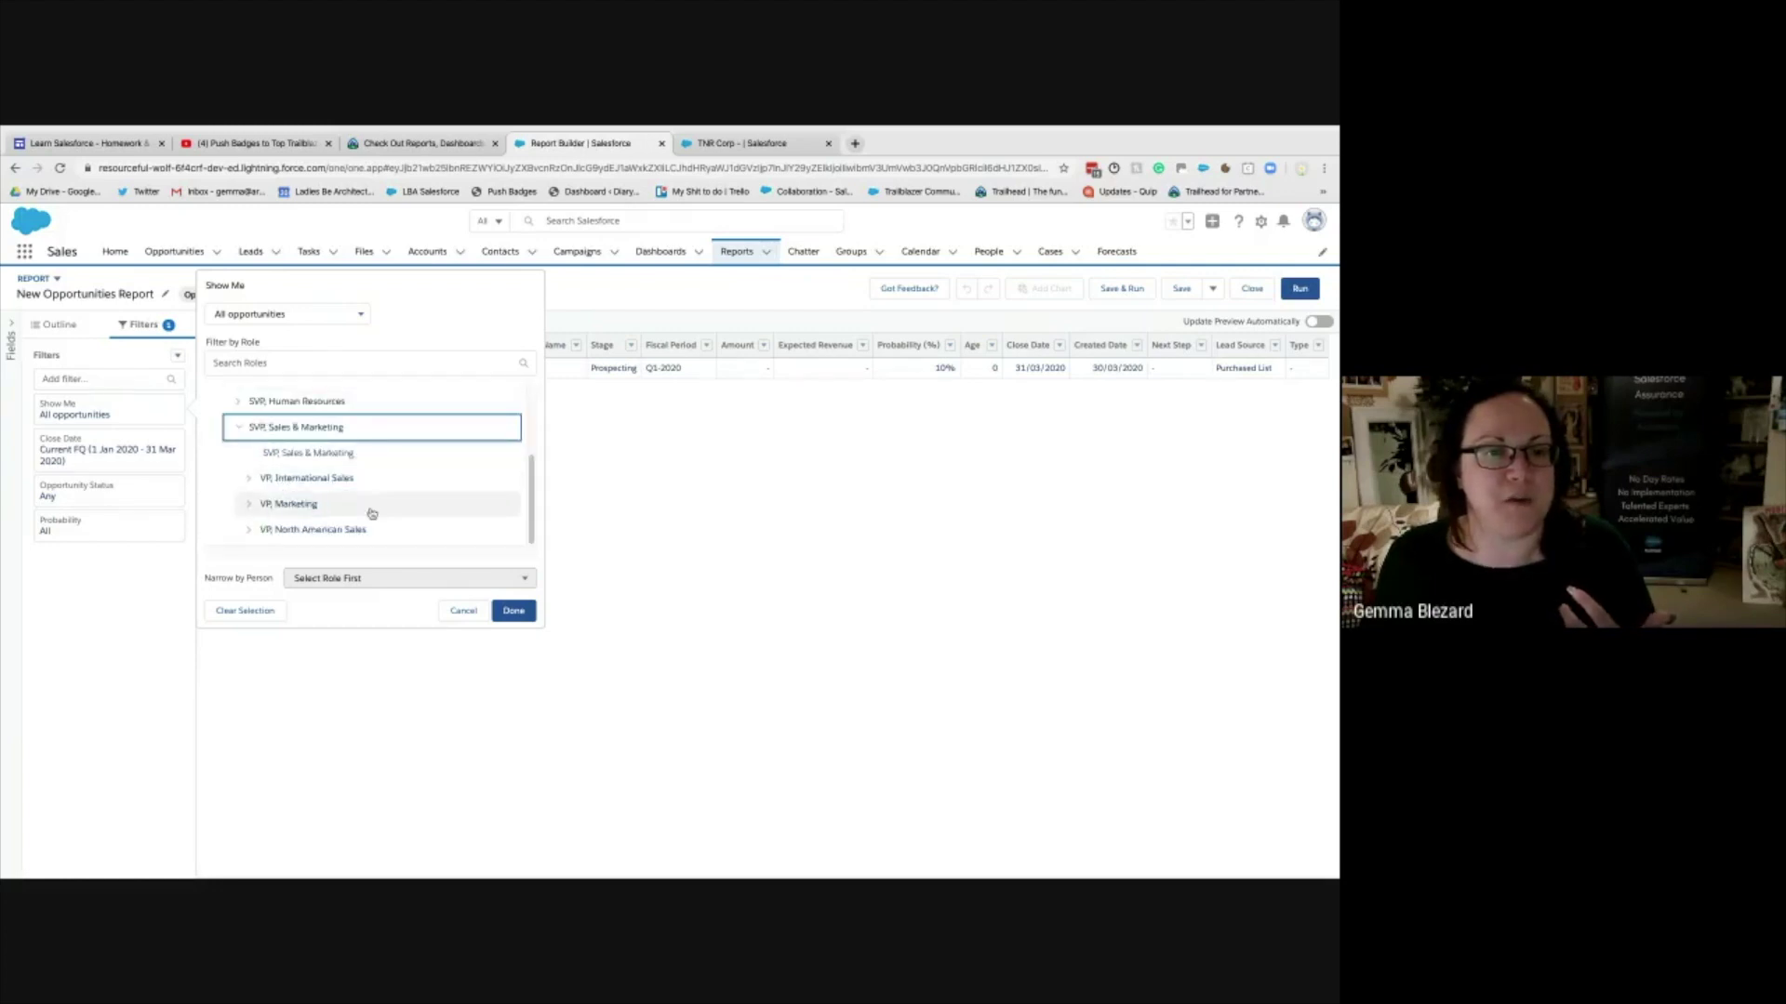
left_click(250, 530)
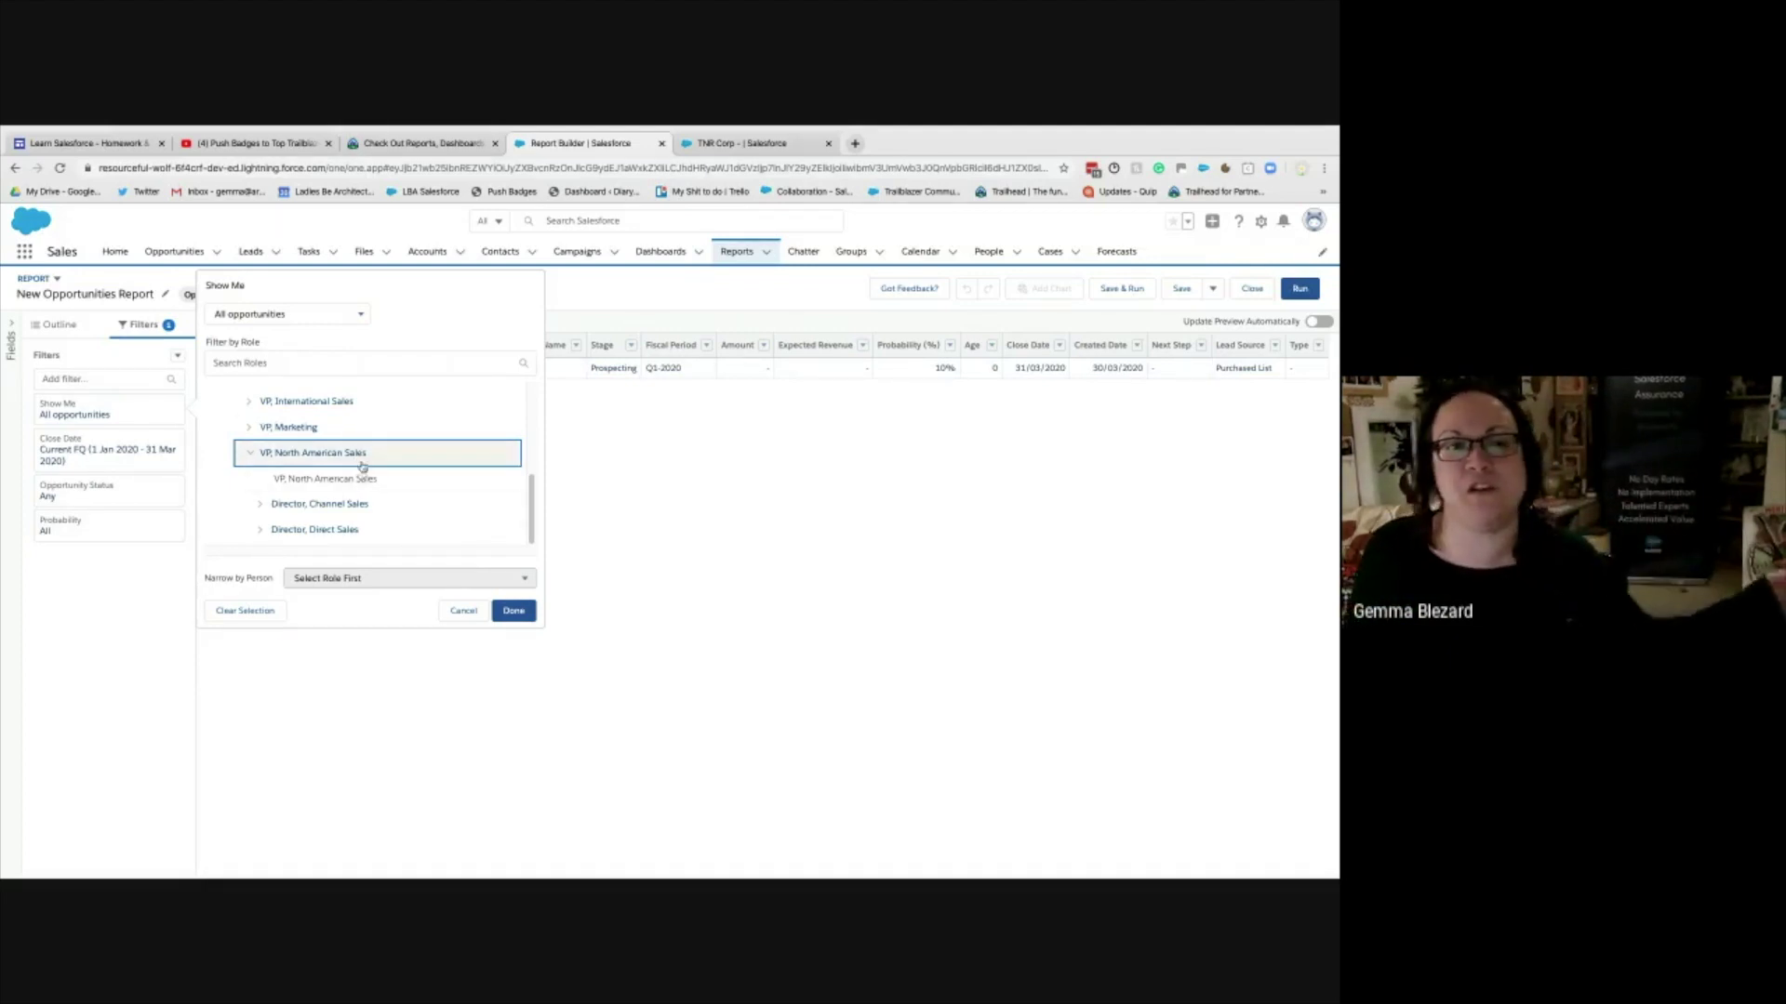
left_click(377, 579)
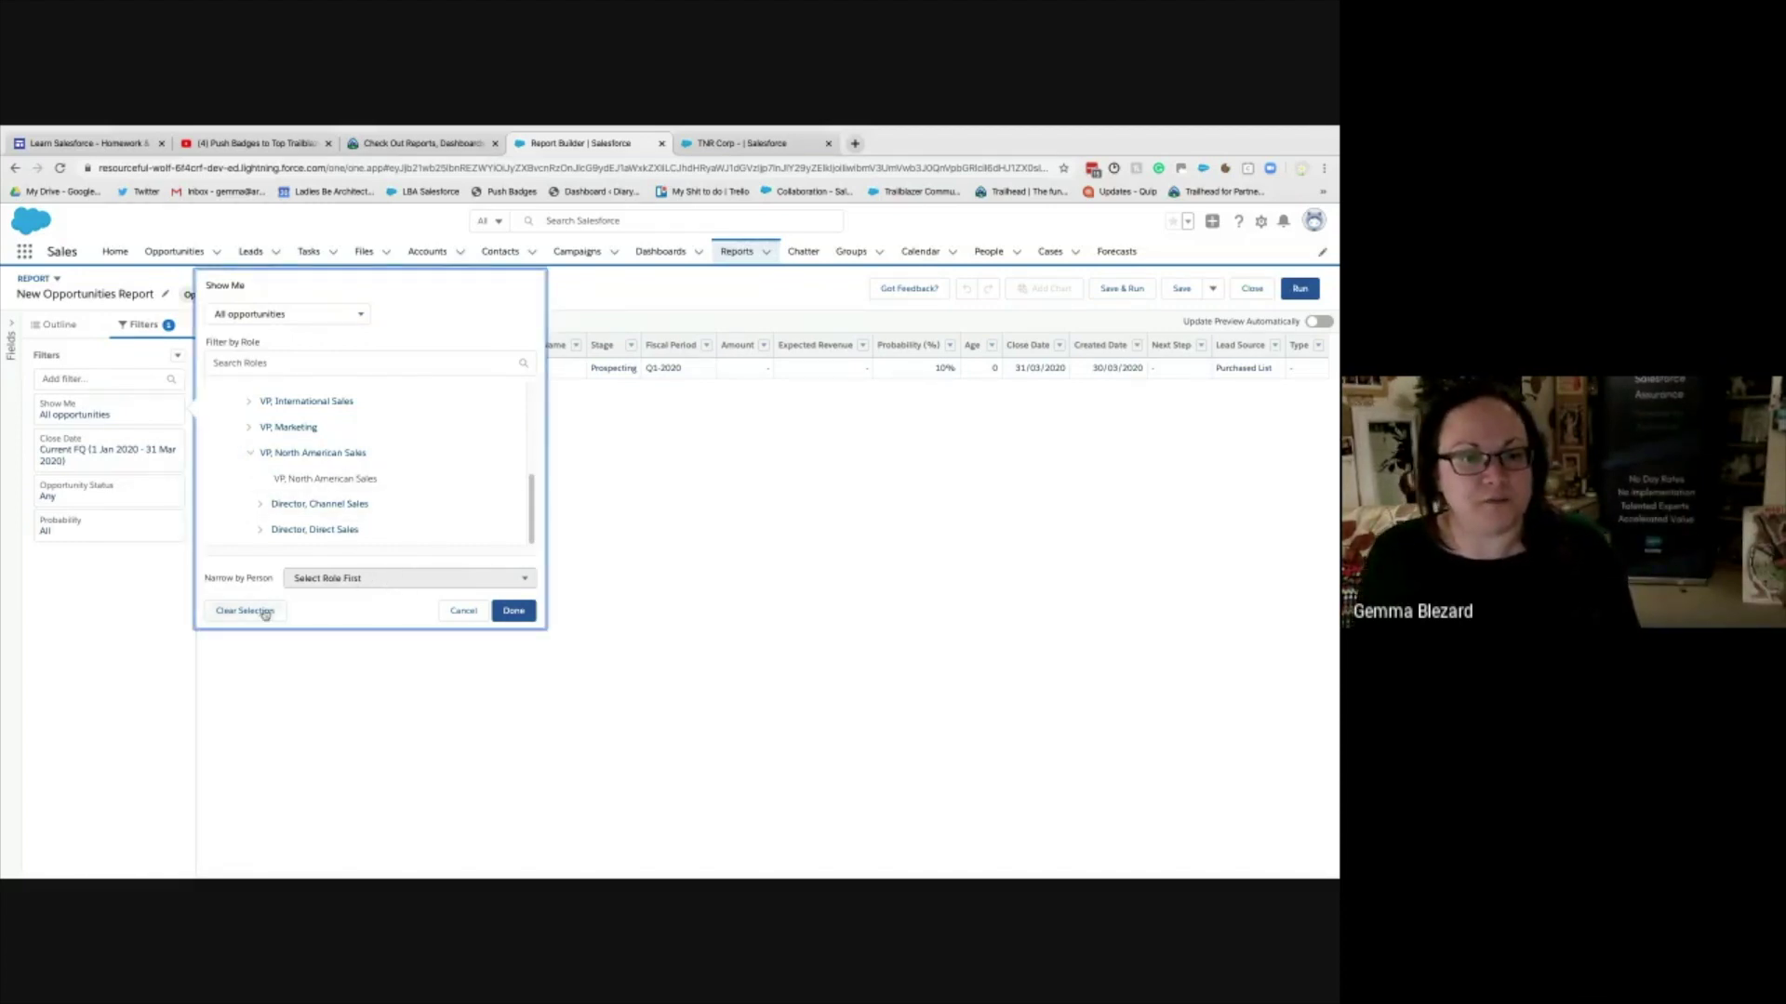
- Set the report's Show Me filter to My opportunities
left_click(246, 316)
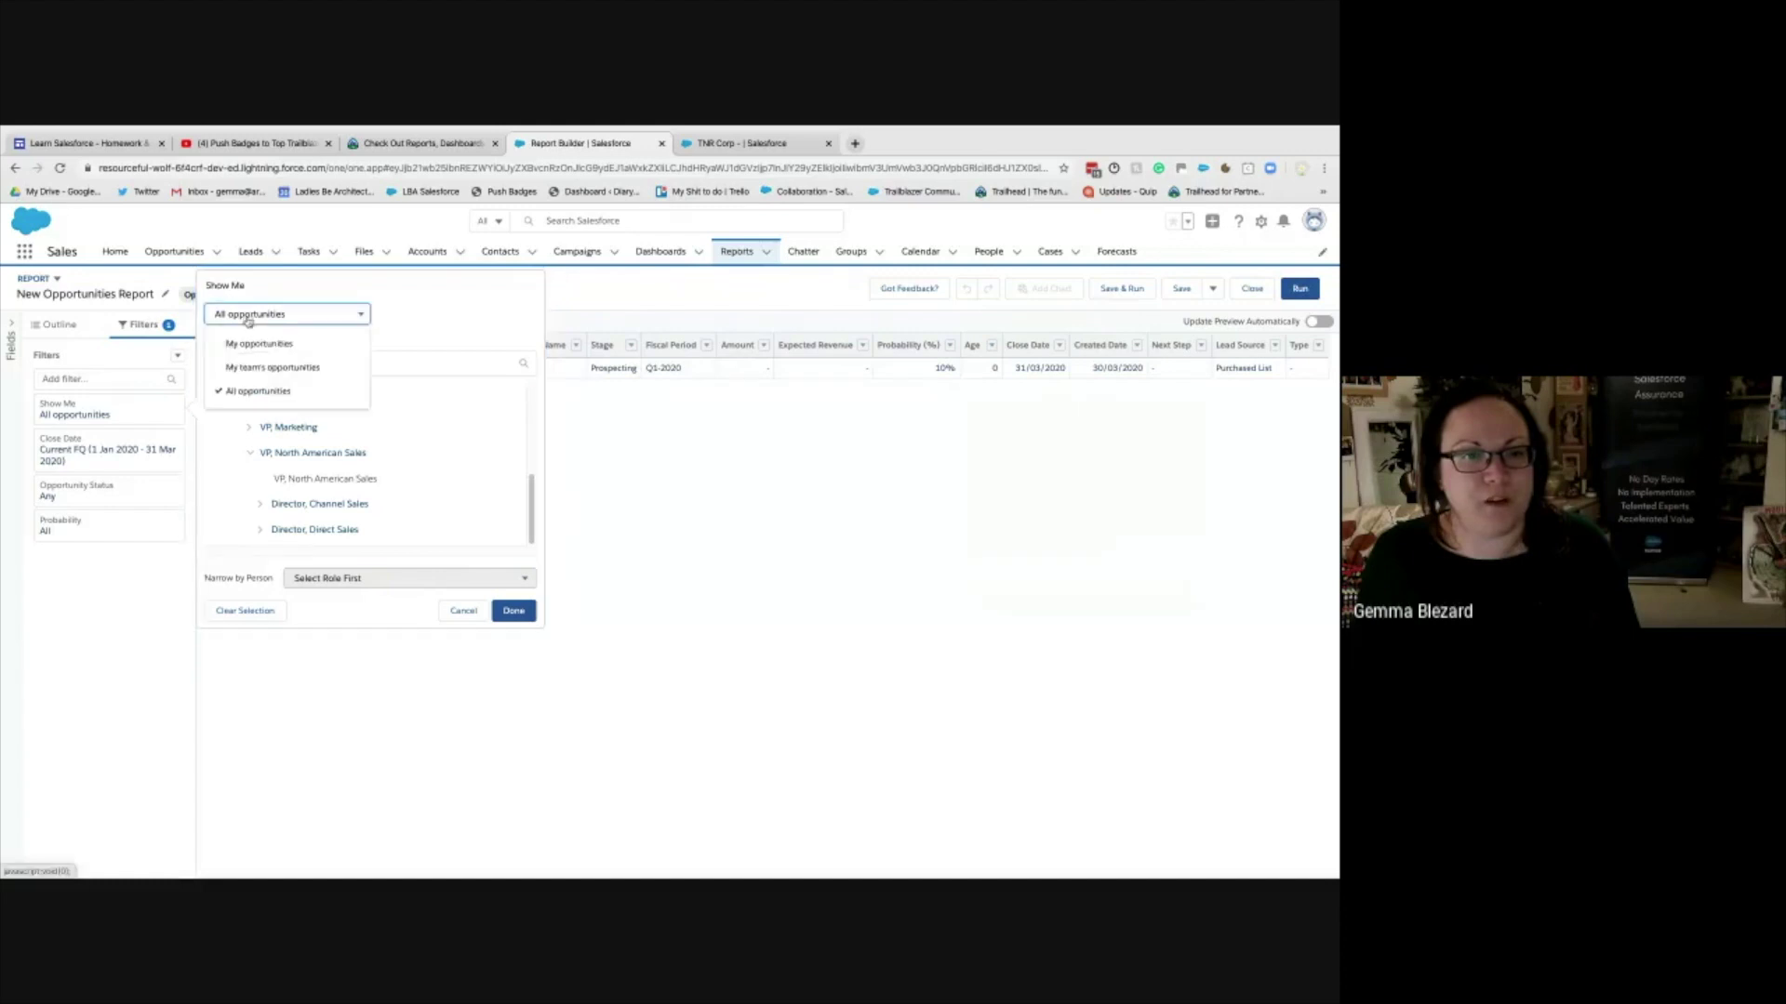
left_click(262, 343)
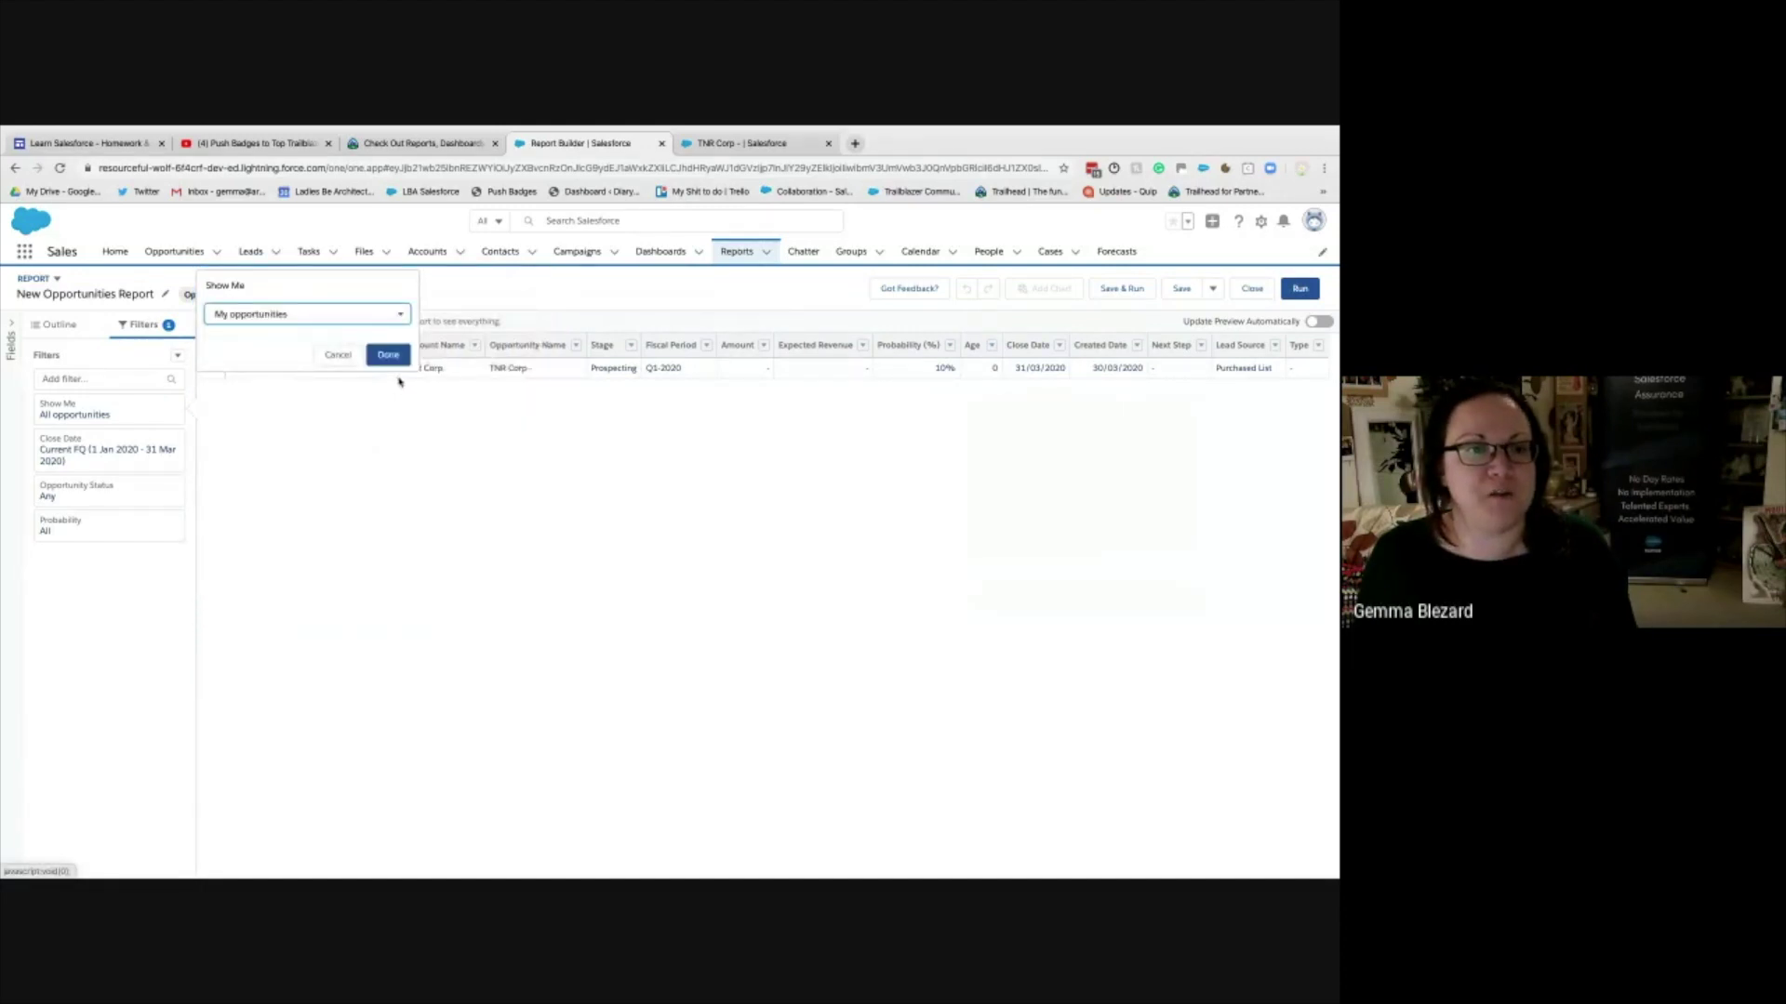
left_click(133, 451)
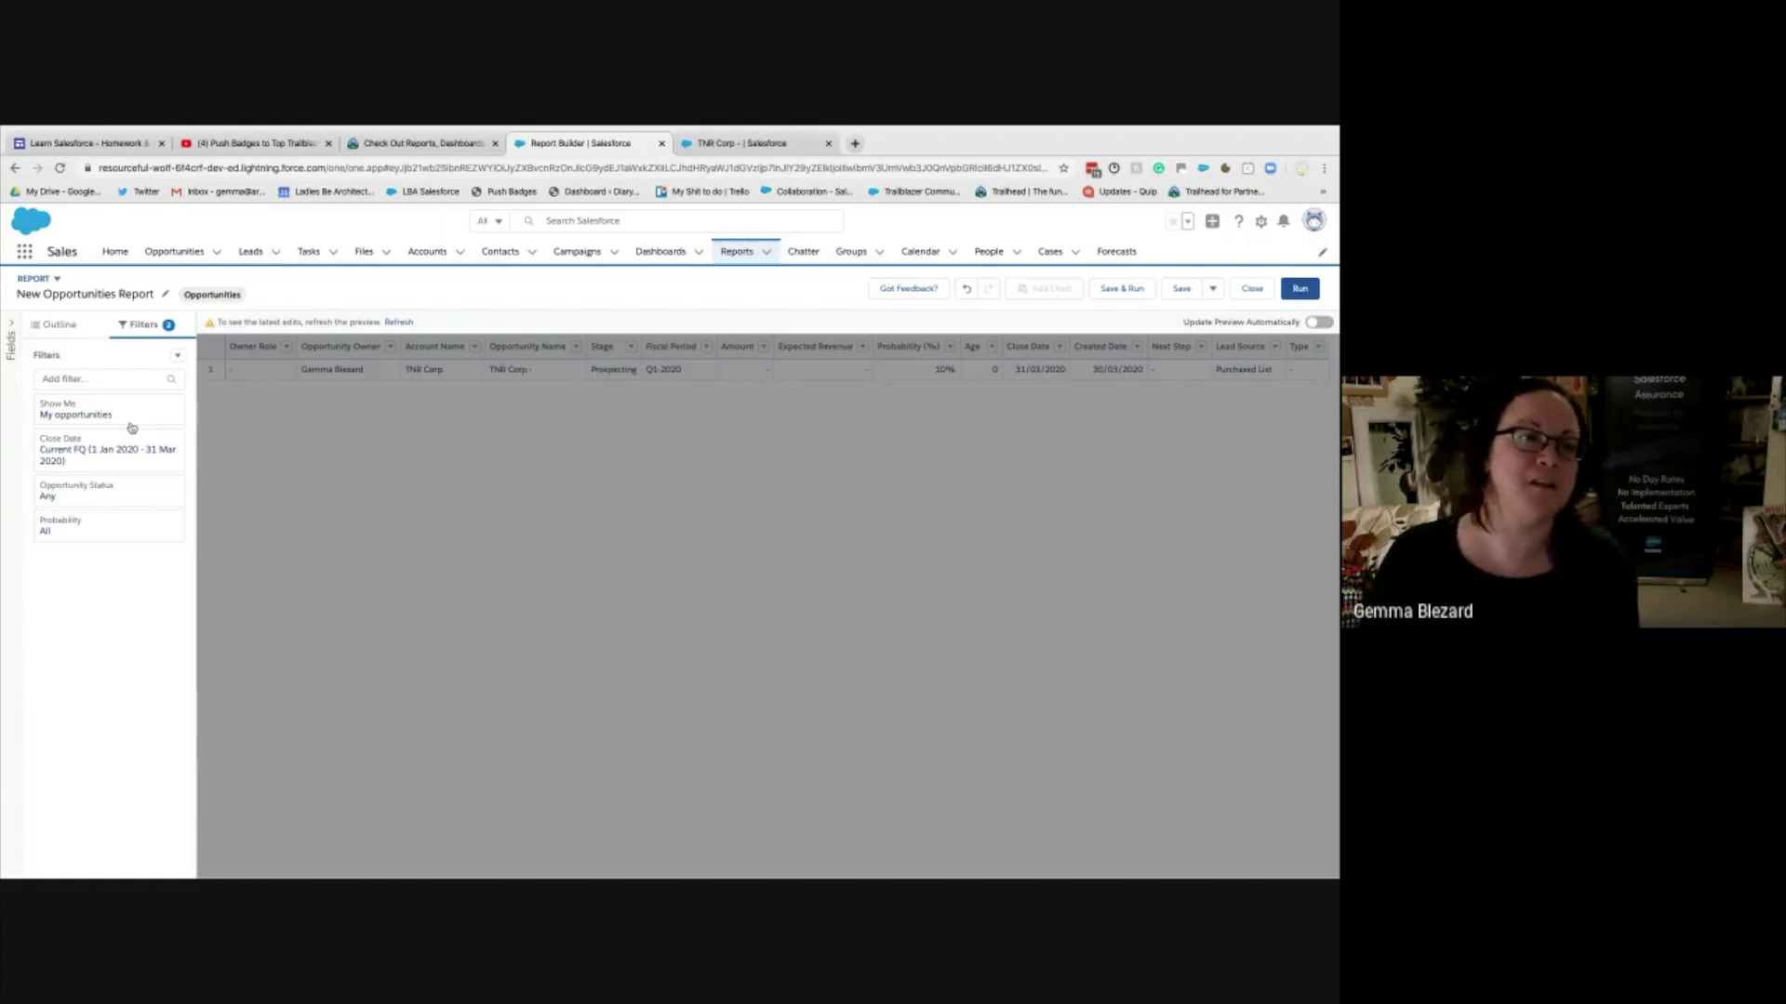
- Examine the date fields offered by the Close Date filter and choose Close Date
left_click(140, 455)
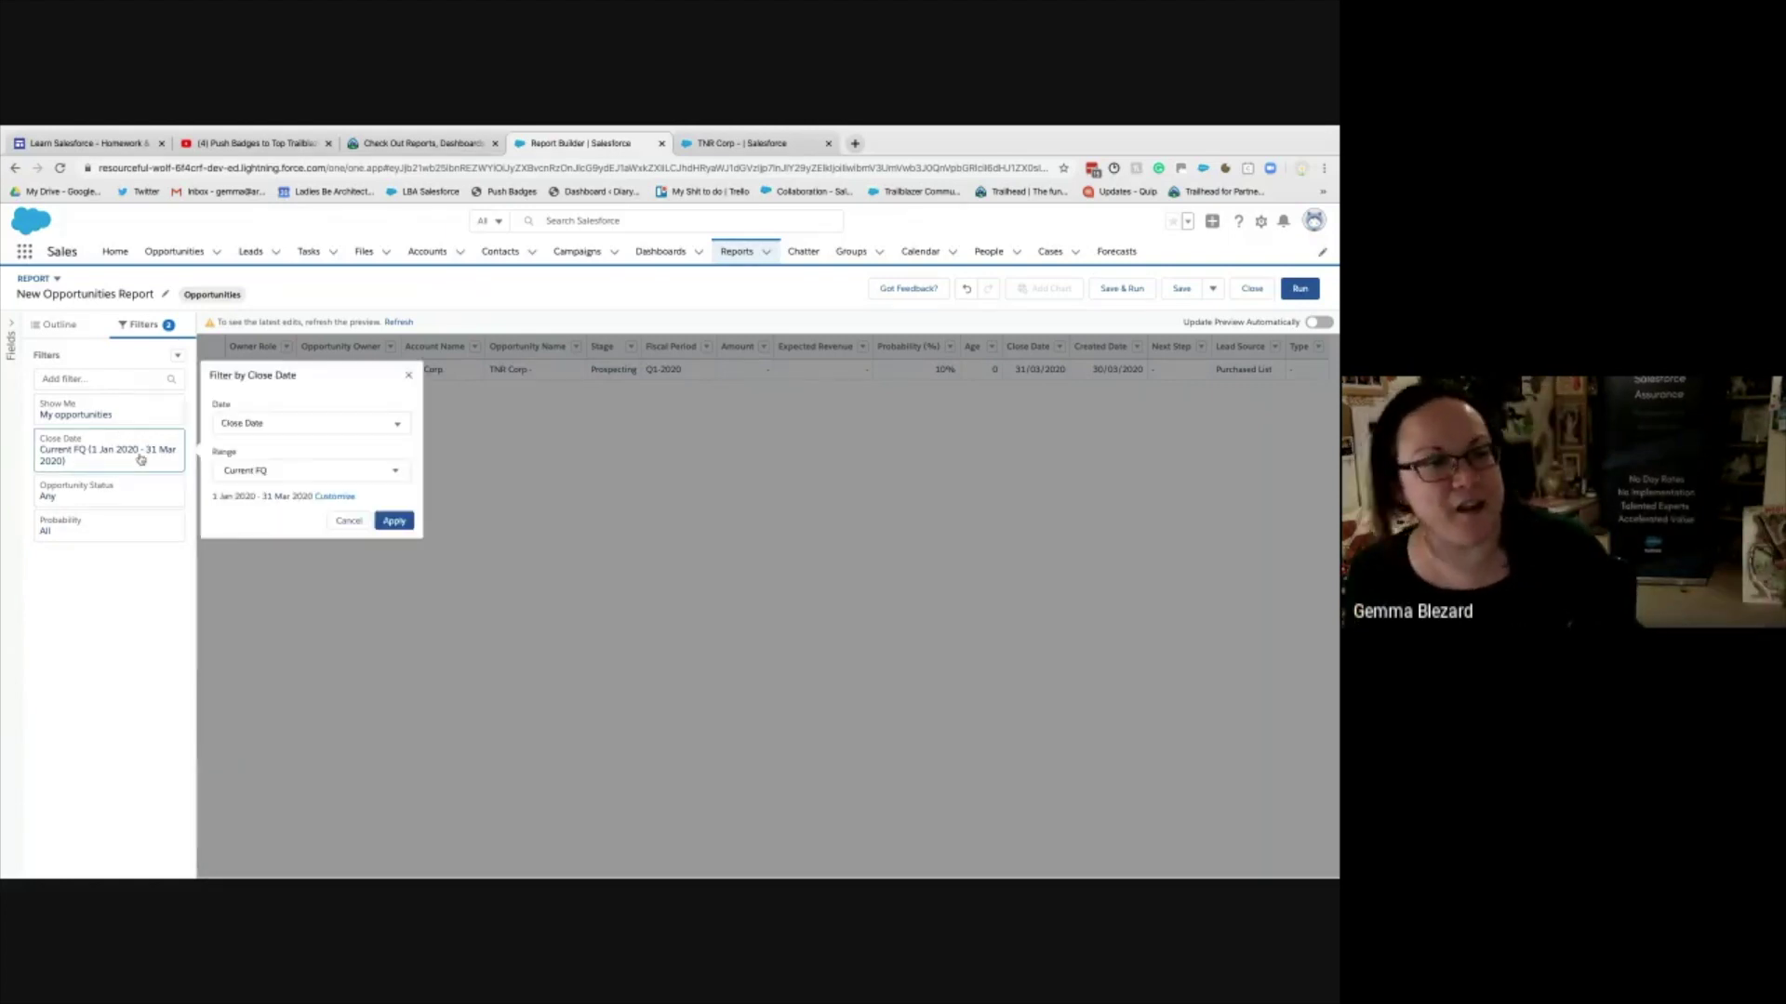
left_click(291, 424)
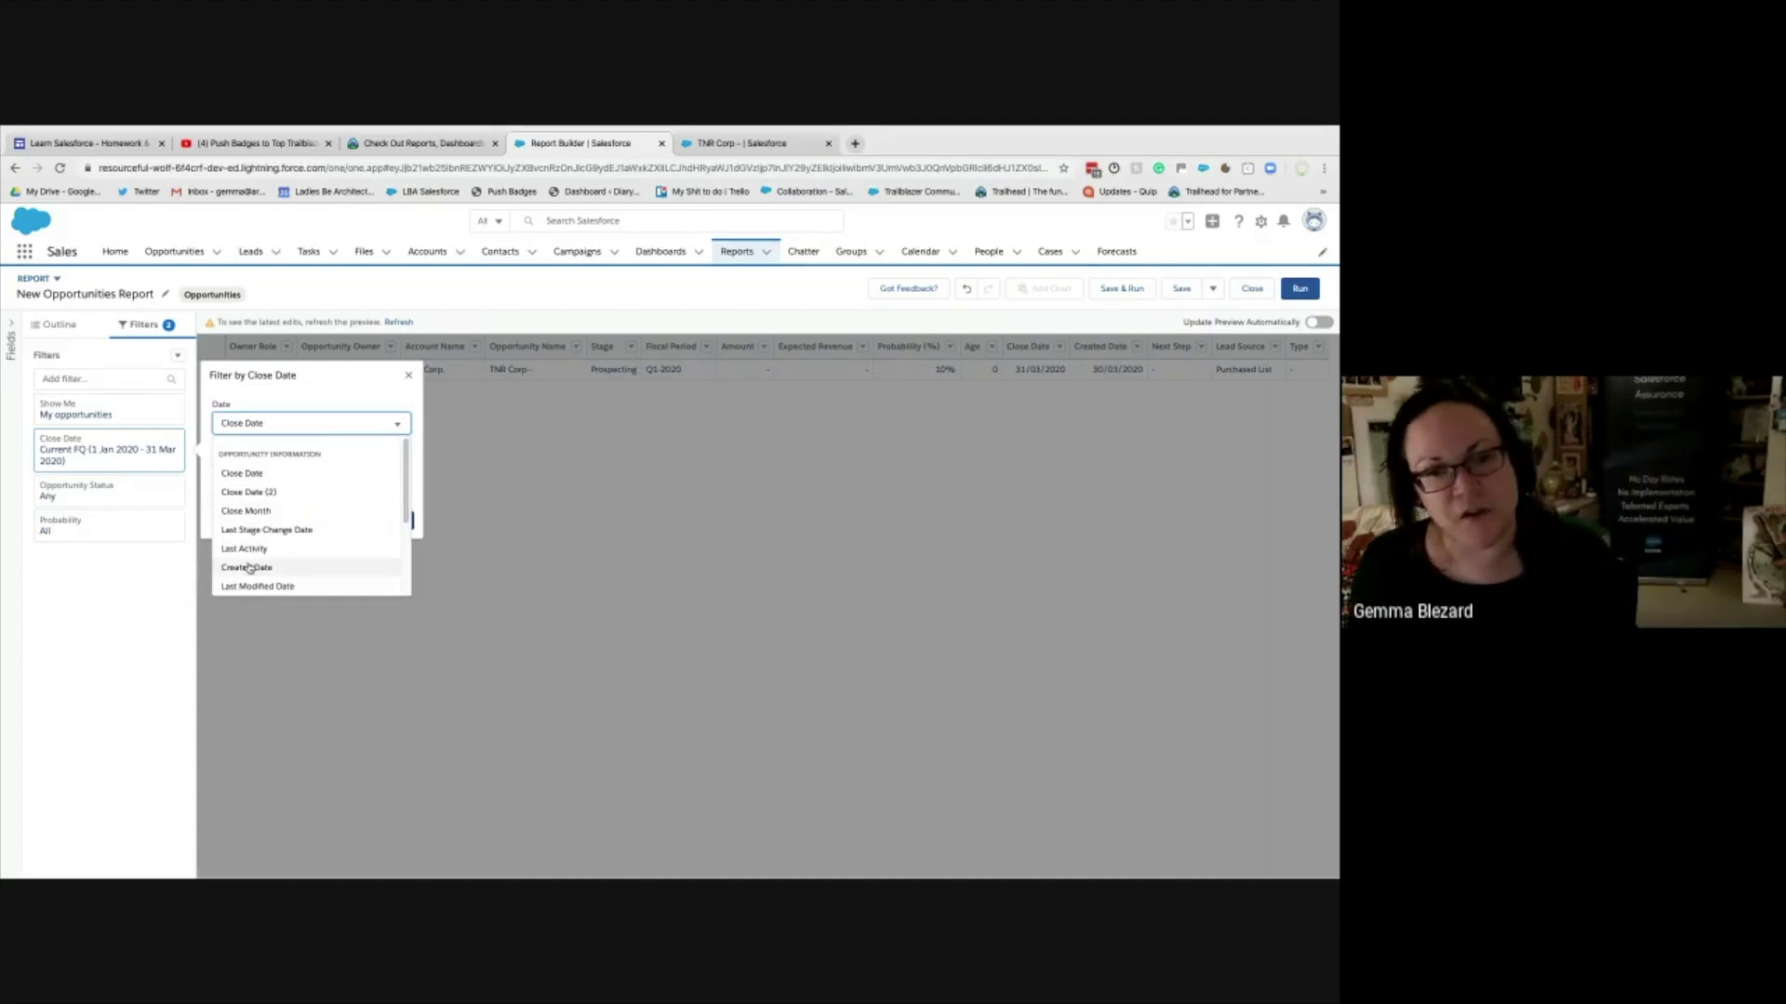
scroll(246, 493, "down", 2)
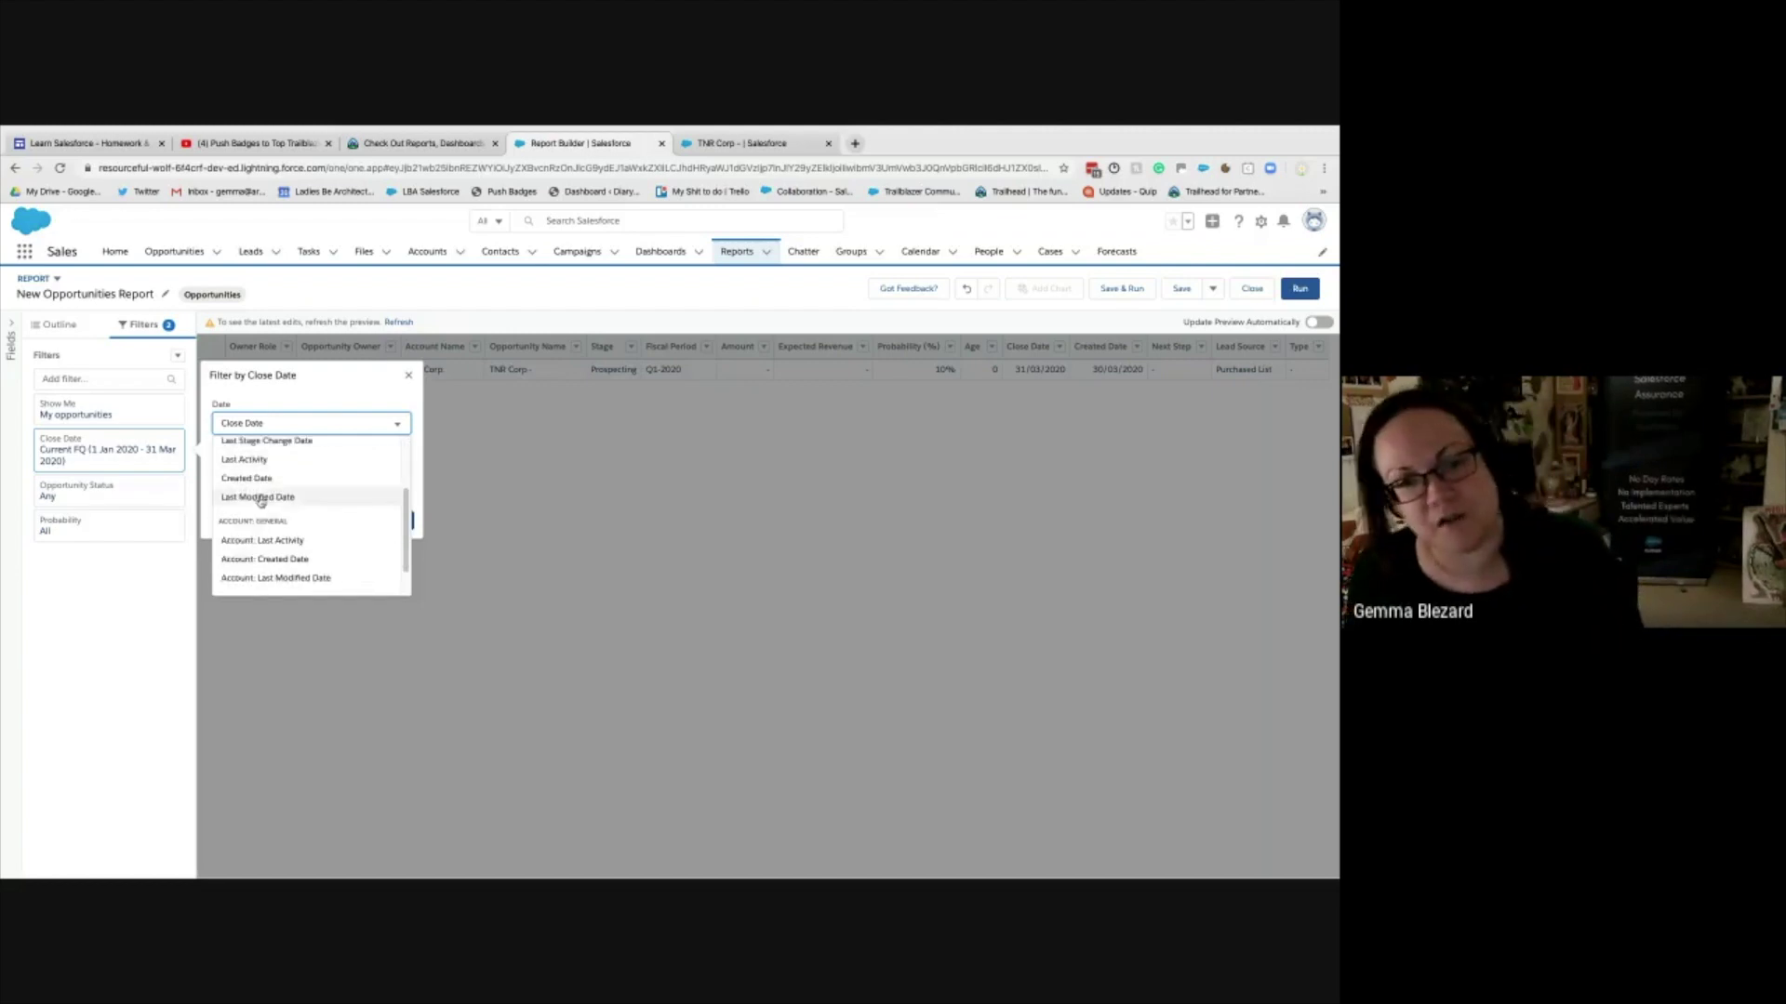
scroll(263, 492, "down", 2)
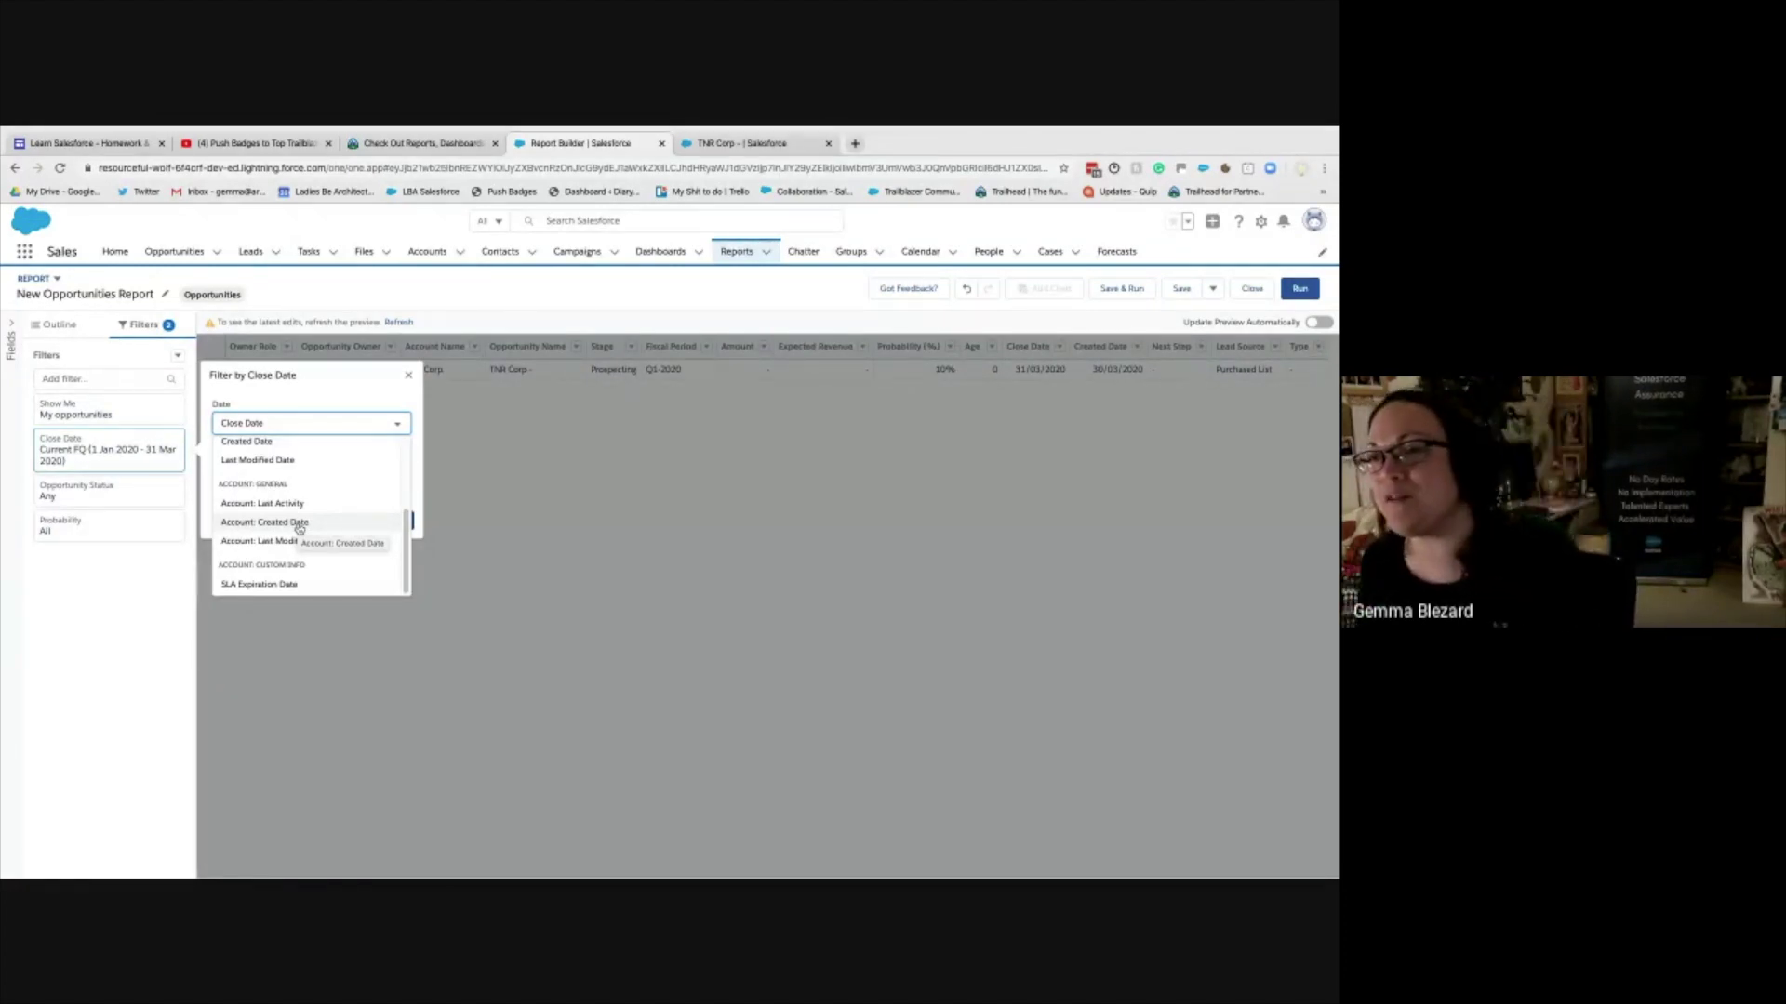
scroll(299, 530, "up", 3)
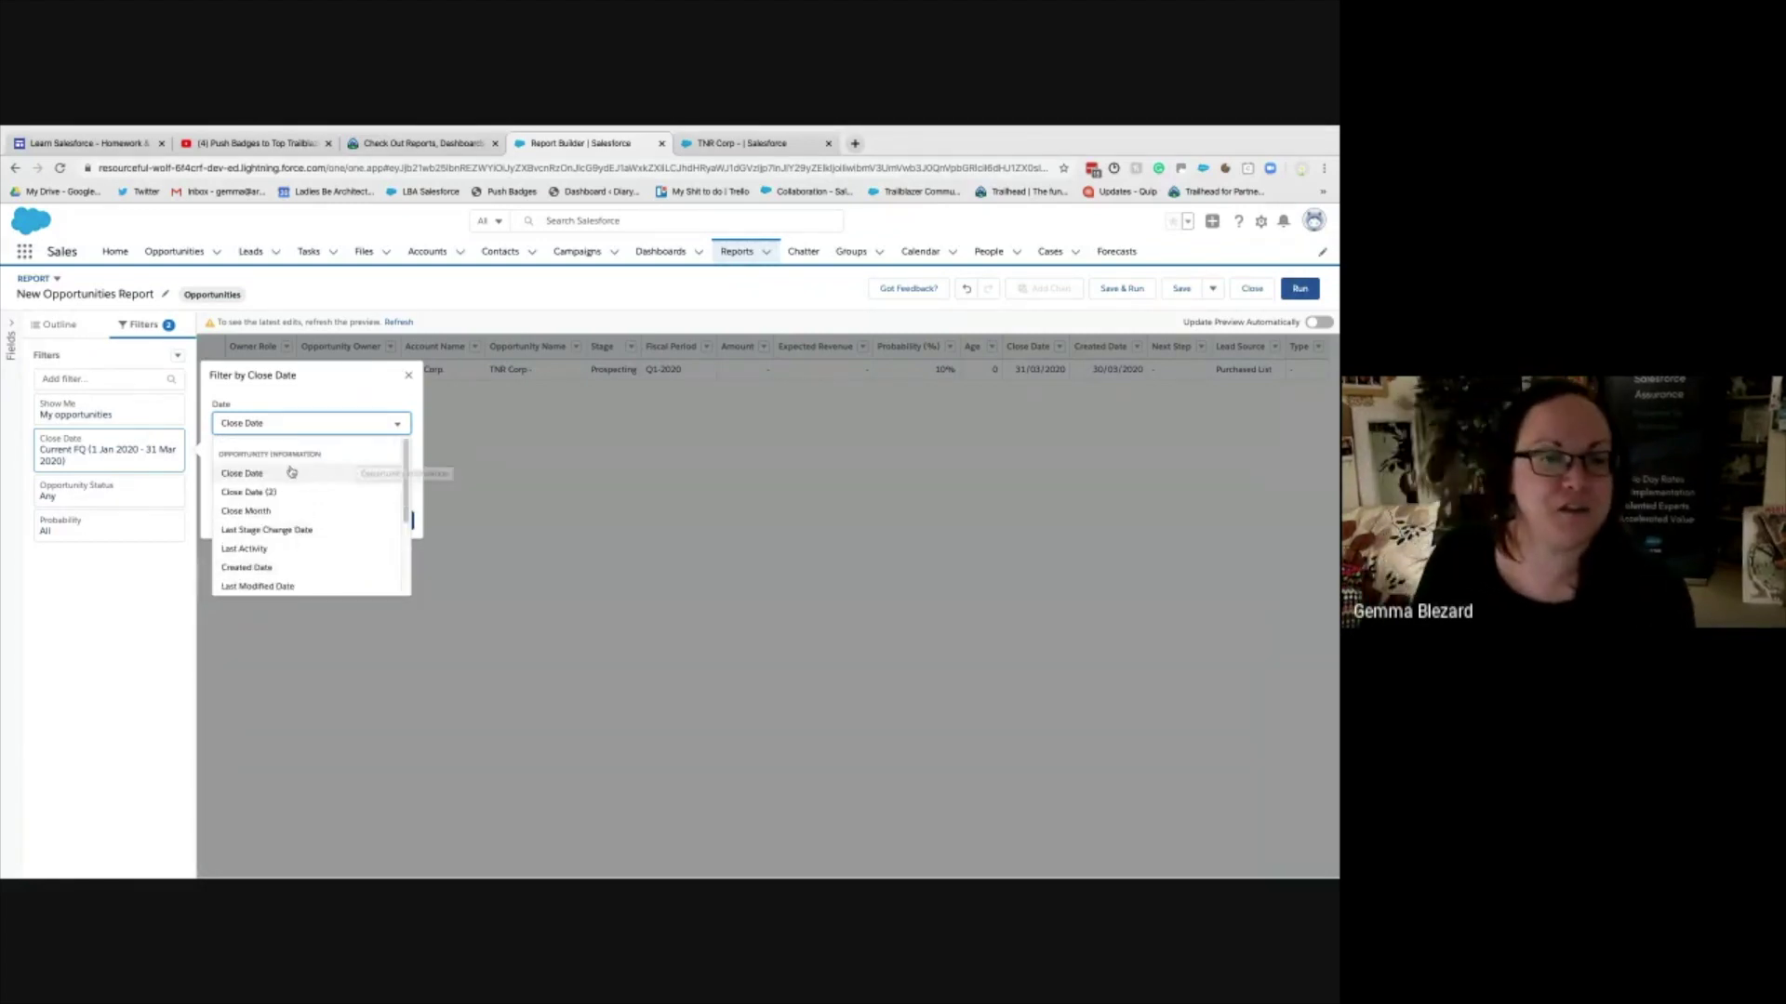
left_click(291, 473)
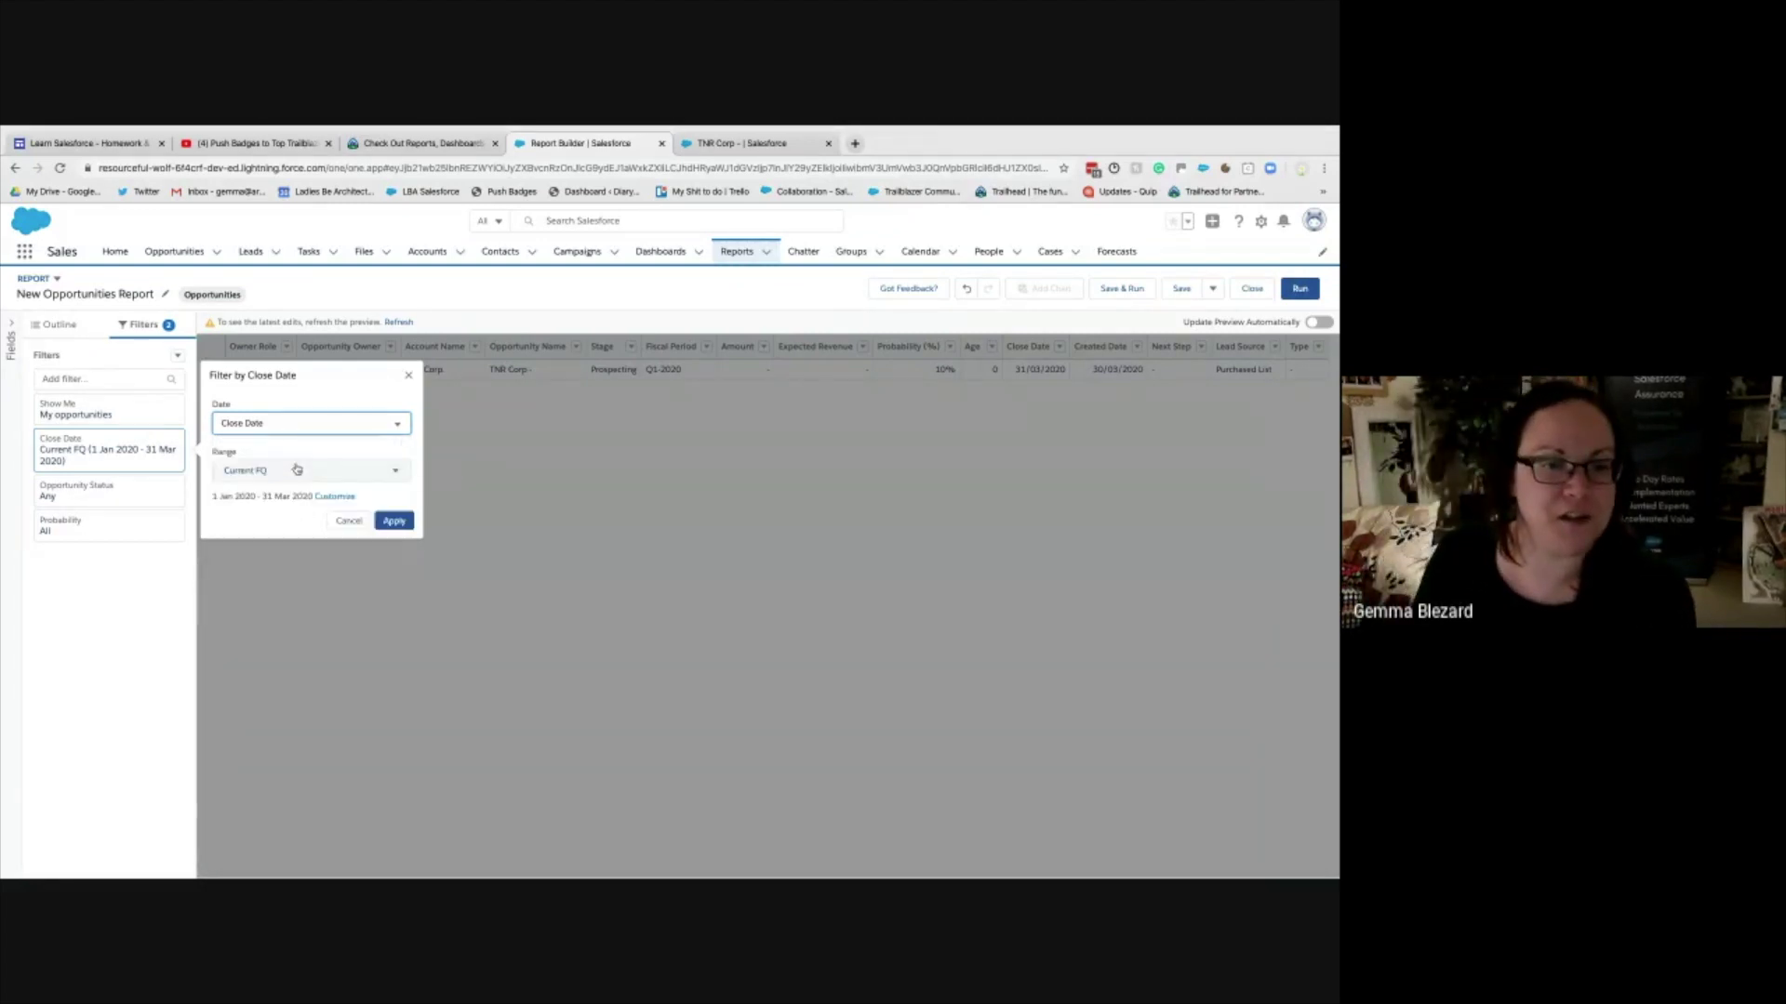
- Examine the Close Date filter's range options, from fiscal and calendar periods to relative day ranges
left_click(345, 468)
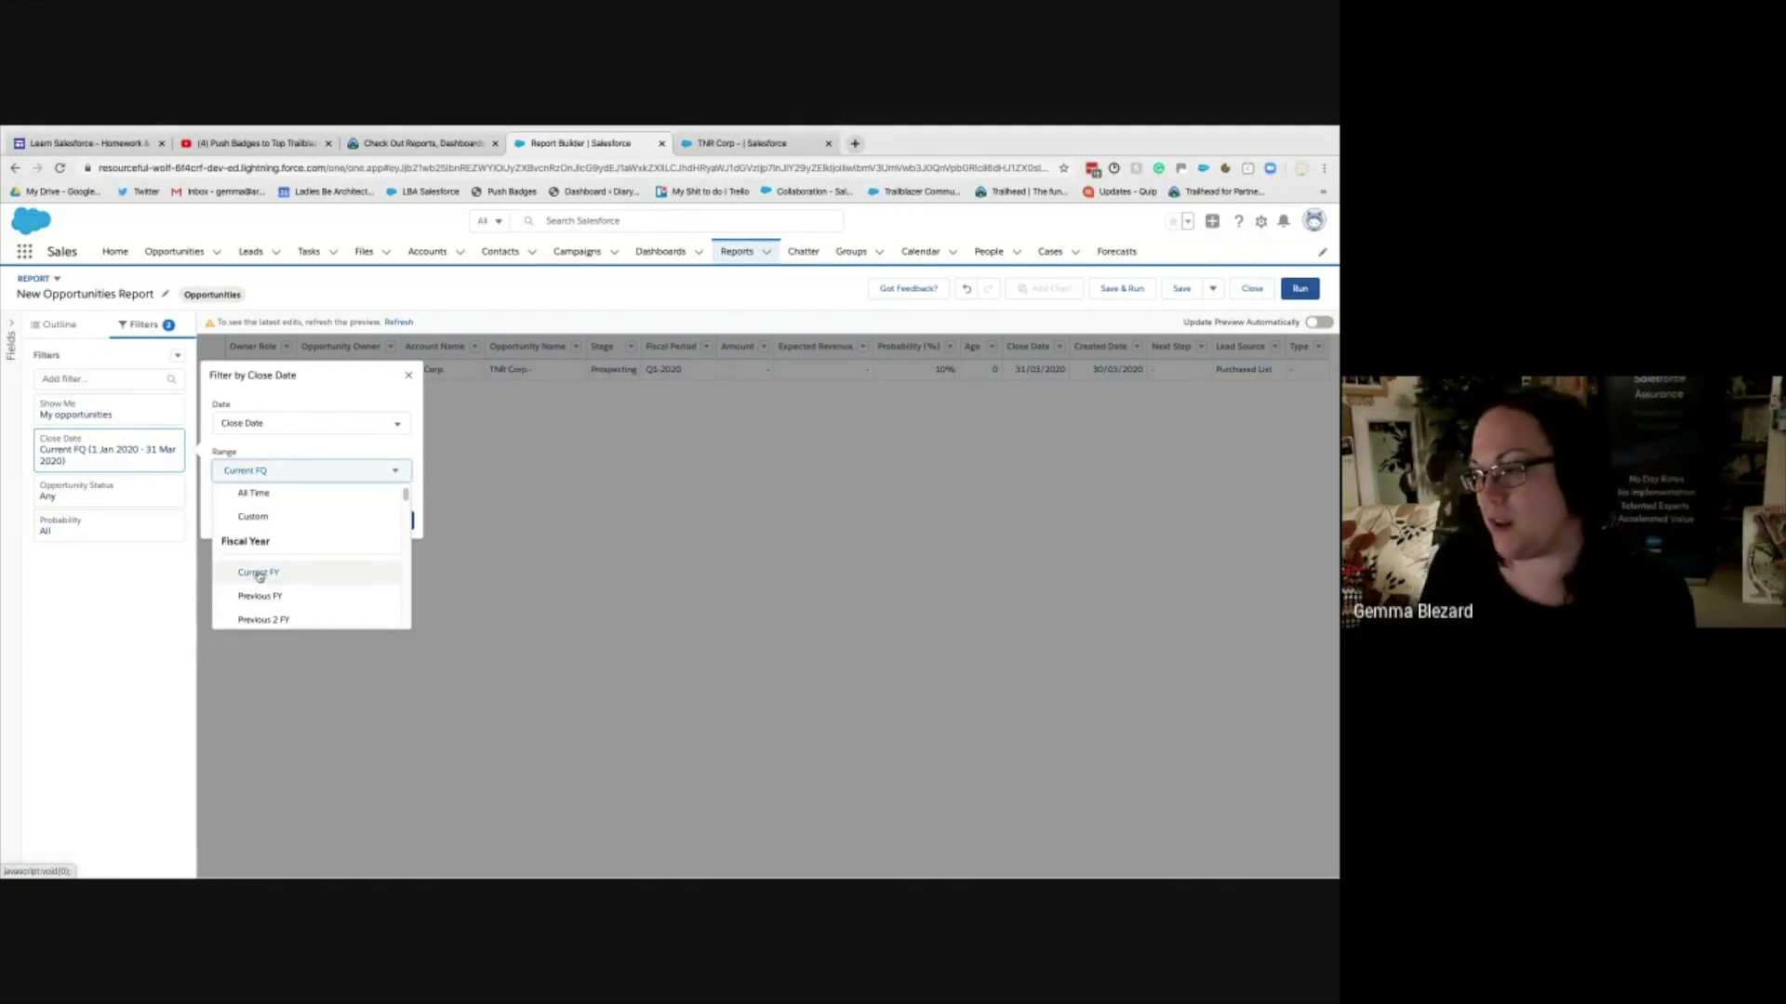
scroll(262, 576, "down", 1)
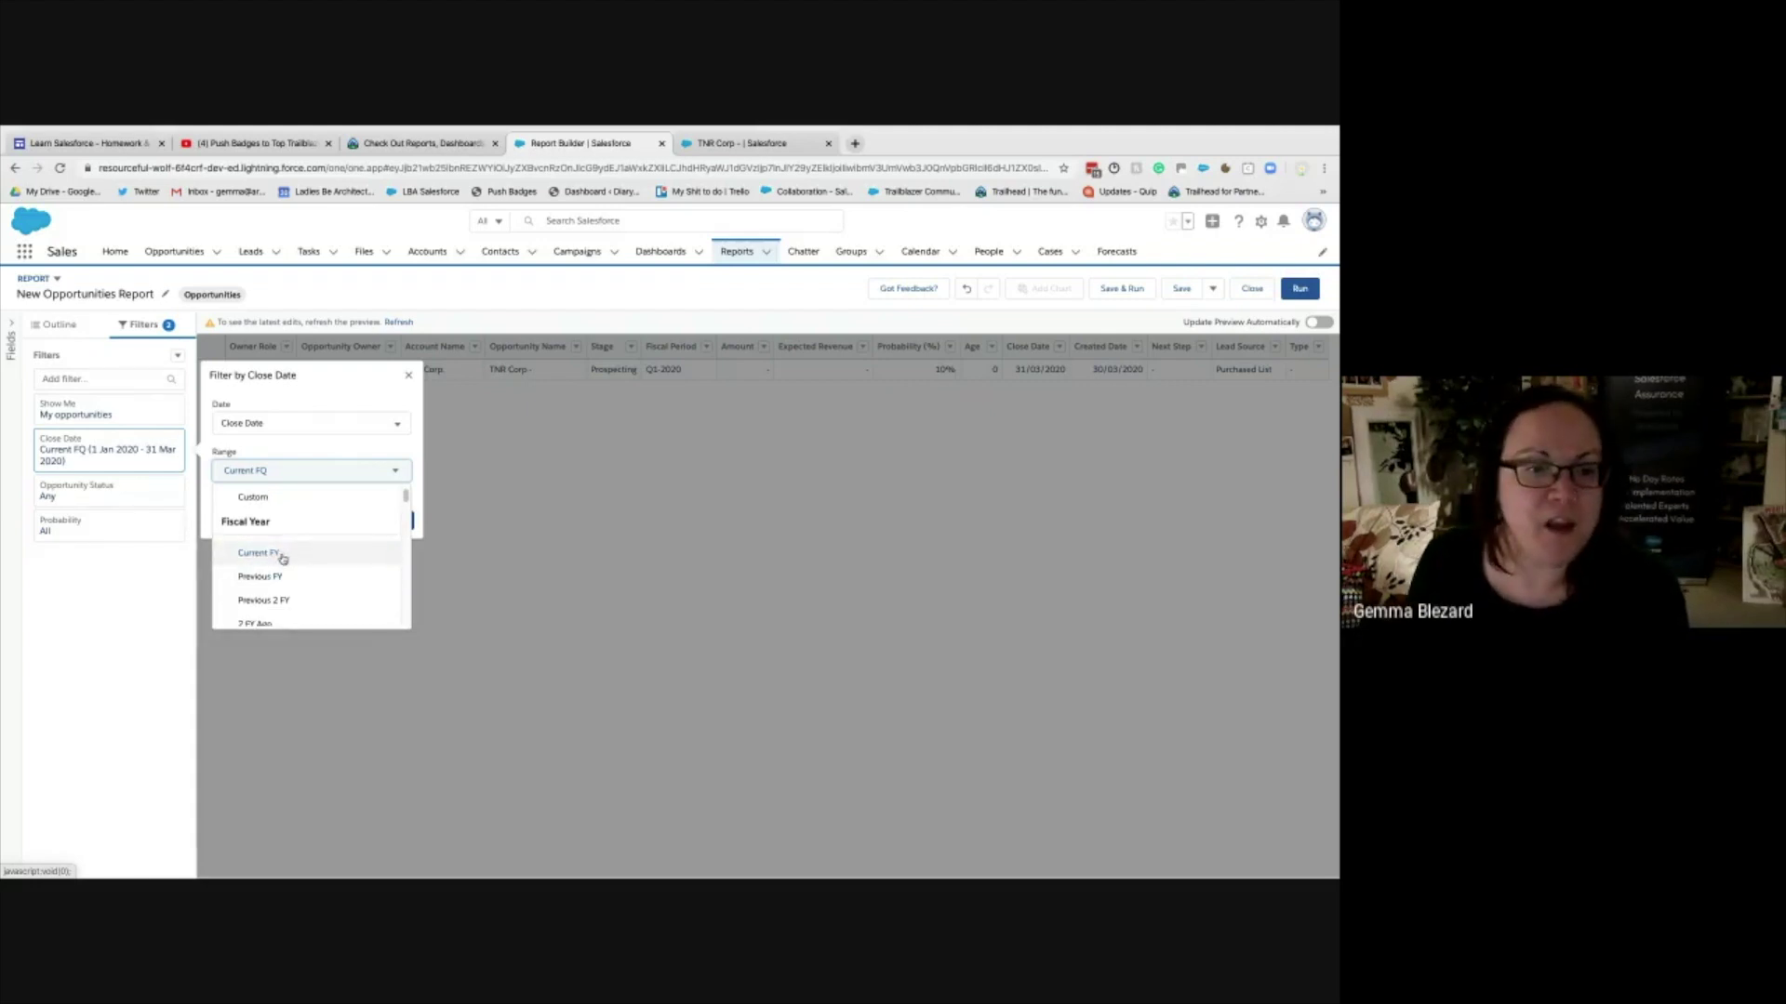
scroll(287, 598, "down", 2)
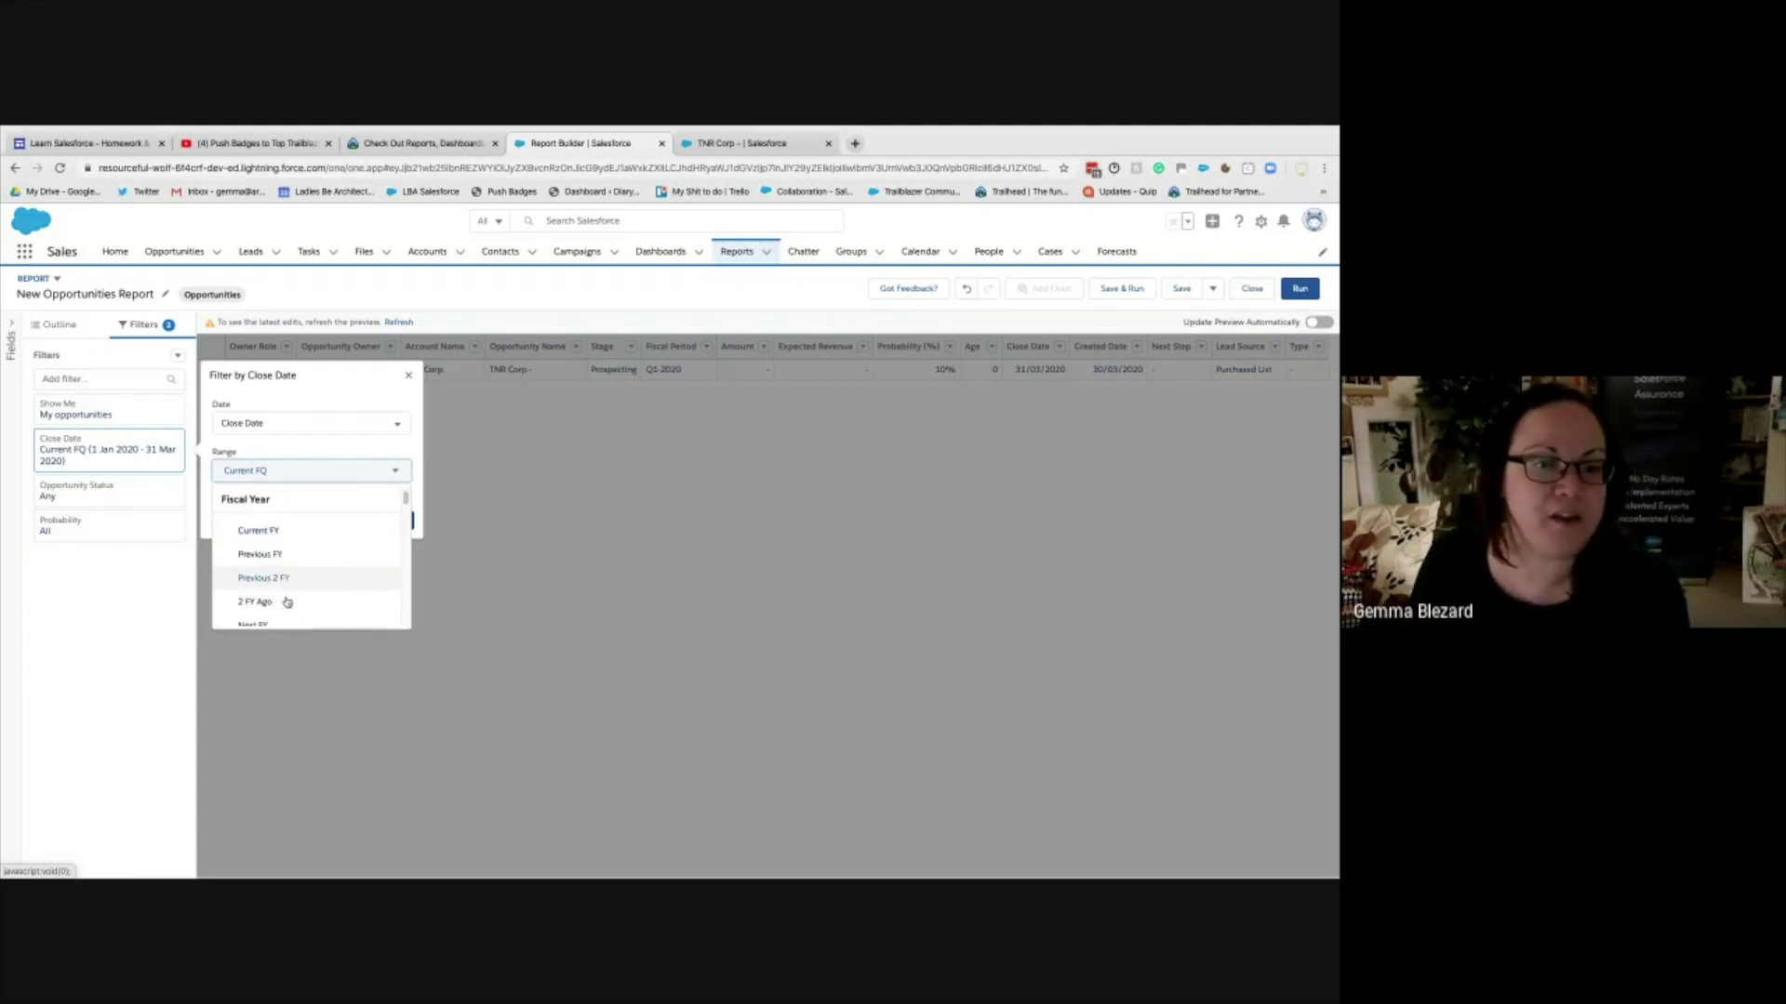
scroll(290, 596, "down", 1)
scroll(304, 579, "down", 3)
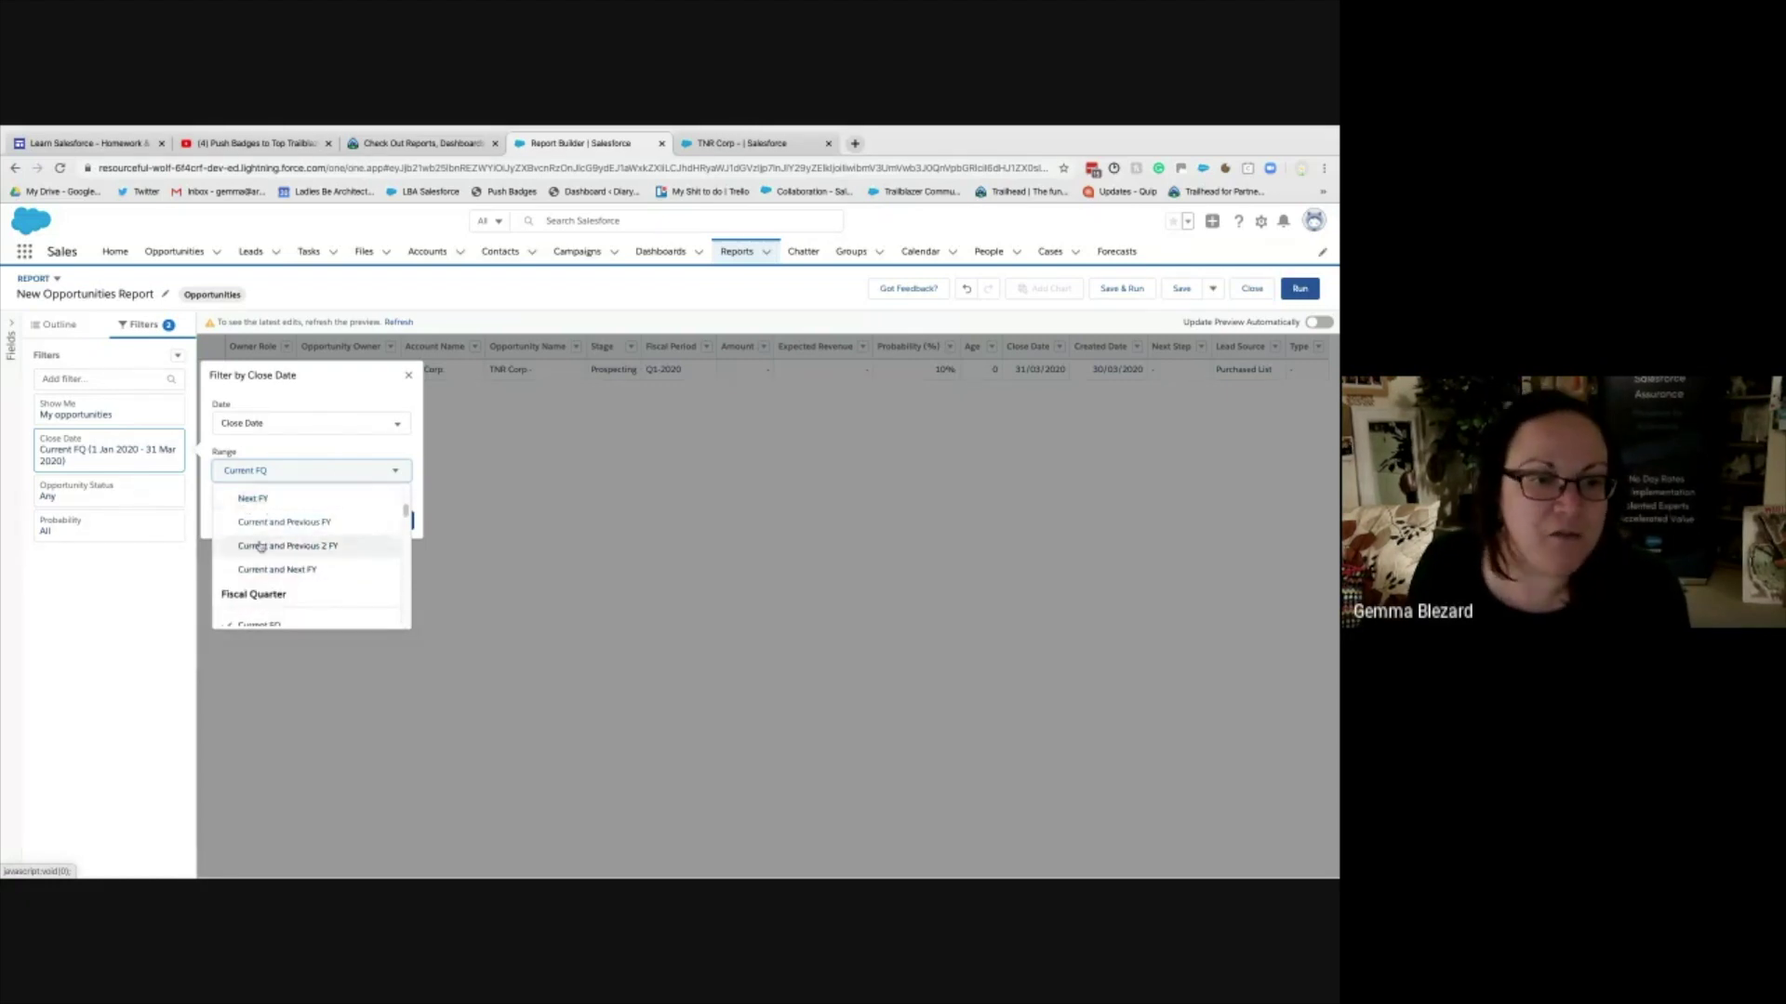
scroll(269, 558, "down", 3)
scroll(273, 605, "down", 11)
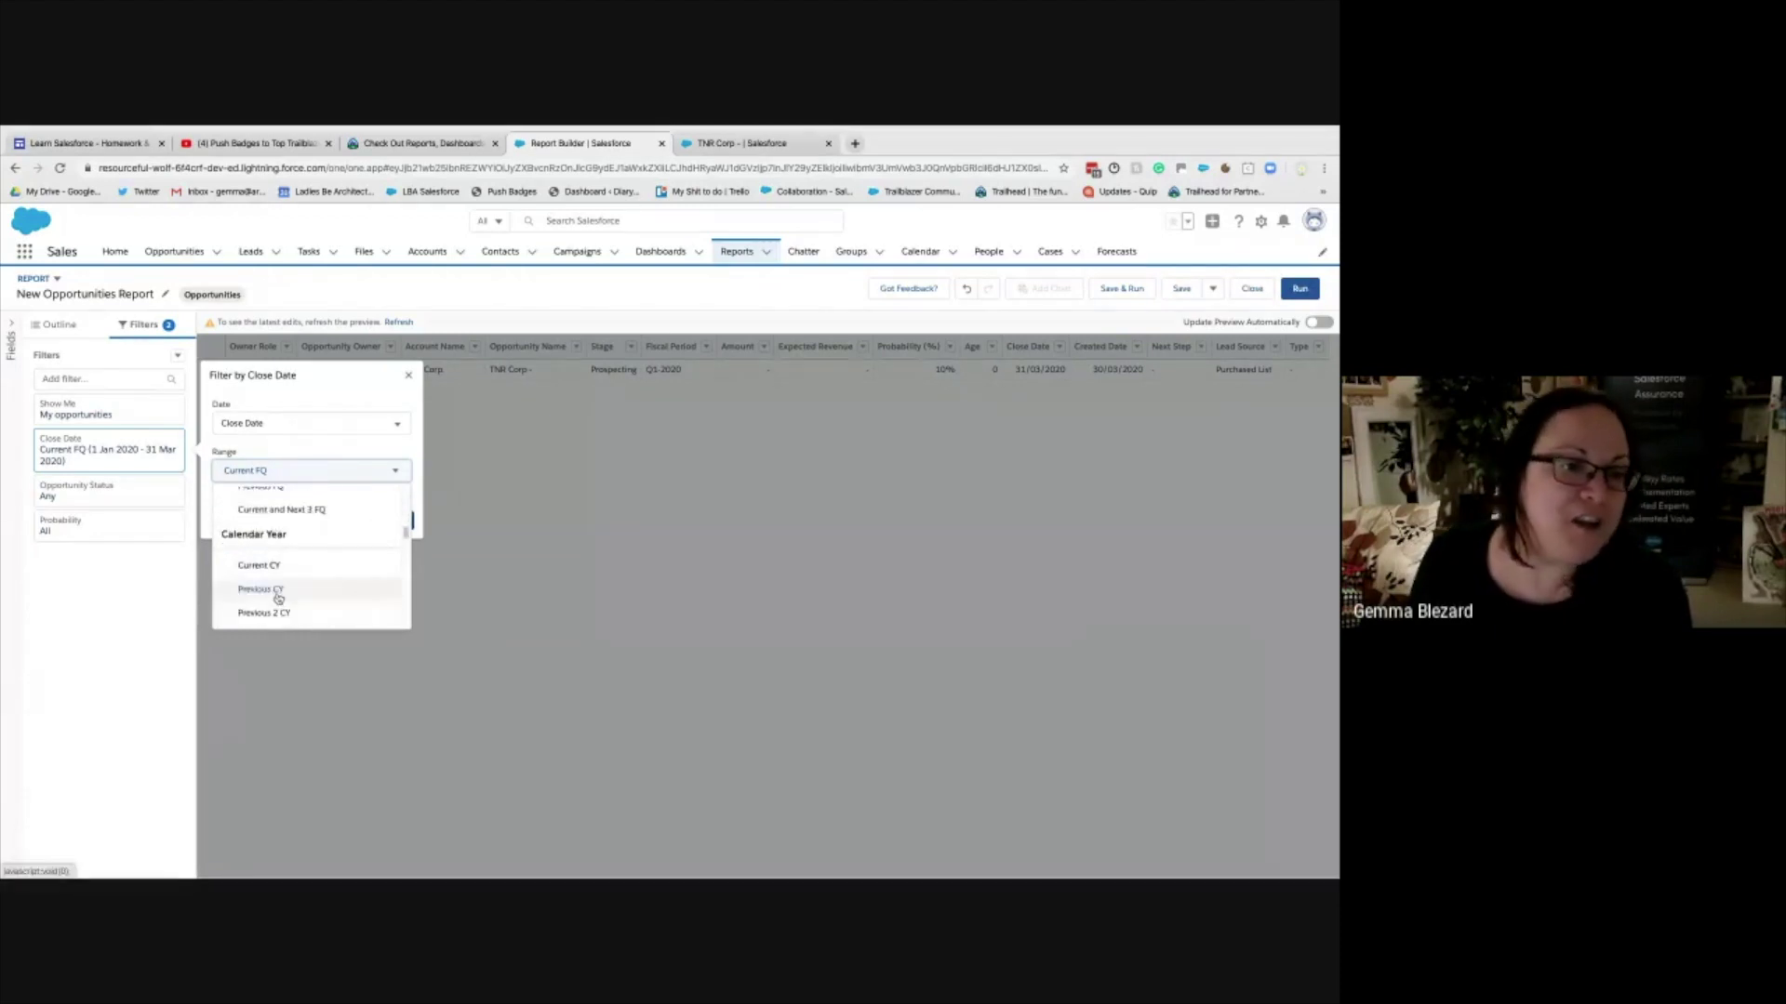
scroll(271, 596, "down", 10)
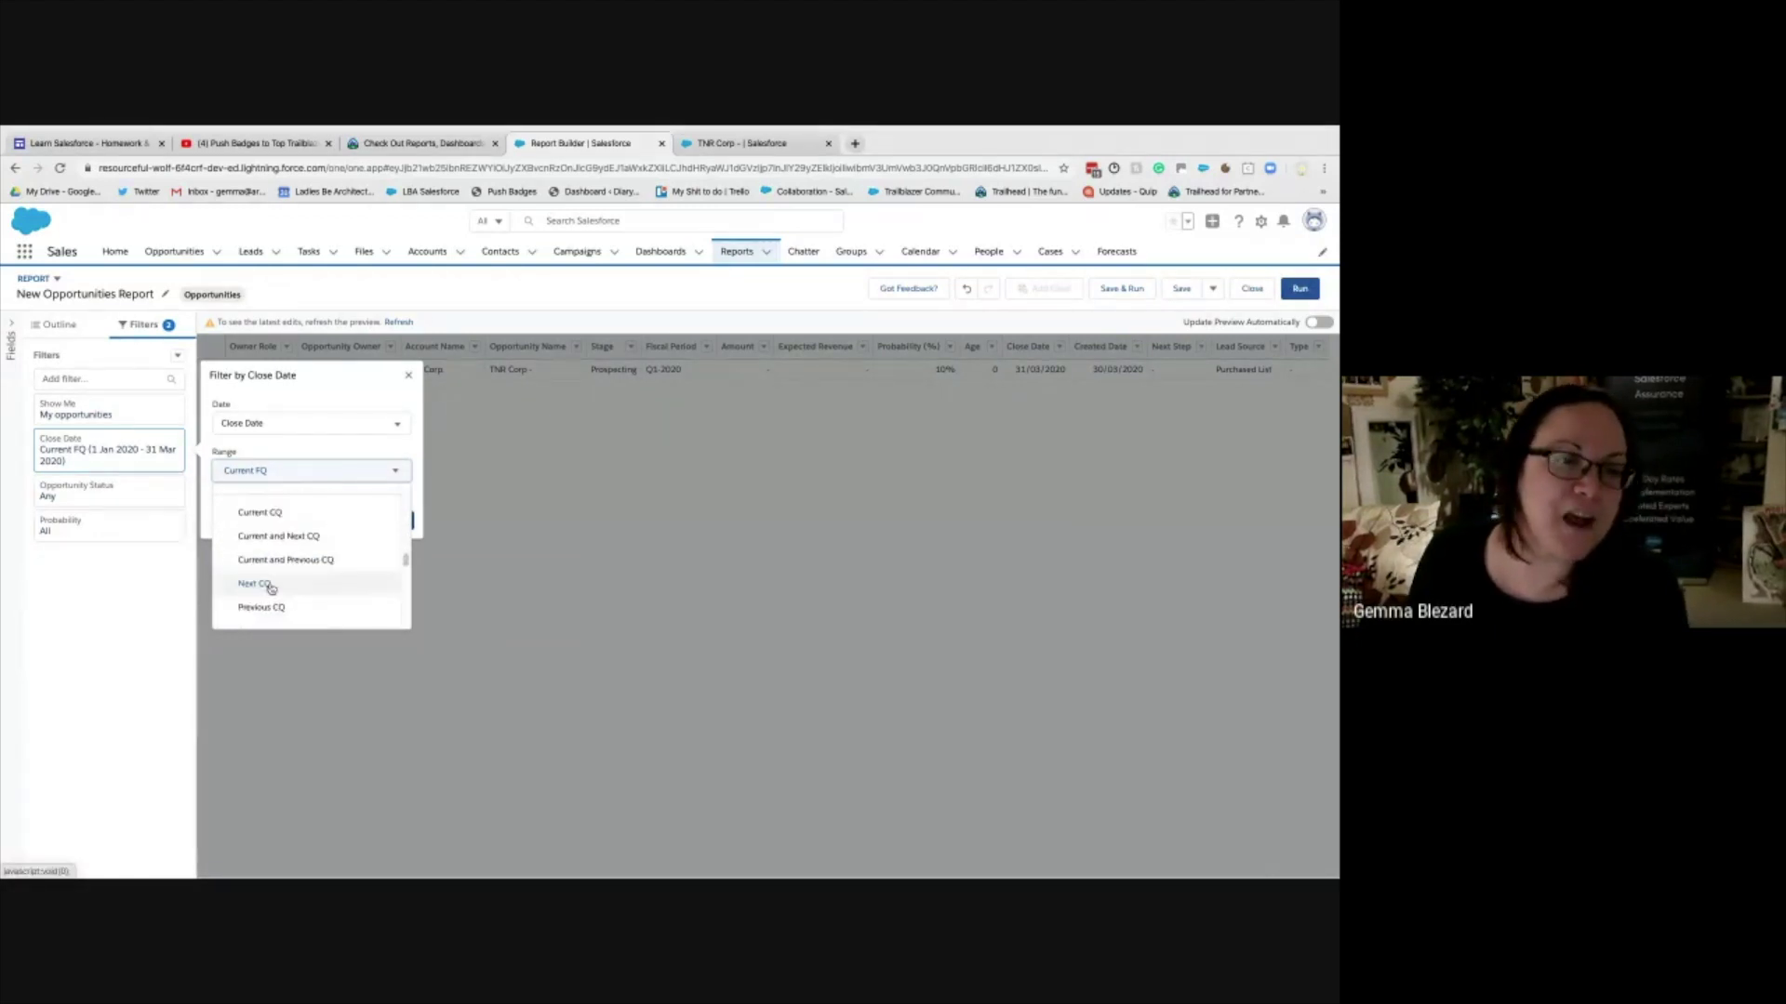
scroll(270, 567, "down", 6)
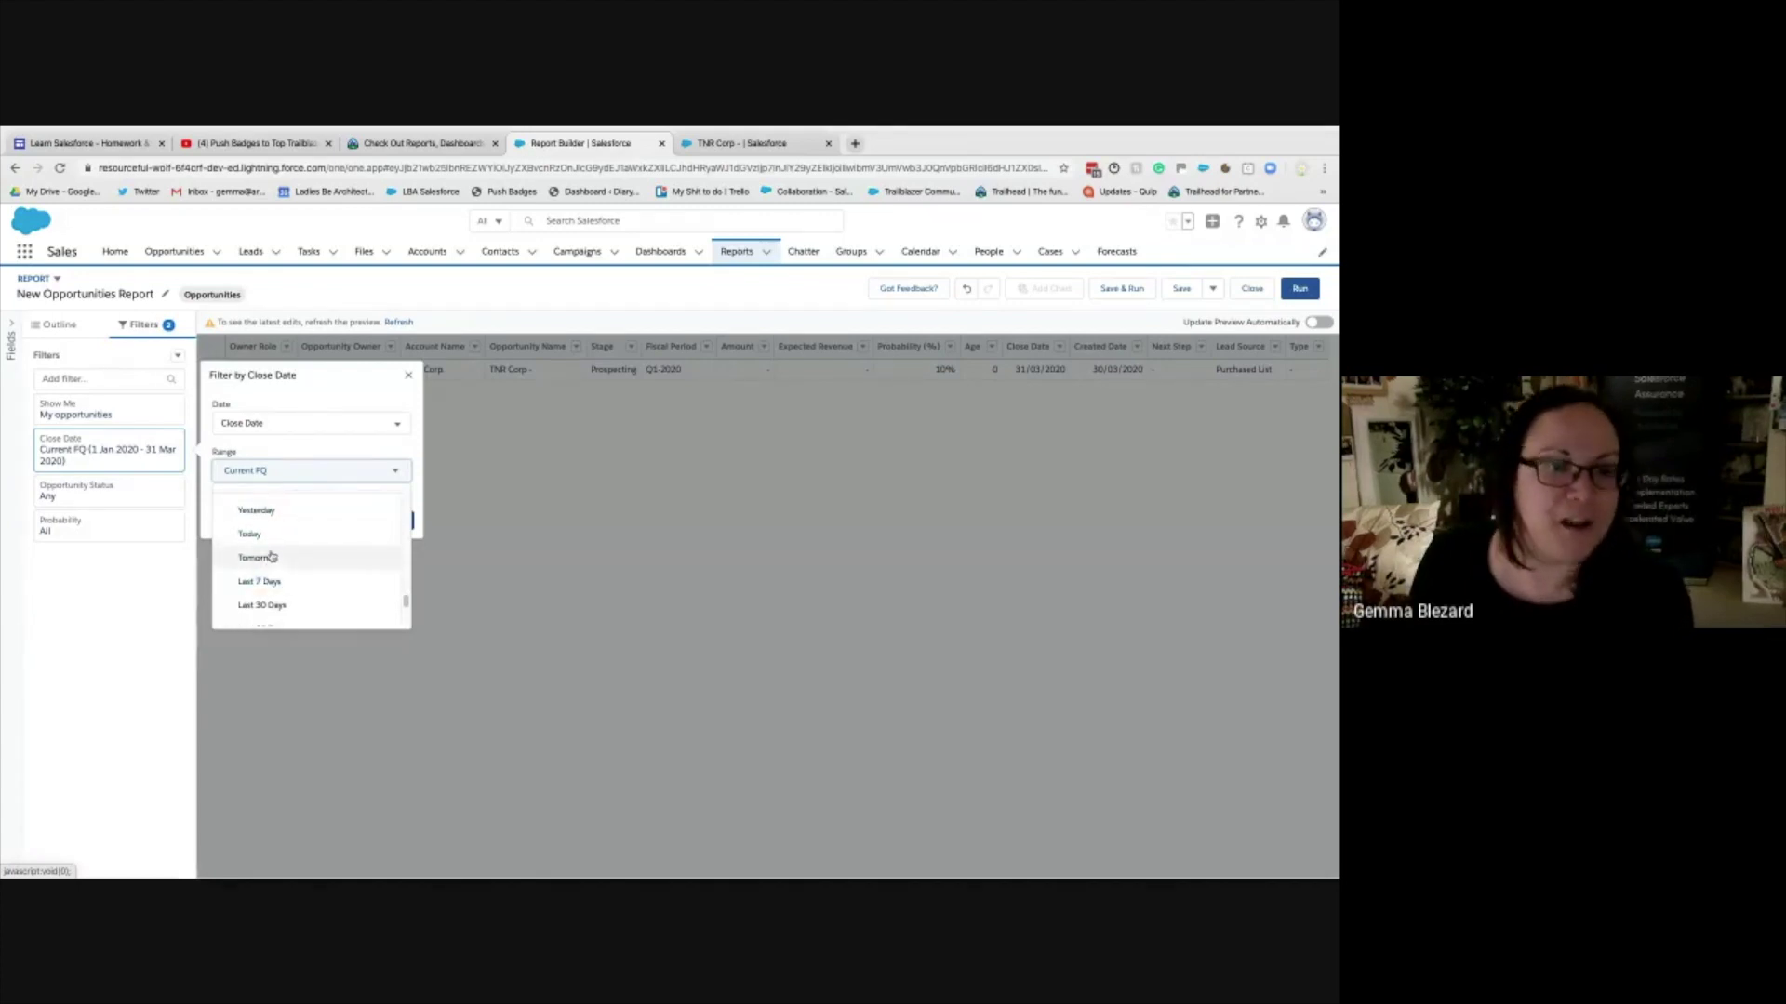
scroll(279, 596, "down", 1)
scroll(279, 592, "down", 3)
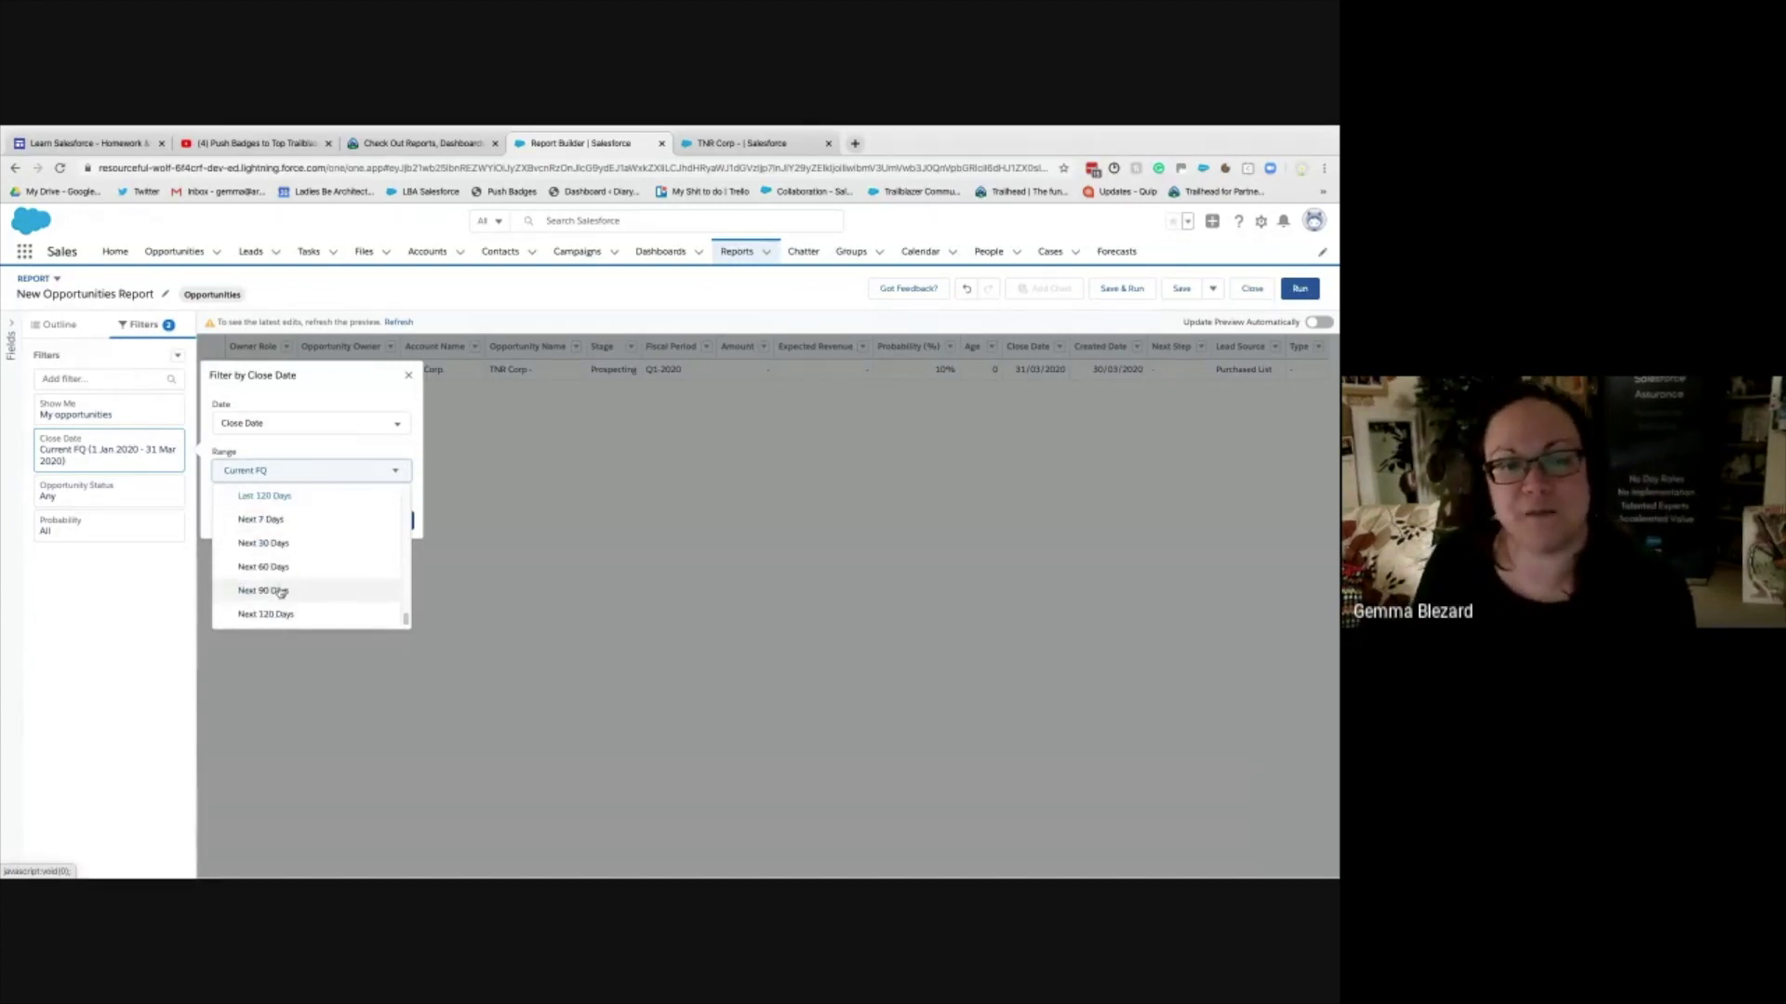
- Set the Close Date filter's range to All Time and apply it
left_click(286, 422)
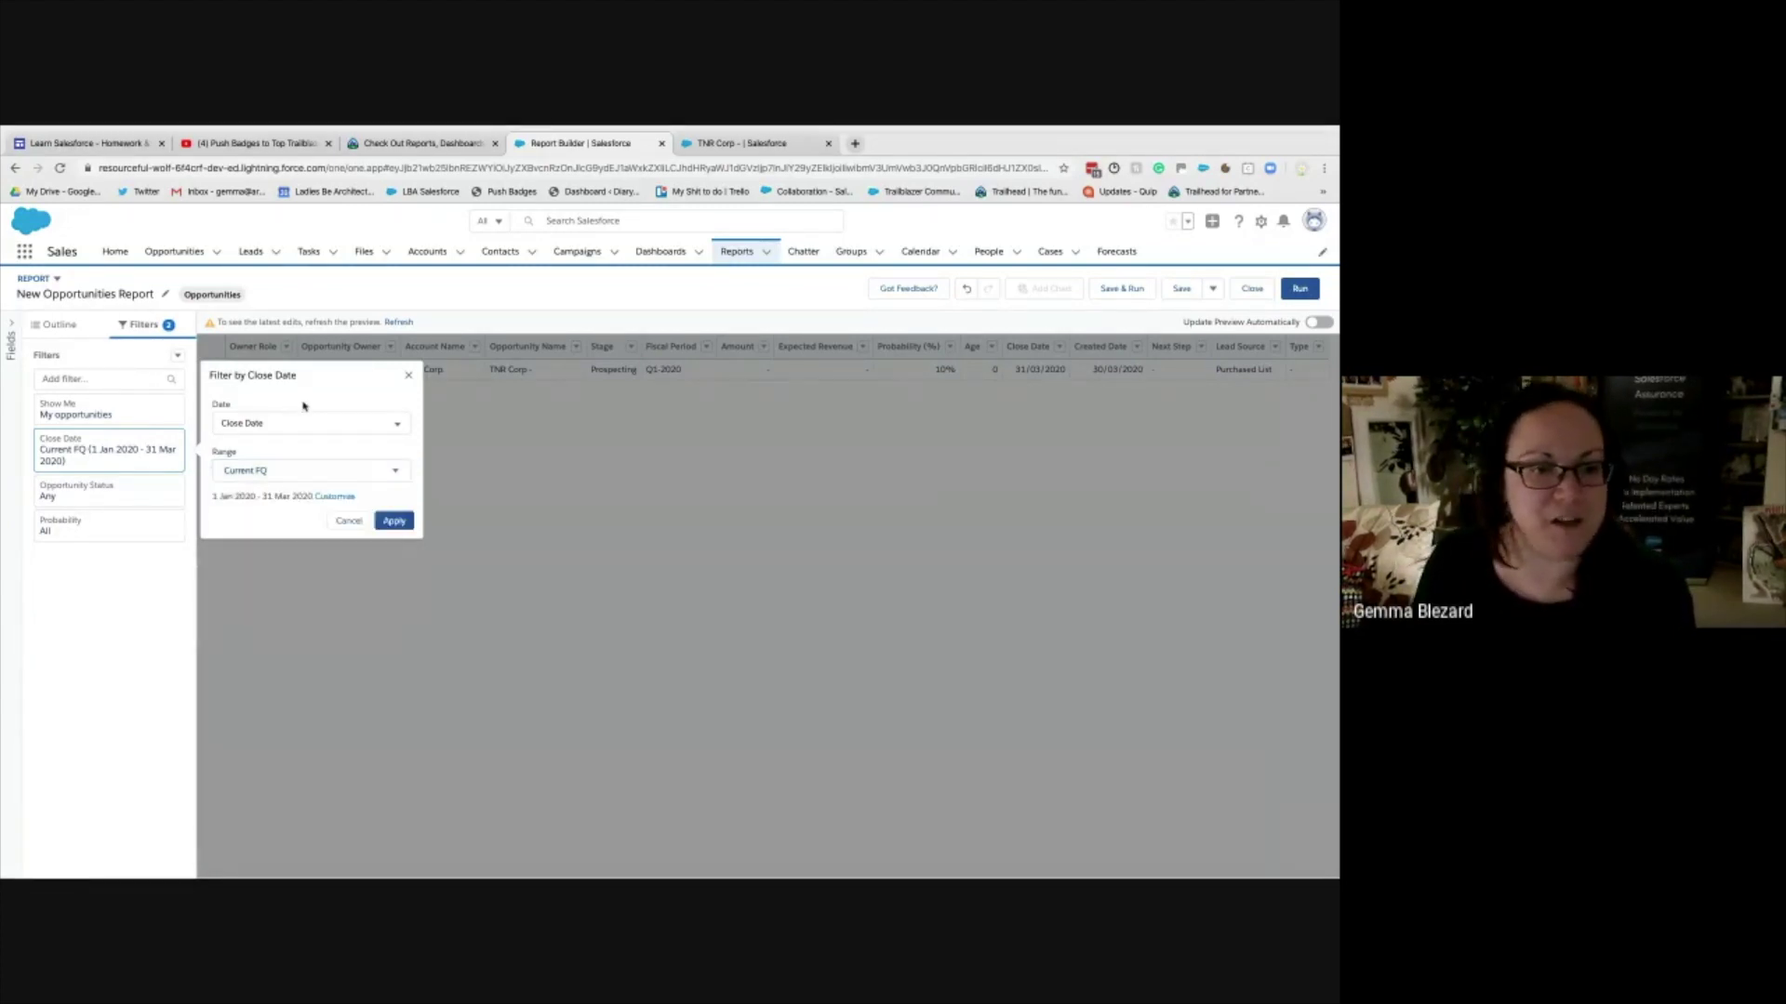
left_click(283, 471)
left_click(295, 506)
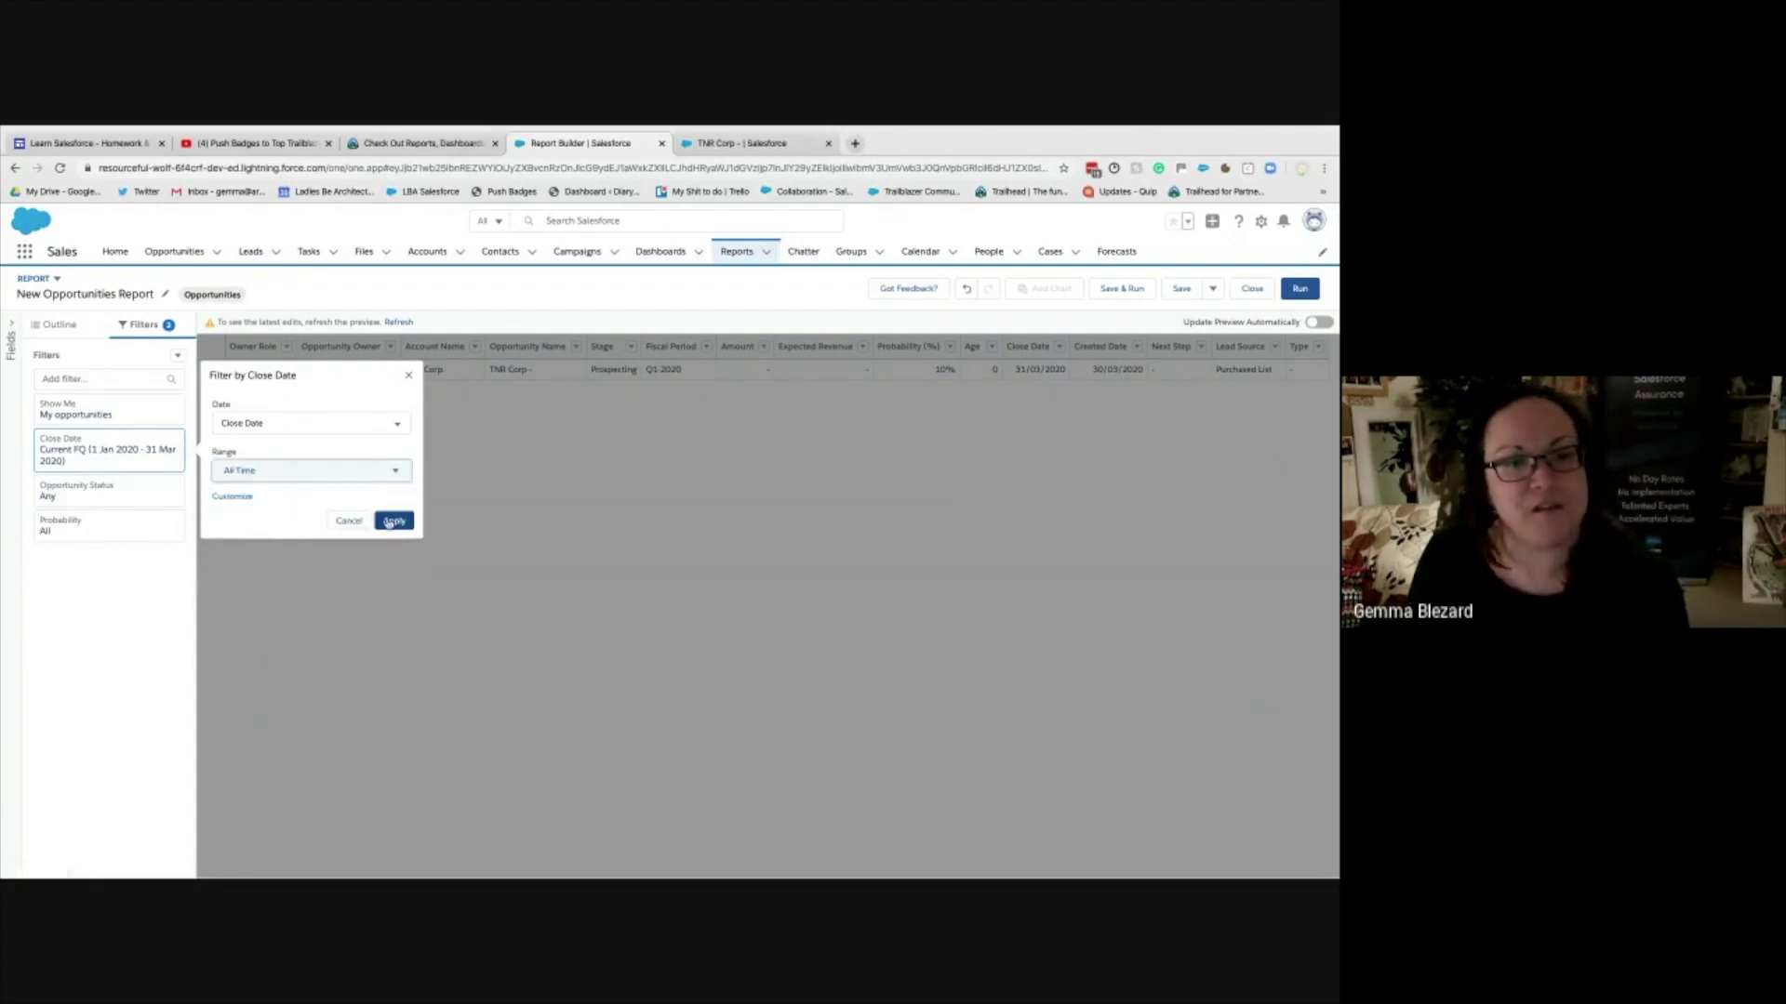
left_click(79, 525)
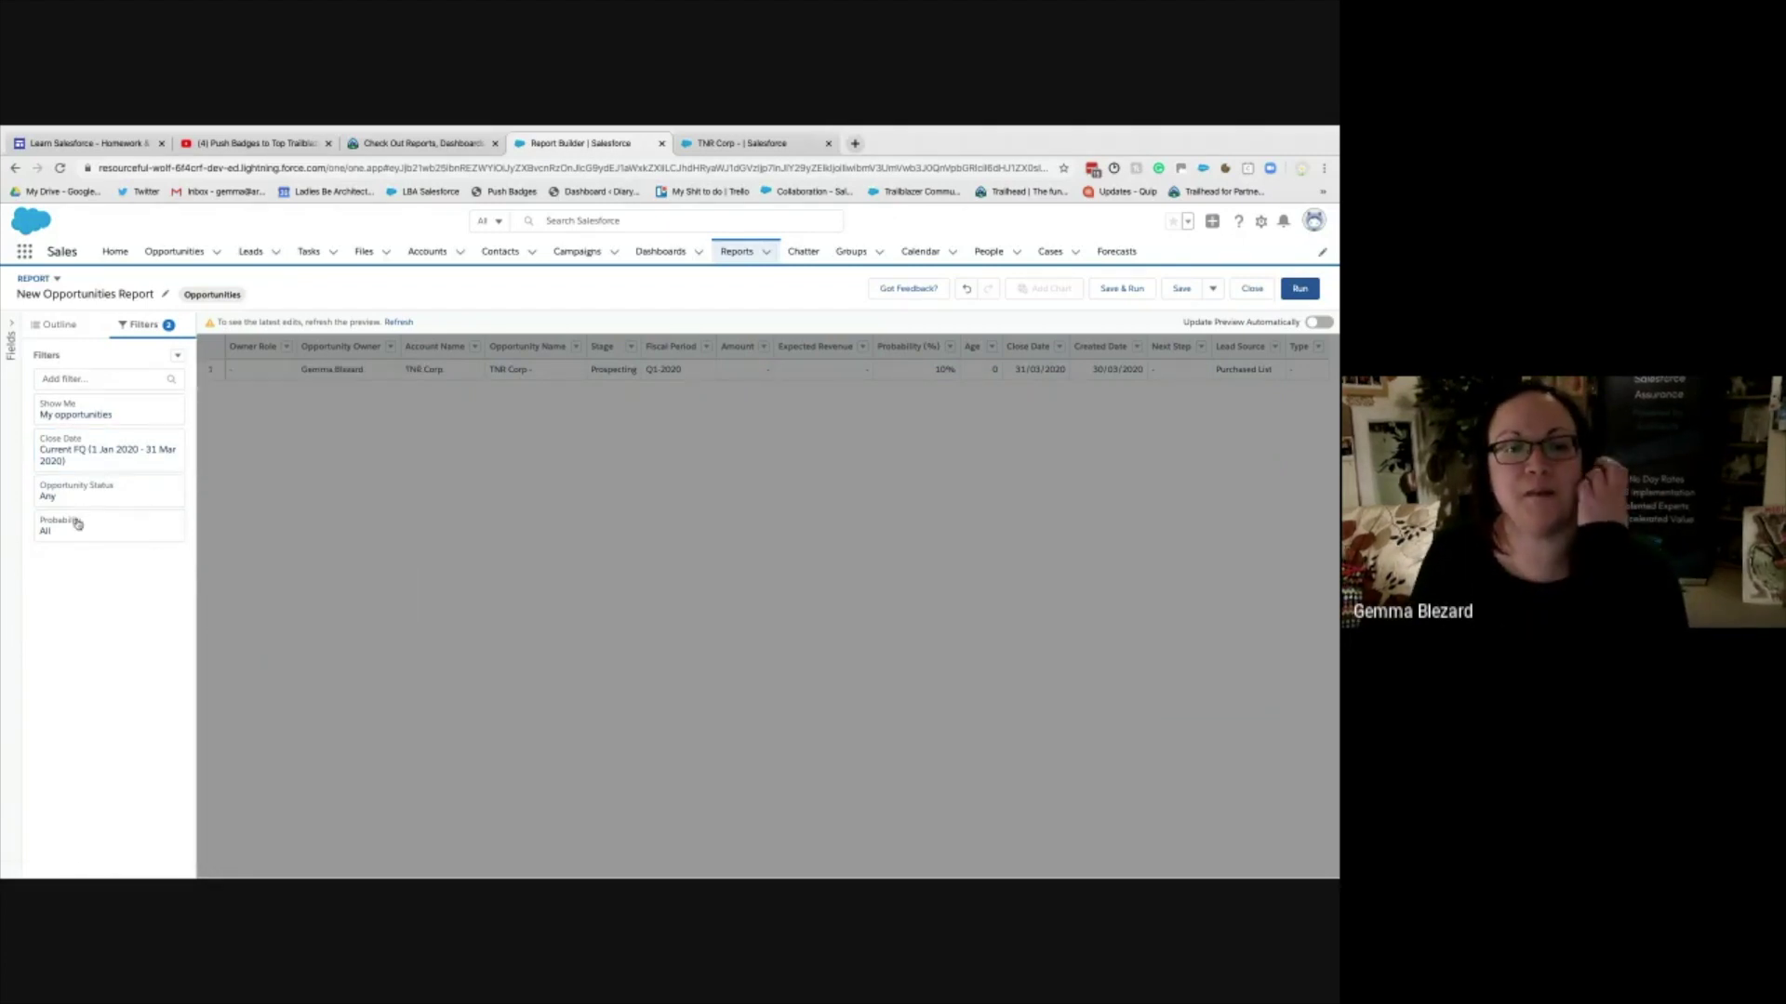
- Set the Opportunity Status filter to Open and apply it
left_click(106, 493)
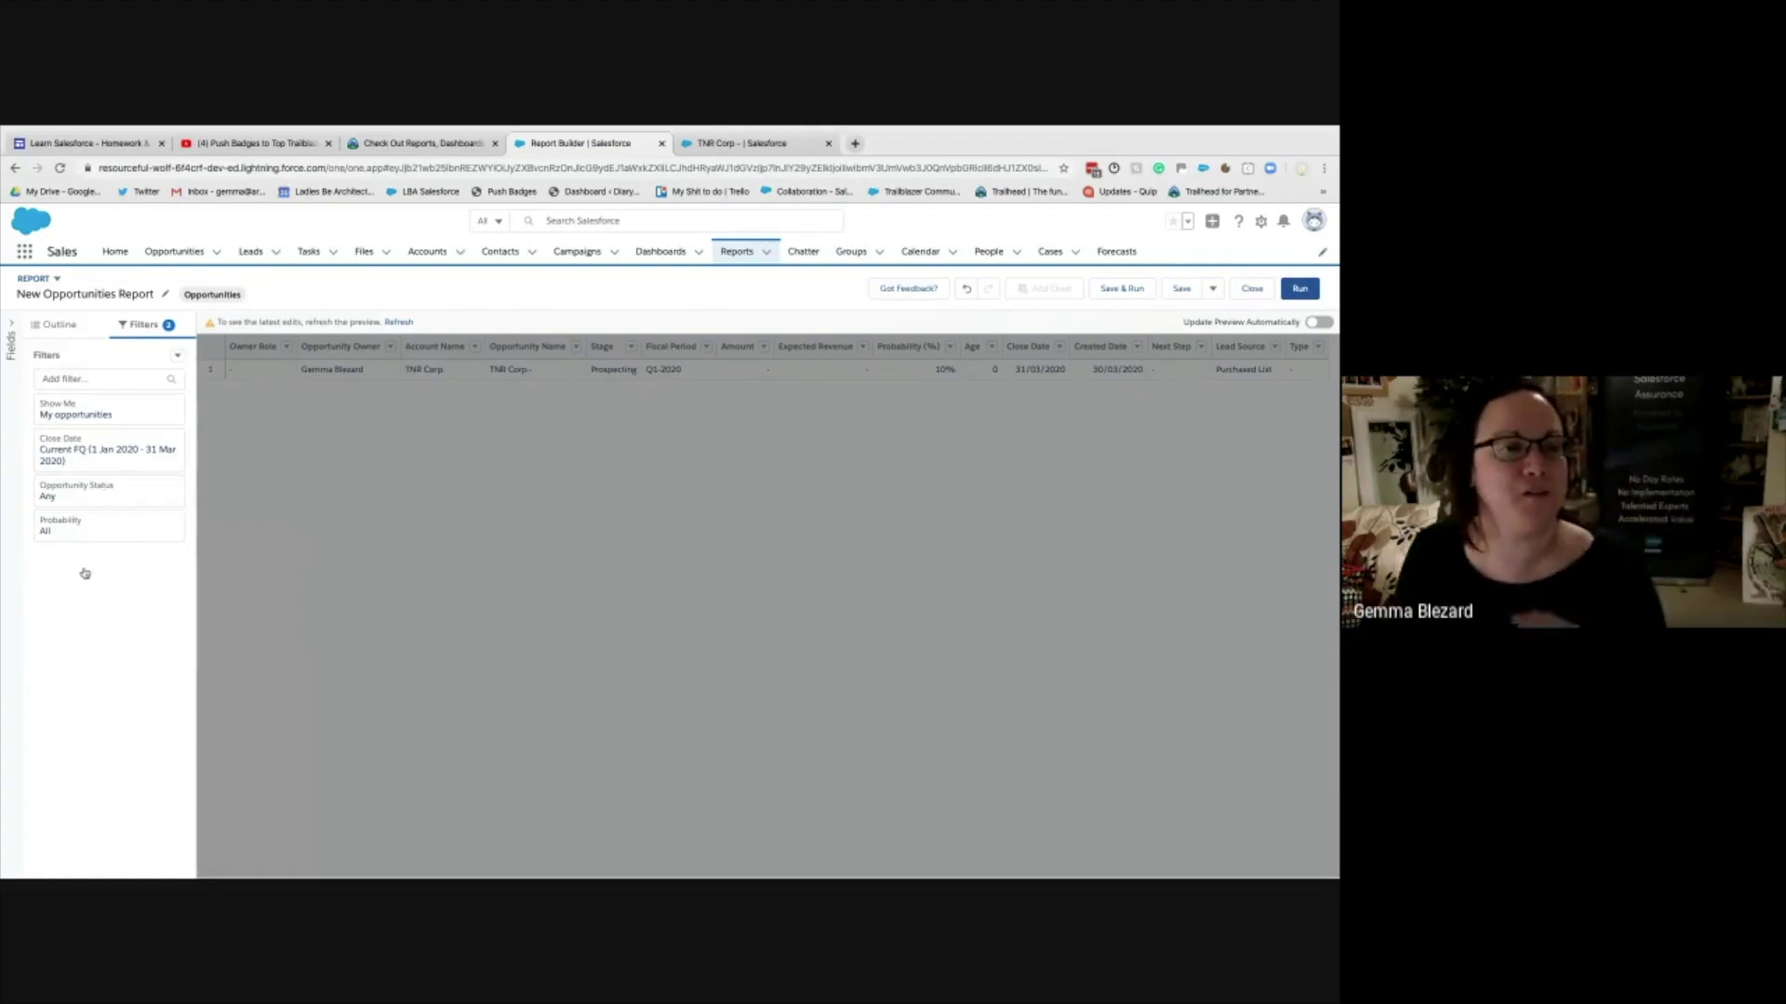
left_click(249, 489)
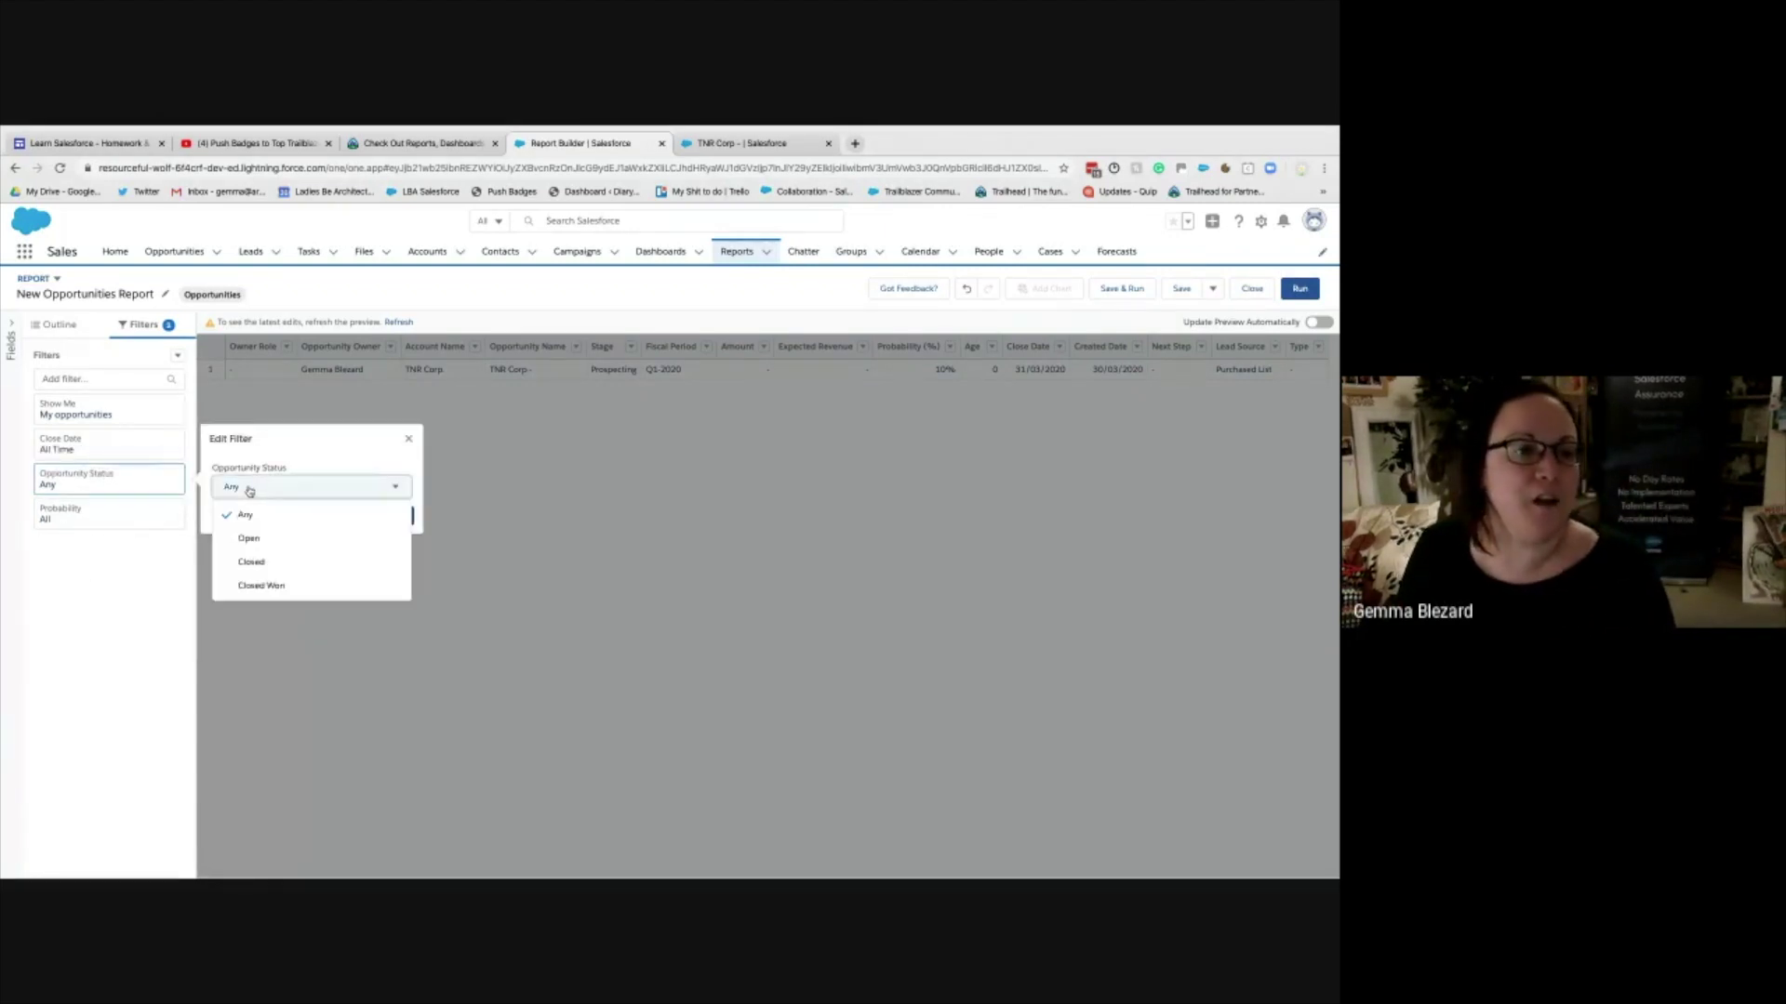
left_click(253, 536)
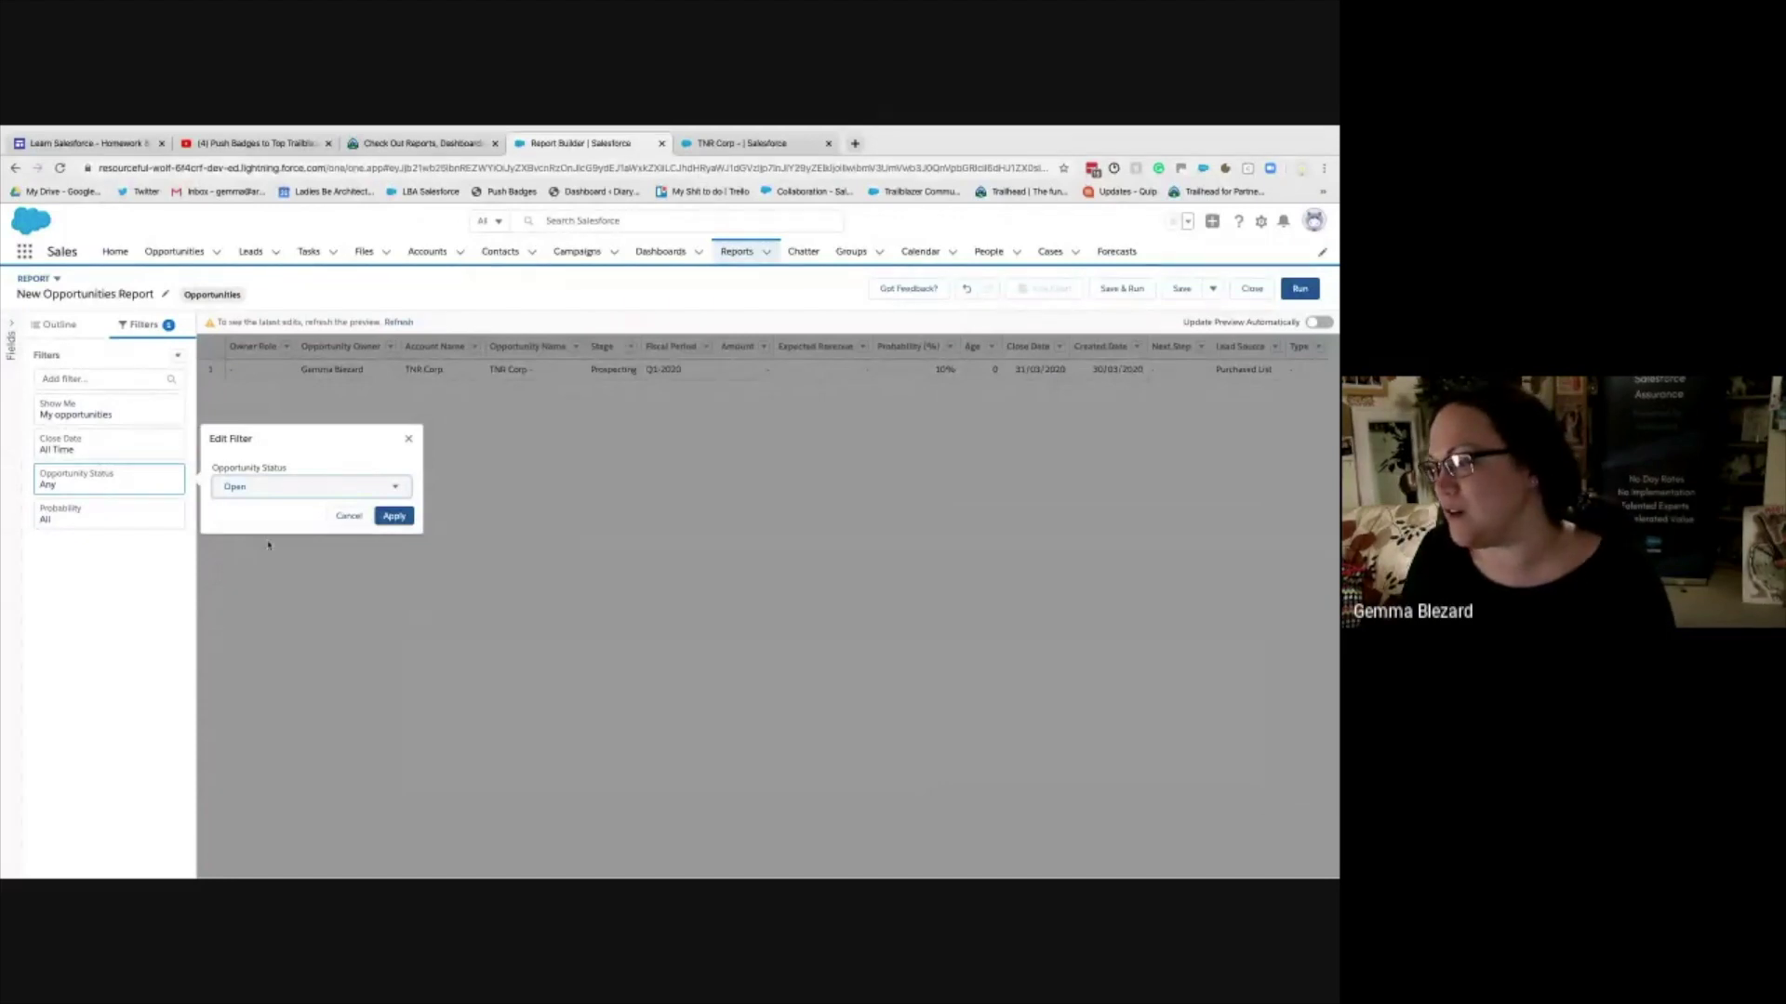
left_click(341, 516)
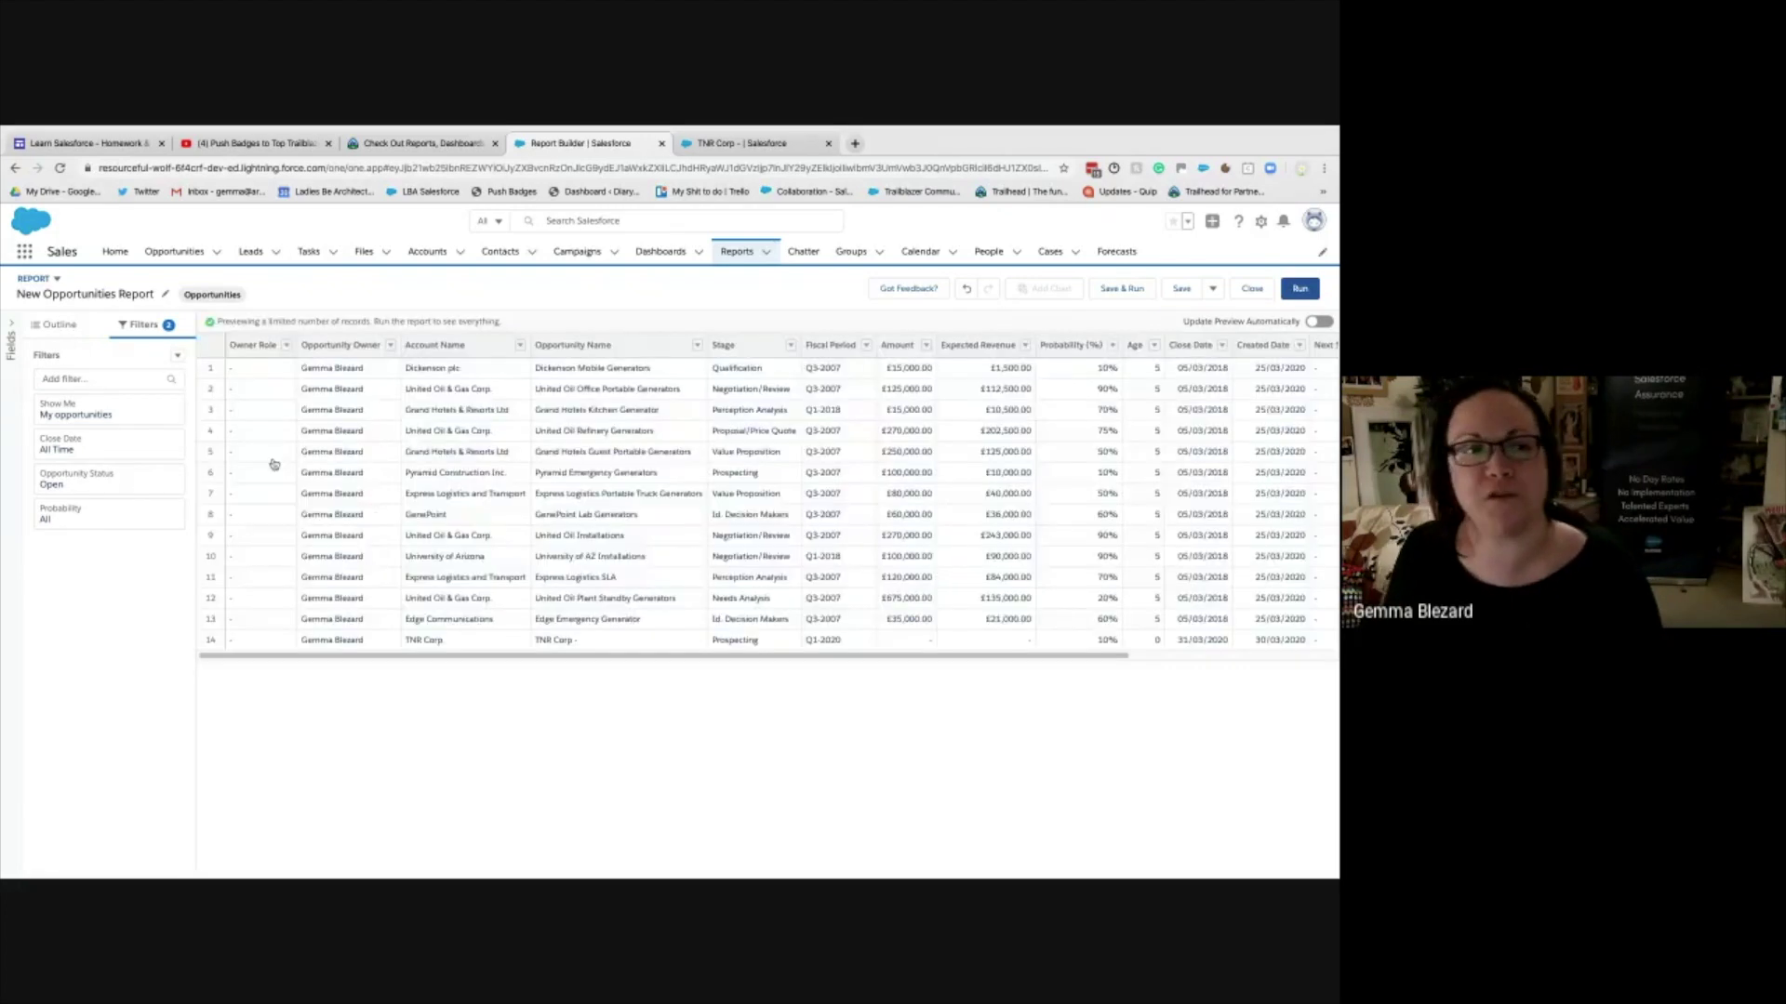
- Remove the Expected Revenue and Fiscal Period columns from the report and update the preview, with automatic preview updates enabled
left_click(59, 325)
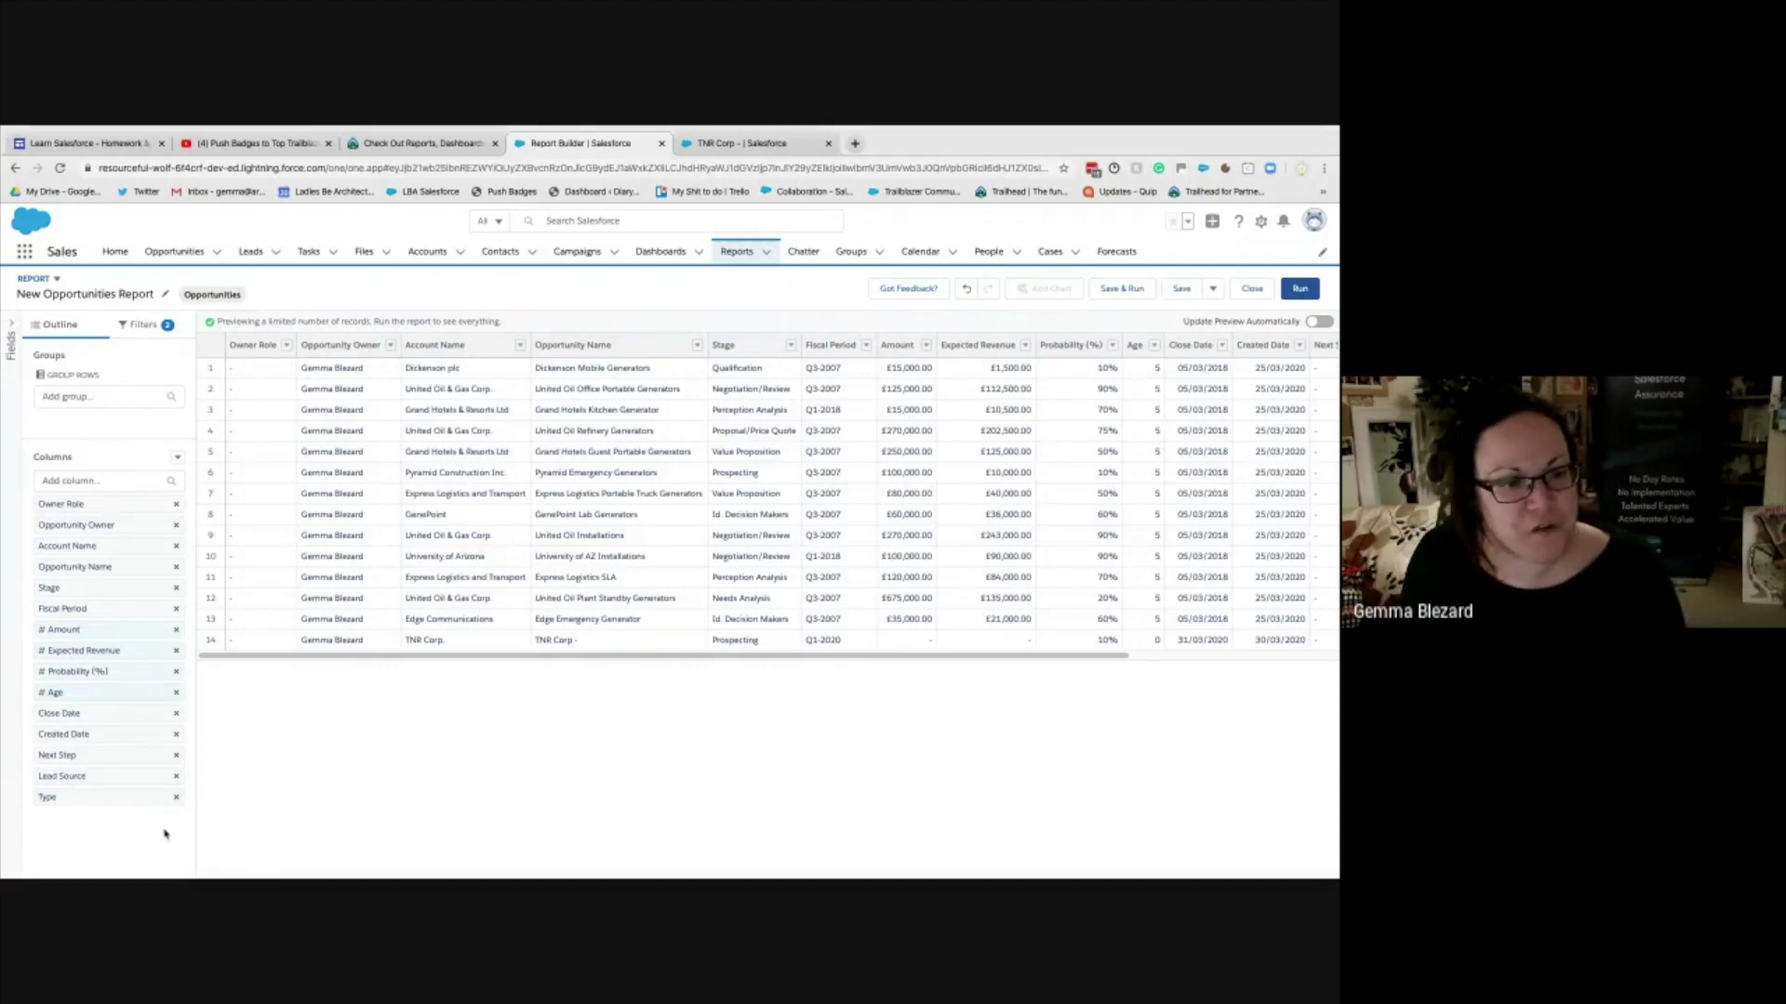
left_click(176, 650)
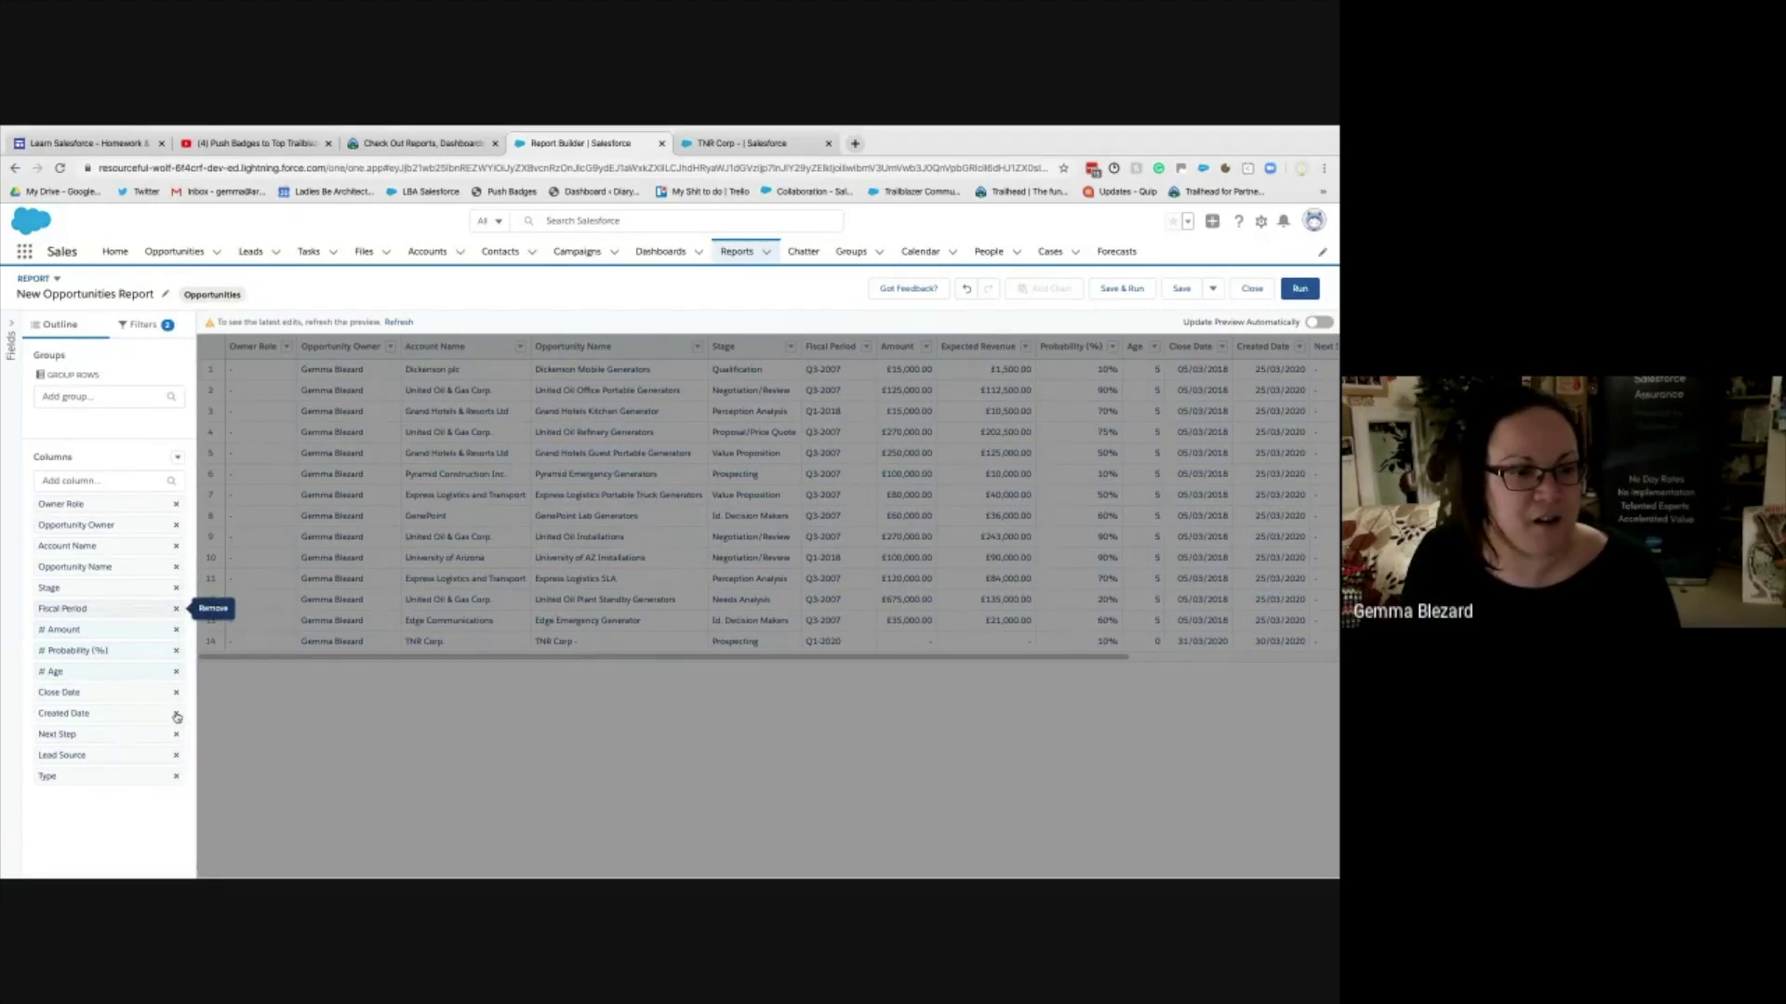
left_click(175, 608)
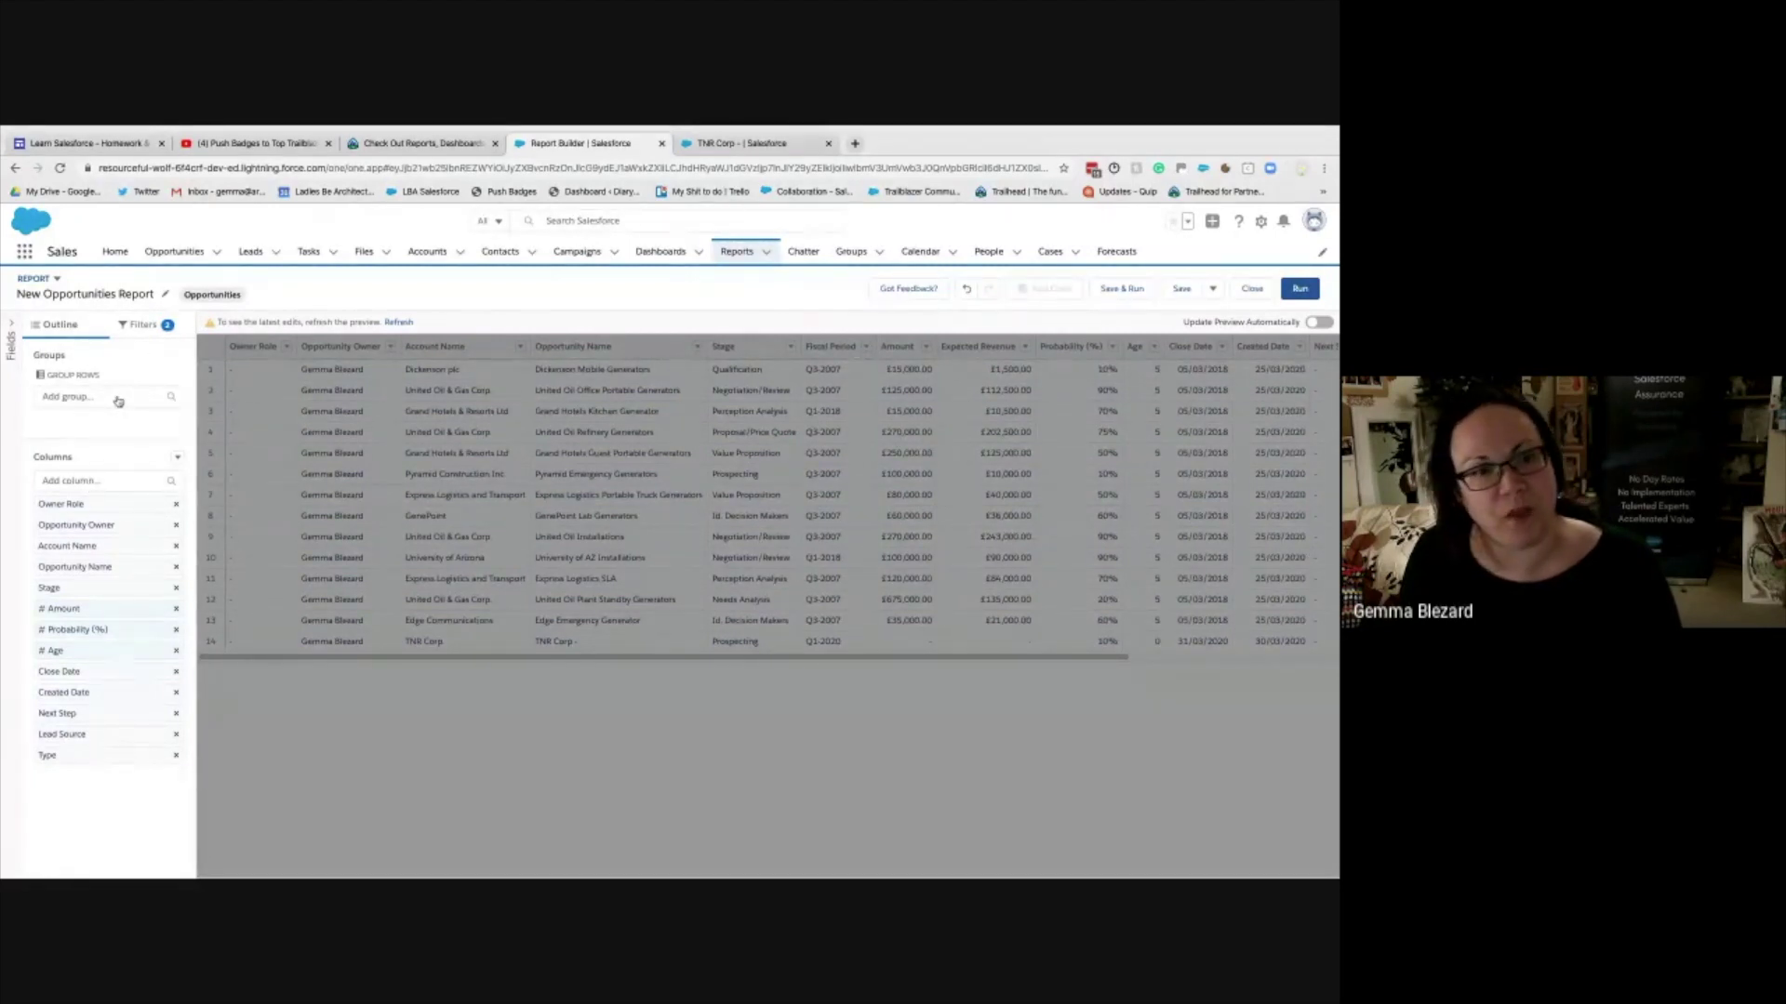
left_click(398, 321)
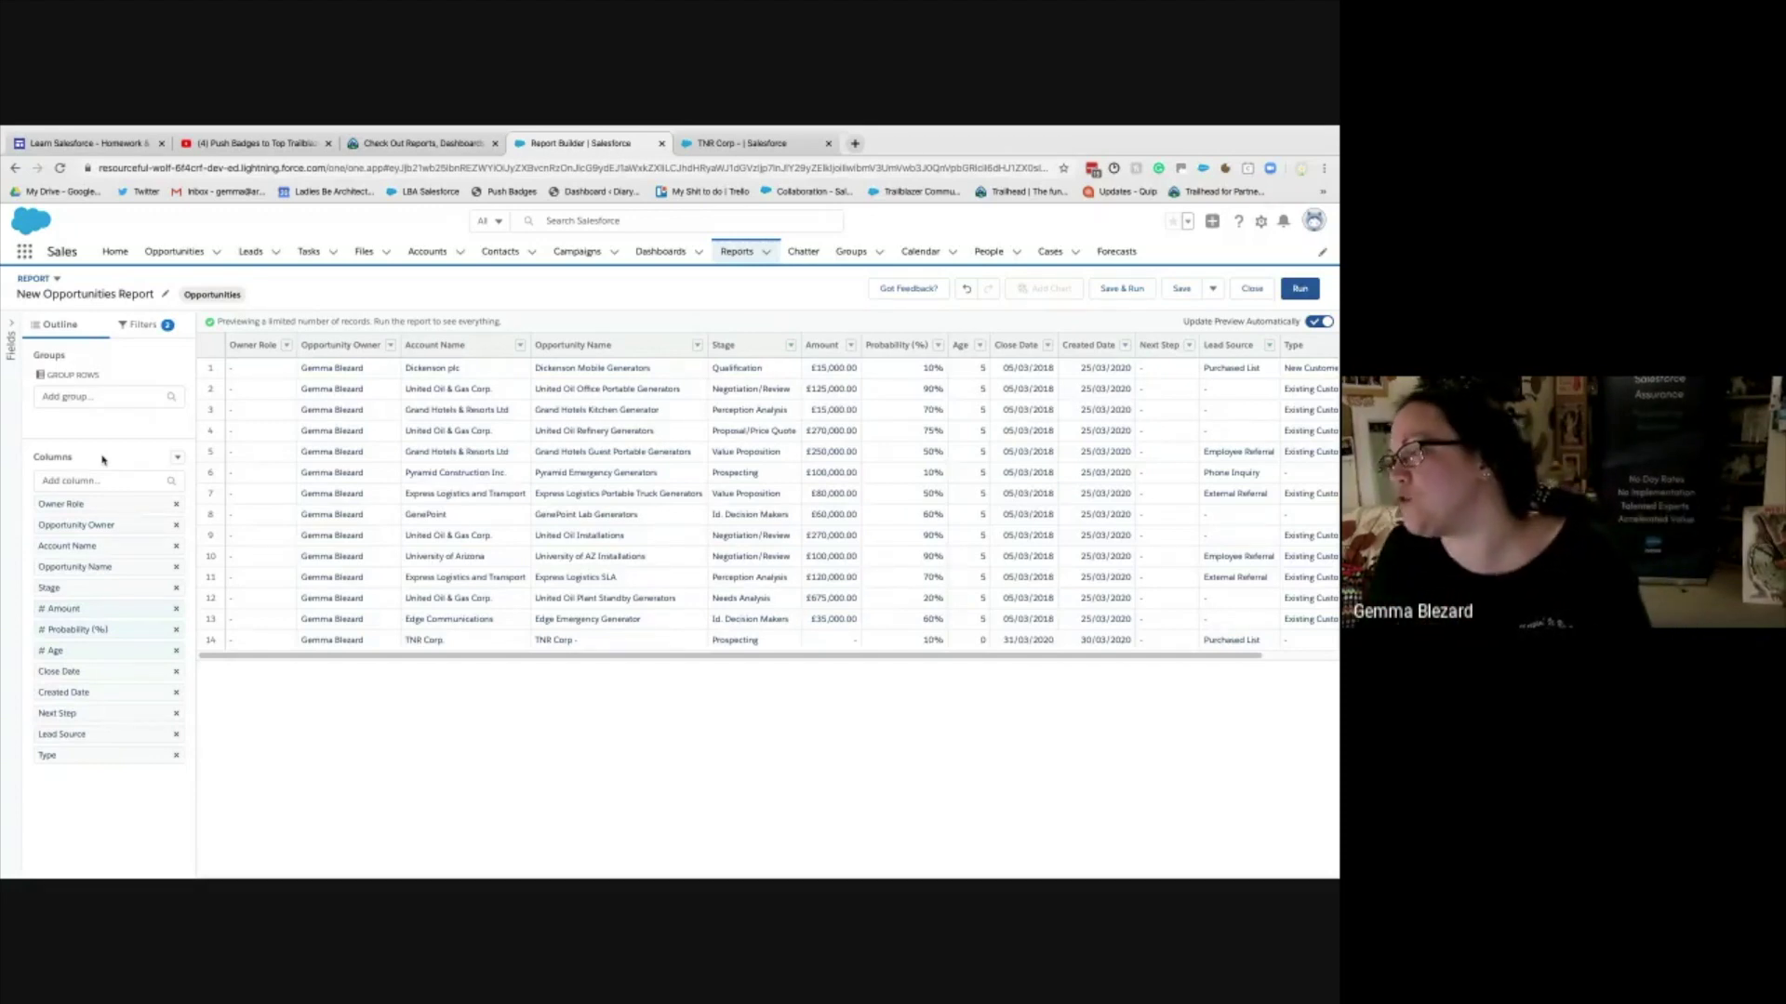
- Add a Stage filter that equals Value Proposition and Perception Analysis, and apply it to the report
left_click(148, 325)
left_click(102, 379)
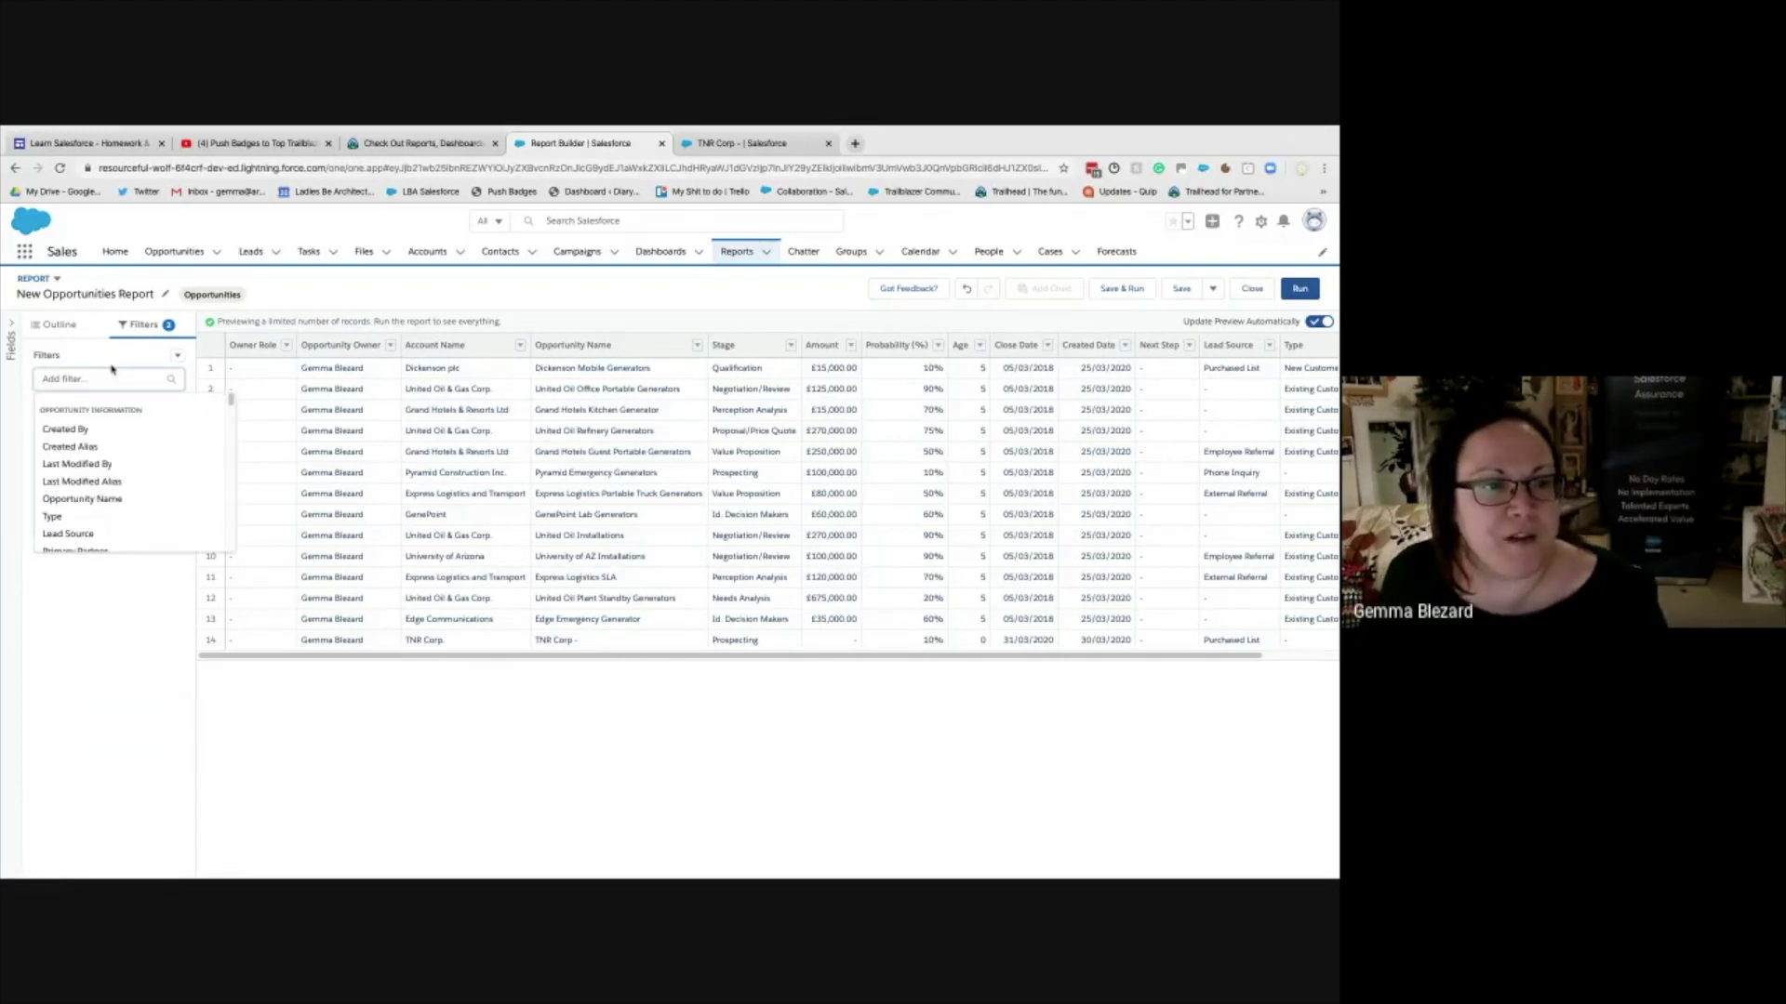
type("sTAGE")
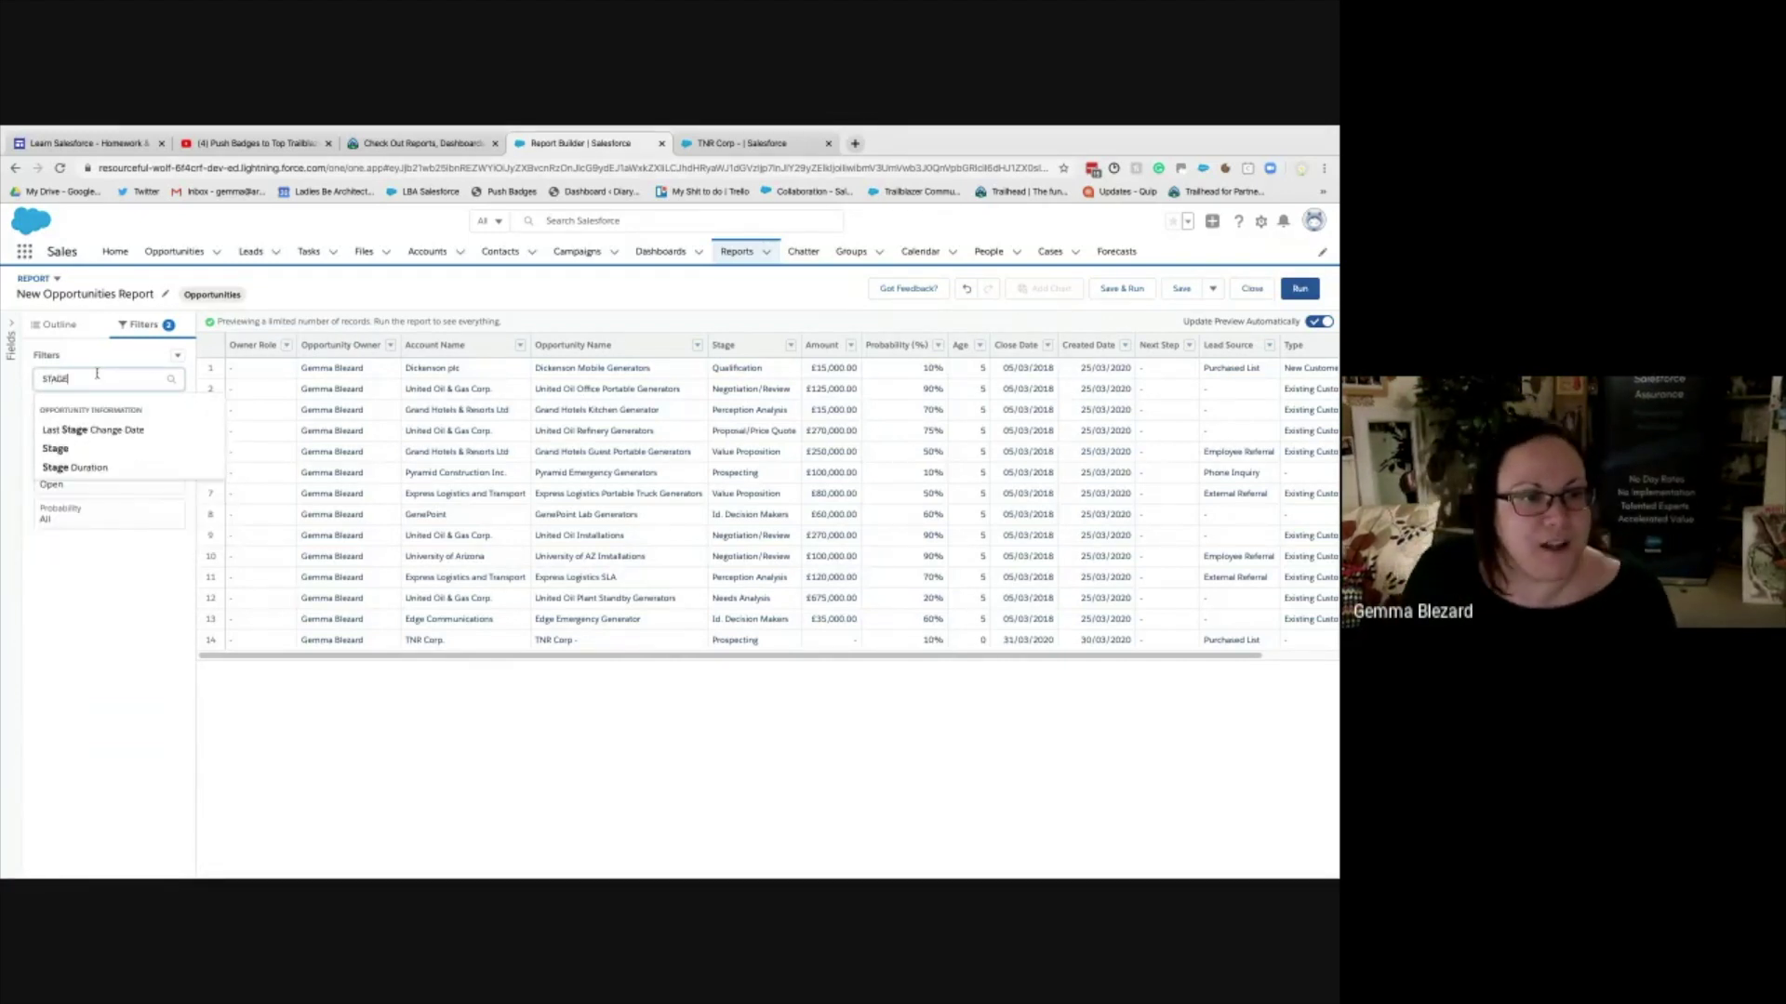
left_click(75, 449)
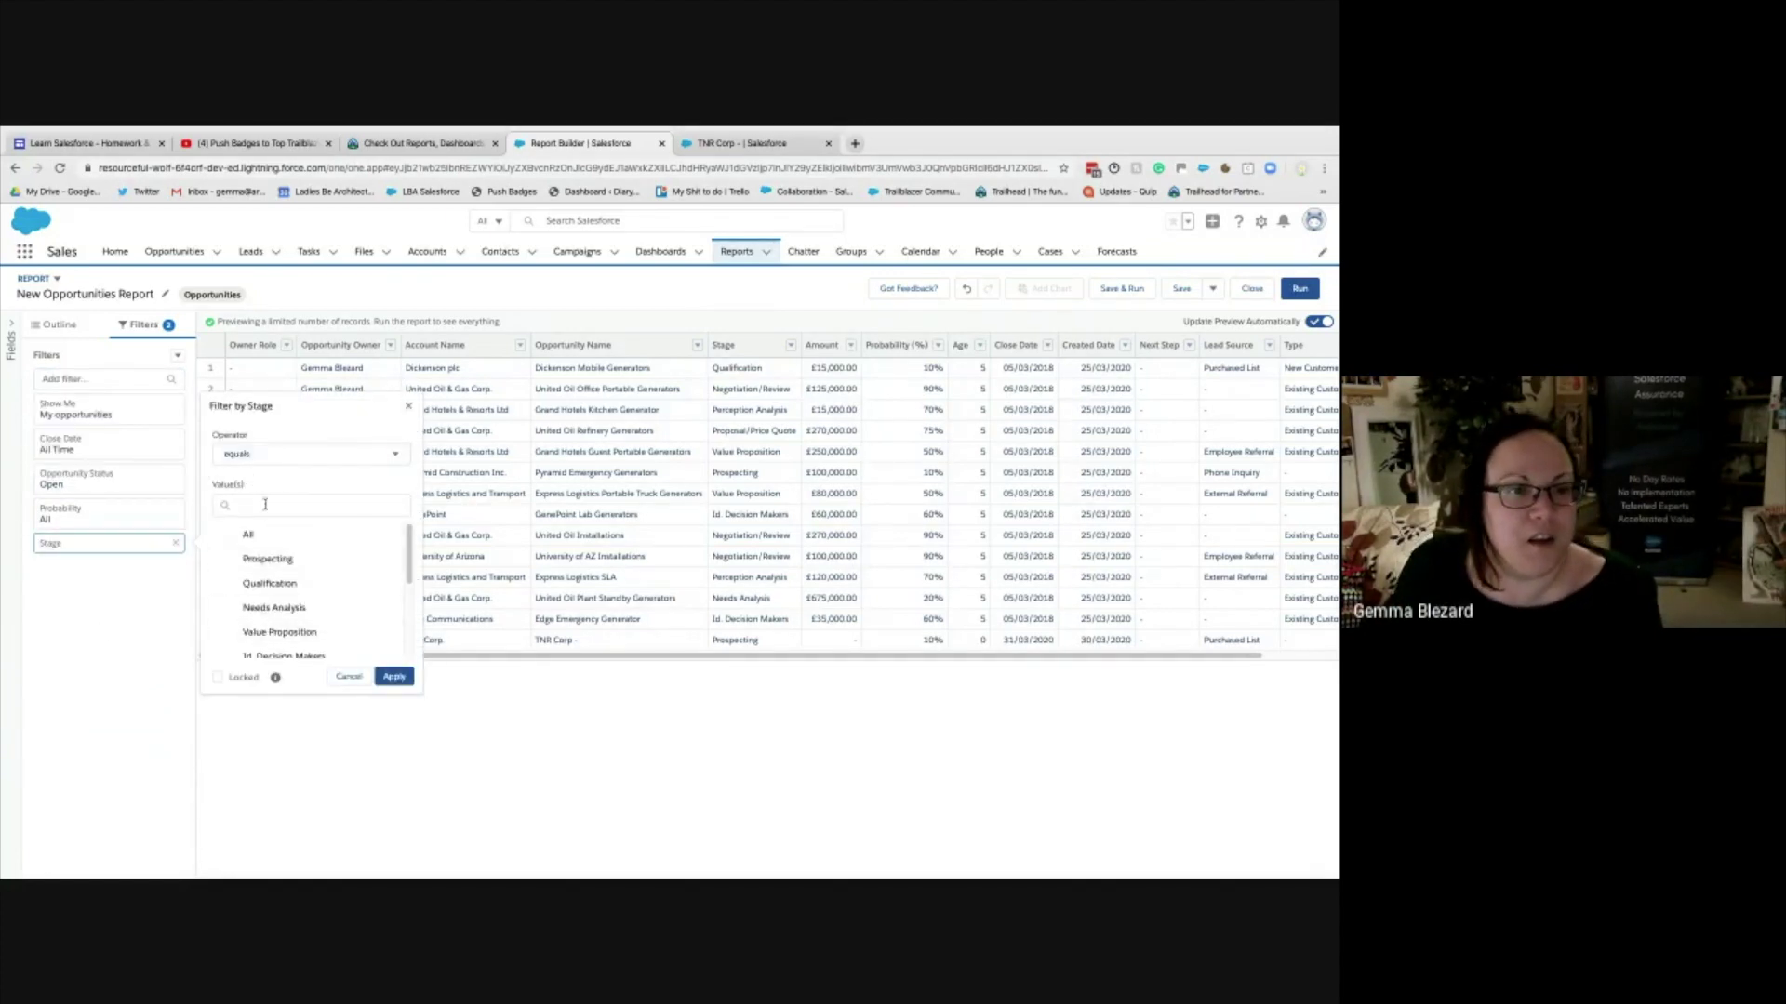
scroll(264, 588, "down", 1)
left_click(284, 563)
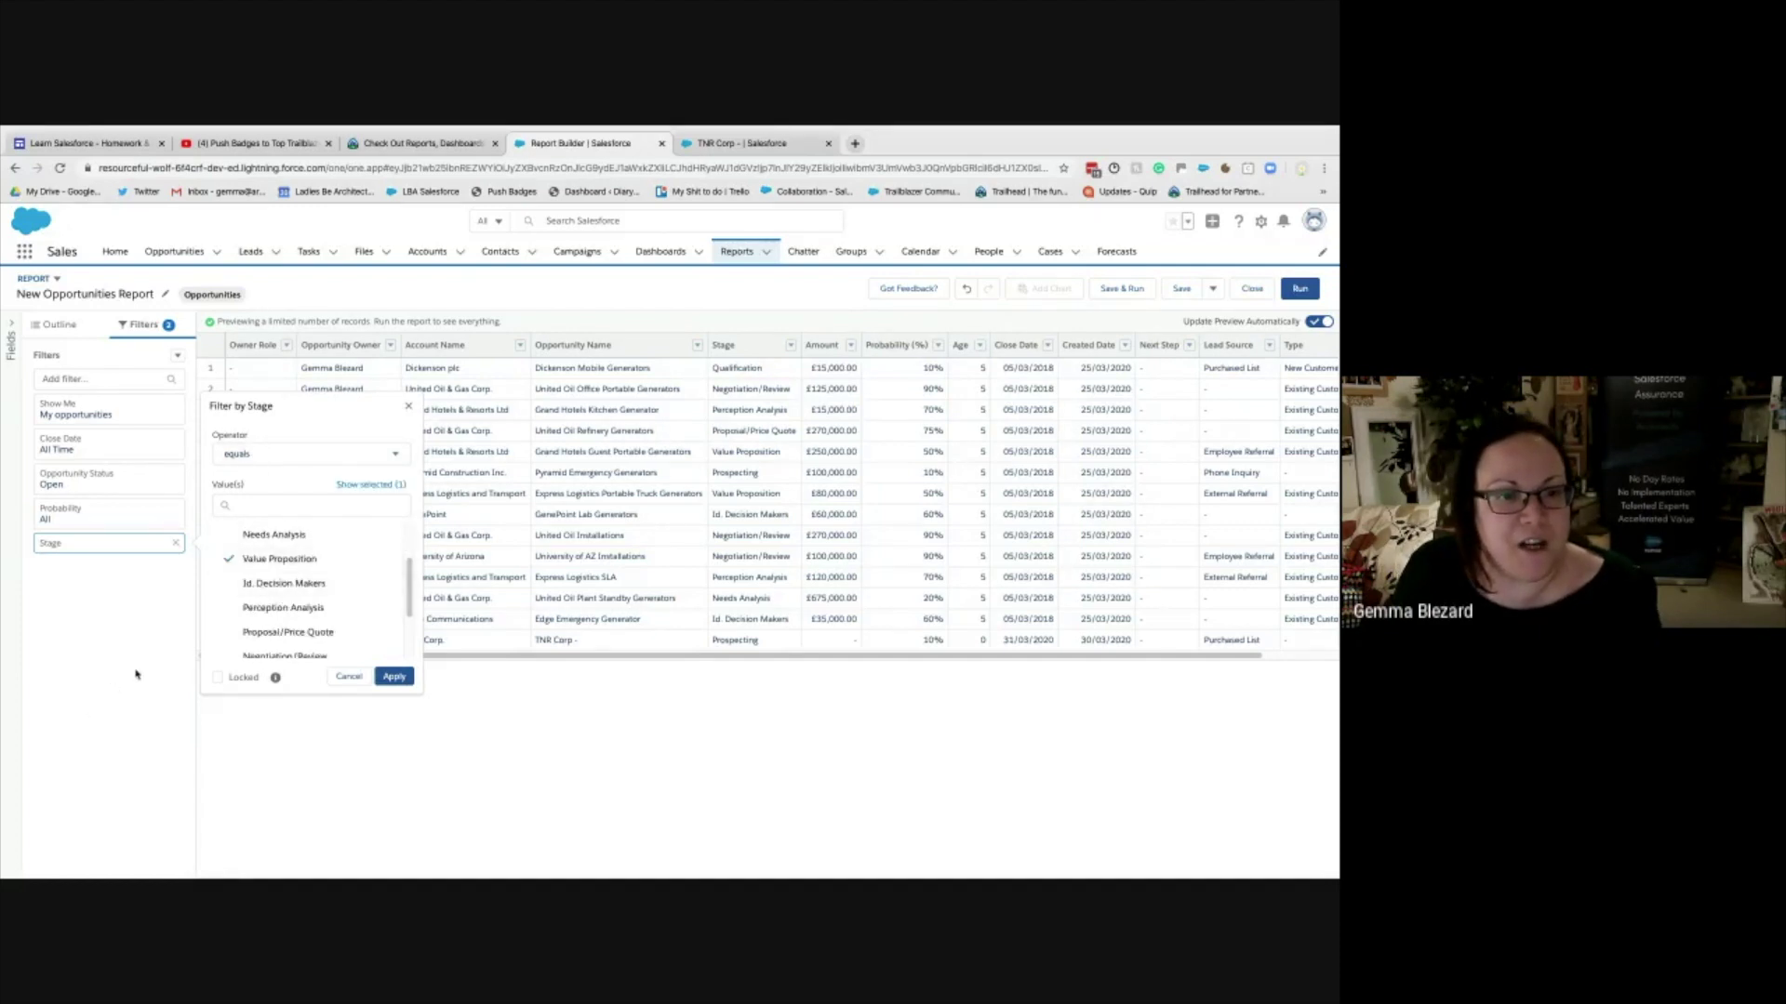
left_click(274, 610)
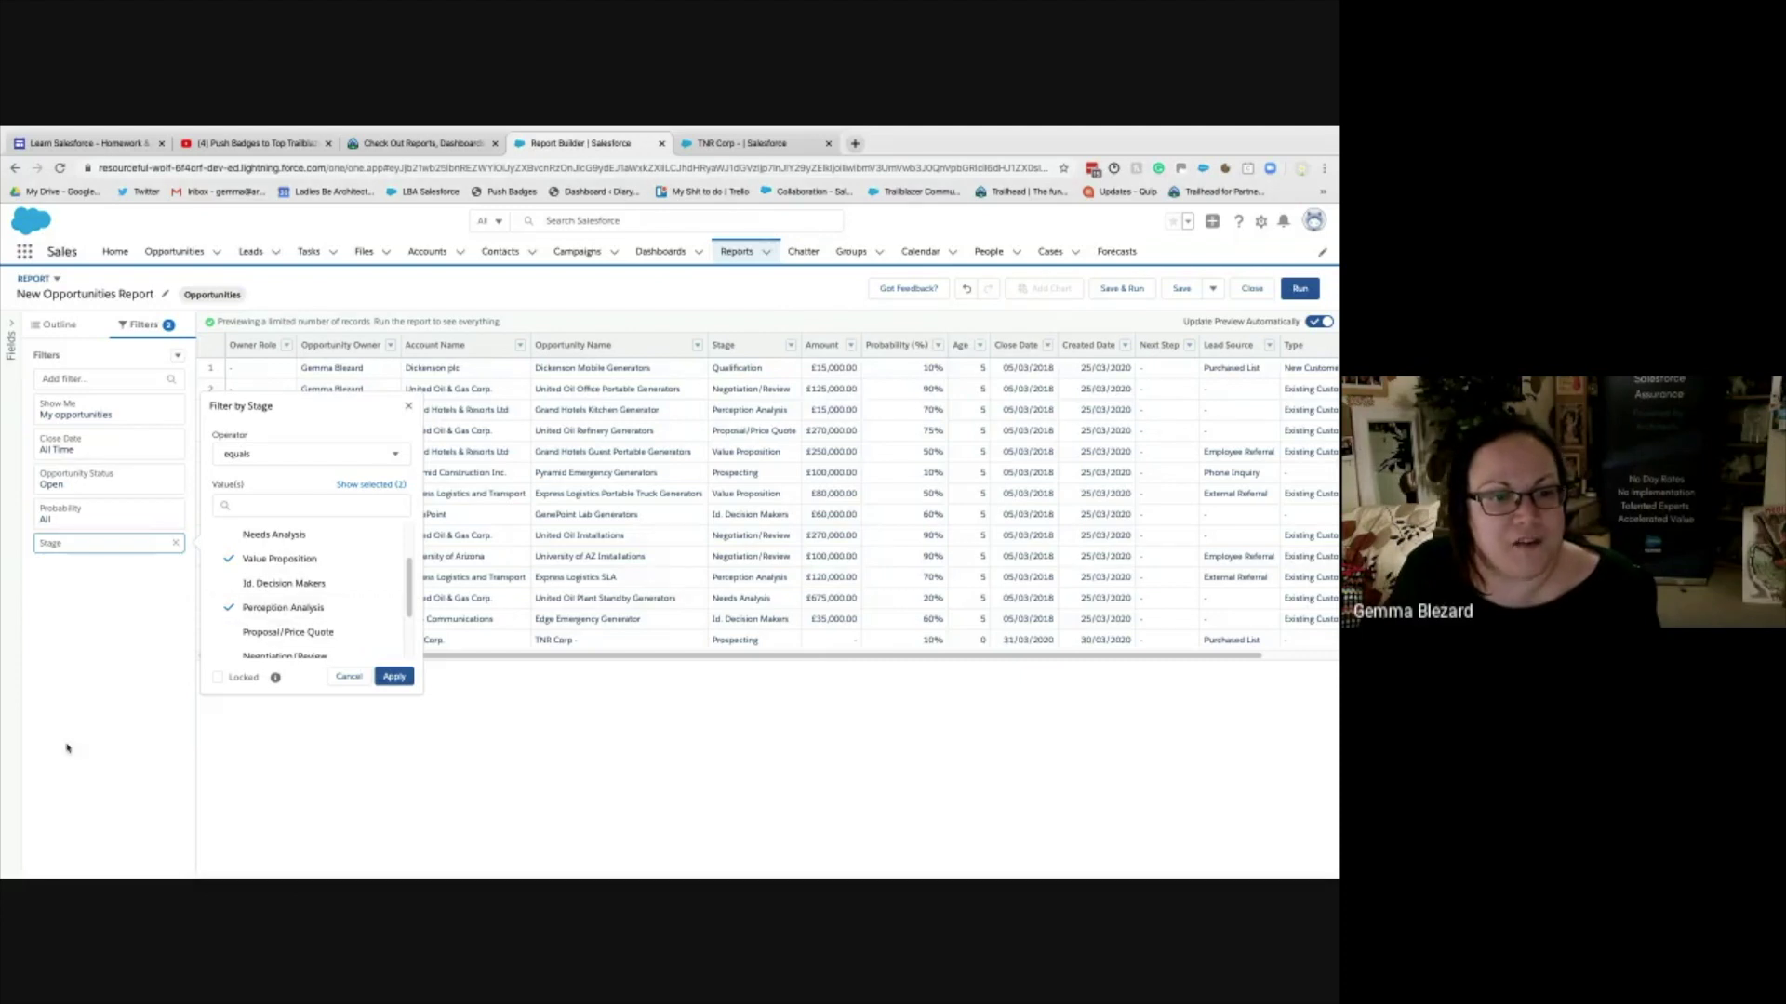
left_click(394, 678)
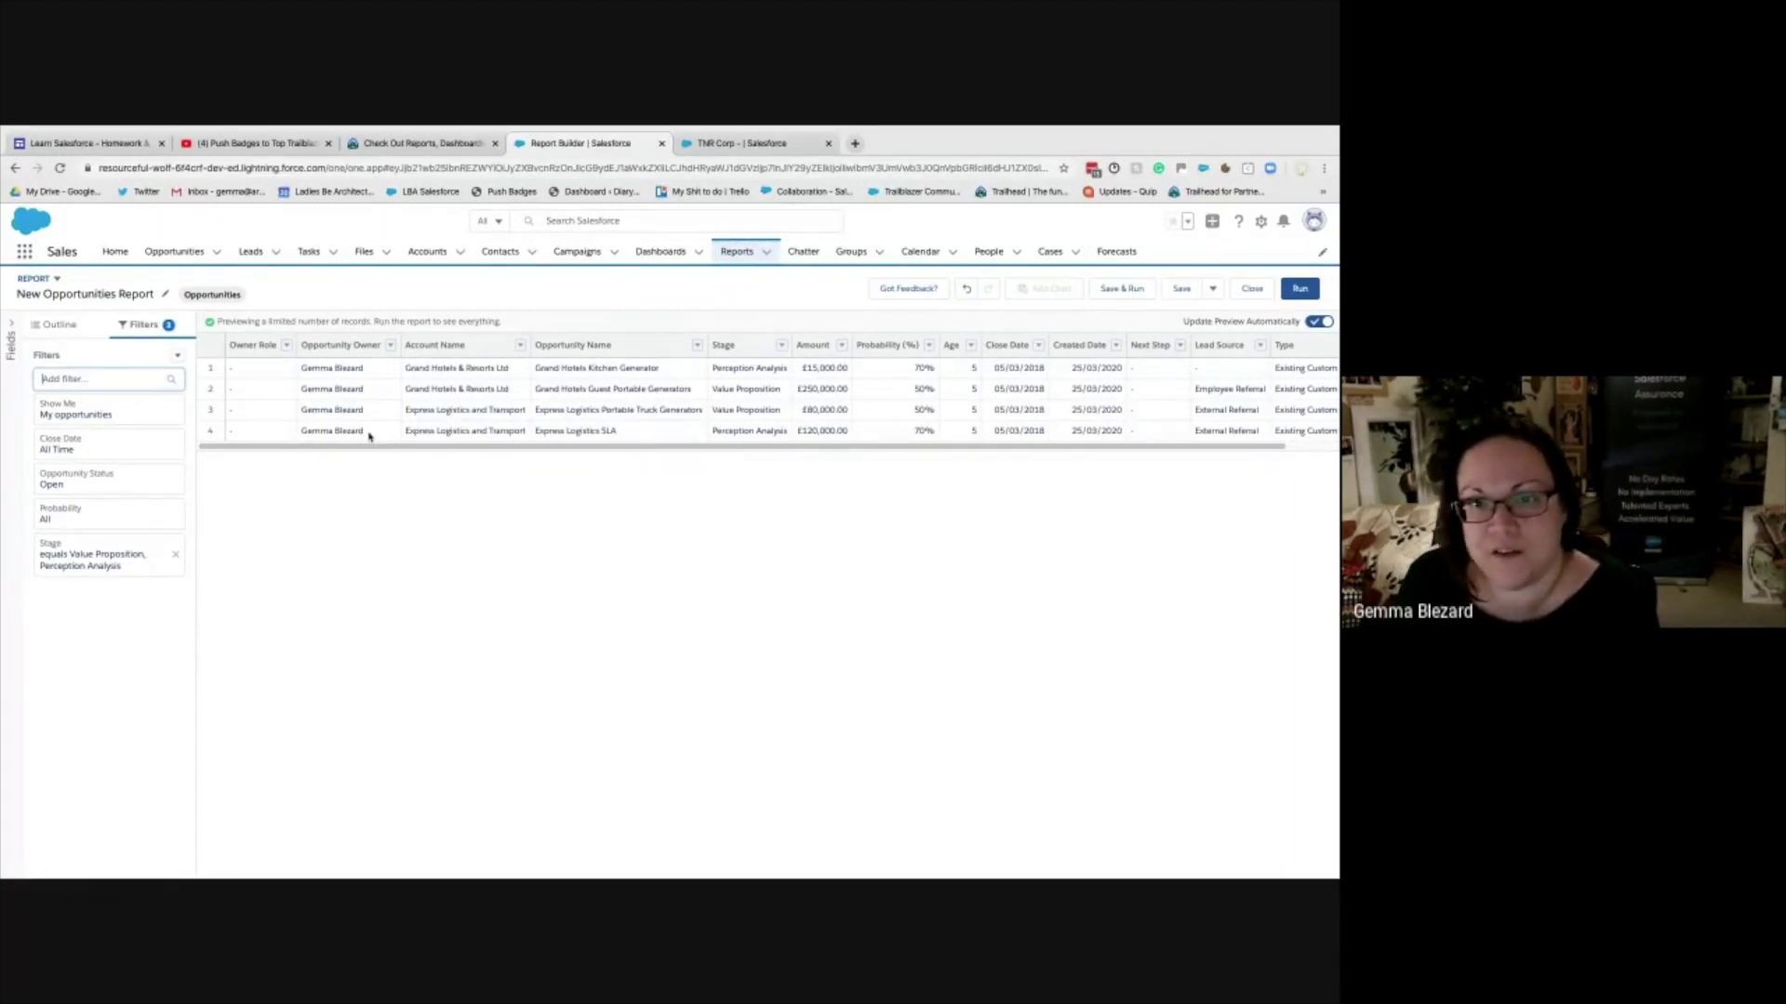
- Remove the Owner Role column and start saving and running the report under the name New Opportunities Report
left_click(286, 345)
left_click(321, 572)
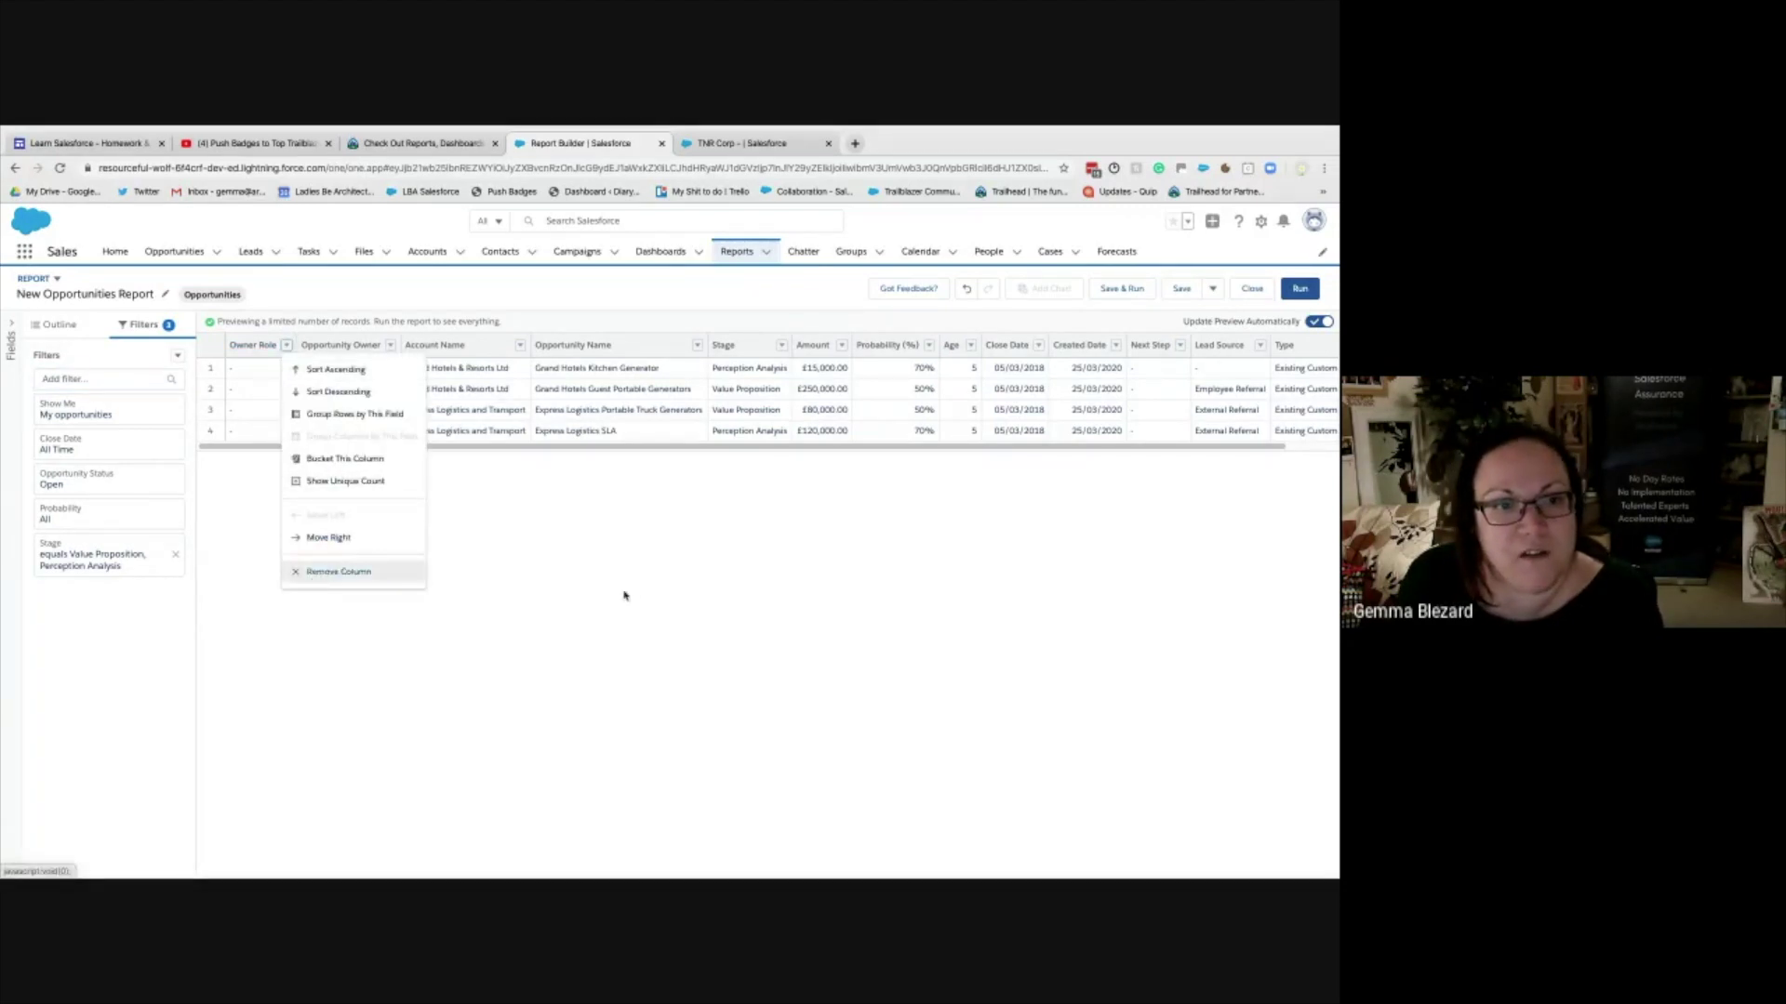
left_click(1130, 290)
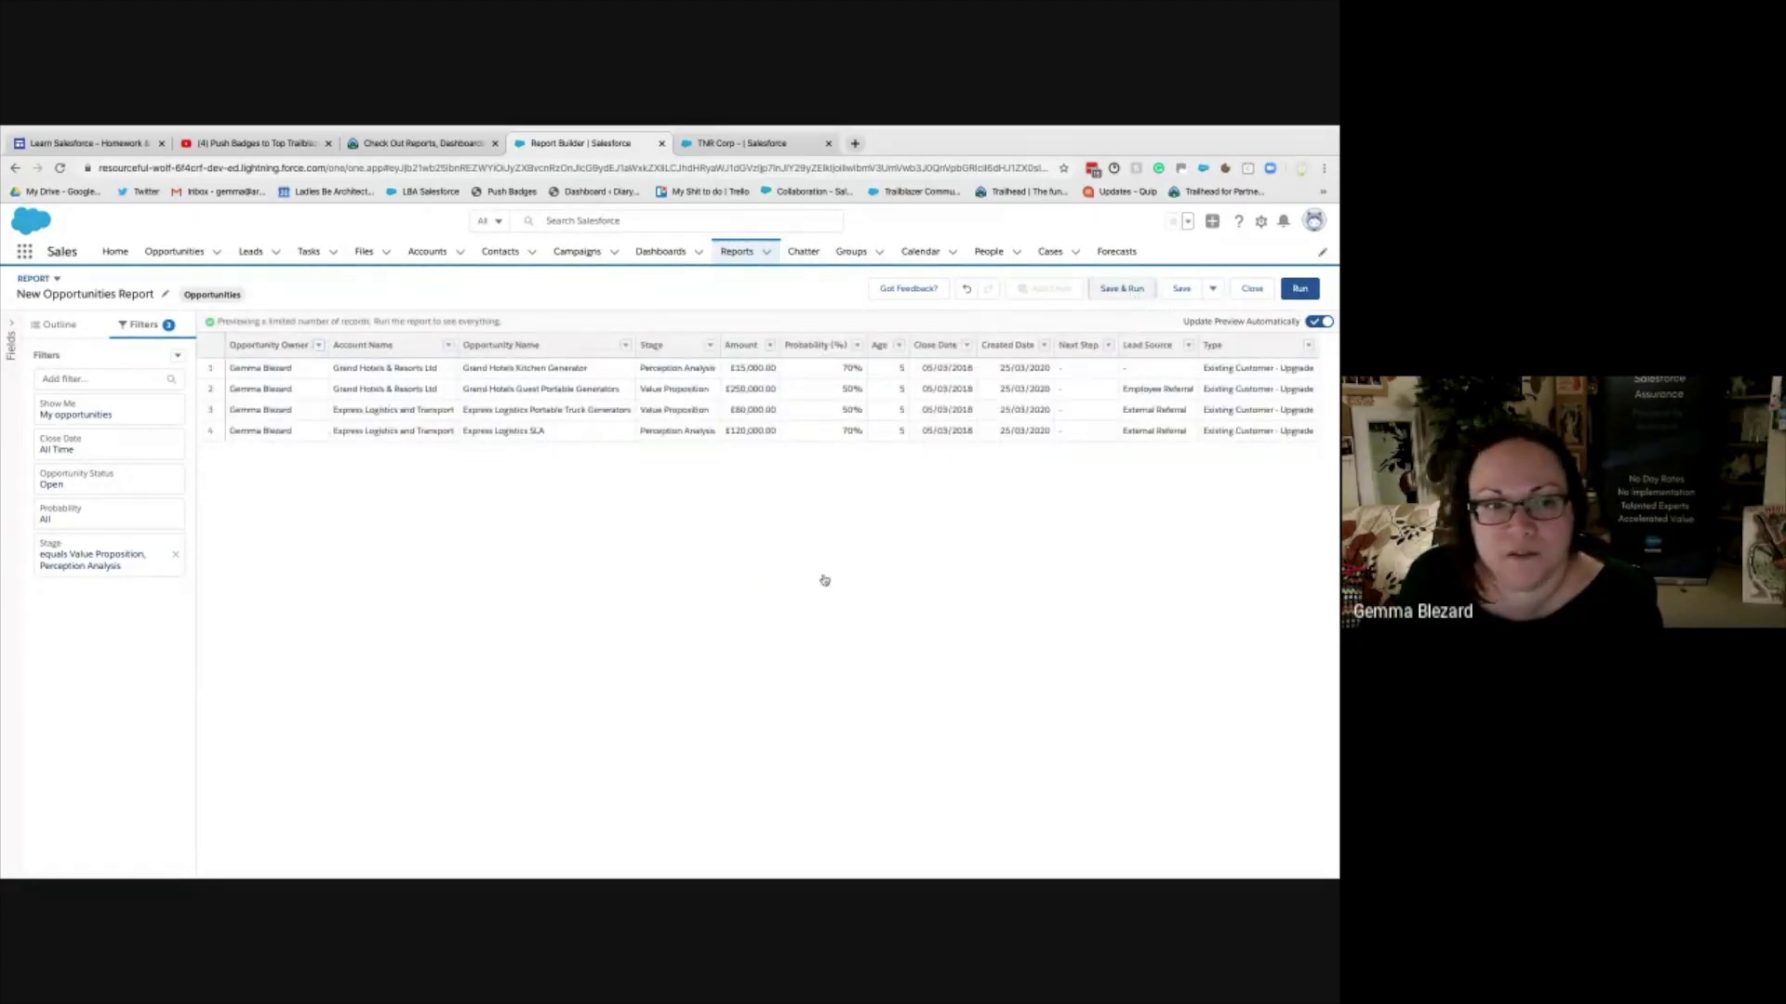
key("Right")
key("Tab")
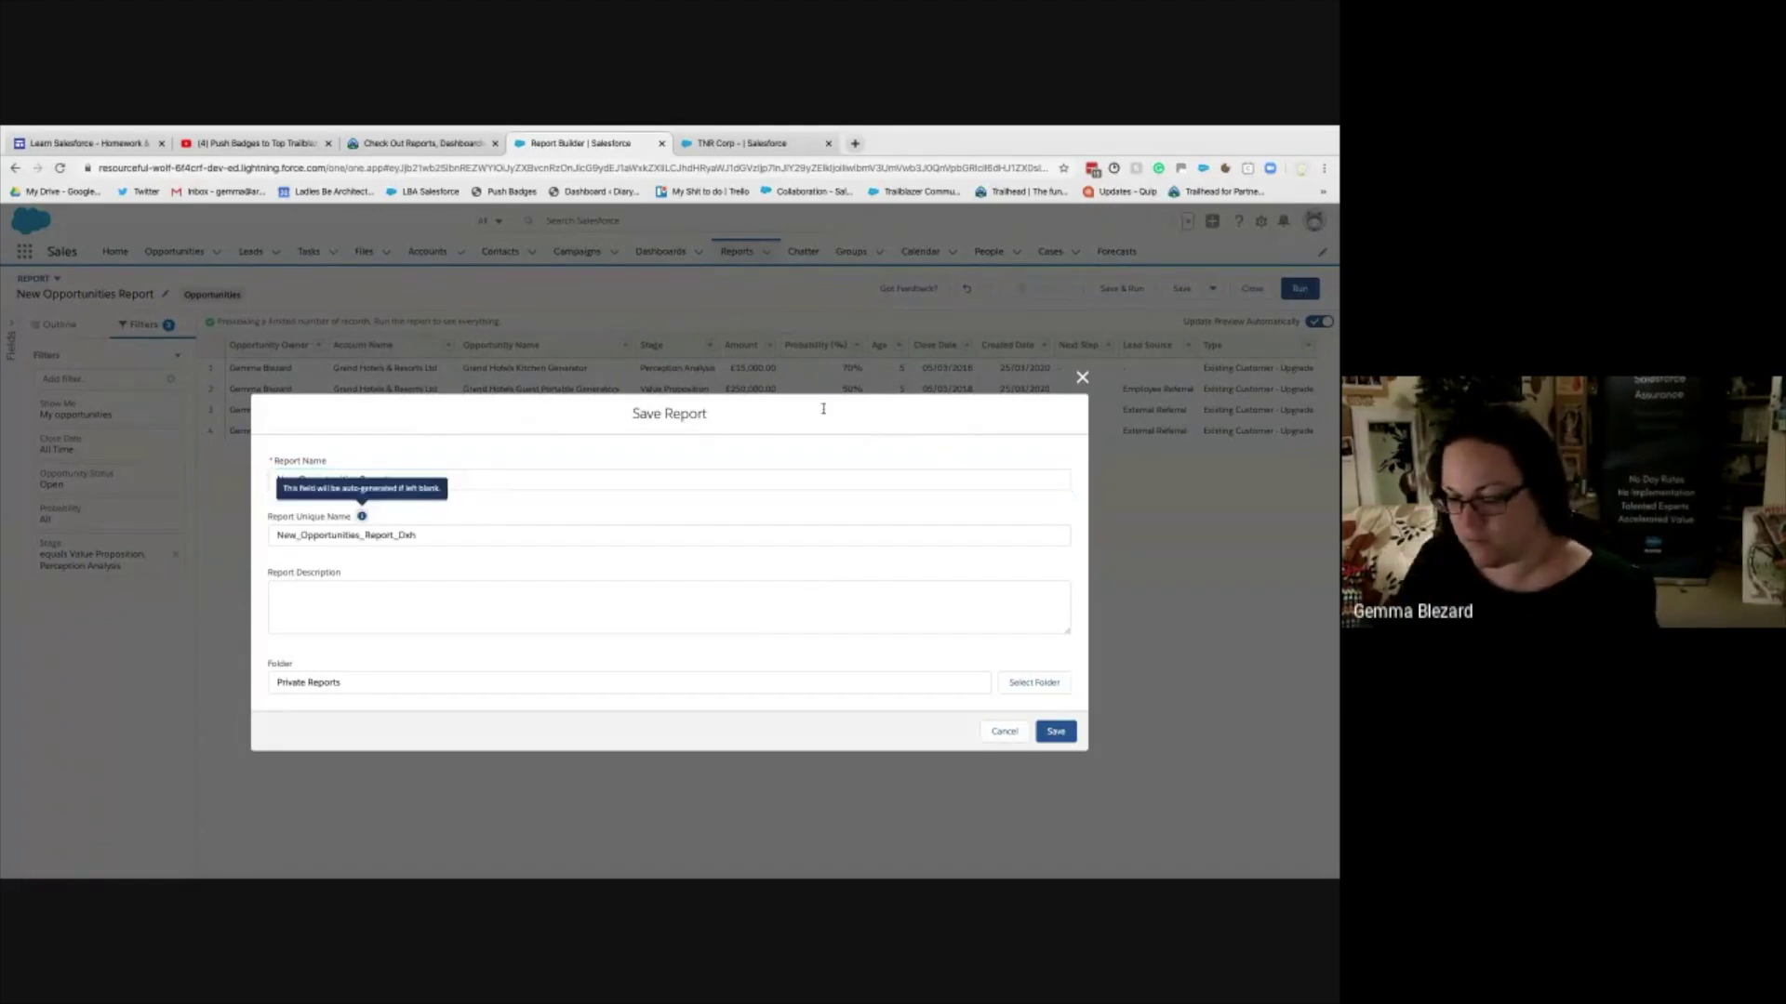
- Create a folder labelled Sales Reports, select it for the report, and save New Opportunities Report there
left_click(1037, 688)
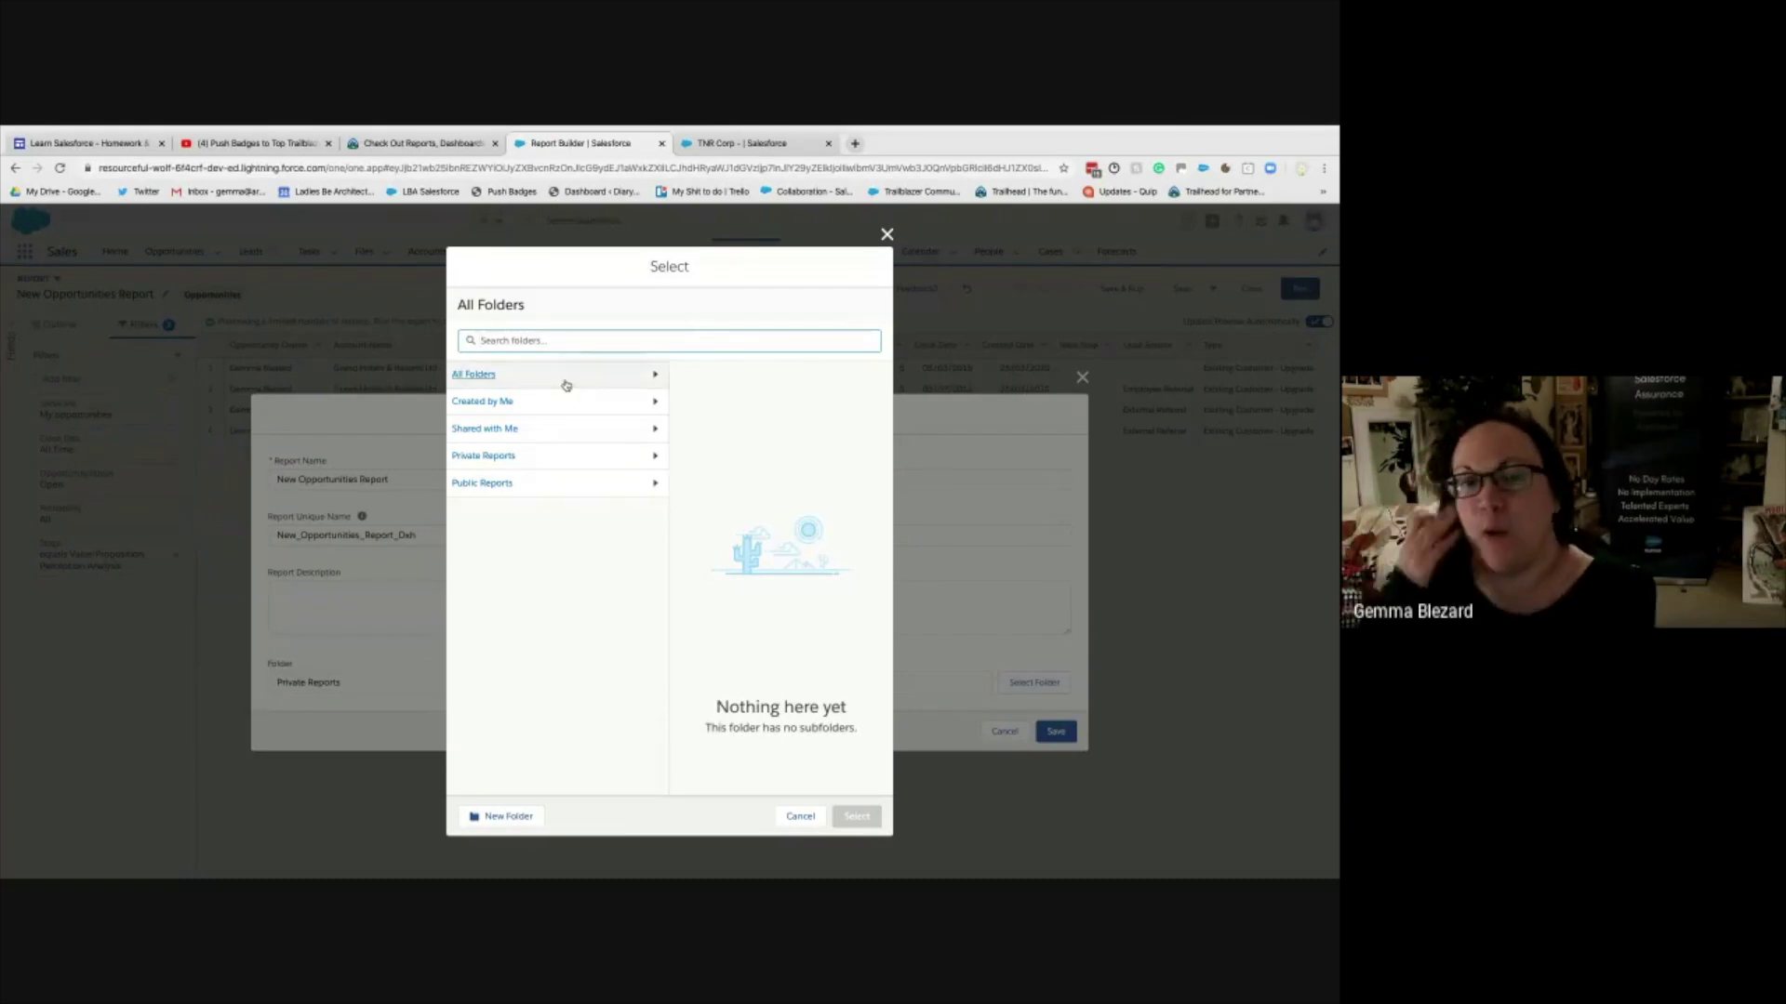
left_click(547, 488)
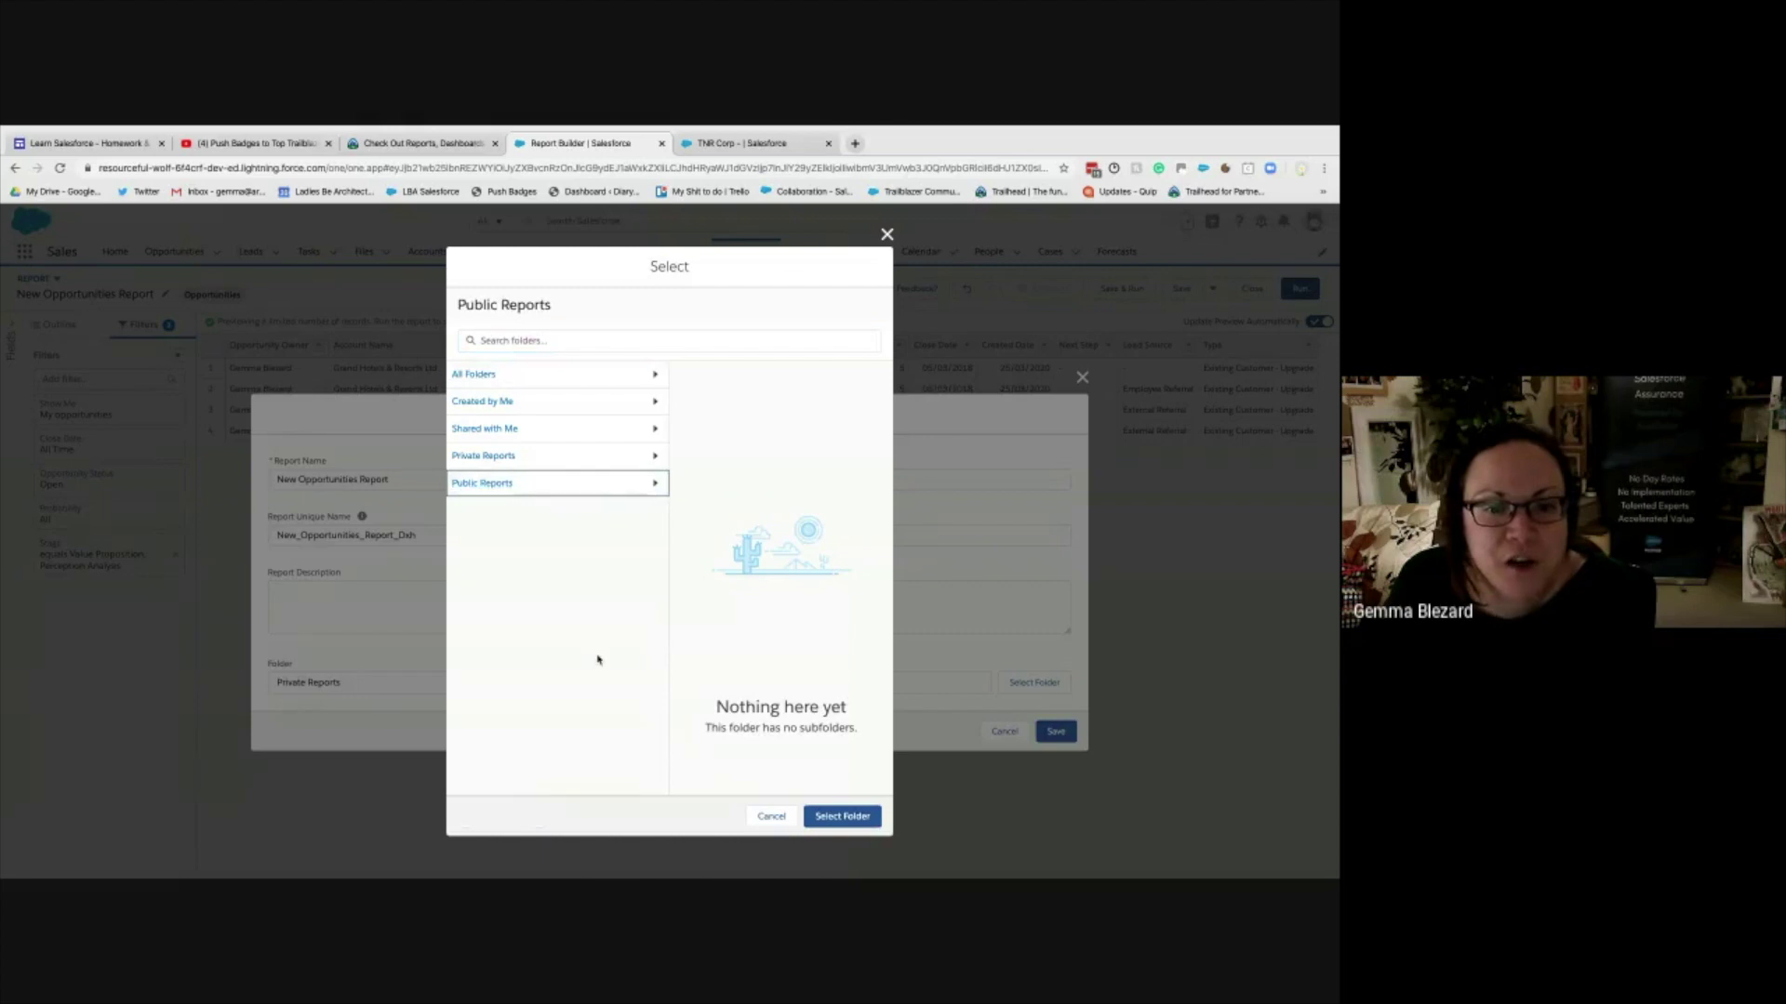
left_click(530, 375)
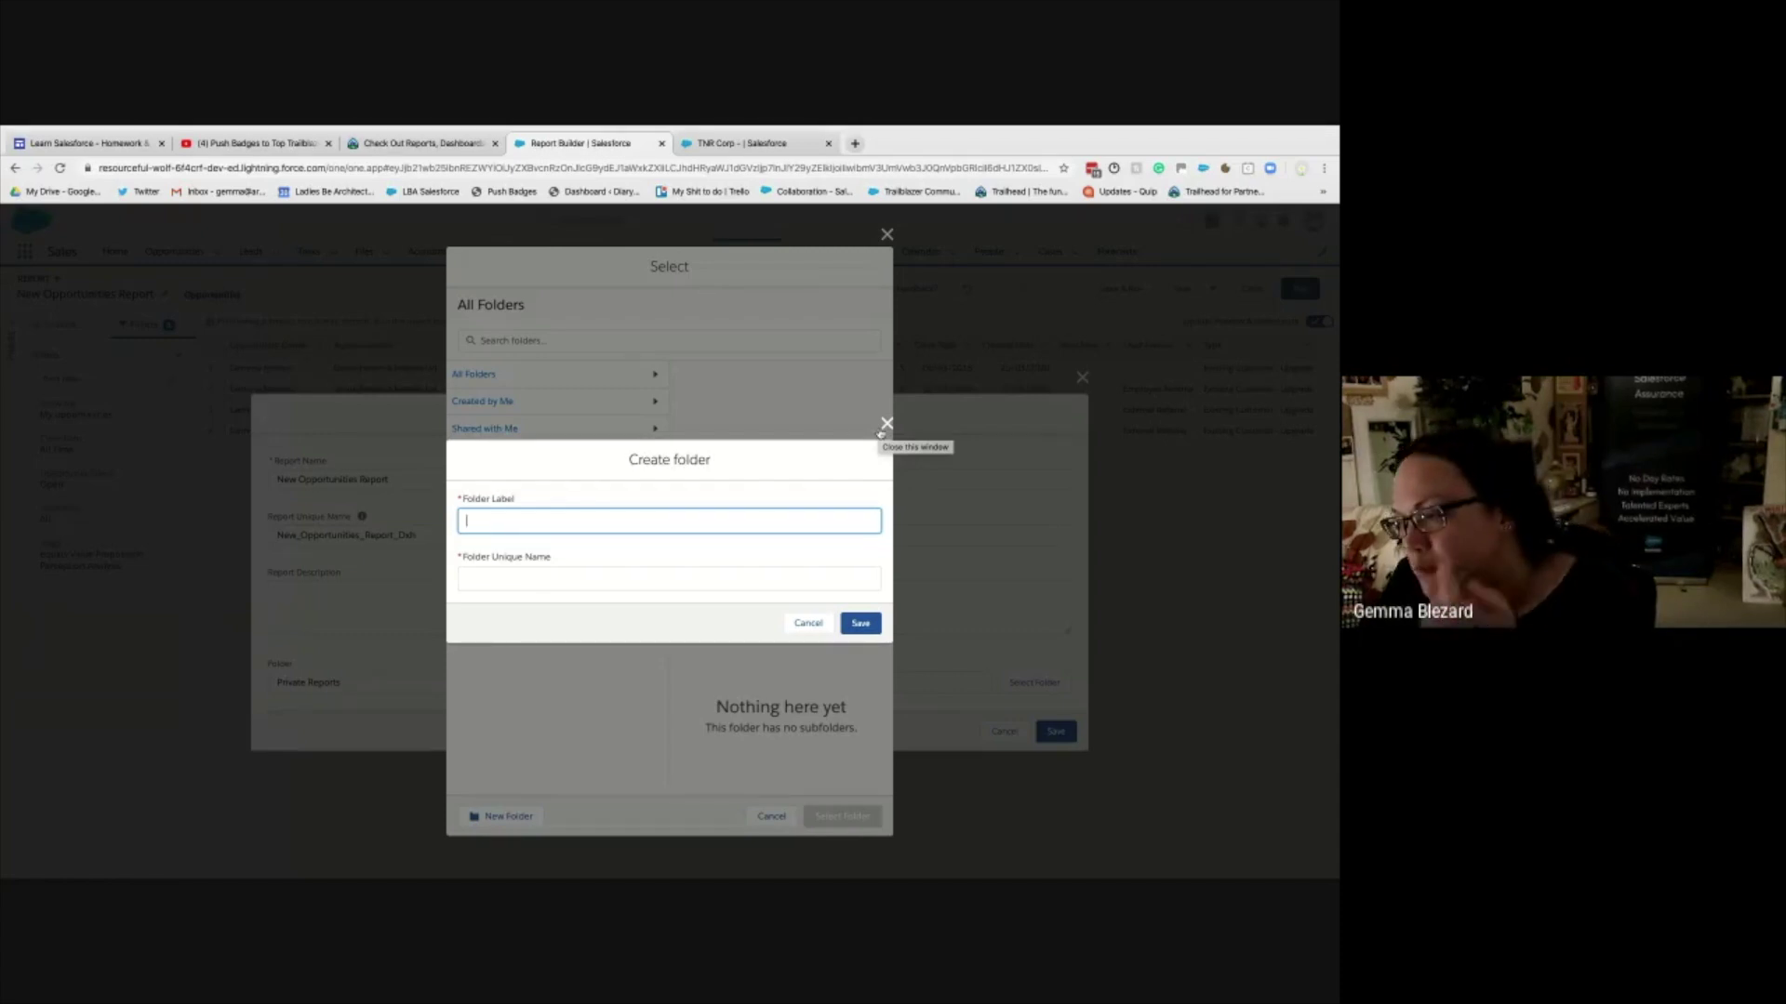
left_click(561, 581)
left_click(538, 520)
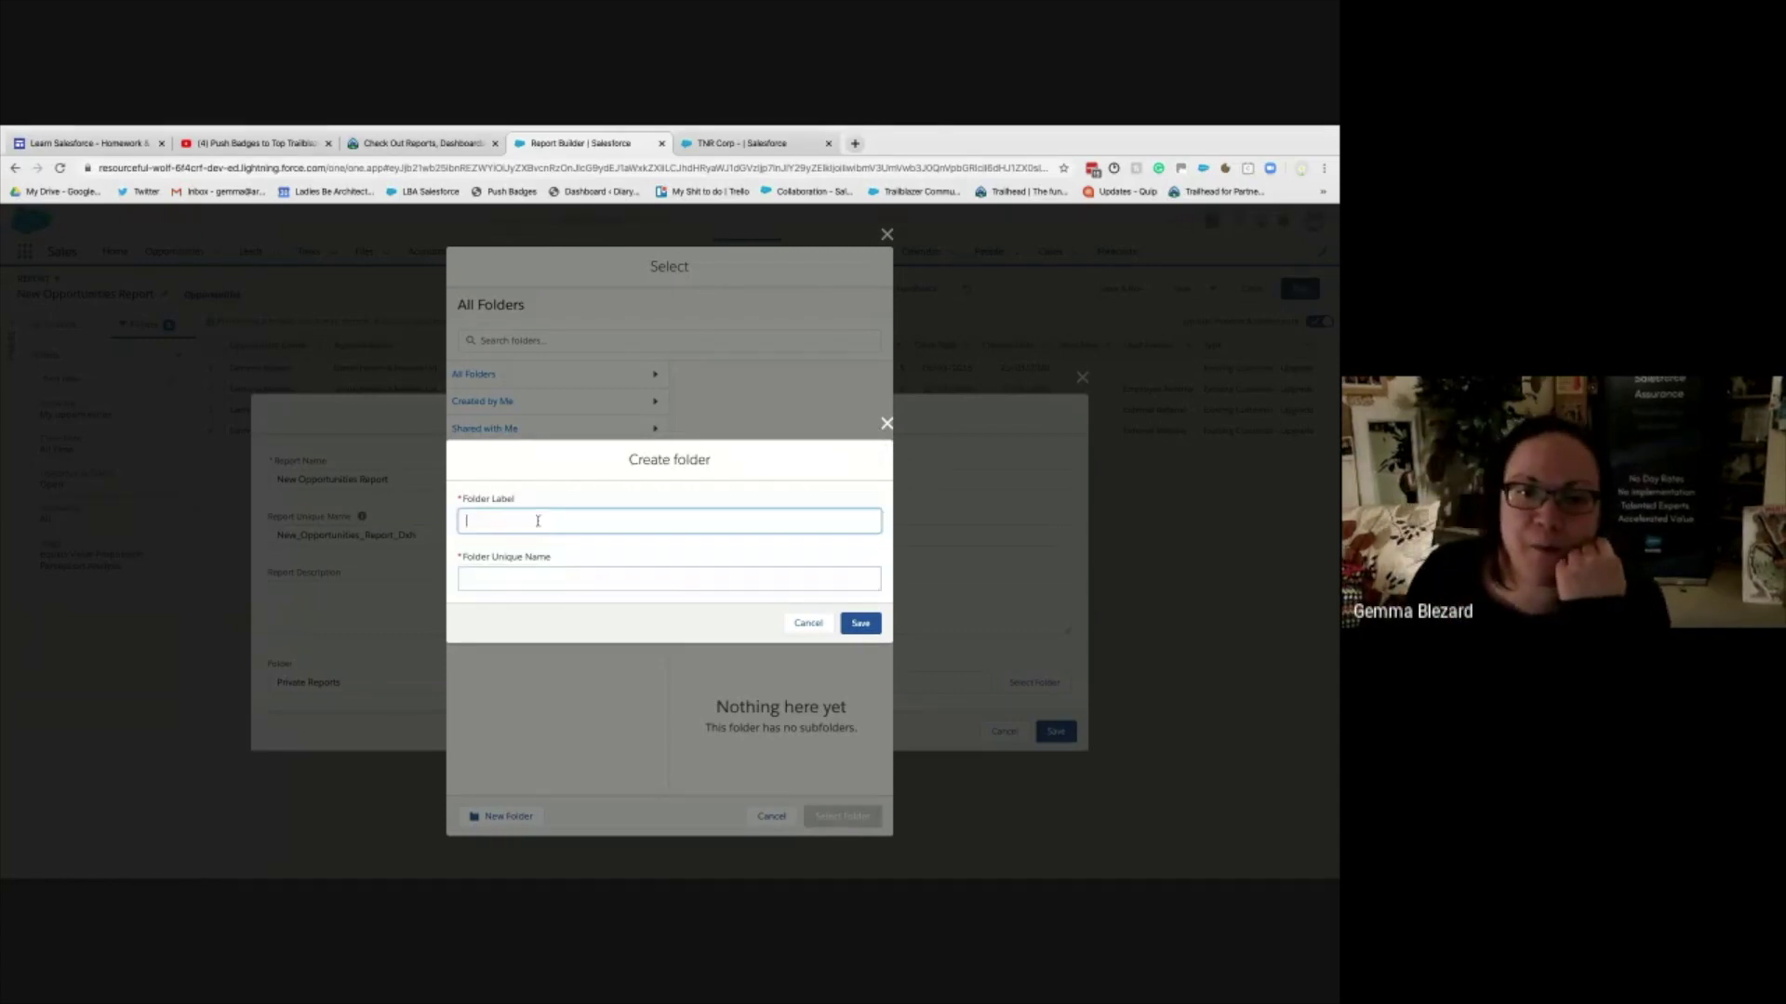
type("Sales")
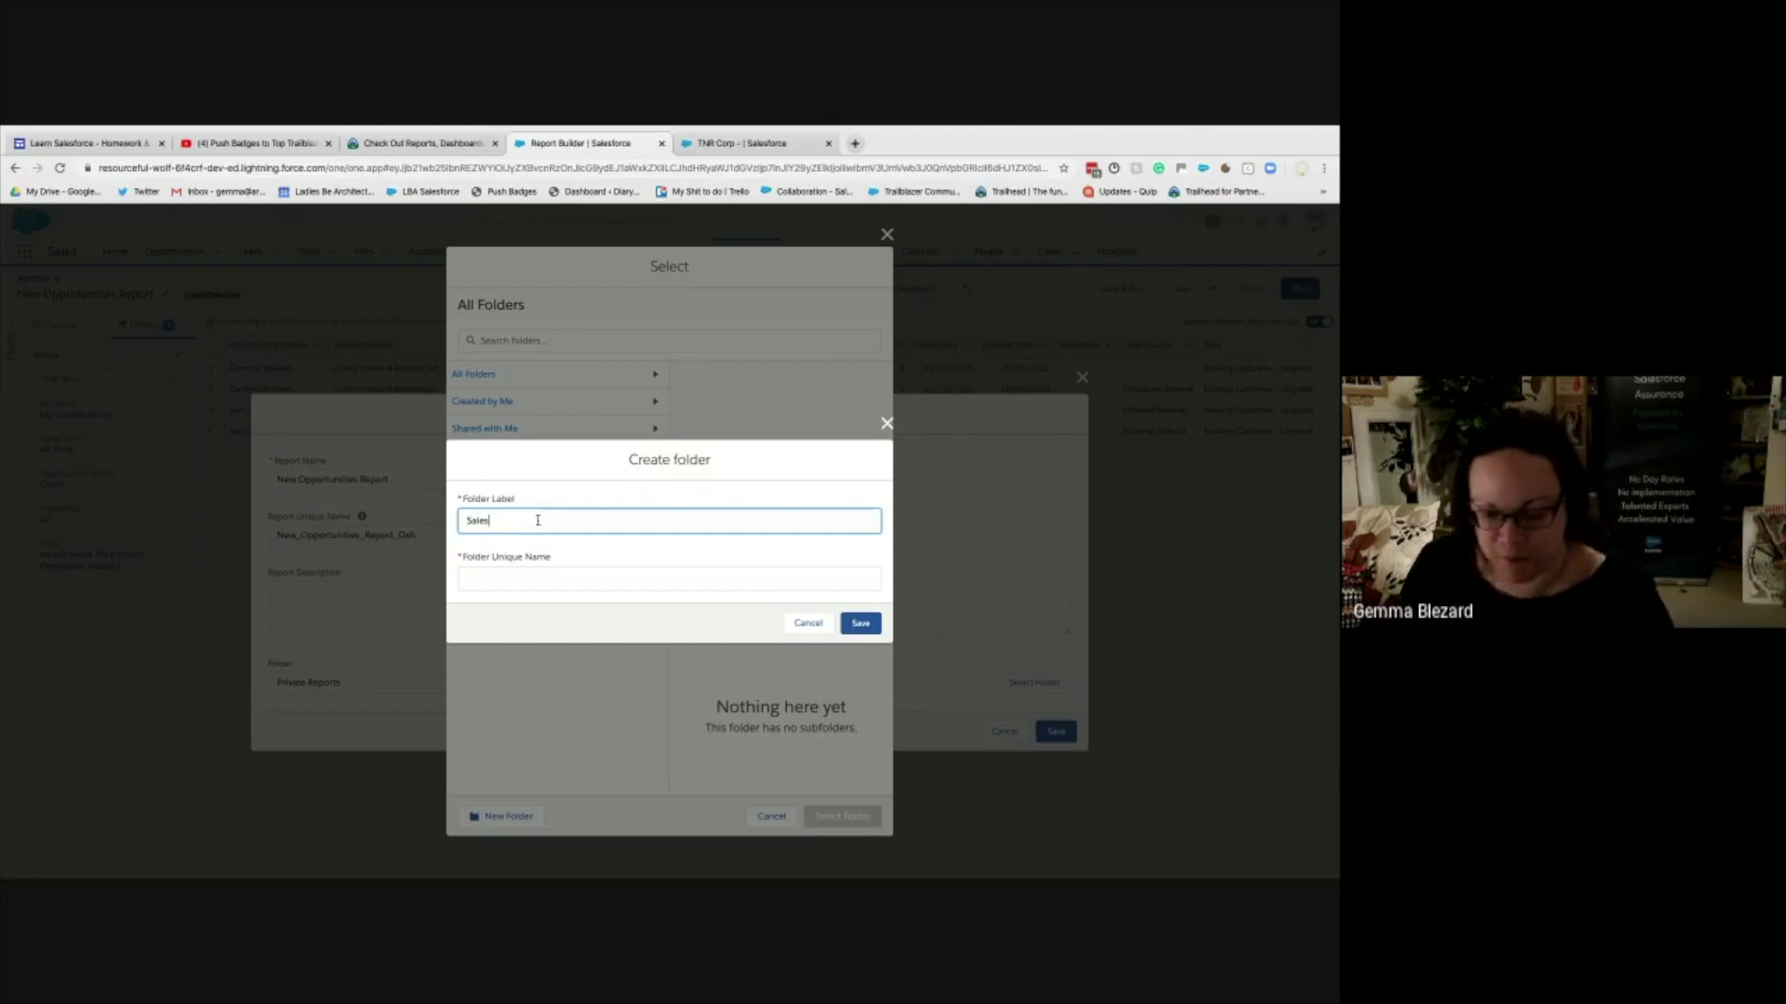
type(" Reports")
key("Tab")
left_click(863, 623)
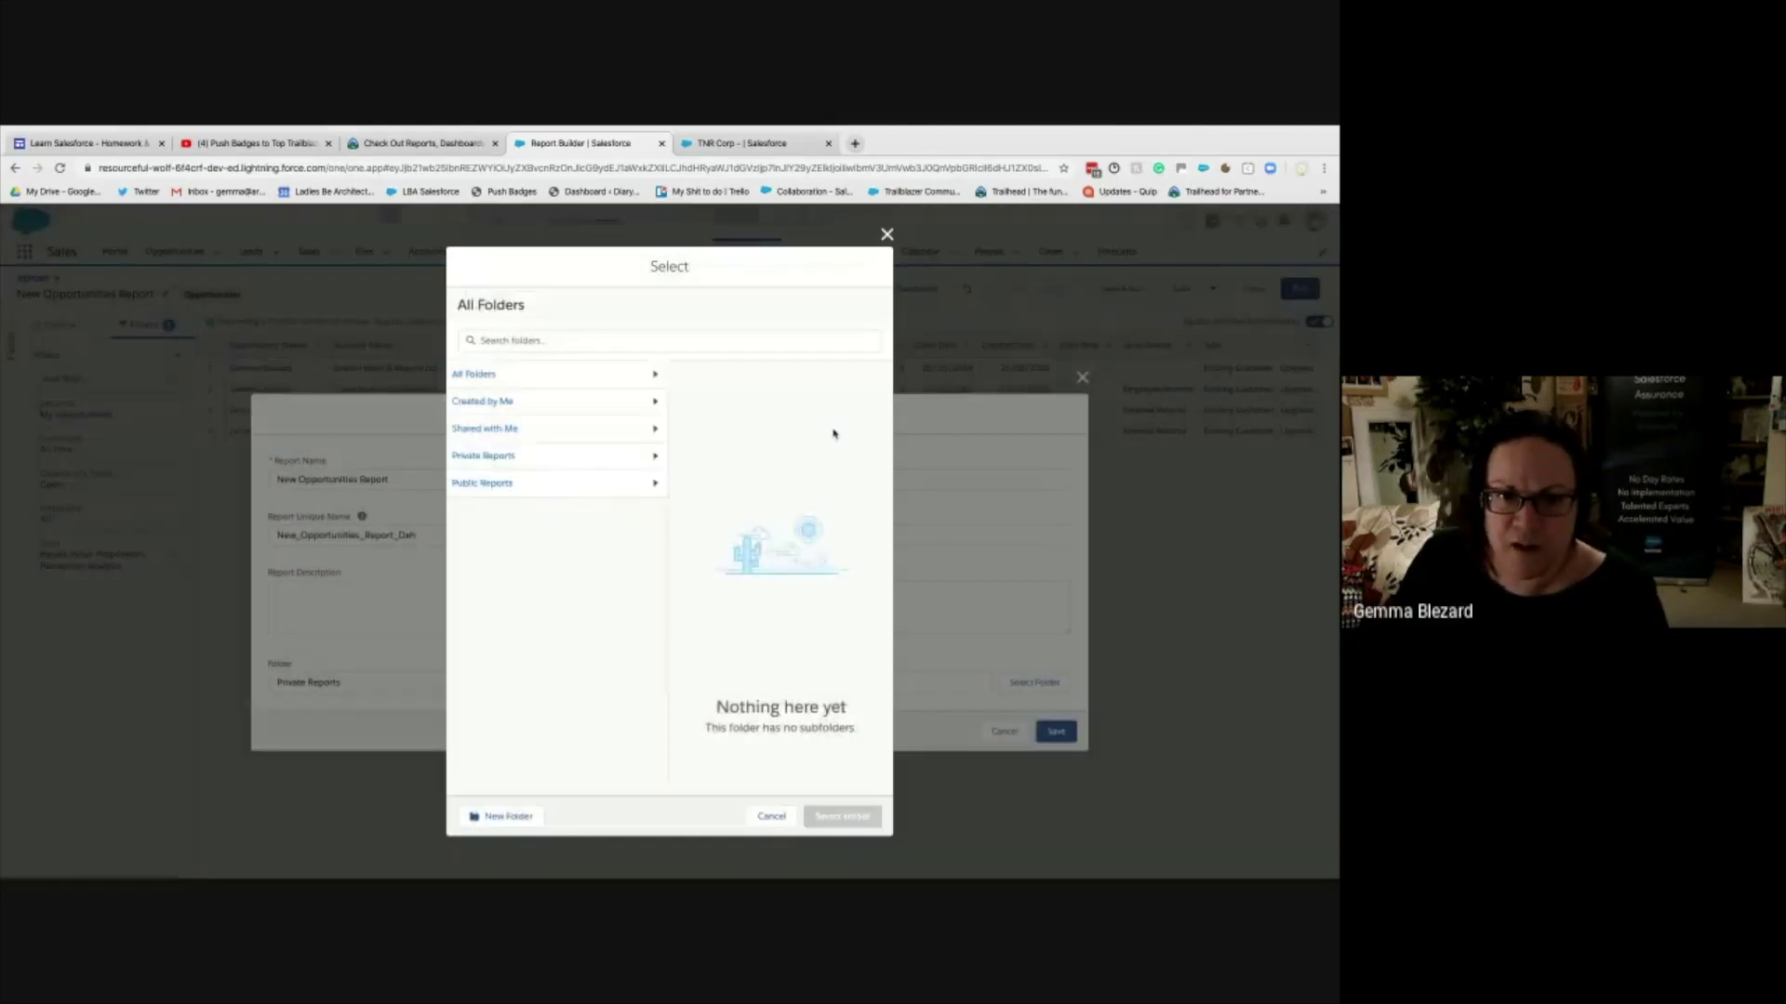
left_click(842, 815)
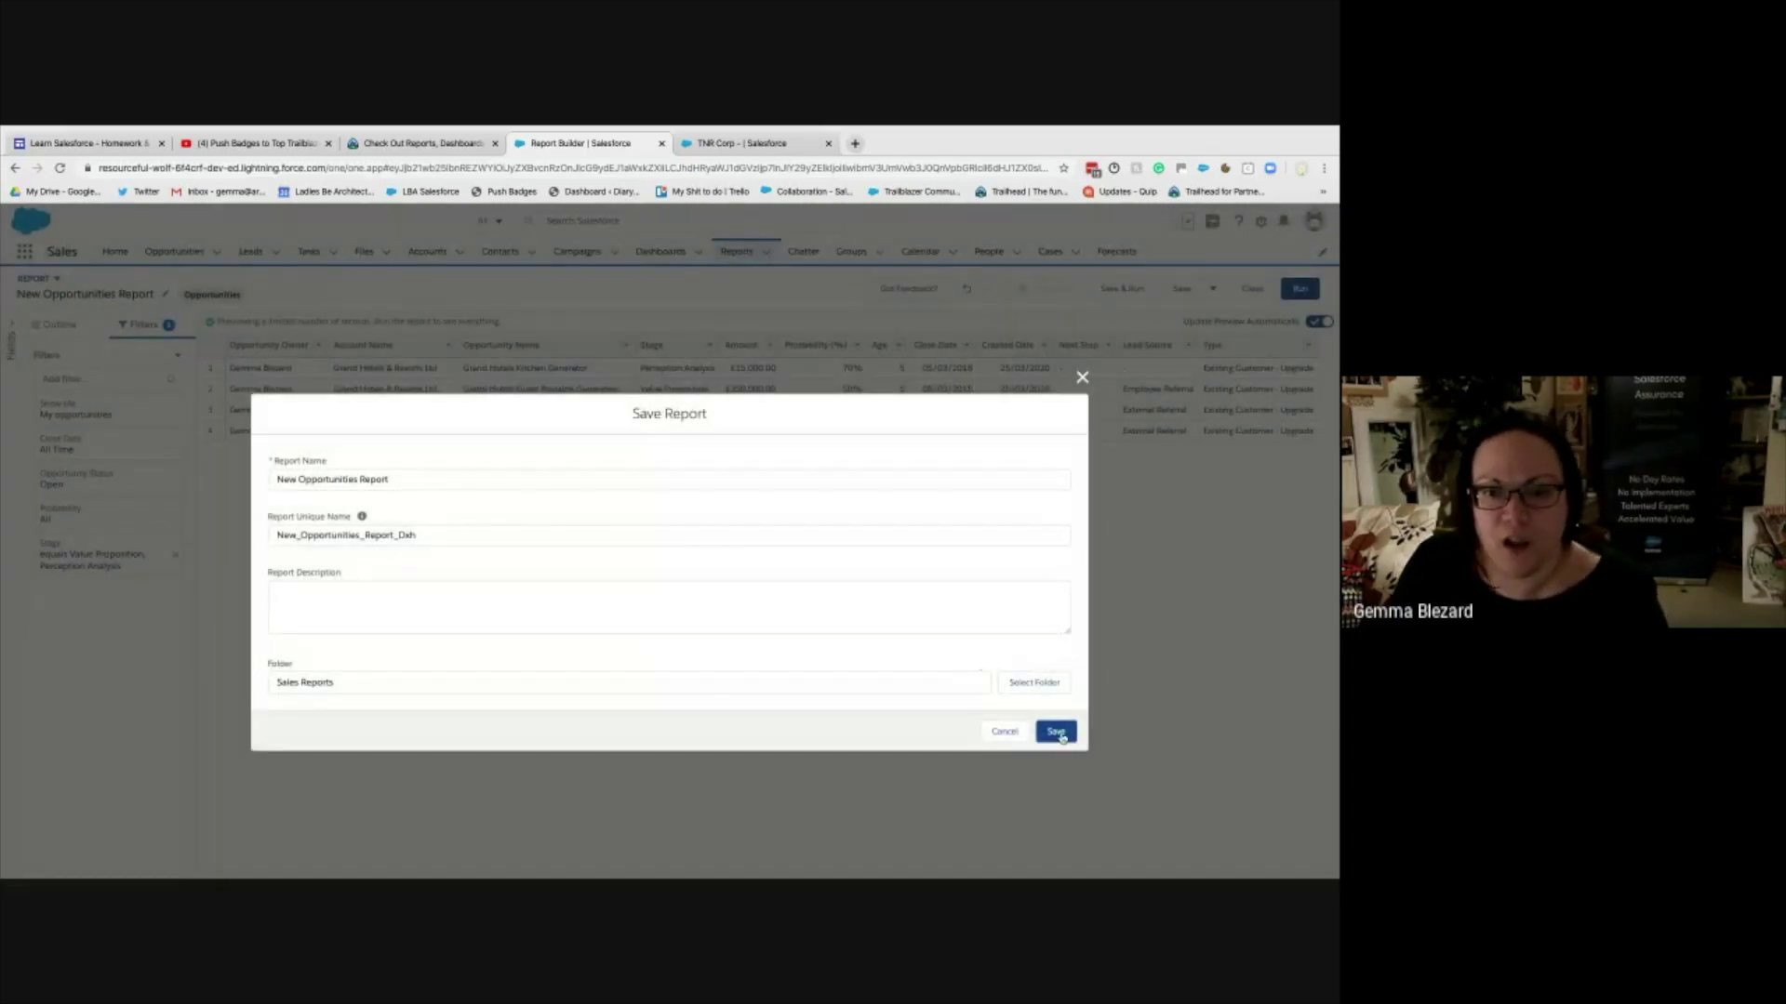
left_click(1057, 733)
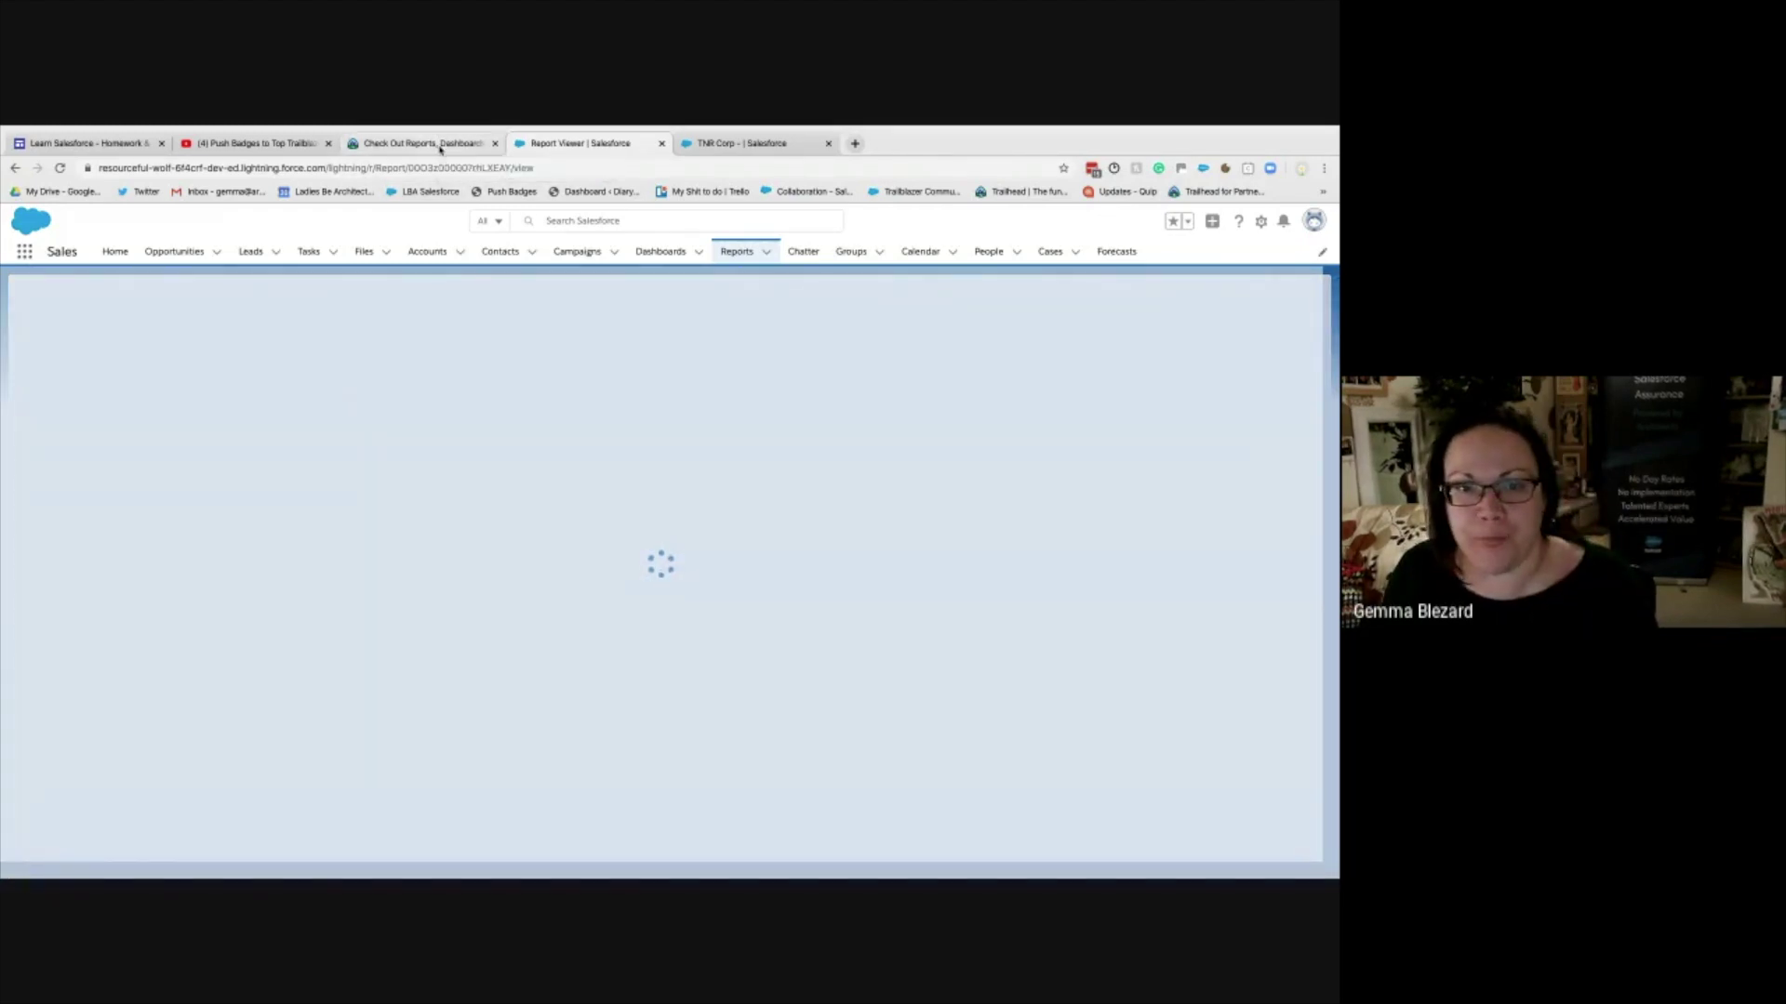
- Switch to the Trailhead unit and review its section on adding filters and a chart to a report
left_click(437, 143)
scroll(599, 562, "down", 10)
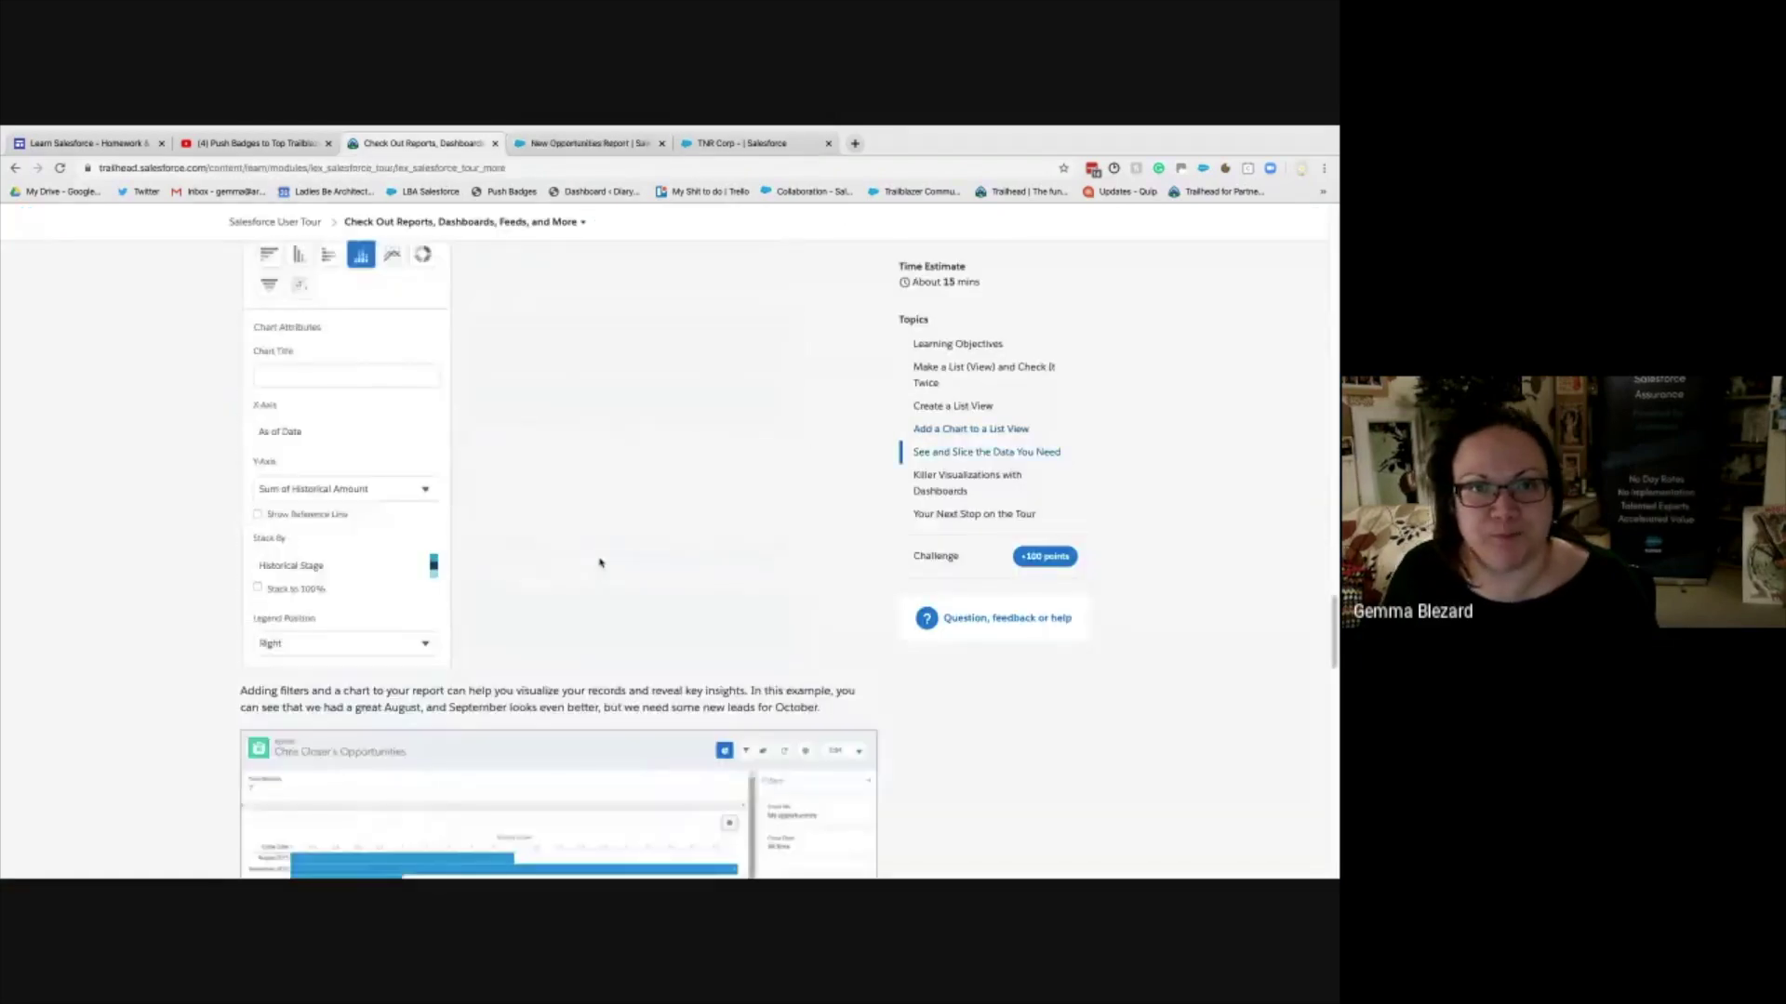
scroll(600, 562, "up", 4)
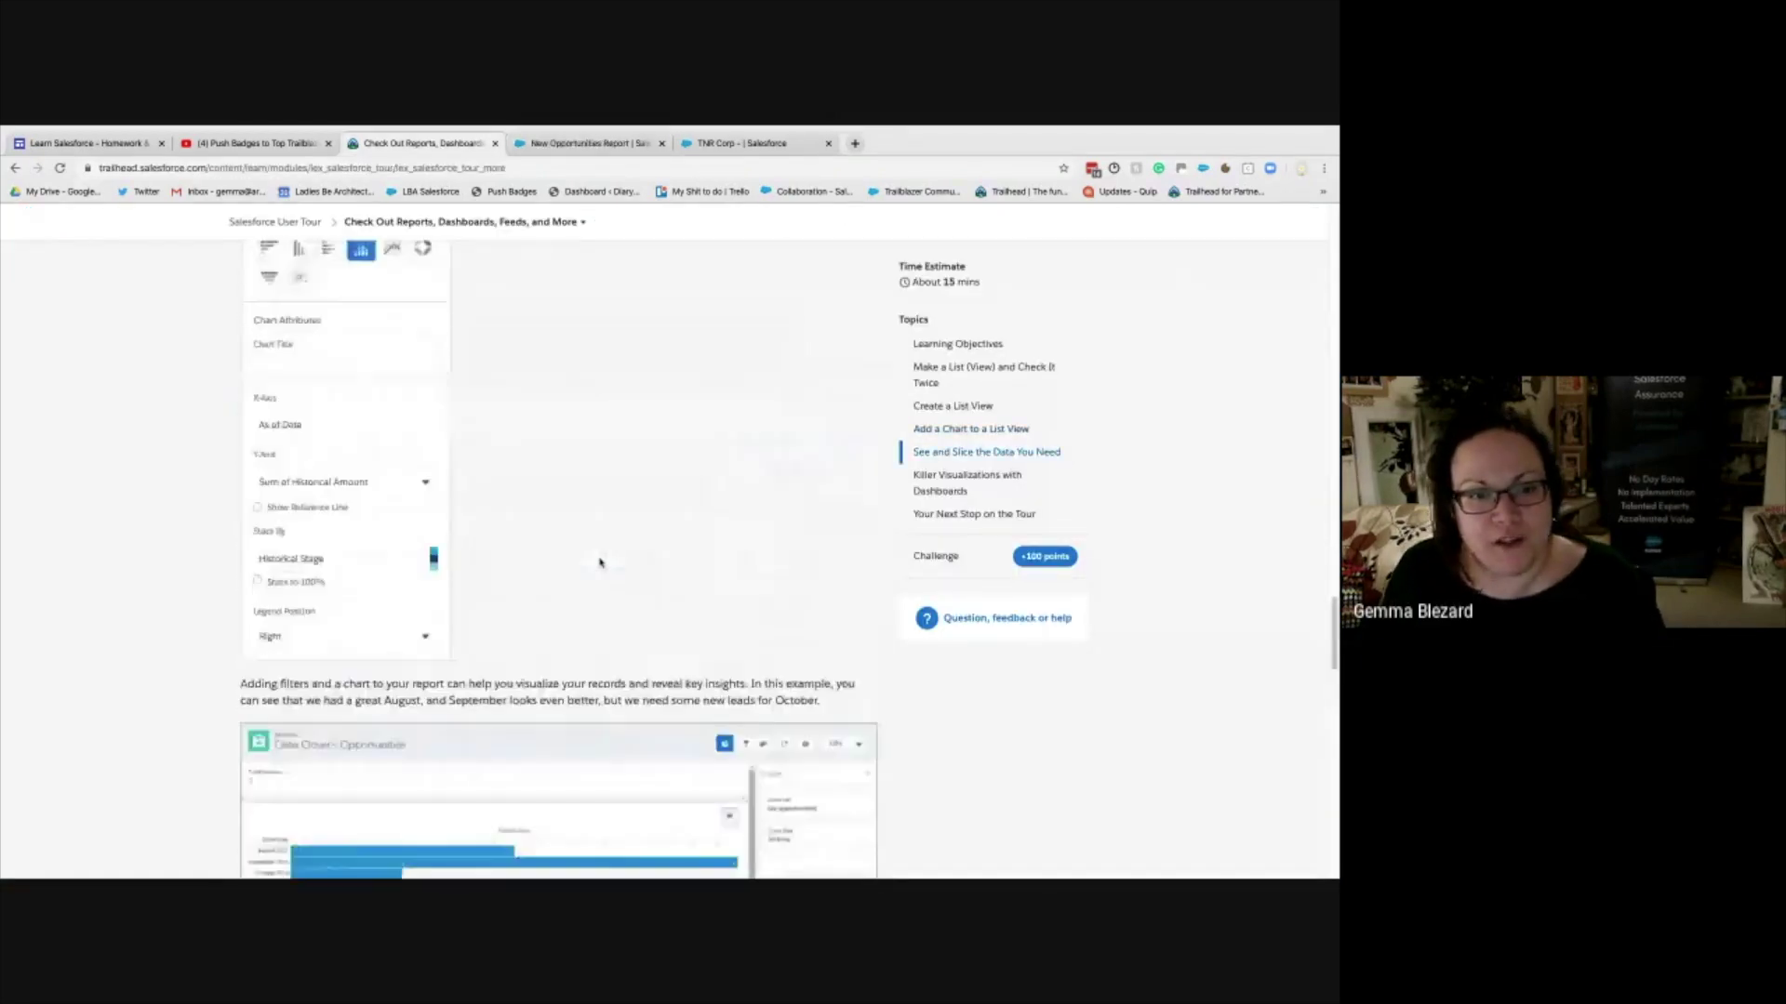
- Return to the saved New Opportunities Report in Salesforce and open it for editing
left_click(576, 147)
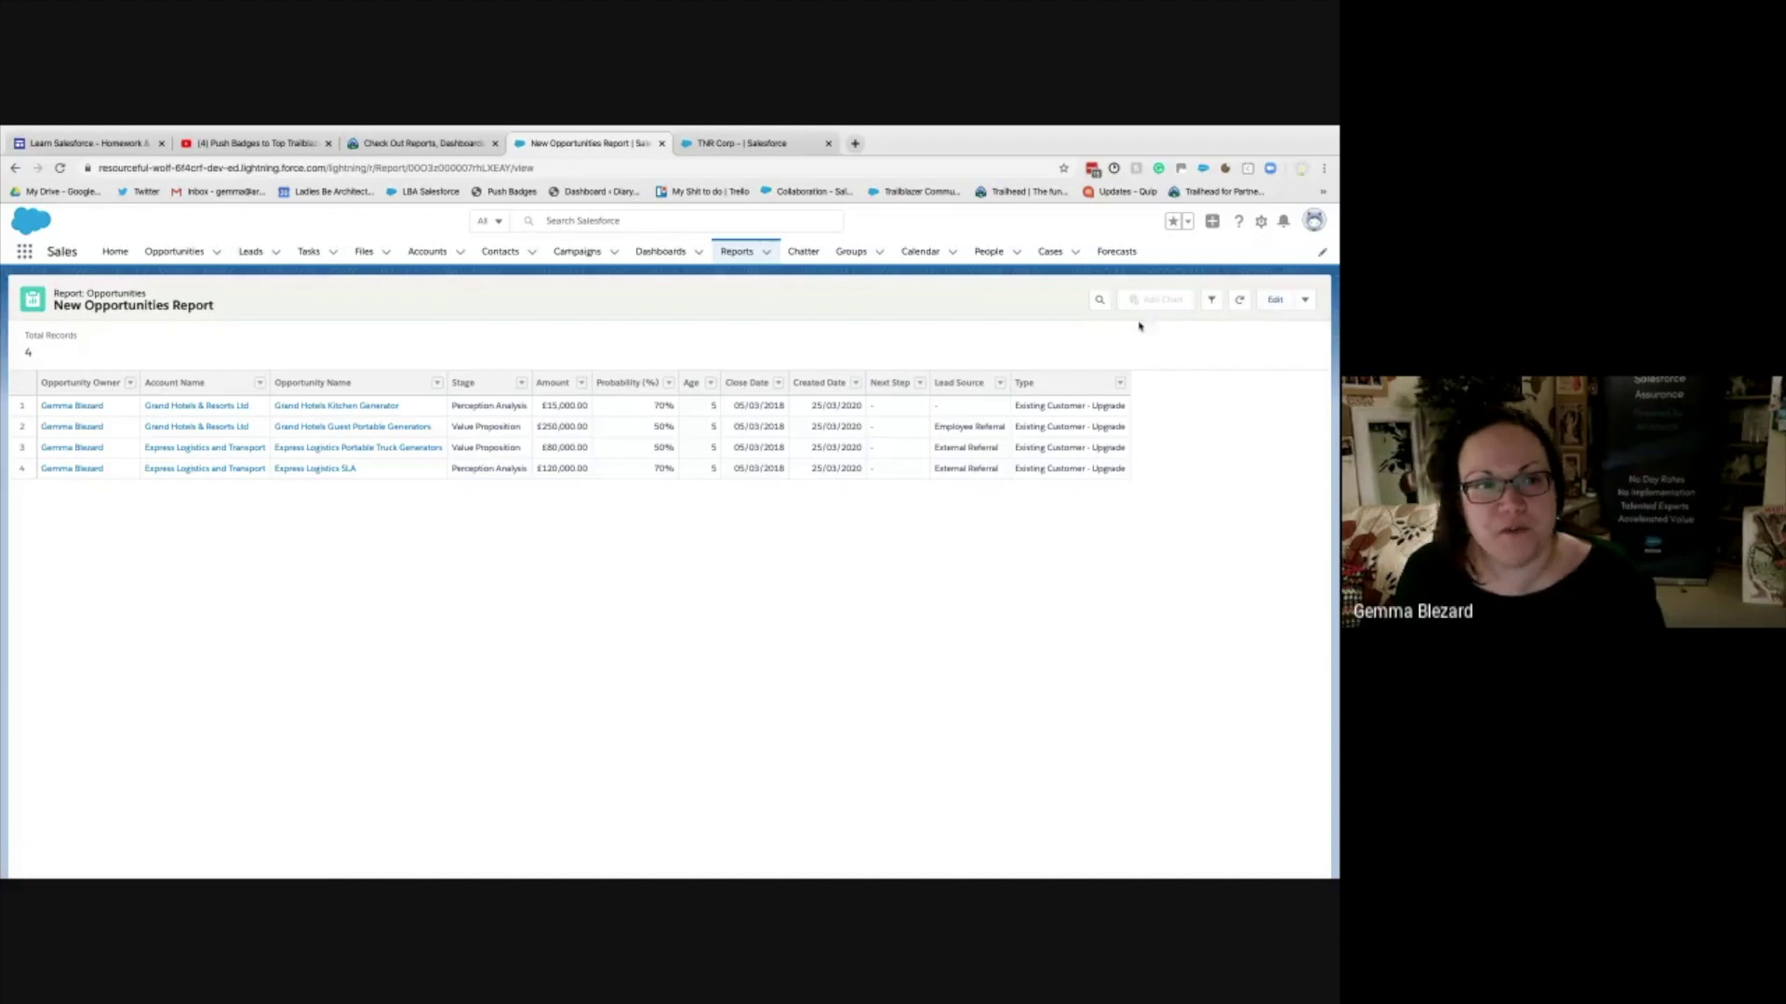
left_click(1277, 300)
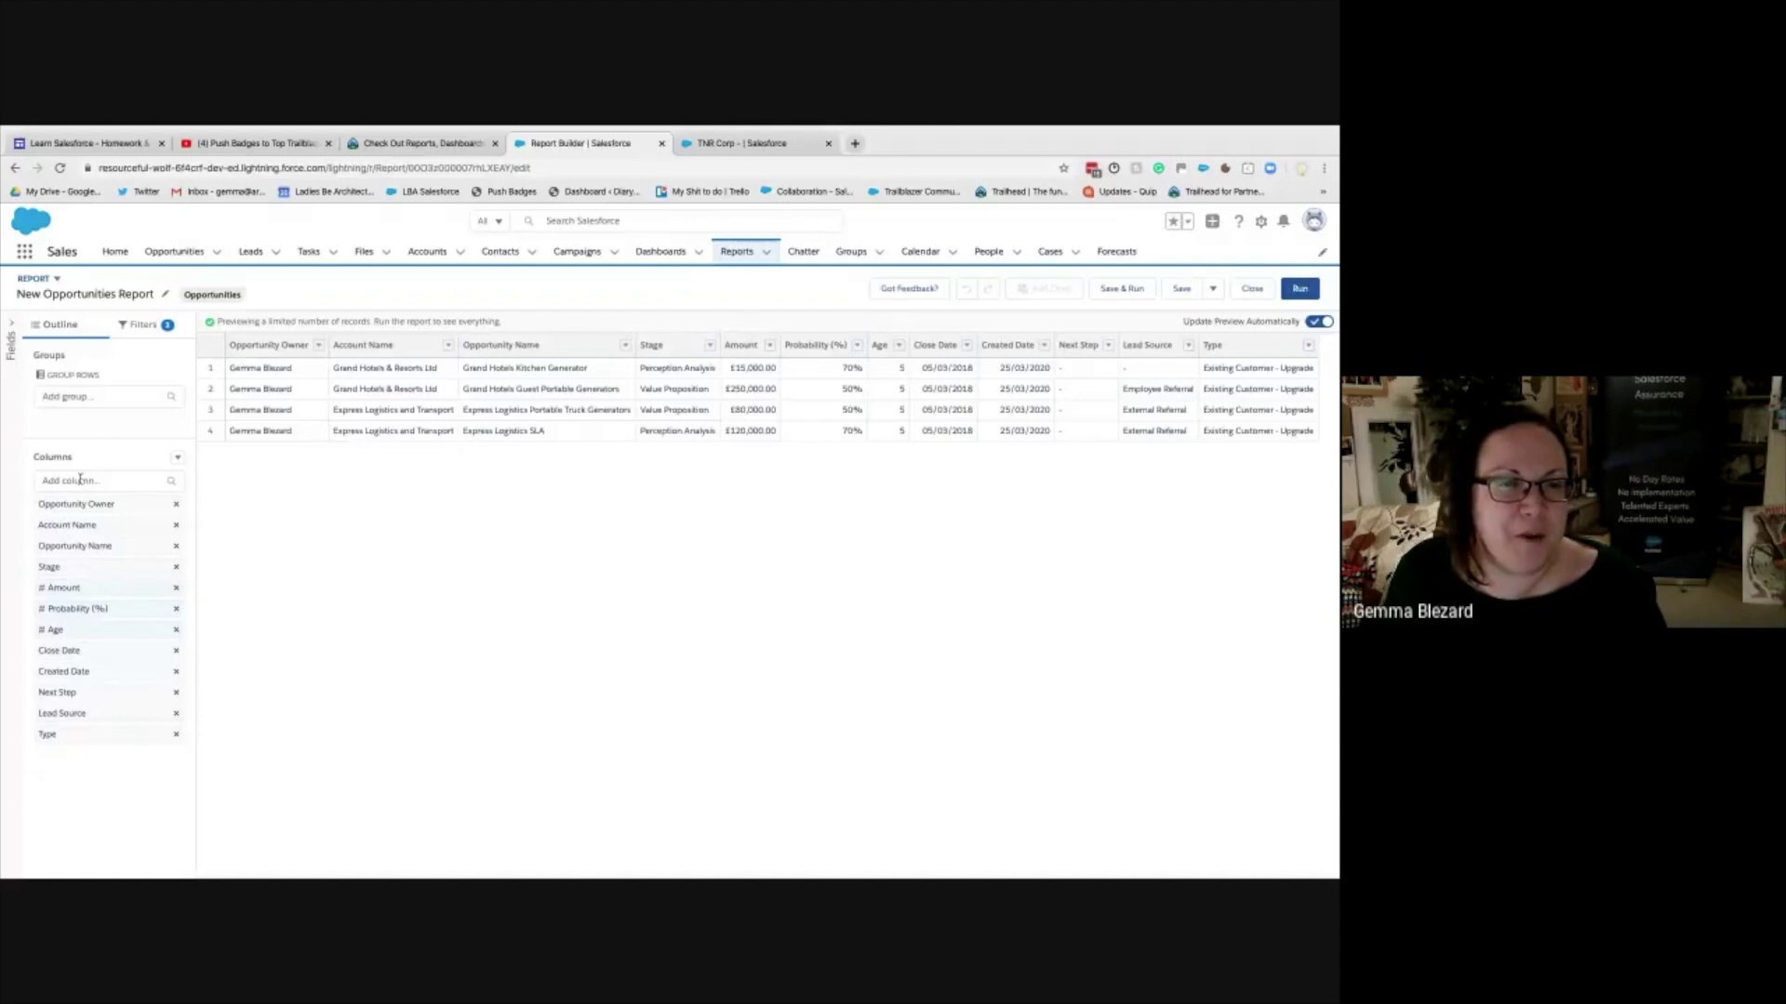
left_click(153, 395)
type("stage")
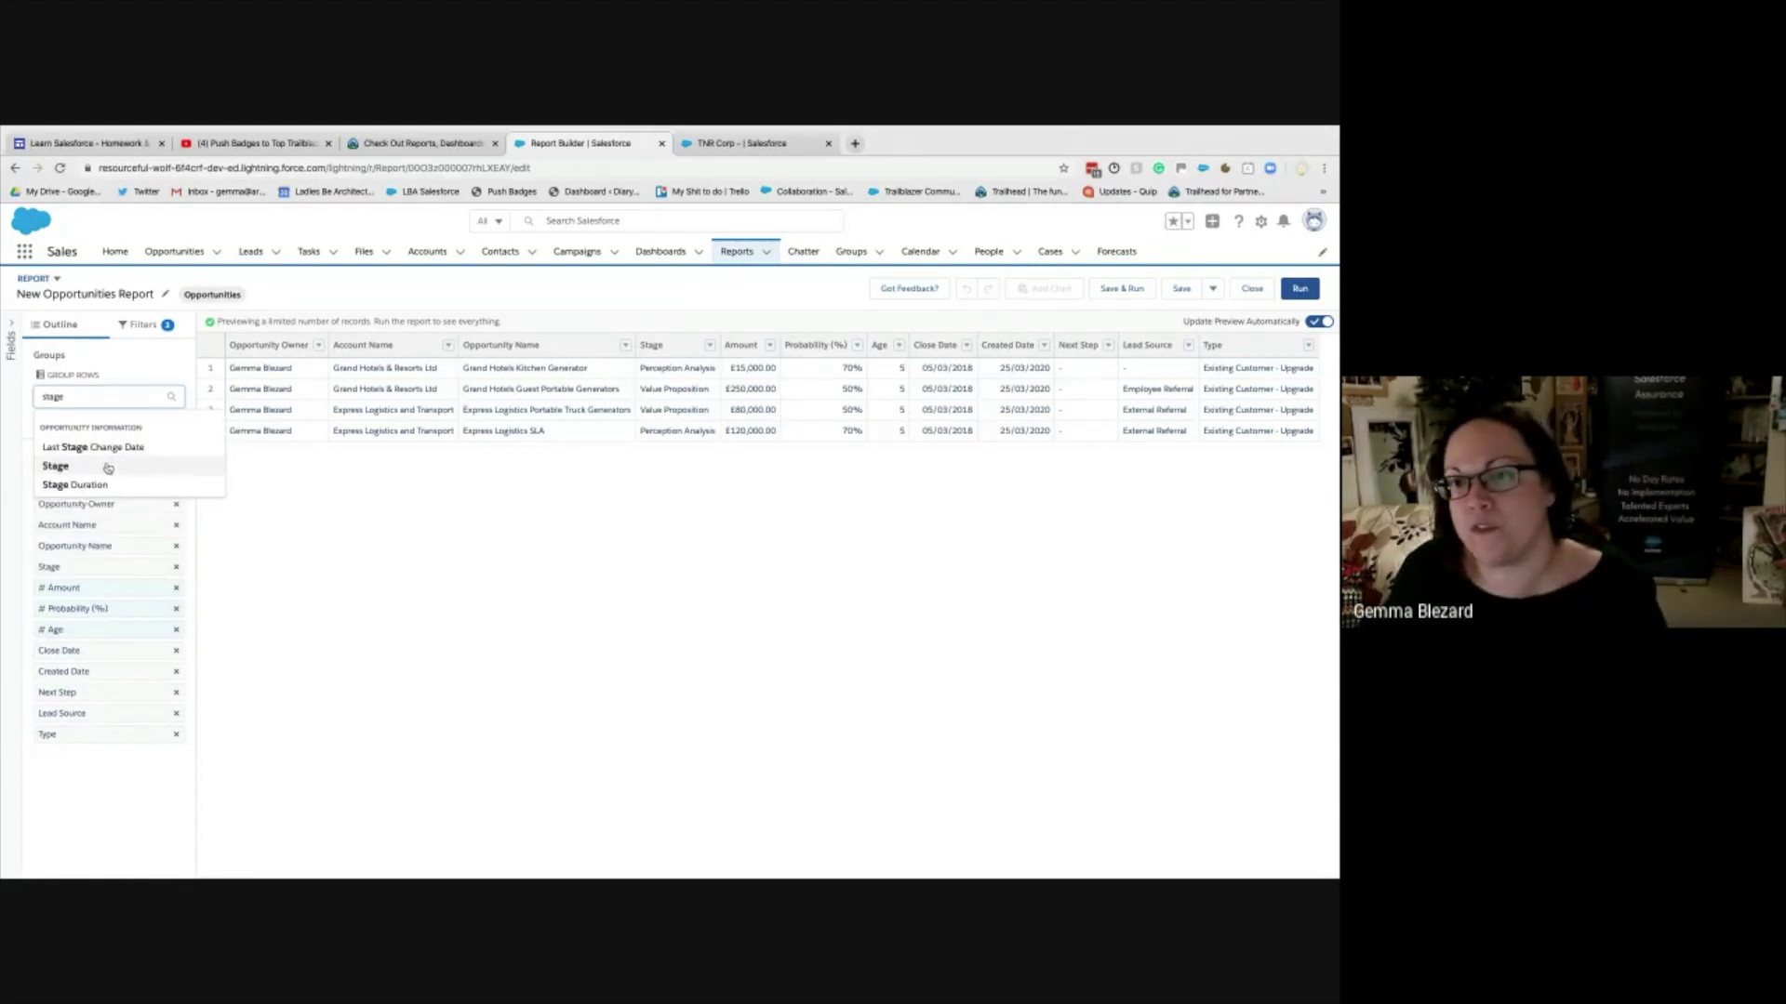
key("Escape")
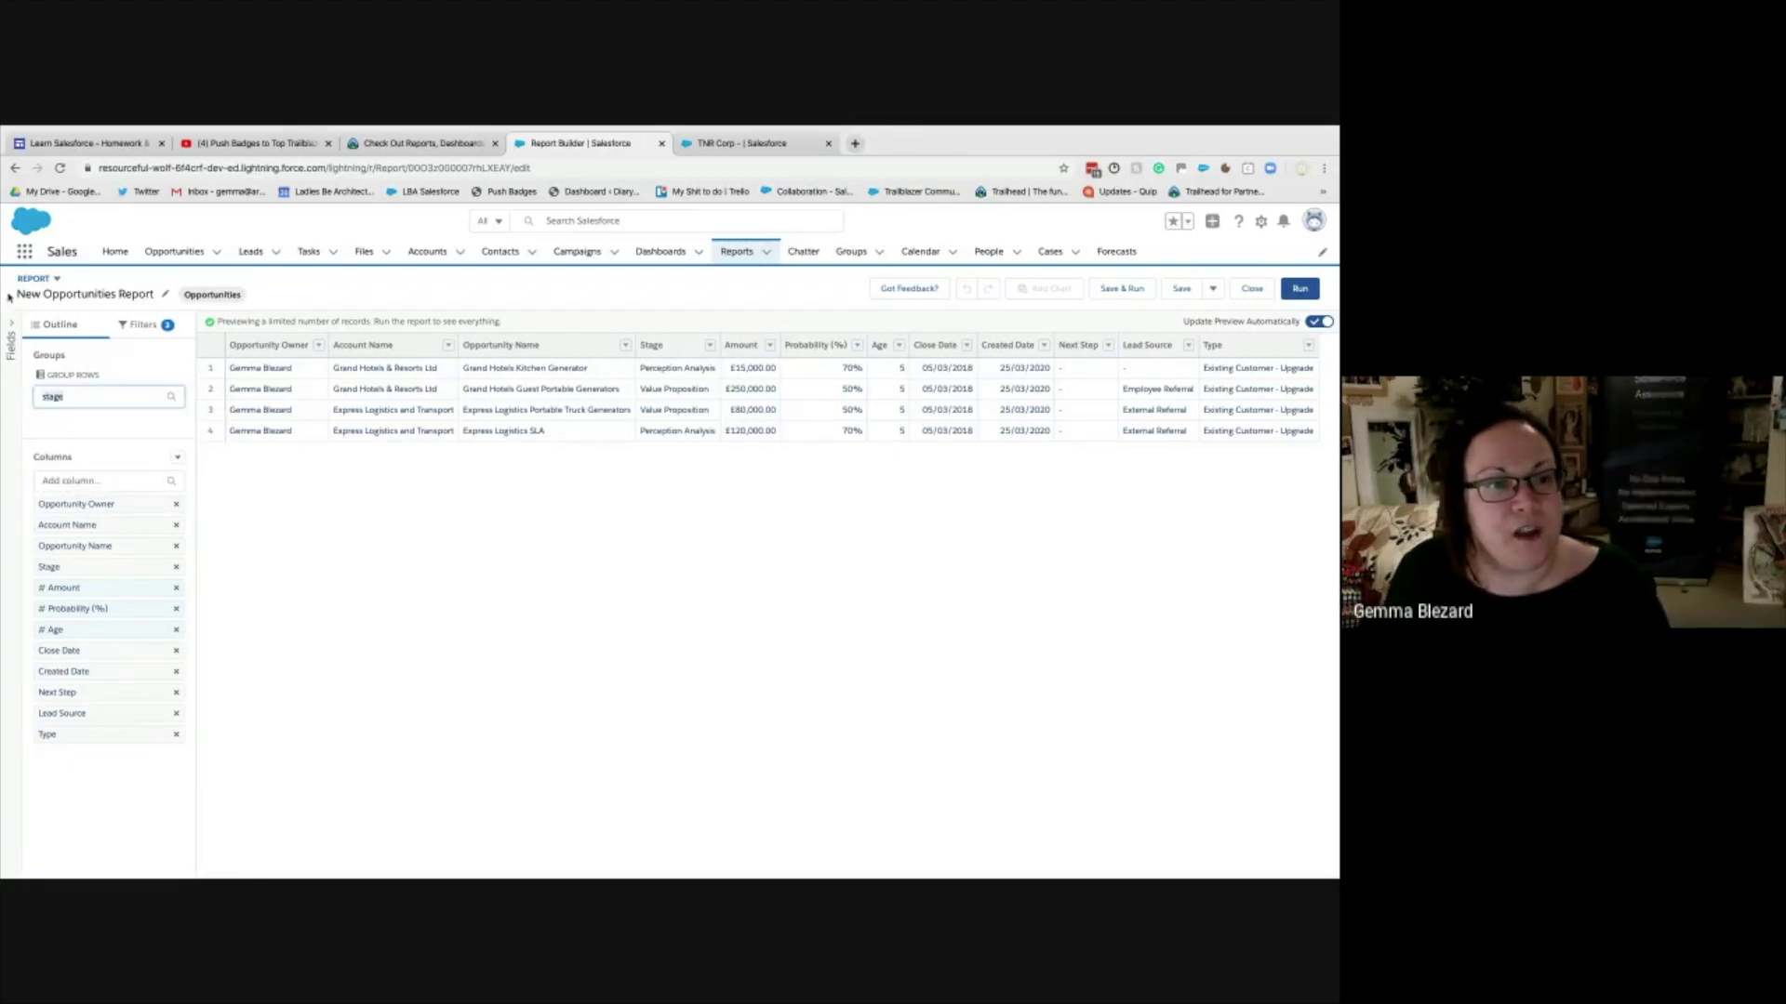
key("BackSpace")
key("BackSpace")
key("BackSpace")
key("BackSpace")
key("BackSpace")
- Show the report's field list and place the Stage column directly after Opportunity Owner
left_click(12, 329)
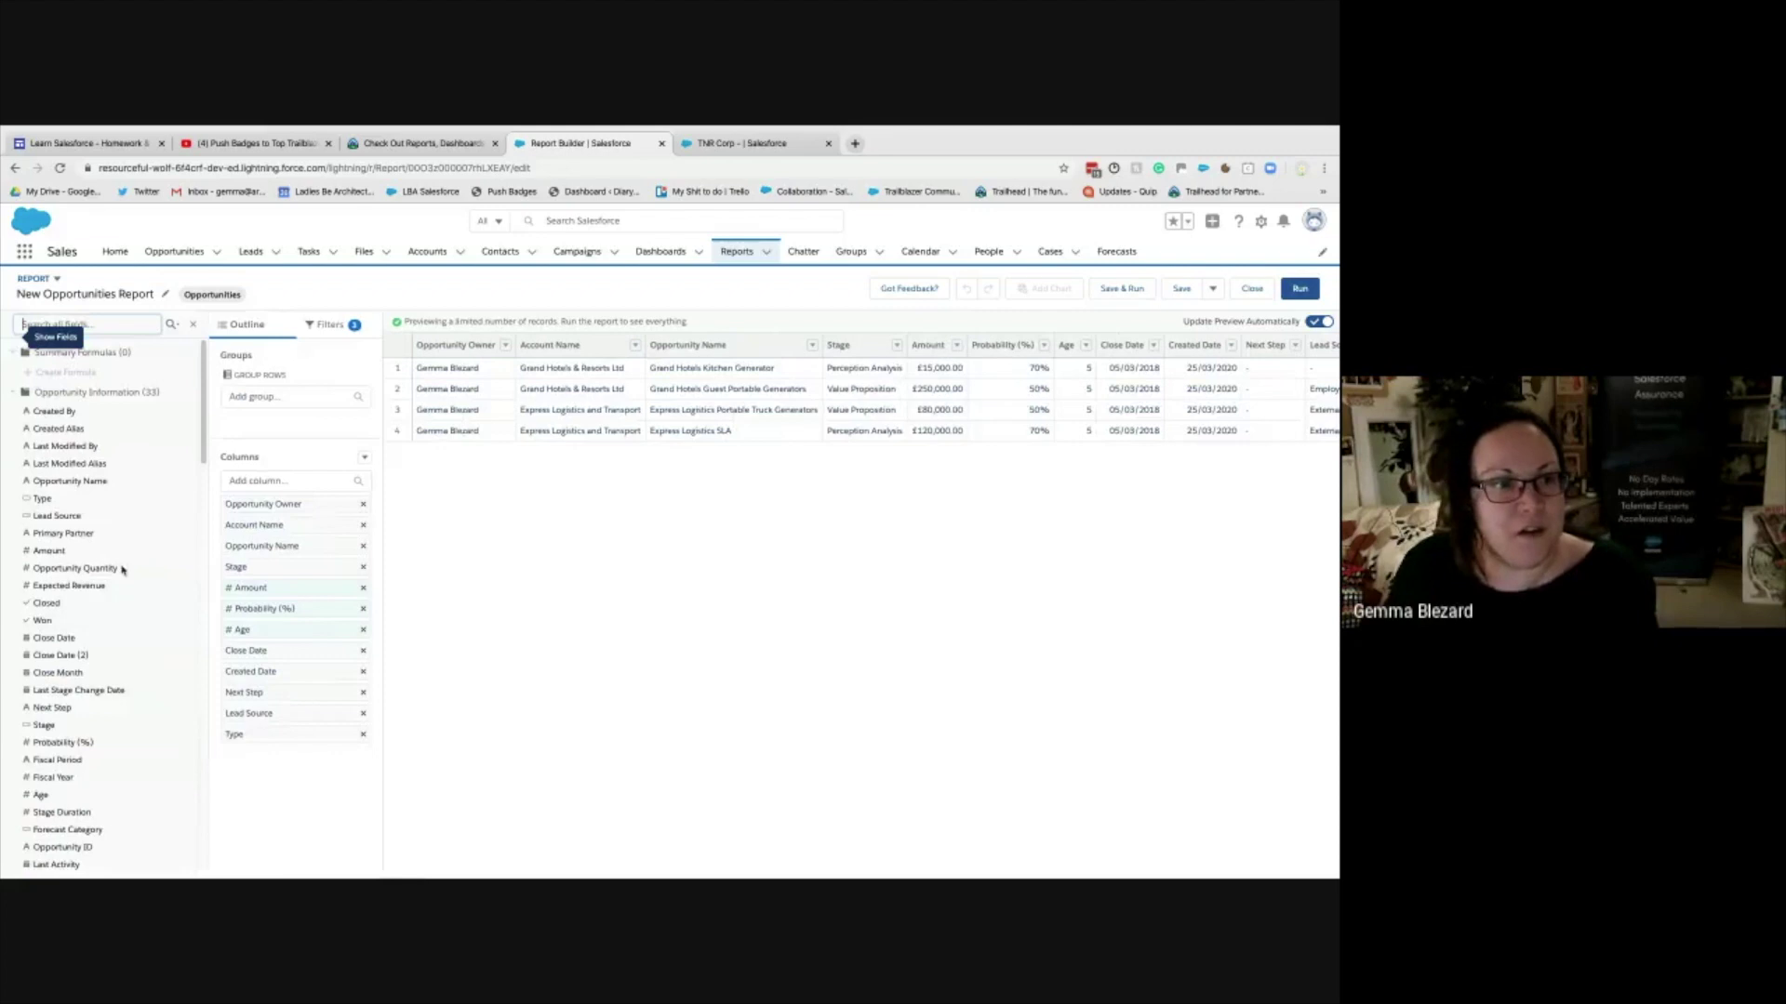
scroll(91, 653, "down", 8)
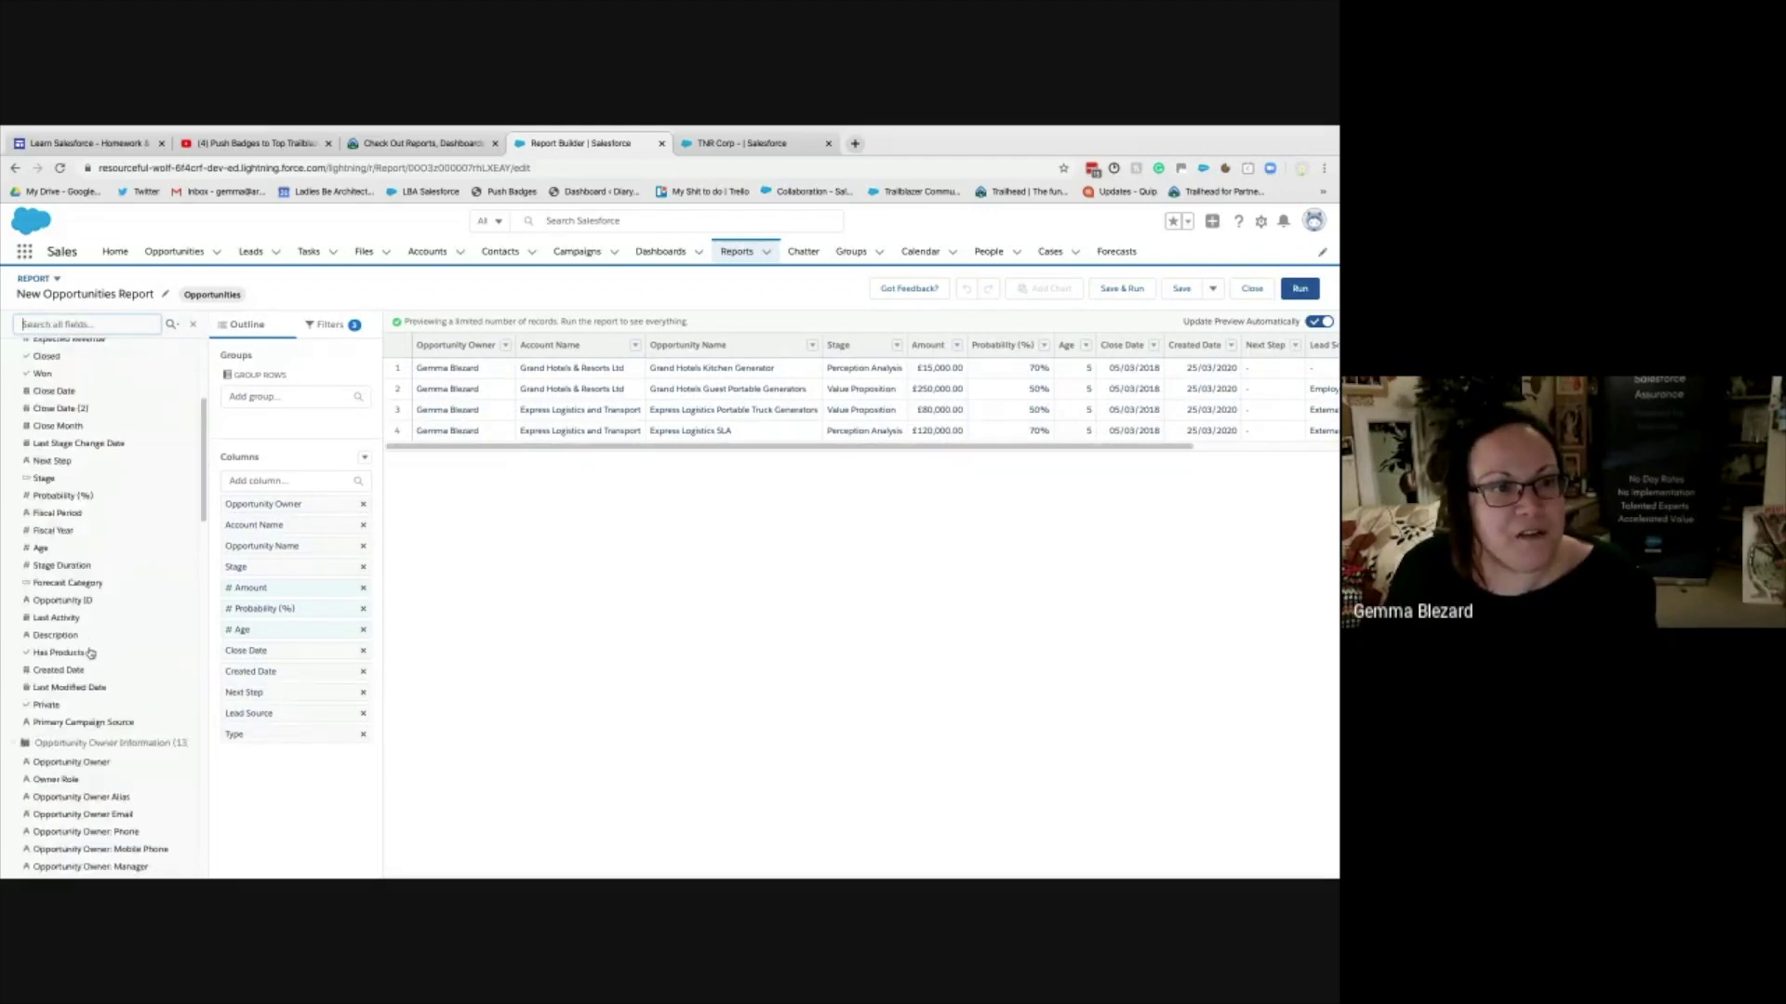
scroll(90, 653, "up", 10)
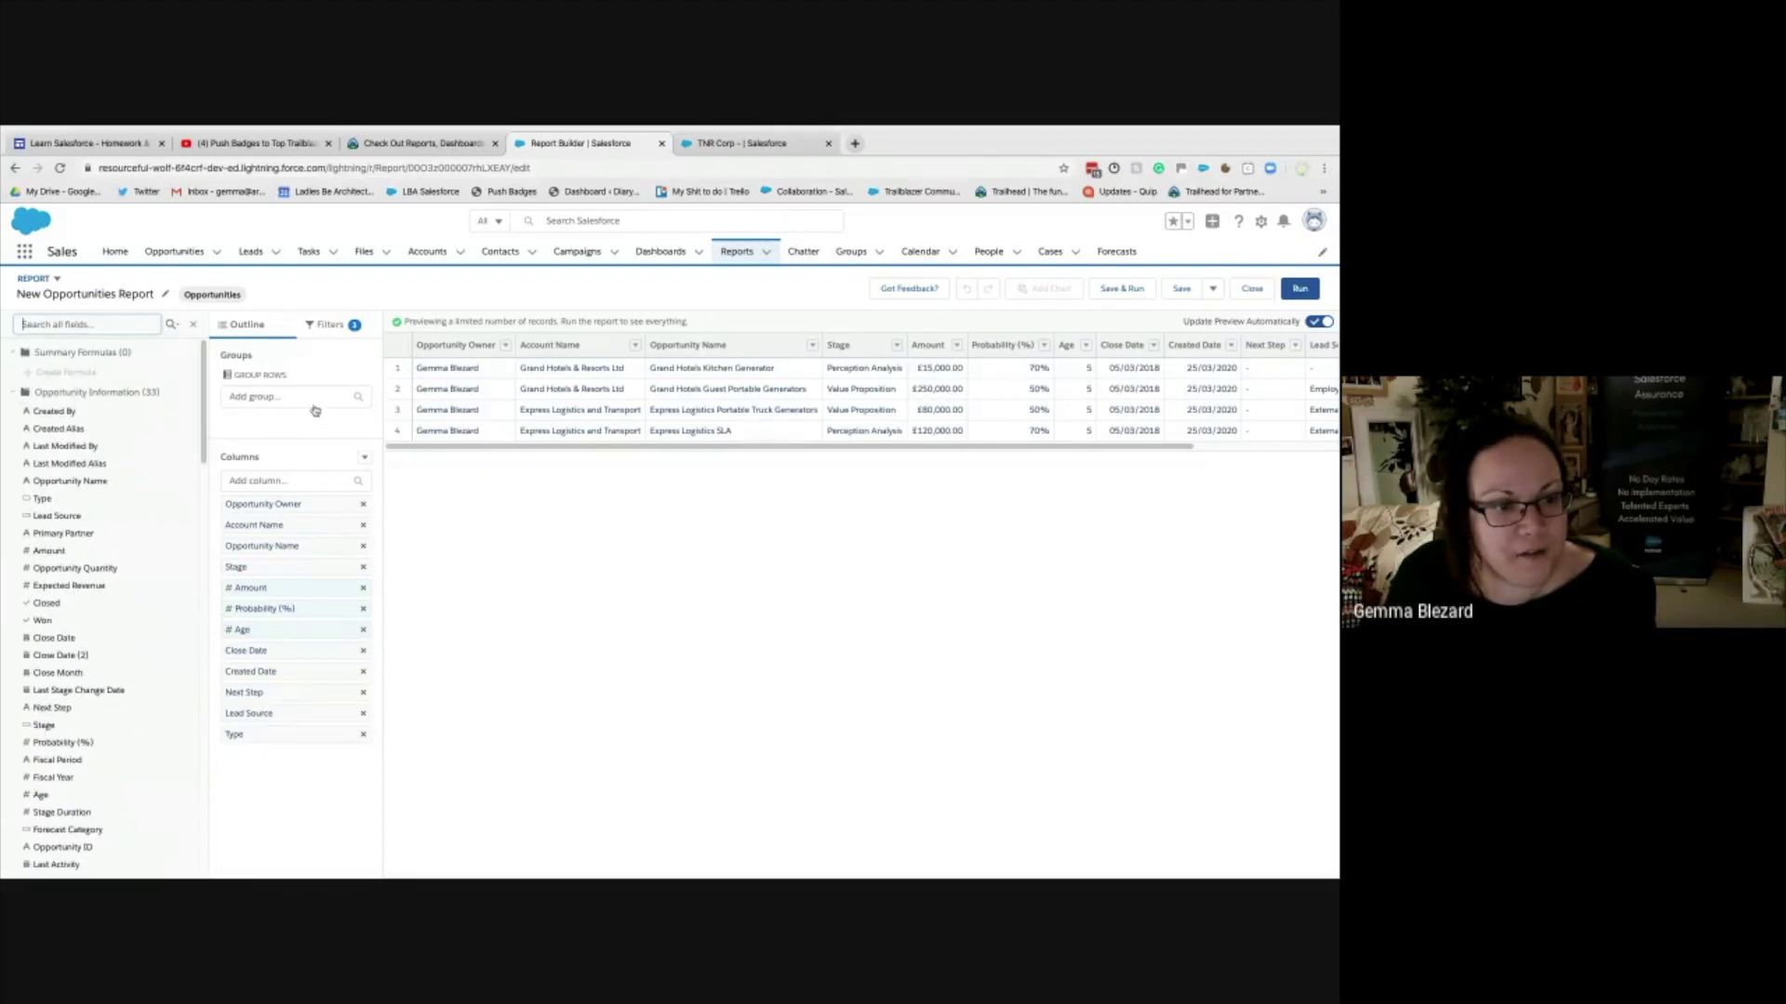
left_click_drag(47, 726, 300, 437)
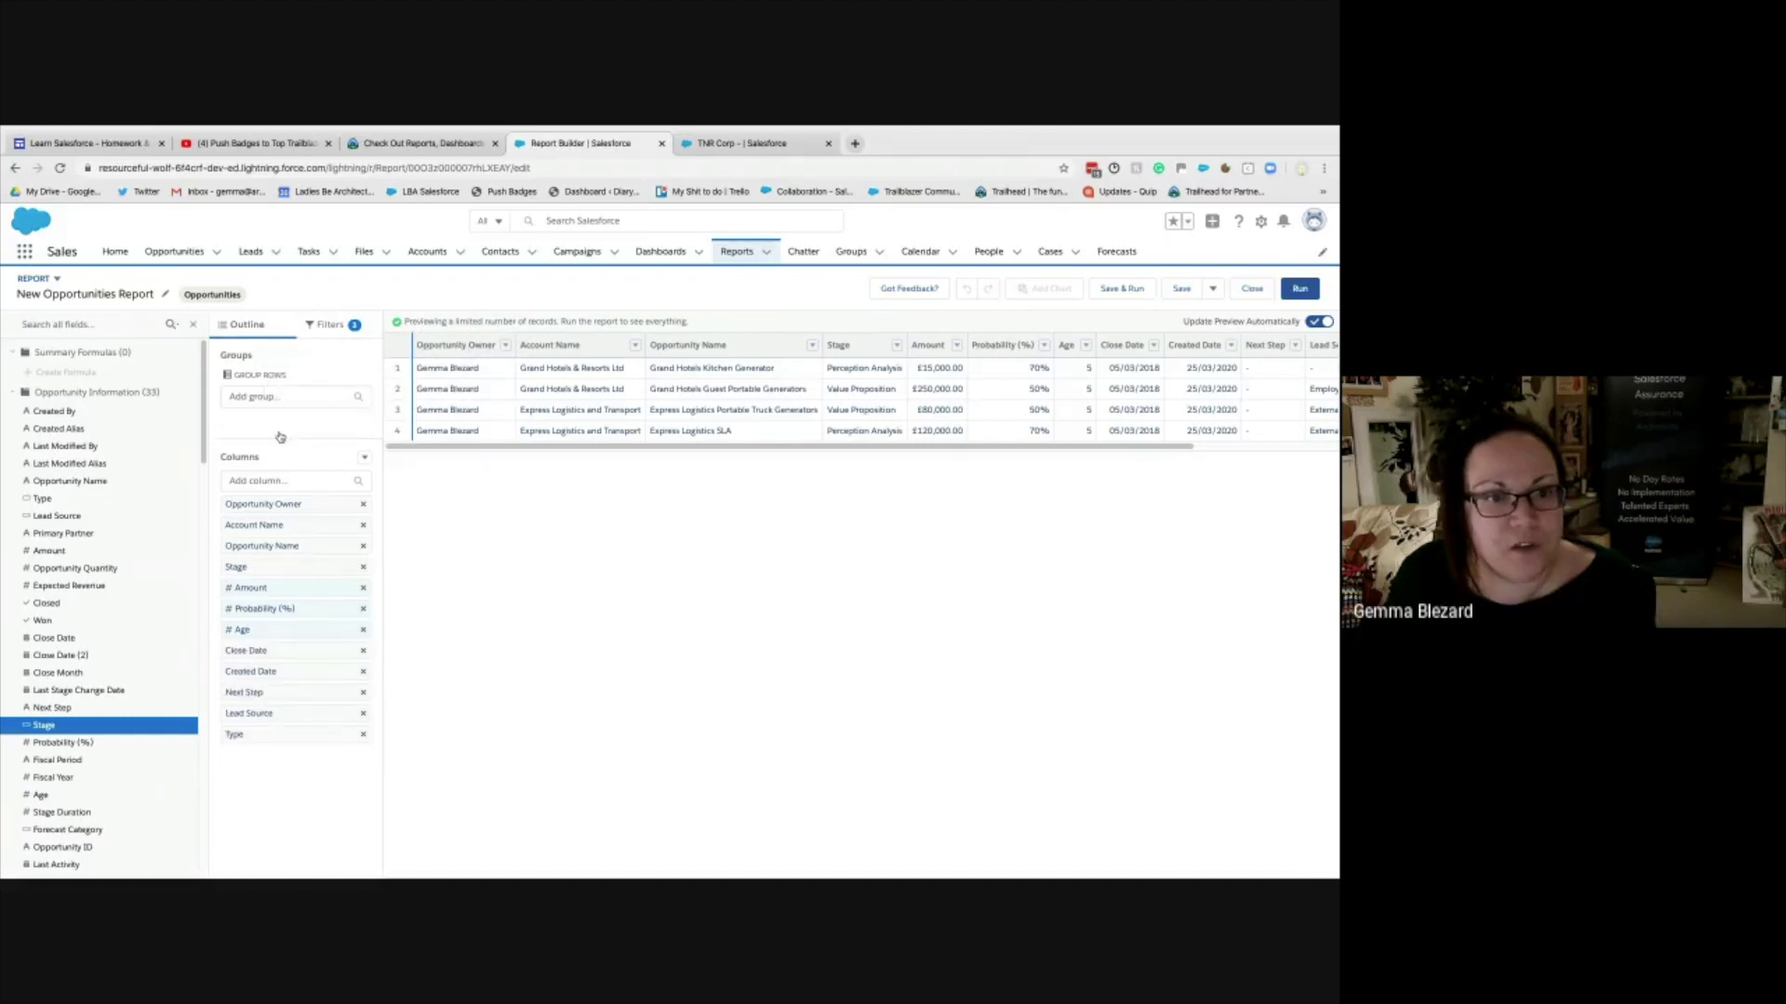
left_click_drag(56, 726, 523, 359)
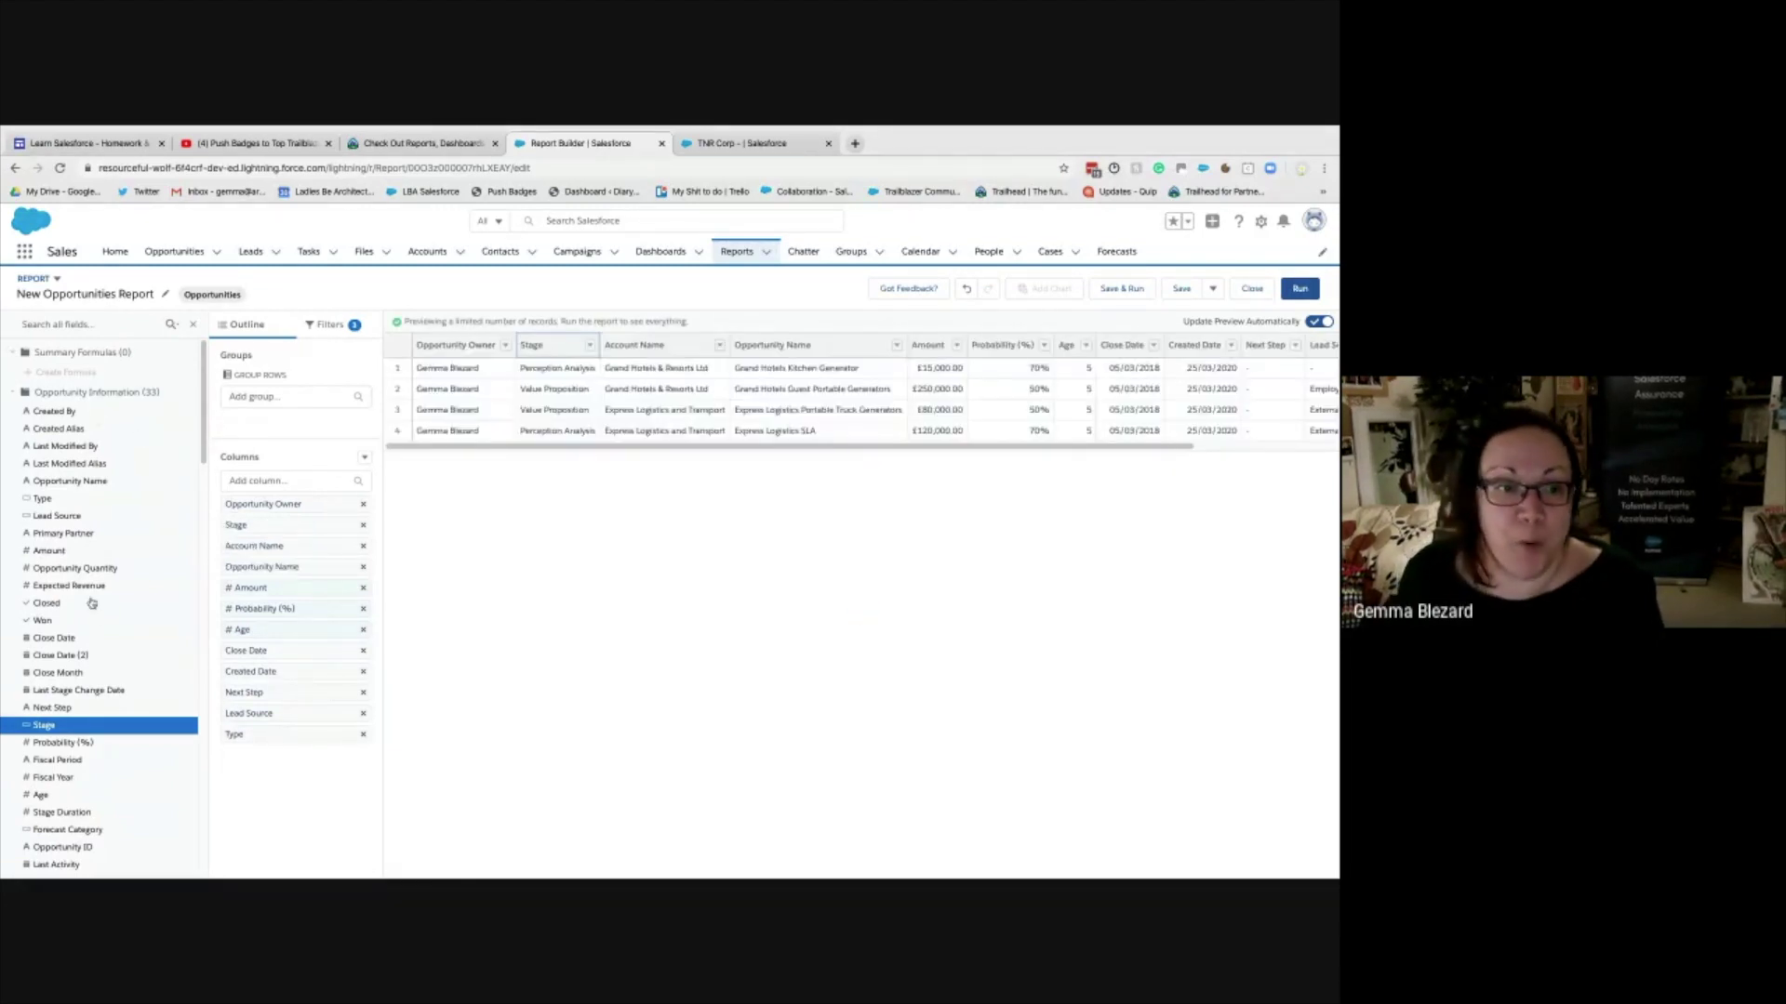
- Collapse the Opportunity Information fields and add Opportunity Owner: Department as a column after Opportunity Owner
scroll(92, 604, "down", 15)
scroll(92, 603, "up", 10)
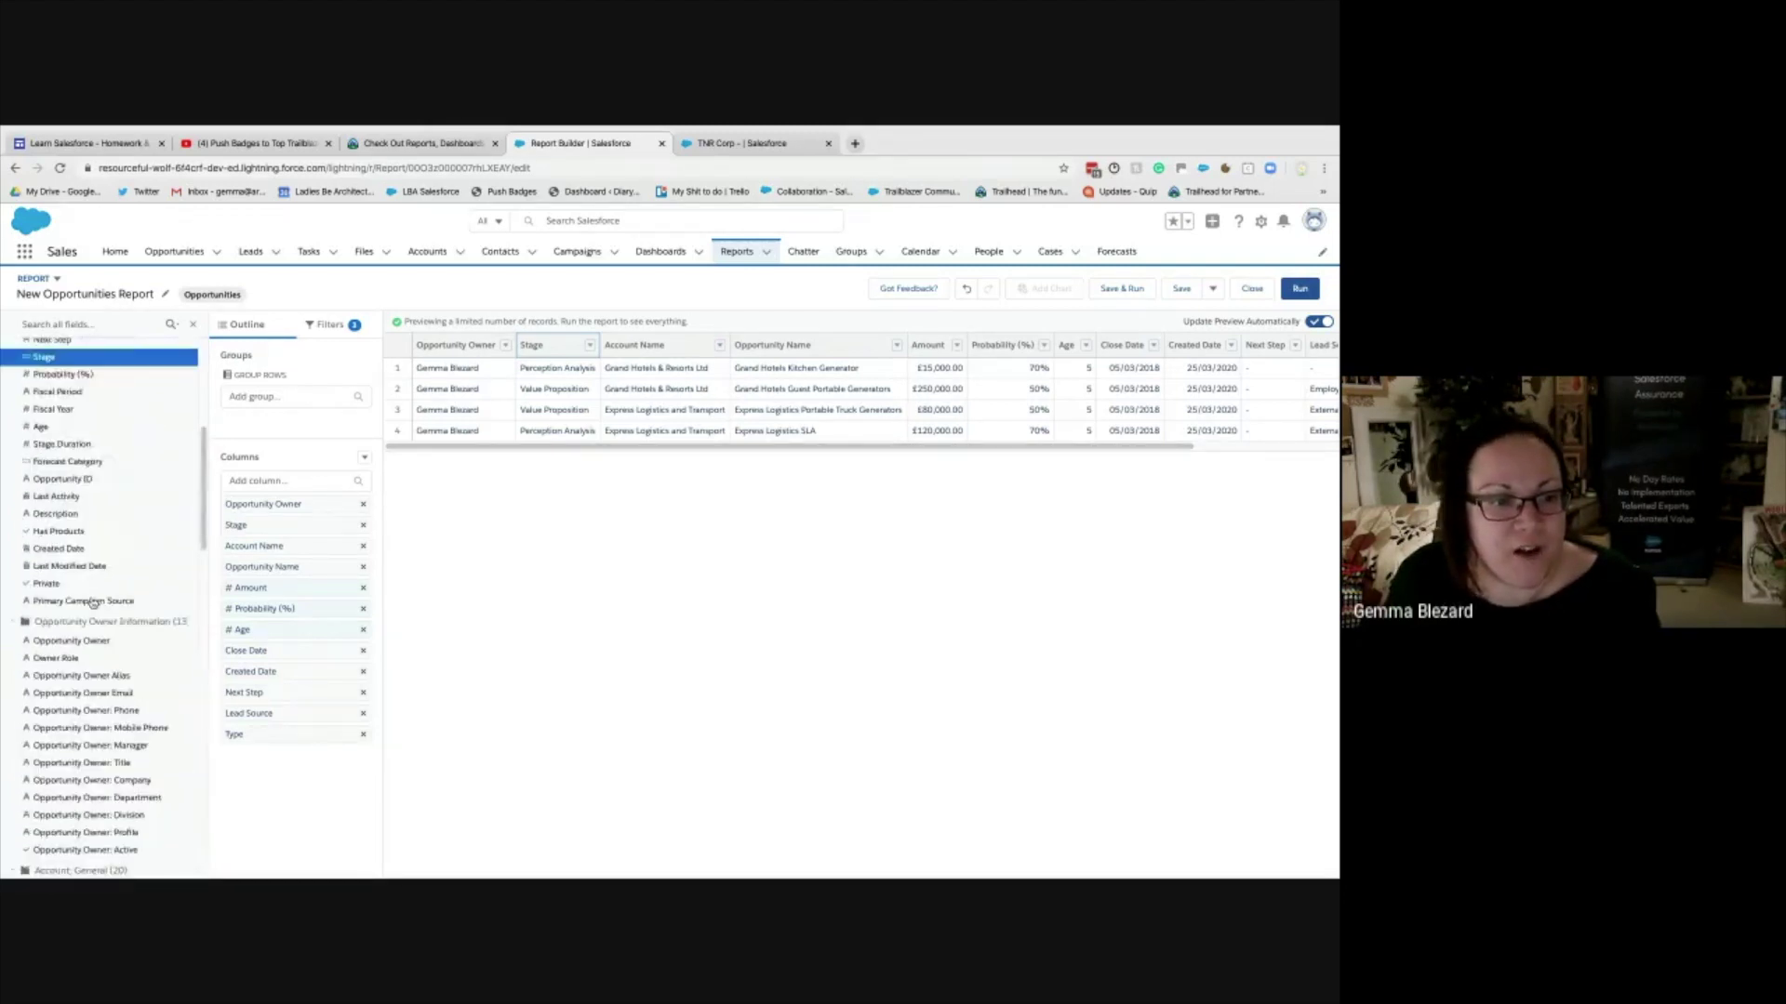
scroll(92, 603, "down", 3)
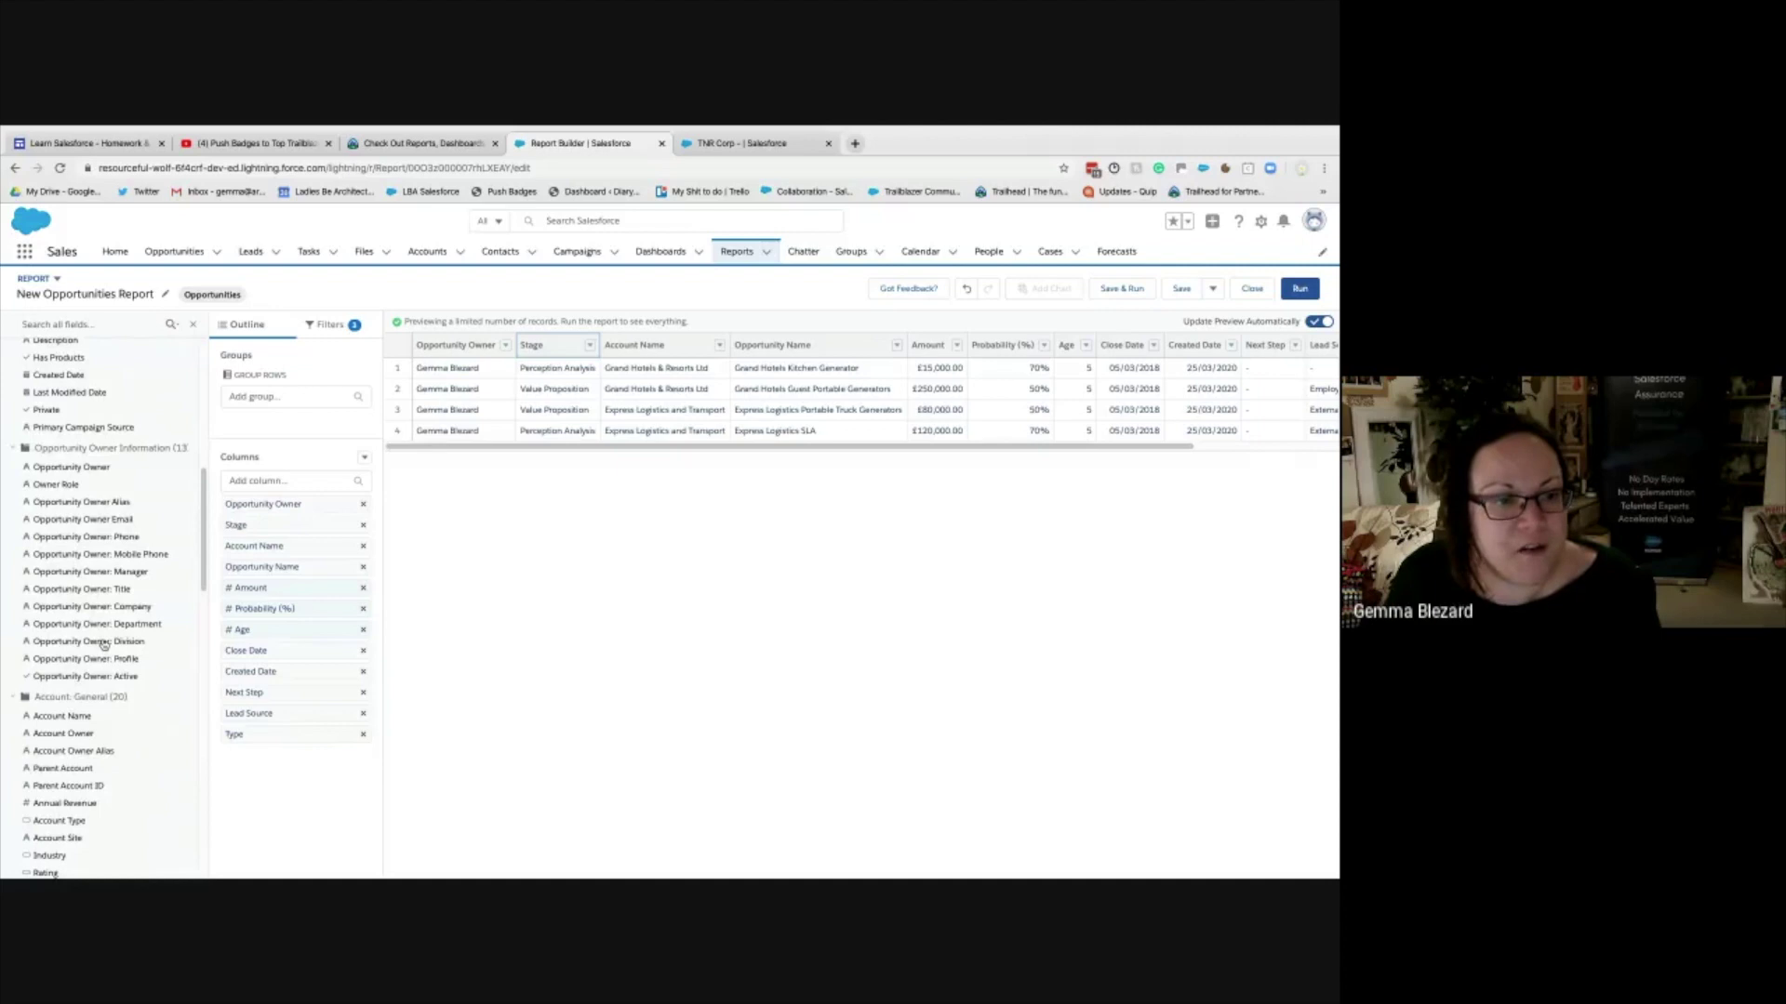
scroll(104, 645, "up", 10)
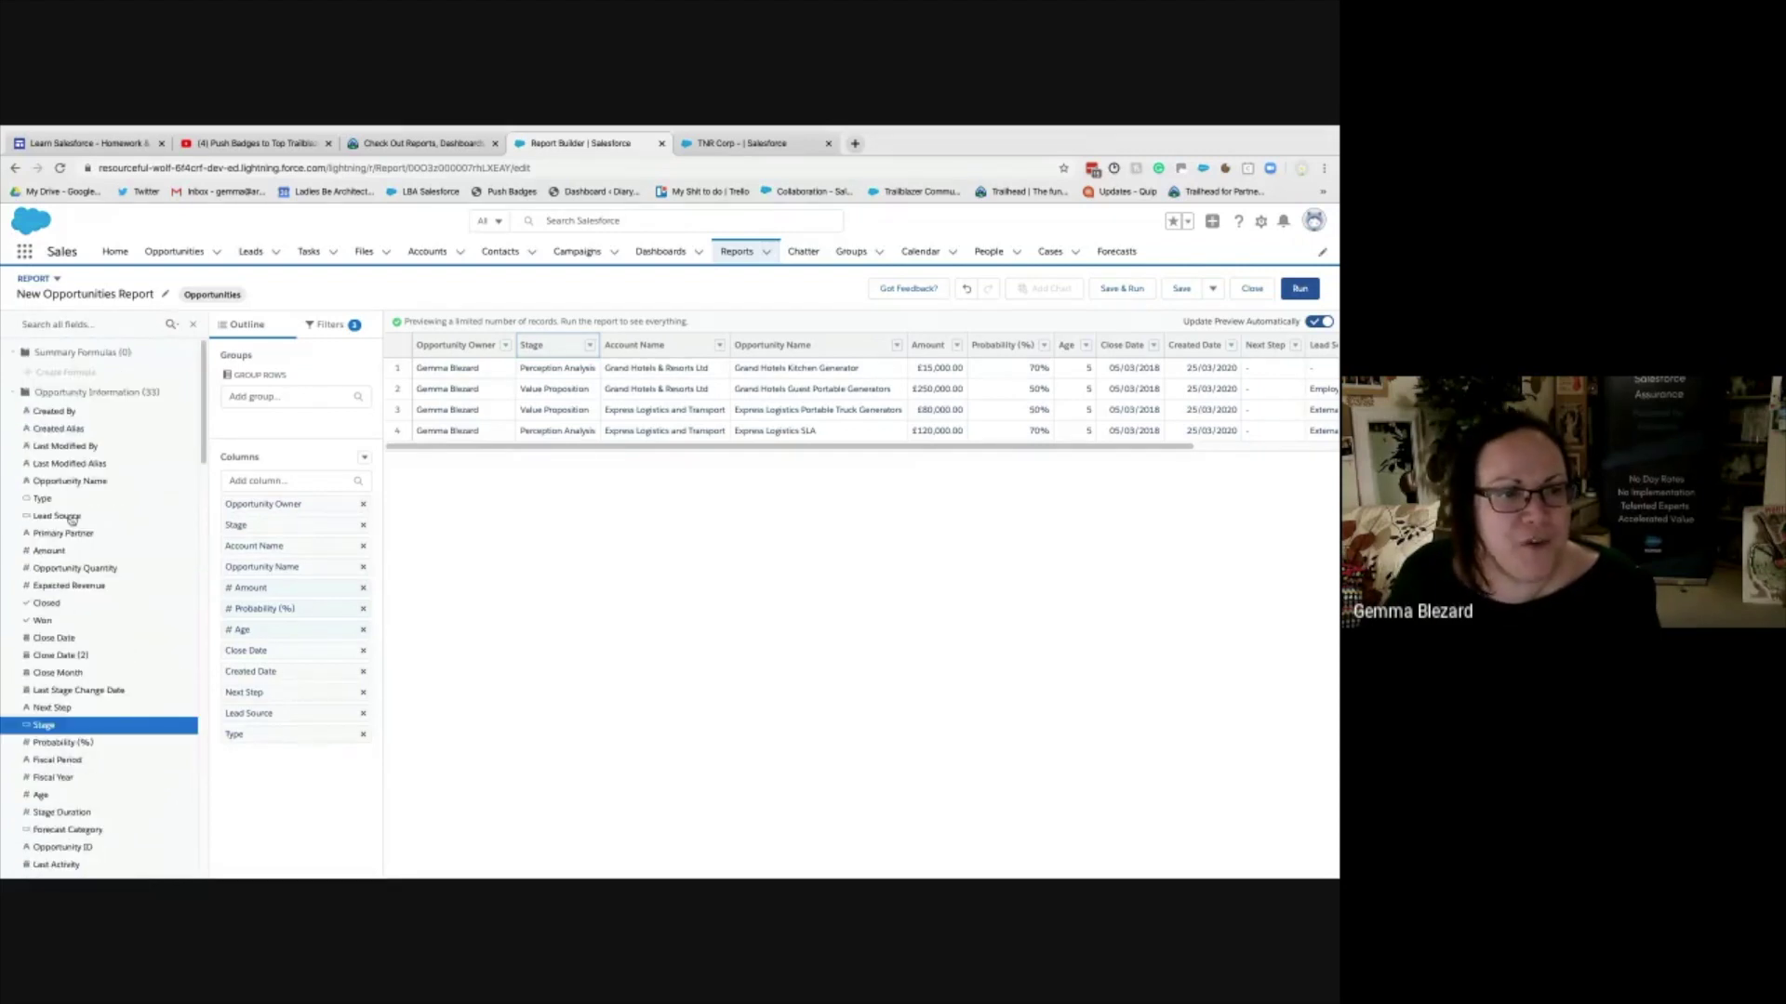
left_click(17, 392)
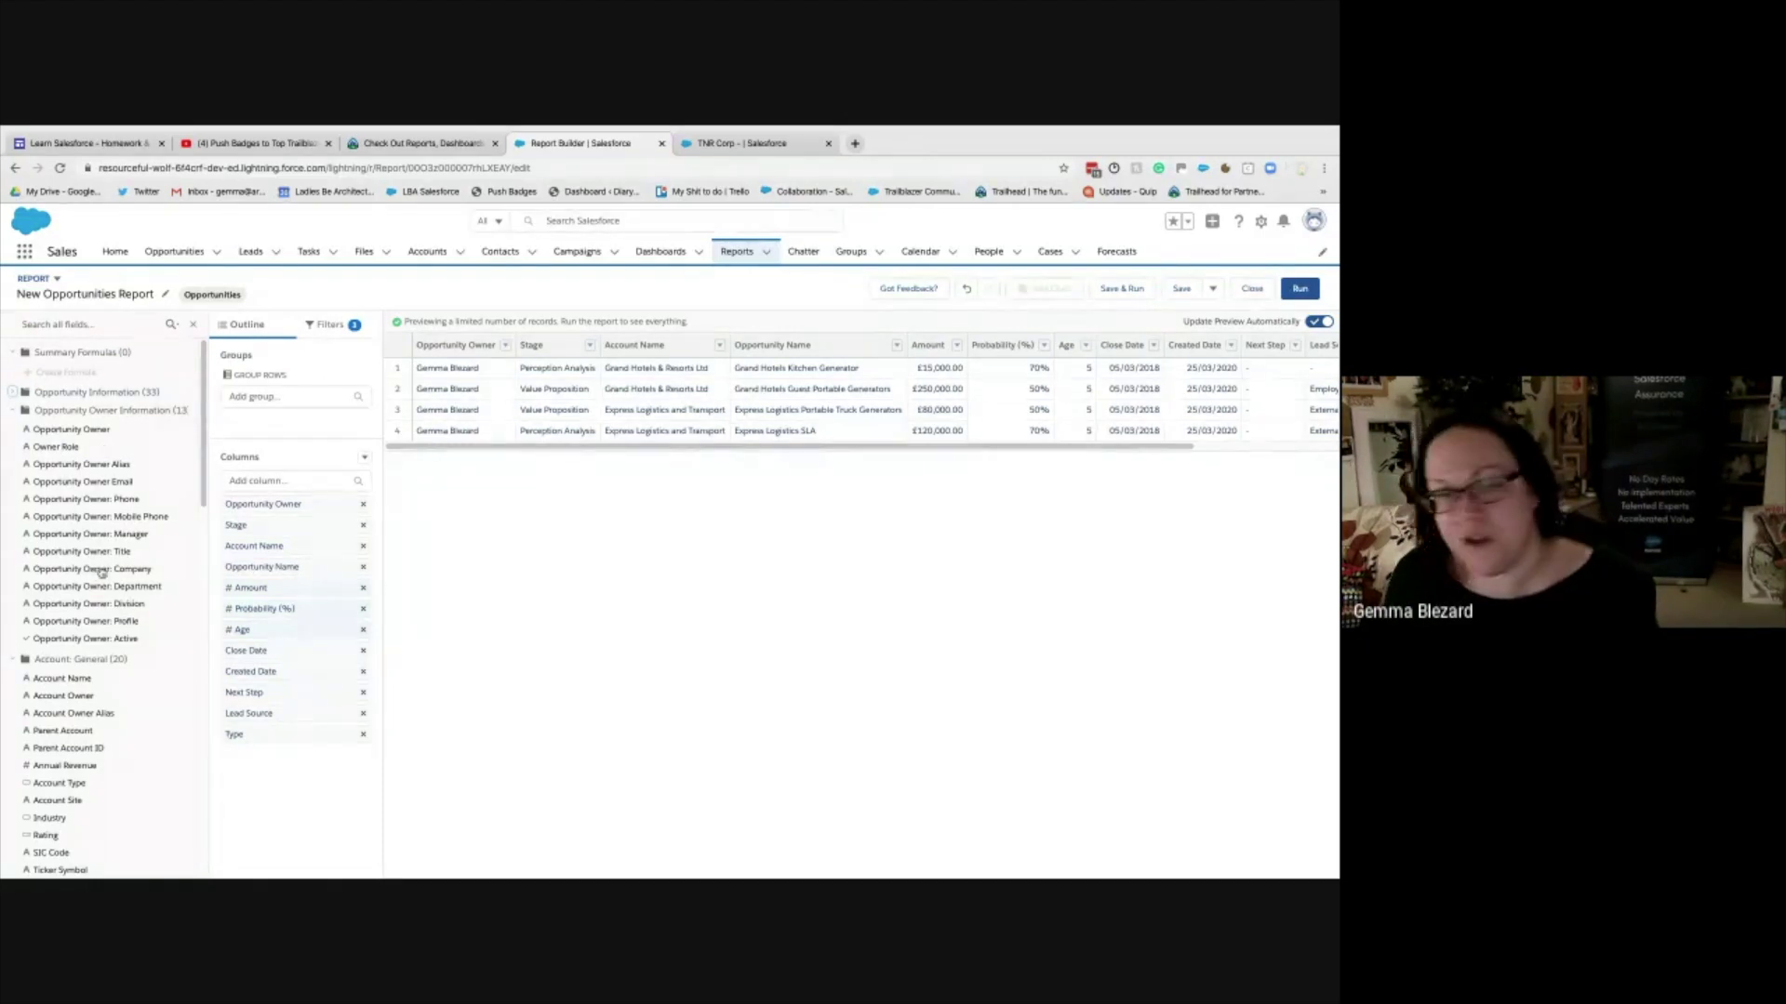
mouse_move(109, 588)
left_mouse_down()
mouse_move(233, 553)
mouse_move(528, 370)
mouse_move(537, 435)
left_mouse_up()
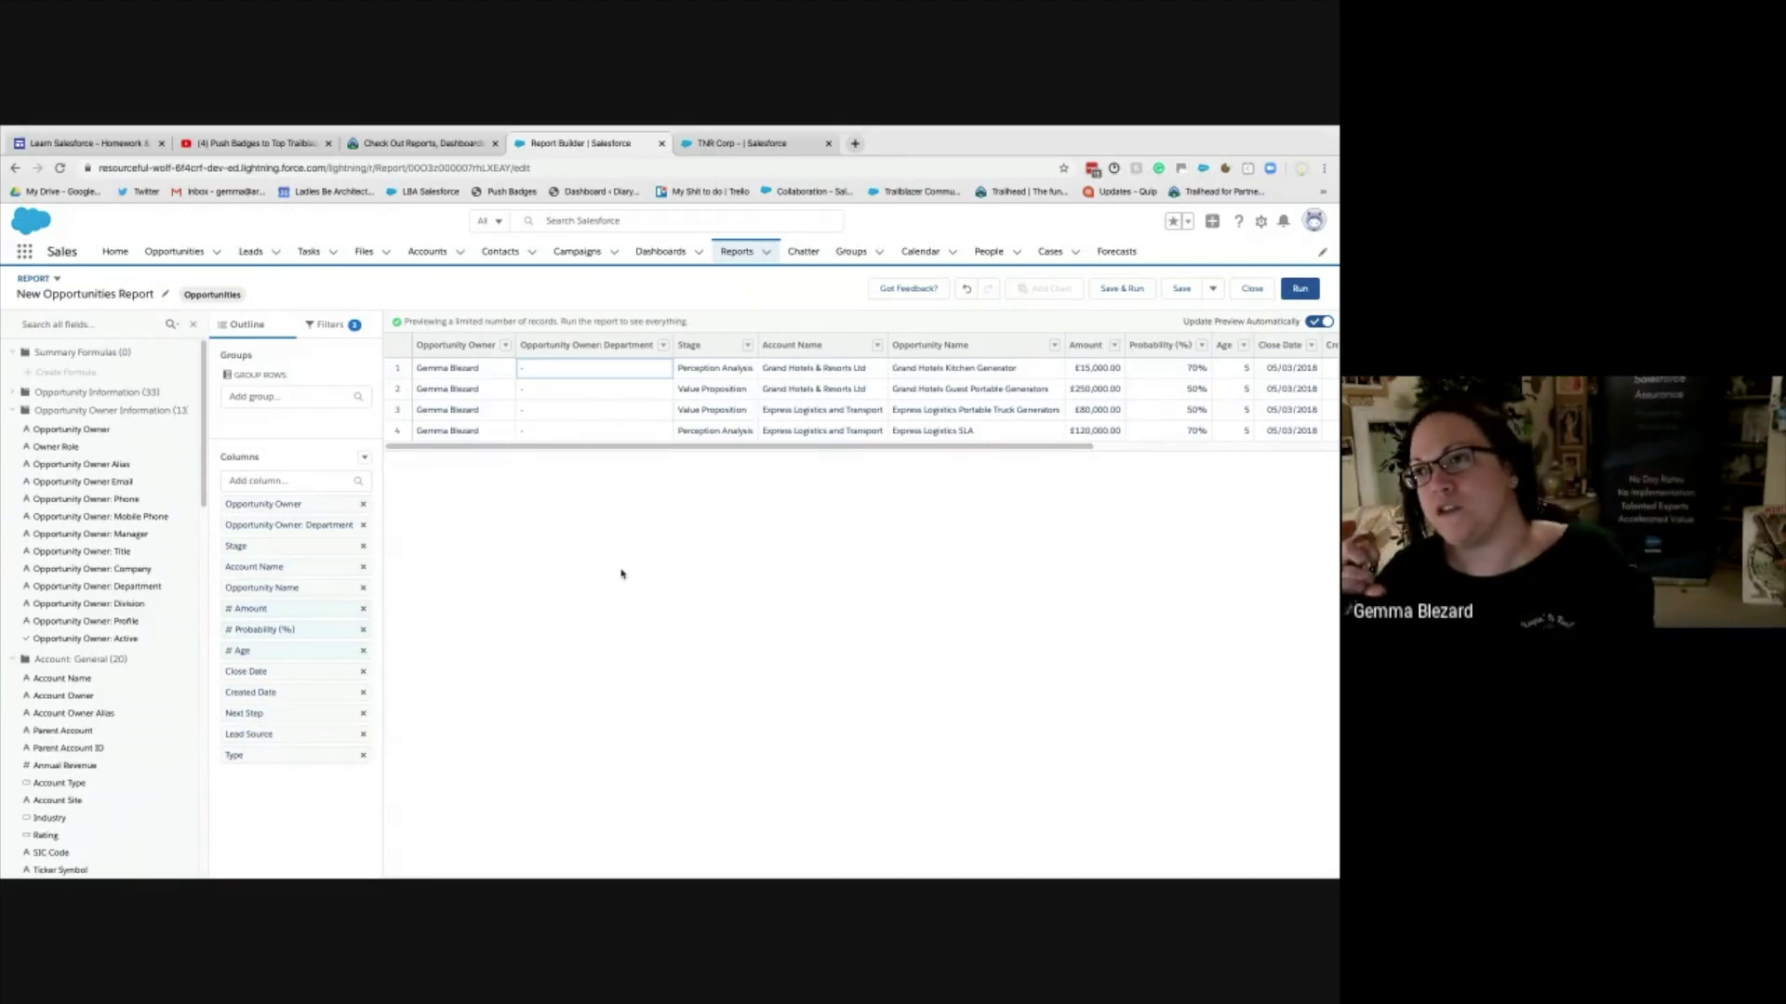
- Remove the Opportunity Owner: Department column and hide the field list
left_click(663, 345)
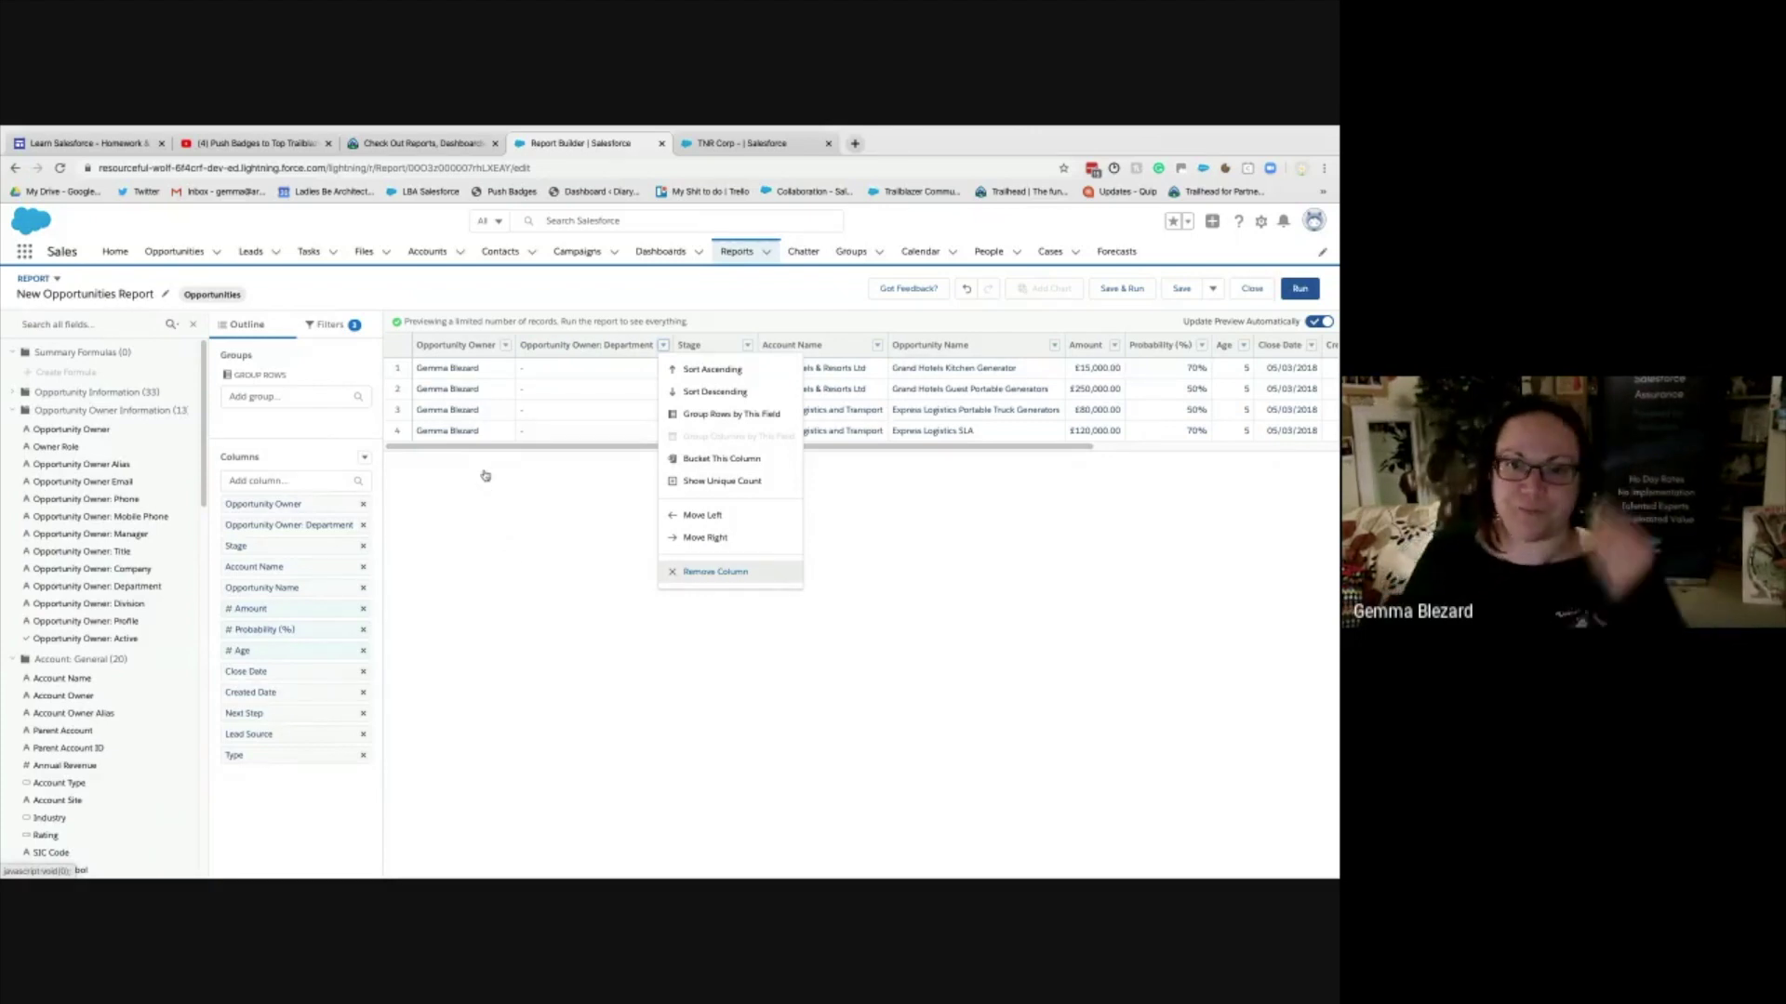
left_click(363, 525)
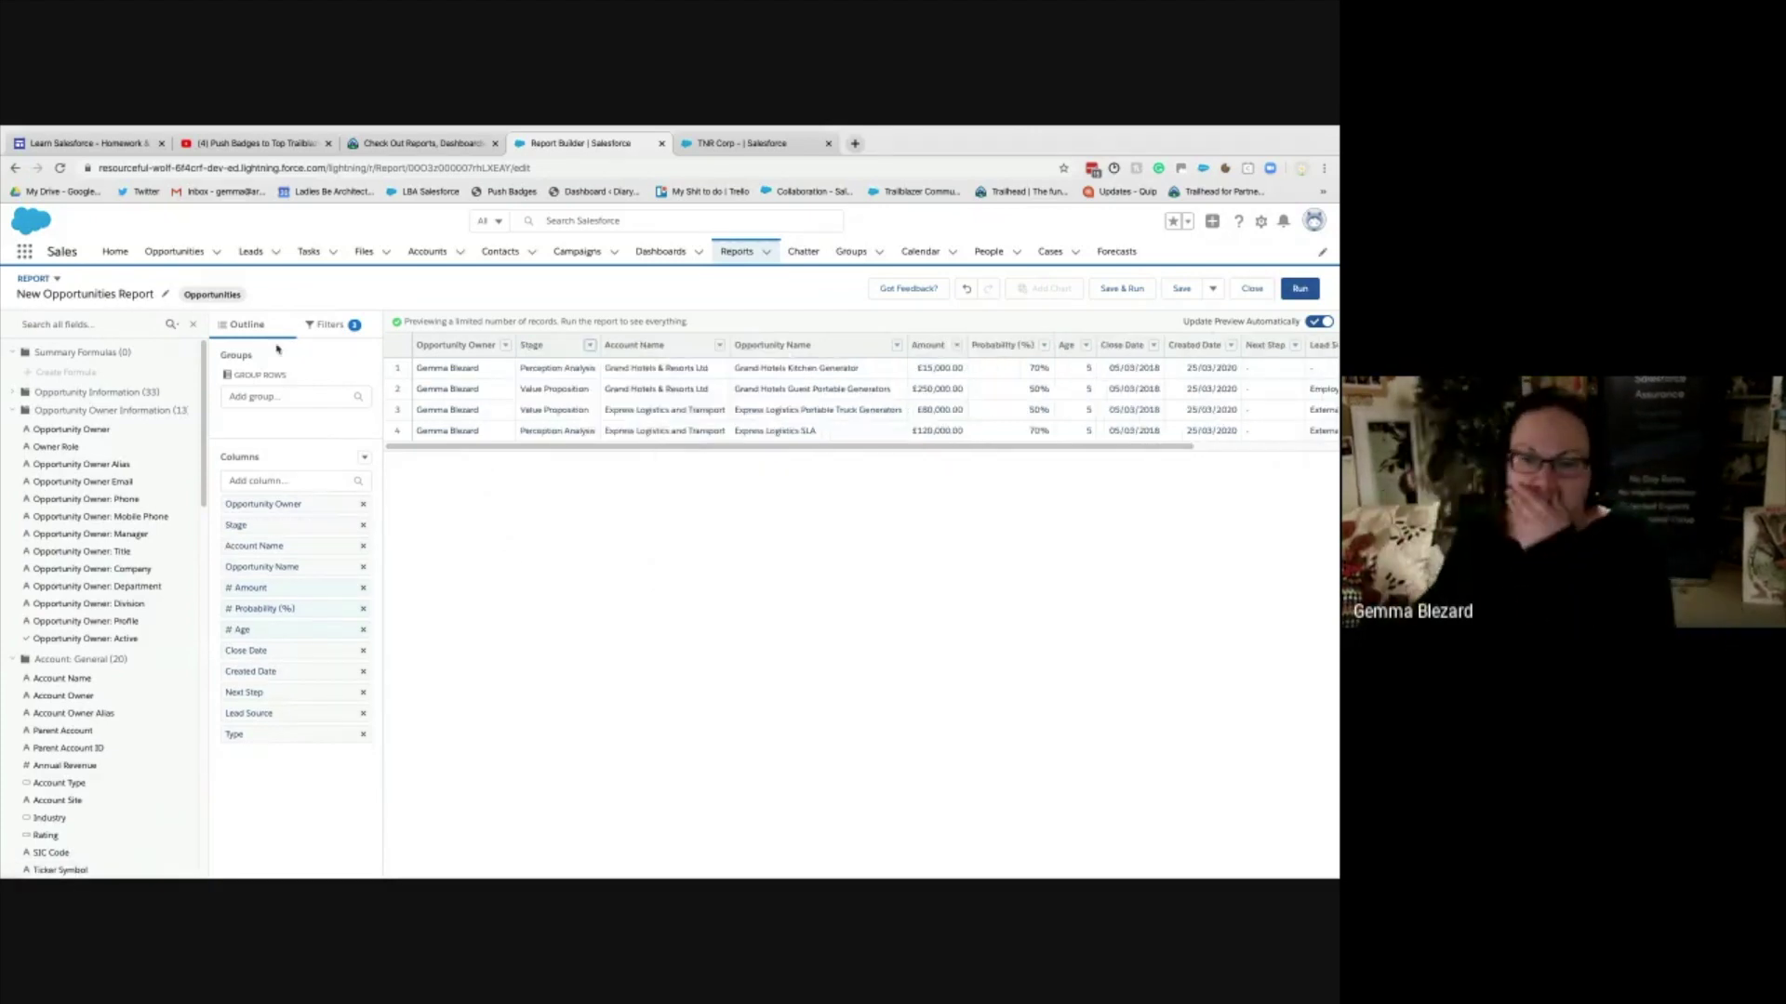
left_click(196, 328)
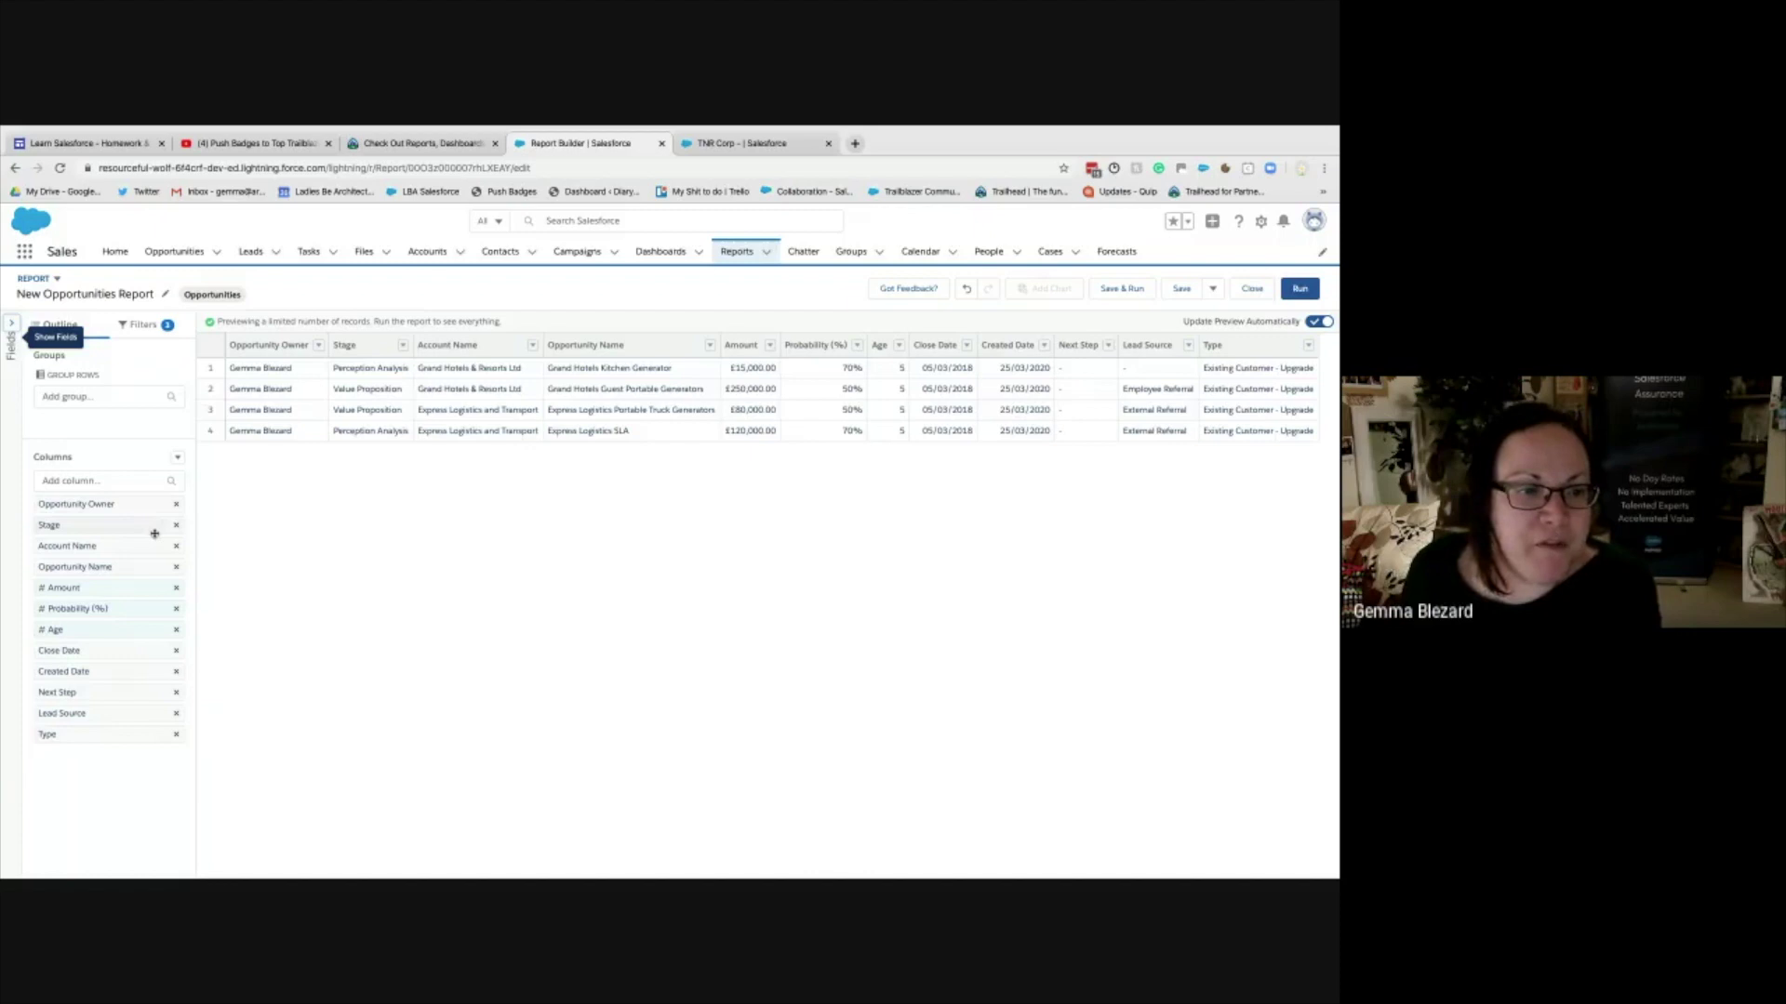
- Group the report rows by Stage
left_click(84, 396)
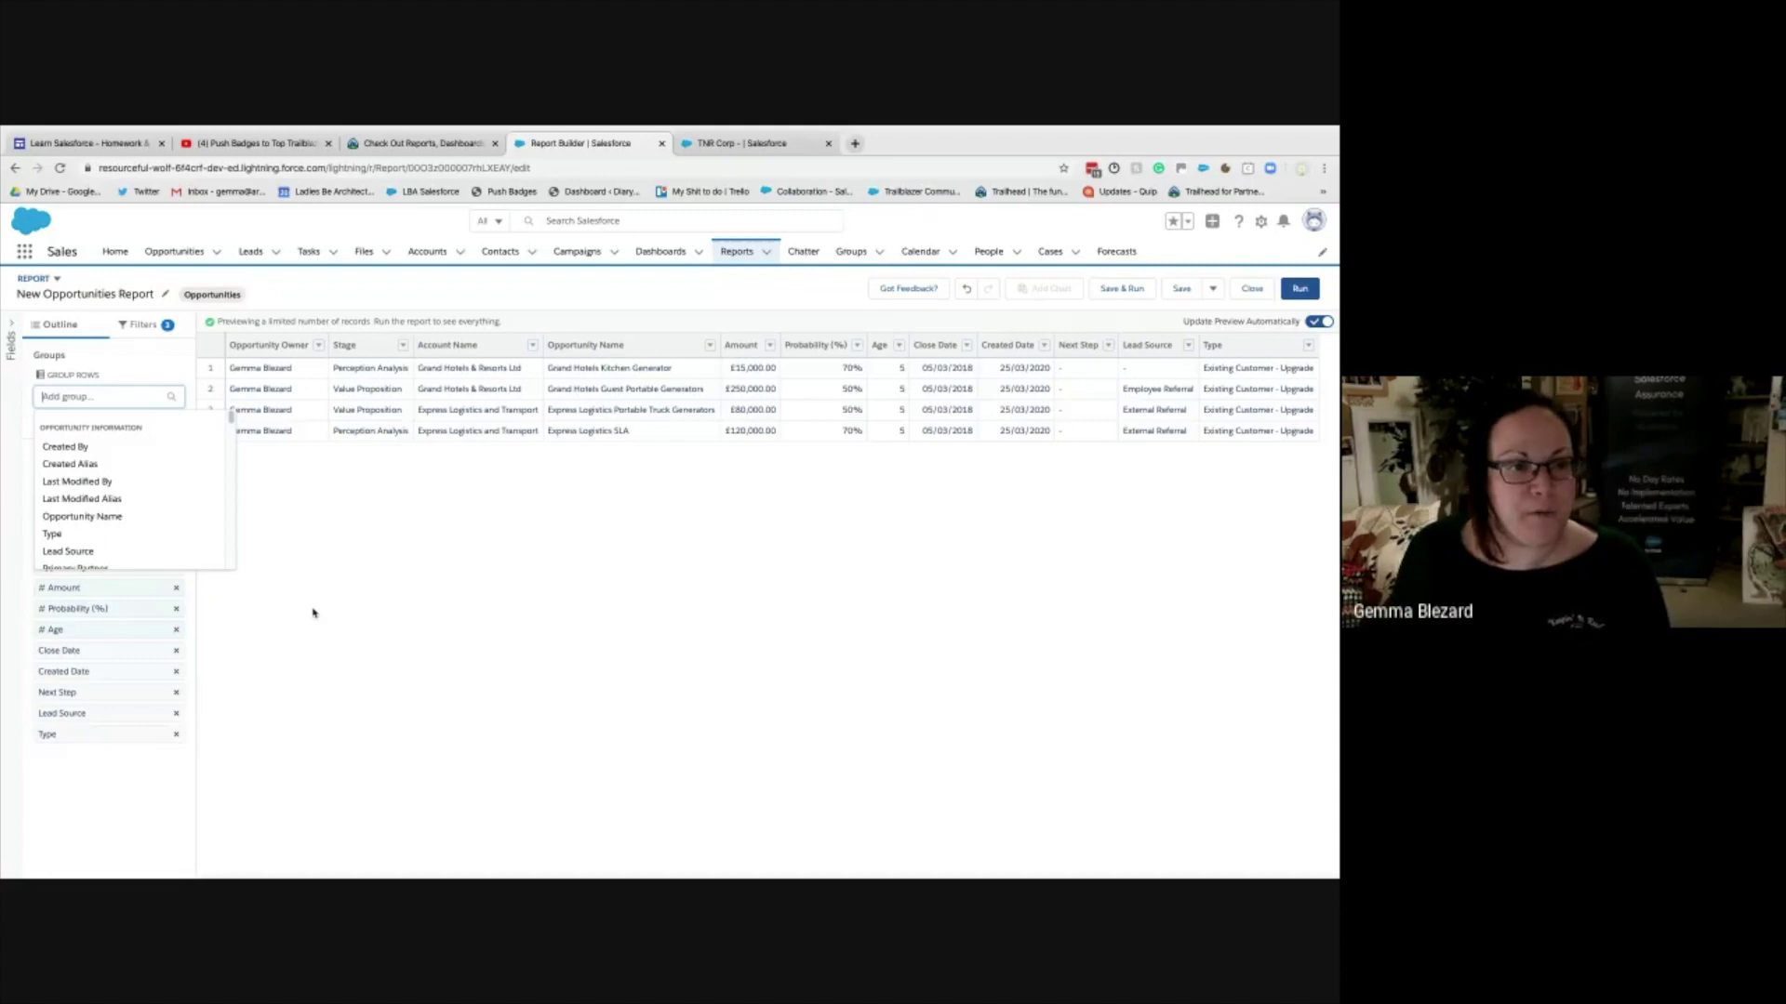
type("stage")
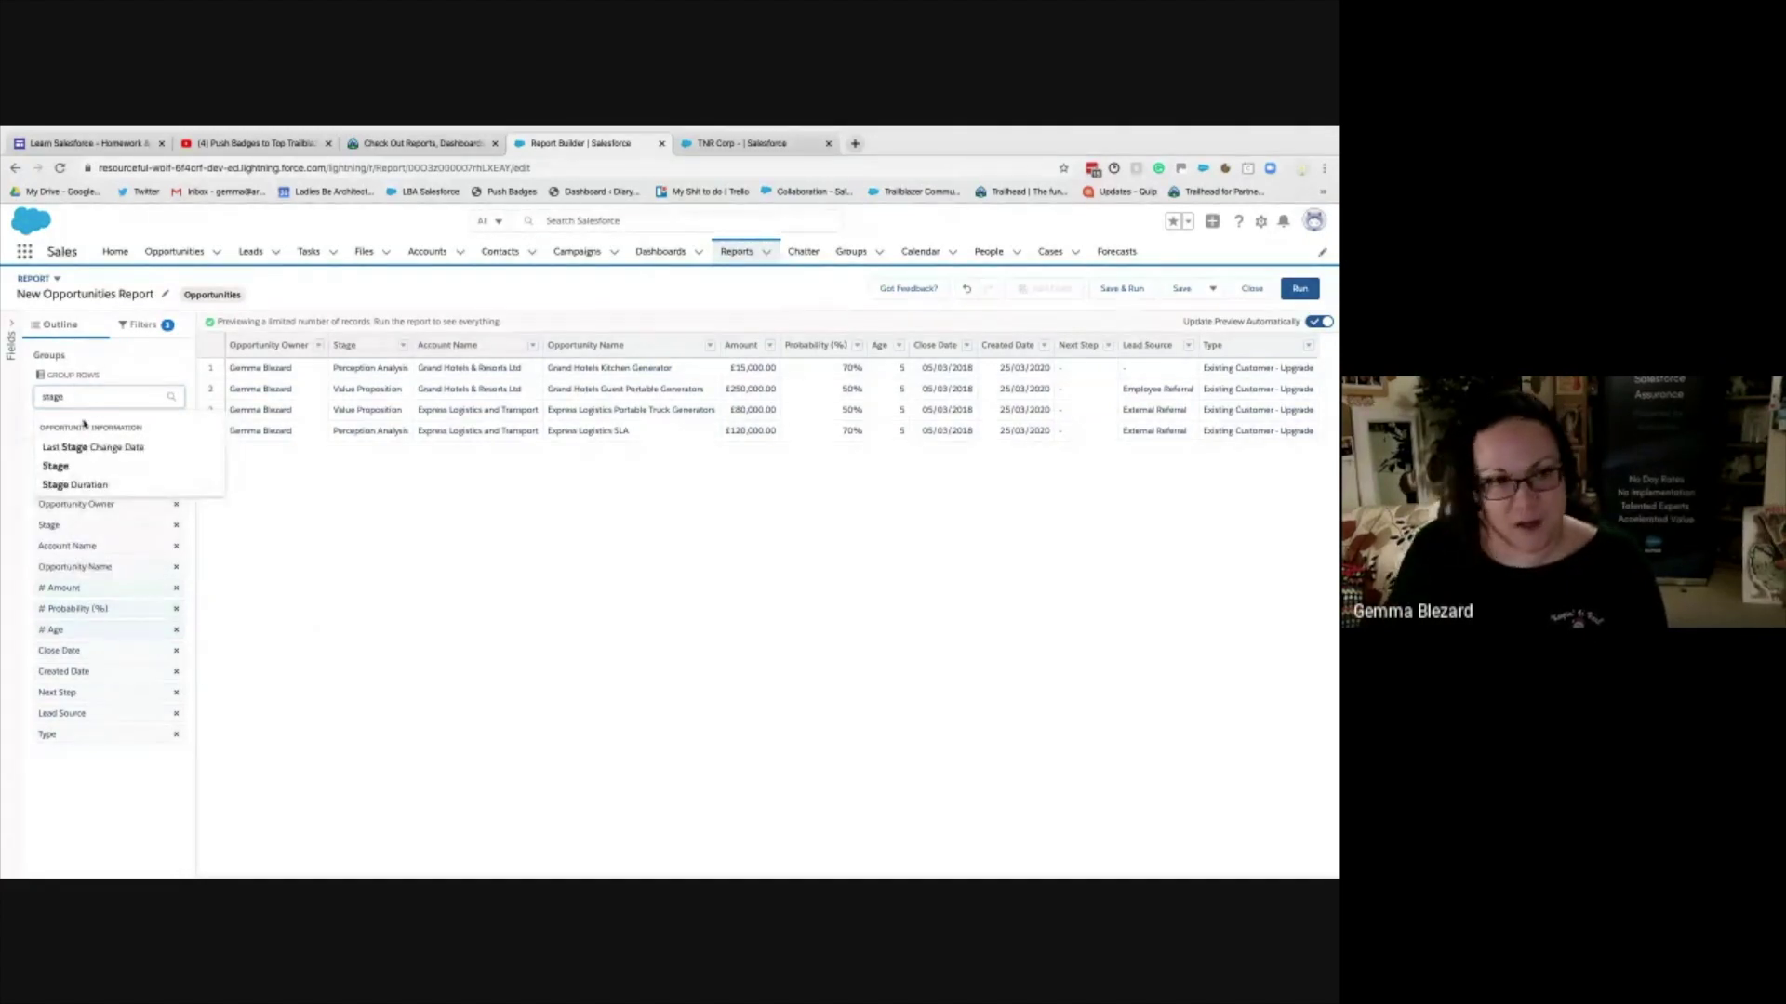
key("Return")
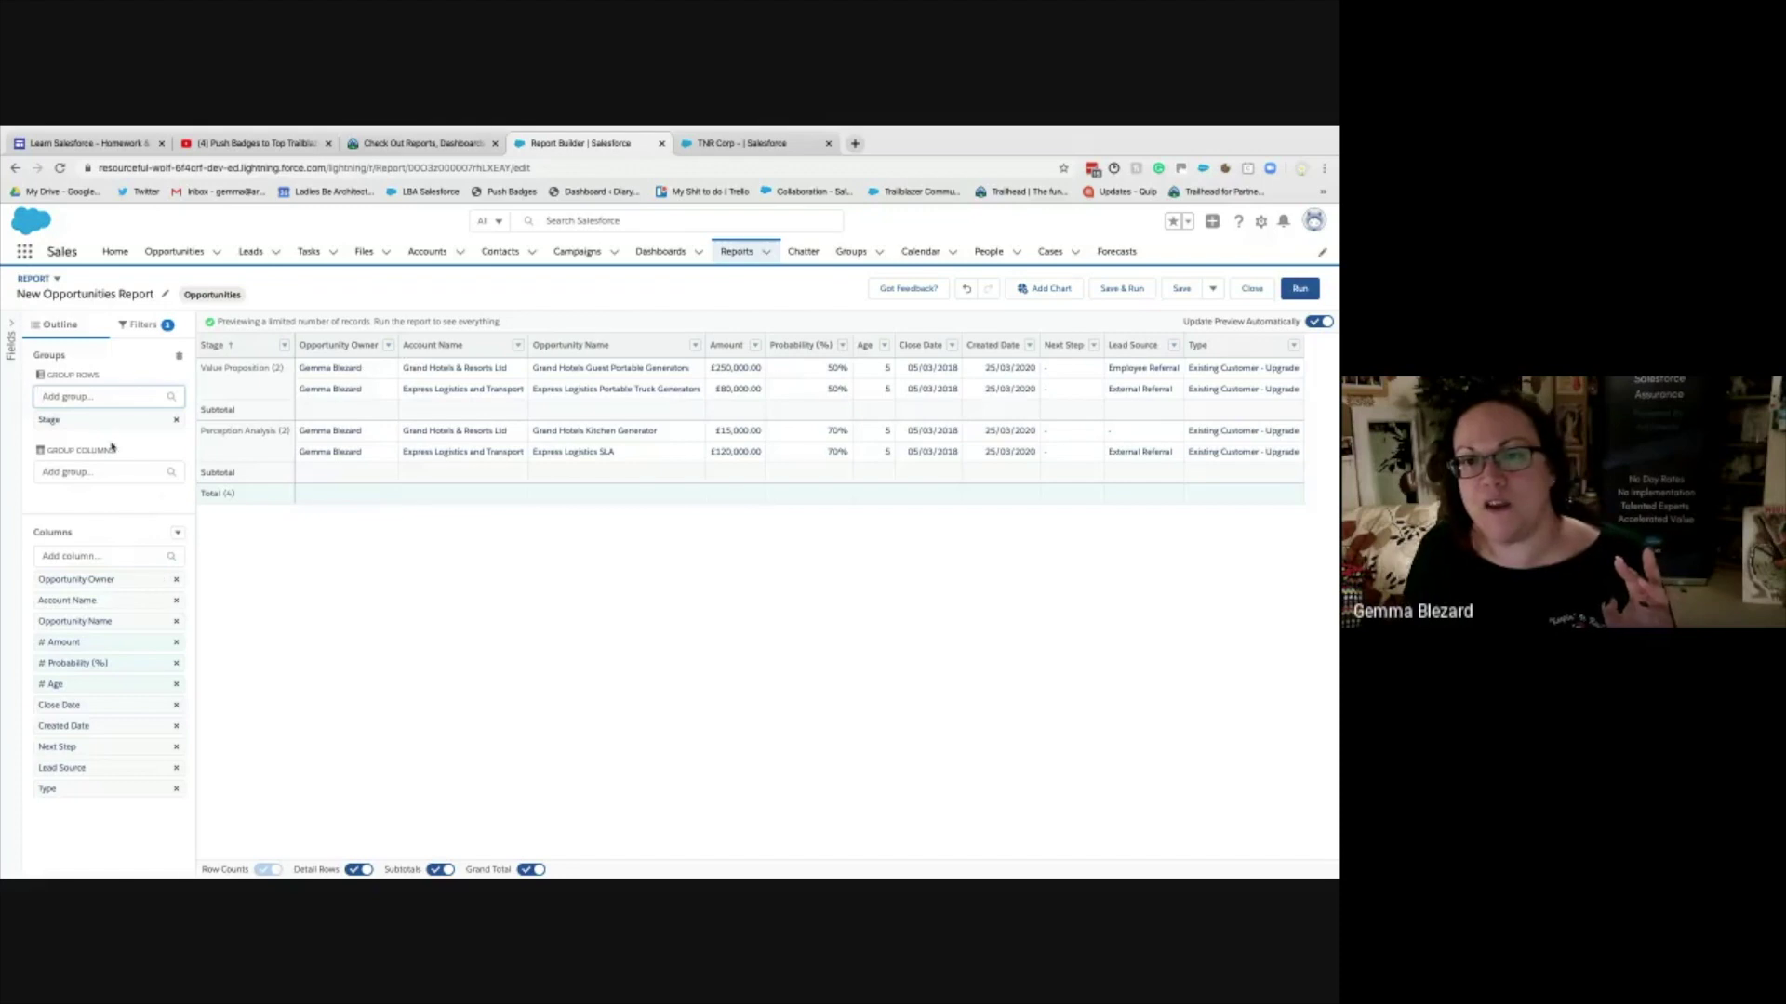
- Review the report's filters and remove the Stage filter for Value Proposition and Perception Analysis
left_click(144, 325)
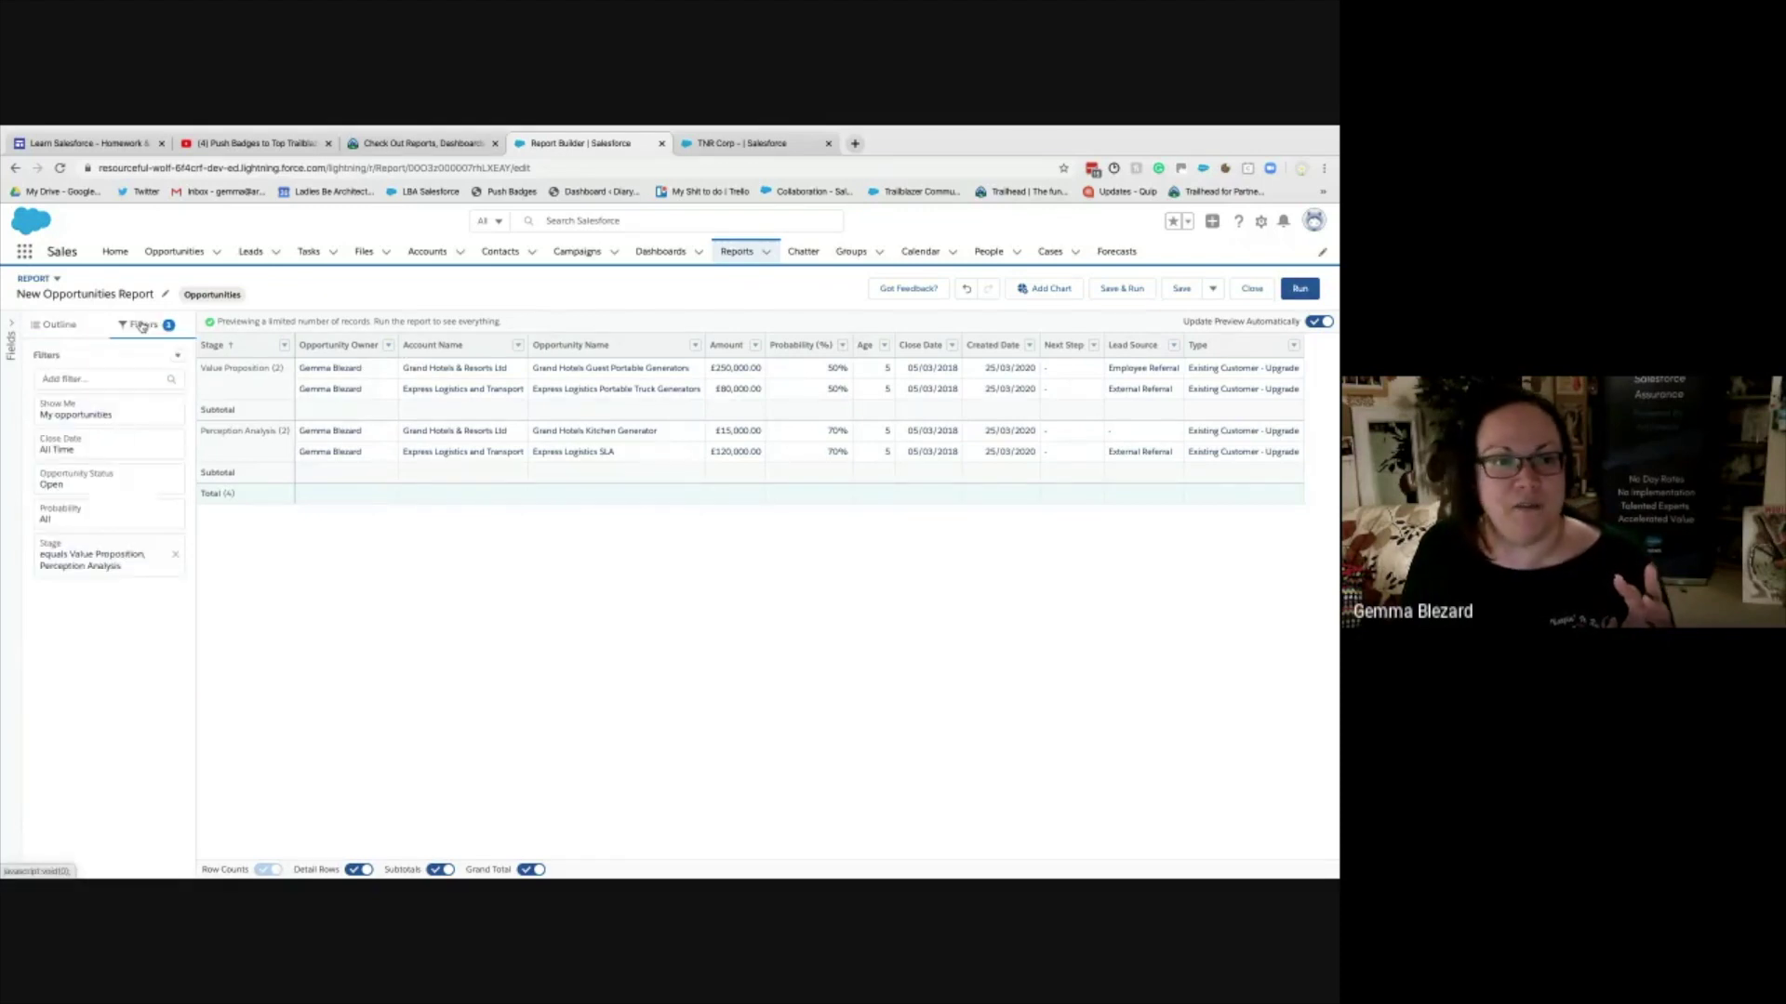
left_click(58, 325)
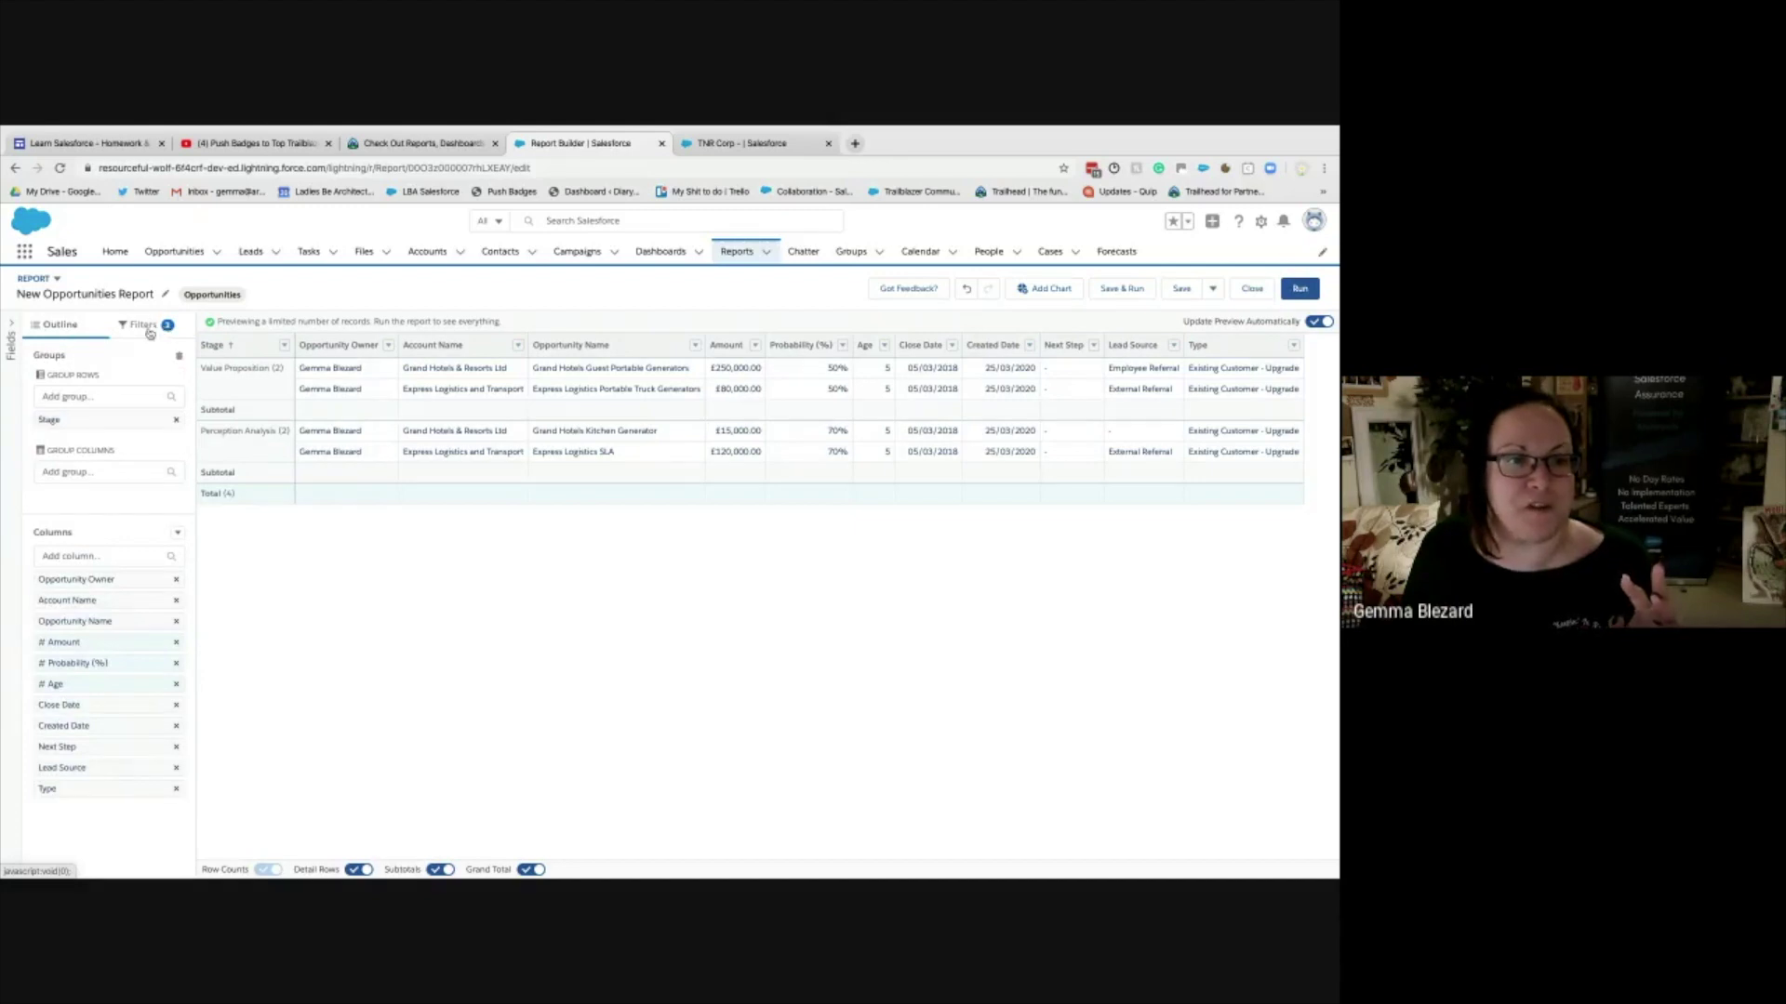
left_click(146, 327)
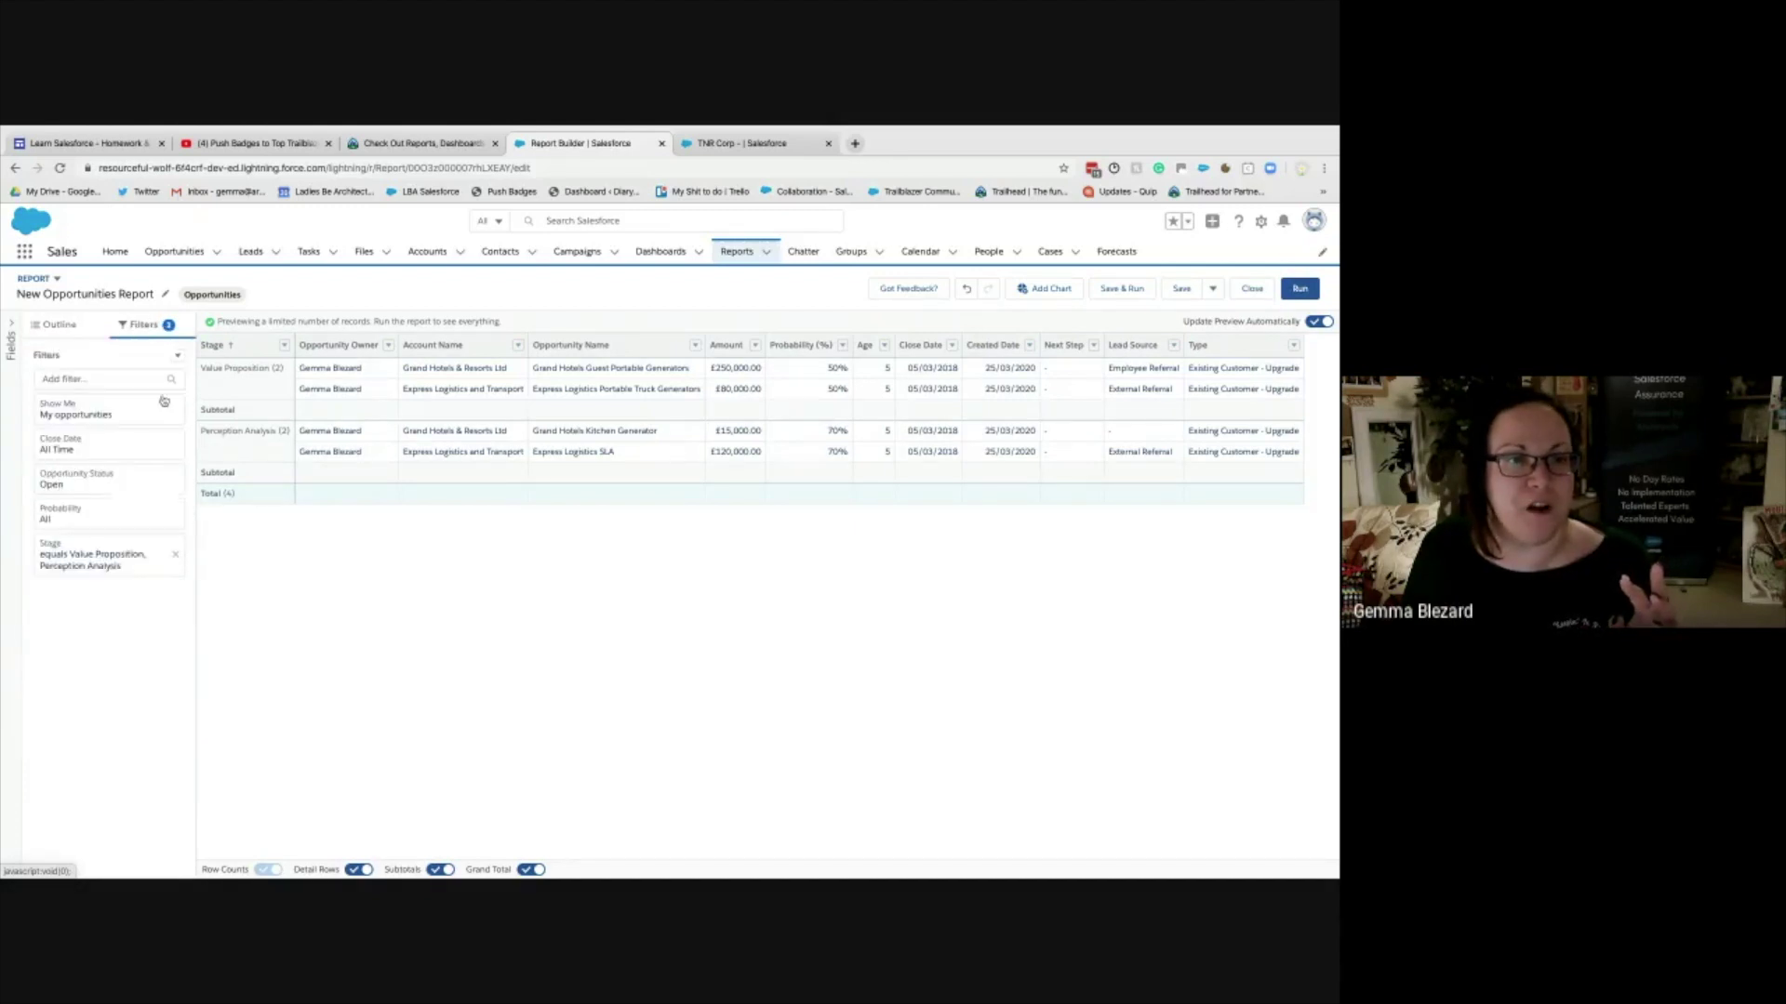
left_click(175, 555)
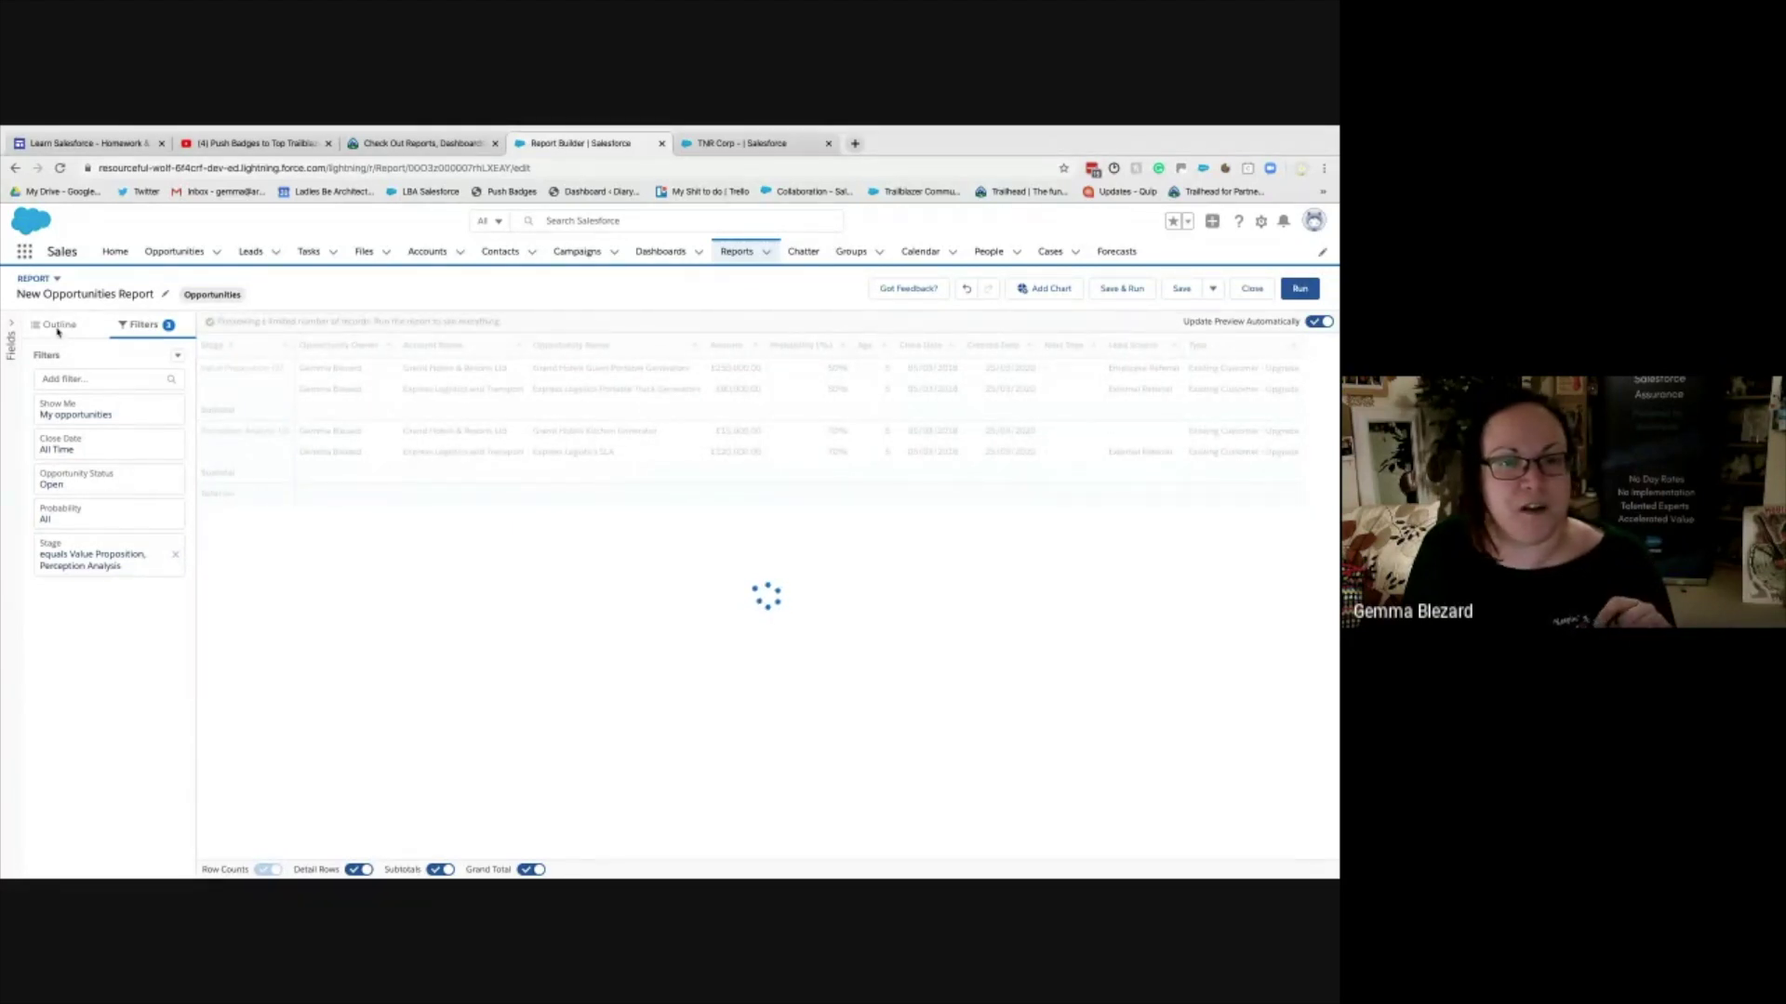
- Return to the report outline and group the columns by Close Date
left_click(57, 327)
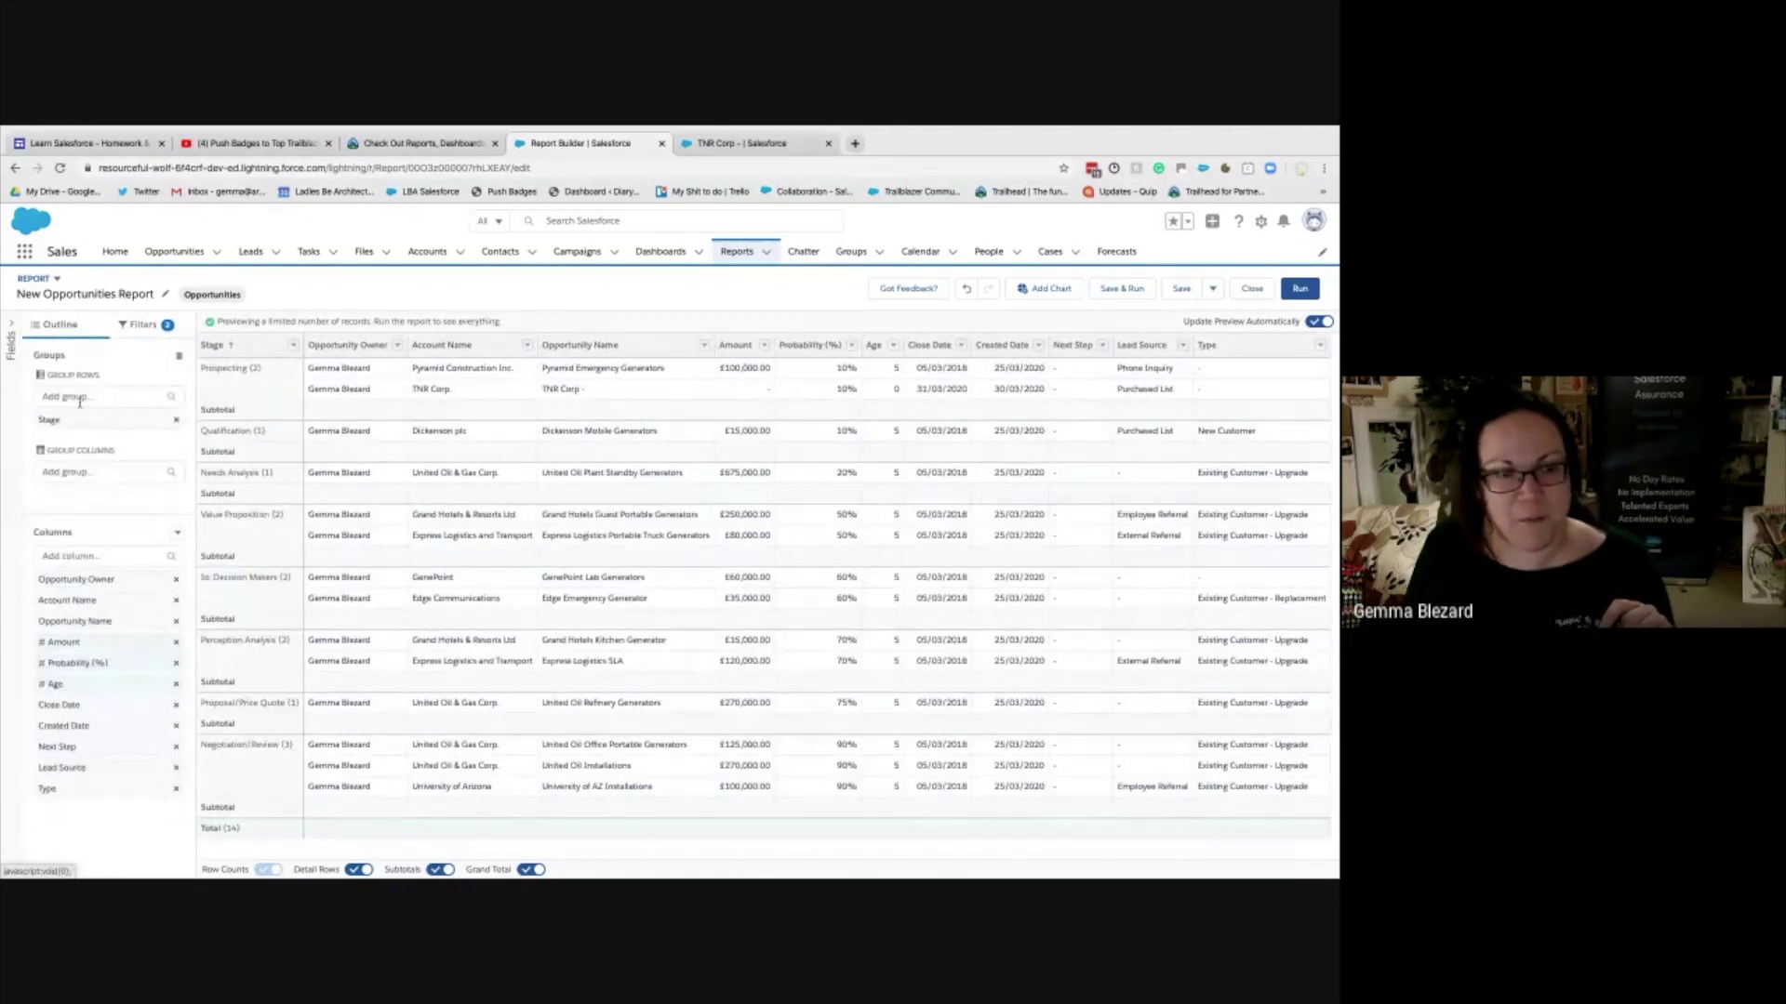
left_click(92, 472)
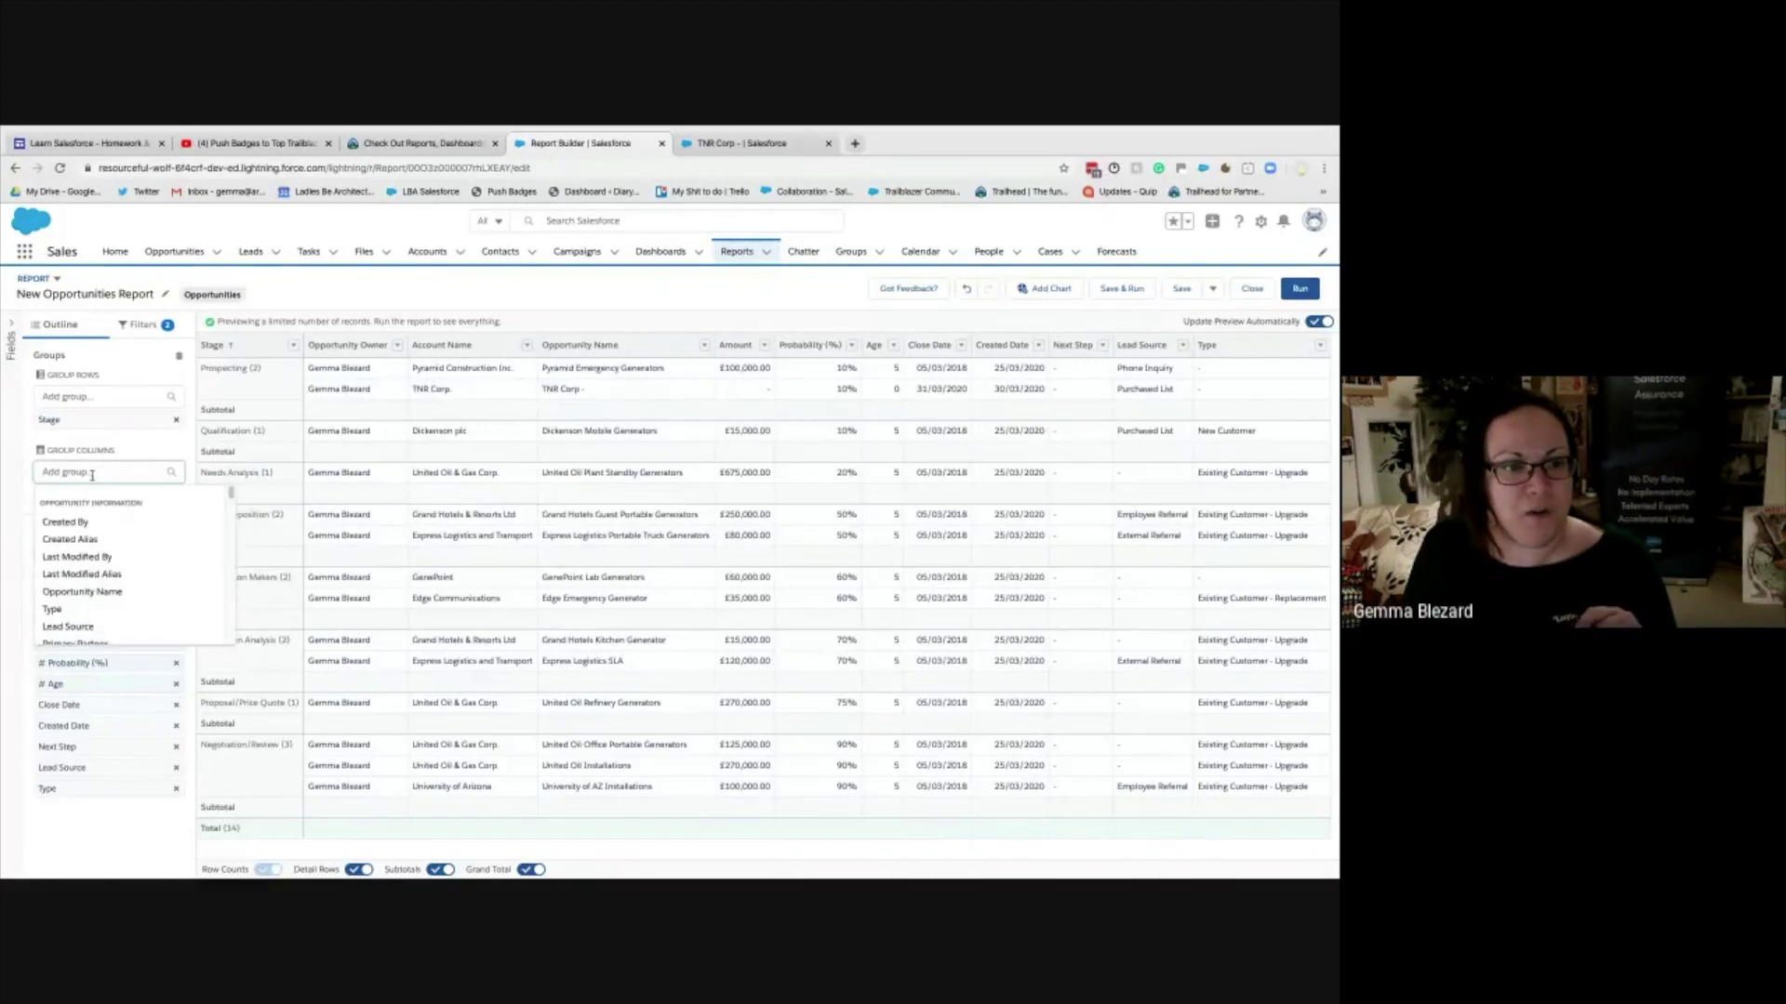
type("close")
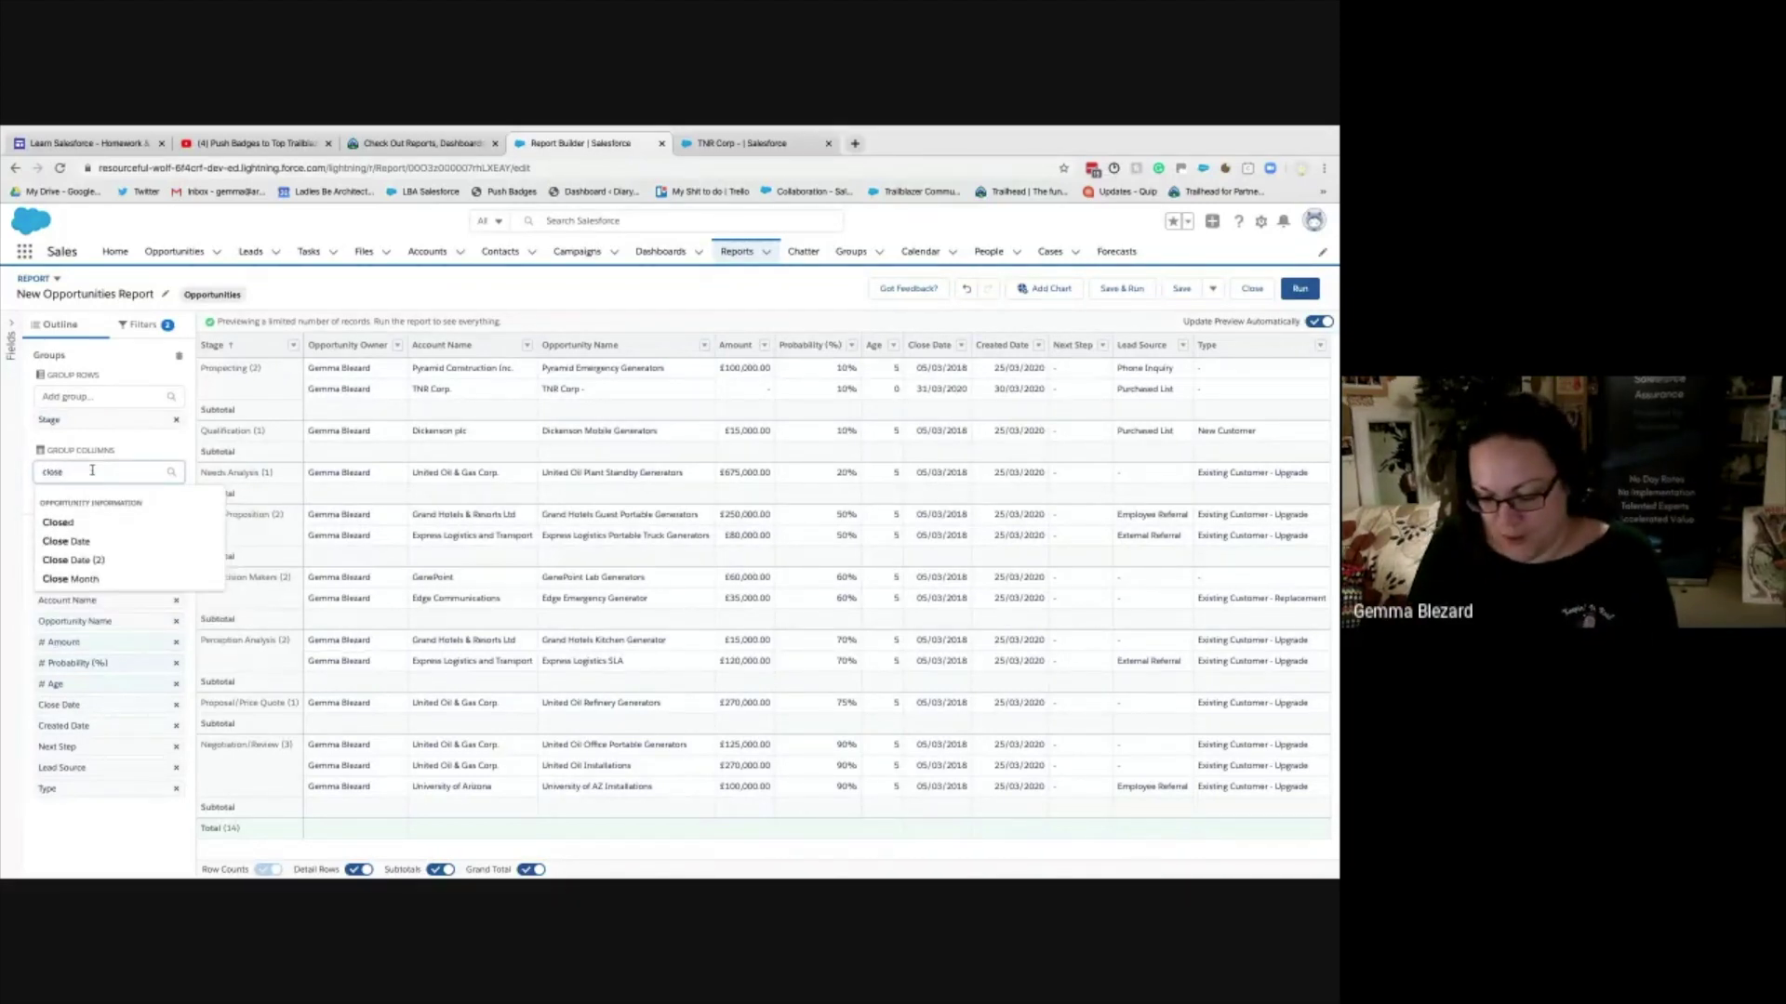
left_click(163, 549)
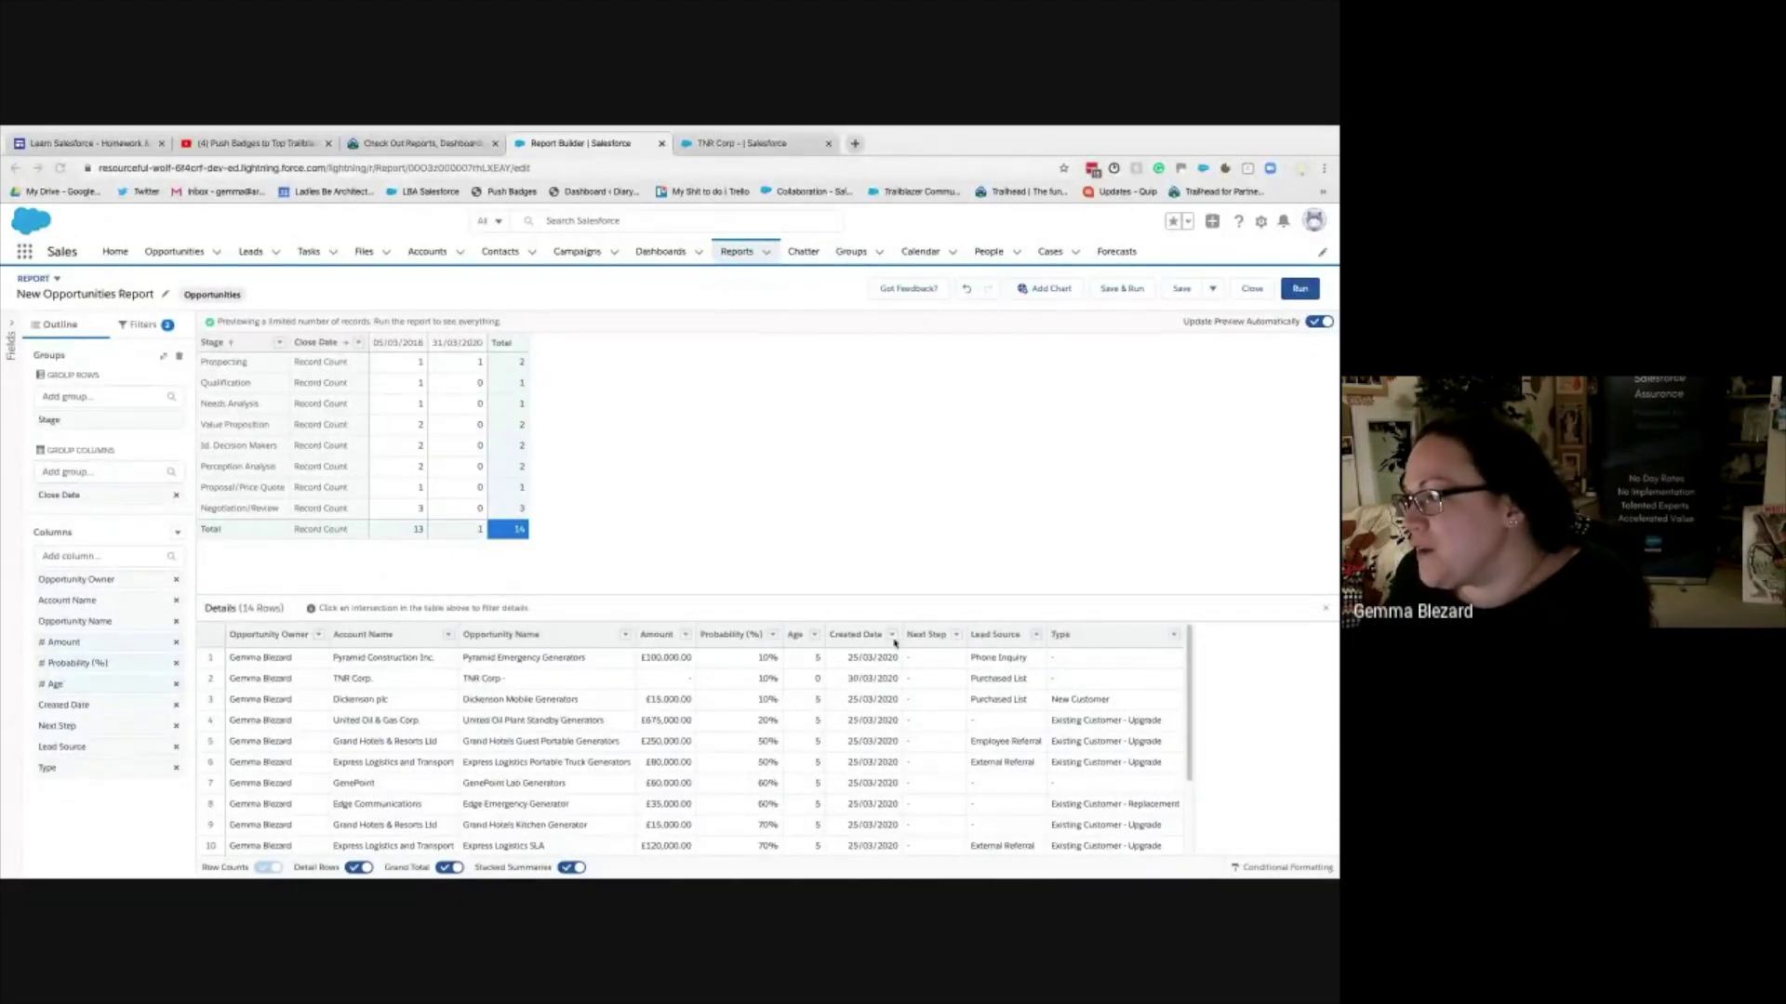
- Group the Close Date columns by Calendar Month, and save and run the report
left_click(359, 344)
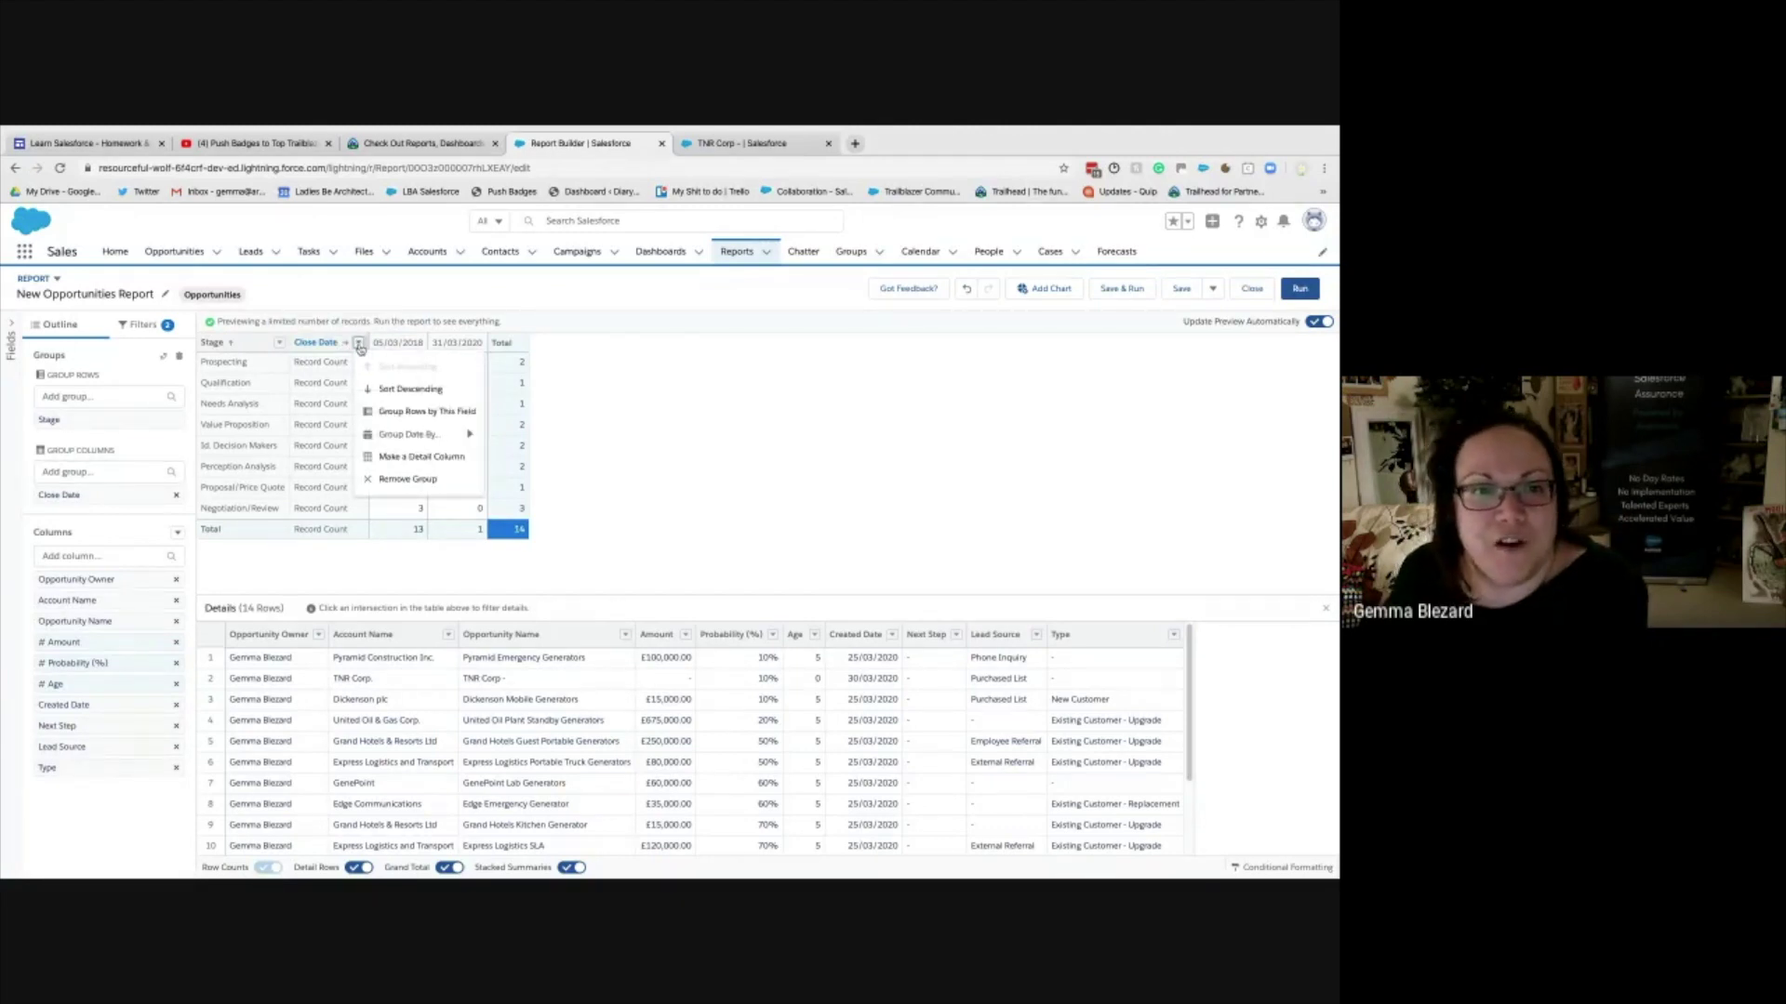
mouse_move(437, 435)
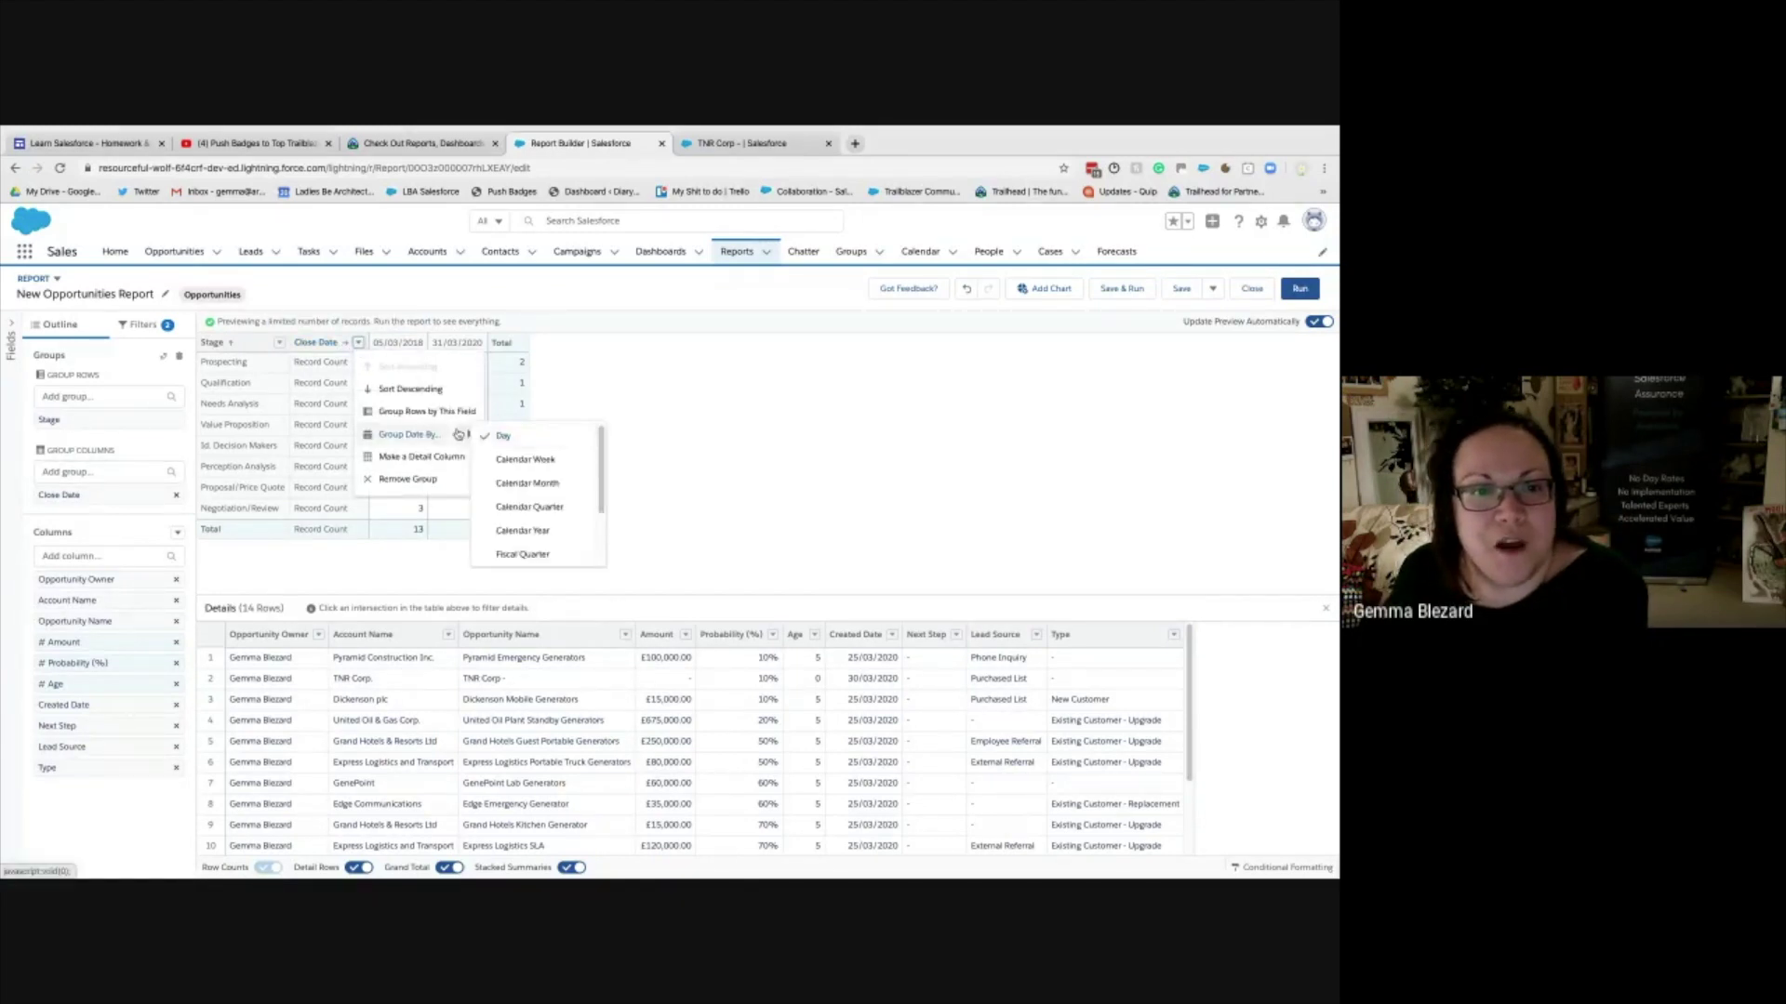
left_click(522, 483)
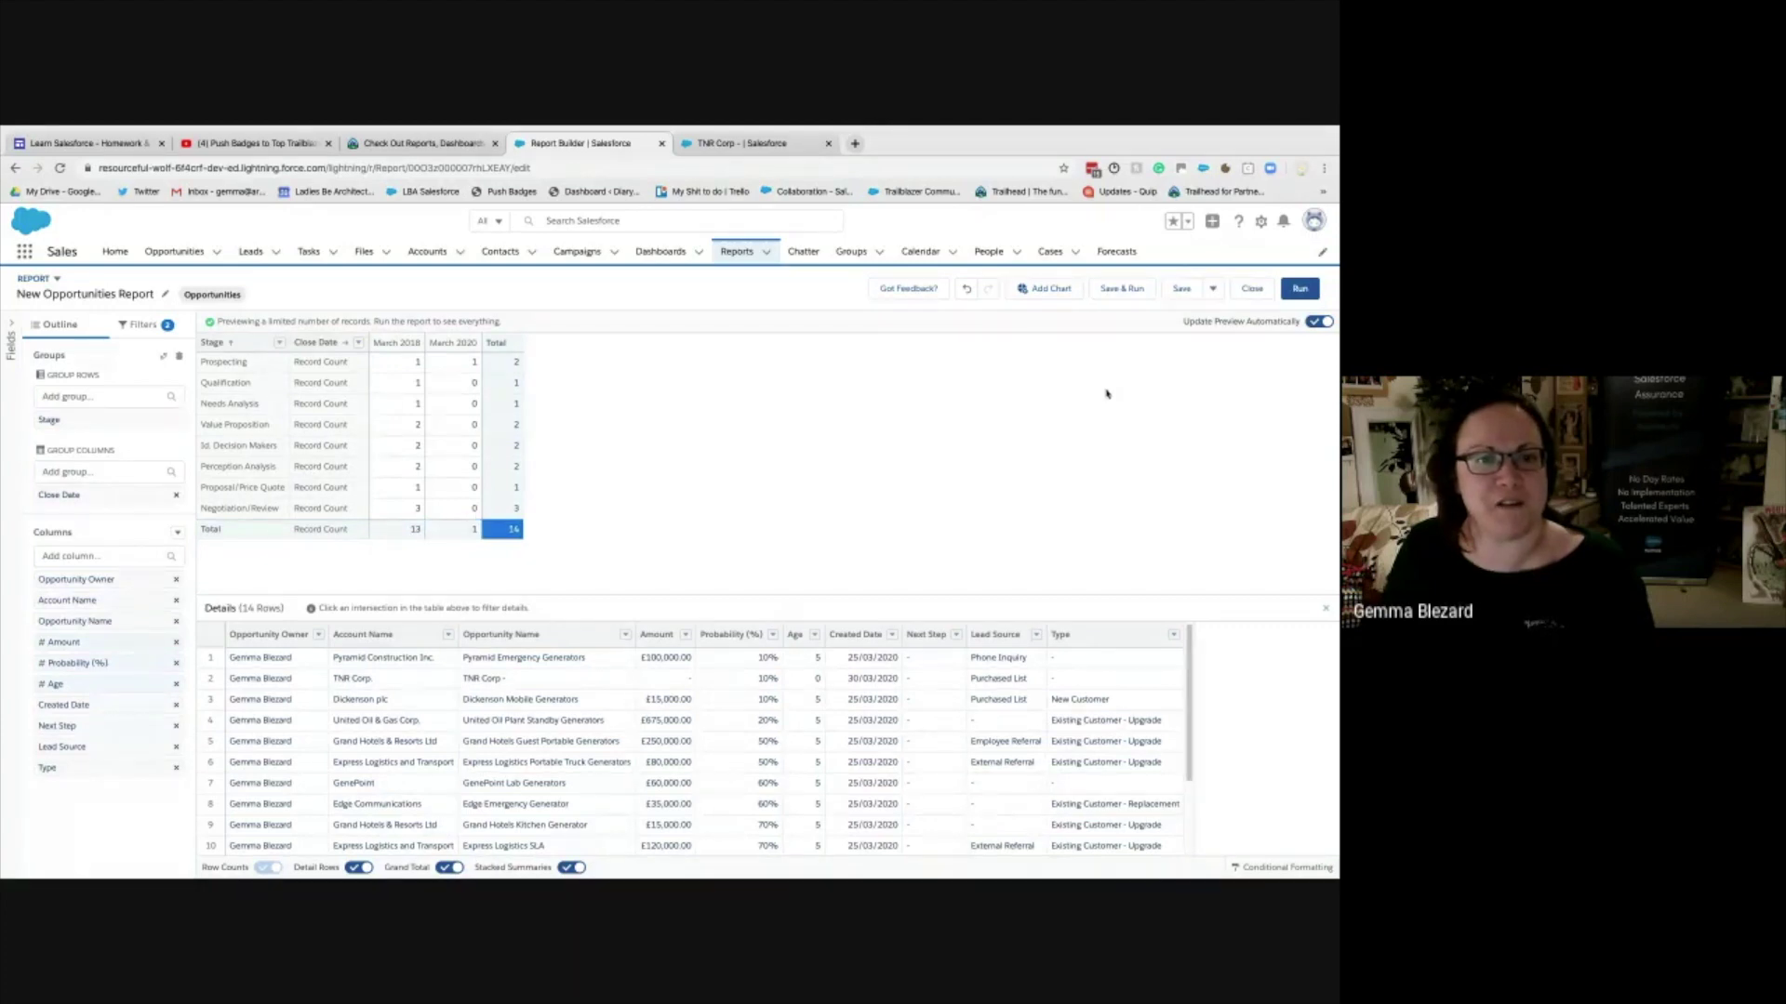
left_click(1126, 292)
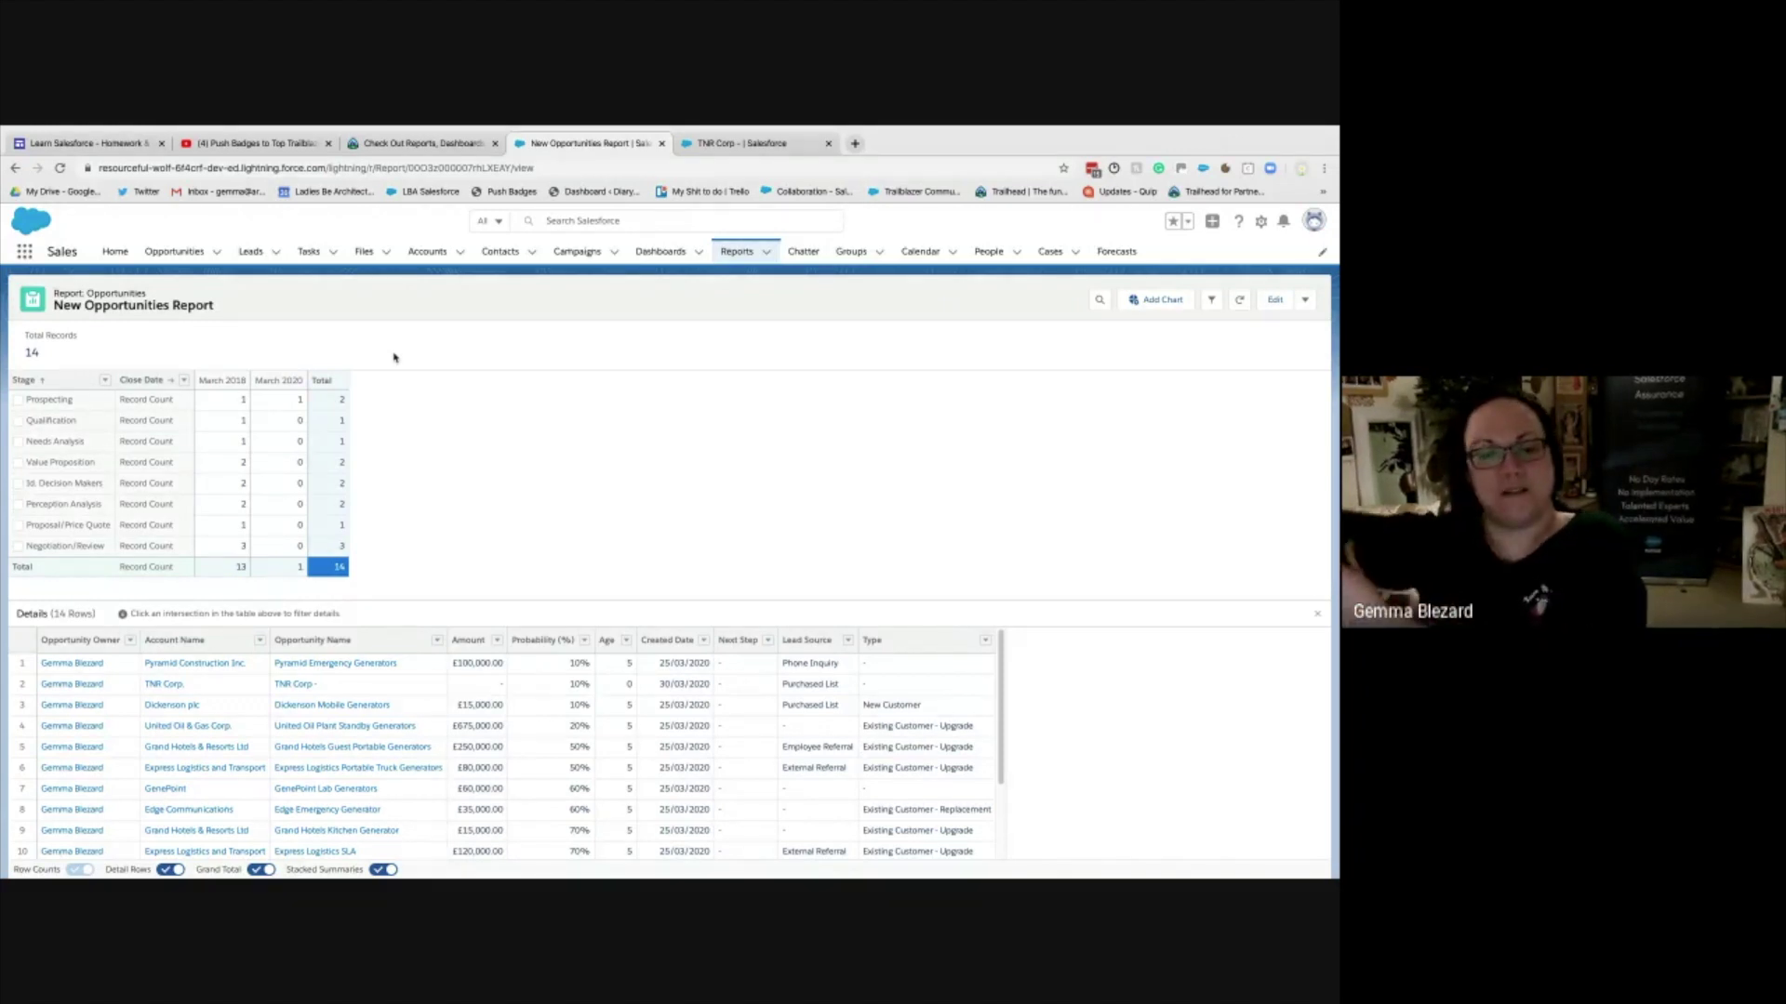
- Add a chart to the report and display it as a column chart by Stage with Close Date as the second grouping
scroll(689, 690, "down", 3)
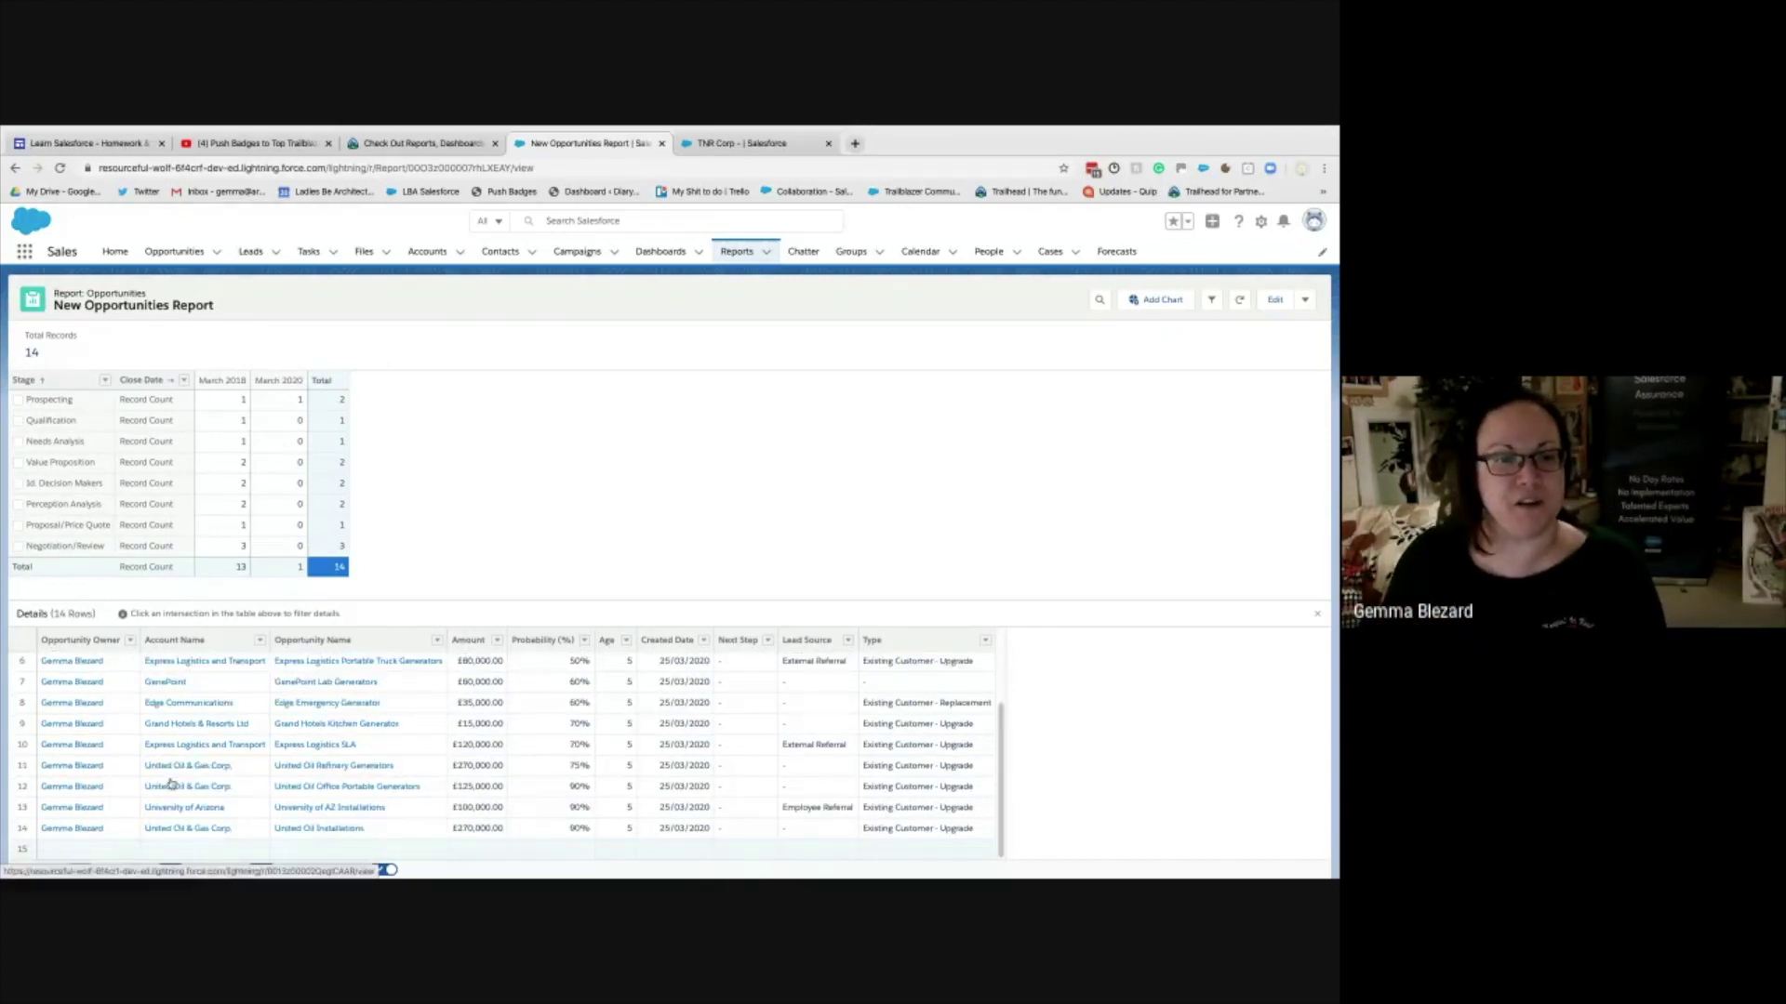
scroll(207, 766, "up", 3)
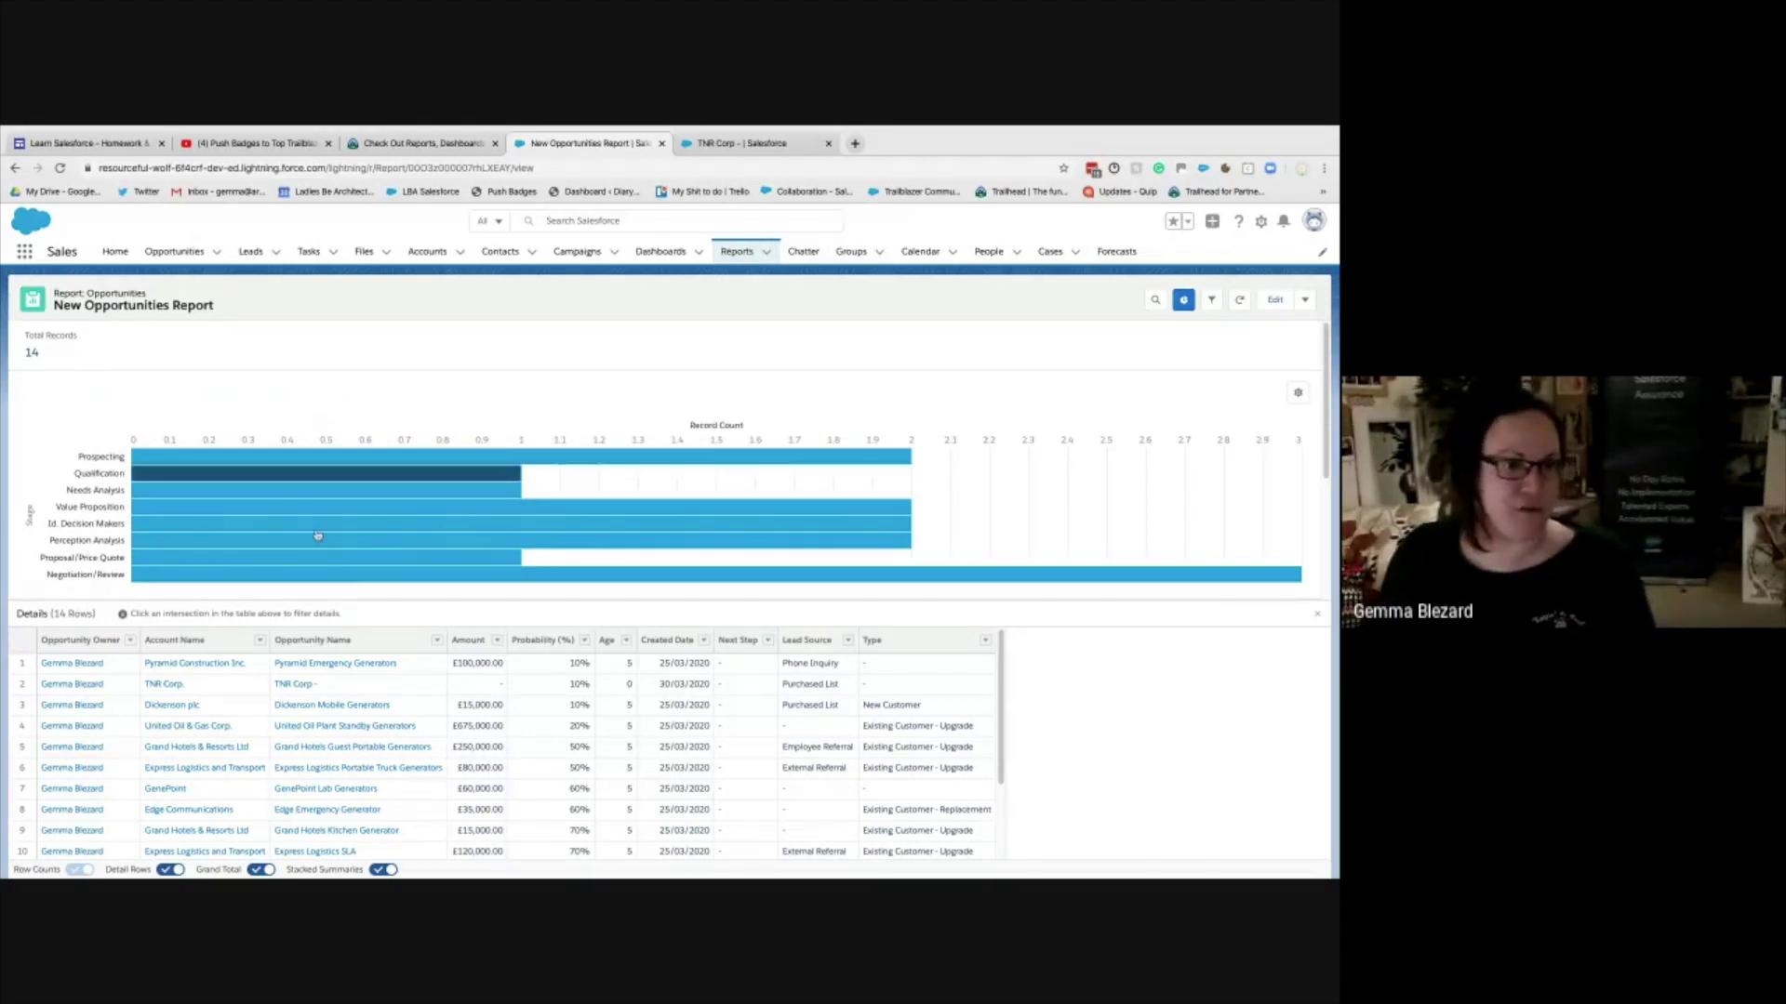
left_click(1296, 390)
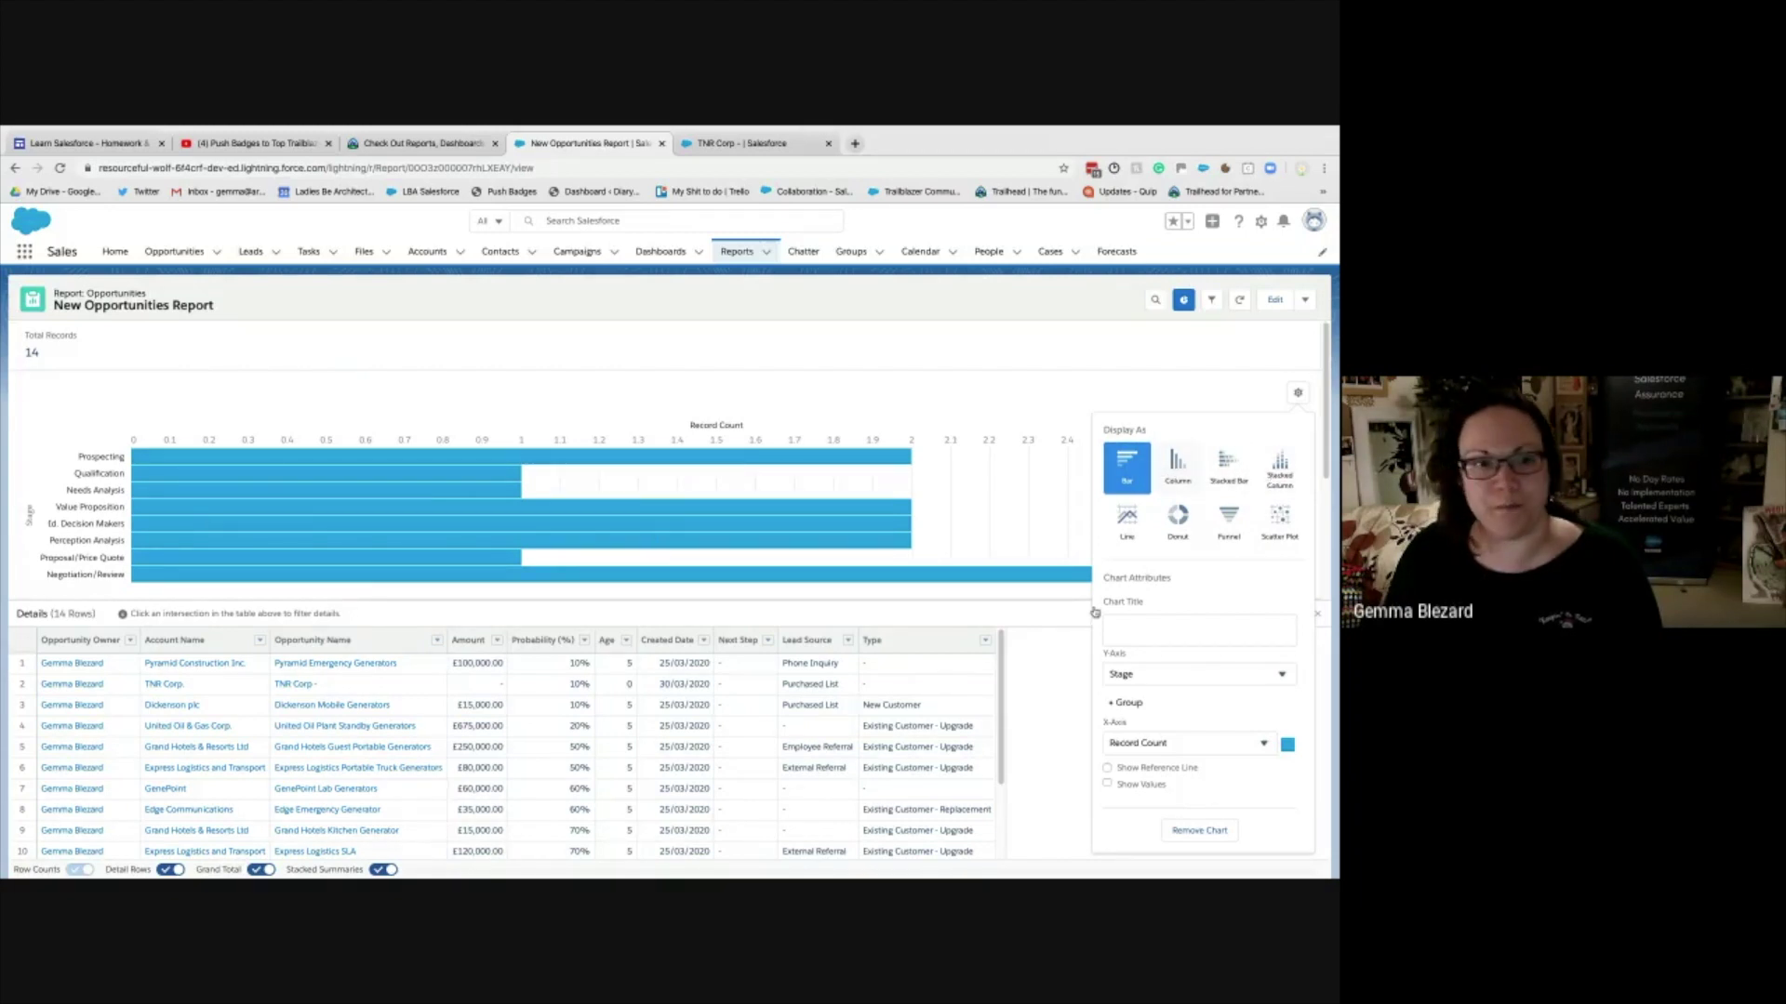
left_click(1176, 470)
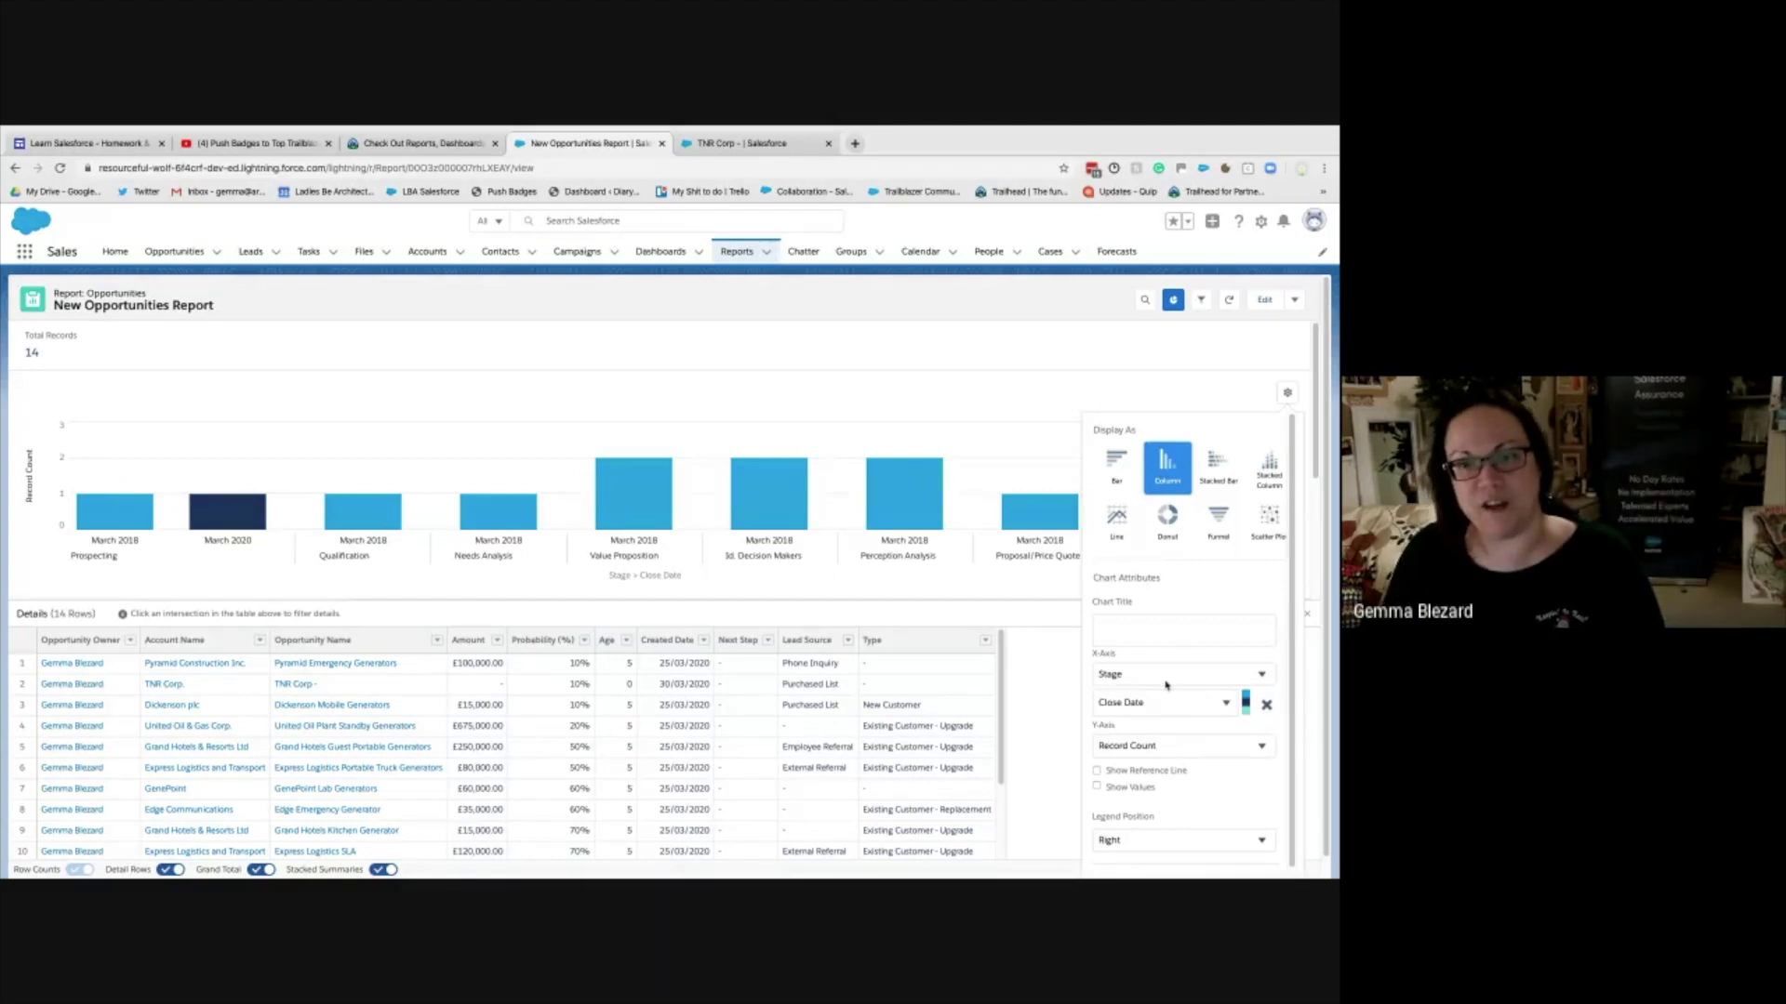
- Set the column chart's X-axis to Close Date, with Stage as the second grouping
left_click(1121, 674)
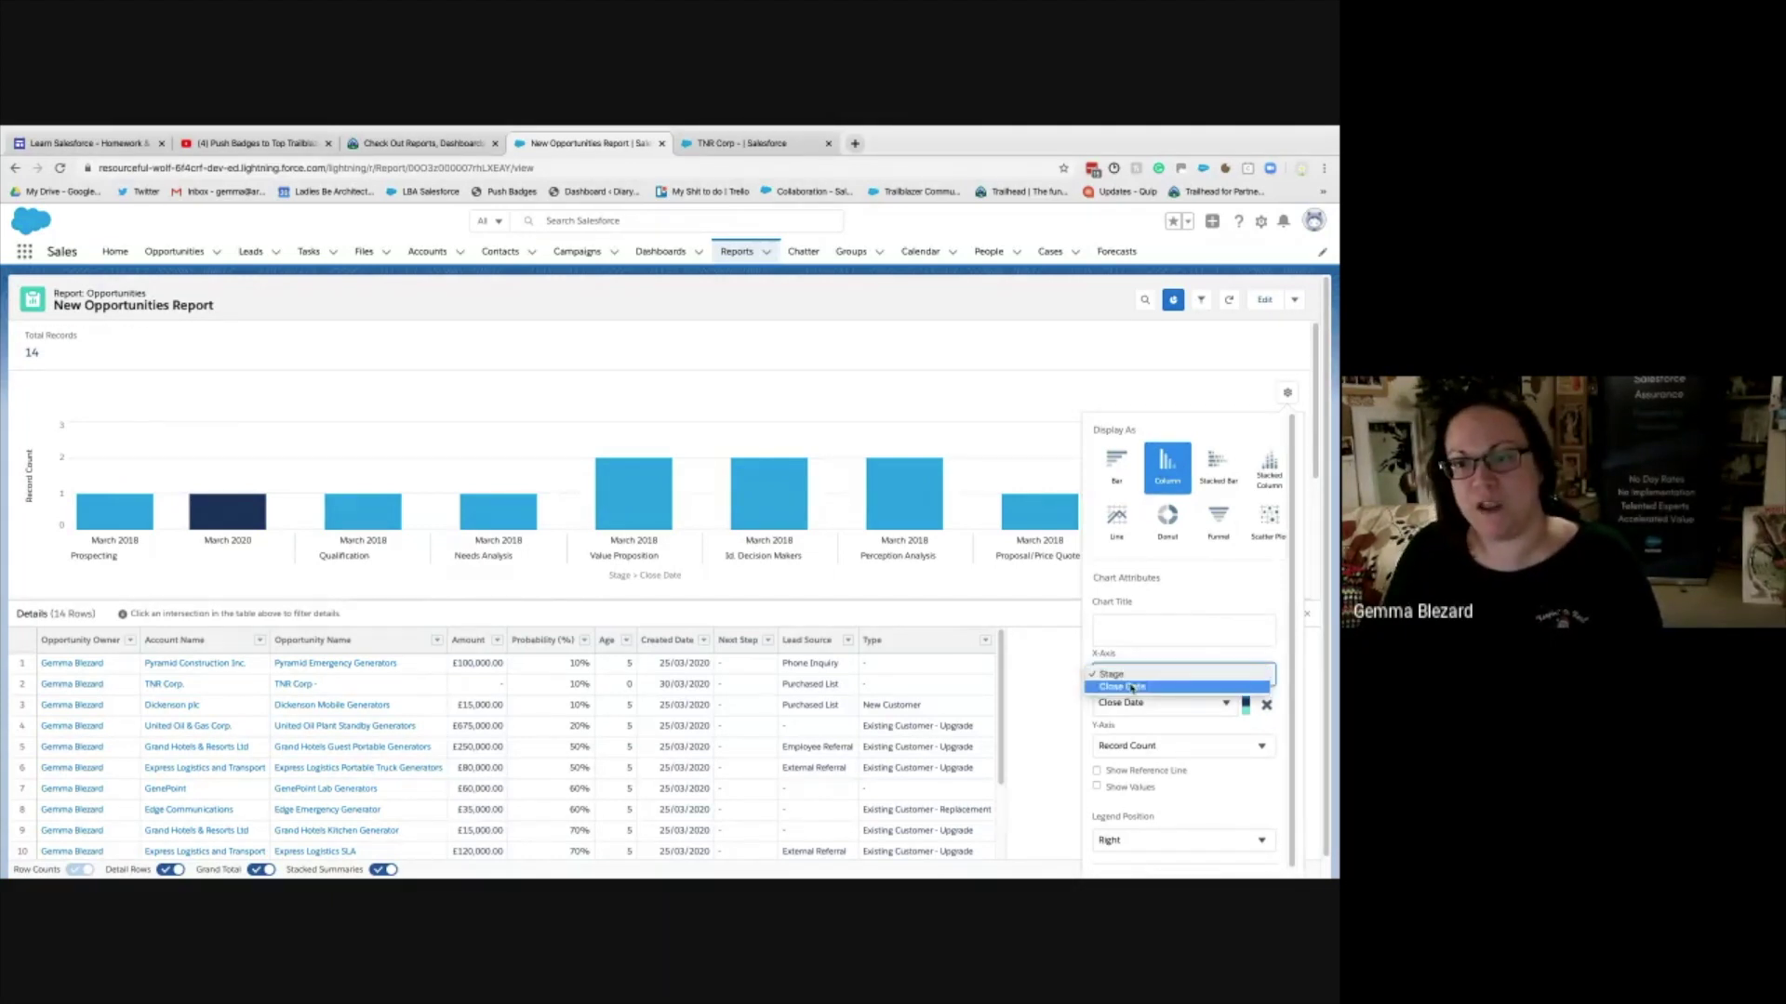
left_click(1122, 672)
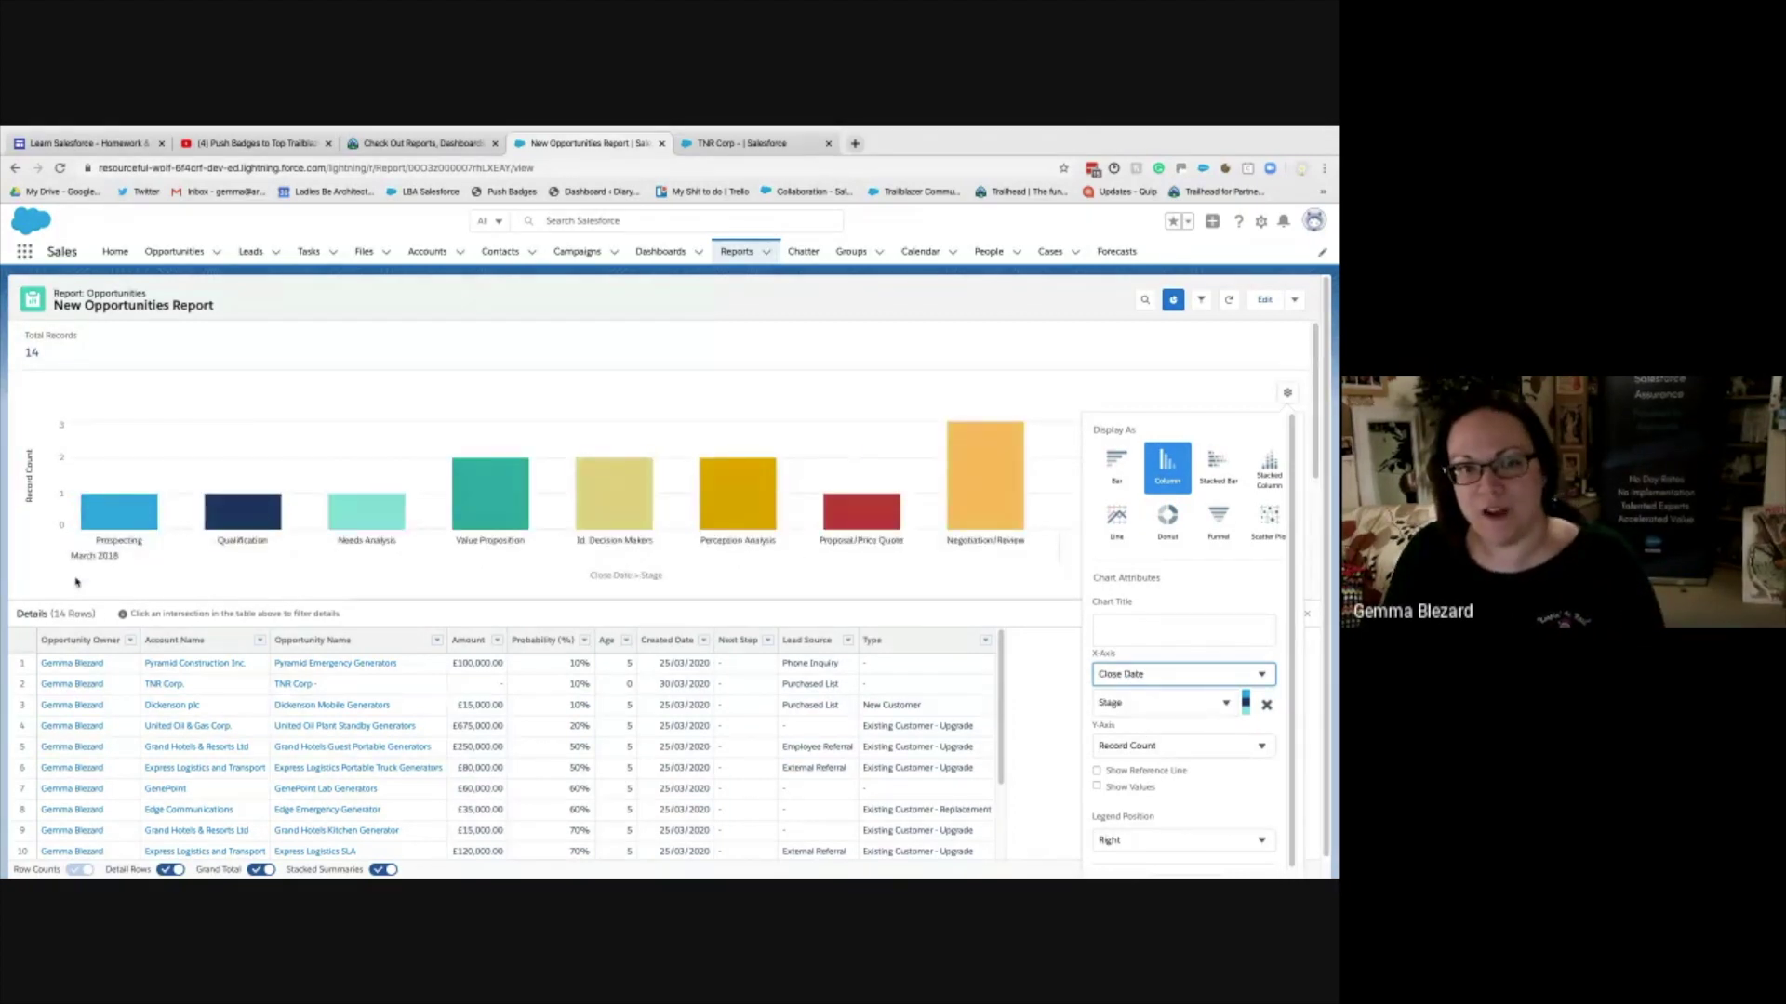
mouse_move(941, 561)
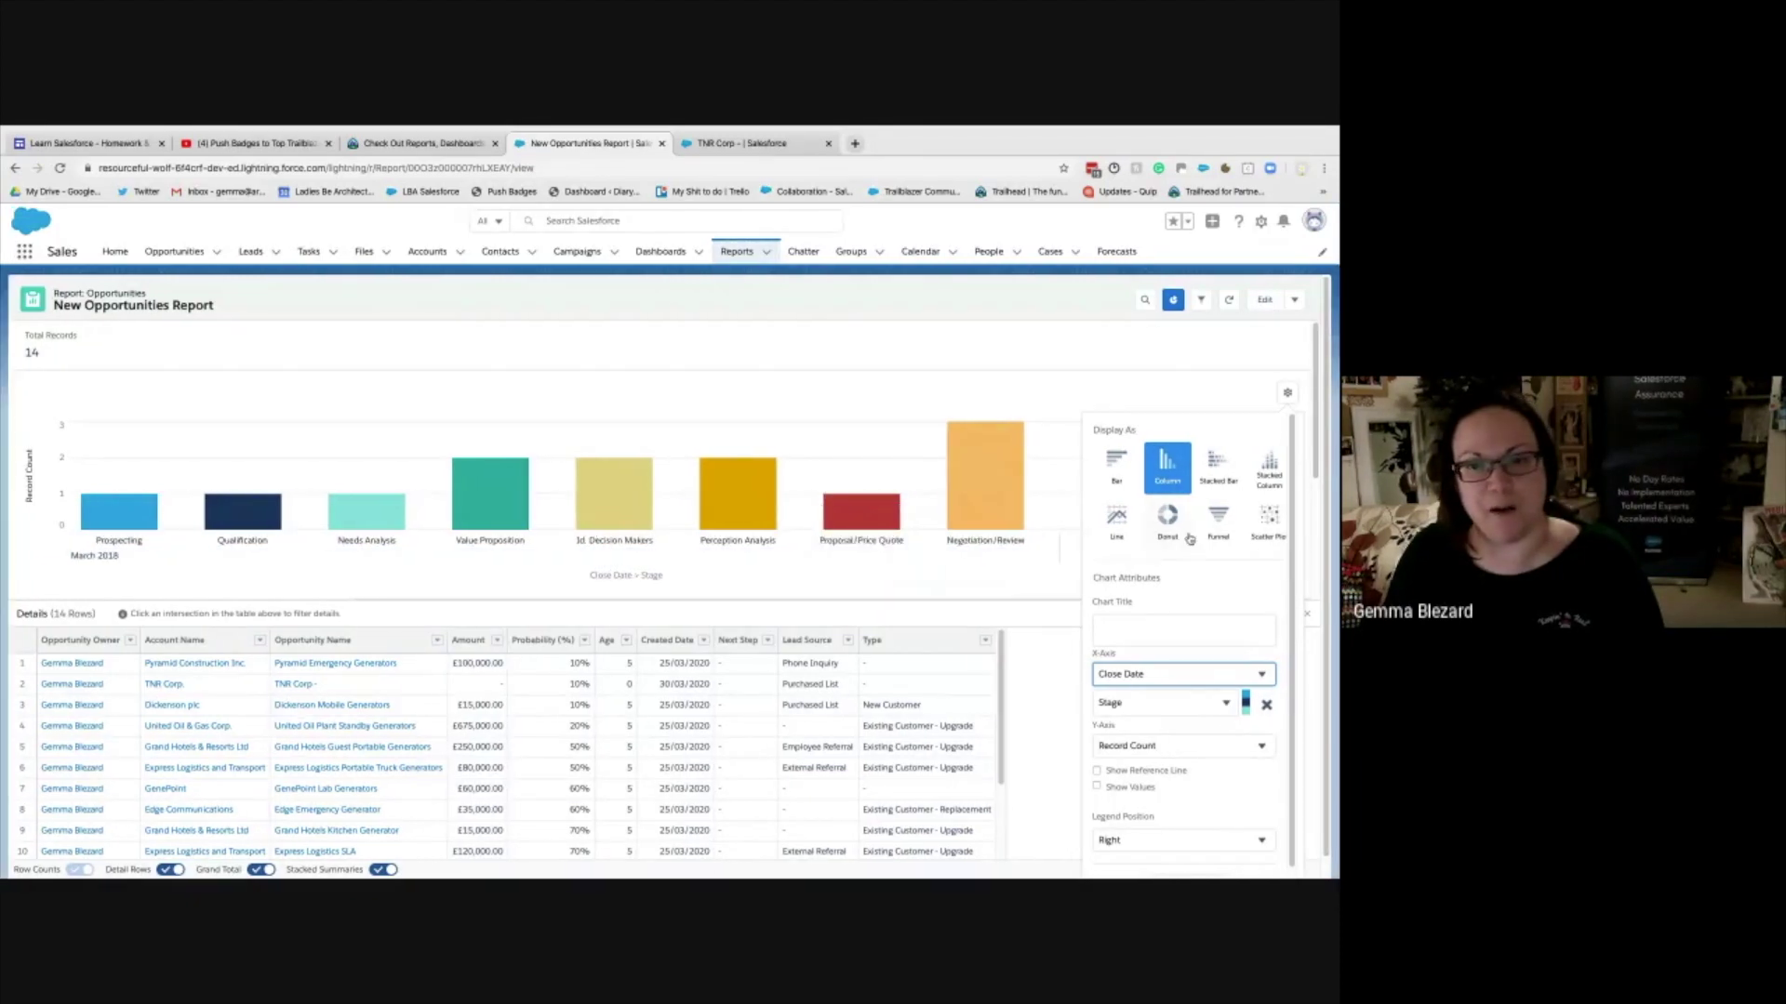
- Display the report chart as a stacked column chart
left_click(1216, 465)
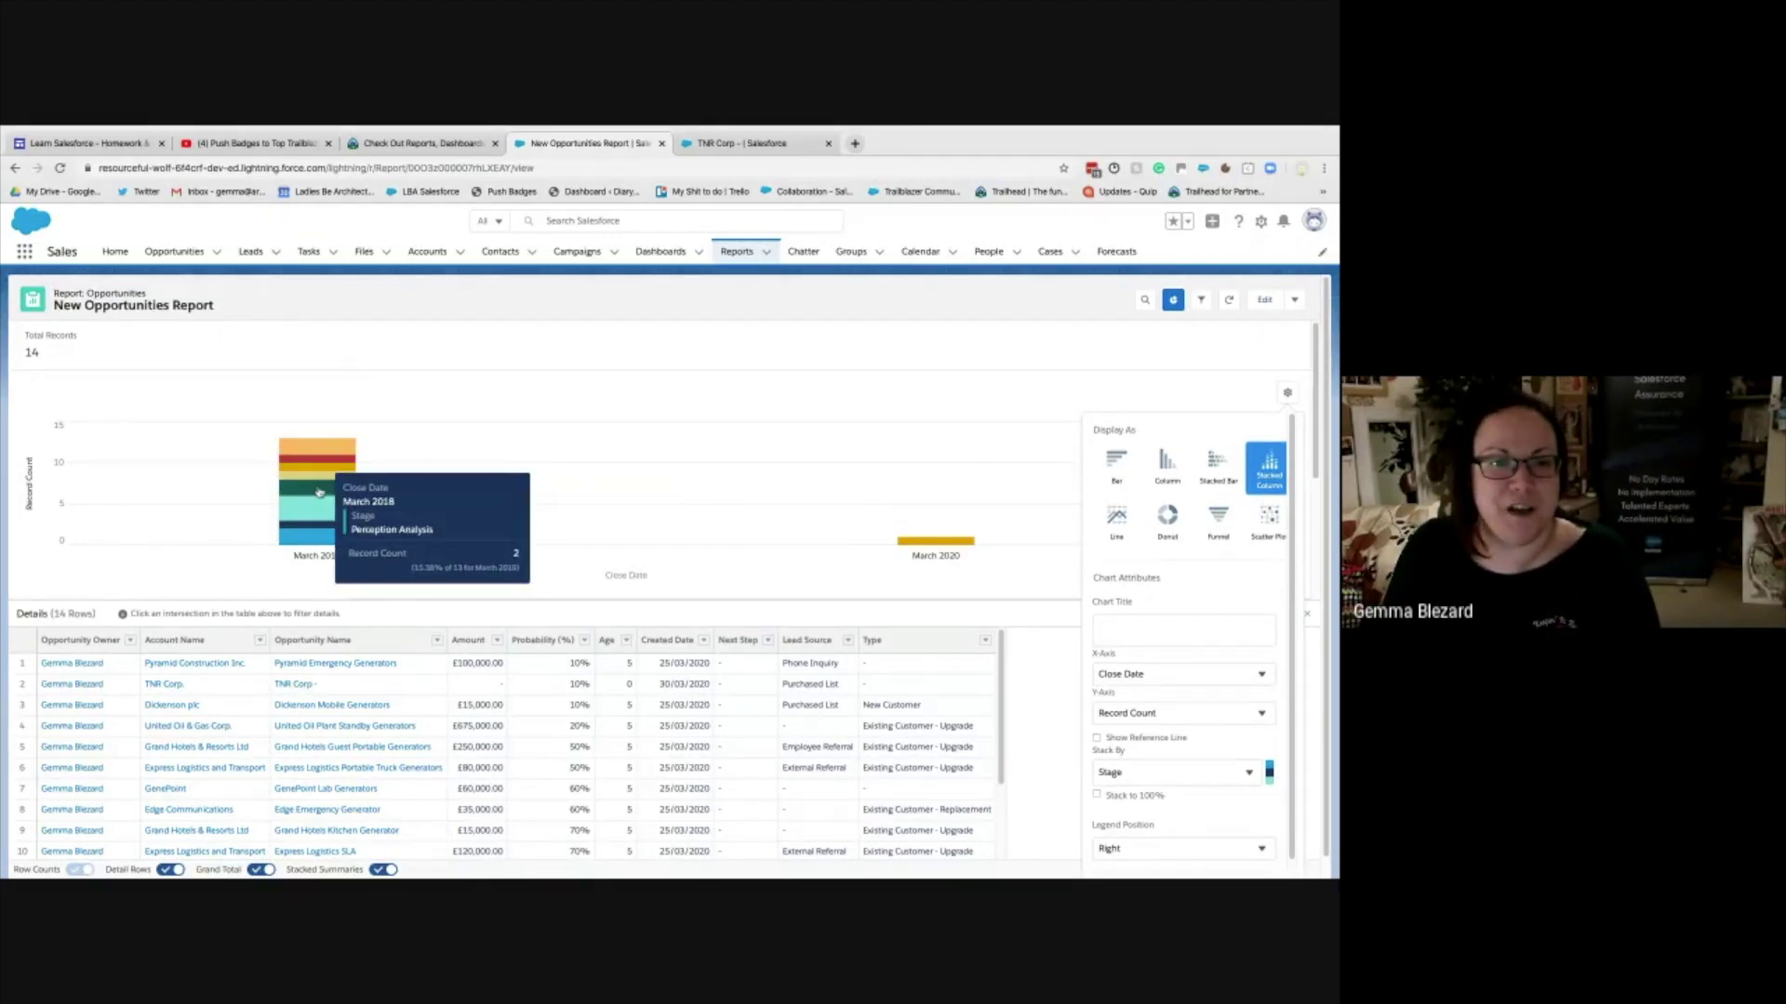
left_click(1164, 713)
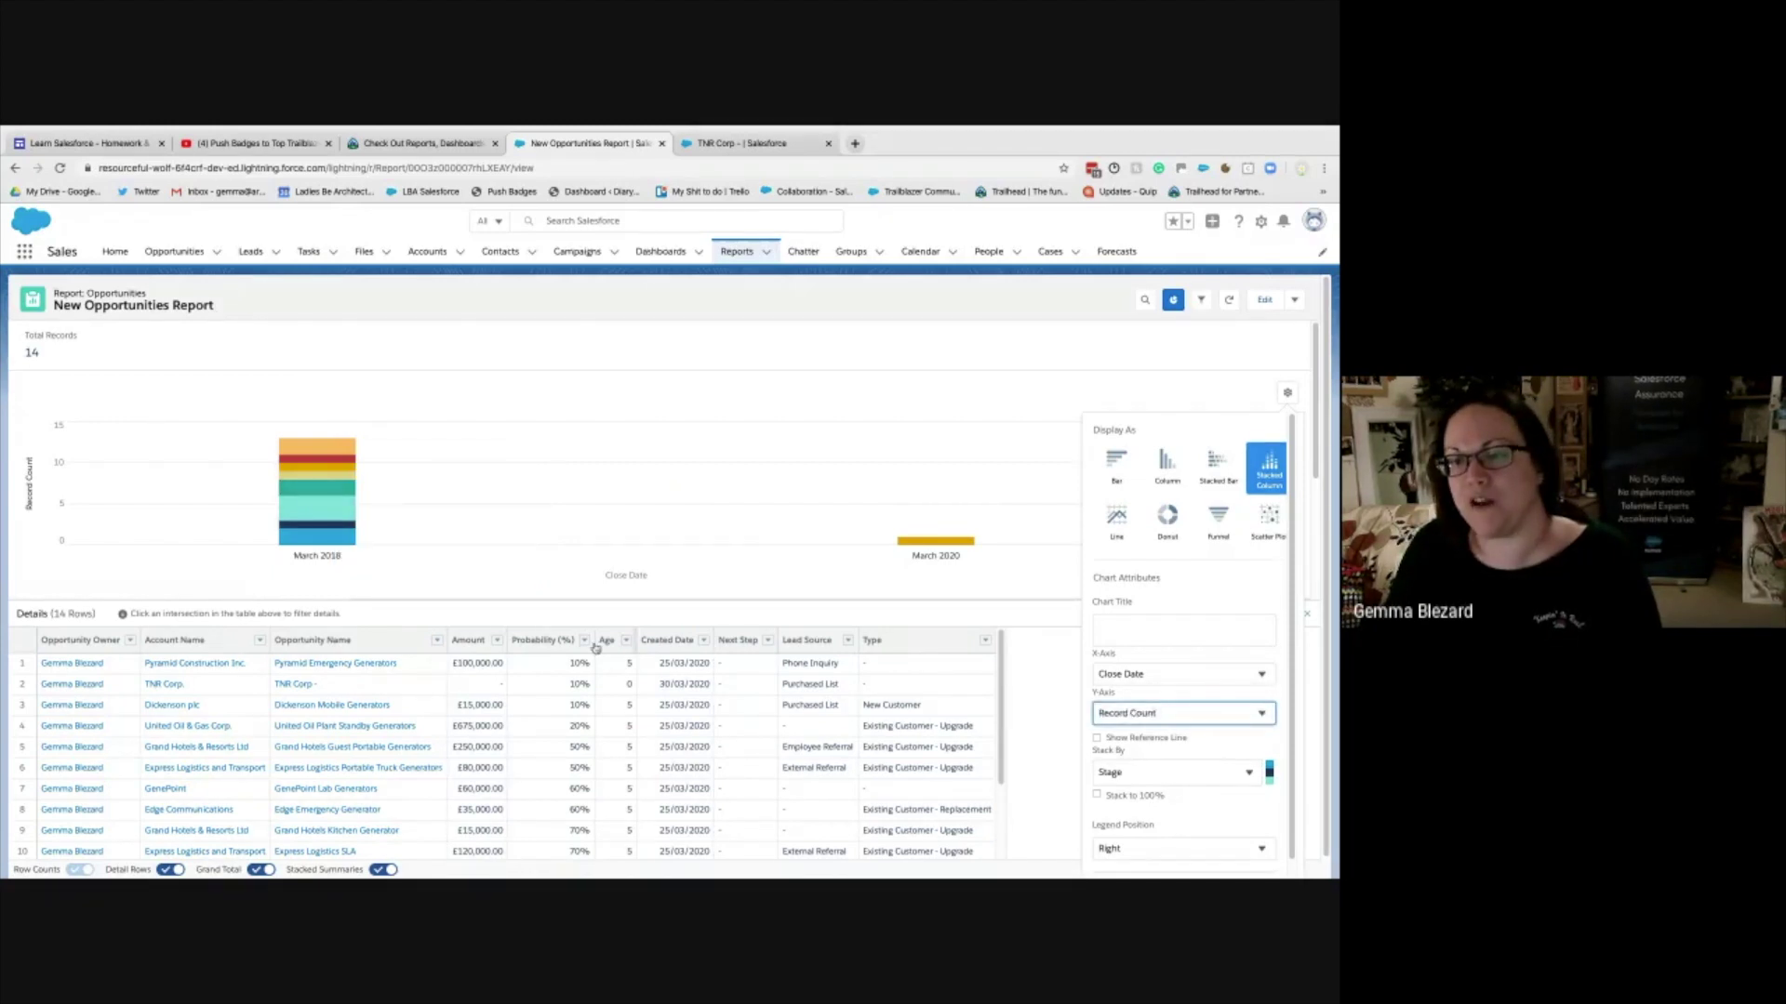
left_click(497, 641)
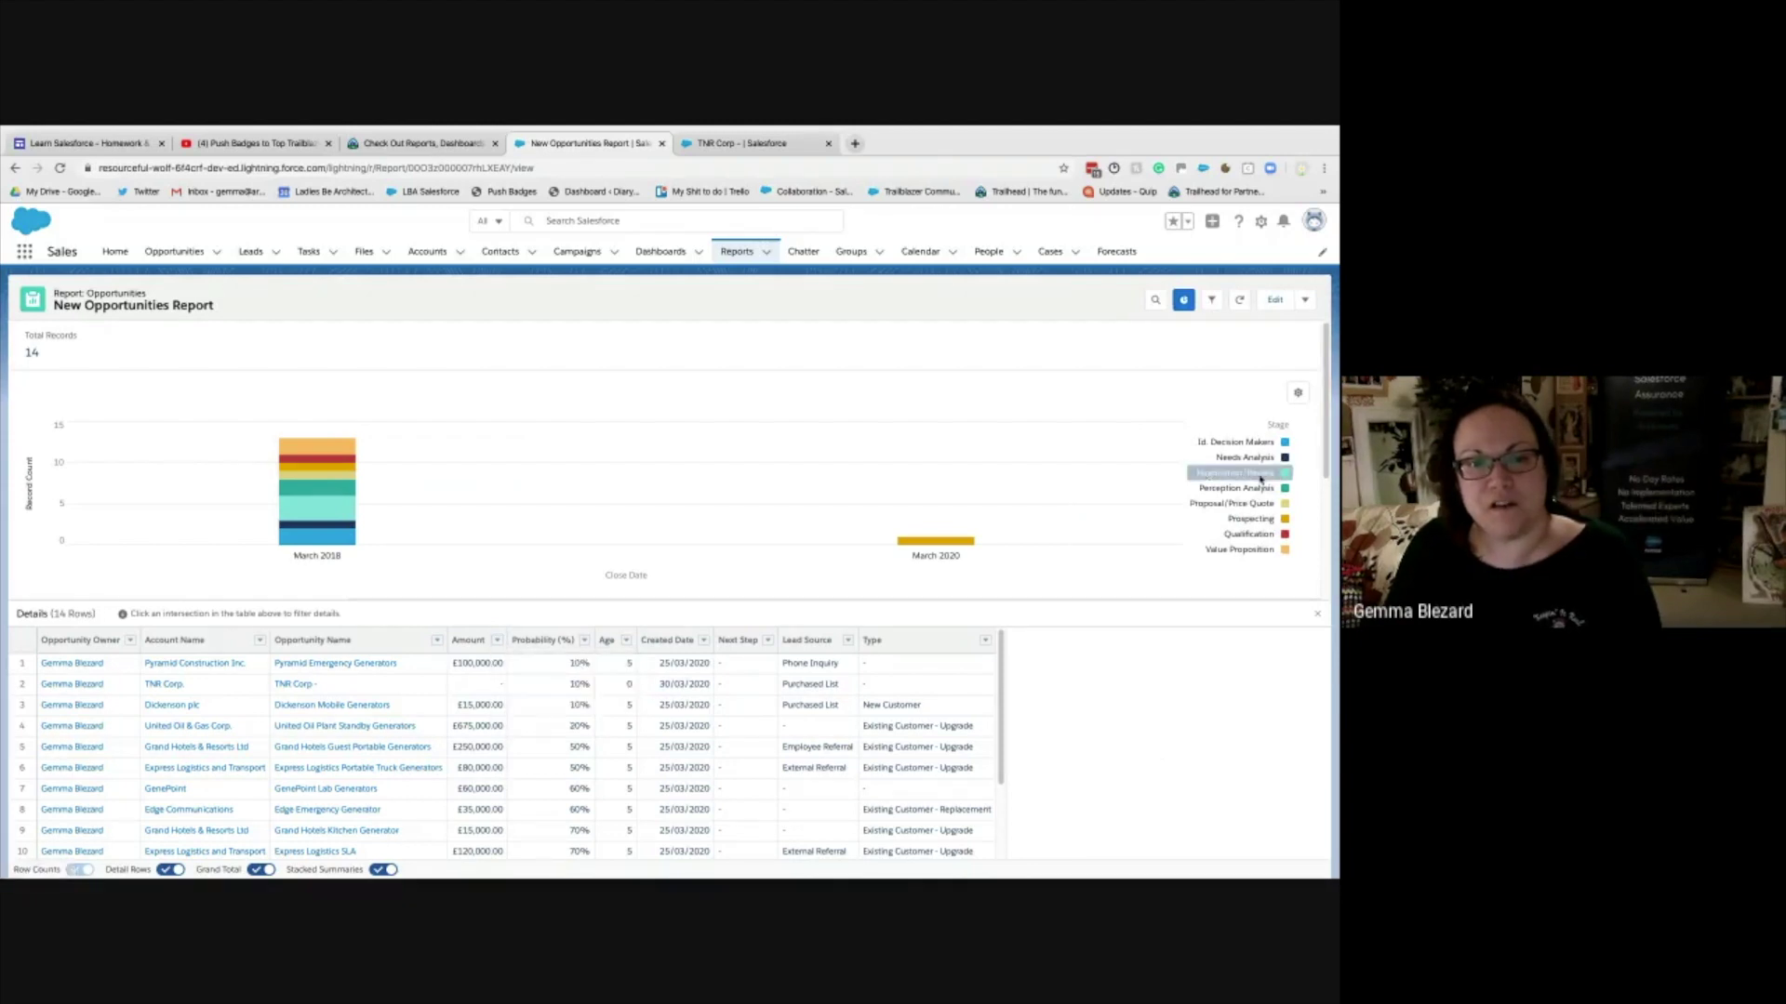
- Place the stacked column chart's legend at the bottom
left_click(1299, 394)
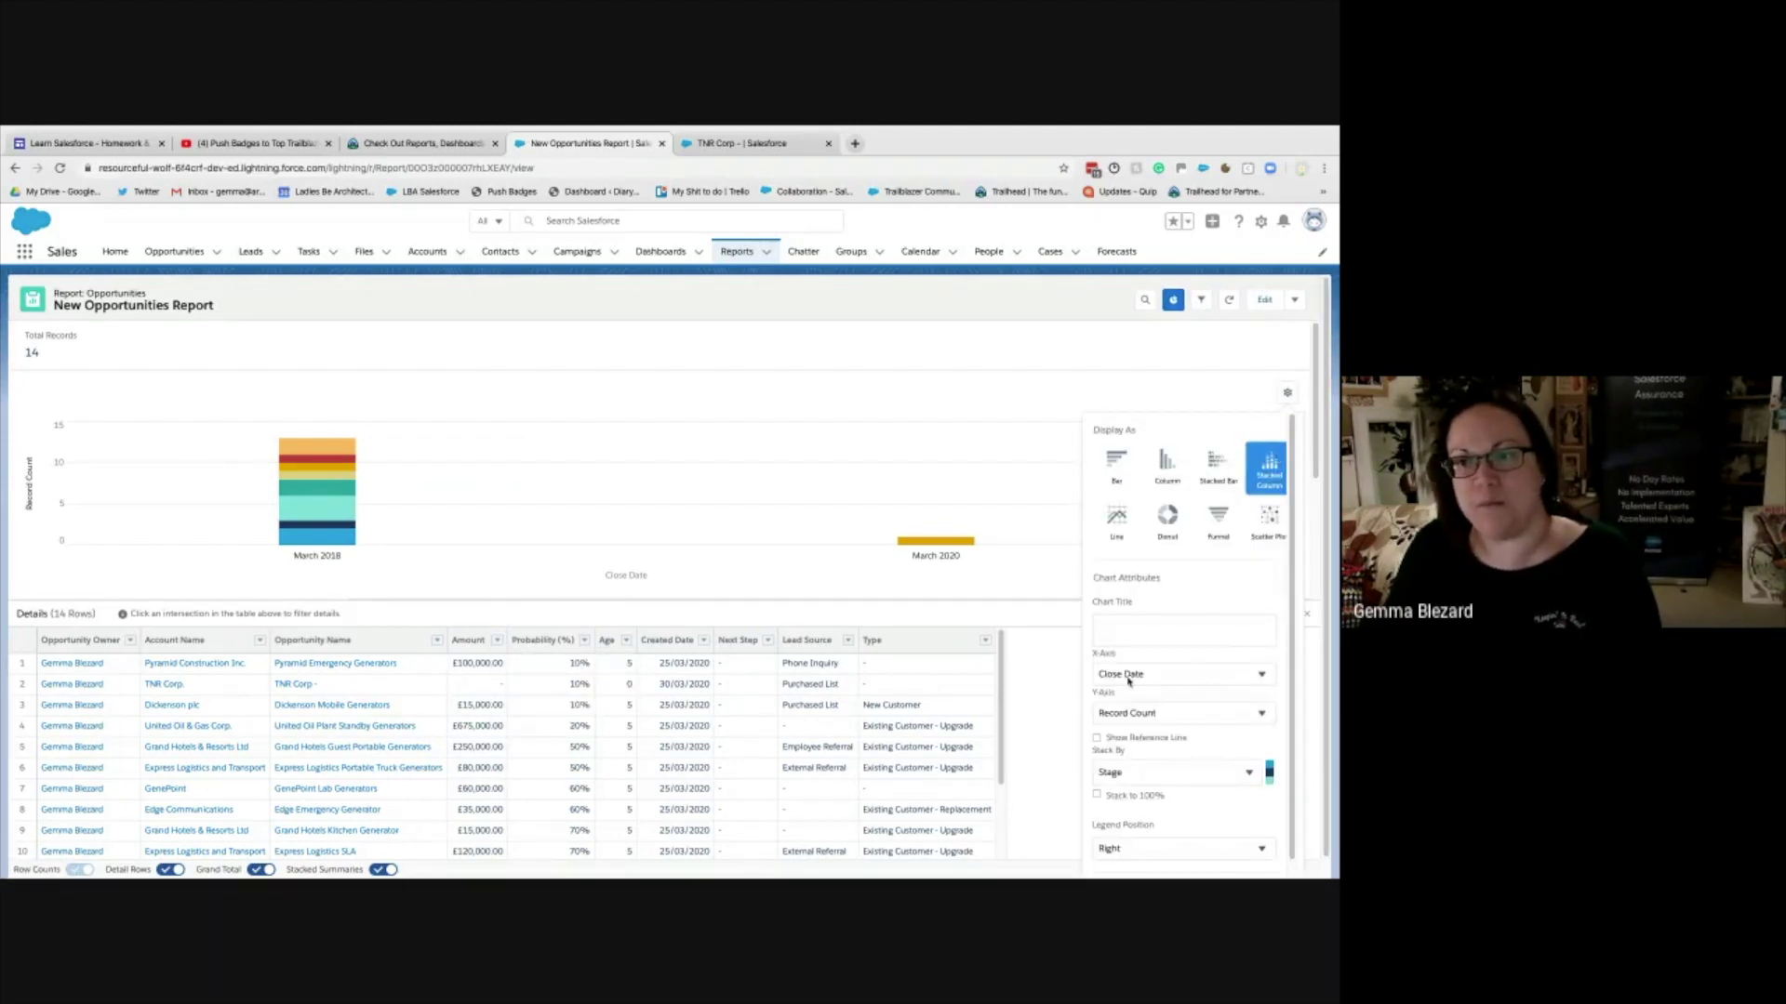
scroll(1137, 705, "down", 1)
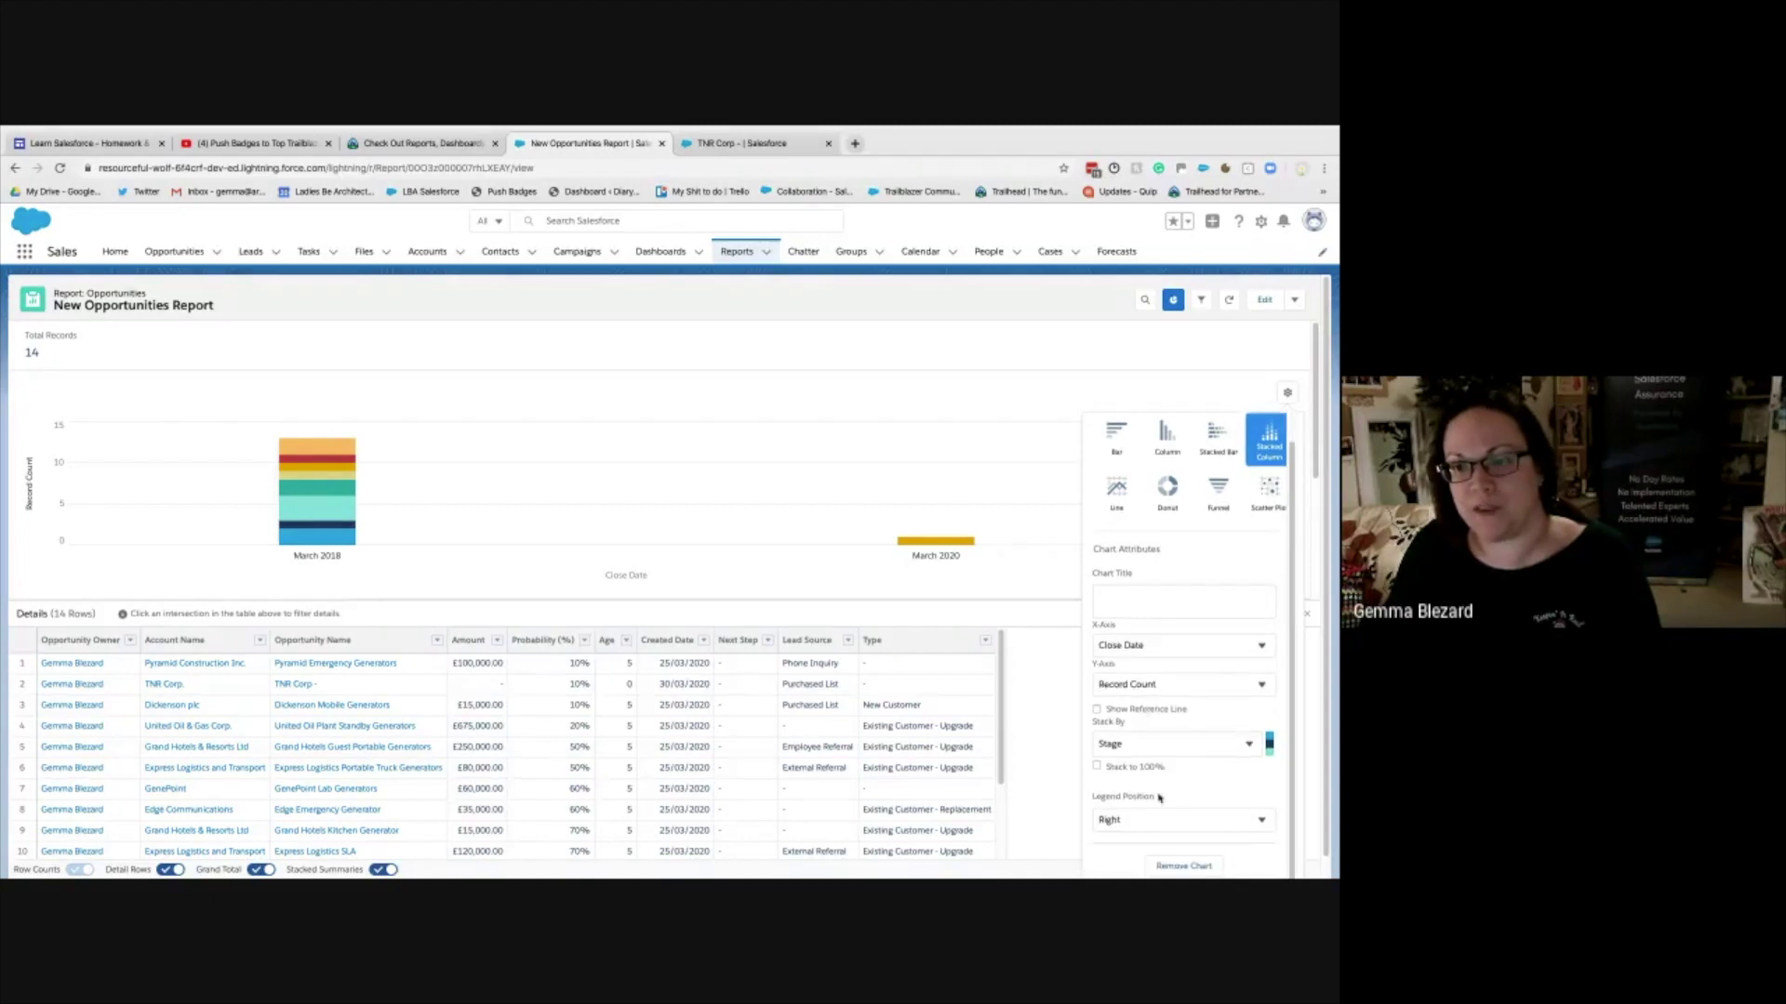
left_click(1168, 822)
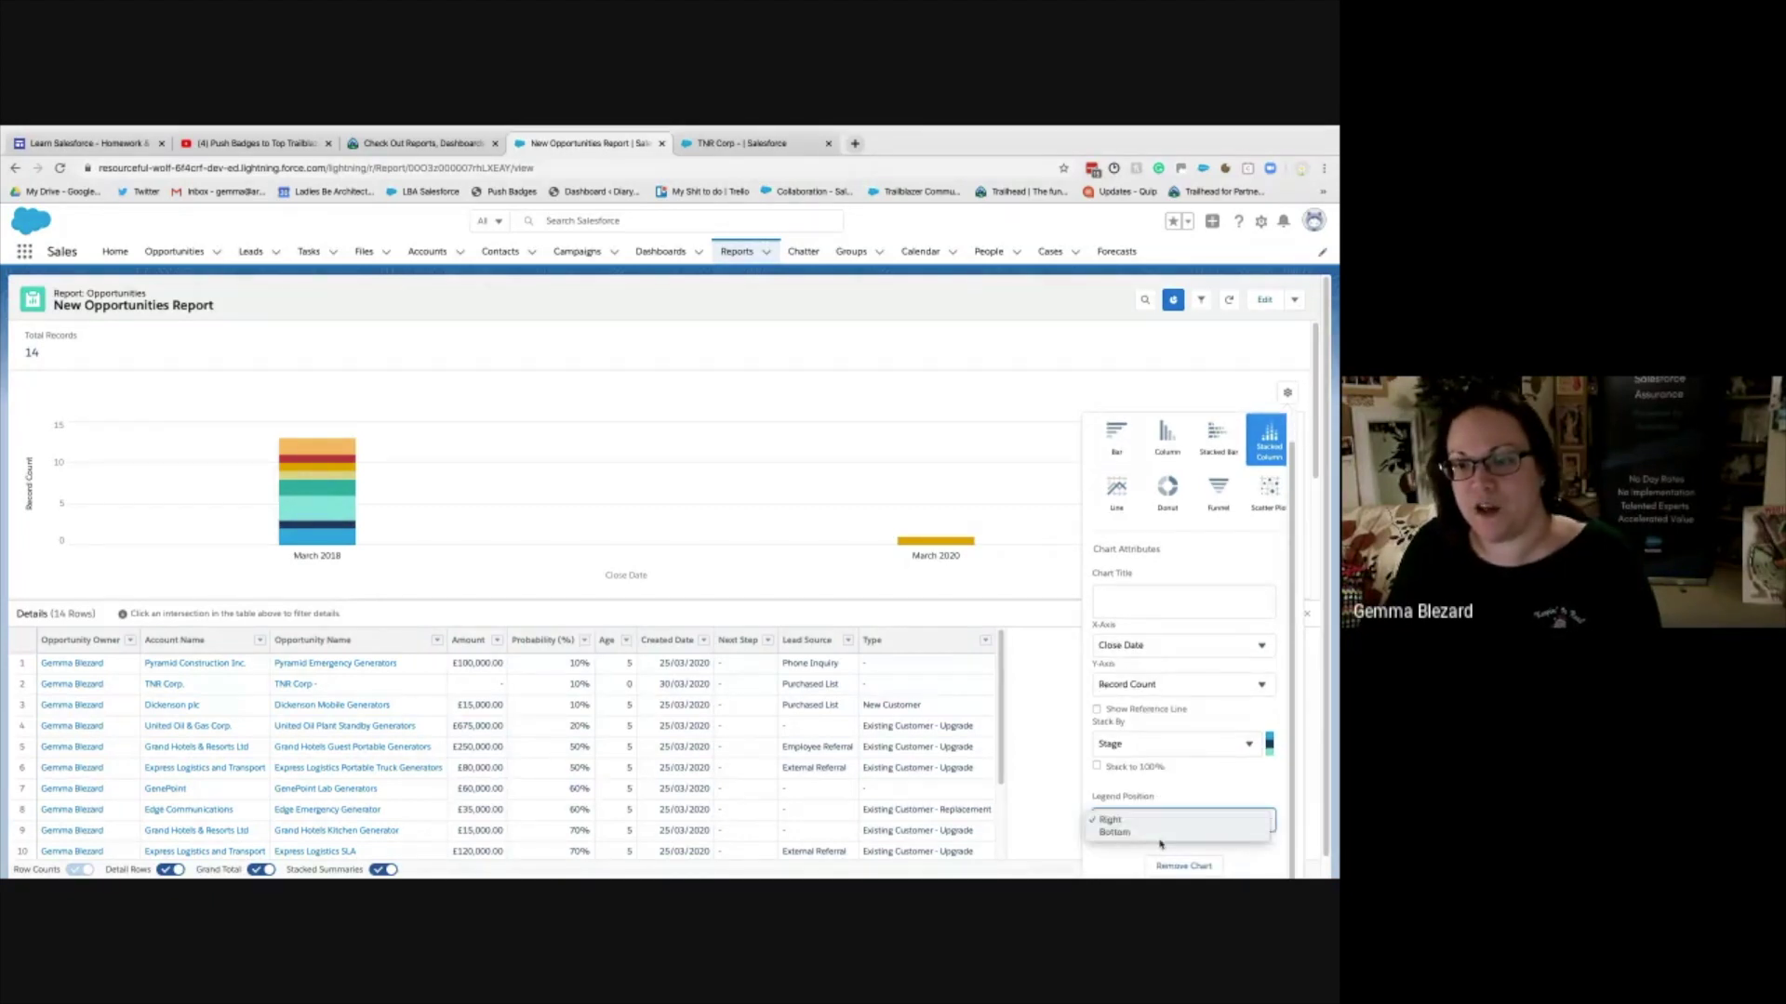
left_click(1161, 819)
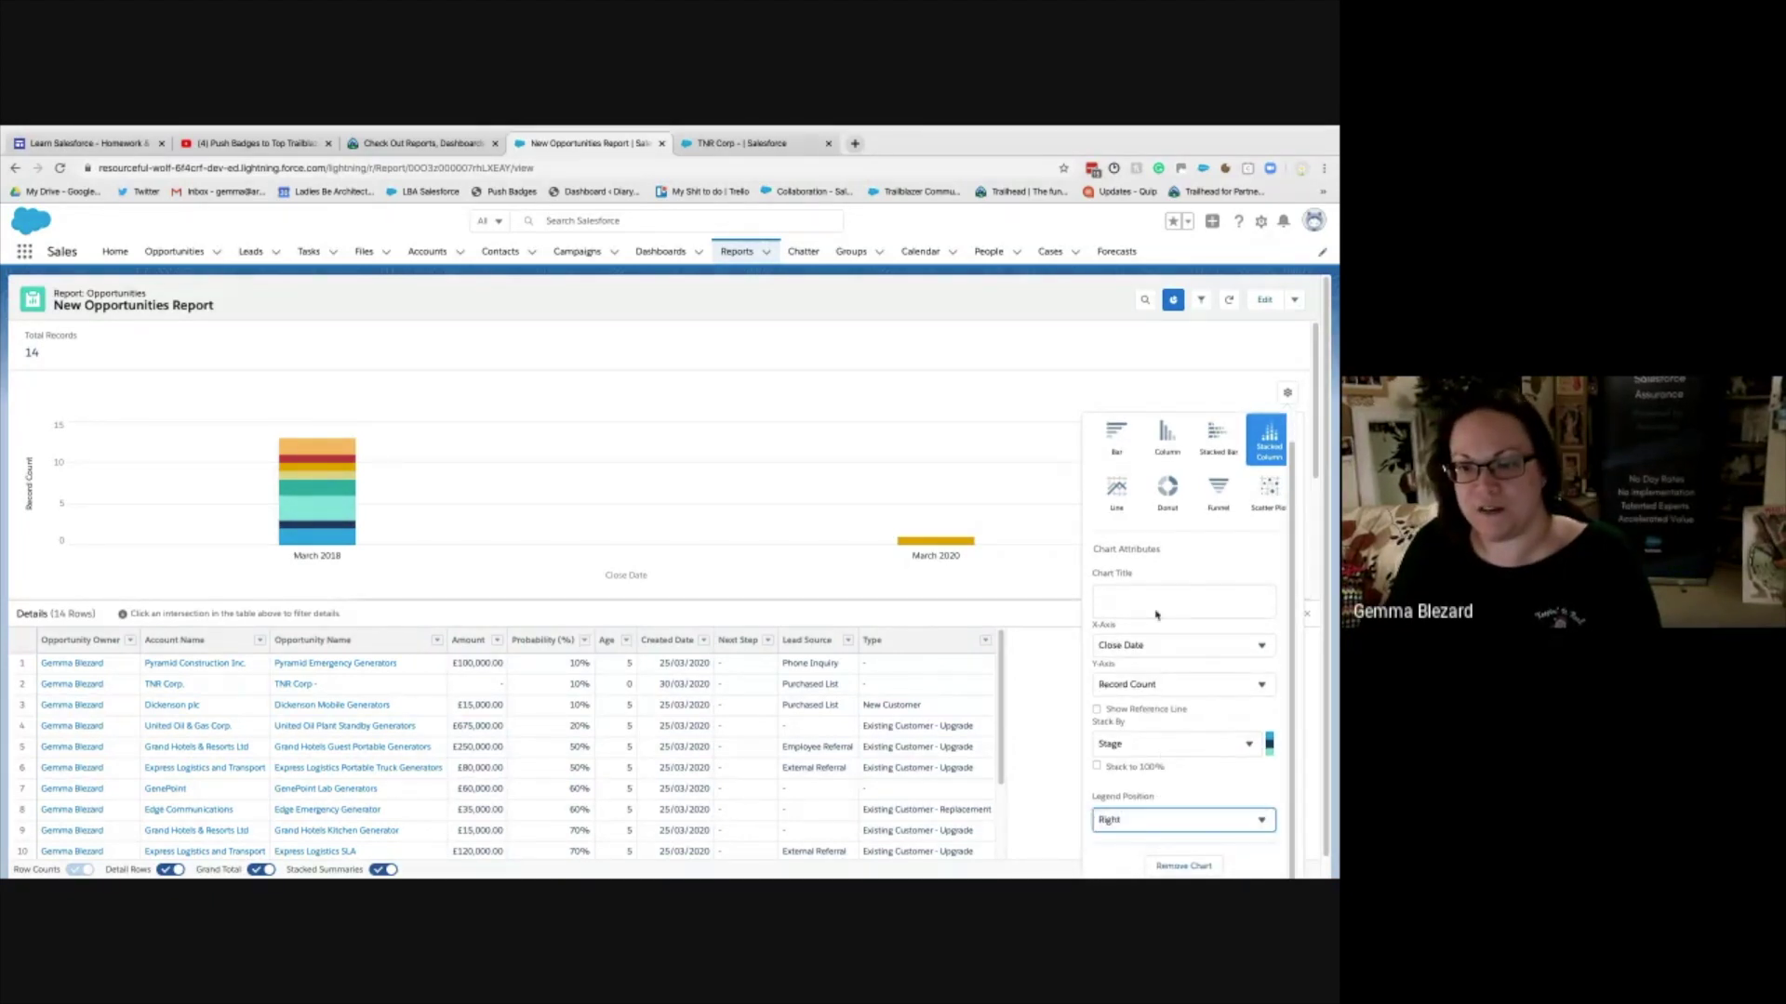
key("Down")
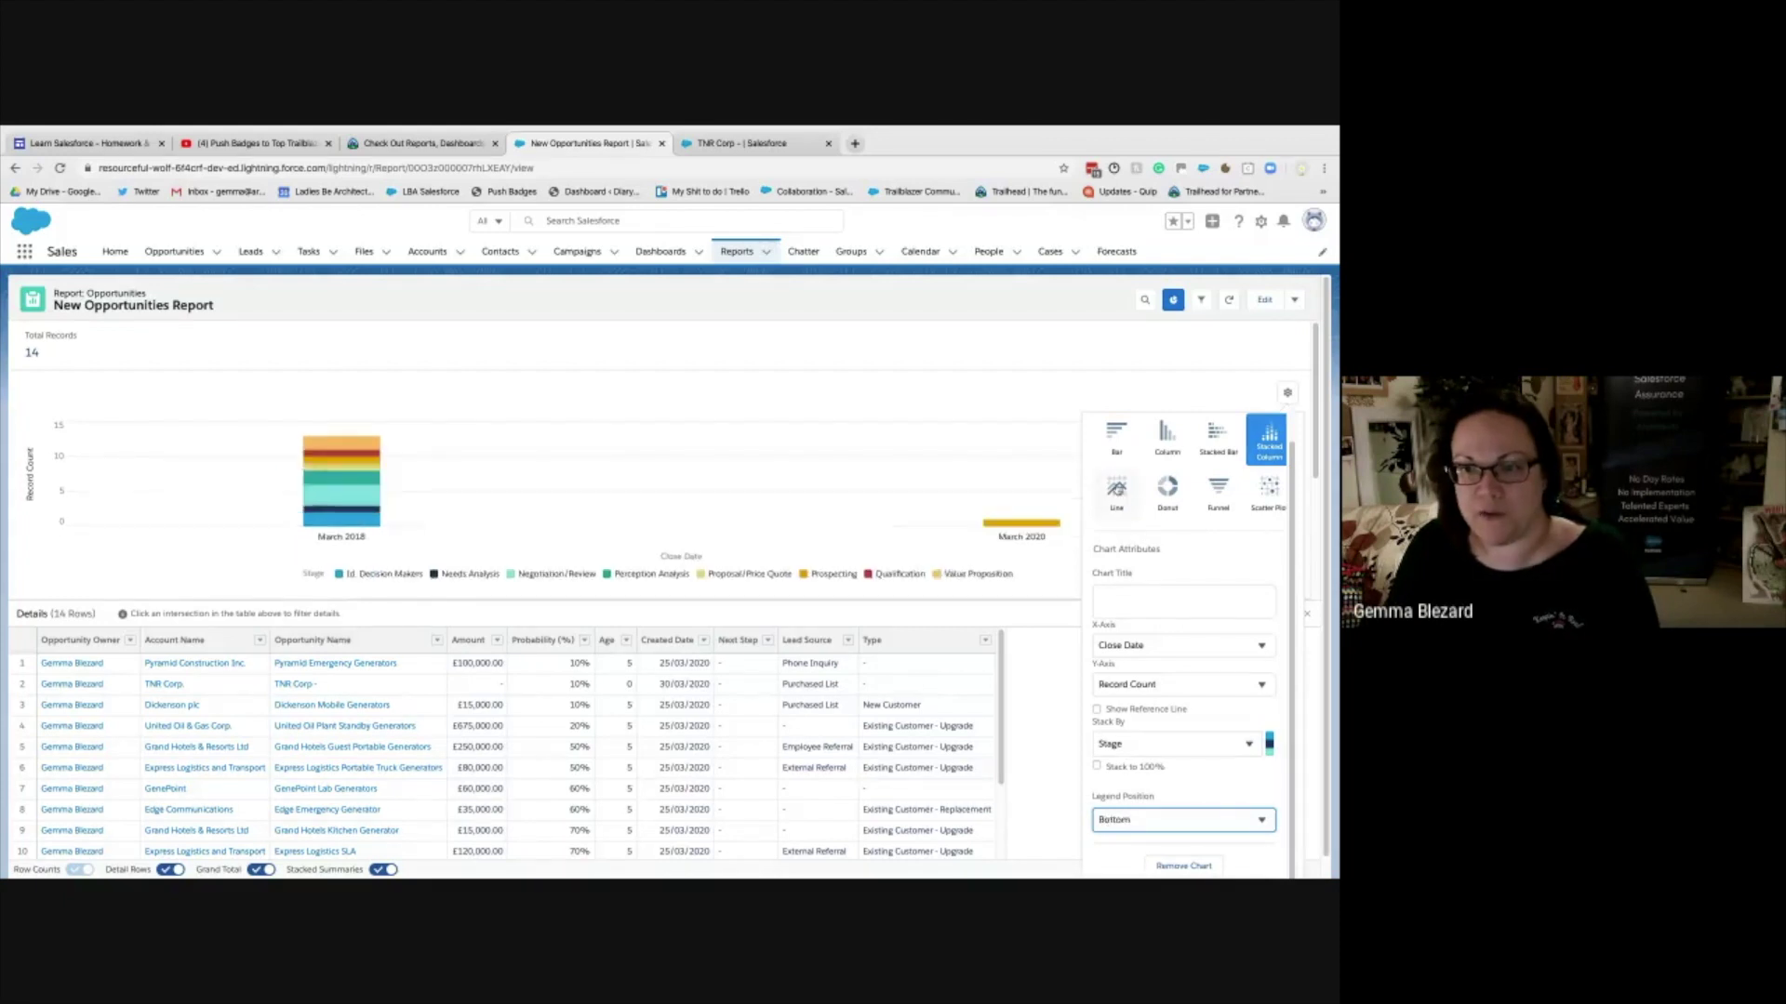
- Display the report chart as a donut chart and close the chart properties
left_click(1157, 493)
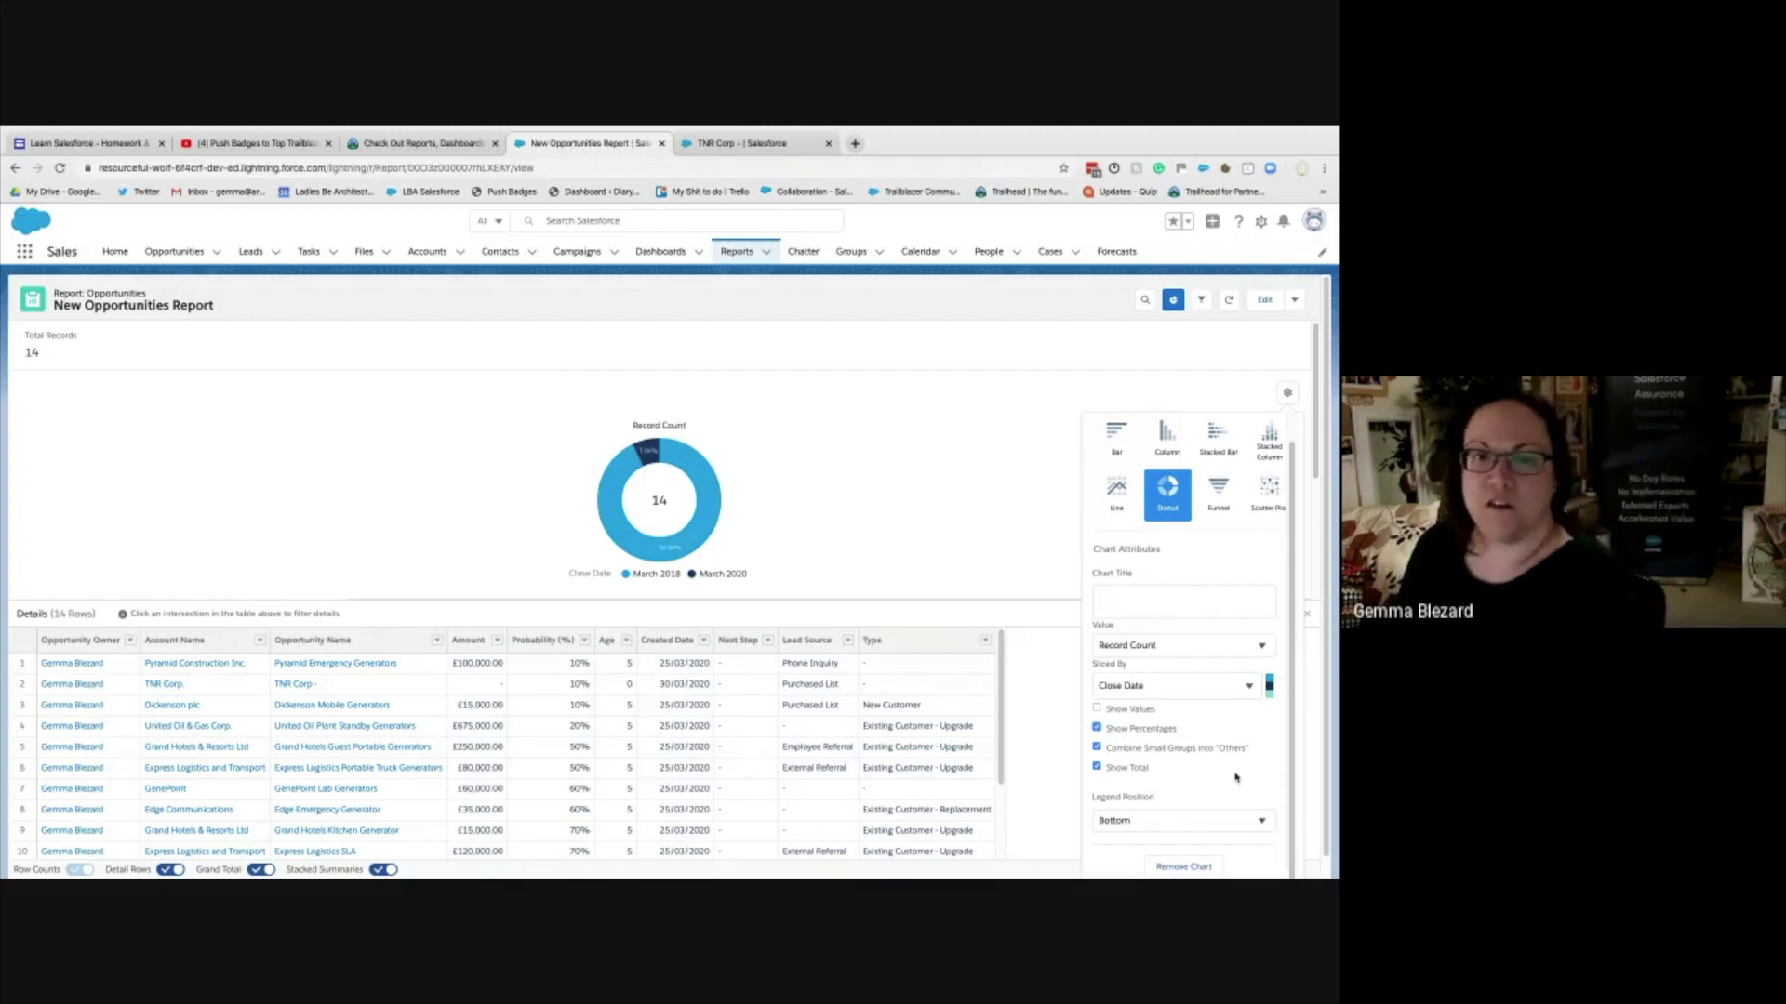
mouse_move(702, 530)
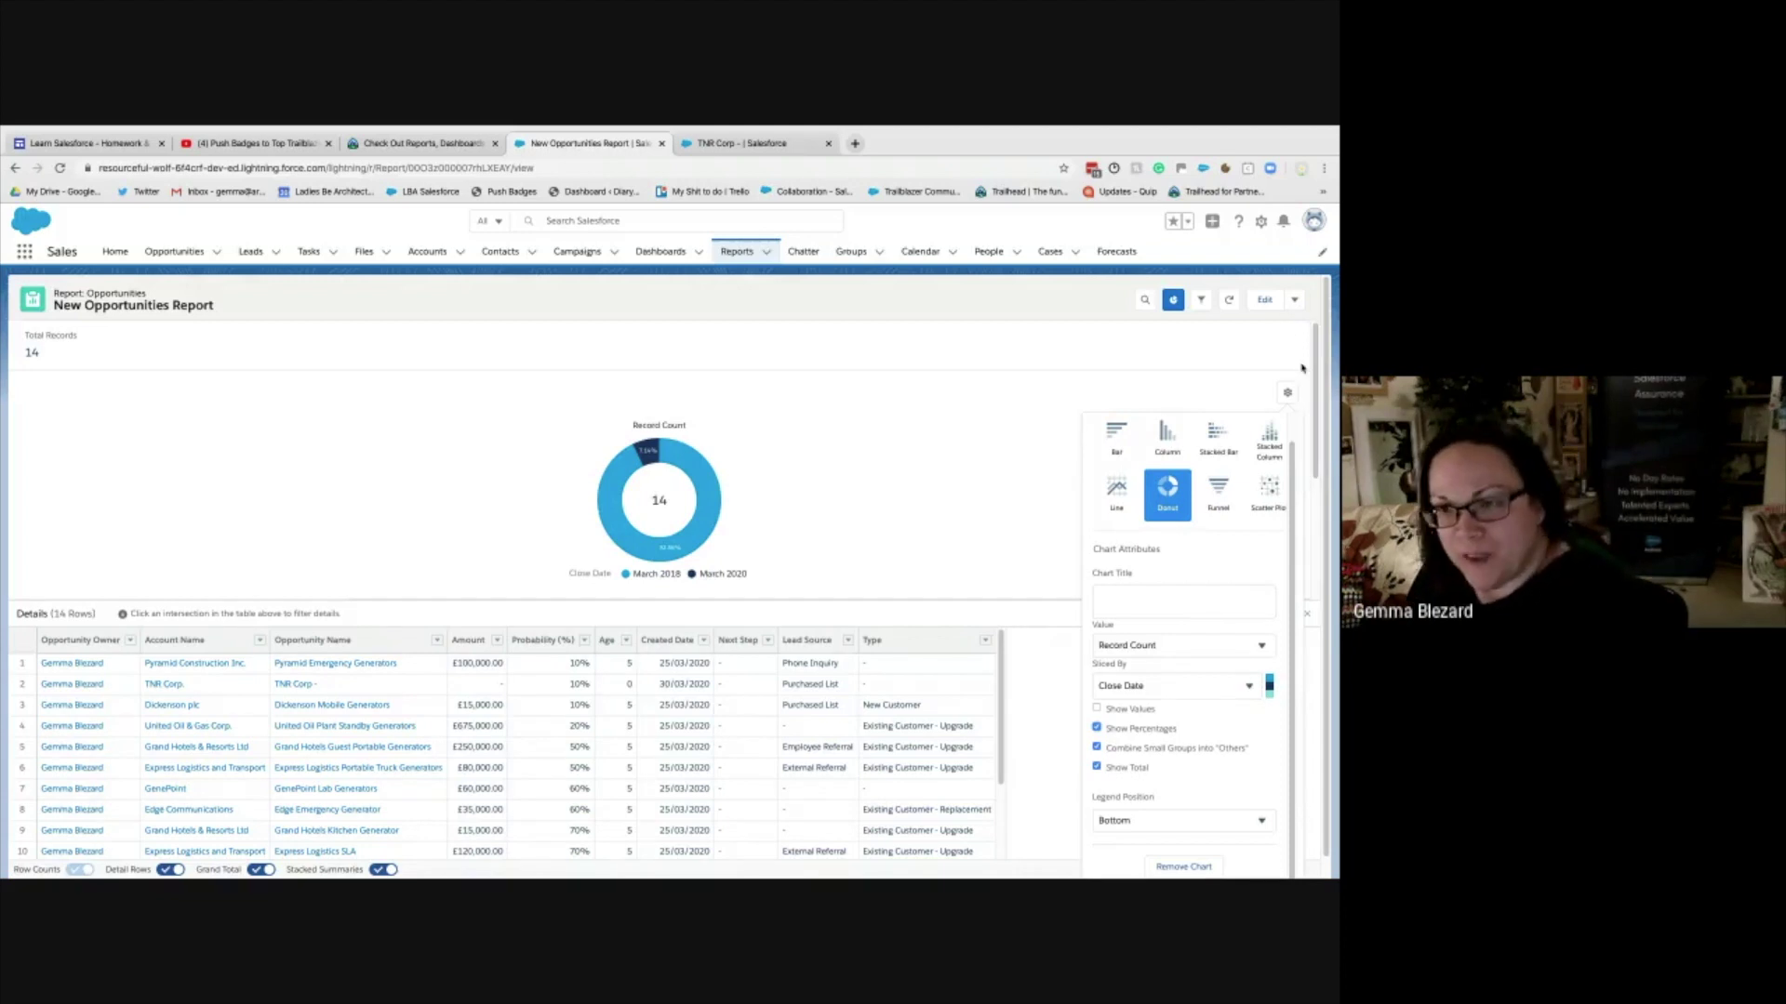
left_click(1289, 396)
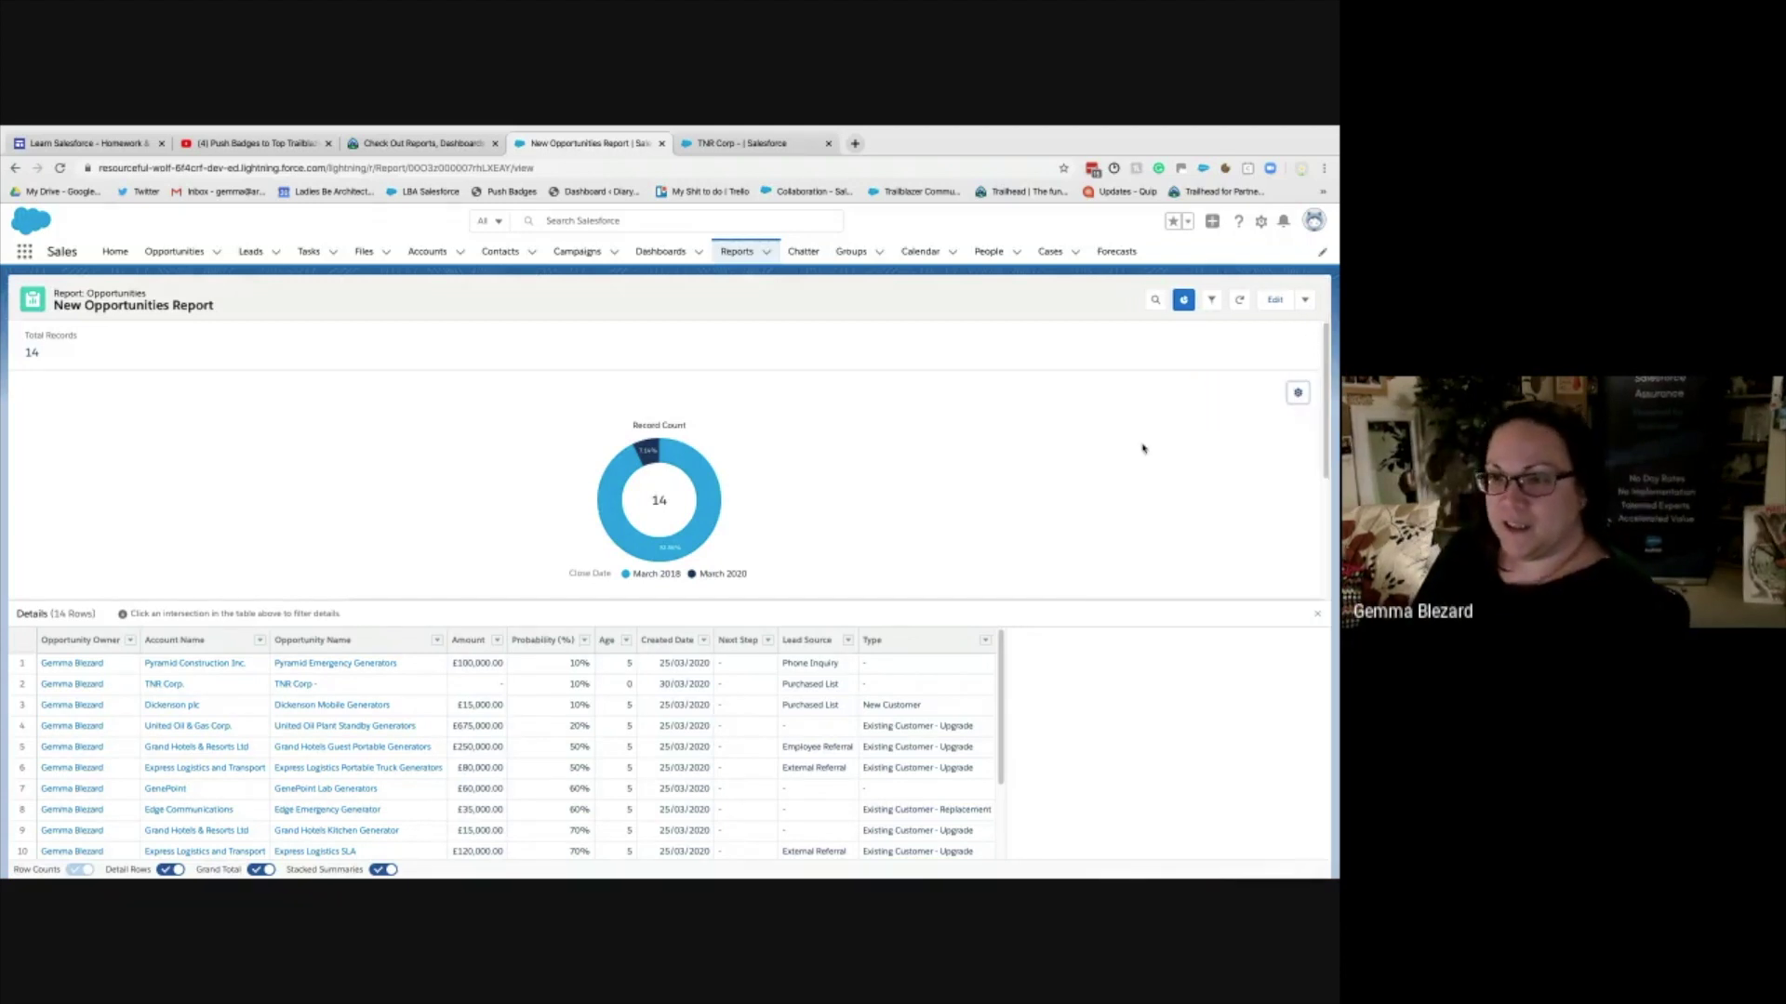
- Edit the report to display its chart as a stacked column chart, and save and run it
left_click(1275, 300)
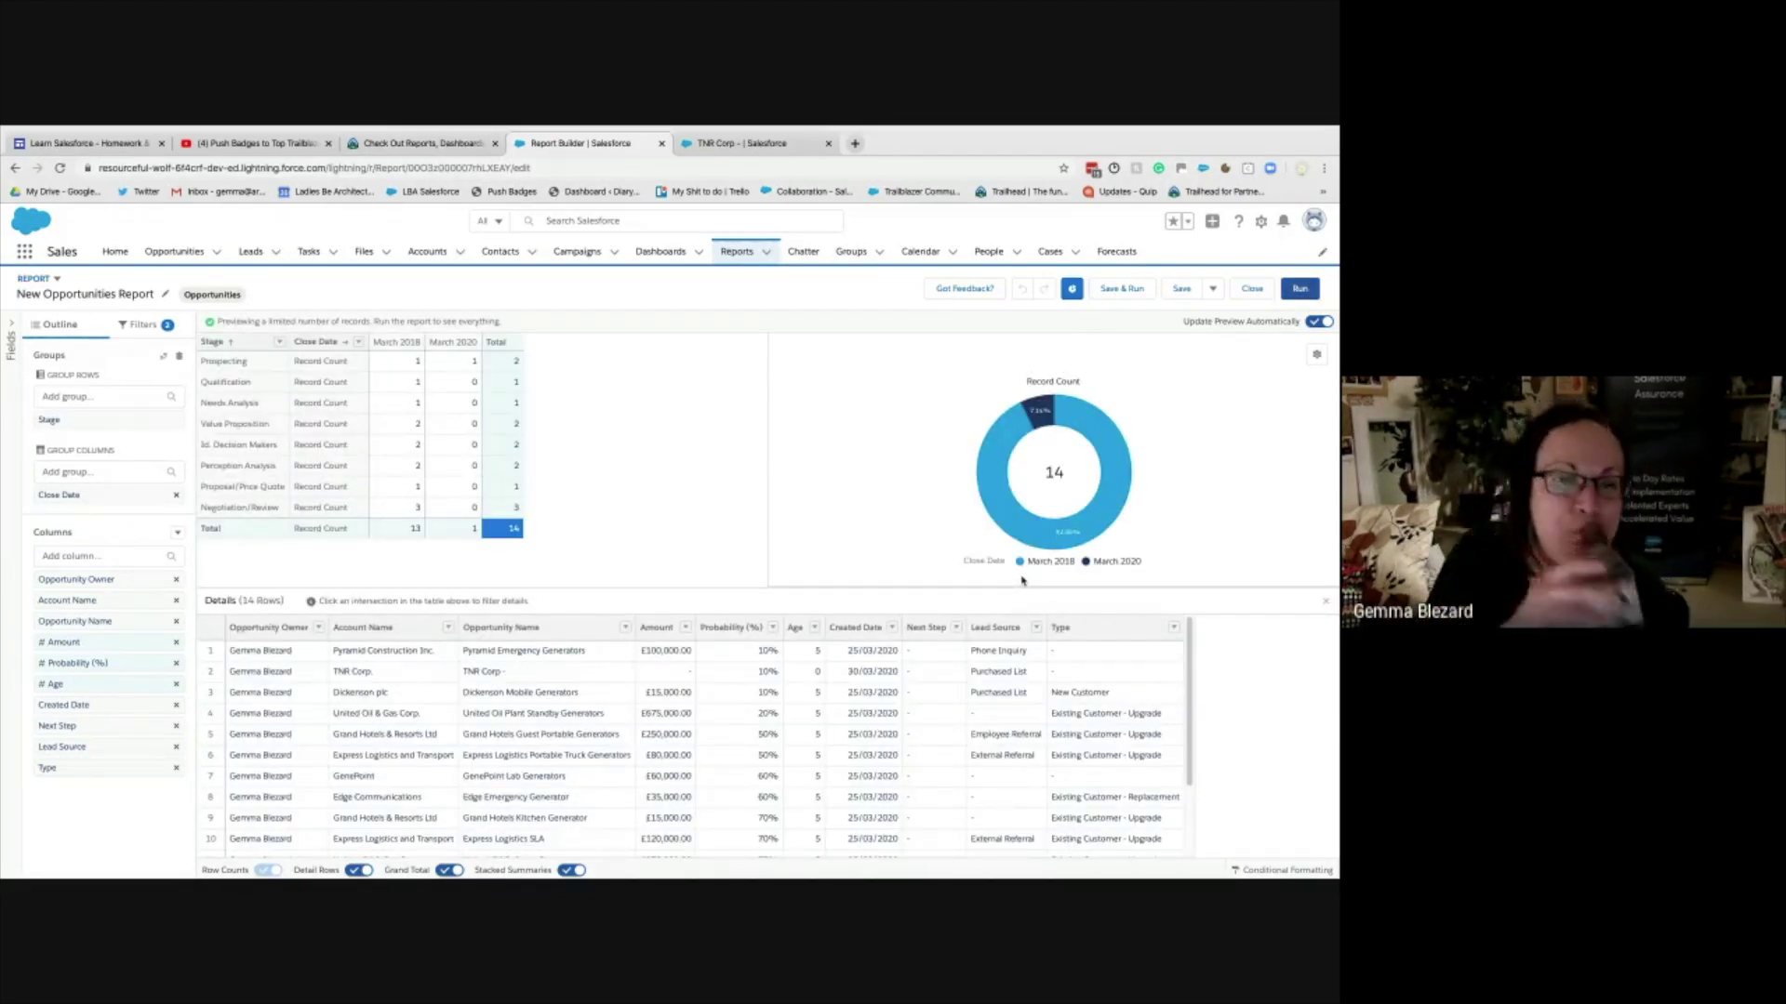
left_click(1317, 354)
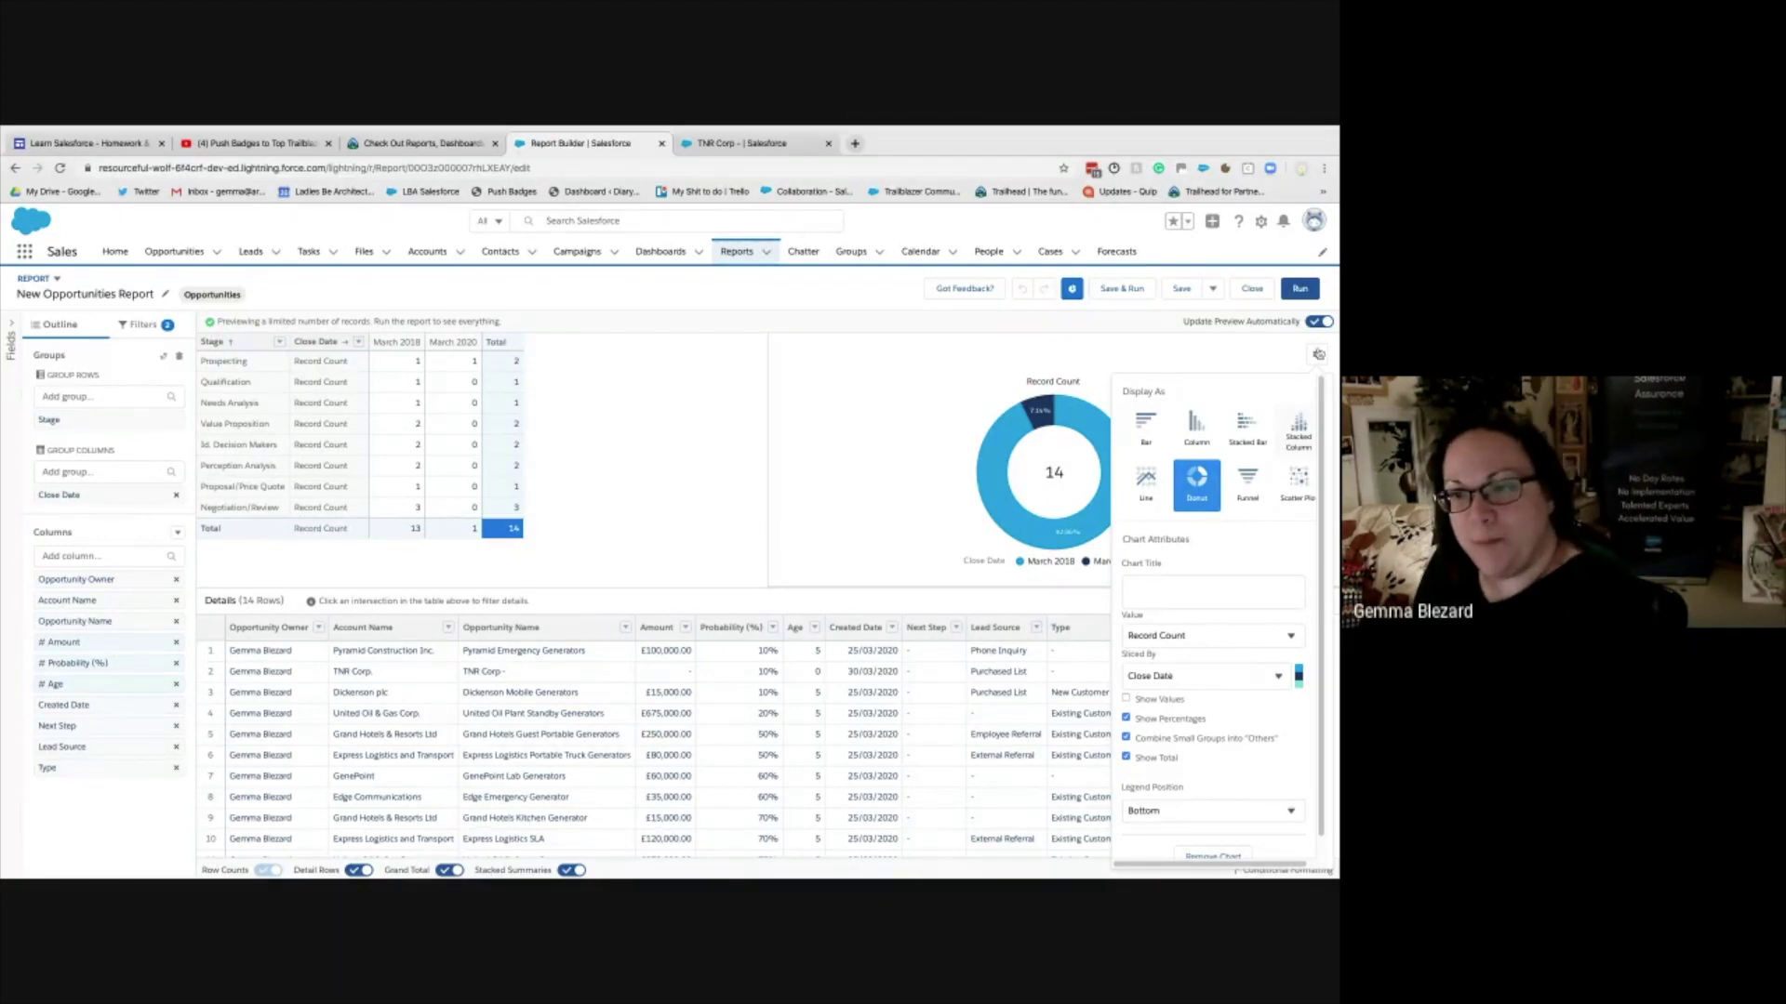
left_click(1299, 430)
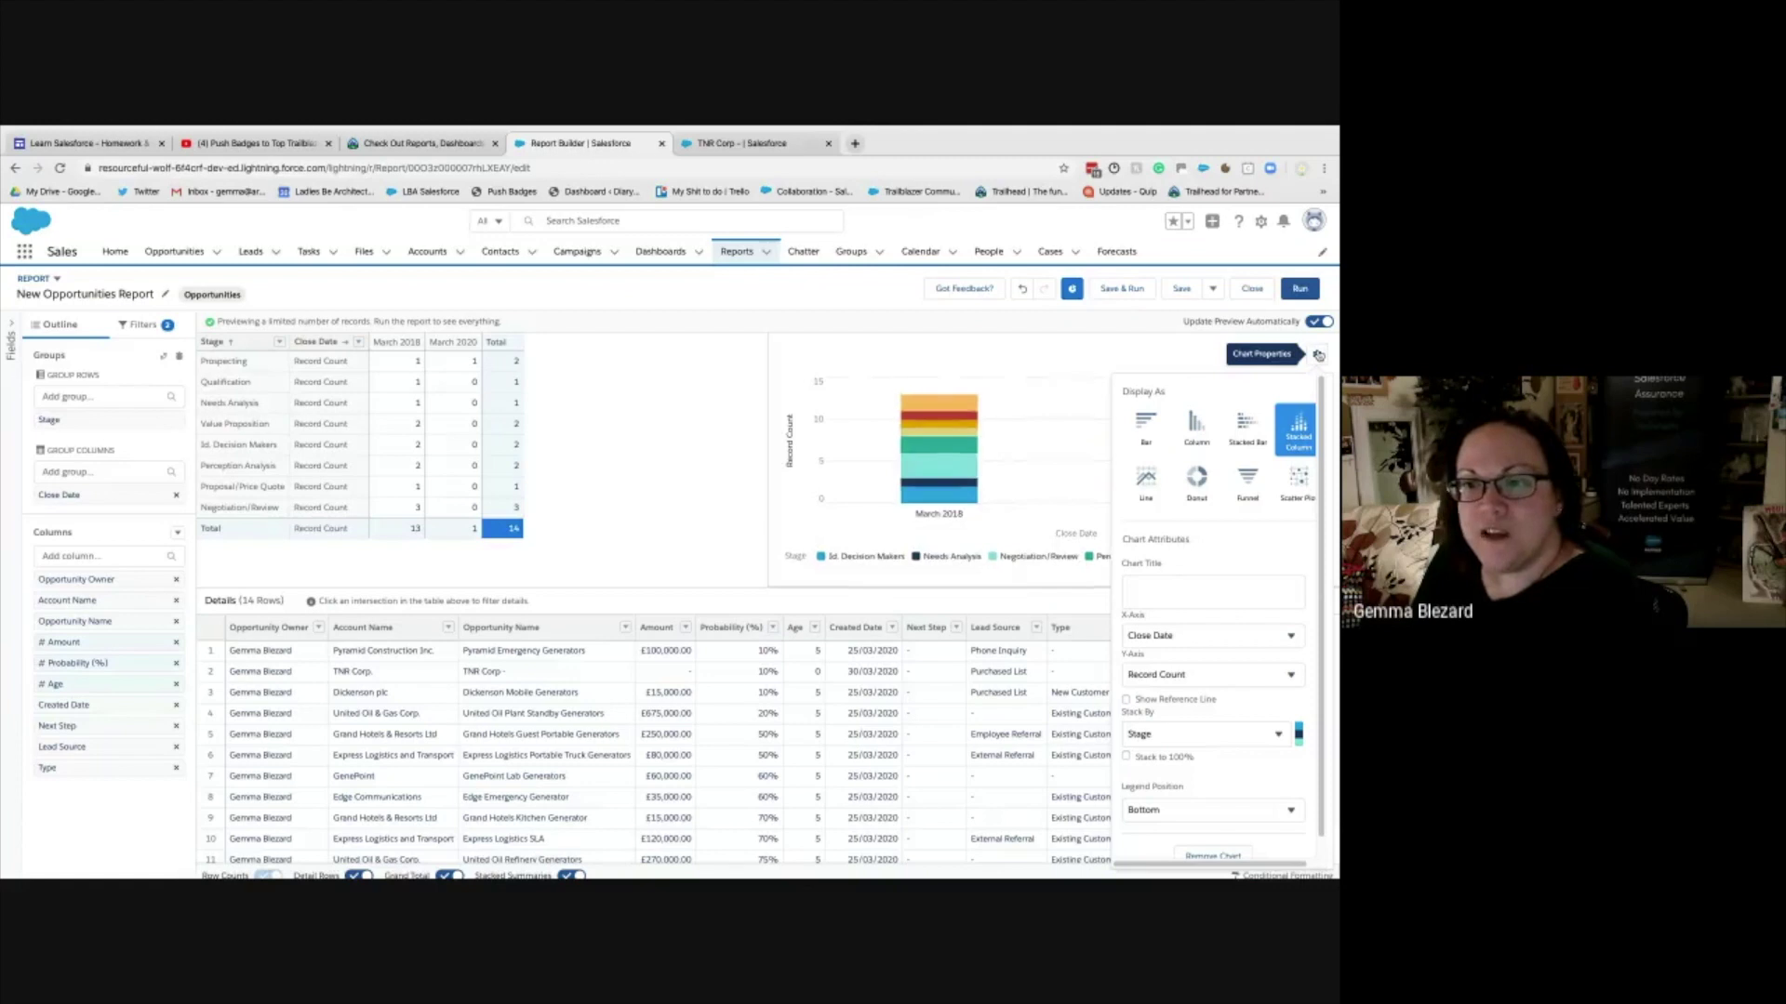
left_click(800, 311)
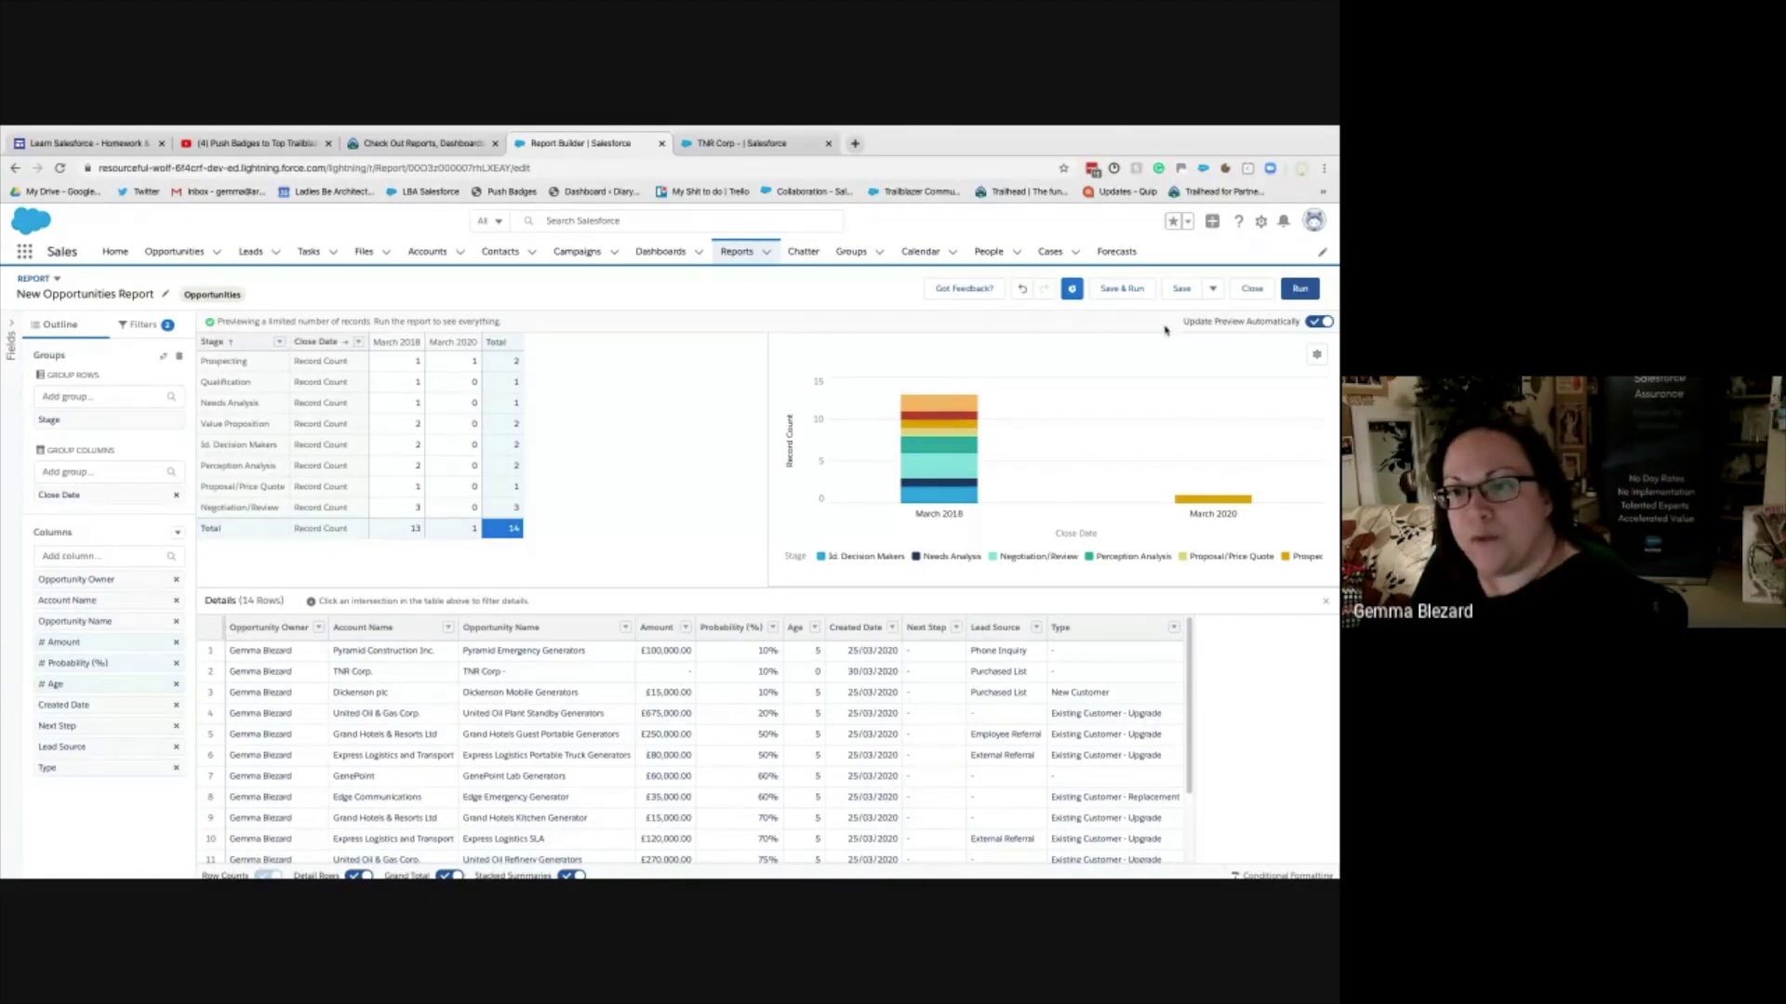
left_click(1136, 290)
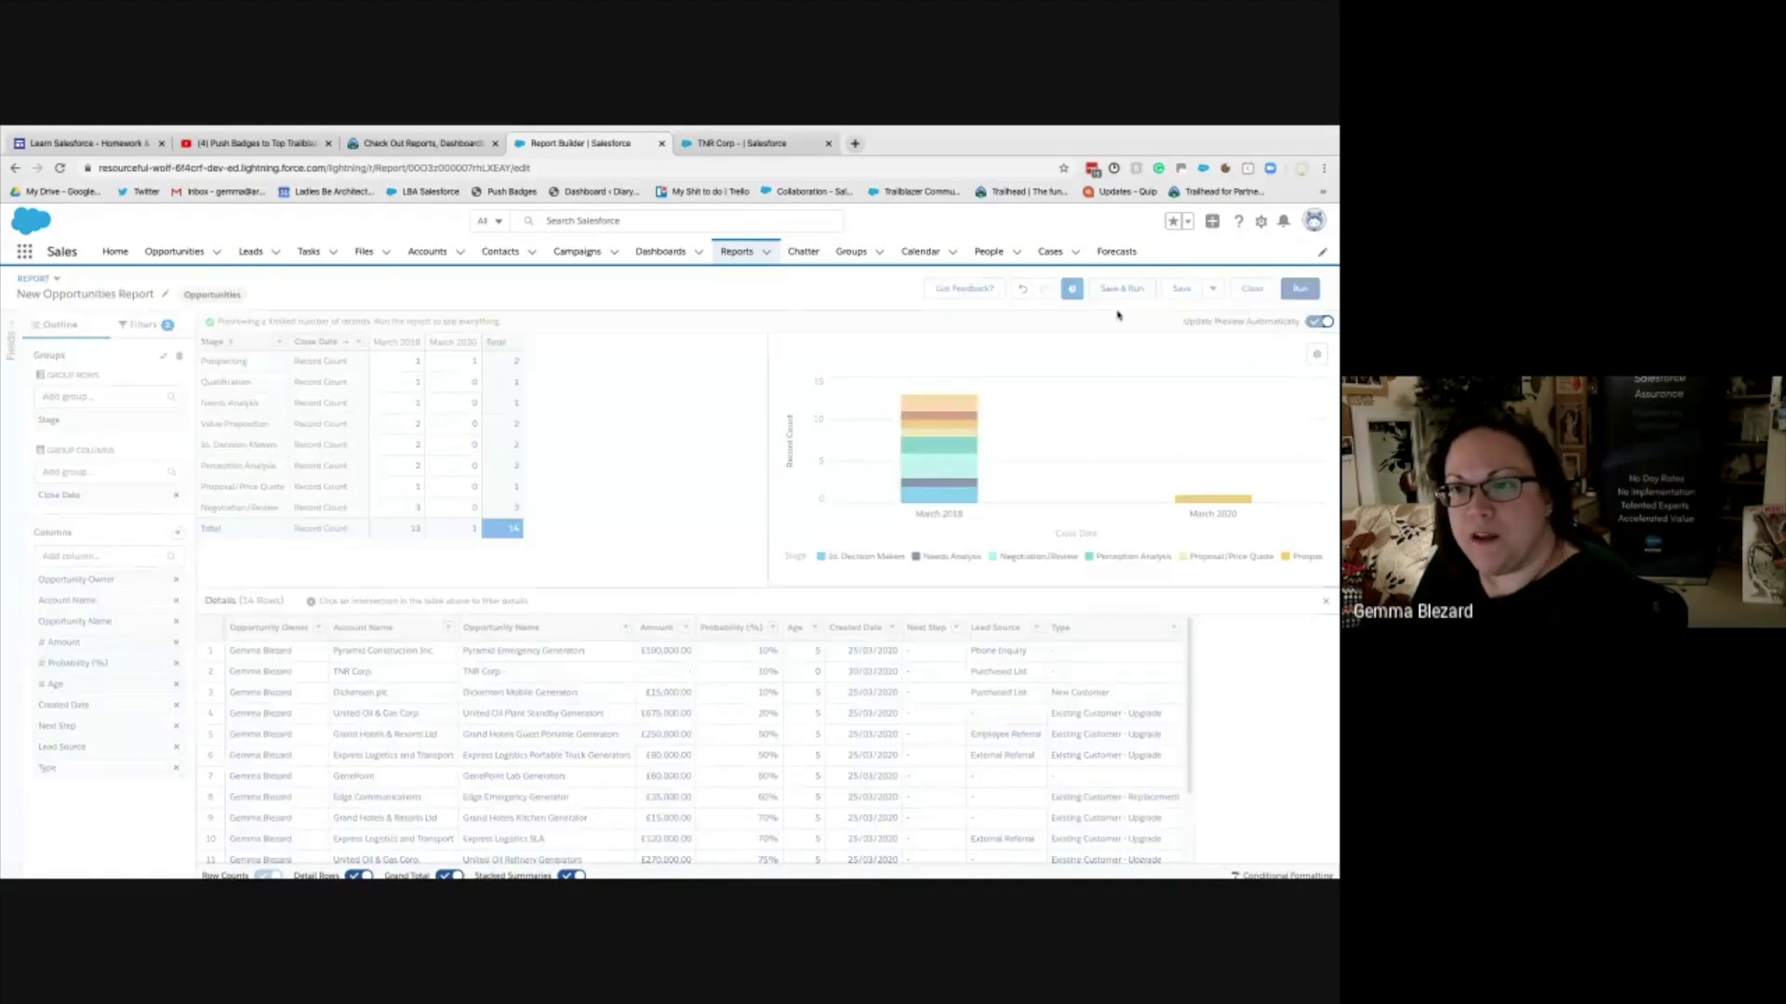
- Switch to the Trailhead unit and read the Killer Visualizations with Dashboards section
left_click(379, 145)
scroll(428, 651, "down", 5)
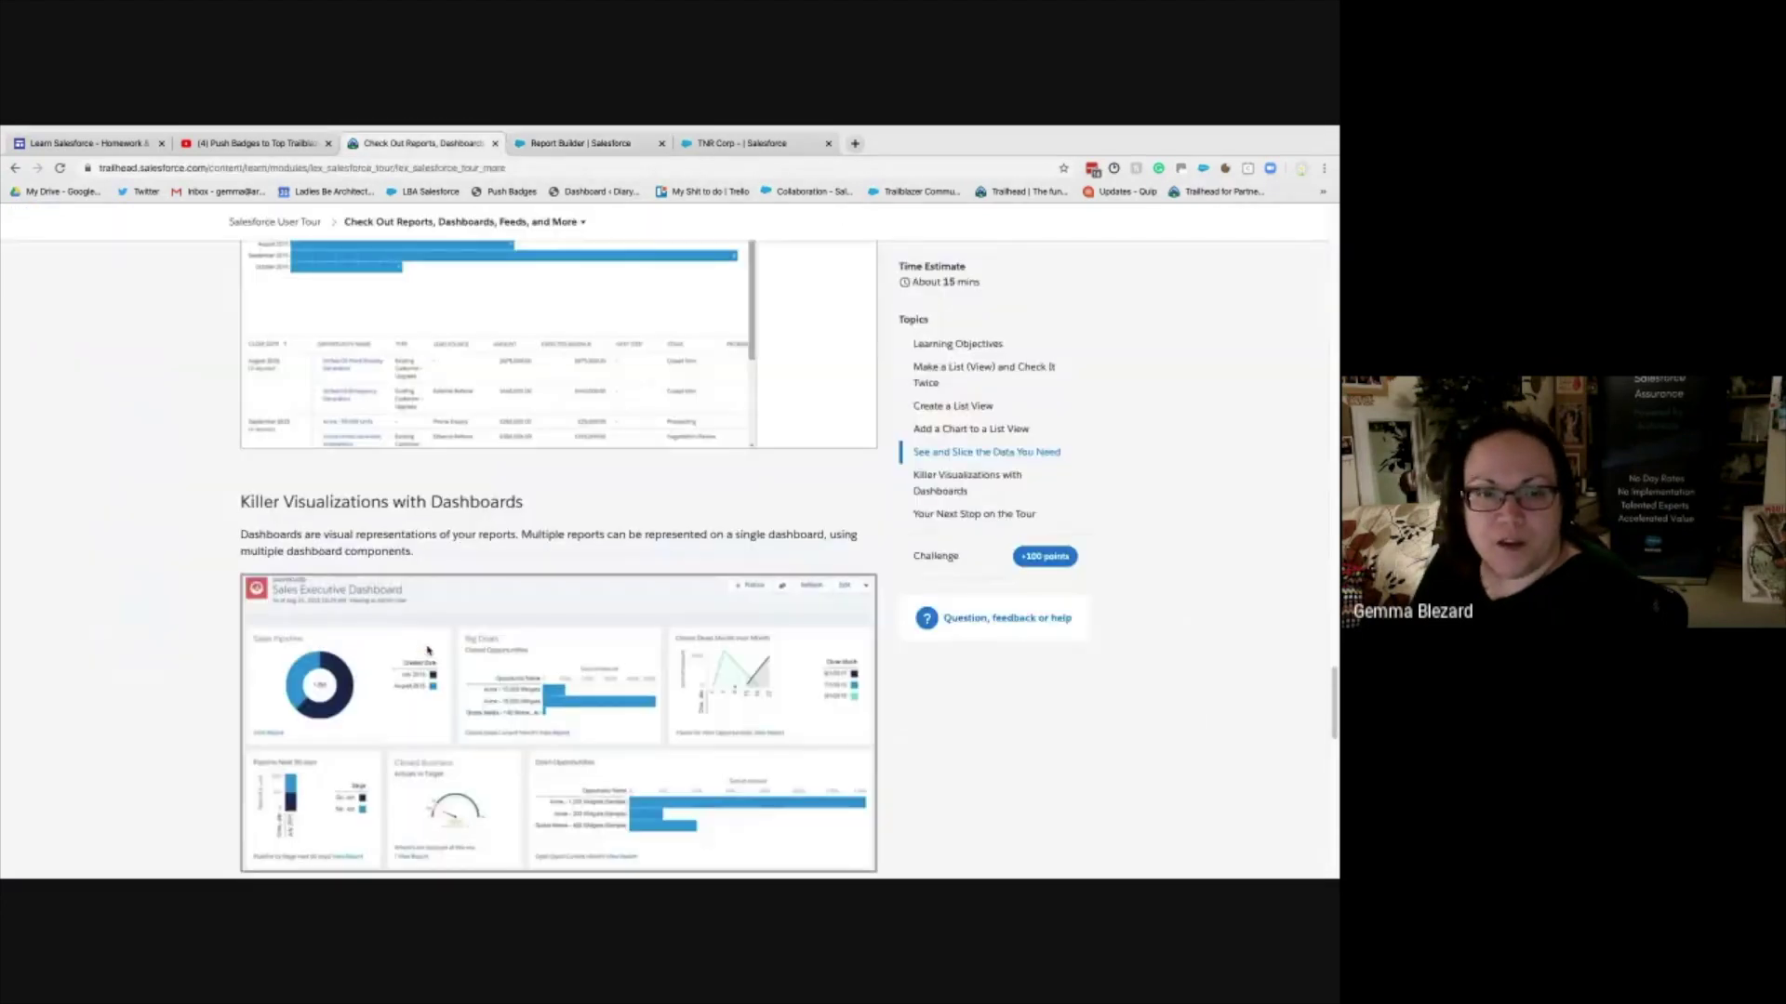
scroll(428, 651, "down", 3)
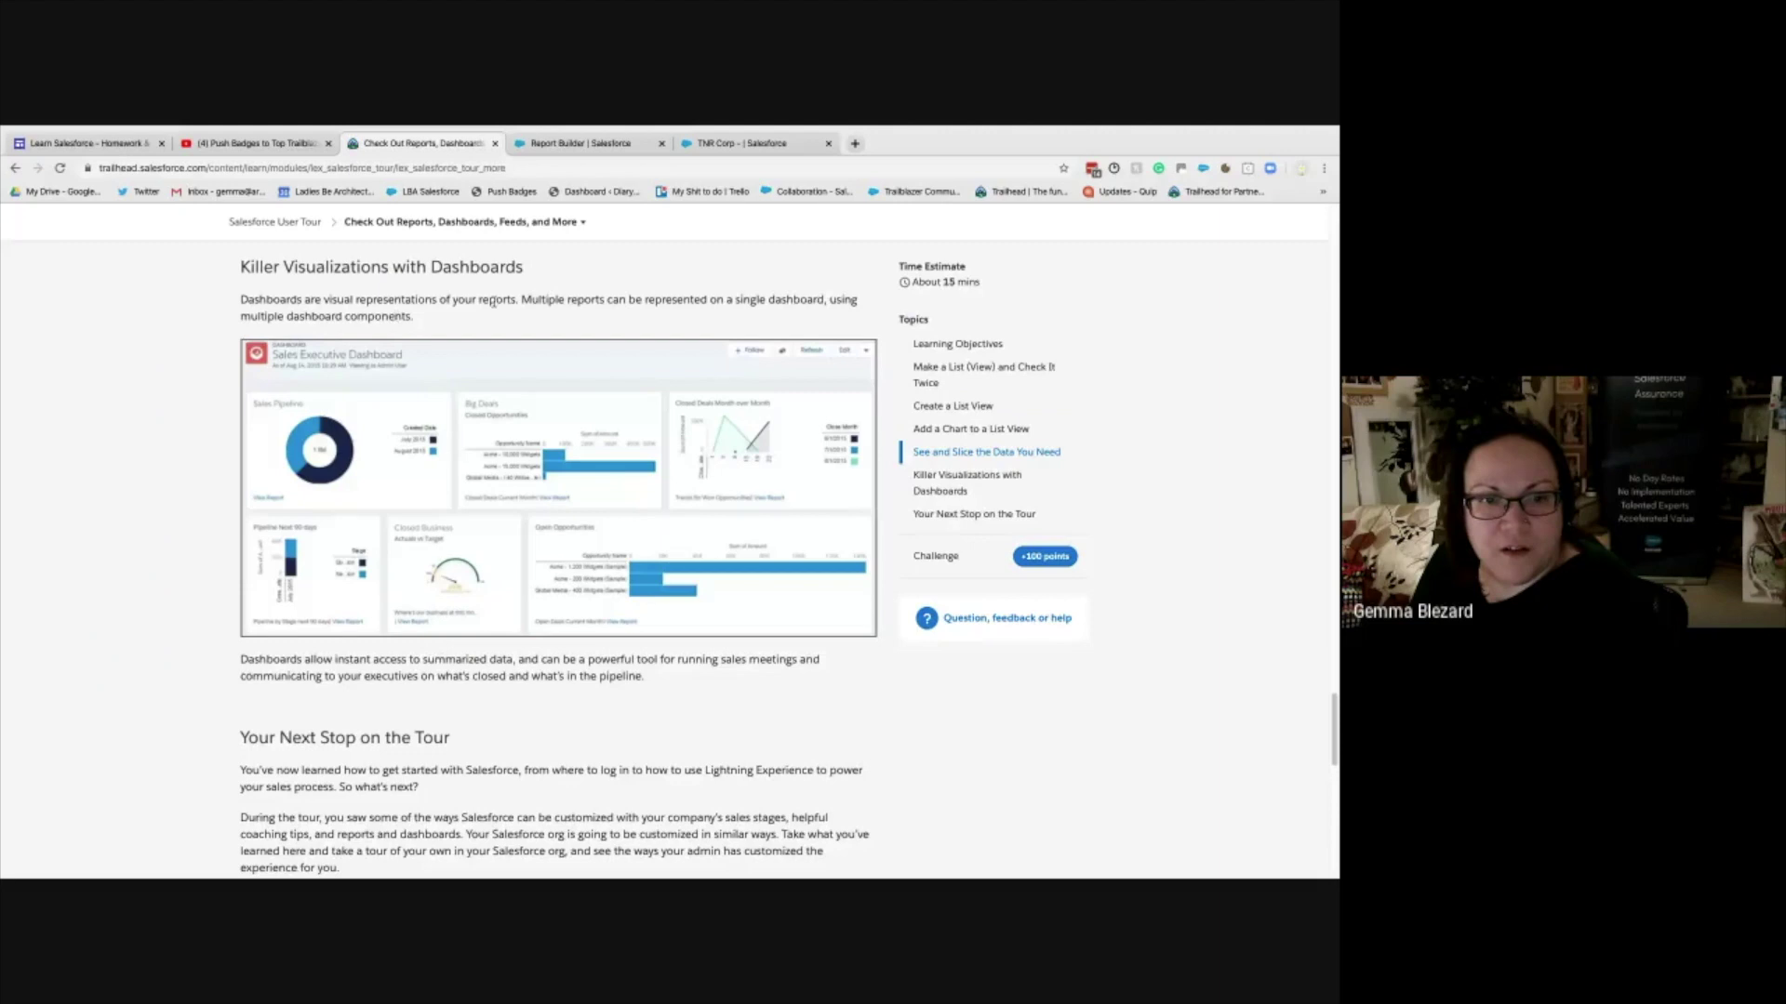
- Return to the TNR Corp opportunity record in Salesforce and start cloning it
left_click(595, 143)
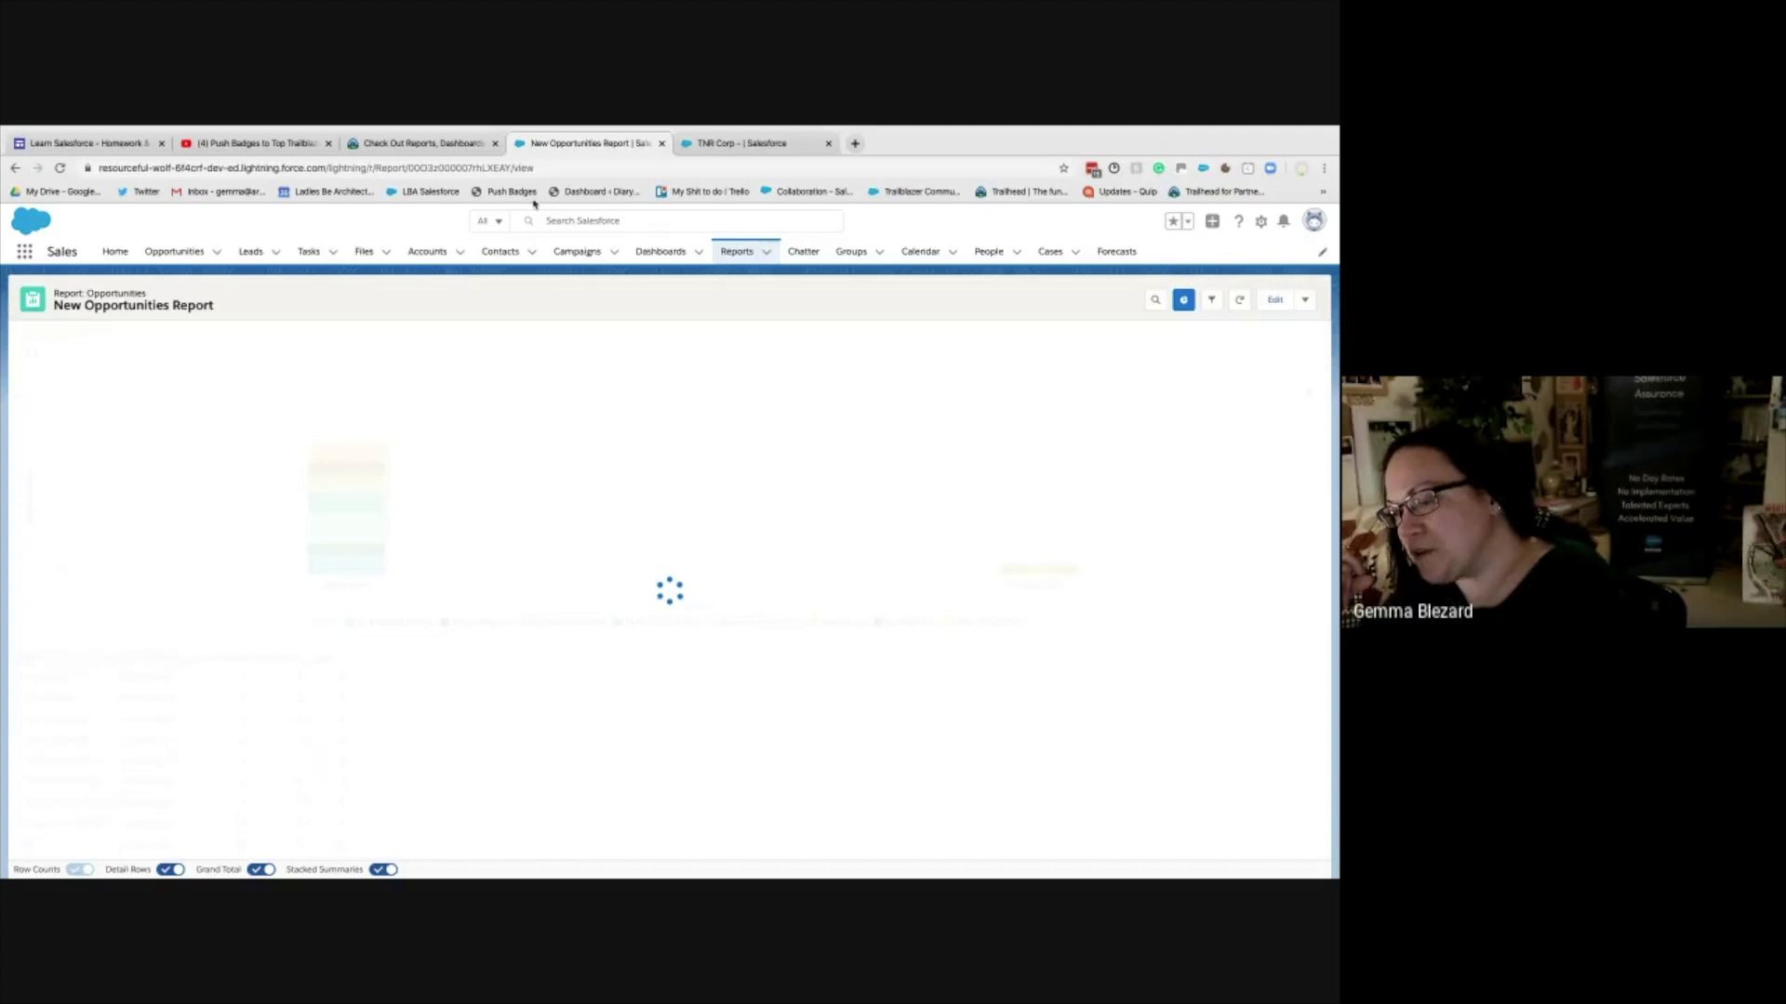
key("ctrl+Tab")
left_click(216, 253)
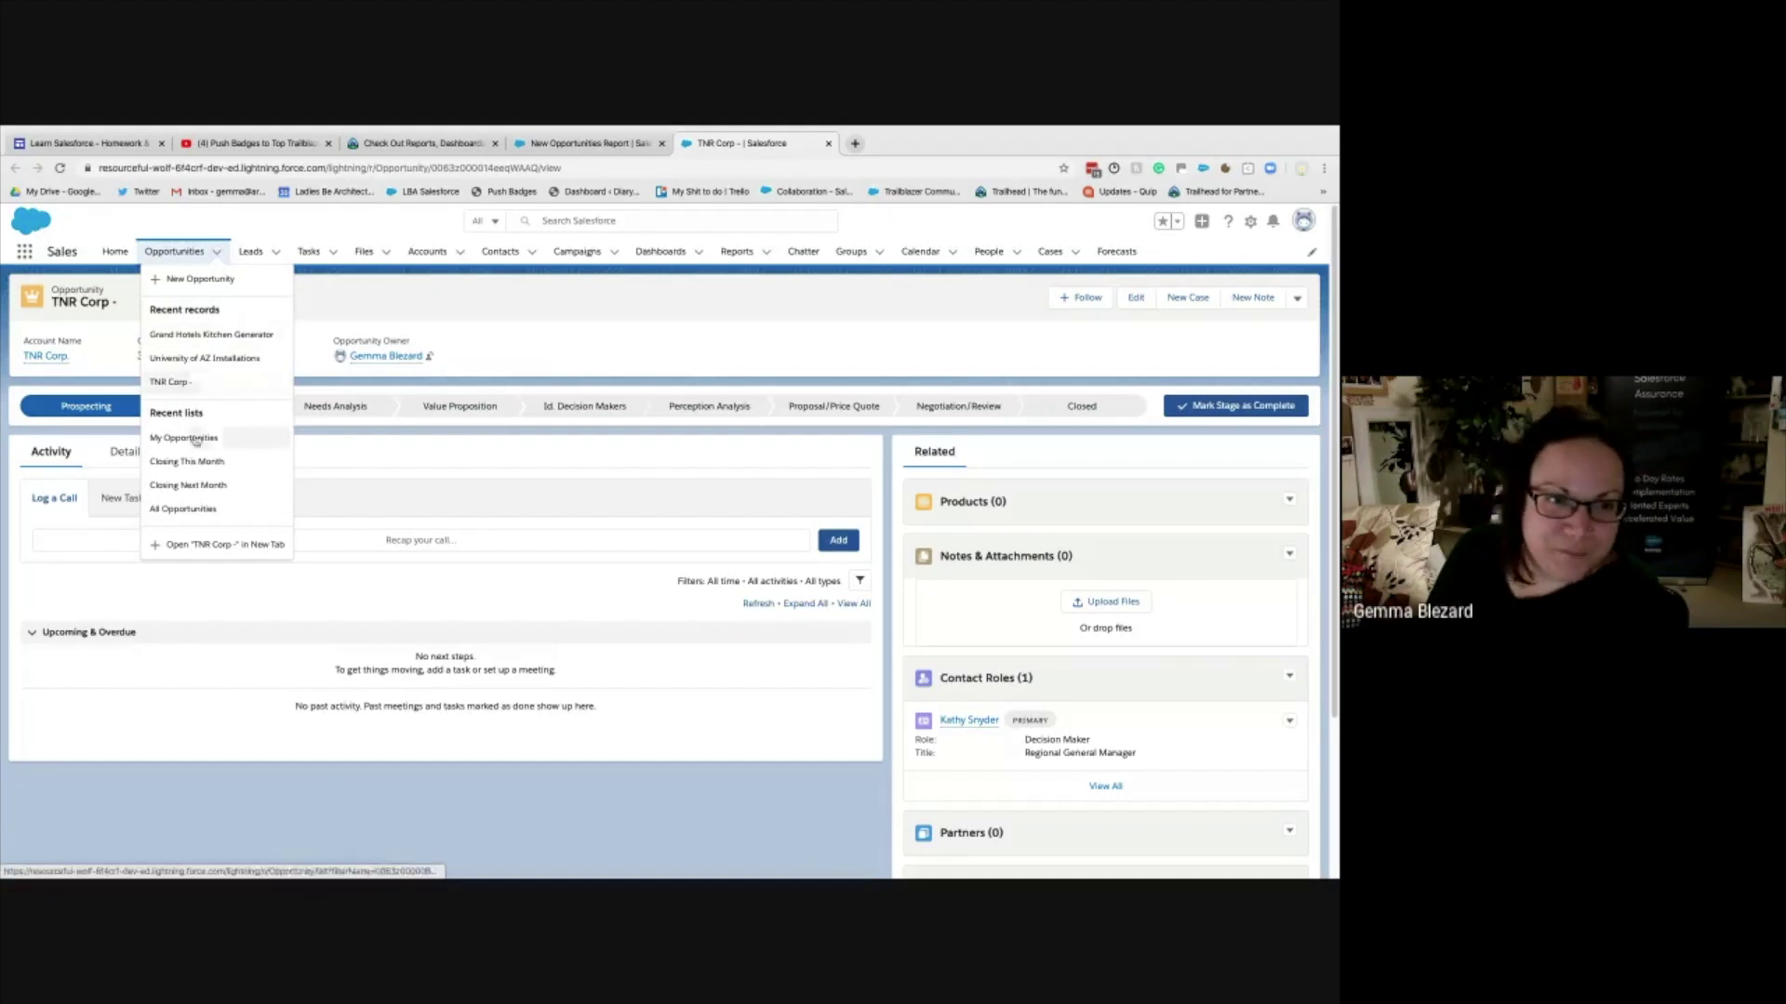
left_click(596, 358)
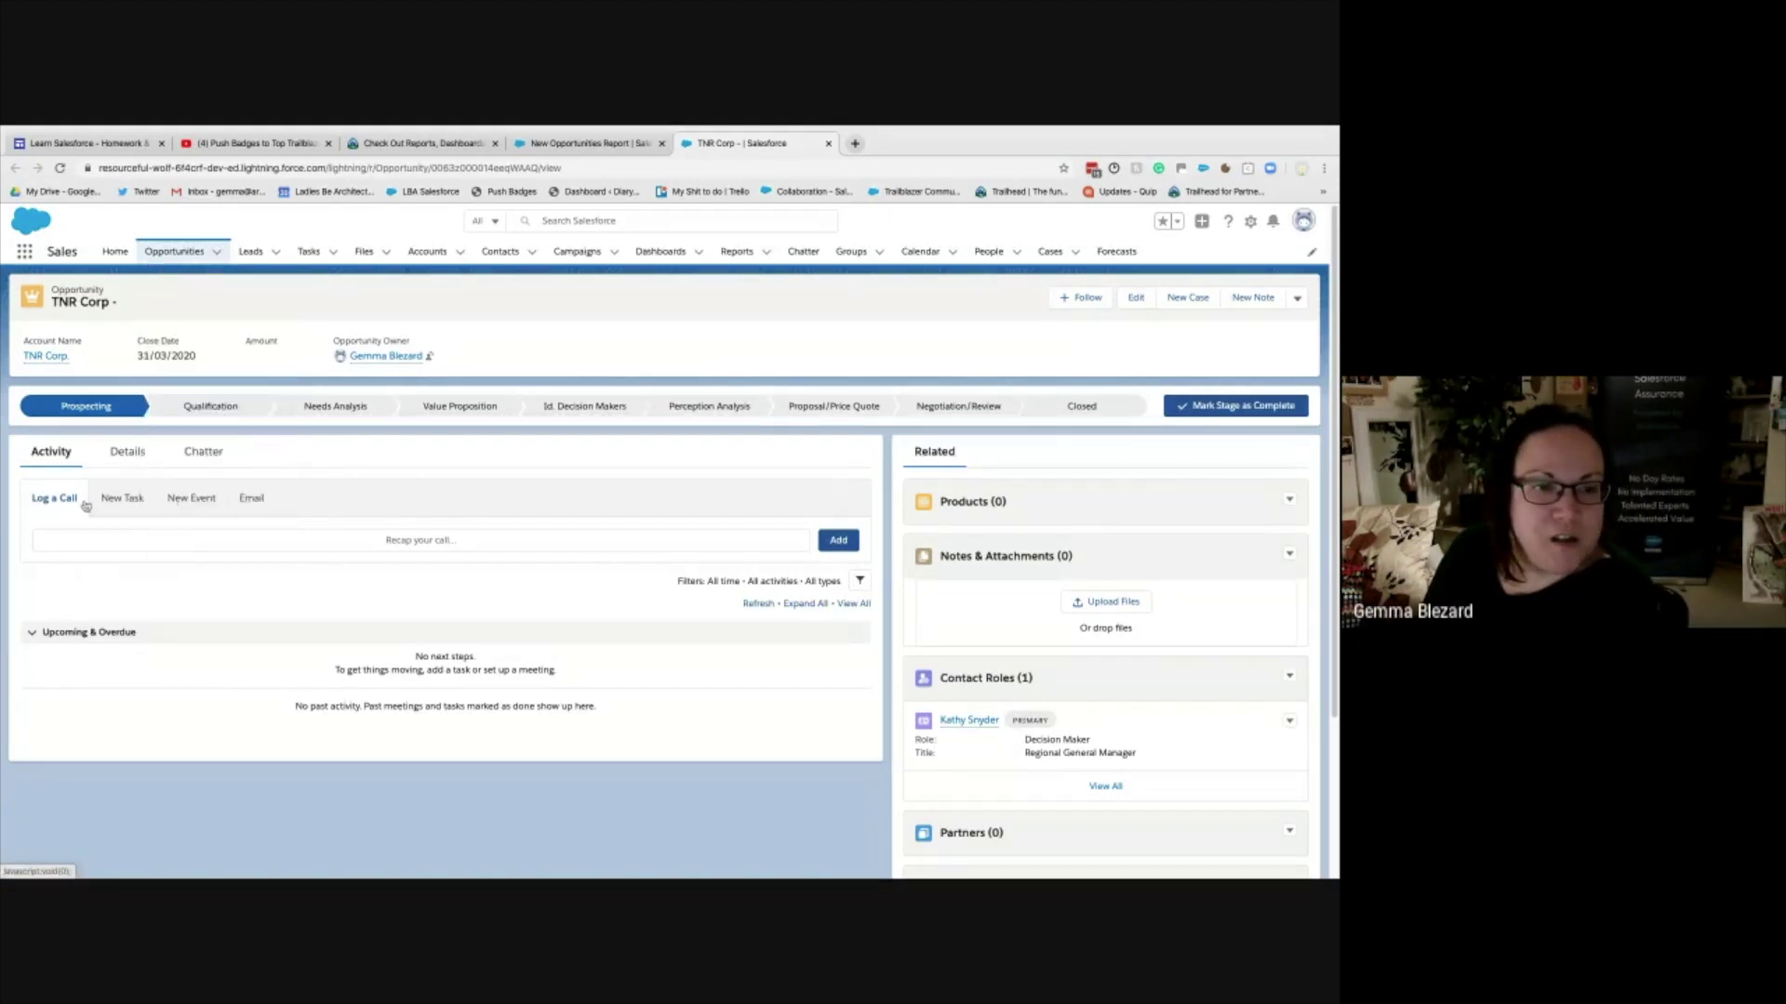
left_click(1298, 297)
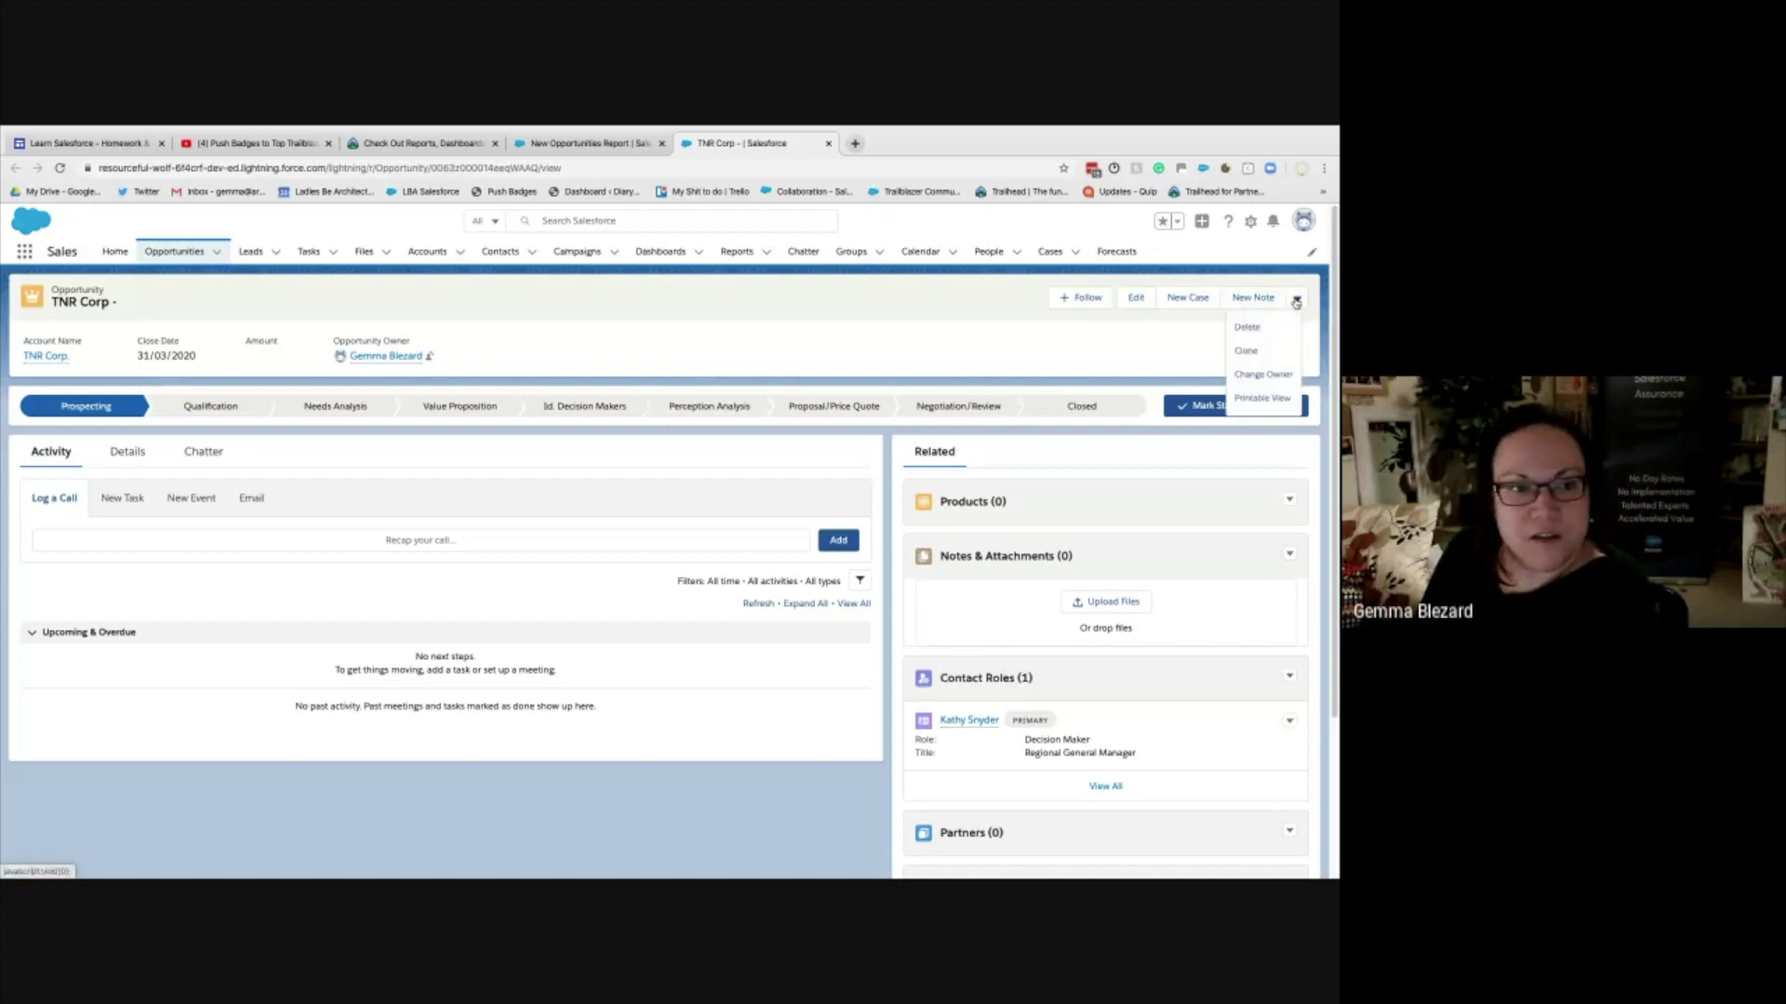
left_click(1248, 359)
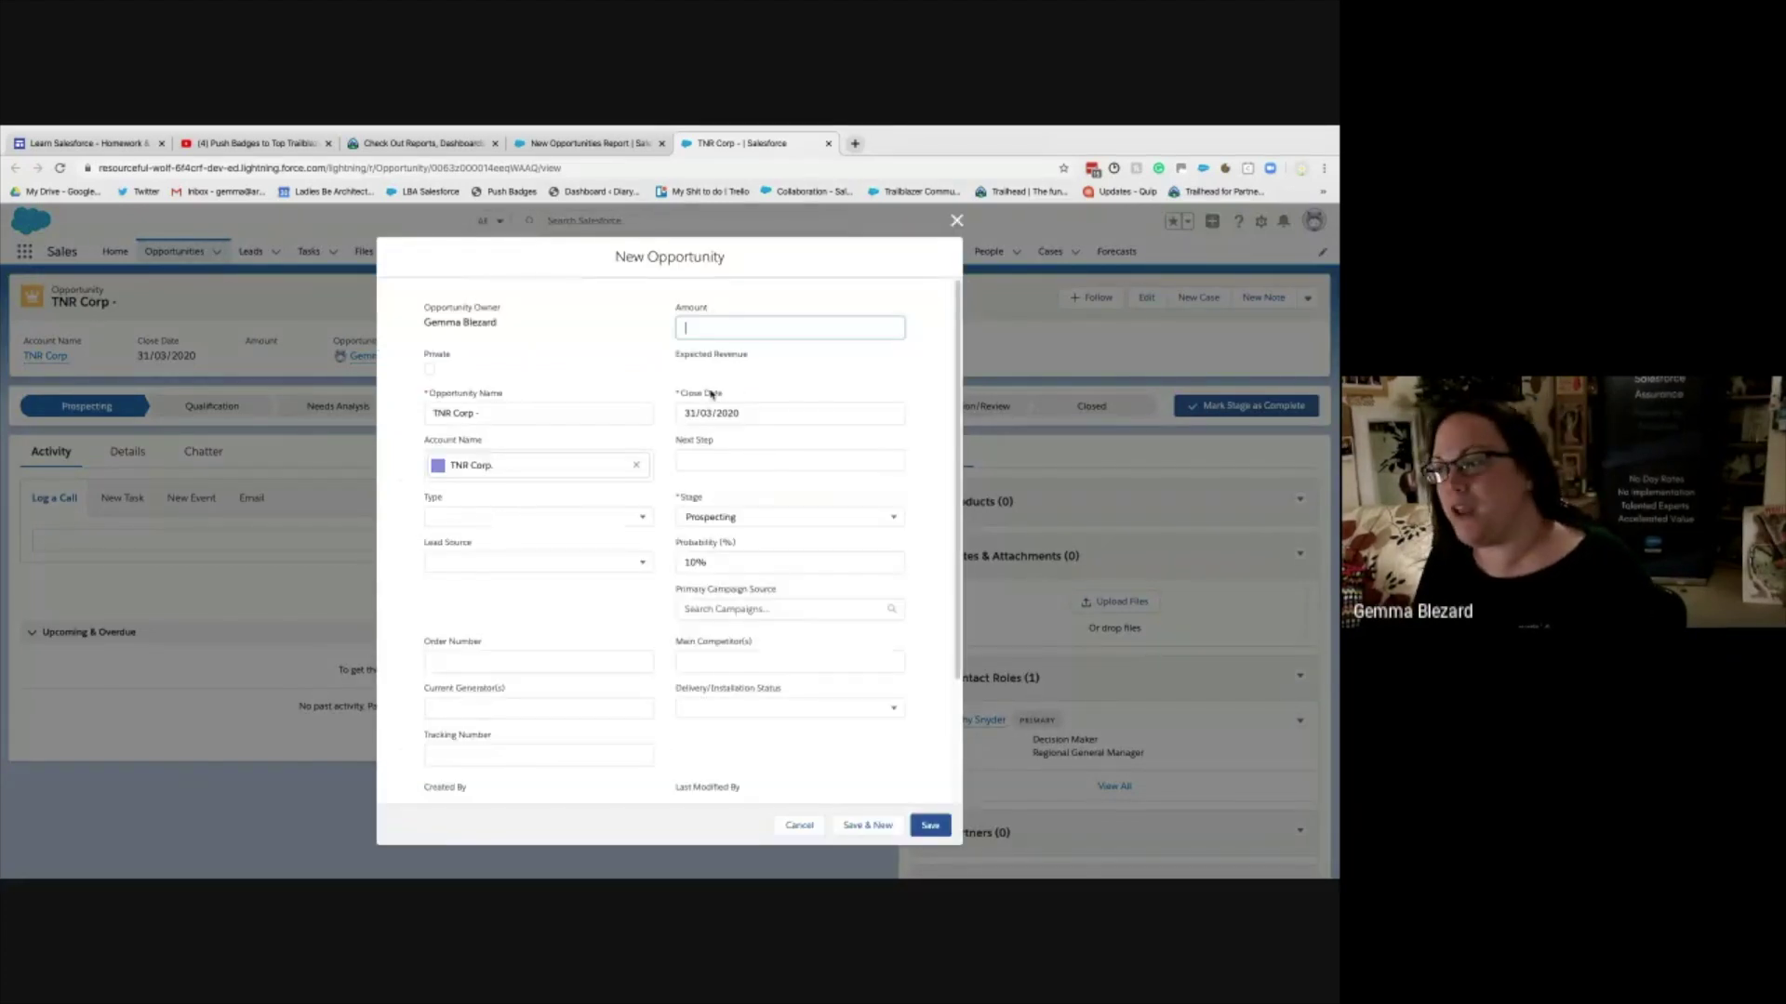
- Set the cloned opportunity's type to New Customer and its name to TNR Corp - Widgets
left_click(506, 517)
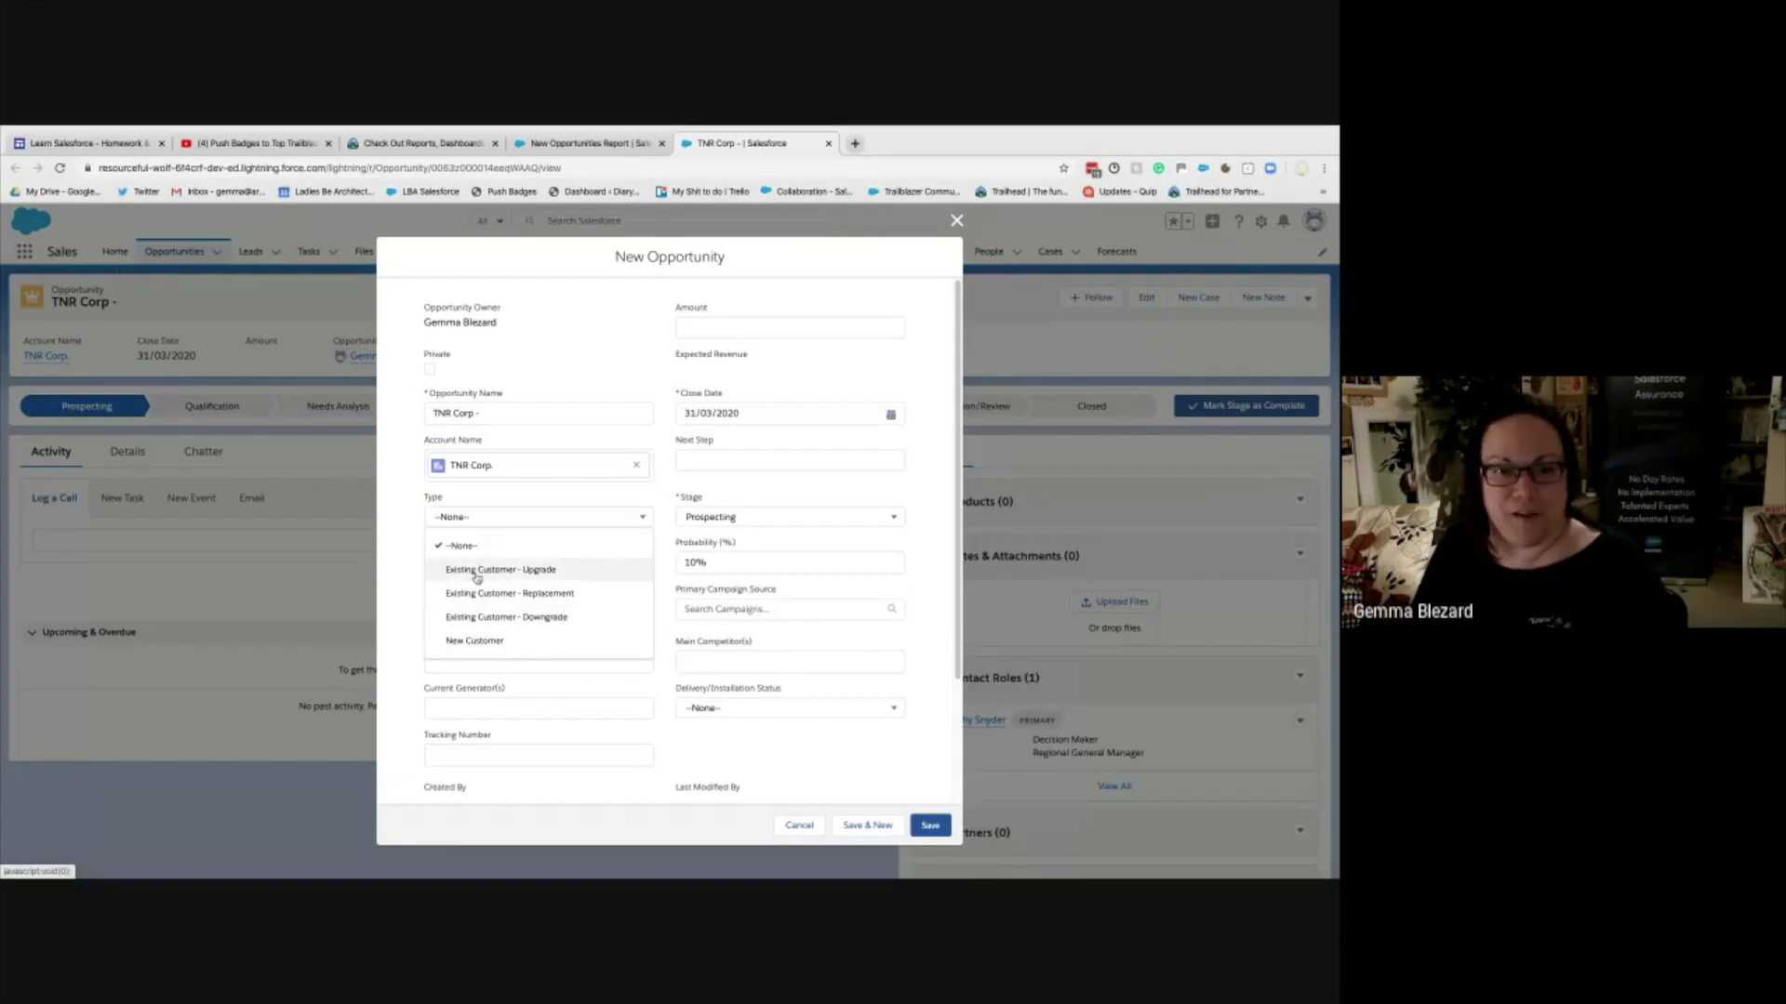
left_click(474, 640)
left_click(565, 406)
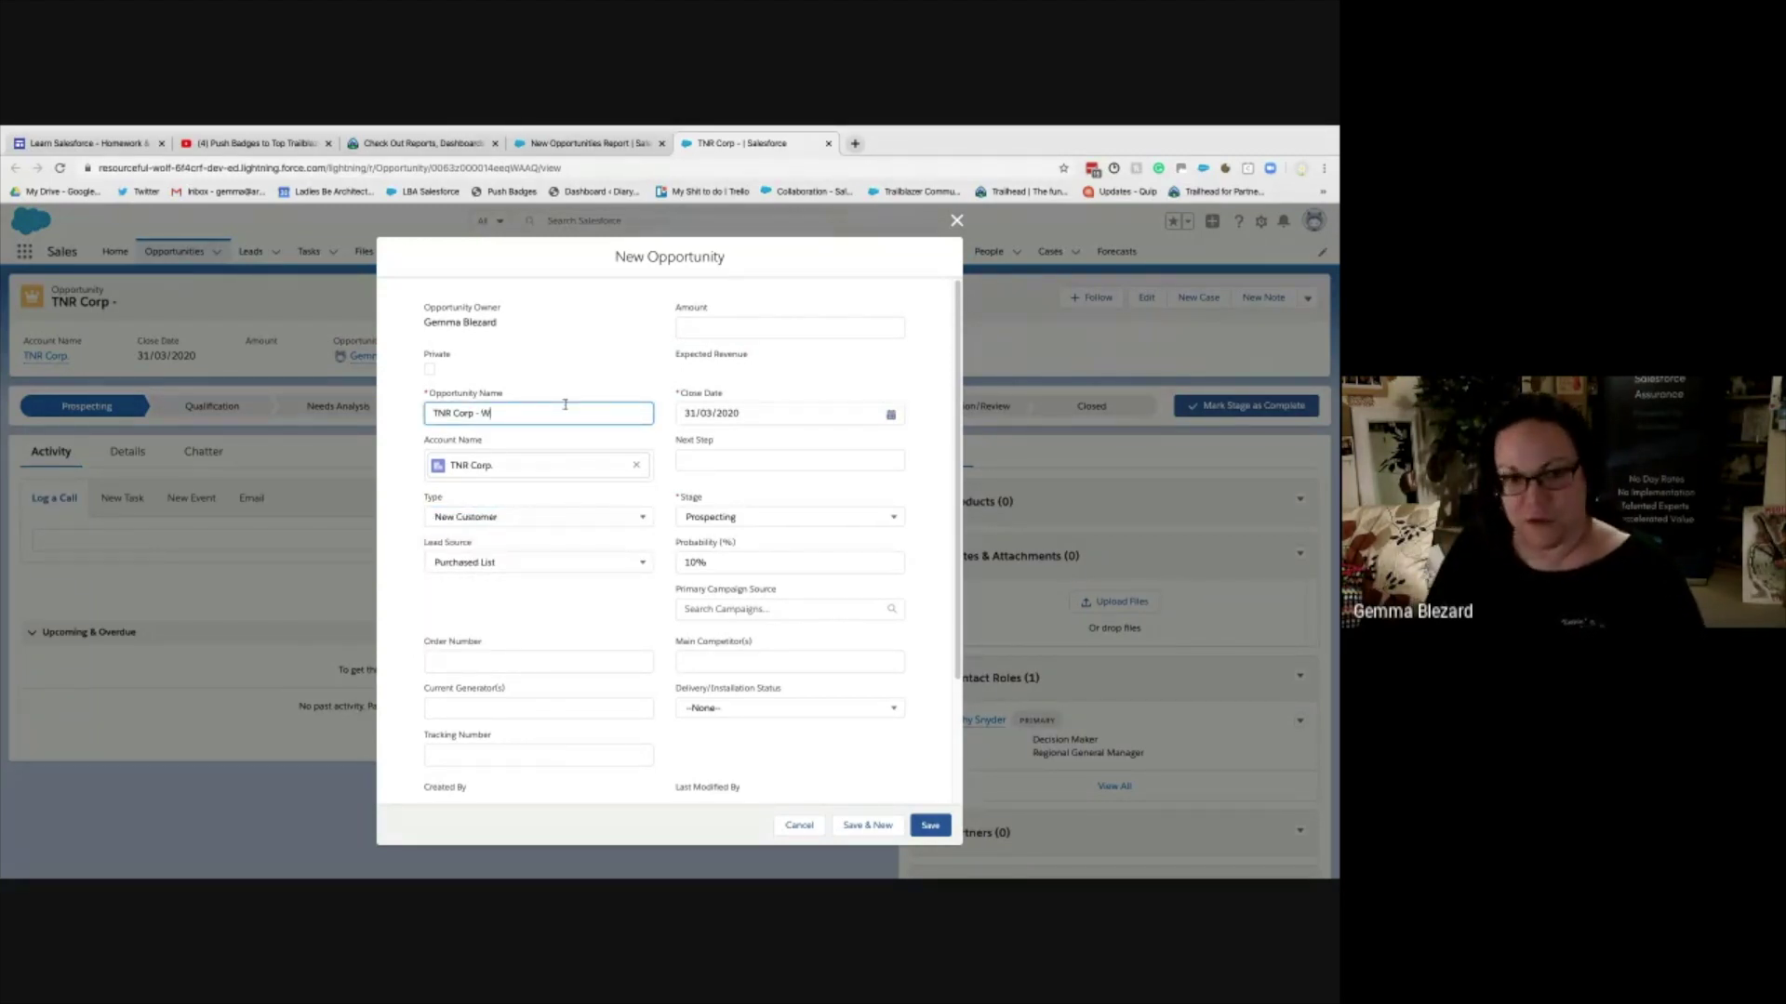
- Set the cloned opportunity's amount to £1,000,000 and its close date to 03/04/2020
left_click(738, 323)
type("1,00")
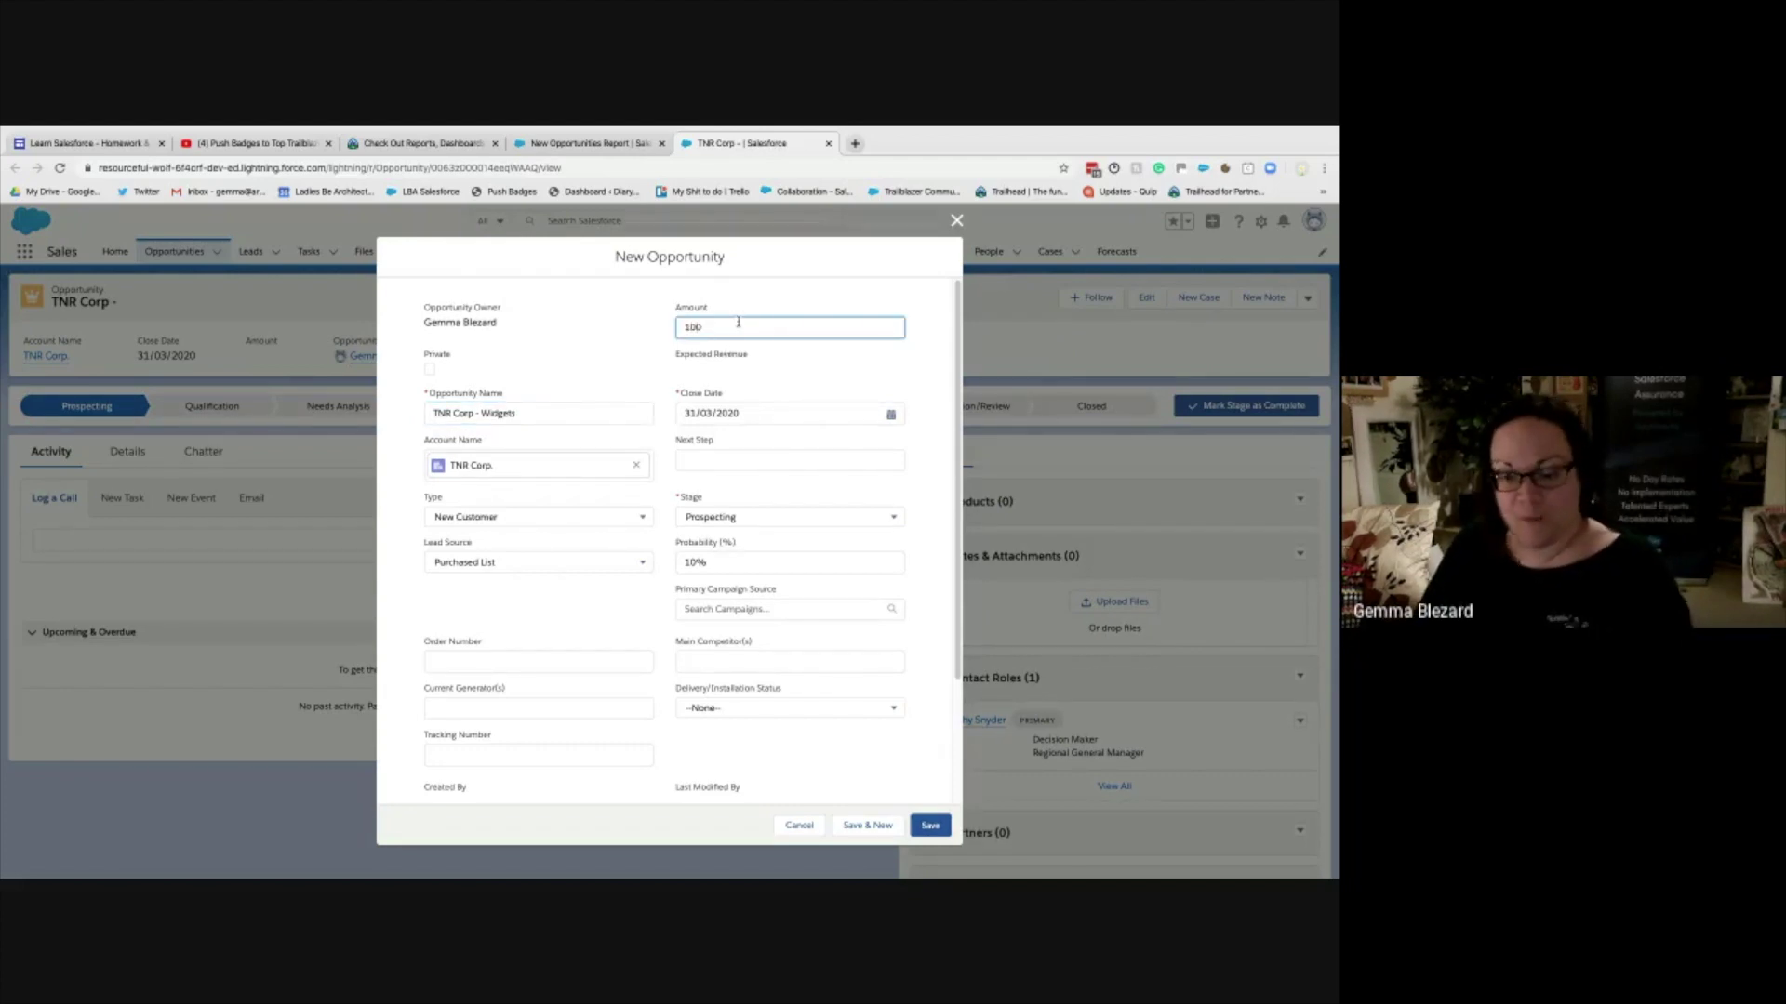
type("0,000.")
key("Tab")
left_click(758, 413)
left_click(867, 415)
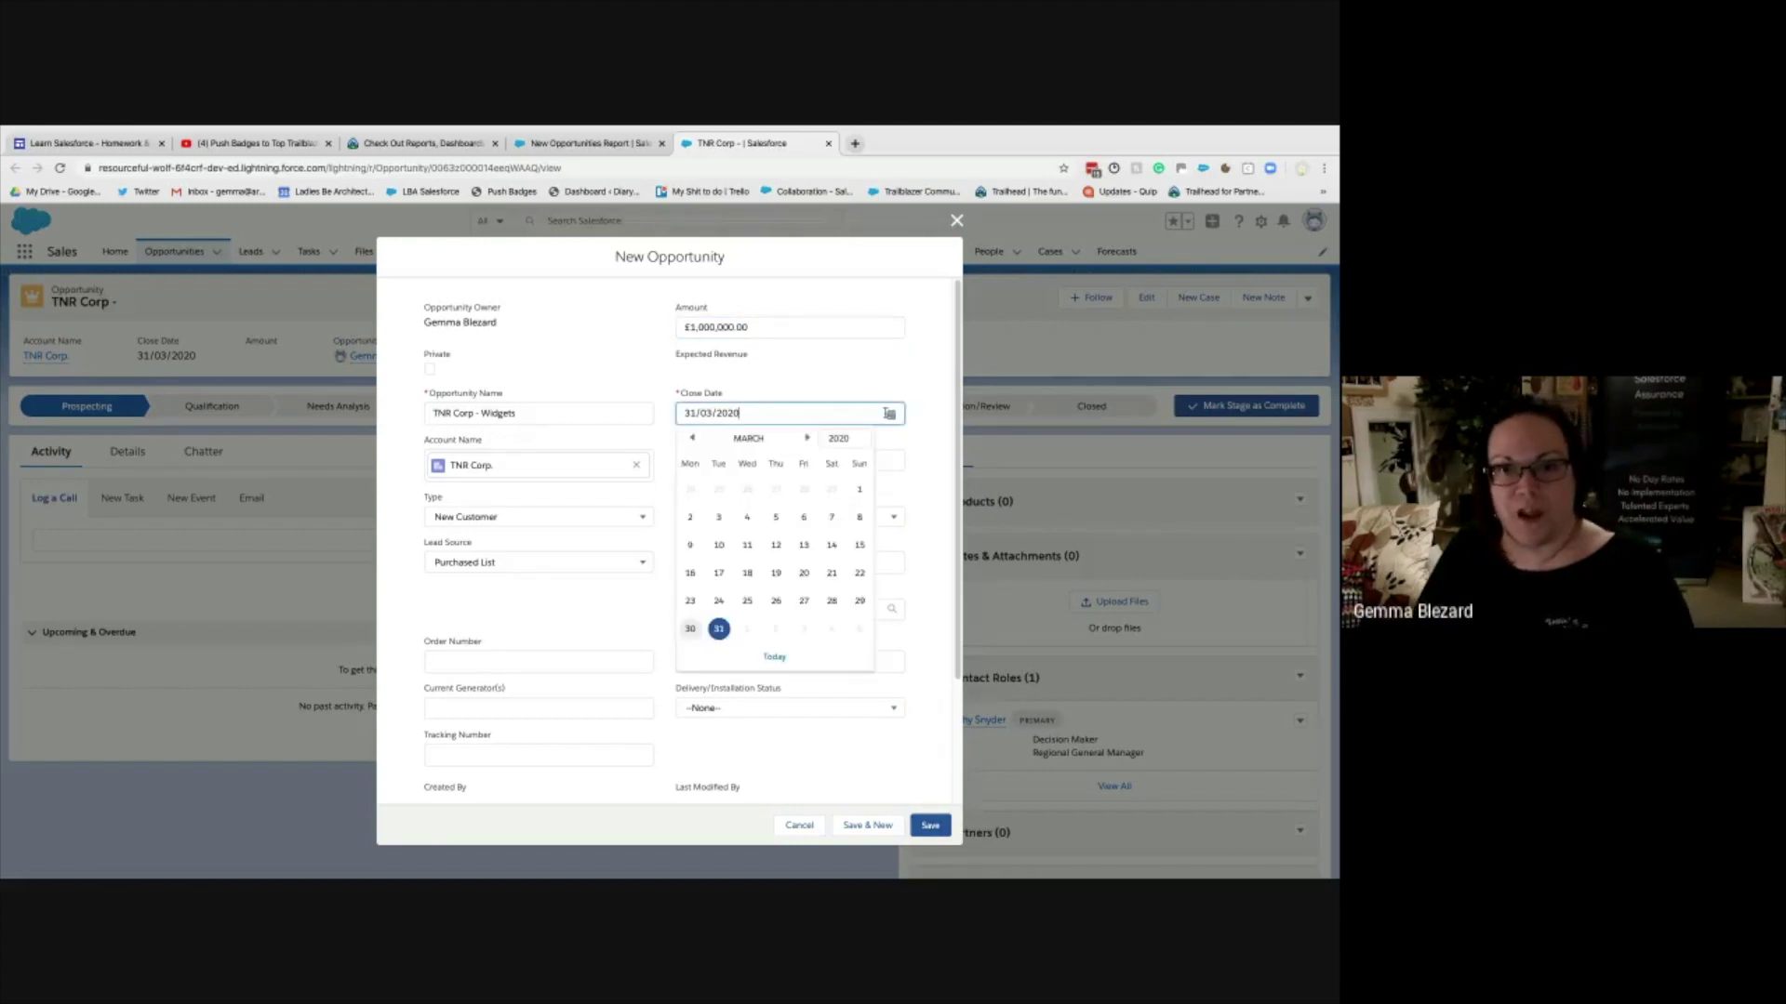
left_click(806, 631)
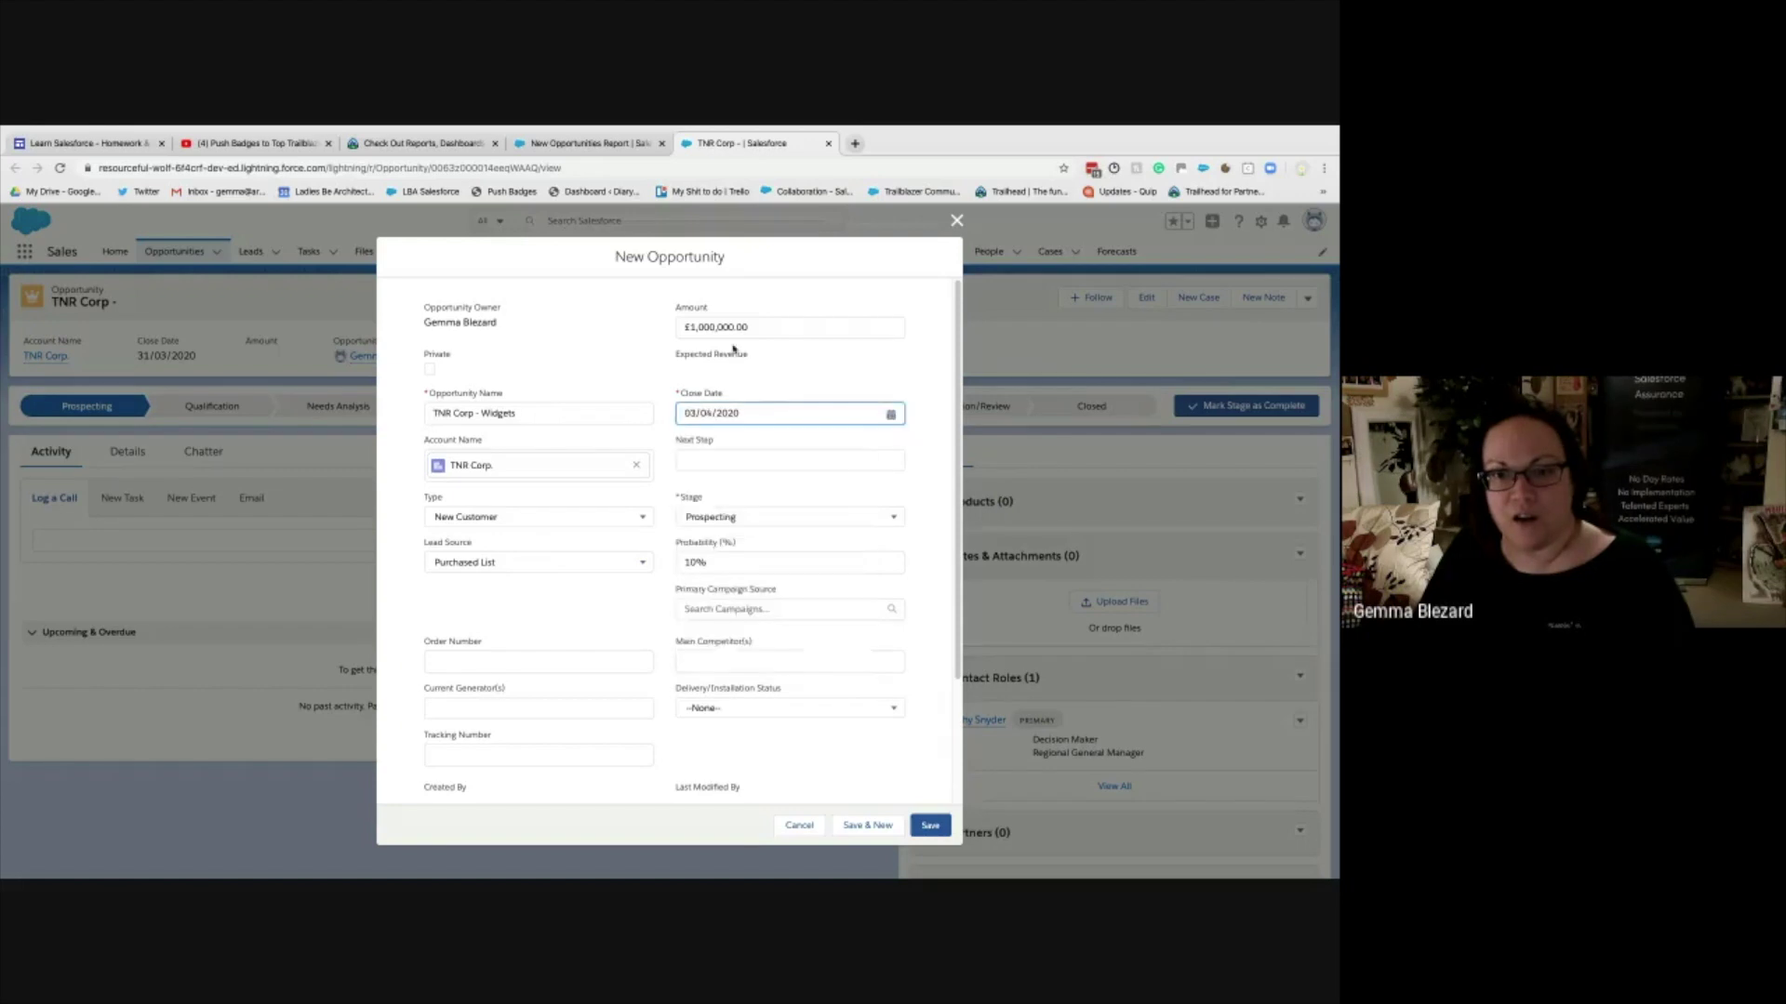
left_click(714, 413)
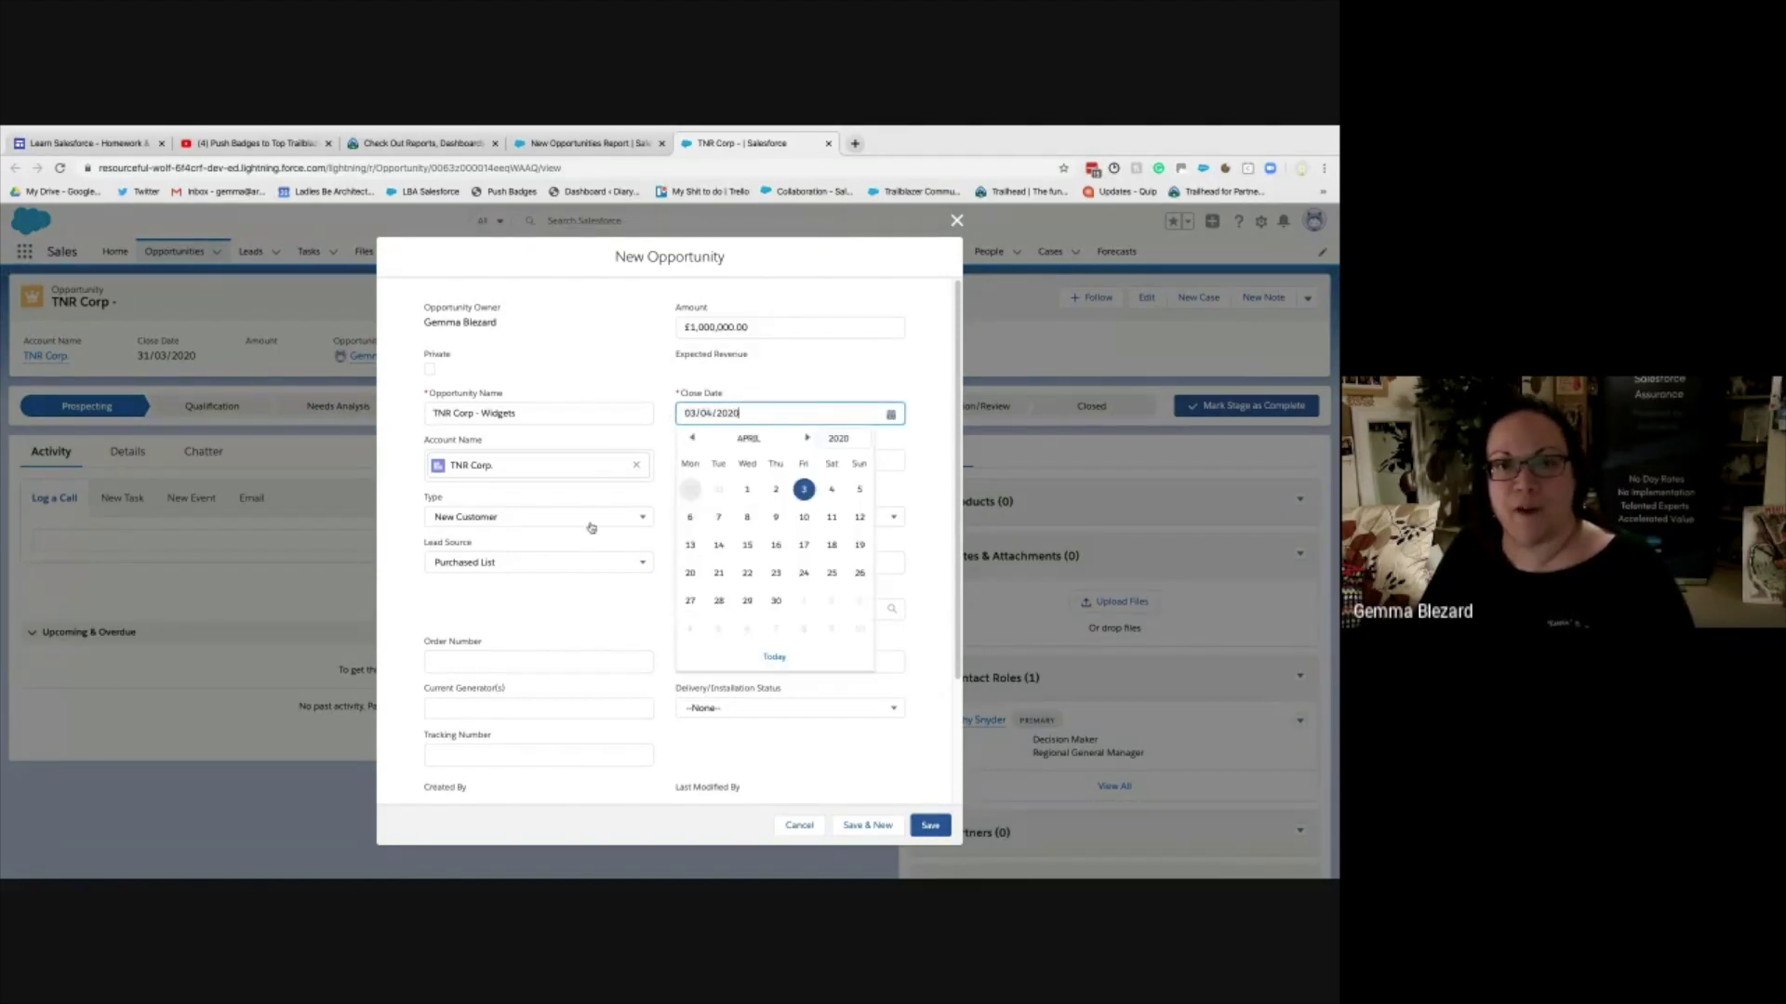
left_click(626, 616)
- Set the stage to Perception Analysis and the delivery/installation status to In progress, and save the cloned opportunity
left_click(791, 521)
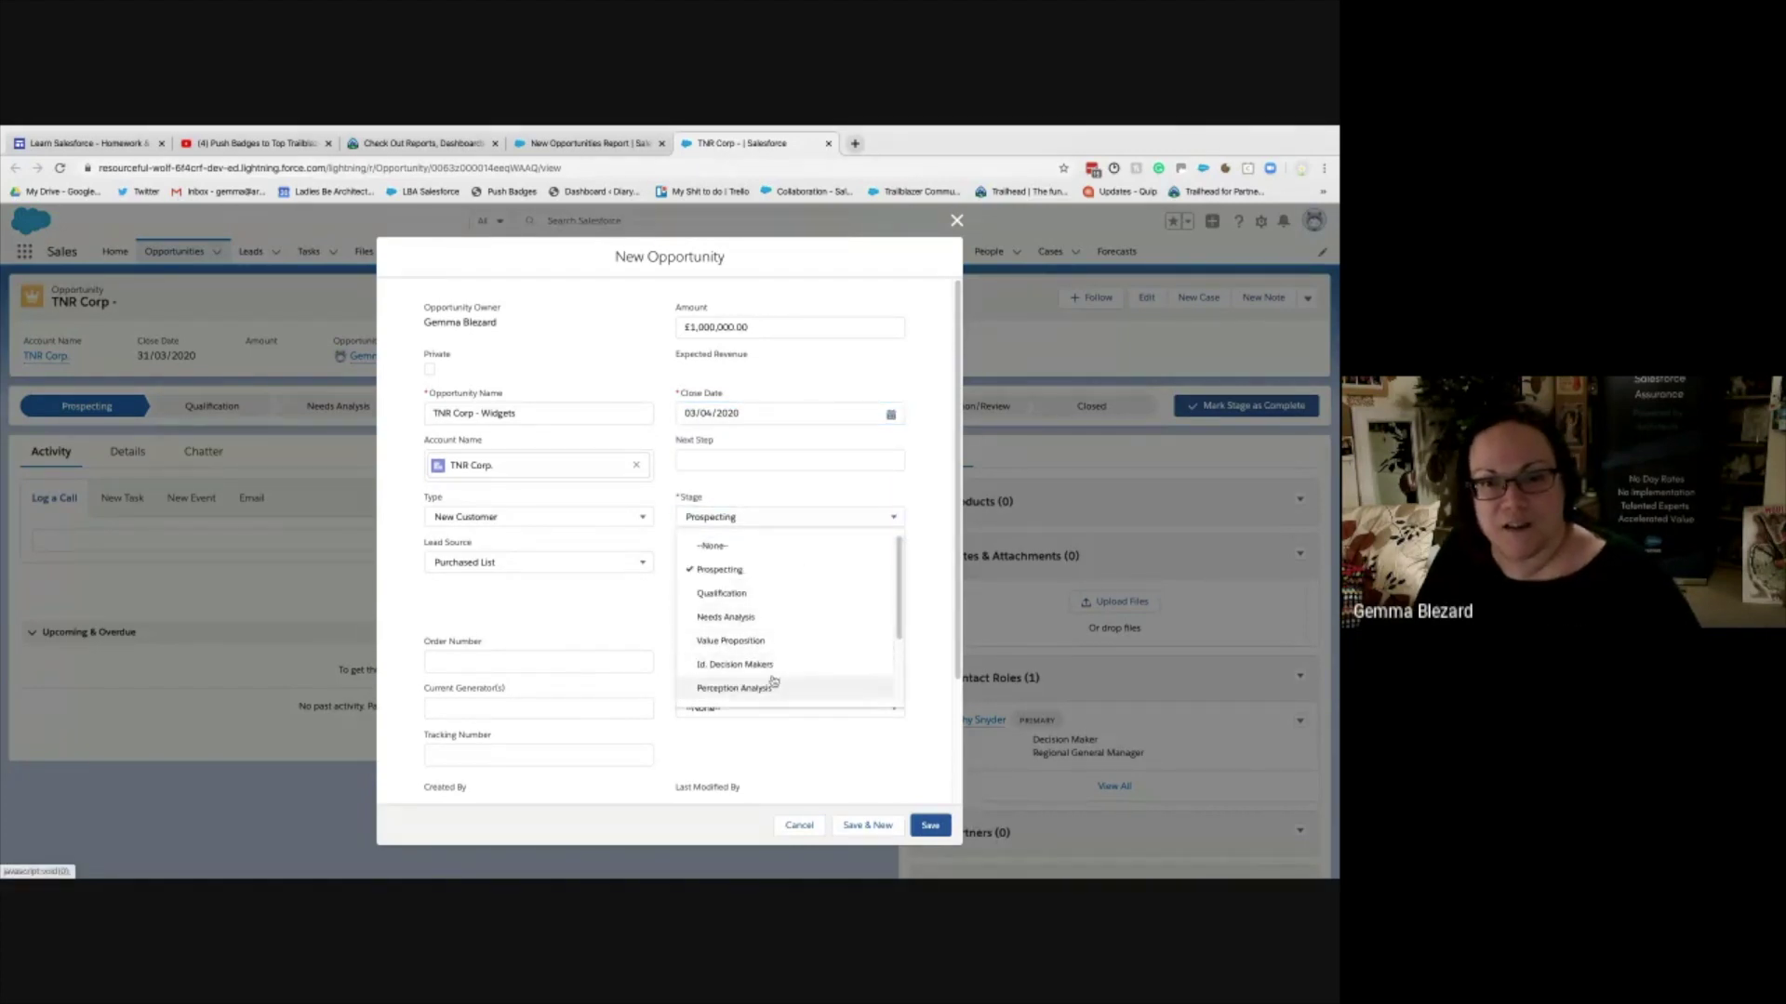
left_click(781, 688)
left_click(746, 709)
left_click(733, 741)
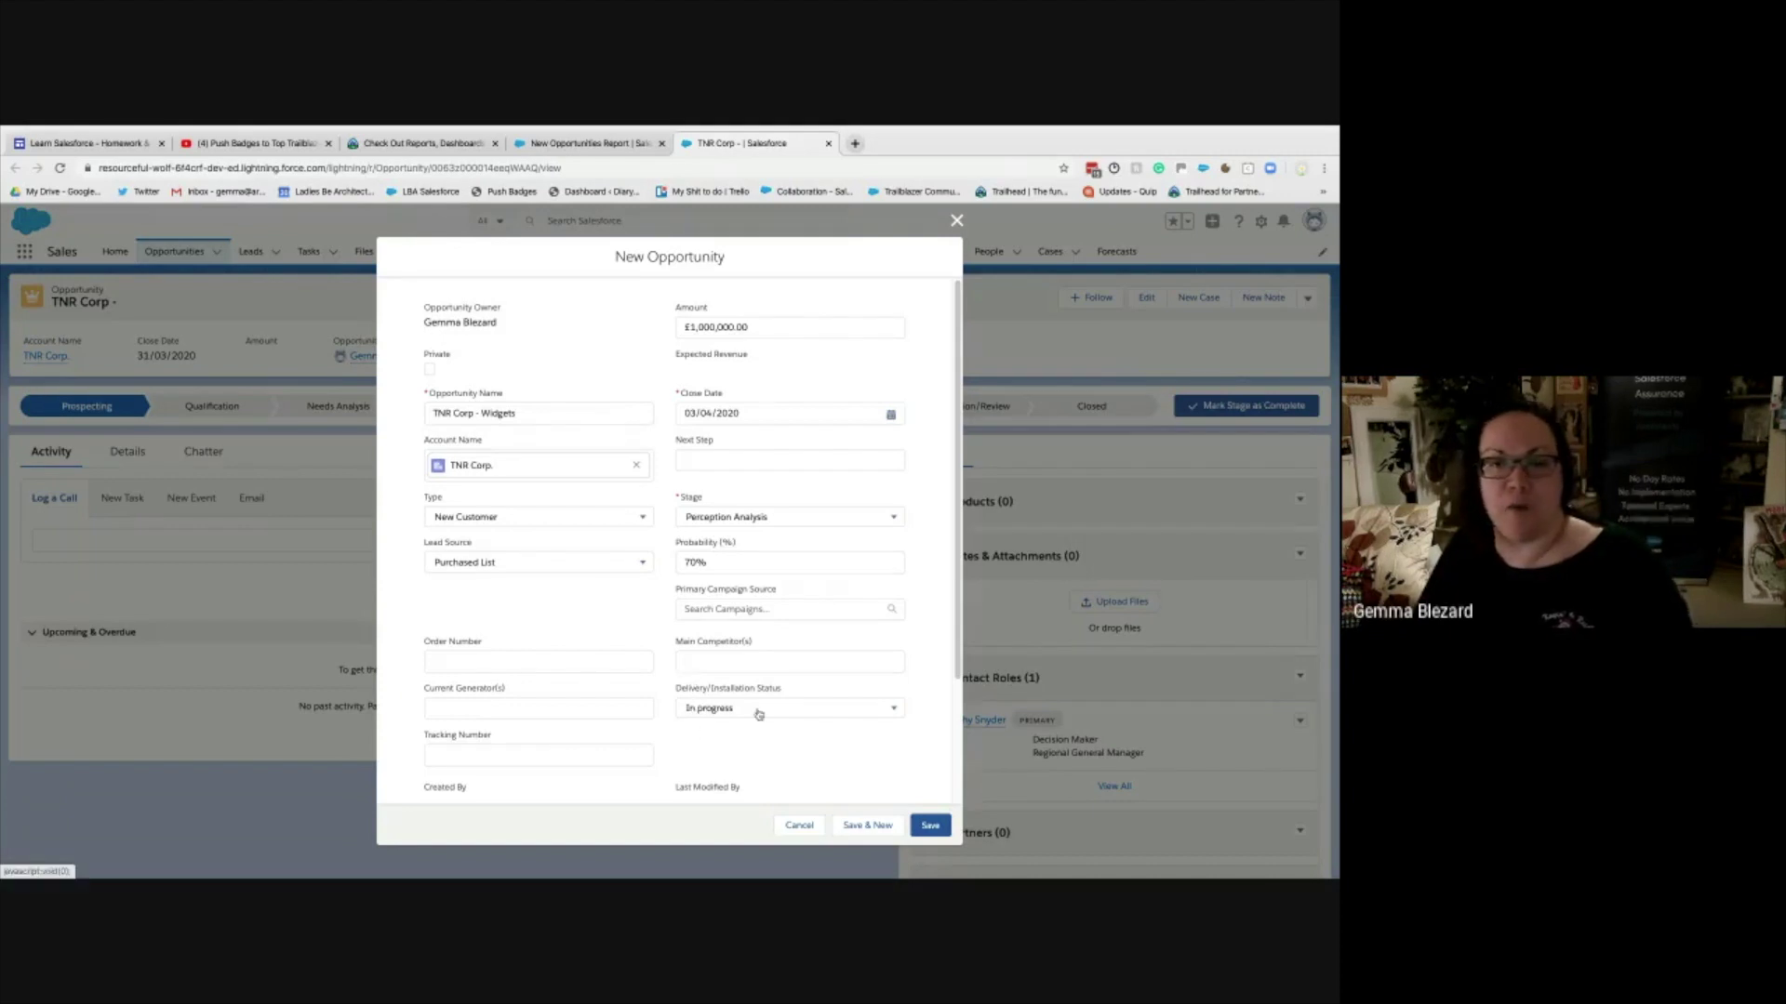
left_click(927, 826)
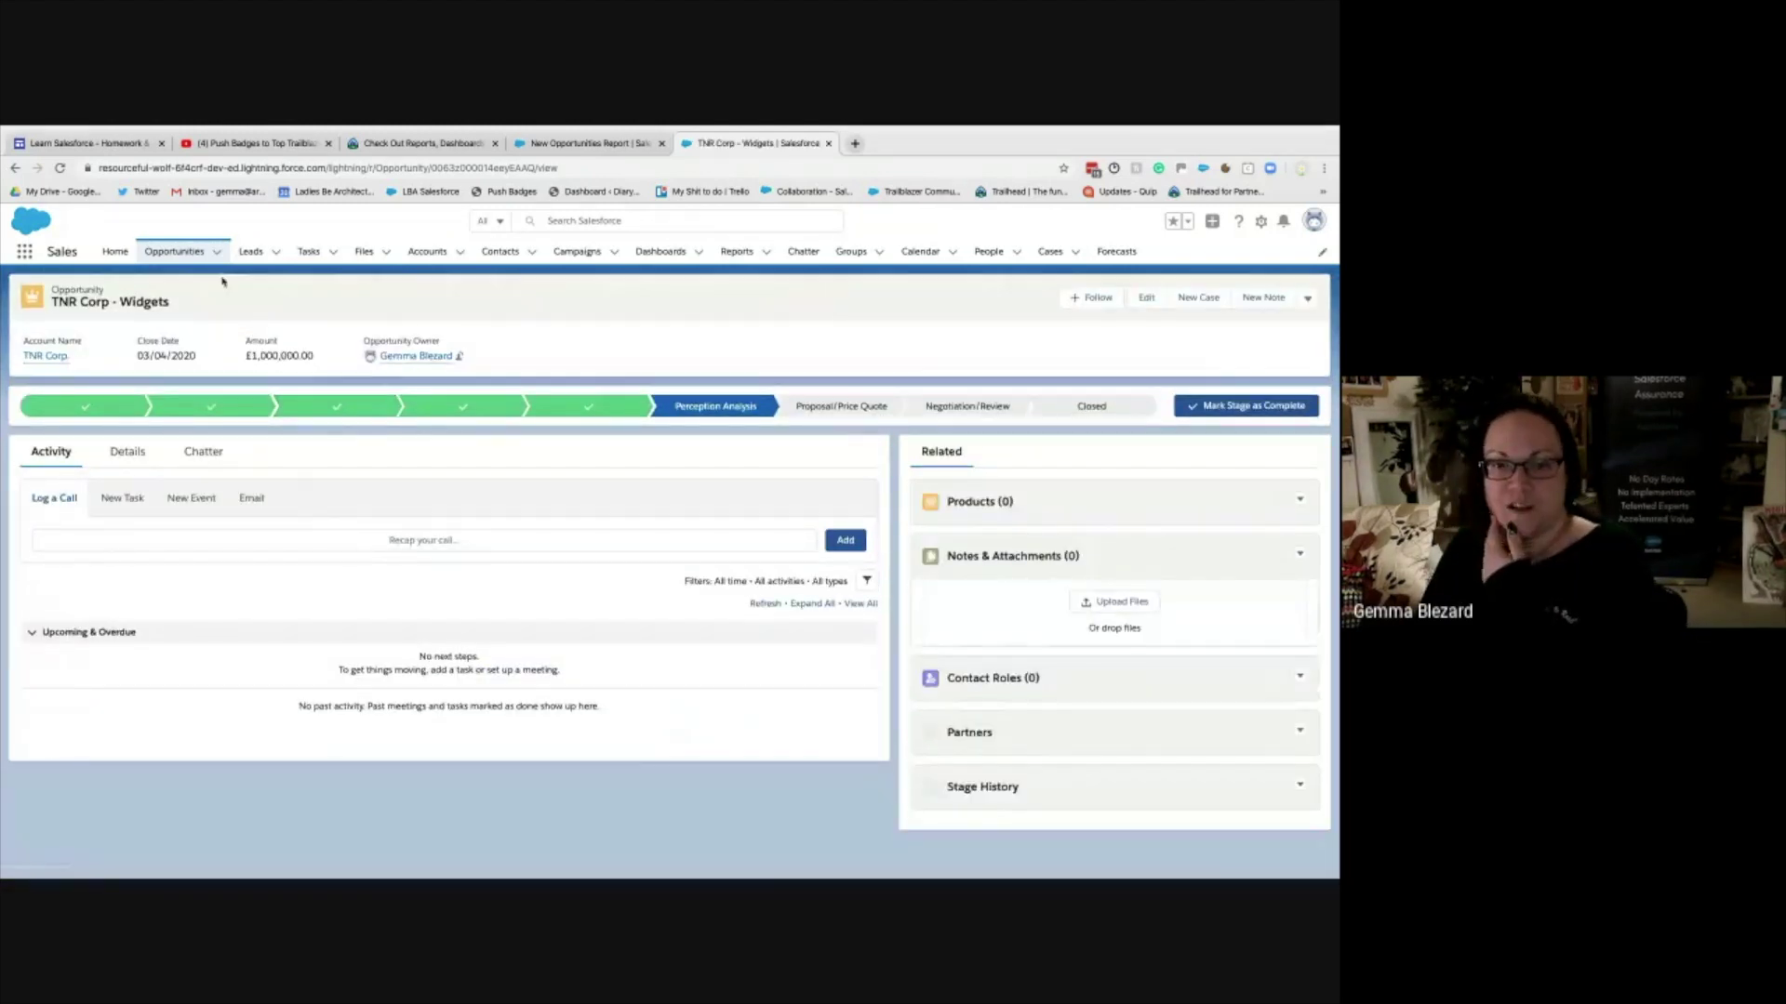
- Open the My Opportunities list view of the opportunities
left_click(174, 251)
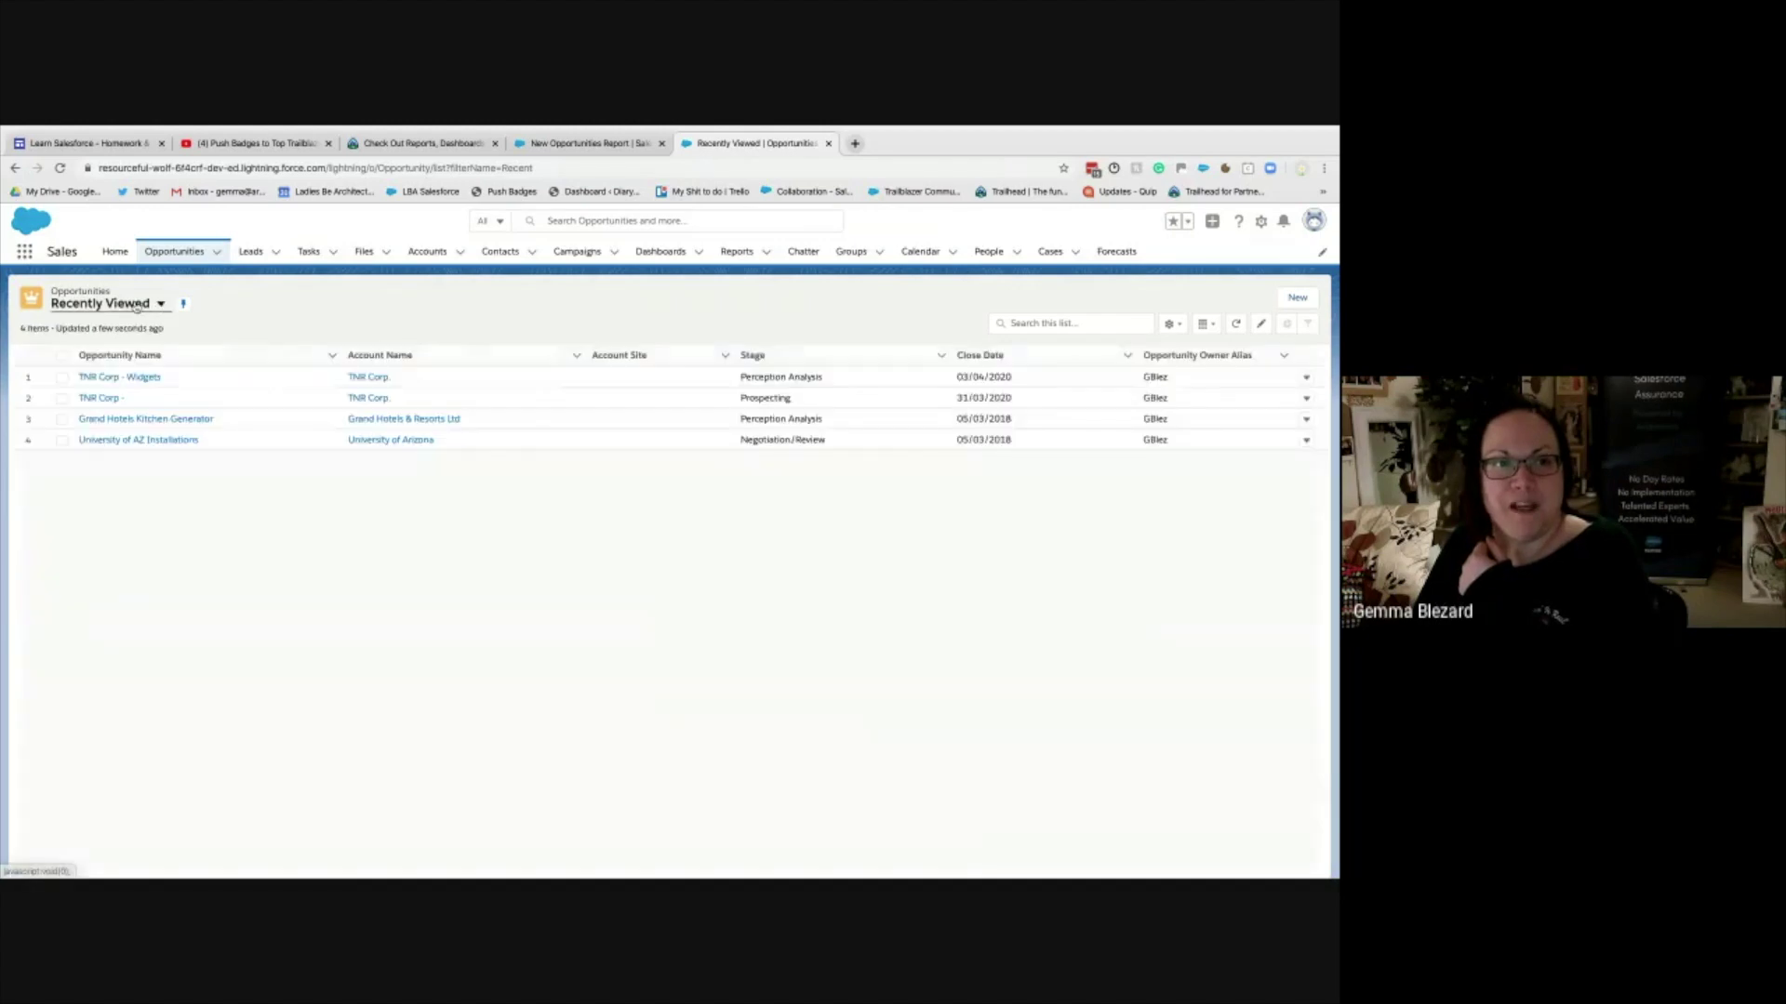
left_click(137, 307)
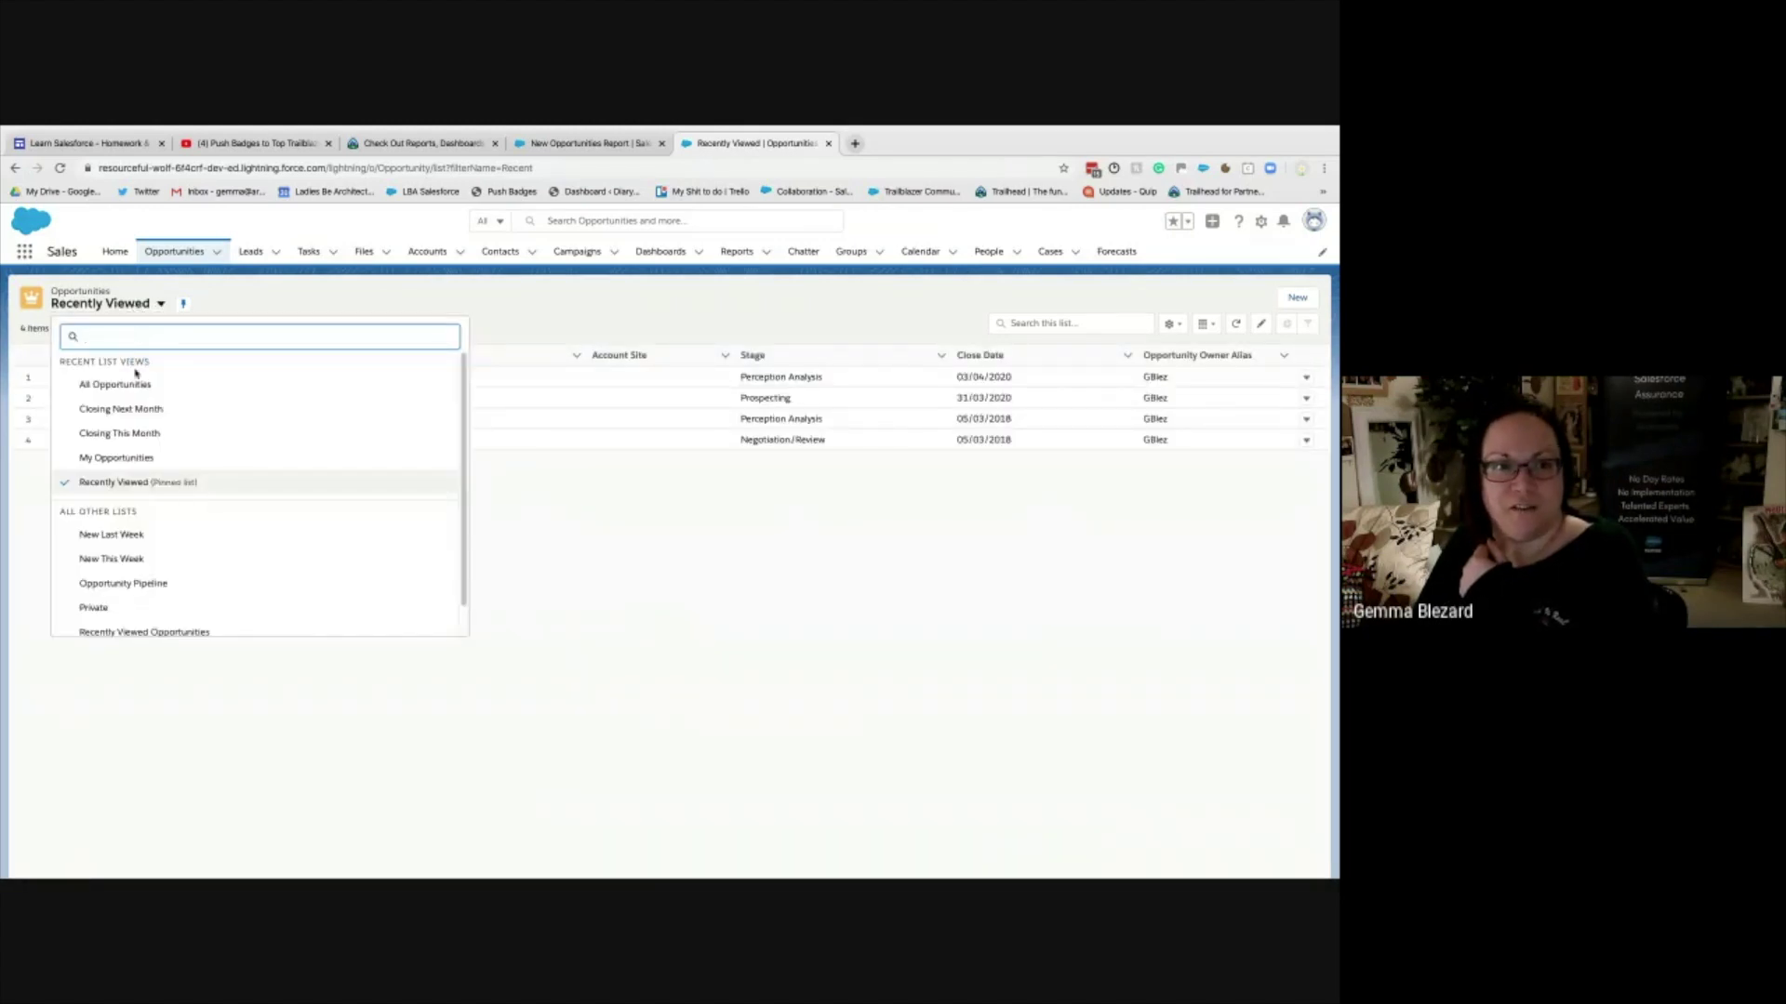
left_click(117, 459)
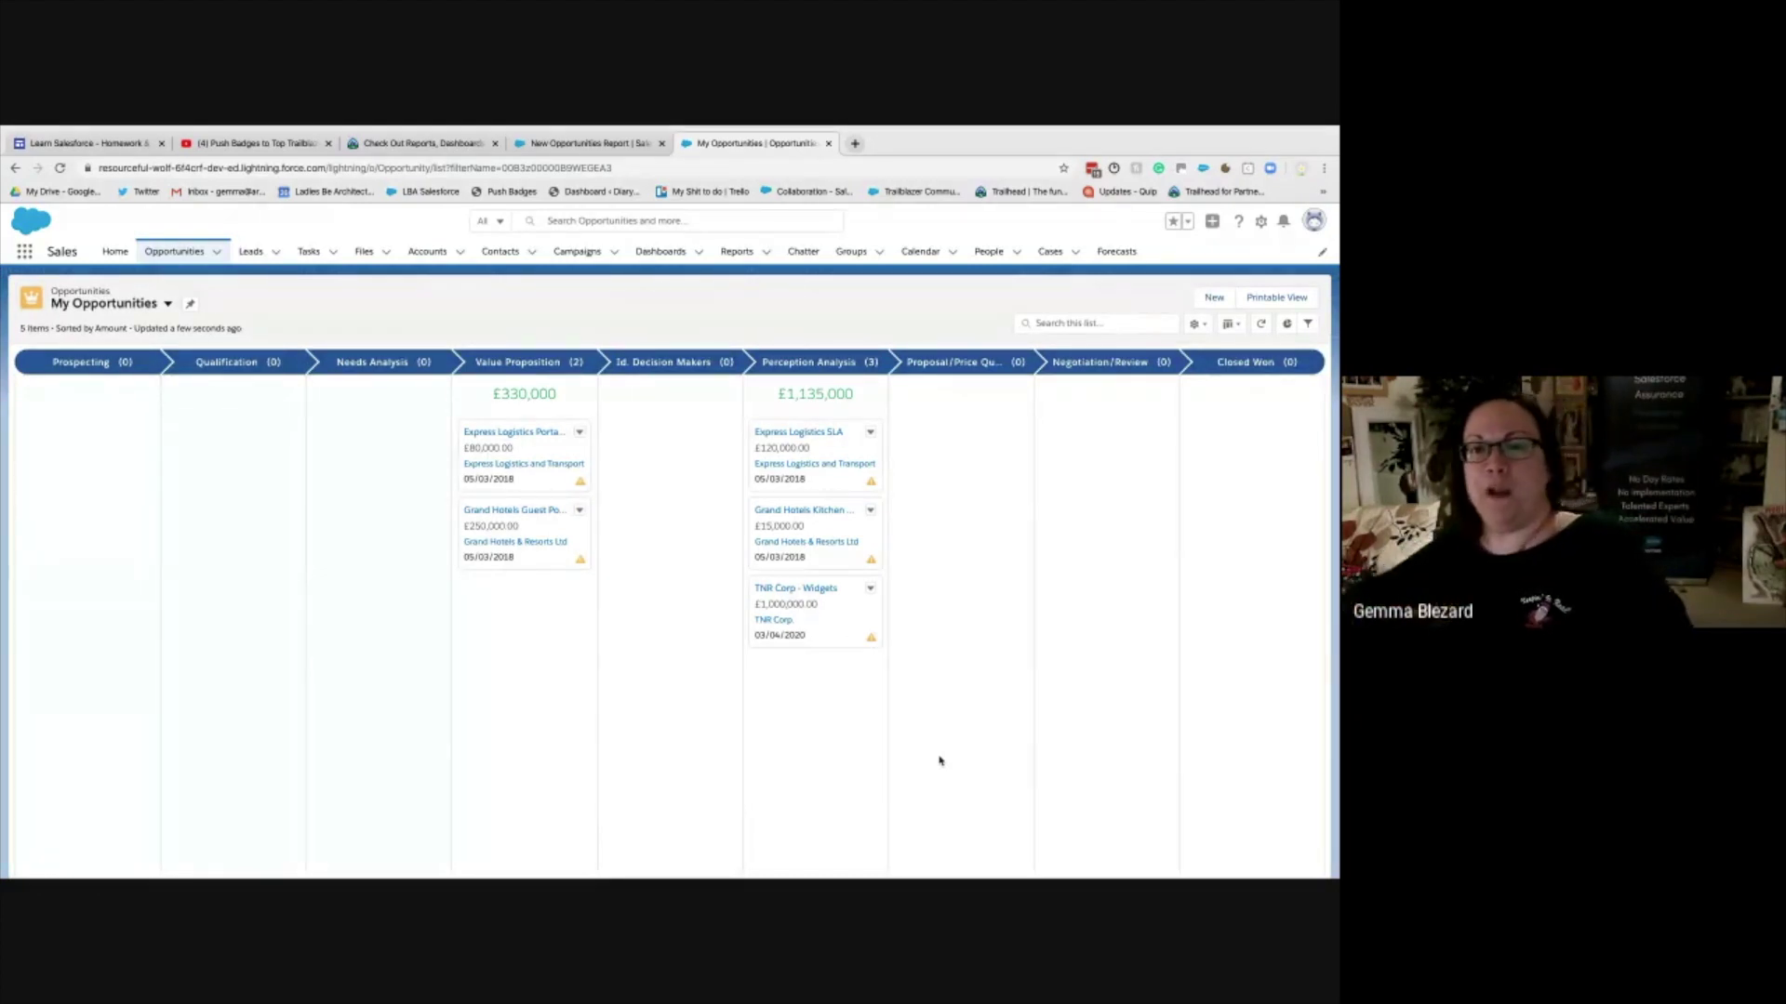
- Return to the New Opportunities Report and refresh its data and chart
left_click(571, 144)
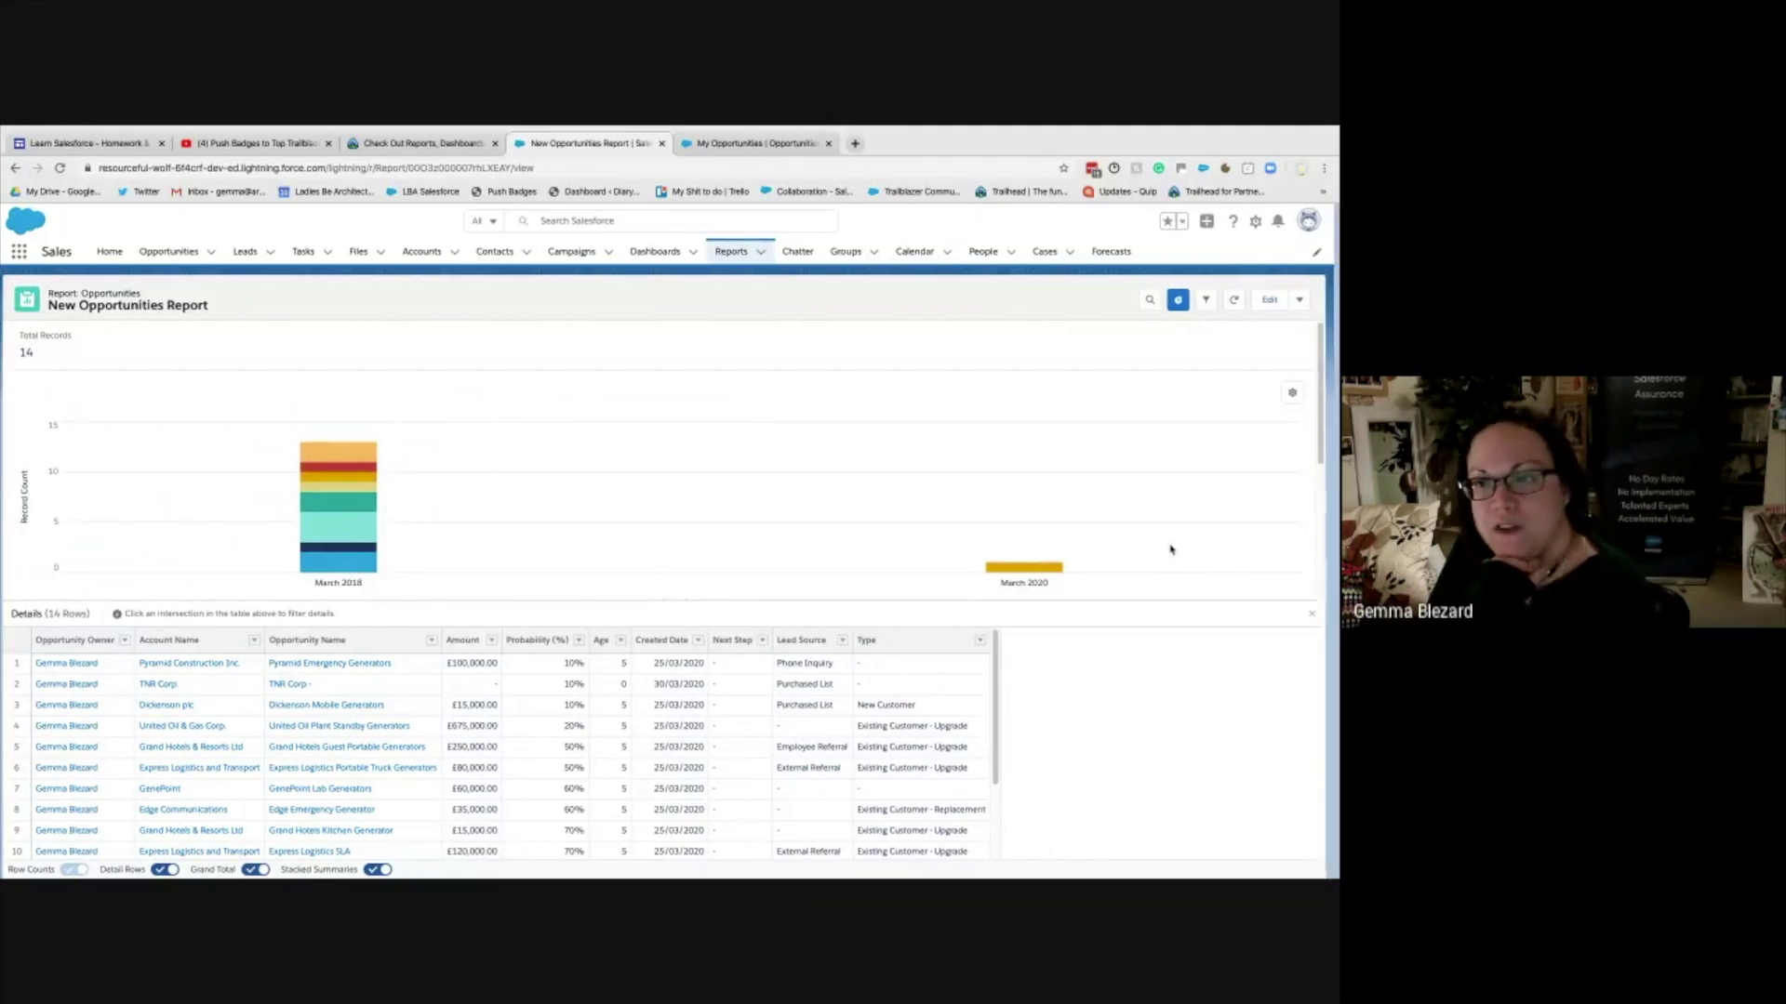
left_click(1239, 300)
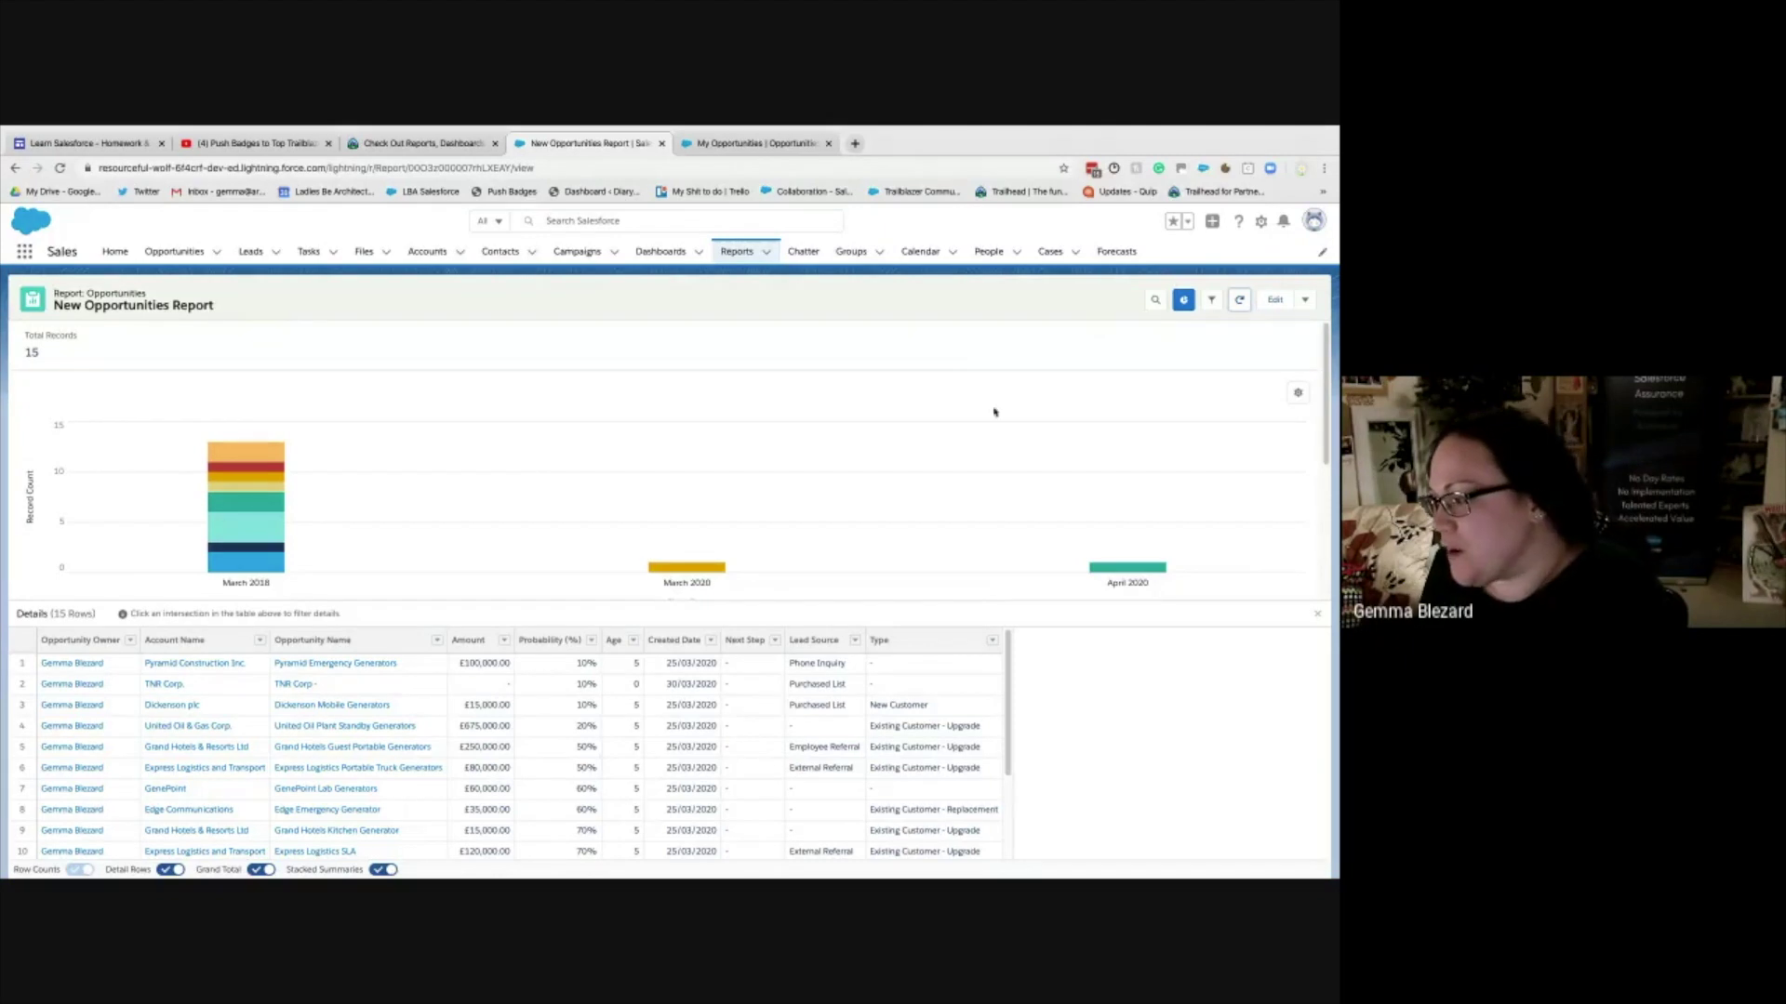
- View all dashboards and start creating a new dashboard
left_click(689, 273)
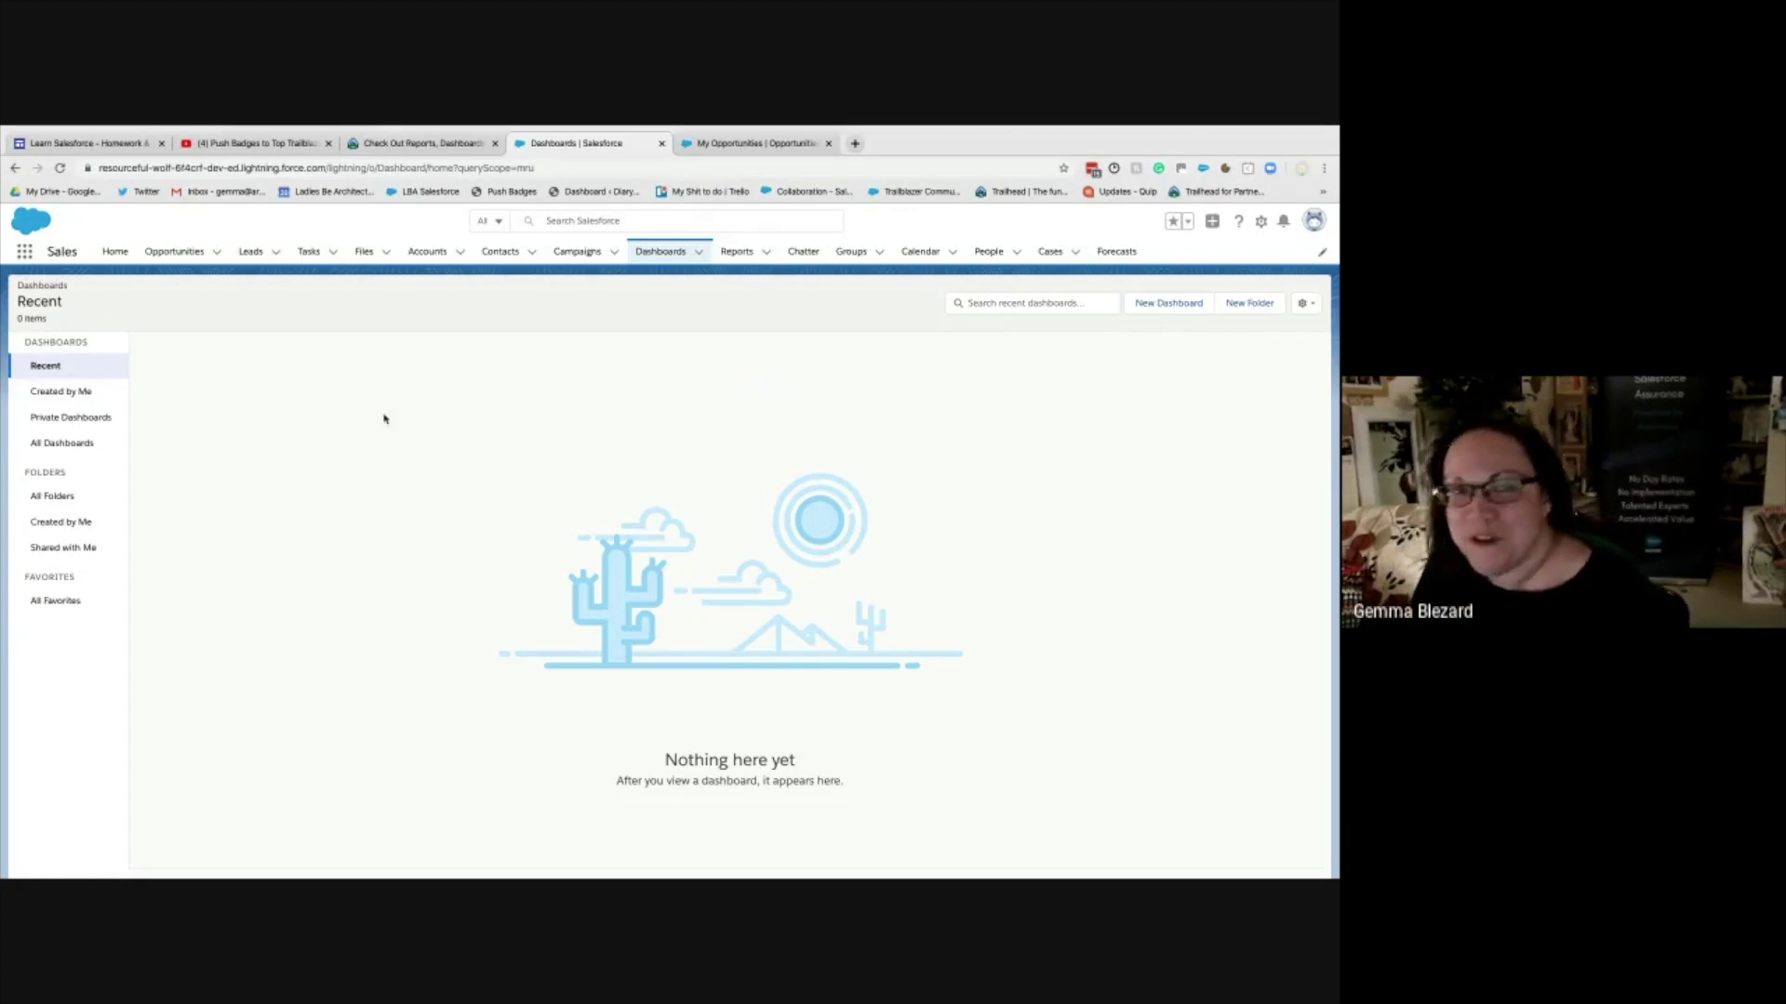
left_click(63, 443)
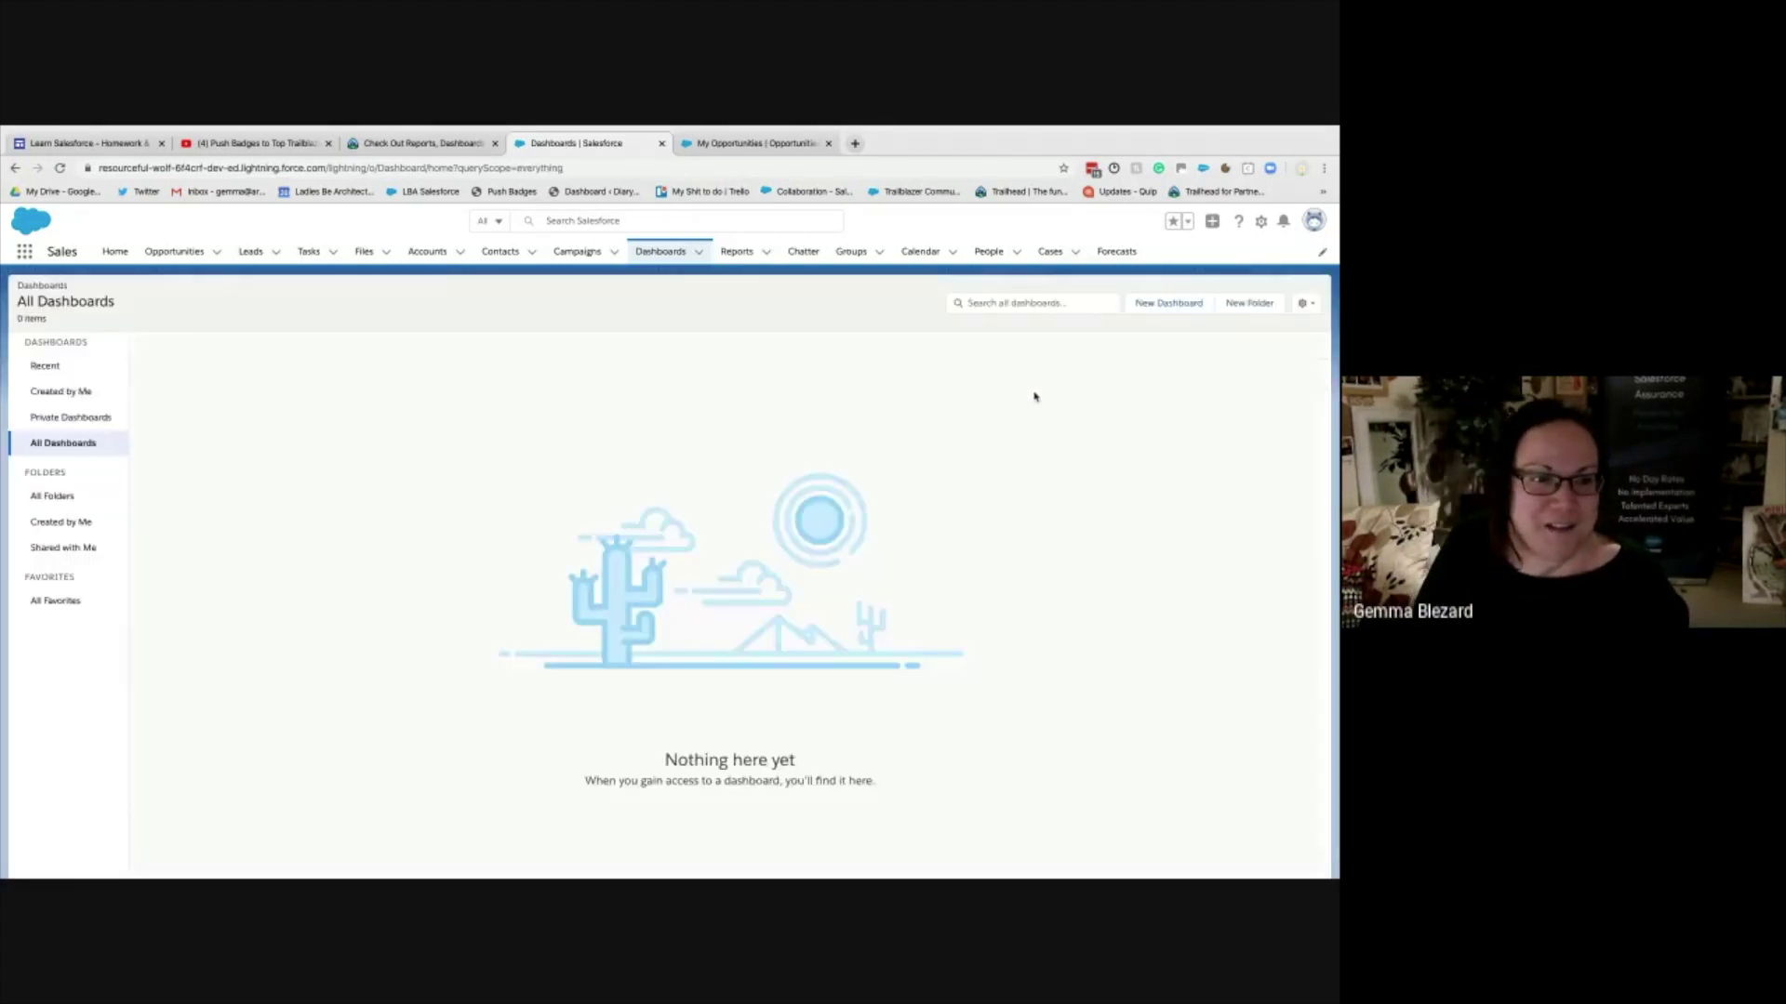
left_click(1168, 307)
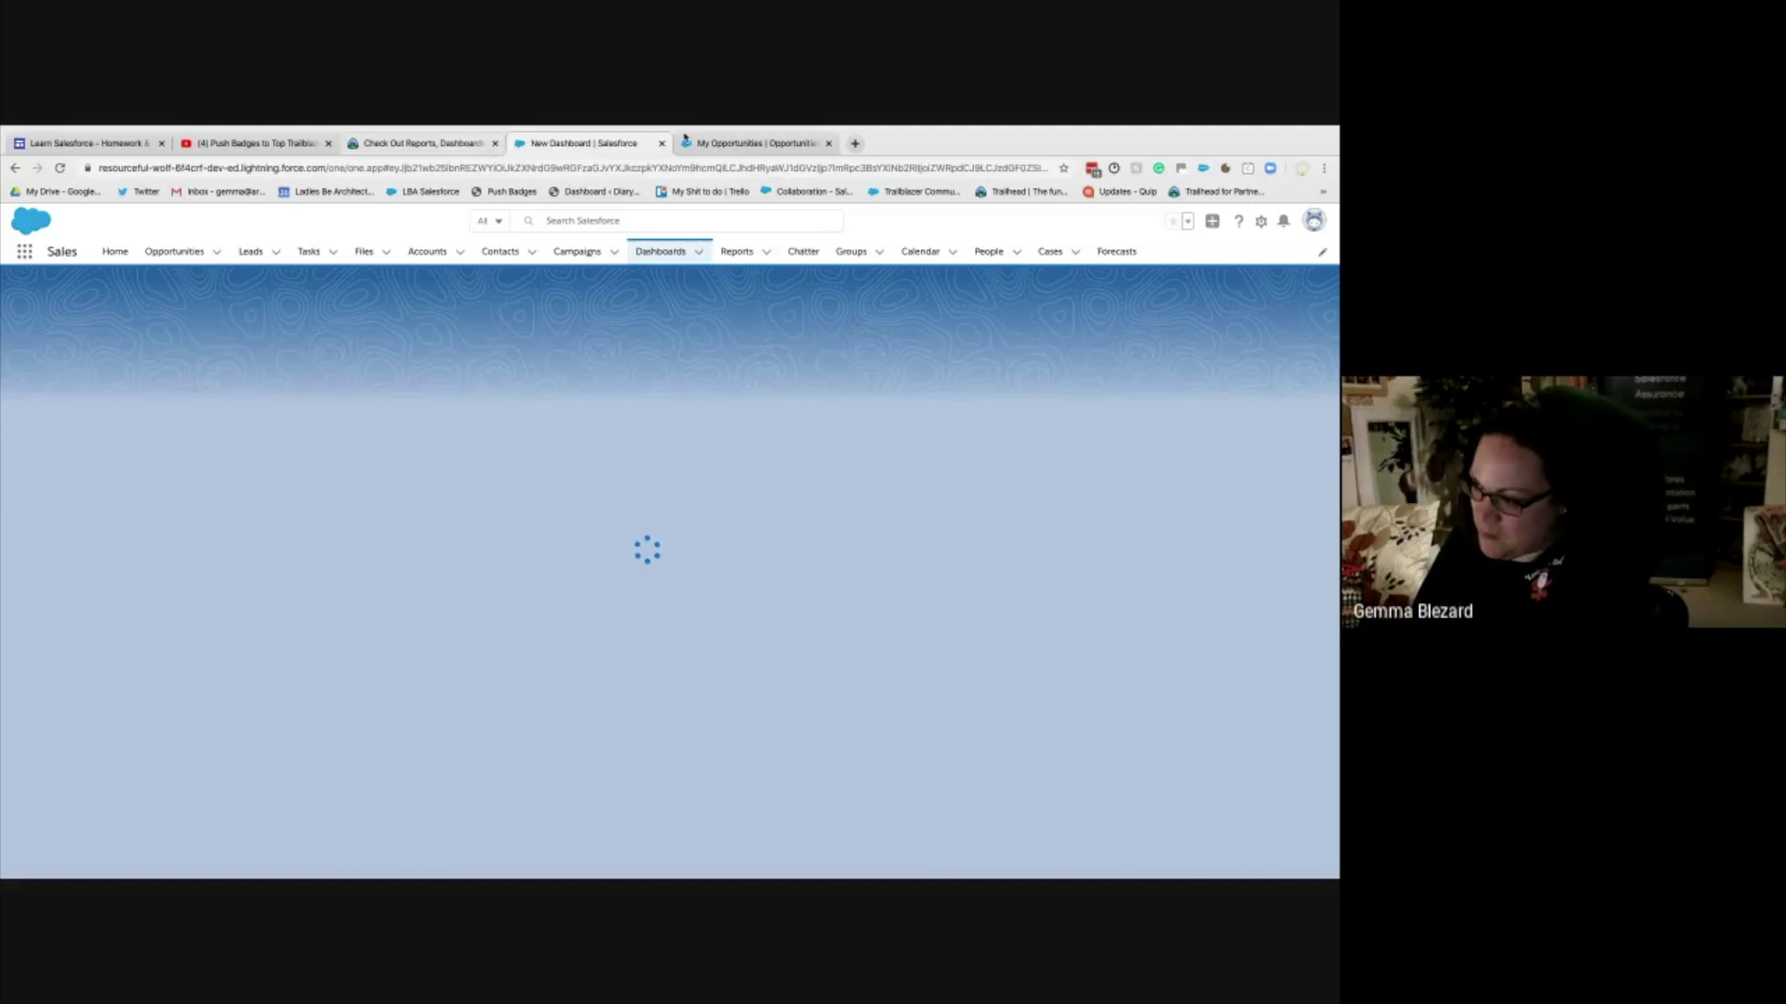
- Open the New Opportunities Report for editing in the browser tab showing the My Opportunities list view
key("ctrl+shift+Tab")
left_click(720, 146)
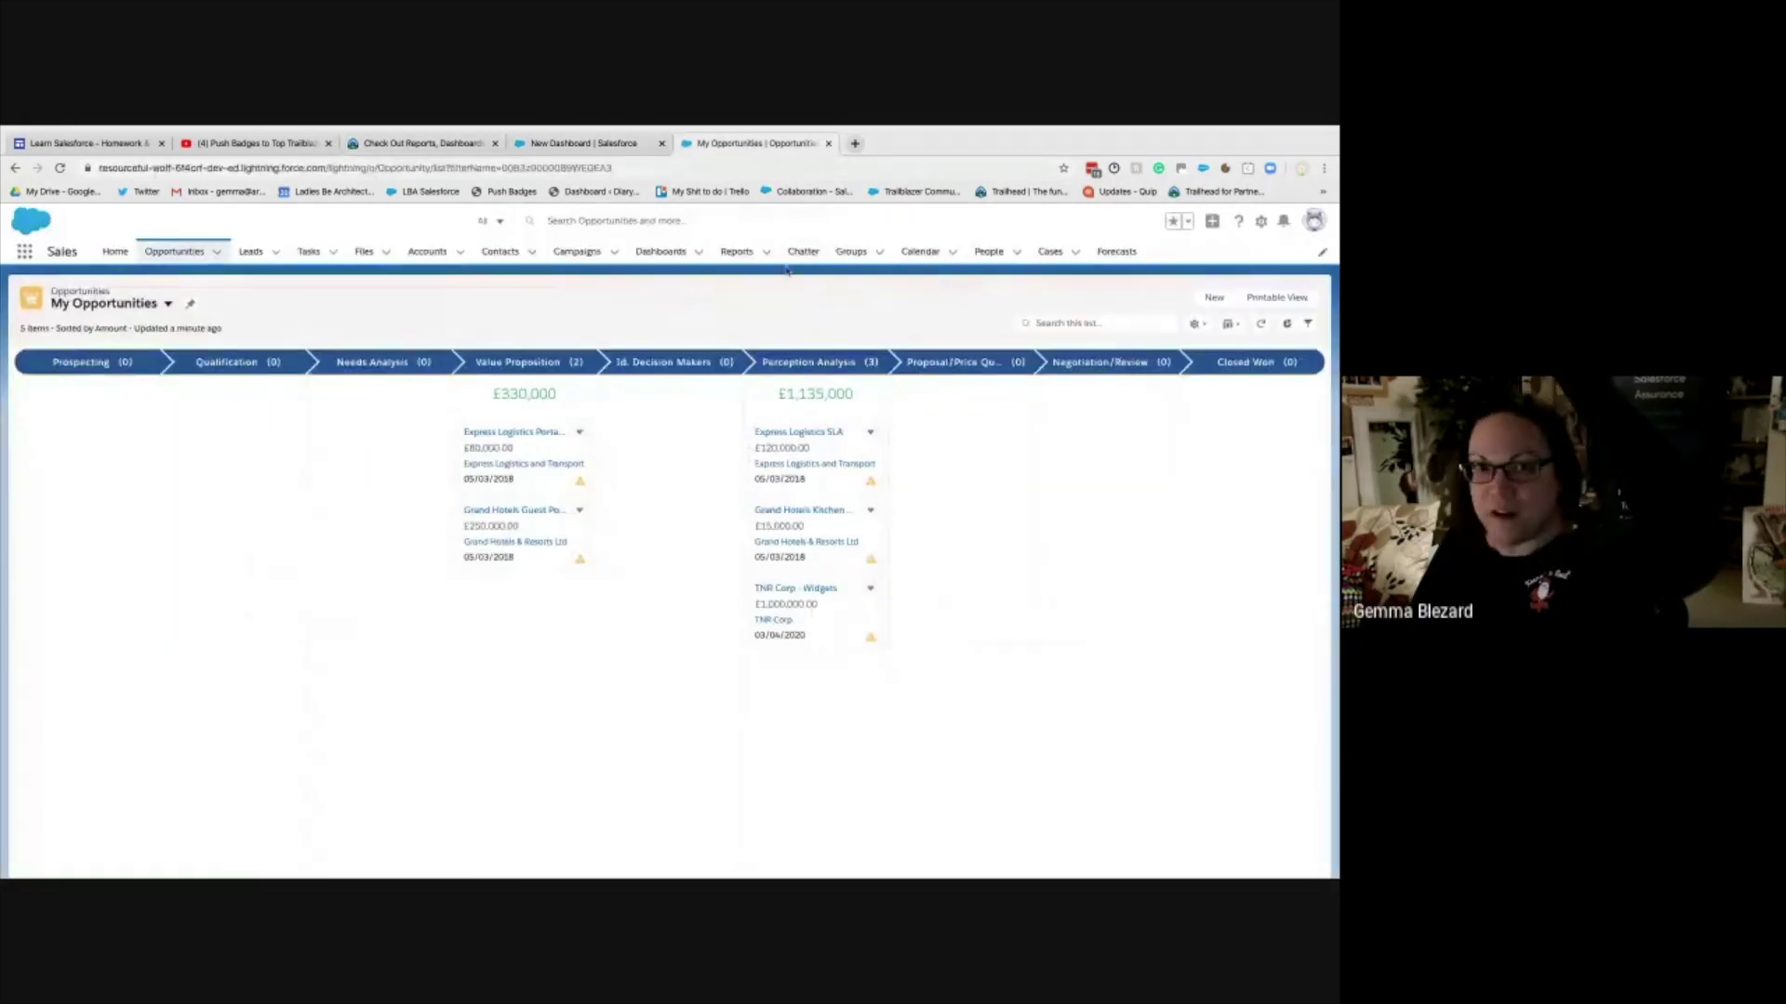
left_click(736, 251)
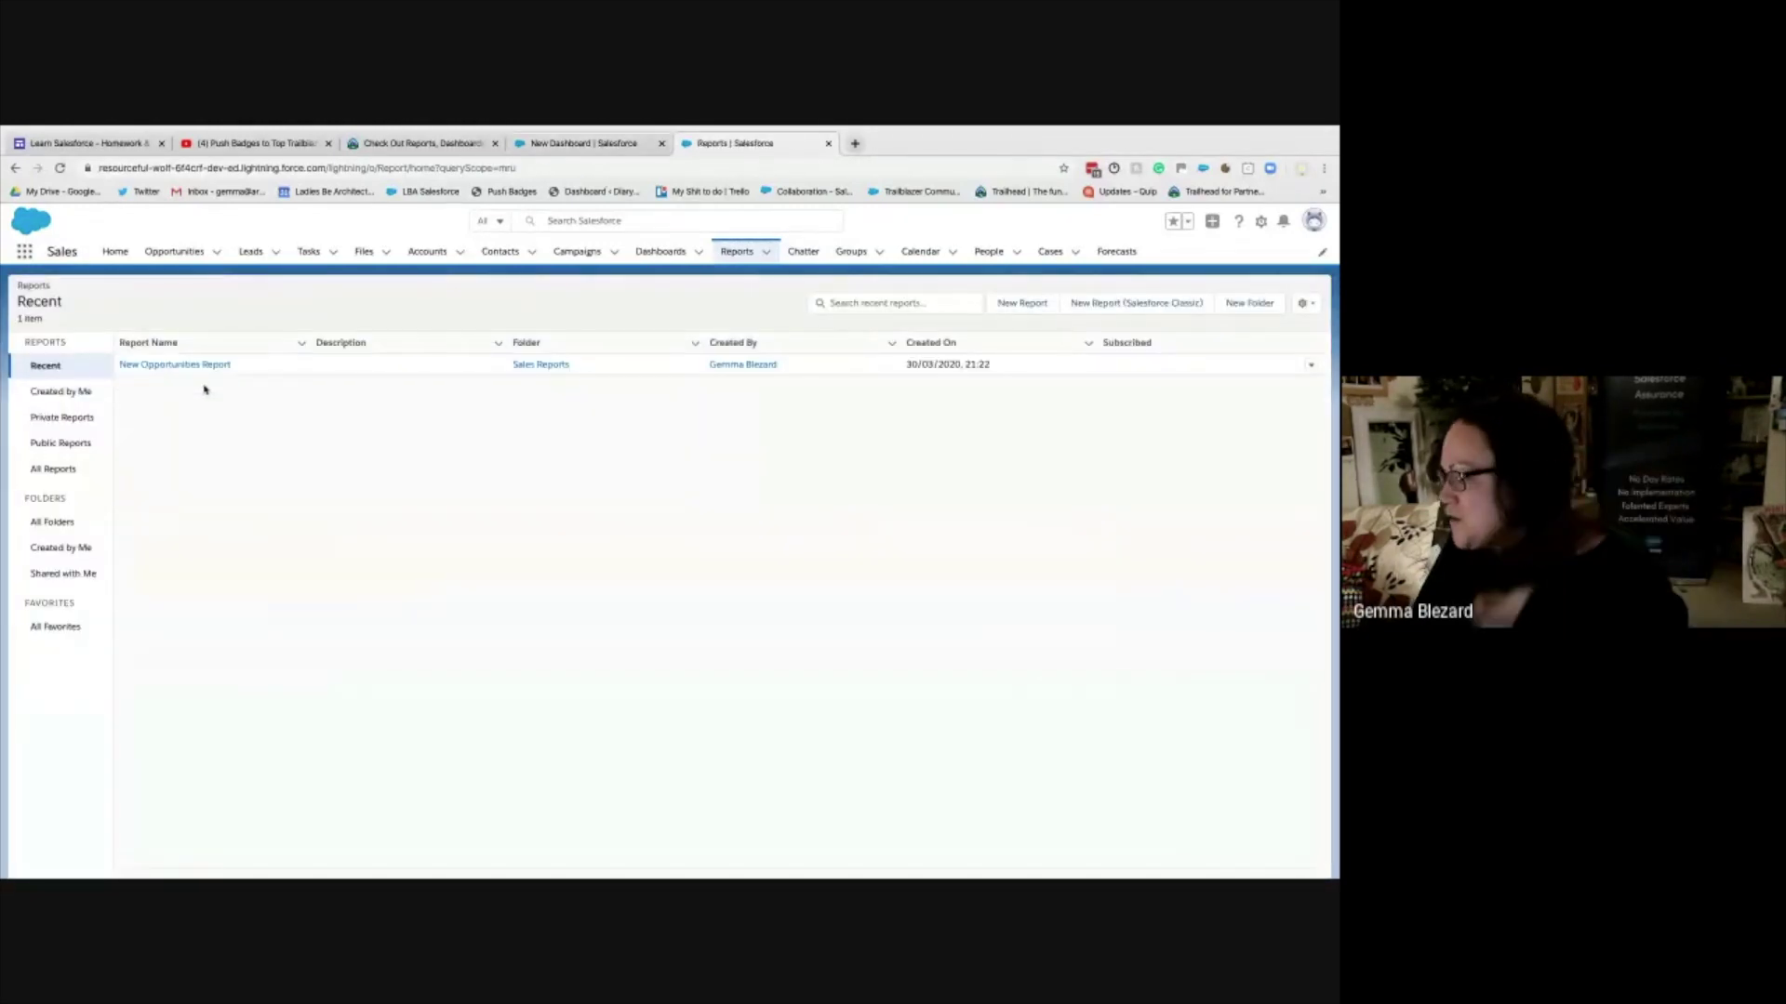
left_click(1310, 367)
left_click(1247, 420)
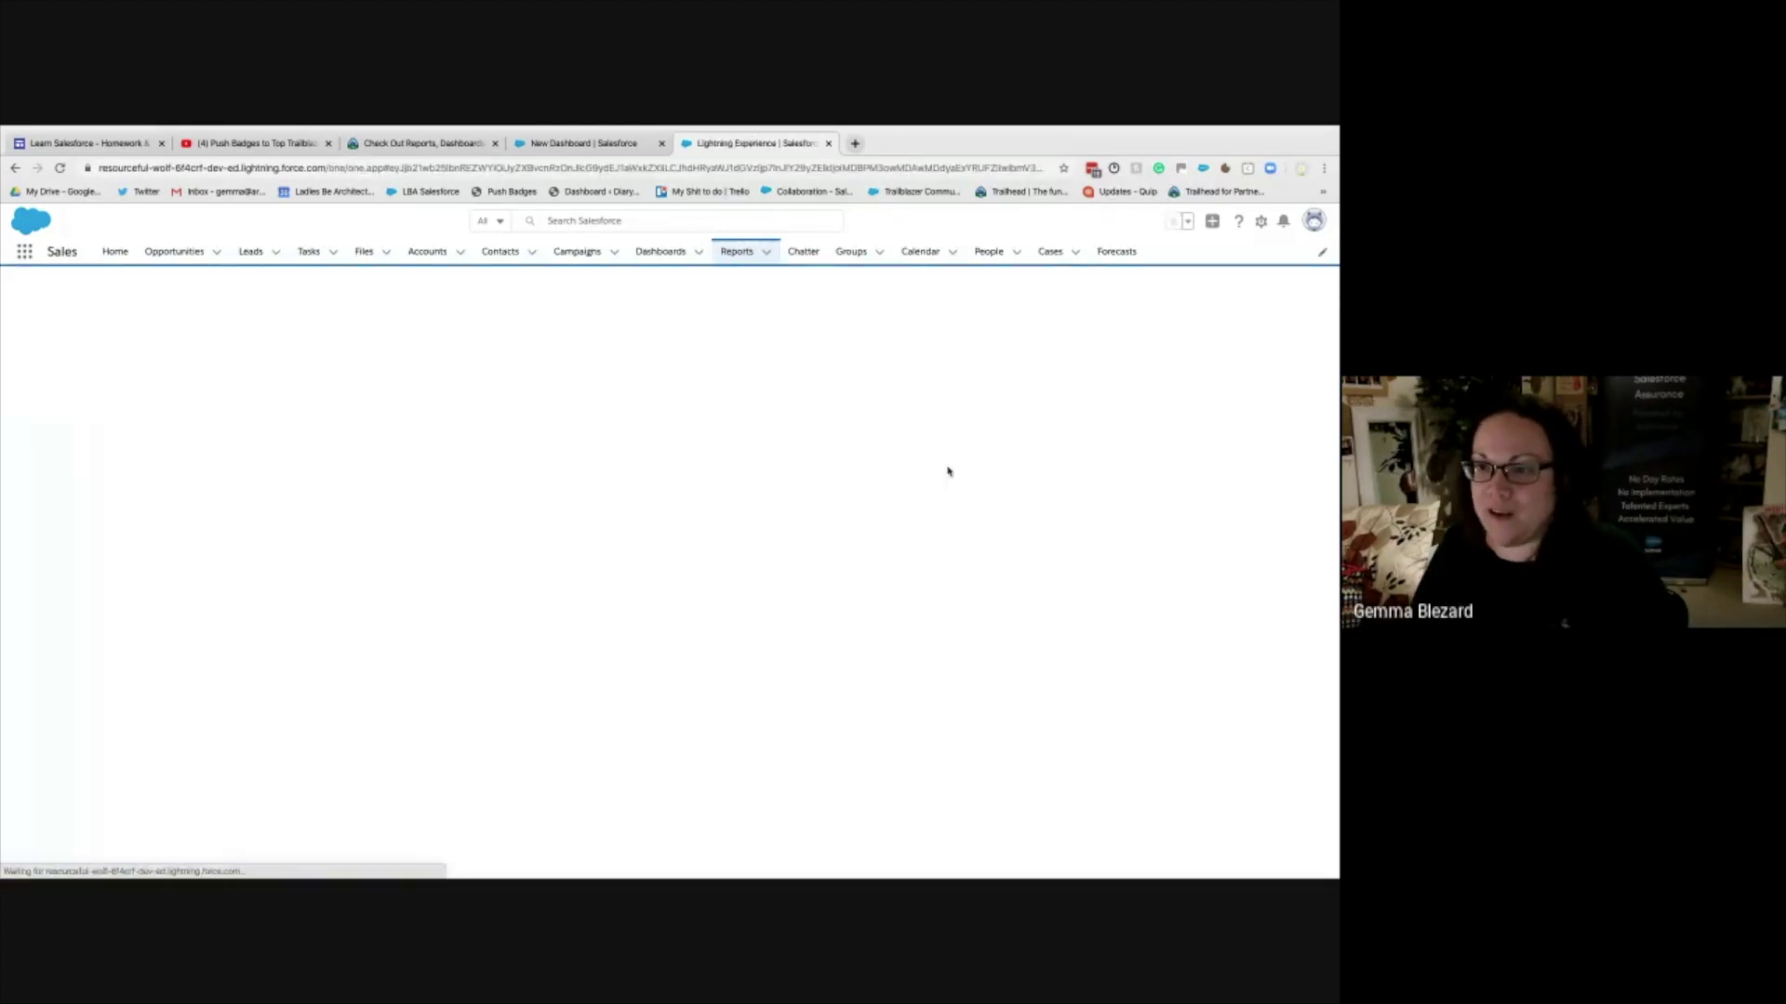
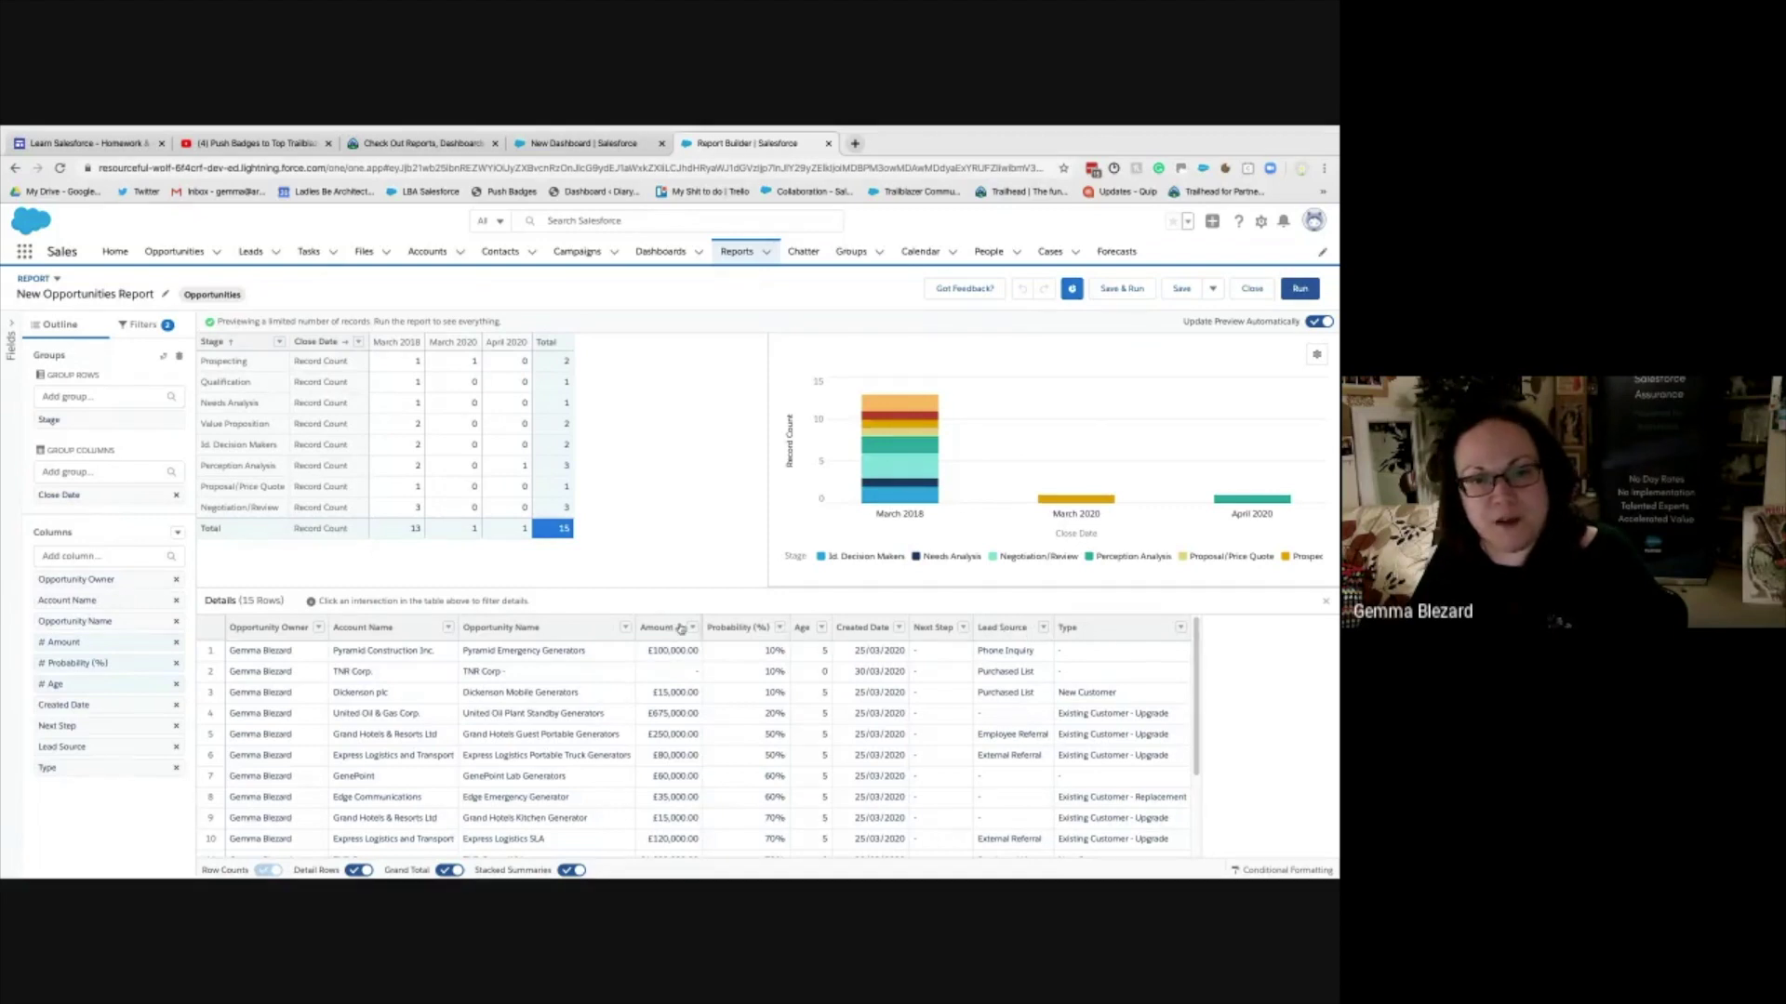
- Summarize the report's Amount column by Sum, then save and run the report
left_click(692, 628)
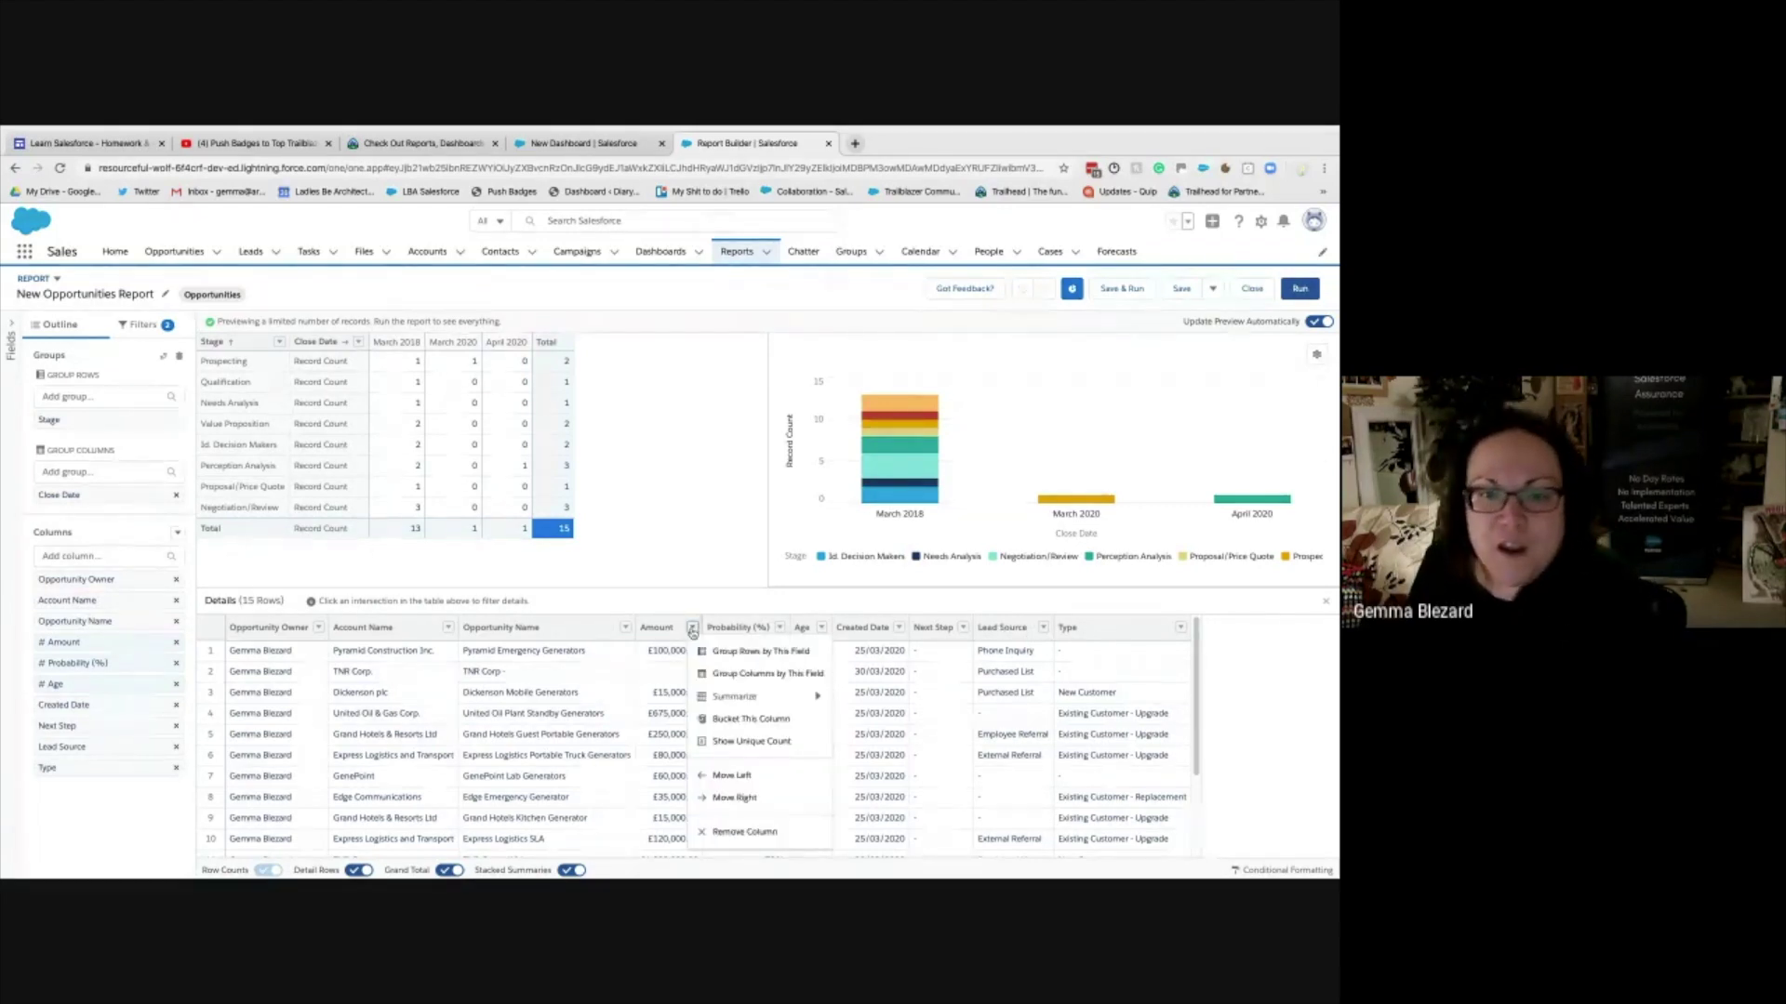
mouse_move(817, 697)
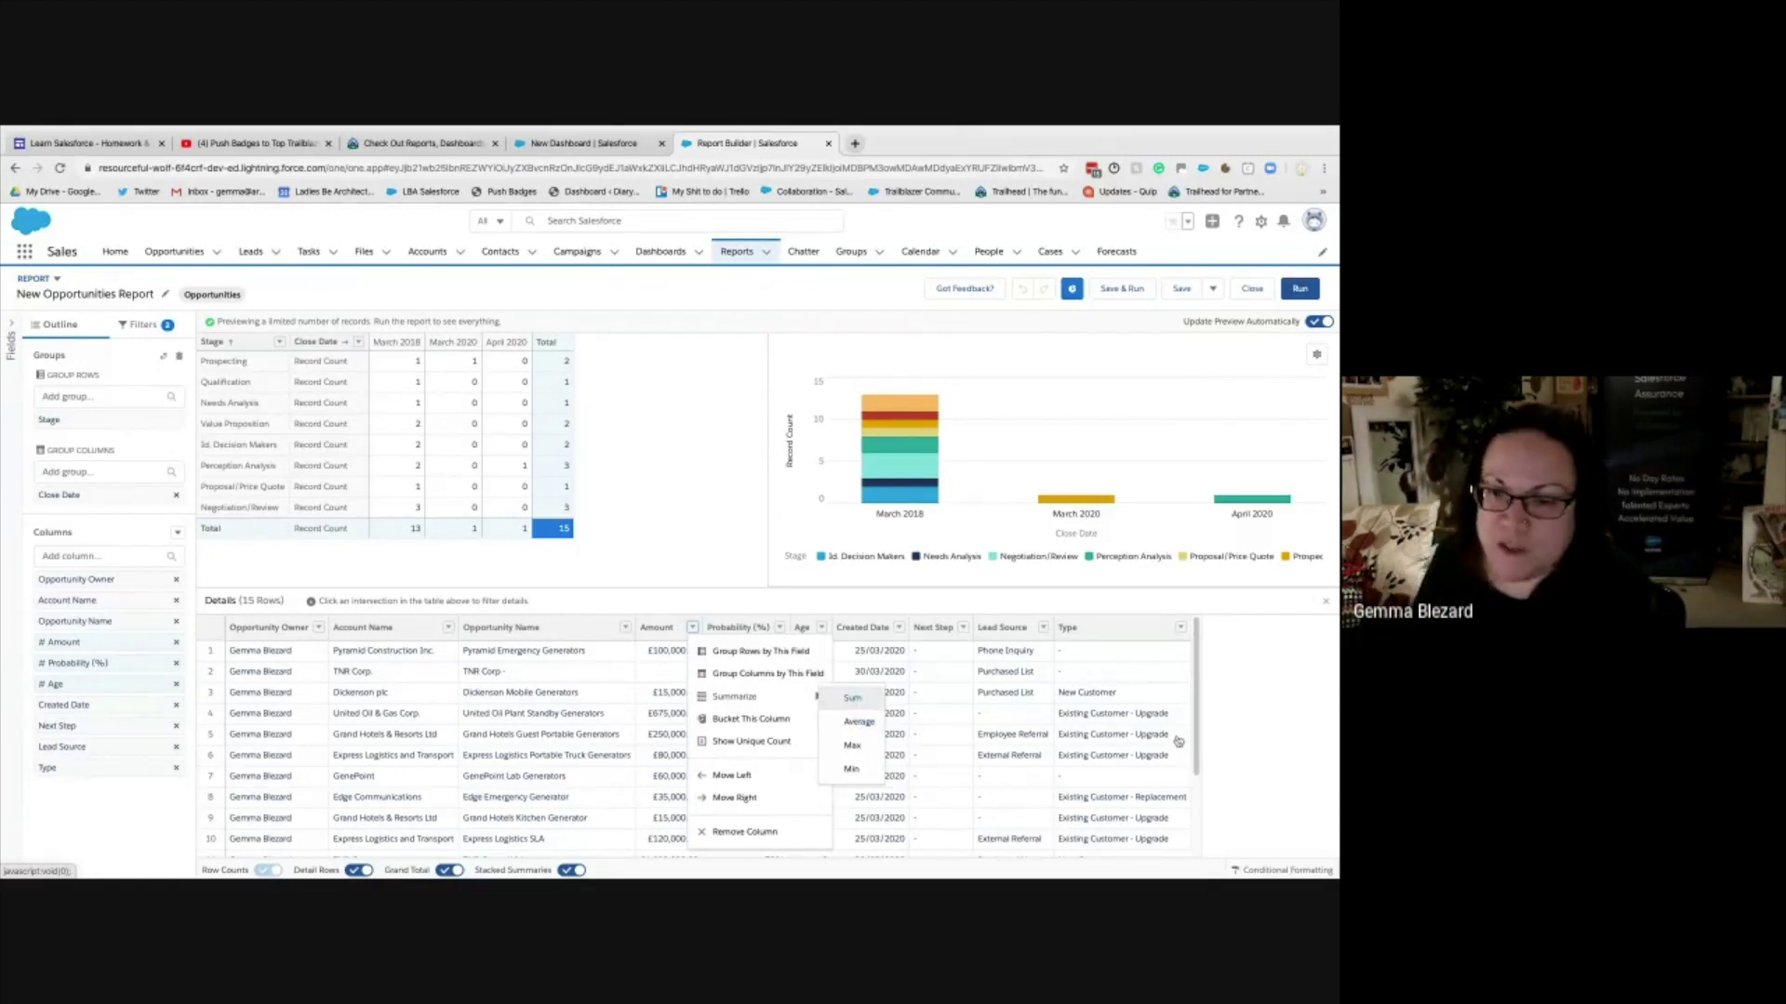
key("Return")
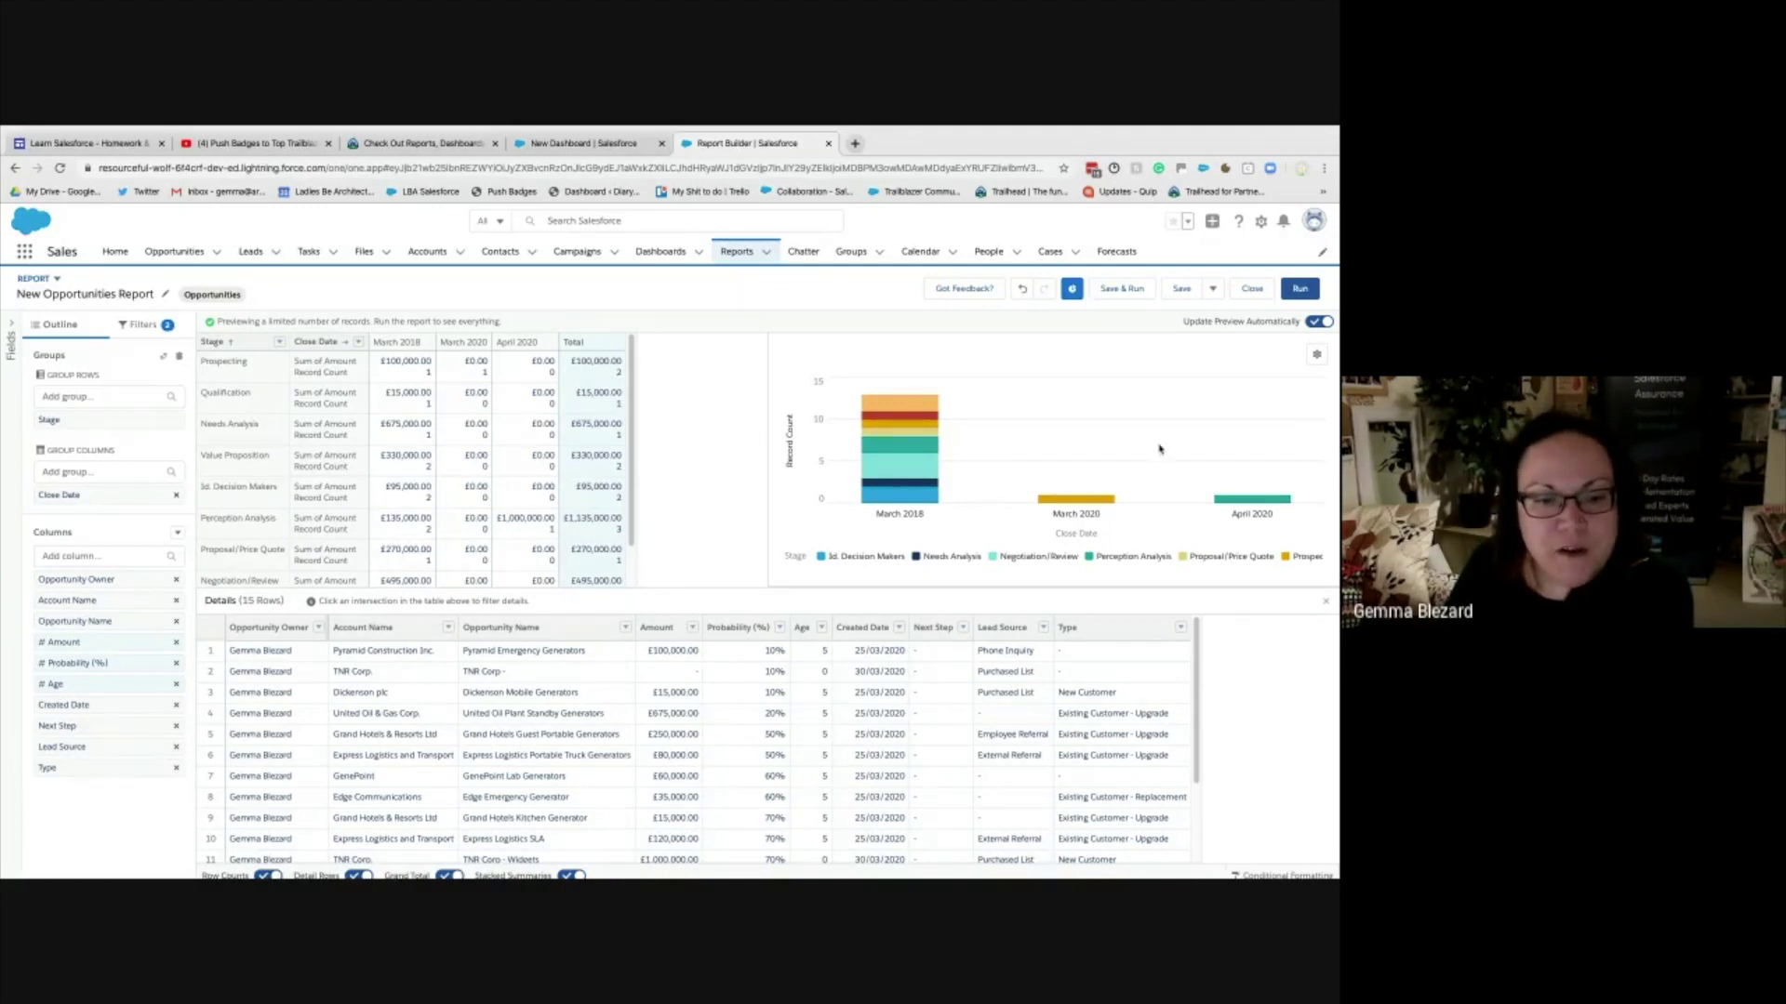
left_click(1318, 359)
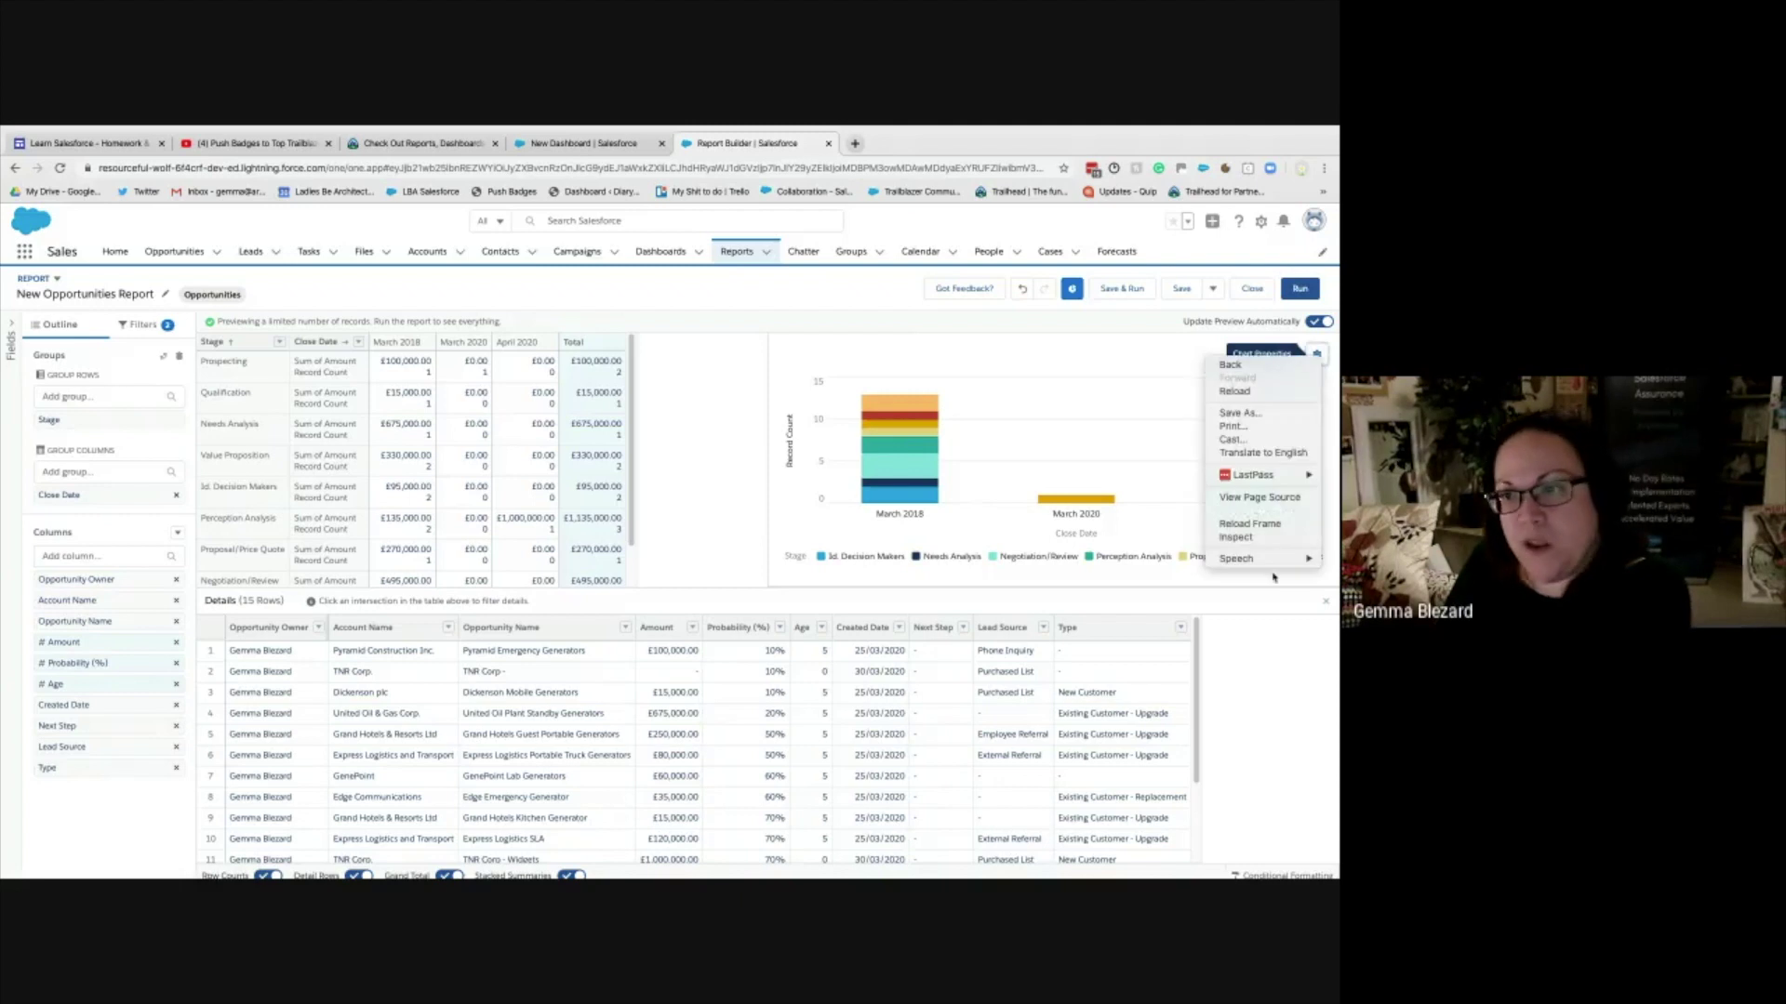
left_click(1254, 427)
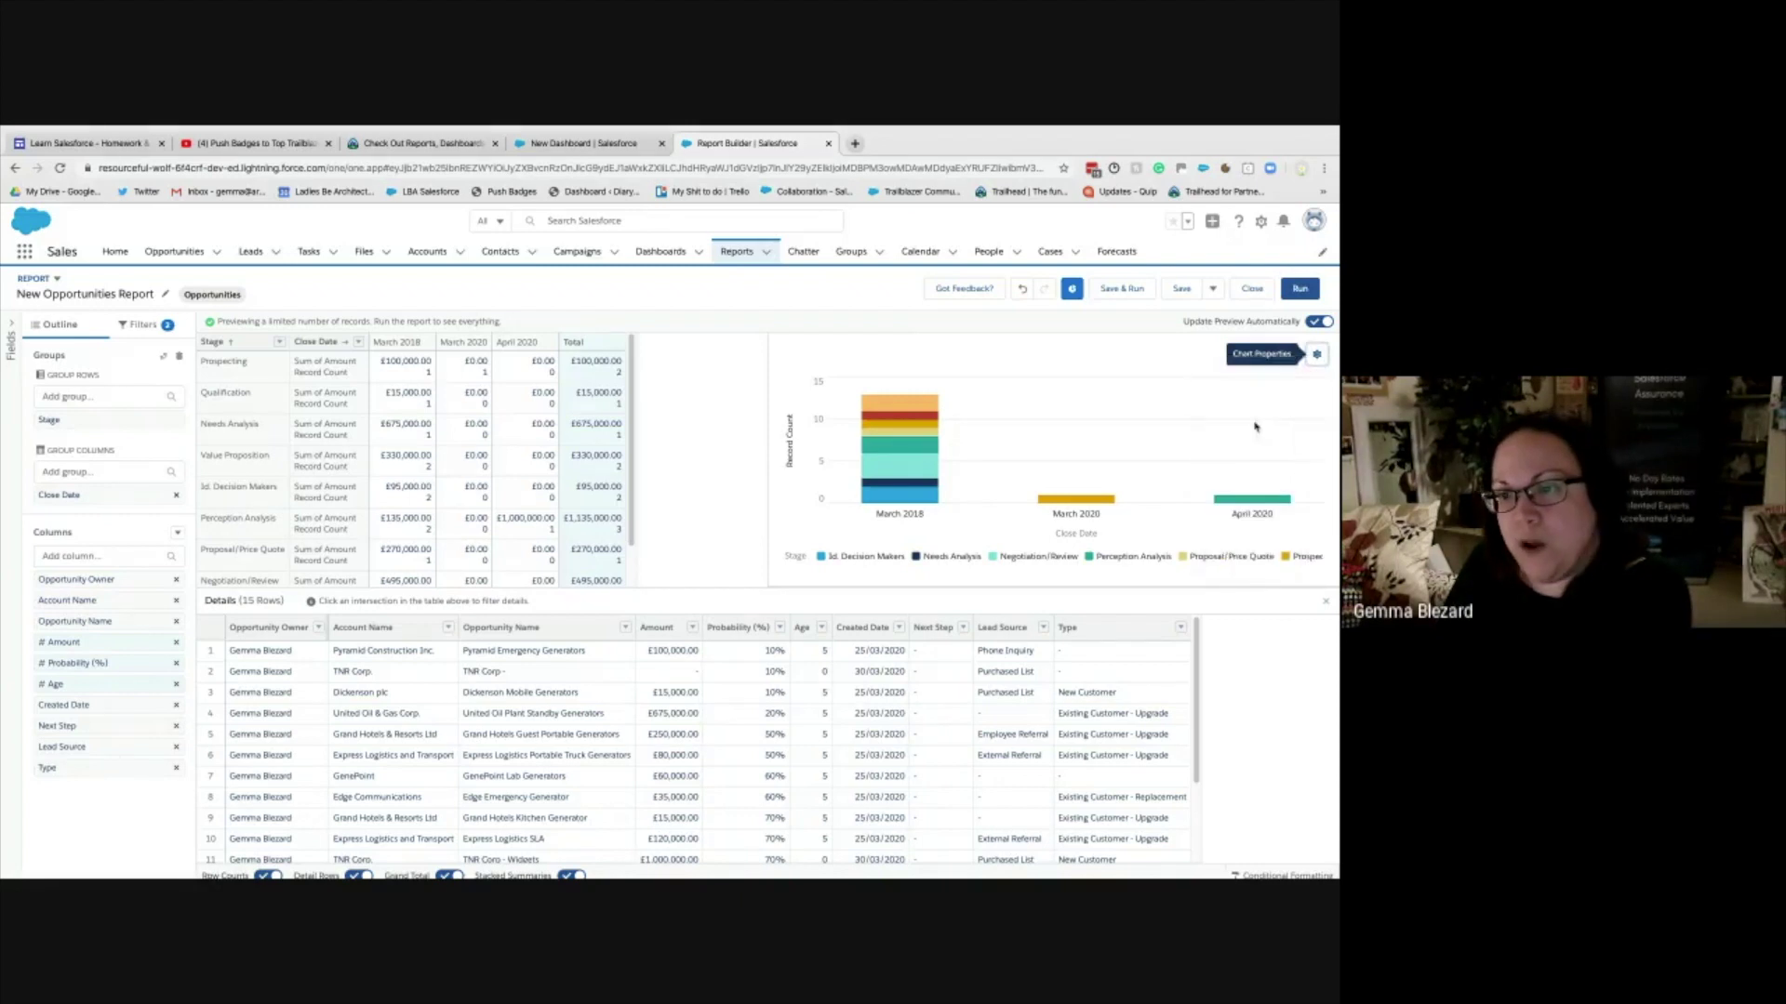
left_click(1122, 289)
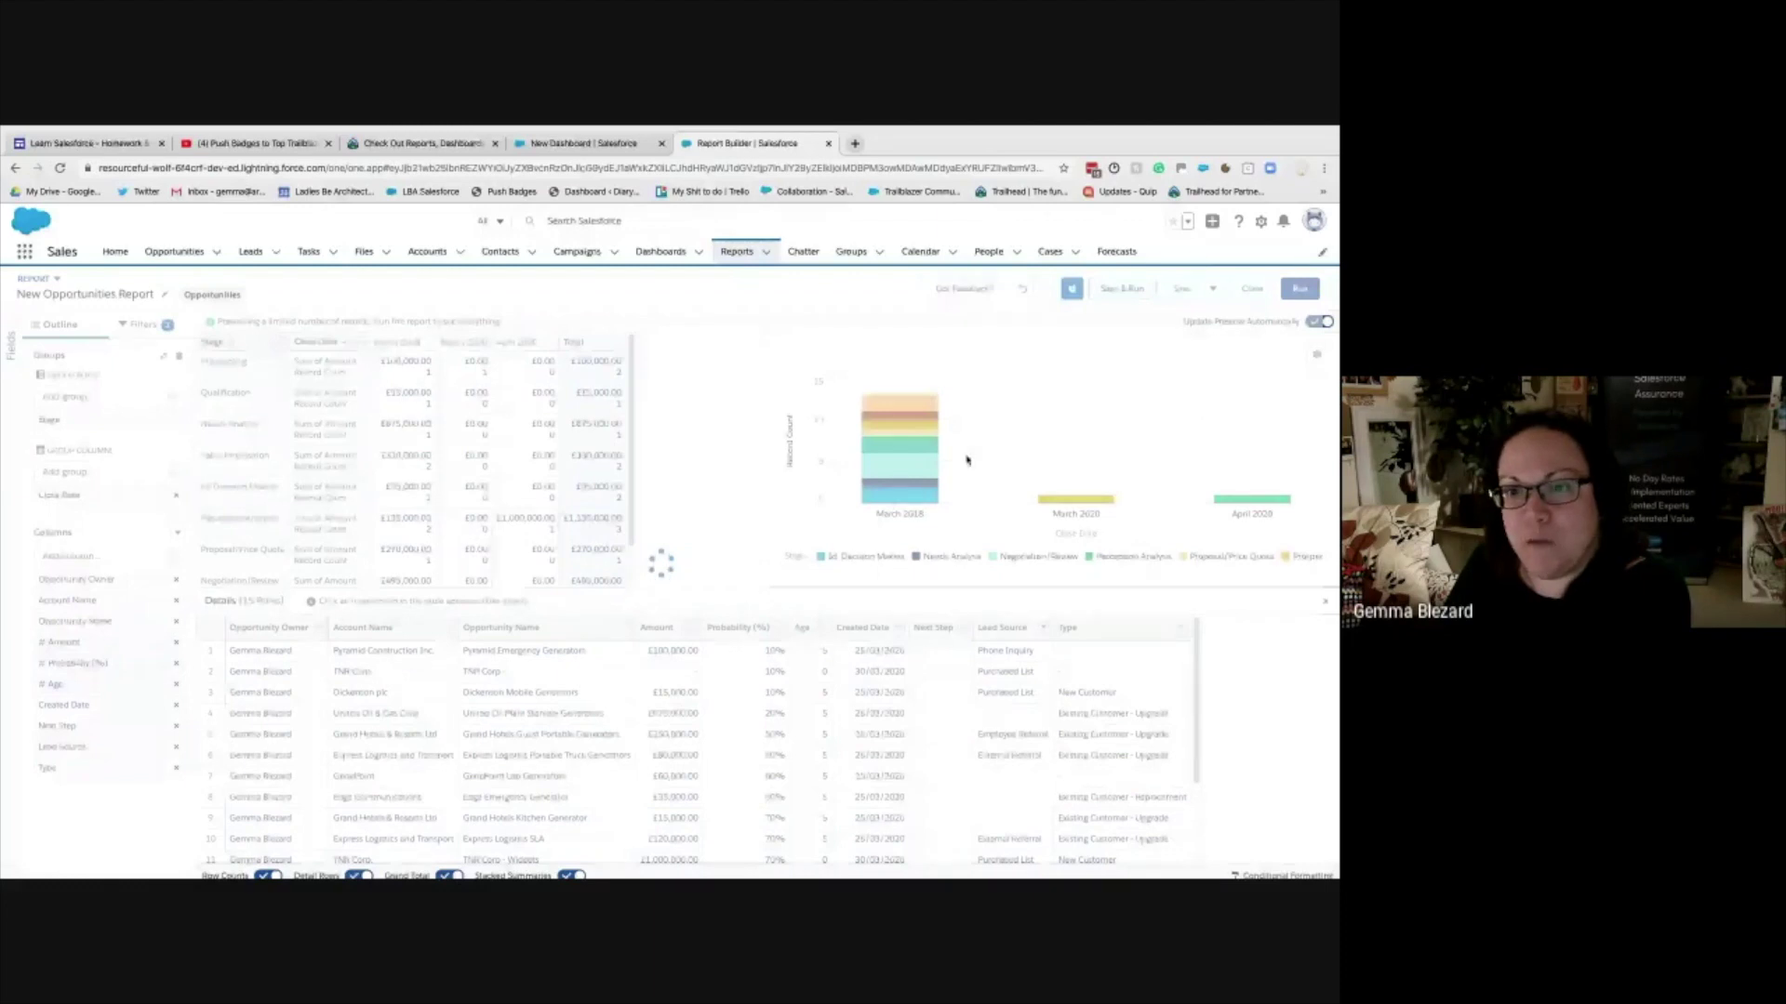
- Return to the new dashboard and name it with the owner's first name in possessive form followed by "Pipeline Dashboard"
left_click(595, 144)
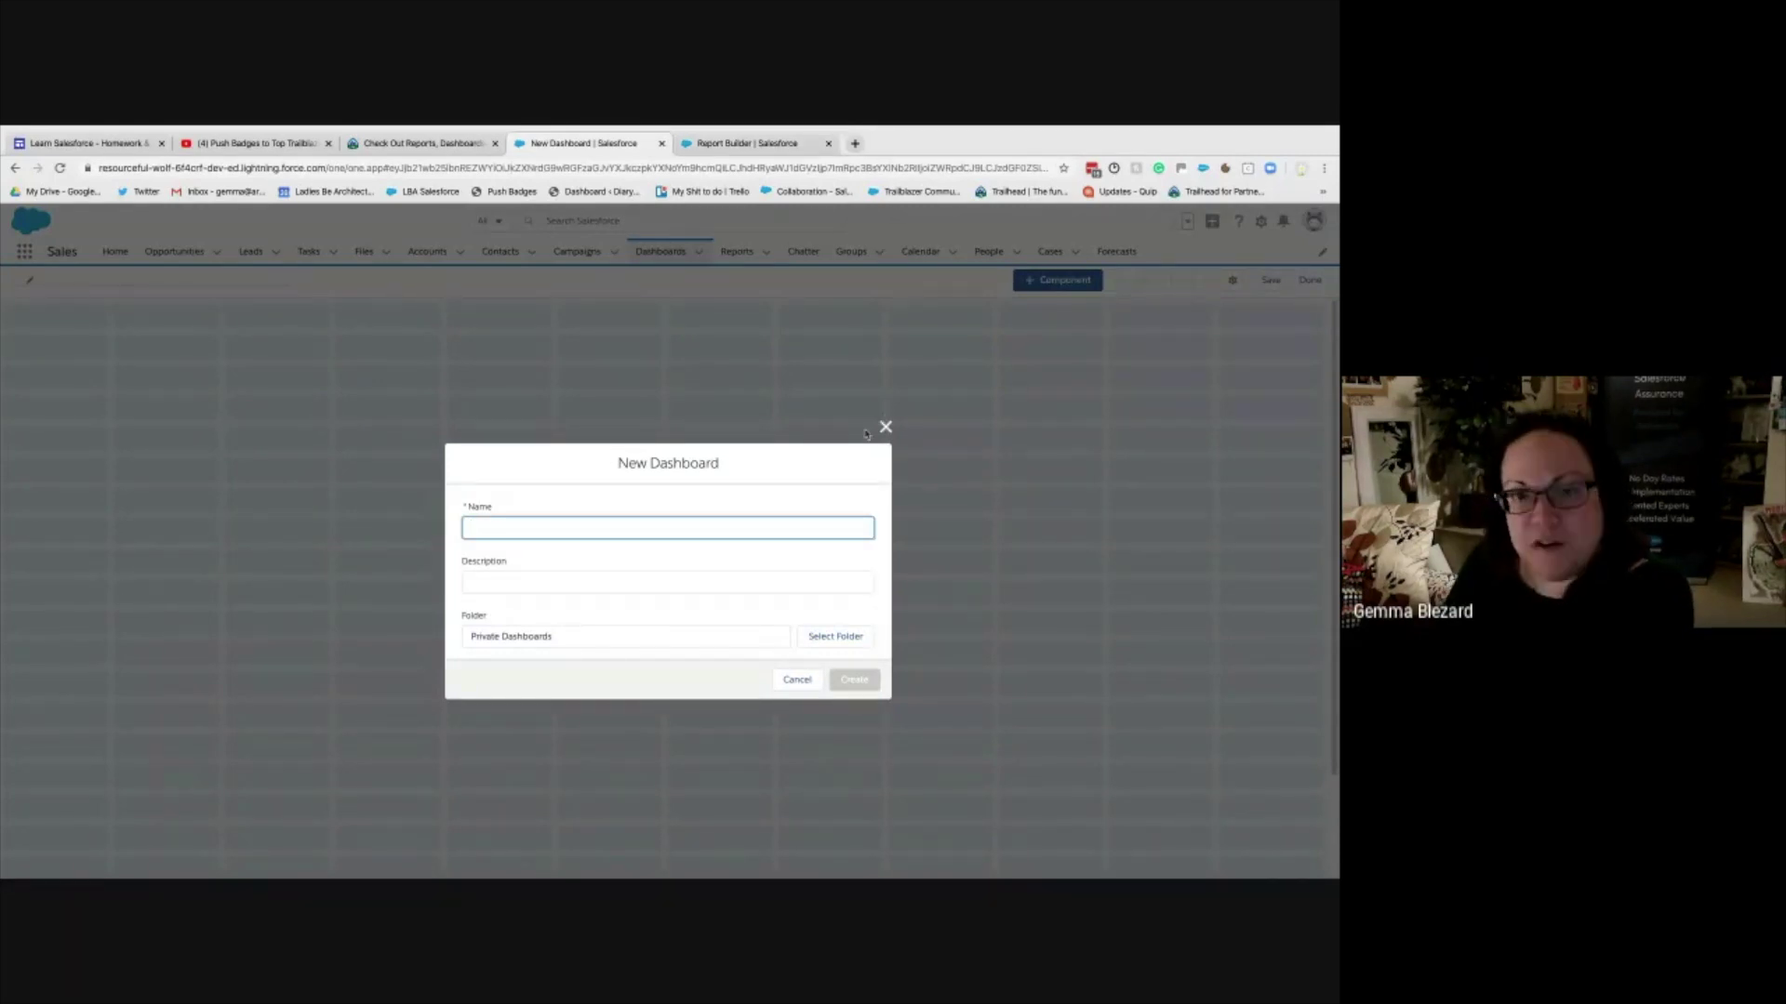
type("Gemma's Pipeline Dashboard")
key("Tab")
key("Tab")
- Create a folder labelled with the owner's first name in possessive form plus "Dashboards", select it and create the dashboard in it
key("Return")
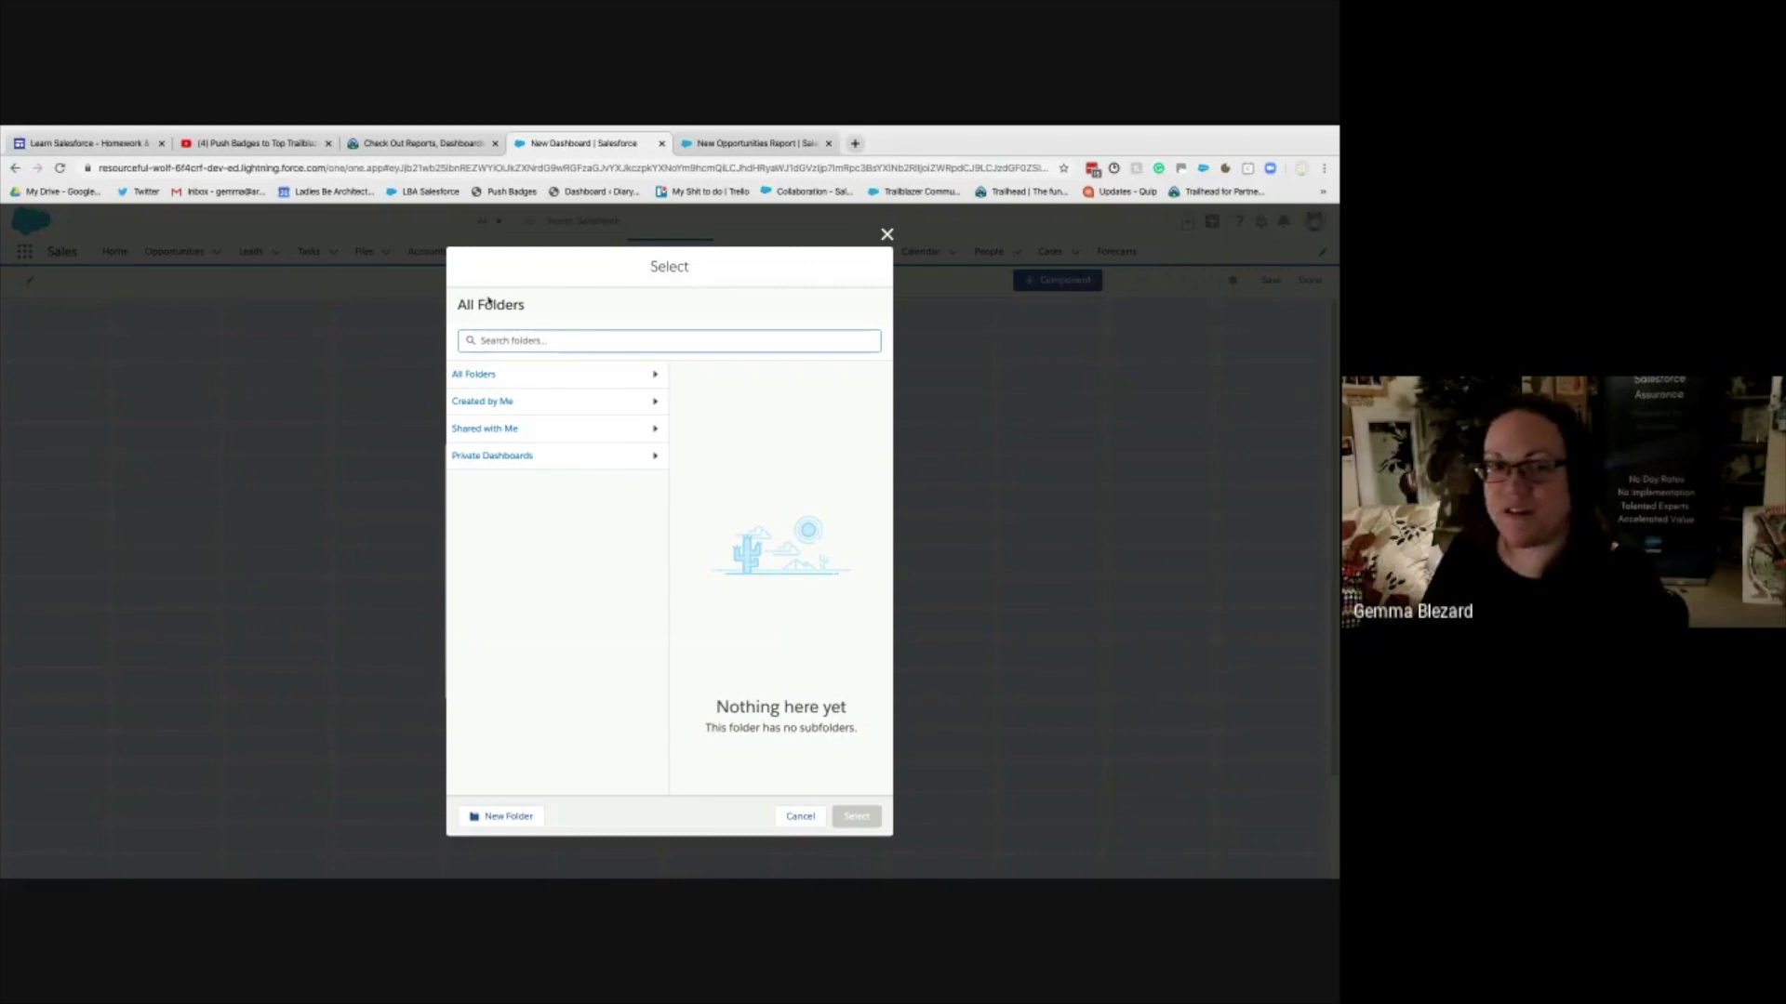
left_click(507, 817)
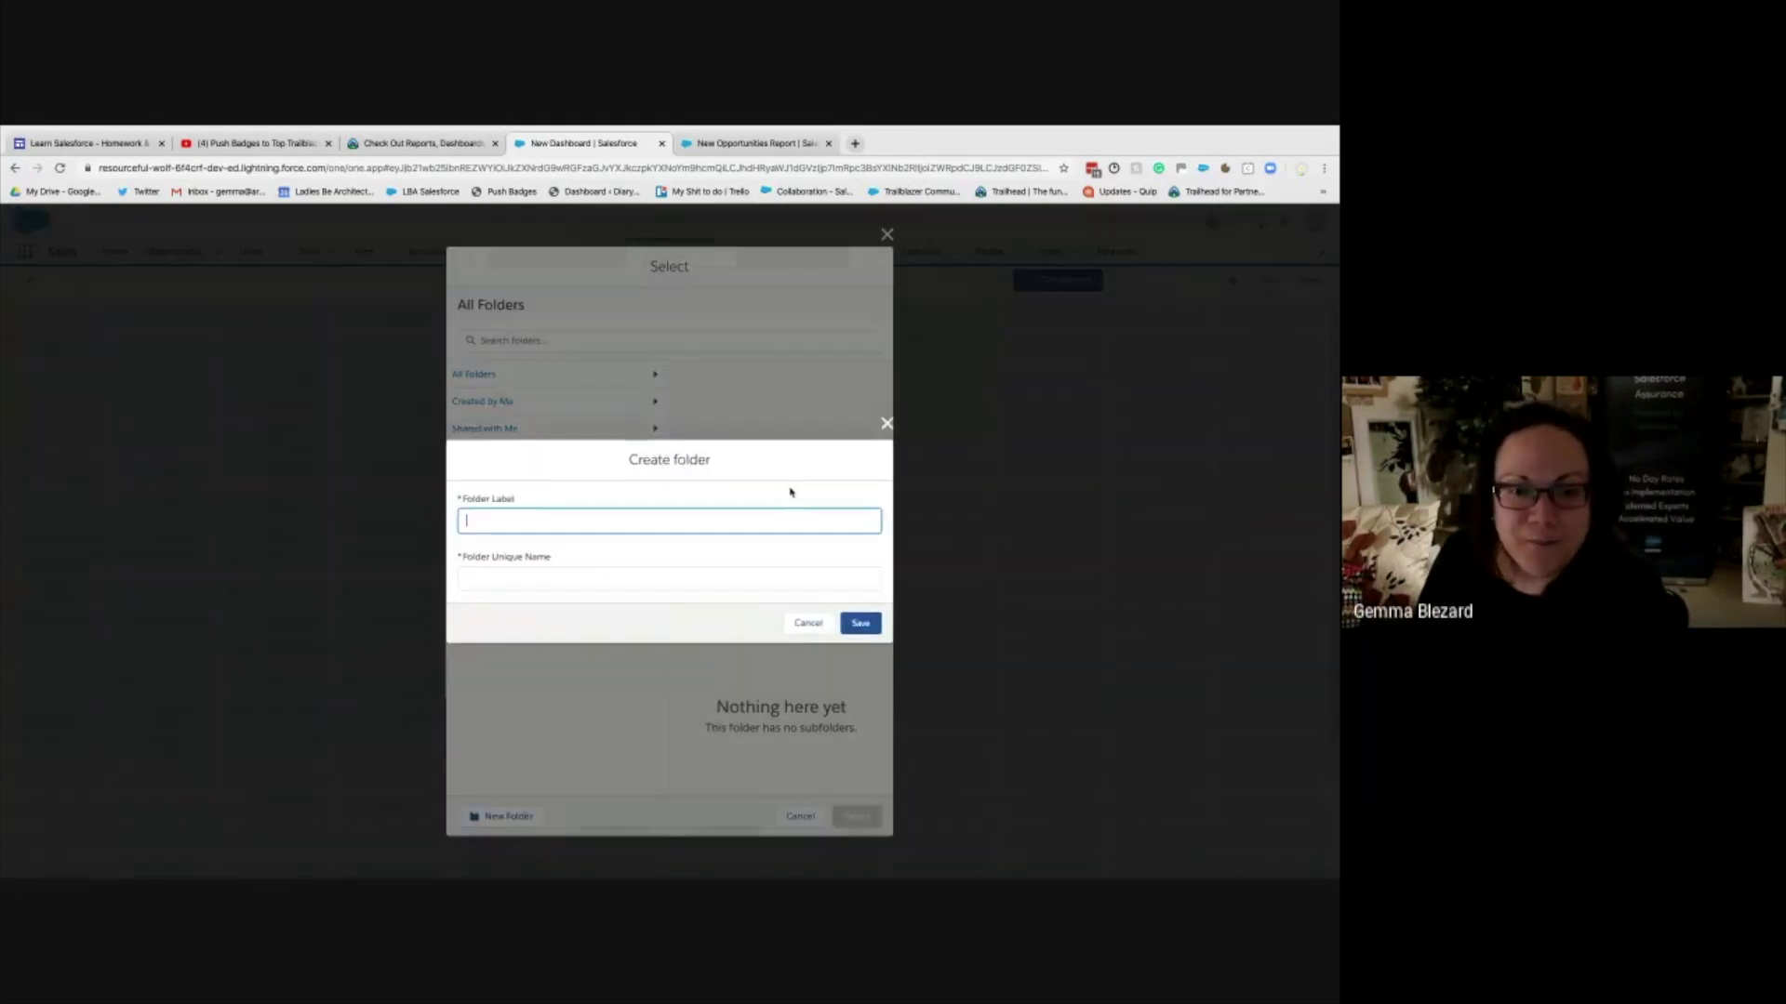
type("Gemma's D")
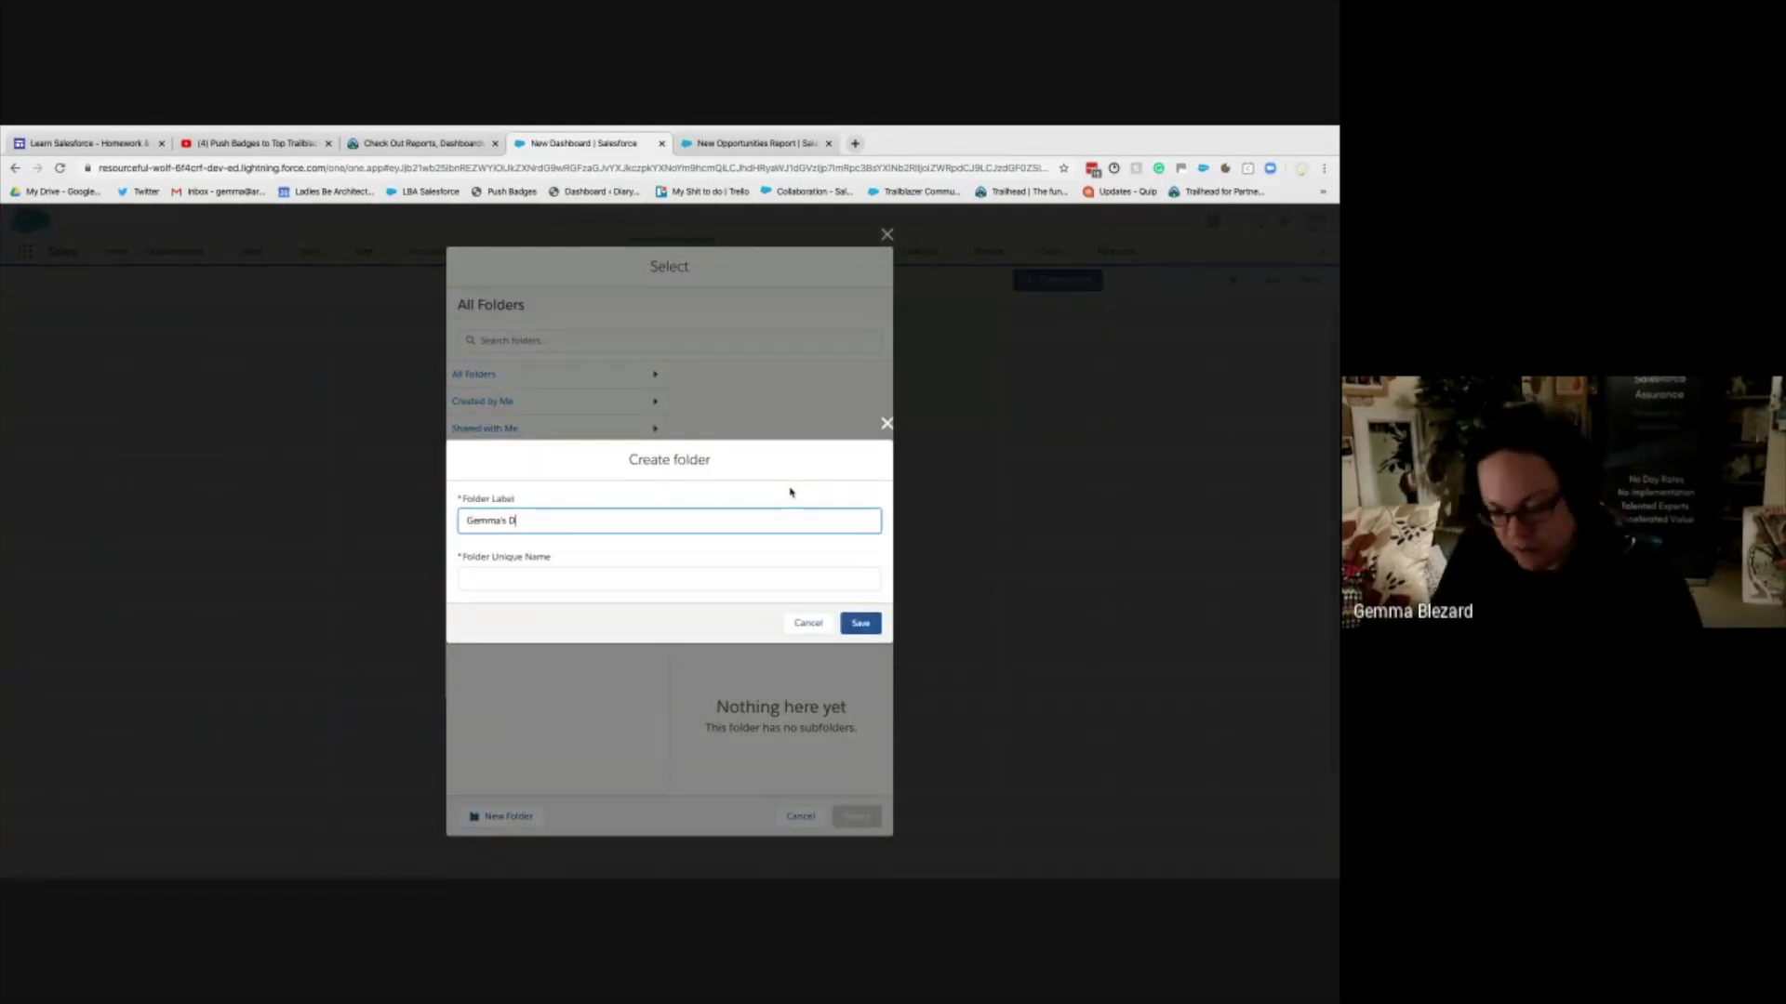
type("ashboards")
key("Tab")
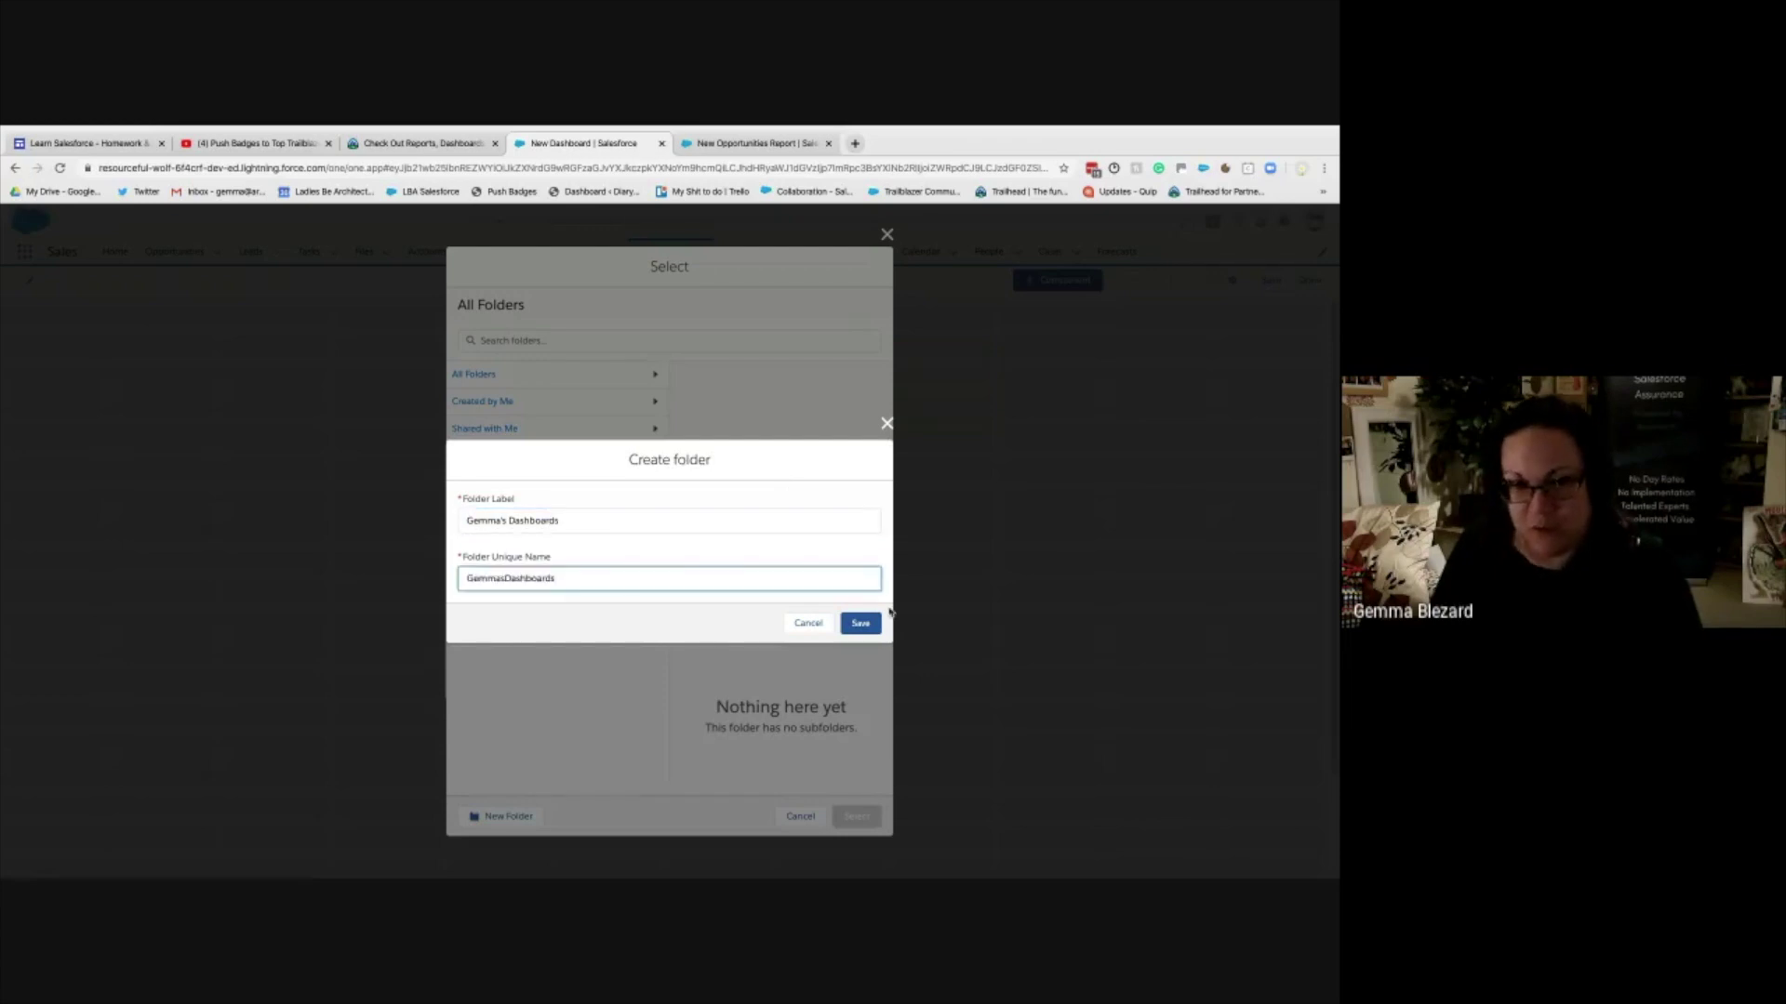
left_click(860, 624)
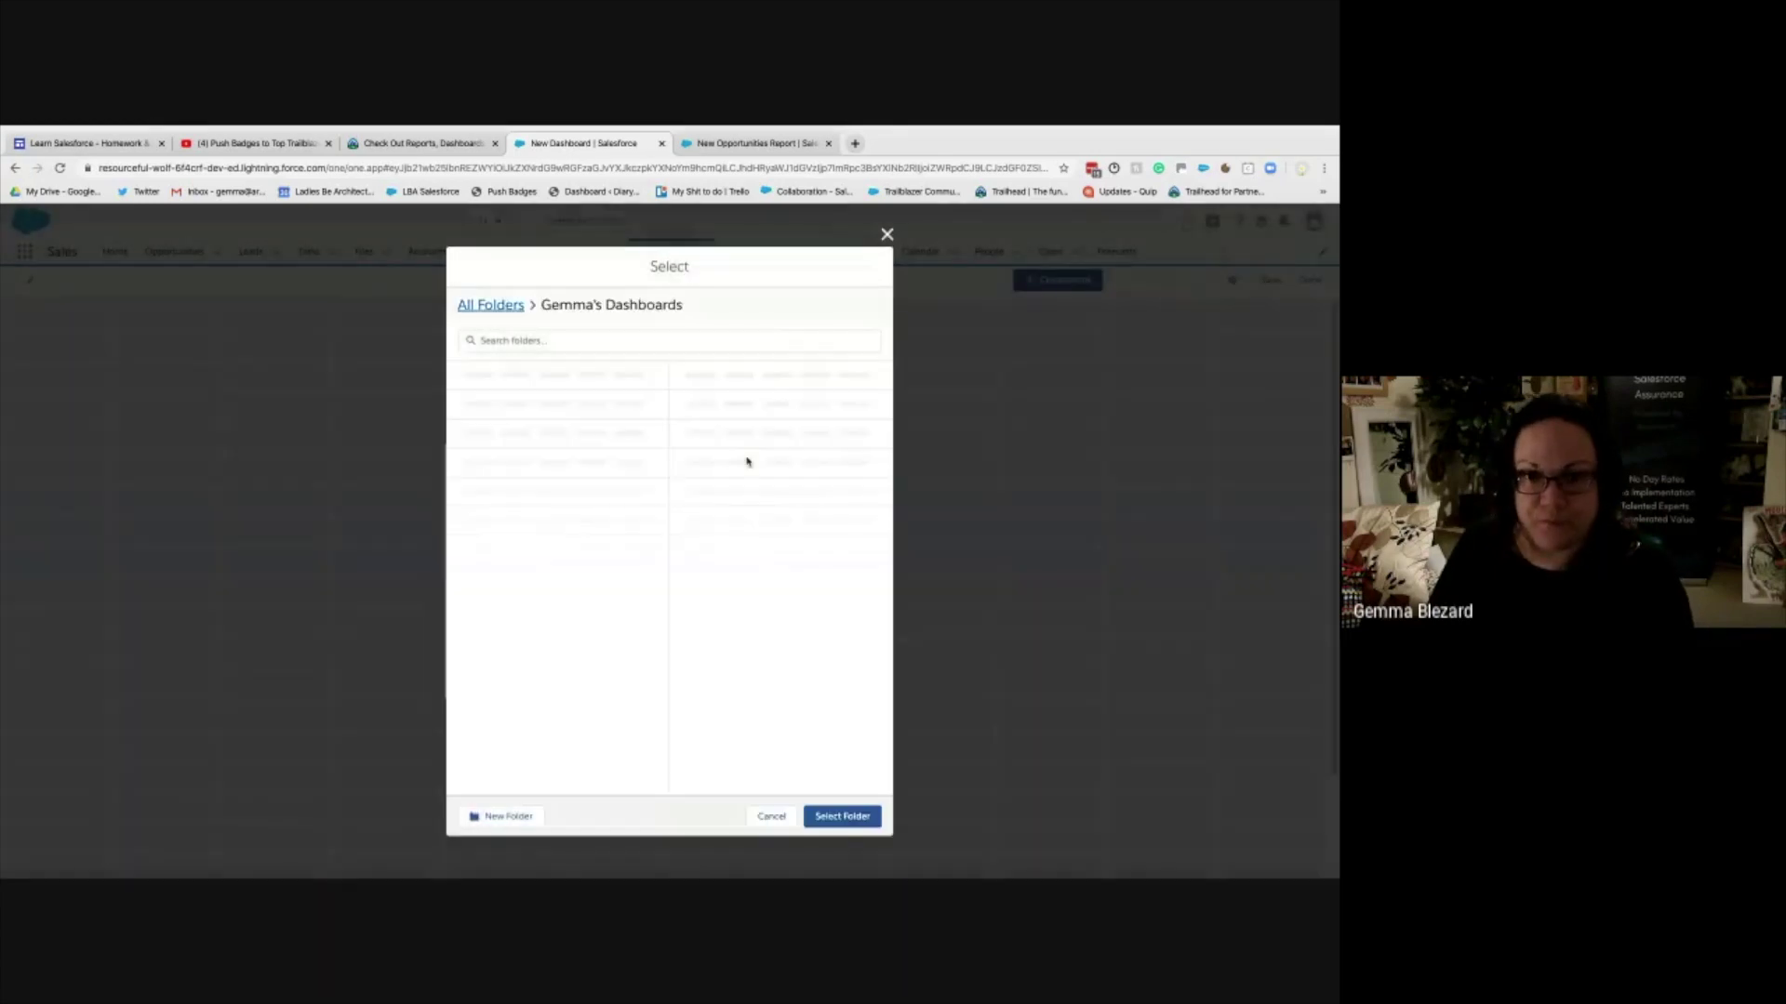
left_click(844, 819)
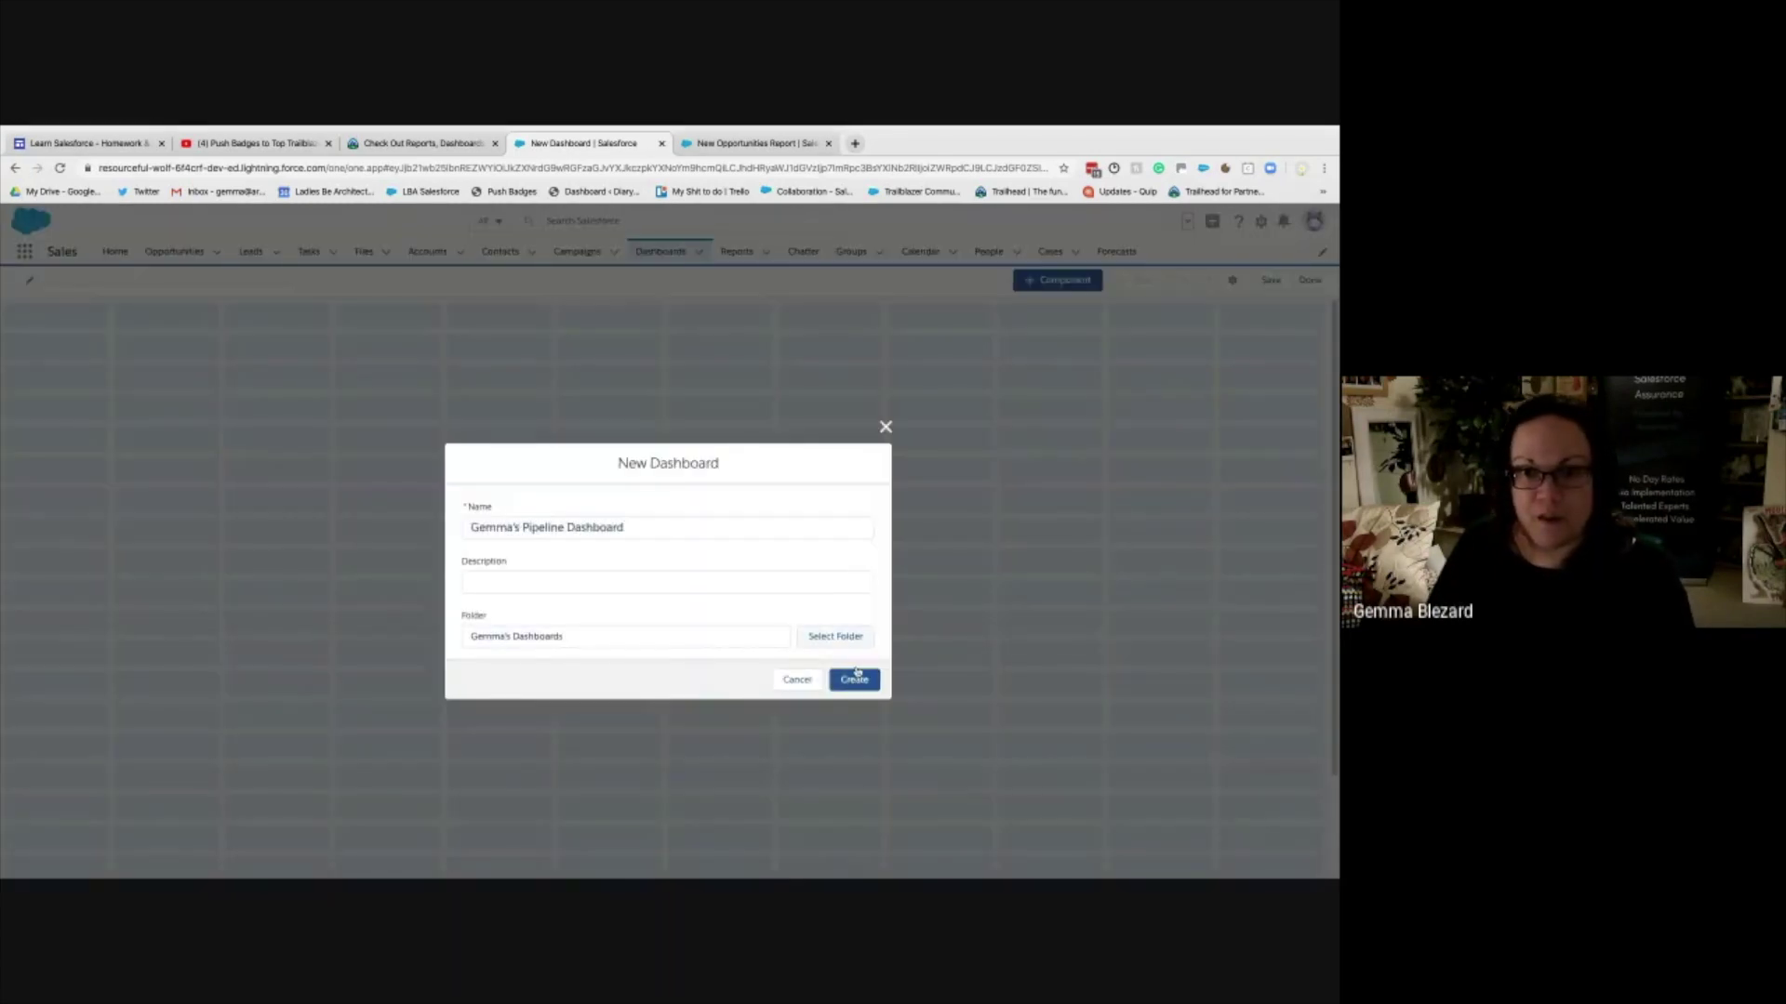
left_click(853, 678)
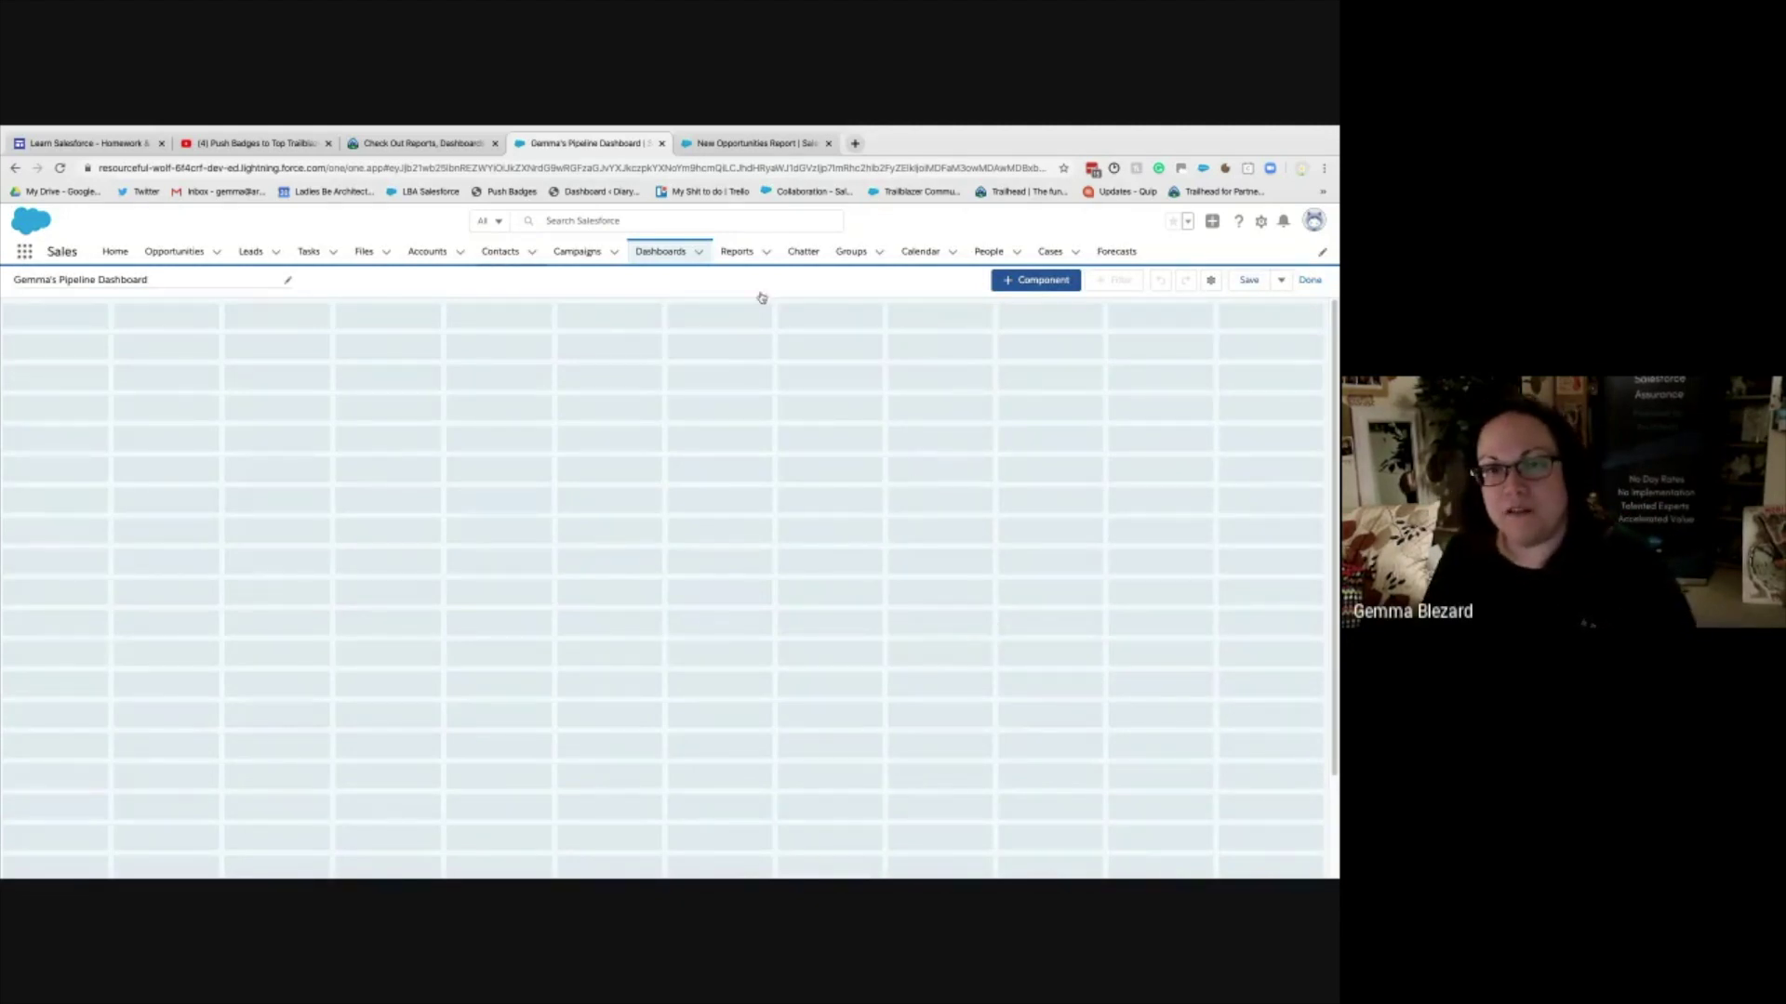
- Add a horizontal bar chart of the New Opportunities Report without the Close Date grouping, and make the component slightly taller
left_click(1019, 288)
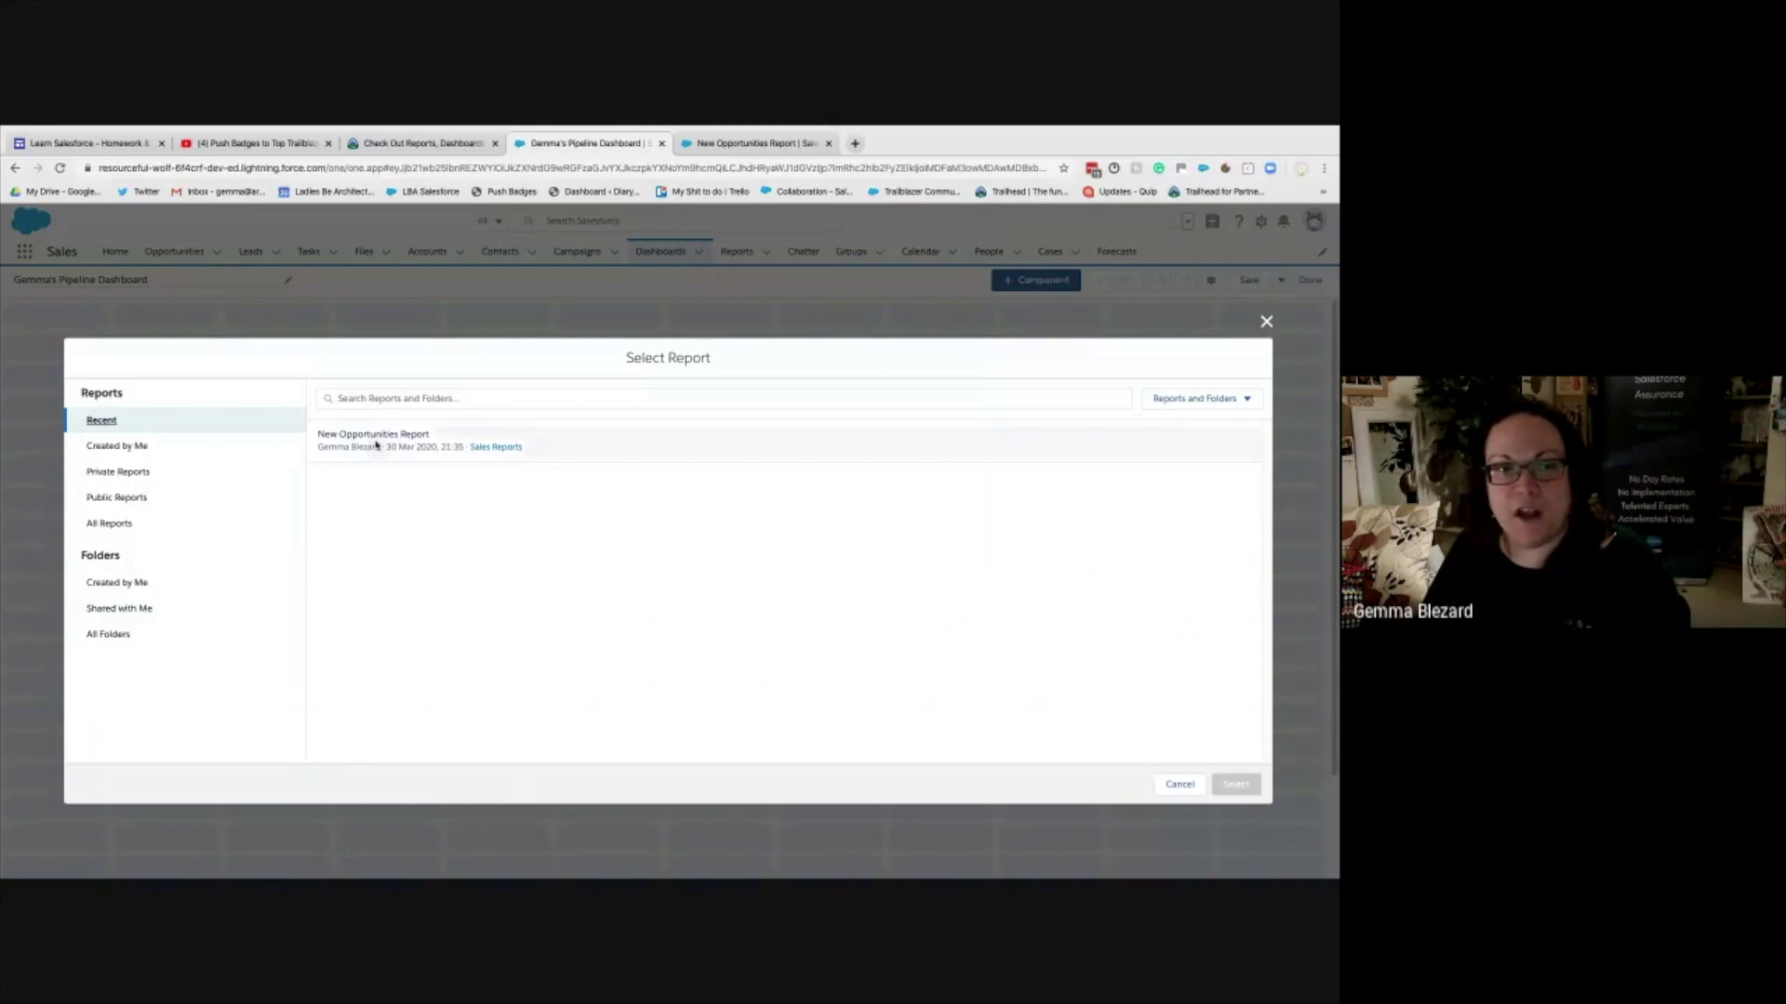
left_click(376, 446)
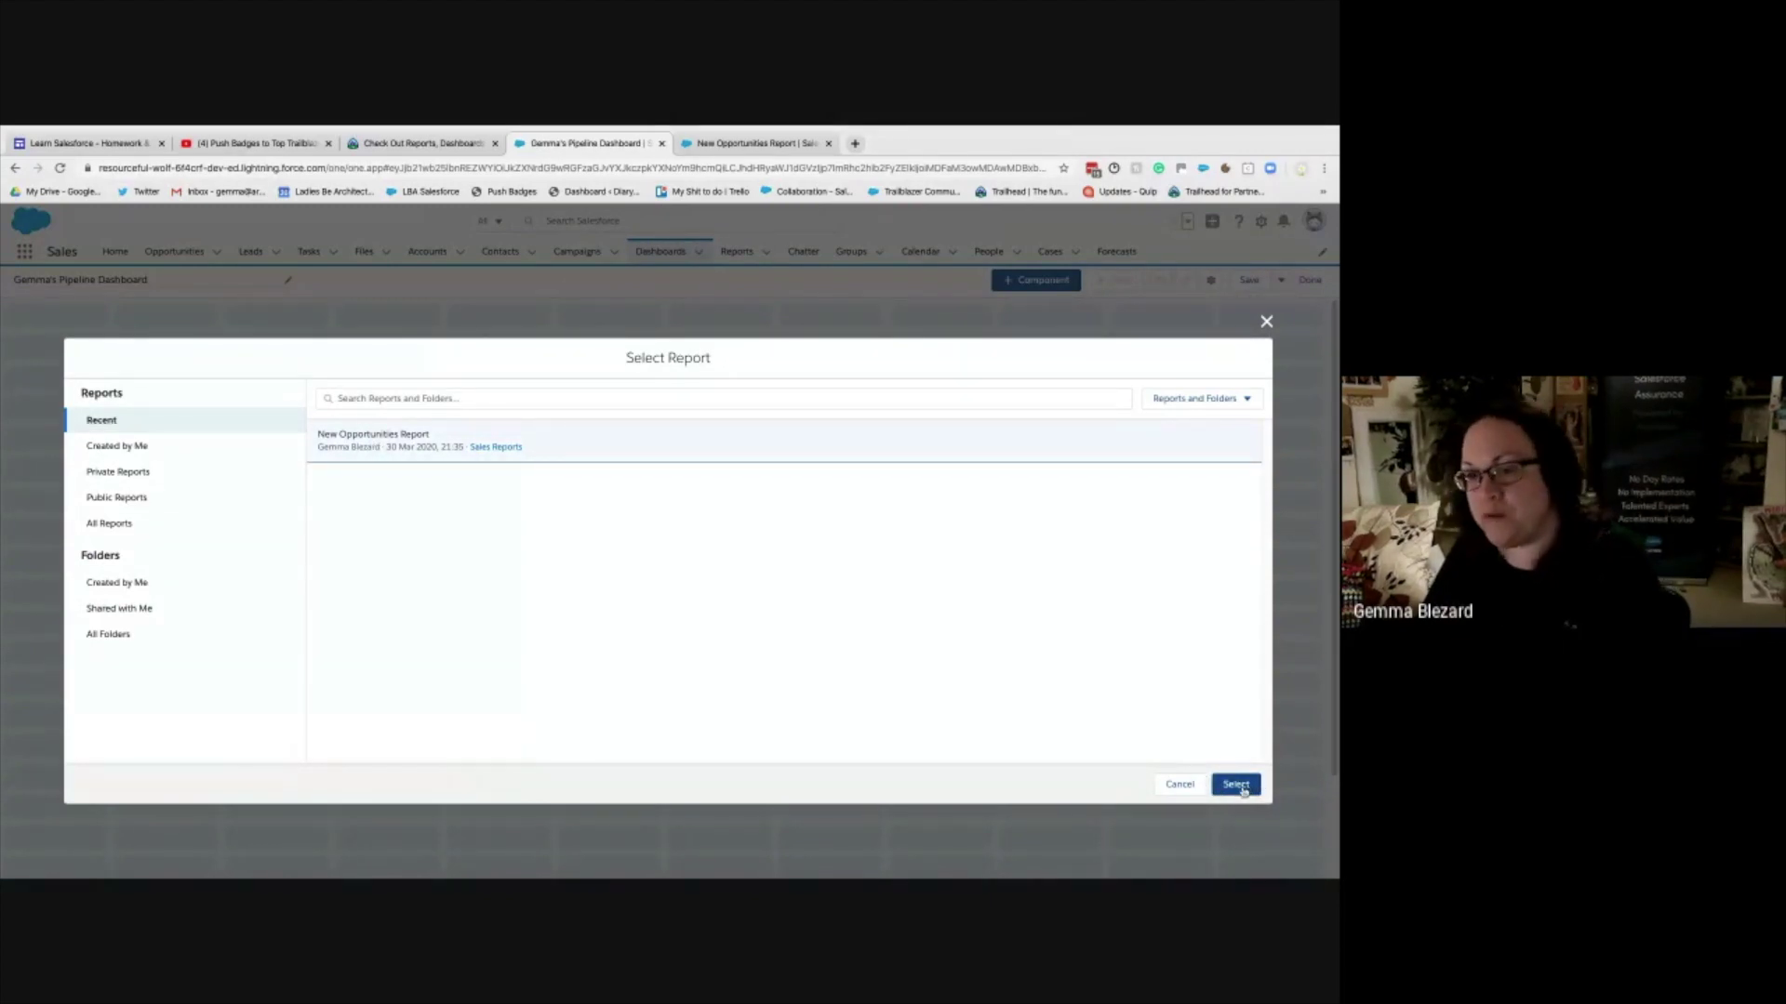
left_click(1237, 786)
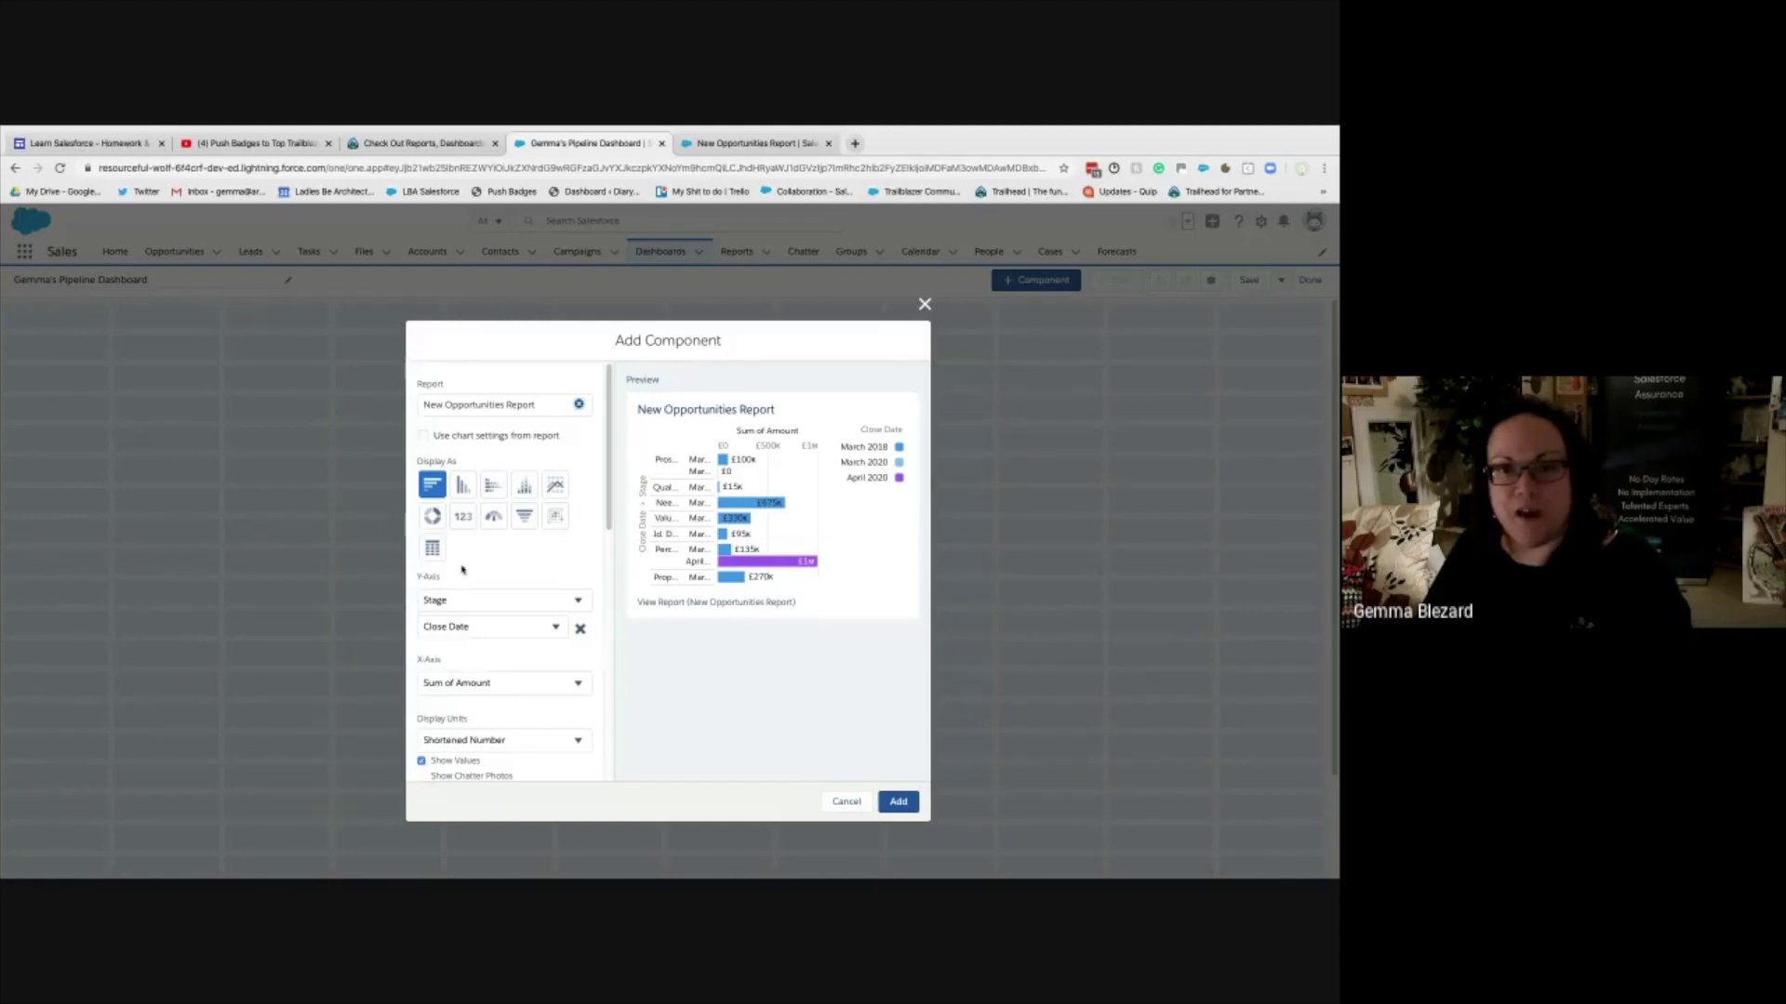
left_click(579, 631)
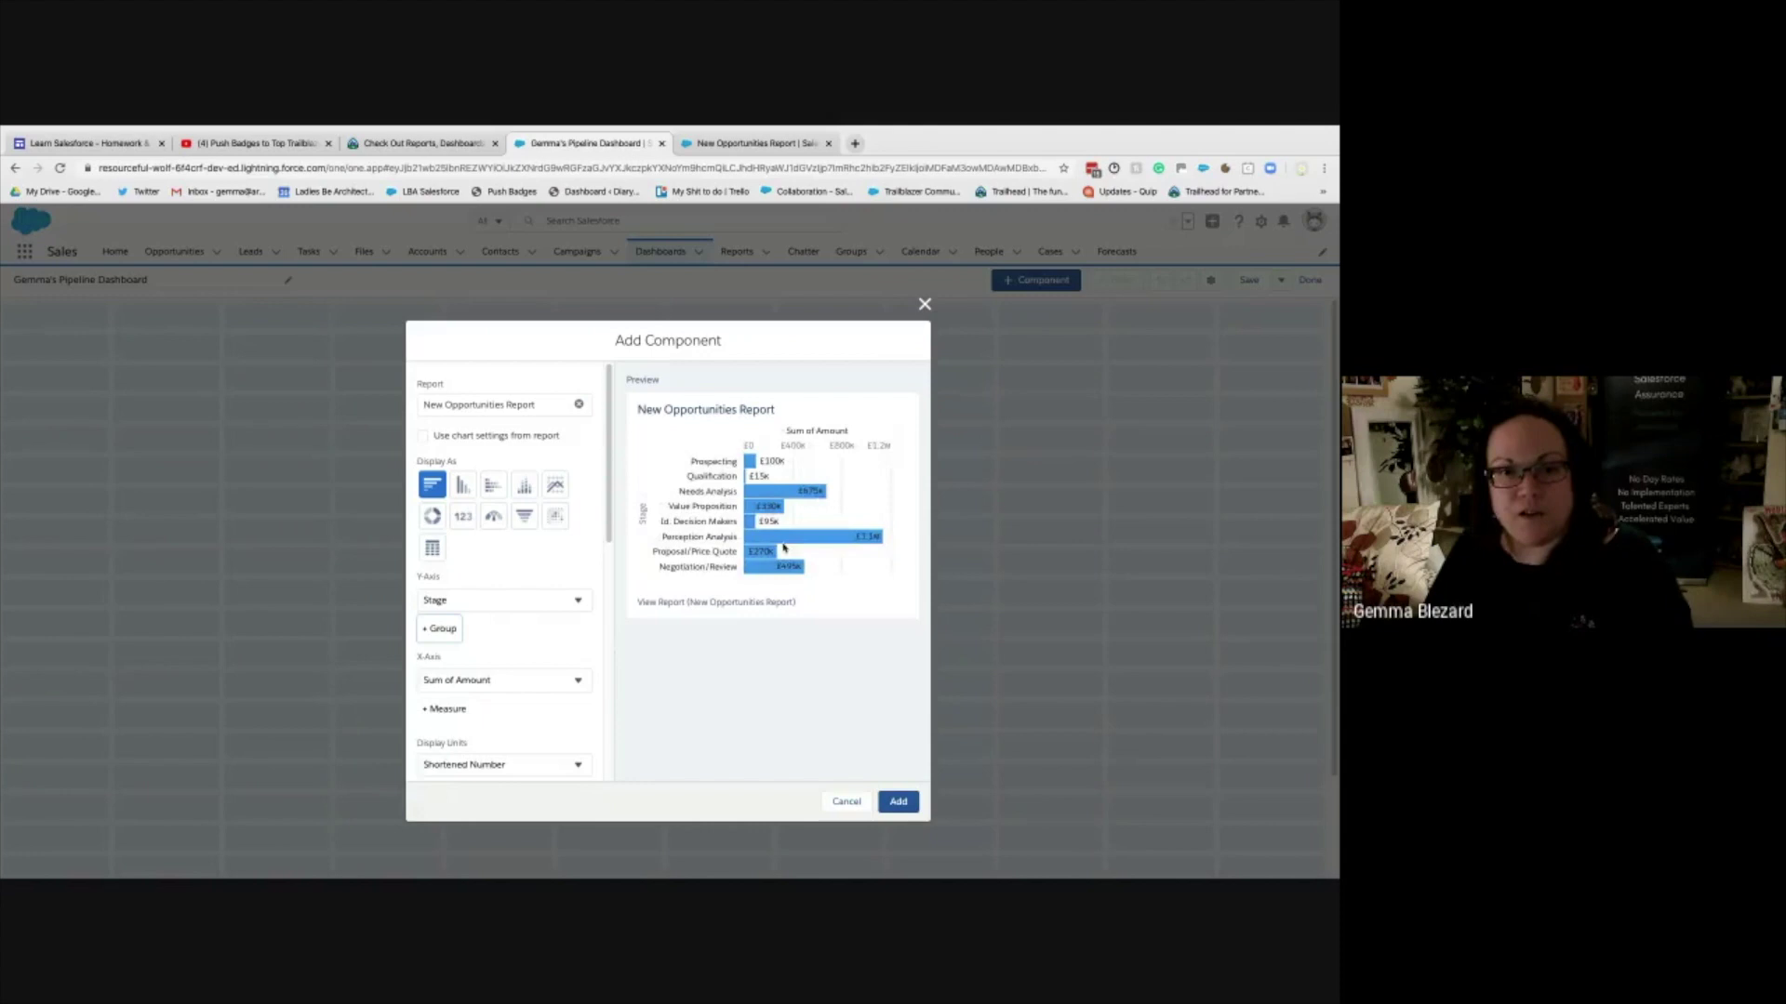
left_click(899, 802)
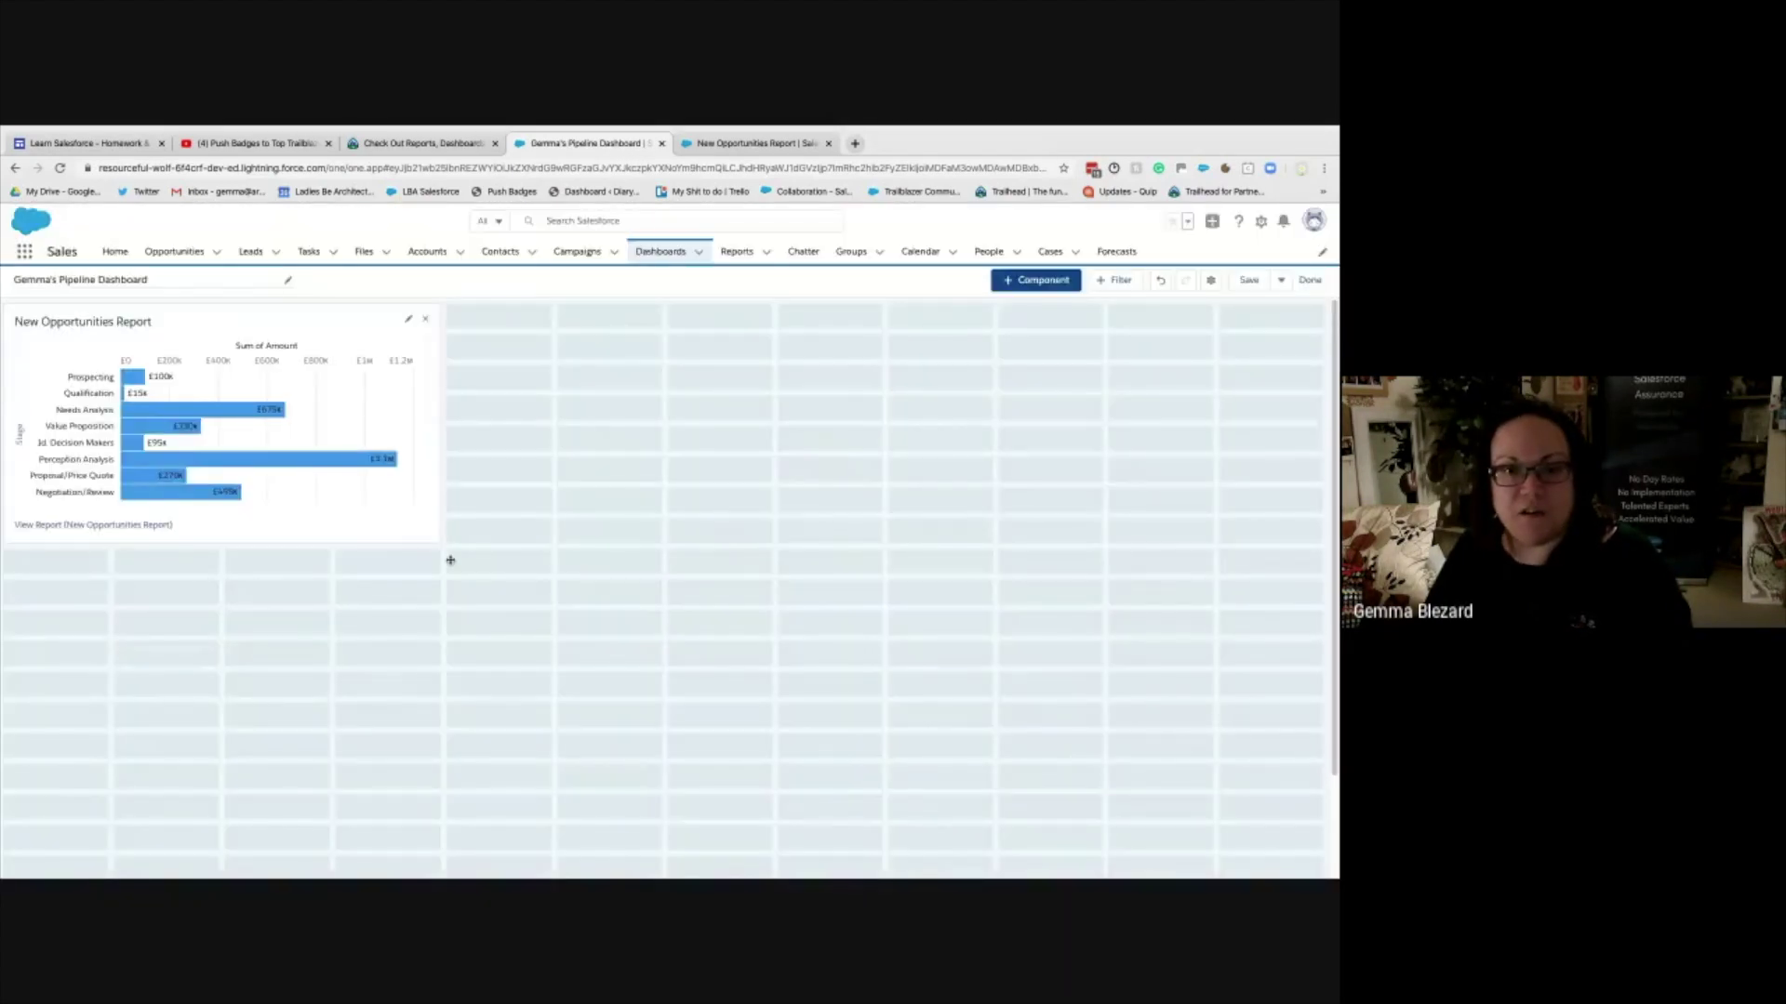
mouse_move(441, 544)
left_mouse_down()
mouse_move(1072, 554)
mouse_move(1153, 535)
mouse_move(383, 638)
mouse_move(438, 673)
mouse_move(310, 690)
mouse_move(349, 677)
mouse_move(441, 573)
left_mouse_up()
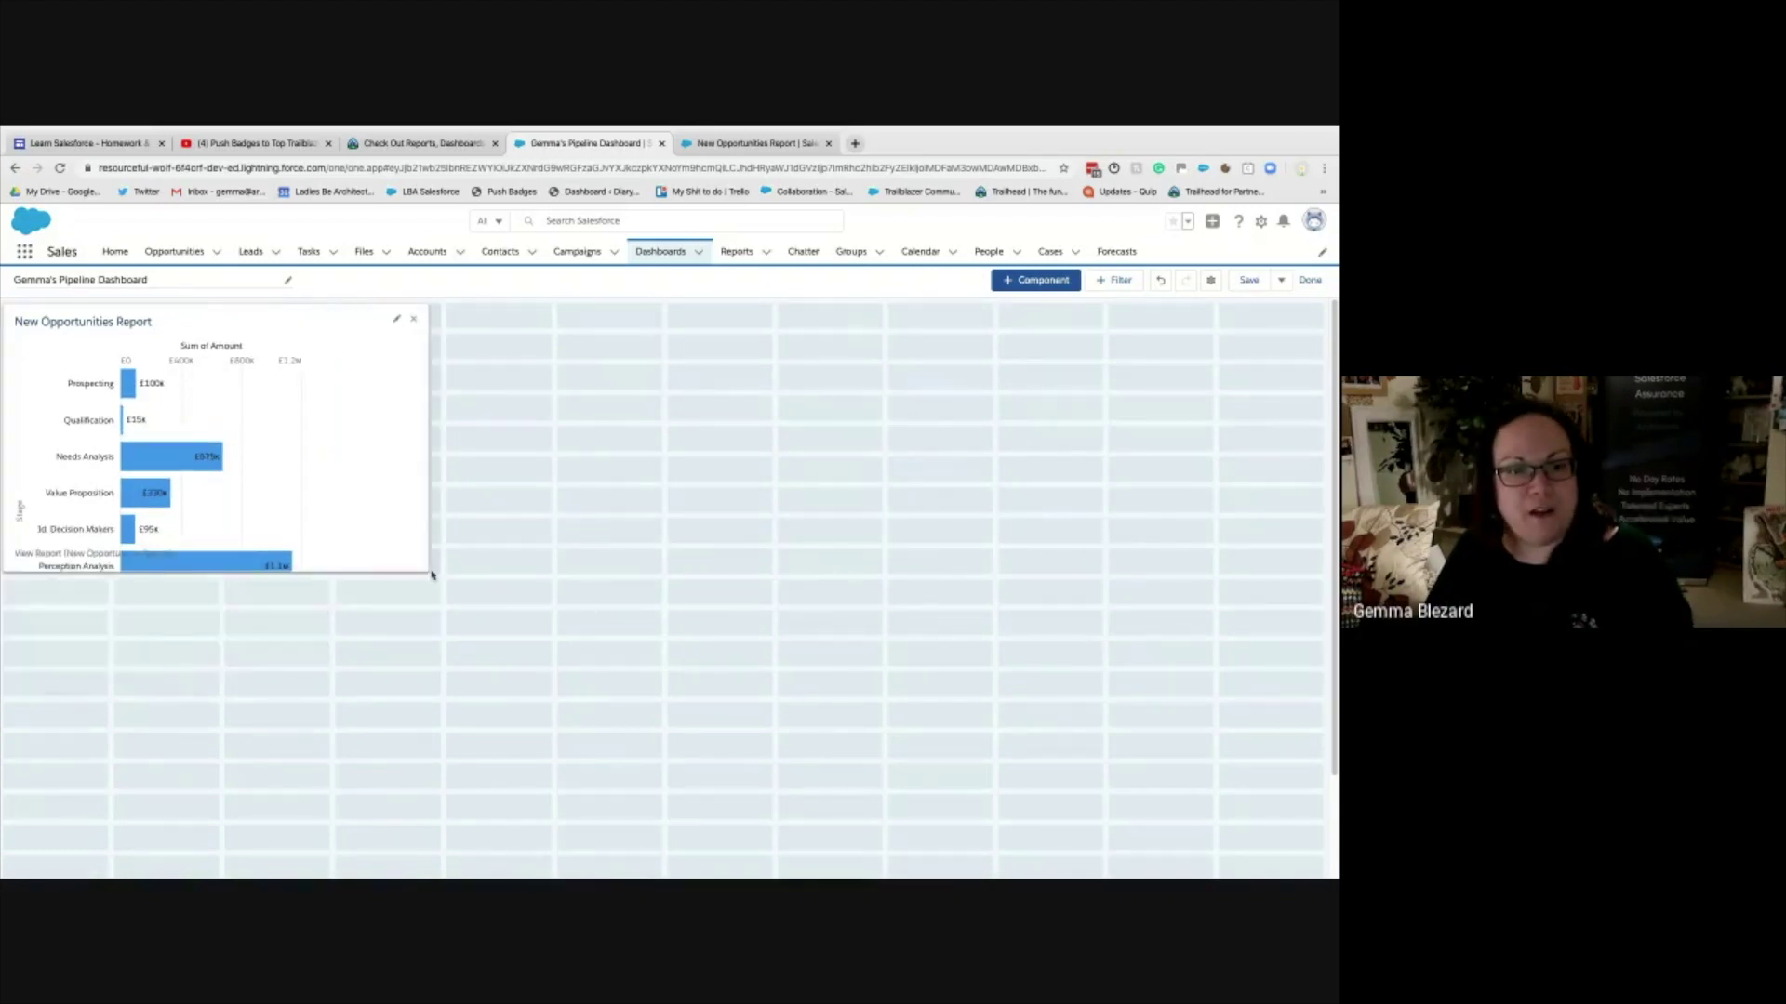
- Edit the bar chart component and give it the footer "Shows the value of opportunities at each stage"
left_click(409, 320)
scroll(474, 615, "down", 8)
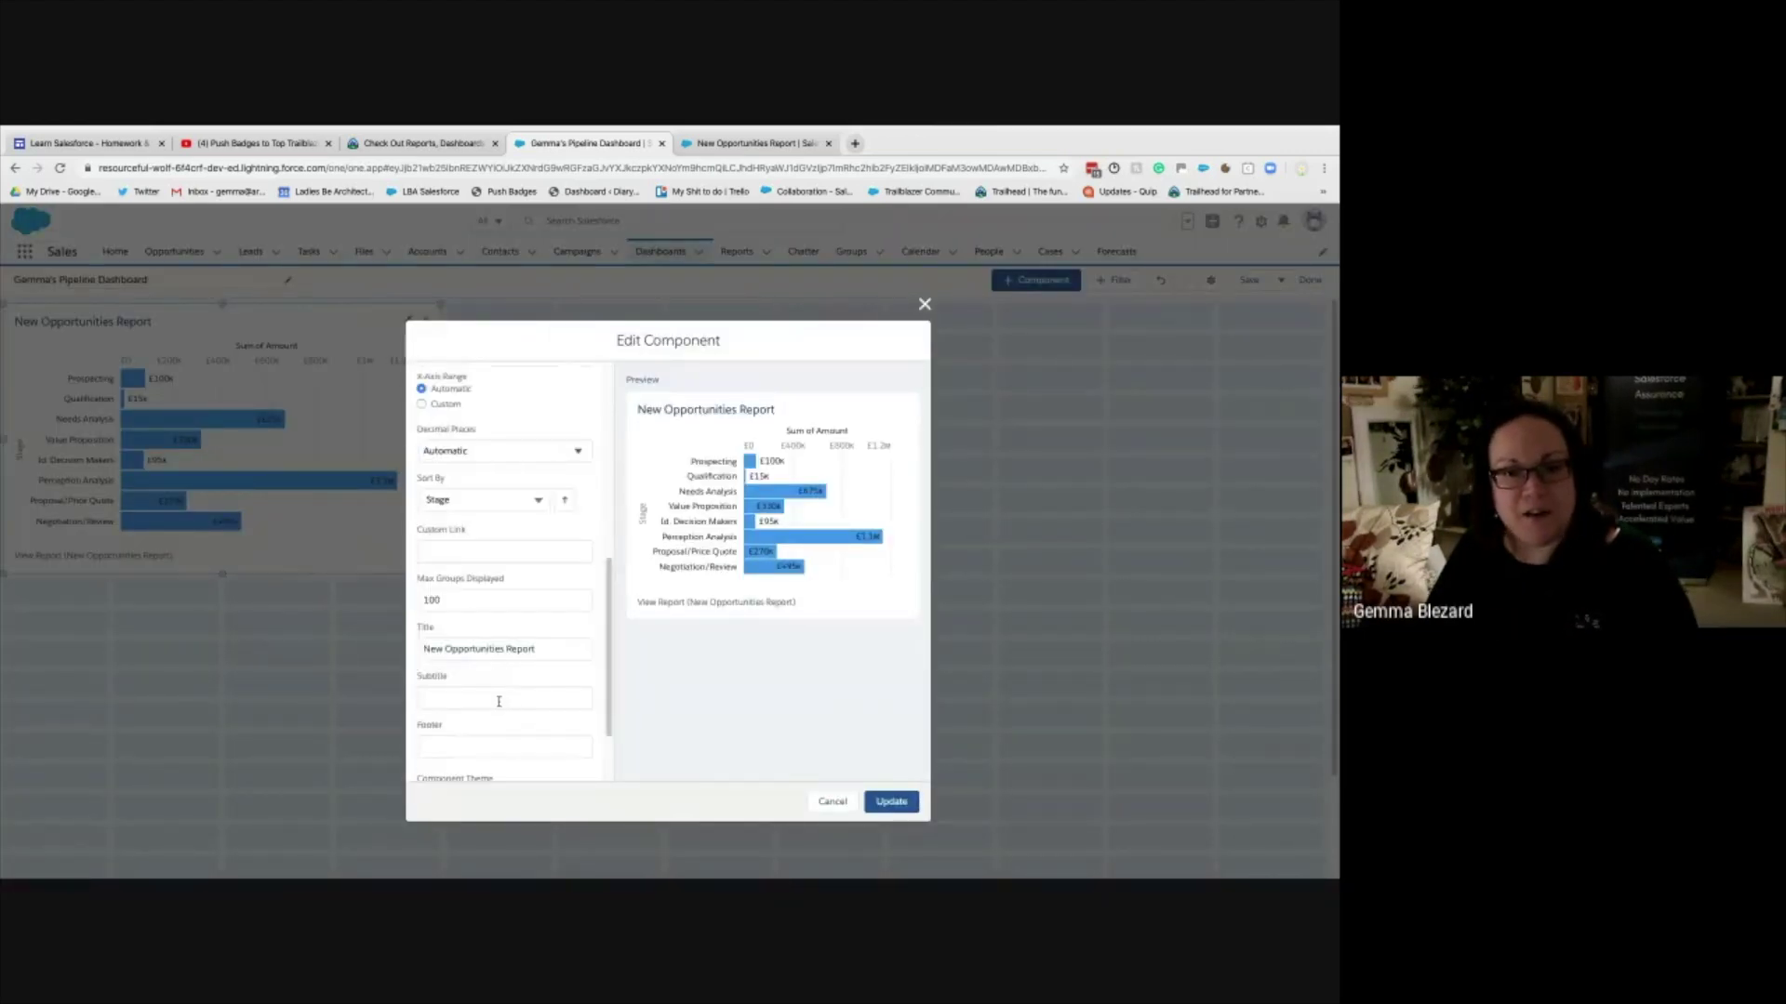
scroll(504, 703, "down", 2)
left_click(514, 644)
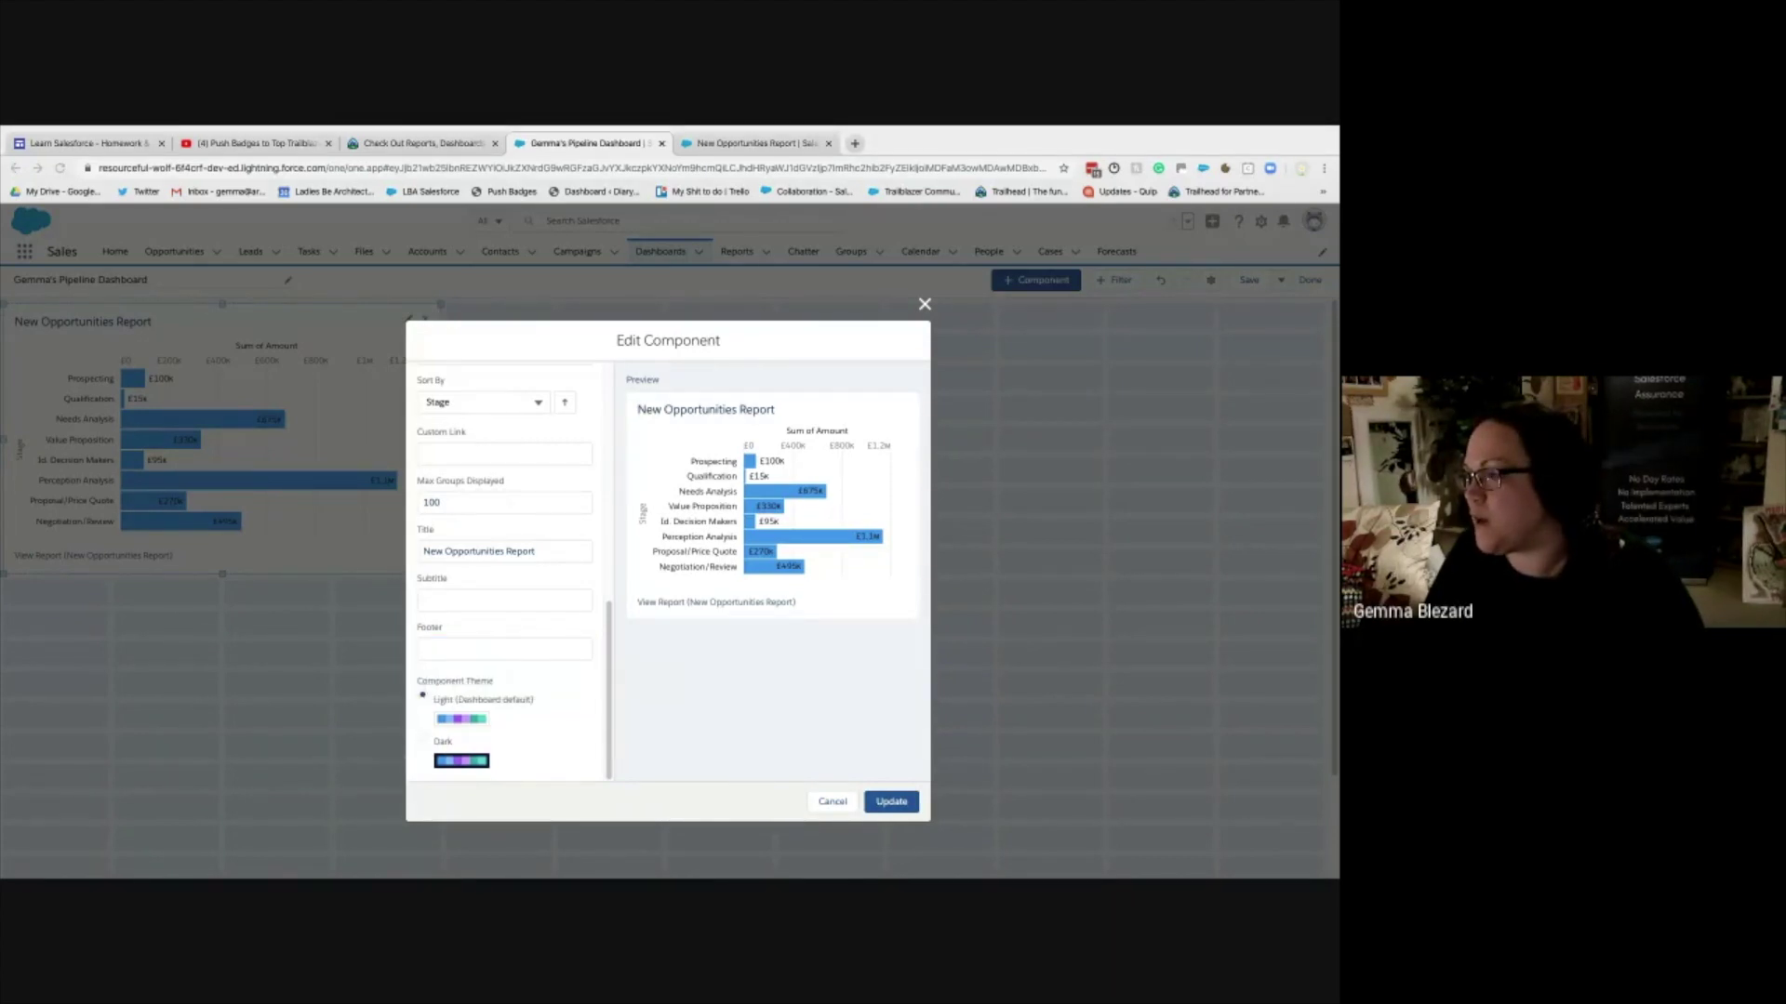
left_click(837, 710)
left_click(506, 654)
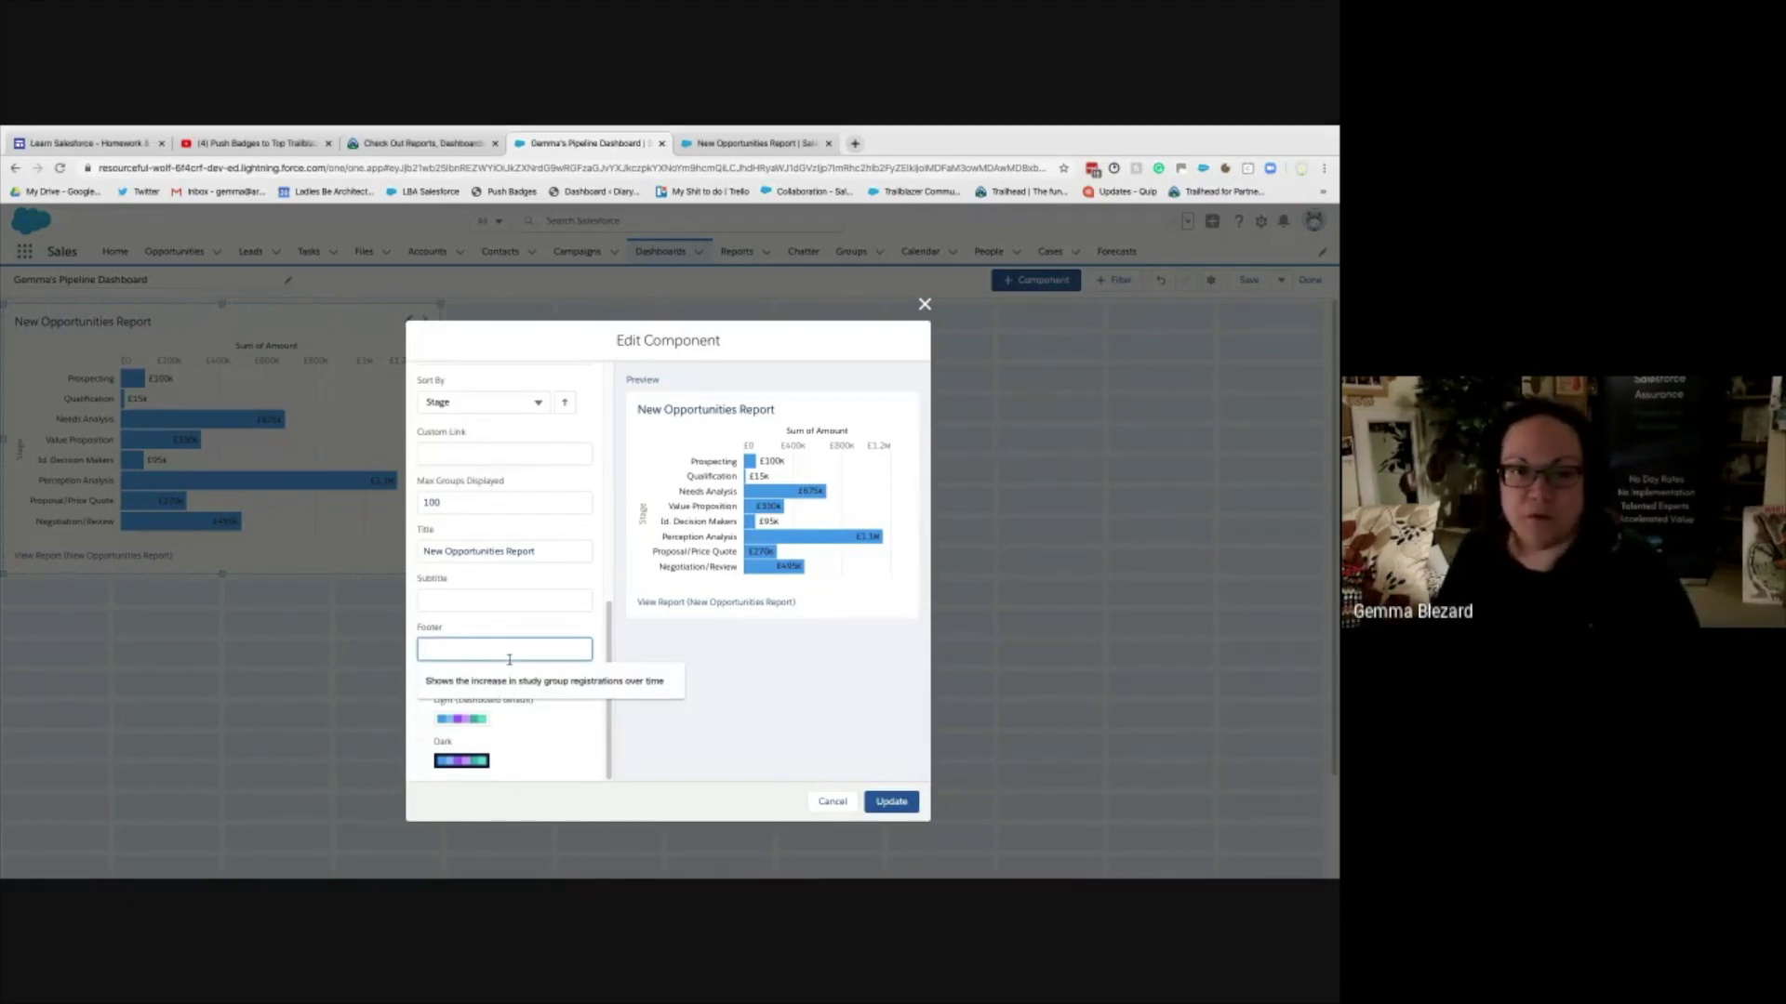
type("Shows the ")
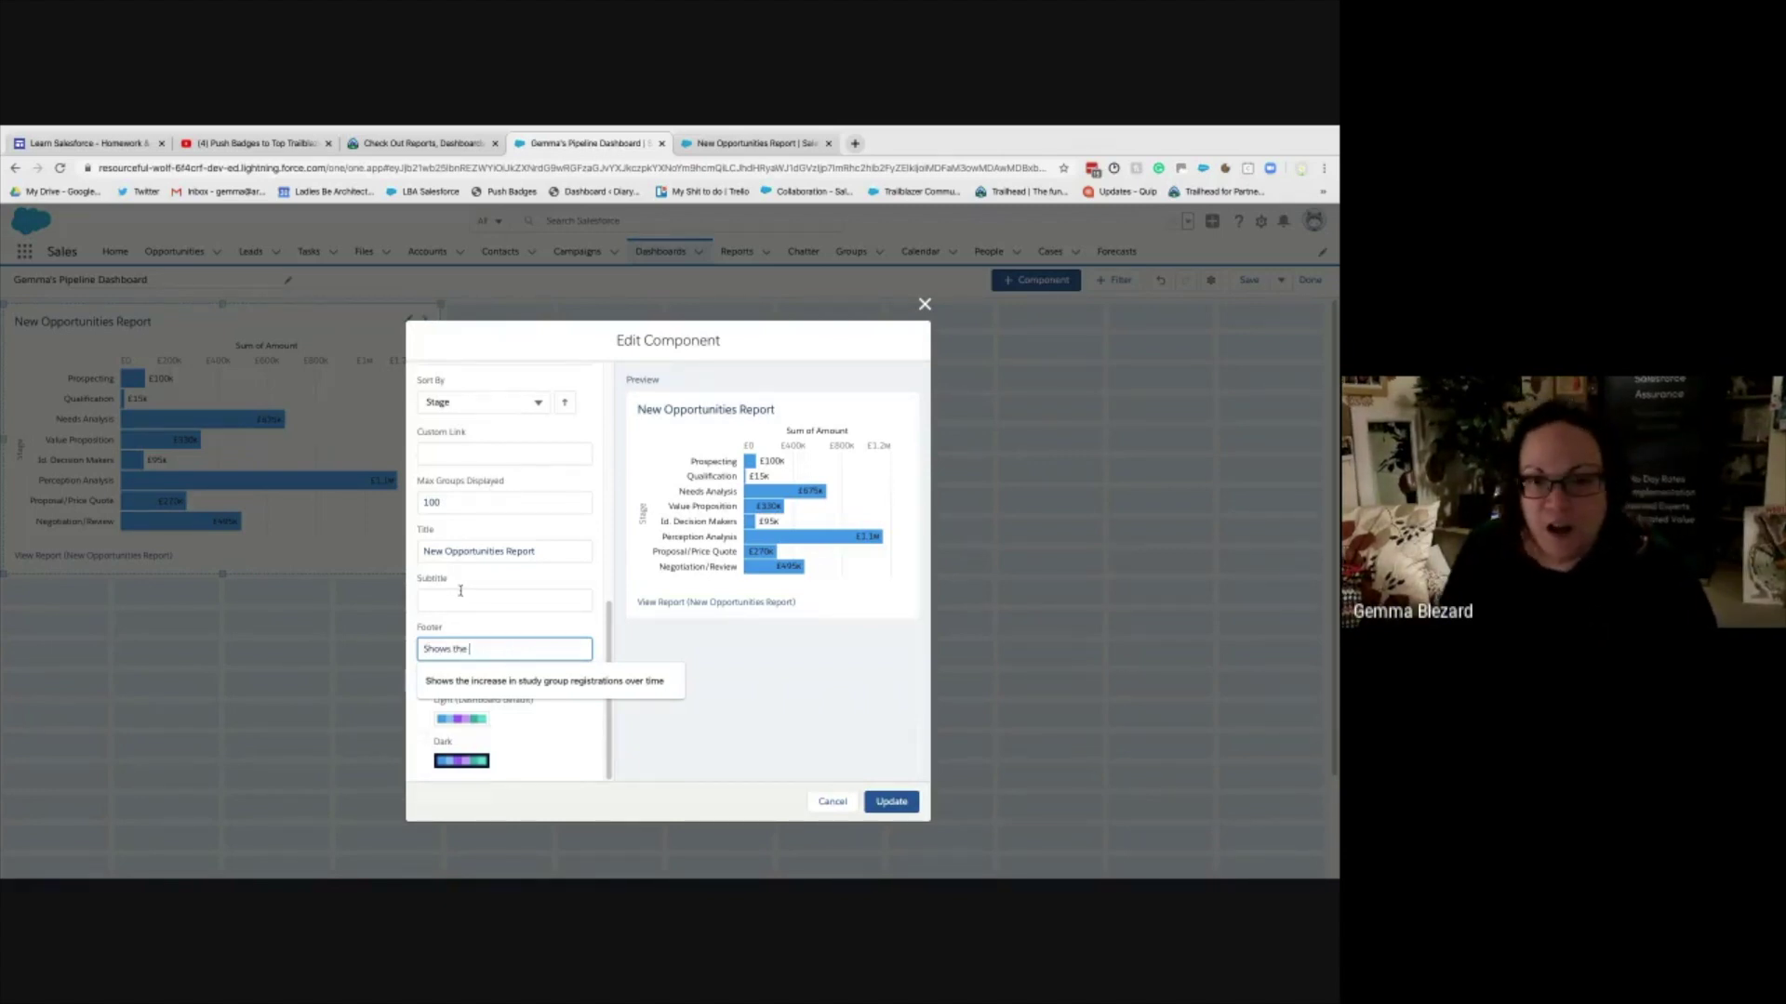
type("value of opp")
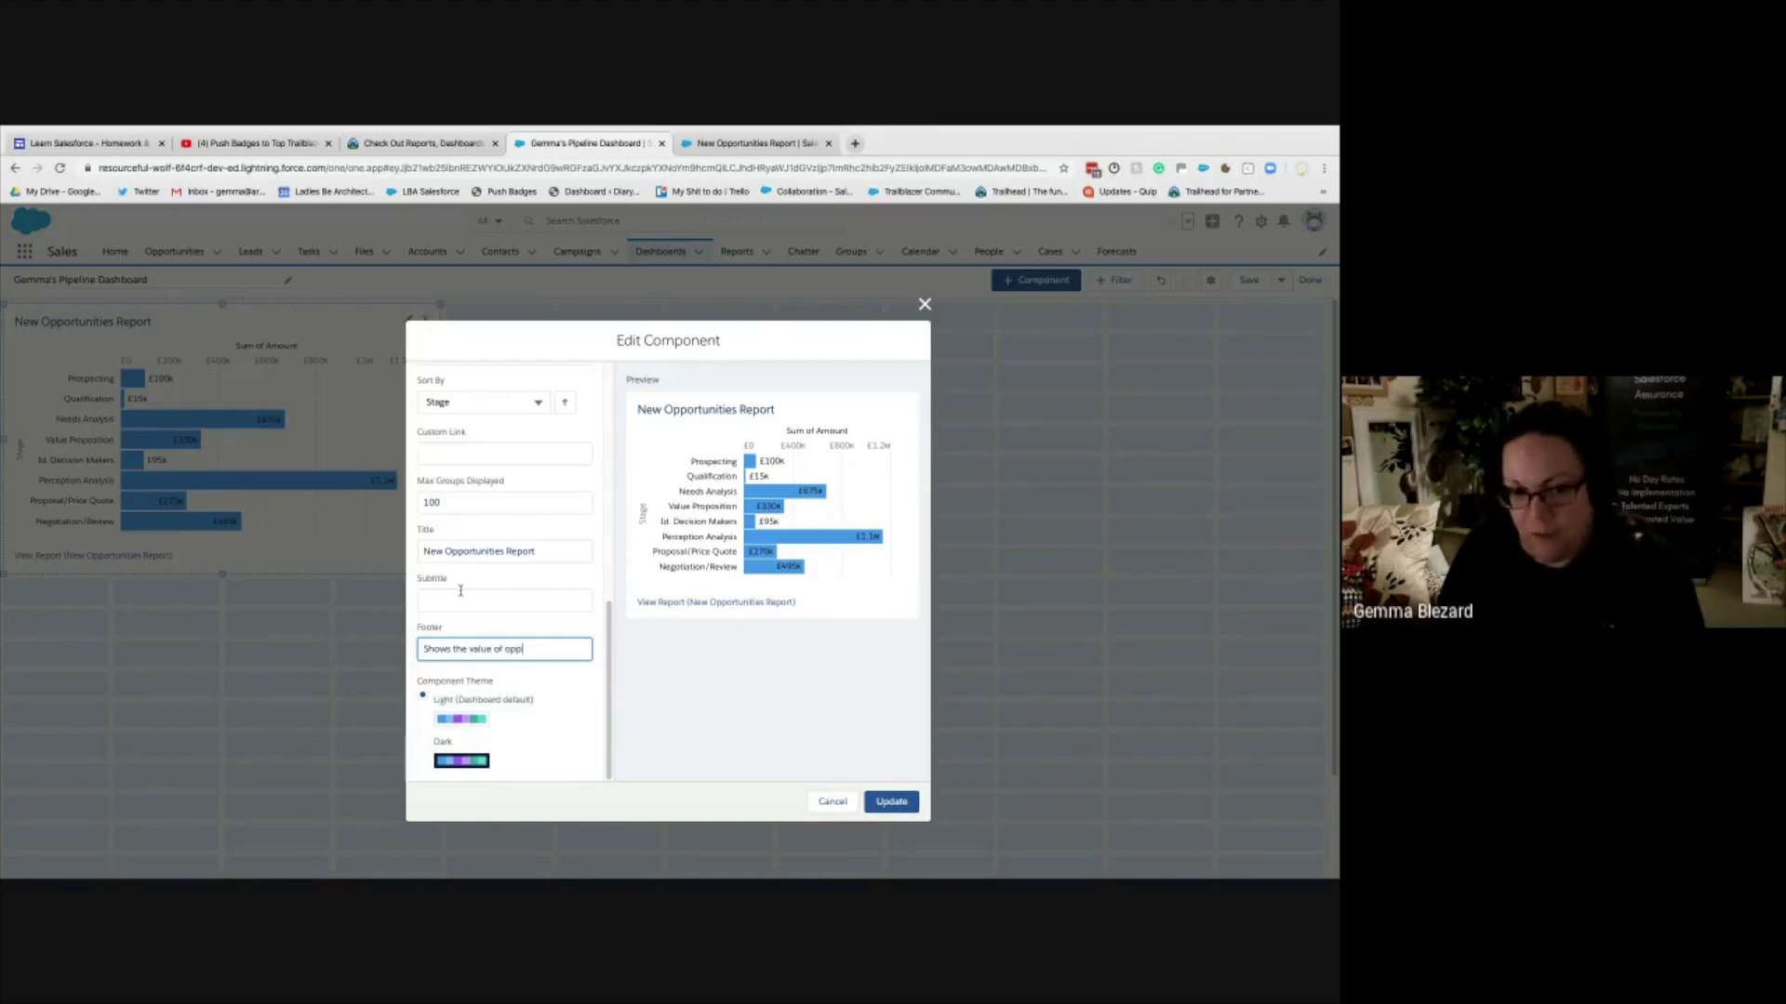
type("ortunities at e")
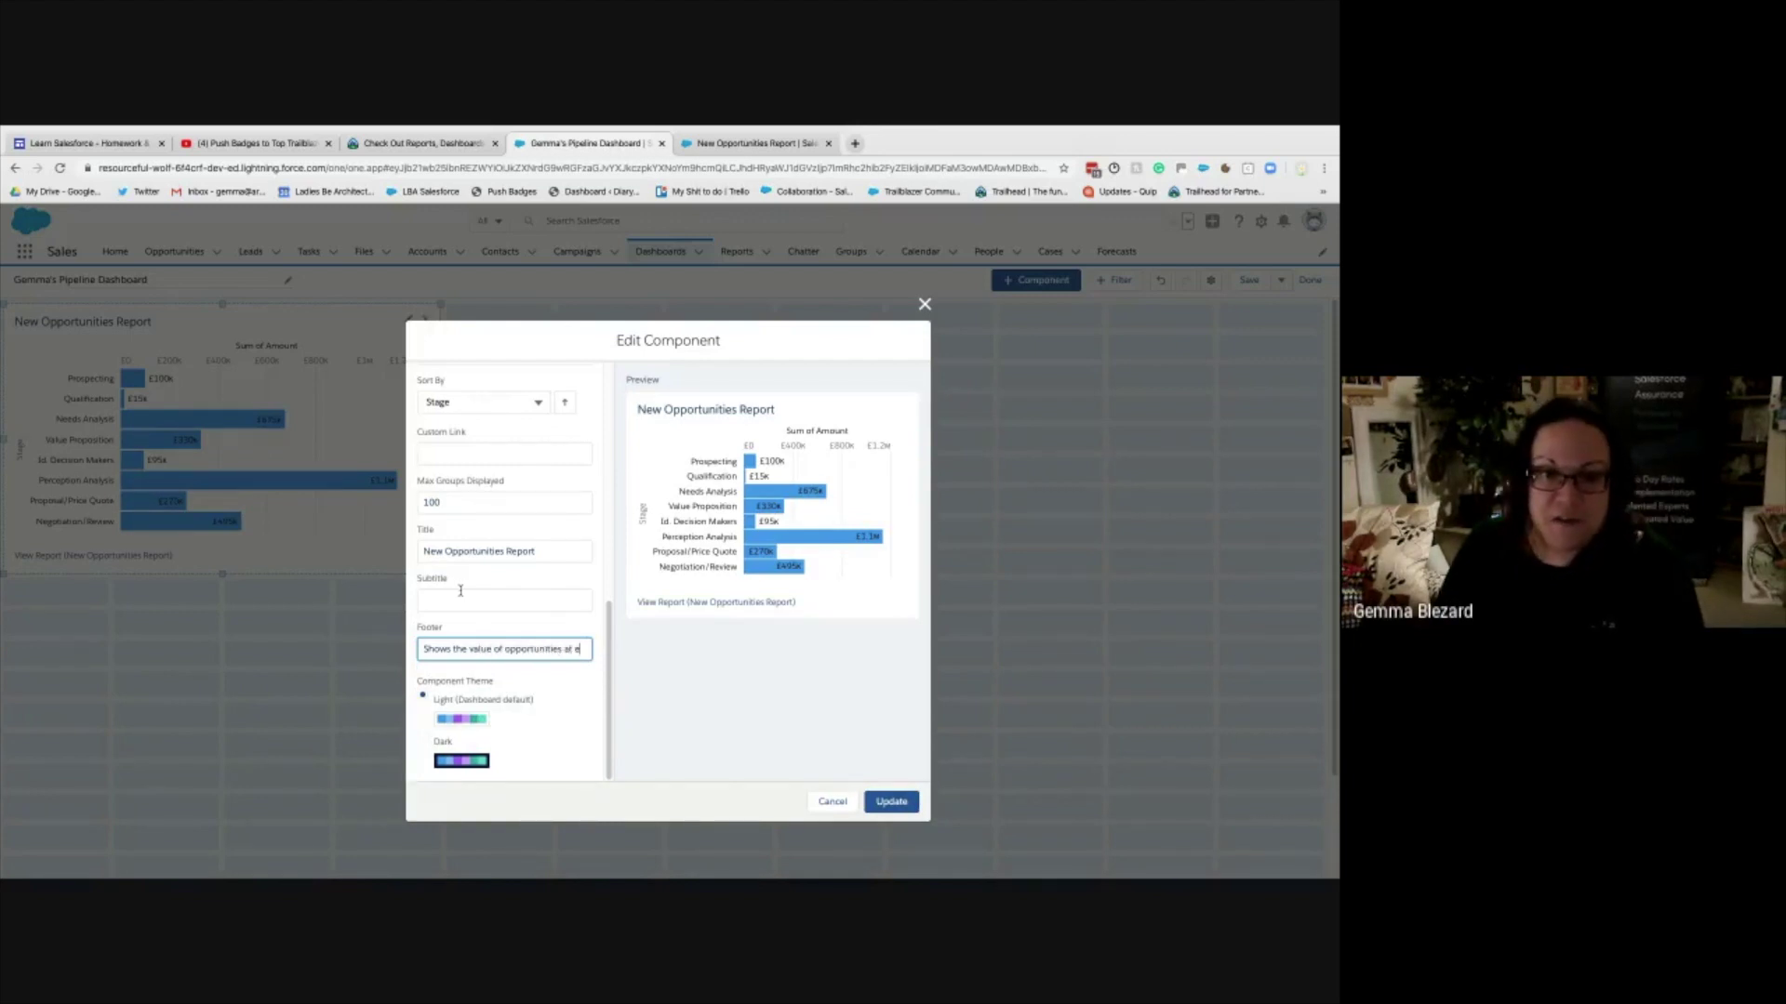
type("ach sta")
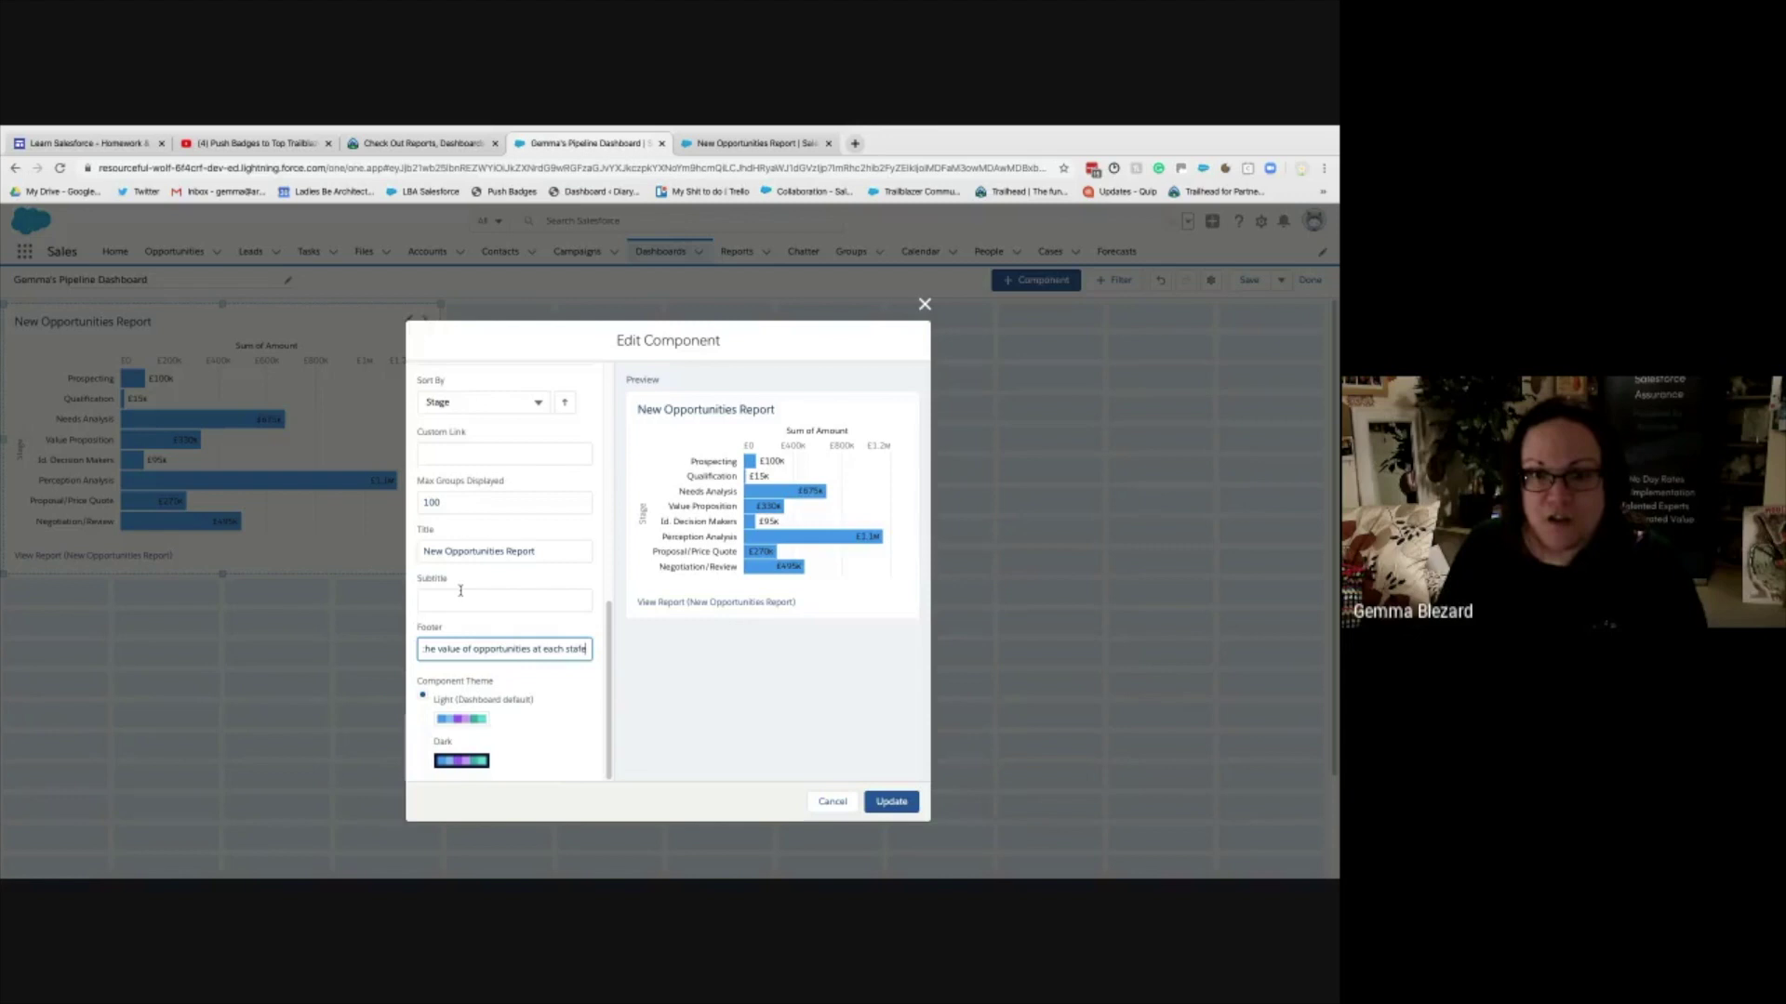
type("ge")
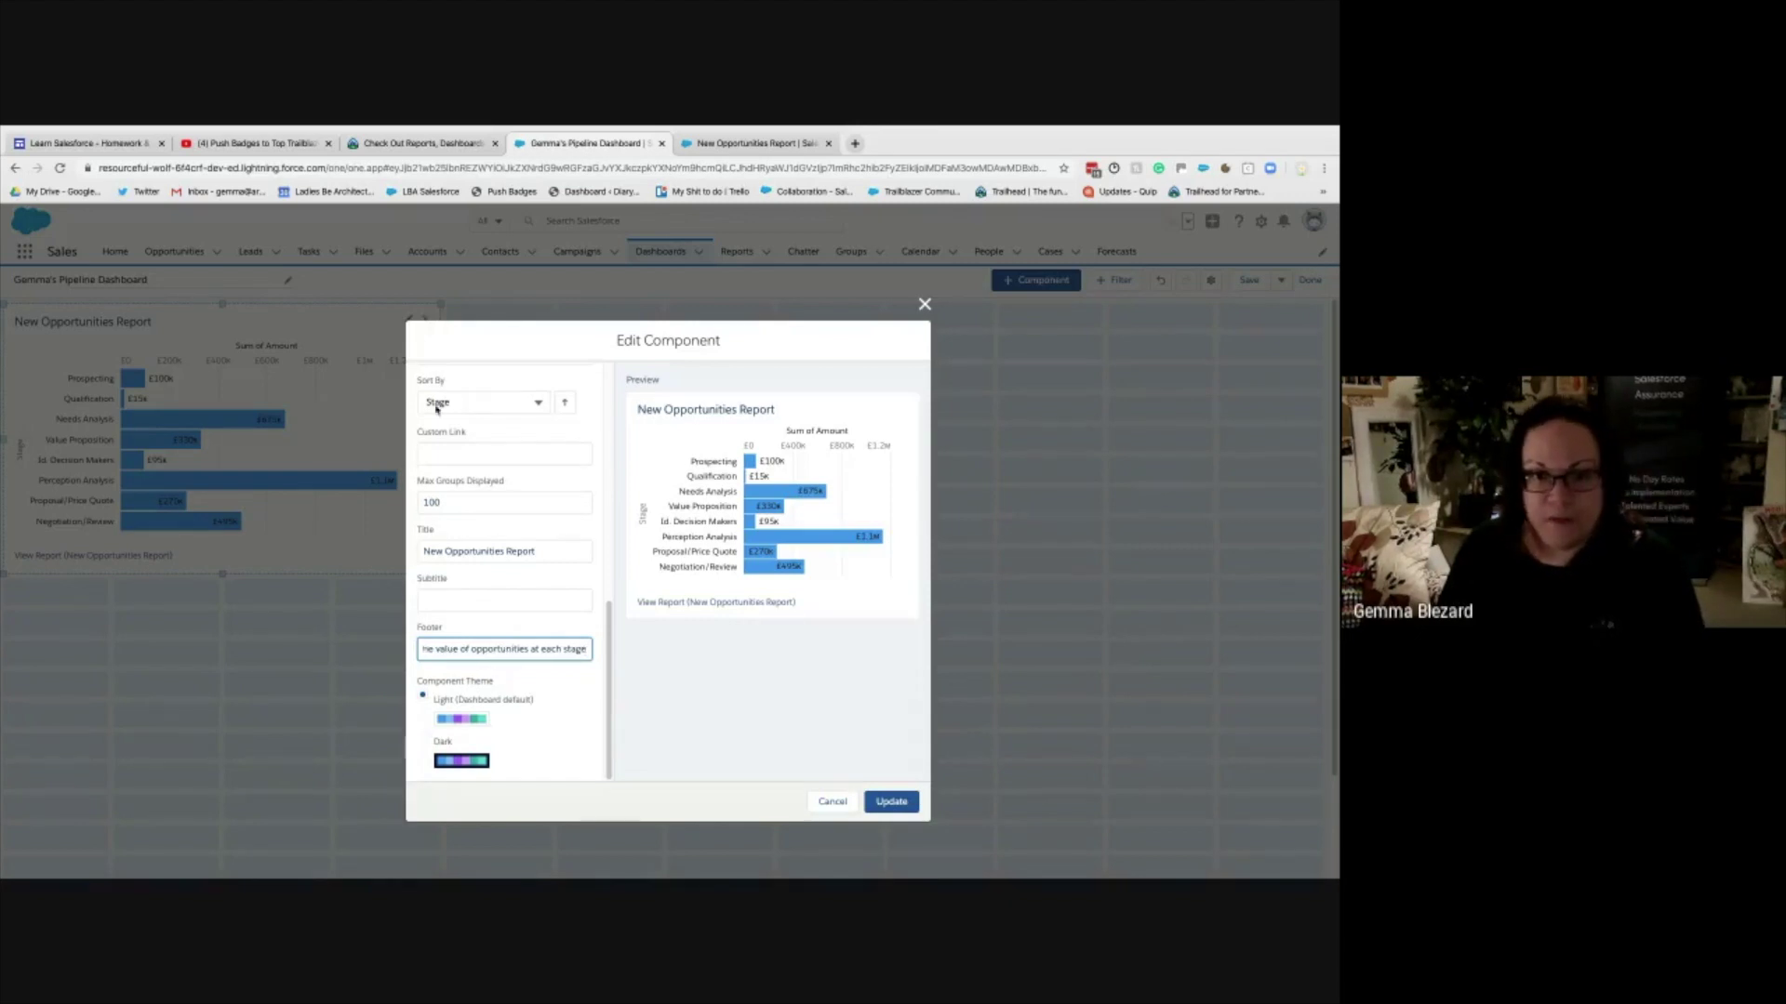
- Give the bar chart component the subtitle "Open Opportunities"
key("shift+Tab")
type("Open Opportun")
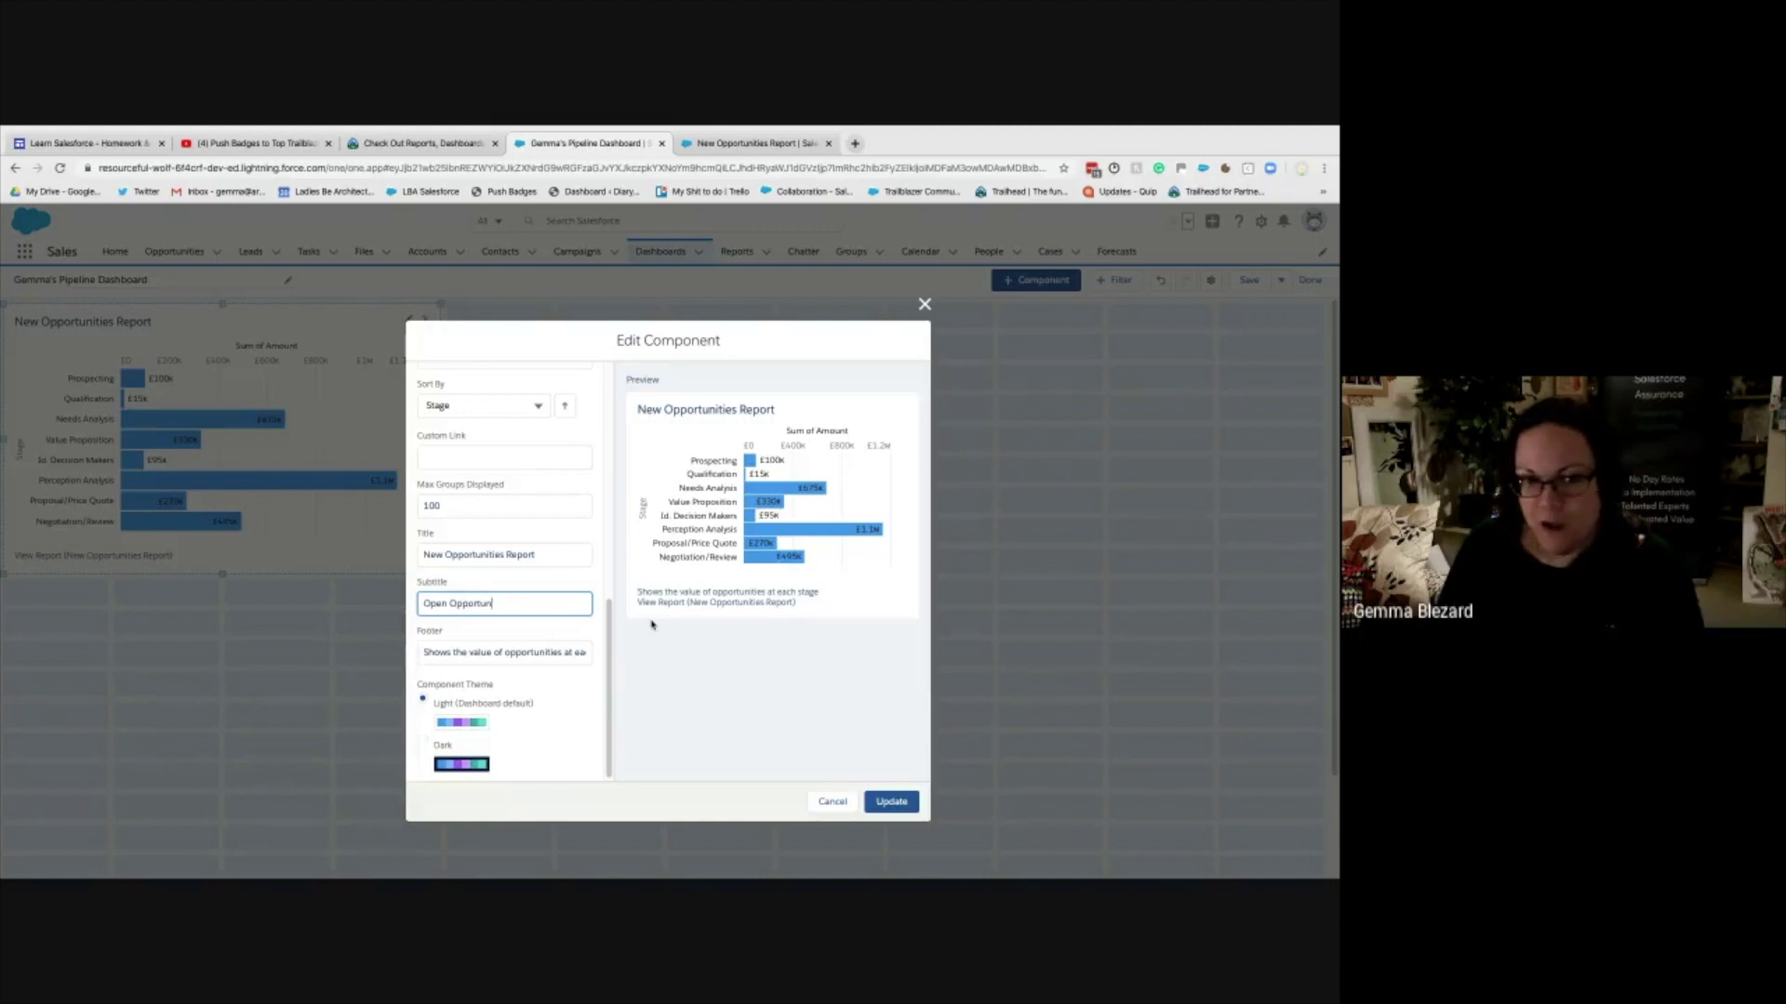
type("ities")
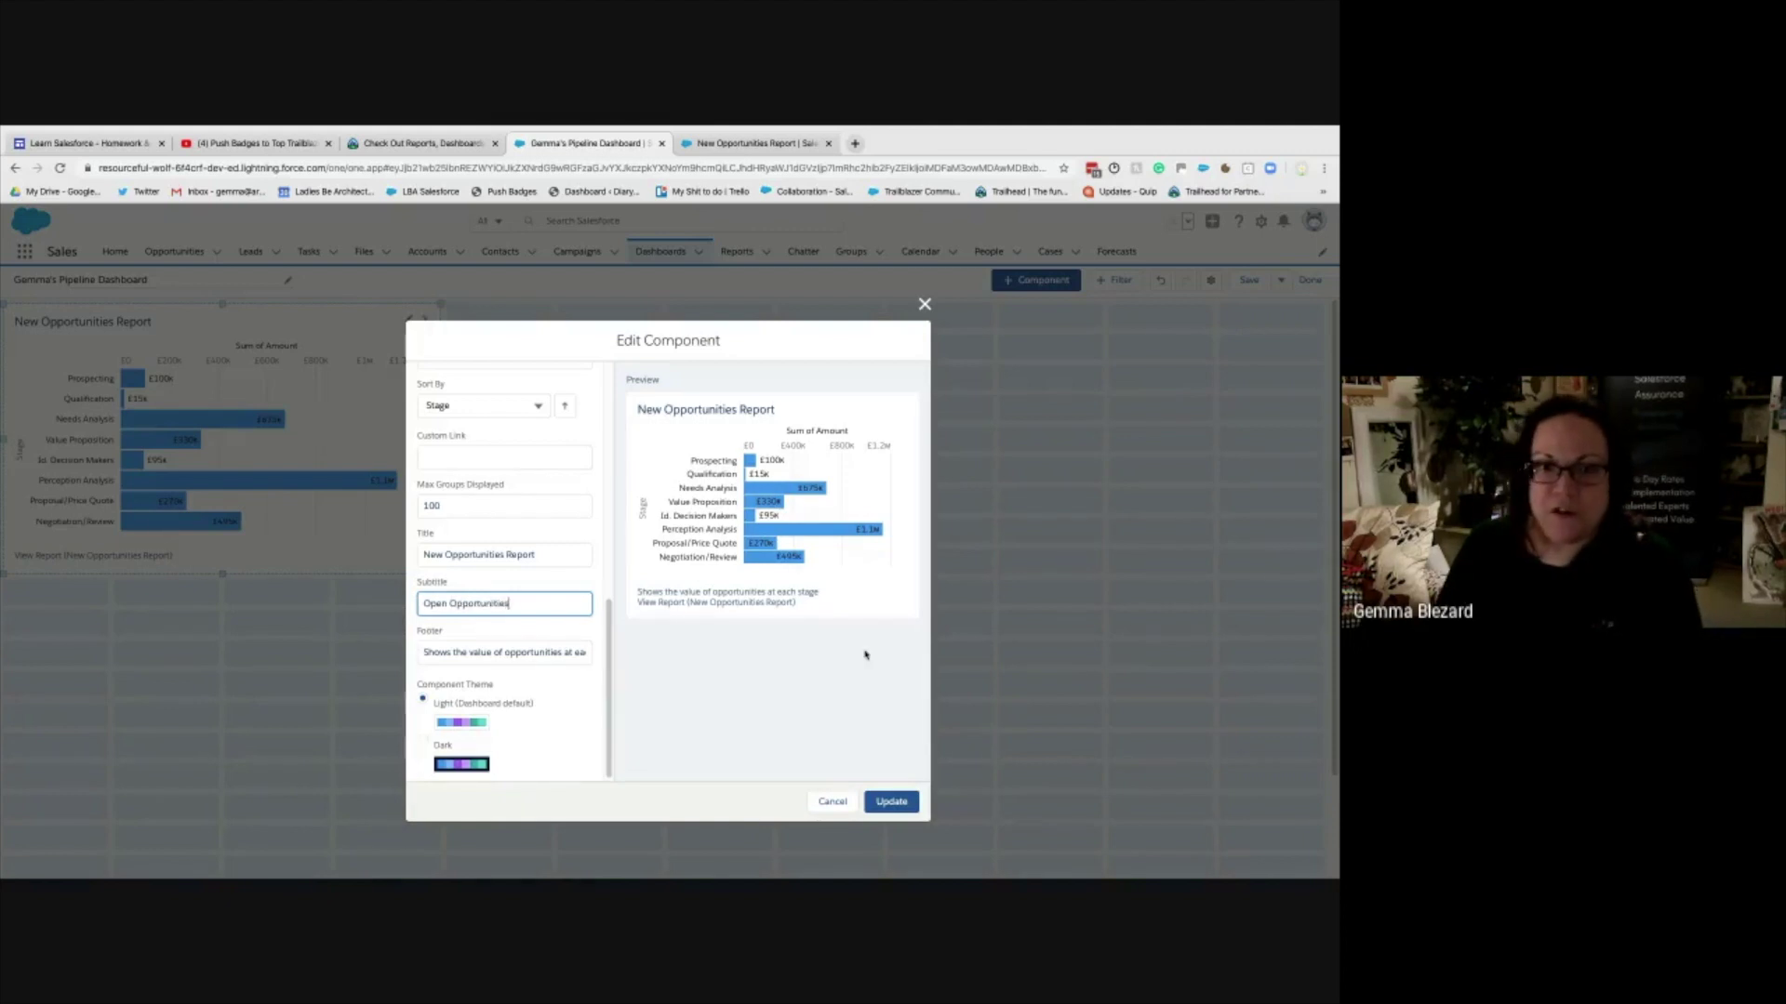
left_click(475, 459)
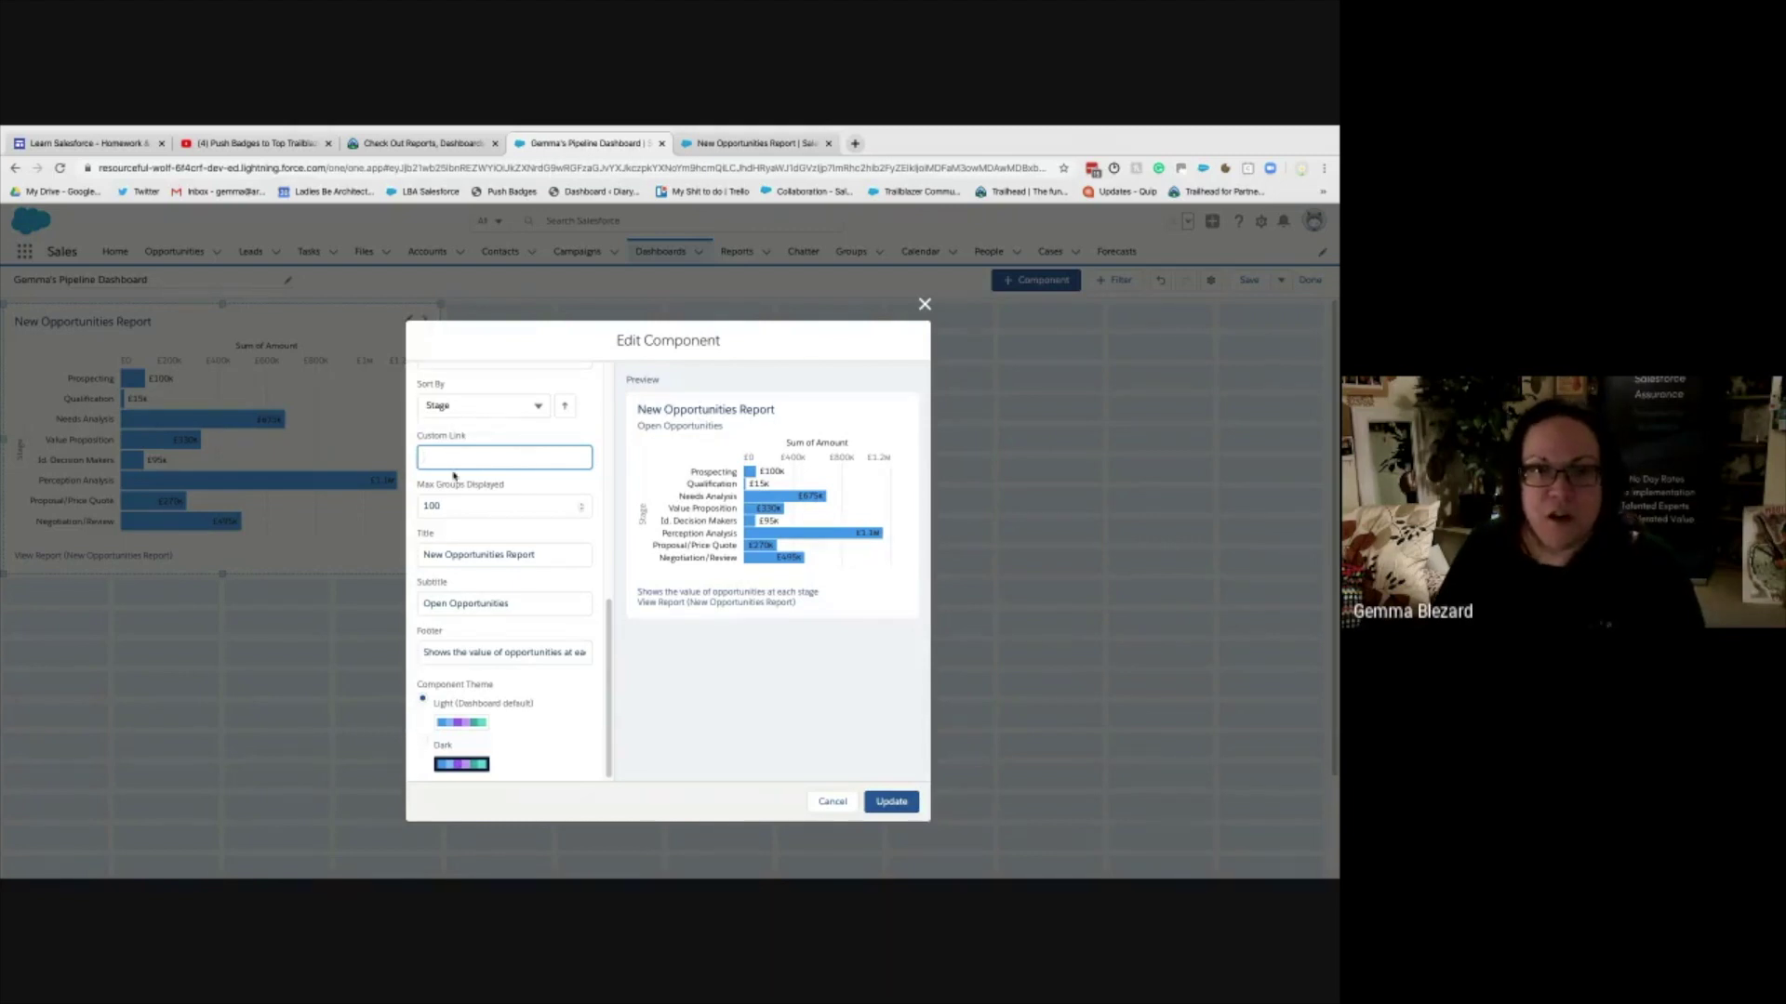
- Try the bar chart's Stage sort in descending order and return it to ascending
scroll(470, 558, "up", 1)
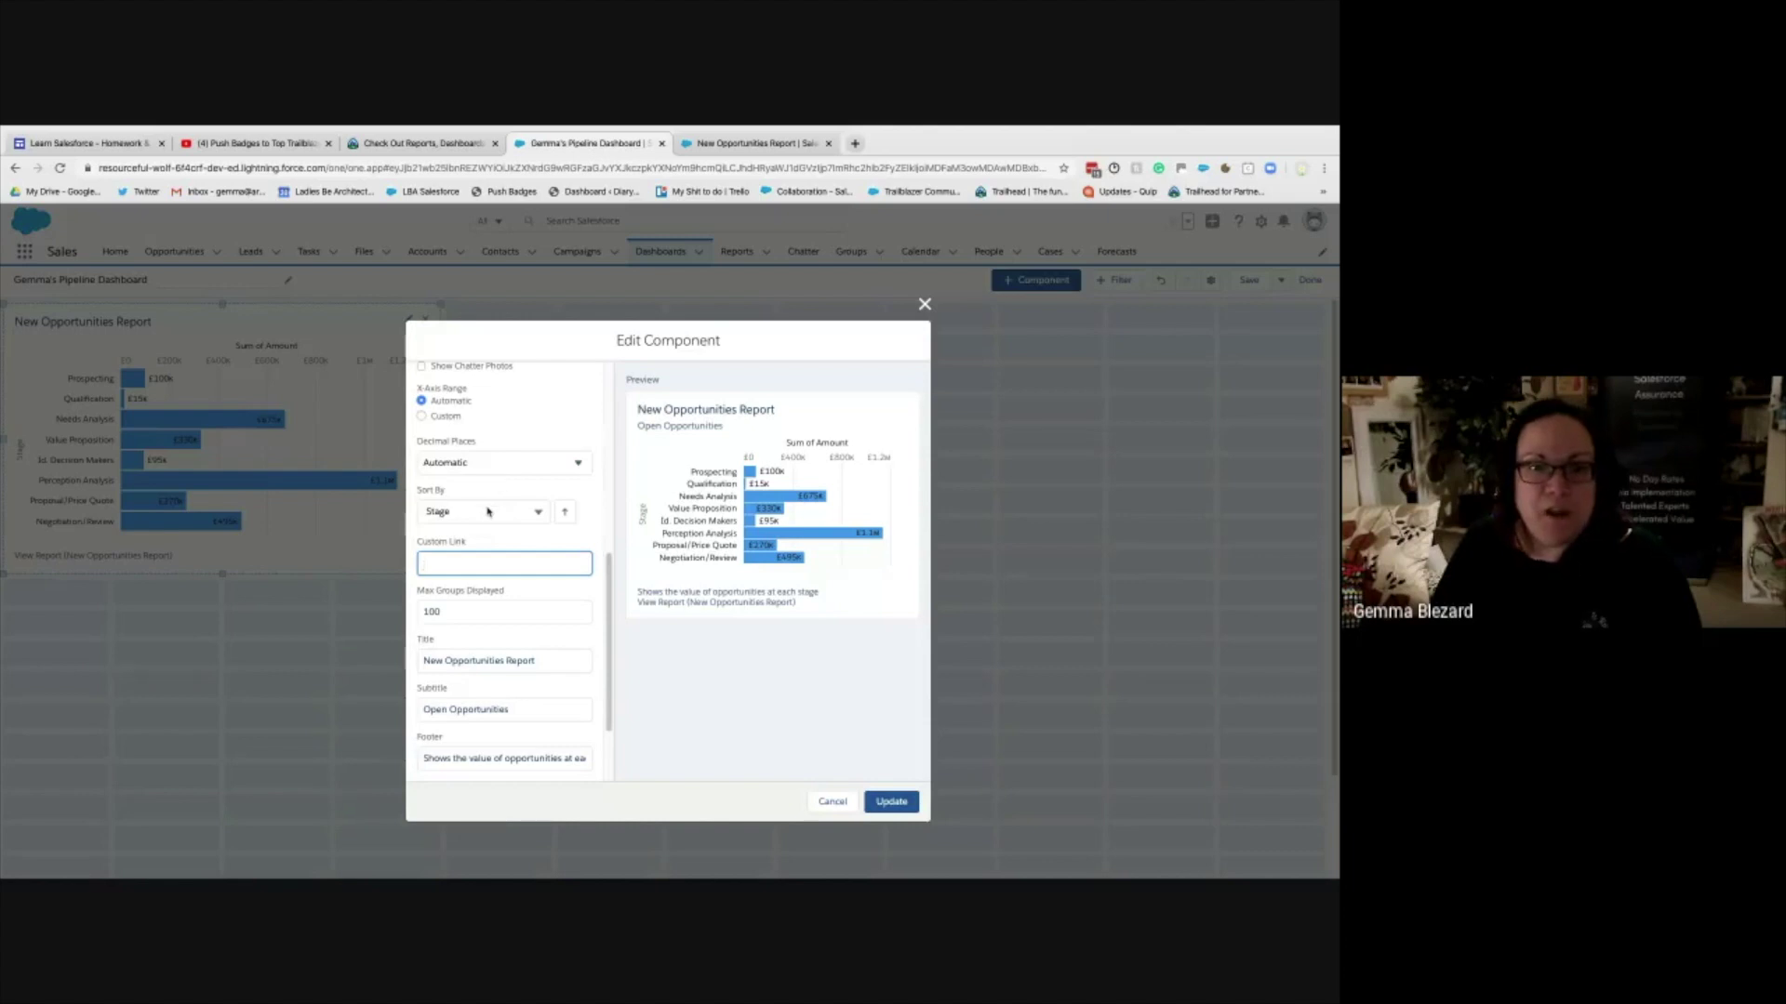
left_click(564, 512)
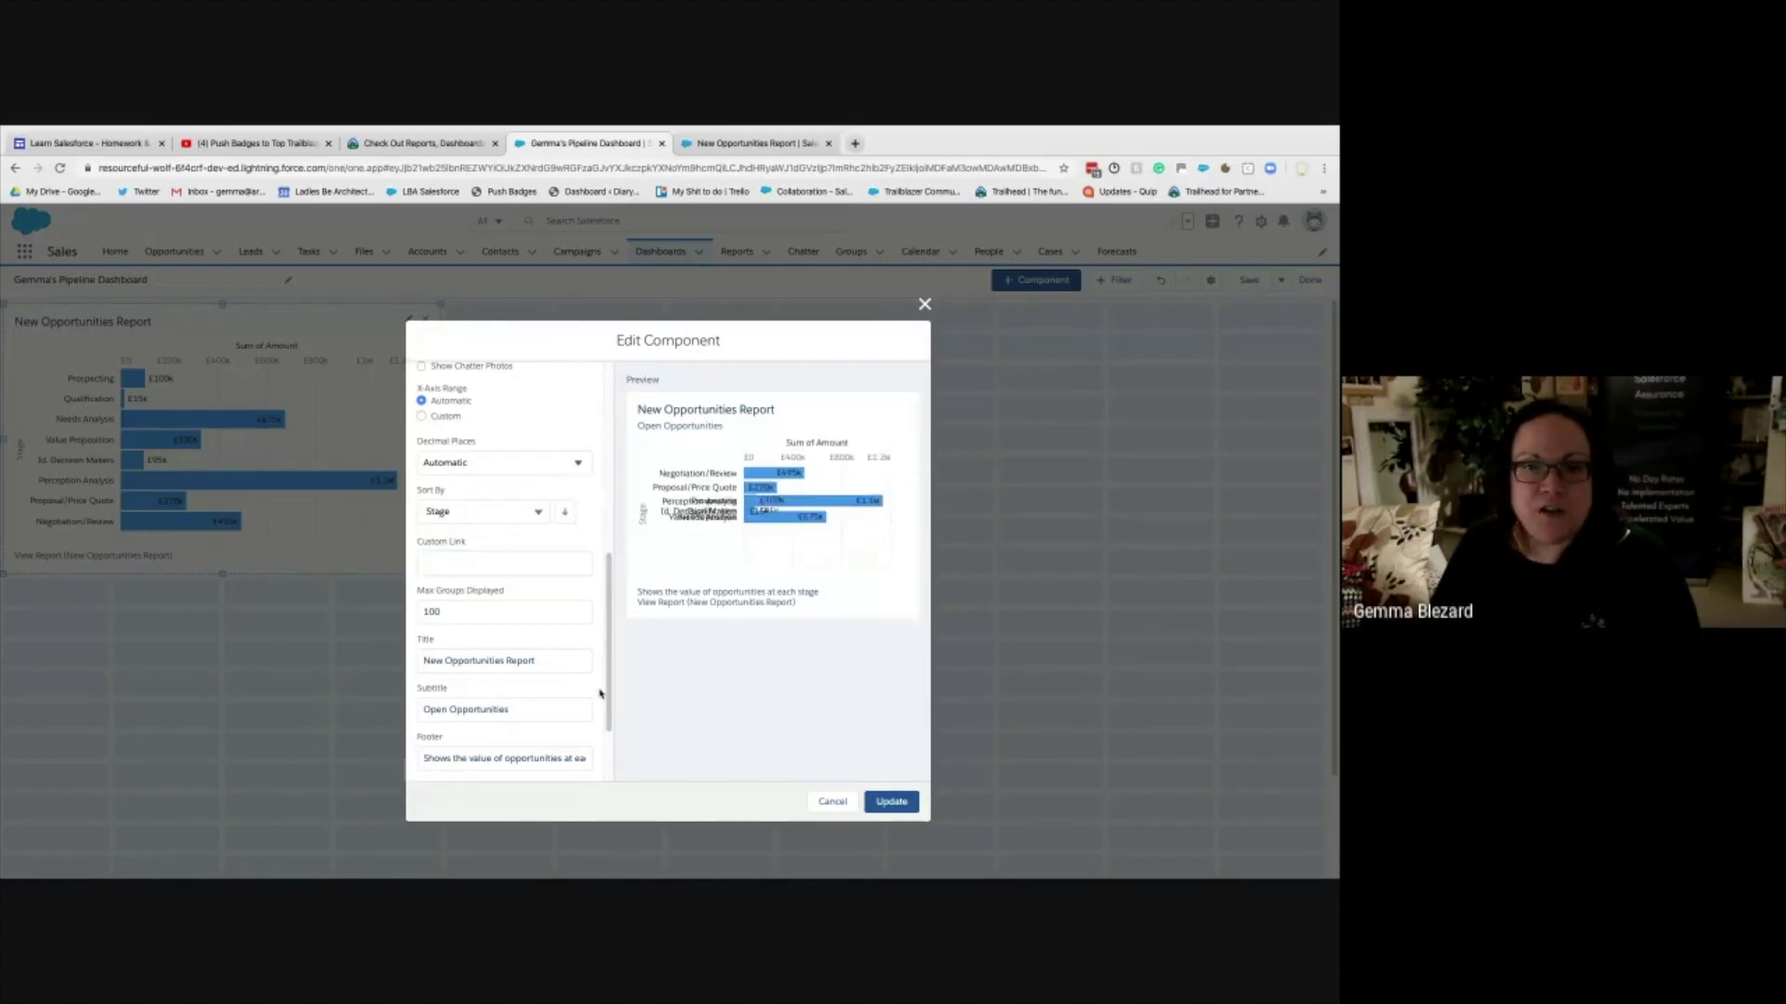
left_click(564, 511)
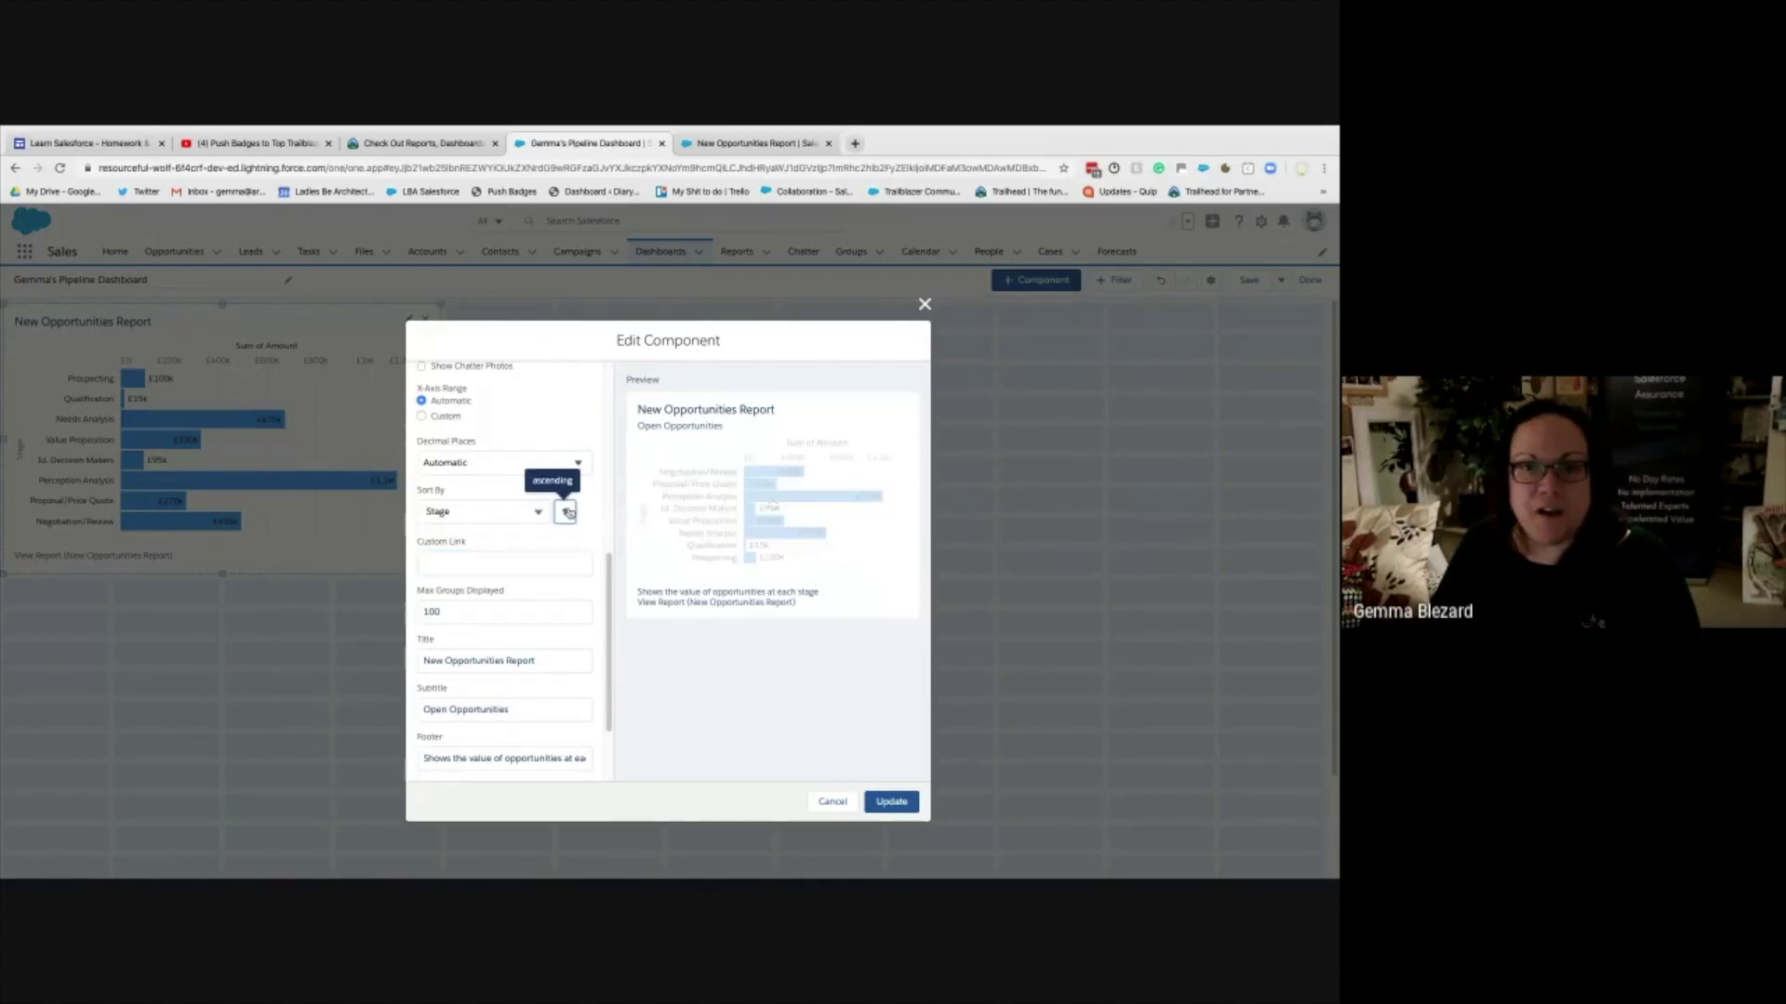
- Try Trillions as the bar chart's display units, settle on Hundreds and update the component
scroll(555, 618, "up", 2)
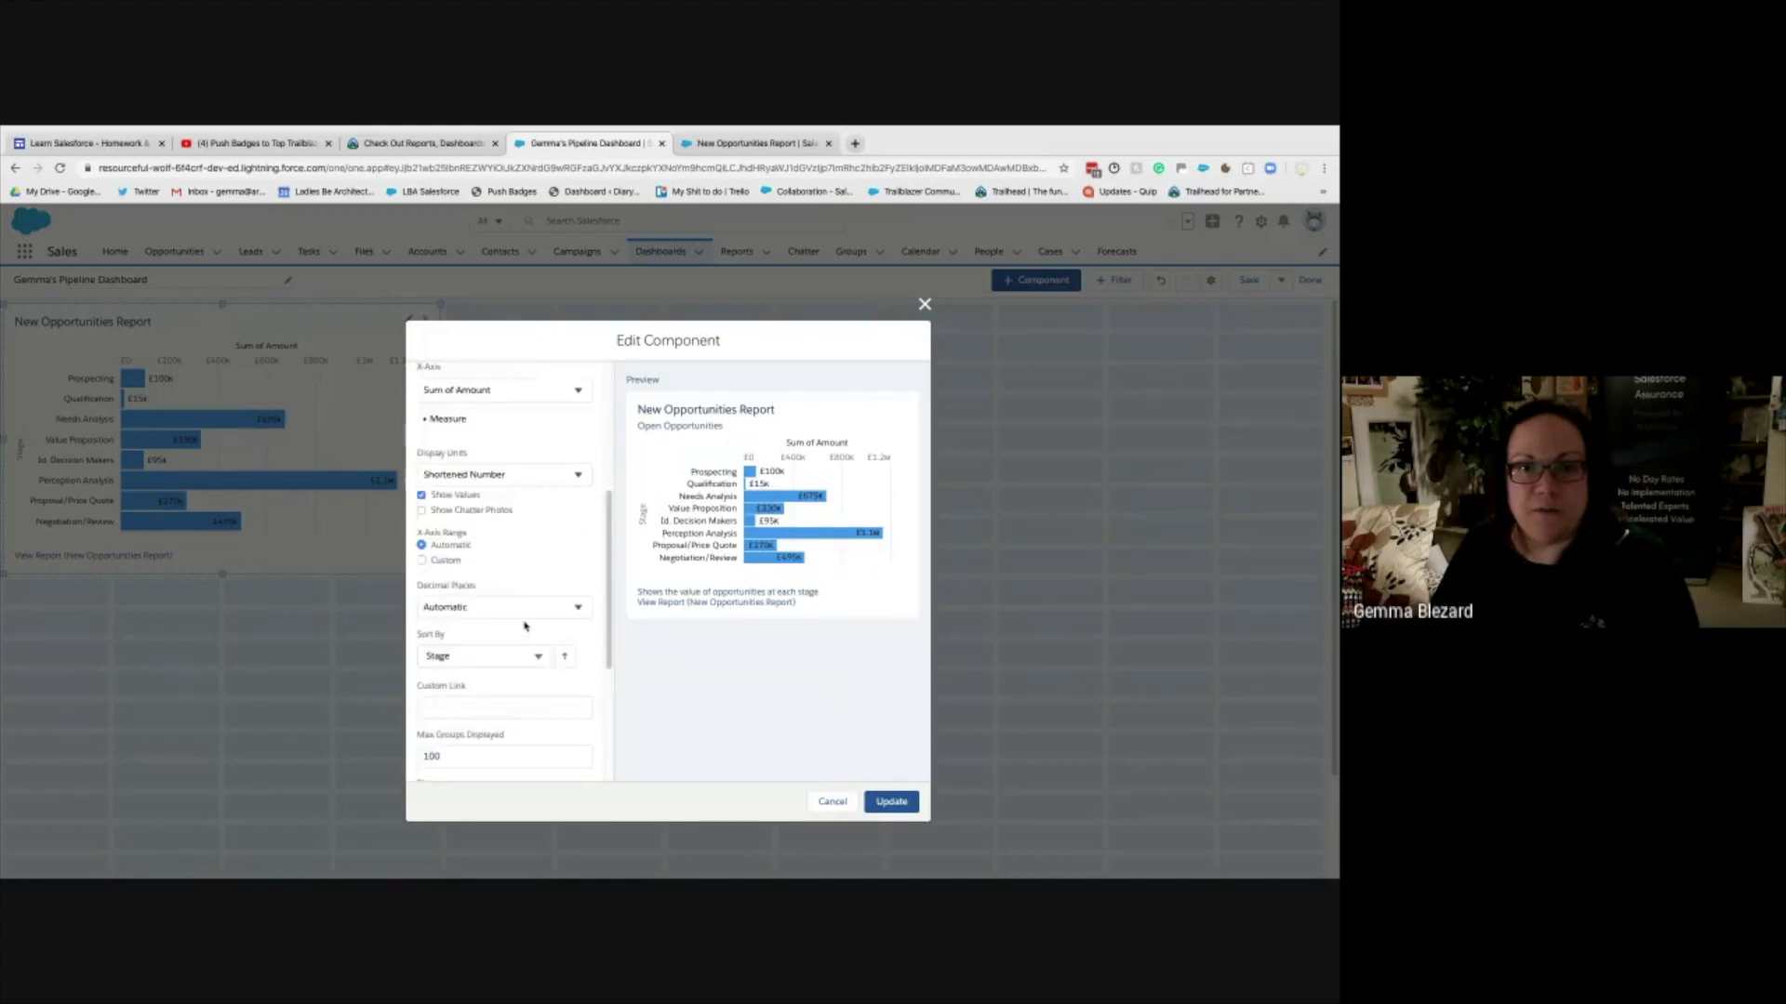
scroll(526, 626, "up", 1)
left_click(510, 572)
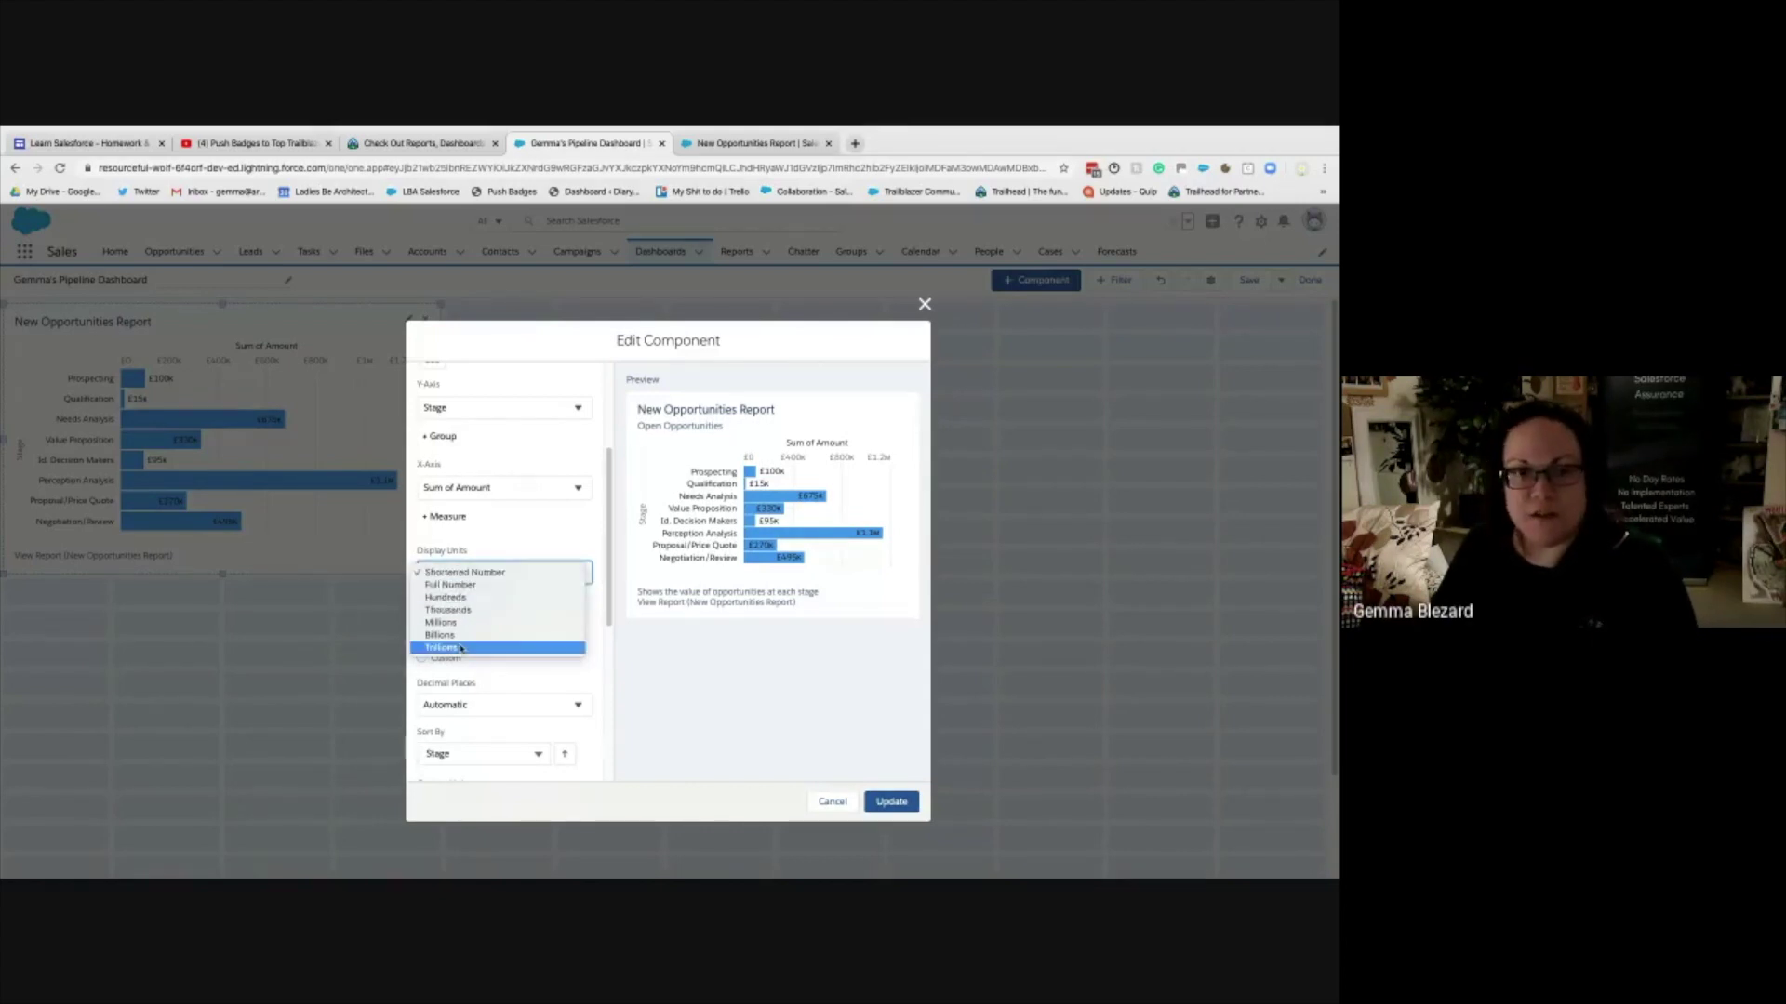
left_click(1030, 787)
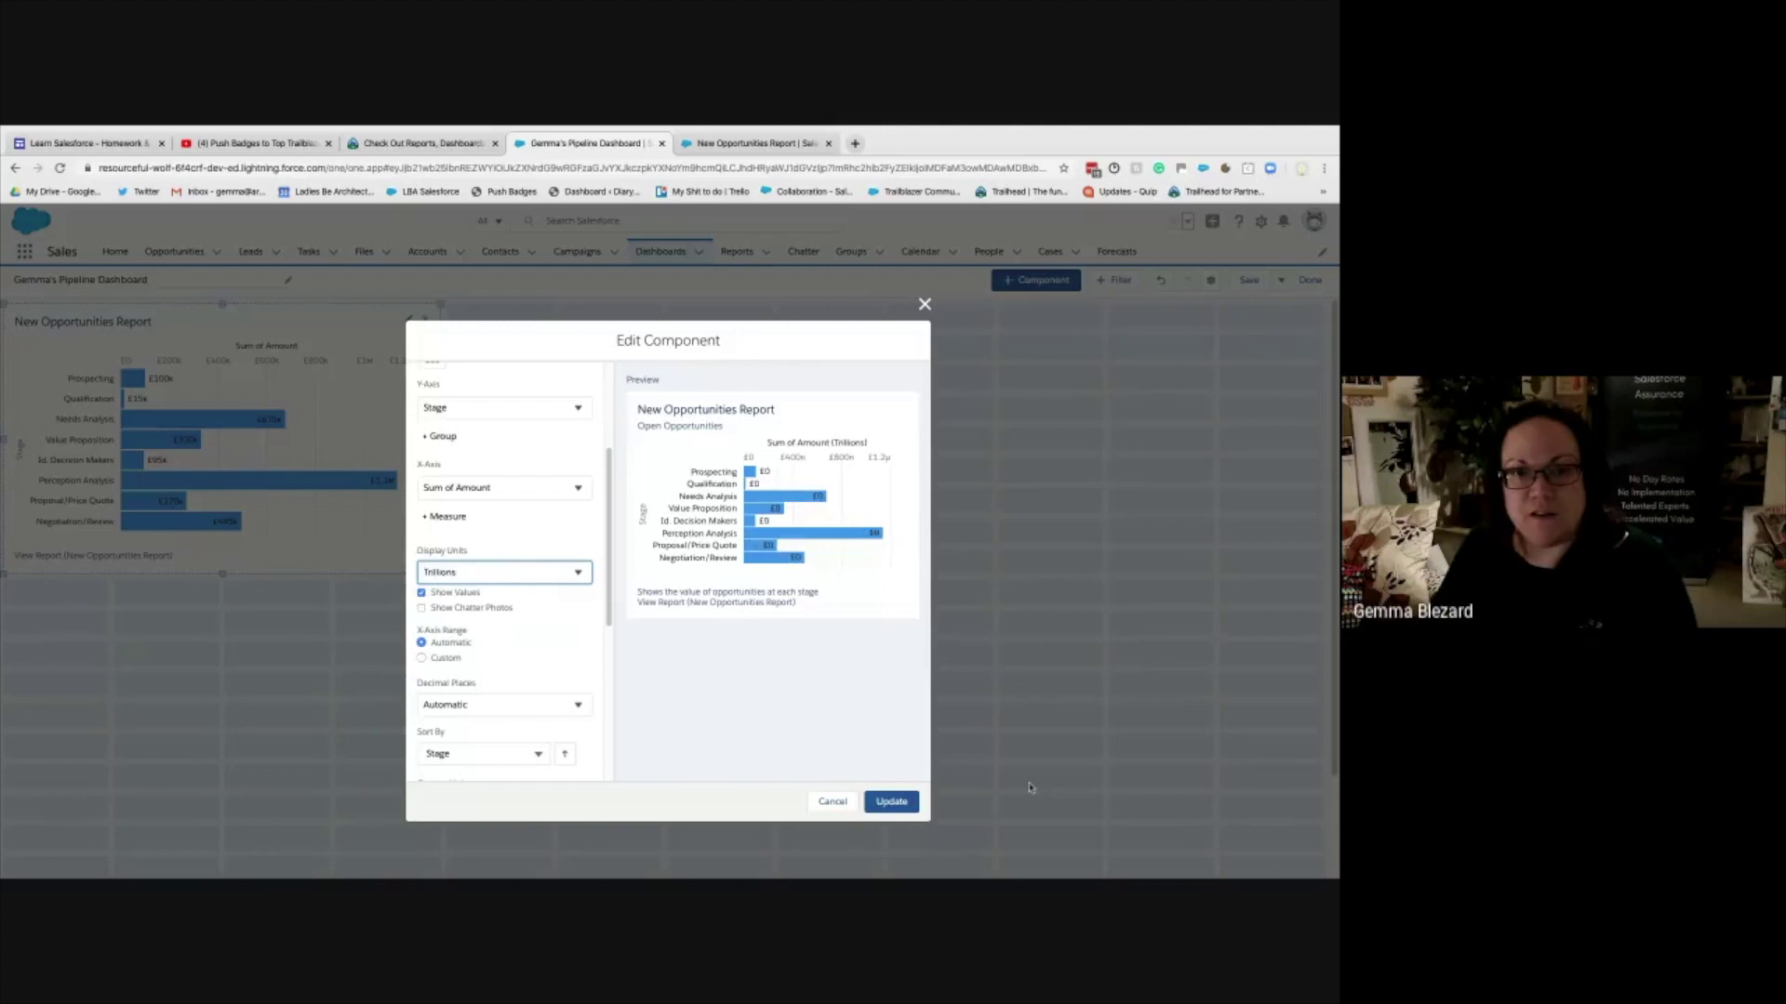
left_click(482, 574)
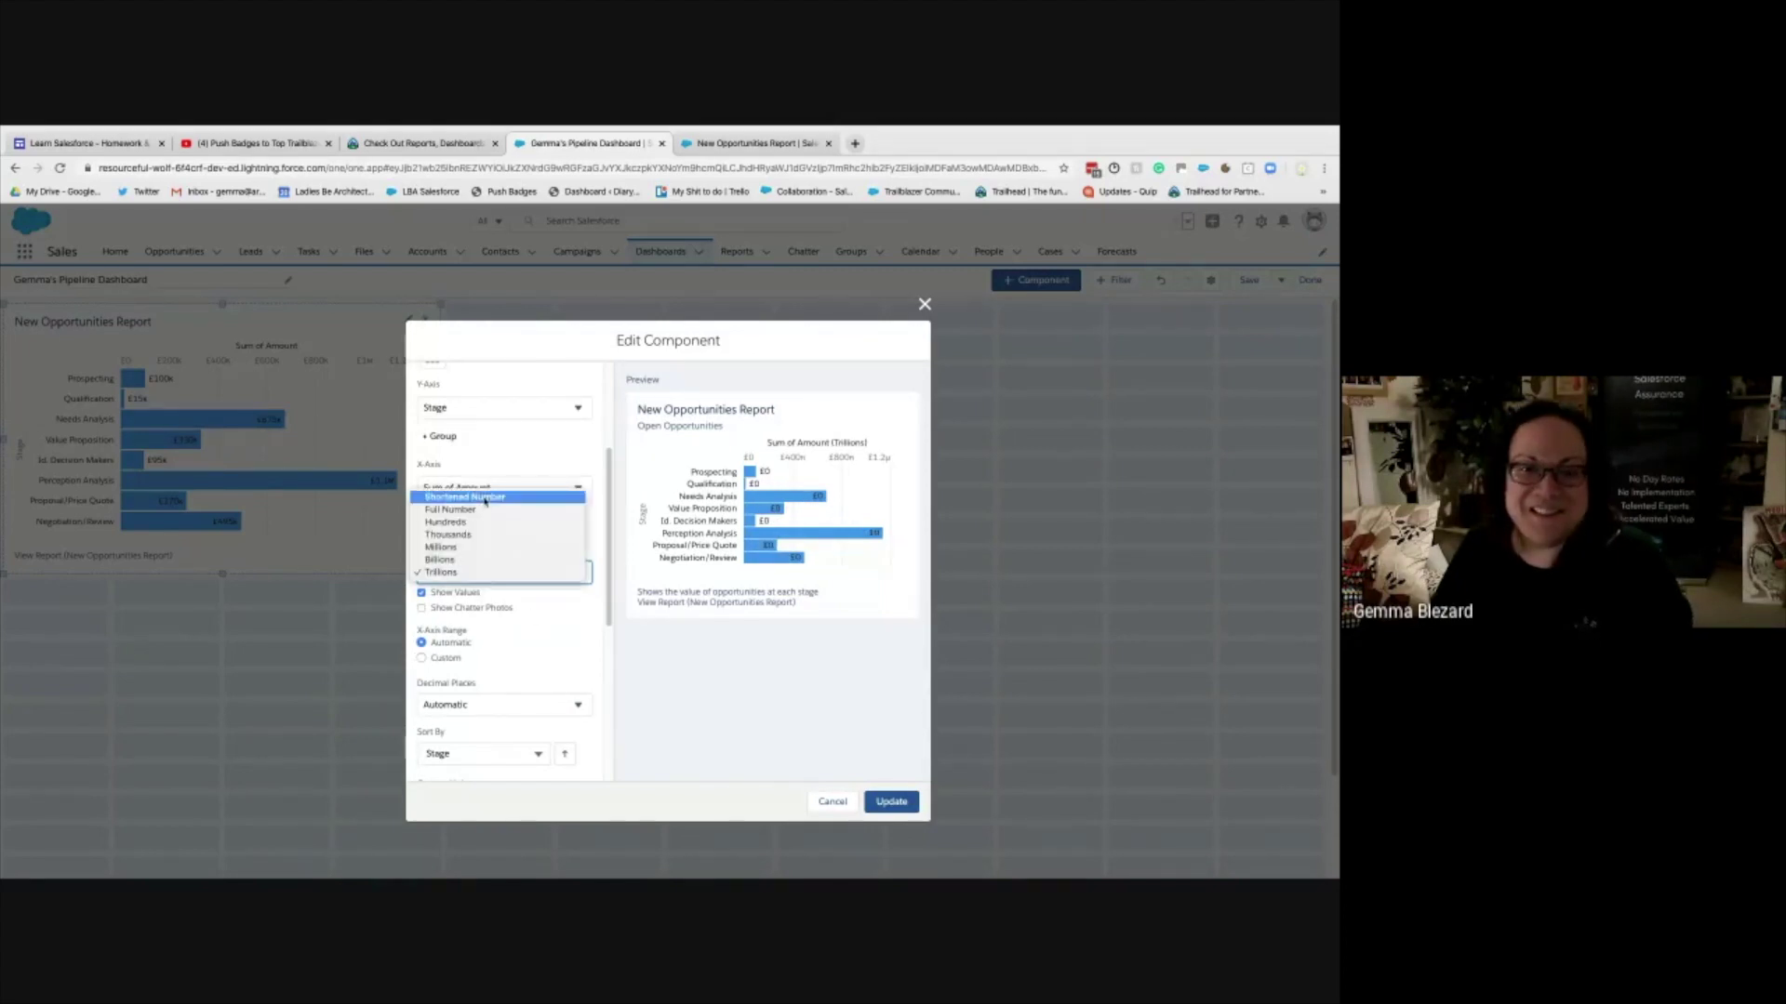
left_click(474, 522)
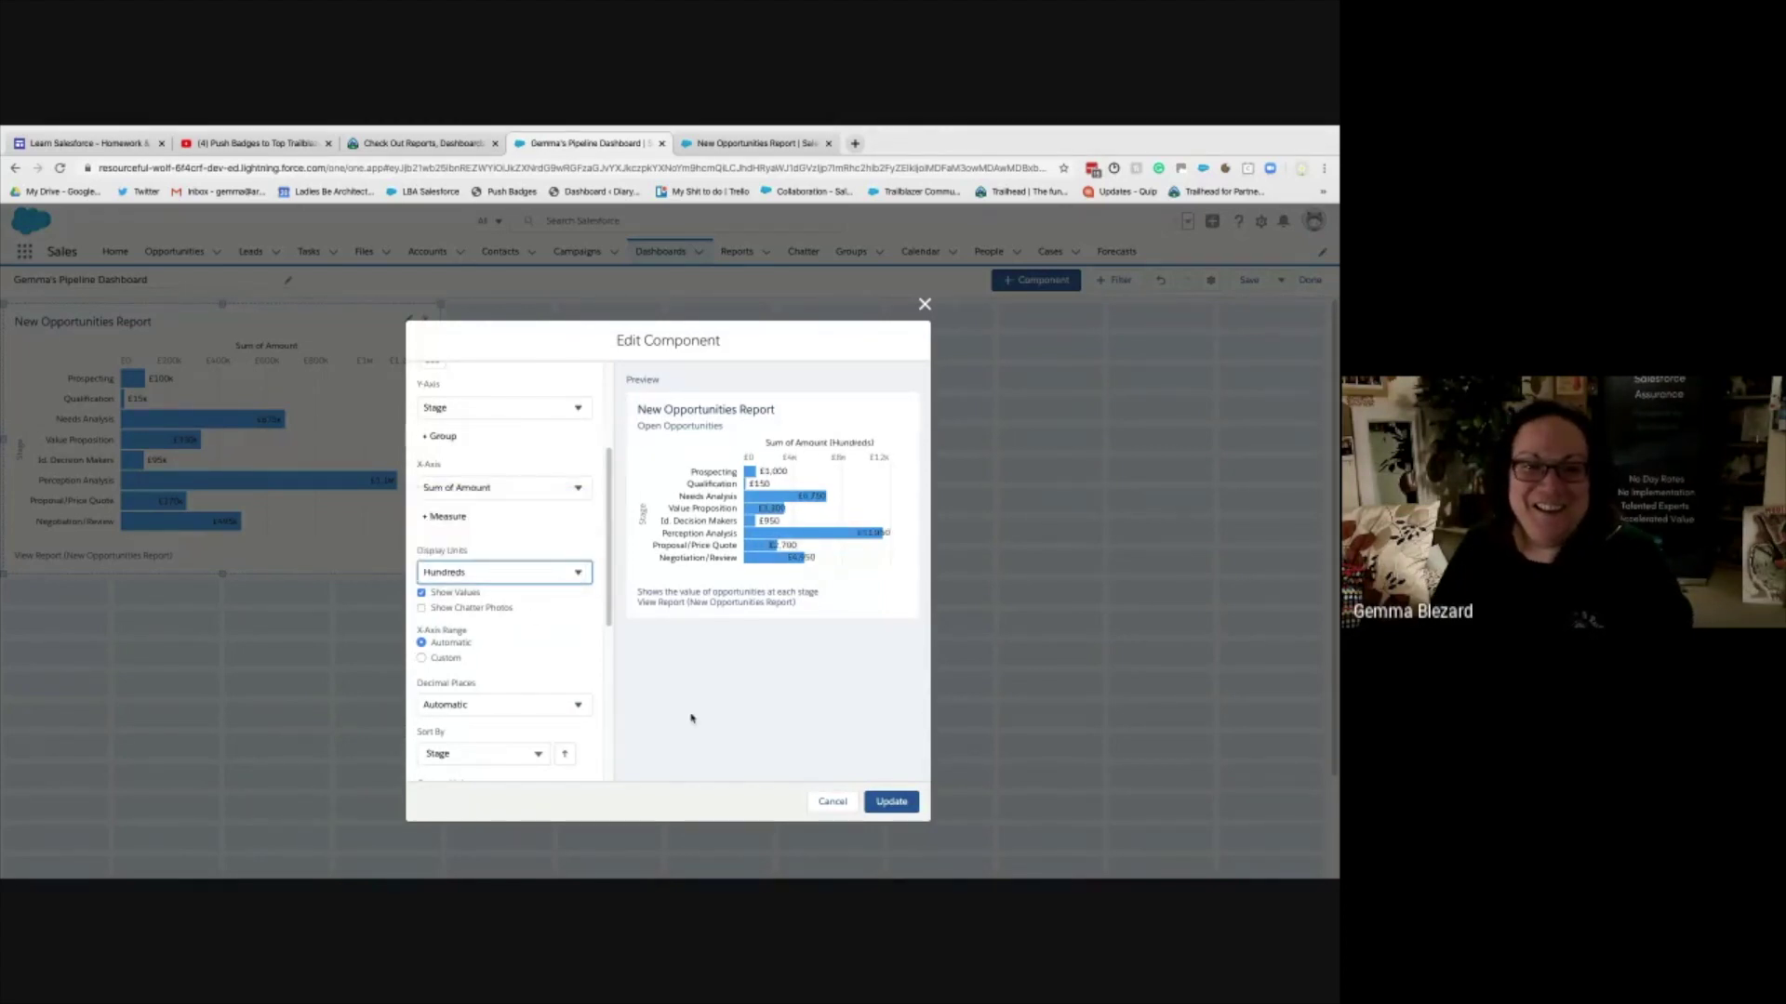
scroll(515, 478, "up", 3)
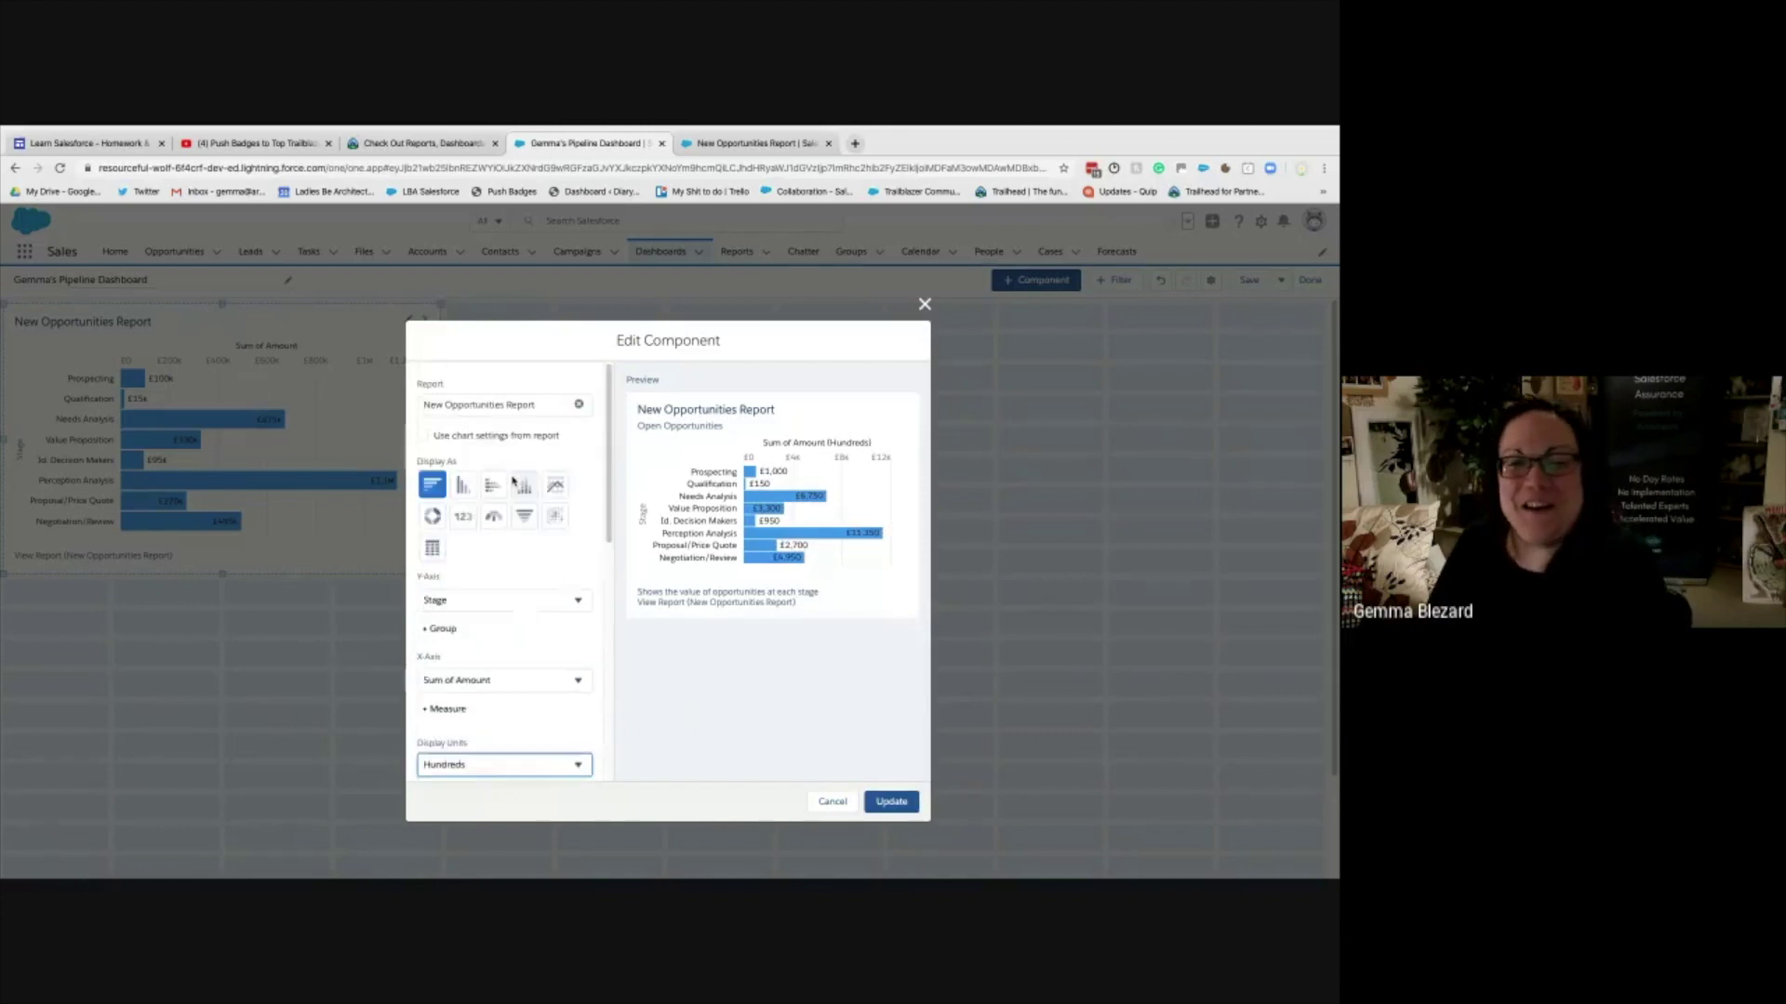
left_click(908, 805)
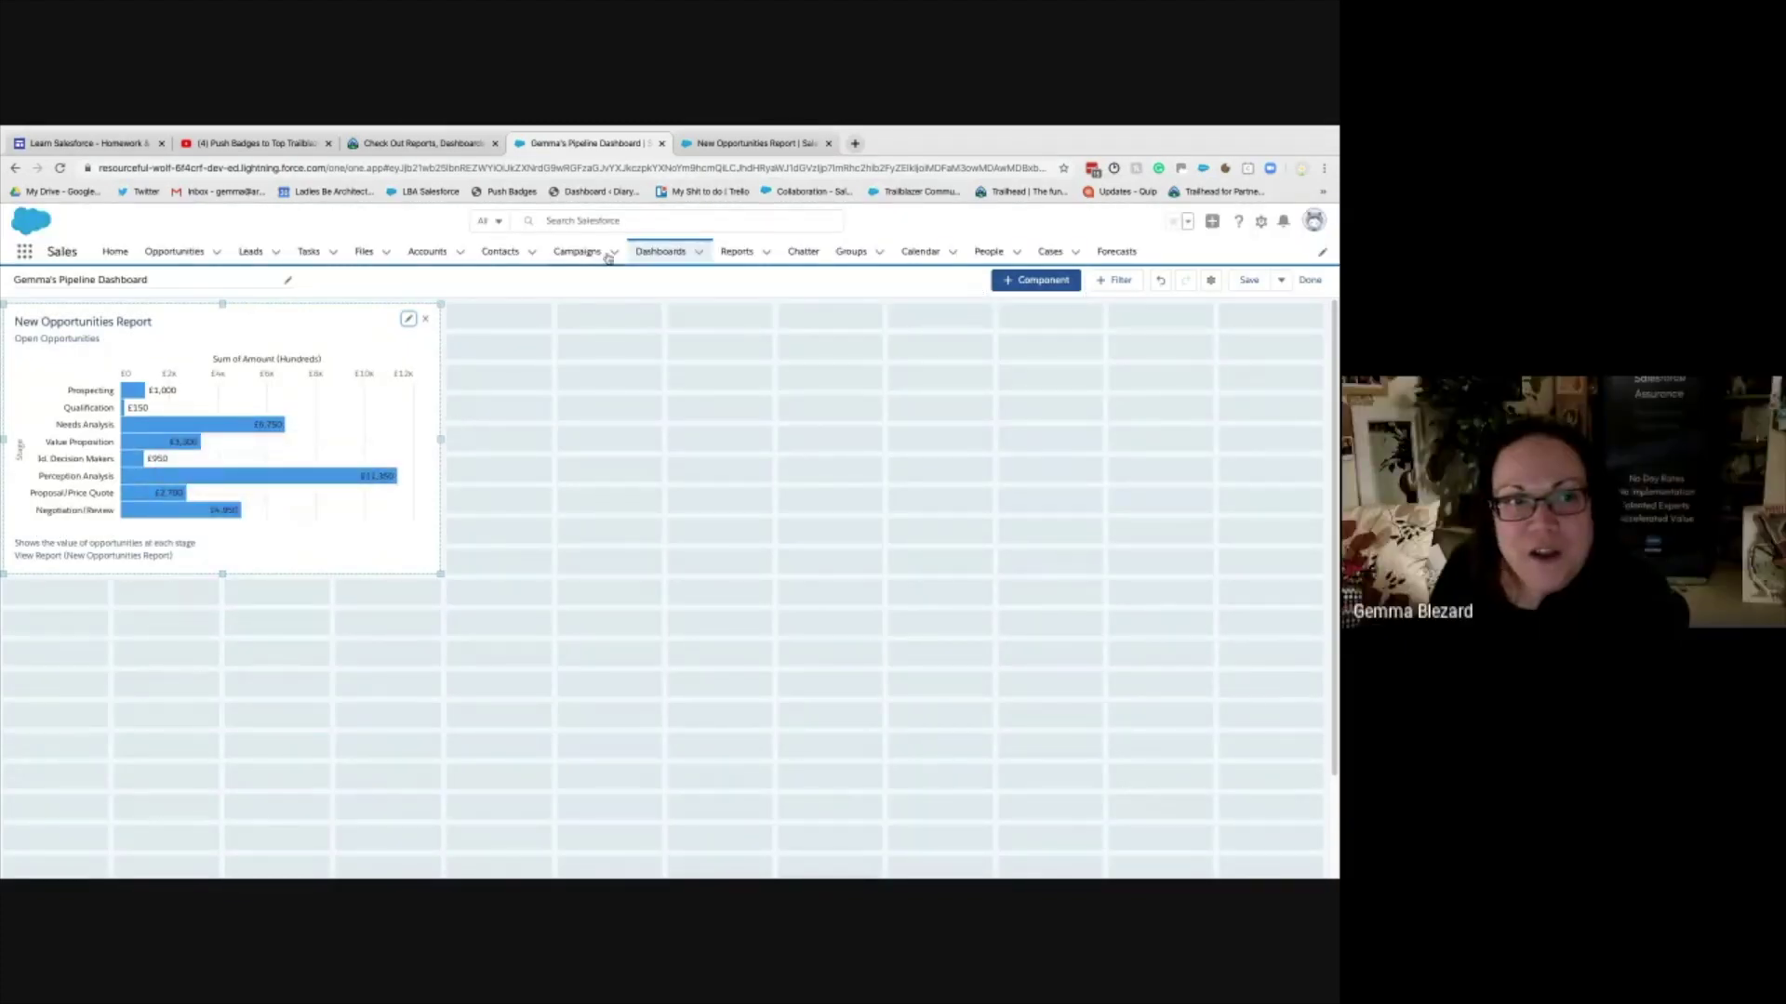
- Start a new dashboard component from the New Opportunities Report and display it as a donut chart
left_click(1035, 280)
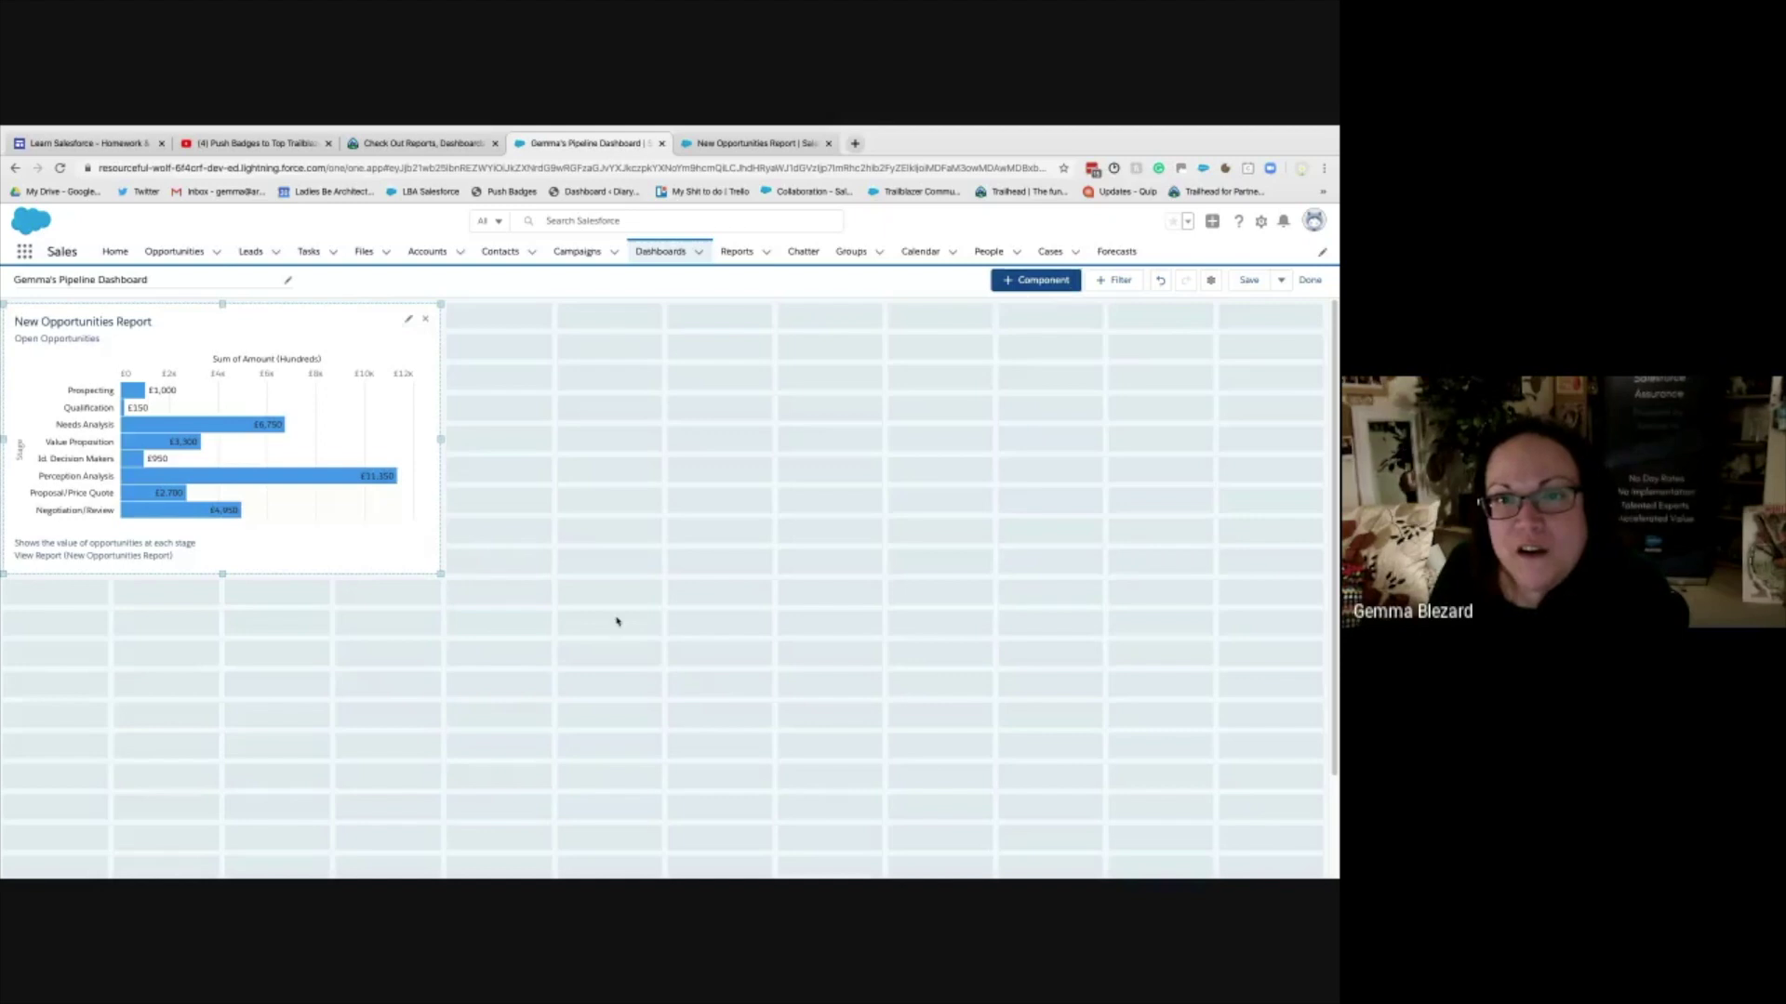
left_click(577, 443)
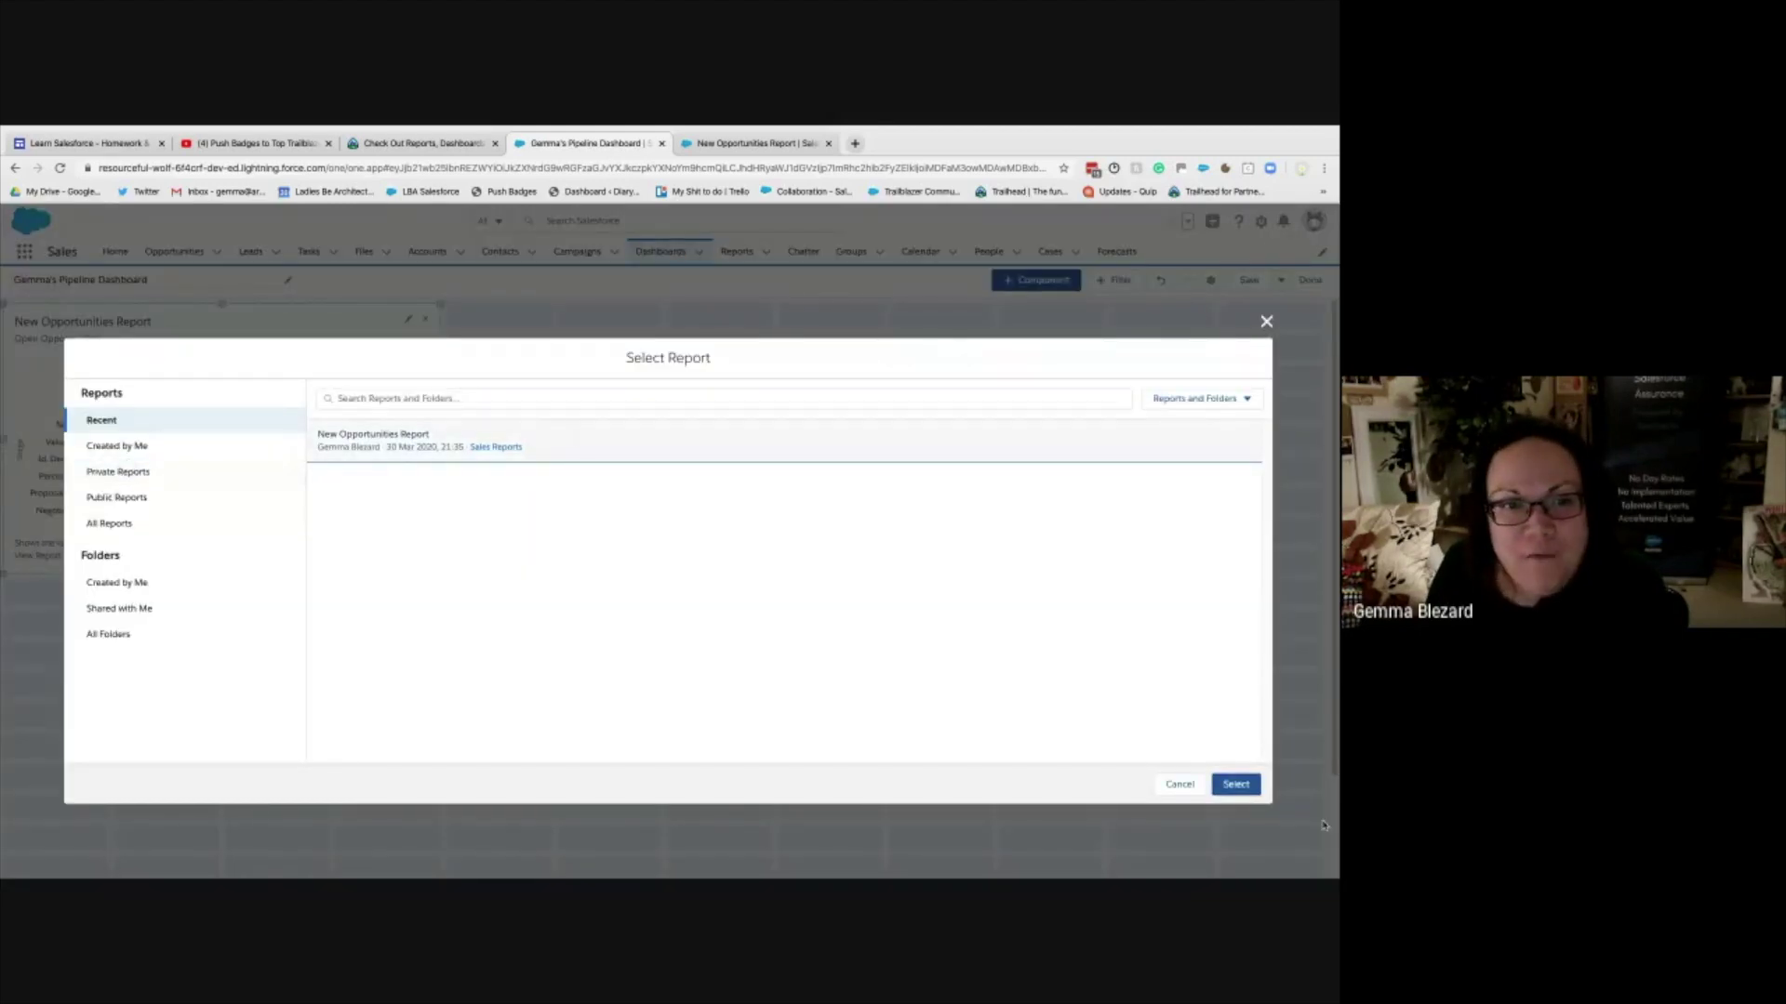
left_click(1234, 786)
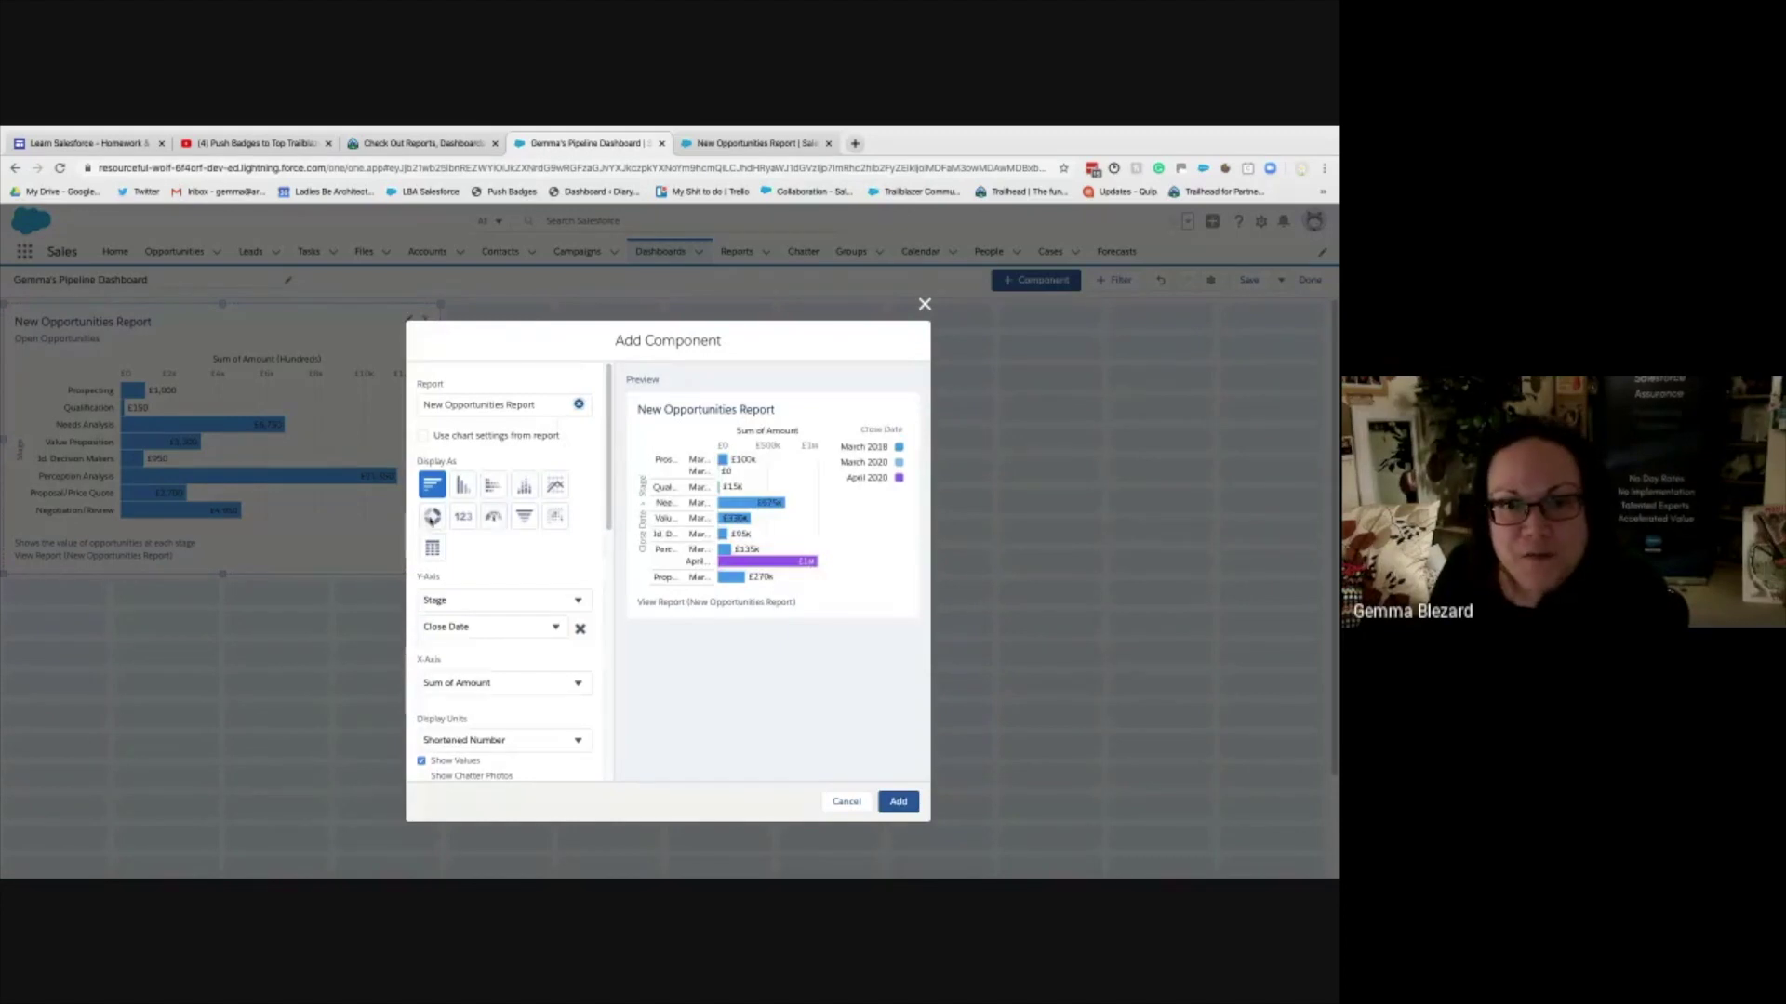
left_click(432, 516)
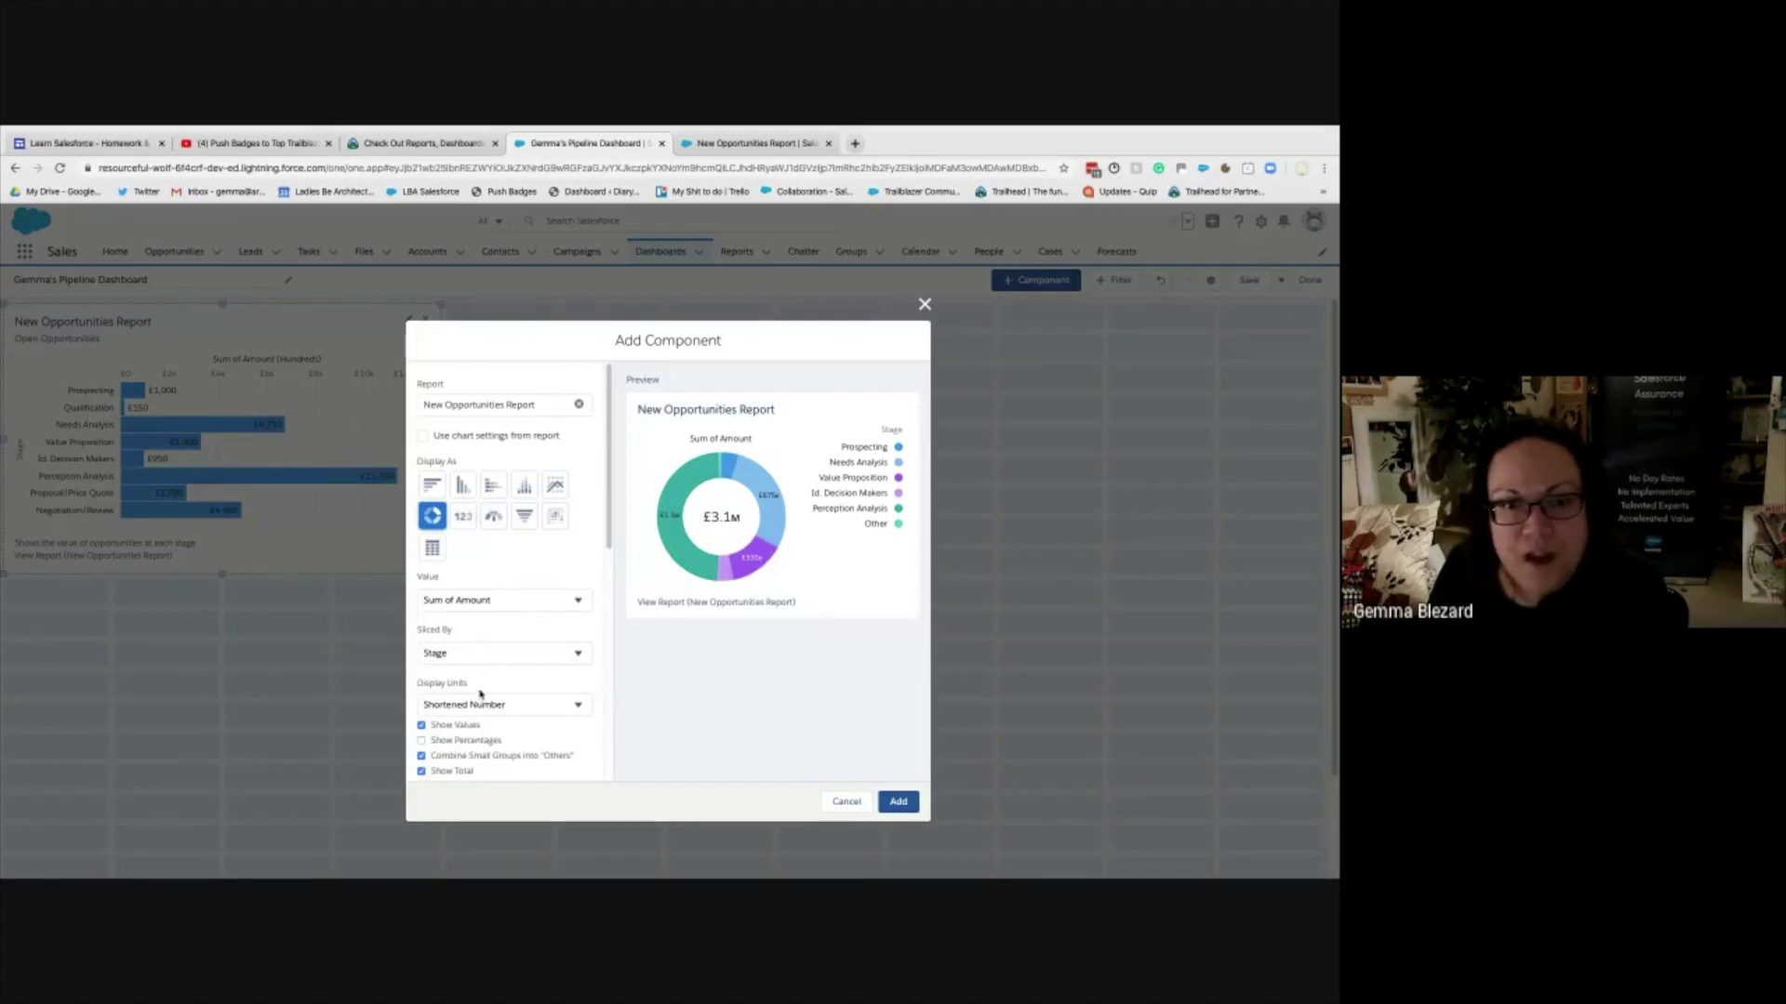
- Set the donut chart's value to Record Count and show percentages on its slices
scroll(479, 693, "down", 1)
scroll(473, 697, "down", 2)
scroll(476, 696, "up", 3)
scroll(478, 693, "down", 1)
left_click(490, 581)
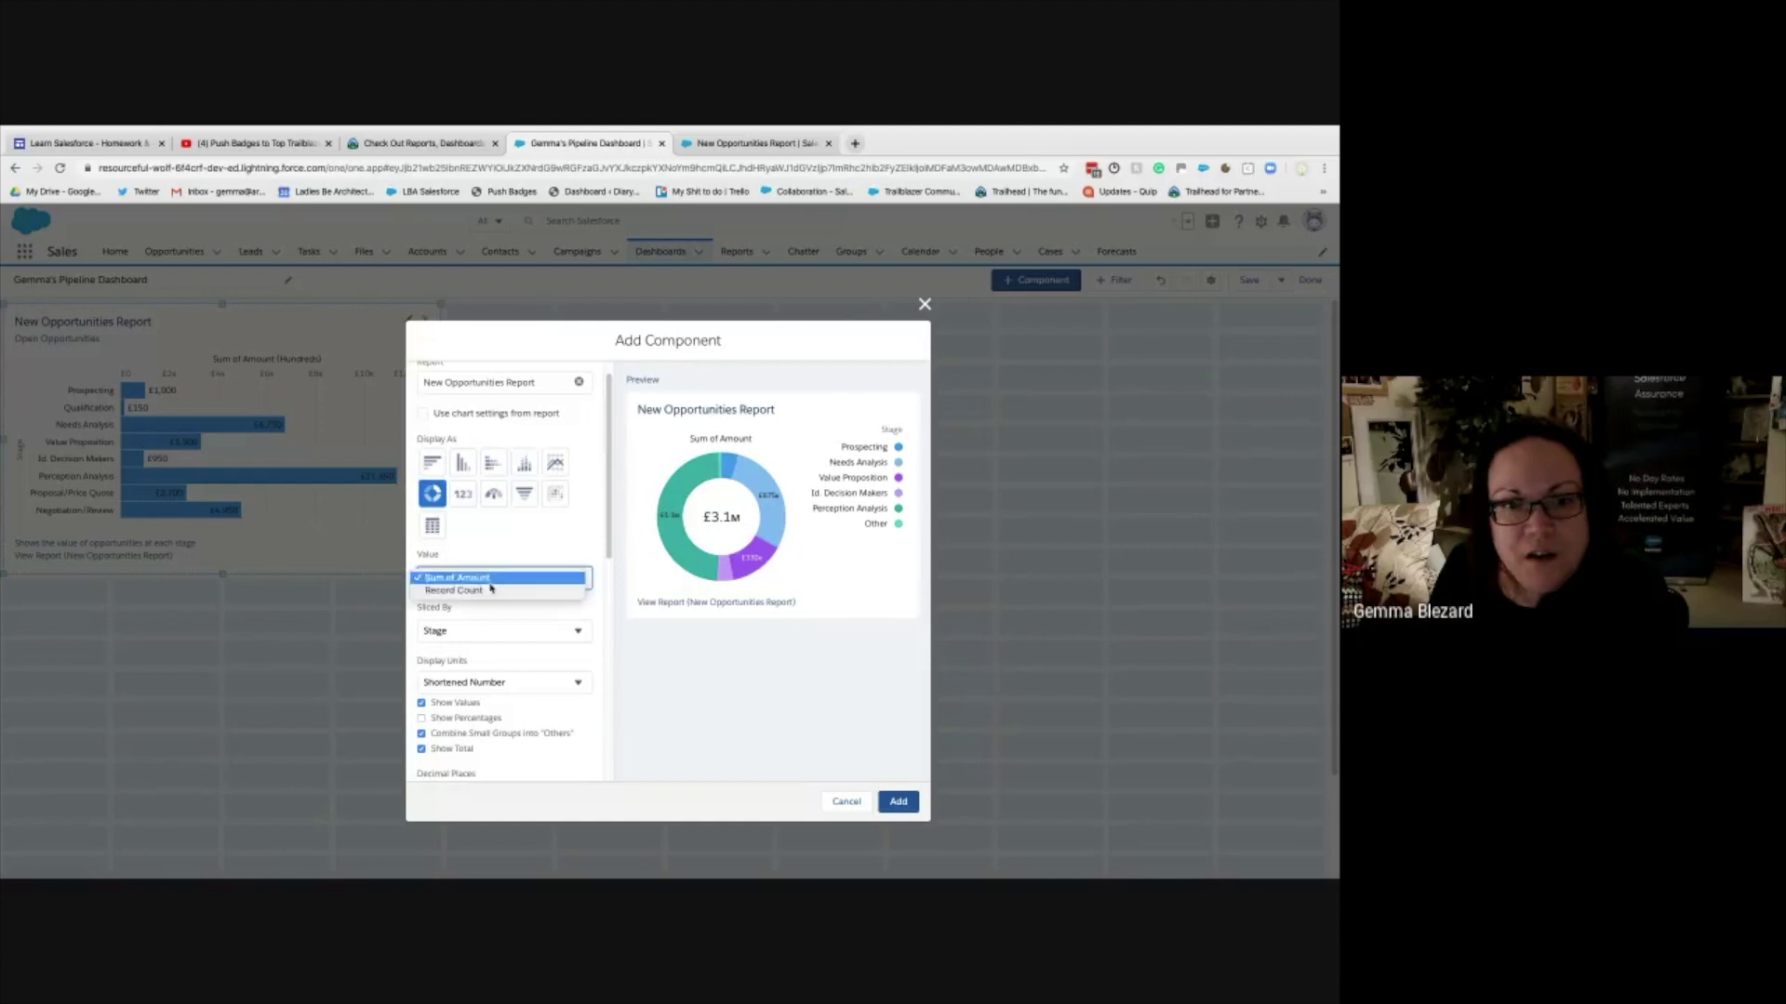
left_click(503, 580)
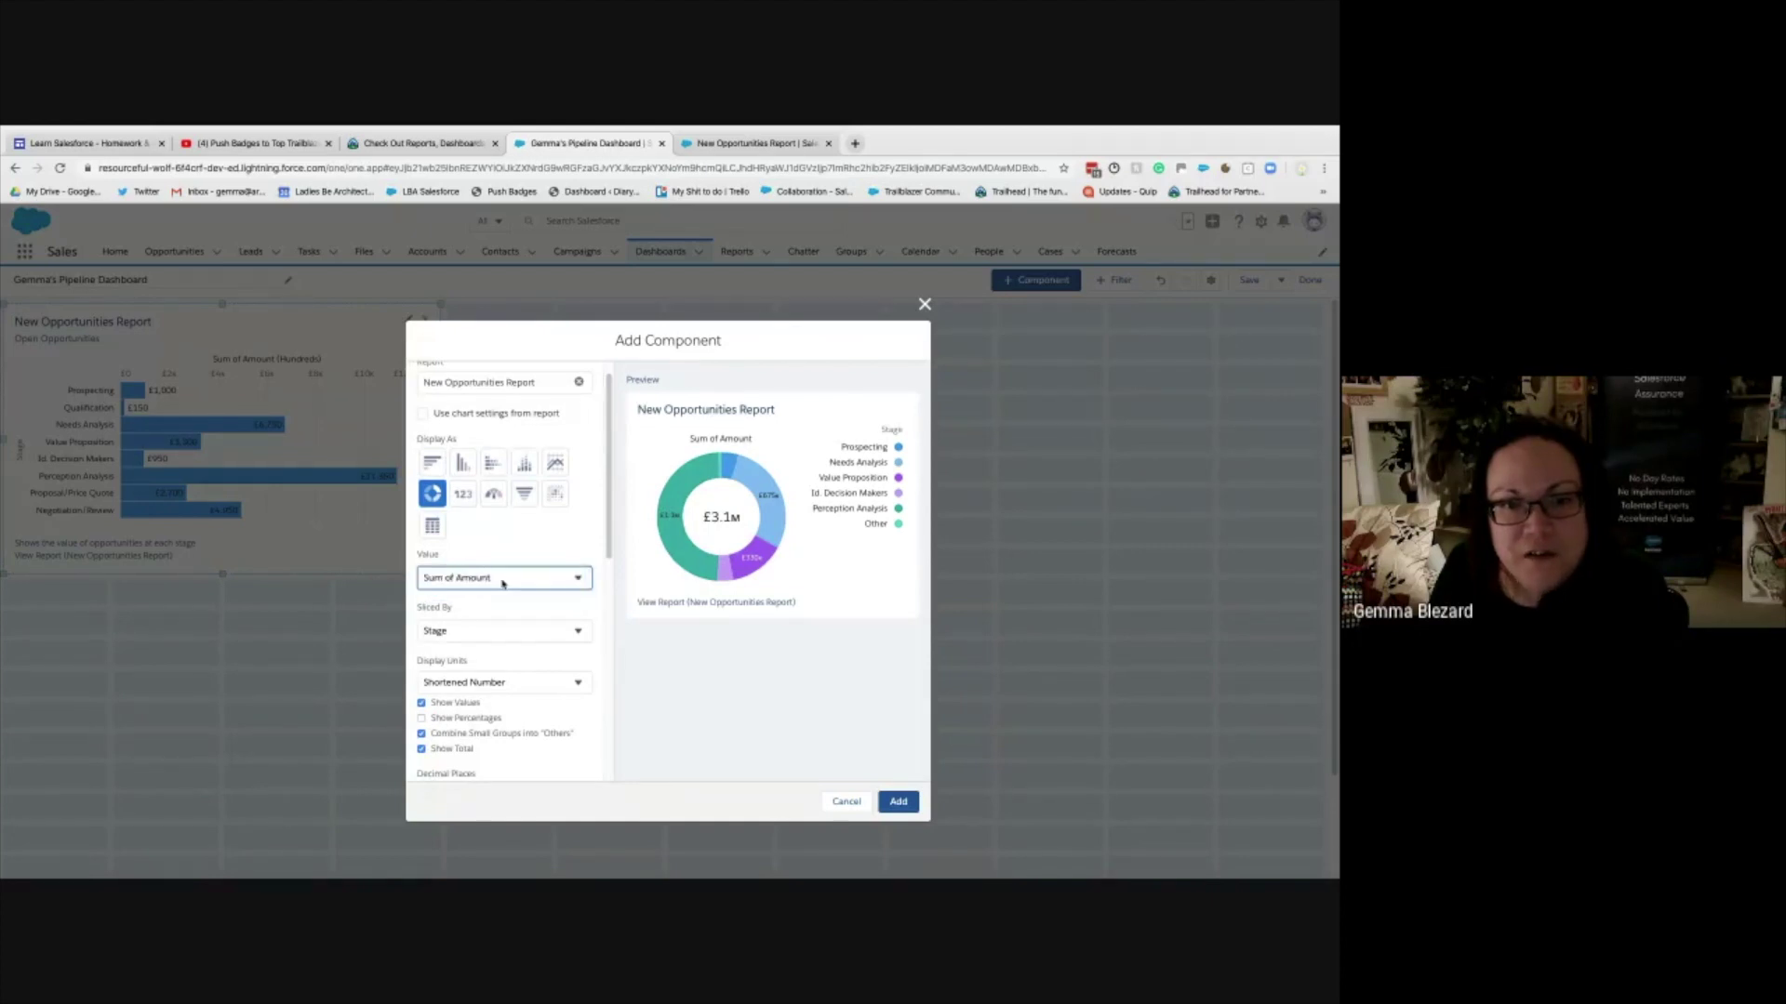
left_click(495, 577)
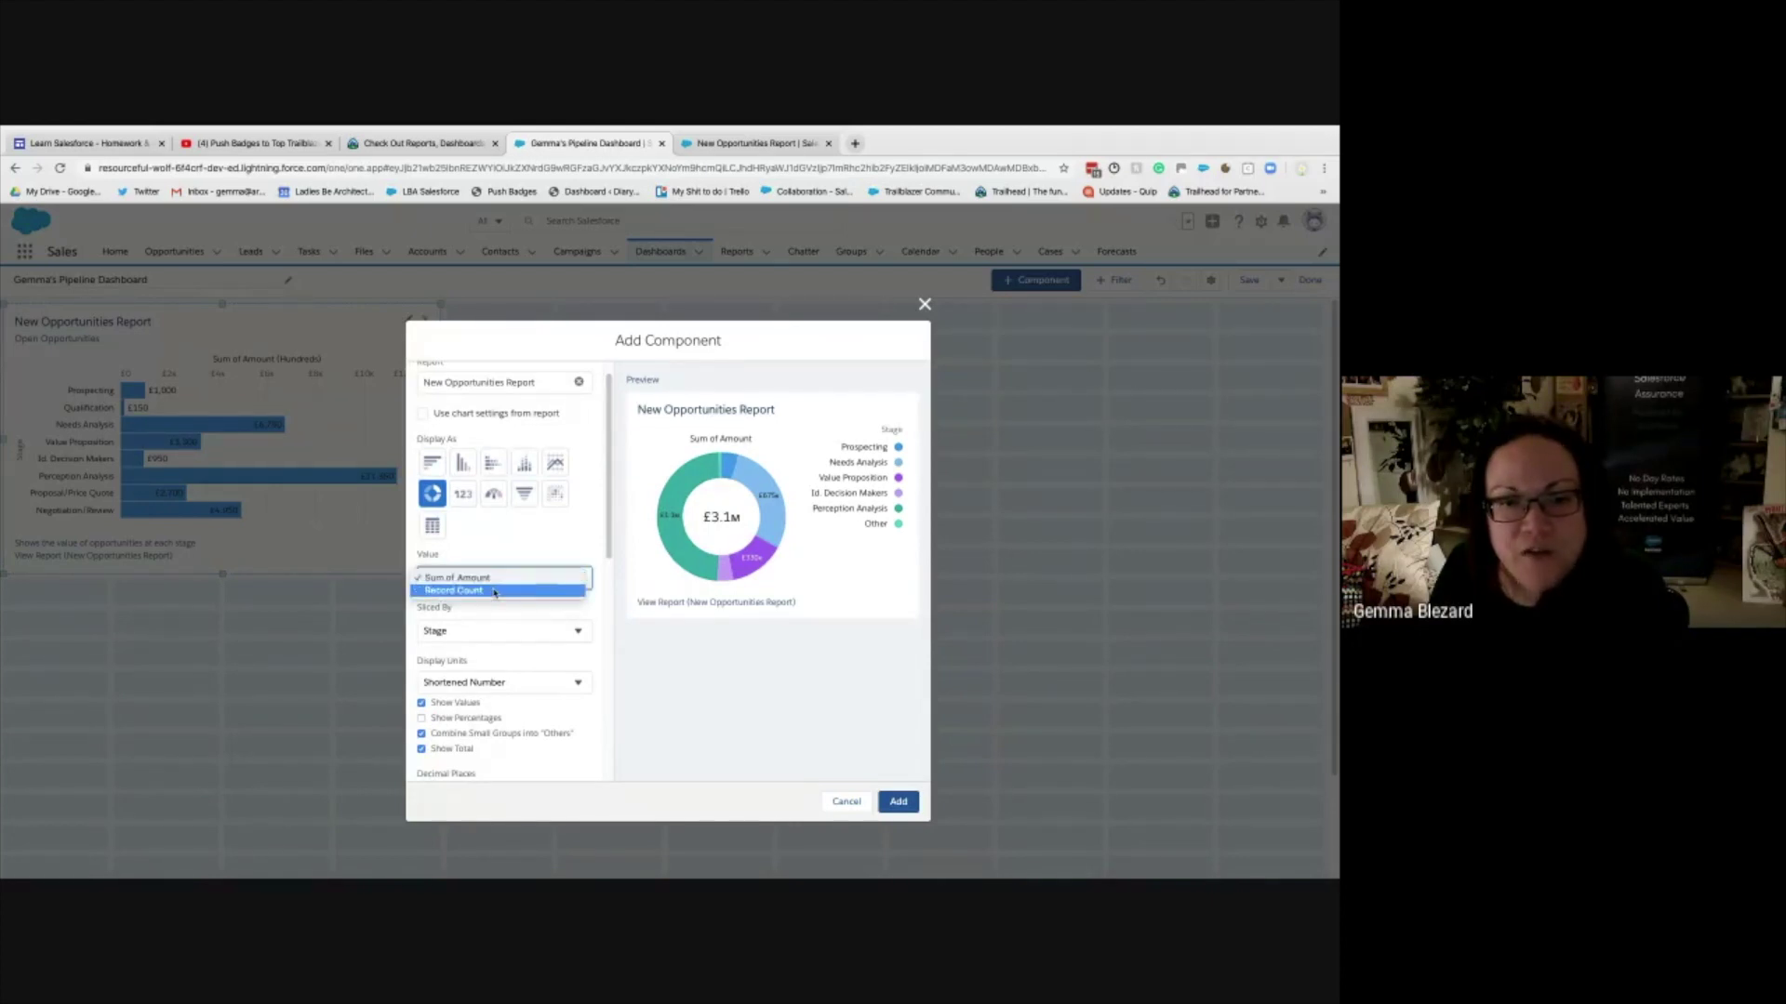
left_click(460, 596)
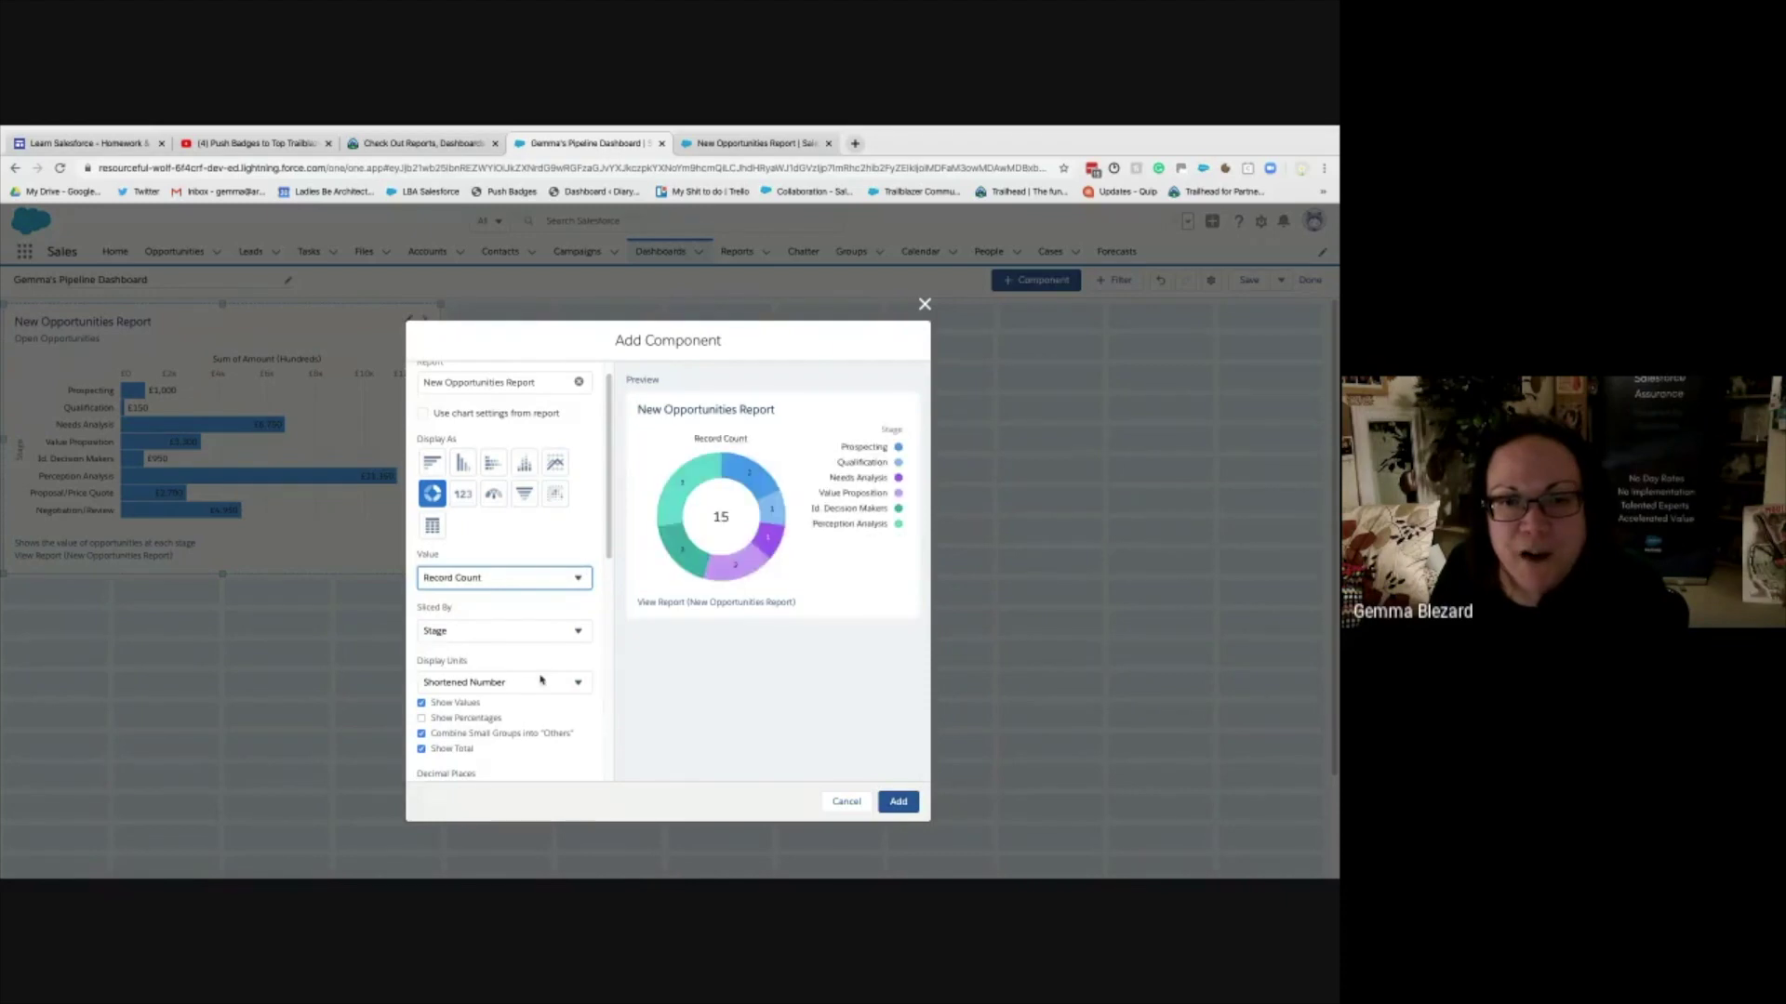
scroll(540, 680, "down", 1)
mouse_move(730, 577)
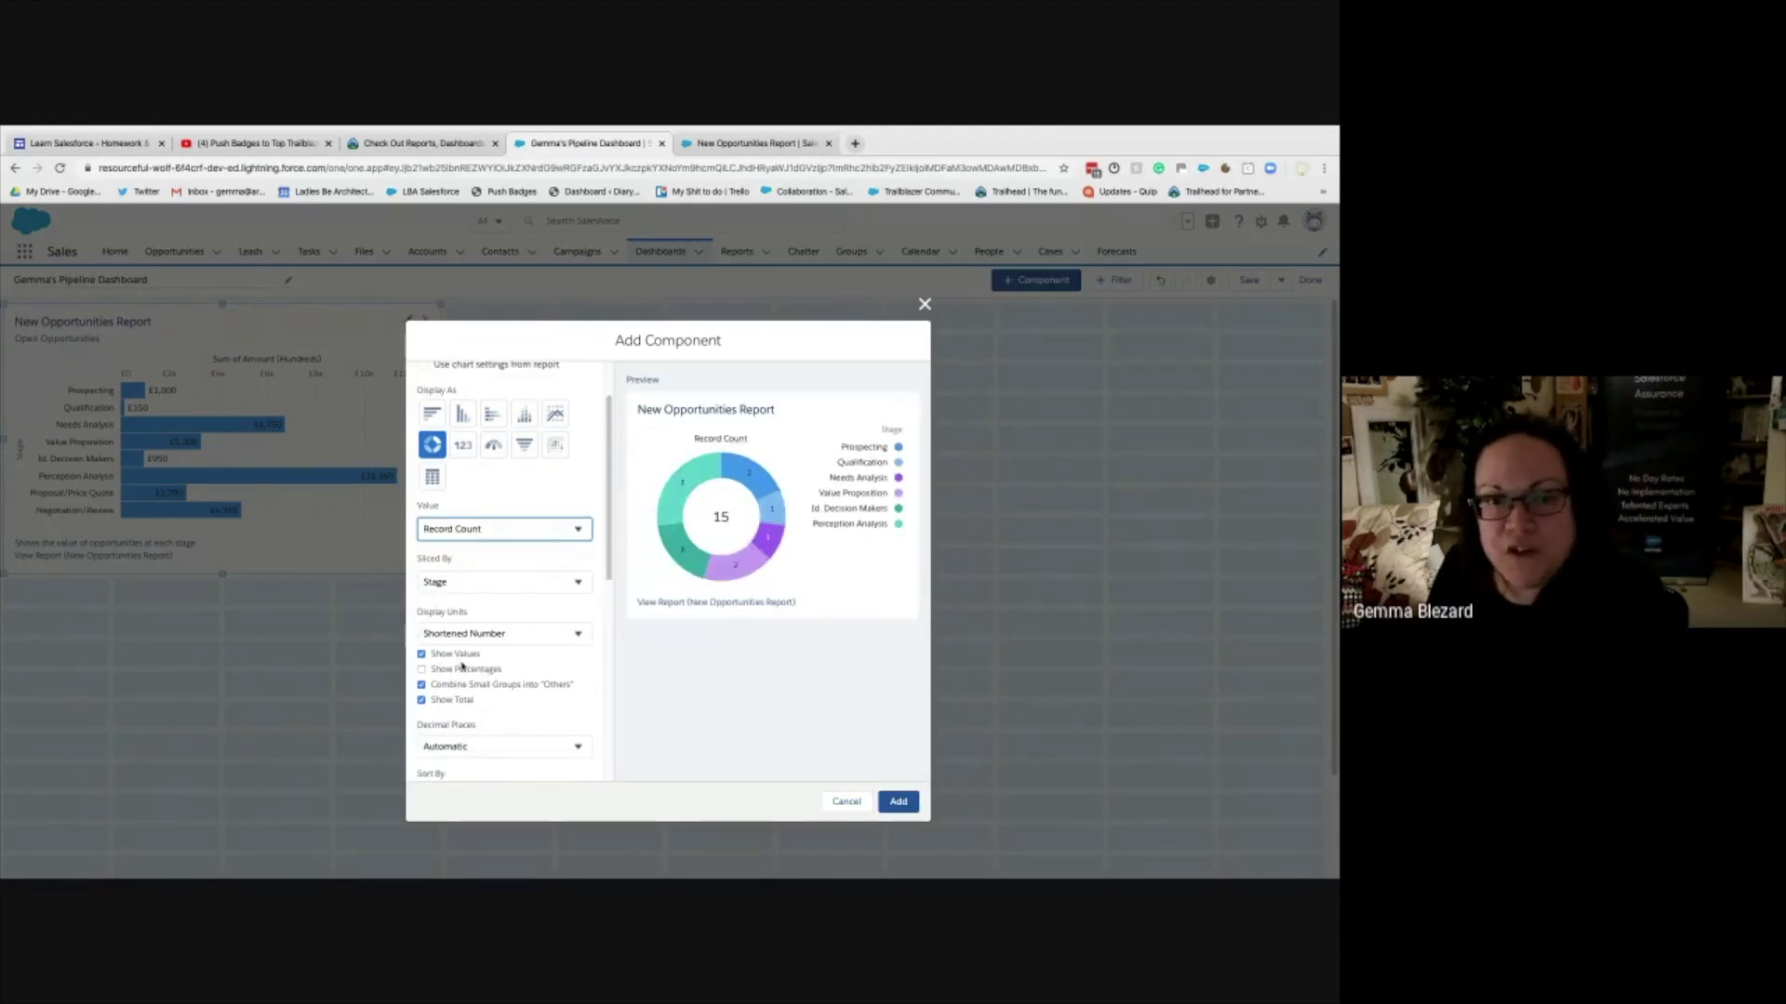
left_click(464, 674)
left_click(466, 678)
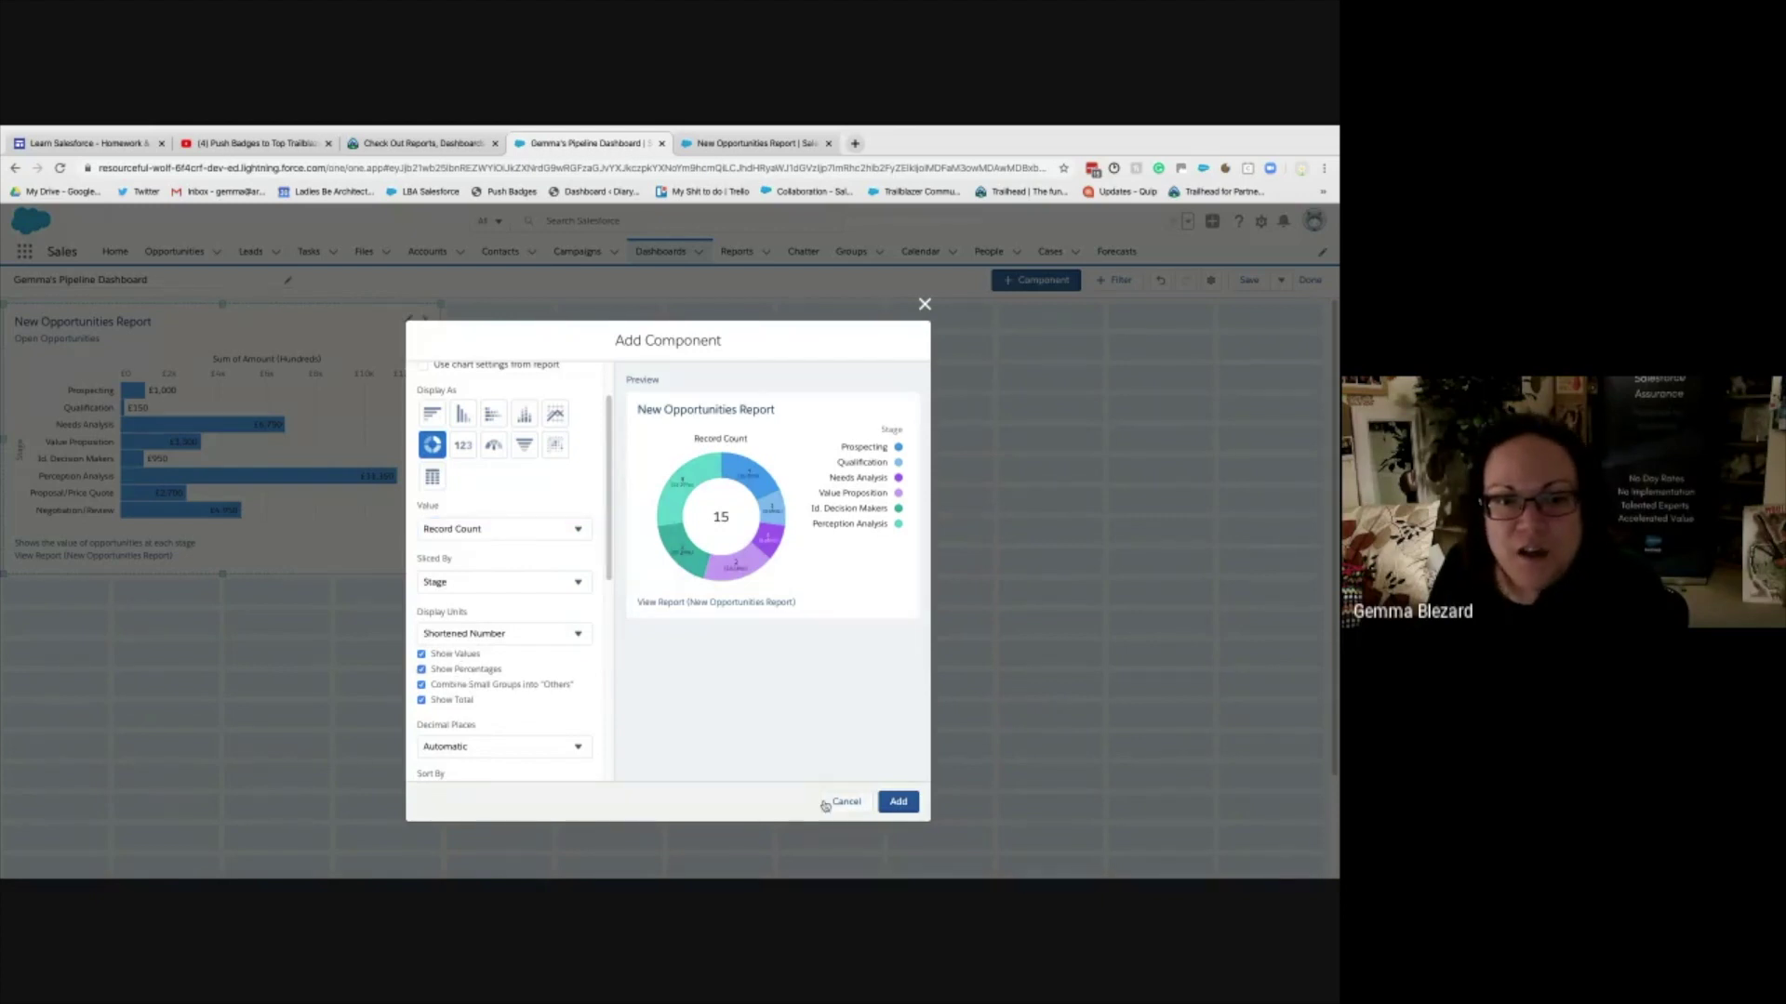
- Add the donut chart to the dashboard and place it directly beside the bar chart, three grid columns wide and equally tall
left_click(896, 803)
left_click_drag(318, 600, 744, 330)
left_click_drag(841, 558, 752, 574)
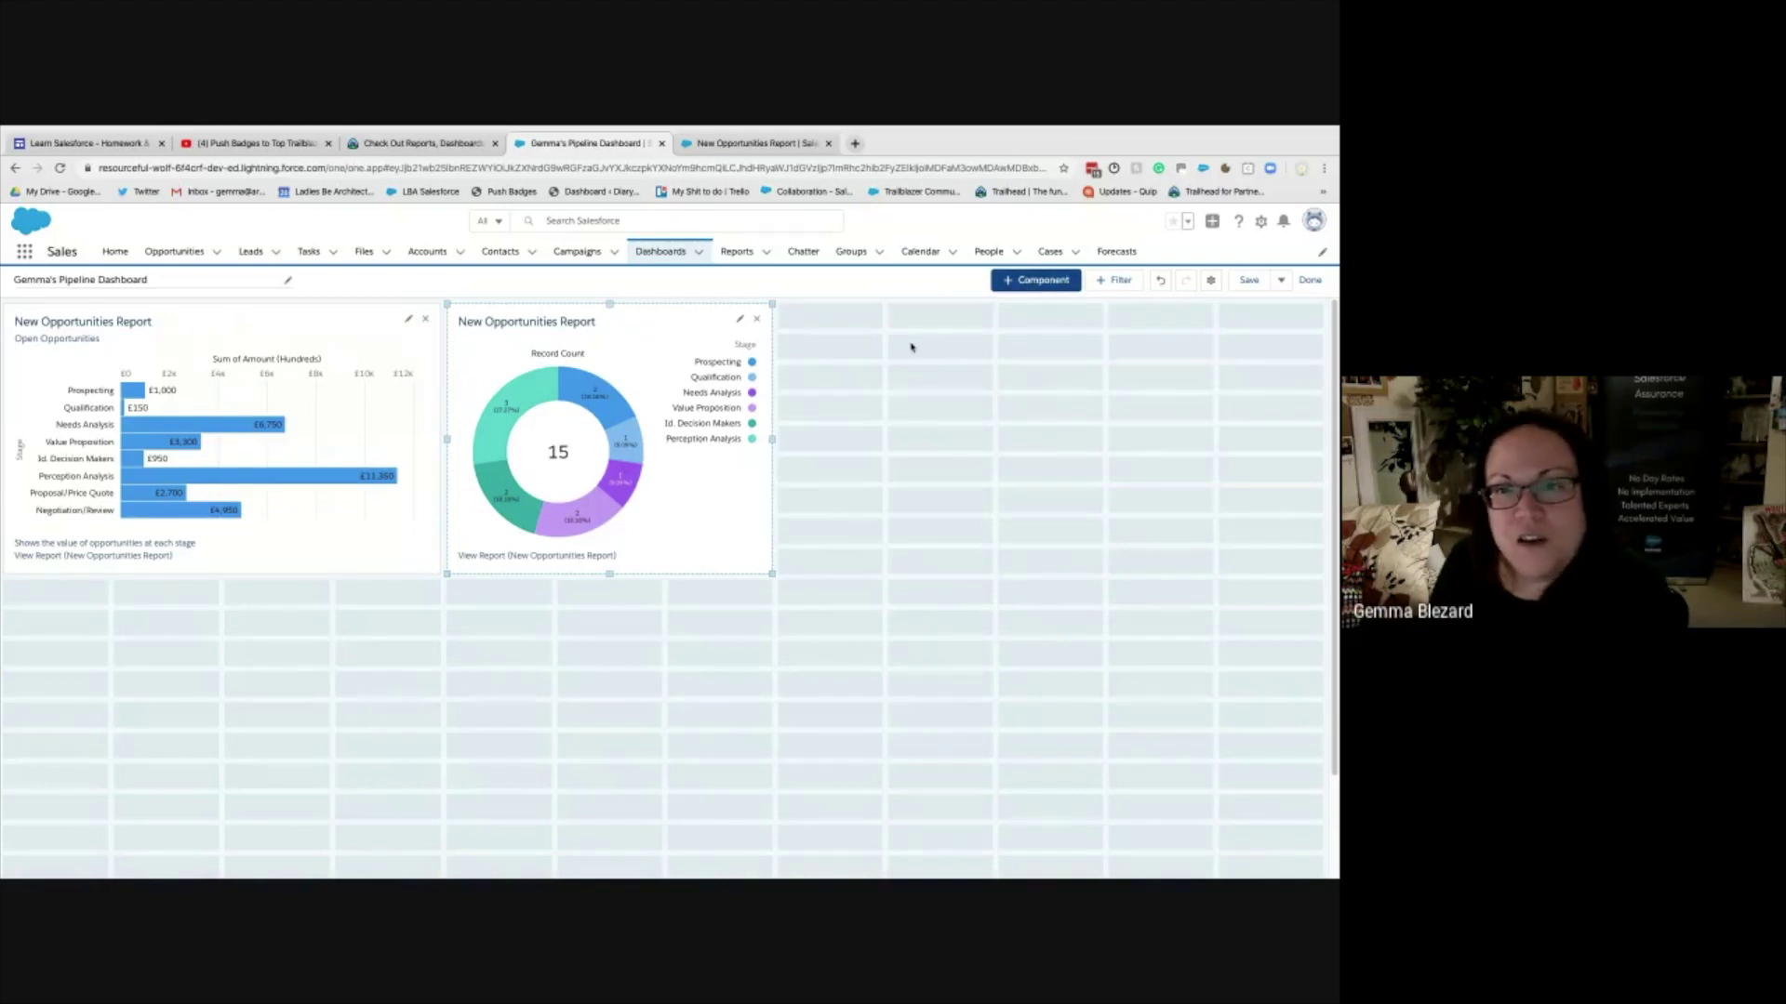
- Add a funnel chart component based on the New Opportunities Report to the dashboard
left_click(1035, 280)
left_click(1023, 440)
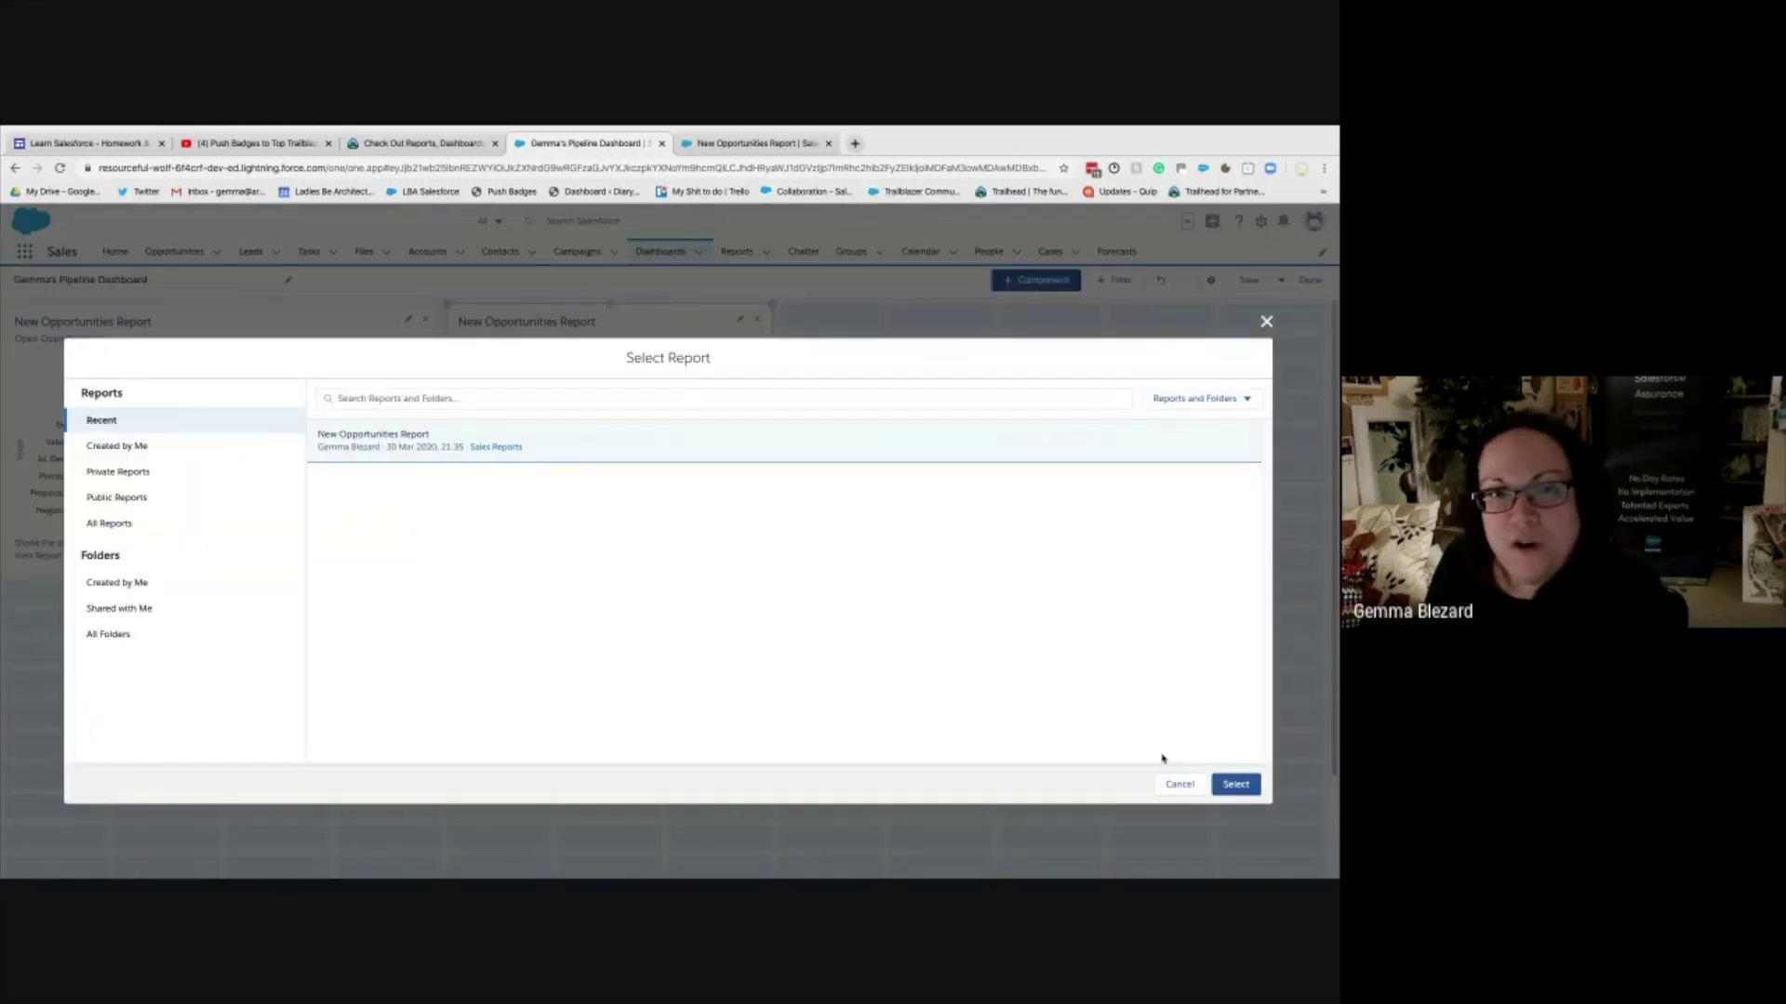
left_click(1236, 786)
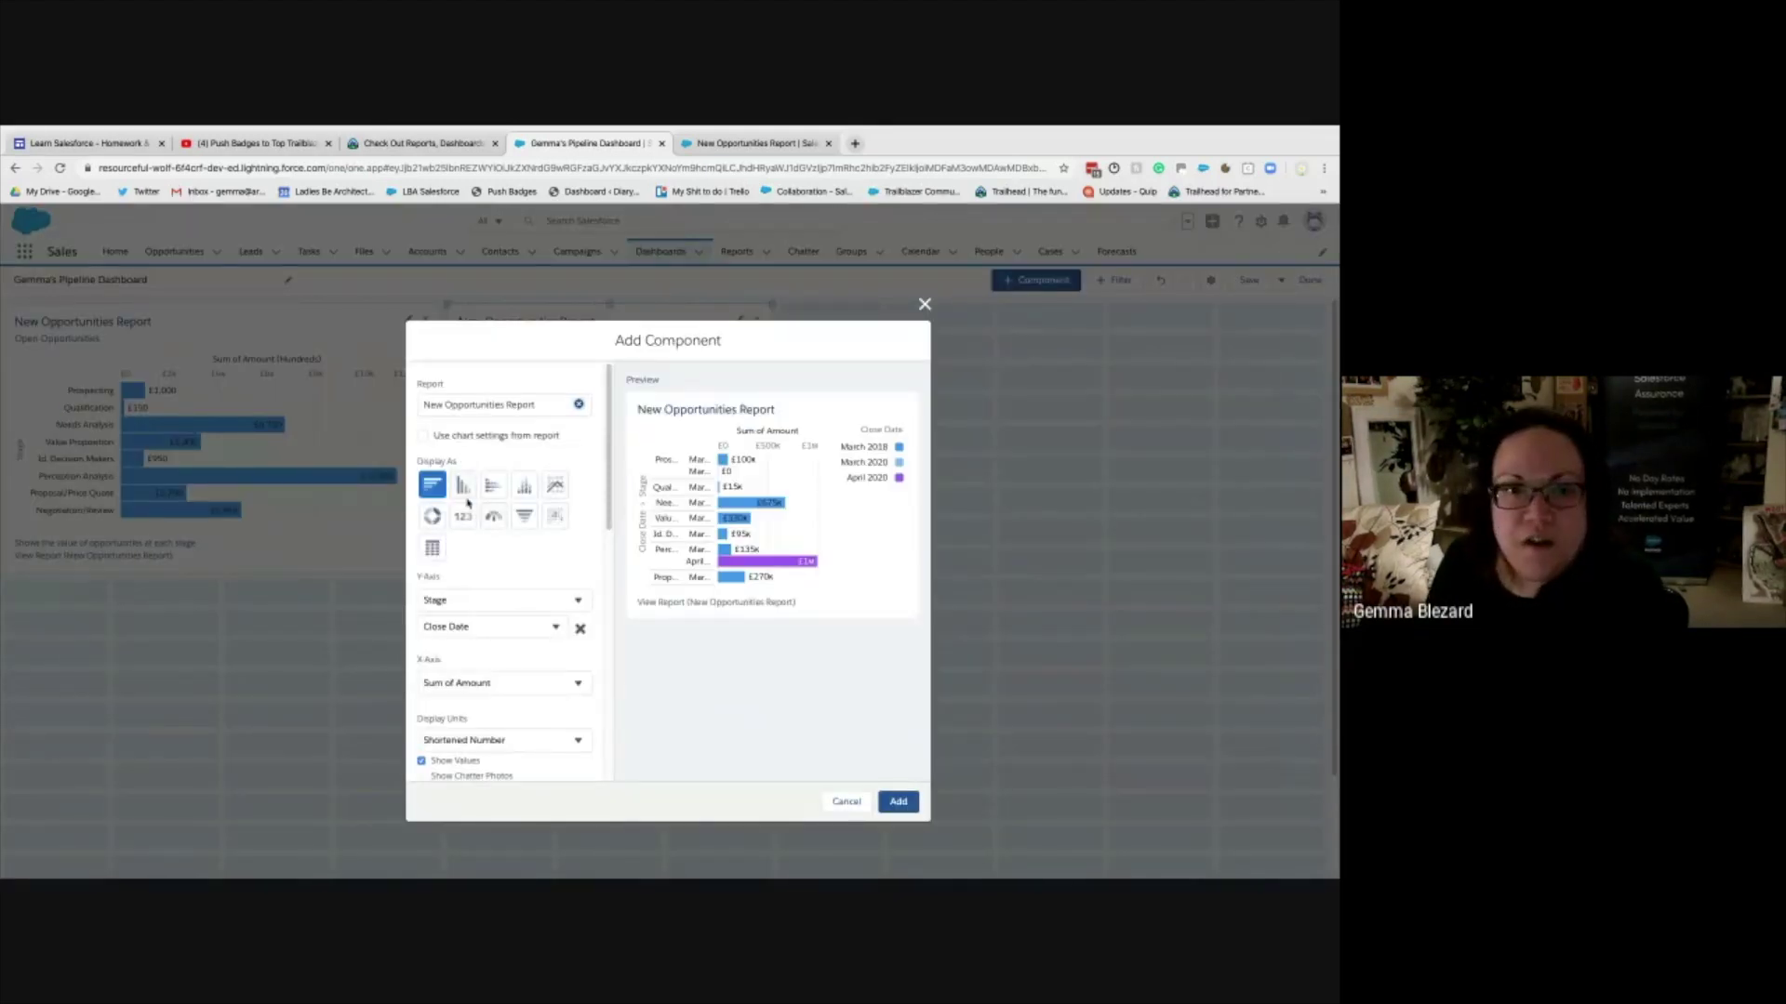
left_click(536, 524)
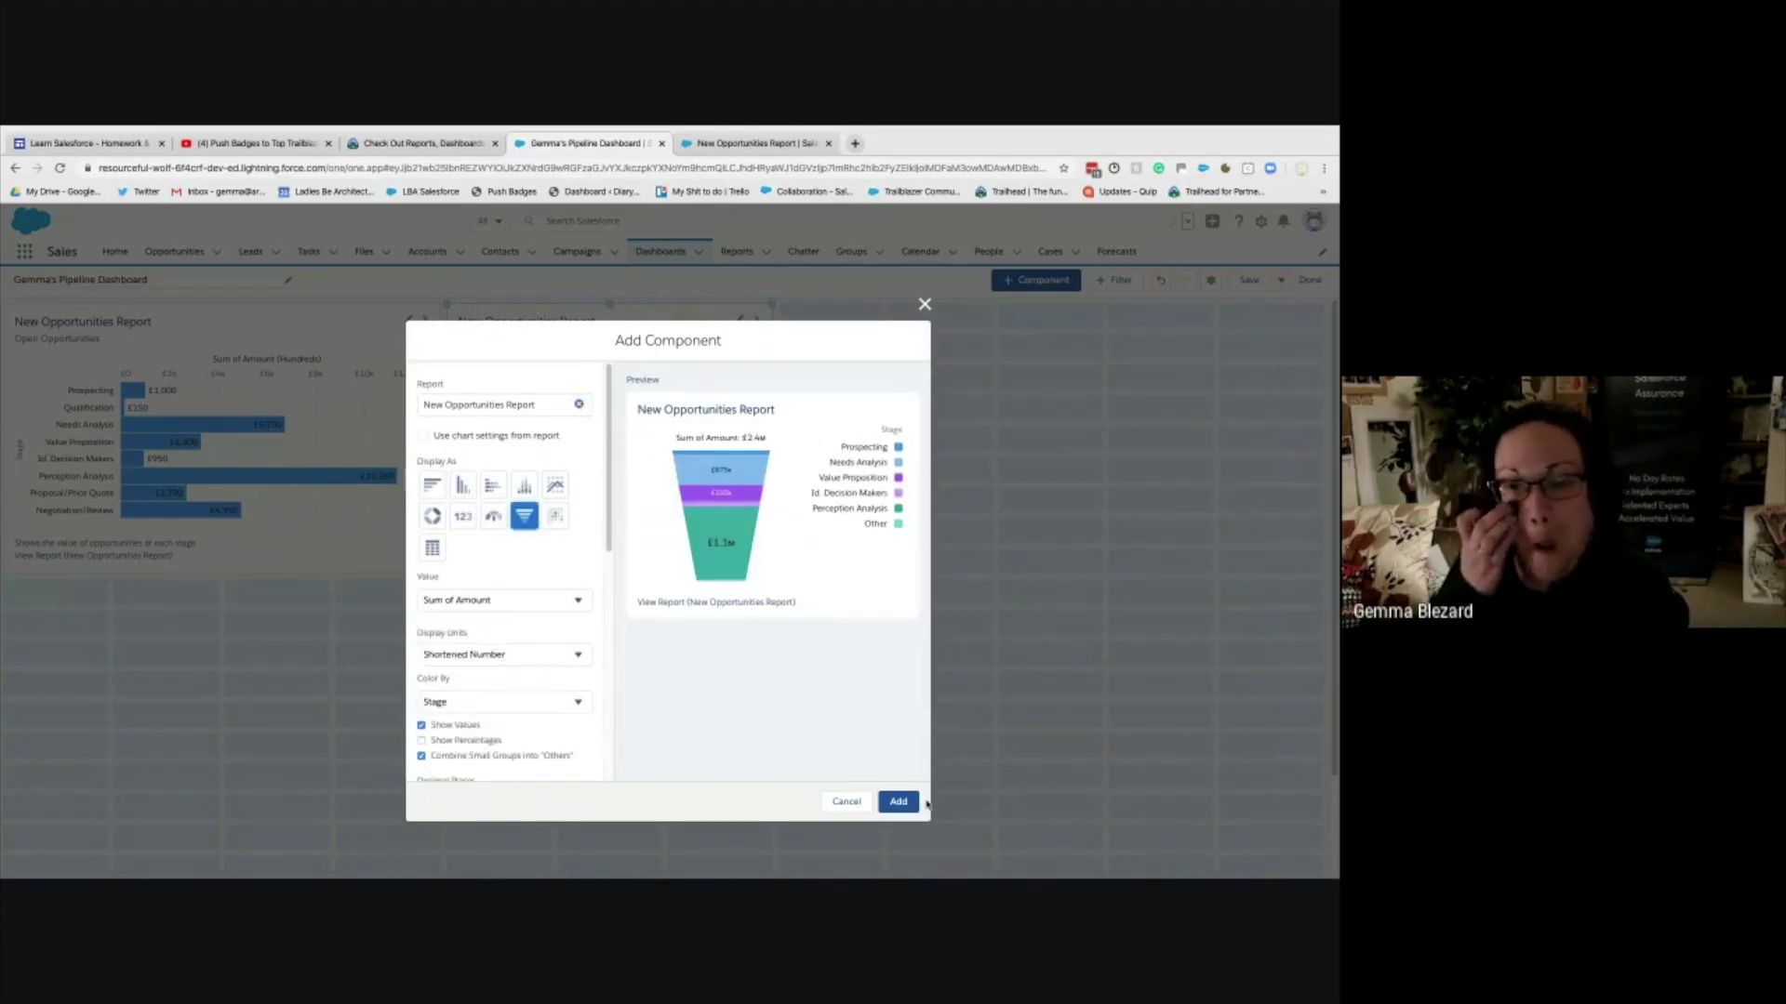
left_click(898, 805)
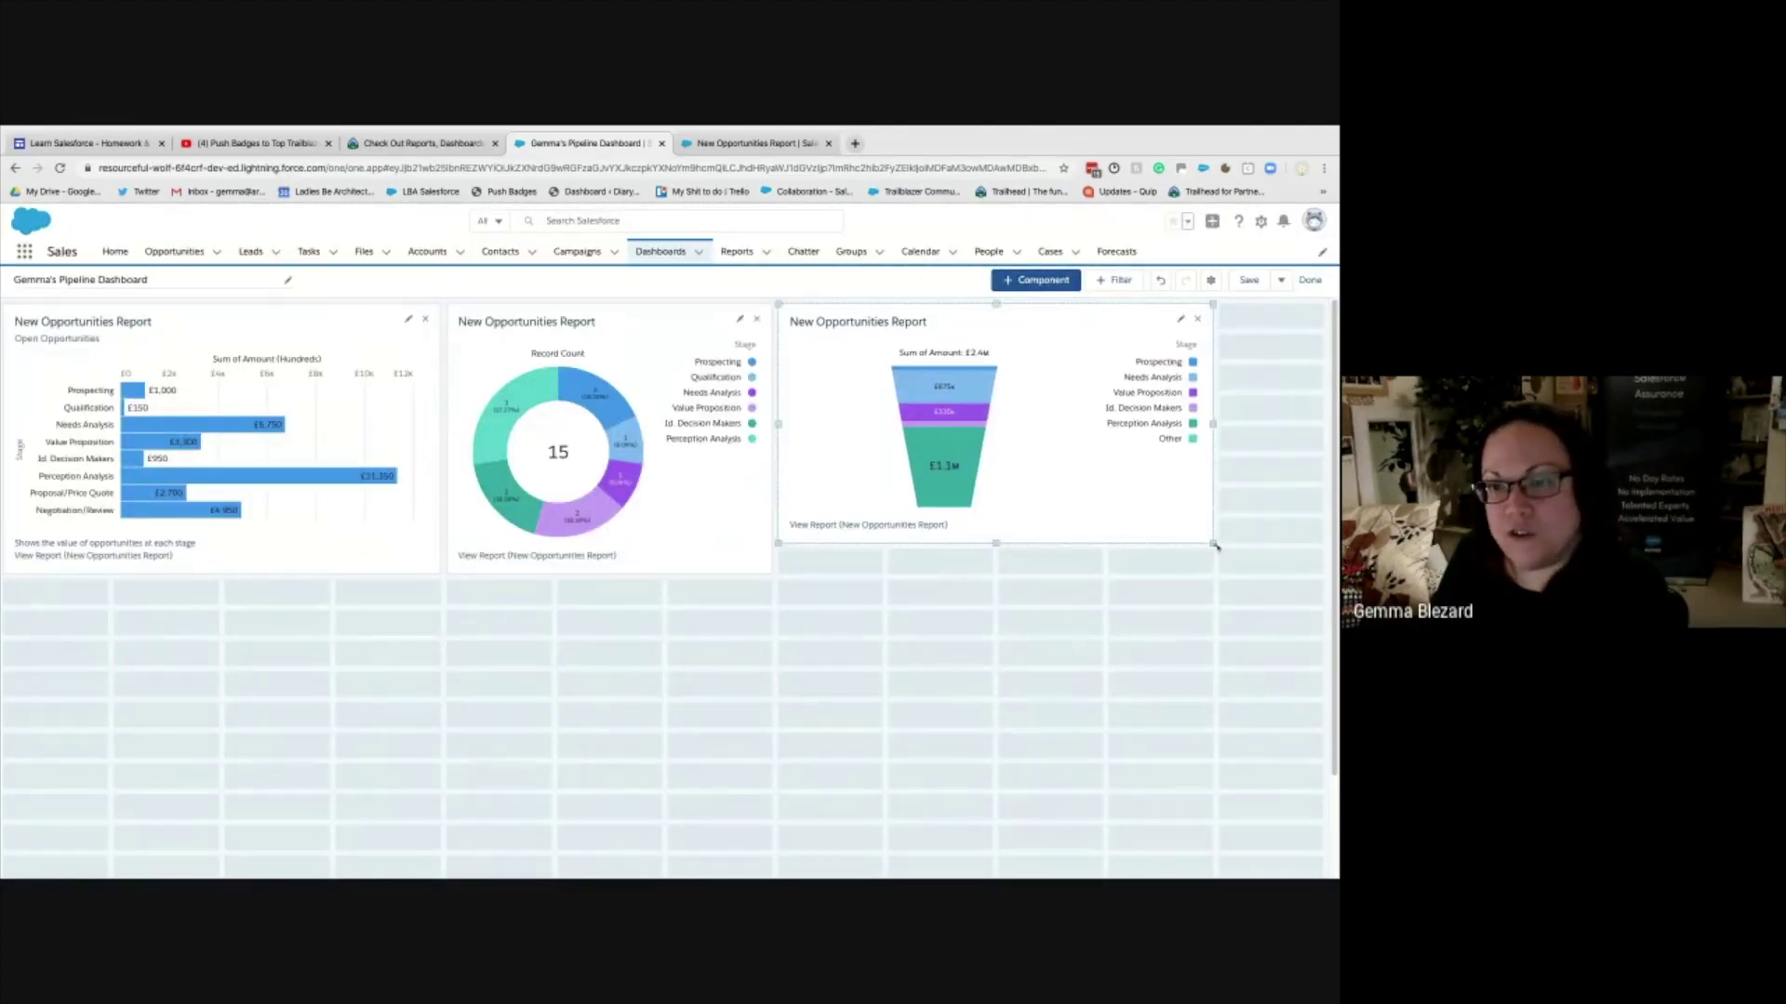
- Enlarge the funnel chart to fill the rest of its row at the donut chart's height, then save the dashboard and finish editing
left_click_drag(1215, 547, 1264, 606)
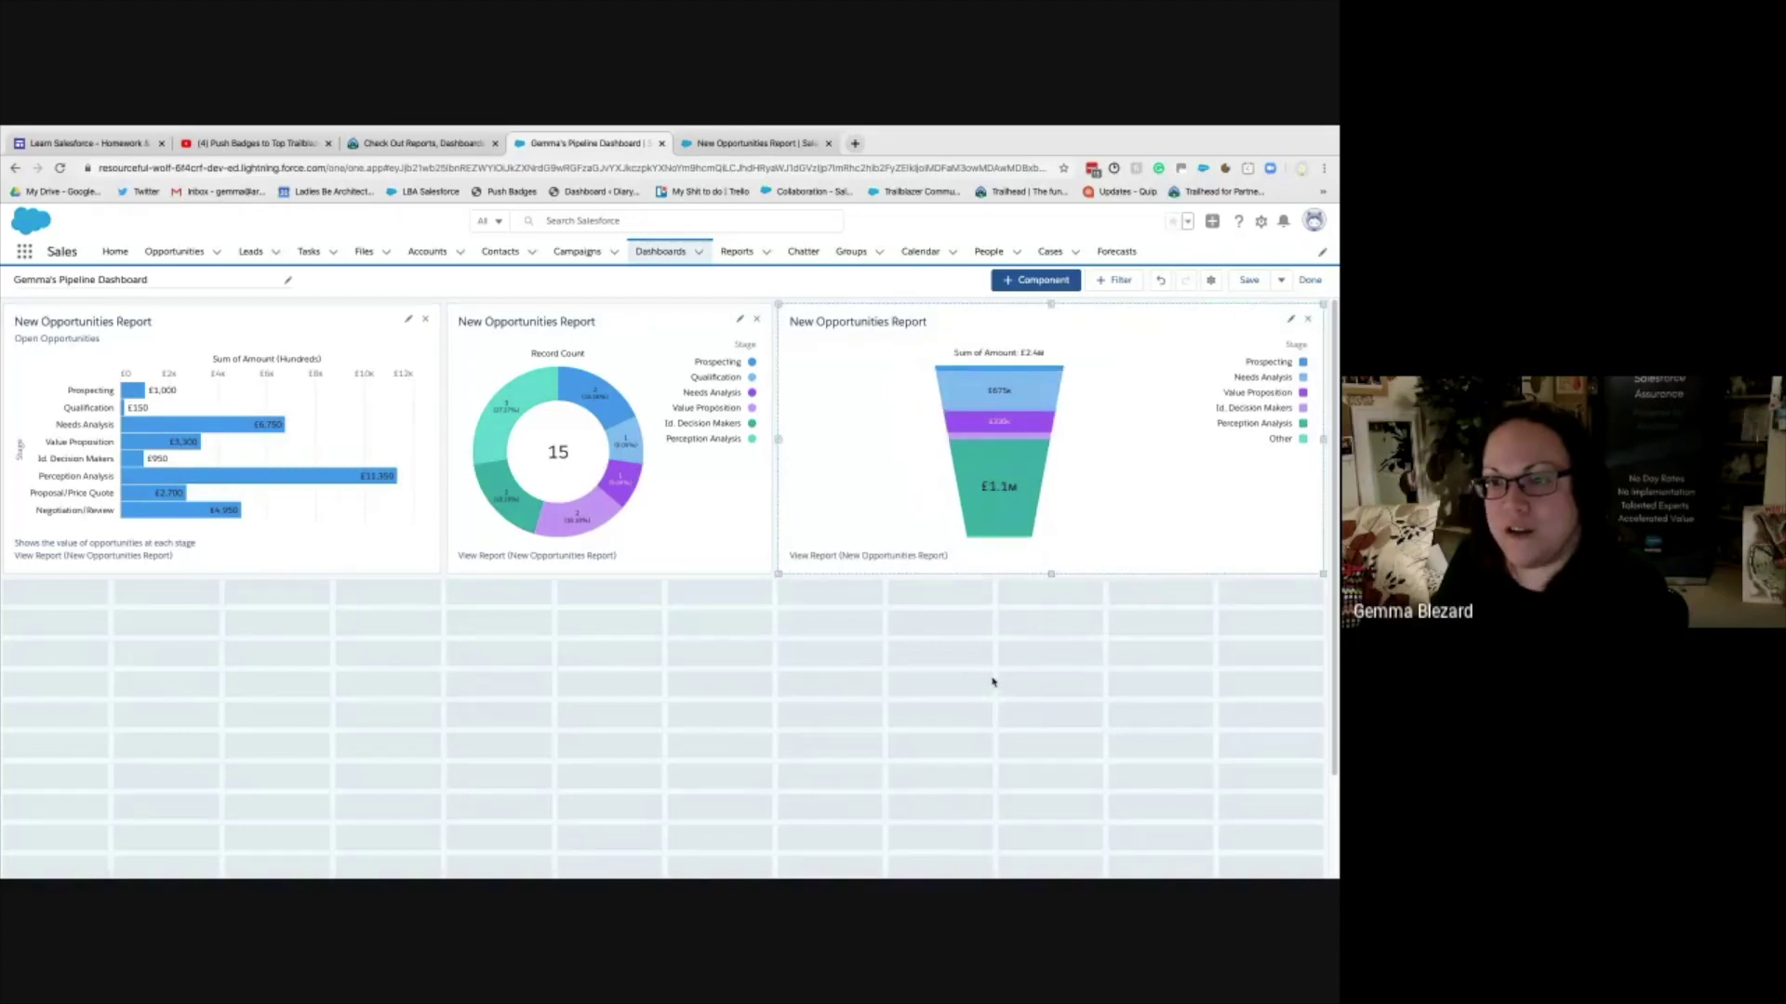
mouse_move(1011, 455)
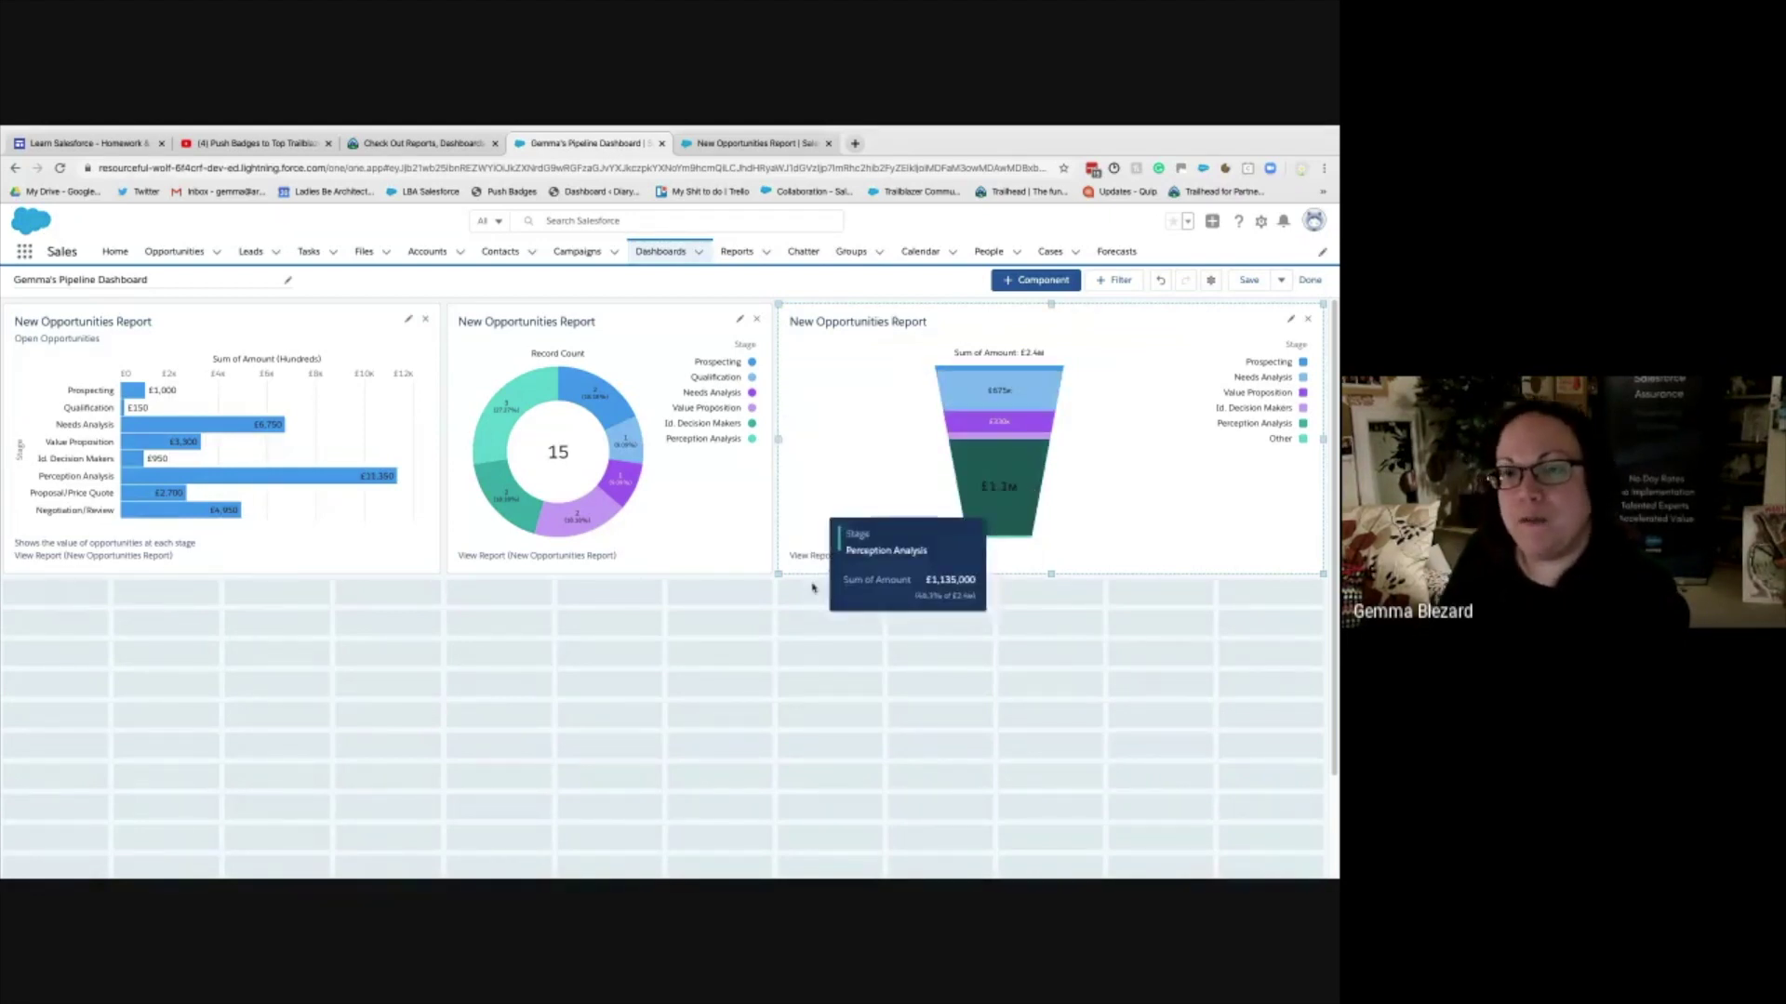
left_click(1250, 282)
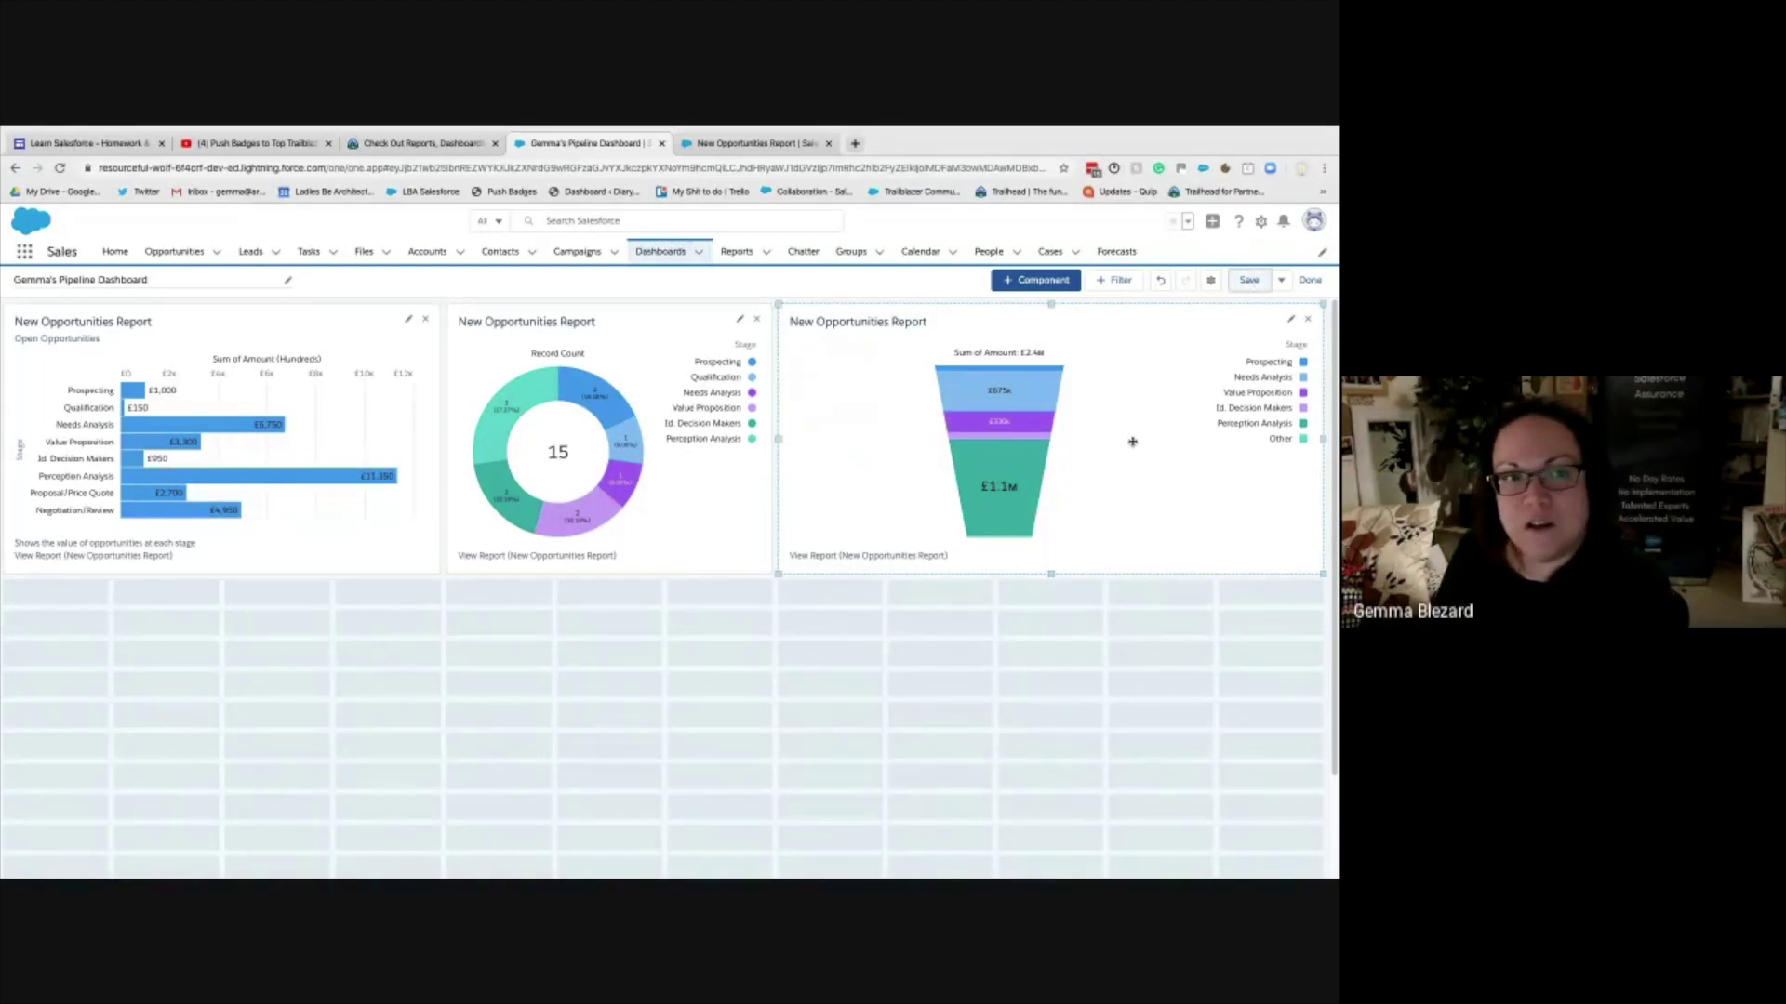
left_click(1310, 282)
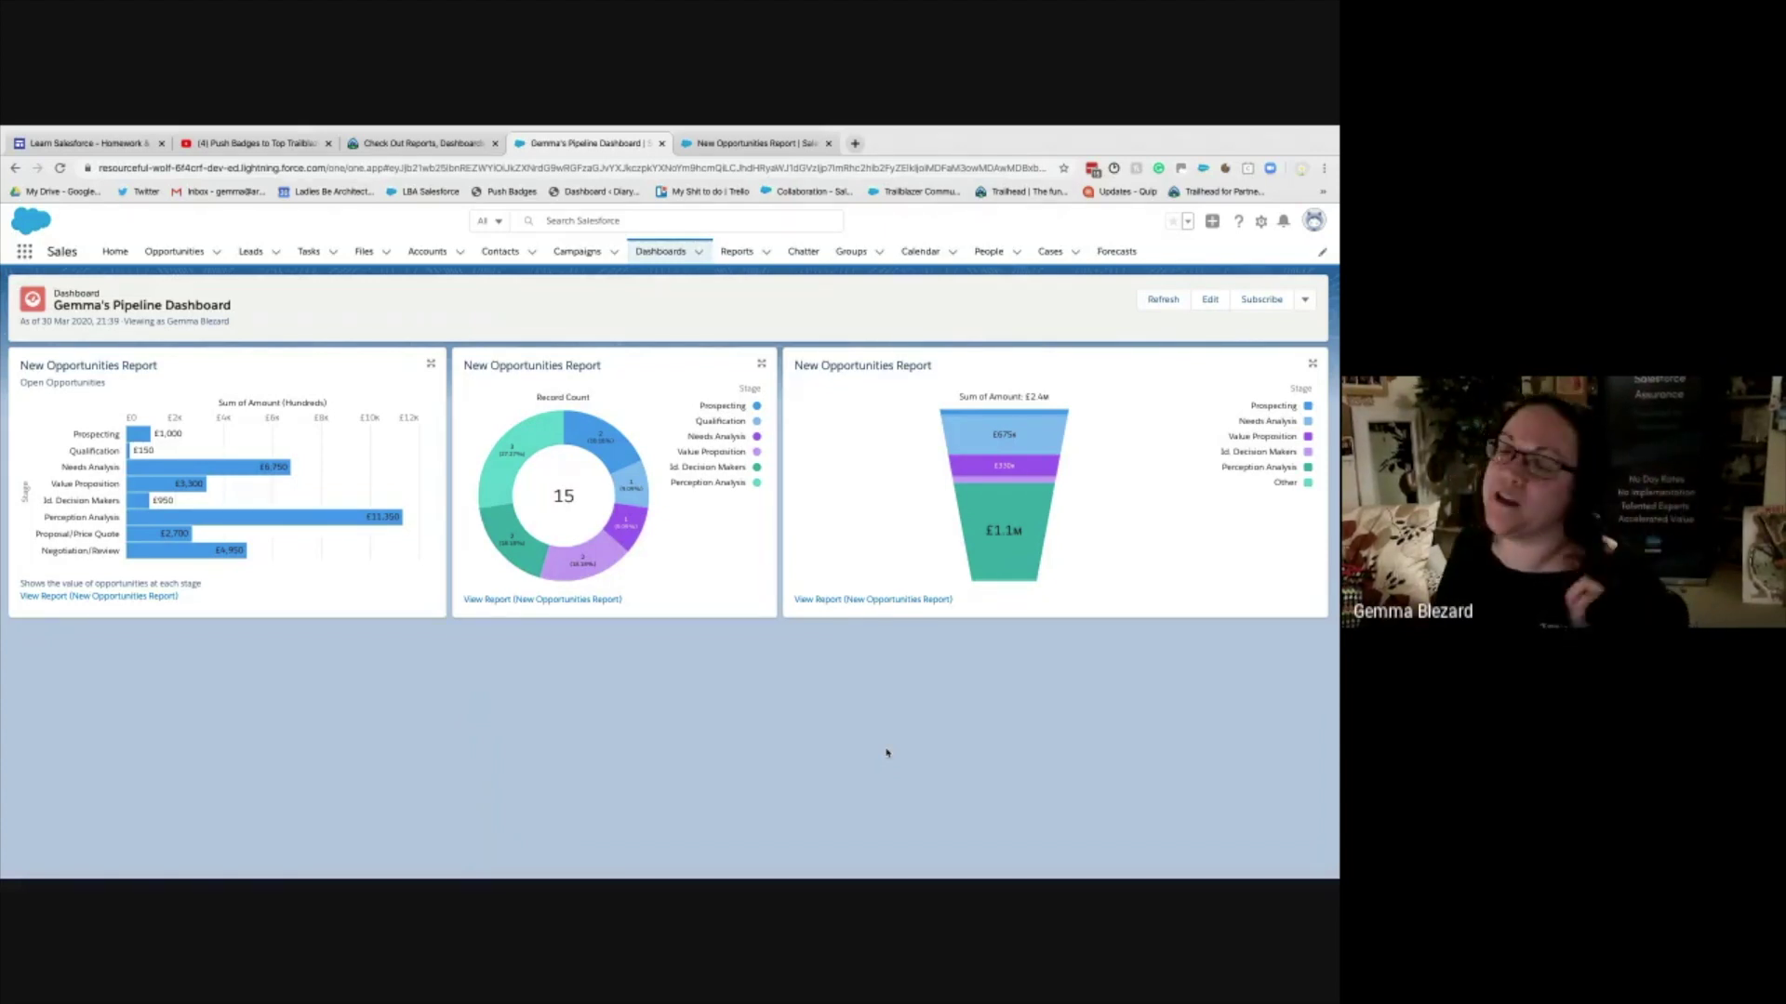
- Review the dashboard's subscription schedule and recipient options, close them without saving and refresh the dashboard
left_click(1303, 302)
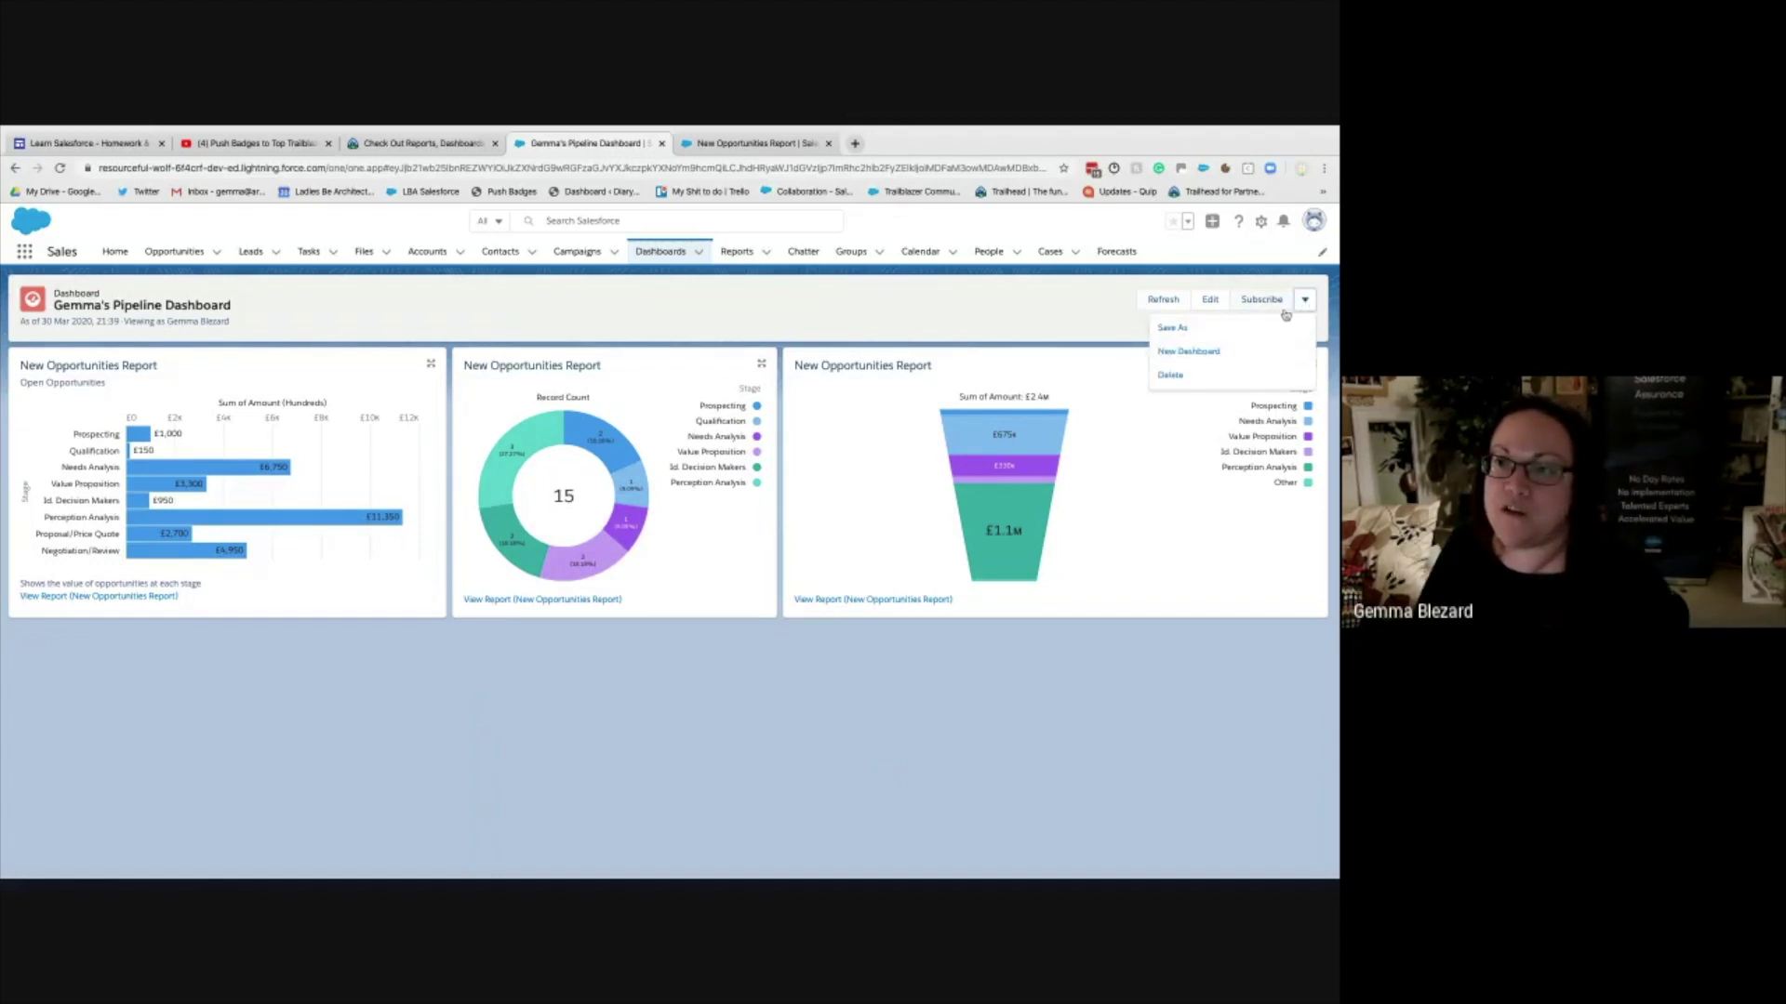
left_click(1281, 308)
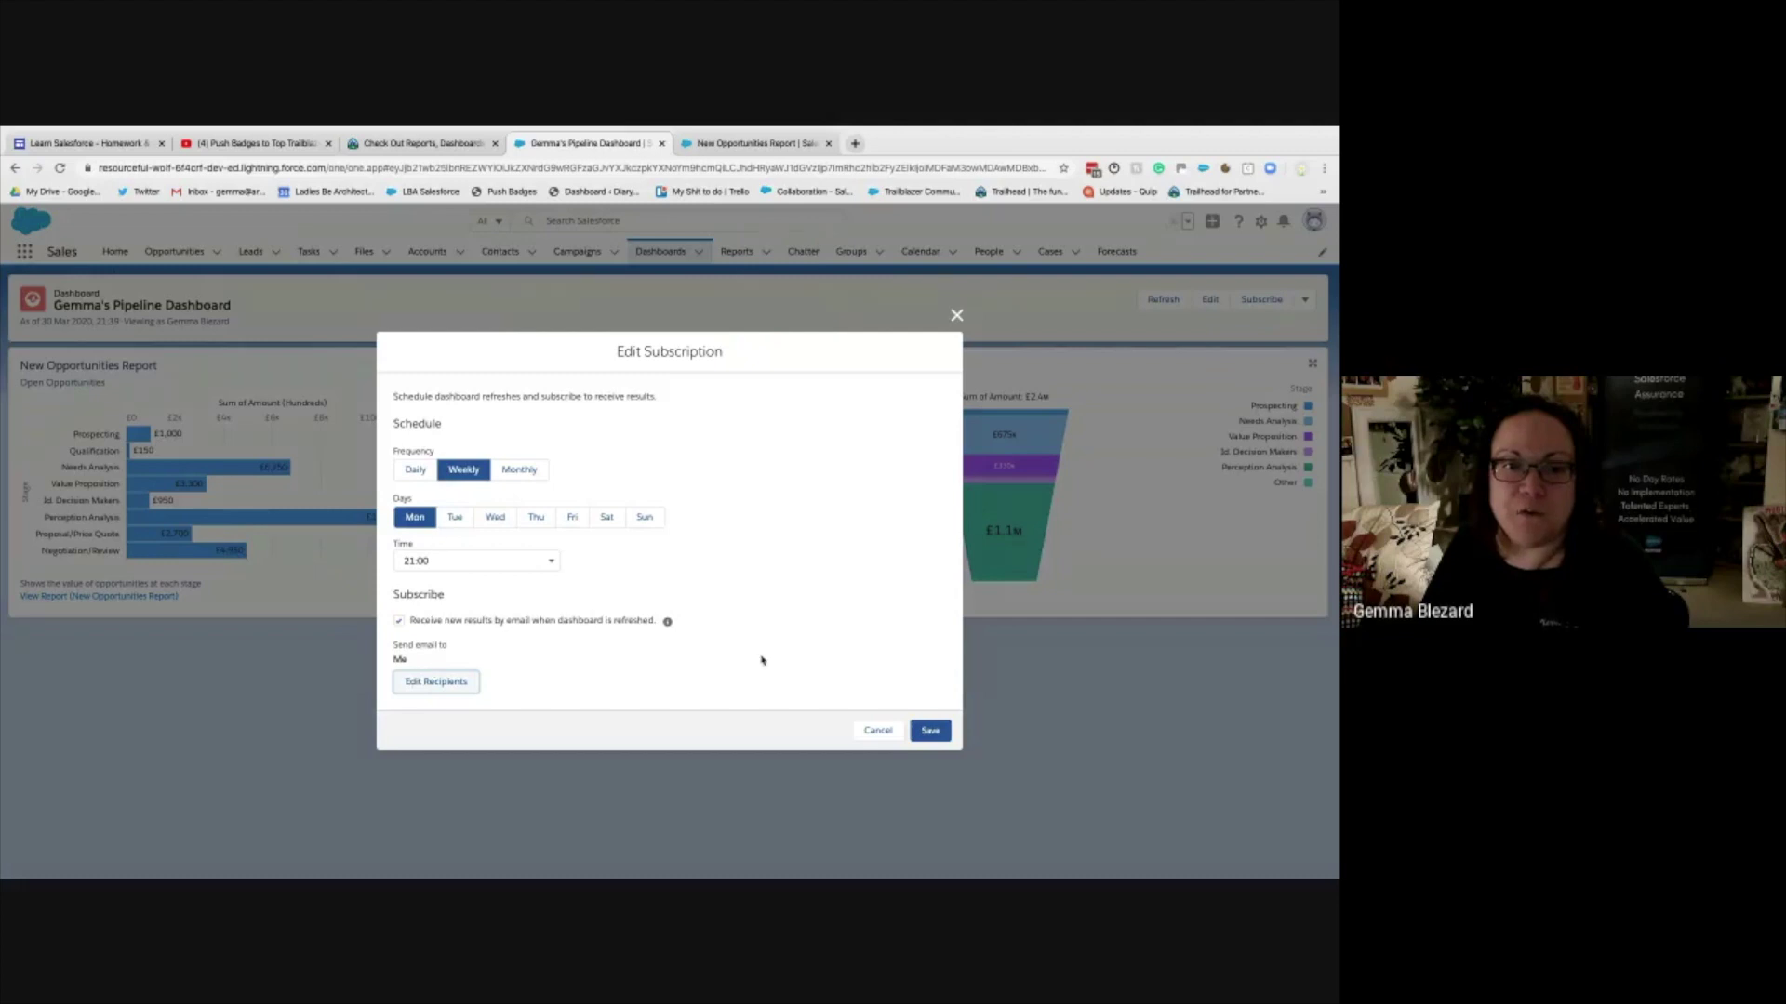
left_click(433, 678)
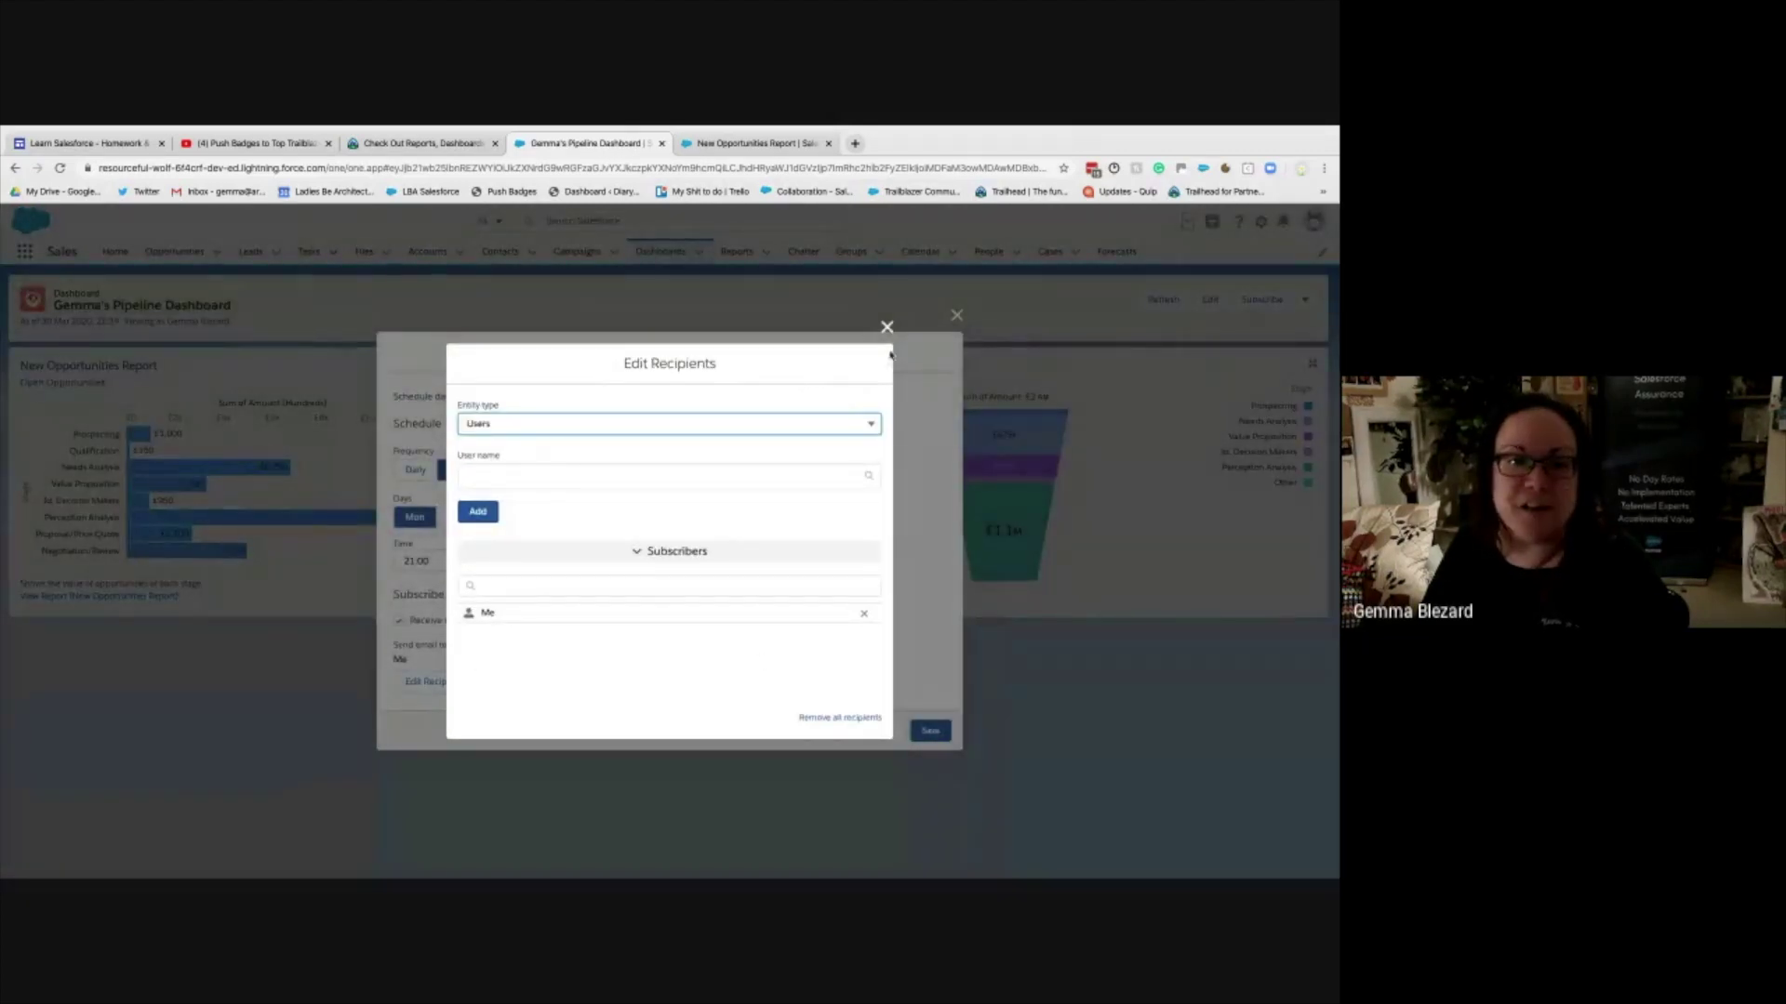
left_click(764, 425)
left_click(762, 423)
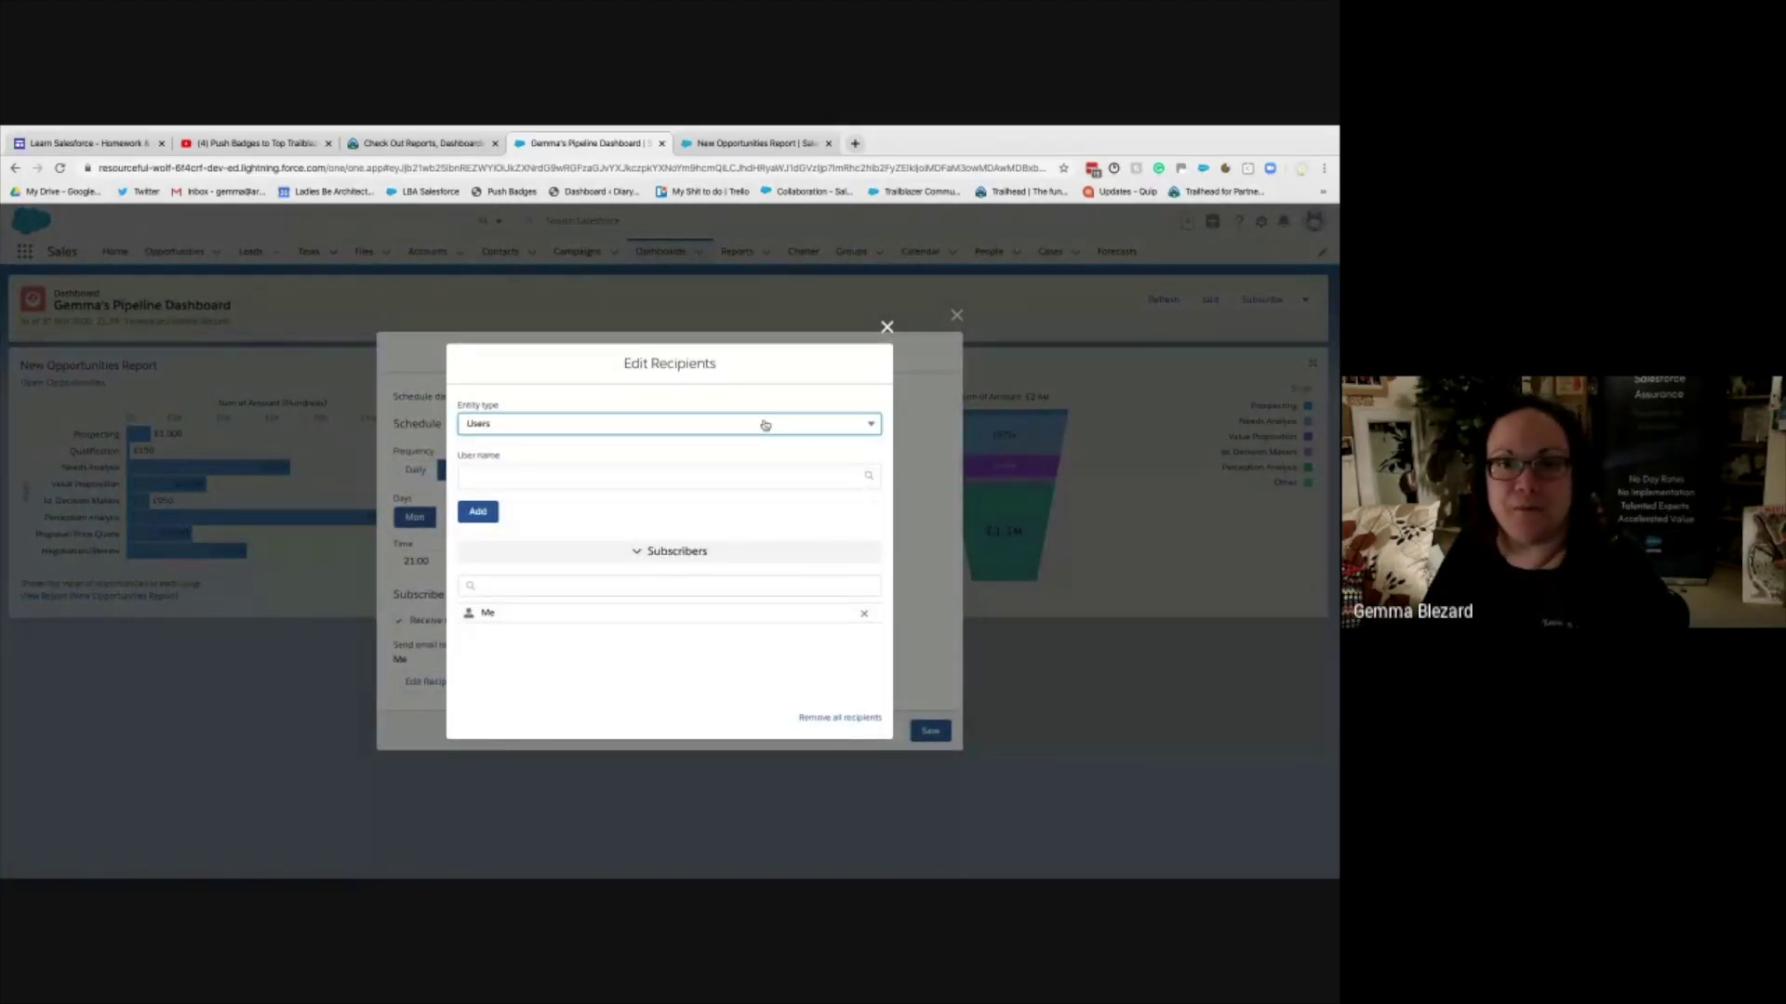
left_click(886, 327)
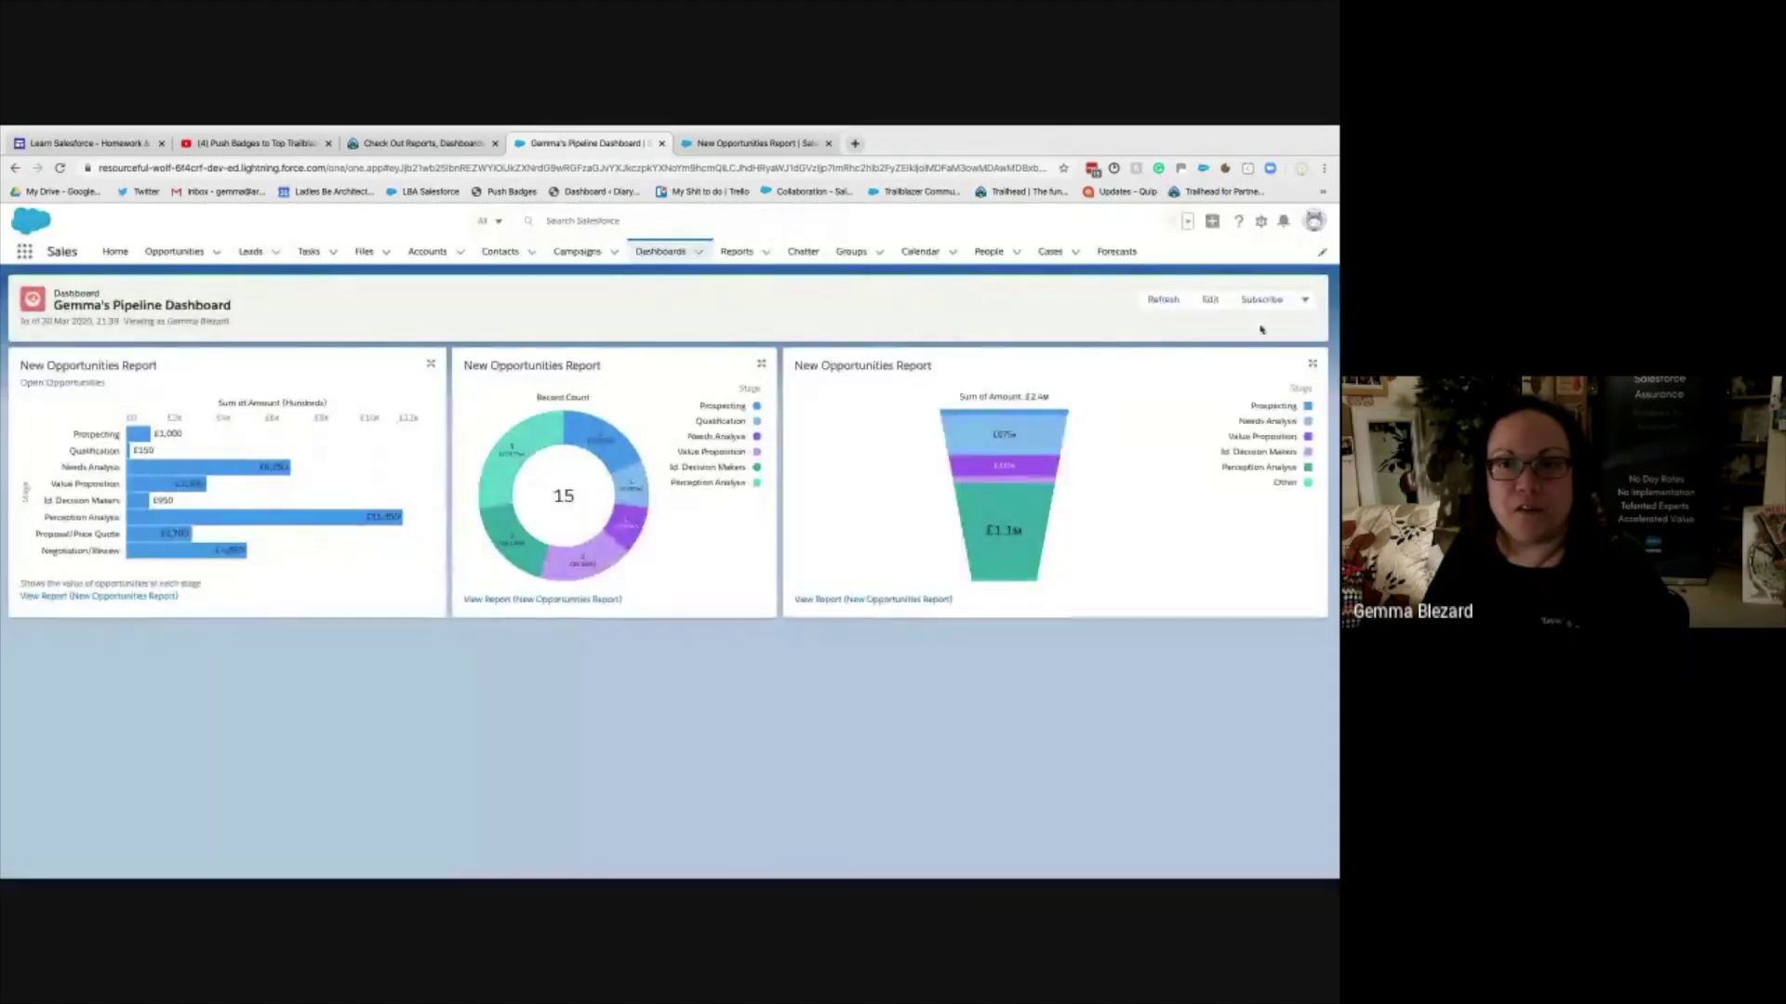
left_click(1162, 299)
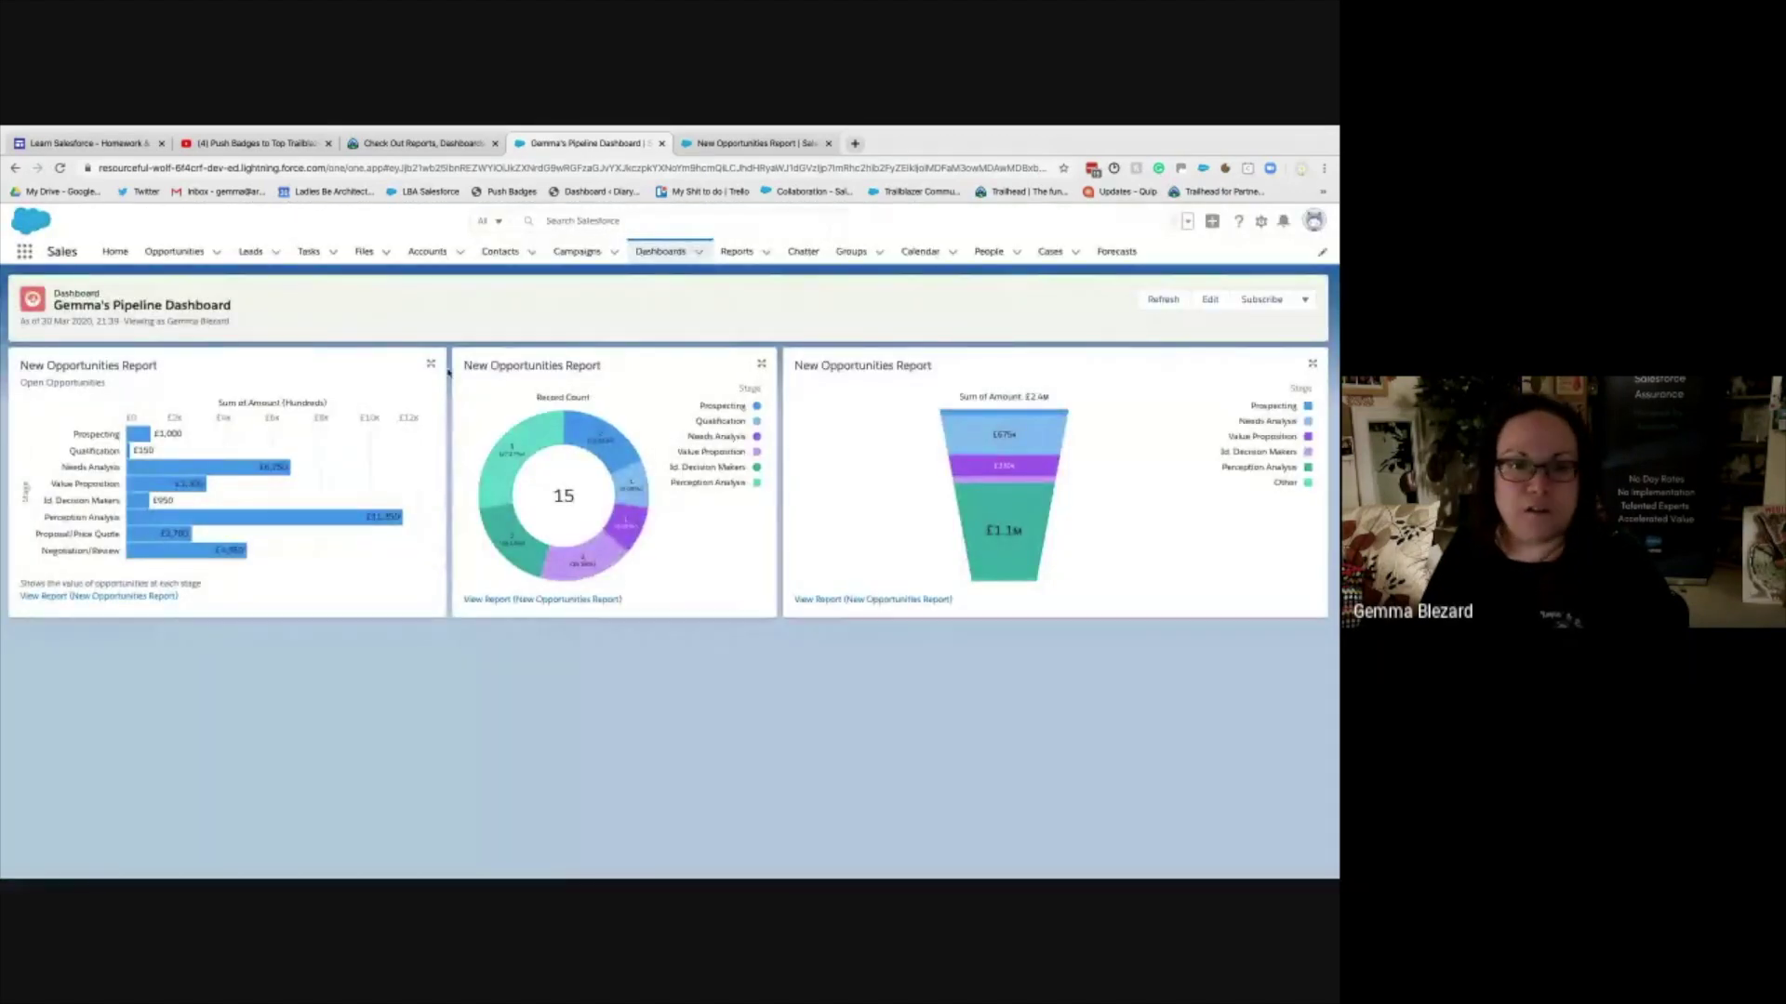
- Return to the Trailhead unit and read its closing section down to the quiz
left_click(419, 144)
scroll(671, 638, "down", 5)
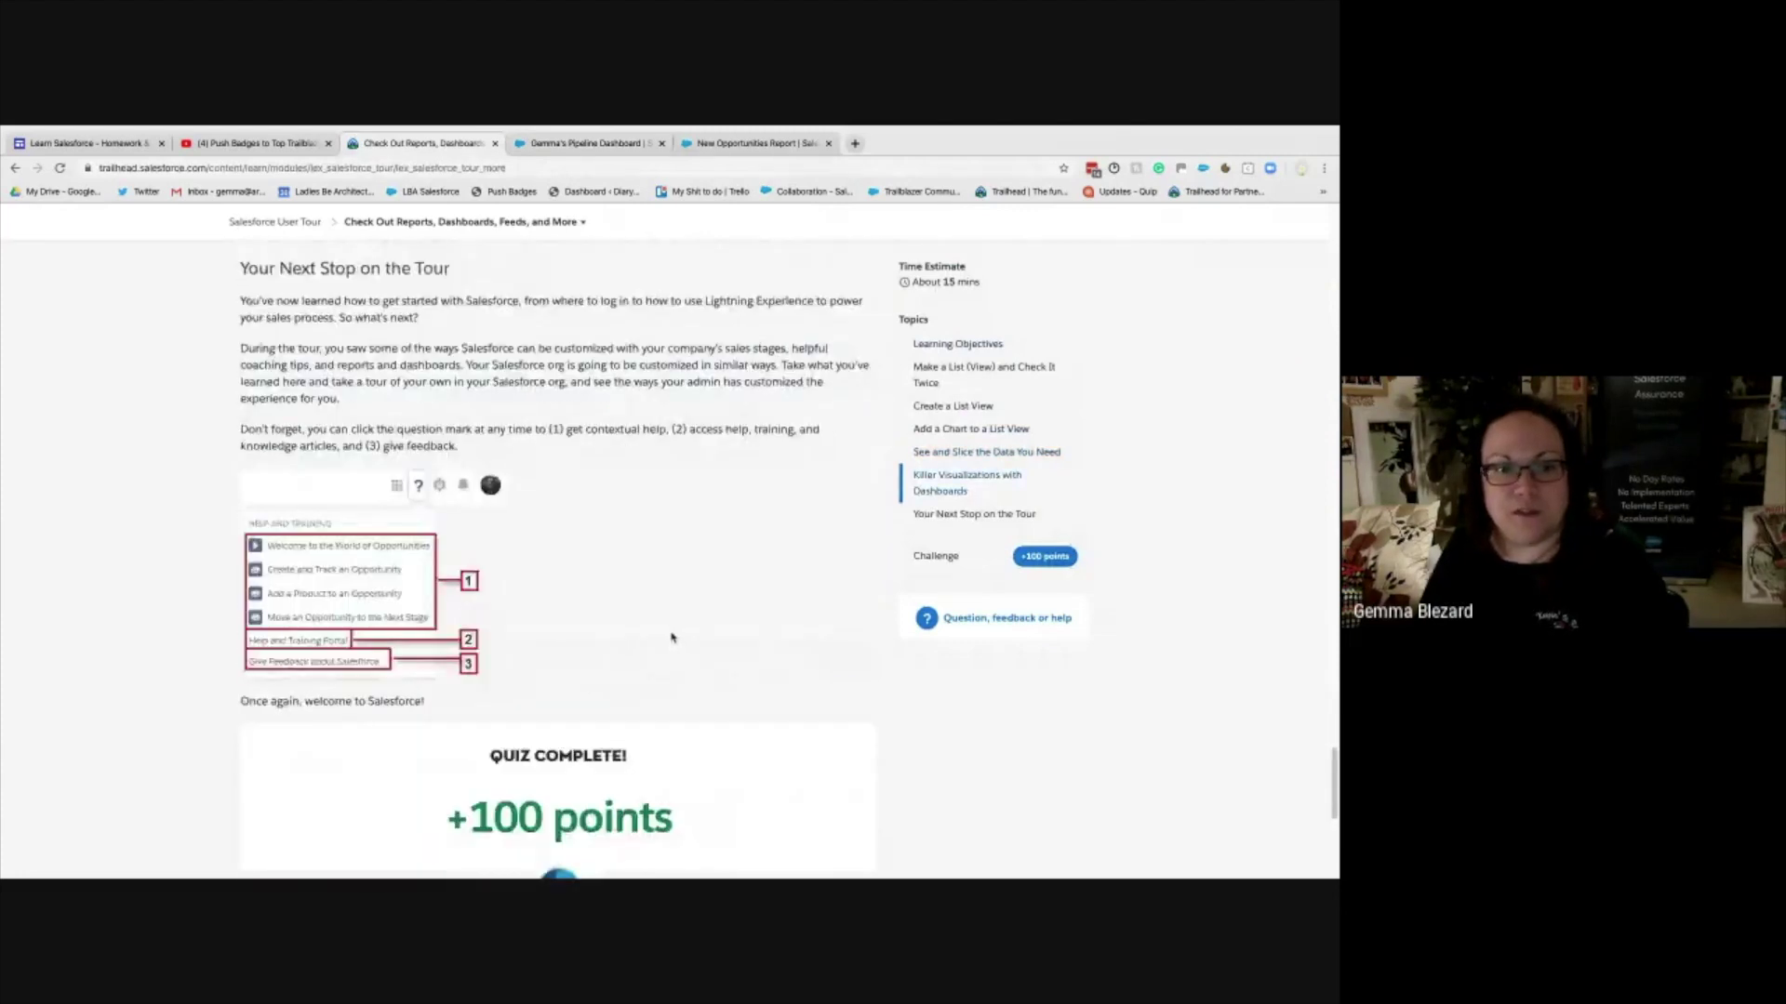
scroll(671, 638, "down", 1)
- Switch to the incognito window and open the Salesforce User Tour unit Check Out Reports, Dashboards, Feeds, and More
key("alt+Tab")
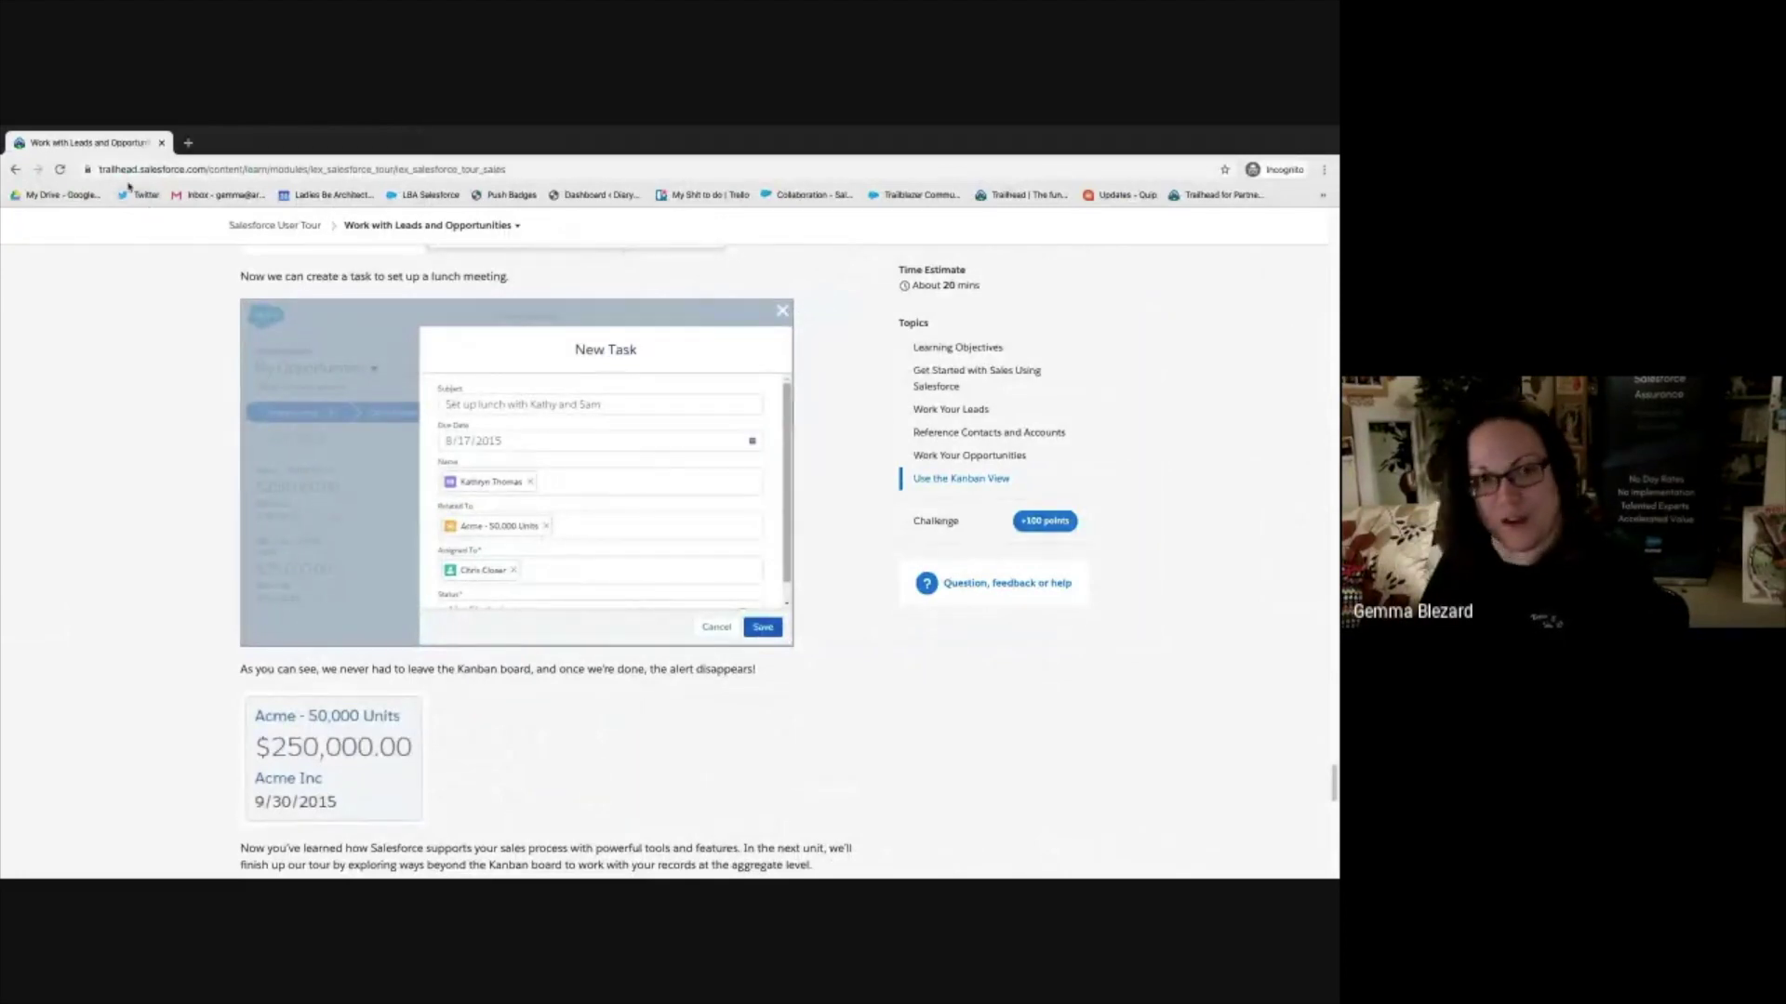
scroll(662, 493, "down", 5)
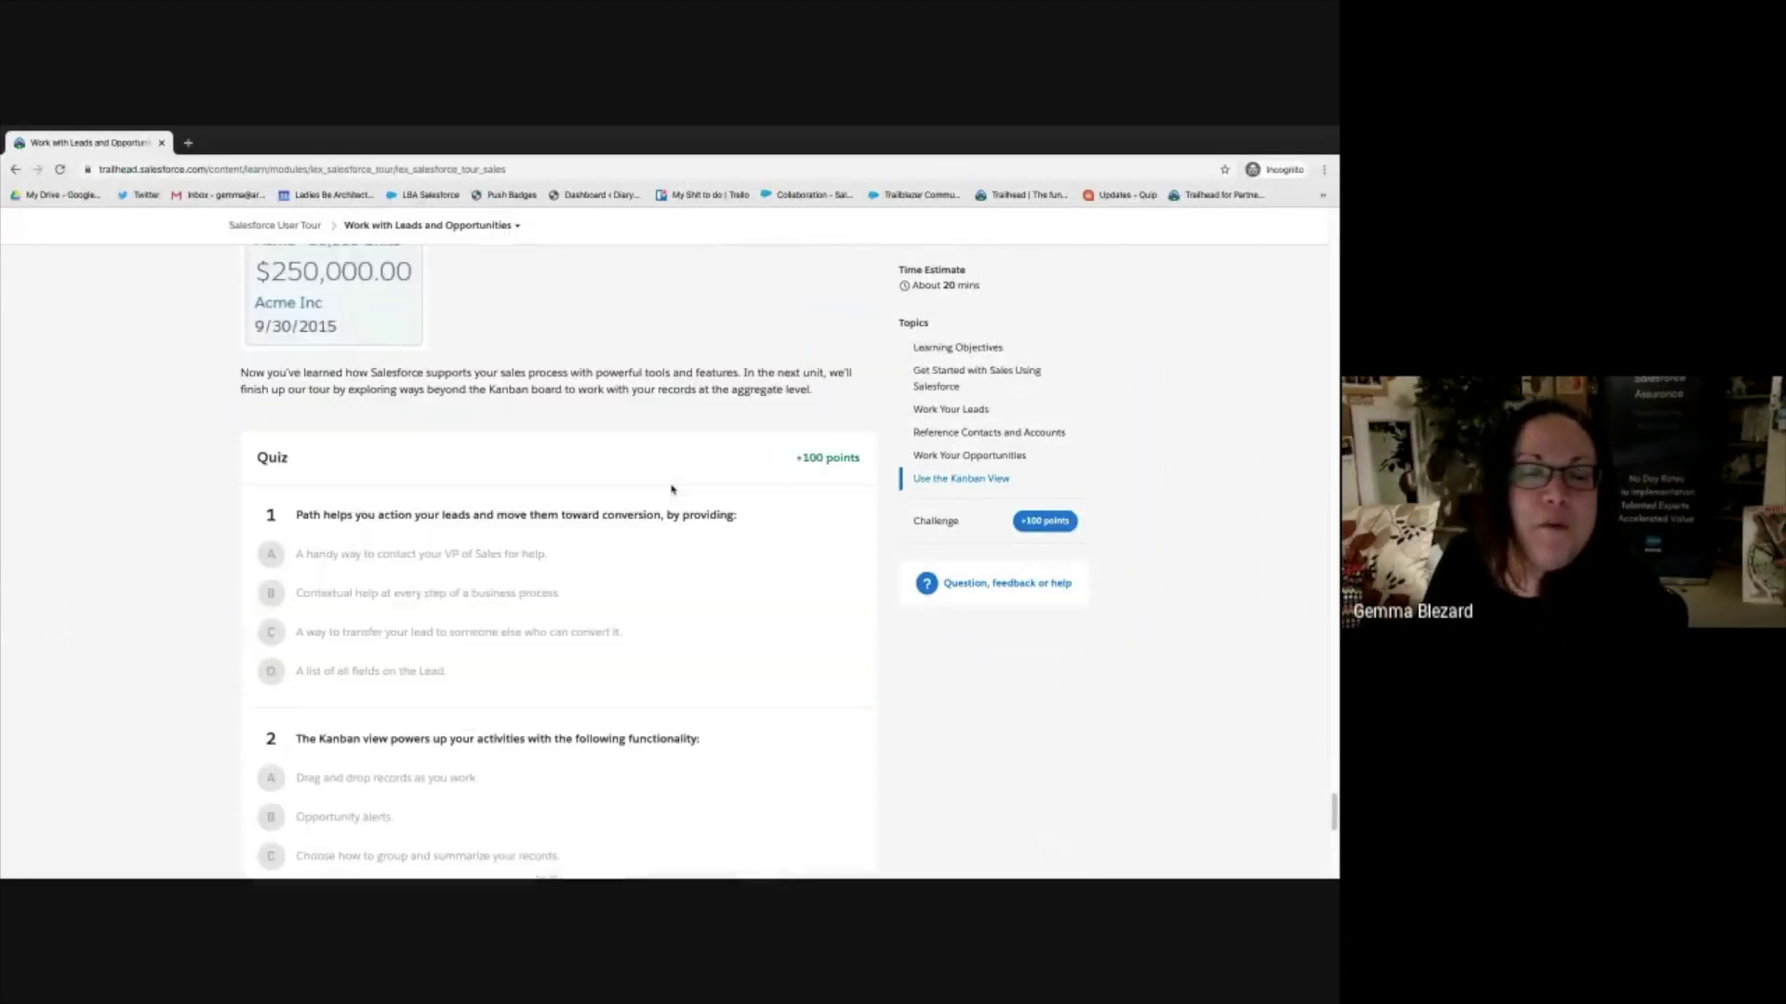
scroll(324, 389, "up", 15)
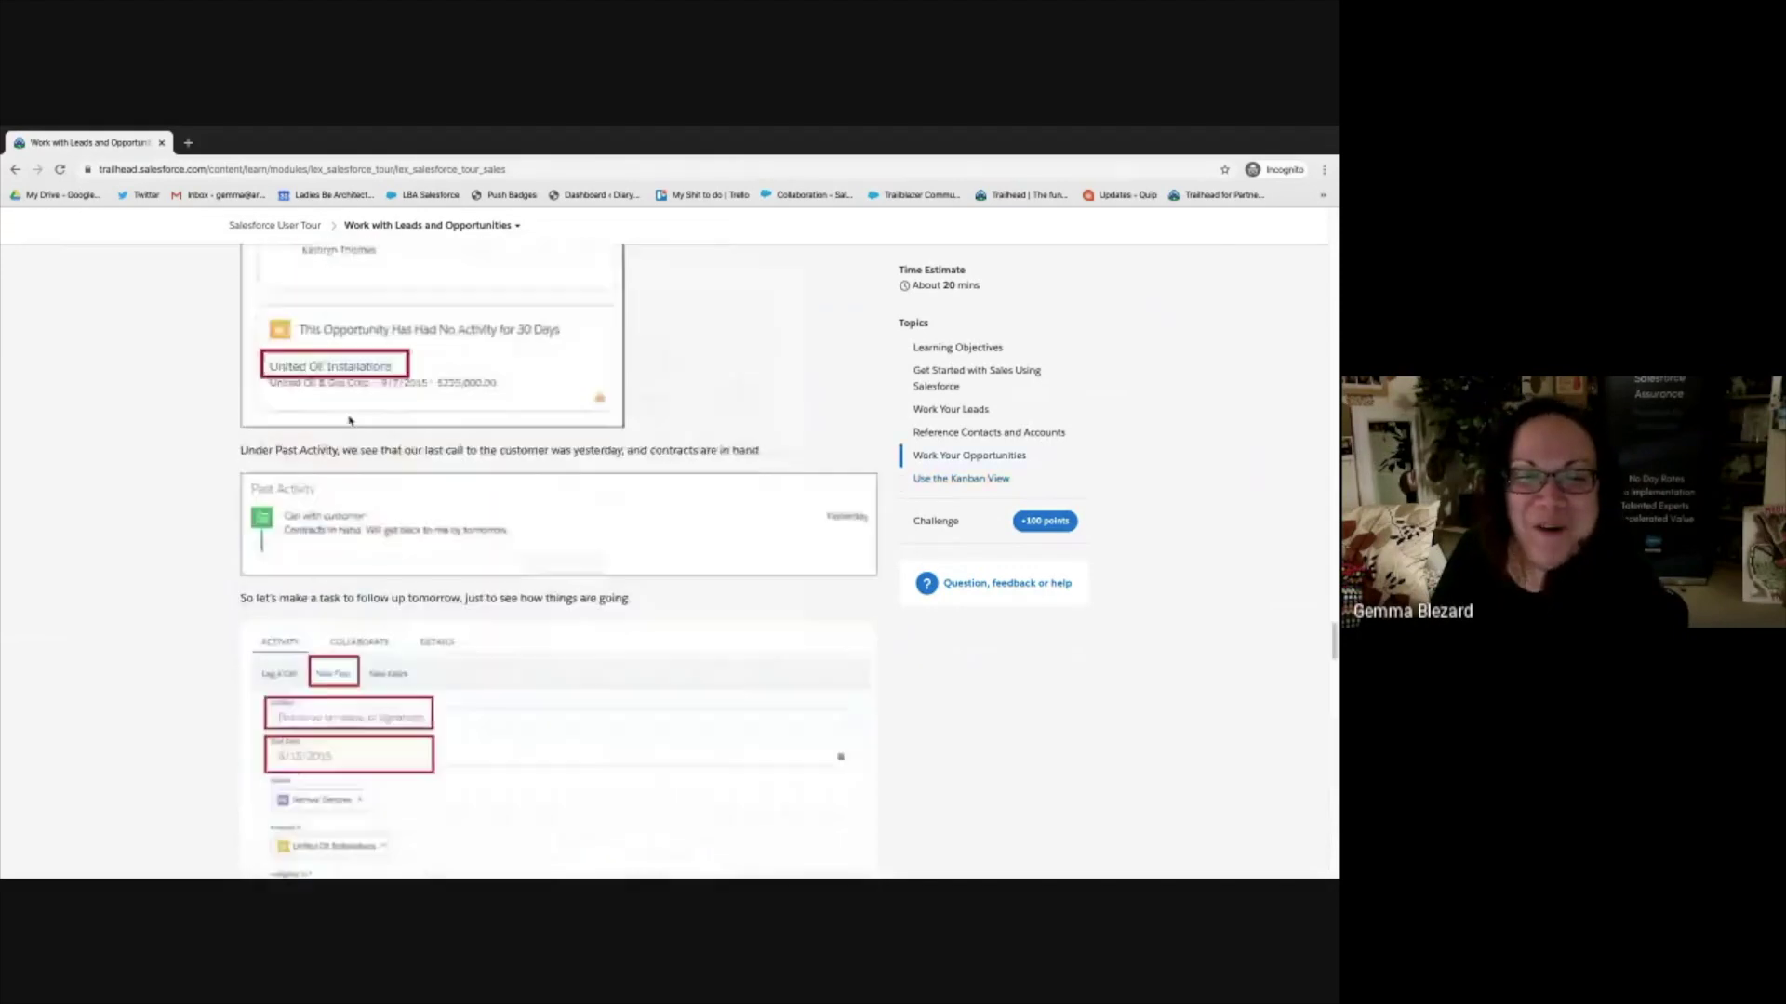
left_click(501, 227)
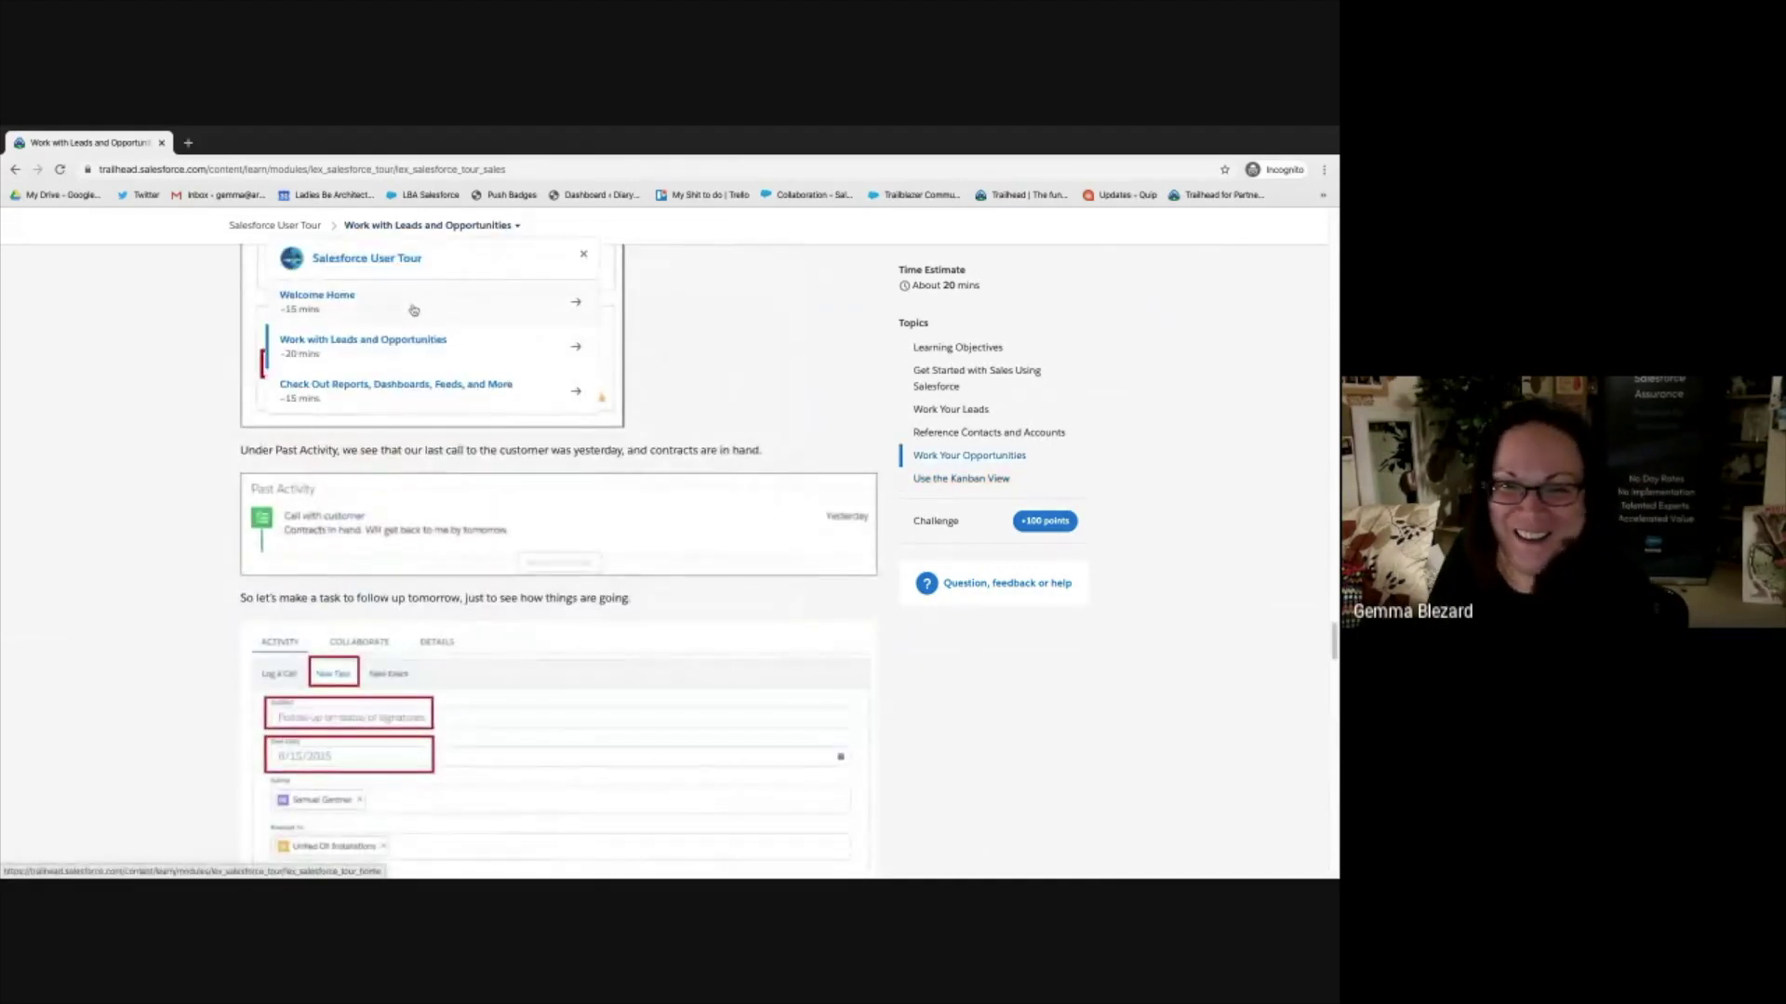
left_click(389, 390)
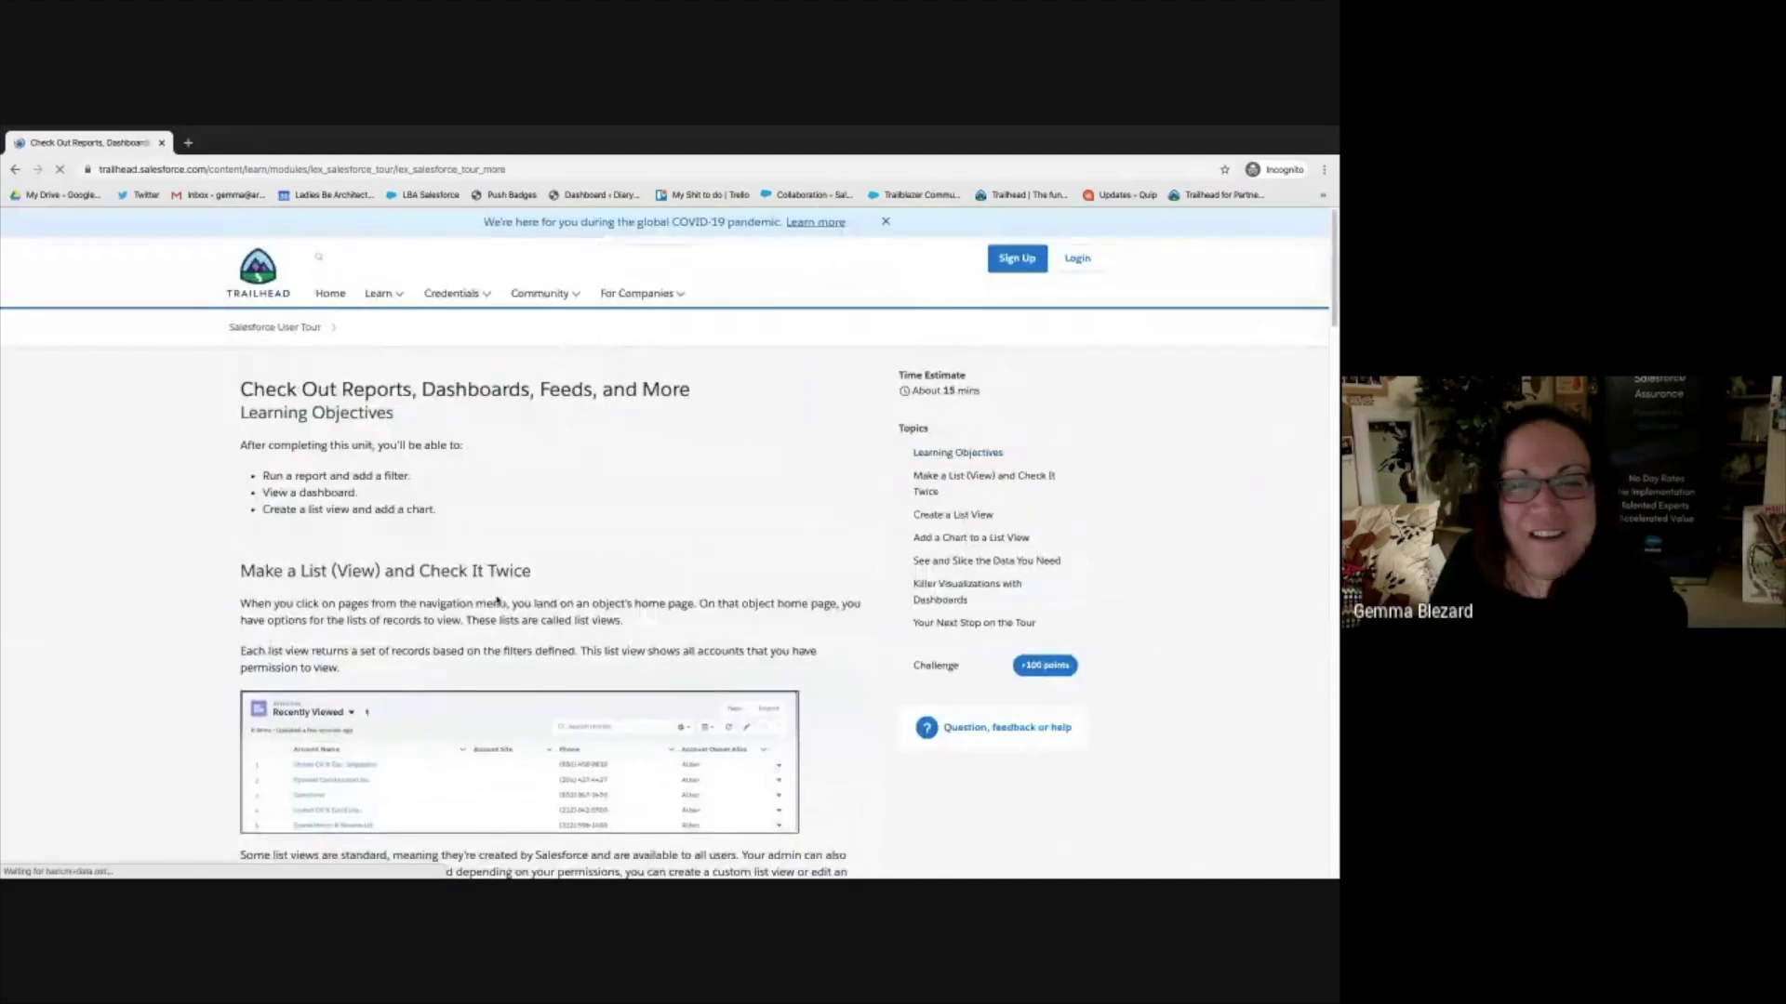
- Go to the unit's challenge and read both quiz questions with their answer options
scroll(465, 577, "down", 4)
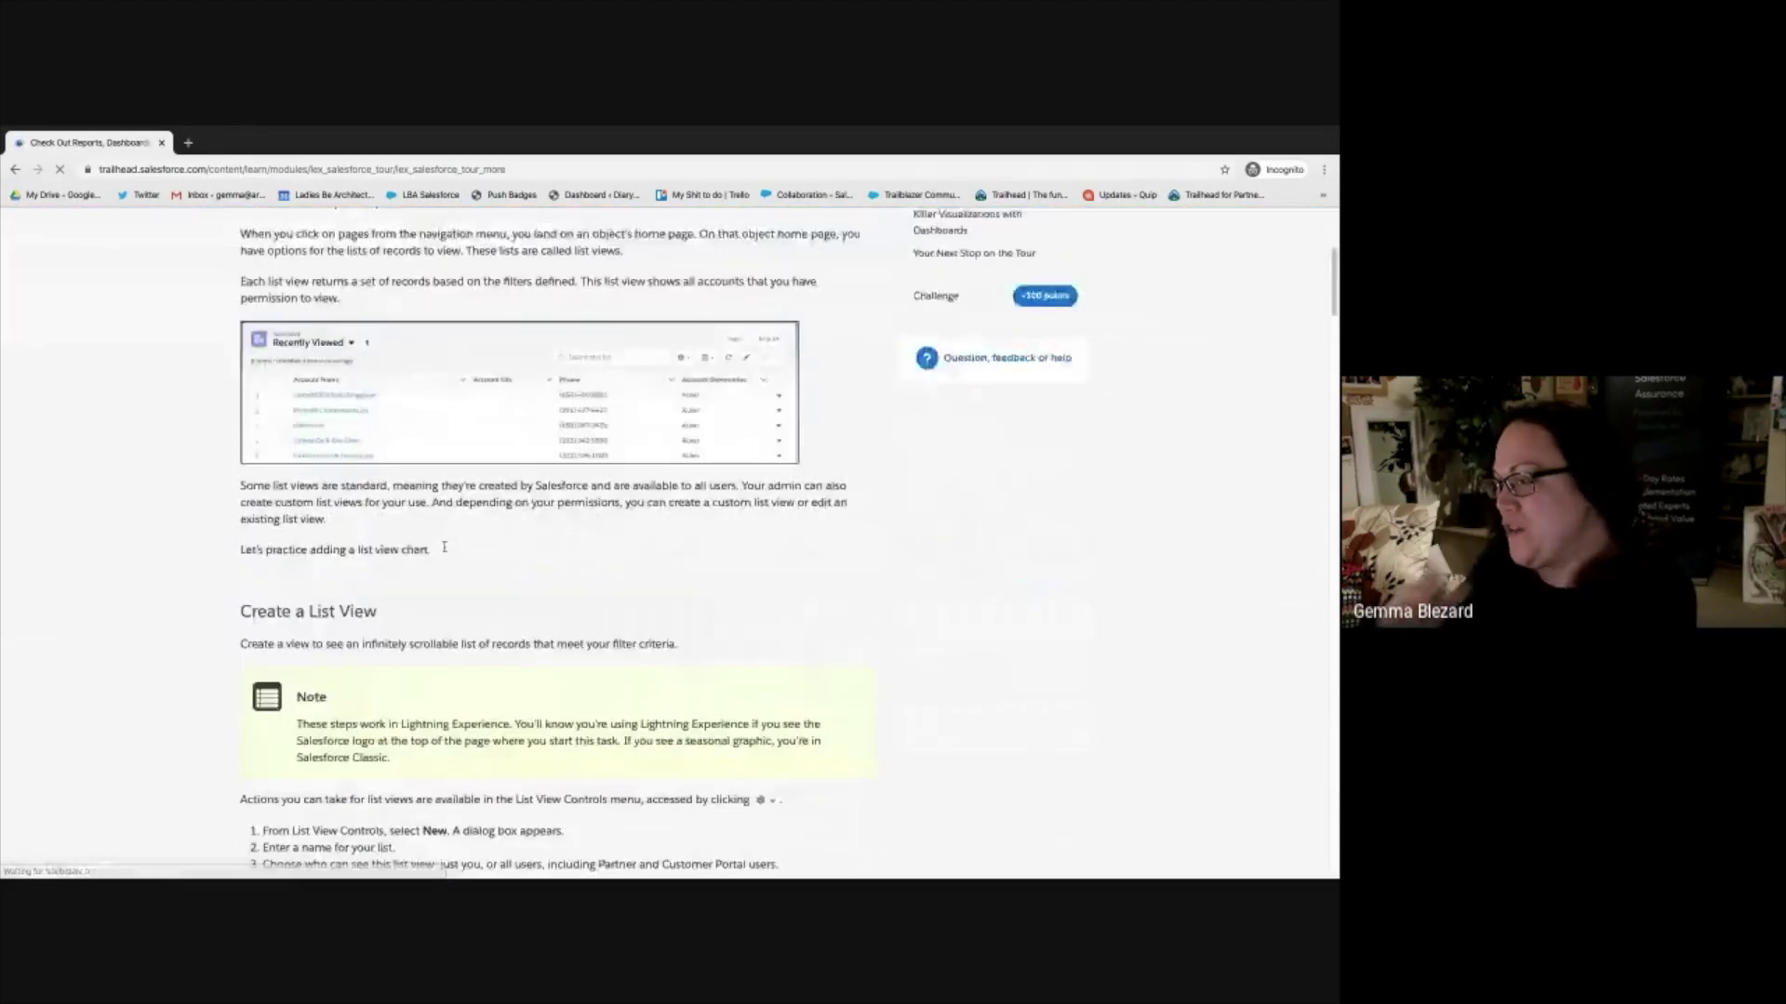
scroll(444, 548, "down", 2)
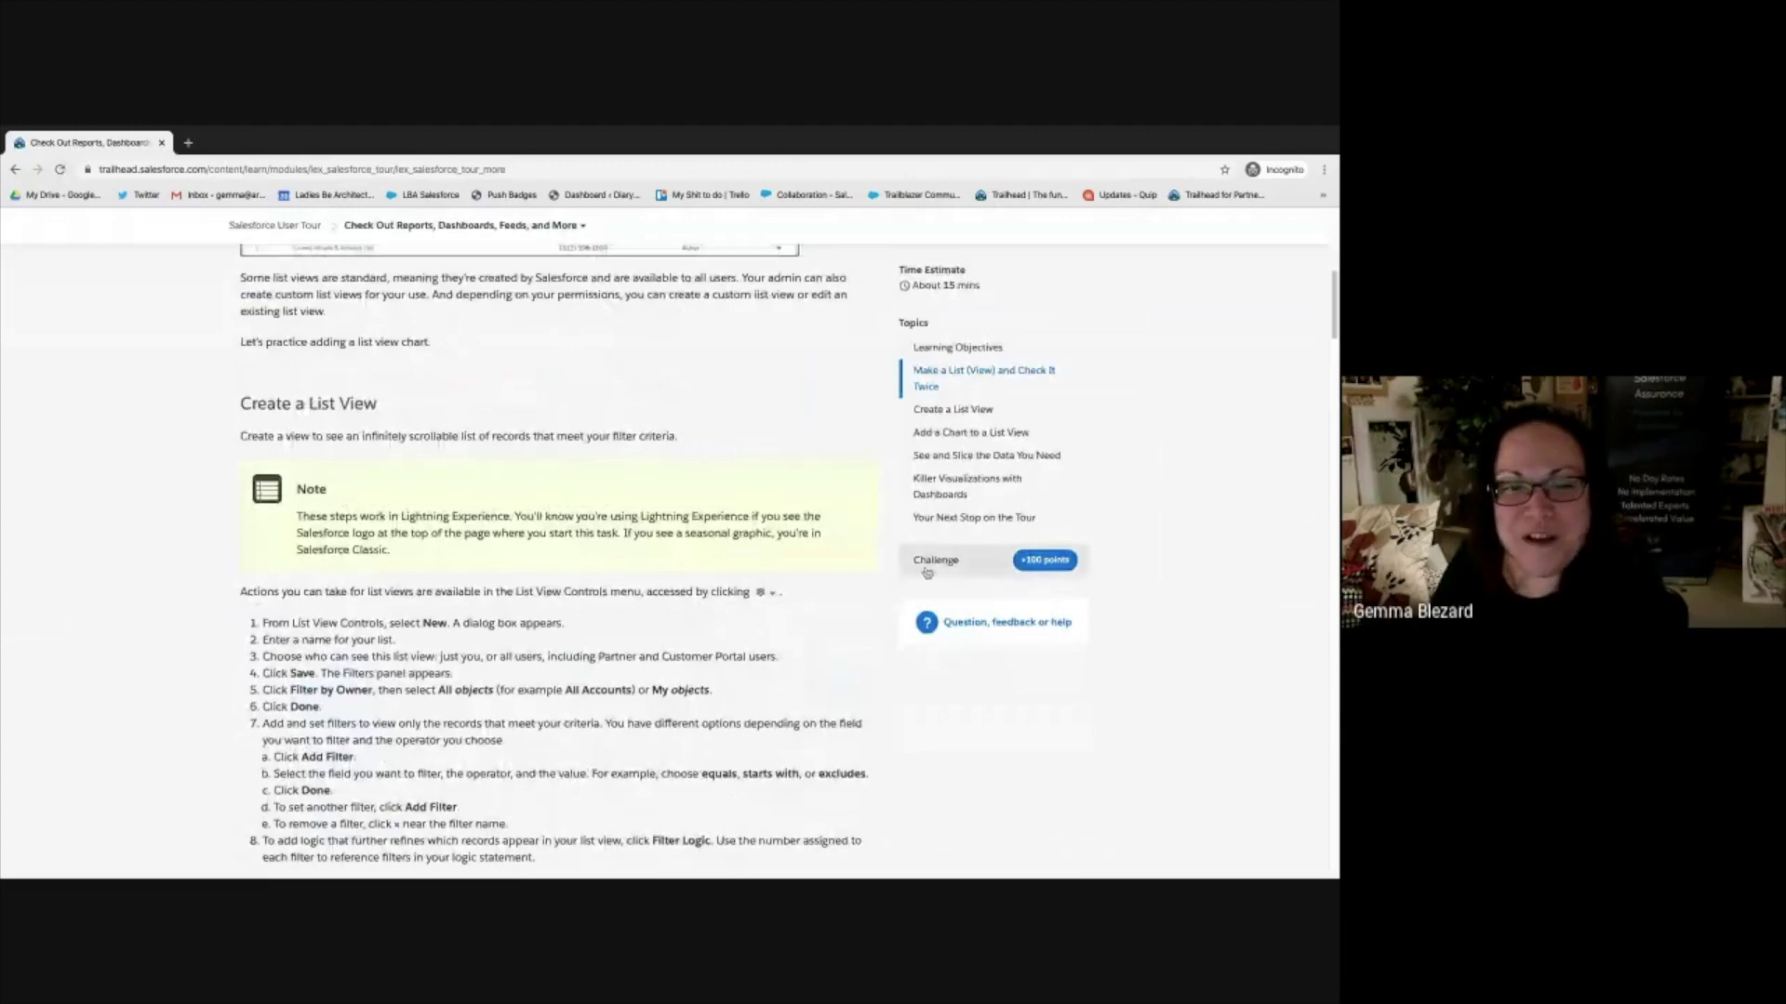
left_click(926, 561)
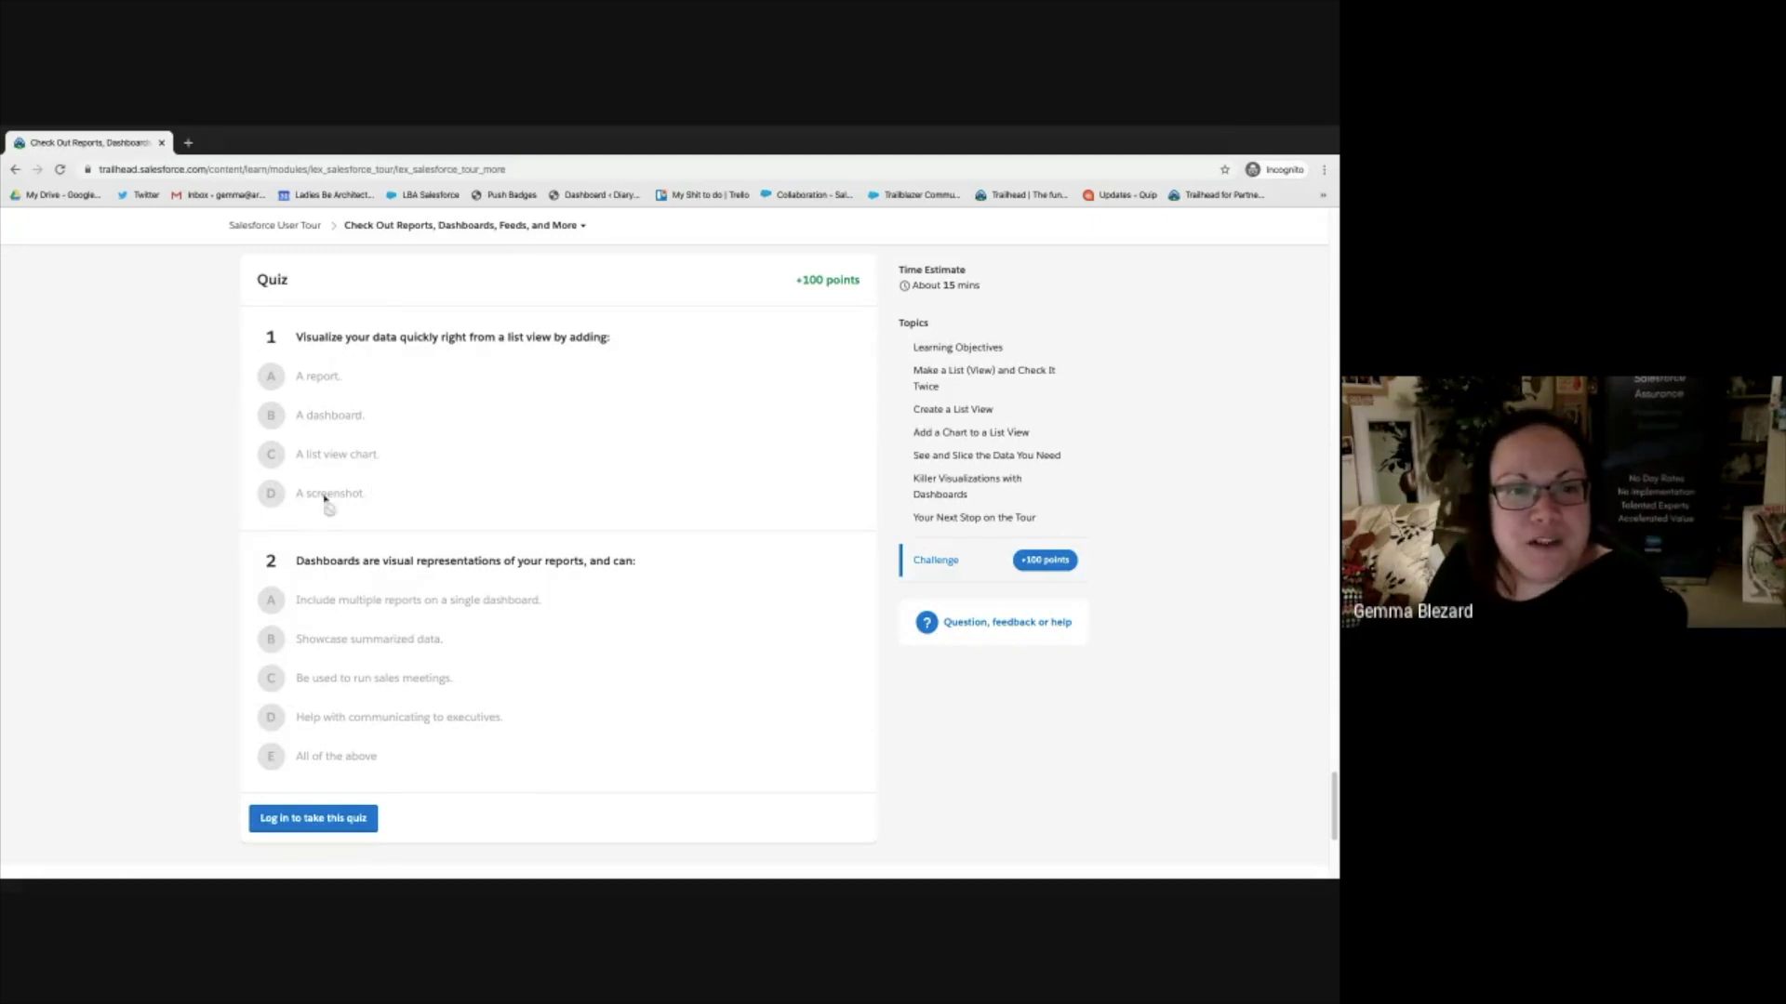
scroll(132, 536, "down", 1)
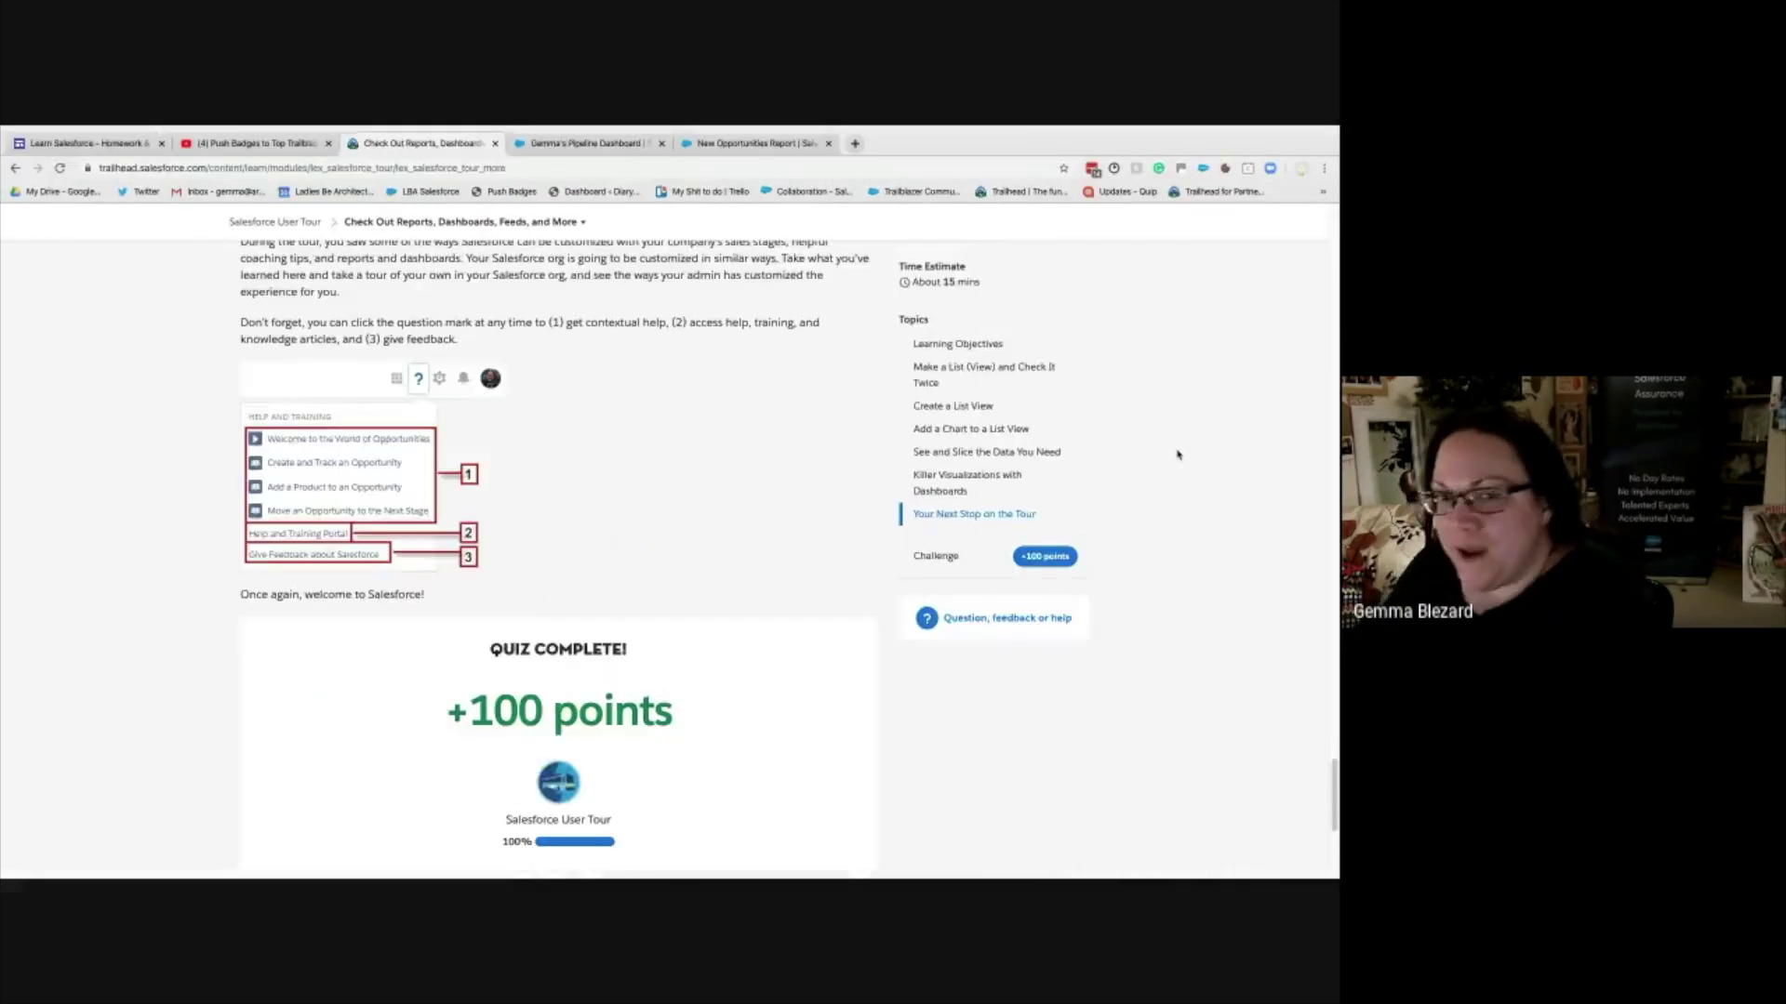
- Look over the Learn Salesforce homework page and the Push Badges to Top Trailblazers video, then close the video's browser tab
scroll(777, 514, "up", 5)
scroll(749, 509, "down", 3)
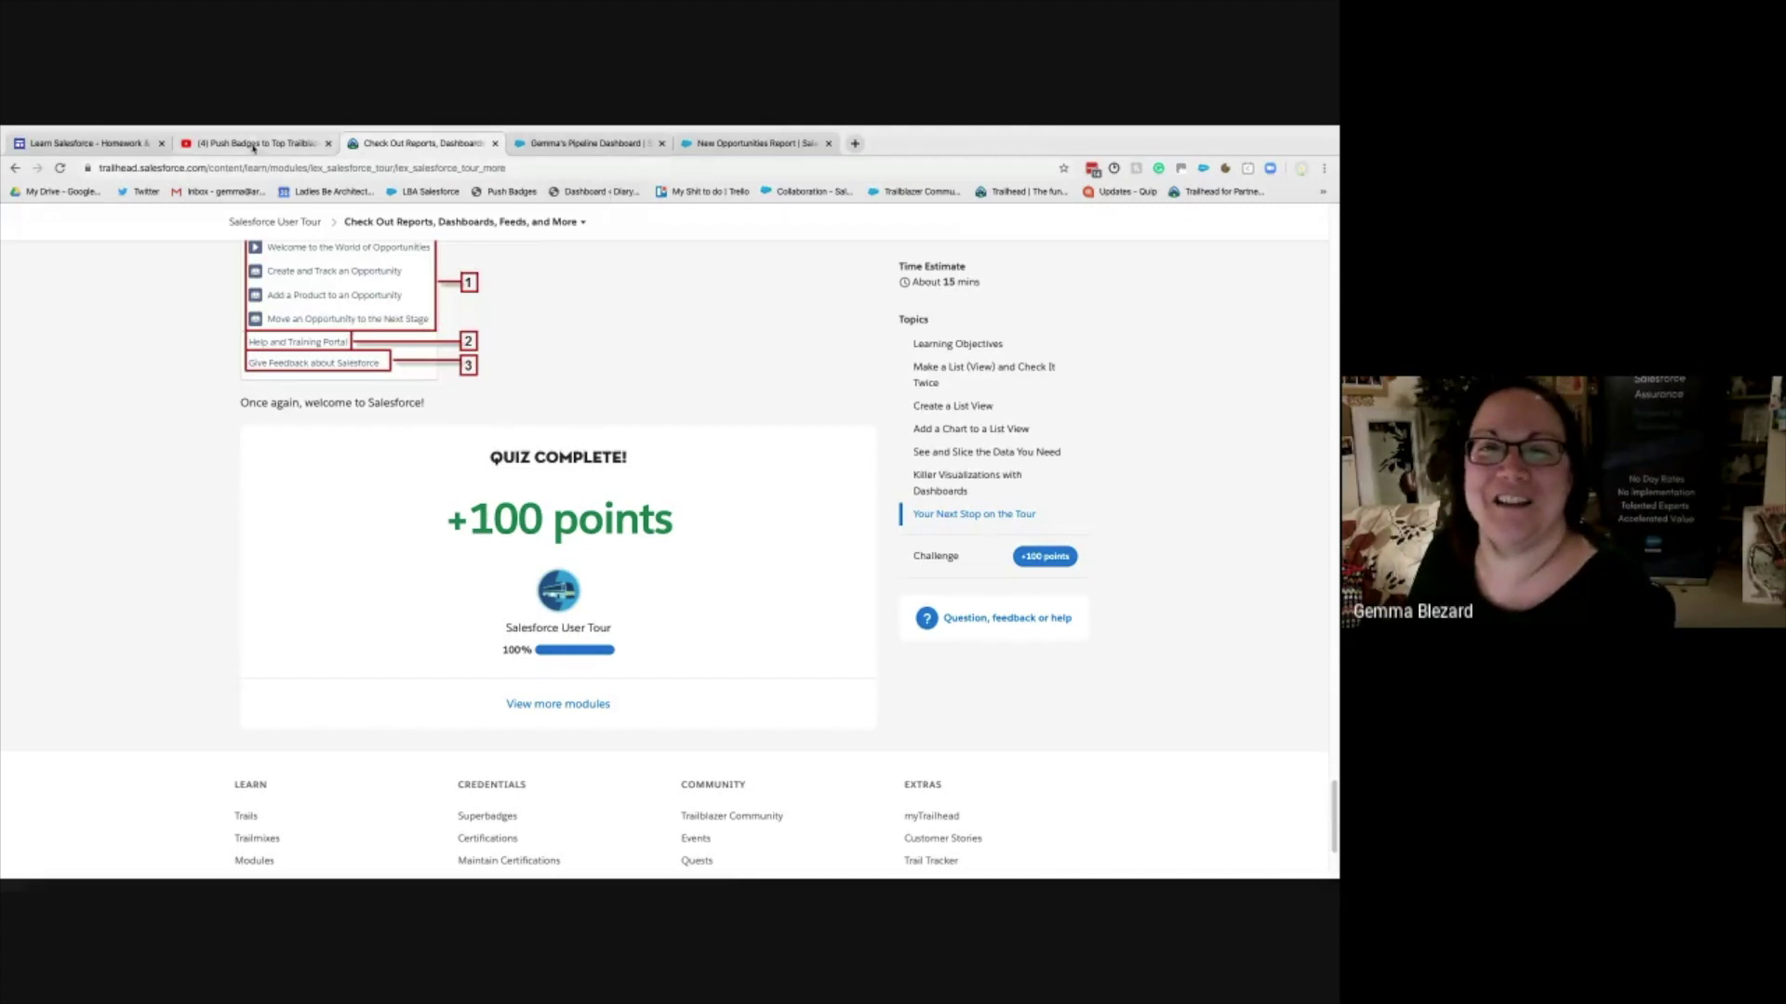
left_click(102, 144)
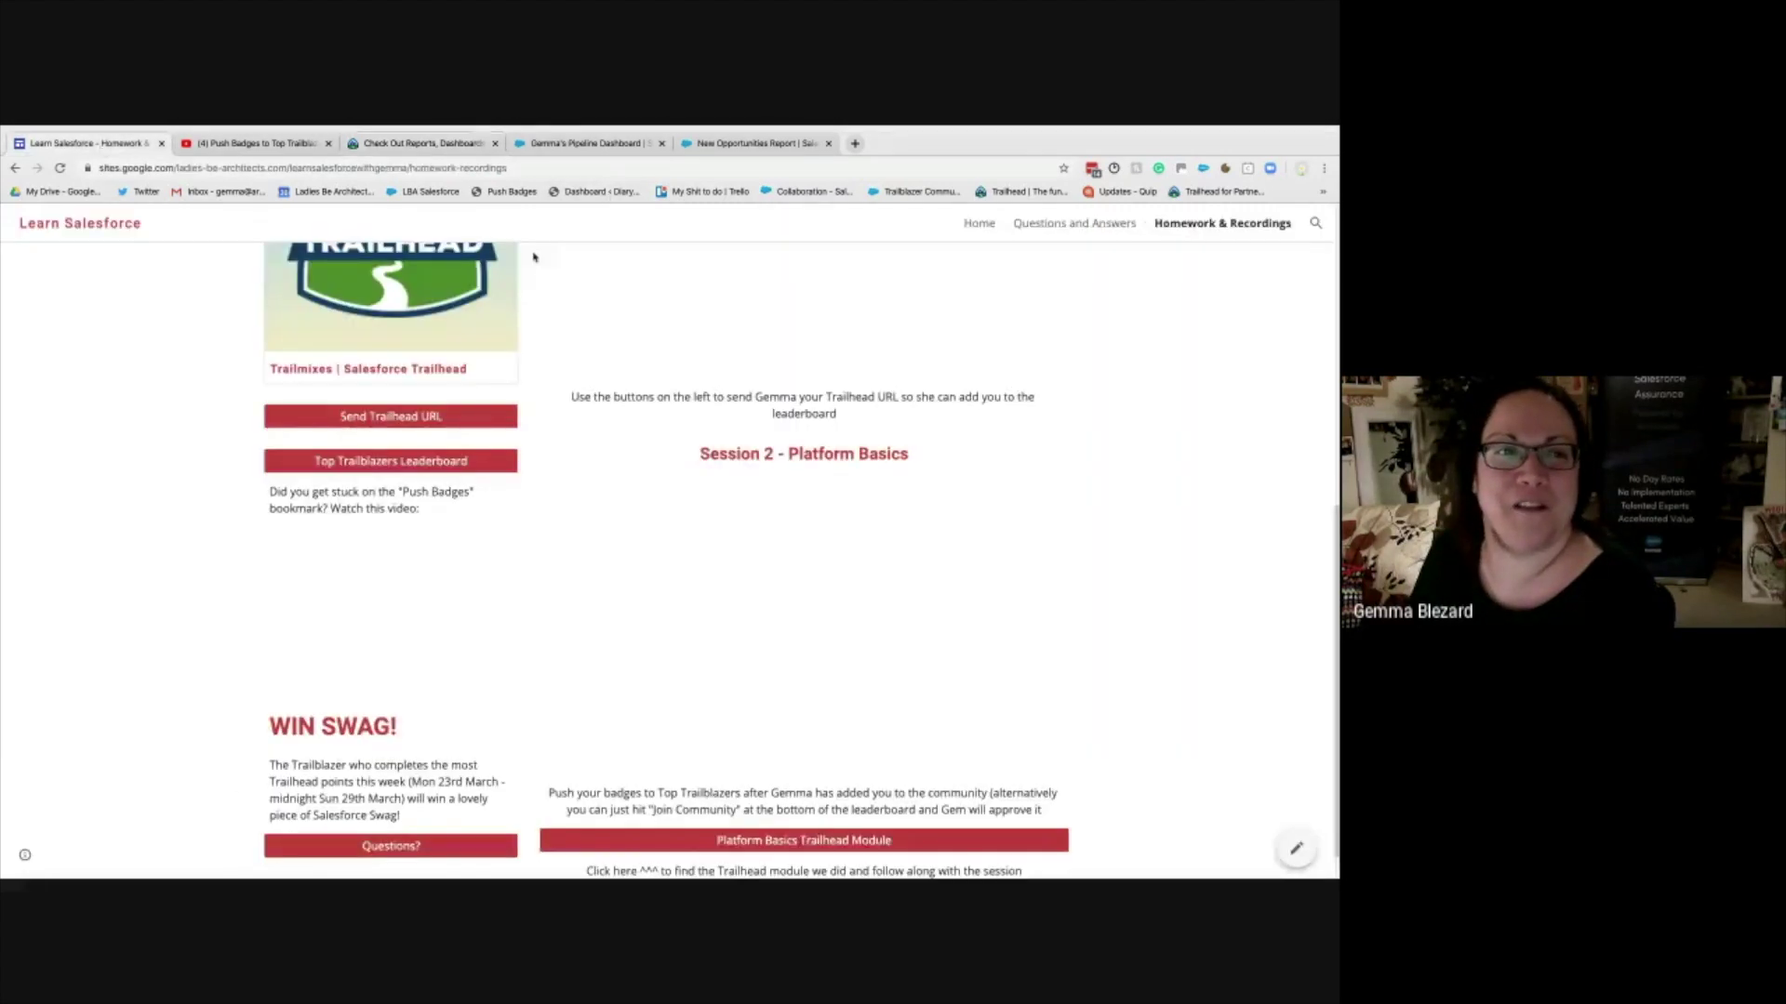
left_click(251, 143)
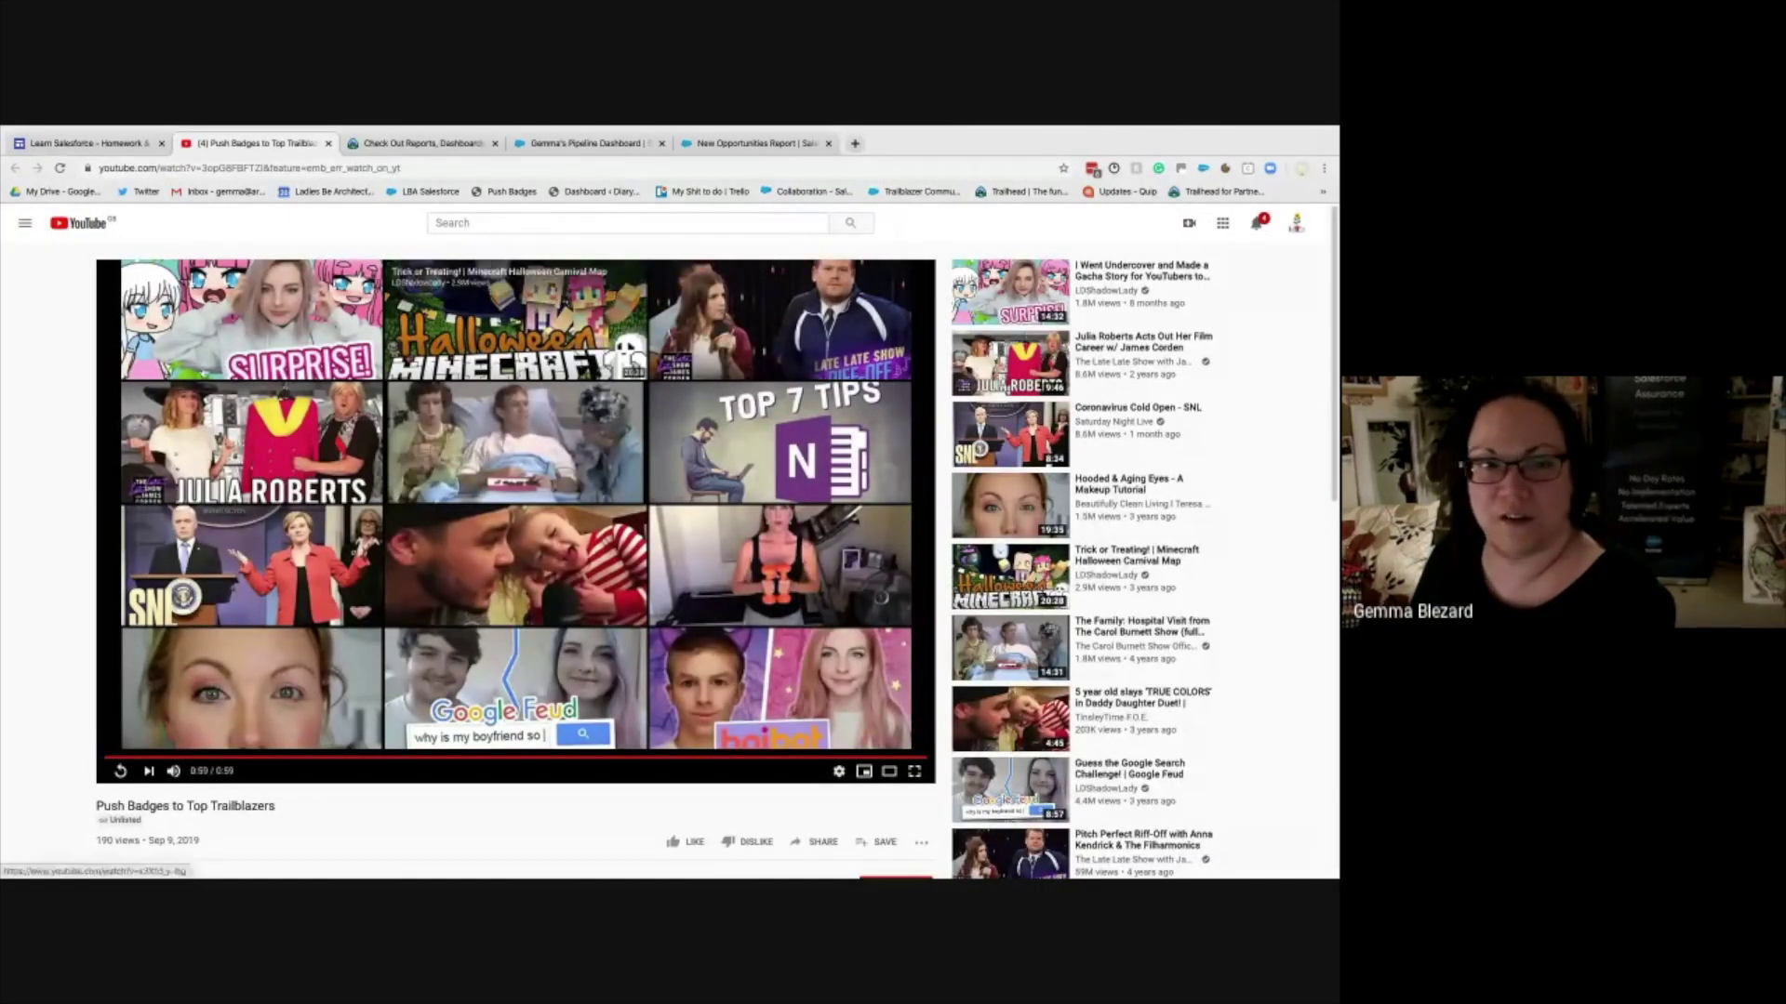
scroll(66, 333, "down", 1)
scroll(66, 333, "down", 3)
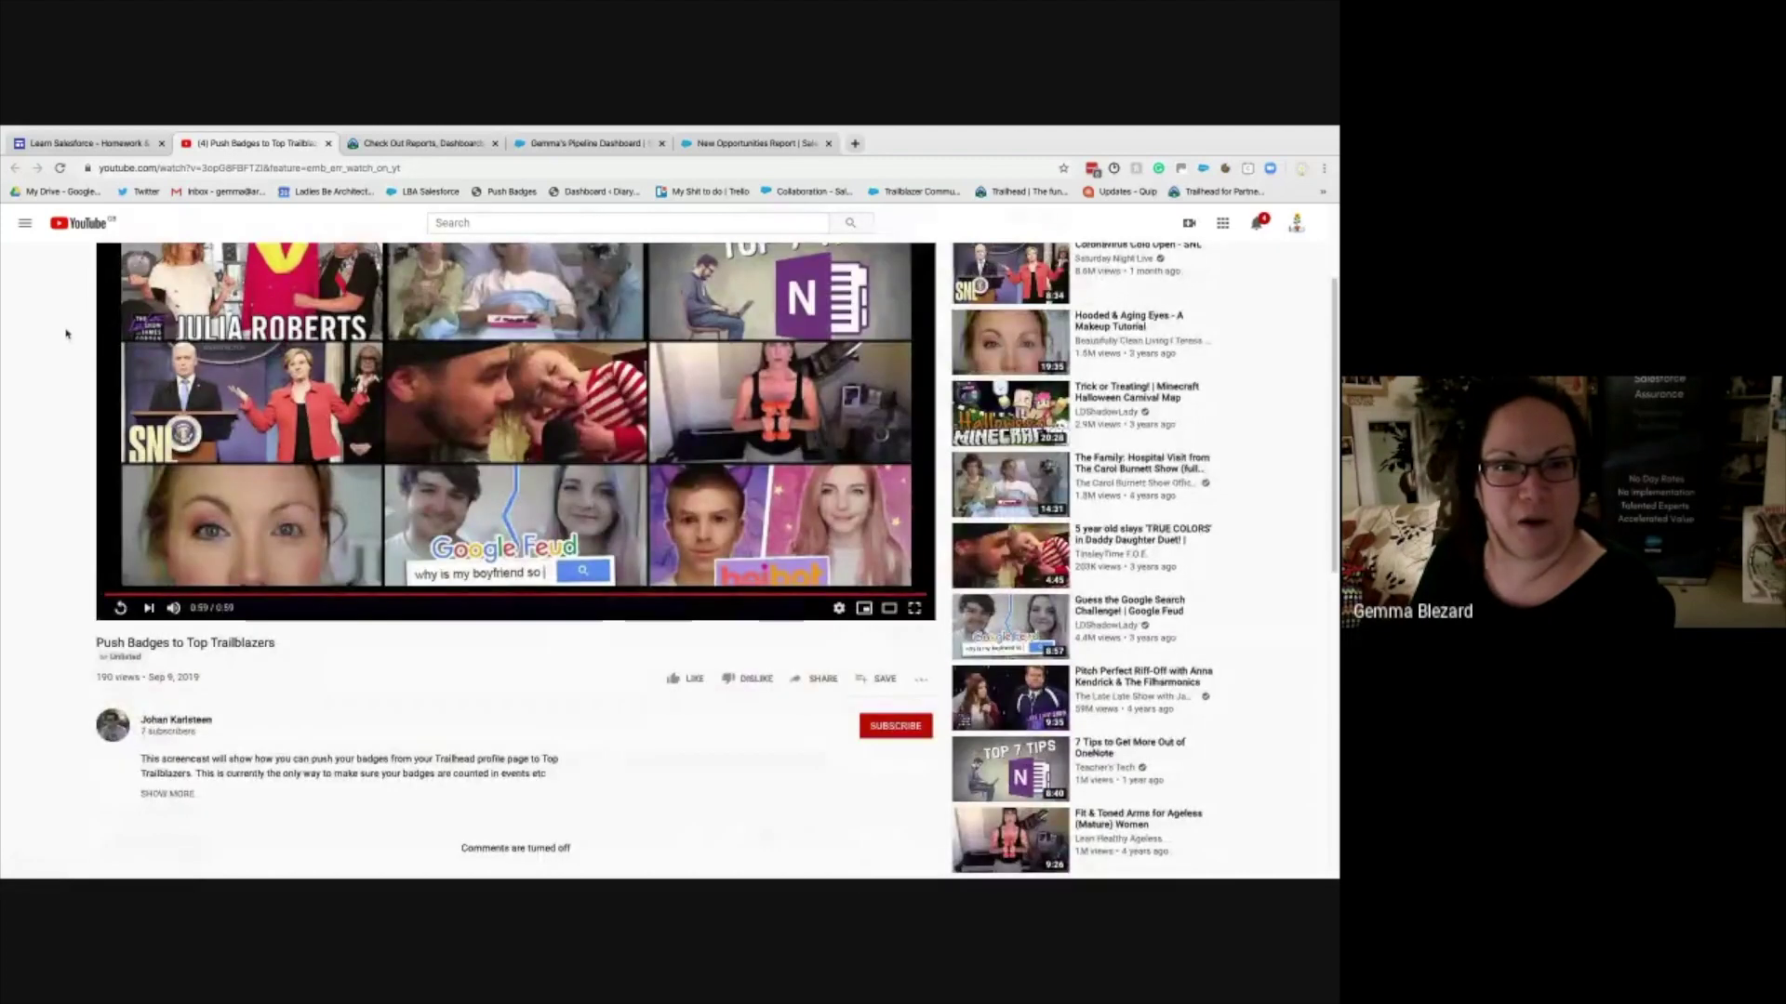
scroll(66, 333, "up", 4)
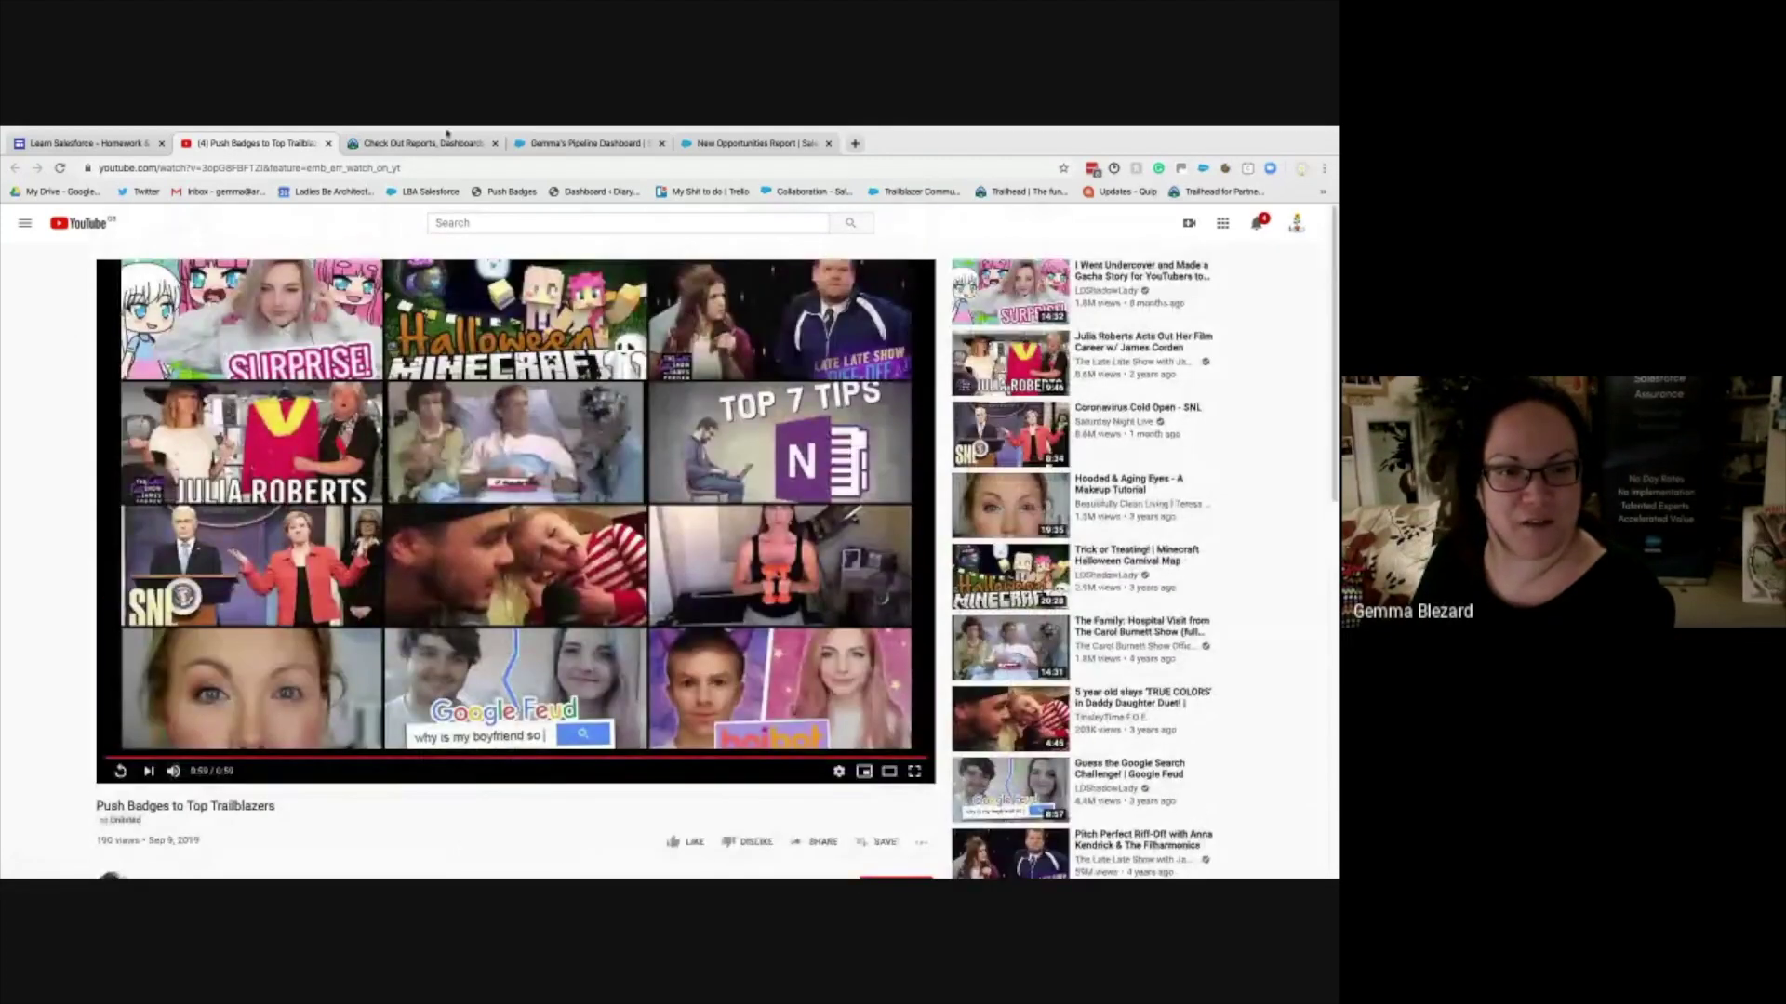
left_click(327, 143)
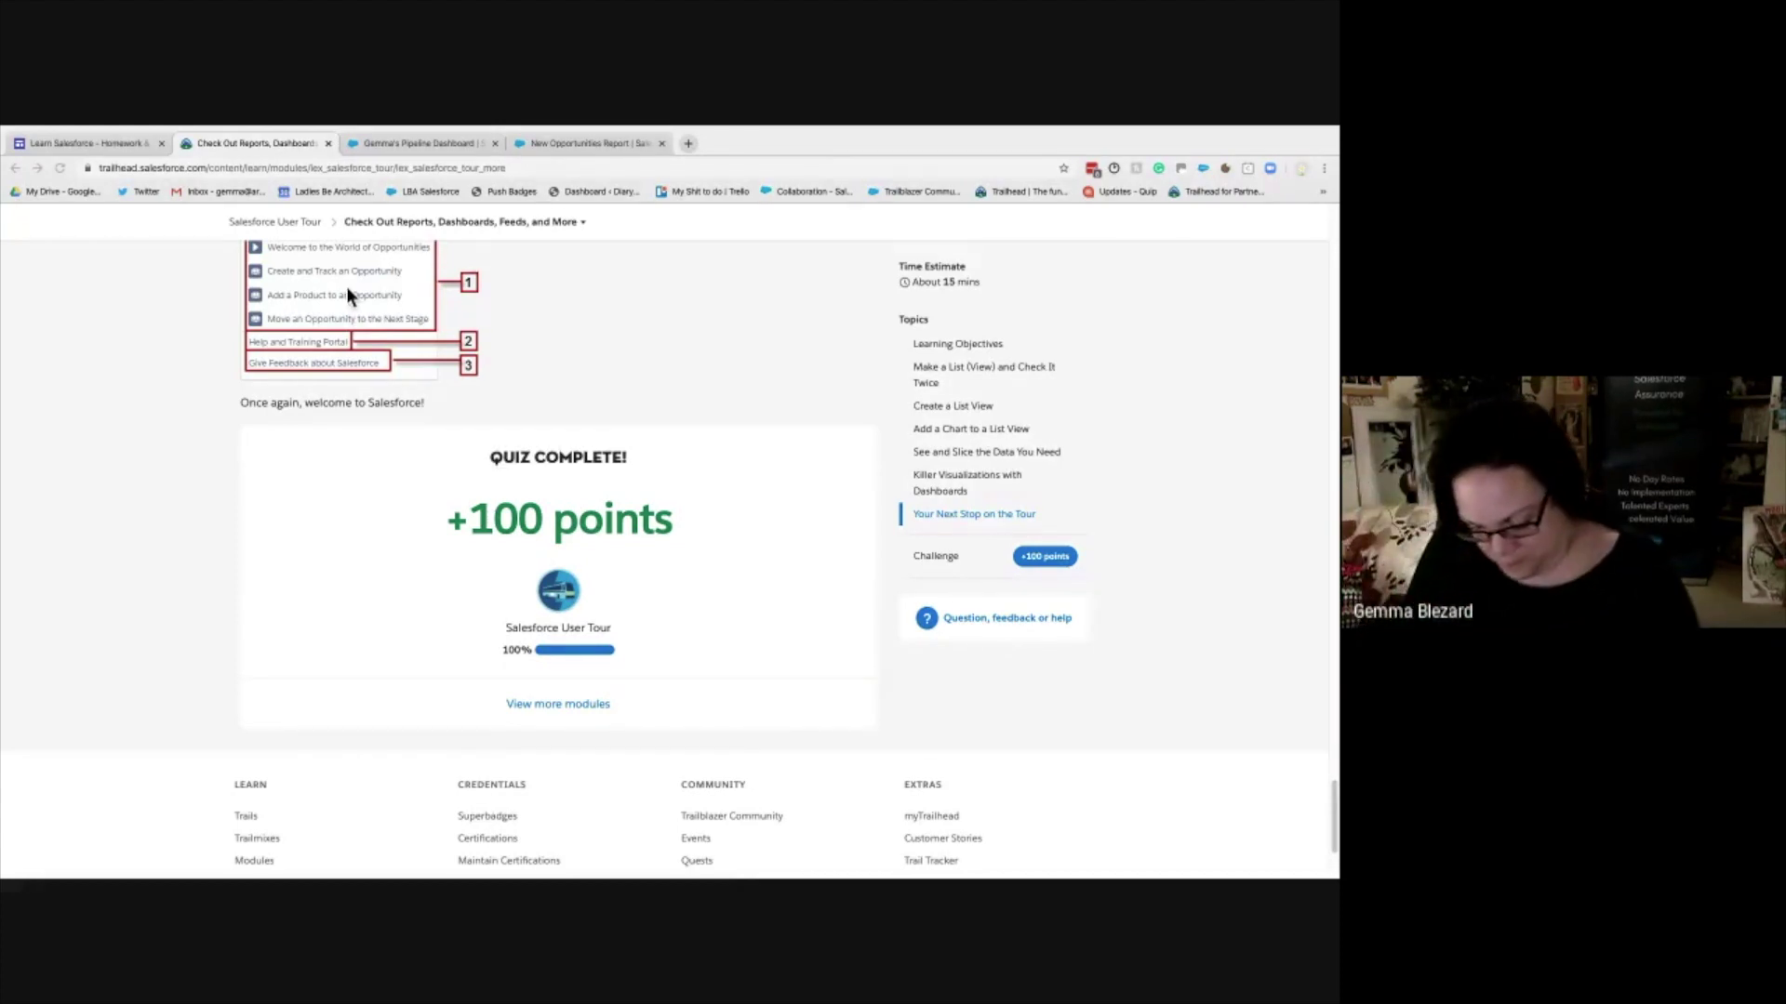
- Open trailhead.salesforce.com/content/learn/projects/quickstart-lightning-experience-sales and read the project's Get Started with the Project unit
left_click(407, 166)
type("trailhead.salesforce.com/content/learn/projects/quickstart-lightning-experience-sales")
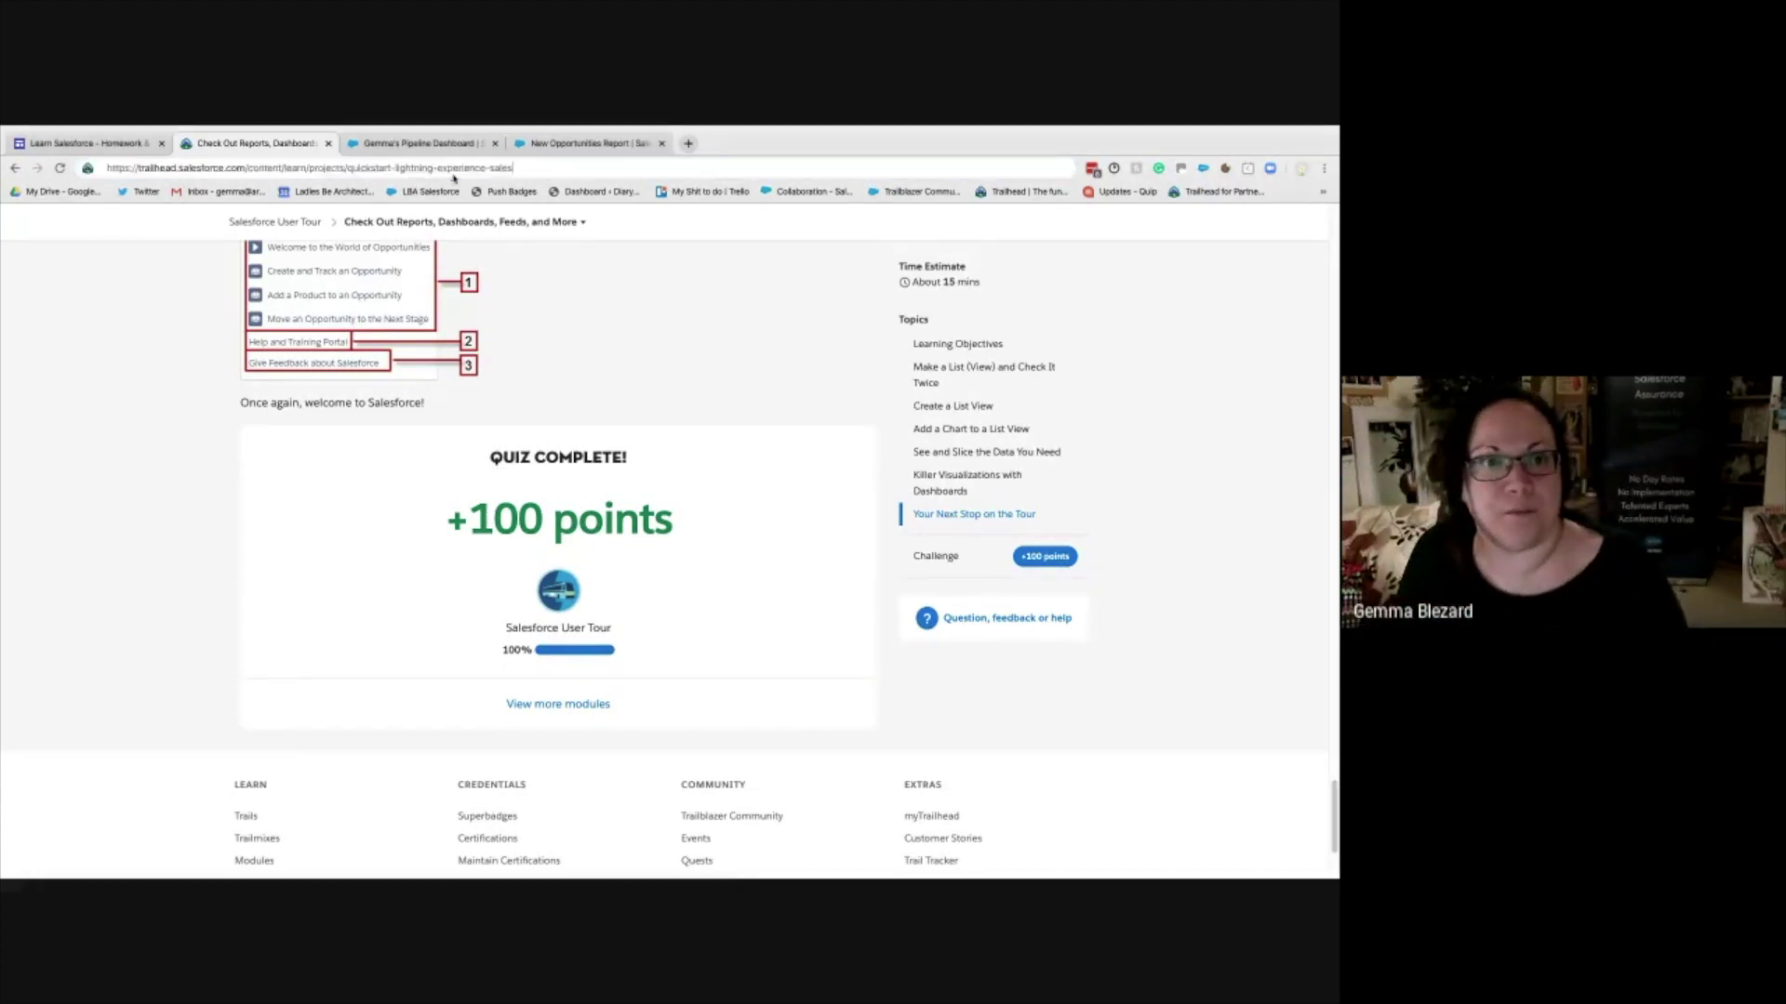
key("Return")
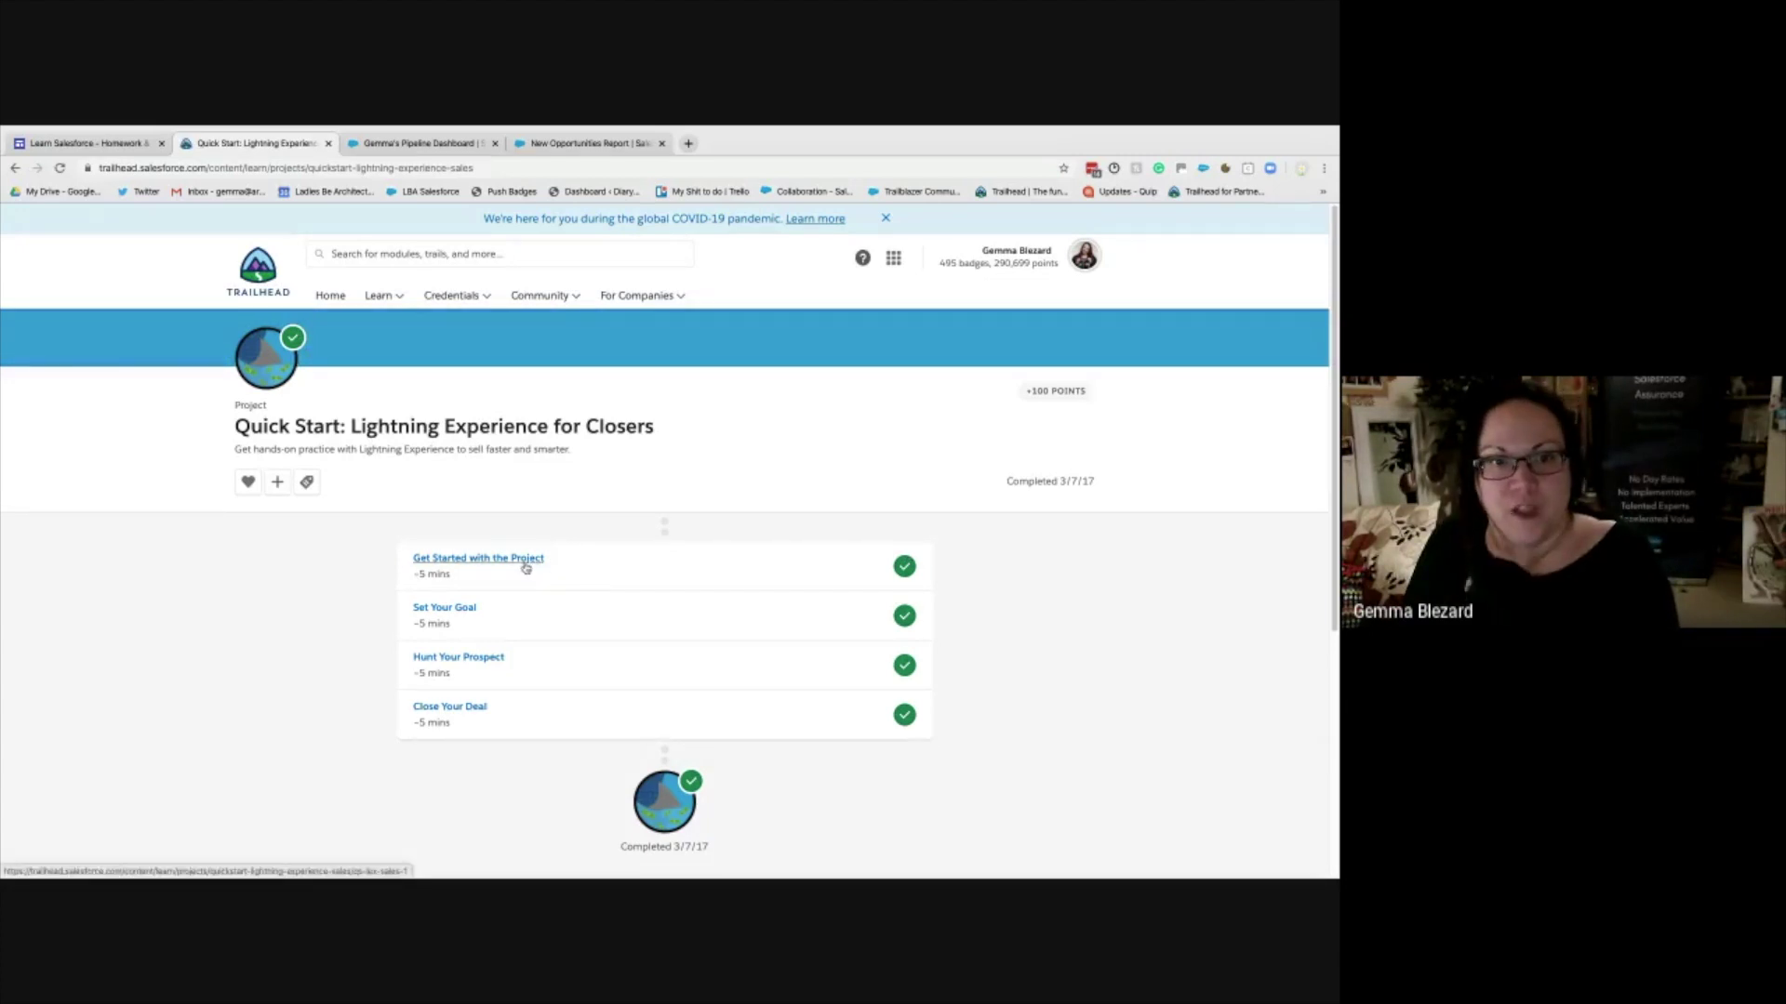
left_click(526, 564)
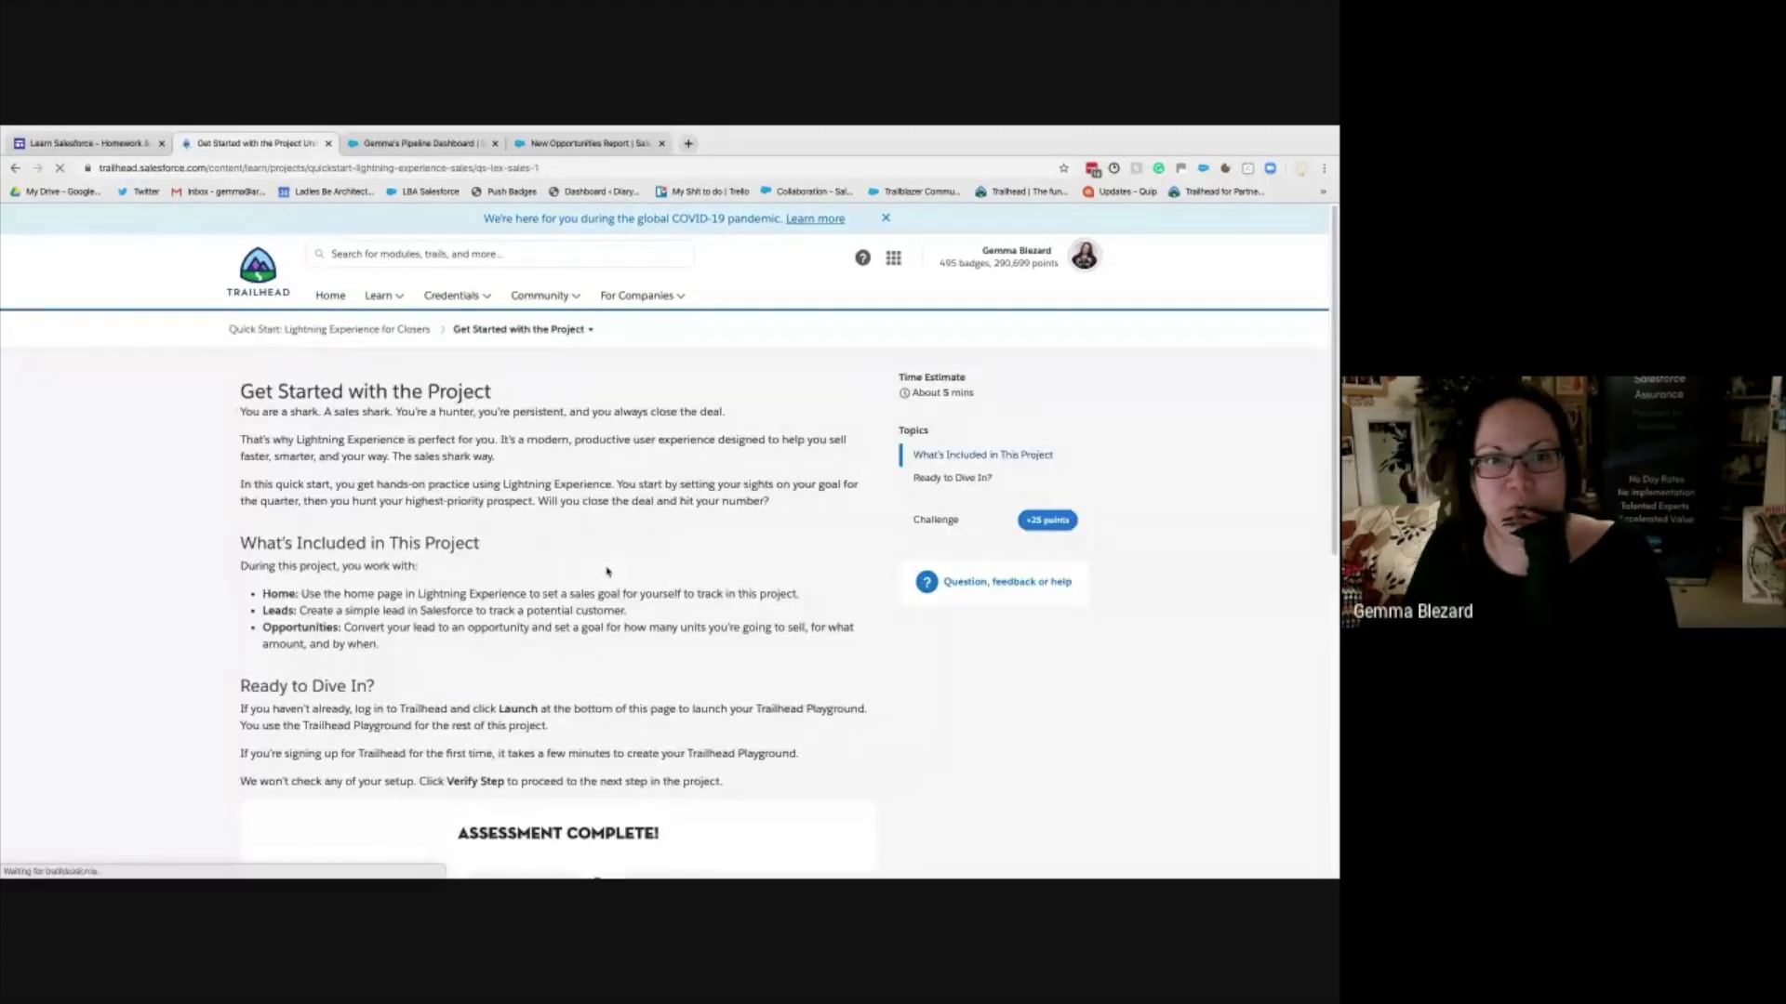
scroll(607, 571, "down", 2)
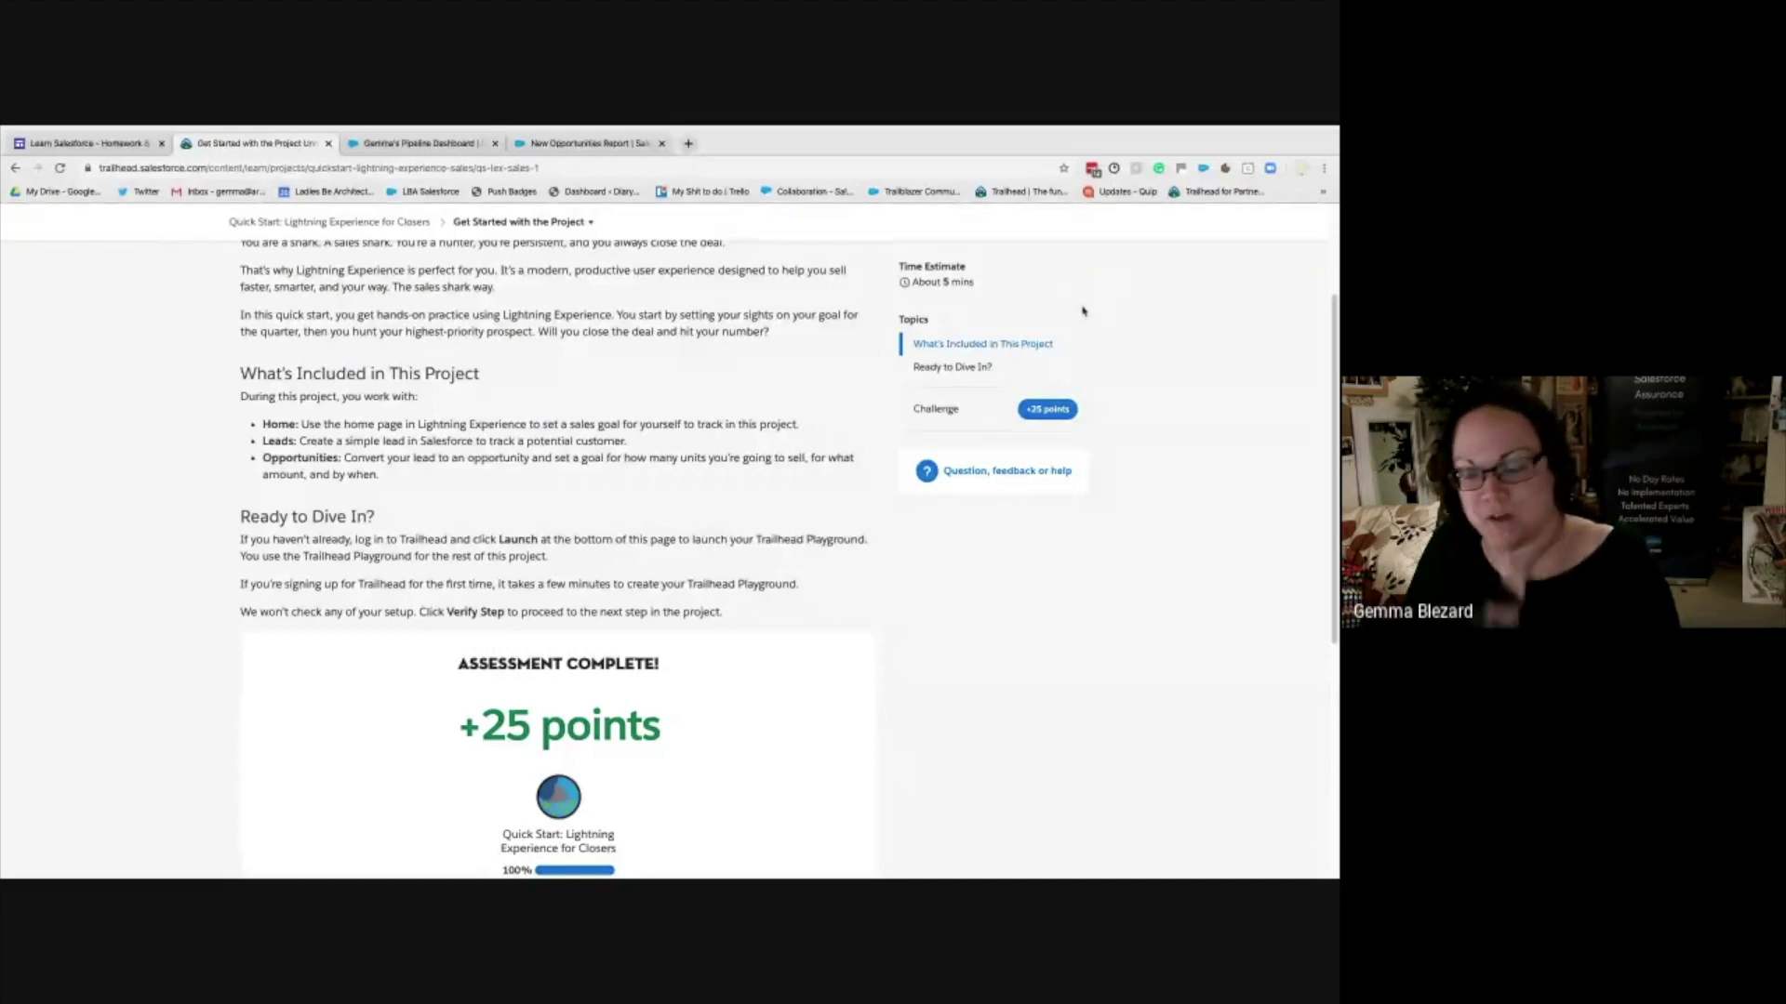
- Switch to the incognito window and open the project page trailhead.salesforce.com/content/learn/projects/quickstart-lightning-experience-sales
key("ctrl+Right")
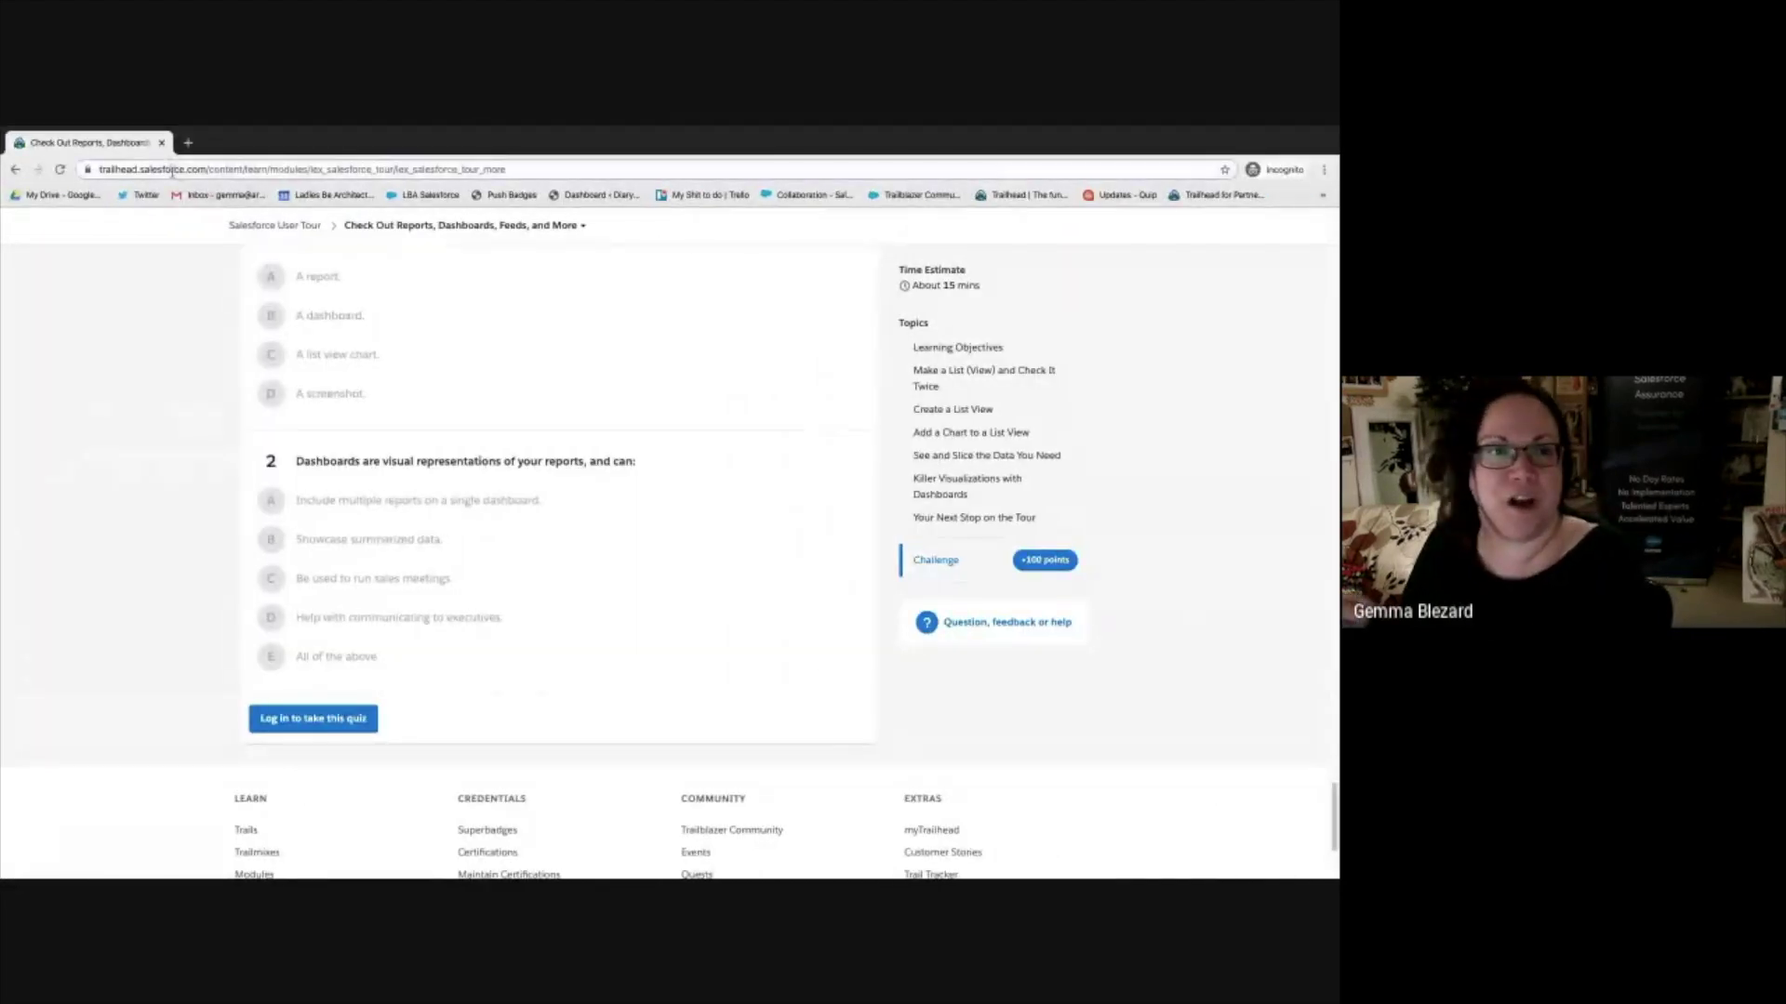
left_click(172, 171)
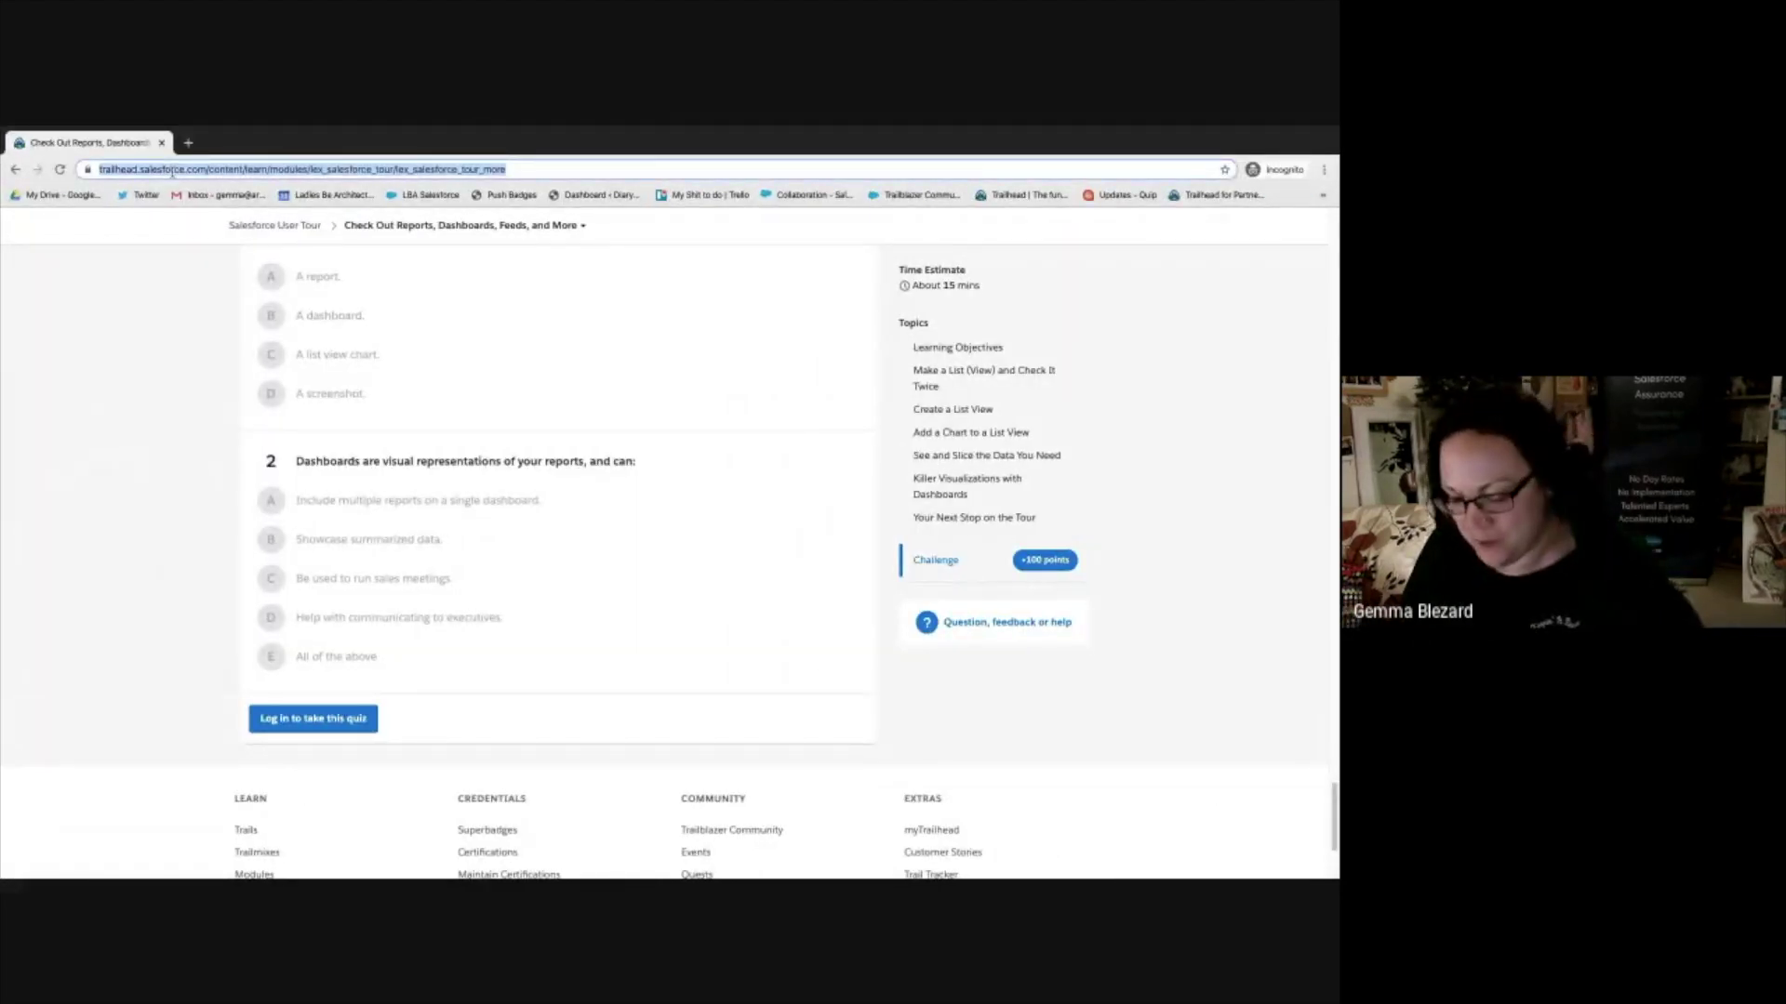
type("https://trailhead.salesforce.com/content/learn/projects/quickstart-lightning-experience-sales")
key("Return")
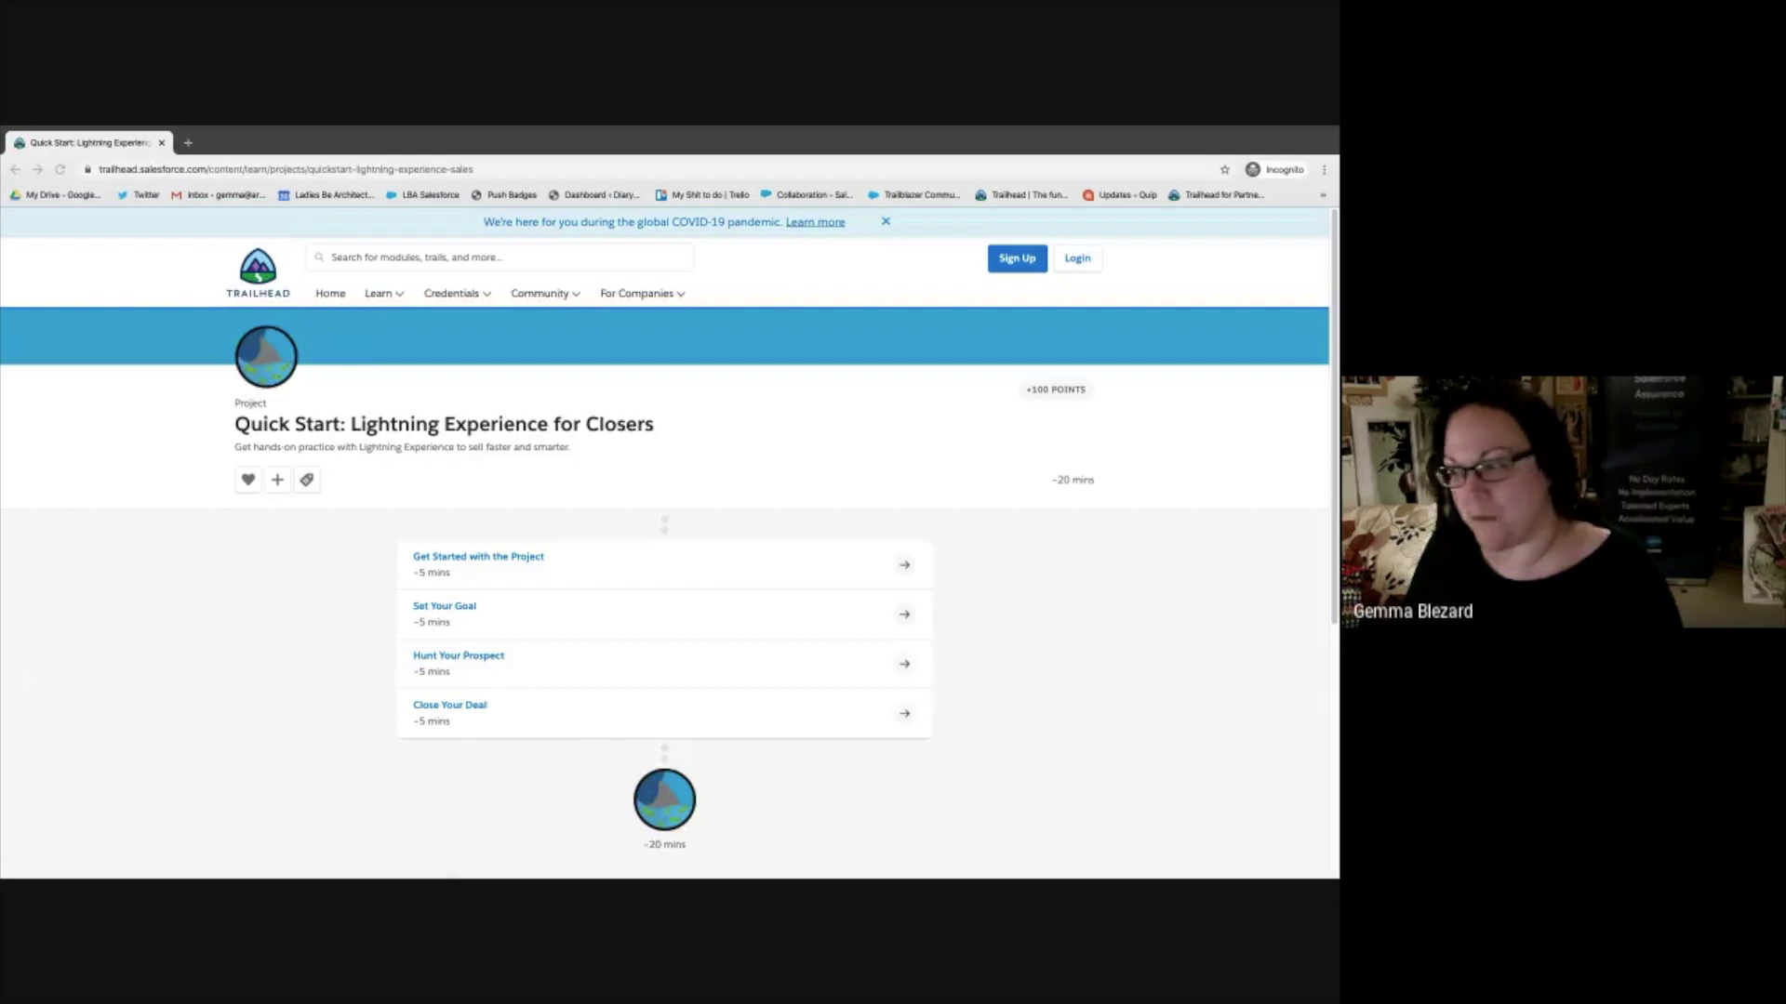
left_click(27, 704)
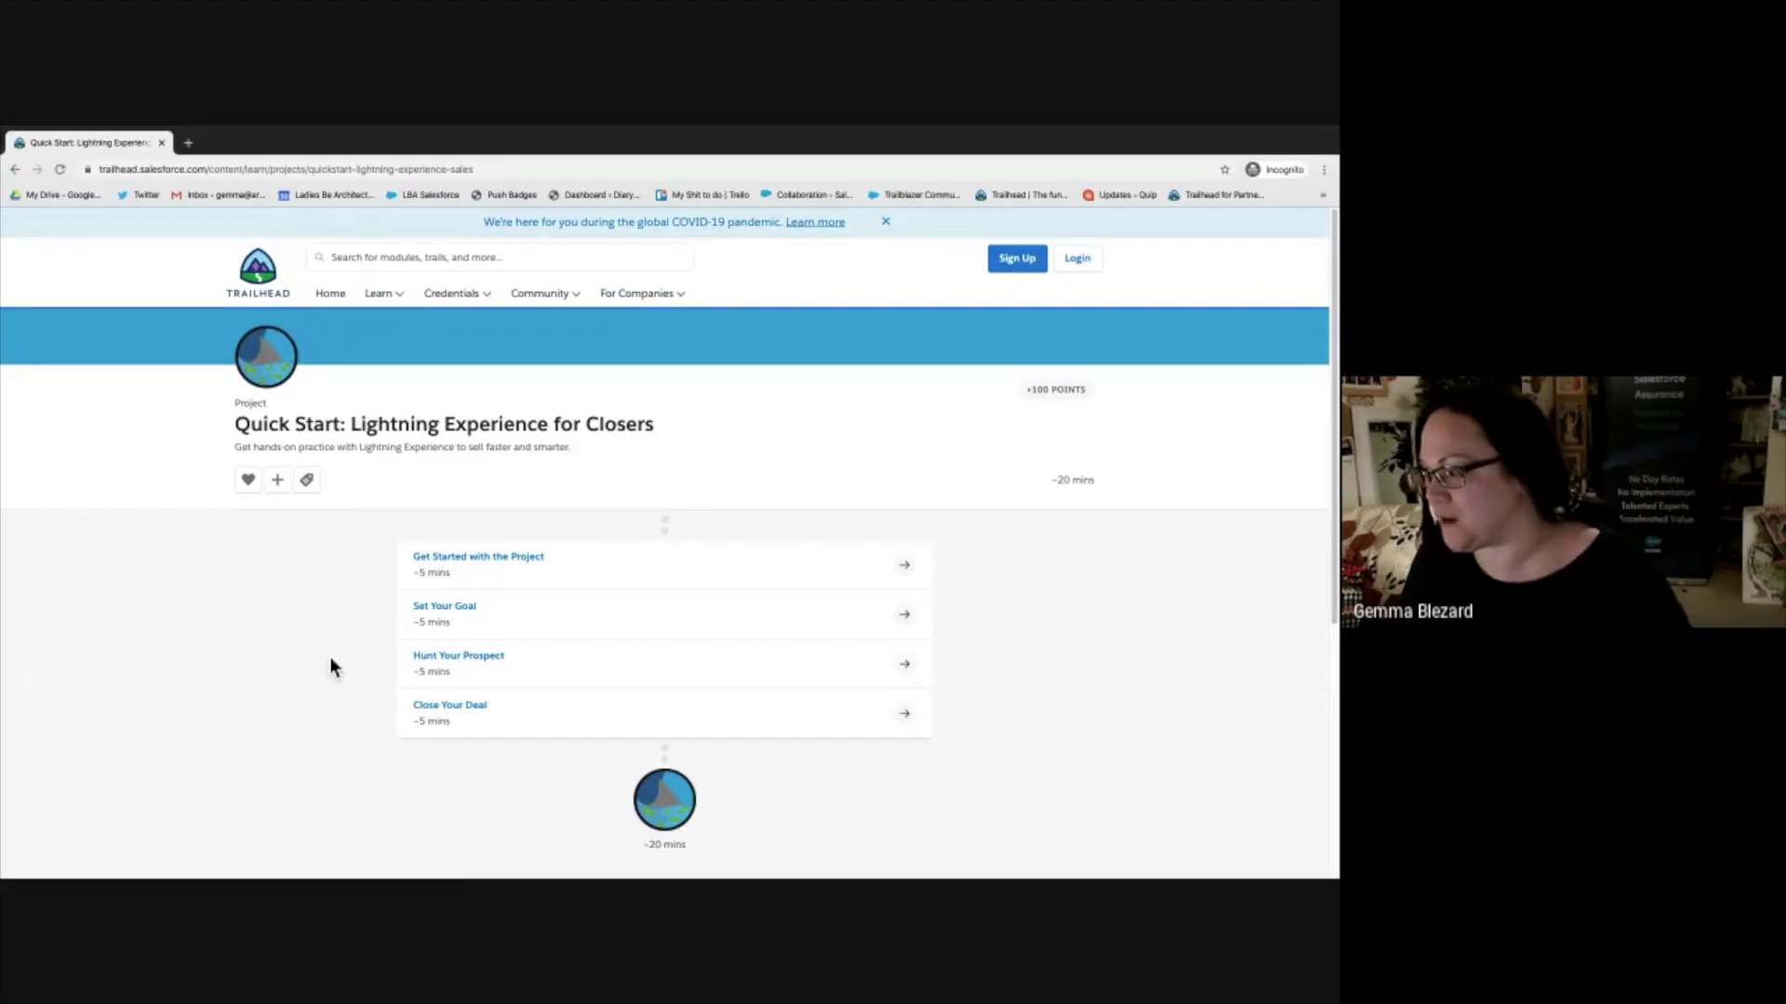
- Open the project's Get Started with the Project unit and read its overview and Verify Step section
left_click(543, 558)
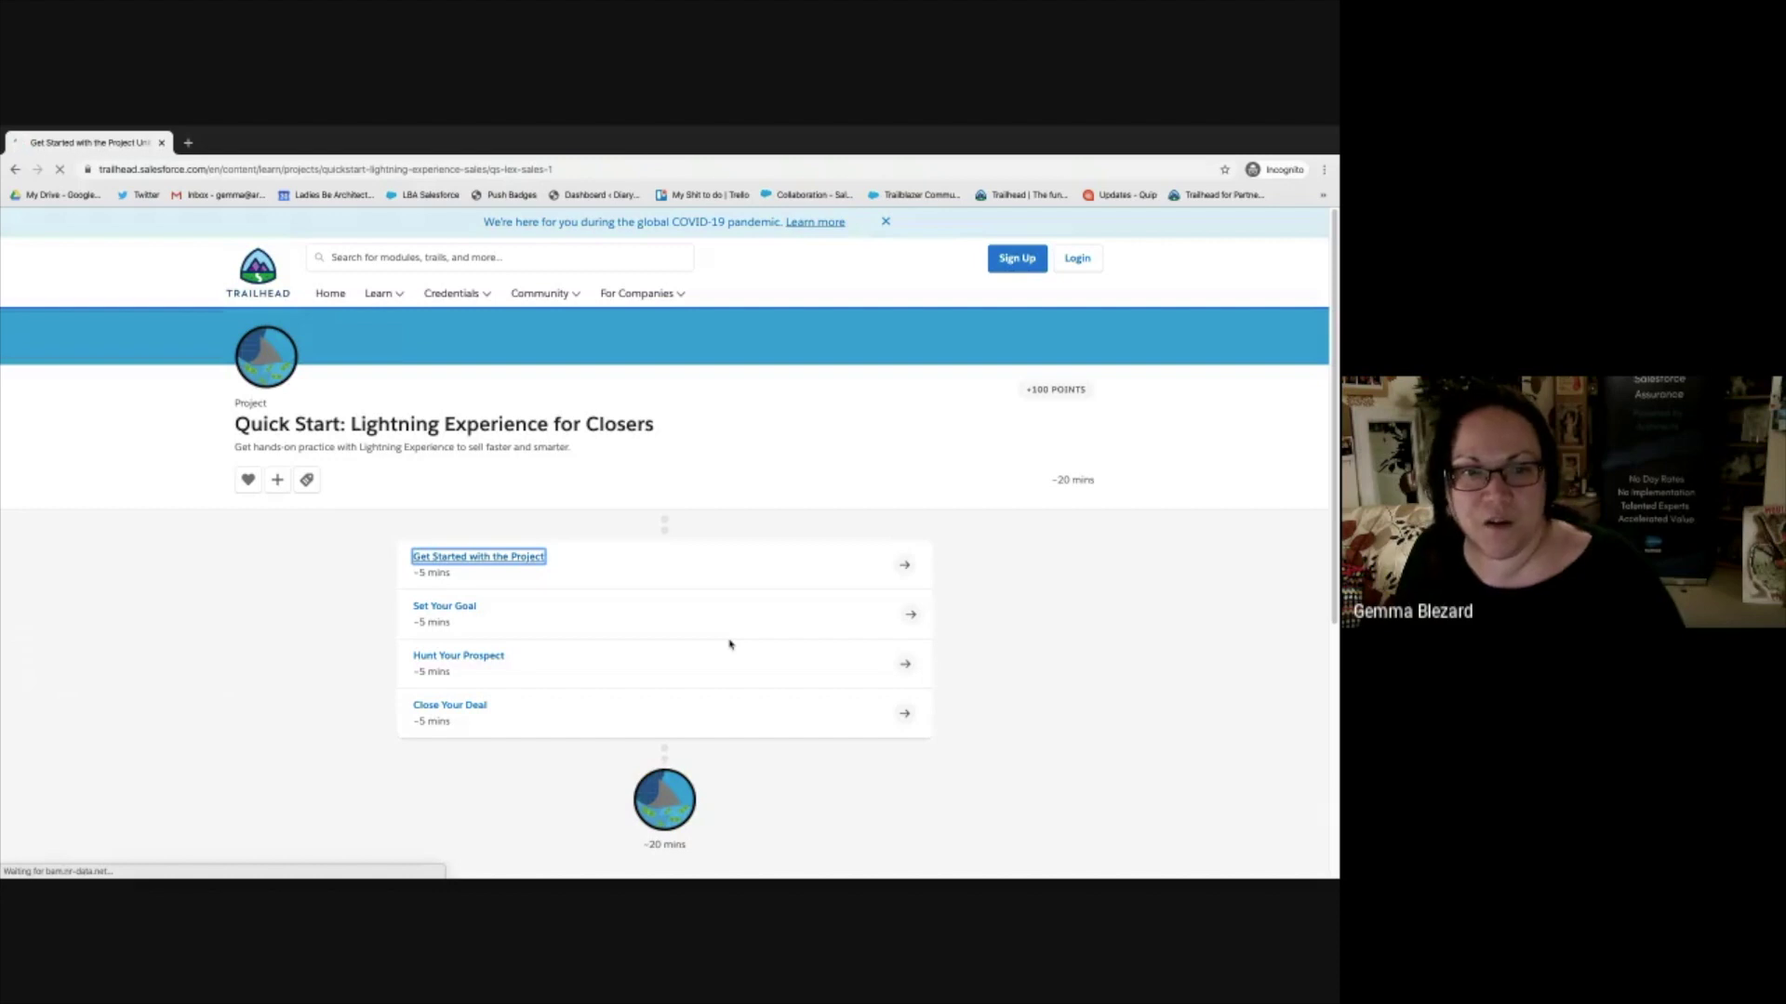
scroll(472, 696, "down", 3)
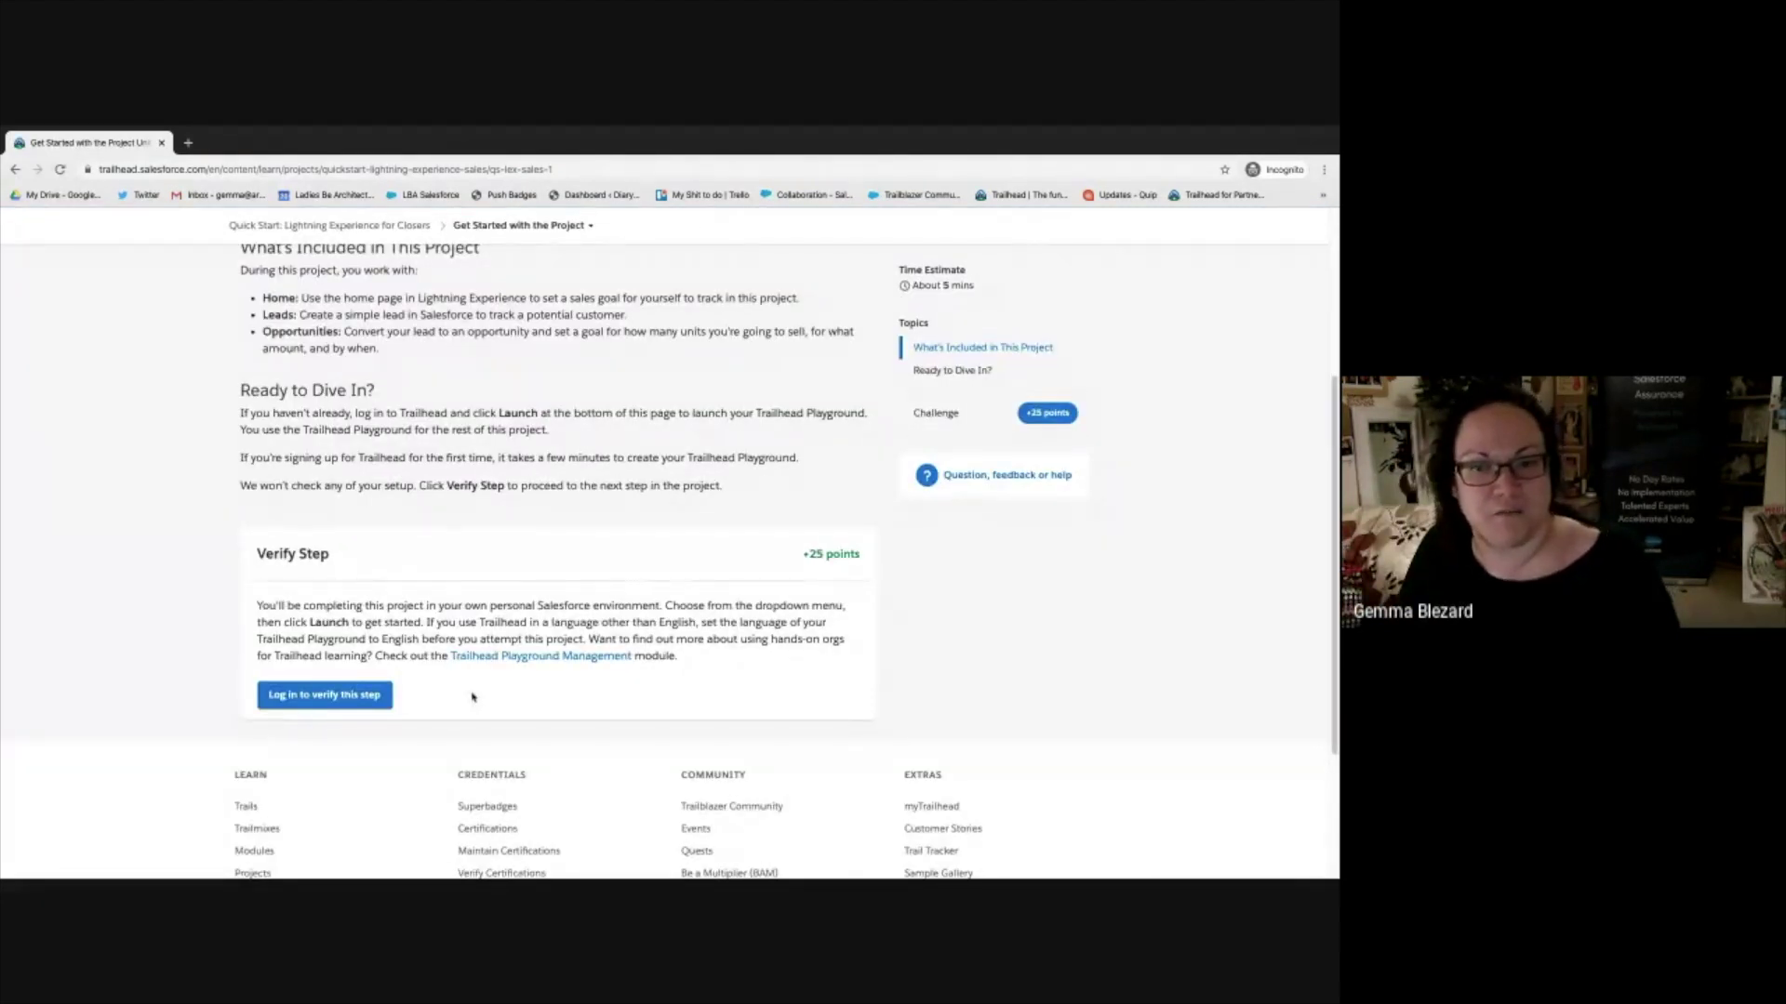
scroll(484, 683, "up", 1)
scroll(484, 683, "up", 1)
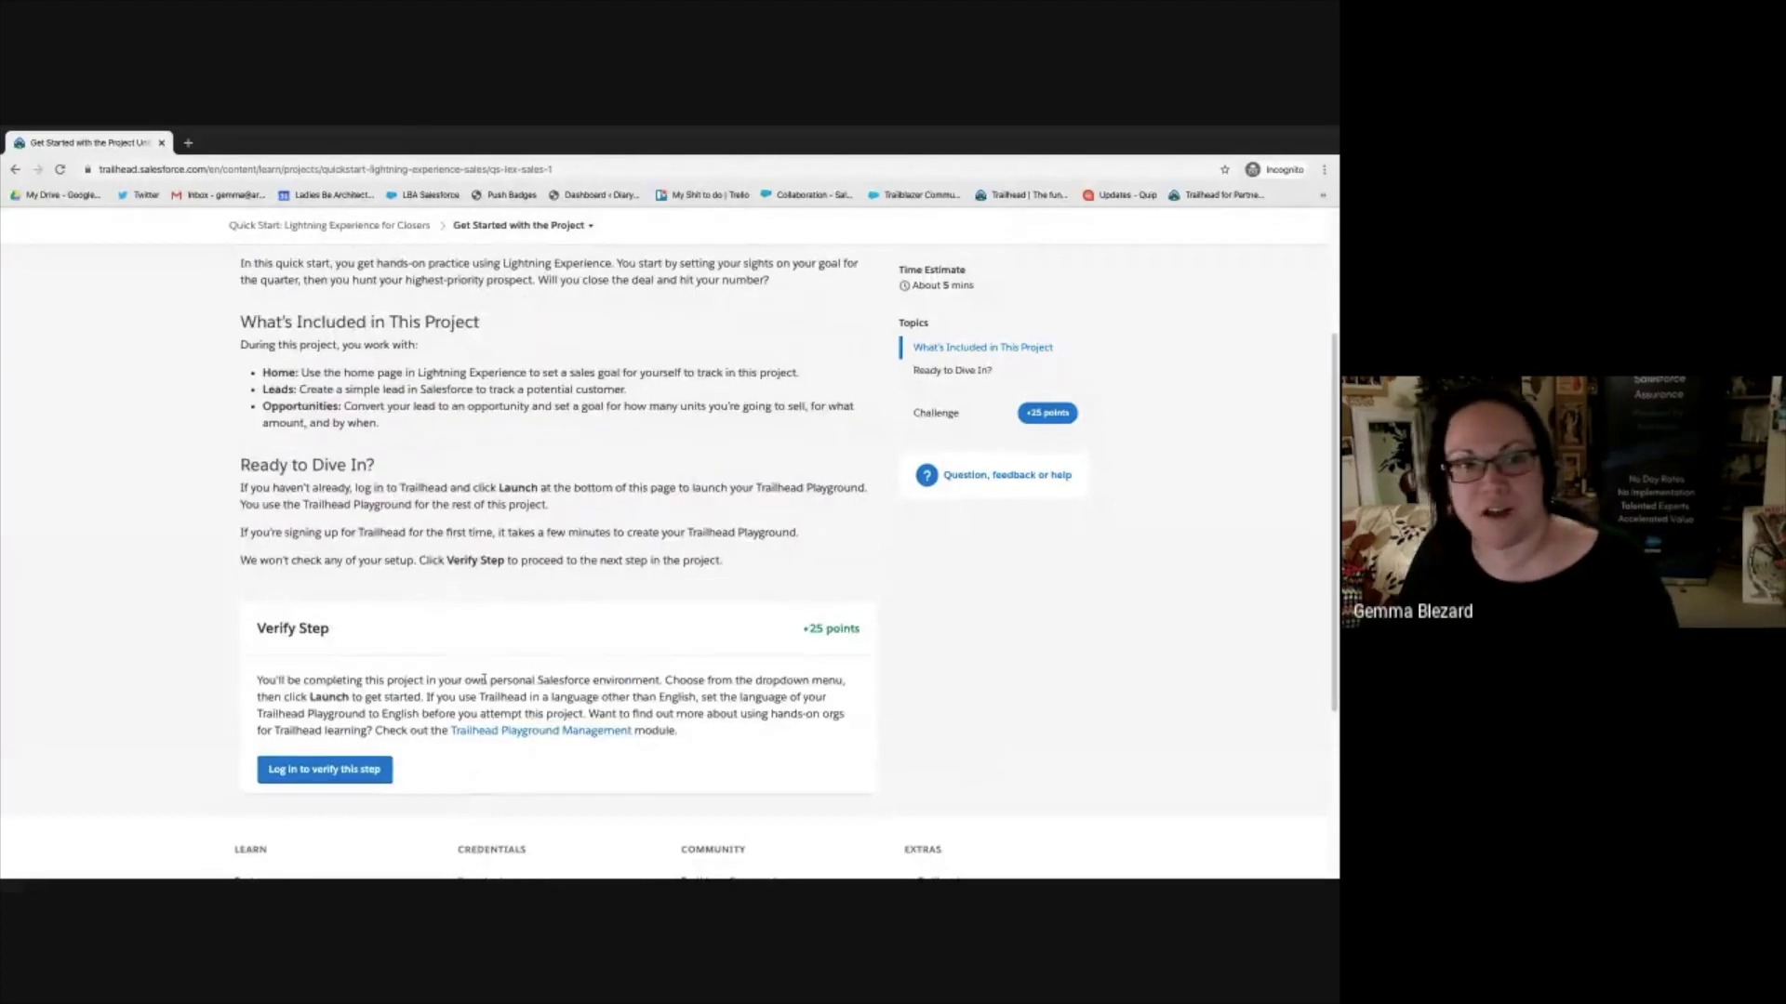
scroll(484, 680, "up", 1)
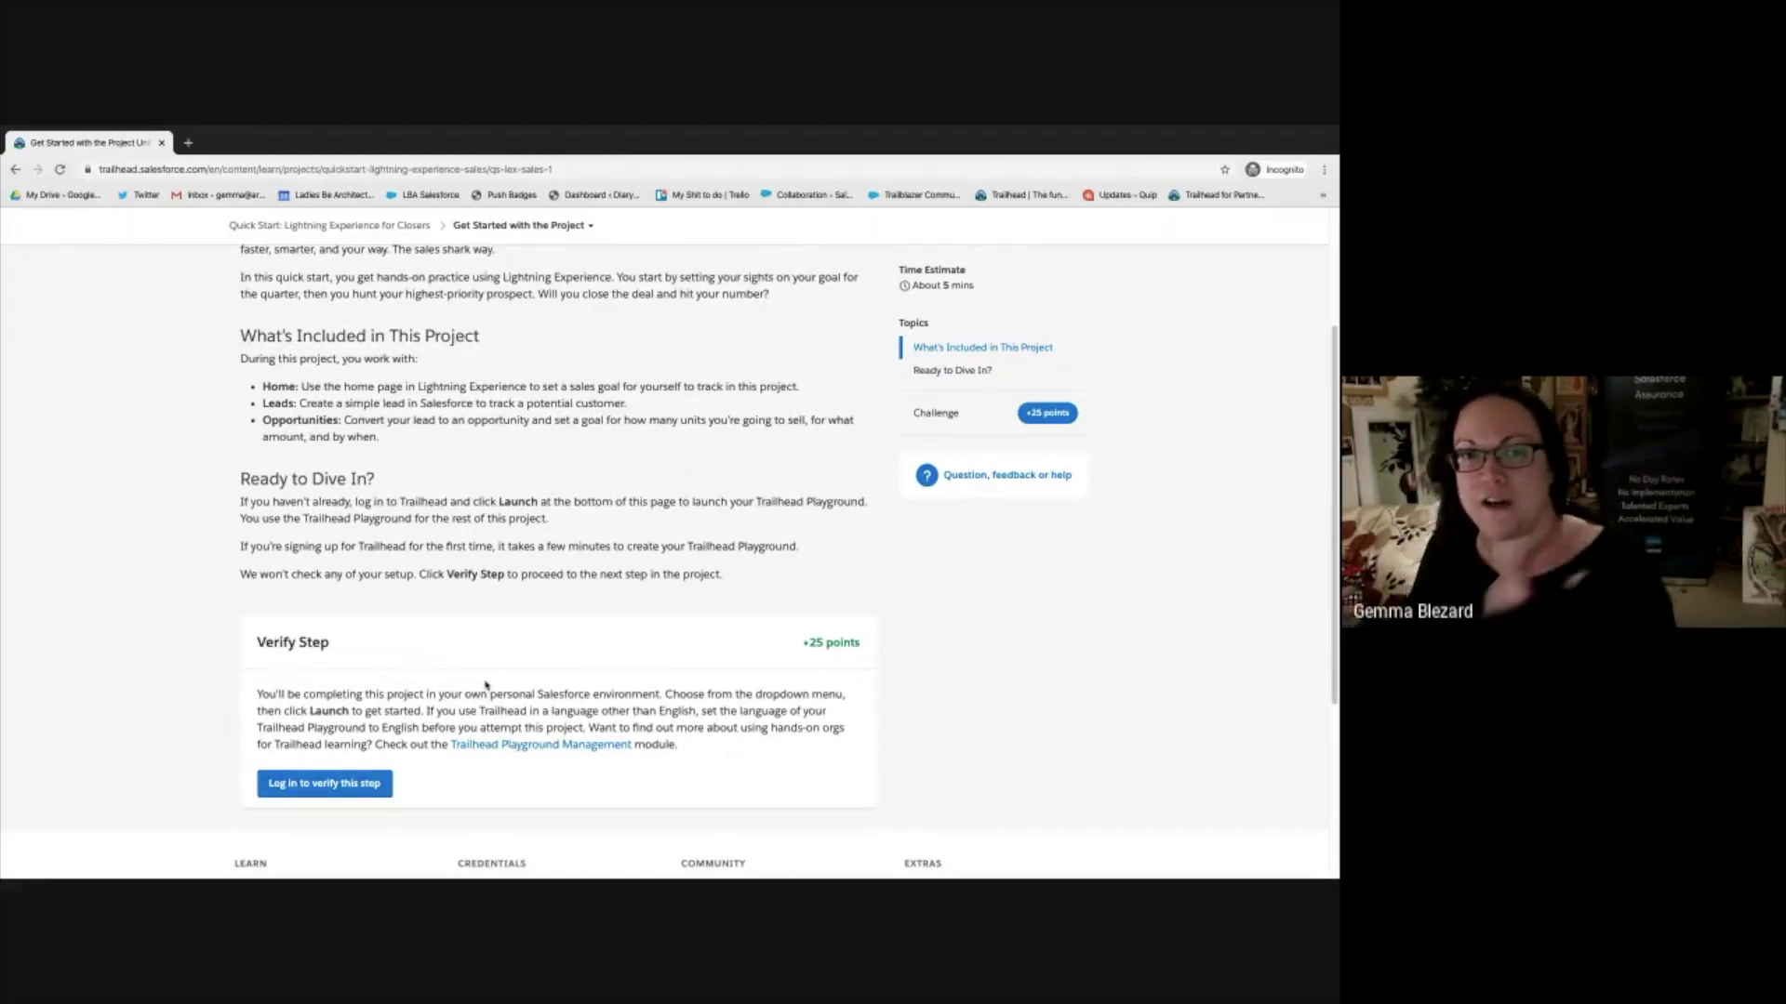
scroll(569, 618, "up", 1)
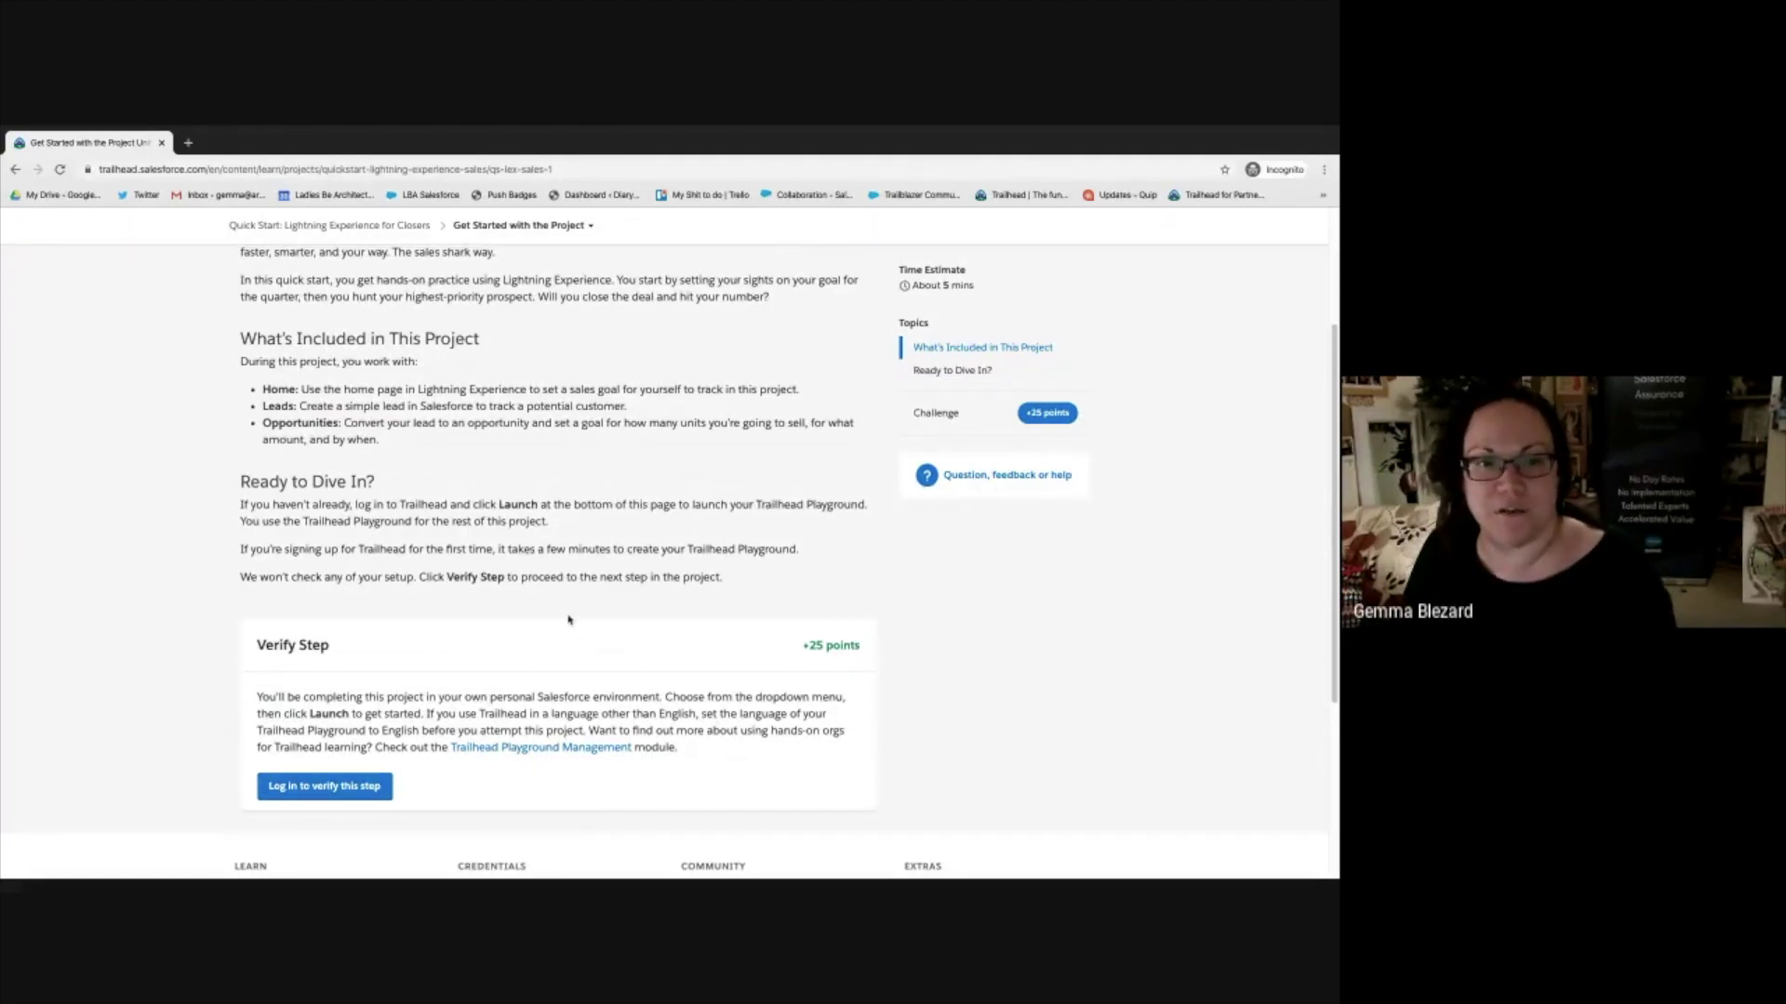
scroll(569, 621, "up", 3)
- Open the project's Set Your Goal unit and look through its instructions and Verify Step section
left_click(560, 327)
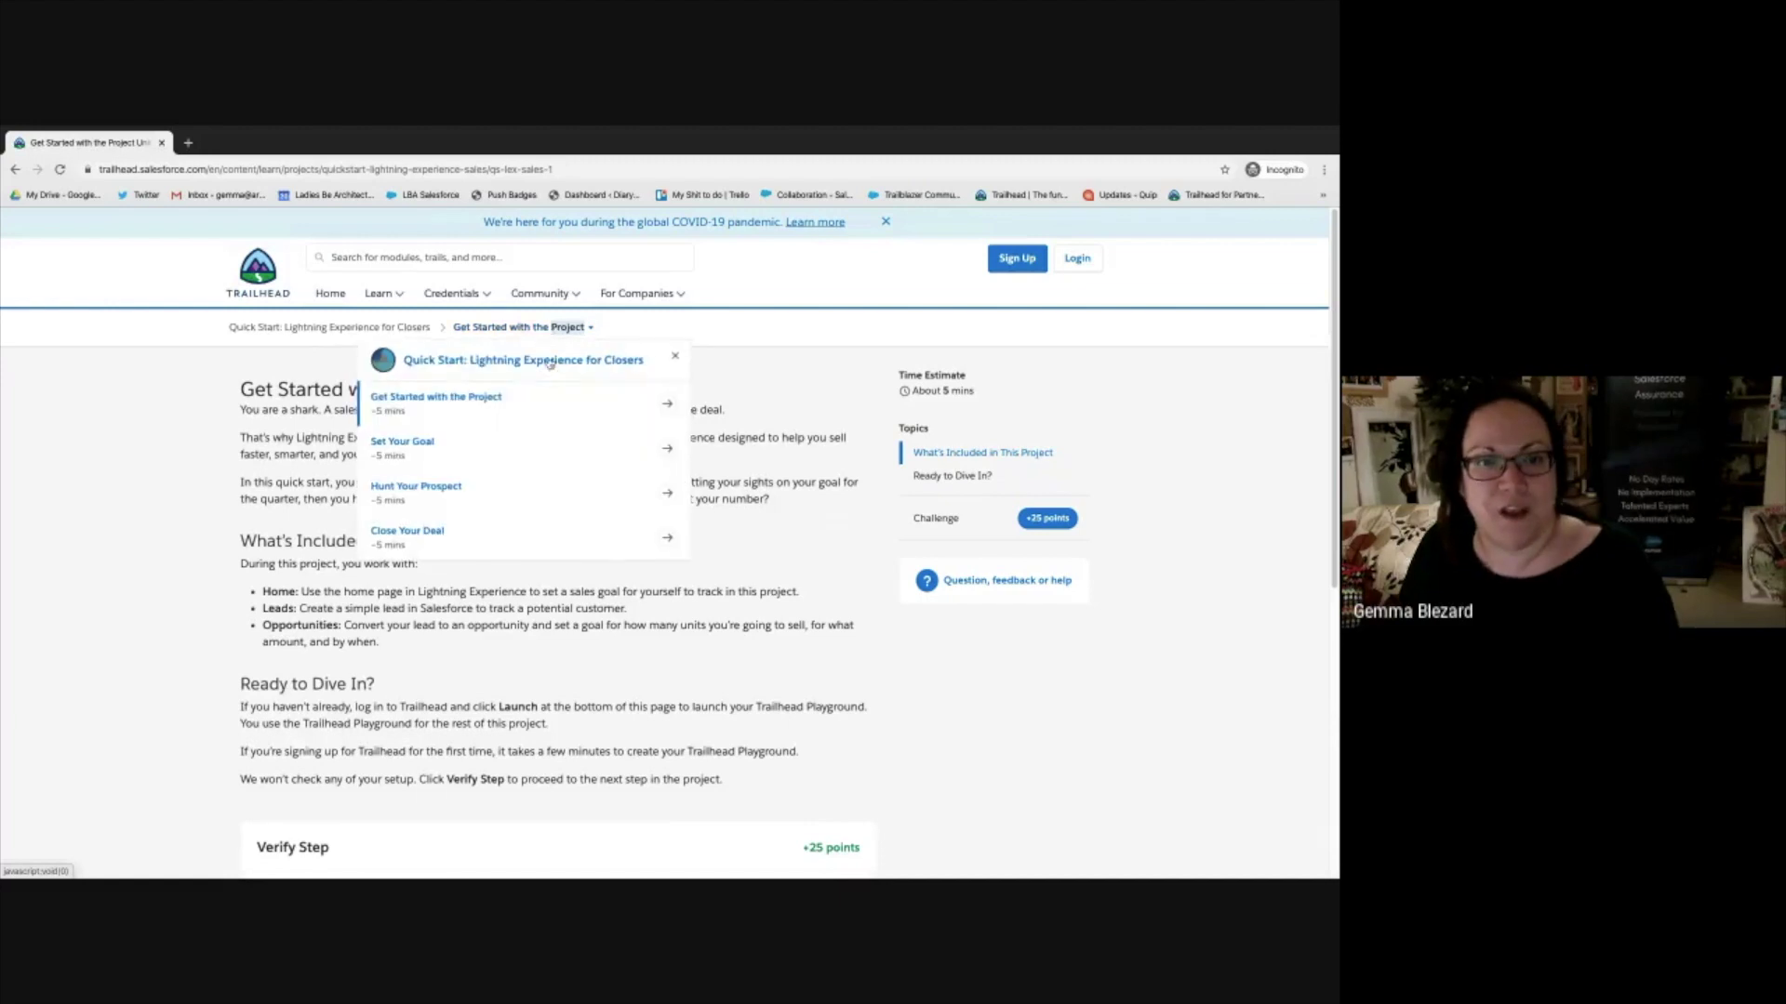
left_click(479, 456)
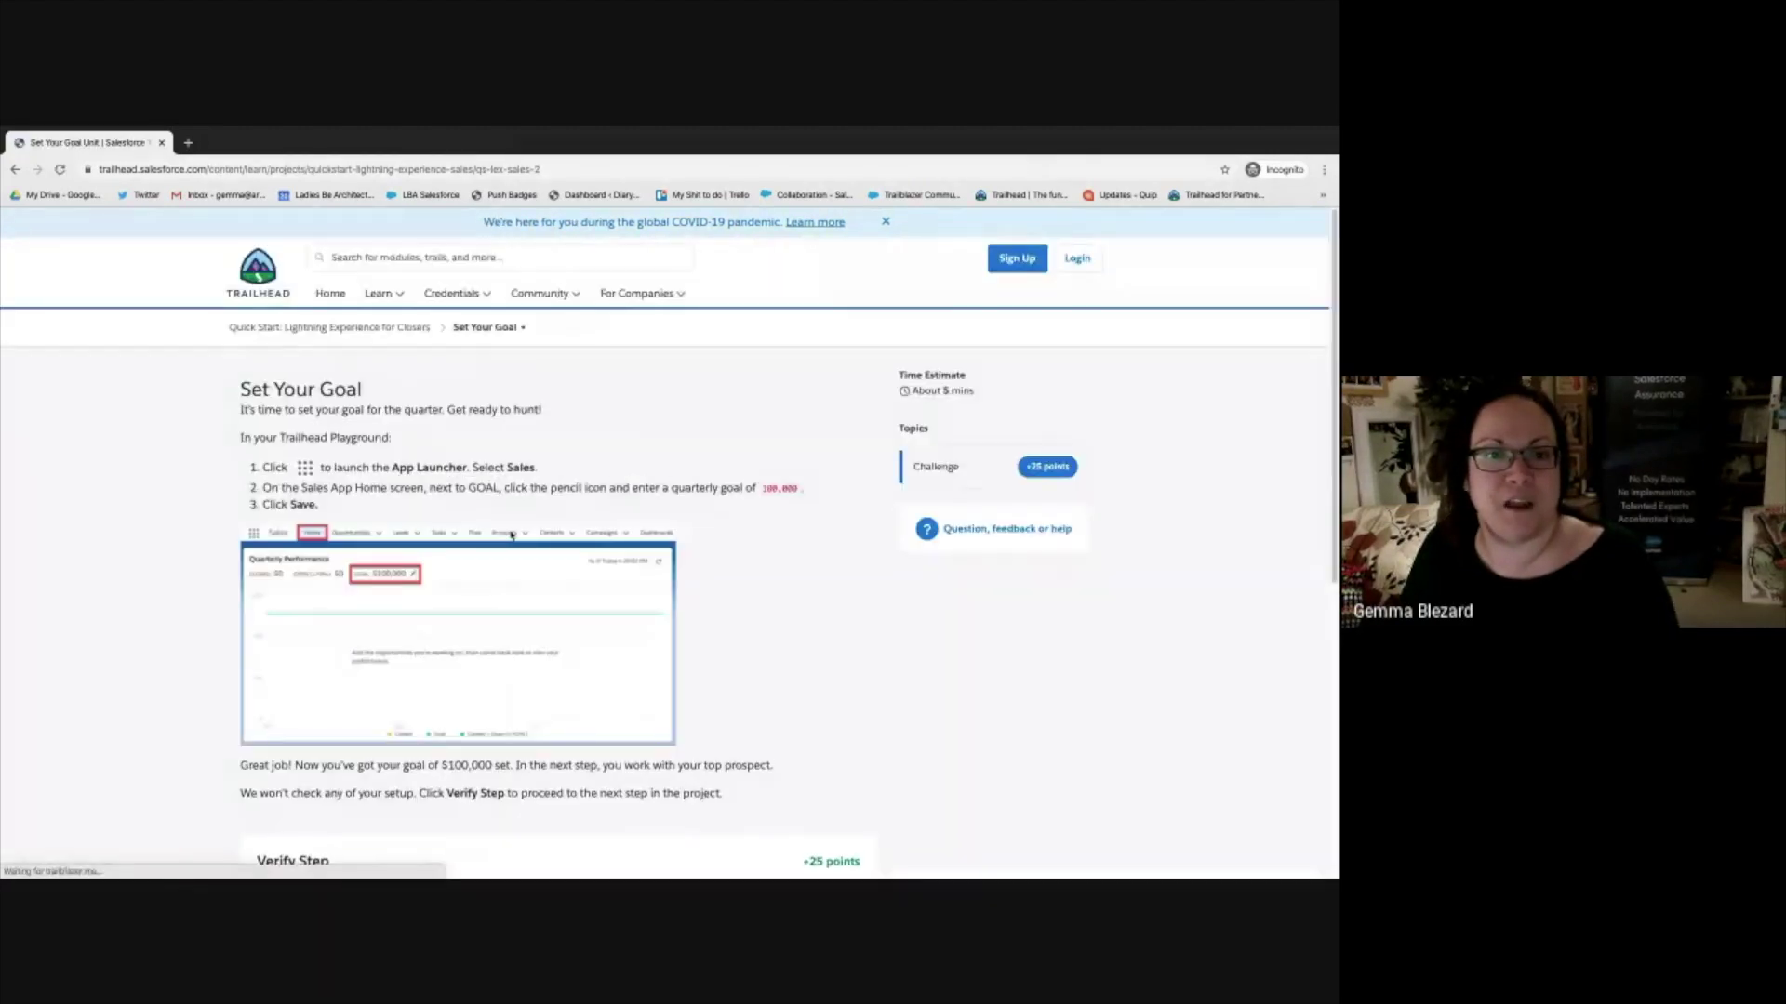
scroll(651, 749, "down", 3)
scroll(643, 756, "up", 2)
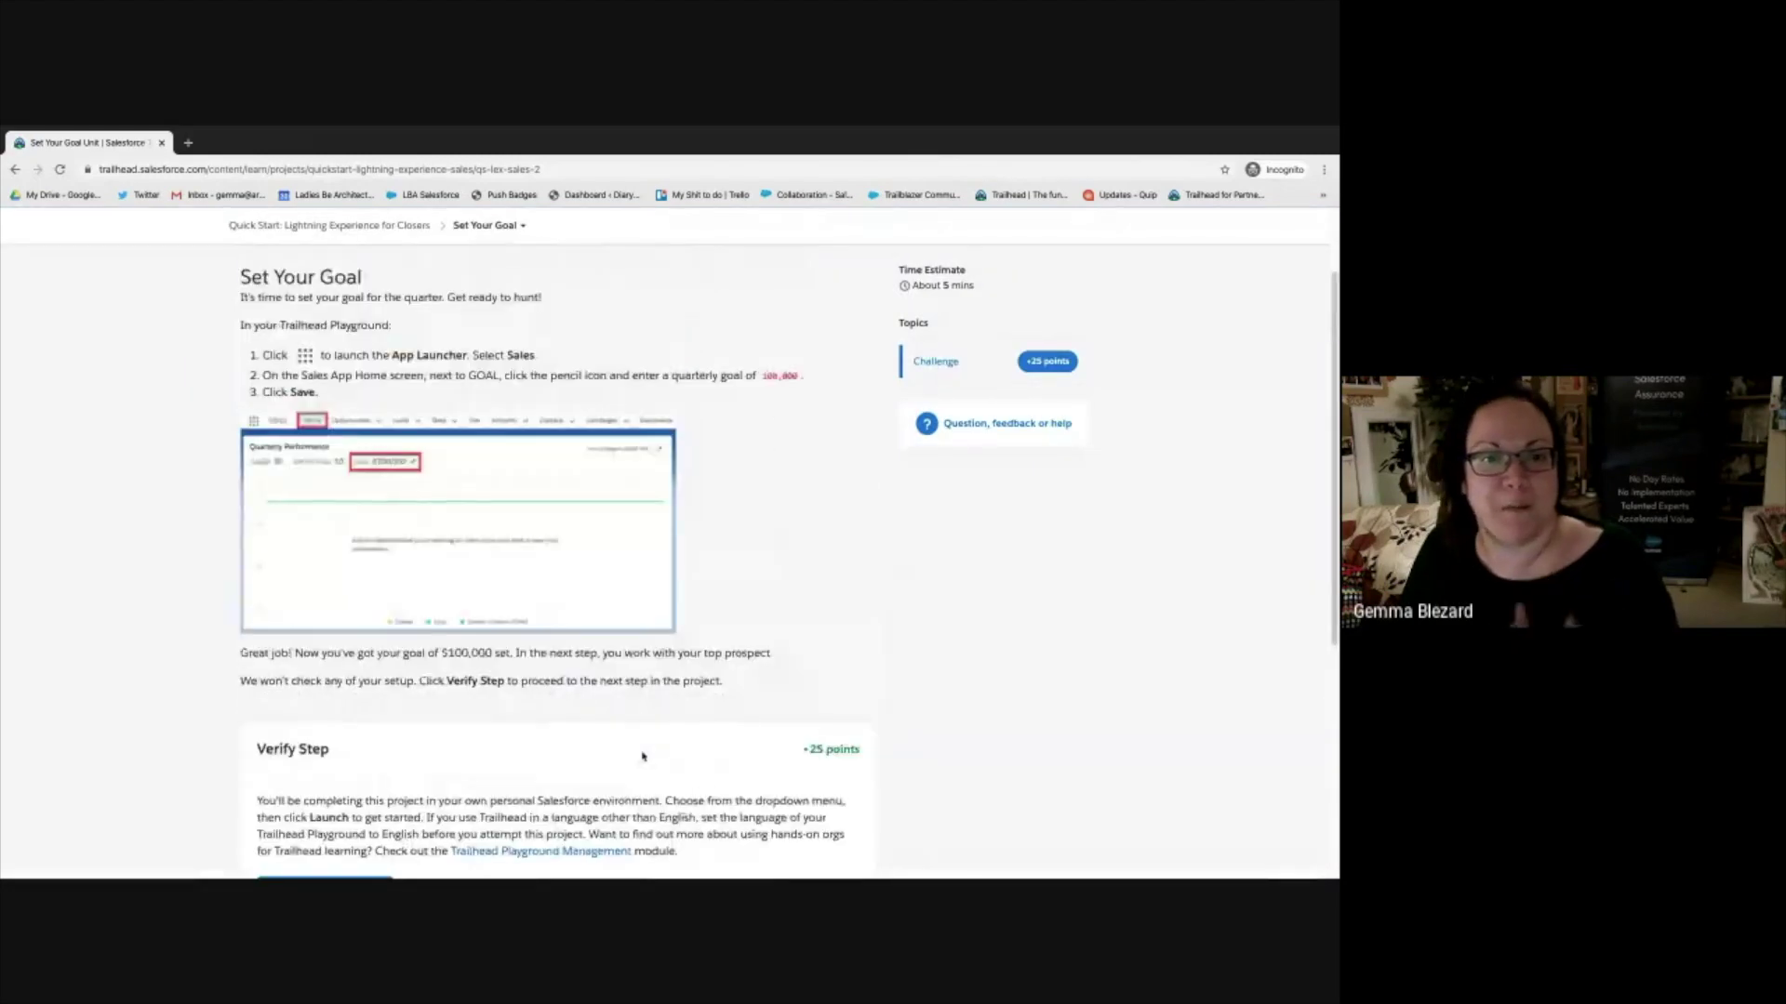
scroll(632, 449, "up", 2)
- Go to the project's Close Your Deal unit and review its opportunity steps
left_click(544, 293)
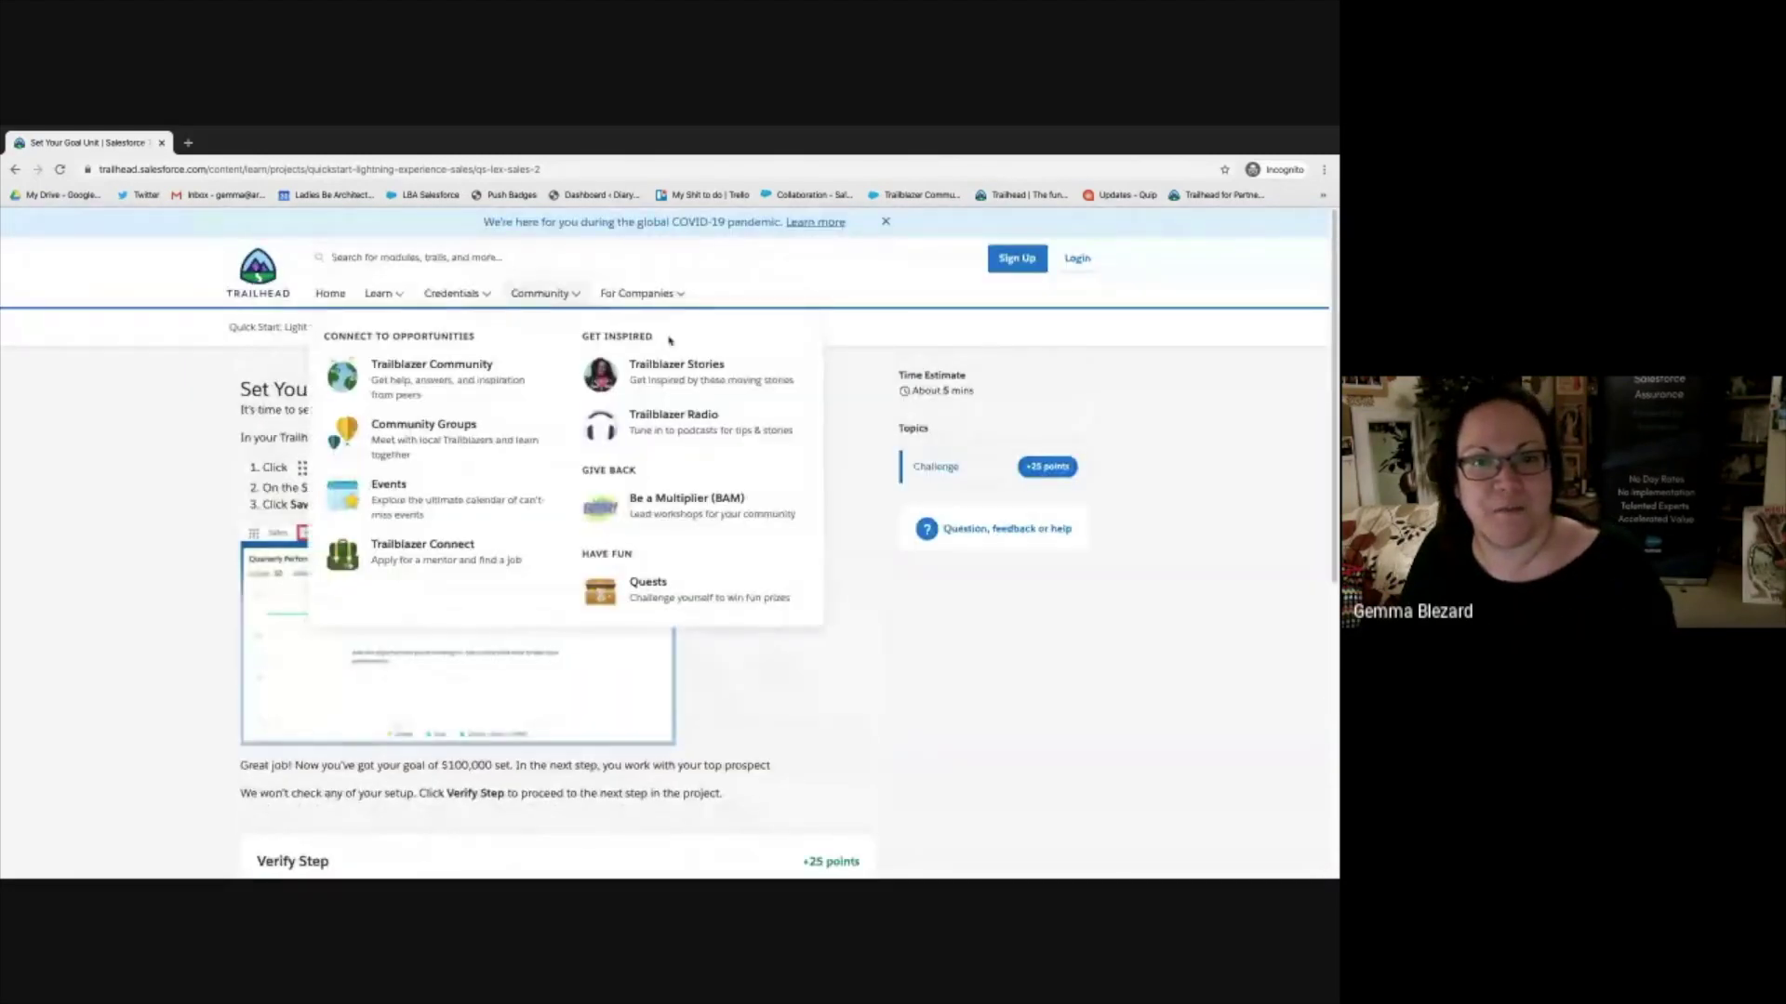
left_click(488, 327)
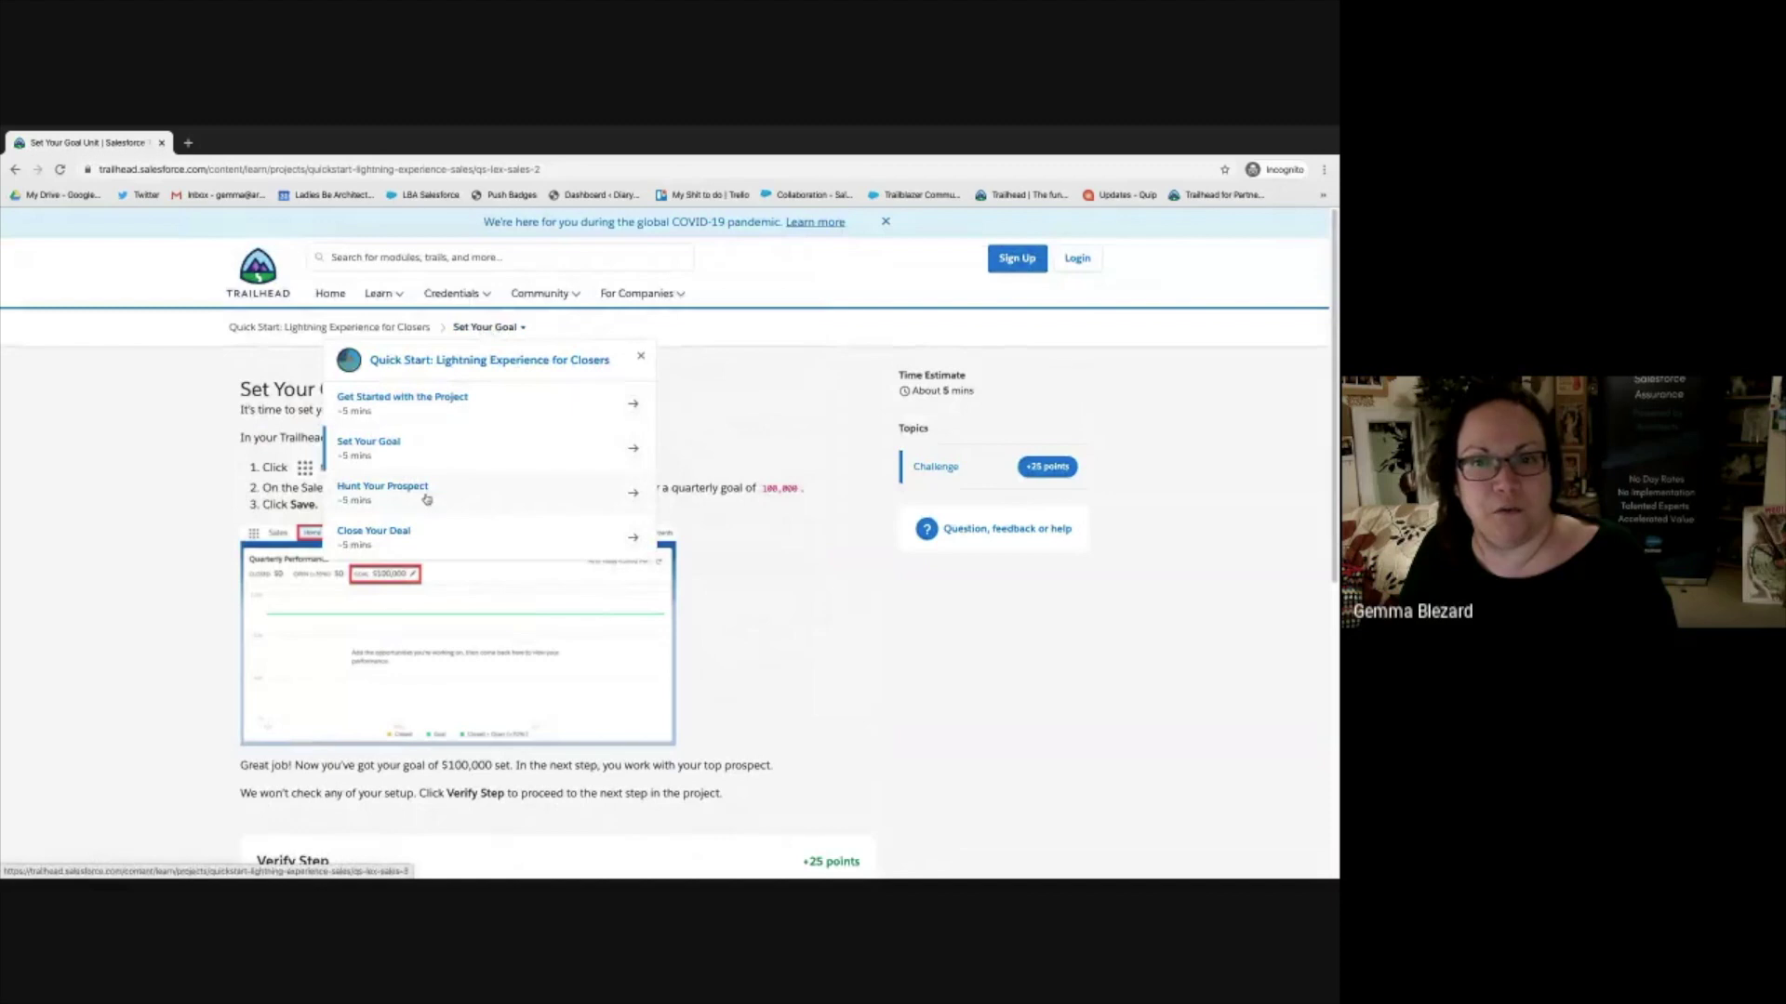
left_click(430, 543)
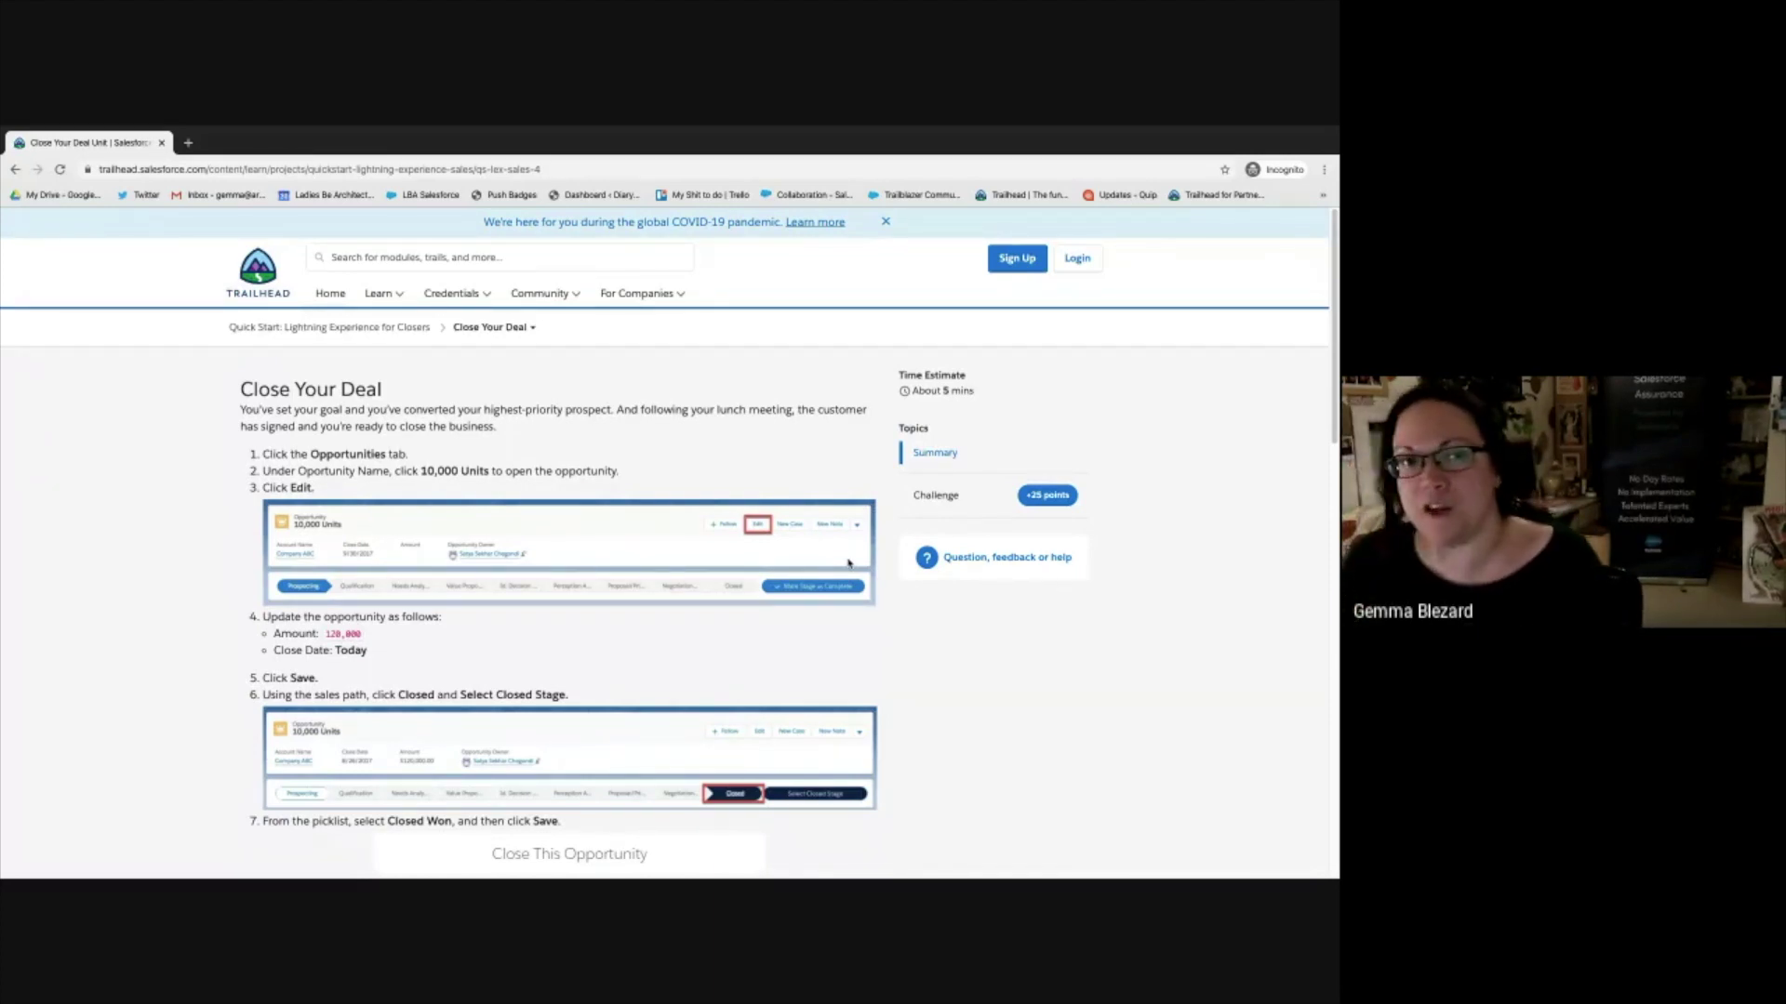
- Return to the main browser window and reload the Learn Salesforce homework page
key("ctrl+Left")
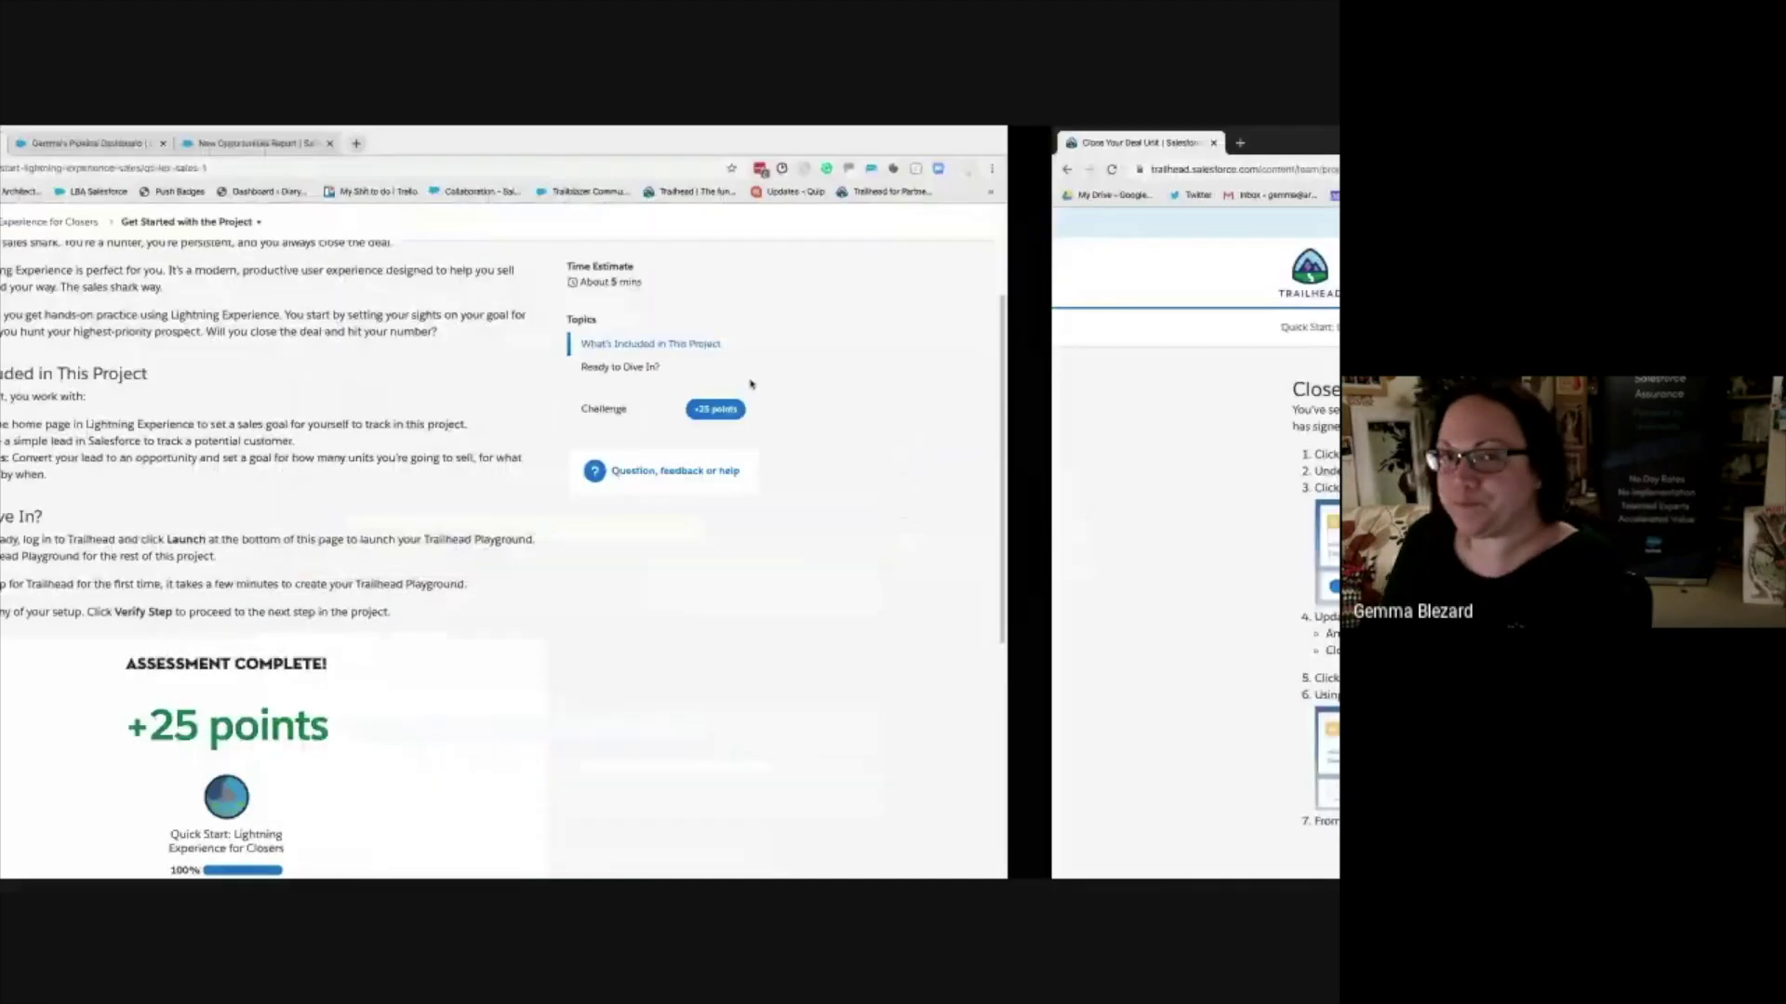
left_click(88, 144)
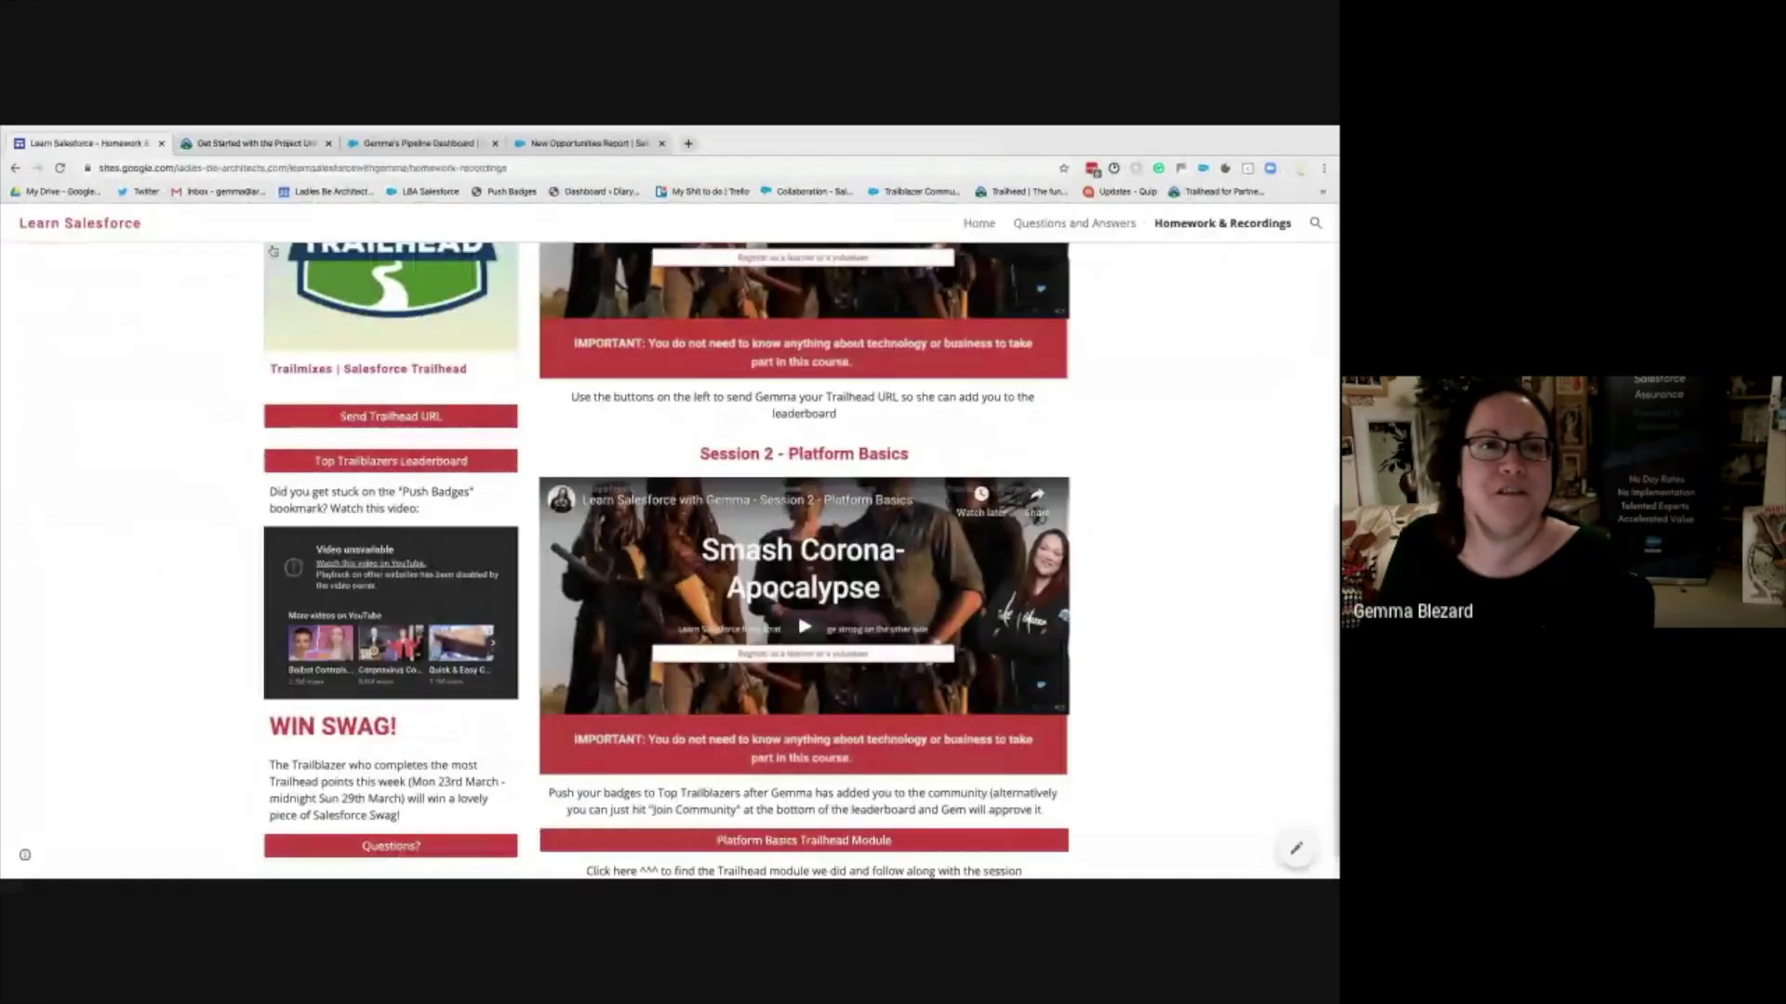
left_click(518, 166)
key("Return")
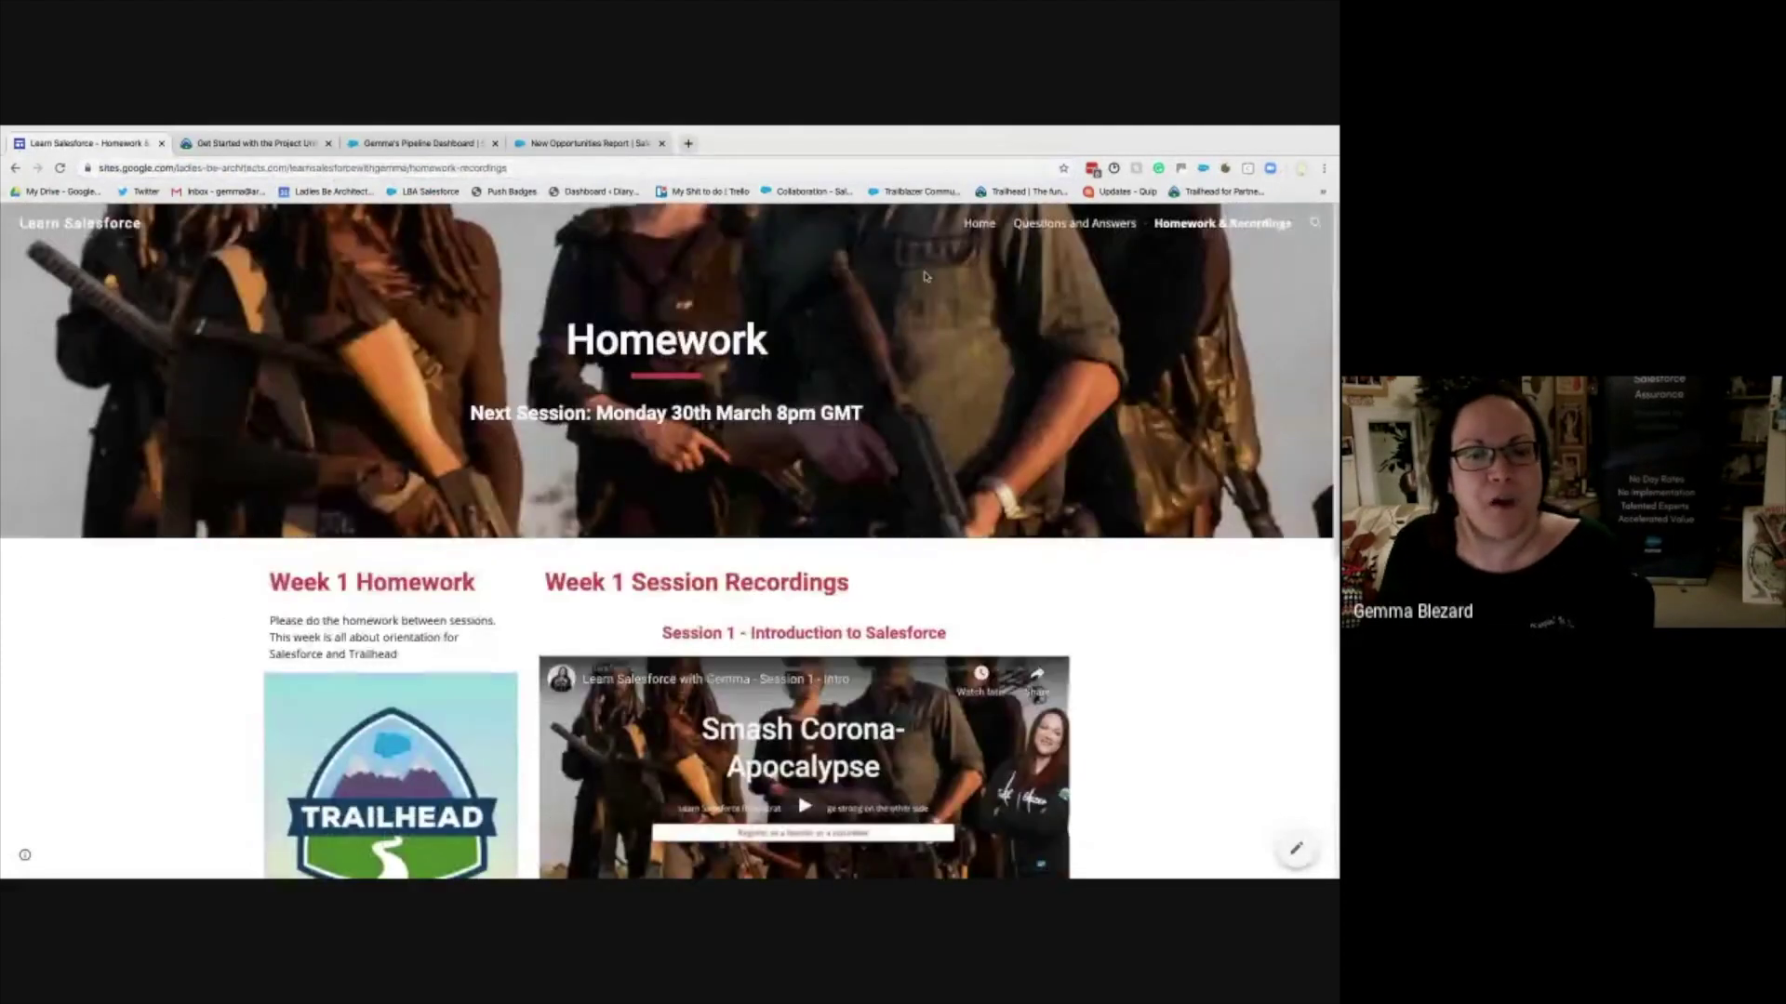
- Open the Learn Salesforce site's Home page and glance over its course information
left_click(976, 226)
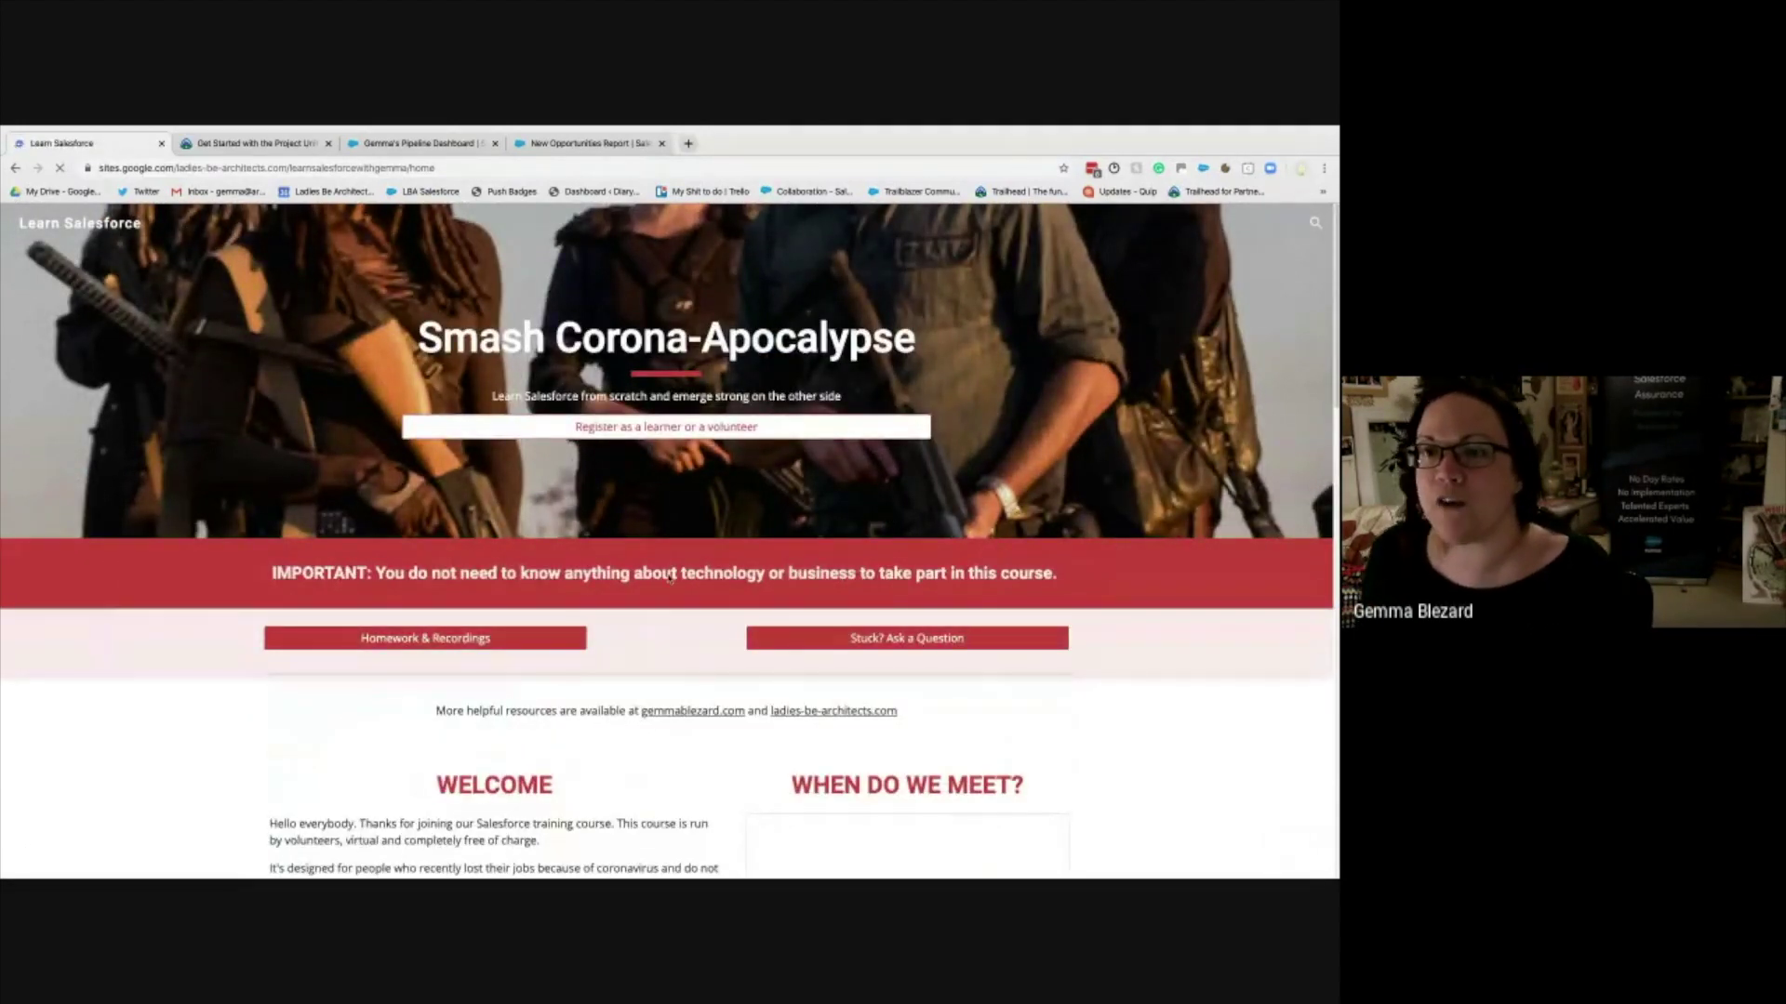
scroll(668, 577, "down", 3)
scroll(1227, 228, "up", 3)
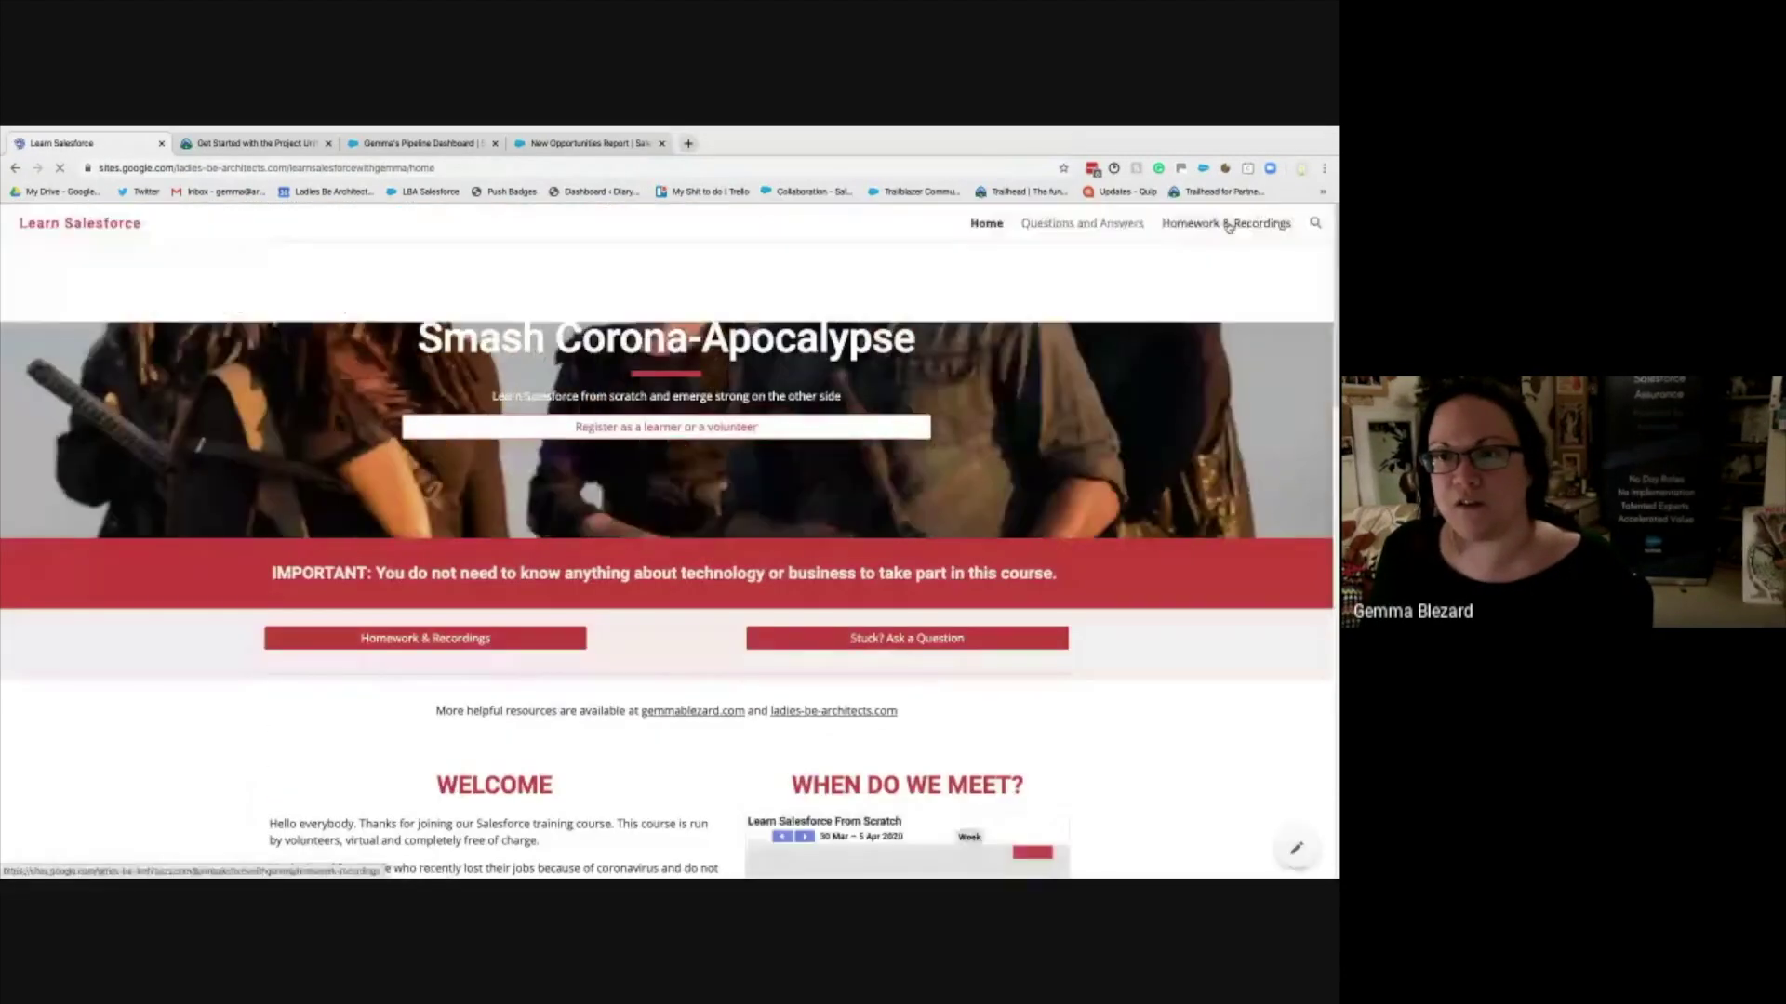
- Go to the Homework & Recordings page and look over the Week 1 homework and session recordings
left_click(1228, 225)
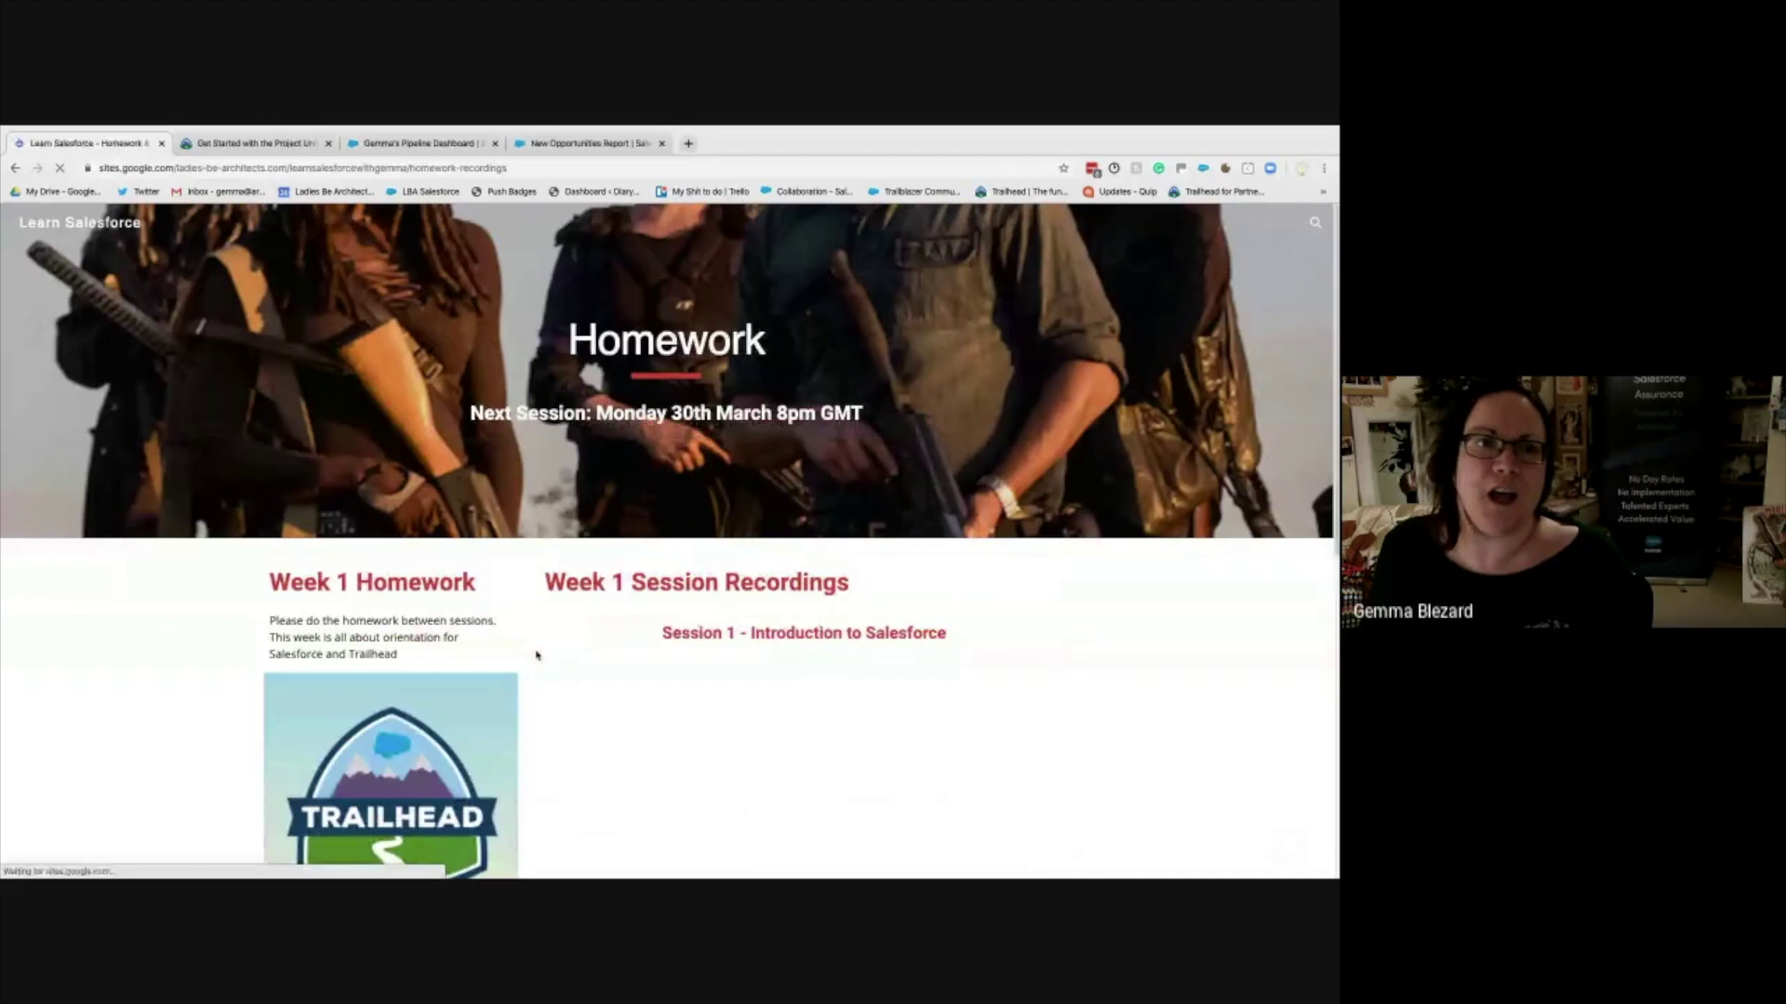
scroll(741, 698, "down", 3)
scroll(741, 708, "down", 5)
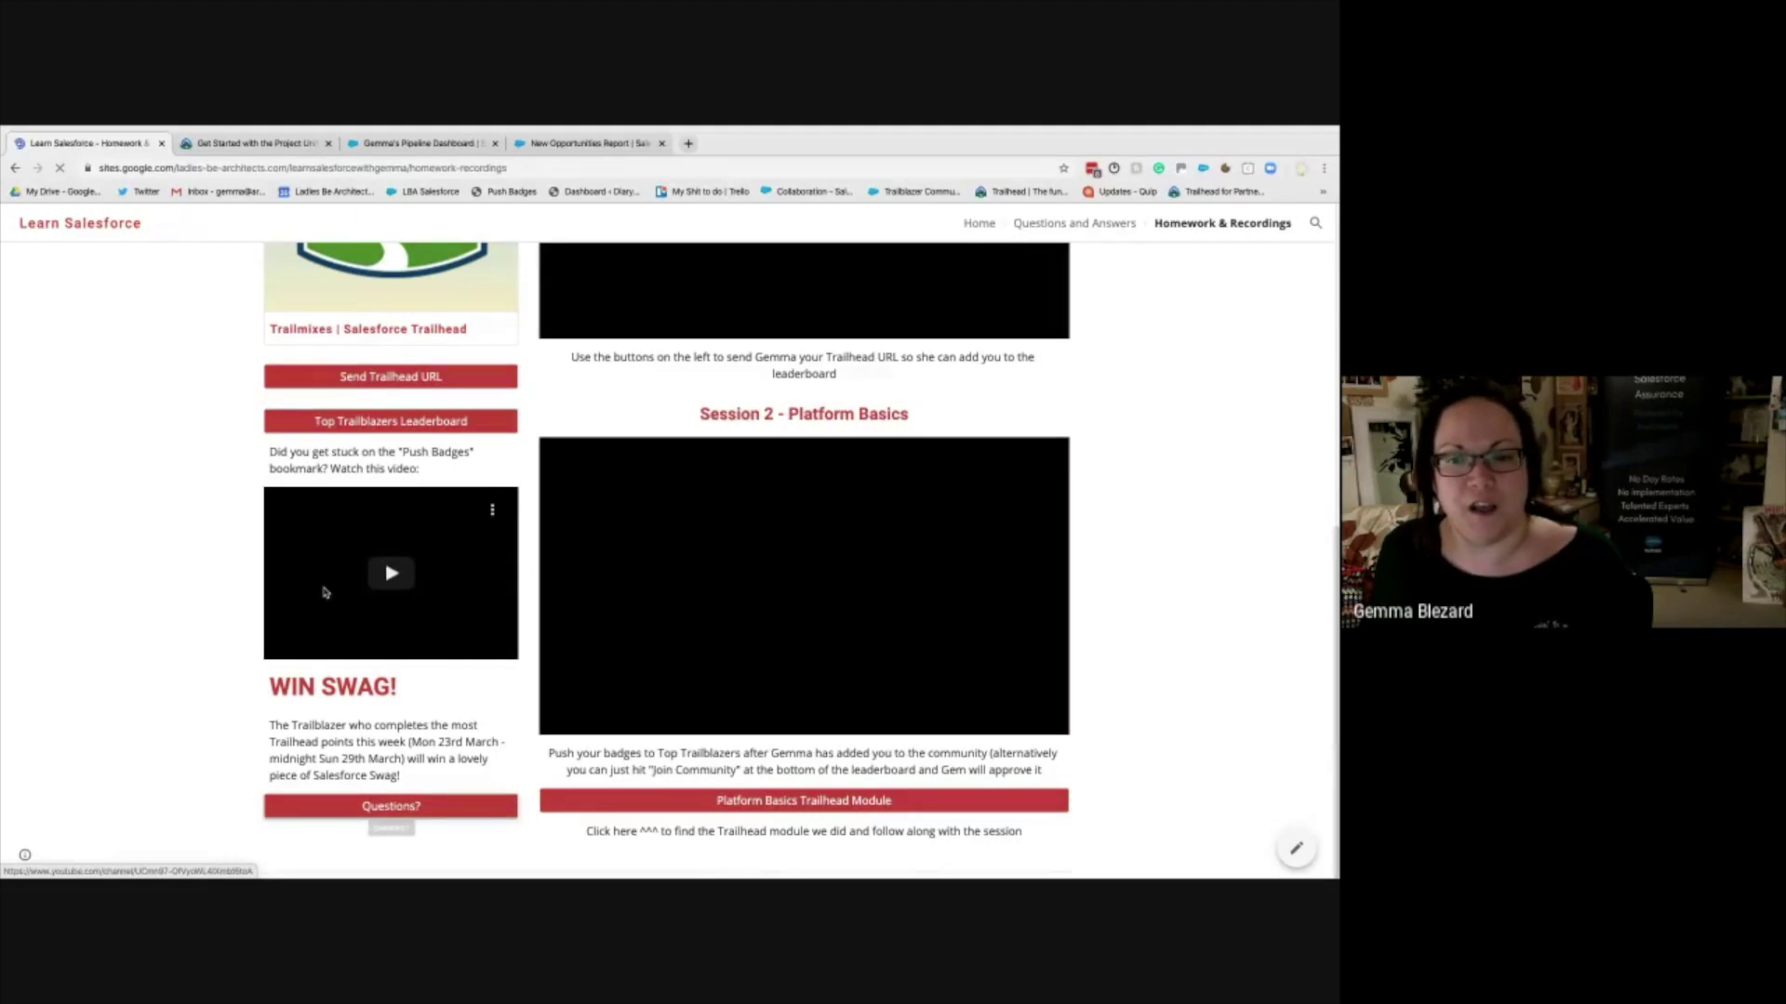
scroll(326, 592, "up", 3)
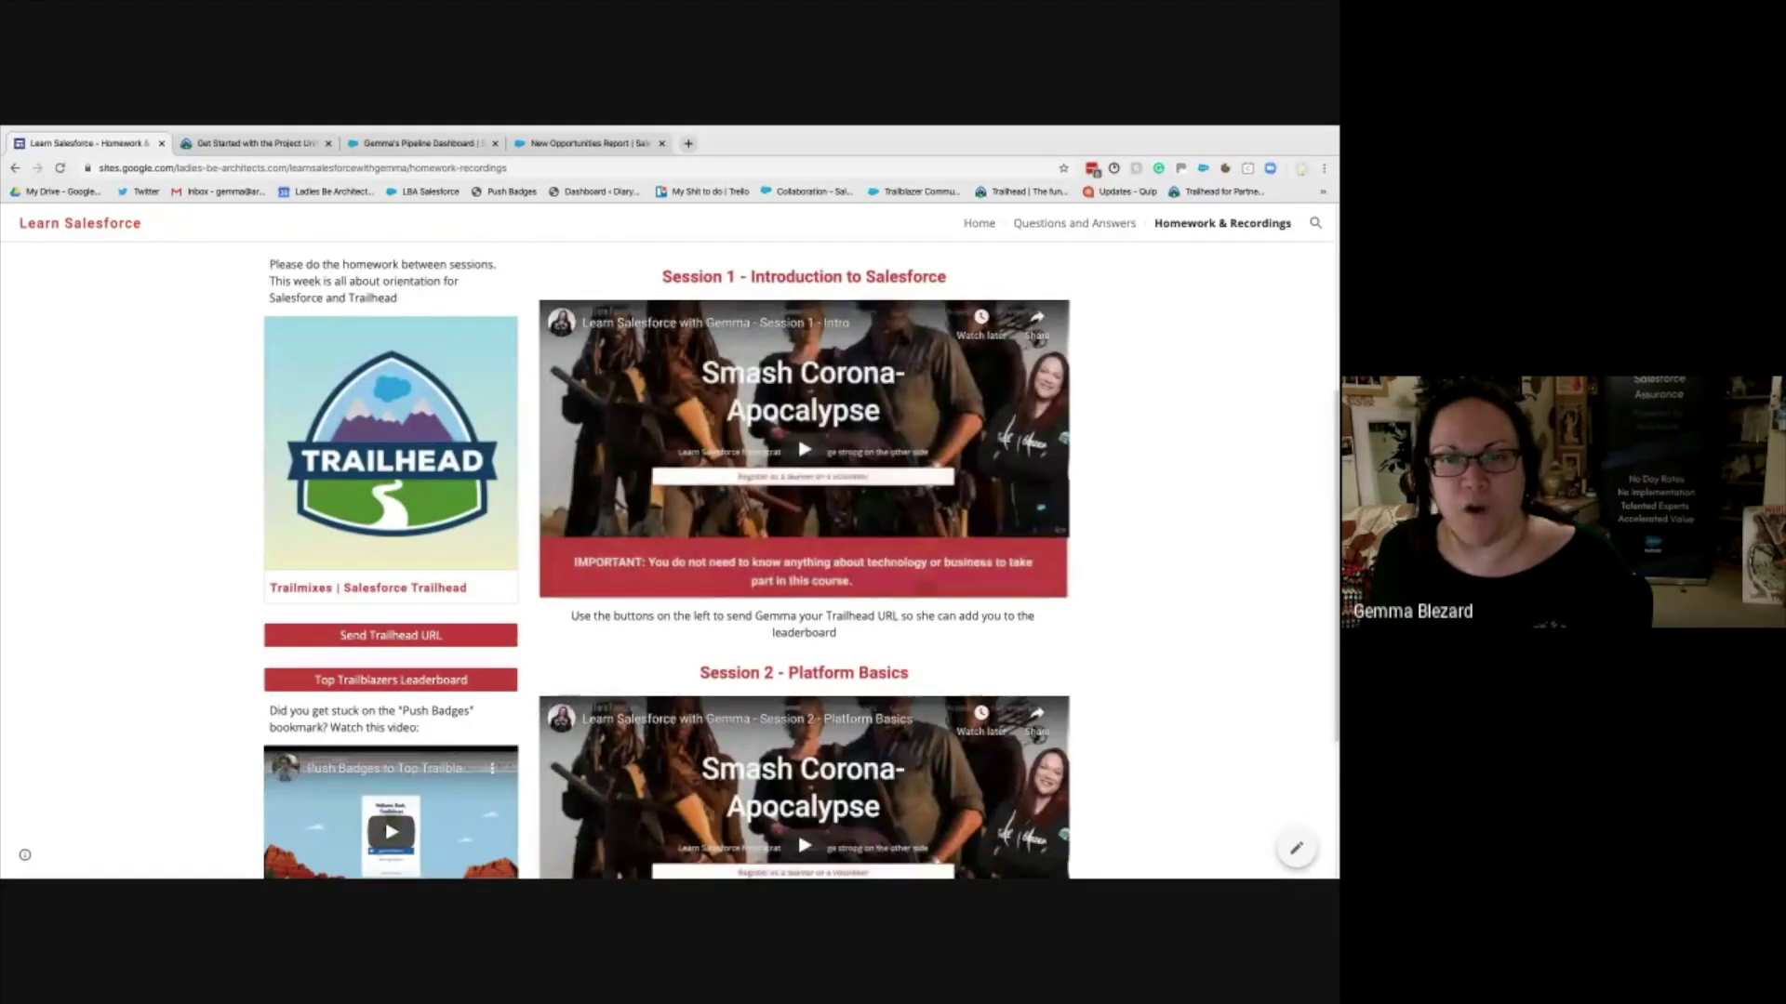
- Open the Questions and Answers page and look through the Push Badges video and the submitted questions
left_click(1104, 230)
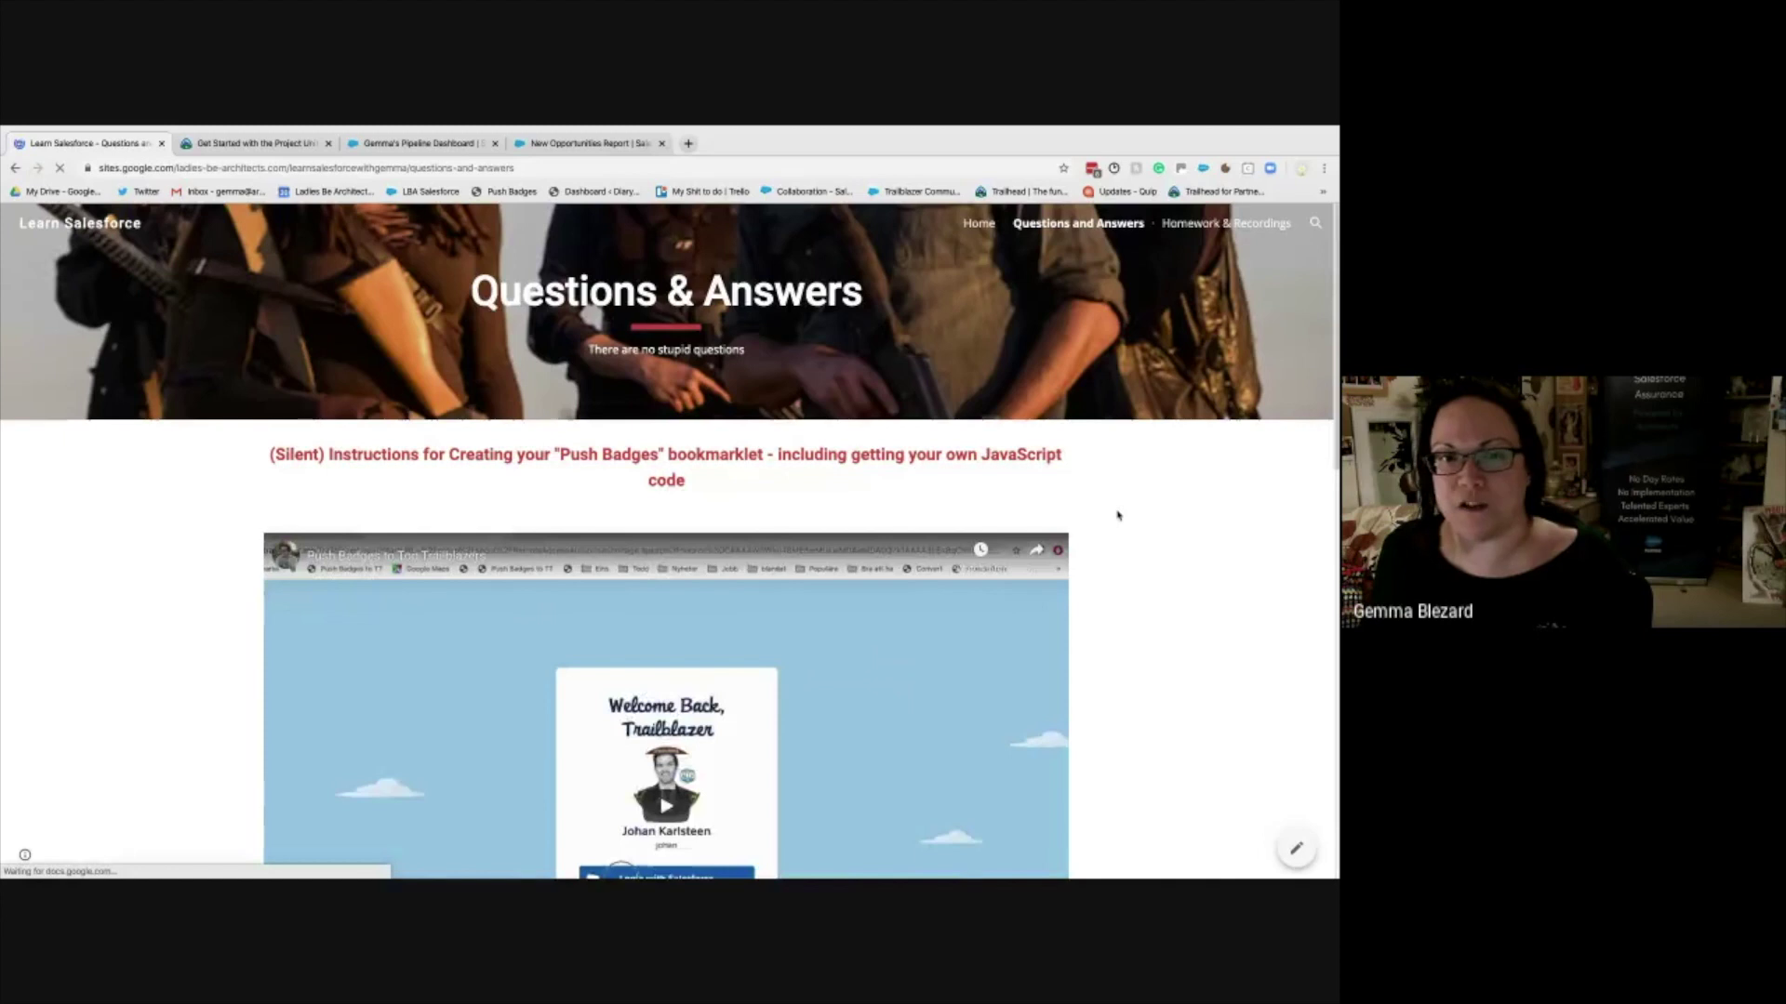
scroll(1141, 748, "down", 4)
scroll(1141, 747, "down", 5)
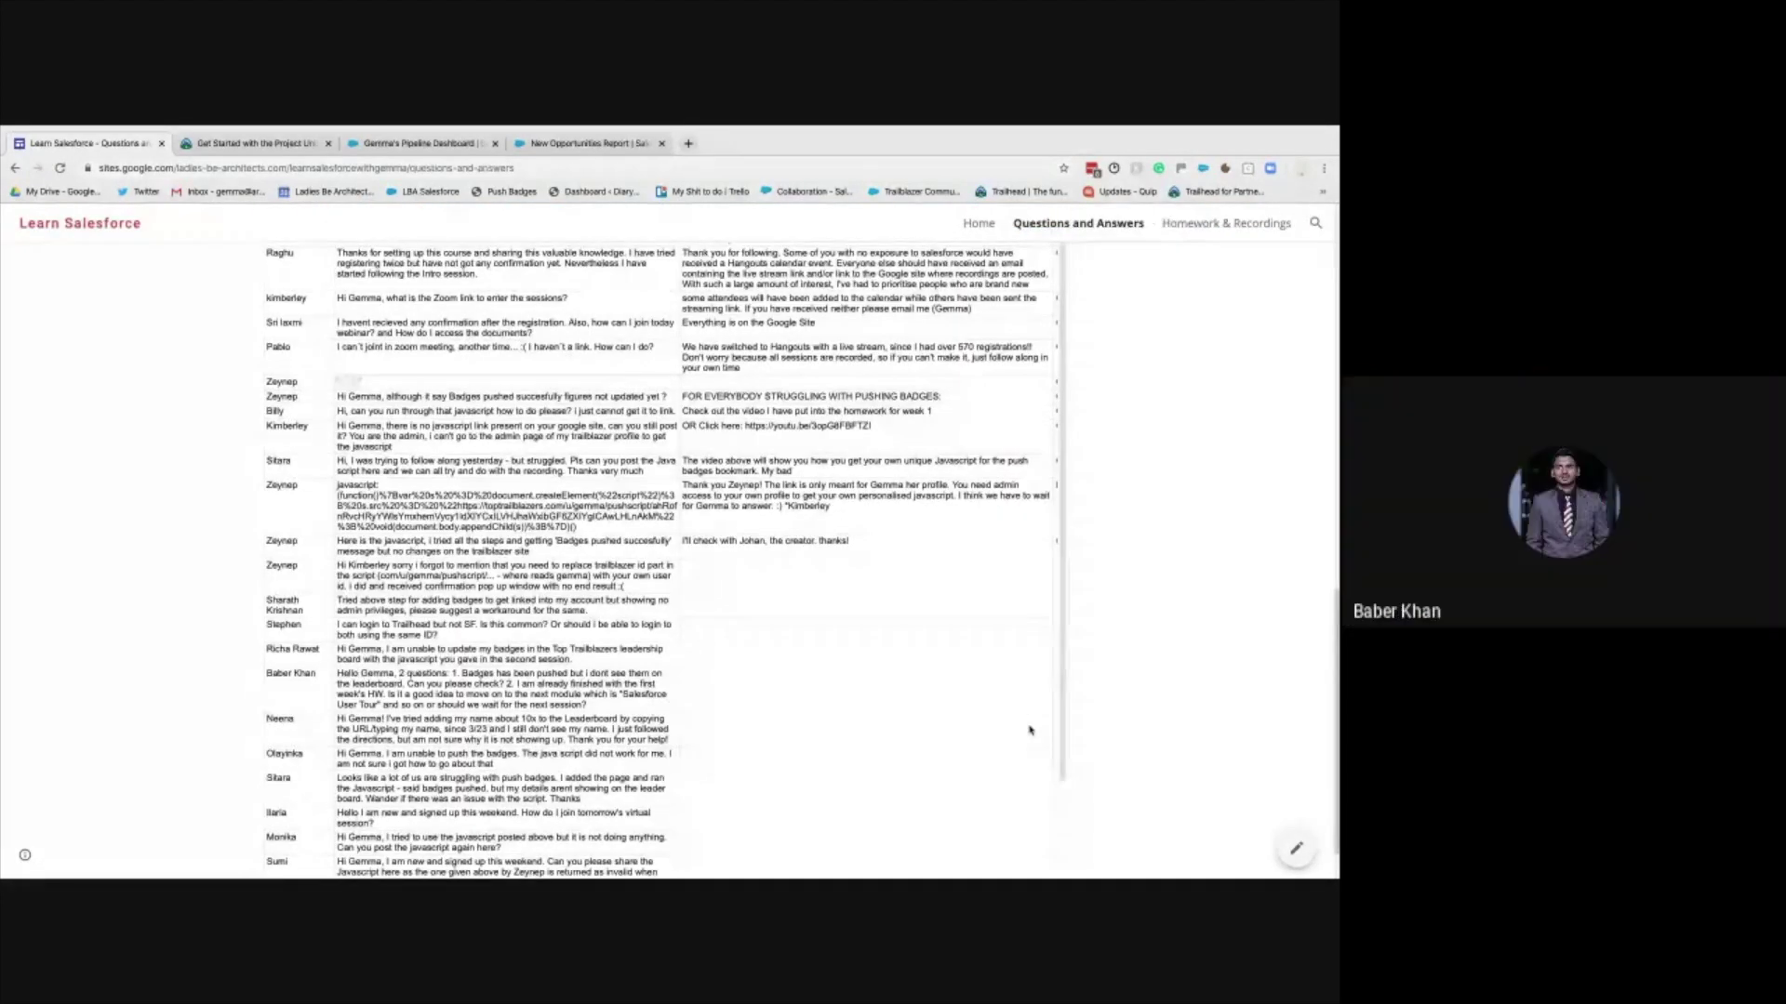
scroll(1004, 728, "down", 2)
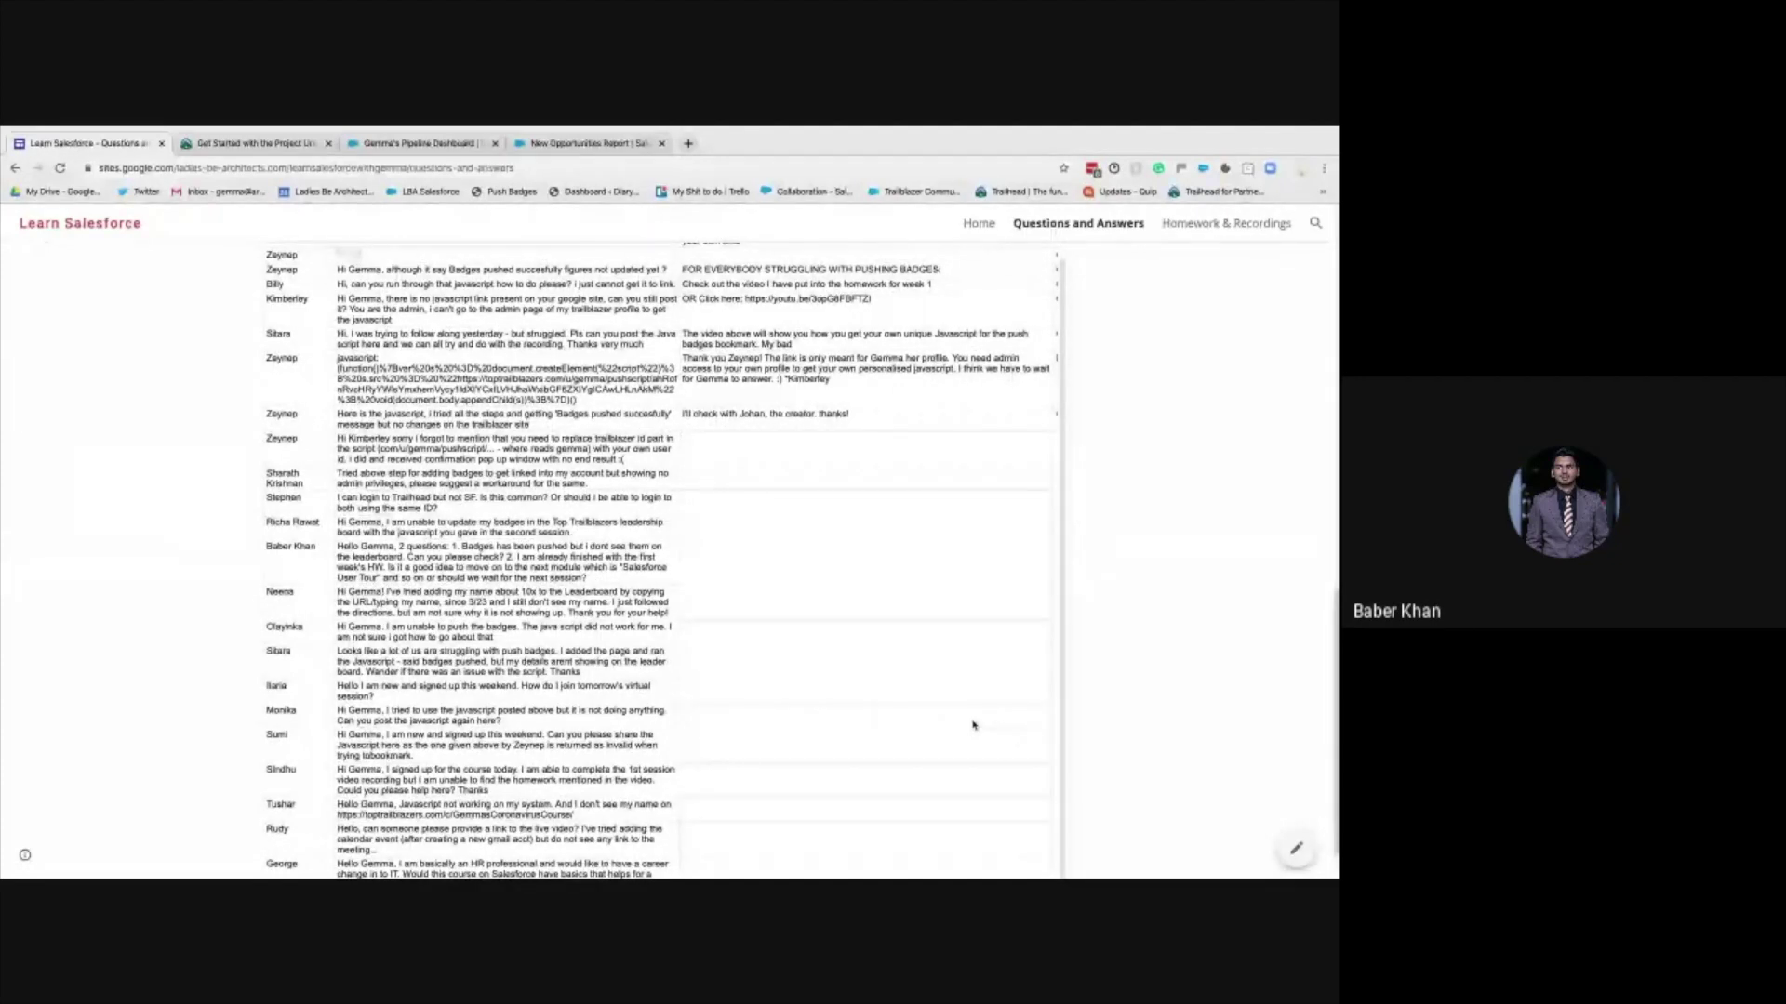
scroll(974, 725, "up", 2)
scroll(1129, 705, "up", 5)
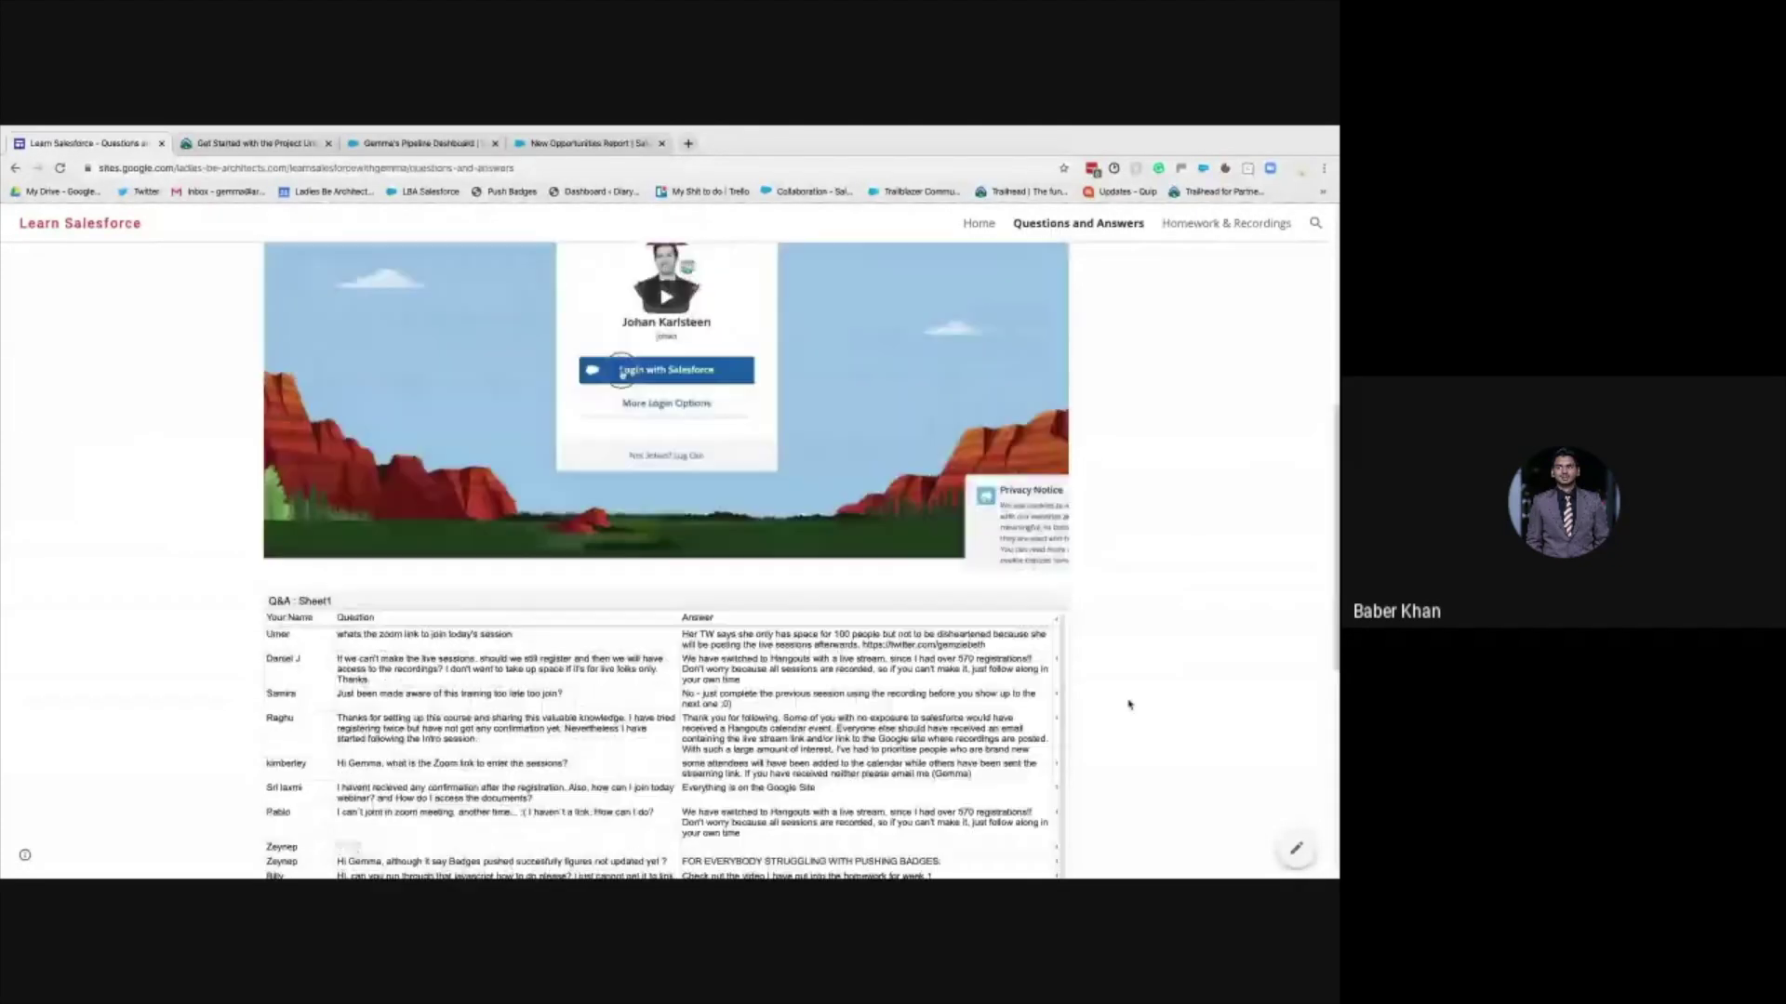
scroll(1129, 704, "up", 3)
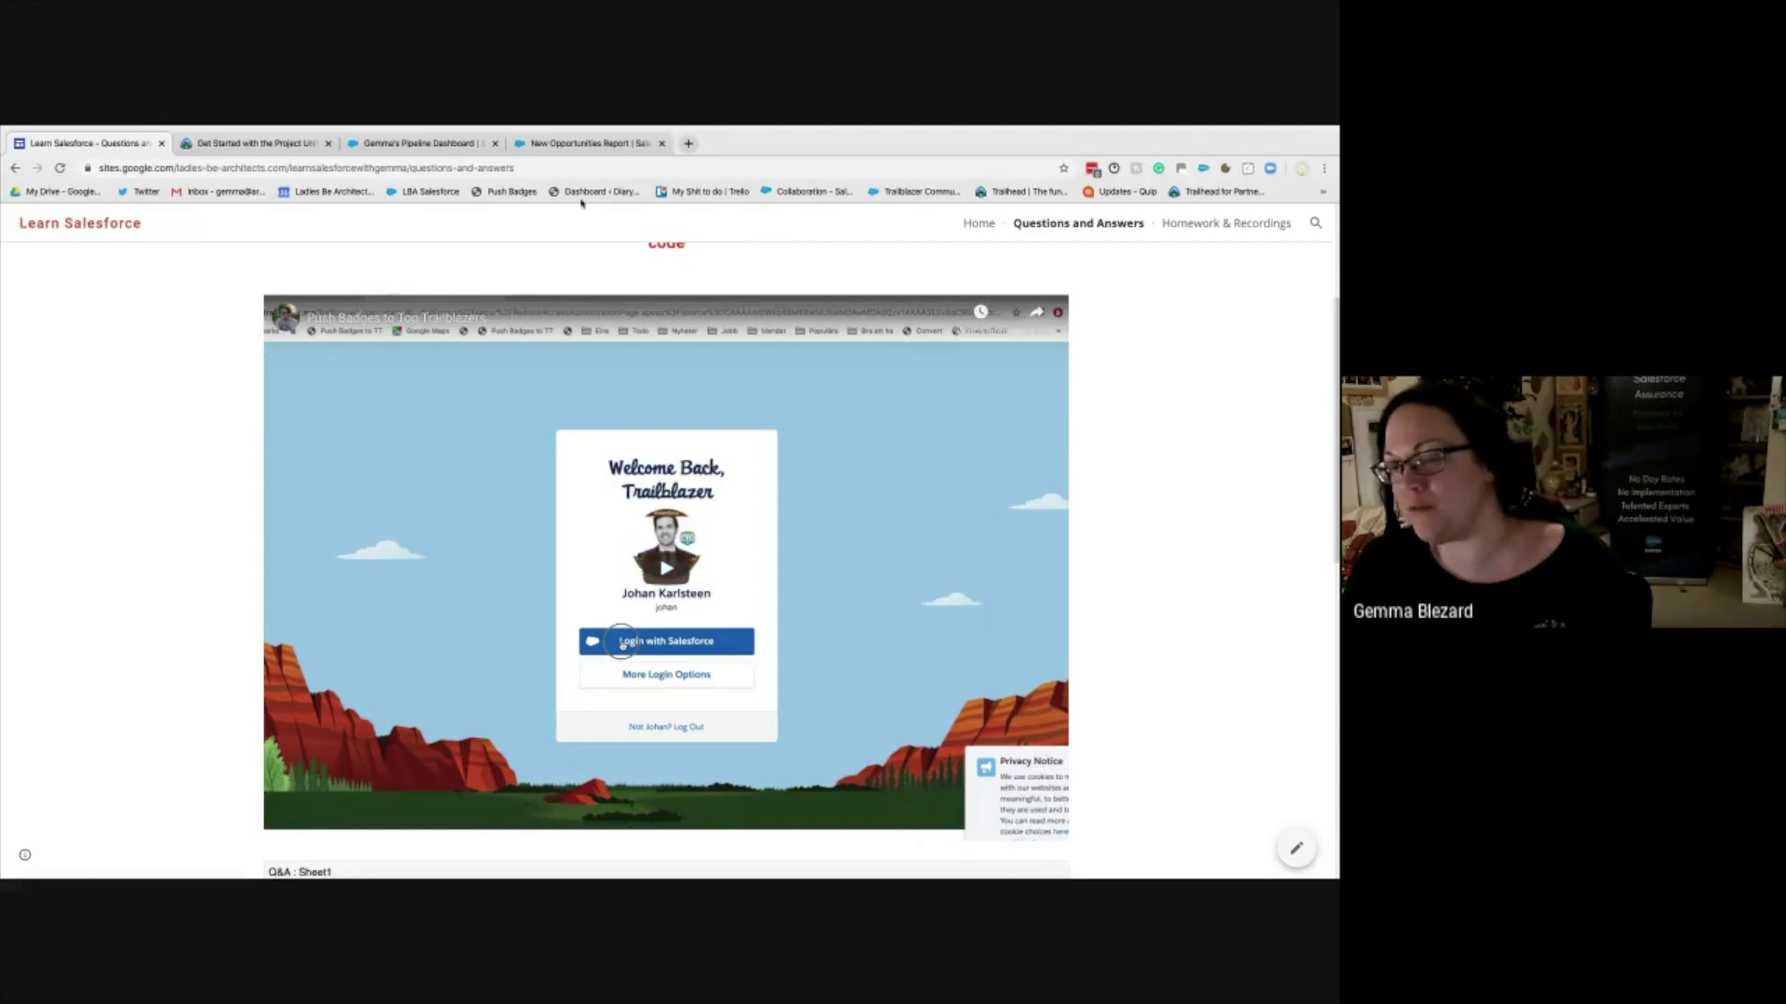
- Return to the logged-in Trailhead project tab and open the catalogue of guided Trails
left_click(276, 144)
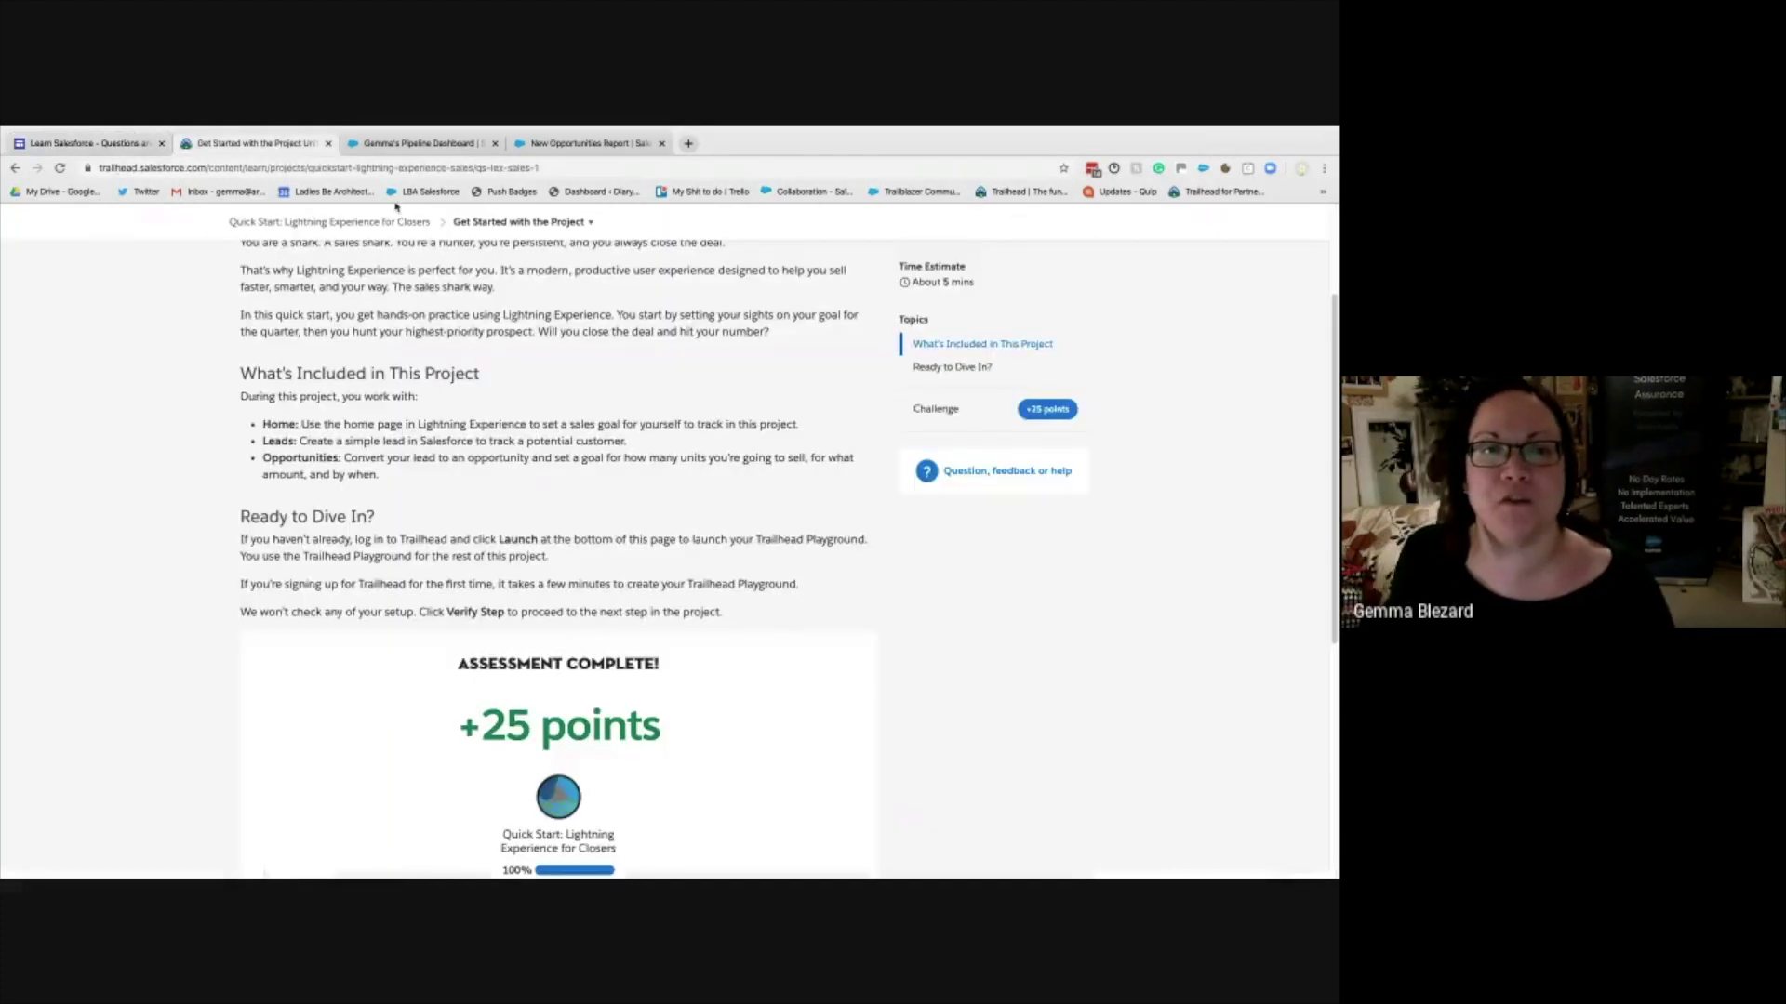
scroll(276, 356, "up", 1)
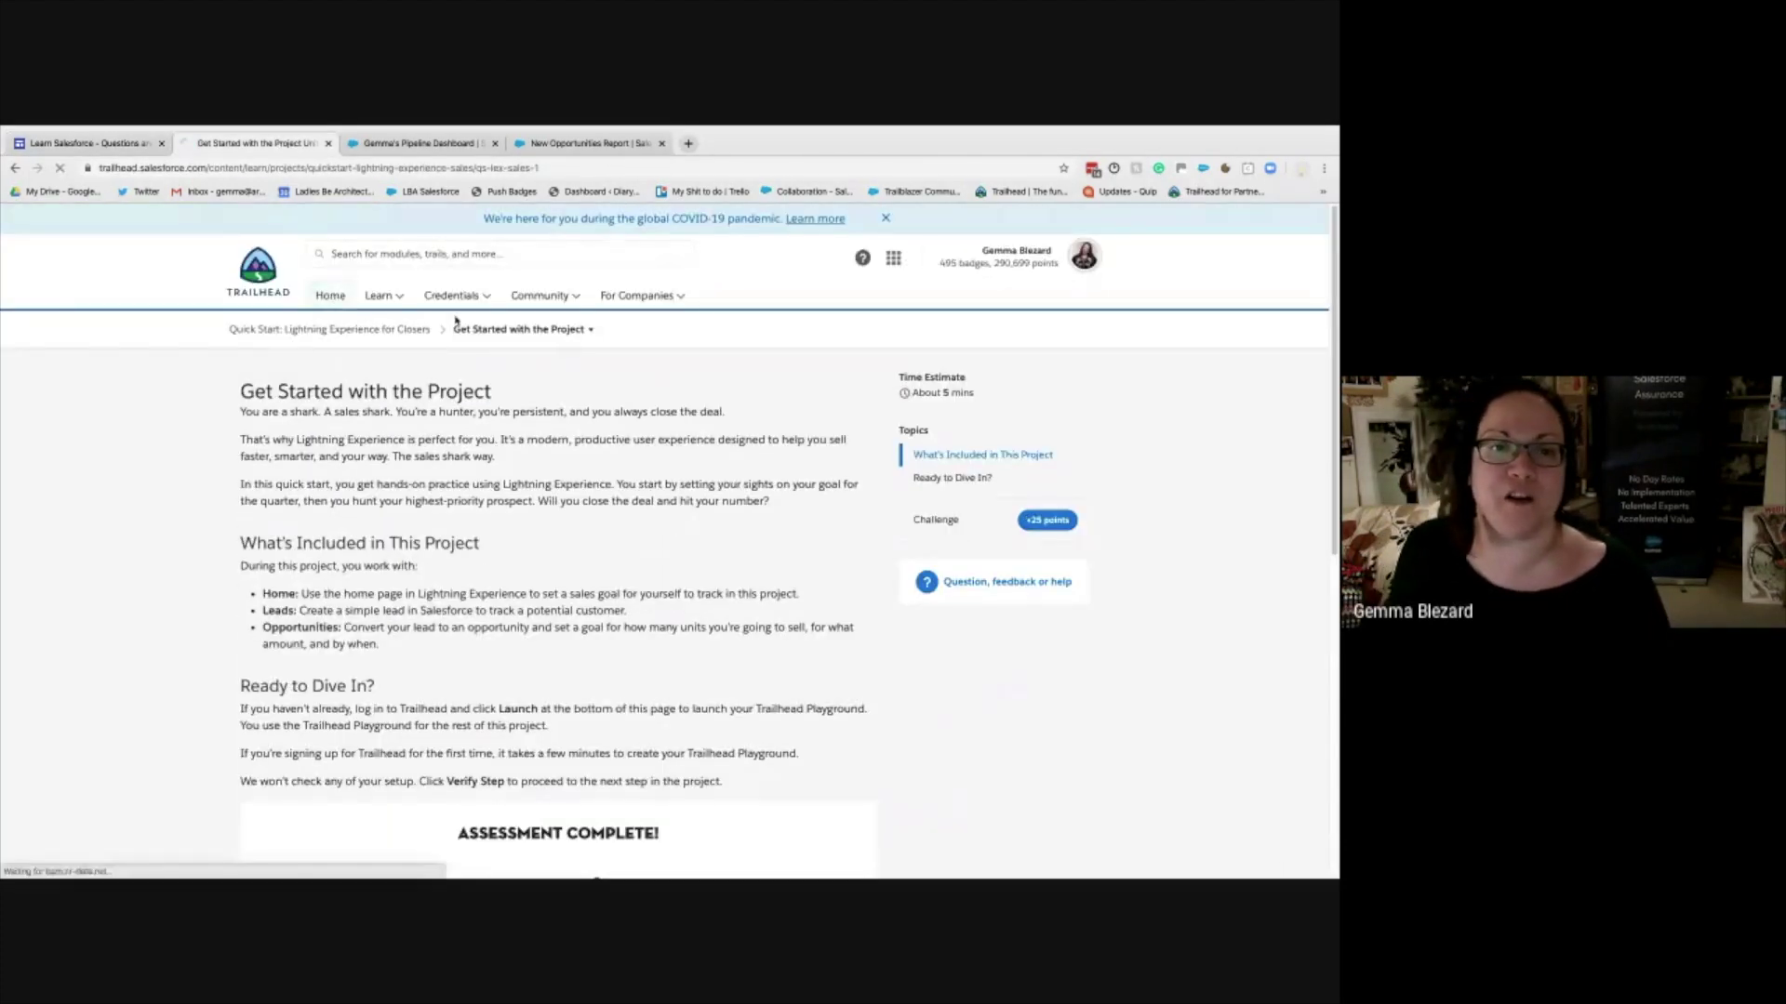
left_click(343, 286)
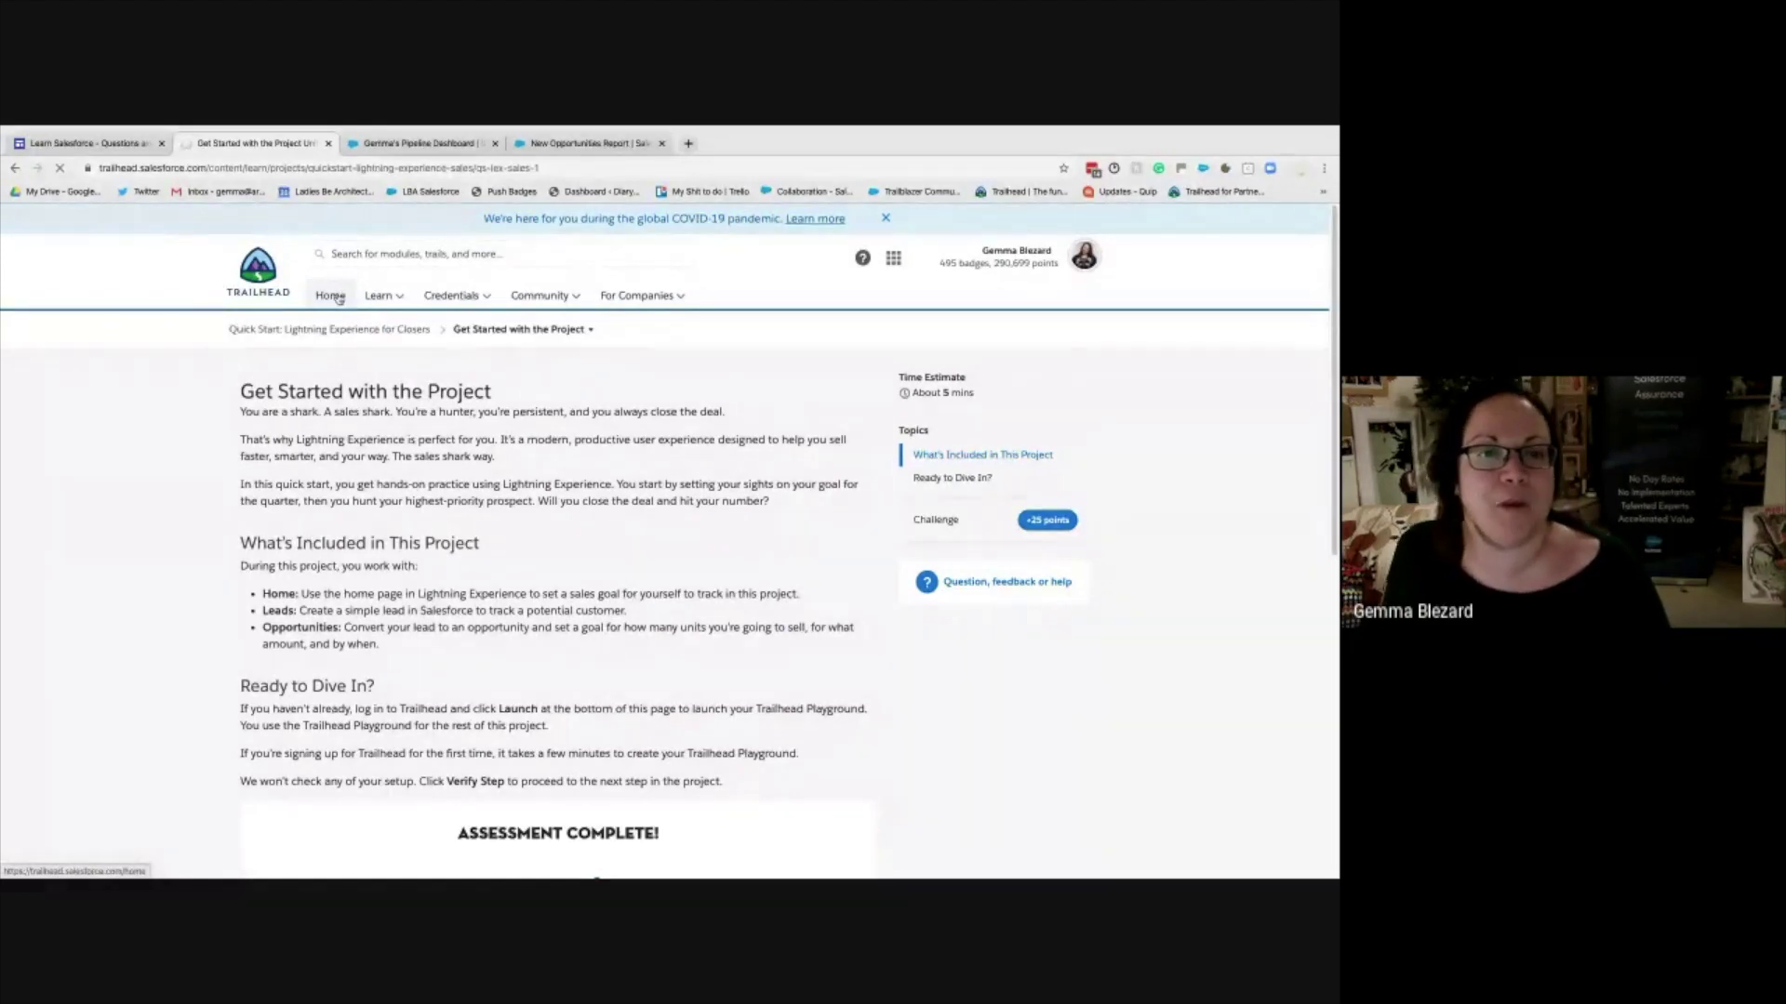
left_click(390, 298)
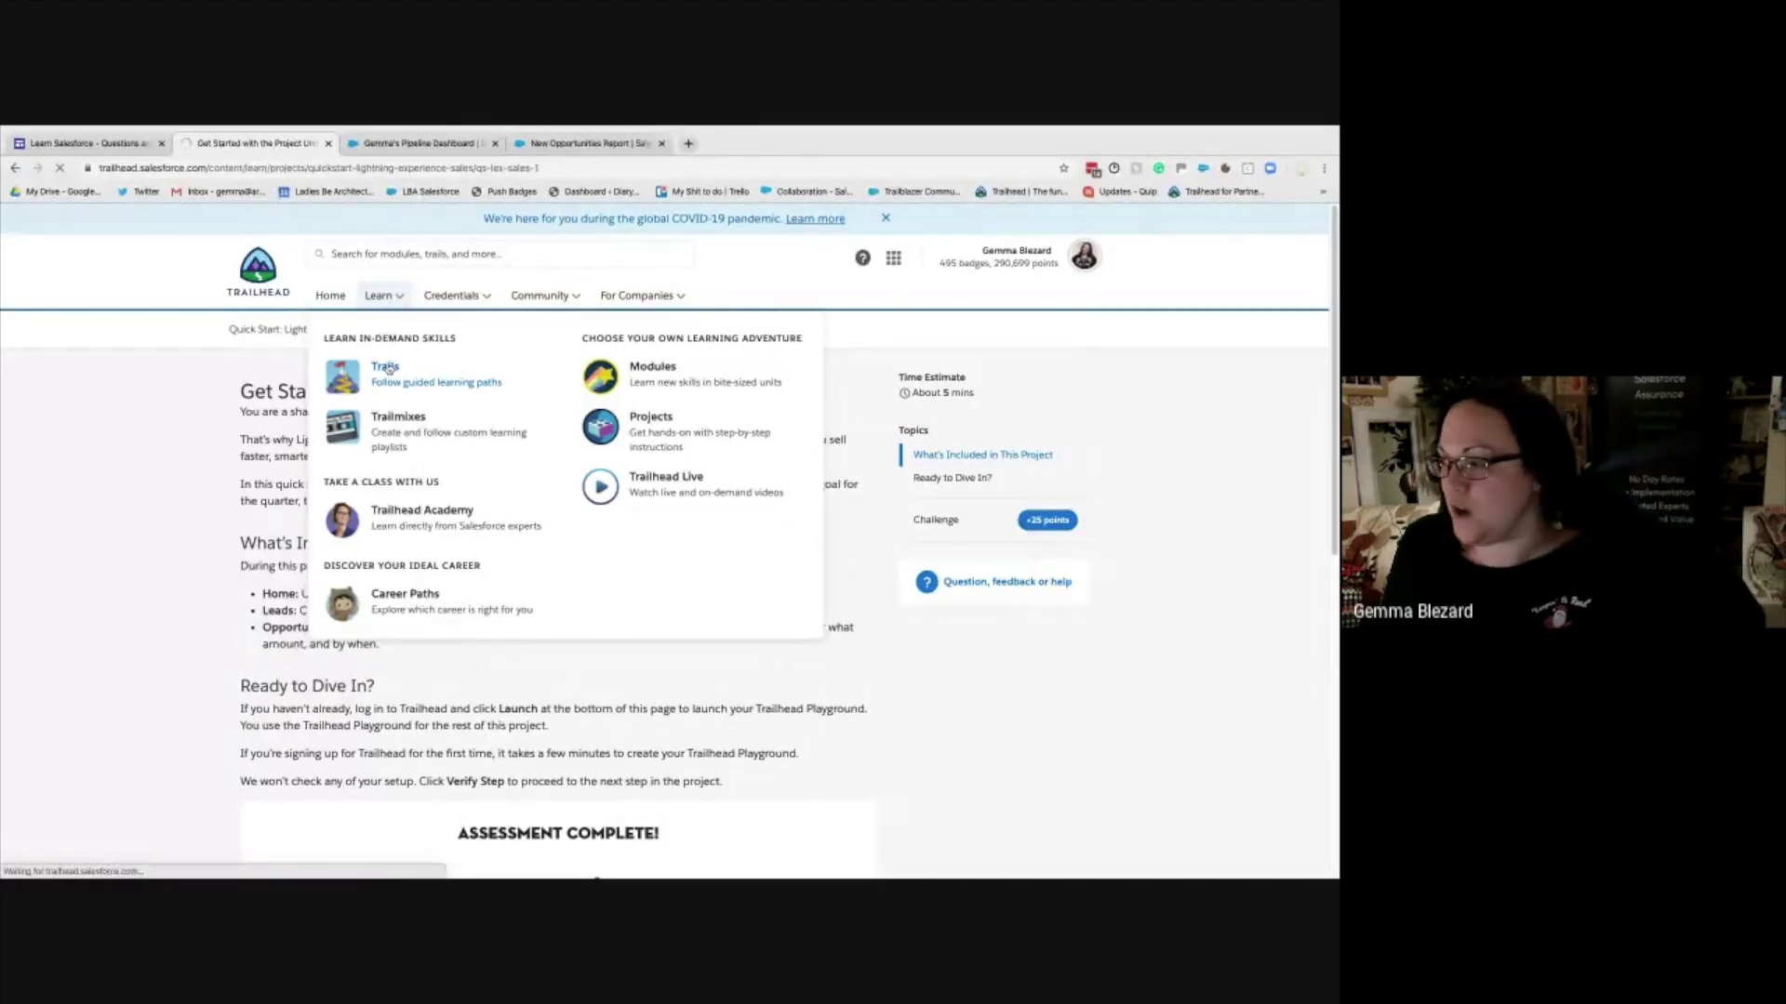
left_click(387, 368)
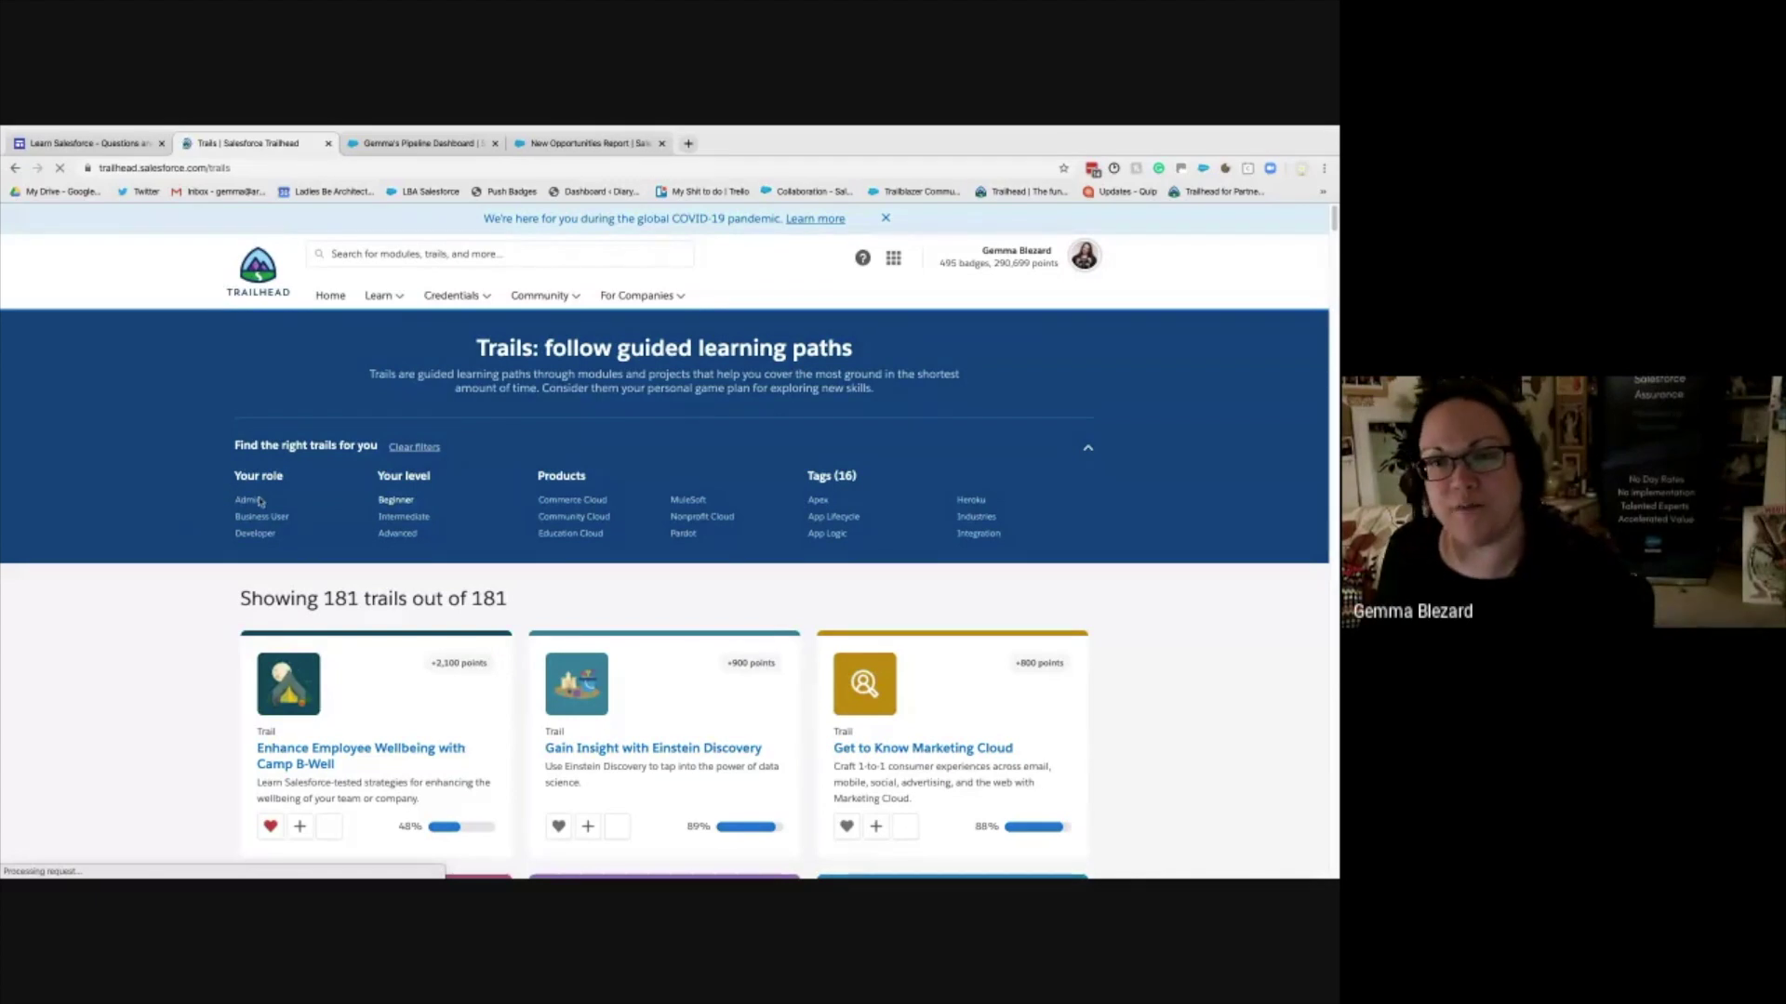
- Open Trailmixes in a new browser tab, switch to it and look over the My Trailmixes lists
mouse_move(399, 296)
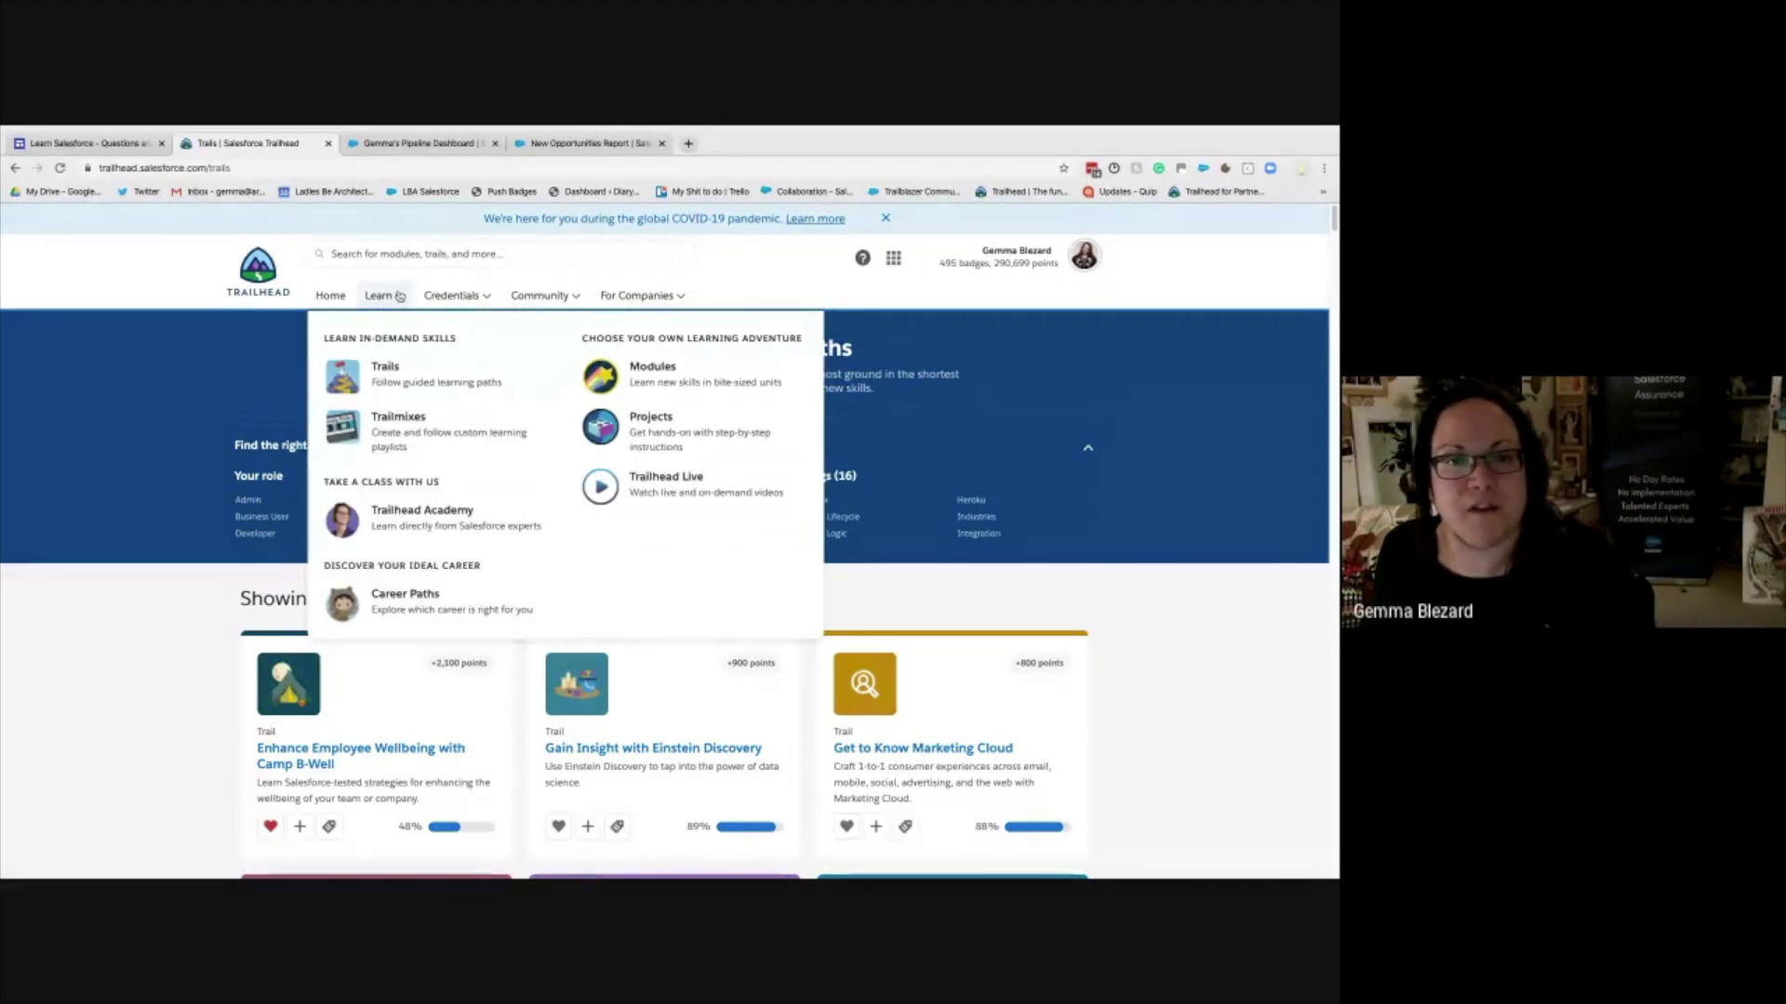
right_click(403, 423)
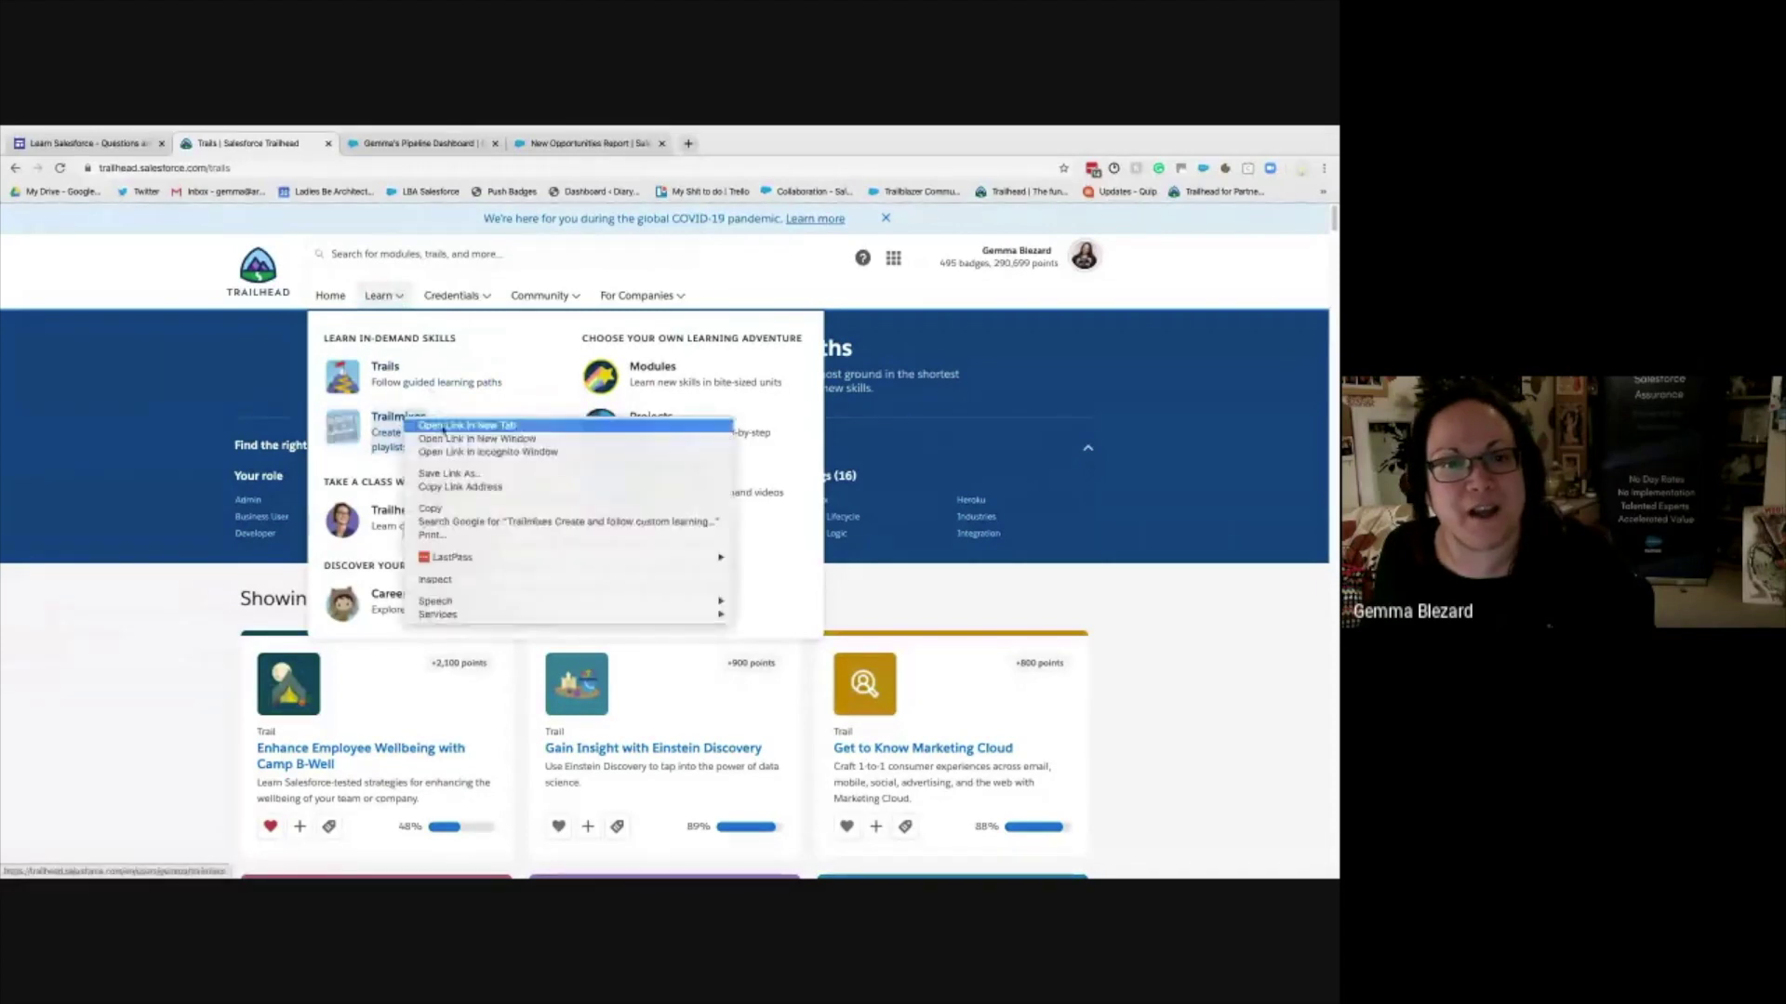
left_click(419, 421)
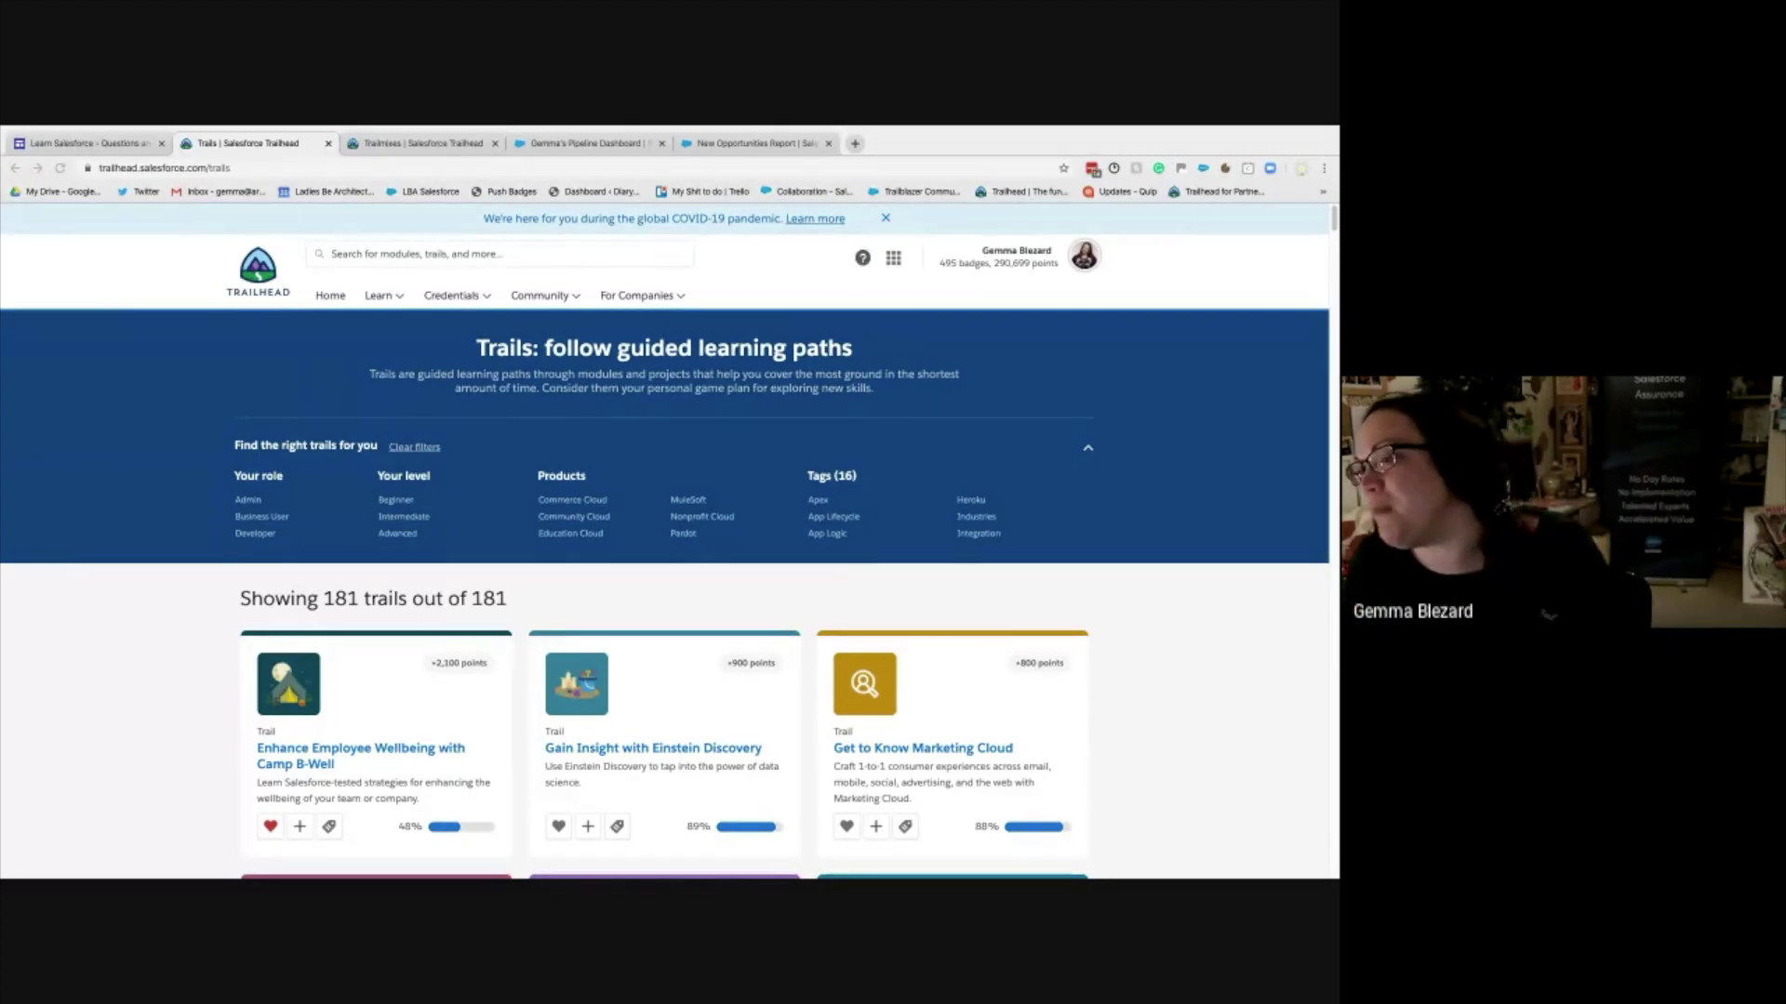
left_click(405, 144)
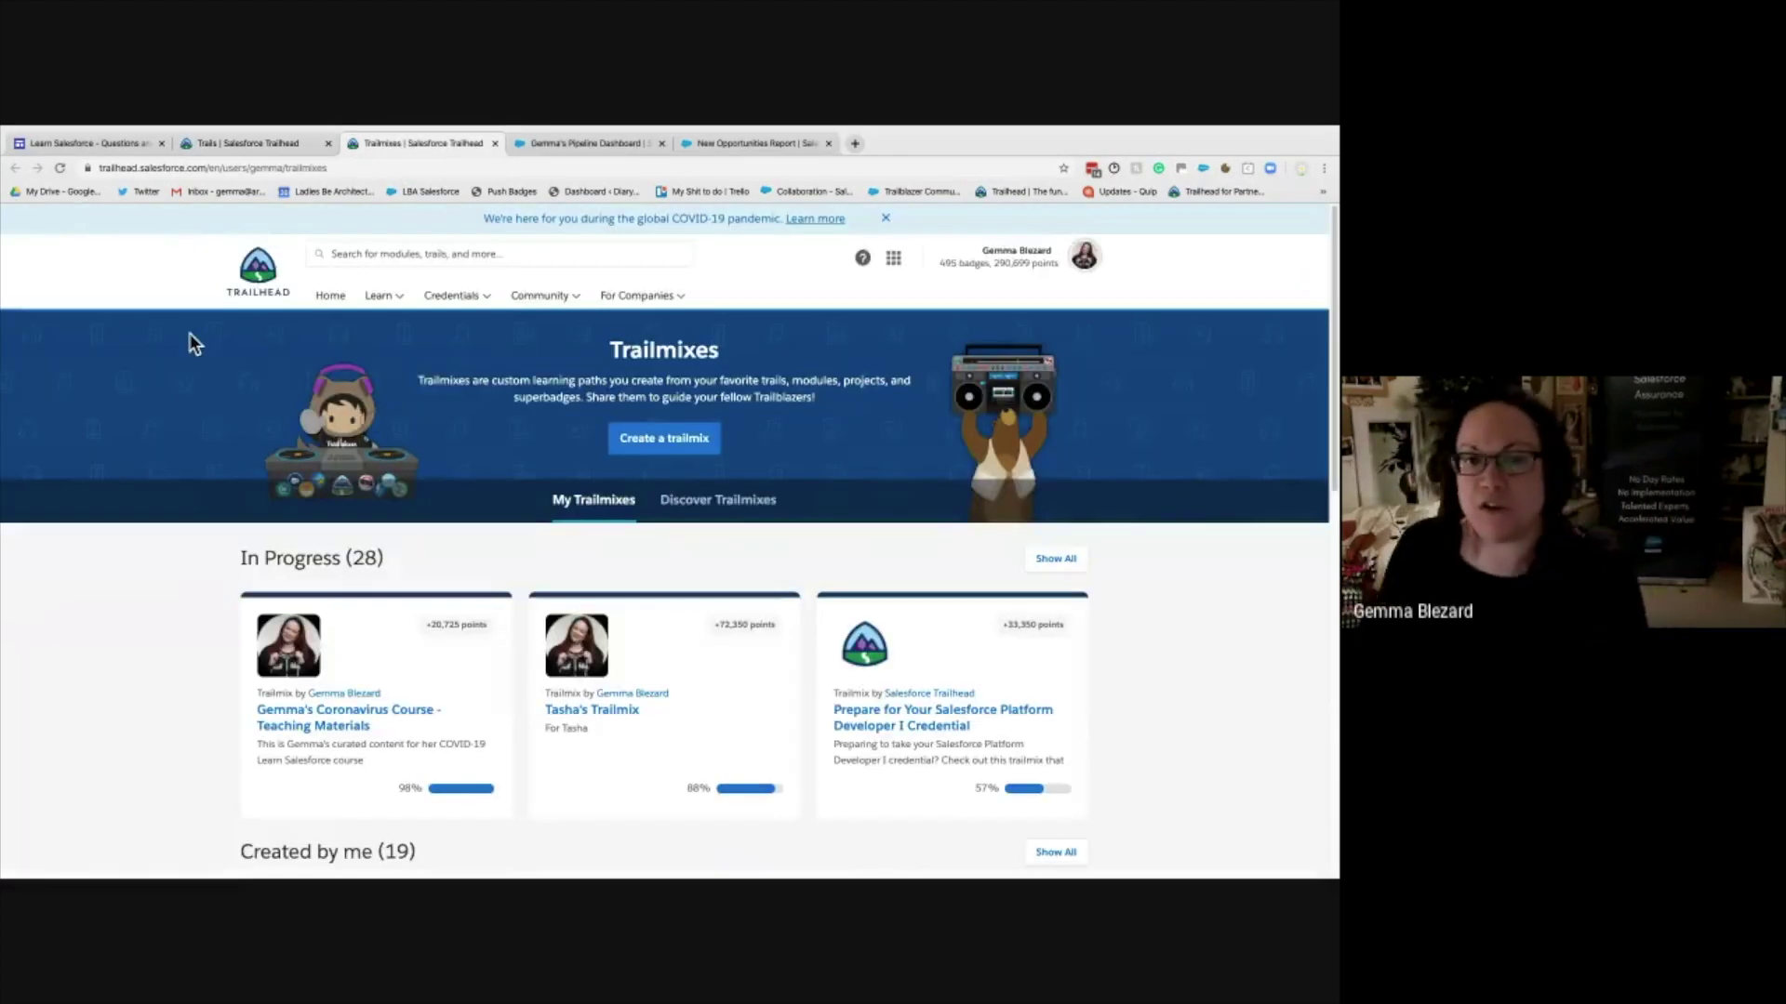
scroll(698, 502, "down", 8)
scroll(697, 503, "up", 8)
- Show the Discover Trailmixes section and look through the featured trailmixes
left_click(698, 503)
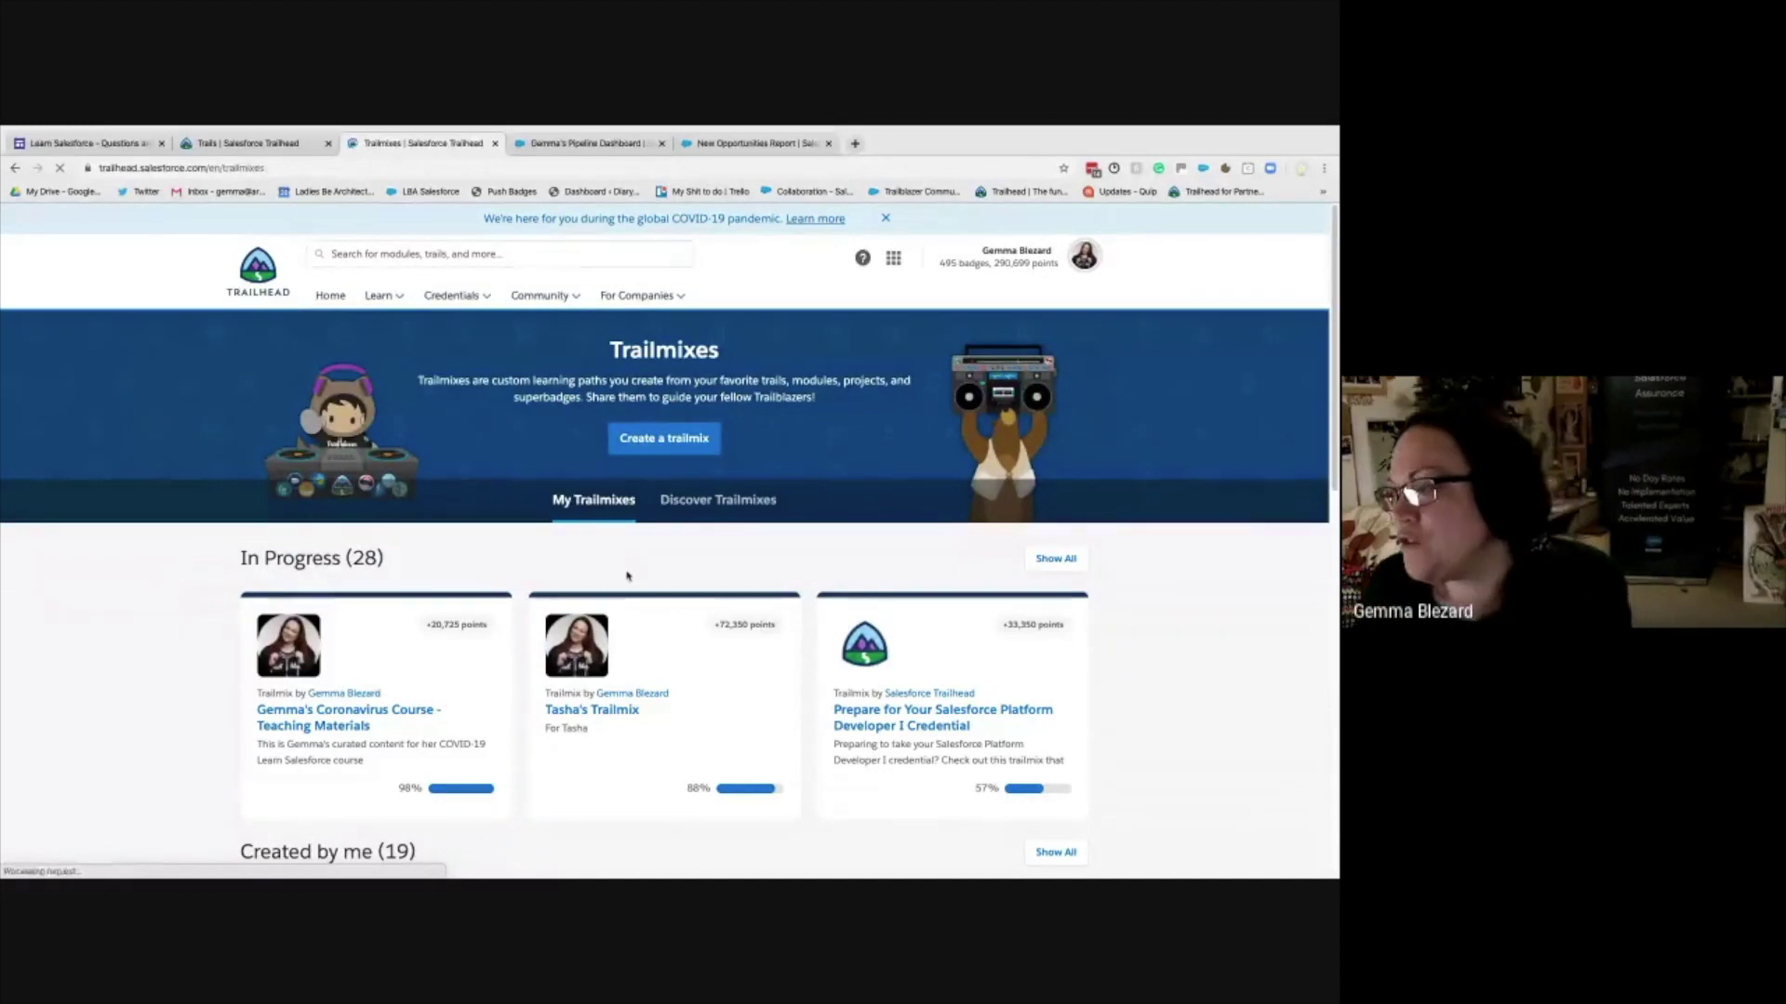
scroll(622, 580, "down", 2)
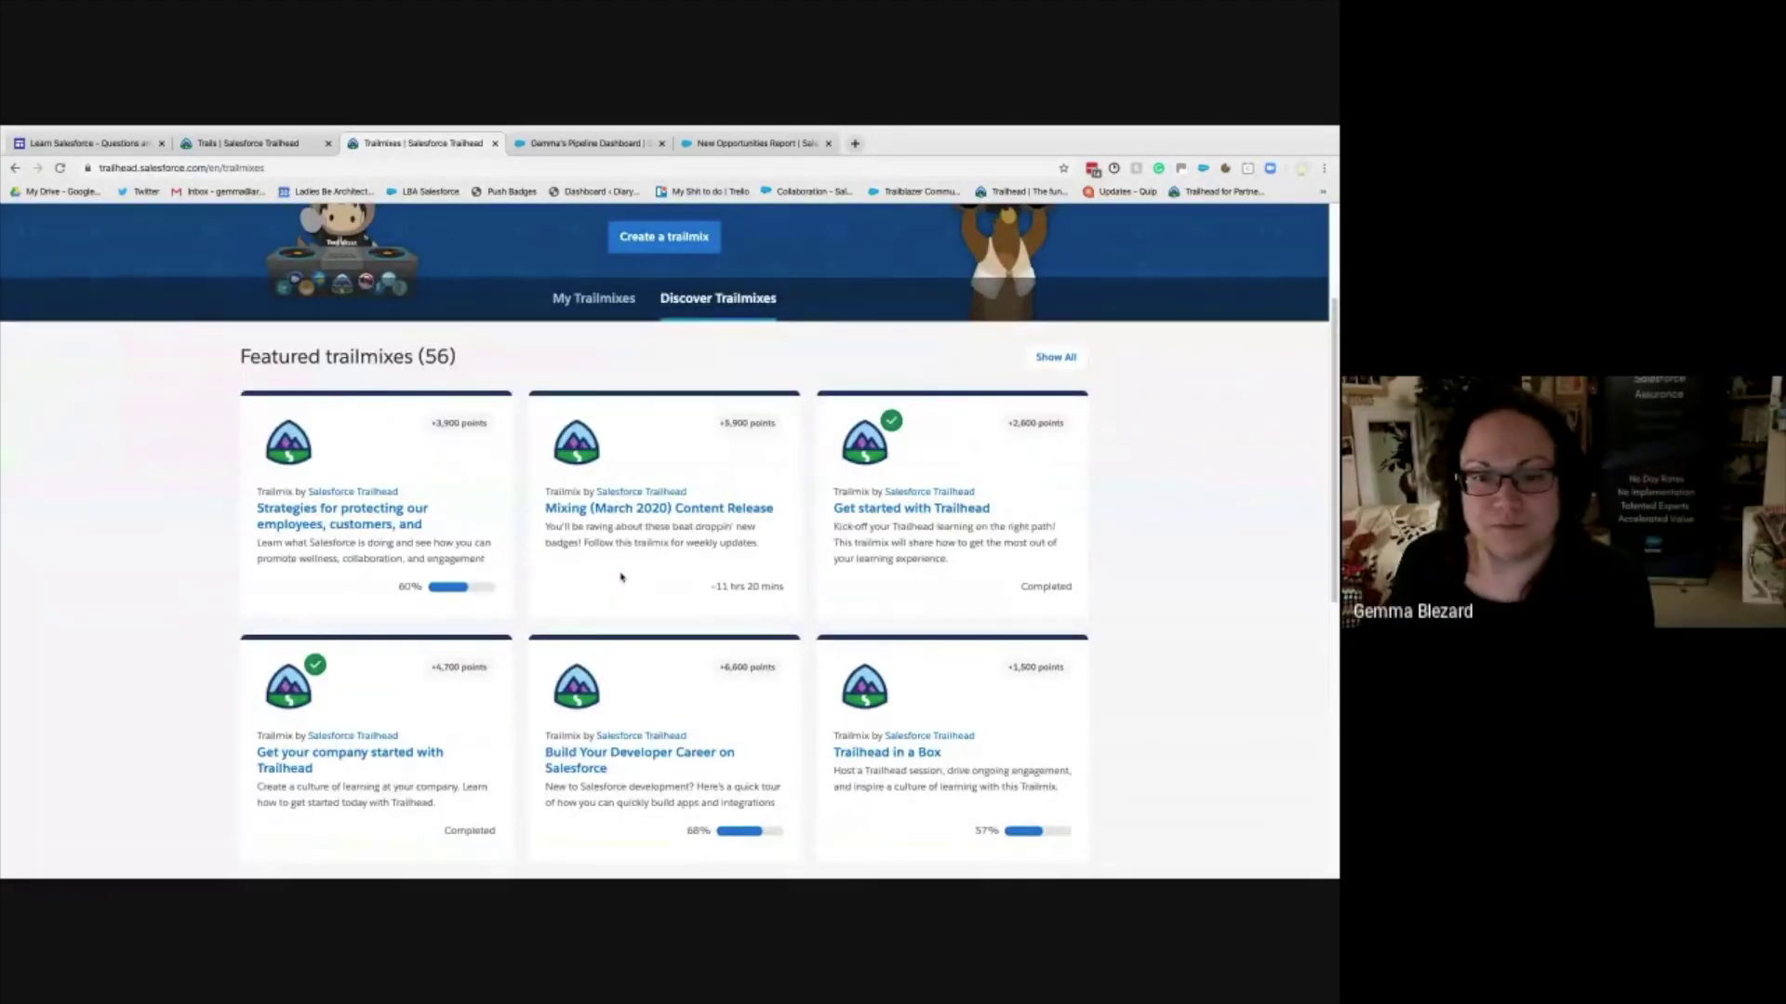
scroll(622, 577, "down", 3)
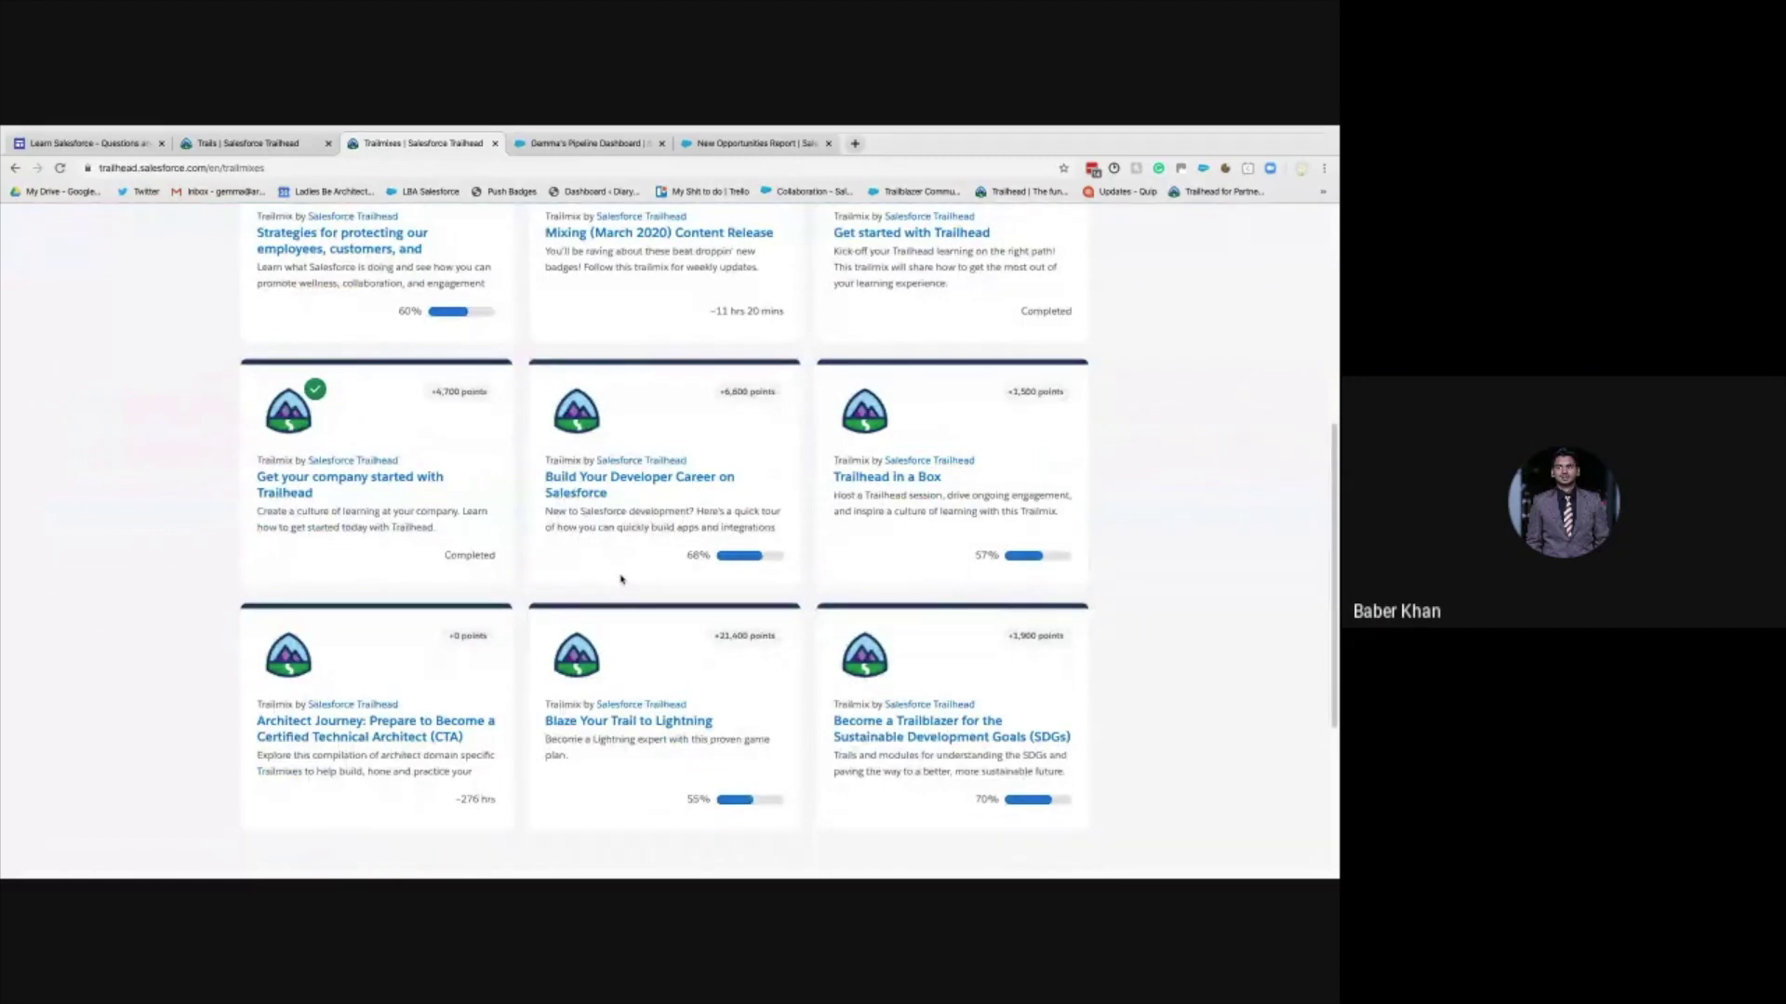
scroll(621, 578, "down", 2)
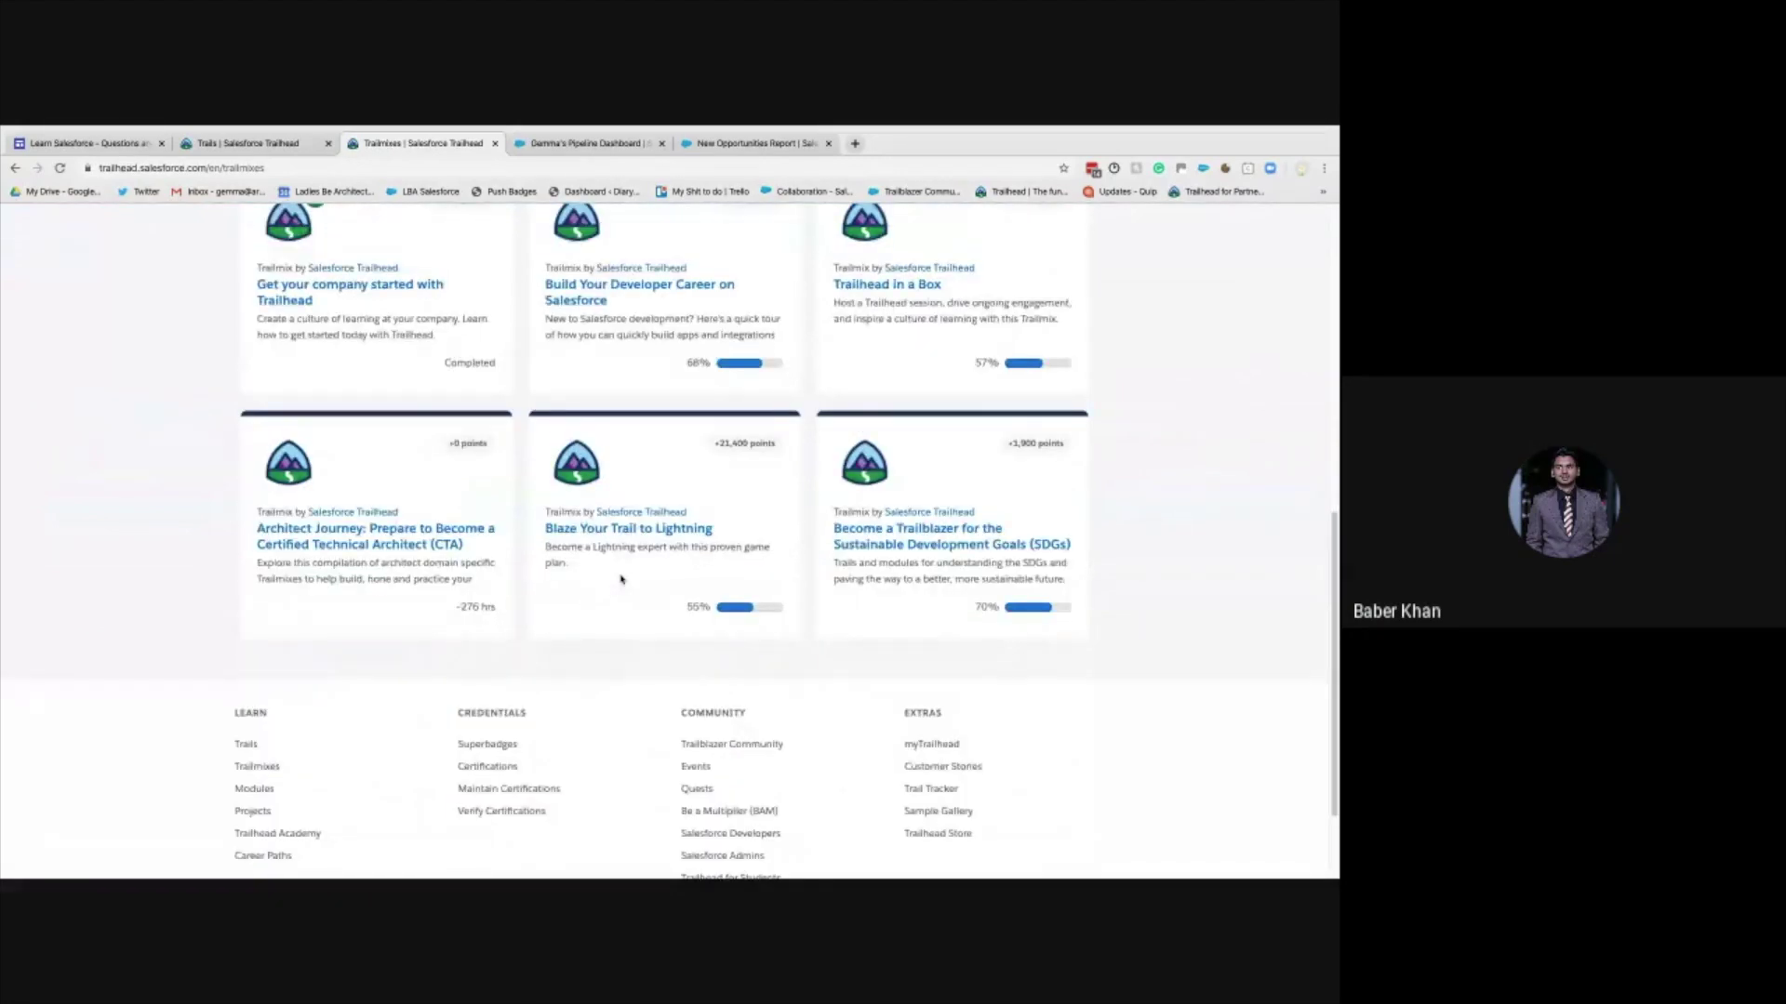
scroll(621, 579, "up", 10)
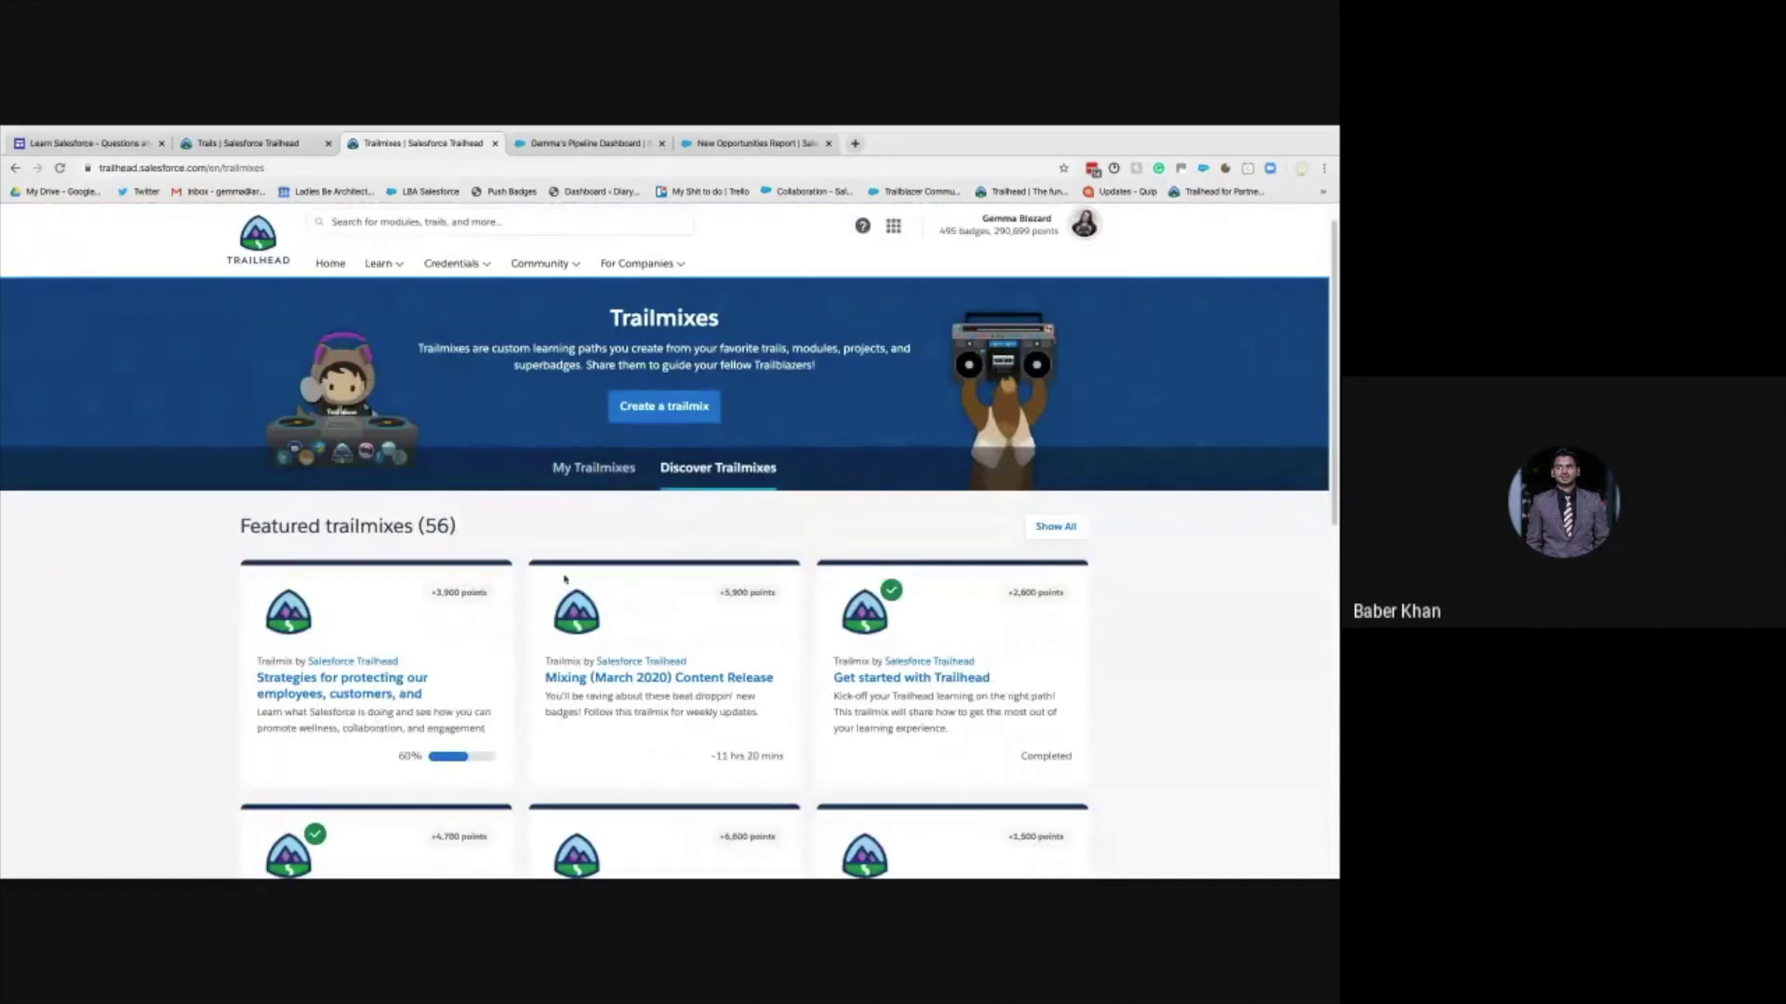
- Open Trailhead's Career Paths page and look over the job figures and the available Salesforce careers
left_click(380, 265)
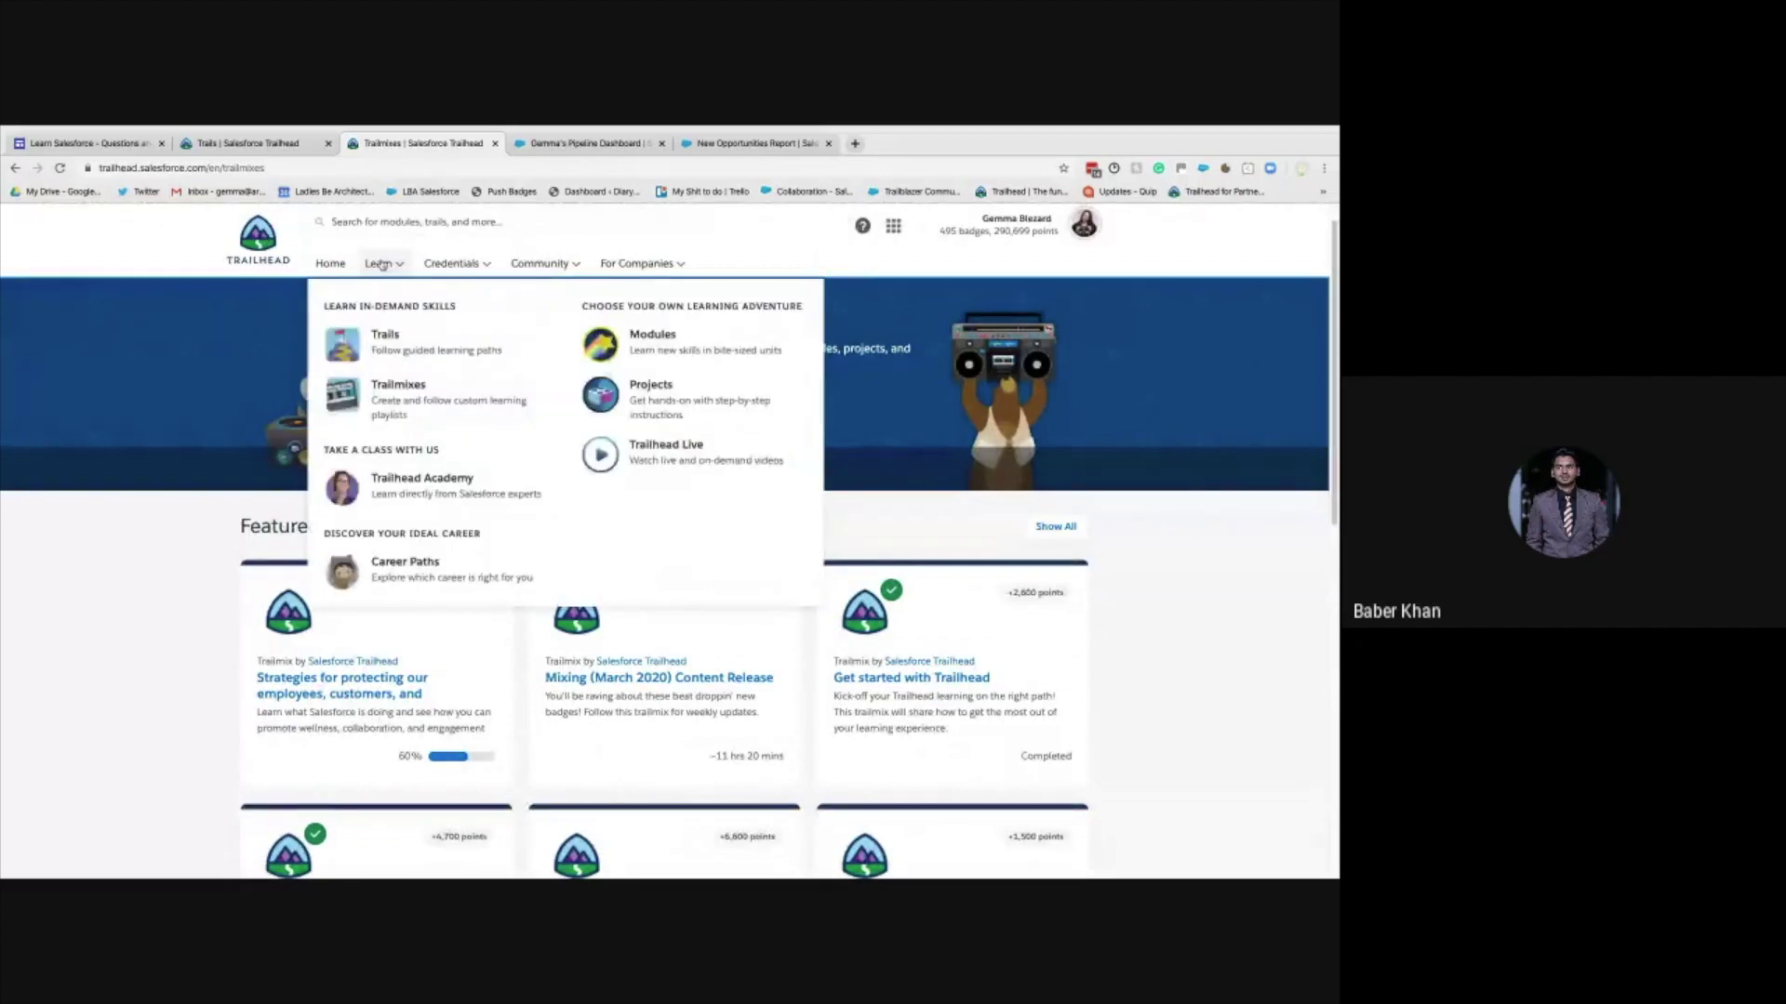
left_click(393, 564)
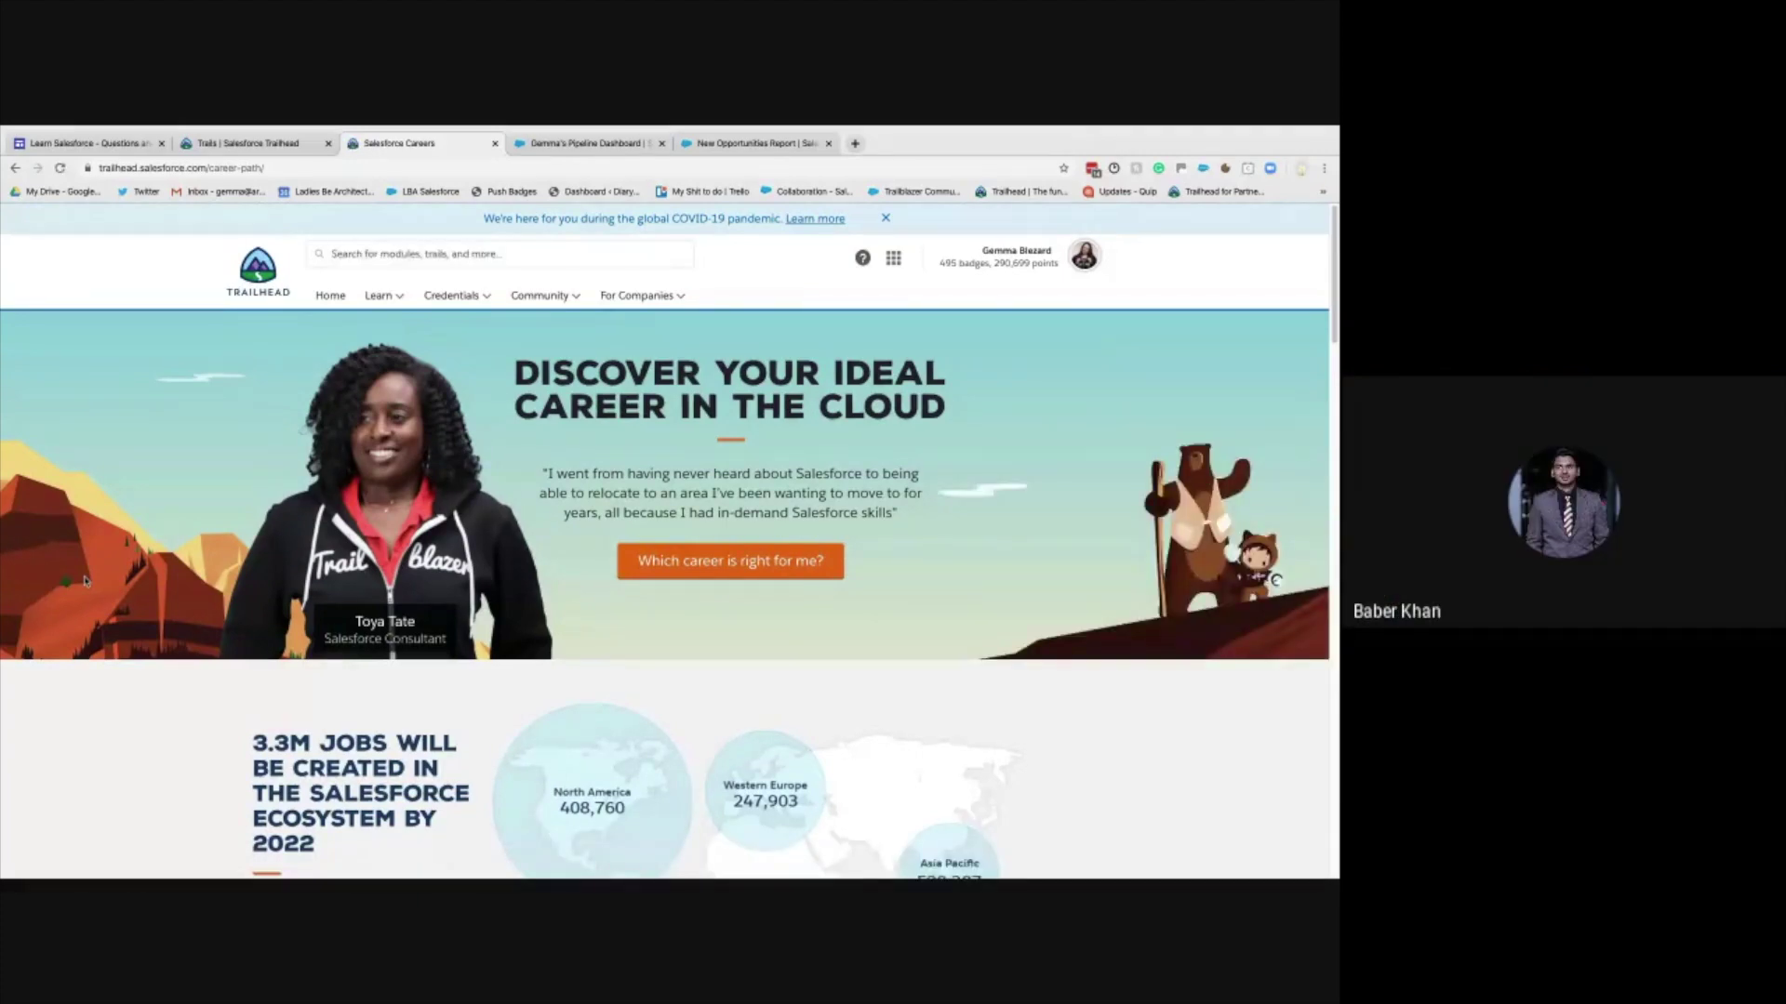
scroll(601, 592, "down", 4)
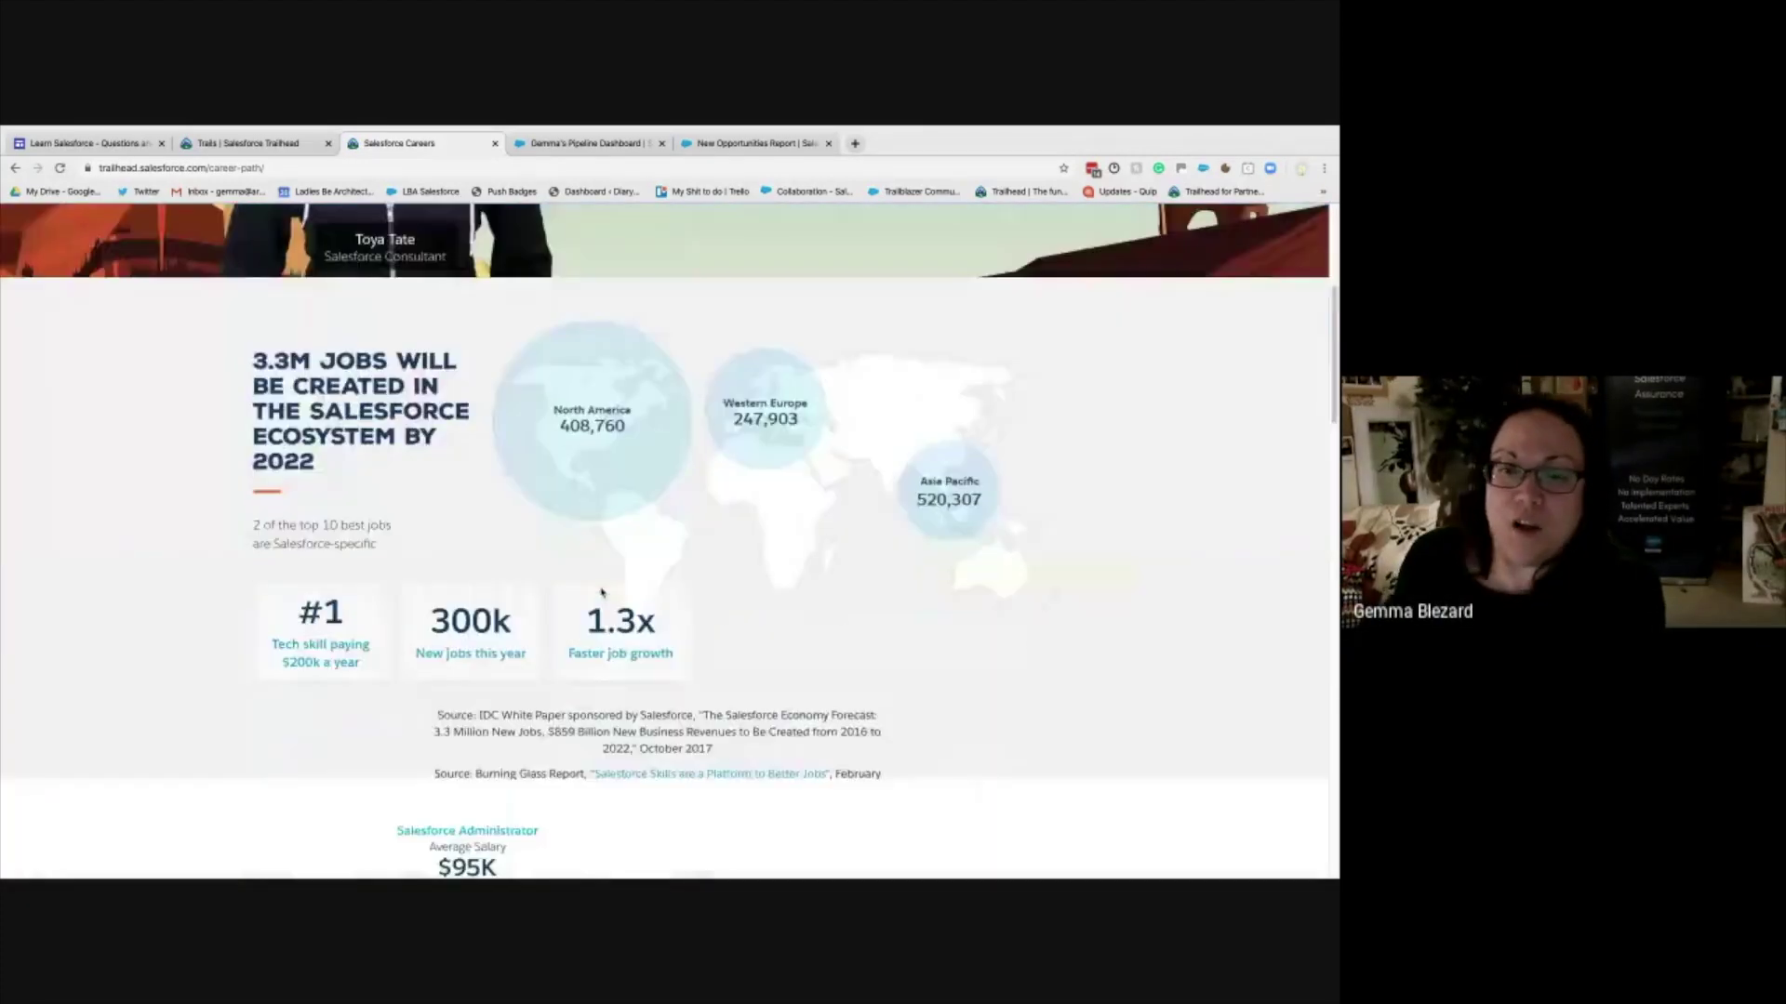
scroll(602, 593, "down", 11)
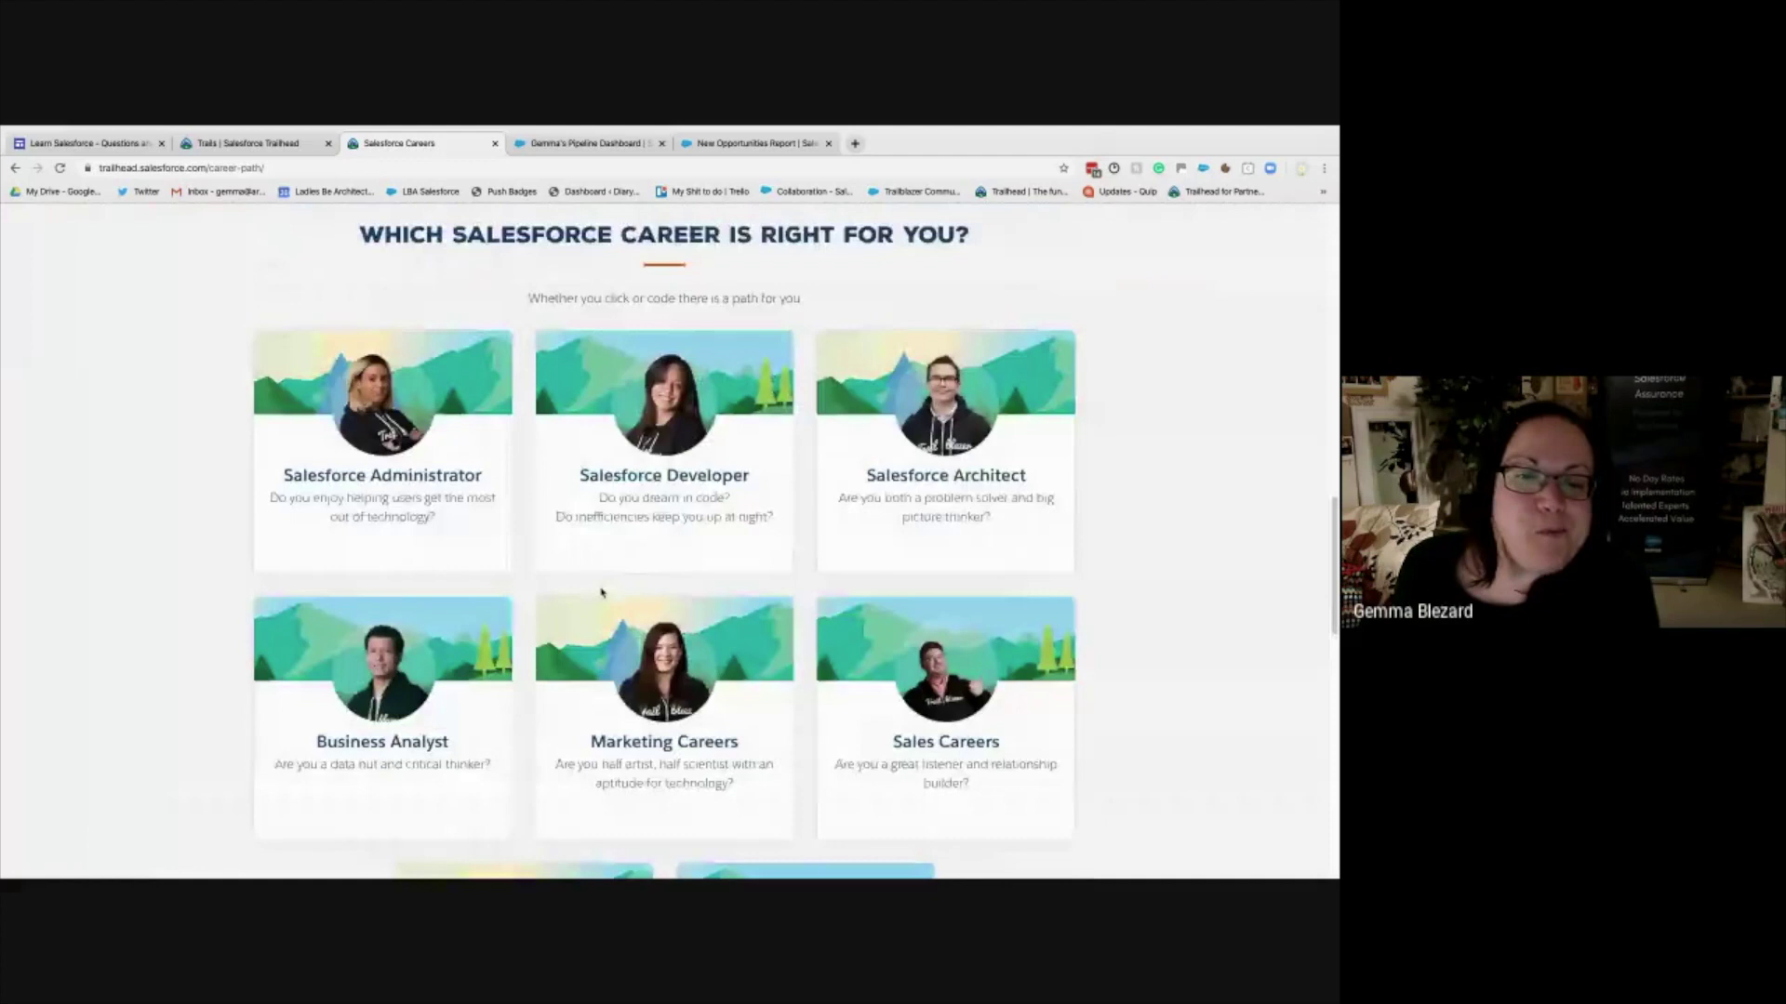
scroll(1149, 646, "up", 10)
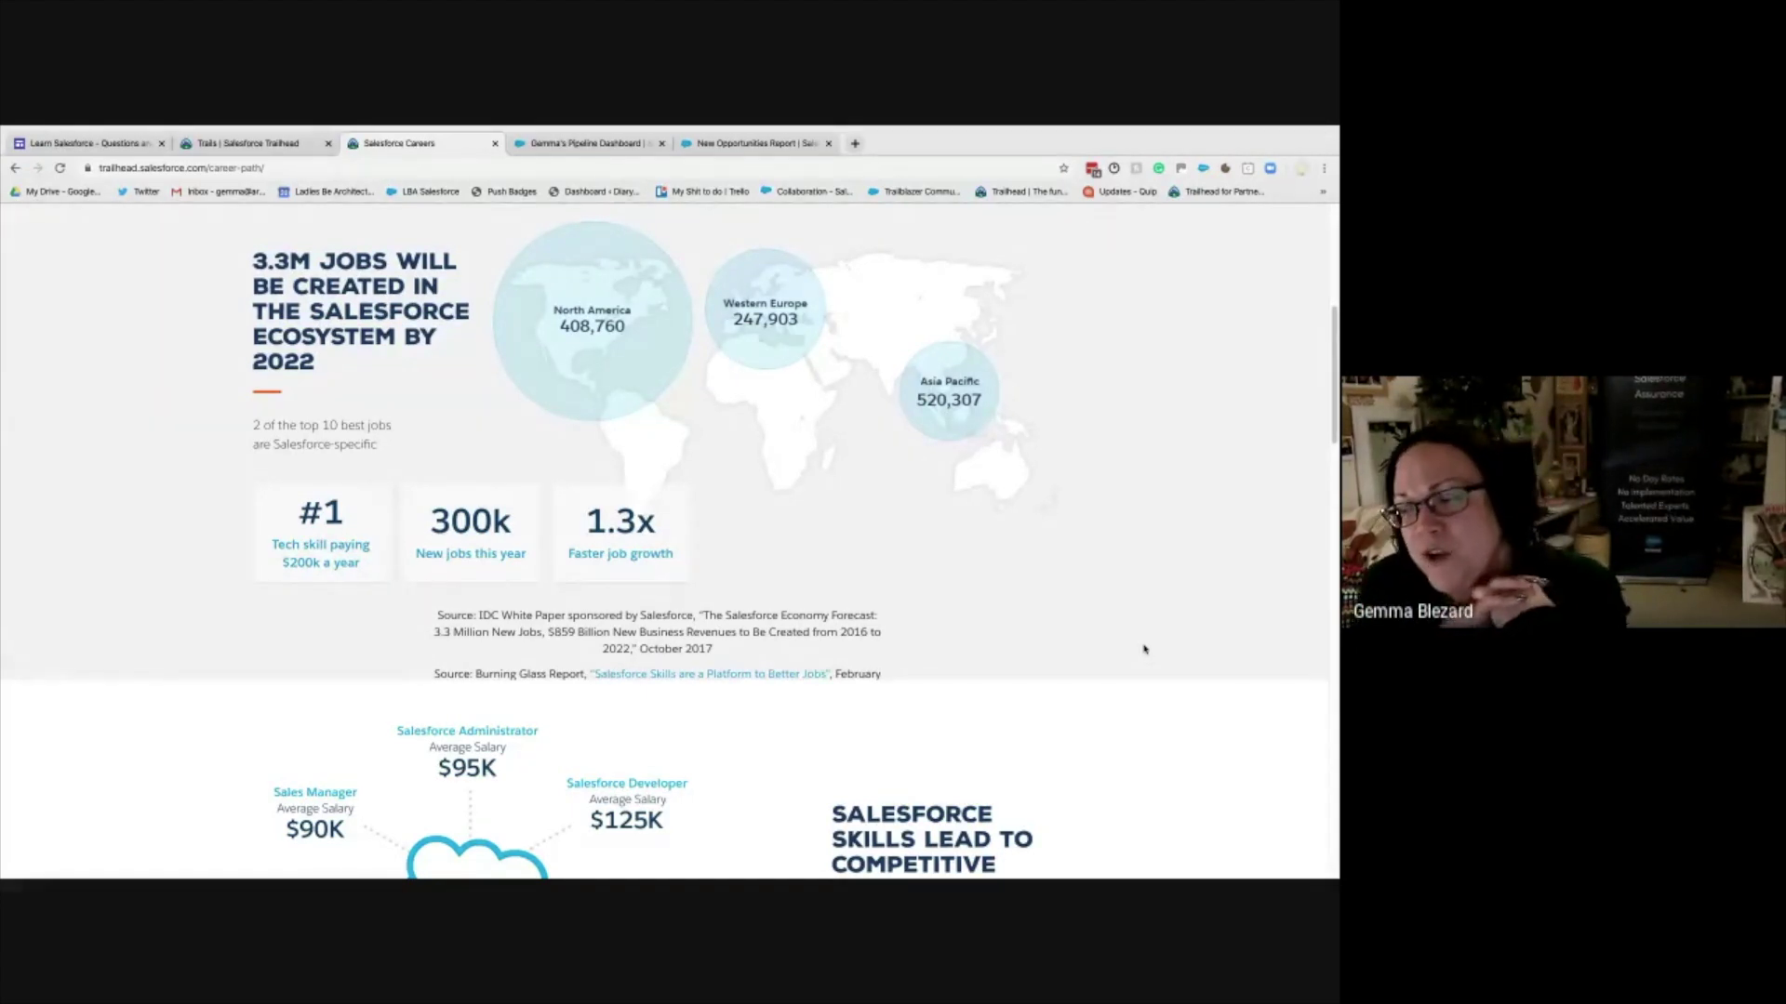
scroll(904, 600, "up", 5)
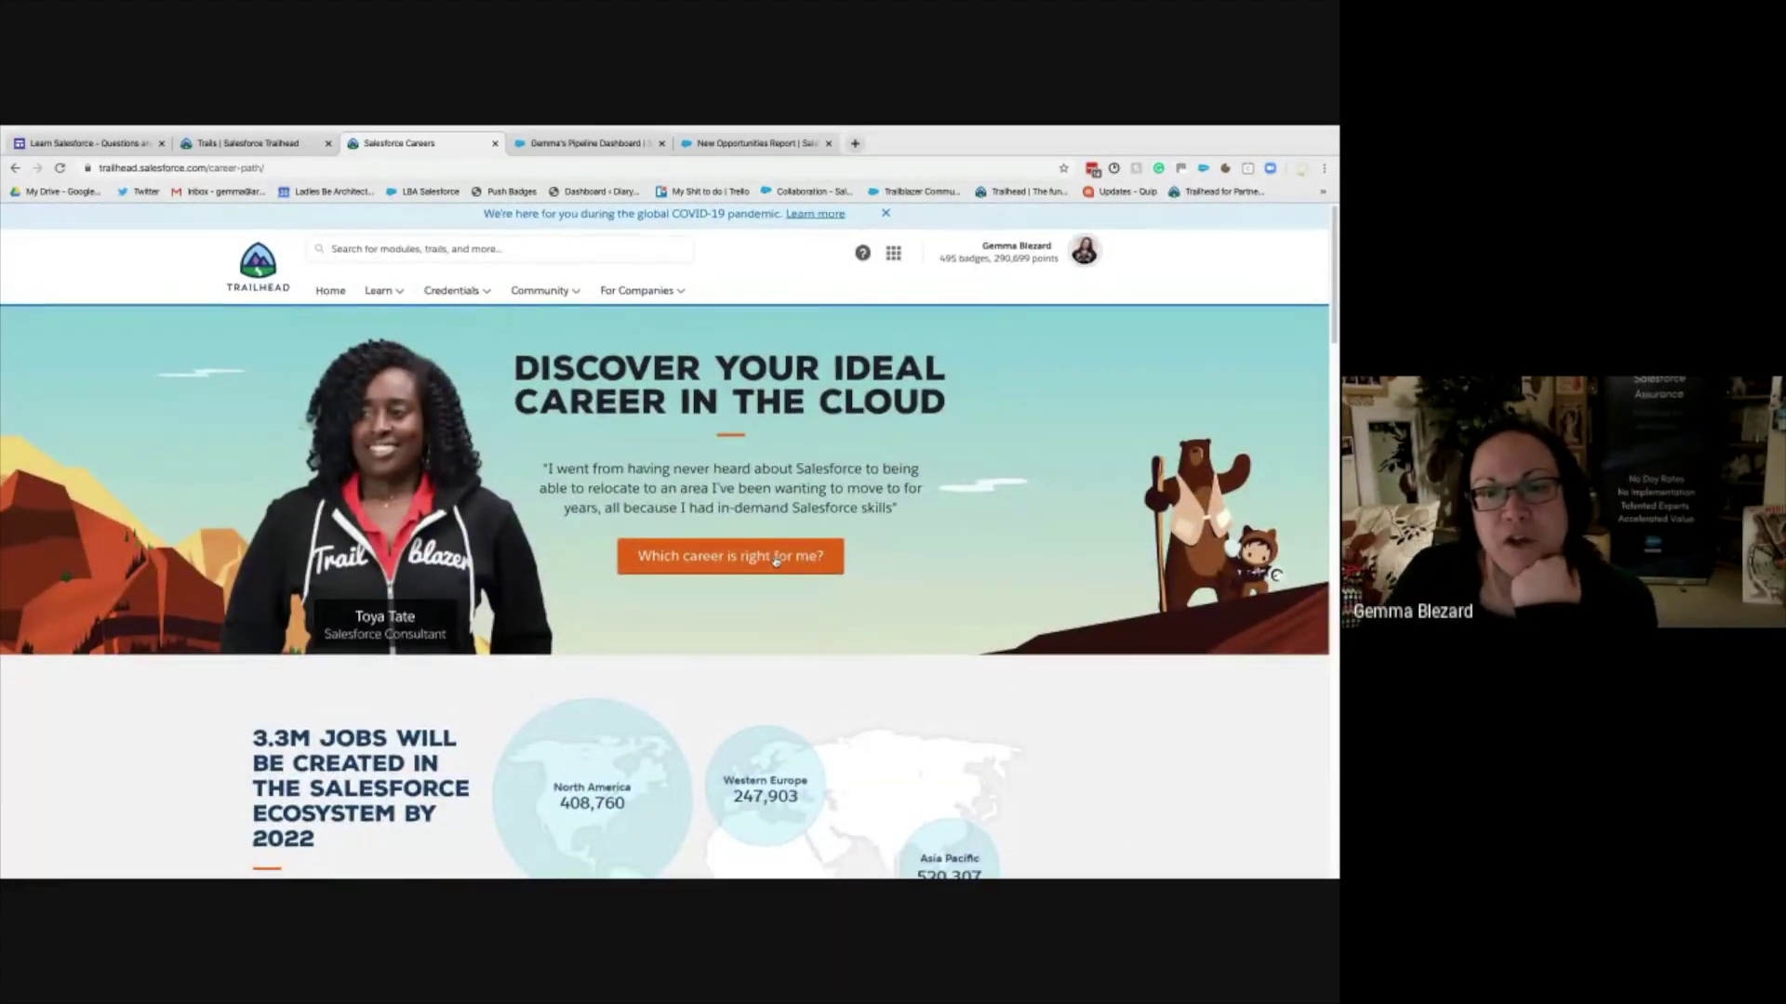
- Jump to the overview of which Salesforce career is right for you and open the Business Analyst career page
left_click(775, 561)
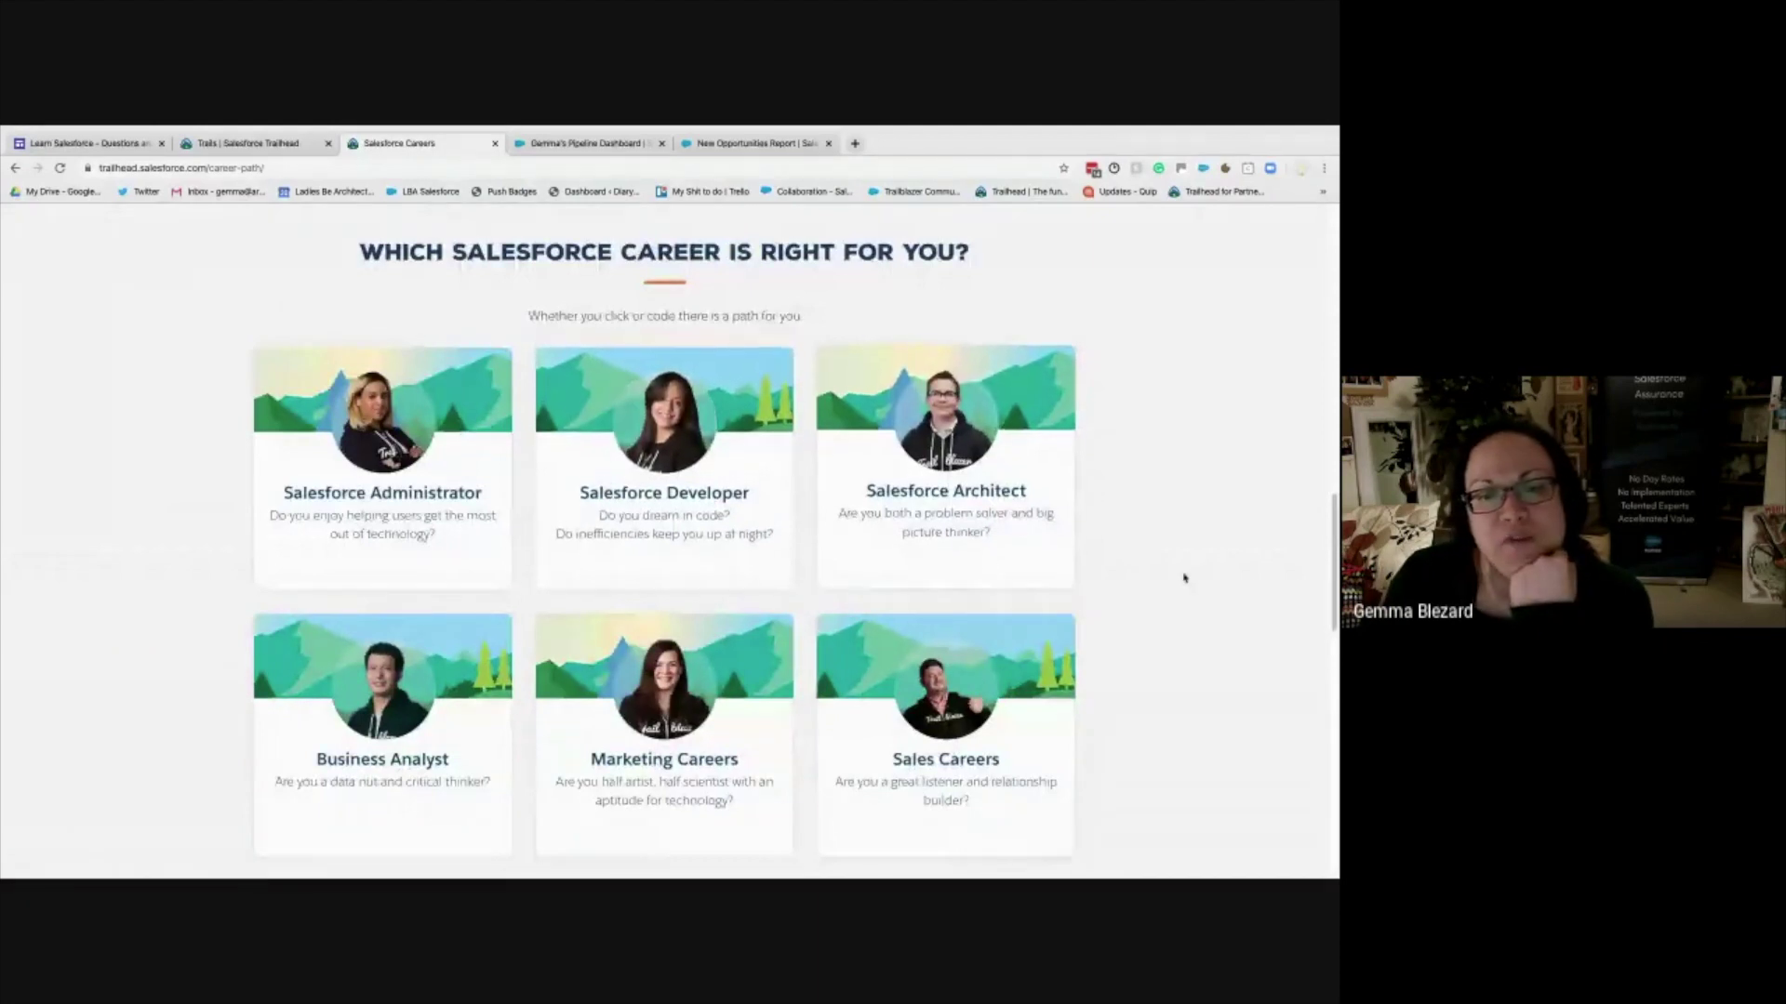
scroll(1179, 577, "down", 1)
scroll(1181, 578, "down", 1)
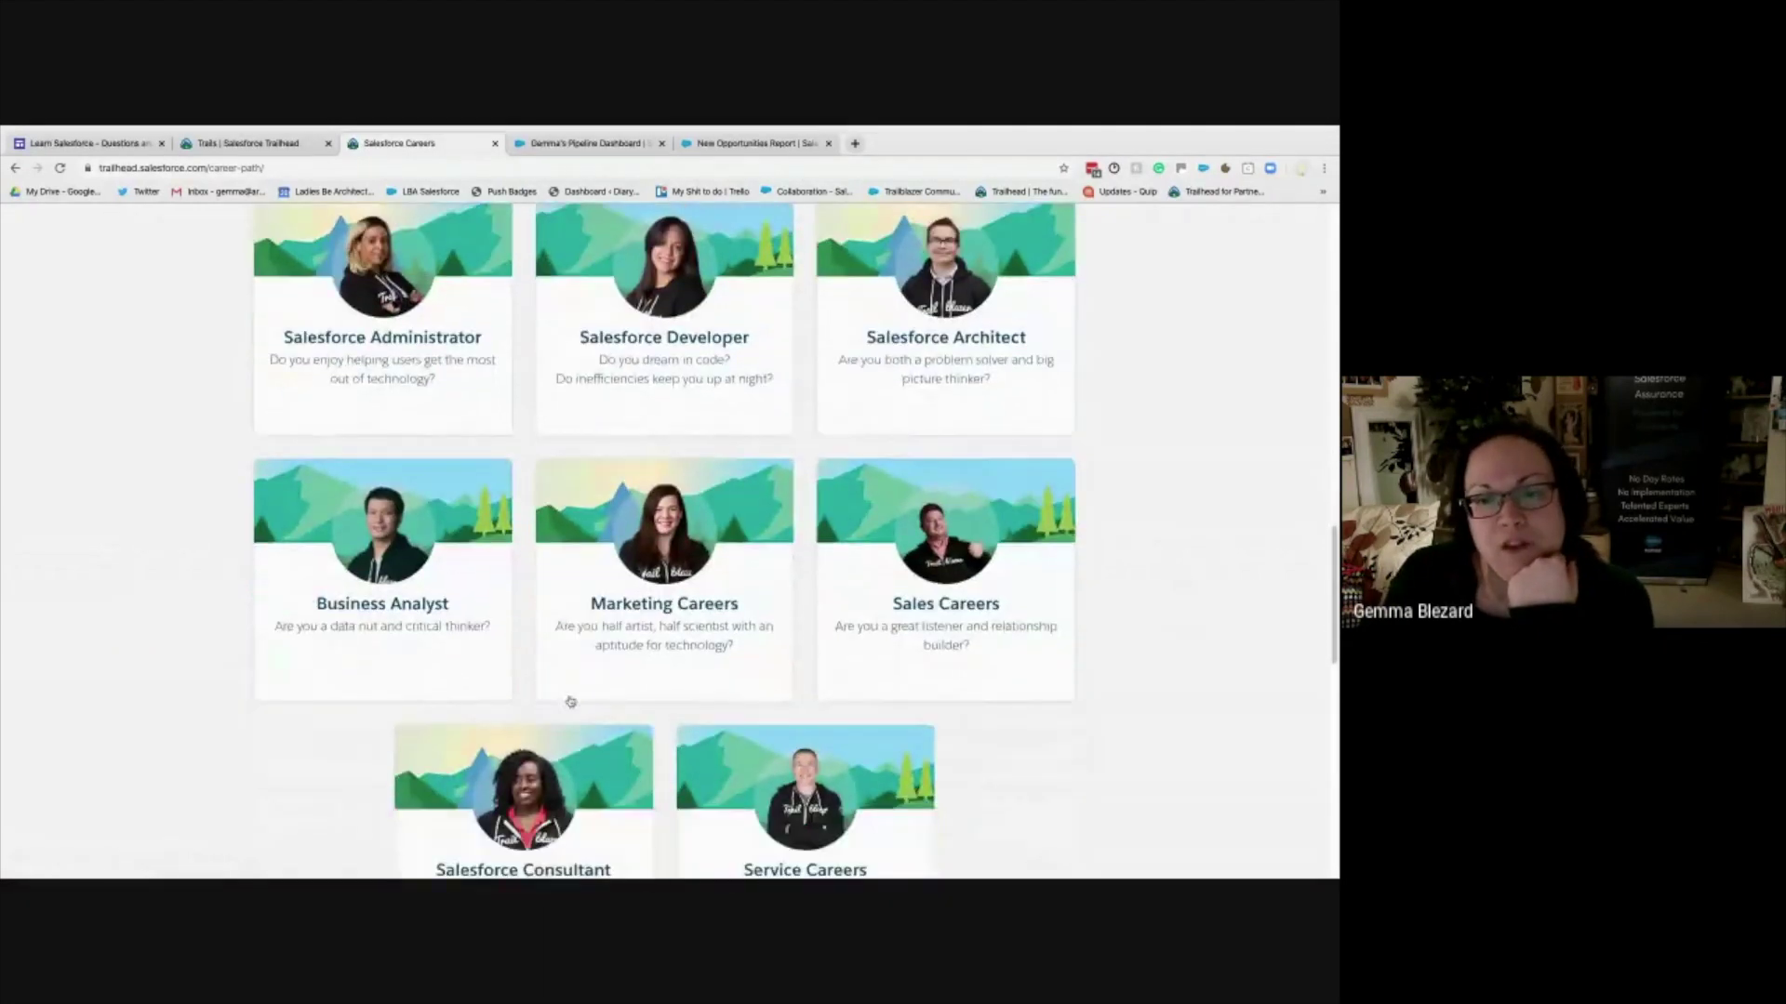
left_click(848, 688)
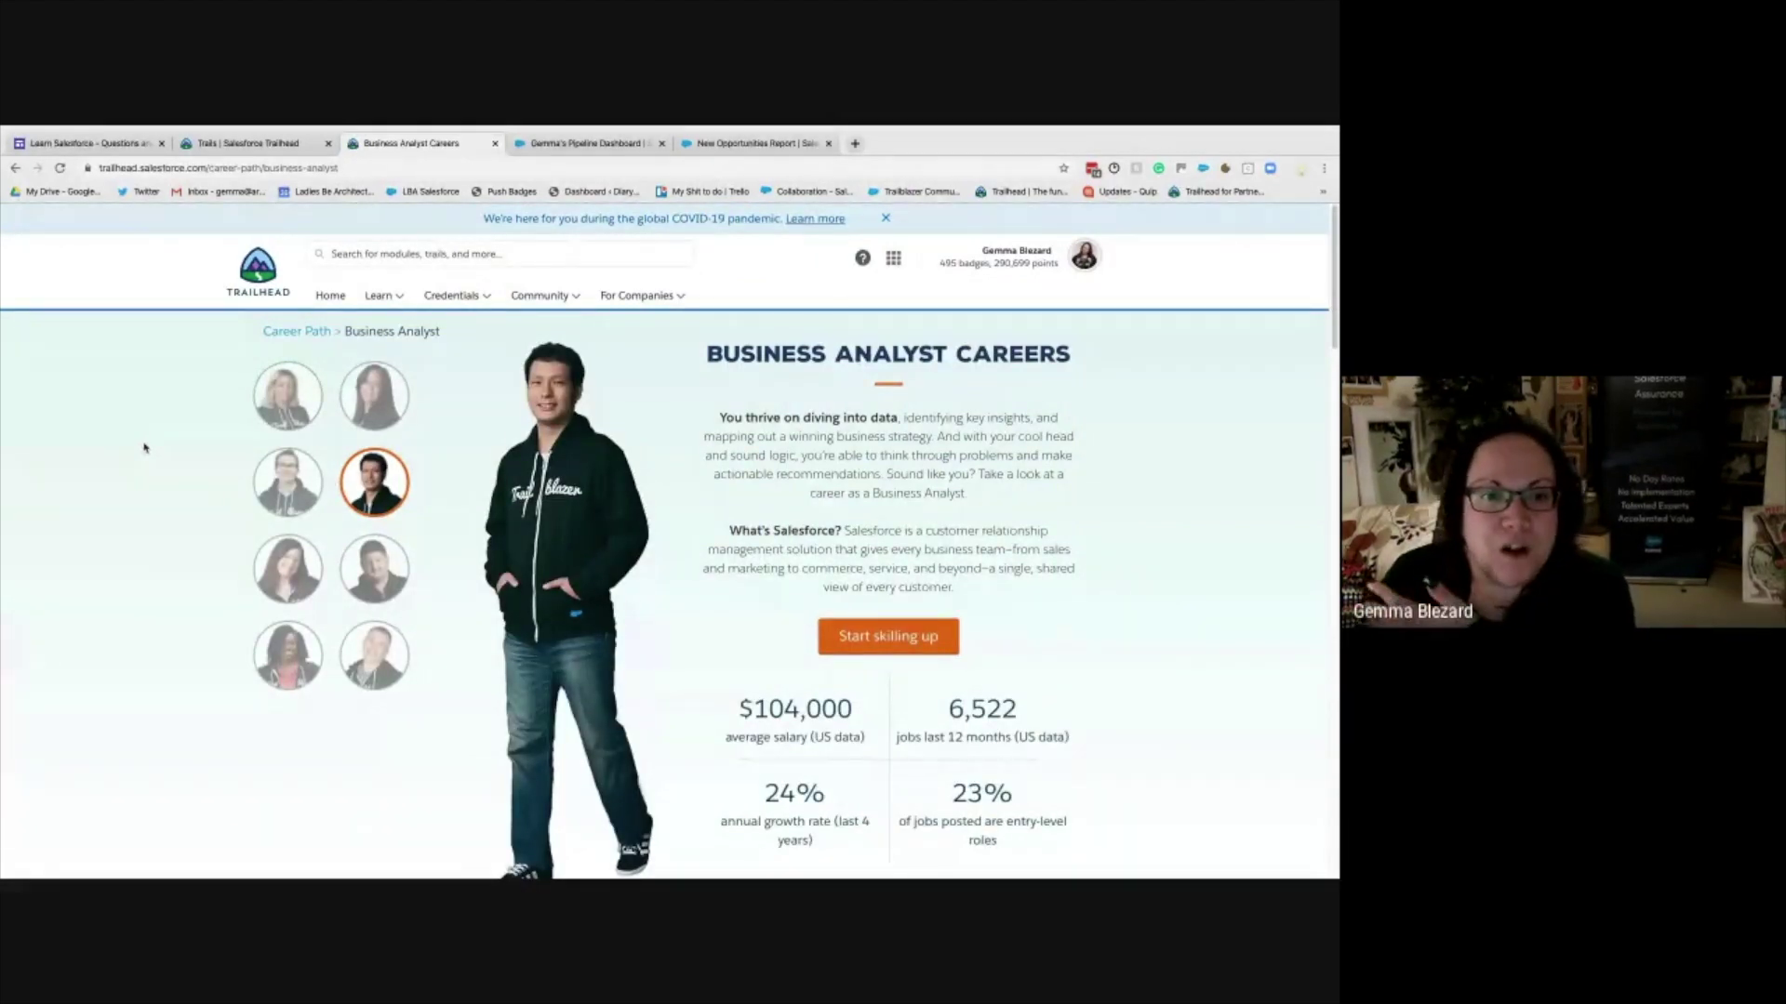
- Look through the Business Analyst page's recruiter skills, day-in-the-life section and real analysts' stories
scroll(967, 582, "down", 2)
scroll(973, 578, "down", 10)
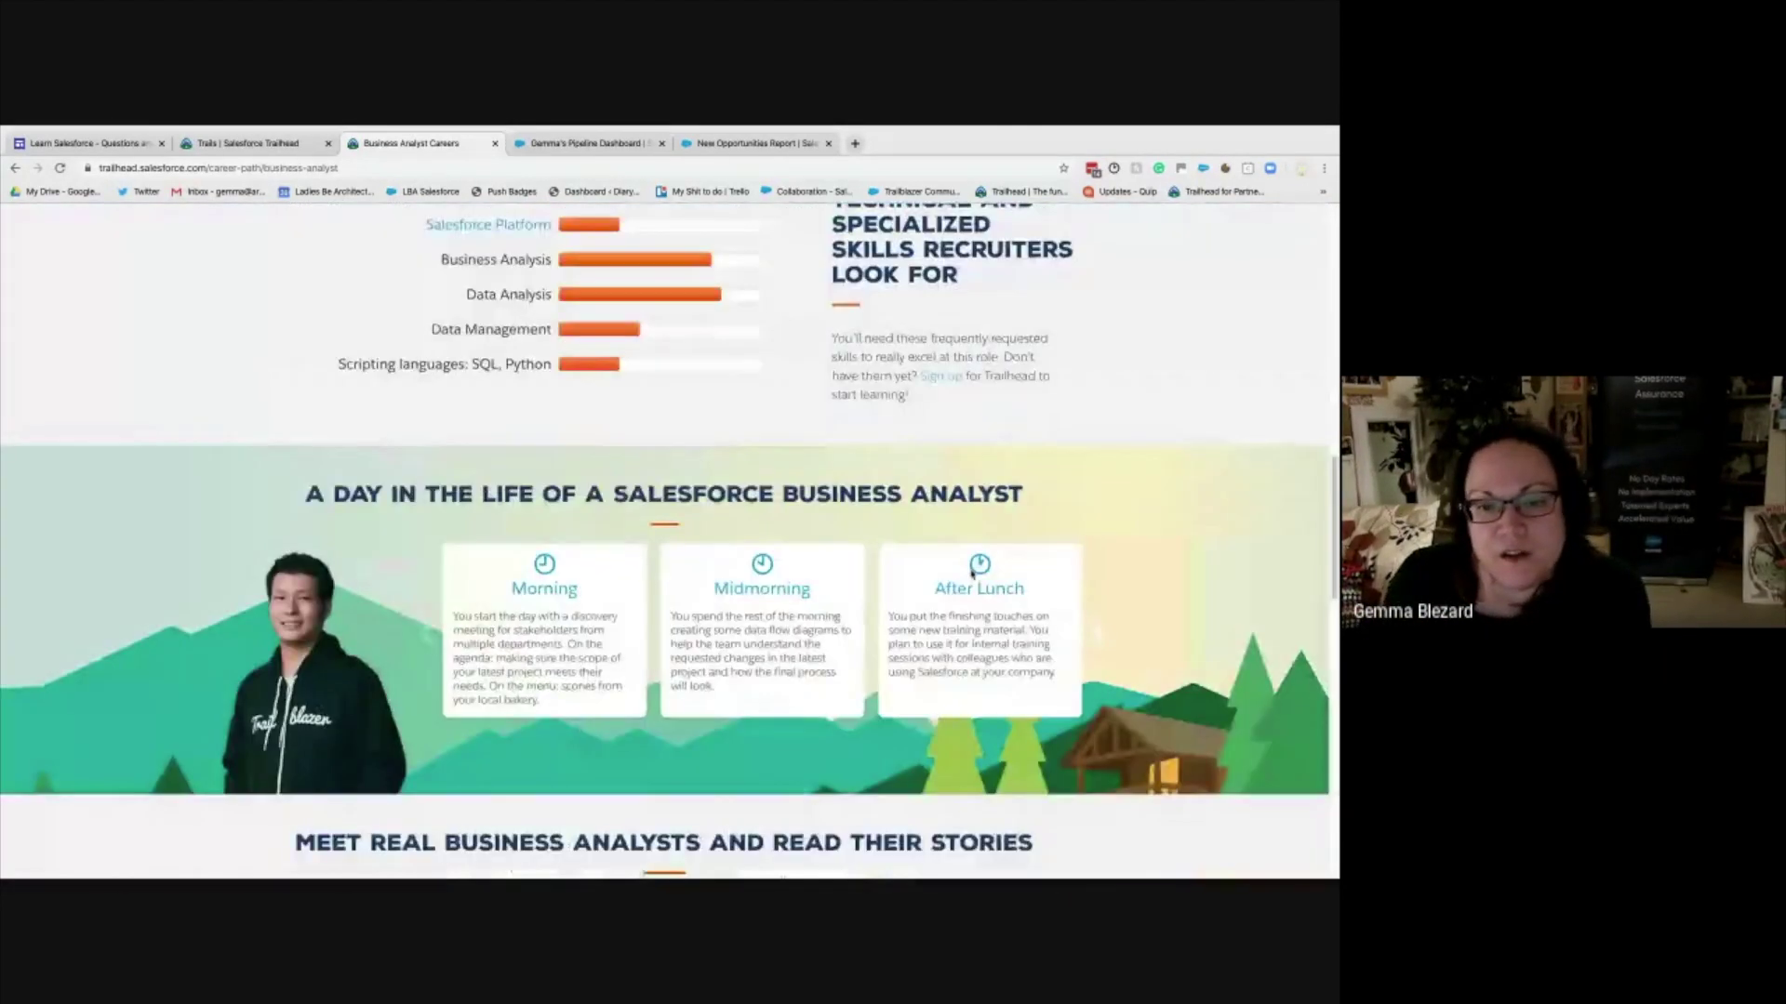
scroll(973, 574, "down", 3)
scroll(968, 570, "down", 1)
scroll(969, 571, "down", 2)
scroll(1005, 581, "down", 5)
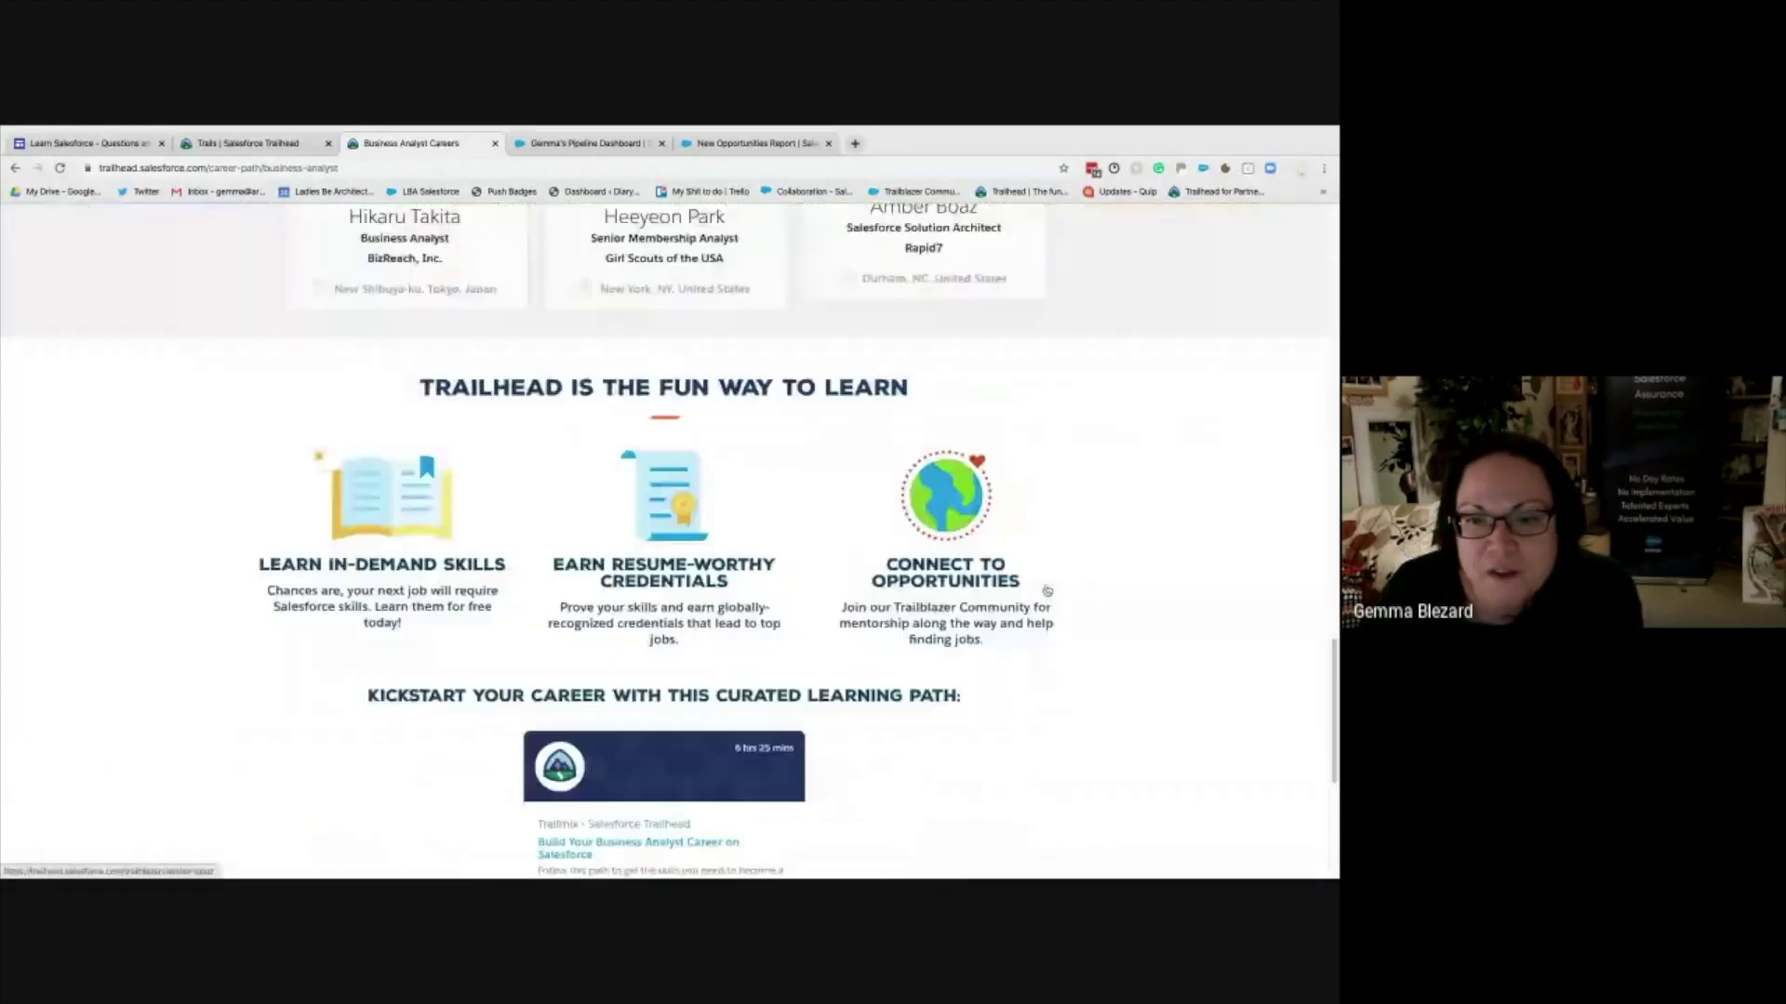
- Open the curated Build Your Business Analyst Career on Salesforce trailmix and look through its contents
scroll(1047, 591, "down", 3)
left_click(650, 662)
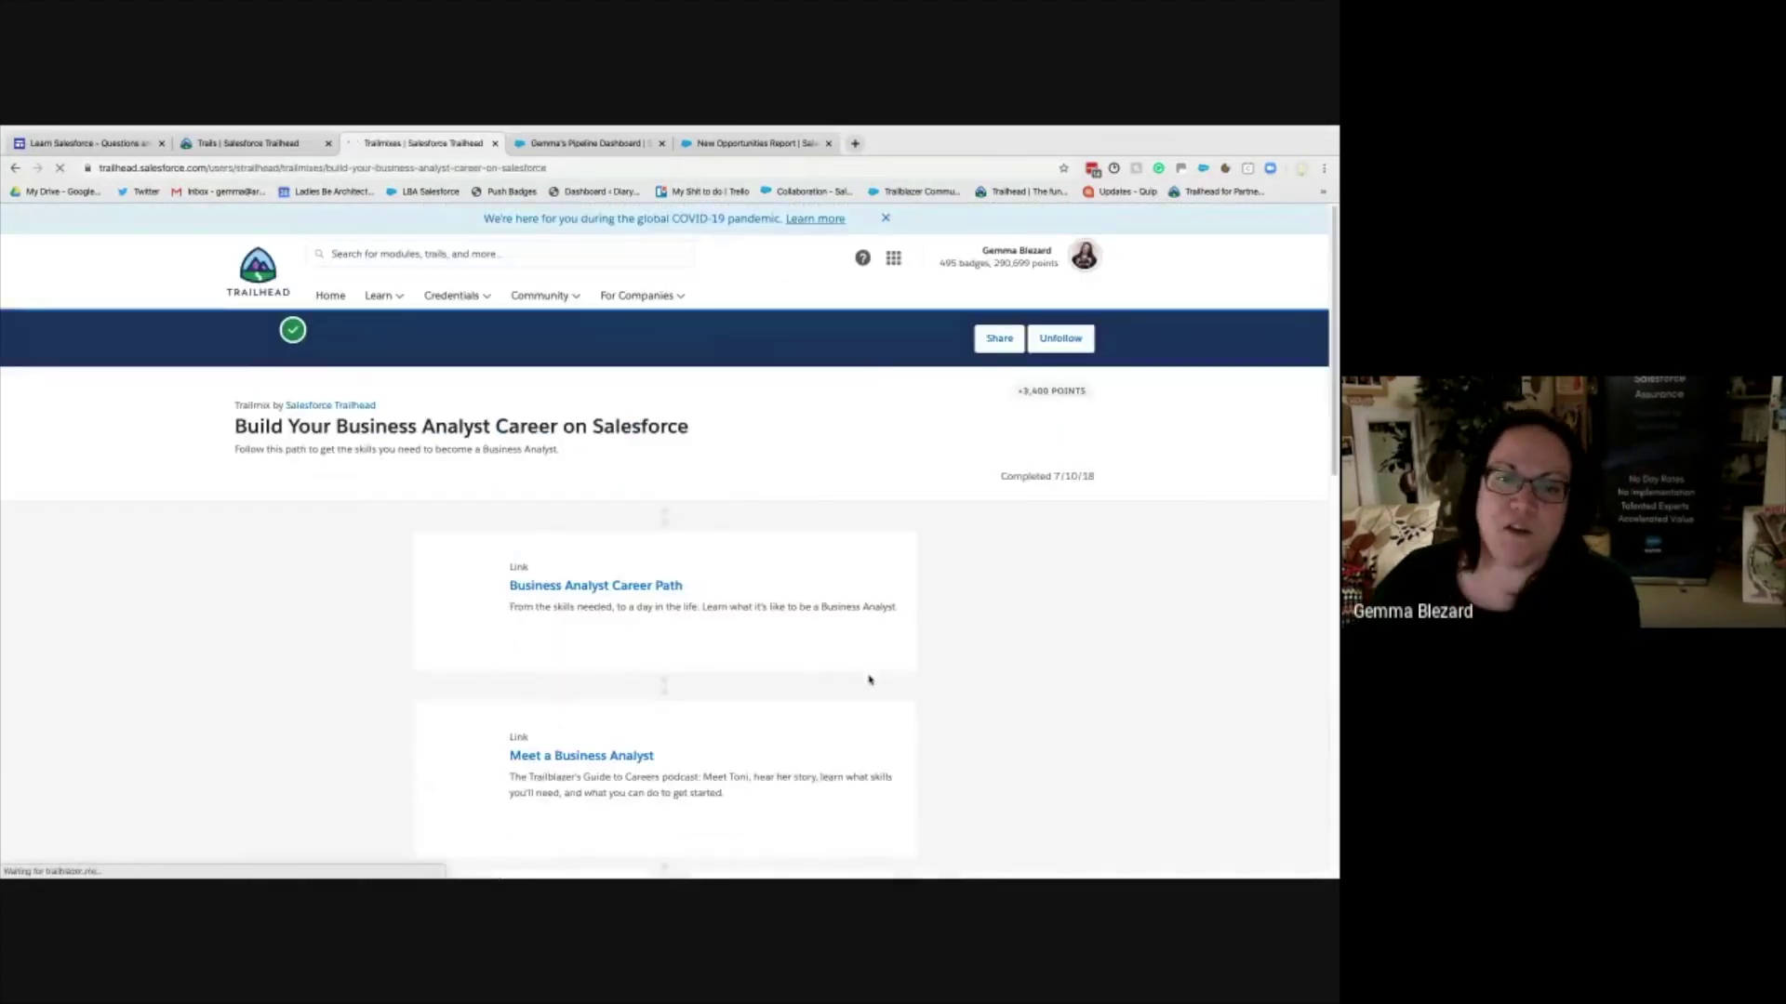
scroll(863, 707, "down", 7)
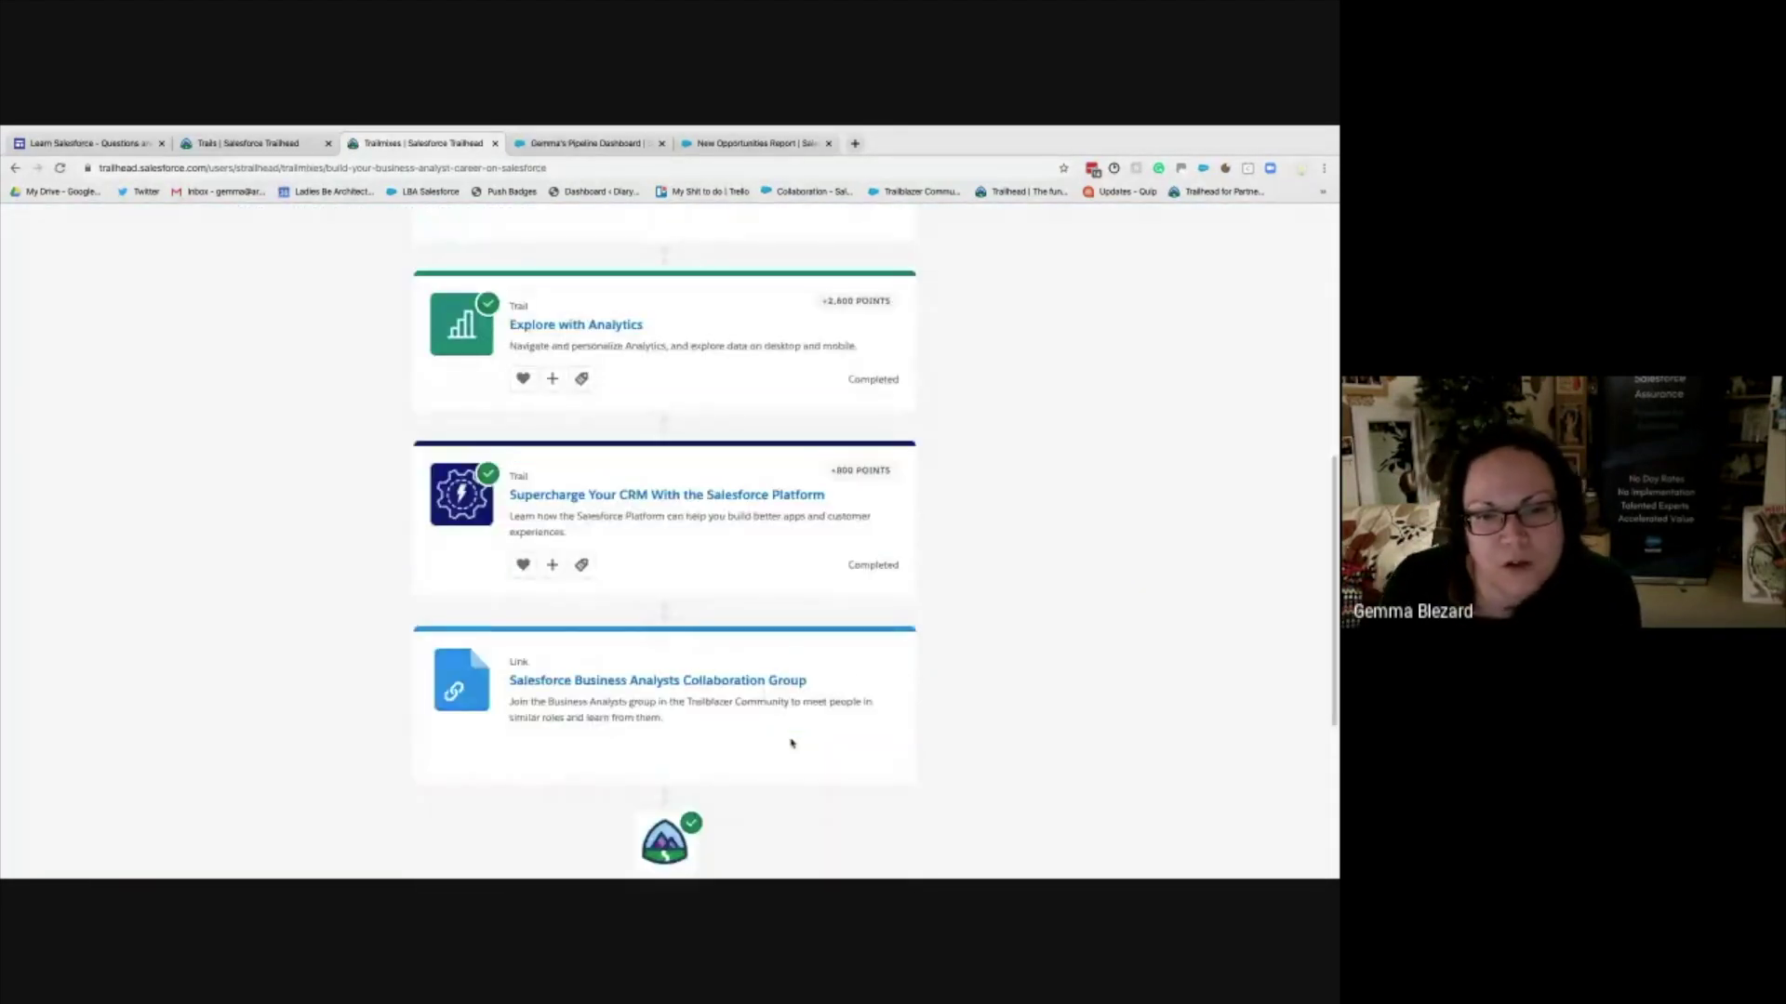
scroll(791, 743, "up", 7)
- Go back to the Career Paths page and glance over it again
left_click(387, 301)
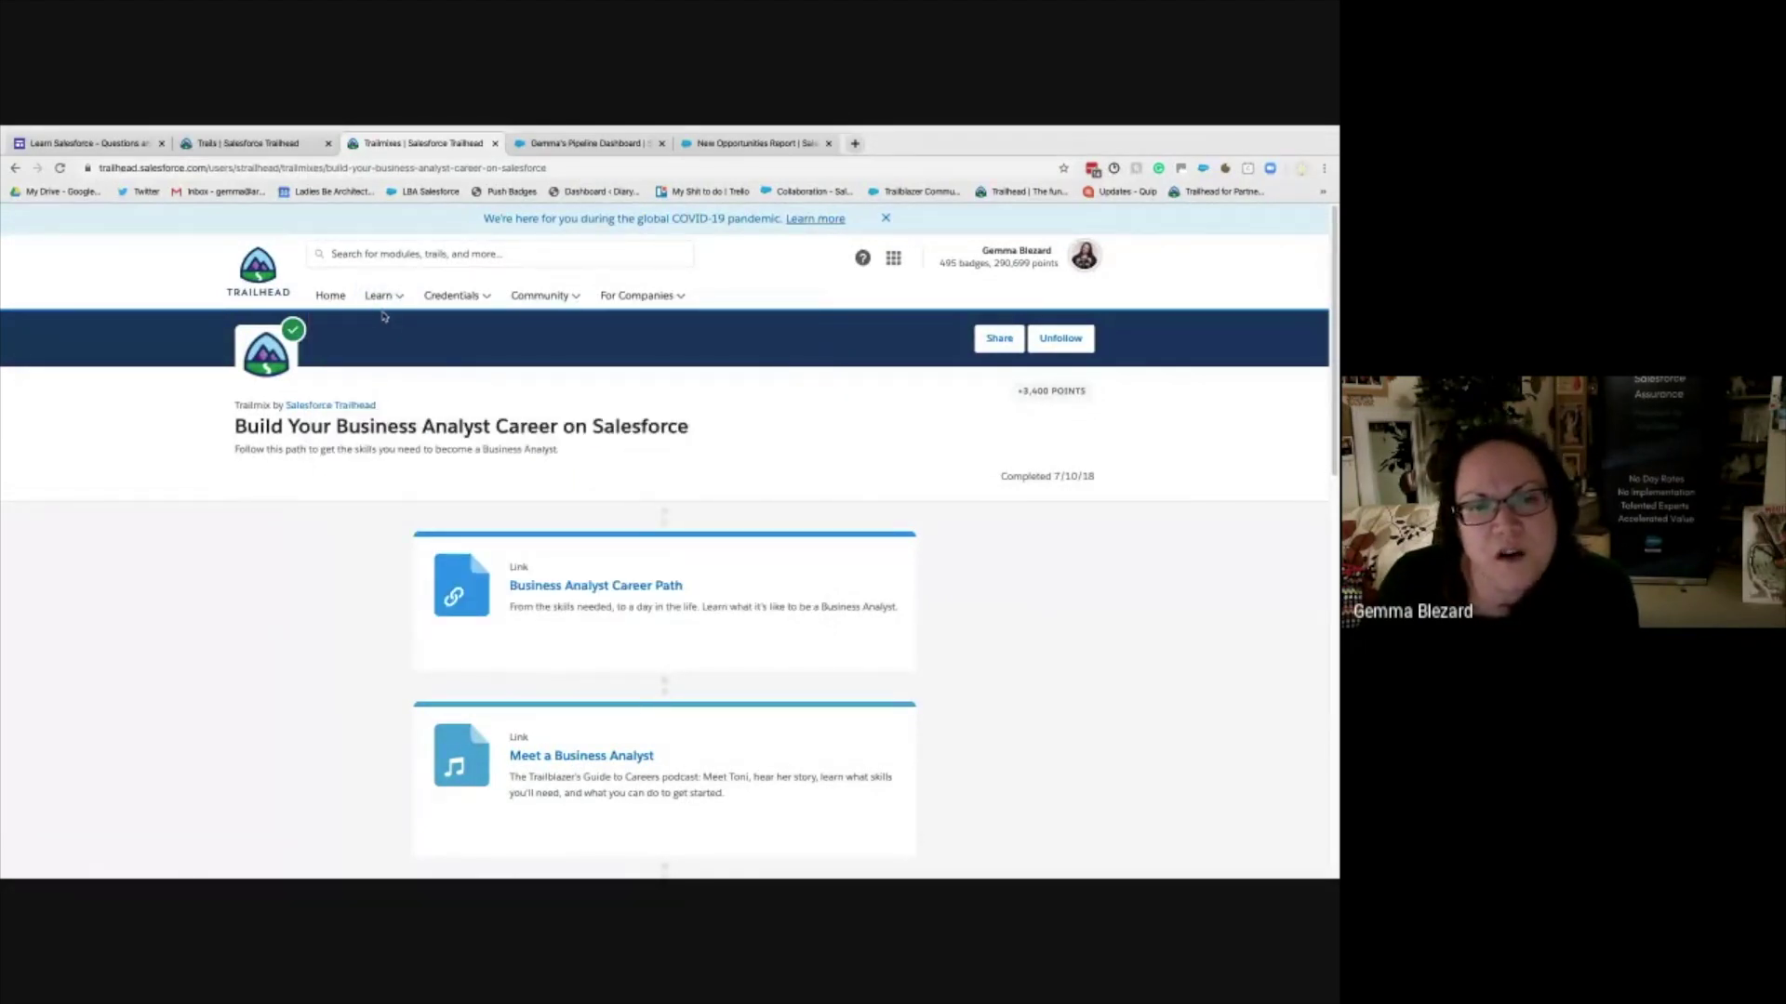
mouse_move(383, 296)
left_click(435, 614)
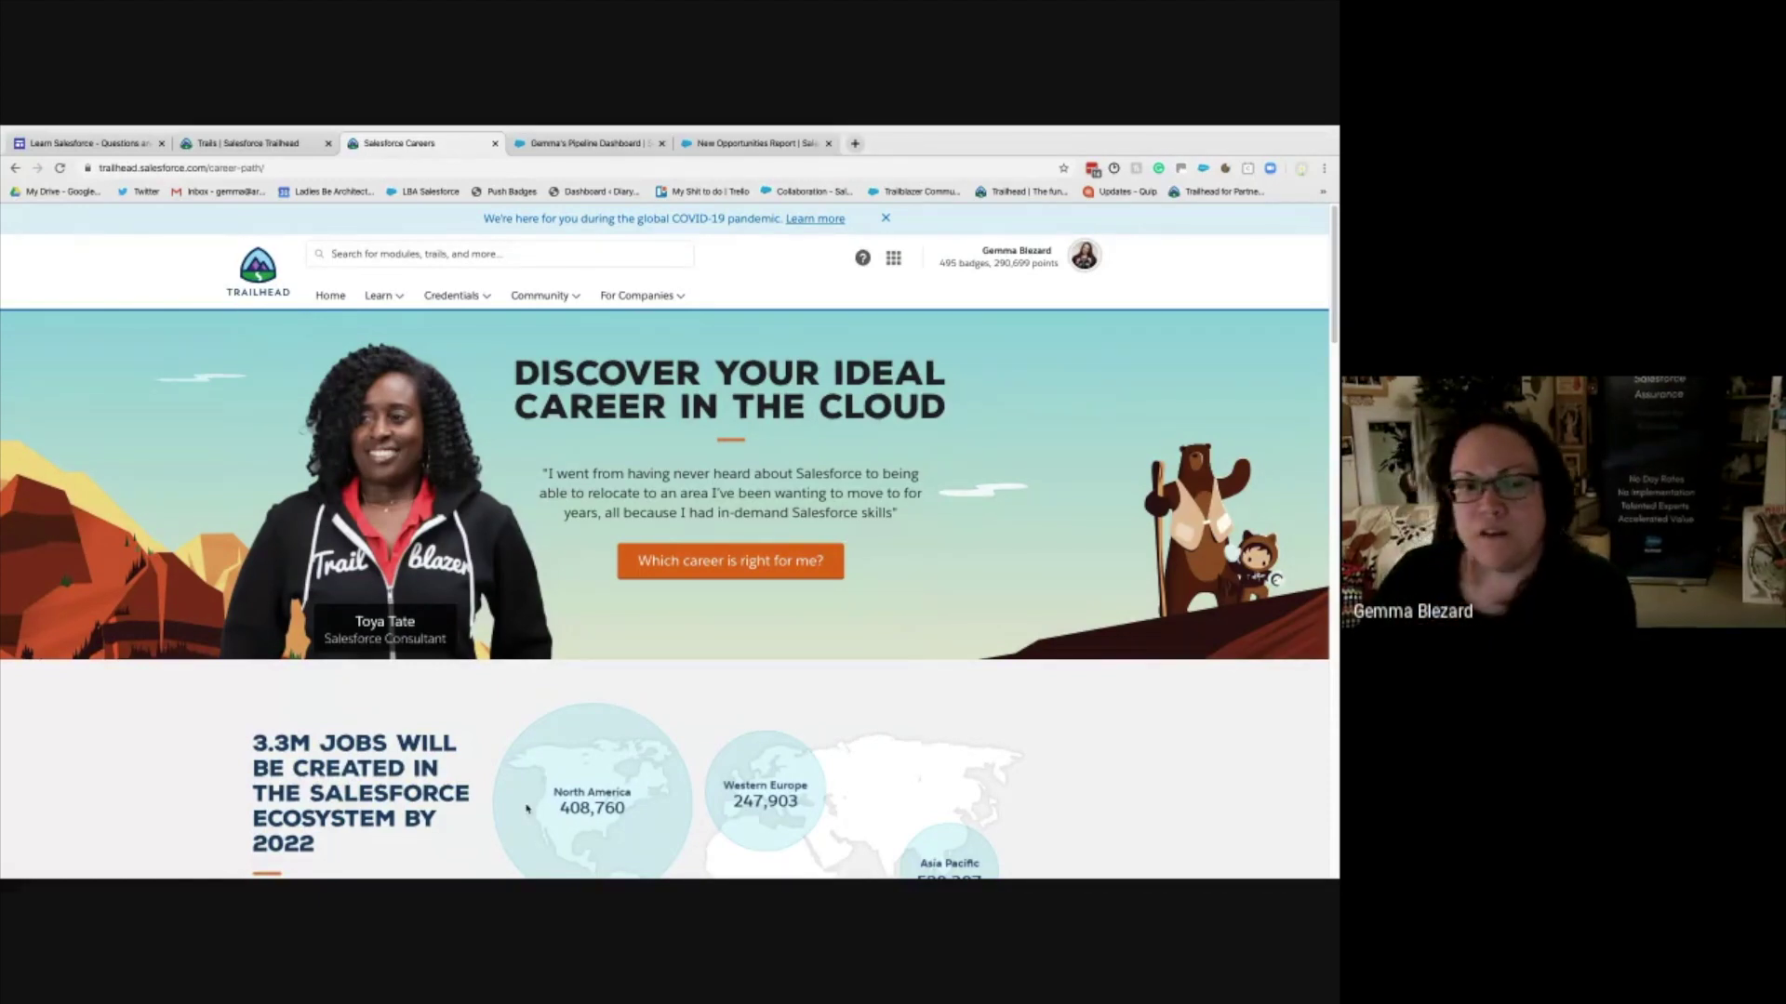
scroll(393, 502, "down", 5)
scroll(392, 502, "up", 5)
- Return to the Trailmixes page and search Trailhead for the suggested term "administration"
left_click(378, 295)
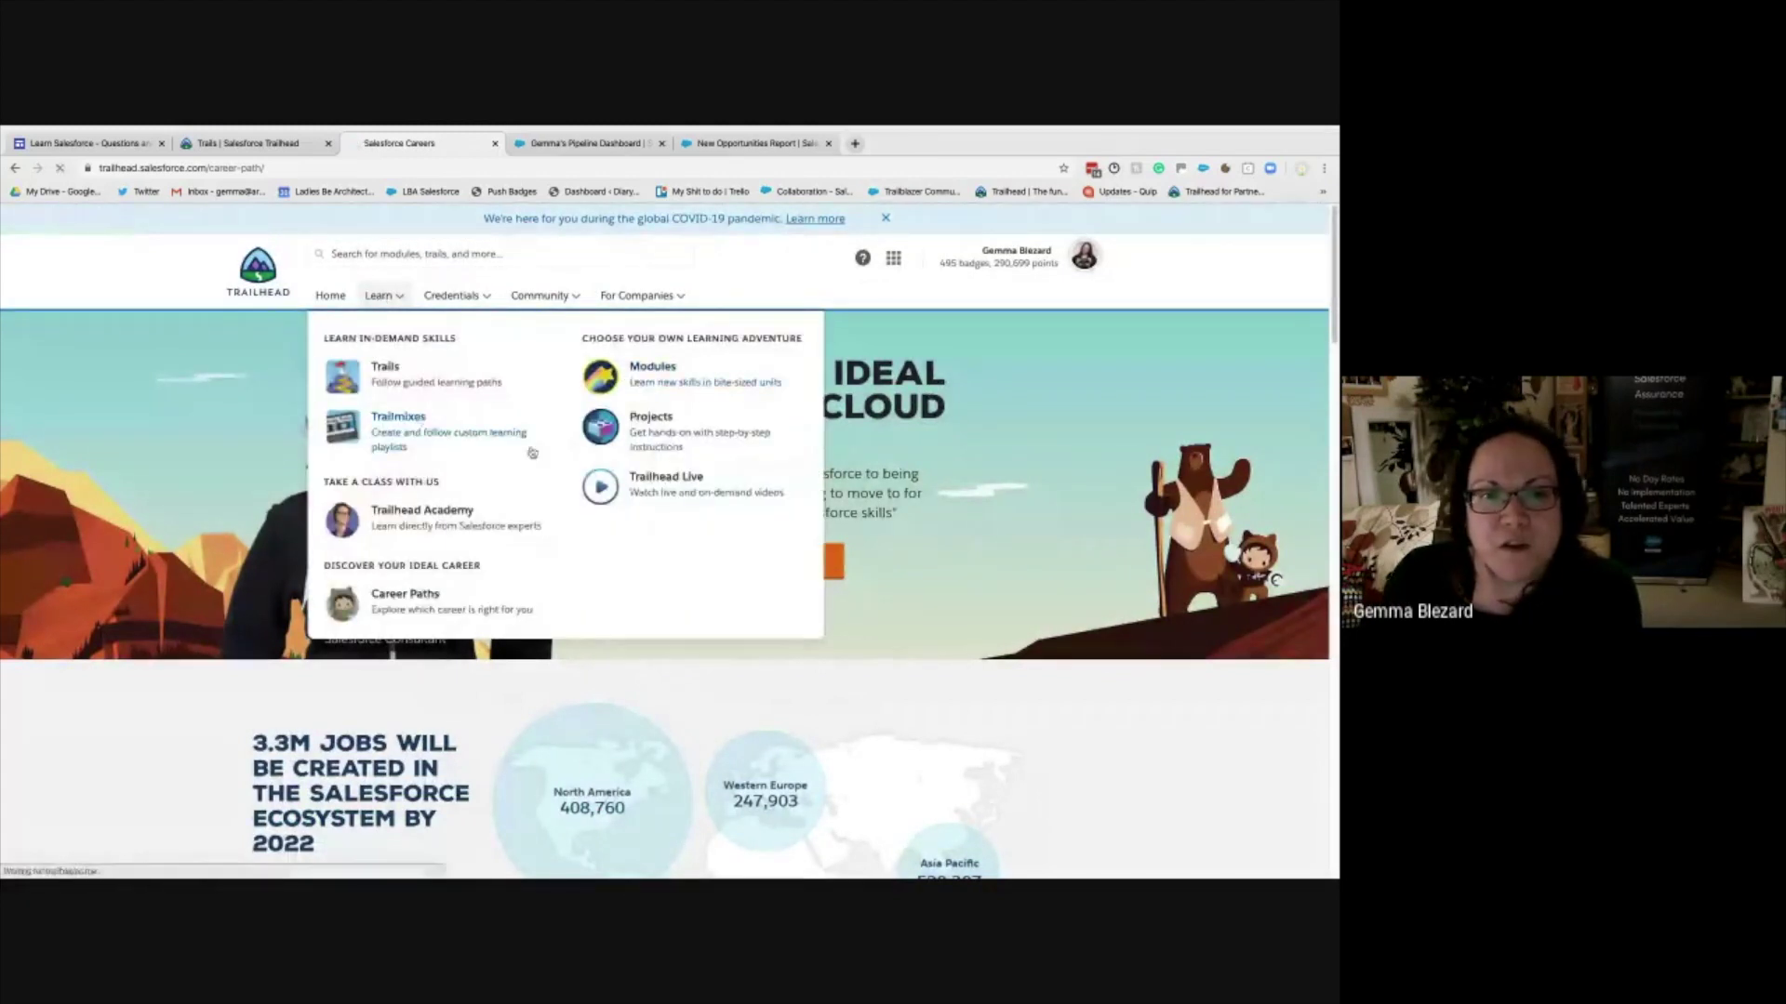
left_click(538, 295)
left_click(446, 256)
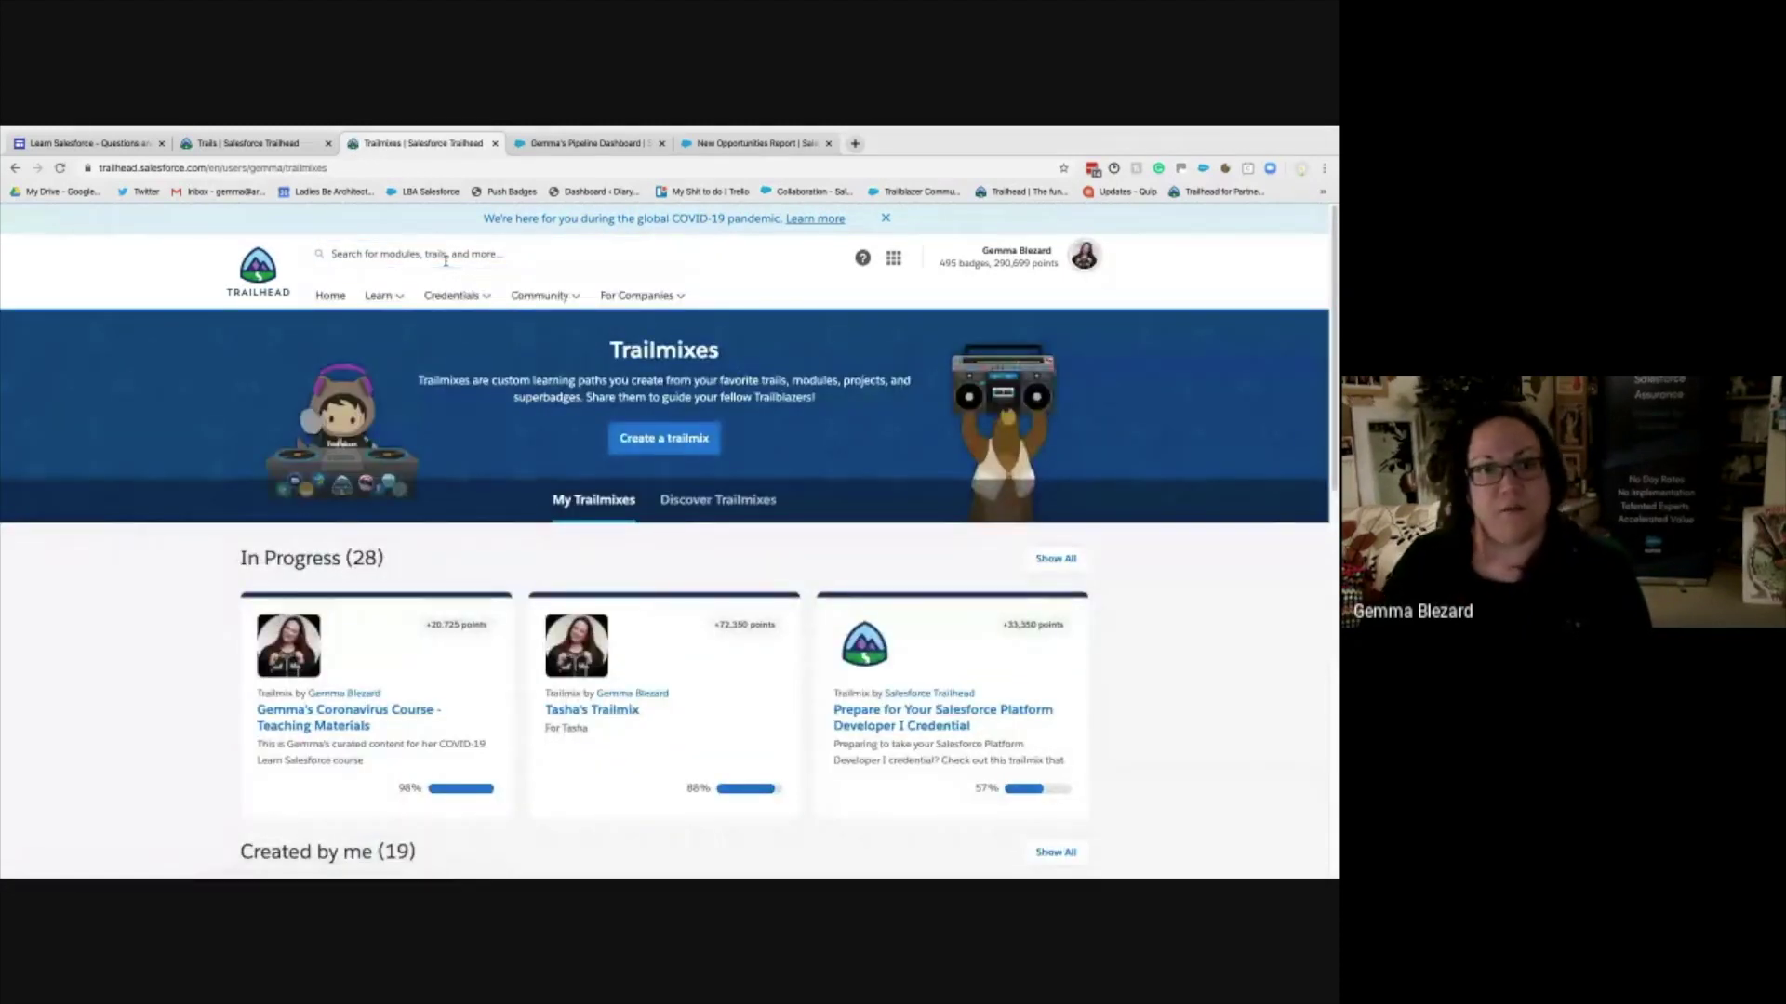
left_click(406, 257)
type("admi")
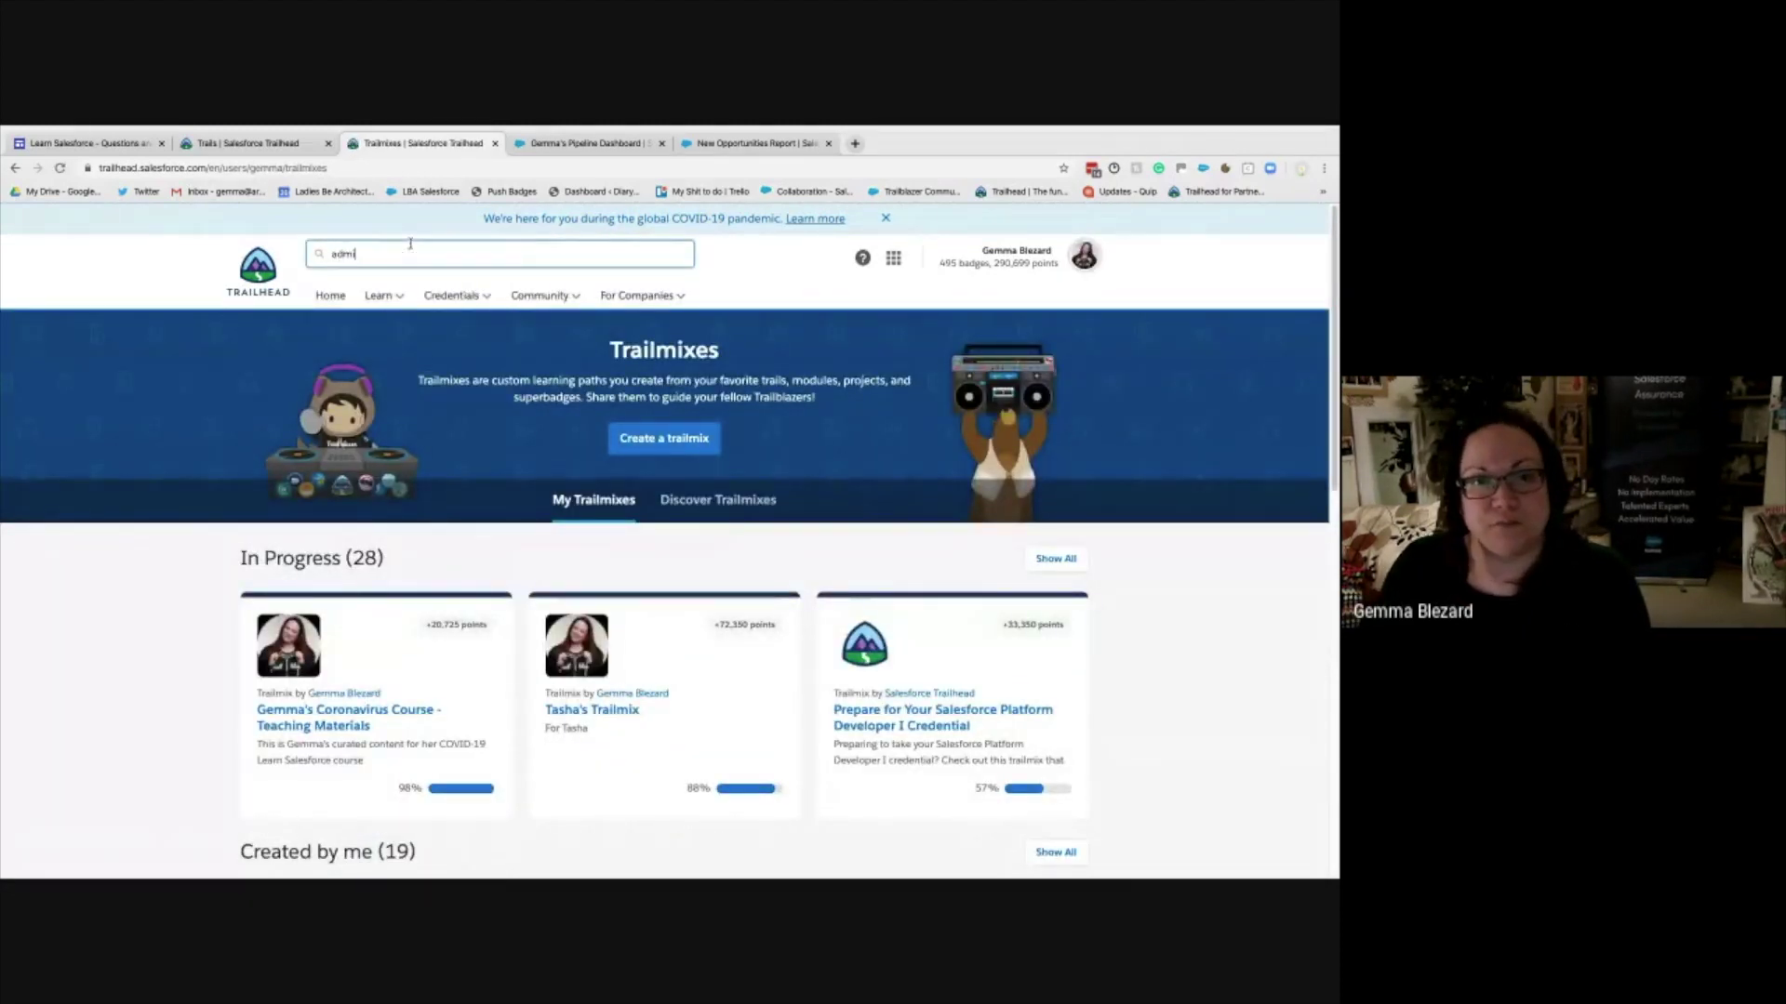
type("nistrat")
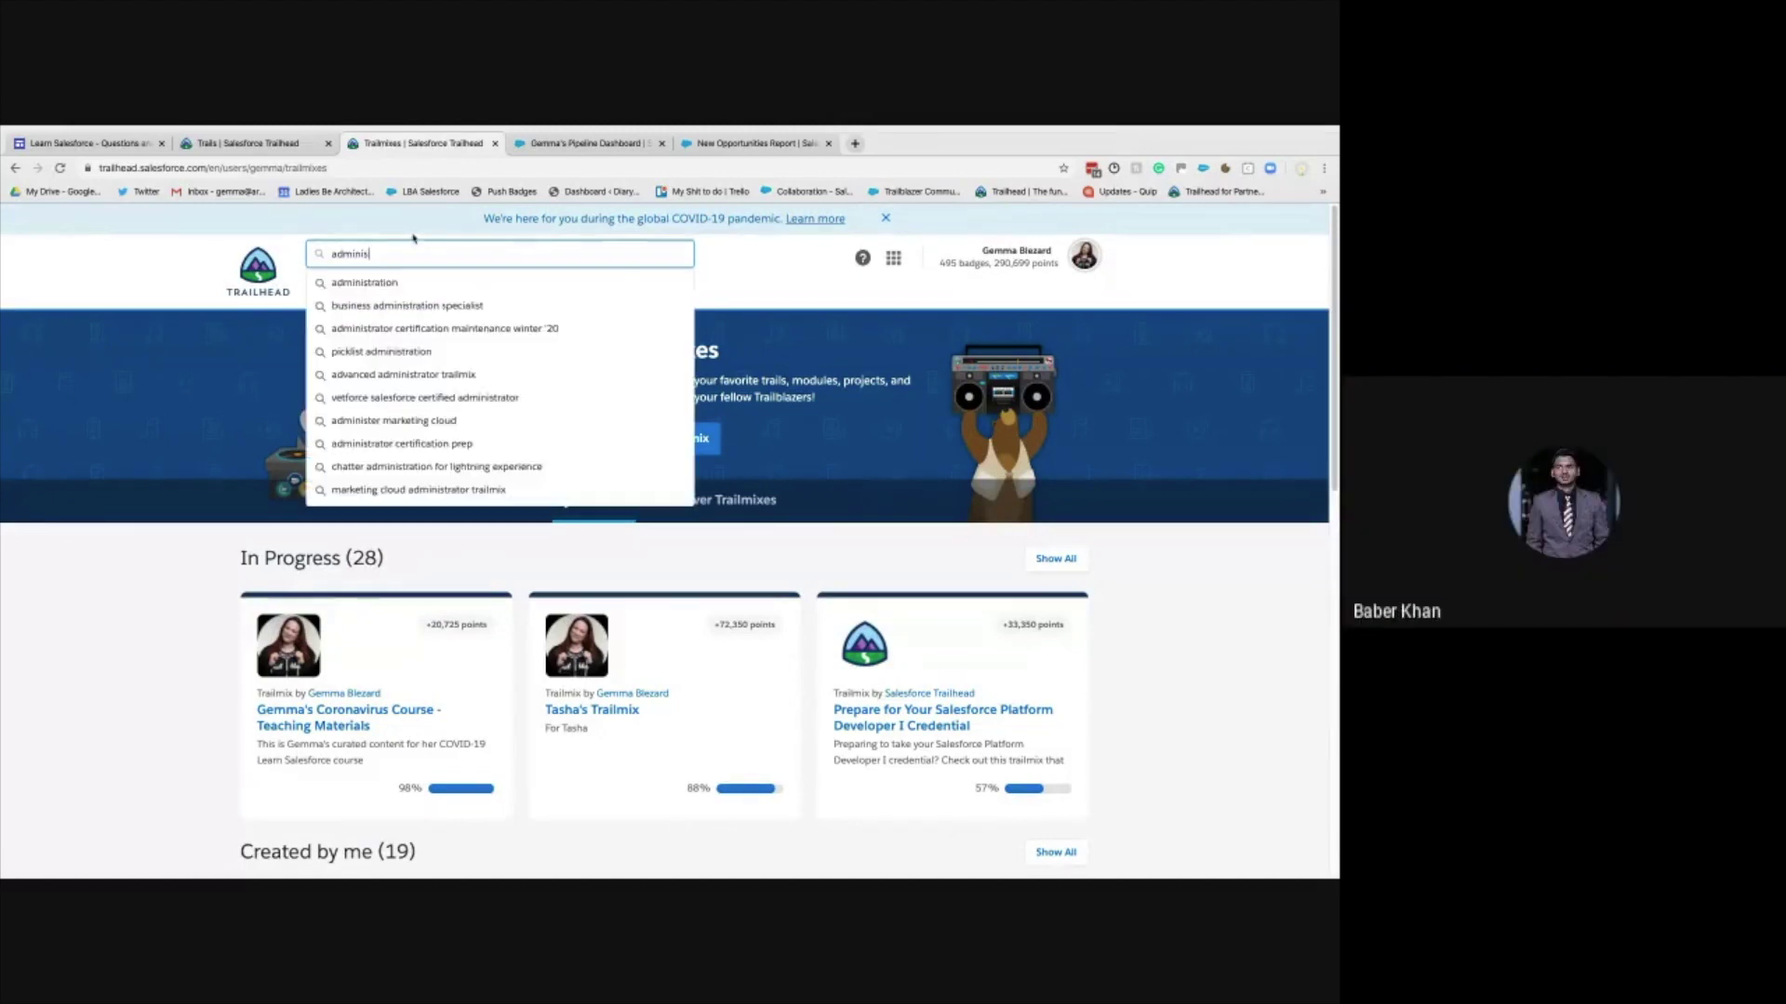
left_click(388, 282)
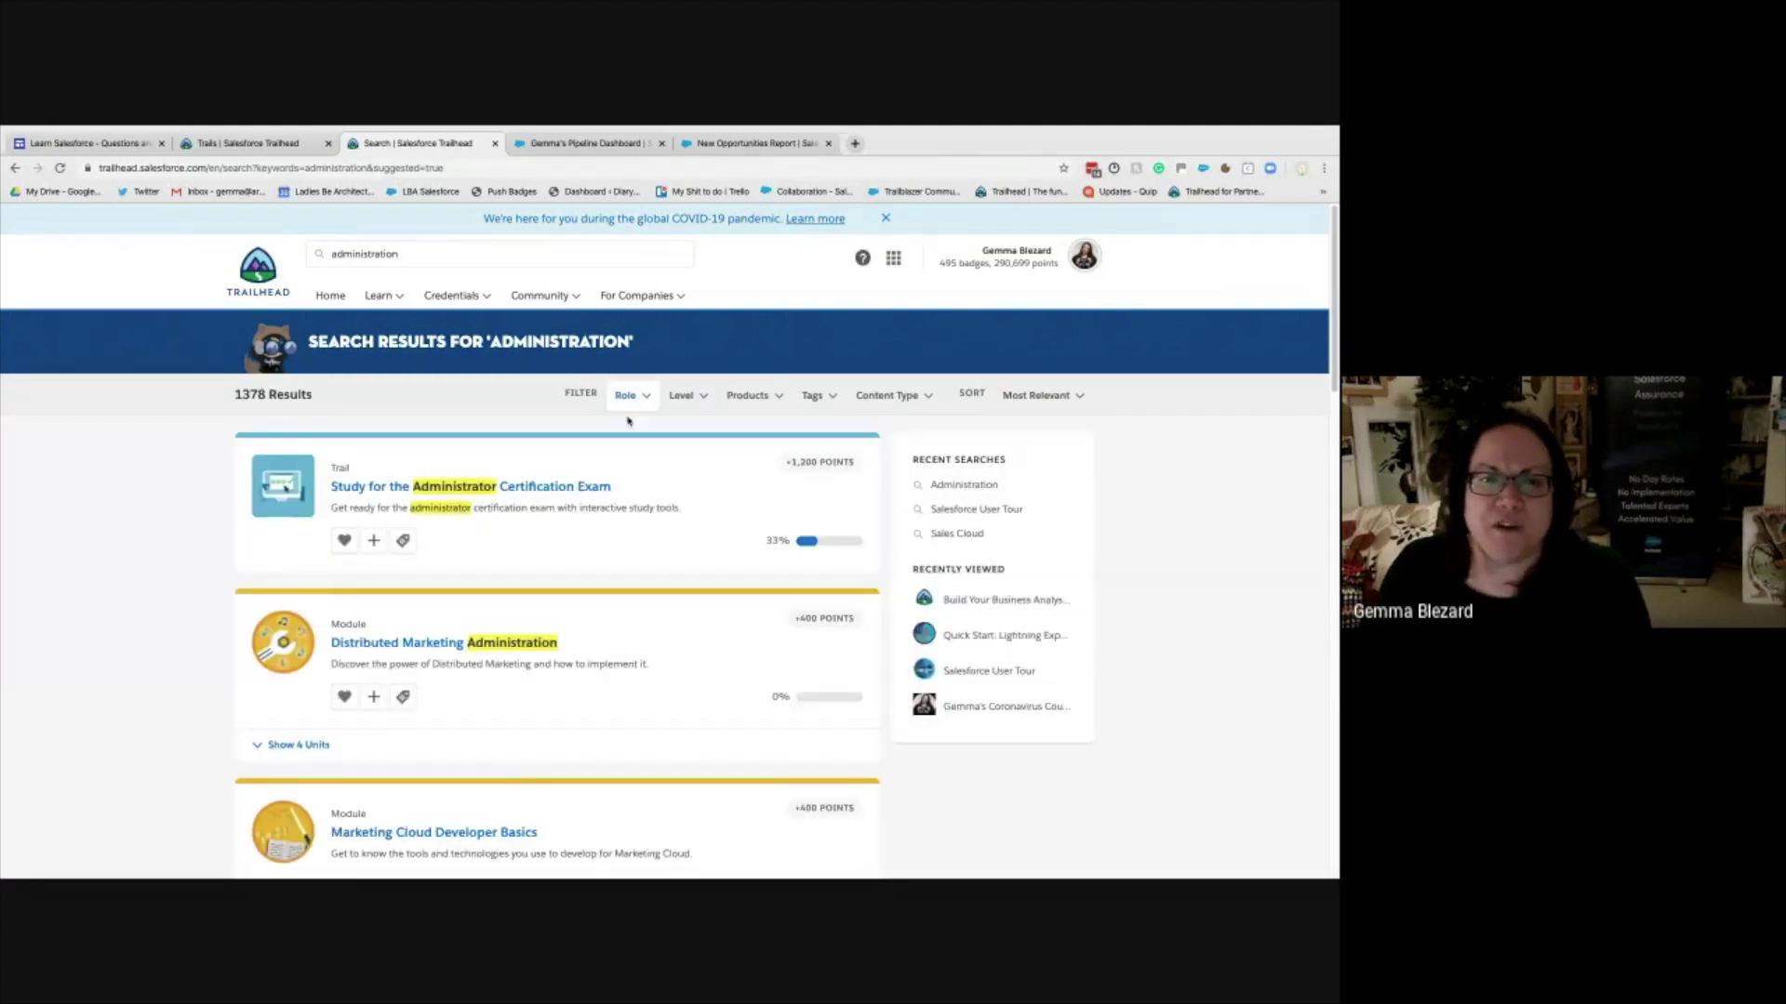
- Filter the administration search results by the Admin role and the Beginner level
left_click(626, 395)
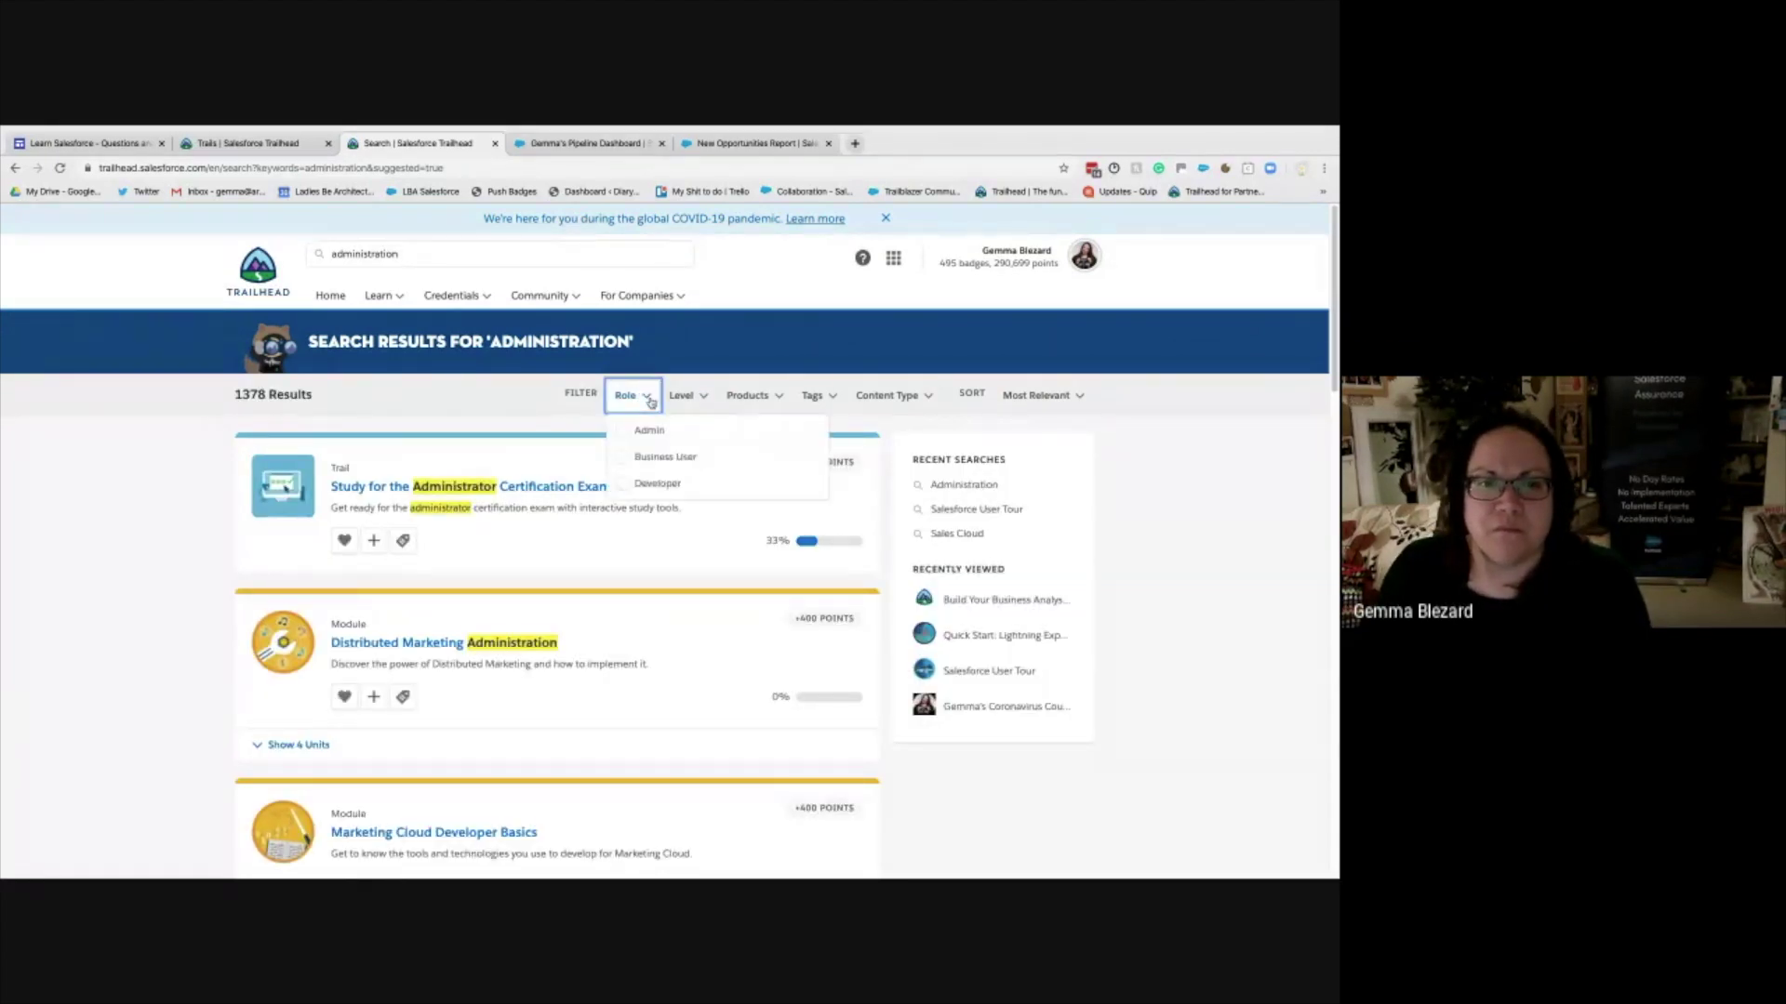
left_click(623, 430)
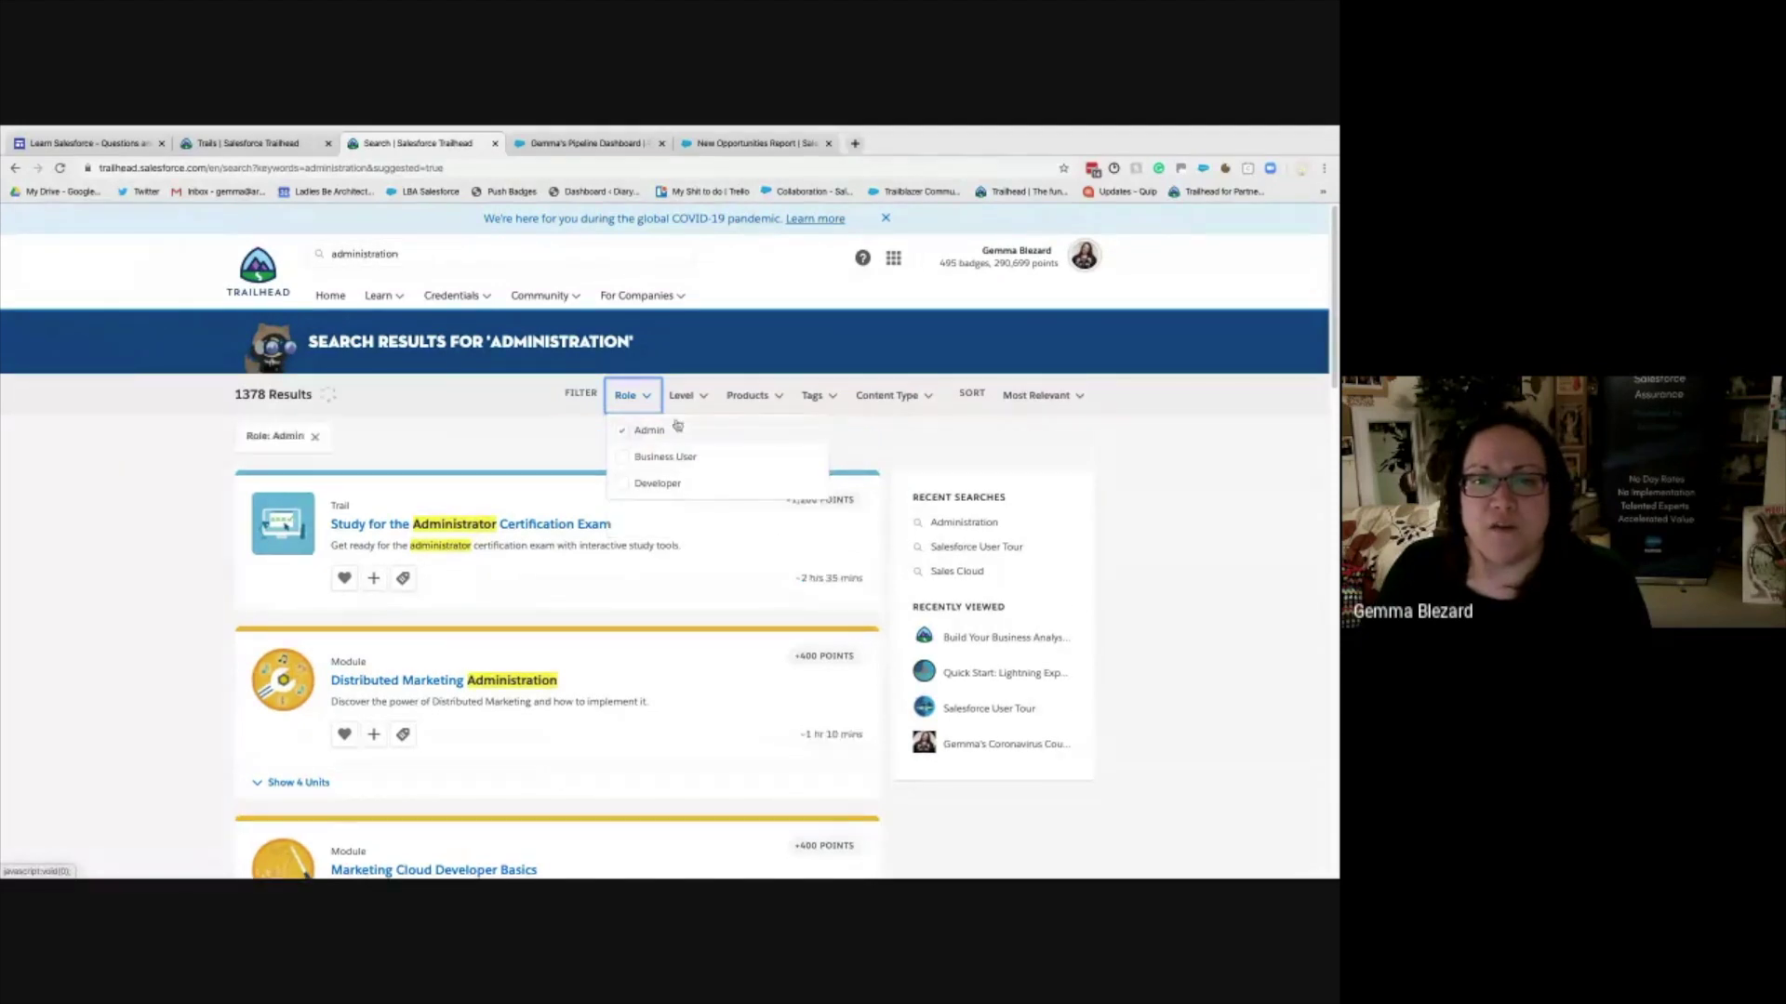
left_click(689, 399)
left_click(705, 431)
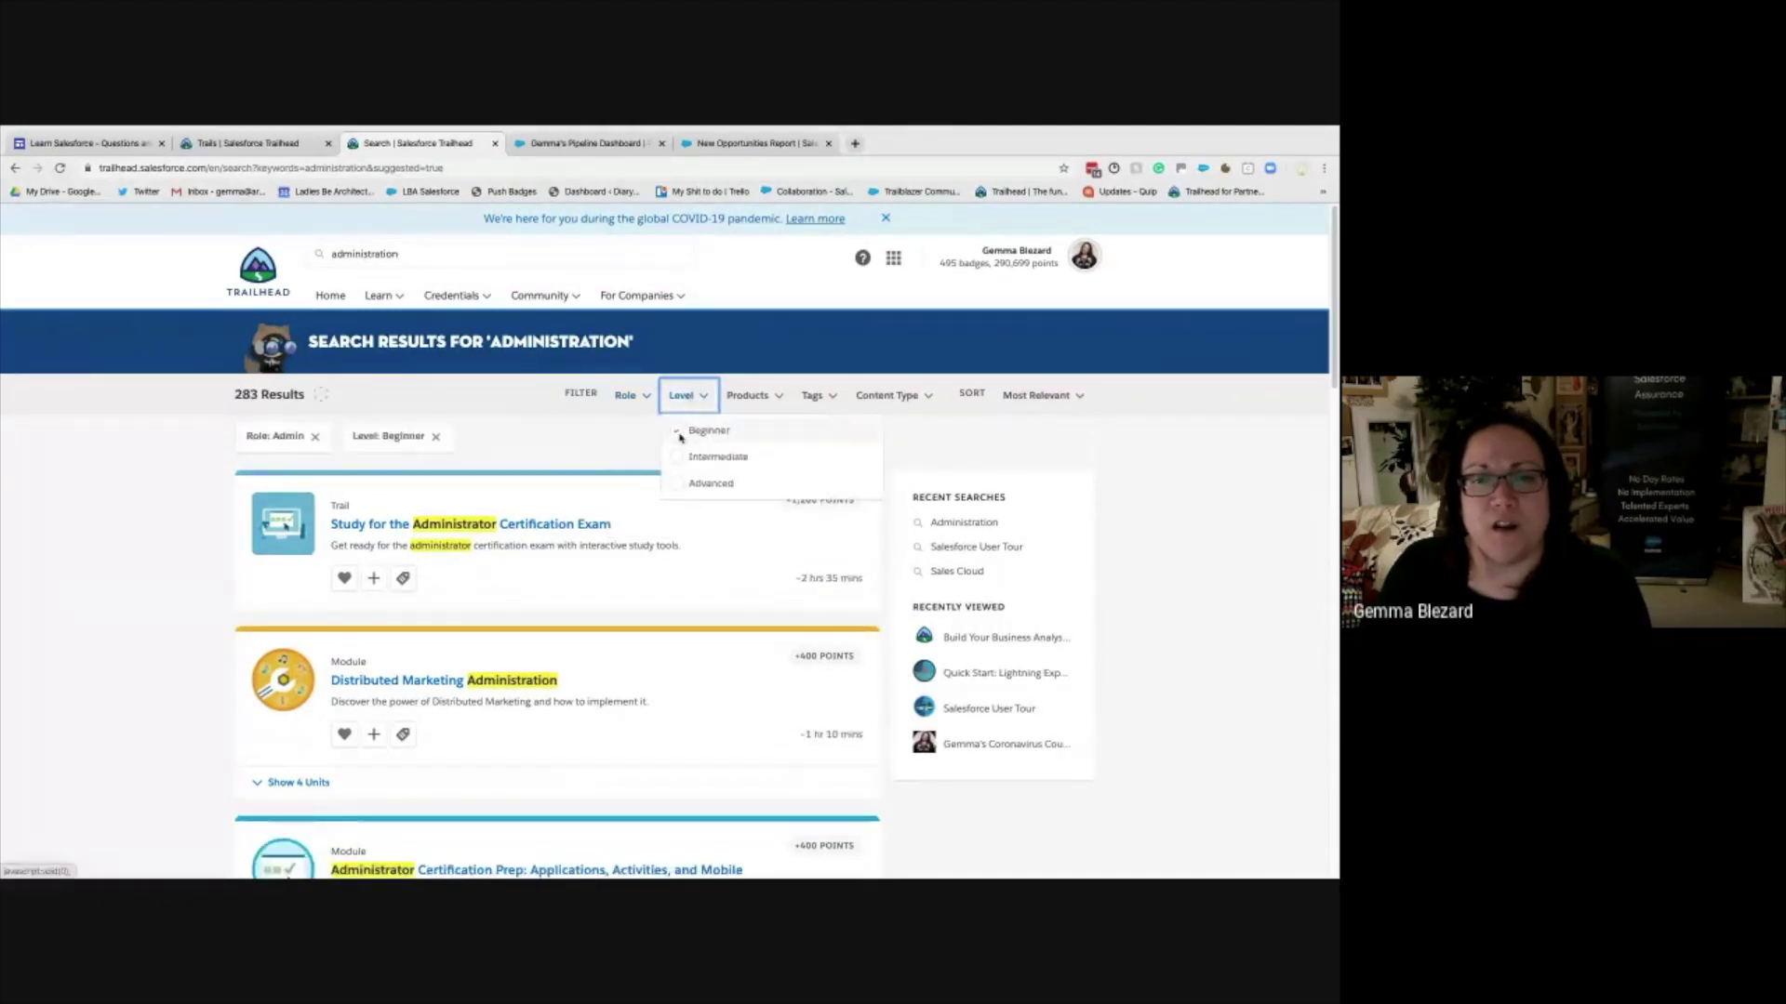
left_click(1119, 454)
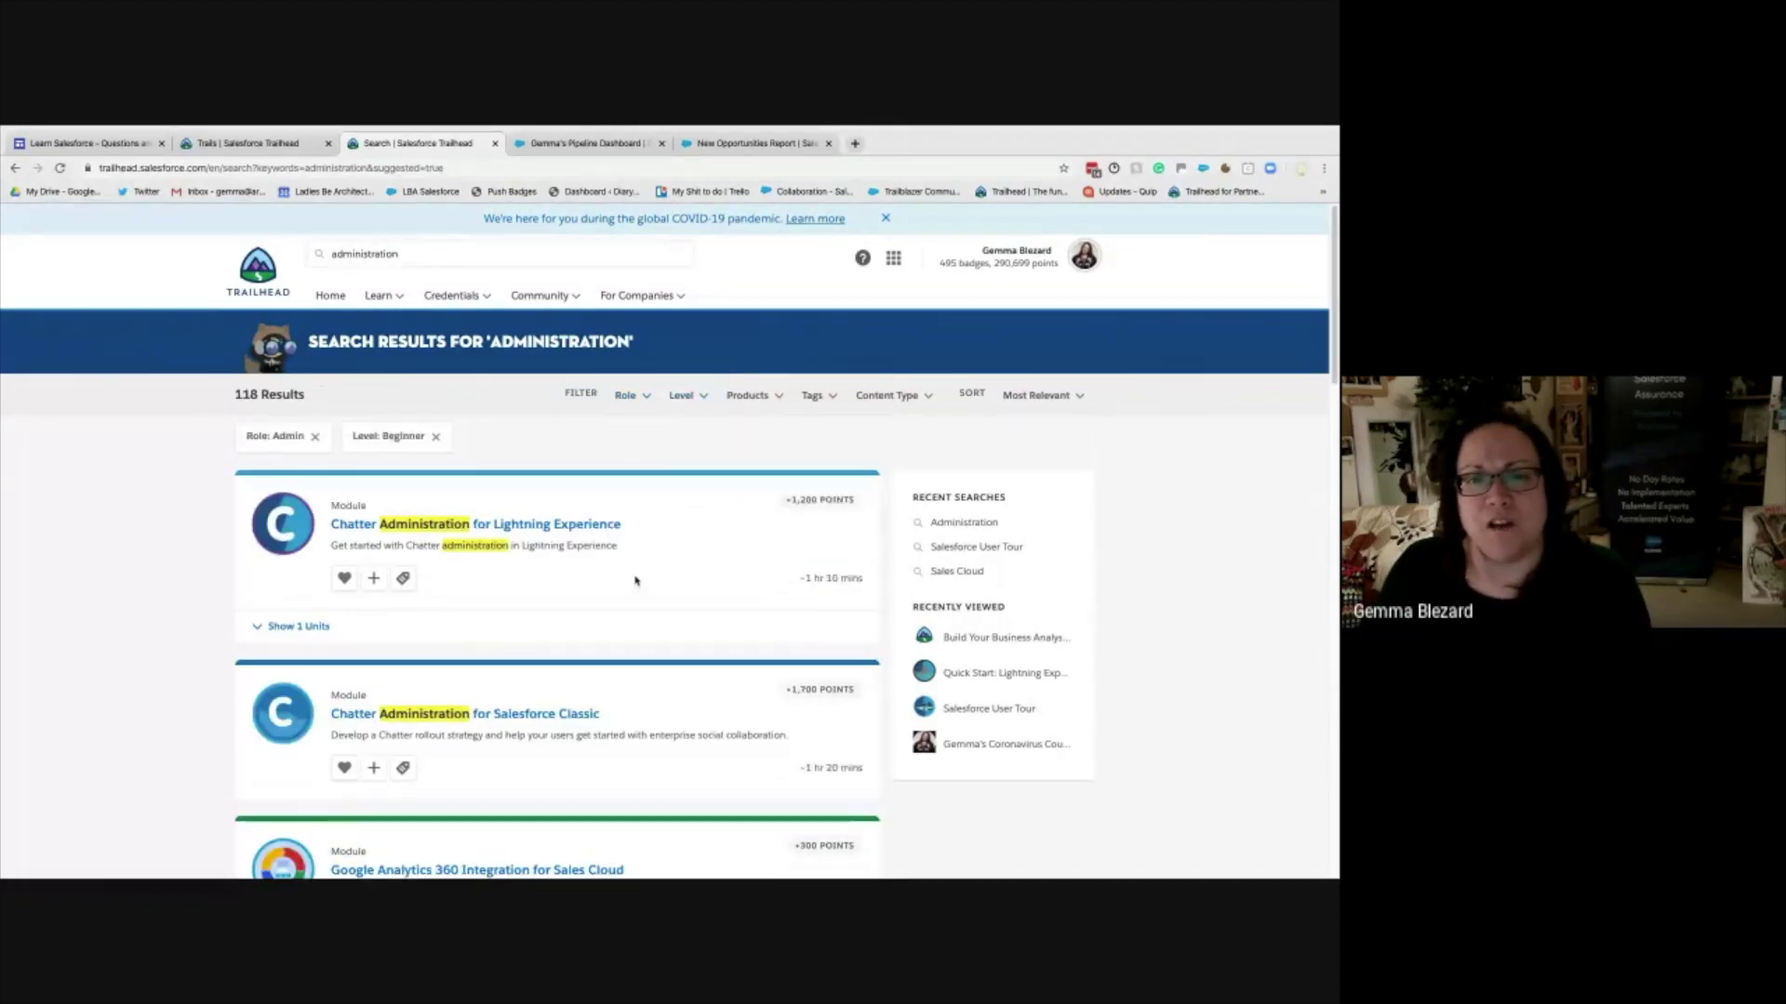
- Look through the filtered list of beginner administration modules
scroll(503, 631, "down", 3)
scroll(500, 631, "down", 3)
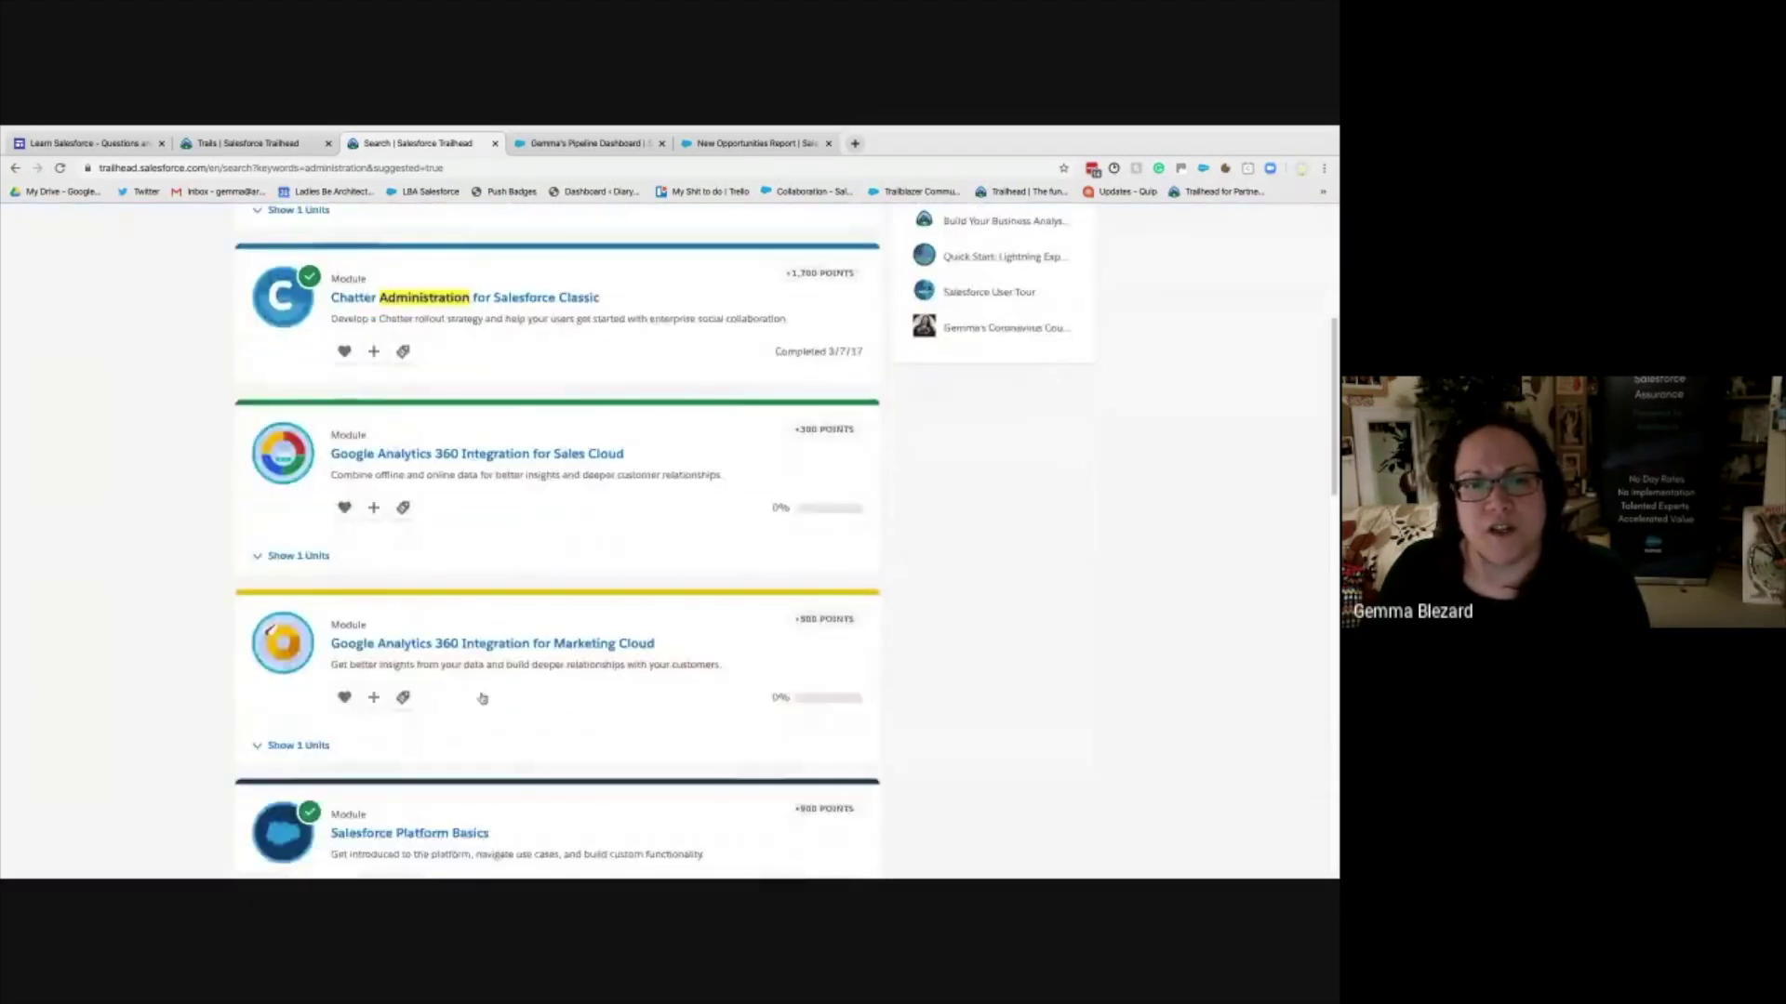
scroll(484, 629, "up", 6)
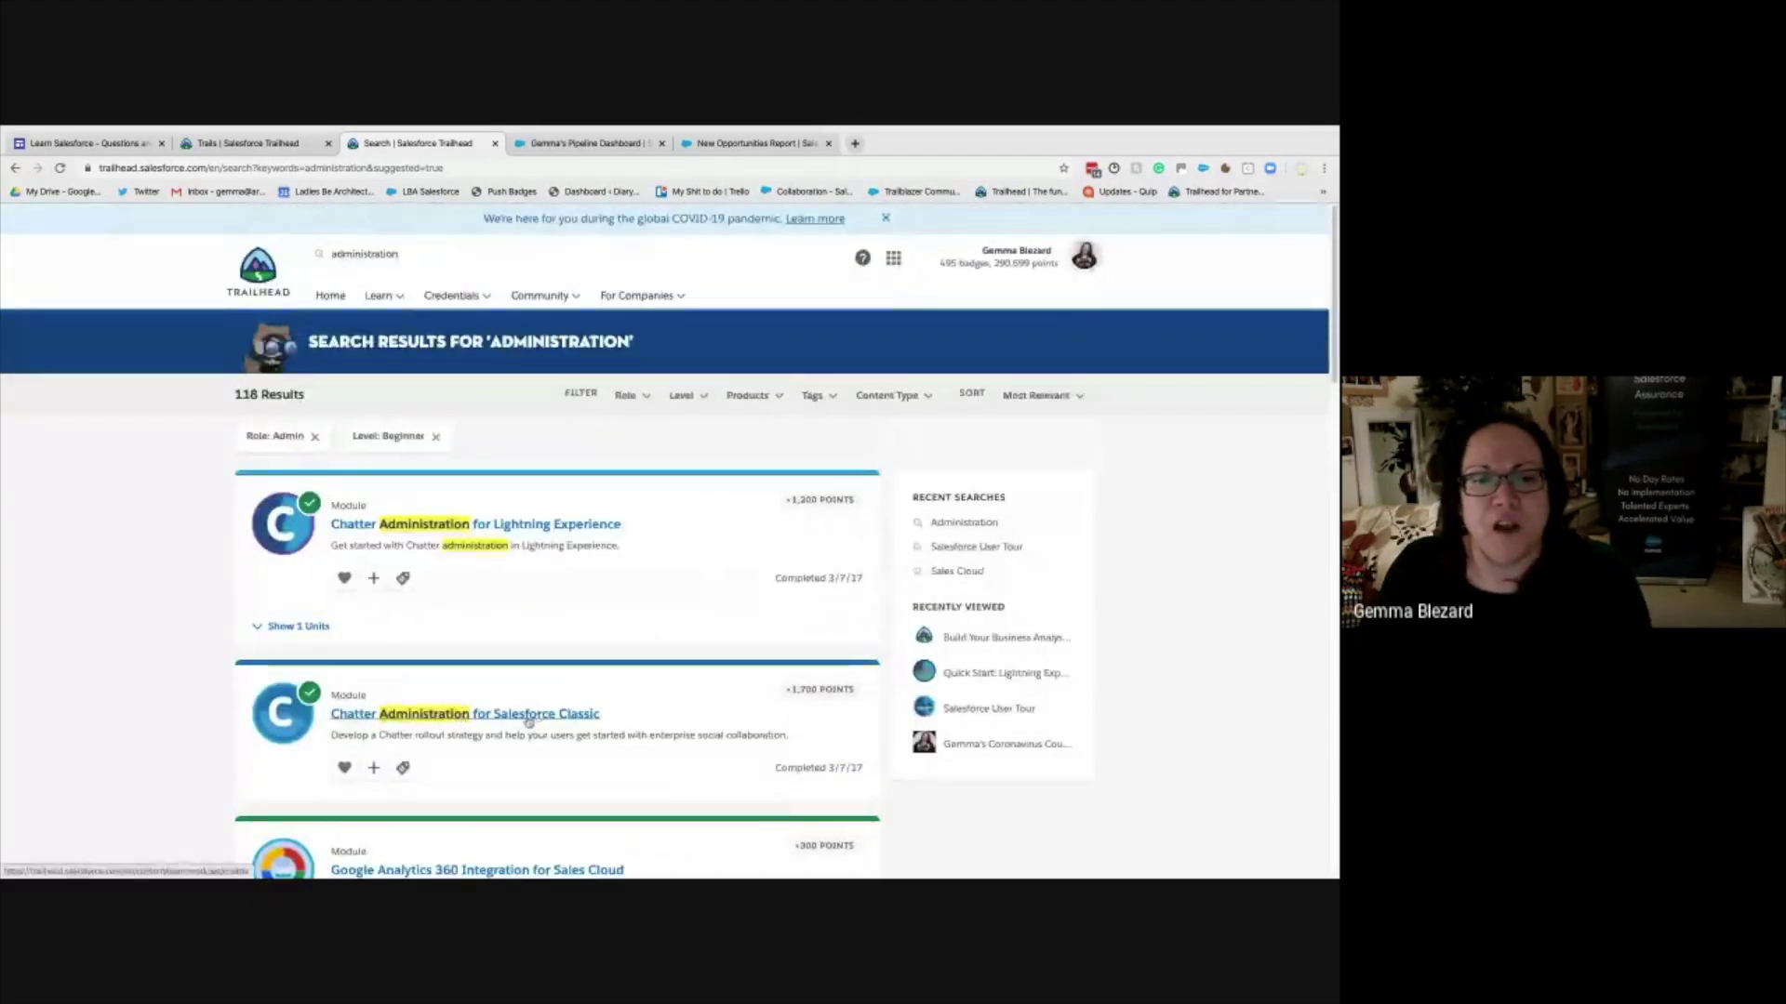
scroll(516, 669, "down", 1)
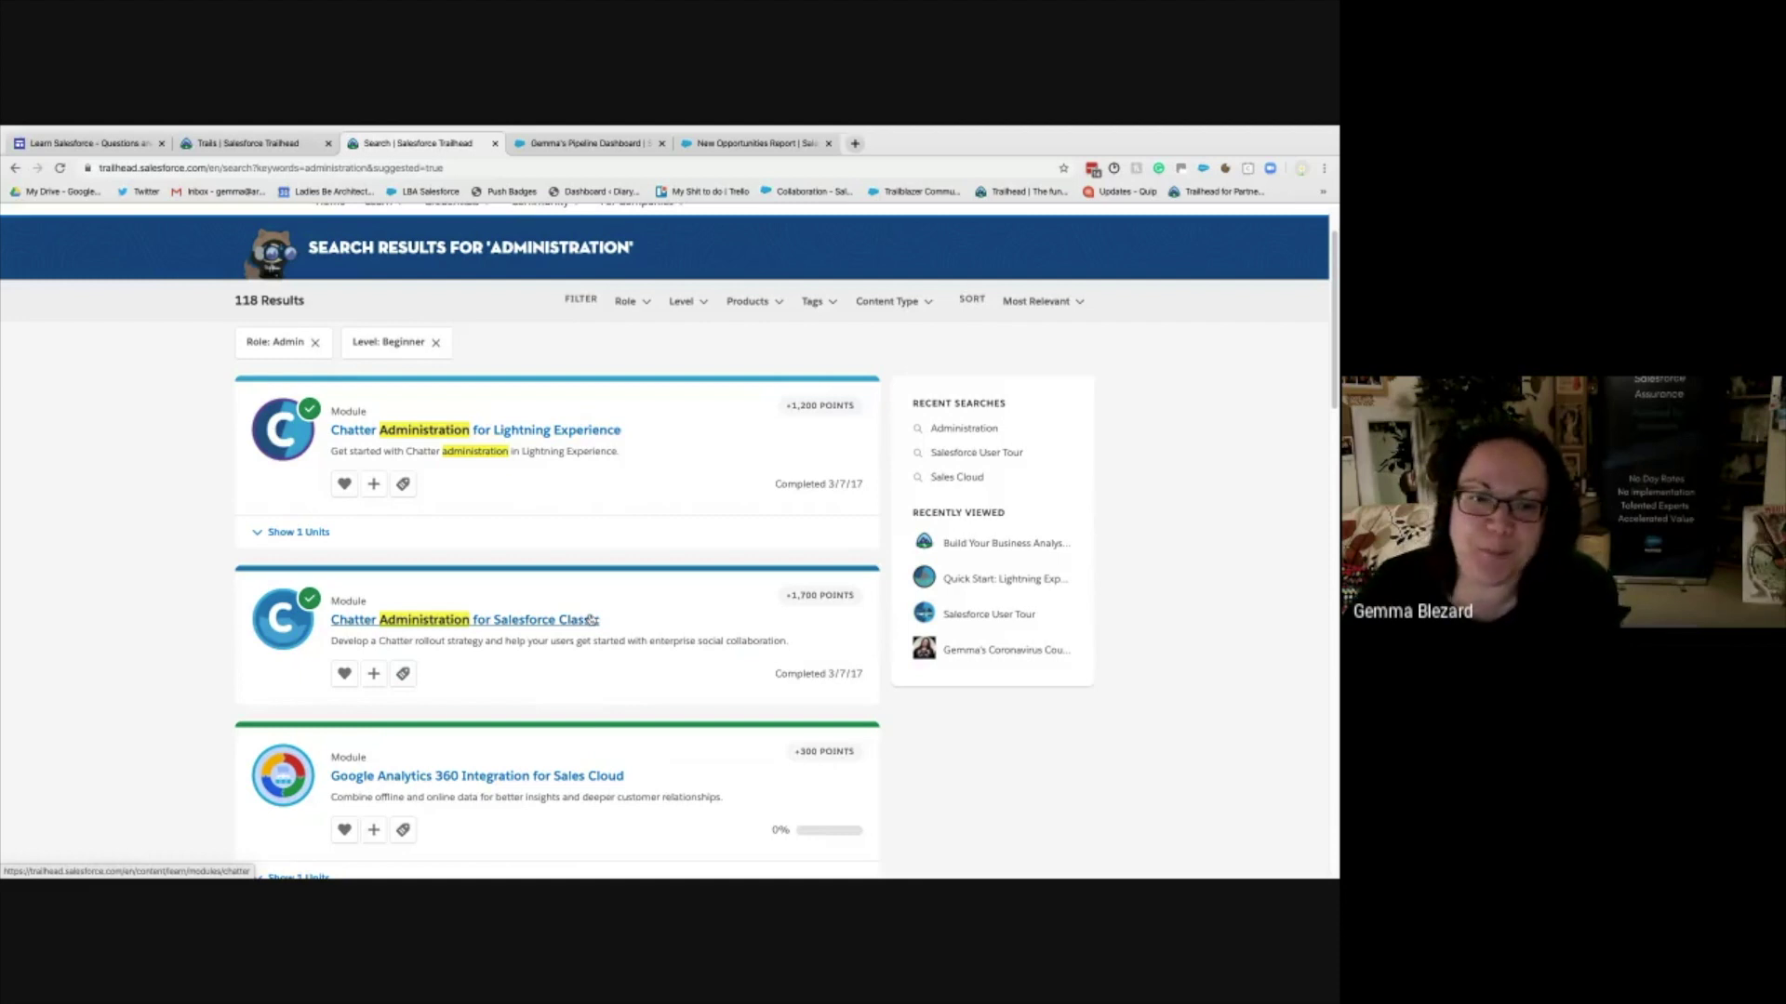
scroll(509, 458, "down", 2)
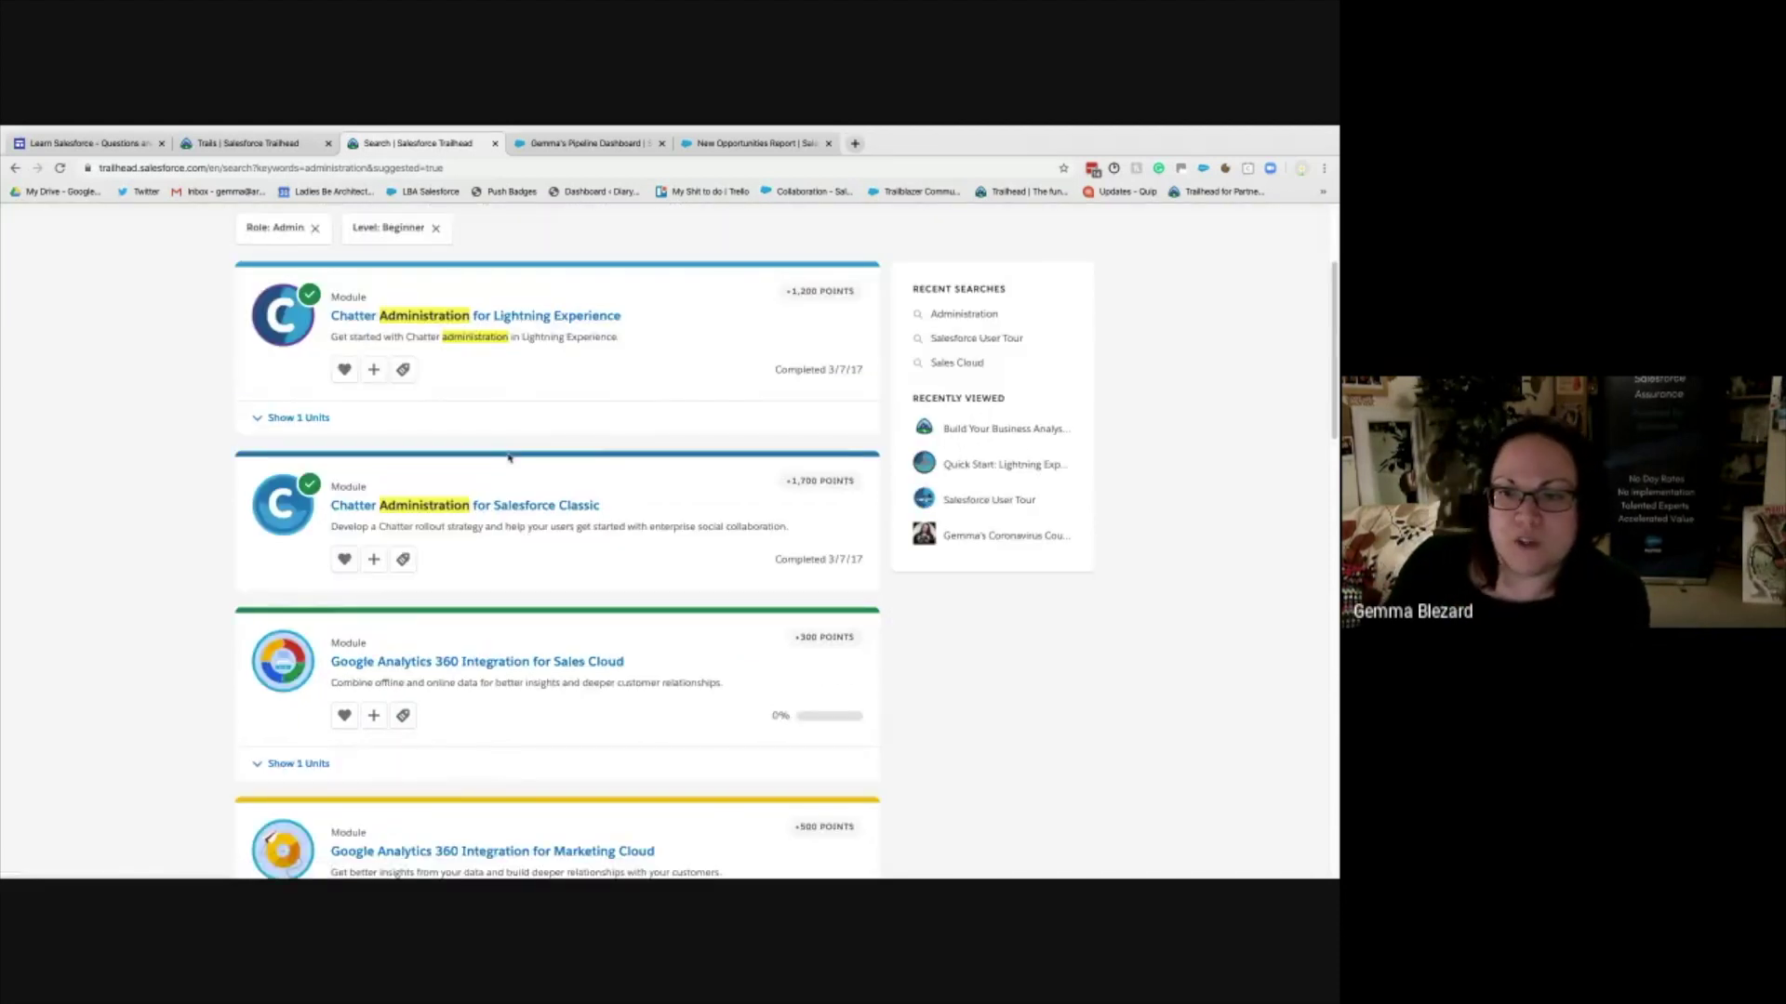